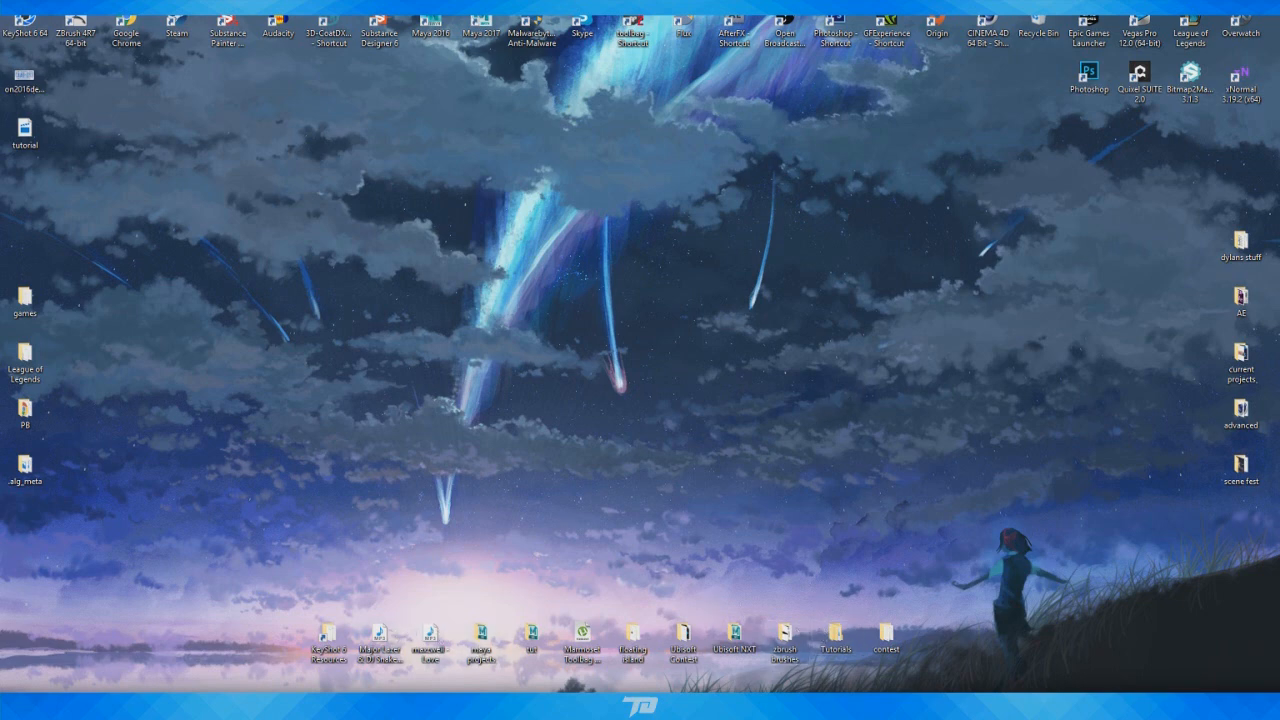
Open the render screen01 from the Renders folder inside the License folder of maya projects
{"action": "left_click_drag", "start_coordinate": [1279, 180], "coordinate": [569, 121]}
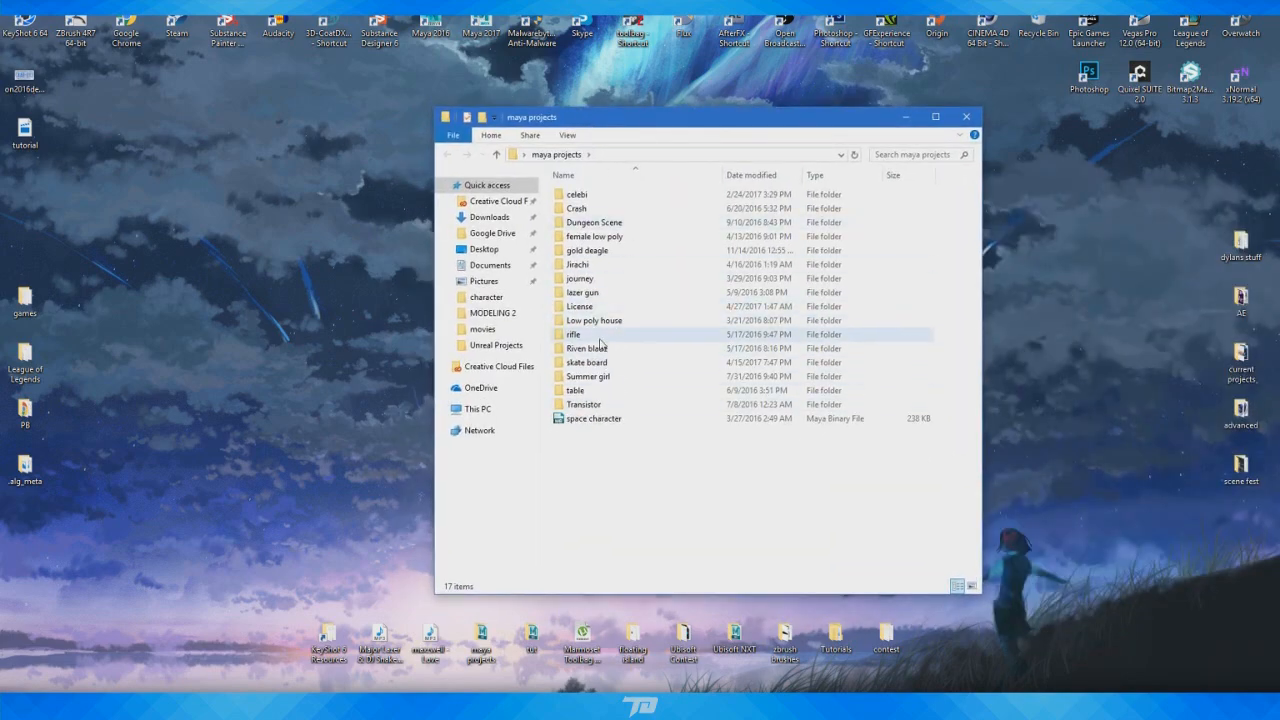
{"action": "double_click", "coordinate": [585, 306]}
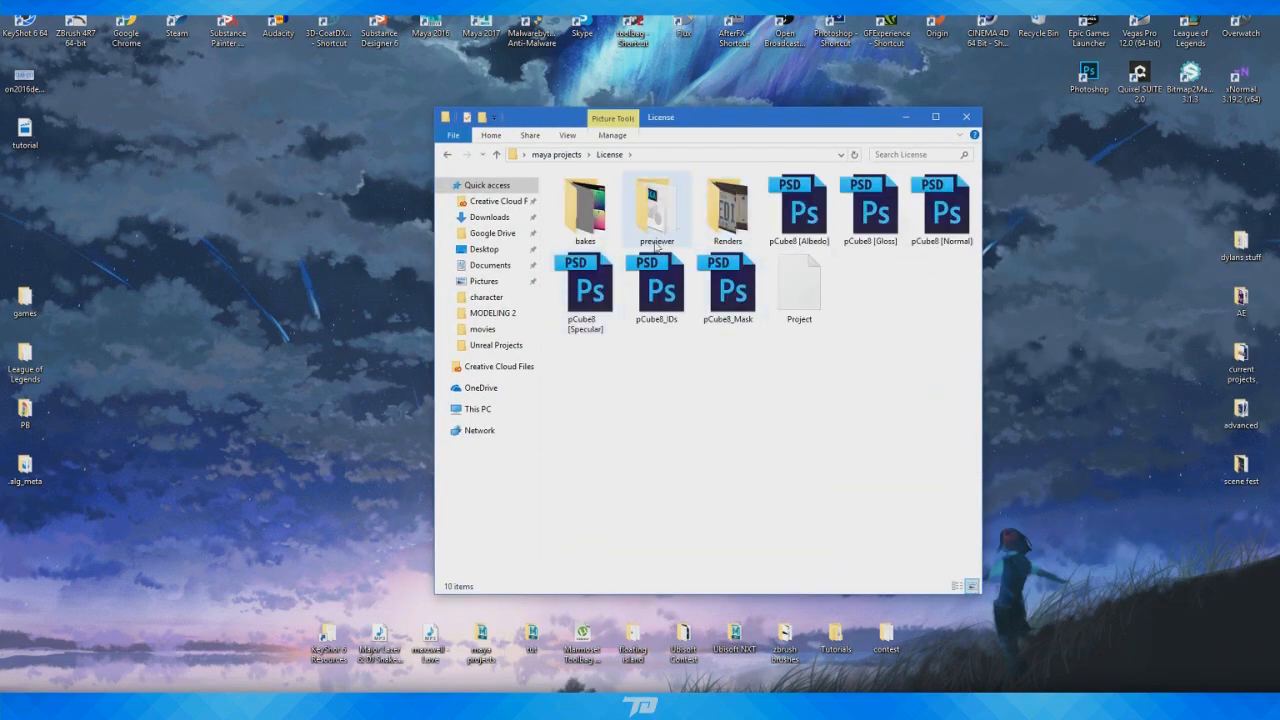
{"action": "double_click", "coordinate": [727, 210]}
{"action": "double_click", "coordinate": [585, 205]}
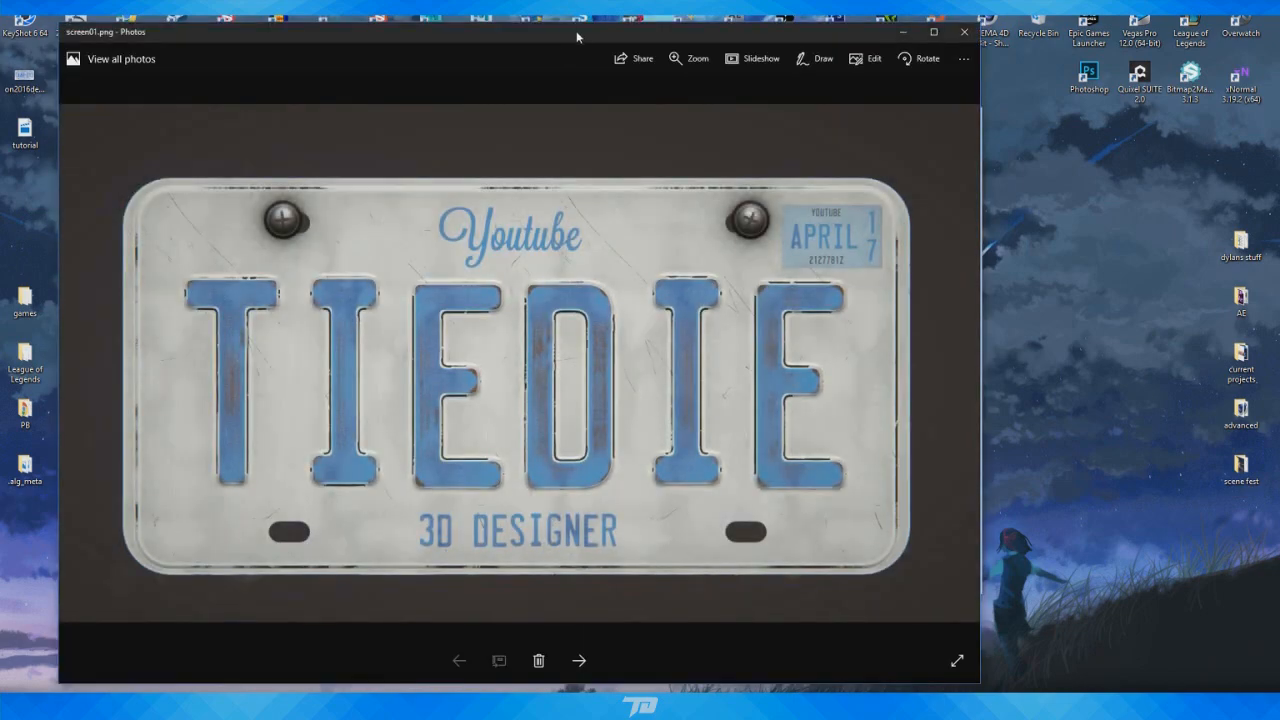
Look through the license plate renders from screen01 to screen06, close the viewer and minimize the folder window
{"action": "left_click_drag", "start_coordinate": [575, 30], "coordinate": [670, 24]}
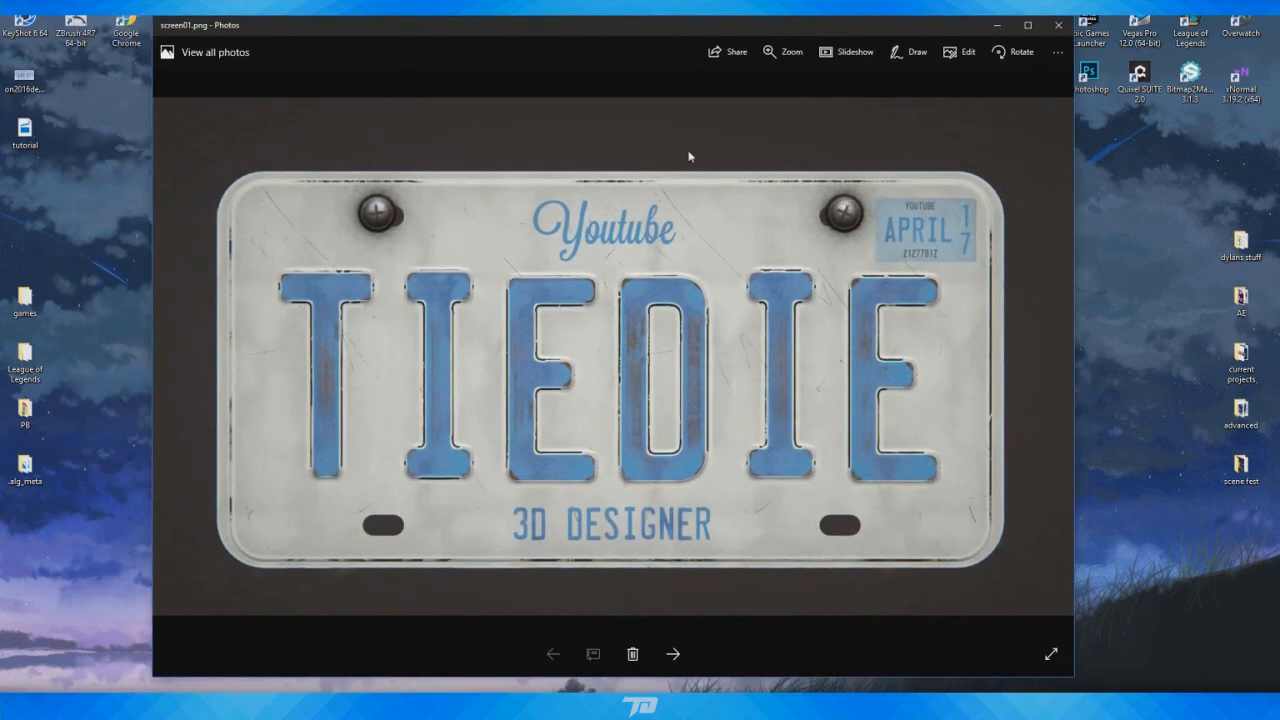
{"action": "left_click", "coordinate": [674, 654]}
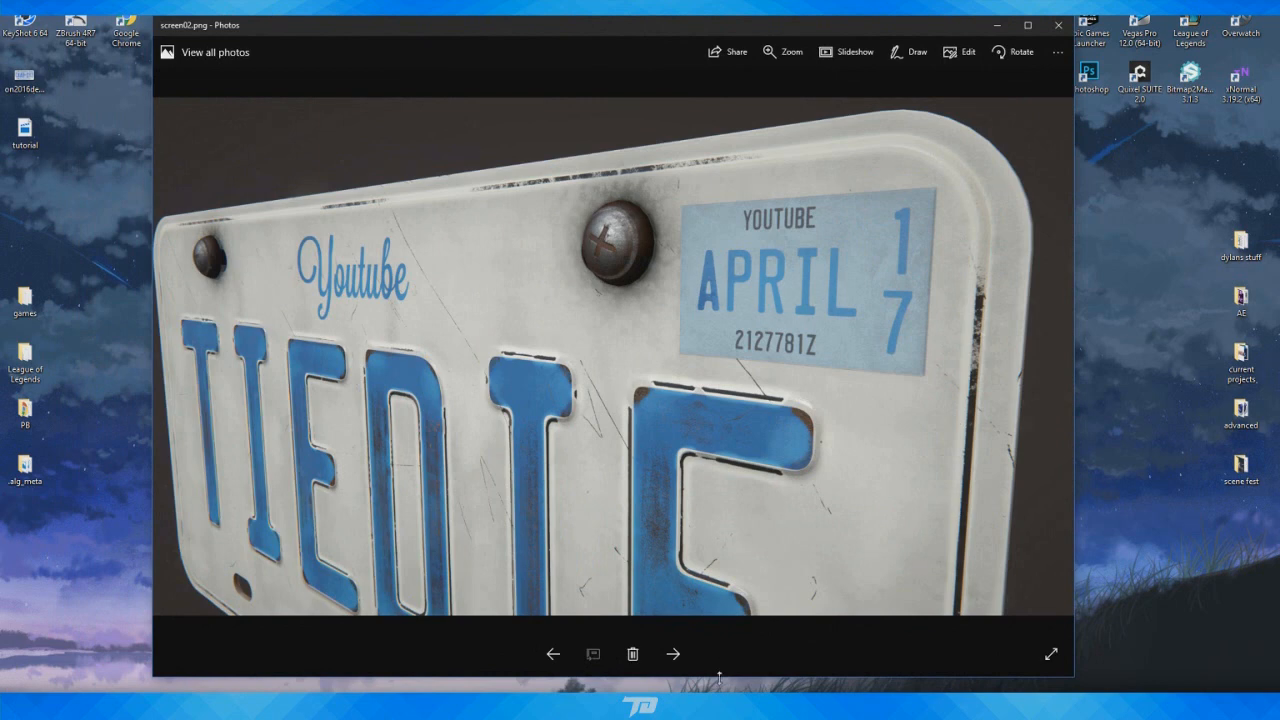
{"action": "left_click", "coordinate": [673, 654]}
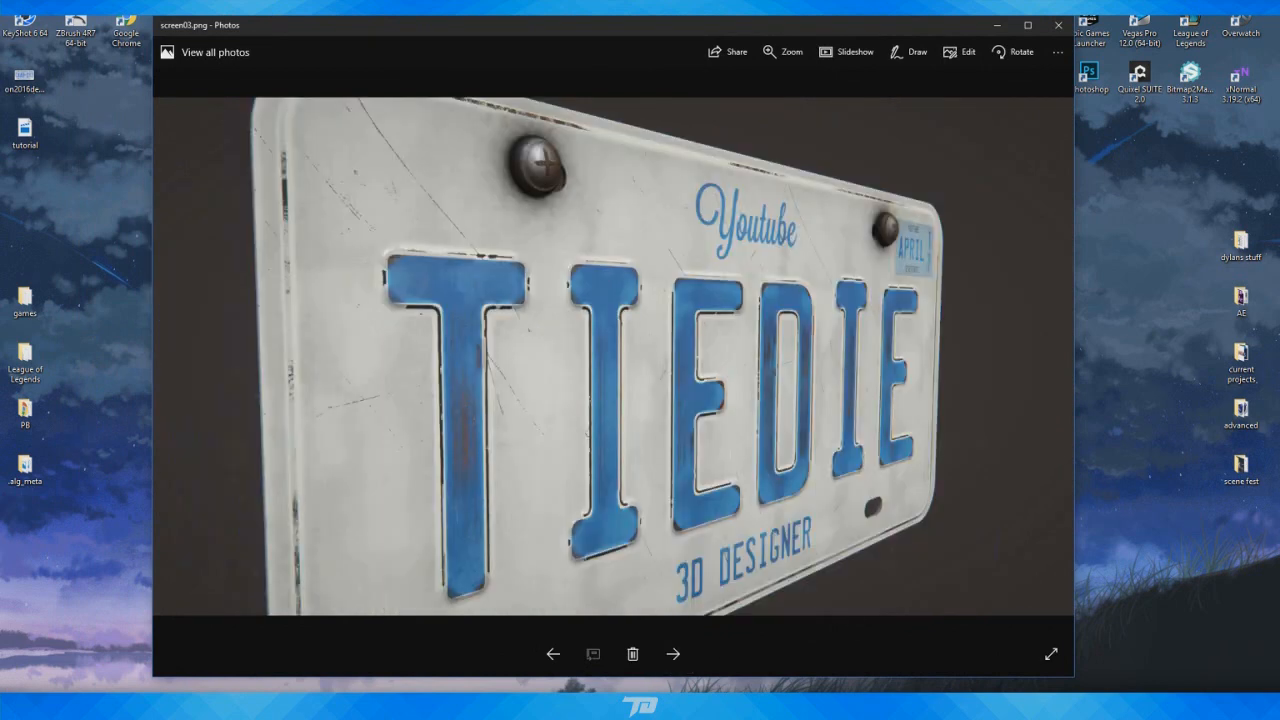
{"action": "left_click", "coordinate": [673, 654]}
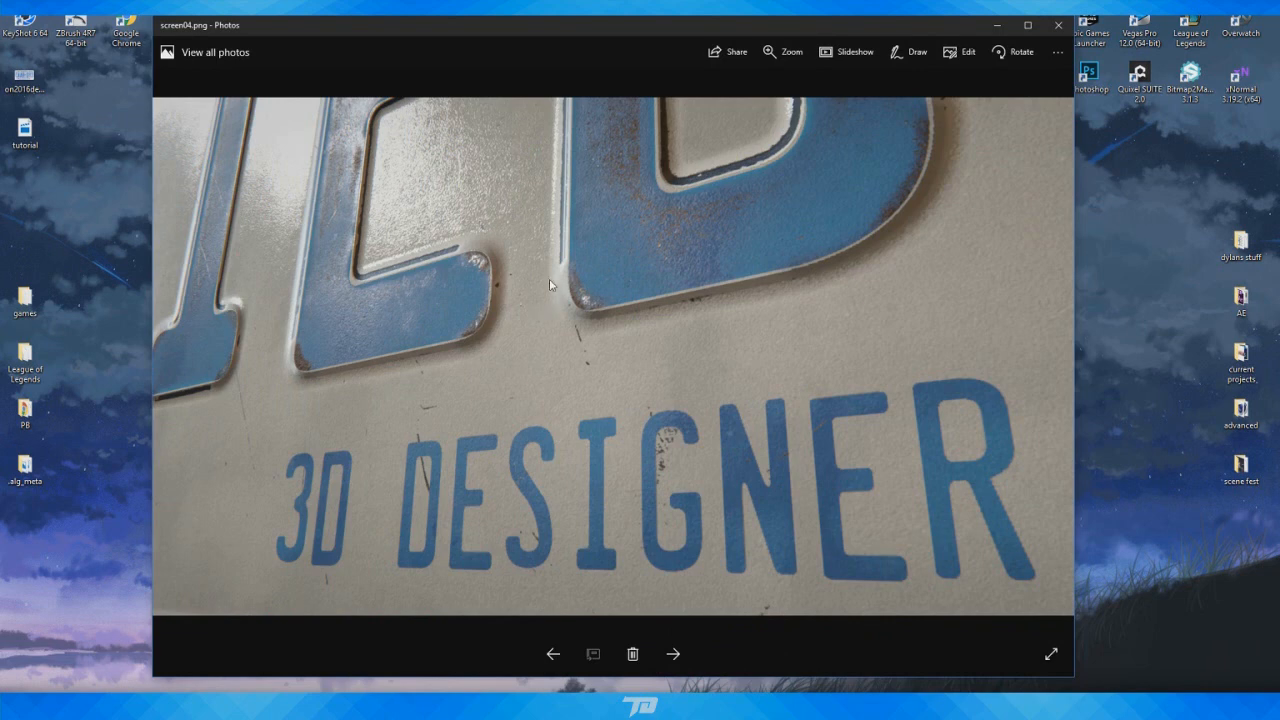
{"action": "left_click", "coordinate": [670, 653]}
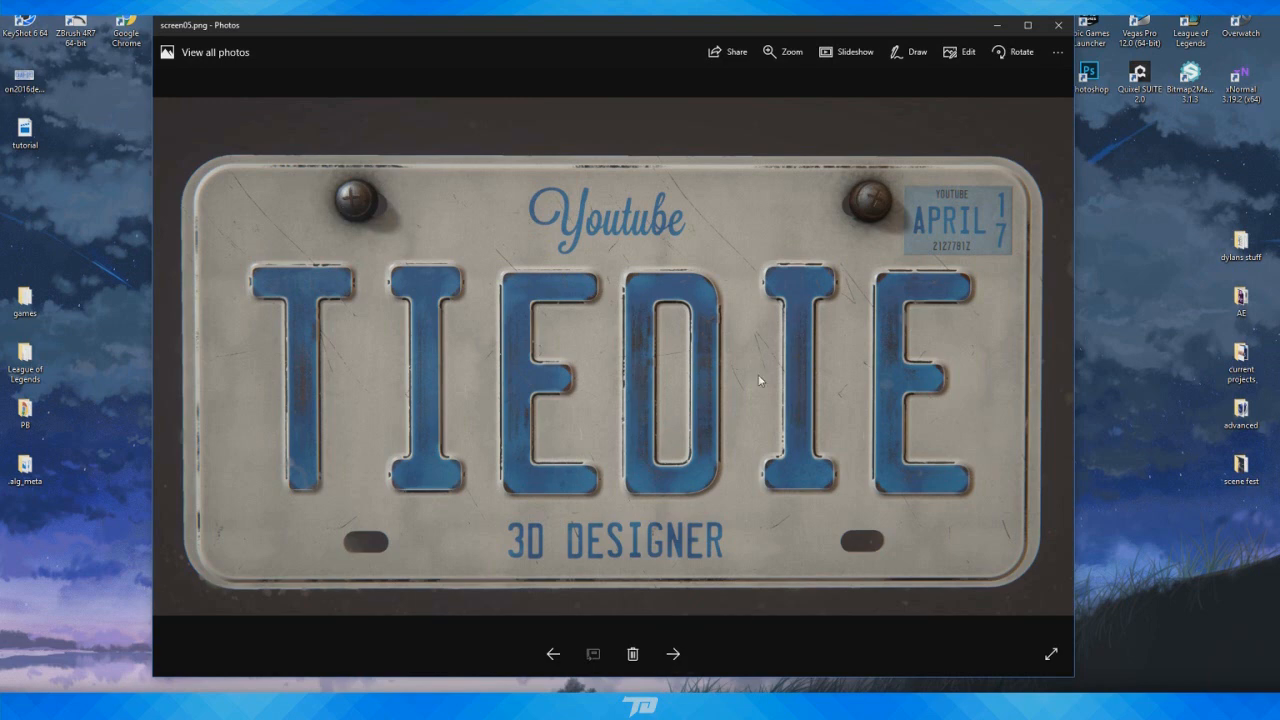
{"action": "left_click", "coordinate": [672, 655]}
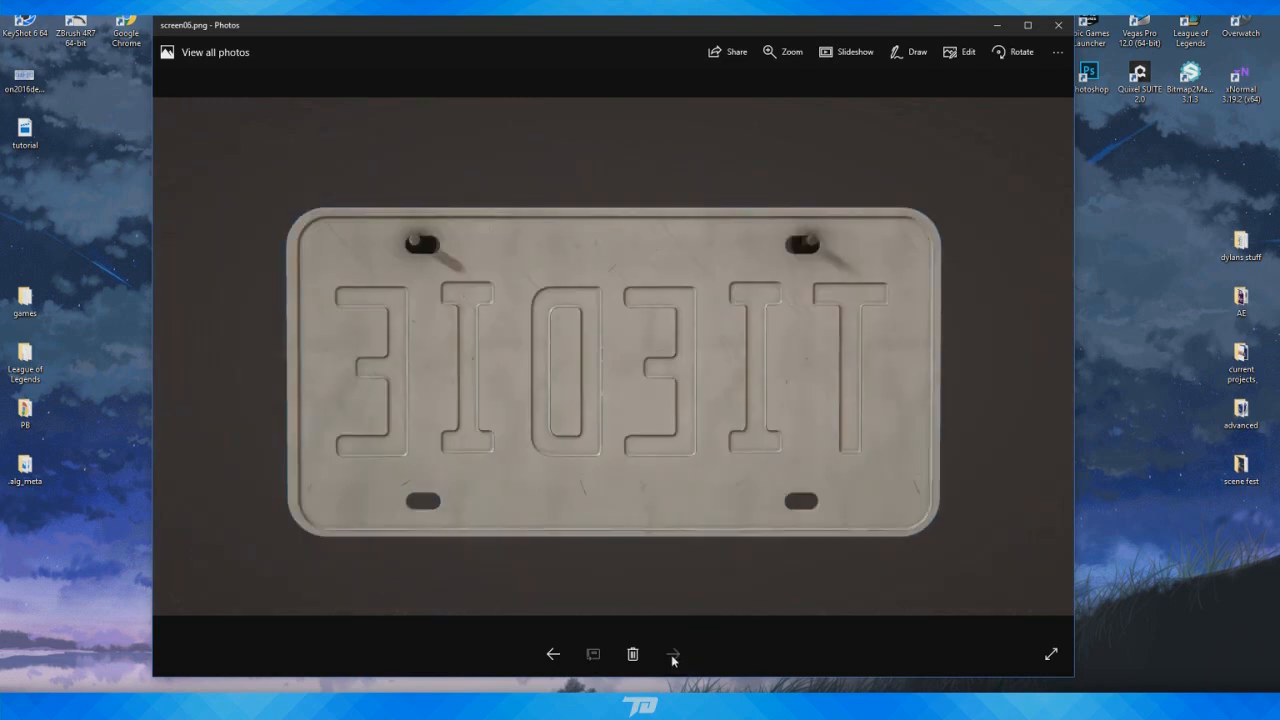
{"action": "left_click", "coordinate": [1050, 33]}
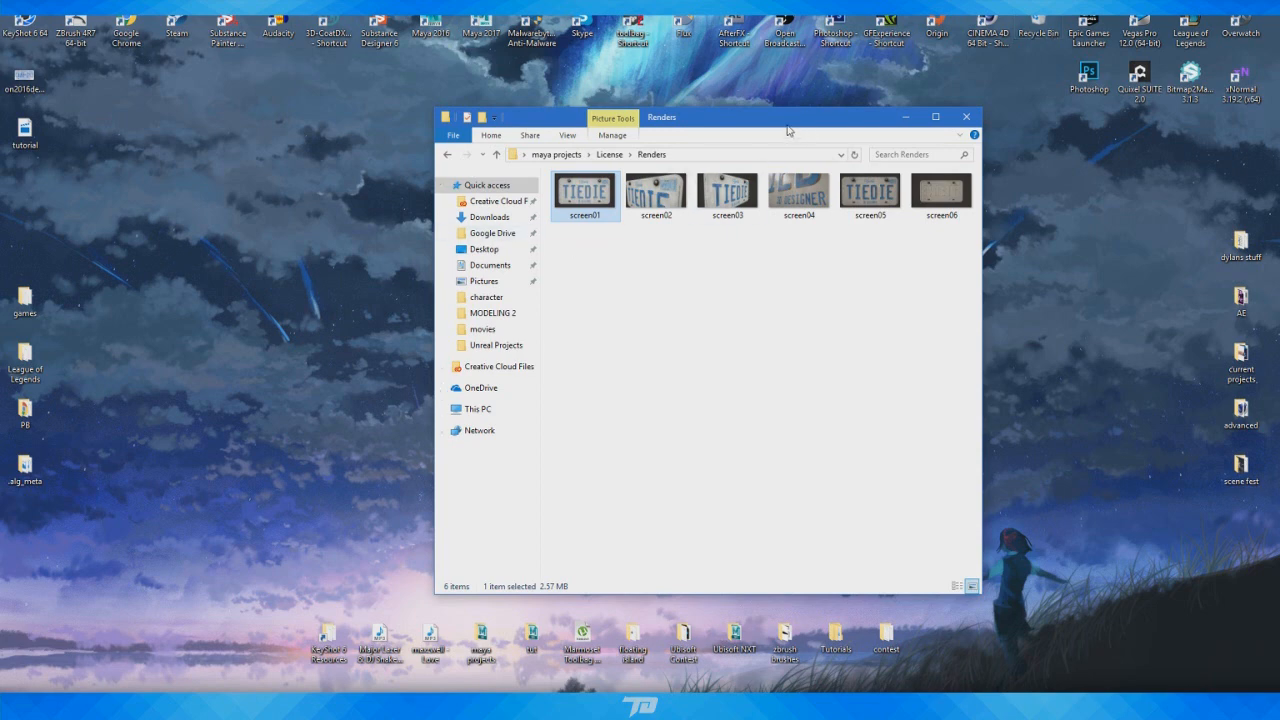
{"action": "left_click_drag", "start_coordinate": [778, 124], "coordinate": [719, 124]}
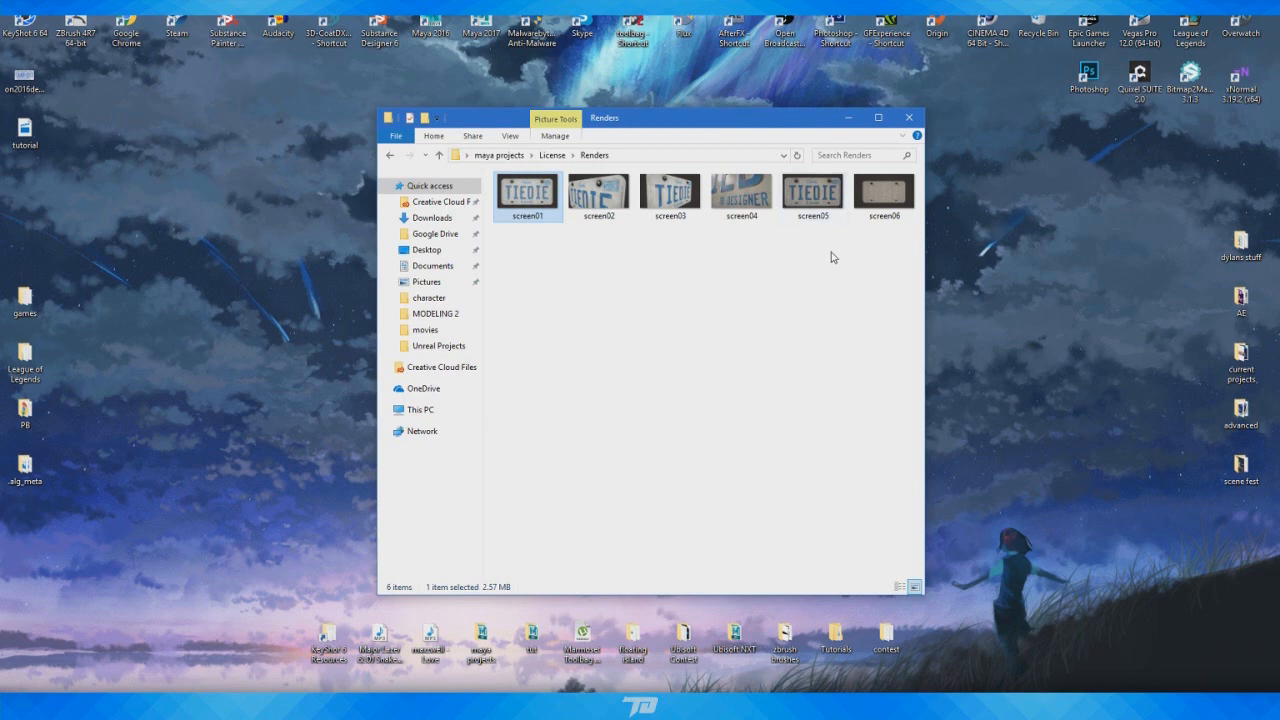
{"action": "left_click", "coordinate": [848, 118]}
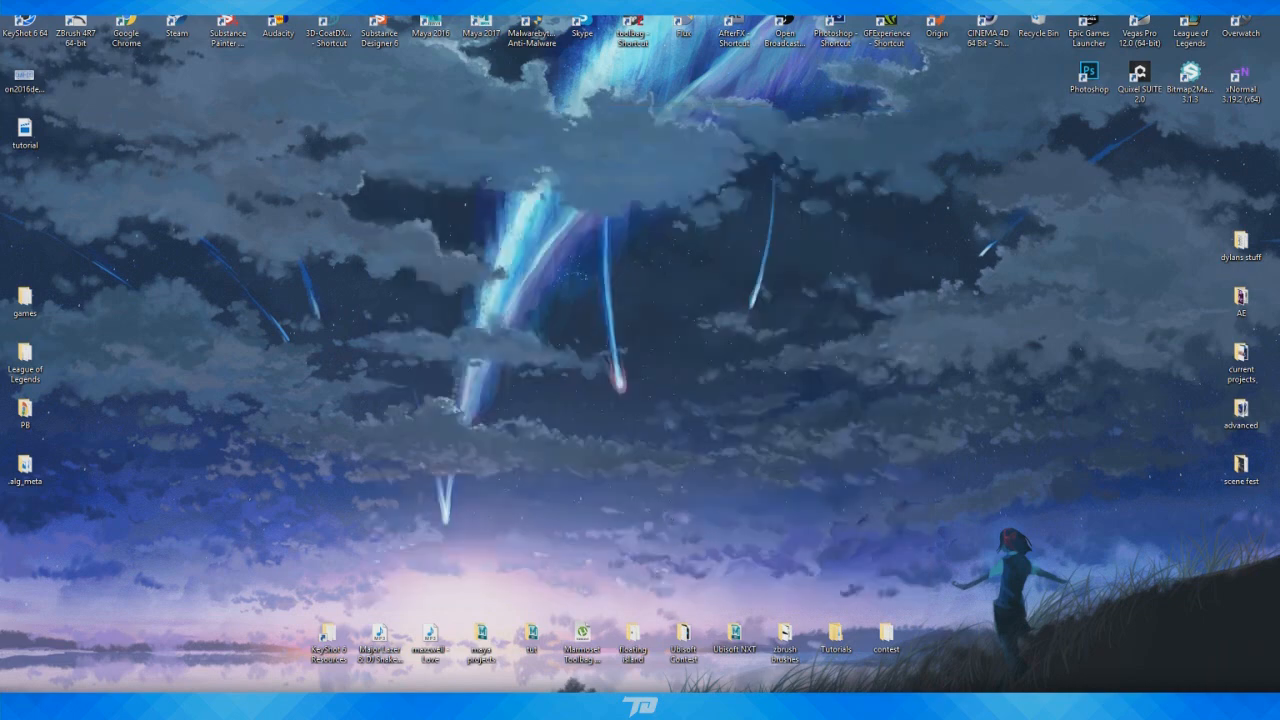
Switch to Maya and import on2016decCAAB.jpg from the Desktop as an image plane in the front view
{"action": "left_click", "coordinate": [738, 656]}
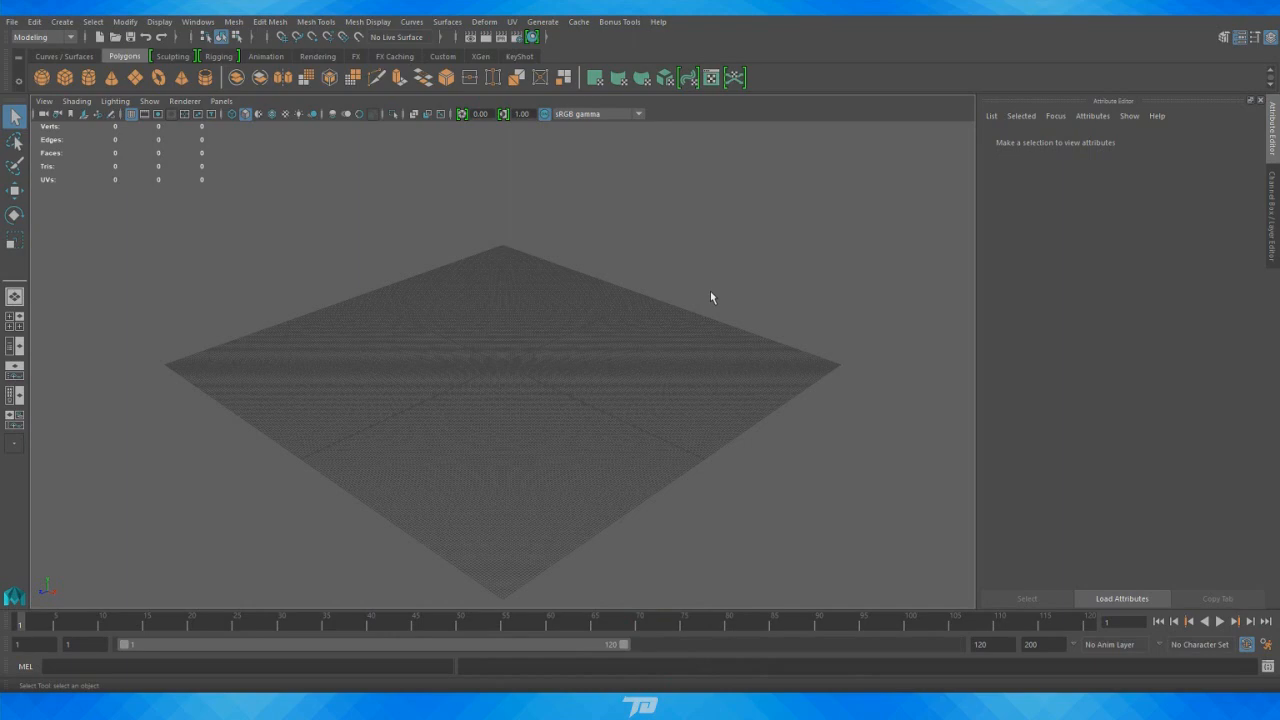
{"action": "key", "text": "space"}
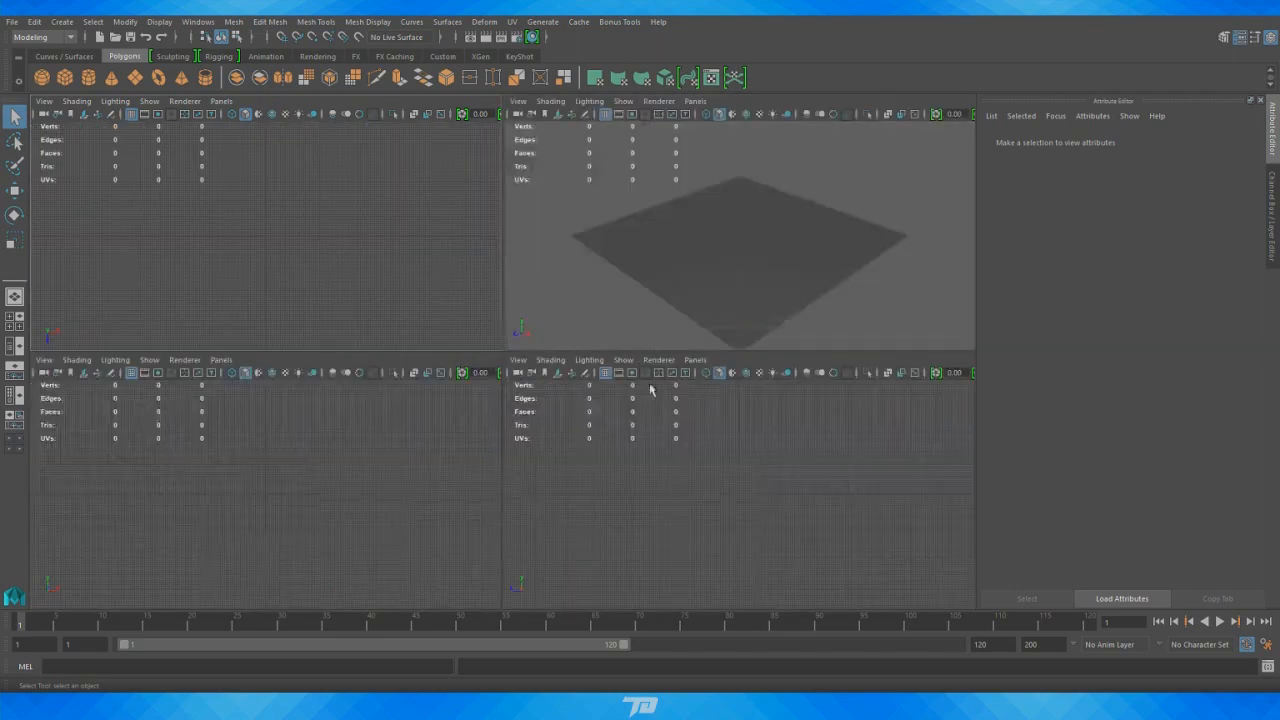
{"action": "left_click", "coordinate": [43, 360]}
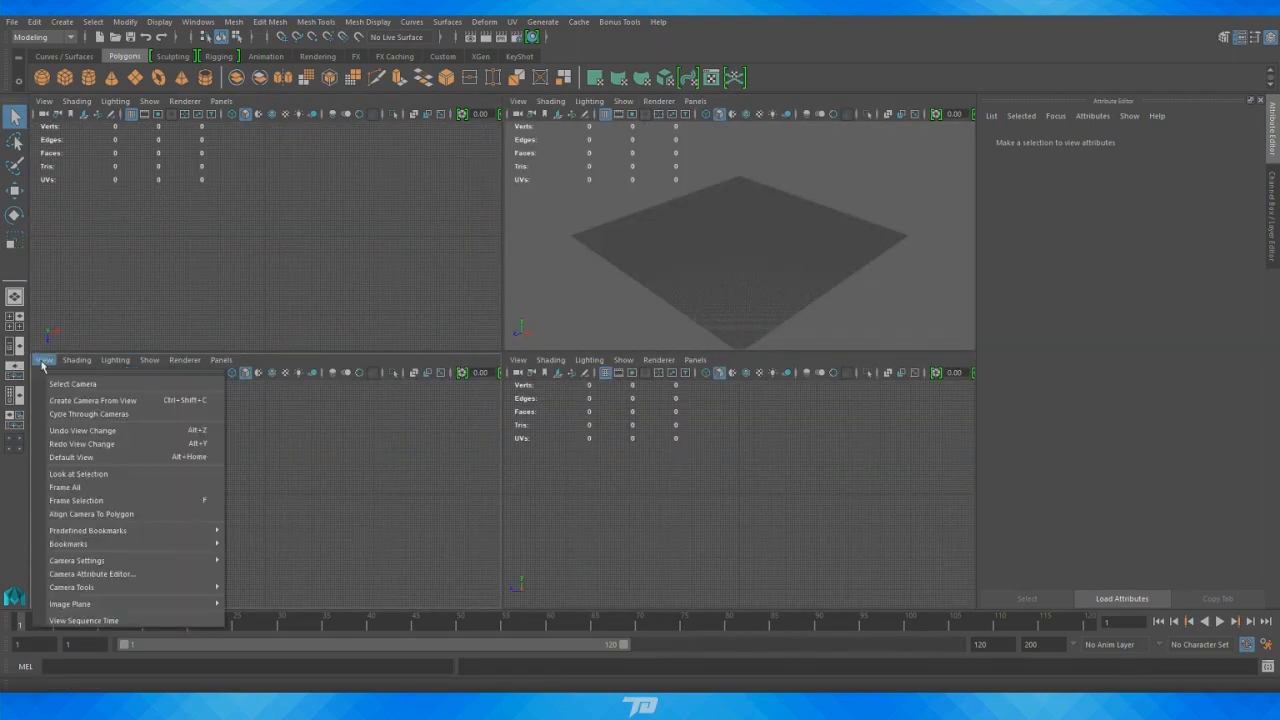
{"action": "mouse_move", "coordinate": [100, 604]}
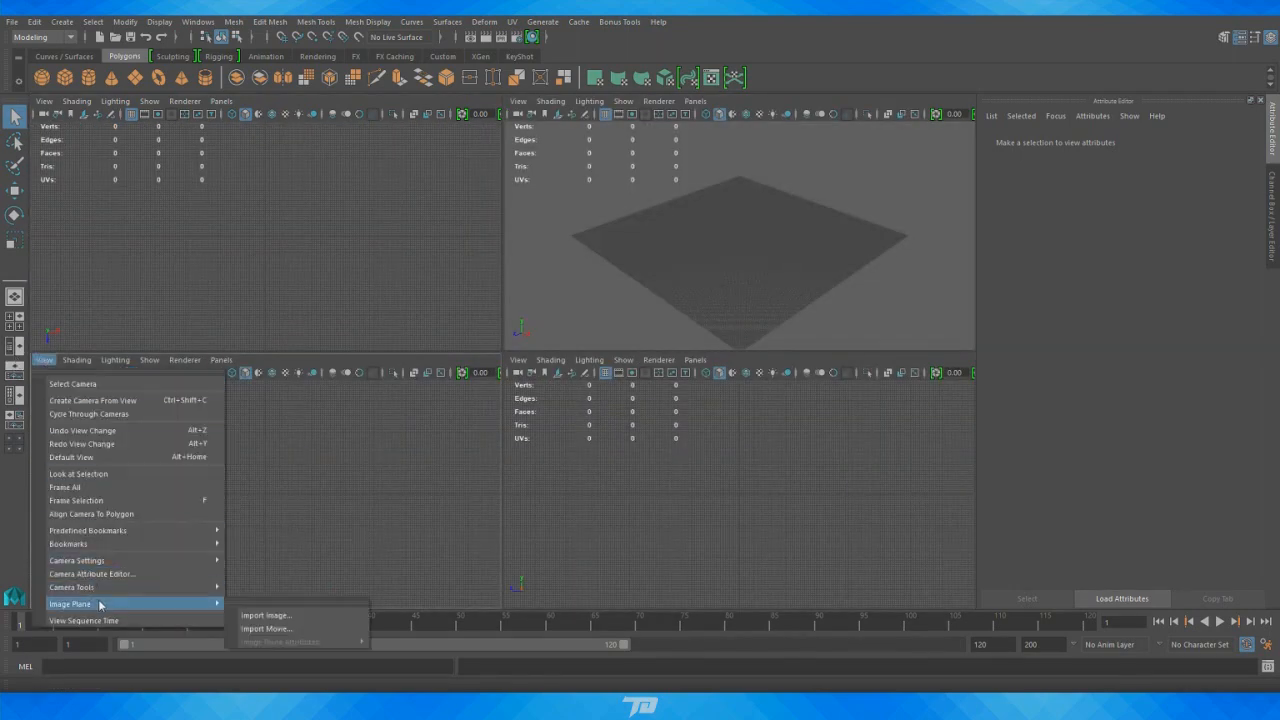
{"action": "left_click", "coordinate": [311, 620]}
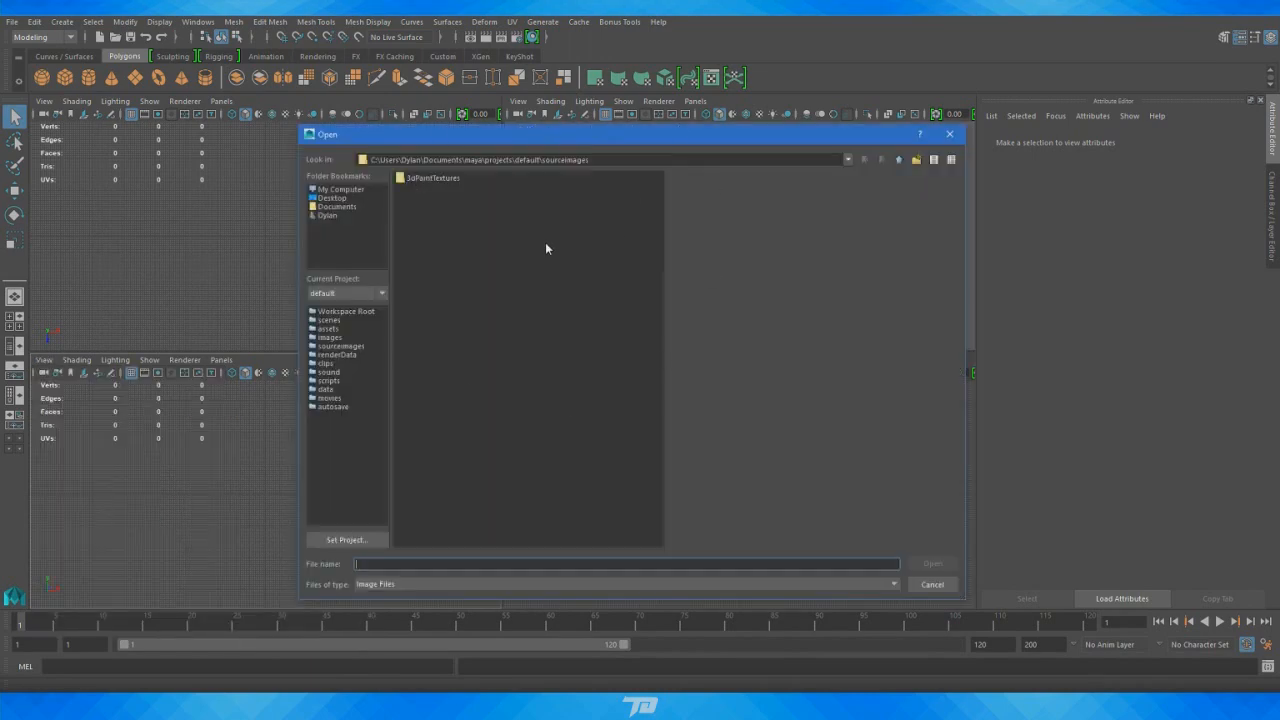
{"action": "left_click", "coordinate": [332, 198]}
{"action": "left_click", "coordinate": [449, 508]}
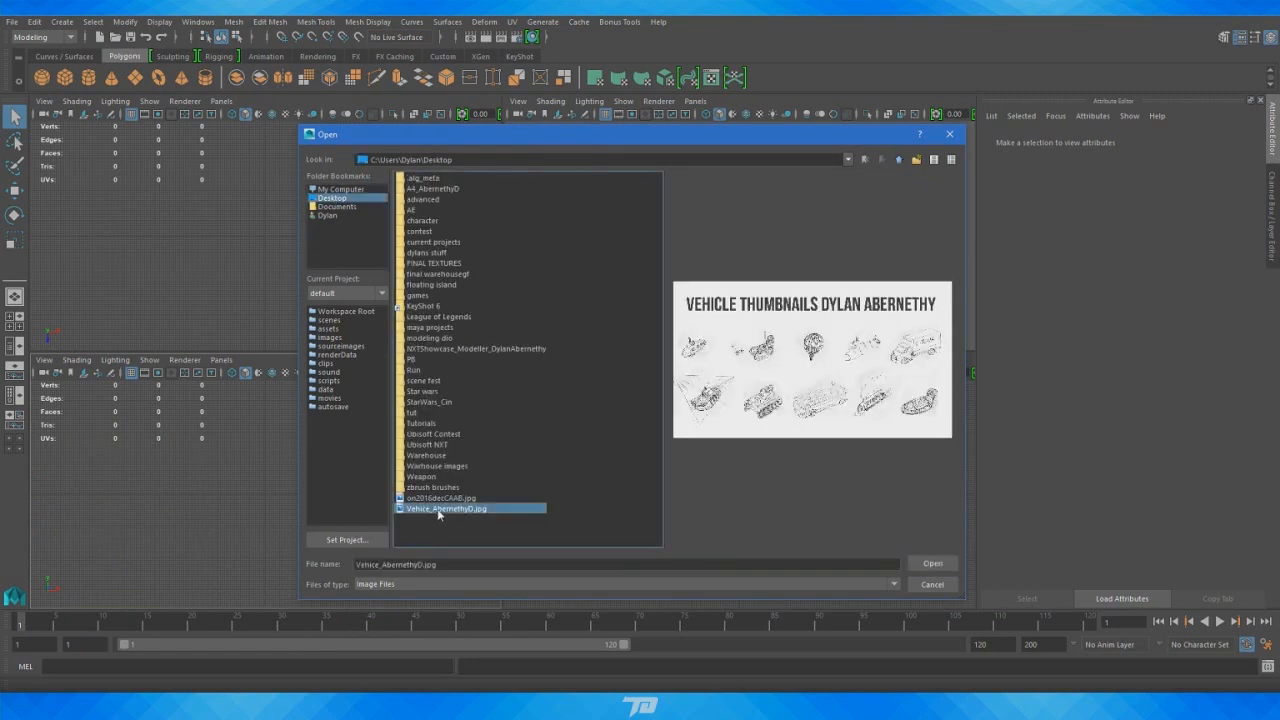
{"action": "left_click", "coordinate": [445, 498]}
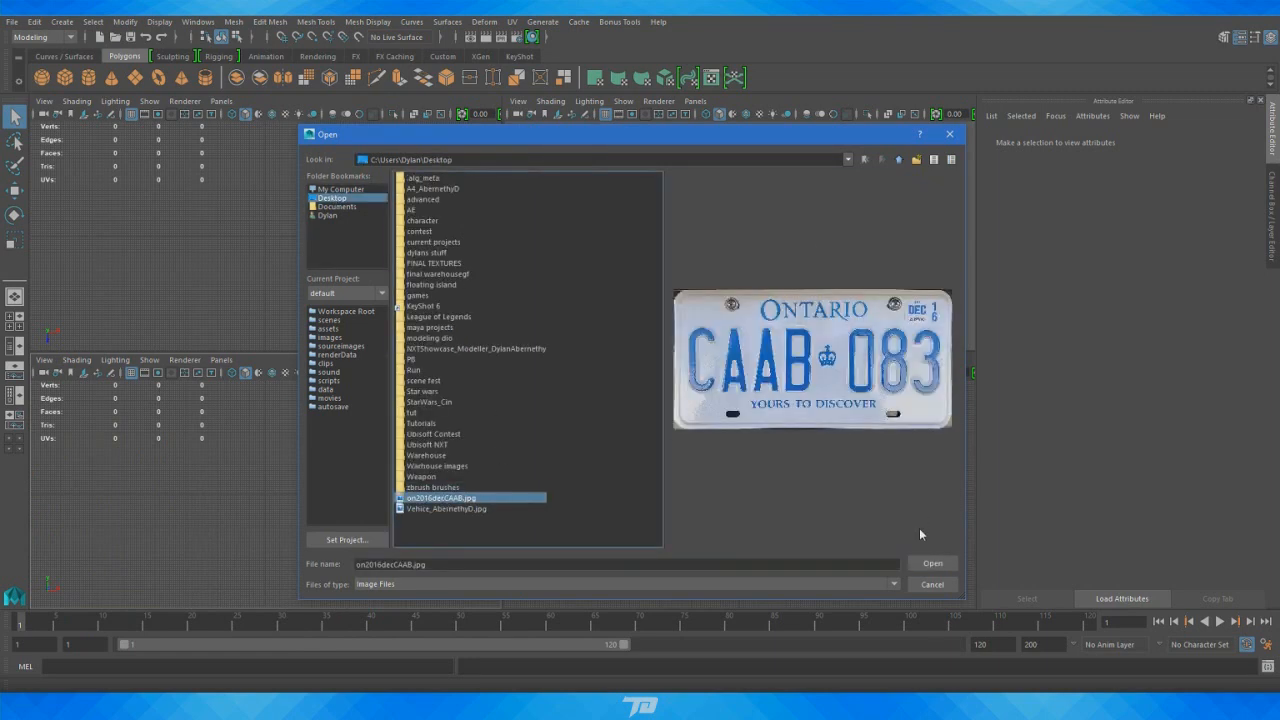
{"action": "left_click", "coordinate": [921, 565]}
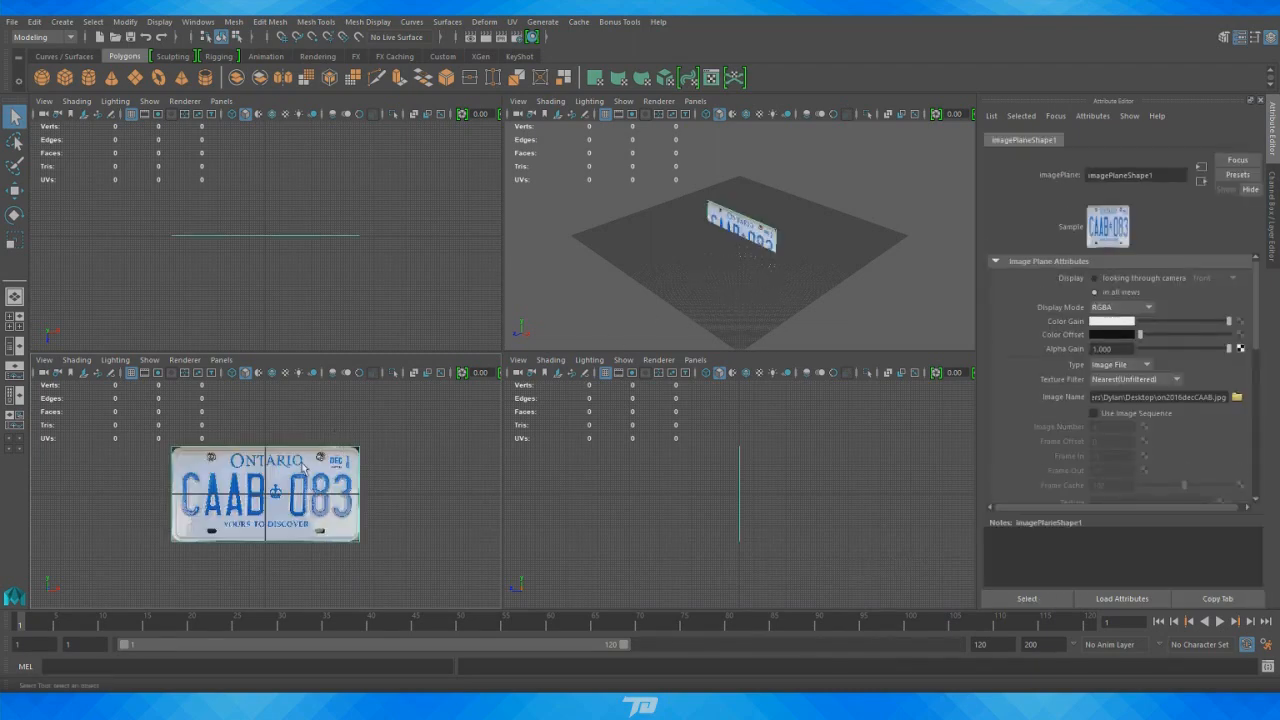
Hide the grid in the front and perspective views and move the image plane back along the Z axis
{"action": "left_click", "coordinate": [131, 372]}
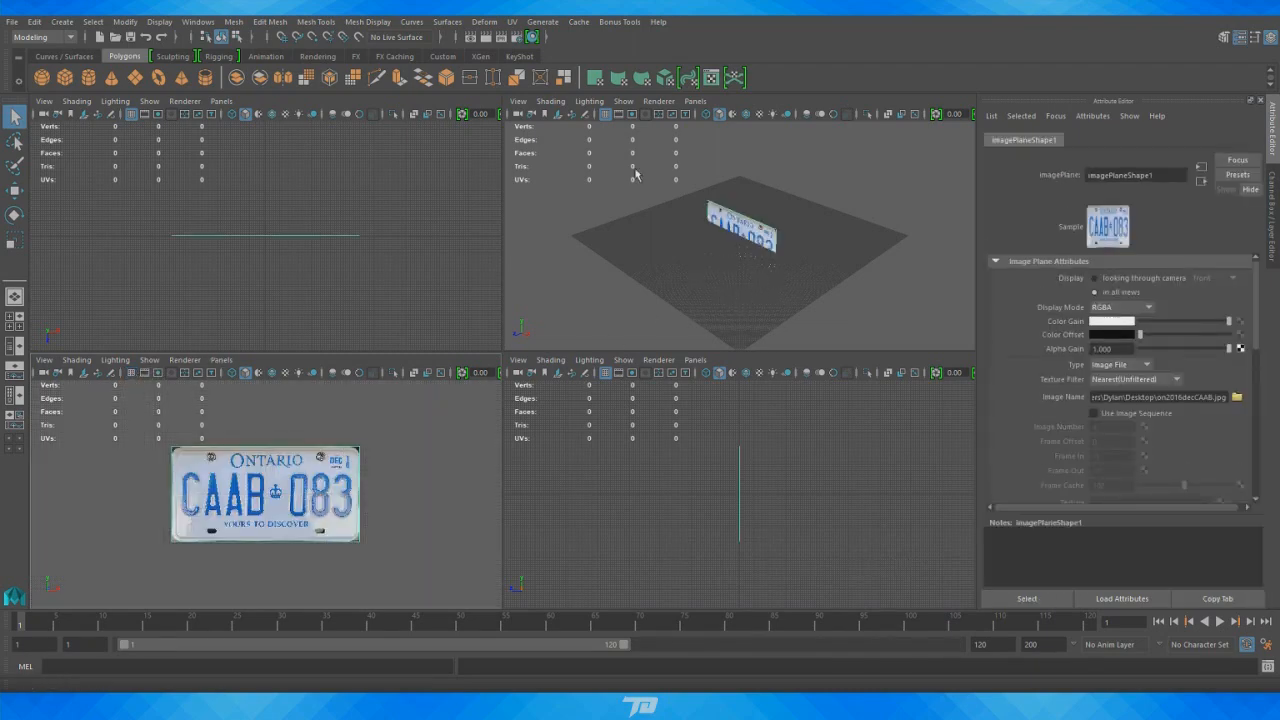
{"action": "left_click", "coordinate": [605, 113]}
{"action": "left_click", "coordinate": [752, 262]}
{"action": "key", "text": "w"}
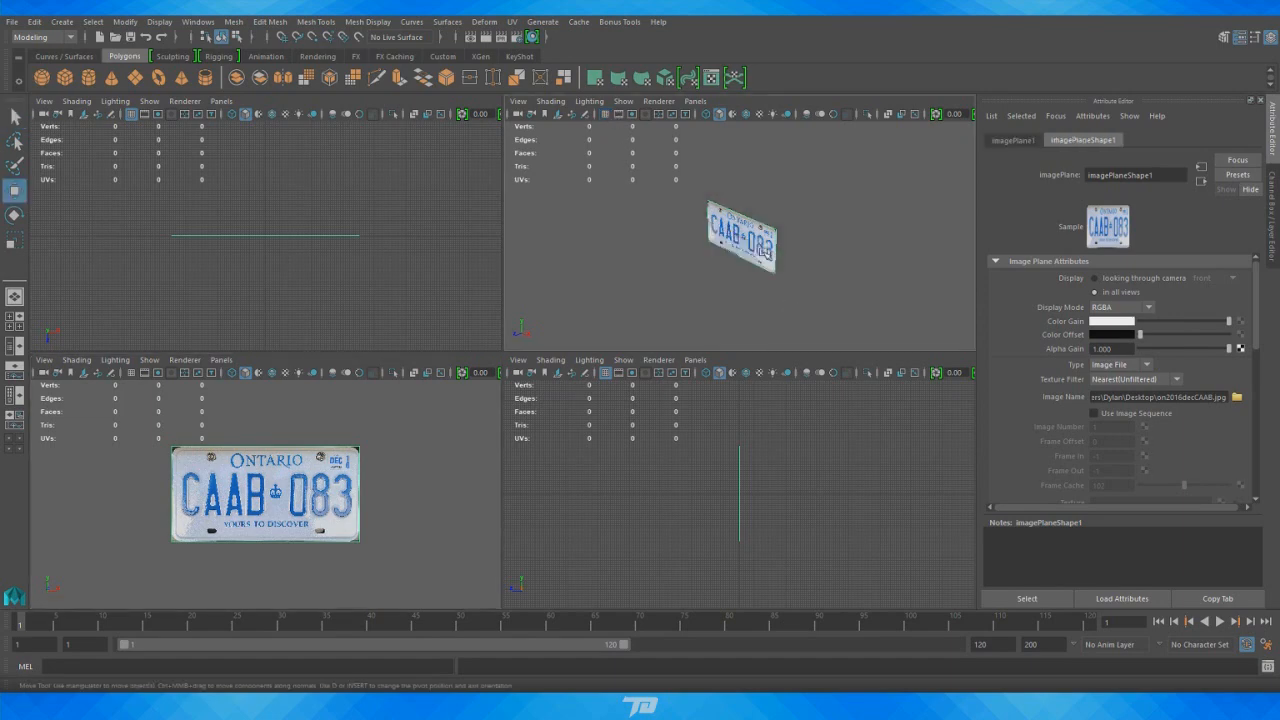
{"action": "left_click_drag", "start_coordinate": [690, 257], "coordinate": [749, 232]}
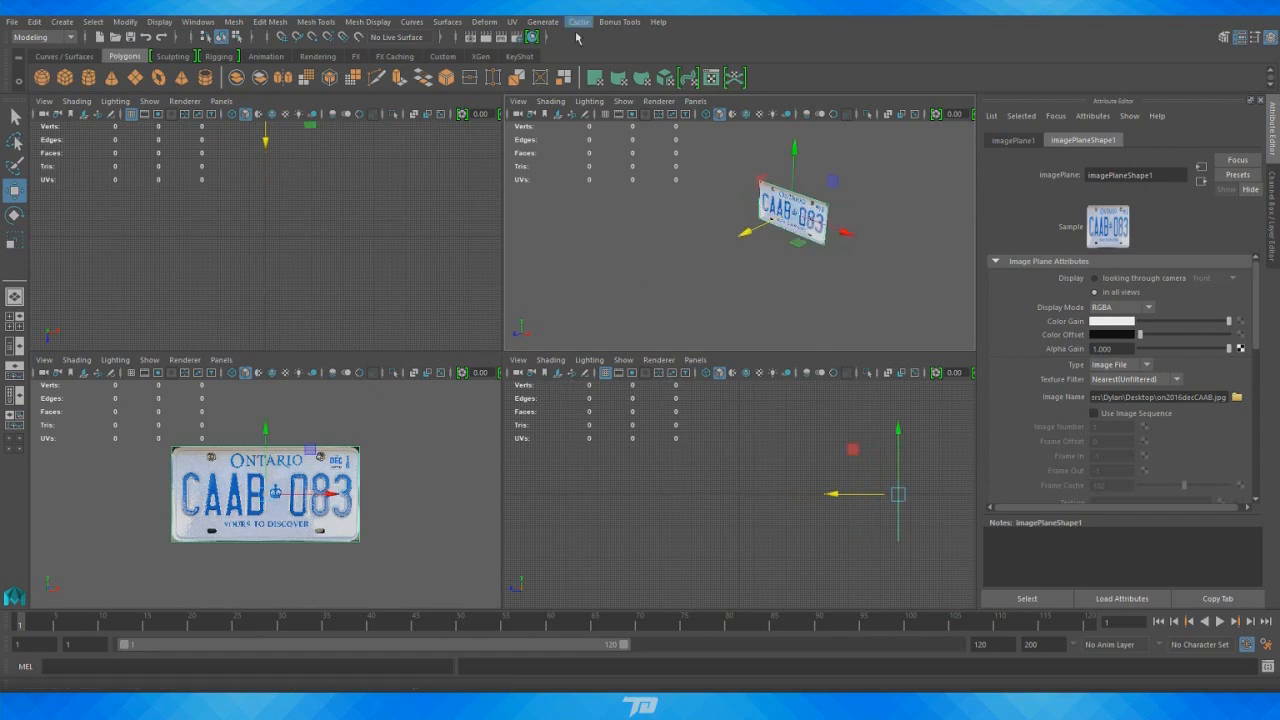
Create a polygon cube and scale it in the front view to the width and height of the reference plate
{"action": "left_click", "coordinate": [74, 21]}
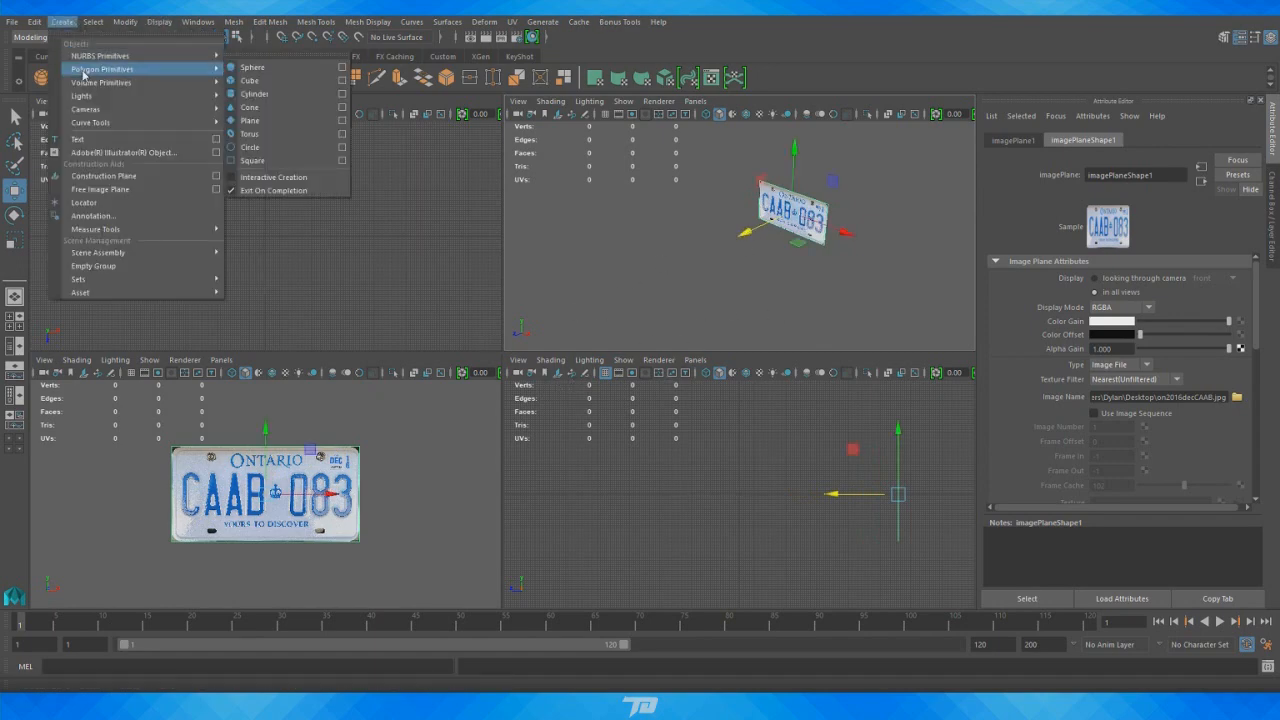
{"action": "left_click", "coordinate": [270, 89]}
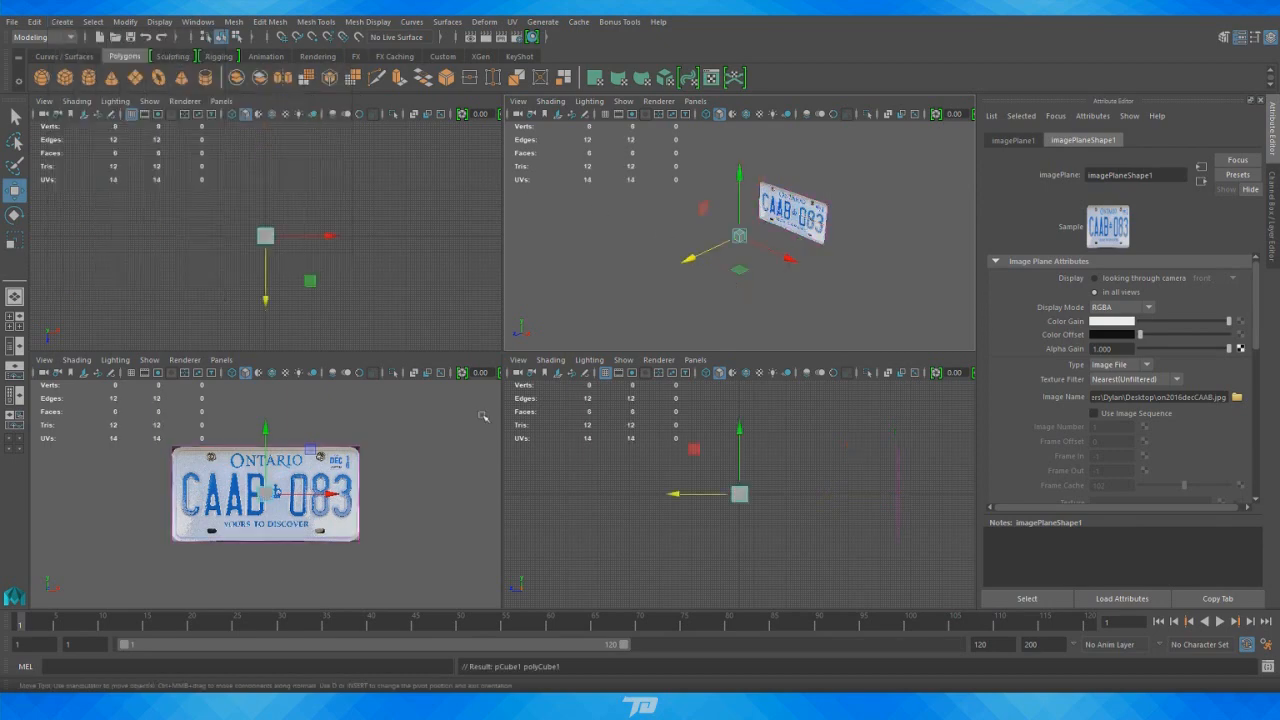
{"action": "key", "text": "space"}
{"action": "right_click_drag", "start_coordinate": [652, 374], "coordinate": [906, 375], "text": "alt"}
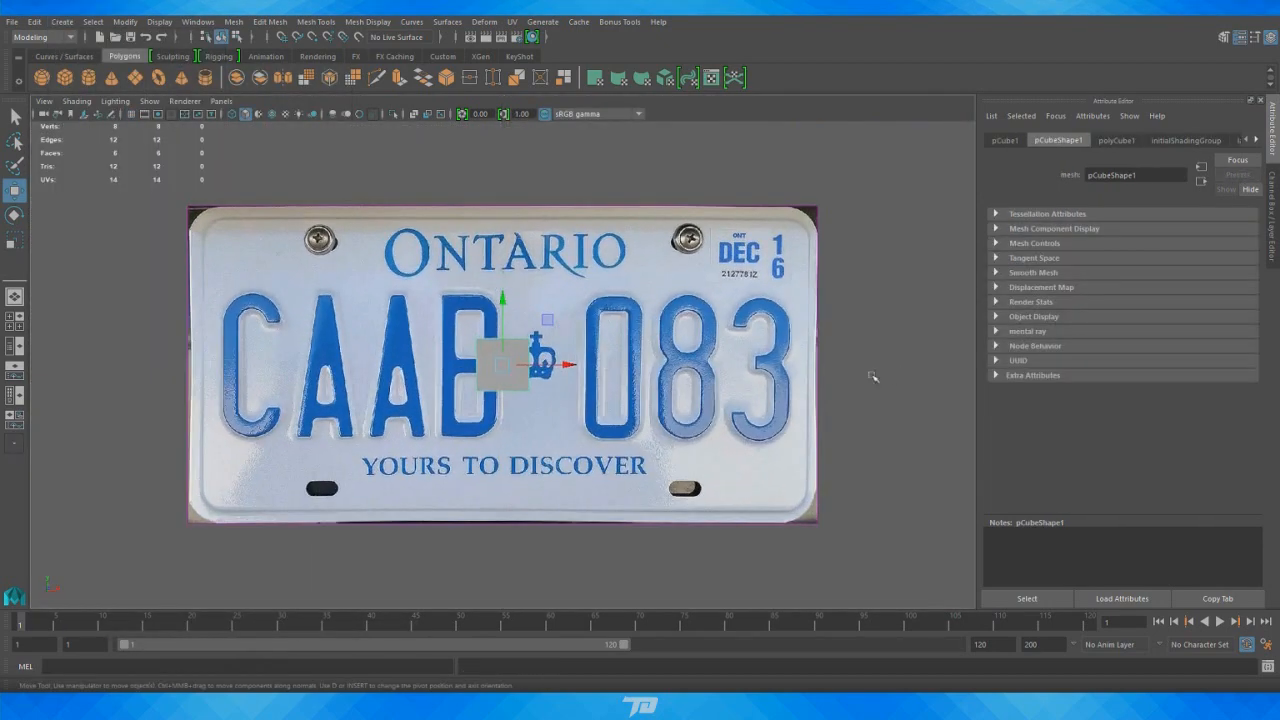
{"action": "key", "text": "r"}
{"action": "left_click_drag", "start_coordinate": [565, 364], "coordinate": [1219, 343]}
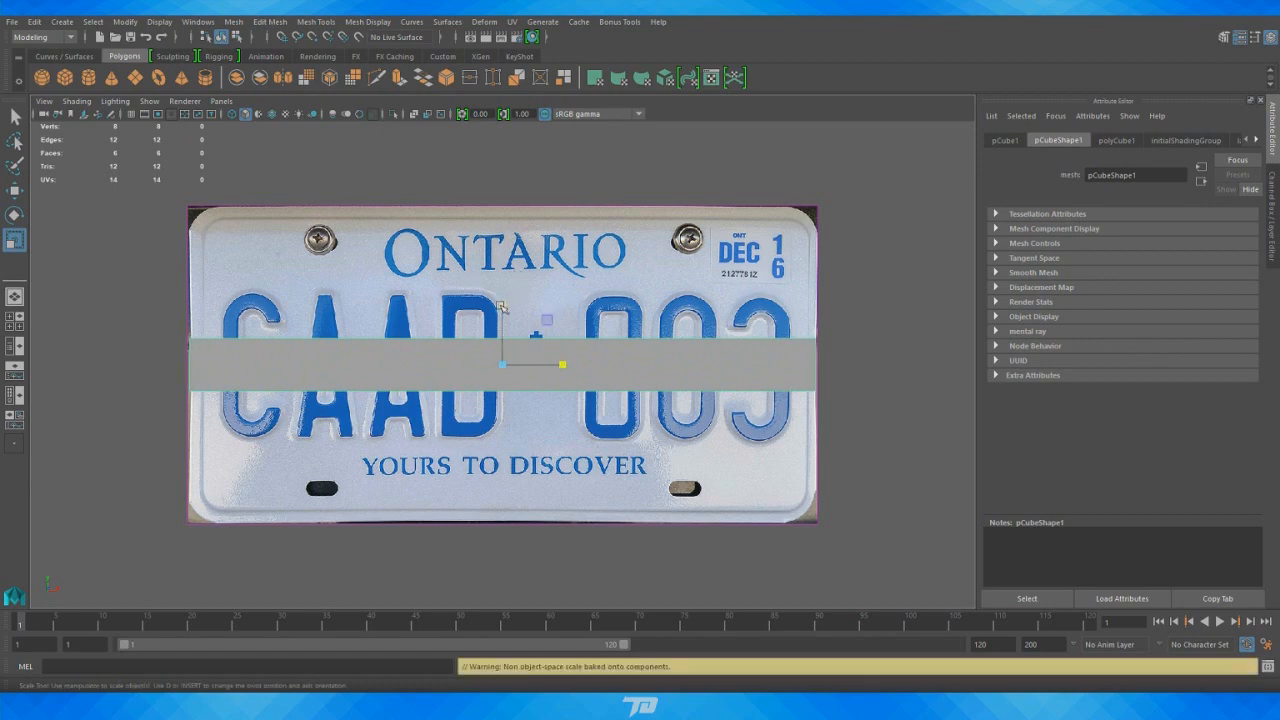
{"action": "left_click_drag", "start_coordinate": [502, 304], "coordinate": [592, 12]}
{"action": "left_click_drag", "start_coordinate": [563, 364], "coordinate": [564, 368]}
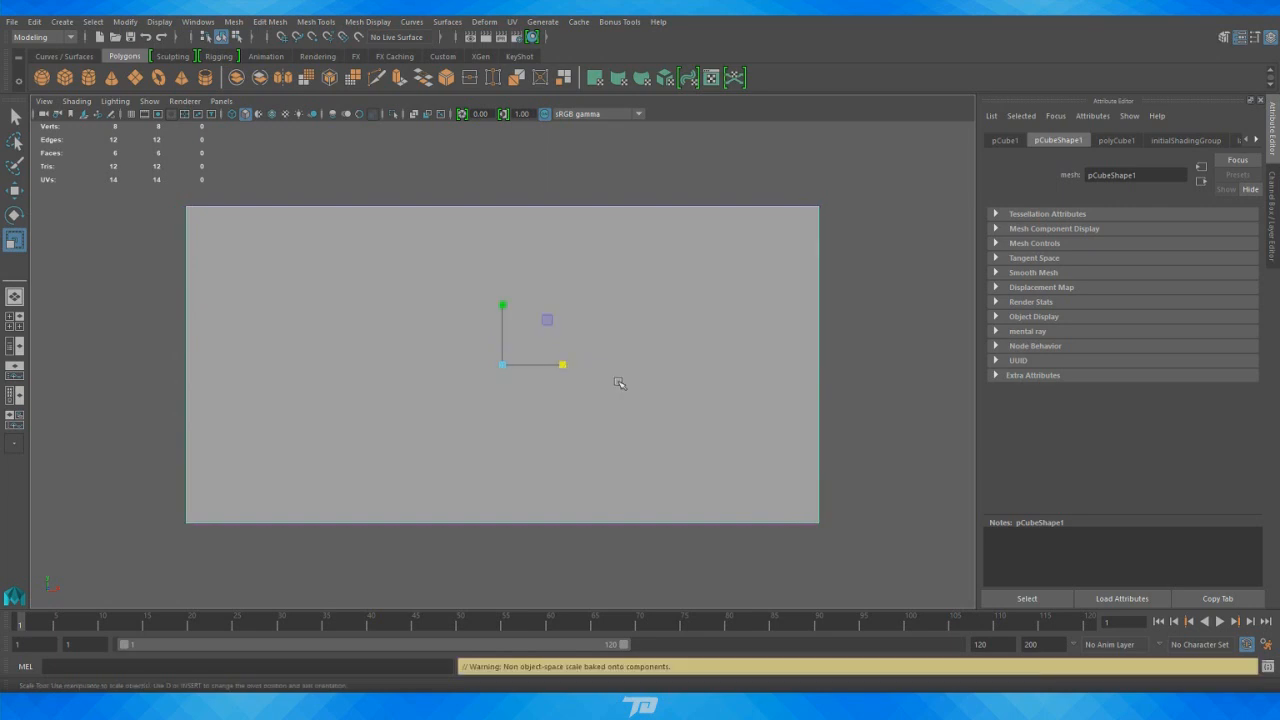
Scale the cube down along its depth until it is a thin plate
{"action": "key", "text": "space"}
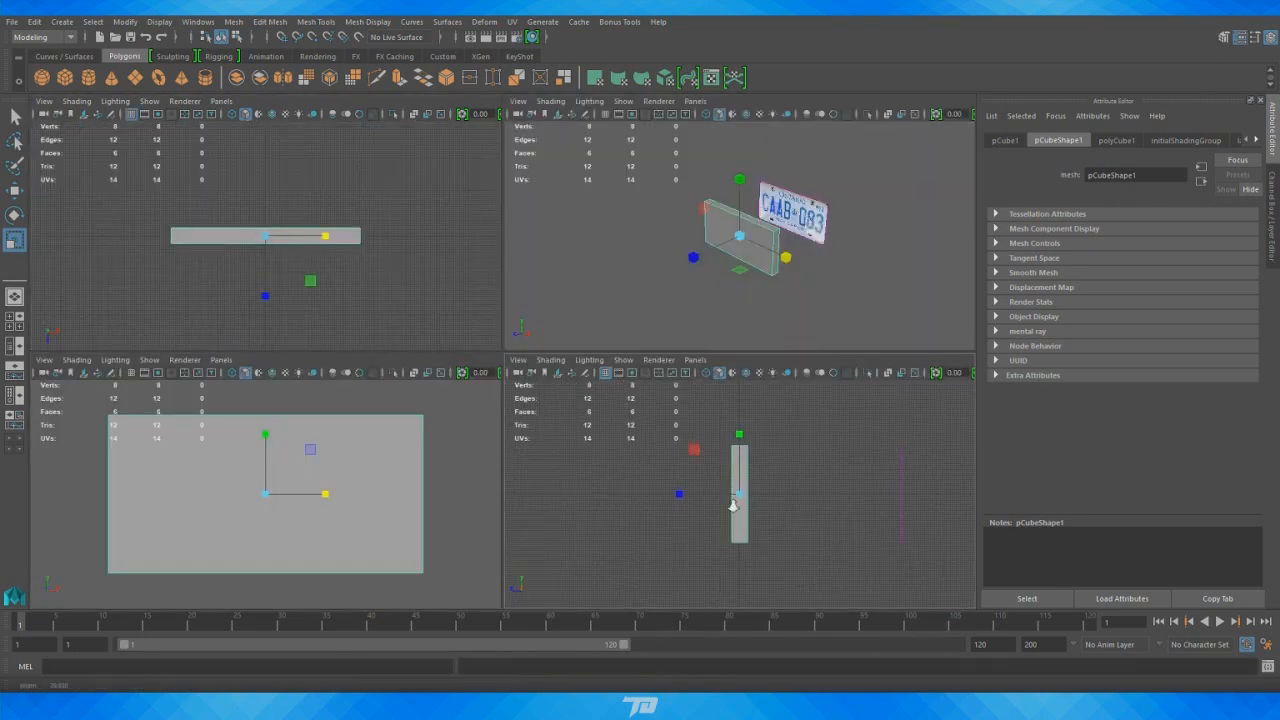
{"action": "scroll", "coordinate": [770, 505], "scroll_direction": "up", "scroll_amount": 1}
{"action": "left_click_drag", "start_coordinate": [679, 494], "coordinate": [728, 502]}
{"action": "scroll", "coordinate": [864, 290], "scroll_direction": "up", "scroll_amount": 3}
{"action": "left_click_drag", "start_coordinate": [864, 290], "coordinate": [781, 275], "text": "alt"}
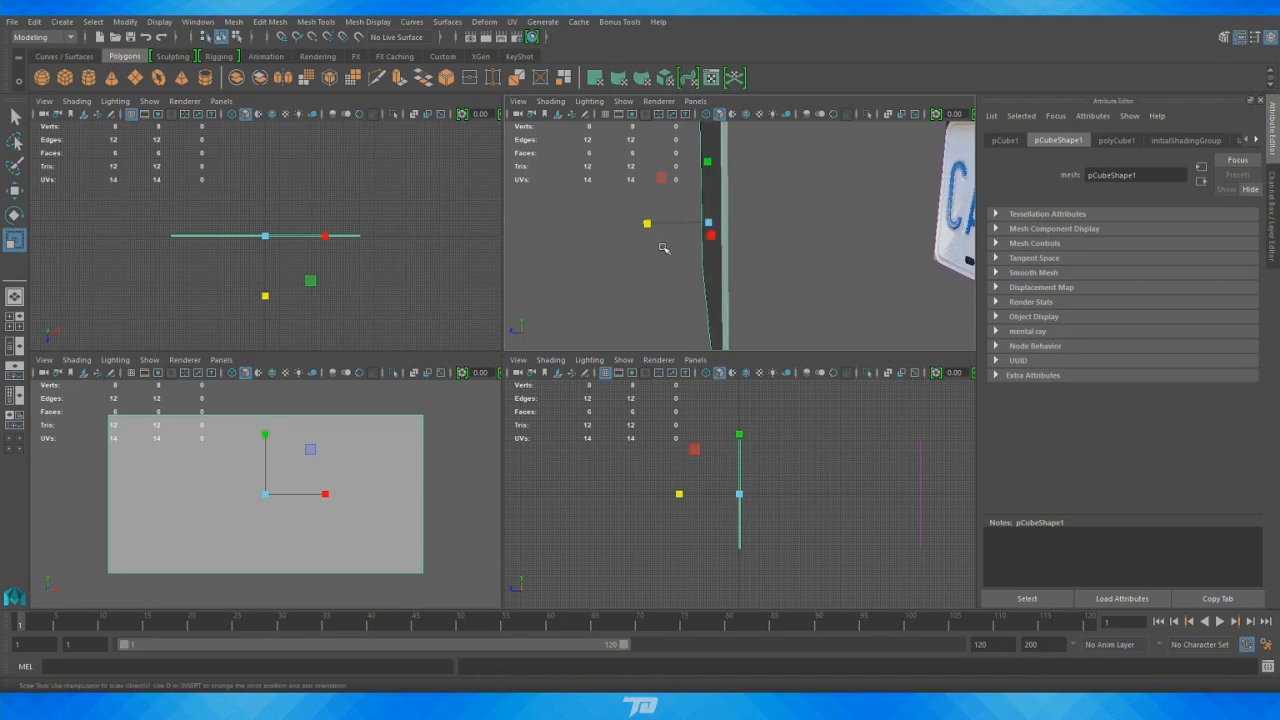
{"action": "left_click_drag", "start_coordinate": [648, 225], "coordinate": [660, 227]}
{"action": "left_click_drag", "start_coordinate": [834, 277], "coordinate": [832, 245], "text": "alt"}
Select the four short corner edges running through the plate's thickness in the perspective view
{"action": "key", "text": "space"}
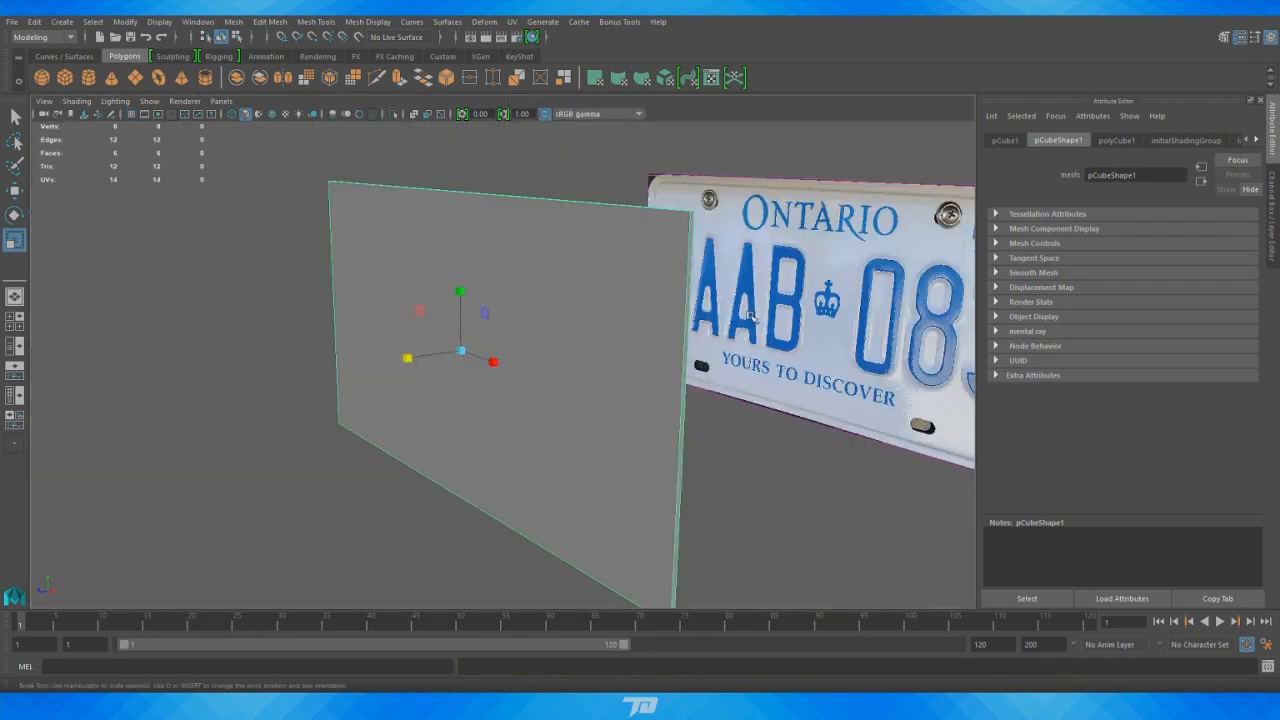
{"action": "key", "text": "w"}
{"action": "left_click_drag", "start_coordinate": [652, 322], "coordinate": [640, 321], "text": "alt"}
{"action": "left_click_drag", "start_coordinate": [718, 342], "coordinate": [760, 362], "text": "alt"}
{"action": "right_click", "coordinate": [704, 231]}
{"action": "left_click", "coordinate": [704, 200]}
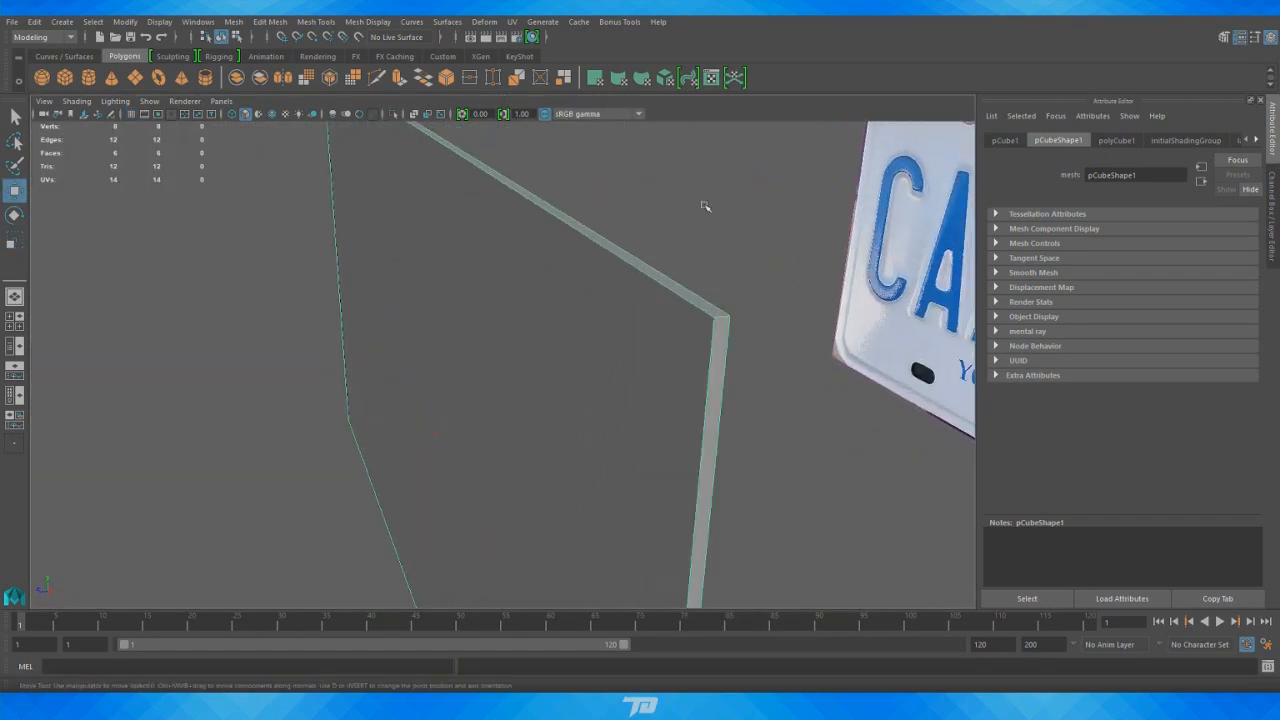
{"action": "left_click", "coordinate": [689, 284]}
{"action": "left_click_drag", "start_coordinate": [765, 320], "coordinate": [675, 340], "text": "alt"}
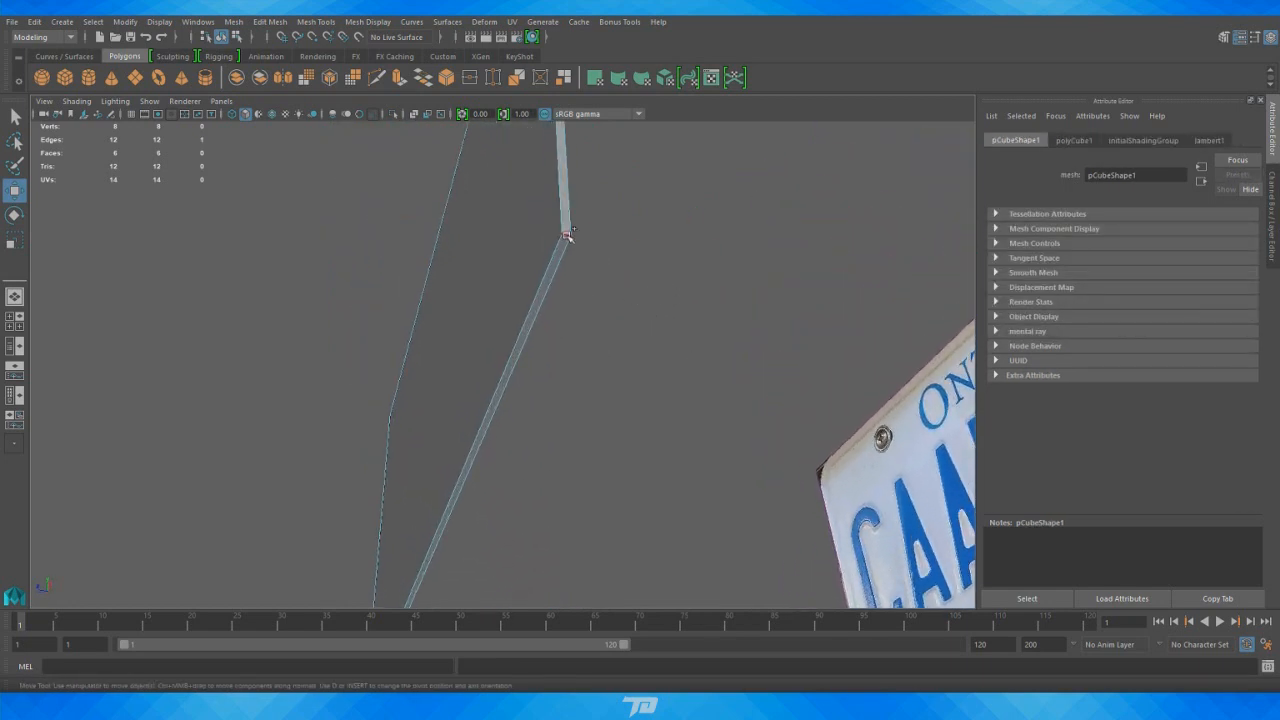
{"action": "left_click_drag", "start_coordinate": [669, 256], "coordinate": [508, 287], "text": "alt"}
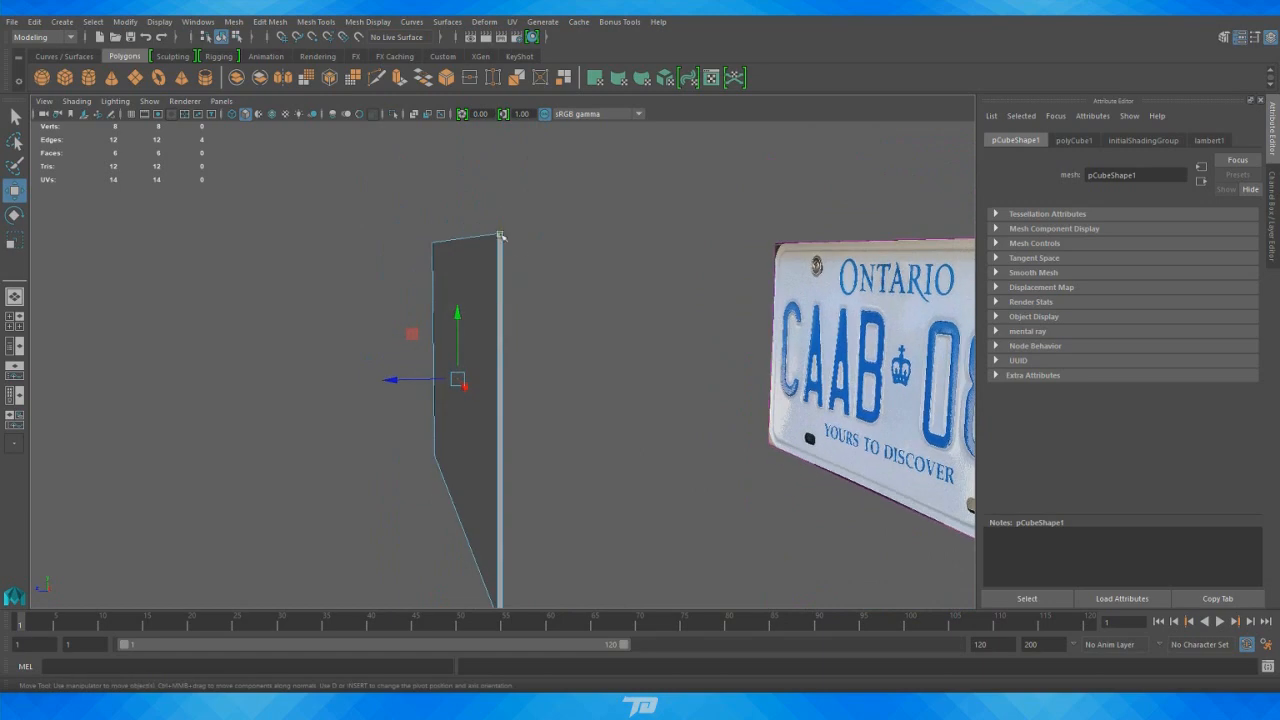
{"action": "left_click_drag", "start_coordinate": [630, 352], "coordinate": [598, 416], "text": "alt"}
{"action": "left_click_drag", "start_coordinate": [565, 465], "coordinate": [650, 400], "text": "alt"}
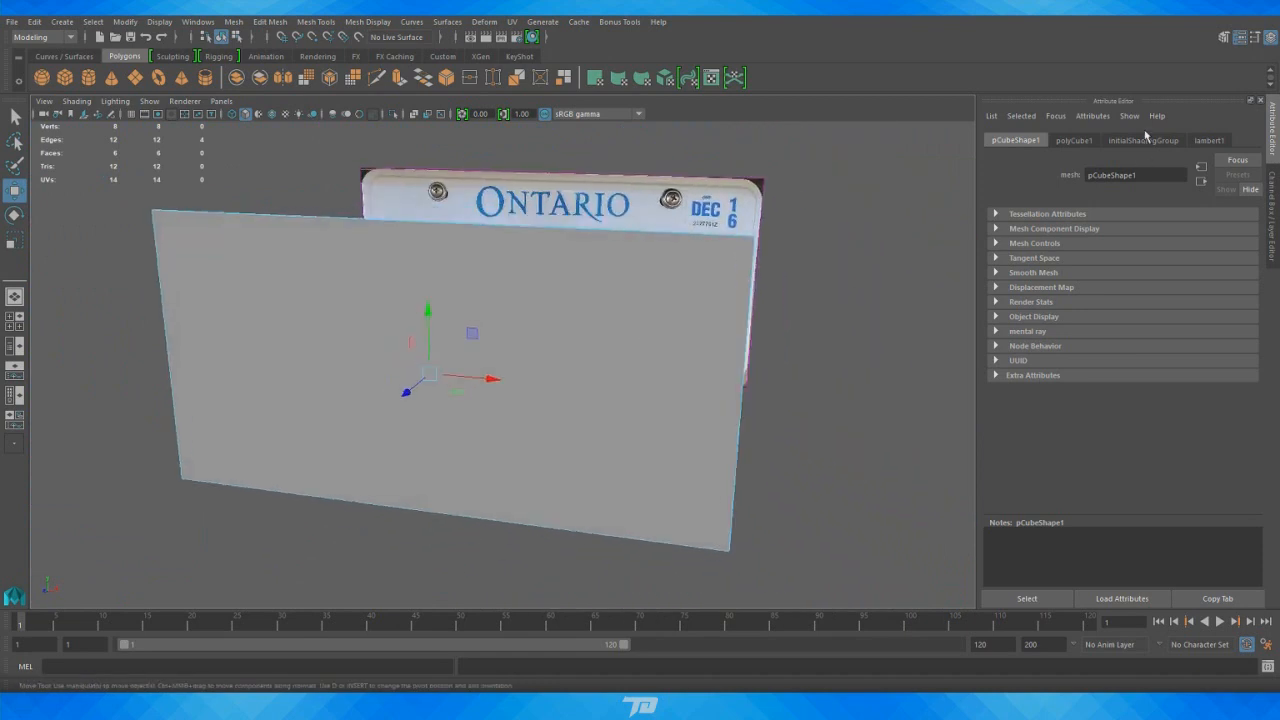
Show the Modeling Toolkit
{"action": "left_click", "coordinate": [1225, 38]}
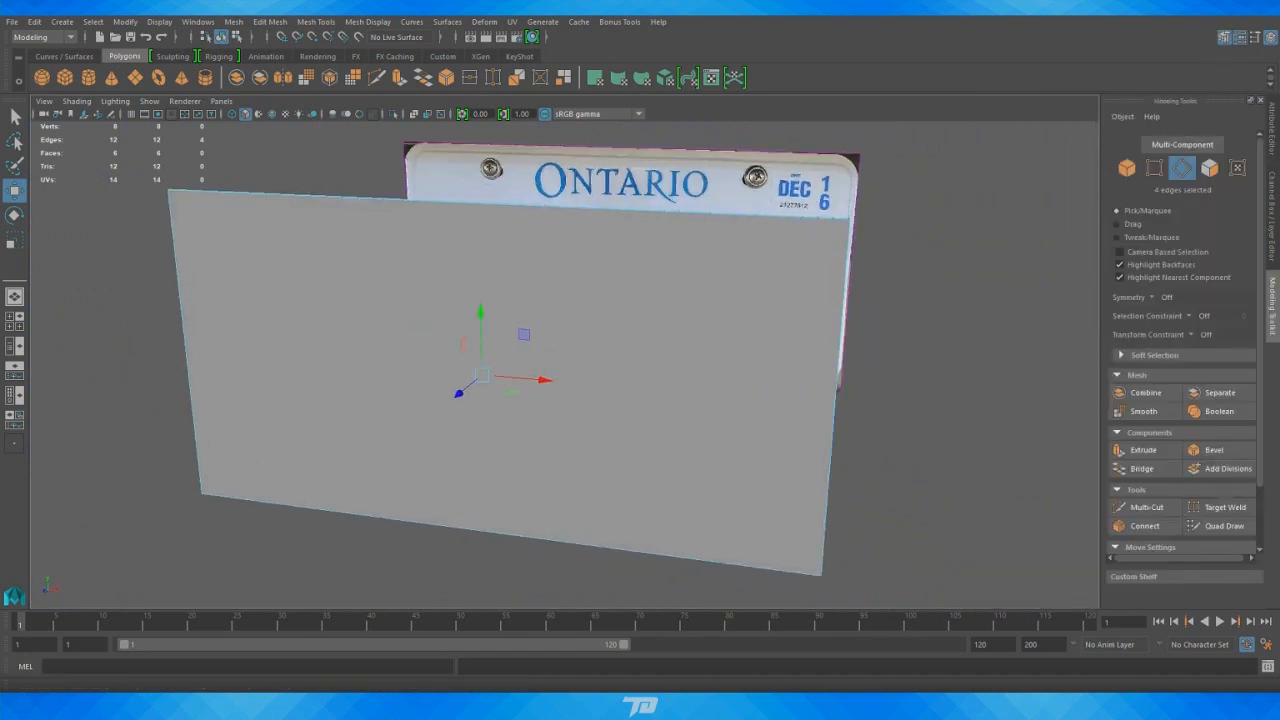
{"action": "left_click", "coordinate": [1220, 451]}
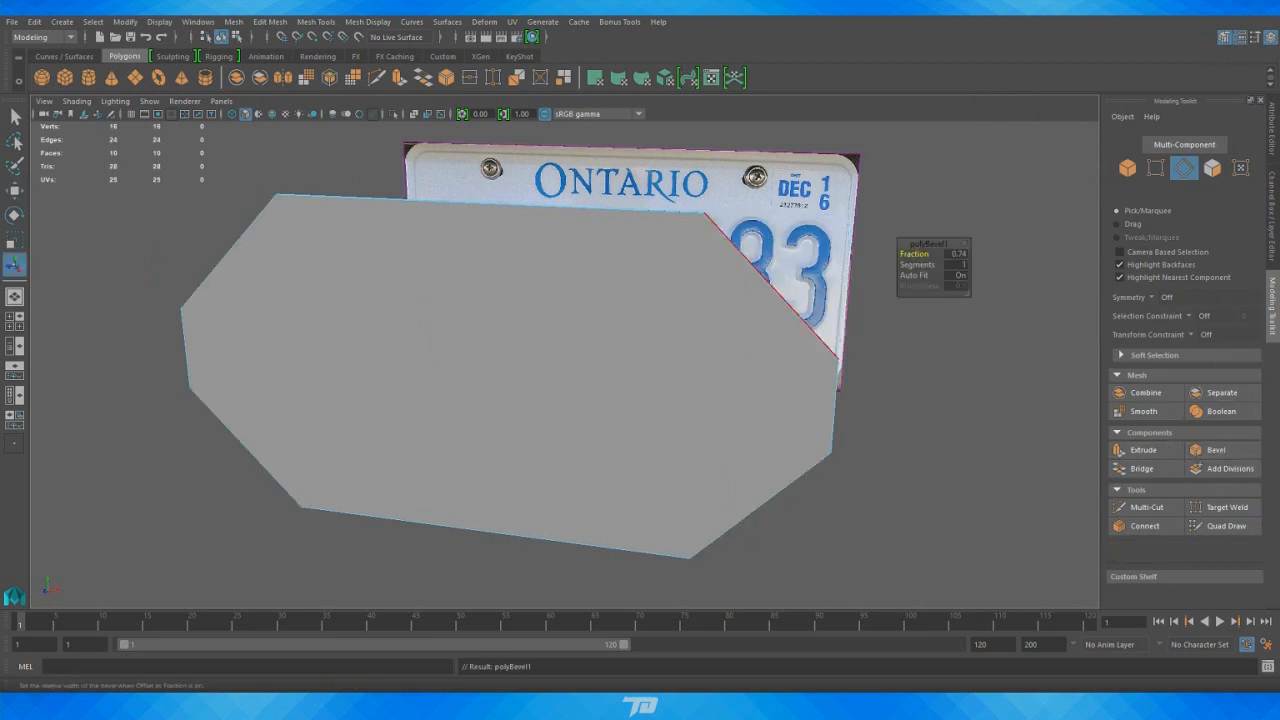
{"action": "scroll", "coordinate": [849, 391], "scroll_direction": "down", "scroll_amount": 2}
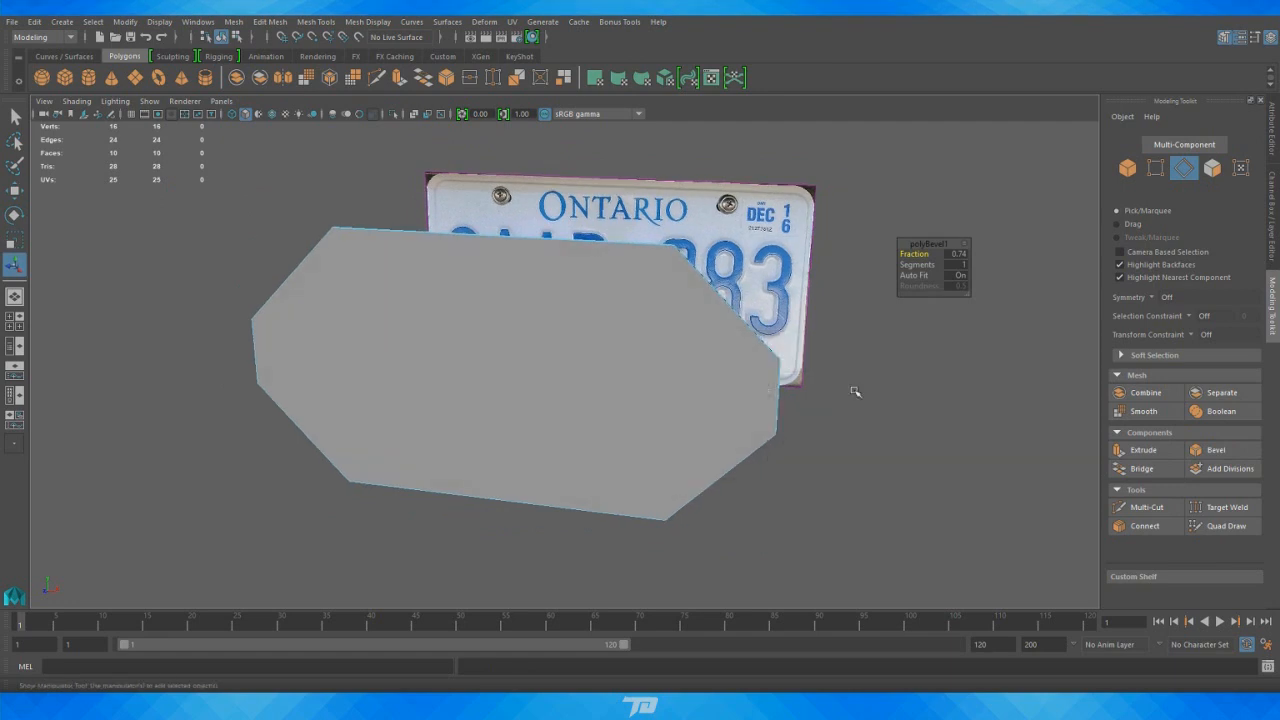
{"action": "key", "text": "space"}
{"action": "left_click_drag", "start_coordinate": [494, 477], "coordinate": [479, 463], "text": "alt"}
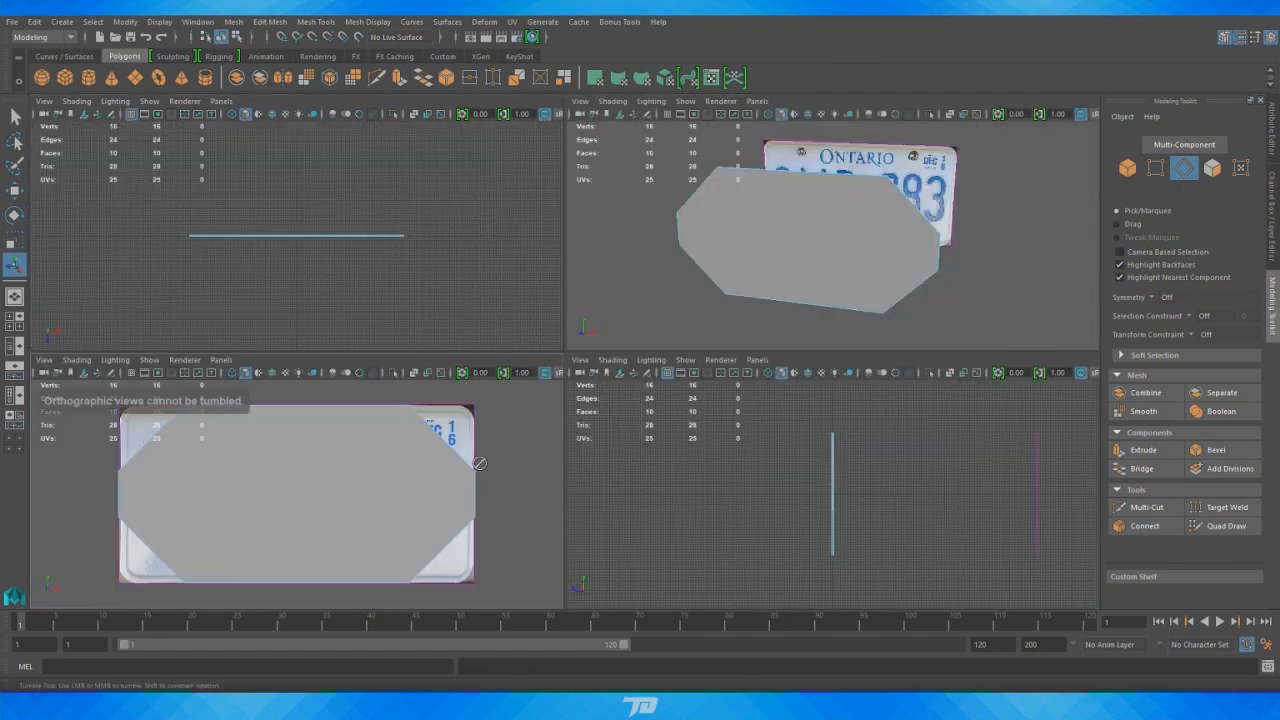
{"action": "key", "text": "ctrl+z"}
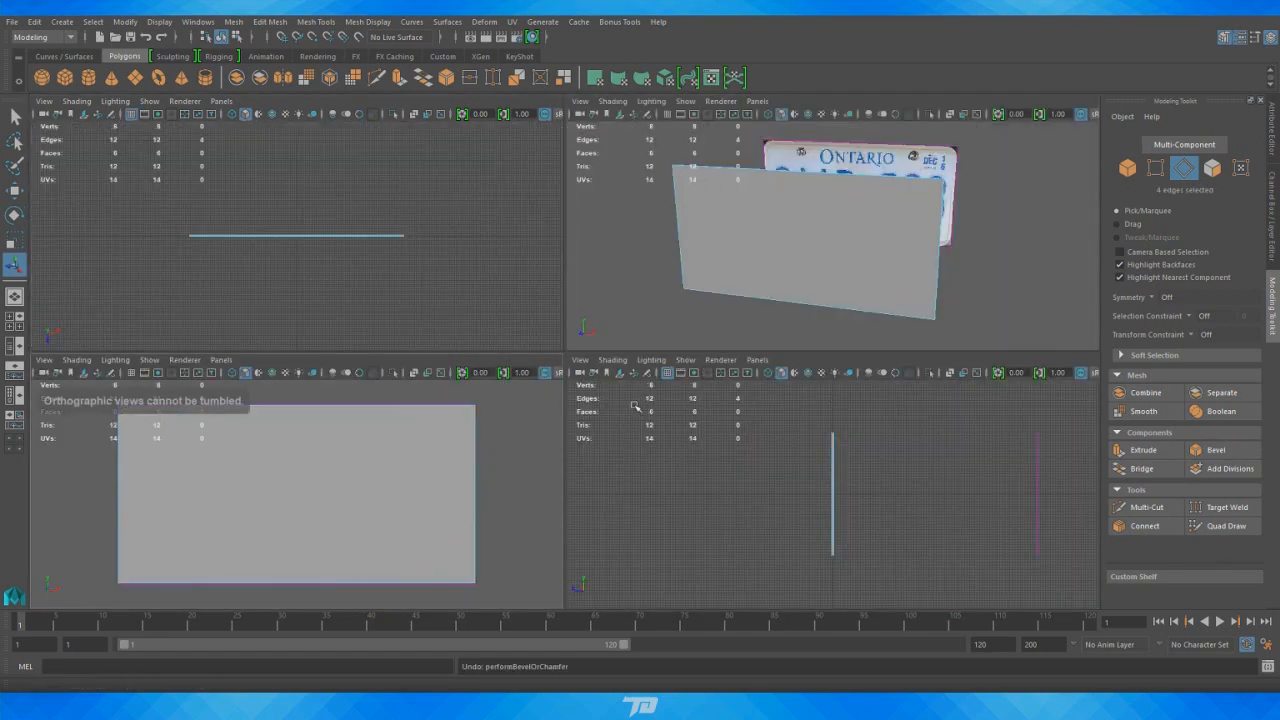
Bevel the plate's four short corner edges with a fraction of 0.24 and 9 segments, matching the rounded corners of the reference
{"action": "left_click_drag", "start_coordinate": [905, 295], "coordinate": [926, 299], "text": "alt"}
{"action": "right_click_drag", "start_coordinate": [927, 300], "coordinate": [1023, 386], "text": "alt"}
{"action": "middle_click_drag", "start_coordinate": [1000, 260], "coordinate": [829, 280], "text": "alt"}
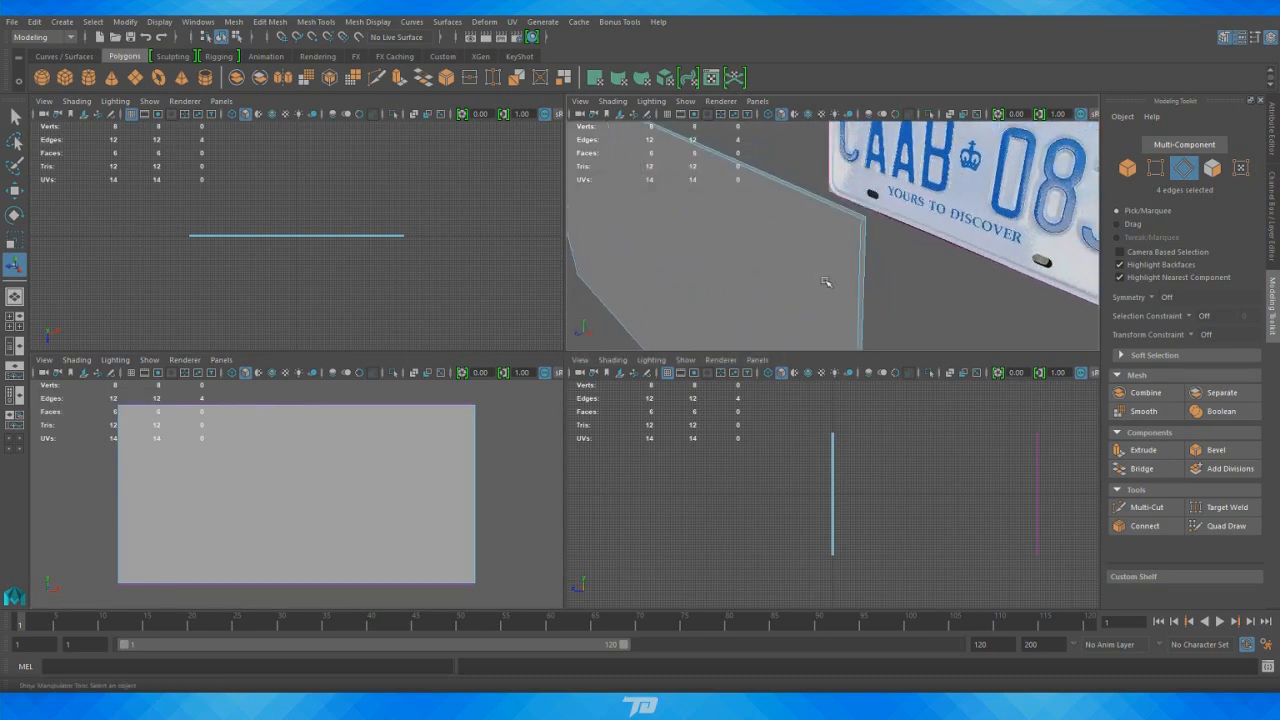
{"action": "left_click_drag", "start_coordinate": [829, 280], "coordinate": [890, 315], "text": "alt"}
{"action": "left_click", "coordinate": [1212, 451]}
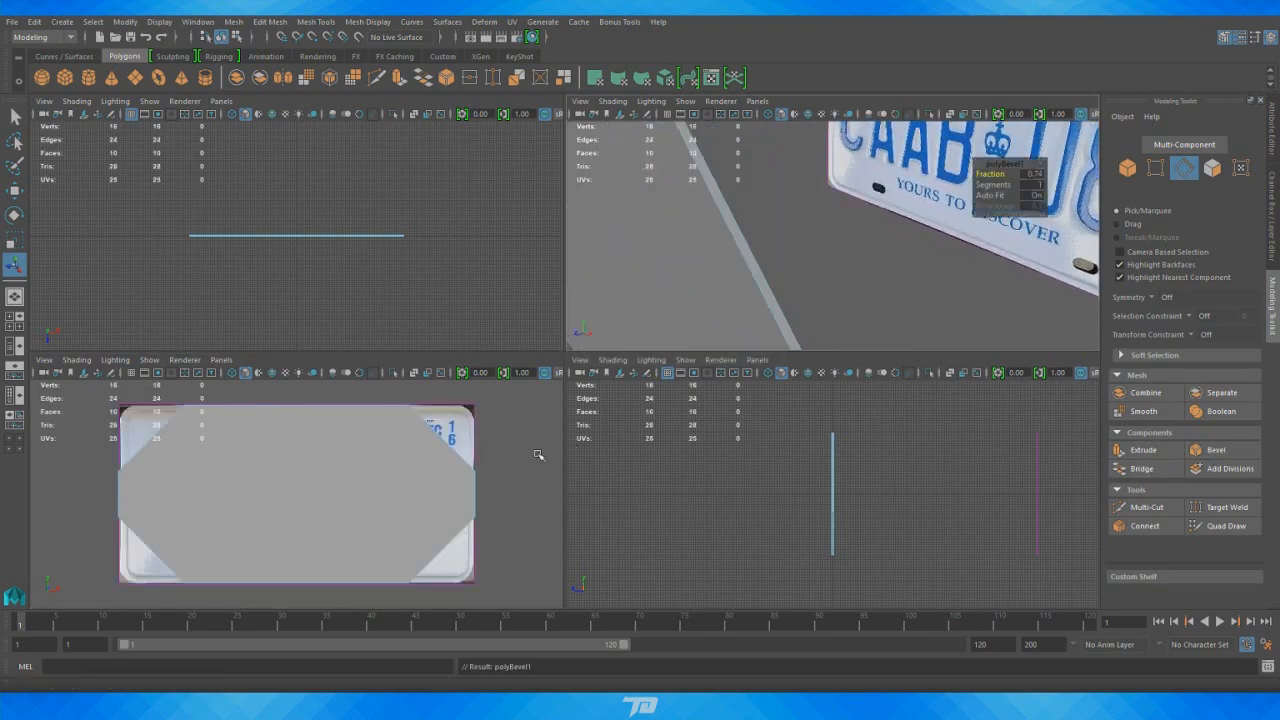
{"action": "mouse_move", "coordinate": [991, 174]}
{"action": "left_mouse_down"}
{"action": "mouse_move", "coordinate": [1002, 174]}
{"action": "mouse_move", "coordinate": [986, 173]}
{"action": "left_mouse_up"}
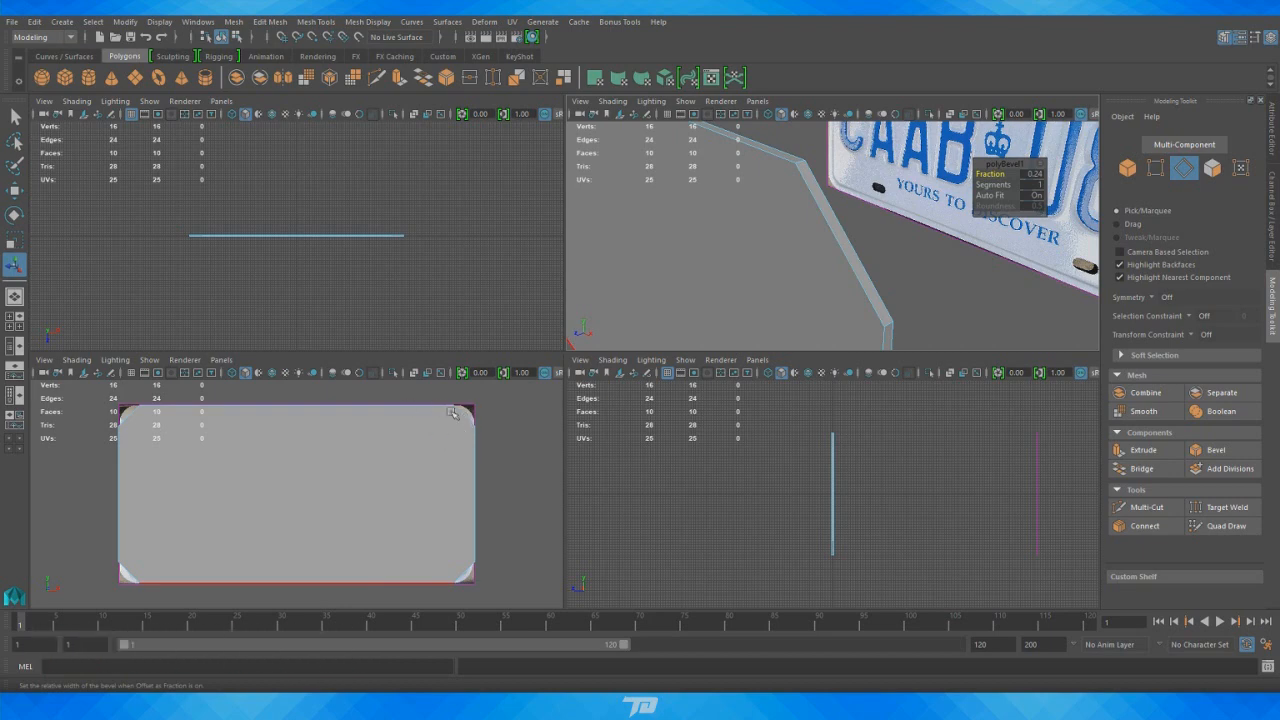
{"action": "left_click_drag", "start_coordinate": [990, 185], "coordinate": [1018, 187]}
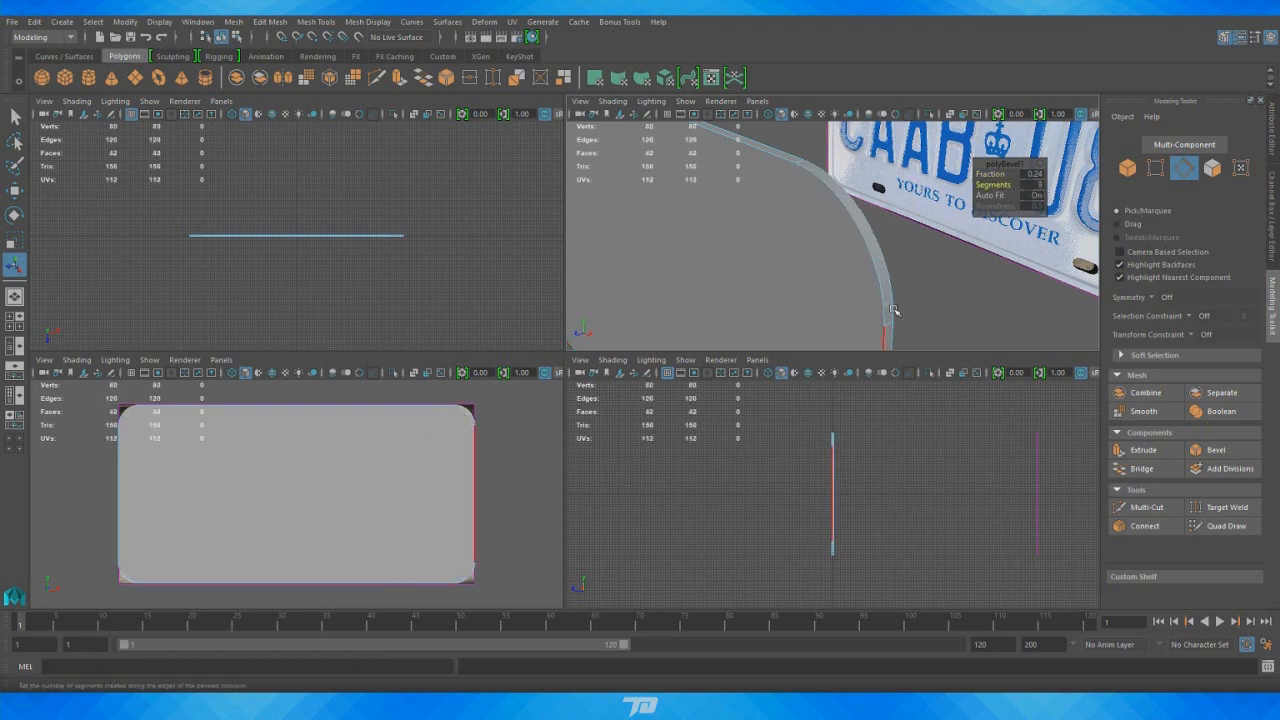
Check the rounded corners up close and raise the corner bevel to 11 segments
{"action": "right_click_drag", "start_coordinate": [894, 311], "coordinate": [803, 149], "text": "alt"}
{"action": "left_click_drag", "start_coordinate": [803, 149], "coordinate": [822, 228], "text": "alt"}
{"action": "right_click_drag", "start_coordinate": [823, 228], "coordinate": [885, 268], "text": "alt"}
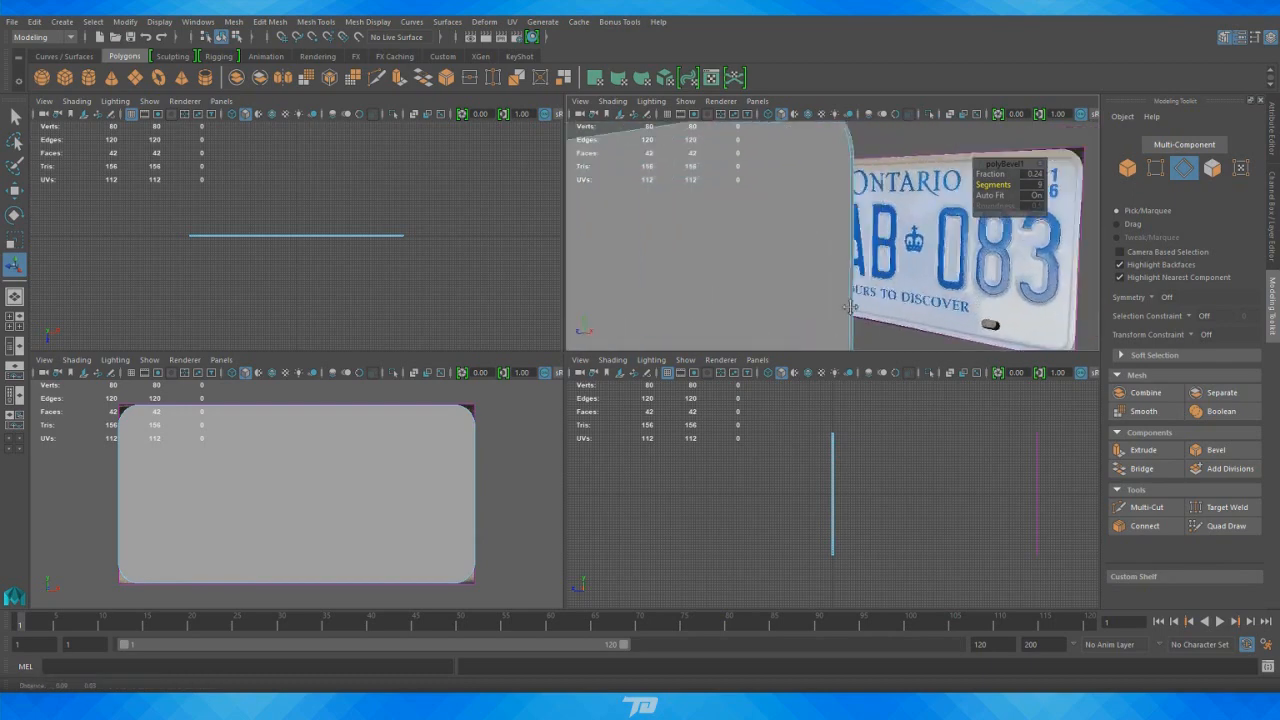
{"action": "left_click_drag", "start_coordinate": [885, 268], "coordinate": [848, 240], "text": "alt"}
{"action": "right_click_drag", "start_coordinate": [848, 240], "coordinate": [803, 204], "text": "alt"}
{"action": "left_click_drag", "start_coordinate": [803, 204], "coordinate": [811, 212], "text": "alt"}
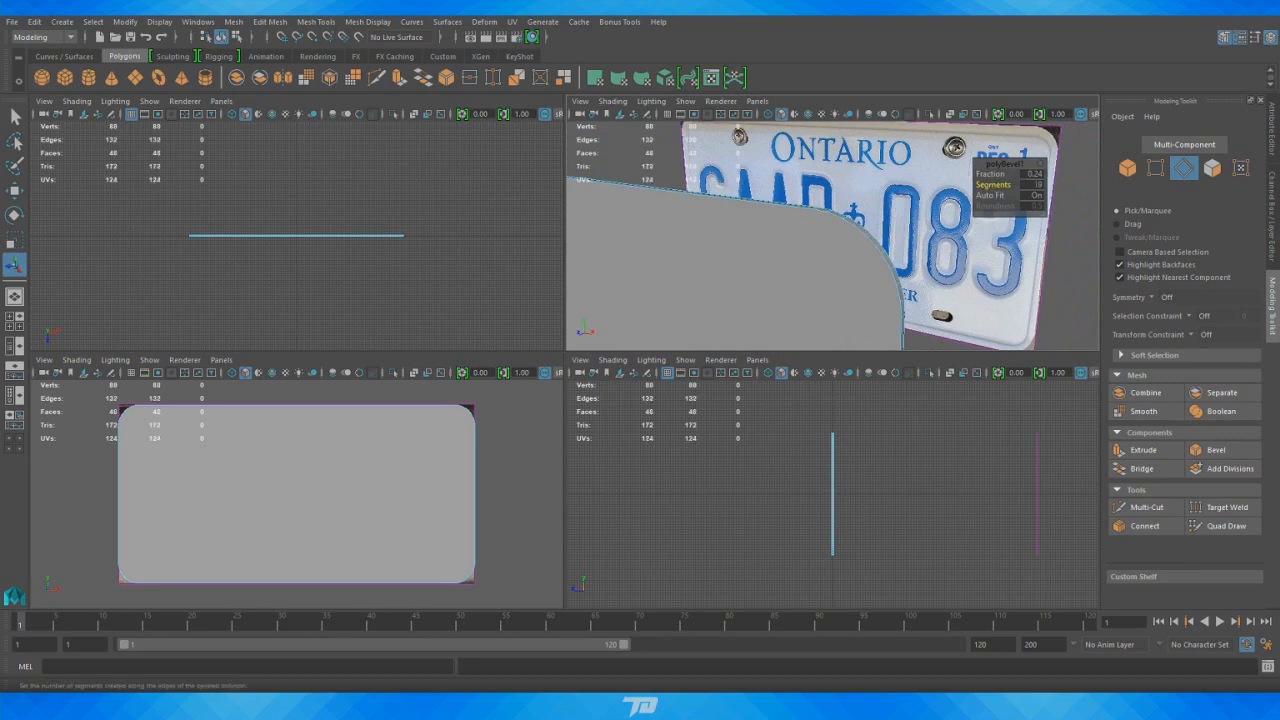
{"action": "mouse_move", "coordinate": [897, 269]}
{"action": "left_mouse_down", "text": "alt"}
{"action": "mouse_move", "coordinate": [906, 260]}
{"action": "mouse_move", "coordinate": [894, 257]}
{"action": "mouse_move", "coordinate": [948, 258]}
{"action": "mouse_move", "coordinate": [900, 245]}
{"action": "mouse_move", "coordinate": [886, 257]}
{"action": "mouse_move", "coordinate": [914, 280]}
{"action": "mouse_move", "coordinate": [858, 292]}
{"action": "mouse_move", "coordinate": [888, 276]}
{"action": "left_mouse_up", "text": "alt"}
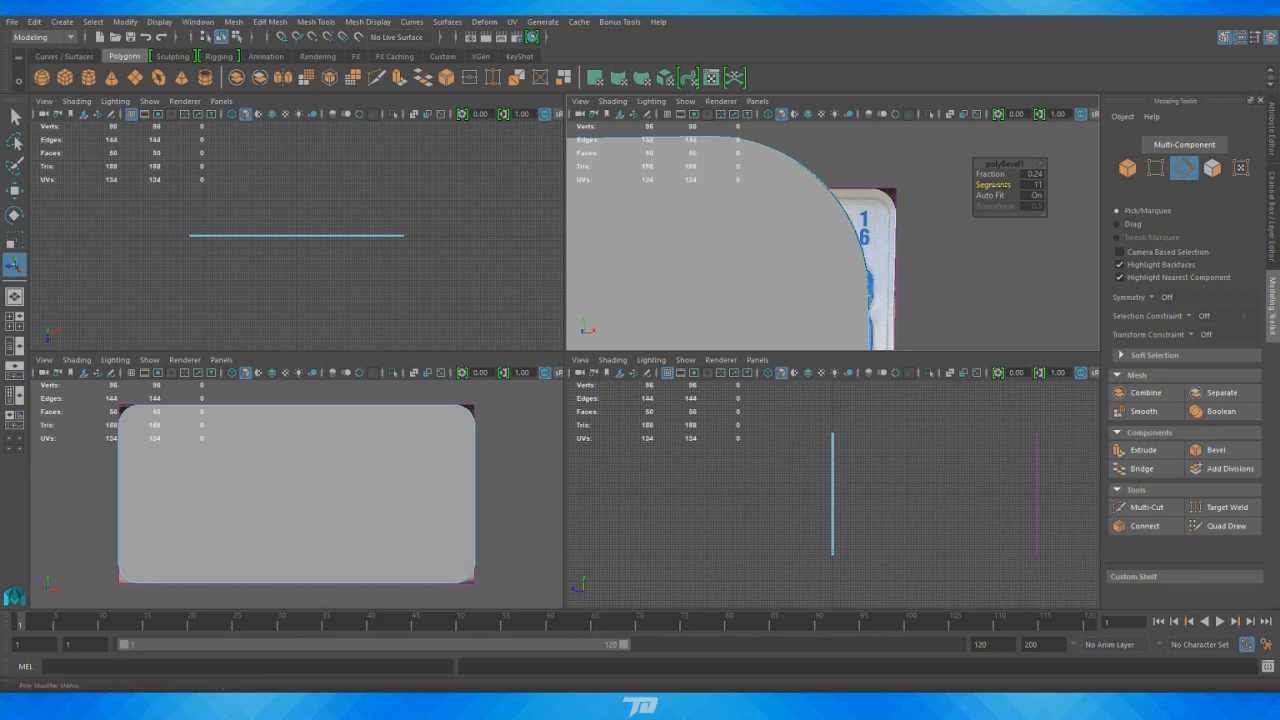
Select the edge loops running around the plate's front and back outlines in the enlarged perspective view
{"action": "left_click_drag", "start_coordinate": [903, 264], "coordinate": [726, 291], "text": "alt"}
{"action": "key", "text": "space"}
{"action": "key", "text": "F8"}
{"action": "left_click", "coordinate": [515, 392]}
{"action": "right_click_drag", "start_coordinate": [726, 291], "coordinate": [726, 256]}
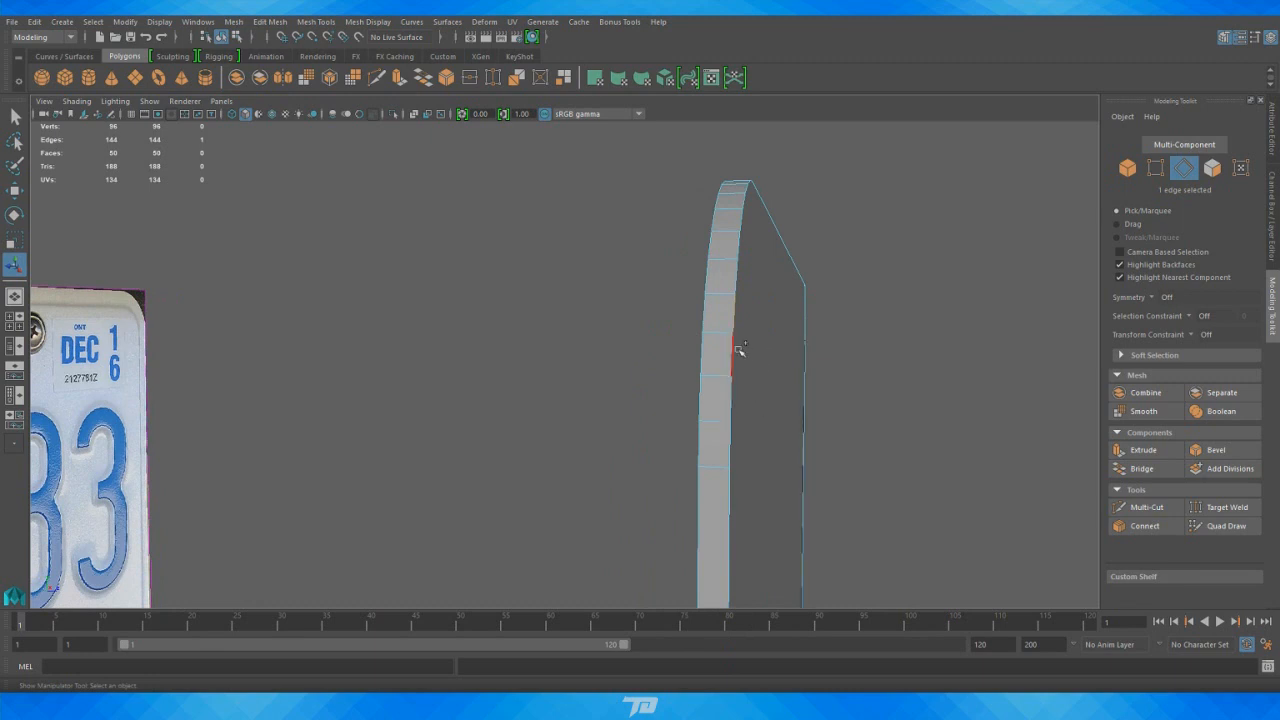
{"action": "right_click_drag", "start_coordinate": [778, 396], "coordinate": [657, 403], "text": "alt"}
{"action": "left_click_drag", "start_coordinate": [682, 380], "coordinate": [776, 312], "text": "alt"}
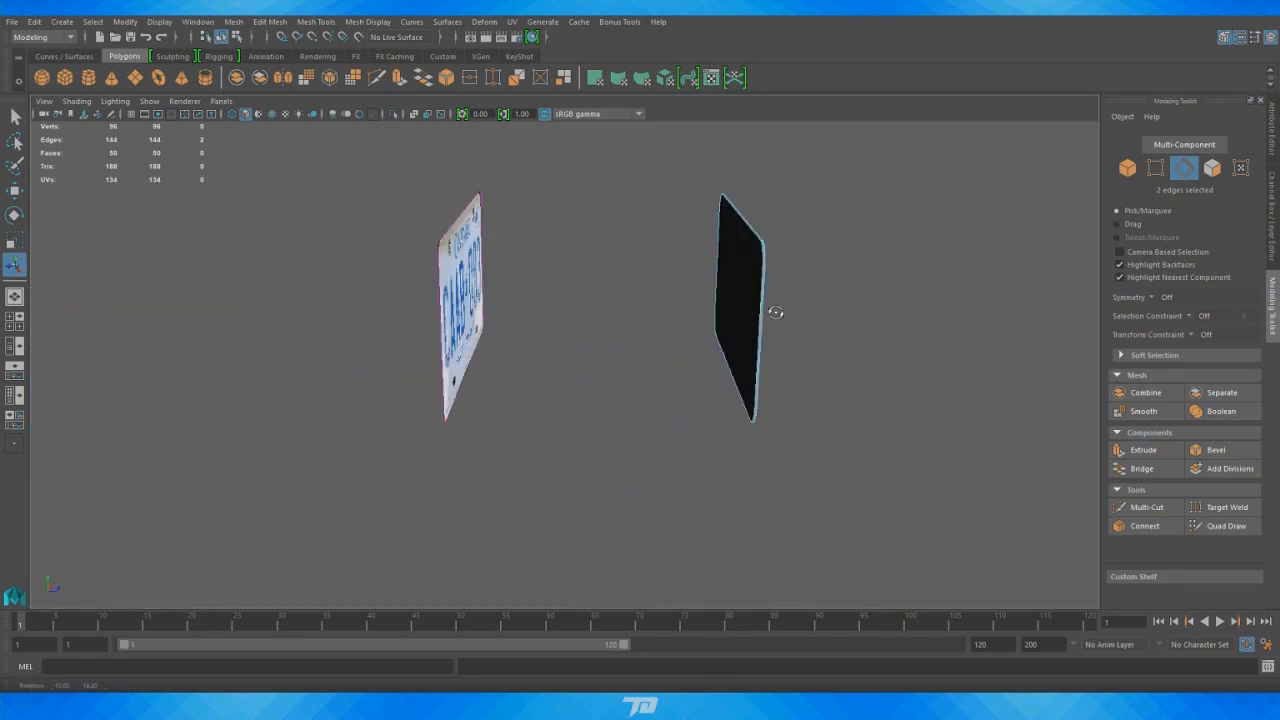
{"action": "left_click_drag", "start_coordinate": [841, 434], "coordinate": [678, 162]}
{"action": "left_click_drag", "start_coordinate": [868, 284], "coordinate": [791, 306], "text": "alt"}
{"action": "right_click_drag", "start_coordinate": [655, 318], "coordinate": [784, 335], "text": "alt"}
{"action": "left_click_drag", "start_coordinate": [796, 340], "coordinate": [816, 313], "text": "alt"}
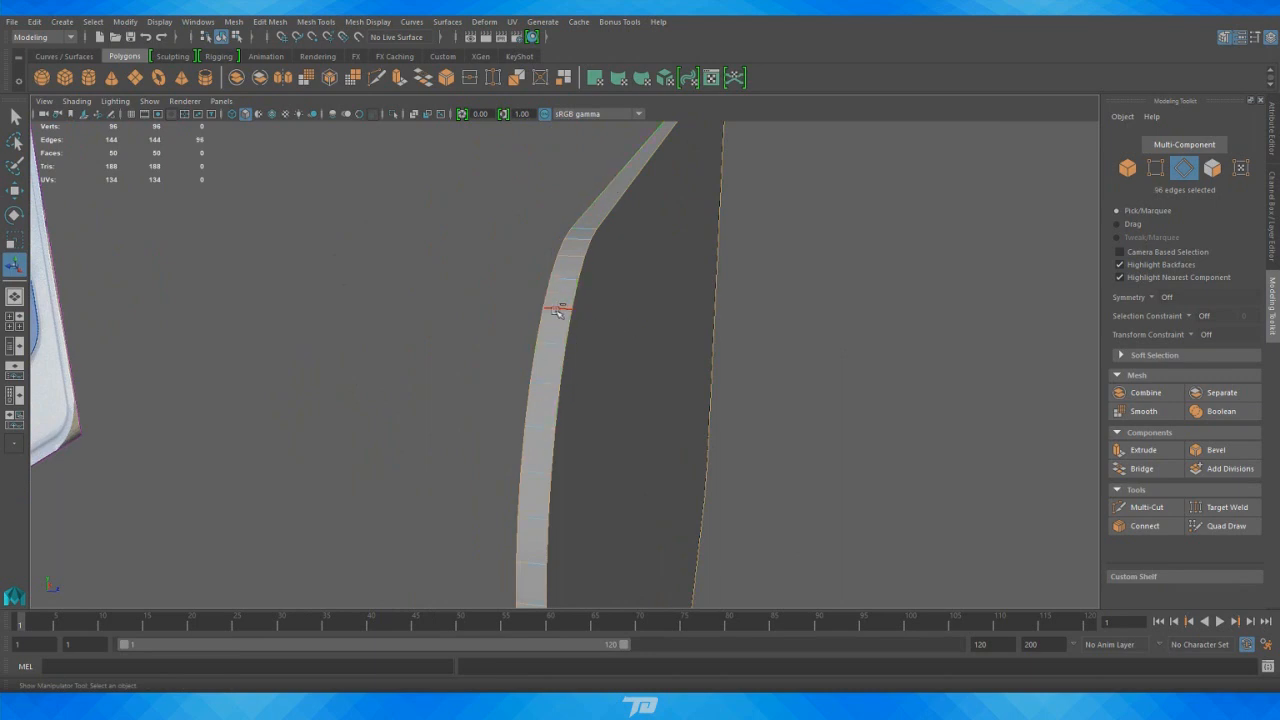
Bevel the selected front and back outline edges with an increased segment count, and return to object selection
{"action": "left_click_drag", "start_coordinate": [674, 489], "coordinate": [674, 460], "text": "alt"}
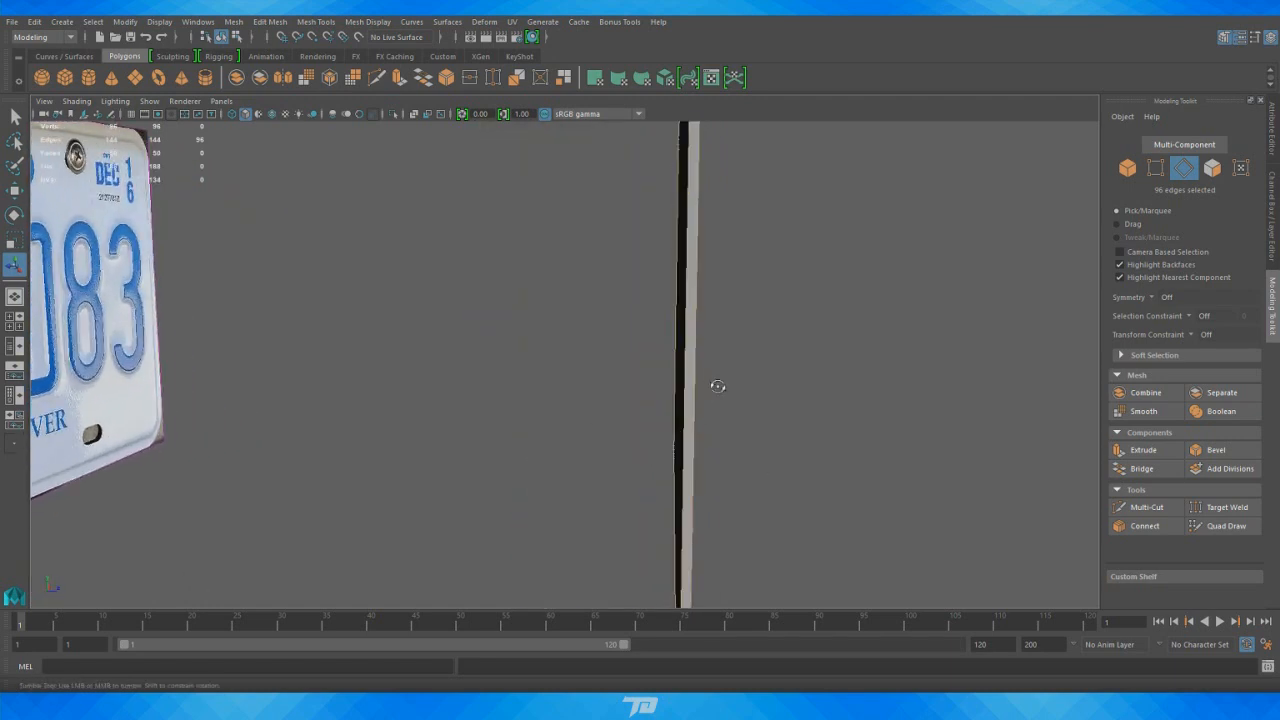
{"action": "left_click_drag", "start_coordinate": [717, 386], "coordinate": [712, 437], "text": "alt"}
{"action": "left_click_drag", "start_coordinate": [731, 371], "coordinate": [831, 411], "text": "alt"}
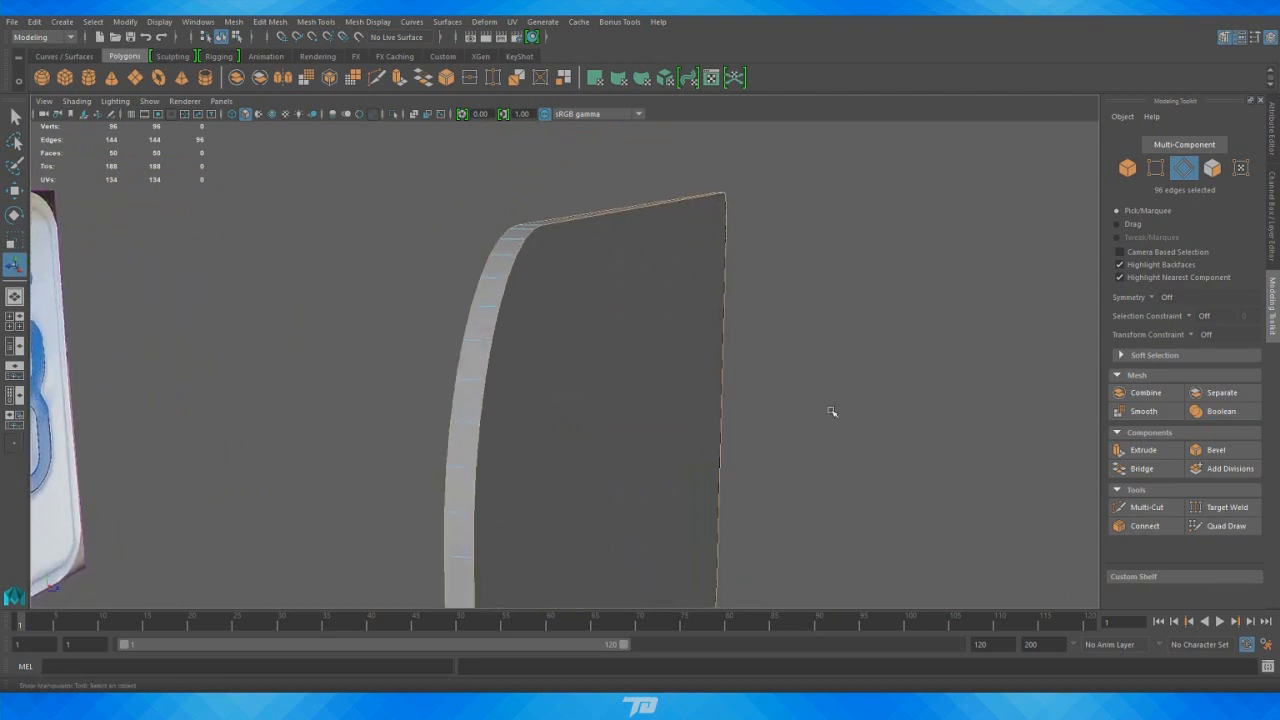
{"action": "left_click", "coordinate": [1212, 450]}
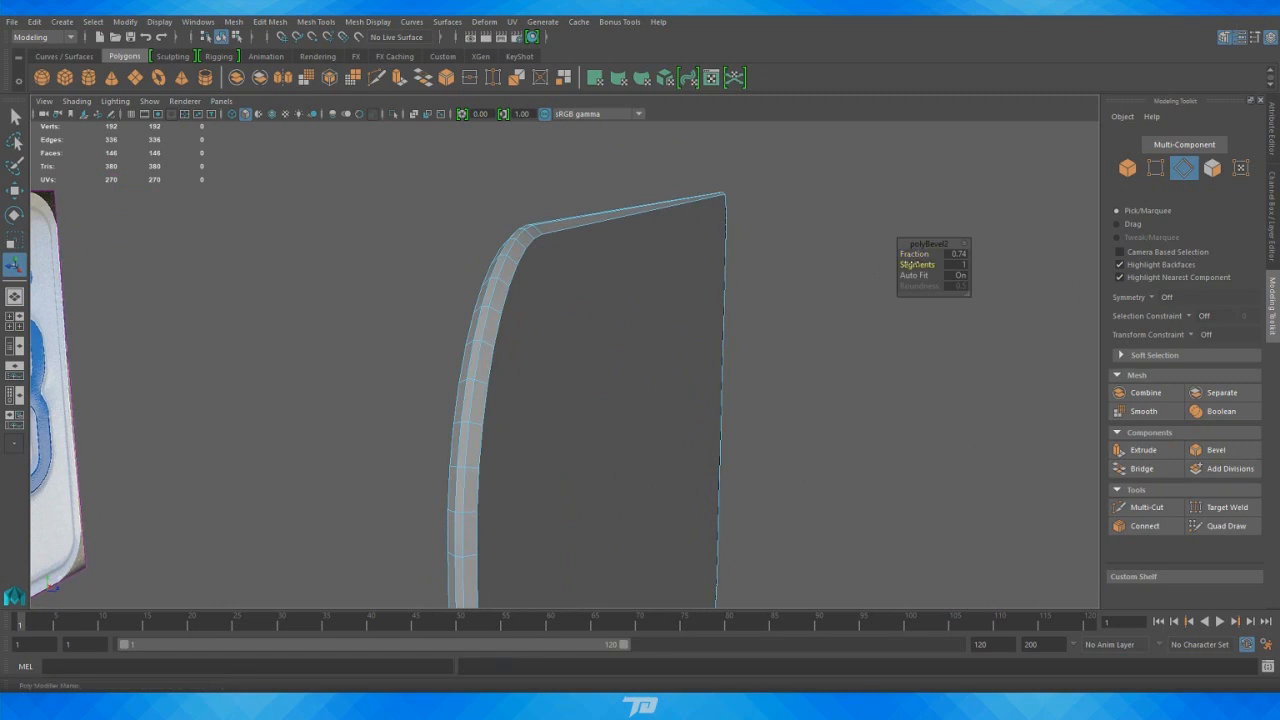
{"action": "left_click_drag", "start_coordinate": [912, 253], "coordinate": [934, 264]}
{"action": "left_click_drag", "start_coordinate": [560, 330], "coordinate": [634, 294], "text": "alt"}
{"action": "scroll", "coordinate": [877, 360], "scroll_direction": "up", "scroll_amount": 3}
{"action": "scroll", "coordinate": [643, 214], "scroll_direction": "down", "scroll_amount": 3}
{"action": "right_click", "coordinate": [801, 208]}
{"action": "left_click", "coordinate": [837, 191]}
{"action": "left_click_drag", "start_coordinate": [837, 191], "coordinate": [723, 457], "text": "alt"}
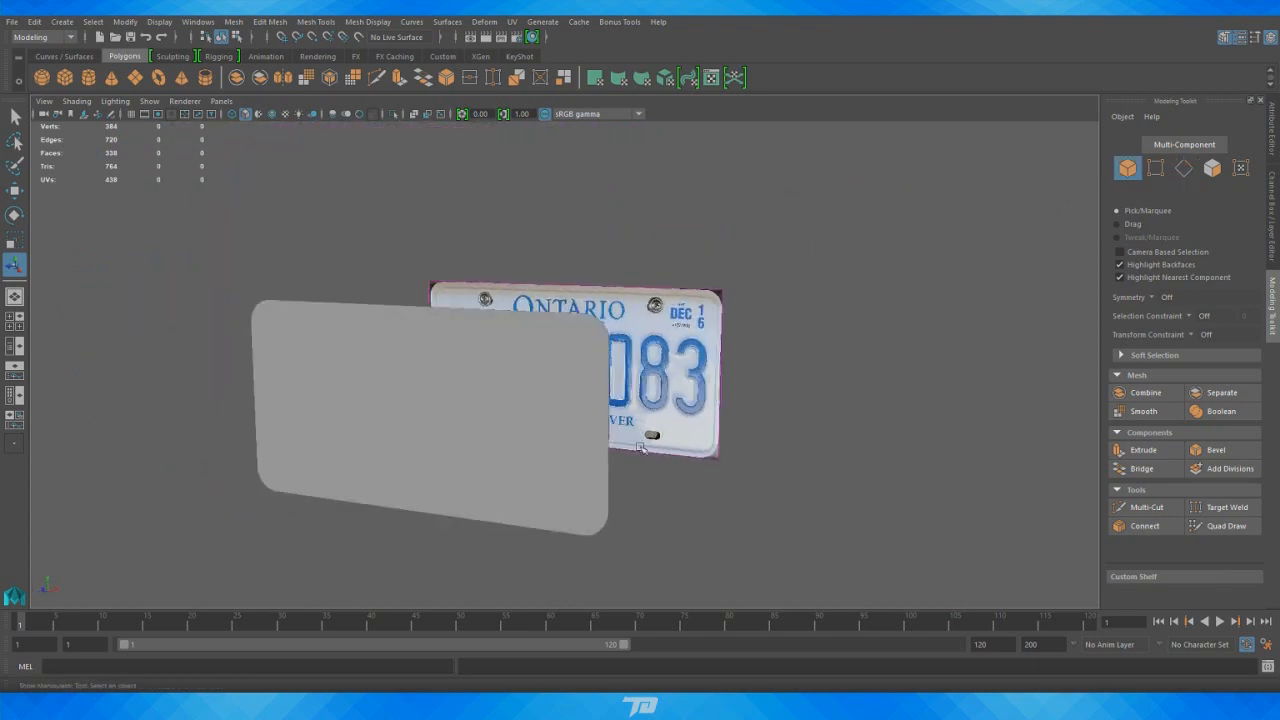
Isolate the reference image plane in the front view to hide the plate mesh there
{"action": "left_click_drag", "start_coordinate": [641, 447], "coordinate": [751, 469], "text": "alt"}
{"action": "left_click", "coordinate": [469, 417]}
{"action": "key", "text": "space"}
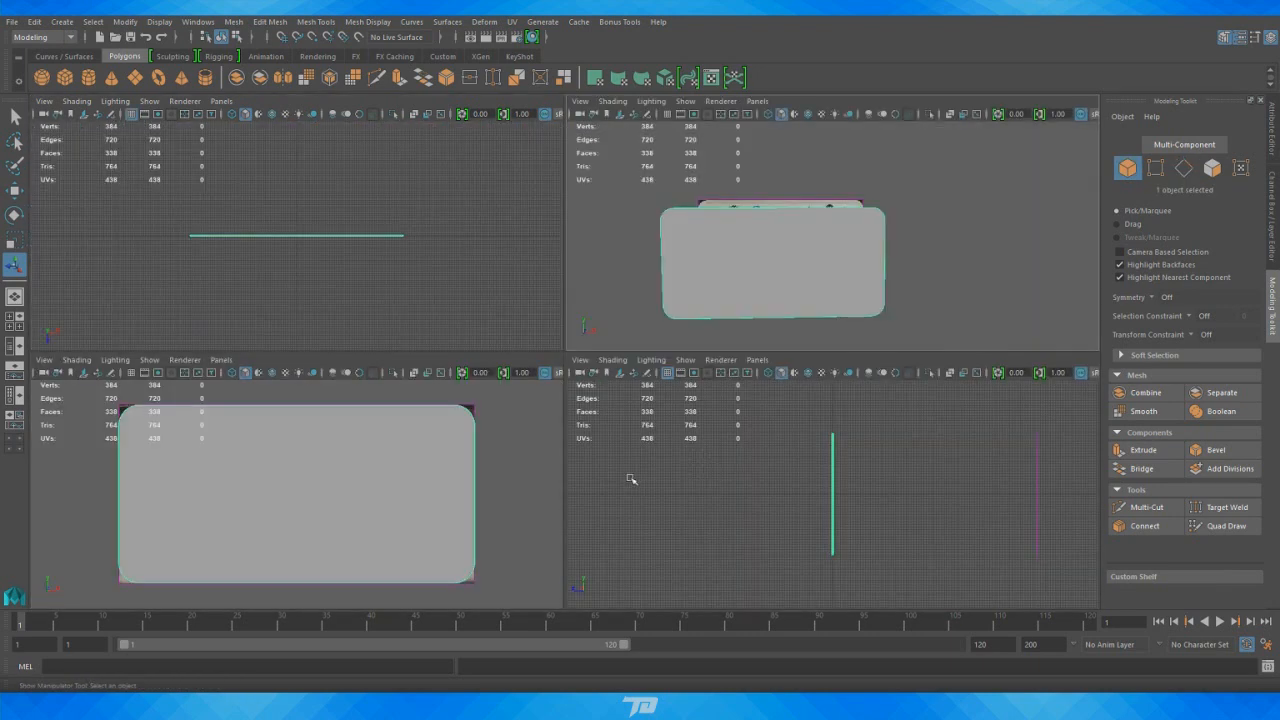
{"action": "left_click", "coordinate": [497, 414]}
{"action": "left_click_drag", "start_coordinate": [726, 297], "coordinate": [848, 200], "text": "alt"}
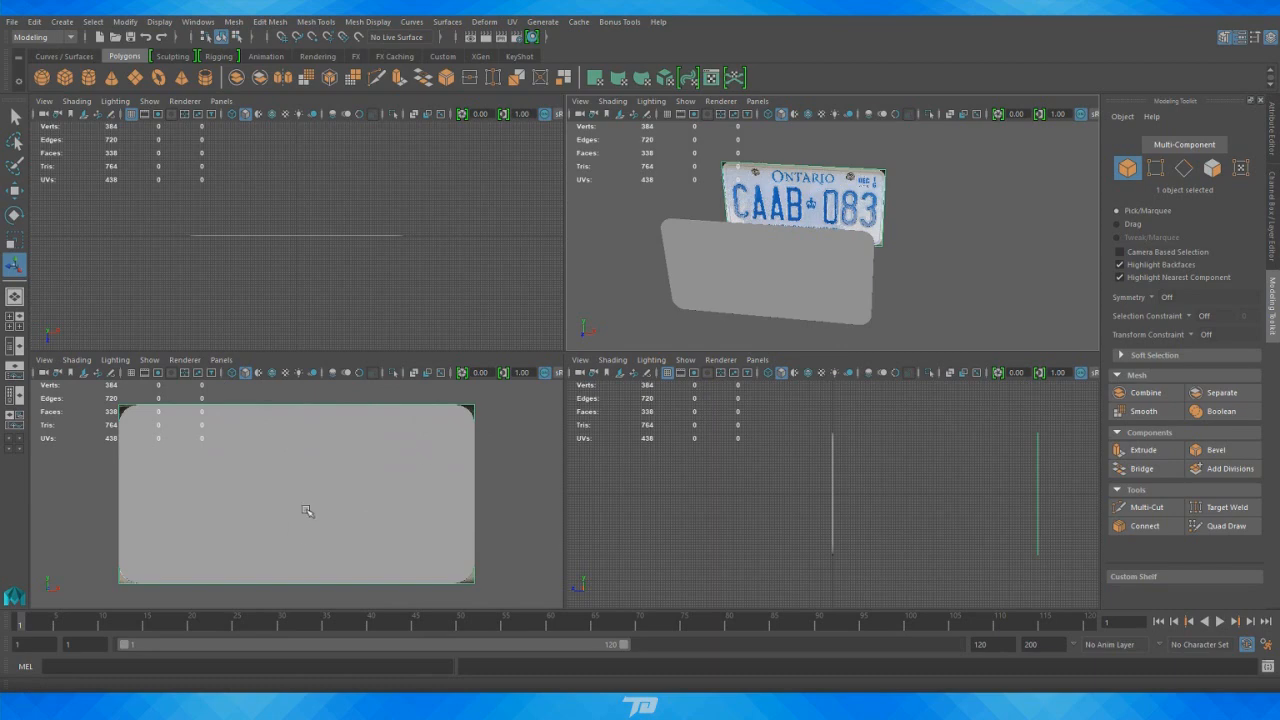
{"action": "left_click", "coordinate": [394, 373]}
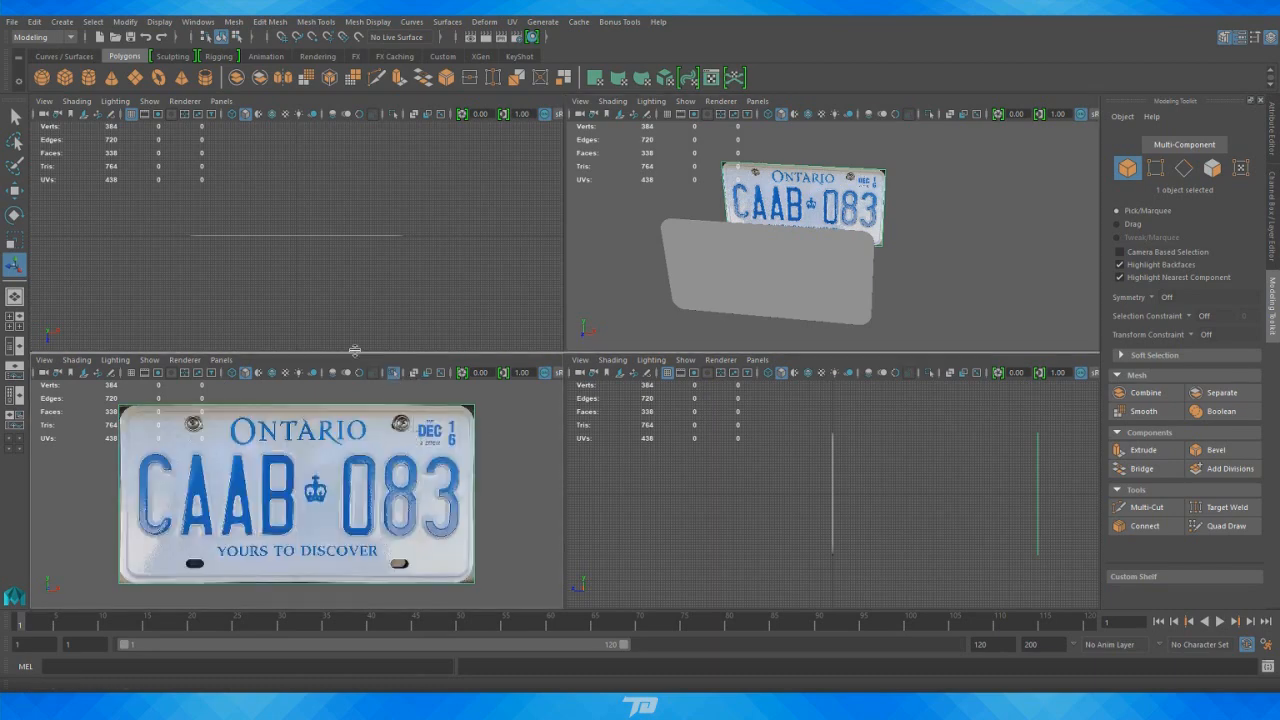
Create a polygon cube and move it in the front view to the reference plate's lower-right mounting slot
{"action": "left_click", "coordinate": [66, 79]}
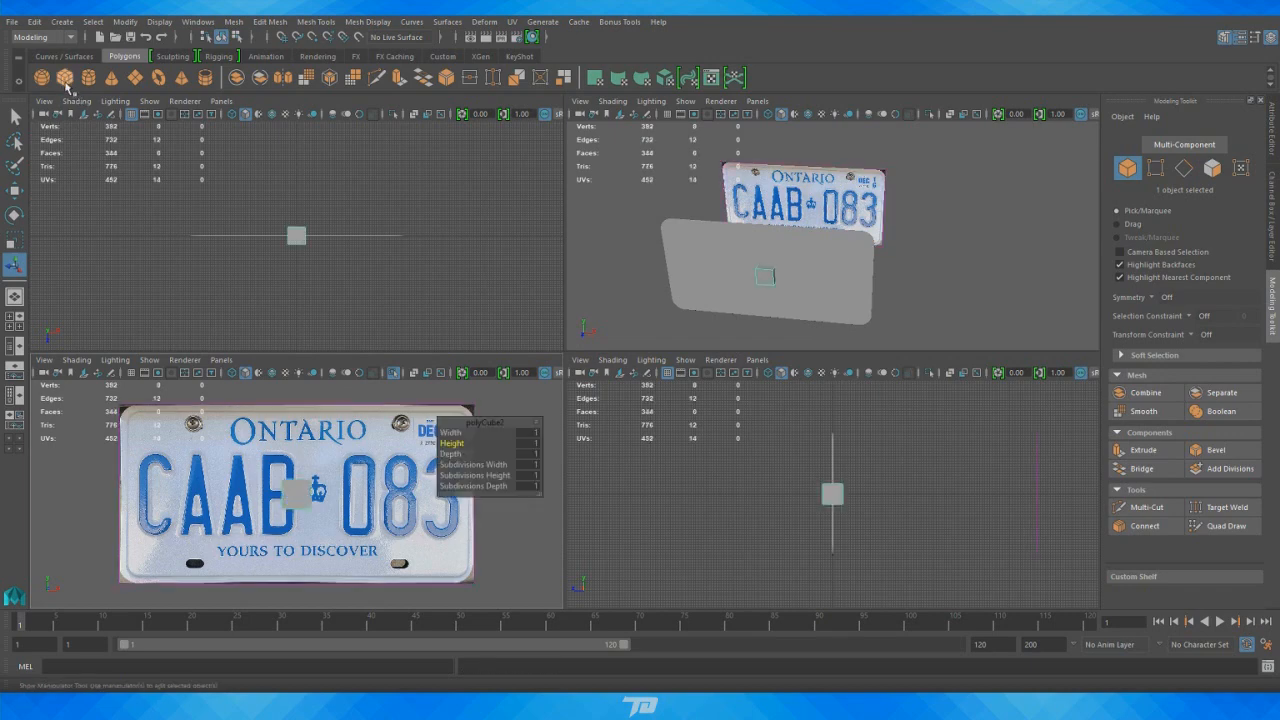
{"action": "key", "text": "w"}
{"action": "scroll", "coordinate": [465, 502], "scroll_direction": "down", "scroll_amount": 3}
{"action": "middle_click_drag", "start_coordinate": [478, 528], "coordinate": [454, 557], "text": "alt"}
{"action": "scroll", "coordinate": [458, 450], "scroll_direction": "up", "scroll_amount": 3}
{"action": "left_click_drag", "start_coordinate": [309, 449], "coordinate": [415, 517]}
{"action": "key", "text": "space"}
{"action": "scroll", "coordinate": [751, 477], "scroll_direction": "up", "scroll_amount": 1}
{"action": "scroll", "coordinate": [751, 477], "scroll_direction": "up", "scroll_amount": 5}
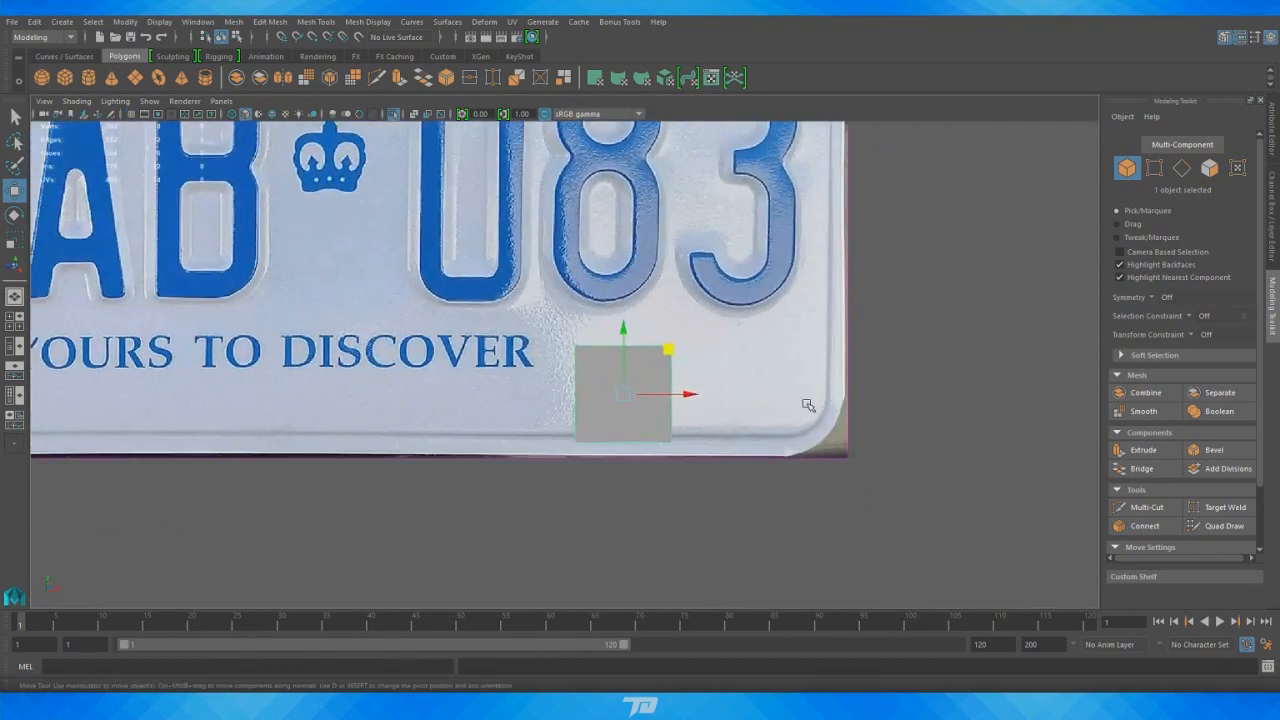
Scale the cube down in height to a flat bar and centre it over the mounting slot
{"action": "key", "text": "r"}
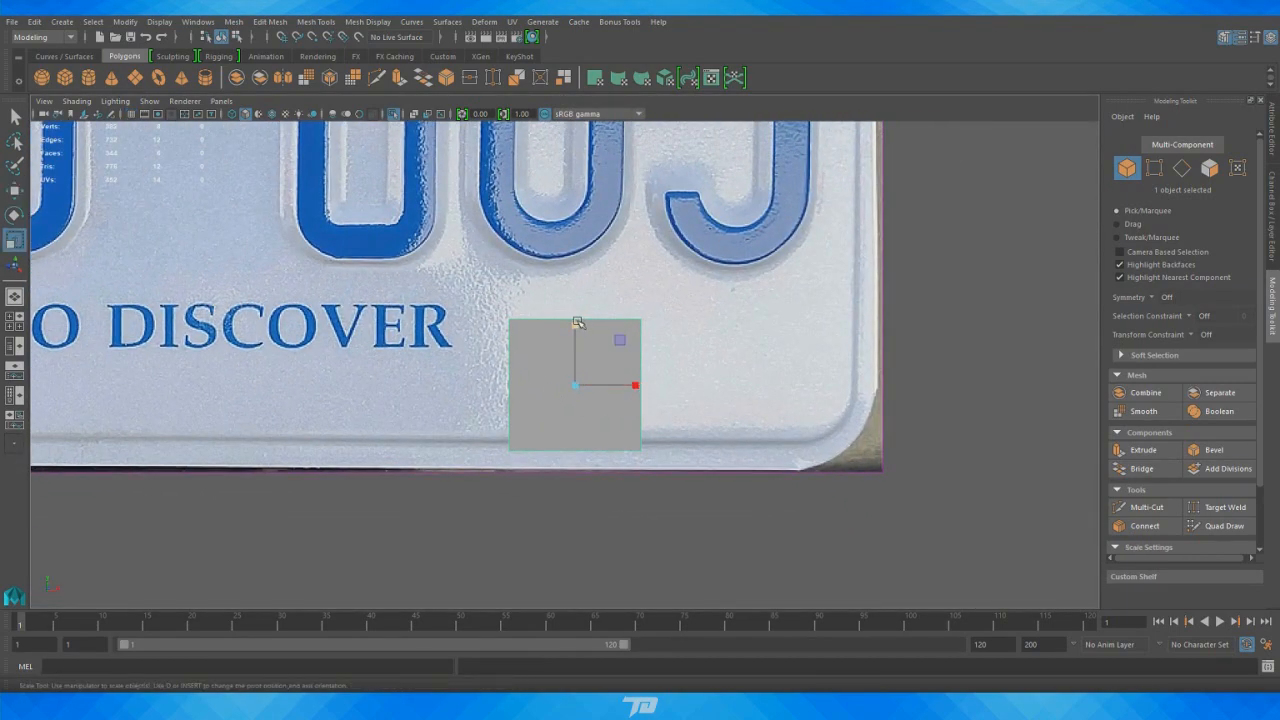
{"action": "left_click_drag", "start_coordinate": [577, 322], "coordinate": [577, 366]}
{"action": "key", "text": "w"}
{"action": "scroll", "coordinate": [716, 462], "scroll_direction": "up", "scroll_amount": 2}
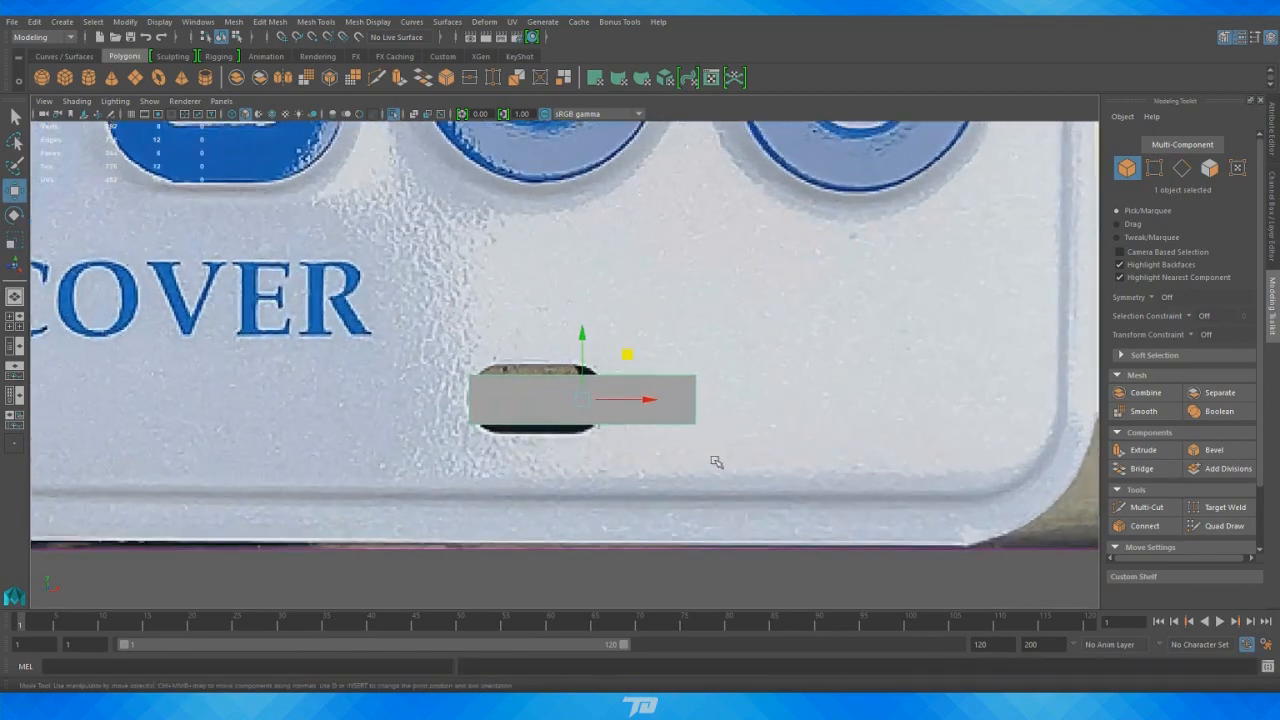
{"action": "scroll", "coordinate": [716, 462], "scroll_direction": "up", "scroll_amount": 3}
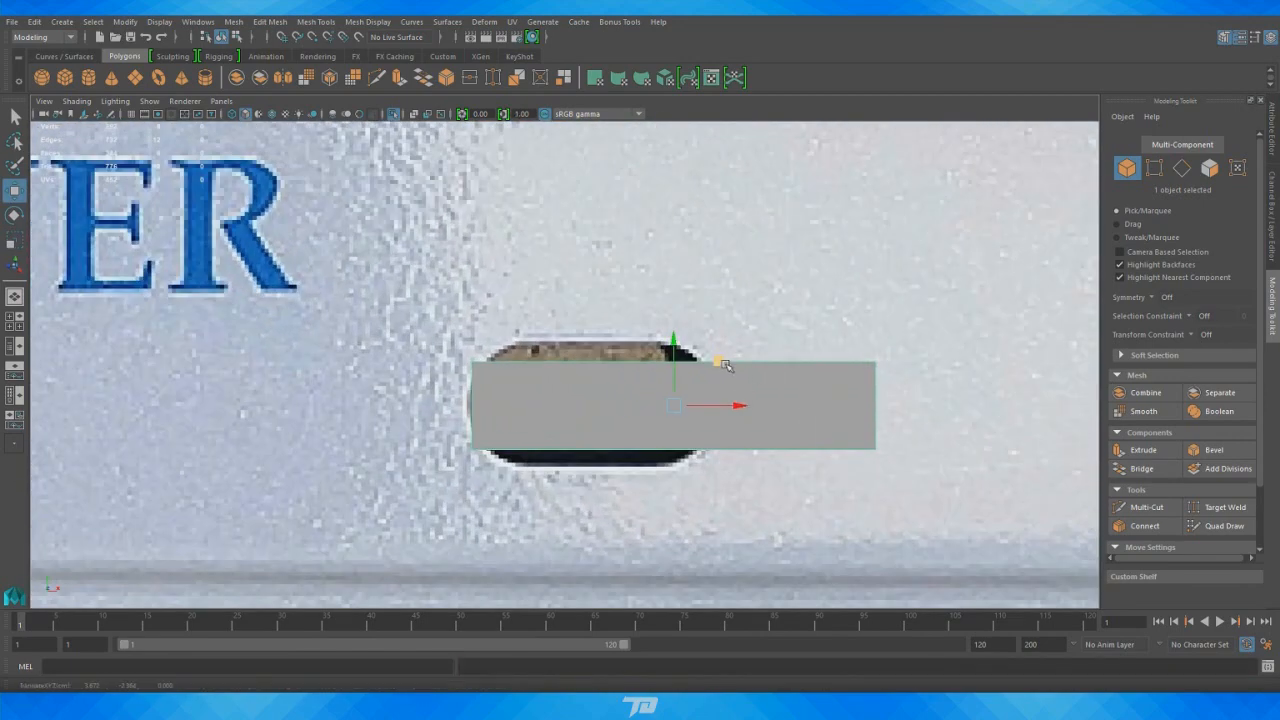
{"action": "left_click_drag", "start_coordinate": [722, 363], "coordinate": [645, 363]}
Move the bar's left and right end vertices inward to match the width of the mounting slot
{"action": "right_click_drag", "start_coordinate": [688, 322], "coordinate": [625, 318]}
{"action": "left_click_drag", "start_coordinate": [843, 354], "coordinate": [758, 476]}
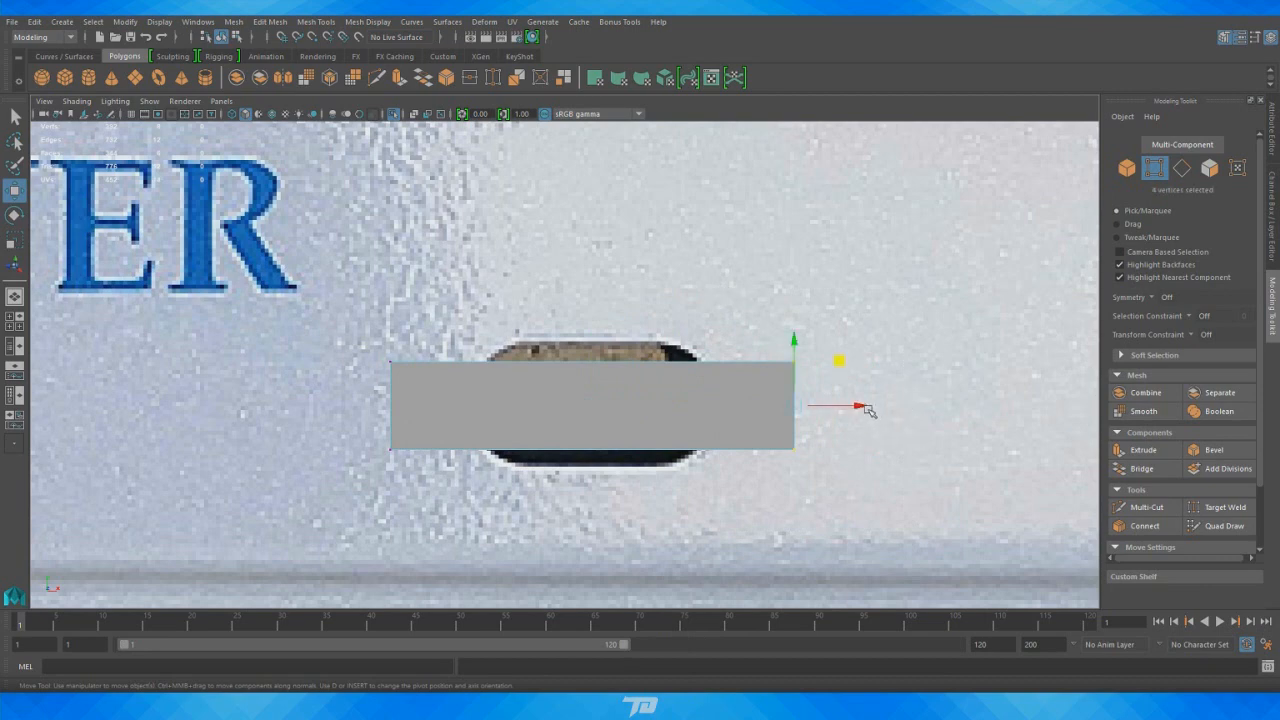
{"action": "left_click_drag", "start_coordinate": [868, 410], "coordinate": [789, 411]}
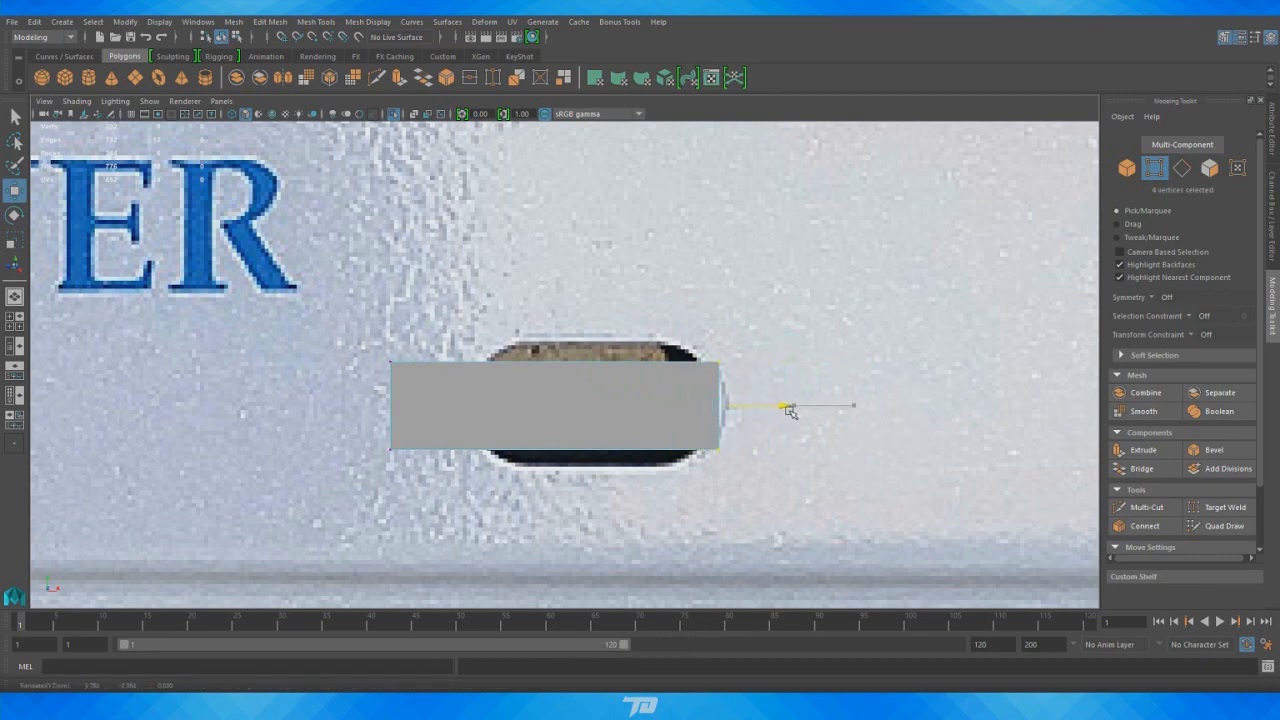
{"action": "left_click_drag", "start_coordinate": [336, 467], "coordinate": [469, 321]}
{"action": "left_click_drag", "start_coordinate": [457, 406], "coordinate": [539, 417]}
Move the block's top and bottom vertices to the slot's upper and lower edges, and return to object selection
{"action": "left_click_drag", "start_coordinate": [453, 321], "coordinate": [808, 381]}
{"action": "left_click_drag", "start_coordinate": [595, 285], "coordinate": [603, 278]}
{"action": "left_click_drag", "start_coordinate": [372, 509], "coordinate": [818, 436]}
{"action": "left_click_drag", "start_coordinate": [592, 384], "coordinate": [593, 397]}
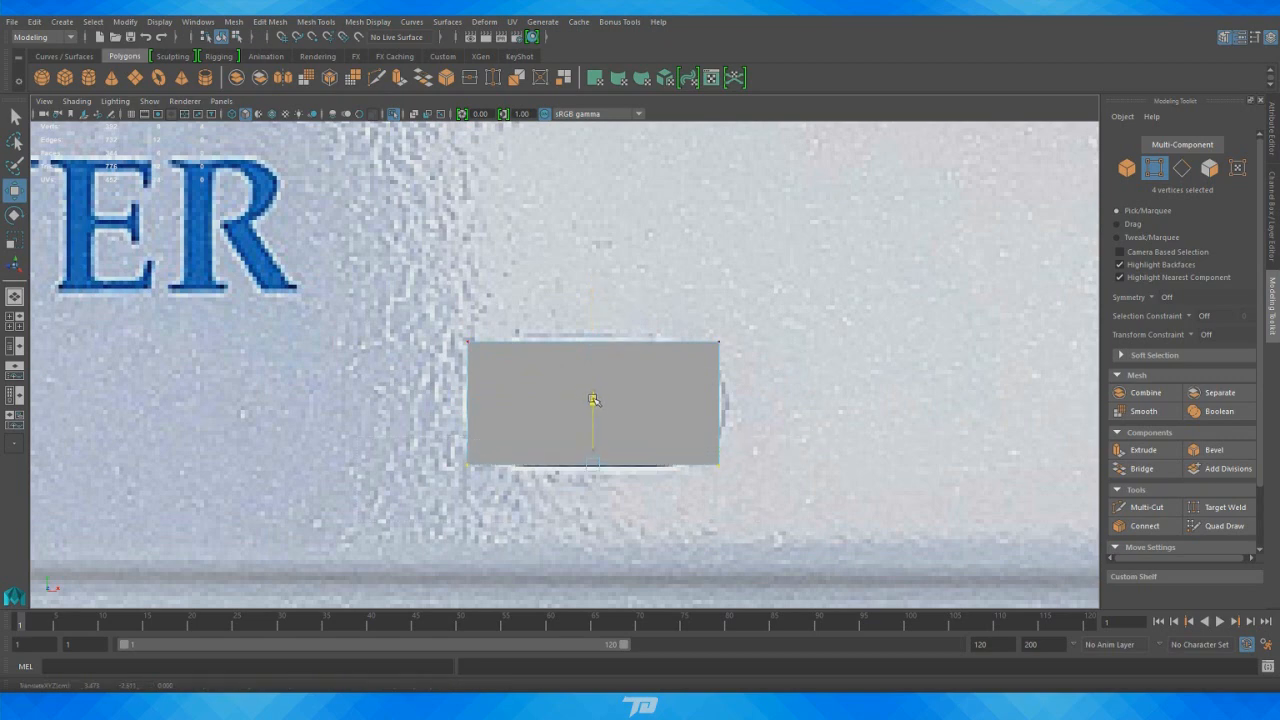
{"action": "right_click_drag", "start_coordinate": [540, 326], "coordinate": [591, 309]}
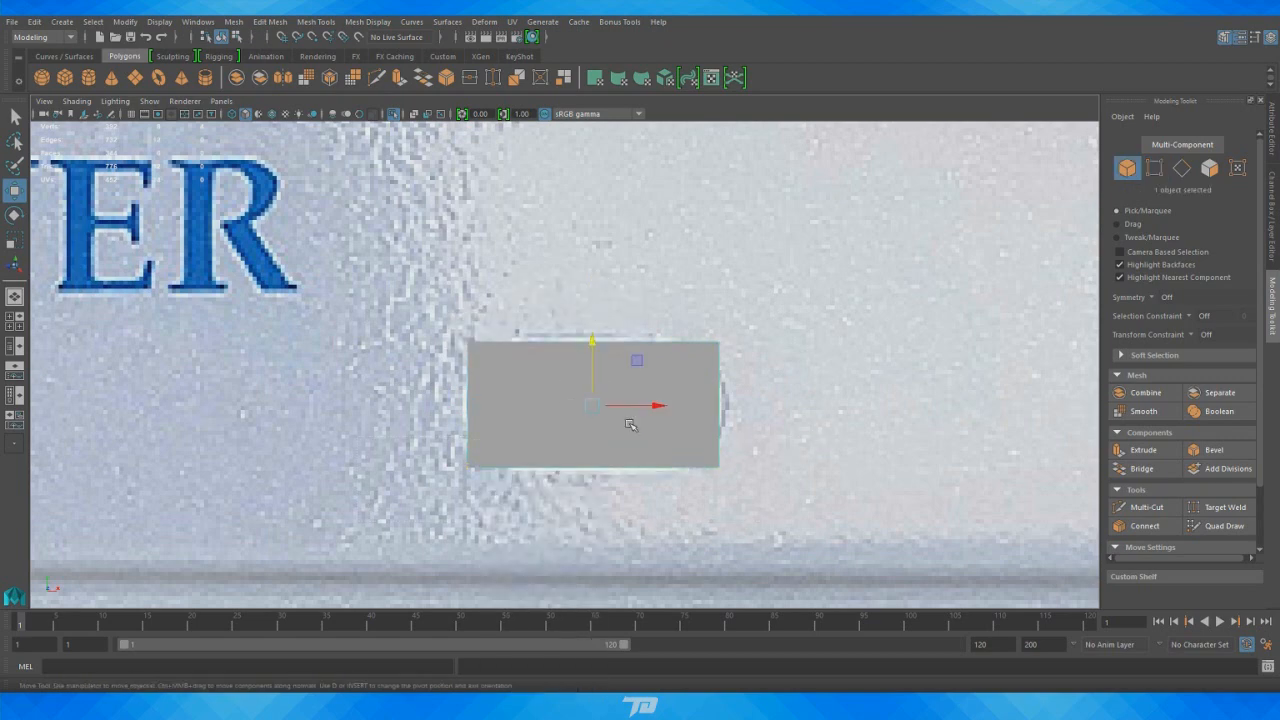
Select the slot block's four corner edges running through its depth in the perspective view
{"action": "key", "text": "space"}
{"action": "scroll", "coordinate": [840, 285], "scroll_direction": "down", "scroll_amount": 3}
{"action": "mouse_move", "coordinate": [850, 285]}
{"action": "left_mouse_down", "text": "alt"}
{"action": "mouse_move", "coordinate": [684, 314]}
{"action": "mouse_move", "coordinate": [860, 280]}
{"action": "left_mouse_up", "text": "alt"}
{"action": "scroll", "coordinate": [860, 280], "scroll_direction": "up", "scroll_amount": 5}
{"action": "middle_click_drag", "start_coordinate": [860, 280], "coordinate": [872, 175], "text": "alt"}
{"action": "right_click_drag", "start_coordinate": [872, 200], "coordinate": [983, 254], "text": "alt"}
{"action": "middle_click_drag", "start_coordinate": [968, 240], "coordinate": [929, 320], "text": "alt"}
{"action": "left_click_drag", "start_coordinate": [929, 320], "coordinate": [850, 314], "text": "alt"}
{"action": "right_click_drag", "start_coordinate": [850, 314], "coordinate": [960, 324], "text": "alt"}
{"action": "middle_click_drag", "start_coordinate": [800, 222], "coordinate": [966, 377], "text": "alt"}
{"action": "right_click_drag", "start_coordinate": [867, 236], "coordinate": [867, 201]}
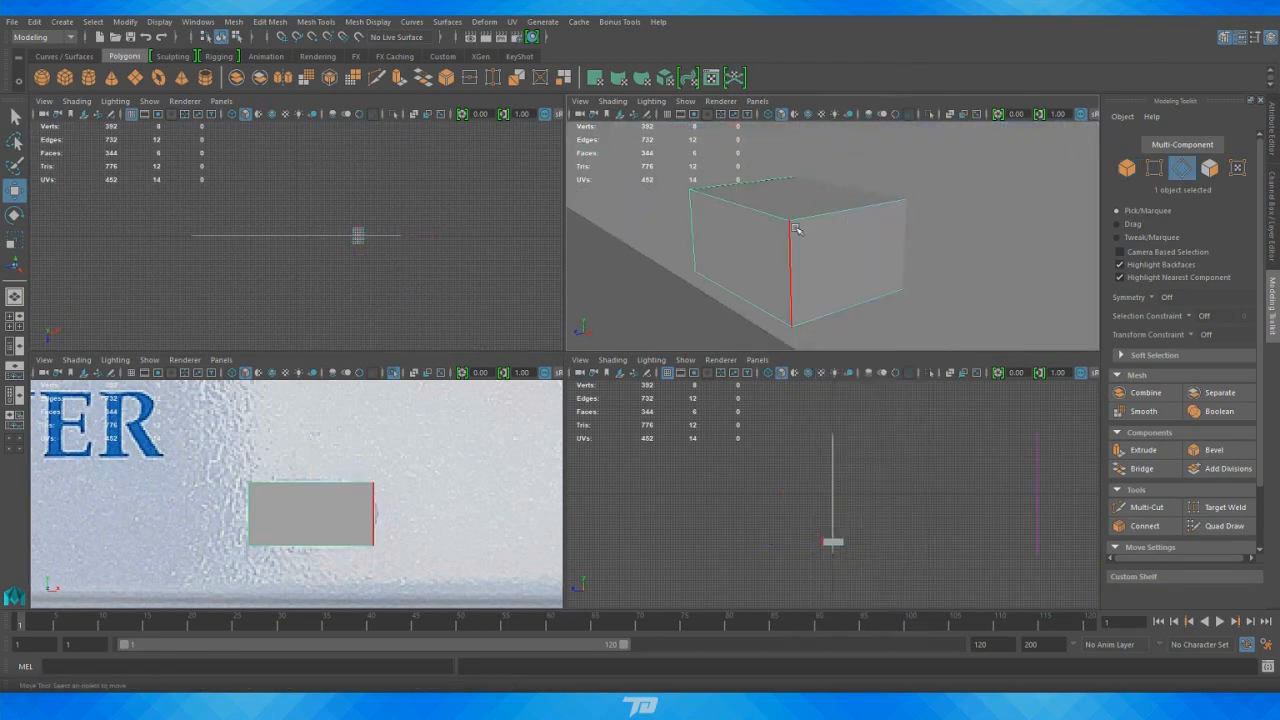
{"action": "left_click", "coordinate": [814, 221]}
{"action": "double_click", "coordinate": [839, 299], "text": "shift"}
Bevel the slot block's four selected edges with 7 segments, adjusting the fraction to match the slot's rounded ends
{"action": "right_click_drag", "start_coordinate": [880, 280], "coordinate": [805, 285], "text": "alt"}
{"action": "left_click_drag", "start_coordinate": [805, 285], "coordinate": [900, 215], "text": "alt"}
{"action": "left_click_drag", "start_coordinate": [927, 268], "coordinate": [809, 286], "text": "alt"}
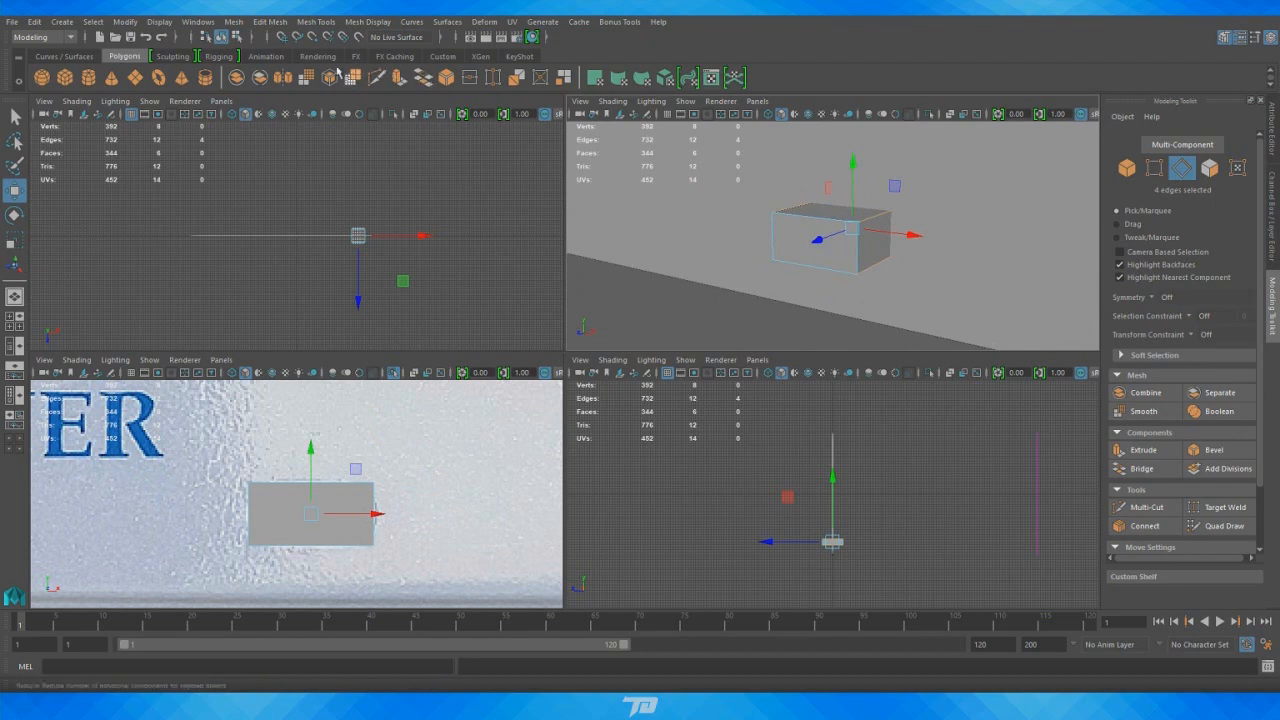
{"action": "left_click", "coordinate": [1212, 450]}
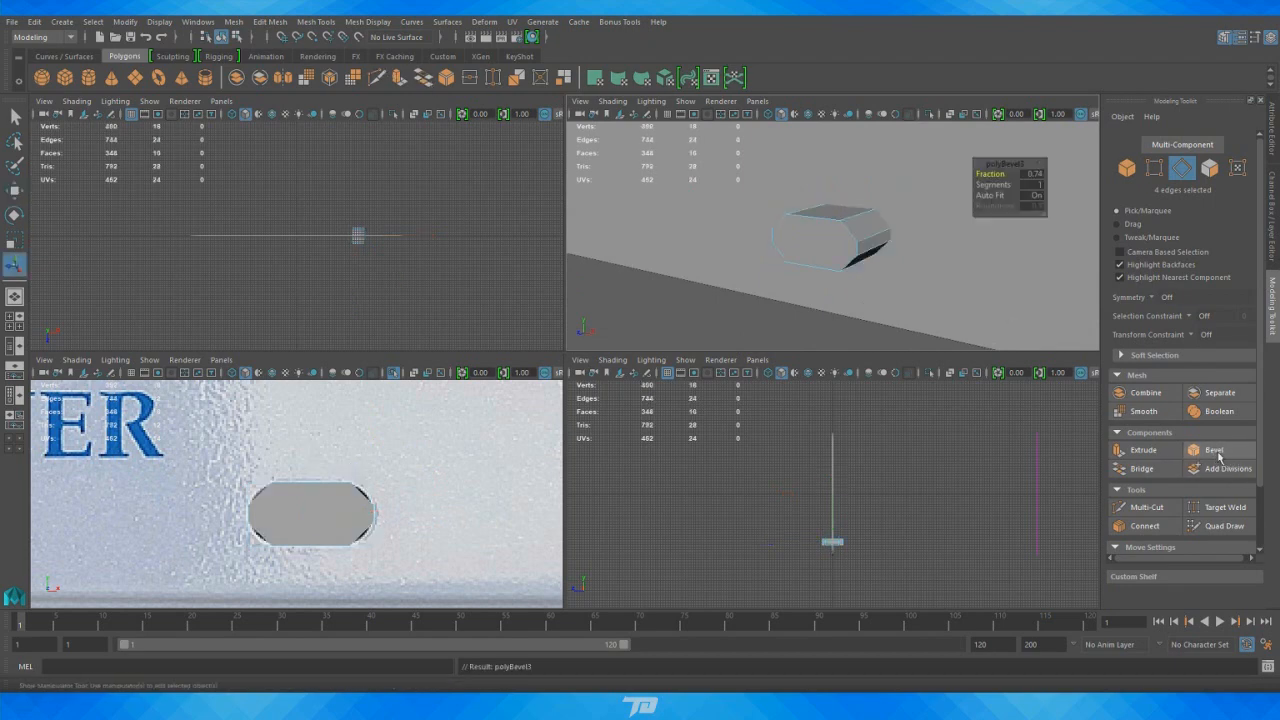
{"action": "left_click_drag", "start_coordinate": [992, 174], "coordinate": [1020, 185]}
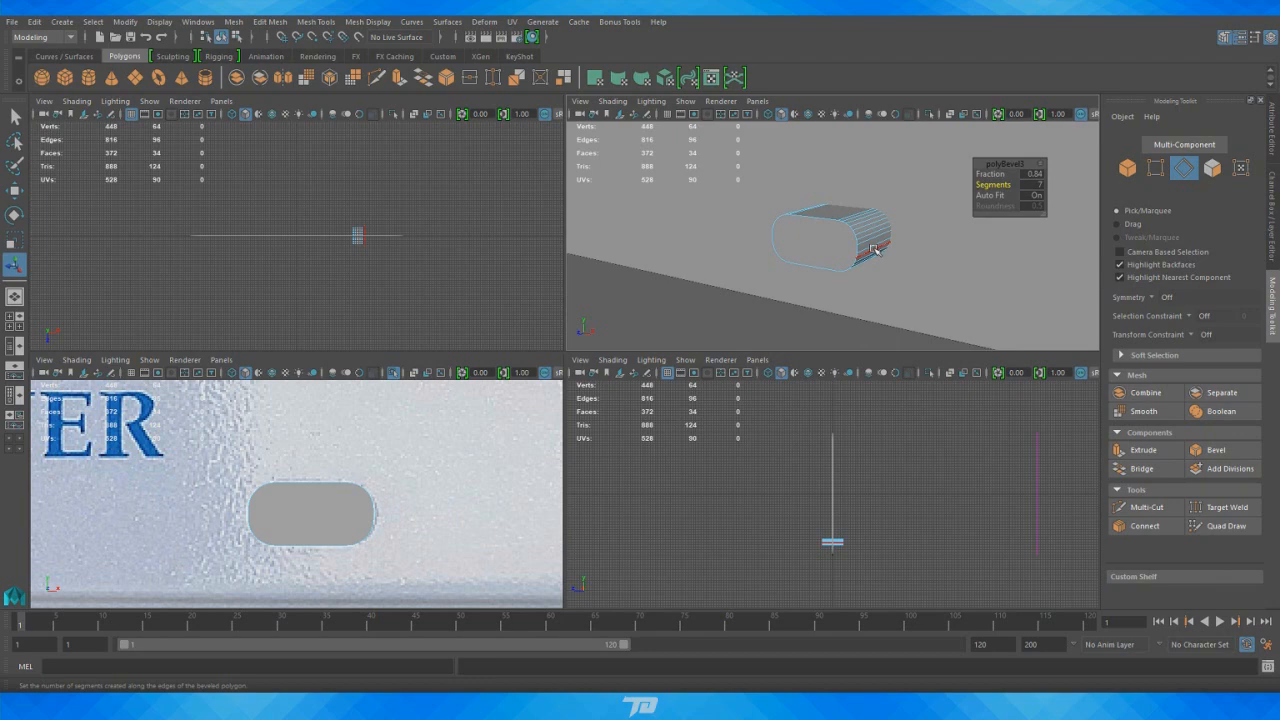
Return the slot block to object selection and place a duplicate of it over the plate's lower-left slot
{"action": "left_click_drag", "start_coordinate": [769, 321], "coordinate": [915, 215], "text": "alt"}
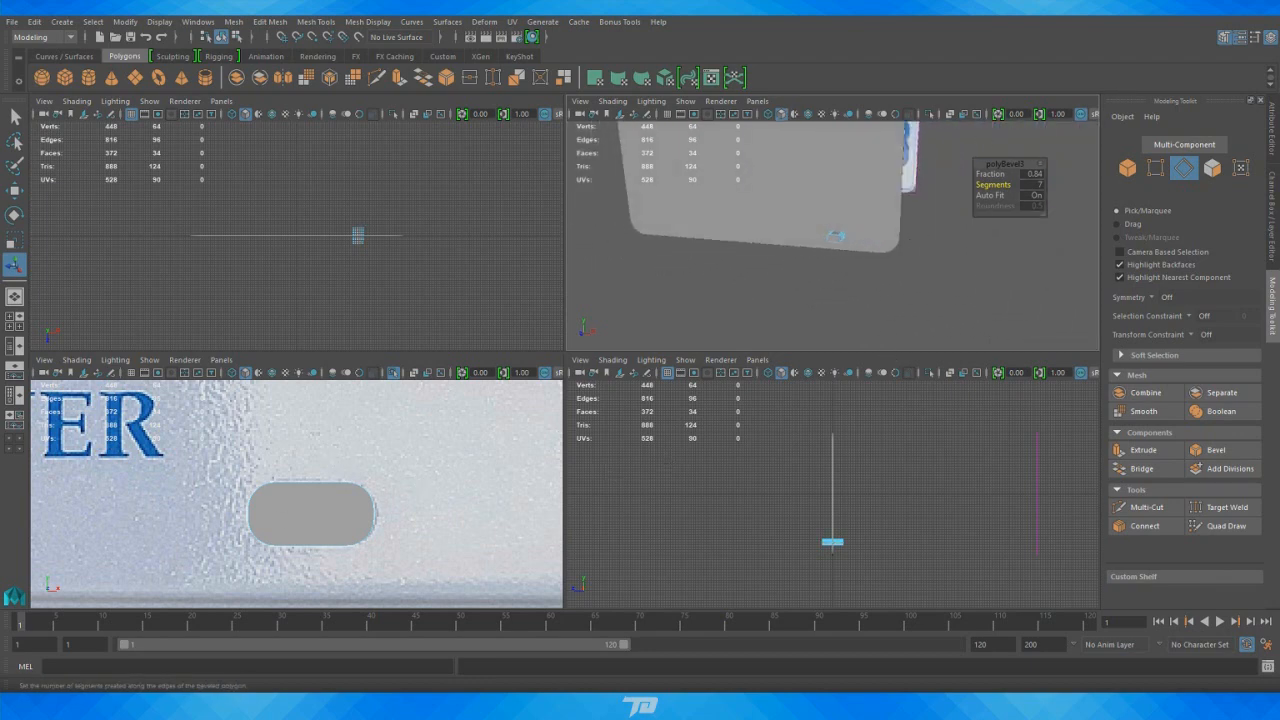
{"action": "right_click_drag", "start_coordinate": [920, 192], "coordinate": [895, 162]}
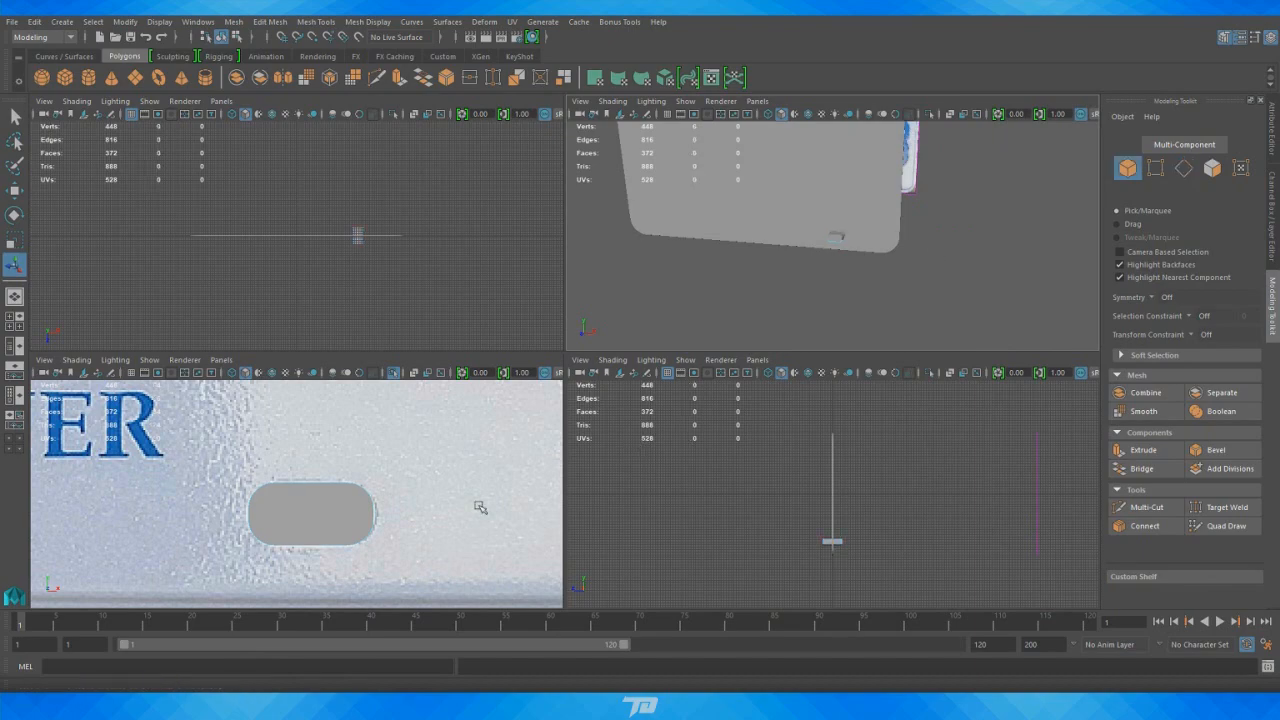
{"action": "key", "text": "space"}
{"action": "right_click_drag", "start_coordinate": [728, 417], "coordinate": [522, 356], "text": "alt"}
{"action": "middle_click_drag", "start_coordinate": [514, 308], "coordinate": [631, 314], "text": "alt"}
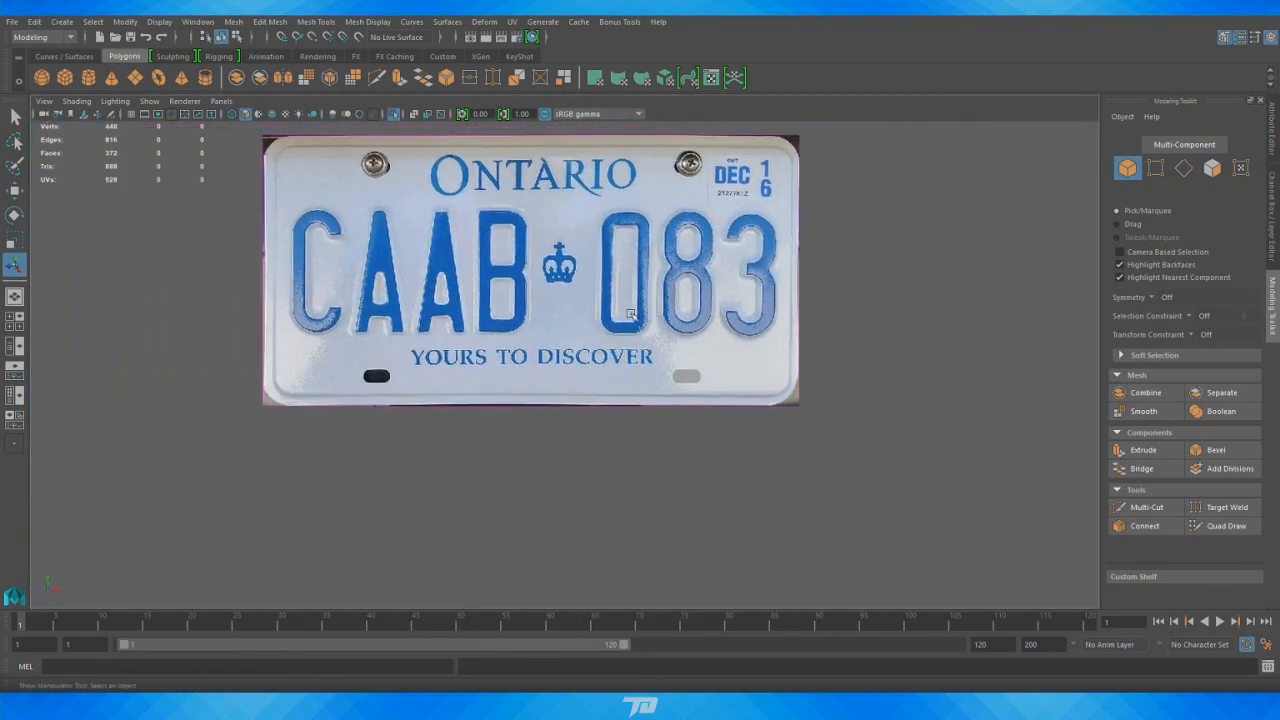
{"action": "right_click_drag", "start_coordinate": [631, 314], "coordinate": [870, 400], "text": "alt"}
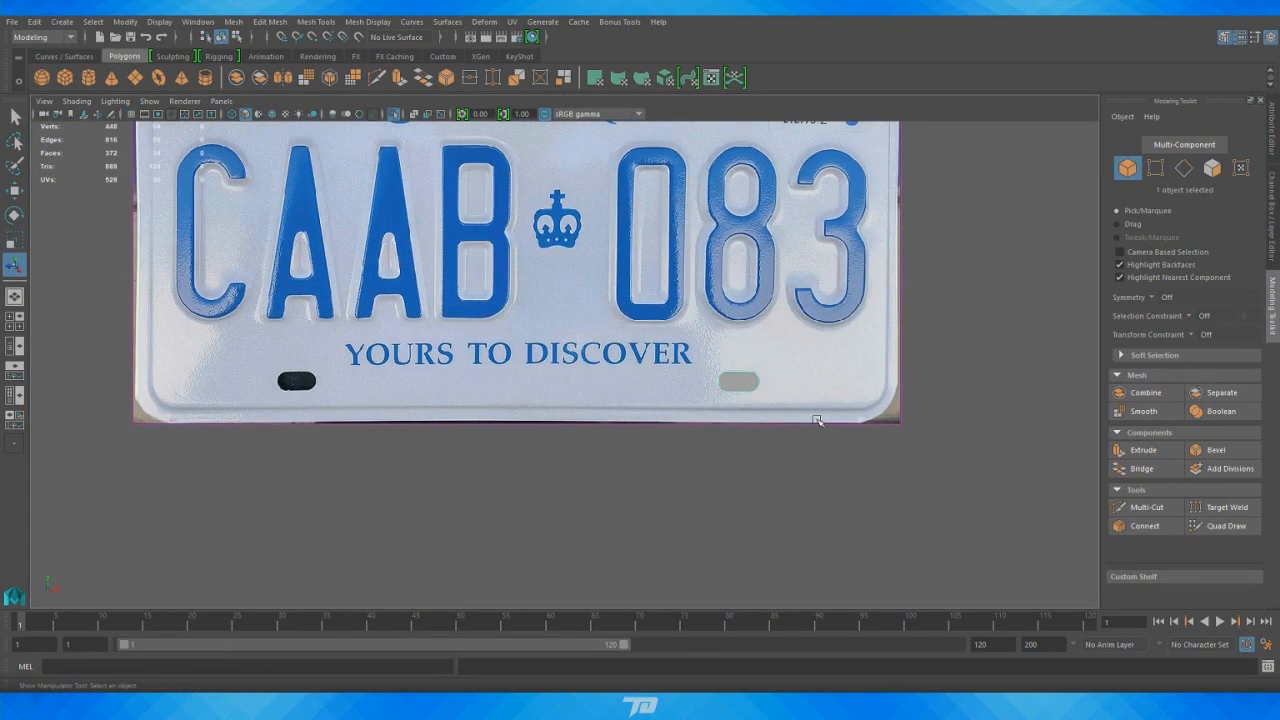
{"action": "key", "text": "w"}
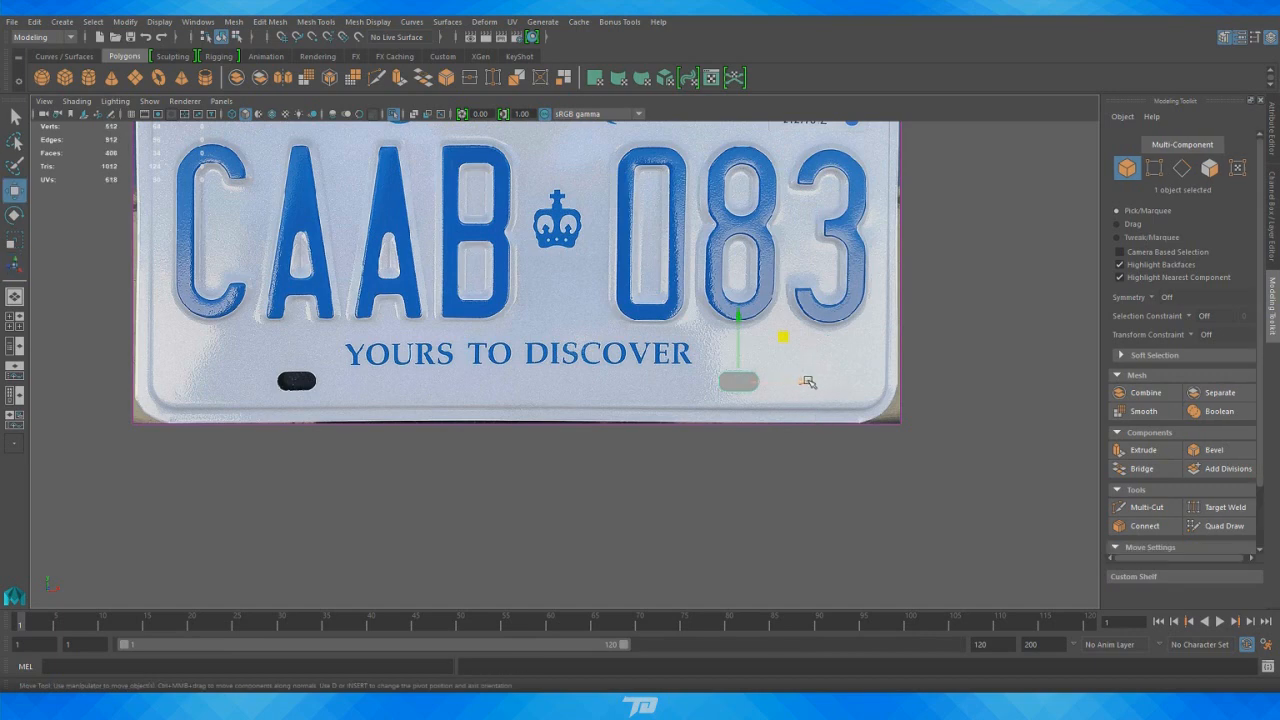
{"action": "left_click_drag", "start_coordinate": [808, 382], "coordinate": [366, 353]}
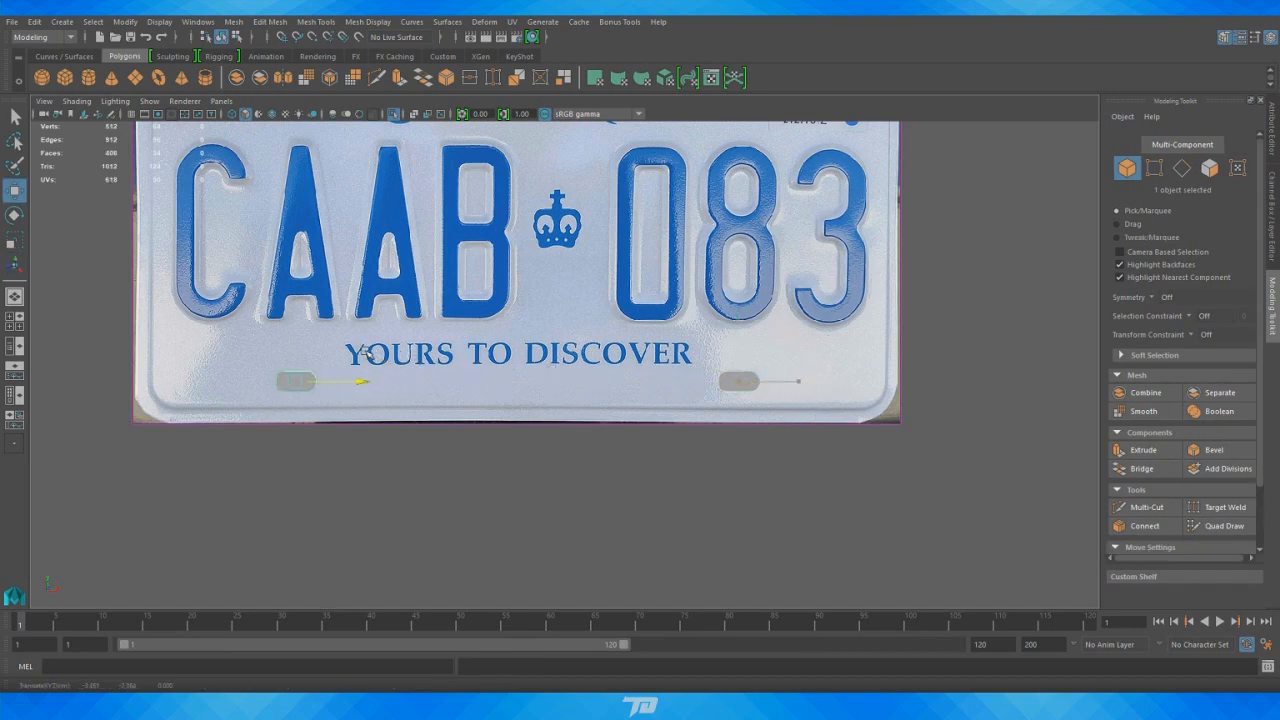
Select both lower slot blocks and place duplicates of them over the two upper screw holes
{"action": "left_click", "coordinate": [730, 384], "text": "shift"}
{"action": "key", "text": "a"}
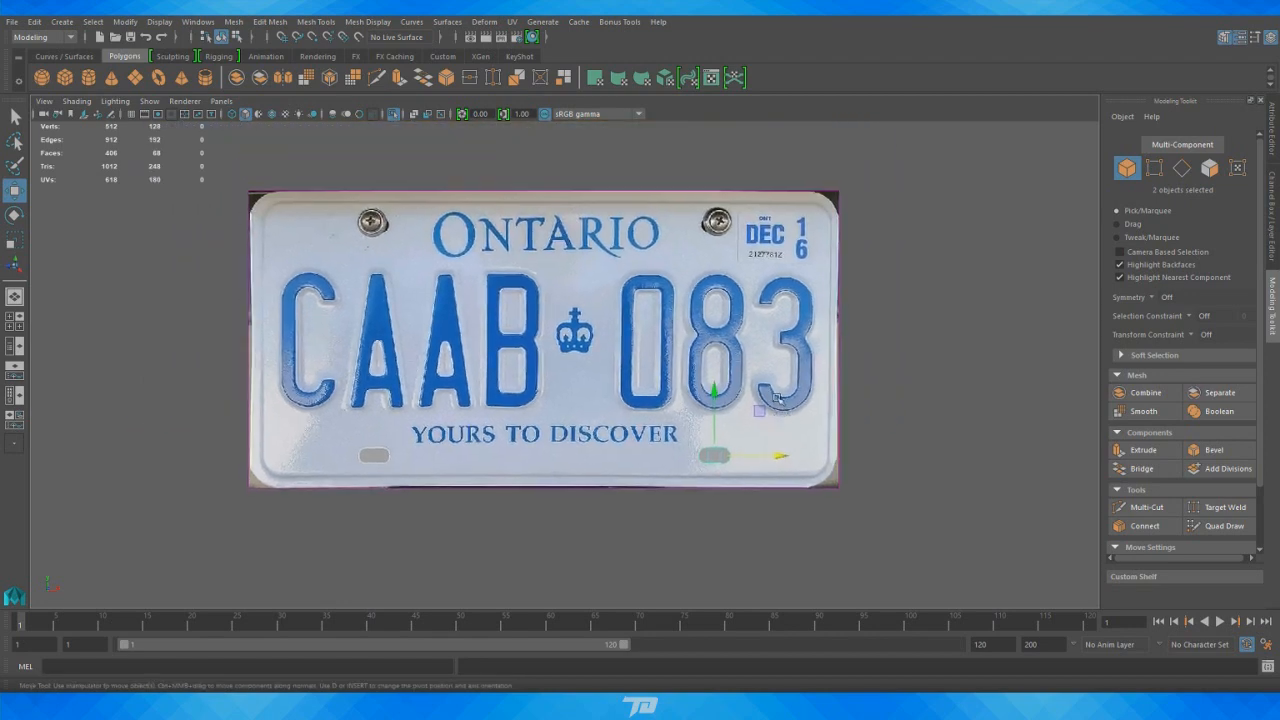
{"action": "left_click_drag", "start_coordinate": [714, 380], "coordinate": [718, 162]}
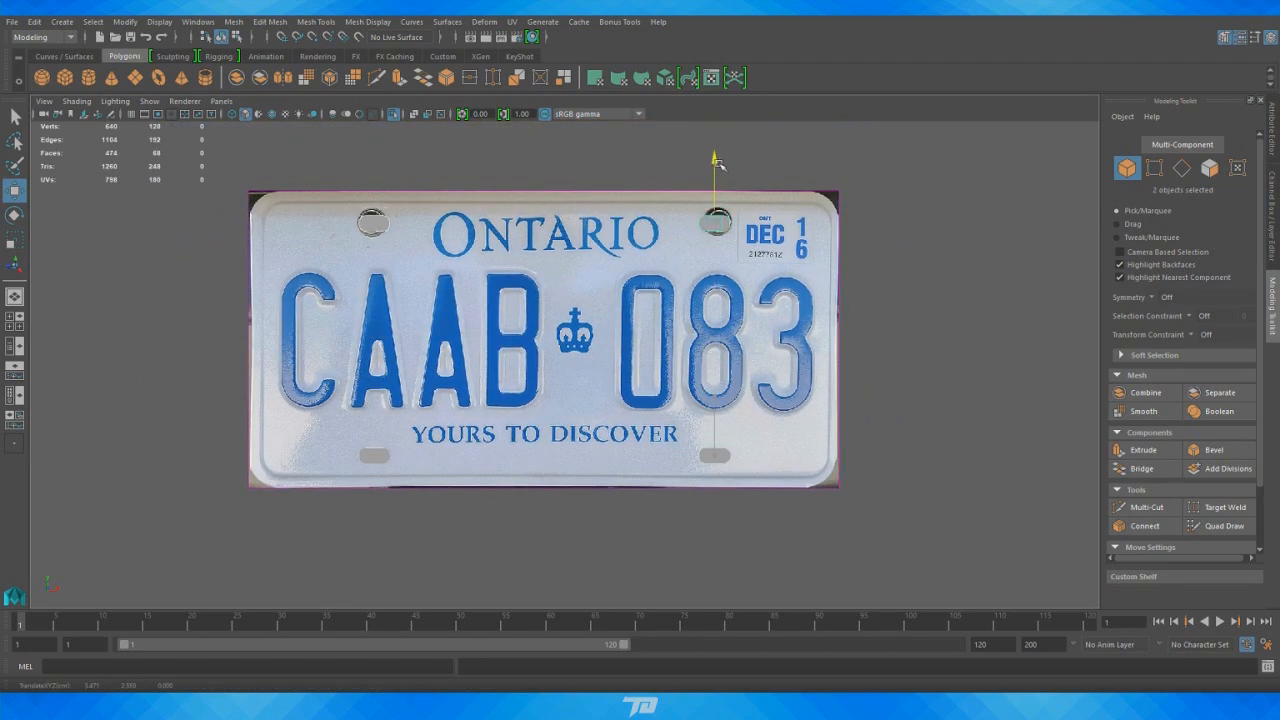
{"action": "left_click", "coordinate": [975, 347]}
Select all four slot blocks in the perspective view and combine them into one mesh
{"action": "key", "text": "space"}
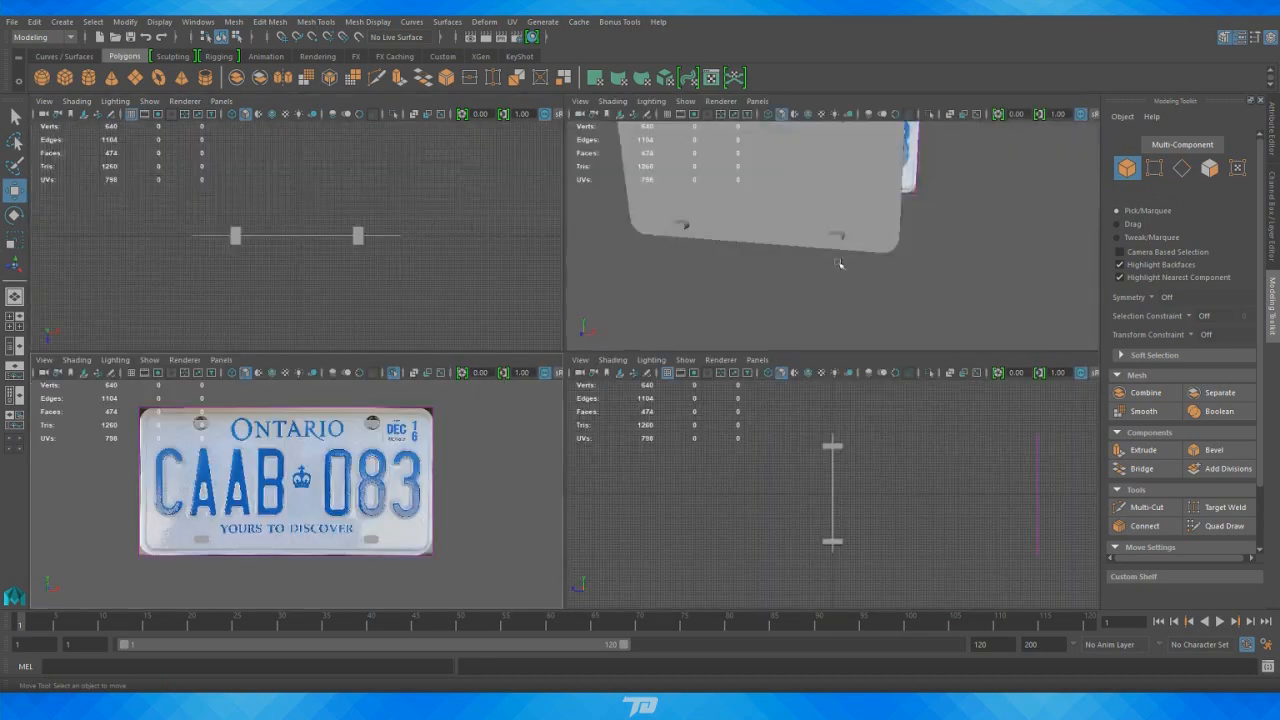
{"action": "right_click_drag", "start_coordinate": [838, 262], "coordinate": [752, 206], "text": "alt"}
{"action": "middle_click_drag", "start_coordinate": [752, 206], "coordinate": [751, 211], "text": "alt"}
{"action": "scroll", "coordinate": [866, 283], "scroll_direction": "up", "scroll_amount": 3}
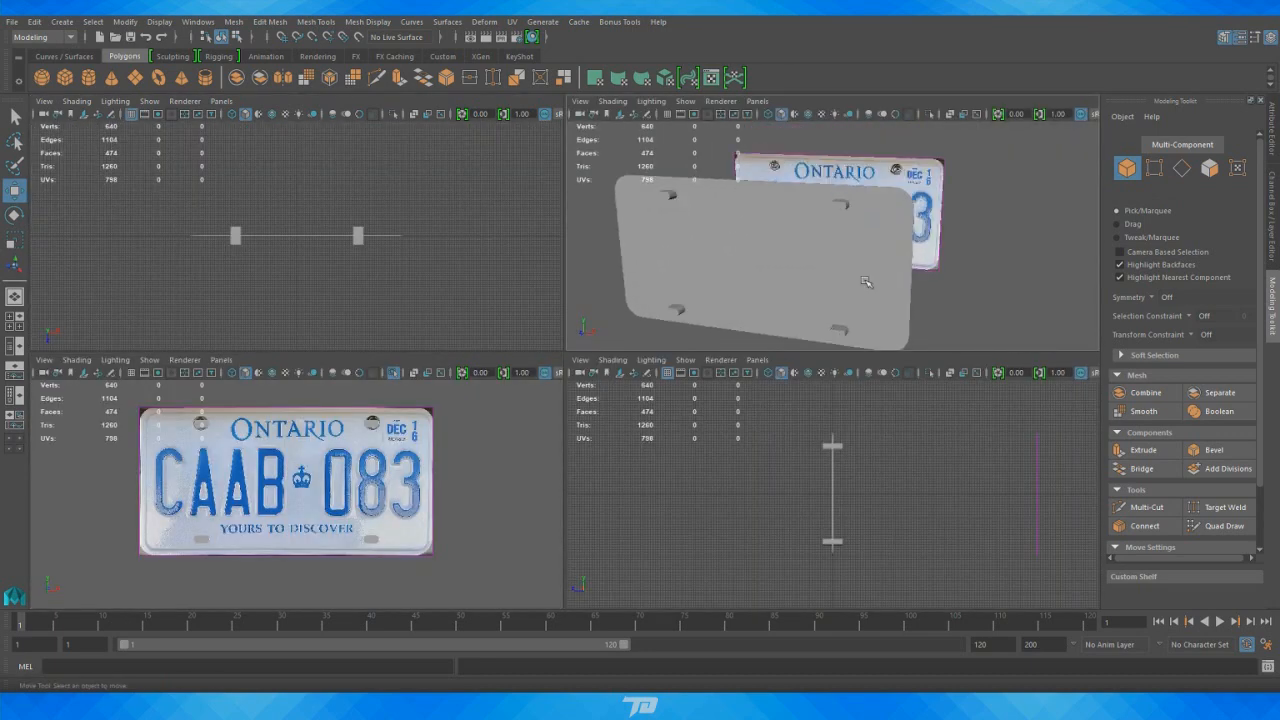
{"action": "left_click", "coordinate": [669, 197]}
{"action": "left_click", "coordinate": [844, 205], "text": "shift"}
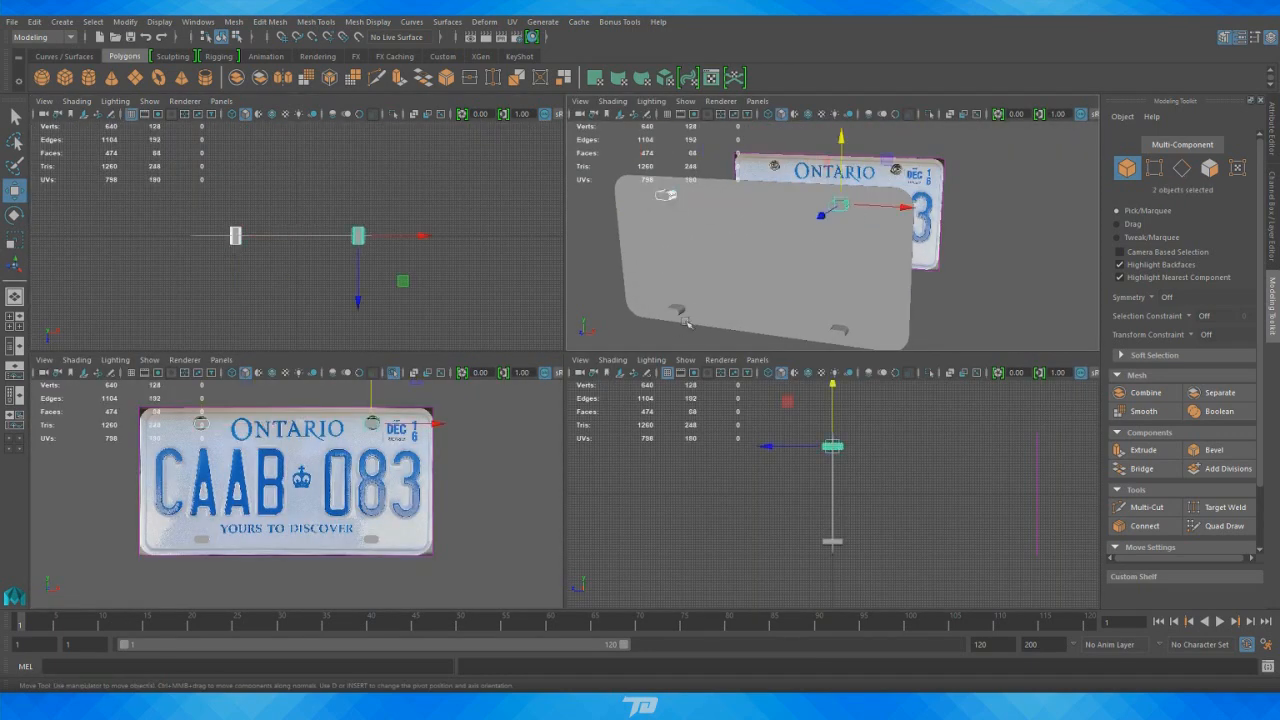
{"action": "left_click", "coordinate": [677, 311], "text": "shift"}
{"action": "left_click", "coordinate": [838, 330], "text": "shift"}
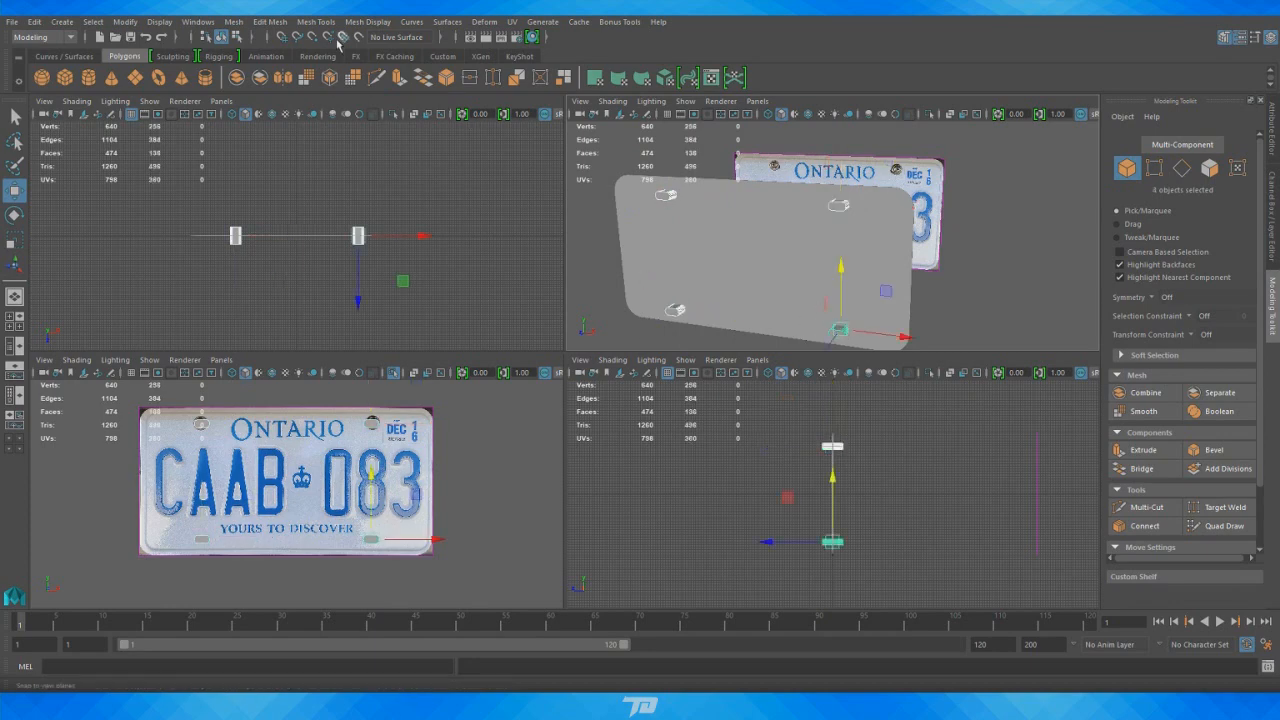
{"action": "left_click", "coordinate": [240, 21]}
{"action": "left_click", "coordinate": [285, 75]}
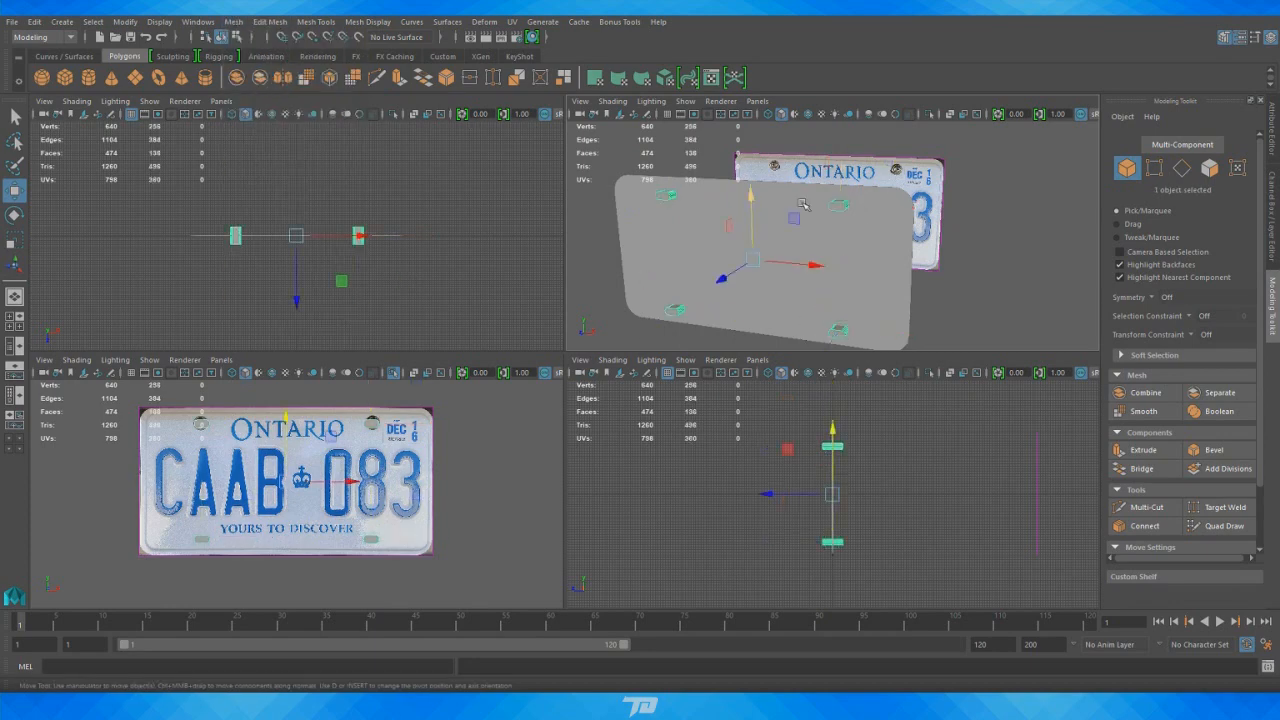
Check the plate and the combined slot blocks as separate objects by selecting each in turn, and clear the selection
{"action": "scroll", "coordinate": [916, 268], "scroll_direction": "down", "scroll_amount": 4}
{"action": "scroll", "coordinate": [751, 274], "scroll_direction": "up", "scroll_amount": 4}
{"action": "left_click", "coordinate": [751, 274]}
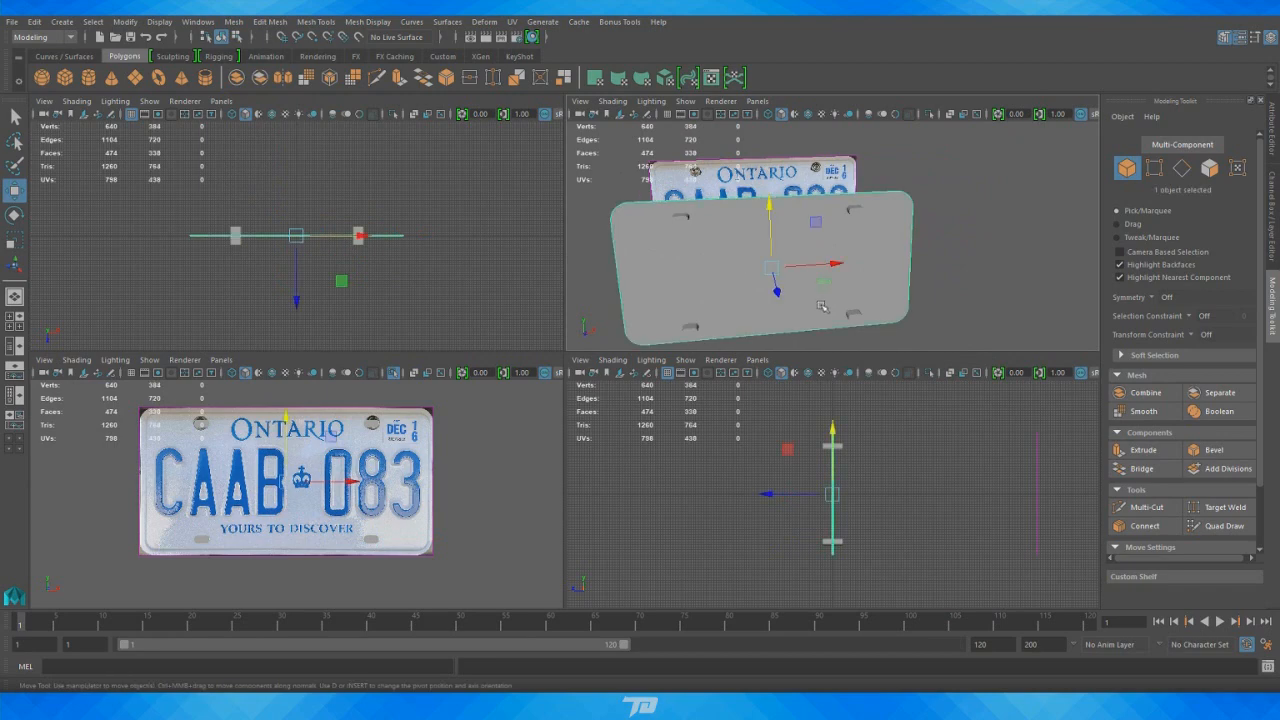
{"action": "scroll", "coordinate": [909, 343], "scroll_direction": "up", "scroll_amount": 4}
{"action": "left_click", "coordinate": [860, 193]}
{"action": "scroll", "coordinate": [857, 234], "scroll_direction": "down", "scroll_amount": 3}
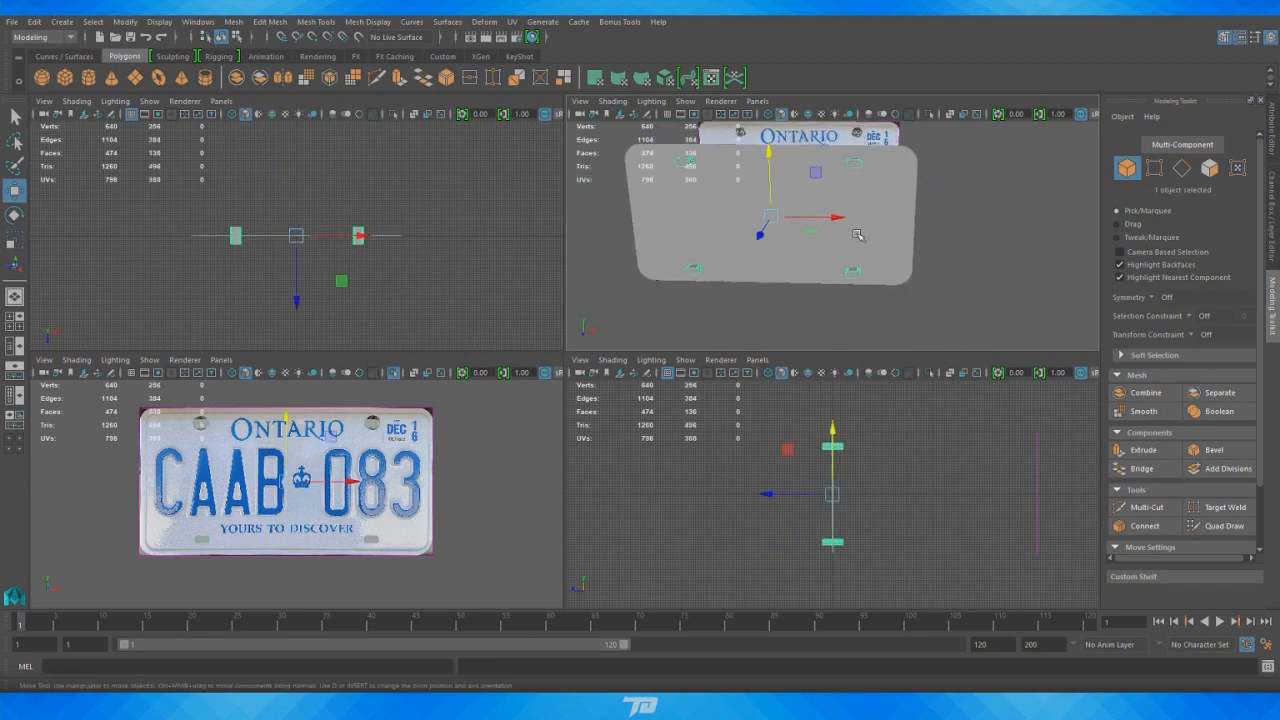
{"action": "left_click", "coordinate": [982, 278]}
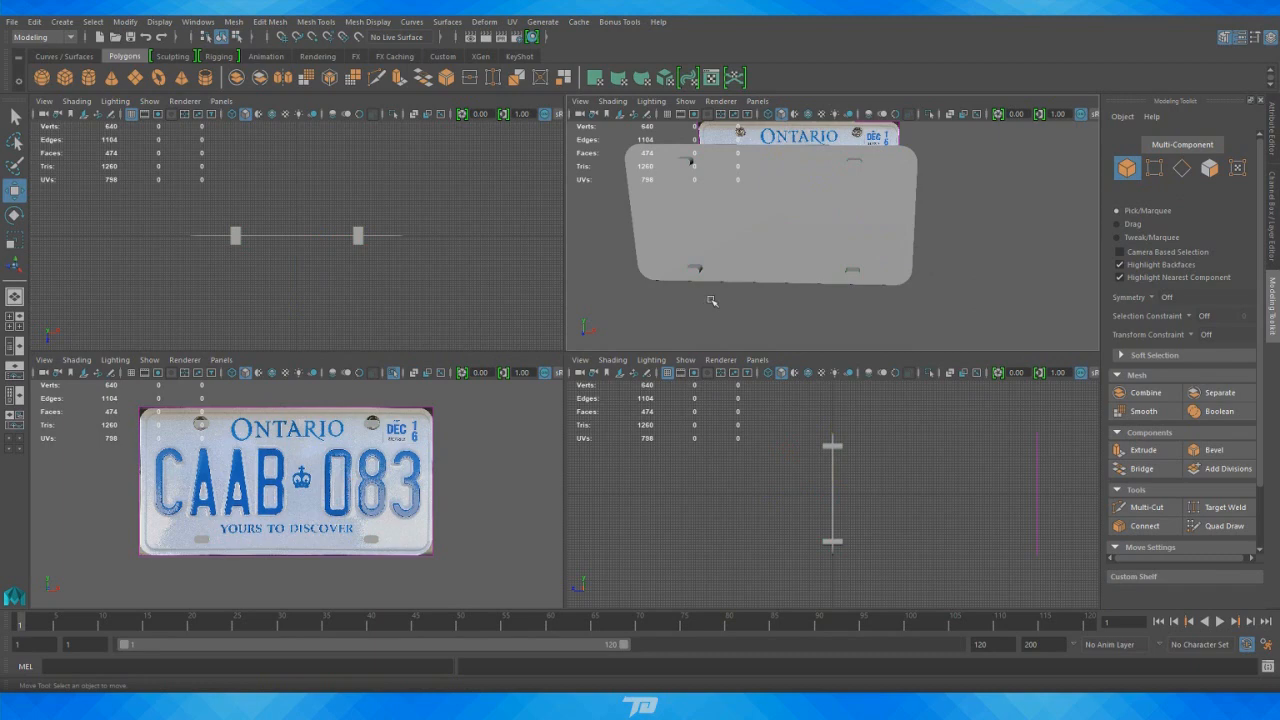
Subtract the combined slot blocks from the plate with a Boolean Difference
{"action": "left_click", "coordinate": [790, 197]}
{"action": "left_click_drag", "start_coordinate": [790, 197], "coordinate": [847, 207], "text": "alt"}
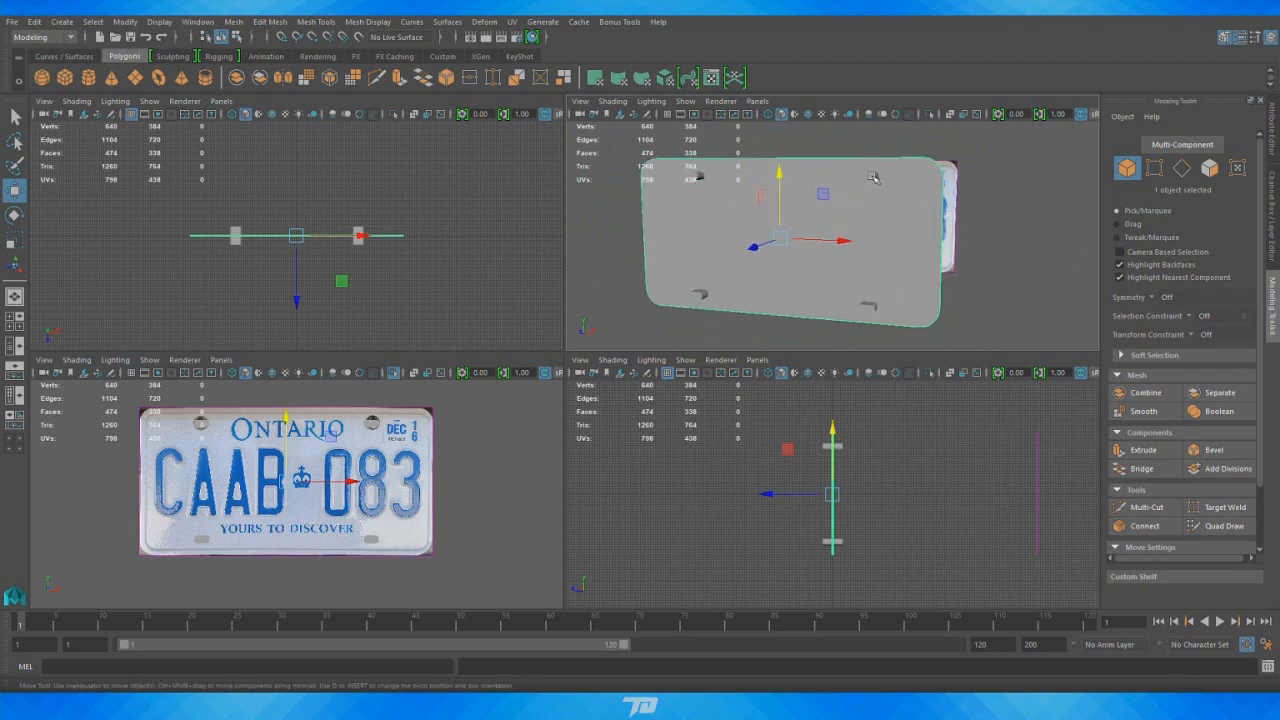
{"action": "left_click", "coordinate": [873, 177], "text": "shift"}
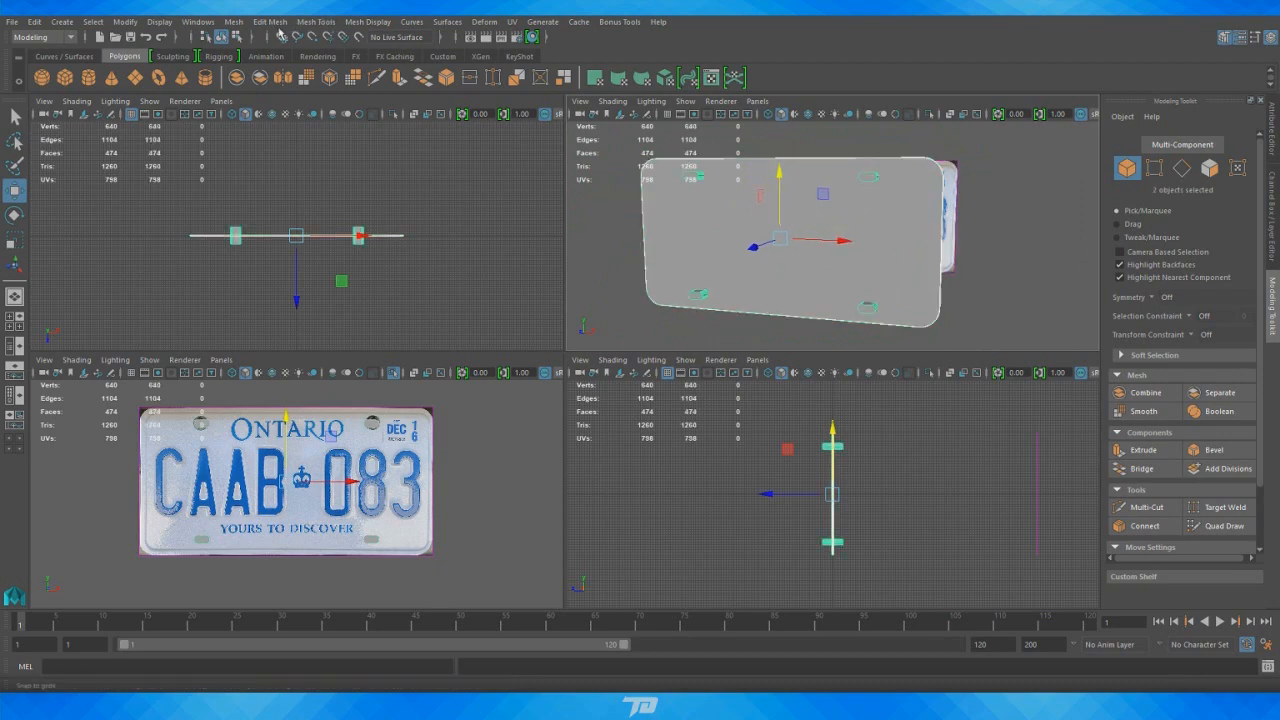
{"action": "left_click", "coordinate": [240, 22]}
{"action": "mouse_move", "coordinate": [277, 64]}
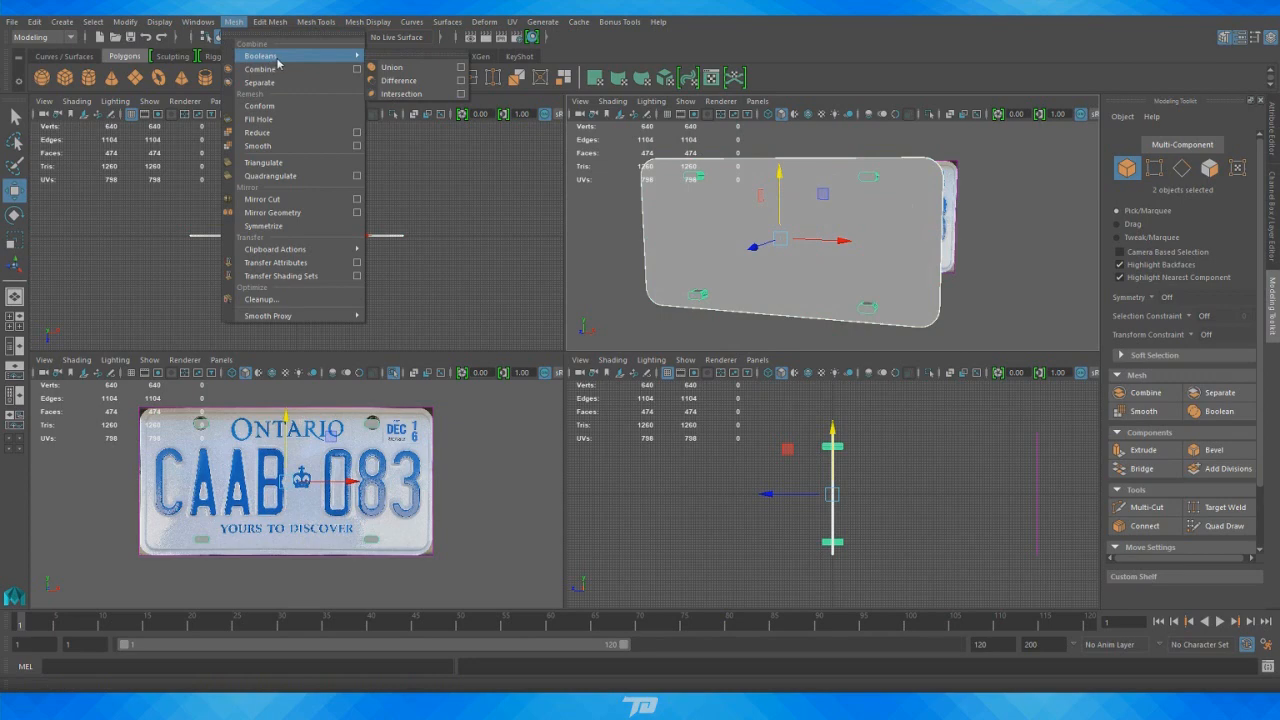
{"action": "left_click", "coordinate": [430, 82]}
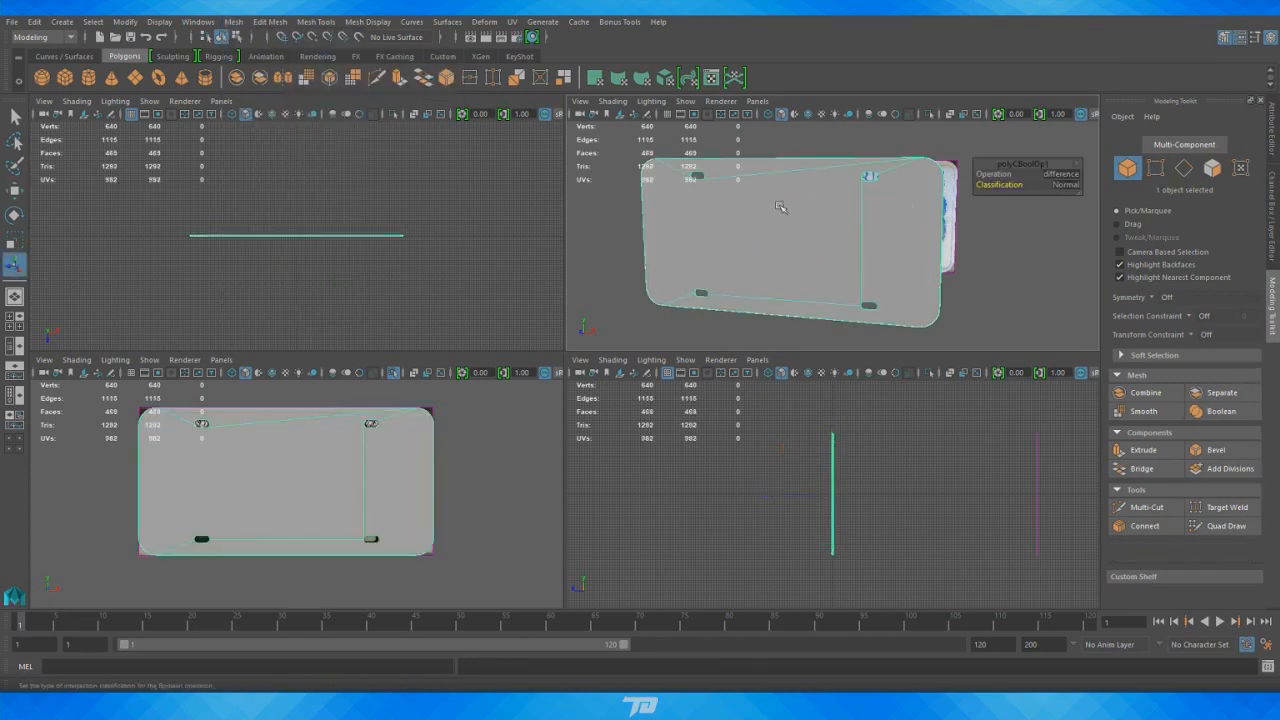
Examine the four cut slots from the front and back of the plate in an enlarged perspective view
{"action": "left_click_drag", "start_coordinate": [780, 206], "coordinate": [792, 215], "text": "alt"}
{"action": "right_click_drag", "start_coordinate": [792, 215], "coordinate": [865, 253], "text": "alt"}
{"action": "key", "text": "space"}
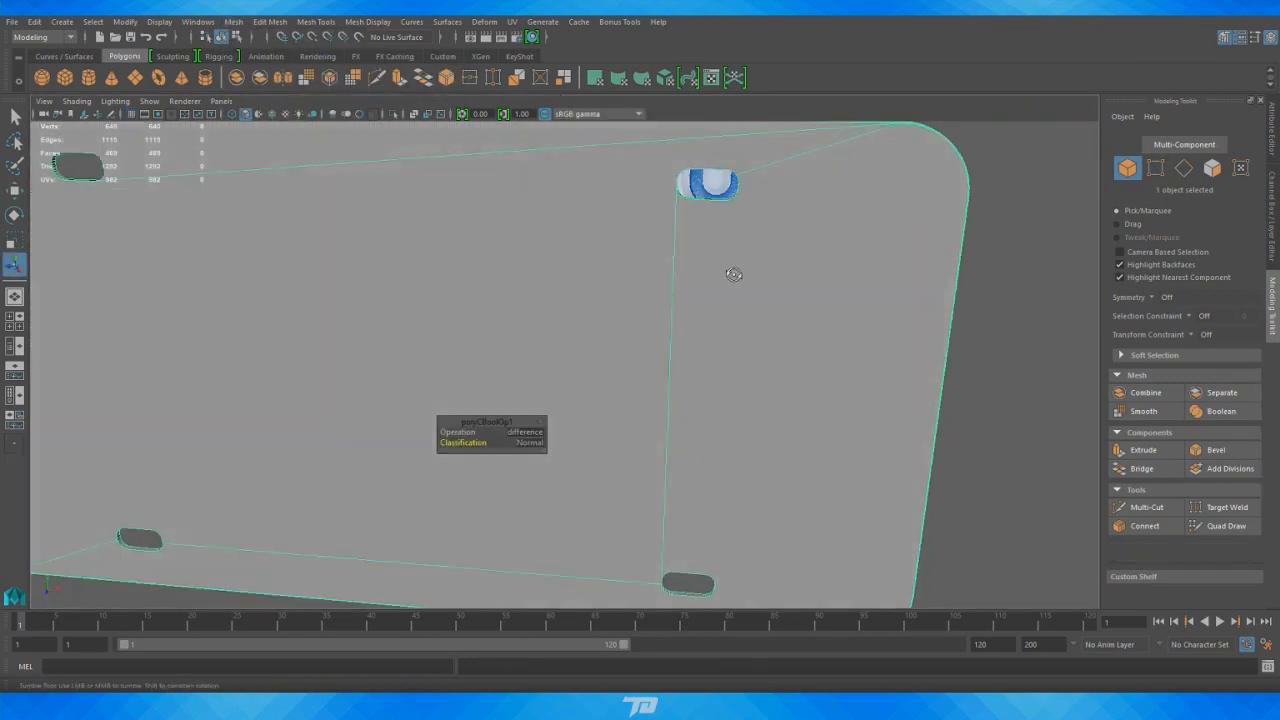
{"action": "left_click_drag", "start_coordinate": [734, 274], "coordinate": [689, 338], "text": "alt"}
{"action": "right_click_drag", "start_coordinate": [689, 338], "coordinate": [857, 506], "text": "alt"}
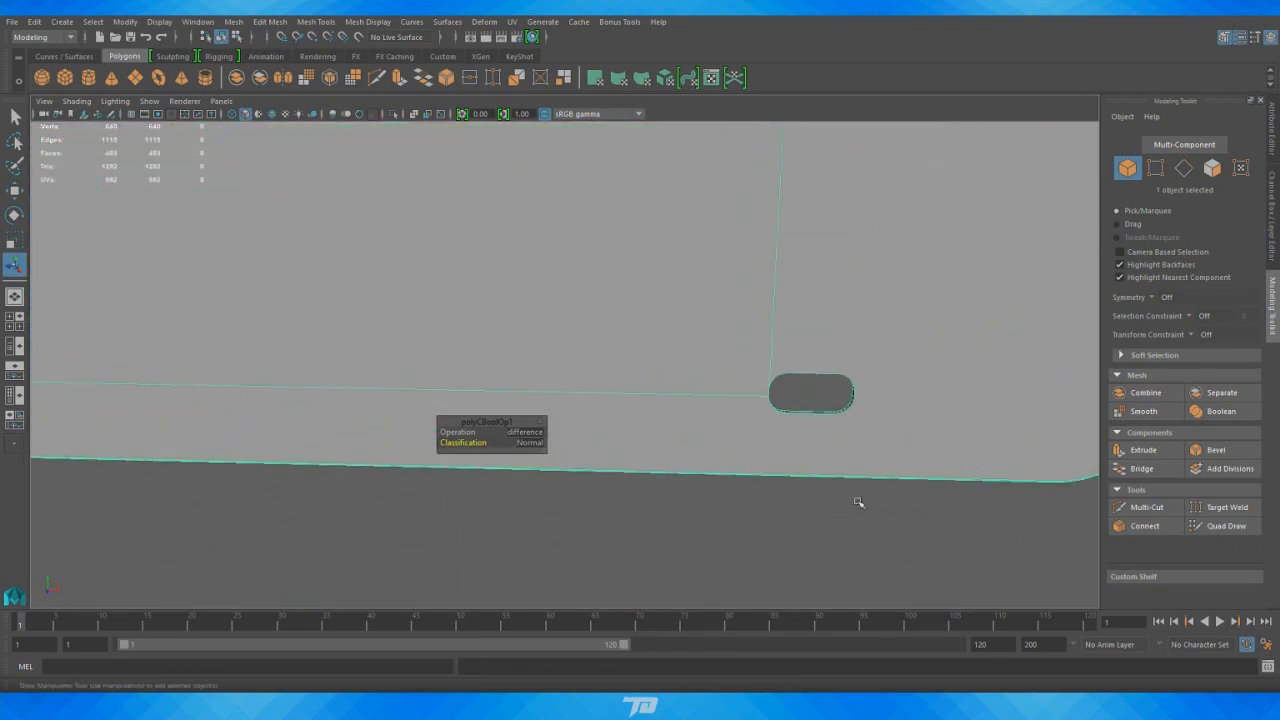
{"action": "left_click_drag", "start_coordinate": [857, 506], "coordinate": [826, 480], "text": "alt"}
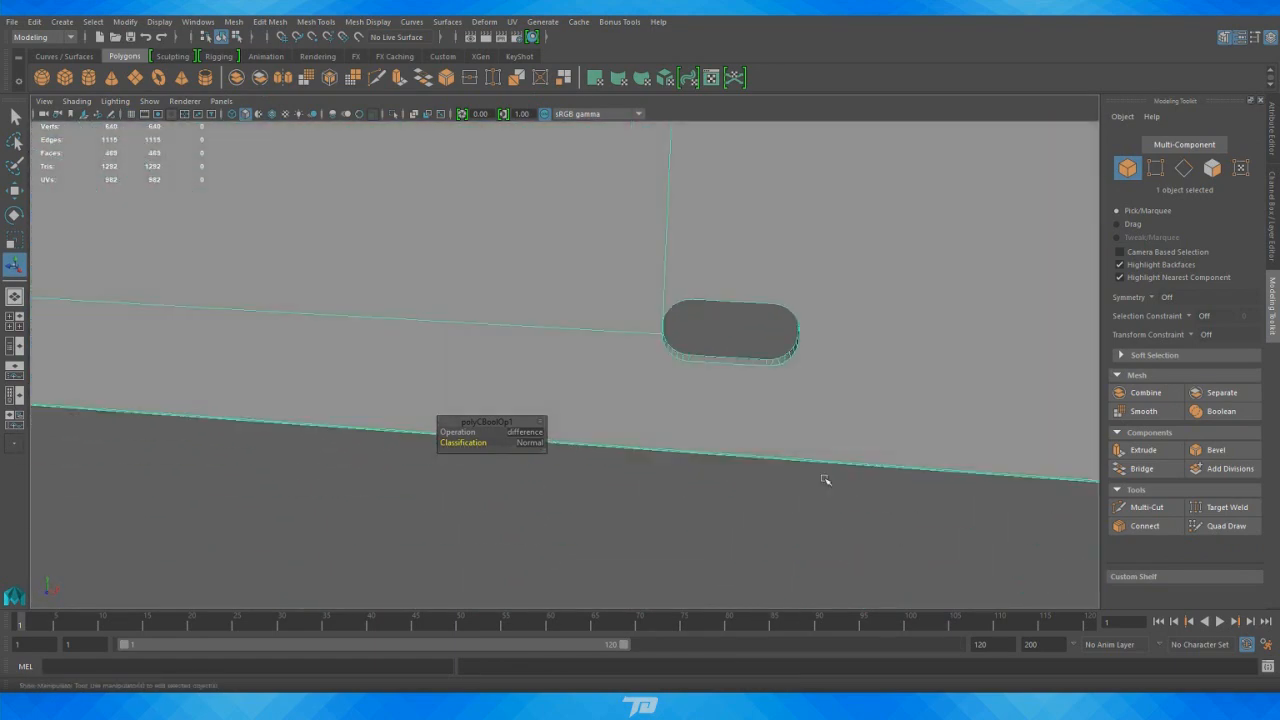
{"action": "right_click_drag", "start_coordinate": [826, 480], "coordinate": [642, 249], "text": "alt"}
{"action": "middle_click_drag", "start_coordinate": [642, 249], "coordinate": [713, 340], "text": "alt"}
{"action": "left_click_drag", "start_coordinate": [713, 340], "coordinate": [734, 346], "text": "alt"}
{"action": "middle_click_drag", "start_coordinate": [734, 346], "coordinate": [691, 254], "text": "alt"}
{"action": "right_click_drag", "start_coordinate": [691, 254], "coordinate": [840, 335], "text": "alt"}
{"action": "right_click_drag", "start_coordinate": [637, 297], "coordinate": [814, 393], "text": "alt"}
{"action": "key", "text": "f"}
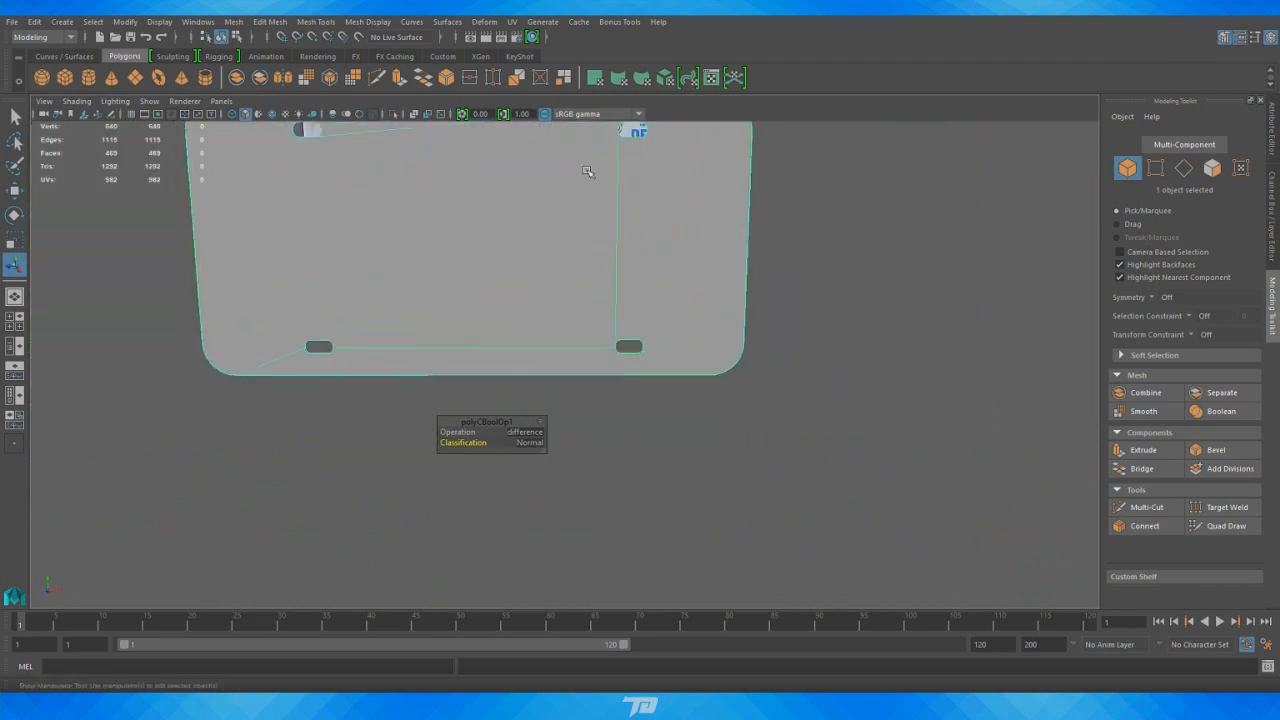
{"action": "left_click_drag", "start_coordinate": [582, 358], "coordinate": [841, 375], "text": "alt"}
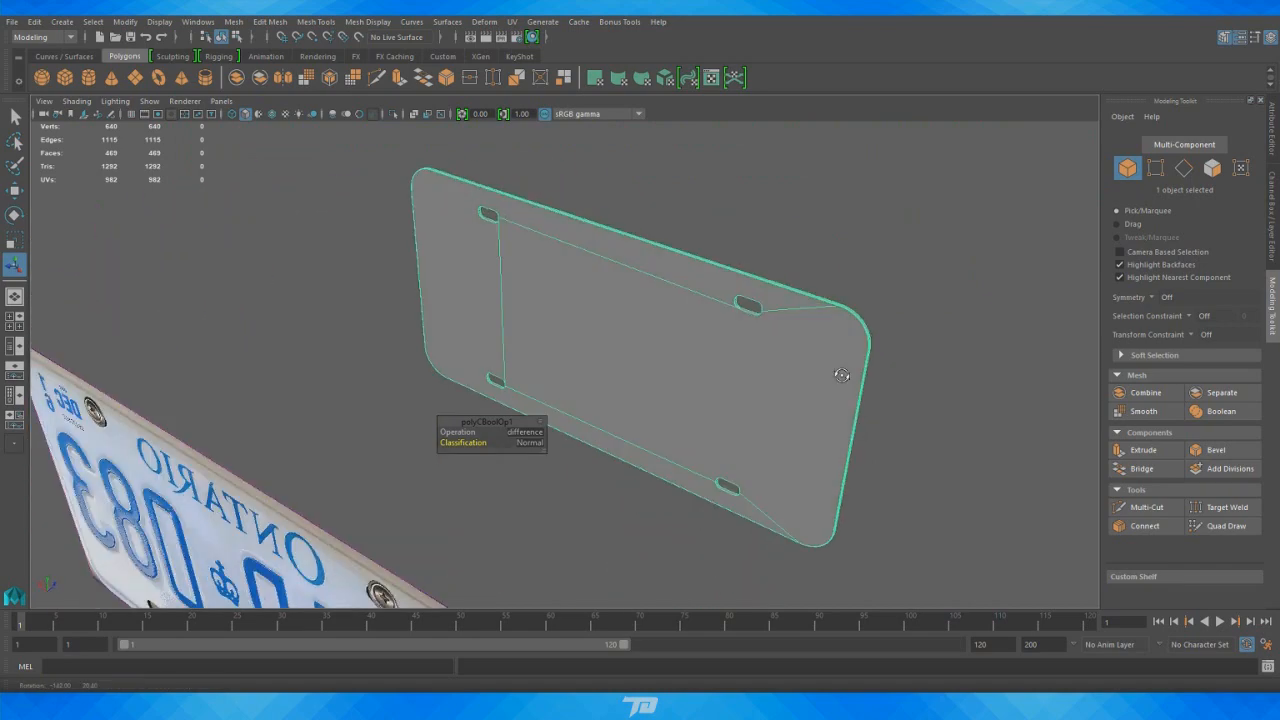
{"action": "left_click_drag", "start_coordinate": [703, 391], "coordinate": [425, 340], "text": "alt"}
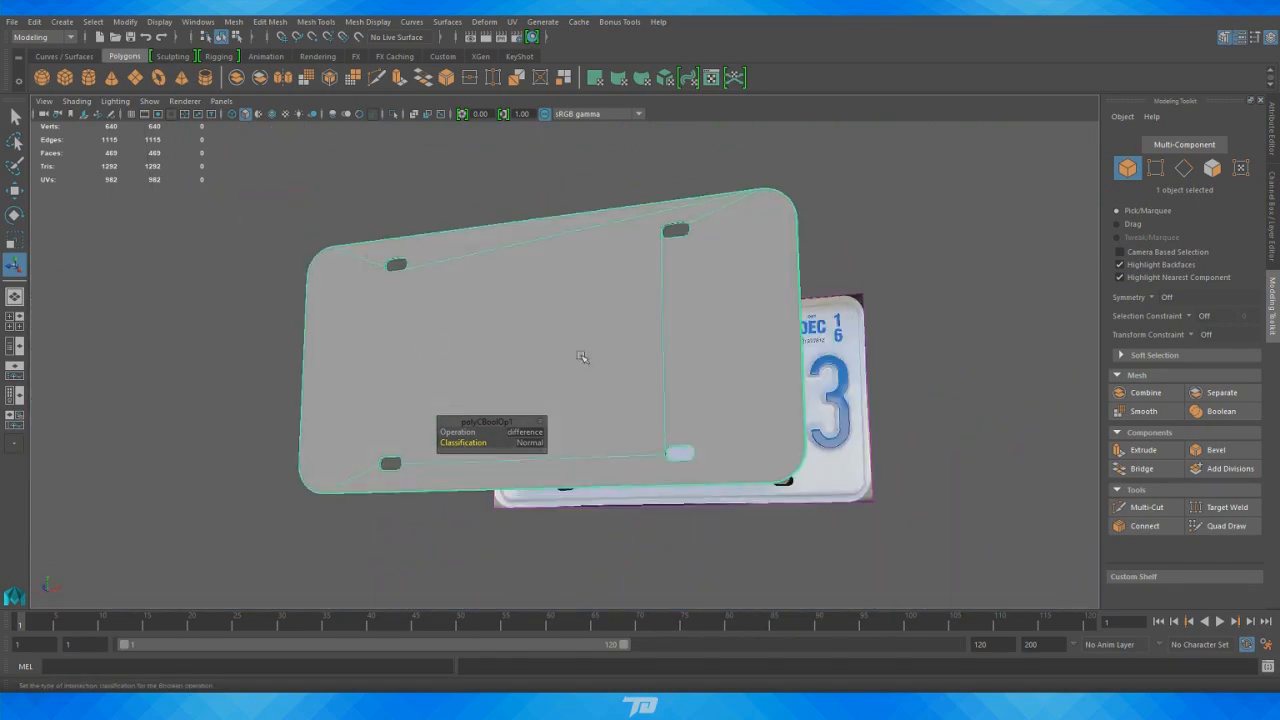
{"action": "mouse_move", "coordinate": [637, 348]}
{"action": "left_mouse_down", "text": "alt"}
{"action": "mouse_move", "coordinate": [651, 380]}
{"action": "mouse_move", "coordinate": [671, 374]}
{"action": "mouse_move", "coordinate": [640, 363]}
{"action": "left_mouse_up", "text": "alt"}
{"action": "right_click_drag", "start_coordinate": [640, 363], "coordinate": [820, 417], "text": "alt"}
{"action": "left_click_drag", "start_coordinate": [820, 417], "coordinate": [705, 402], "text": "alt"}
{"action": "middle_click_drag", "start_coordinate": [677, 354], "coordinate": [801, 435], "text": "alt"}
{"action": "scroll", "coordinate": [784, 420], "scroll_direction": "down", "scroll_amount": 10}
{"action": "middle_click_drag", "start_coordinate": [763, 386], "coordinate": [629, 213], "text": "alt"}
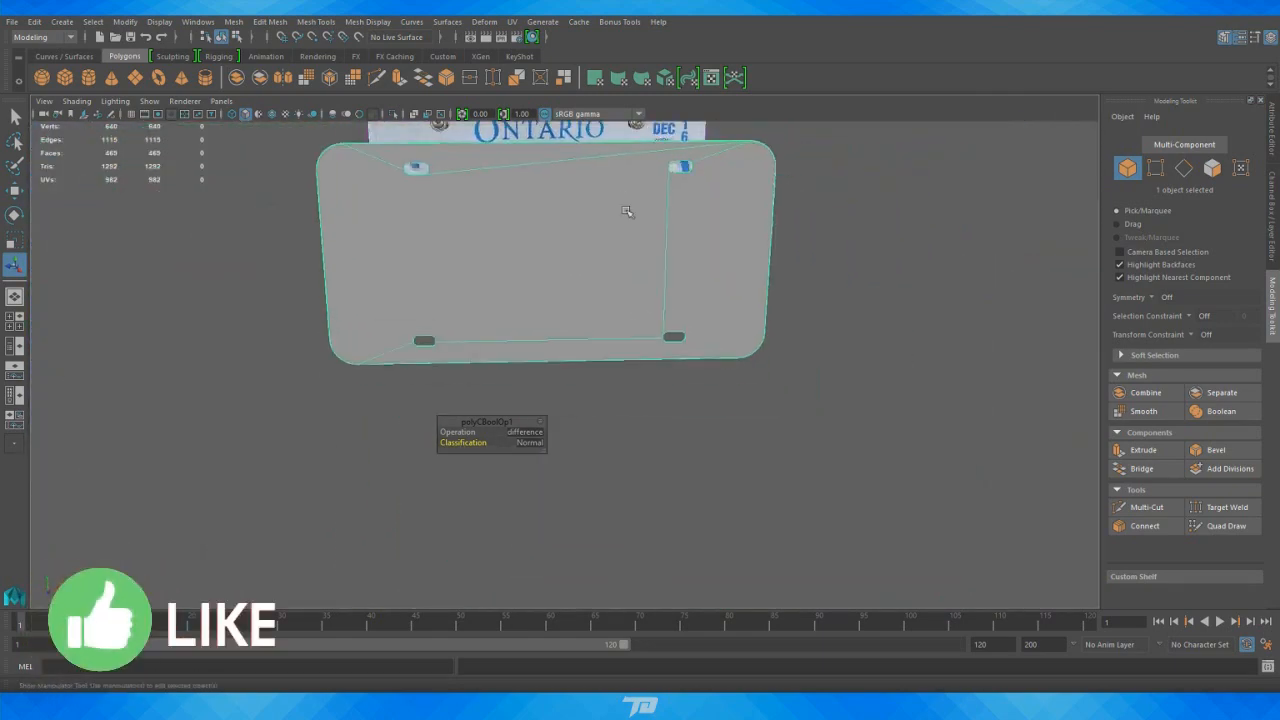
Deselect the plate and inspect the inner walls and rim of the lower-right slot up close
{"action": "left_click_drag", "start_coordinate": [824, 338], "coordinate": [920, 322], "text": "alt"}
{"action": "right_click_drag", "start_coordinate": [863, 257], "coordinate": [903, 226]}
{"action": "left_click", "coordinate": [823, 349]}
{"action": "left_click_drag", "start_coordinate": [823, 349], "coordinate": [643, 360], "text": "alt"}
{"action": "right_click_drag", "start_coordinate": [643, 360], "coordinate": [1060, 454], "text": "alt"}
{"action": "left_click_drag", "start_coordinate": [1060, 454], "coordinate": [837, 340], "text": "alt"}
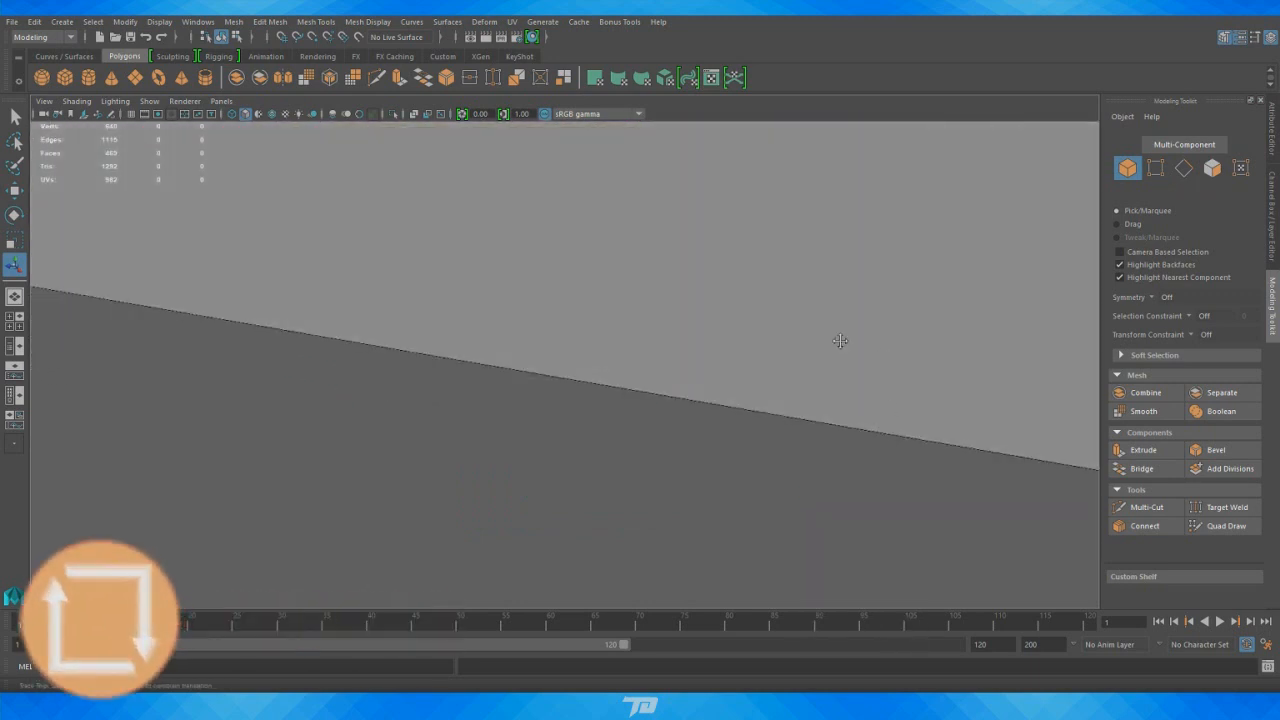
{"action": "middle_click_drag", "start_coordinate": [837, 340], "coordinate": [554, 317], "text": "alt"}
{"action": "left_click_drag", "start_coordinate": [647, 362], "coordinate": [728, 381], "text": "alt"}
{"action": "scroll", "coordinate": [728, 381], "scroll_direction": "up", "scroll_amount": 6}
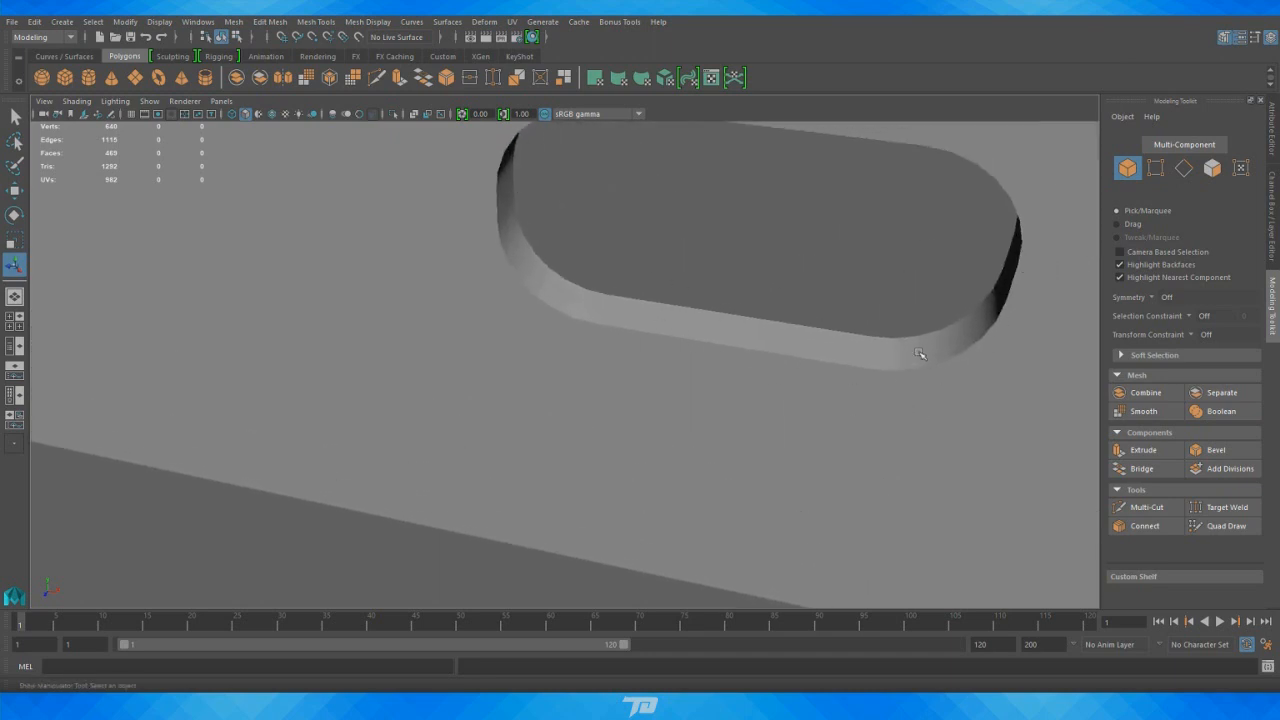
Switch the plate to edge selection and select the edges around the lower-right slot's opening
{"action": "left_click_drag", "start_coordinate": [920, 354], "coordinate": [855, 483], "text": "alt"}
{"action": "left_click", "coordinate": [866, 538]}
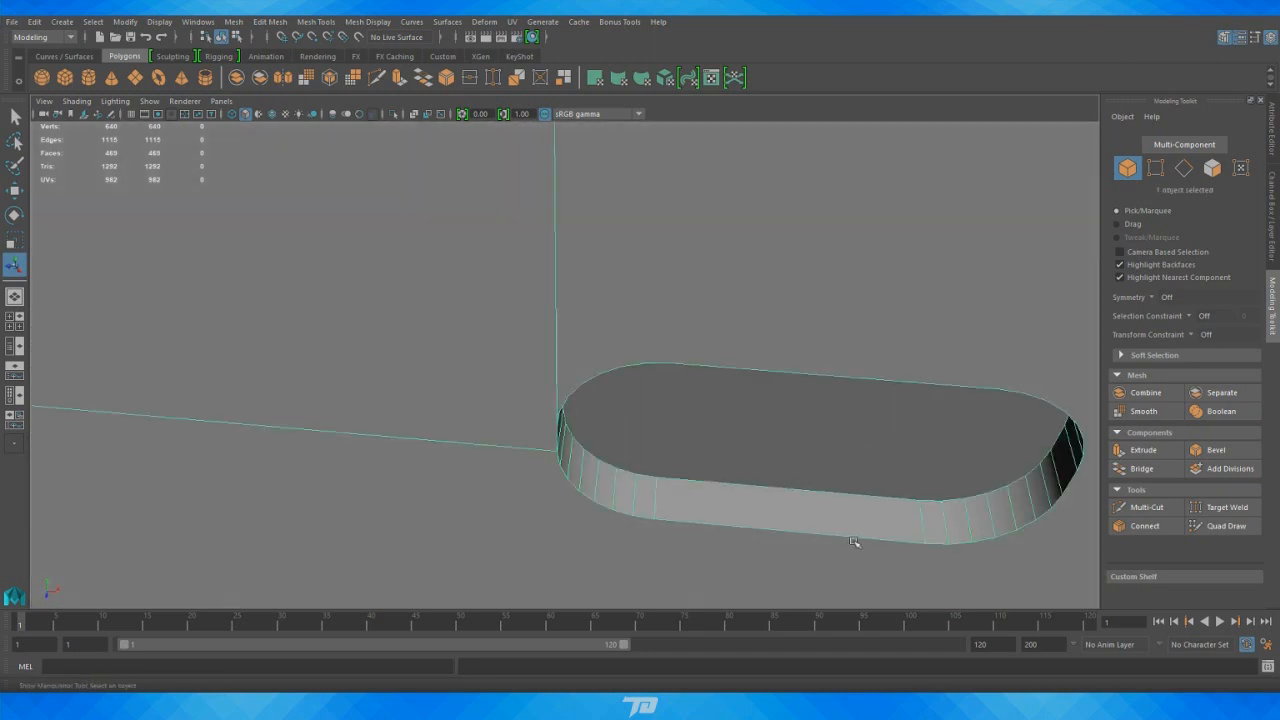
{"action": "left_click_drag", "start_coordinate": [851, 537], "coordinate": [780, 449], "text": "alt"}
{"action": "right_click_drag", "start_coordinate": [650, 321], "coordinate": [645, 280]}
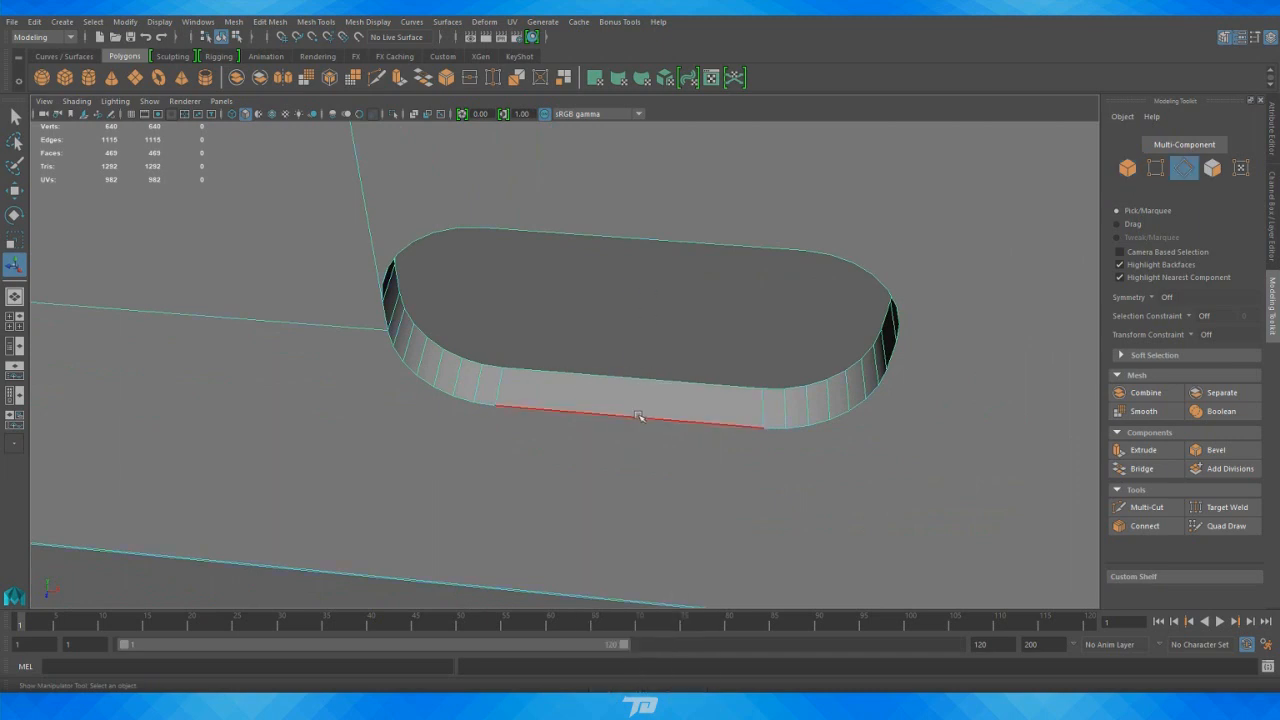
{"action": "left_click", "coordinate": [640, 417]}
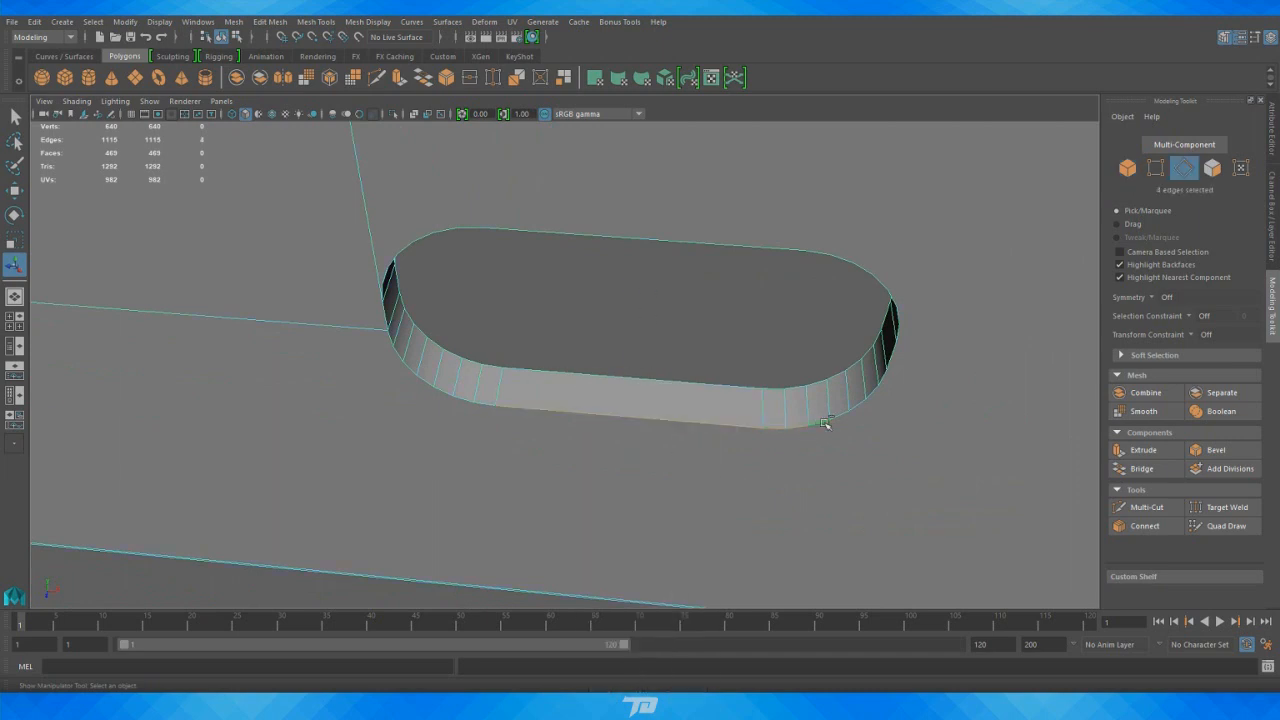
{"action": "left_click_drag", "start_coordinate": [824, 423], "coordinate": [490, 170], "text": "alt"}
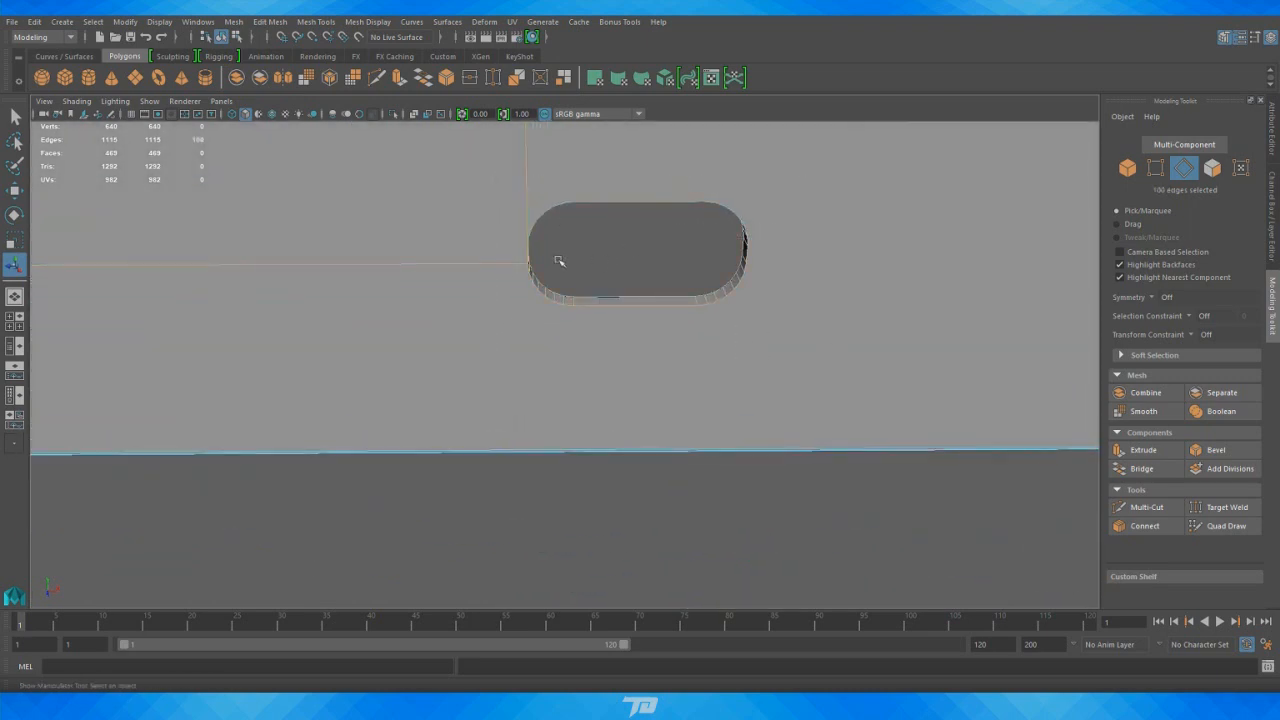
Remove the connecting plate edges and inner wall edges from the lower-right slot's selection, keeping only its rim edges
{"action": "scroll", "coordinate": [559, 261], "scroll_direction": "up", "scroll_amount": 2}
{"action": "left_click", "coordinate": [465, 244], "text": "ctrl"}
{"action": "scroll", "coordinate": [480, 194], "scroll_direction": "down", "scroll_amount": 7}
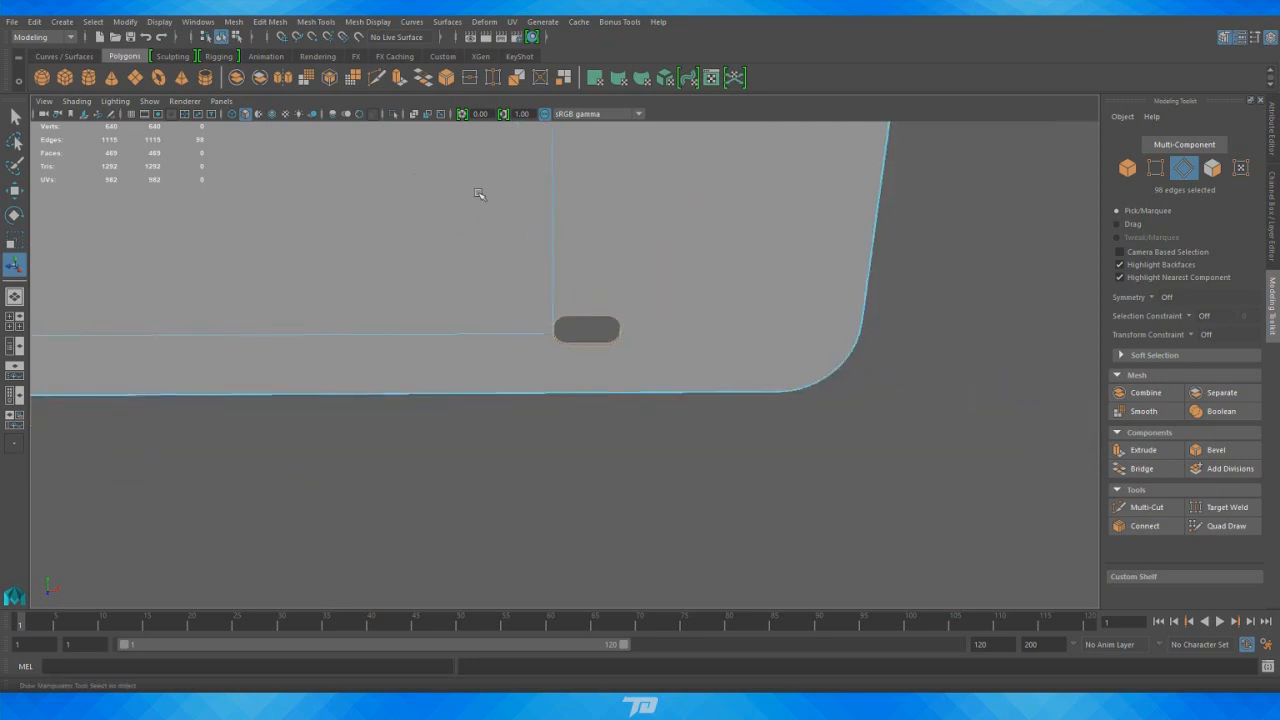
{"action": "scroll", "coordinate": [484, 202], "scroll_direction": "up", "scroll_amount": 7}
{"action": "left_click_drag", "start_coordinate": [854, 394], "coordinate": [642, 375], "text": "alt"}
{"action": "scroll", "coordinate": [735, 398], "scroll_direction": "up", "scroll_amount": 2}
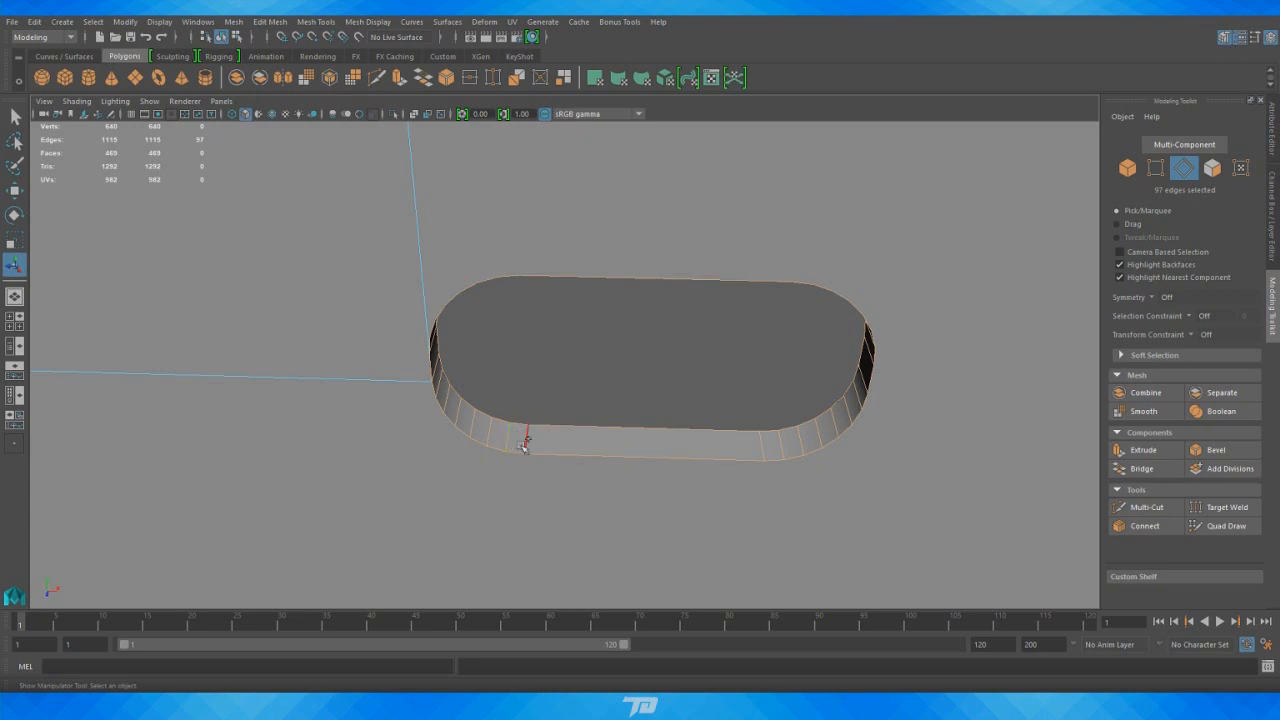
{"action": "key", "text": "ctrl+z"}
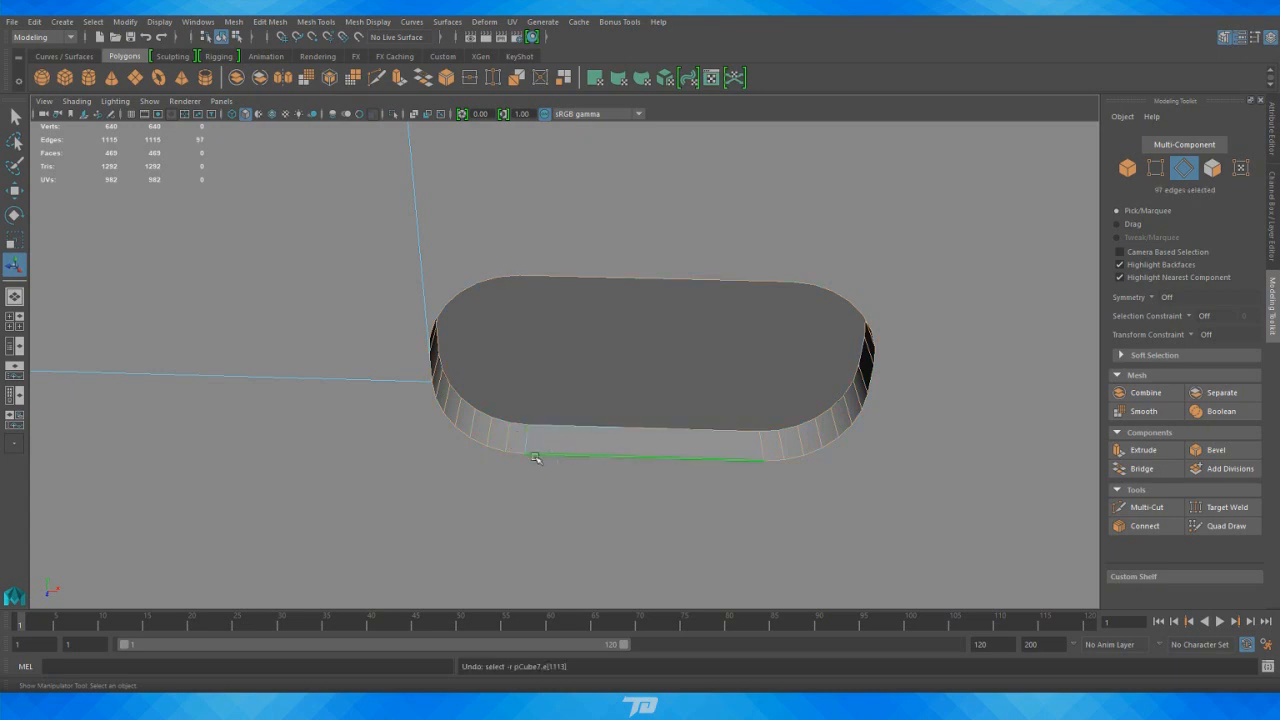
{"action": "left_click", "coordinate": [510, 435], "text": "ctrl"}
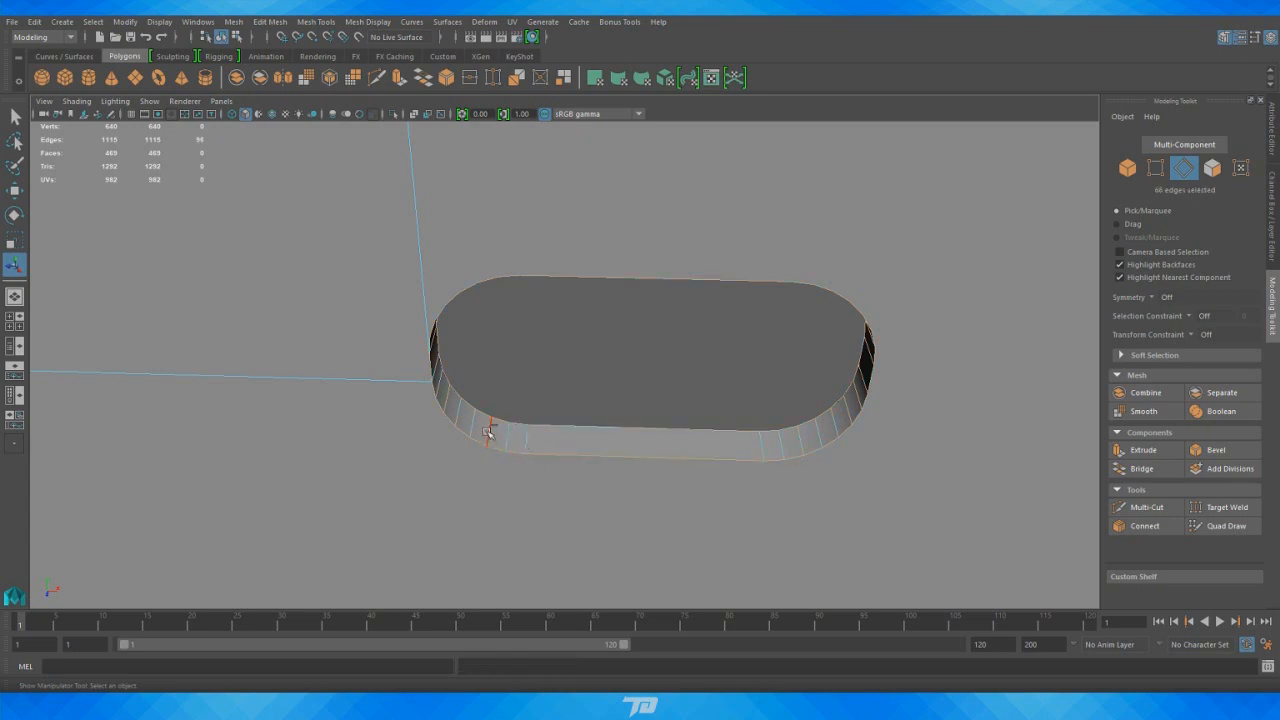
Inspect the rim selection around the lower-right slot from several close-up angles
{"action": "right_click_drag", "start_coordinate": [642, 477], "coordinate": [554, 443], "text": "alt"}
{"action": "left_click_drag", "start_coordinate": [554, 443], "coordinate": [577, 354], "text": "alt"}
{"action": "middle_click_drag", "start_coordinate": [577, 354], "coordinate": [540, 431], "text": "alt"}
{"action": "right_click_drag", "start_coordinate": [540, 431], "coordinate": [689, 429], "text": "alt"}
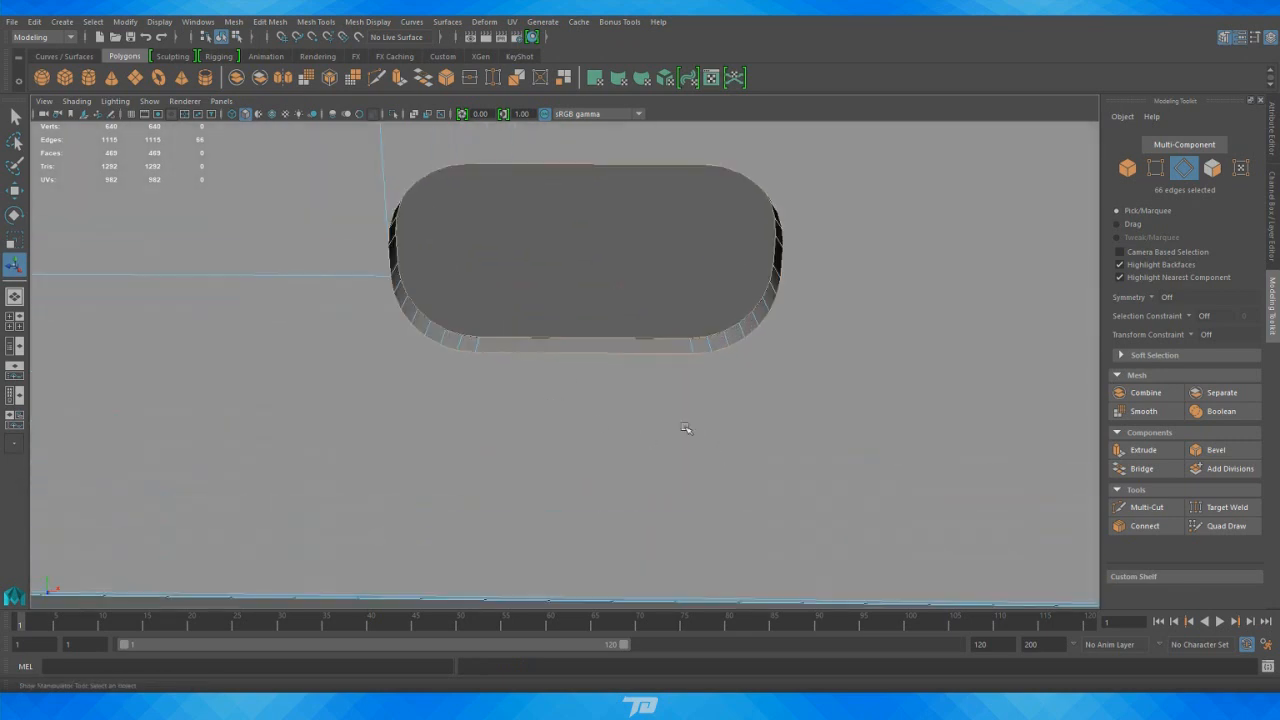
{"action": "mouse_move", "coordinate": [689, 429]}
{"action": "left_mouse_down", "text": "alt"}
{"action": "mouse_move", "coordinate": [695, 418]}
{"action": "mouse_move", "coordinate": [711, 429]}
{"action": "left_mouse_up", "text": "alt"}
{"action": "scroll", "coordinate": [687, 429], "scroll_direction": "down", "scroll_amount": 1}
{"action": "scroll", "coordinate": [639, 394], "scroll_direction": "up", "scroll_amount": 3}
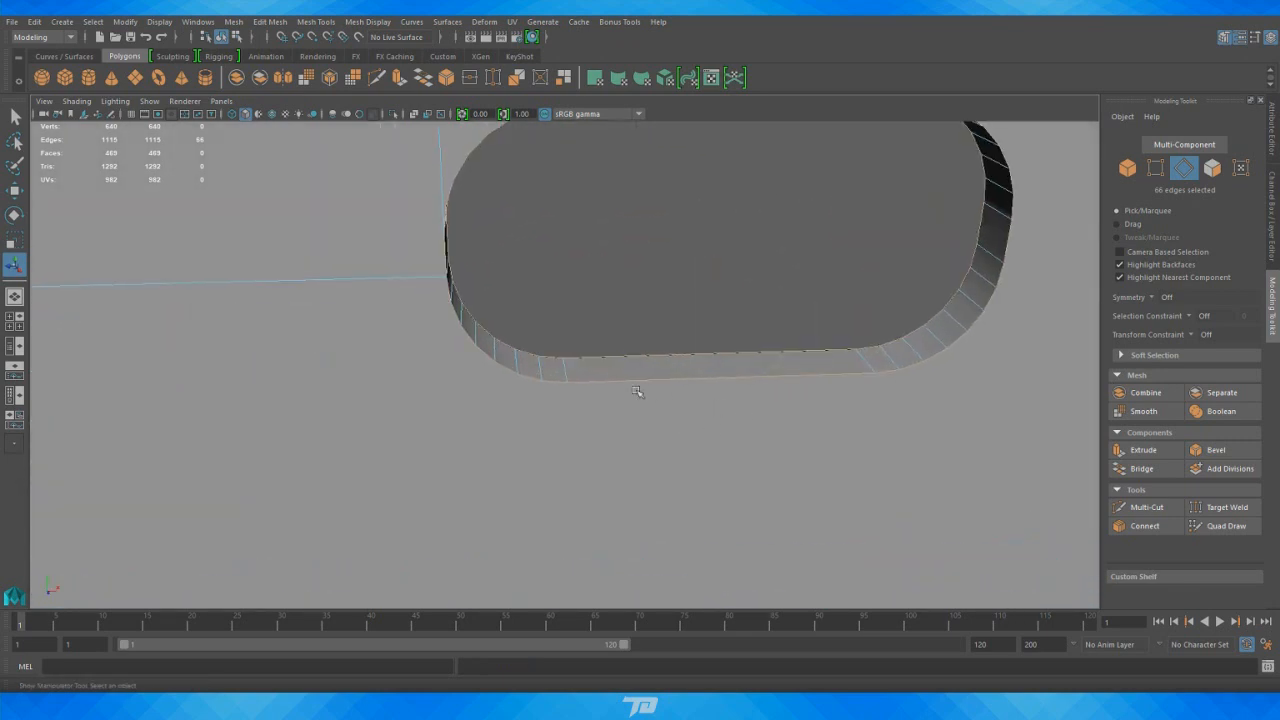
{"action": "scroll", "coordinate": [642, 371], "scroll_direction": "down", "scroll_amount": 2}
{"action": "middle_click_drag", "start_coordinate": [642, 371], "coordinate": [588, 441], "text": "alt"}
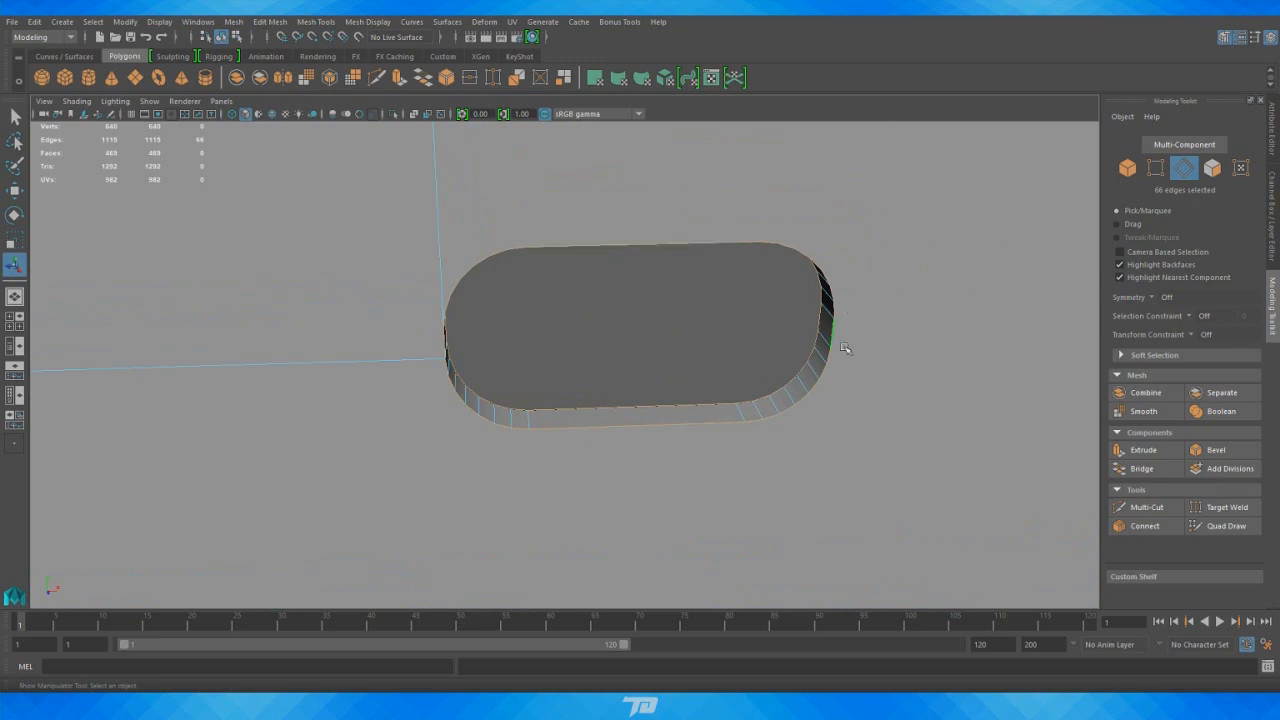
Add the lower-left slot's rim edges to the selection, leaving out its connecting plate edges and inner wall edges
{"action": "right_click_drag", "start_coordinate": [774, 275], "coordinate": [430, 243], "text": "alt"}
{"action": "middle_click_drag", "start_coordinate": [430, 243], "coordinate": [809, 260], "text": "alt"}
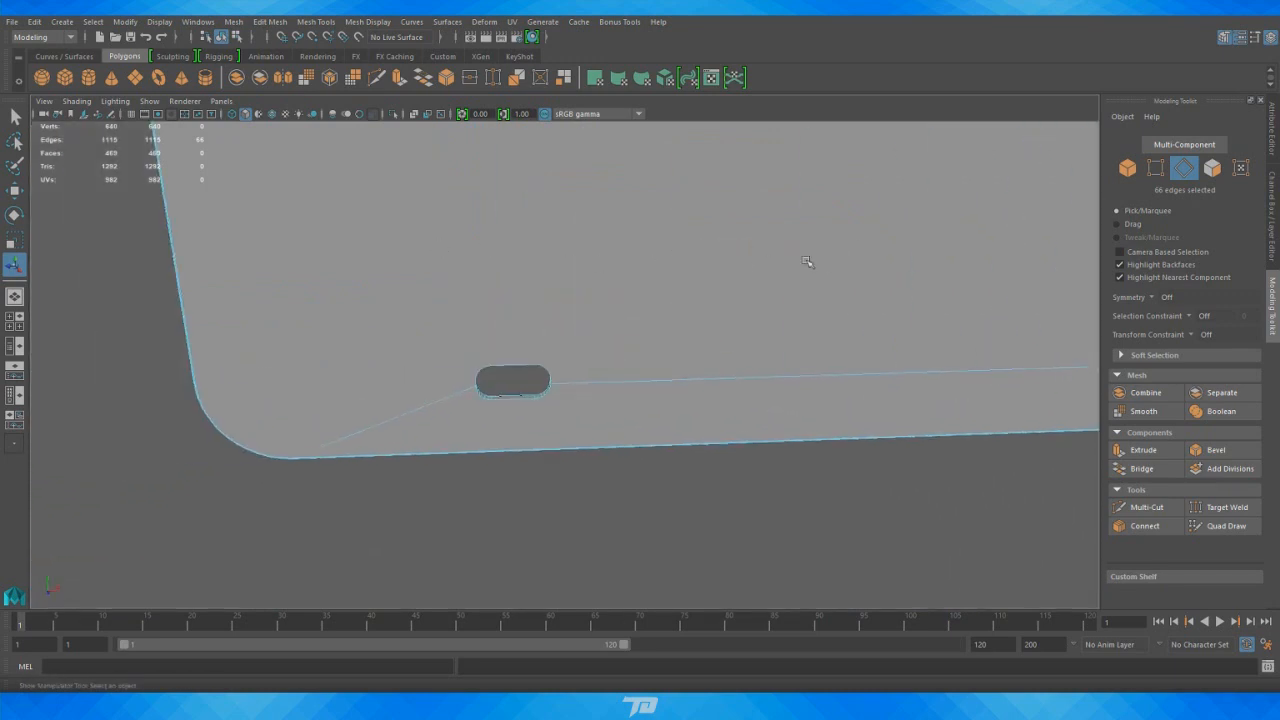
{"action": "left_click_drag", "start_coordinate": [809, 260], "coordinate": [560, 275], "text": "alt"}
{"action": "right_click_drag", "start_coordinate": [560, 275], "coordinate": [620, 297], "text": "alt"}
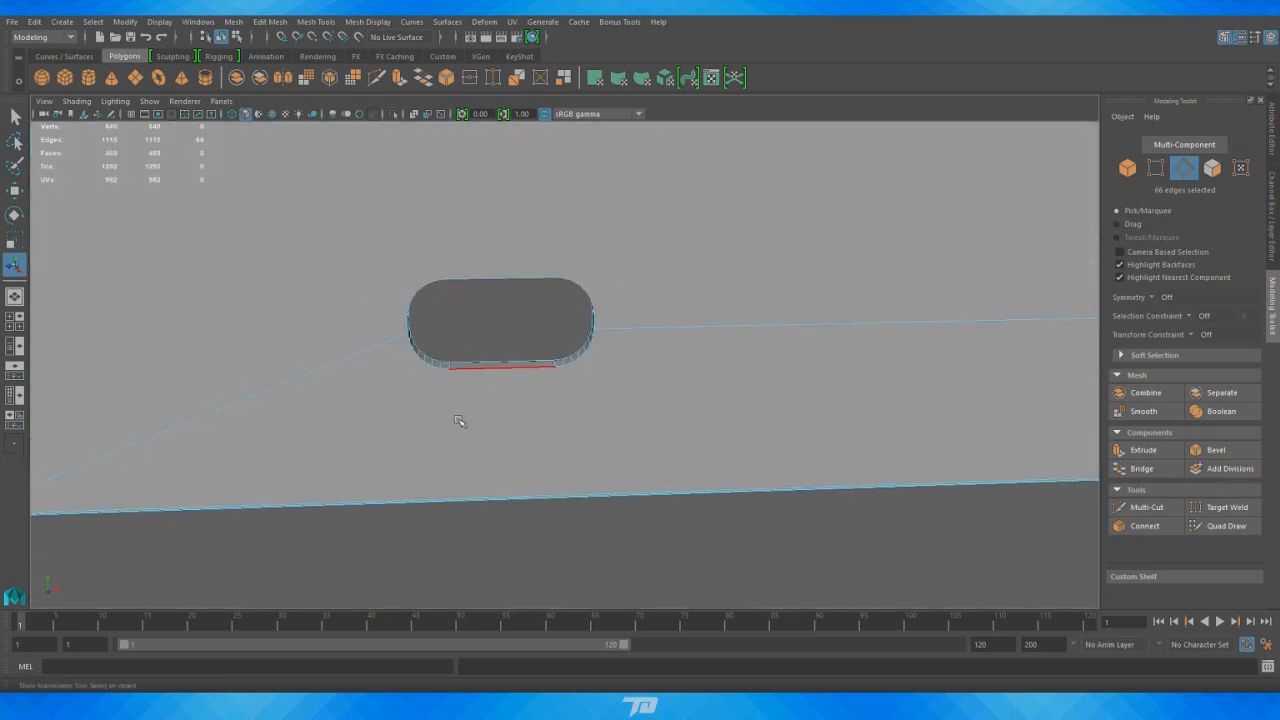
{"action": "left_click_drag", "start_coordinate": [314, 417], "coordinate": [710, 222]}
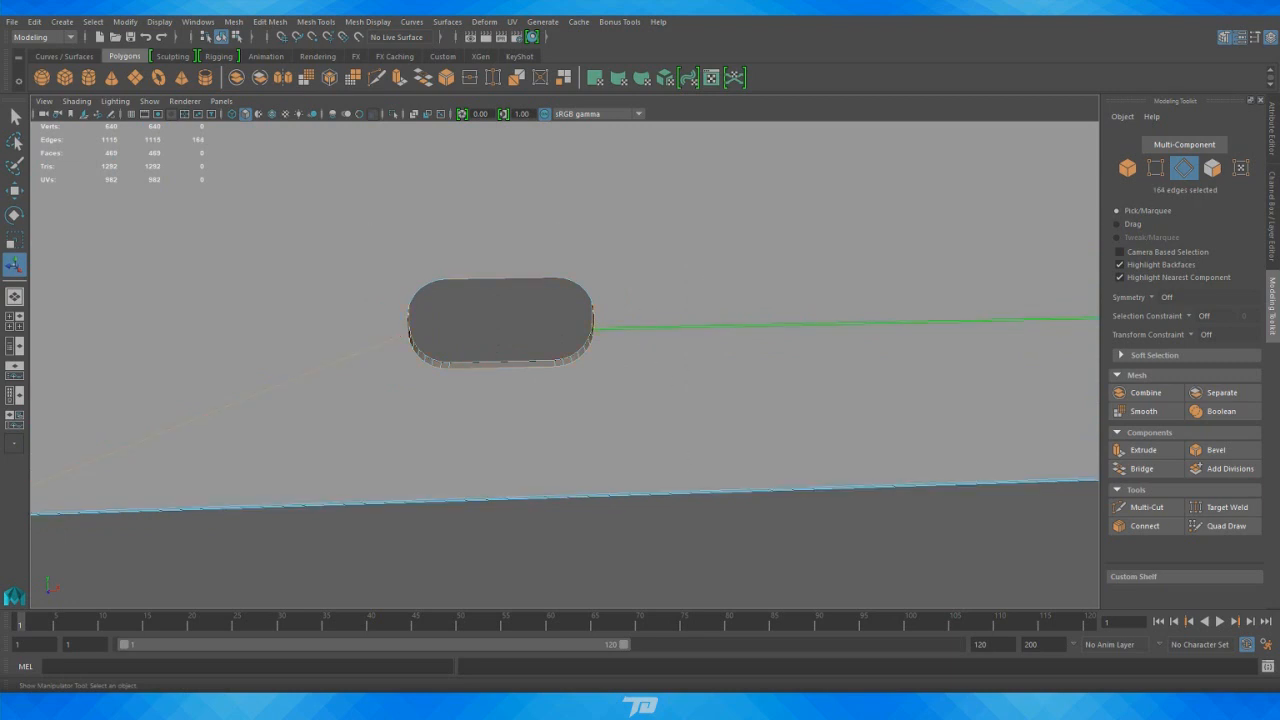
{"action": "right_click_drag", "start_coordinate": [358, 360], "coordinate": [637, 449], "text": "alt"}
{"action": "left_click_drag", "start_coordinate": [637, 449], "coordinate": [645, 533], "text": "alt"}
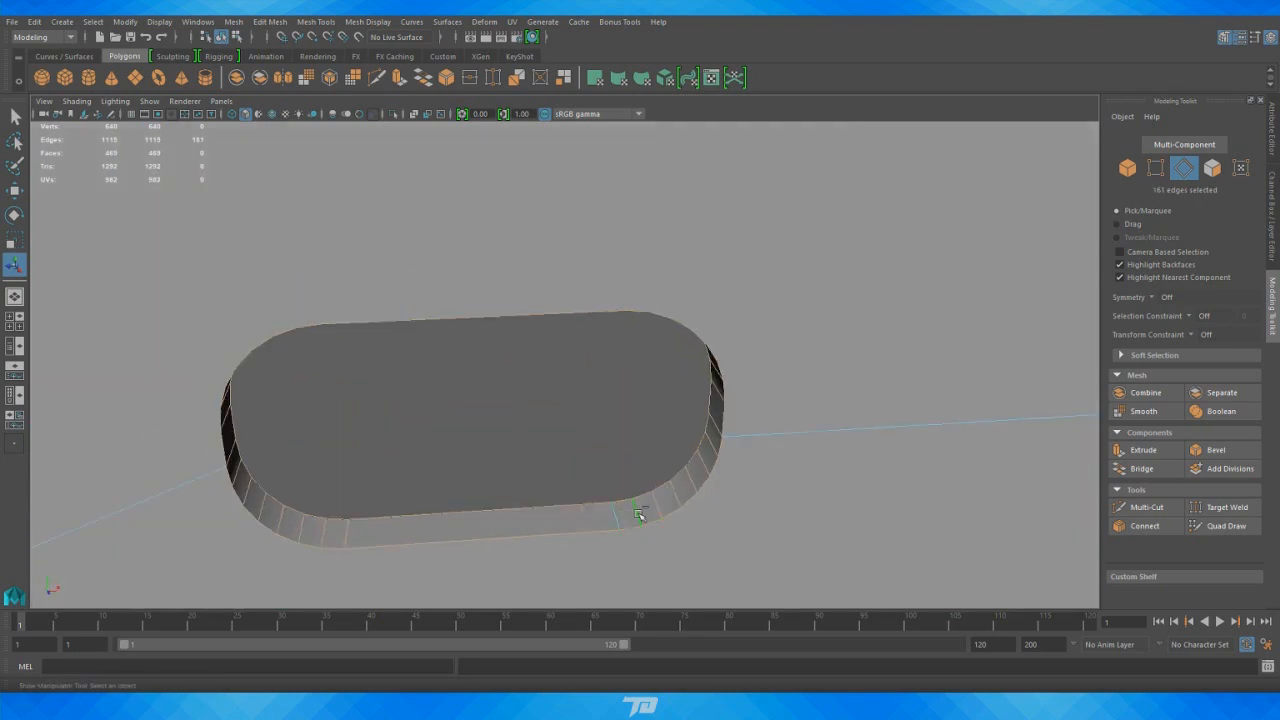
{"action": "double_click", "coordinate": [638, 513], "text": "ctrl"}
Add the upper-right slot's rim edges to the selection, excluding the connecting plate edges and the wall edges inside the slot
{"action": "right_click_drag", "start_coordinate": [820, 477], "coordinate": [530, 396], "text": "alt"}
{"action": "middle_click_drag", "start_coordinate": [668, 303], "coordinate": [509, 366], "text": "alt"}
{"action": "left_click_drag", "start_coordinate": [509, 366], "coordinate": [543, 271], "text": "alt"}
{"action": "middle_click_drag", "start_coordinate": [543, 271], "coordinate": [500, 450], "text": "alt"}
{"action": "right_click_drag", "start_coordinate": [510, 440], "coordinate": [902, 380], "text": "alt"}
{"action": "middle_click_drag", "start_coordinate": [894, 334], "coordinate": [580, 442], "text": "alt"}
{"action": "left_click_drag", "start_coordinate": [475, 479], "coordinate": [920, 244], "text": "shift"}
{"action": "left_click", "coordinate": [848, 299], "text": "ctrl"}
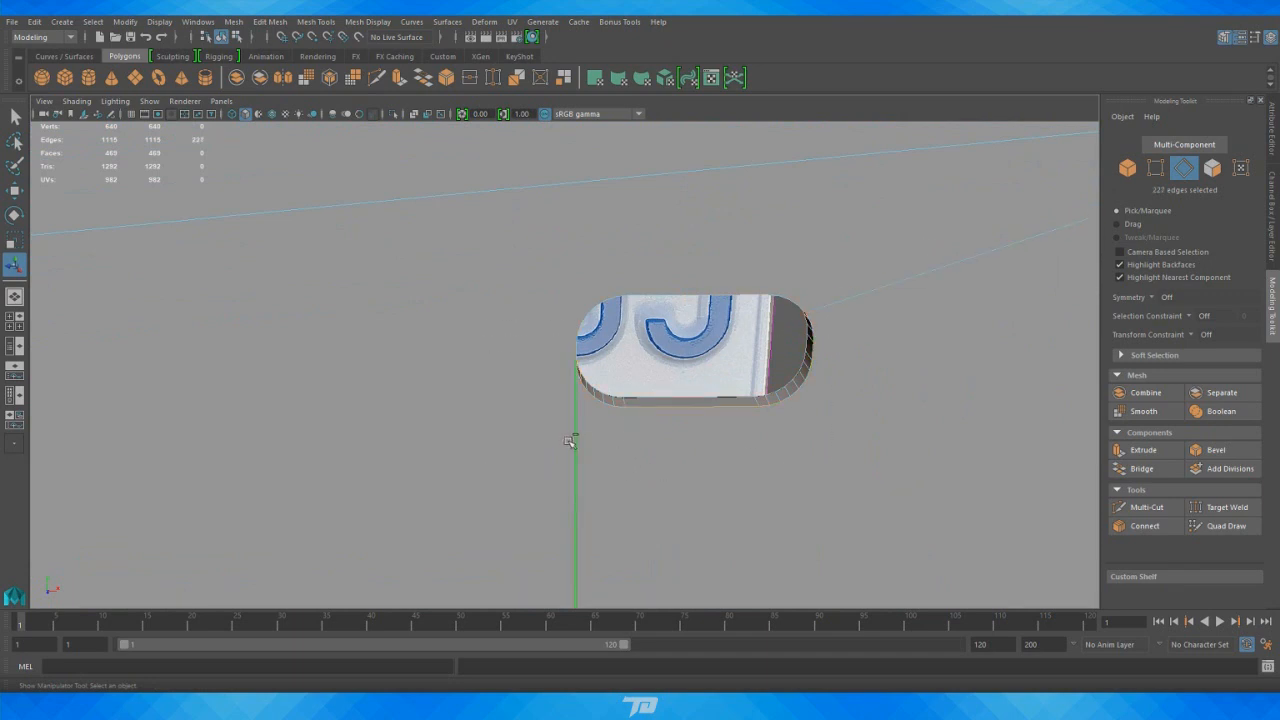
{"action": "left_click", "coordinate": [570, 441], "text": "ctrl"}
{"action": "left_click_drag", "start_coordinate": [777, 426], "coordinate": [843, 483], "text": "alt"}
{"action": "middle_click_drag", "start_coordinate": [843, 483], "coordinate": [768, 322], "text": "alt"}
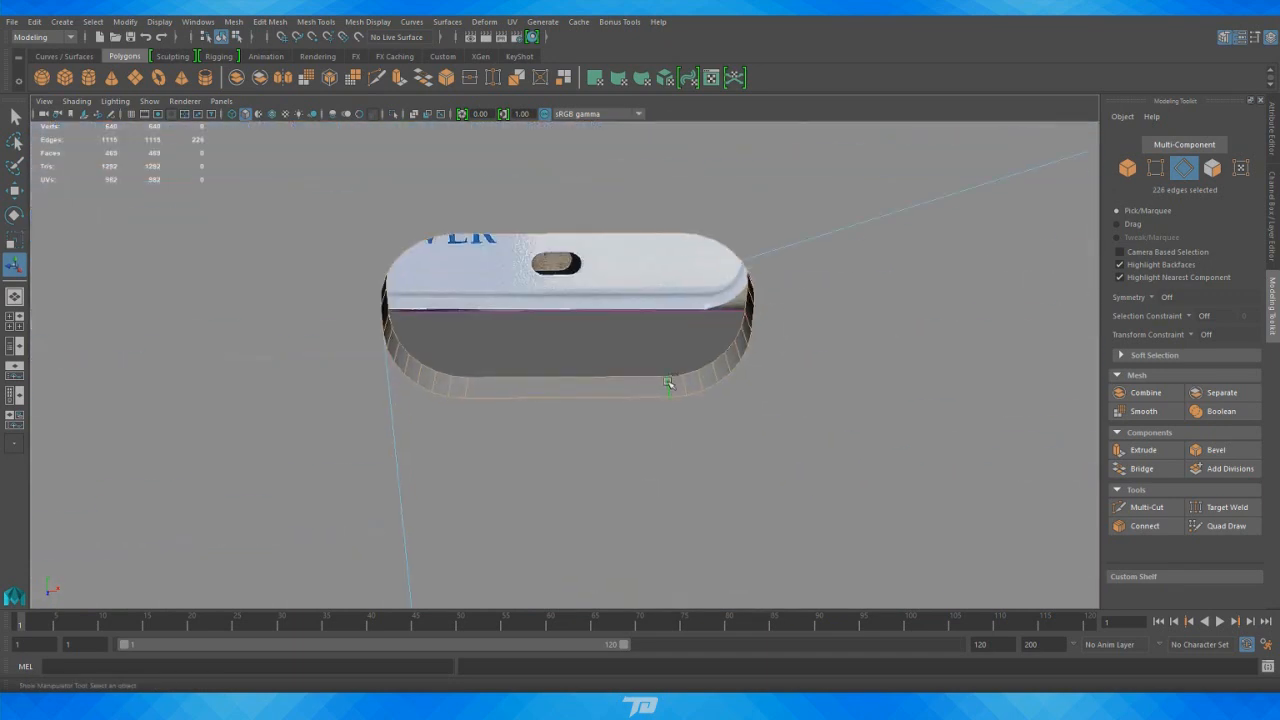
Add the upper-left slot's rim edges to the selection, dropping its inner wall edges and the edges crossing the plate
{"action": "right_click_drag", "start_coordinate": [770, 402], "coordinate": [506, 343], "text": "alt"}
{"action": "middle_click_drag", "start_coordinate": [506, 343], "coordinate": [750, 290], "text": "alt"}
{"action": "right_click_drag", "start_coordinate": [666, 300], "coordinate": [780, 290], "text": "alt"}
{"action": "middle_click_drag", "start_coordinate": [561, 256], "coordinate": [700, 398], "text": "alt"}
{"action": "left_click_drag", "start_coordinate": [700, 398], "coordinate": [722, 420], "text": "alt"}
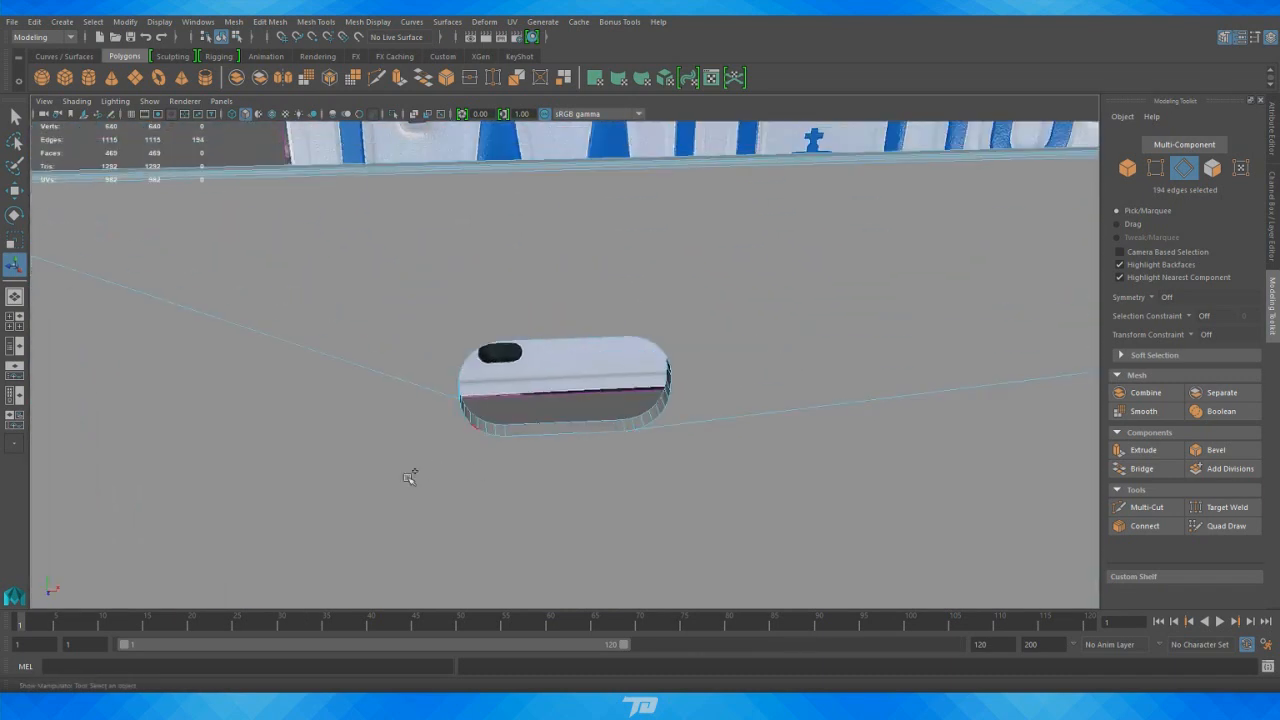
{"action": "left_click_drag", "start_coordinate": [400, 477], "coordinate": [802, 274], "text": "shift"}
{"action": "right_click_drag", "start_coordinate": [648, 430], "coordinate": [805, 511], "text": "alt"}
{"action": "key", "text": "ctrl+z"}
{"action": "middle_click_drag", "start_coordinate": [849, 453], "coordinate": [840, 427], "text": "alt"}
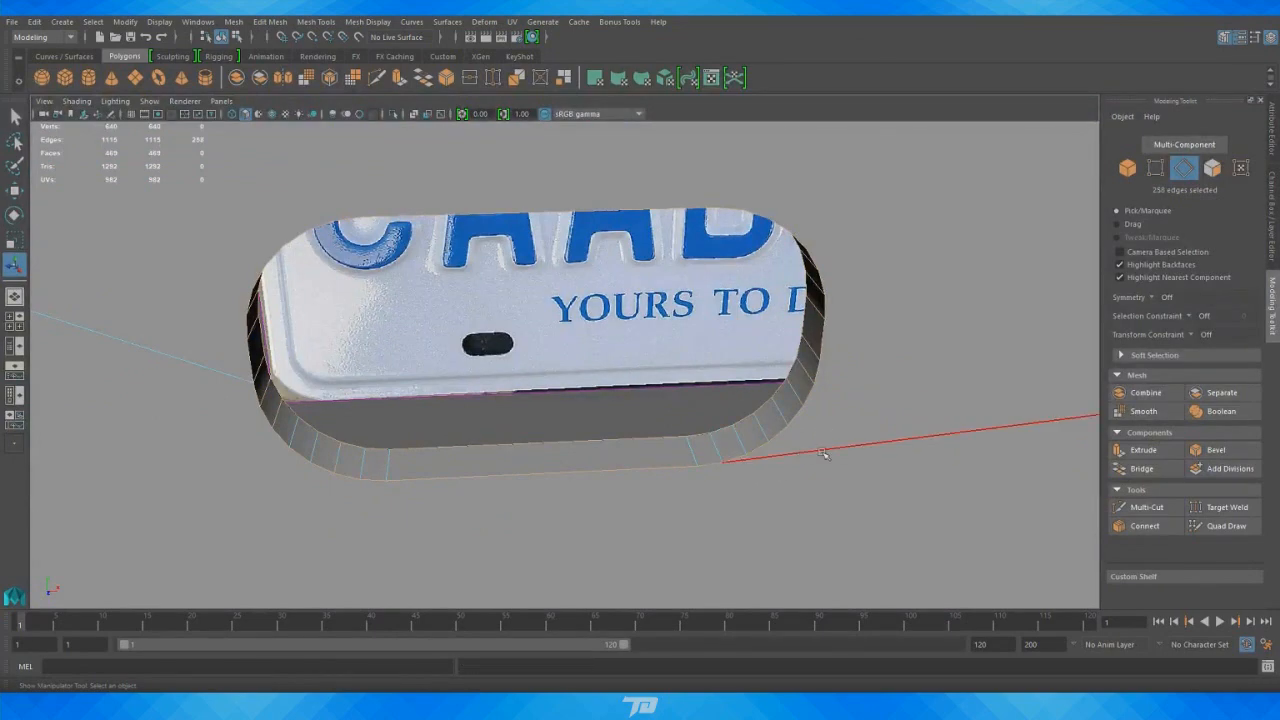
Bevel the selected rim edges of all four slots with a fraction of 0.64 and 2 segments
{"action": "left_click", "coordinate": [1229, 458]}
{"action": "left_click_drag", "start_coordinate": [924, 256], "coordinate": [913, 265]}
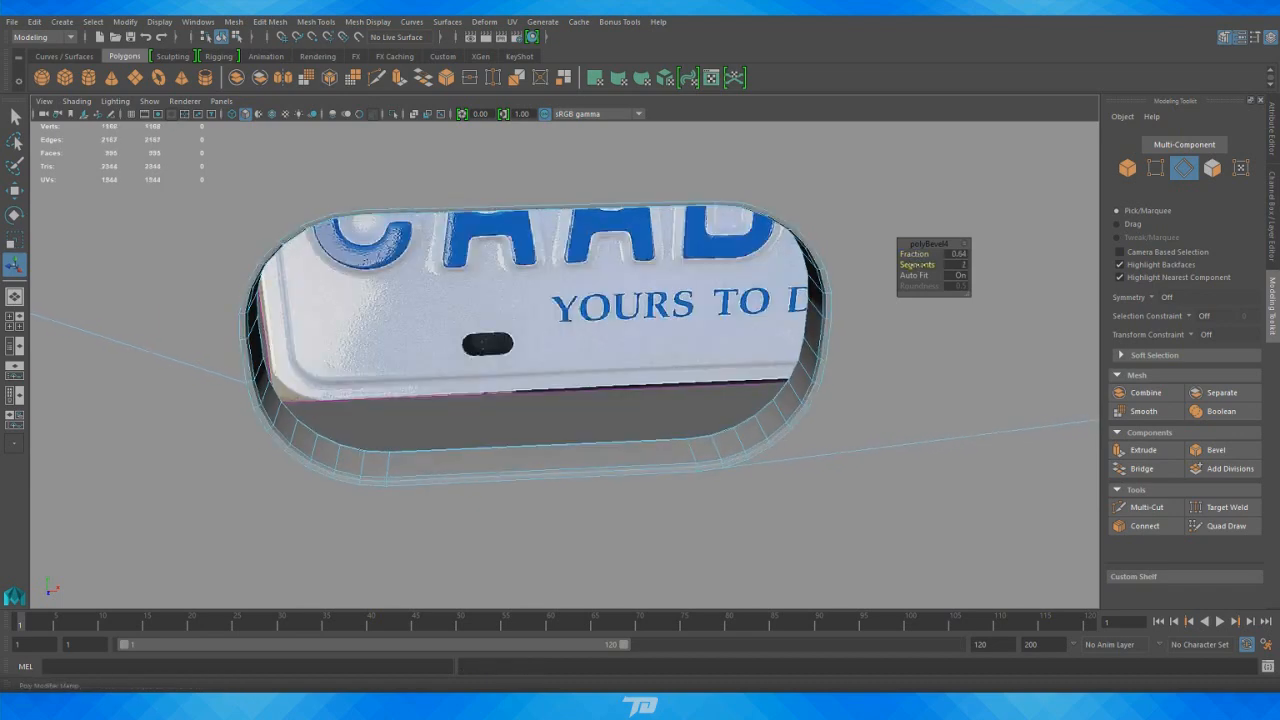
{"action": "right_click_drag", "start_coordinate": [984, 448], "coordinate": [713, 350], "text": "alt"}
{"action": "middle_click_drag", "start_coordinate": [713, 350], "coordinate": [463, 256], "text": "alt"}
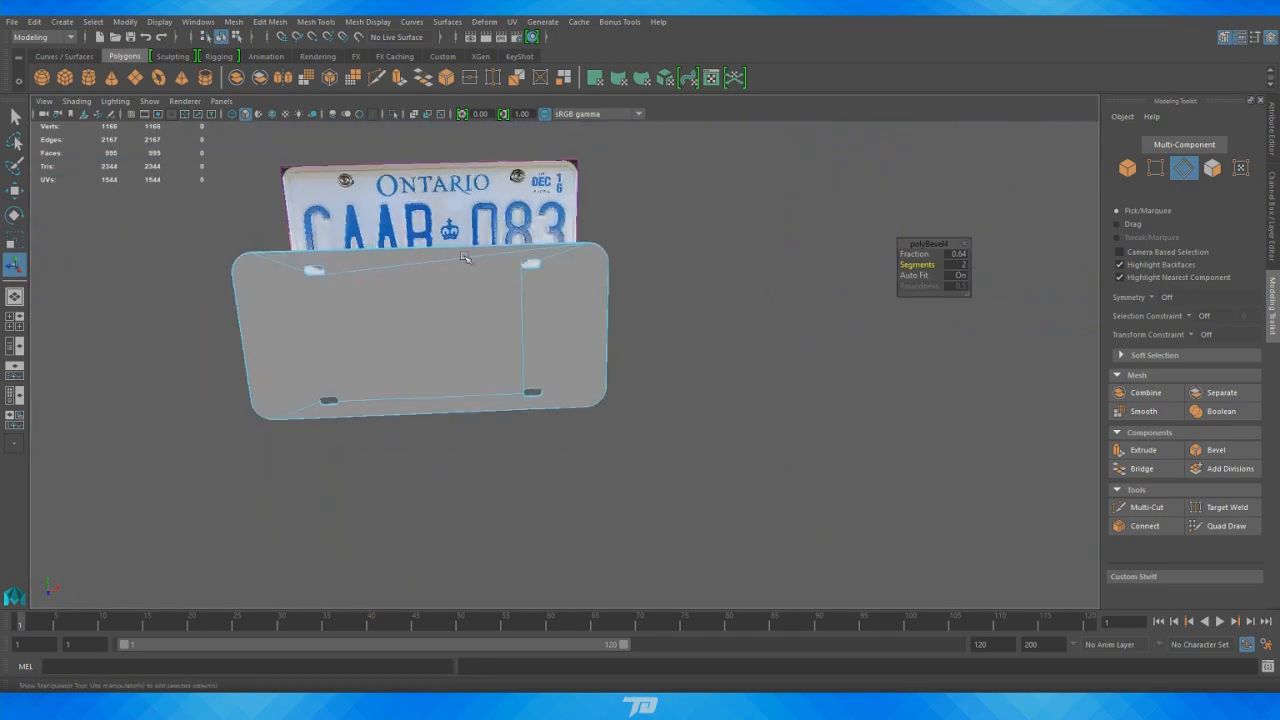
Return to object mode and select the beveled plate
{"action": "right_click_drag", "start_coordinate": [734, 196], "coordinate": [790, 197]}
{"action": "left_click_drag", "start_coordinate": [757, 257], "coordinate": [697, 271], "text": "alt"}
{"action": "right_click_drag", "start_coordinate": [697, 271], "coordinate": [715, 385], "text": "alt"}
{"action": "left_click_drag", "start_coordinate": [715, 385], "coordinate": [590, 380], "text": "alt"}
{"action": "middle_click_drag", "start_coordinate": [590, 380], "coordinate": [844, 421], "text": "alt"}
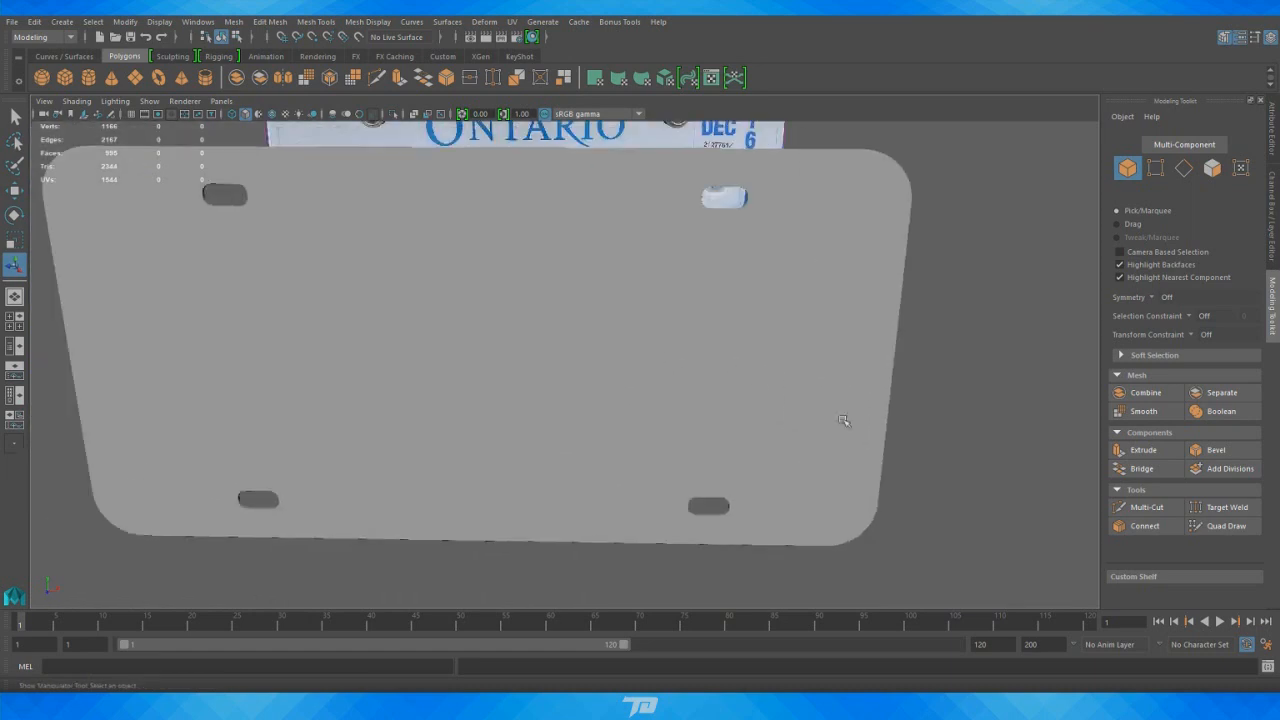
{"action": "left_click", "coordinate": [522, 330]}
Examine the plate's large flat face and the few edges running between its four slots and corners
{"action": "left_click_drag", "start_coordinate": [803, 367], "coordinate": [713, 377], "text": "alt"}
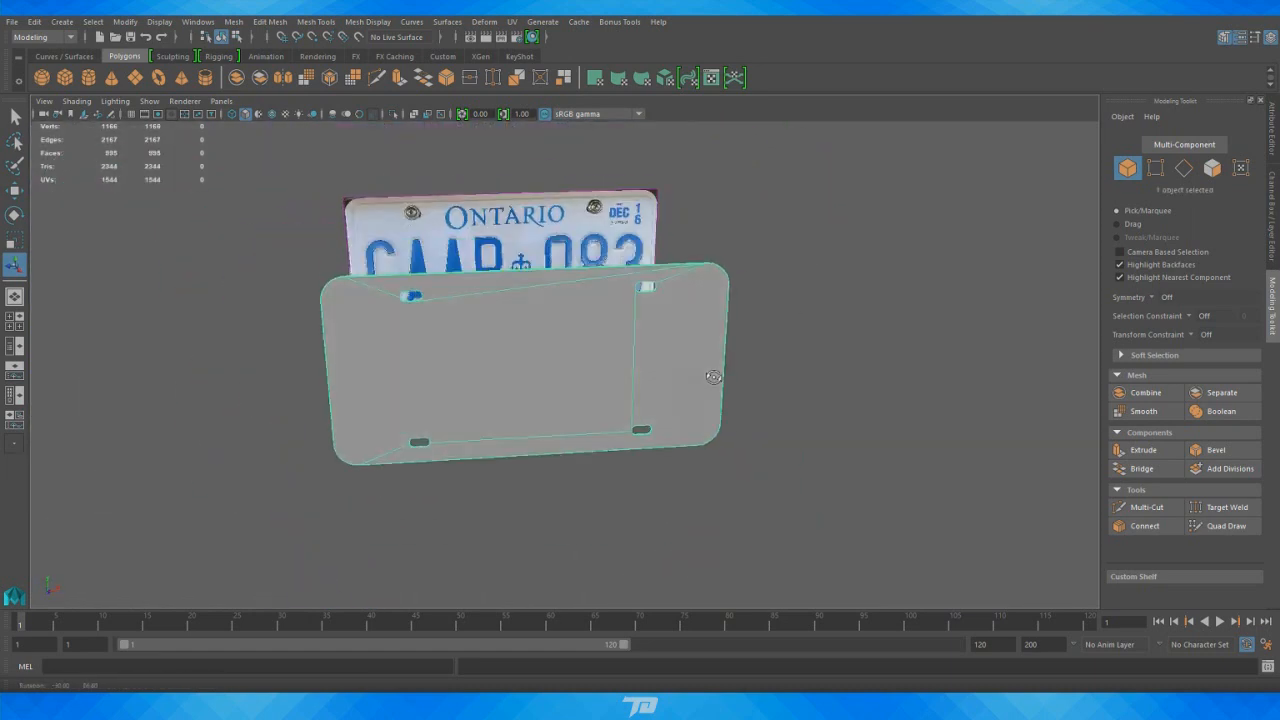
{"action": "right_click_drag", "start_coordinate": [527, 367], "coordinate": [591, 394], "text": "alt"}
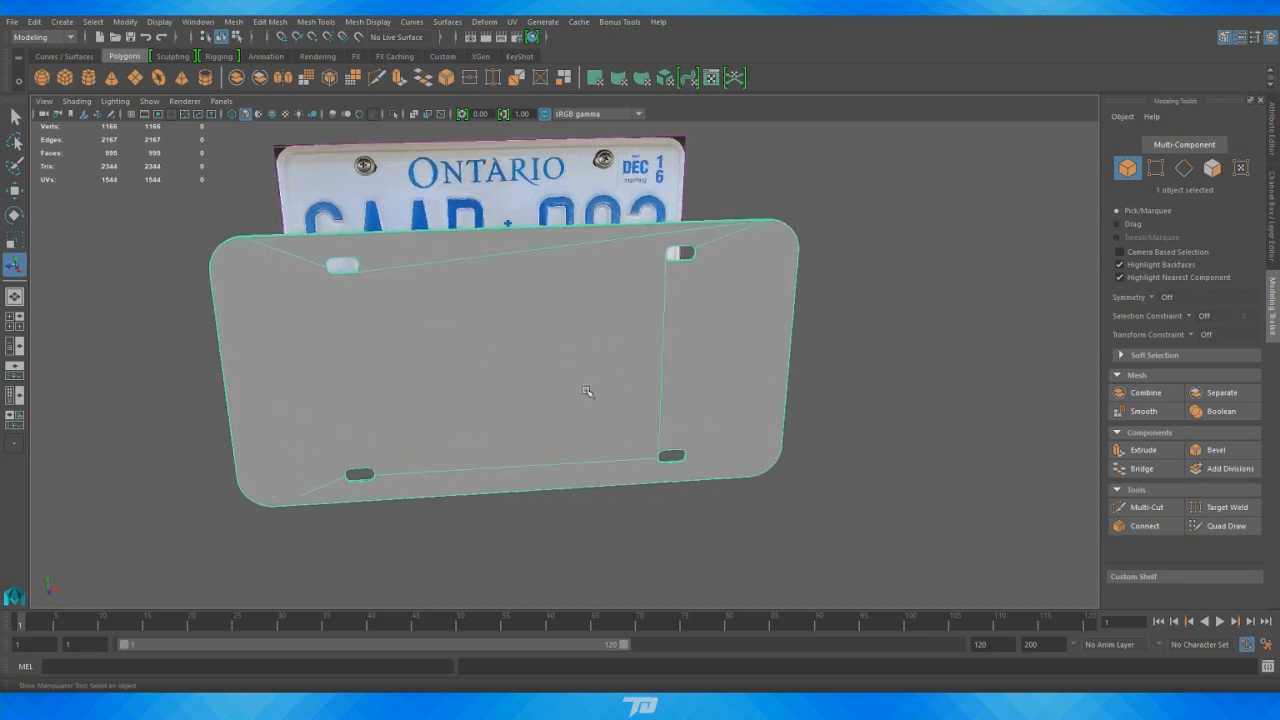
{"action": "middle_click_drag", "start_coordinate": [591, 394], "coordinate": [745, 380], "text": "alt"}
{"action": "right_click_drag", "start_coordinate": [745, 380], "coordinate": [860, 355], "text": "alt"}
{"action": "right_click_drag", "start_coordinate": [555, 398], "coordinate": [484, 323], "text": "alt"}
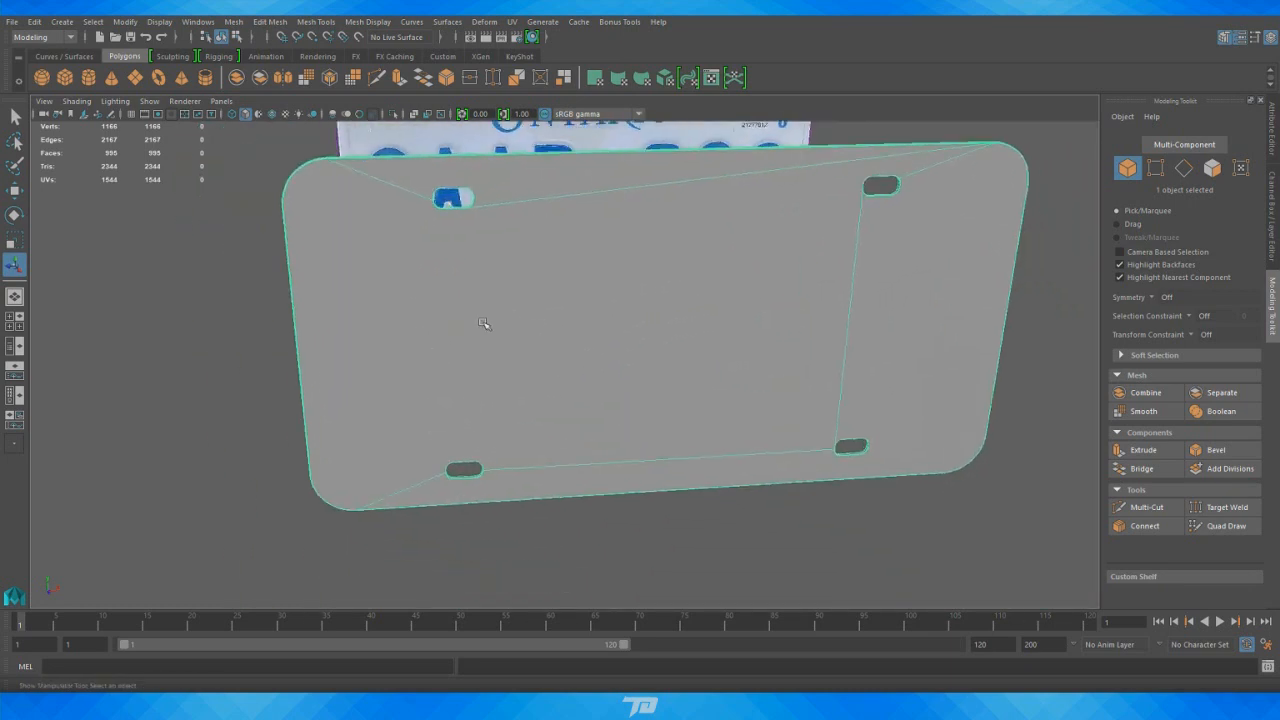
{"action": "left_click_drag", "start_coordinate": [704, 364], "coordinate": [658, 360], "text": "alt"}
{"action": "left_click_drag", "start_coordinate": [685, 298], "coordinate": [686, 286], "text": "alt"}
{"action": "right_click_drag", "start_coordinate": [686, 286], "coordinate": [655, 257], "text": "alt"}
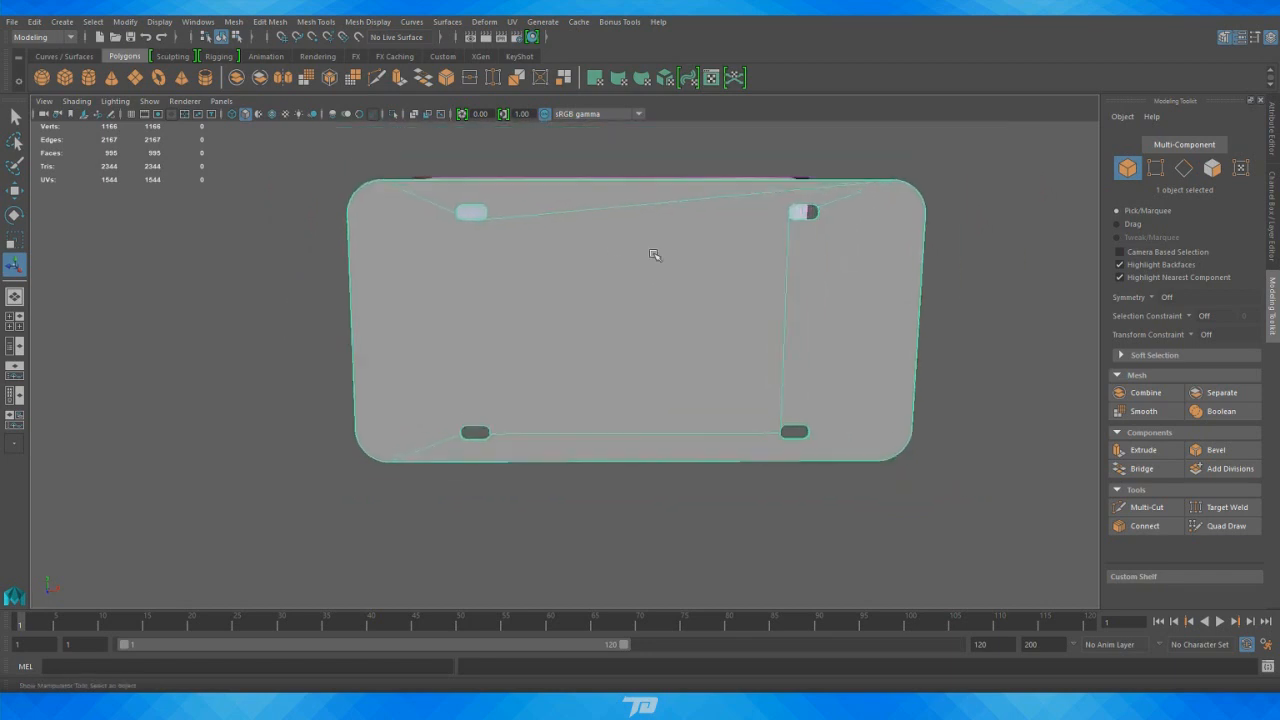
{"action": "middle_click_drag", "start_coordinate": [655, 257], "coordinate": [612, 284], "text": "alt"}
Run Cleanup on the selected plate to tessellate faces with more than 4 sides
{"action": "left_click", "coordinate": [233, 21]}
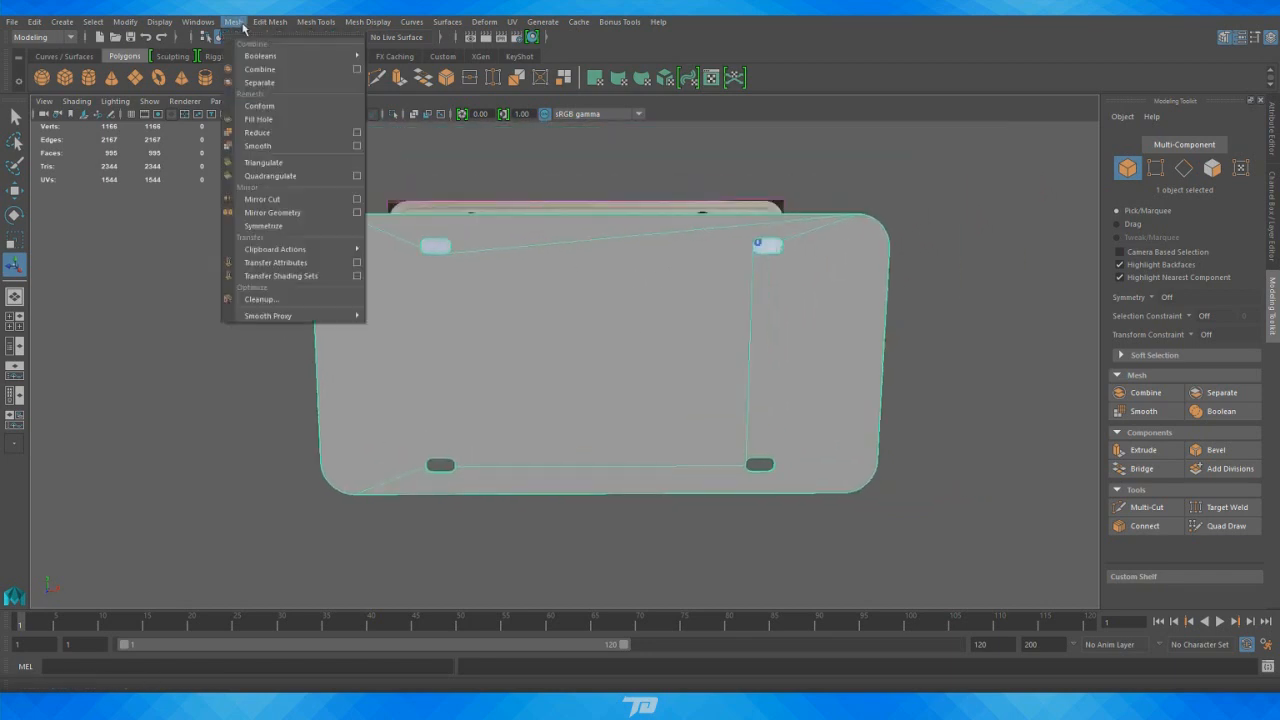
{"action": "left_click", "coordinate": [264, 300]}
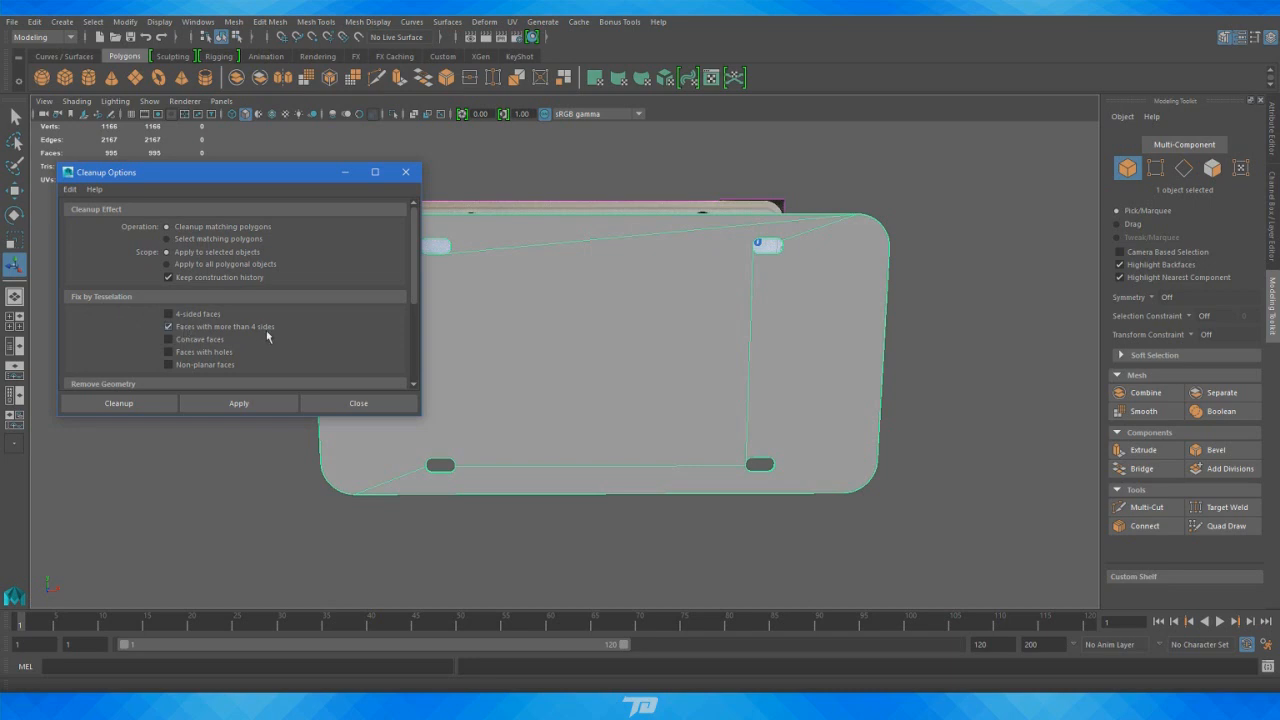
{"action": "left_click", "coordinate": [138, 402]}
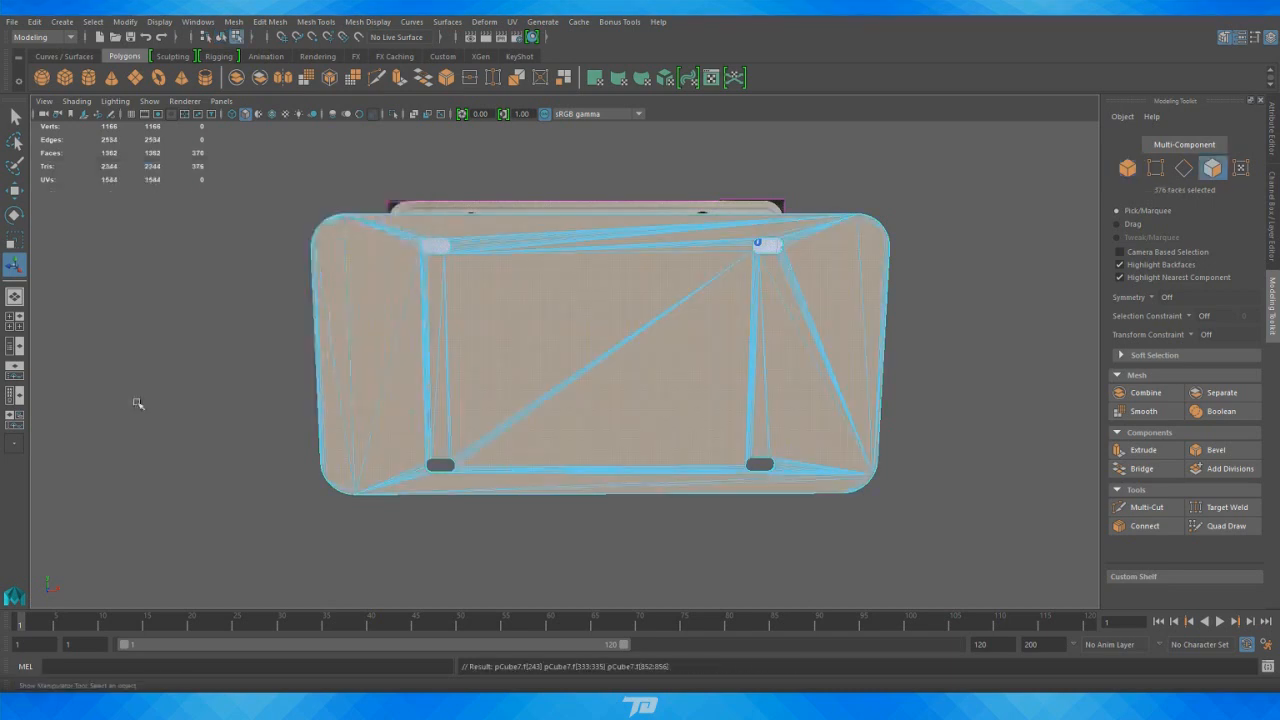
Examine the tessellated faces and new edges around the slots and across the plate
{"action": "scroll", "coordinate": [800, 320], "scroll_direction": "up", "scroll_amount": 4}
{"action": "middle_click_drag", "start_coordinate": [789, 295], "coordinate": [506, 263], "text": "alt"}
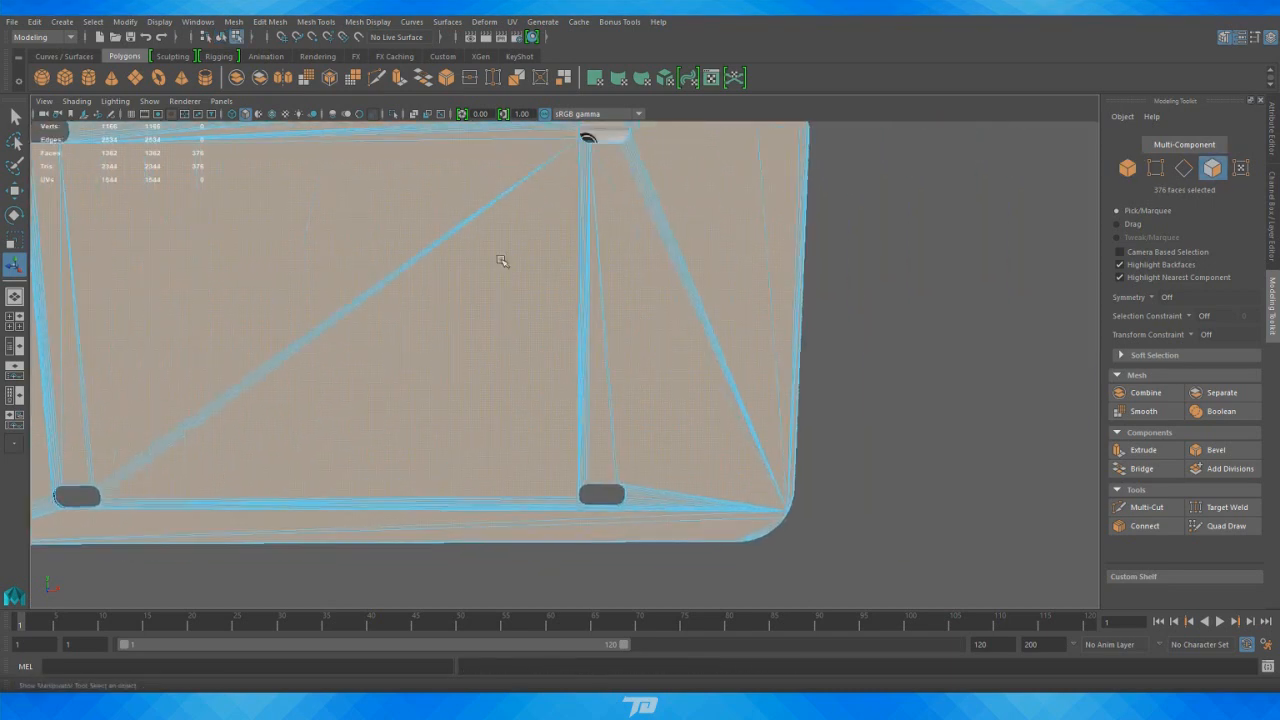
{"action": "scroll", "coordinate": [600, 245], "scroll_direction": "up", "scroll_amount": 4}
{"action": "middle_click_drag", "start_coordinate": [671, 228], "coordinate": [611, 407], "text": "alt"}
{"action": "scroll", "coordinate": [586, 339], "scroll_direction": "down", "scroll_amount": 3}
{"action": "middle_click_drag", "start_coordinate": [410, 292], "coordinate": [697, 231], "text": "alt"}
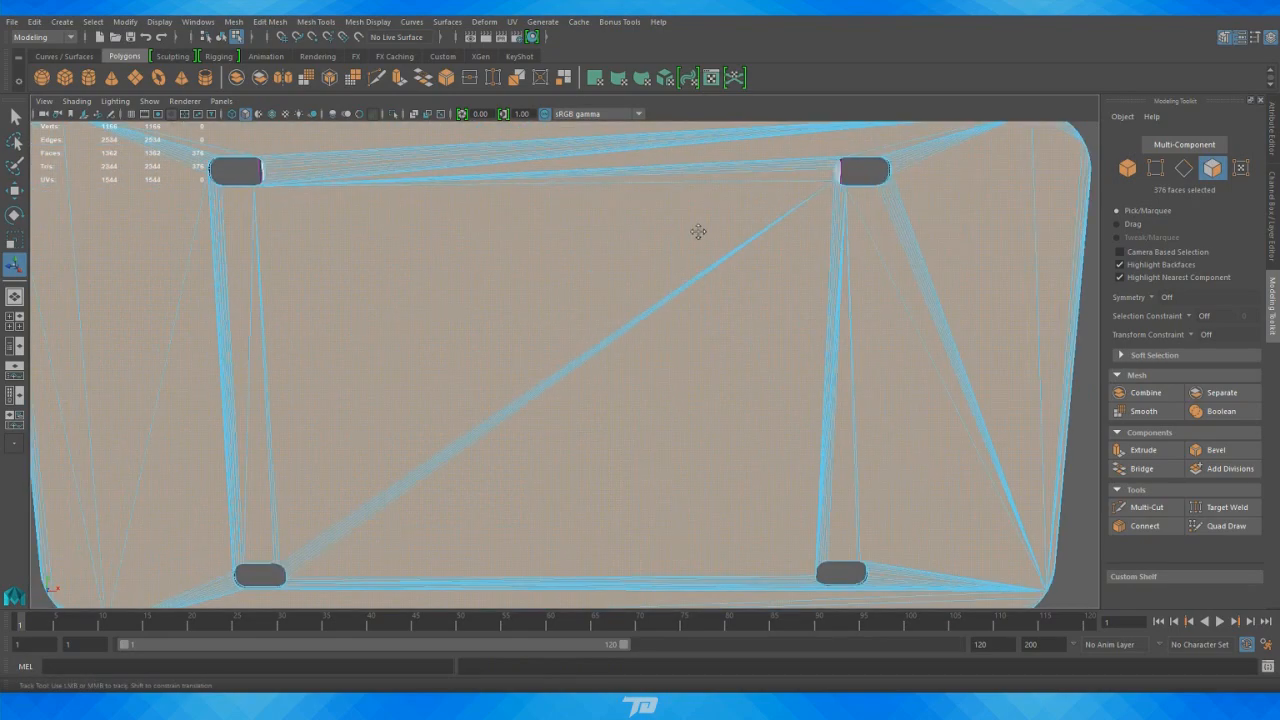
{"action": "middle_click_drag", "start_coordinate": [510, 252], "coordinate": [734, 240], "text": "alt"}
{"action": "middle_click_drag", "start_coordinate": [597, 268], "coordinate": [588, 368], "text": "alt"}
{"action": "left_click_drag", "start_coordinate": [588, 366], "coordinate": [641, 376], "text": "alt"}
{"action": "scroll", "coordinate": [641, 376], "scroll_direction": "down", "scroll_amount": 5}
{"action": "middle_click_drag", "start_coordinate": [525, 275], "coordinate": [366, 207], "text": "alt"}
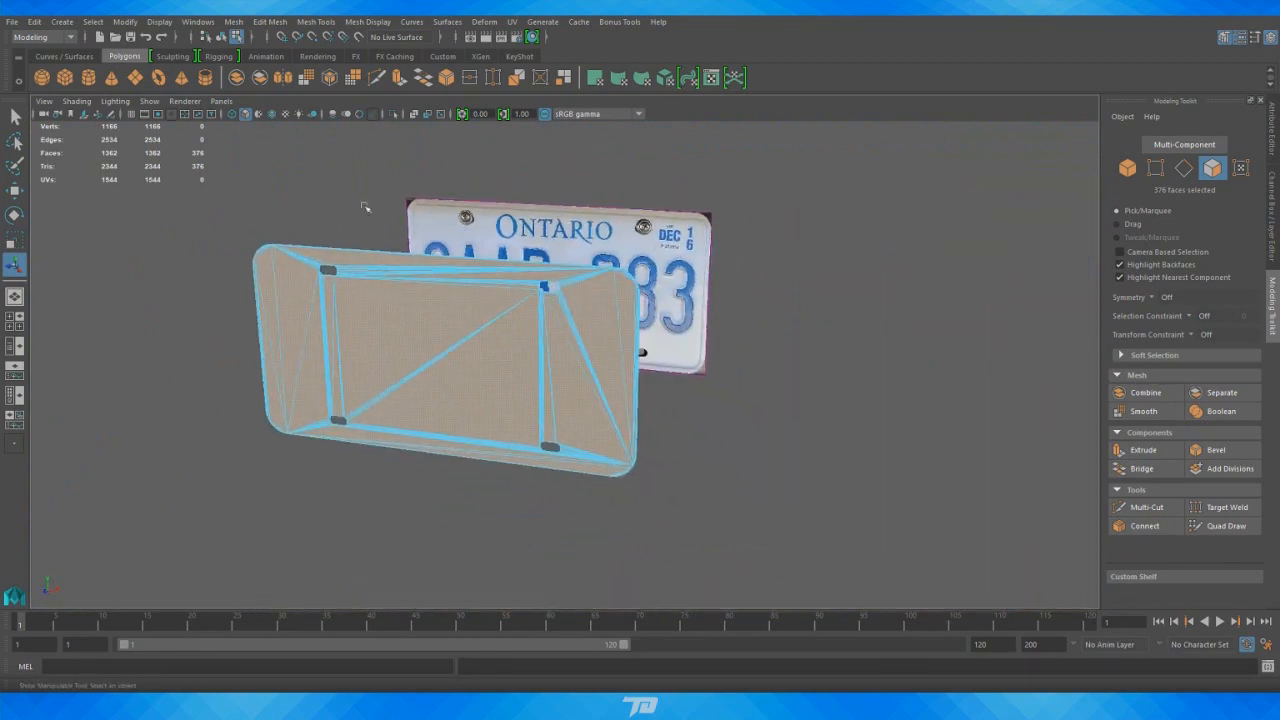
Leave face selection, clear the selected faces and select the whole plate as an object
{"action": "right_click_drag", "start_coordinate": [849, 296], "coordinate": [880, 284]}
{"action": "left_click", "coordinate": [845, 307]}
{"action": "mouse_move", "coordinate": [540, 295]}
{"action": "left_mouse_down", "text": "alt"}
{"action": "mouse_move", "coordinate": [679, 288]}
{"action": "mouse_move", "coordinate": [546, 309]}
{"action": "left_mouse_up", "text": "alt"}
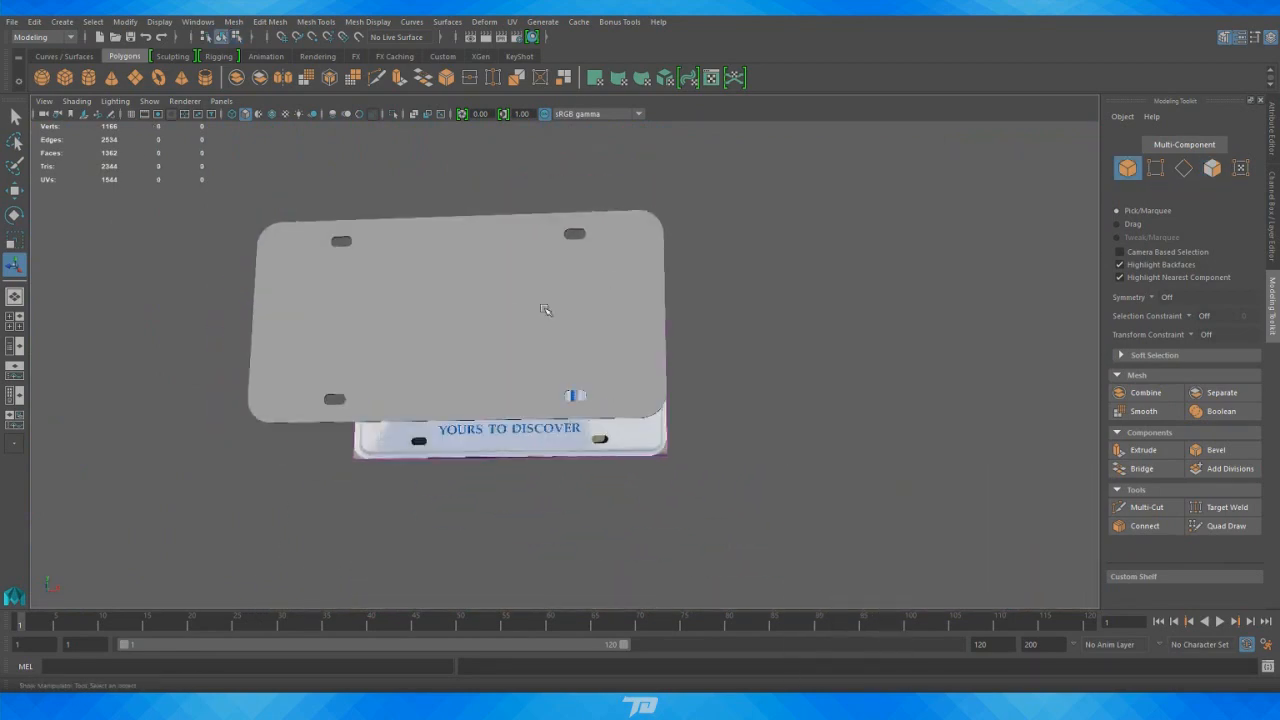
{"action": "left_click", "coordinate": [546, 309]}
Inspect the cleaned-up plate's wireframe from the front, side and back, including its rounded corners and thickness
{"action": "left_click_drag", "start_coordinate": [797, 306], "coordinate": [822, 348], "text": "alt"}
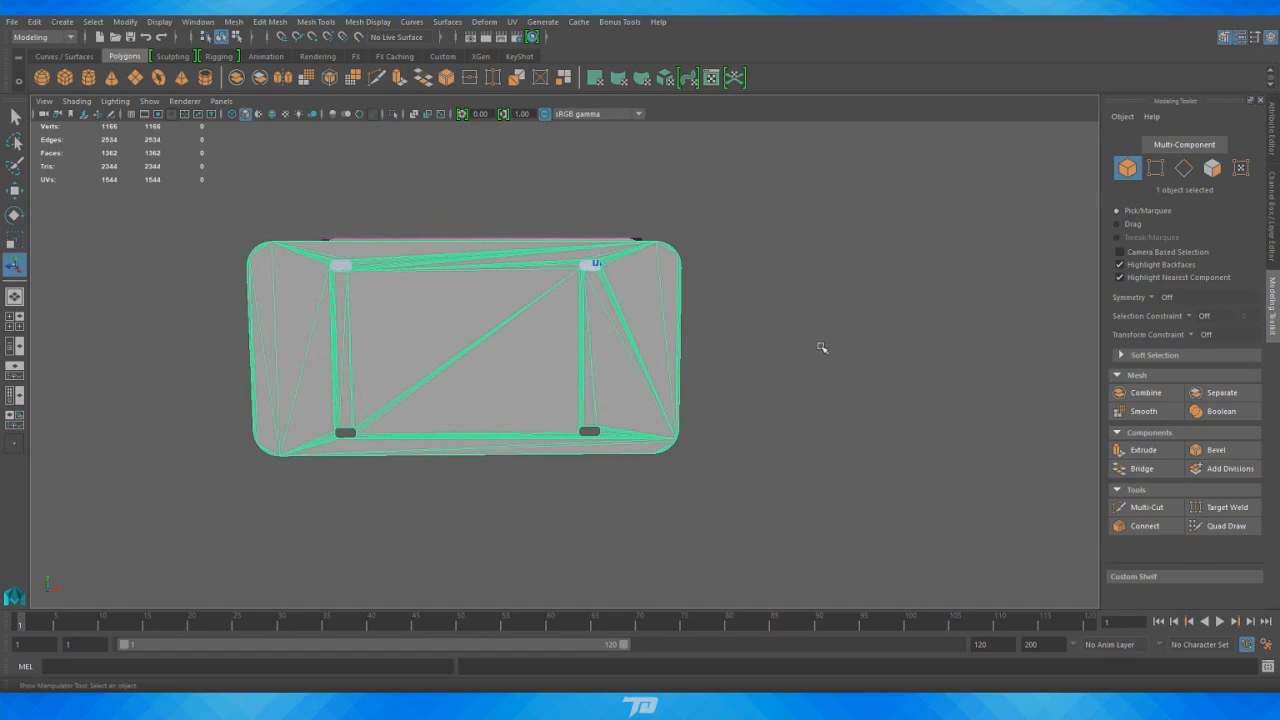
{"action": "left_click_drag", "start_coordinate": [709, 406], "coordinate": [686, 391], "text": "alt"}
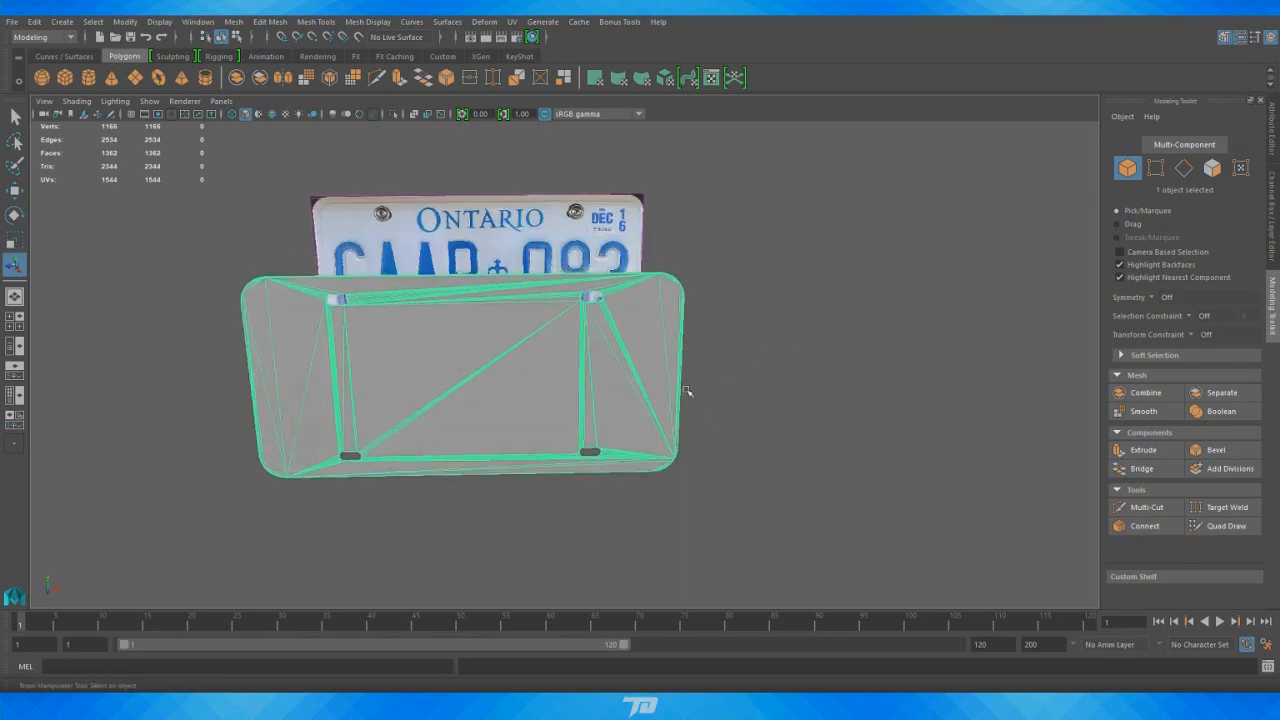
{"action": "middle_click_drag", "start_coordinate": [686, 391], "coordinate": [737, 374], "text": "alt"}
{"action": "left_click_drag", "start_coordinate": [737, 374], "coordinate": [717, 400], "text": "alt"}
{"action": "right_click_drag", "start_coordinate": [717, 400], "coordinate": [838, 408], "text": "alt"}
{"action": "left_click_drag", "start_coordinate": [838, 408], "coordinate": [819, 406], "text": "alt"}
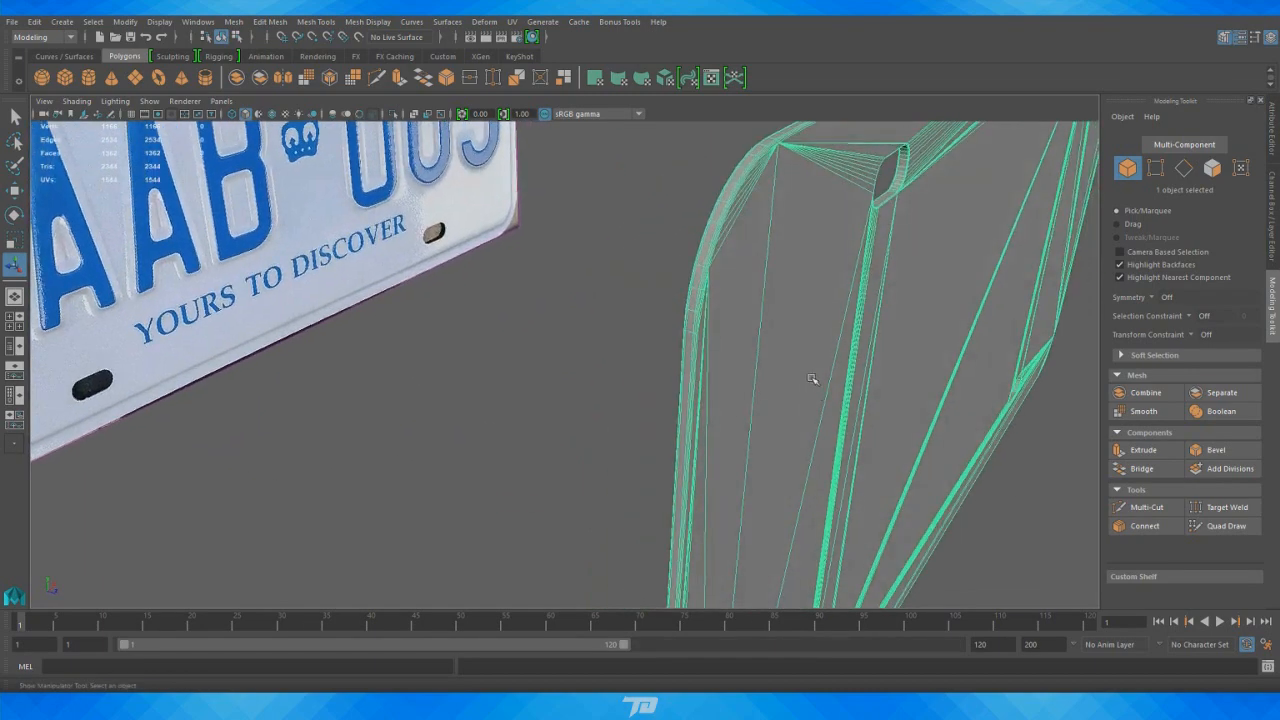
{"action": "right_click_drag", "start_coordinate": [813, 378], "coordinate": [874, 414], "text": "alt"}
{"action": "middle_click_drag", "start_coordinate": [874, 414], "coordinate": [745, 429], "text": "alt"}
{"action": "right_click_drag", "start_coordinate": [692, 382], "coordinate": [660, 306], "text": "alt"}
{"action": "left_click_drag", "start_coordinate": [660, 306], "coordinate": [588, 264], "text": "alt"}
{"action": "right_click_drag", "start_coordinate": [700, 258], "coordinate": [663, 200], "text": "alt"}
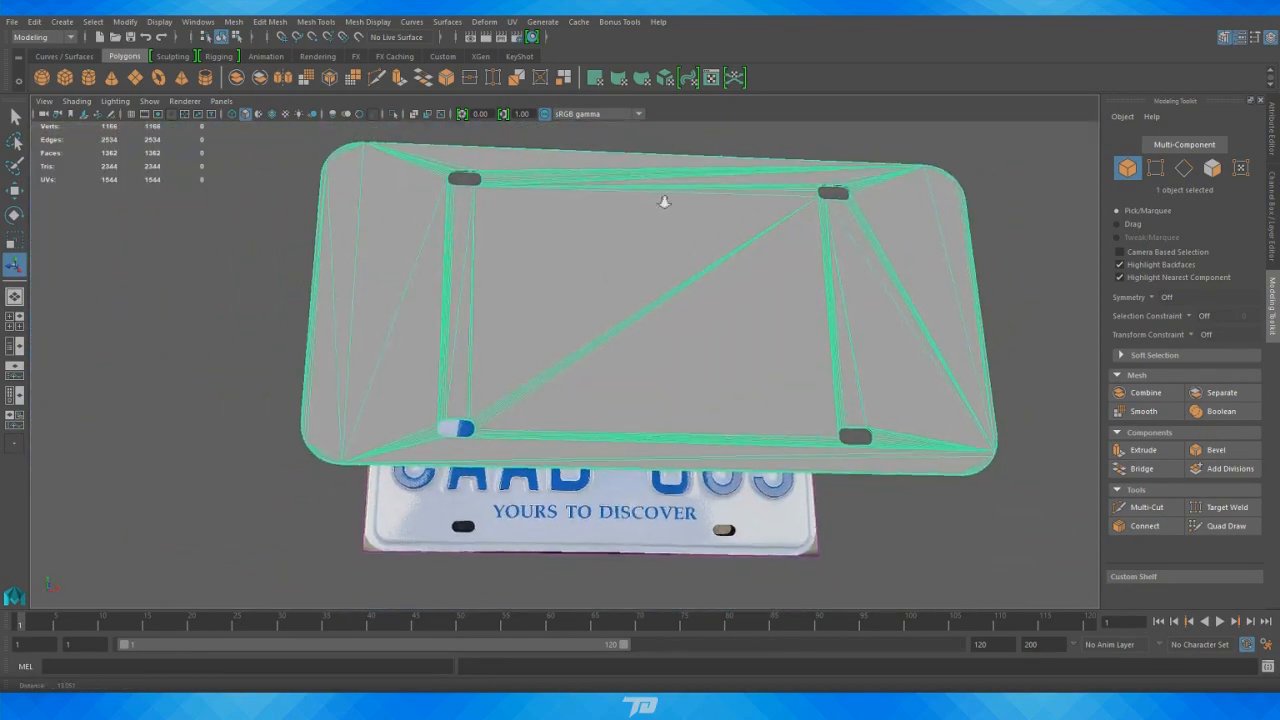
{"action": "middle_click_drag", "start_coordinate": [693, 272], "coordinate": [613, 213], "text": "alt"}
{"action": "left_click_drag", "start_coordinate": [613, 212], "coordinate": [724, 284], "text": "alt"}
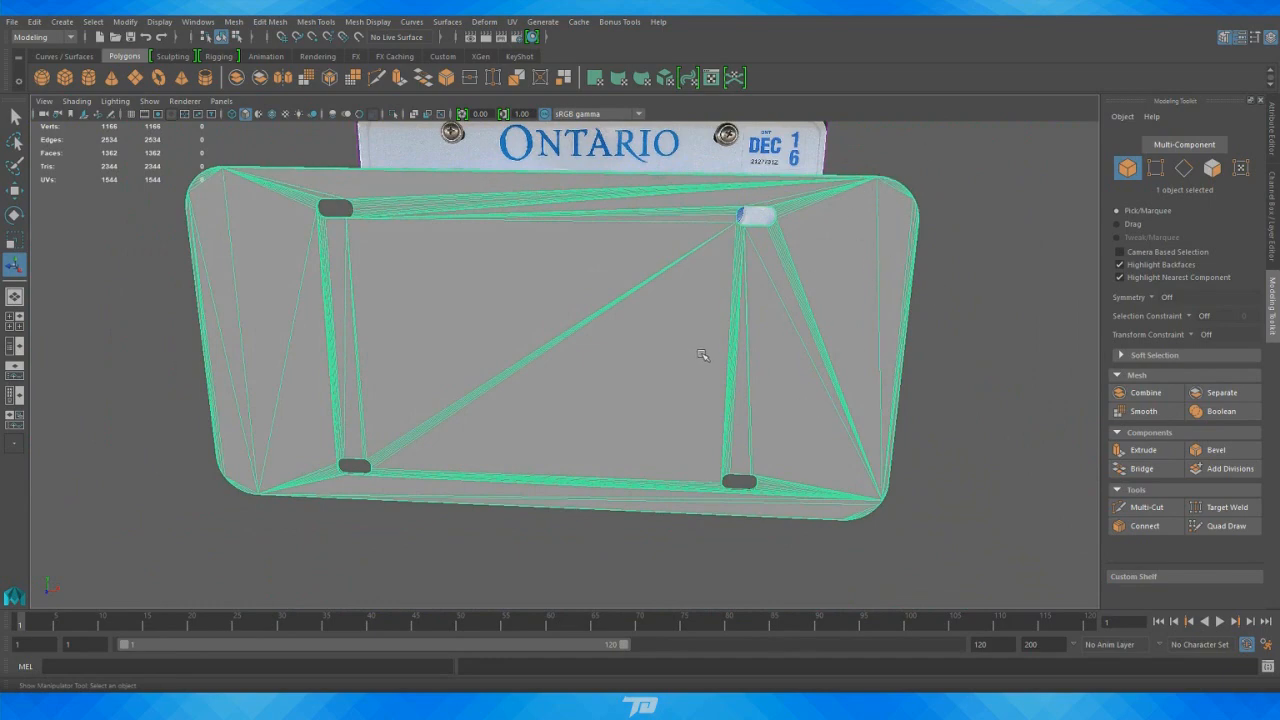
{"action": "left_click_drag", "start_coordinate": [702, 355], "coordinate": [741, 385], "text": "alt"}
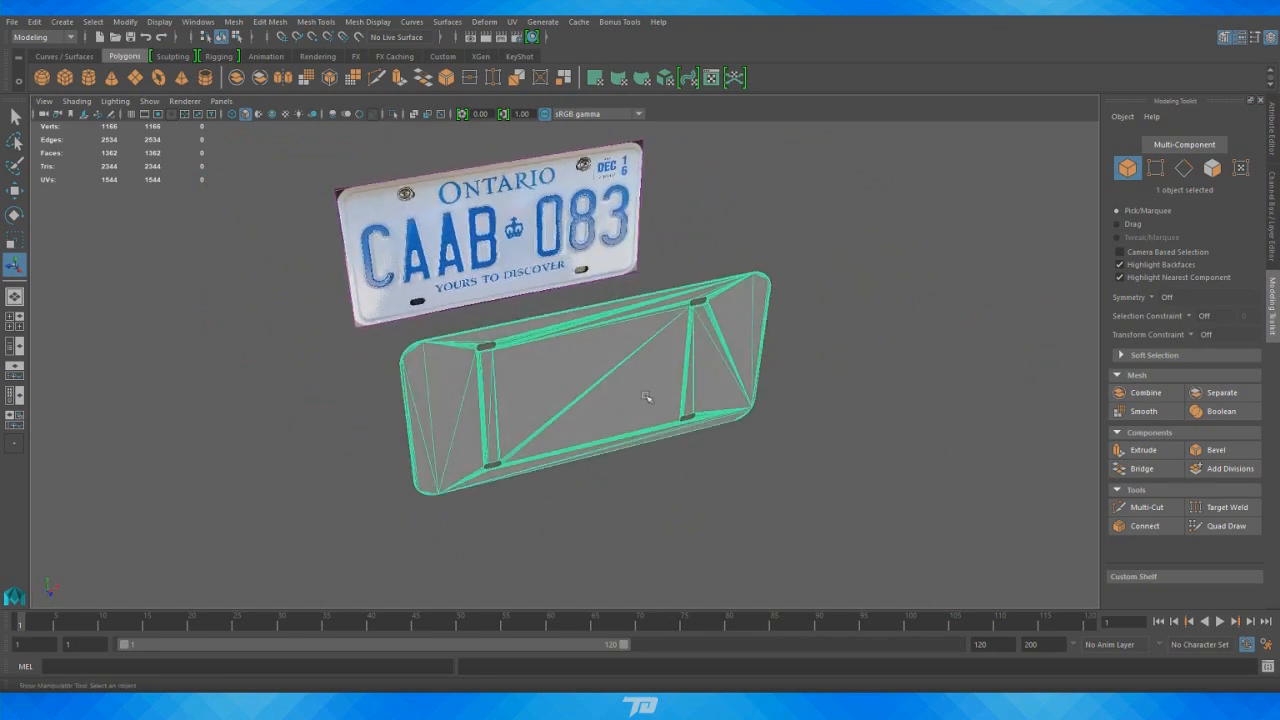
Delete the construction history of all objects in the scene
{"action": "left_click", "coordinate": [40, 24]}
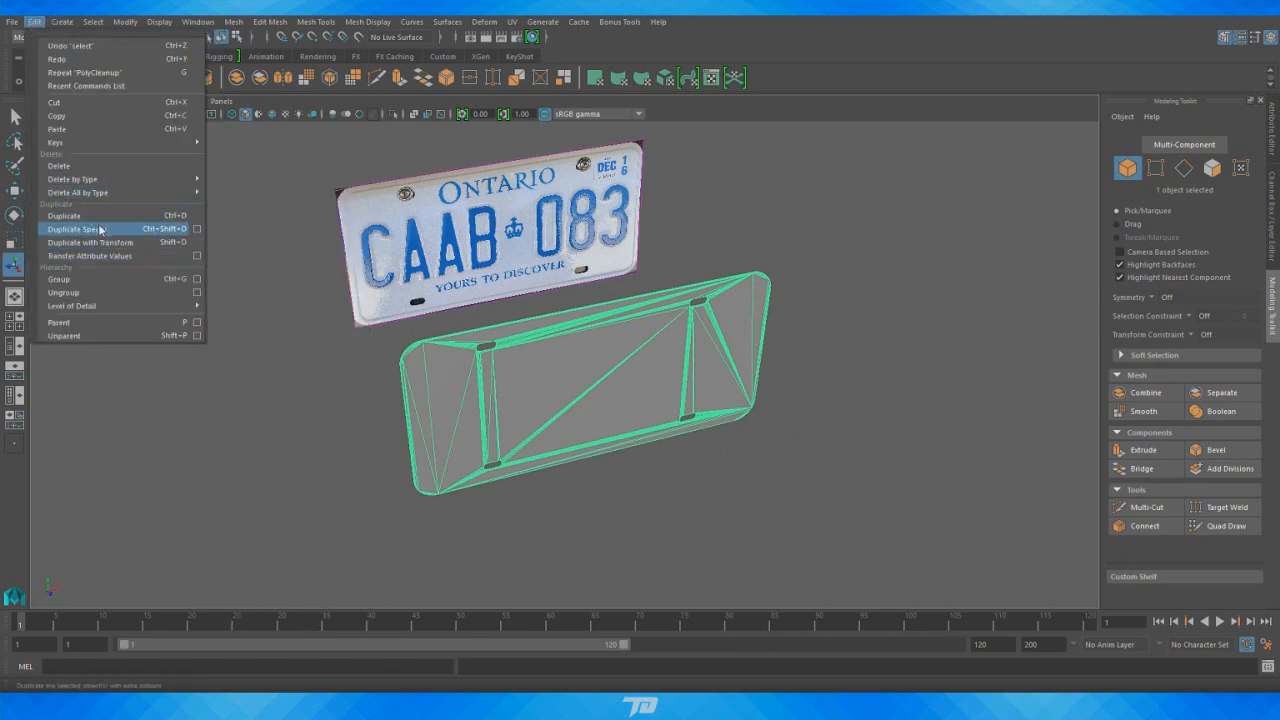
{"action": "mouse_move", "coordinate": [105, 192]}
{"action": "left_click", "coordinate": [299, 203]}
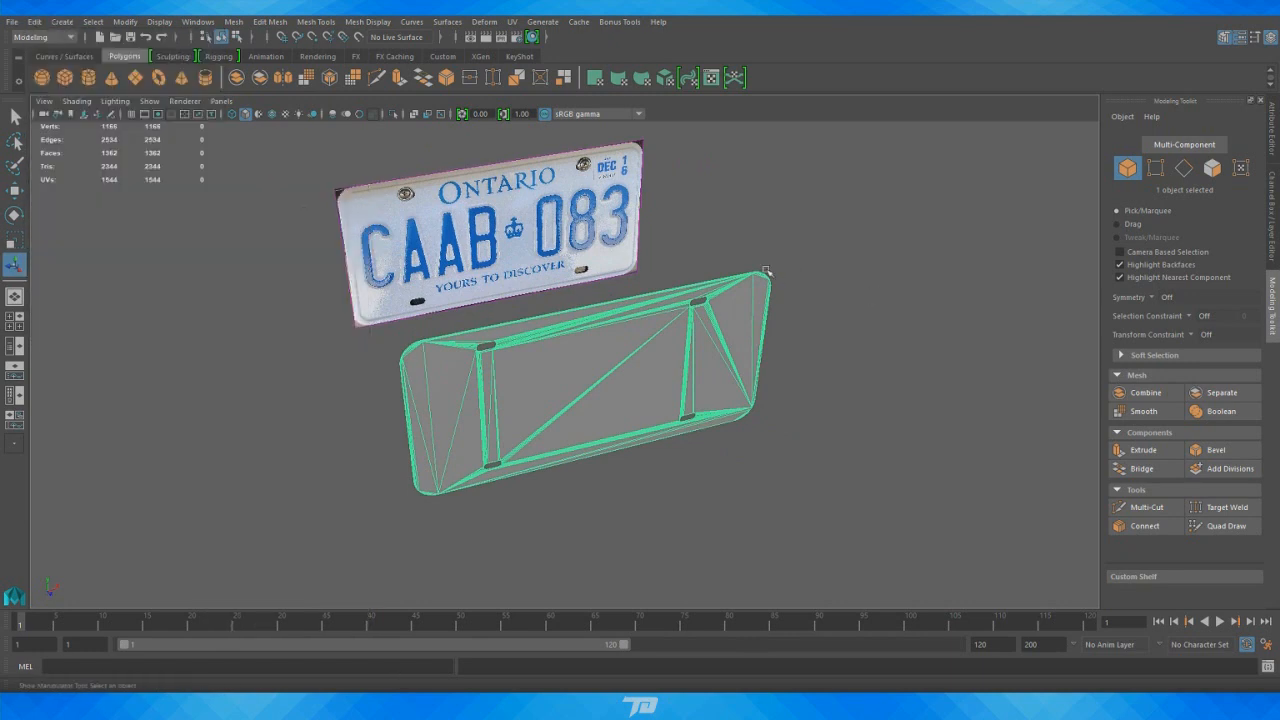
{"action": "left_click", "coordinate": [688, 401]}
{"action": "left_click_drag", "start_coordinate": [688, 401], "coordinate": [858, 358], "text": "alt"}
{"action": "mouse_move", "coordinate": [859, 358]}
{"action": "right_mouse_down", "text": "alt"}
{"action": "mouse_move", "coordinate": [903, 360]}
{"action": "mouse_move", "coordinate": [869, 351]}
{"action": "right_mouse_up", "text": "alt"}
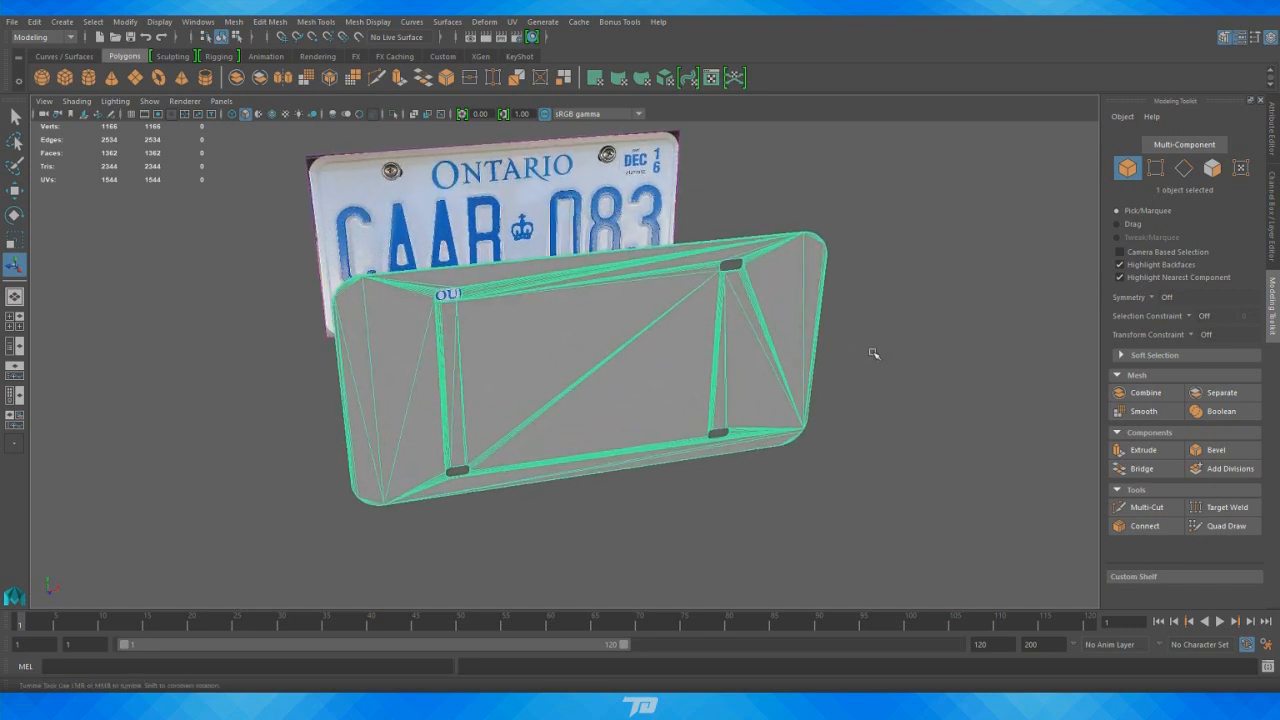
{"action": "left_click_drag", "start_coordinate": [874, 353], "coordinate": [915, 357], "text": "alt"}
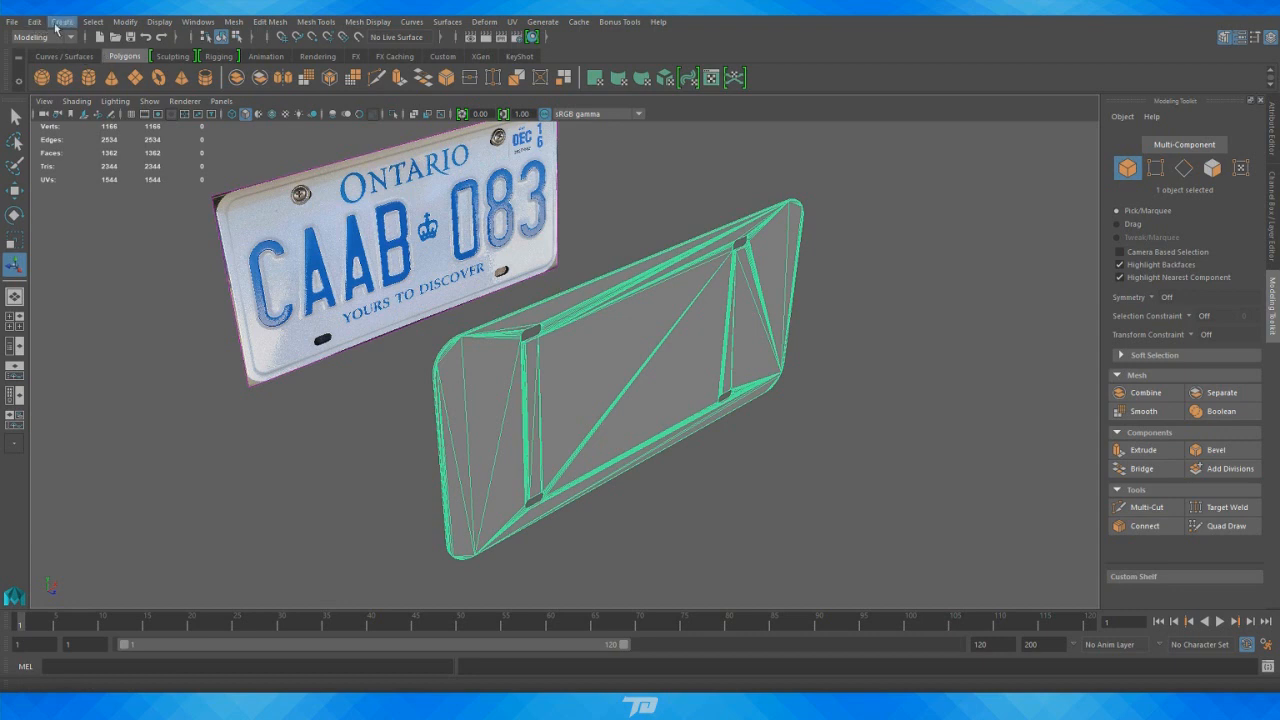
Create a polygon sphere and move it out in front of the plate to about 2.03 in Translate Z
{"action": "left_click", "coordinate": [41, 78]}
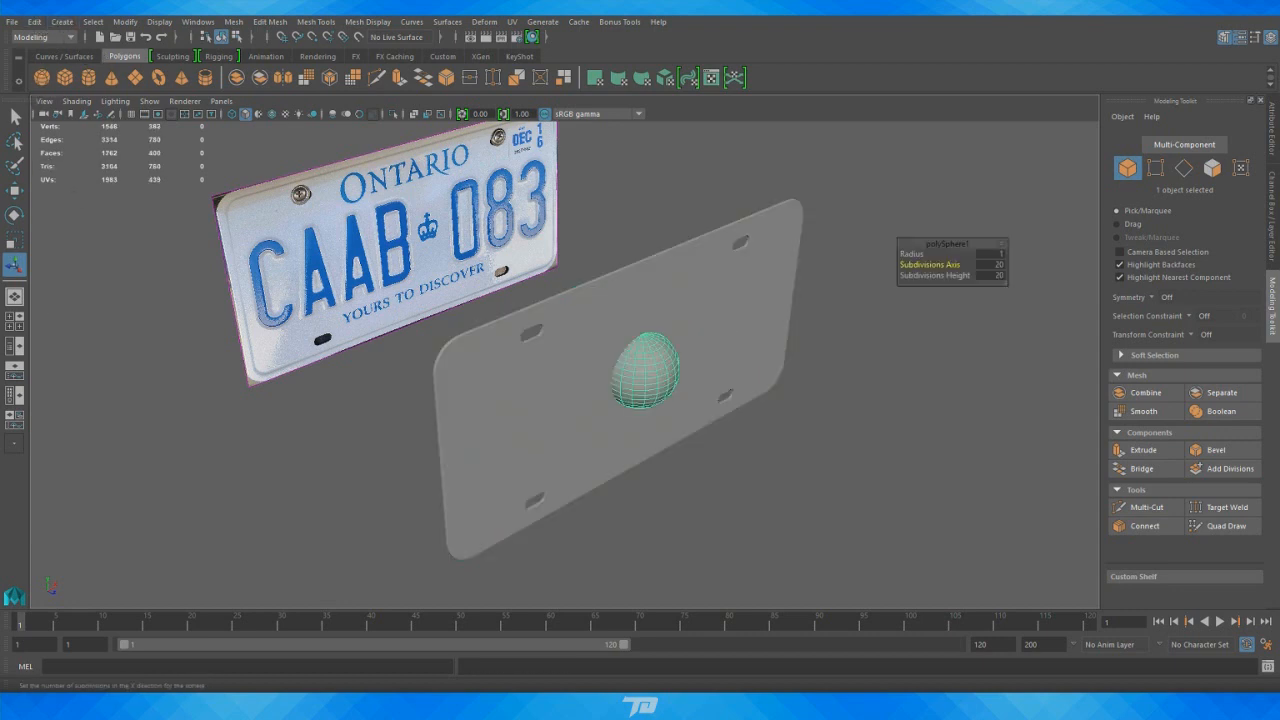
{"action": "key", "text": "w"}
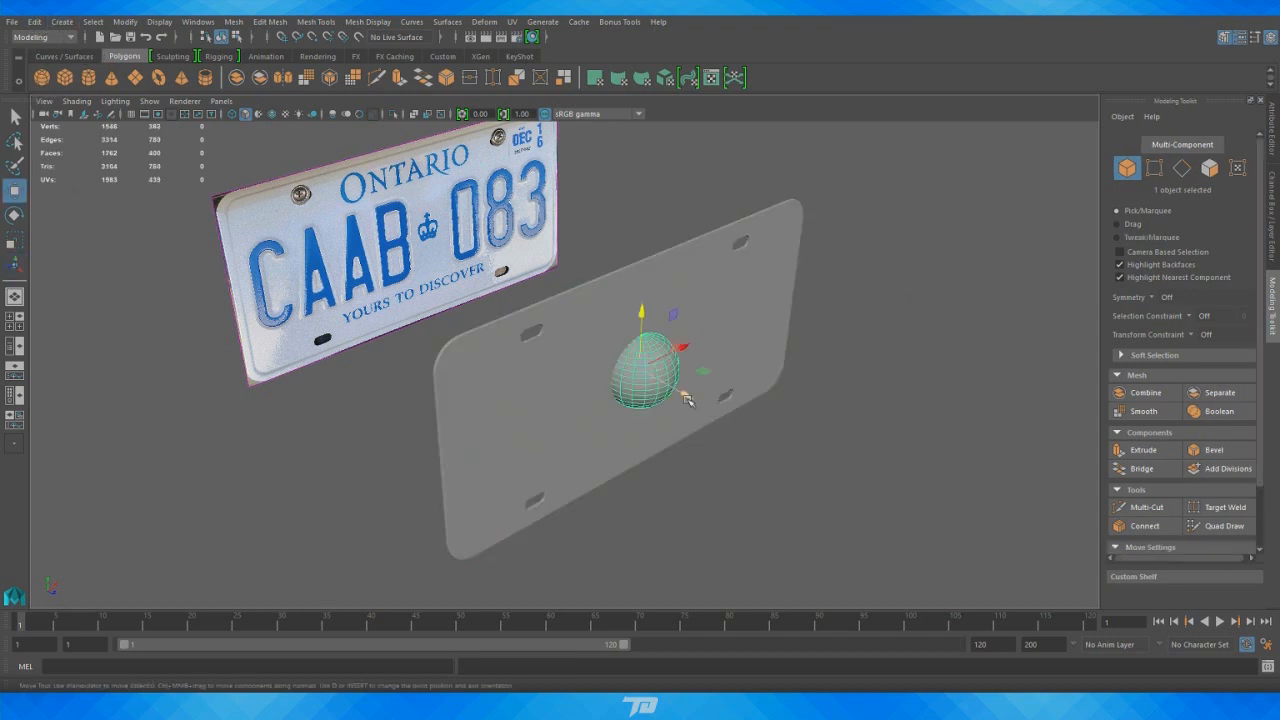
{"action": "left_click_drag", "start_coordinate": [687, 399], "coordinate": [727, 375], "text": "alt"}
{"action": "scroll", "coordinate": [903, 397], "scroll_direction": "up", "scroll_amount": 4}
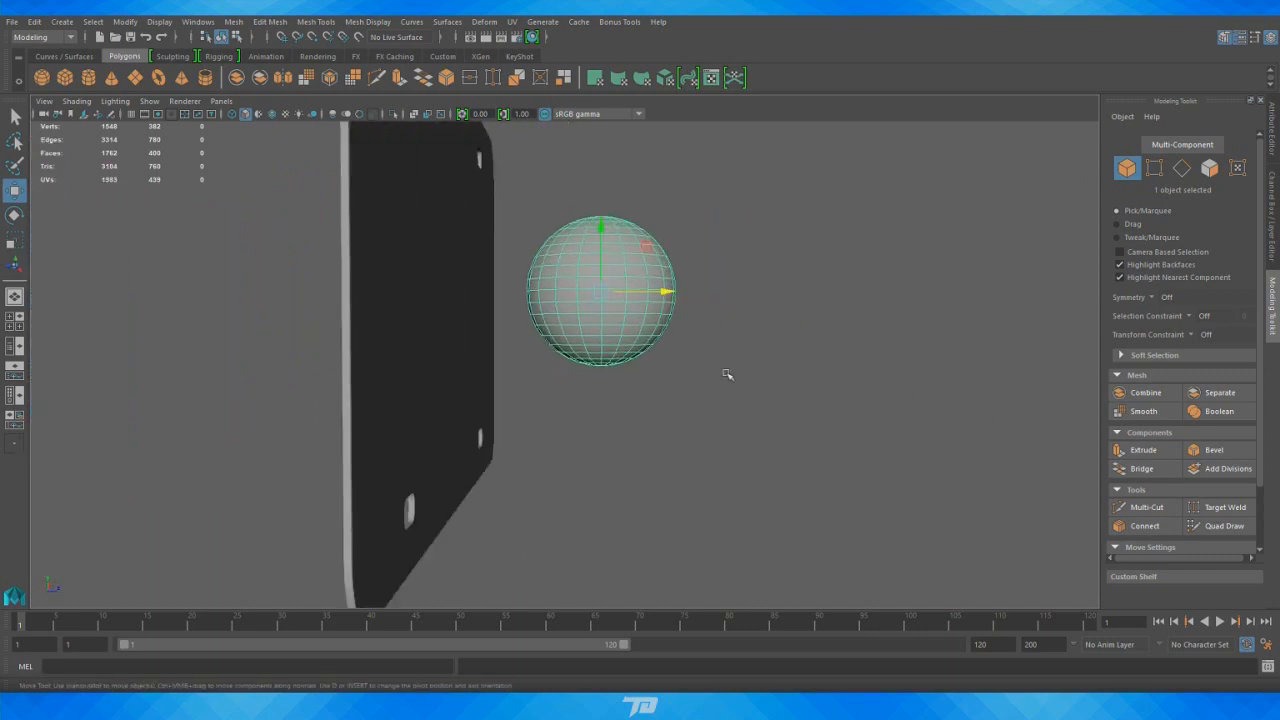
Delete the lower half of the sphere's faces and select the remaining hemisphere as an object
{"action": "key", "text": "space"}
{"action": "scroll", "coordinate": [803, 502], "scroll_direction": "up", "scroll_amount": 5}
{"action": "middle_click_drag", "start_coordinate": [804, 501], "coordinate": [831, 478], "text": "alt"}
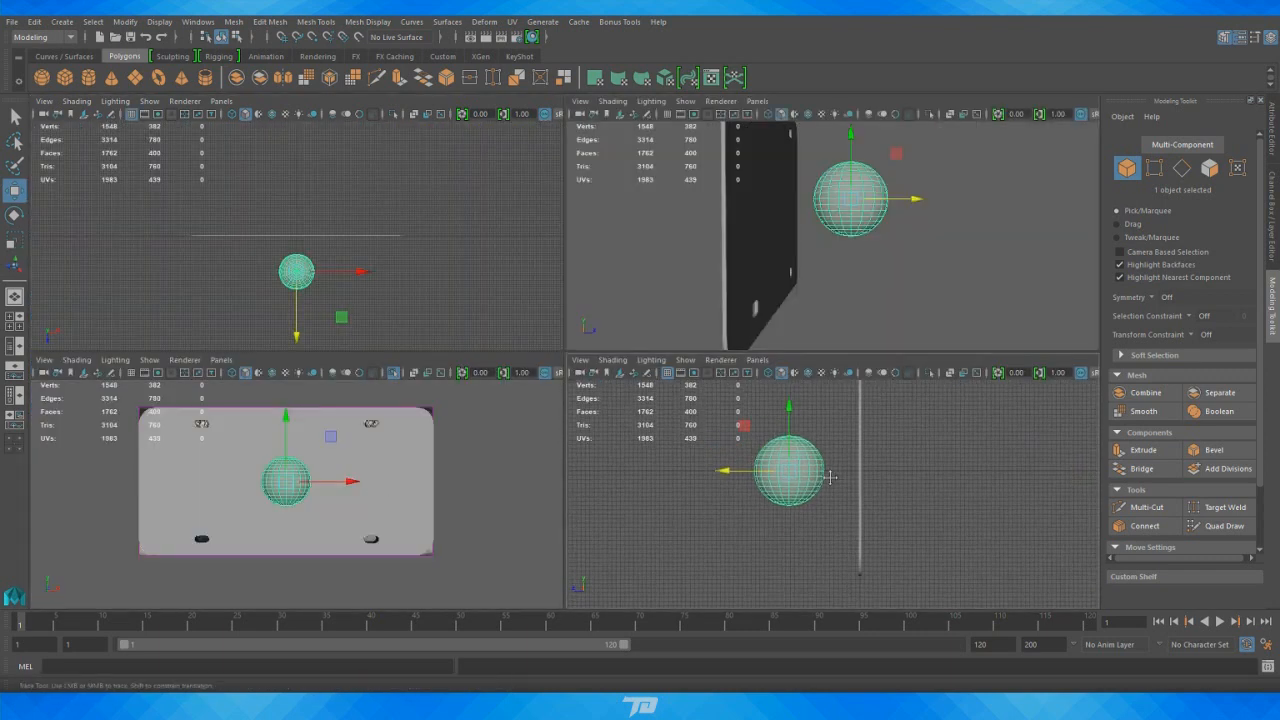
{"action": "scroll", "coordinate": [831, 478], "scroll_direction": "up", "scroll_amount": 5}
{"action": "right_click", "coordinate": [803, 482]}
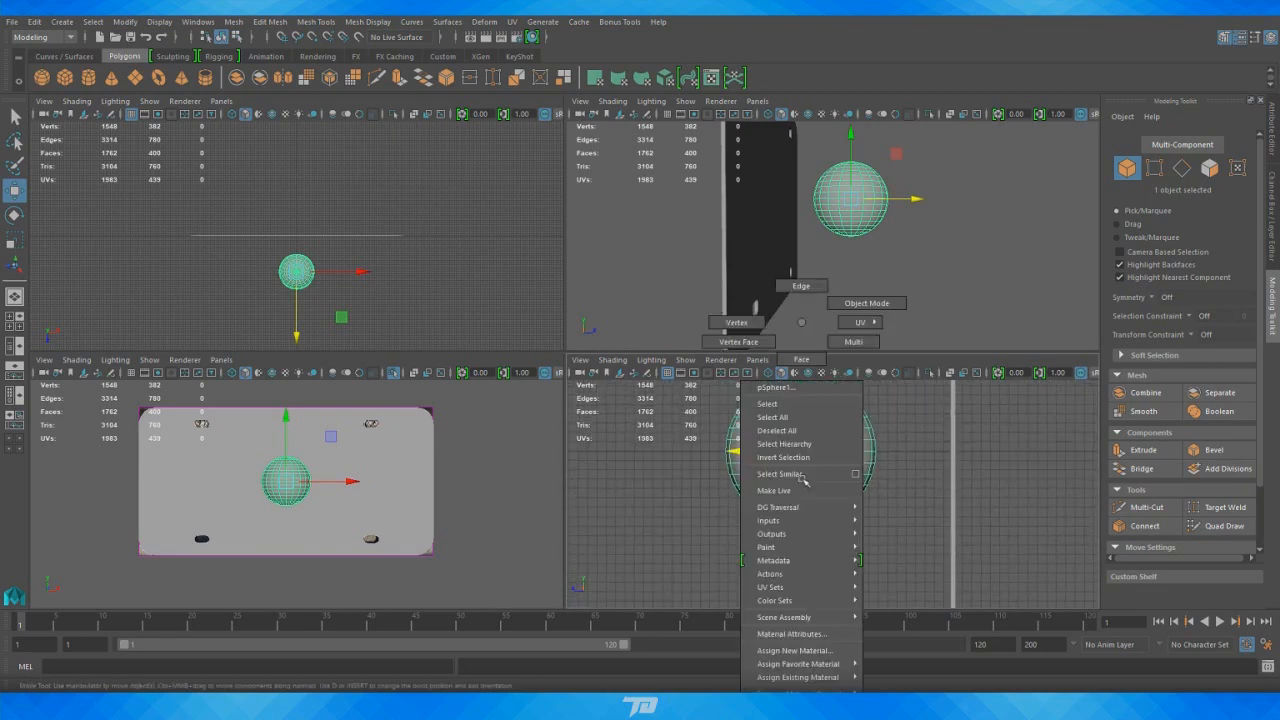
{"action": "left_click", "coordinate": [803, 360]}
{"action": "left_click_drag", "start_coordinate": [822, 530], "coordinate": [929, 460]}
{"action": "key", "text": "Delete"}
{"action": "right_click_drag", "start_coordinate": [807, 321], "coordinate": [846, 313]}
{"action": "left_click", "coordinate": [828, 410]}
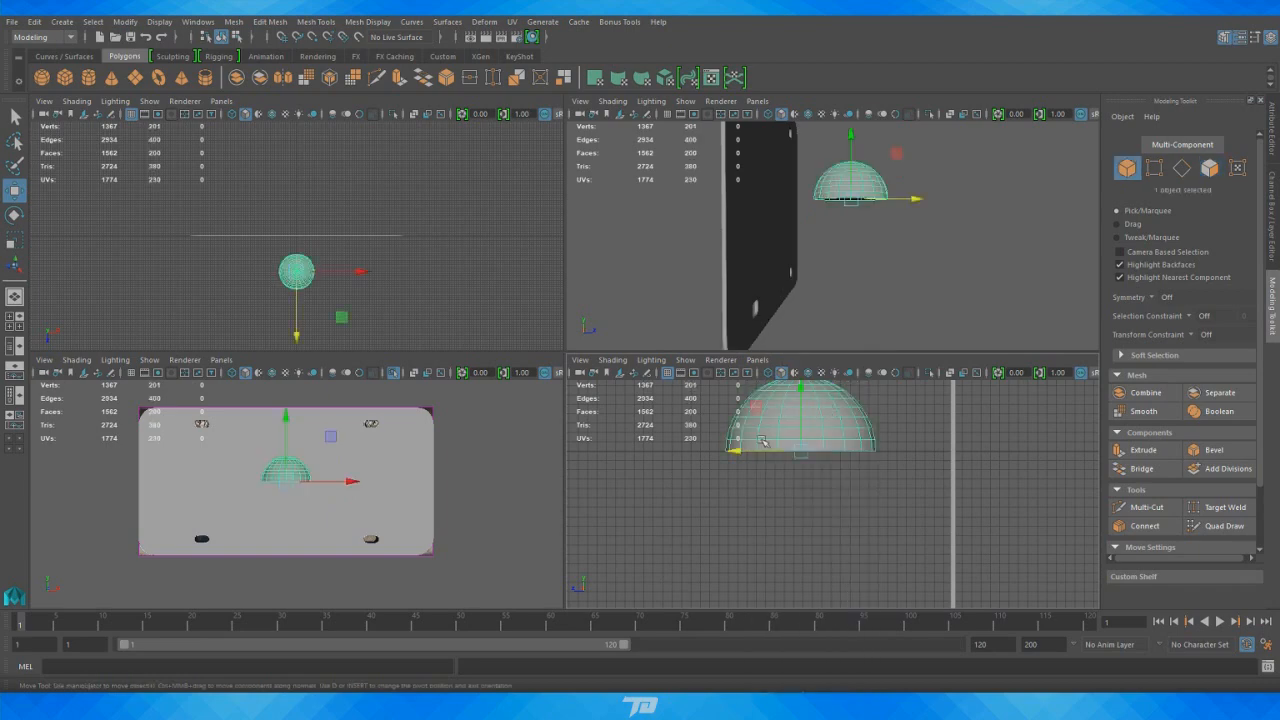
Turn the hemisphere so its flat side faces the plate and set Rotate X to 90
{"action": "key", "text": "e"}
{"action": "left_click", "coordinate": [1273, 148]}
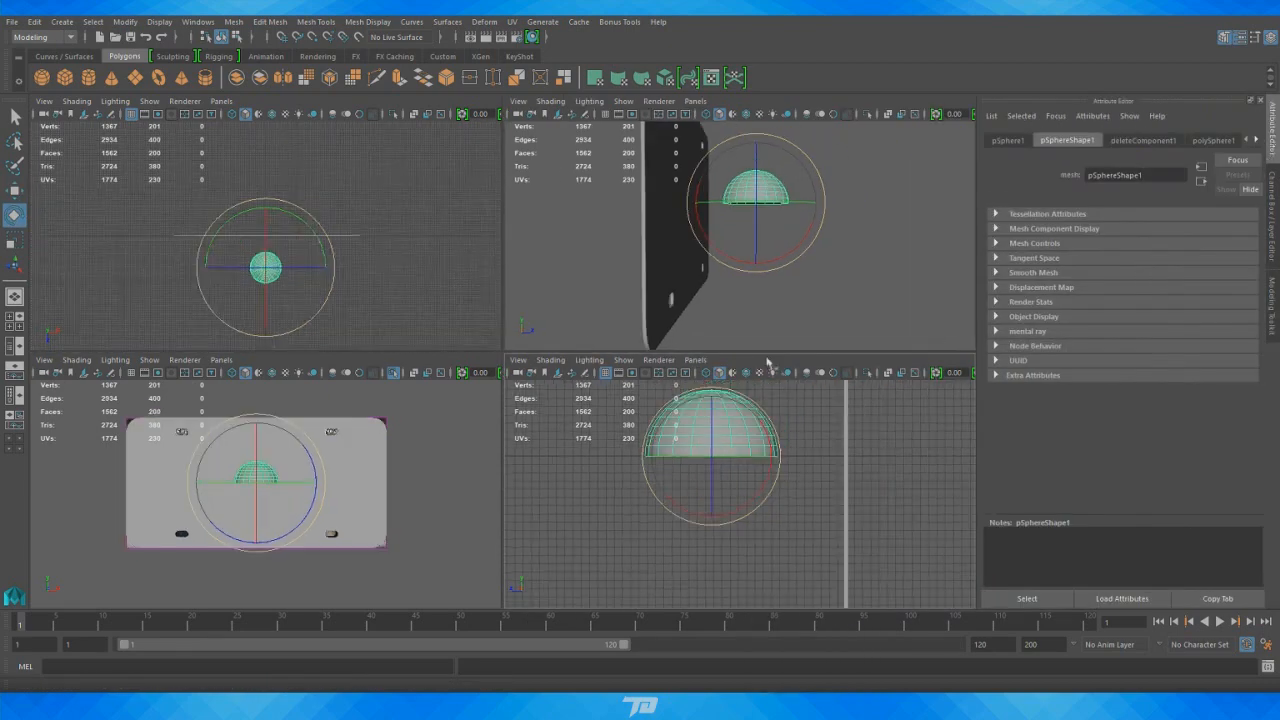
{"action": "left_click", "coordinate": [1271, 238]}
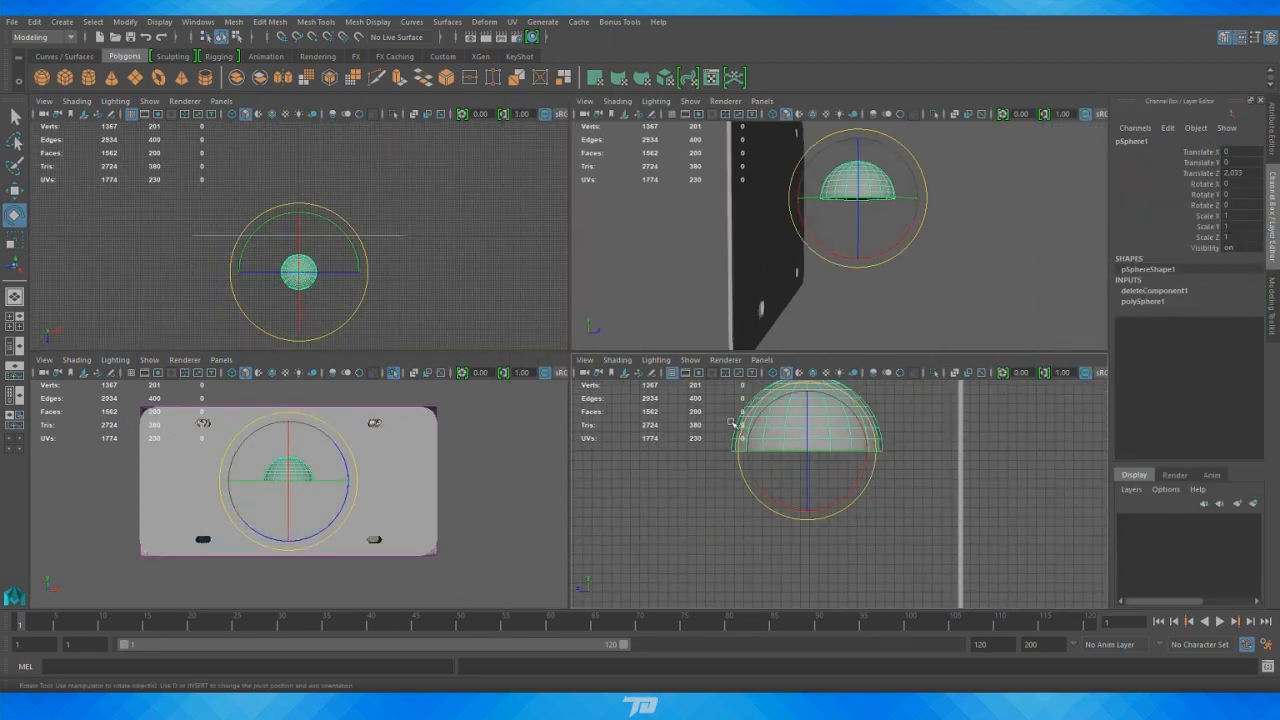
{"action": "left_click_drag", "start_coordinate": [748, 449], "coordinate": [897, 521]}
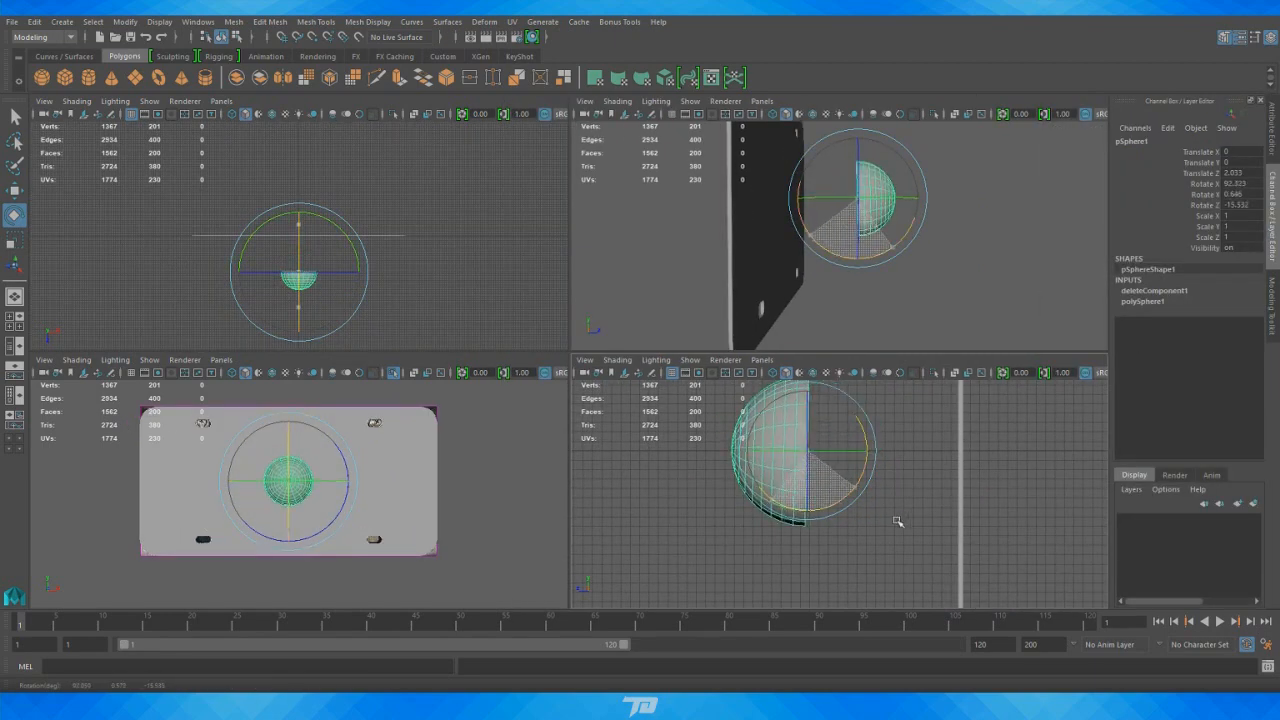
{"action": "key", "text": "ctrl+z"}
{"action": "left_click_drag", "start_coordinate": [770, 512], "coordinate": [925, 517]}
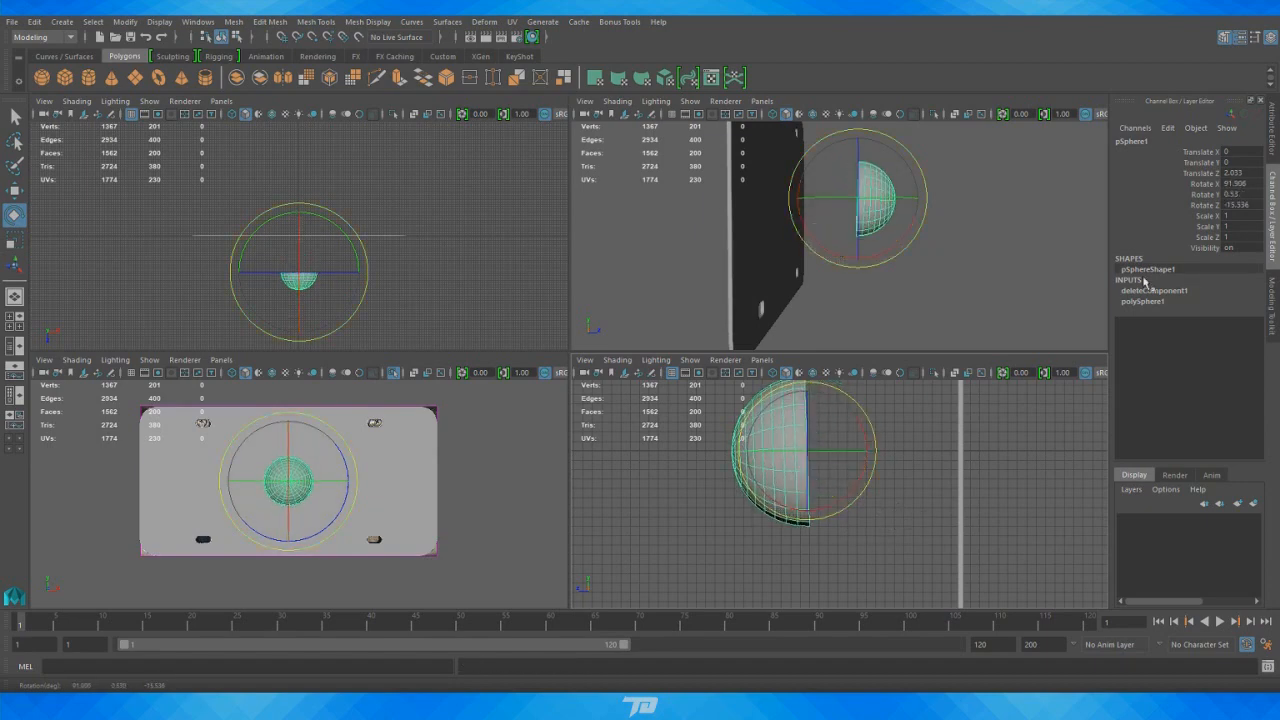
{"action": "type", "text": "90"}
{"action": "key", "text": "Return"}
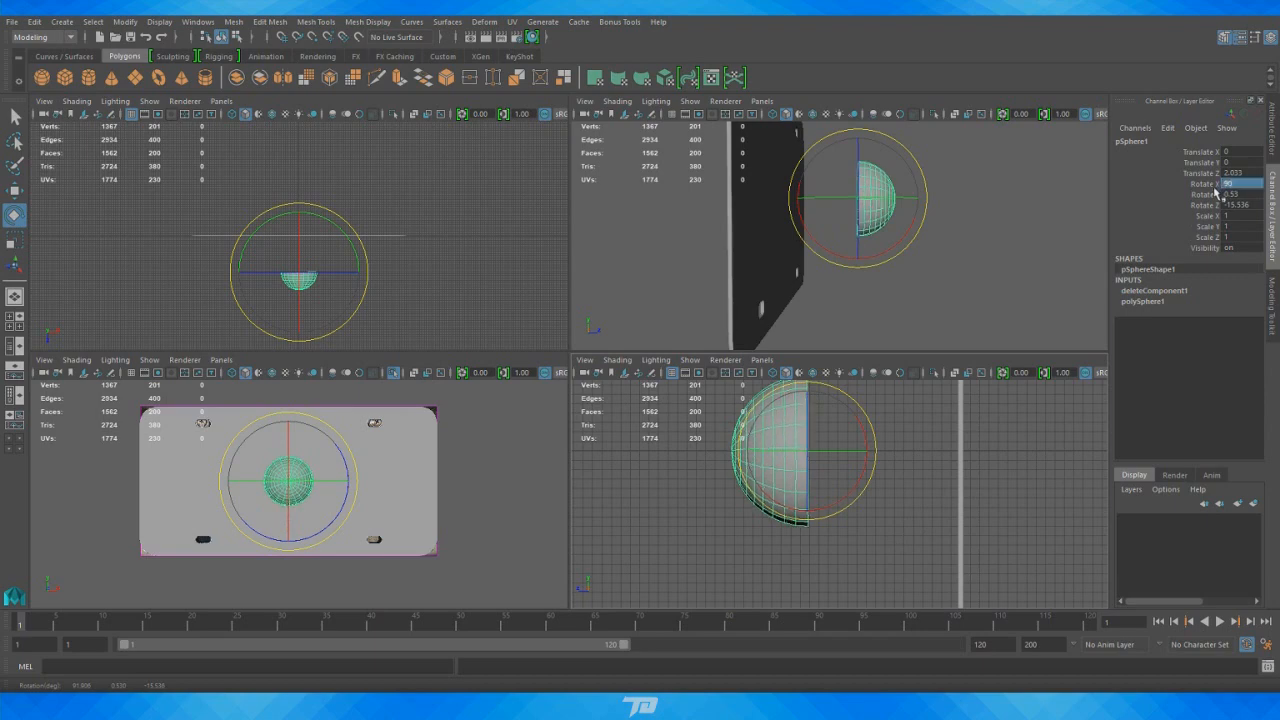
Scale the hemisphere down uniformly to about 0.236
{"action": "key", "text": "w"}
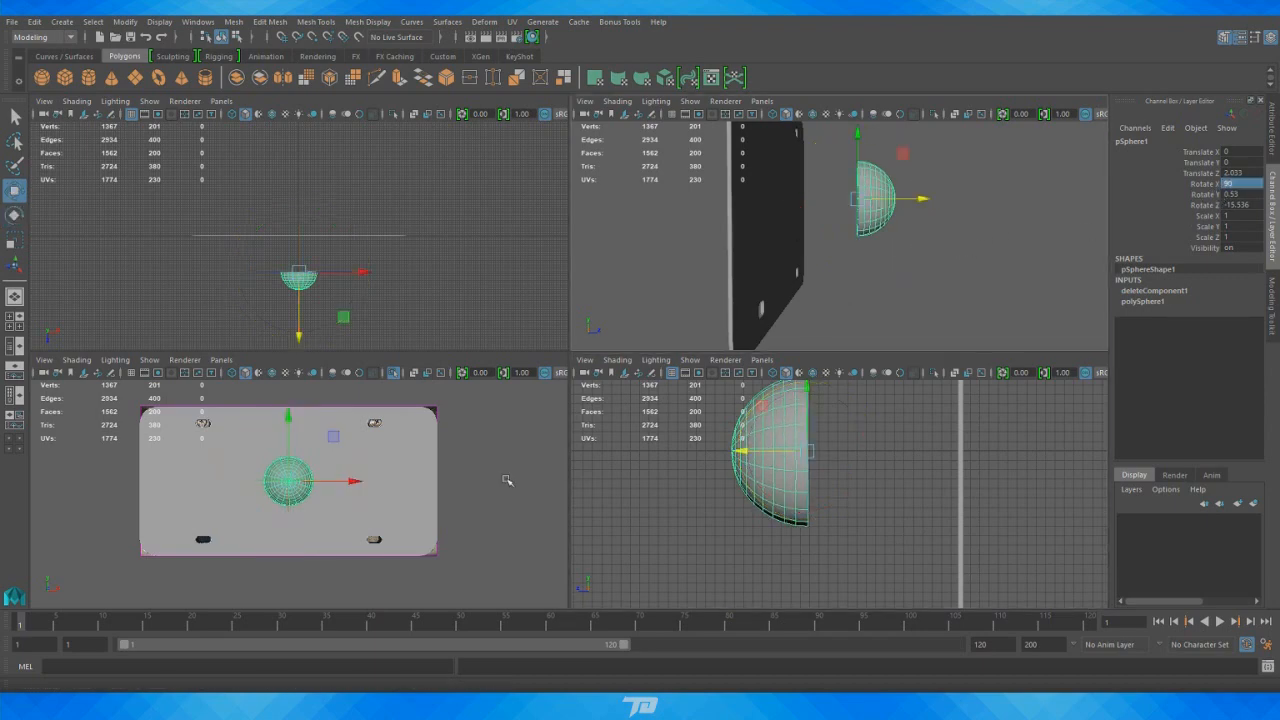
{"action": "key", "text": "r"}
{"action": "left_click_drag", "start_coordinate": [810, 456], "coordinate": [661, 482]}
{"action": "key", "text": "space"}
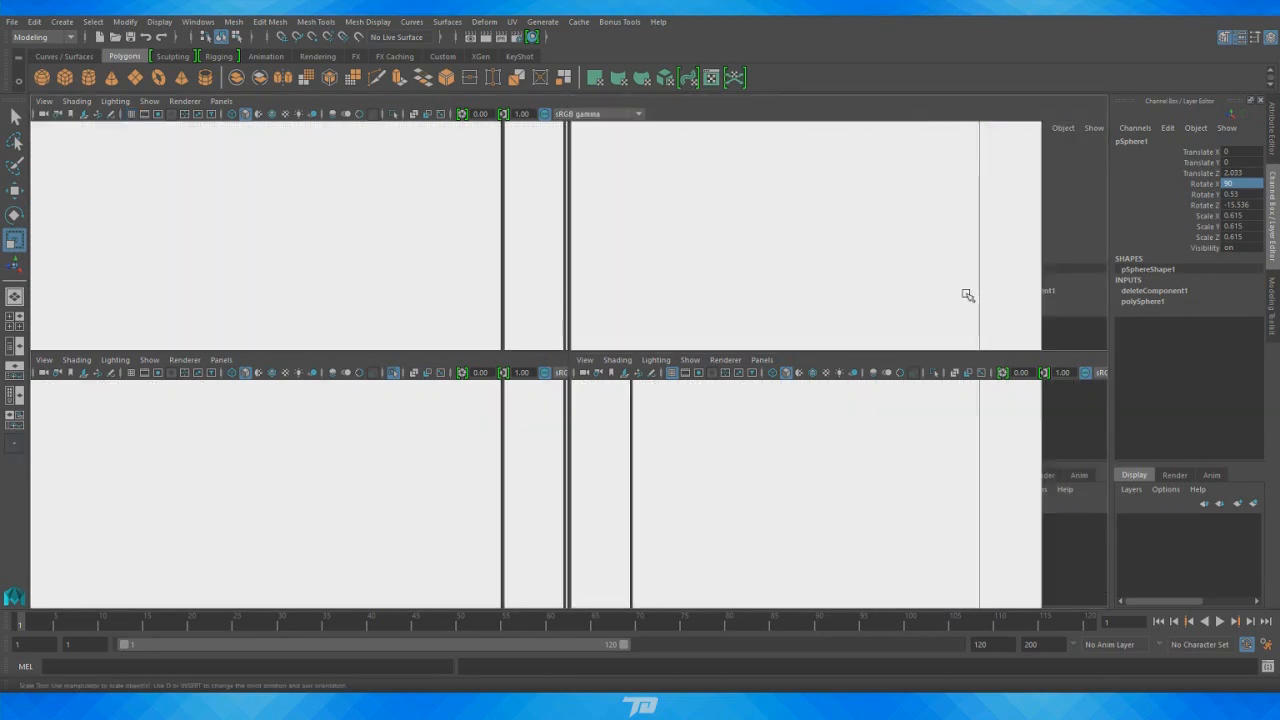
{"action": "left_click_drag", "start_coordinate": [966, 291], "coordinate": [766, 389], "text": "alt"}
{"action": "left_click", "coordinate": [662, 326]}
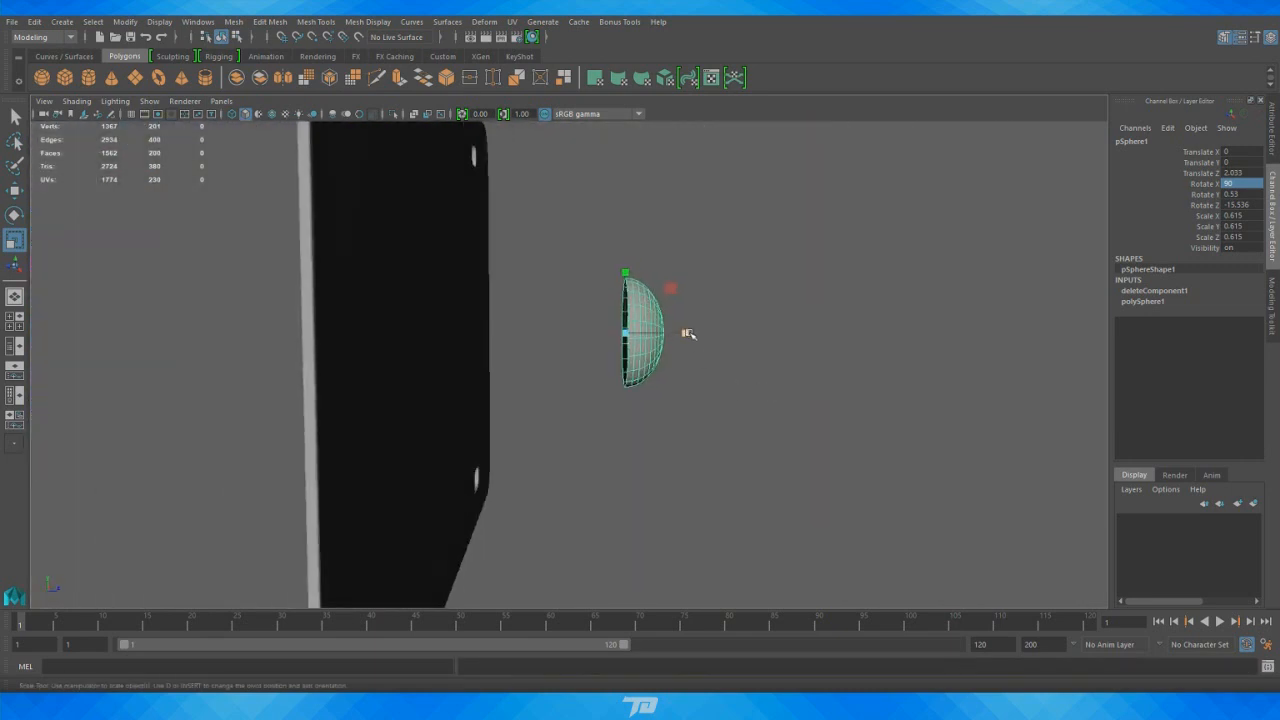
{"action": "left_click_drag", "start_coordinate": [684, 332], "coordinate": [566, 338]}
Show the front view as wireframe and move the hemisphere over the upper-left screw in the reference image
{"action": "key", "text": "w"}
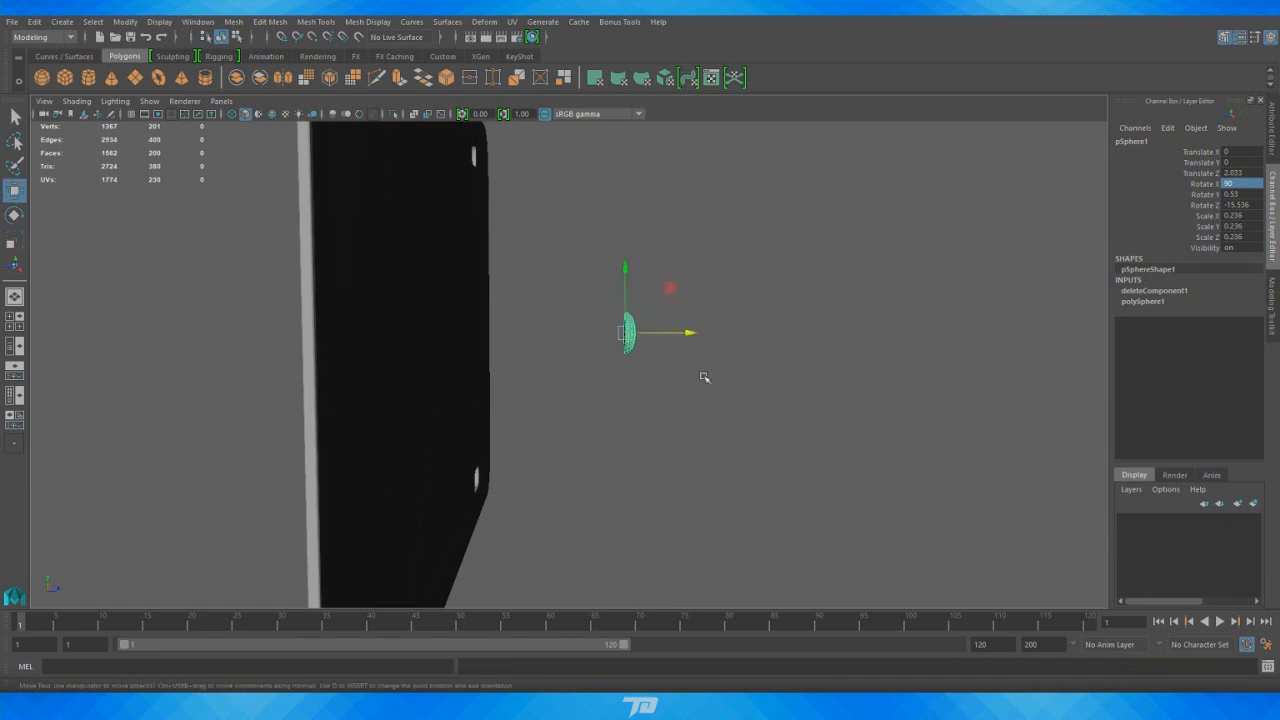
{"action": "key", "text": "space"}
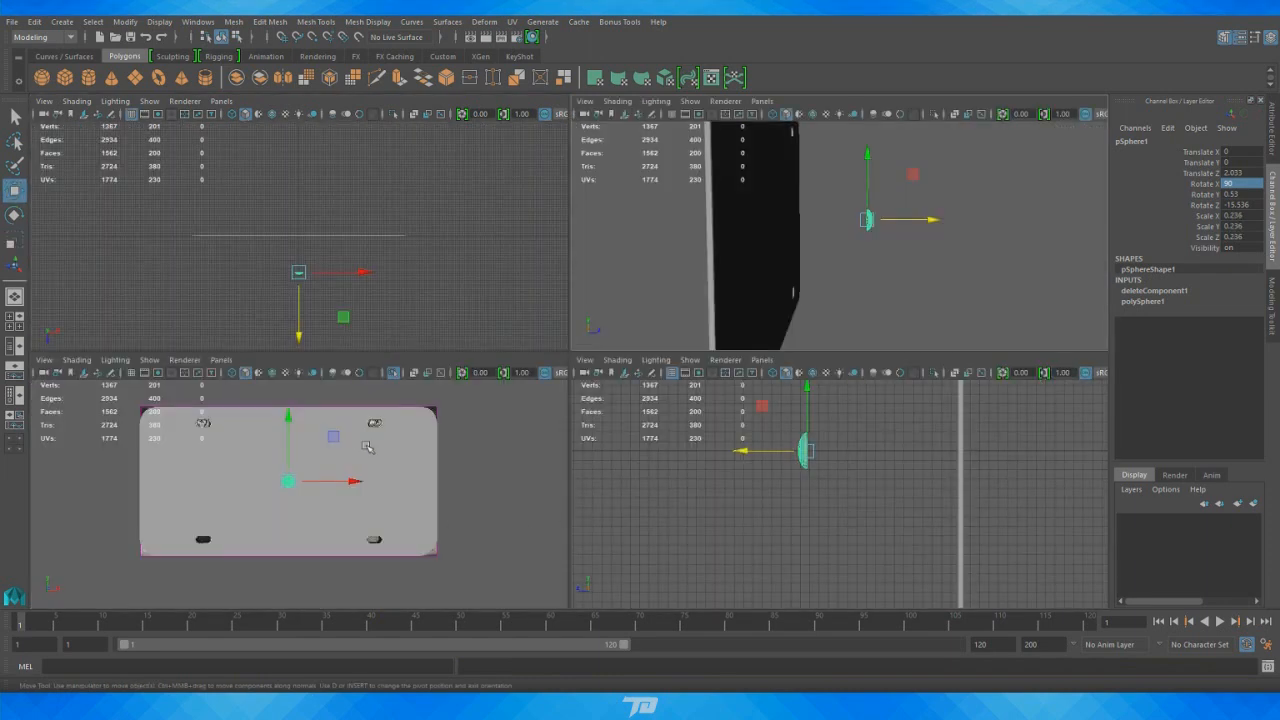
{"action": "left_click", "coordinate": [234, 374]}
{"action": "right_click_drag", "start_coordinate": [290, 425], "coordinate": [356, 442], "text": "alt"}
{"action": "mouse_move", "coordinate": [356, 442]}
{"action": "middle_mouse_down", "text": "alt"}
{"action": "mouse_move", "coordinate": [430, 486]}
{"action": "mouse_move", "coordinate": [279, 398]}
{"action": "middle_mouse_up", "text": "alt"}
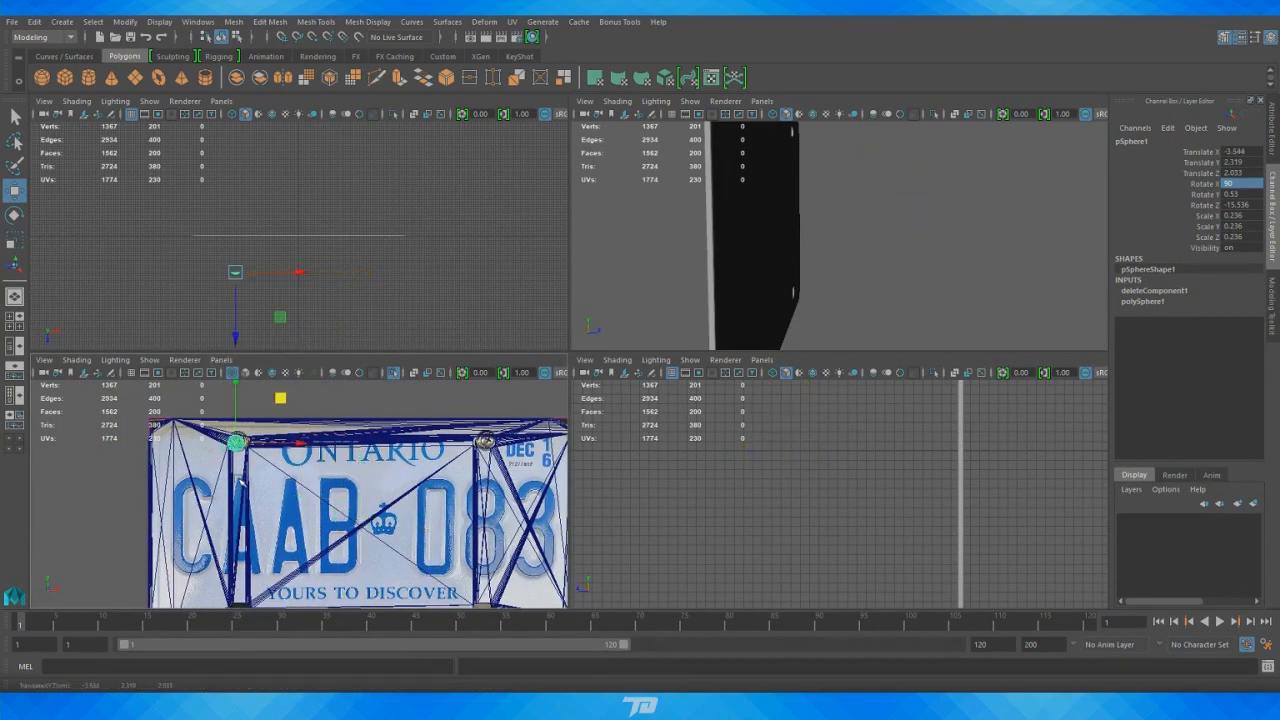
{"action": "middle_click_drag", "start_coordinate": [240, 482], "coordinate": [326, 516], "text": "alt"}
{"action": "right_click_drag", "start_coordinate": [326, 516], "coordinate": [378, 473], "text": "alt"}
{"action": "middle_click_drag", "start_coordinate": [378, 473], "coordinate": [322, 505], "text": "alt"}
{"action": "right_click_drag", "start_coordinate": [322, 505], "coordinate": [467, 511], "text": "alt"}
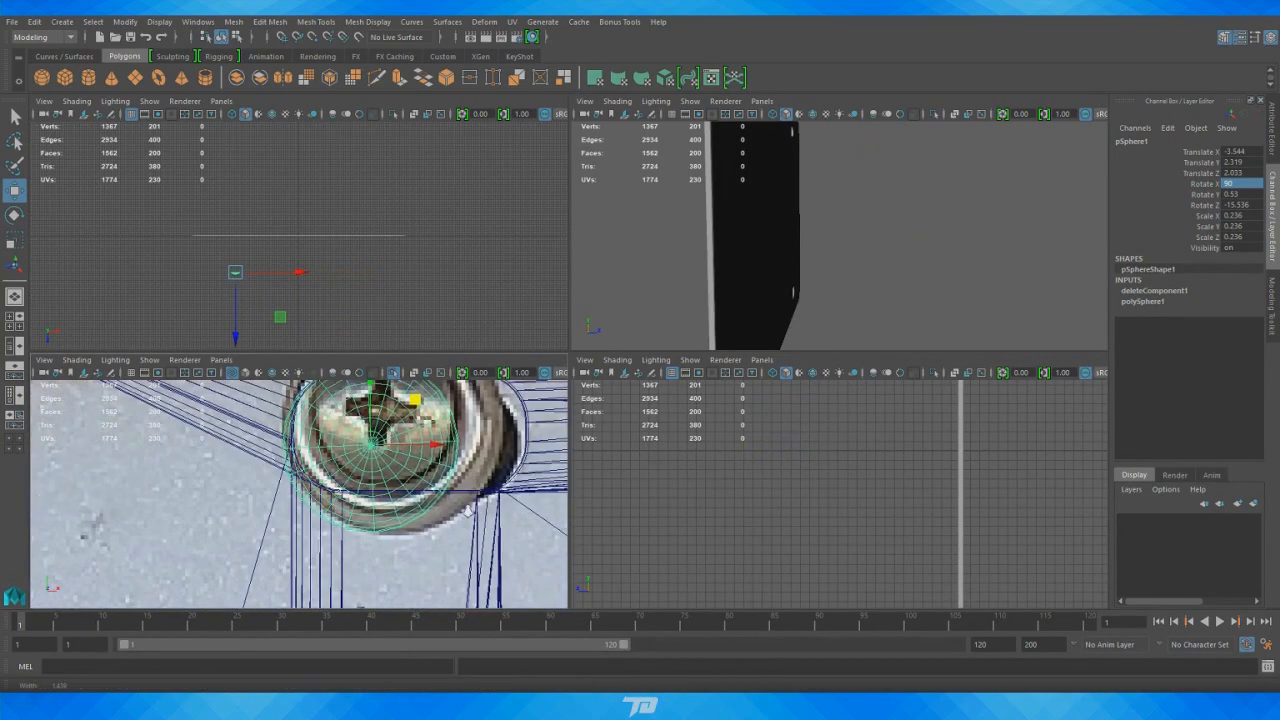
{"action": "middle_click_drag", "start_coordinate": [467, 511], "coordinate": [385, 580], "text": "alt"}
{"action": "left_click_drag", "start_coordinate": [333, 469], "coordinate": [354, 441]}
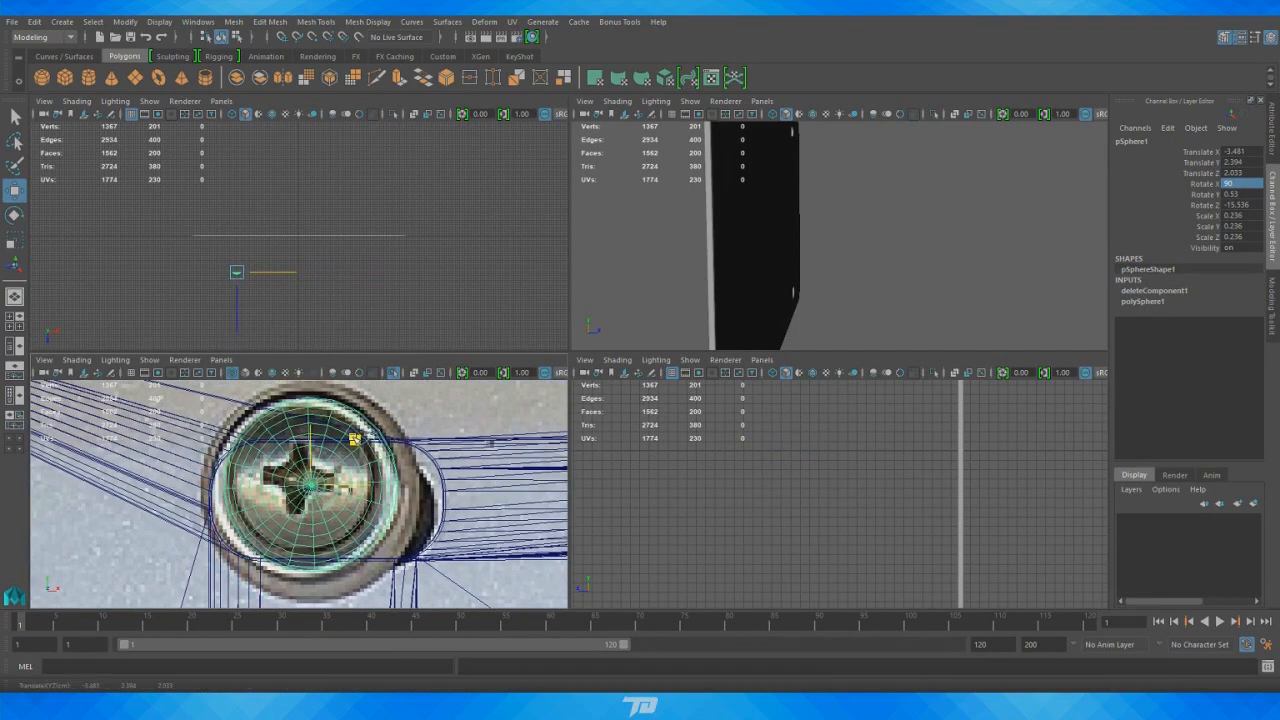
Scale the hemisphere uniformly to about 0.306 to match the screw's outer rim, and centre it at about X -3.49, Y 2.38
{"action": "key", "text": "r"}
{"action": "left_click_drag", "start_coordinate": [311, 486], "coordinate": [374, 482]}
{"action": "key", "text": "w"}
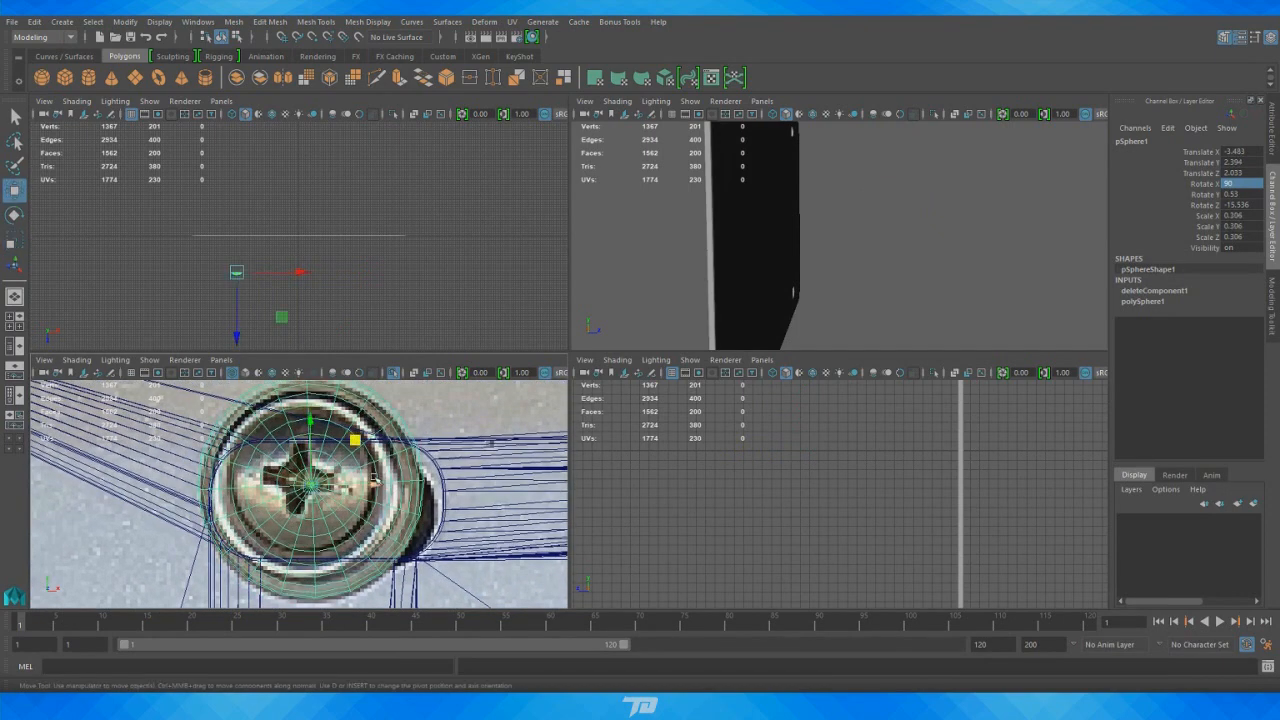
{"action": "left_click_drag", "start_coordinate": [355, 440], "coordinate": [352, 446]}
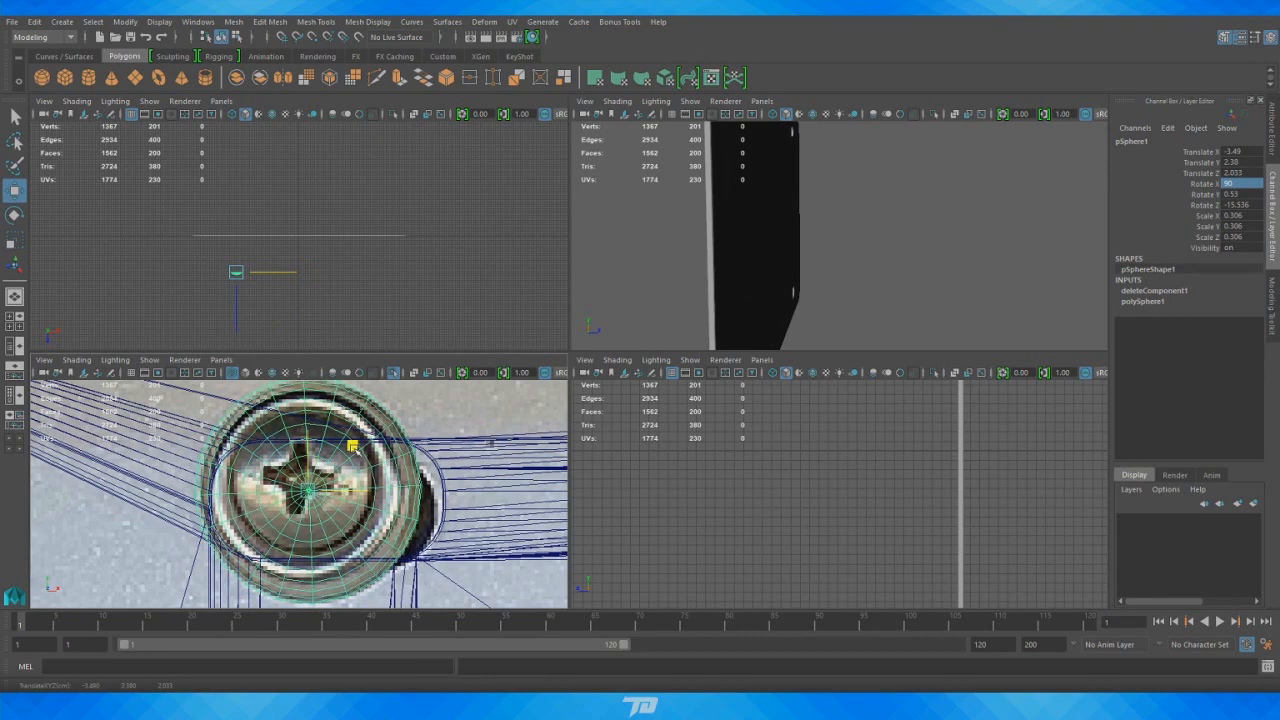
{"action": "key", "text": "r"}
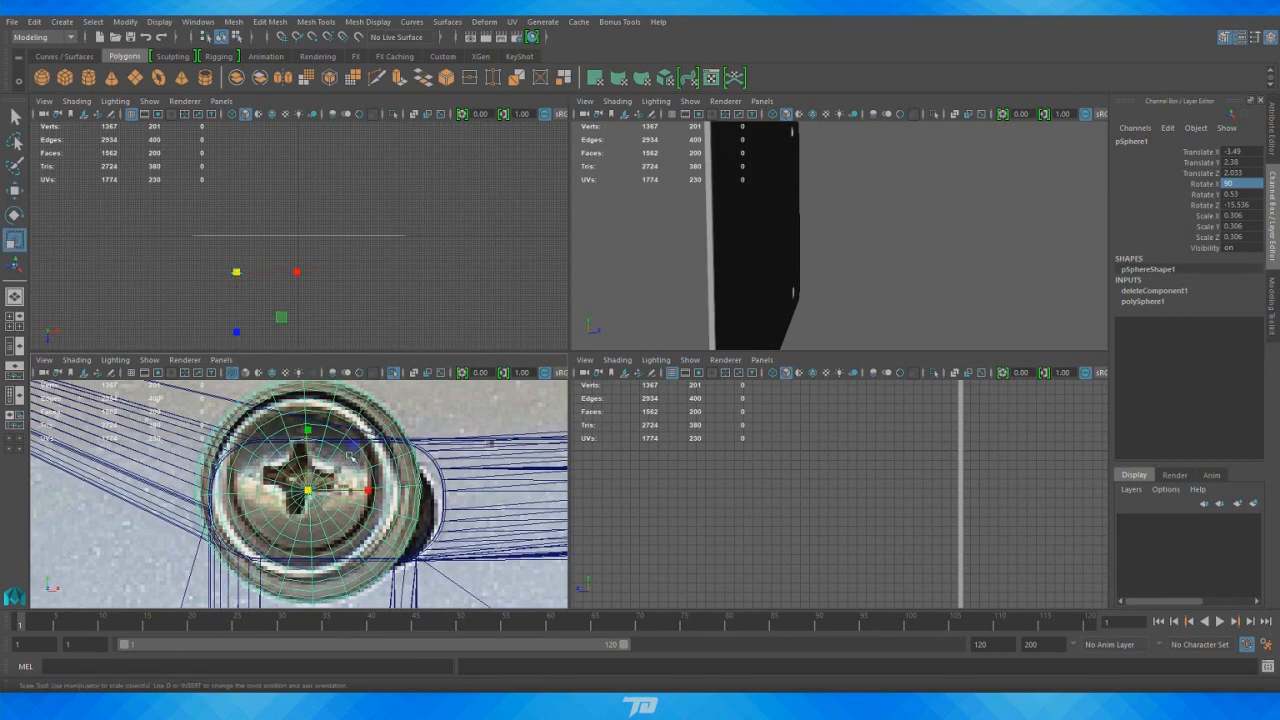
Move the hemisphere back against the plate's front at the upper-left slot, to about 0.102 in Translate Z
{"action": "key", "text": "space"}
{"action": "left_click_drag", "start_coordinate": [852, 308], "coordinate": [591, 328], "text": "alt"}
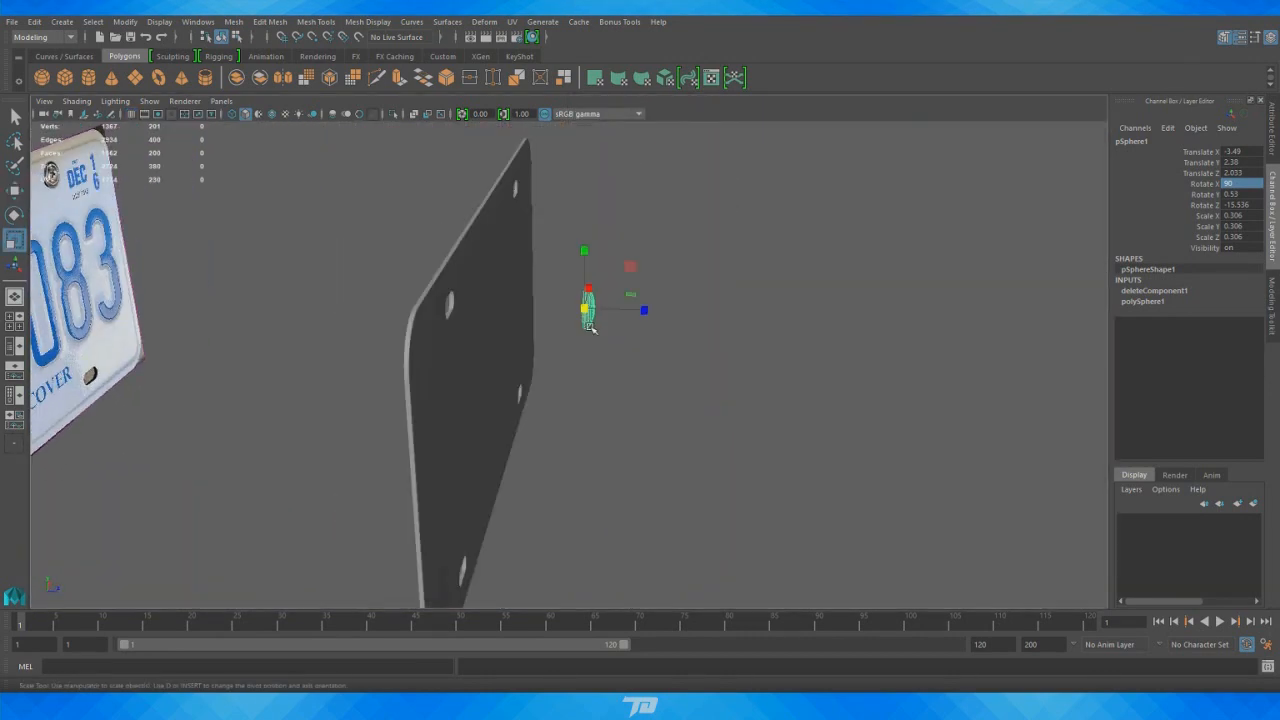
{"action": "key", "text": "w"}
{"action": "left_click_drag", "start_coordinate": [686, 349], "coordinate": [745, 363], "text": "alt"}
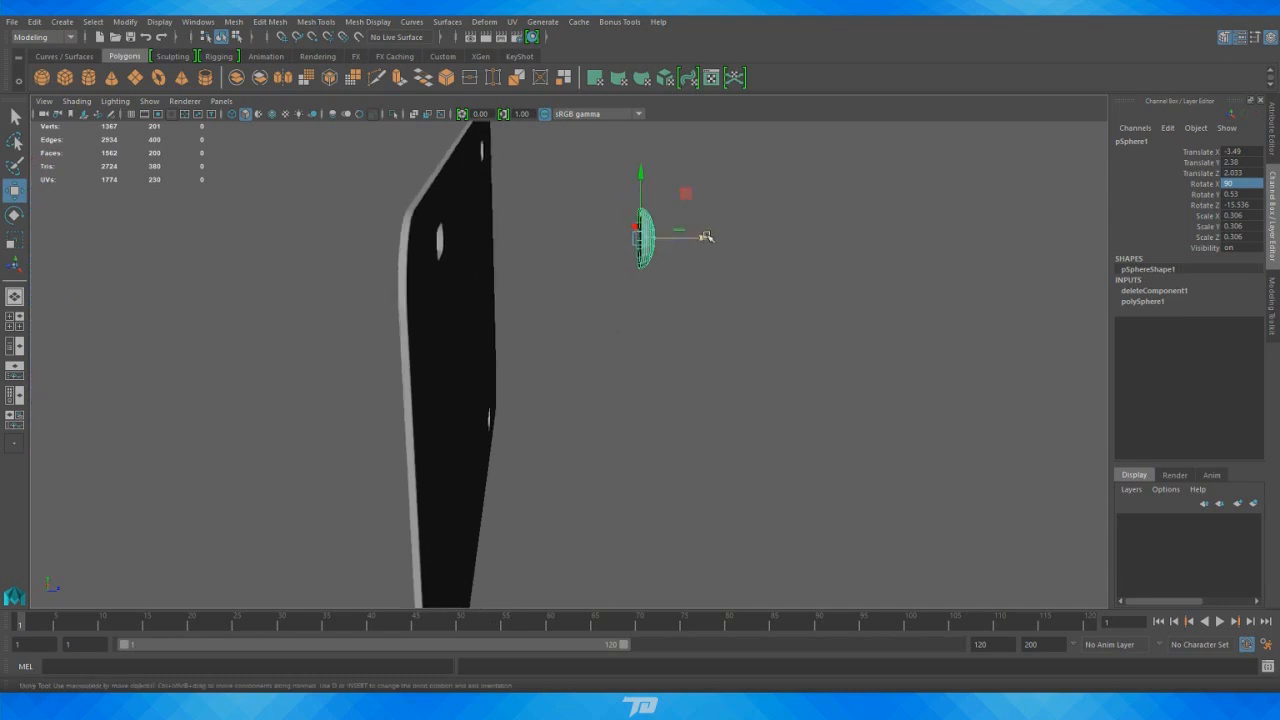
{"action": "left_click_drag", "start_coordinate": [706, 236], "coordinate": [509, 240]}
{"action": "left_click_drag", "start_coordinate": [509, 240], "coordinate": [525, 337], "text": "alt"}
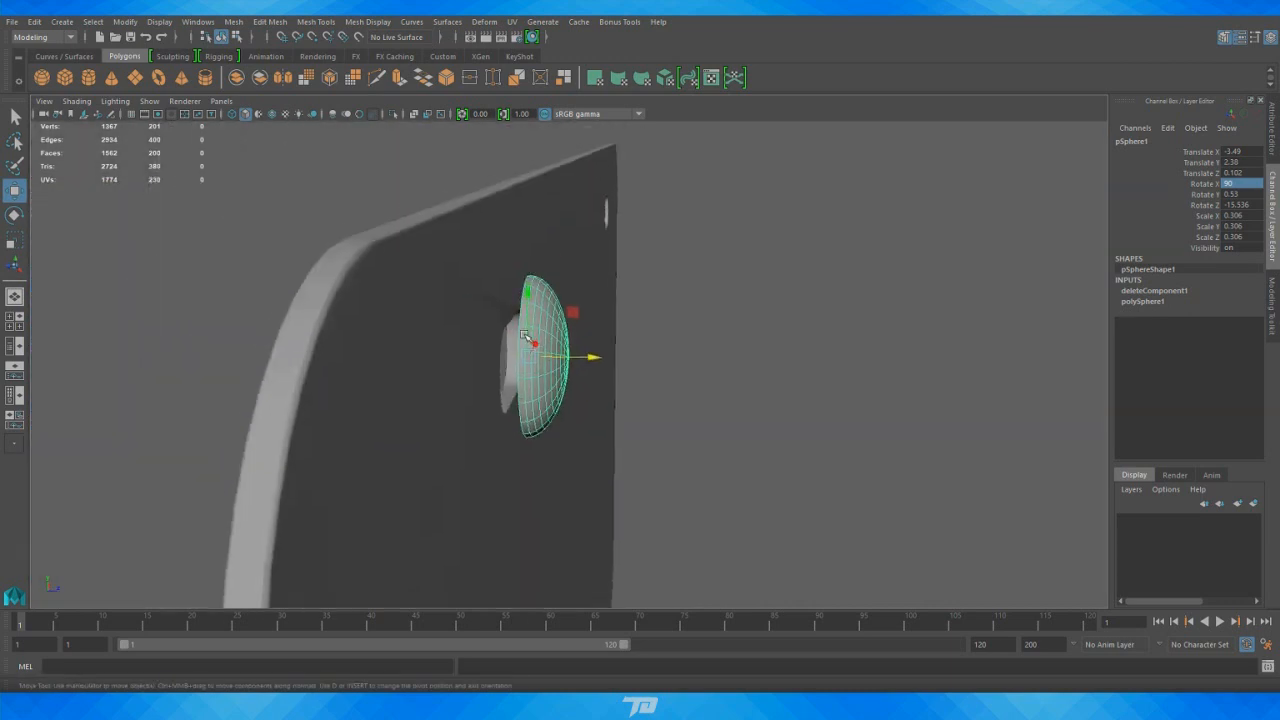
Extrude the border edge loop of the hemisphere's open side and move the new edges toward the plate
{"action": "scroll", "coordinate": [525, 337], "scroll_direction": "up", "scroll_amount": 3}
{"action": "right_click_drag", "start_coordinate": [755, 318], "coordinate": [920, 354], "text": "alt"}
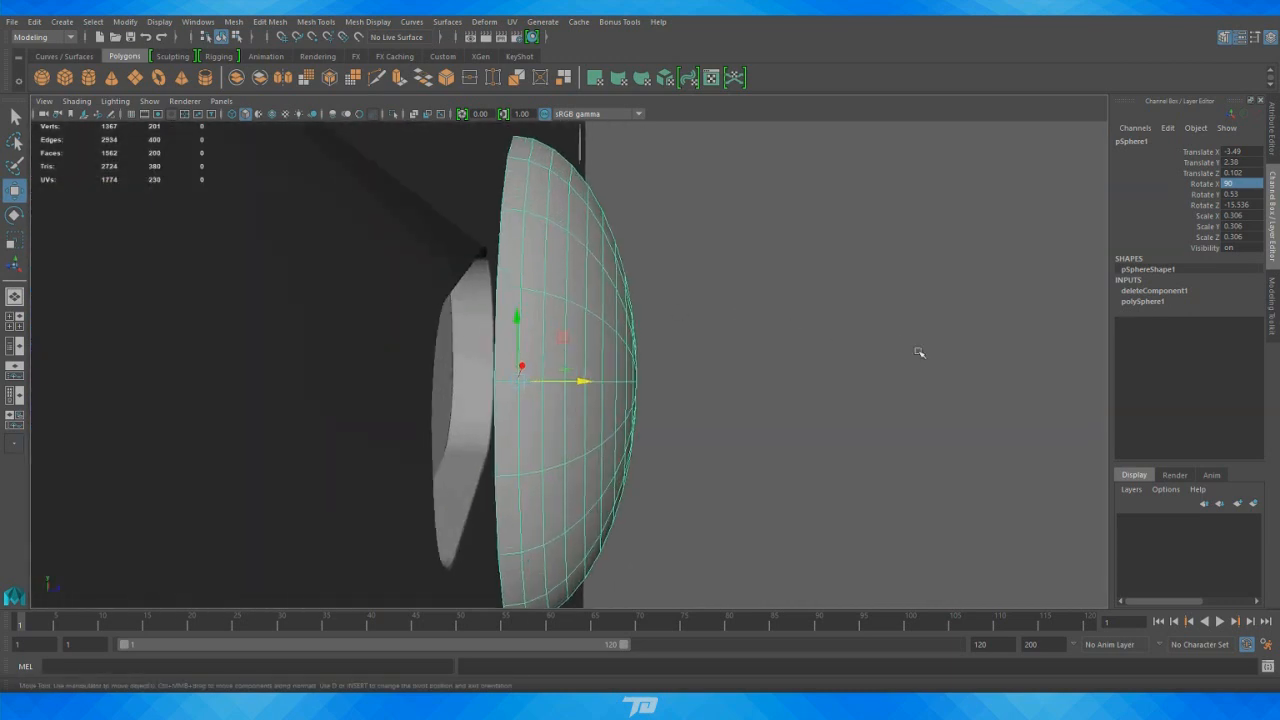
{"action": "left_click_drag", "start_coordinate": [660, 325], "coordinate": [692, 343], "text": "alt"}
{"action": "key", "text": "f"}
{"action": "right_click", "coordinate": [587, 297]}
{"action": "left_click", "coordinate": [586, 259]}
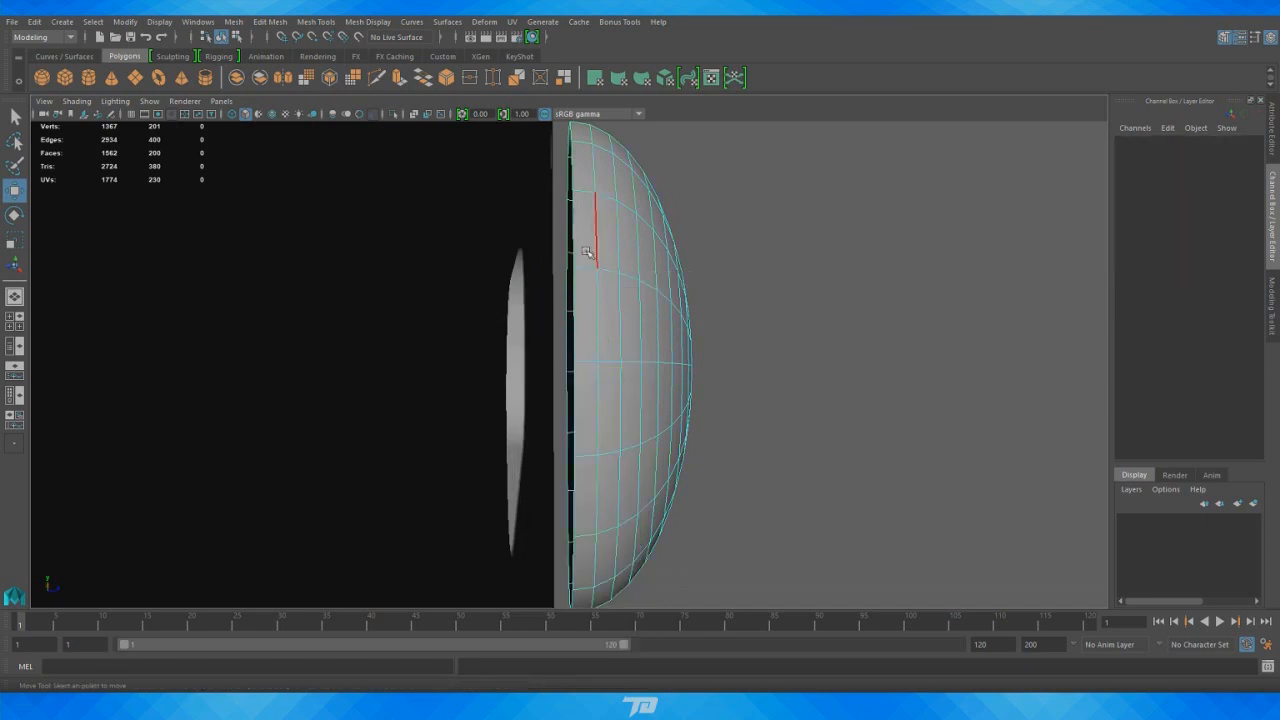
{"action": "double_click", "coordinate": [576, 288]}
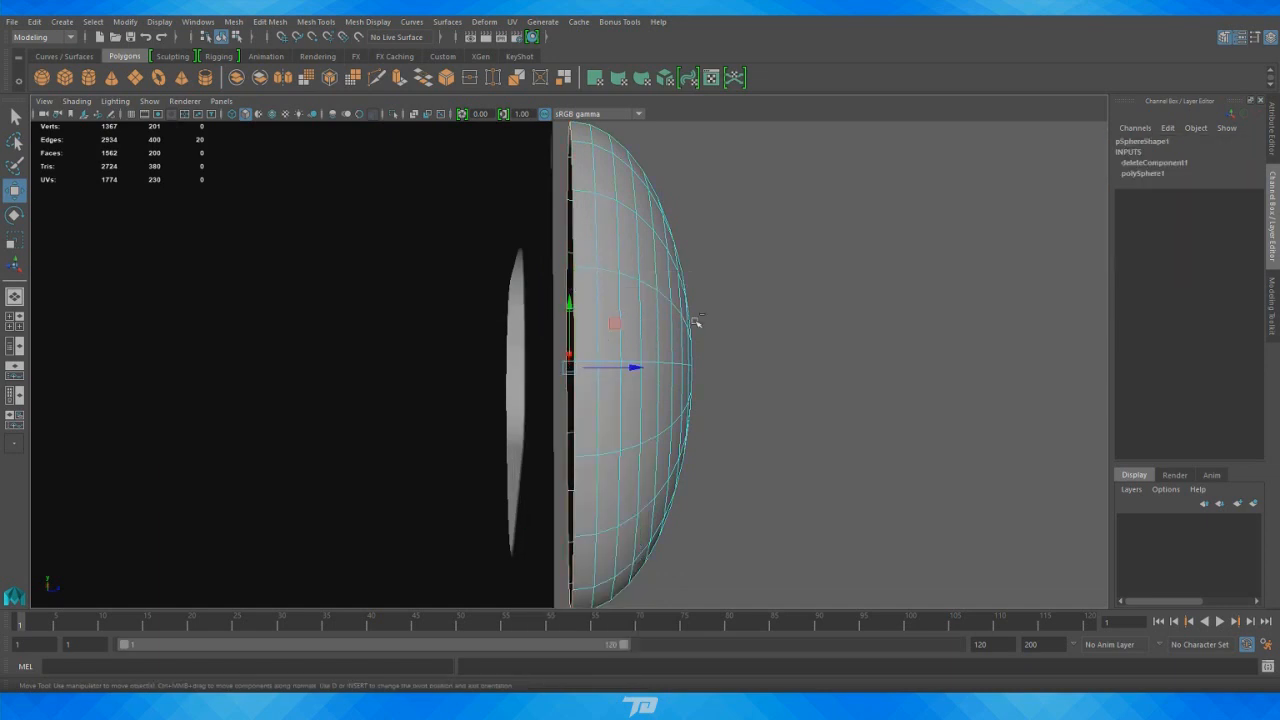
{"action": "key", "text": "ctrl+e"}
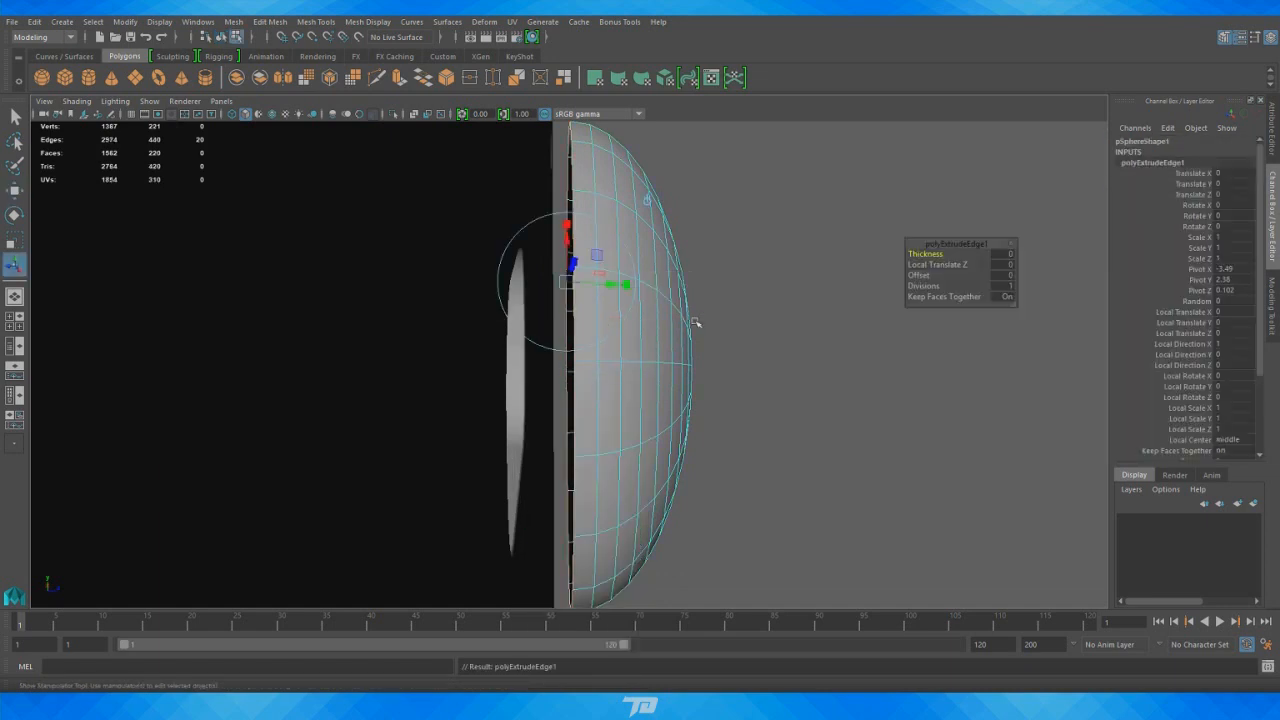
{"action": "key", "text": "w"}
{"action": "left_click_drag", "start_coordinate": [626, 367], "coordinate": [590, 367]}
Scale the extruded edge loop inward behind the slot to narrow the opening at the screw head's back
{"action": "key", "text": "r"}
{"action": "right_click_drag", "start_coordinate": [772, 407], "coordinate": [537, 406], "text": "alt"}
{"action": "left_click_drag", "start_coordinate": [537, 406], "coordinate": [660, 412], "text": "alt"}
{"action": "right_click_drag", "start_coordinate": [660, 412], "coordinate": [692, 413], "text": "alt"}
{"action": "middle_click_drag", "start_coordinate": [692, 413], "coordinate": [583, 400], "text": "alt"}
{"action": "left_click_drag", "start_coordinate": [583, 400], "coordinate": [628, 412], "text": "alt"}
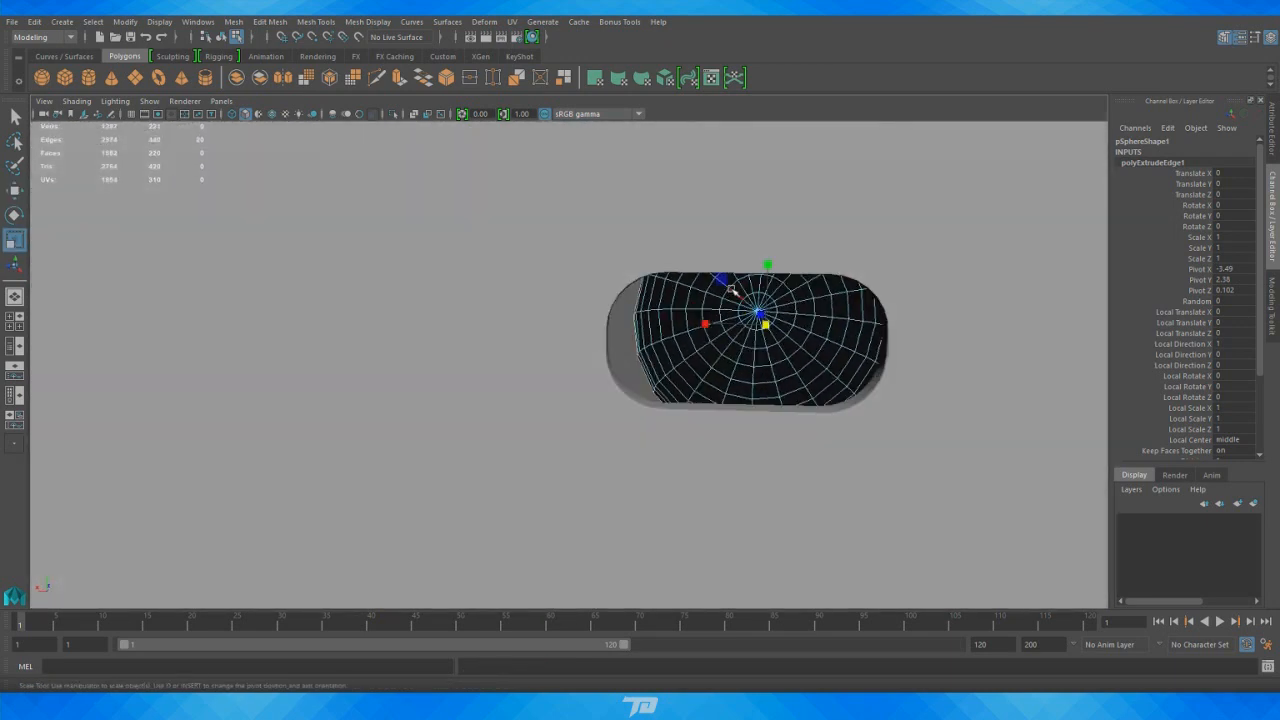
{"action": "mouse_move", "coordinate": [727, 285]}
{"action": "left_mouse_down"}
{"action": "mouse_move", "coordinate": [748, 302]}
{"action": "mouse_move", "coordinate": [739, 292]}
{"action": "left_mouse_up"}
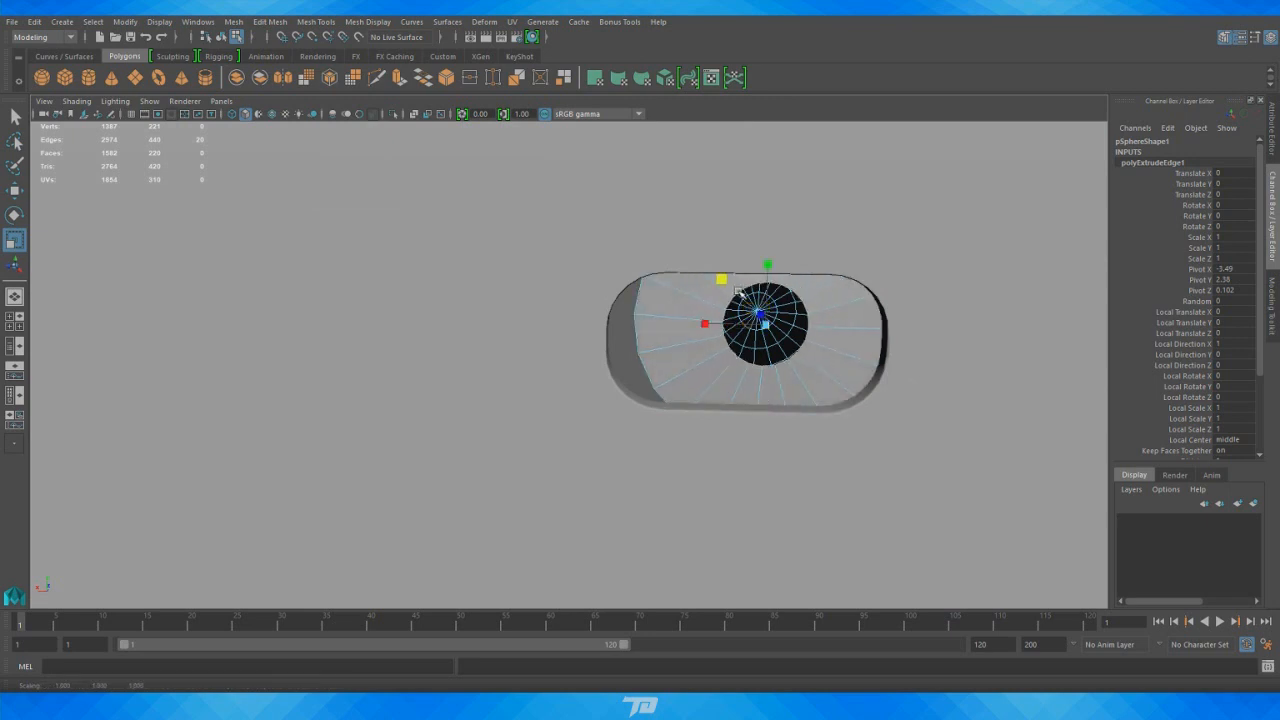
Extrude the narrowed edge loop behind the screw head and move the new edges back through the slot to form the shaft
{"action": "key", "text": "w"}
{"action": "left_click_drag", "start_coordinate": [740, 392], "coordinate": [519, 420], "text": "alt"}
{"action": "key", "text": "ctrl+e"}
{"action": "key", "text": "w"}
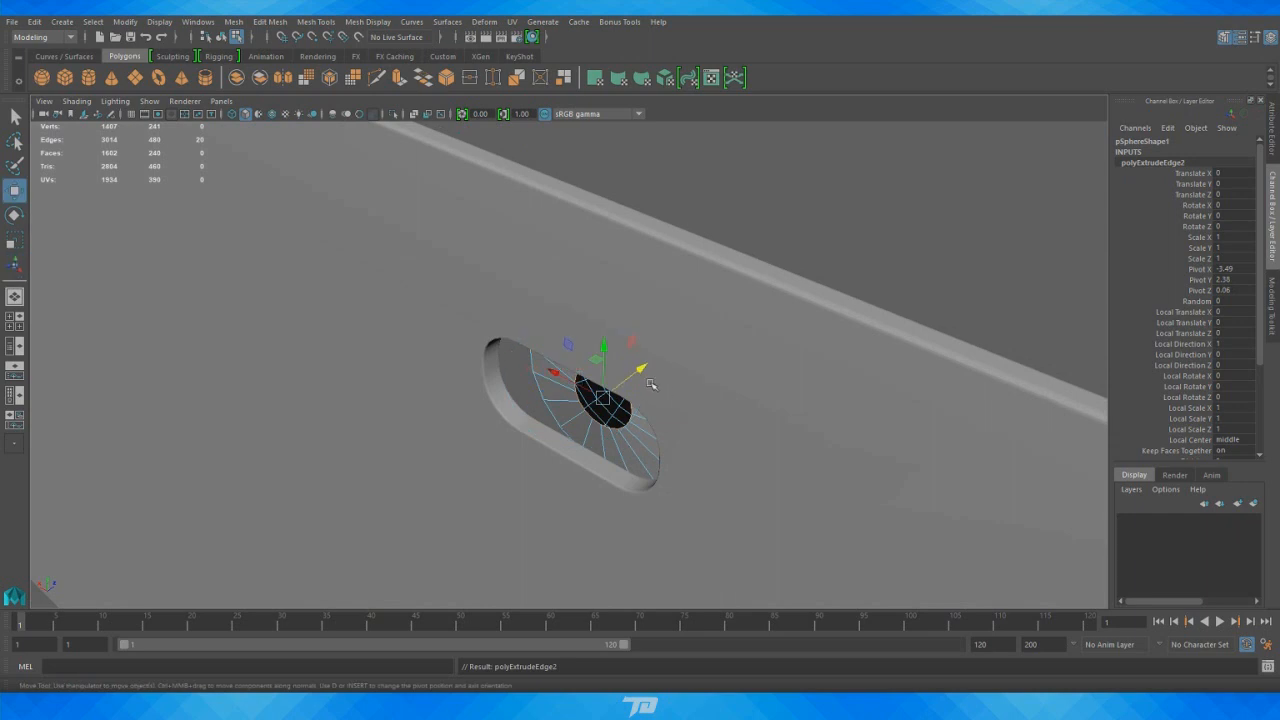
{"action": "left_click_drag", "start_coordinate": [645, 368], "coordinate": [694, 345]}
{"action": "right_click_drag", "start_coordinate": [694, 345], "coordinate": [712, 341], "text": "alt"}
{"action": "middle_click_drag", "start_coordinate": [712, 341], "coordinate": [589, 391], "text": "alt"}
{"action": "right_click_drag", "start_coordinate": [589, 391], "coordinate": [711, 371], "text": "alt"}
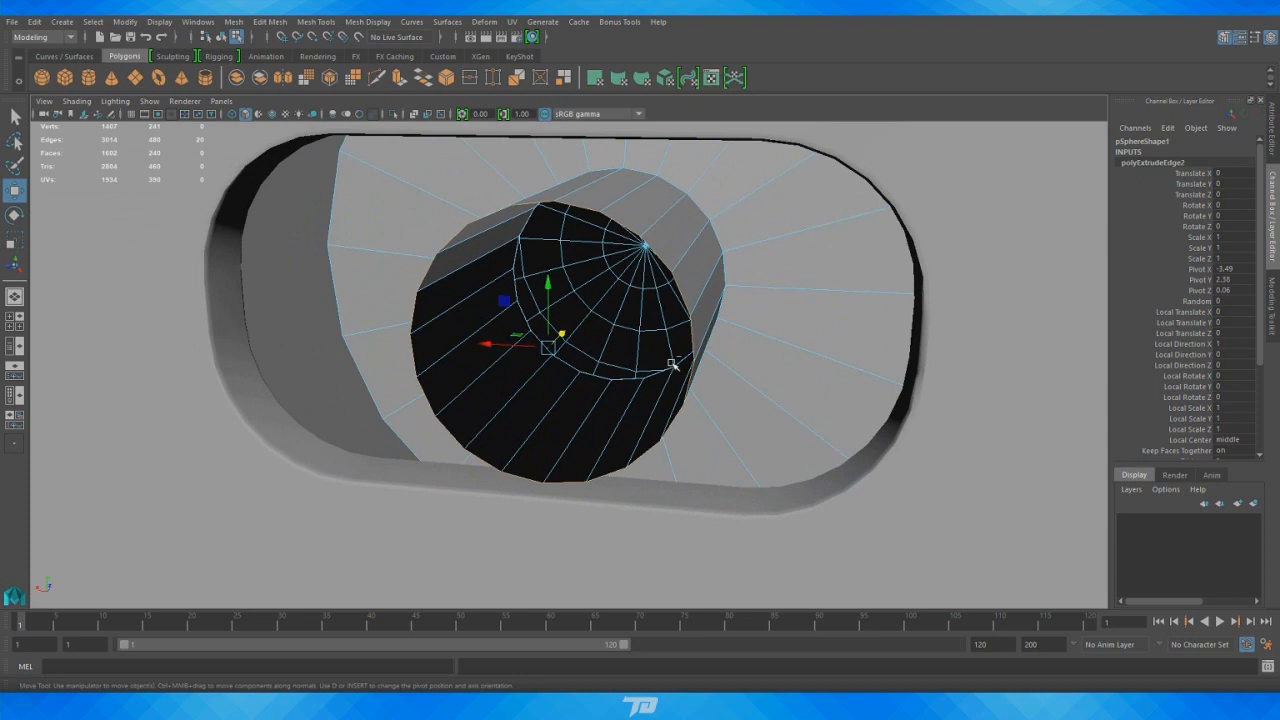
Extrude the edge loop at the shaft's open end and scale it inward, leaving only a small central hole
{"action": "key", "text": "ctrl+e"}
{"action": "key", "text": "r"}
{"action": "left_click_drag", "start_coordinate": [503, 303], "coordinate": [523, 322]}
{"action": "right_click_drag", "start_coordinate": [523, 322], "coordinate": [690, 442], "text": "alt"}
{"action": "middle_click_drag", "start_coordinate": [545, 312], "coordinate": [660, 420], "text": "alt"}
{"action": "right_click_drag", "start_coordinate": [660, 420], "coordinate": [551, 340], "text": "alt"}
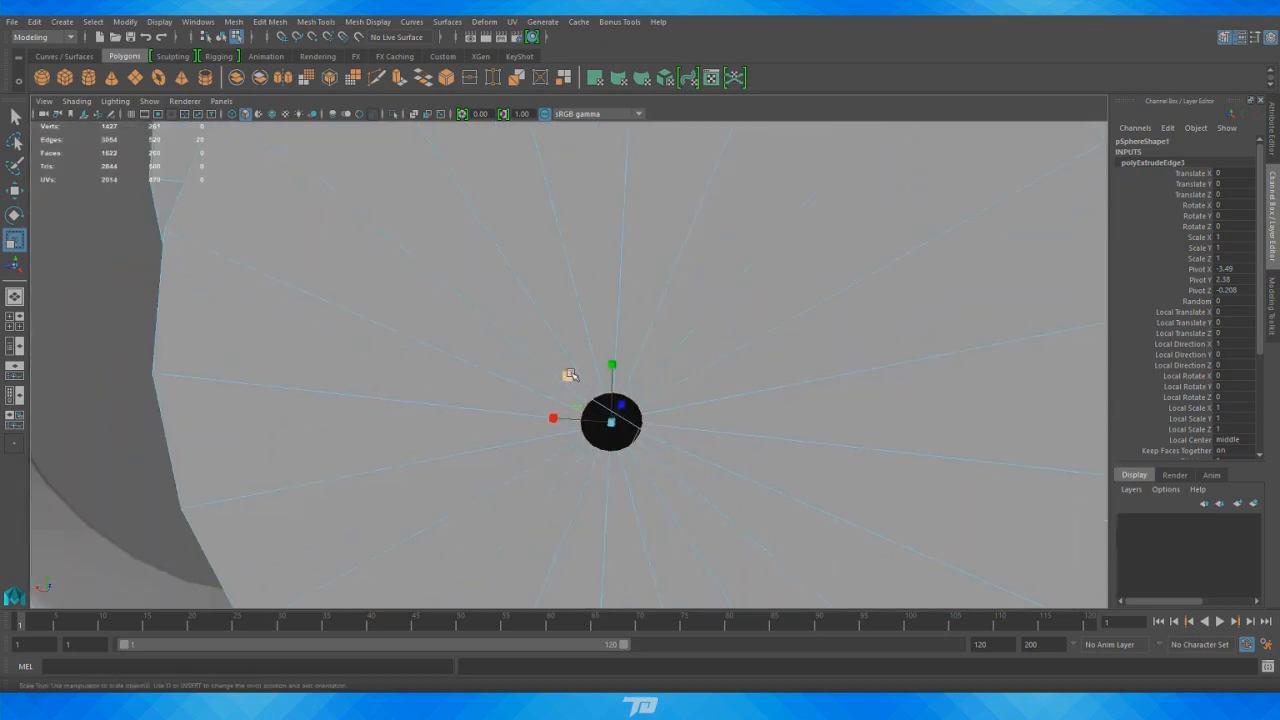
{"action": "left_click_drag", "start_coordinate": [741, 444], "coordinate": [757, 460], "text": "alt"}
{"action": "middle_click_drag", "start_coordinate": [757, 460], "coordinate": [690, 412], "text": "alt"}
{"action": "right_click_drag", "start_coordinate": [690, 412], "coordinate": [706, 420], "text": "alt"}
{"action": "middle_click_drag", "start_coordinate": [680, 392], "coordinate": [709, 406], "text": "alt"}
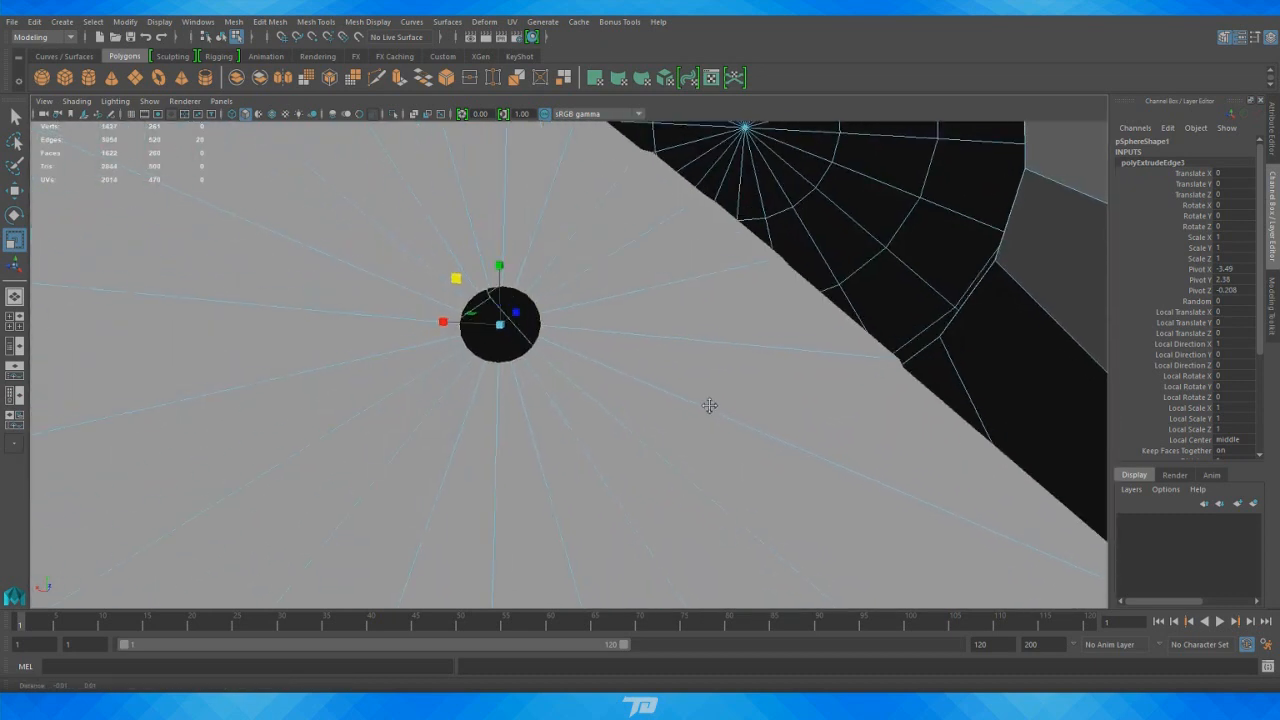
{"action": "right_click_drag", "start_coordinate": [709, 406], "coordinate": [691, 400], "text": "alt"}
Select the edges around the small hole and merge them into one point with a 0.005 distance threshold, returning to object mode
{"action": "right_click_drag", "start_coordinate": [617, 323], "coordinate": [560, 325]}
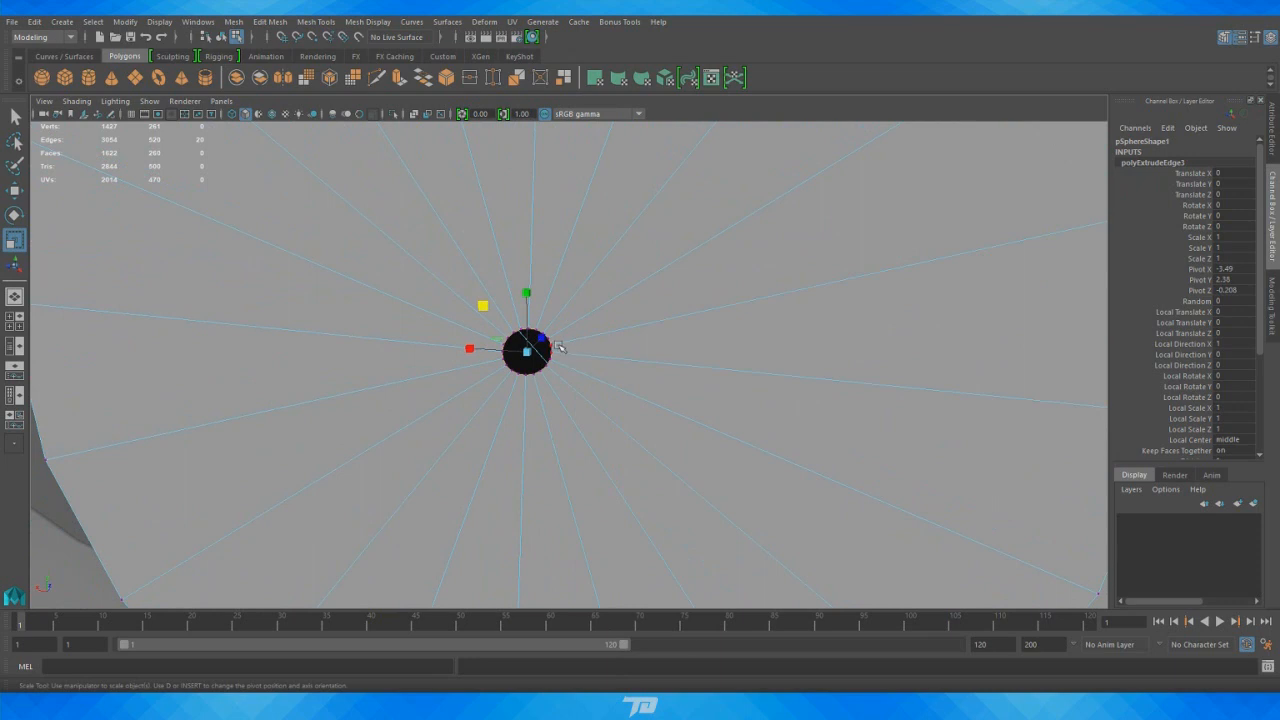
{"action": "left_click", "coordinate": [560, 347]}
{"action": "double_click", "coordinate": [521, 375], "text": "shift"}
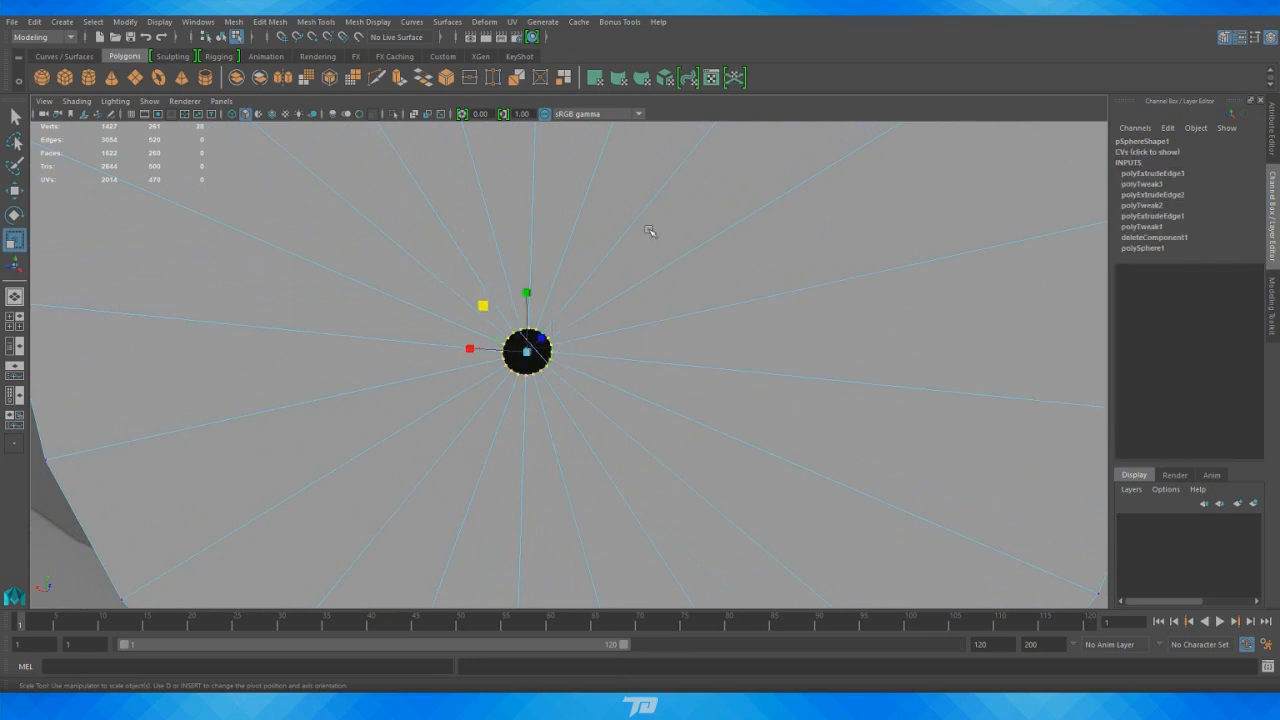
{"action": "left_click", "coordinate": [279, 22]}
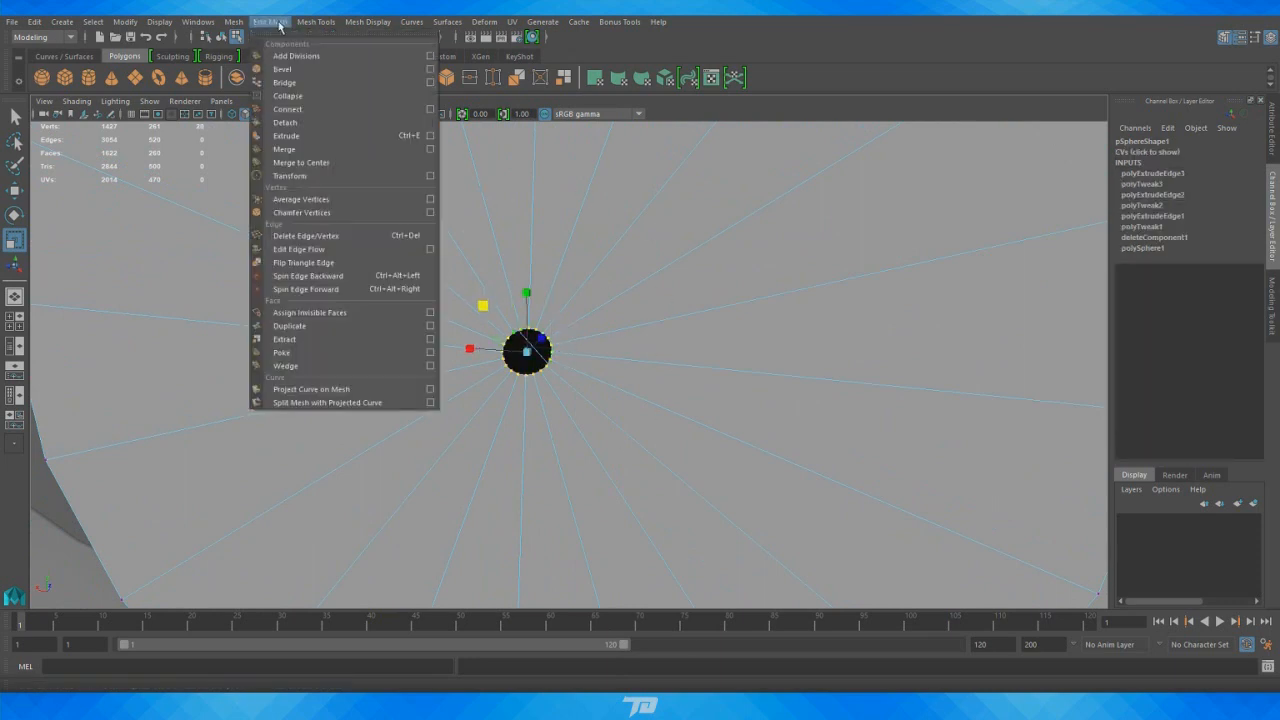
{"action": "mouse_move", "coordinate": [311, 22]}
{"action": "mouse_move", "coordinate": [270, 22]}
{"action": "left_click", "coordinate": [395, 153]}
{"action": "scroll", "coordinate": [586, 351], "scroll_direction": "down", "scroll_amount": 10}
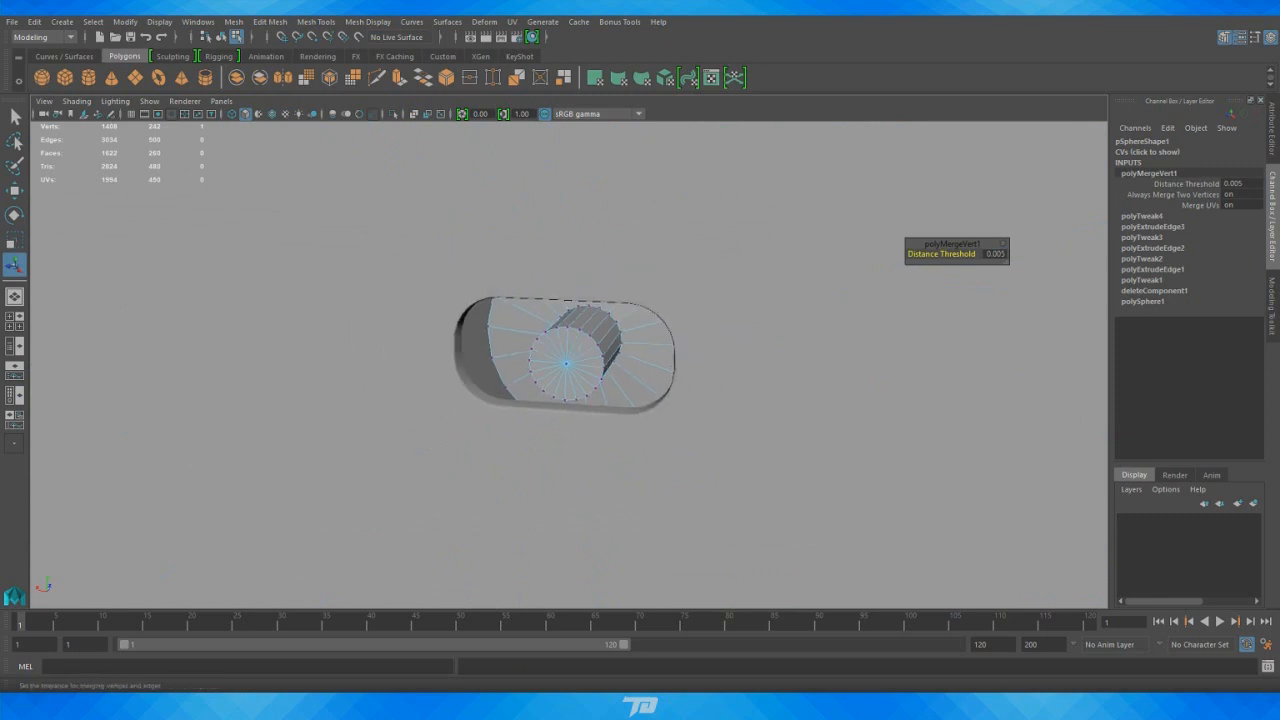
{"action": "scroll", "coordinate": [723, 383], "scroll_direction": "down", "scroll_amount": 3}
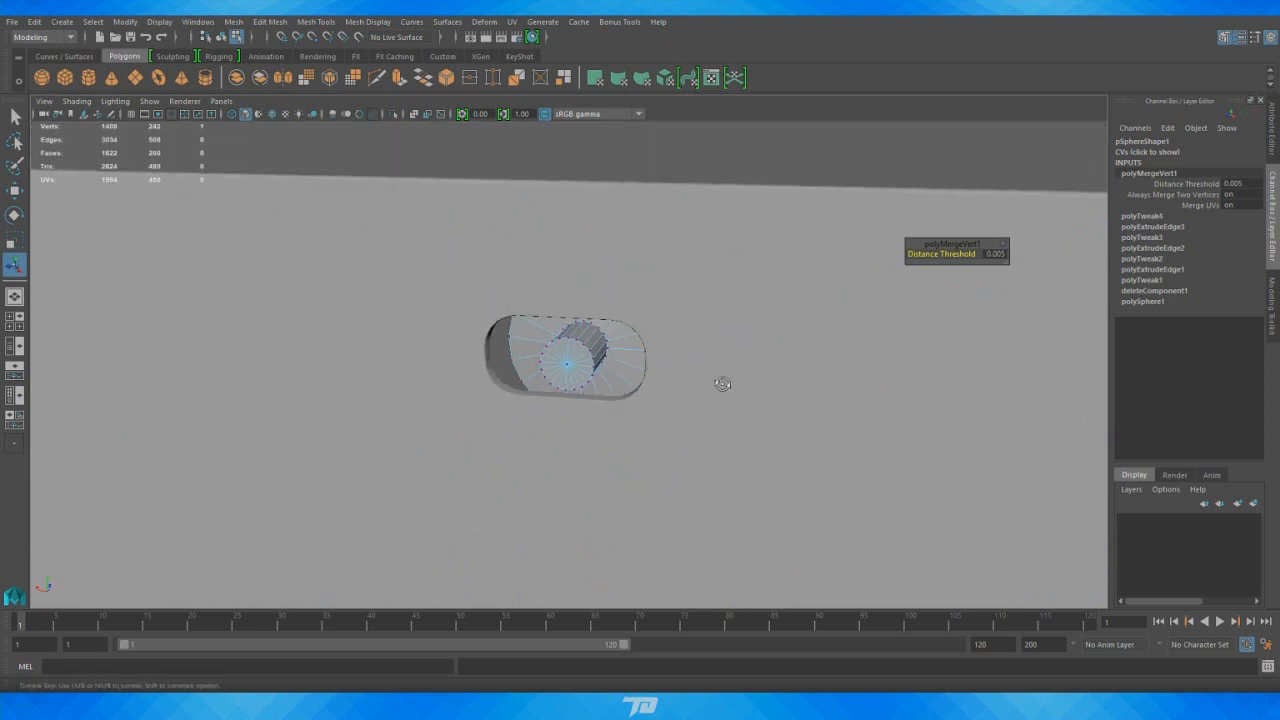
{"action": "left_click_drag", "start_coordinate": [723, 383], "coordinate": [570, 368], "text": "alt"}
{"action": "right_click", "coordinate": [711, 237]}
{"action": "right_click_drag", "start_coordinate": [711, 237], "coordinate": [756, 220]}
{"action": "left_click", "coordinate": [750, 220]}
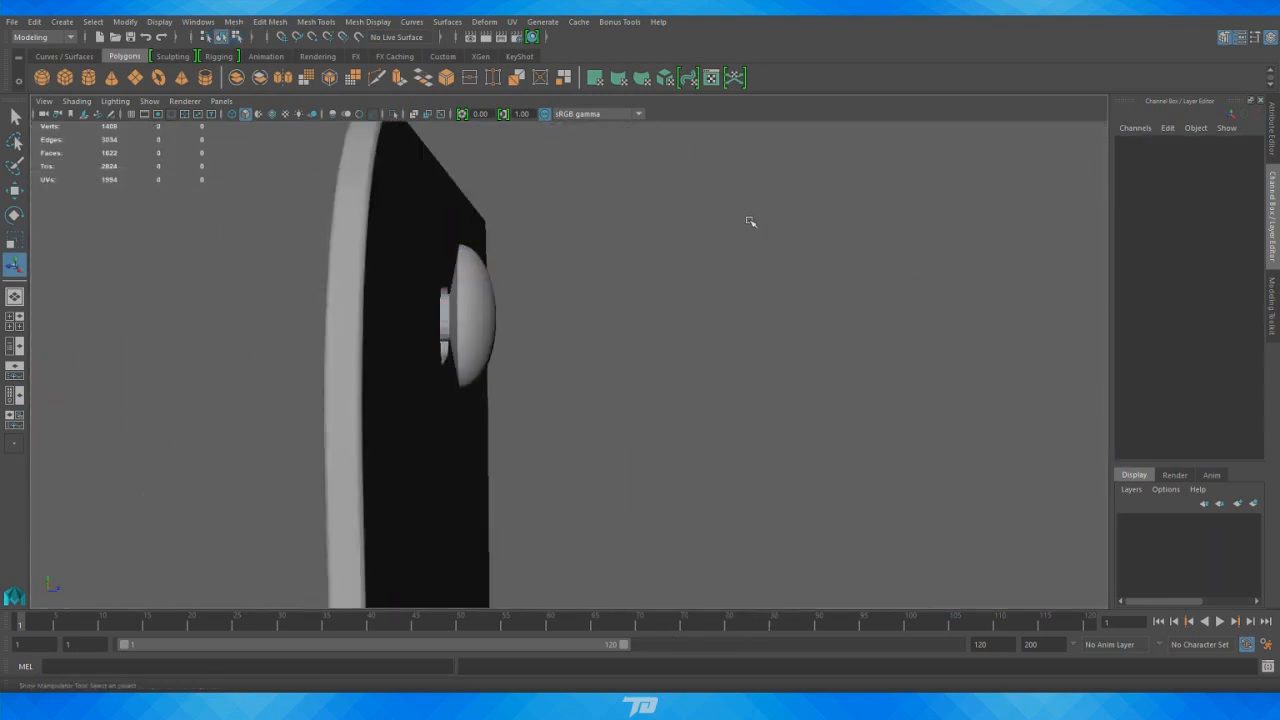
Bevel the edge loop around the screw head's outer rim, adjusting the fraction and segments for a narrow rounded edge
{"action": "left_click_drag", "start_coordinate": [749, 220], "coordinate": [641, 393], "text": "alt"}
{"action": "scroll", "coordinate": [731, 371], "scroll_direction": "up", "scroll_amount": 3}
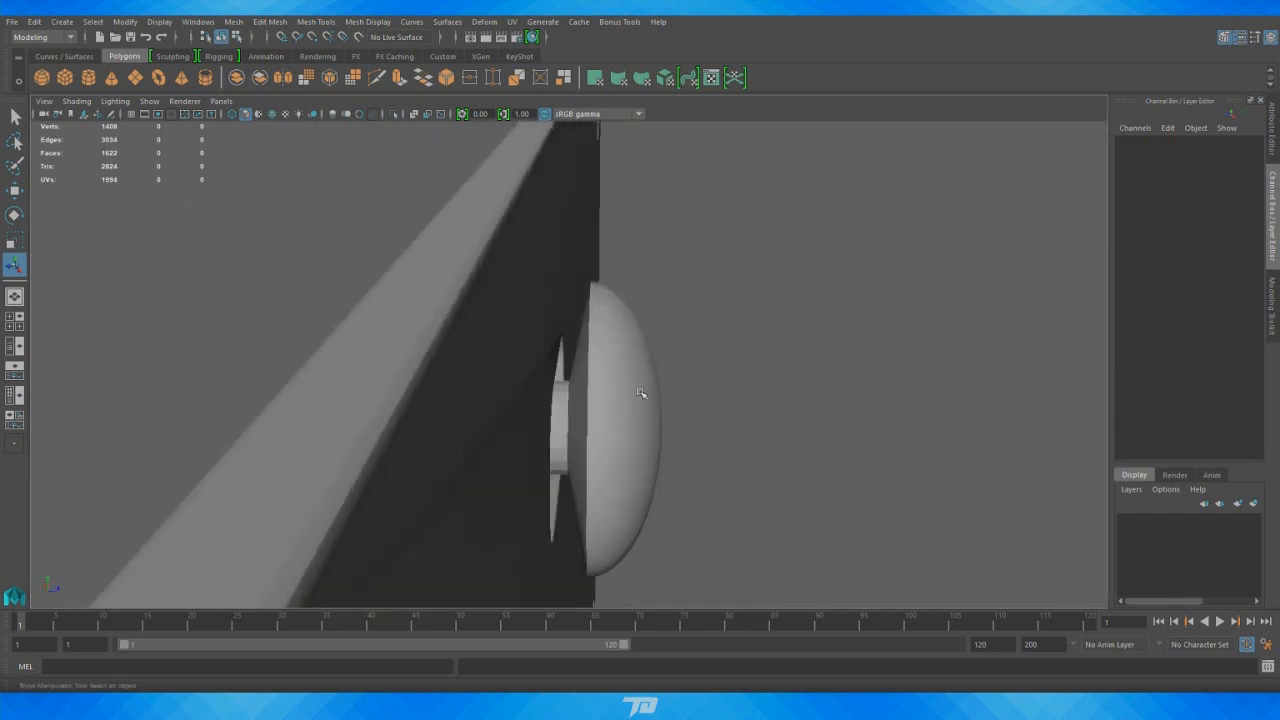
{"action": "left_click", "coordinate": [636, 402]}
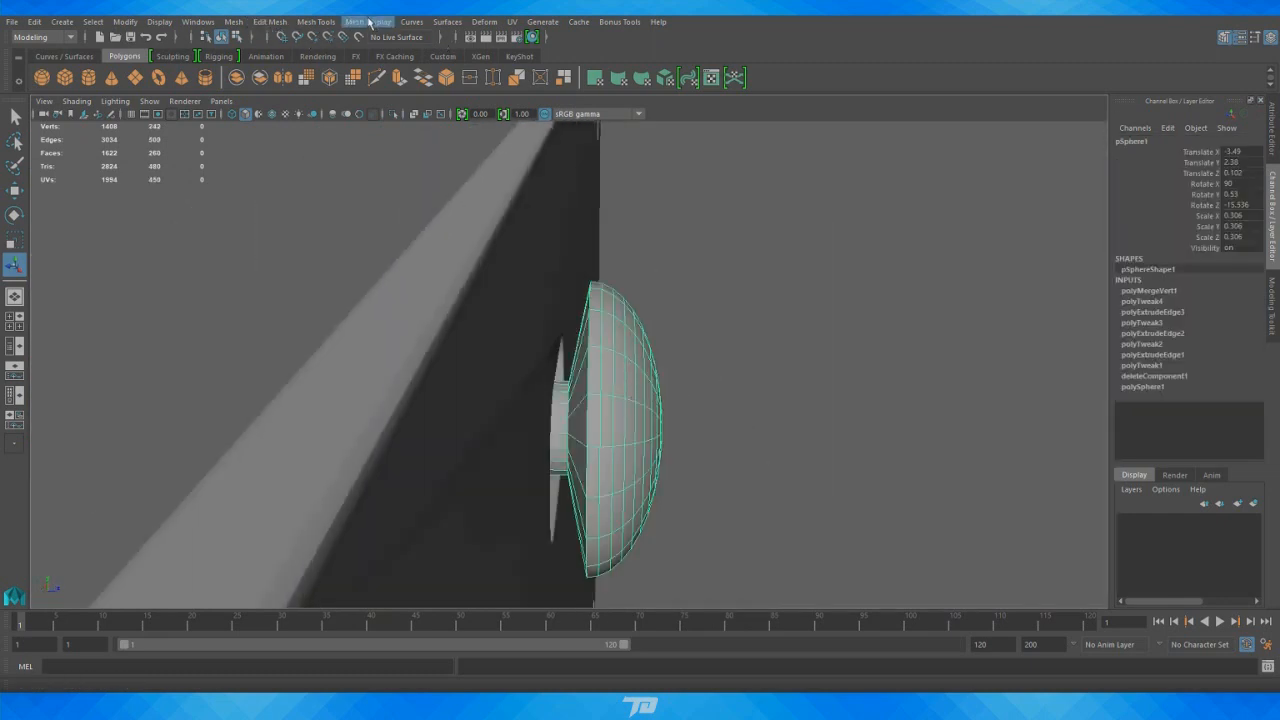
{"action": "left_click", "coordinate": [716, 374]}
{"action": "scroll", "coordinate": [808, 409], "scroll_direction": "up", "scroll_amount": 4}
{"action": "left_click", "coordinate": [624, 381]}
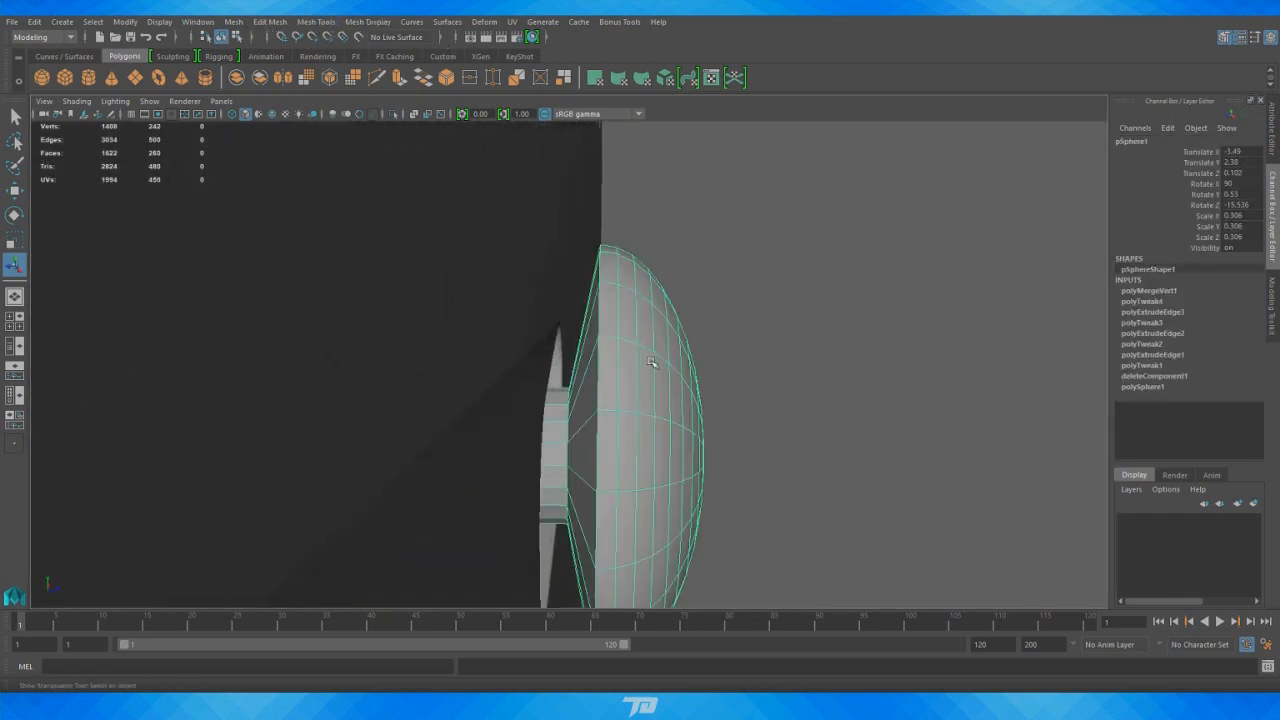
{"action": "scroll", "coordinate": [652, 362], "scroll_direction": "up", "scroll_amount": 3}
{"action": "middle_click_drag", "start_coordinate": [678, 386], "coordinate": [668, 328], "text": "alt"}
{"action": "right_click_drag", "start_coordinate": [610, 297], "coordinate": [616, 247]}
{"action": "double_click", "coordinate": [601, 322]}
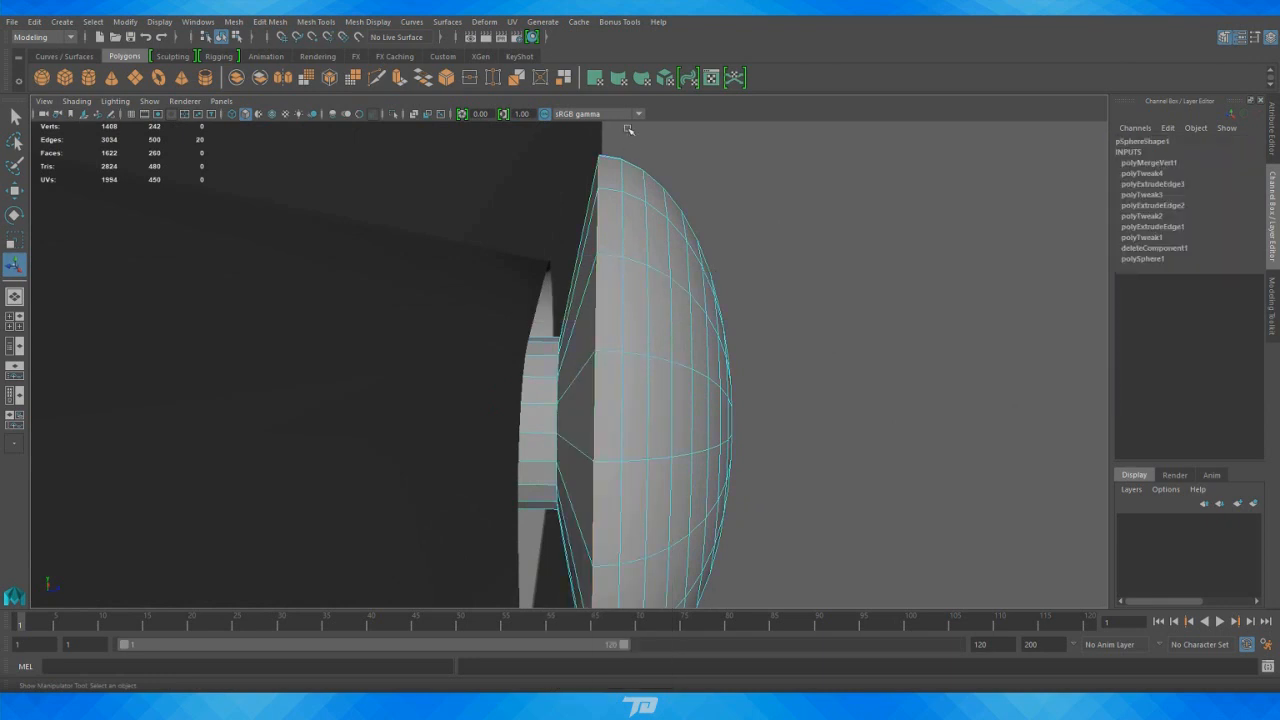
{"action": "scroll", "coordinate": [672, 398], "scroll_direction": "down", "scroll_amount": 2}
{"action": "middle_click_drag", "start_coordinate": [700, 351], "coordinate": [704, 292], "text": "alt"}
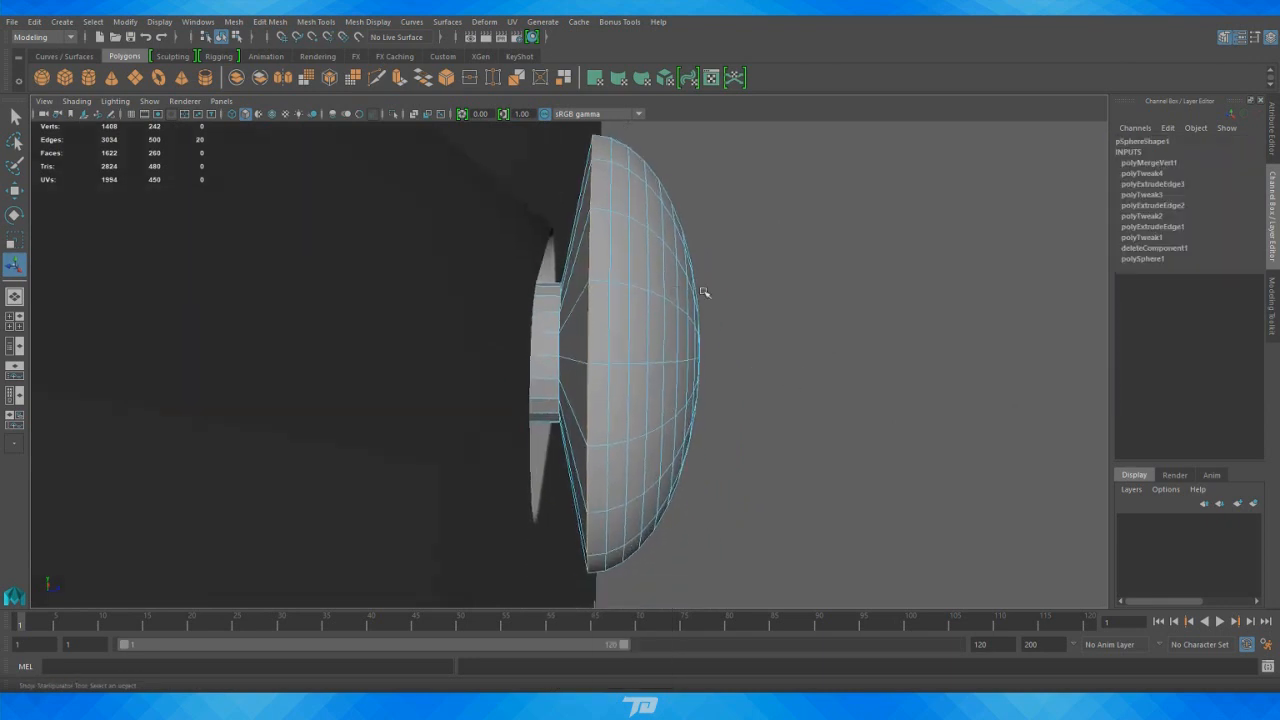
{"action": "left_click", "coordinate": [1265, 292]}
{"action": "left_click", "coordinate": [1200, 450]}
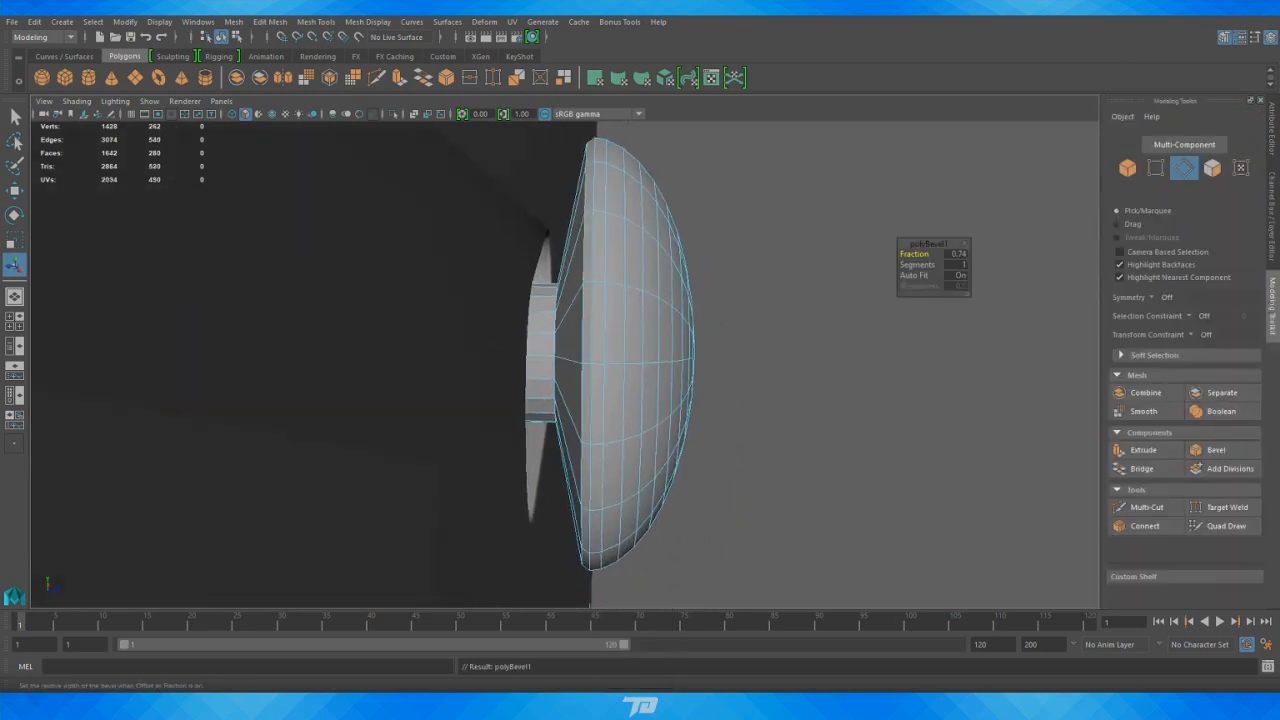
{"action": "mouse_move", "coordinate": [918, 254]}
{"action": "left_mouse_down"}
{"action": "mouse_move", "coordinate": [942, 254]}
{"action": "mouse_move", "coordinate": [925, 264]}
{"action": "left_mouse_up"}
{"action": "left_click_drag", "start_coordinate": [751, 319], "coordinate": [754, 306], "text": "alt"}
Select the edge loop where the shaft meets the head's underside and move it toward the head
{"action": "right_click_drag", "start_coordinate": [598, 322], "coordinate": [597, 287]}
{"action": "scroll", "coordinate": [600, 437], "scroll_direction": "up", "scroll_amount": 1}
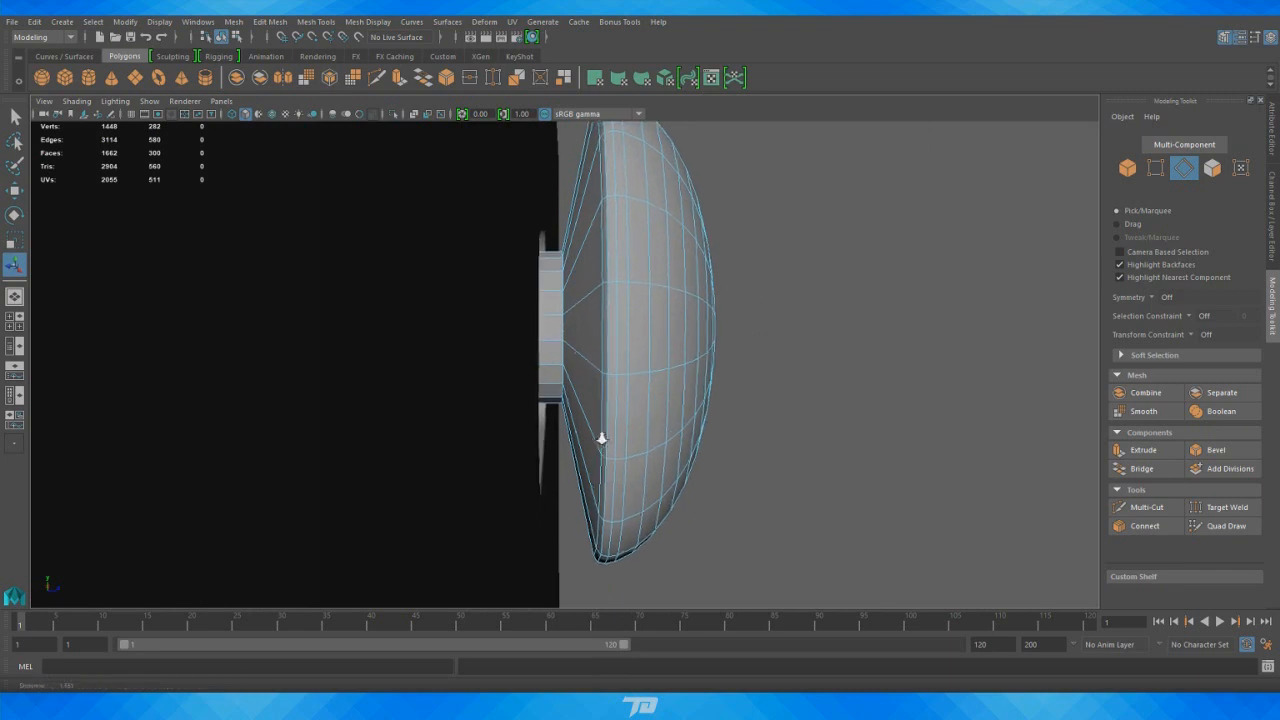
{"action": "key", "text": "w"}
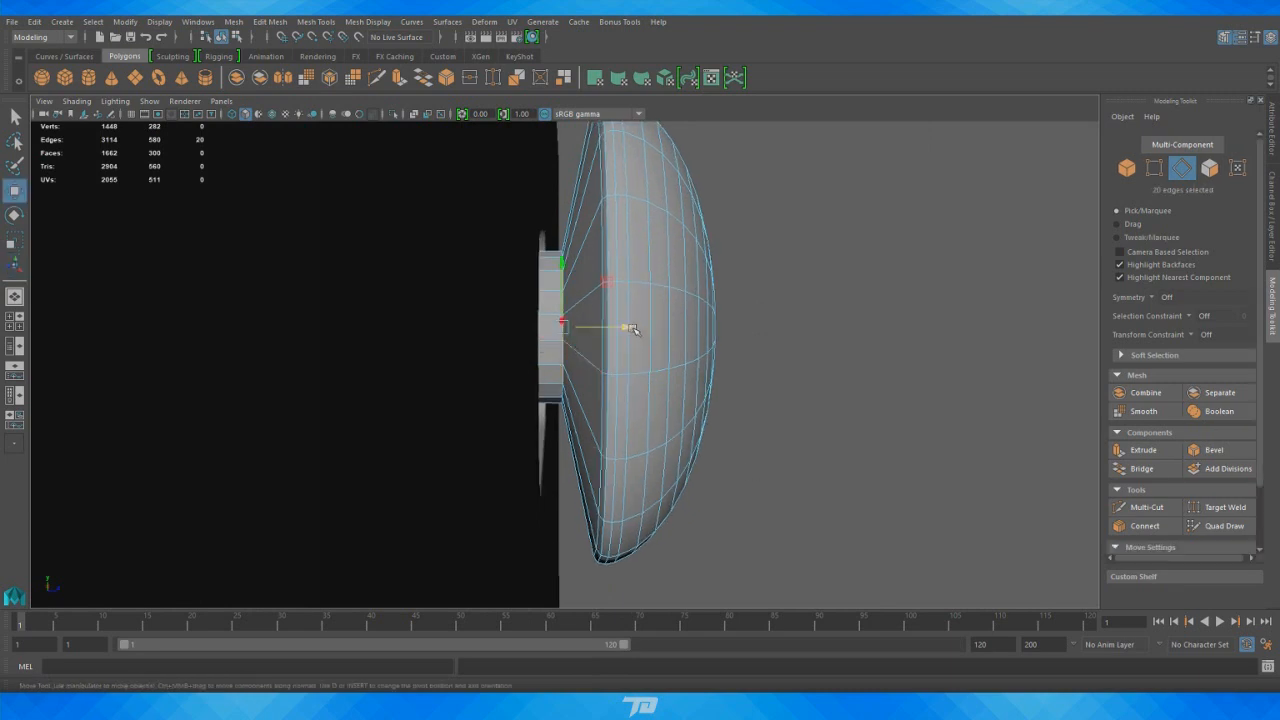
{"action": "left_click_drag", "start_coordinate": [627, 325], "coordinate": [649, 327]}
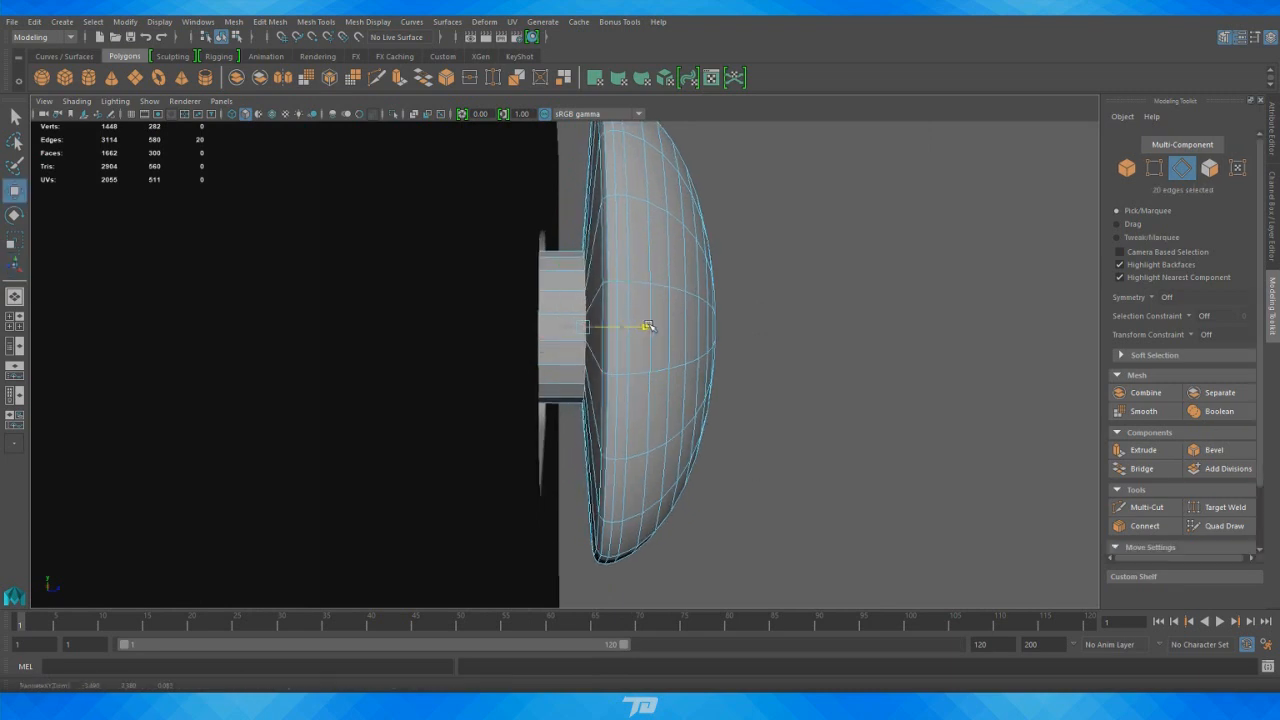
Bevel the loop between shaft and head with a fraction of 0.24 and 3 segments, returning to object mode
{"action": "left_click", "coordinate": [1210, 450]}
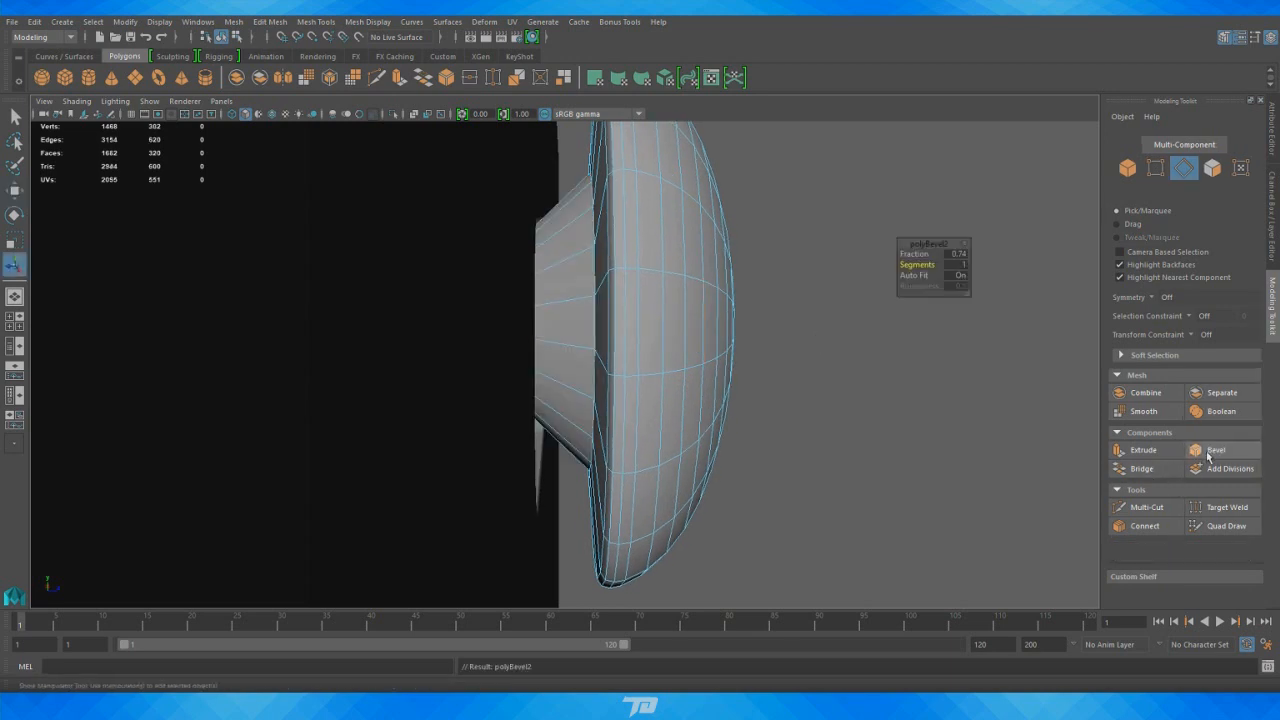
{"action": "mouse_move", "coordinate": [912, 254]}
{"action": "left_mouse_down"}
{"action": "mouse_move", "coordinate": [850, 254]}
{"action": "mouse_move", "coordinate": [931, 266]}
{"action": "left_mouse_up"}
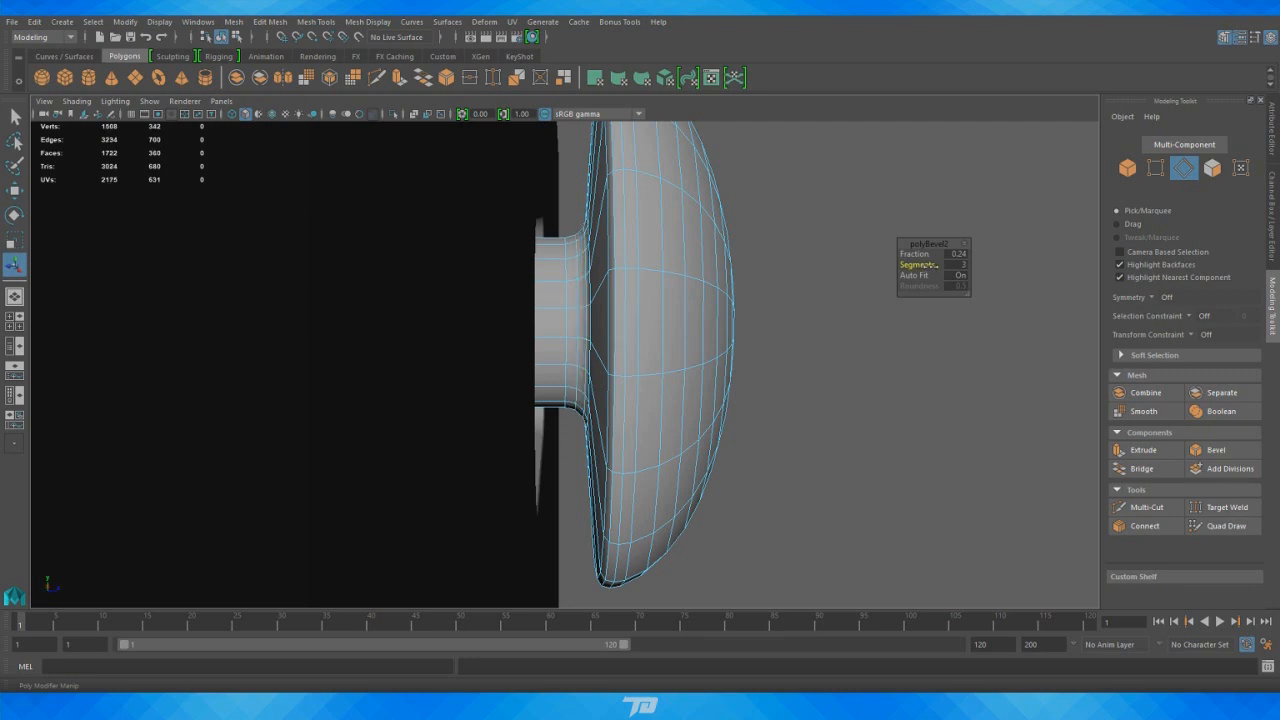
{"action": "right_click_drag", "start_coordinate": [686, 271], "coordinate": [750, 250]}
{"action": "key", "text": "w"}
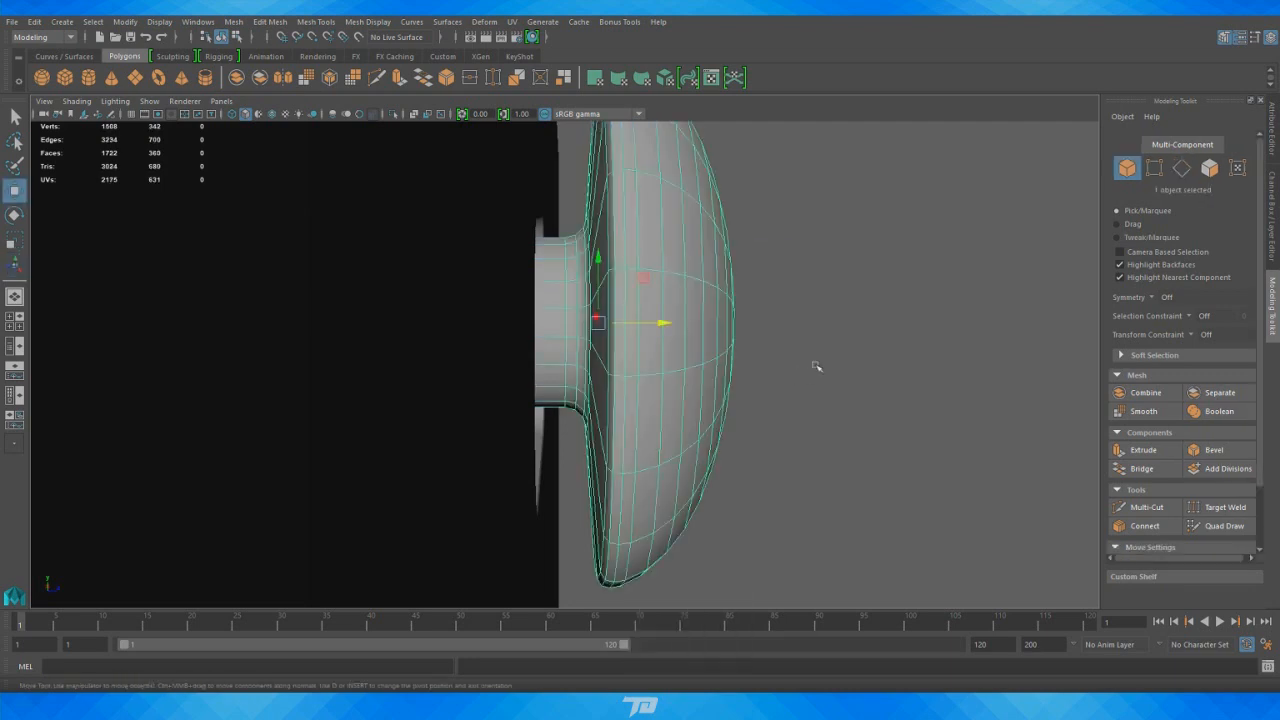
Shorten the screw shaft by moving its end vertices toward the plate's back, returning to object mode
{"action": "left_click_drag", "start_coordinate": [814, 363], "coordinate": [718, 355], "text": "alt"}
{"action": "left_click_drag", "start_coordinate": [645, 331], "coordinate": [476, 364]}
{"action": "right_click_drag", "start_coordinate": [478, 342], "coordinate": [400, 328]}
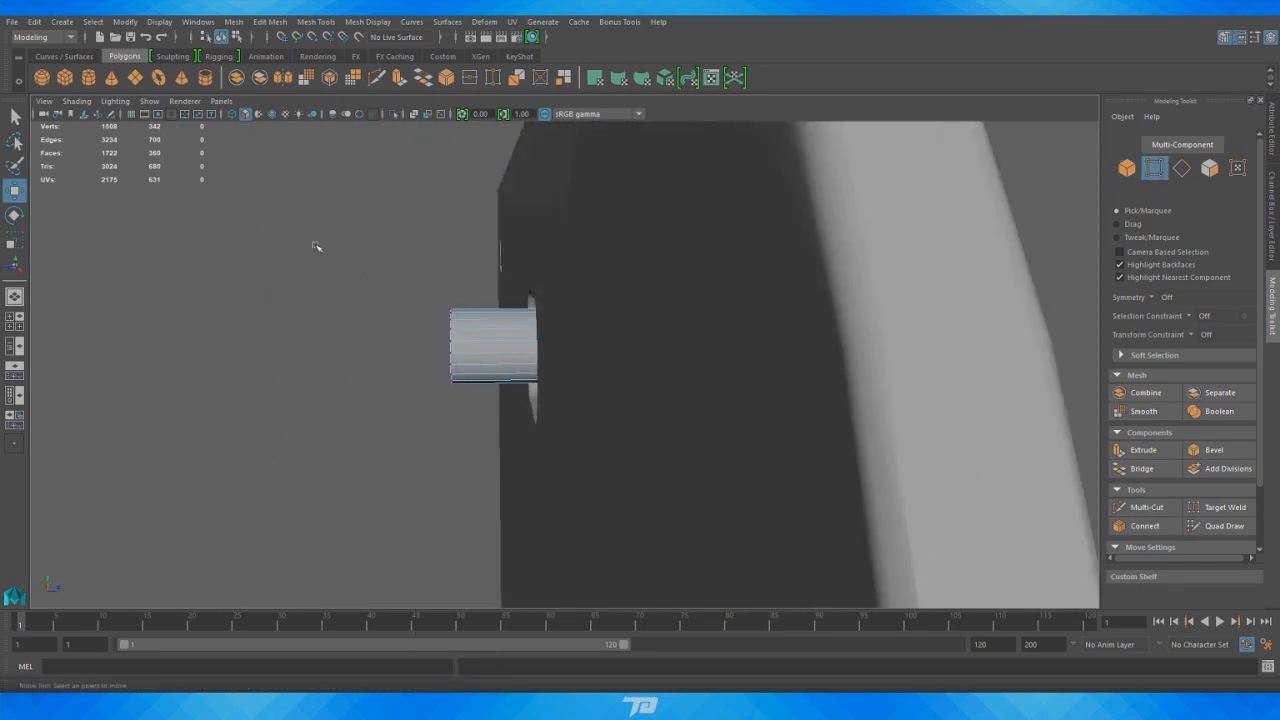
{"action": "left_click_drag", "start_coordinate": [312, 238], "coordinate": [467, 414]}
{"action": "left_click_drag", "start_coordinate": [522, 347], "coordinate": [576, 346]}
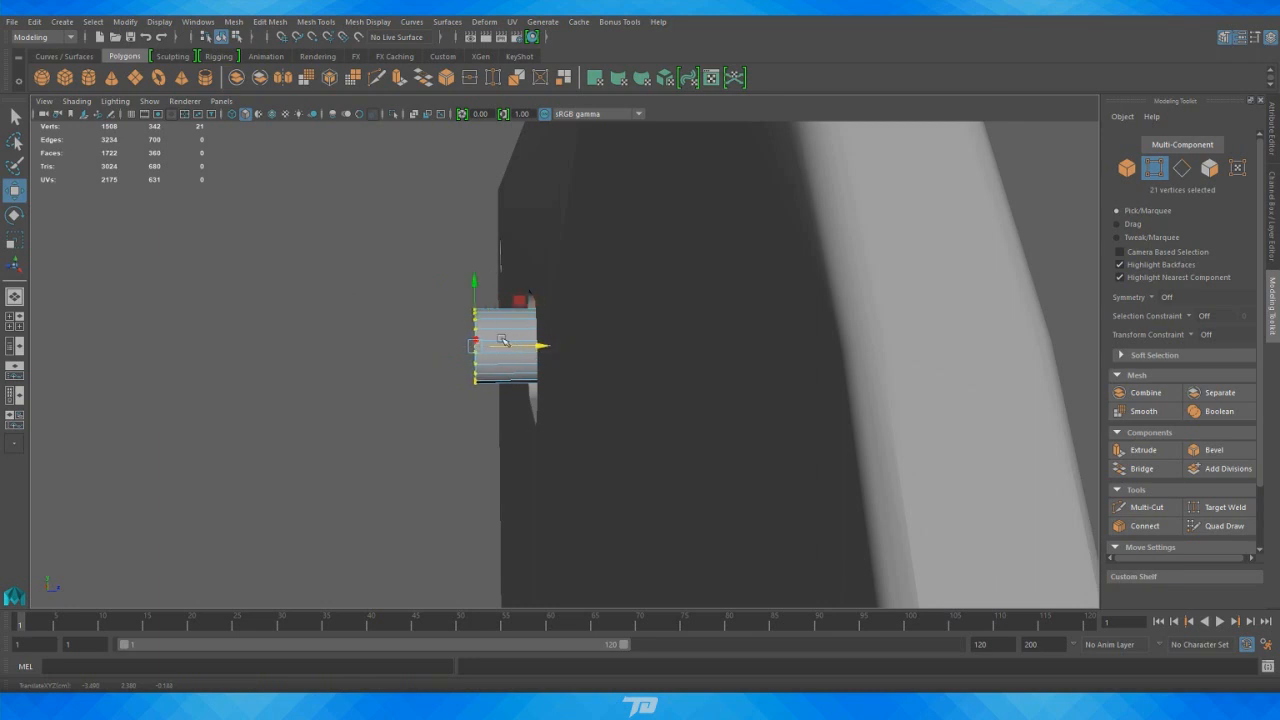
{"action": "right_click_drag", "start_coordinate": [380, 287], "coordinate": [445, 265]}
Bevel the edge loop at the shaft's end with a fraction of 0.14 and 3 segments, returning to object mode
{"action": "left_click_drag", "start_coordinate": [346, 311], "coordinate": [566, 303], "text": "alt"}
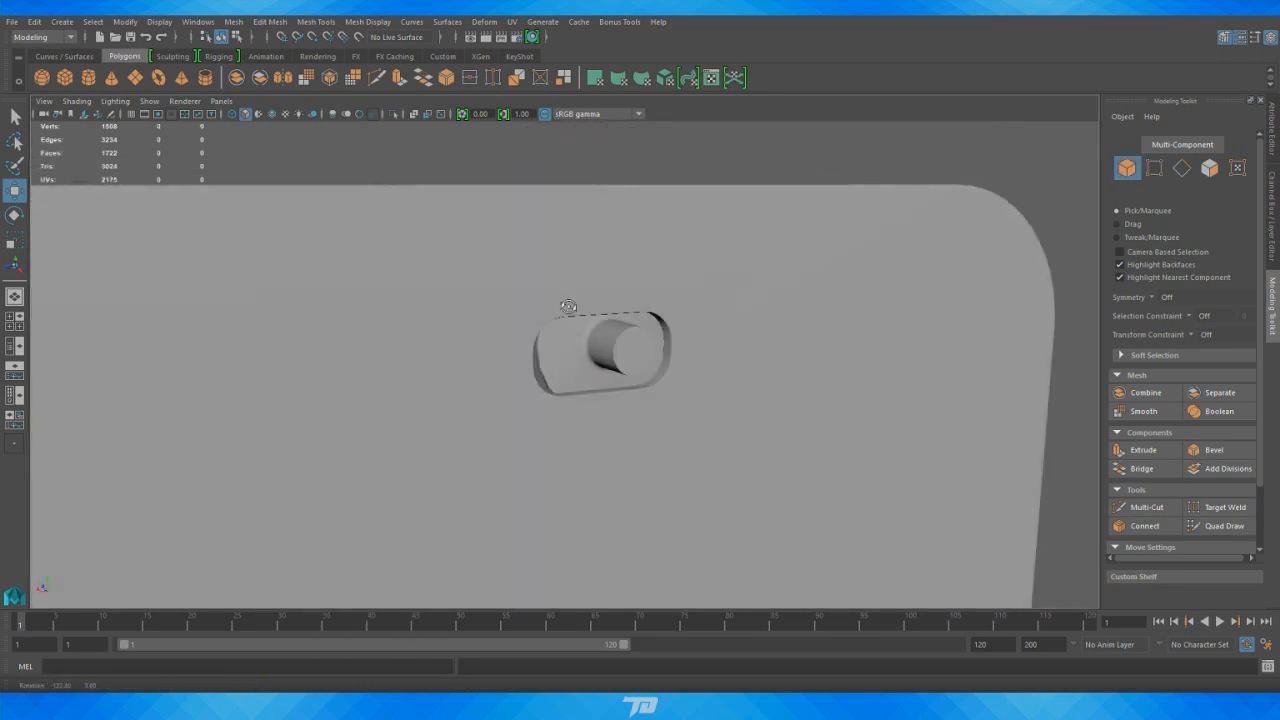
{"action": "right_click_drag", "start_coordinate": [566, 303], "coordinate": [690, 325], "text": "alt"}
{"action": "left_click_drag", "start_coordinate": [690, 325], "coordinate": [722, 318], "text": "alt"}
{"action": "middle_click_drag", "start_coordinate": [722, 318], "coordinate": [563, 313], "text": "alt"}
{"action": "left_click_drag", "start_coordinate": [563, 313], "coordinate": [554, 286], "text": "alt"}
{"action": "right_click_drag", "start_coordinate": [554, 286], "coordinate": [604, 296], "text": "alt"}
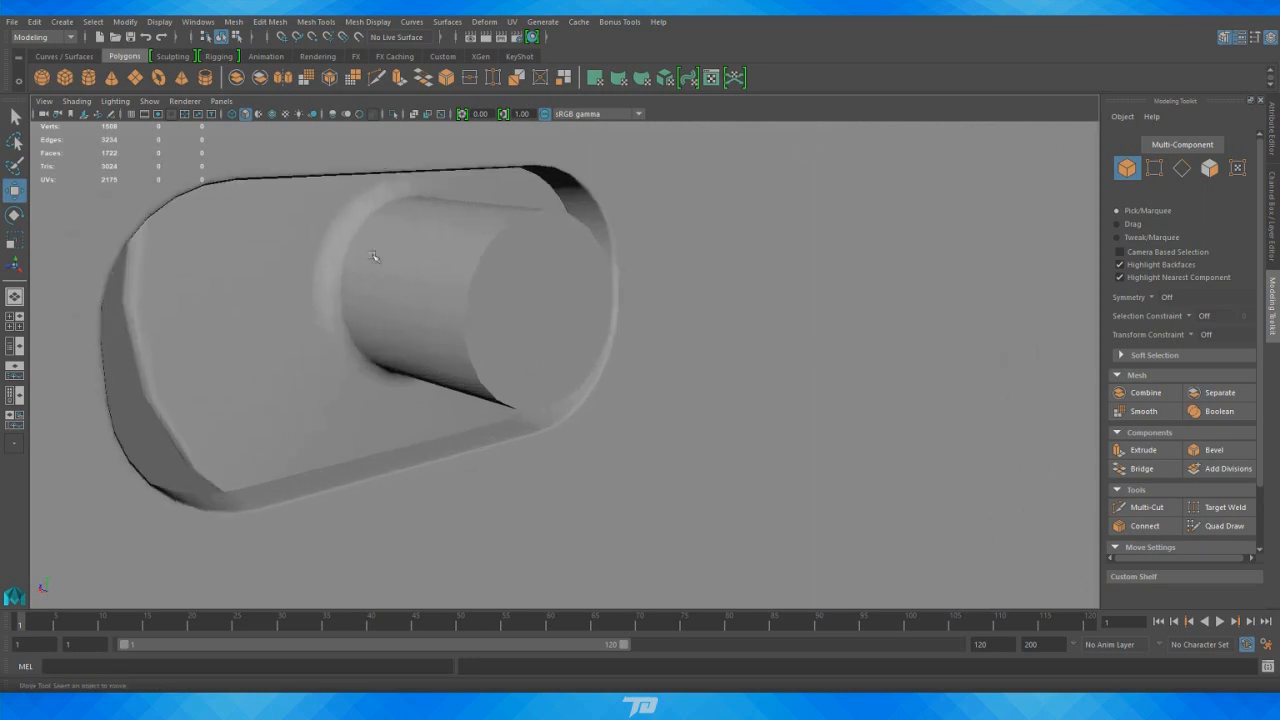
{"action": "left_click", "coordinate": [533, 286]}
{"action": "right_click_drag", "start_coordinate": [402, 288], "coordinate": [485, 220], "text": "alt"}
{"action": "double_click", "coordinate": [464, 258]}
{"action": "left_click", "coordinate": [1214, 450]}
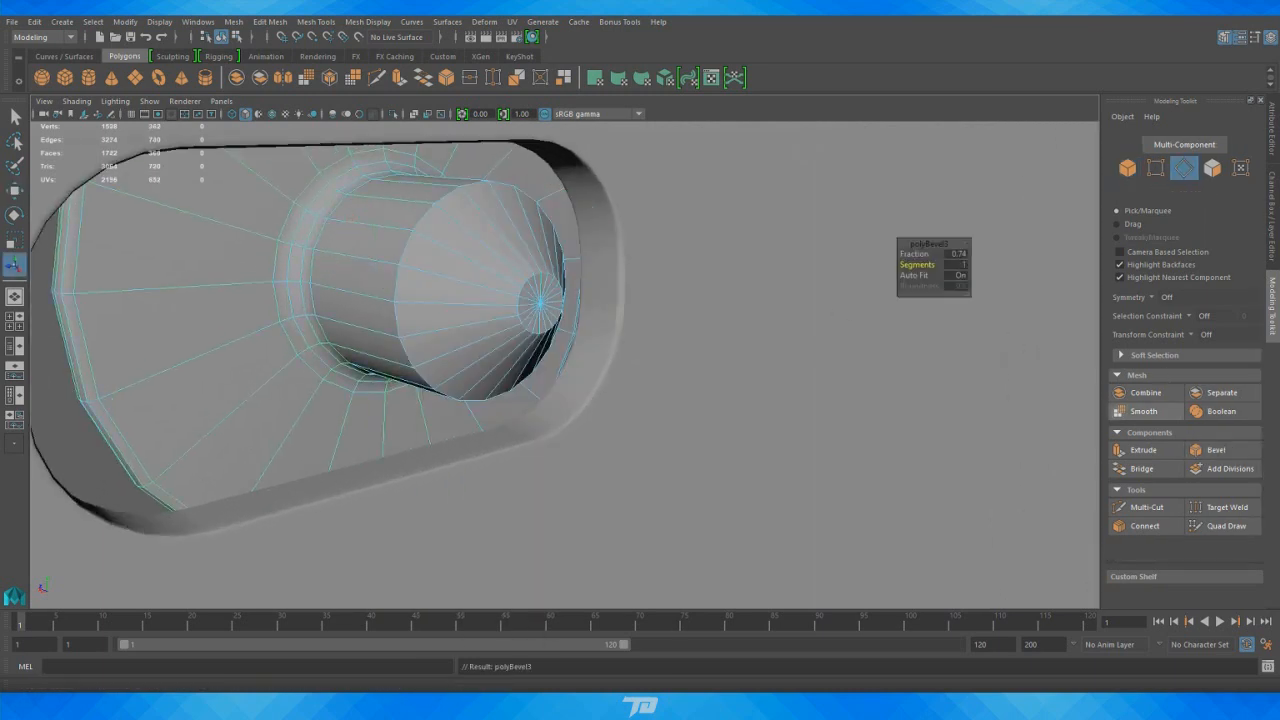
{"action": "left_click_drag", "start_coordinate": [921, 255], "coordinate": [930, 268]}
{"action": "right_click_drag", "start_coordinate": [877, 310], "coordinate": [269, 257], "text": "alt"}
{"action": "left_click_drag", "start_coordinate": [269, 257], "coordinate": [150, 252], "text": "alt"}
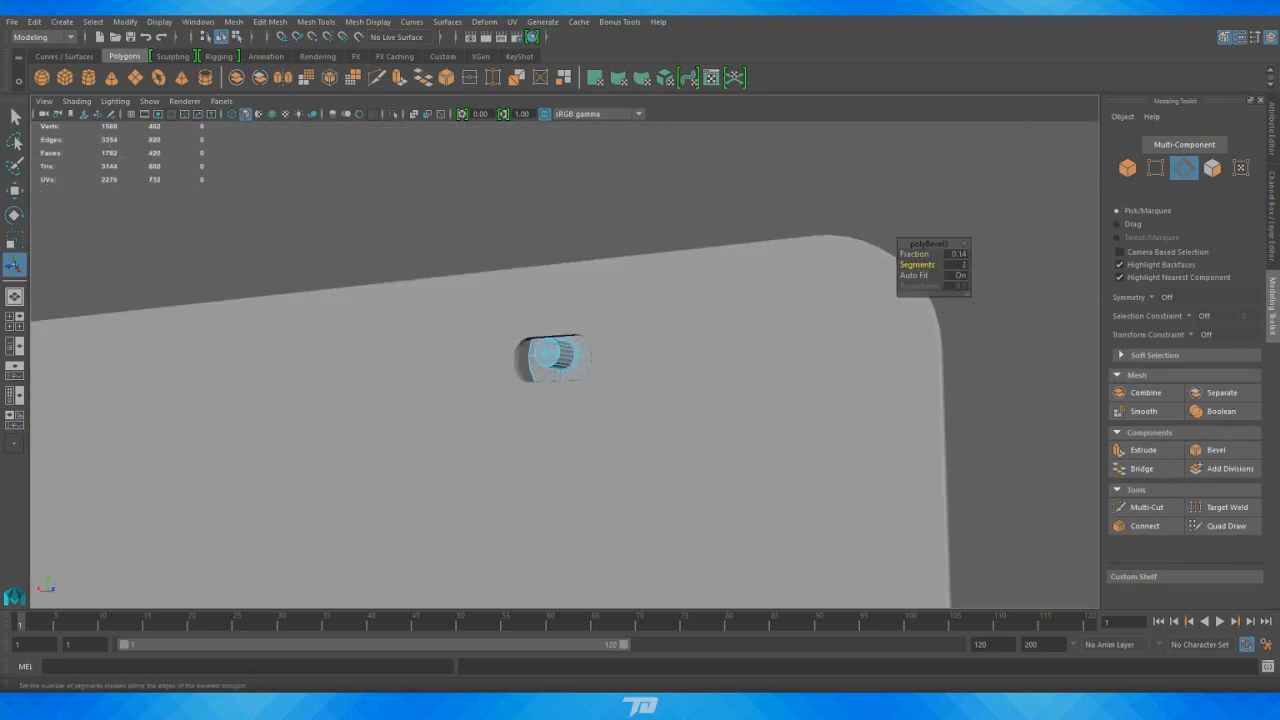
{"action": "right_click_drag", "start_coordinate": [660, 212], "coordinate": [708, 186]}
{"action": "left_click", "coordinate": [708, 186]}
Soften all edges of the screw mesh and check its shading from the front and back of the plate
{"action": "right_click_drag", "start_coordinate": [595, 310], "coordinate": [683, 288], "text": "alt"}
{"action": "left_click_drag", "start_coordinate": [683, 288], "coordinate": [623, 357], "text": "alt"}
{"action": "left_click", "coordinate": [444, 359]}
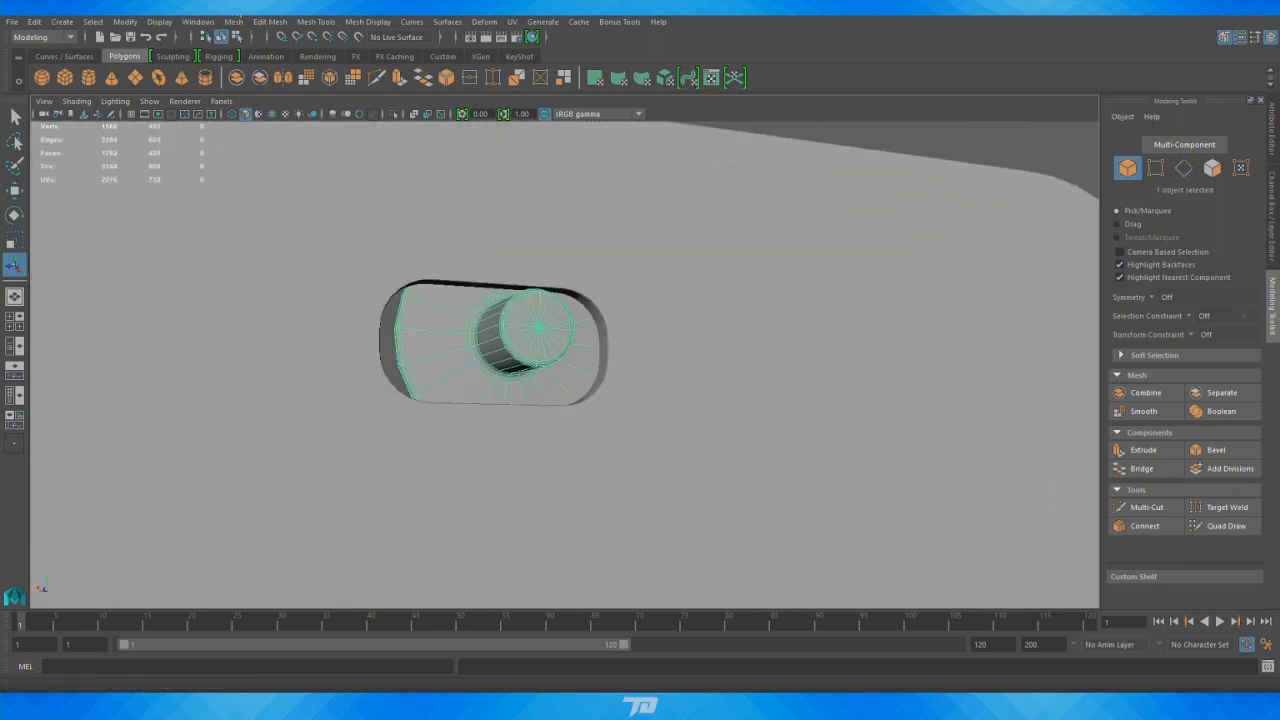
{"action": "left_click", "coordinate": [370, 22]}
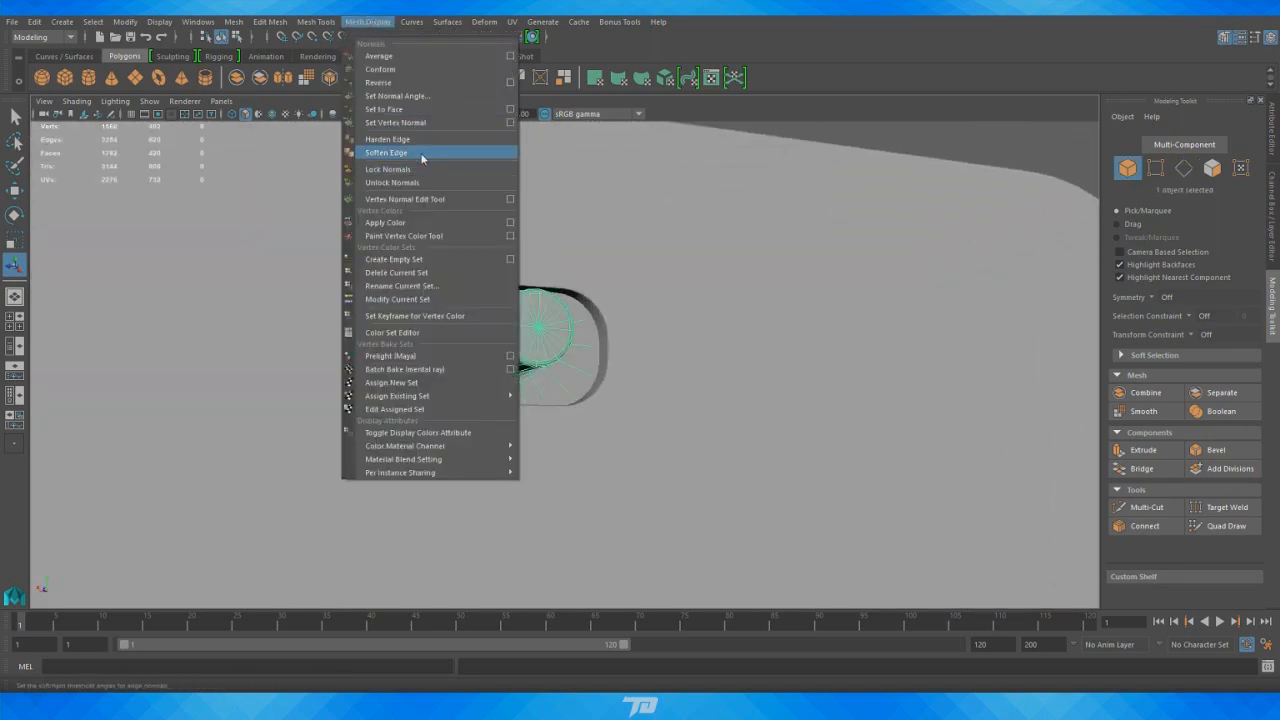
{"action": "left_click", "coordinate": [430, 153]}
{"action": "right_click_drag", "start_coordinate": [729, 306], "coordinate": [617, 333], "text": "alt"}
{"action": "left_click_drag", "start_coordinate": [617, 333], "coordinate": [312, 364], "text": "alt"}
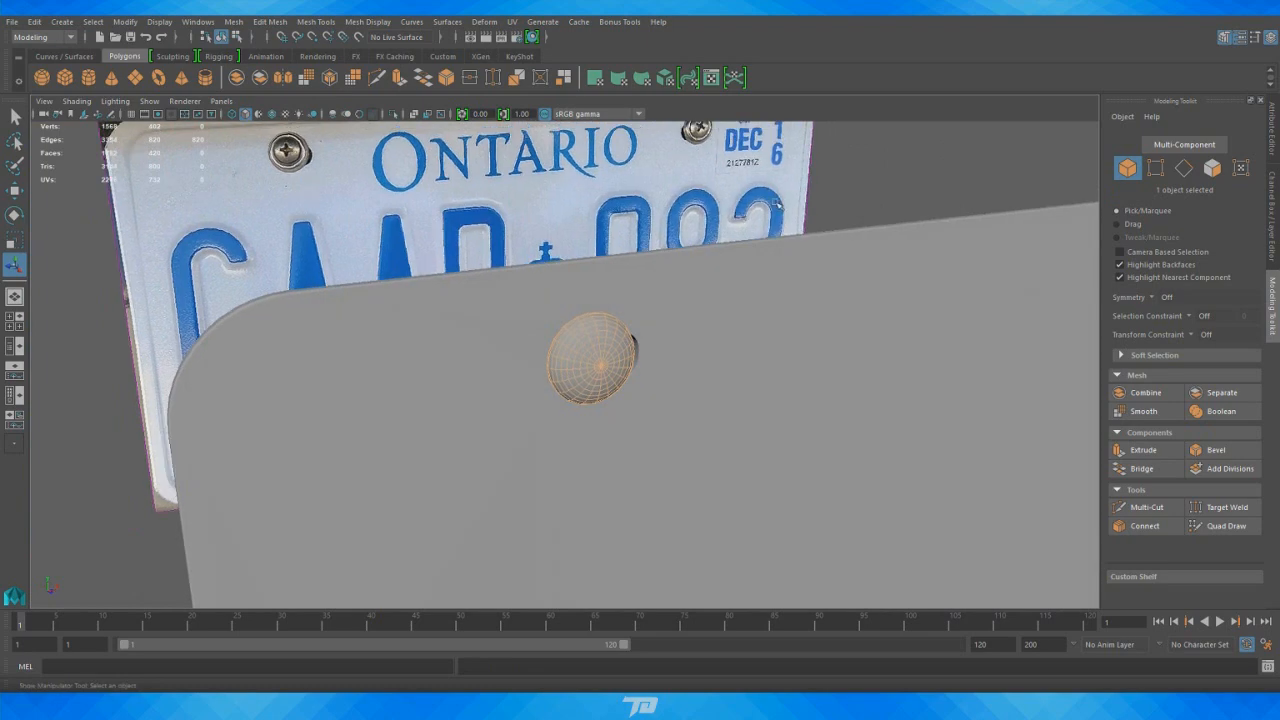
{"action": "left_click", "coordinate": [779, 205]}
{"action": "right_click_drag", "start_coordinate": [604, 320], "coordinate": [665, 336], "text": "alt"}
{"action": "left_click_drag", "start_coordinate": [665, 336], "coordinate": [922, 334], "text": "alt"}
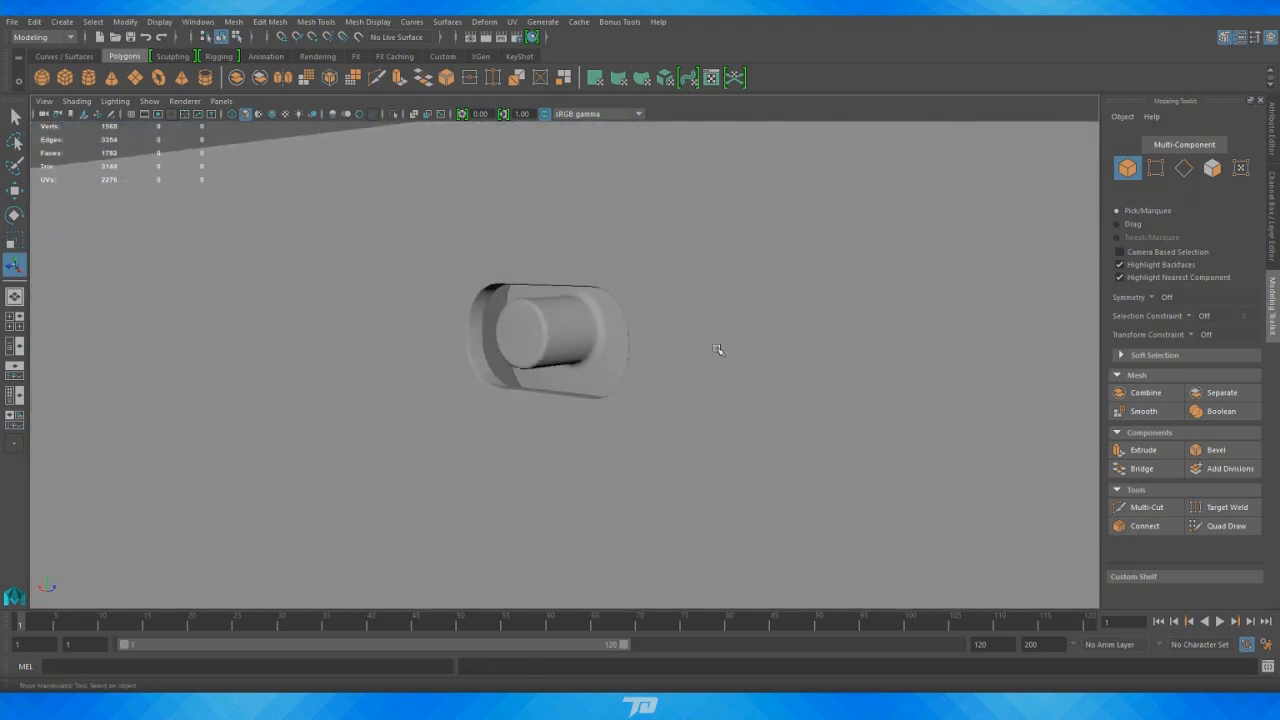
Select the license plate mesh and soften all of its edges
{"action": "left_click", "coordinate": [560, 328]}
{"action": "left_click_drag", "start_coordinate": [507, 255], "coordinate": [606, 260], "text": "alt"}
{"action": "scroll", "coordinate": [606, 260], "scroll_direction": "down", "scroll_amount": 10}
{"action": "middle_click_drag", "start_coordinate": [722, 268], "coordinate": [557, 150], "text": "alt"}
{"action": "left_click", "coordinate": [546, 297]}
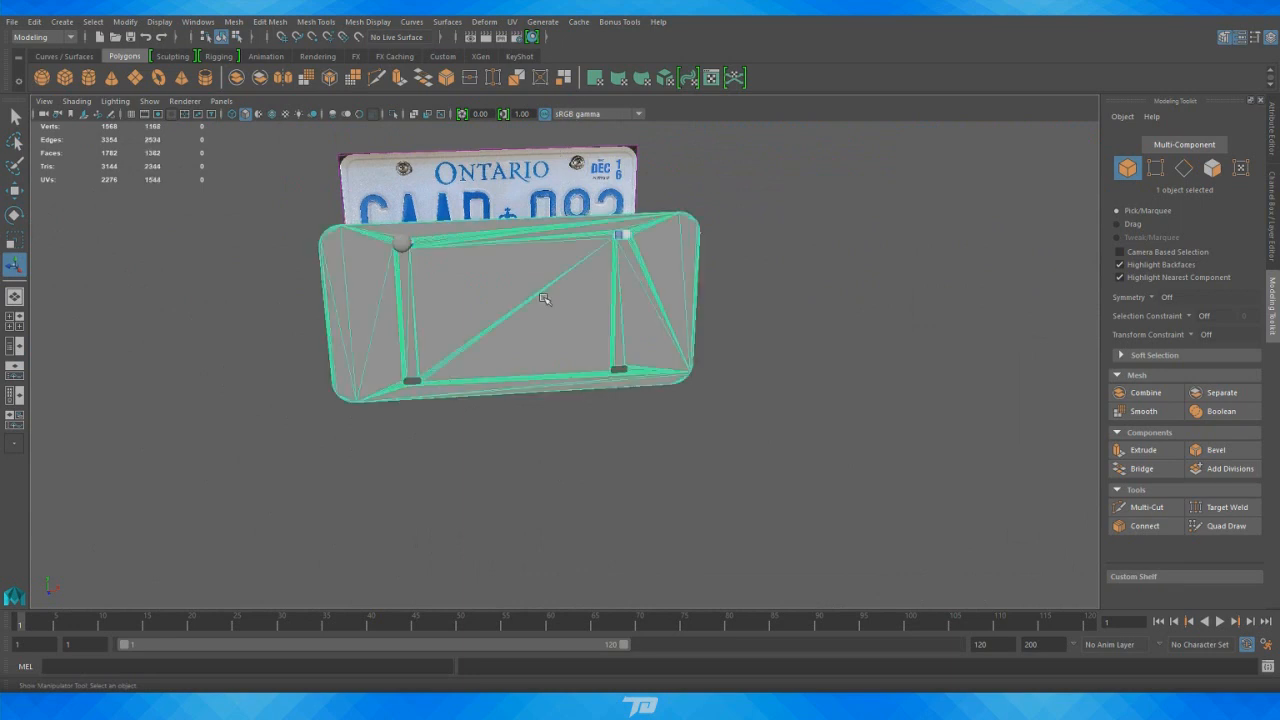
{"action": "mouse_move", "coordinate": [566, 400]}
{"action": "left_mouse_down", "text": "alt"}
{"action": "mouse_move", "coordinate": [585, 348]}
{"action": "mouse_move", "coordinate": [552, 421]}
{"action": "left_mouse_up", "text": "alt"}
{"action": "right_click_drag", "start_coordinate": [552, 421], "coordinate": [648, 396], "text": "alt"}
{"action": "left_click_drag", "start_coordinate": [648, 396], "coordinate": [623, 405], "text": "alt"}
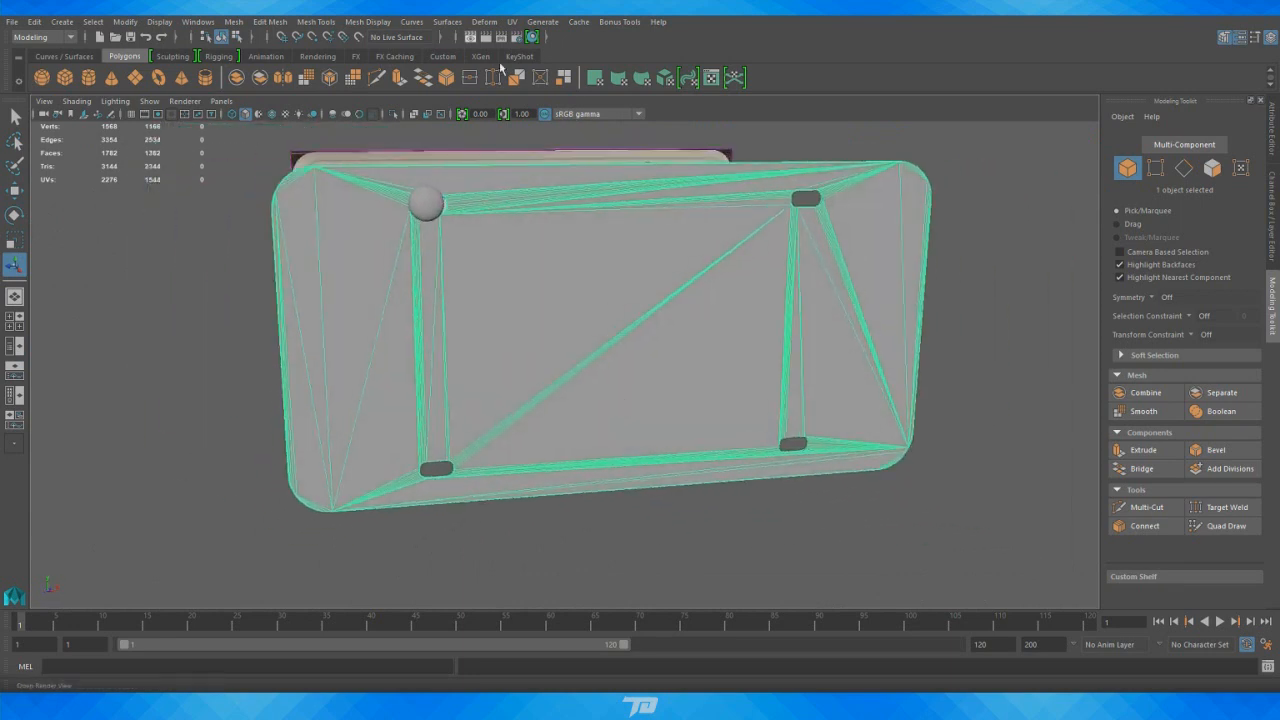
{"action": "left_click", "coordinate": [367, 21]}
{"action": "left_click", "coordinate": [436, 152]}
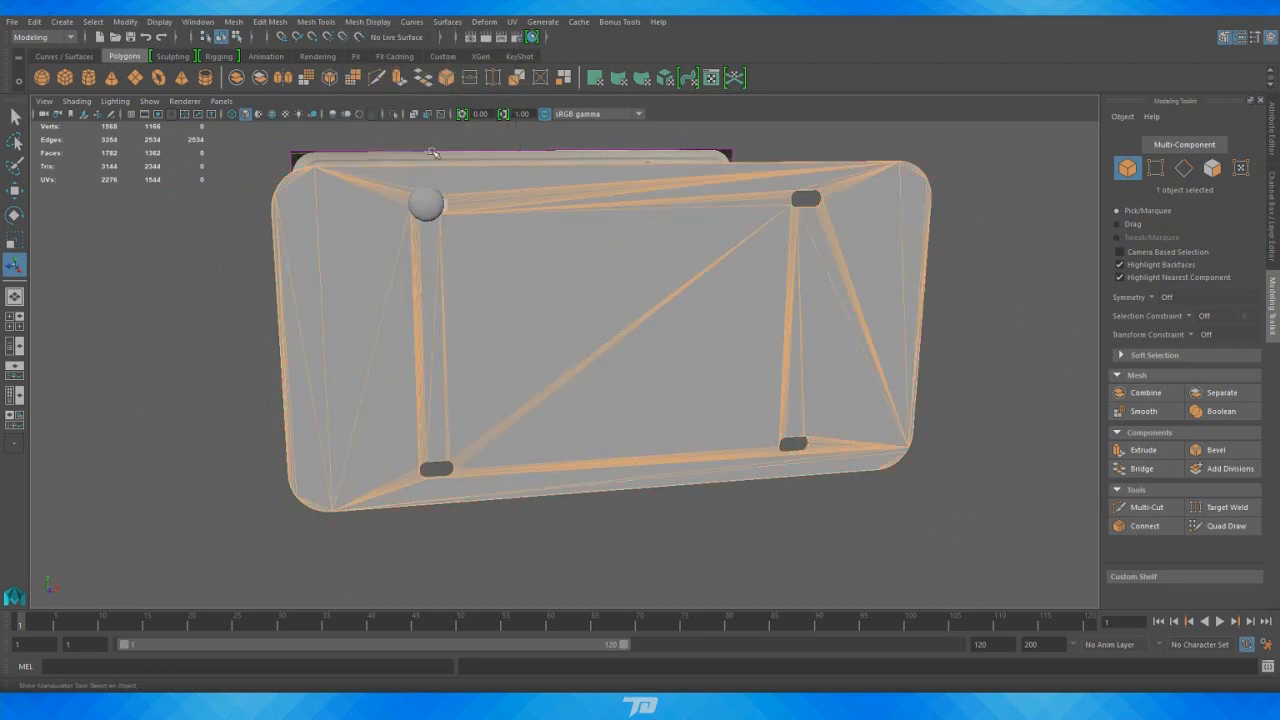
Inspect the shading of the softened license plate and screw from the front and back, leaving nothing selected
{"action": "left_click", "coordinate": [190, 246]}
{"action": "left_click_drag", "start_coordinate": [530, 340], "coordinate": [722, 372], "text": "alt"}
{"action": "right_click_drag", "start_coordinate": [722, 372], "coordinate": [778, 409], "text": "alt"}
{"action": "left_click_drag", "start_coordinate": [778, 409], "coordinate": [844, 340], "text": "alt"}
{"action": "left_click", "coordinate": [844, 340]}
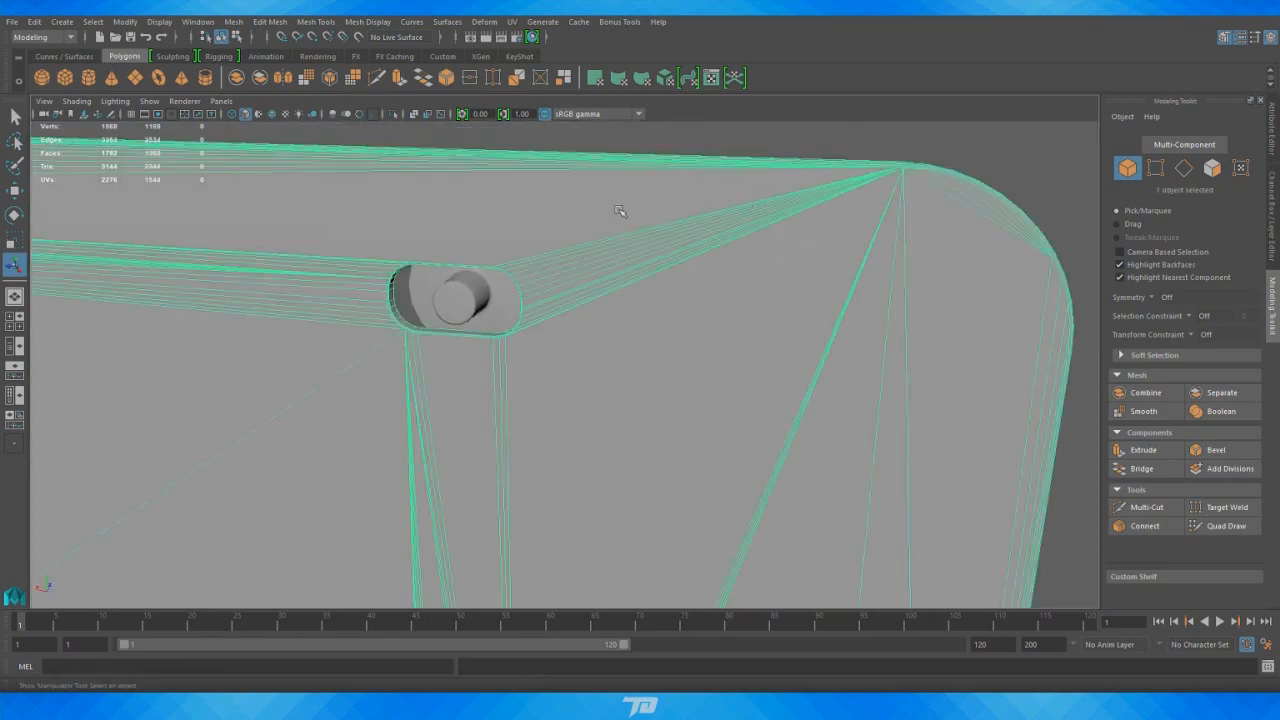
{"action": "left_click_drag", "start_coordinate": [737, 300], "coordinate": [688, 302], "text": "alt"}
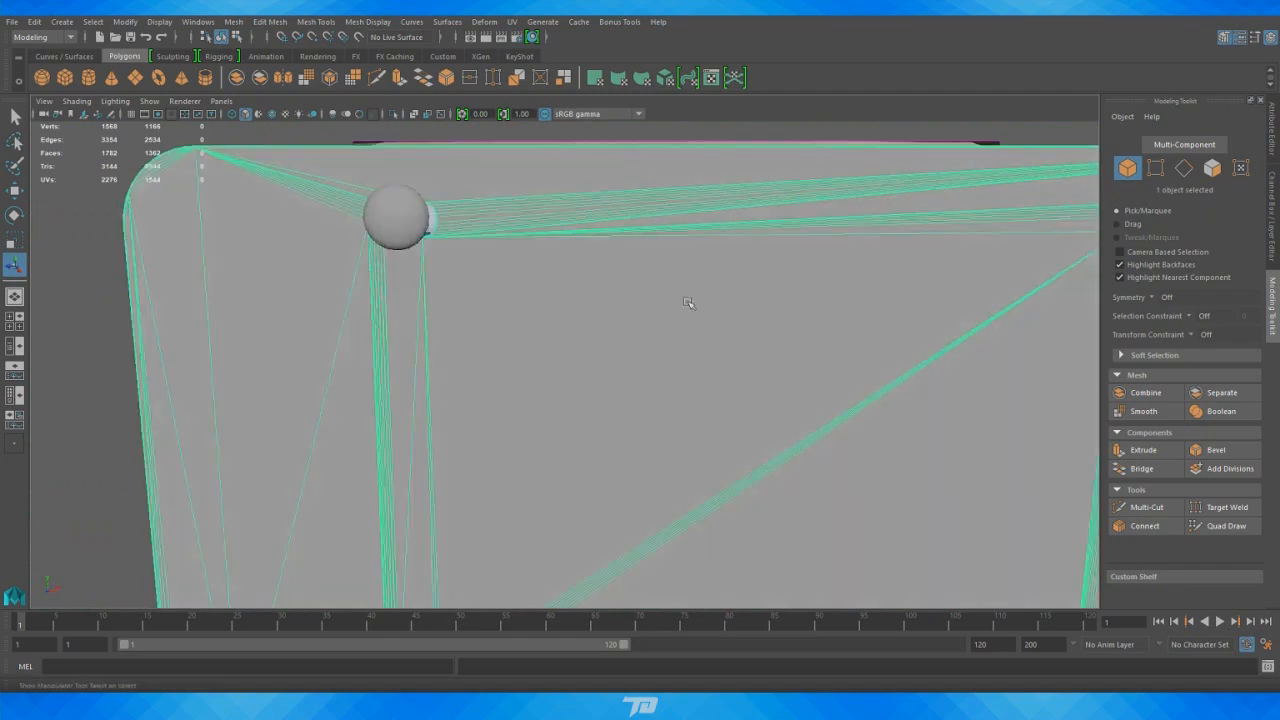
{"action": "right_click_drag", "start_coordinate": [688, 302], "coordinate": [385, 227], "text": "alt"}
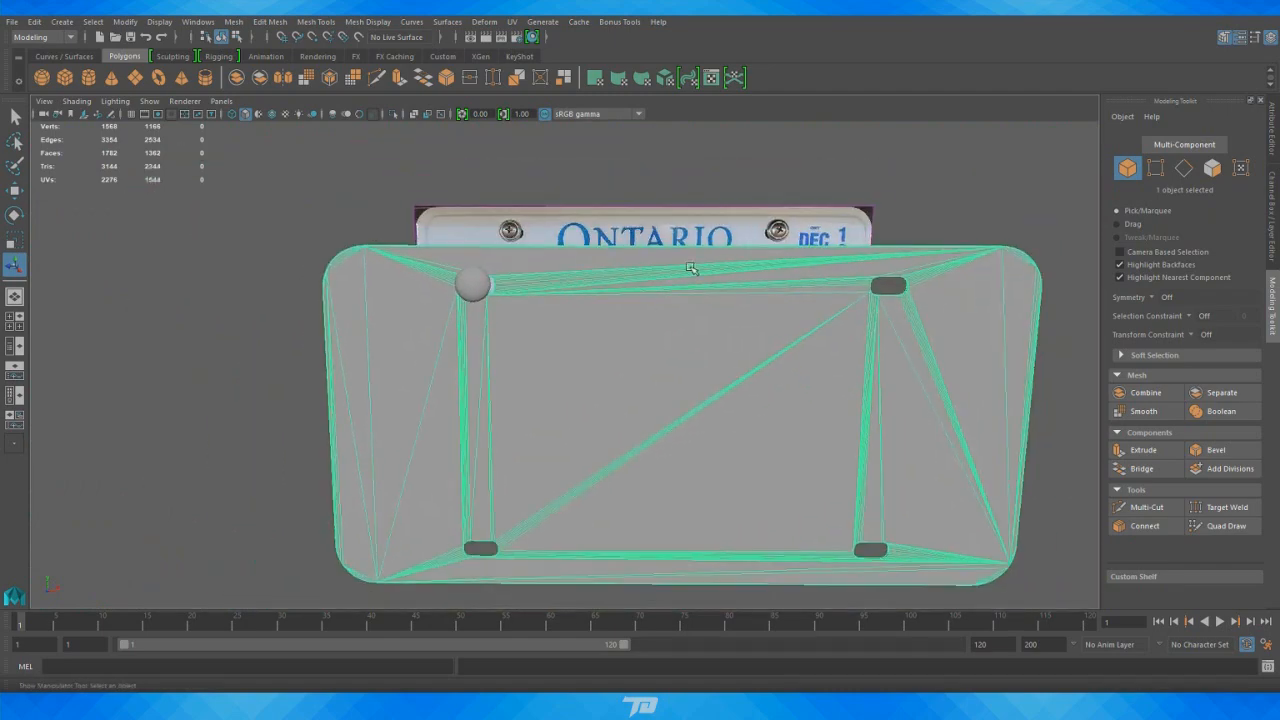
{"action": "left_click_drag", "start_coordinate": [691, 269], "coordinate": [621, 233], "text": "alt"}
{"action": "left_click", "coordinate": [974, 207]}
{"action": "left_click_drag", "start_coordinate": [790, 252], "coordinate": [858, 258], "text": "alt"}
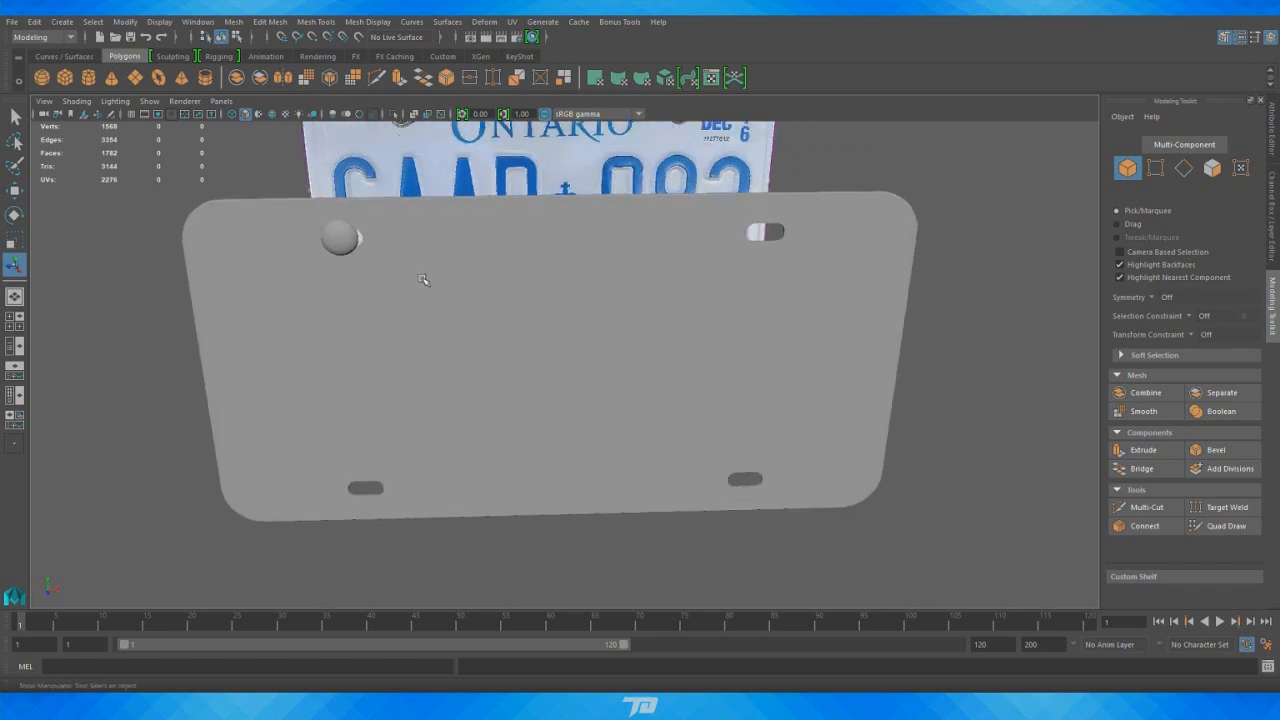
Duplicate the screw and move the copy horizontally to the plate's upper-right slot
{"action": "left_click", "coordinate": [333, 244]}
{"action": "key", "text": "w"}
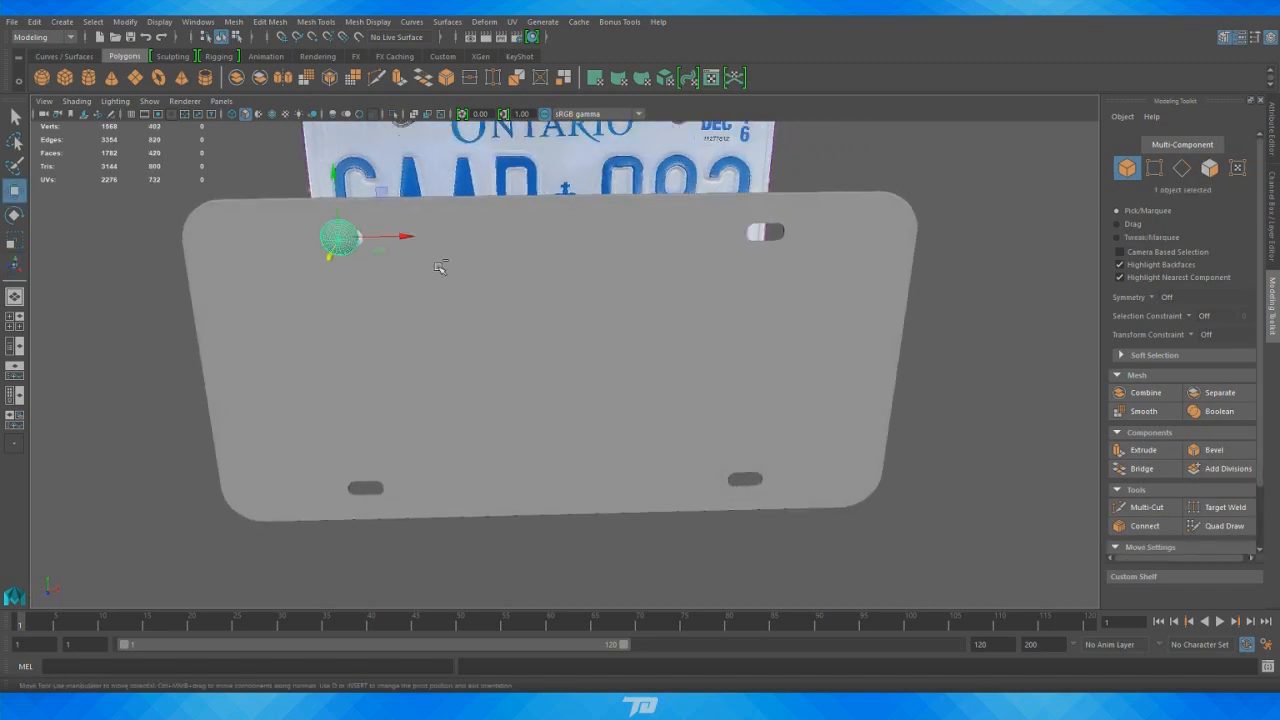
{"action": "key", "text": "ctrl+d"}
{"action": "left_click_drag", "start_coordinate": [402, 237], "coordinate": [829, 258]}
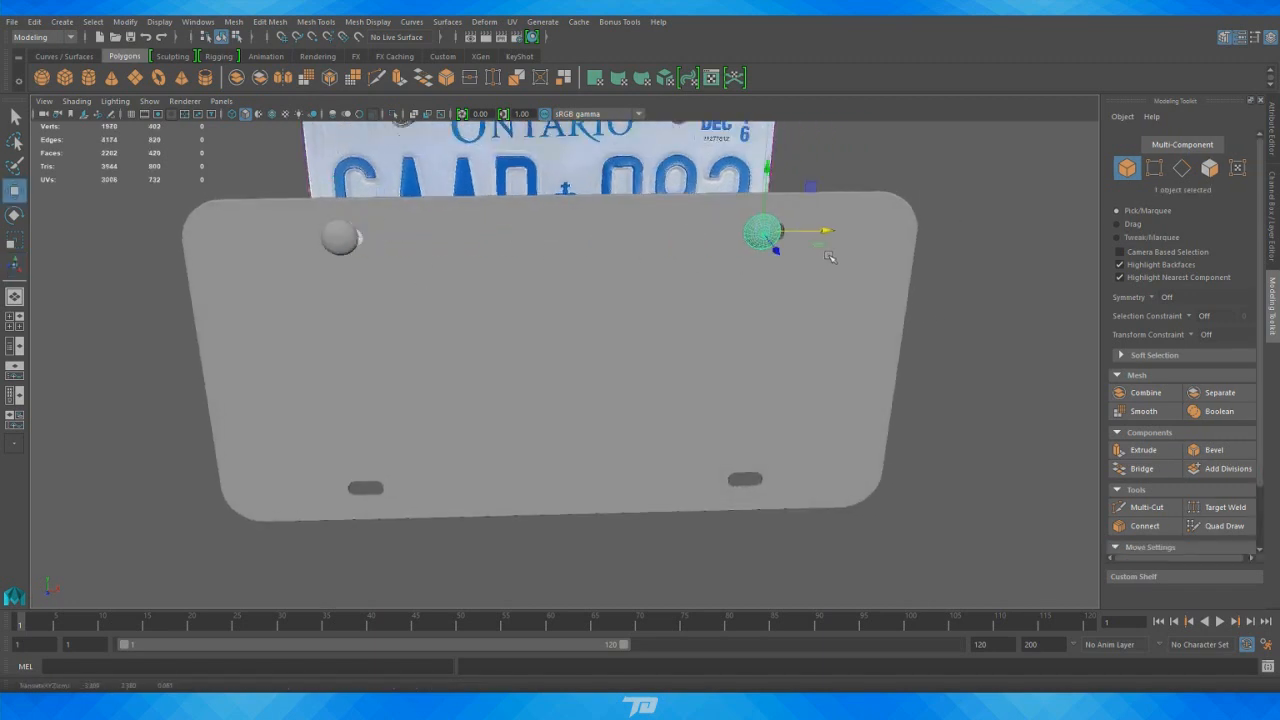
Shift the copied screw sideways along X toward the outer end of the upper-right slot
{"action": "middle_click_drag", "start_coordinate": [838, 302], "coordinate": [763, 380], "text": "alt"}
{"action": "left_click_drag", "start_coordinate": [763, 380], "coordinate": [776, 334], "text": "alt"}
{"action": "right_click_drag", "start_coordinate": [790, 350], "coordinate": [920, 417], "text": "alt"}
{"action": "middle_click_drag", "start_coordinate": [920, 417], "coordinate": [790, 400], "text": "alt"}
{"action": "right_click_drag", "start_coordinate": [745, 388], "coordinate": [835, 384], "text": "alt"}
{"action": "middle_click_drag", "start_coordinate": [743, 370], "coordinate": [650, 377], "text": "alt"}
{"action": "right_click_drag", "start_coordinate": [650, 377], "coordinate": [690, 374], "text": "alt"}
{"action": "left_click_drag", "start_coordinate": [736, 302], "coordinate": [769, 302]}
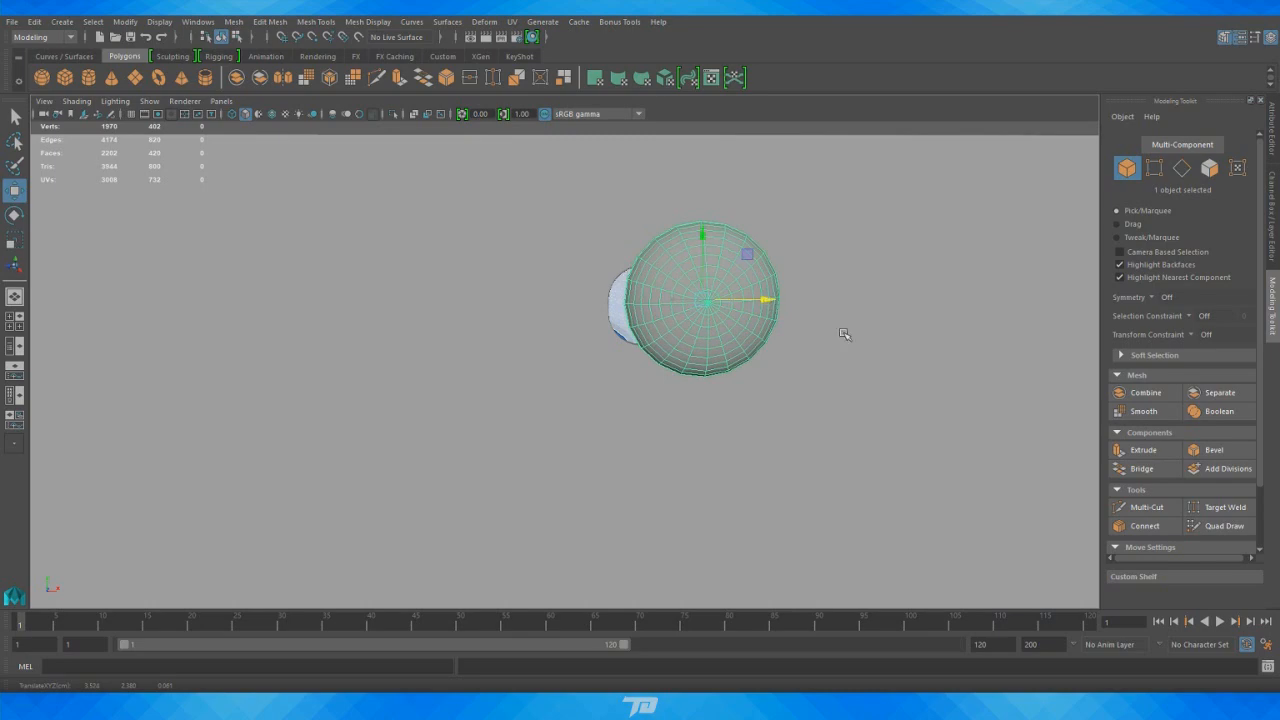
Nudge the copied screw in the plate's plane, further outward and slightly up, fitting its shaft inside the slot
{"action": "right_click_drag", "start_coordinate": [844, 334], "coordinate": [612, 340], "text": "alt"}
{"action": "mouse_move", "coordinate": [657, 368]}
{"action": "left_mouse_down", "text": "alt"}
{"action": "mouse_move", "coordinate": [751, 371]}
{"action": "mouse_move", "coordinate": [656, 363]}
{"action": "left_mouse_up", "text": "alt"}
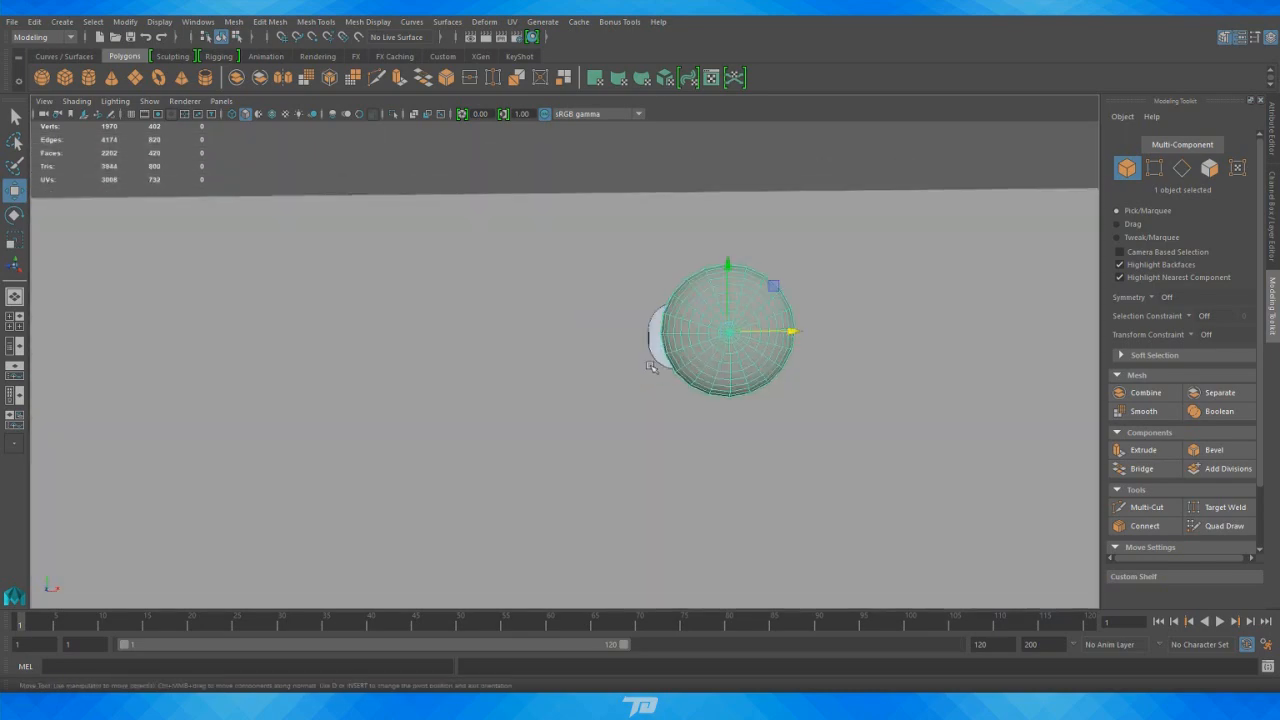
{"action": "key", "text": "space"}
{"action": "key", "text": "space"}
{"action": "right_click_drag", "start_coordinate": [796, 284], "coordinate": [326, 291], "text": "alt"}
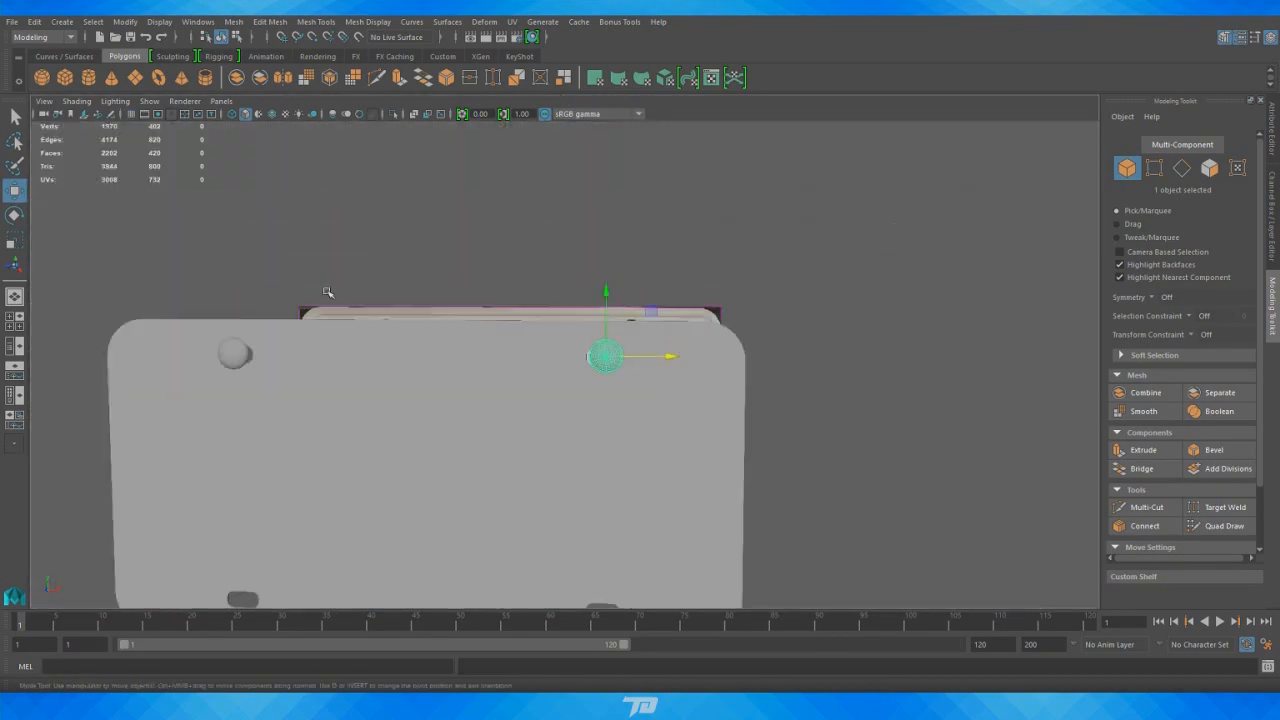
{"action": "left_click_drag", "start_coordinate": [326, 291], "coordinate": [491, 314], "text": "alt"}
{"action": "right_click_drag", "start_coordinate": [491, 314], "coordinate": [836, 430], "text": "alt"}
{"action": "left_click_drag", "start_coordinate": [836, 430], "coordinate": [690, 452], "text": "alt"}
{"action": "middle_click_drag", "start_coordinate": [690, 452], "coordinate": [600, 406], "text": "alt"}
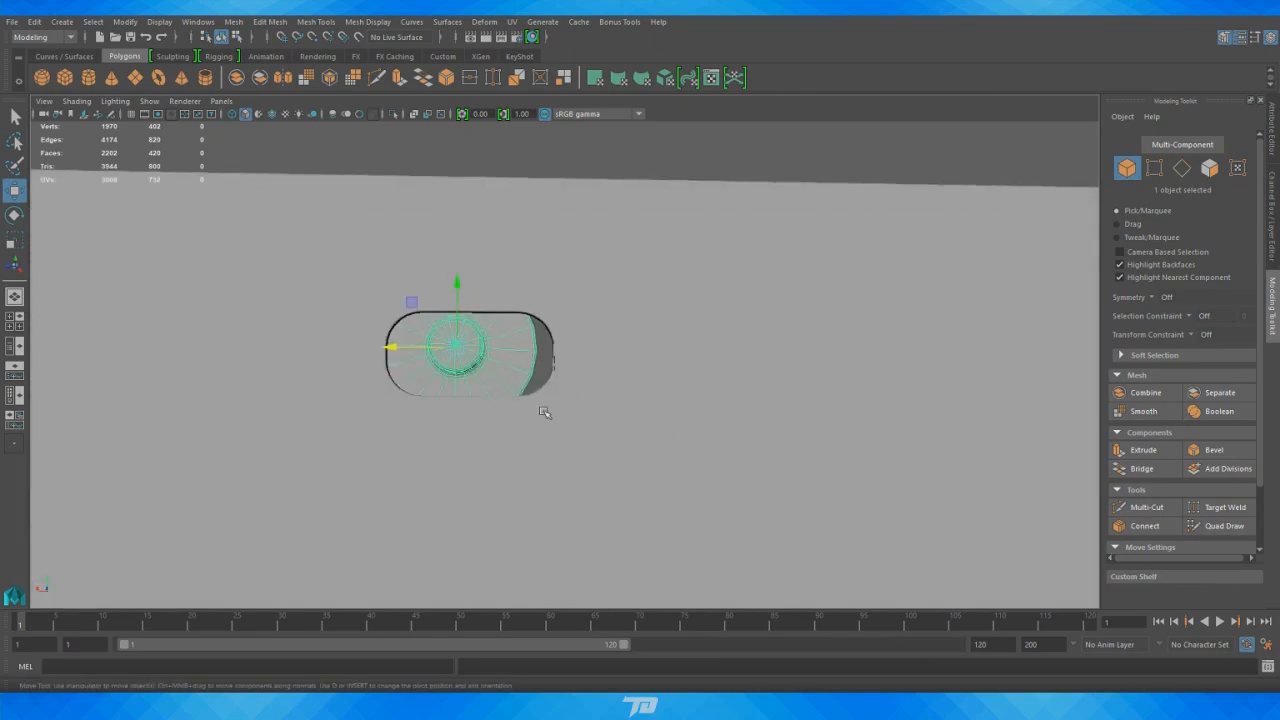
{"action": "left_click_drag", "start_coordinate": [411, 303], "coordinate": [395, 301]}
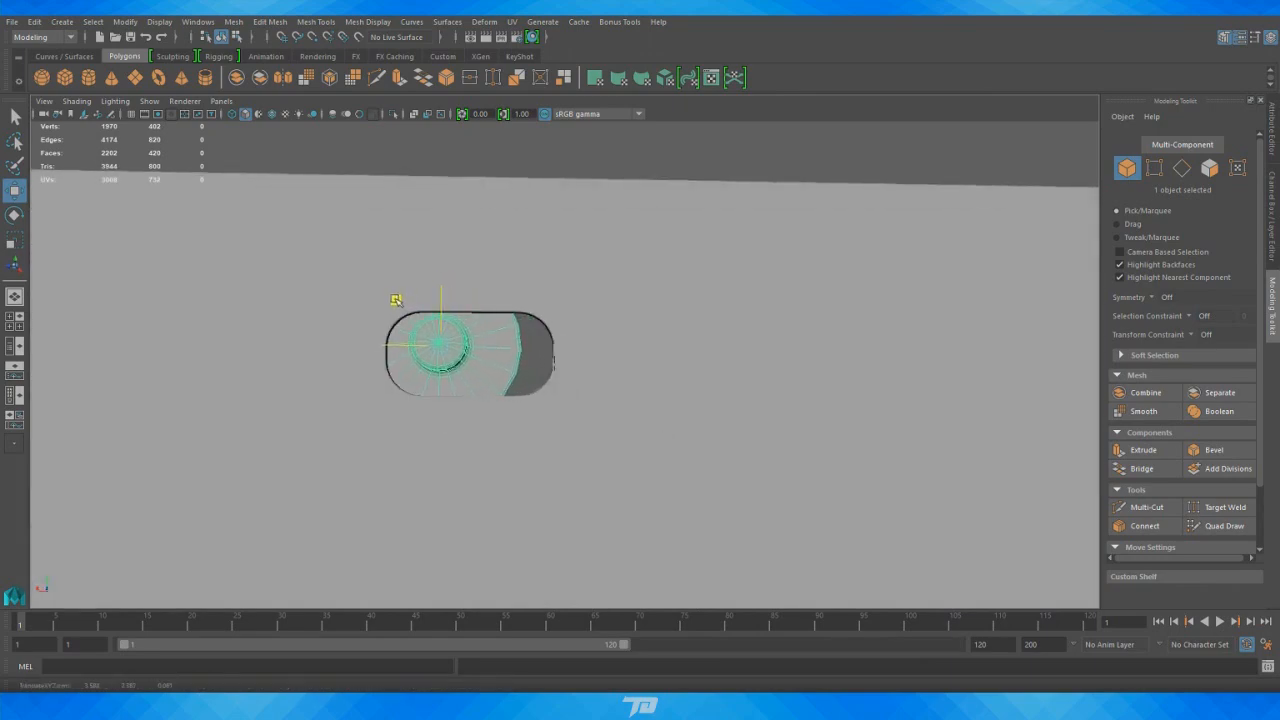
Deselect the screw and review the plate with both fitted screws from the front, side and back
{"action": "right_click_drag", "start_coordinate": [640, 328], "coordinate": [500, 326], "text": "alt"}
{"action": "left_click_drag", "start_coordinate": [500, 326], "coordinate": [726, 317], "text": "alt"}
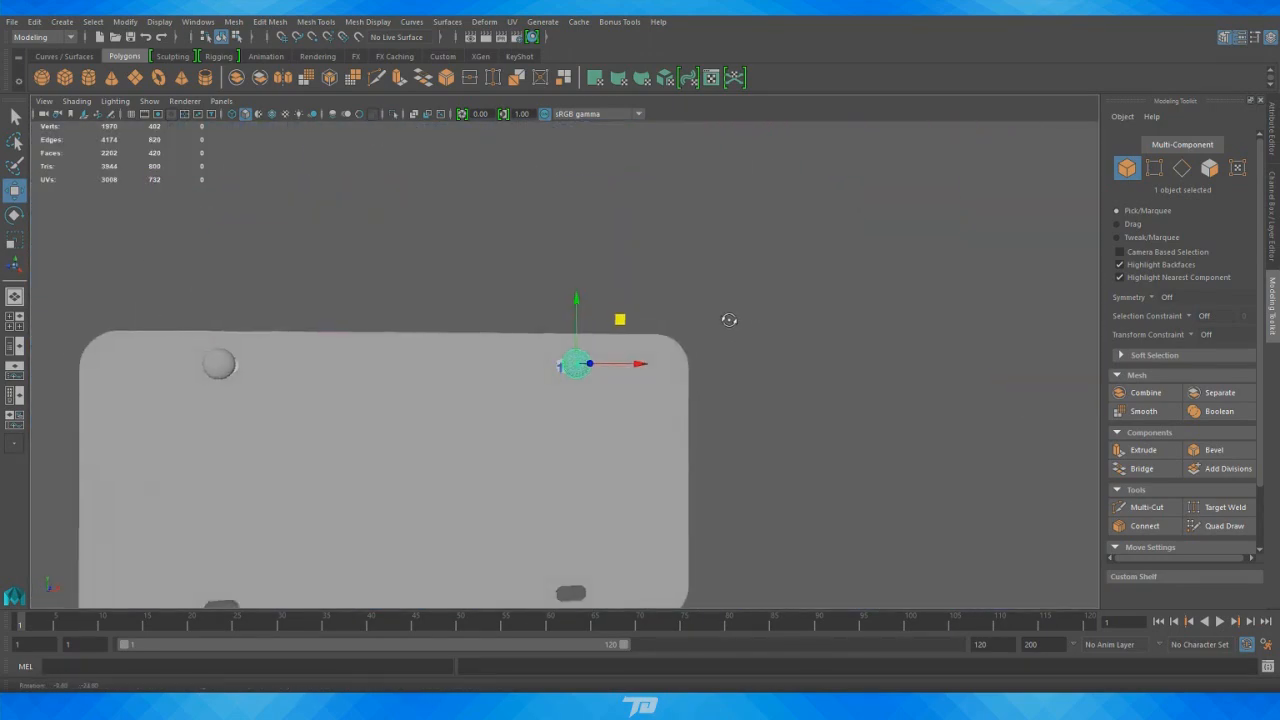
{"action": "left_click", "coordinate": [854, 340]}
{"action": "left_click_drag", "start_coordinate": [854, 340], "coordinate": [773, 314], "text": "alt"}
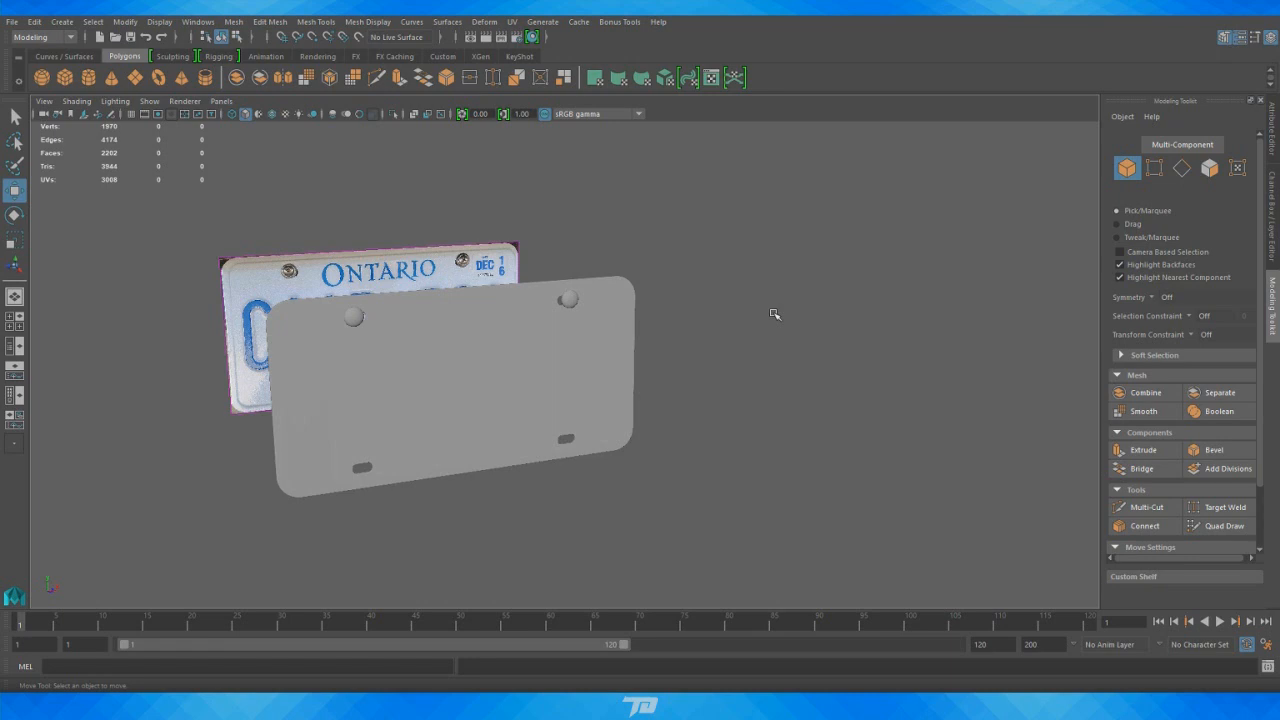
{"action": "left_click_drag", "start_coordinate": [773, 314], "coordinate": [530, 289], "text": "alt"}
{"action": "middle_click_drag", "start_coordinate": [530, 289], "coordinate": [536, 230], "text": "alt"}
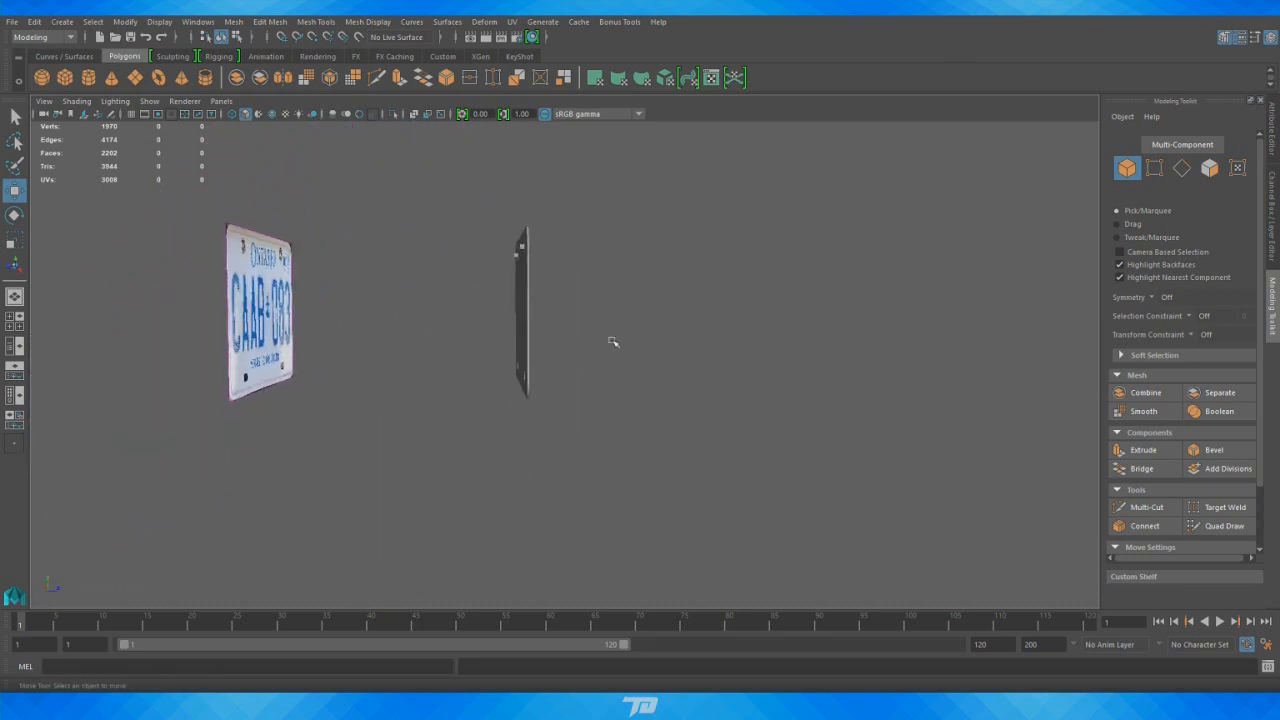
{"action": "left_click_drag", "start_coordinate": [612, 341], "coordinate": [638, 433], "text": "alt"}
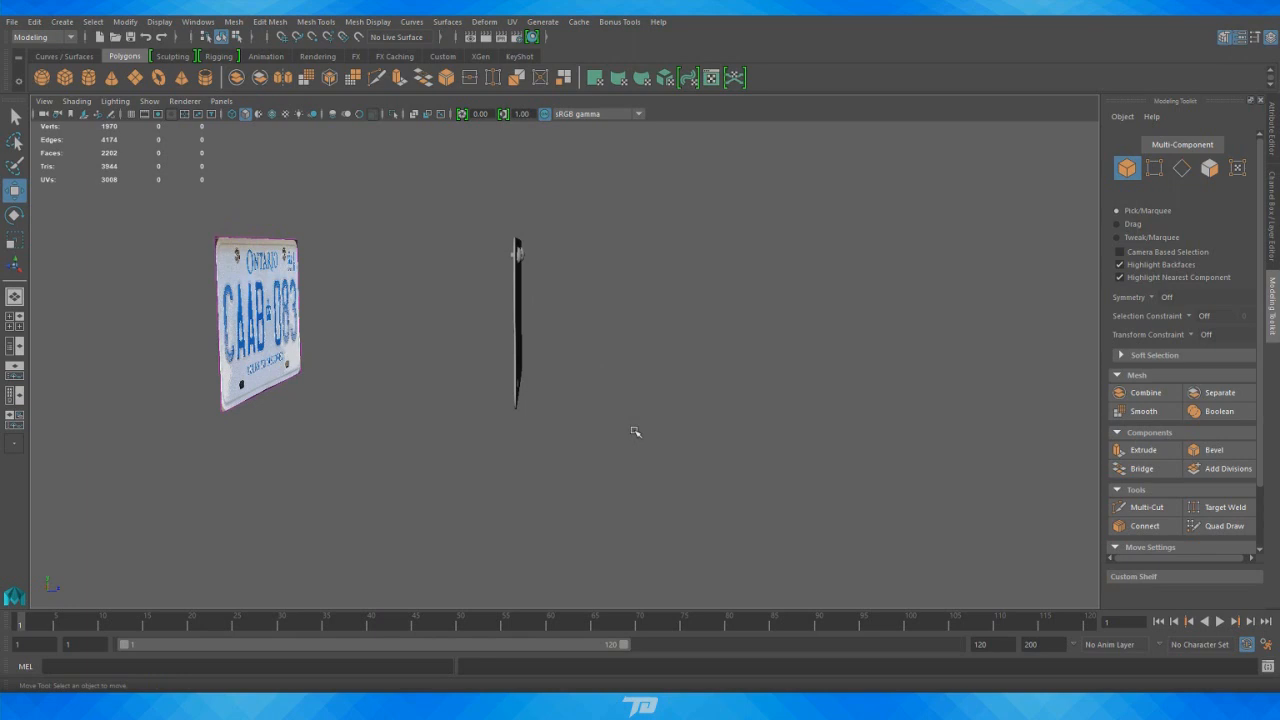
{"action": "left_click_drag", "start_coordinate": [620, 399], "coordinate": [534, 400], "text": "alt"}
{"action": "right_click_drag", "start_coordinate": [534, 400], "coordinate": [868, 482], "text": "alt"}
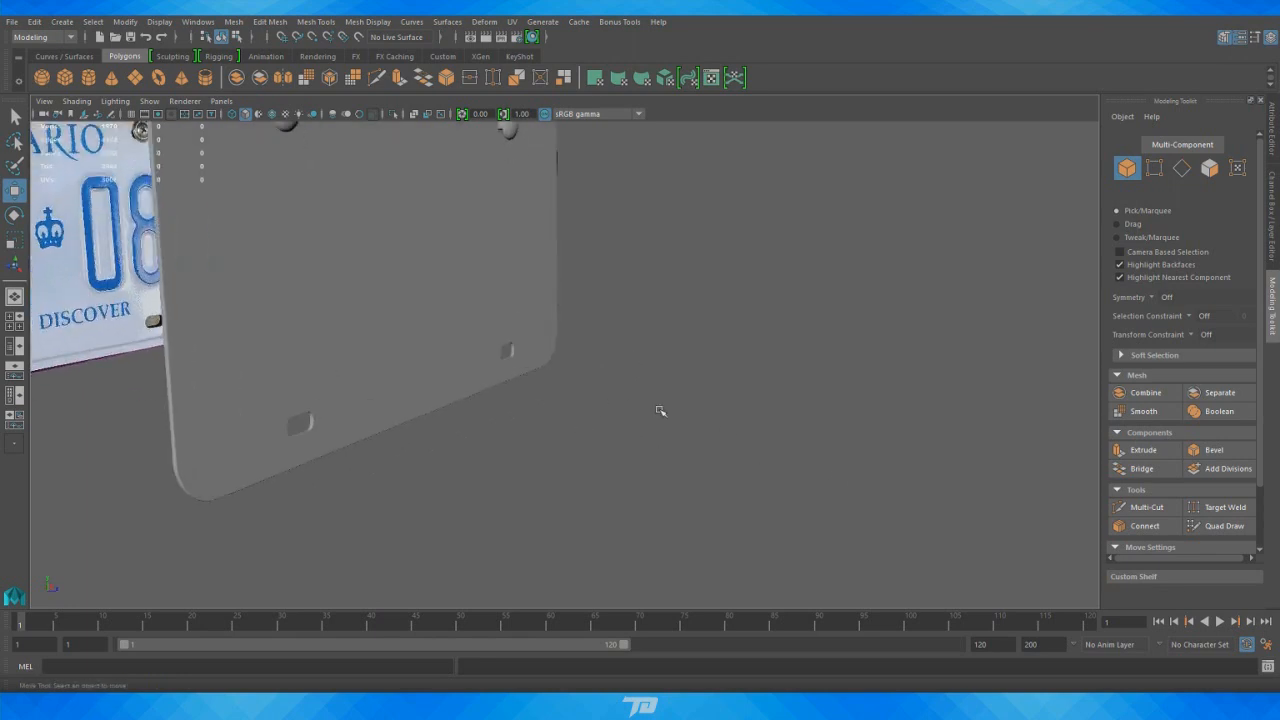
{"action": "middle_click_drag", "start_coordinate": [650, 338], "coordinate": [717, 385], "text": "alt"}
Select the license plate mesh and assign a new Lambert material to it
{"action": "left_click", "coordinate": [492, 302]}
{"action": "left_click_drag", "start_coordinate": [622, 308], "coordinate": [519, 318], "text": "alt"}
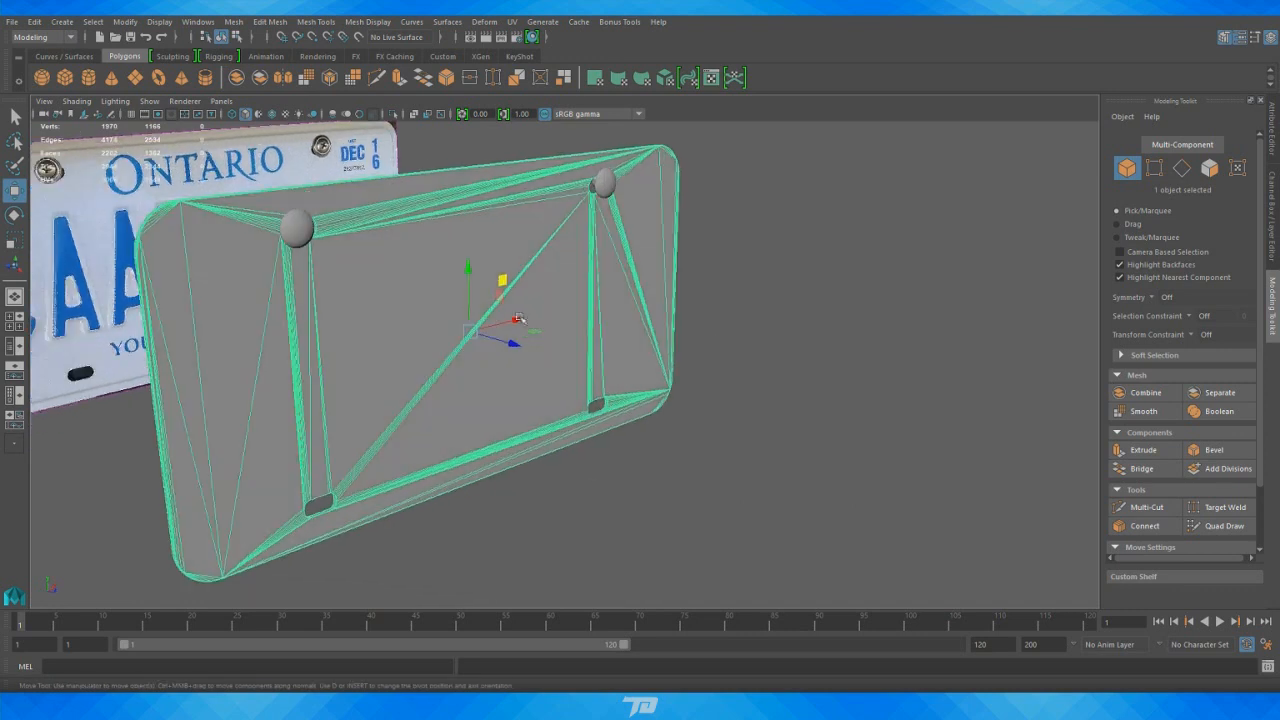
{"action": "right_click", "coordinate": [568, 266]}
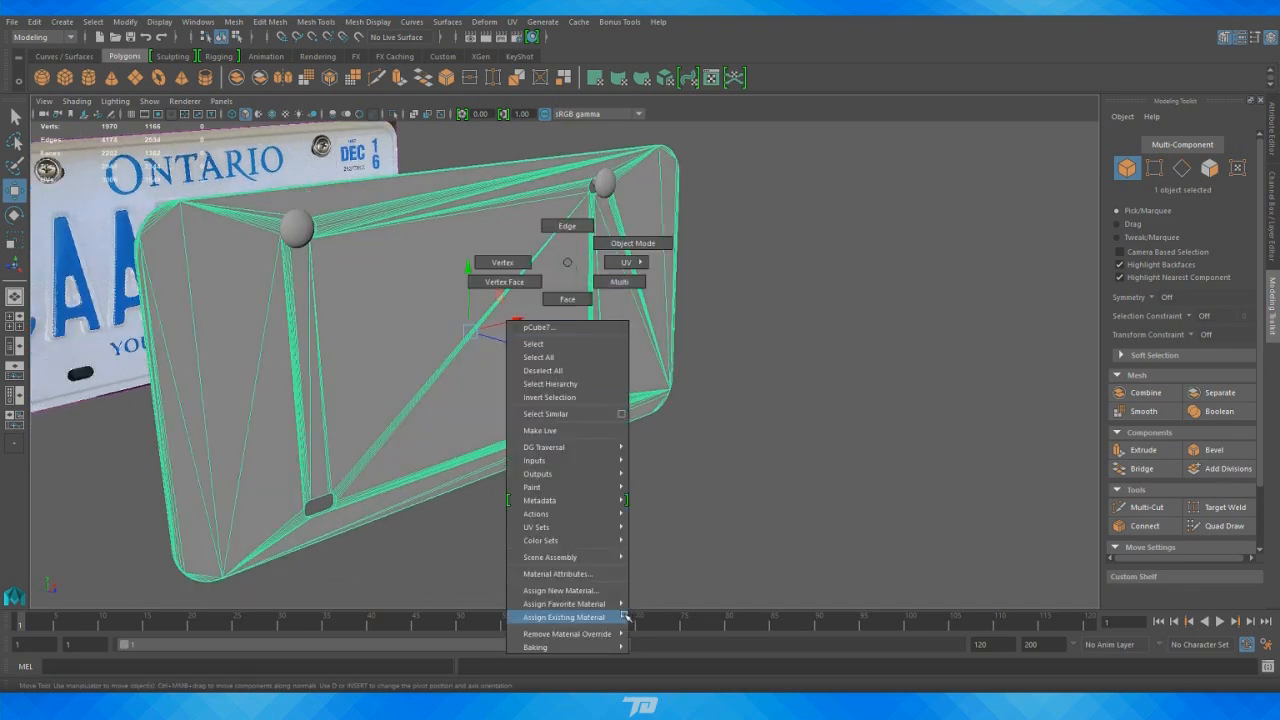
{"action": "mouse_move", "coordinate": [600, 606]}
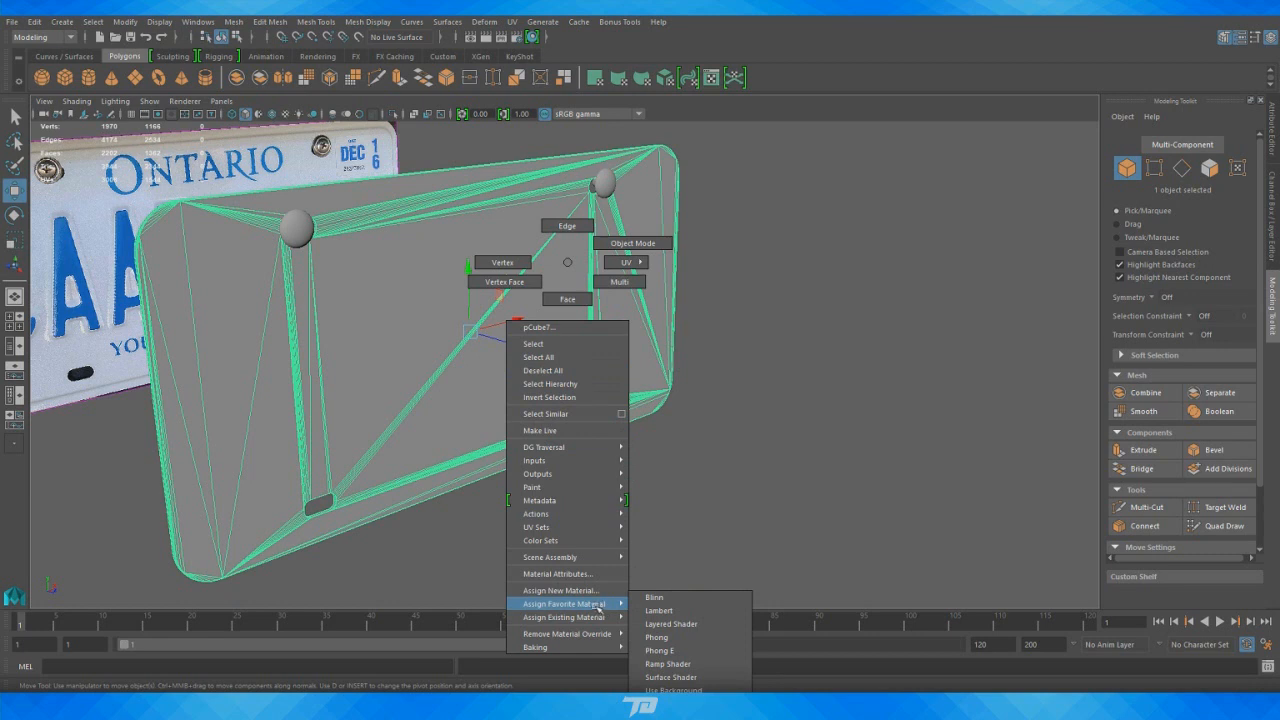
{"action": "left_click", "coordinate": [698, 611]}
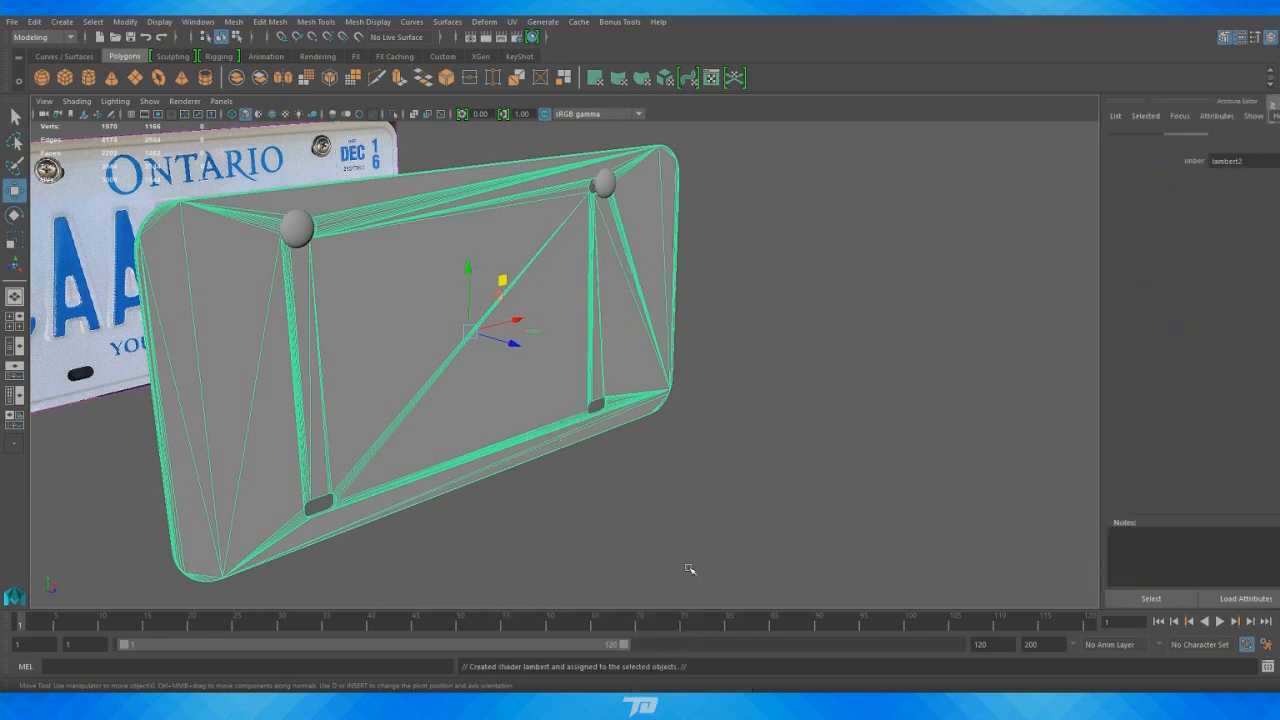
Connect a File texture to the Color attribute of the plate's new Lambert material
{"action": "left_click", "coordinate": [1258, 140]}
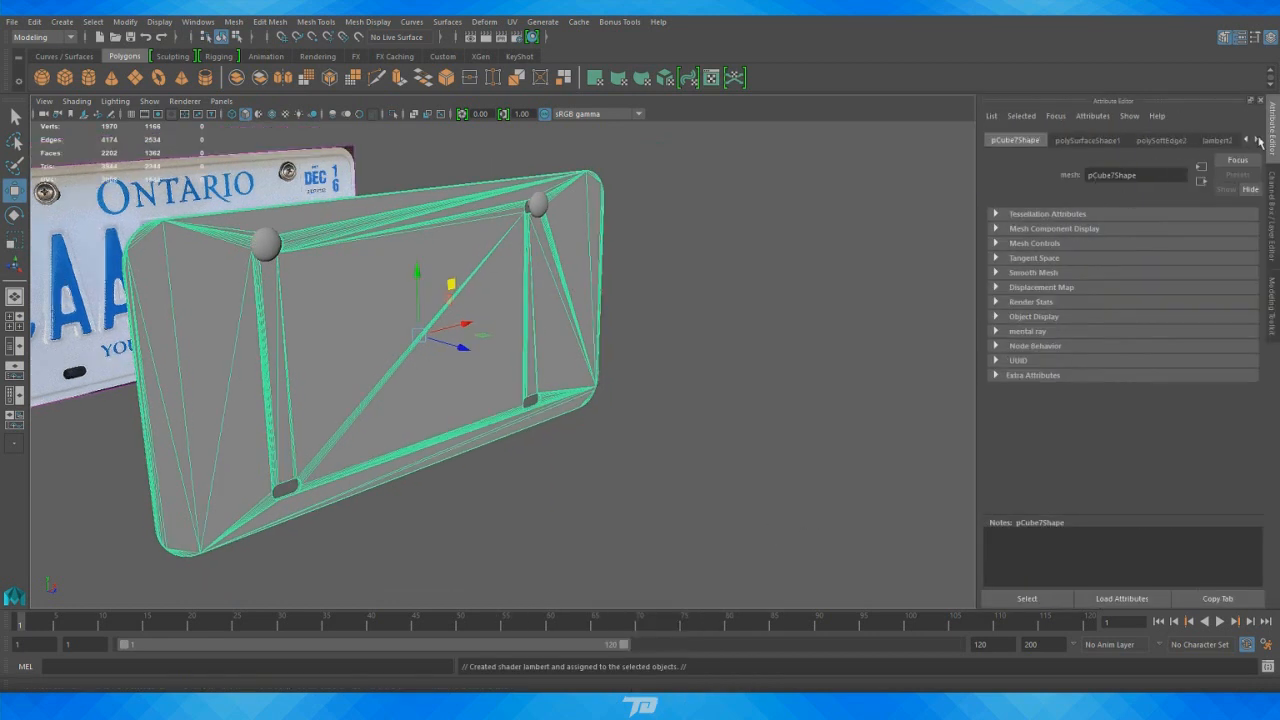
{"action": "left_click", "coordinate": [1222, 141]}
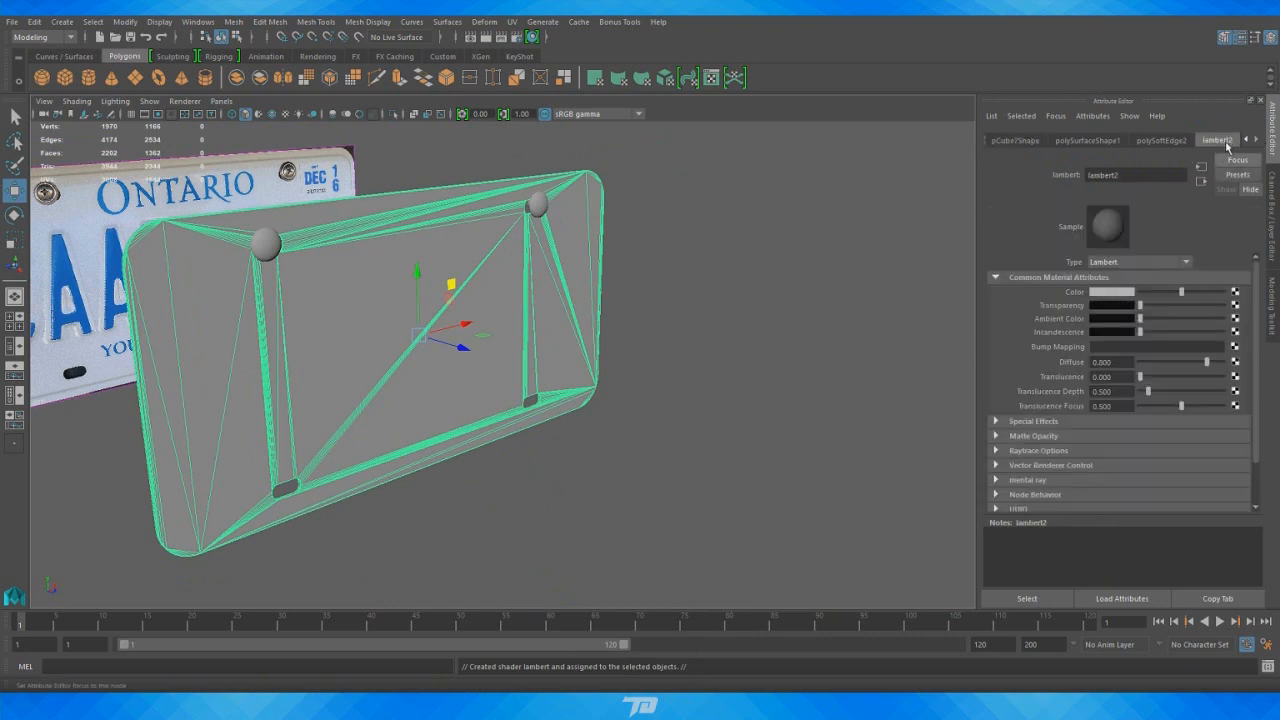
{"action": "left_click", "coordinate": [1234, 292]}
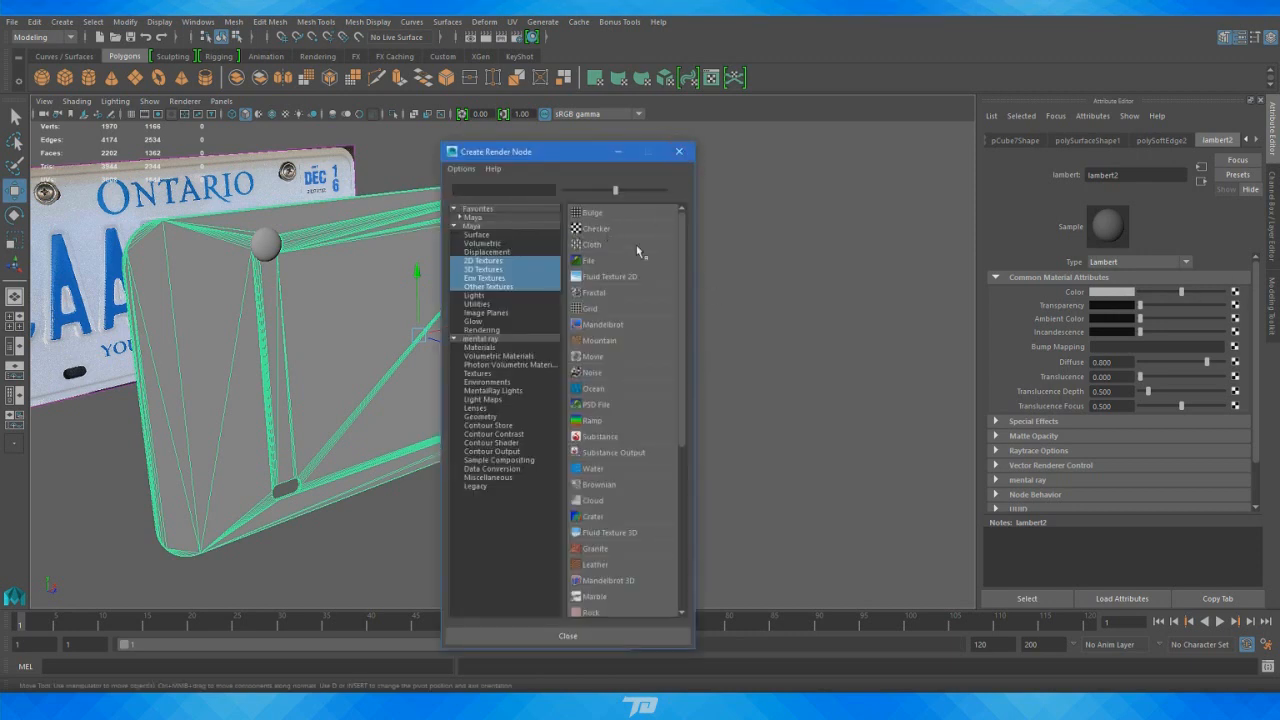
{"action": "left_click", "coordinate": [586, 262]}
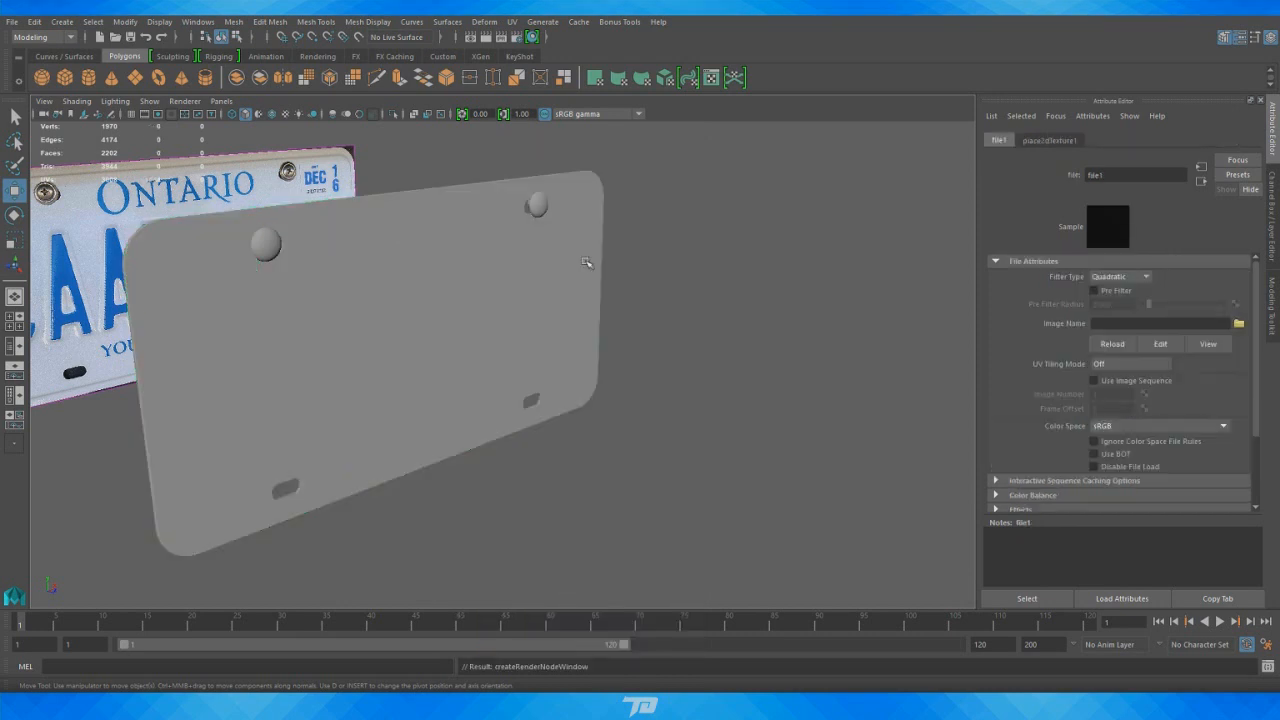
Load checker.jpg from the celebi folder in the desktop's maya projects folder as the file texture's image
{"action": "left_click", "coordinate": [1238, 324]}
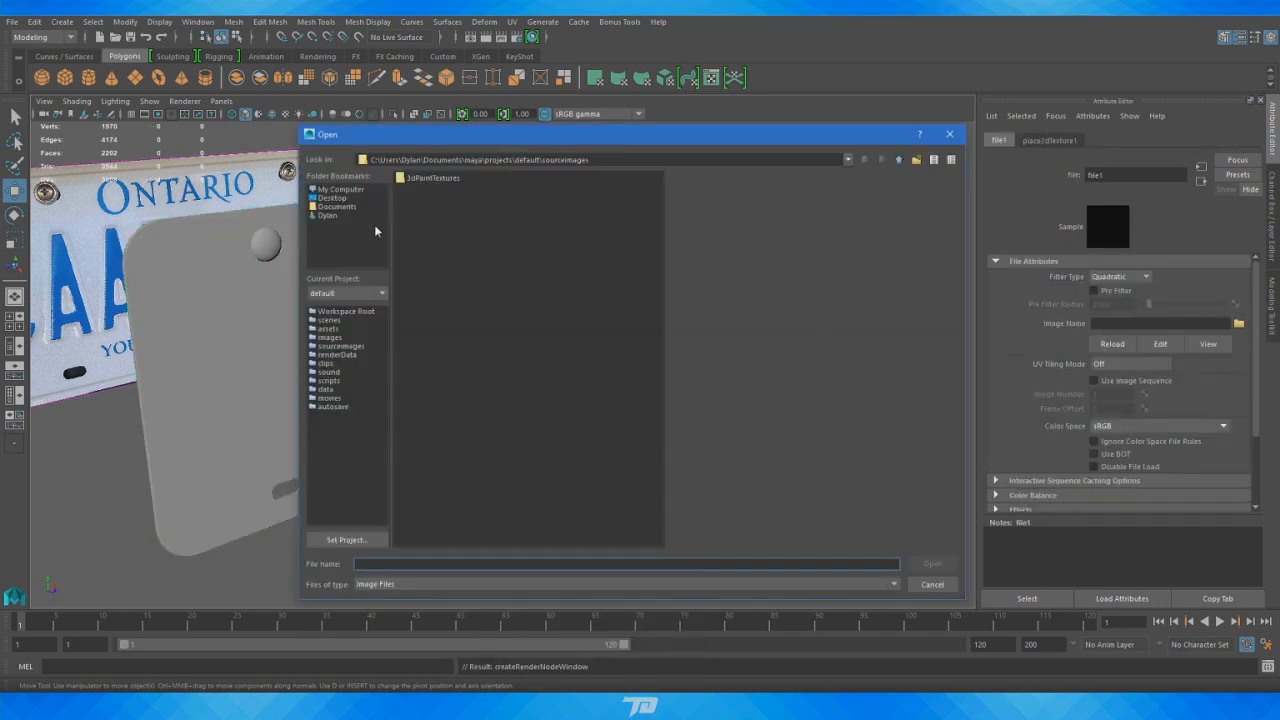
{"action": "left_click", "coordinate": [335, 199]}
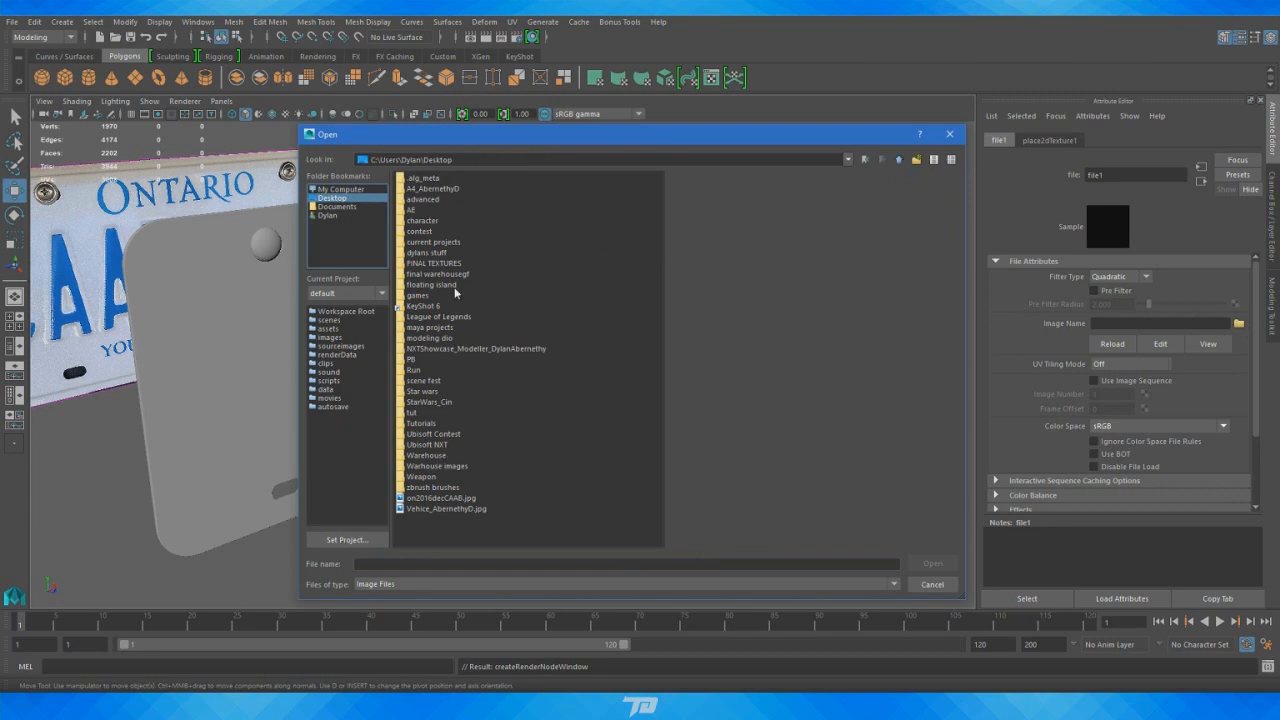
{"action": "left_click", "coordinate": [426, 222]}
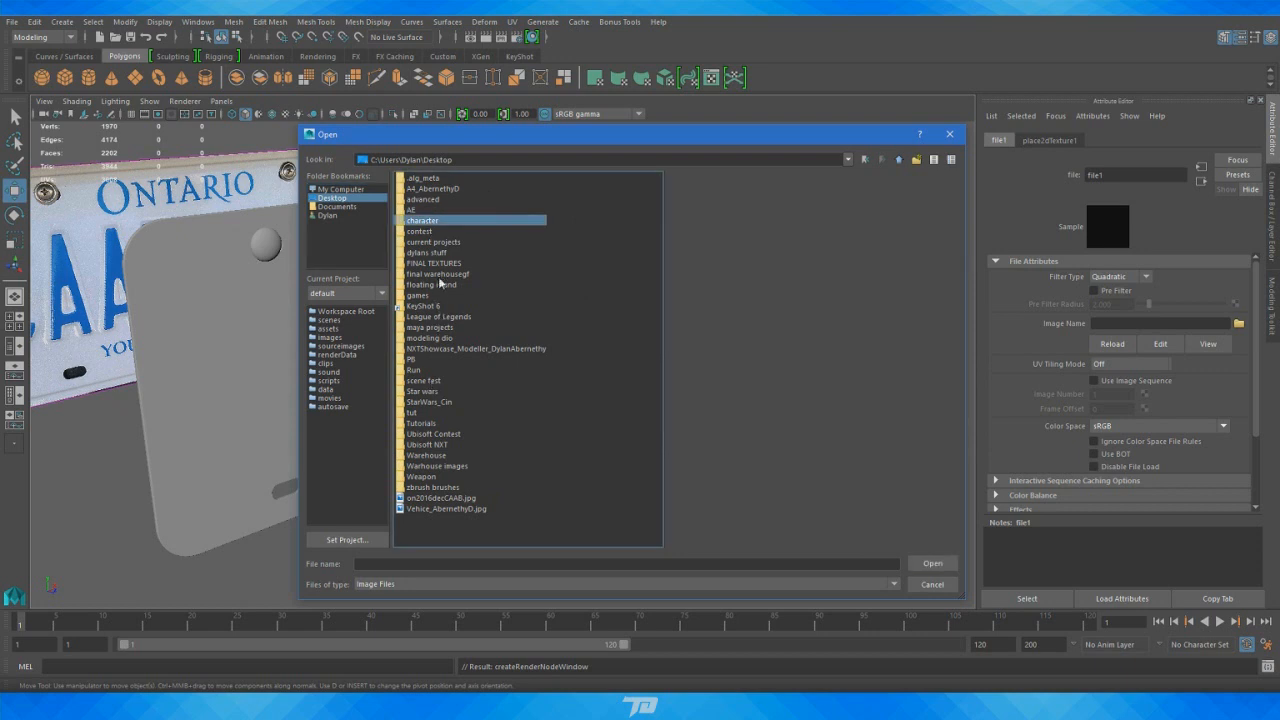
{"action": "double_click", "coordinate": [434, 328]}
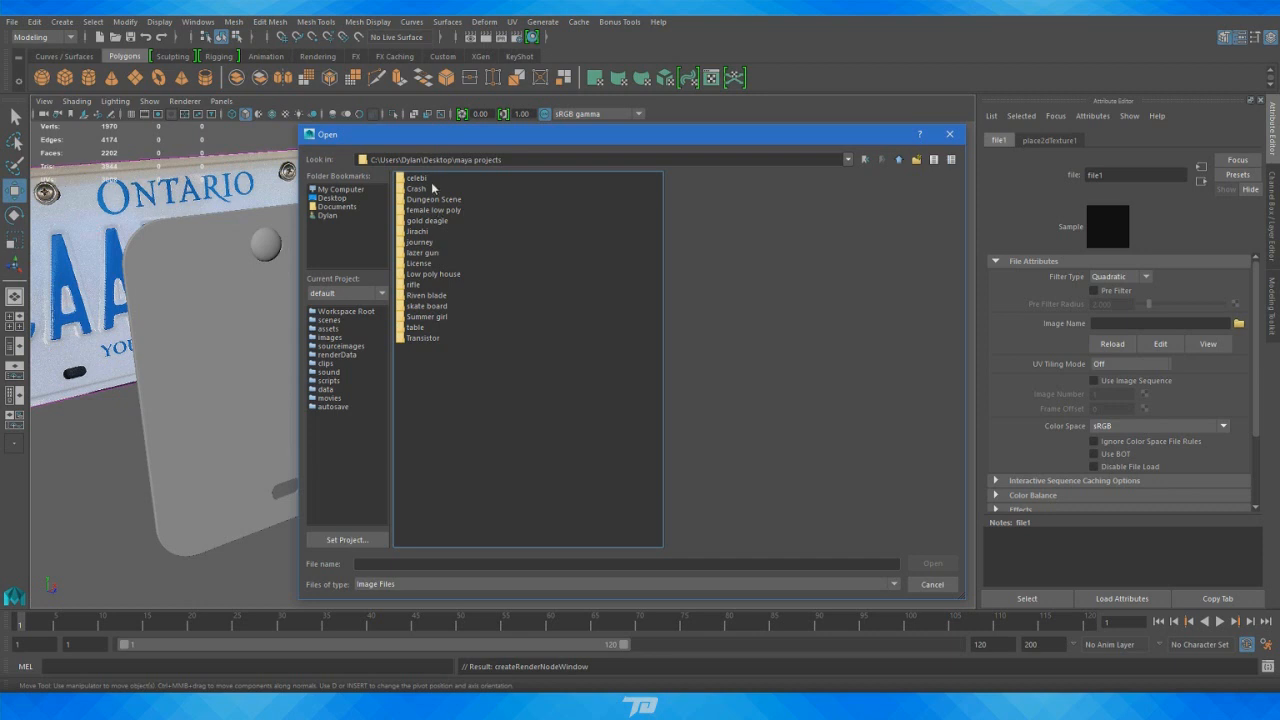
{"action": "double_click", "coordinate": [430, 181]}
{"action": "left_click", "coordinate": [426, 199]}
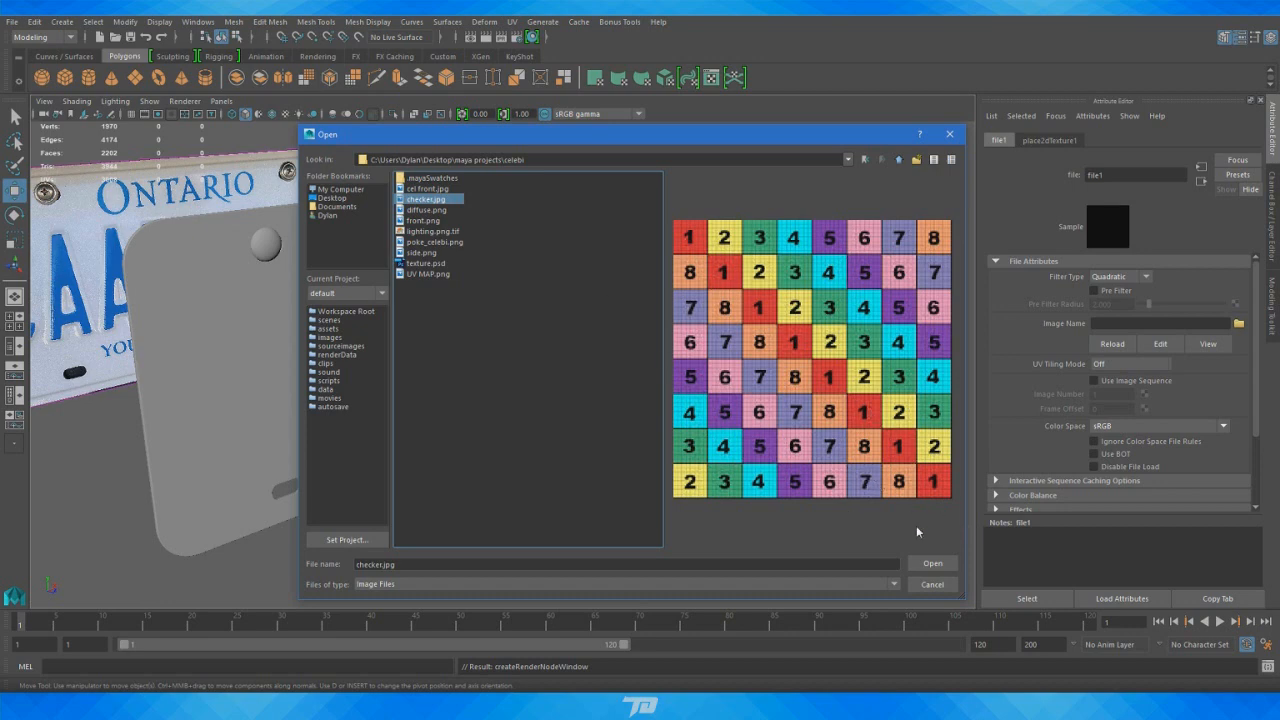
{"action": "left_click", "coordinate": [931, 565]}
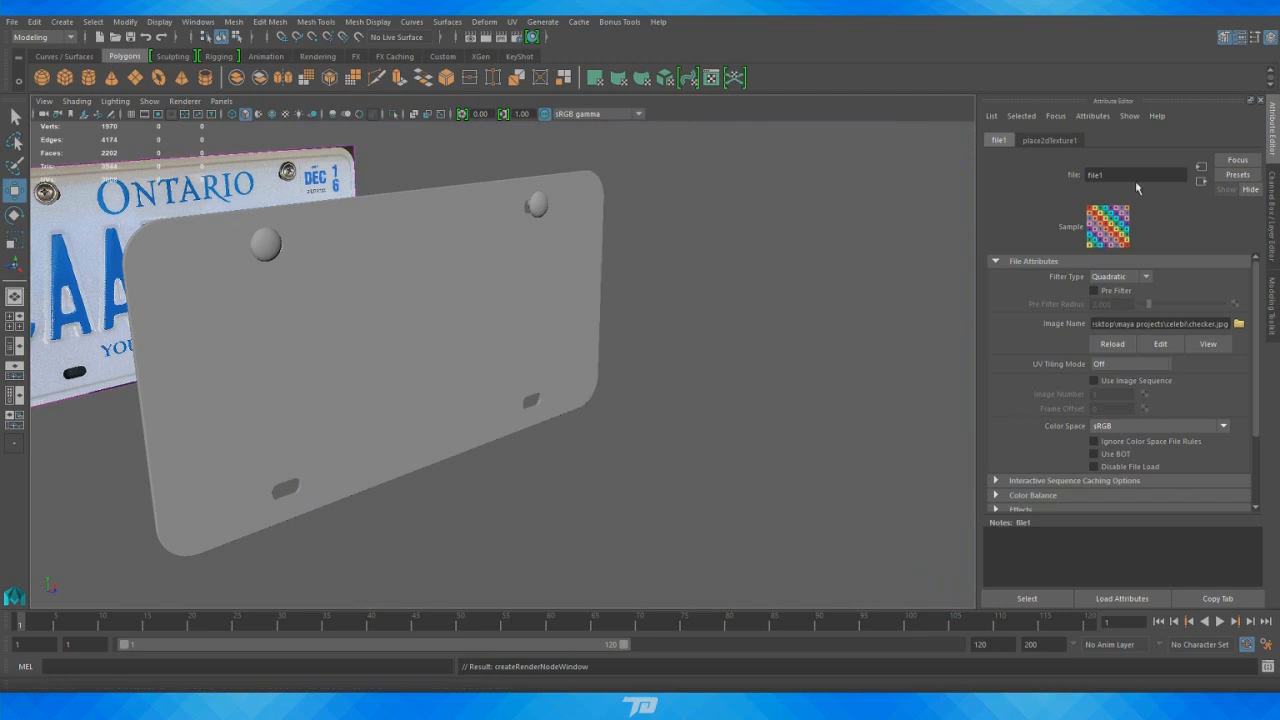
Set the checker texture's Repeat UV to 4 in both directions in its 2D placement settings
{"action": "left_click", "coordinate": [1046, 141]}
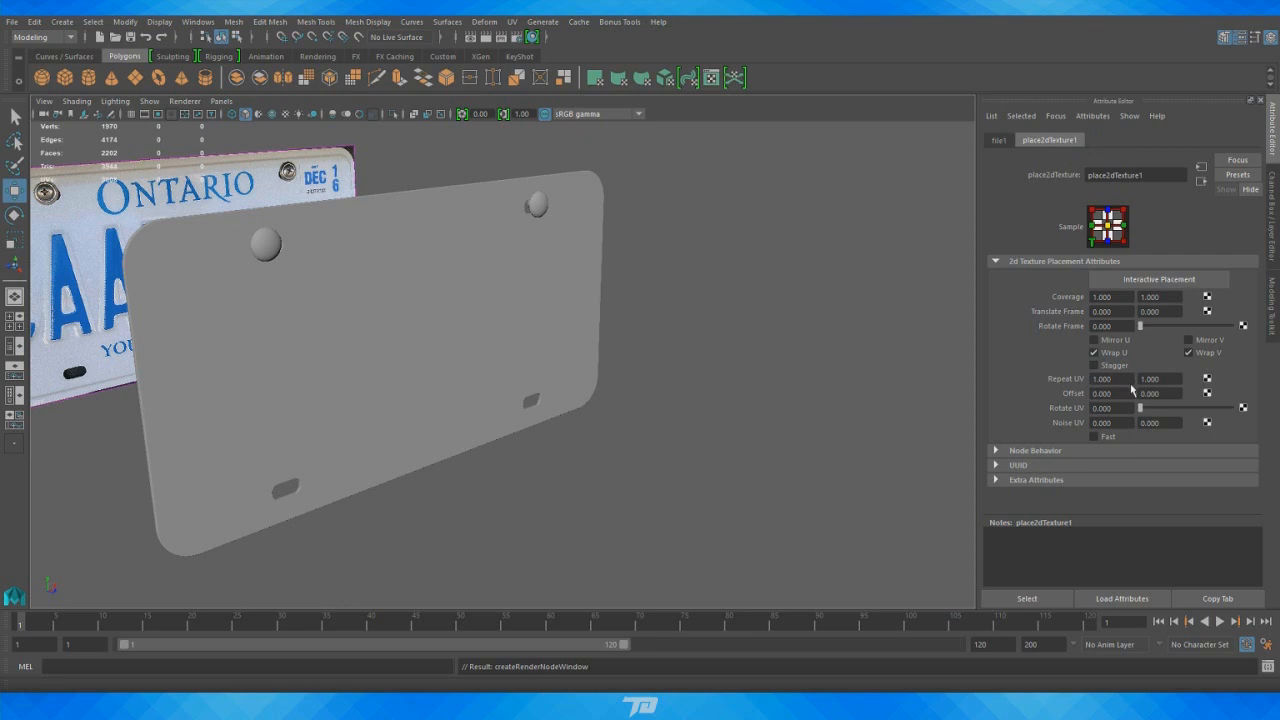
{"action": "left_click_drag", "start_coordinate": [1112, 379], "coordinate": [1042, 379]}
{"action": "type", "text": "4"}
{"action": "key", "text": "Tab"}
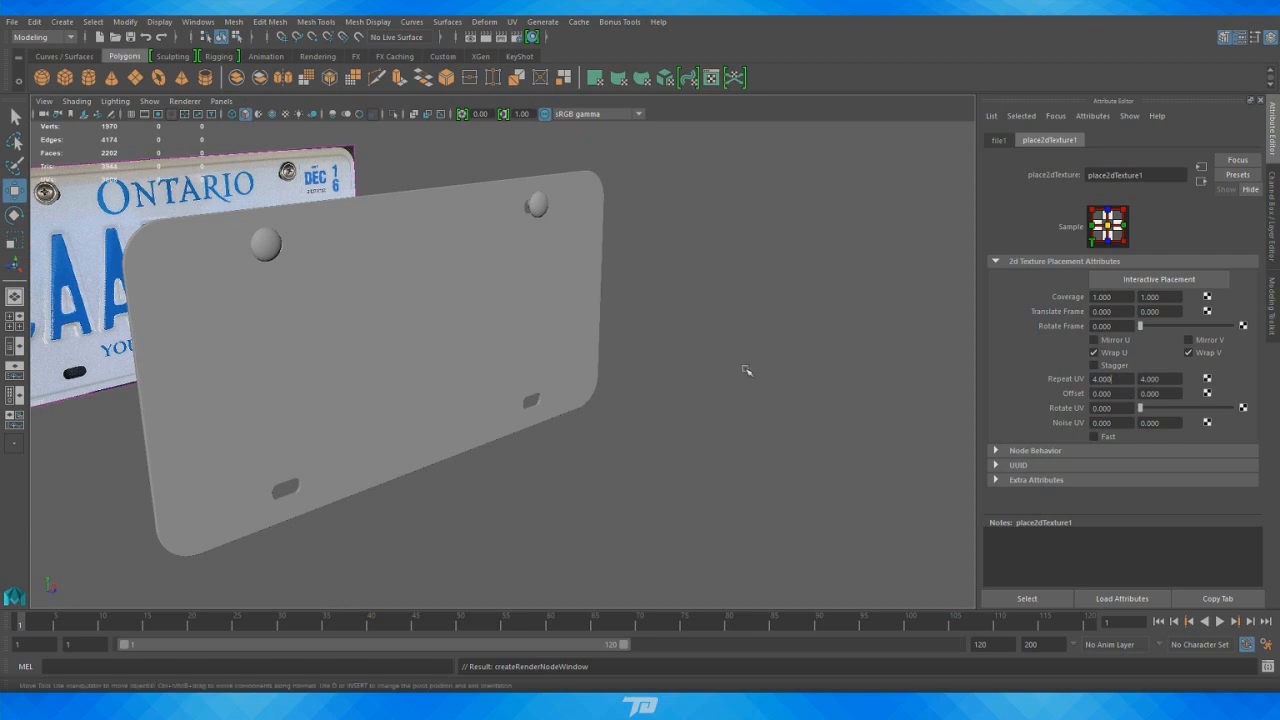
Turn on textured display in the viewport and examine the checker pattern on the plate's front and back for UV distortion
{"action": "left_click_drag", "start_coordinate": [757, 453], "coordinate": [680, 457], "text": "alt"}
{"action": "right_click_drag", "start_coordinate": [680, 457], "coordinate": [702, 448], "text": "alt"}
{"action": "middle_click_drag", "start_coordinate": [702, 448], "coordinate": [790, 481], "text": "alt"}
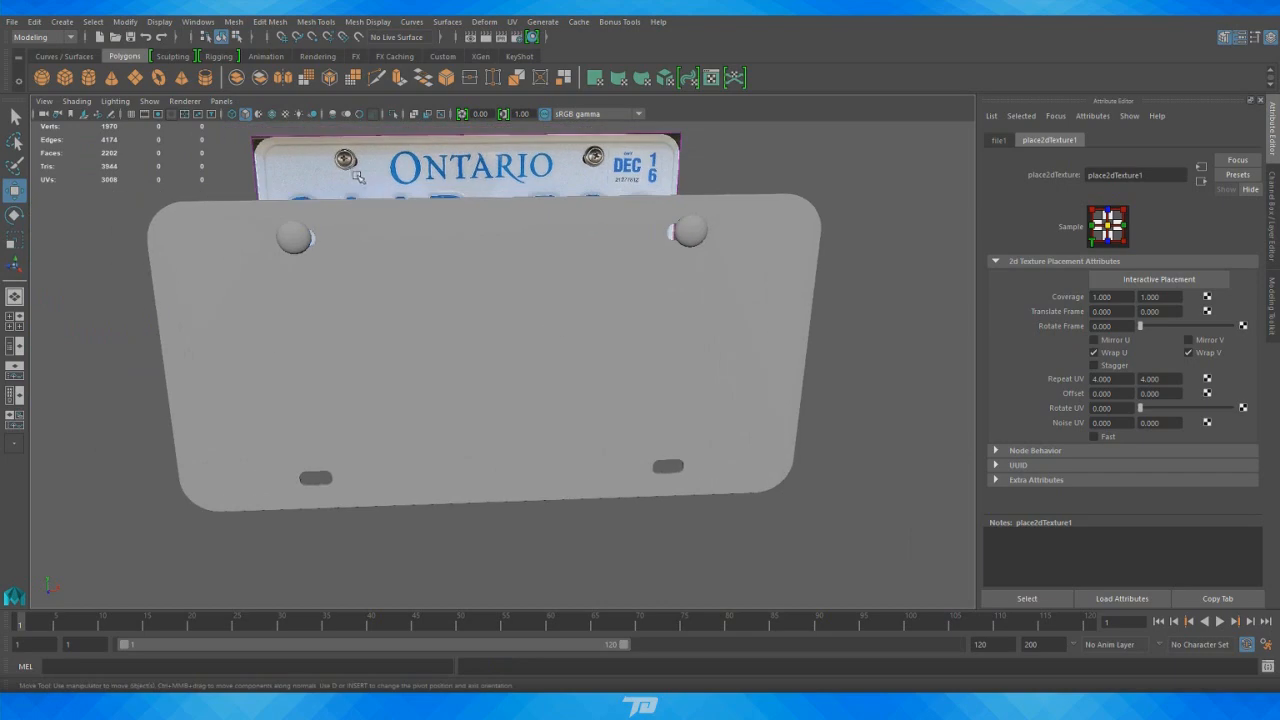
{"action": "left_click", "coordinate": [284, 113]}
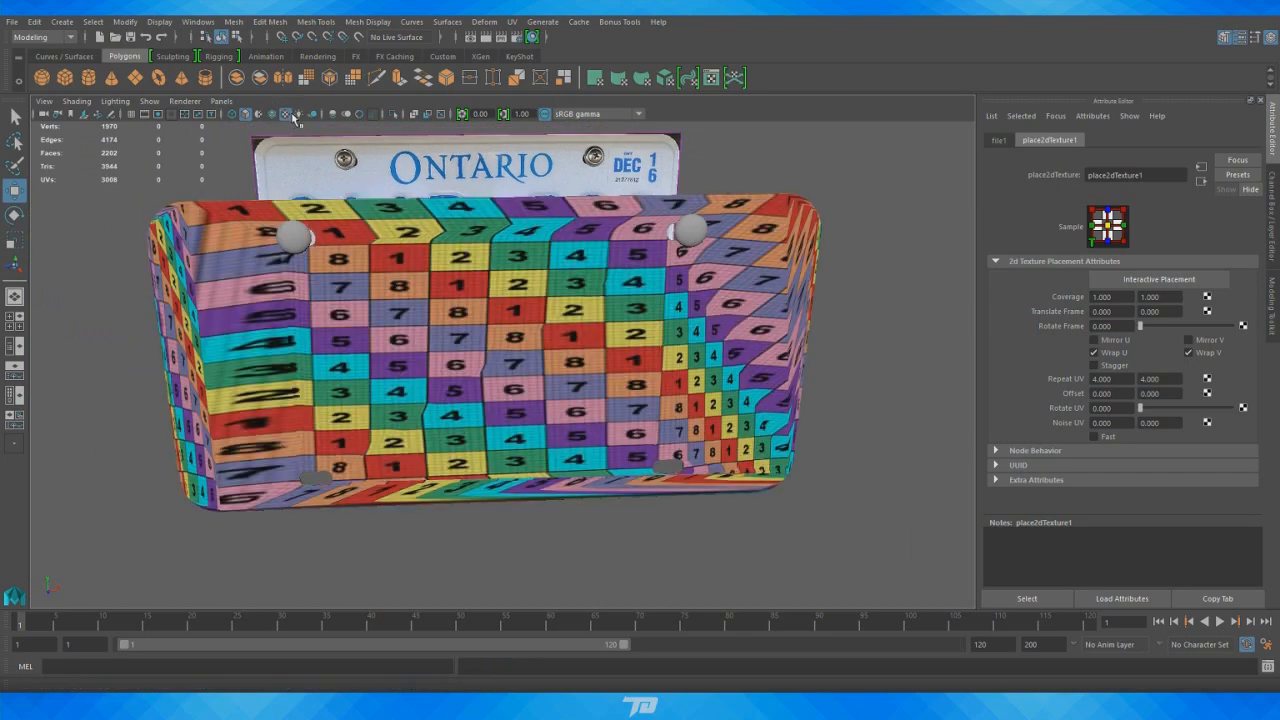
{"action": "left_click_drag", "start_coordinate": [598, 400], "coordinate": [655, 335], "text": "alt"}
{"action": "right_click_drag", "start_coordinate": [700, 332], "coordinate": [631, 320], "text": "alt"}
{"action": "left_click_drag", "start_coordinate": [580, 412], "coordinate": [480, 517], "text": "alt"}
{"action": "right_click_drag", "start_coordinate": [480, 517], "coordinate": [552, 516], "text": "alt"}
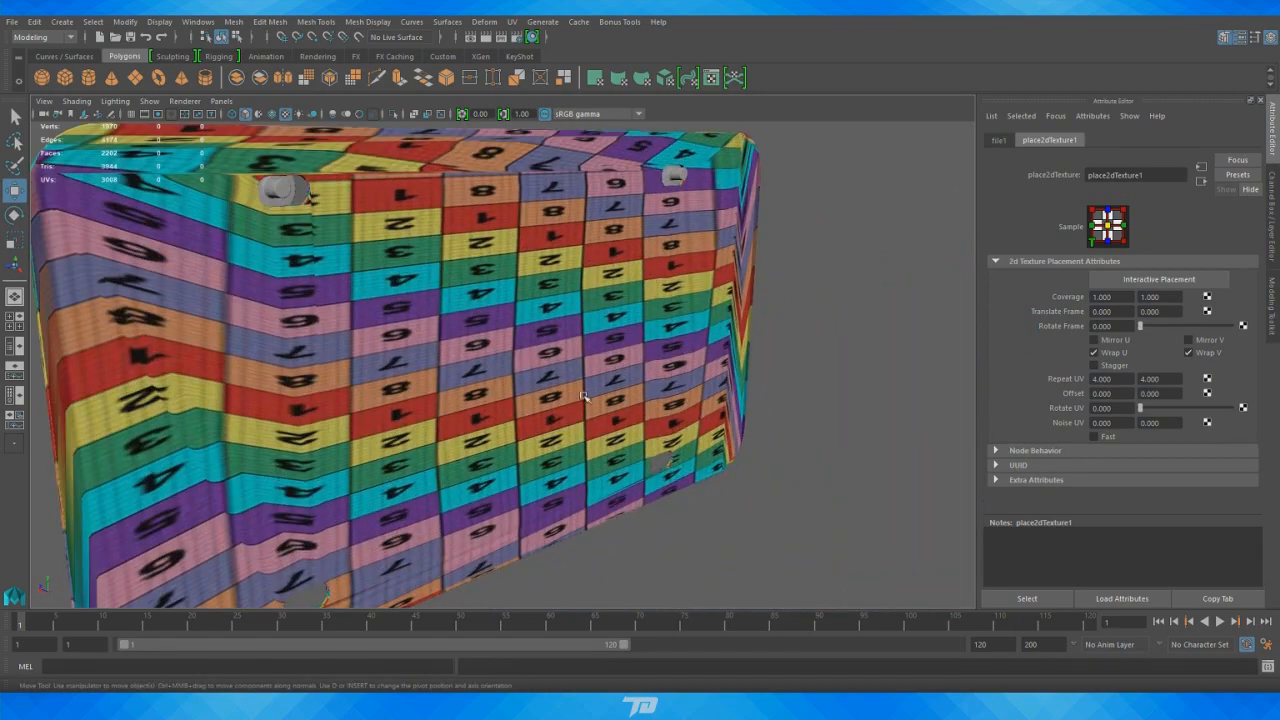
Check the checker pattern along the plate's back and side edges and select the plate
{"action": "left_click_drag", "start_coordinate": [531, 289], "coordinate": [751, 328], "text": "alt"}
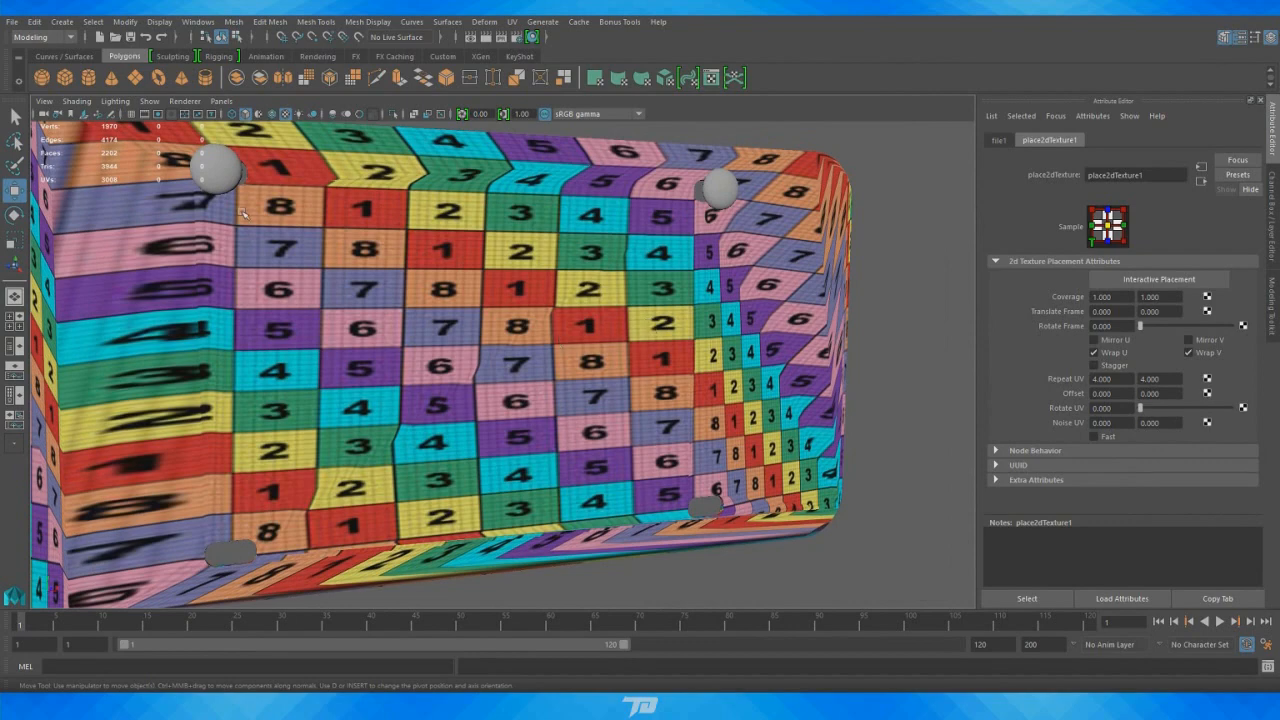
{"action": "left_click_drag", "start_coordinate": [673, 332], "coordinate": [660, 388], "text": "alt"}
{"action": "left_click", "coordinate": [587, 360]}
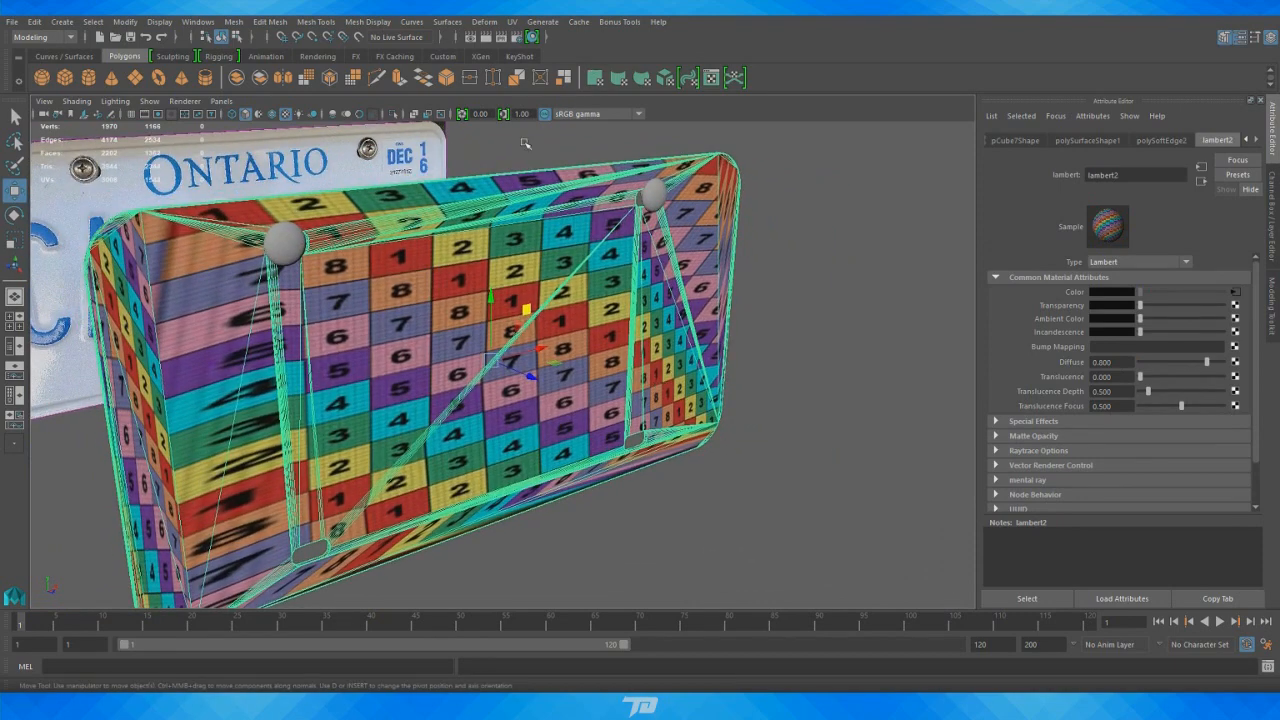
Save the scene to the Desktop as a Maya Binary file named tutorial, accepting the student version notice
{"action": "left_click", "coordinate": [12, 21]}
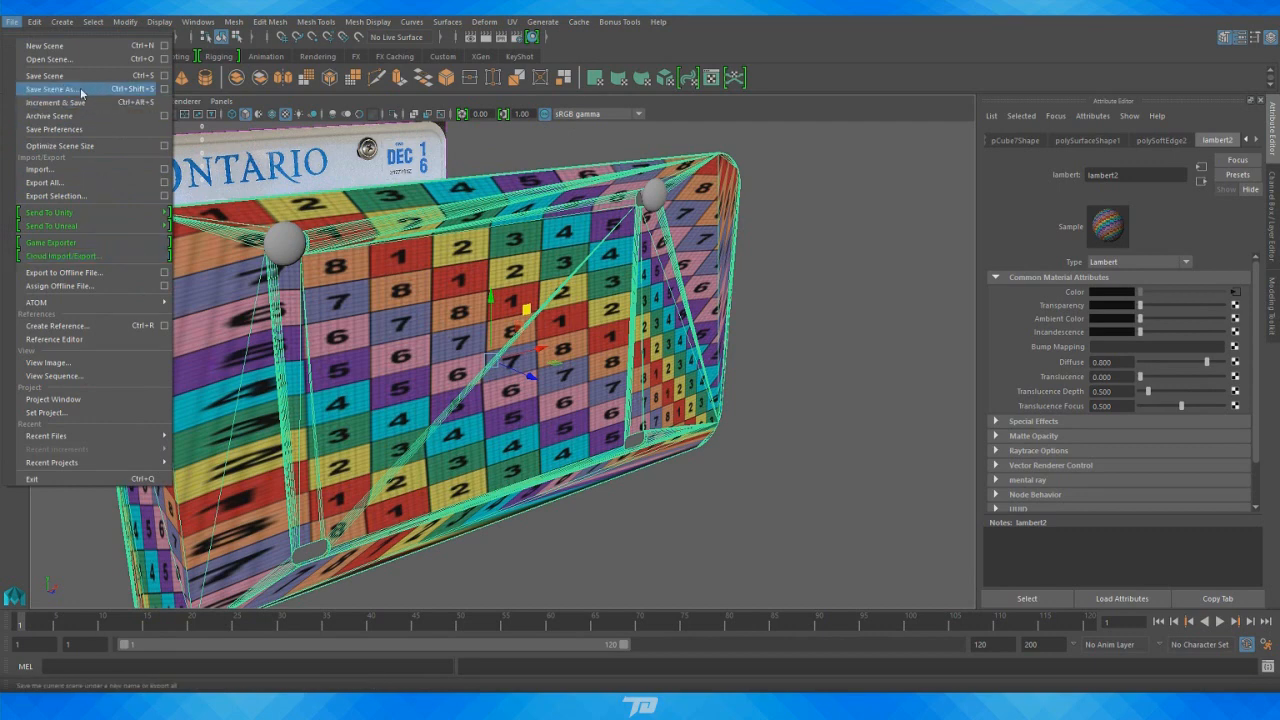
{"action": "left_click", "coordinate": [82, 93]}
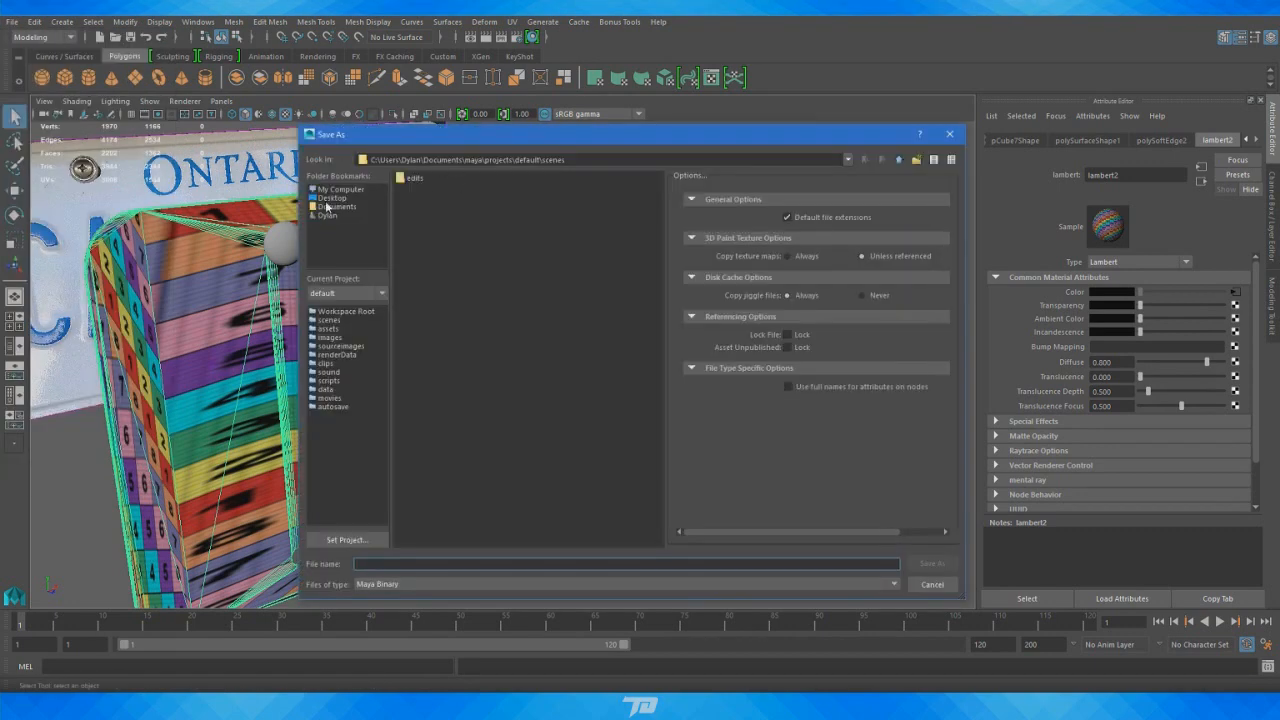
{"action": "left_click", "coordinate": [326, 199]}
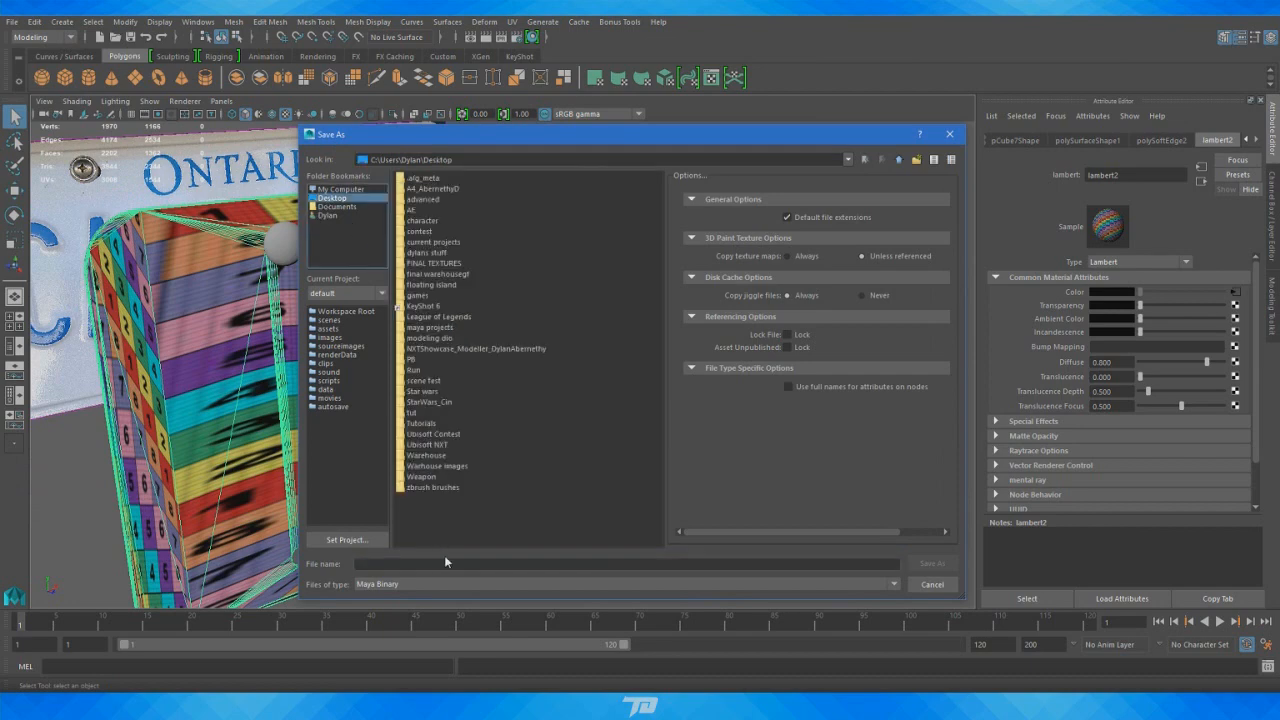
{"action": "left_click", "coordinate": [447, 563]}
{"action": "type", "text": "tutorial"}
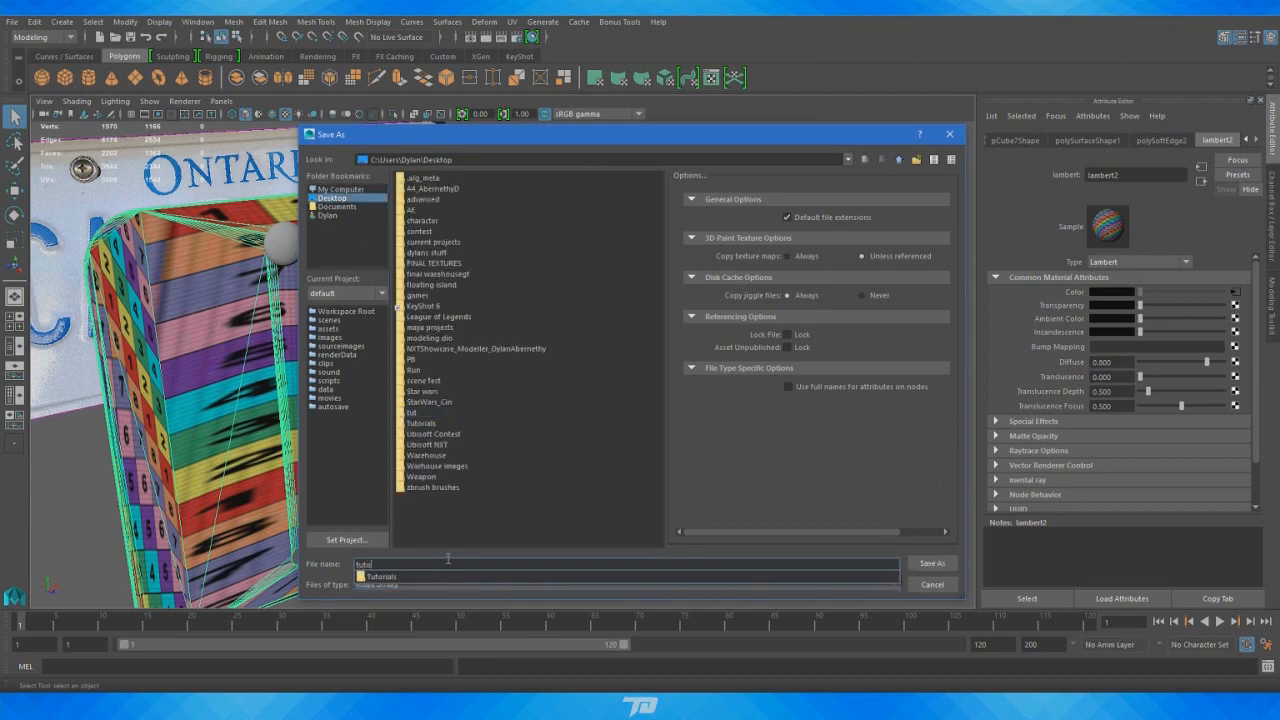
{"action": "left_click", "coordinate": [928, 564]}
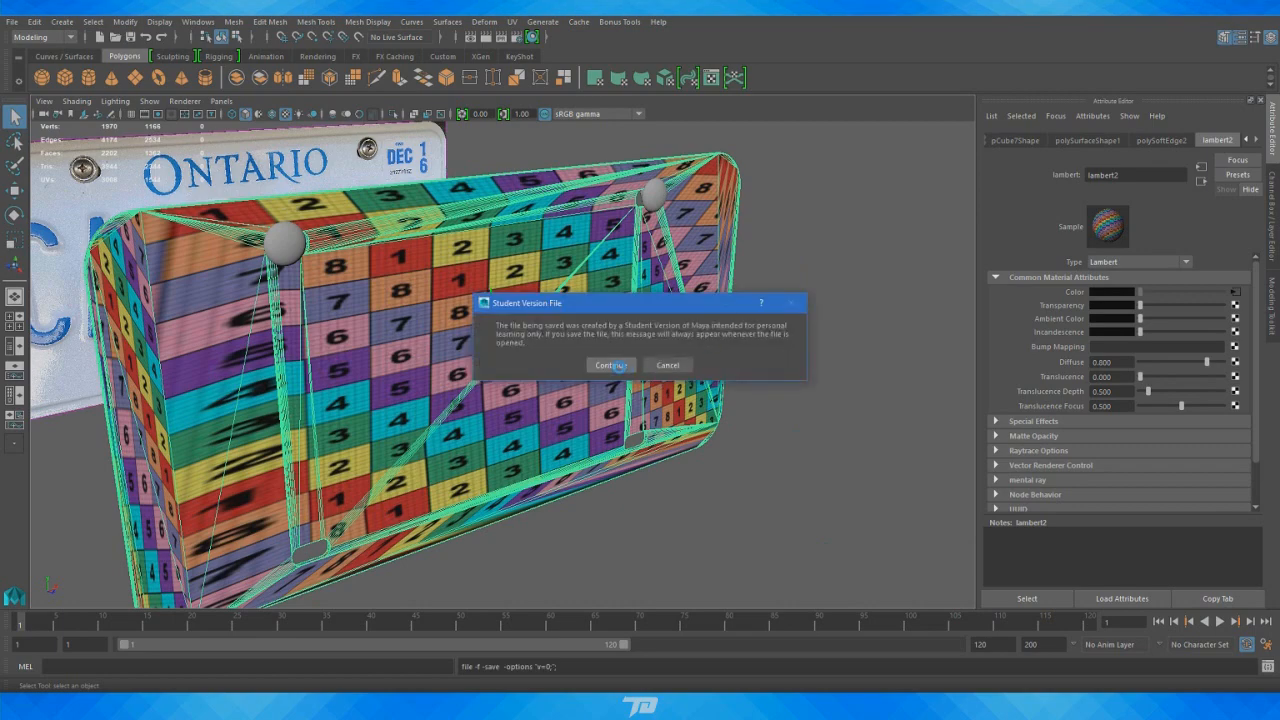
{"action": "left_click", "coordinate": [618, 366]}
Isolate the selected license plate in the viewport, hiding the screws and the reference image
{"action": "key", "text": "w"}
{"action": "left_click_drag", "start_coordinate": [652, 380], "coordinate": [600, 373], "text": "alt"}
{"action": "scroll", "coordinate": [613, 373], "scroll_direction": "up", "scroll_amount": 2}
{"action": "middle_click_drag", "start_coordinate": [615, 373], "coordinate": [677, 417], "text": "alt"}
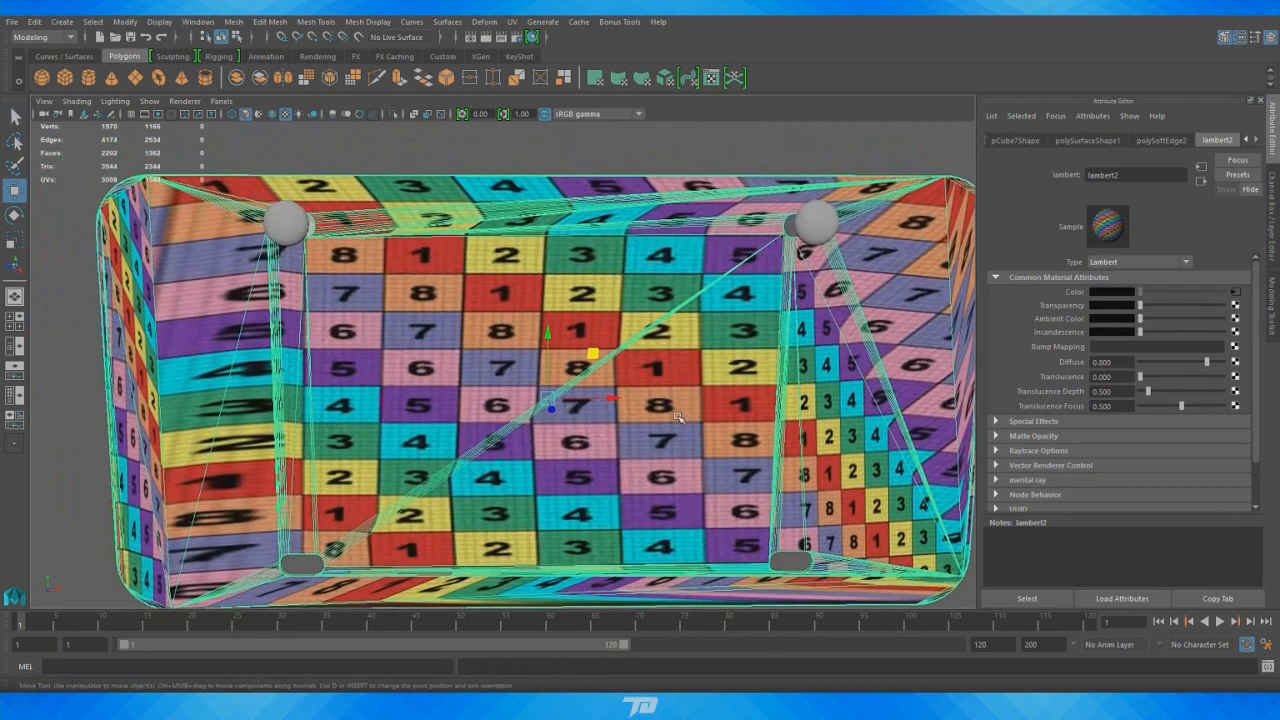
{"action": "scroll", "coordinate": [677, 417], "scroll_direction": "down", "scroll_amount": 2}
{"action": "left_click", "coordinate": [393, 115]}
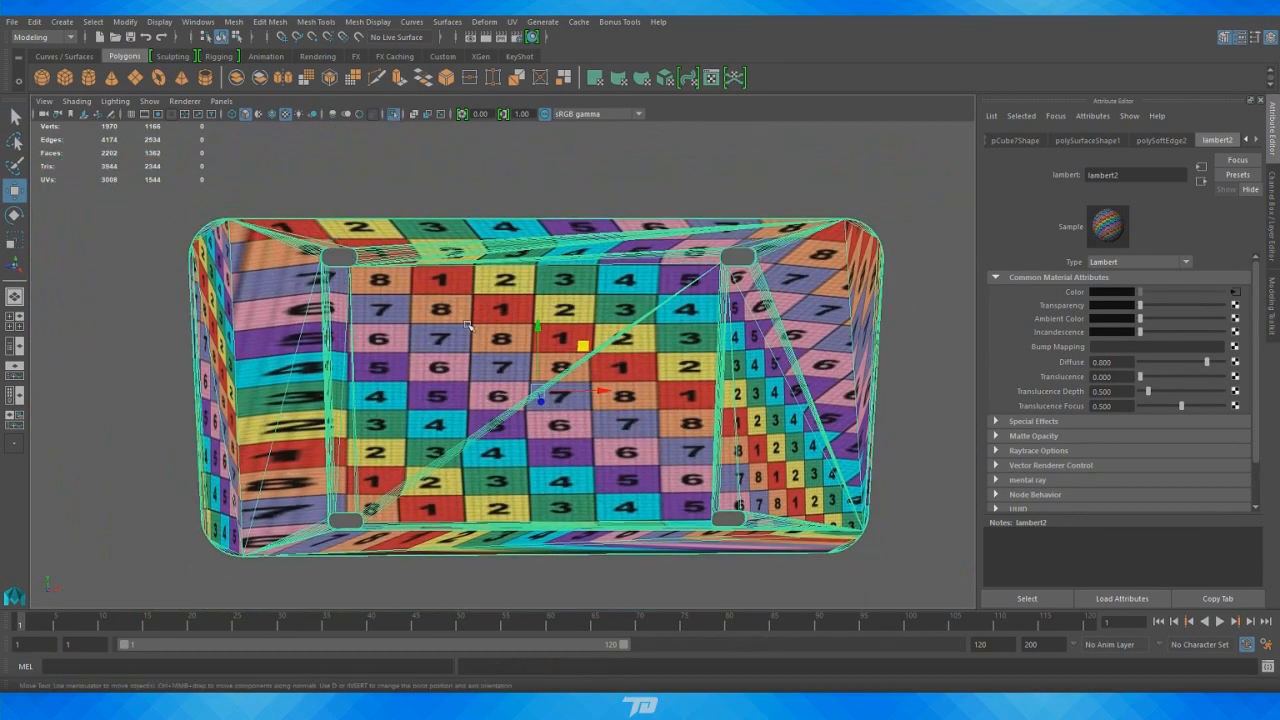
Open the UV Editor for the plate and turn off its texture image display
{"action": "left_click_drag", "start_coordinate": [469, 325], "coordinate": [543, 266], "text": "alt"}
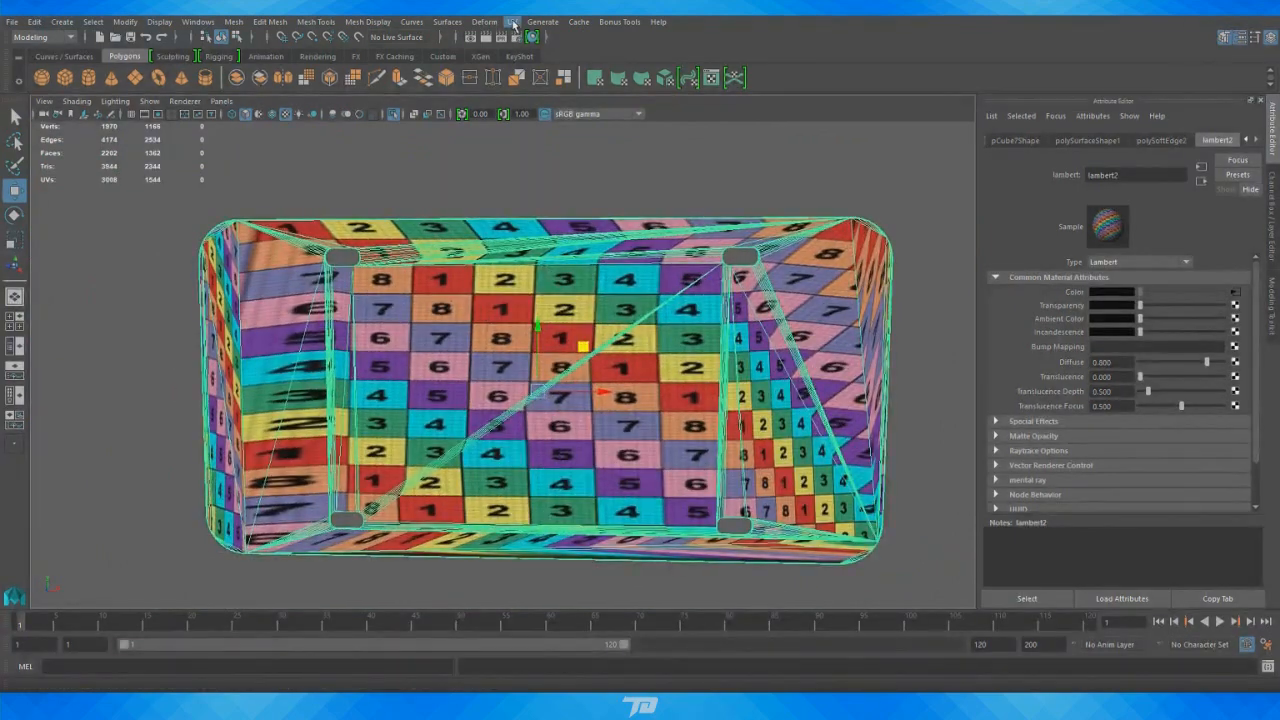
{"action": "left_click", "coordinate": [512, 21]}
{"action": "left_click", "coordinate": [548, 55]}
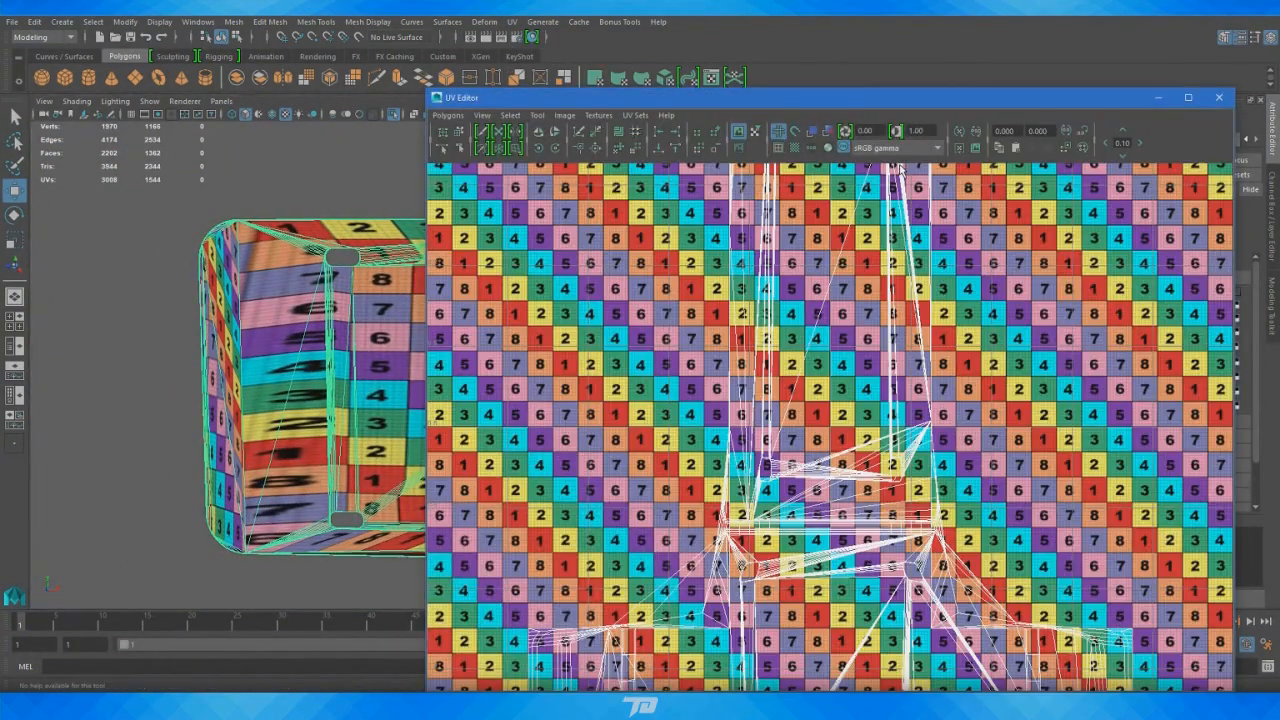
{"action": "right_click_drag", "start_coordinate": [943, 378], "coordinate": [664, 302], "text": "alt"}
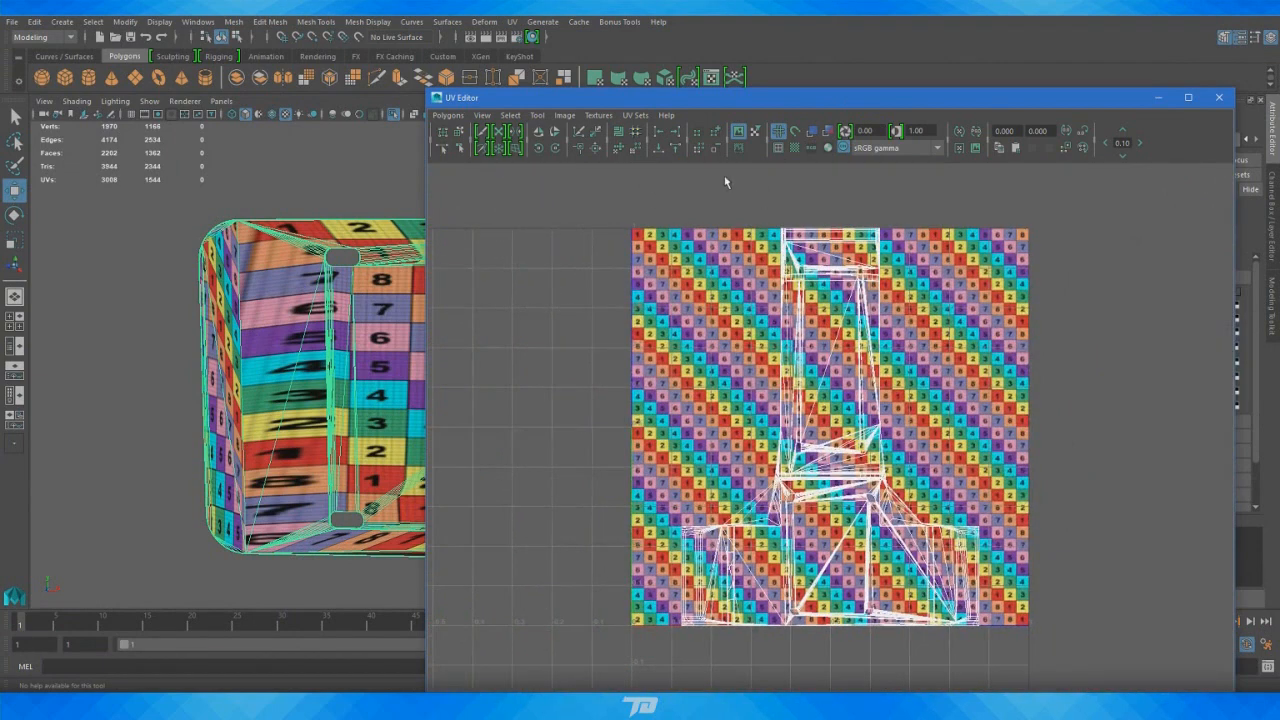
{"action": "left_click", "coordinate": [750, 131]}
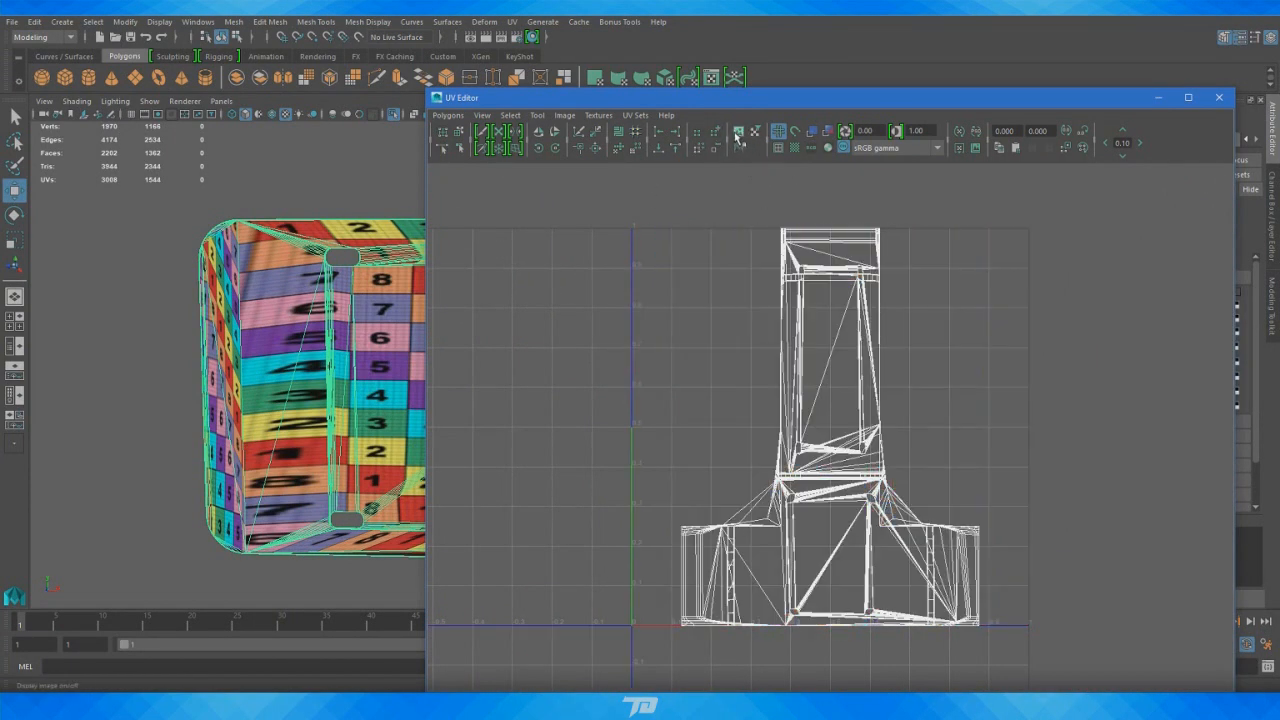
Resize and reposition the UV Editor window so the plate and its UV layout can be seen side by side
{"action": "scroll", "coordinate": [957, 389], "scroll_direction": "down", "scroll_amount": 4}
{"action": "middle_click_drag", "start_coordinate": [949, 406], "coordinate": [979, 369], "text": "alt"}
{"action": "middle_click_drag", "start_coordinate": [892, 320], "coordinate": [1074, 320], "text": "alt"}
{"action": "right_click_drag", "start_coordinate": [275, 270], "coordinate": [174, 243], "text": "alt"}
{"action": "middle_click_drag", "start_coordinate": [390, 308], "coordinate": [211, 248], "text": "alt"}
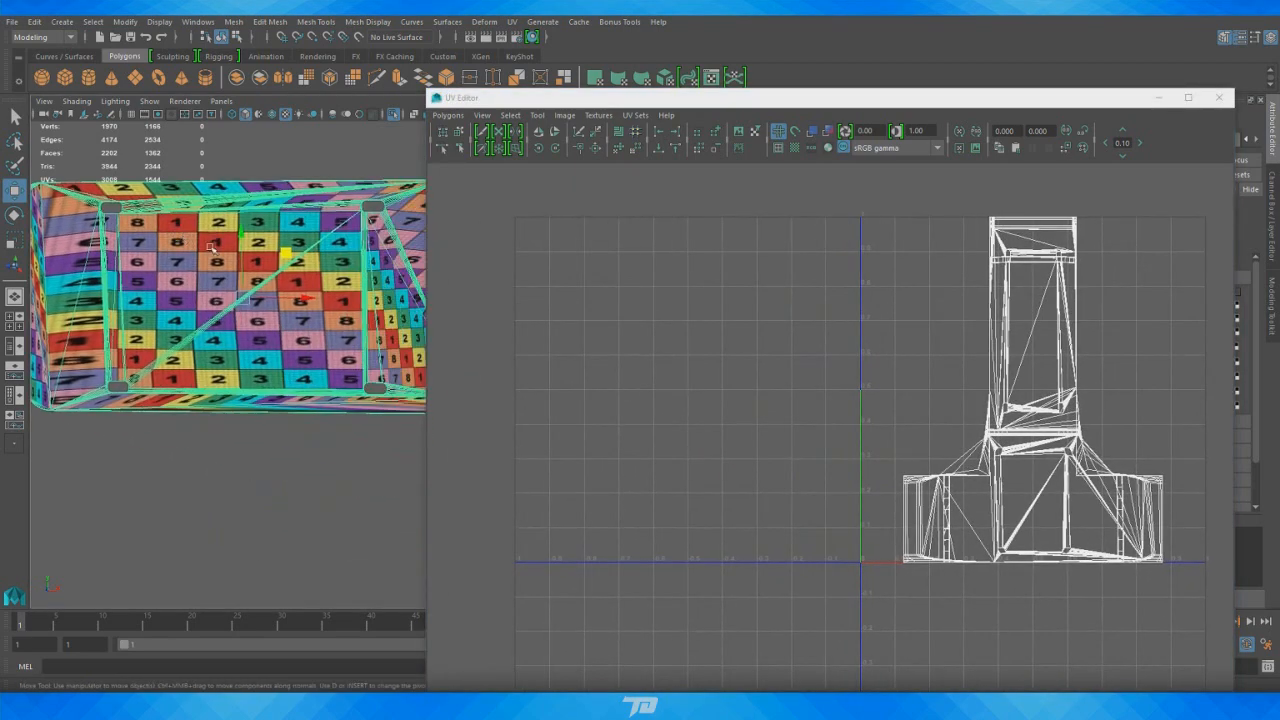
{"action": "left_click_drag", "start_coordinate": [211, 248], "coordinate": [247, 246], "text": "alt"}
{"action": "left_click_drag", "start_coordinate": [426, 90], "coordinate": [645, 88]}
{"action": "left_click_drag", "start_coordinate": [758, 100], "coordinate": [783, 59]}
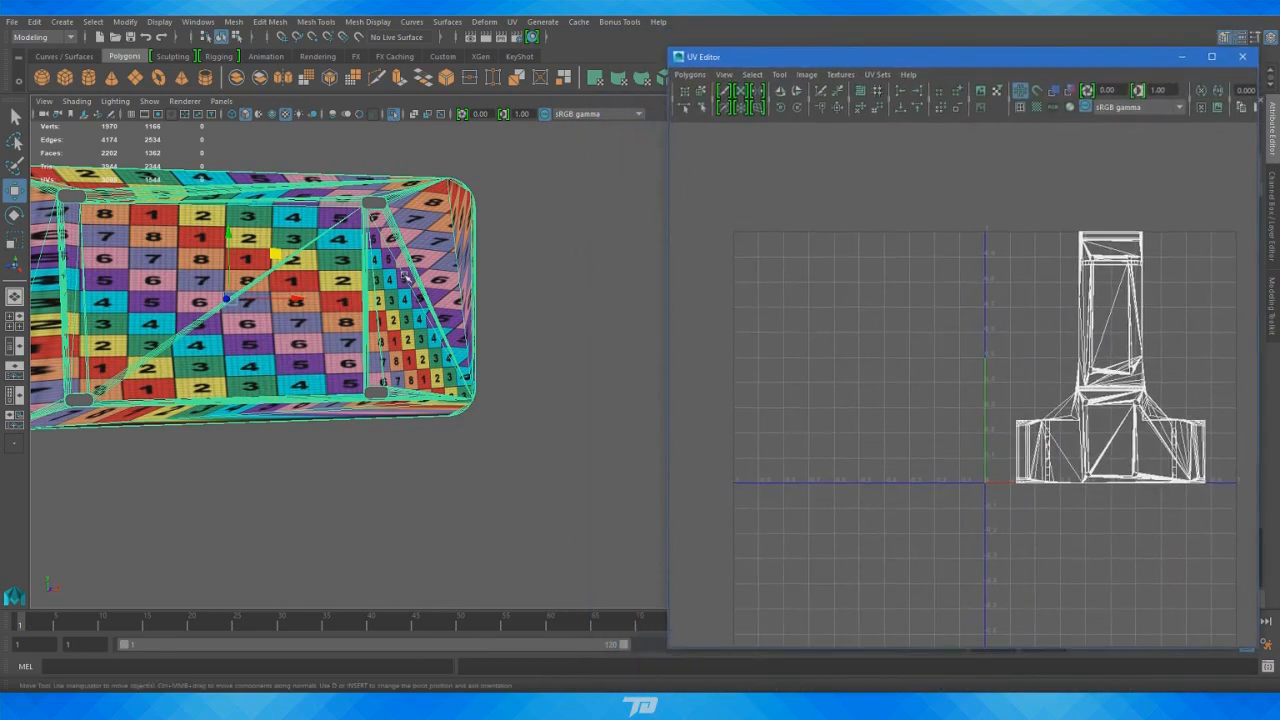
{"action": "mouse_move", "coordinate": [962, 64]}
{"action": "left_mouse_down"}
{"action": "mouse_move", "coordinate": [1279, 90]}
{"action": "mouse_move", "coordinate": [0, 127]}
{"action": "mouse_move", "coordinate": [940, 103]}
{"action": "mouse_move", "coordinate": [951, 51]}
{"action": "left_mouse_up"}
Examine the checker distortion on the plate's front, sides and rounded corners against its UV layout
{"action": "left_click_drag", "start_coordinate": [300, 300], "coordinate": [330, 300], "text": "alt"}
{"action": "scroll", "coordinate": [330, 300], "scroll_direction": "down", "scroll_amount": 3}
{"action": "middle_click_drag", "start_coordinate": [330, 300], "coordinate": [443, 275], "text": "alt"}
{"action": "left_click_drag", "start_coordinate": [443, 275], "coordinate": [465, 243], "text": "alt"}
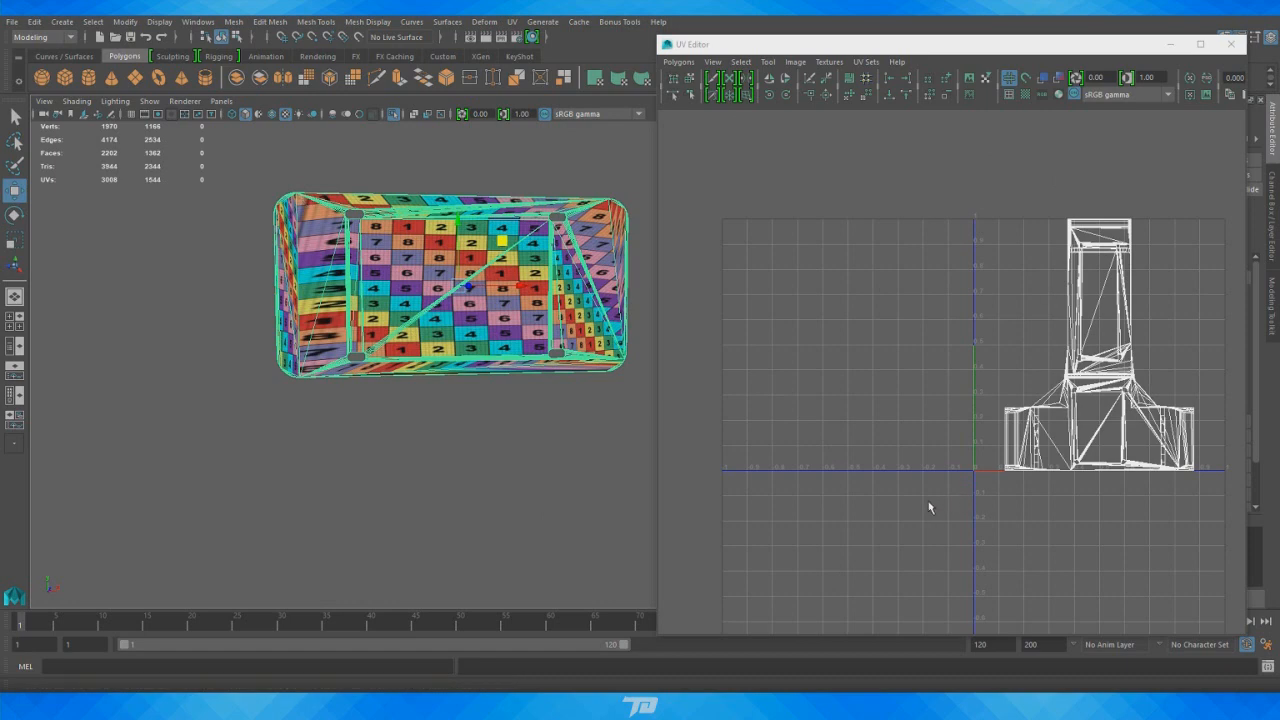
{"action": "left_click_drag", "start_coordinate": [512, 410], "coordinate": [492, 434], "text": "alt"}
{"action": "middle_click_drag", "start_coordinate": [492, 434], "coordinate": [395, 468], "text": "alt"}
{"action": "left_click_drag", "start_coordinate": [395, 468], "coordinate": [409, 388], "text": "alt"}
{"action": "scroll", "coordinate": [409, 388], "scroll_direction": "up", "scroll_amount": 4}
{"action": "middle_click_drag", "start_coordinate": [409, 388], "coordinate": [485, 412], "text": "alt"}
{"action": "left_click_drag", "start_coordinate": [485, 412], "coordinate": [450, 400], "text": "alt"}
{"action": "middle_click_drag", "start_coordinate": [450, 400], "coordinate": [367, 420], "text": "alt"}
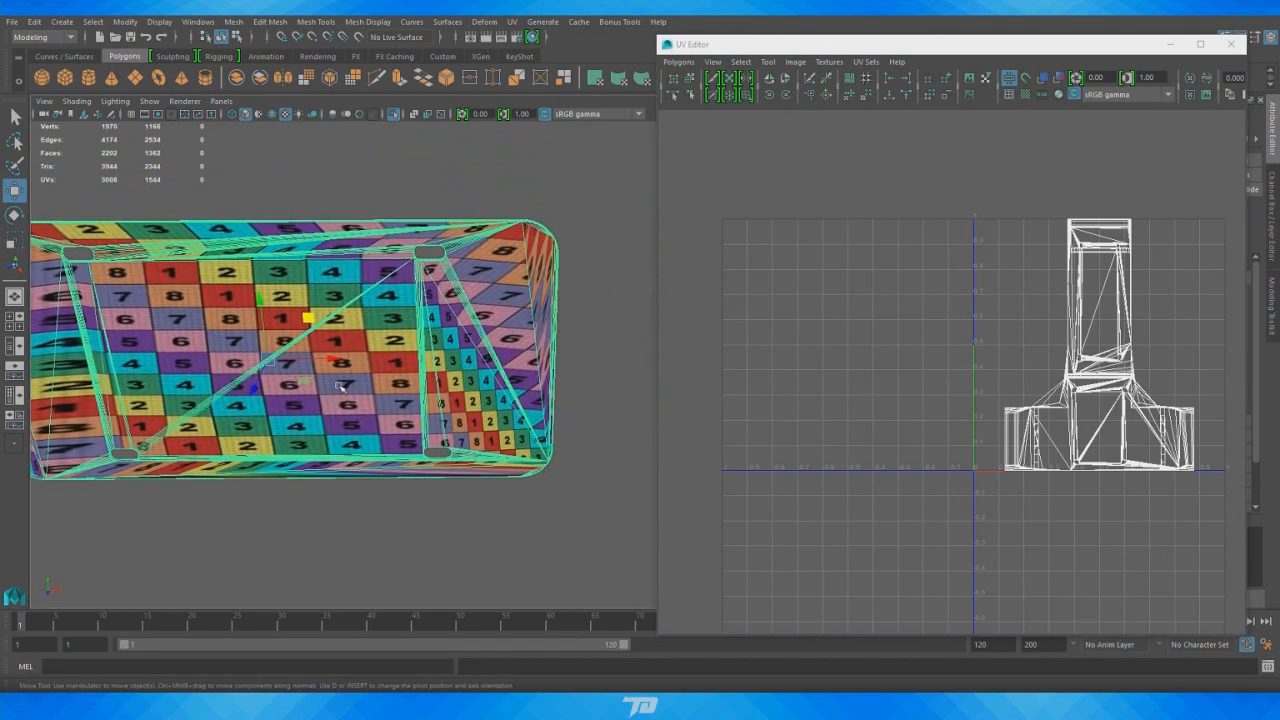
{"action": "left_click_drag", "start_coordinate": [367, 420], "coordinate": [505, 311], "text": "alt"}
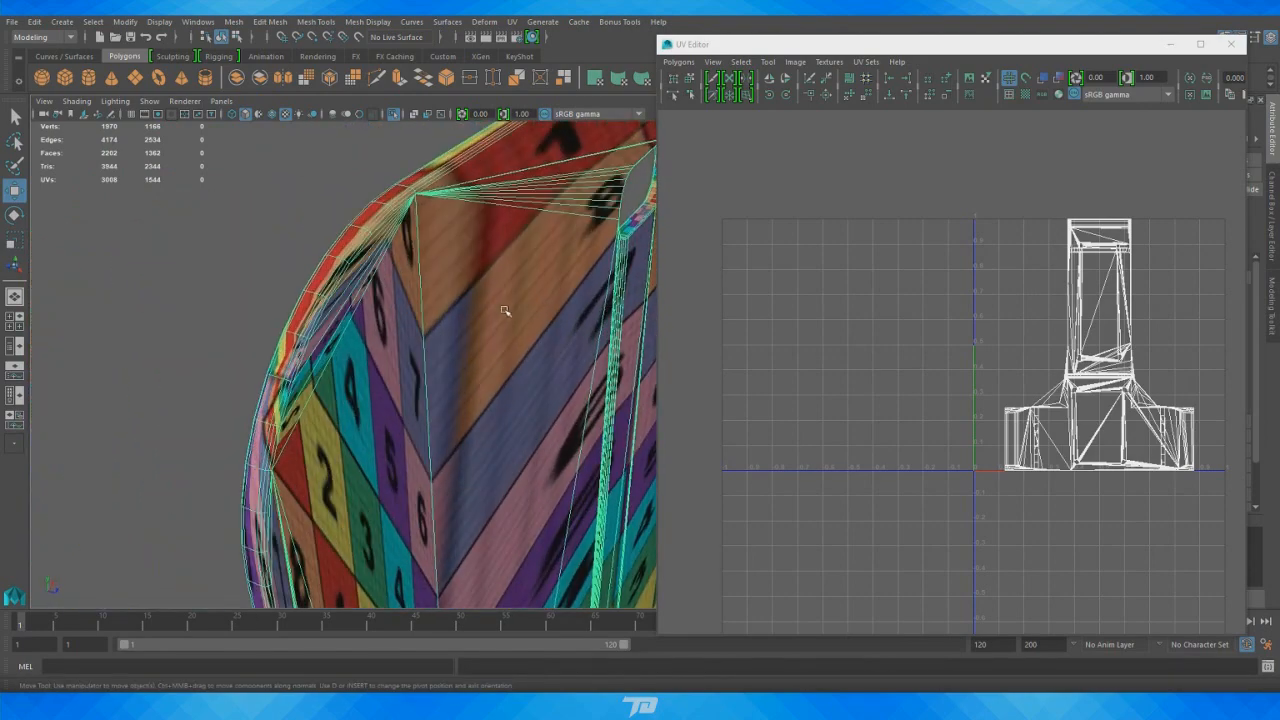
{"action": "right_click_drag", "start_coordinate": [556, 326], "coordinate": [331, 317], "text": "alt"}
{"action": "left_click_drag", "start_coordinate": [331, 317], "coordinate": [506, 314], "text": "alt"}
{"action": "right_click_drag", "start_coordinate": [426, 238], "coordinate": [449, 225]}
{"action": "right_click_drag", "start_coordinate": [452, 313], "coordinate": [365, 308], "text": "alt"}
{"action": "left_click_drag", "start_coordinate": [365, 308], "coordinate": [377, 306], "text": "alt"}
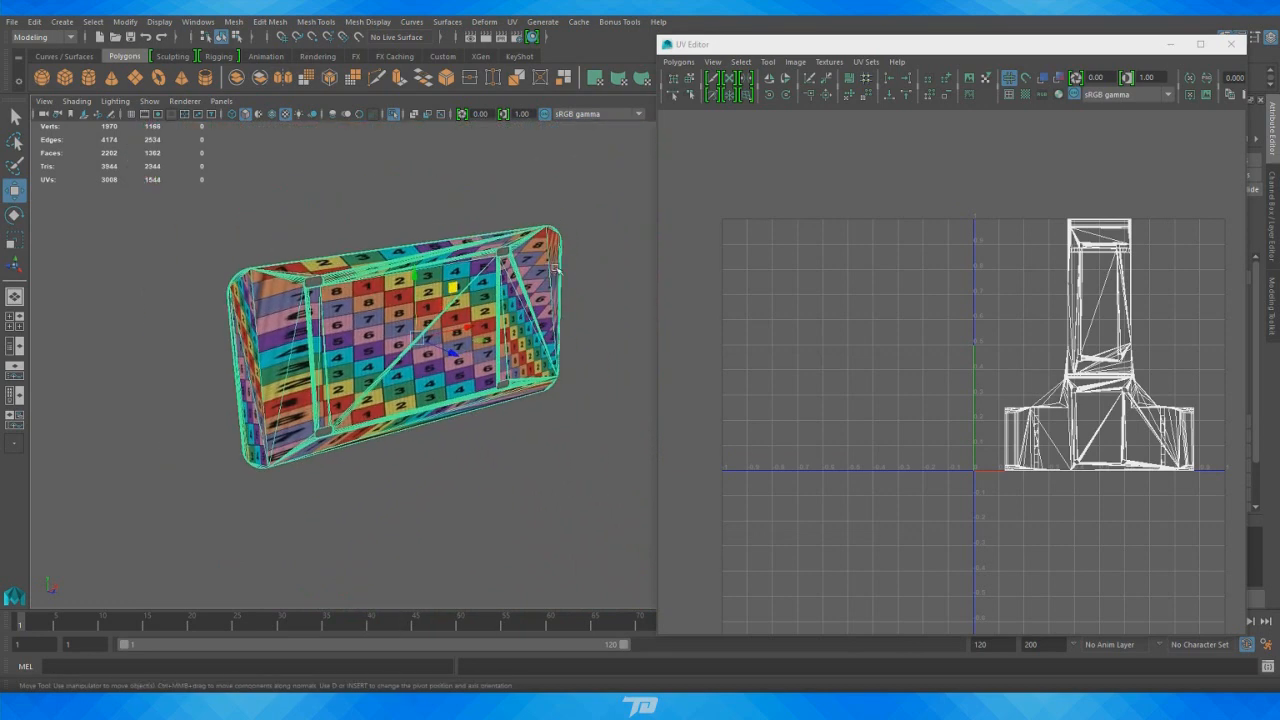
{"action": "middle_click_drag", "start_coordinate": [524, 246], "coordinate": [498, 298], "text": "alt"}
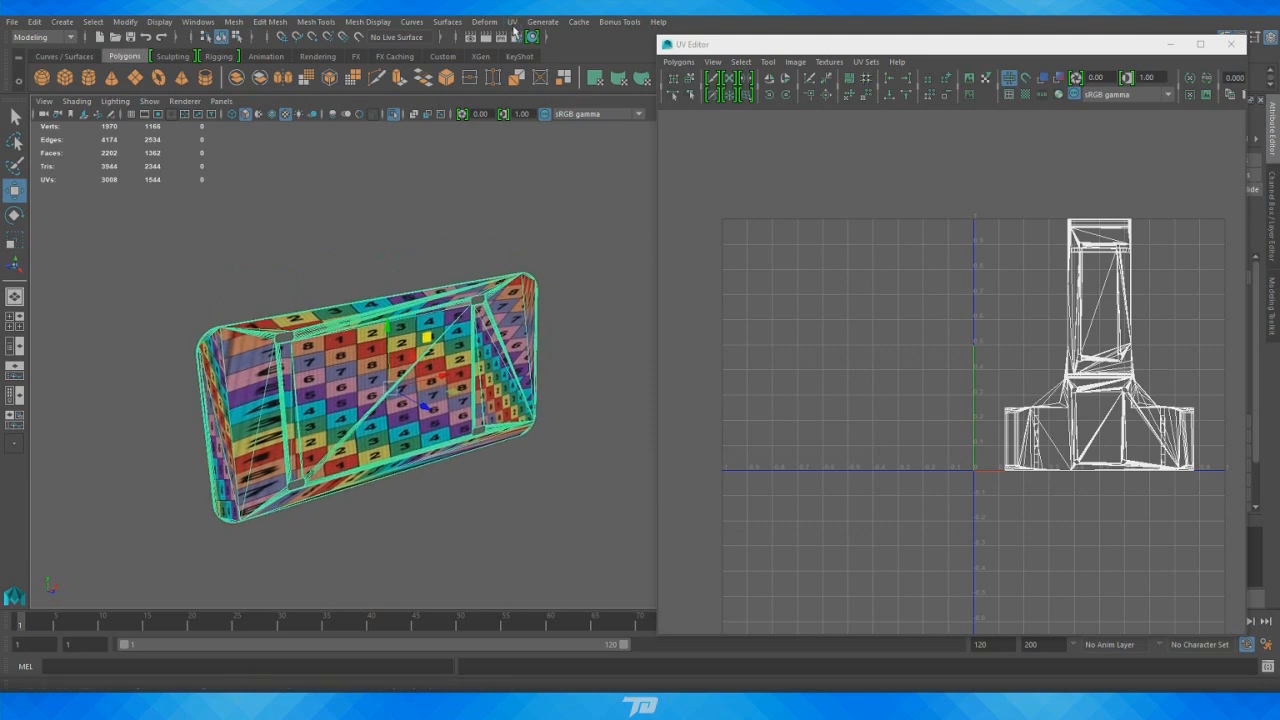
Apply a planar UV projection to the plate from the Z axis, fitted to the bounding box and keeping the image width/height ratio
{"action": "left_click", "coordinate": [513, 26]}
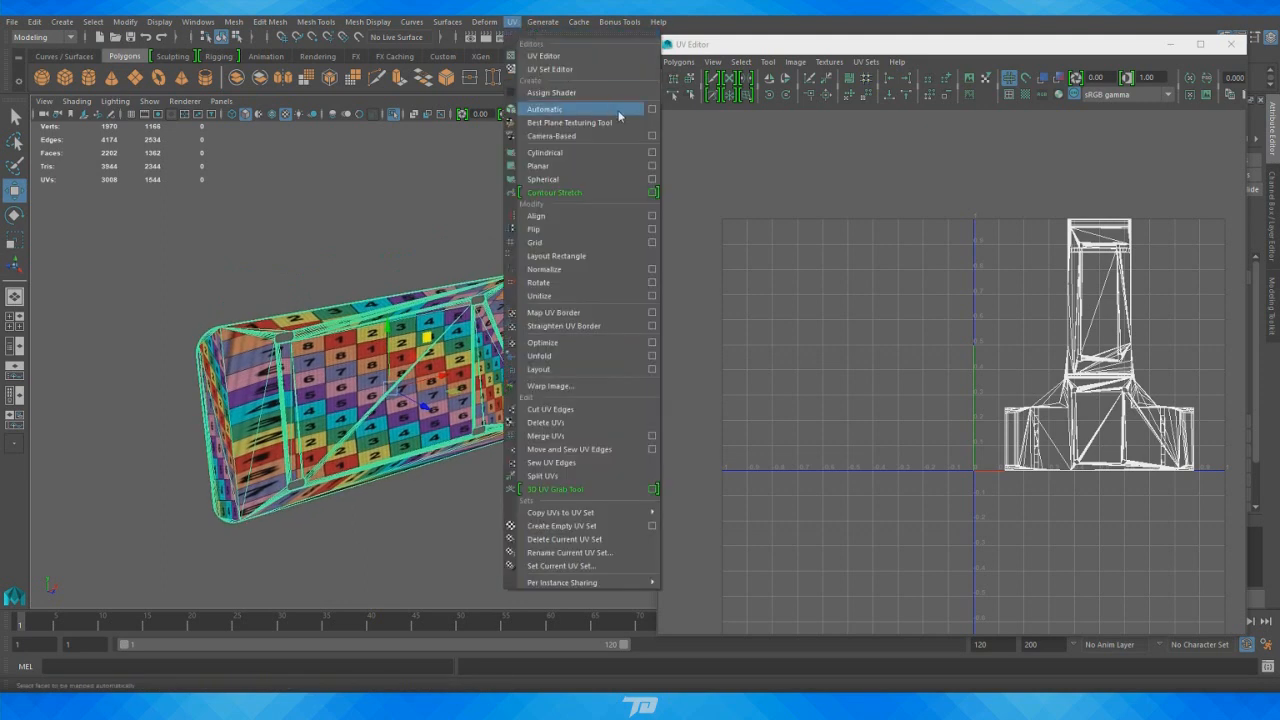
{"action": "left_click", "coordinate": [652, 166]}
{"action": "left_click_drag", "start_coordinate": [271, 182], "coordinate": [752, 216]}
{"action": "left_click_drag", "start_coordinate": [283, 378], "coordinate": [200, 436], "text": "alt"}
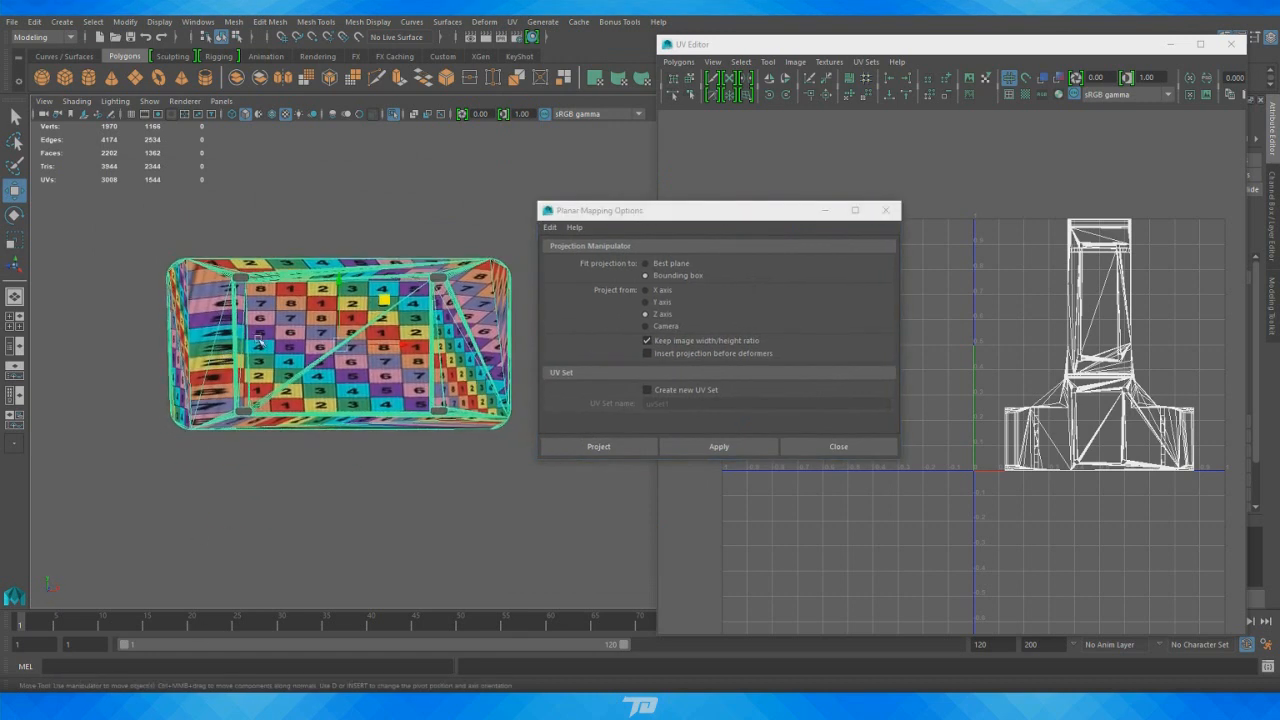
{"action": "left_click_drag", "start_coordinate": [190, 524], "coordinate": [262, 514], "text": "alt"}
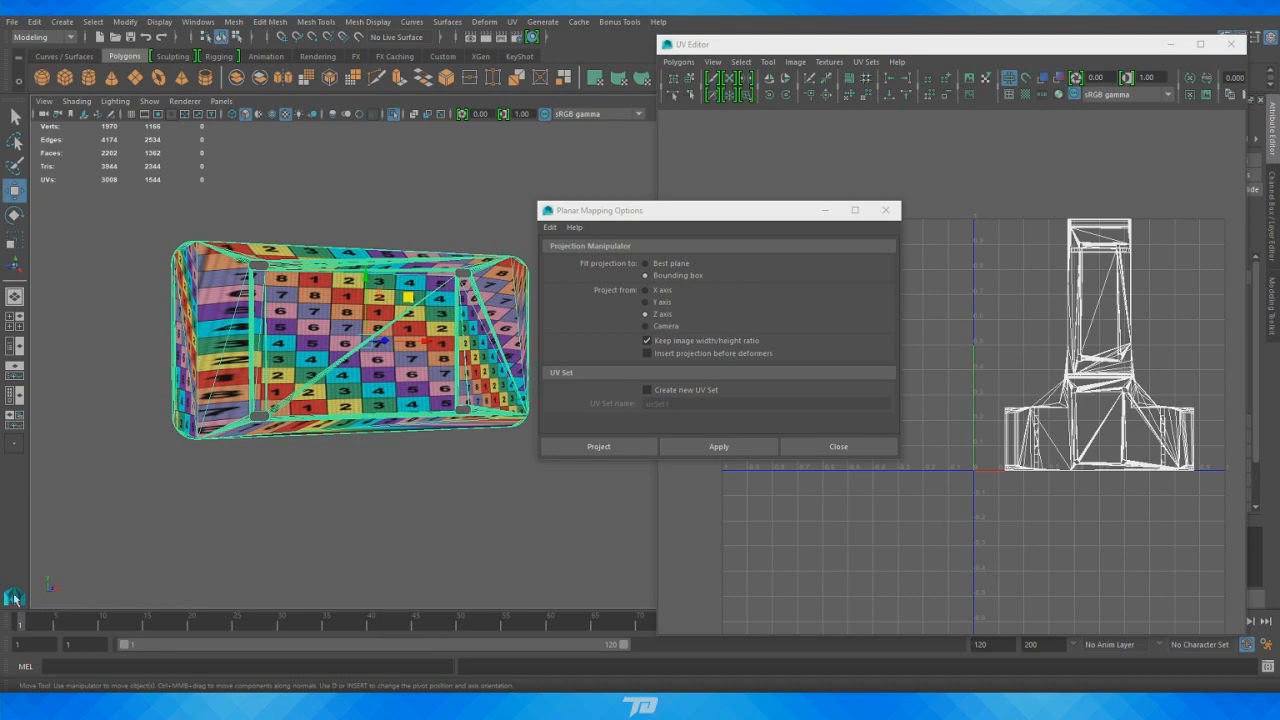
{"action": "left_click_drag", "start_coordinate": [187, 520], "coordinate": [222, 500], "text": "alt"}
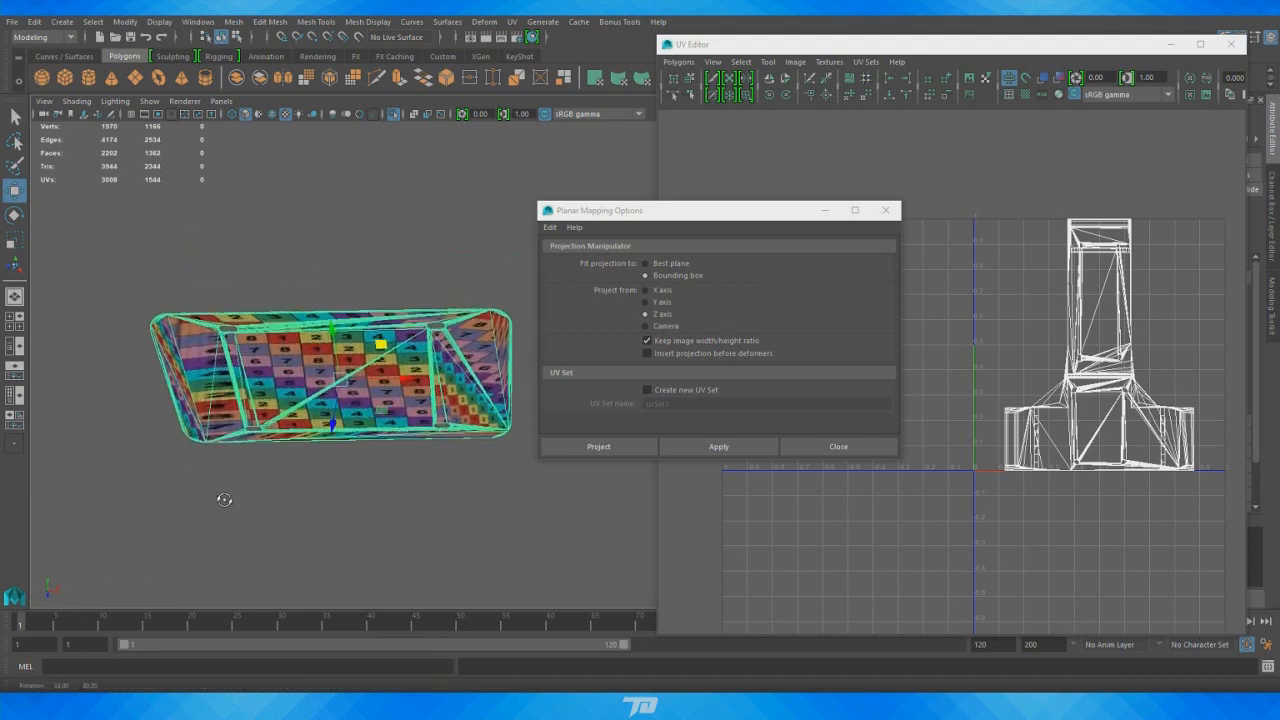
{"action": "left_click", "coordinate": [695, 447]}
{"action": "left_click", "coordinate": [835, 447]}
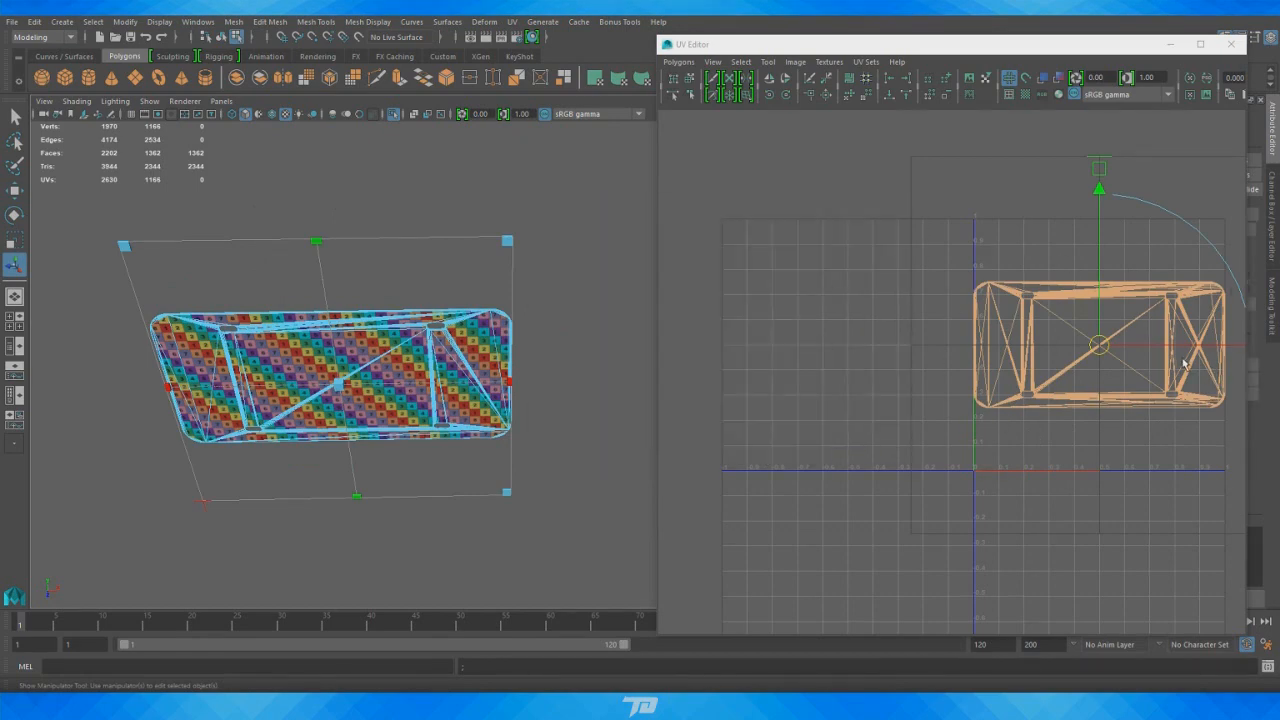
Select the edge loop running around the plate's outer rim and turn off textured display in the viewport
{"action": "left_click_drag", "start_coordinate": [565, 486], "coordinate": [357, 352], "text": "alt"}
{"action": "middle_click_drag", "start_coordinate": [357, 352], "coordinate": [414, 380], "text": "alt"}
{"action": "right_click_drag", "start_coordinate": [414, 380], "coordinate": [397, 323], "text": "alt"}
{"action": "middle_click_drag", "start_coordinate": [397, 323], "coordinate": [363, 294], "text": "alt"}
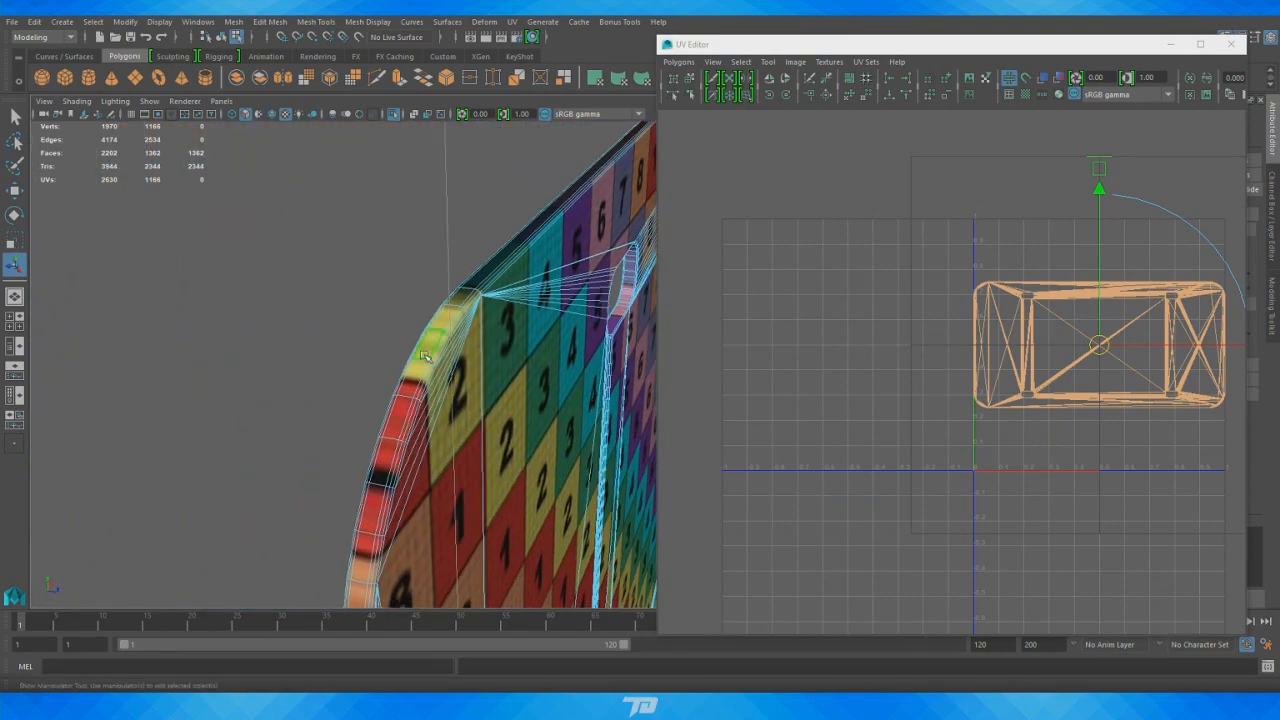
{"action": "right_click_drag", "start_coordinate": [428, 323], "coordinate": [428, 288]}
{"action": "left_click_drag", "start_coordinate": [412, 362], "coordinate": [386, 427], "text": "alt"}
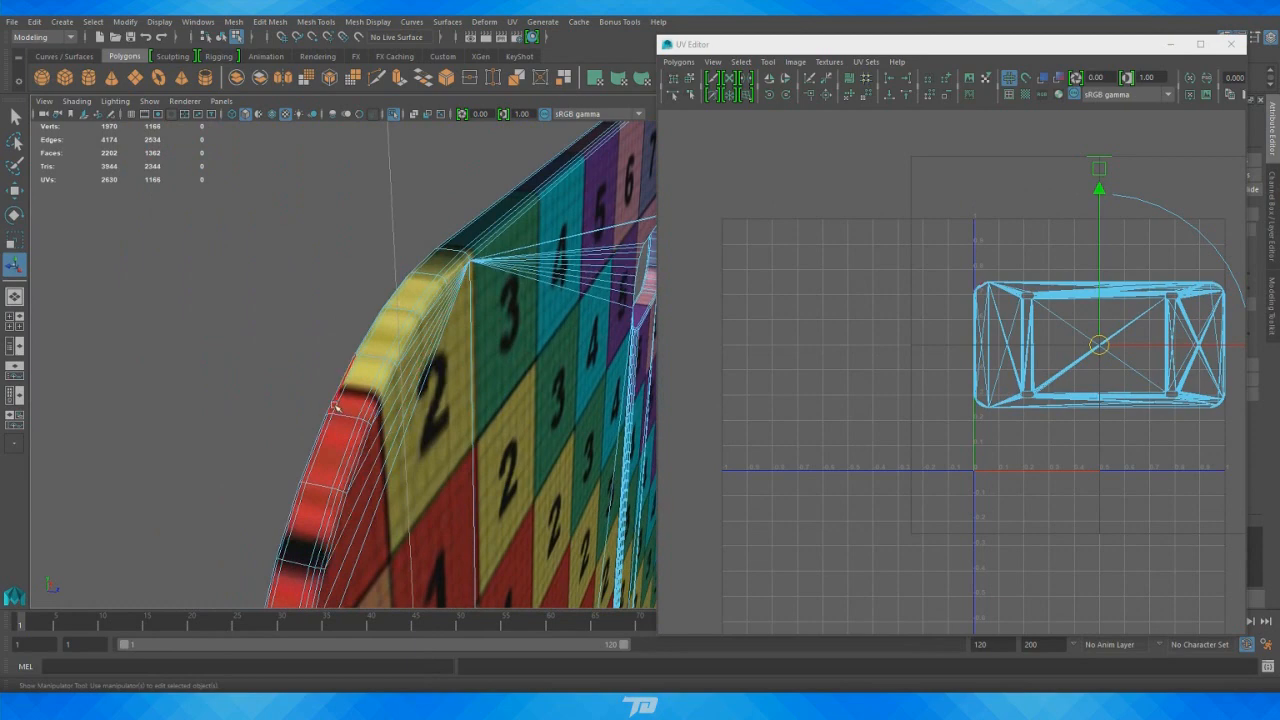
{"action": "double_click", "coordinate": [341, 405]}
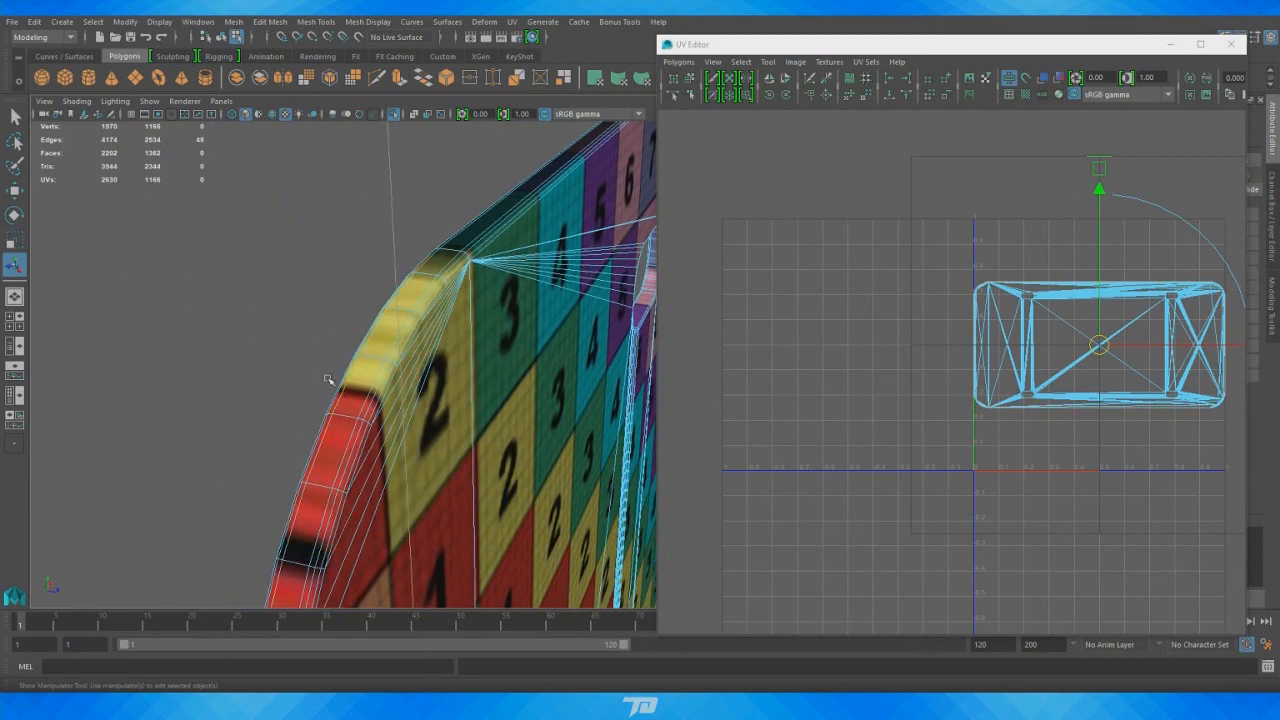
{"action": "left_click", "coordinate": [285, 114]}
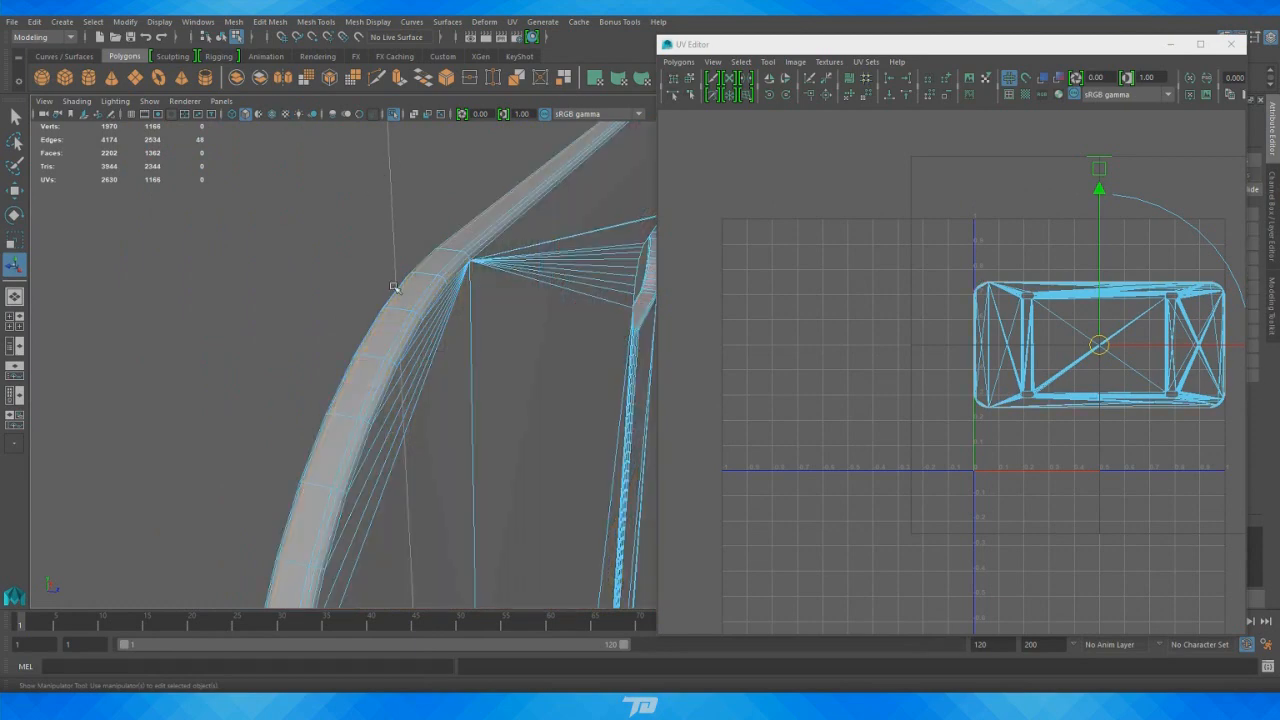
{"action": "left_click_drag", "start_coordinate": [351, 470], "coordinate": [257, 352], "text": "alt"}
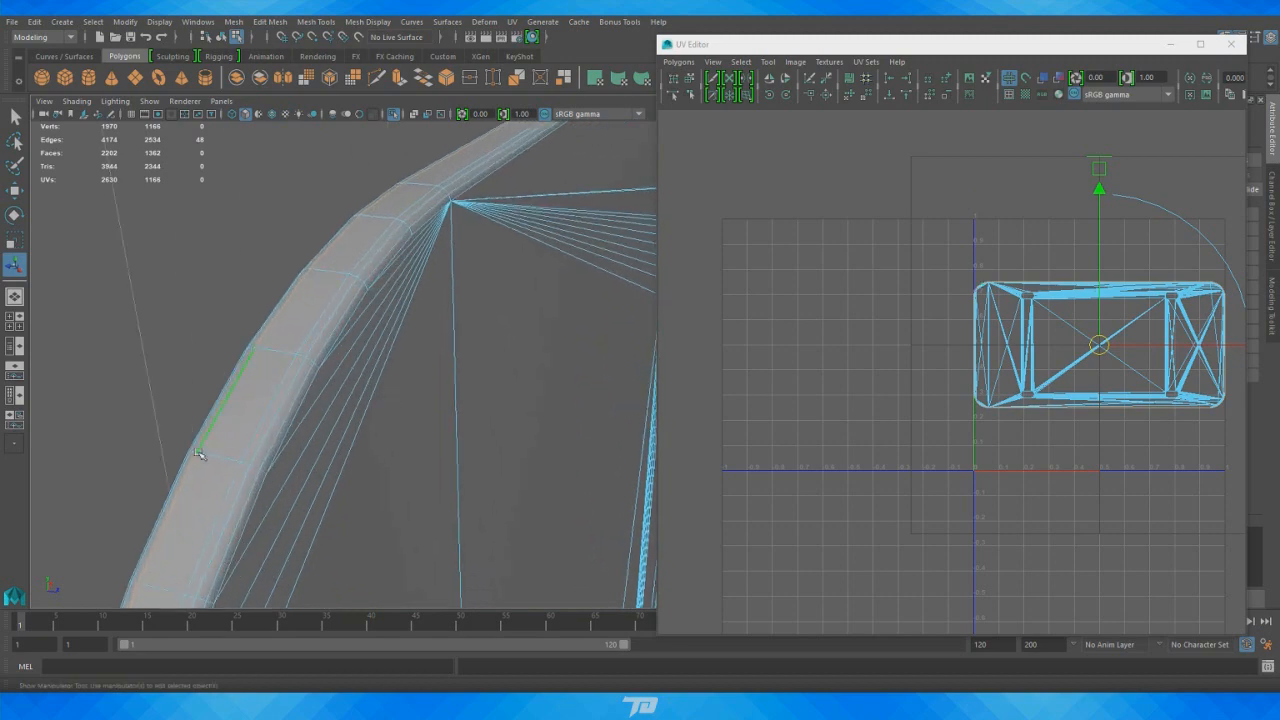
Add the edge loop around the inner wall of the first lower screw hole to the rim selection
{"action": "left_click_drag", "start_coordinate": [198, 453], "coordinate": [545, 369], "text": "alt"}
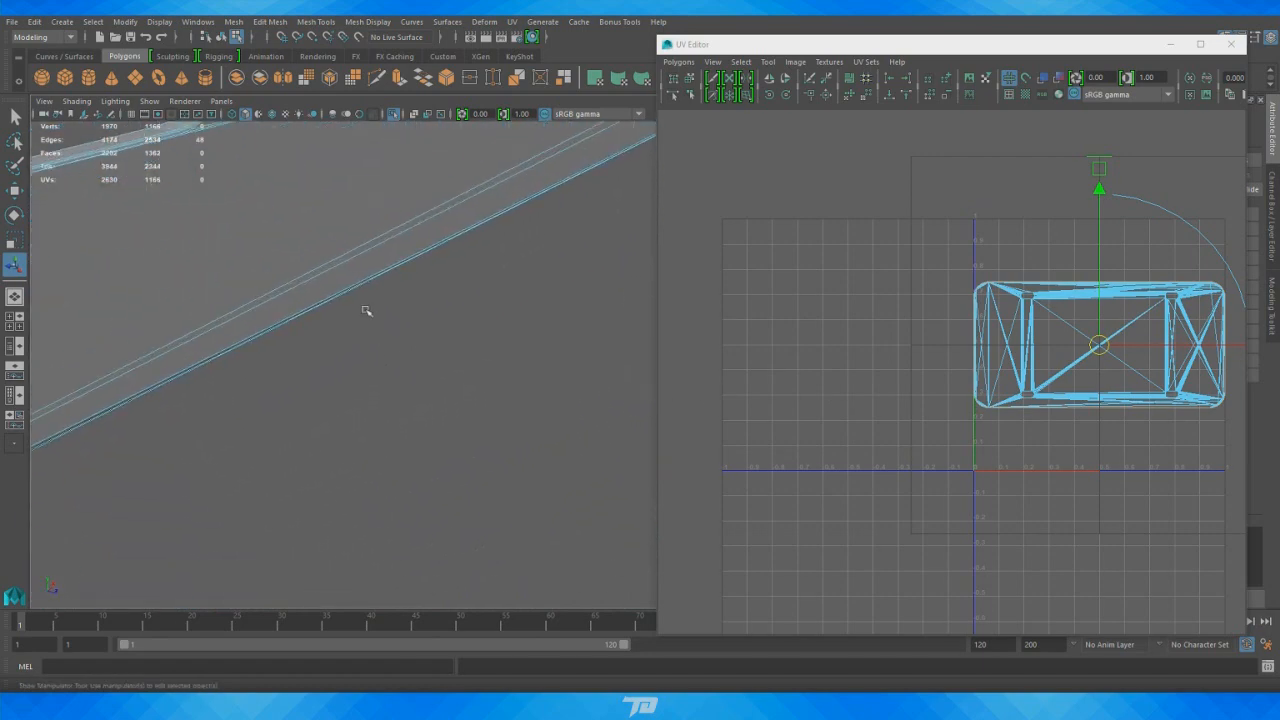
{"action": "left_click_drag", "start_coordinate": [366, 311], "coordinate": [447, 380], "text": "alt"}
{"action": "right_click_drag", "start_coordinate": [478, 497], "coordinate": [590, 496], "text": "alt"}
{"action": "middle_click_drag", "start_coordinate": [590, 496], "coordinate": [534, 460], "text": "alt"}
{"action": "right_click_drag", "start_coordinate": [534, 460], "coordinate": [507, 463], "text": "alt"}
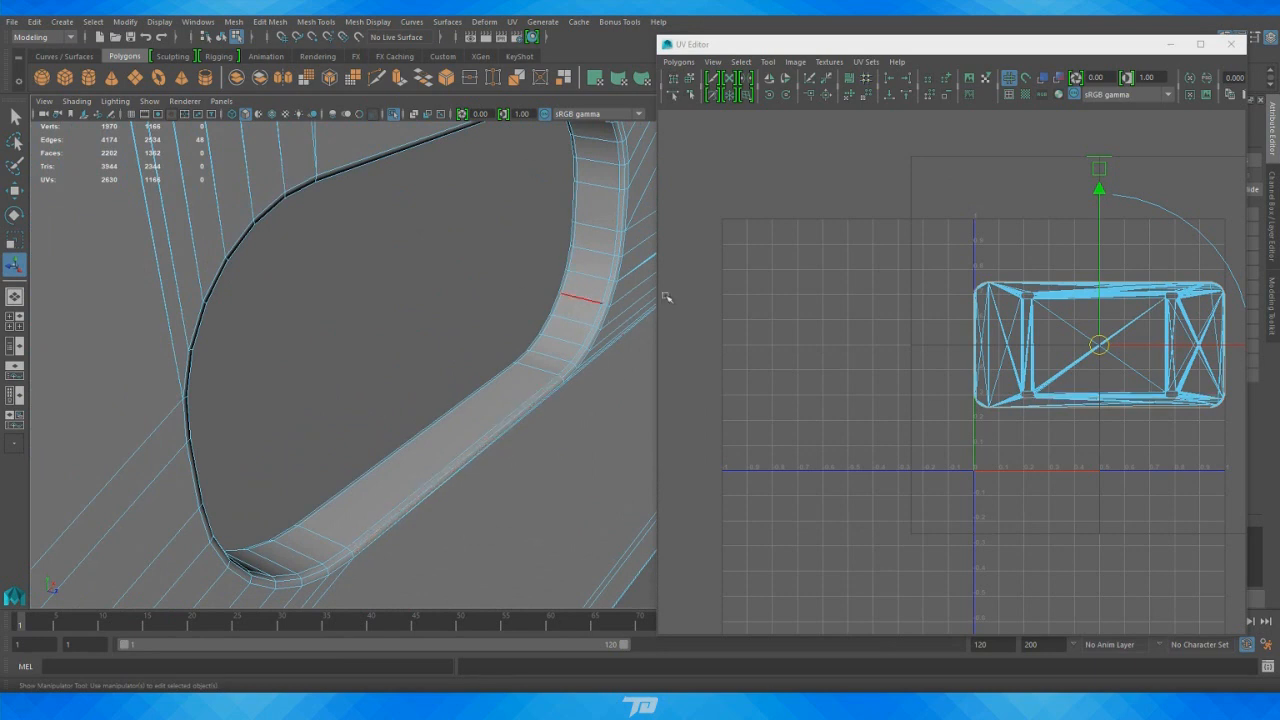
{"action": "left_click_drag", "start_coordinate": [486, 486], "coordinate": [466, 425], "text": "alt"}
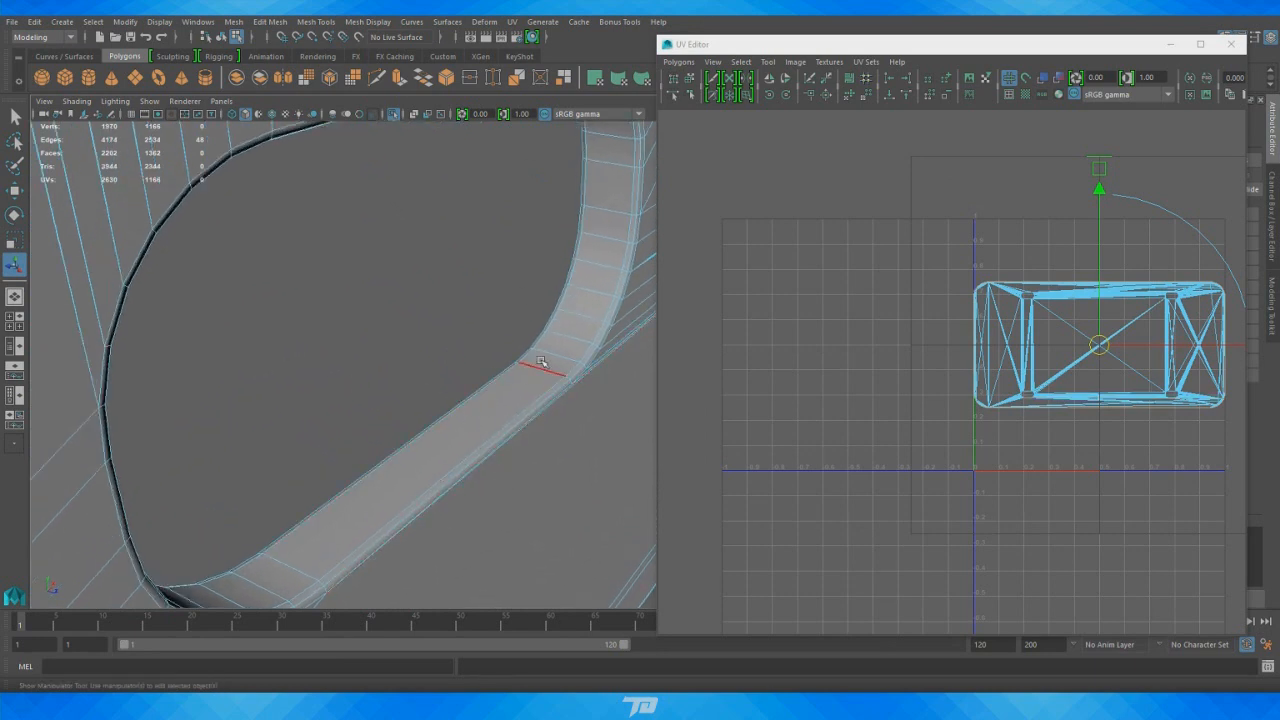
{"action": "right_click_drag", "start_coordinate": [531, 357], "coordinate": [194, 357], "text": "alt"}
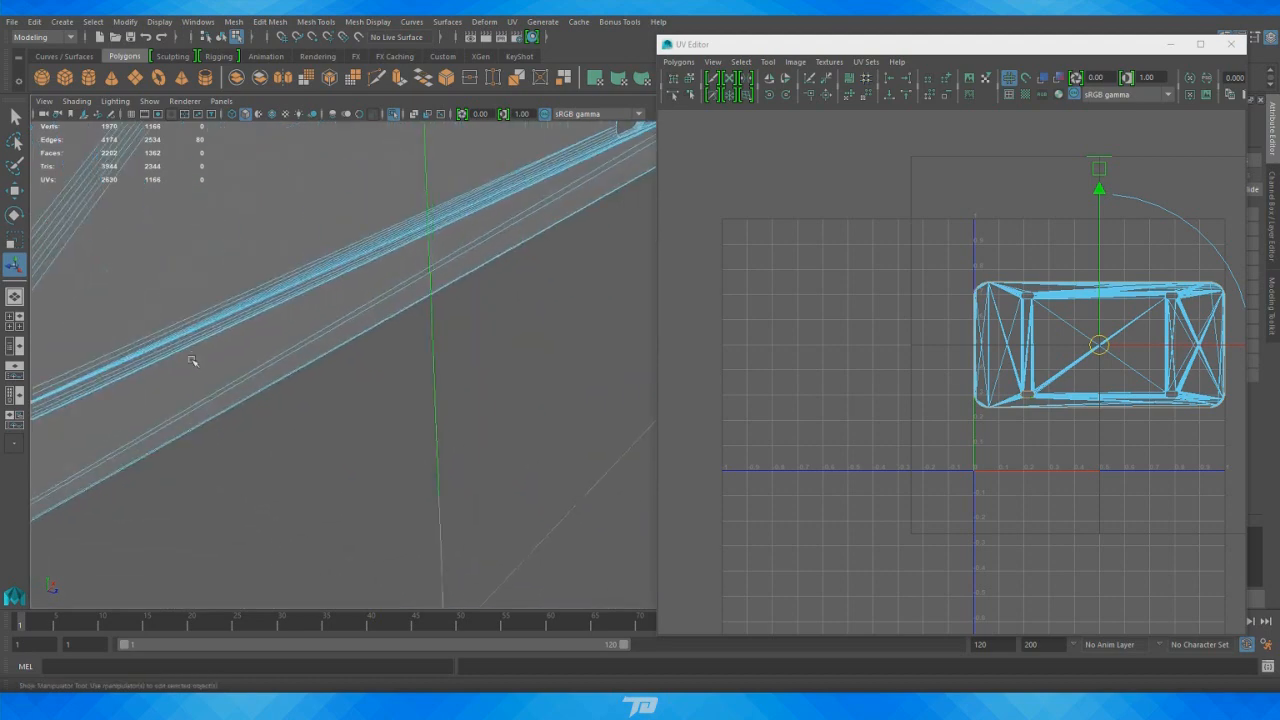
Add the matching edge loop inside the other lower screw hole to the selection
{"action": "left_click_drag", "start_coordinate": [194, 357], "coordinate": [443, 311], "text": "alt"}
{"action": "right_click_drag", "start_coordinate": [443, 311], "coordinate": [448, 408], "text": "alt"}
{"action": "middle_click_drag", "start_coordinate": [448, 408], "coordinate": [352, 412], "text": "alt"}
{"action": "right_click_drag", "start_coordinate": [352, 412], "coordinate": [431, 414], "text": "alt"}
{"action": "left_click_drag", "start_coordinate": [431, 414], "coordinate": [543, 403], "text": "alt"}
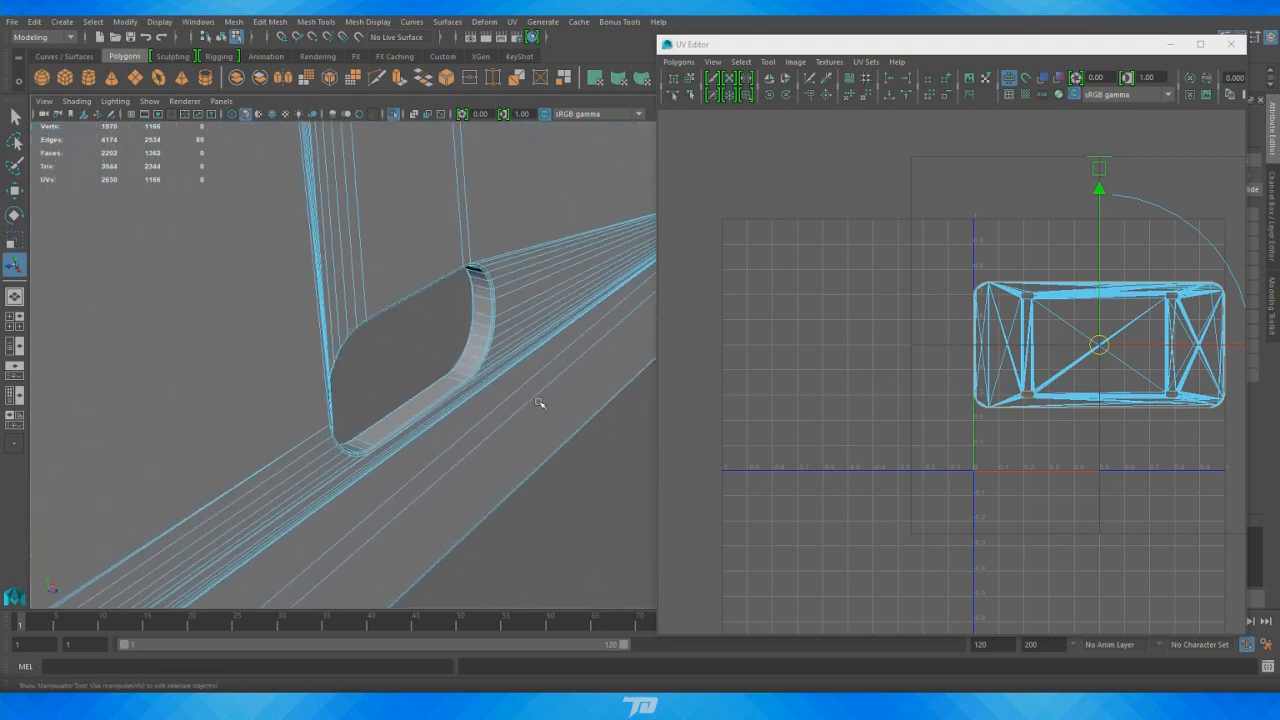
{"action": "middle_click_drag", "start_coordinate": [543, 403], "coordinate": [430, 408], "text": "alt"}
{"action": "right_click_drag", "start_coordinate": [430, 408], "coordinate": [504, 415], "text": "alt"}
{"action": "right_click_drag", "start_coordinate": [410, 391], "coordinate": [517, 420], "text": "alt"}
{"action": "left_click_drag", "start_coordinate": [517, 420], "coordinate": [504, 393], "text": "alt"}
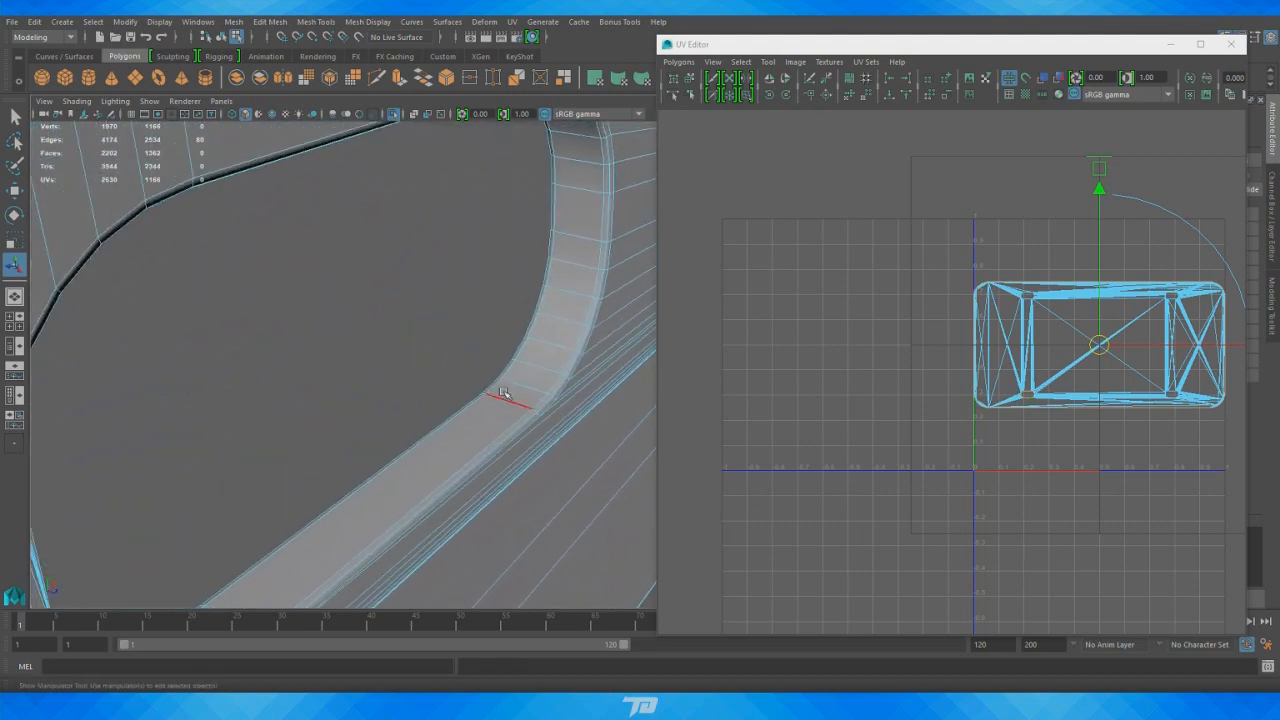
{"action": "right_click_drag", "start_coordinate": [466, 422], "coordinate": [250, 192], "text": "alt"}
Add the edge loop around the inner wall of the plate's upper-left screw hole to the selection
{"action": "left_click_drag", "start_coordinate": [250, 192], "coordinate": [206, 191], "text": "alt"}
{"action": "right_click_drag", "start_coordinate": [206, 191], "coordinate": [178, 208], "text": "alt"}
{"action": "middle_click_drag", "start_coordinate": [178, 208], "coordinate": [240, 236], "text": "alt"}
{"action": "right_click_drag", "start_coordinate": [240, 236], "coordinate": [623, 395], "text": "alt"}
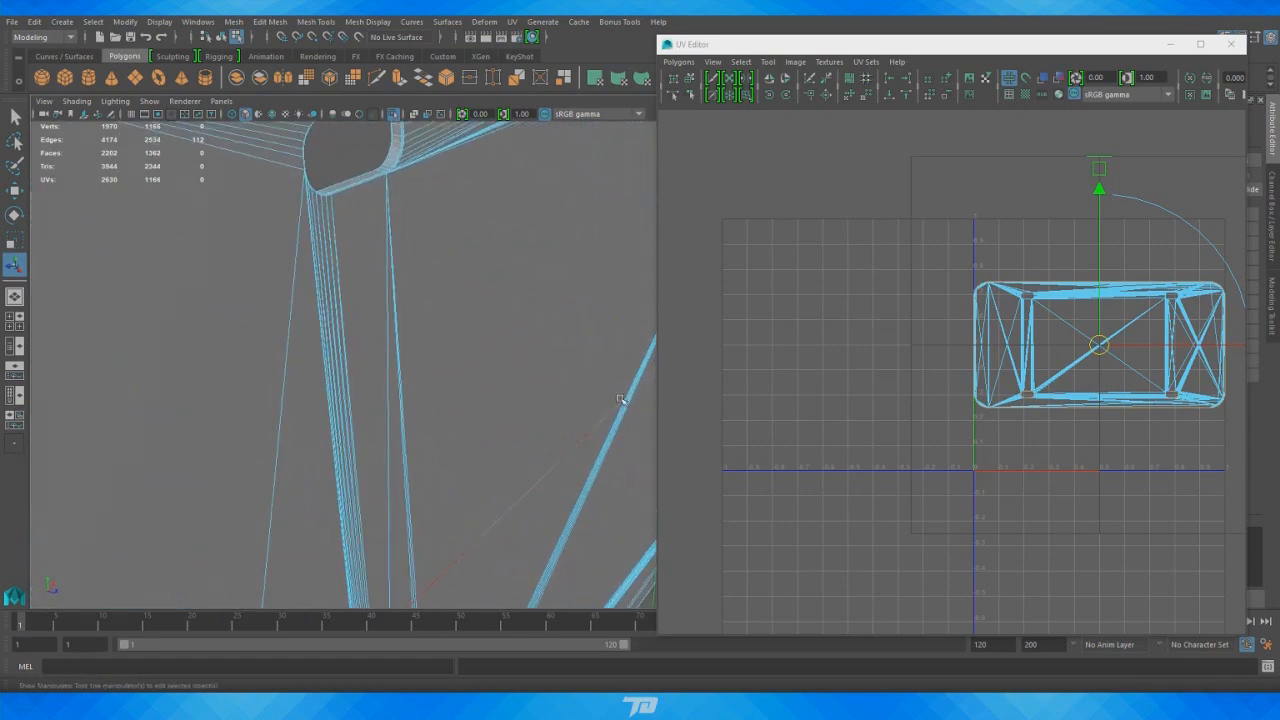
{"action": "middle_click_drag", "start_coordinate": [360, 185], "coordinate": [431, 351], "text": "alt"}
{"action": "right_click_drag", "start_coordinate": [431, 351], "coordinate": [557, 413], "text": "alt"}
{"action": "right_click_drag", "start_coordinate": [356, 308], "coordinate": [391, 383], "text": "alt"}
{"action": "left_click_drag", "start_coordinate": [391, 383], "coordinate": [380, 340], "text": "alt"}
{"action": "middle_click_drag", "start_coordinate": [380, 340], "coordinate": [430, 352], "text": "alt"}
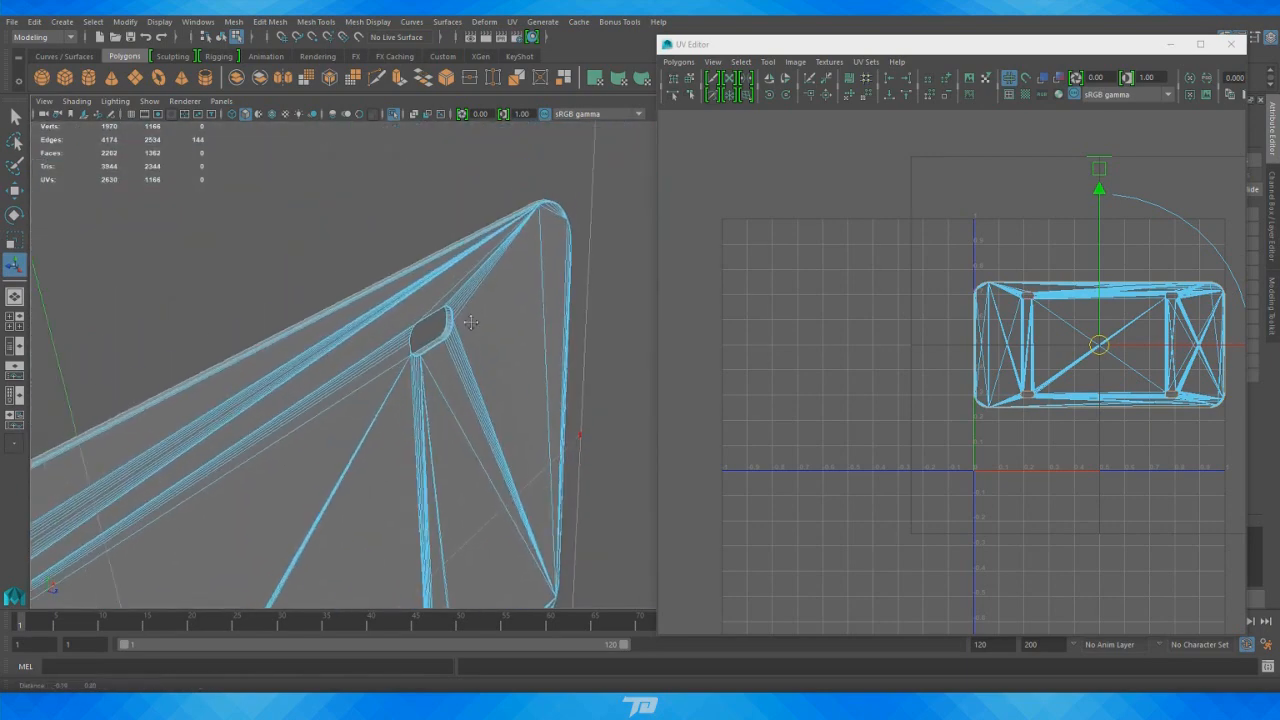
Add the edge loop inside the remaining upper-right screw hole to the selection
{"action": "right_click_drag", "start_coordinate": [430, 352], "coordinate": [620, 398], "text": "alt"}
{"action": "middle_click_drag", "start_coordinate": [430, 366], "coordinate": [563, 394], "text": "alt"}
{"action": "right_click_drag", "start_coordinate": [563, 394], "coordinate": [622, 402], "text": "alt"}
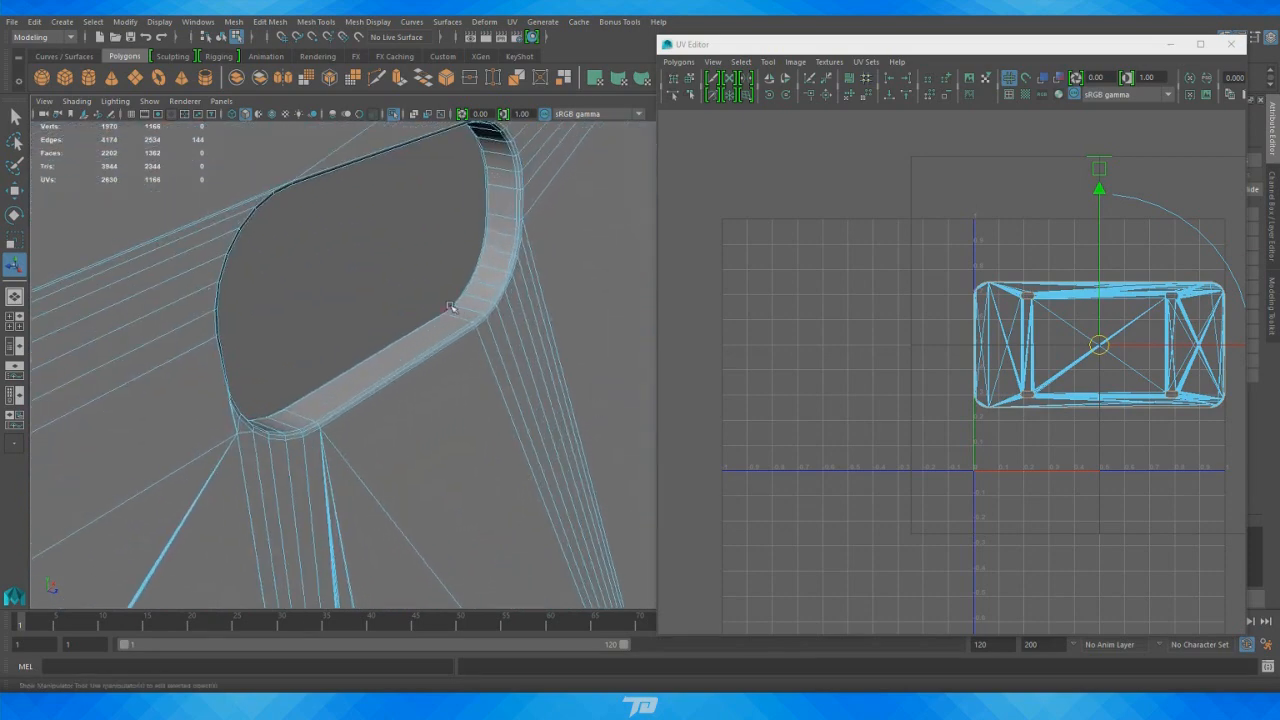
{"action": "right_click_drag", "start_coordinate": [472, 288], "coordinate": [330, 340], "text": "alt"}
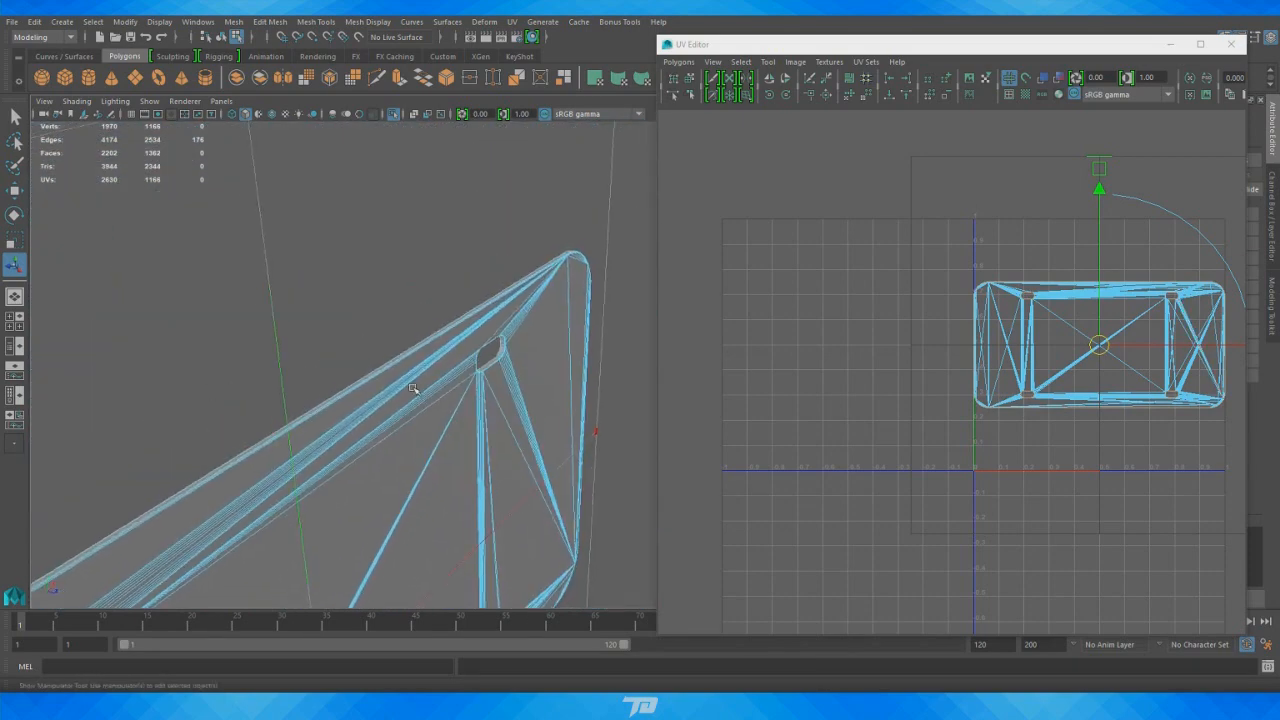
Turn textured display back on and cut the plate's UVs along the selected rim and hole edge loops
{"action": "left_click_drag", "start_coordinate": [330, 340], "coordinate": [297, 357], "text": "alt"}
{"action": "right_click_drag", "start_coordinate": [297, 357], "coordinate": [320, 358], "text": "alt"}
{"action": "middle_click_drag", "start_coordinate": [320, 358], "coordinate": [367, 362], "text": "alt"}
{"action": "left_click_drag", "start_coordinate": [367, 362], "coordinate": [333, 366], "text": "alt"}
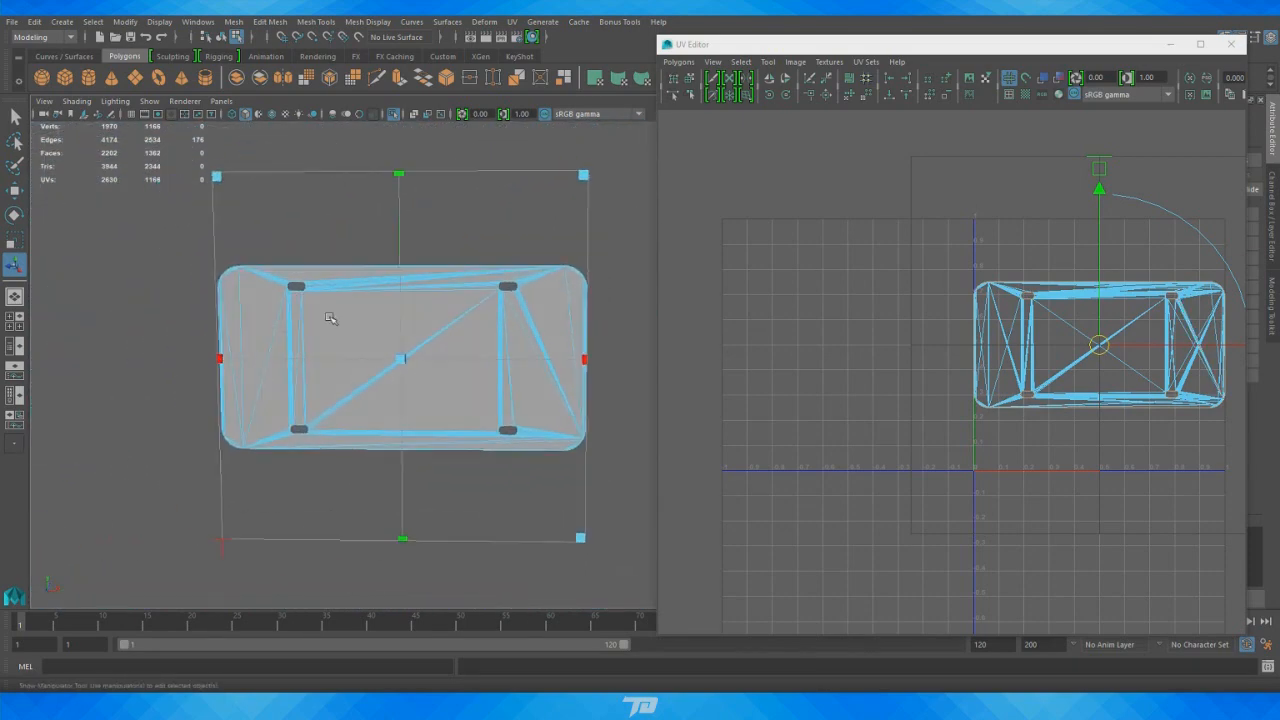
{"action": "left_click", "coordinate": [286, 116]}
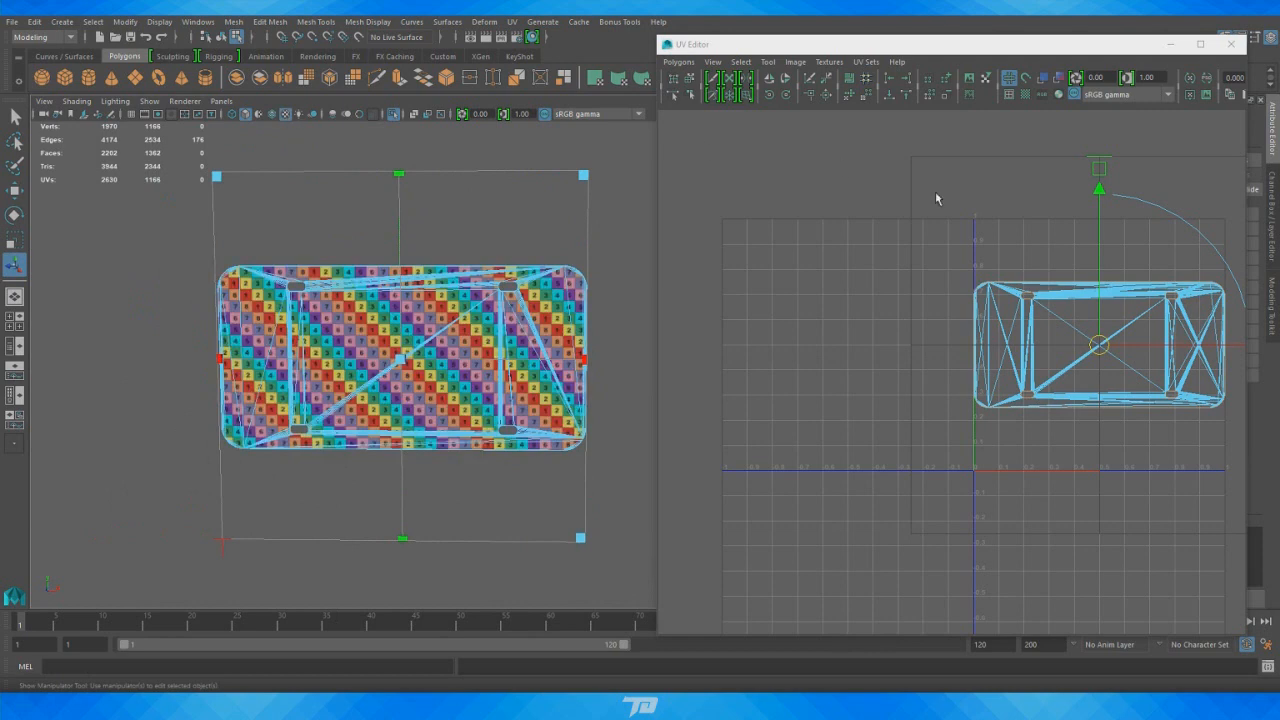
{"action": "left_click", "coordinate": [679, 62]}
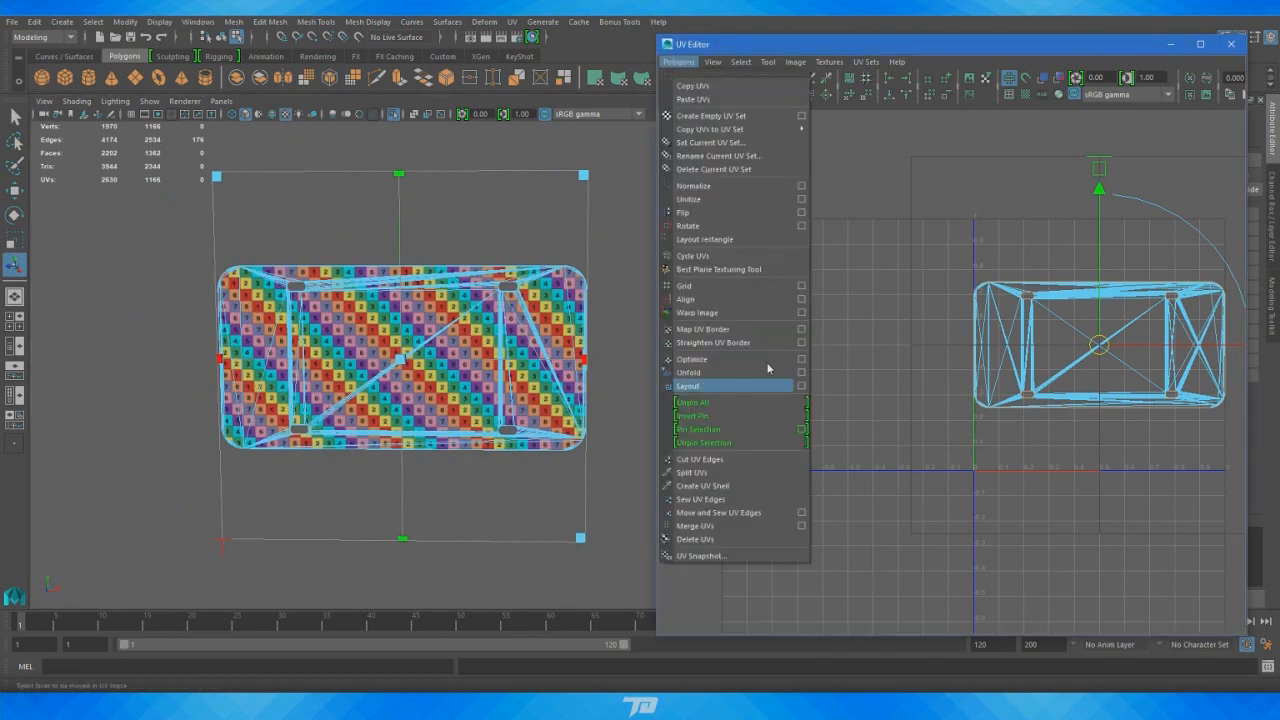
{"action": "left_click", "coordinate": [710, 461]}
Select the UV shell of the plate's front half and move it down and left, clear of the back shell
{"action": "right_click_drag", "start_coordinate": [1051, 337], "coordinate": [1058, 330]}
{"action": "left_click", "coordinate": [1062, 330]}
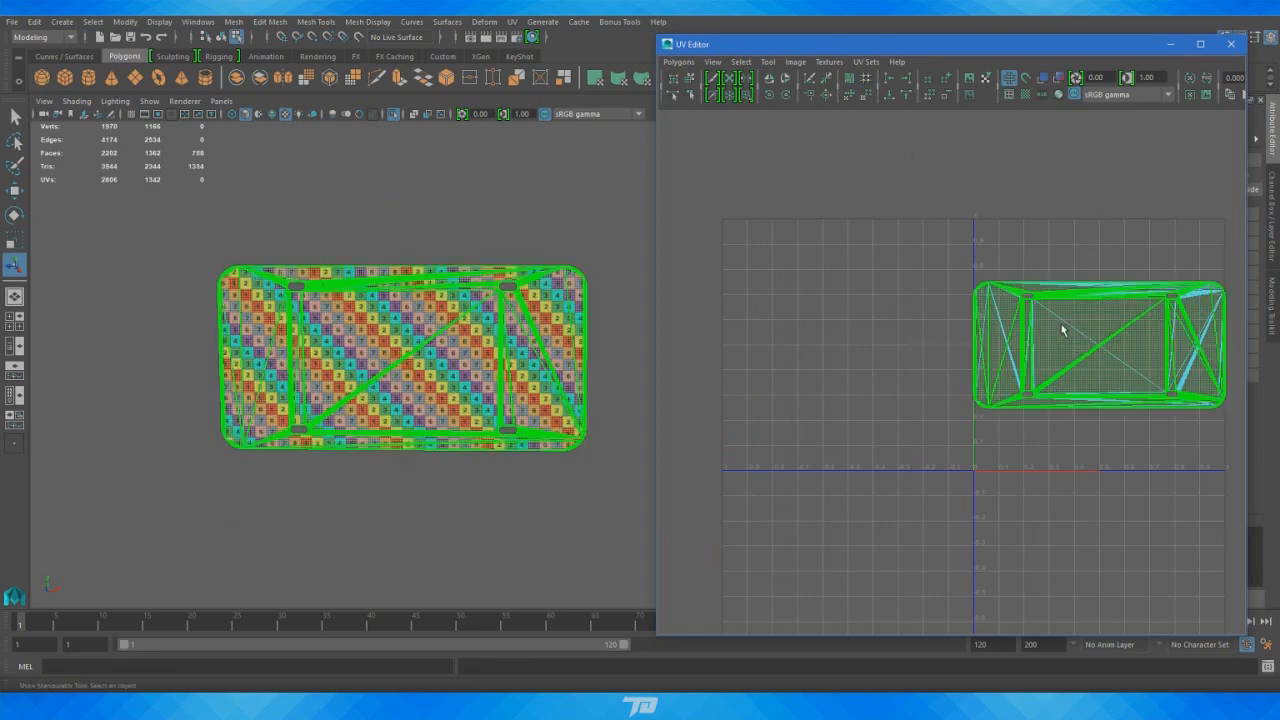
{"action": "key", "text": "w"}
{"action": "left_click_drag", "start_coordinate": [1099, 345], "coordinate": [953, 503]}
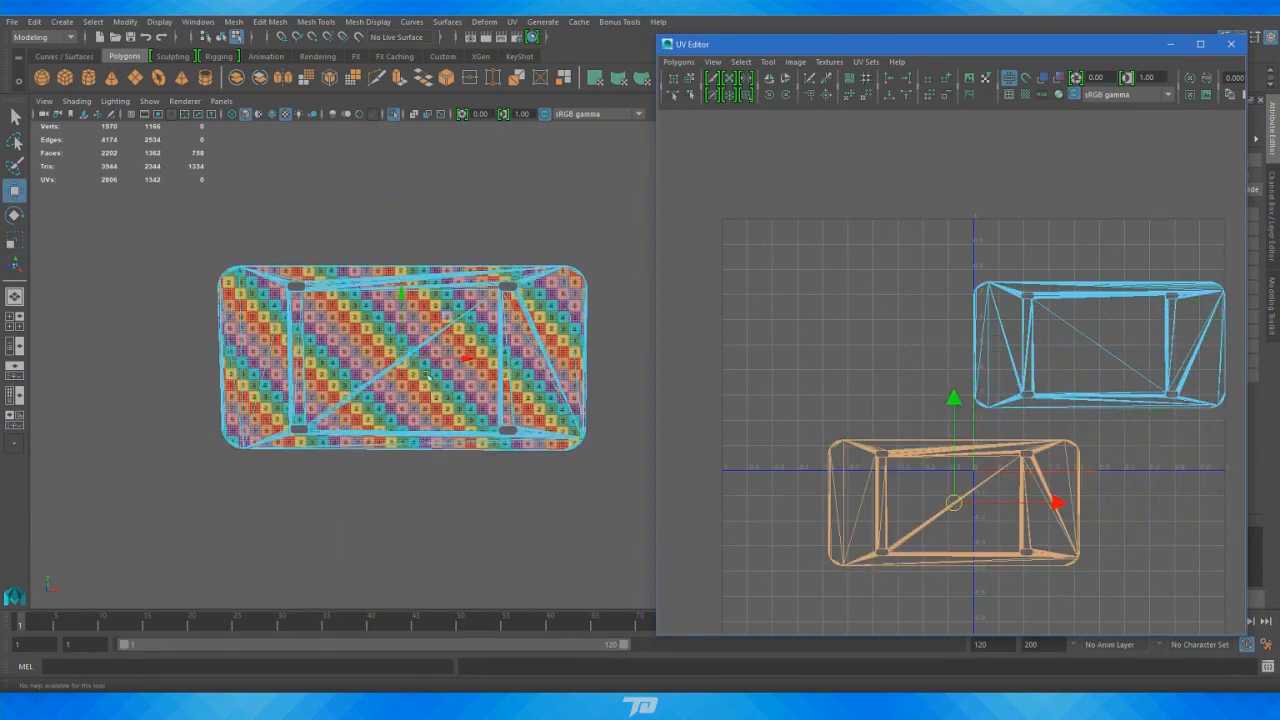
{"action": "scroll", "coordinate": [289, 377], "scroll_direction": "down", "scroll_amount": 2}
{"action": "left_click_drag", "start_coordinate": [287, 380], "coordinate": [345, 398], "text": "alt"}
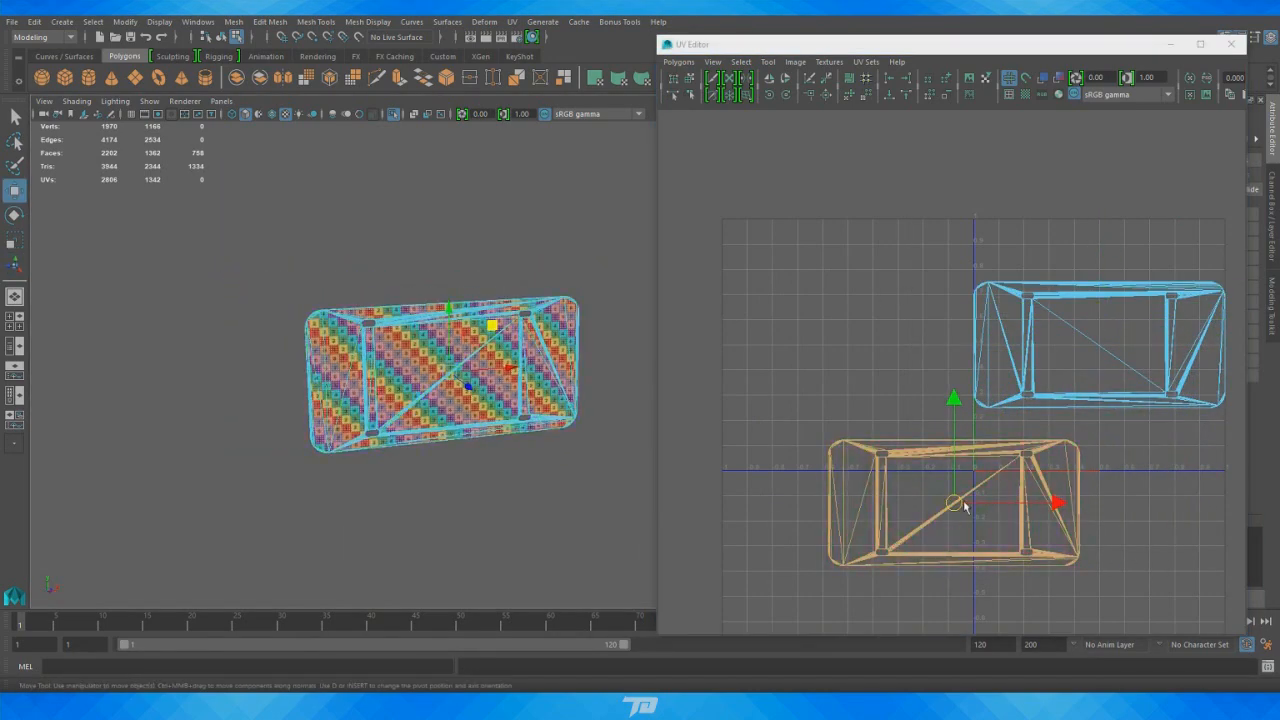
{"action": "left_click_drag", "start_coordinate": [951, 503], "coordinate": [927, 521]}
Select the UV shell of the plate's back half and shift it slightly up and left in the UV layout
{"action": "left_click", "coordinate": [1143, 374]}
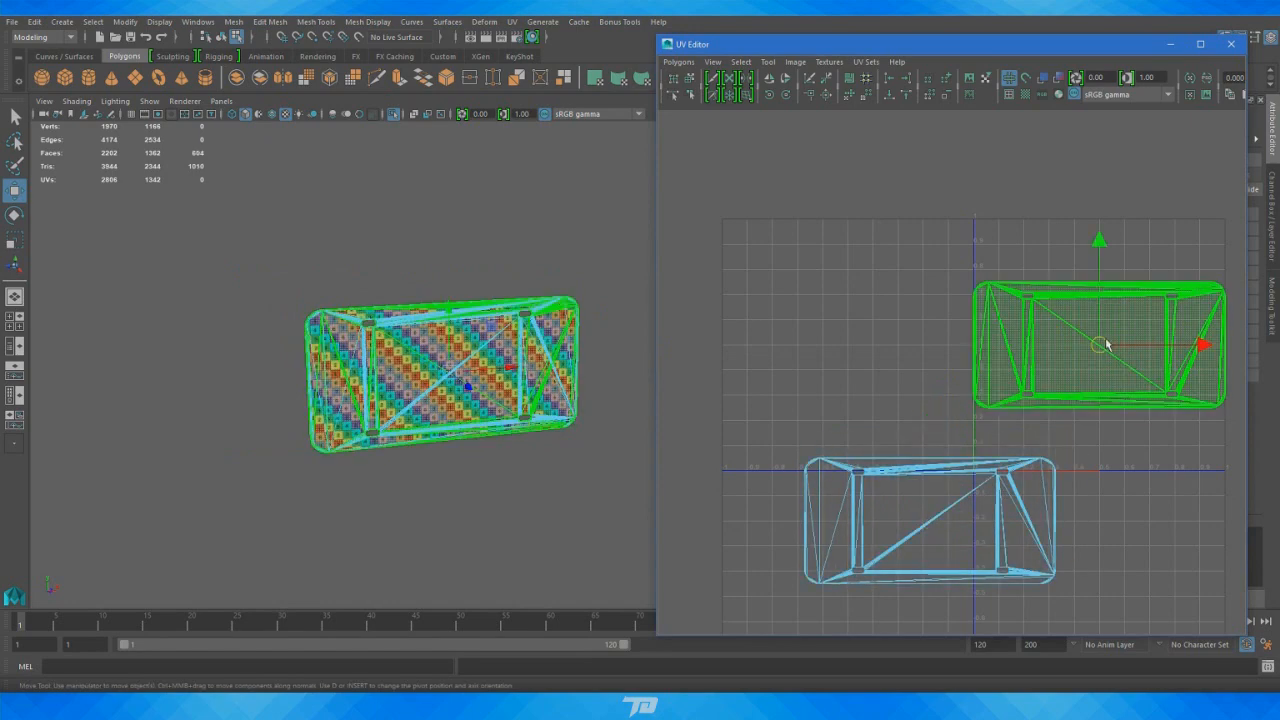
{"action": "left_click_drag", "start_coordinate": [1107, 345], "coordinate": [1061, 307]}
{"action": "left_click_drag", "start_coordinate": [430, 360], "coordinate": [567, 362], "text": "alt"}
{"action": "middle_click_drag", "start_coordinate": [573, 361], "coordinate": [383, 372], "text": "alt"}
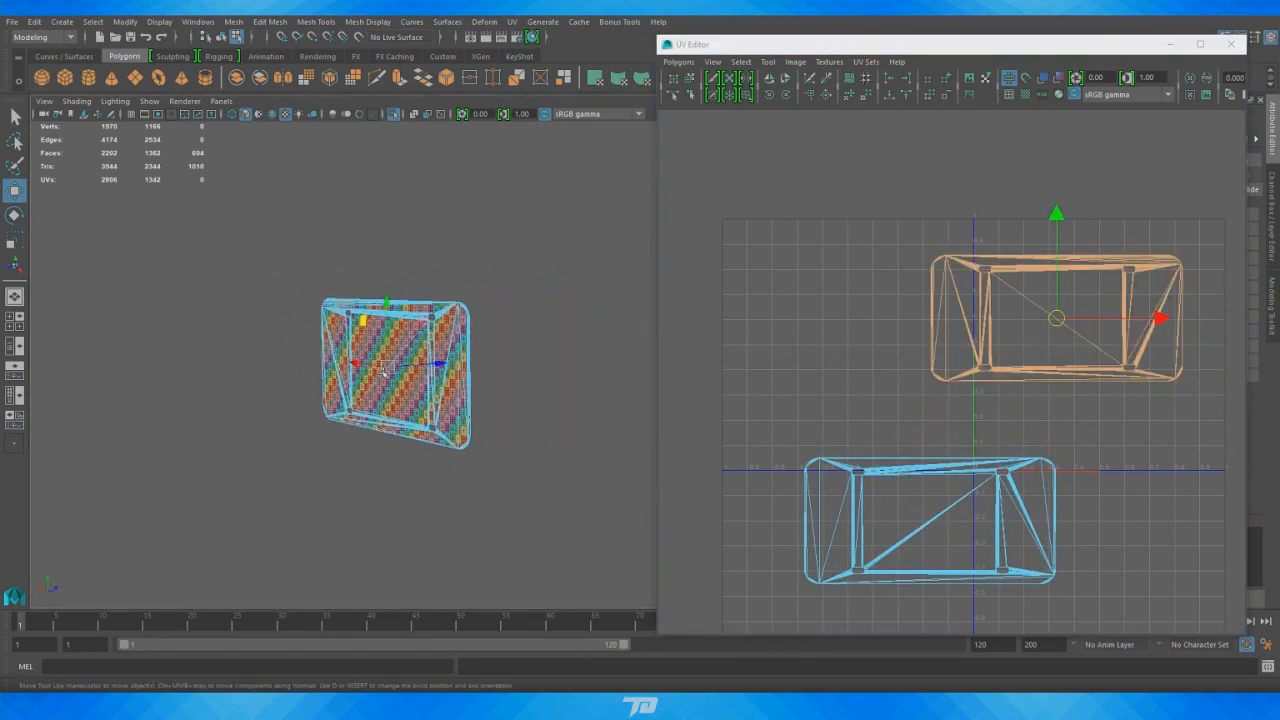
{"action": "right_click_drag", "start_coordinate": [366, 510], "coordinate": [517, 483], "text": "alt"}
{"action": "left_click_drag", "start_coordinate": [517, 483], "coordinate": [640, 475], "text": "alt"}
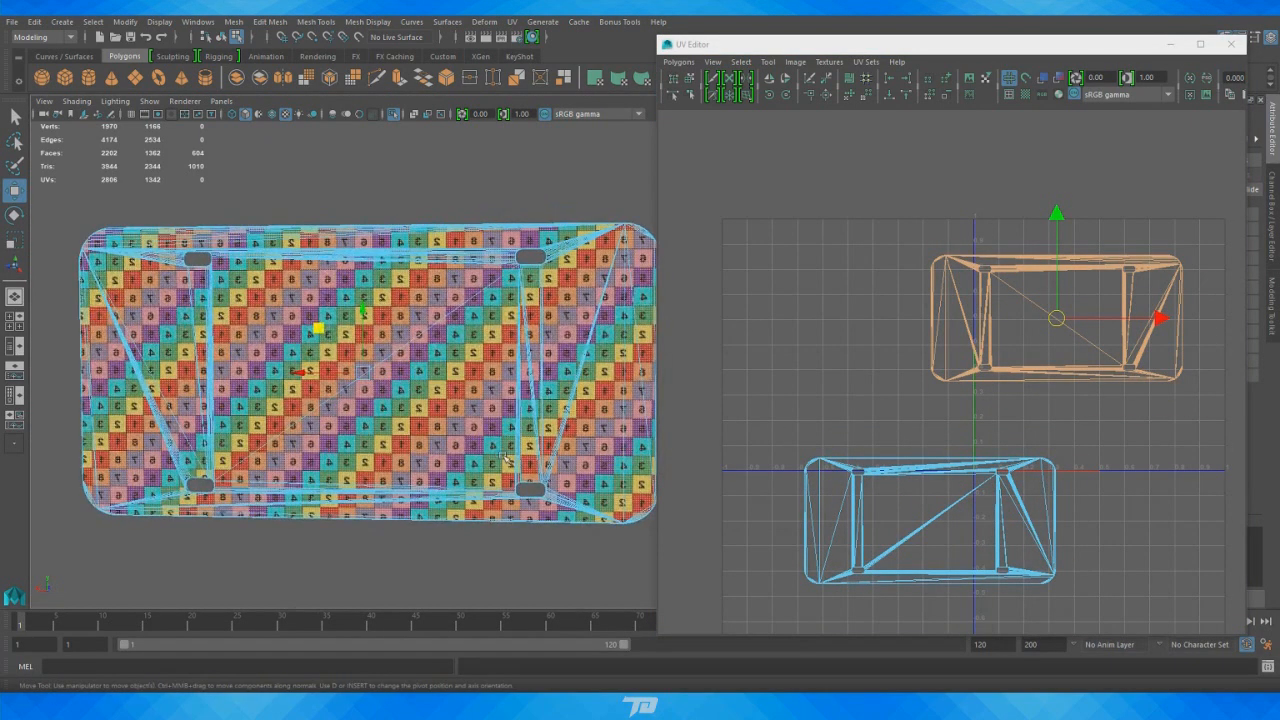
{"action": "right_click_drag", "start_coordinate": [288, 335], "coordinate": [312, 310]}
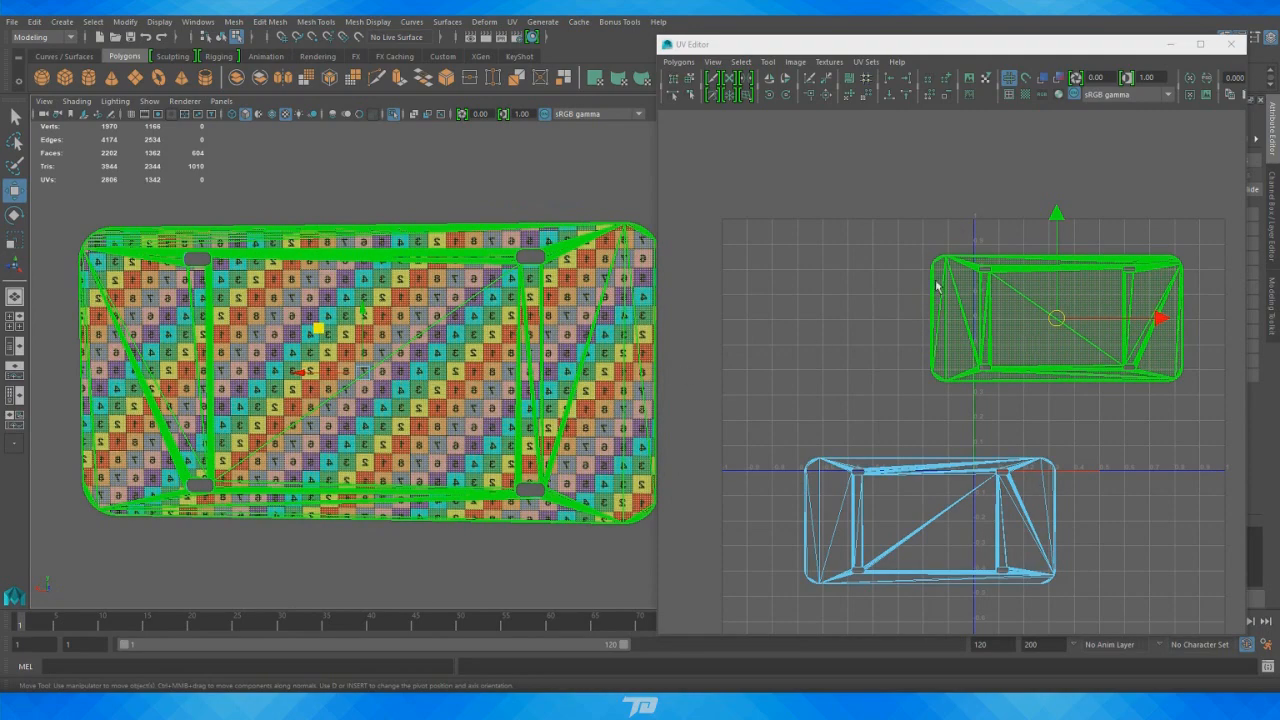
{"action": "left_click_drag", "start_coordinate": [1057, 328], "coordinate": [1049, 320]}
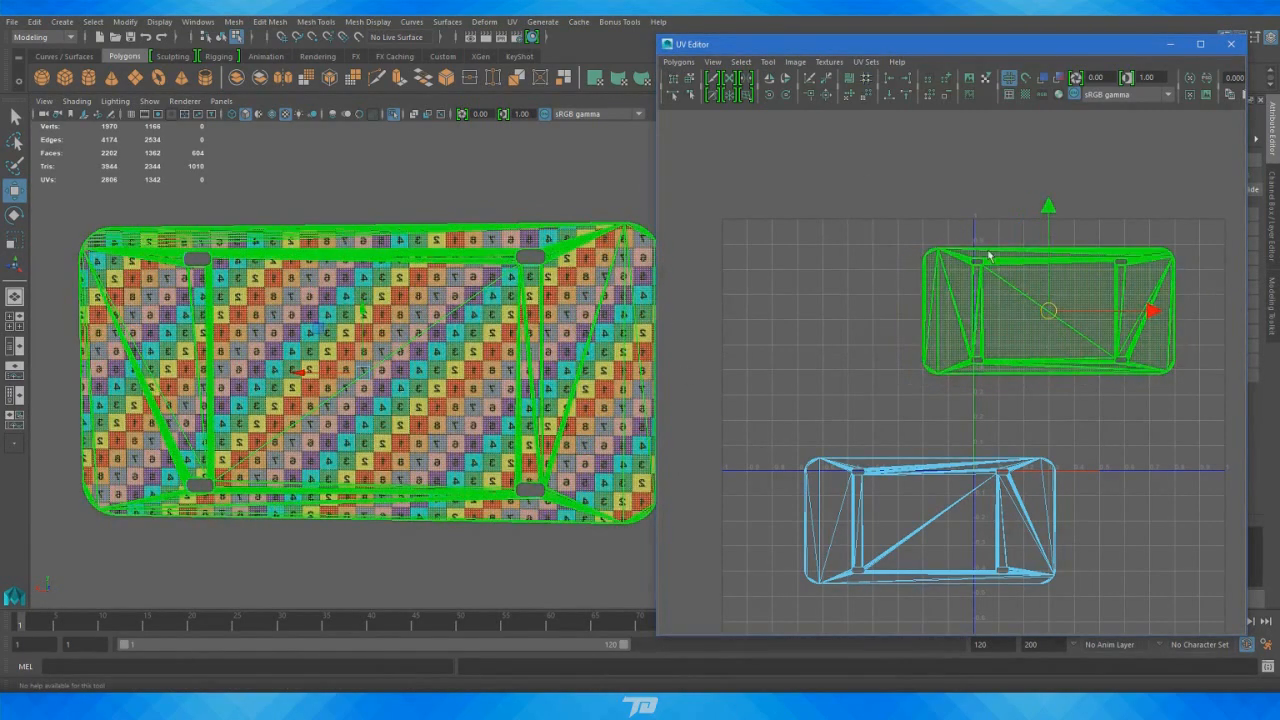
Flip the back UV shell horizontally to correct its mirrored checker numbers, and shift the front shell closer beneath it
{"action": "left_click", "coordinate": [679, 62]}
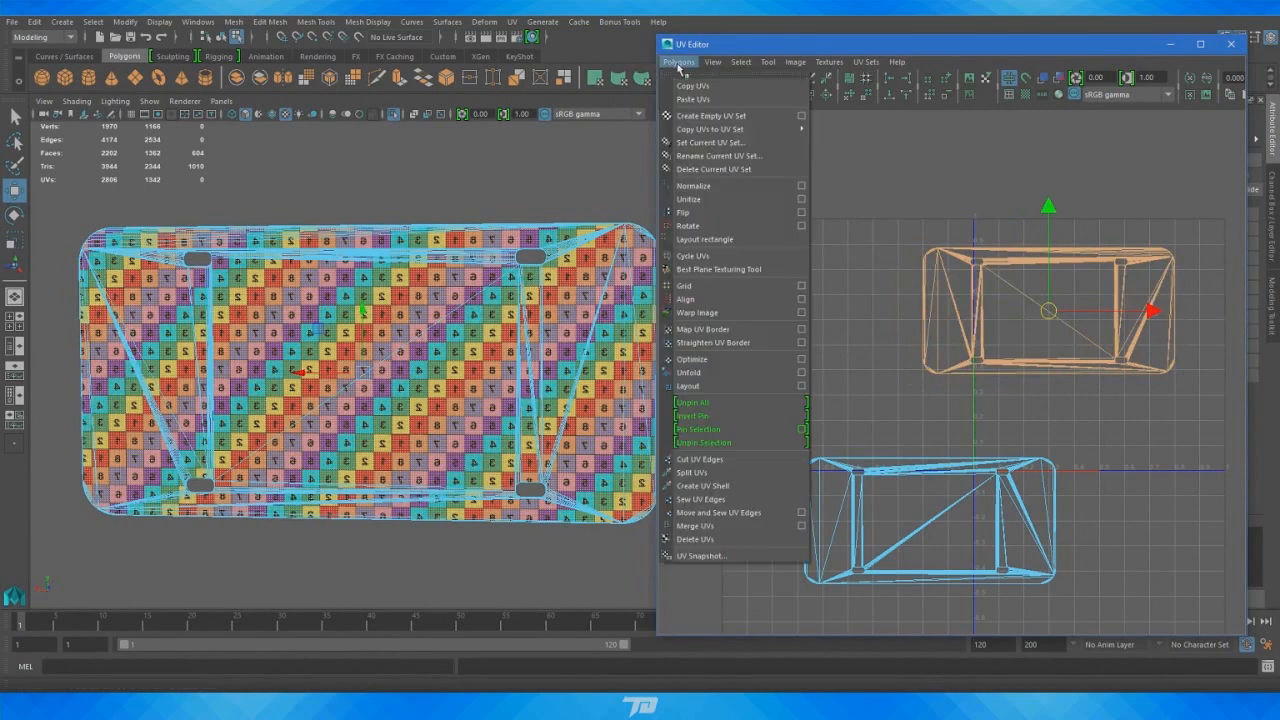
{"action": "left_click", "coordinate": [766, 211]}
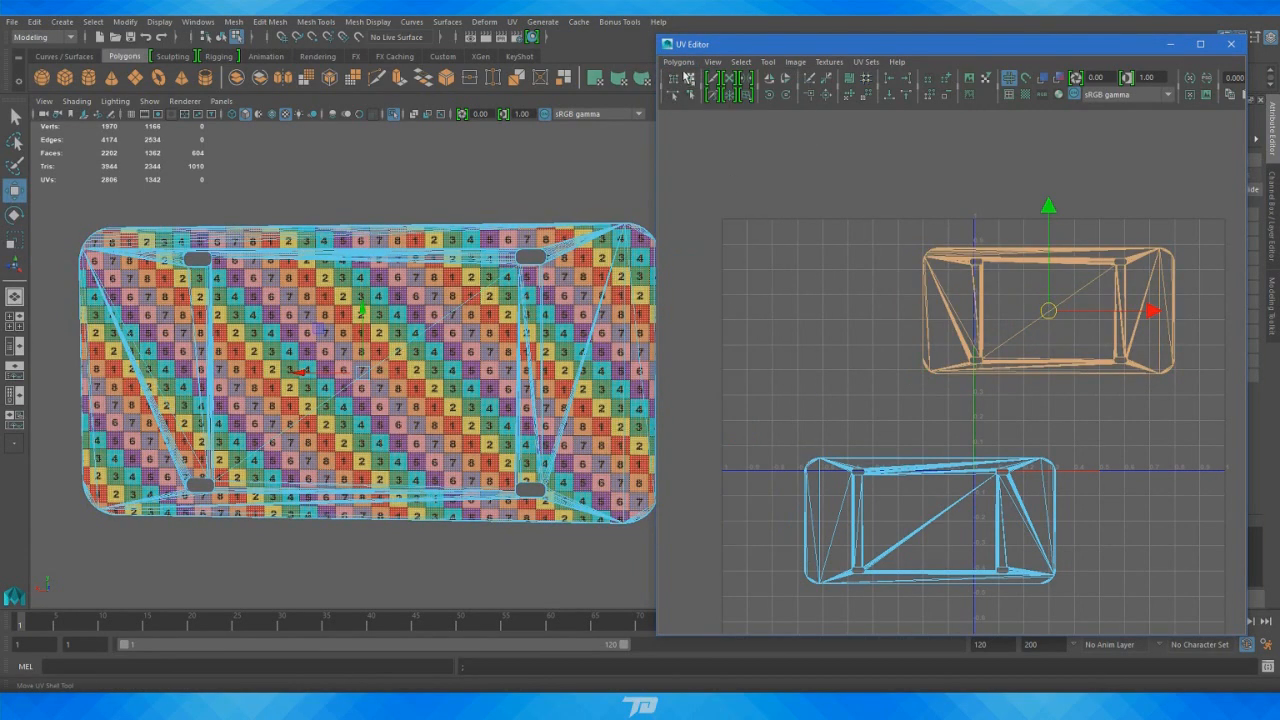
{"action": "left_click", "coordinate": [679, 62]}
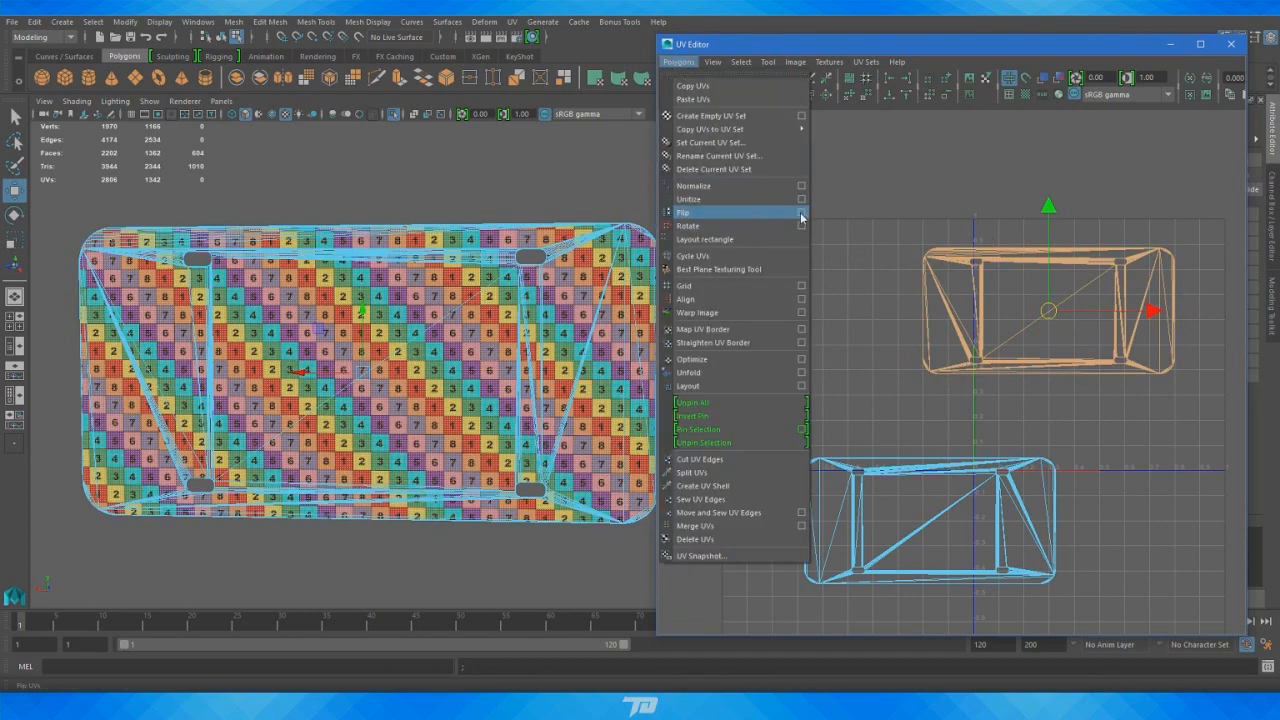
{"action": "left_click", "coordinate": [1076, 304]}
{"action": "left_click", "coordinate": [957, 528]}
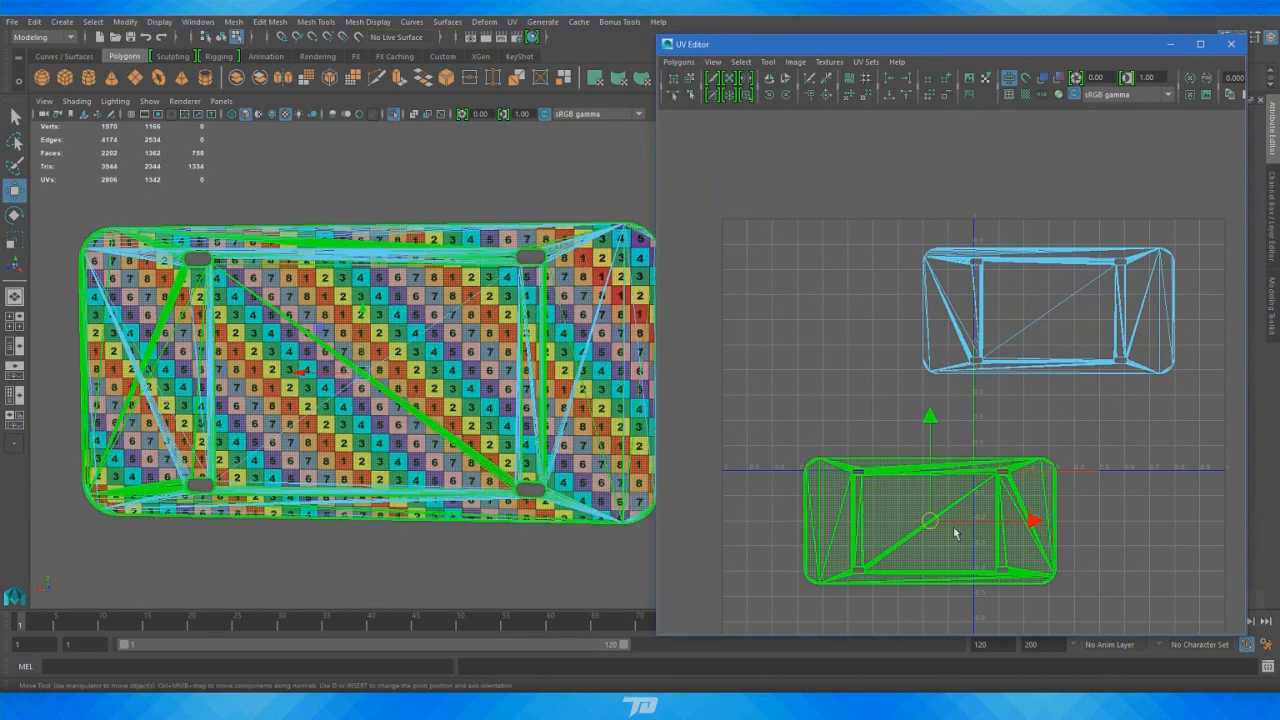
{"action": "left_click_drag", "start_coordinate": [934, 528], "coordinate": [940, 438]}
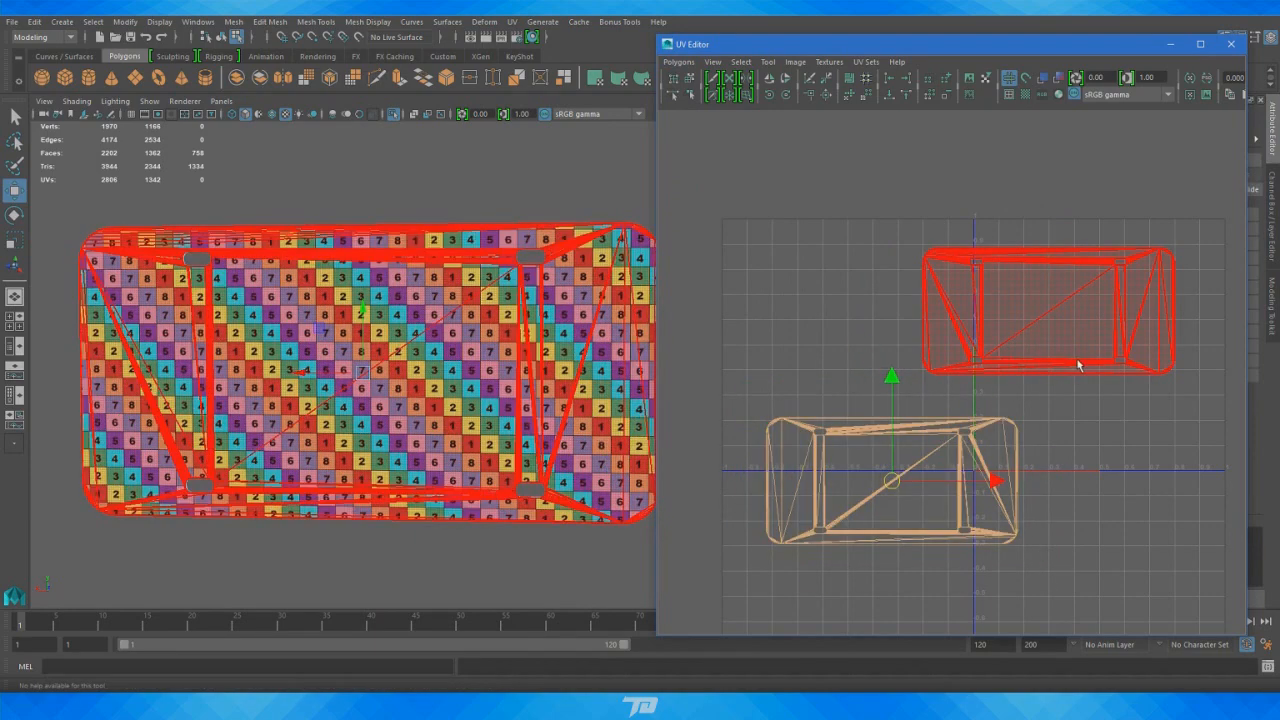
Examine the checker pattern on the plate's outer side and screw hole walls for stretching
{"action": "left_click_drag", "start_coordinate": [550, 415], "coordinate": [350, 425], "text": "alt"}
{"action": "mouse_move", "coordinate": [350, 425]}
{"action": "right_mouse_down", "text": "alt"}
{"action": "mouse_move", "coordinate": [478, 449]}
{"action": "mouse_move", "coordinate": [423, 371]}
{"action": "mouse_move", "coordinate": [400, 366]}
{"action": "mouse_move", "coordinate": [350, 400]}
{"action": "right_mouse_up", "text": "alt"}
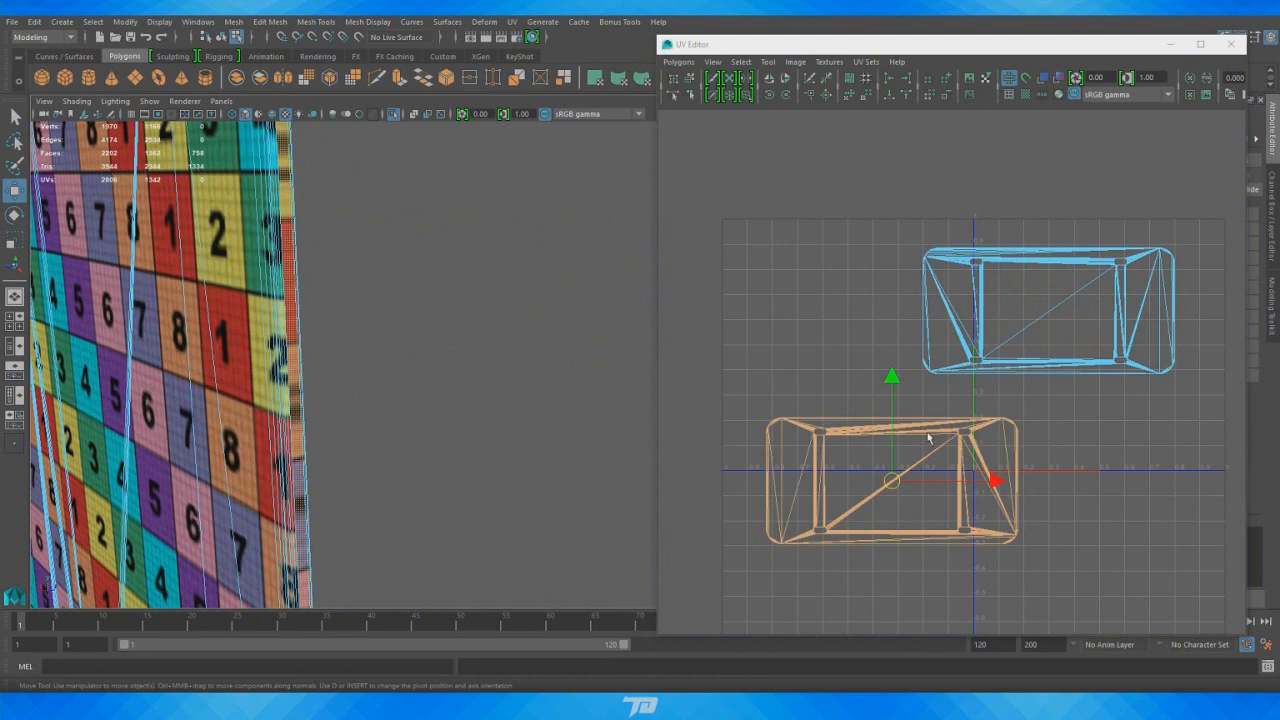
{"action": "middle_click_drag", "start_coordinate": [1046, 440], "coordinate": [1062, 382], "text": "alt"}
{"action": "right_click_drag", "start_coordinate": [909, 408], "coordinate": [960, 406]}
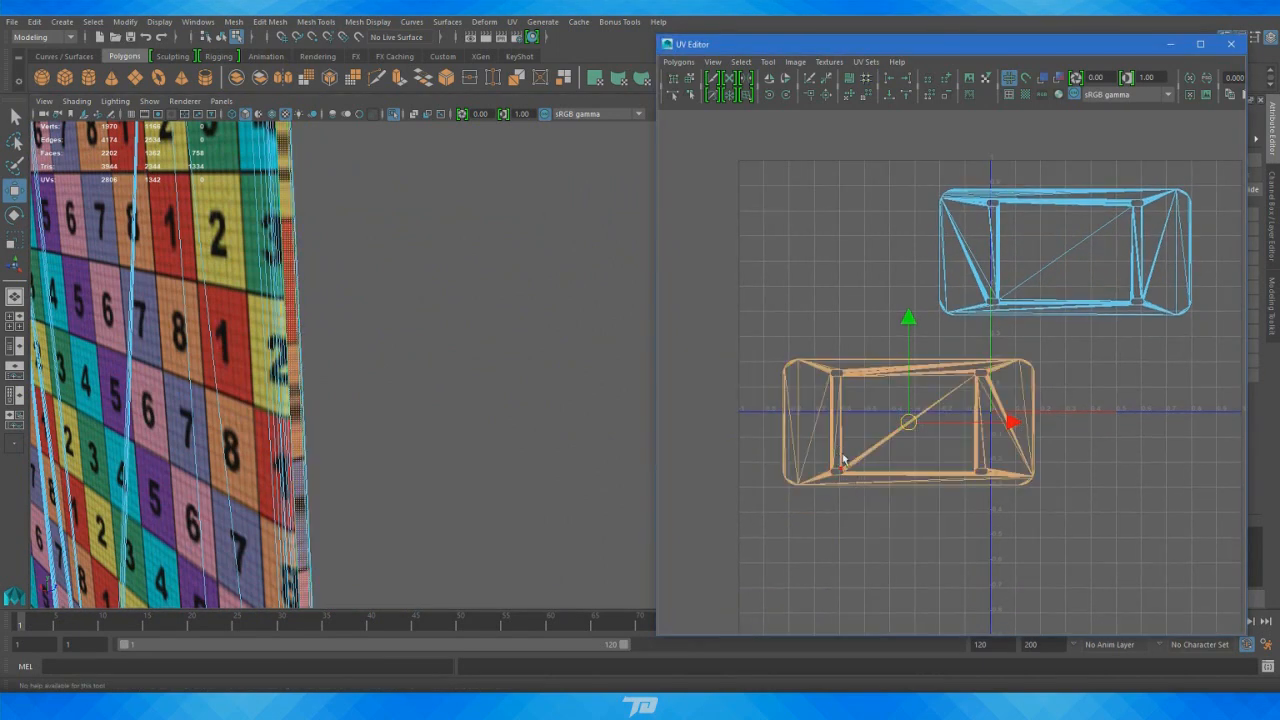
{"action": "right_click_drag", "start_coordinate": [540, 450], "coordinate": [320, 412], "text": "alt"}
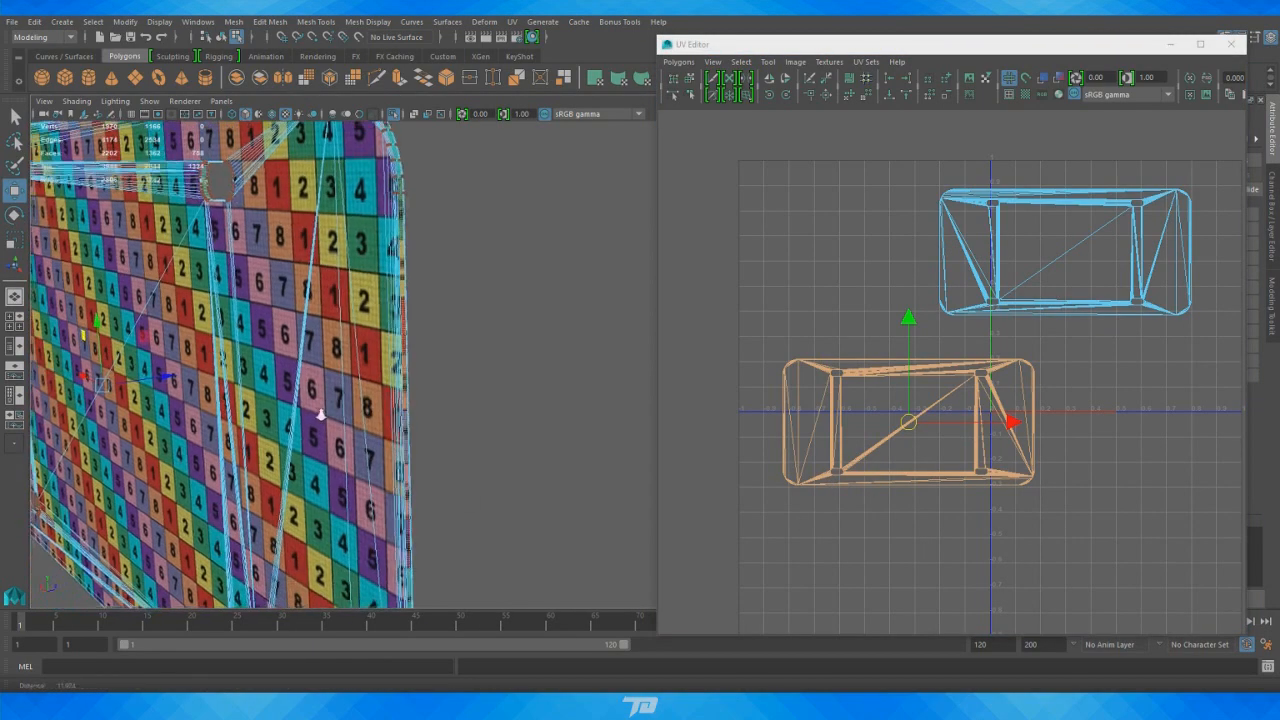
{"action": "left_click_drag", "start_coordinate": [320, 412], "coordinate": [347, 380], "text": "alt"}
{"action": "right_click_drag", "start_coordinate": [347, 380], "coordinate": [410, 372], "text": "alt"}
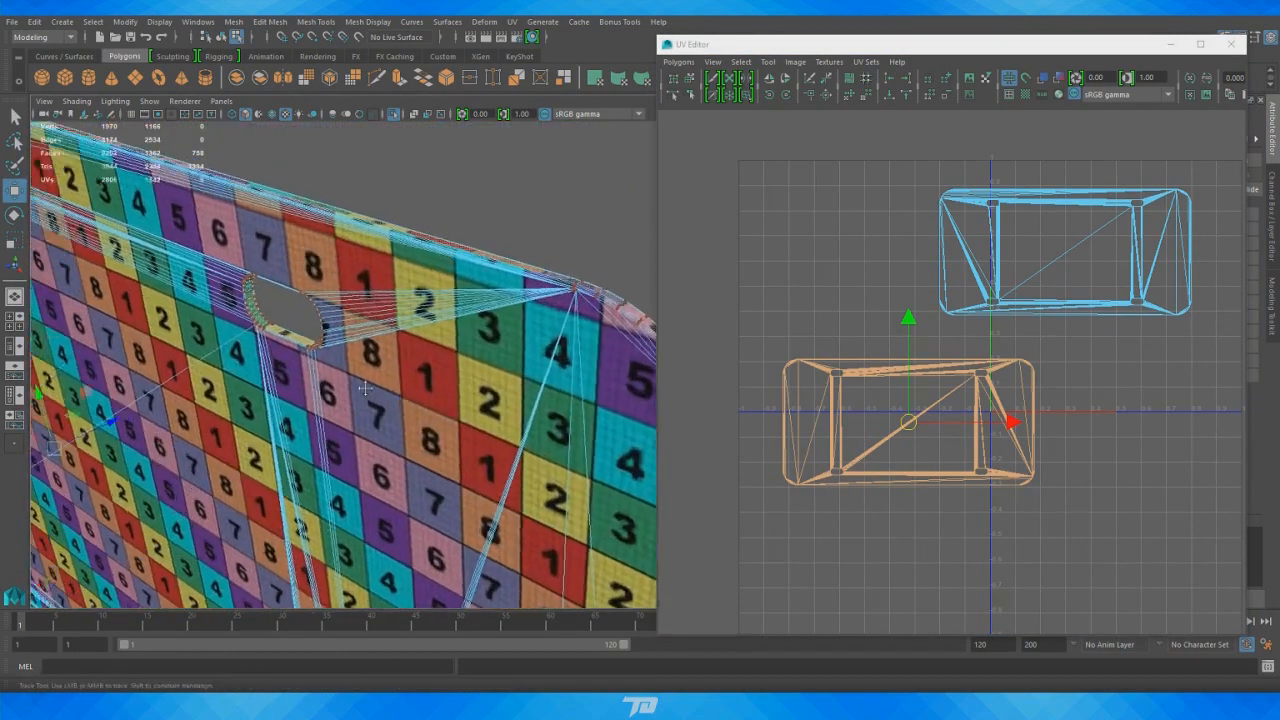
{"action": "middle_click_drag", "start_coordinate": [300, 360], "coordinate": [423, 371], "text": "alt"}
{"action": "right_click_drag", "start_coordinate": [320, 371], "coordinate": [346, 371], "text": "alt"}
{"action": "middle_click_drag", "start_coordinate": [346, 371], "coordinate": [450, 400], "text": "alt"}
{"action": "right_click_drag", "start_coordinate": [450, 400], "coordinate": [365, 427], "text": "alt"}
Return to object mode, select the plate and check the checker pattern in and around its upper screw hole
{"action": "right_click_drag", "start_coordinate": [384, 298], "coordinate": [443, 277]}
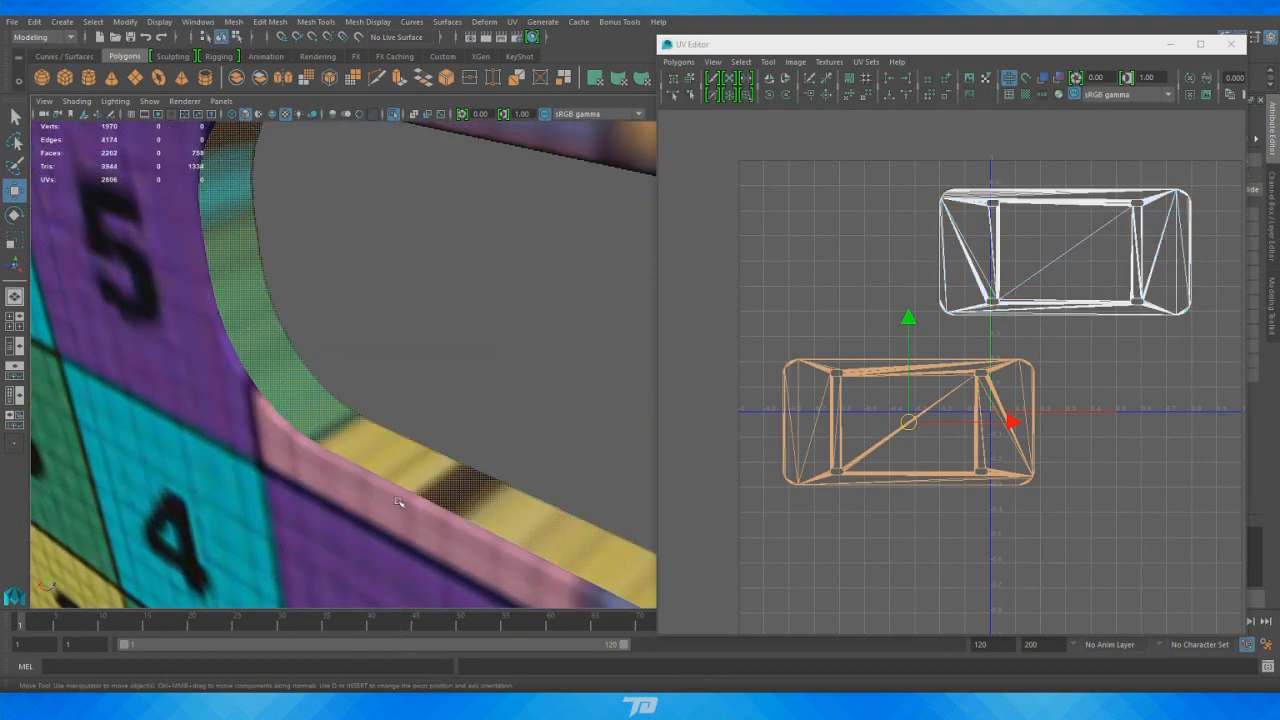
{"action": "left_click", "coordinate": [466, 367]}
{"action": "right_click_drag", "start_coordinate": [509, 383], "coordinate": [370, 400], "text": "alt"}
{"action": "middle_click_drag", "start_coordinate": [370, 400], "coordinate": [466, 408], "text": "alt"}
{"action": "left_click", "coordinate": [485, 400]}
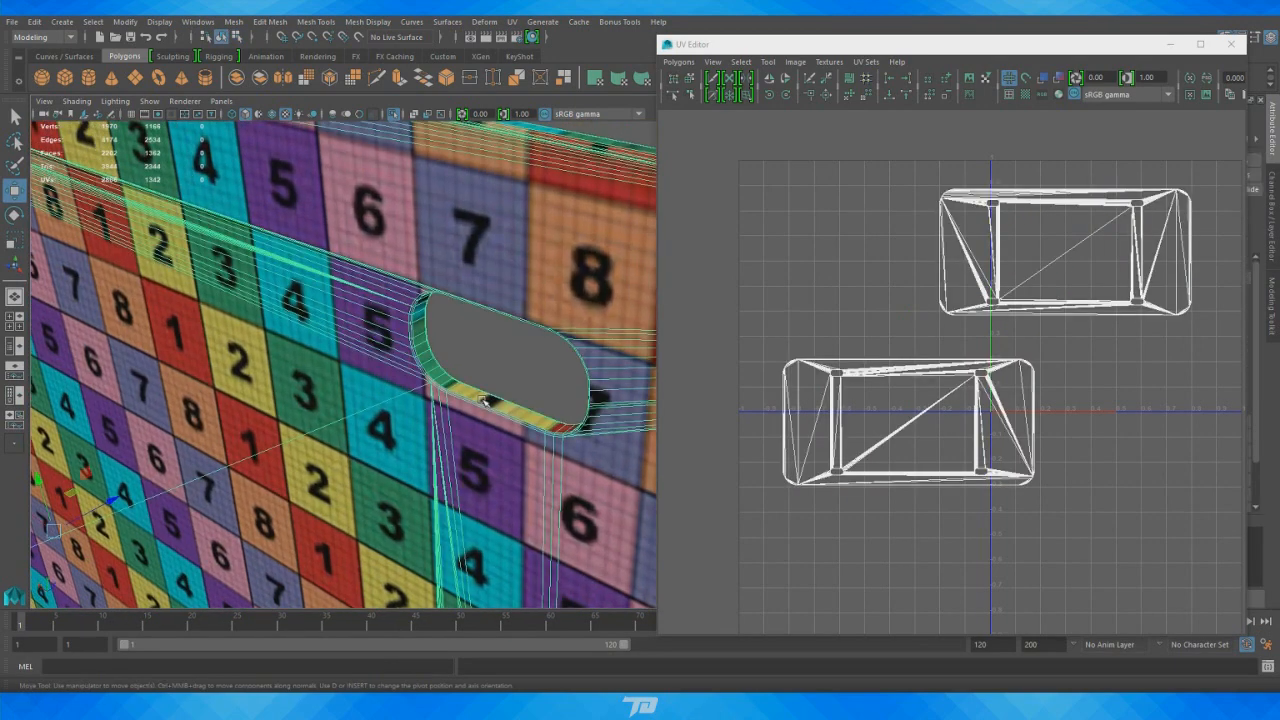
{"action": "left_click_drag", "start_coordinate": [585, 405], "coordinate": [520, 400], "text": "alt"}
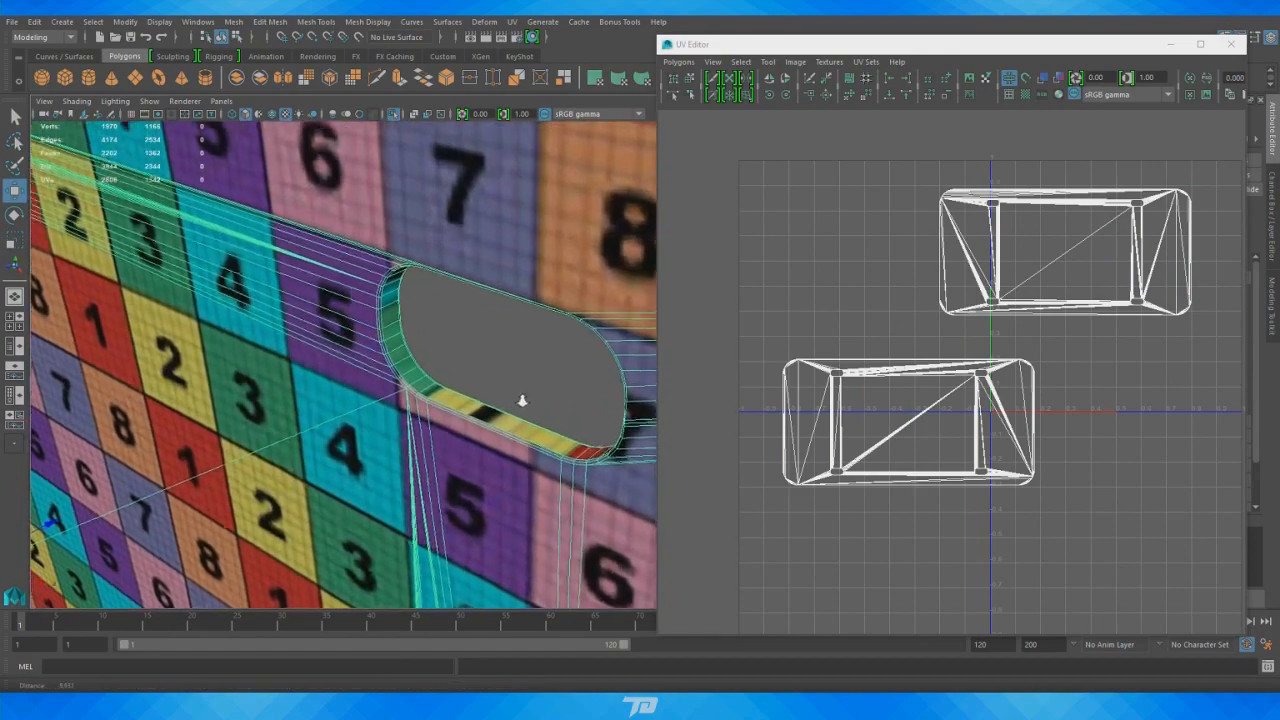
{"action": "right_click_drag", "start_coordinate": [520, 400], "coordinate": [189, 357], "text": "alt"}
{"action": "left_click_drag", "start_coordinate": [130, 370], "coordinate": [237, 391], "text": "alt"}
{"action": "middle_click_drag", "start_coordinate": [403, 350], "coordinate": [443, 422], "text": "alt"}
{"action": "scroll", "coordinate": [445, 425], "scroll_direction": "up", "scroll_amount": 6}
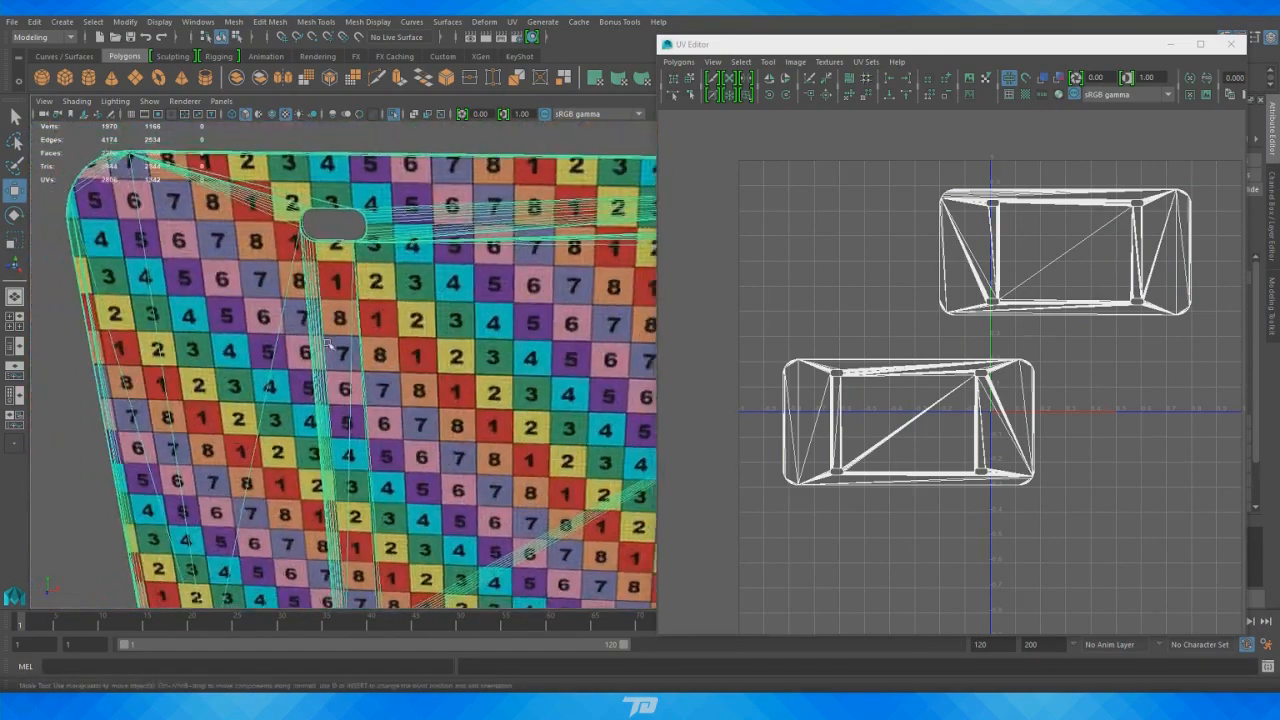
{"action": "scroll", "coordinate": [317, 308], "scroll_direction": "up", "scroll_amount": 8}
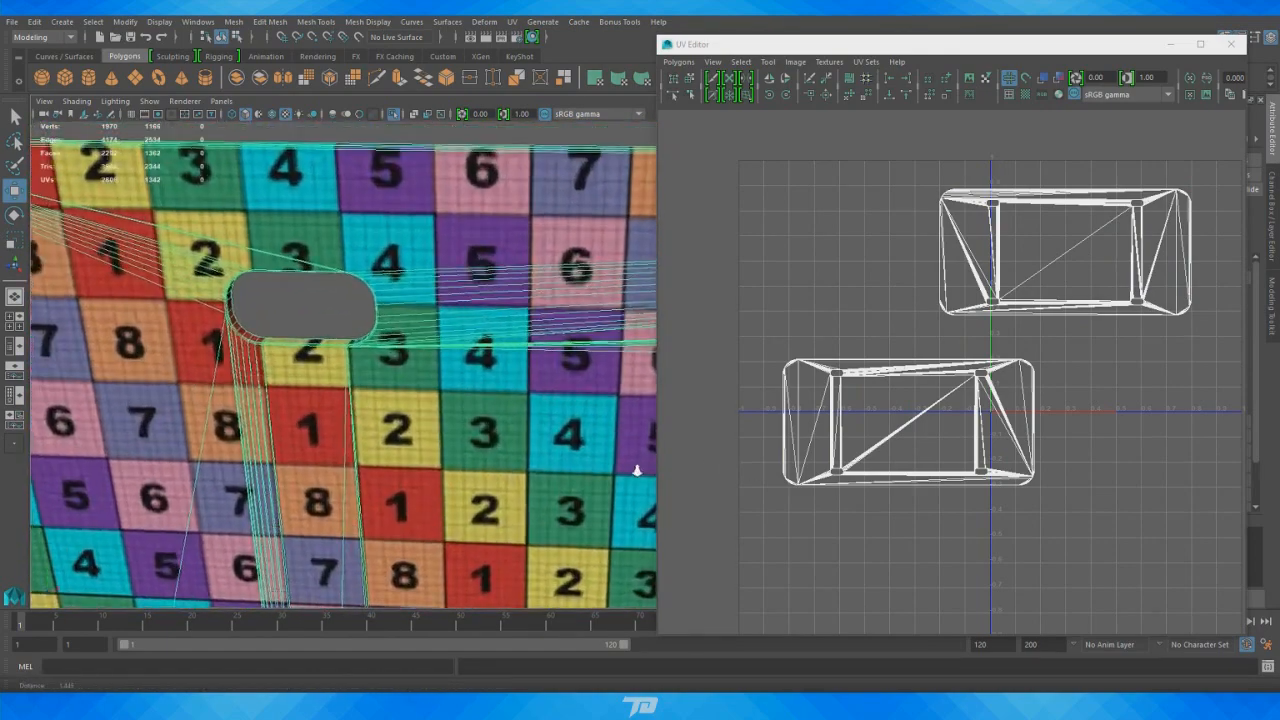
Switch to face selection and select the wall faces around the plate's upper-left screw hole
{"action": "right_click_drag", "start_coordinate": [271, 323], "coordinate": [279, 360]}
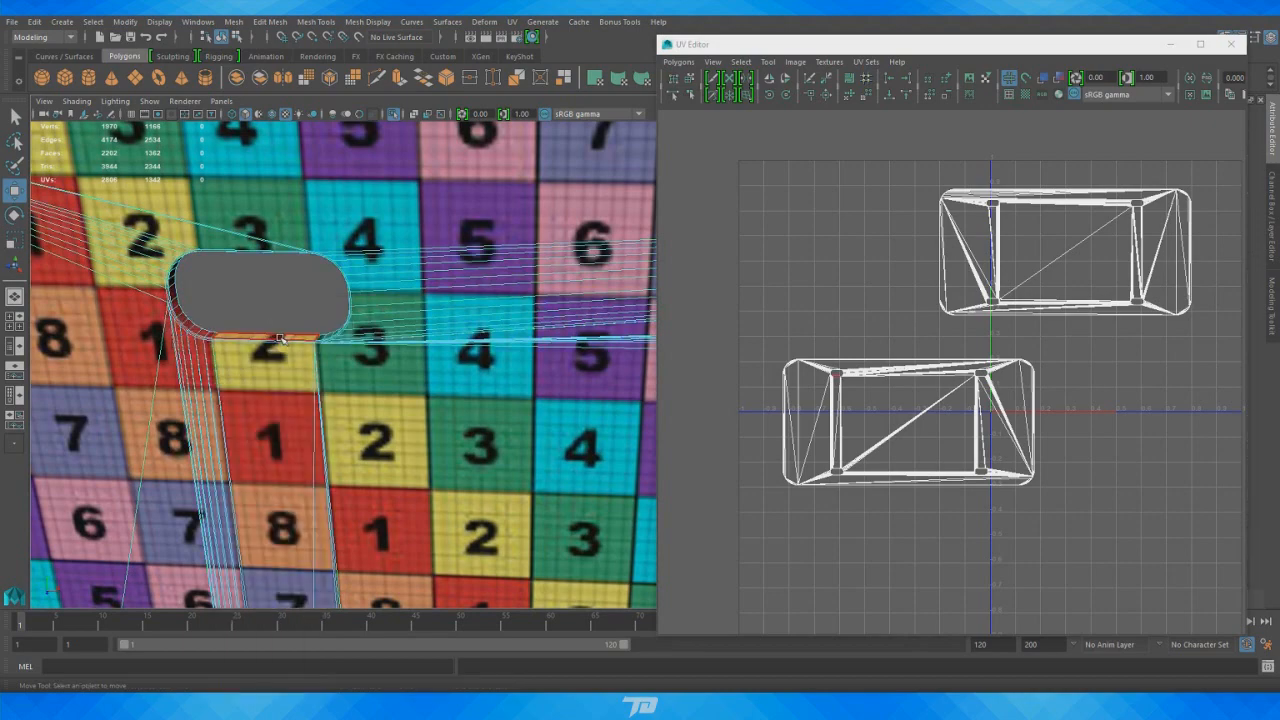
{"action": "left_click", "coordinate": [280, 338]}
{"action": "key", "text": "f"}
{"action": "scroll", "coordinate": [400, 356], "scroll_direction": "down", "scroll_amount": 5}
{"action": "left_click_drag", "start_coordinate": [400, 363], "coordinate": [520, 400], "text": "alt"}
{"action": "right_click_drag", "start_coordinate": [520, 400], "coordinate": [729, 431], "text": "alt"}
{"action": "scroll", "coordinate": [501, 357], "scroll_direction": "down", "scroll_amount": 4}
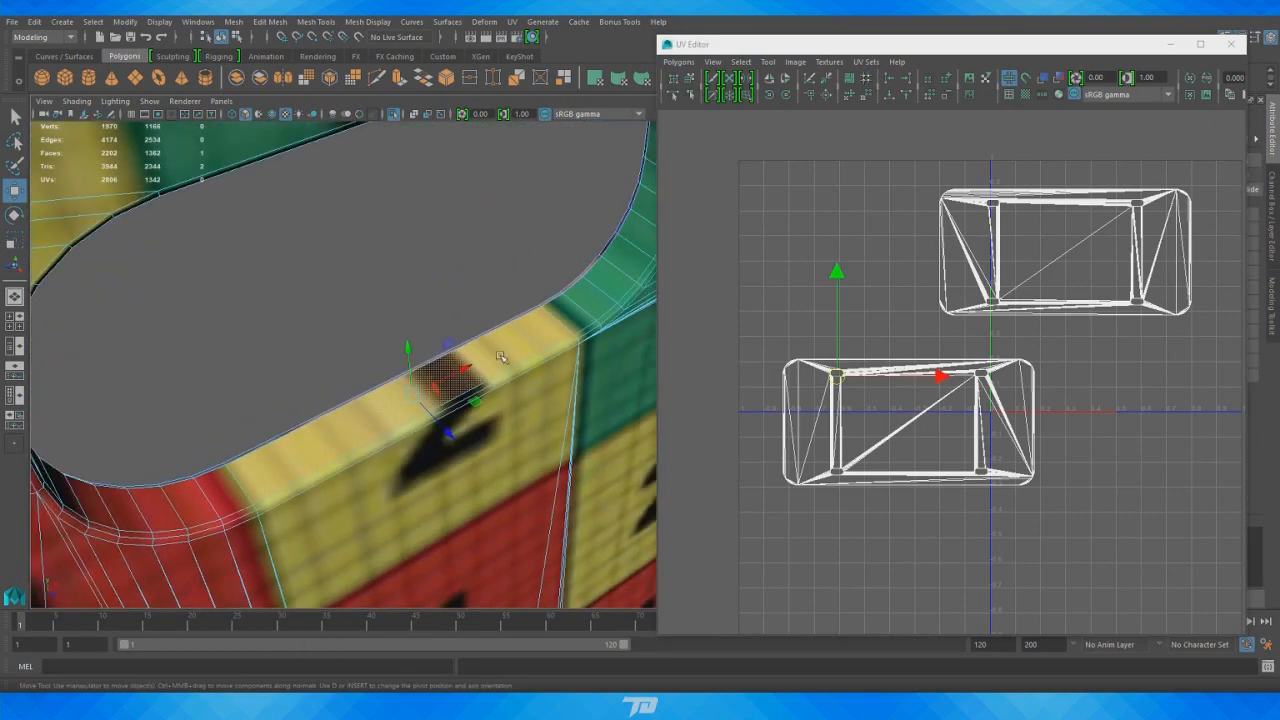
{"action": "middle_click_drag", "start_coordinate": [501, 357], "coordinate": [528, 380], "text": "alt"}
{"action": "scroll", "coordinate": [443, 386], "scroll_direction": "up", "scroll_amount": 5}
{"action": "left_click_drag", "start_coordinate": [528, 380], "coordinate": [360, 440], "text": "alt"}
{"action": "left_click_drag", "start_coordinate": [377, 466], "coordinate": [408, 432], "text": "alt"}
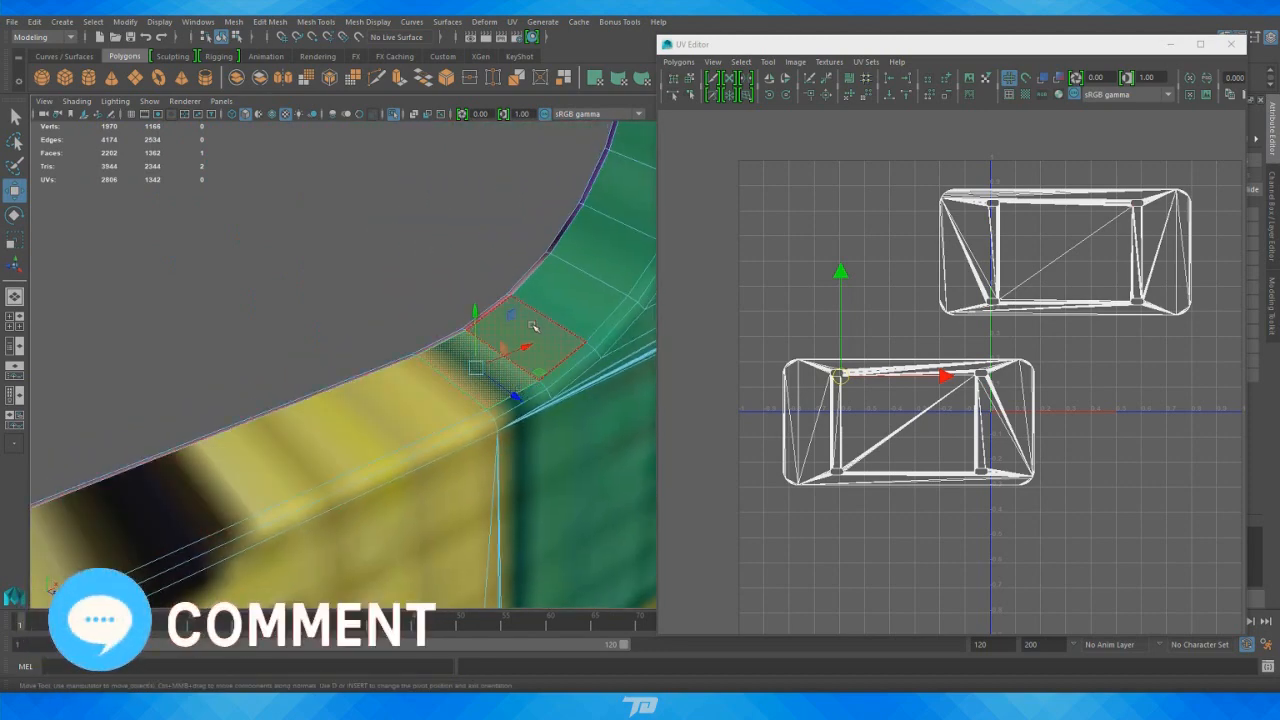
{"action": "left_click", "coordinate": [416, 397]}
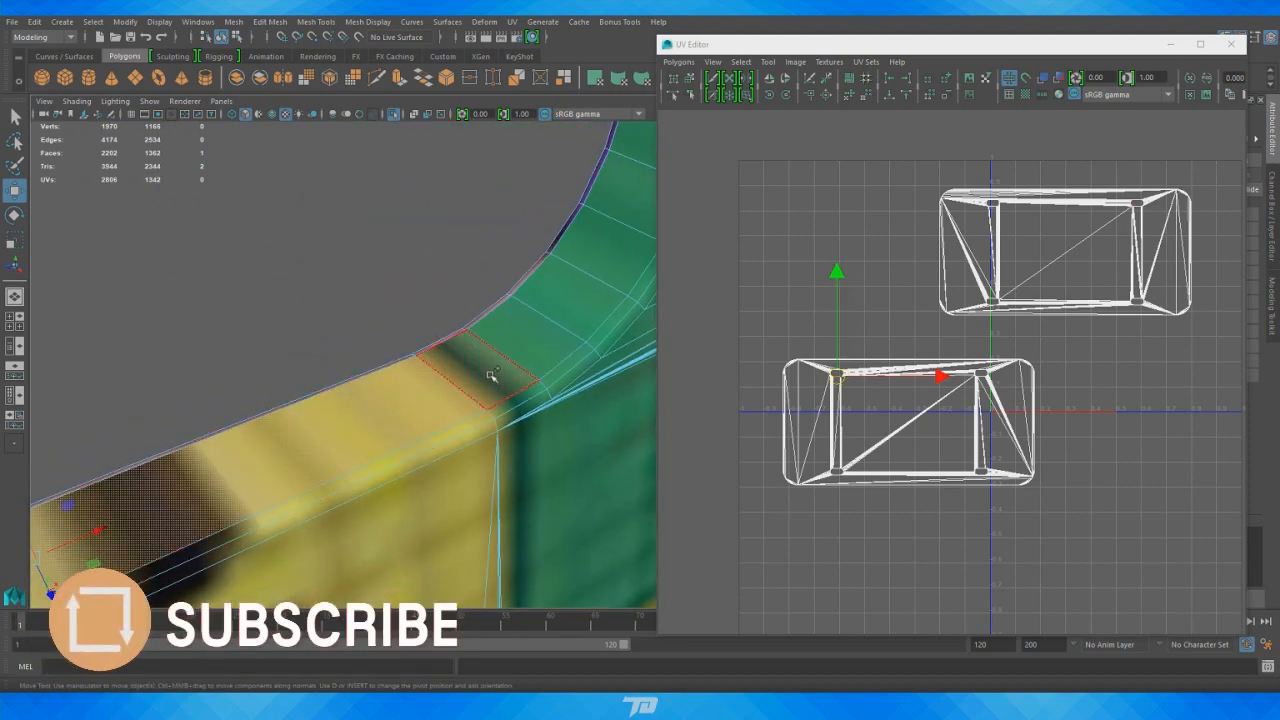
Add the ring of wall faces inside the upper-right screw hole to the selection
{"action": "right_click_drag", "start_coordinate": [523, 389], "coordinate": [289, 397], "text": "alt"}
{"action": "middle_click_drag", "start_coordinate": [480, 350], "coordinate": [160, 395], "text": "alt"}
{"action": "middle_click_drag", "start_coordinate": [500, 250], "coordinate": [150, 372], "text": "alt"}
{"action": "right_click_drag", "start_coordinate": [220, 365], "coordinate": [403, 354], "text": "alt"}
{"action": "middle_click_drag", "start_coordinate": [480, 305], "coordinate": [206, 366], "text": "alt"}
{"action": "middle_click_drag", "start_coordinate": [500, 240], "coordinate": [100, 388], "text": "alt"}
{"action": "right_click_drag", "start_coordinate": [340, 335], "coordinate": [560, 300], "text": "alt"}
{"action": "middle_click_drag", "start_coordinate": [580, 270], "coordinate": [391, 457], "text": "alt"}
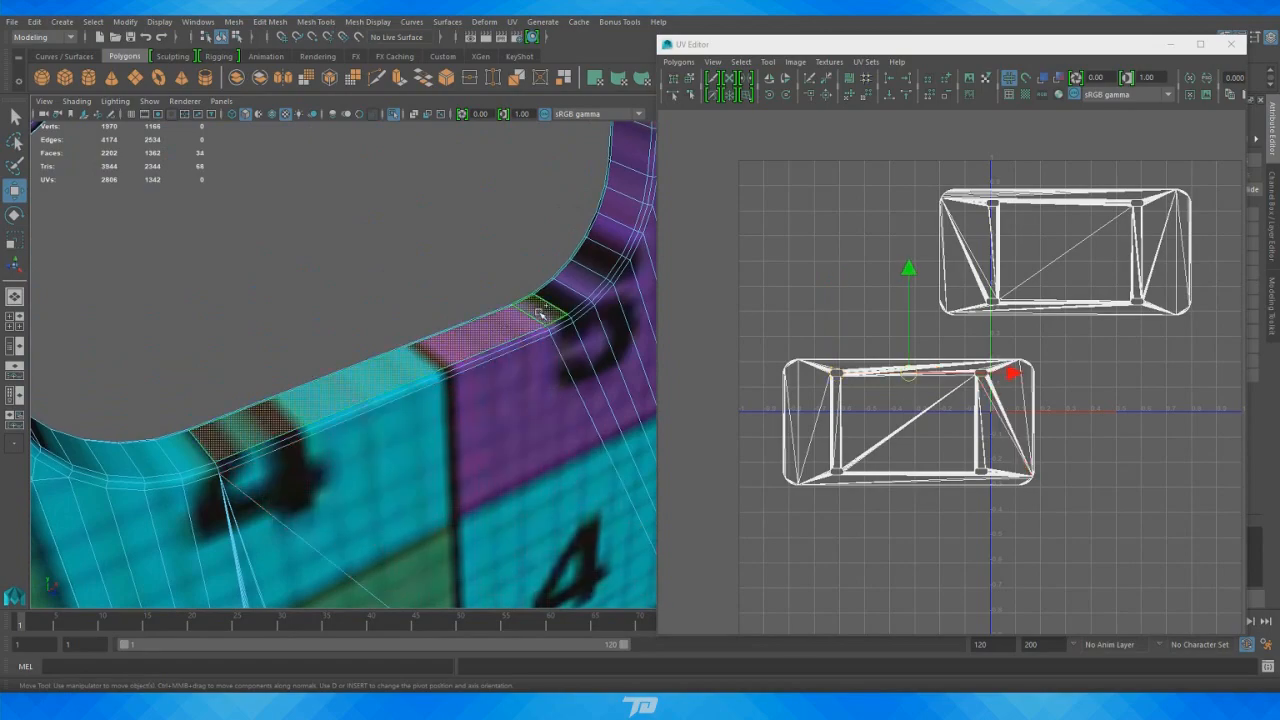
Extend the face selection with the inner wall ring of the lower-left screw hole
{"action": "right_click_drag", "start_coordinate": [540, 313], "coordinate": [94, 451], "text": "alt"}
{"action": "middle_click_drag", "start_coordinate": [404, 530], "coordinate": [544, 237], "text": "alt"}
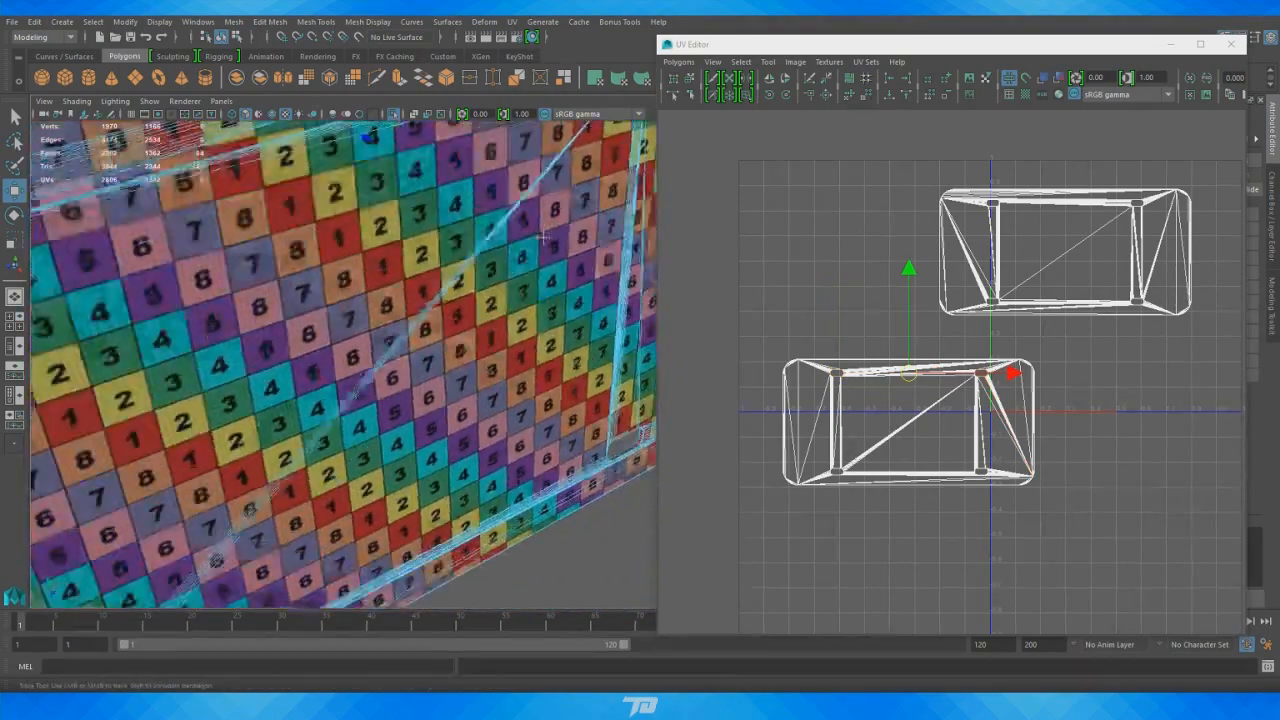
{"action": "middle_click_drag", "start_coordinate": [320, 500], "coordinate": [491, 363], "text": "alt"}
{"action": "middle_click_drag", "start_coordinate": [340, 420], "coordinate": [363, 243], "text": "alt"}
{"action": "right_click_drag", "start_coordinate": [363, 243], "coordinate": [446, 277], "text": "alt"}
{"action": "middle_click_drag", "start_coordinate": [446, 277], "coordinate": [468, 396], "text": "alt"}
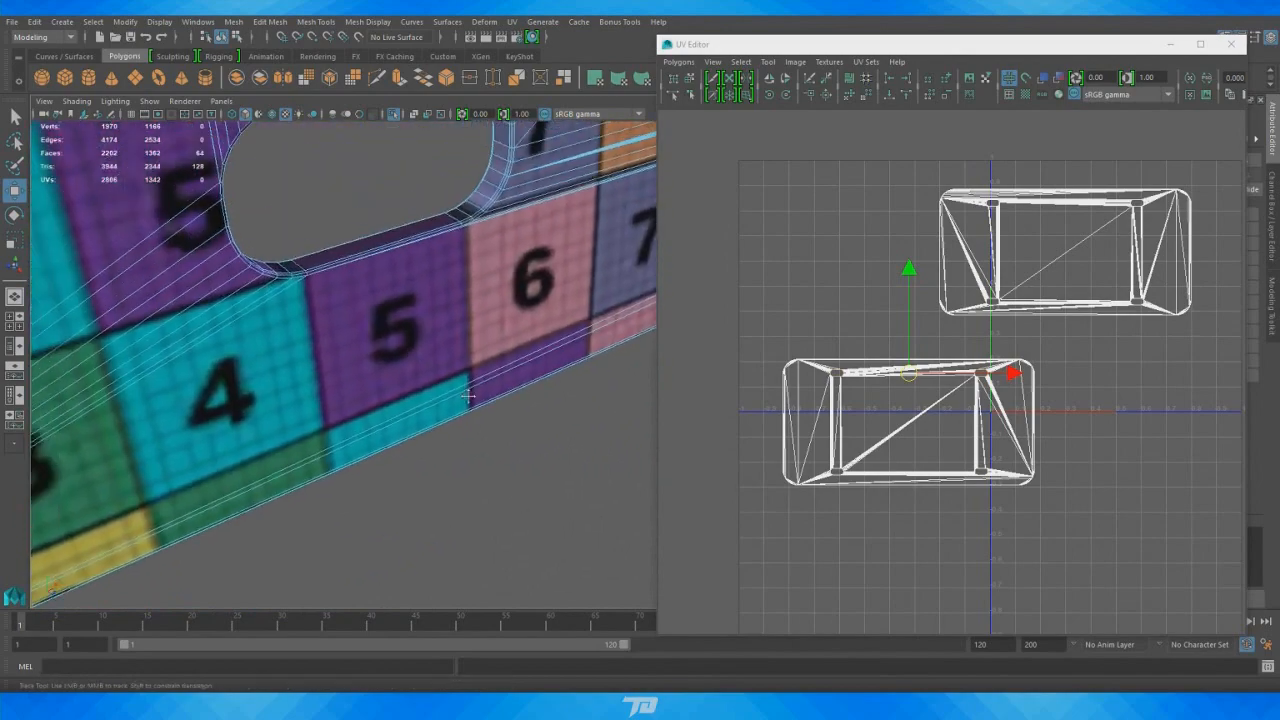
{"action": "left_click_drag", "start_coordinate": [468, 396], "coordinate": [420, 383], "text": "alt"}
{"action": "right_click_drag", "start_coordinate": [335, 395], "coordinate": [391, 417], "text": "alt"}
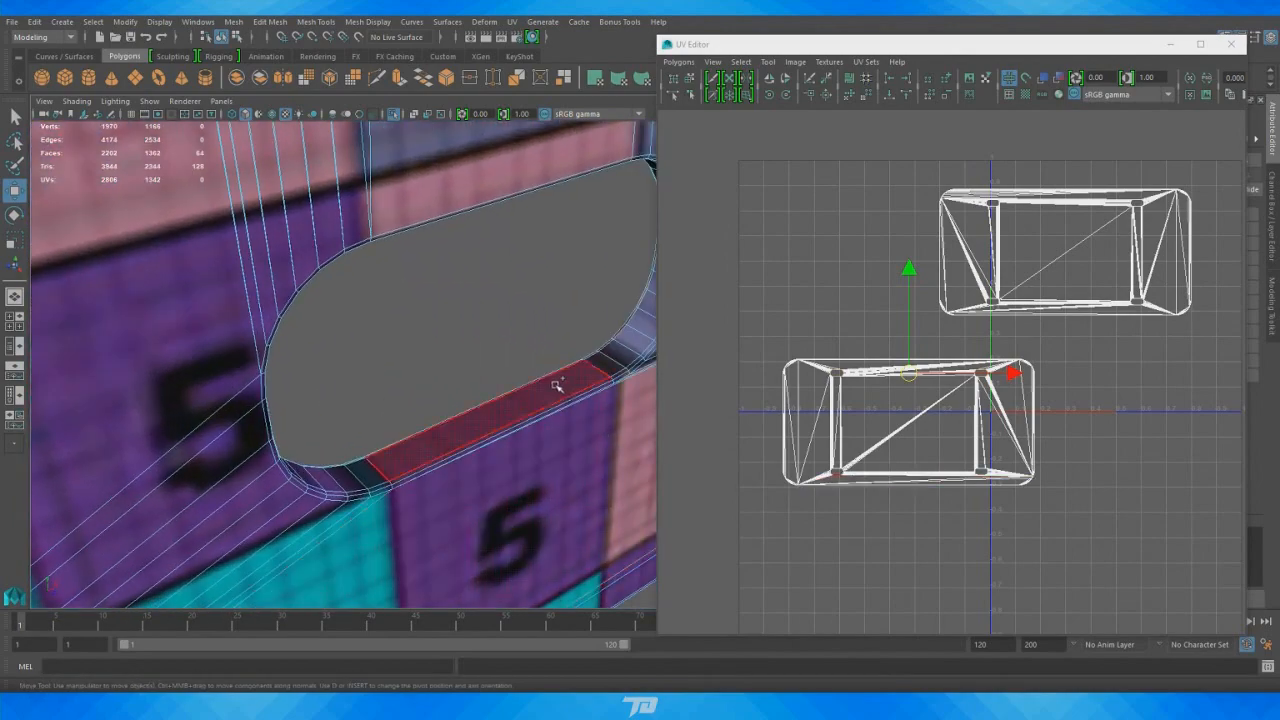
{"action": "right_click_drag", "start_coordinate": [598, 371], "coordinate": [340, 315], "text": "alt"}
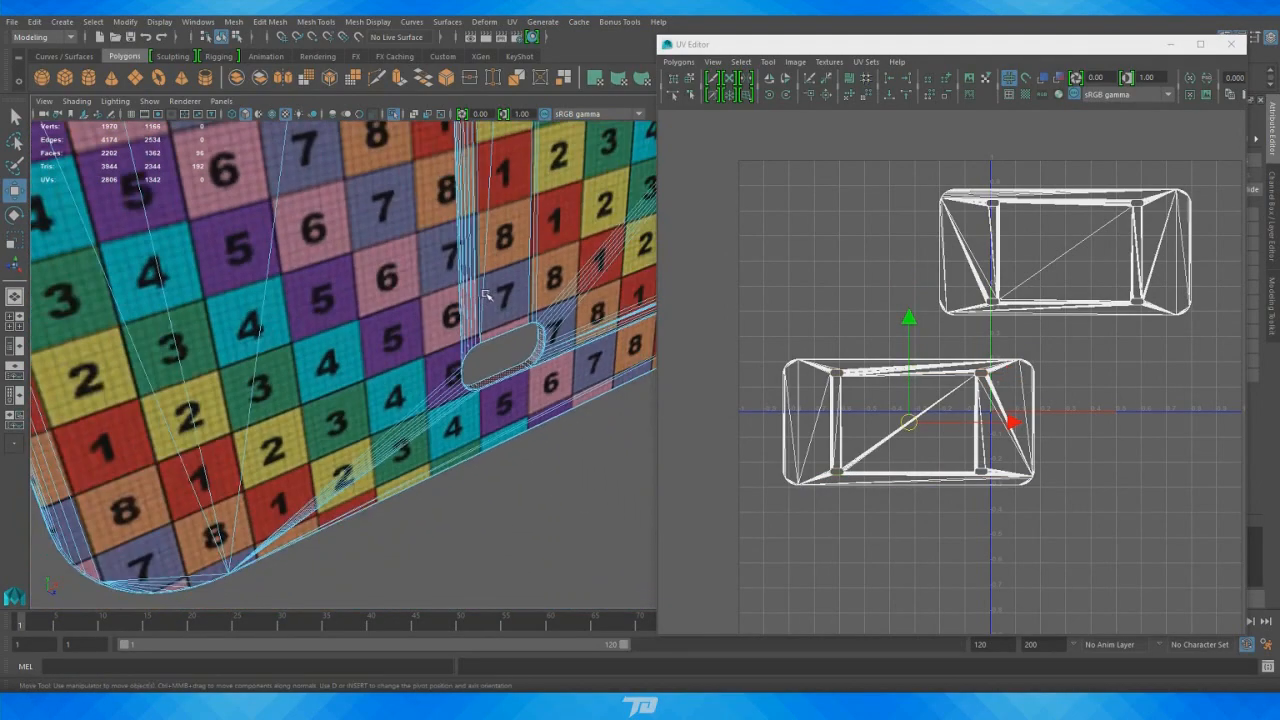
Add the lower-right screw hole's inner wall ring to the face selection and frame the whole plate
{"action": "middle_click_drag", "start_coordinate": [486, 294], "coordinate": [260, 370], "text": "alt"}
{"action": "middle_click_drag", "start_coordinate": [423, 291], "coordinate": [290, 367], "text": "alt"}
{"action": "right_click_drag", "start_coordinate": [610, 460], "coordinate": [735, 510], "text": "alt"}
{"action": "middle_click_drag", "start_coordinate": [586, 431], "coordinate": [517, 434], "text": "alt"}
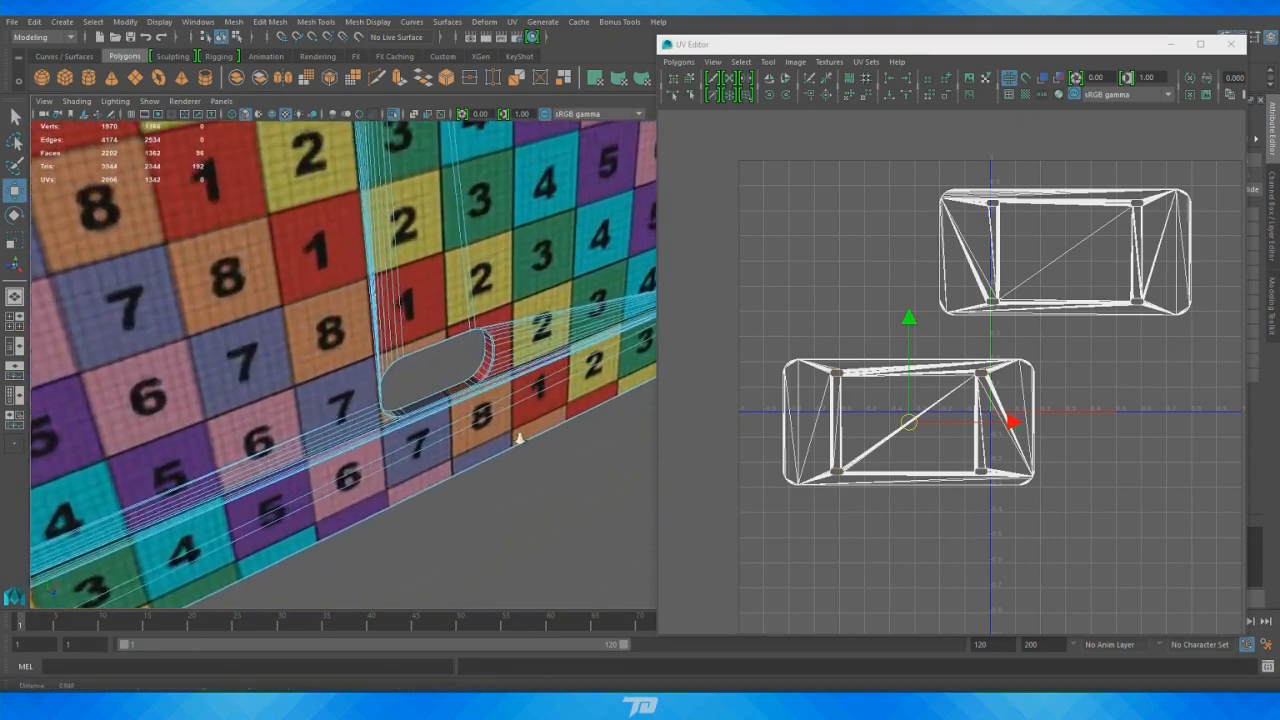
{"action": "right_click_drag", "start_coordinate": [400, 400], "coordinate": [560, 440], "text": "alt"}
{"action": "left_click_drag", "start_coordinate": [457, 426], "coordinate": [430, 340], "text": "alt"}
{"action": "right_click_drag", "start_coordinate": [450, 335], "coordinate": [483, 334], "text": "alt"}
{"action": "left_click", "coordinate": [453, 328], "text": "shift"}
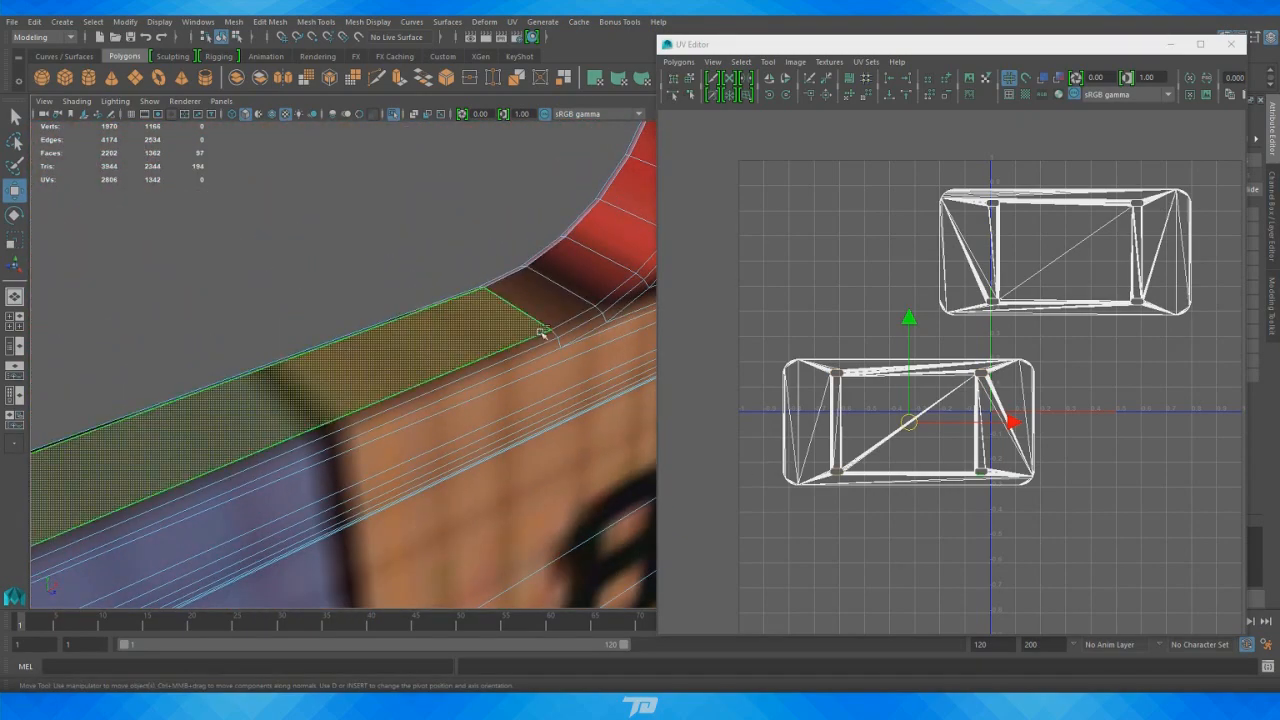
{"action": "double_click", "coordinate": [537, 302], "text": "shift"}
{"action": "right_click_drag", "start_coordinate": [360, 415], "coordinate": [260, 378], "text": "alt"}
{"action": "key", "text": "f"}
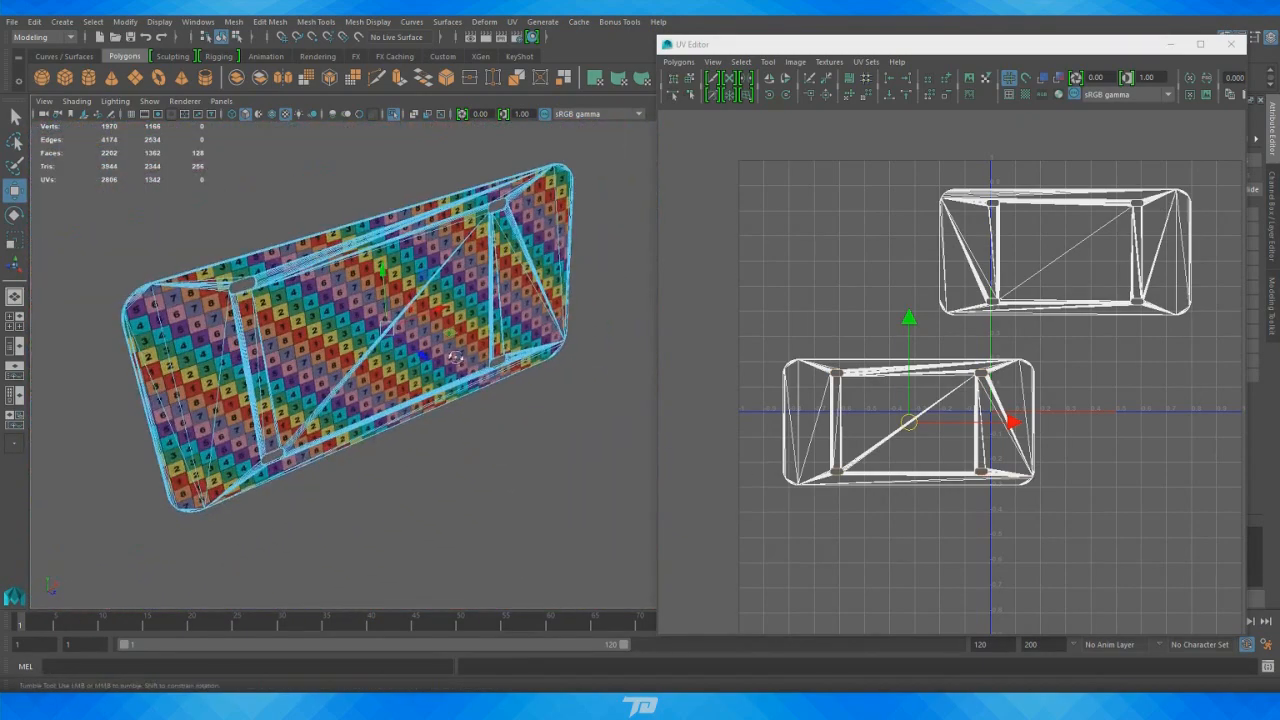
Planar-map the selected hole walls from the Y axis, keeping the image ratio, and move their UVs left of the plate shells
{"action": "left_click", "coordinate": [512, 22]}
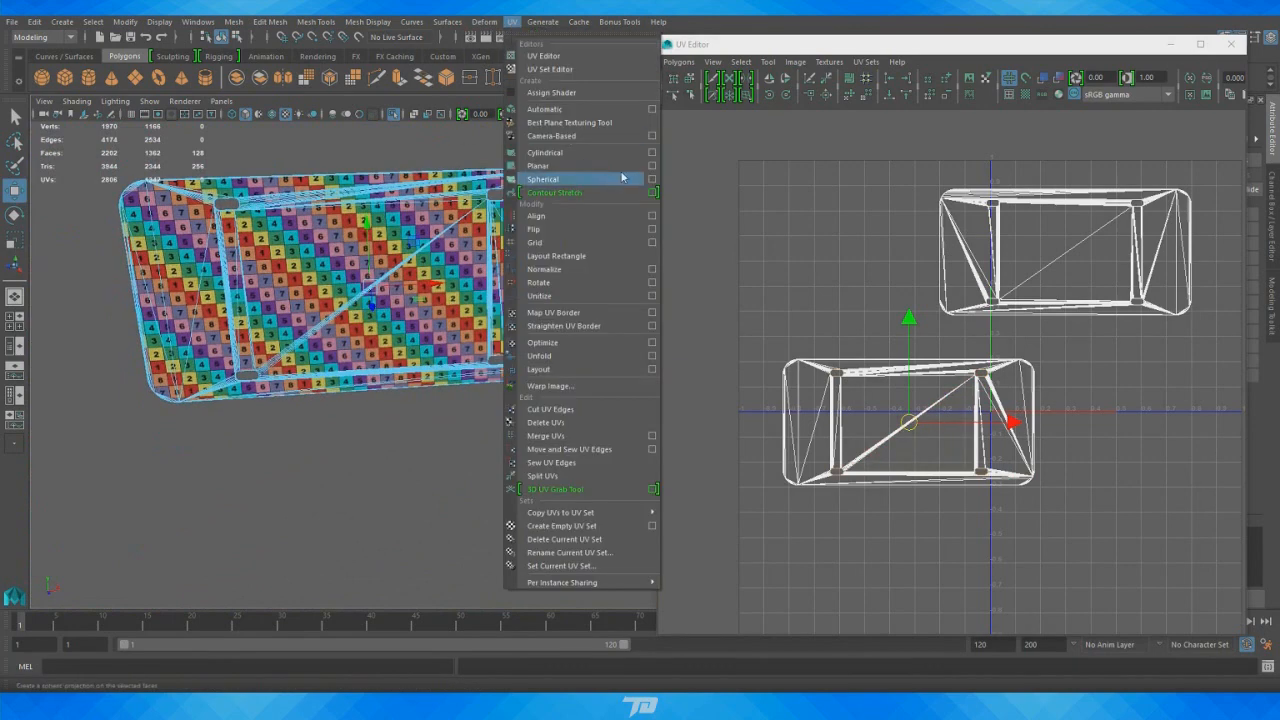
{"action": "left_click", "coordinate": [652, 167]}
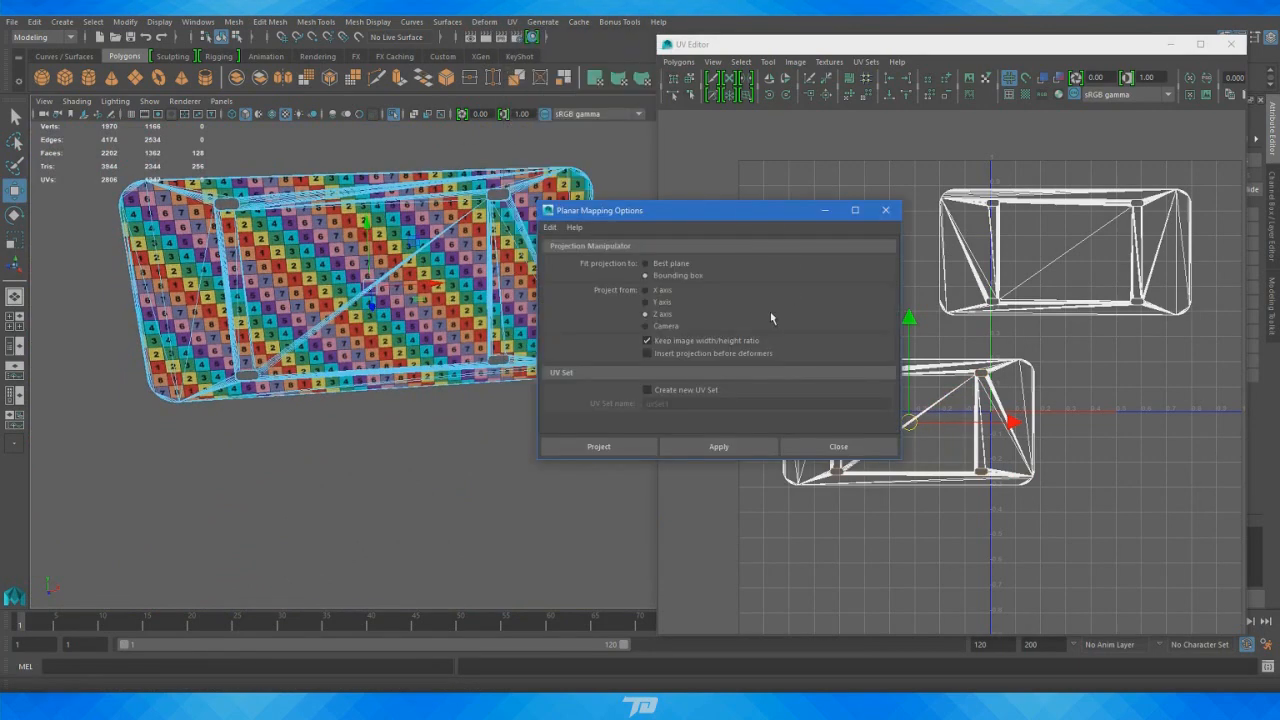
{"action": "left_click", "coordinate": [656, 302]}
{"action": "left_click", "coordinate": [717, 447]}
{"action": "left_click", "coordinate": [838, 446]}
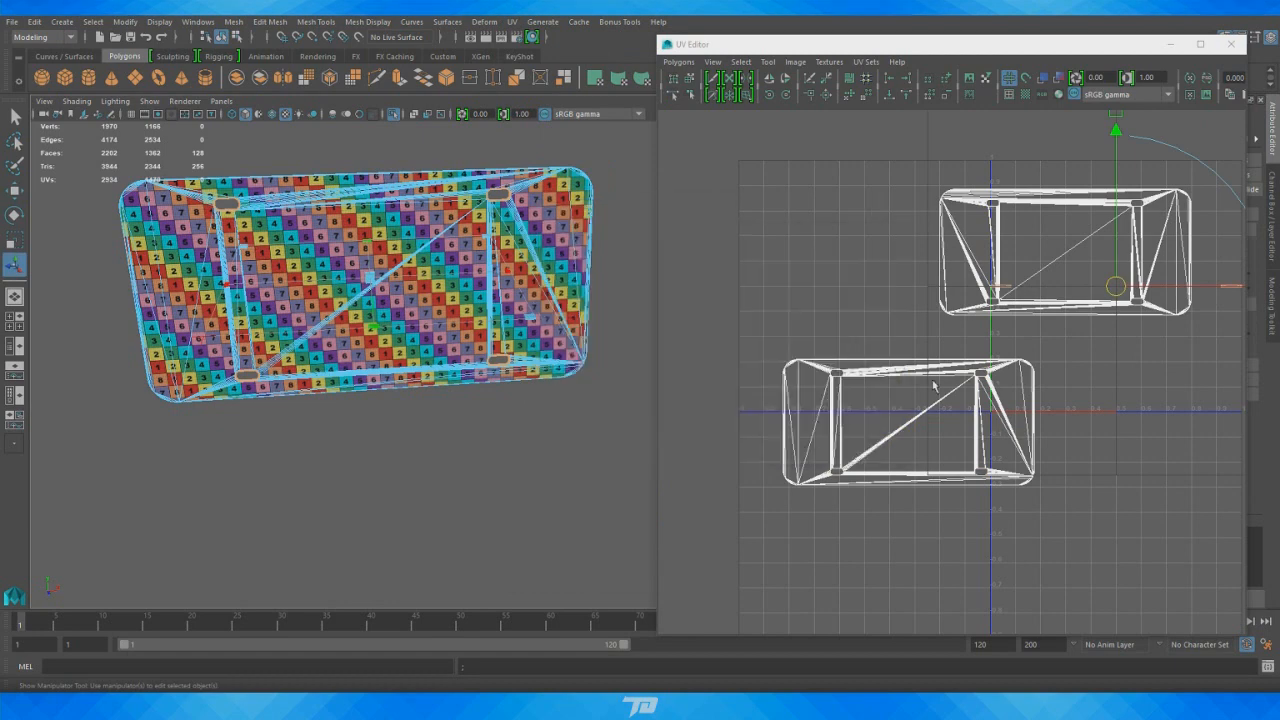
{"action": "left_click_drag", "start_coordinate": [815, 316], "coordinate": [807, 297]}
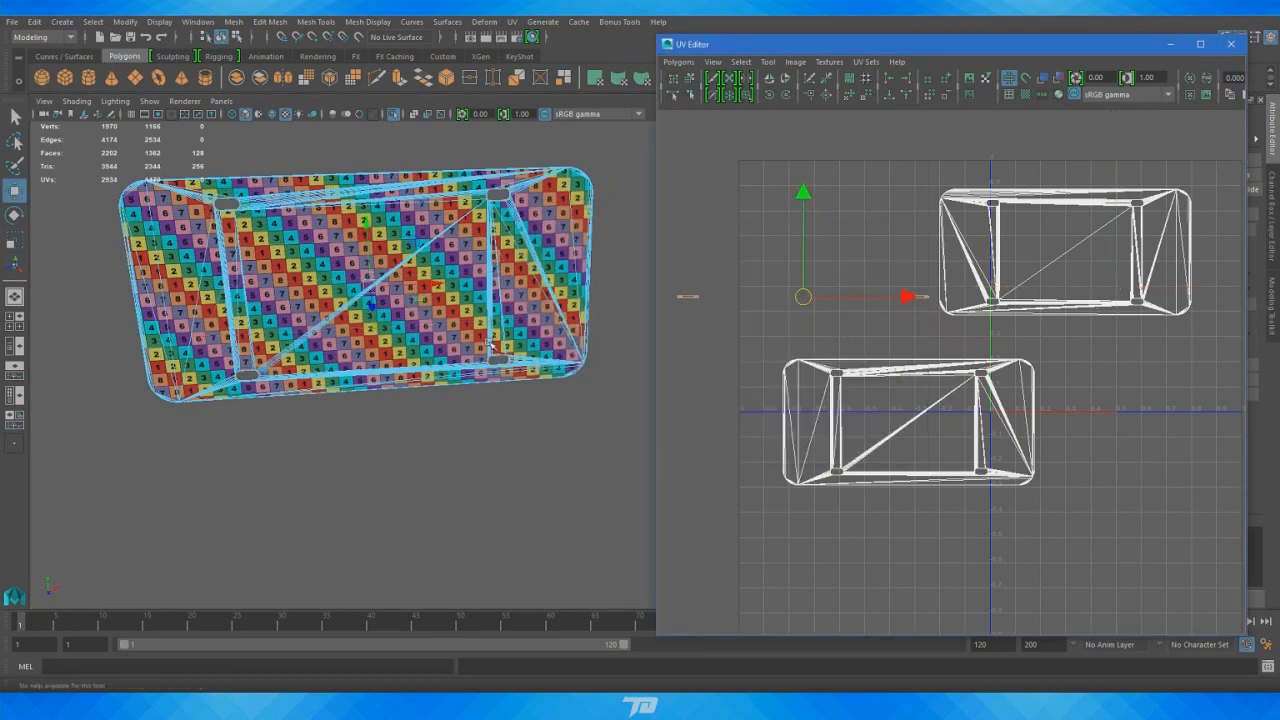
Separate the overlapping hole-wall UV strips vertically and move the two pairs closer together
{"action": "scroll", "coordinate": [843, 250], "scroll_direction": "up", "scroll_amount": 1}
{"action": "middle_click_drag", "start_coordinate": [838, 306], "coordinate": [947, 337], "text": "alt"}
{"action": "right_click_drag", "start_coordinate": [790, 274], "coordinate": [765, 326]}
{"action": "left_click", "coordinate": [764, 318]}
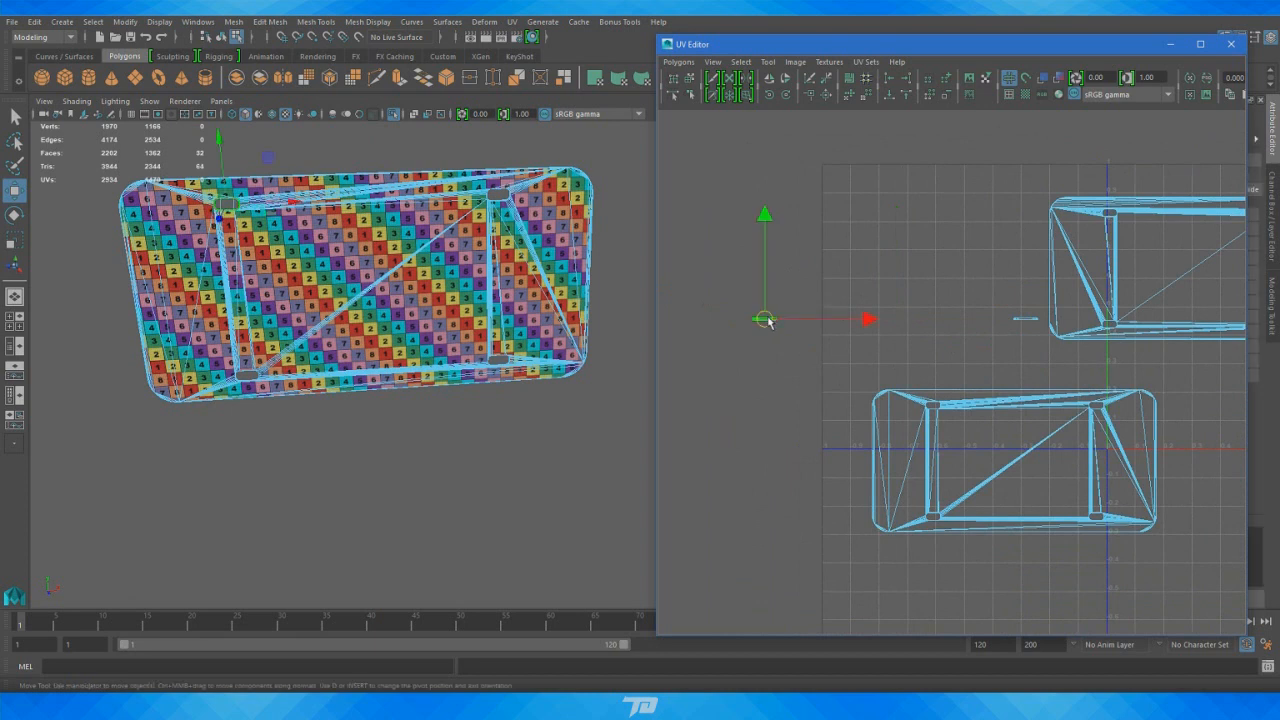
{"action": "left_click", "coordinate": [1030, 319], "text": "shift"}
{"action": "left_click_drag", "start_coordinate": [897, 224], "coordinate": [900, 214]}
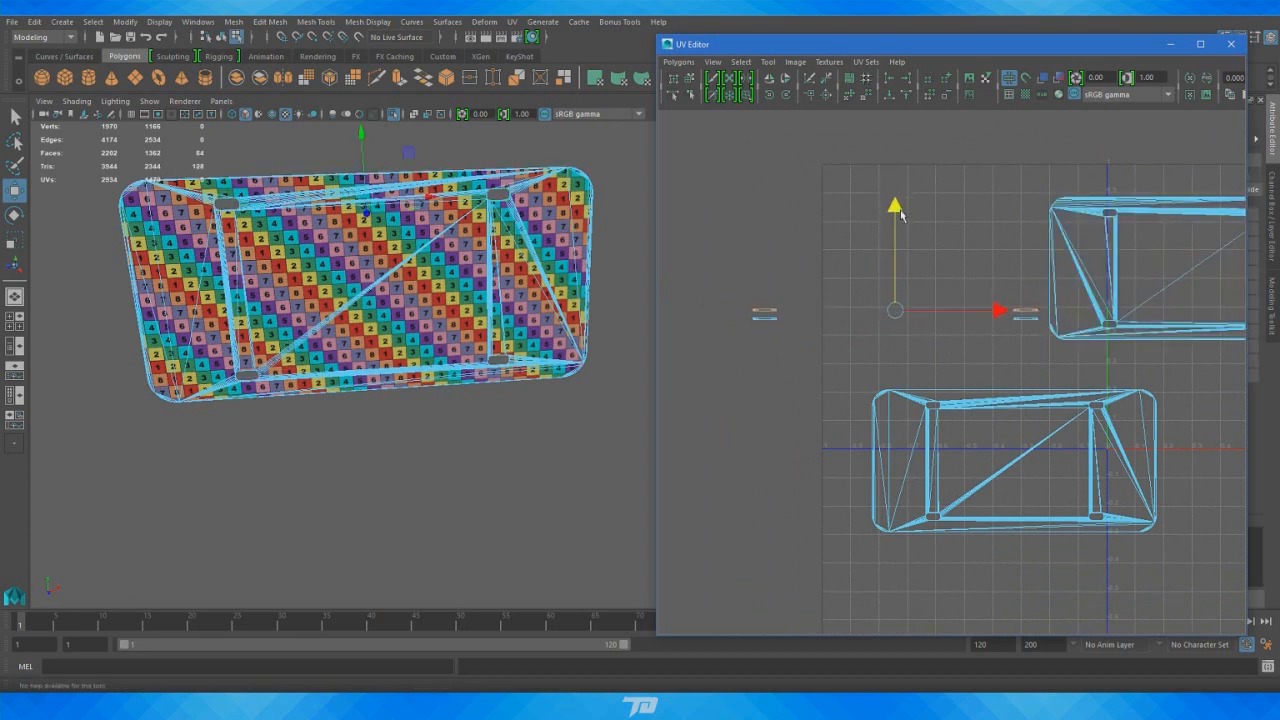
{"action": "left_click_drag", "start_coordinate": [1044, 283], "coordinate": [1045, 284]}
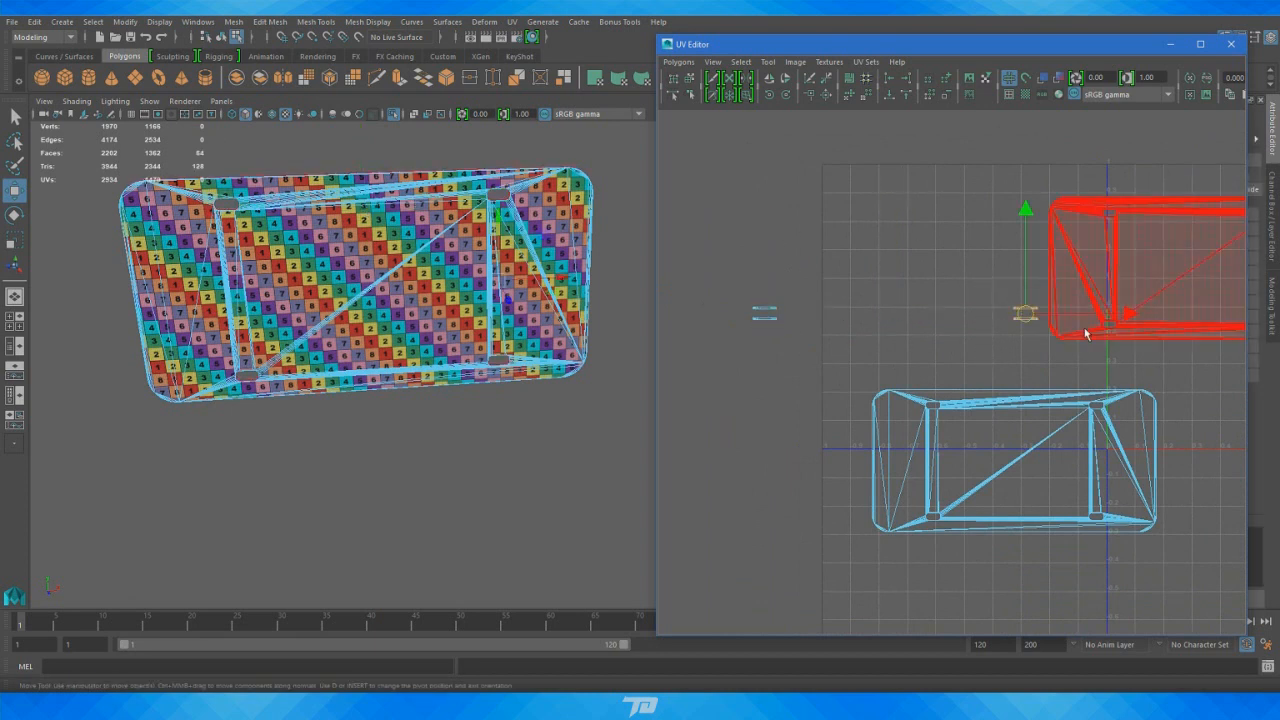
{"action": "left_click_drag", "start_coordinate": [1128, 309], "coordinate": [905, 308]}
{"action": "scroll", "coordinate": [914, 400], "scroll_direction": "down", "scroll_amount": 2}
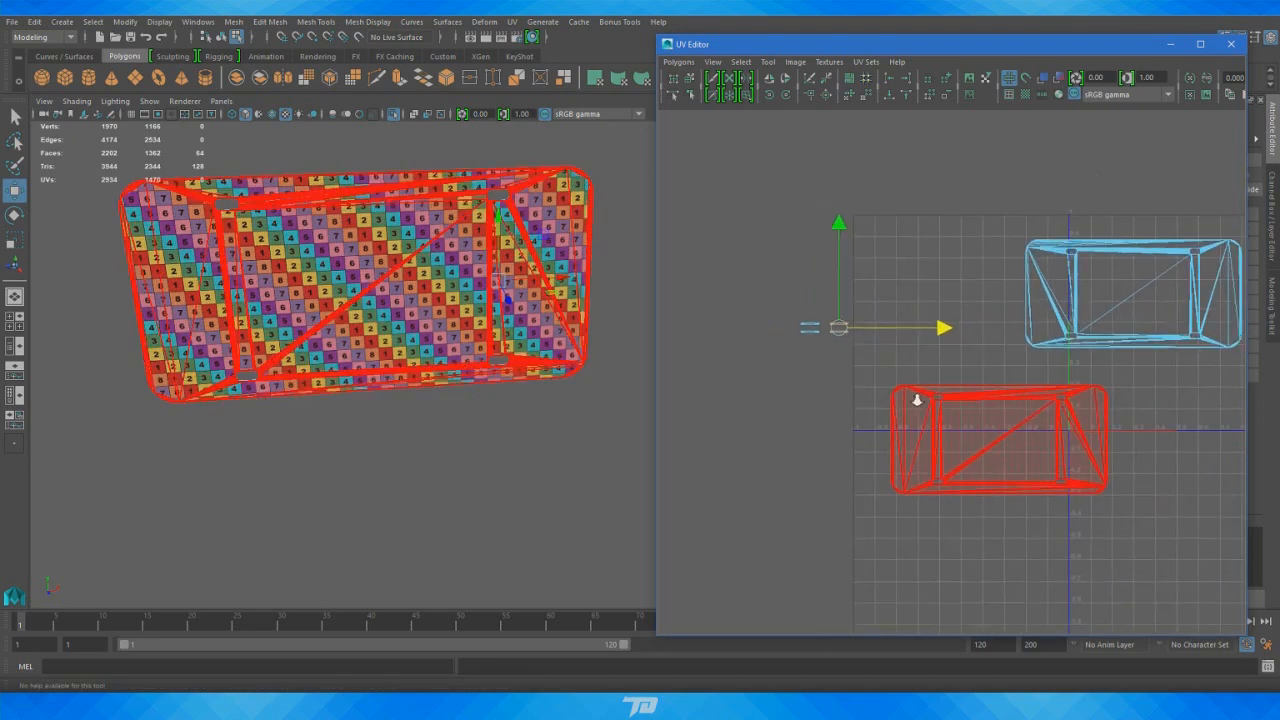
Select the lower plate UV shell and move it right and slightly down in the layout
{"action": "middle_click_drag", "start_coordinate": [914, 400], "coordinate": [843, 357], "text": "alt"}
{"action": "right_click_drag", "start_coordinate": [1020, 287], "coordinate": [973, 267]}
{"action": "left_click", "coordinate": [958, 415]}
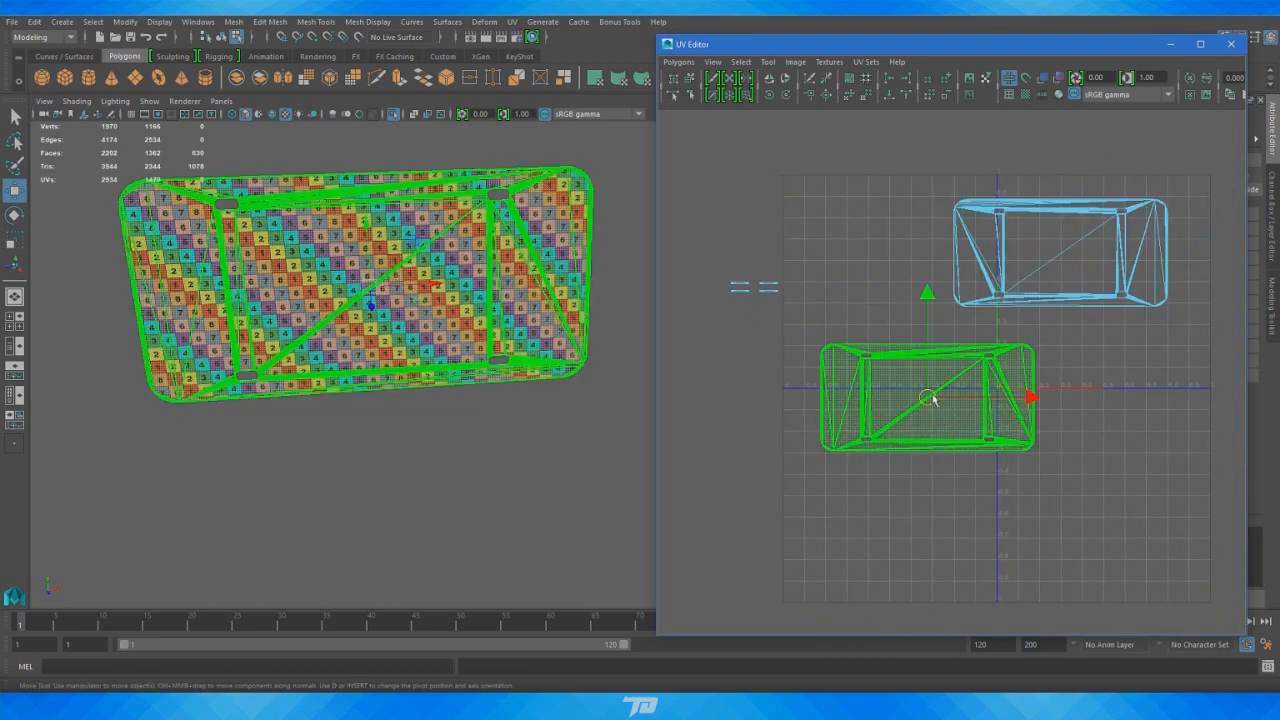
{"action": "left_click_drag", "start_coordinate": [931, 394], "coordinate": [1028, 412]}
Select the lower shell's UVs and unfold them with unselected UVs pinned, using the horizontal and the vertical constraint
{"action": "right_click_drag", "start_coordinate": [1028, 412], "coordinate": [1062, 405]}
{"action": "left_click_drag", "start_coordinate": [846, 529], "coordinate": [1216, 338]}
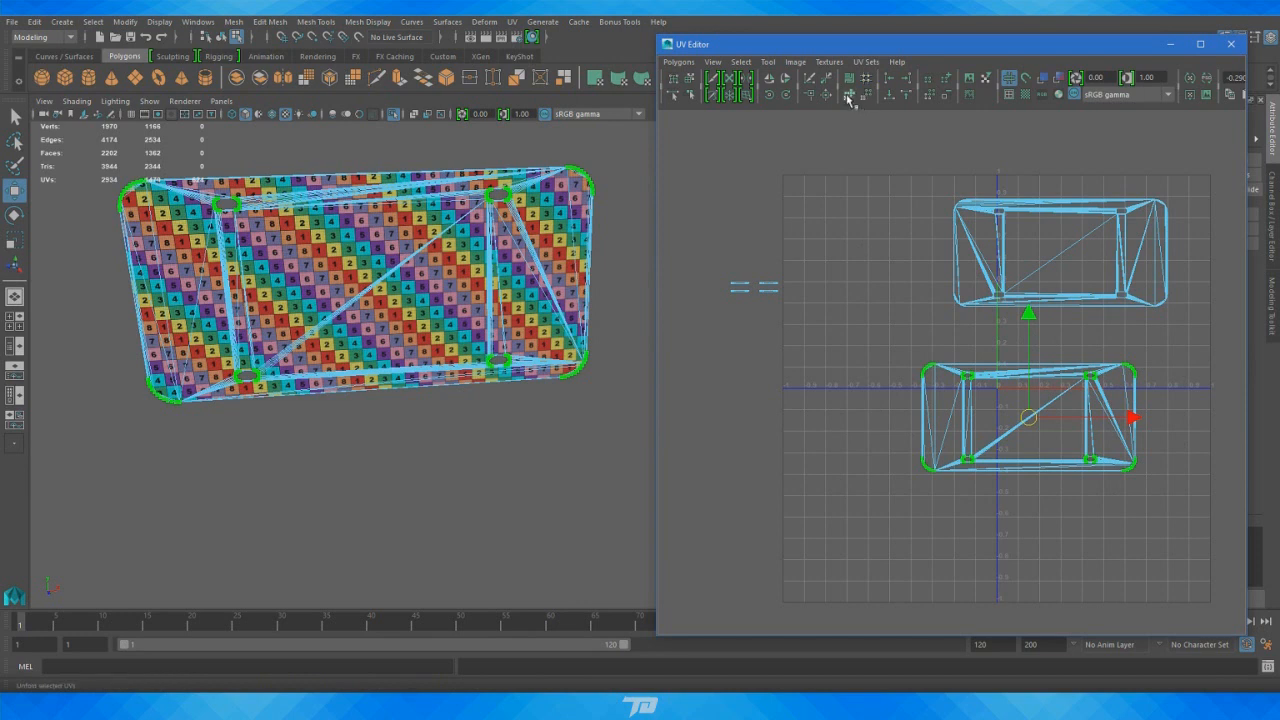
{"action": "left_click", "coordinate": [850, 98], "text": "shift"}
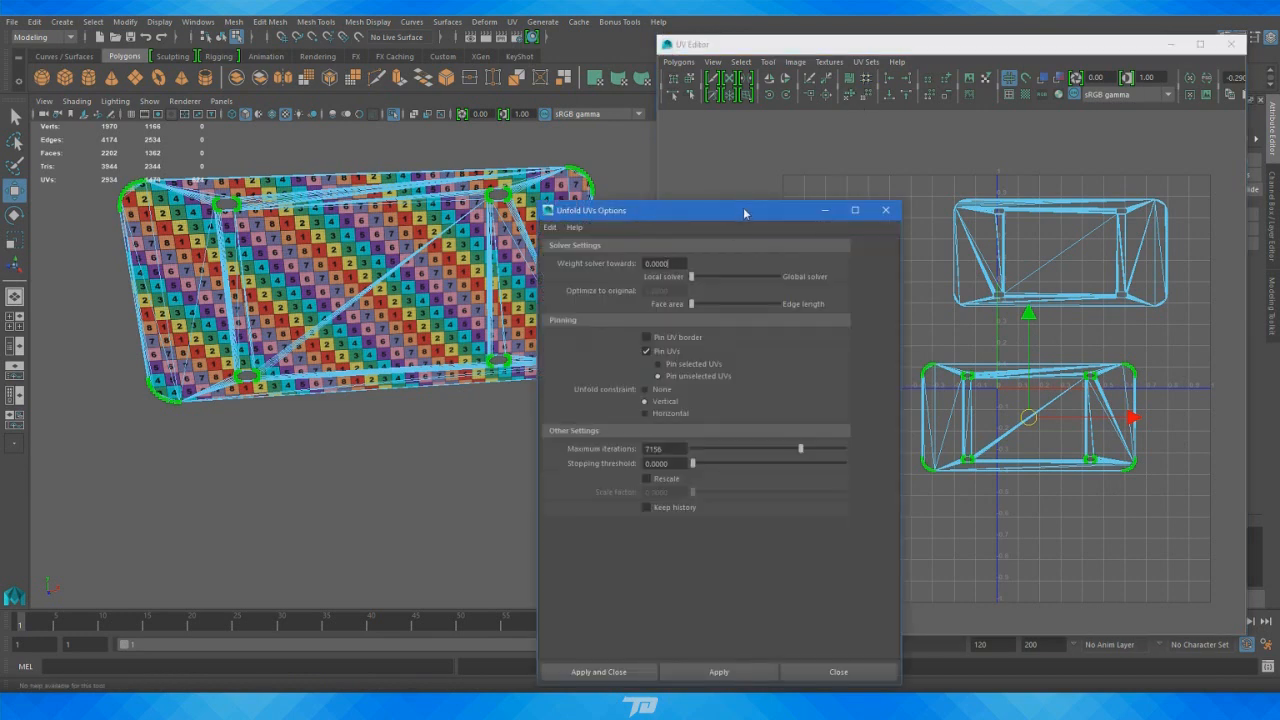
{"action": "left_click_drag", "start_coordinate": [743, 211], "coordinate": [688, 161]}
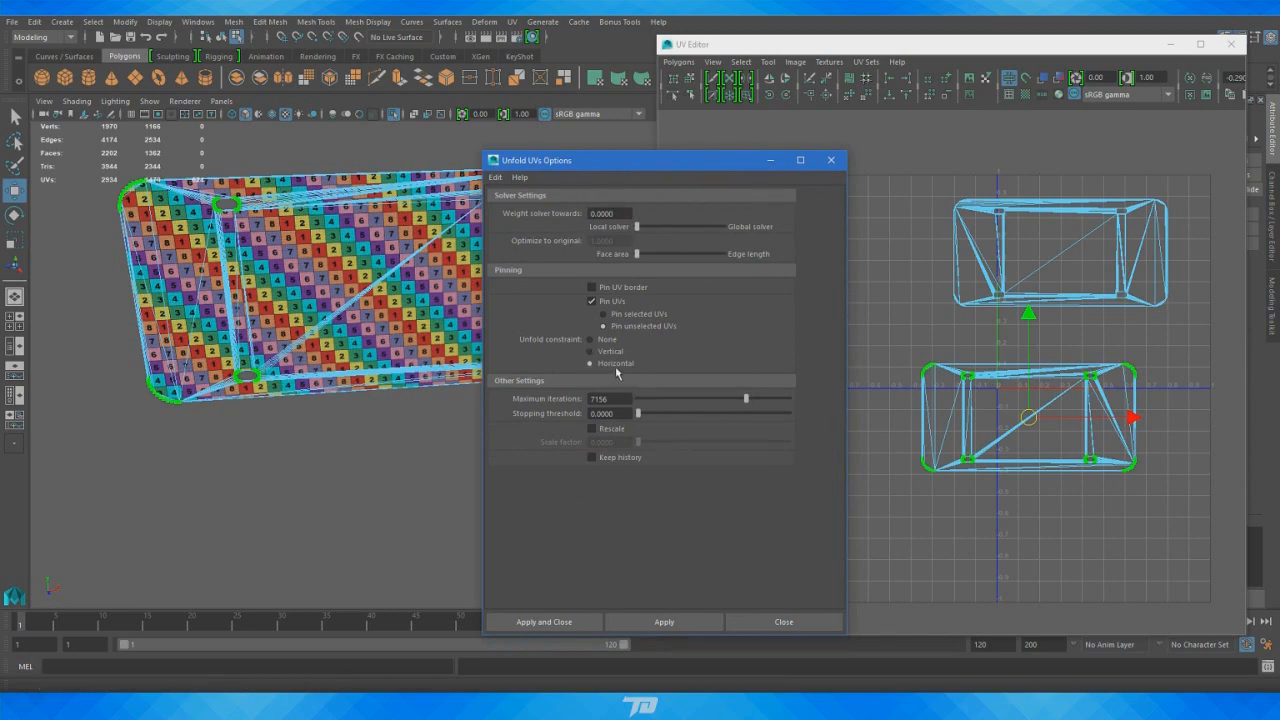
{"action": "left_click", "coordinate": [660, 621]}
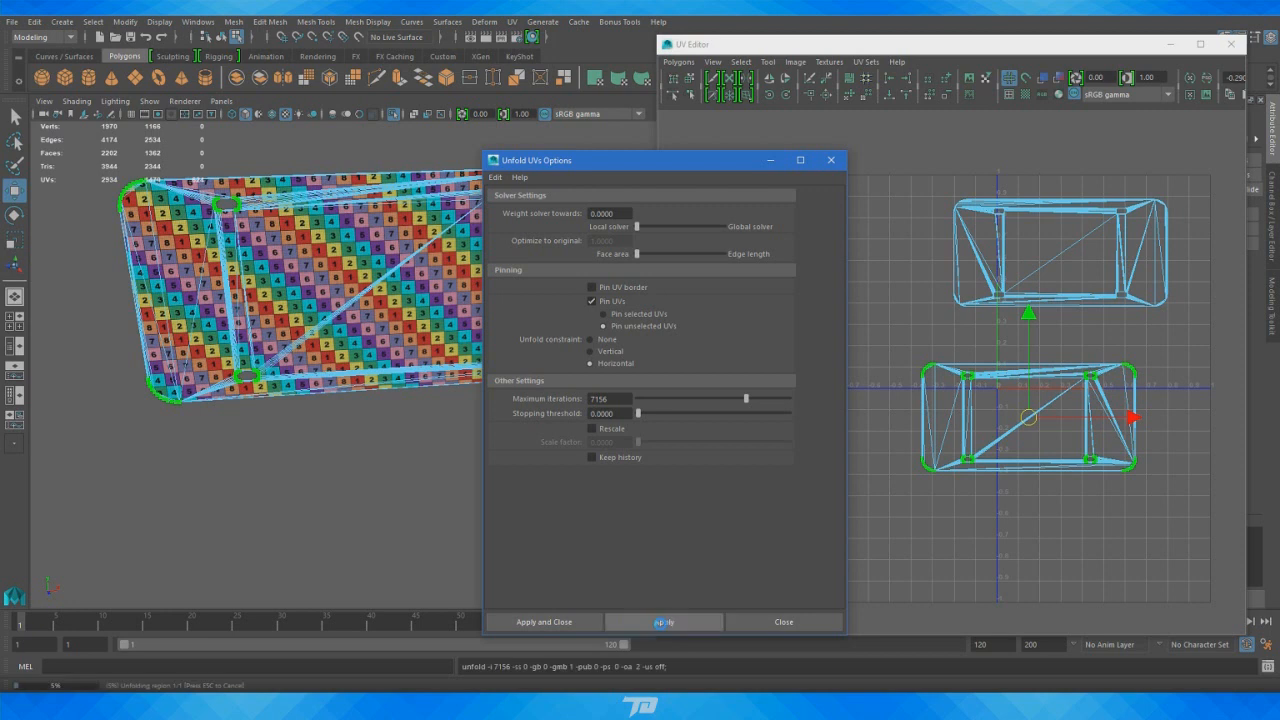
{"action": "left_click", "coordinate": [604, 356]}
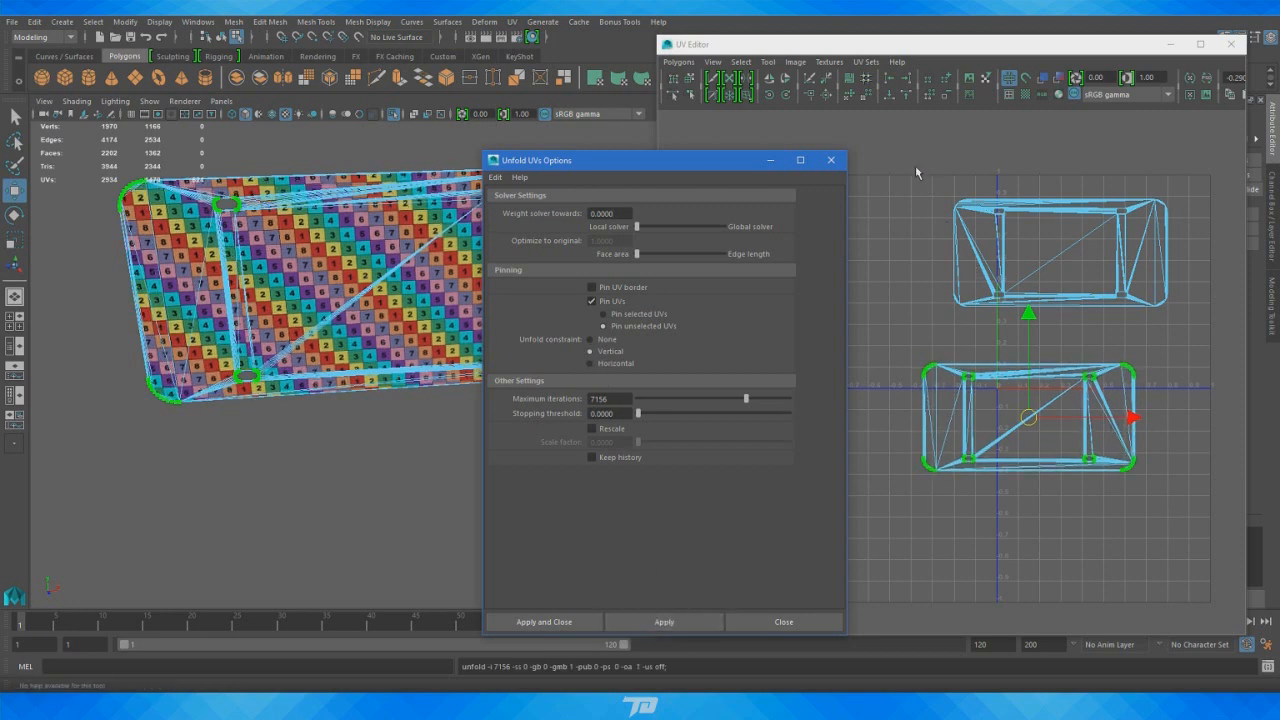
Select the upper plate shell's UVs, unfold them with horizontal and vertical constraints, and close the unfold options
{"action": "left_click_drag", "start_coordinate": [913, 157], "coordinate": [1214, 340]}
{"action": "left_click_drag", "start_coordinate": [595, 170], "coordinate": [286, 160]}
{"action": "left_click", "coordinate": [306, 355]}
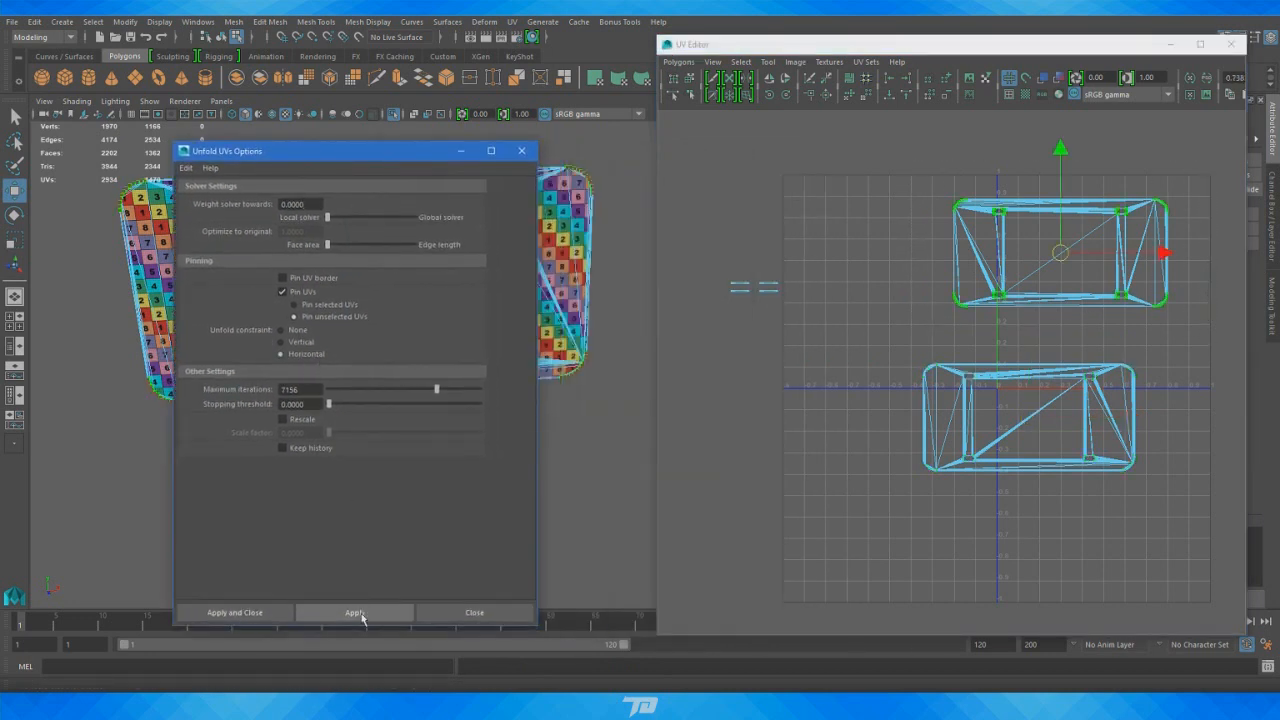
{"action": "left_click", "coordinate": [362, 613]}
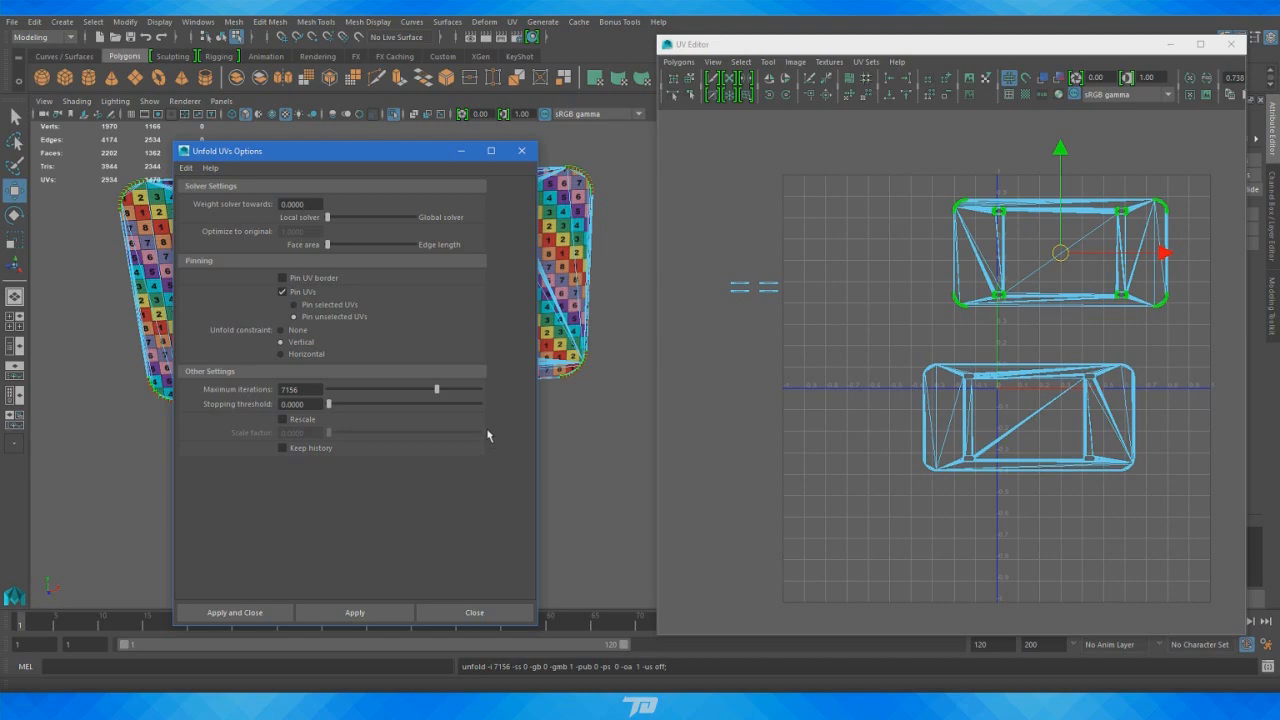
{"action": "left_click", "coordinate": [520, 152]}
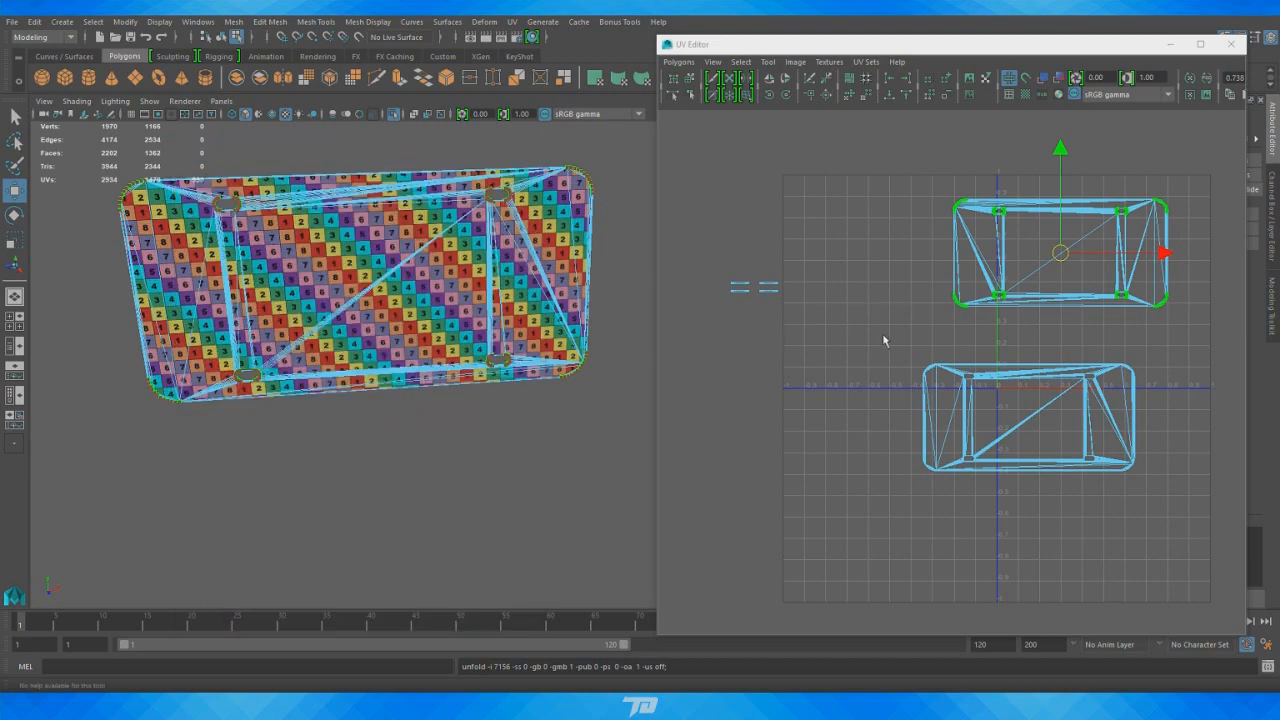
Place the upper plate shell below the other one, and move both stacked shells into the positive UV quadrant
{"action": "right_click_drag", "start_coordinate": [978, 276], "coordinate": [926, 256]}
{"action": "left_click", "coordinate": [1020, 433]}
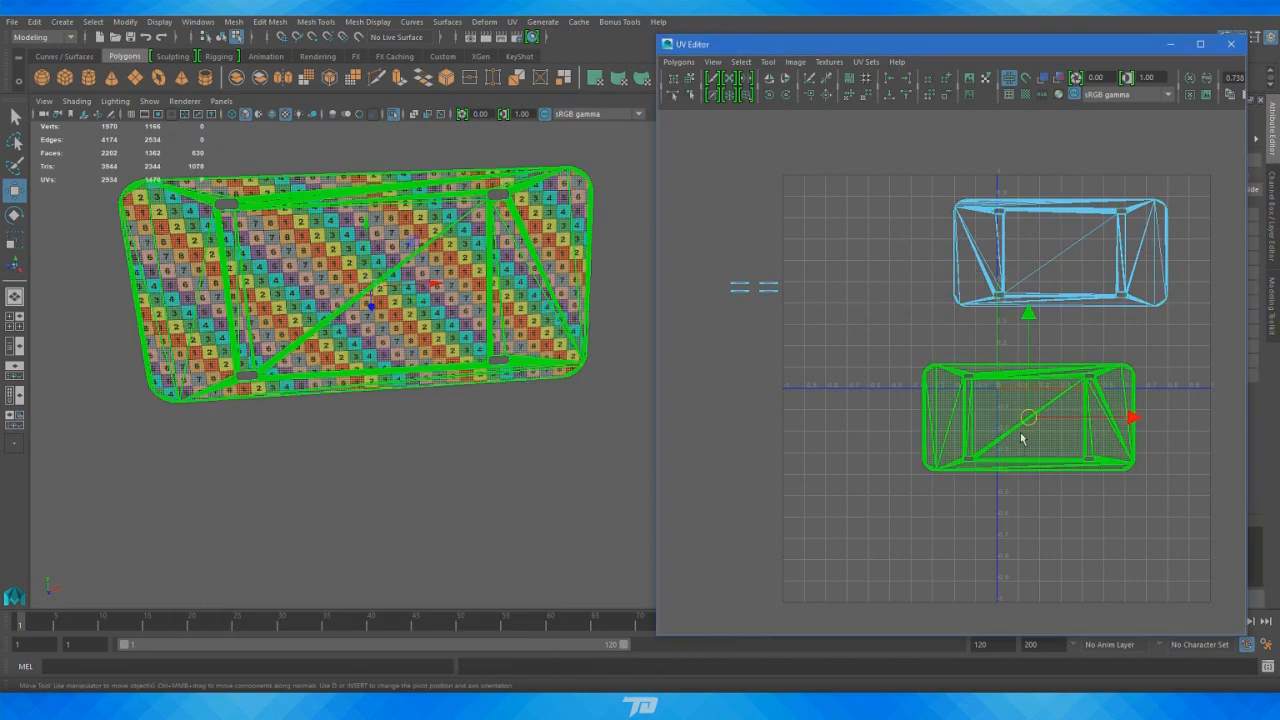
{"action": "left_click", "coordinate": [1063, 247]}
{"action": "left_click_drag", "start_coordinate": [1063, 247], "coordinate": [1029, 523]}
{"action": "left_click_drag", "start_coordinate": [892, 307], "coordinate": [1200, 618]}
{"action": "left_click_drag", "start_coordinate": [1027, 476], "coordinate": [1105, 279]}
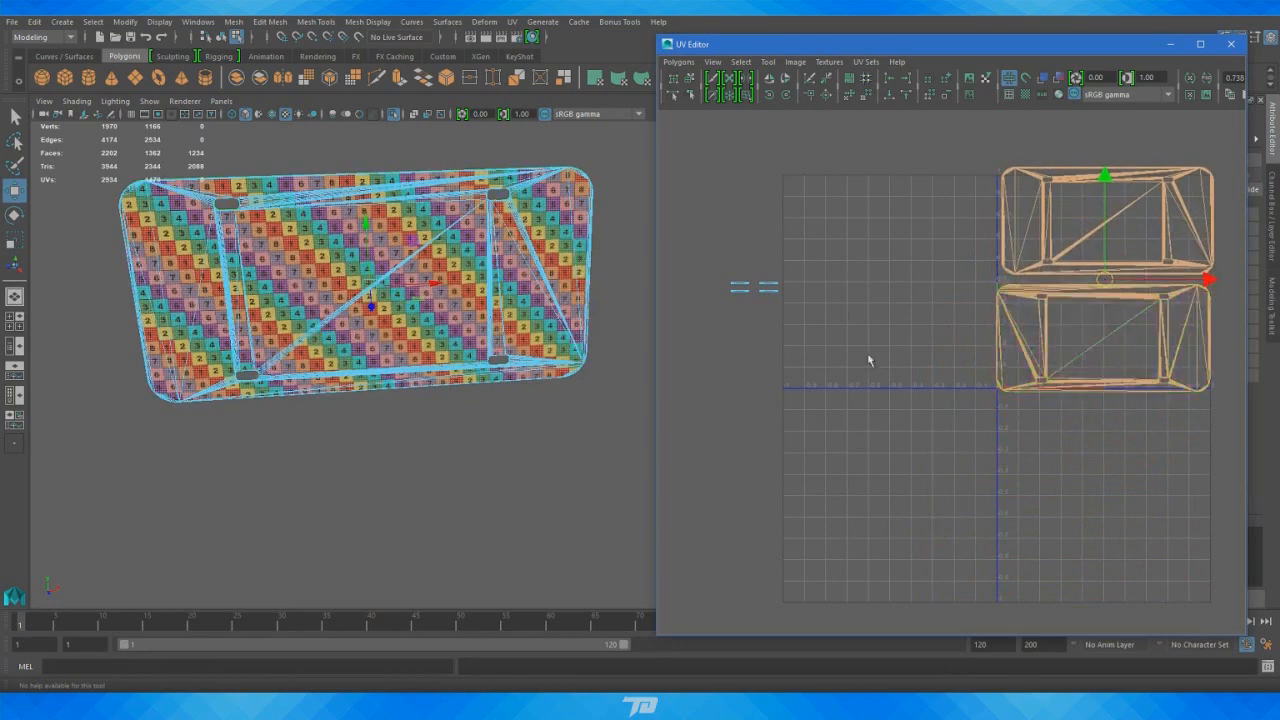
Inspect the four hole-wall UV strips up close, return to object mode and clear the selection
{"action": "right_click_drag", "start_coordinate": [868, 360], "coordinate": [910, 370], "text": "alt"}
{"action": "middle_click_drag", "start_coordinate": [850, 330], "coordinate": [1111, 415], "text": "alt"}
{"action": "right_click_drag", "start_coordinate": [900, 370], "coordinate": [1160, 465], "text": "alt"}
{"action": "middle_click_drag", "start_coordinate": [1038, 417], "coordinate": [868, 399], "text": "alt"}
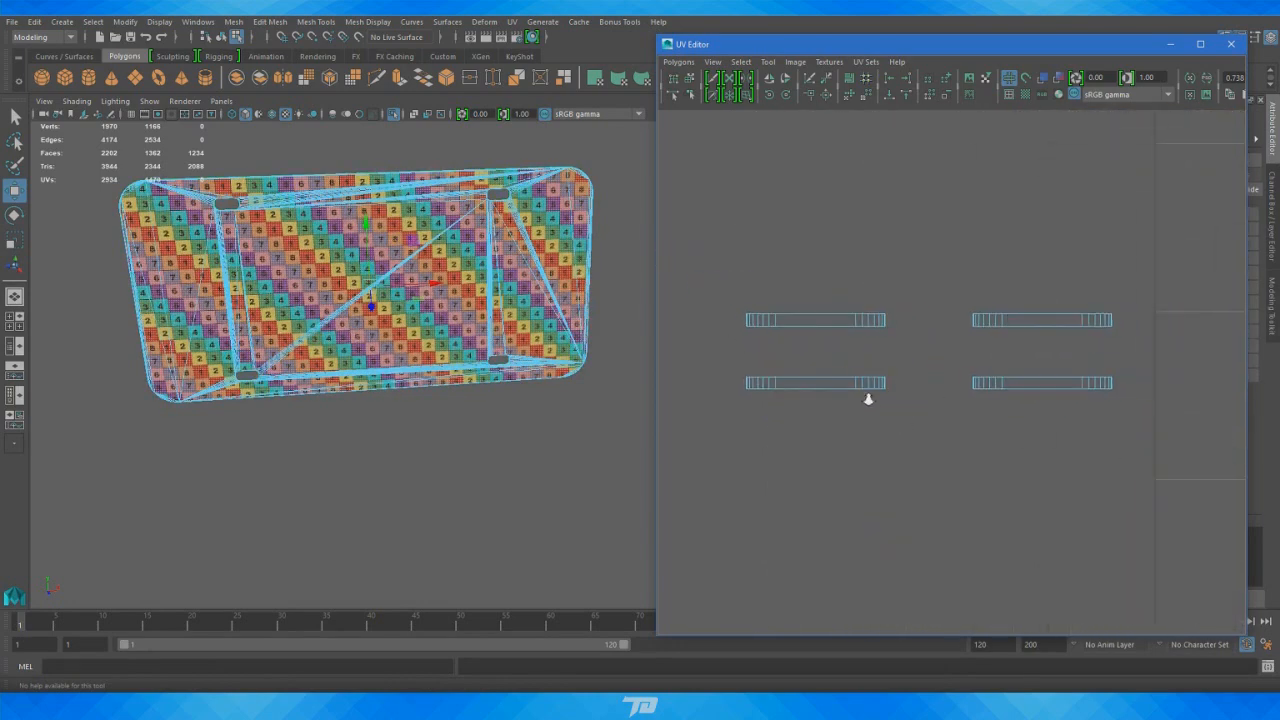
{"action": "right_click_drag", "start_coordinate": [868, 399], "coordinate": [837, 323], "text": "alt"}
{"action": "left_click", "coordinate": [837, 325]}
{"action": "right_click_drag", "start_coordinate": [360, 140], "coordinate": [400, 122]}
{"action": "left_click", "coordinate": [345, 446]}
Select one edge running across the inner wall of the plate's upper-left screw hole
{"action": "middle_click_drag", "start_coordinate": [263, 255], "coordinate": [362, 341], "text": "alt"}
{"action": "right_click_drag", "start_coordinate": [296, 322], "coordinate": [585, 368], "text": "alt"}
{"action": "middle_click_drag", "start_coordinate": [328, 264], "coordinate": [496, 369], "text": "alt"}
{"action": "left_click_drag", "start_coordinate": [274, 311], "coordinate": [335, 195], "text": "alt"}
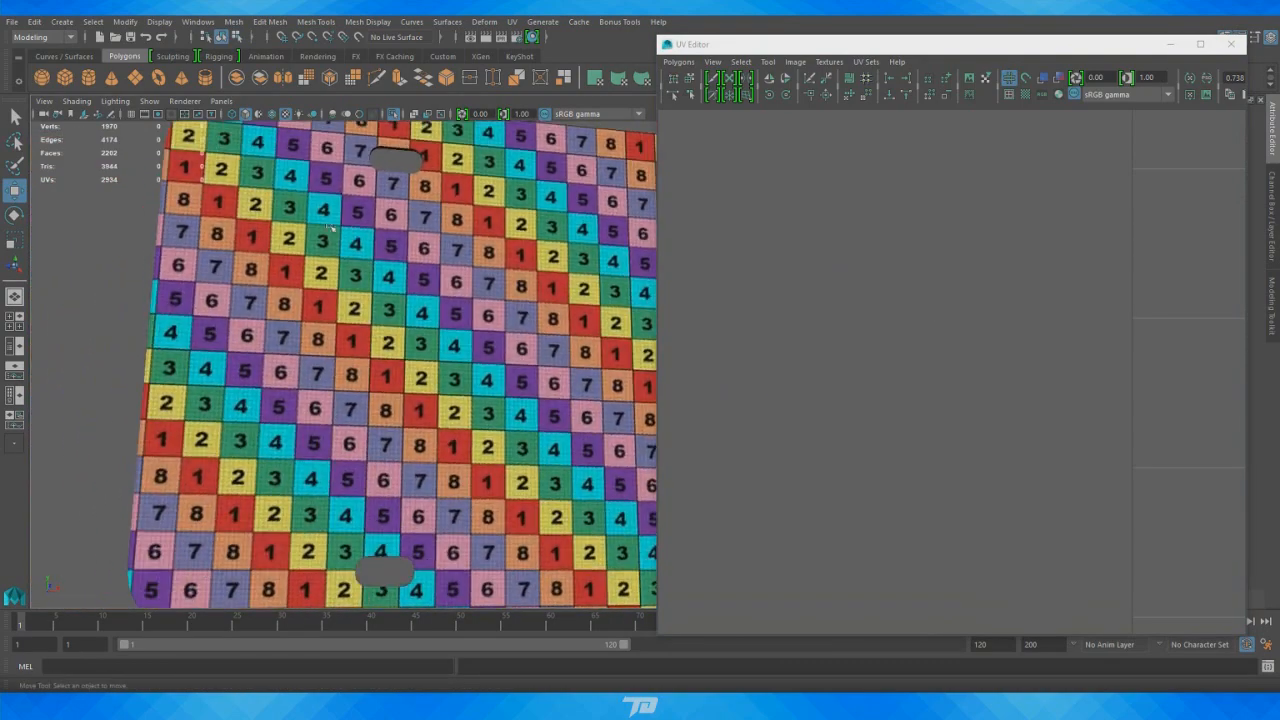
{"action": "middle_click_drag", "start_coordinate": [325, 182], "coordinate": [357, 283], "text": "alt"}
{"action": "right_click_drag", "start_coordinate": [357, 283], "coordinate": [470, 295], "text": "alt"}
{"action": "middle_click_drag", "start_coordinate": [360, 262], "coordinate": [429, 289], "text": "alt"}
{"action": "left_click_drag", "start_coordinate": [412, 272], "coordinate": [428, 303], "text": "alt"}
{"action": "right_click_drag", "start_coordinate": [428, 303], "coordinate": [520, 312], "text": "alt"}
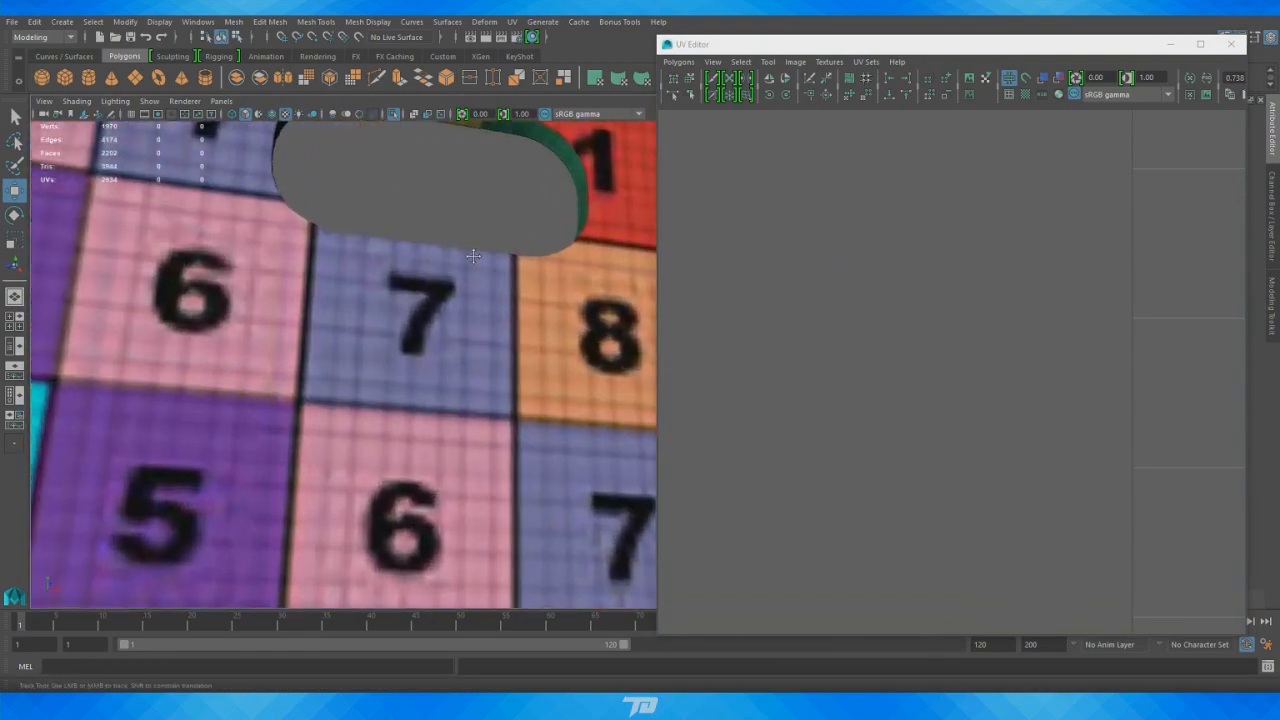
{"action": "middle_click_drag", "start_coordinate": [540, 130], "coordinate": [450, 280], "text": "alt"}
{"action": "right_click_drag", "start_coordinate": [460, 255], "coordinate": [569, 240], "text": "alt"}
{"action": "left_click", "coordinate": [564, 192]}
{"action": "right_click_drag", "start_coordinate": [554, 168], "coordinate": [554, 150]}
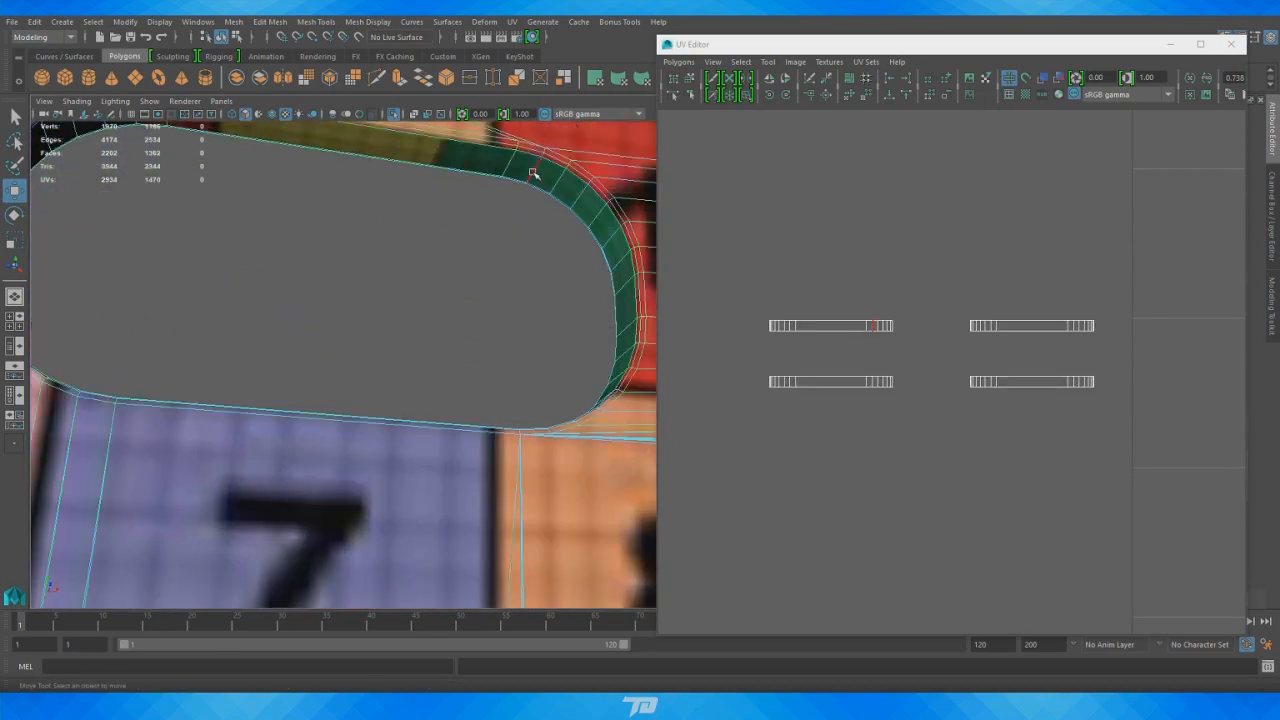
{"action": "left_click", "coordinate": [535, 170]}
Add the matching inner wall edge of the upper-right screw hole to the selection
{"action": "right_click_drag", "start_coordinate": [557, 337], "coordinate": [463, 326], "text": "alt"}
{"action": "middle_click_drag", "start_coordinate": [475, 315], "coordinate": [263, 260], "text": "alt"}
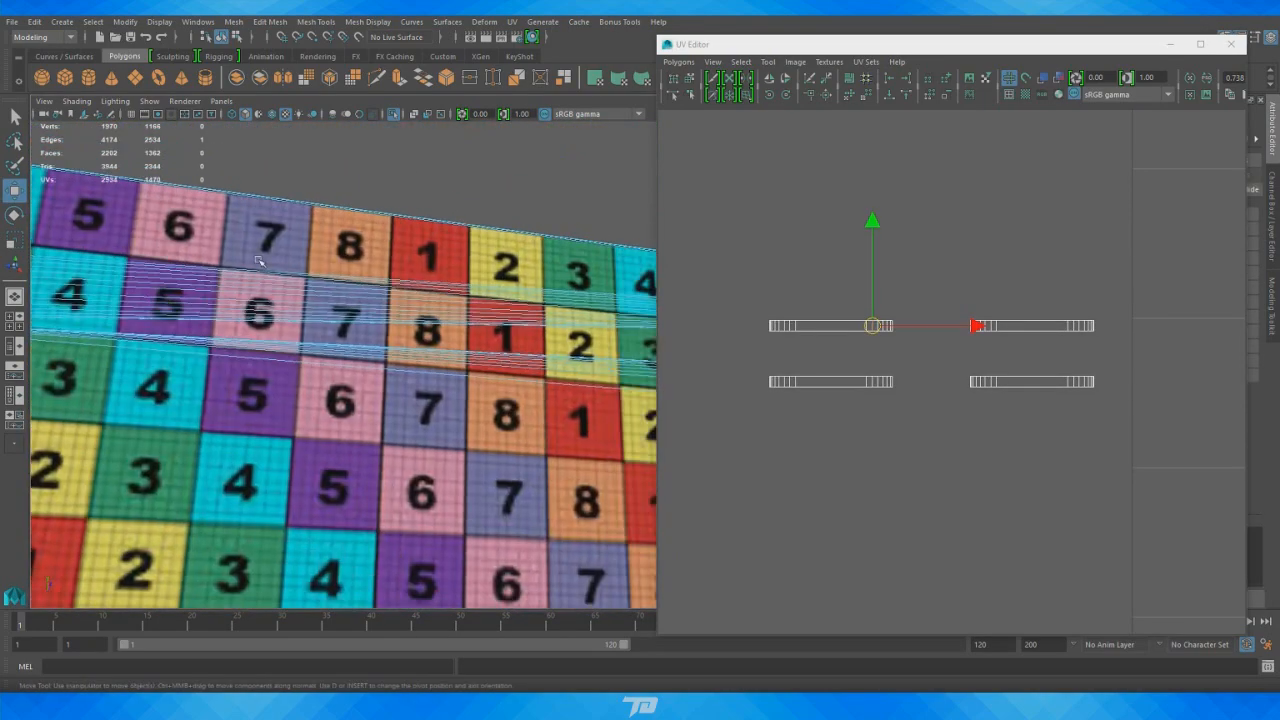
{"action": "middle_click_drag", "start_coordinate": [600, 280], "coordinate": [300, 234], "text": "alt"}
{"action": "right_click_drag", "start_coordinate": [285, 225], "coordinate": [560, 190], "text": "alt"}
{"action": "middle_click_drag", "start_coordinate": [566, 170], "coordinate": [655, 415], "text": "alt"}
{"action": "right_click_drag", "start_coordinate": [460, 347], "coordinate": [590, 355], "text": "alt"}
{"action": "middle_click_drag", "start_coordinate": [590, 355], "coordinate": [520, 355], "text": "alt"}
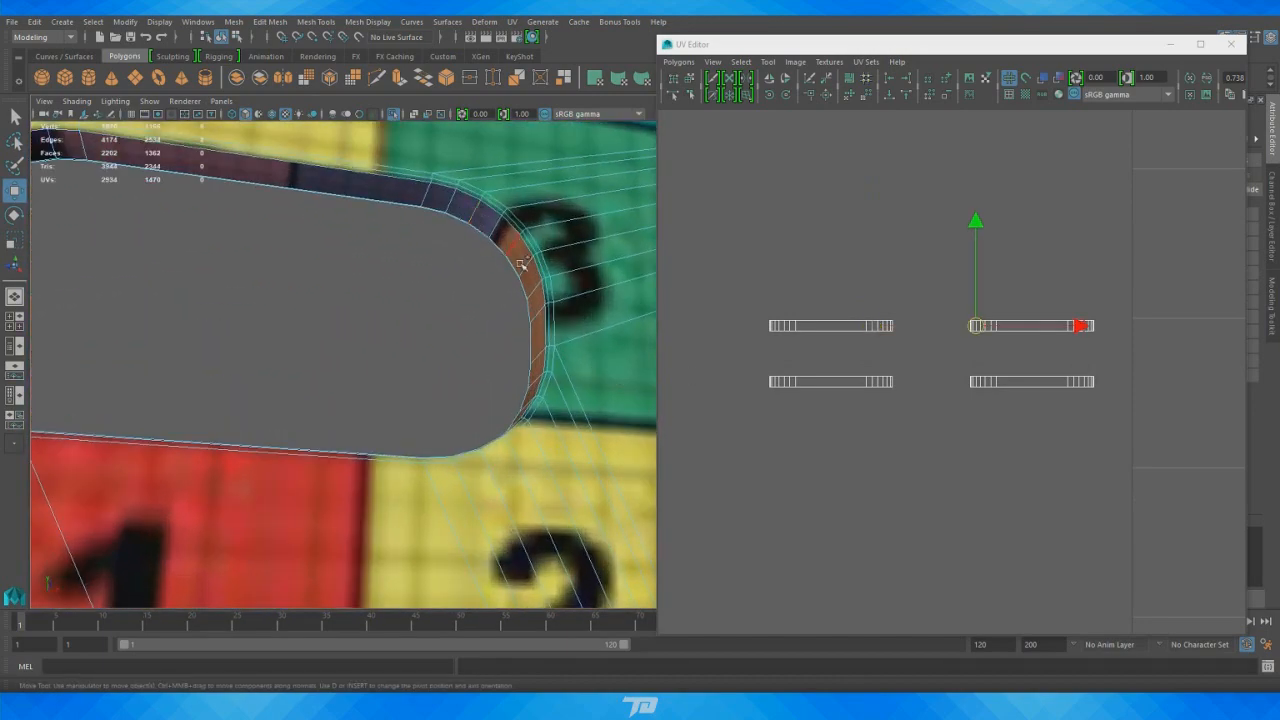
Add the matching inner wall edge of the lower-right screw hole to the selection
{"action": "right_click_drag", "start_coordinate": [617, 393], "coordinate": [120, 310], "text": "alt"}
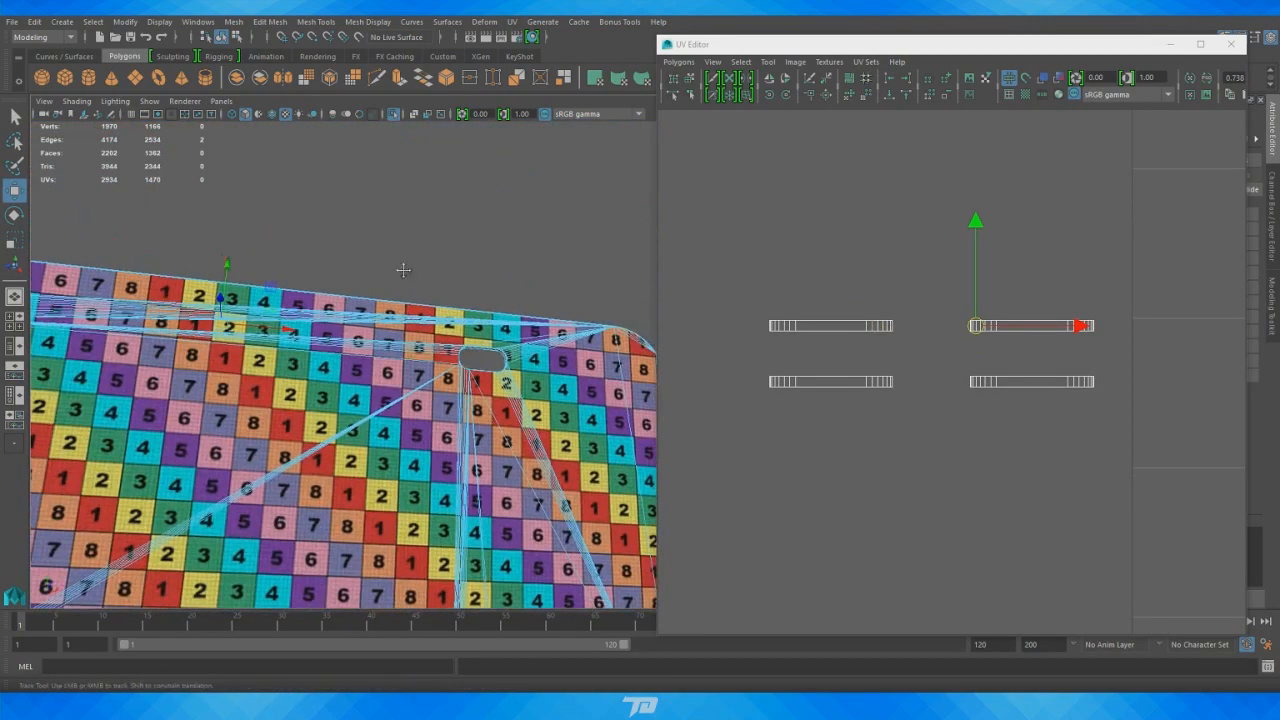
{"action": "middle_click_drag", "start_coordinate": [403, 390], "coordinate": [350, 140], "text": "alt"}
{"action": "right_click_drag", "start_coordinate": [270, 400], "coordinate": [590, 436], "text": "alt"}
{"action": "middle_click_drag", "start_coordinate": [180, 462], "coordinate": [457, 335], "text": "alt"}
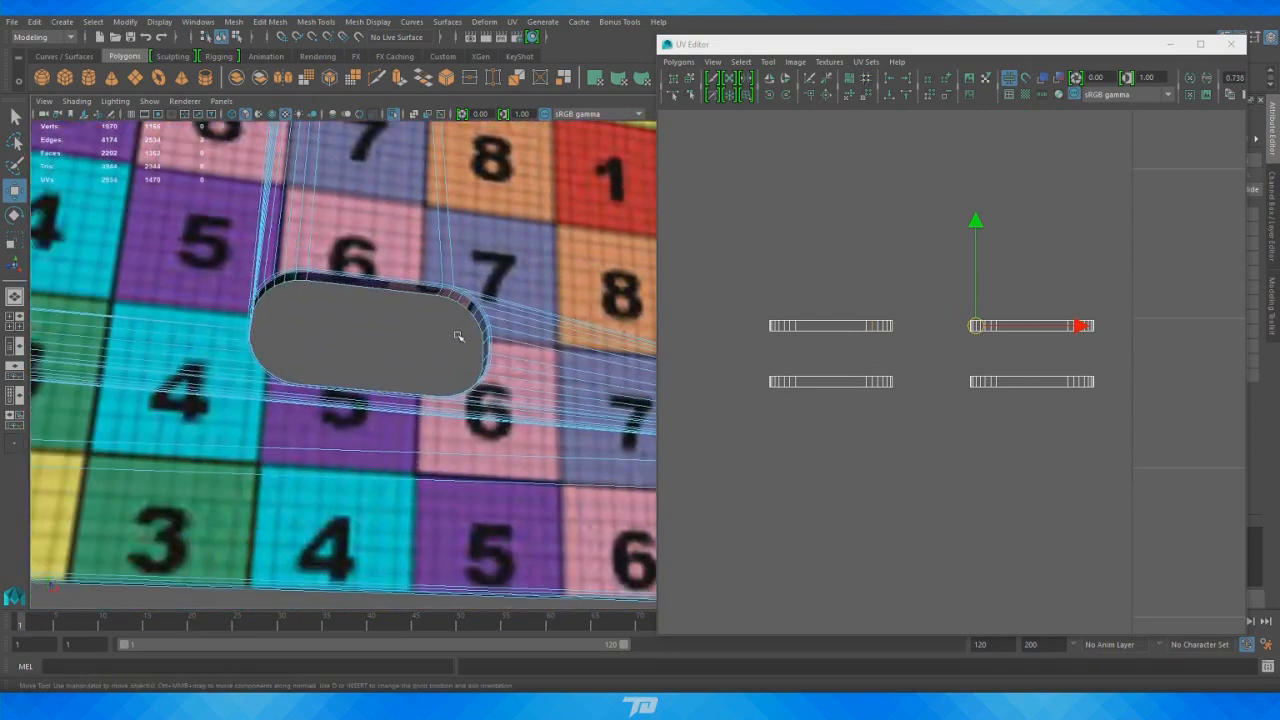
{"action": "right_click_drag", "start_coordinate": [457, 335], "coordinate": [559, 425], "text": "alt"}
{"action": "middle_click_drag", "start_coordinate": [559, 425], "coordinate": [514, 363], "text": "alt"}
{"action": "right_click_drag", "start_coordinate": [514, 363], "coordinate": [598, 296], "text": "alt"}
{"action": "middle_click_drag", "start_coordinate": [598, 296], "coordinate": [510, 308], "text": "alt"}
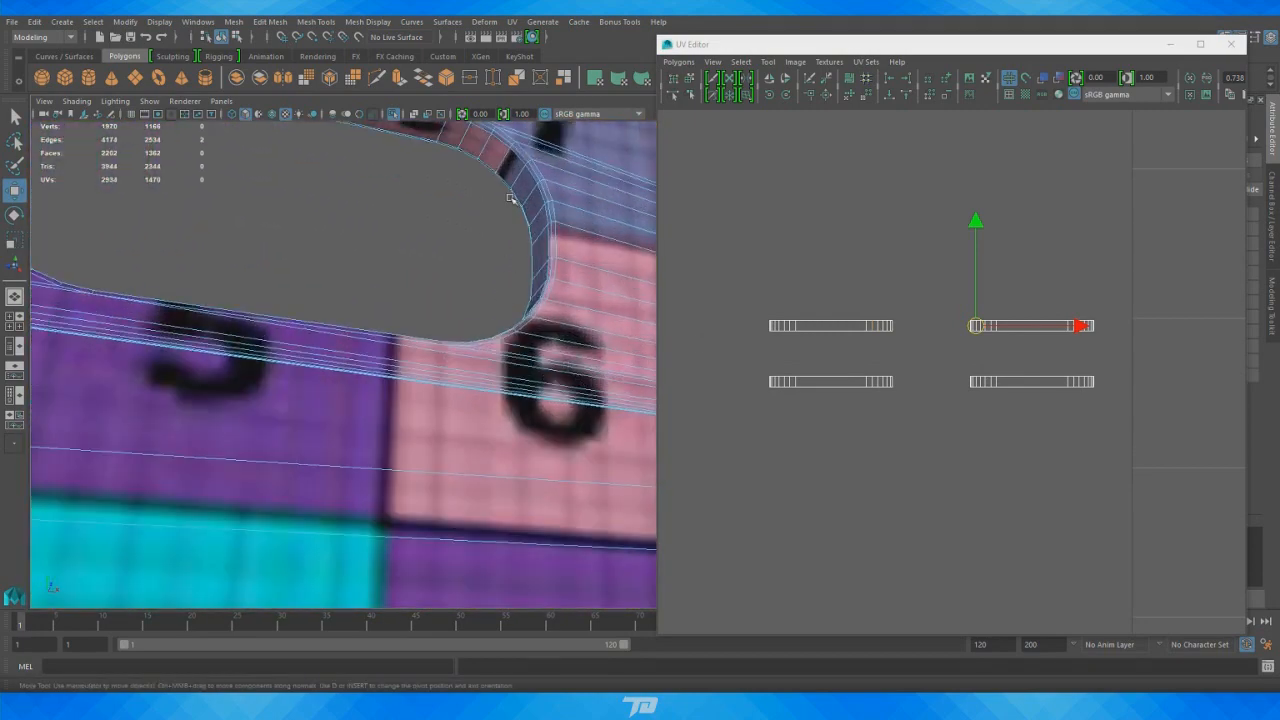
{"action": "left_click", "coordinate": [485, 147], "text": "shift"}
Add the matching wall edge of the lower-left screw hole and cut the UVs along all selected edges
{"action": "right_click_drag", "start_coordinate": [505, 268], "coordinate": [247, 260], "text": "alt"}
{"action": "middle_click_drag", "start_coordinate": [451, 283], "coordinate": [640, 285], "text": "alt"}
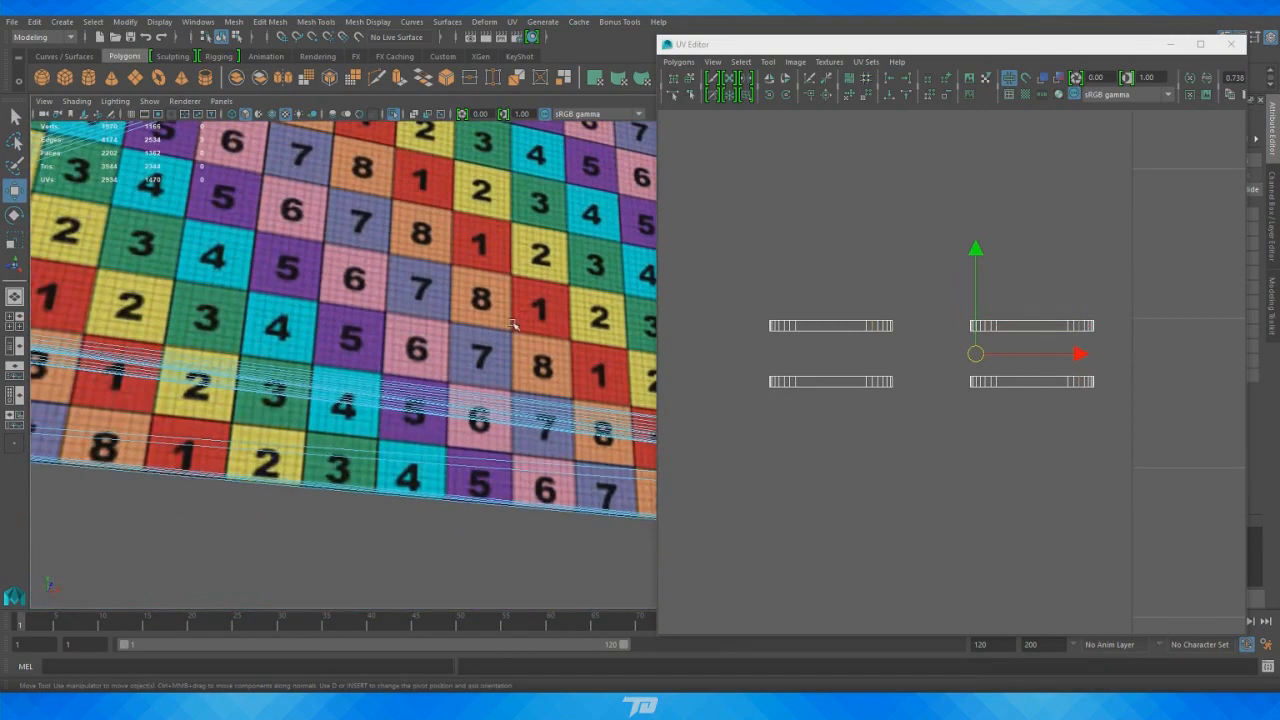
{"action": "middle_click_drag", "start_coordinate": [110, 250], "coordinate": [480, 305], "text": "alt"}
{"action": "right_click_drag", "start_coordinate": [300, 318], "coordinate": [490, 330], "text": "alt"}
{"action": "middle_click_drag", "start_coordinate": [490, 330], "coordinate": [526, 323], "text": "alt"}
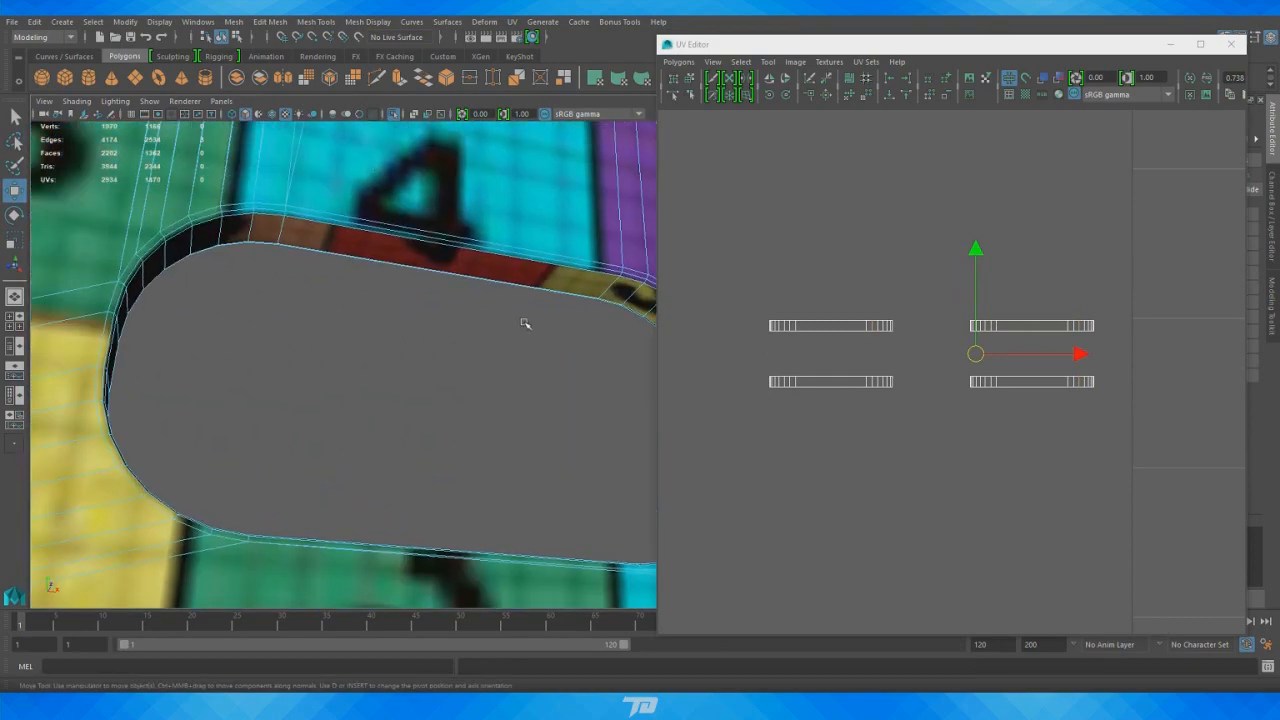
{"action": "middle_click_drag", "start_coordinate": [600, 335], "coordinate": [508, 325], "text": "alt"}
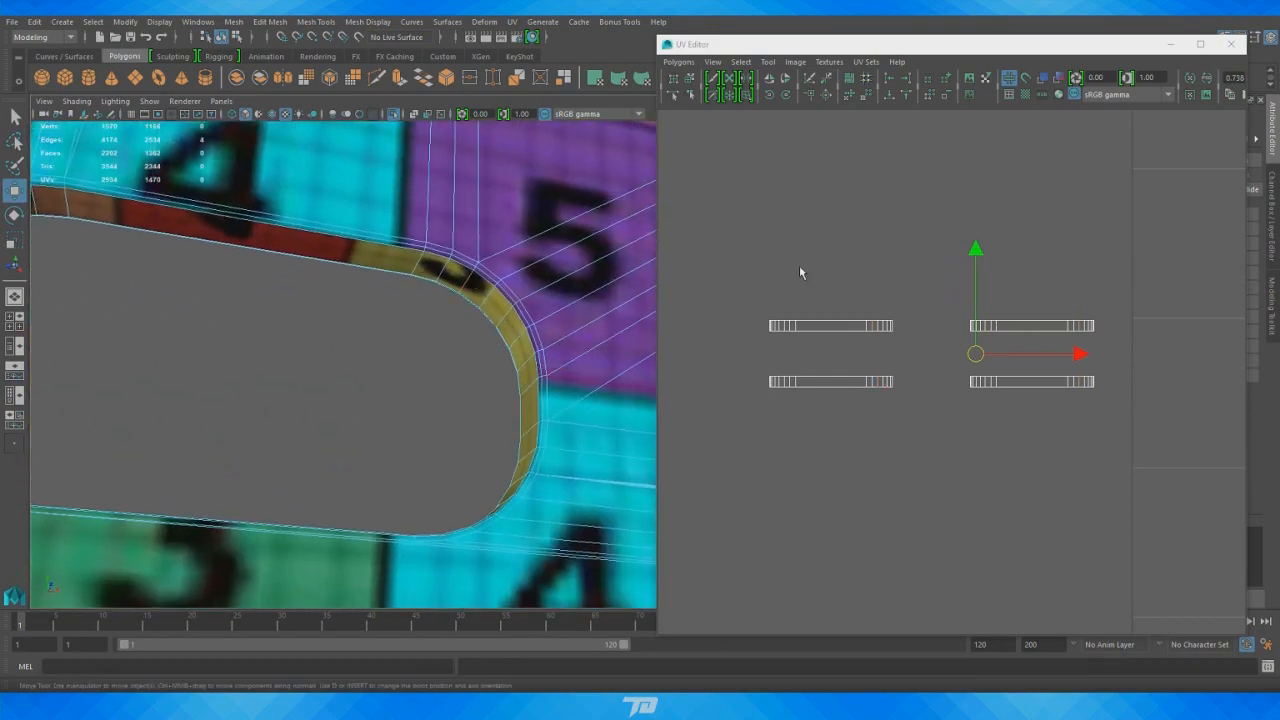
{"action": "left_click", "coordinate": [679, 61]}
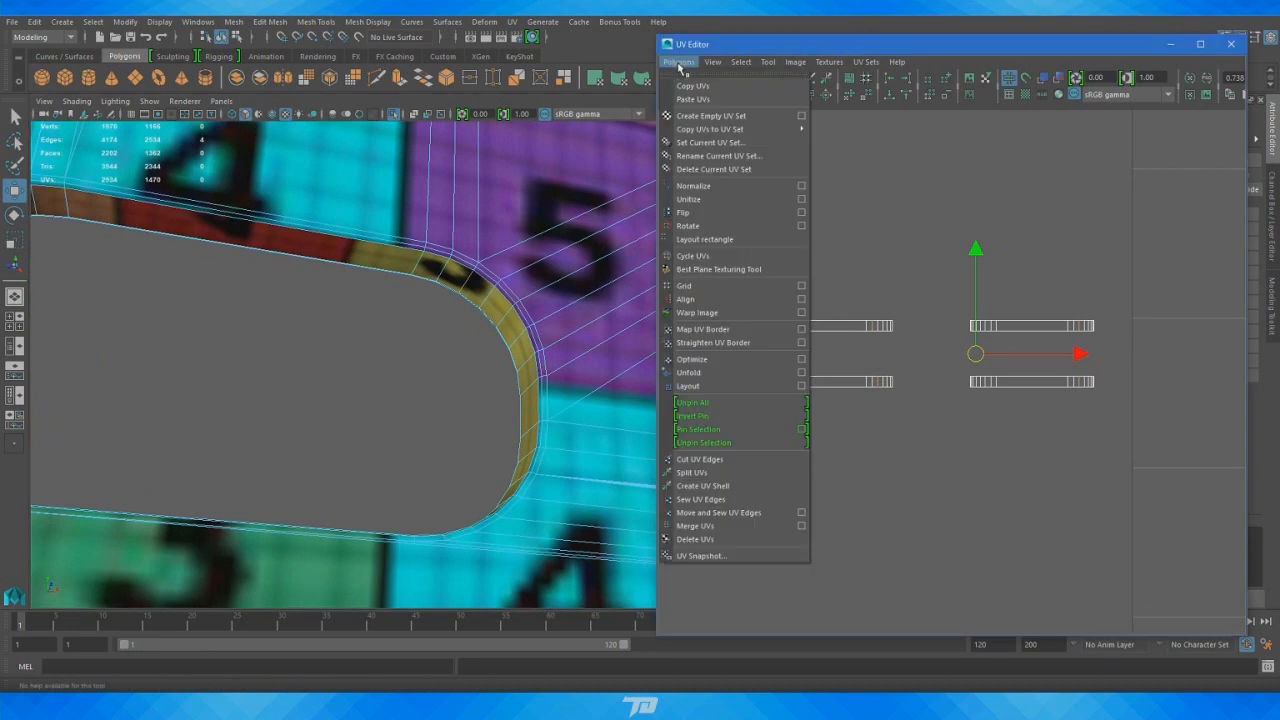
{"action": "left_click", "coordinate": [729, 466]}
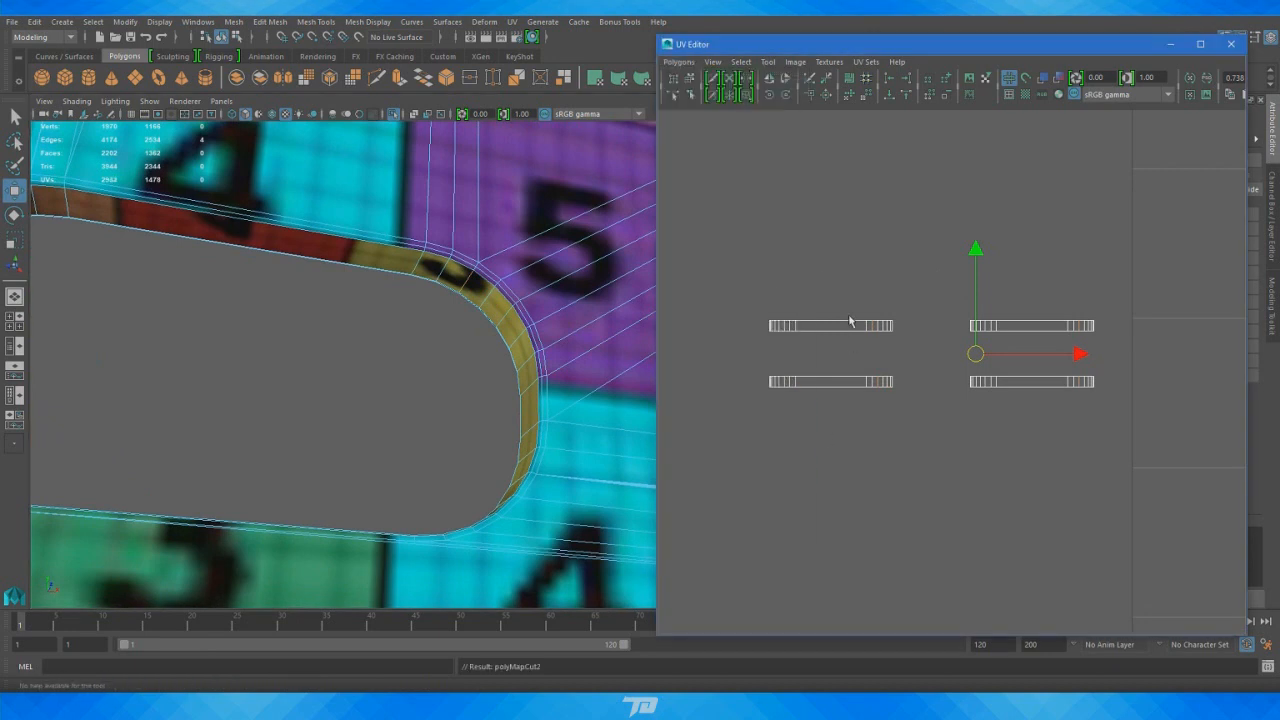
Select all UVs of the four hole-wall strips and unfold them with unselected UVs pinned and the horizontal constraint
{"action": "right_click_drag", "start_coordinate": [850, 321], "coordinate": [903, 320]}
{"action": "left_click_drag", "start_coordinate": [690, 264], "coordinate": [1160, 456]}
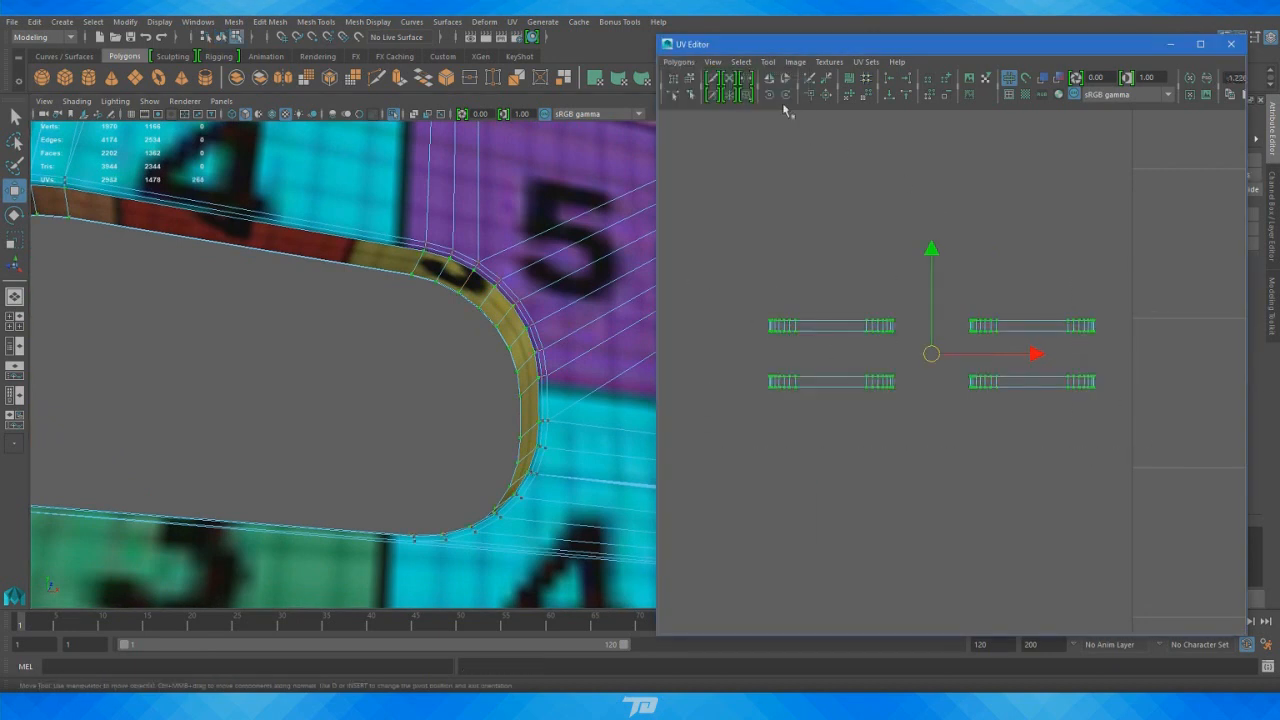
{"action": "left_click", "coordinate": [852, 94], "text": "shift"}
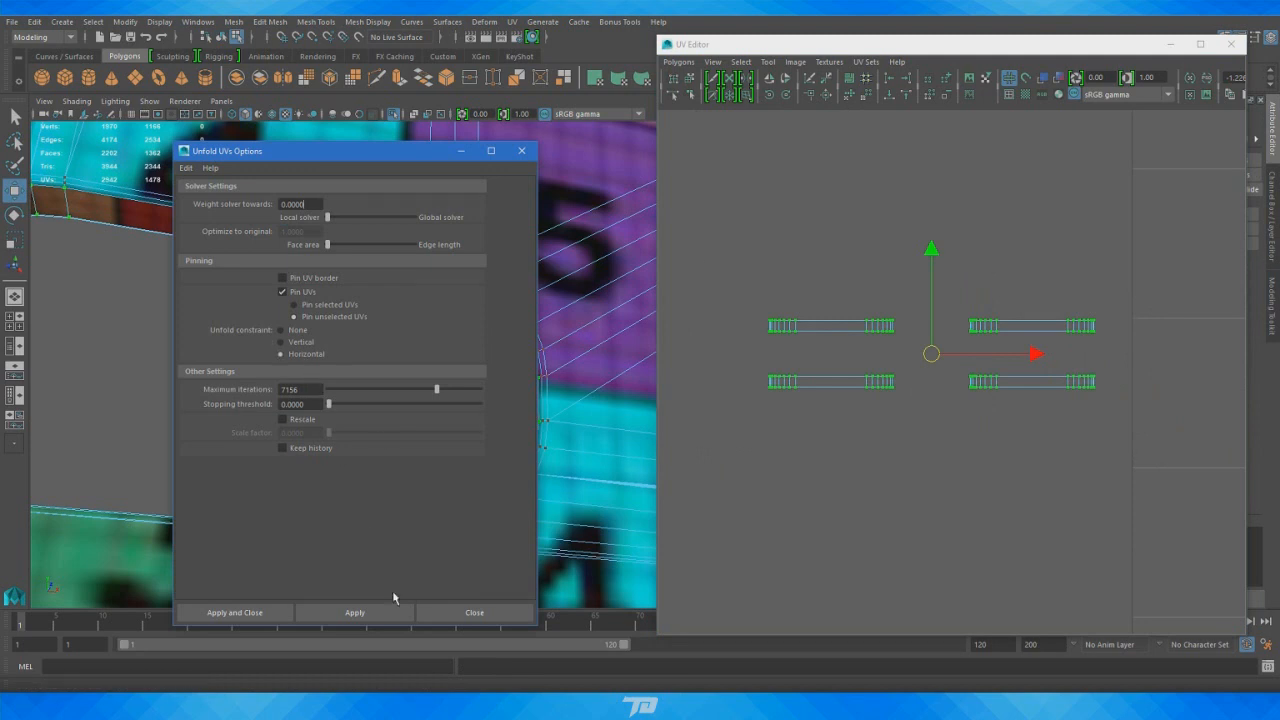
{"action": "left_click", "coordinate": [355, 612]}
{"action": "left_click", "coordinate": [474, 612]}
Separate the overlapping hole-wall shells and arrange them in a compact vertical stack, one strip above another
{"action": "right_click_drag", "start_coordinate": [855, 323], "coordinate": [810, 303]}
{"action": "left_click", "coordinate": [792, 326]}
{"action": "left_click_drag", "start_coordinate": [807, 225], "coordinate": [807, 146]}
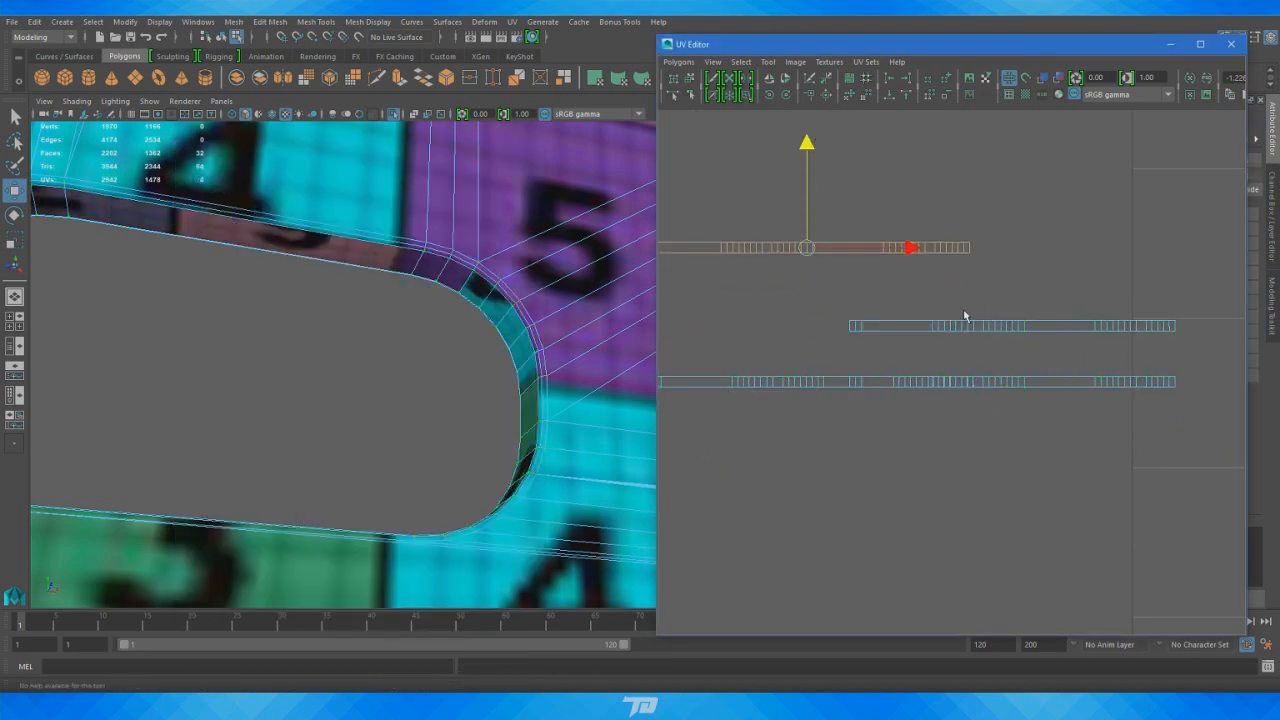
{"action": "left_click", "coordinate": [1007, 329]}
{"action": "right_click_drag", "start_coordinate": [1007, 329], "coordinate": [946, 274], "text": "alt"}
{"action": "middle_click_drag", "start_coordinate": [946, 274], "coordinate": [1014, 294], "text": "alt"}
{"action": "left_click_drag", "start_coordinate": [1051, 359], "coordinate": [921, 320]}
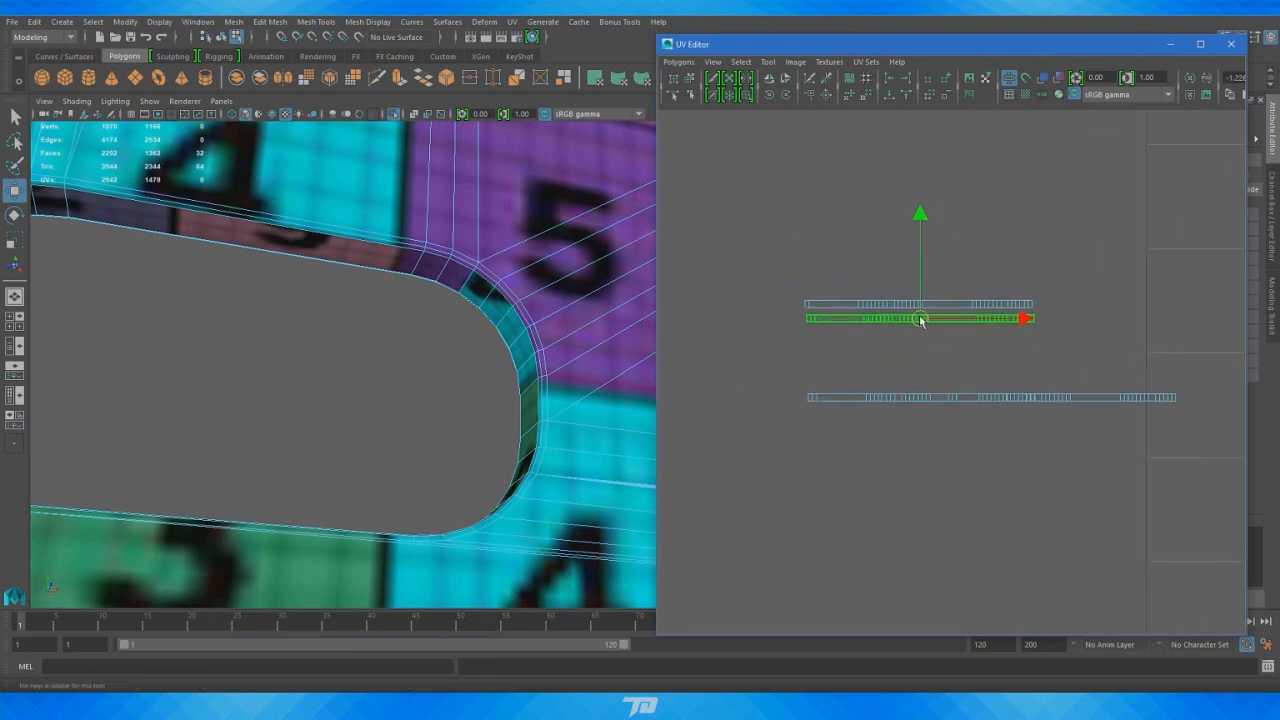
{"action": "left_click", "coordinate": [923, 398]}
{"action": "left_click_drag", "start_coordinate": [923, 397], "coordinate": [919, 335]}
{"action": "left_click", "coordinate": [1050, 399]}
{"action": "left_click_drag", "start_coordinate": [1065, 402], "coordinate": [922, 350]}
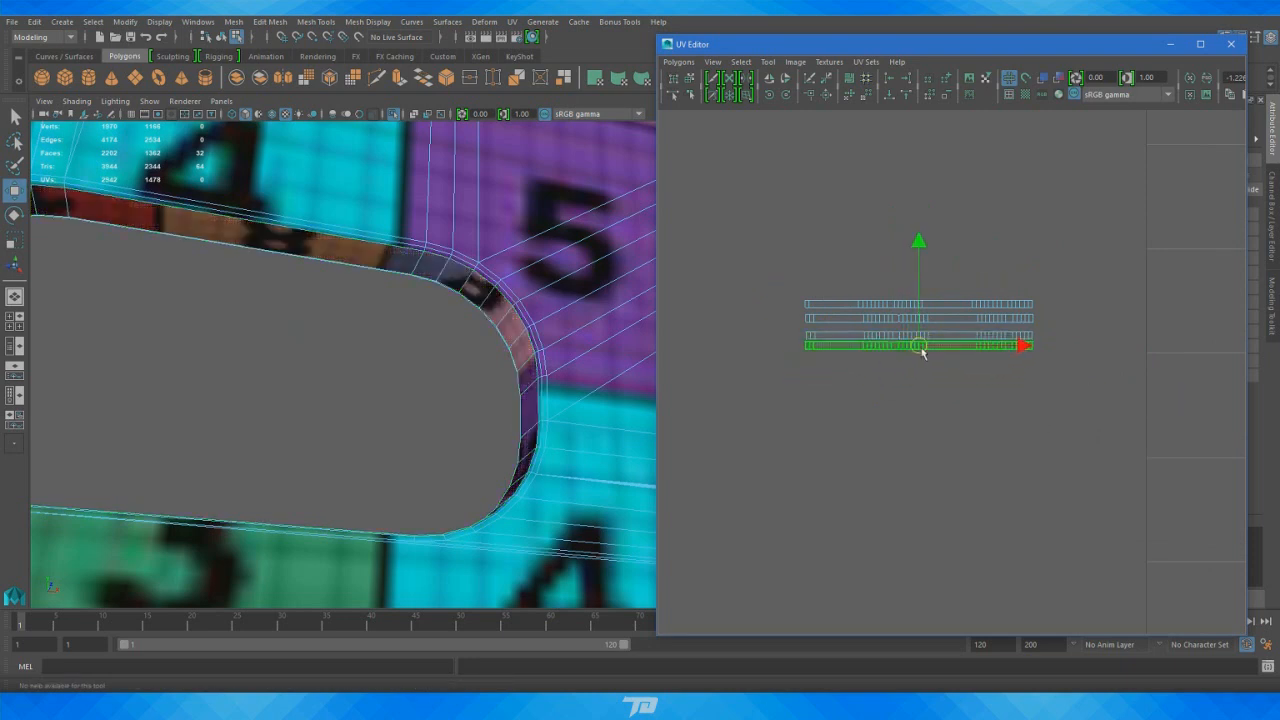
Select the four stacked hole-wall shells and scale them uniformly to match the plate's checker size
{"action": "scroll", "coordinate": [969, 400], "scroll_direction": "down", "scroll_amount": 5}
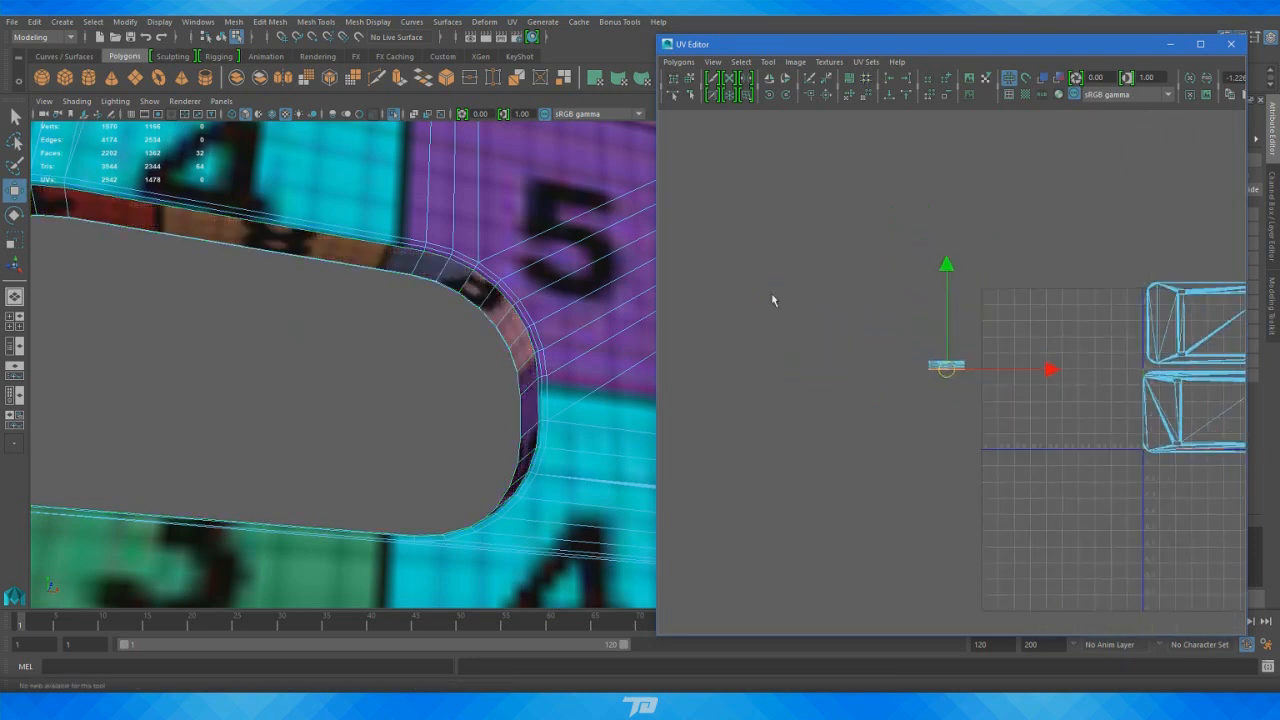
{"action": "right_click_drag", "start_coordinate": [773, 300], "coordinate": [690, 262], "text": "alt"}
{"action": "middle_click_drag", "start_coordinate": [966, 319], "coordinate": [797, 286], "text": "alt"}
{"action": "right_click_drag", "start_coordinate": [797, 286], "coordinate": [1012, 376], "text": "alt"}
{"action": "middle_click_drag", "start_coordinate": [780, 341], "coordinate": [888, 365], "text": "alt"}
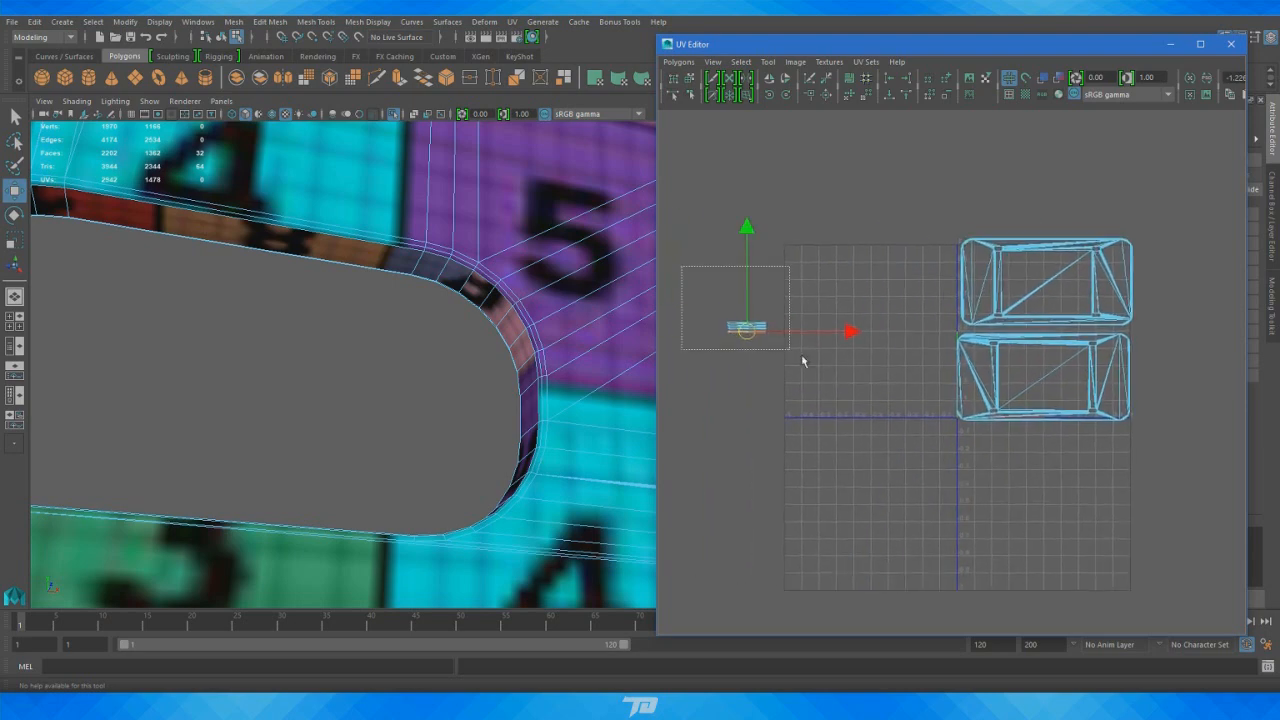
{"action": "left_click_drag", "start_coordinate": [802, 355], "coordinate": [802, 362]}
{"action": "right_click_drag", "start_coordinate": [752, 317], "coordinate": [735, 300]}
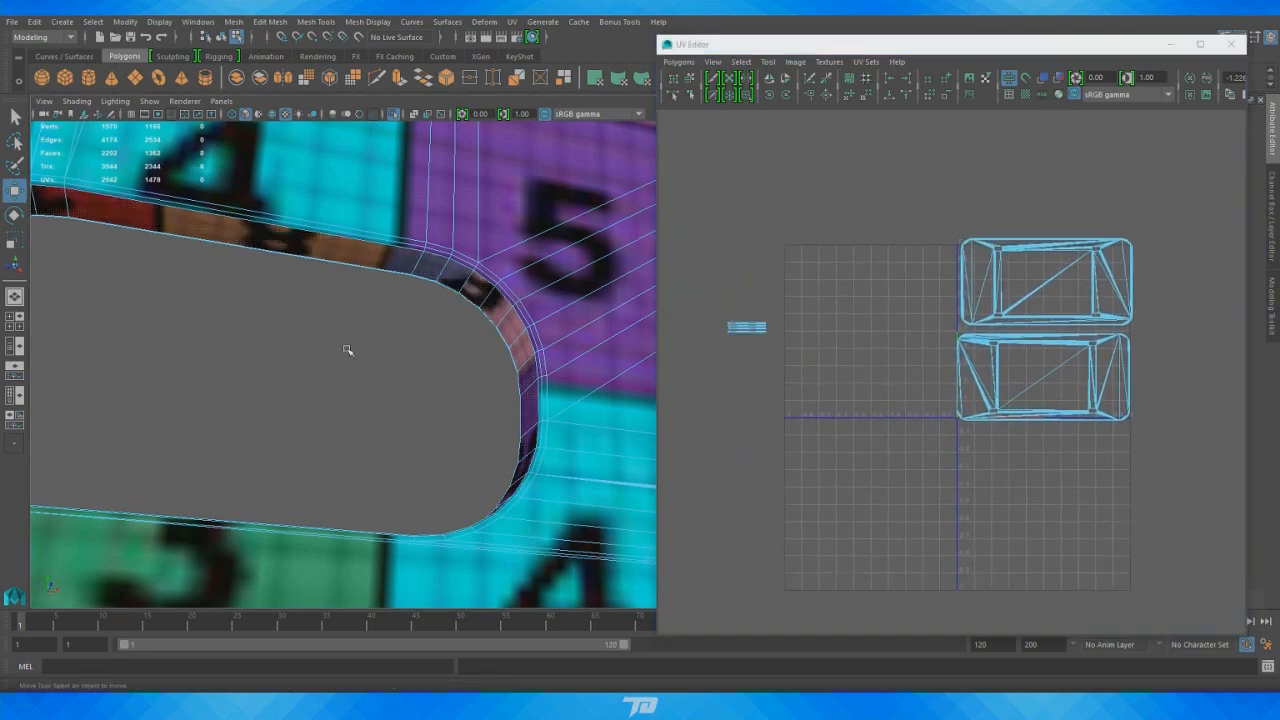
{"action": "mouse_move", "coordinate": [347, 350]}
{"action": "left_mouse_down", "text": "alt"}
{"action": "mouse_move", "coordinate": [329, 349]}
{"action": "mouse_move", "coordinate": [347, 344]}
{"action": "left_mouse_up", "text": "alt"}
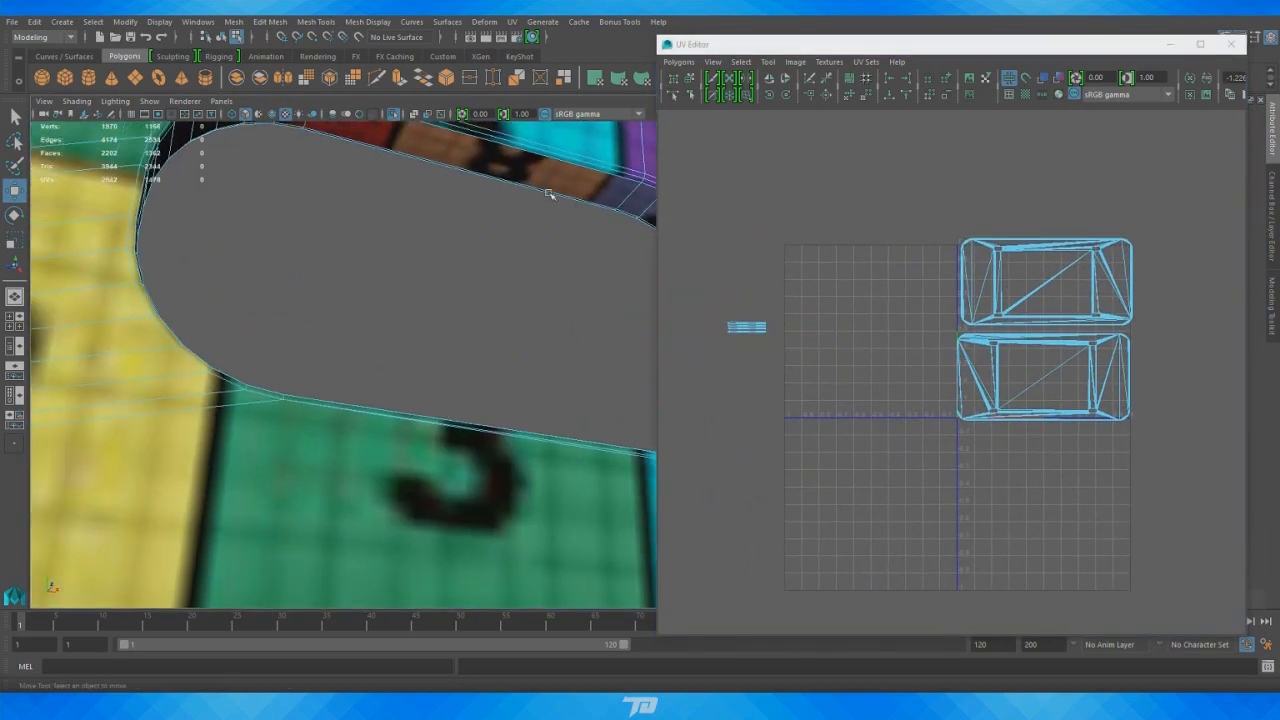
{"action": "middle_click_drag", "start_coordinate": [548, 192], "coordinate": [517, 309], "text": "alt"}
{"action": "right_click_drag", "start_coordinate": [791, 328], "coordinate": [745, 311]}
{"action": "left_click_drag", "start_coordinate": [691, 289], "coordinate": [762, 341]}
{"action": "key", "text": "r"}
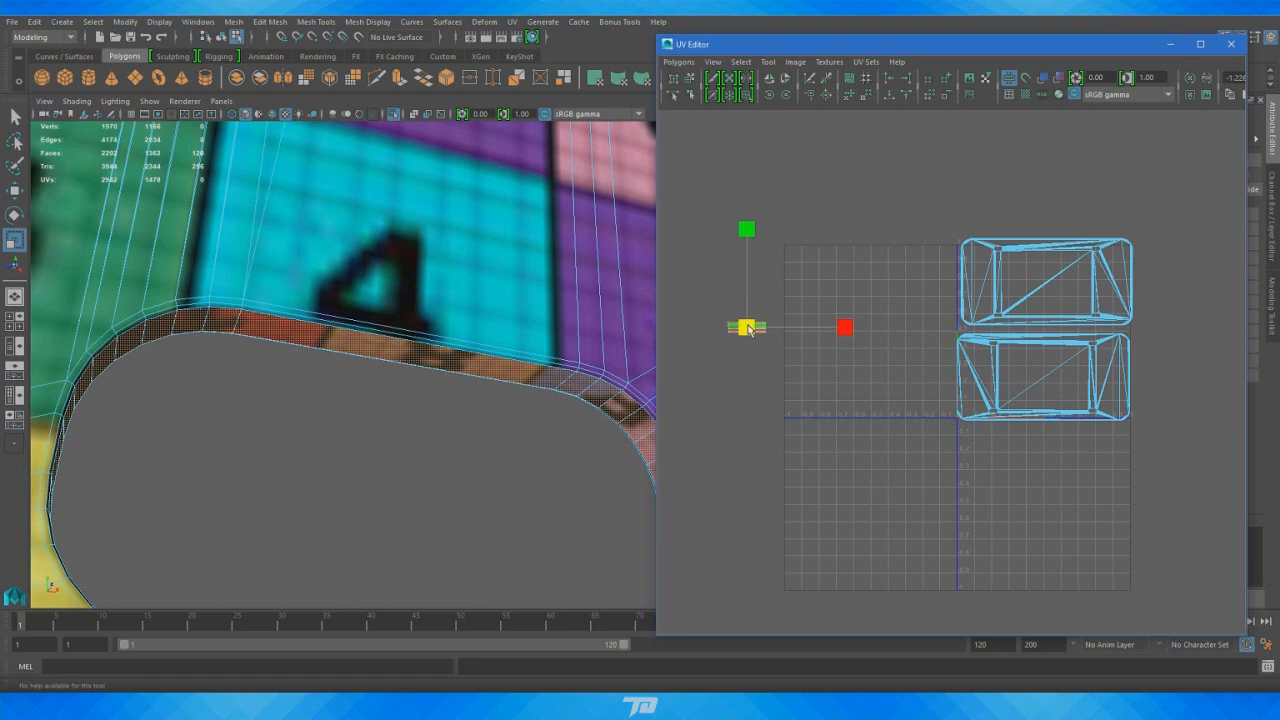
{"action": "left_click_drag", "start_coordinate": [748, 328], "coordinate": [1109, 232]}
Switch back to the Move tool, return to object mode and clear the selection with the whole plate in view
{"action": "key", "text": "w"}
{"action": "right_click_drag", "start_coordinate": [609, 349], "coordinate": [383, 206], "text": "alt"}
{"action": "left_click_drag", "start_coordinate": [383, 206], "coordinate": [440, 230], "text": "alt"}
{"action": "middle_click_drag", "start_coordinate": [610, 310], "coordinate": [415, 322], "text": "alt"}
{"action": "right_click_drag", "start_coordinate": [415, 322], "coordinate": [342, 269], "text": "alt"}
{"action": "right_click_drag", "start_coordinate": [567, 182], "coordinate": [632, 162]}
{"action": "left_click", "coordinate": [231, 146]}
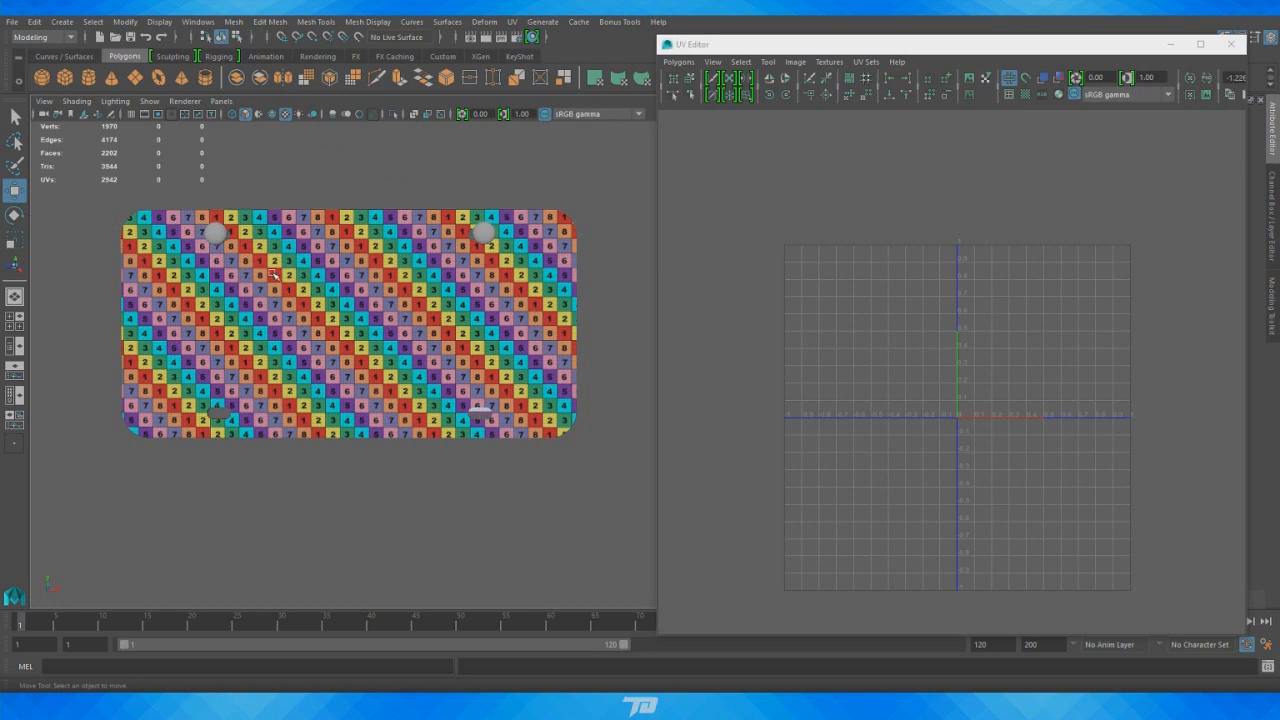
Isolate the upper-left screw of the plate and frame it in the perspective view
{"action": "left_click_drag", "start_coordinate": [275, 276], "coordinate": [313, 243], "text": "alt"}
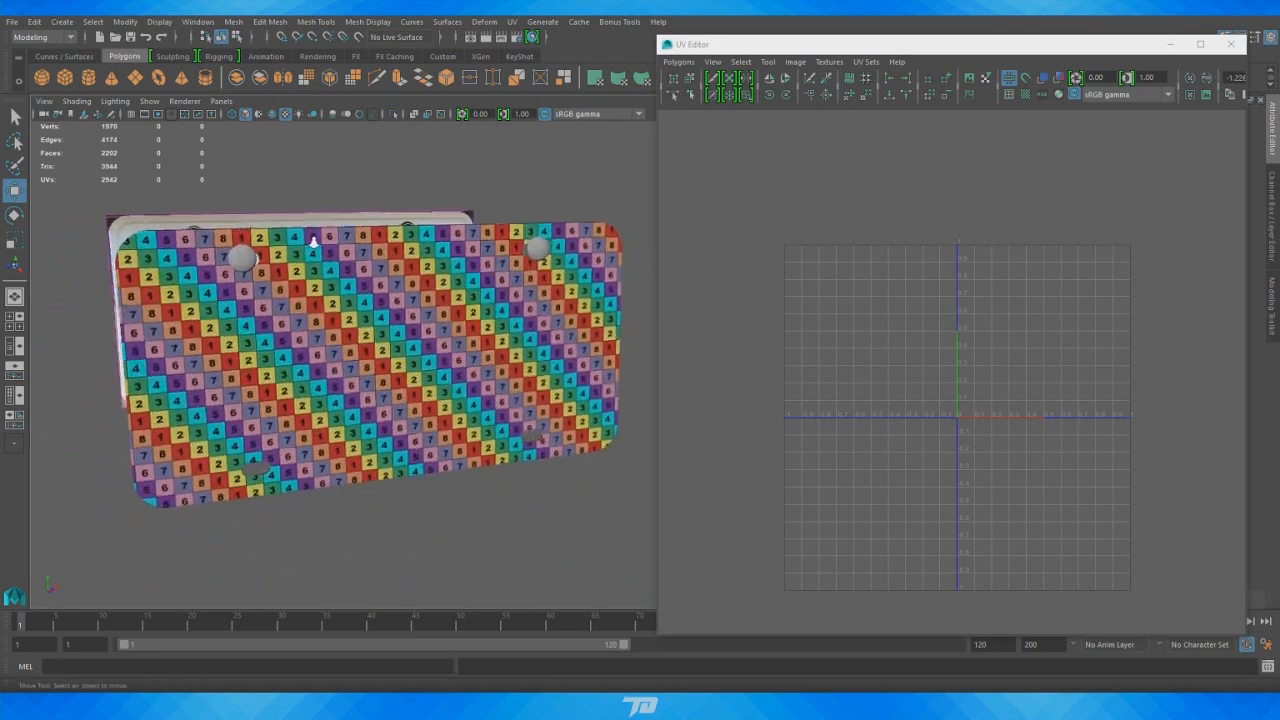
{"action": "middle_click_drag", "start_coordinate": [313, 243], "coordinate": [329, 303], "text": "alt"}
{"action": "scroll", "coordinate": [318, 298], "scroll_direction": "up", "scroll_amount": 4}
{"action": "left_click", "coordinate": [315, 286]}
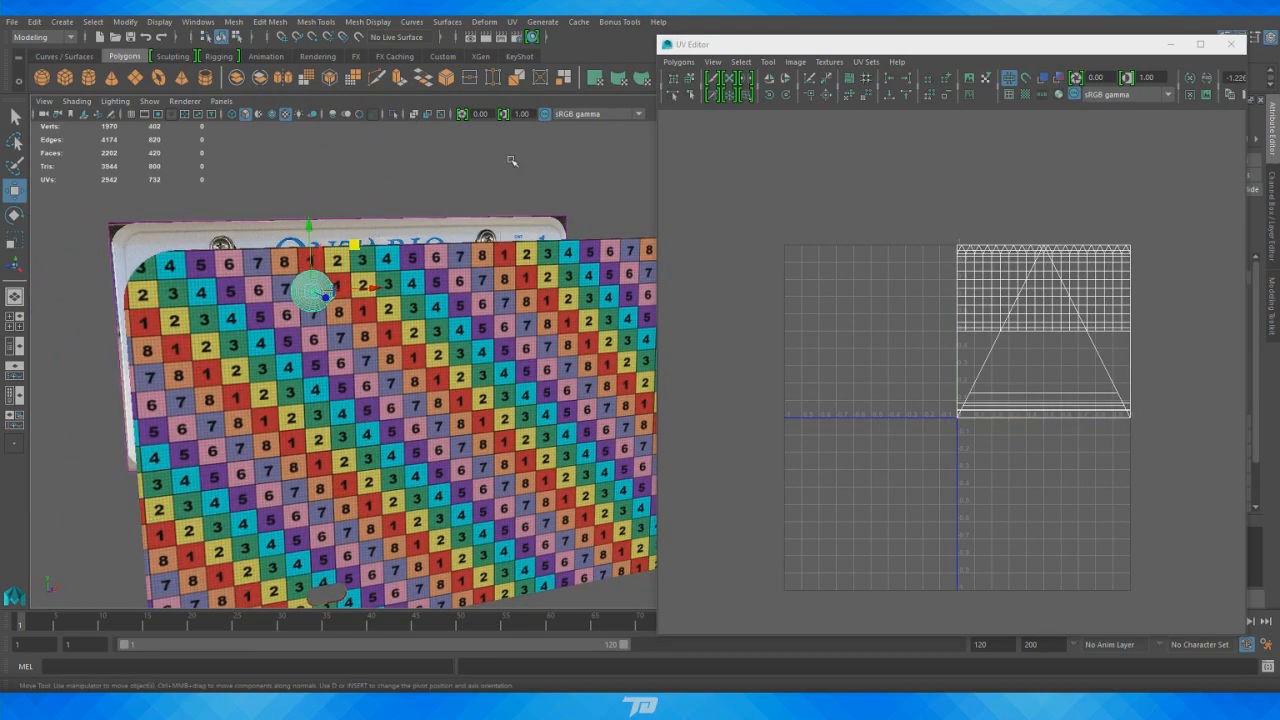
{"action": "left_click", "coordinate": [396, 116]}
{"action": "key", "text": "f"}
{"action": "mouse_move", "coordinate": [433, 330]}
{"action": "left_mouse_down", "text": "alt"}
{"action": "mouse_move", "coordinate": [634, 331]}
{"action": "mouse_move", "coordinate": [415, 326]}
{"action": "left_mouse_up", "text": "alt"}
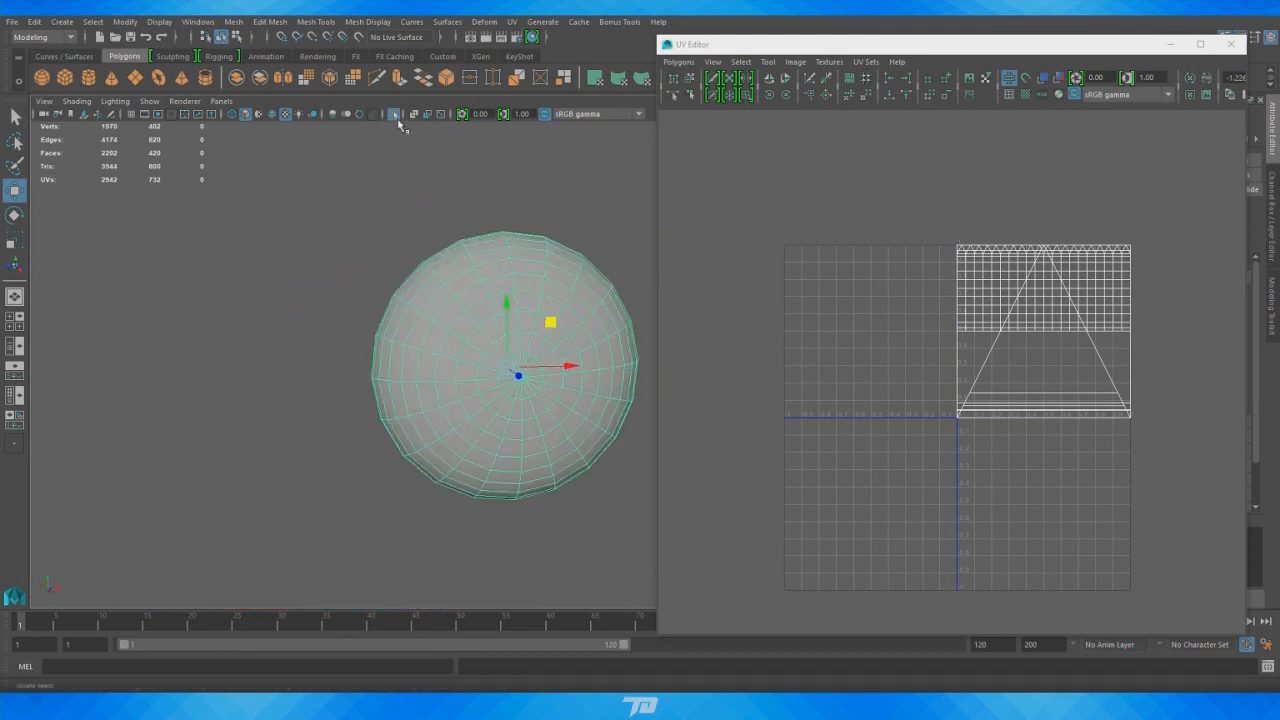
{"action": "key", "text": "f"}
Assign the existing numbered checker material to the screw and bring its domed head into close view
{"action": "right_click_drag", "start_coordinate": [334, 325], "coordinate": [432, 690]}
{"action": "left_click", "coordinate": [514, 484]}
{"action": "left_click_drag", "start_coordinate": [499, 489], "coordinate": [475, 465], "text": "alt"}
{"action": "right_click_drag", "start_coordinate": [475, 465], "coordinate": [580, 537], "text": "alt"}
{"action": "left_click_drag", "start_coordinate": [450, 500], "coordinate": [352, 455], "text": "alt"}
{"action": "right_click_drag", "start_coordinate": [352, 455], "coordinate": [420, 437], "text": "alt"}
{"action": "middle_click_drag", "start_coordinate": [420, 437], "coordinate": [550, 448], "text": "alt"}
{"action": "left_click", "coordinate": [334, 318]}
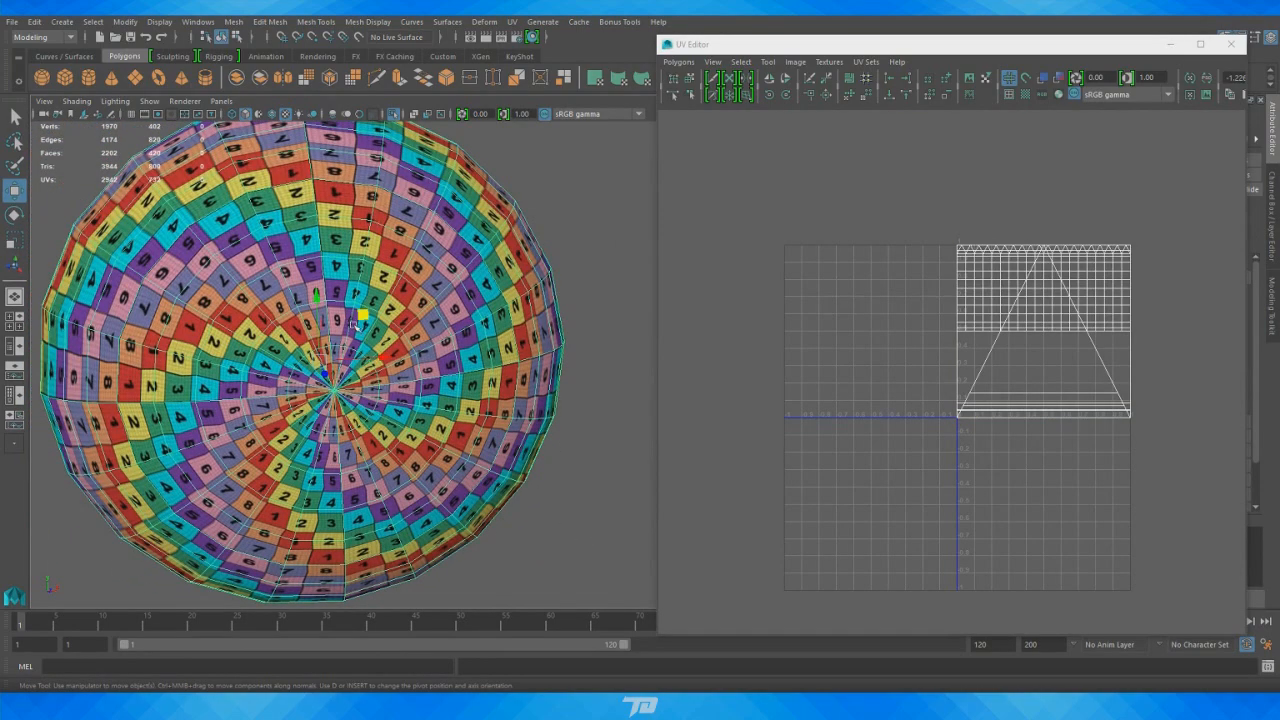
Change the screw to face selection and display the four-view layout
{"action": "left_click_drag", "start_coordinate": [353, 338], "coordinate": [406, 356], "text": "alt"}
{"action": "right_click_drag", "start_coordinate": [406, 356], "coordinate": [185, 353], "text": "alt"}
{"action": "left_click_drag", "start_coordinate": [185, 353], "coordinate": [393, 333], "text": "alt"}
{"action": "right_click_drag", "start_coordinate": [407, 355], "coordinate": [409, 357]}
{"action": "mouse_move", "coordinate": [430, 367]}
{"action": "left_mouse_down", "text": "alt"}
{"action": "mouse_move", "coordinate": [460, 340]}
{"action": "mouse_move", "coordinate": [462, 318]}
{"action": "mouse_move", "coordinate": [448, 382]}
{"action": "mouse_move", "coordinate": [433, 395]}
{"action": "mouse_move", "coordinate": [419, 386]}
{"action": "left_mouse_up", "text": "alt"}
{"action": "key", "text": "space"}
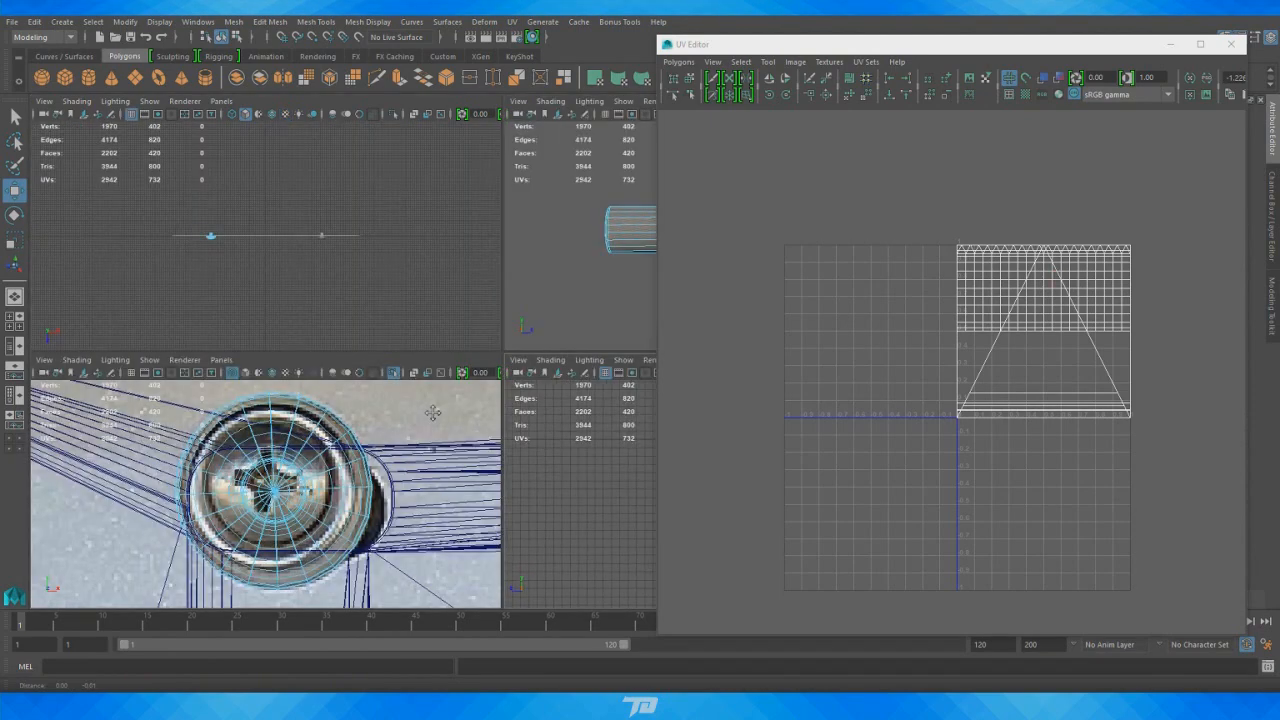
{"action": "middle_click_drag", "start_coordinate": [433, 413], "coordinate": [500, 494], "text": "alt"}
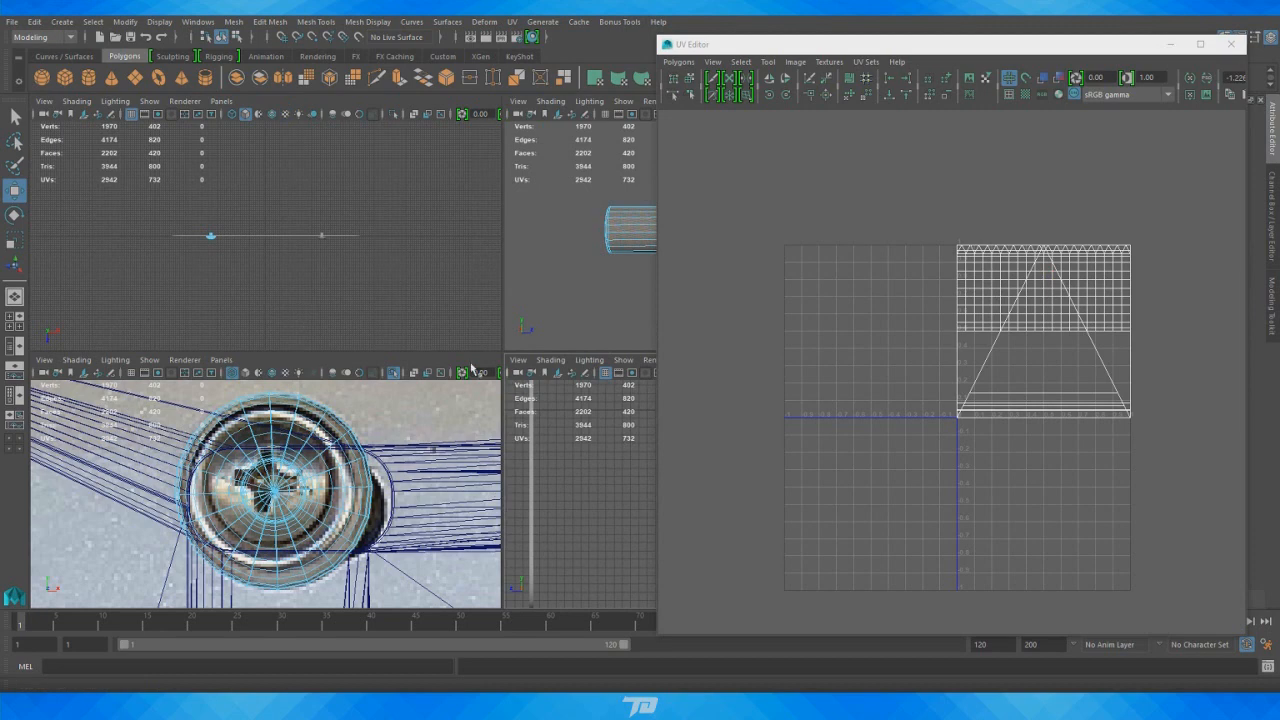
Move the UV Editor window aside to uncover the side view and bring the screw close in that view
{"action": "left_click_drag", "start_coordinate": [864, 44], "coordinate": [1037, 86]}
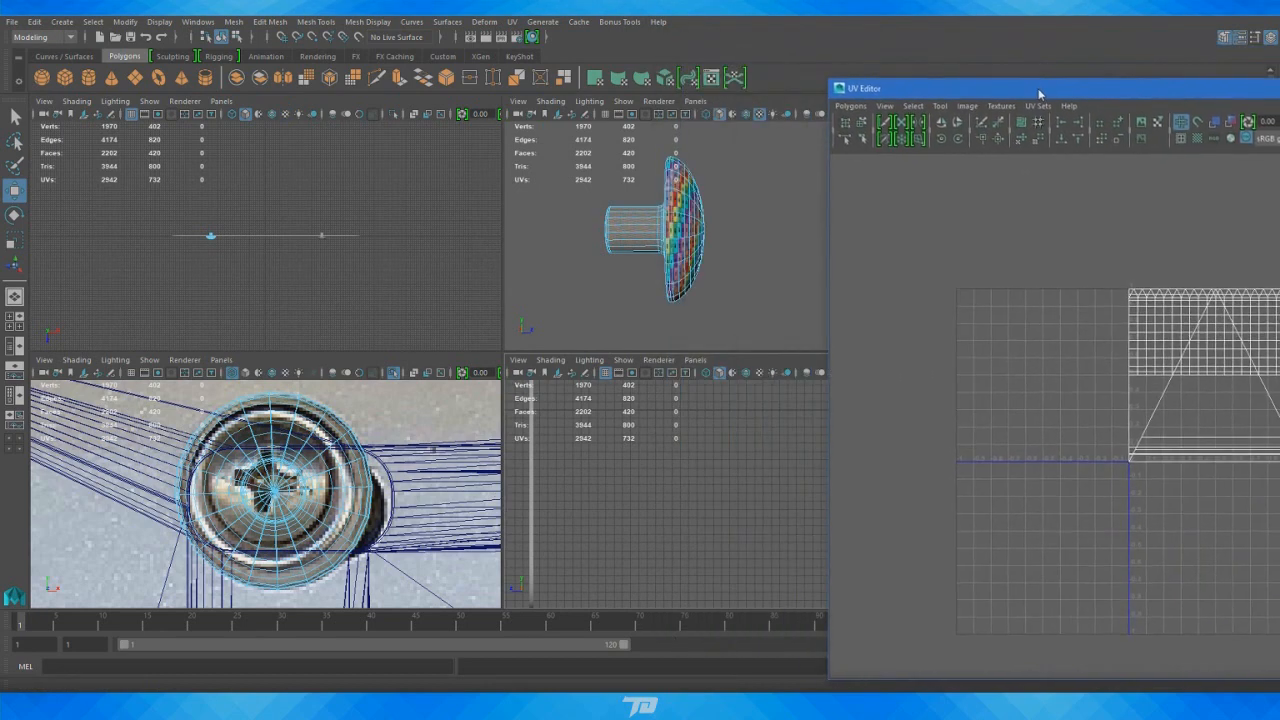
{"action": "middle_click_drag", "start_coordinate": [702, 488], "coordinate": [800, 489], "text": "alt"}
{"action": "middle_click_drag", "start_coordinate": [590, 515], "coordinate": [767, 520], "text": "alt"}
{"action": "scroll", "coordinate": [700, 516], "scroll_direction": "down", "scroll_amount": 4}
{"action": "left_click_drag", "start_coordinate": [975, 82], "coordinate": [1120, 85]}
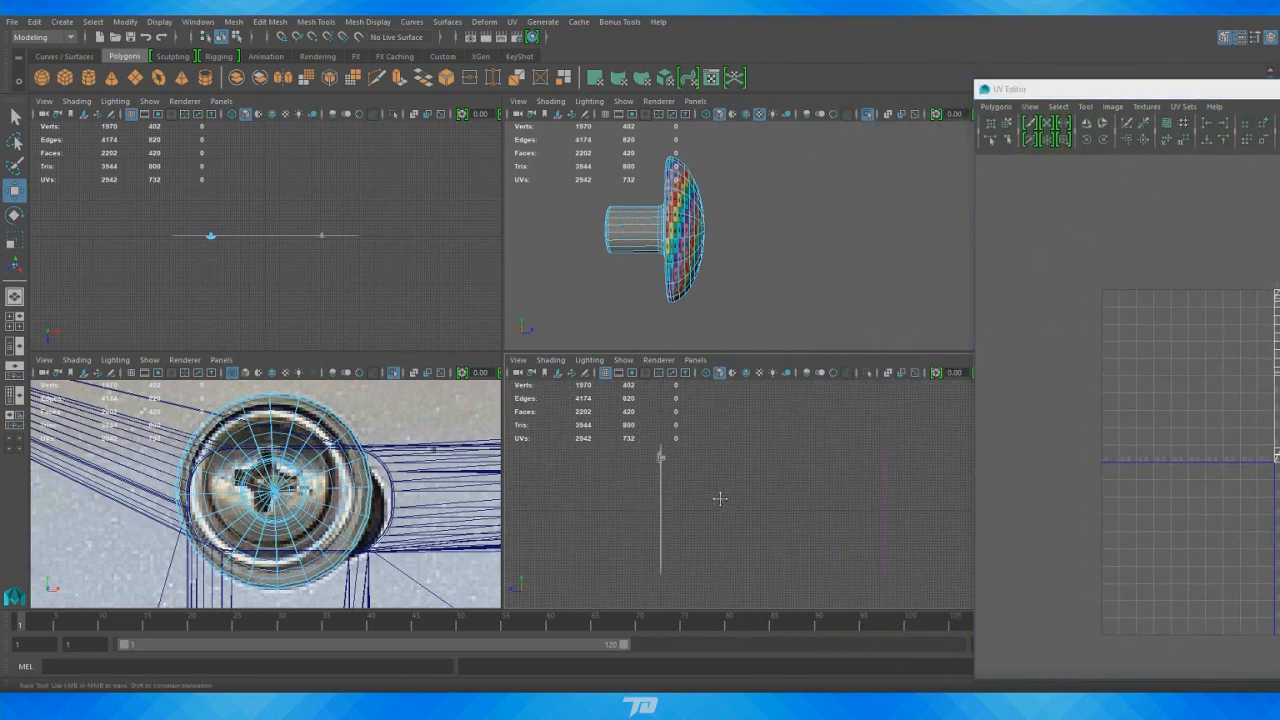
{"action": "left_click_drag", "start_coordinate": [657, 436], "coordinate": [607, 447], "text": "alt"}
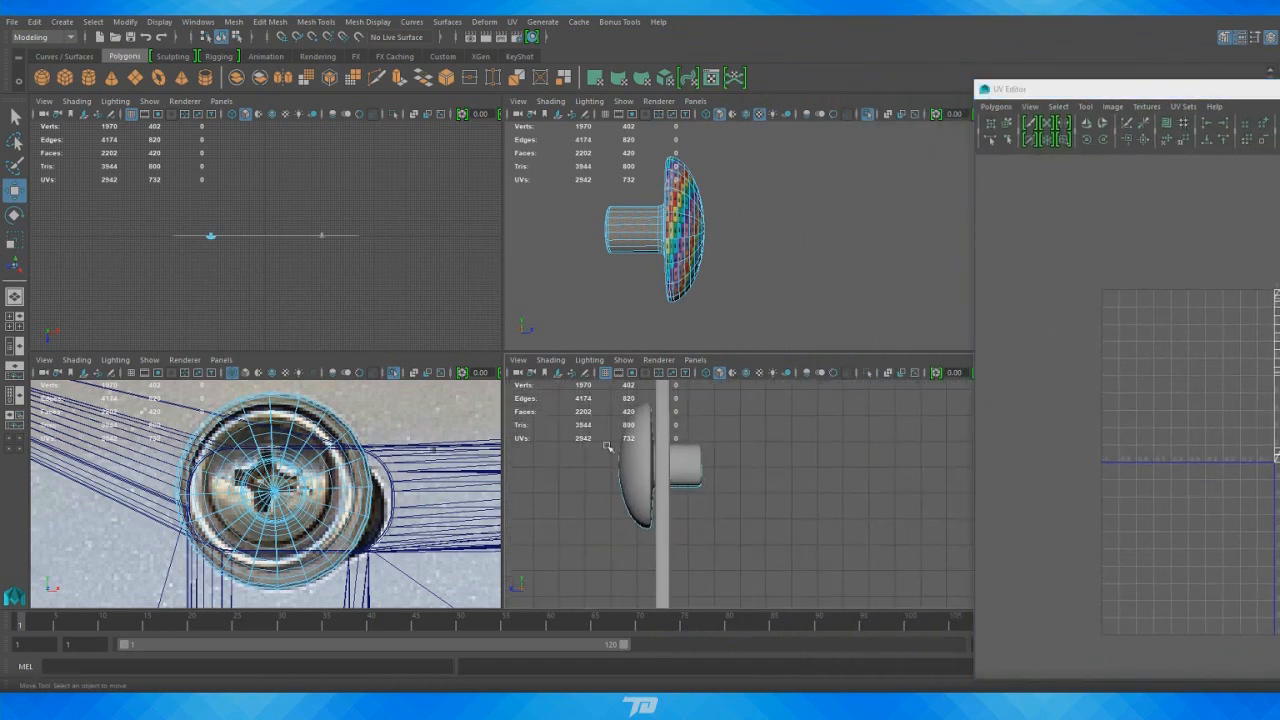
Isolate the screw in the side view with textured shading and reposition the UV Editor beside it
{"action": "right_click_drag", "start_coordinate": [713, 266], "coordinate": [748, 222]}
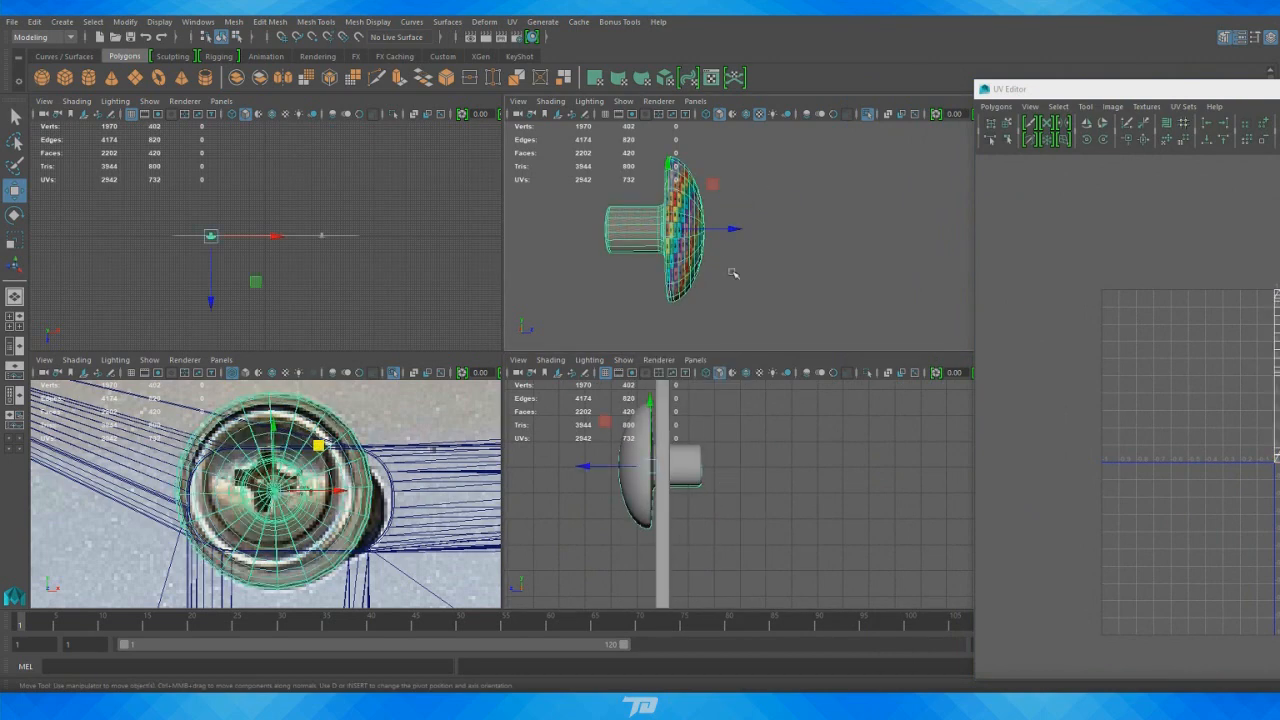
{"action": "left_click", "coordinate": [864, 373]}
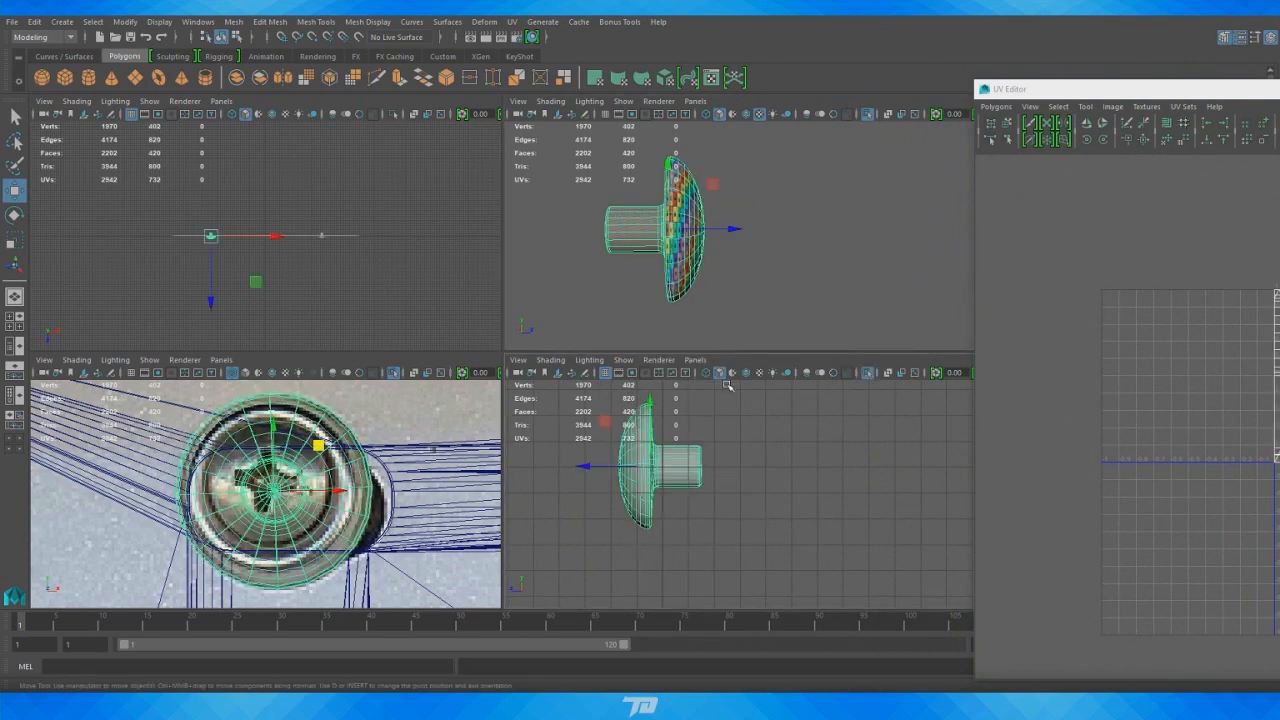
{"action": "left_click", "coordinate": [758, 373]}
{"action": "left_click_drag", "start_coordinate": [1127, 89], "coordinate": [963, 66]}
{"action": "middle_click_drag", "start_coordinate": [720, 500], "coordinate": [761, 521], "text": "alt"}
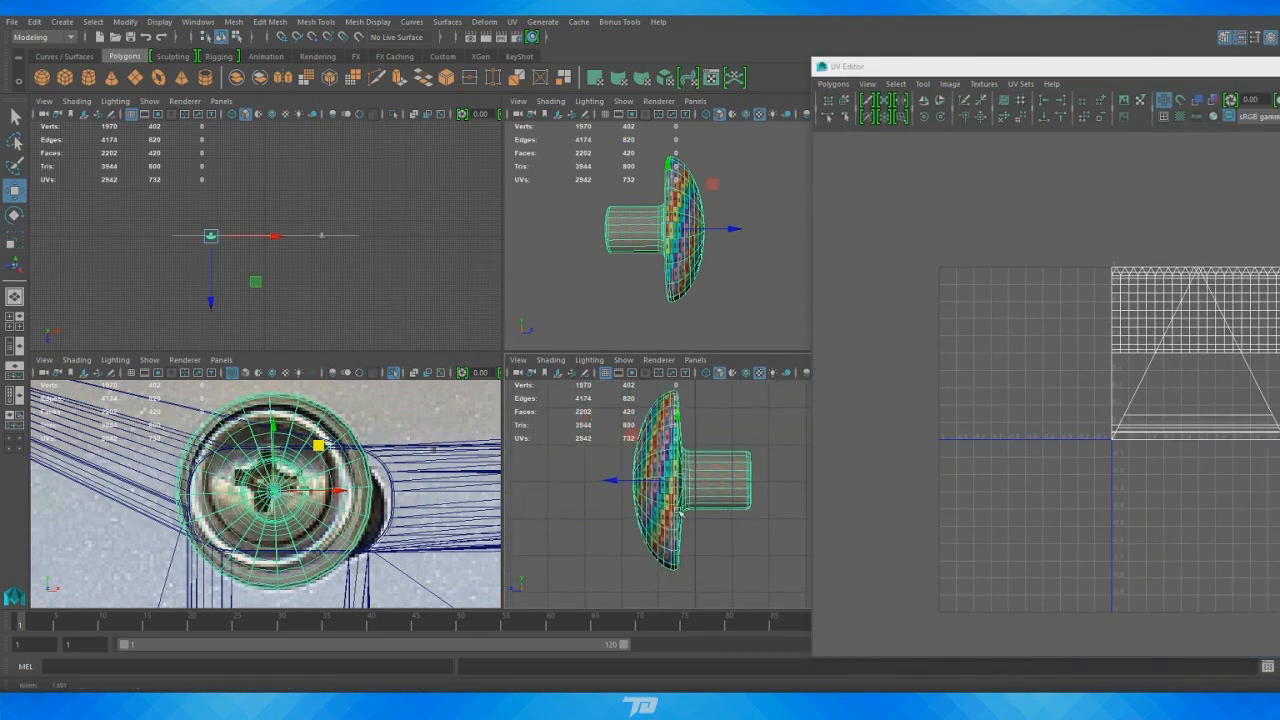
Select the faces of the screw's domed head in the side view and check the selection in the perspective view
{"action": "right_click_drag", "start_coordinate": [661, 500], "coordinate": [652, 358], "text": "alt"}
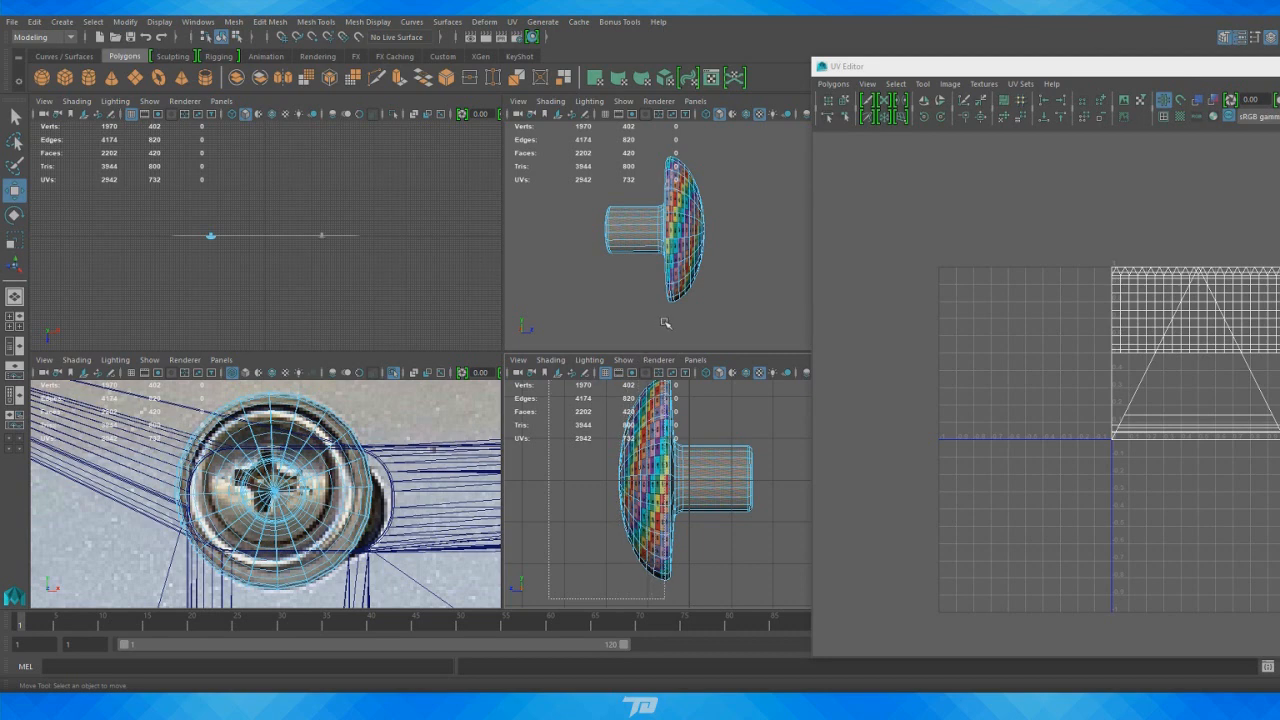
{"action": "left_click_drag", "start_coordinate": [668, 323], "coordinate": [668, 323]}
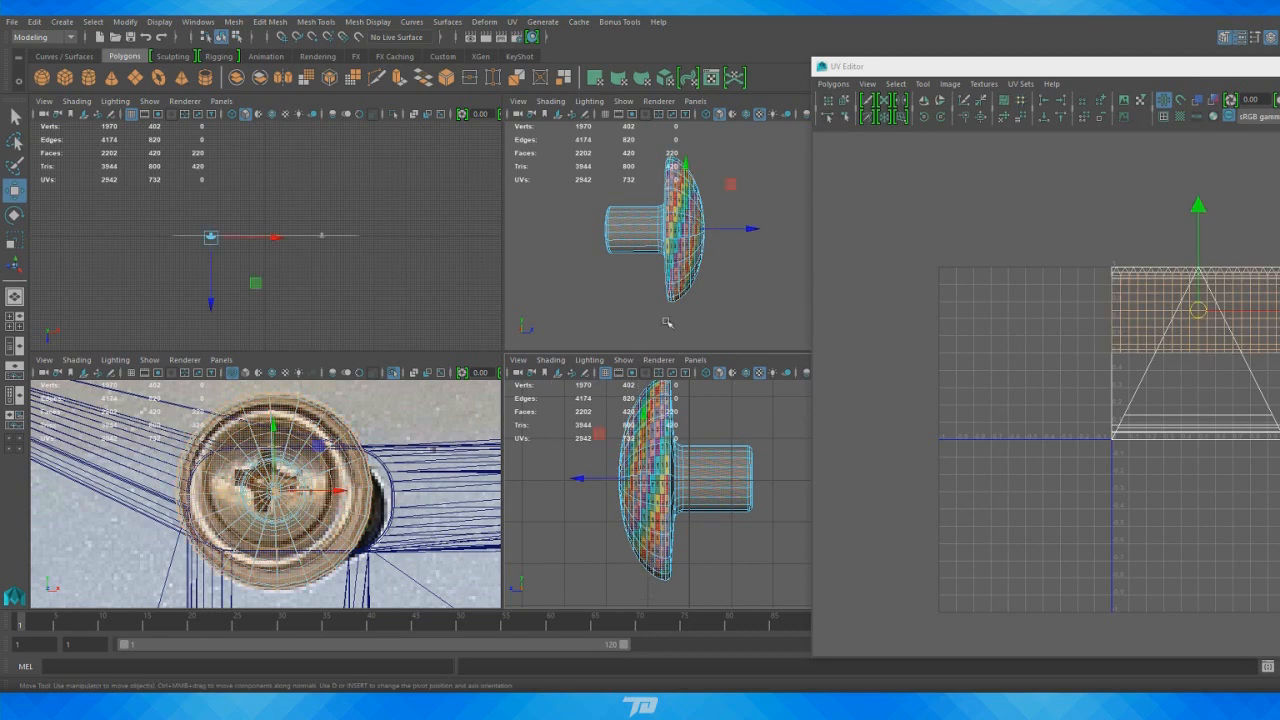
{"action": "key", "text": "space"}
{"action": "mouse_move", "coordinate": [571, 334]}
{"action": "left_mouse_down", "text": "alt"}
{"action": "mouse_move", "coordinate": [580, 328]}
{"action": "mouse_move", "coordinate": [562, 336]}
{"action": "left_mouse_up", "text": "alt"}
{"action": "right_click_drag", "start_coordinate": [525, 340], "coordinate": [547, 362], "text": "alt"}
{"action": "left_click", "coordinate": [394, 115]}
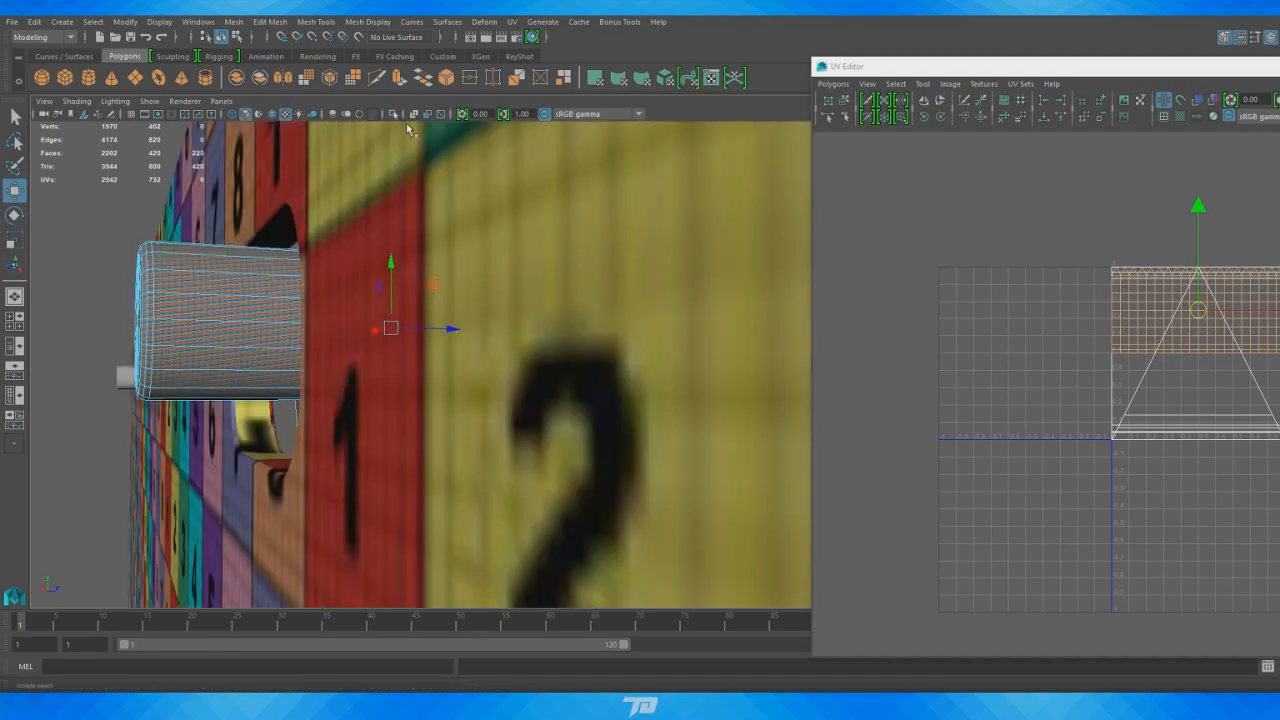
{"action": "left_click", "coordinate": [394, 115]}
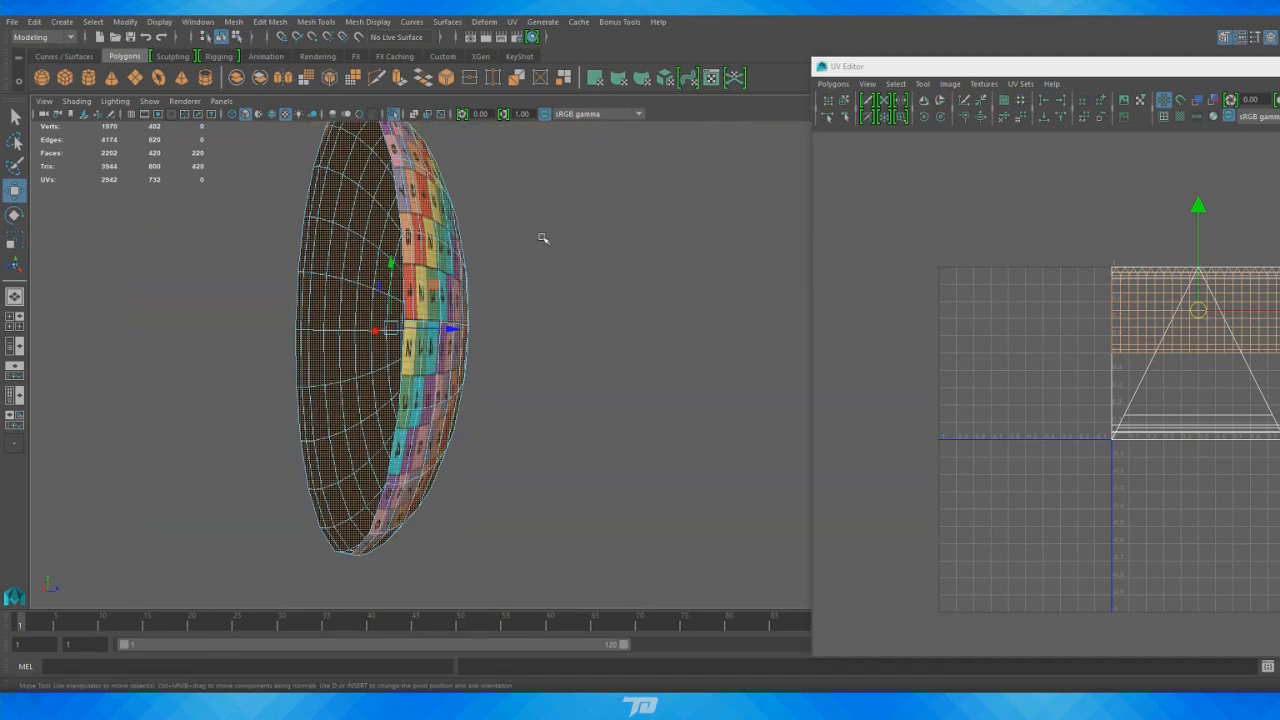
{"action": "left_click_drag", "start_coordinate": [543, 237], "coordinate": [386, 137], "text": "alt"}
{"action": "scroll", "coordinate": [490, 286], "scroll_direction": "down", "scroll_amount": 4}
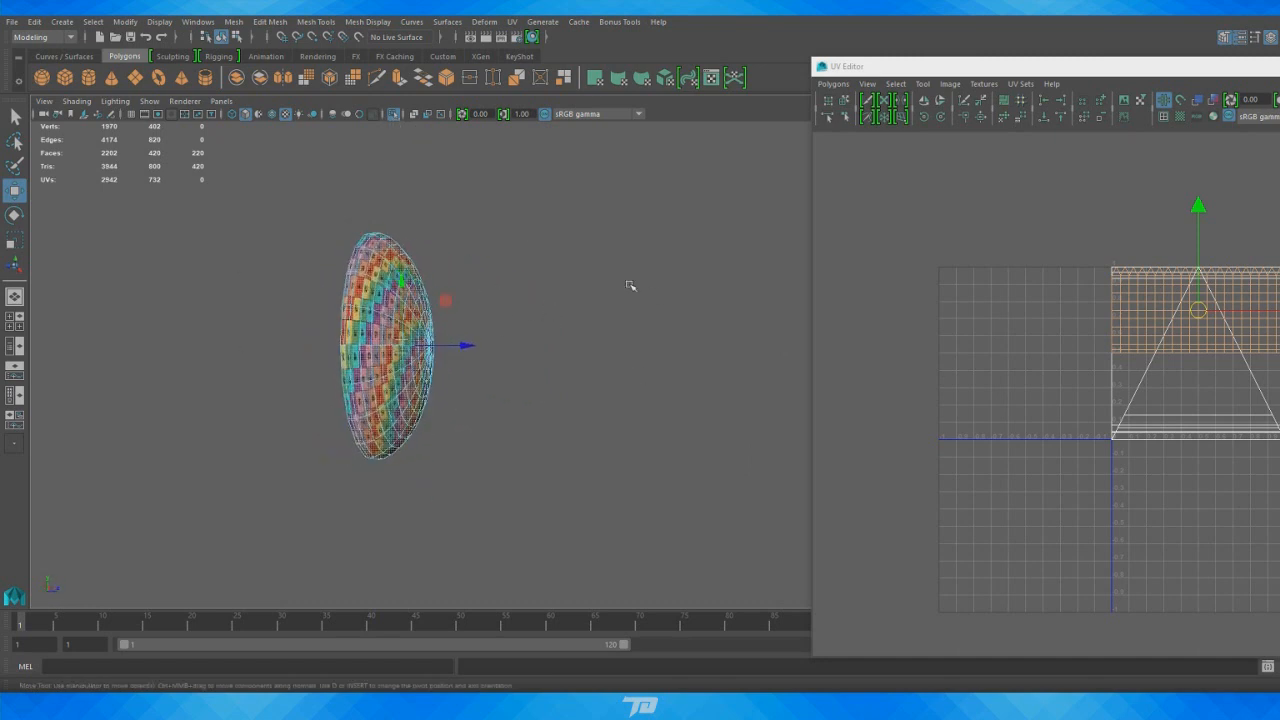
Show the whole model again and apply a planar UV projection from the Z axis, fitted to the bounding box, to the head faces
{"action": "left_click", "coordinate": [396, 116]}
{"action": "right_click", "coordinate": [391, 363]}
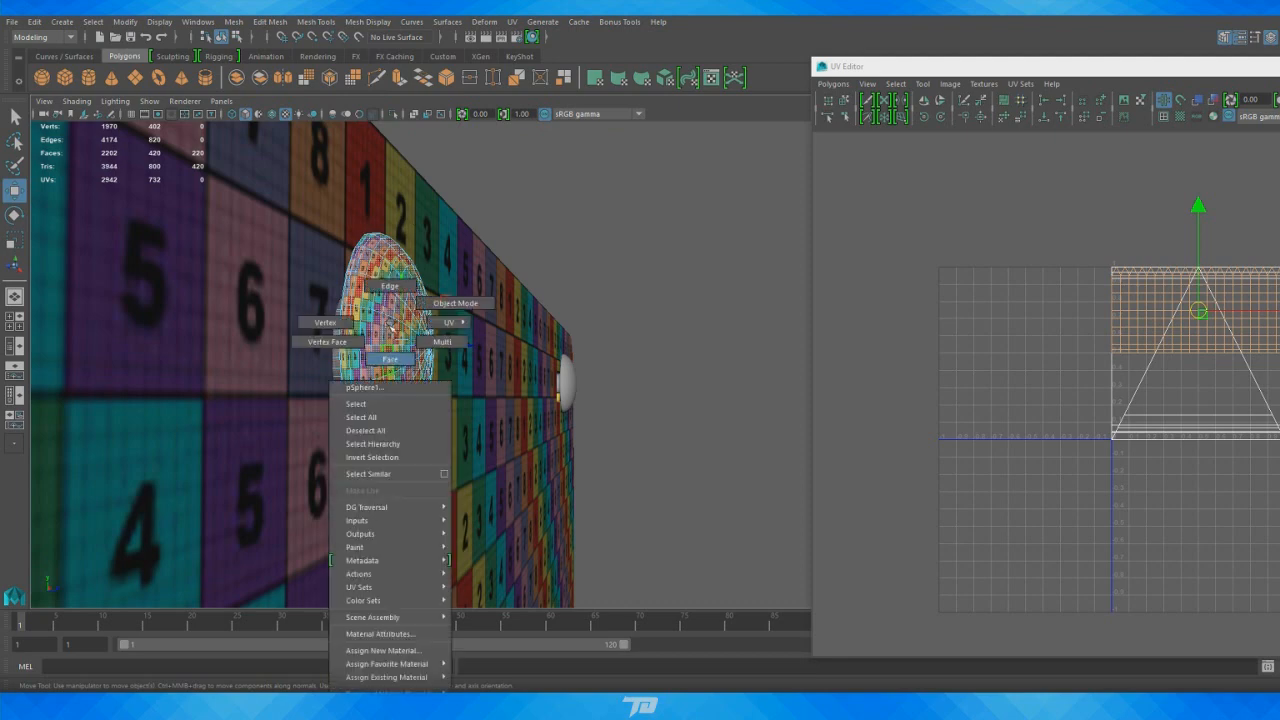
{"action": "left_click_drag", "start_coordinate": [394, 328], "coordinate": [543, 430], "text": "alt"}
{"action": "scroll", "coordinate": [566, 374], "scroll_direction": "down", "scroll_amount": 8}
{"action": "scroll", "coordinate": [503, 303], "scroll_direction": "down", "scroll_amount": 6}
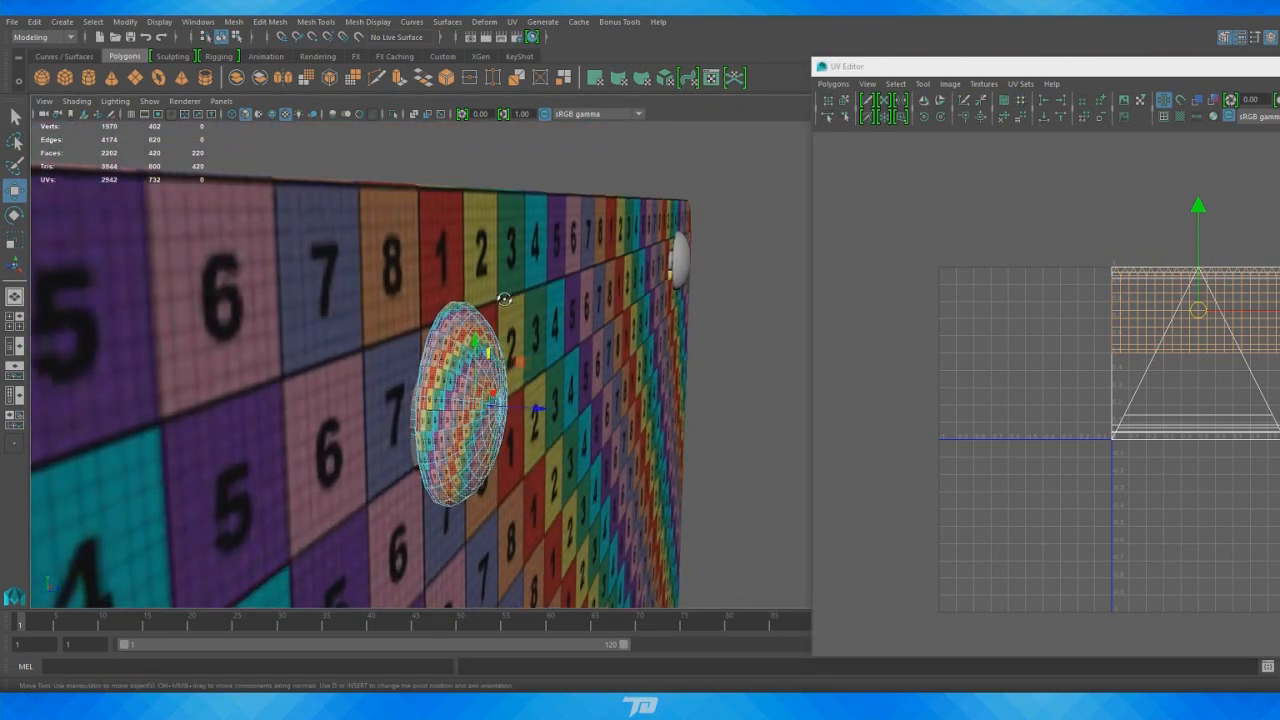
{"action": "left_click_drag", "start_coordinate": [503, 303], "coordinate": [482, 305], "text": "alt"}
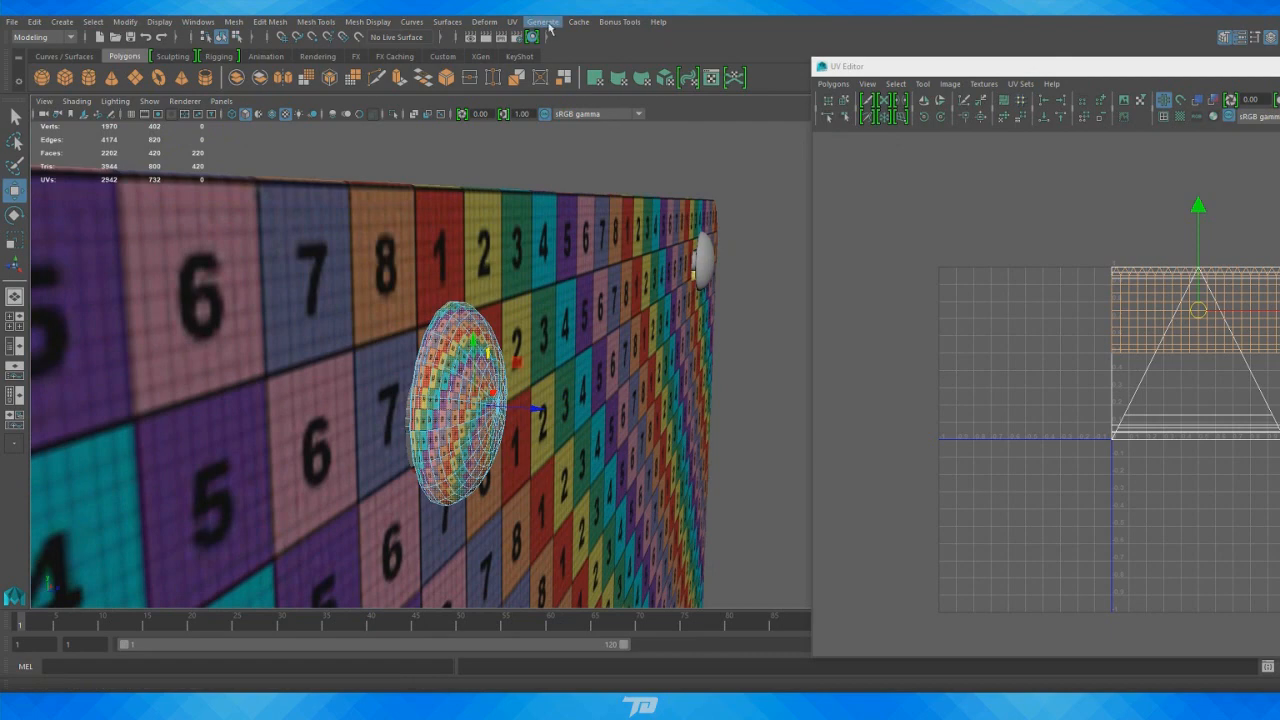
{"action": "left_click", "coordinate": [512, 21]}
{"action": "left_click", "coordinate": [653, 168]}
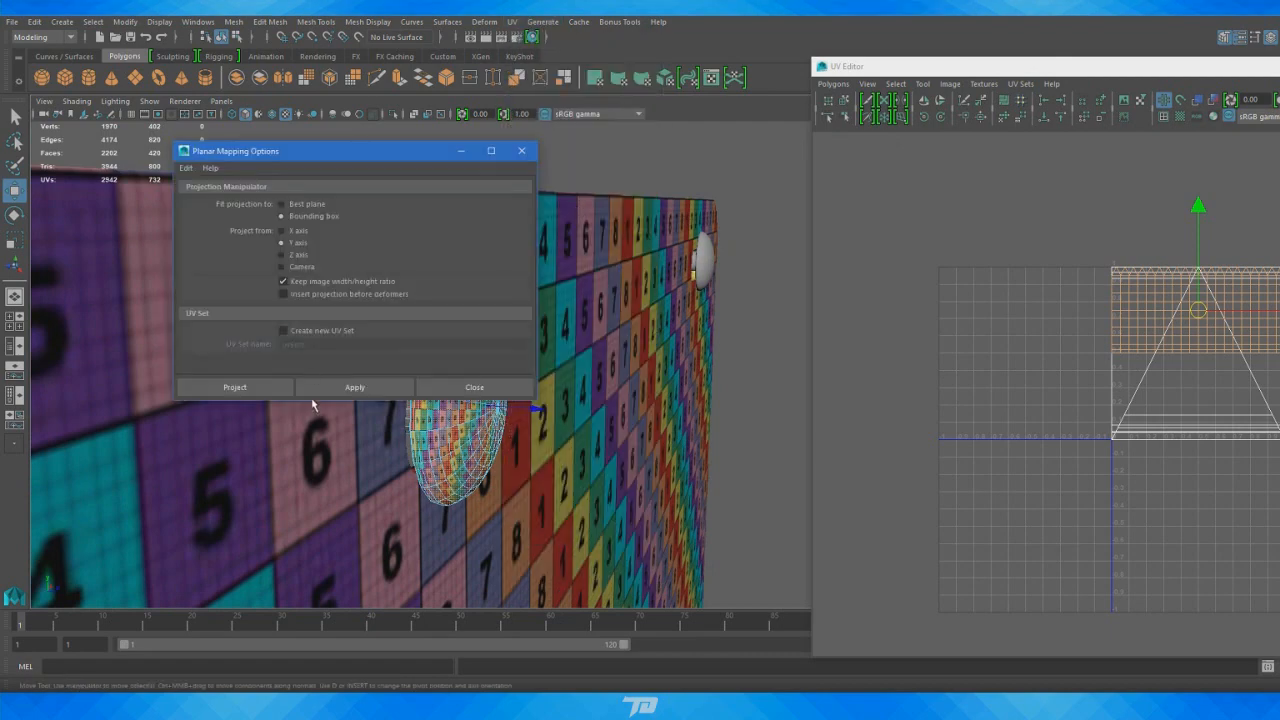
{"action": "left_click_drag", "start_coordinate": [400, 492], "coordinate": [362, 494], "text": "alt"}
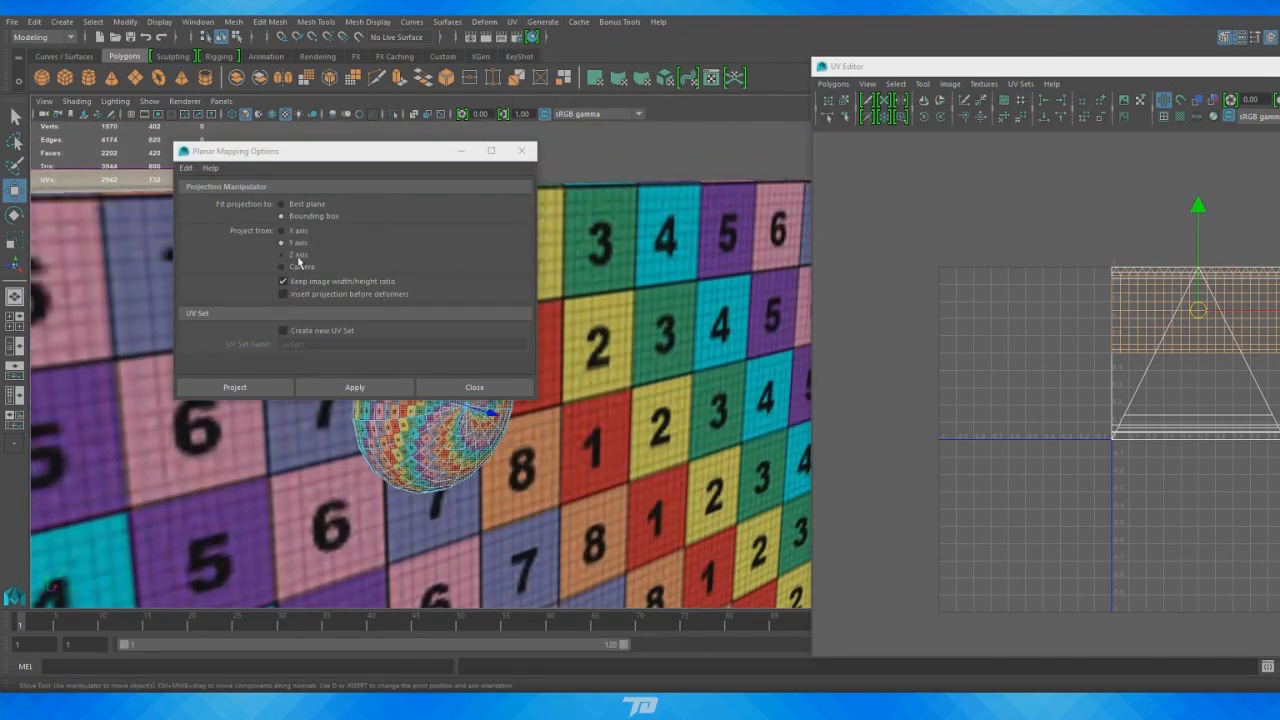
{"action": "left_click", "coordinate": [352, 387]}
{"action": "left_click", "coordinate": [472, 387]}
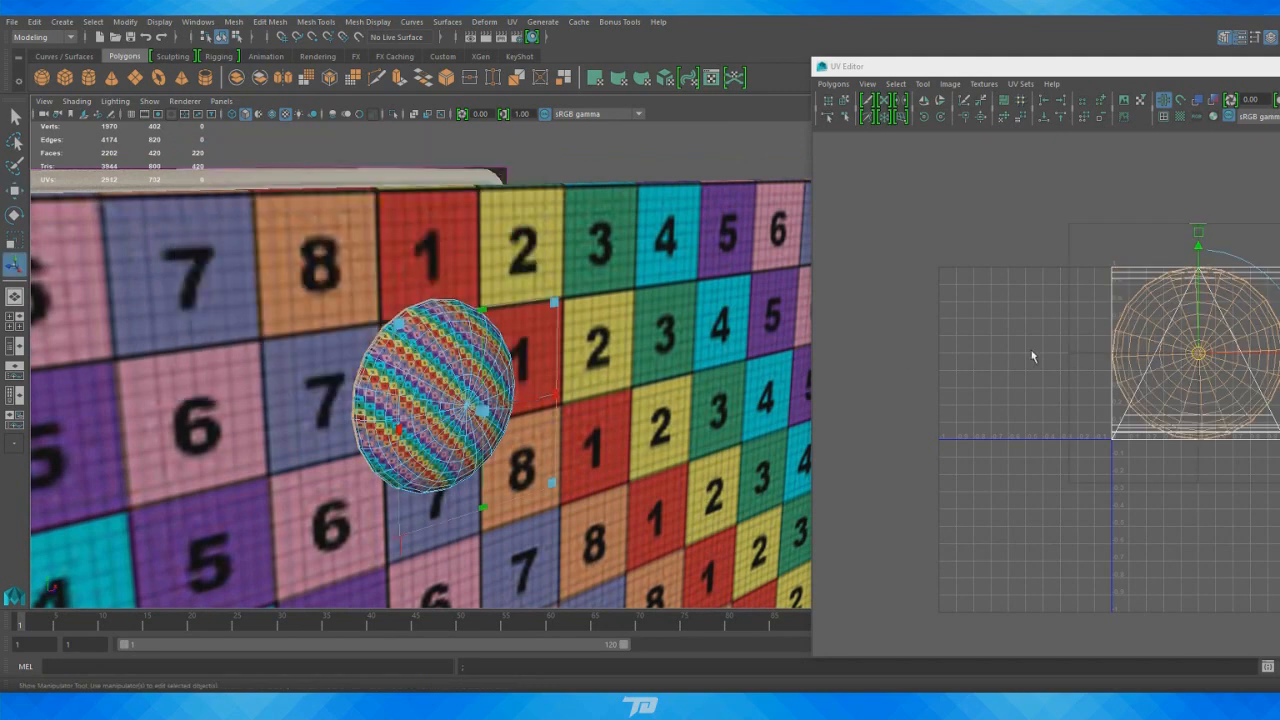
Move the head's circular UV shell out of the 0–1 square into the negative-U area and switch to UV selection
{"action": "key", "text": "w"}
{"action": "left_click_drag", "start_coordinate": [1200, 350], "coordinate": [953, 350]}
{"action": "right_click_drag", "start_coordinate": [953, 350], "coordinate": [996, 352]}
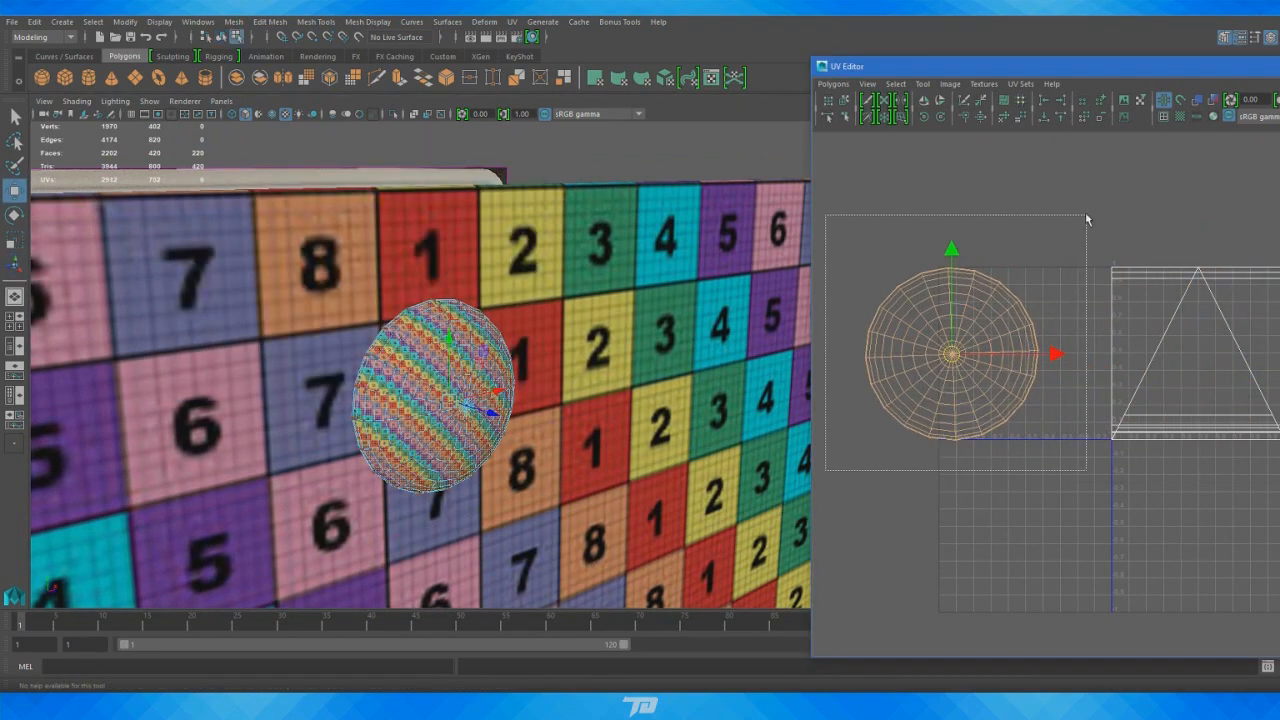
Select all UVs of the circular shell and unfold them once with the horizontal and once with the vertical constraint
{"action": "left_click_drag", "start_coordinate": [1086, 213], "coordinate": [1086, 214]}
{"action": "left_click", "coordinate": [1004, 117], "text": "shift"}
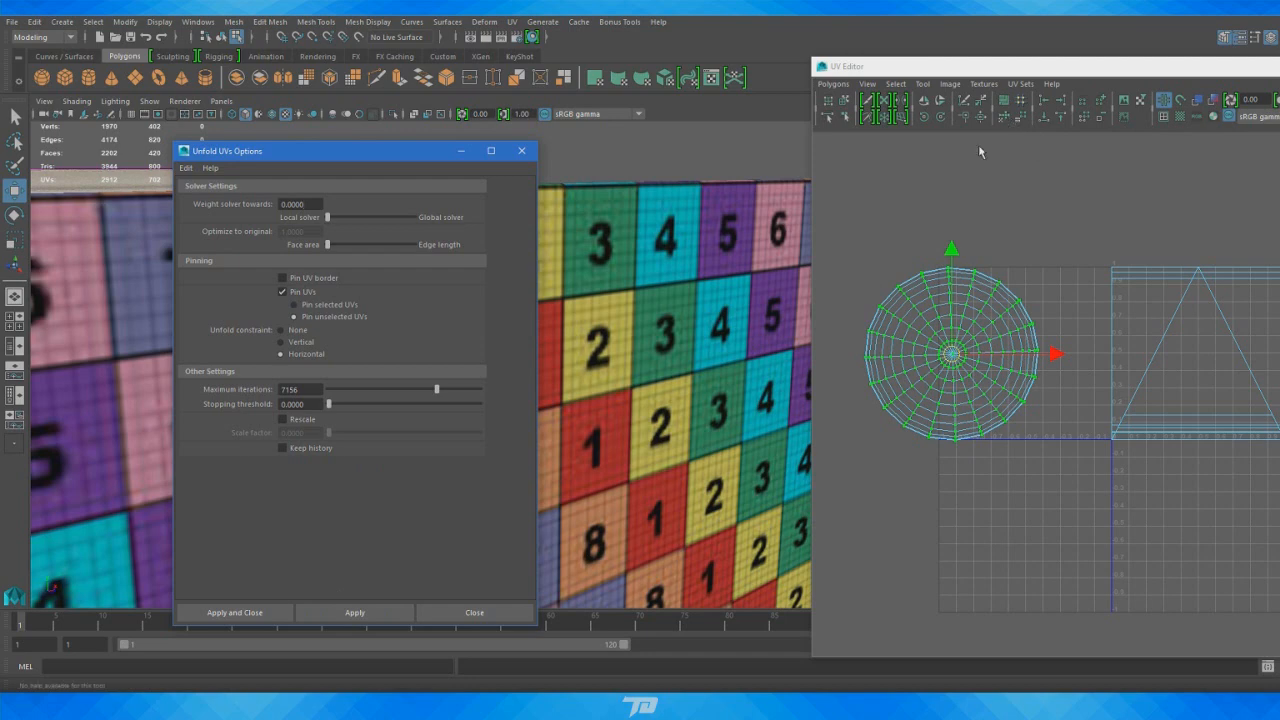
{"action": "left_click", "coordinate": [356, 612]}
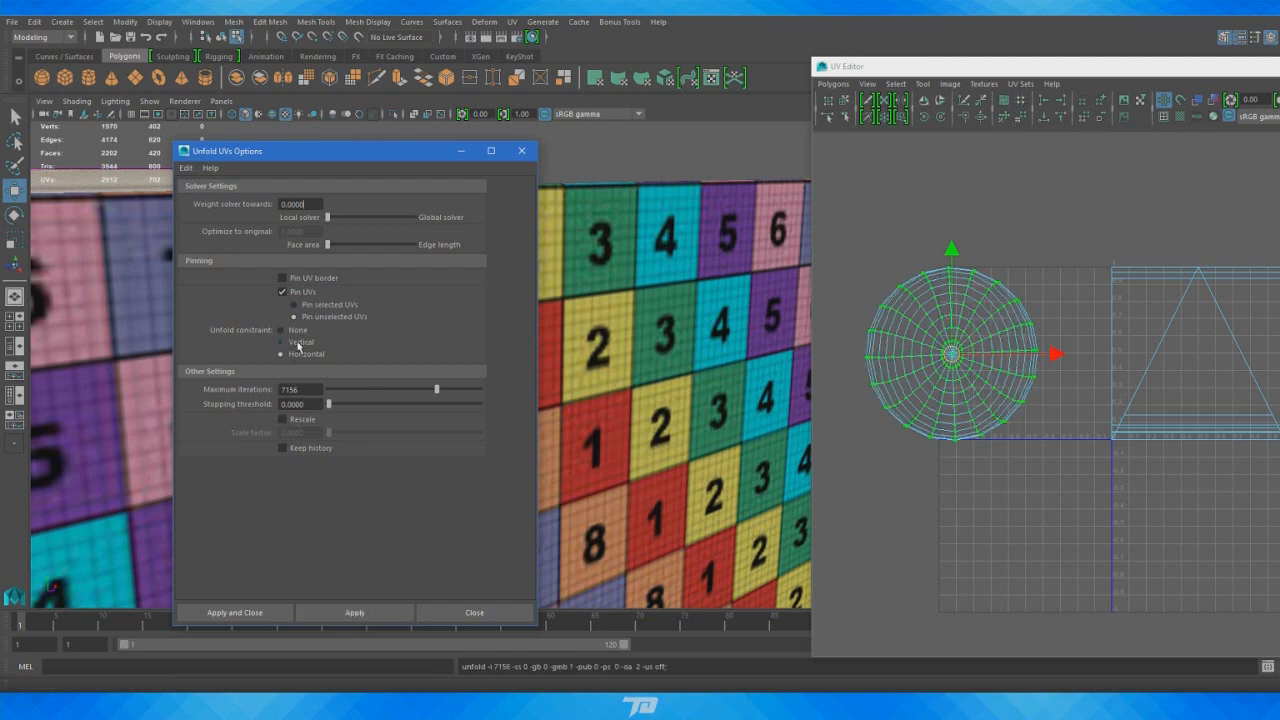
{"action": "left_click", "coordinate": [360, 612]}
{"action": "left_click", "coordinate": [486, 618]}
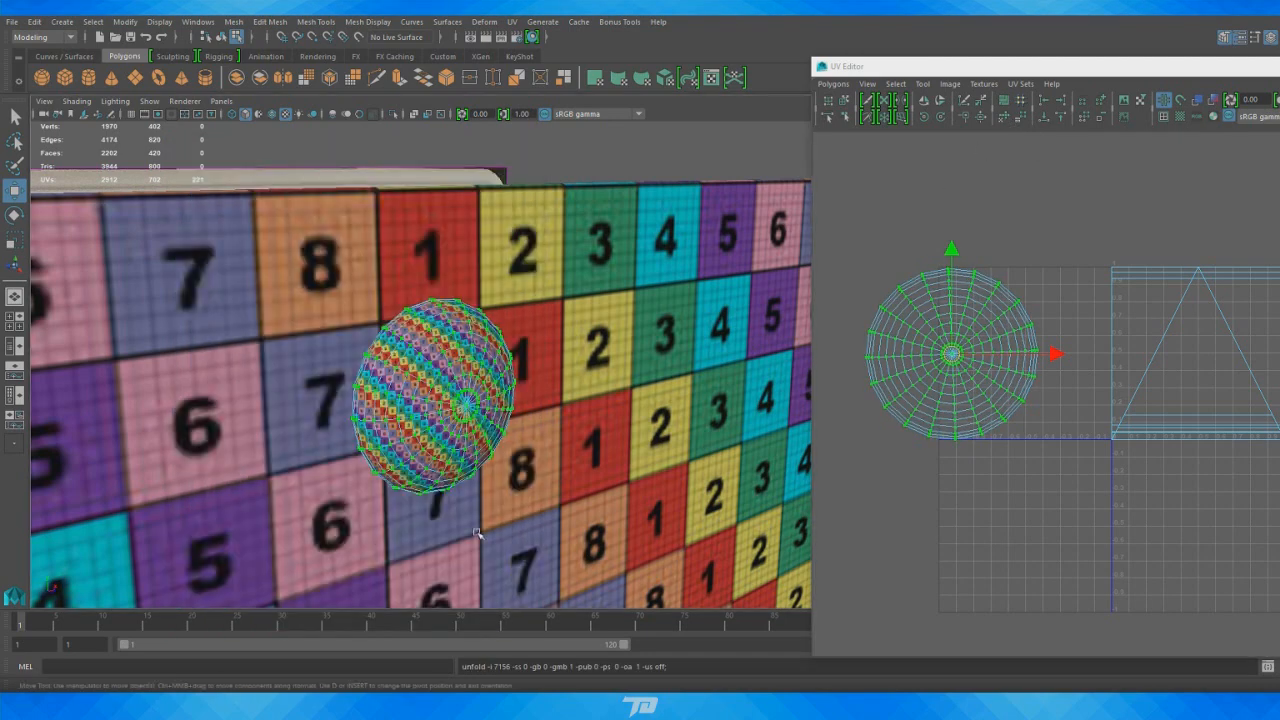
Examine the checker pattern on the domed screw head for stretching and its scale against the plate
{"action": "left_click_drag", "start_coordinate": [474, 479], "coordinate": [413, 468], "text": "alt"}
{"action": "right_click_drag", "start_coordinate": [413, 468], "coordinate": [493, 478], "text": "alt"}
{"action": "left_click_drag", "start_coordinate": [493, 478], "coordinate": [462, 484], "text": "alt"}
{"action": "right_click_drag", "start_coordinate": [462, 484], "coordinate": [484, 478], "text": "alt"}
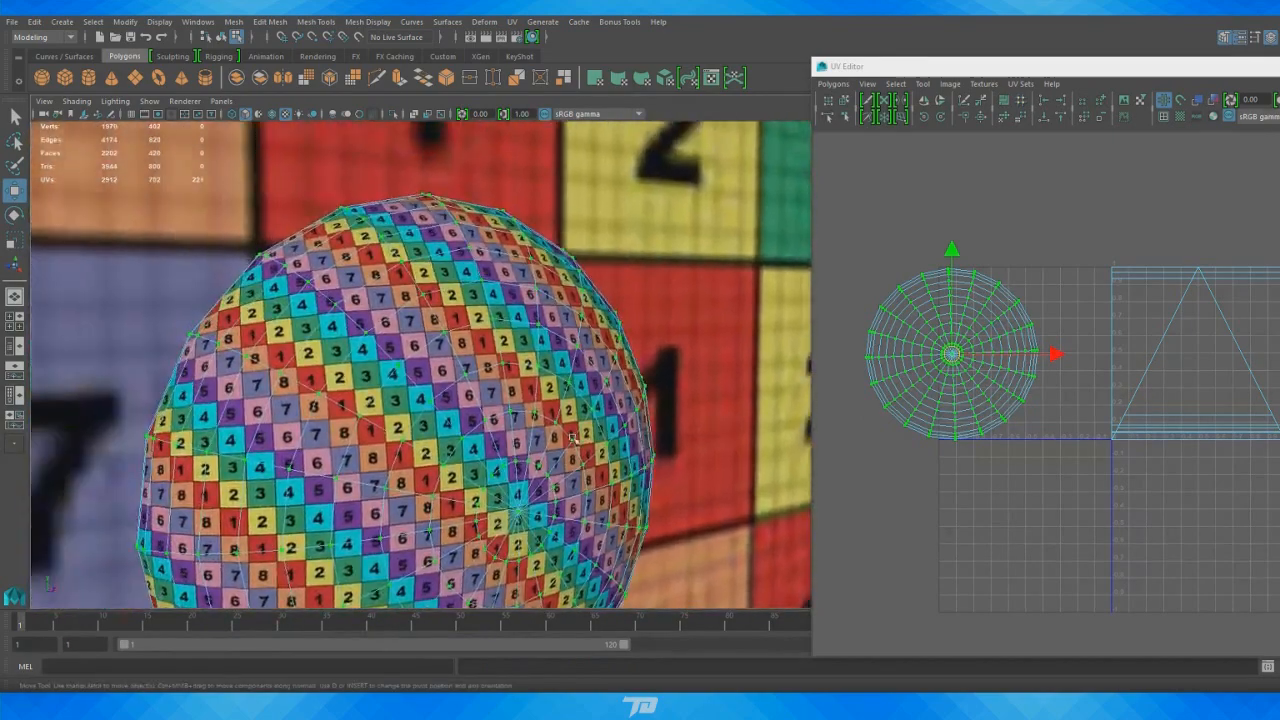
{"action": "left_click_drag", "start_coordinate": [484, 478], "coordinate": [432, 422], "text": "alt"}
{"action": "right_click_drag", "start_coordinate": [432, 422], "coordinate": [340, 400], "text": "alt"}
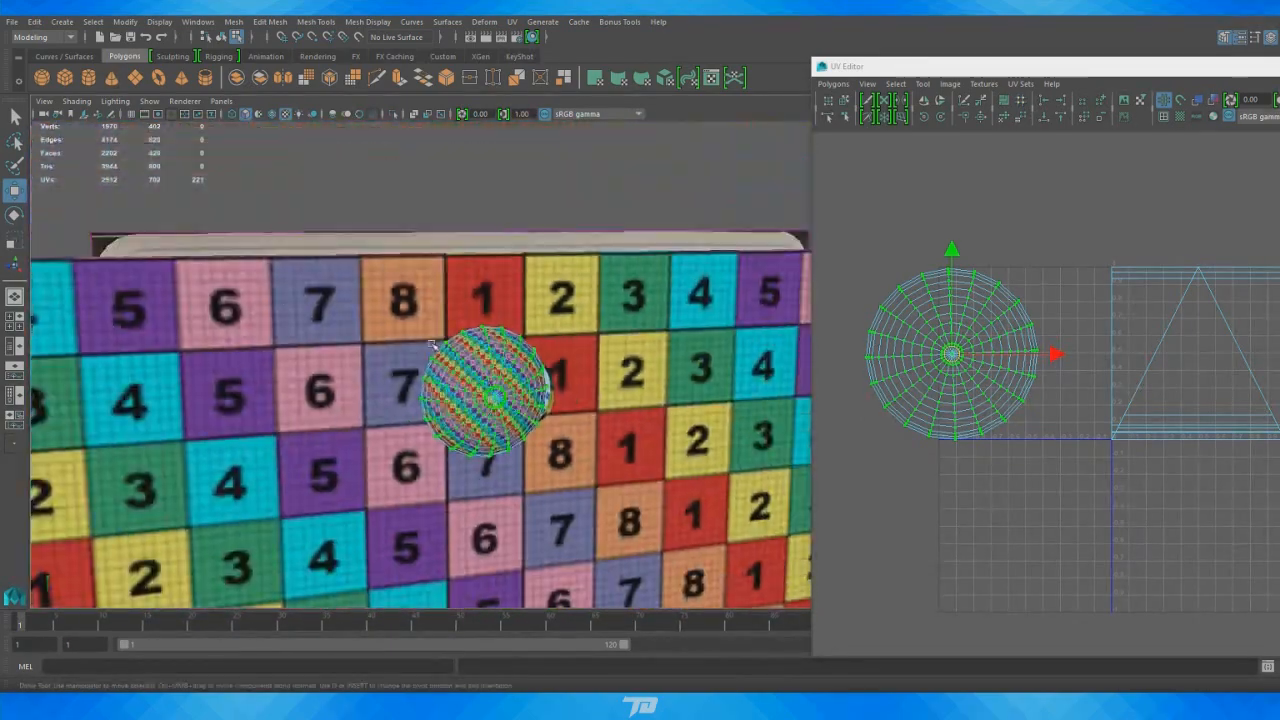
{"action": "middle_click_drag", "start_coordinate": [480, 400], "coordinate": [384, 346], "text": "alt"}
Select the head's circular UV shell, move it higher and slightly toward the 0–1 square, and switch to its faces
{"action": "right_click_drag", "start_coordinate": [915, 366], "coordinate": [882, 340]}
{"action": "left_click", "coordinate": [966, 366]}
{"action": "left_click_drag", "start_coordinate": [953, 355], "coordinate": [986, 243]}
{"action": "key", "text": "F11"}
Check the screw from behind and in front, return it to object selection and isolate it
{"action": "left_click_drag", "start_coordinate": [400, 388], "coordinate": [580, 420], "text": "alt"}
{"action": "right_click_drag", "start_coordinate": [580, 420], "coordinate": [718, 460], "text": "alt"}
{"action": "left_click_drag", "start_coordinate": [533, 421], "coordinate": [525, 400], "text": "alt"}
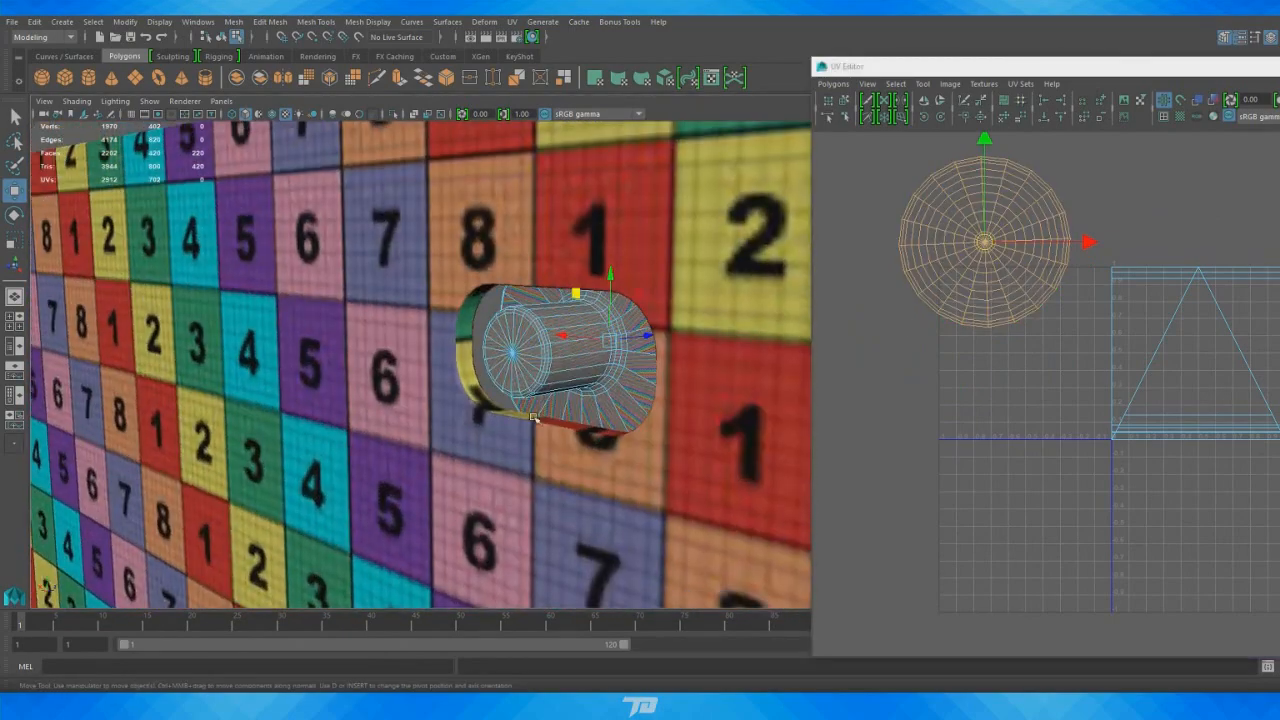
{"action": "right_click_drag", "start_coordinate": [525, 400], "coordinate": [603, 478], "text": "alt"}
{"action": "left_click_drag", "start_coordinate": [603, 478], "coordinate": [362, 462], "text": "alt"}
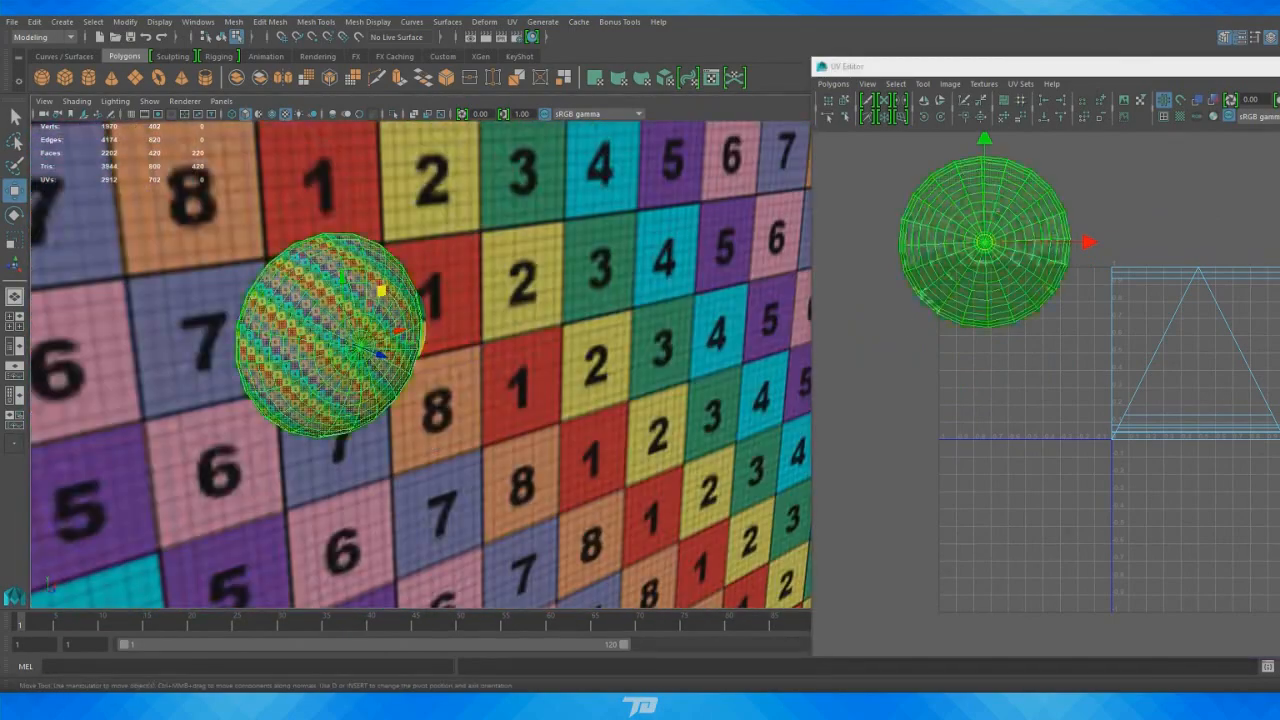
{"action": "left_click_drag", "start_coordinate": [255, 350], "coordinate": [374, 354], "text": "alt"}
{"action": "right_click_drag", "start_coordinate": [374, 354], "coordinate": [446, 317], "text": "alt"}
{"action": "right_click_drag", "start_coordinate": [368, 323], "coordinate": [434, 302]}
{"action": "left_click", "coordinate": [394, 346]}
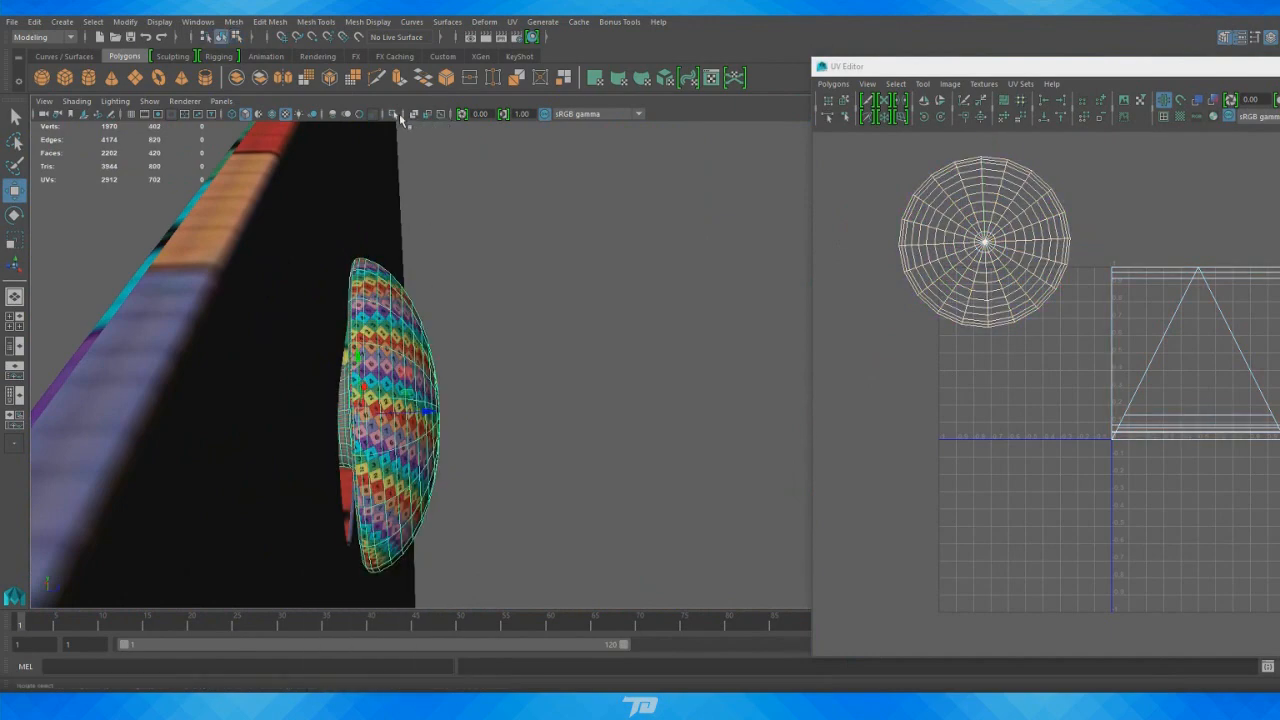
{"action": "left_click", "coordinate": [396, 114]}
Switch the screw to face selection and select the narrow face loop on the rim behind the dome, plus one underside face
{"action": "left_click_drag", "start_coordinate": [520, 270], "coordinate": [586, 306], "text": "alt"}
{"action": "right_click_drag", "start_coordinate": [586, 306], "coordinate": [606, 348], "text": "alt"}
{"action": "middle_click_drag", "start_coordinate": [606, 348], "coordinate": [562, 352], "text": "alt"}
{"action": "right_click_drag", "start_coordinate": [562, 352], "coordinate": [606, 364], "text": "alt"}
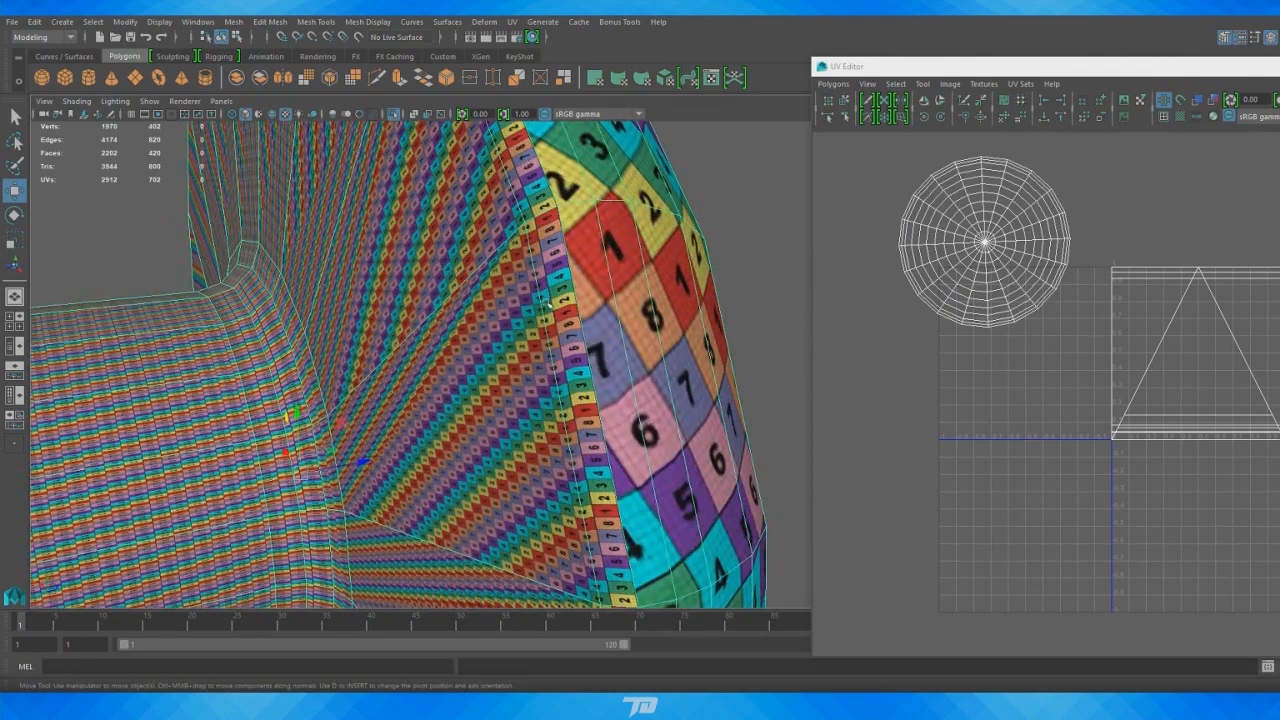
{"action": "right_click_drag", "start_coordinate": [548, 290], "coordinate": [548, 328]}
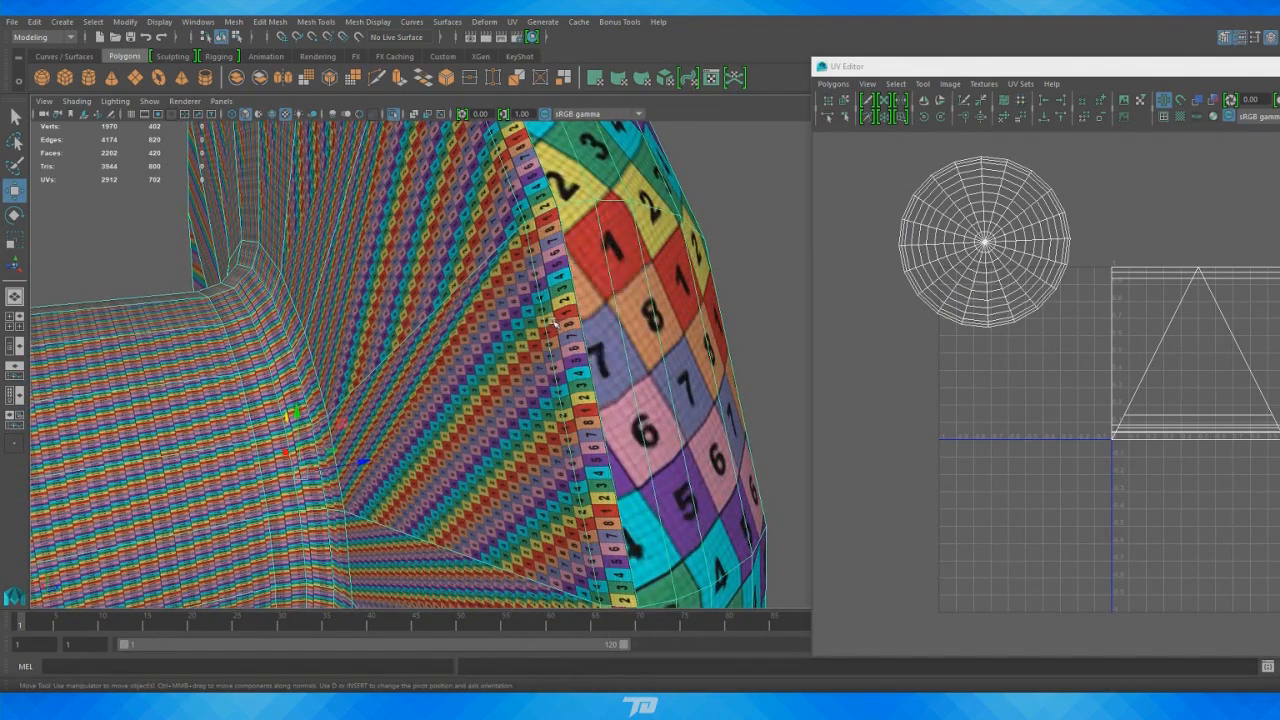
{"action": "left_click", "coordinate": [540, 188]}
{"action": "double_click", "coordinate": [549, 257], "text": "shift"}
{"action": "left_click", "coordinate": [445, 228], "text": "shift"}
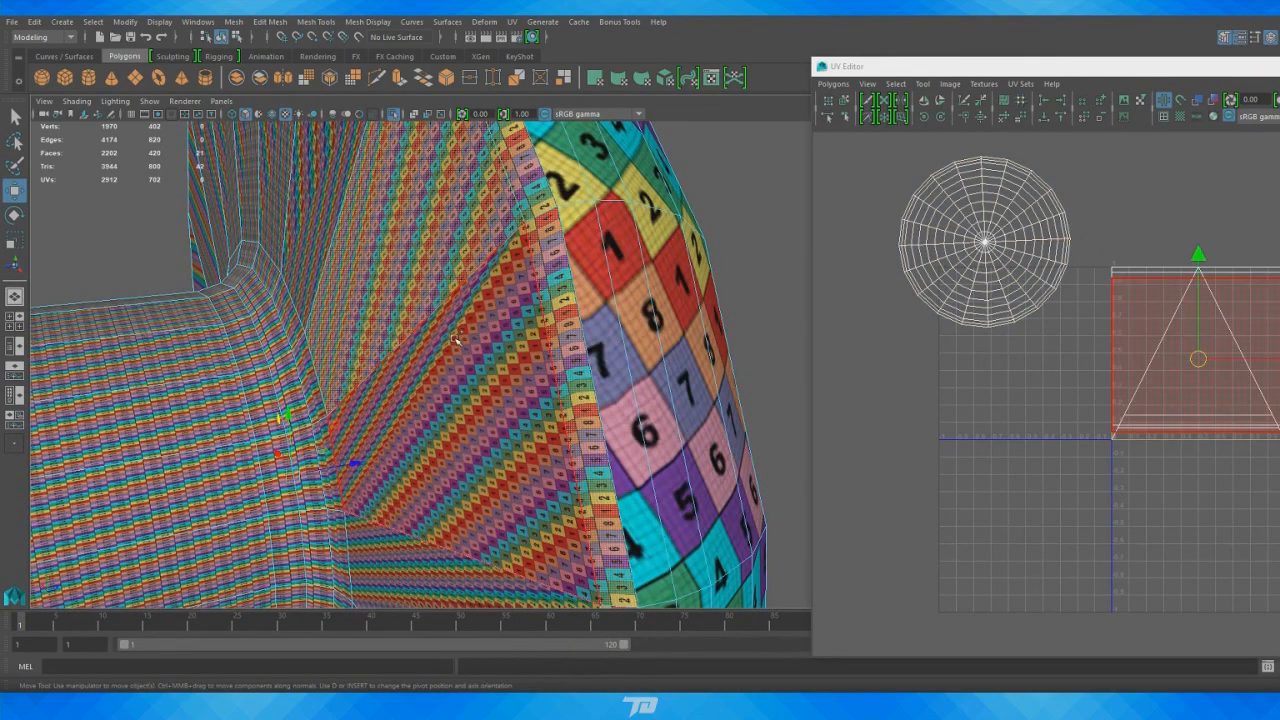
Turn off the texture display and add the head's whole flat underside and the collar loops around the shaft's base to the selection
{"action": "right_click_drag", "start_coordinate": [403, 374], "coordinate": [420, 310], "text": "alt"}
{"action": "middle_click_drag", "start_coordinate": [420, 310], "coordinate": [527, 281], "text": "alt"}
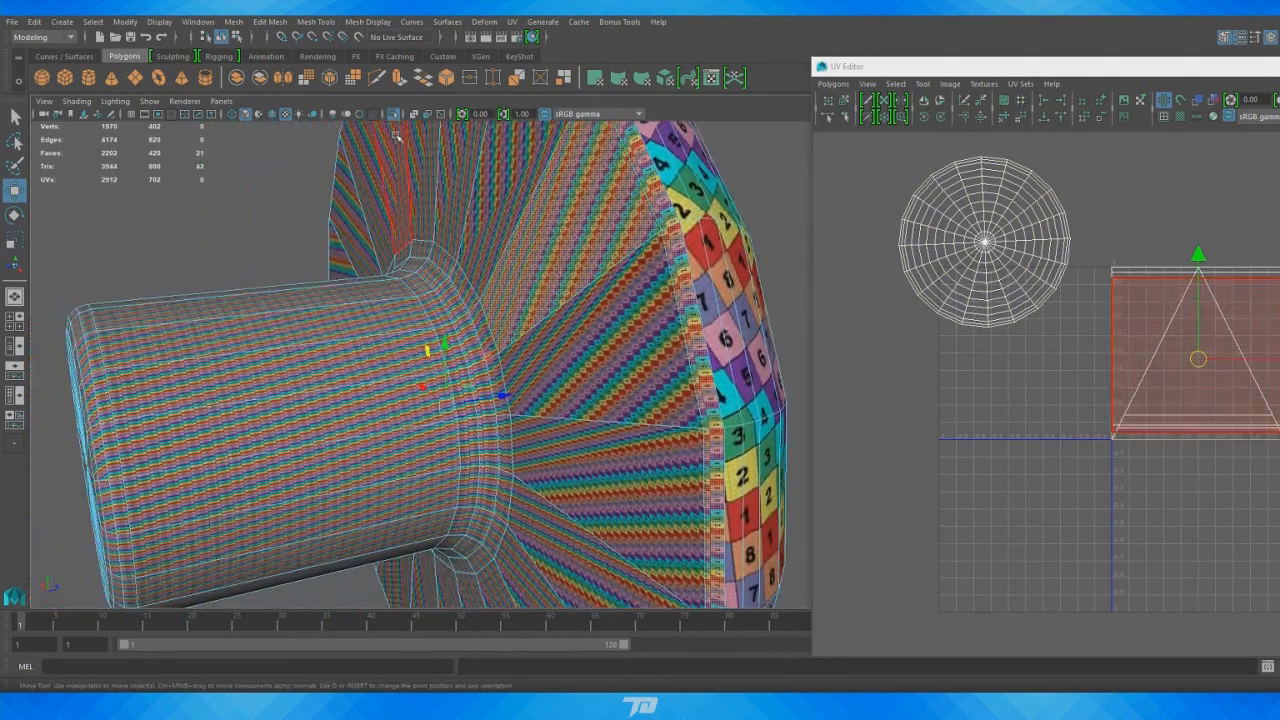
{"action": "left_click", "coordinate": [287, 115]}
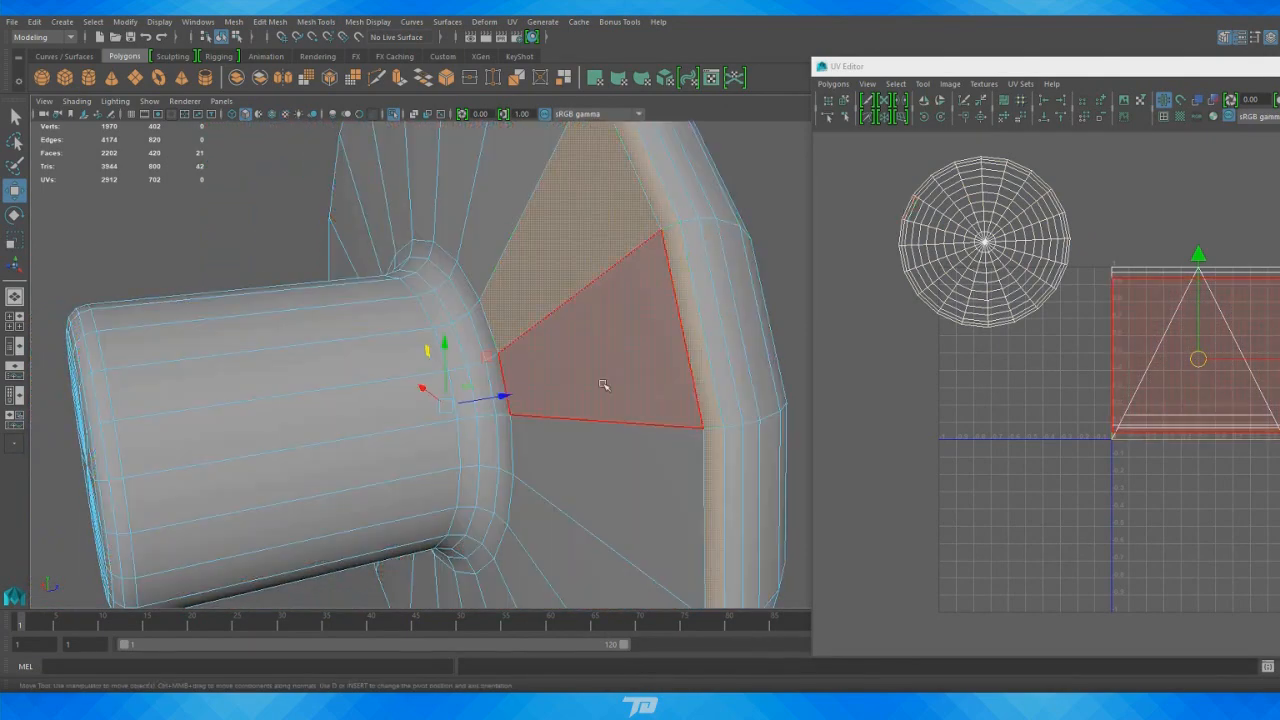
{"action": "double_click", "coordinate": [600, 463], "text": "shift"}
{"action": "right_click_drag", "start_coordinate": [440, 304], "coordinate": [408, 321], "text": "alt"}
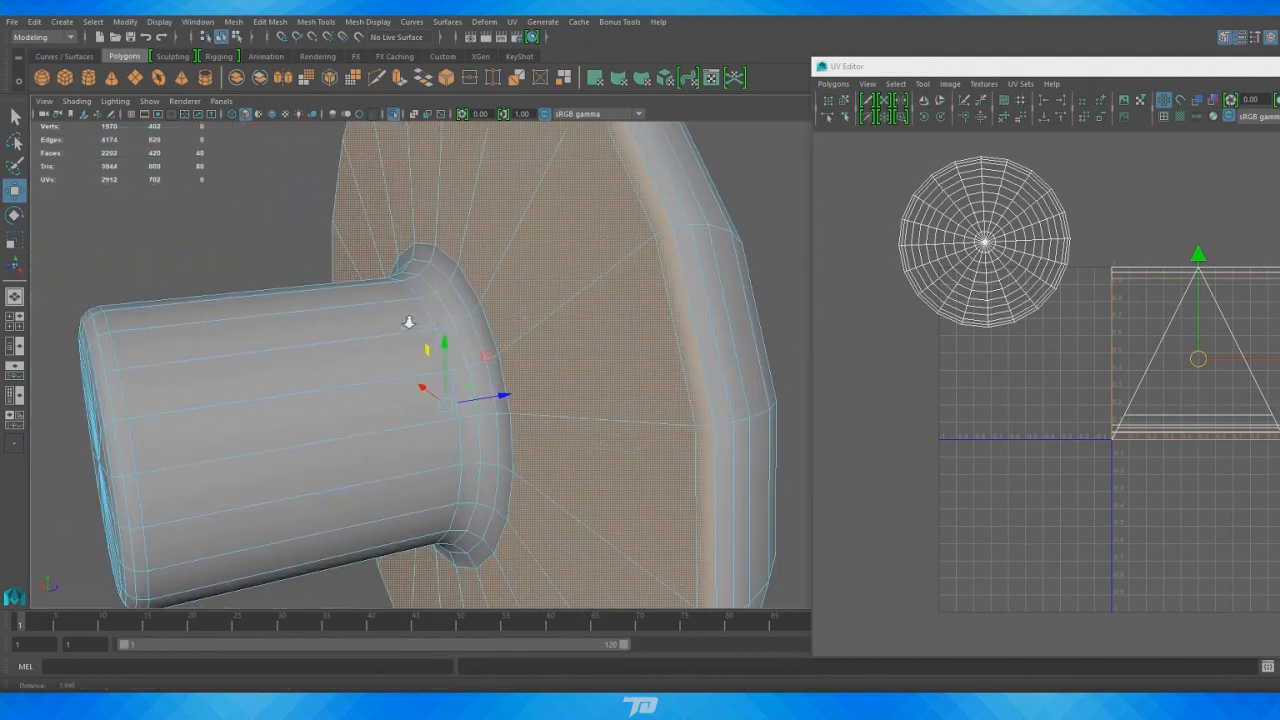
{"action": "left_click_drag", "start_coordinate": [532, 357], "coordinate": [531, 320], "text": "alt"}
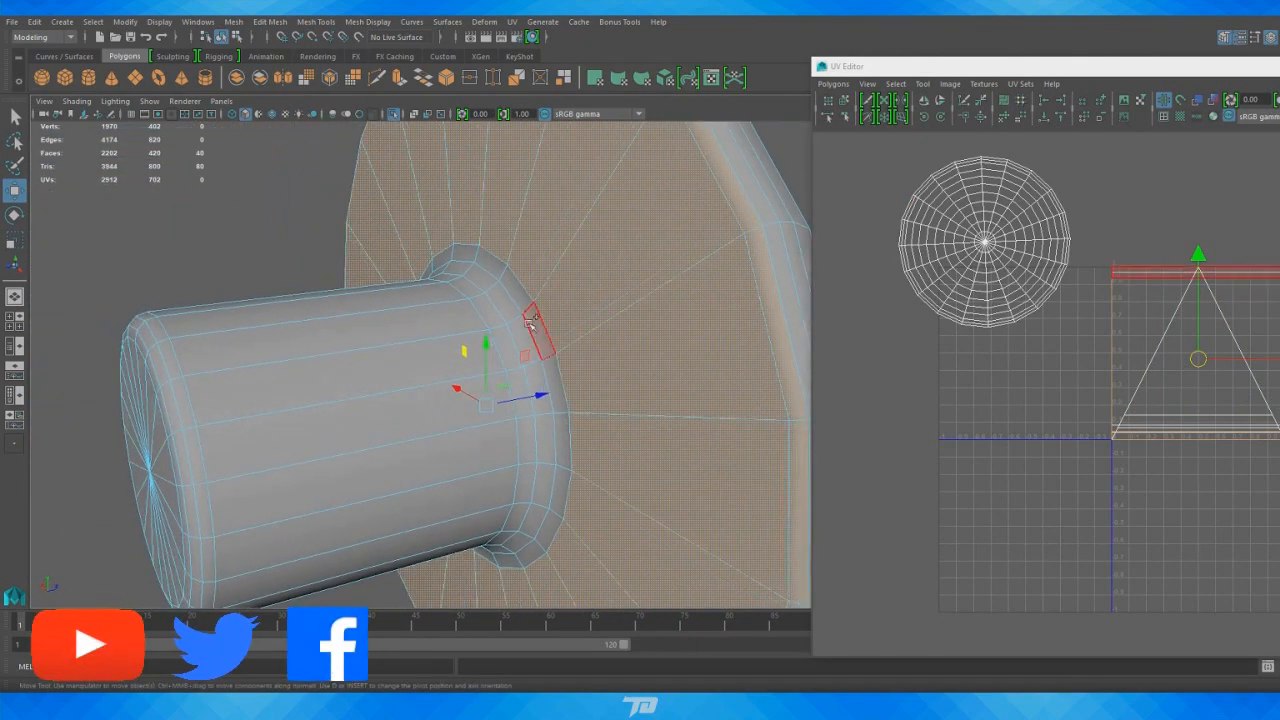
{"action": "double_click", "coordinate": [552, 368], "text": "shift"}
Apply a planar UV projection to the selected underside faces and move the new ring-shaped shell below the head's circular shell
{"action": "left_click_drag", "start_coordinate": [552, 368], "coordinate": [600, 372], "text": "alt"}
{"action": "right_click_drag", "start_coordinate": [491, 348], "coordinate": [340, 335], "text": "alt"}
{"action": "left_click_drag", "start_coordinate": [340, 335], "coordinate": [500, 328], "text": "alt"}
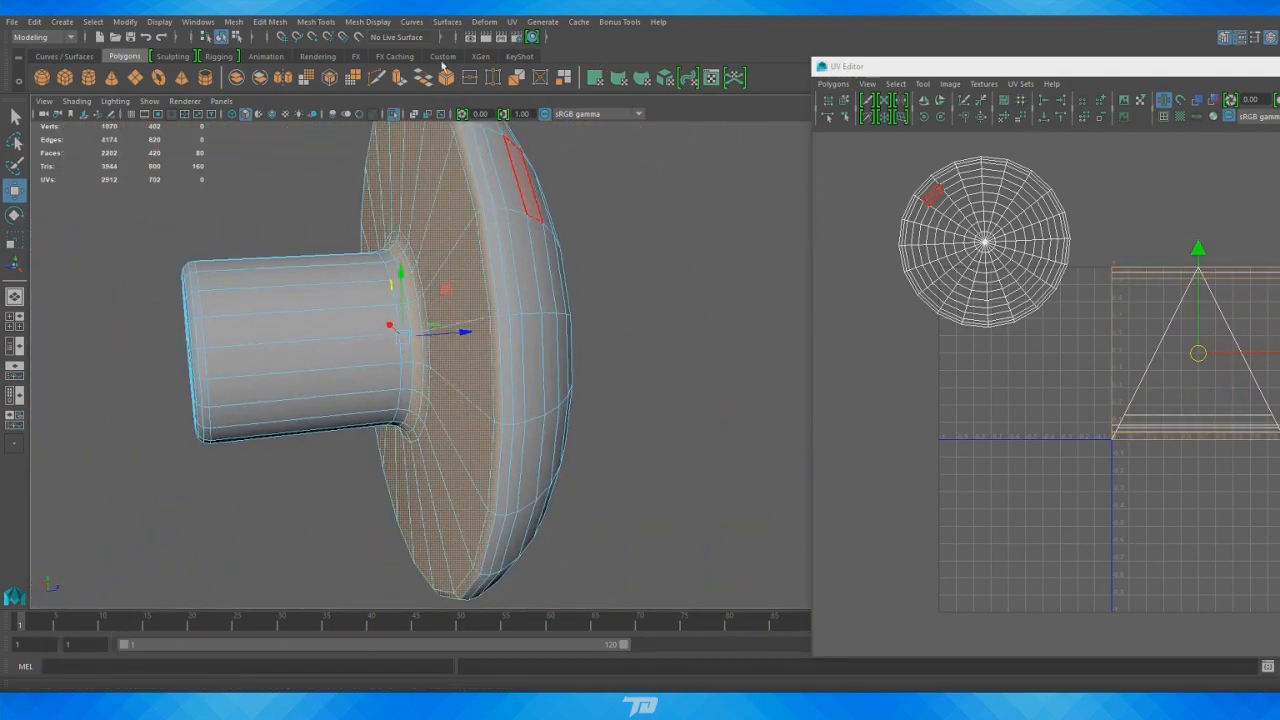
{"action": "left_click", "coordinate": [511, 22]}
{"action": "left_click", "coordinate": [604, 167]}
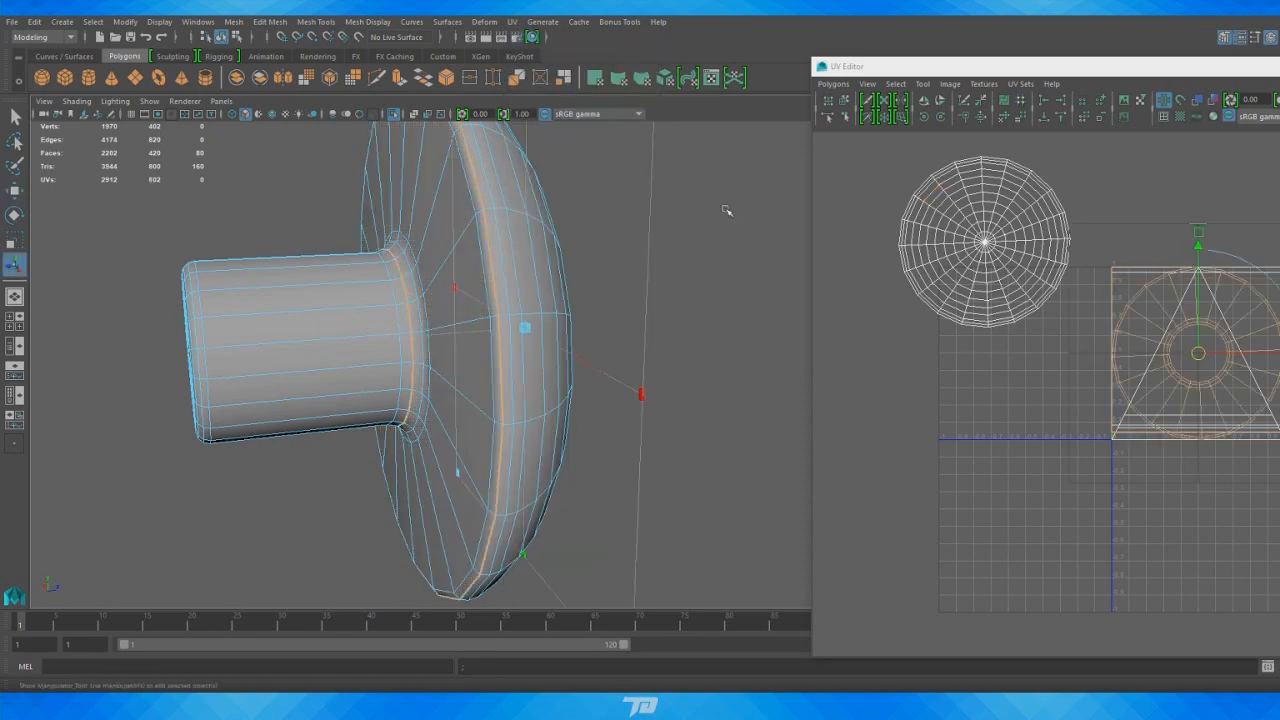
{"action": "left_click_drag", "start_coordinate": [1100, 388], "coordinate": [974, 453]}
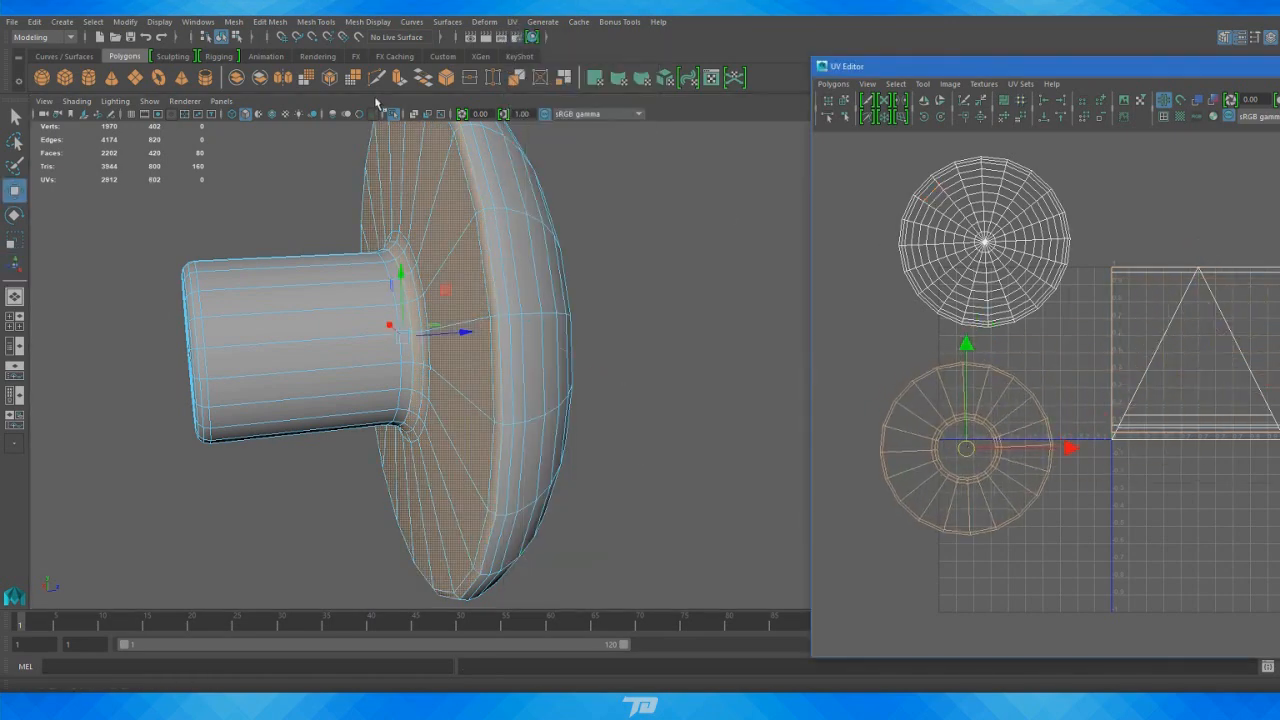
Turn the checker texture back on and examine its pattern on the head's underside and dome
{"action": "left_click", "coordinate": [287, 115]}
{"action": "mouse_move", "coordinate": [610, 205]}
{"action": "left_mouse_down", "text": "alt"}
{"action": "mouse_move", "coordinate": [743, 240]}
{"action": "mouse_move", "coordinate": [680, 238]}
{"action": "left_mouse_up", "text": "alt"}
{"action": "right_click_drag", "start_coordinate": [680, 238], "coordinate": [754, 269], "text": "alt"}
{"action": "left_click_drag", "start_coordinate": [754, 269], "coordinate": [660, 305], "text": "alt"}
{"action": "right_click_drag", "start_coordinate": [643, 313], "coordinate": [515, 300], "text": "alt"}
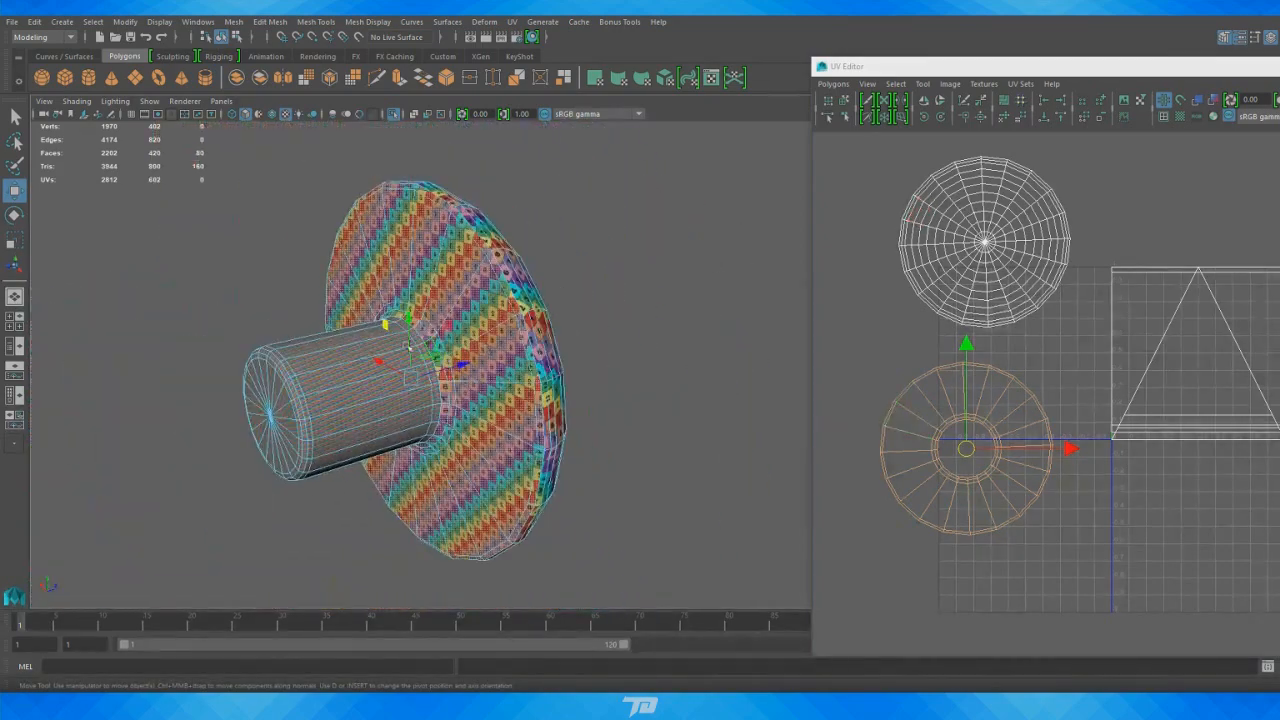
{"action": "left_click_drag", "start_coordinate": [550, 305], "coordinate": [559, 334], "text": "alt"}
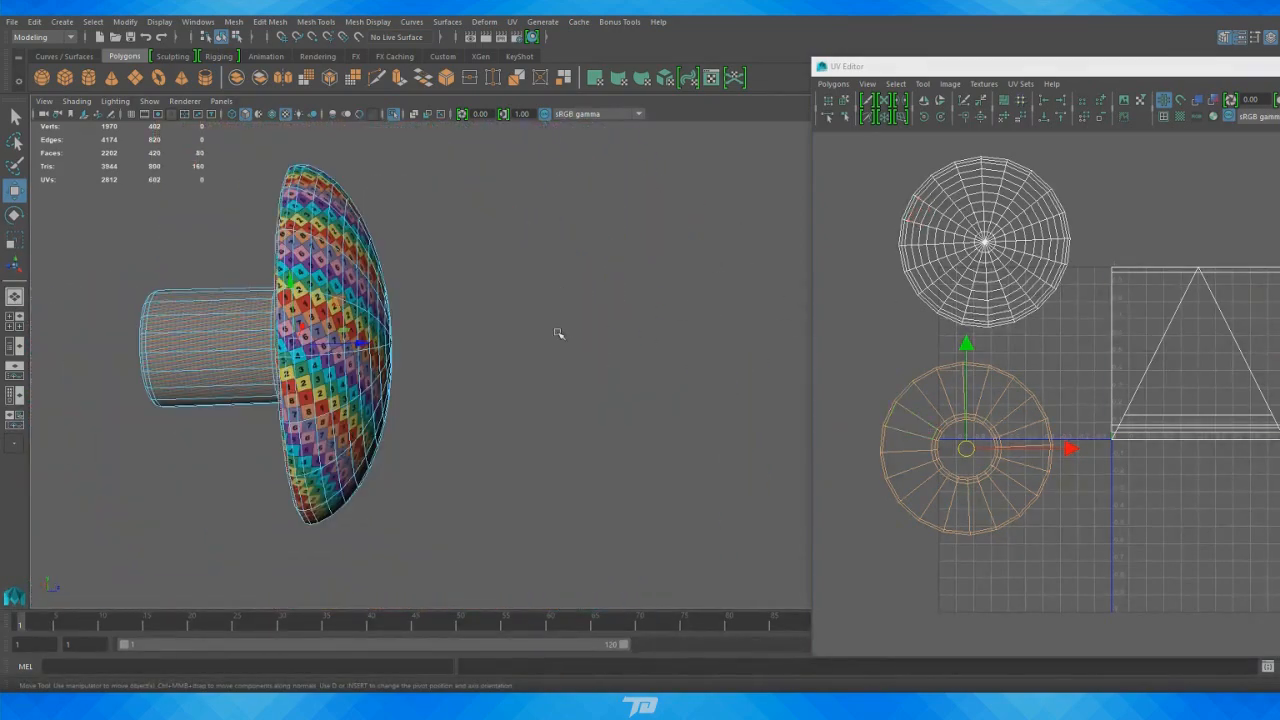
Select all UVs of the ring-shaped shell and unfold them once with the vertical and once with the horizontal constraint
{"action": "left_click", "coordinate": [834, 87]}
{"action": "left_click", "coordinate": [878, 237]}
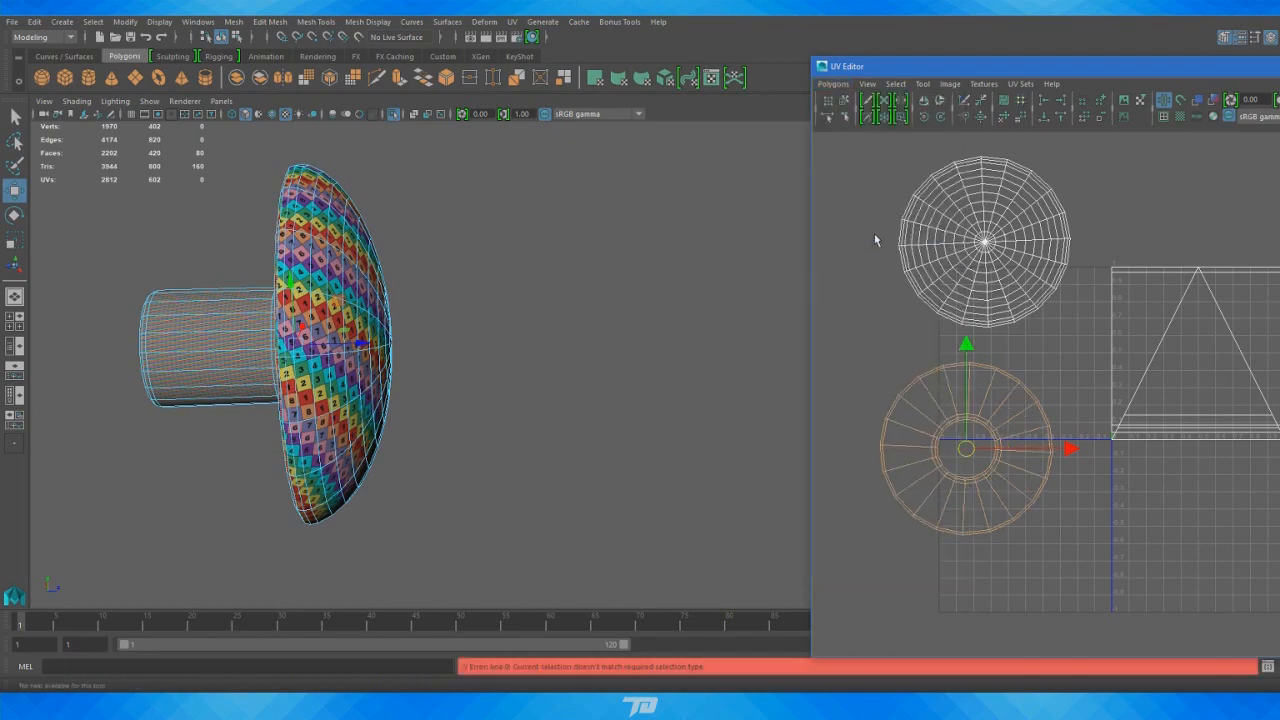
{"action": "left_click_drag", "start_coordinate": [403, 275], "coordinate": [548, 266], "text": "alt"}
{"action": "right_click_drag", "start_coordinate": [548, 266], "coordinate": [637, 271], "text": "alt"}
{"action": "middle_click_drag", "start_coordinate": [637, 271], "coordinate": [443, 331], "text": "alt"}
{"action": "middle_click_drag", "start_coordinate": [516, 247], "coordinate": [302, 270], "text": "alt"}
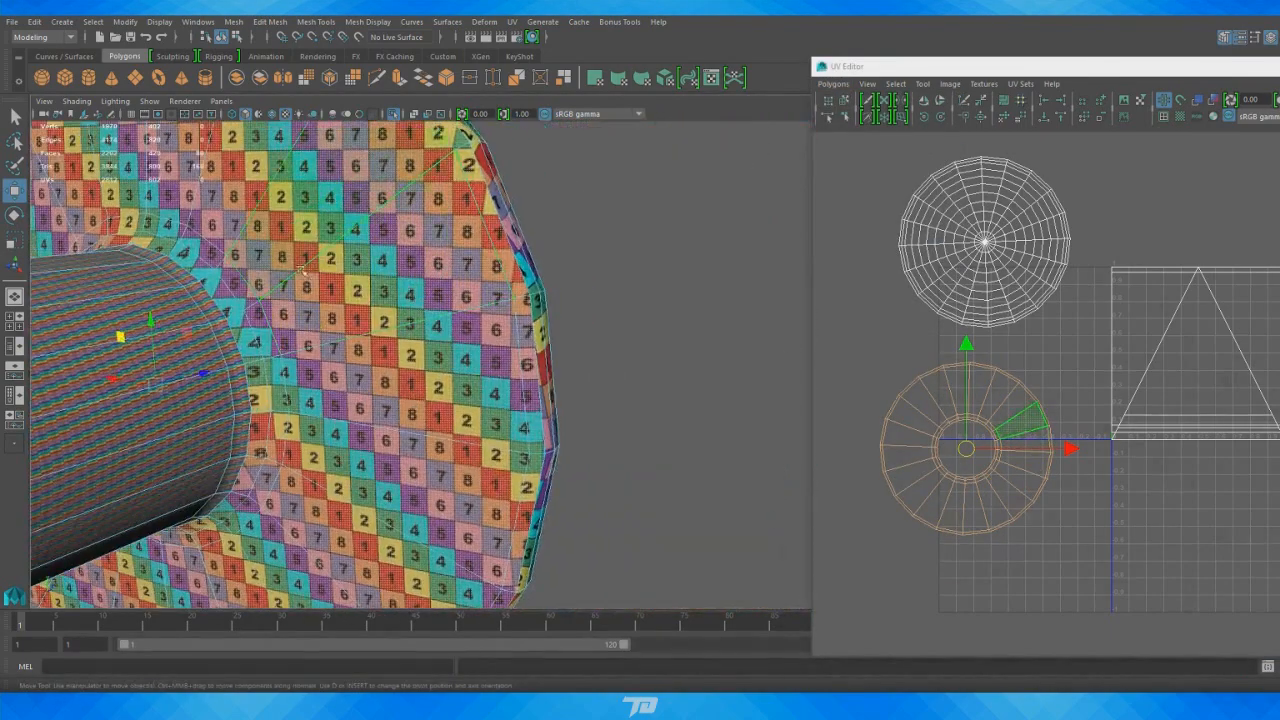
{"action": "right_click", "coordinate": [917, 477]}
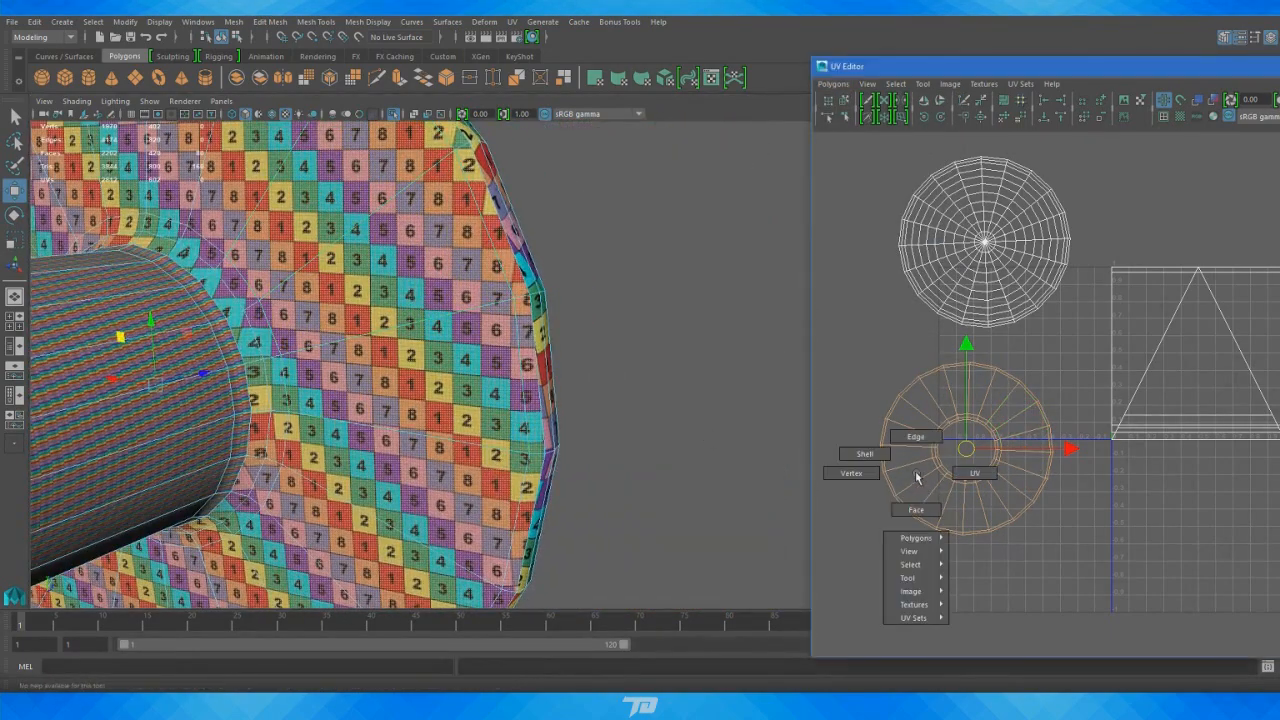
{"action": "left_click", "coordinate": [976, 472]}
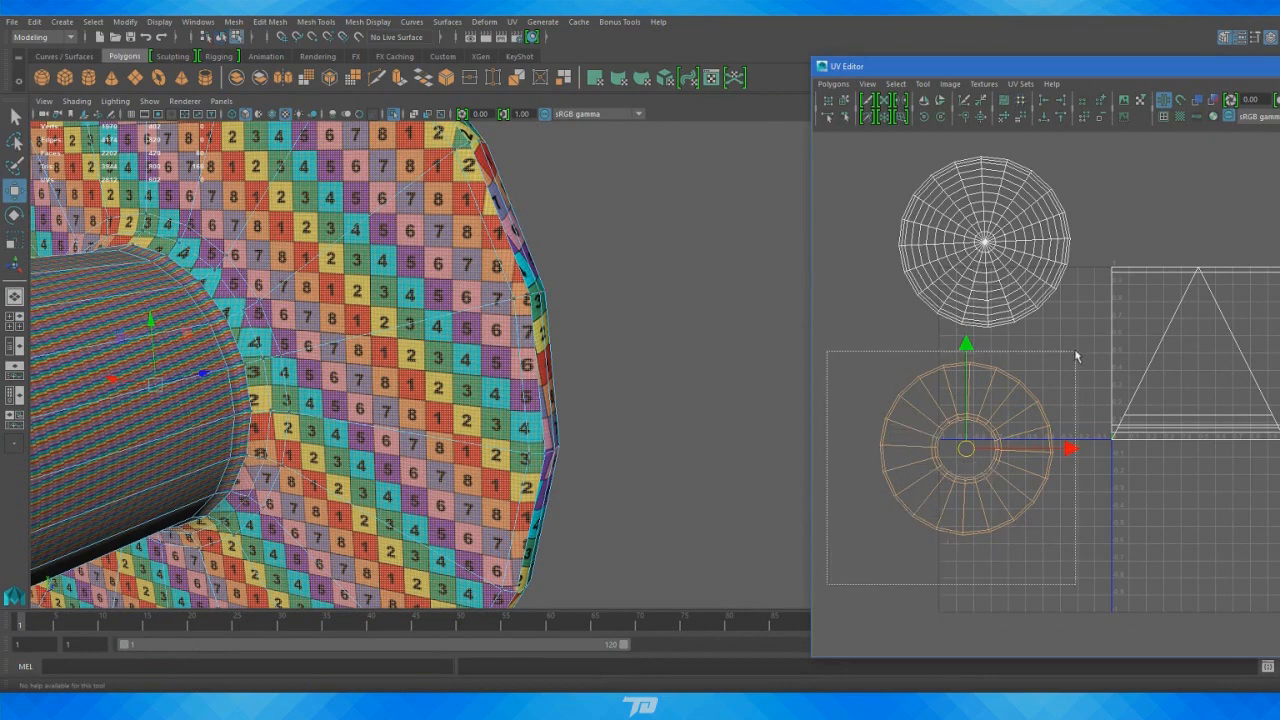
{"action": "left_click_drag", "start_coordinate": [1077, 356], "coordinate": [1079, 352]}
{"action": "right_click", "coordinate": [1003, 118]}
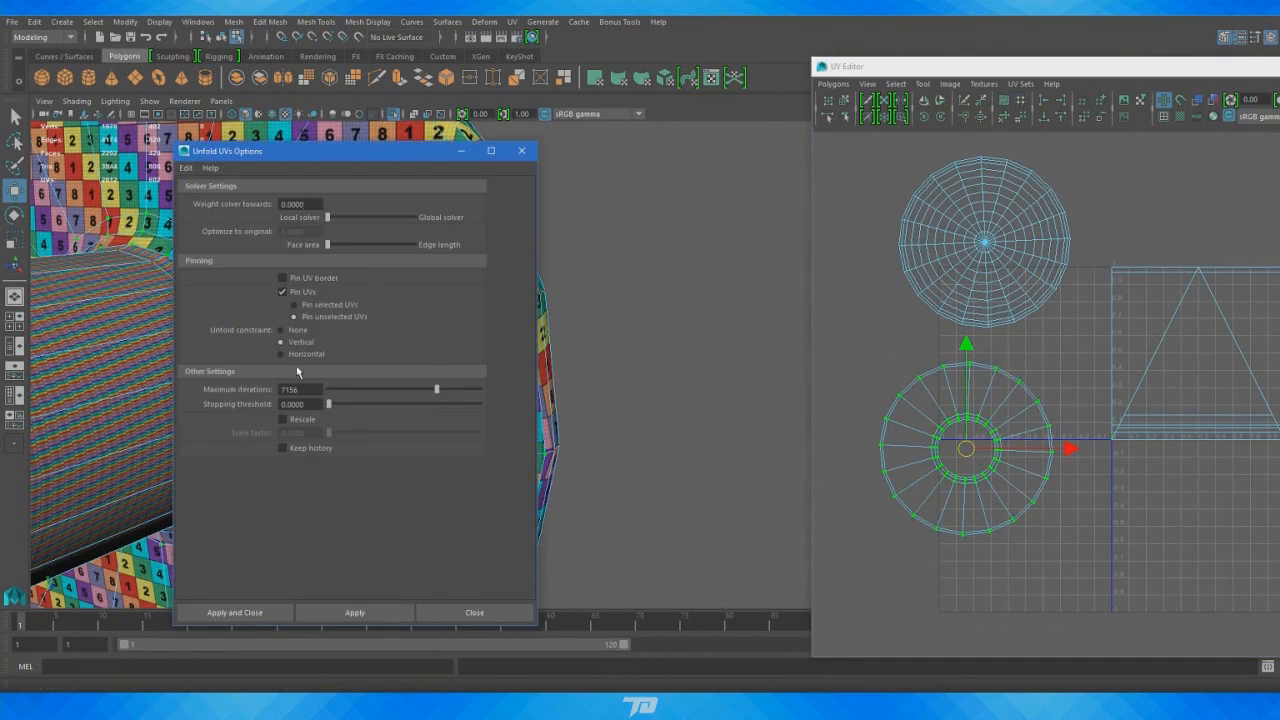
{"action": "left_click", "coordinate": [359, 616]}
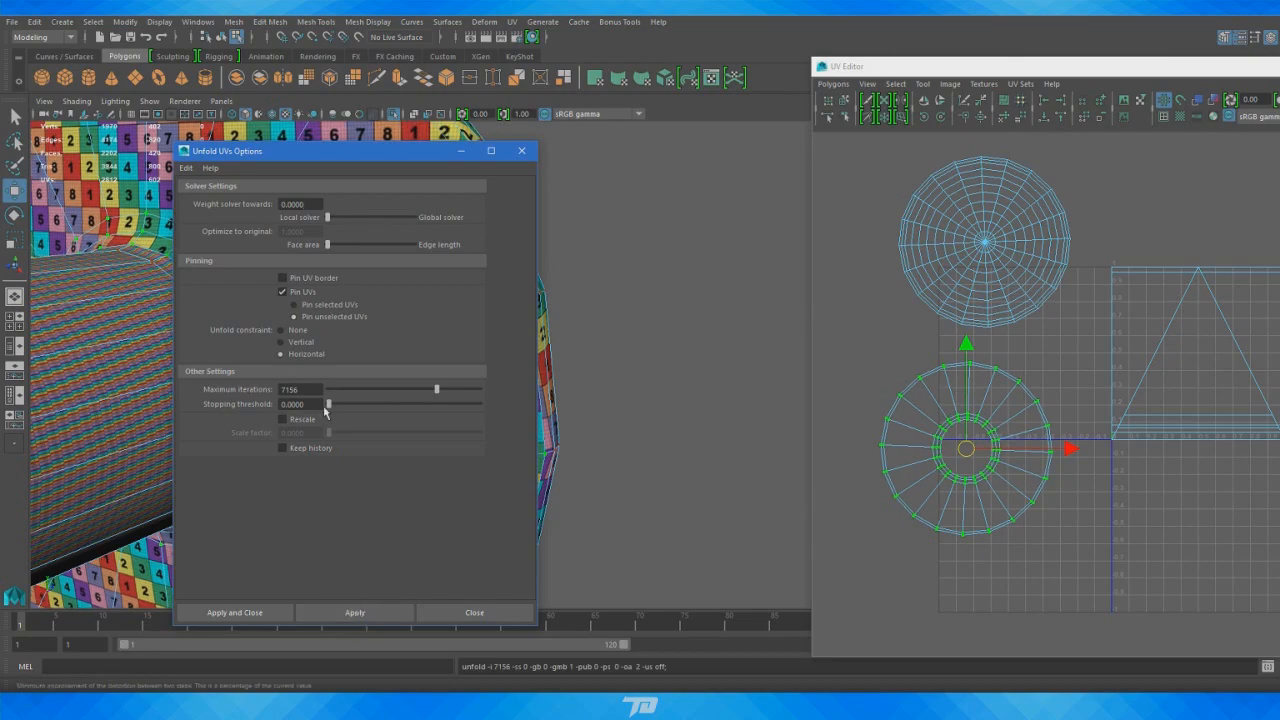
{"action": "left_click", "coordinate": [489, 607]}
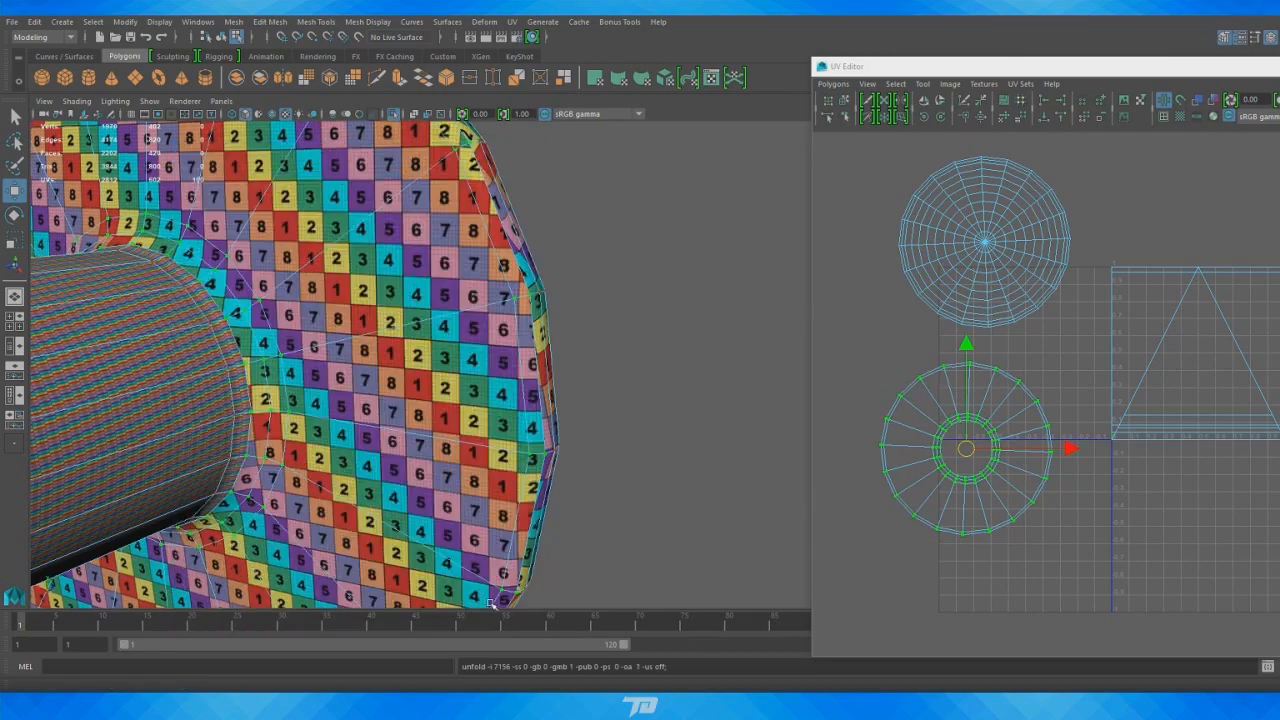
Select the ring-shaped UV shell and move it slightly up and farther from the 0–1 square
{"action": "right_click_drag", "start_coordinate": [896, 466], "coordinate": [856, 435]}
{"action": "left_click", "coordinate": [960, 481]}
{"action": "left_click_drag", "start_coordinate": [963, 447], "coordinate": [932, 424]}
Select the narrow face loop beside the collar and the long face loop around the screw's shaft
{"action": "right_click_drag", "start_coordinate": [338, 407], "coordinate": [225, 365], "text": "alt"}
{"action": "left_click_drag", "start_coordinate": [225, 365], "coordinate": [165, 295], "text": "alt"}
{"action": "middle_click_drag", "start_coordinate": [165, 295], "coordinate": [478, 288], "text": "alt"}
{"action": "left_click_drag", "start_coordinate": [478, 288], "coordinate": [488, 283], "text": "alt"}
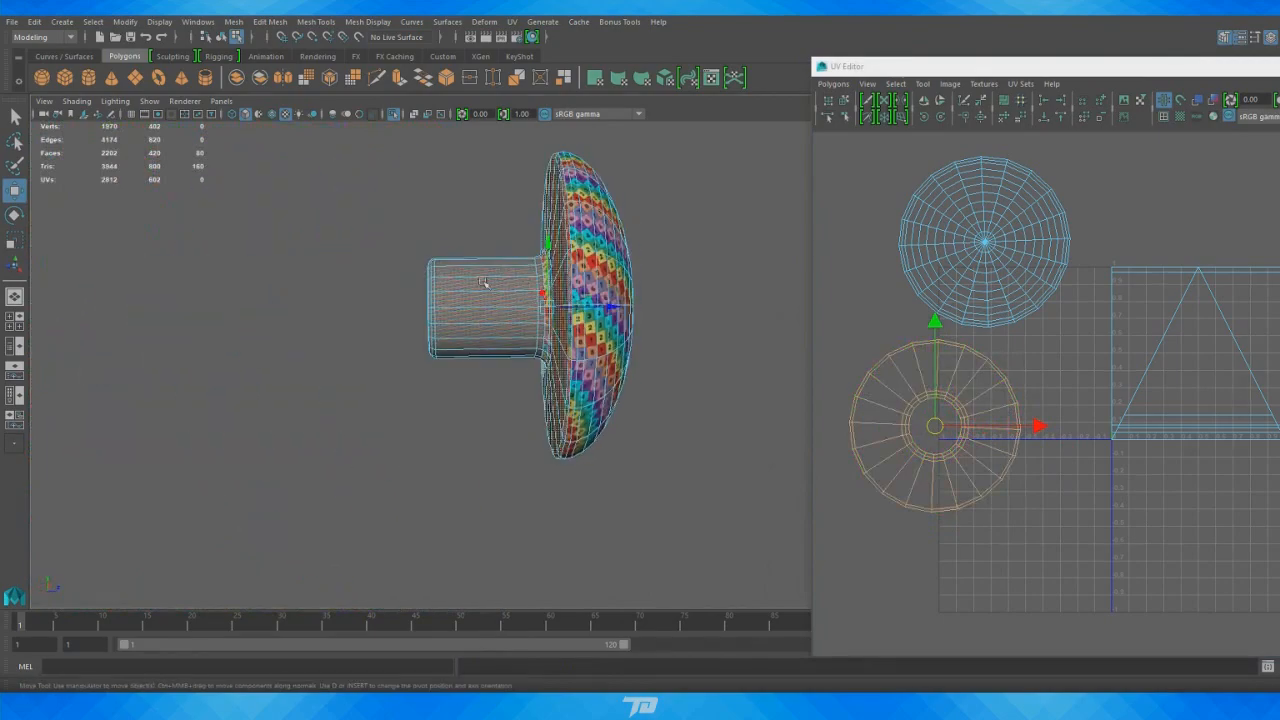
{"action": "right_click_drag", "start_coordinate": [488, 283], "coordinate": [652, 288], "text": "alt"}
{"action": "middle_click_drag", "start_coordinate": [652, 288], "coordinate": [574, 358], "text": "alt"}
{"action": "right_click_drag", "start_coordinate": [482, 271], "coordinate": [548, 309]}
{"action": "left_click", "coordinate": [546, 311]}
{"action": "double_click", "coordinate": [543, 354], "text": "shift"}
{"action": "left_click", "coordinate": [440, 300], "text": "shift"}
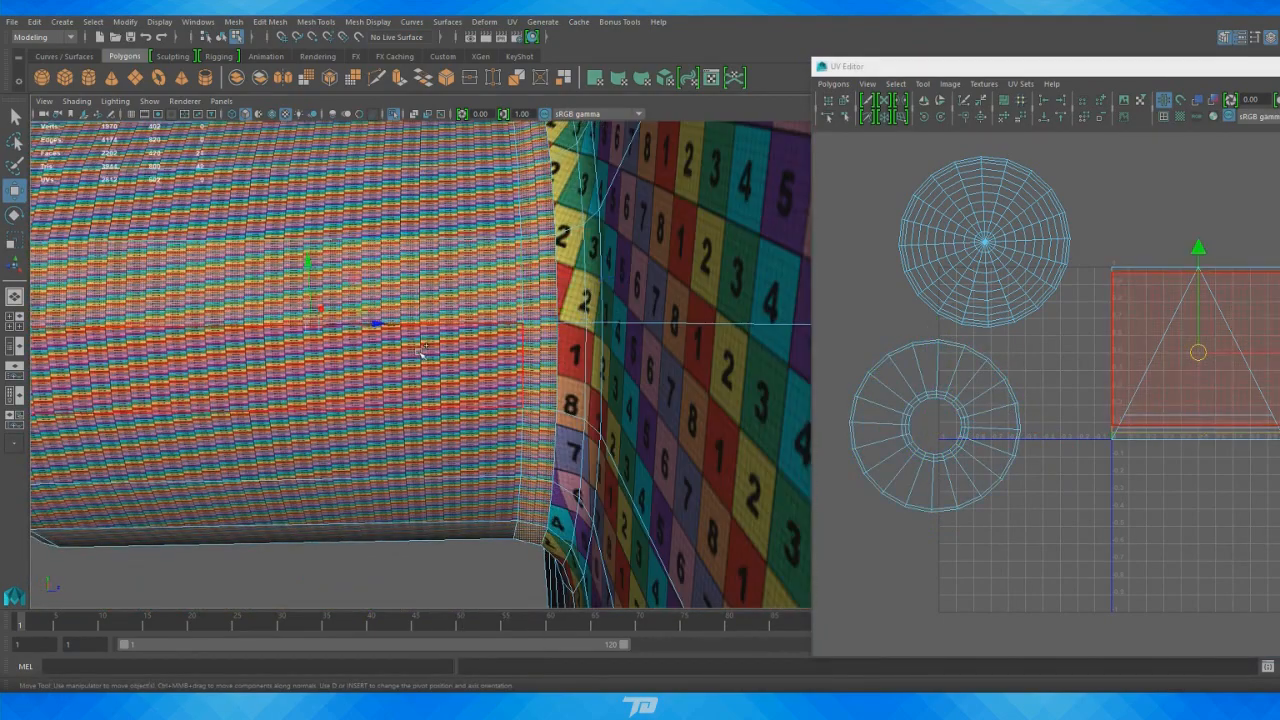
{"action": "double_click", "coordinate": [424, 350], "text": "shift"}
Inspect the selected shaft faces from several angles, including the shaft's end and its transition to the head
{"action": "right_click_drag", "start_coordinate": [438, 348], "coordinate": [418, 298], "text": "alt"}
{"action": "middle_click_drag", "start_coordinate": [418, 298], "coordinate": [593, 300], "text": "alt"}
{"action": "right_click_drag", "start_coordinate": [593, 300], "coordinate": [799, 376], "text": "alt"}
{"action": "right_click_drag", "start_coordinate": [590, 345], "coordinate": [700, 350], "text": "alt"}
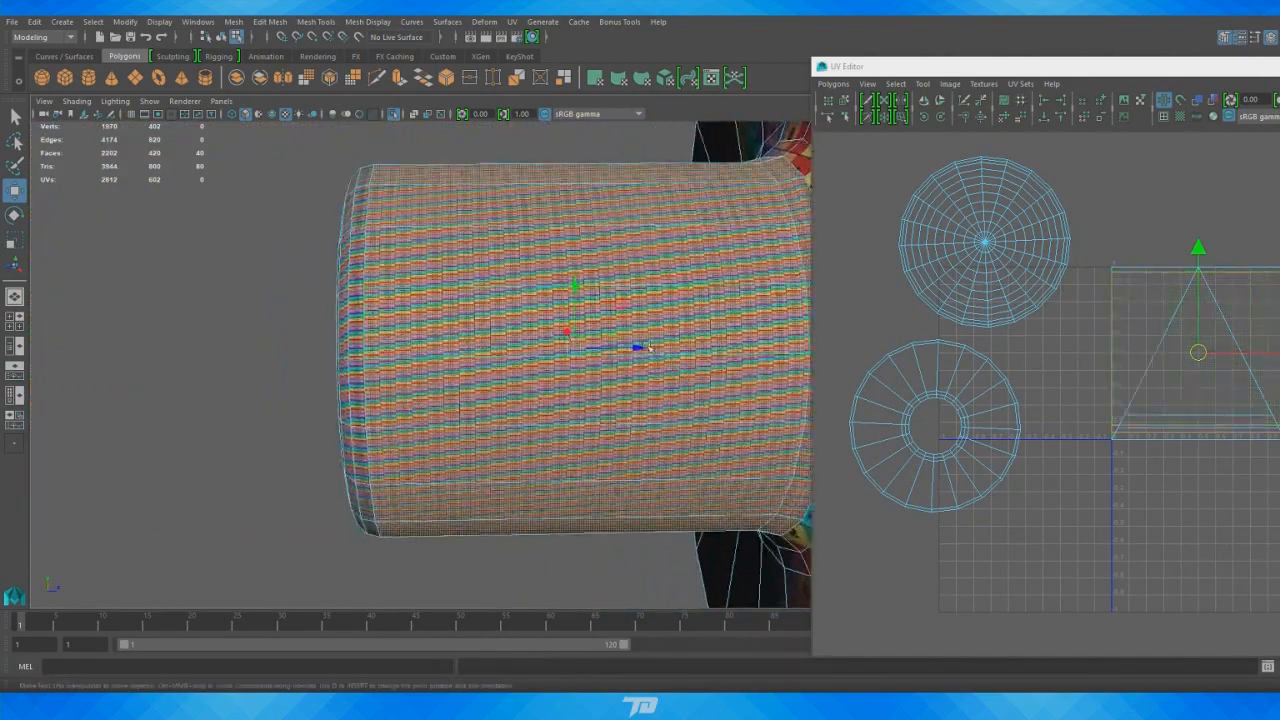
{"action": "middle_click_drag", "start_coordinate": [700, 350], "coordinate": [450, 356], "text": "alt"}
{"action": "left_click_drag", "start_coordinate": [450, 356], "coordinate": [570, 350], "text": "alt"}
{"action": "right_click_drag", "start_coordinate": [623, 363], "coordinate": [470, 348], "text": "alt"}
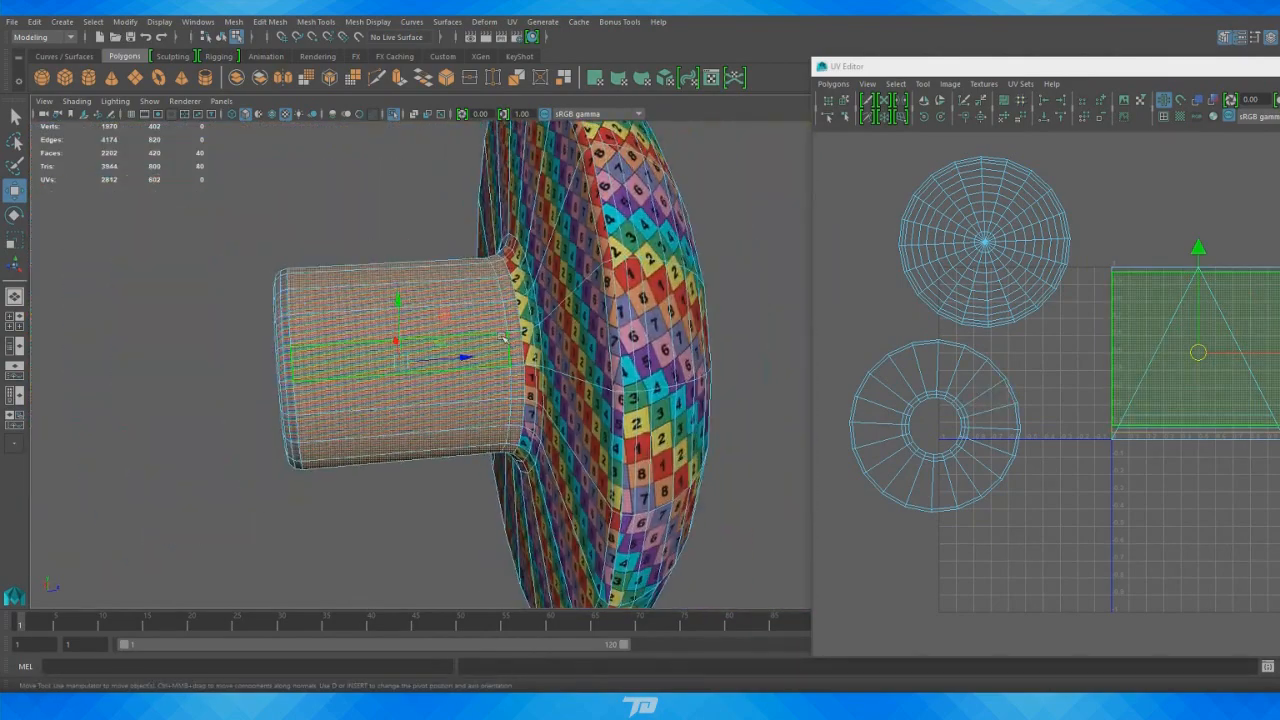
{"action": "left_click", "coordinate": [664, 344]}
{"action": "left_click_drag", "start_coordinate": [510, 290], "coordinate": [600, 300], "text": "alt"}
{"action": "middle_click_drag", "start_coordinate": [430, 306], "coordinate": [620, 323], "text": "alt"}
{"action": "left_click_drag", "start_coordinate": [620, 322], "coordinate": [658, 325], "text": "alt"}
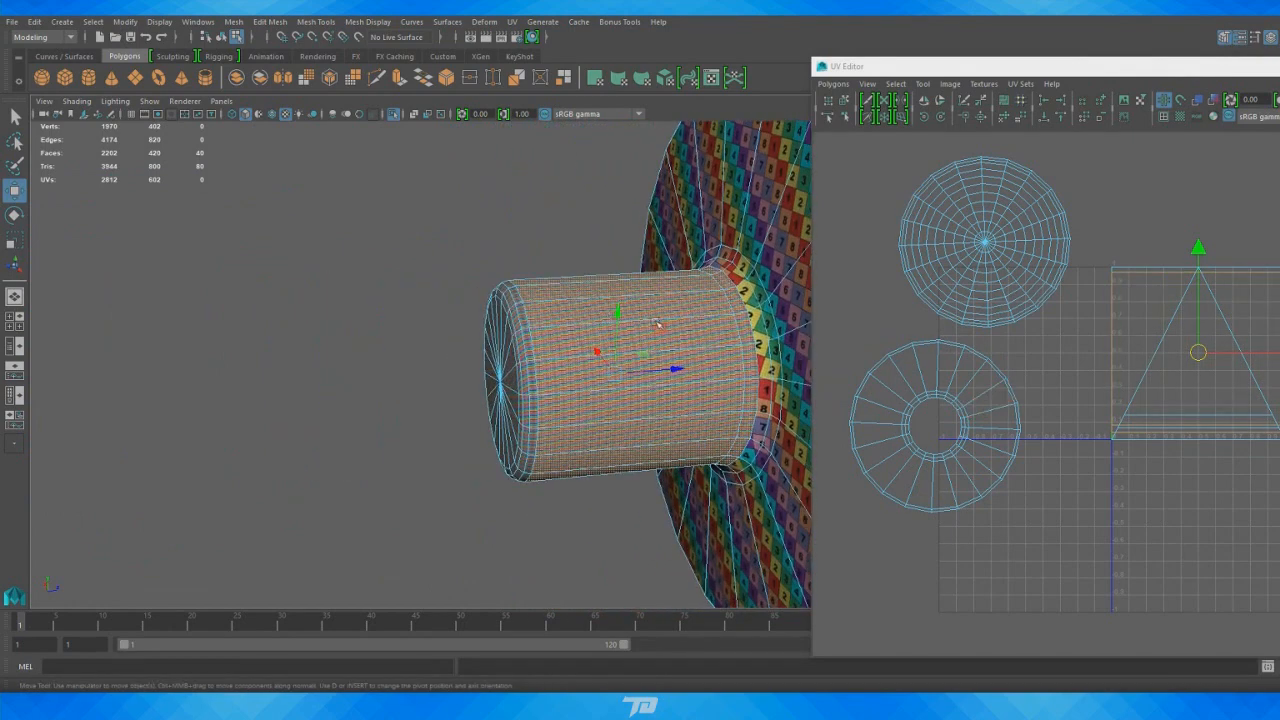
{"action": "left_click", "coordinate": [770, 410]}
{"action": "left_click_drag", "start_coordinate": [770, 410], "coordinate": [633, 349], "text": "alt"}
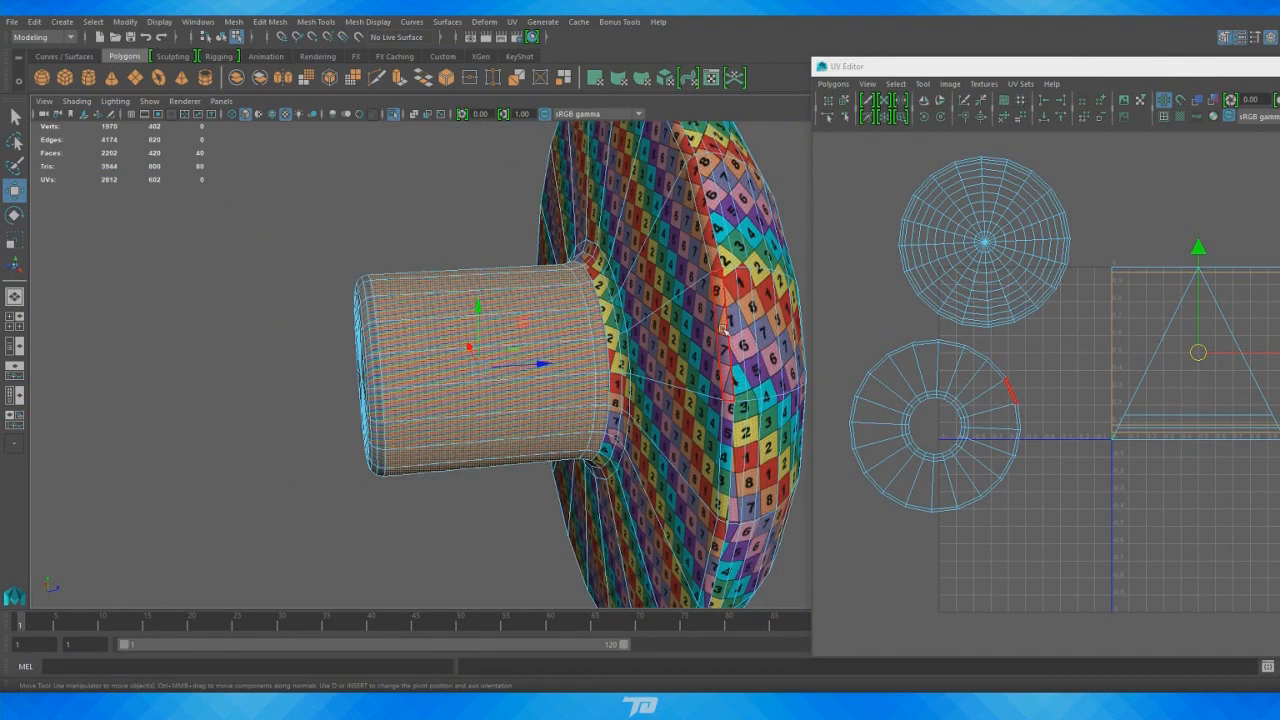
{"action": "left_click", "coordinate": [709, 259]}
Add the narrow face loop near the shaft's free end to the selection
{"action": "right_click_drag", "start_coordinate": [478, 340], "coordinate": [530, 340], "text": "alt"}
{"action": "middle_click_drag", "start_coordinate": [500, 338], "coordinate": [620, 338], "text": "alt"}
{"action": "mouse_move", "coordinate": [492, 338]}
{"action": "right_mouse_down", "text": "alt"}
{"action": "mouse_move", "coordinate": [546, 343]}
{"action": "mouse_move", "coordinate": [517, 299]}
{"action": "mouse_move", "coordinate": [502, 332]}
{"action": "right_mouse_up", "text": "alt"}
{"action": "middle_click_drag", "start_coordinate": [634, 315], "coordinate": [602, 320], "text": "alt"}
{"action": "right_click_drag", "start_coordinate": [602, 320], "coordinate": [594, 329], "text": "alt"}
{"action": "middle_click_drag", "start_coordinate": [594, 329], "coordinate": [507, 362], "text": "alt"}
{"action": "left_click", "coordinate": [507, 362]}
{"action": "left_click", "coordinate": [507, 368], "text": "shift"}
{"action": "double_click", "coordinate": [513, 472], "text": "shift"}
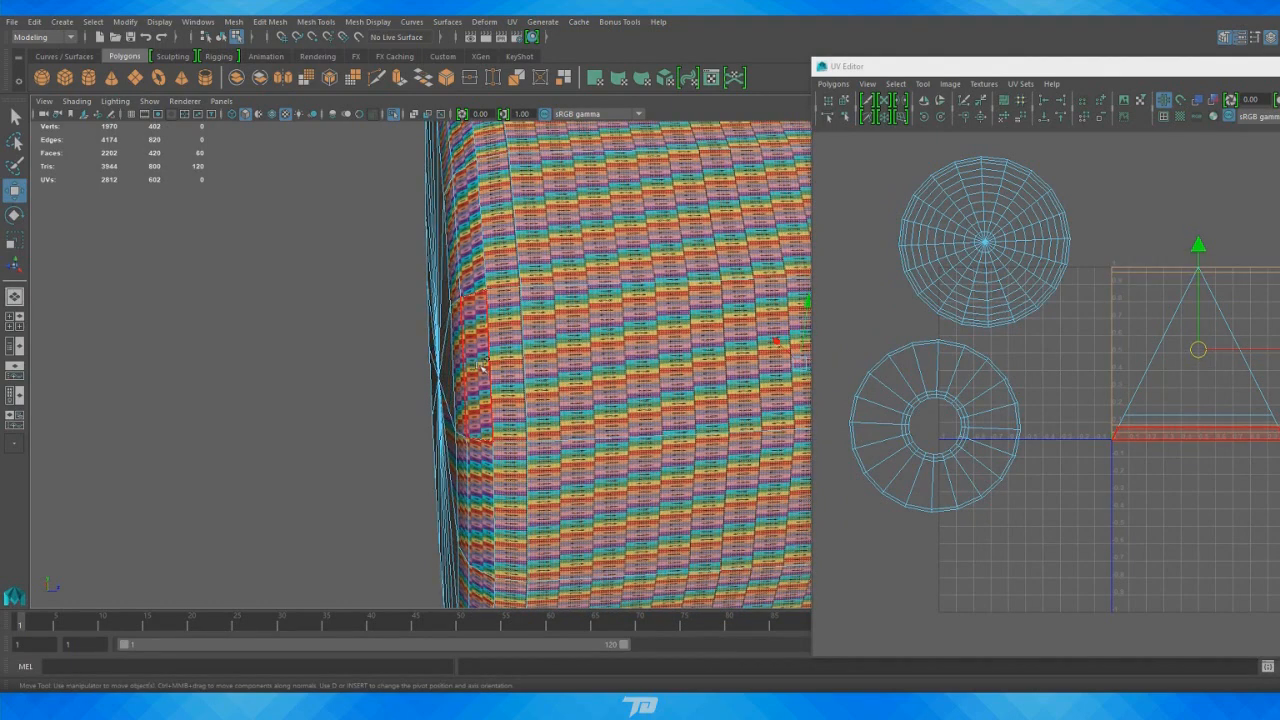
{"action": "left_click", "coordinate": [480, 372], "text": "shift"}
{"action": "left_click", "coordinate": [488, 367], "text": "shift"}
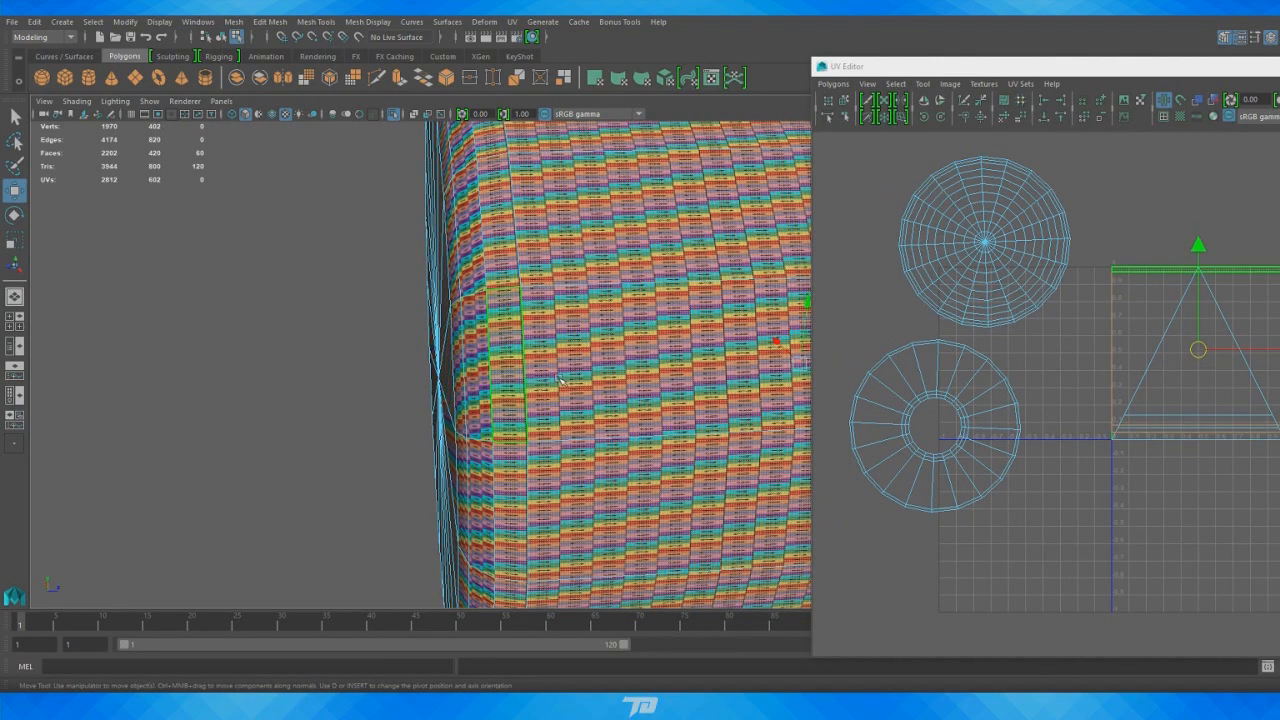
Turn off the texture display and planar-map the selected shaft faces from the Y axis, fitted to the bounding box with width/height ratio kept
{"action": "key", "text": "f"}
{"action": "left_click", "coordinate": [286, 117]}
{"action": "mouse_move", "coordinate": [583, 238]}
{"action": "left_mouse_down", "text": "alt"}
{"action": "mouse_move", "coordinate": [600, 238]}
{"action": "mouse_move", "coordinate": [575, 230]}
{"action": "left_mouse_up", "text": "alt"}
{"action": "scroll", "coordinate": [575, 230], "scroll_direction": "down", "scroll_amount": 5}
{"action": "middle_click_drag", "start_coordinate": [575, 230], "coordinate": [501, 236], "text": "alt"}
{"action": "left_click_drag", "start_coordinate": [501, 236], "coordinate": [408, 211], "text": "alt"}
{"action": "middle_click_drag", "start_coordinate": [408, 211], "coordinate": [318, 195], "text": "alt"}
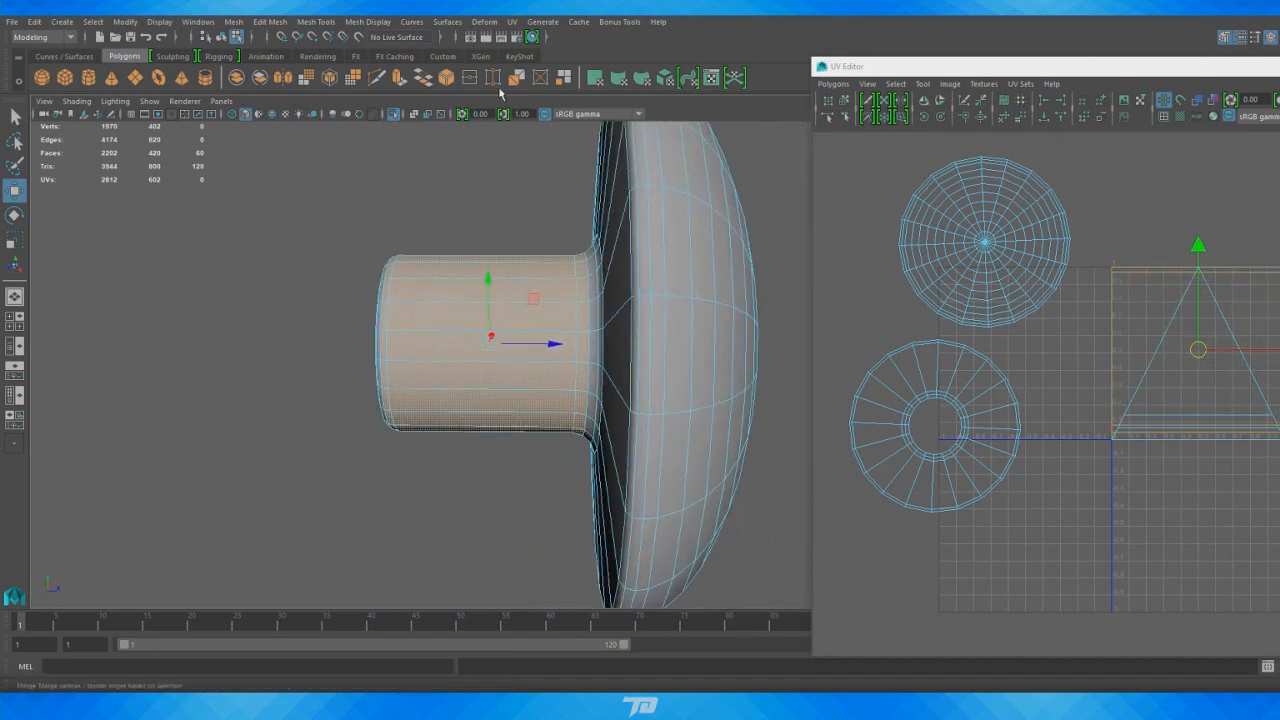
{"action": "left_click", "coordinate": [511, 21]}
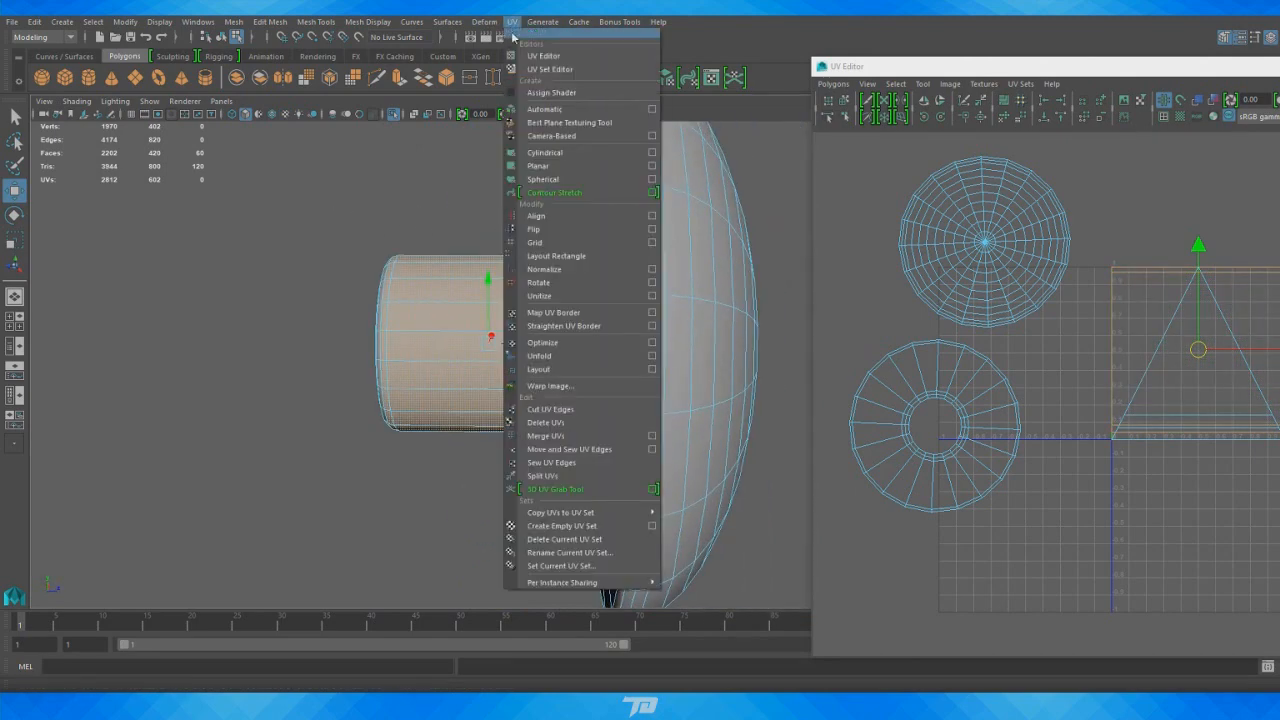
{"action": "left_click", "coordinate": [652, 165]}
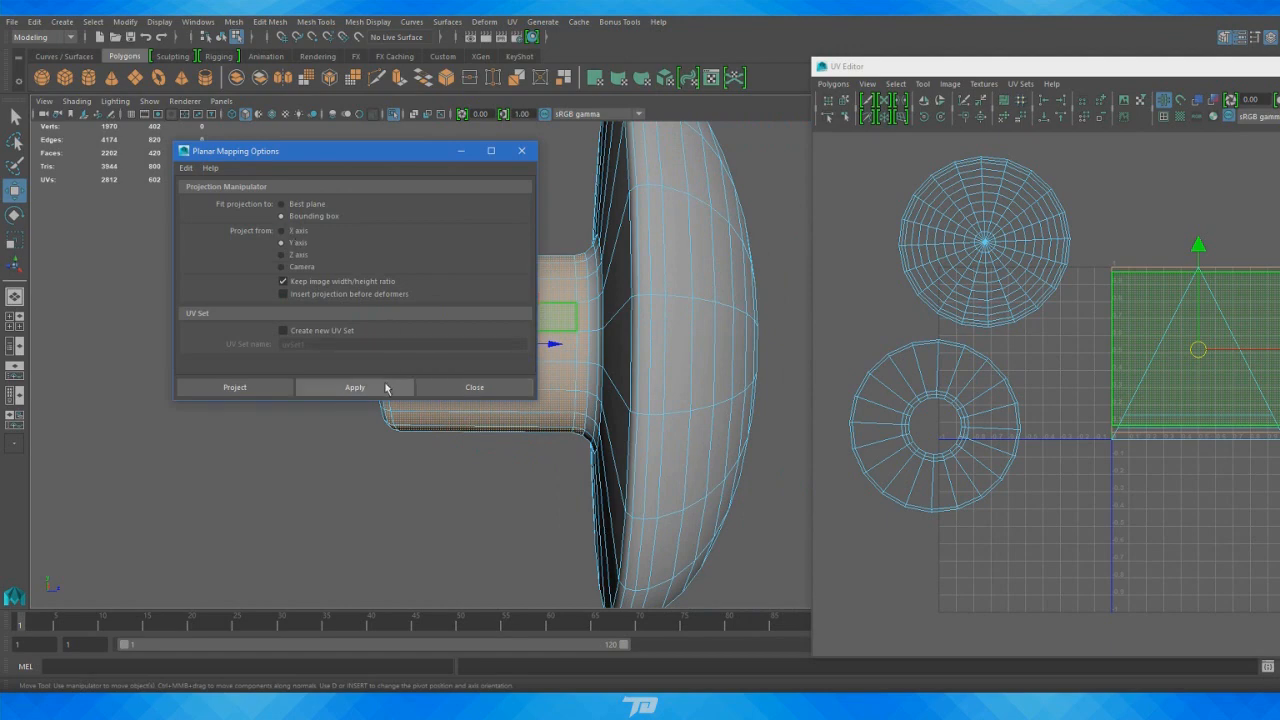
{"action": "left_click", "coordinate": [386, 388]}
{"action": "left_click", "coordinate": [435, 387]}
Move the shaft's UV shell to an empty area below the 0–1 square
{"action": "scroll", "coordinate": [1048, 370], "scroll_direction": "down", "scroll_amount": 2}
{"action": "middle_click_drag", "start_coordinate": [1046, 371], "coordinate": [924, 323], "text": "alt"}
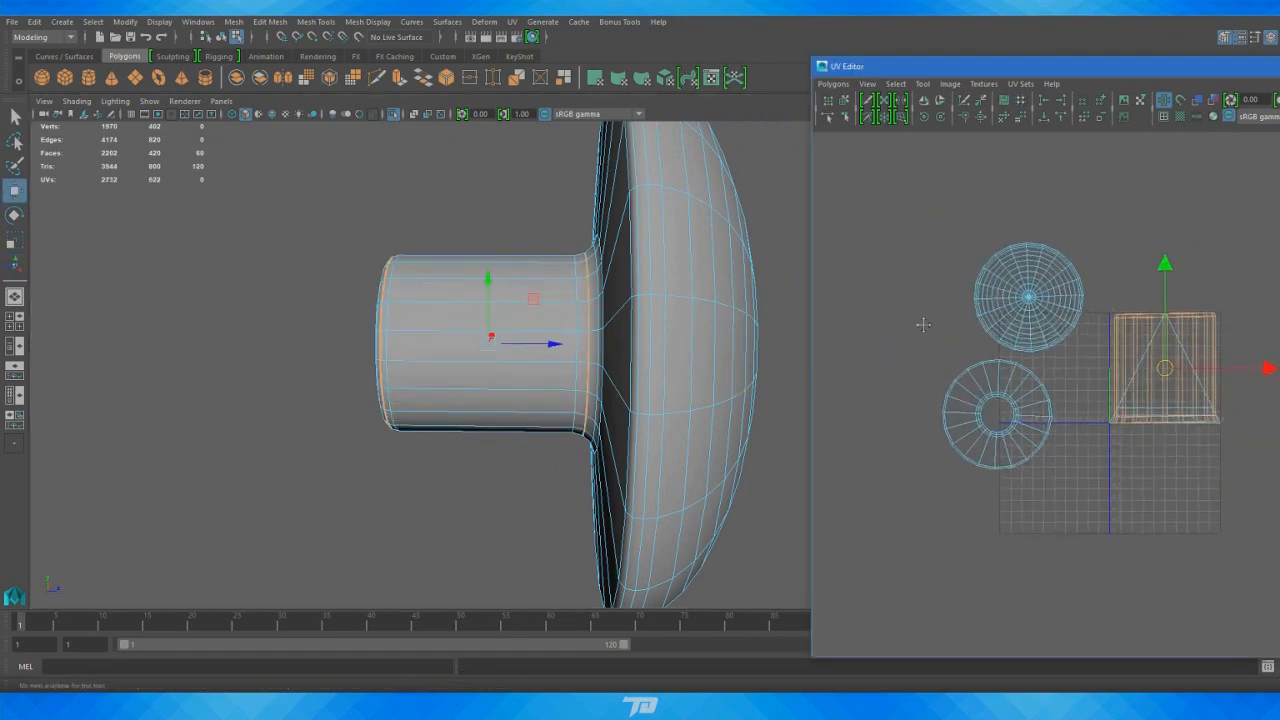
{"action": "left_click_drag", "start_coordinate": [1046, 317], "coordinate": [1019, 472]}
Show the checker texture and examine the shaft's side for stretching and seams
{"action": "left_click_drag", "start_coordinate": [580, 417], "coordinate": [540, 200], "text": "alt"}
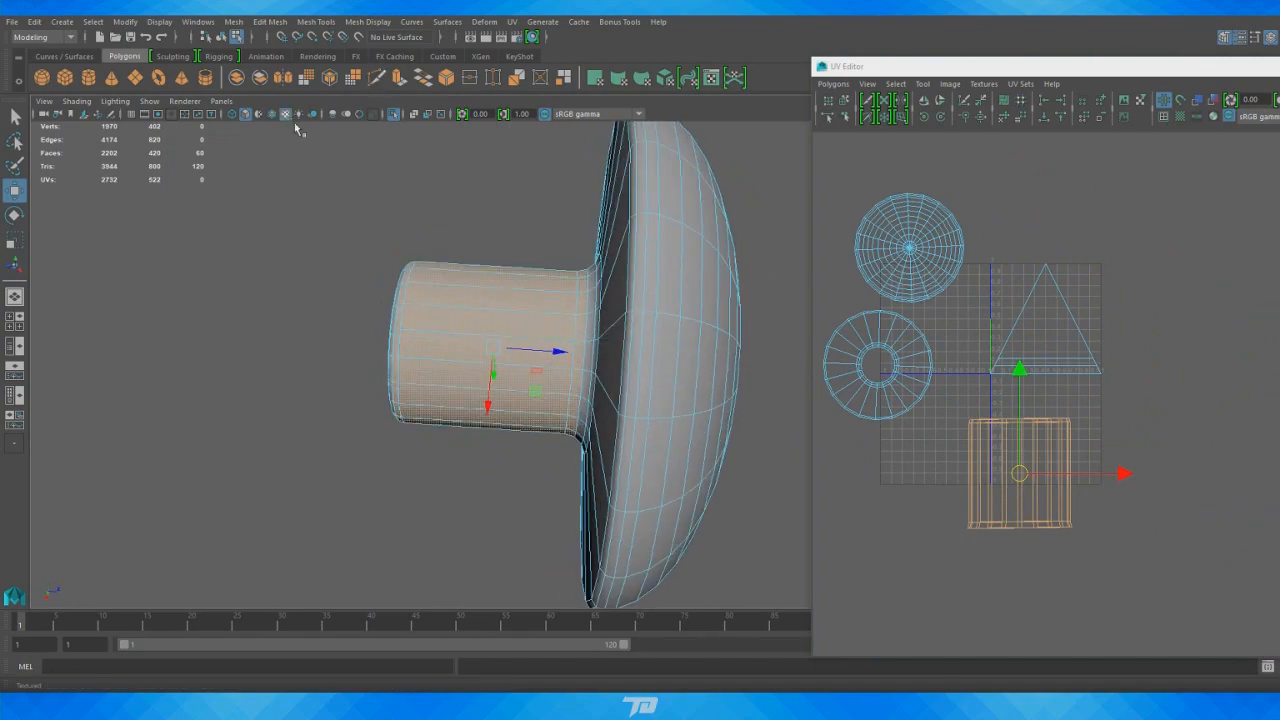
{"action": "left_click_drag", "start_coordinate": [556, 410], "coordinate": [550, 325], "text": "alt"}
{"action": "right_click_drag", "start_coordinate": [550, 325], "coordinate": [529, 288], "text": "alt"}
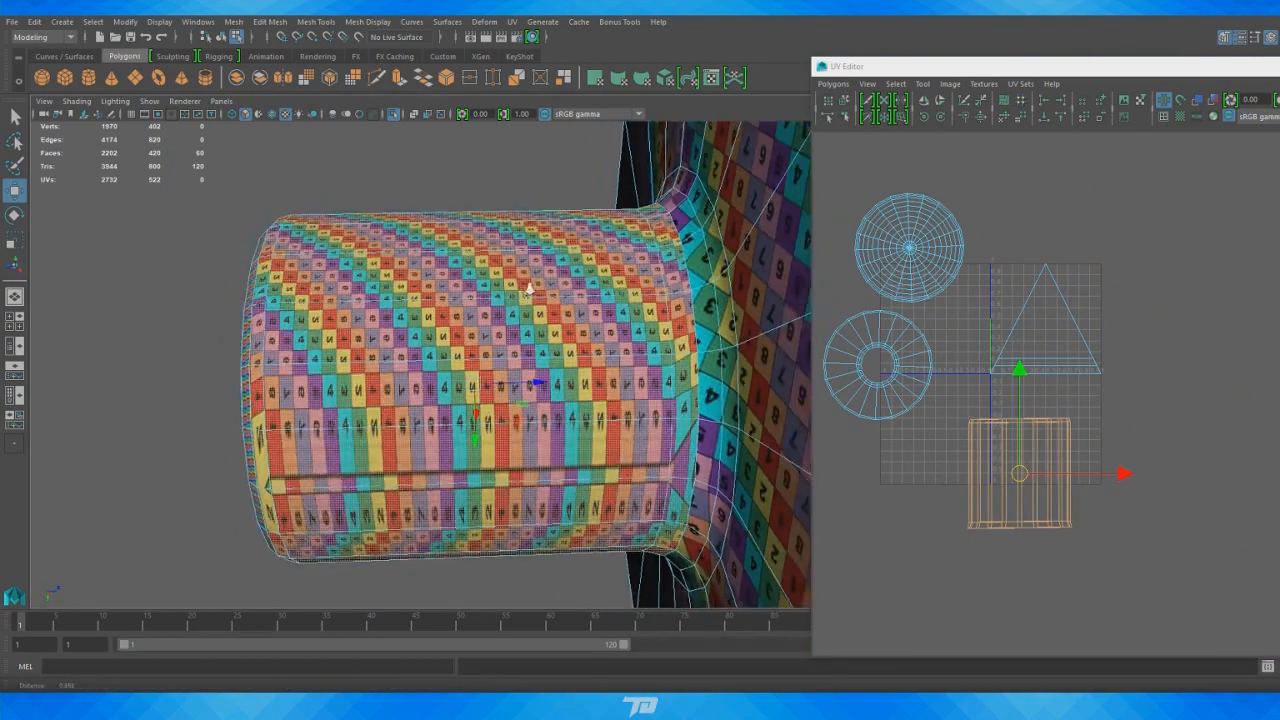
{"action": "left_click_drag", "start_coordinate": [529, 288], "coordinate": [534, 251], "text": "alt"}
{"action": "right_click_drag", "start_coordinate": [534, 251], "coordinate": [477, 386], "text": "alt"}
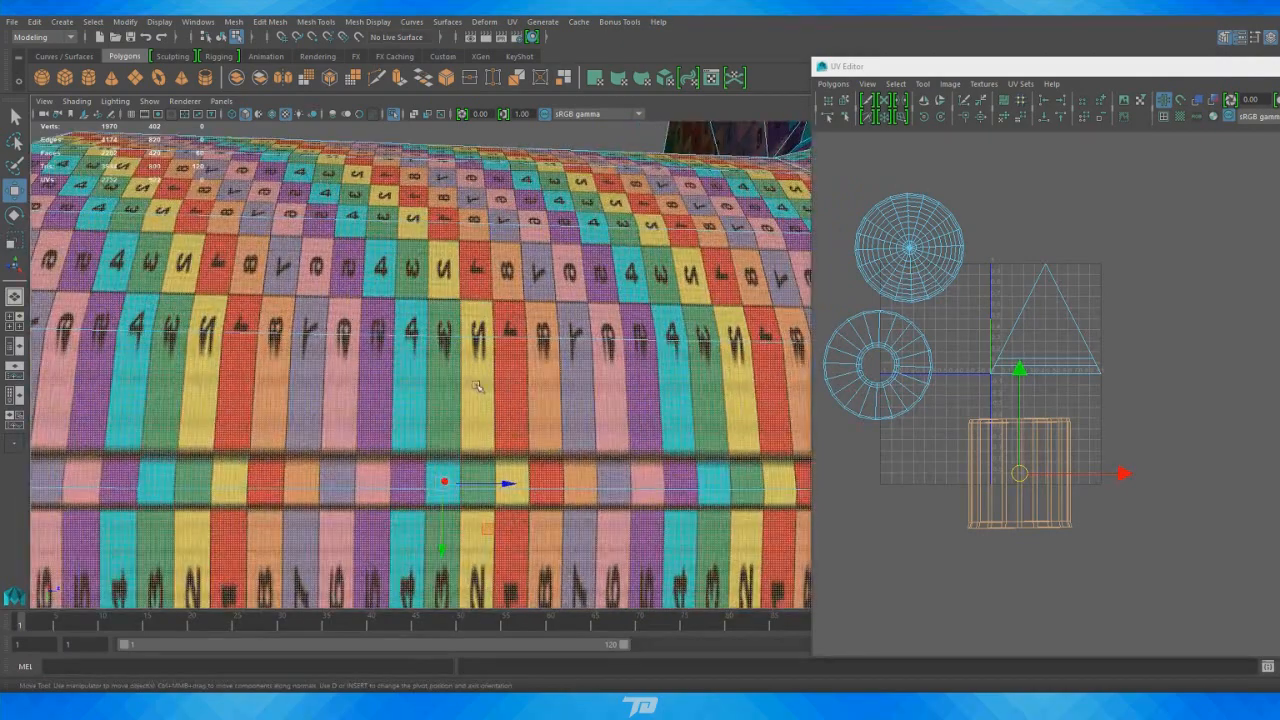
{"action": "key", "text": "f"}
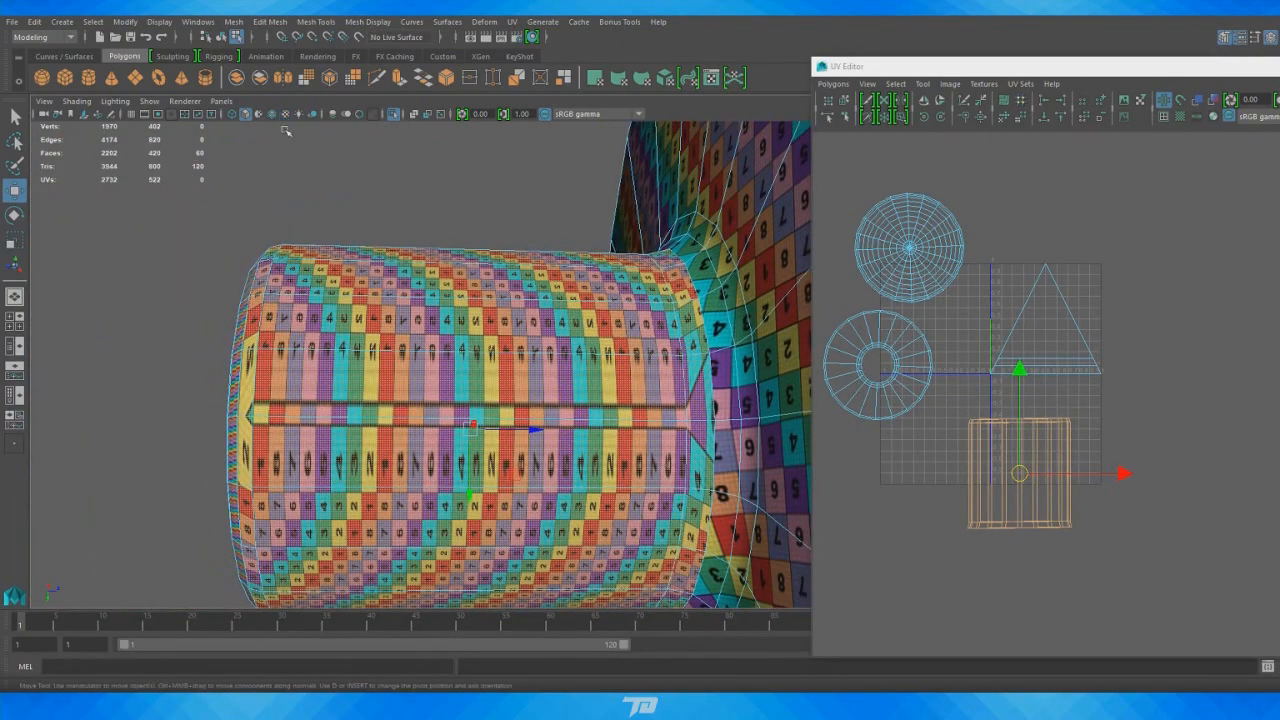
Select the three edges along one lengthwise line of the shaft, including both end bevels, and cut the UVs there
{"action": "key", "text": "5"}
{"action": "right_click_drag", "start_coordinate": [249, 322], "coordinate": [250, 416]}
{"action": "right_click_drag", "start_coordinate": [238, 288], "coordinate": [240, 288]}
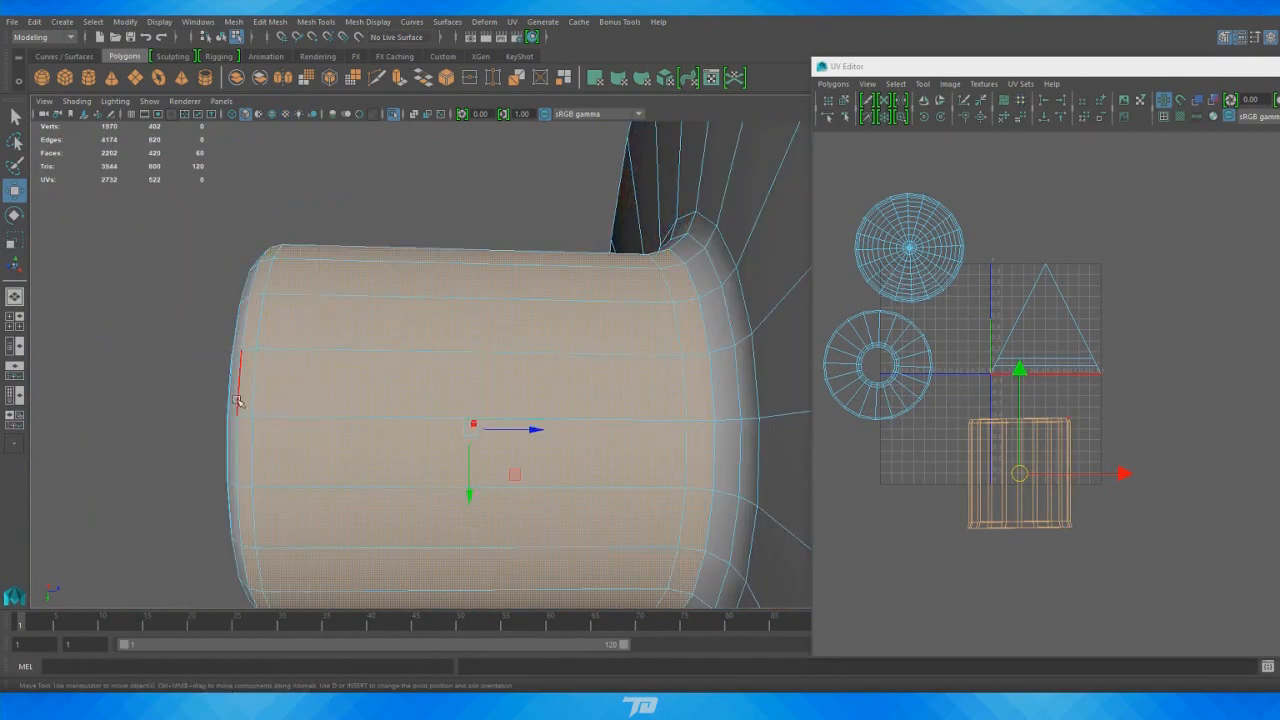
{"action": "left_click", "coordinate": [247, 413]}
{"action": "left_click", "coordinate": [413, 420], "text": "shift"}
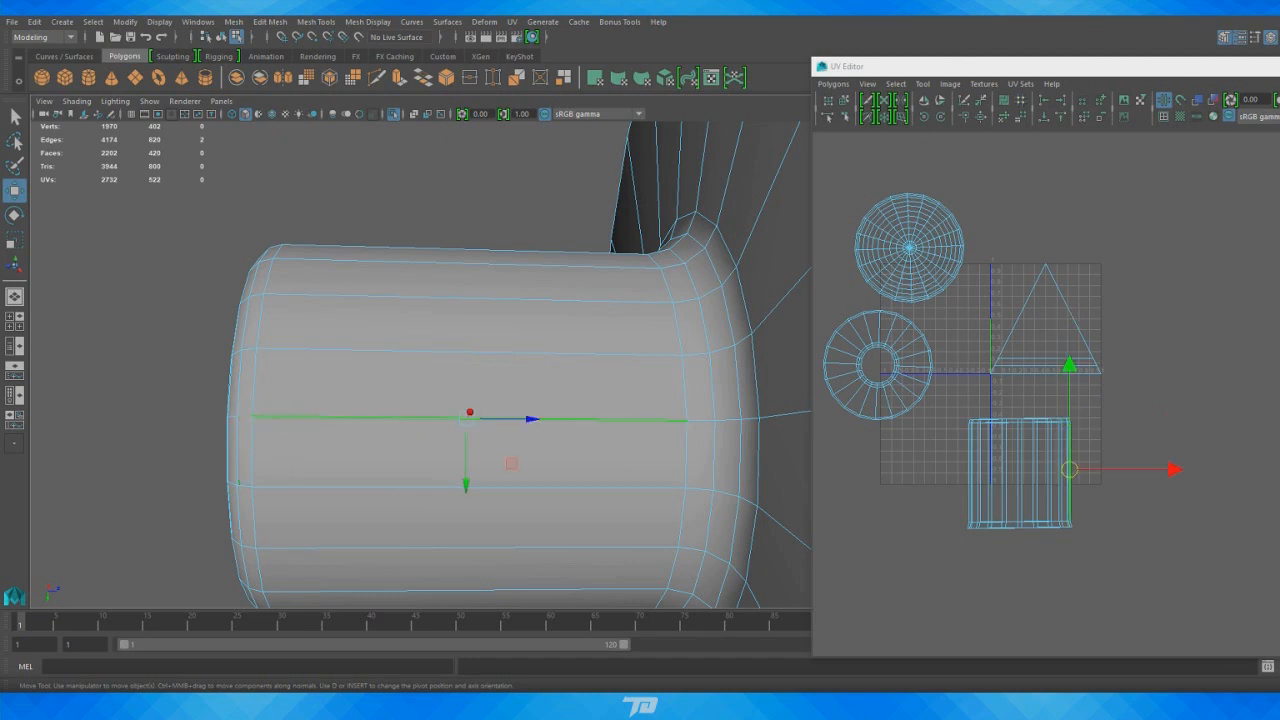
{"action": "left_click", "coordinate": [707, 420], "text": "shift"}
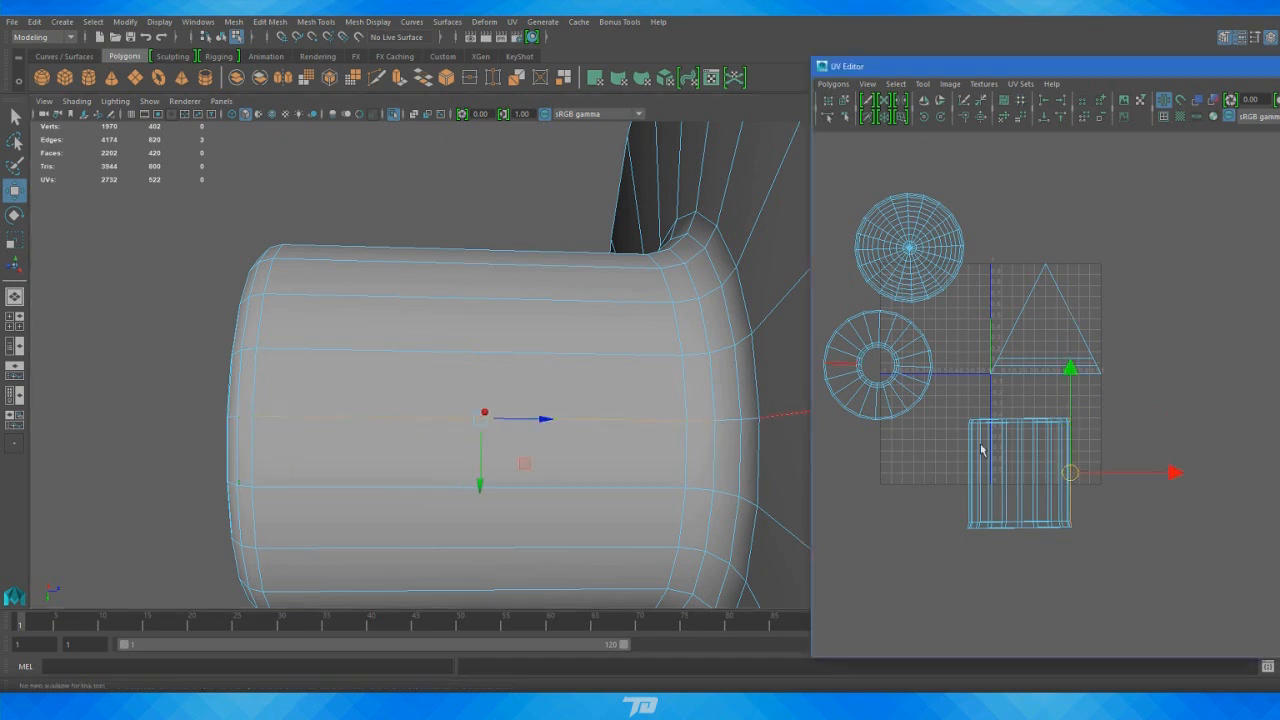
{"action": "scroll", "coordinate": [1120, 524], "scroll_direction": "up", "scroll_amount": 6}
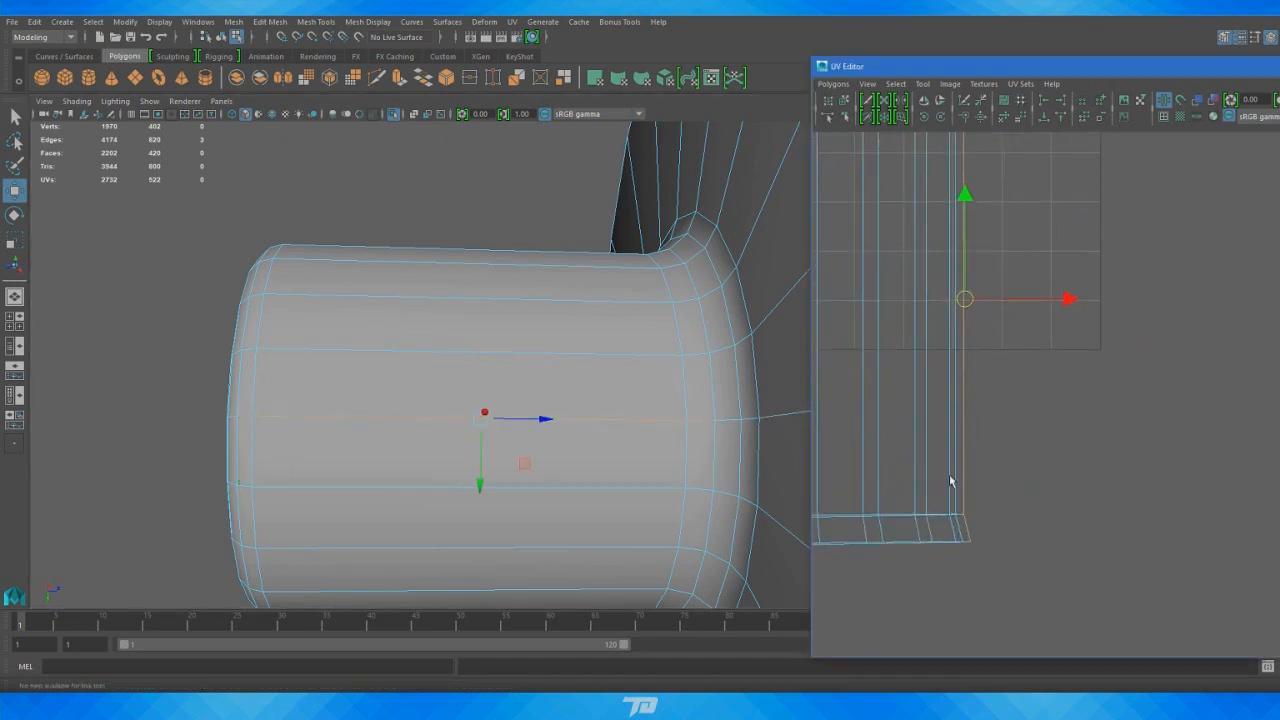
{"action": "middle_click_drag", "start_coordinate": [949, 474], "coordinate": [975, 492], "text": "alt"}
{"action": "scroll", "coordinate": [1050, 346], "scroll_direction": "down", "scroll_amount": 5}
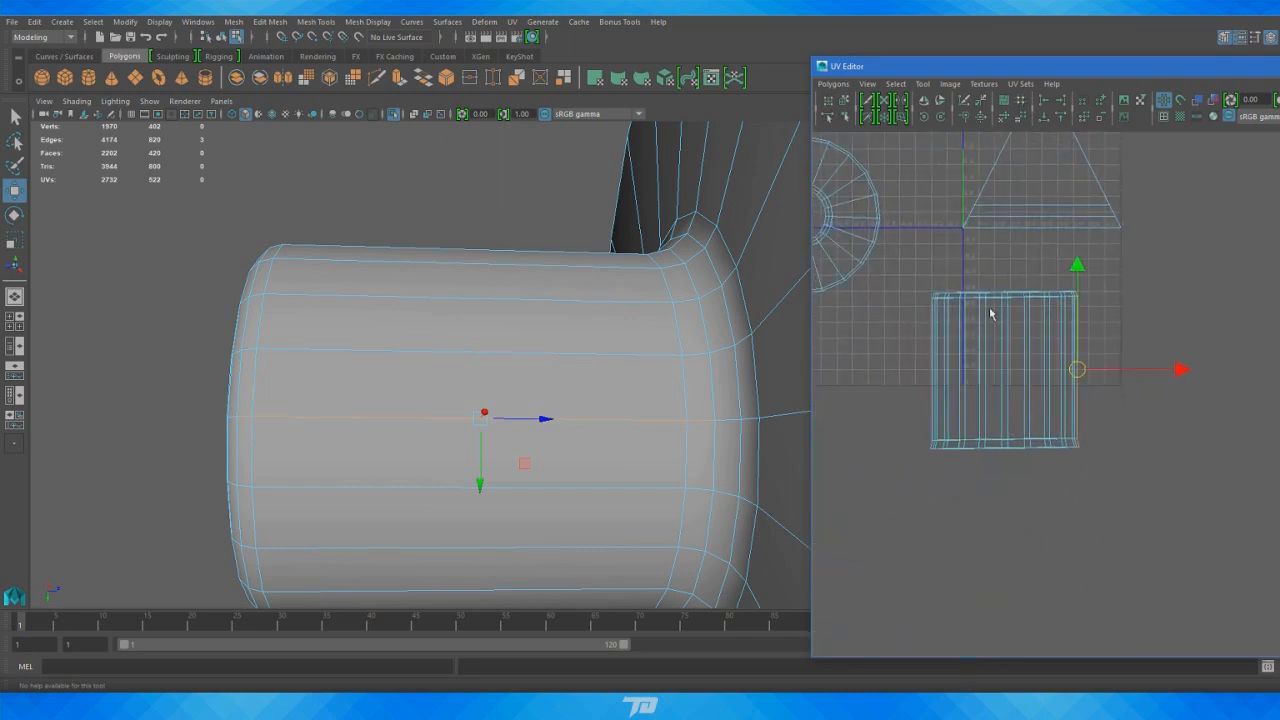
{"action": "left_click", "coordinate": [845, 84]}
{"action": "left_click", "coordinate": [897, 486]}
Unfold all UVs of the shaft's shell with the horizontal constraint and unselected UVs pinned
{"action": "right_click_drag", "start_coordinate": [1041, 378], "coordinate": [1073, 388]}
{"action": "left_click_drag", "start_coordinate": [909, 273], "coordinate": [909, 270]}
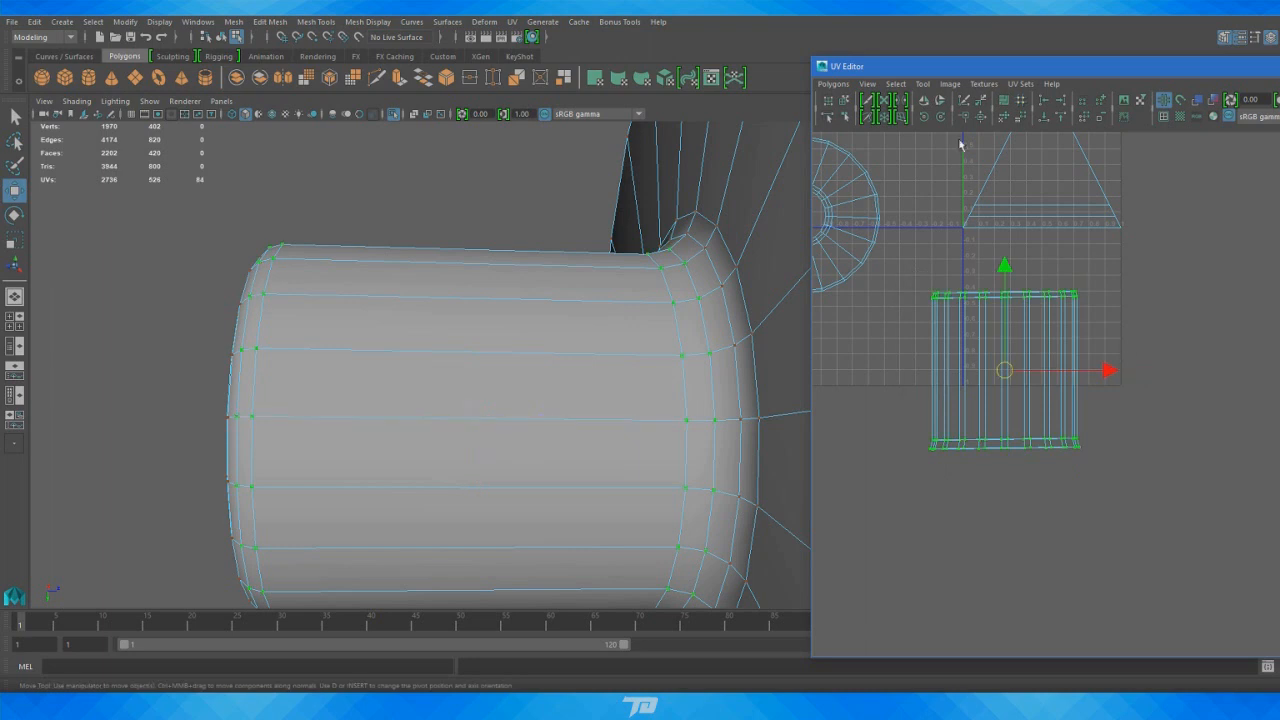
{"action": "left_click", "coordinate": [1004, 116], "text": "shift"}
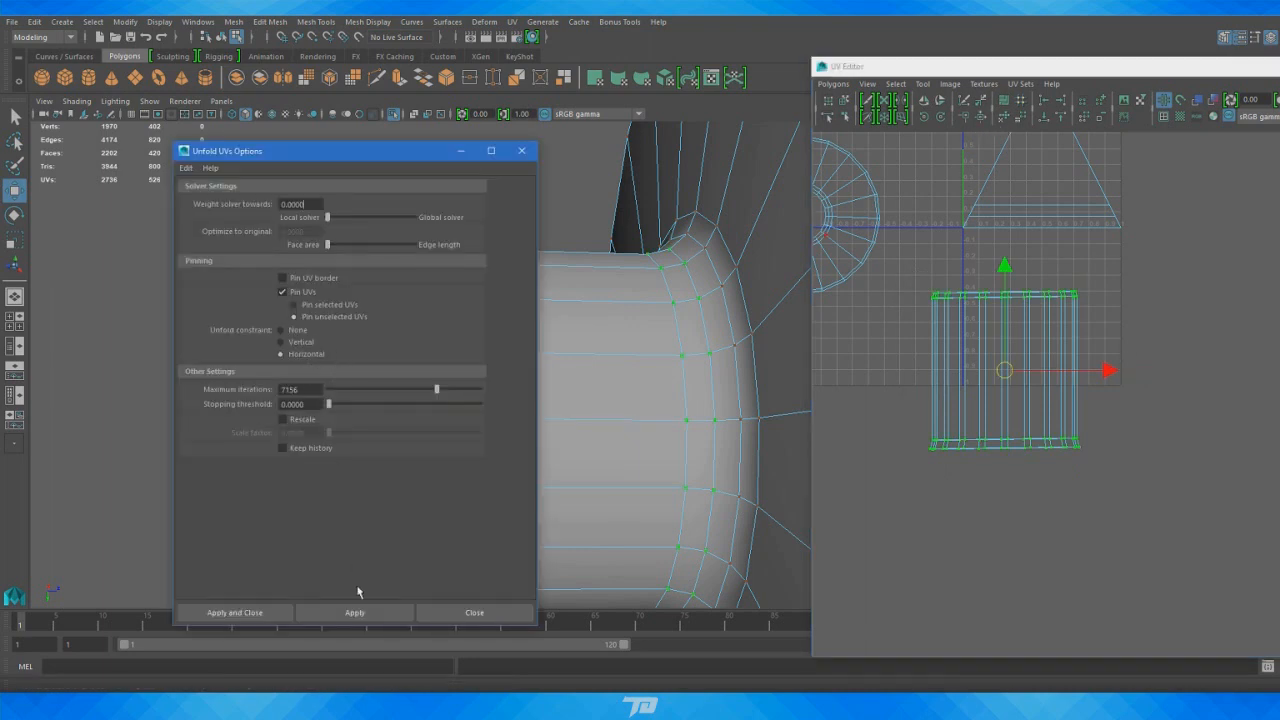
{"action": "left_click", "coordinate": [356, 613]}
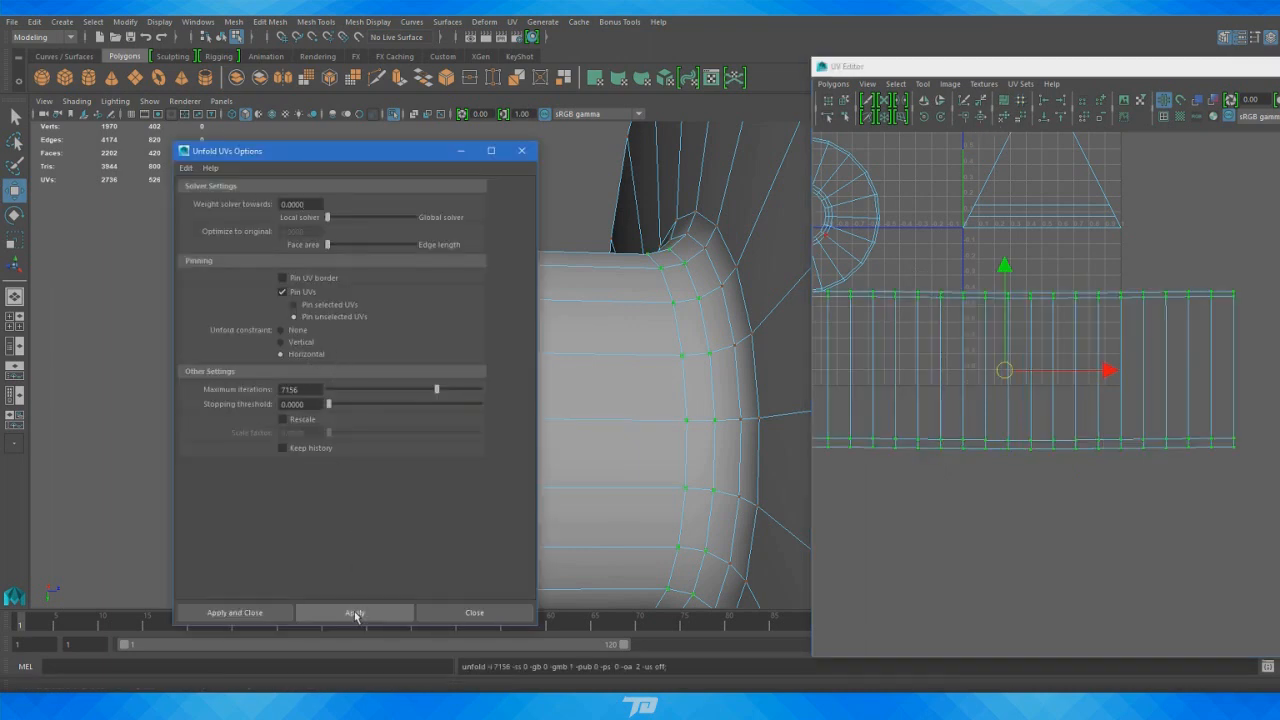
Show the checker texture on the shaft and unfold its UVs again with the vertical constraint
{"action": "left_click", "coordinate": [285, 115]}
{"action": "right_click_drag", "start_coordinate": [792, 402], "coordinate": [600, 345], "text": "alt"}
{"action": "left_click_drag", "start_coordinate": [600, 345], "coordinate": [723, 317], "text": "alt"}
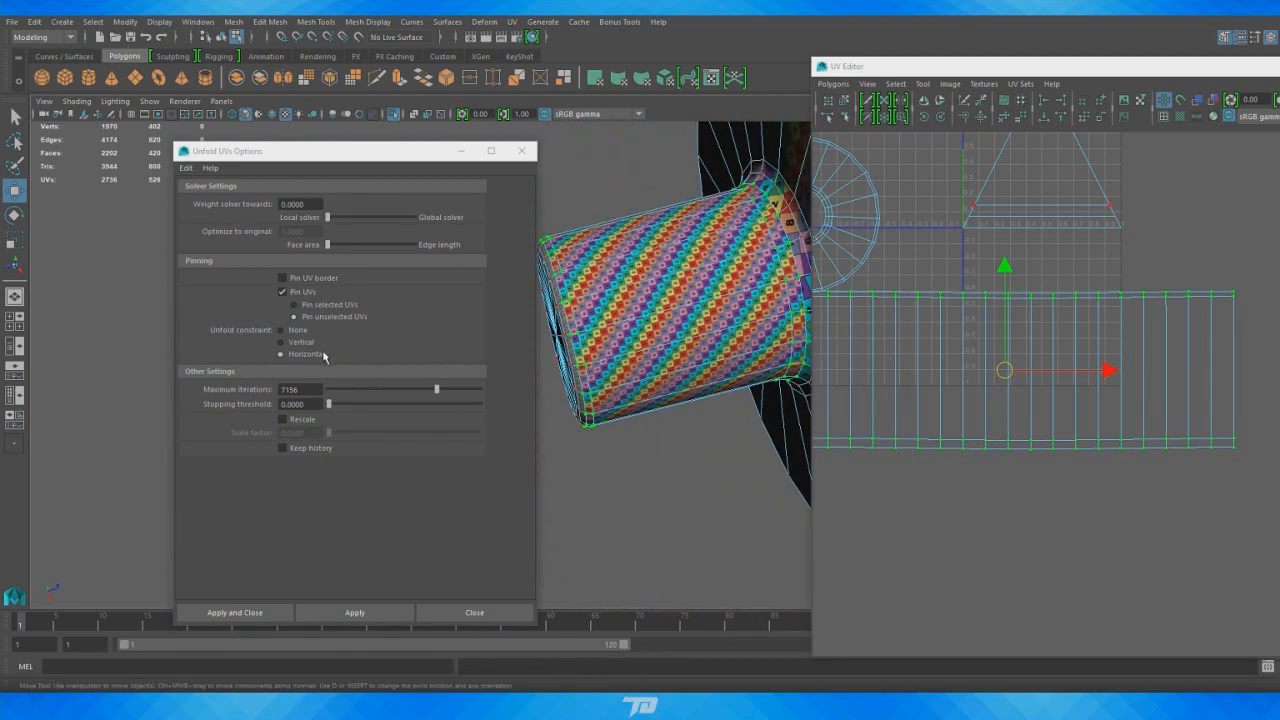
{"action": "left_click", "coordinate": [300, 342]}
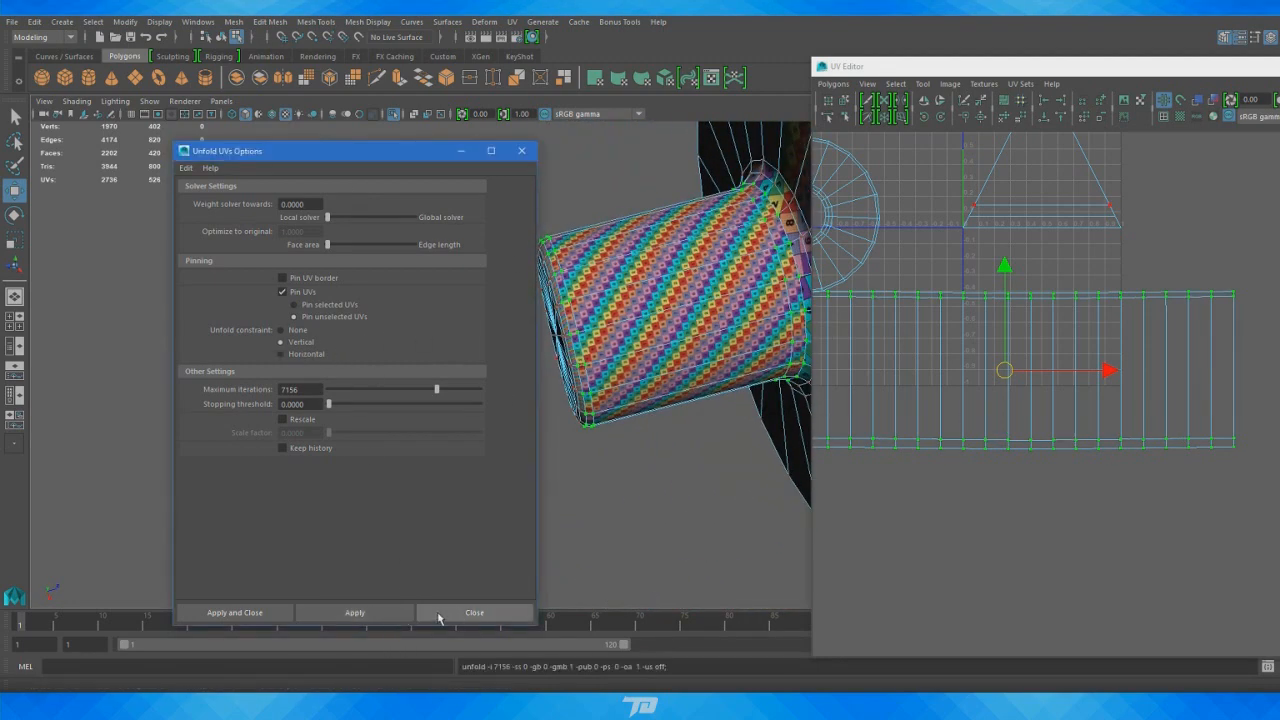
{"action": "left_click", "coordinate": [474, 612]}
Scale the shaft's UV shell down until its checks match the head's, and place it below the ring-shaped underside shell
{"action": "scroll", "coordinate": [1057, 457], "scroll_direction": "down", "scroll_amount": 3}
{"action": "right_click_drag", "start_coordinate": [973, 439], "coordinate": [990, 437]}
{"action": "key", "text": "r"}
{"action": "left_click_drag", "start_coordinate": [1005, 440], "coordinate": [943, 403]}
{"action": "middle_click_drag", "start_coordinate": [720, 385], "coordinate": [565, 410], "text": "alt"}
{"action": "left_click_drag", "start_coordinate": [565, 410], "coordinate": [710, 455], "text": "alt"}
{"action": "left_click_drag", "start_coordinate": [1010, 425], "coordinate": [912, 404]}
{"action": "key", "text": "w"}
{"action": "left_click_drag", "start_coordinate": [440, 450], "coordinate": [354, 370], "text": "alt"}
{"action": "right_click_drag", "start_coordinate": [354, 370], "coordinate": [510, 392], "text": "alt"}
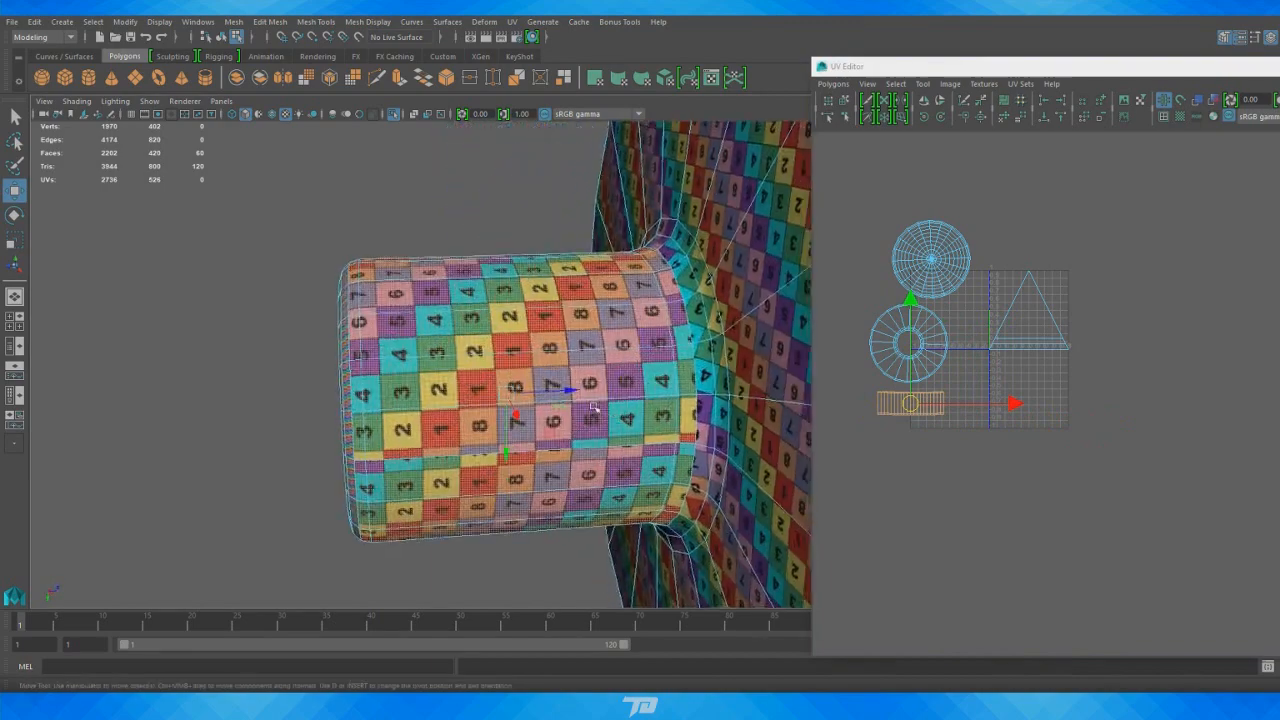
Select the faces of the shaft's end cap and planar-map them from the Z axis, fitted to the bounding box with width/height ratio kept
{"action": "right_click_drag", "start_coordinate": [1046, 318], "coordinate": [1060, 350]}
{"action": "left_click_drag", "start_coordinate": [1168, 415], "coordinate": [981, 251]}
{"action": "left_click_drag", "start_coordinate": [570, 430], "coordinate": [730, 400], "text": "alt"}
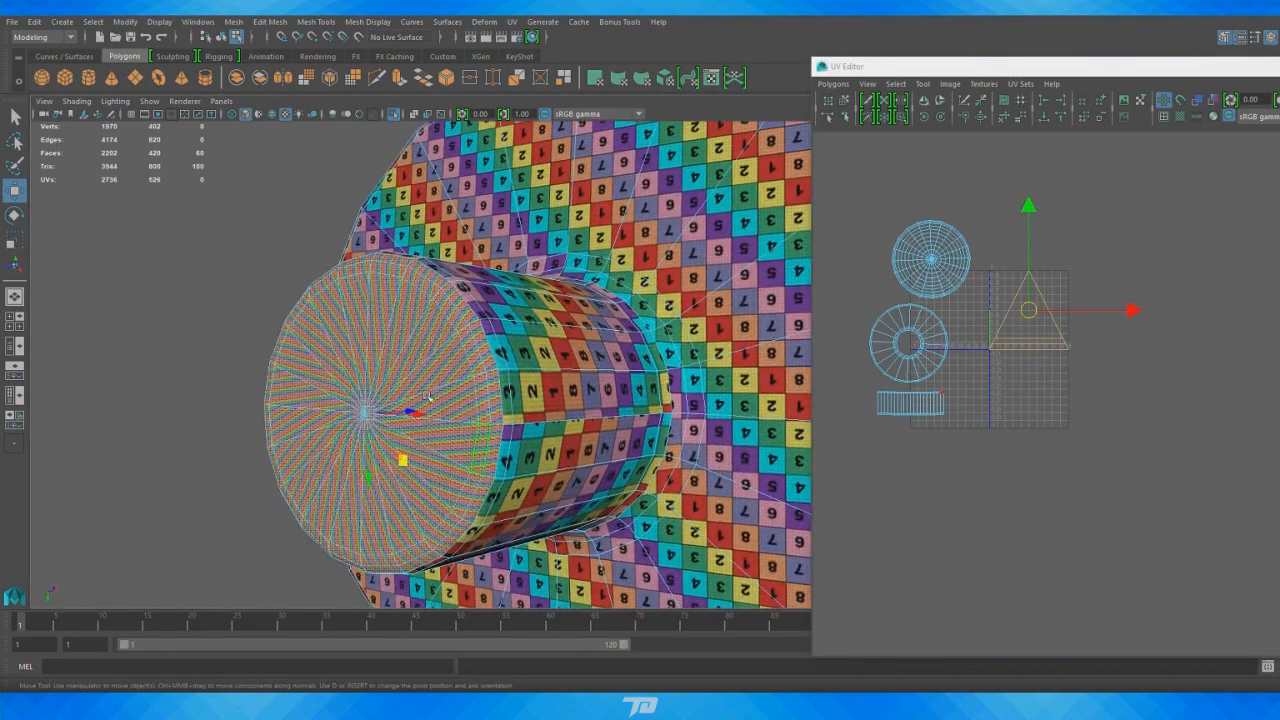
{"action": "left_click", "coordinate": [512, 21]}
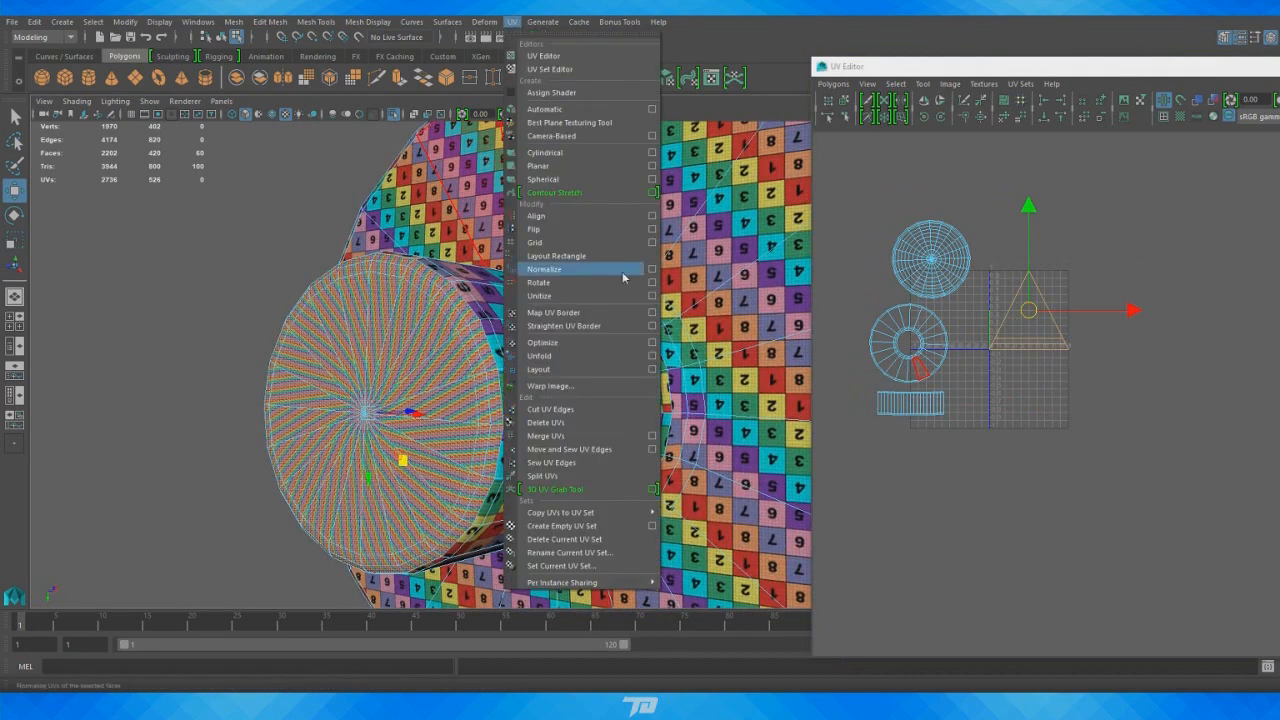
{"action": "left_click", "coordinate": [651, 166]}
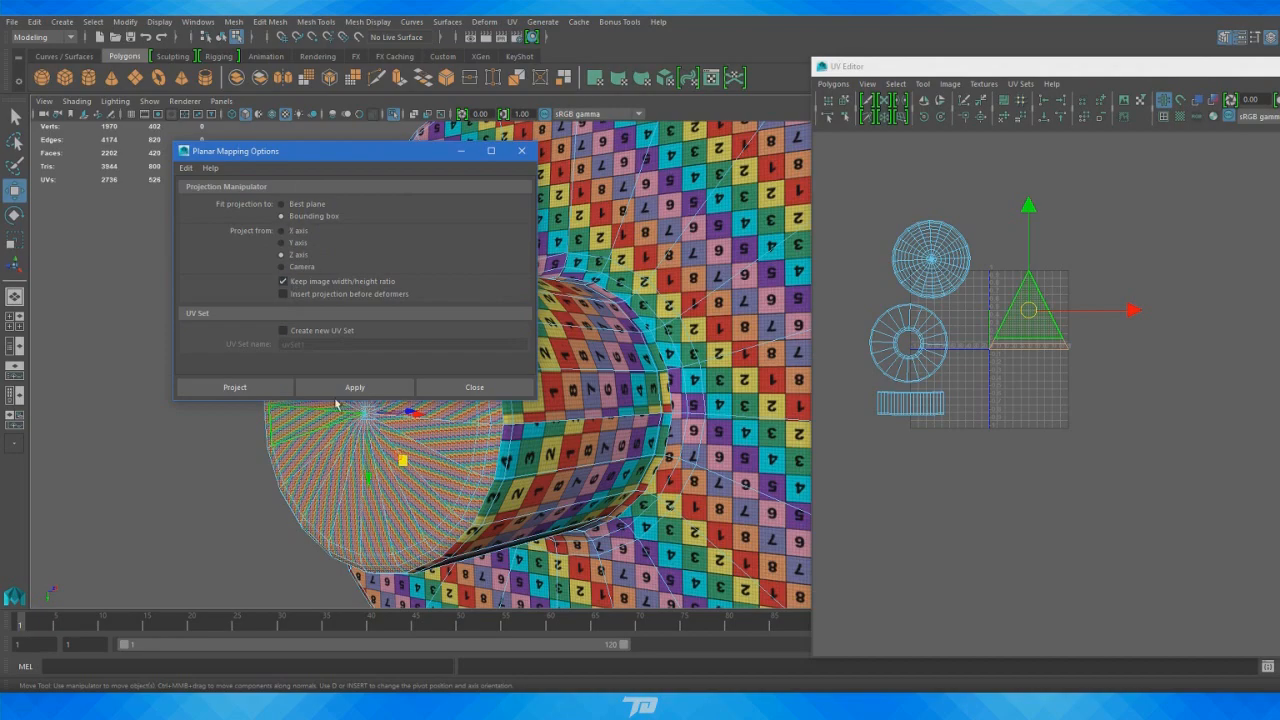
{"action": "left_click", "coordinate": [337, 387]}
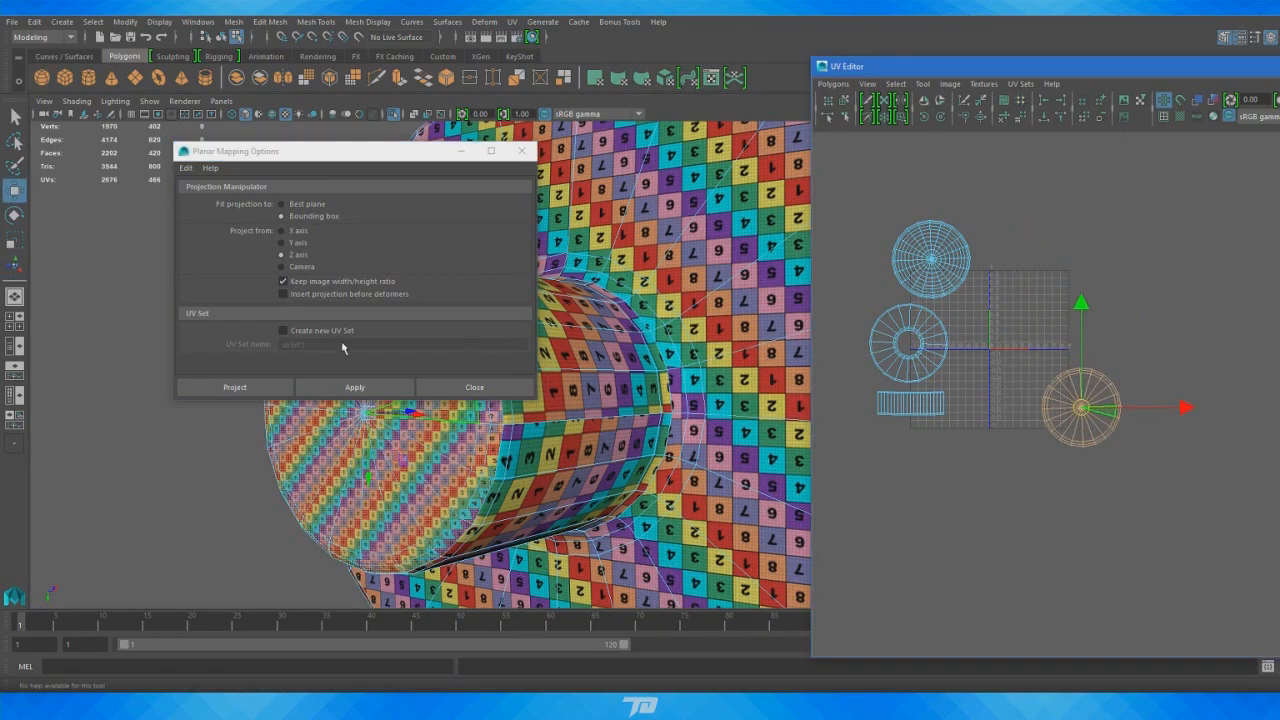
{"action": "left_click", "coordinate": [430, 387]}
Flip the end cap's UVs so the checker numbers read correctly, and rotate the shell
{"action": "left_click_drag", "start_coordinate": [432, 400], "coordinate": [497, 440], "text": "alt"}
{"action": "scroll", "coordinate": [406, 377], "scroll_direction": "up", "scroll_amount": 8}
{"action": "scroll", "coordinate": [477, 393], "scroll_direction": "down", "scroll_amount": 4}
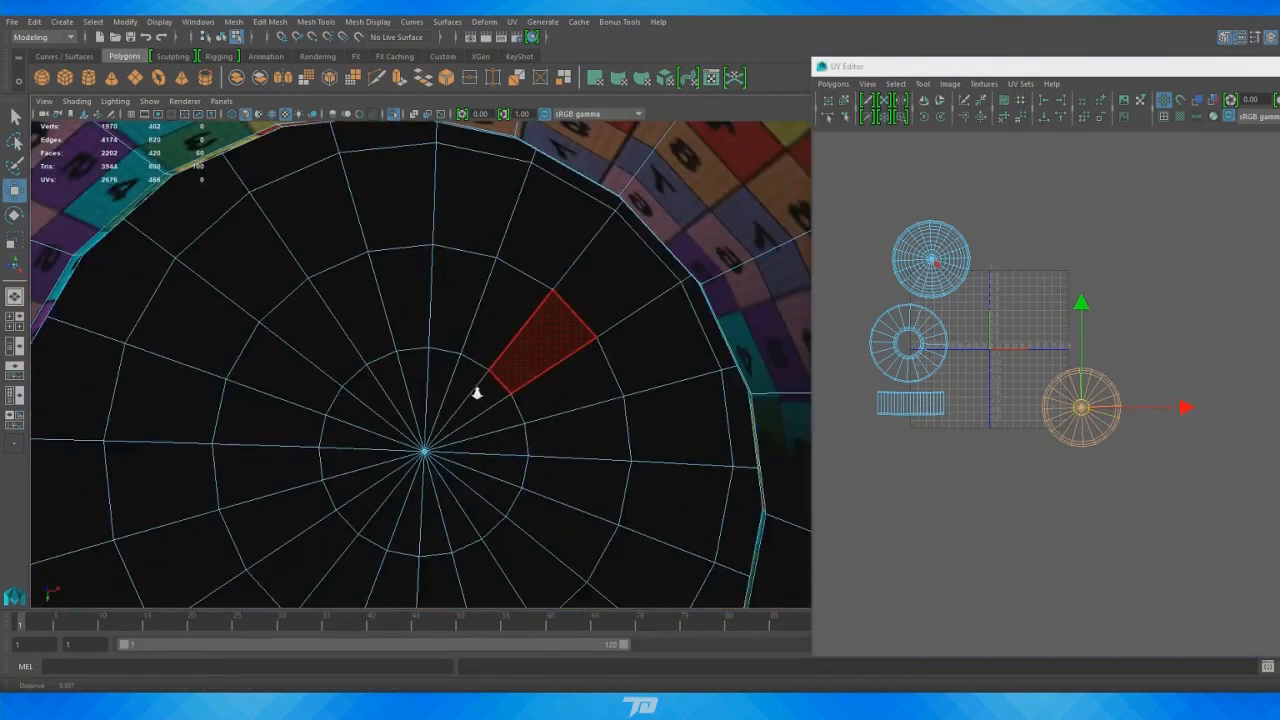
{"action": "left_click", "coordinate": [833, 84]}
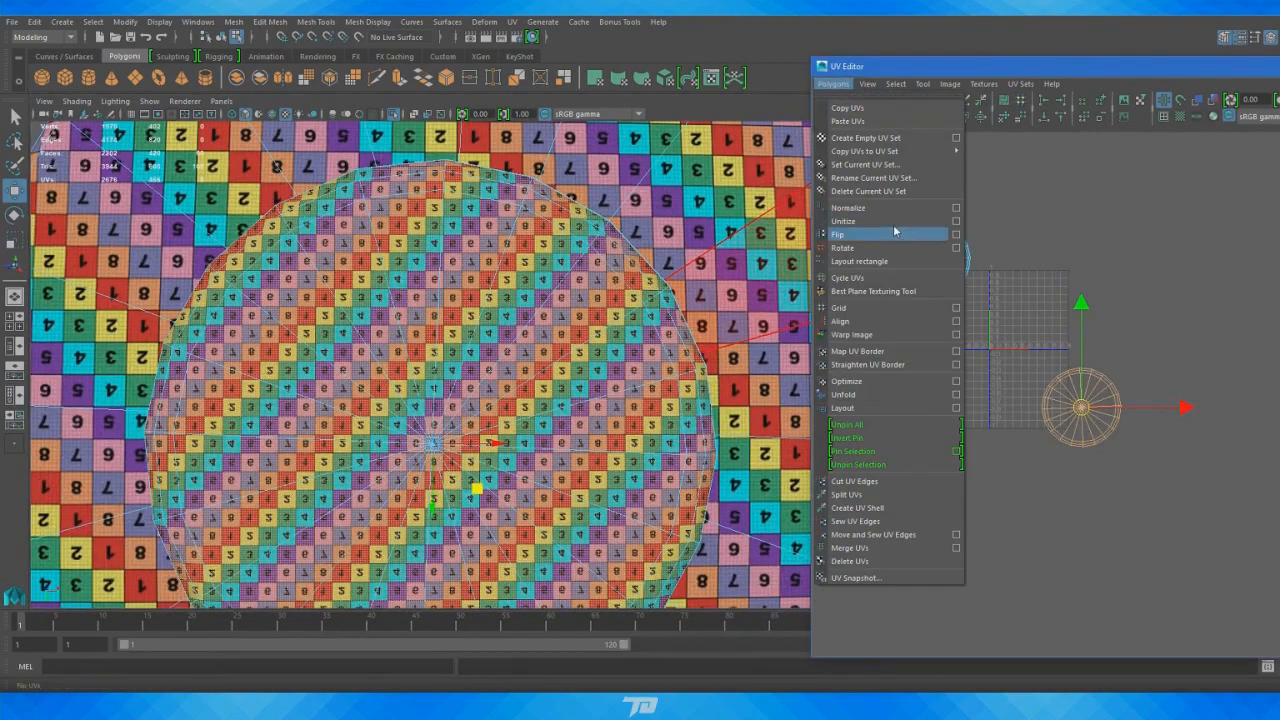
{"action": "left_click", "coordinate": [881, 234]}
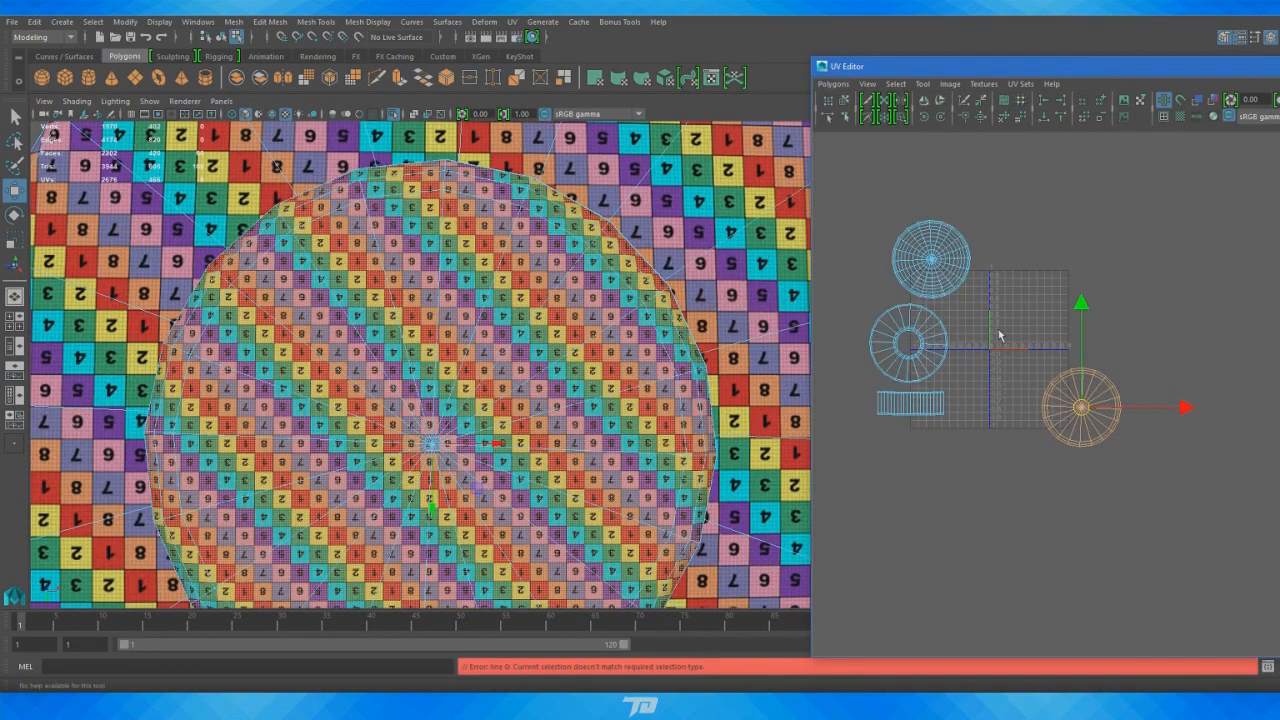
{"action": "key", "text": "e"}
{"action": "left_click_drag", "start_coordinate": [1157, 363], "coordinate": [959, 483]}
Unfold all UVs of the end cap's shell with the horizontal constraint, followed by the vertical constraint
{"action": "right_click_drag", "start_coordinate": [1131, 391], "coordinate": [1196, 394]}
{"action": "left_click_drag", "start_coordinate": [1210, 543], "coordinate": [1038, 327]}
{"action": "left_click", "coordinate": [1003, 121], "text": "shift"}
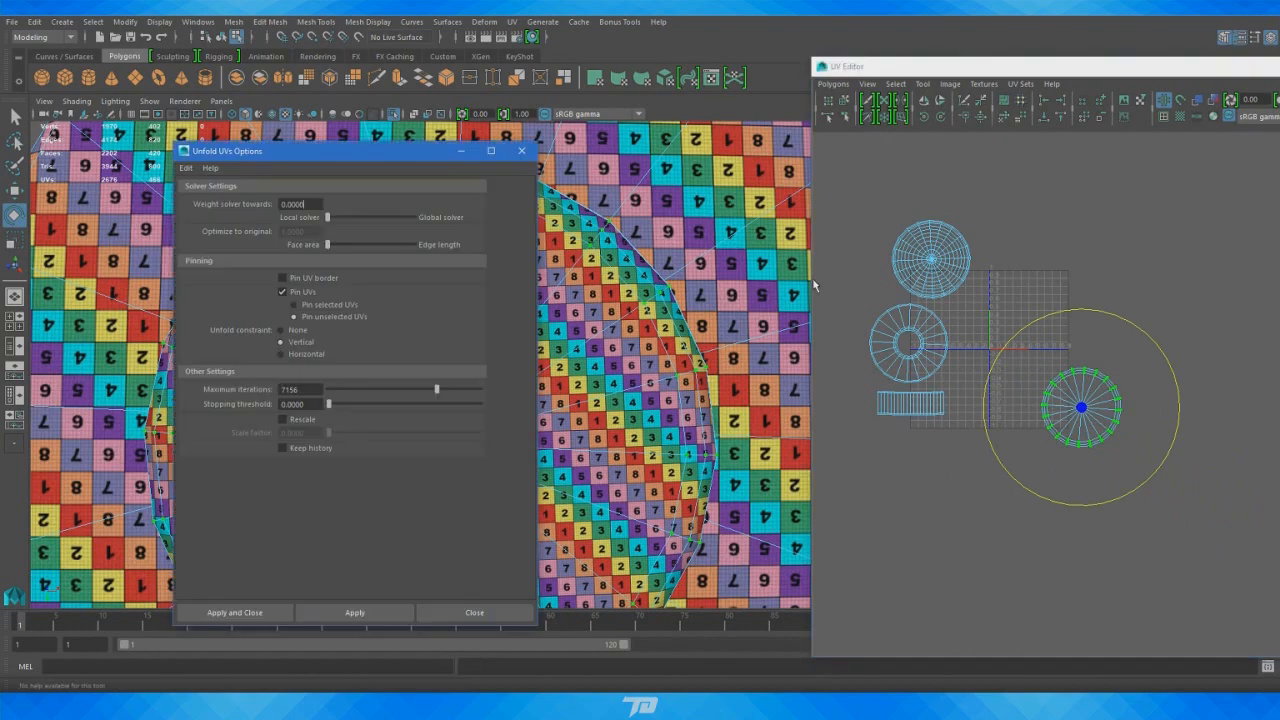
{"action": "left_click", "coordinate": [361, 617]}
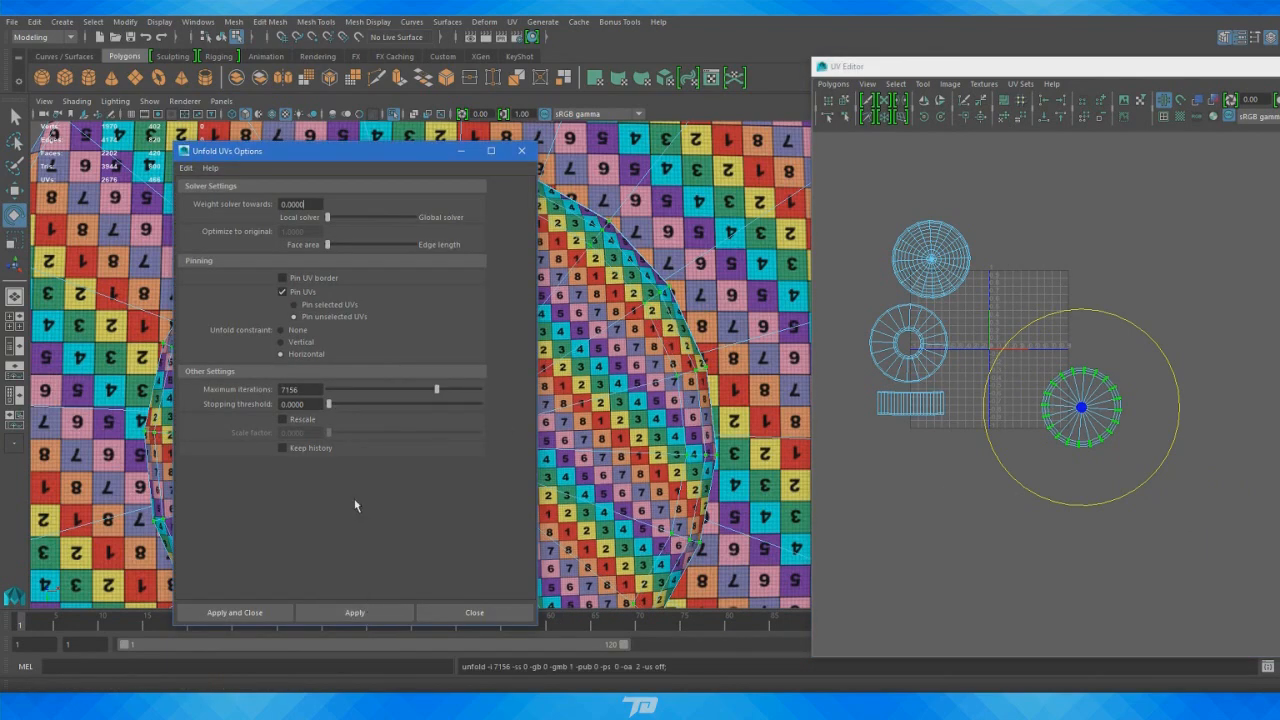
{"action": "left_click", "coordinate": [358, 612]}
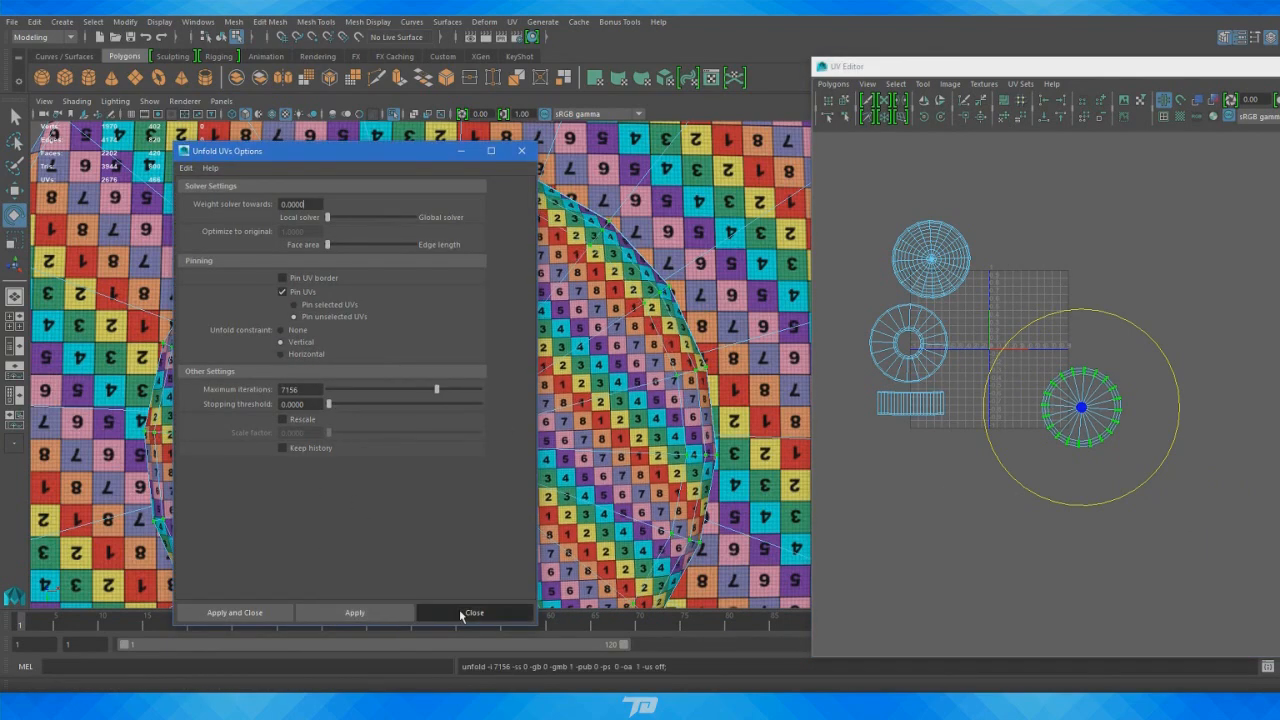
{"action": "left_click", "coordinate": [466, 612]}
Clear the UV selection and turn on the shaded UV display to compare the orientation of the shells
{"action": "right_click_drag", "start_coordinate": [1125, 213], "coordinate": [1134, 210]}
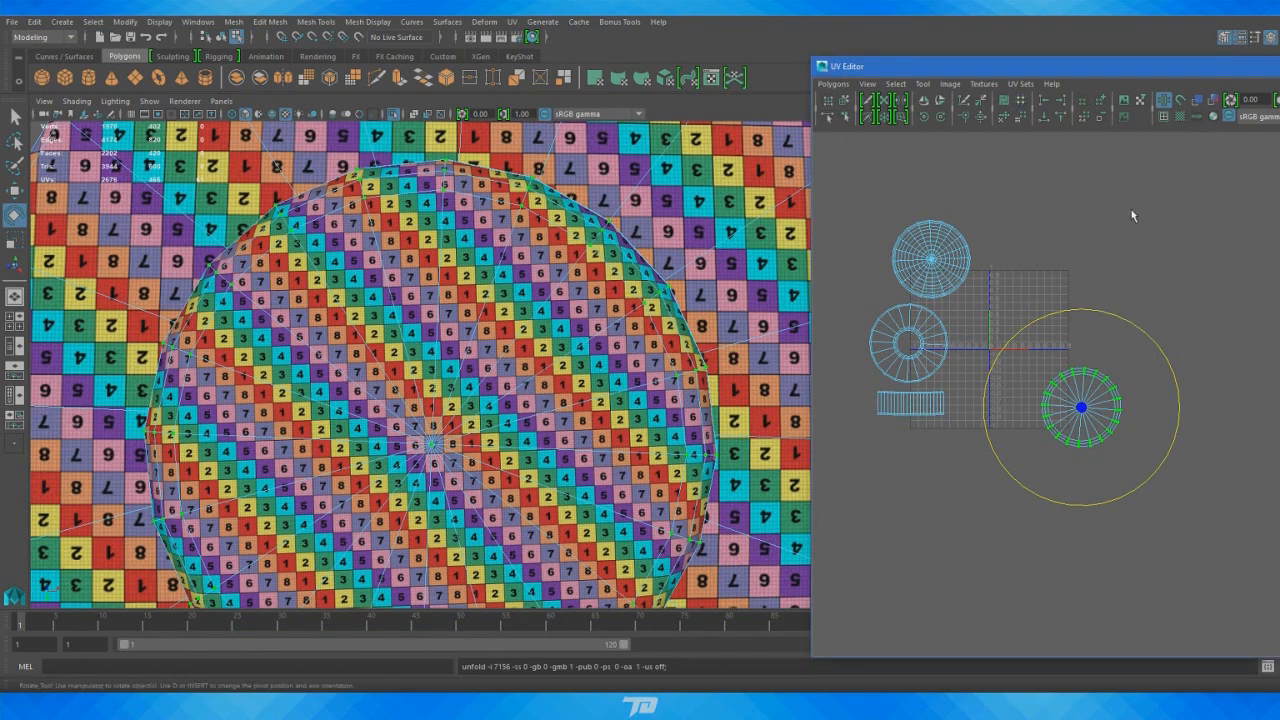
{"action": "left_click", "coordinate": [1131, 209]}
{"action": "left_click_drag", "start_coordinate": [481, 256], "coordinate": [438, 331], "text": "alt"}
{"action": "left_click", "coordinate": [1056, 176]}
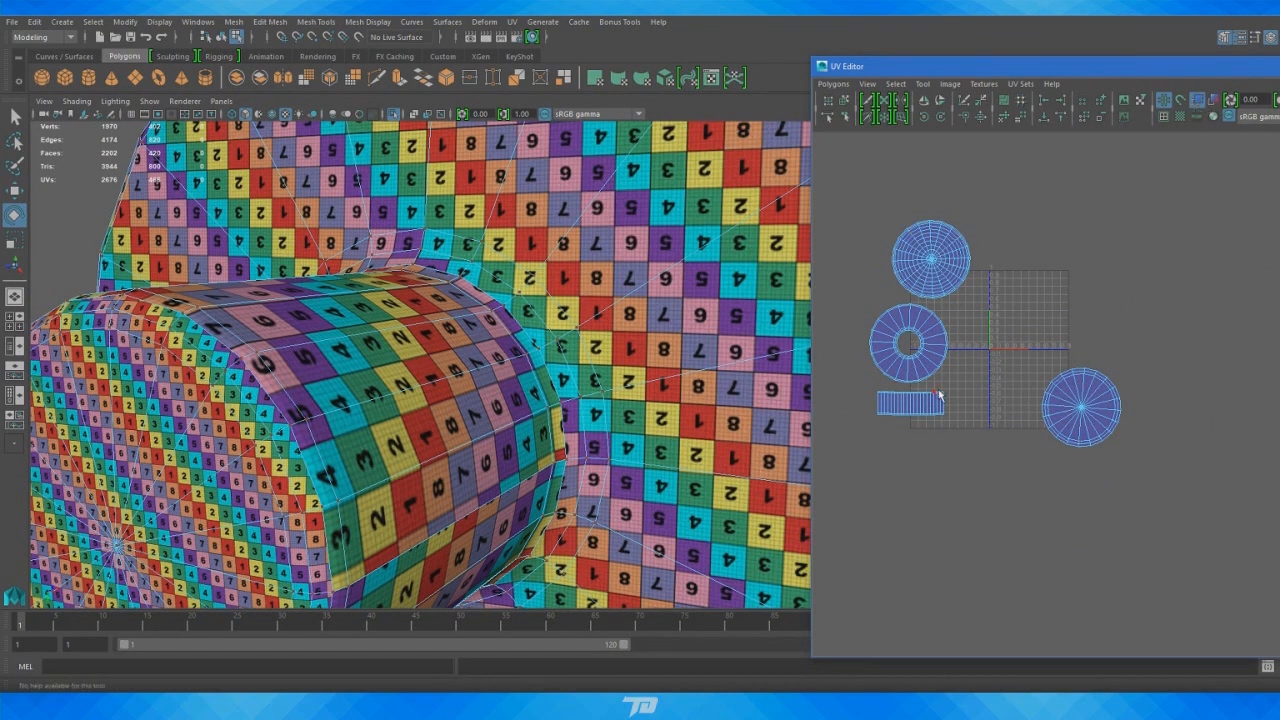
Flip the end cap's UV shell to compare its orientation shading, and flip it back
{"action": "right_click_drag", "start_coordinate": [1084, 407], "coordinate": [1048, 382]}
{"action": "left_click", "coordinate": [1070, 398]}
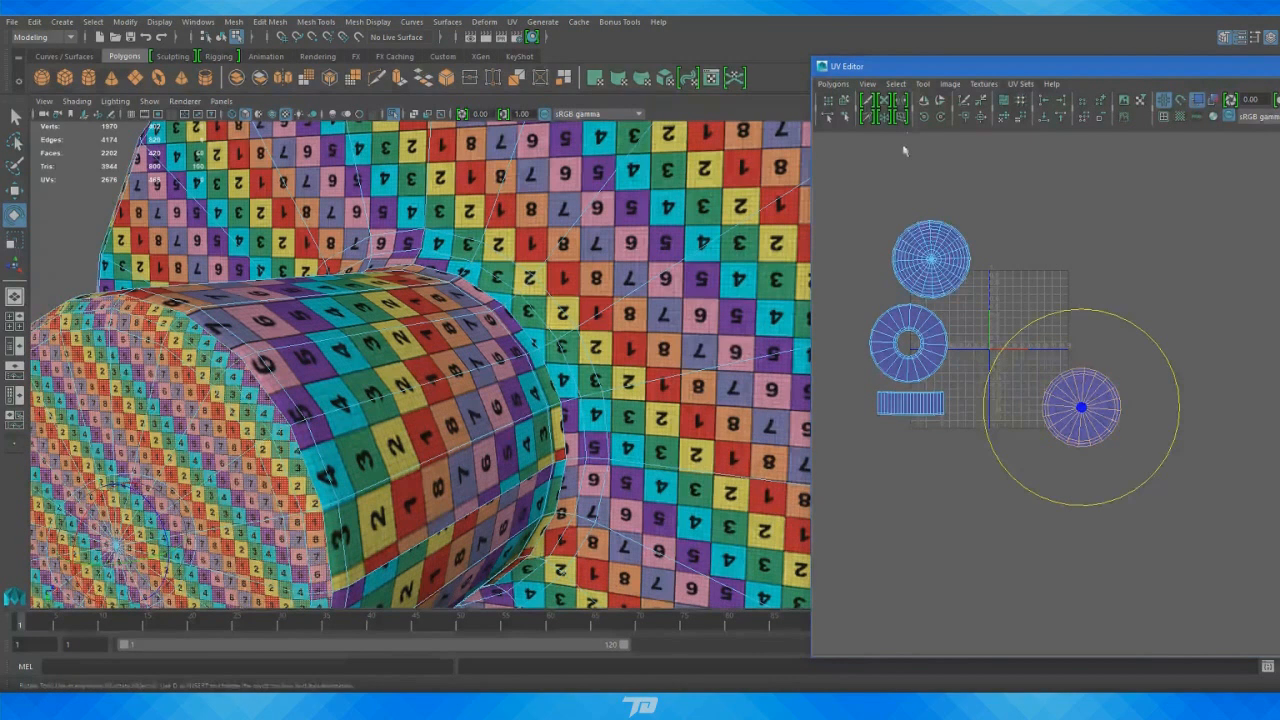
{"action": "left_click", "coordinate": [828, 83]}
{"action": "left_click", "coordinate": [873, 234]}
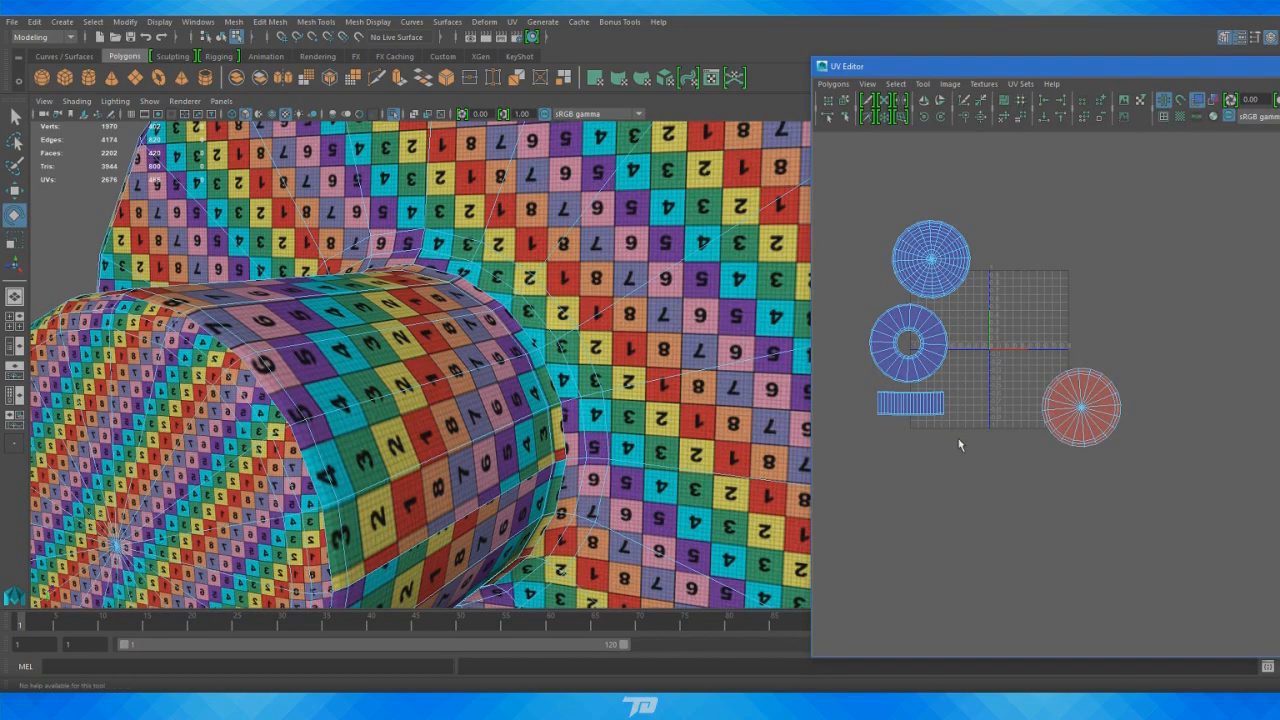
{"action": "left_click", "coordinate": [1042, 418]}
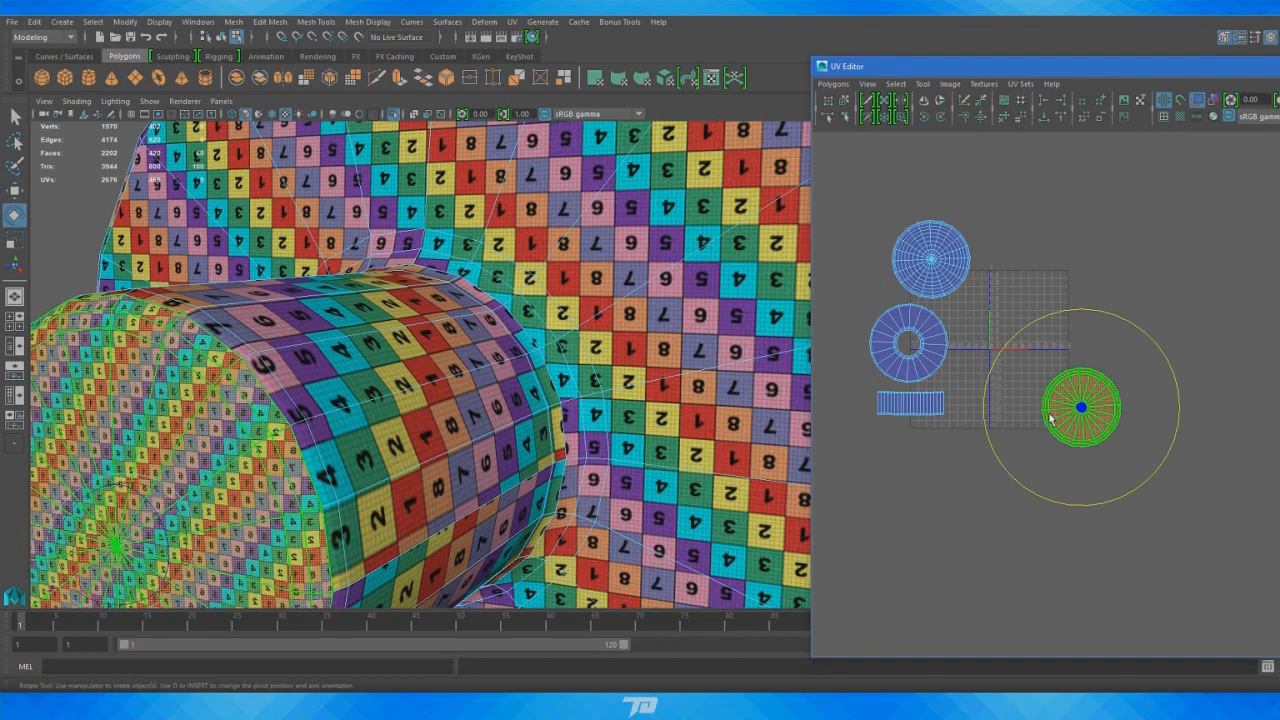
{"action": "left_click", "coordinate": [828, 88]}
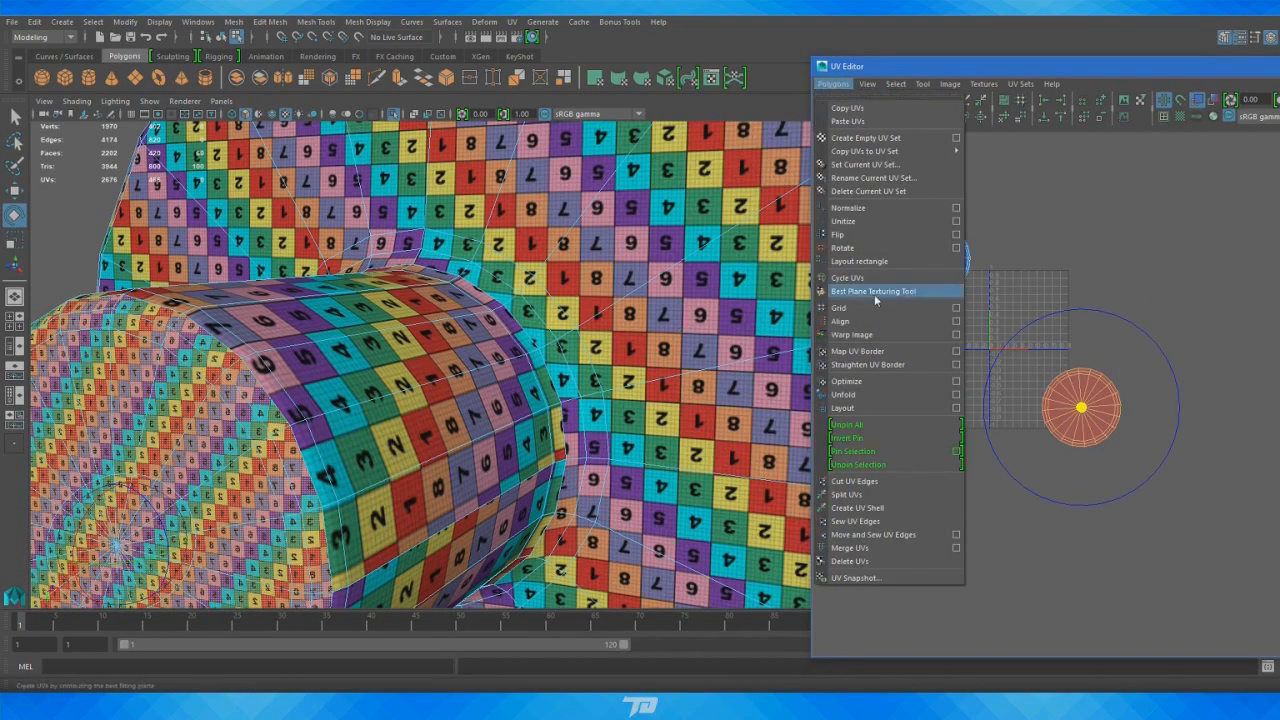
{"action": "left_click", "coordinate": [873, 234]}
Deselect the end cap's shell and check all shells in the UV distortion display before returning to the checker view
{"action": "right_click_drag", "start_coordinate": [1193, 247], "coordinate": [1218, 247]}
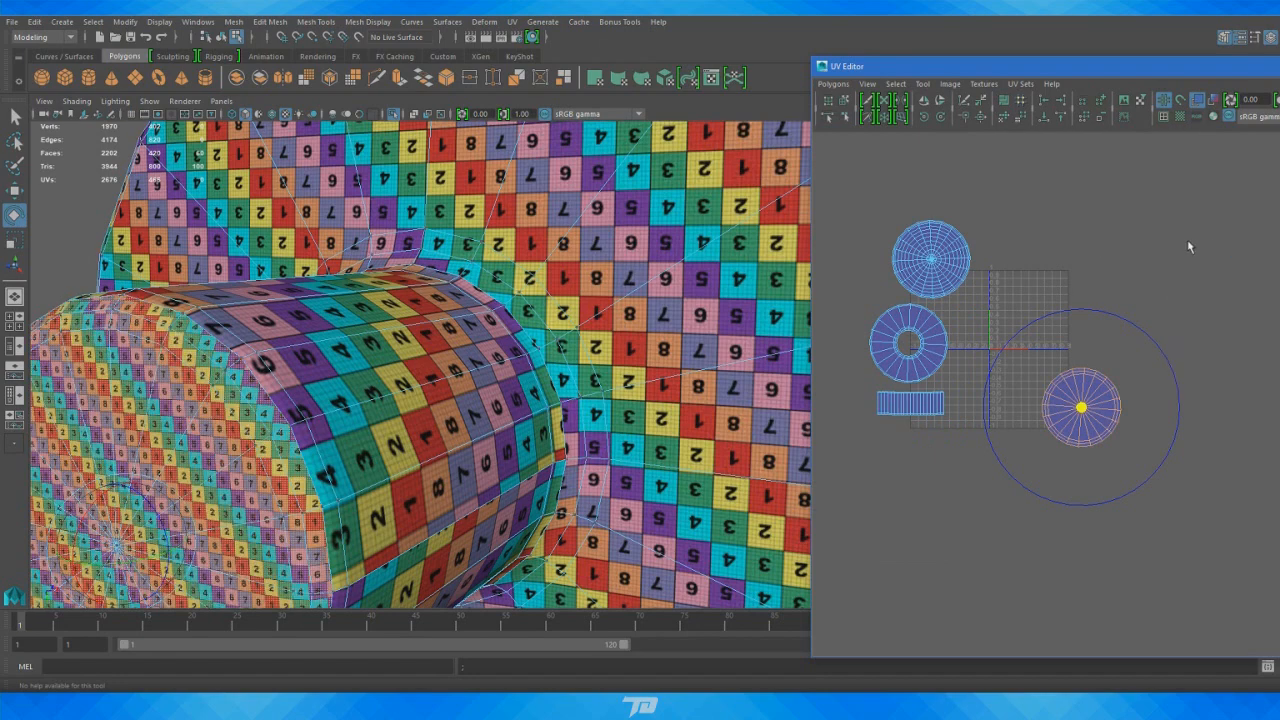
{"action": "left_click", "coordinate": [1187, 240]}
{"action": "left_click", "coordinate": [1215, 101]}
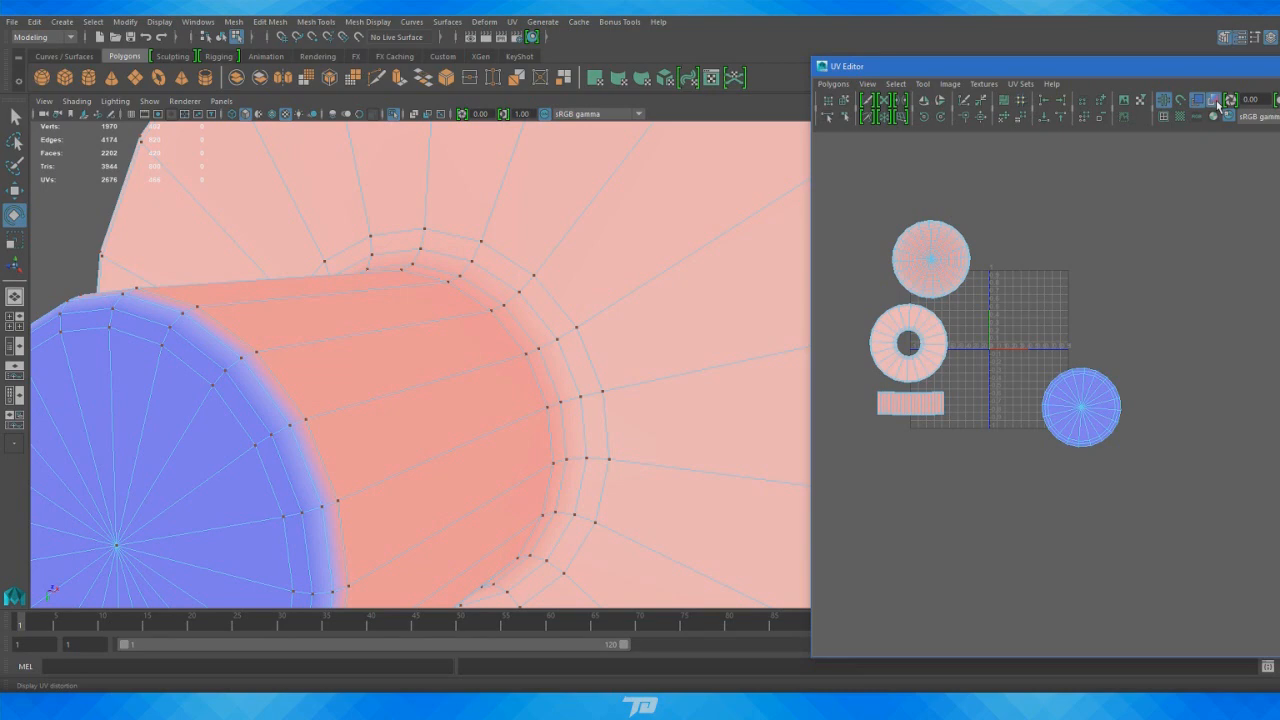
{"action": "left_click", "coordinate": [1216, 101]}
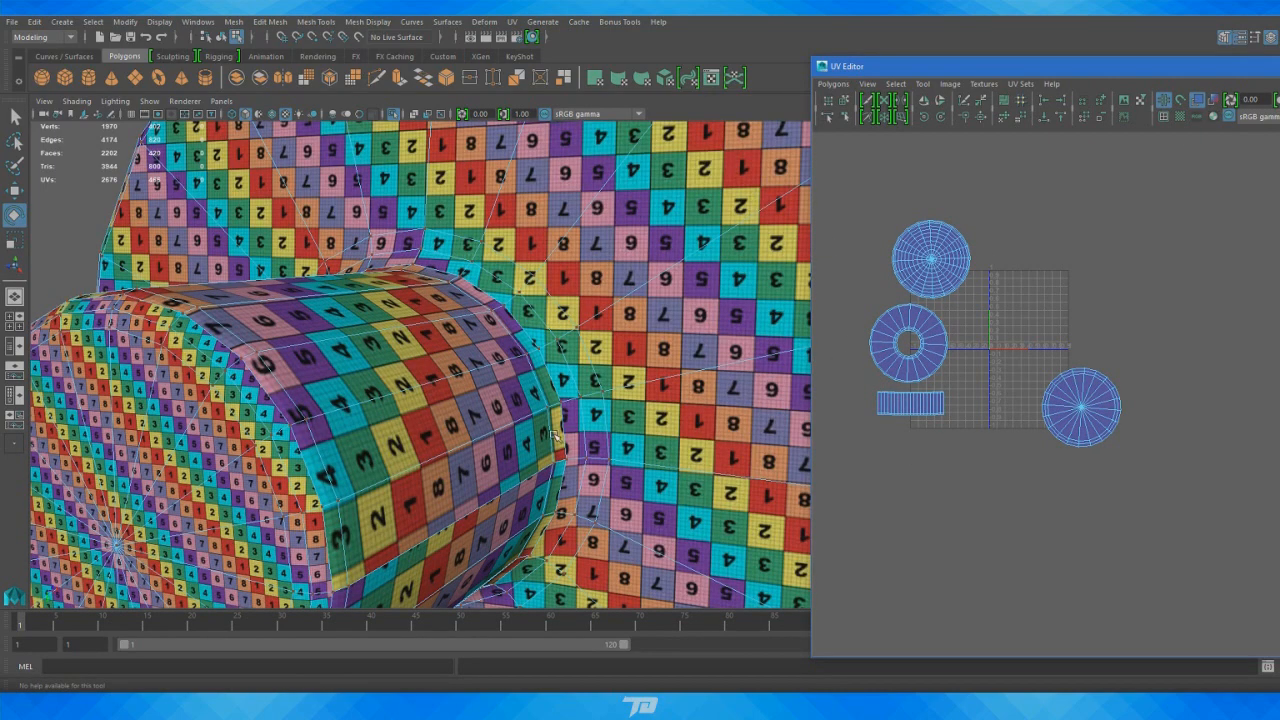
Scale the end cap's UV shell down to match the shaft's checker size and place it just above the ring-shaped underside shell
{"action": "key", "text": "f"}
{"action": "left_click_drag", "start_coordinate": [303, 414], "coordinate": [554, 351], "text": "alt"}
{"action": "scroll", "coordinate": [531, 379], "scroll_direction": "up", "scroll_amount": 3}
{"action": "right_click_drag", "start_coordinate": [1126, 454], "coordinate": [1075, 434]}
{"action": "left_click", "coordinate": [1086, 402]}
{"action": "key", "text": "r"}
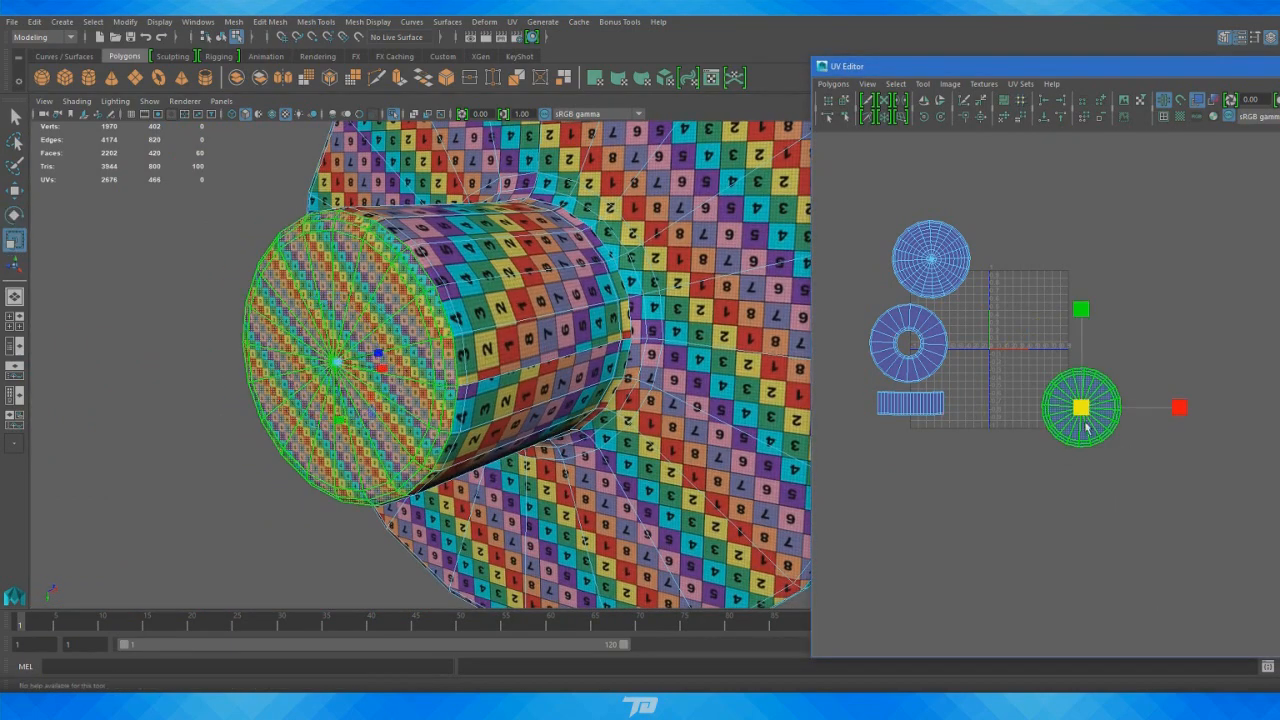
{"action": "left_click_drag", "start_coordinate": [1092, 407], "coordinate": [880, 295]}
{"action": "key", "text": "w"}
Rotate the domed head's UV shell to adjust the direction of its checker pattern
{"action": "left_click_drag", "start_coordinate": [560, 370], "coordinate": [386, 357], "text": "alt"}
{"action": "left_click", "coordinate": [930, 252]}
{"action": "key", "text": "e"}
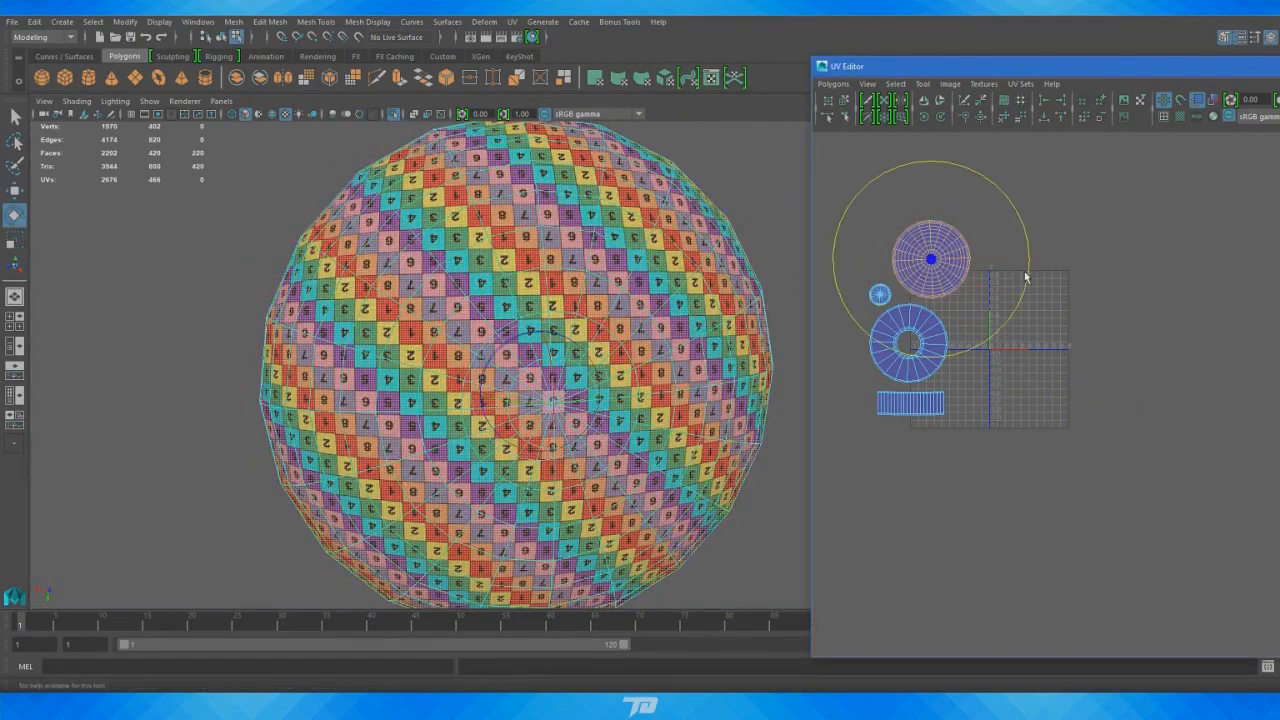
{"action": "left_click_drag", "start_coordinate": [1025, 277], "coordinate": [614, 343]}
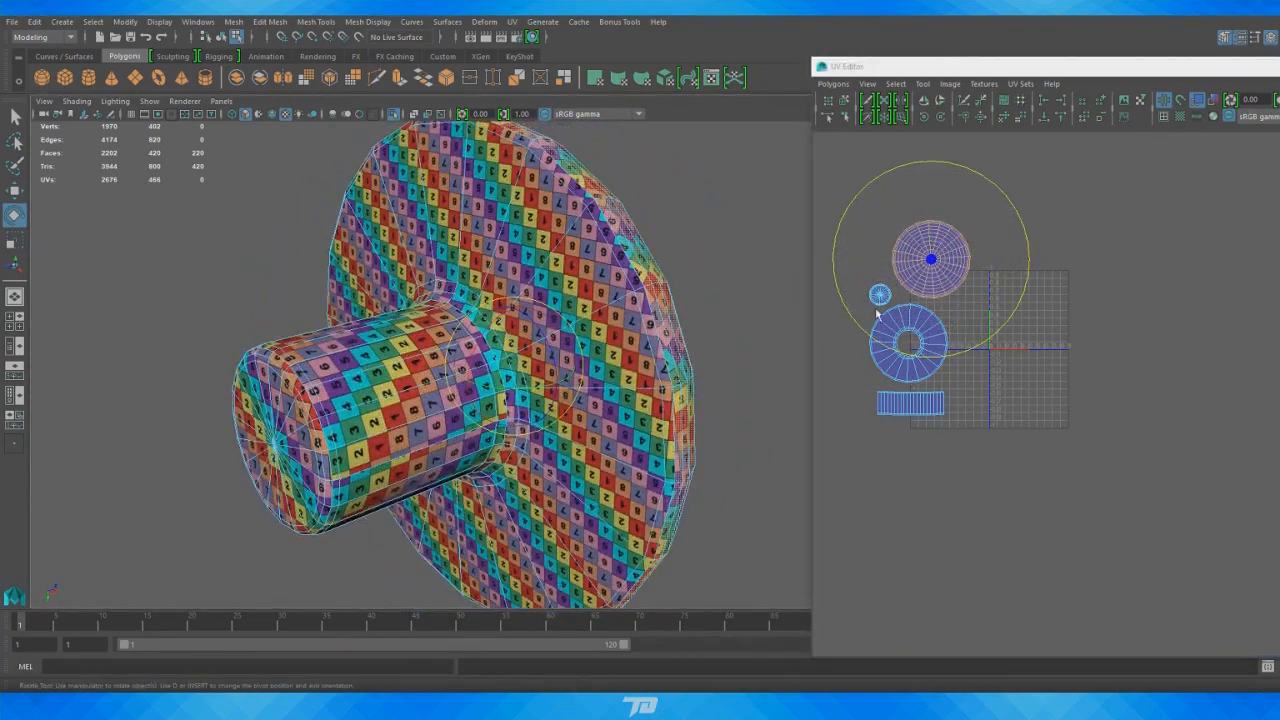
Move the ring-shaped underside shell beside the domed head's shell
{"action": "right_click_drag", "start_coordinate": [880, 295], "coordinate": [838, 284]}
{"action": "scroll", "coordinate": [1012, 396], "scroll_direction": "up", "scroll_amount": 1}
{"action": "middle_click_drag", "start_coordinate": [978, 340], "coordinate": [1043, 373], "text": "alt"}
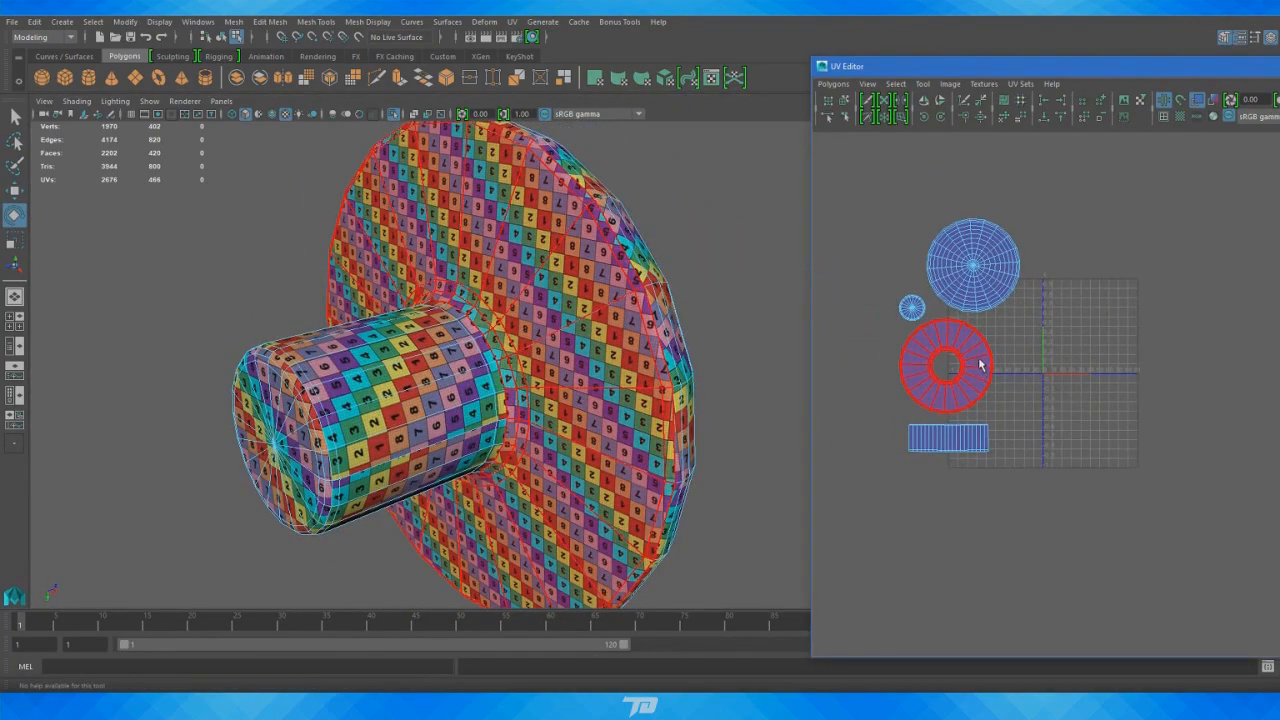
{"action": "left_click", "coordinate": [980, 366]}
{"action": "key", "text": "w"}
{"action": "left_click_drag", "start_coordinate": [946, 366], "coordinate": [1072, 268]}
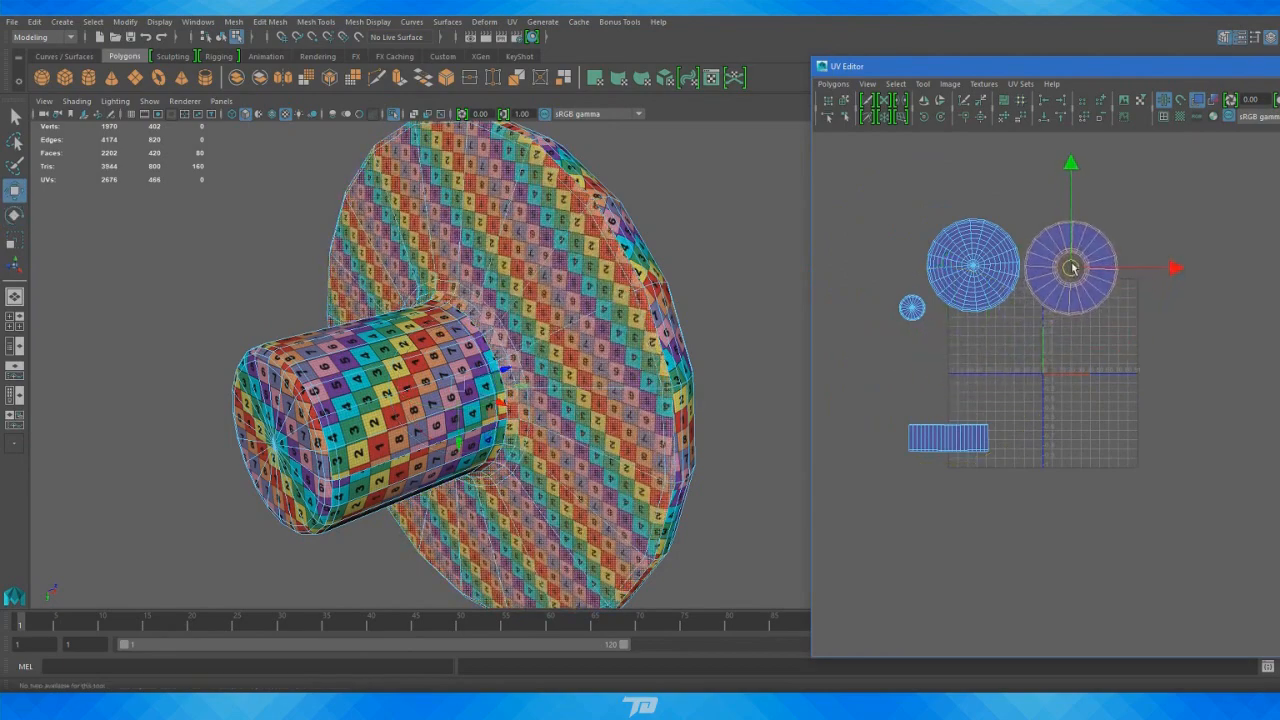
Place the end cap's UV shell in the upper gap between the two large discs and the shaft's shell just below them
{"action": "left_click", "coordinate": [910, 308]}
{"action": "left_click_drag", "start_coordinate": [910, 308], "coordinate": [1025, 226]}
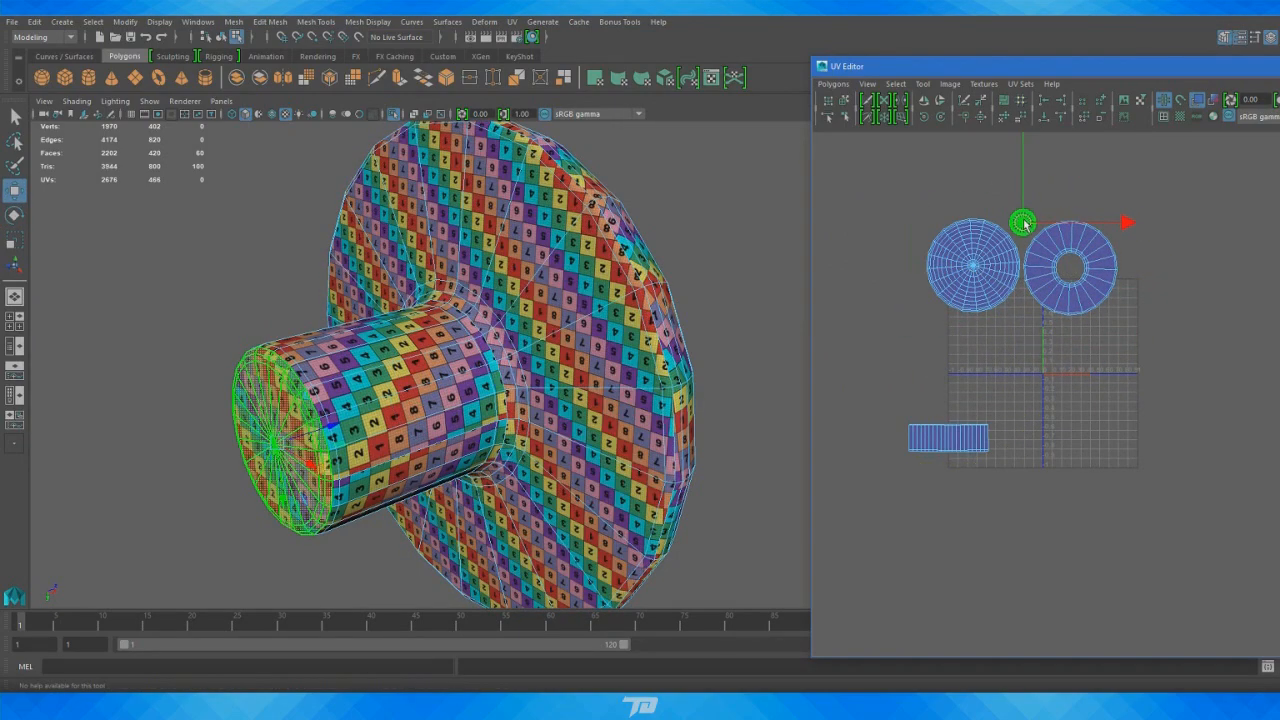
{"action": "left_click", "coordinate": [976, 443]}
{"action": "left_click_drag", "start_coordinate": [949, 439], "coordinate": [1019, 341]}
Rotate all of the screw's UV shells together about half a turn, leaving the shaft's shell level above the two discs
{"action": "left_click_drag", "start_coordinate": [1215, 452], "coordinate": [923, 206]}
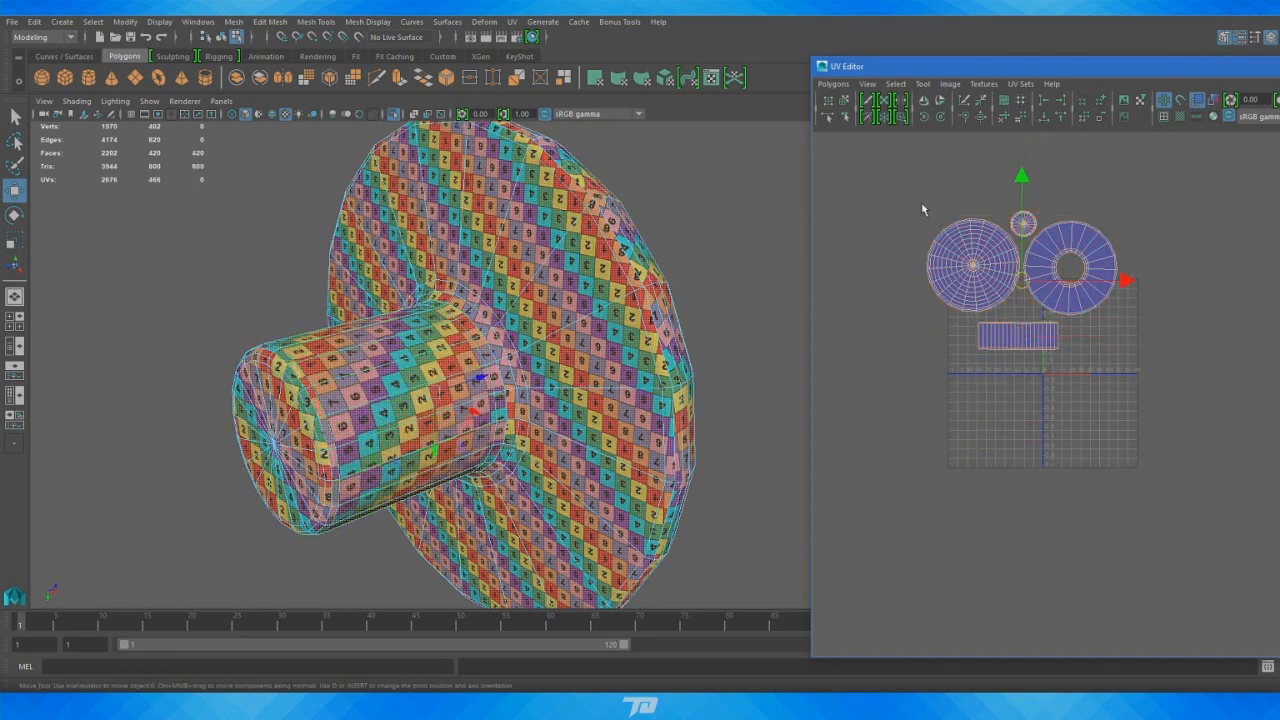
{"action": "left_click", "coordinate": [391, 117]}
{"action": "scroll", "coordinate": [534, 266], "scroll_direction": "down", "scroll_amount": 5}
{"action": "left_click_drag", "start_coordinate": [534, 266], "coordinate": [145, 318], "text": "alt"}
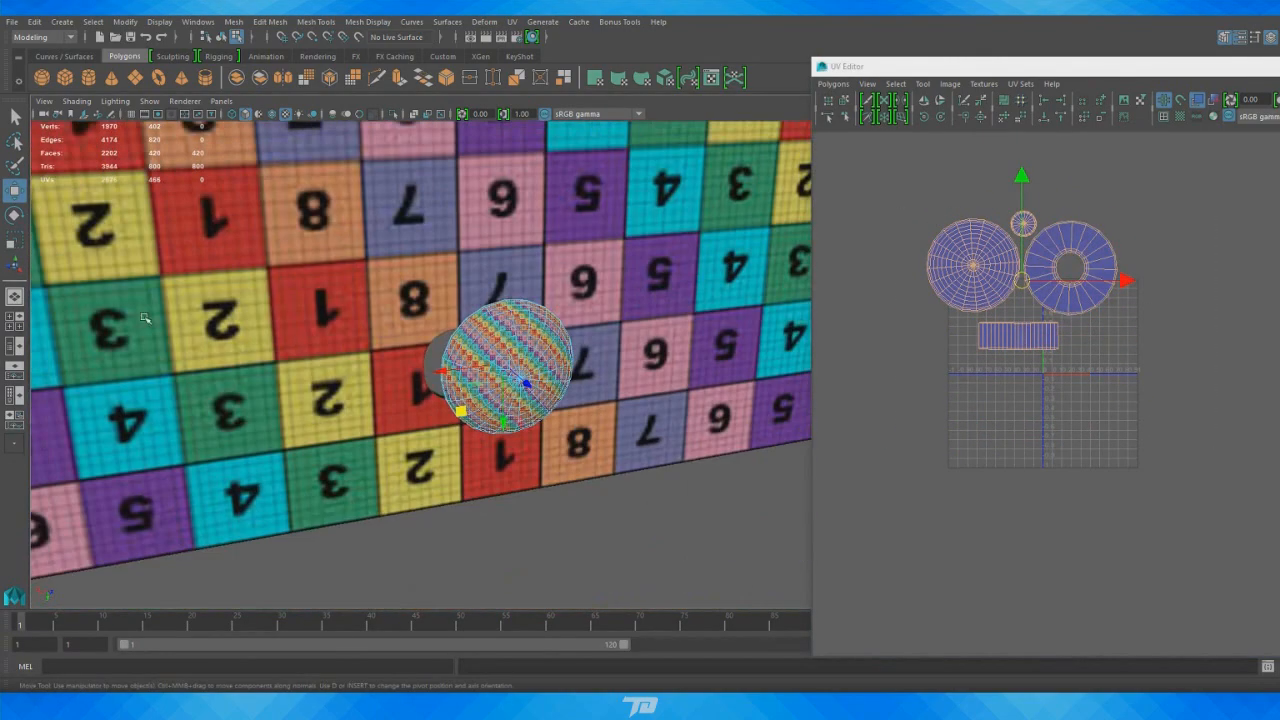
{"action": "mouse_move", "coordinate": [560, 329]}
{"action": "left_mouse_down", "text": "alt"}
{"action": "mouse_move", "coordinate": [526, 200]}
{"action": "mouse_move", "coordinate": [374, 266]}
{"action": "mouse_move", "coordinate": [558, 310]}
{"action": "left_mouse_up", "text": "alt"}
{"action": "right_click_drag", "start_coordinate": [558, 310], "coordinate": [665, 332], "text": "alt"}
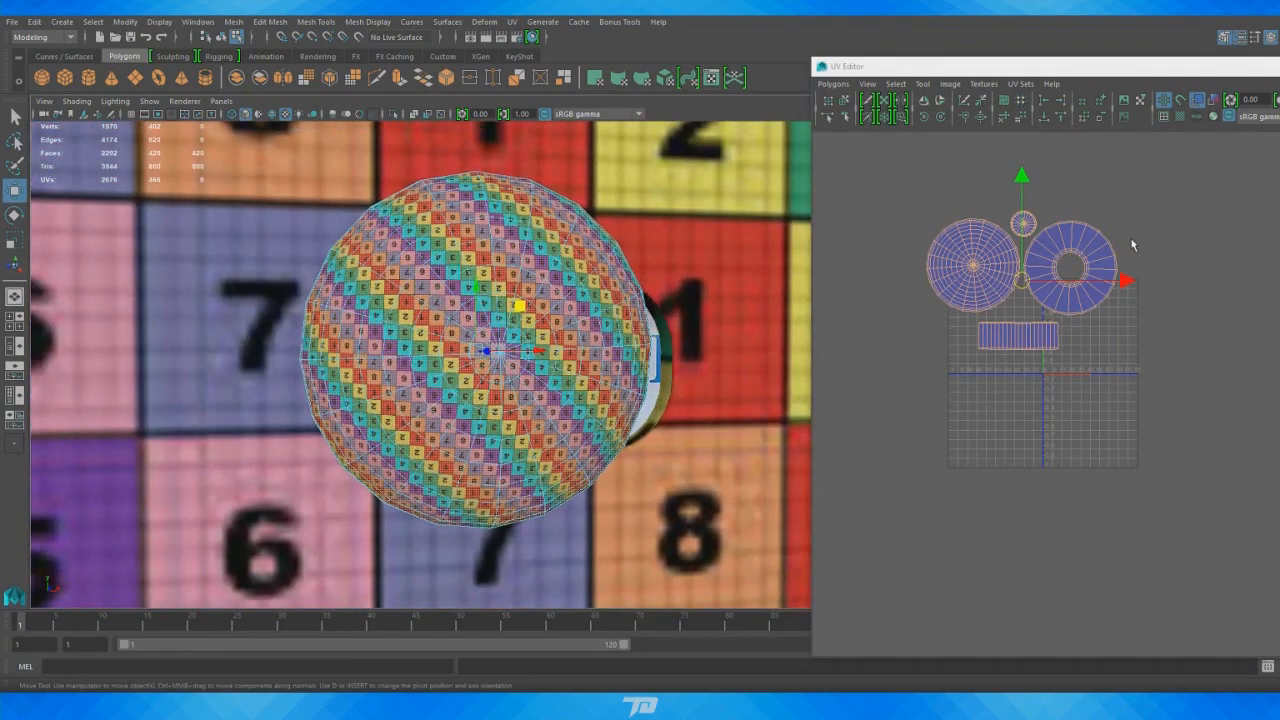
{"action": "key", "text": "e"}
{"action": "left_click_drag", "start_coordinate": [1140, 262], "coordinate": [940, 366]}
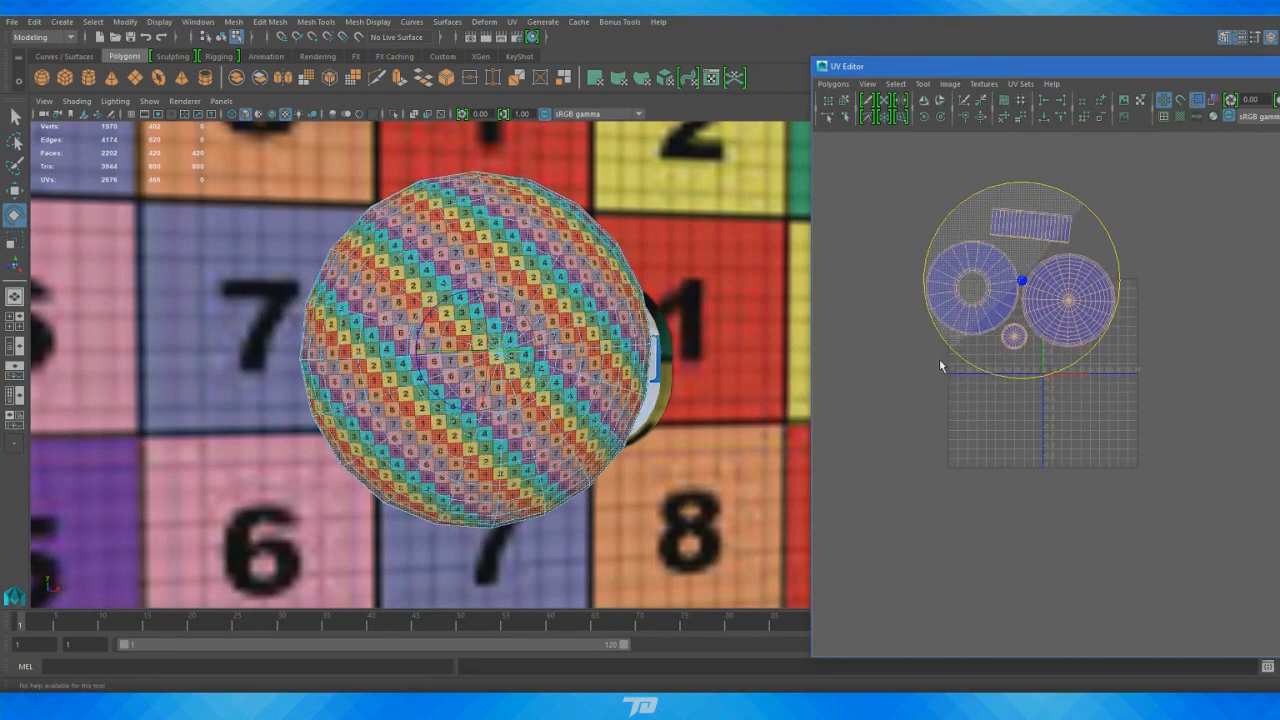
{"action": "right_click_drag", "start_coordinate": [505, 384], "coordinate": [429, 388], "text": "alt"}
{"action": "right_click_drag", "start_coordinate": [313, 357], "coordinate": [722, 333], "text": "alt"}
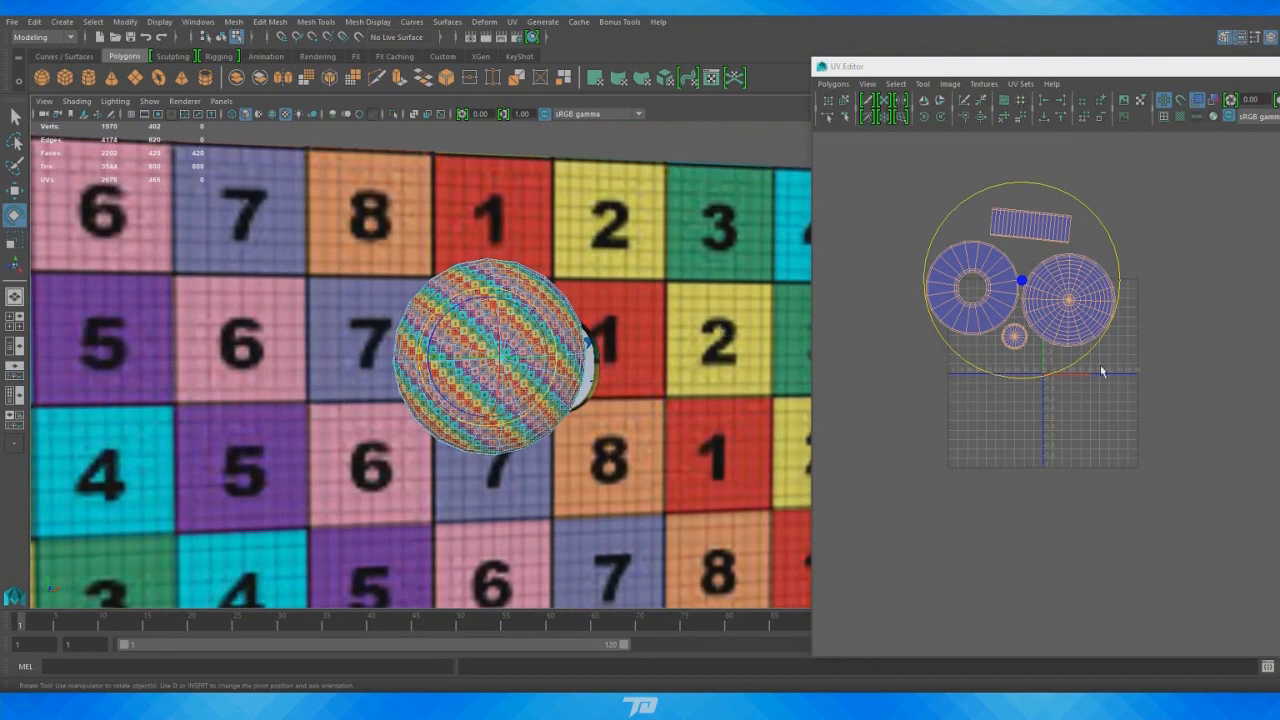
{"action": "left_click_drag", "start_coordinate": [1081, 362], "coordinate": [1092, 362]}
{"action": "left_click", "coordinate": [1054, 318]}
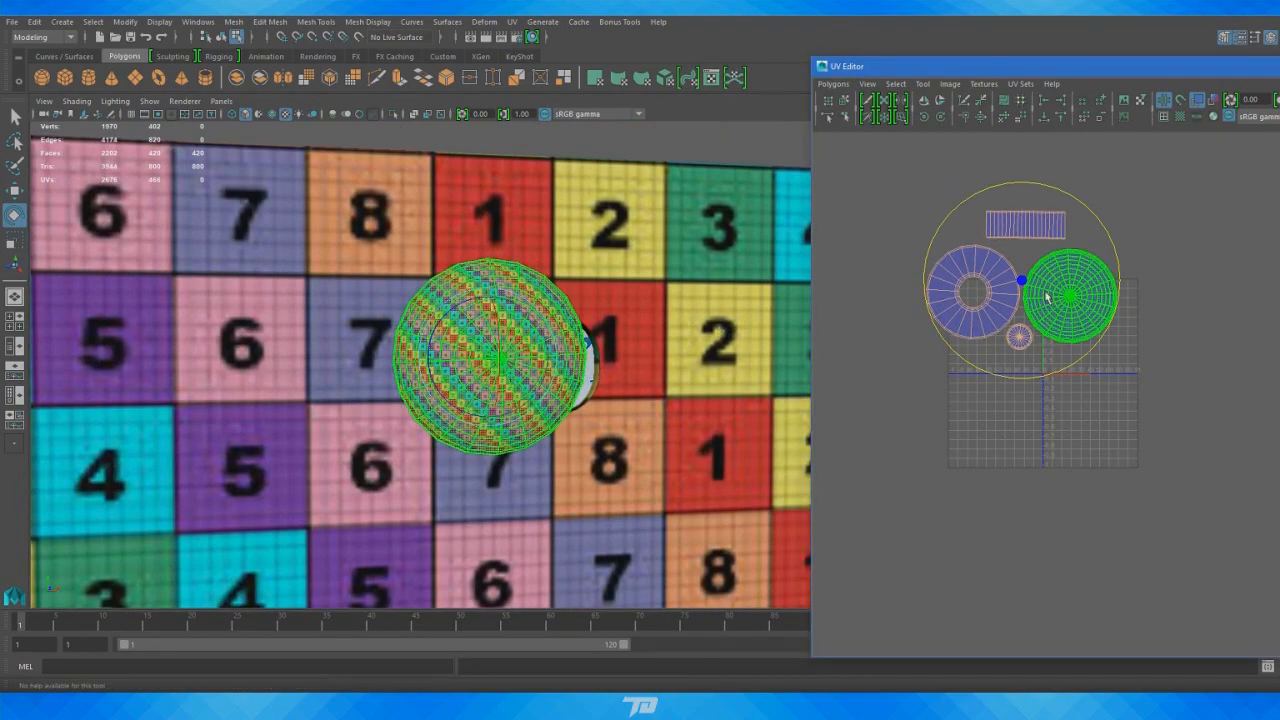
Scale all the screw's UV shells down together to match the plate's checker size and move them just above the grid's upper-left quadrant
{"action": "key", "text": "r"}
{"action": "left_click_drag", "start_coordinate": [1022, 281], "coordinate": [949, 284]}
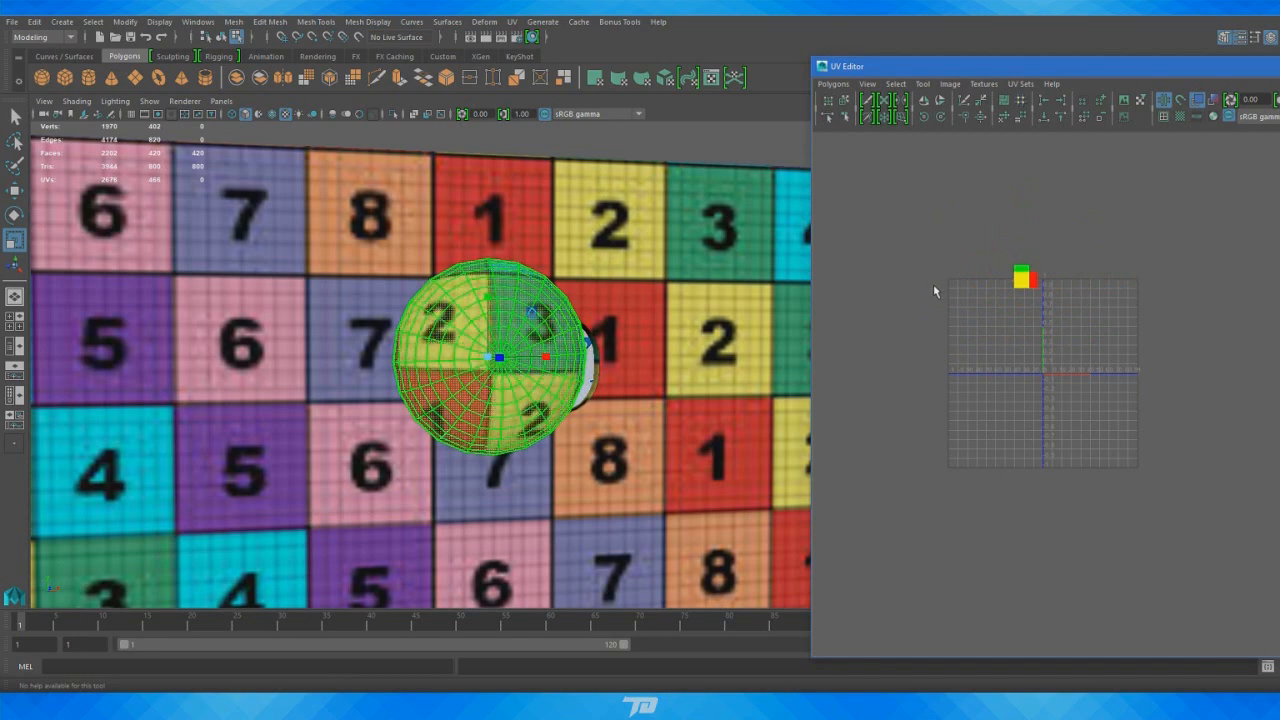
{"action": "left_click_drag", "start_coordinate": [936, 291], "coordinate": [932, 293]}
{"action": "mouse_move", "coordinate": [396, 391]}
{"action": "left_mouse_down", "text": "alt"}
{"action": "mouse_move", "coordinate": [354, 394]}
{"action": "mouse_move", "coordinate": [386, 394]}
{"action": "left_mouse_up", "text": "alt"}
{"action": "key", "text": "w"}
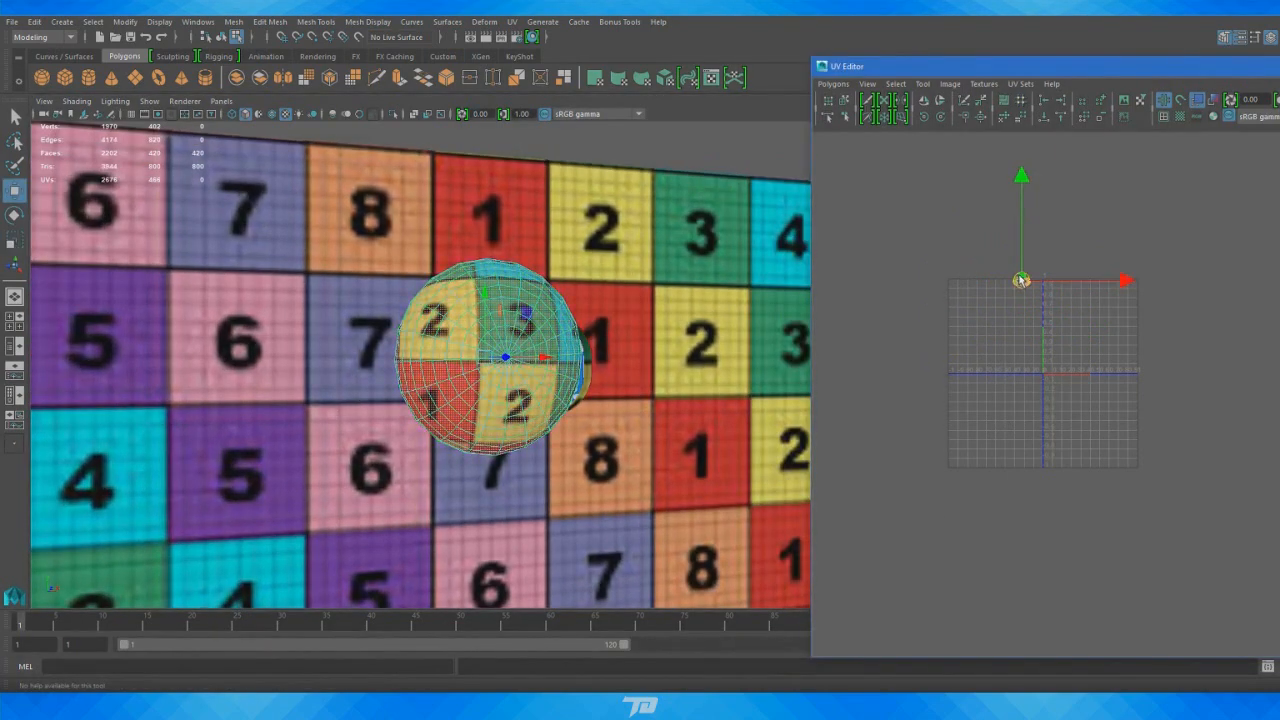
{"action": "left_click_drag", "start_coordinate": [1020, 282], "coordinate": [970, 262]}
Compare the mapped screw's checker scale with the plate's and examine the unmapped screw beside it
{"action": "scroll", "coordinate": [560, 250], "scroll_direction": "down", "scroll_amount": 10}
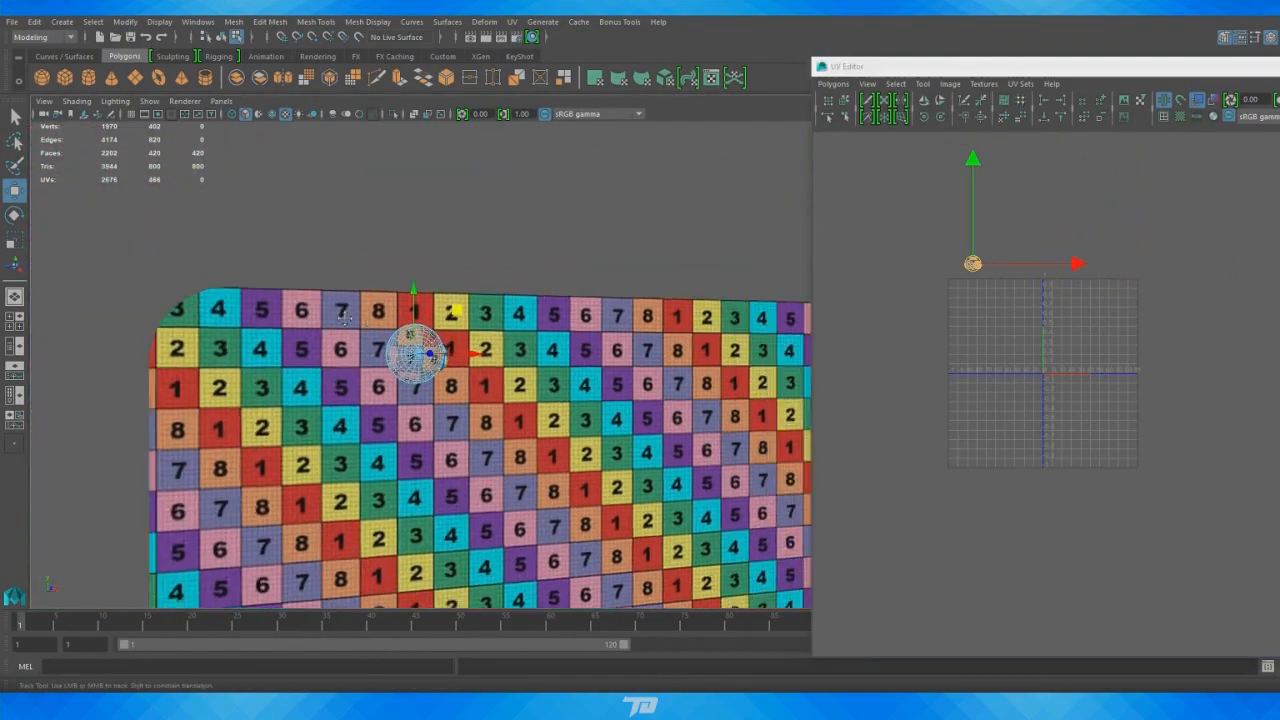
{"action": "middle_click_drag", "start_coordinate": [766, 223], "coordinate": [529, 209], "text": "alt"}
{"action": "left_click", "coordinate": [575, 197]}
{"action": "left_click_drag", "start_coordinate": [575, 197], "coordinate": [594, 247], "text": "alt"}
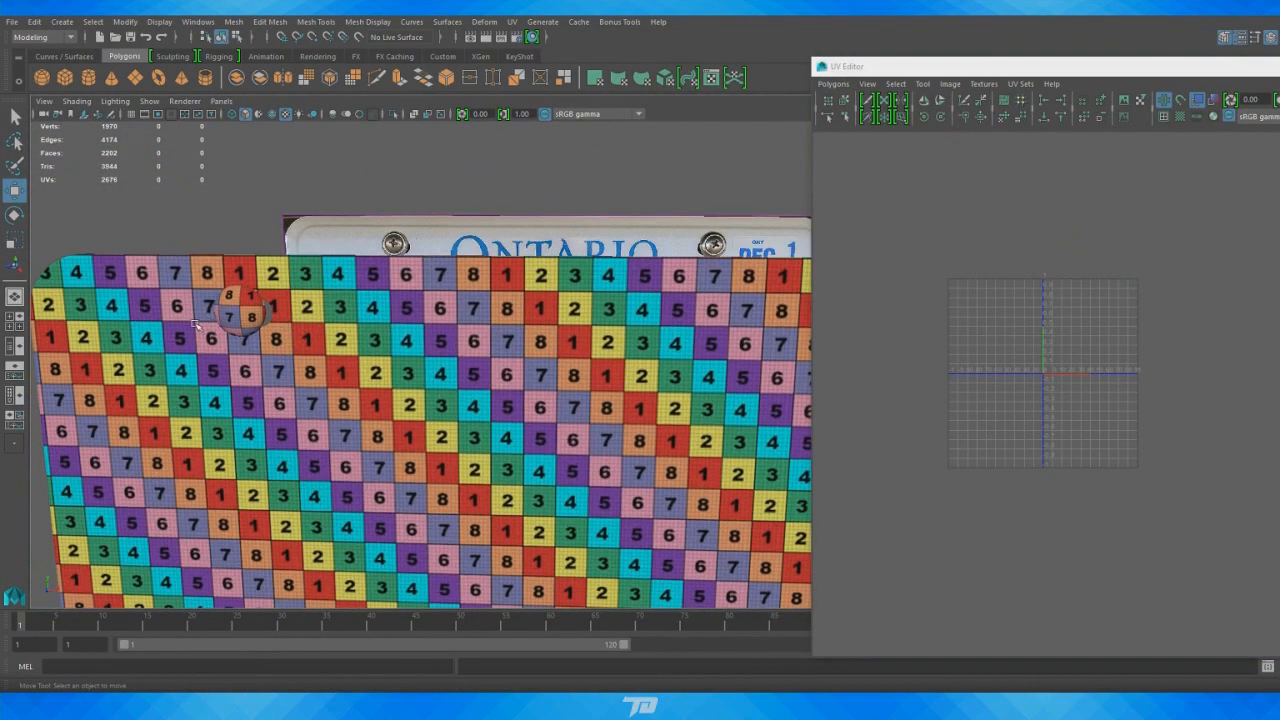
{"action": "left_click", "coordinate": [230, 310]}
{"action": "middle_click_drag", "start_coordinate": [590, 270], "coordinate": [418, 249], "text": "alt"}
{"action": "left_click", "coordinate": [703, 294]}
{"action": "middle_click_drag", "start_coordinate": [459, 315], "coordinate": [603, 285], "text": "alt"}
{"action": "left_click", "coordinate": [238, 165]}
{"action": "left_click", "coordinate": [211, 253]}
{"action": "scroll", "coordinate": [578, 270], "scroll_direction": "down", "scroll_amount": 2}
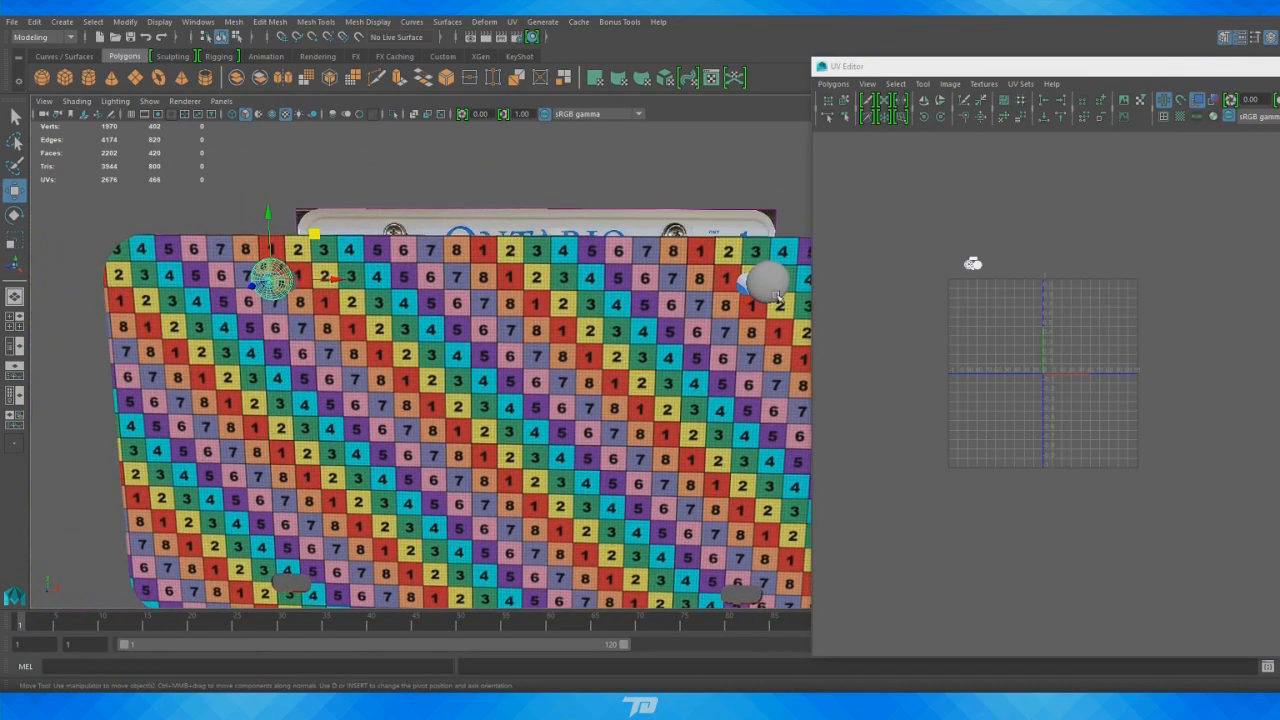
{"action": "left_click", "coordinate": [239, 172]}
{"action": "left_click_drag", "start_coordinate": [673, 283], "coordinate": [744, 278], "text": "alt"}
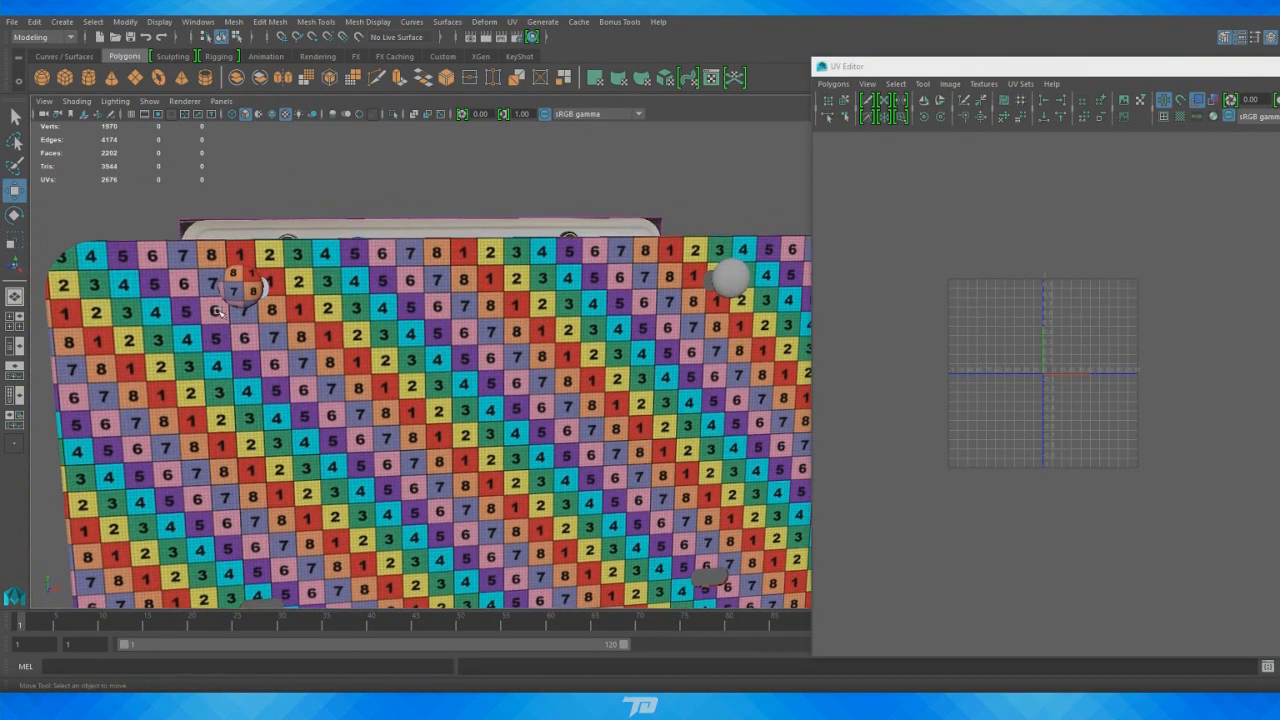
{"action": "left_click", "coordinate": [235, 299]}
{"action": "left_click", "coordinate": [326, 194]}
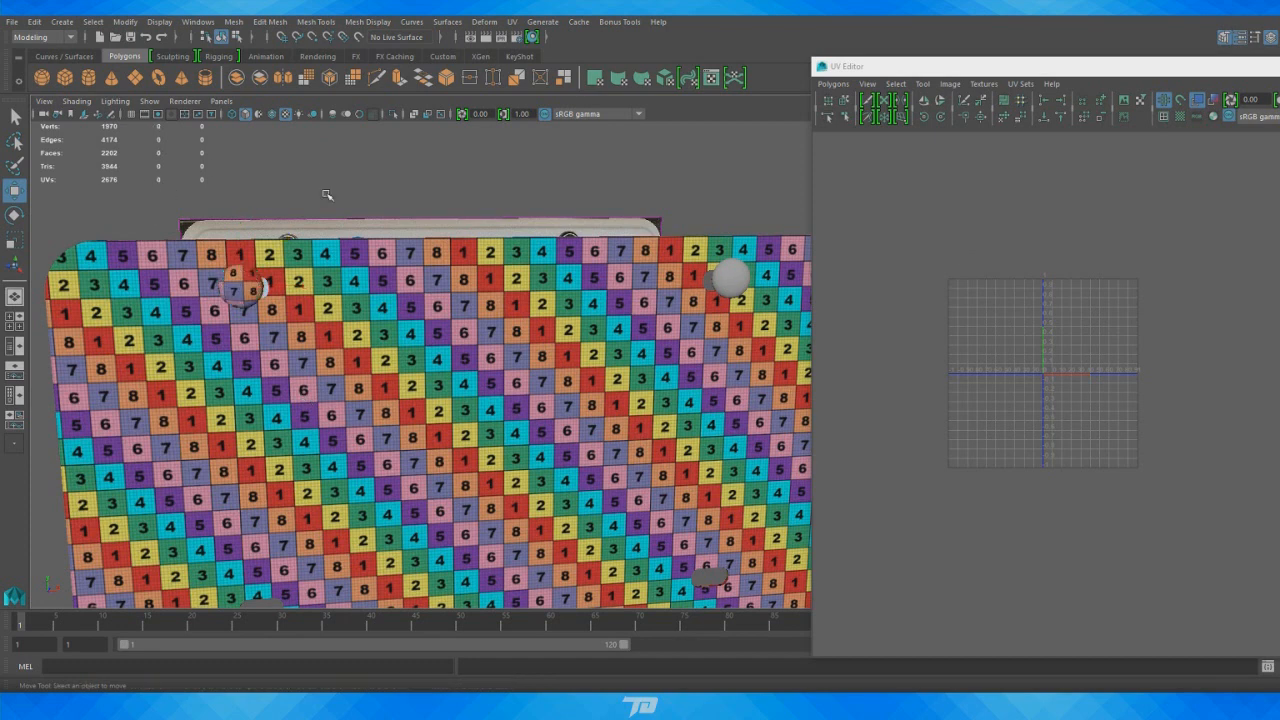
Transfer the mapped screw's UVs to the other screw with Transfer Attributes, using all UV sets and component sample space
{"action": "left_click", "coordinate": [254, 292]}
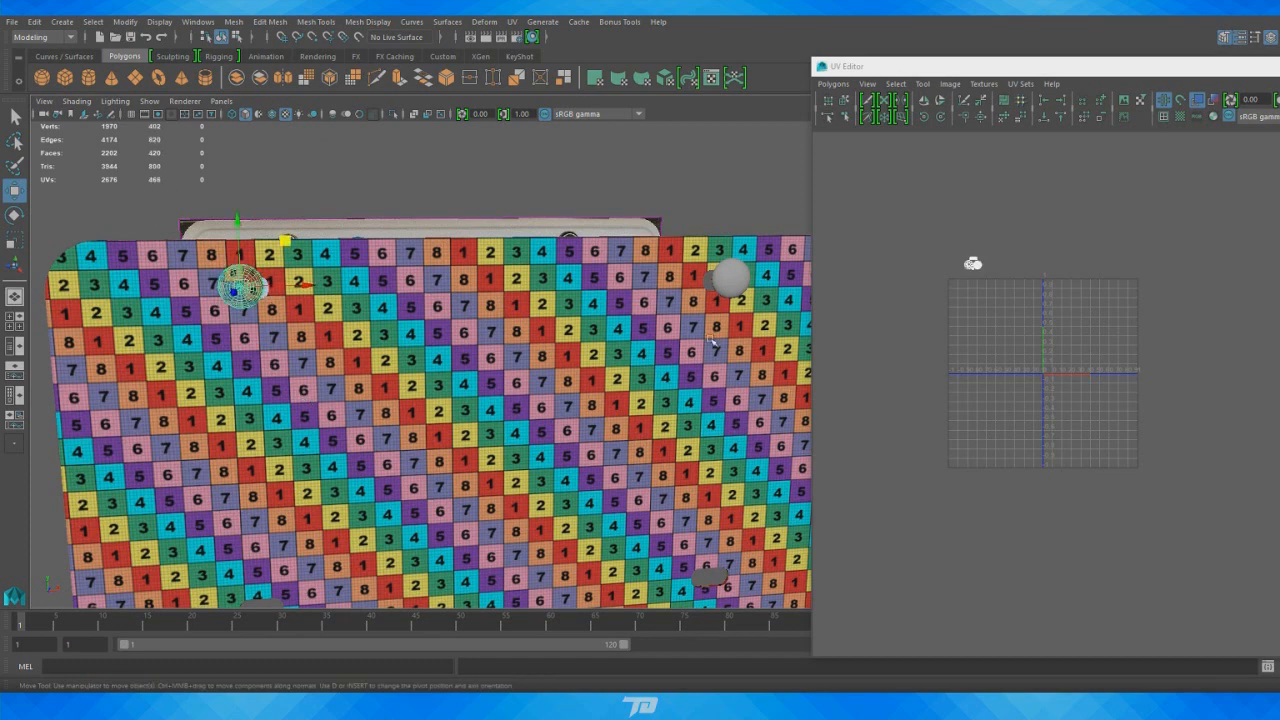
{"action": "left_click", "coordinate": [734, 277], "text": "shift"}
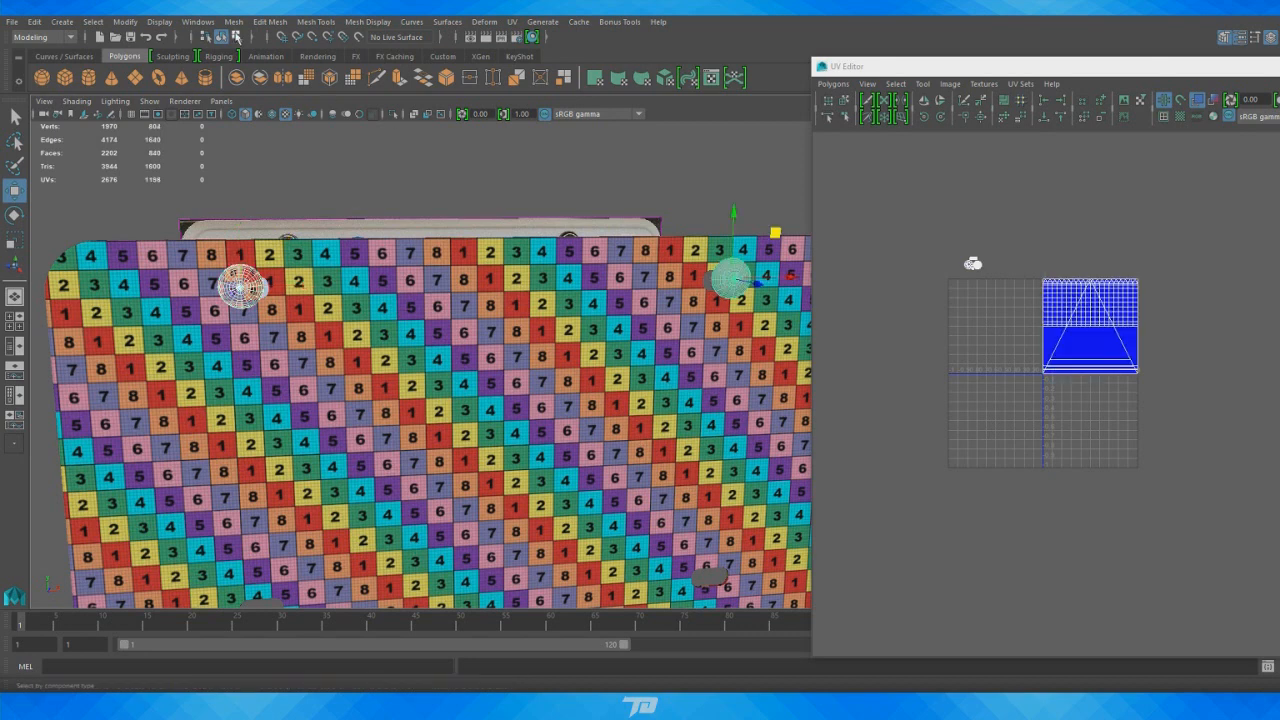
{"action": "left_click", "coordinate": [232, 22]}
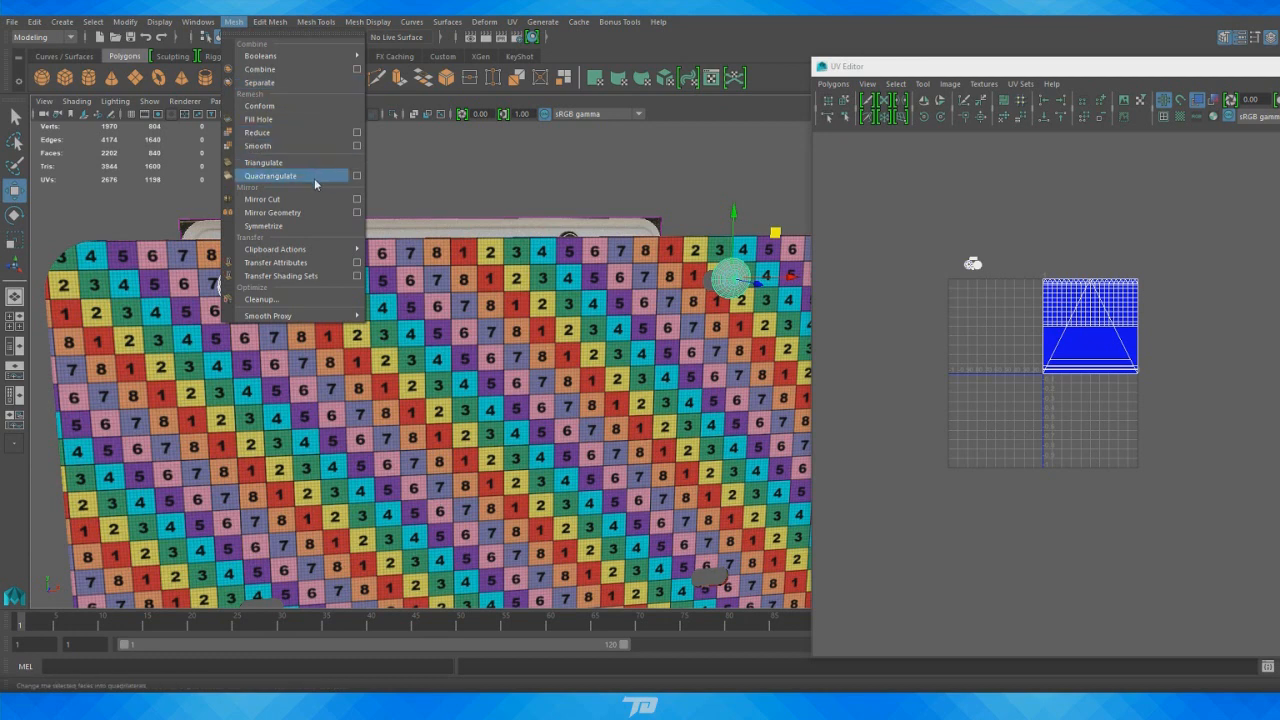
{"action": "left_click", "coordinate": [357, 263]}
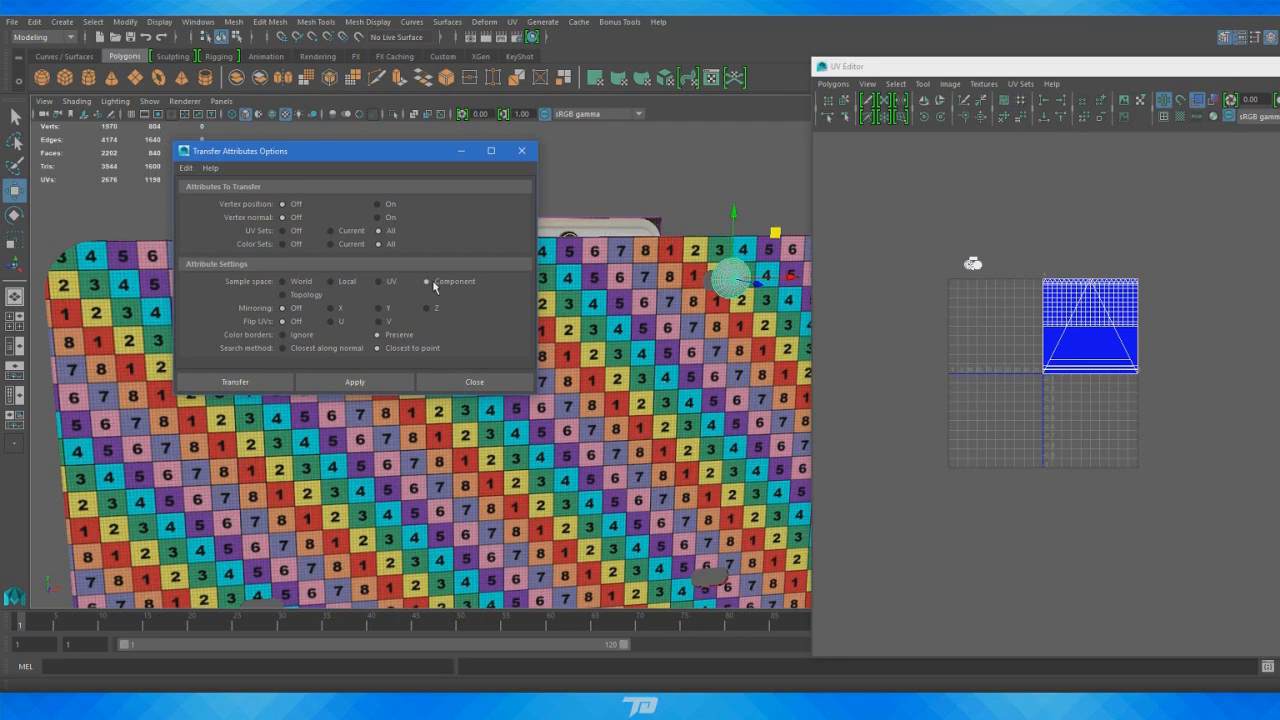
{"action": "left_click", "coordinate": [248, 389]}
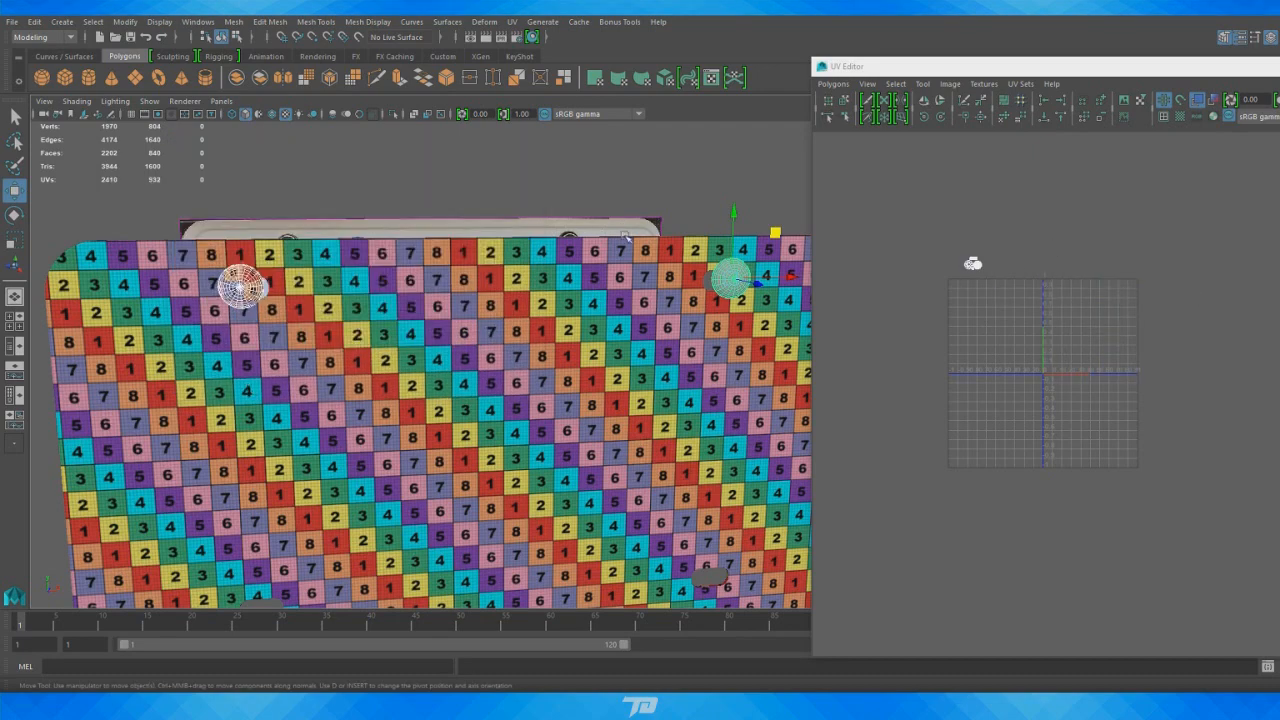
Assign the existing checker material lambert2 to the second screw
{"action": "middle_click_drag", "start_coordinate": [625, 236], "coordinate": [430, 244], "text": "alt"}
{"action": "right_click_drag", "start_coordinate": [430, 244], "coordinate": [590, 252], "text": "alt"}
{"action": "middle_click_drag", "start_coordinate": [590, 252], "coordinate": [455, 308], "text": "alt"}
{"action": "right_click_drag", "start_coordinate": [455, 308], "coordinate": [710, 345], "text": "alt"}
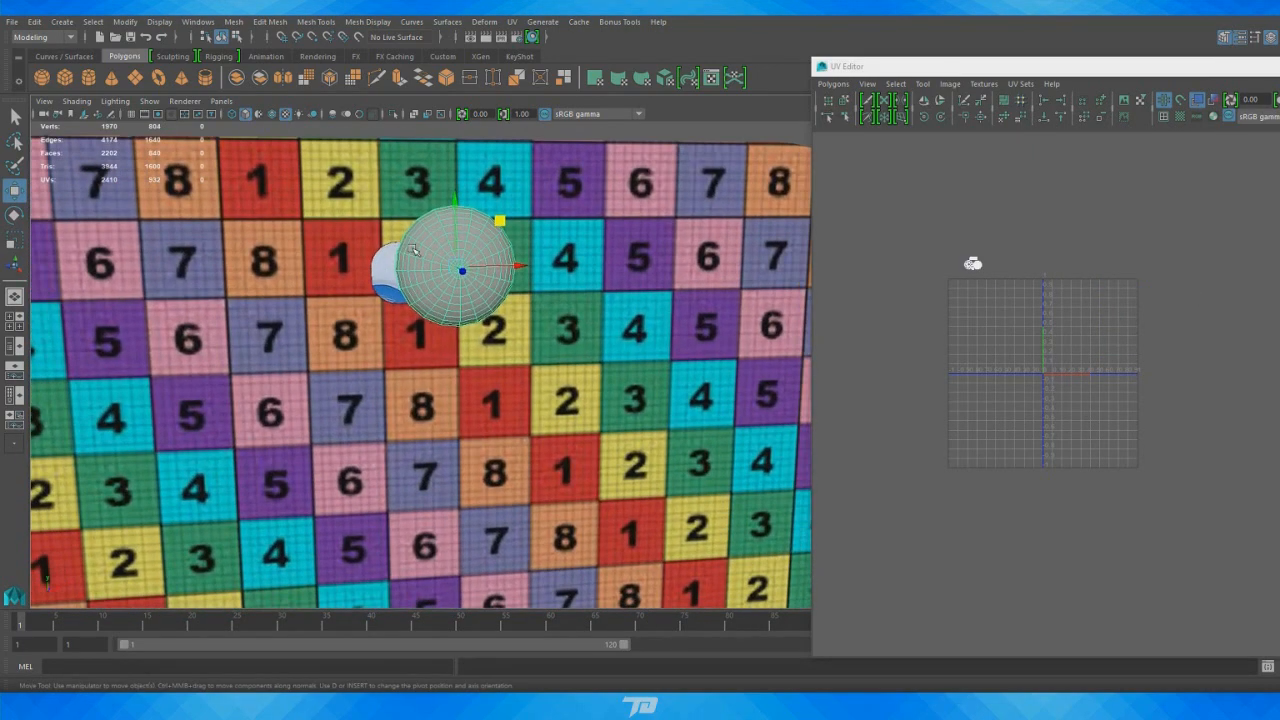
{"action": "right_click_drag", "start_coordinate": [421, 256], "coordinate": [445, 609]}
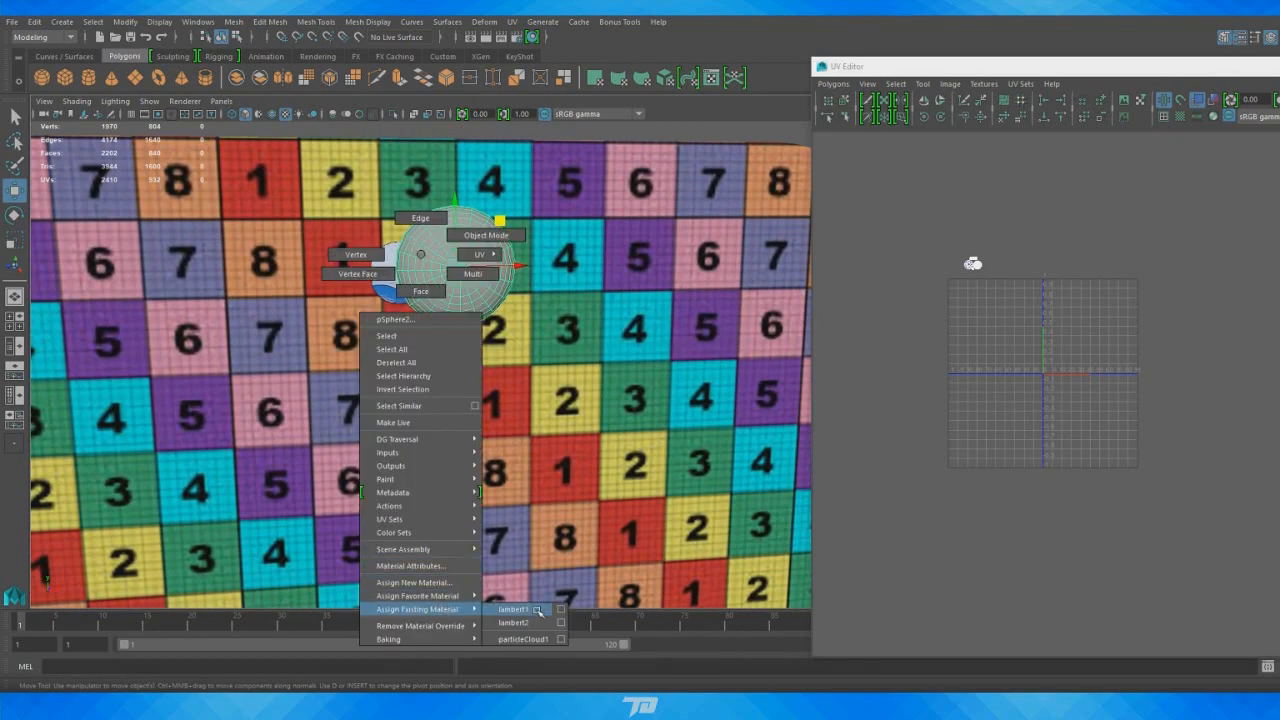
{"action": "right_click_drag", "start_coordinate": [538, 611], "coordinate": [542, 623]}
Examine the checker pattern on both screws from several angles and compare its size with the plate's
{"action": "right_click_drag", "start_coordinate": [623, 400], "coordinate": [527, 278], "text": "alt"}
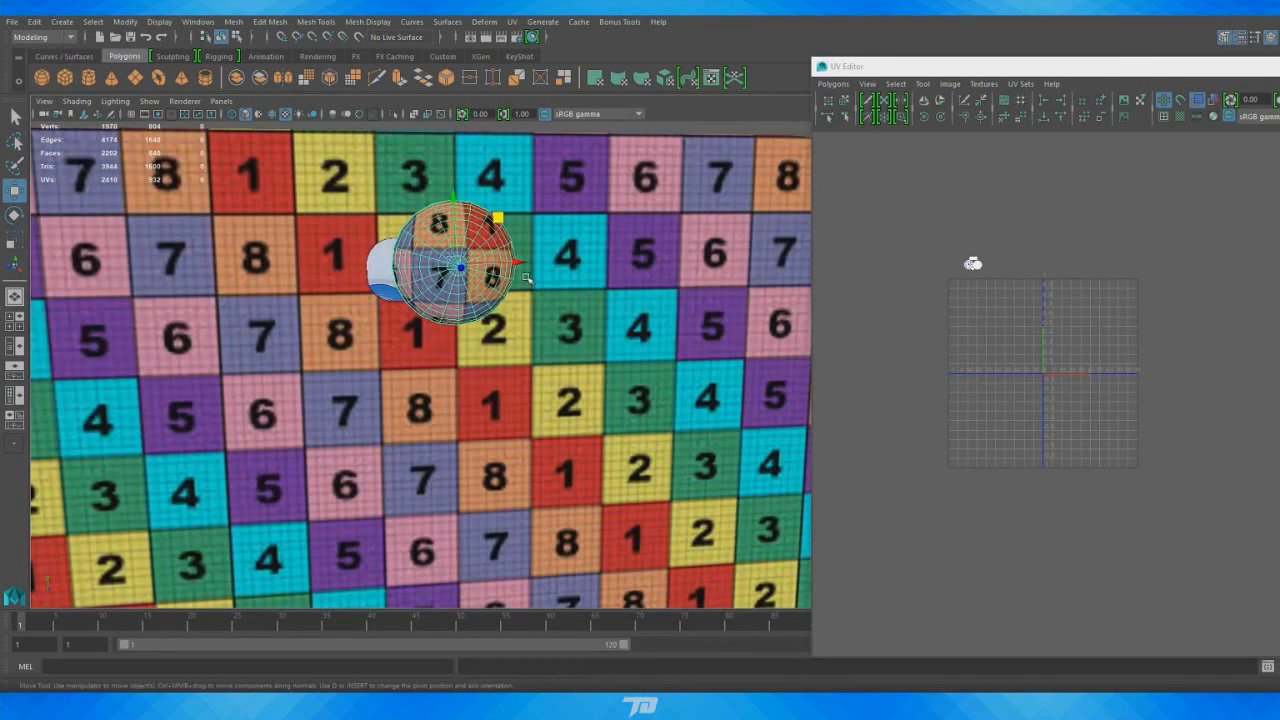
{"action": "left_click_drag", "start_coordinate": [527, 278], "coordinate": [324, 250], "text": "alt"}
{"action": "key", "text": "f"}
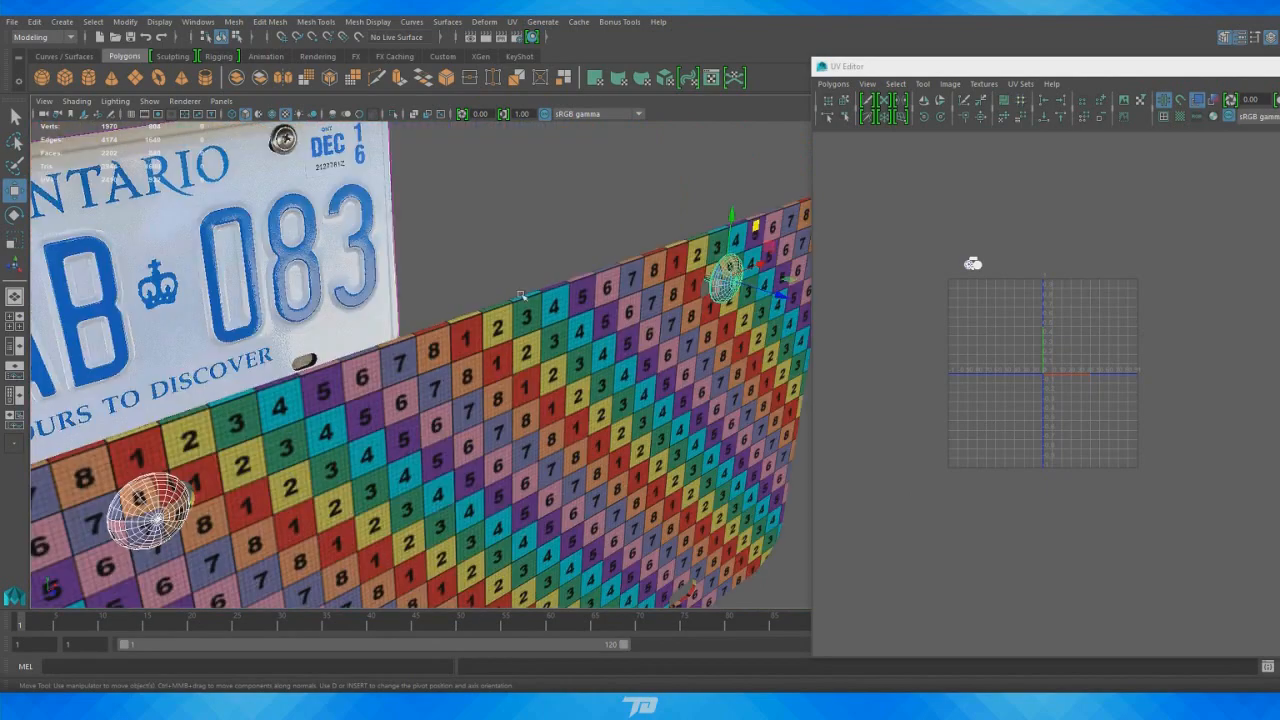
{"action": "left_click_drag", "start_coordinate": [523, 312], "coordinate": [500, 317], "text": "alt"}
{"action": "left_click_drag", "start_coordinate": [605, 205], "coordinate": [482, 234], "text": "alt"}
{"action": "middle_click_drag", "start_coordinate": [482, 236], "coordinate": [482, 176], "text": "alt"}
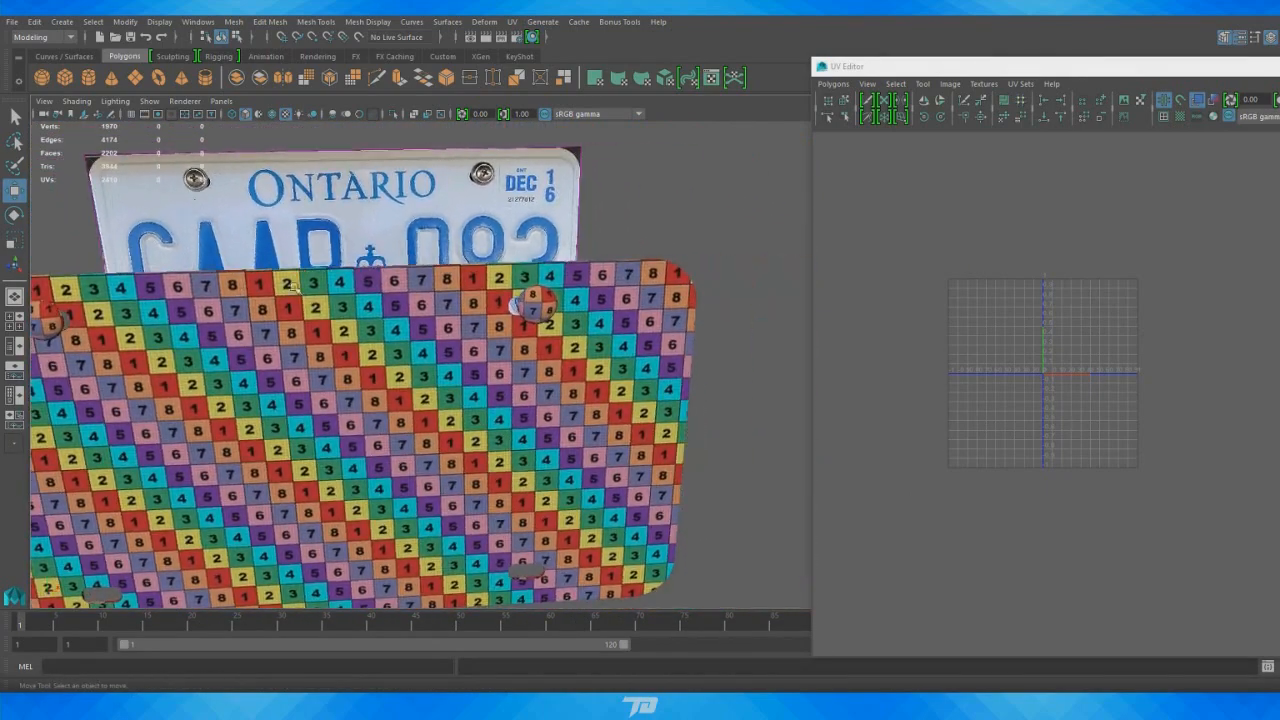
{"action": "right_click_drag", "start_coordinate": [482, 176], "coordinate": [690, 255], "text": "alt"}
{"action": "middle_click_drag", "start_coordinate": [690, 255], "coordinate": [575, 240], "text": "alt"}
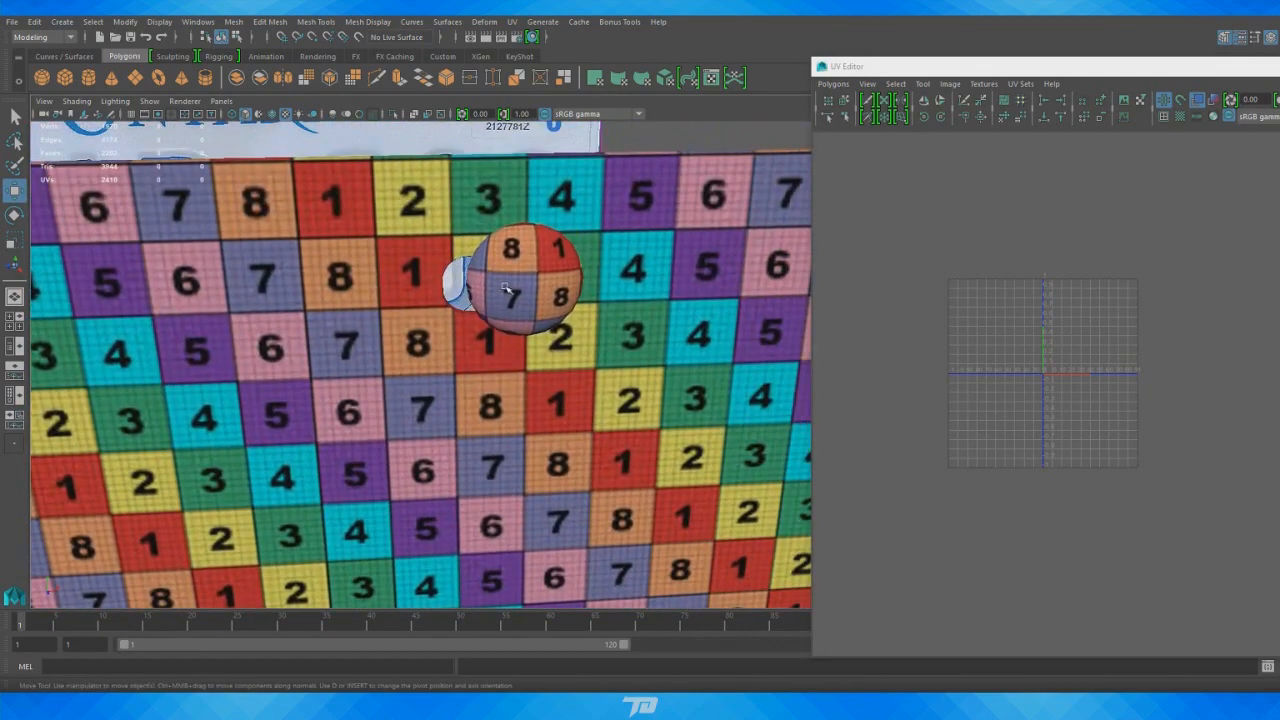
Move all of the second screw's UV shells up and to the right, clear of the first screw's shells, and clear the selection
{"action": "left_click", "coordinate": [528, 272]}
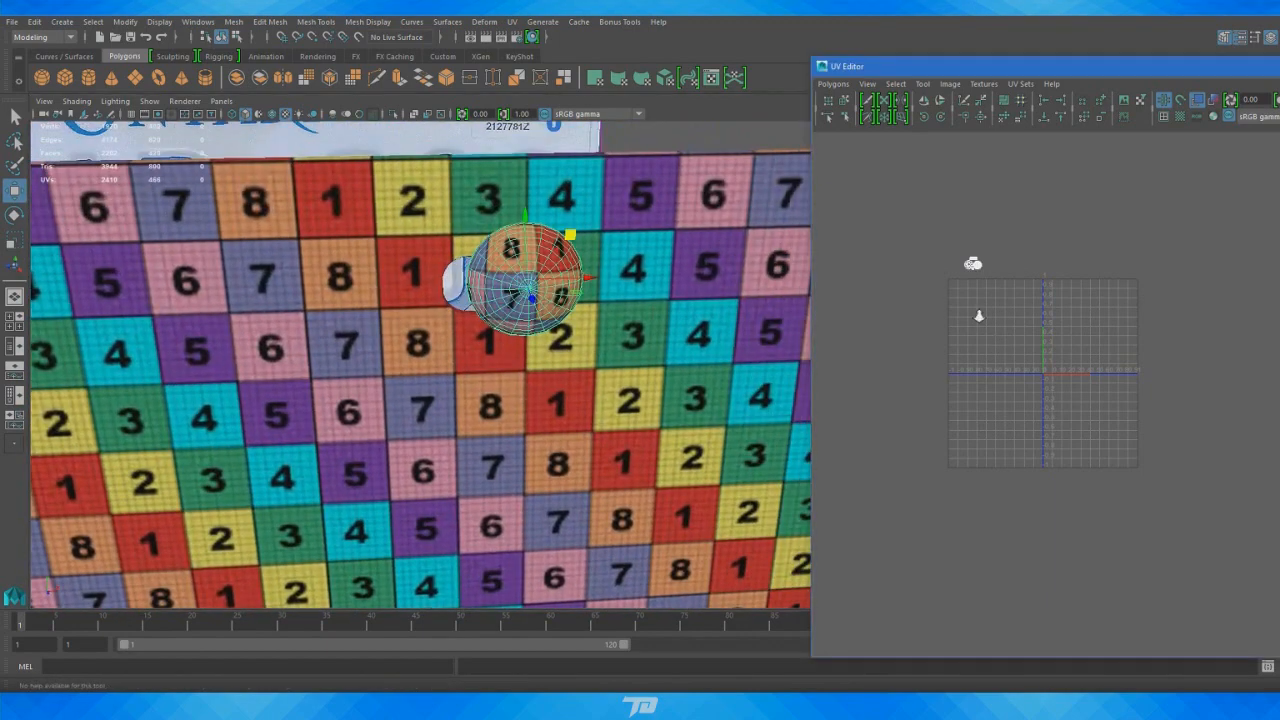
{"action": "scroll", "coordinate": [977, 314], "scroll_direction": "up", "scroll_amount": 2}
{"action": "right_click", "coordinate": [961, 295]}
{"action": "right_click_drag", "start_coordinate": [964, 294], "coordinate": [910, 270]}
{"action": "left_click_drag", "start_coordinate": [908, 240], "coordinate": [1020, 342]}
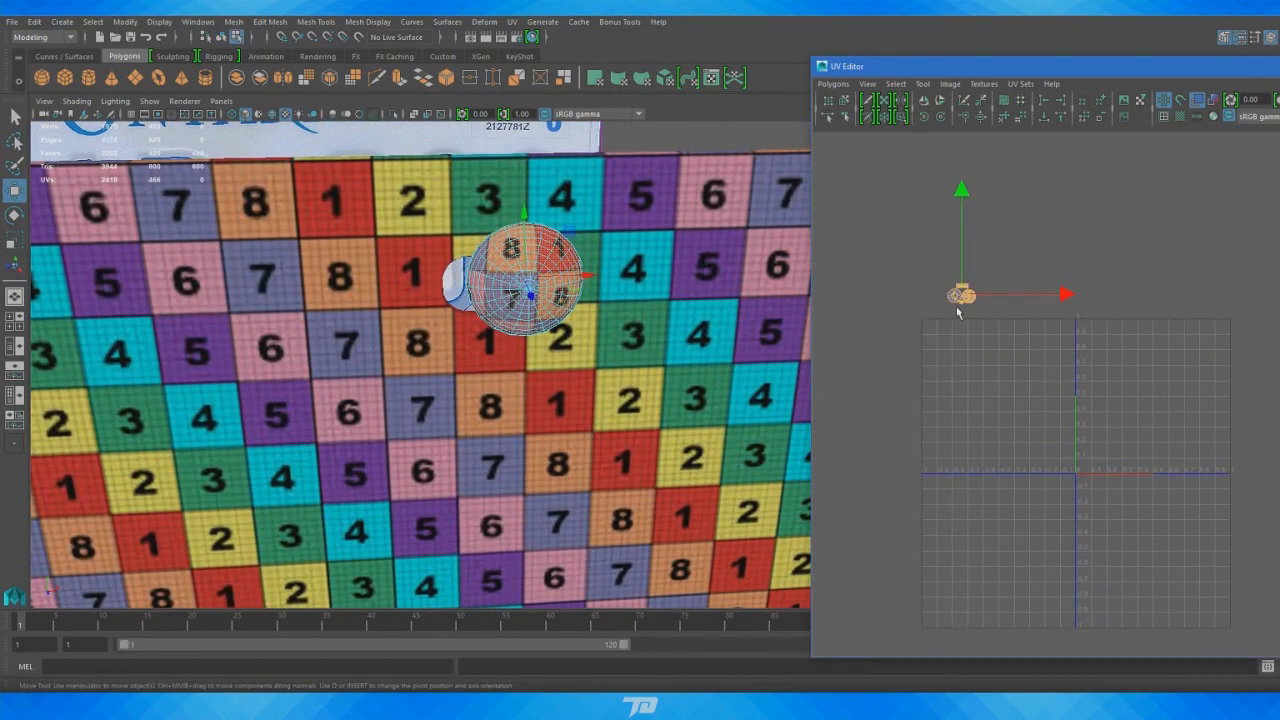
{"action": "left_click_drag", "start_coordinate": [963, 294], "coordinate": [1036, 224]}
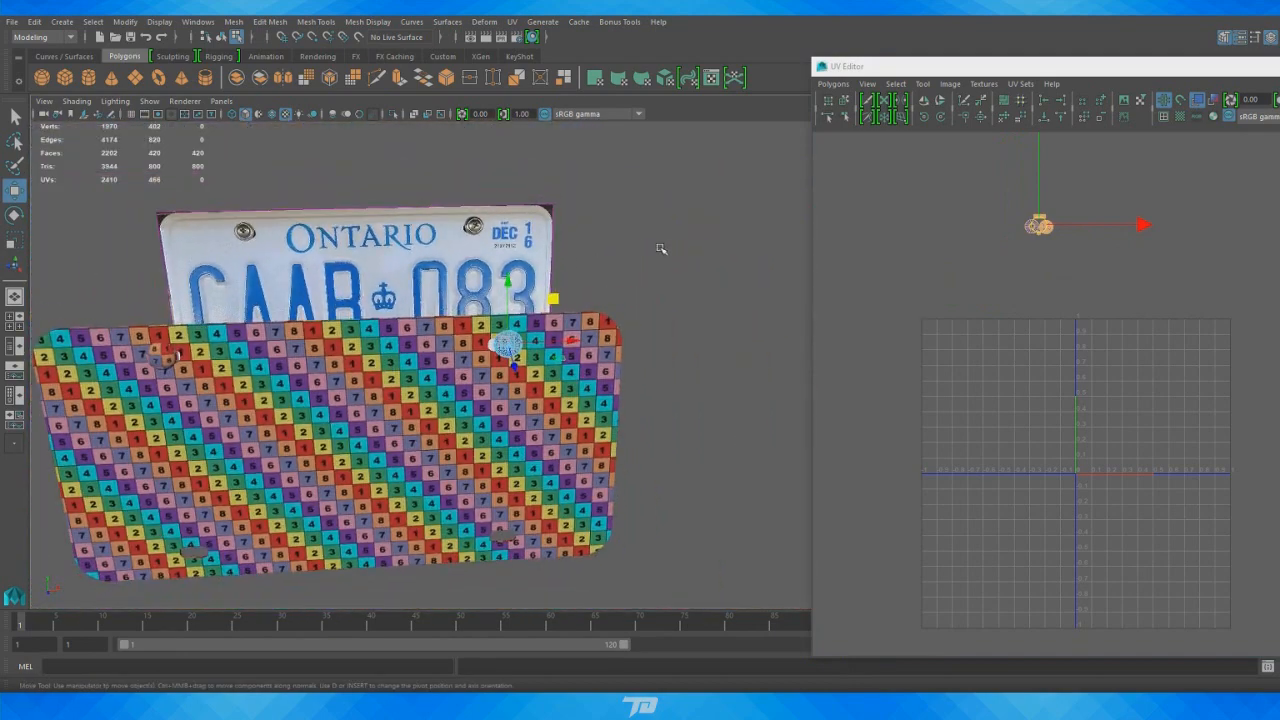
{"action": "right_click_drag", "start_coordinate": [680, 245], "coordinate": [709, 240]}
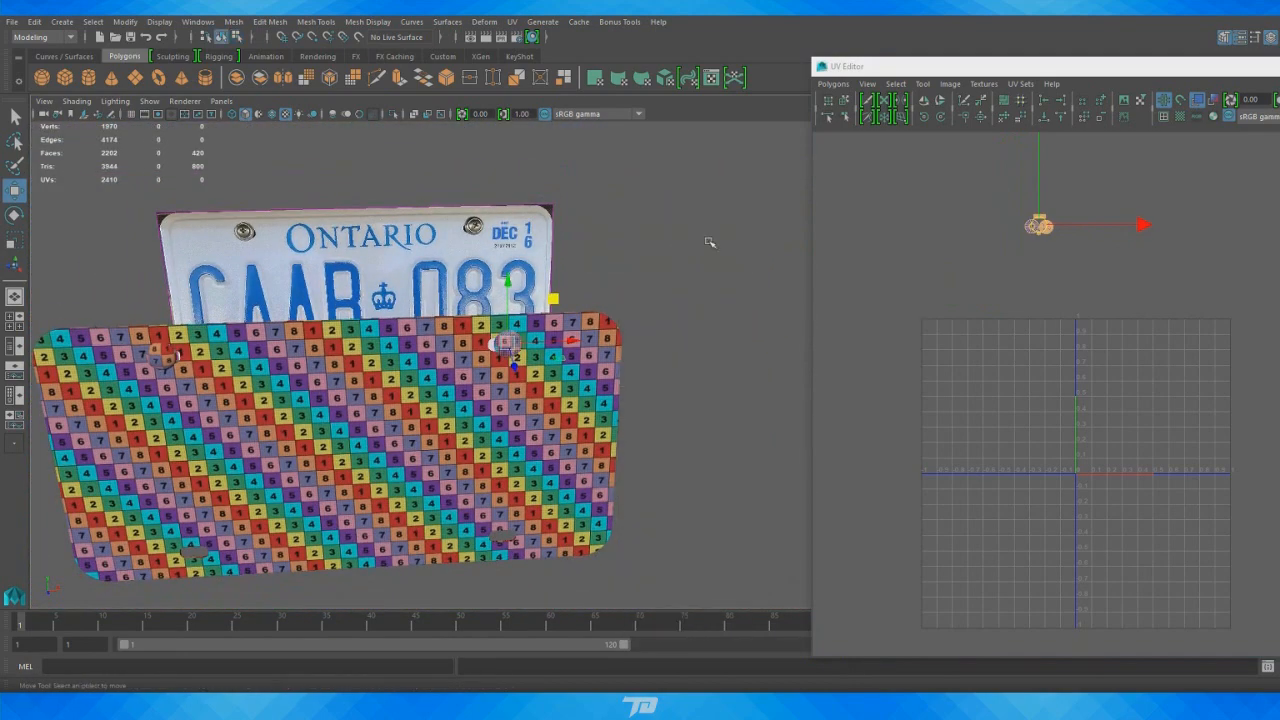
{"action": "left_click", "coordinate": [709, 240]}
Select the plate and both screws, turn off the UV shell shading, and combine the objects into one mesh
{"action": "scroll", "coordinate": [402, 293], "scroll_direction": "down", "scroll_amount": 5}
{"action": "left_click_drag", "start_coordinate": [402, 293], "coordinate": [398, 449], "text": "alt"}
{"action": "left_click_drag", "start_coordinate": [684, 430], "coordinate": [202, 242]}
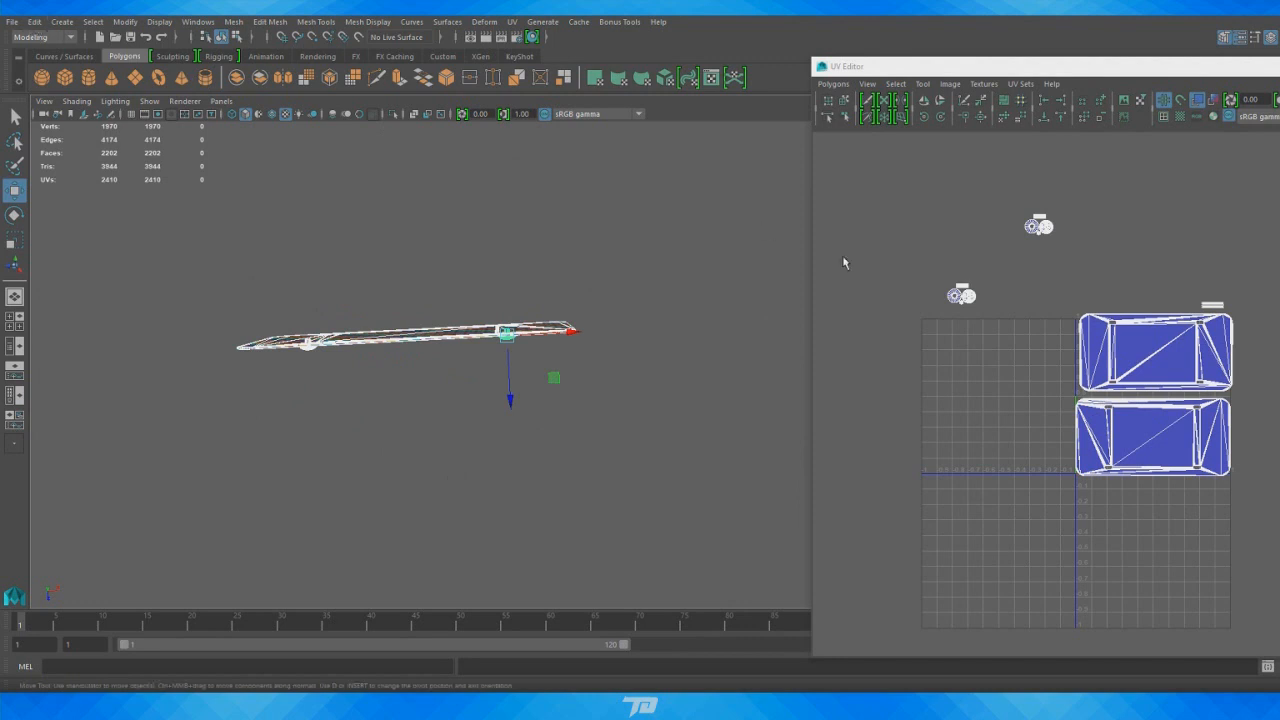
{"action": "left_click", "coordinate": [1200, 101]}
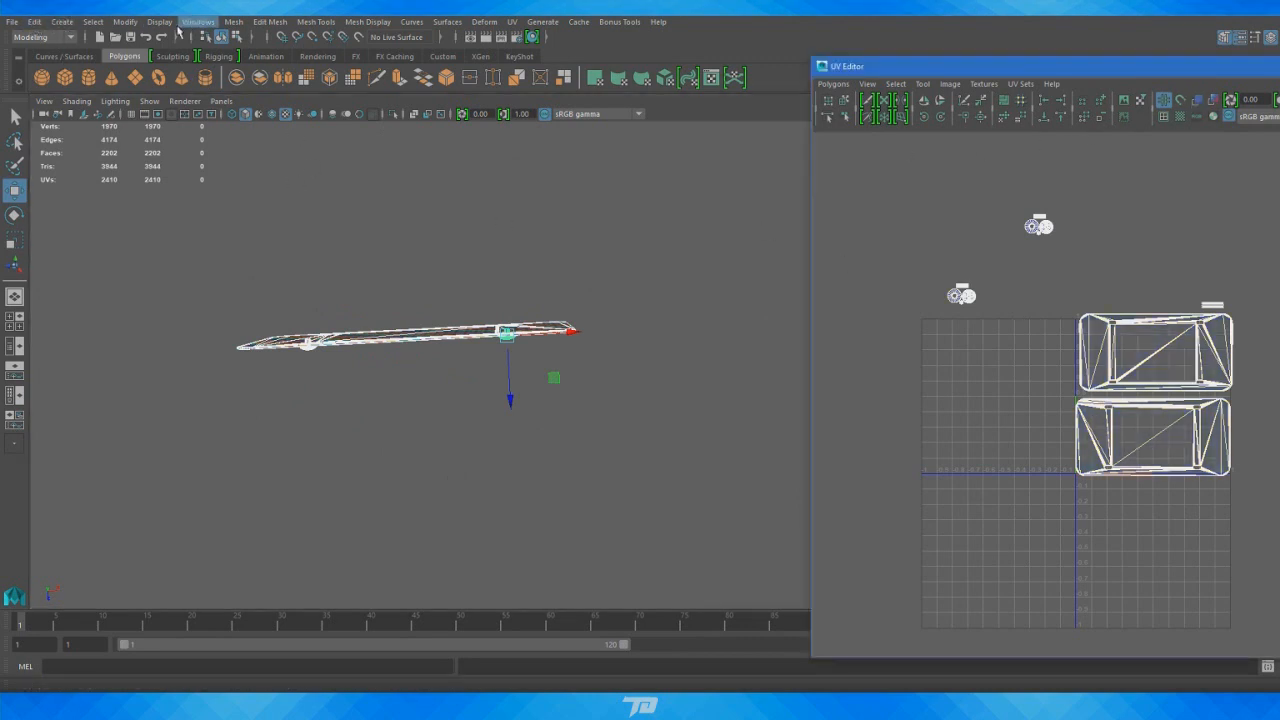
{"action": "left_click", "coordinate": [235, 22]}
{"action": "left_click", "coordinate": [262, 68]}
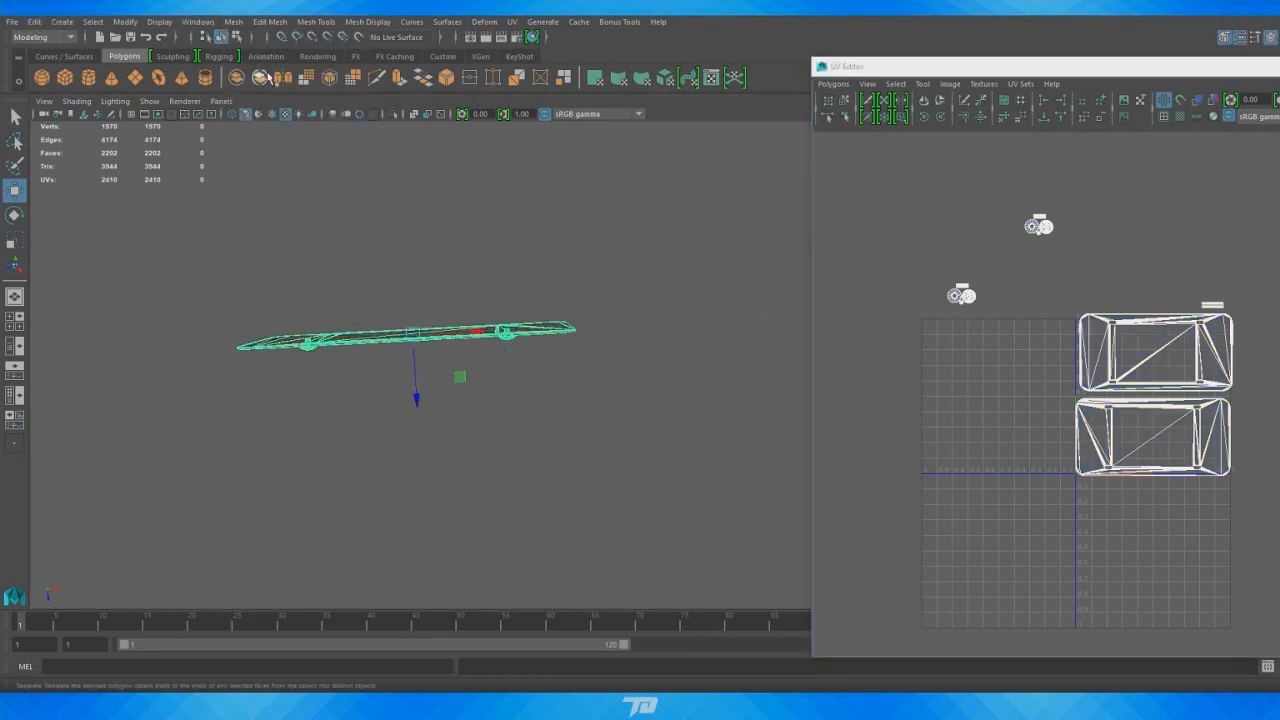
Delete the construction history of all objects in the scene and save the scene
{"action": "left_click", "coordinate": [35, 22]}
{"action": "mouse_move", "coordinate": [130, 200]}
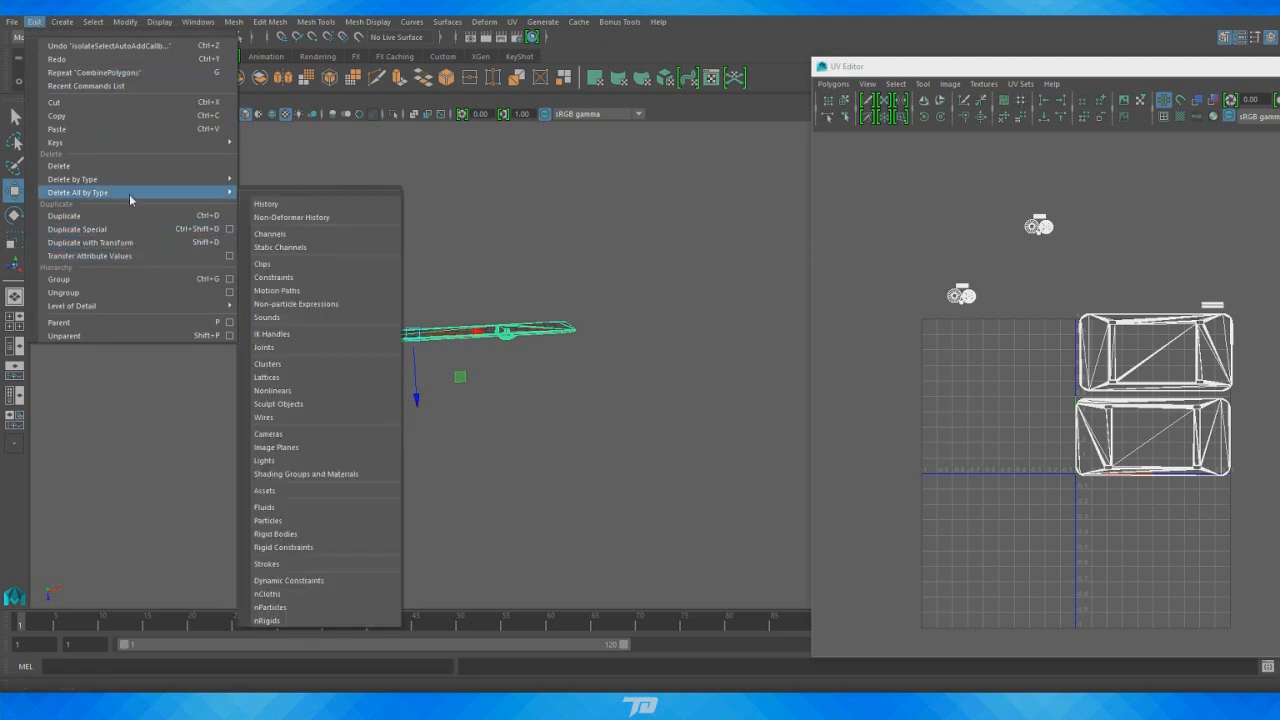
{"action": "left_click", "coordinate": [331, 206]}
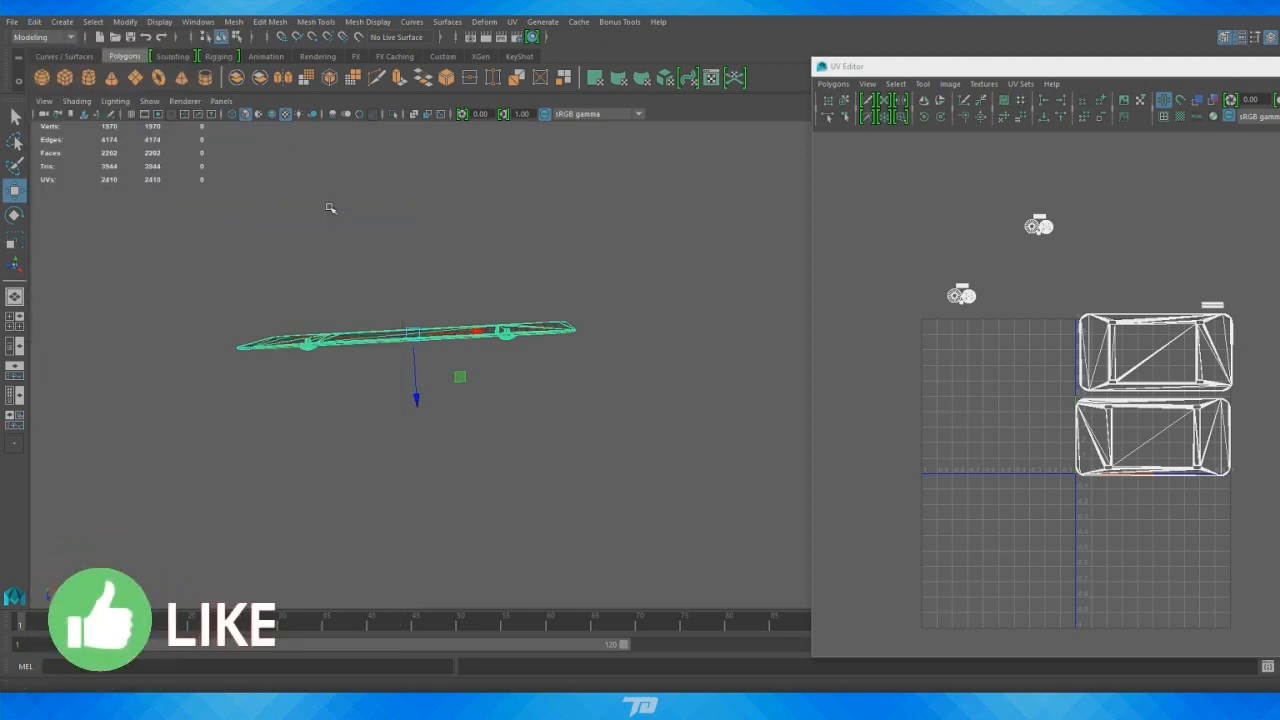
{"action": "left_click", "coordinate": [12, 22]}
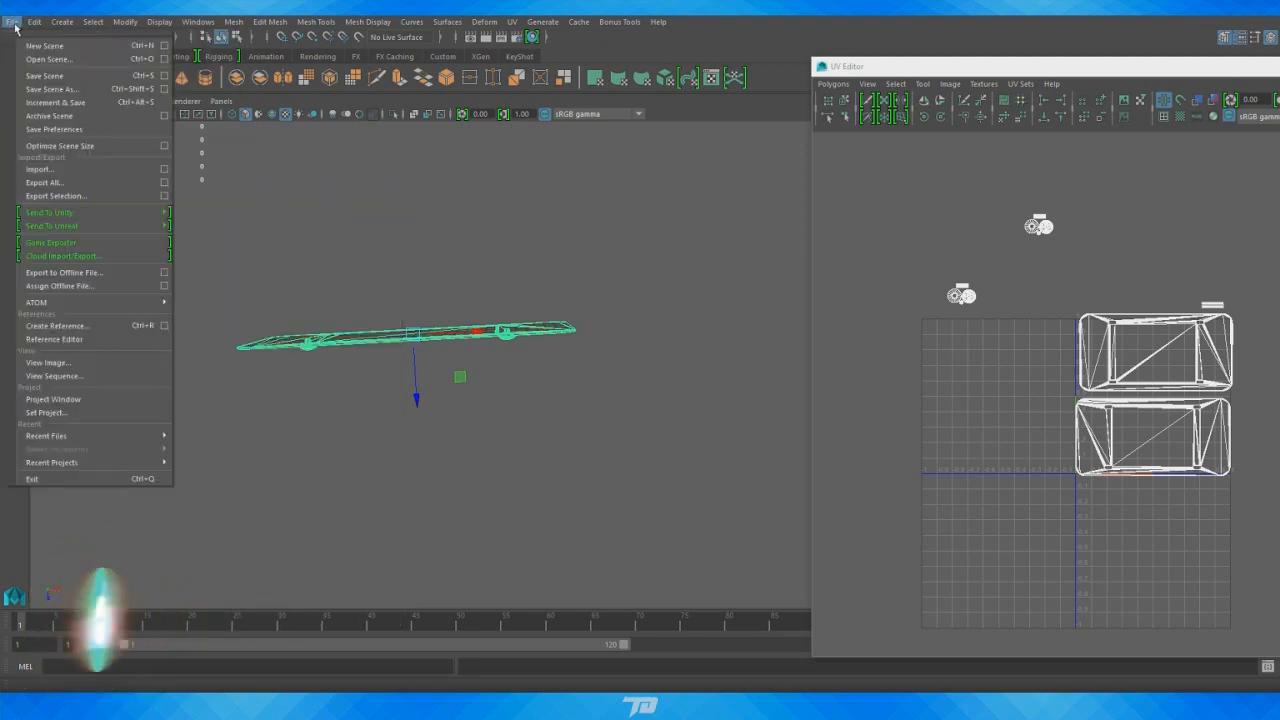
{"action": "left_click", "coordinate": [51, 77]}
{"action": "left_click", "coordinate": [598, 370]}
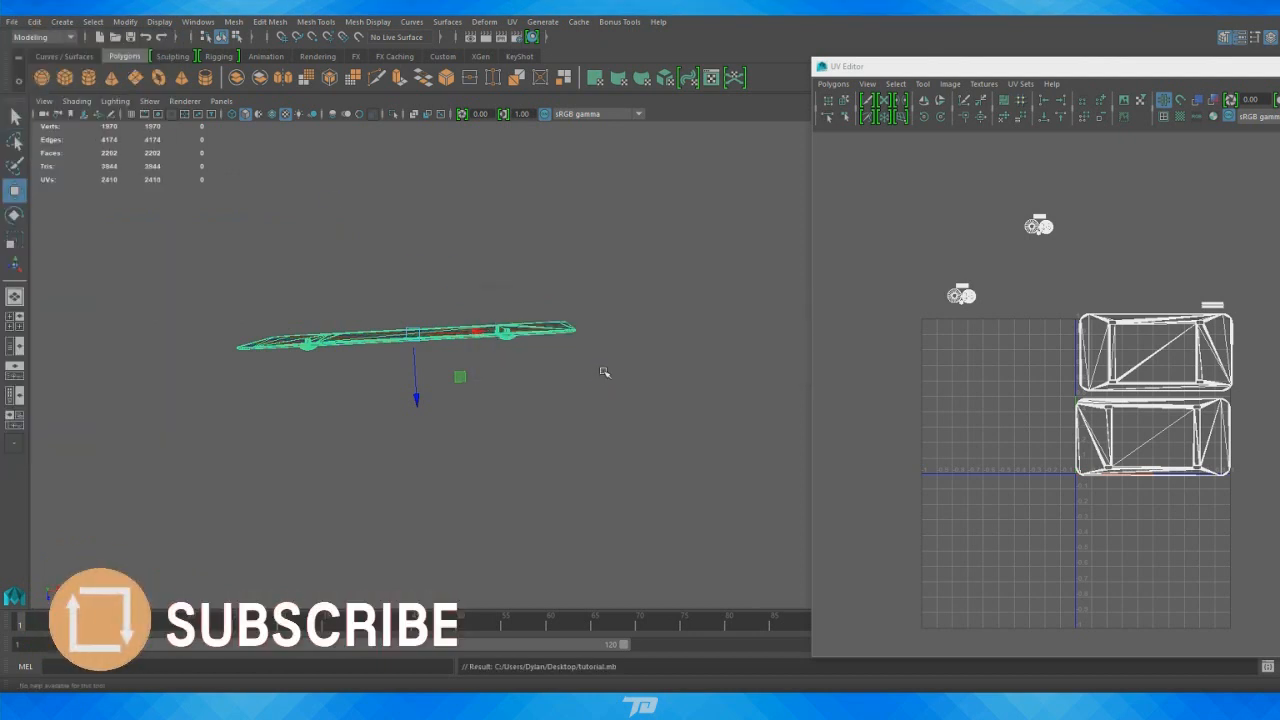
Enlarge the UV Editor workspace and move the upper screw's UV shells left so they sit directly above the other screw's shells
{"action": "left_click_drag", "start_coordinate": [604, 371], "coordinate": [638, 303], "text": "alt"}
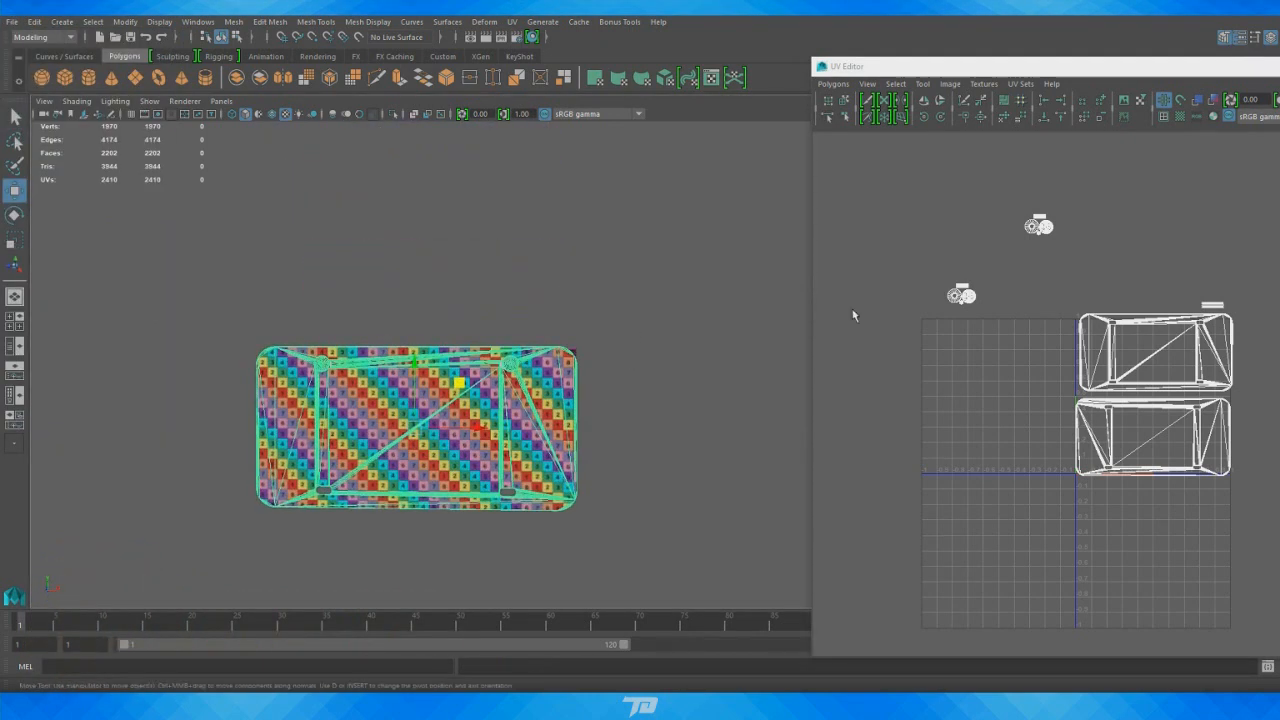
{"action": "scroll", "coordinate": [1045, 312], "scroll_direction": "up", "scroll_amount": 2}
{"action": "left_click_drag", "start_coordinate": [1036, 70], "coordinate": [524, 0]}
{"action": "right_click_drag", "start_coordinate": [997, 375], "coordinate": [966, 366], "text": "alt"}
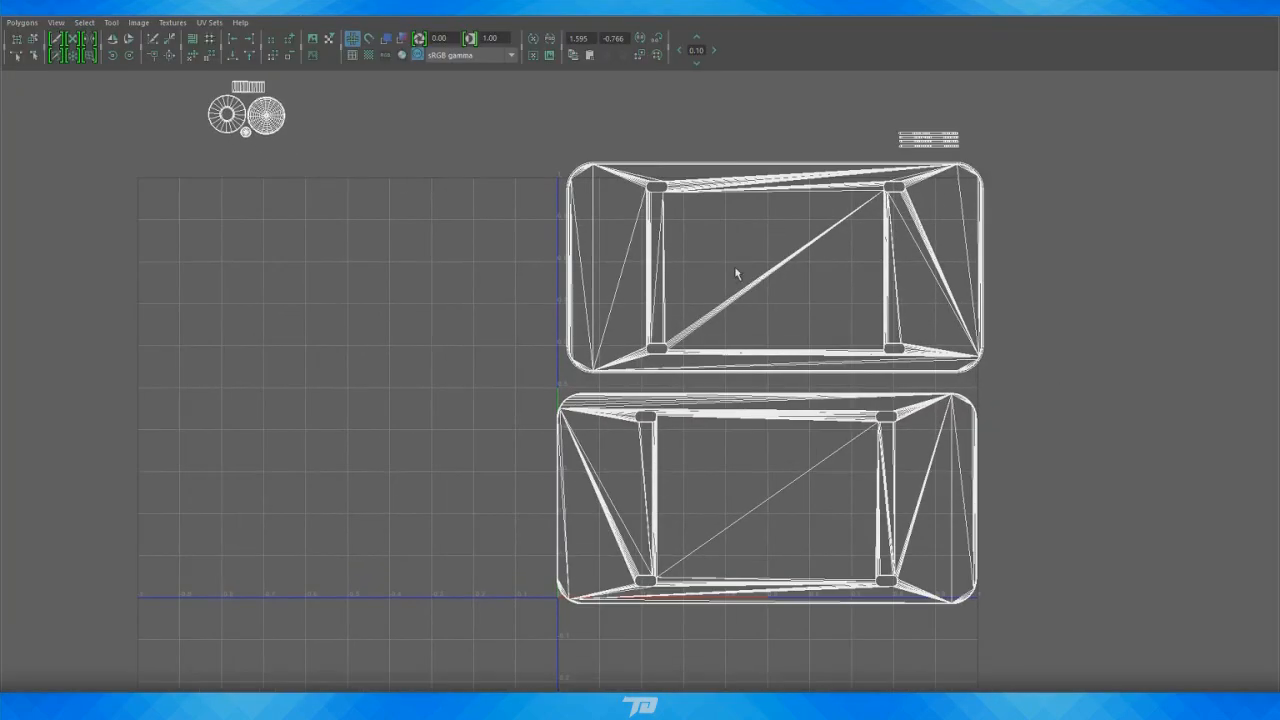
{"action": "right_click_drag", "start_coordinate": [737, 274], "coordinate": [687, 251]}
{"action": "right_click_drag", "start_coordinate": [1064, 449], "coordinate": [1014, 449], "text": "alt"}
{"action": "middle_click_drag", "start_coordinate": [408, 217], "coordinate": [522, 398], "text": "alt"}
{"action": "left_click_drag", "start_coordinate": [555, 92], "coordinate": [360, 199]}
{"action": "right_click_drag", "start_coordinate": [928, 296], "coordinate": [877, 294], "text": "alt"}
{"action": "middle_click_drag", "start_coordinate": [877, 294], "coordinate": [841, 116], "text": "alt"}
{"action": "middle_click_drag", "start_coordinate": [1027, 356], "coordinate": [1014, 406], "text": "alt"}
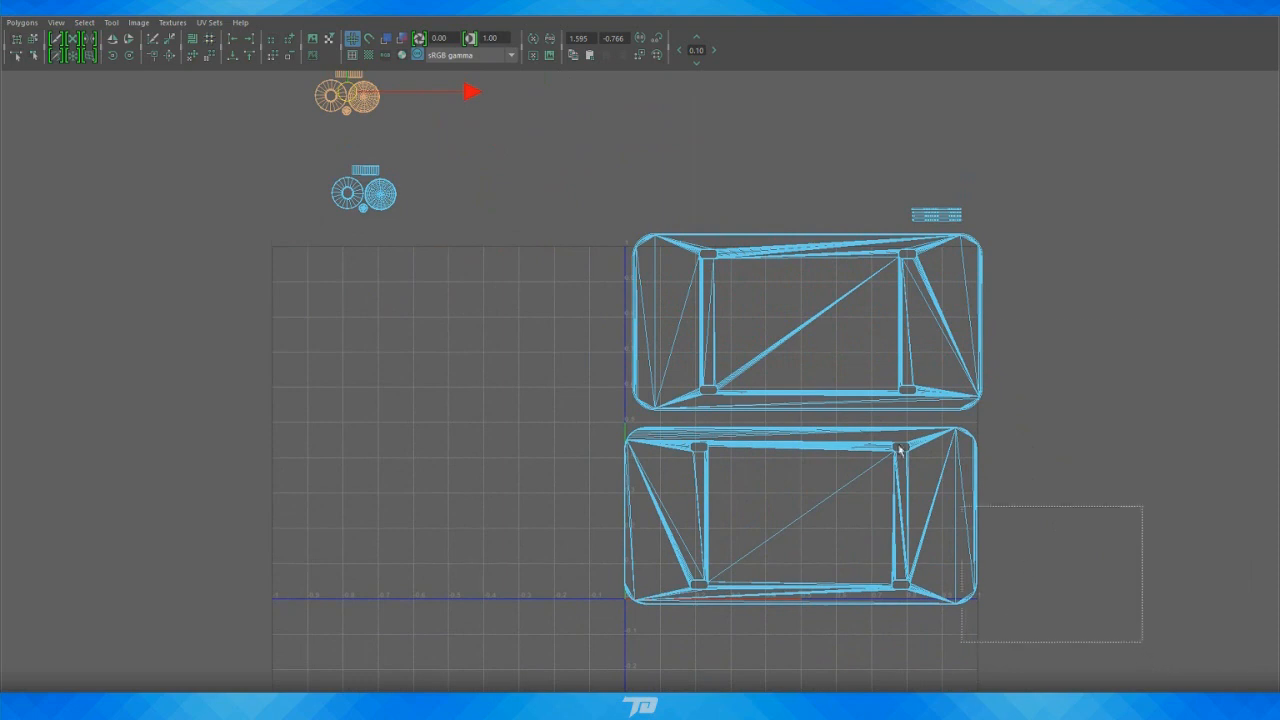
Select all UV shells and scale them down uniformly so the plate shells fit within the UV tile's width
{"action": "left_click_drag", "start_coordinate": [898, 446], "coordinate": [261, 58]}
{"action": "right_click_drag", "start_coordinate": [770, 327], "coordinate": [722, 324], "text": "alt"}
{"action": "left_click_drag", "start_coordinate": [1063, 650], "coordinate": [317, 69]}
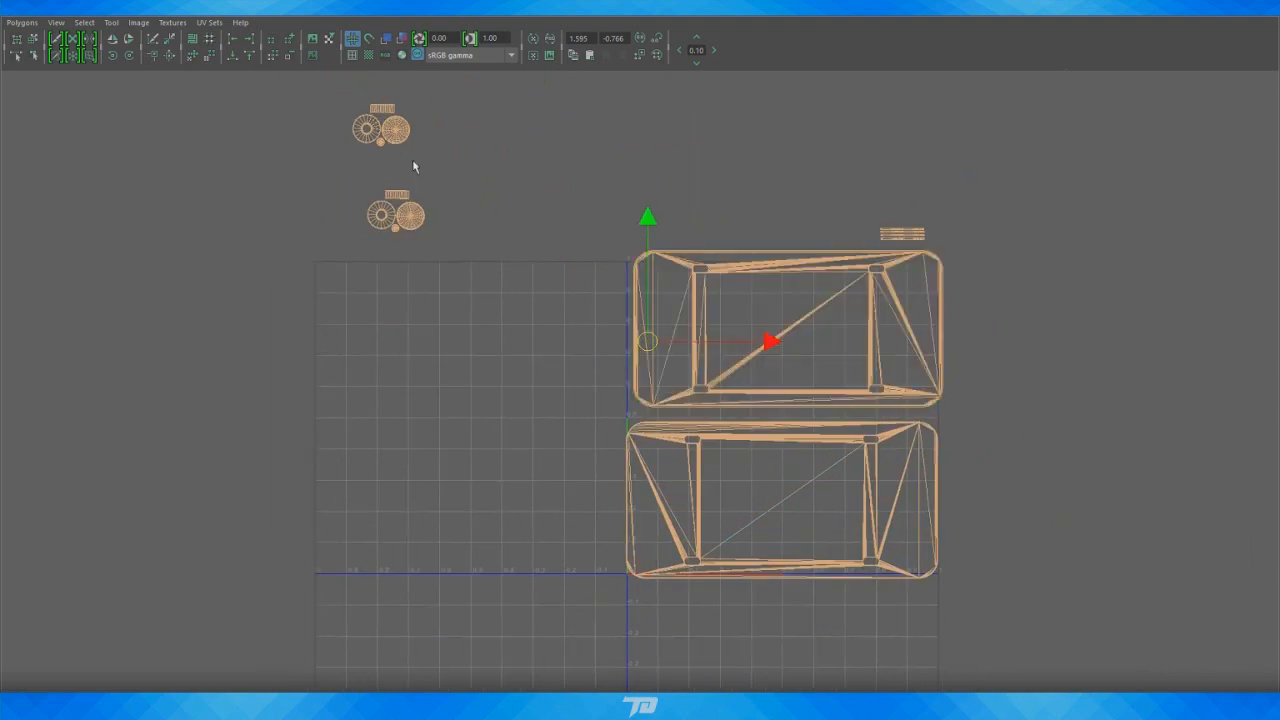
{"action": "key", "text": "r"}
{"action": "left_click_drag", "start_coordinate": [650, 342], "coordinate": [643, 343]}
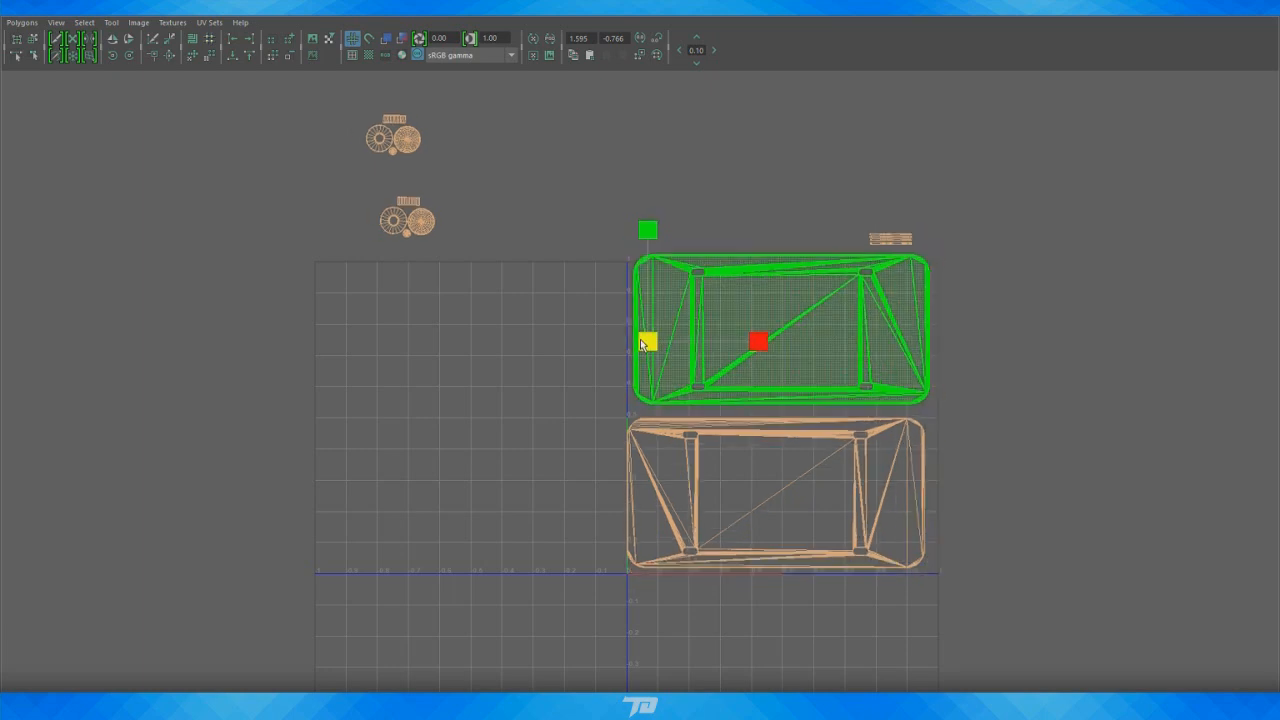
Nudge all UV shells slightly down, and move the upper plate shell down and left, closer to the lower plate shell
{"action": "key", "text": "w"}
{"action": "right_click_drag", "start_coordinate": [738, 402], "coordinate": [744, 358], "text": "alt"}
{"action": "middle_click_drag", "start_coordinate": [744, 358], "coordinate": [738, 330], "text": "alt"}
{"action": "right_click_drag", "start_coordinate": [738, 330], "coordinate": [766, 335], "text": "alt"}
{"action": "middle_click_drag", "start_coordinate": [766, 335], "coordinate": [749, 329], "text": "alt"}
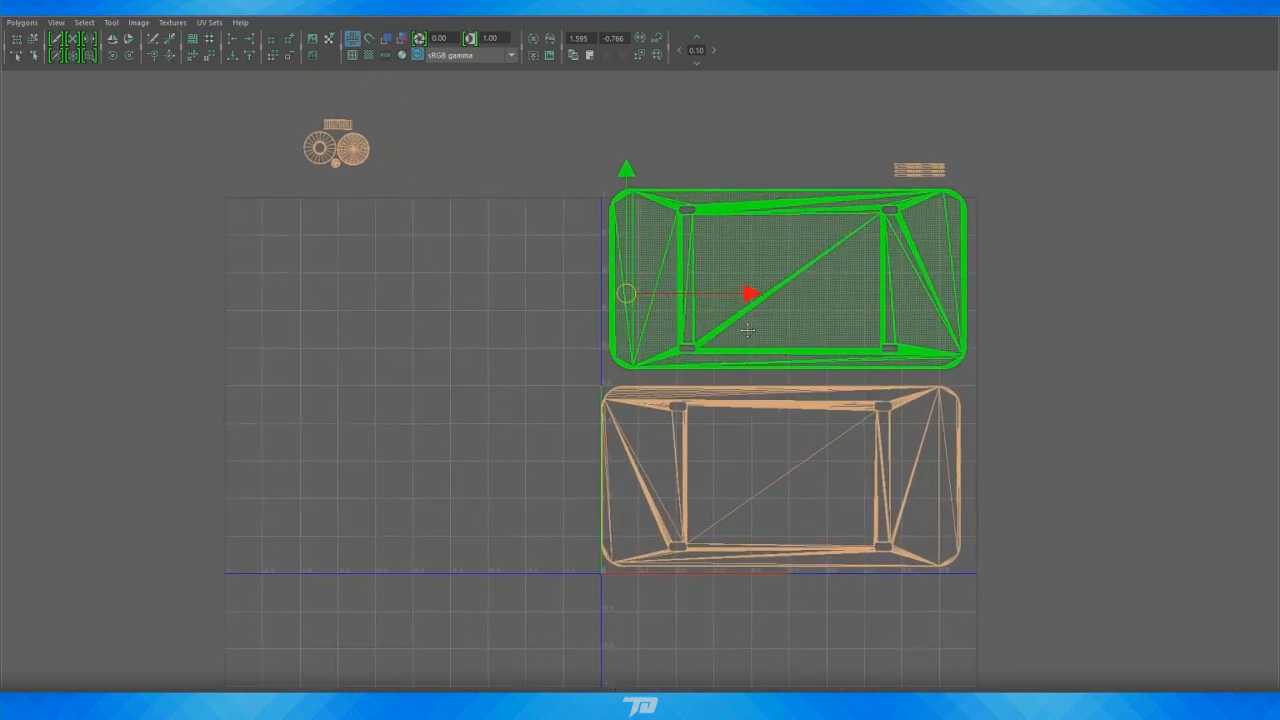
{"action": "left_click_drag", "start_coordinate": [632, 303], "coordinate": [632, 308]}
{"action": "left_click", "coordinate": [760, 334]}
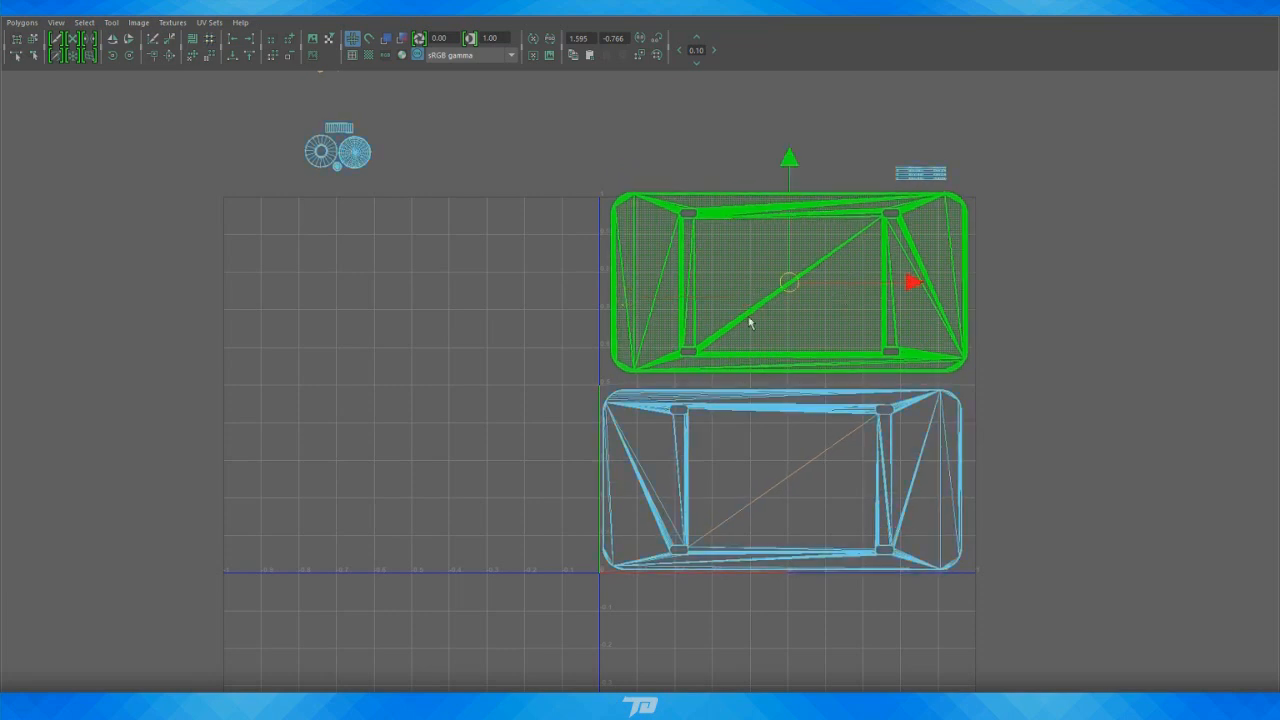
{"action": "left_click_drag", "start_coordinate": [790, 283], "coordinate": [781, 293]}
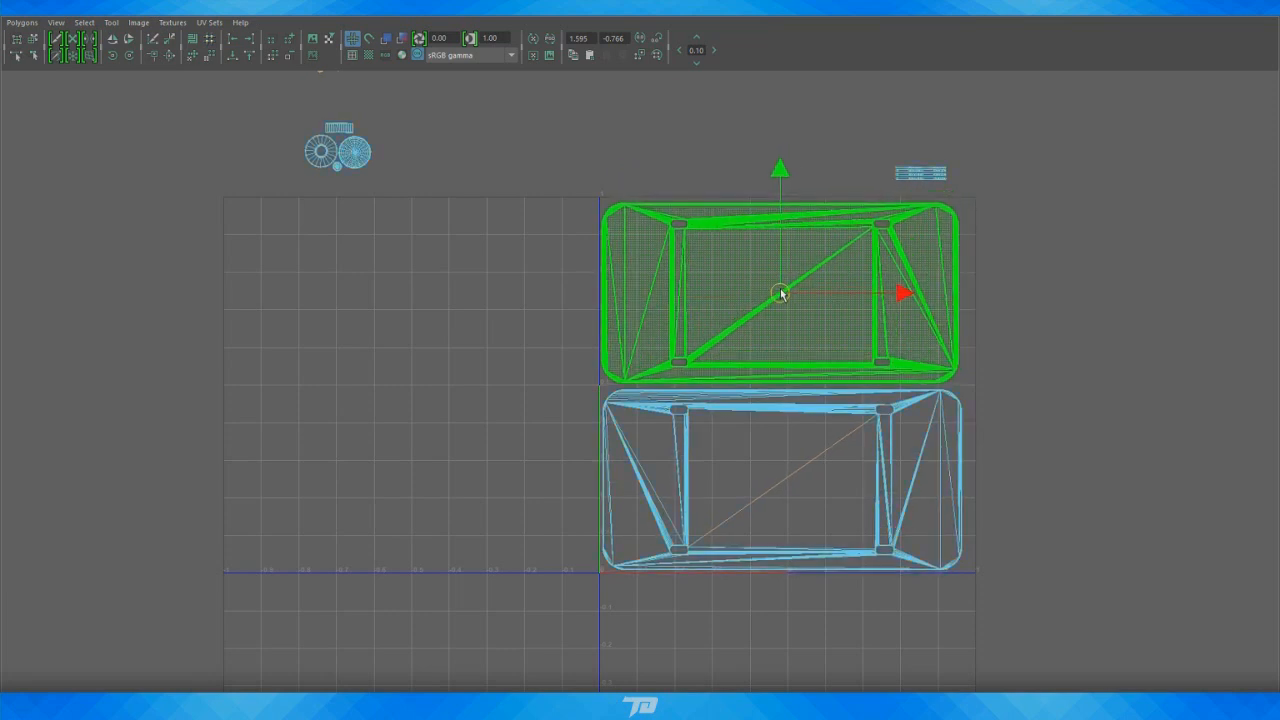
Scale all UV shells down uniformly once more and nudge them to leave a small margin inside the tile's left and bottom edges
{"action": "mouse_move", "coordinate": [974, 263]}
{"action": "right_mouse_down", "text": "alt"}
{"action": "mouse_move", "coordinate": [1020, 295]}
{"action": "mouse_move", "coordinate": [1030, 335]}
{"action": "right_mouse_up", "text": "alt"}
{"action": "right_click_drag", "start_coordinate": [520, 262], "coordinate": [464, 252], "text": "alt"}
{"action": "middle_click_drag", "start_coordinate": [464, 252], "coordinate": [488, 382], "text": "alt"}
{"action": "middle_click_drag", "start_coordinate": [731, 288], "coordinate": [731, 231], "text": "alt"}
{"action": "right_click_drag", "start_coordinate": [882, 412], "coordinate": [846, 423], "text": "alt"}
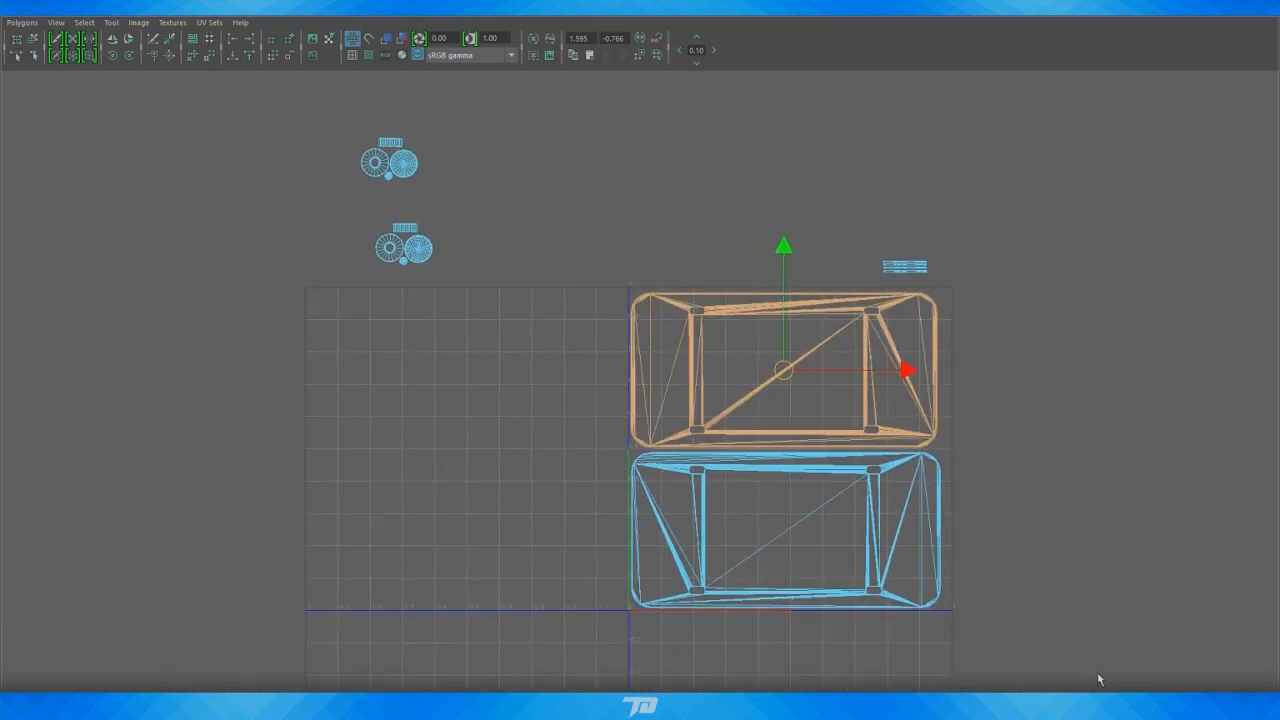
{"action": "left_click_drag", "start_coordinate": [1098, 677], "coordinate": [318, 102]}
{"action": "key", "text": "r"}
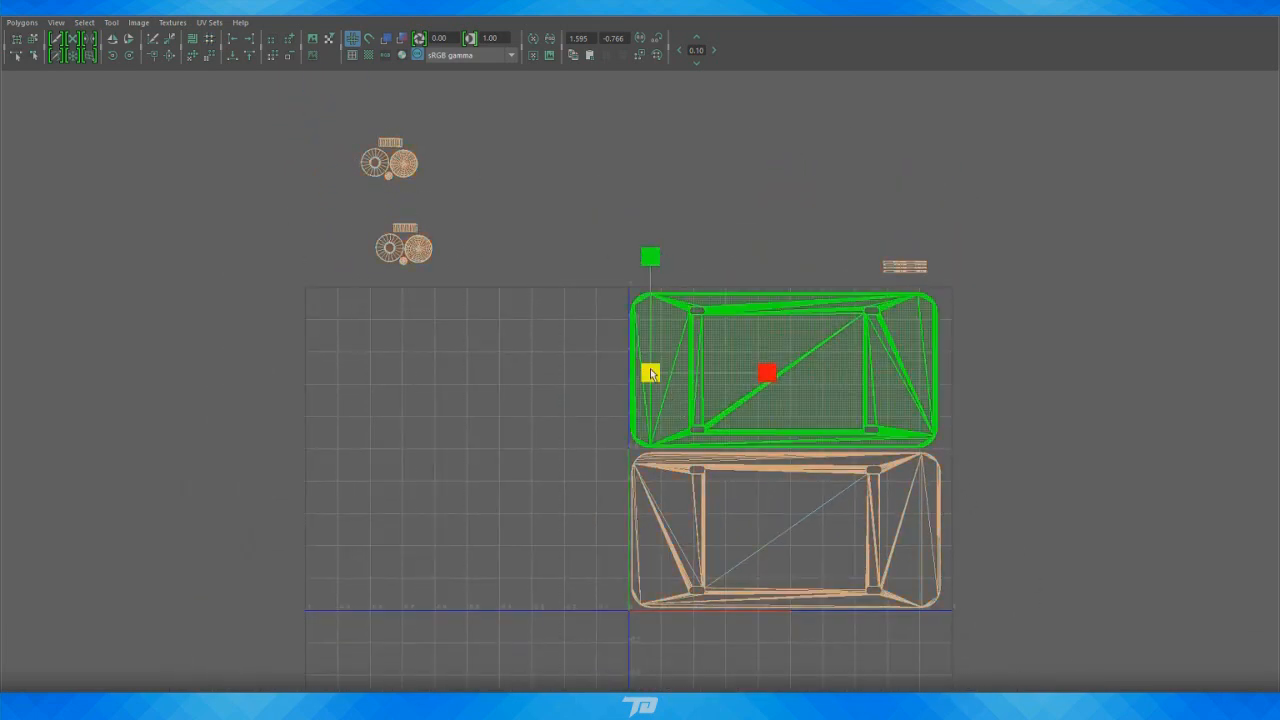
{"action": "left_click_drag", "start_coordinate": [651, 370], "coordinate": [651, 385]}
{"action": "key", "text": "w"}
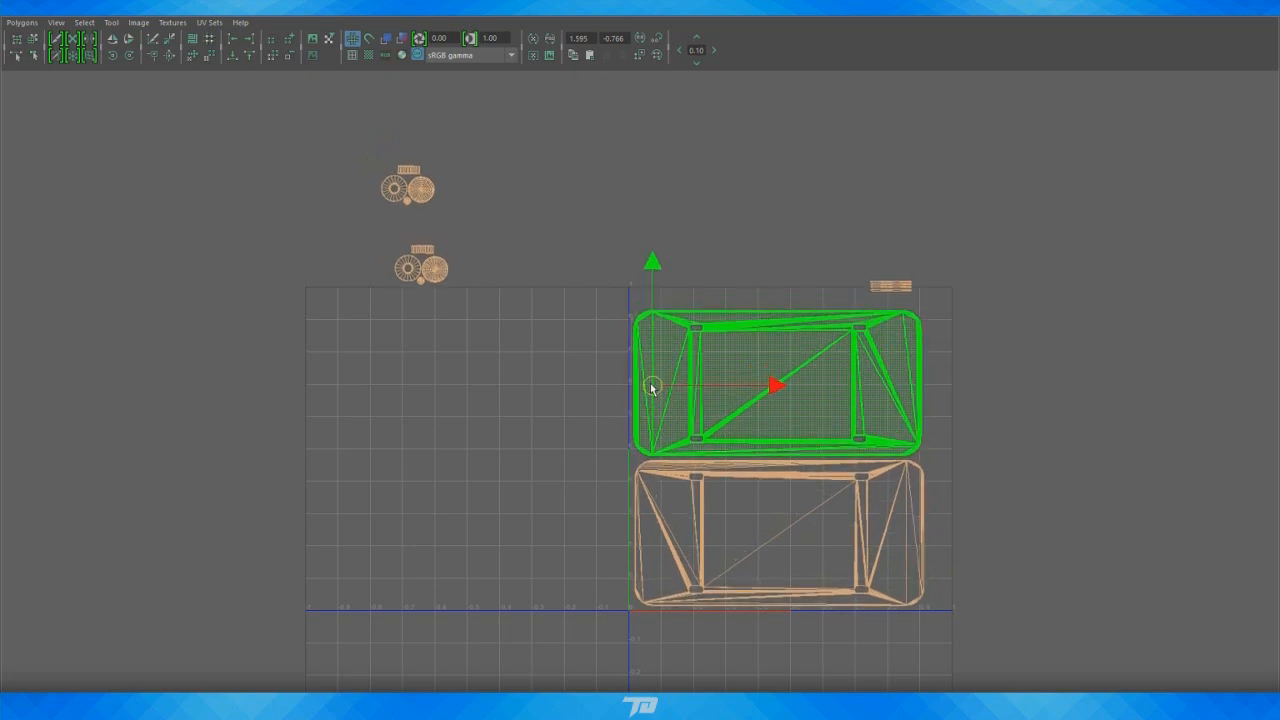
{"action": "left_click_drag", "start_coordinate": [651, 388], "coordinate": [650, 389]}
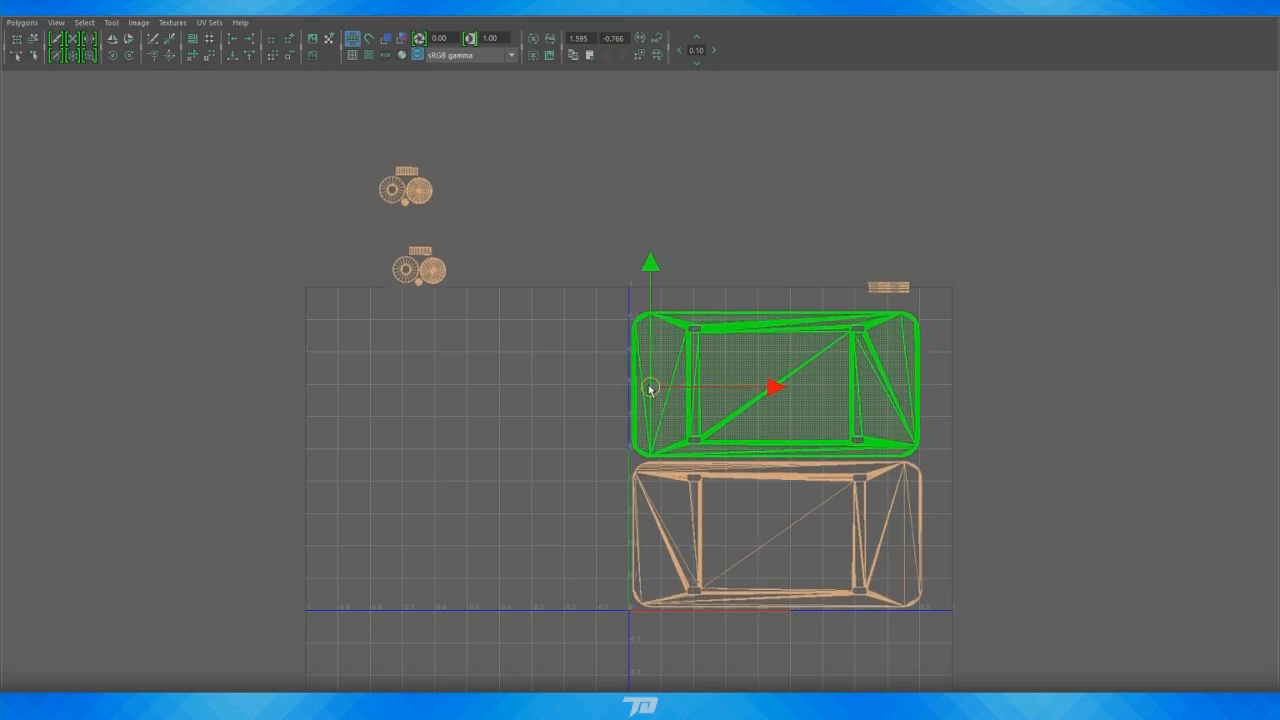
Move the group of thin edge-strip shells to the tile's upper-left corner, just above the upper plate shell
{"action": "middle_click_drag", "start_coordinate": [746, 375], "coordinate": [690, 327], "text": "alt"}
{"action": "right_click_drag", "start_coordinate": [690, 327], "coordinate": [906, 301], "text": "alt"}
{"action": "middle_click_drag", "start_coordinate": [906, 301], "coordinate": [896, 382], "text": "alt"}
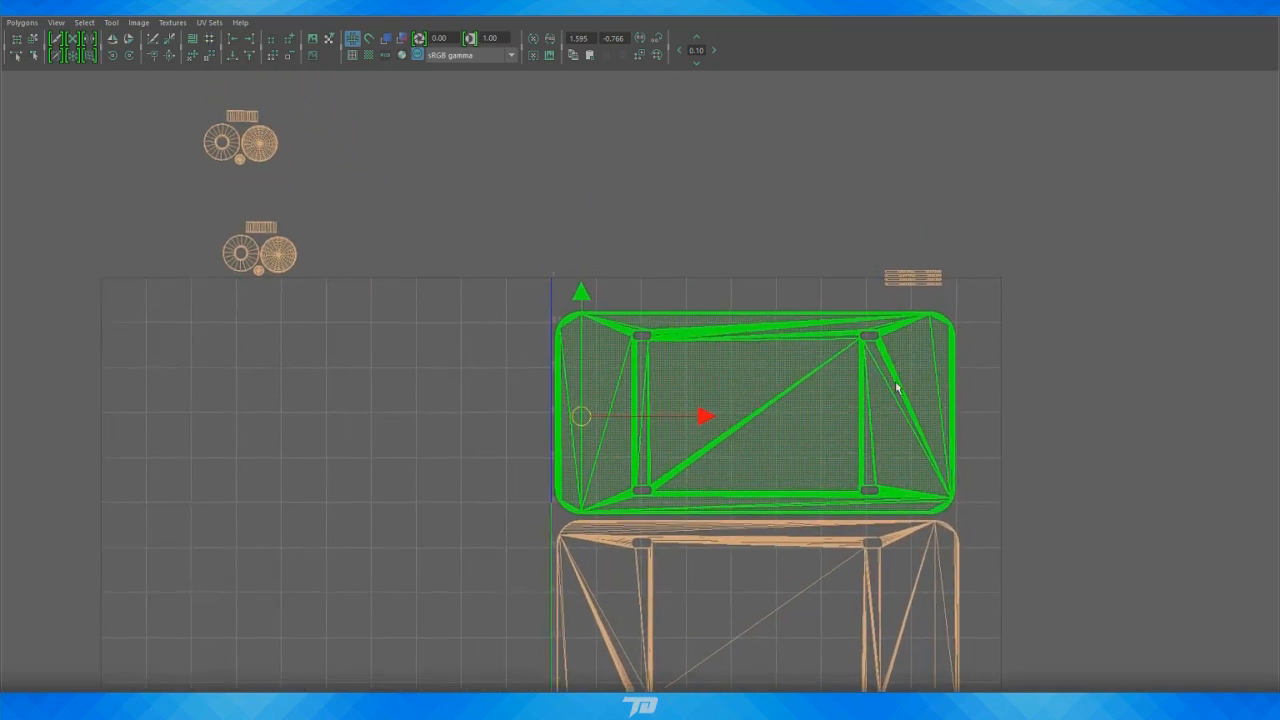
{"action": "right_click_drag", "start_coordinate": [896, 382], "coordinate": [874, 195], "text": "alt"}
{"action": "left_click_drag", "start_coordinate": [871, 188], "coordinate": [1045, 281]}
{"action": "left_click_drag", "start_coordinate": [981, 254], "coordinate": [578, 269]}
Move the UV shells of both screws together to the empty space right of the tile
{"action": "right_click_drag", "start_coordinate": [662, 311], "coordinate": [598, 315], "text": "alt"}
{"action": "left_click_drag", "start_coordinate": [386, 383], "coordinate": [165, 62]}
{"action": "left_click_drag", "start_coordinate": [255, 197], "coordinate": [1151, 474]}
{"action": "middle_click_drag", "start_coordinate": [1102, 562], "coordinate": [854, 354], "text": "alt"}
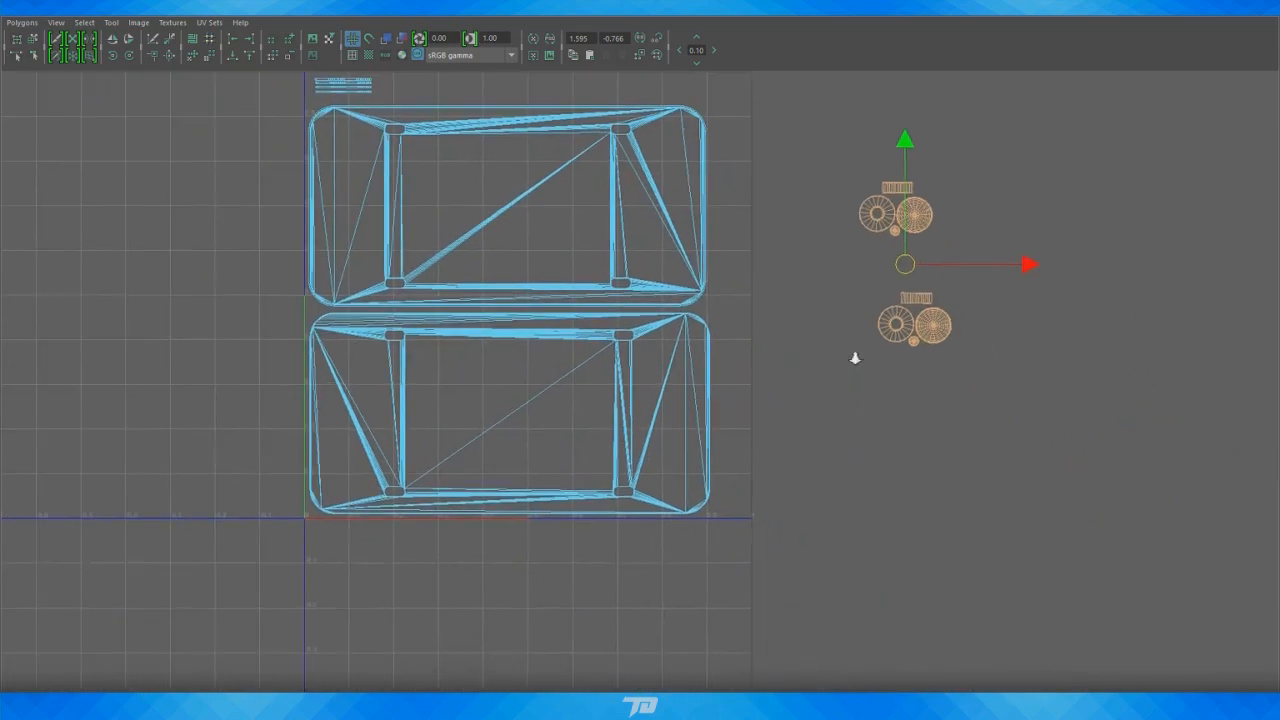
Move the lower screw's UV shells to the tile's lower-right corner, with the ring shell fitted beside the lower plate shell
{"action": "right_click_drag", "start_coordinate": [854, 354], "coordinate": [984, 456], "text": "alt"}
{"action": "middle_click_drag", "start_coordinate": [834, 385], "coordinate": [814, 365], "text": "alt"}
{"action": "right_click_drag", "start_coordinate": [814, 364], "coordinate": [1010, 354], "text": "alt"}
{"action": "middle_click_drag", "start_coordinate": [1026, 351], "coordinate": [964, 373], "text": "alt"}
{"action": "left_click_drag", "start_coordinate": [1195, 387], "coordinate": [968, 223]}
{"action": "left_click_drag", "start_coordinate": [1037, 271], "coordinate": [753, 567]}
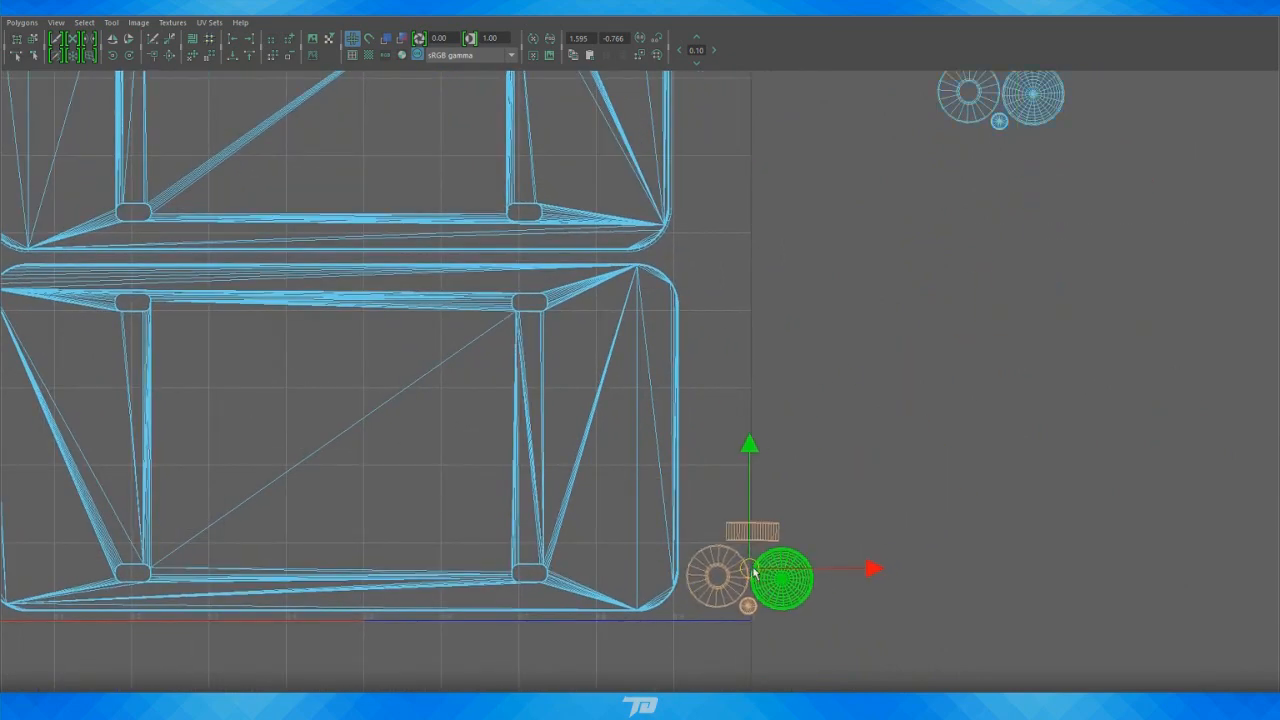
{"action": "middle_click_drag", "start_coordinate": [890, 462], "coordinate": [858, 356], "text": "alt"}
{"action": "right_click_drag", "start_coordinate": [858, 356], "coordinate": [1060, 570], "text": "alt"}
{"action": "middle_click_drag", "start_coordinate": [1060, 570], "coordinate": [1042, 491], "text": "alt"}
{"action": "right_click_drag", "start_coordinate": [1042, 491], "coordinate": [1064, 512], "text": "alt"}
{"action": "middle_click_drag", "start_coordinate": [1064, 512], "coordinate": [1041, 488], "text": "alt"}
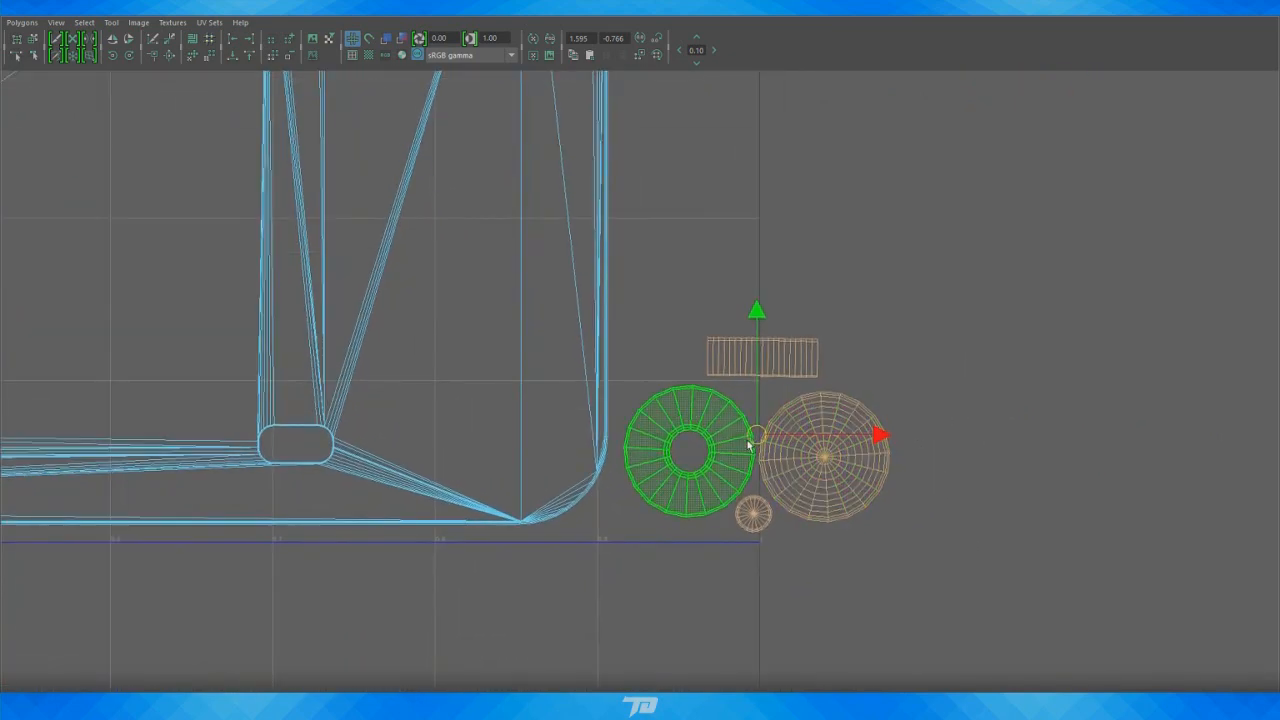
{"action": "left_click_drag", "start_coordinate": [753, 439], "coordinate": [742, 448]}
Stack this screw's shells inside the tile's right margin: solid disc above the ring, small disc between them and rectangular strip above
{"action": "left_click", "coordinate": [772, 362]}
{"action": "left_click", "coordinate": [800, 378]}
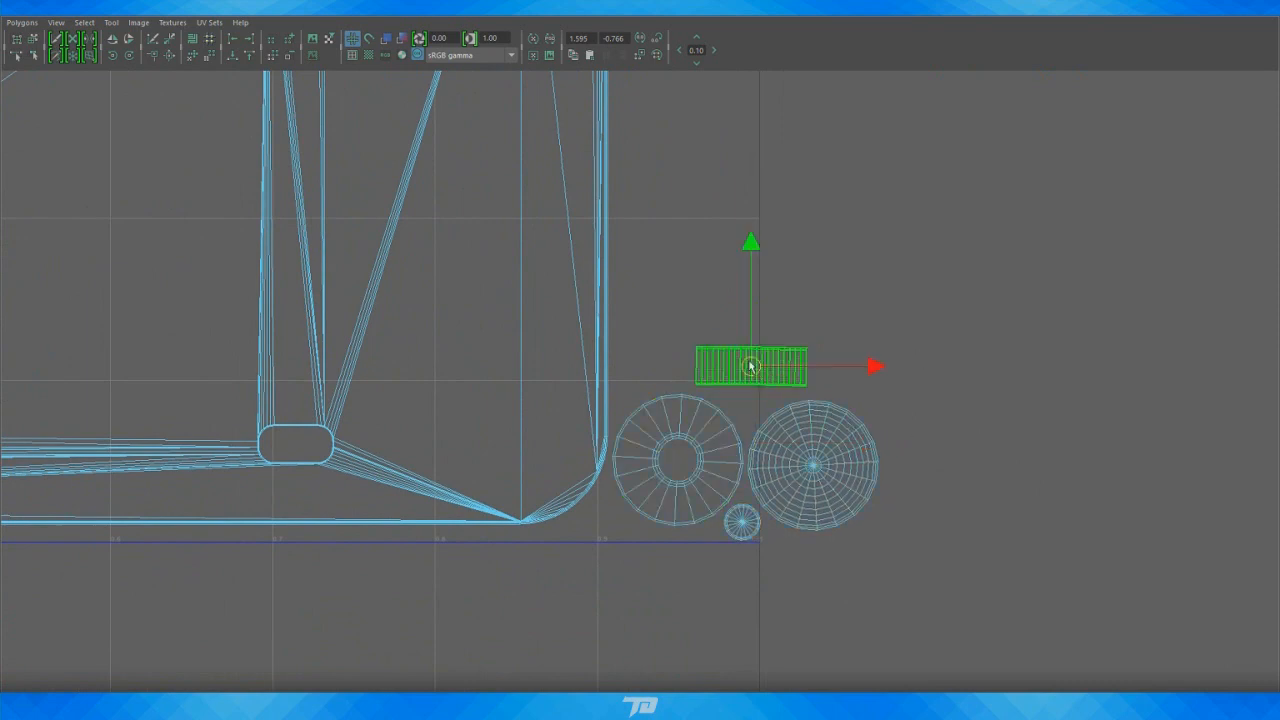
{"action": "left_click_drag", "start_coordinate": [800, 378], "coordinate": [1008, 258]}
{"action": "left_click", "coordinate": [810, 468]}
{"action": "mouse_move", "coordinate": [810, 468]}
{"action": "left_mouse_down"}
{"action": "mouse_move", "coordinate": [711, 297]}
{"action": "mouse_move", "coordinate": [682, 316]}
{"action": "left_mouse_up"}
{"action": "left_click", "coordinate": [742, 520]}
{"action": "left_click_drag", "start_coordinate": [742, 520], "coordinate": [733, 392]}
{"action": "left_click", "coordinate": [925, 338]}
{"action": "middle_click_drag", "start_coordinate": [949, 322], "coordinate": [975, 397], "text": "alt"}
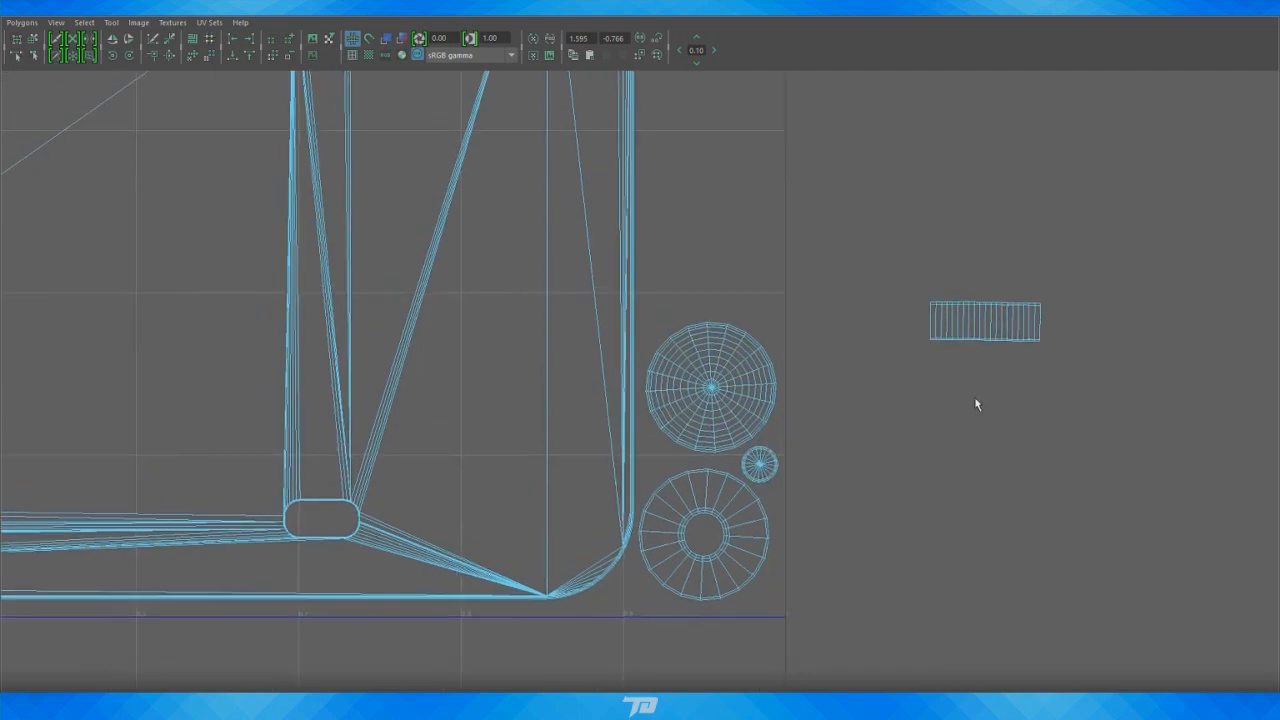
{"action": "left_click", "coordinate": [975, 322]}
{"action": "left_click_drag", "start_coordinate": [990, 319], "coordinate": [719, 290]}
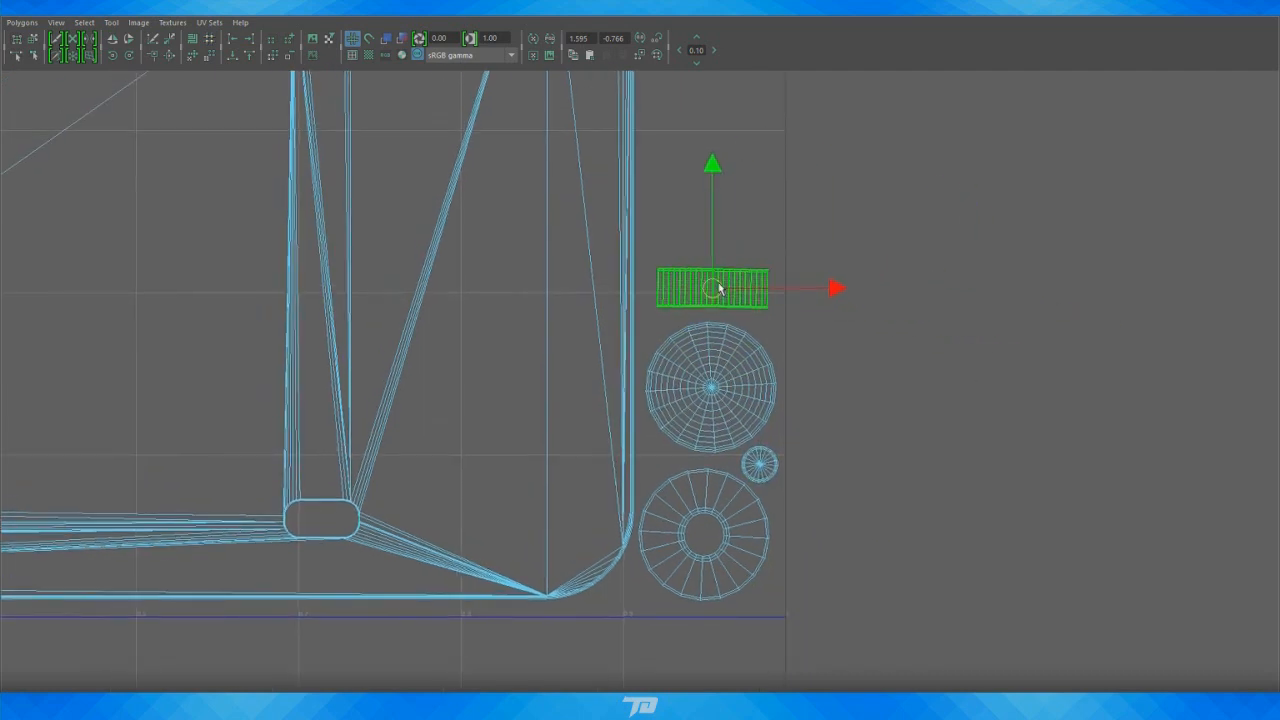
Select all of the remaining screw's UV shells and move them down and left, closer to the tile's right margin
{"action": "right_click_drag", "start_coordinate": [988, 285], "coordinate": [738, 248], "text": "alt"}
{"action": "middle_click_drag", "start_coordinate": [754, 130], "coordinate": [760, 414], "text": "alt"}
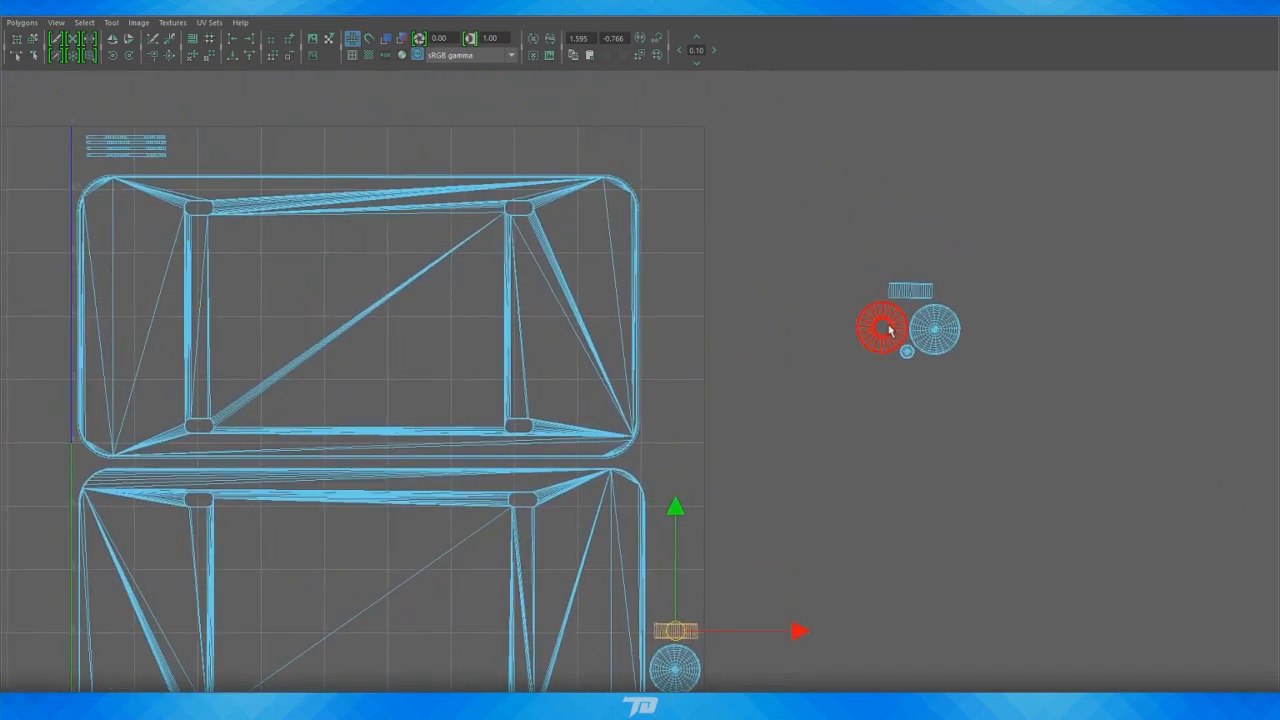
{"action": "left_click_drag", "start_coordinate": [1083, 400], "coordinate": [835, 255]}
{"action": "middle_click_drag", "start_coordinate": [972, 260], "coordinate": [969, 179], "text": "alt"}
{"action": "left_click_drag", "start_coordinate": [889, 251], "coordinate": [798, 401]}
Stack the second screw's shells in the right margin above the first set: ring, solid disc, small disc between them, rectangular strip on top
{"action": "right_click_drag", "start_coordinate": [798, 401], "coordinate": [1010, 530], "text": "alt"}
{"action": "middle_click_drag", "start_coordinate": [1015, 533], "coordinate": [943, 414], "text": "alt"}
{"action": "right_click_drag", "start_coordinate": [943, 414], "coordinate": [1015, 432], "text": "alt"}
{"action": "left_click", "coordinate": [844, 316]}
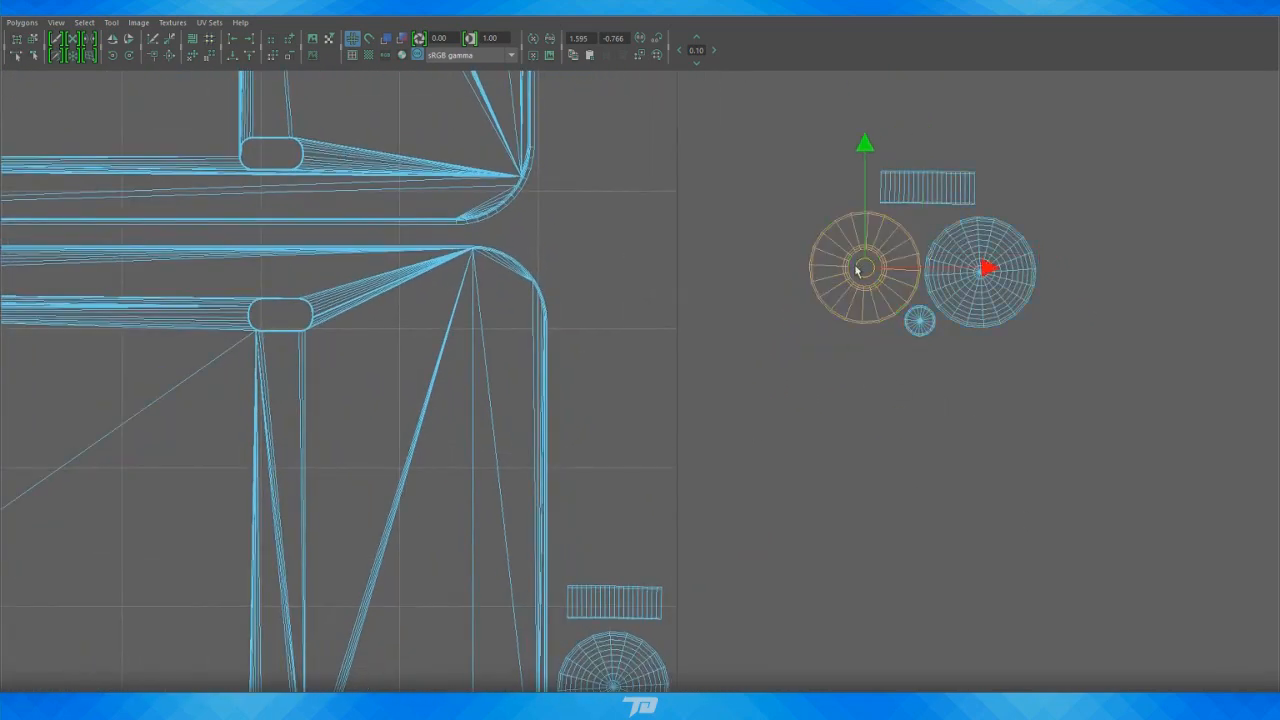
{"action": "left_click_drag", "start_coordinate": [858, 266], "coordinate": [609, 423]}
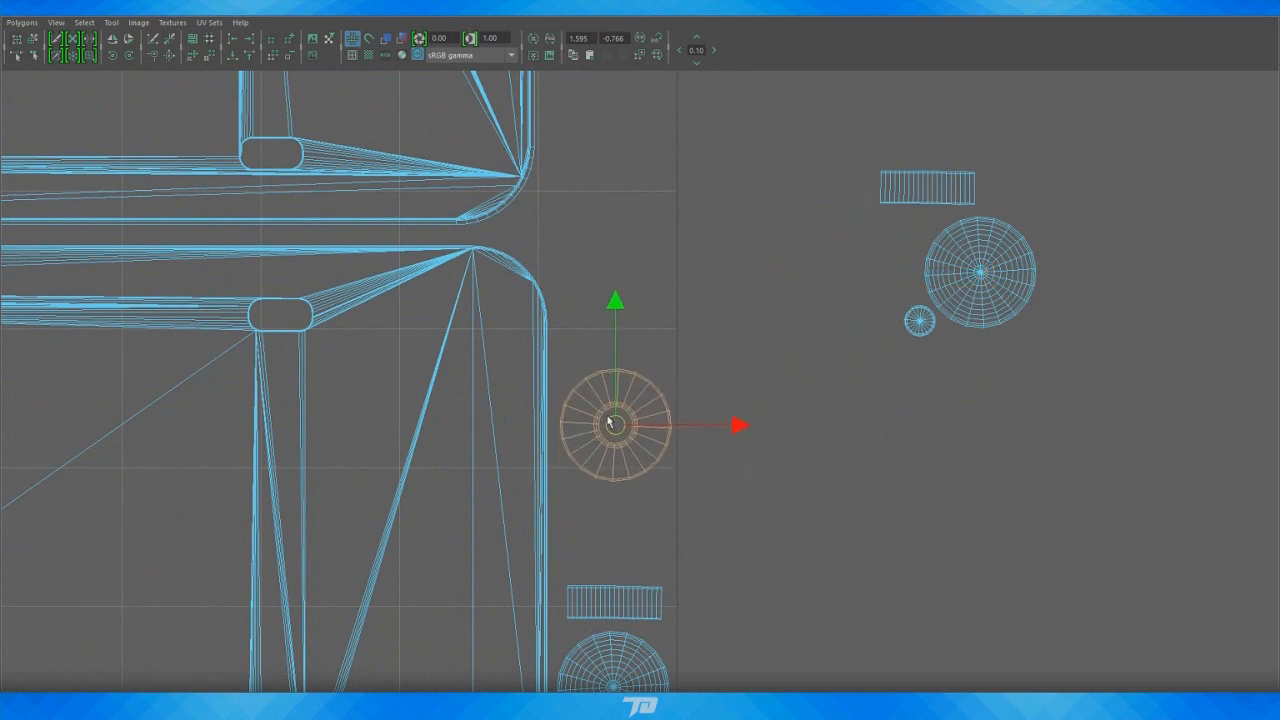
{"action": "left_click", "coordinate": [1014, 309]}
{"action": "left_click_drag", "start_coordinate": [977, 284], "coordinate": [624, 298]}
{"action": "left_click", "coordinate": [920, 321]}
{"action": "left_click_drag", "start_coordinate": [920, 321], "coordinate": [568, 365]}
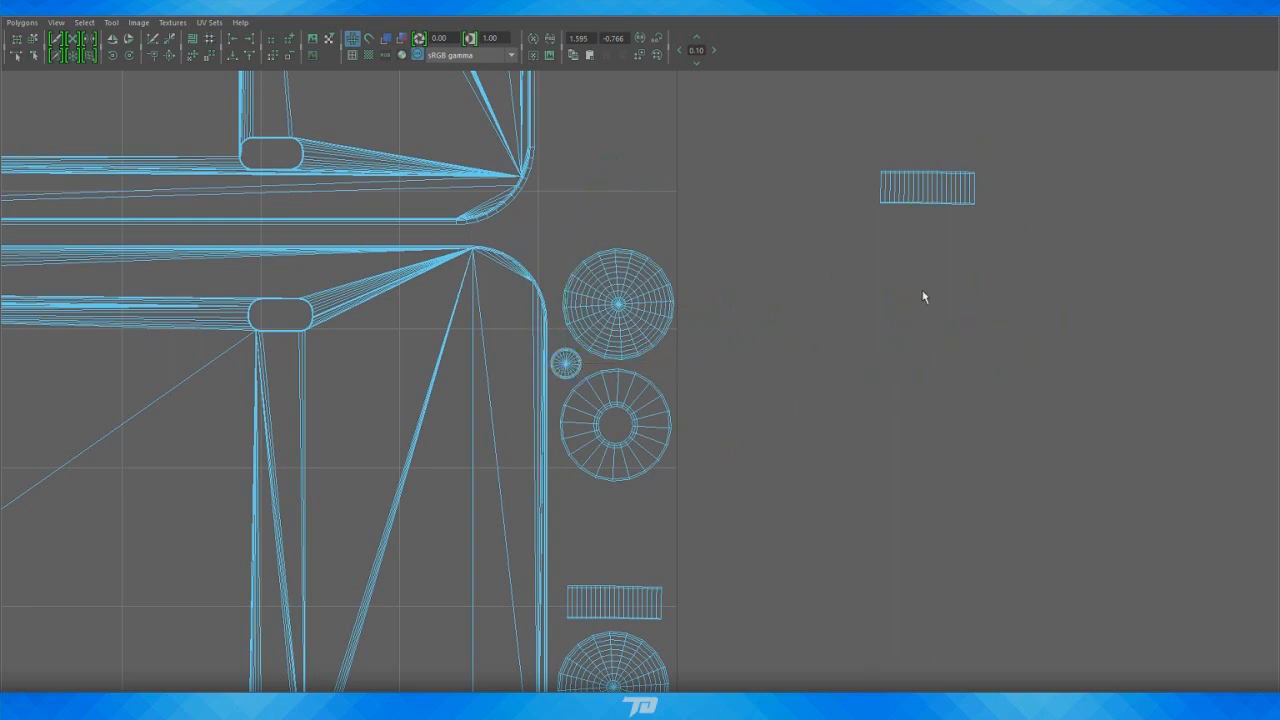
{"action": "middle_click_drag", "start_coordinate": [924, 297], "coordinate": [952, 347], "text": "alt"}
{"action": "left_click", "coordinate": [971, 246]}
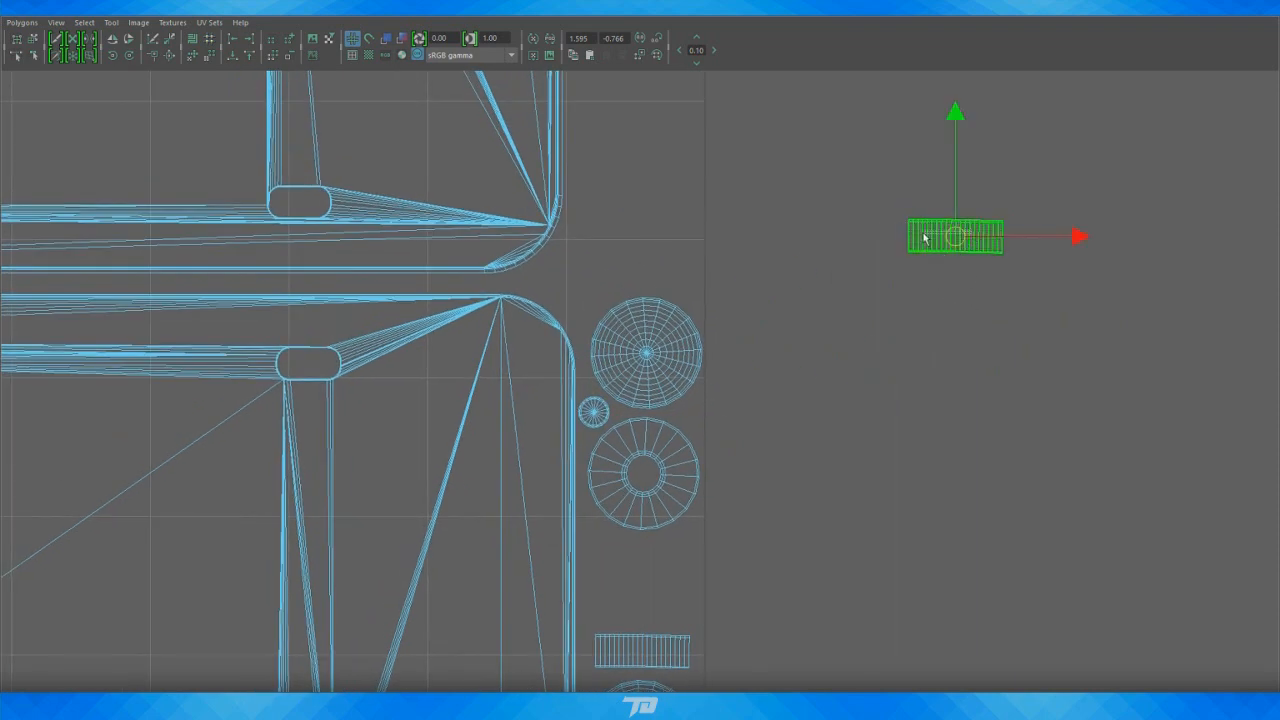
{"action": "left_click_drag", "start_coordinate": [957, 242], "coordinate": [636, 272]}
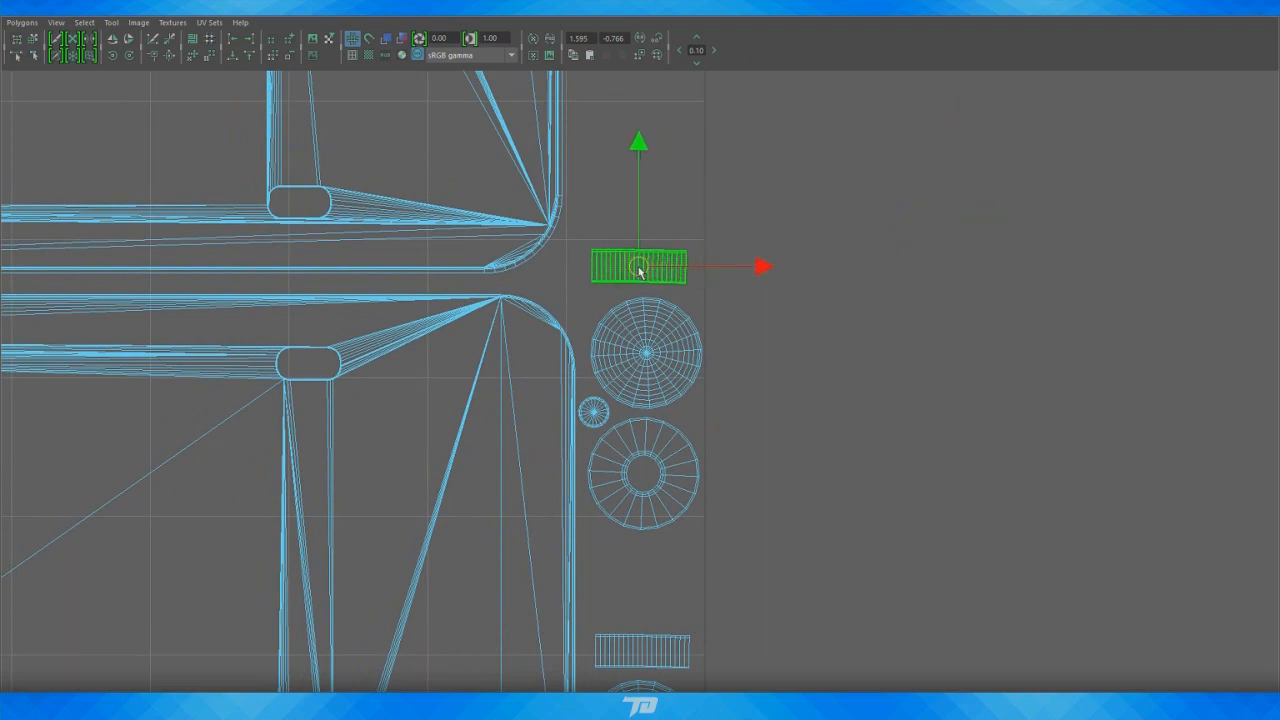
Examine the spacing of the packed screw shells across the tile, and select both plate shells to check their margins
{"action": "scroll", "coordinate": [806, 231], "scroll_direction": "down", "scroll_amount": 3}
{"action": "scroll", "coordinate": [783, 332], "scroll_direction": "up", "scroll_amount": 3}
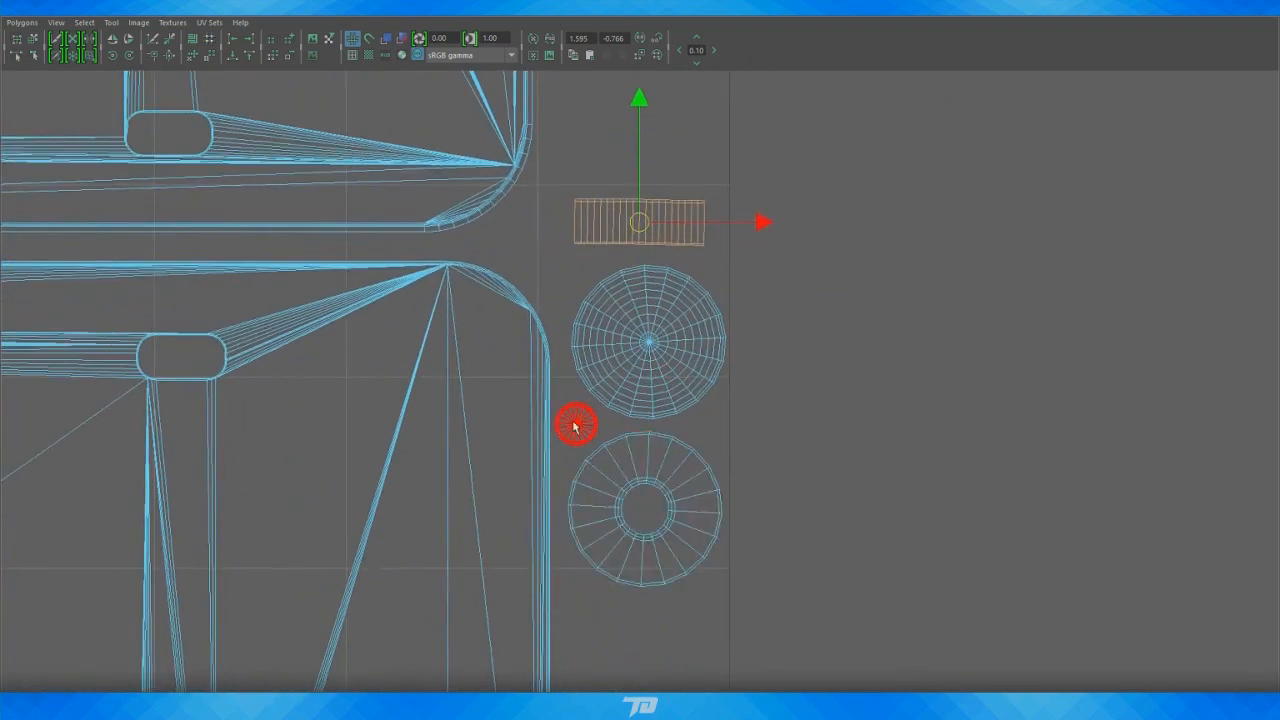
{"action": "left_click", "coordinate": [576, 425]}
{"action": "scroll", "coordinate": [910, 445], "scroll_direction": "down", "scroll_amount": 5}
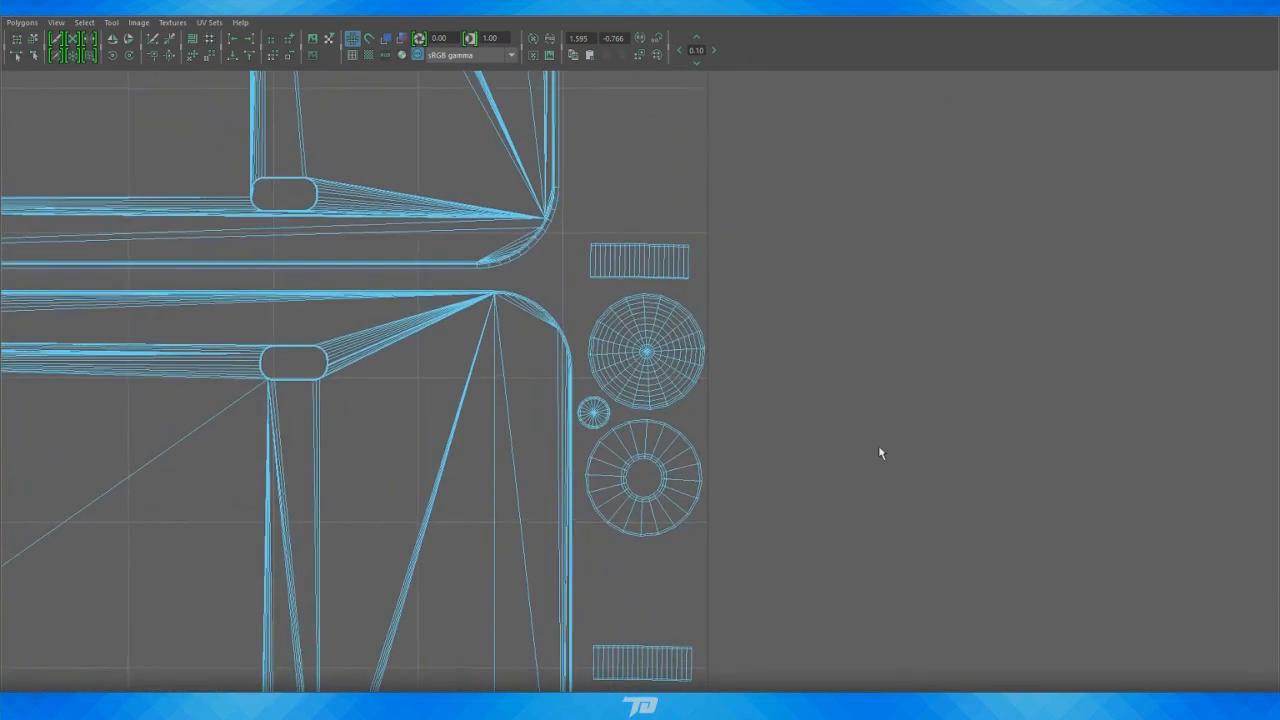
{"action": "scroll", "coordinate": [914, 197], "scroll_direction": "down", "scroll_amount": 2}
{"action": "scroll", "coordinate": [773, 180], "scroll_direction": "up", "scroll_amount": 4}
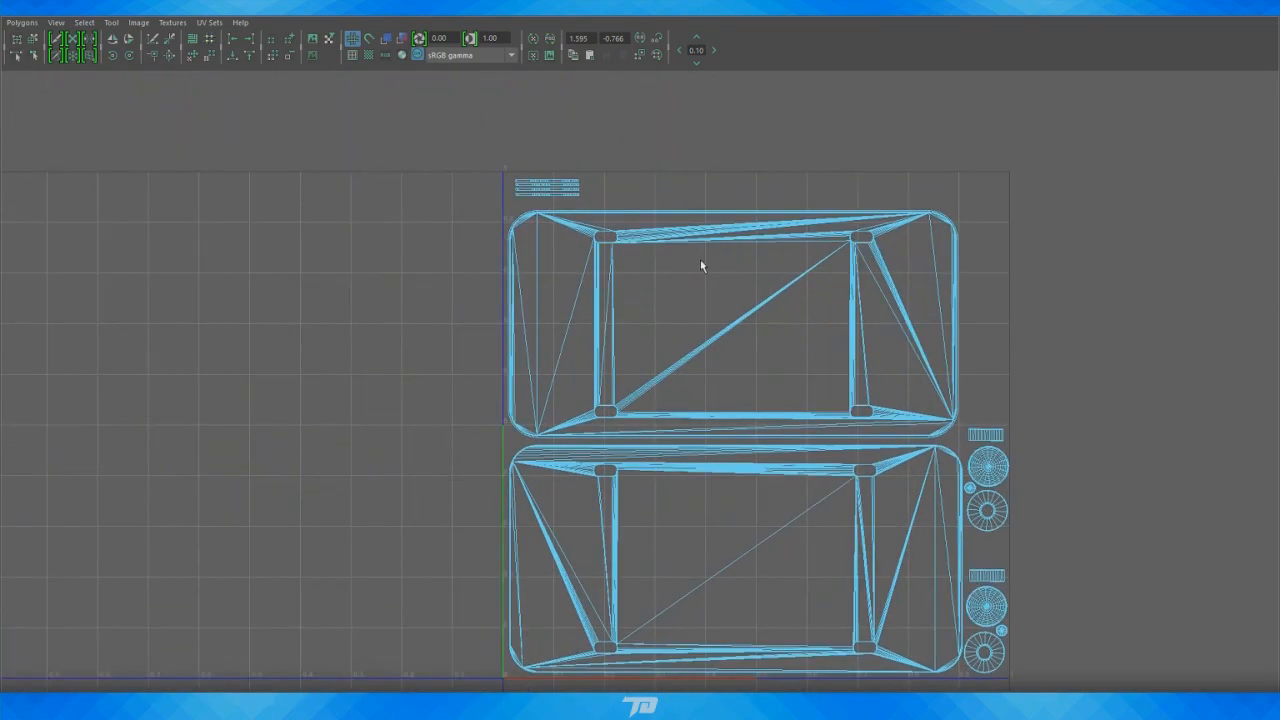
{"action": "right_click_drag", "start_coordinate": [700, 259], "coordinate": [762, 328], "text": "alt"}
{"action": "left_click", "coordinate": [624, 321]}
{"action": "left_click", "coordinate": [669, 520], "text": "shift"}
{"action": "middle_click_drag", "start_coordinate": [786, 303], "coordinate": [816, 204], "text": "alt"}
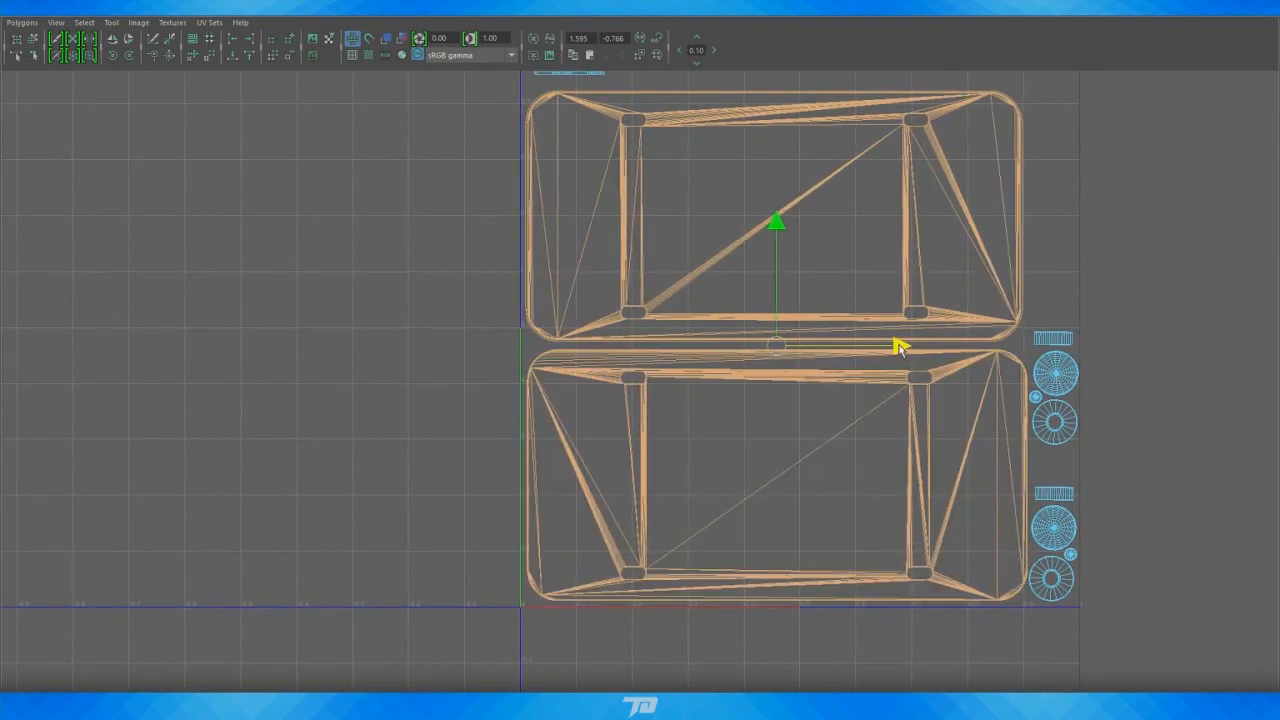
{"action": "middle_click_drag", "start_coordinate": [955, 266], "coordinate": [959, 390], "text": "alt"}
Move the lowest of the four thin strip shells above the upper plate shell down, closer to the plate
{"action": "middle_click_drag", "start_coordinate": [492, 116], "coordinate": [575, 250], "text": "alt"}
{"action": "right_click_drag", "start_coordinate": [552, 248], "coordinate": [880, 252], "text": "alt"}
{"action": "middle_click_drag", "start_coordinate": [880, 252], "coordinate": [756, 311], "text": "alt"}
{"action": "left_click", "coordinate": [549, 261]}
{"action": "left_click_drag", "start_coordinate": [608, 259], "coordinate": [607, 297]}
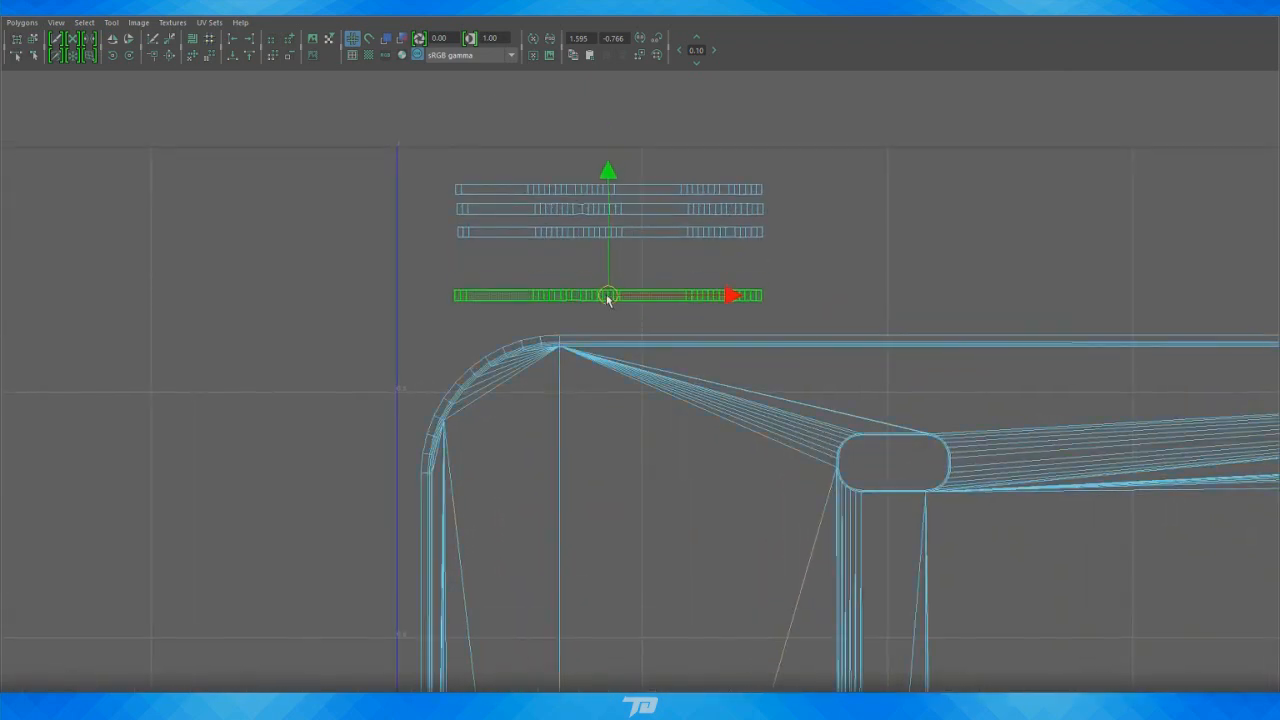
Lower one of the remaining strip shells and move the other two to the right as a second stacked pair
{"action": "left_click", "coordinate": [595, 233]}
{"action": "left_click_drag", "start_coordinate": [608, 232], "coordinate": [980, 248]}
{"action": "left_click", "coordinate": [580, 211]}
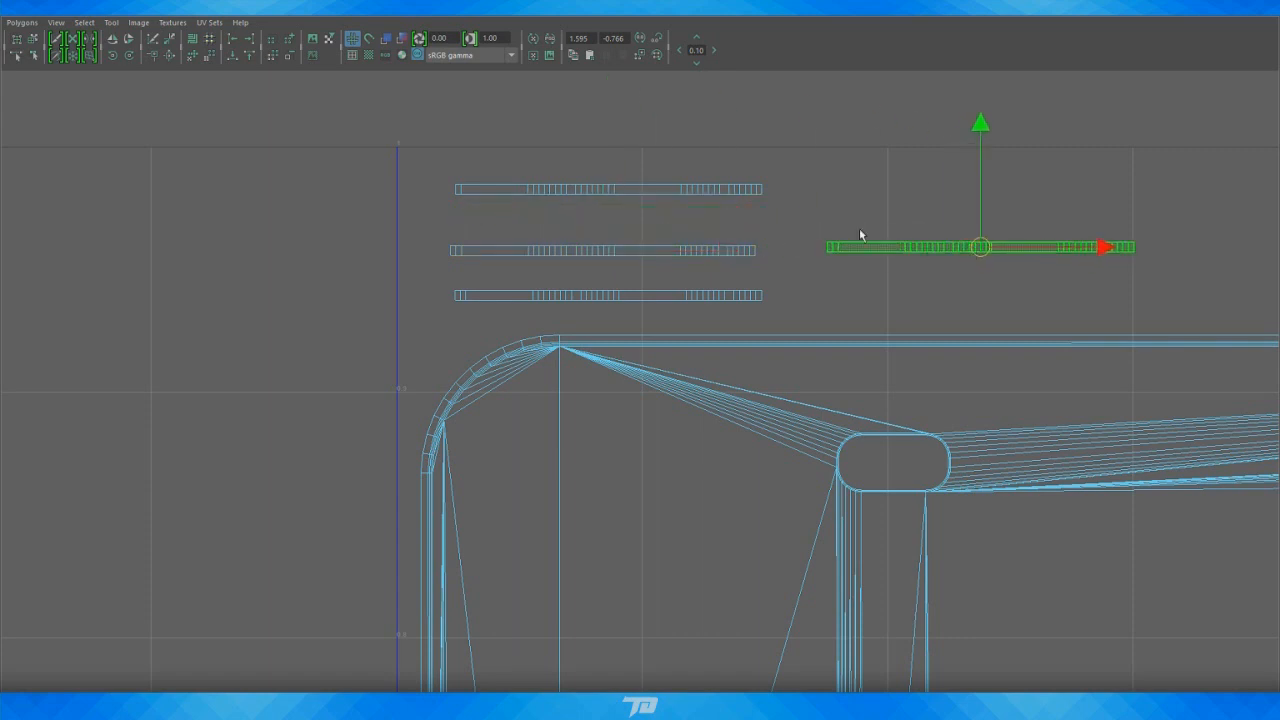
{"action": "left_click", "coordinate": [663, 194]}
{"action": "left_click_drag", "start_coordinate": [609, 190], "coordinate": [979, 294]}
{"action": "left_click_drag", "start_coordinate": [851, 198], "coordinate": [1073, 314]}
{"action": "left_click_drag", "start_coordinate": [981, 269], "coordinate": [1109, 251]}
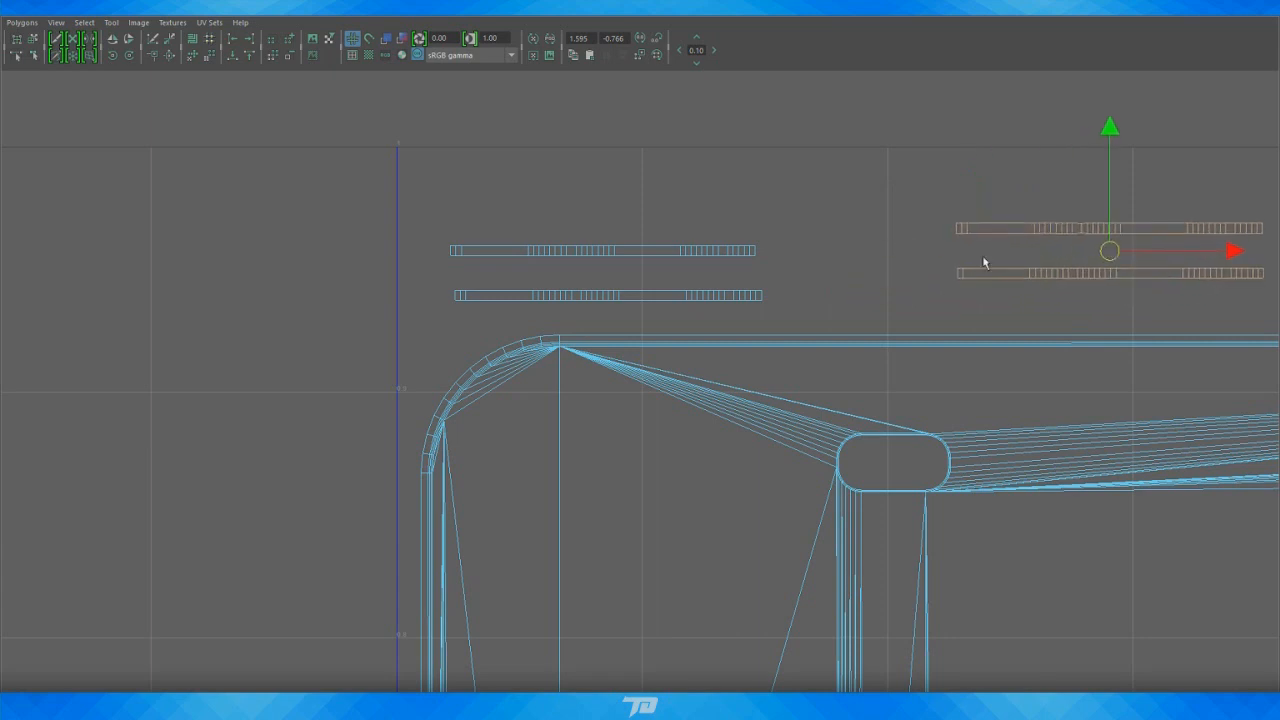
Spread the strips of both pairs apart vertically, keeping them between the tile's top border and the upper plate shell
{"action": "left_click_drag", "start_coordinate": [824, 184], "coordinate": [702, 318]}
{"action": "mouse_move", "coordinate": [553, 299]}
{"action": "left_mouse_down"}
{"action": "mouse_move", "coordinate": [565, 240]}
{"action": "mouse_move", "coordinate": [545, 282]}
{"action": "left_mouse_up"}
{"action": "left_click", "coordinate": [565, 238]}
{"action": "left_click", "coordinate": [1082, 222]}
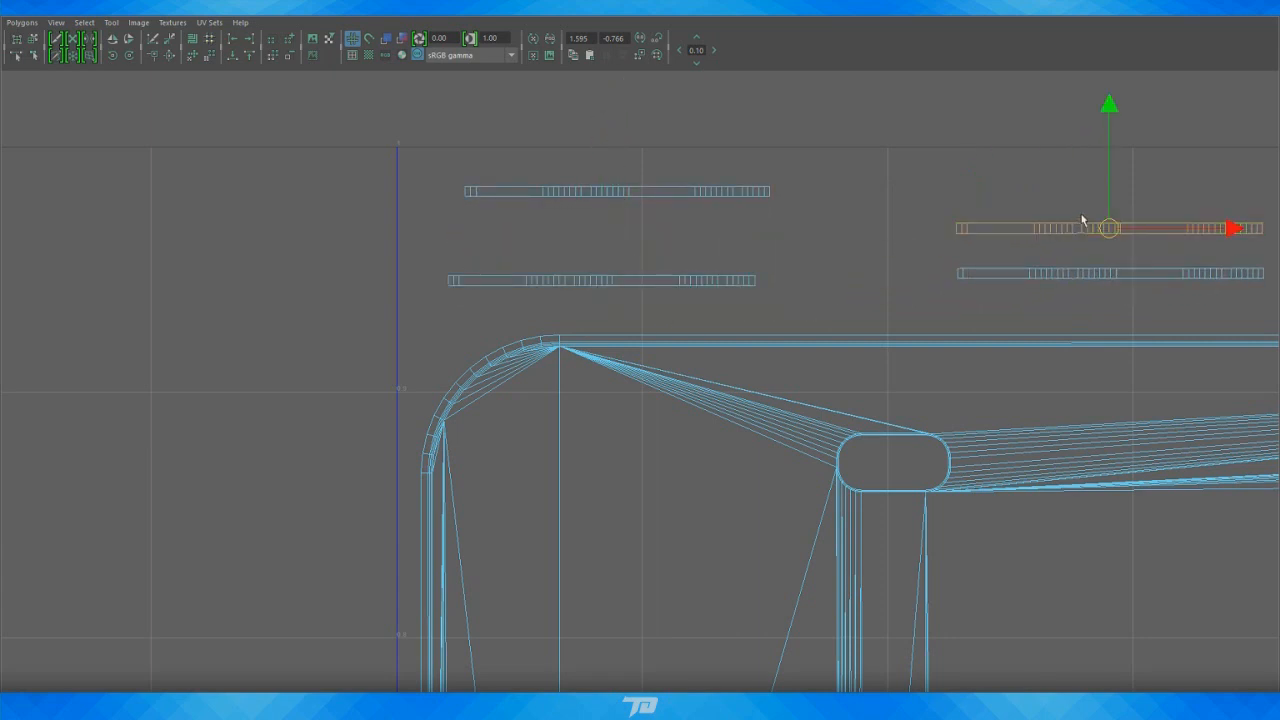
{"action": "left_click_drag", "start_coordinate": [1082, 222], "coordinate": [1091, 194]}
{"action": "left_click_drag", "start_coordinate": [1110, 273], "coordinate": [1078, 284]}
{"action": "right_click_drag", "start_coordinate": [891, 217], "coordinate": [770, 320], "text": "alt"}
{"action": "middle_click_drag", "start_coordinate": [1086, 453], "coordinate": [881, 286], "text": "alt"}
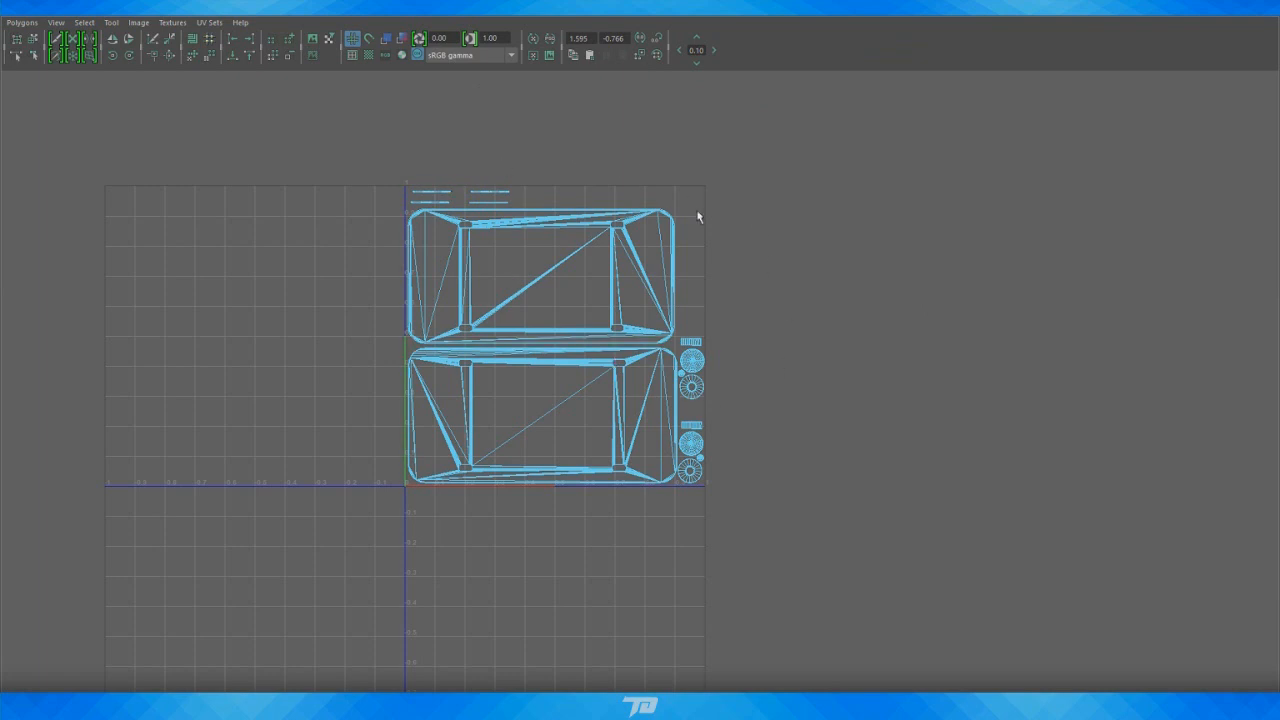
Restore the UV Editor to a smaller window and select the whole license plate mesh in object mode
{"action": "left_click_drag", "start_coordinate": [628, 8], "coordinate": [878, 101]}
{"action": "right_click_drag", "start_coordinate": [480, 256], "coordinate": [434, 268], "text": "alt"}
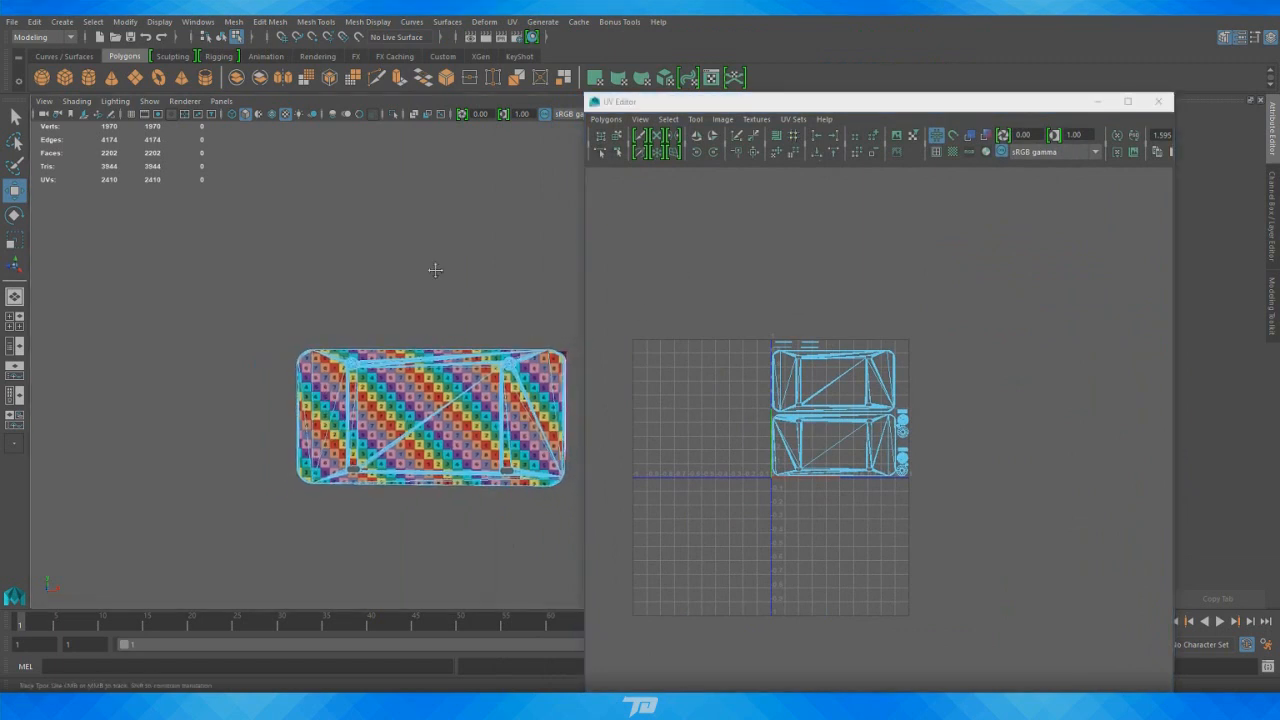
{"action": "middle_click_drag", "start_coordinate": [434, 268], "coordinate": [377, 217], "text": "alt"}
{"action": "right_click_drag", "start_coordinate": [366, 308], "coordinate": [426, 252]}
{"action": "left_click", "coordinate": [367, 230]}
{"action": "left_click", "coordinate": [356, 362]}
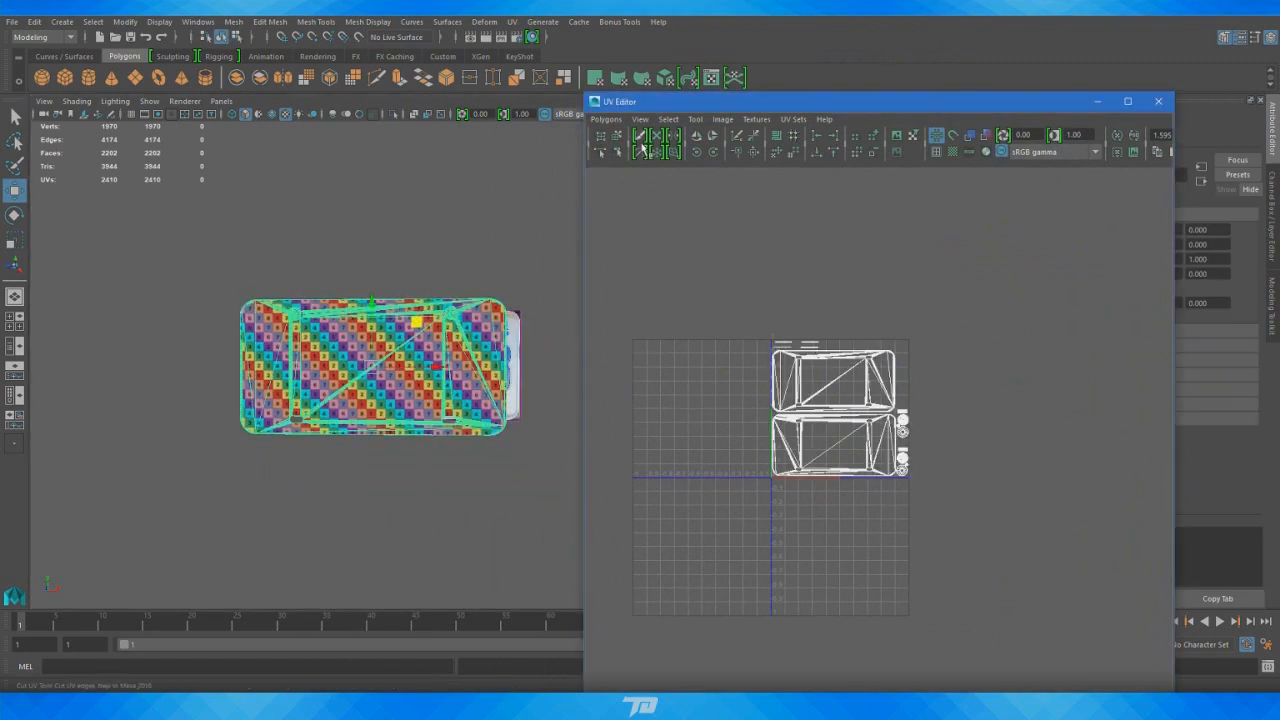
Open the UV Snapshot options and set the line color to white
{"action": "left_click", "coordinate": [605, 119]}
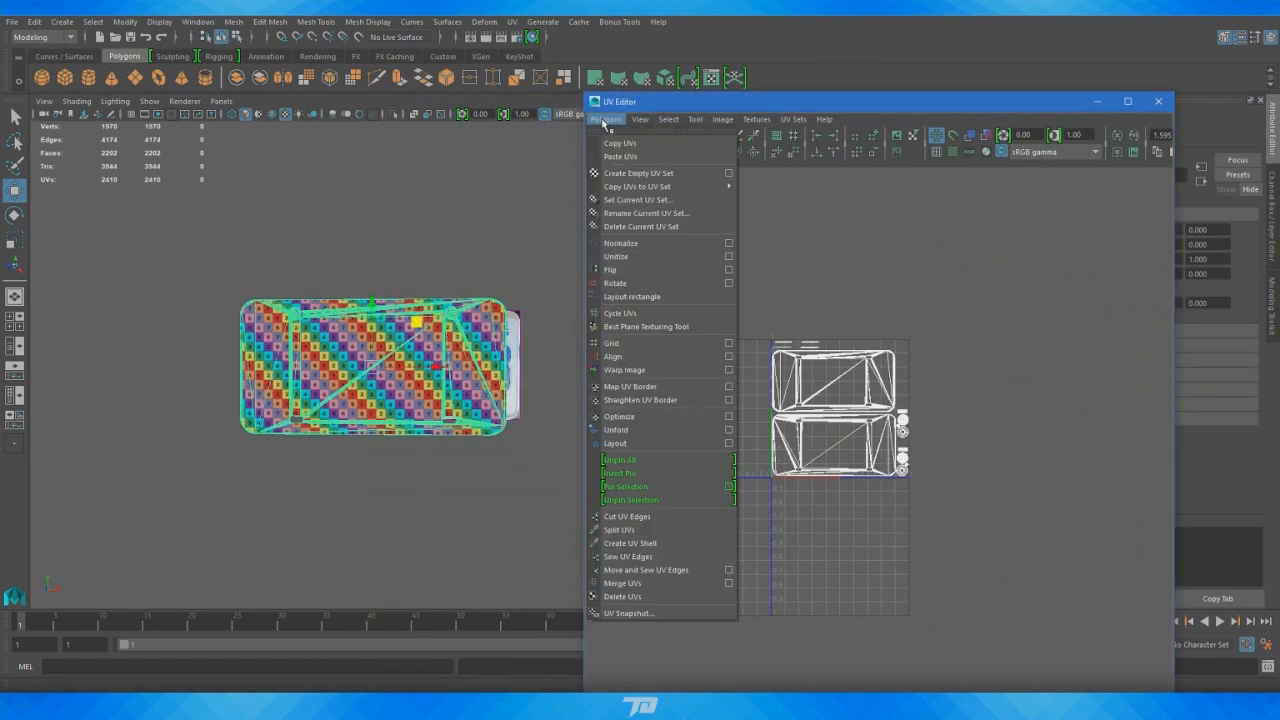
{"action": "left_click", "coordinate": [637, 614]}
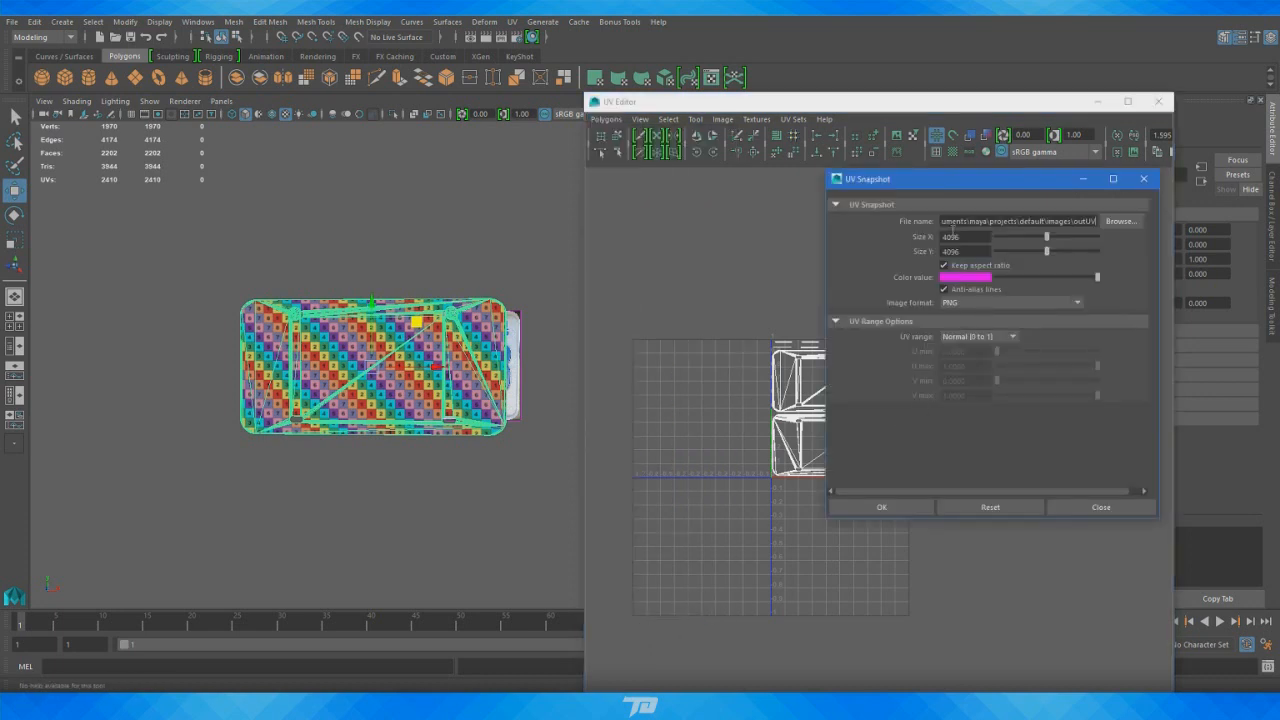
{"action": "left_click", "coordinate": [972, 277]}
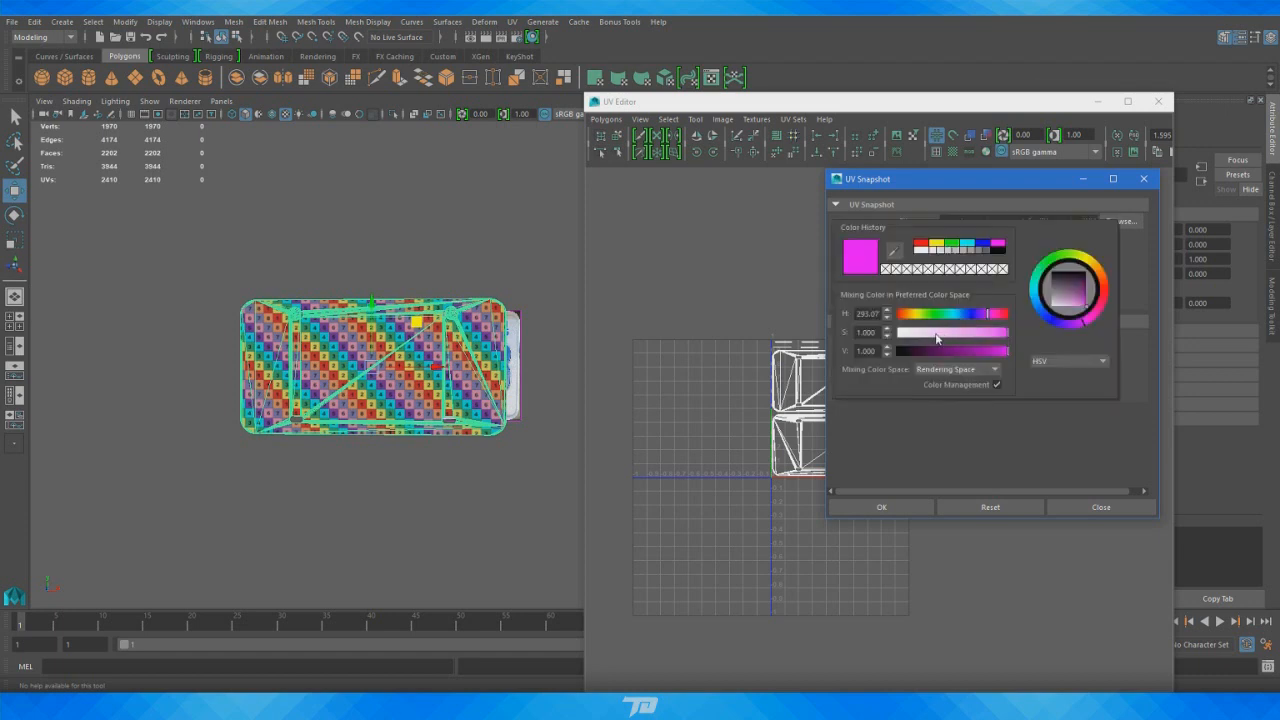
{"action": "left_click_drag", "start_coordinate": [940, 340], "coordinate": [887, 346]}
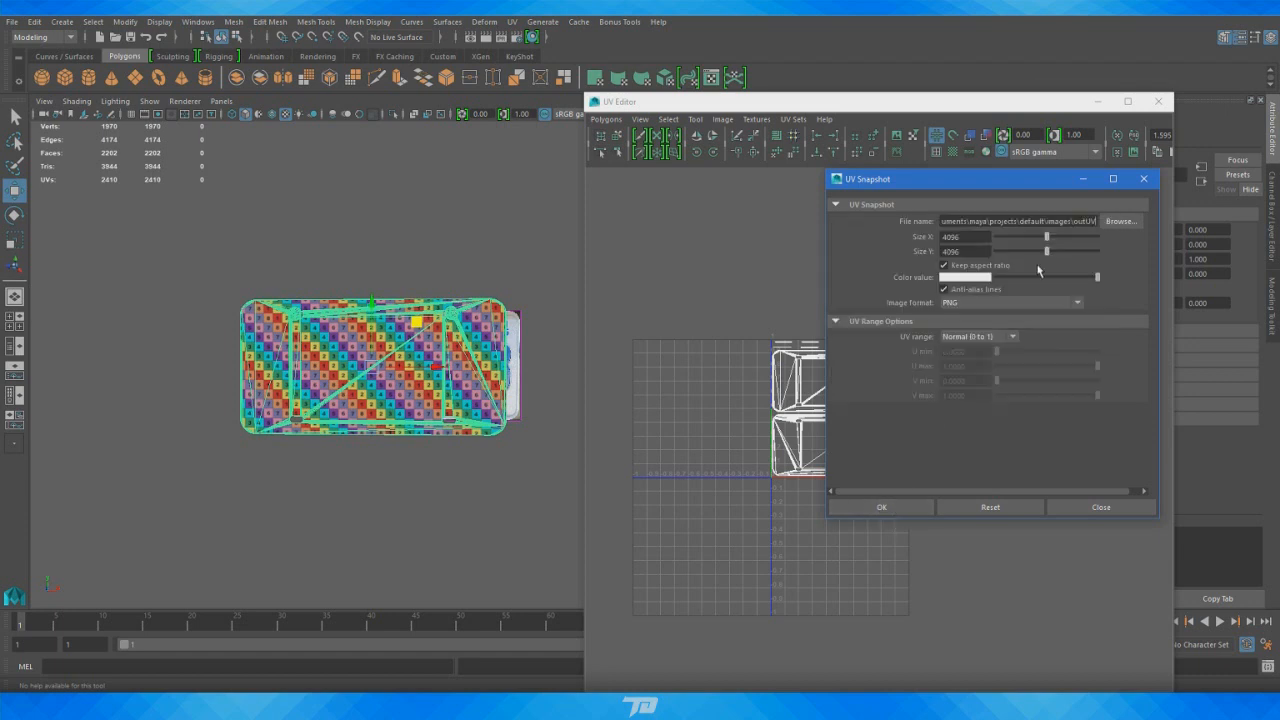
Name the snapshot file "UV layout" on the Desktop and export the UV snapshot as PNG
{"action": "left_click", "coordinate": [1120, 221]}
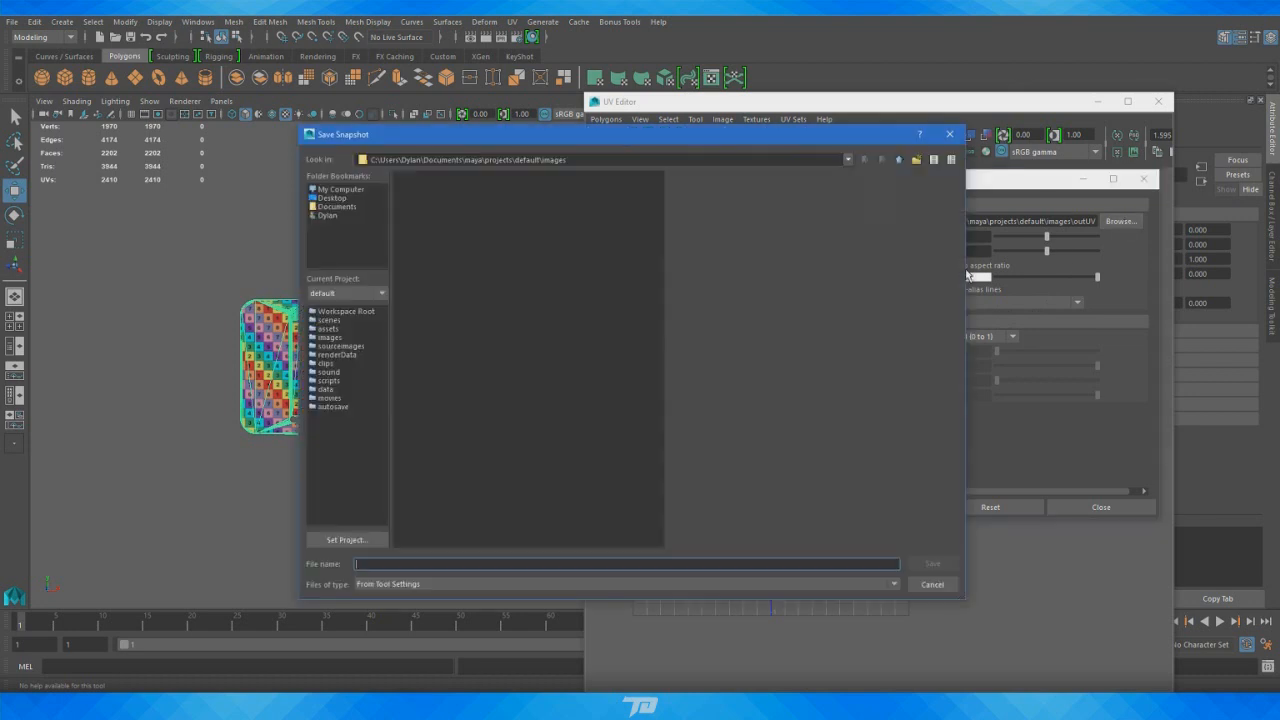
{"action": "left_click", "coordinate": [331, 198]}
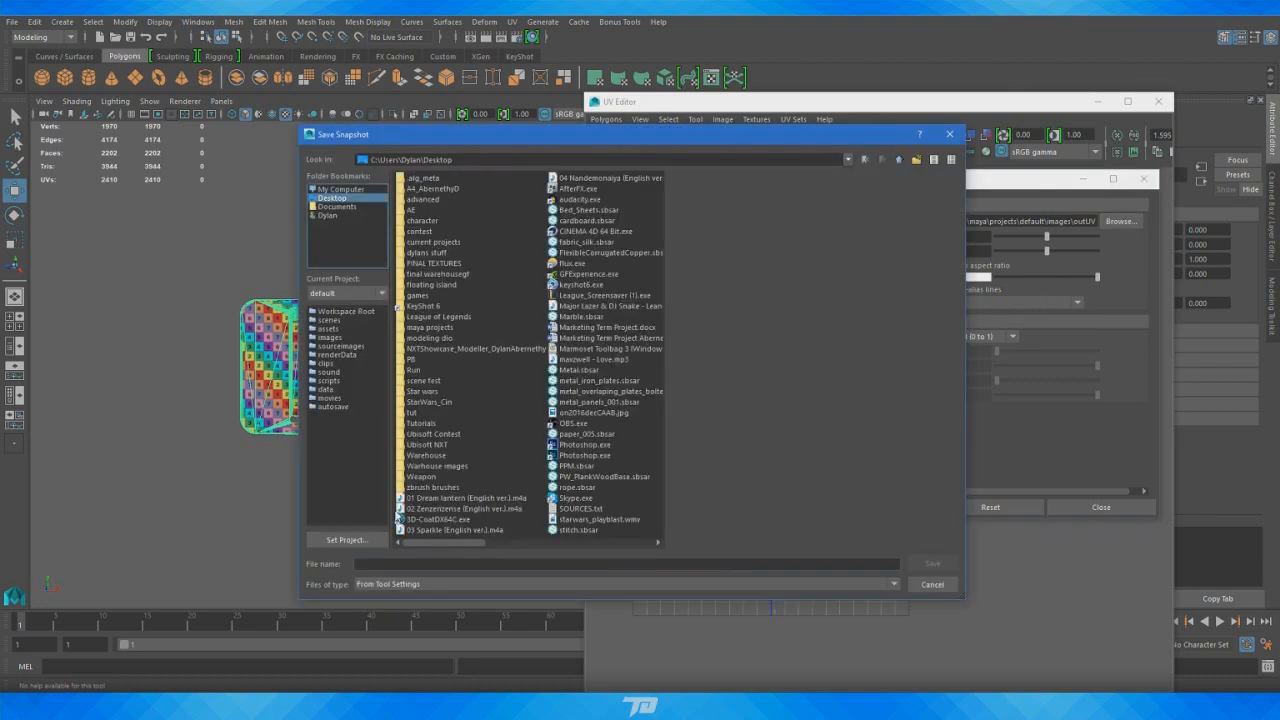
{"action": "left_click", "coordinate": [427, 562]}
{"action": "type", "text": "U"}
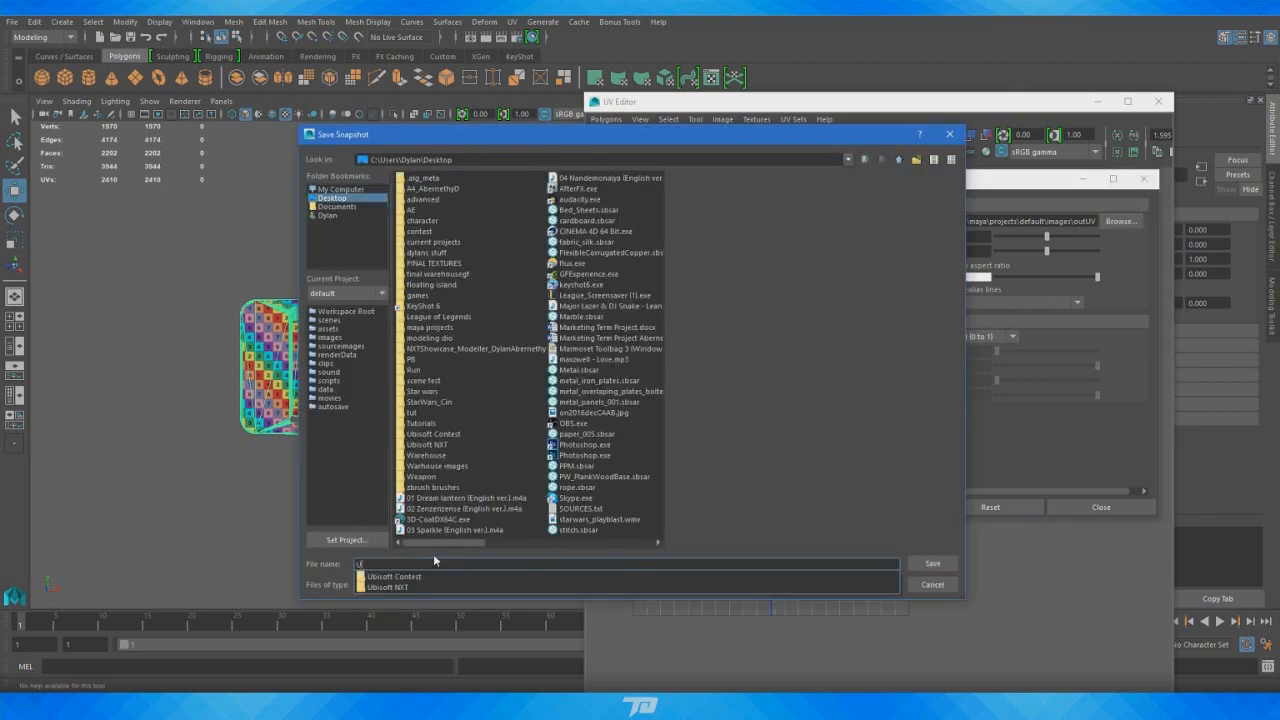
{"action": "type", "text": "V layout"}
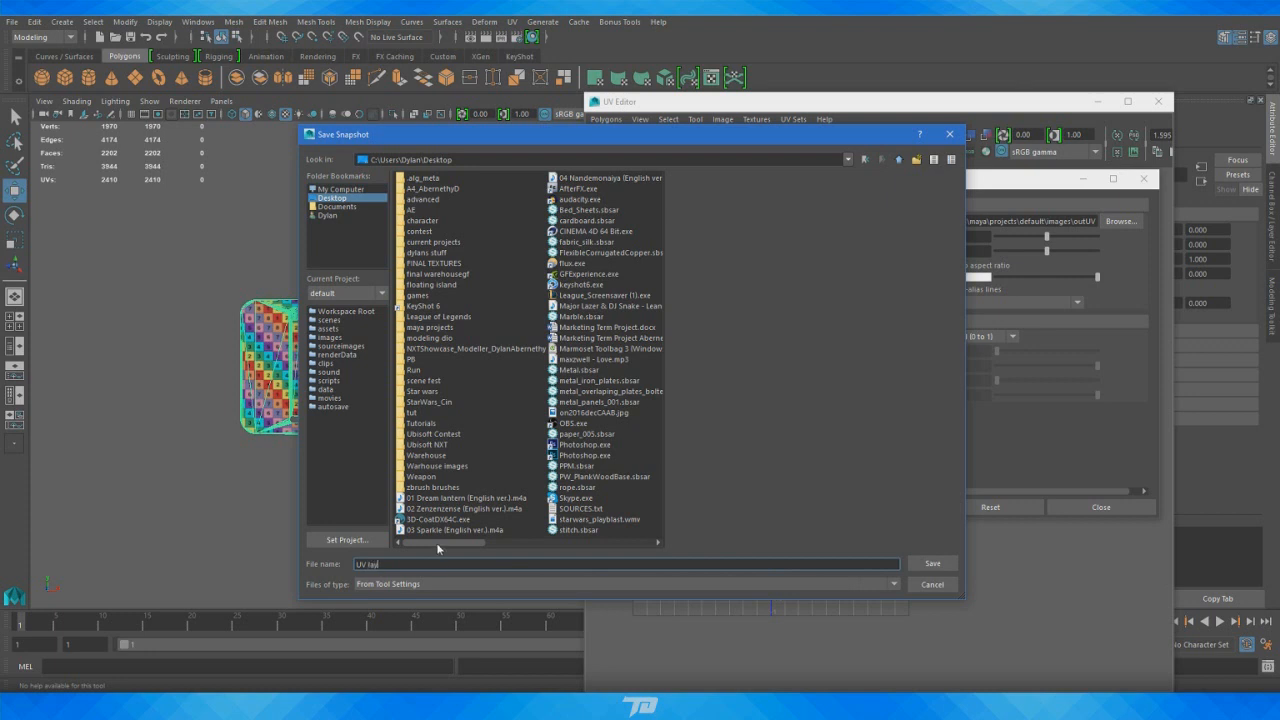
{"action": "left_click", "coordinate": [945, 565]}
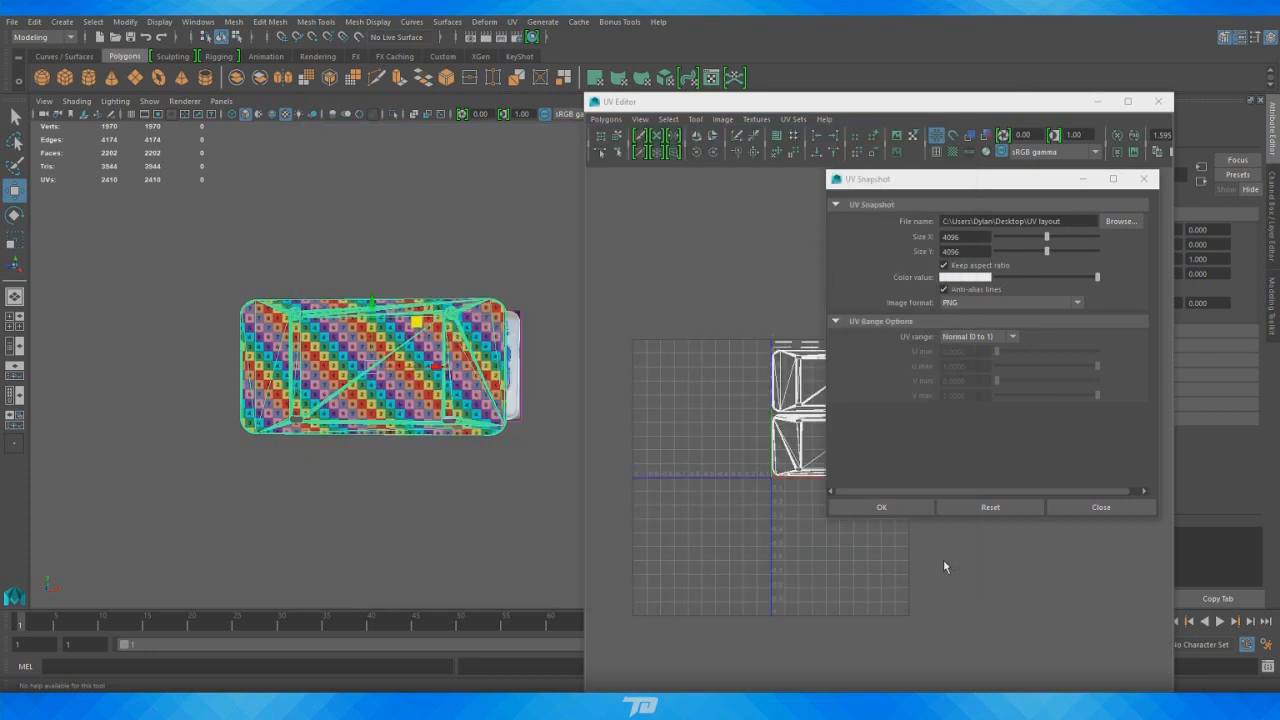
{"action": "left_click", "coordinate": [881, 508]}
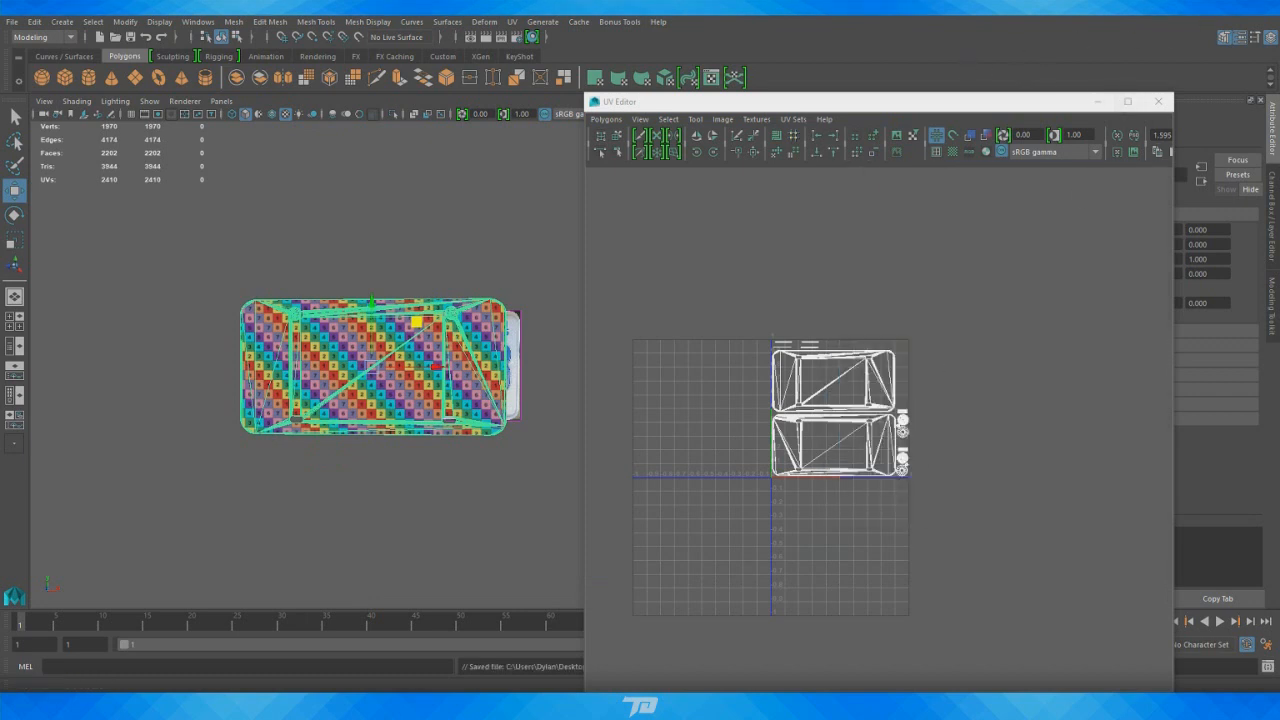
Open the exported UV layout image from the desktop to check it, and return to Maya
{"action": "key", "text": "super+d"}
{"action": "double_click", "coordinate": [31, 191]}
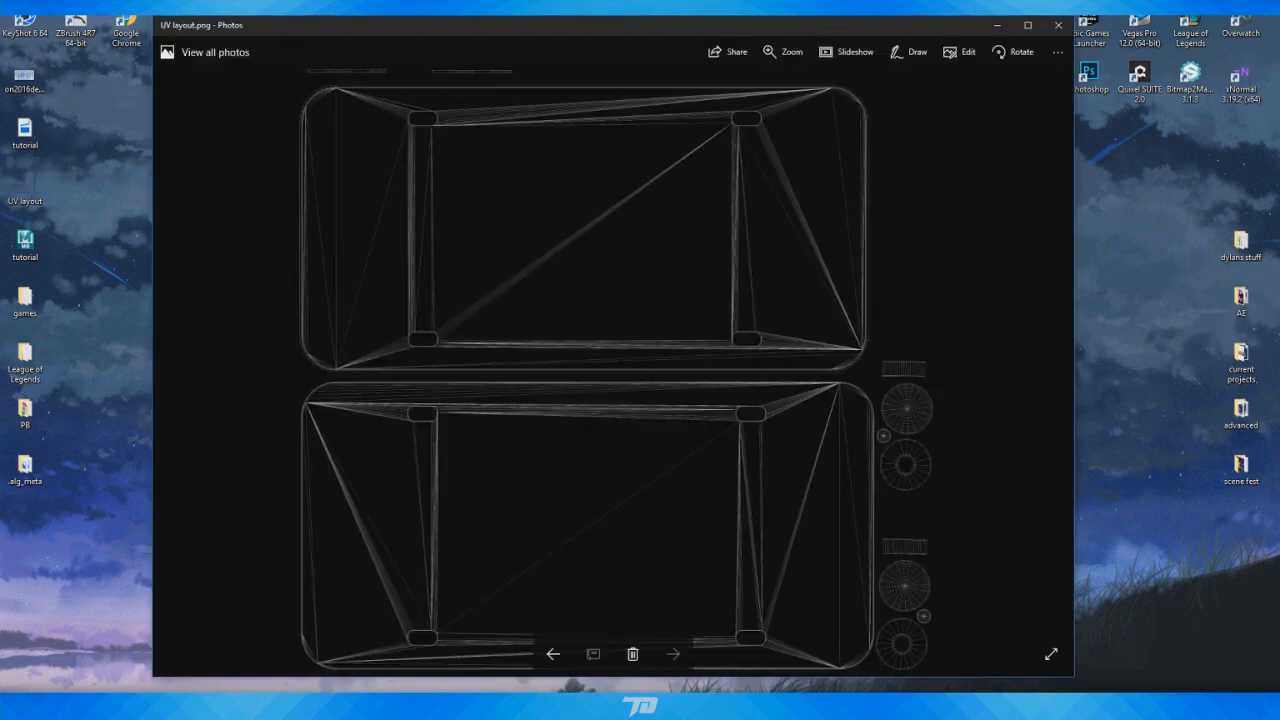
{"action": "left_click", "coordinate": [1058, 25]}
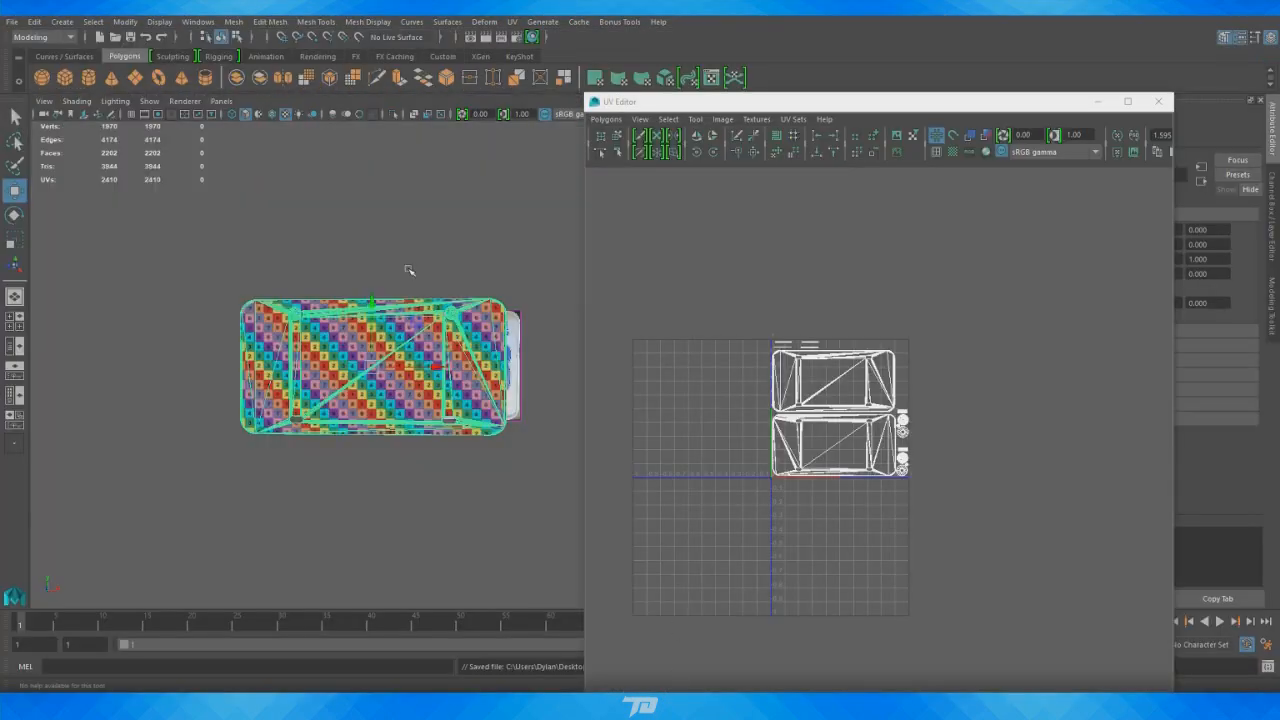
Export the selected plate mesh to the Desktop as an FBX file named "License"
{"action": "left_click_drag", "start_coordinate": [409, 270], "coordinate": [305, 315], "text": "alt"}
{"action": "right_click_drag", "start_coordinate": [305, 315], "coordinate": [350, 305], "text": "alt"}
{"action": "middle_click_drag", "start_coordinate": [350, 305], "coordinate": [340, 390], "text": "alt"}
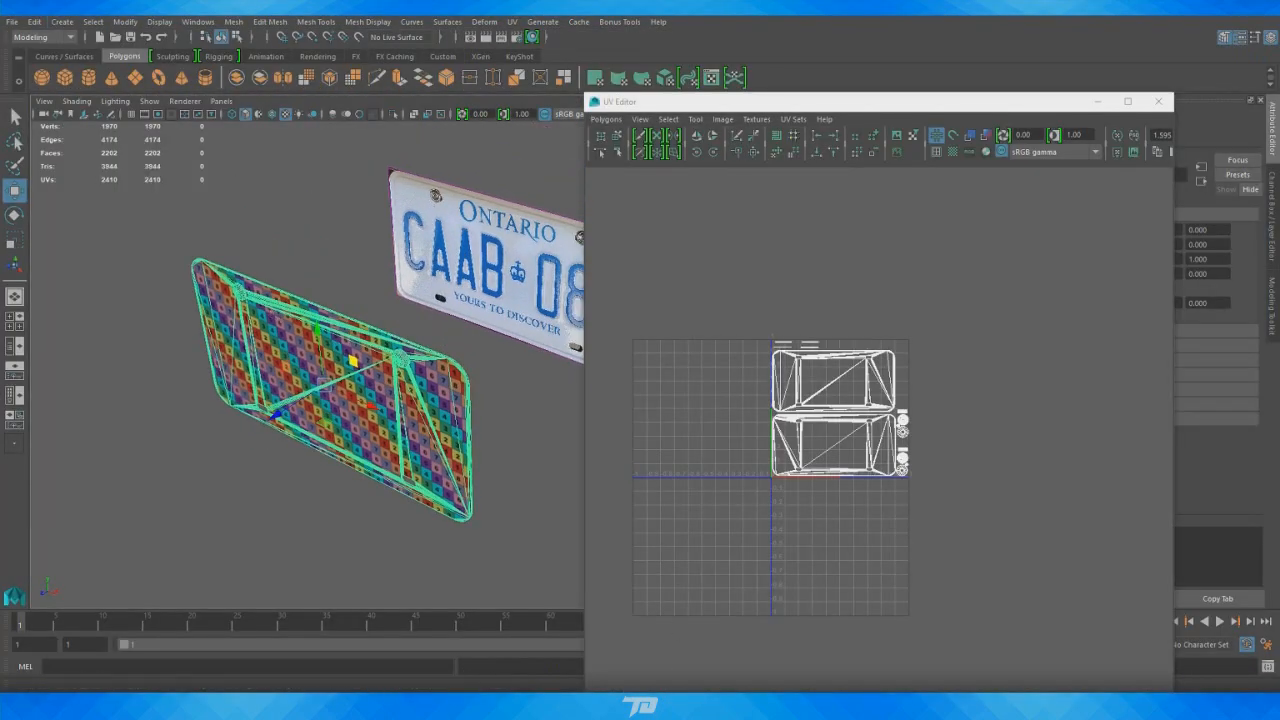
{"action": "left_click", "coordinate": [11, 21]}
{"action": "mouse_move", "coordinate": [79, 227]}
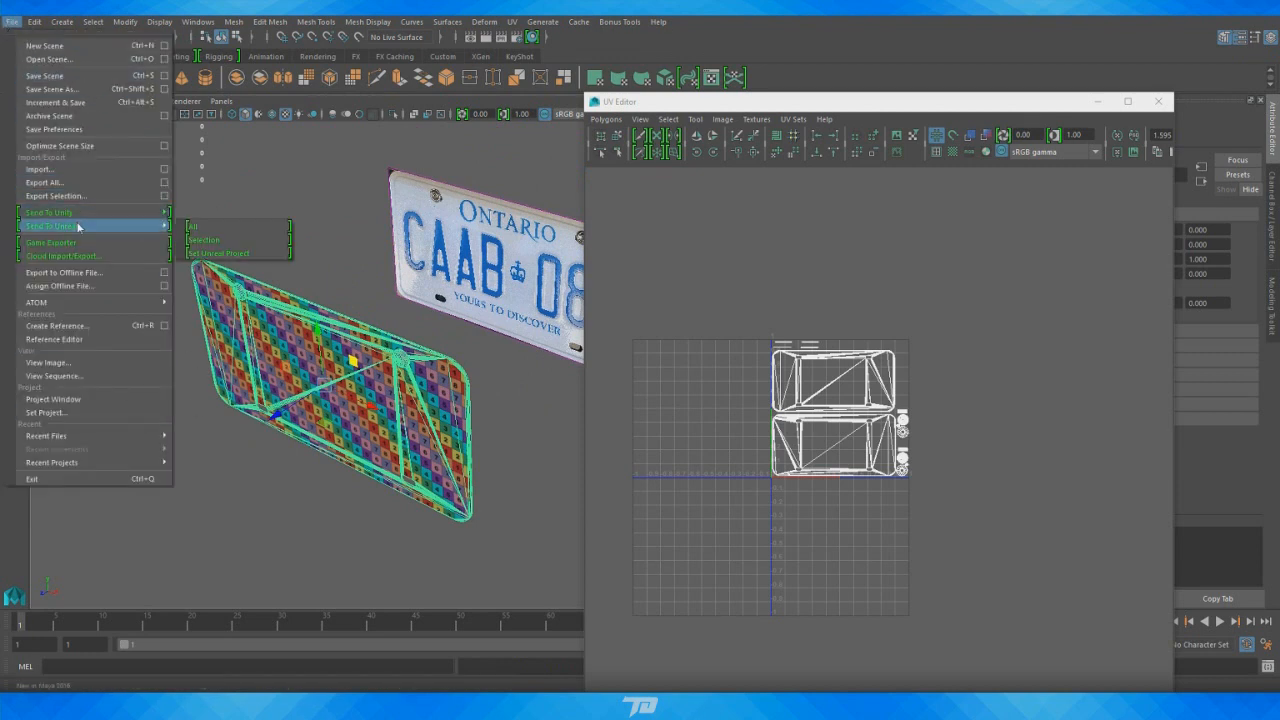
{"action": "left_click", "coordinate": [80, 194]}
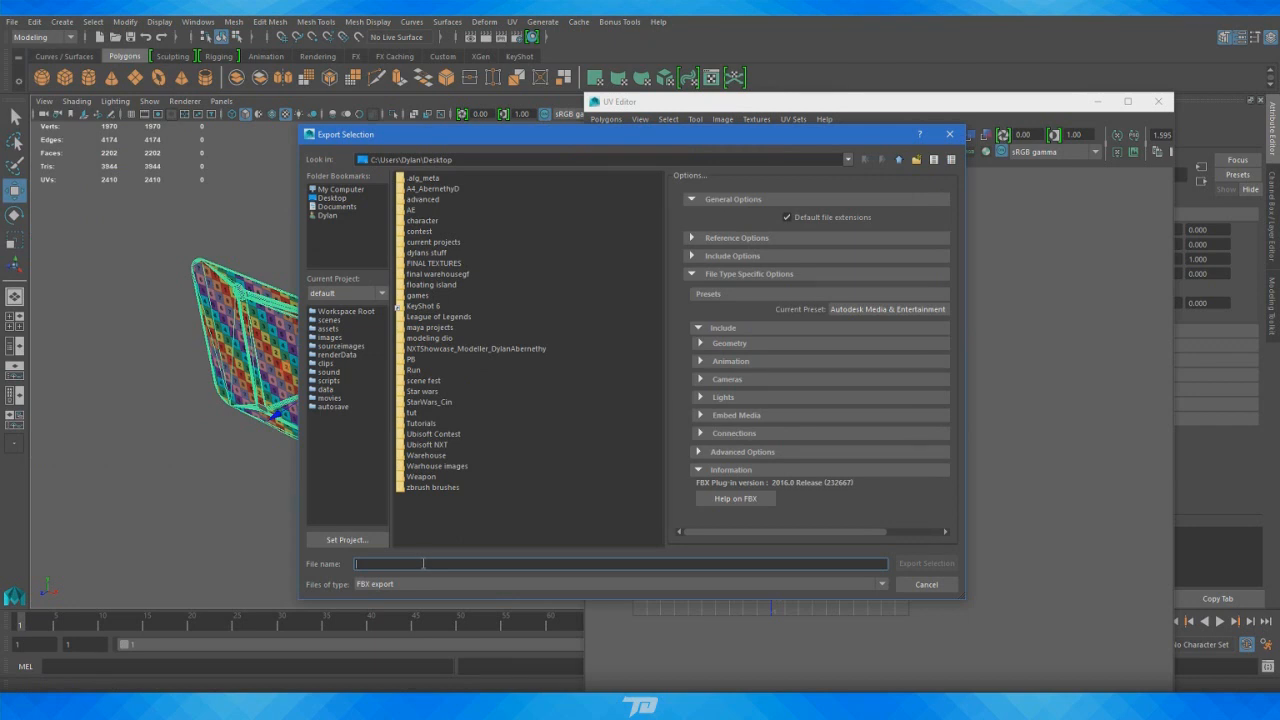
{"action": "type", "text": "Li"}
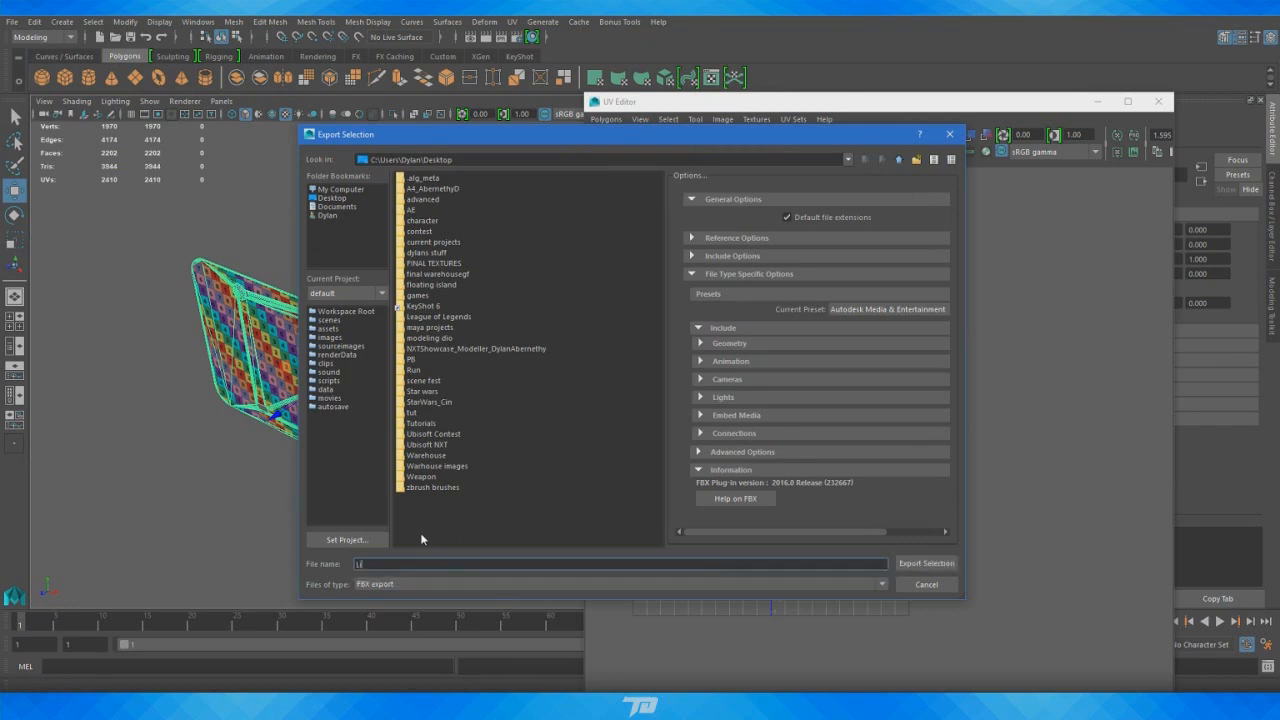
{"action": "type", "text": "cense"}
{"action": "left_click", "coordinate": [929, 564]}
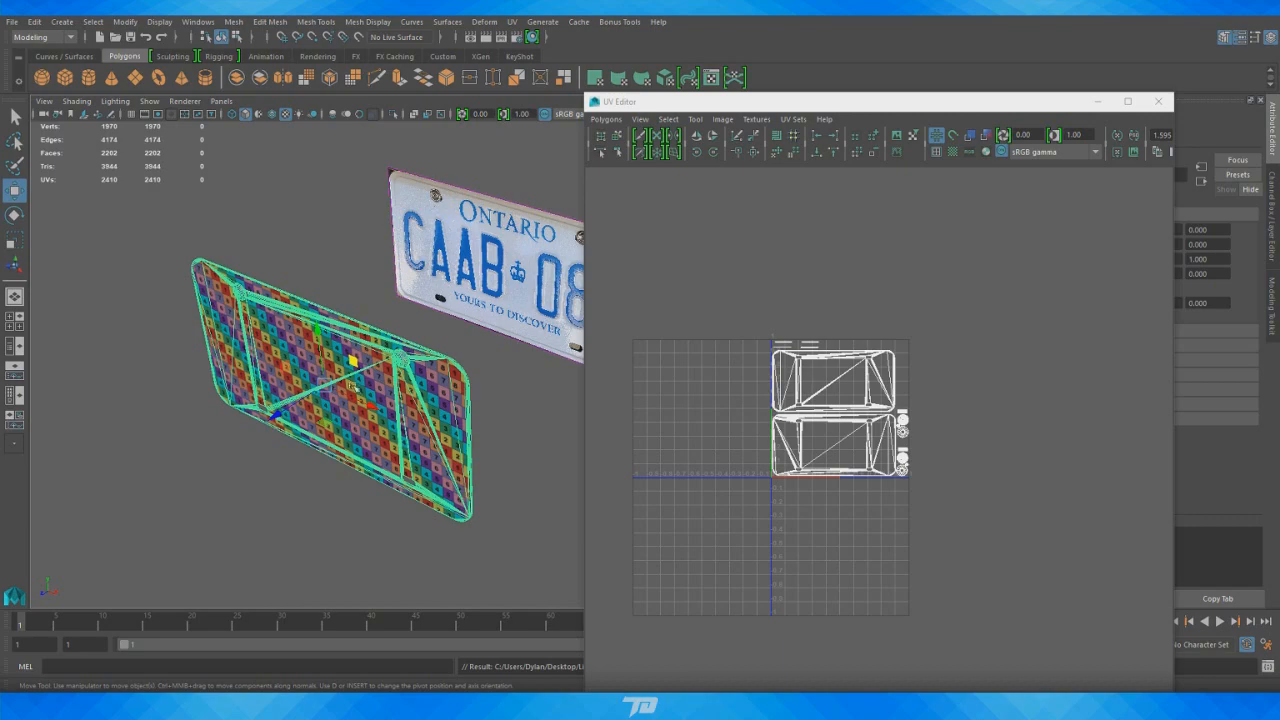
Examine the checker pattern on the plate and screw heads from several angles alongside their packed UV shells
{"action": "right_click_drag", "start_coordinate": [354, 387], "coordinate": [408, 380], "text": "alt"}
{"action": "middle_click_drag", "start_coordinate": [408, 380], "coordinate": [466, 393], "text": "alt"}
{"action": "left_click_drag", "start_coordinate": [372, 429], "coordinate": [455, 400], "text": "alt"}
{"action": "right_click_drag", "start_coordinate": [300, 415], "coordinate": [330, 390], "text": "alt"}
{"action": "left_click_drag", "start_coordinate": [330, 390], "coordinate": [330, 340], "text": "alt"}
{"action": "right_click_drag", "start_coordinate": [330, 340], "coordinate": [367, 332], "text": "alt"}
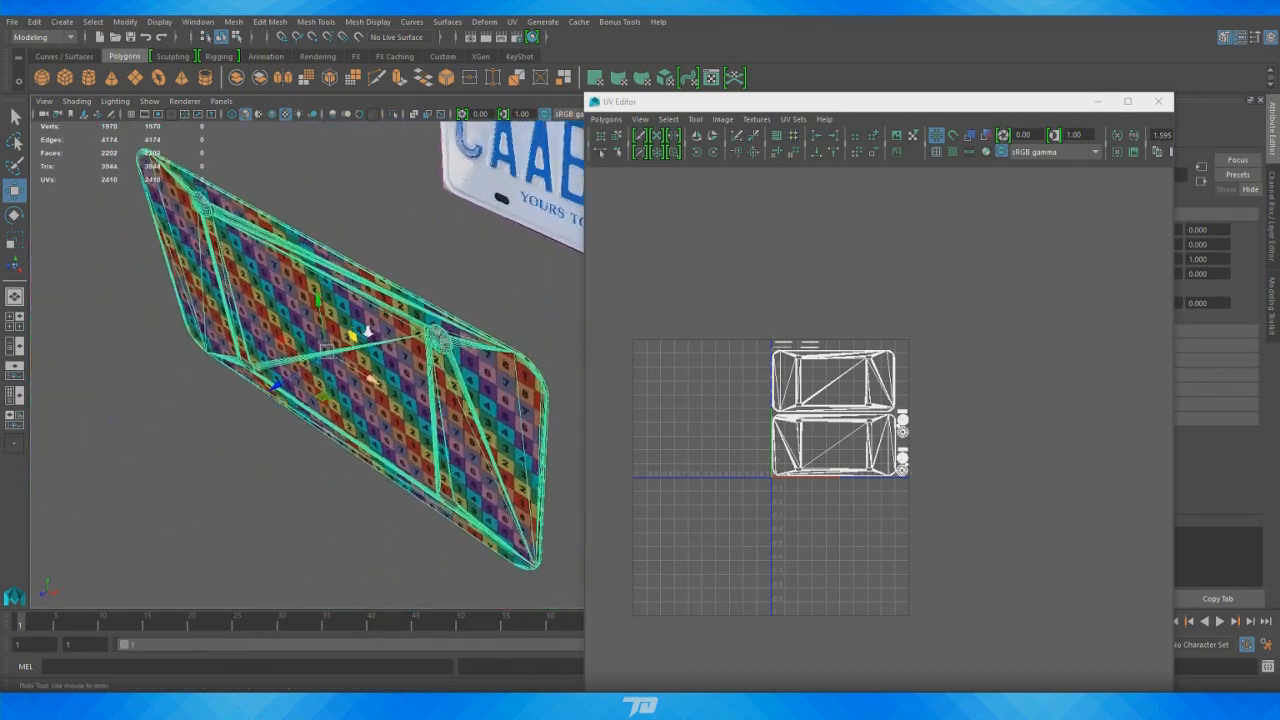
{"action": "middle_click_drag", "start_coordinate": [368, 332], "coordinate": [270, 332], "text": "alt"}
{"action": "right_click_drag", "start_coordinate": [270, 332], "coordinate": [403, 354], "text": "alt"}
{"action": "left_click_drag", "start_coordinate": [403, 354], "coordinate": [334, 337], "text": "alt"}
{"action": "right_click_drag", "start_coordinate": [334, 337], "coordinate": [381, 290], "text": "alt"}
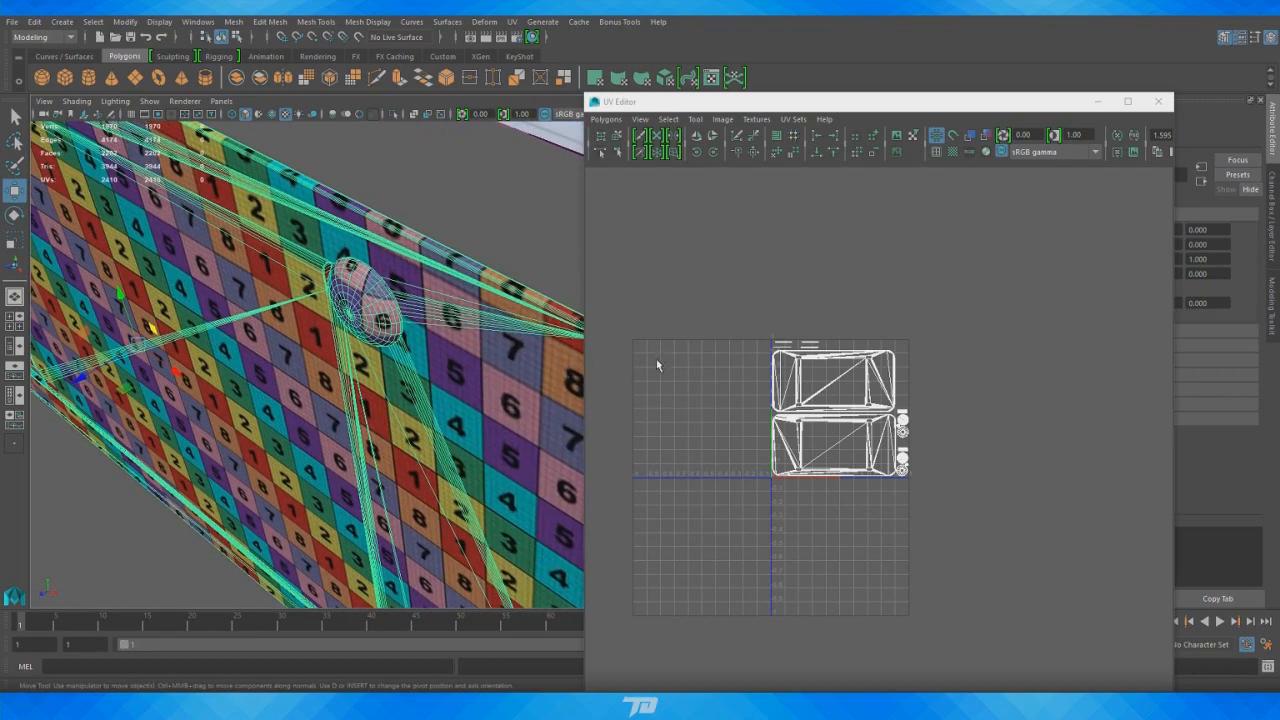
{"action": "right_click_drag", "start_coordinate": [722, 384], "coordinate": [1160, 560], "text": "alt"}
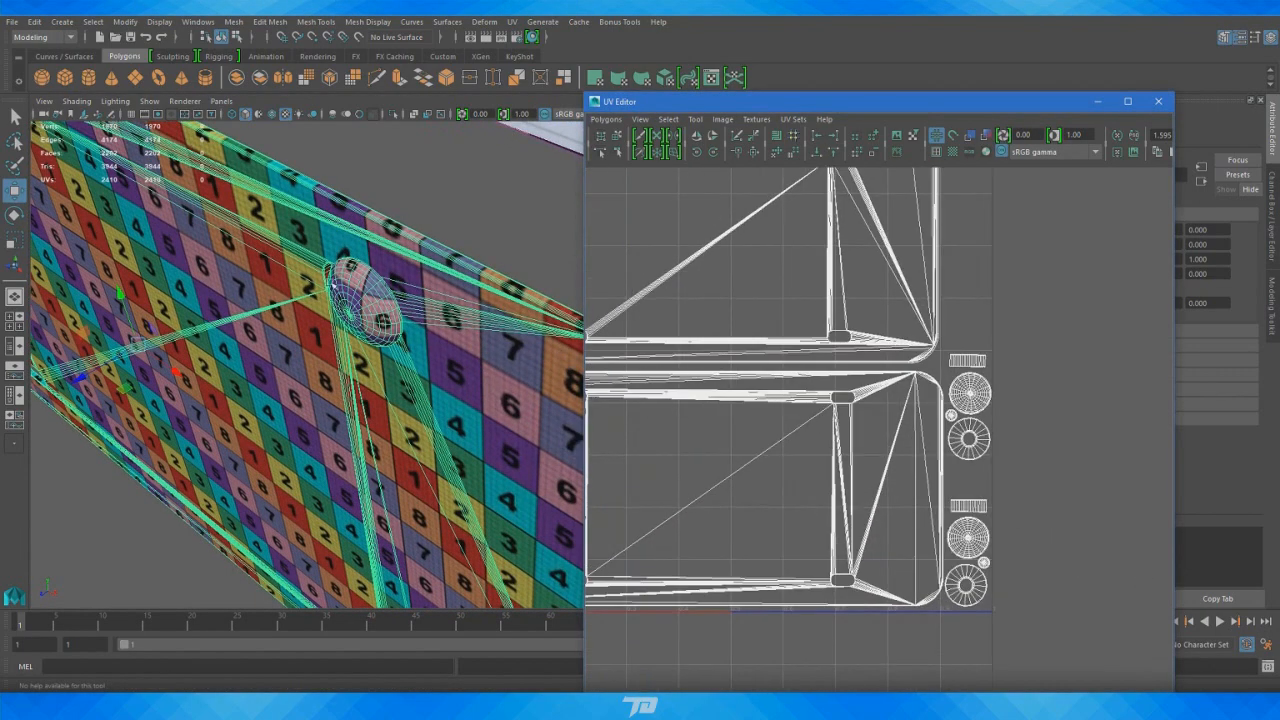
{"action": "left_click_drag", "start_coordinate": [379, 284], "coordinate": [478, 299], "text": "alt"}
{"action": "right_click_drag", "start_coordinate": [378, 335], "coordinate": [280, 181], "text": "alt"}
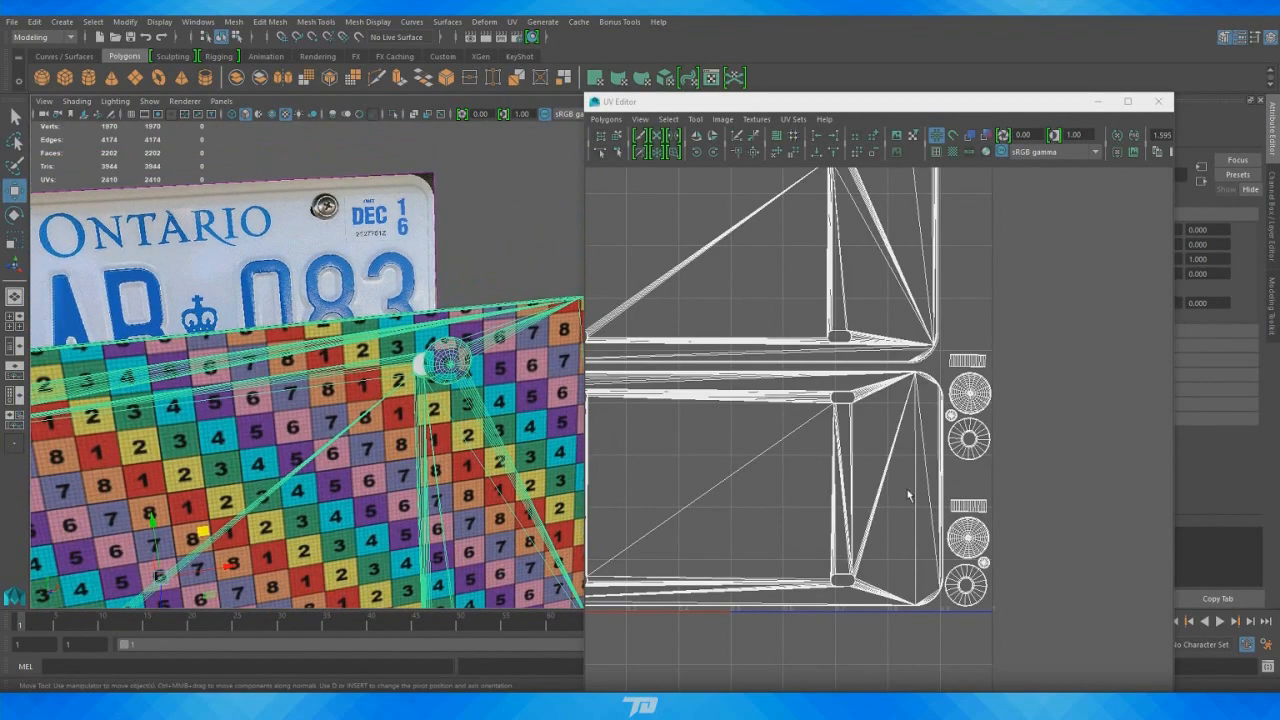
{"action": "left_click_drag", "start_coordinate": [396, 410], "coordinate": [520, 320], "text": "alt"}
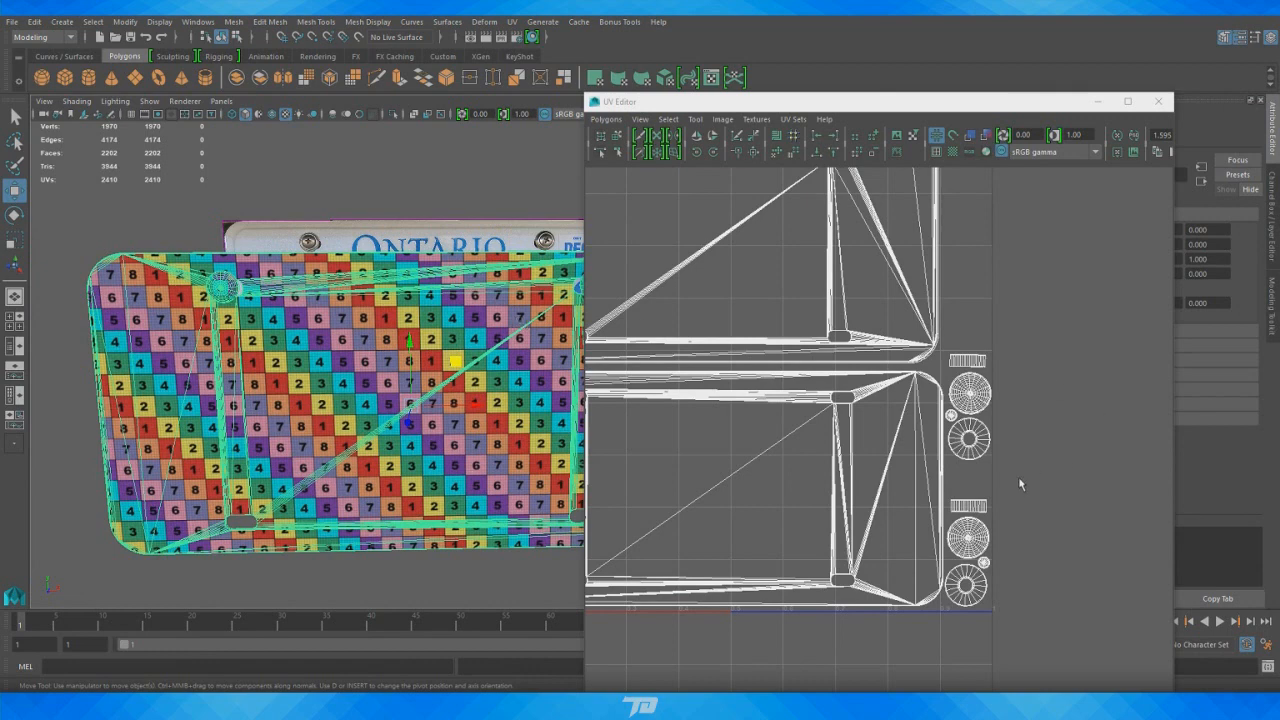
Select all the screw UV shells and examine them up close together with the screws on the plate
{"action": "right_click_drag", "start_coordinate": [983, 428], "coordinate": [998, 463]}
{"action": "left_click_drag", "start_coordinate": [1053, 652], "coordinate": [944, 302]}
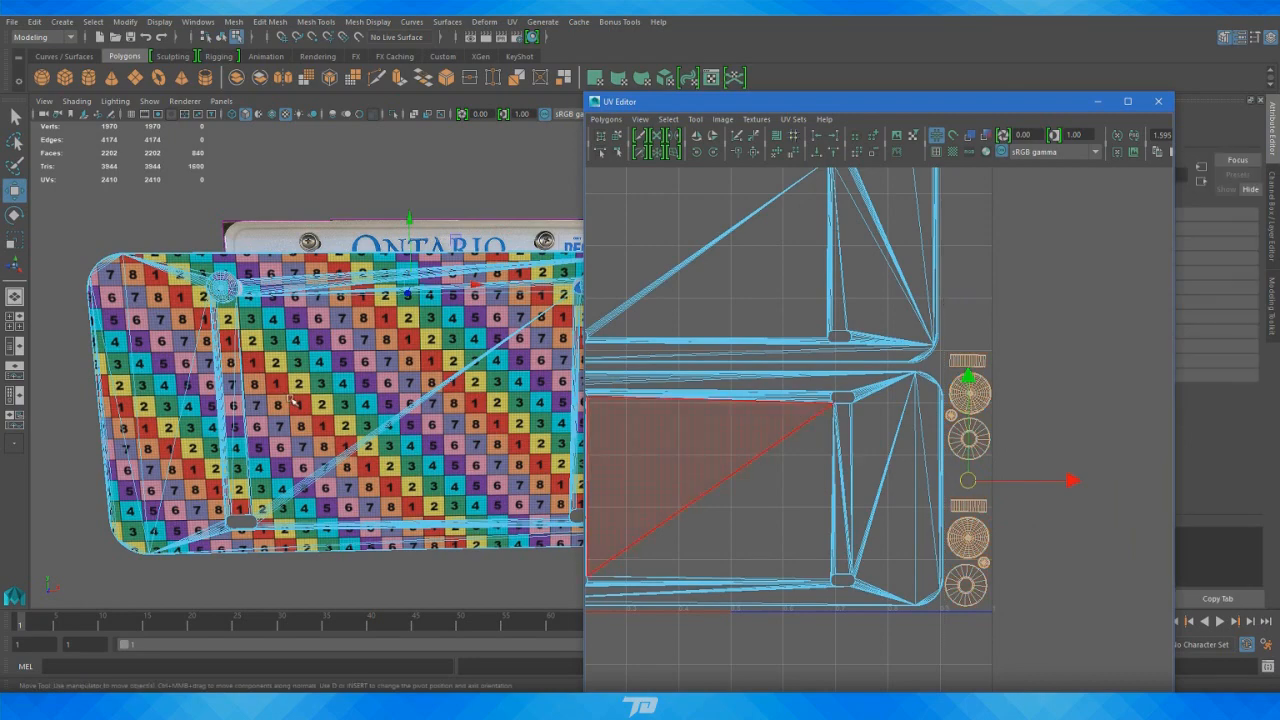
{"action": "key", "text": "f"}
{"action": "middle_click_drag", "start_coordinate": [945, 480], "coordinate": [946, 230], "text": "alt"}
{"action": "middle_click_drag", "start_coordinate": [978, 584], "coordinate": [979, 302], "text": "alt"}
{"action": "left_click_drag", "start_coordinate": [312, 465], "coordinate": [334, 431], "text": "alt"}
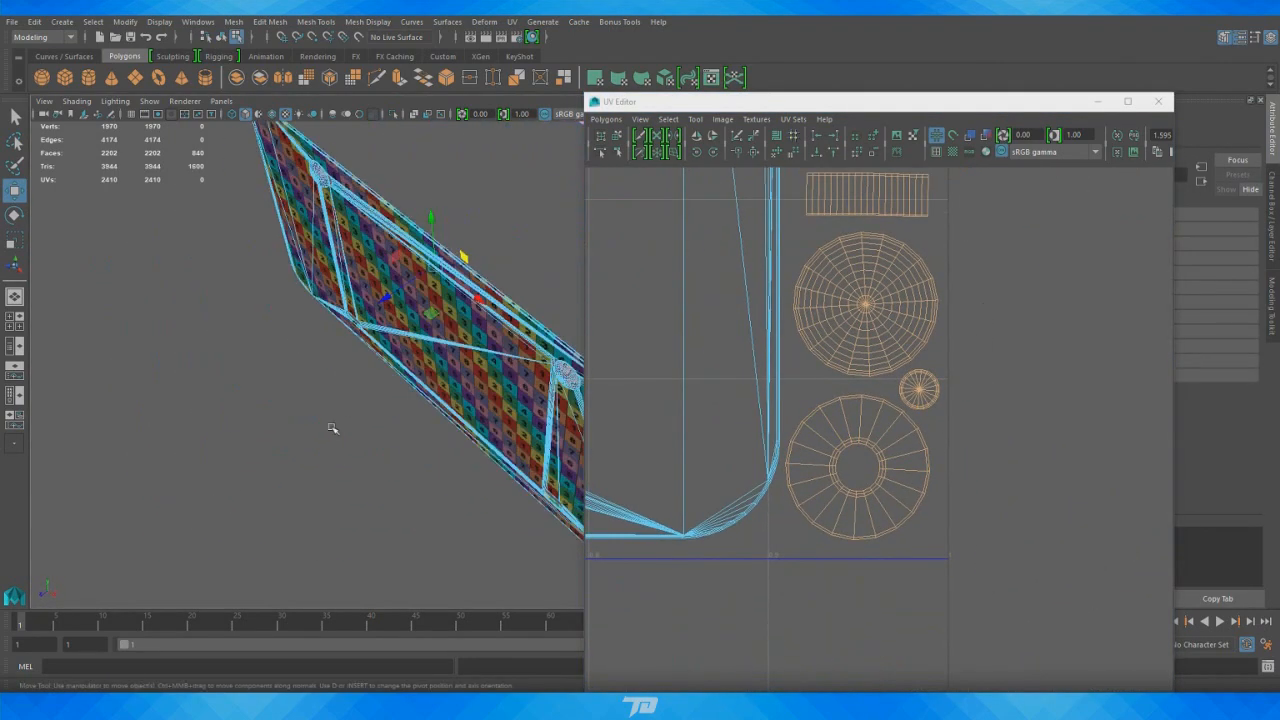
{"action": "left_click_drag", "start_coordinate": [338, 331], "coordinate": [480, 228], "text": "alt"}
Export the selected plate and moved-out screw meshes to the Desktop as an FBX file named "explouded"
{"action": "right_click_drag", "start_coordinate": [480, 228], "coordinate": [508, 200]}
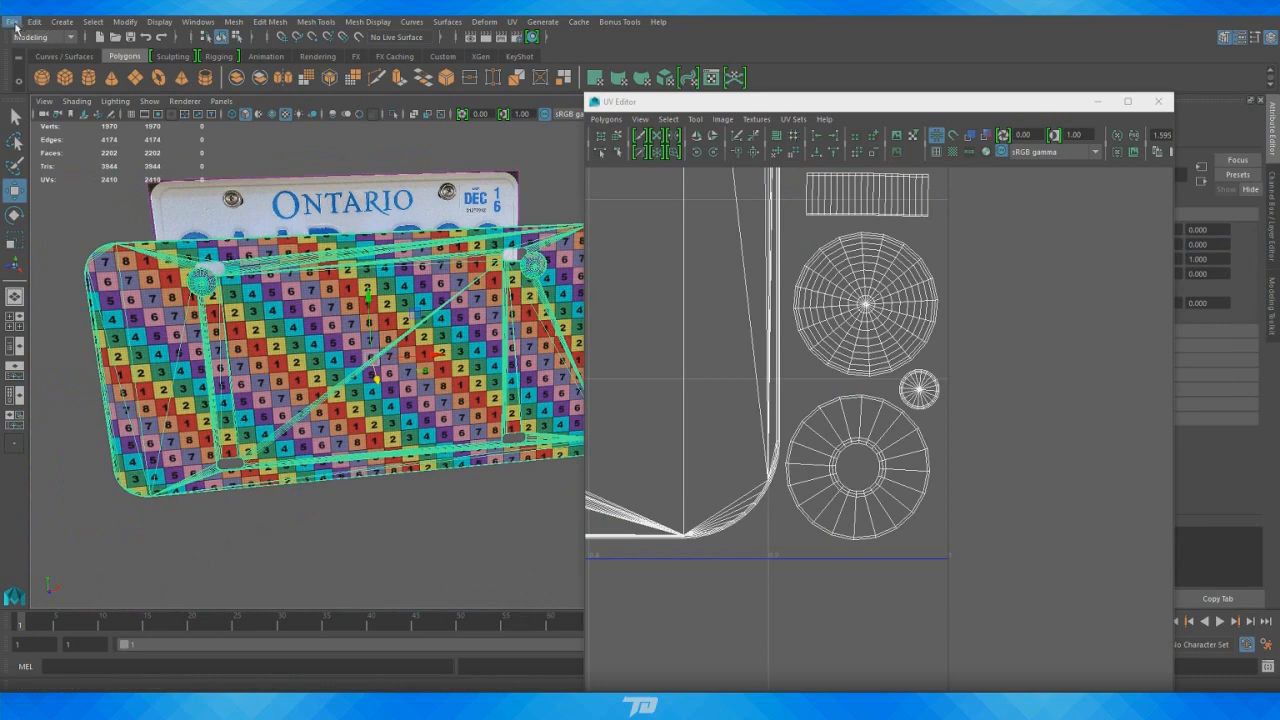
{"action": "left_click", "coordinate": [12, 21]}
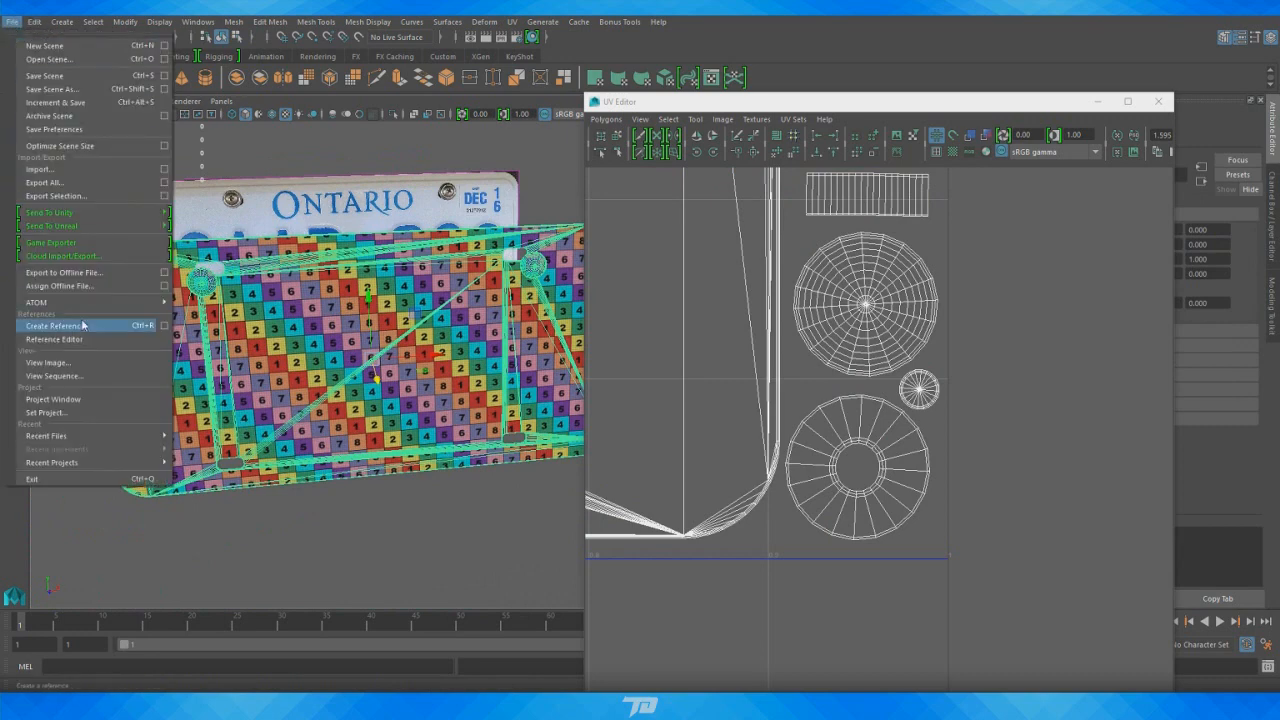
{"action": "left_click", "coordinate": [81, 194]}
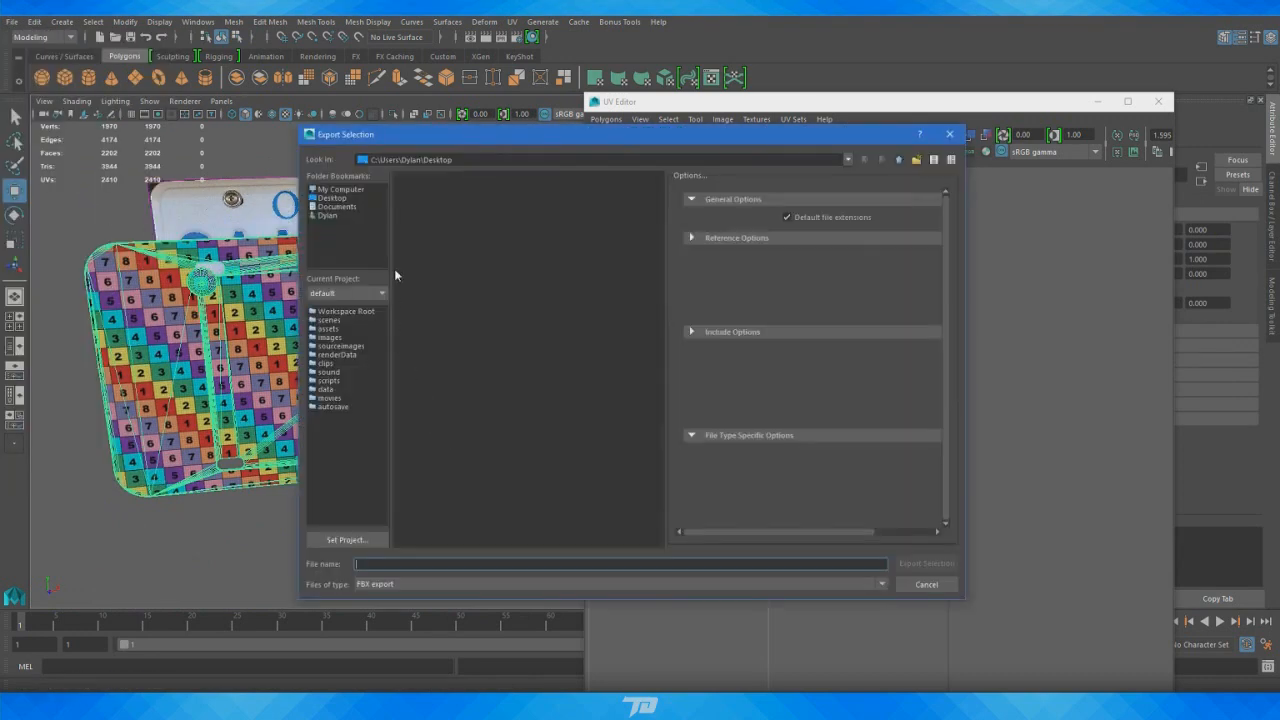
{"action": "type", "text": "exploded"}
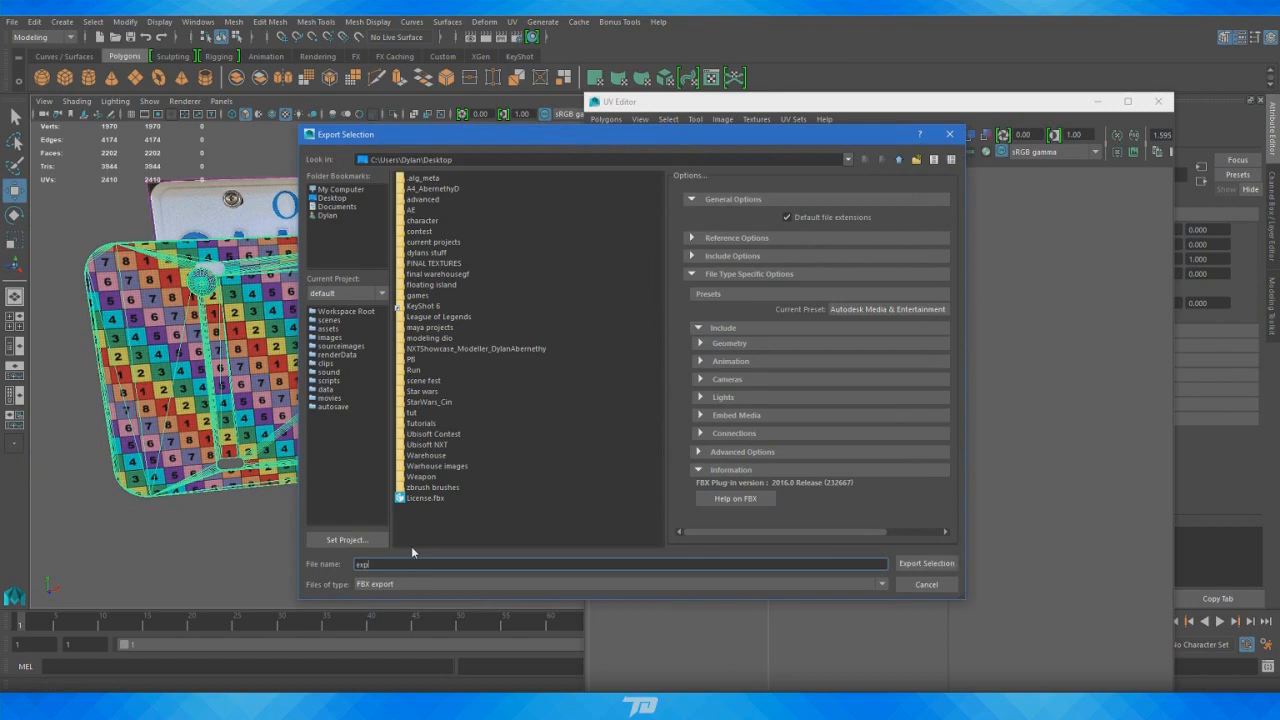
{"action": "left_click", "coordinate": [926, 562]}
Undo the screw moves so the screws sit back on the license plate
{"action": "left_click_drag", "start_coordinate": [427, 459], "coordinate": [404, 514], "text": "alt"}
{"action": "middle_click_drag", "start_coordinate": [441, 302], "coordinate": [400, 430], "text": "alt"}
{"action": "left_click_drag", "start_coordinate": [400, 430], "coordinate": [350, 390], "text": "alt"}
{"action": "middle_click_drag", "start_coordinate": [350, 375], "coordinate": [312, 334], "text": "alt"}
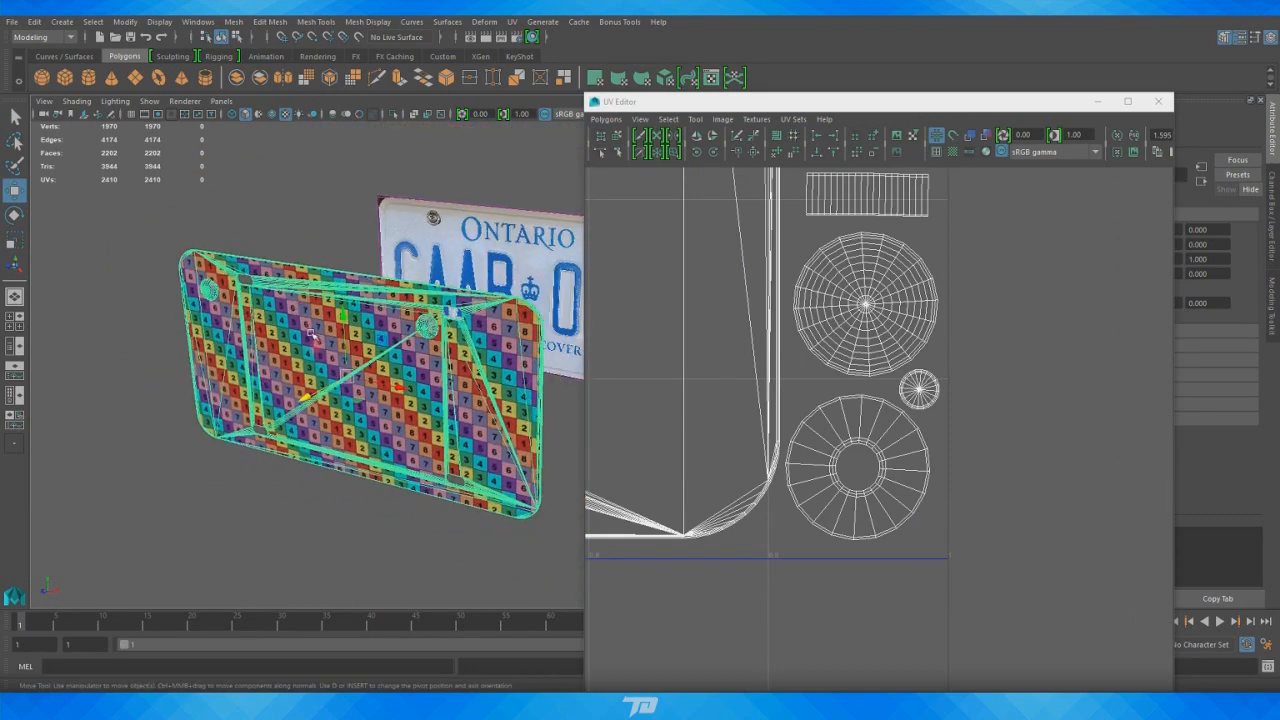
{"action": "key", "text": "ctrl+z"}
{"action": "key", "text": "ctrl+z"}
{"action": "key", "text": "ctrl+z"}
{"action": "key", "text": "ctrl+z"}
{"action": "key", "text": "ctrl+z"}
{"action": "key", "text": "ctrl+z"}
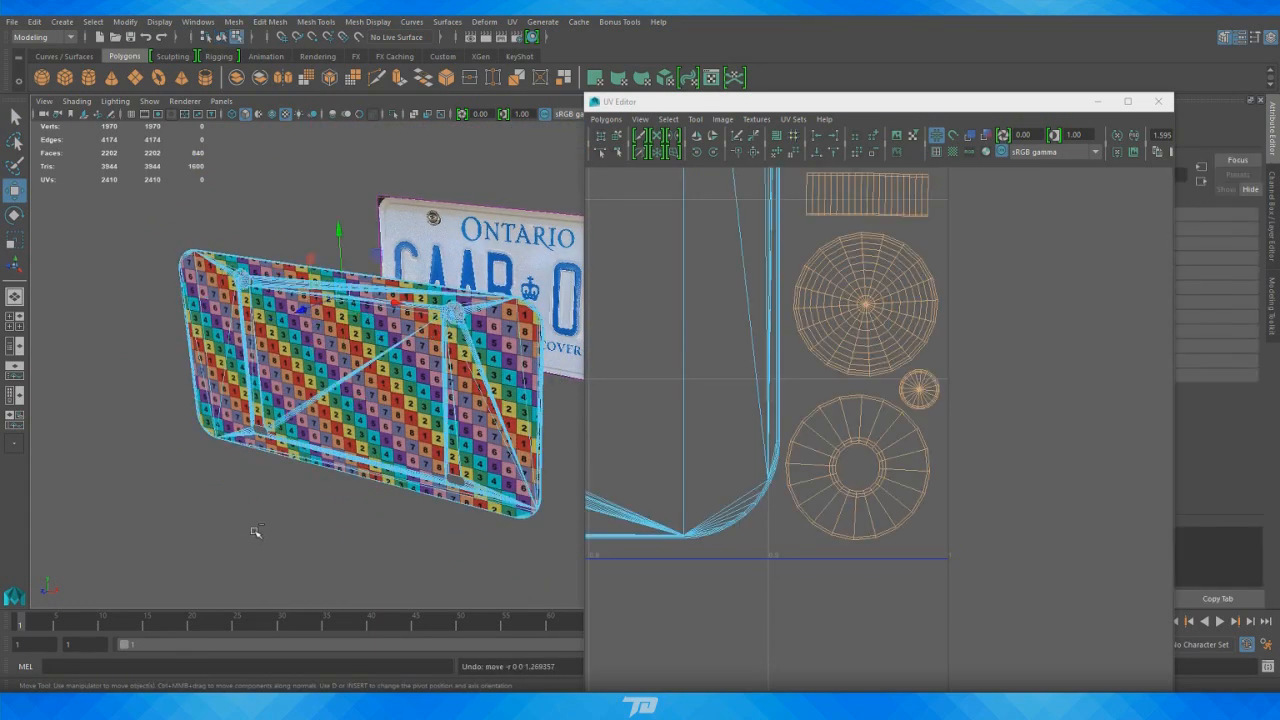
{"action": "left_click", "coordinate": [370, 530]}
{"action": "right_click_drag", "start_coordinate": [393, 539], "coordinate": [292, 524], "text": "alt"}
{"action": "left_click_drag", "start_coordinate": [292, 524], "coordinate": [456, 446], "text": "alt"}
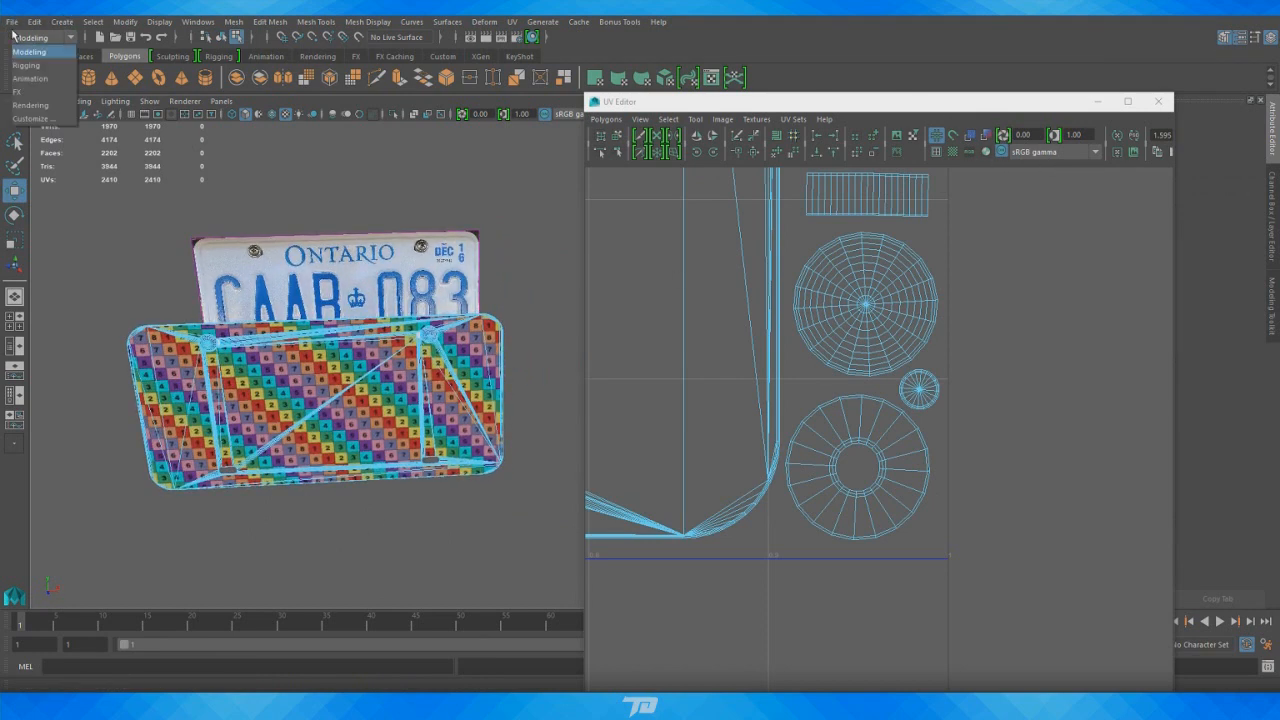
Save the scene, accepting the student version notice, and close the UV Editor
{"action": "left_click", "coordinate": [11, 22]}
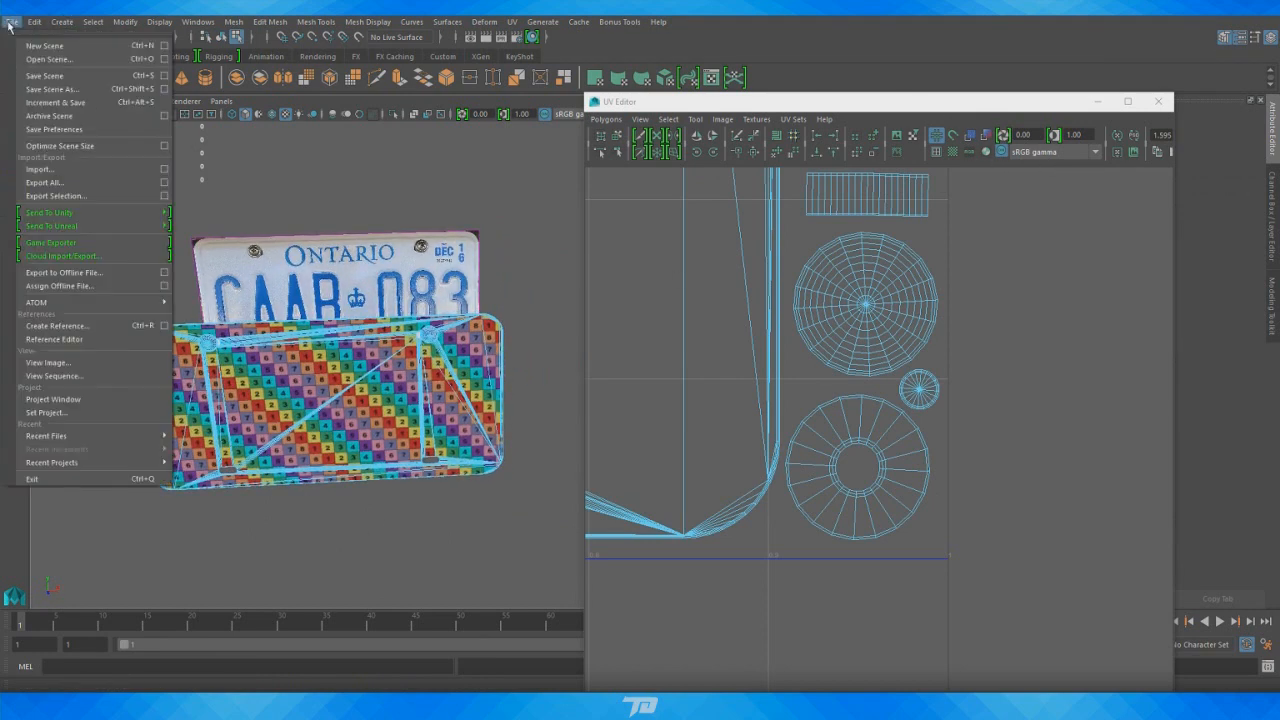
{"action": "left_click", "coordinate": [57, 78]}
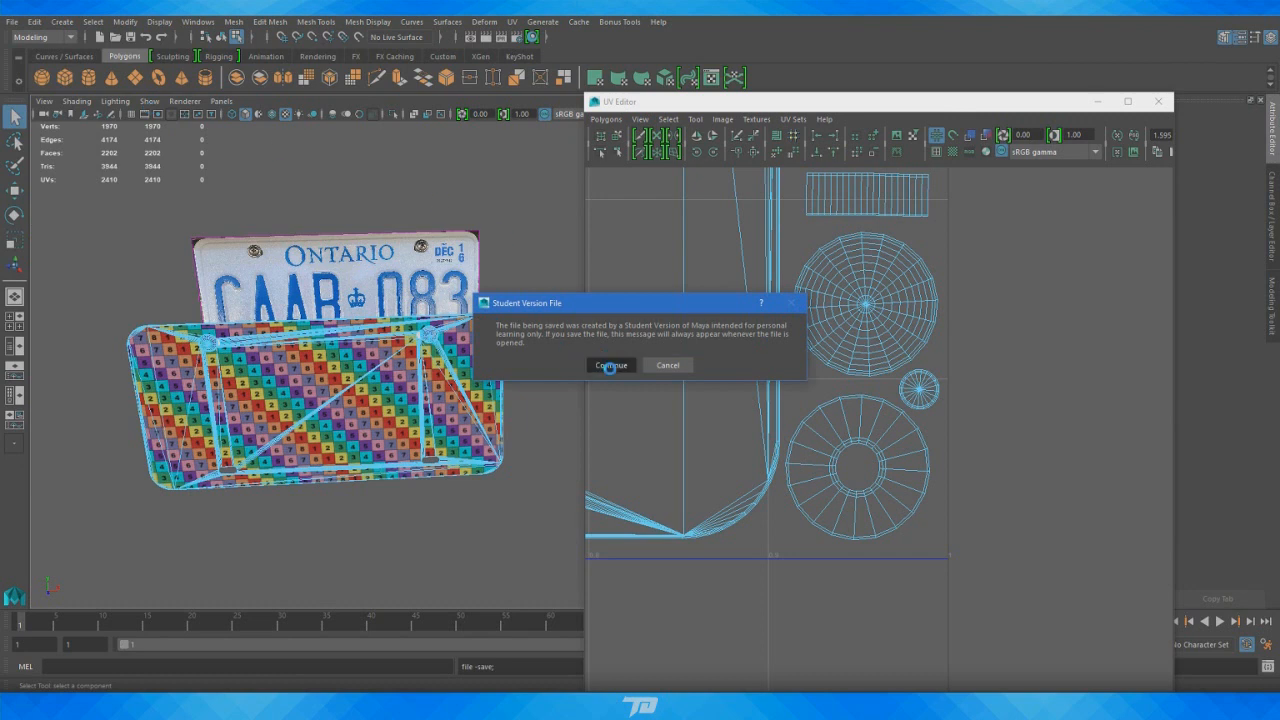
{"action": "left_click", "coordinate": [610, 363]}
{"action": "left_click", "coordinate": [1158, 101]}
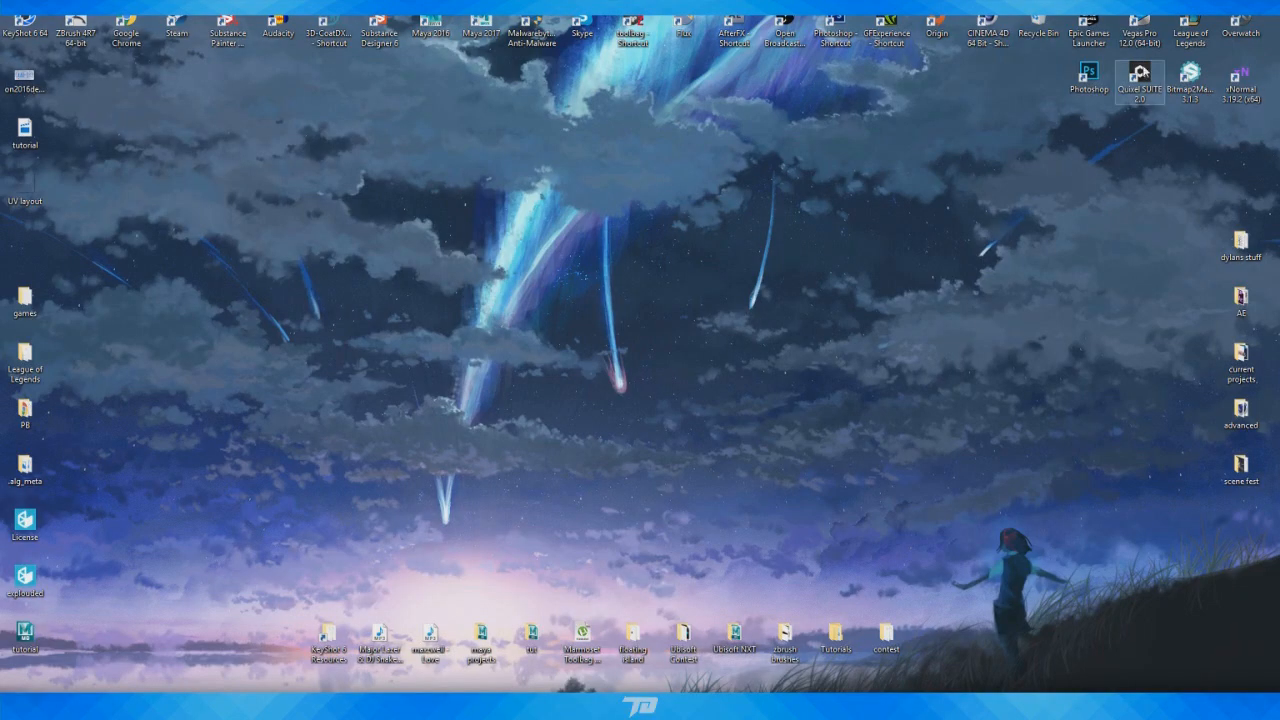
Group the plate reference image, UV layout, License and explouded FBX files, and Maya tutorial scene together on the desktop
{"action": "left_click_drag", "start_coordinate": [80, 218], "coordinate": [26, 76]}
{"action": "mouse_move", "coordinate": [26, 82]}
{"action": "left_mouse_down"}
{"action": "mouse_move", "coordinate": [245, 101]}
{"action": "mouse_move", "coordinate": [212, 150]}
{"action": "mouse_move", "coordinate": [26, 80]}
{"action": "left_mouse_up"}
{"action": "left_click", "coordinate": [197, 132]}
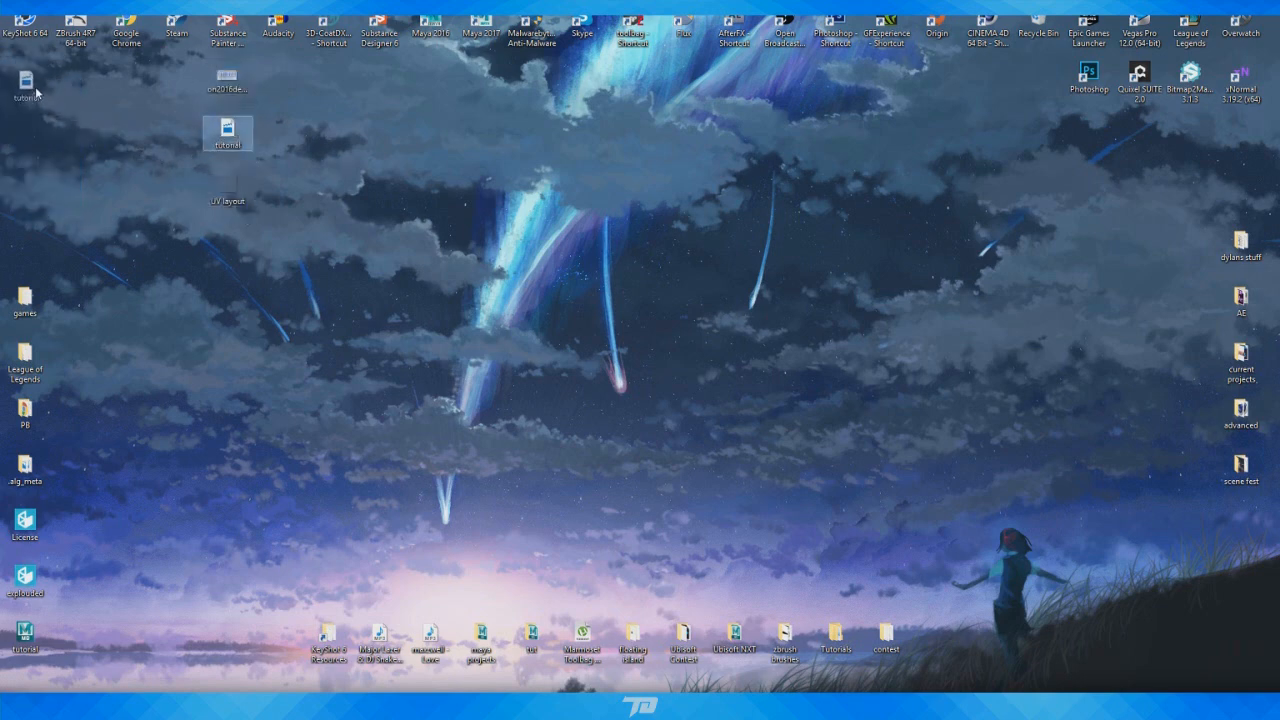
{"action": "left_click_drag", "start_coordinate": [227, 80], "coordinate": [235, 148]}
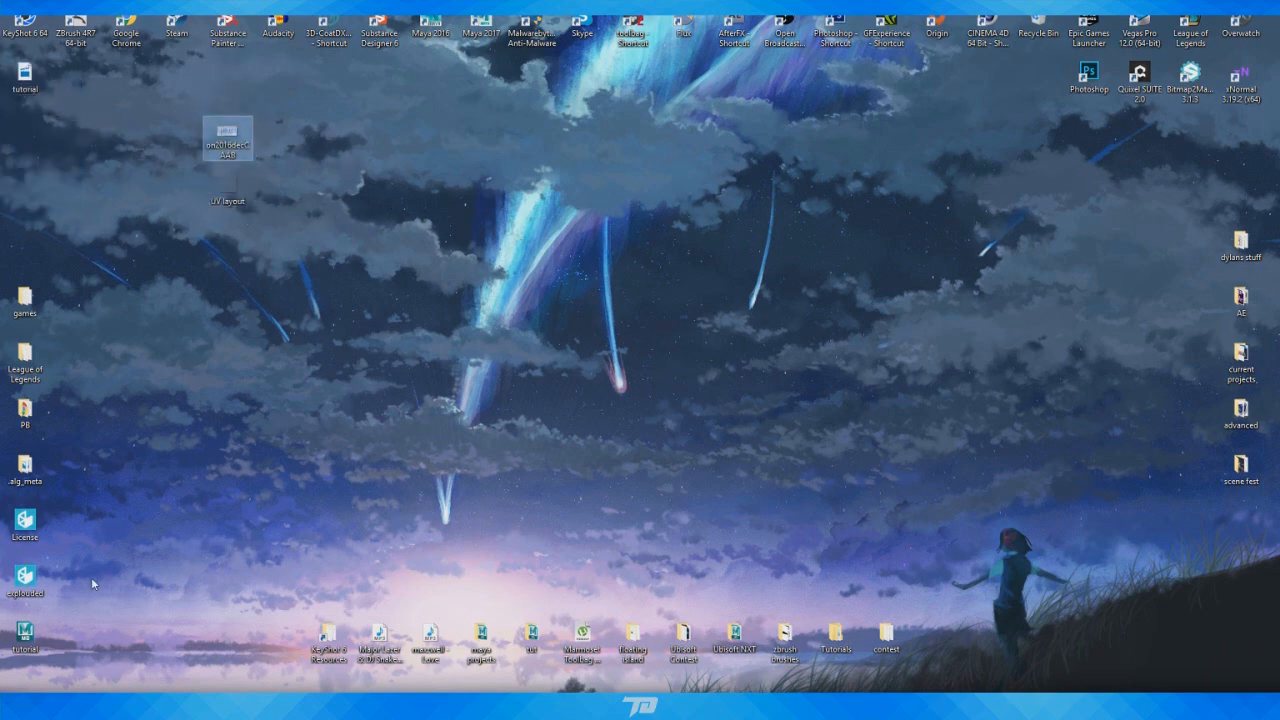
{"action": "left_click_drag", "start_coordinate": [91, 583], "coordinate": [10, 508]}
{"action": "left_click_drag", "start_coordinate": [30, 575], "coordinate": [276, 197]}
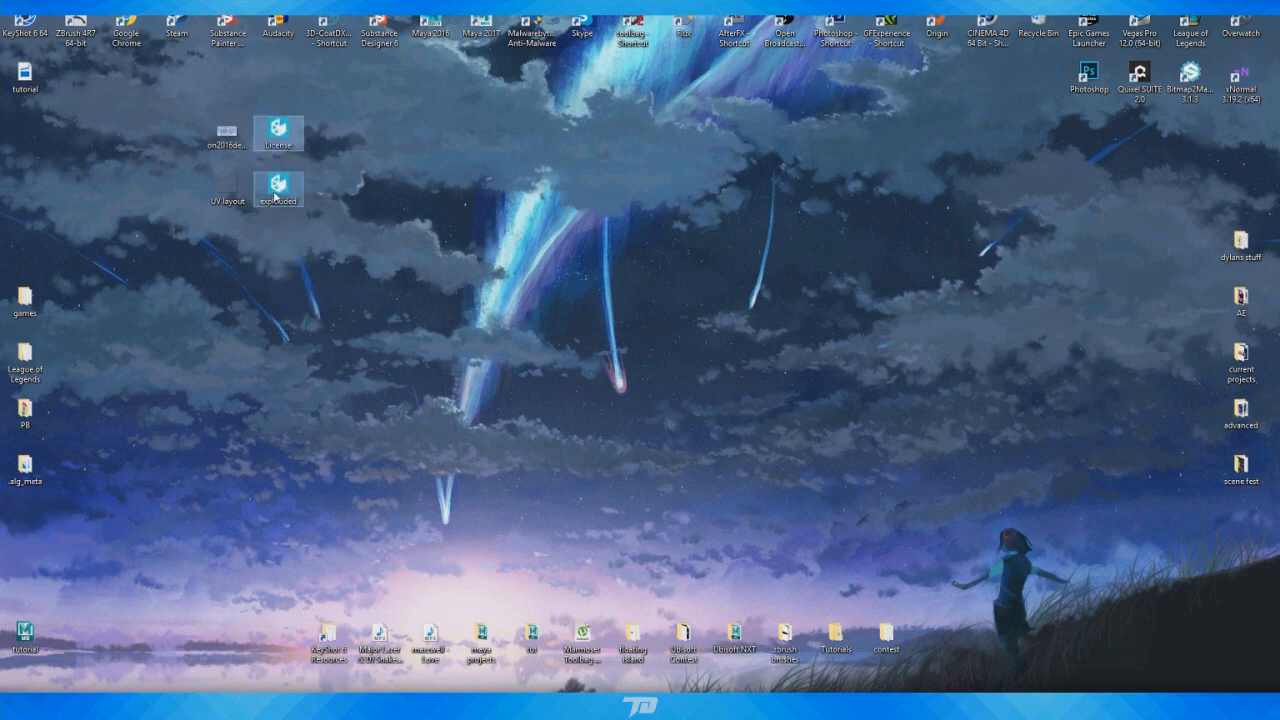
{"action": "left_click_drag", "start_coordinate": [25, 635], "coordinate": [330, 140]}
{"action": "left_click", "coordinate": [552, 242]}
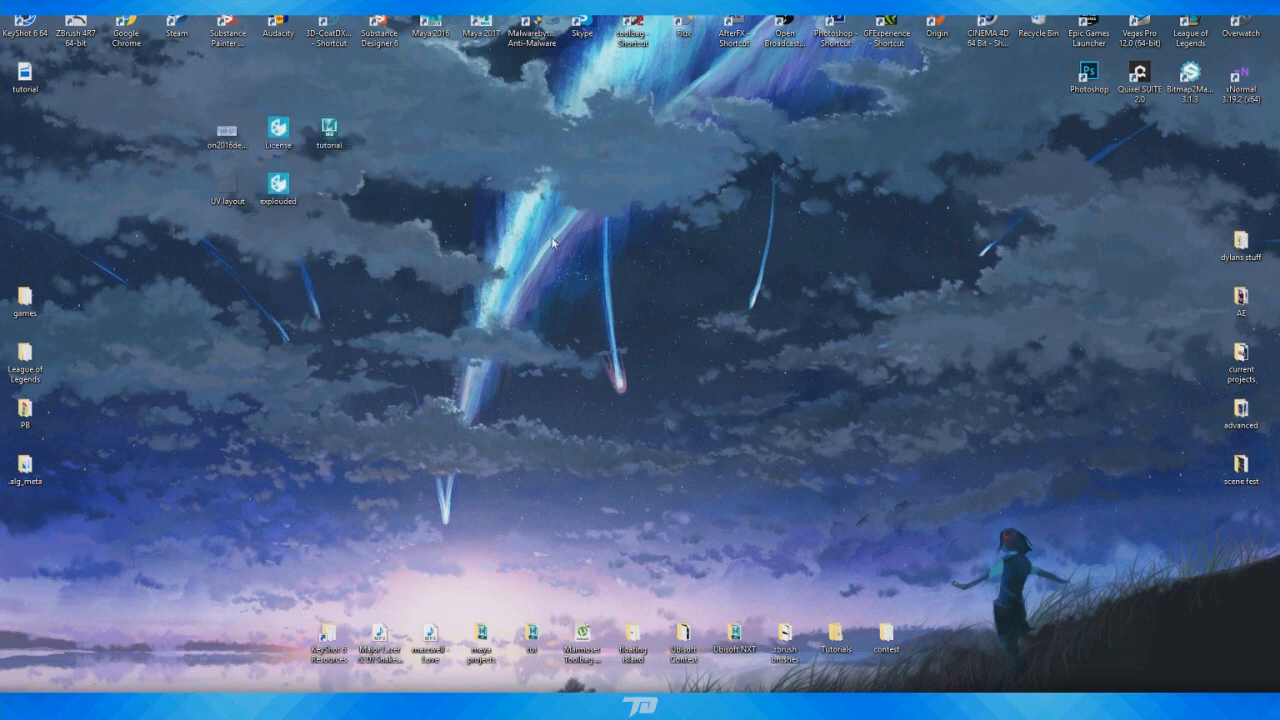
Launch xNormal, clear all low definition meshes, and move its window away from the desktop project files
{"action": "double_click", "coordinate": [1243, 78]}
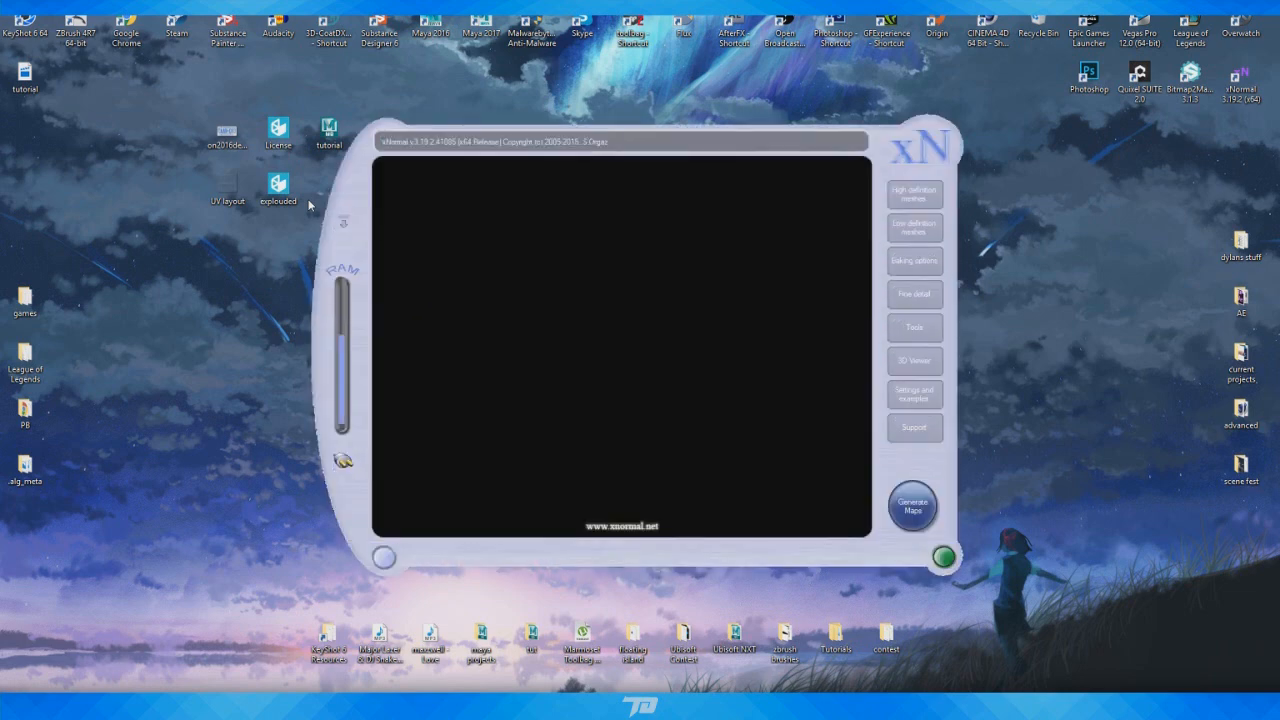
{"action": "left_click", "coordinate": [928, 198]}
{"action": "left_click", "coordinate": [914, 232]}
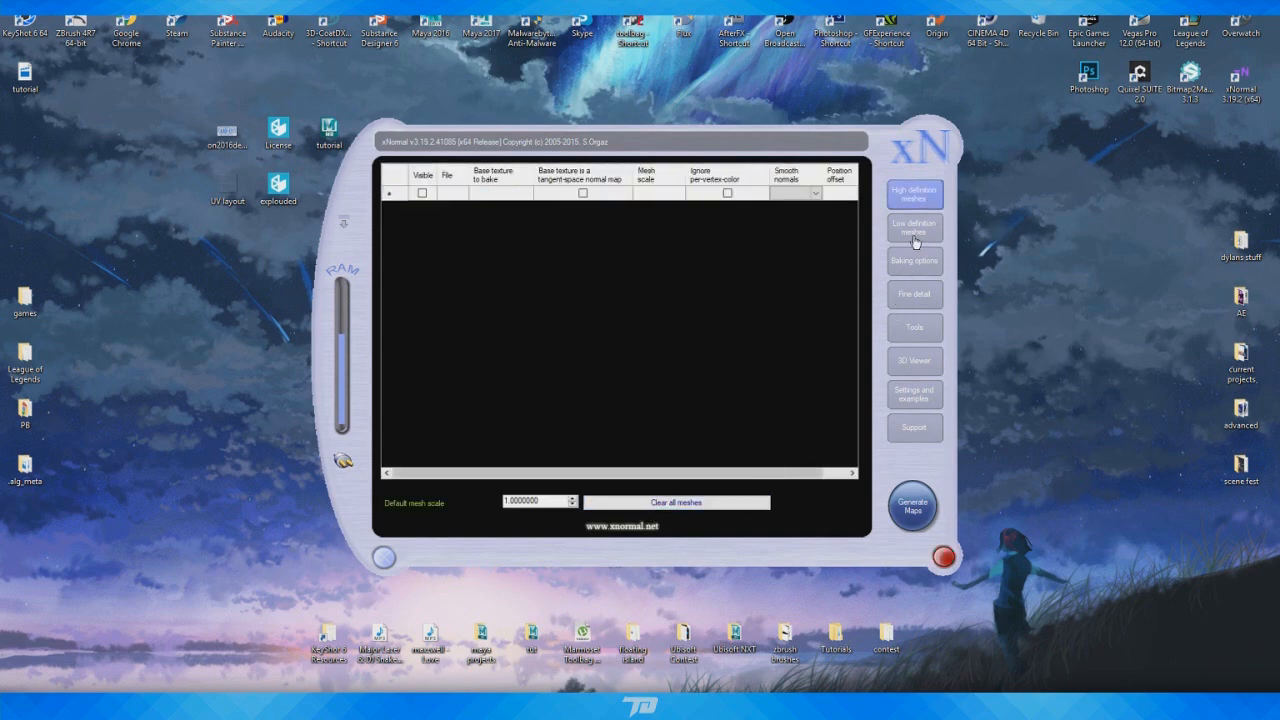
{"action": "left_click", "coordinate": [660, 498]}
{"action": "left_click_drag", "start_coordinate": [638, 142], "coordinate": [706, 137]}
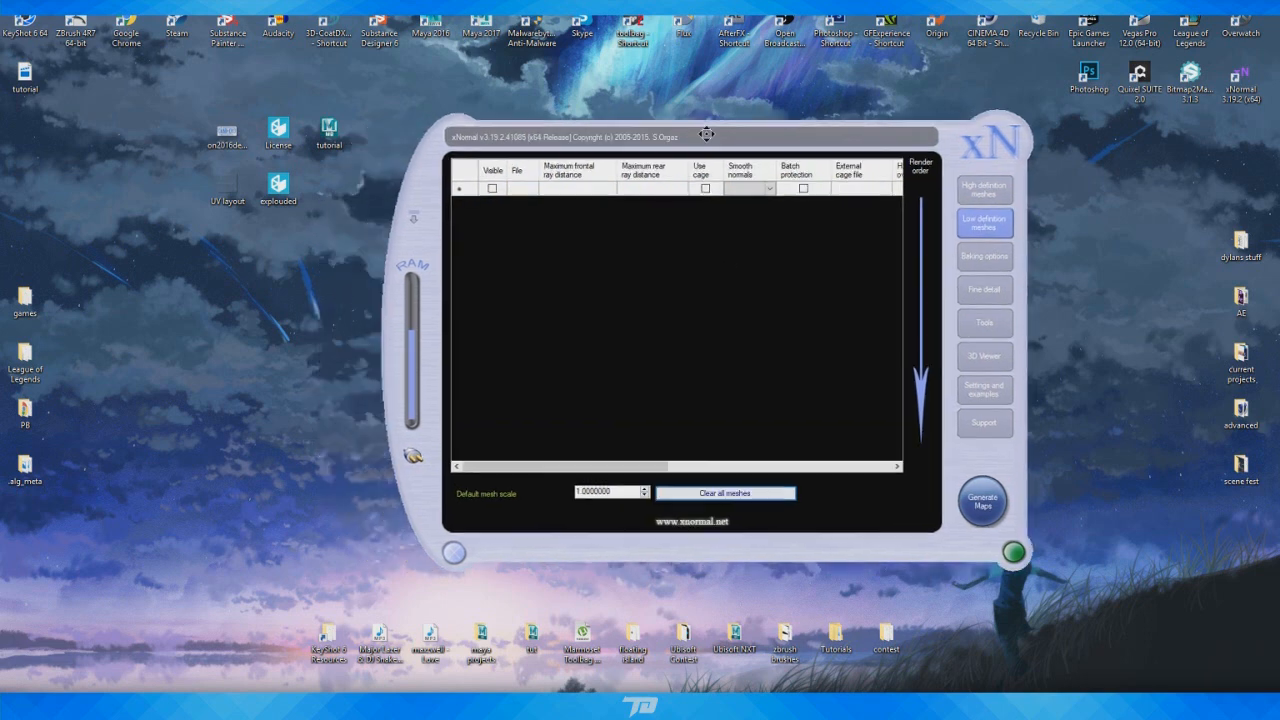
Load the explouded FBX from the desktop as both the high definition mesh and the low definition mesh
{"action": "left_click", "coordinate": [968, 190]}
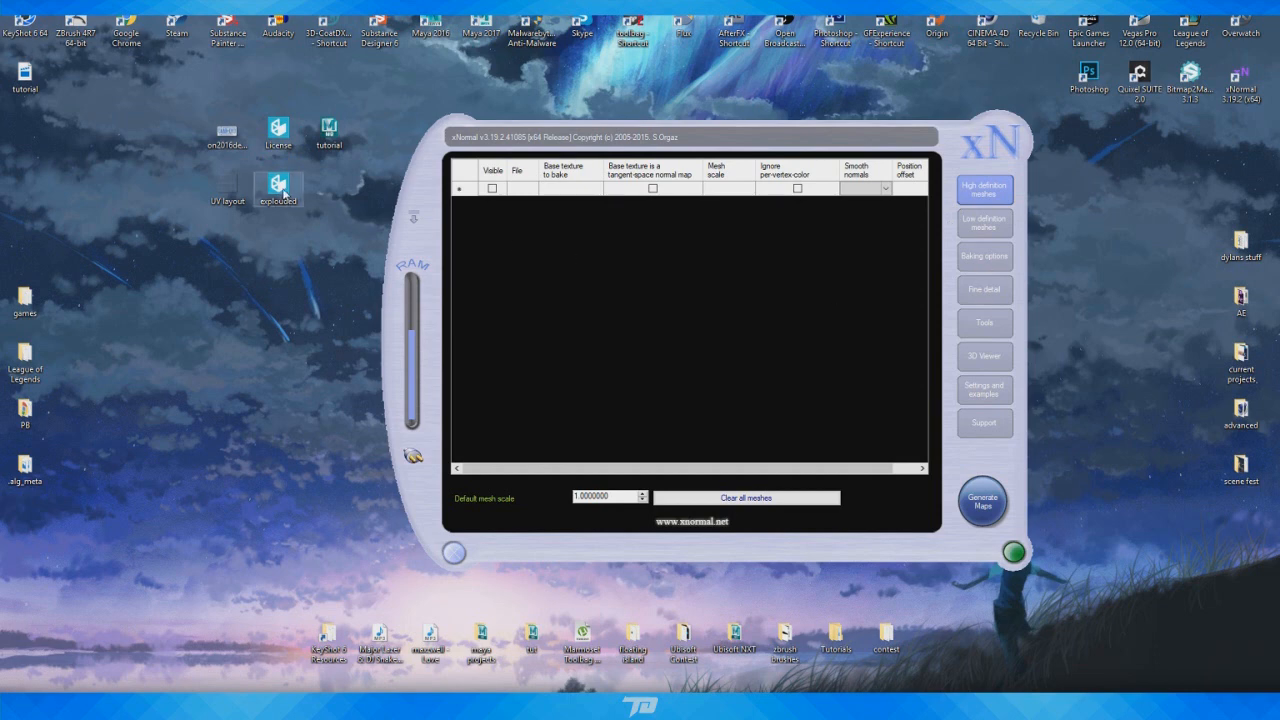
{"action": "left_click_drag", "start_coordinate": [279, 186], "coordinate": [692, 290]}
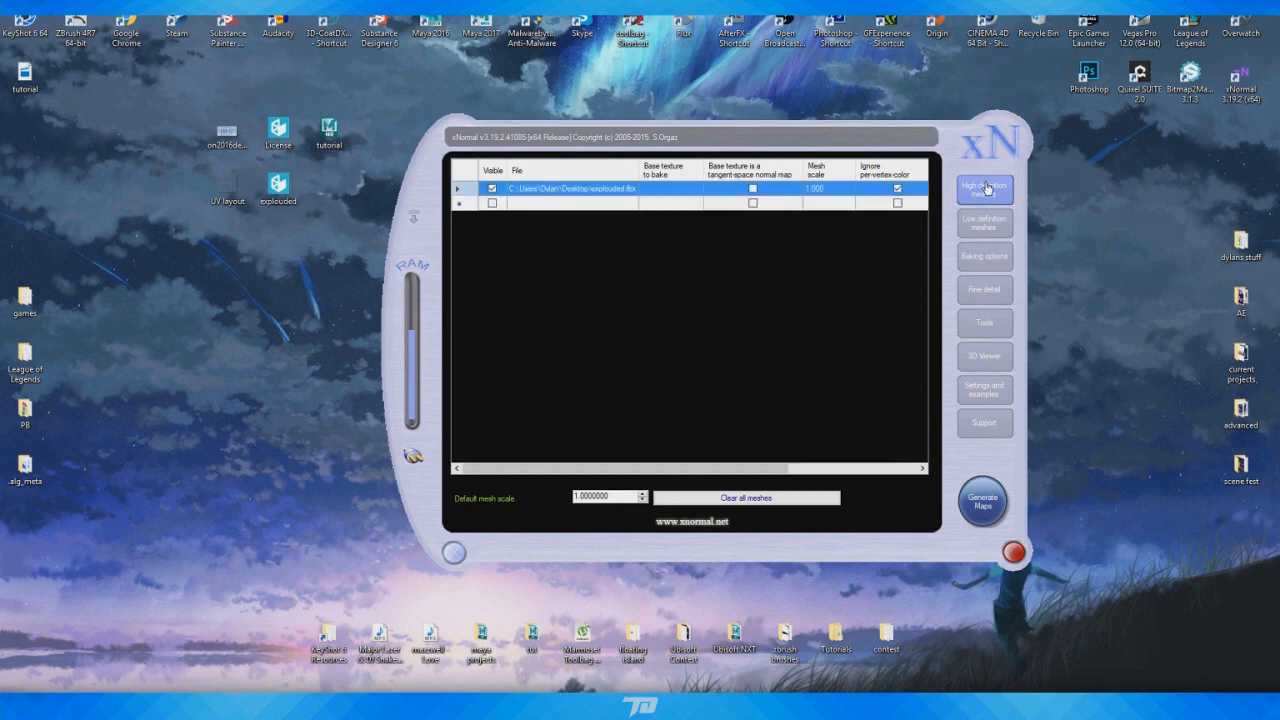
{"action": "left_click", "coordinate": [984, 222]}
{"action": "left_click_drag", "start_coordinate": [278, 186], "coordinate": [692, 282]}
Review the baking options, fine detail and example settings, and return to the high definition meshes
{"action": "left_click", "coordinate": [990, 260]}
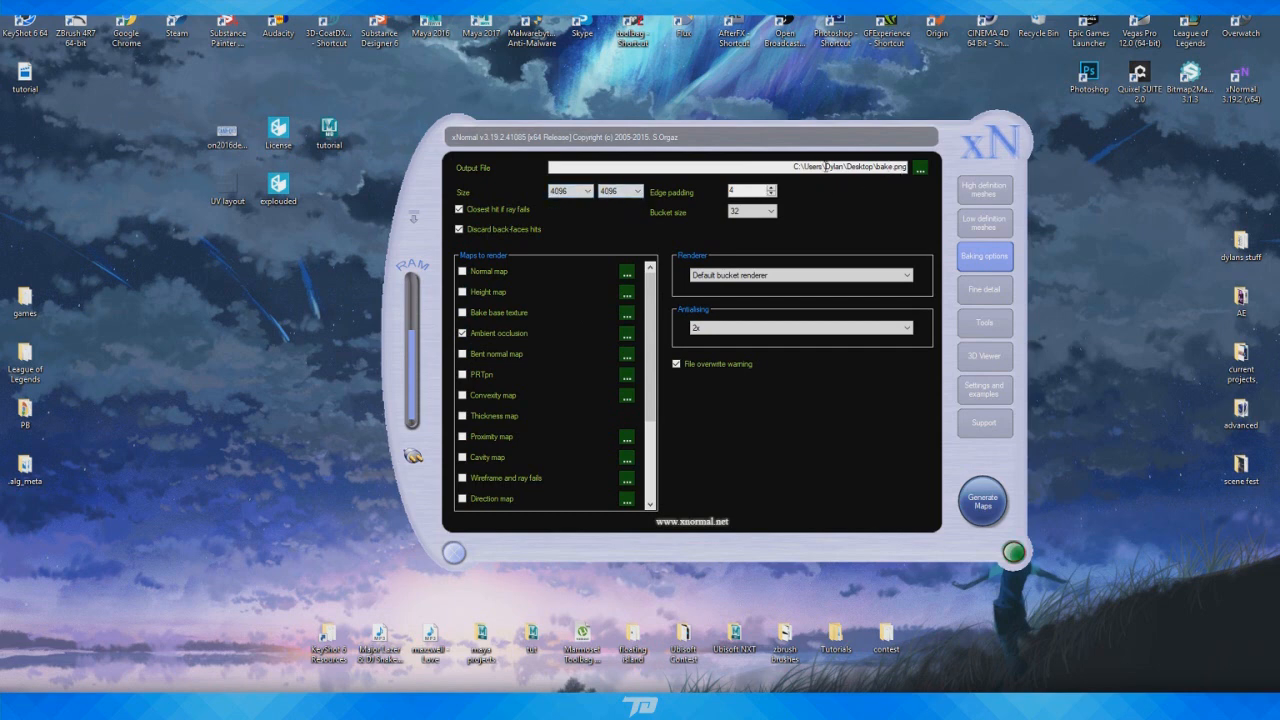
{"action": "left_click", "coordinate": [988, 292]}
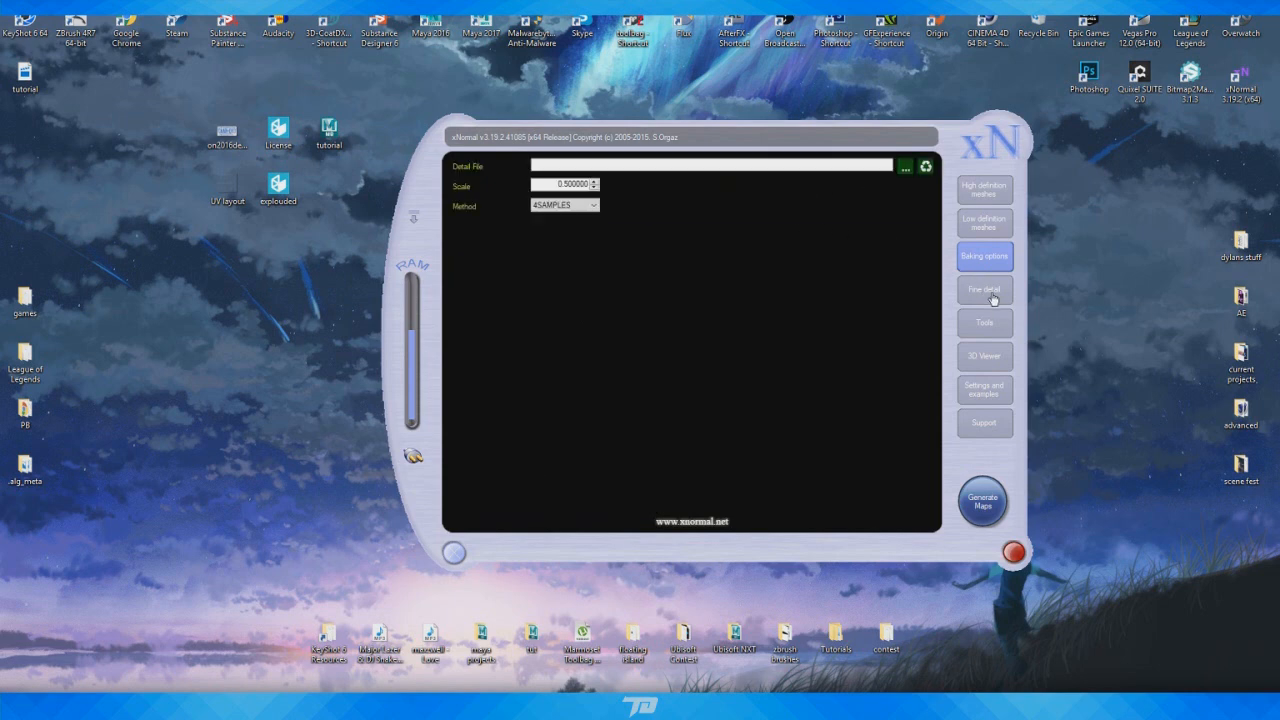
{"action": "left_click", "coordinate": [987, 324]}
{"action": "left_click", "coordinate": [992, 292]}
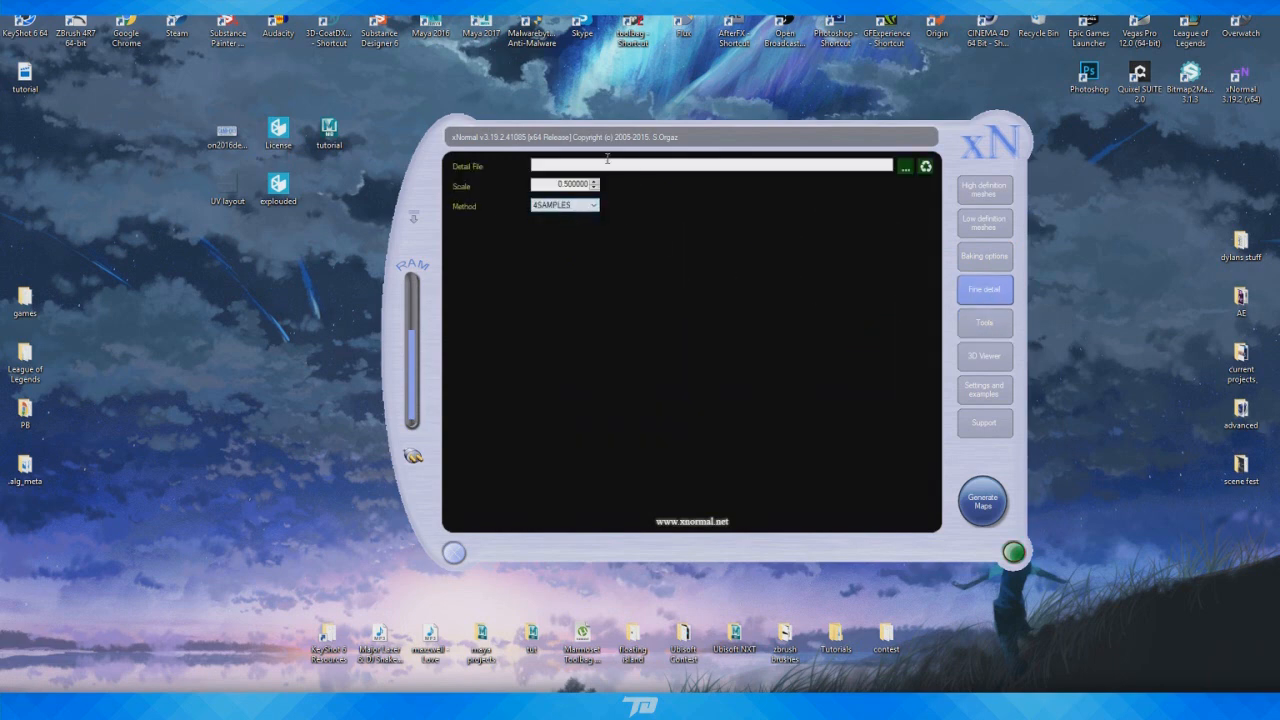
{"action": "left_click", "coordinate": [1002, 393]}
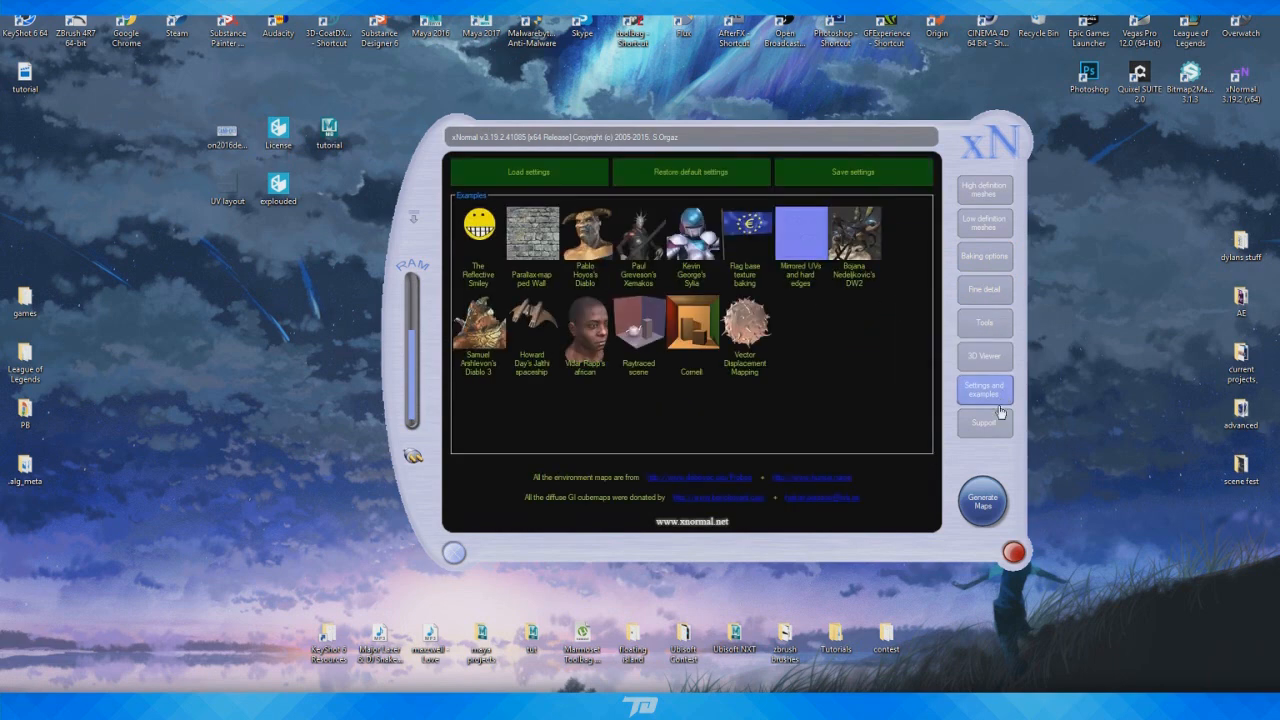
{"action": "left_click", "coordinate": [997, 205]}
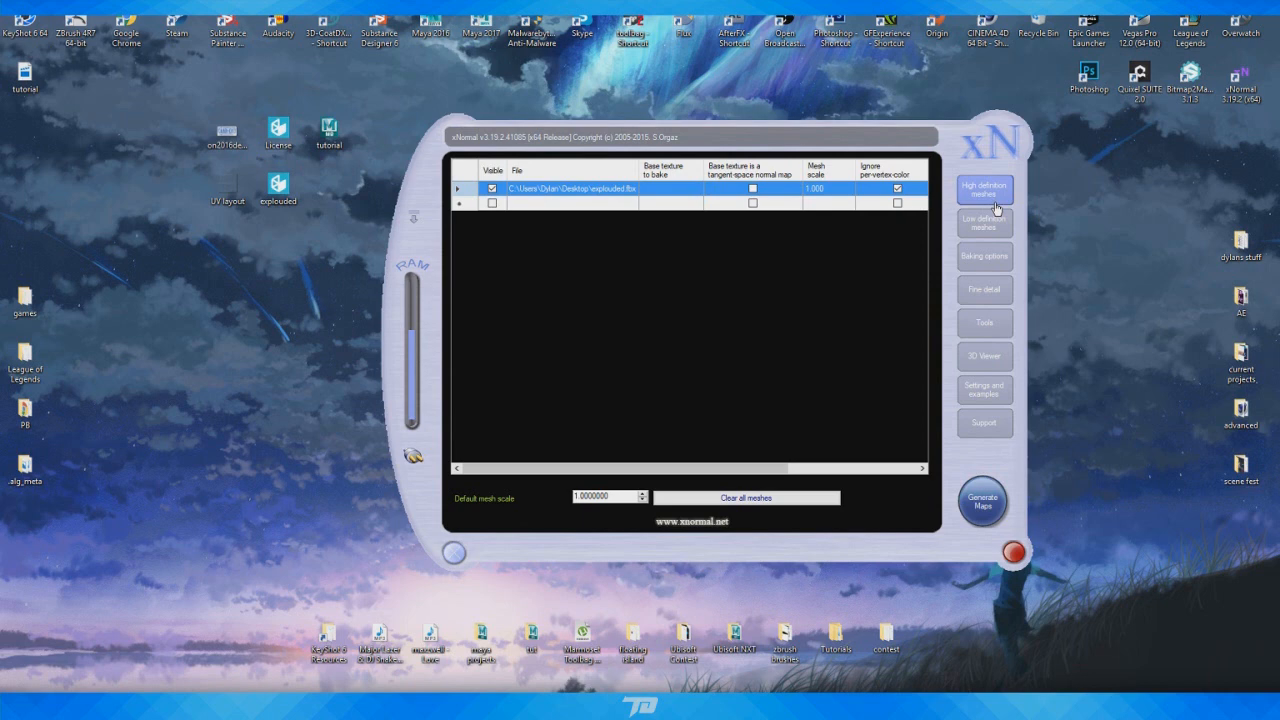
Generate the ambient occlusion map from the loaded meshes and close the render preview
{"action": "left_click", "coordinate": [983, 514]}
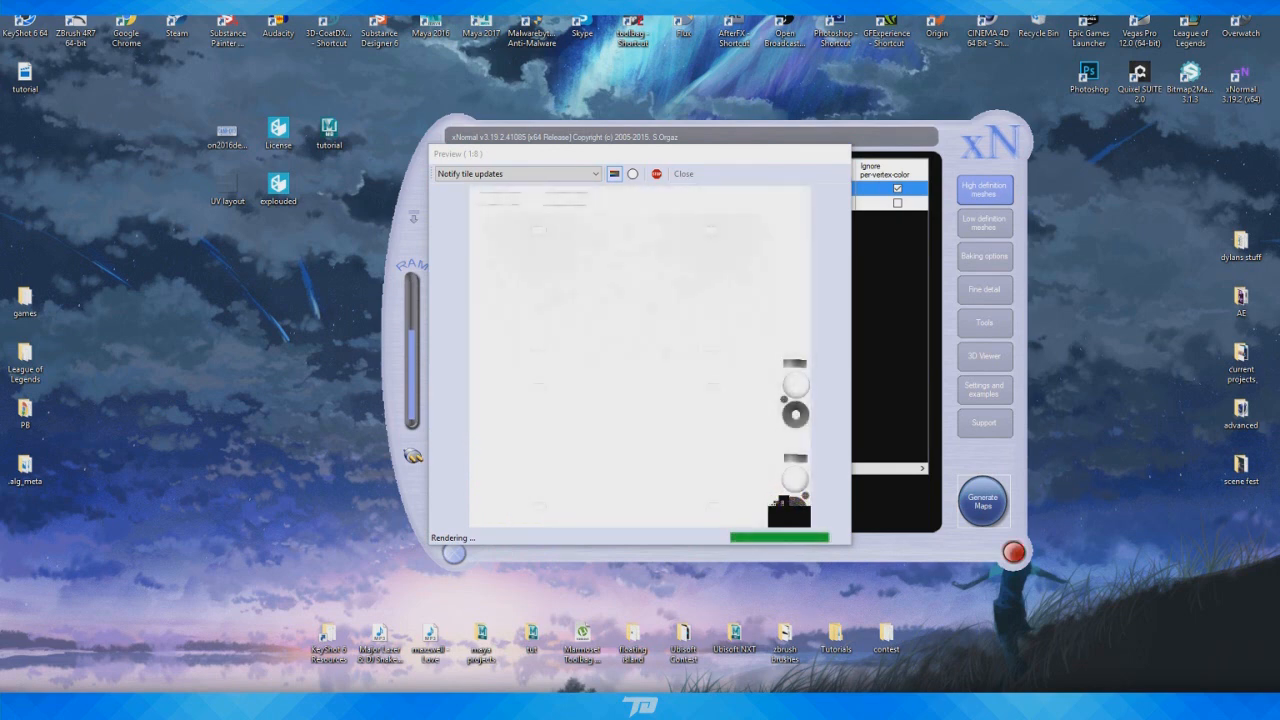
{"action": "key", "text": "XF86AudioLowerVolume"}
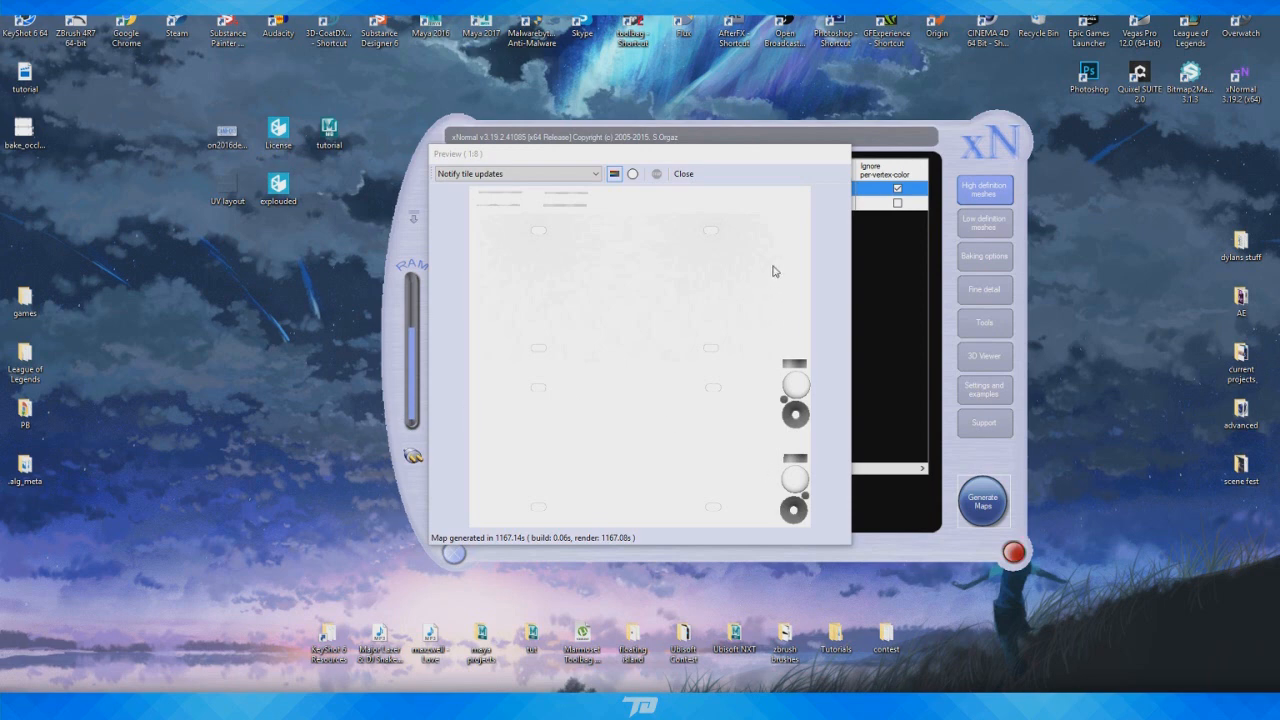
{"action": "left_click", "coordinate": [685, 175]}
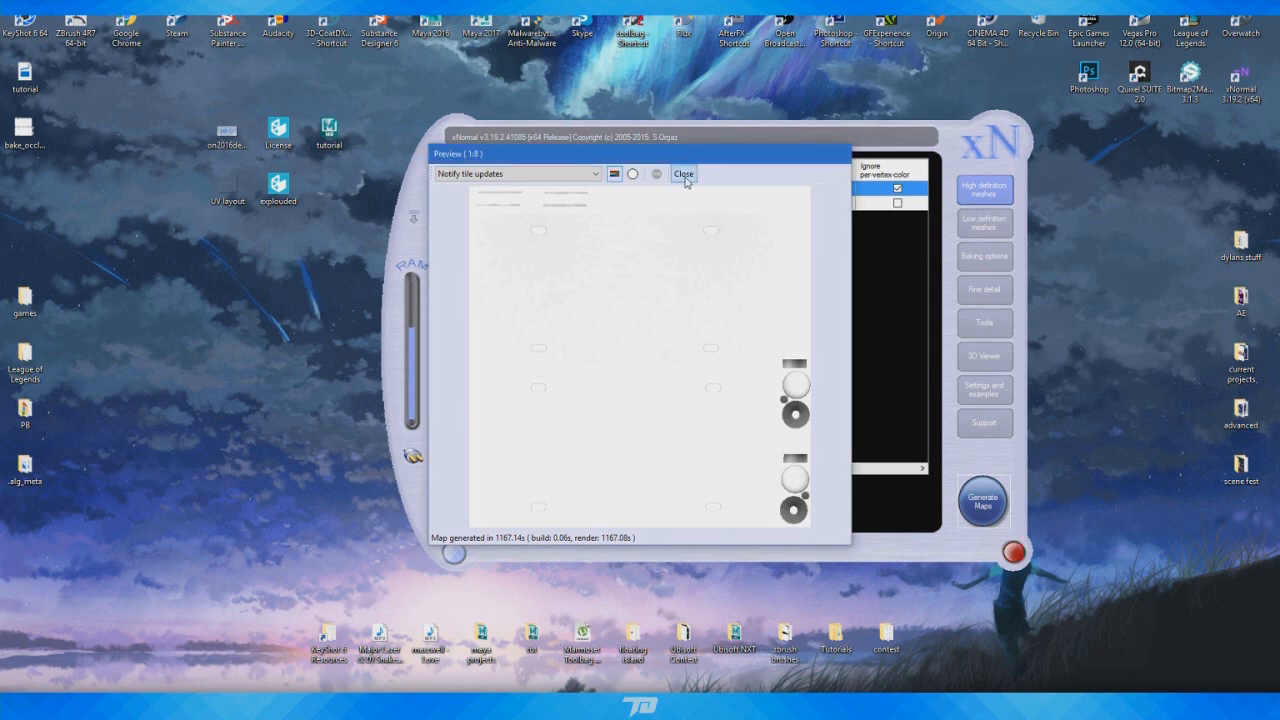
{"action": "left_click", "coordinate": [685, 175]}
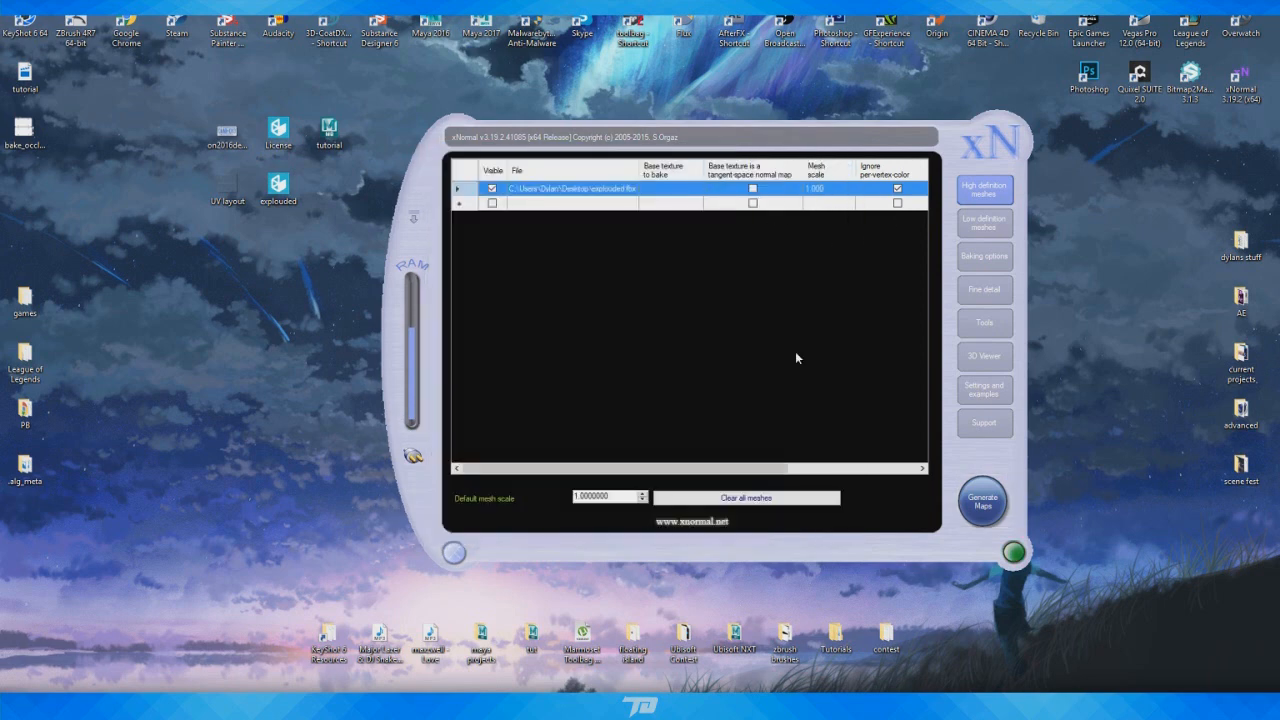
Close xNormal, place the bake_occlusion image beside the other desktop project files, and launch Quixel SUITE 2.0
{"action": "left_click", "coordinate": [454, 553]}
{"action": "left_click_drag", "start_coordinate": [24, 130], "coordinate": [333, 190]}
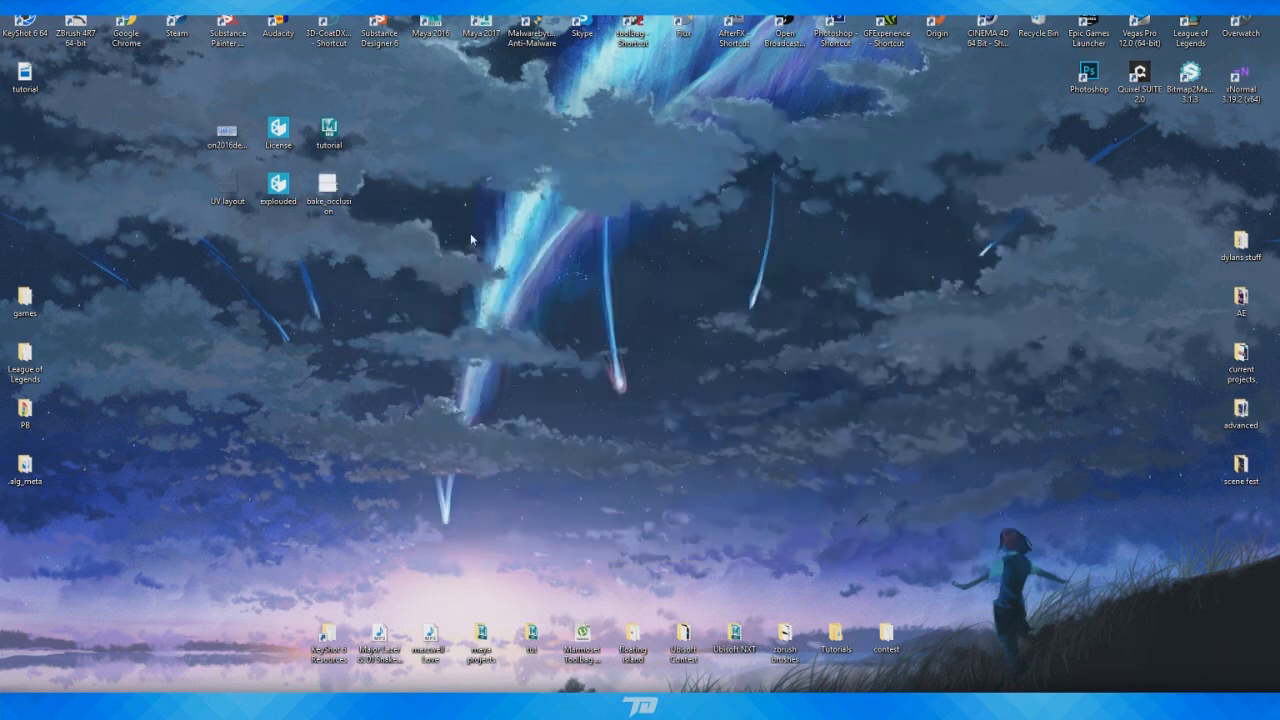
{"action": "left_click", "coordinate": [1146, 72]}
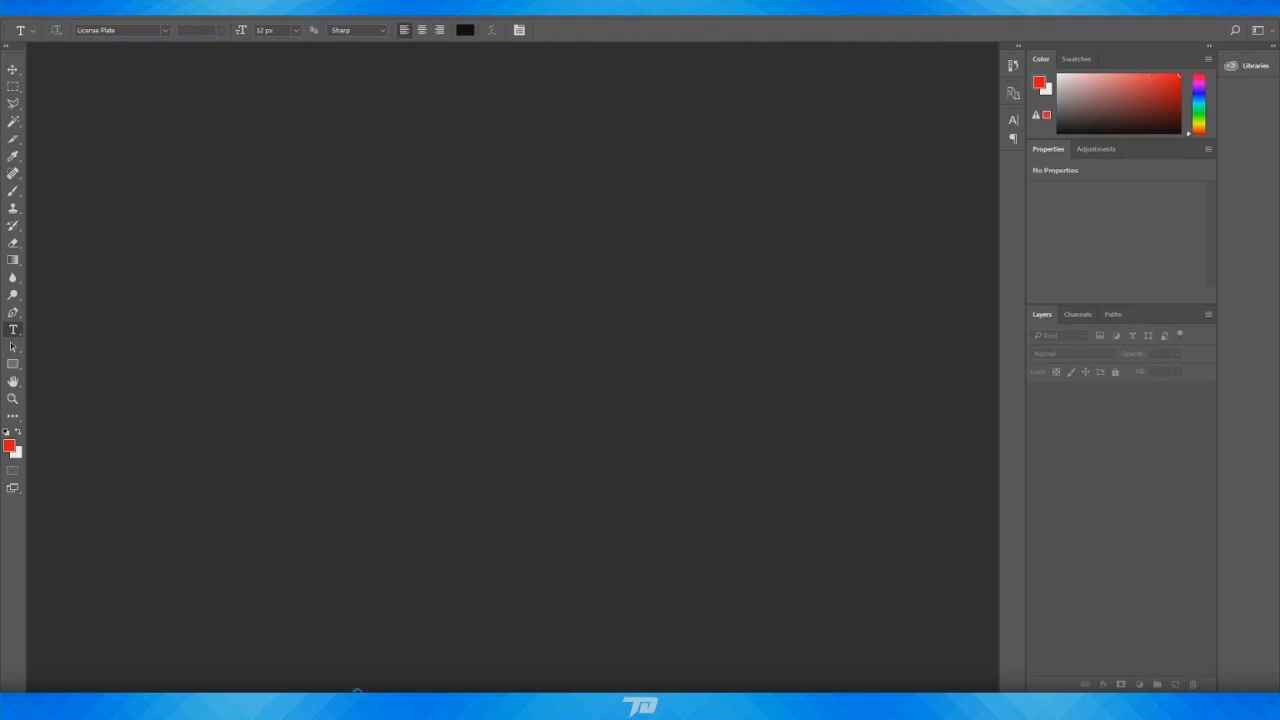
View the finished plate render screen05 from the Renders folder, and return to Photoshop
{"action": "mouse_move", "coordinate": [357, 690]}
{"action": "left_click", "coordinate": [346, 654]}
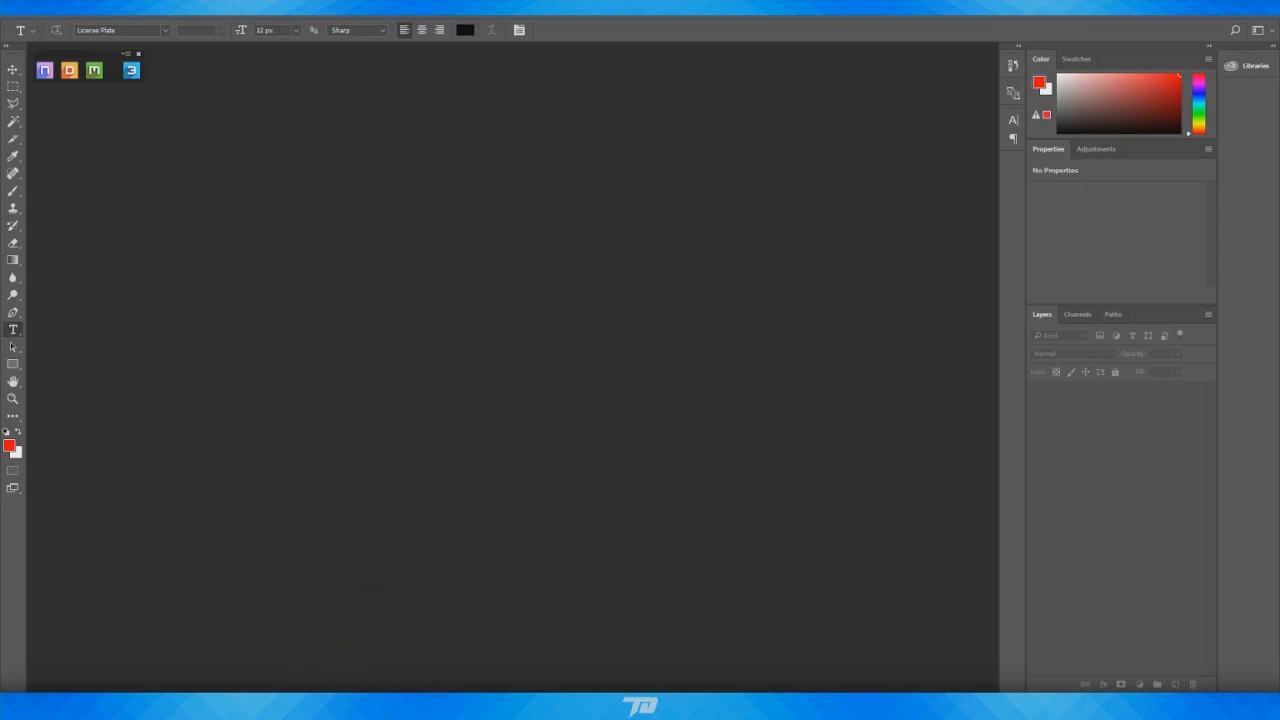
{"action": "left_click", "coordinate": [357, 646]}
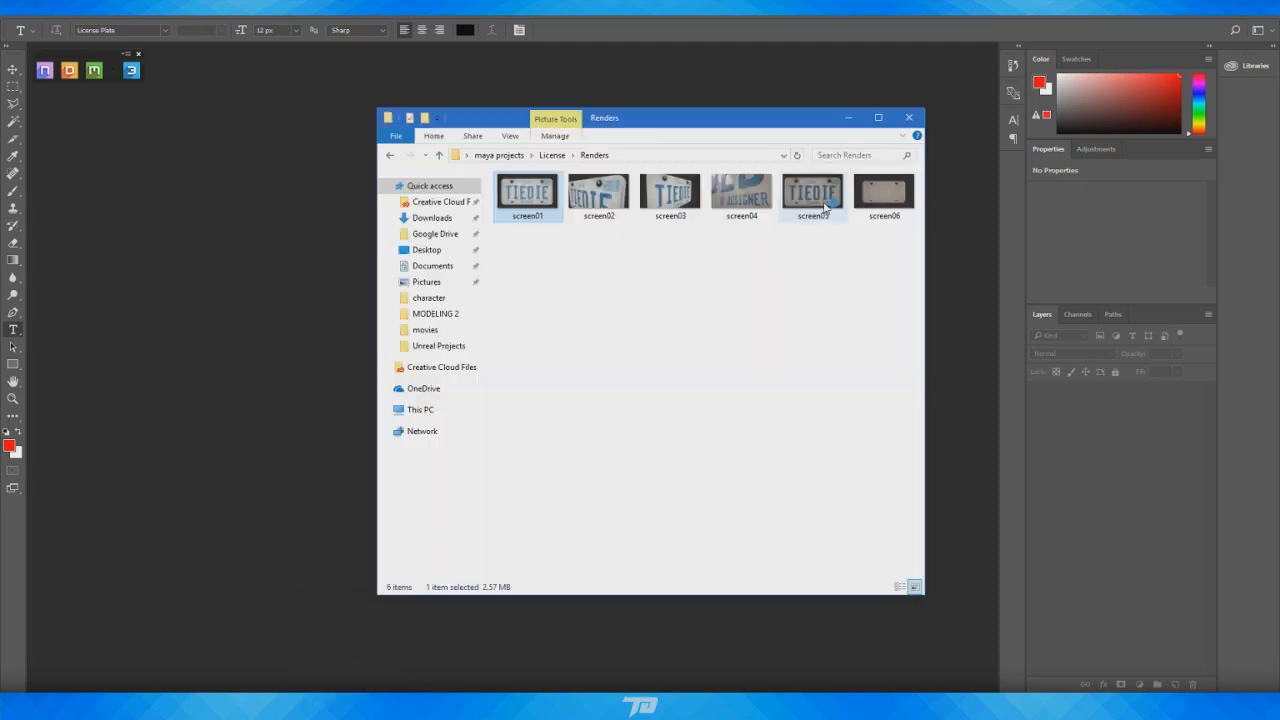
{"action": "double_click", "coordinate": [815, 195]}
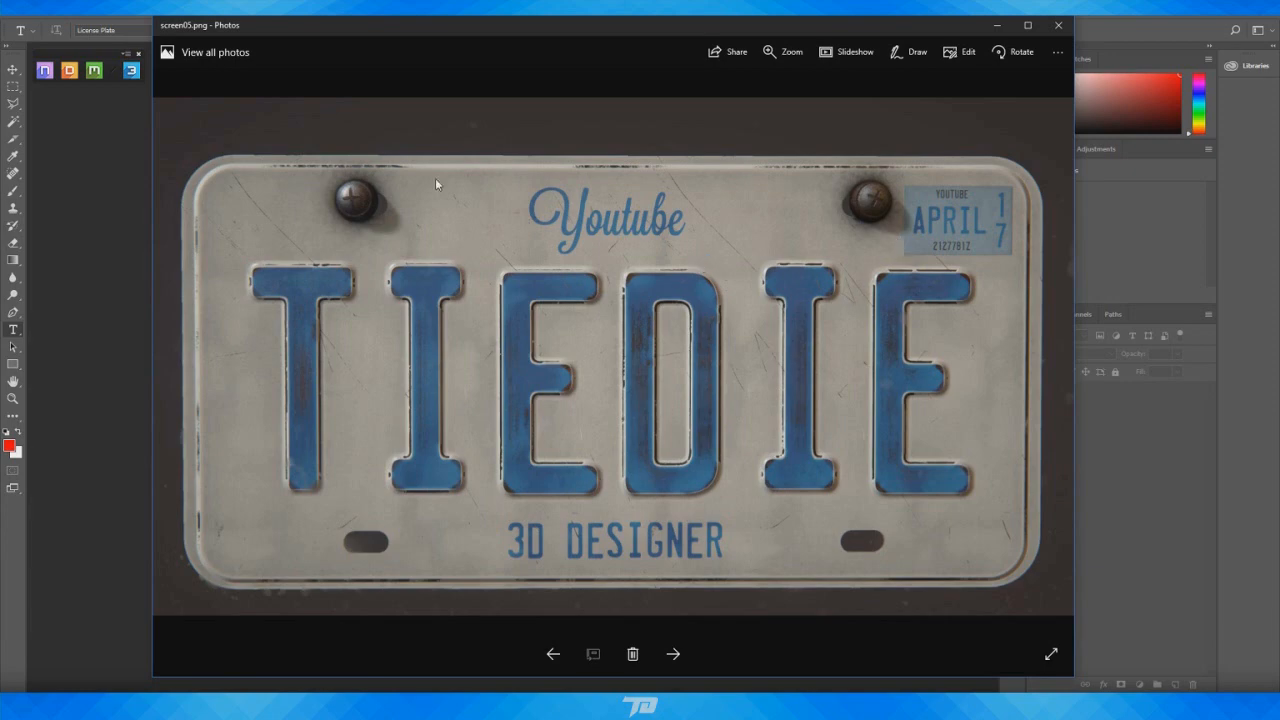
{"action": "left_click", "coordinate": [1058, 25]}
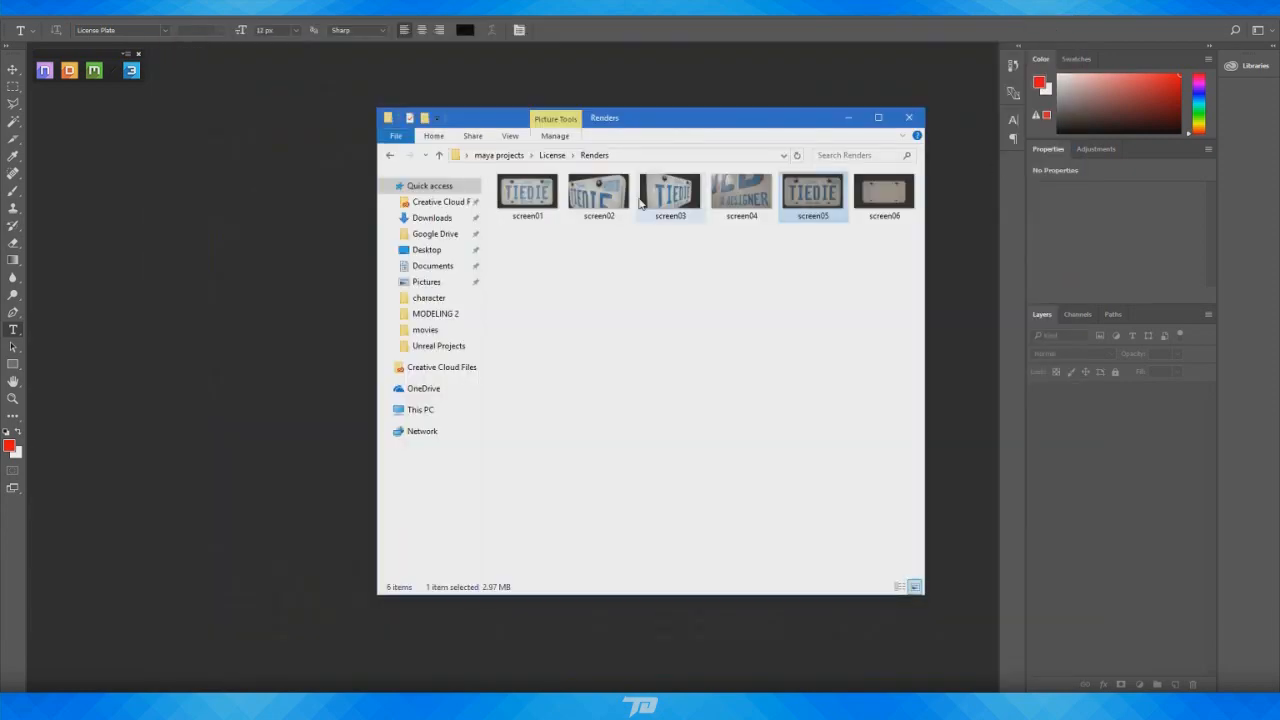
{"action": "left_click", "coordinate": [852, 118]}
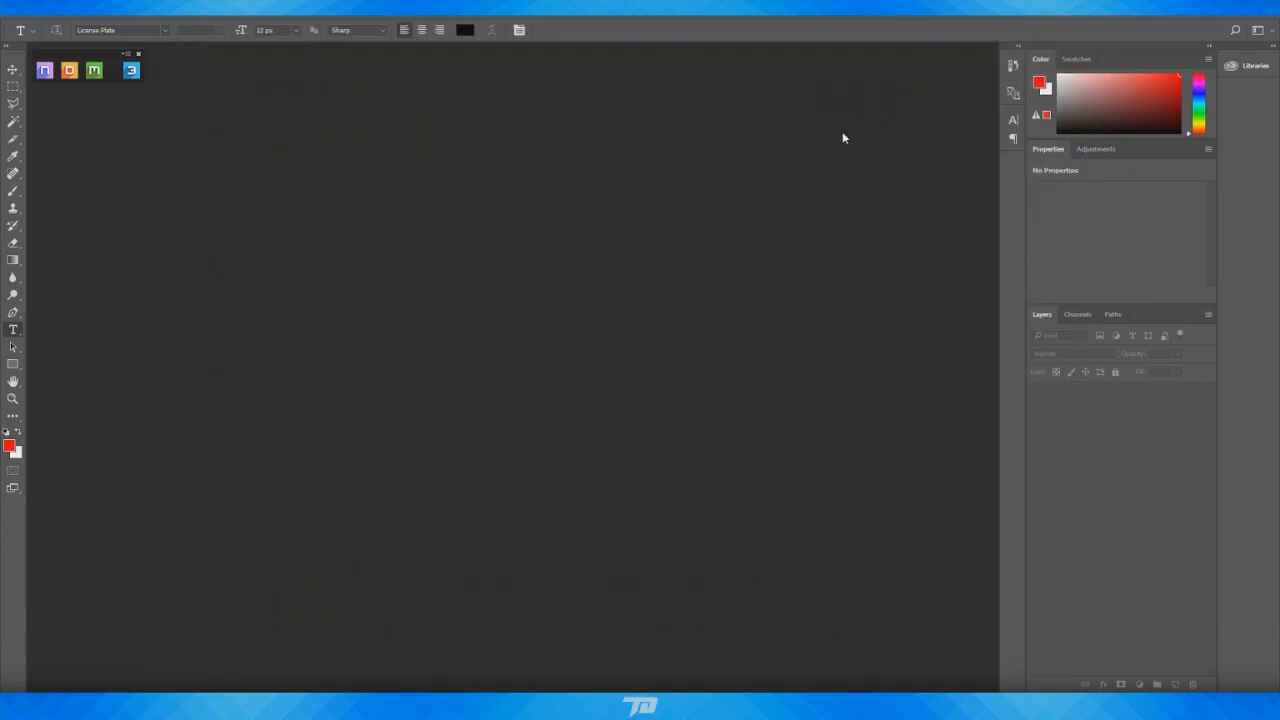
Open NDO, place its panel under the Quixel toolbar, and launch the NDO Project Creator
{"action": "left_click", "coordinate": [45, 72]}
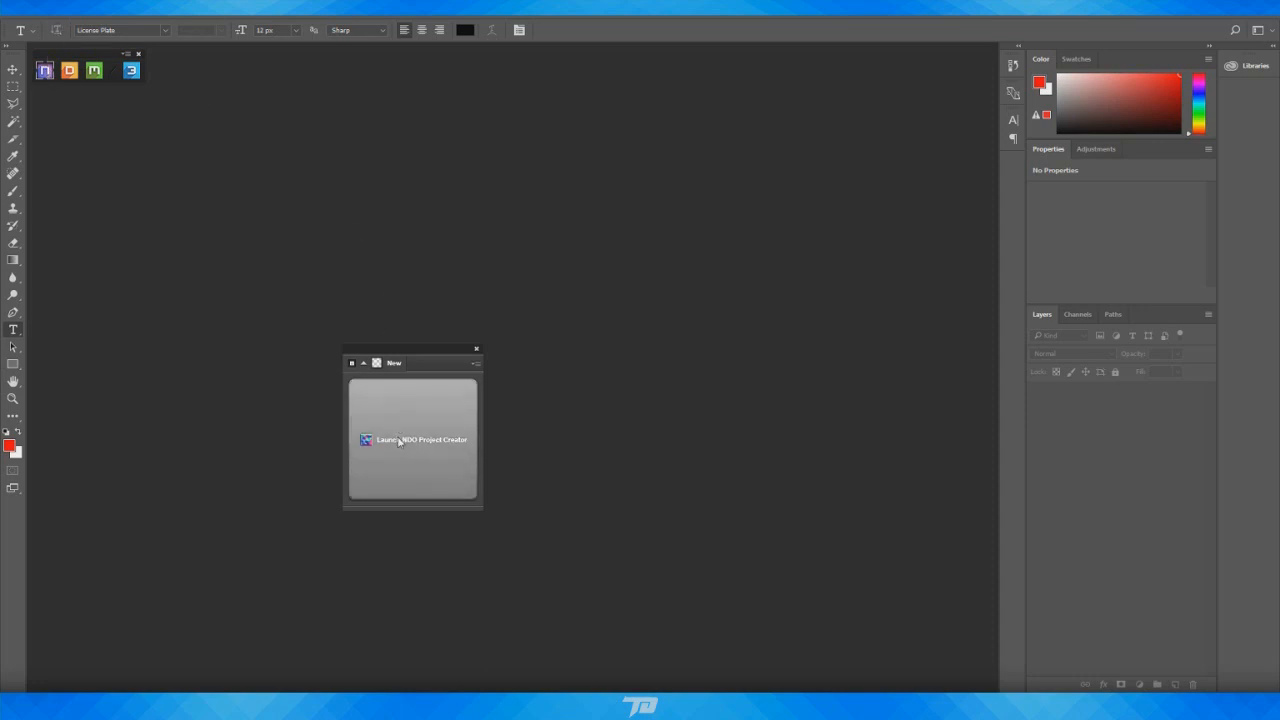
{"action": "left_click_drag", "start_coordinate": [411, 350], "coordinate": [107, 100]}
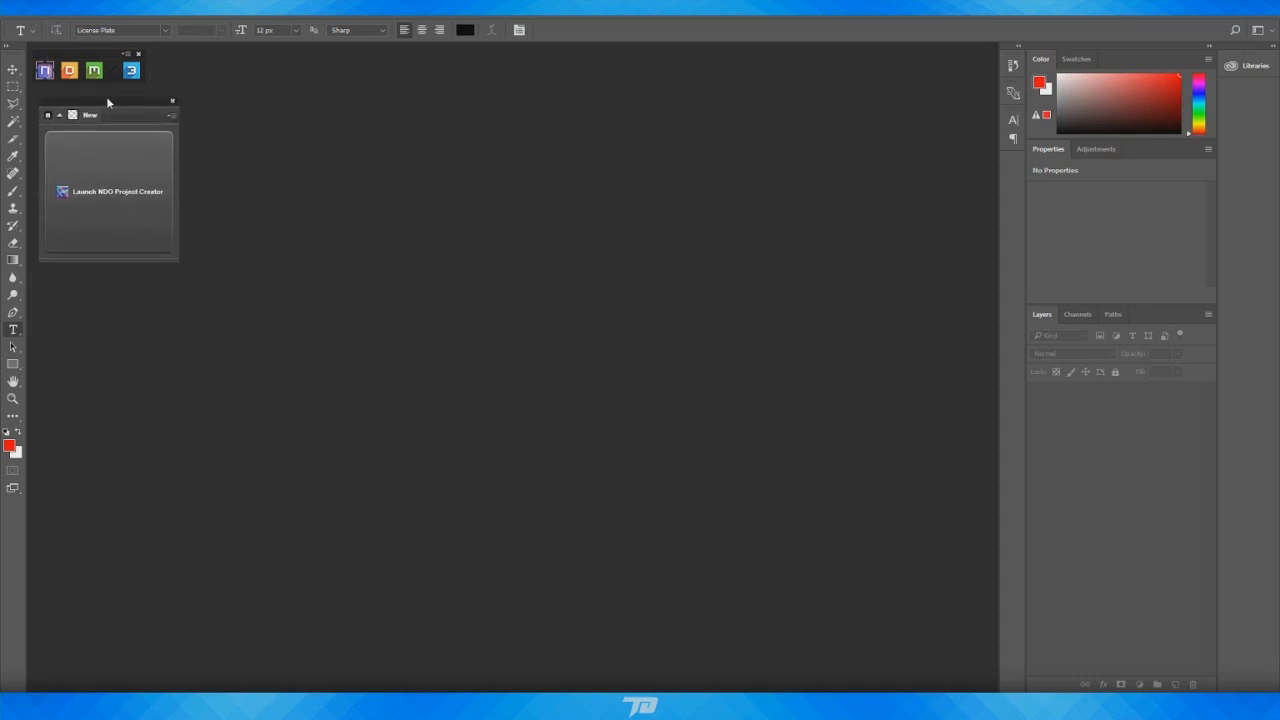
{"action": "left_click", "coordinate": [110, 200]}
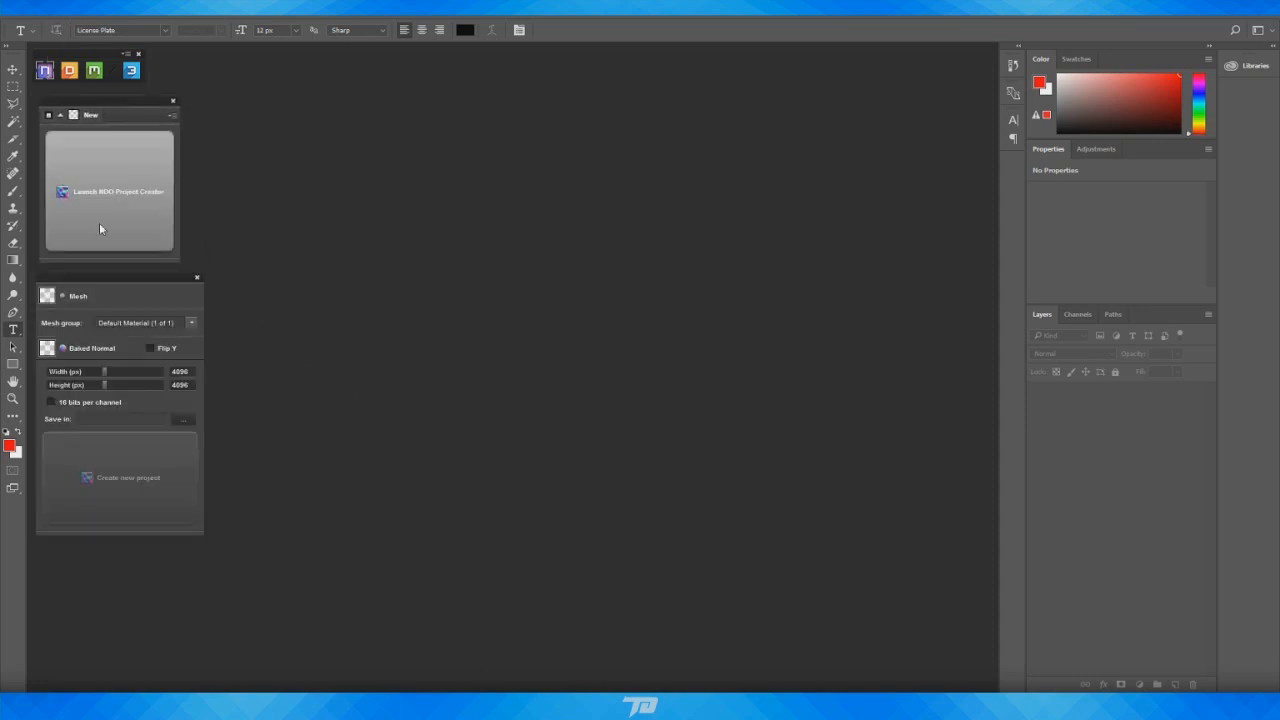
Load the License mesh from the Desktop and create a new 4096 × 4096 px normal project without a baked normal
{"action": "left_click", "coordinate": [88, 297]}
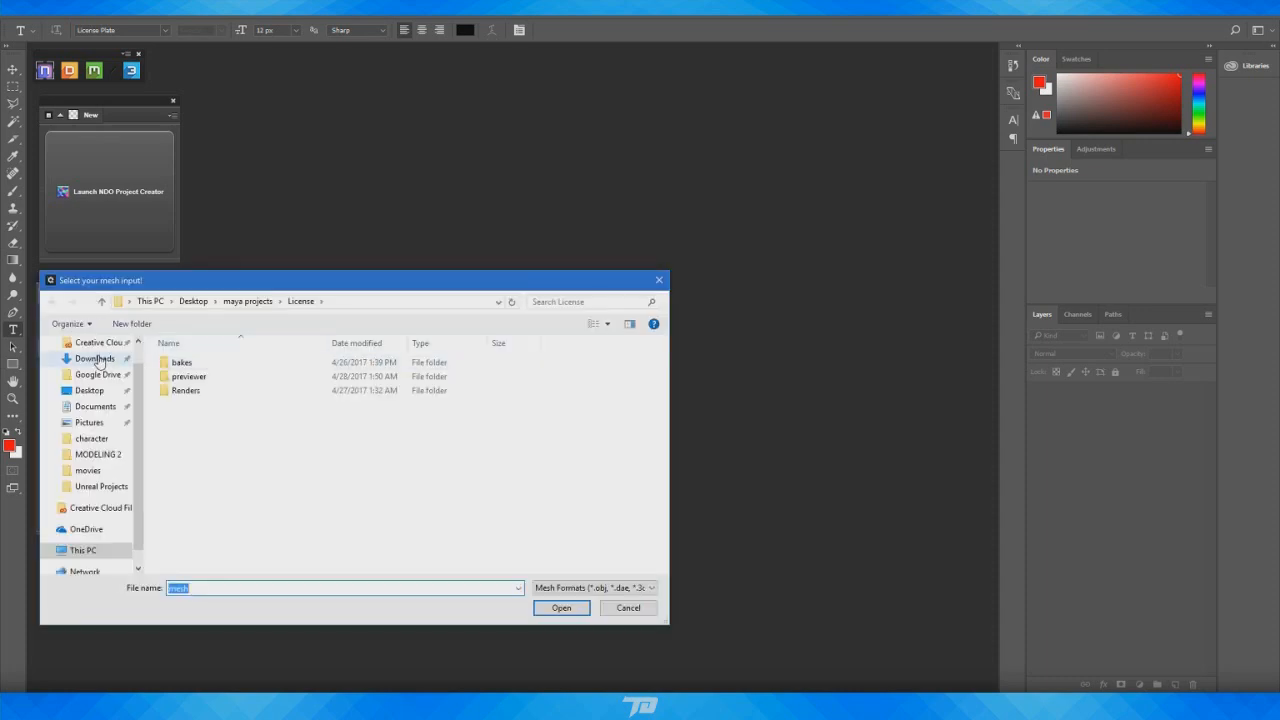
{"action": "left_click", "coordinate": [90, 391]}
{"action": "left_click_drag", "start_coordinate": [664, 436], "coordinate": [660, 543]}
{"action": "left_click", "coordinate": [404, 522]}
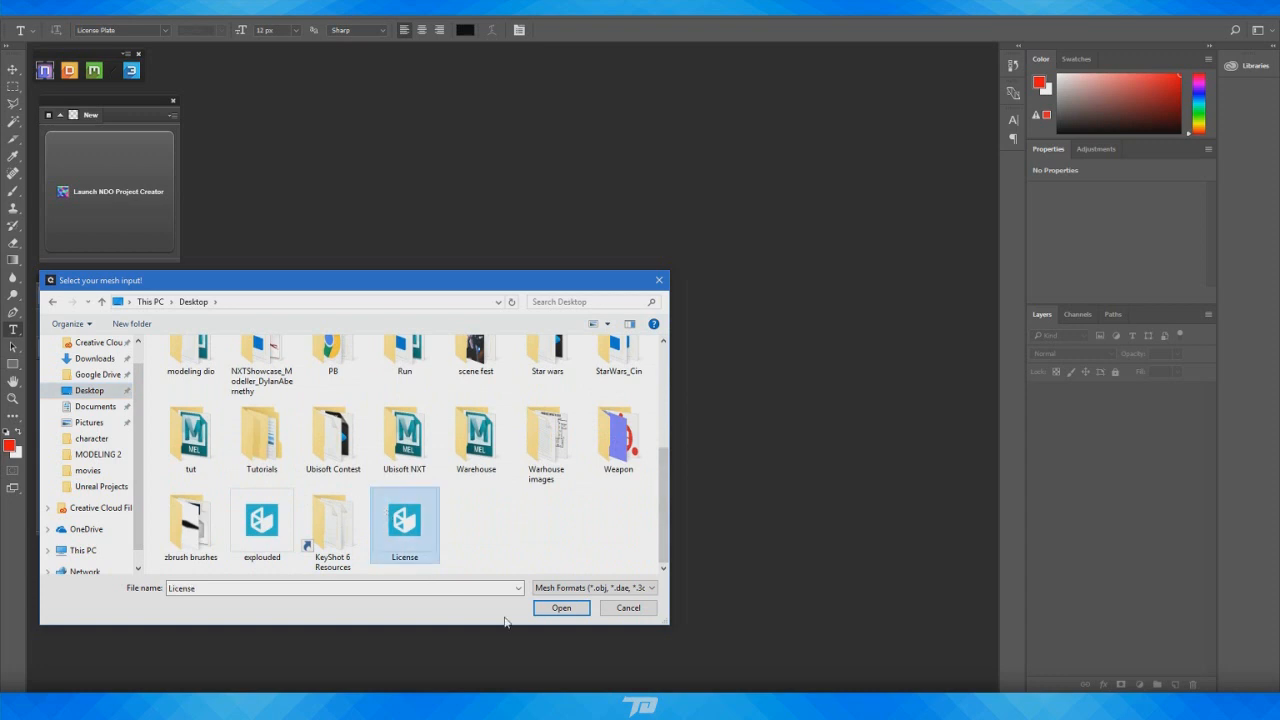
{"action": "left_click", "coordinate": [562, 608]}
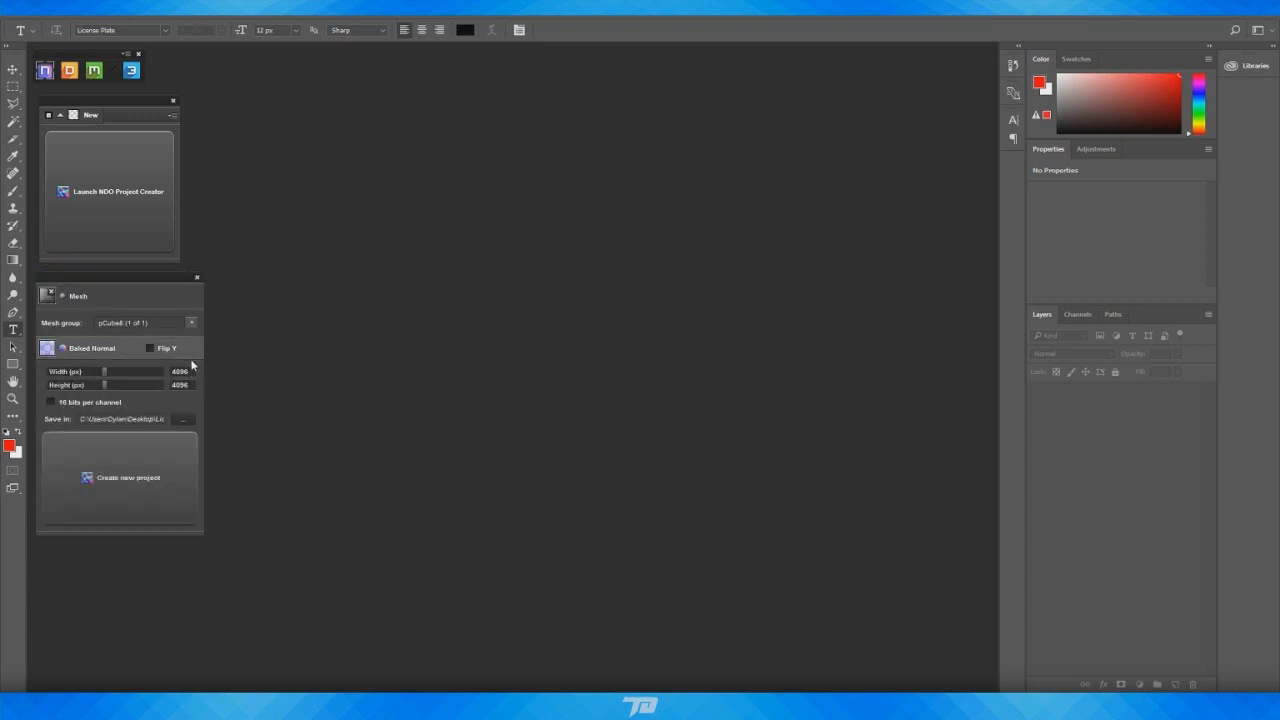
{"action": "left_click", "coordinate": [116, 496]}
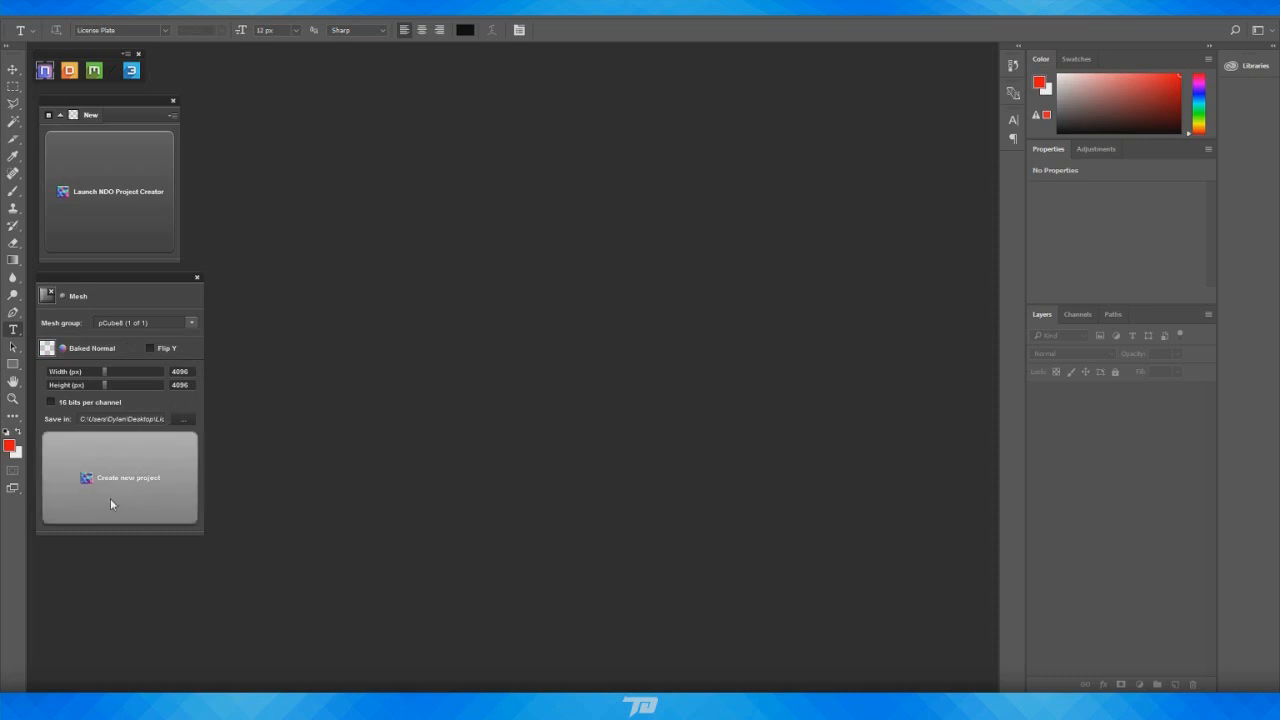
{"action": "left_click", "coordinate": [111, 500]}
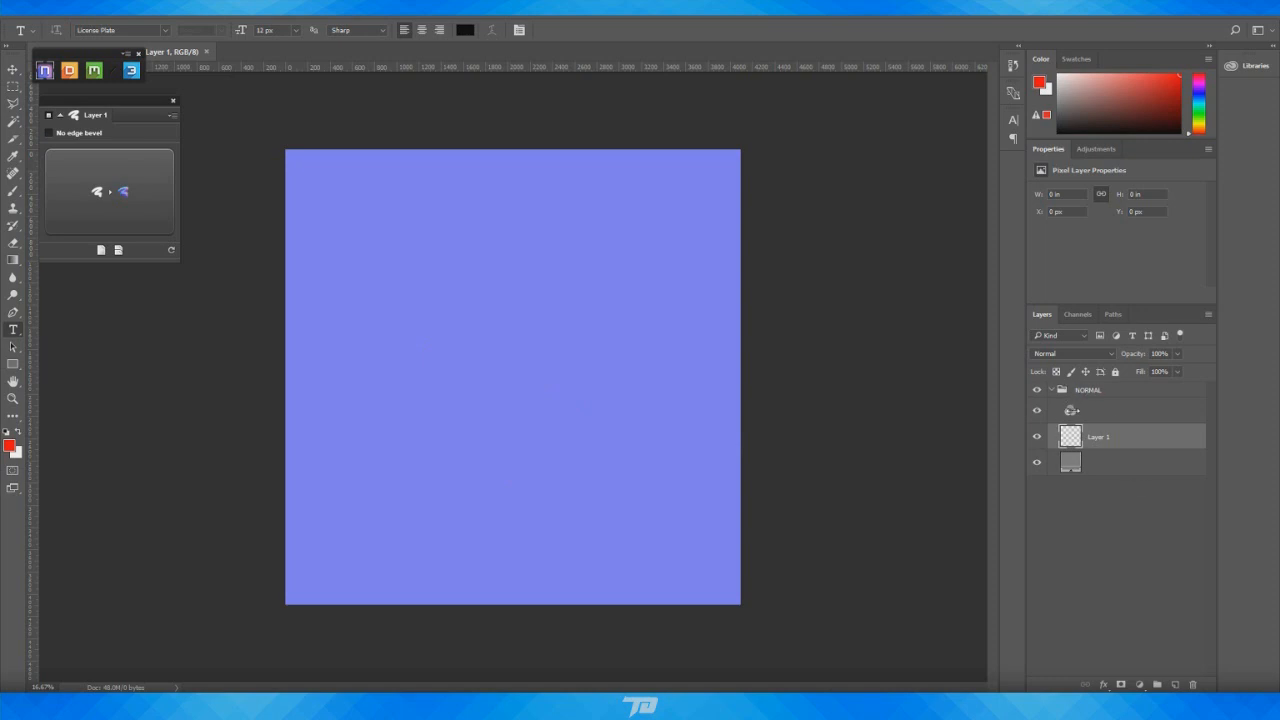
Add a new layer group named "colour ID" above the NORMAL group and keep the NORMAL group collapsed
{"action": "left_click", "coordinate": [1104, 518]}
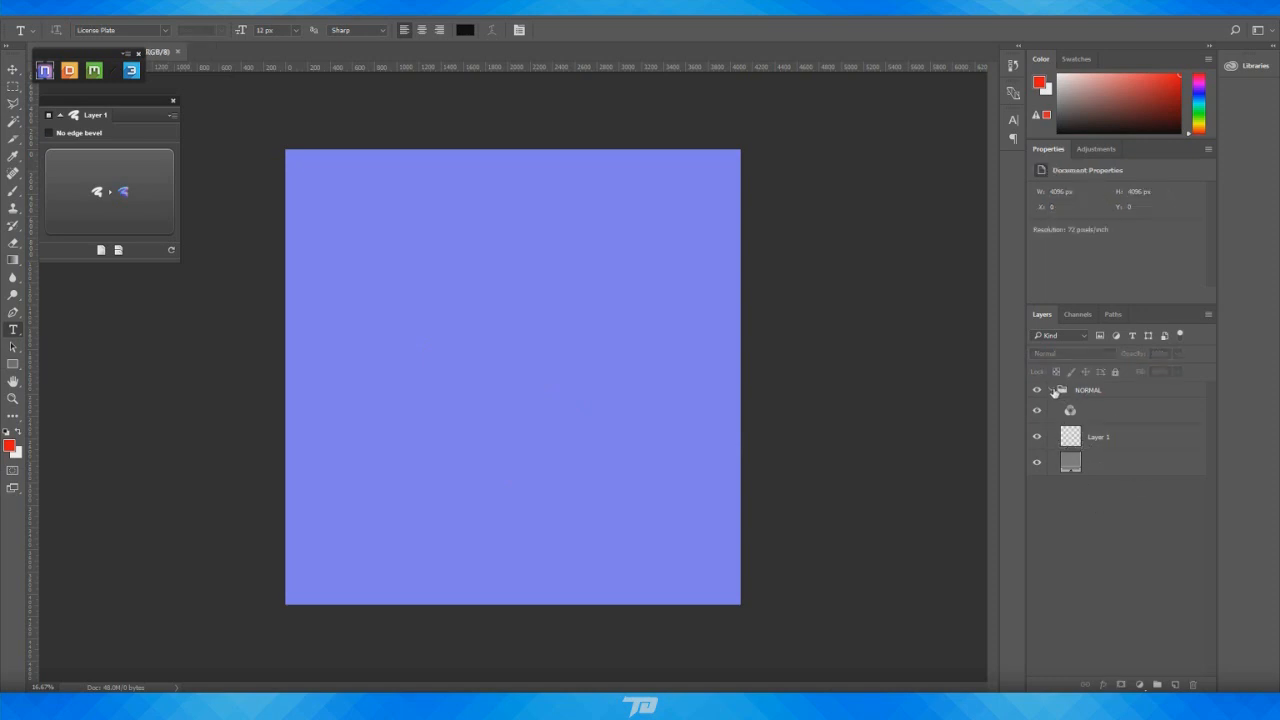
{"action": "left_click", "coordinate": [1052, 390]}
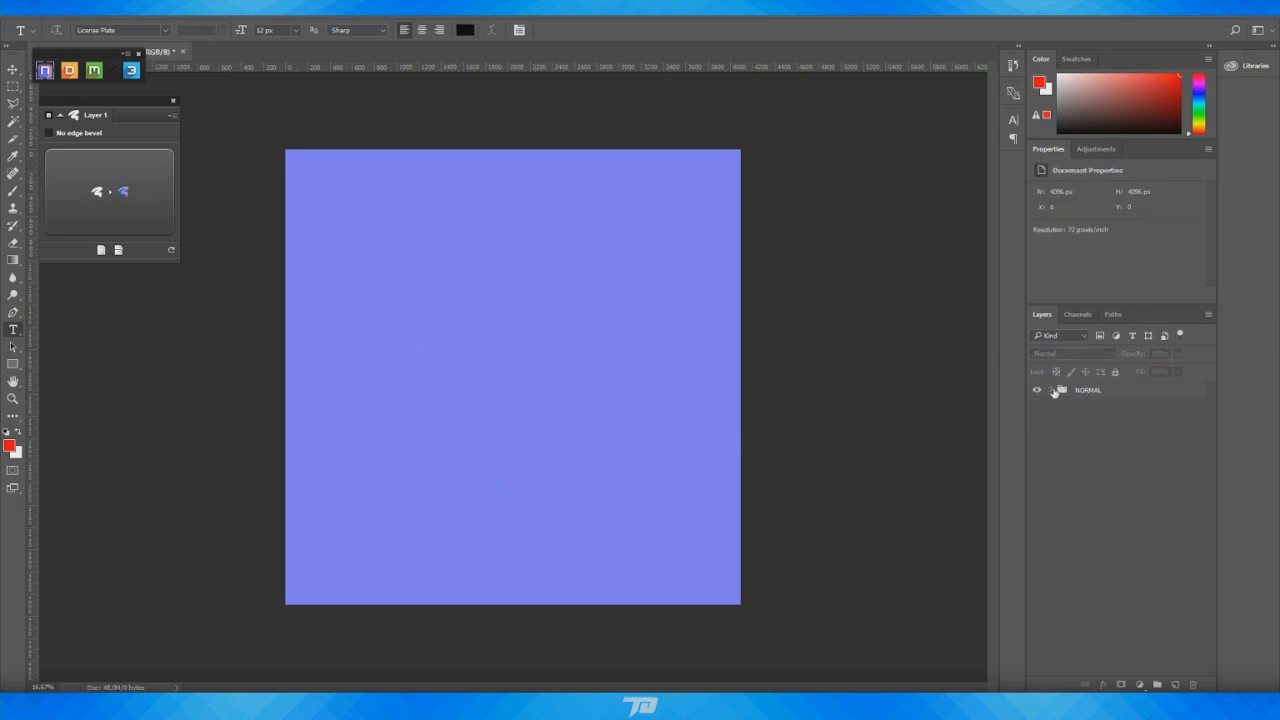
{"action": "left_click", "coordinate": [1157, 685]}
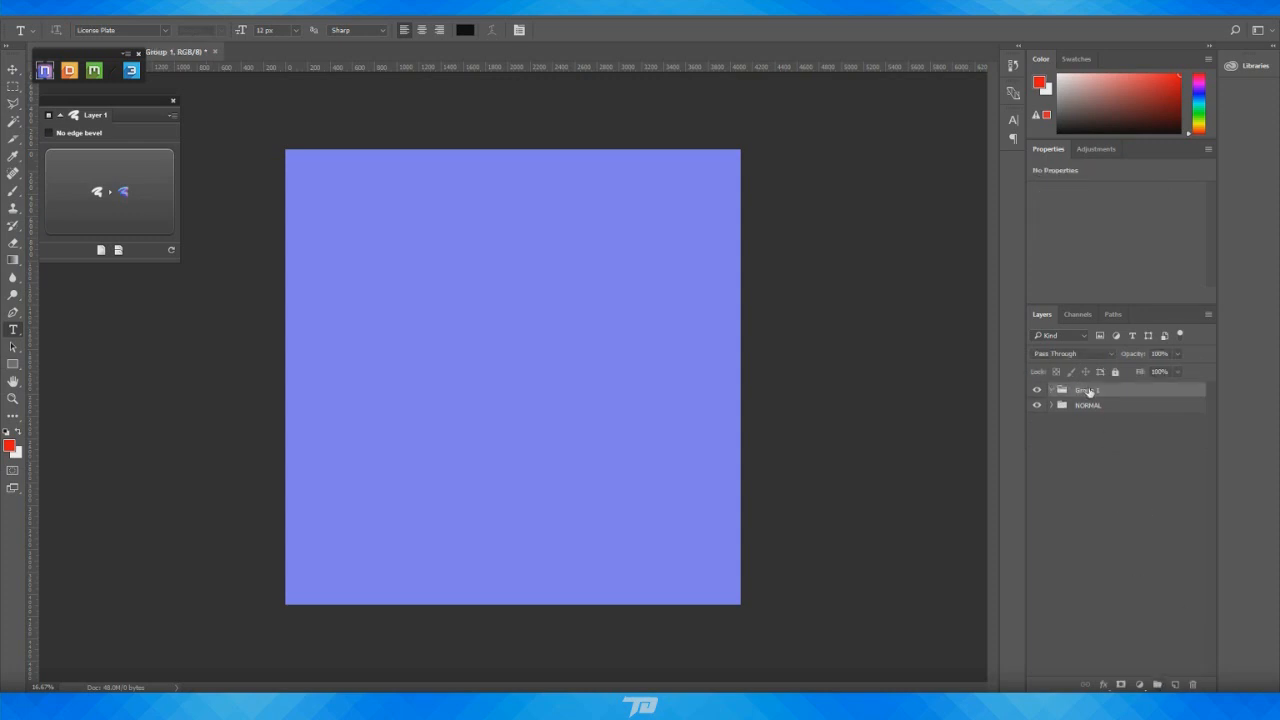
{"action": "double_click", "coordinate": [1087, 390]}
{"action": "type", "text": "c"}
{"action": "type", "text": "olour "}
{"action": "type", "text": "10"}
{"action": "left_click", "coordinate": [1112, 464]}
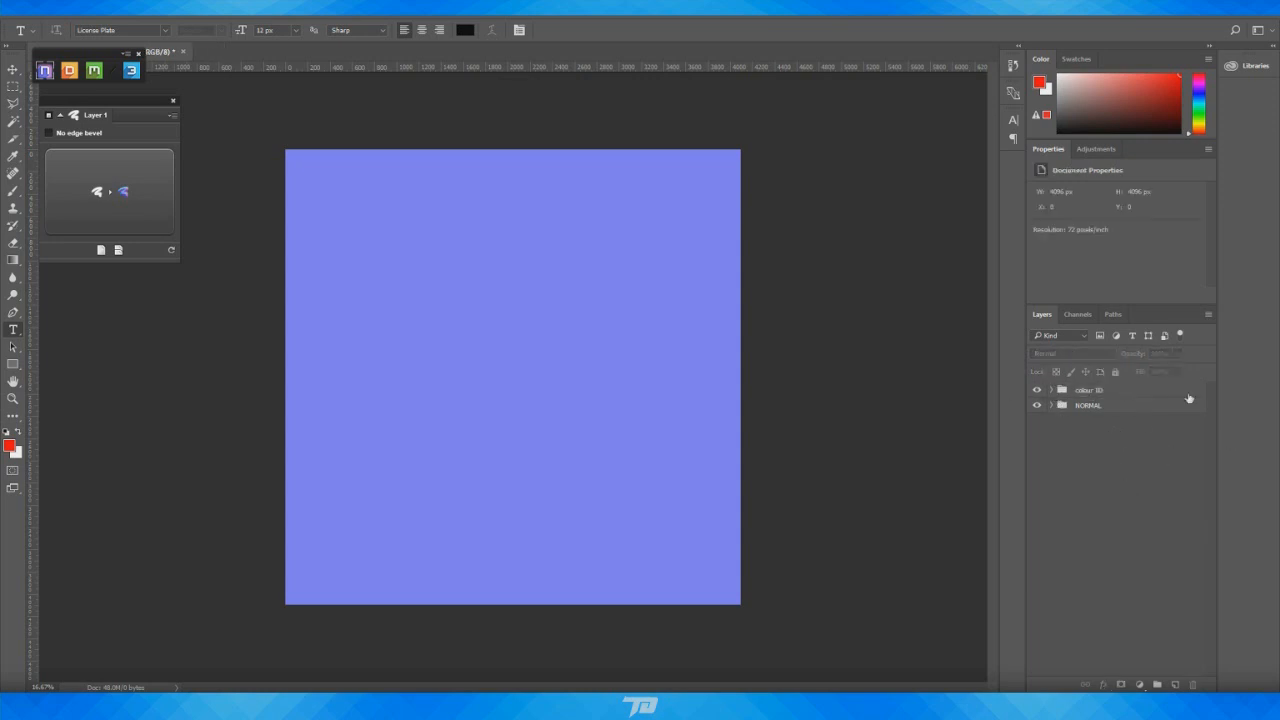
{"action": "left_click", "coordinate": [1051, 405]}
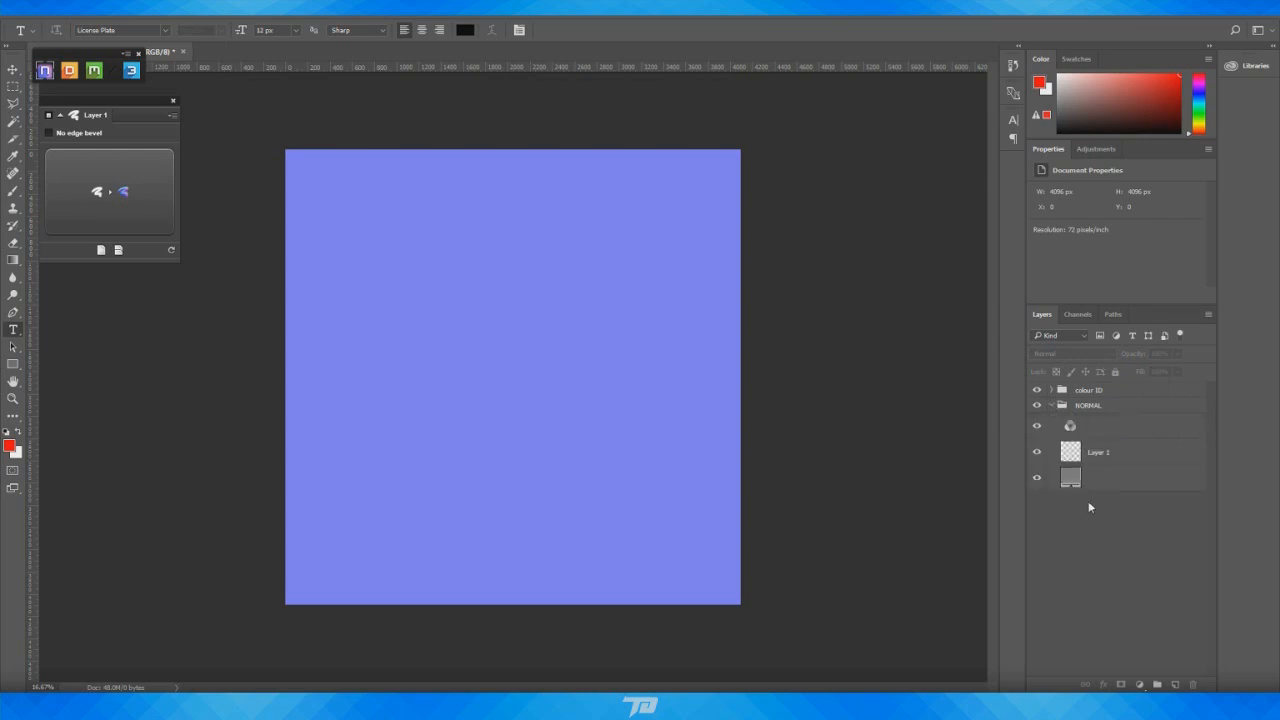
{"action": "left_click", "coordinate": [1058, 405]}
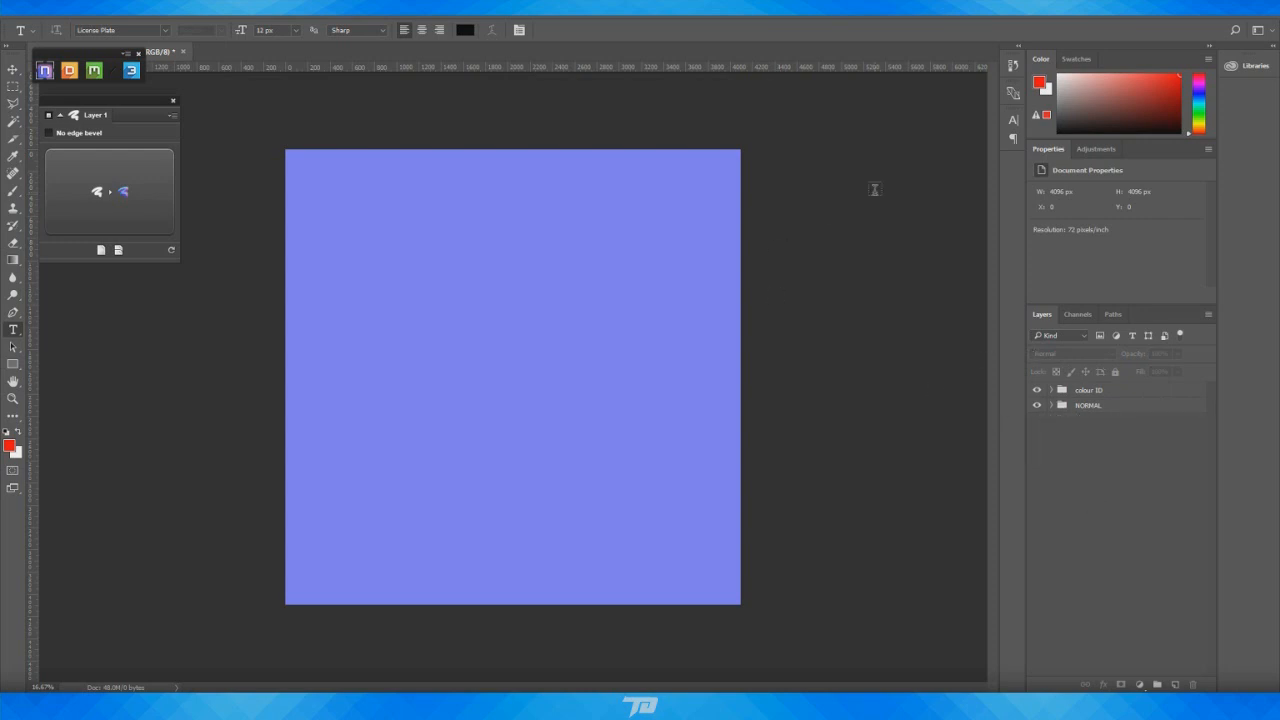
Place the UV layout image from the desktop into the normal document at its full size
{"action": "left_click_drag", "start_coordinate": [675, 13], "coordinate": [822, 146]}
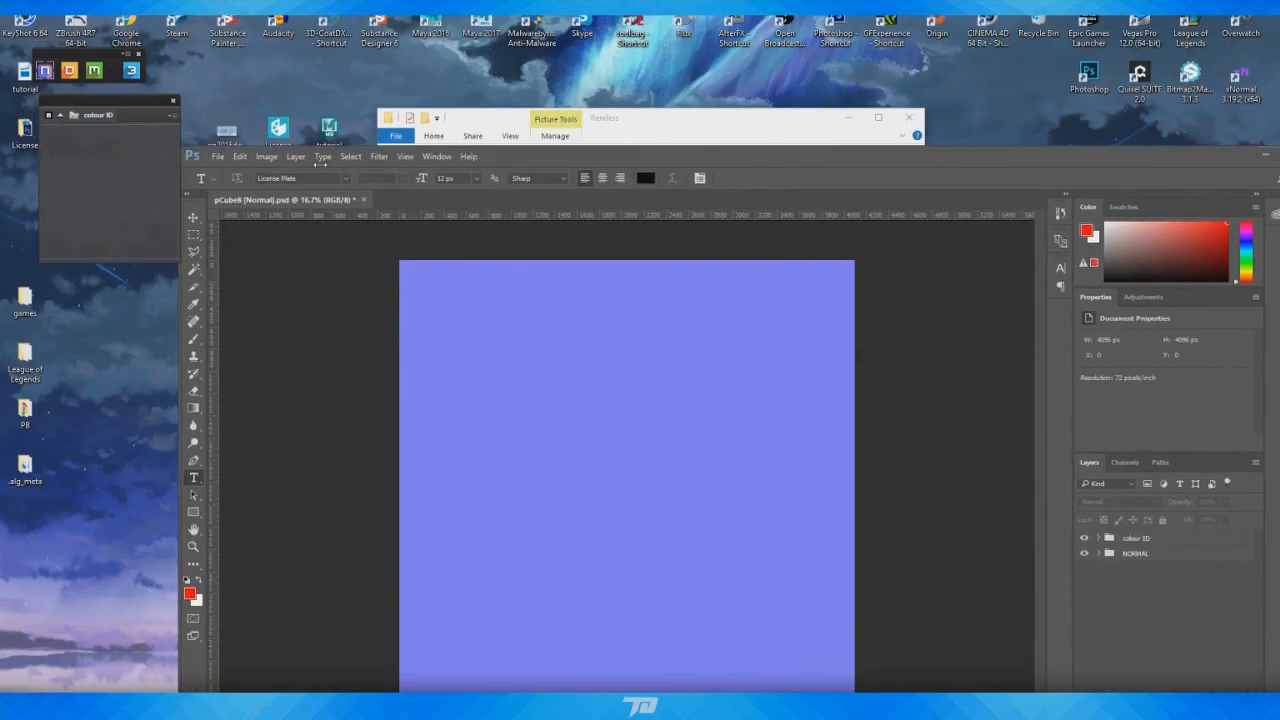
{"action": "left_click_drag", "start_coordinate": [518, 163], "coordinate": [585, 227]}
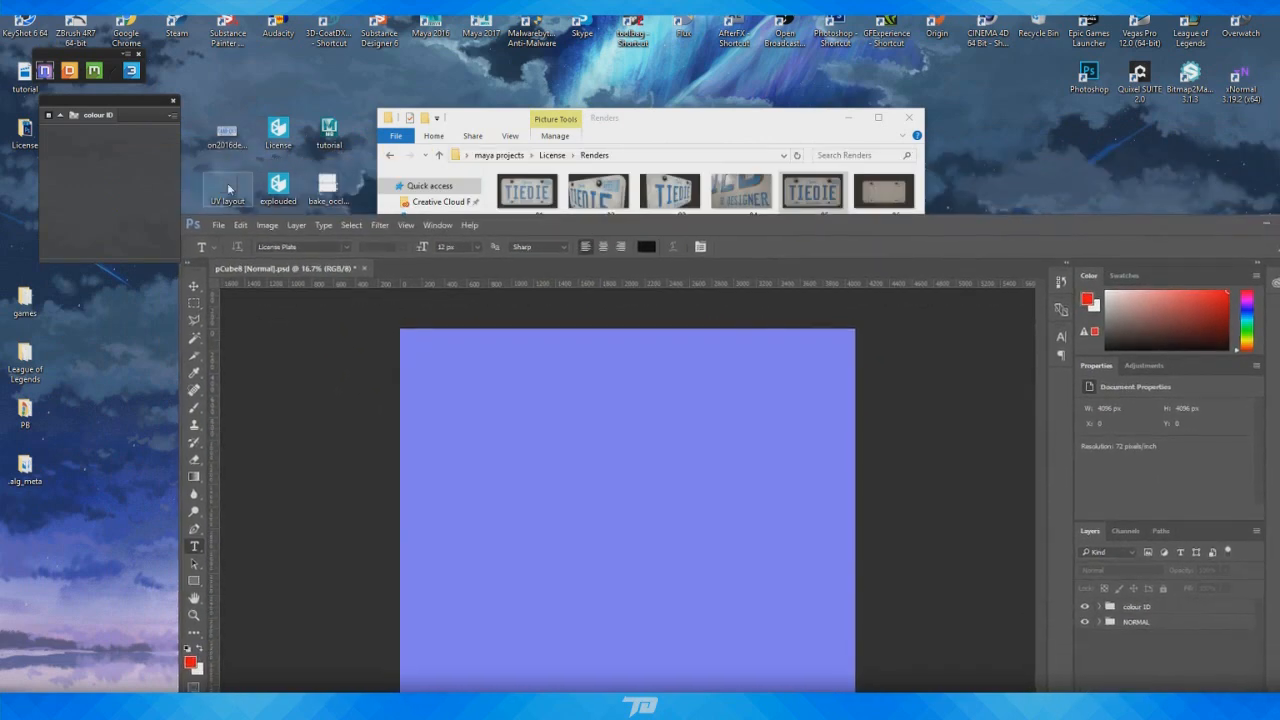
{"action": "left_click_drag", "start_coordinate": [593, 490], "coordinate": [792, 276]}
{"action": "double_click", "coordinate": [926, 238]}
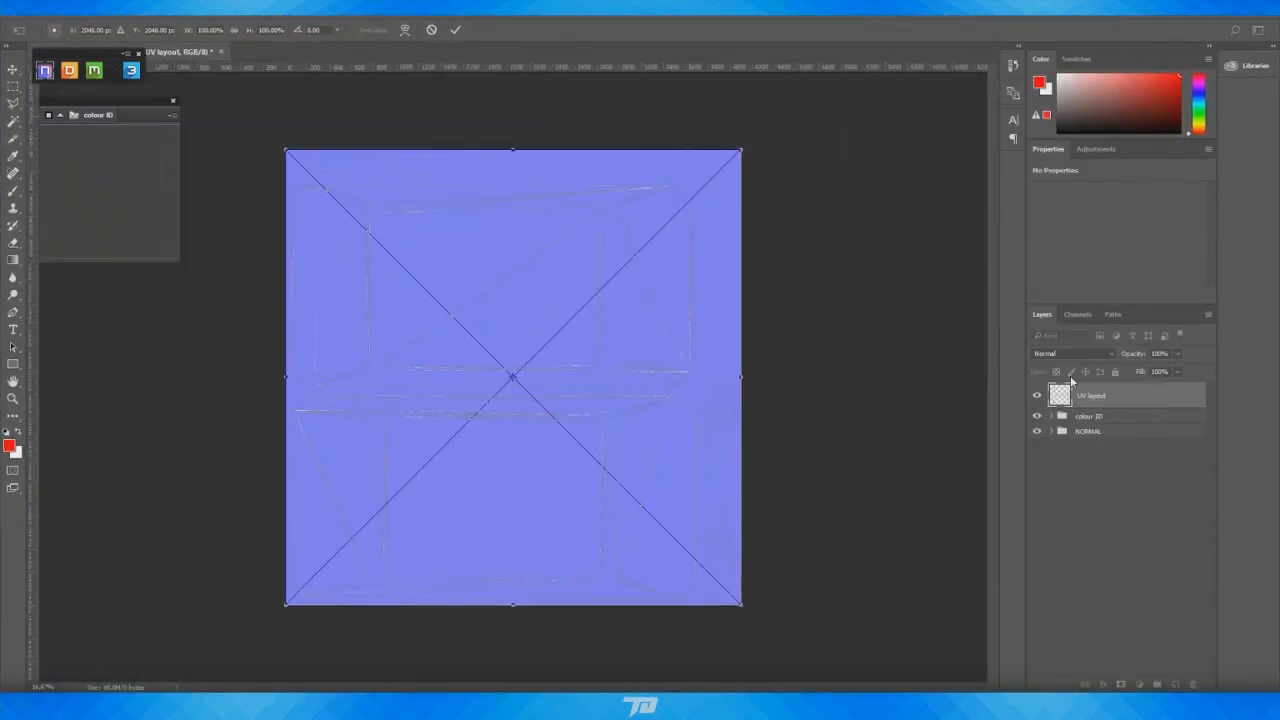
{"action": "key", "text": "t"}
{"action": "left_click", "coordinate": [455, 29]}
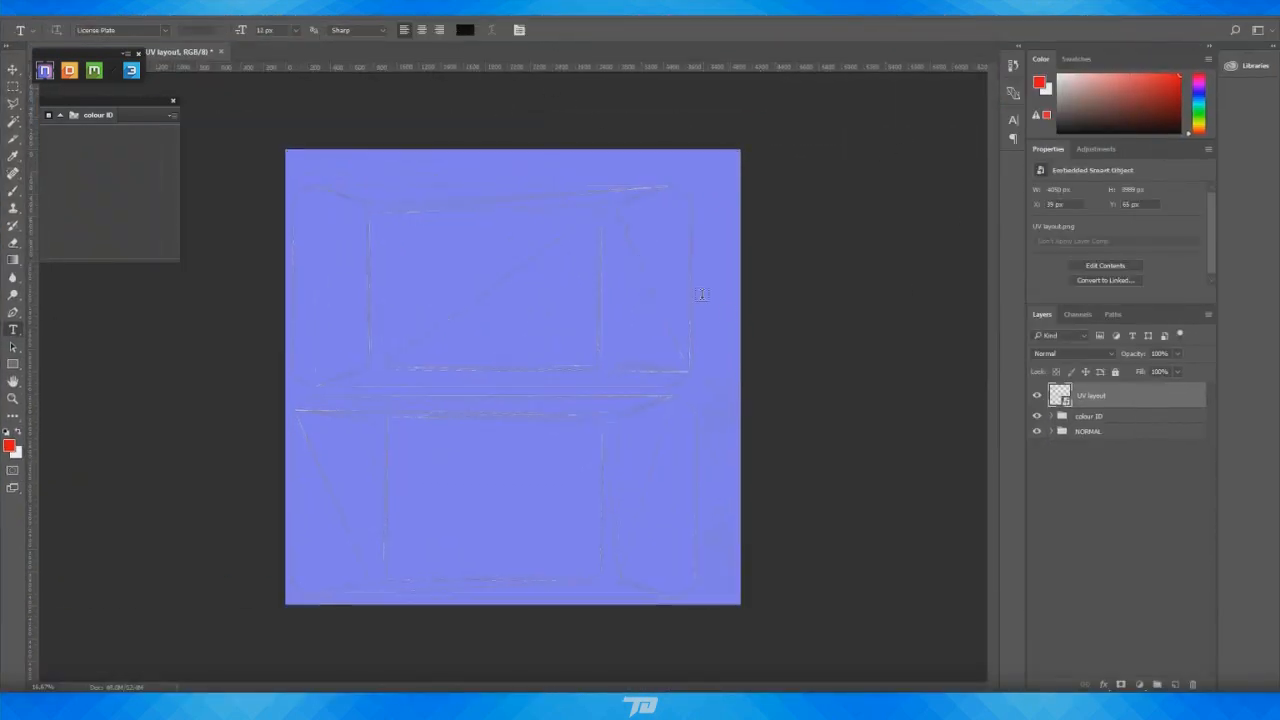
Rasterize the UV layout layer and turn its lines black with Hue/Saturation at lightness -100
{"action": "right_click", "coordinate": [1116, 398]}
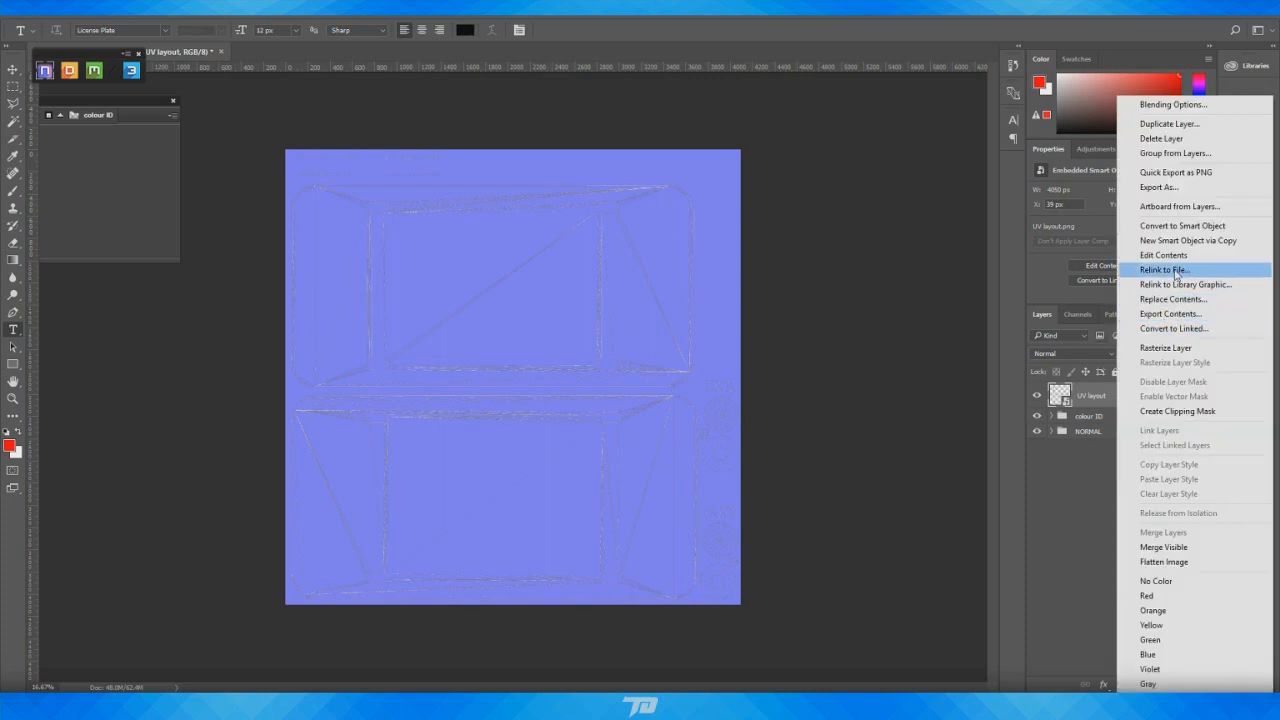
{"action": "left_click", "coordinate": [1188, 348]}
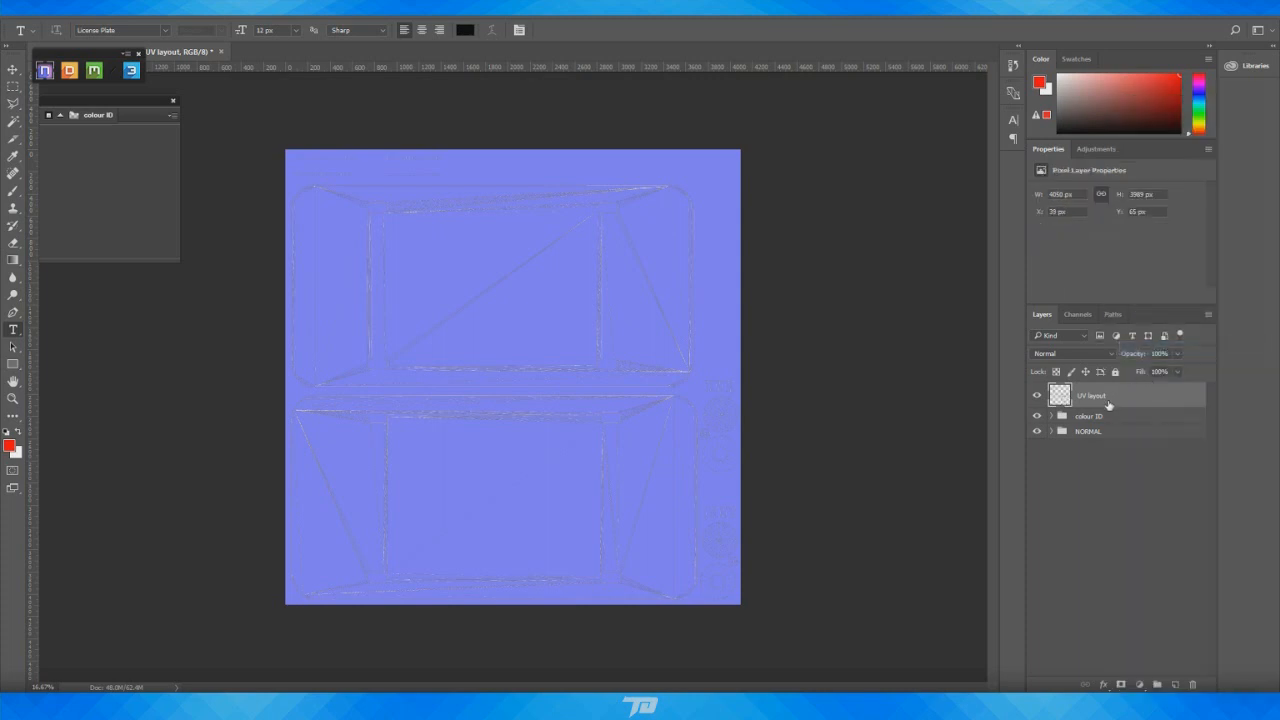
{"action": "key", "text": "ctrl+u"}
{"action": "left_click_drag", "start_coordinate": [611, 317], "coordinate": [469, 310]}
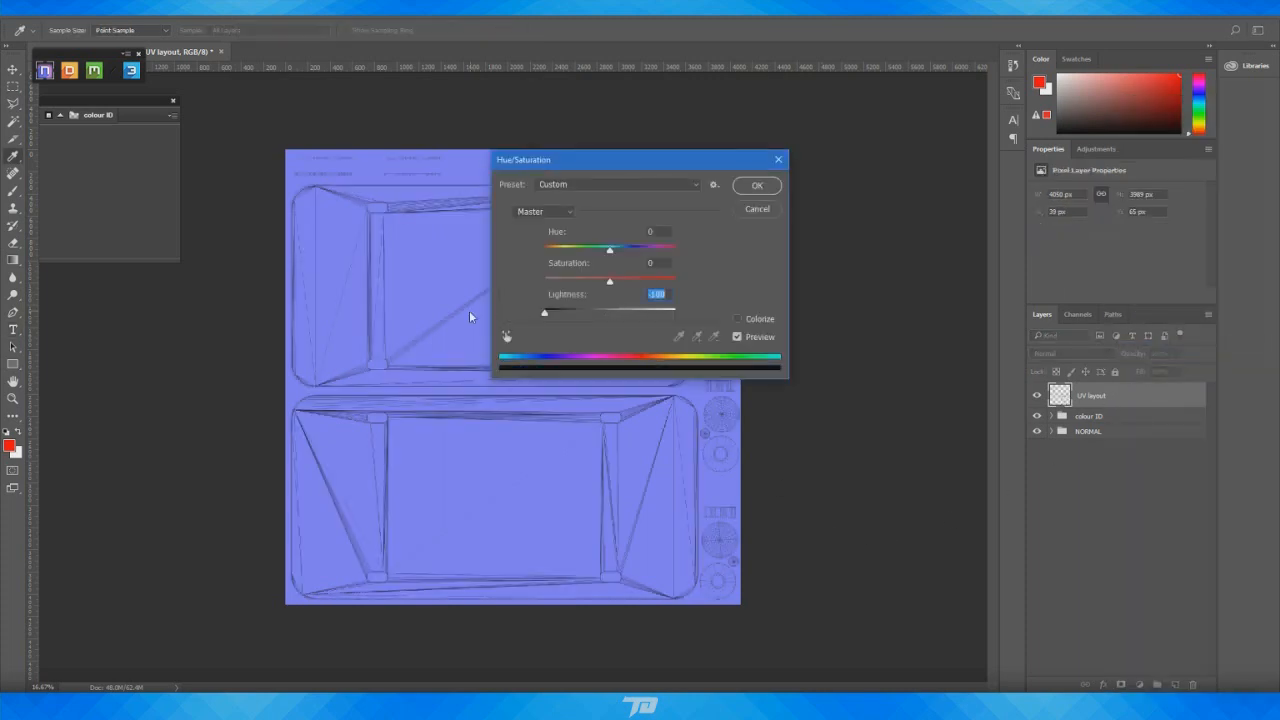
{"action": "left_click", "coordinate": [757, 185]}
{"action": "scroll", "coordinate": [393, 298], "scroll_direction": "up", "scroll_amount": 2, "text": "alt"}
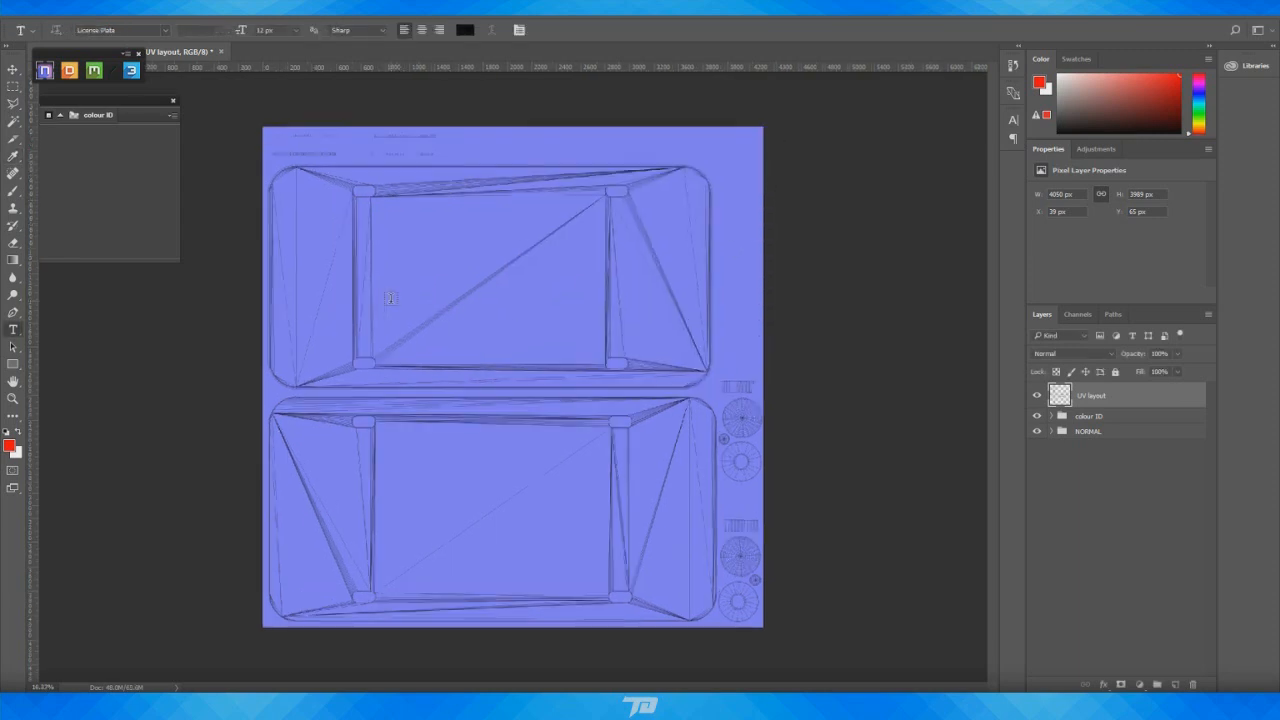
{"action": "scroll", "coordinate": [401, 314], "scroll_direction": "down", "scroll_amount": 1, "text": "alt"}
Open the 3DO preview and examine how the UV layout sits on the plate and its bolts
{"action": "left_click", "coordinate": [131, 71]}
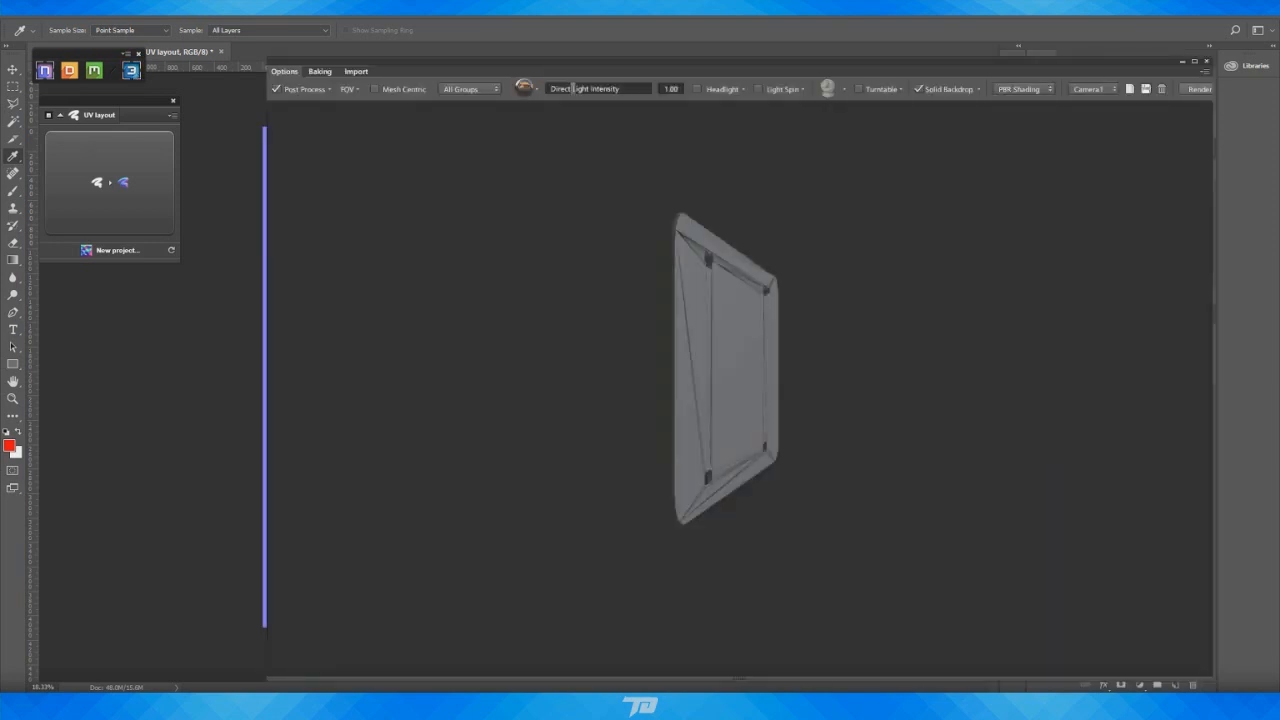
{"action": "left_click_drag", "start_coordinate": [614, 386], "coordinate": [863, 372]}
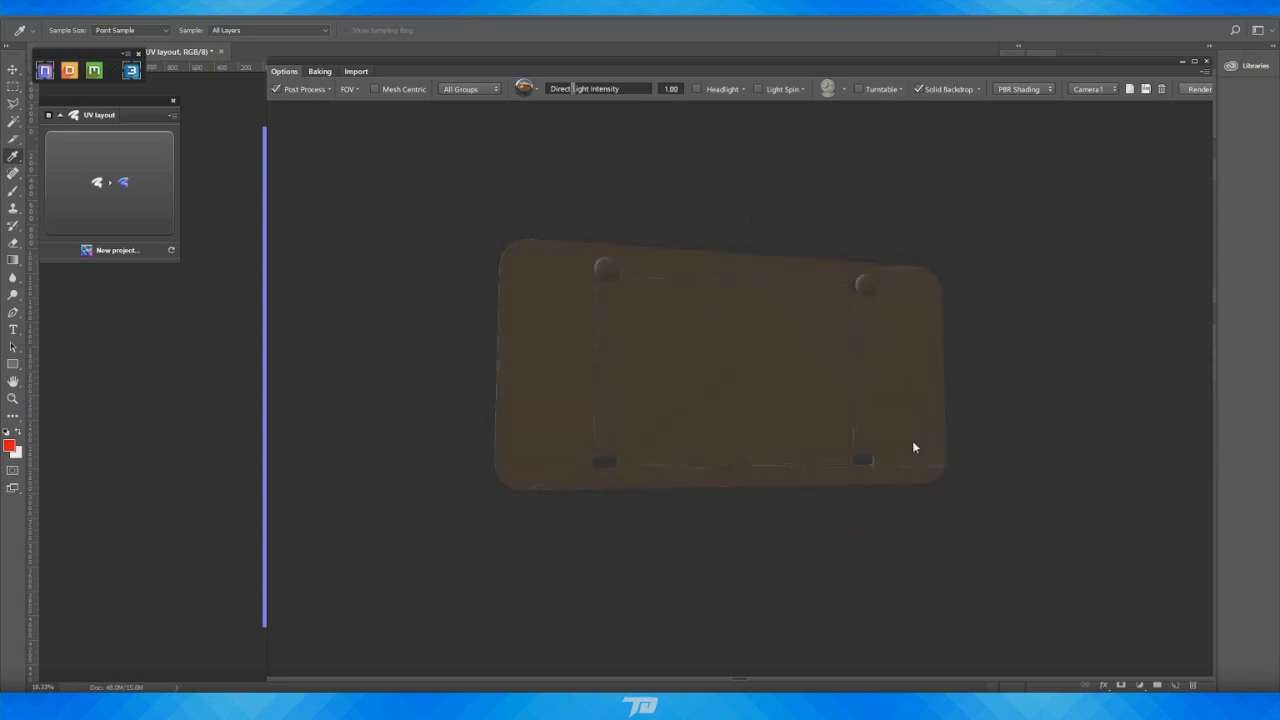
{"action": "mouse_move", "coordinate": [956, 457]}
{"action": "left_mouse_down"}
{"action": "mouse_move", "coordinate": [864, 504]}
{"action": "mouse_move", "coordinate": [866, 470]}
{"action": "mouse_move", "coordinate": [831, 467]}
{"action": "left_mouse_up"}
{"action": "scroll", "coordinate": [866, 470], "scroll_direction": "up", "scroll_amount": 2}
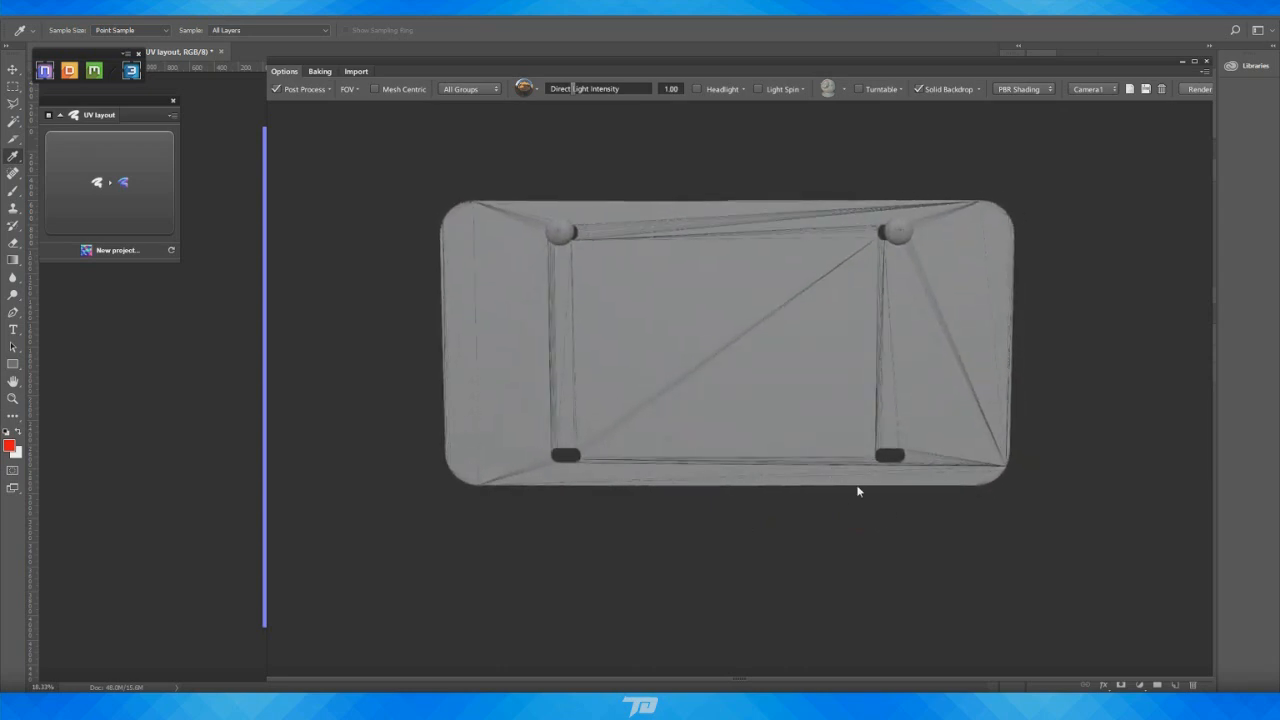
{"action": "mouse_move", "coordinate": [767, 547]}
{"action": "left_mouse_down"}
{"action": "mouse_move", "coordinate": [808, 526]}
{"action": "mouse_move", "coordinate": [794, 549]}
{"action": "mouse_move", "coordinate": [763, 551]}
{"action": "mouse_move", "coordinate": [775, 521]}
{"action": "mouse_move", "coordinate": [746, 469]}
{"action": "mouse_move", "coordinate": [777, 451]}
{"action": "mouse_move", "coordinate": [743, 463]}
{"action": "mouse_move", "coordinate": [817, 482]}
{"action": "mouse_move", "coordinate": [760, 449]}
{"action": "mouse_move", "coordinate": [1074, 471]}
{"action": "mouse_move", "coordinate": [843, 369]}
{"action": "mouse_move", "coordinate": [791, 434]}
{"action": "mouse_move", "coordinate": [869, 514]}
{"action": "mouse_move", "coordinate": [814, 429]}
{"action": "mouse_move", "coordinate": [828, 448]}
{"action": "mouse_move", "coordinate": [766, 451]}
{"action": "mouse_move", "coordinate": [823, 449]}
{"action": "left_mouse_up"}
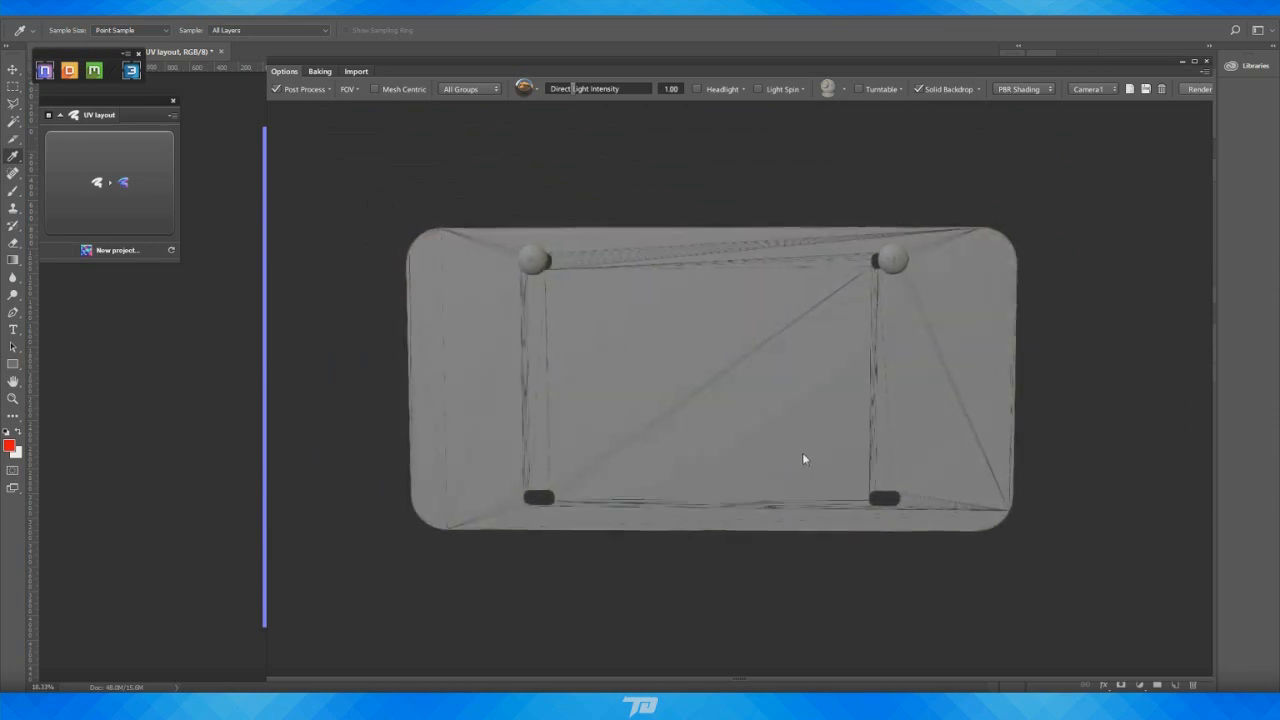
{"action": "scroll", "coordinate": [802, 452], "scroll_direction": "up", "scroll_amount": 5}
{"action": "middle_click_drag", "start_coordinate": [853, 426], "coordinate": [708, 586]}
{"action": "middle_click_drag", "start_coordinate": [903, 242], "coordinate": [864, 373]}
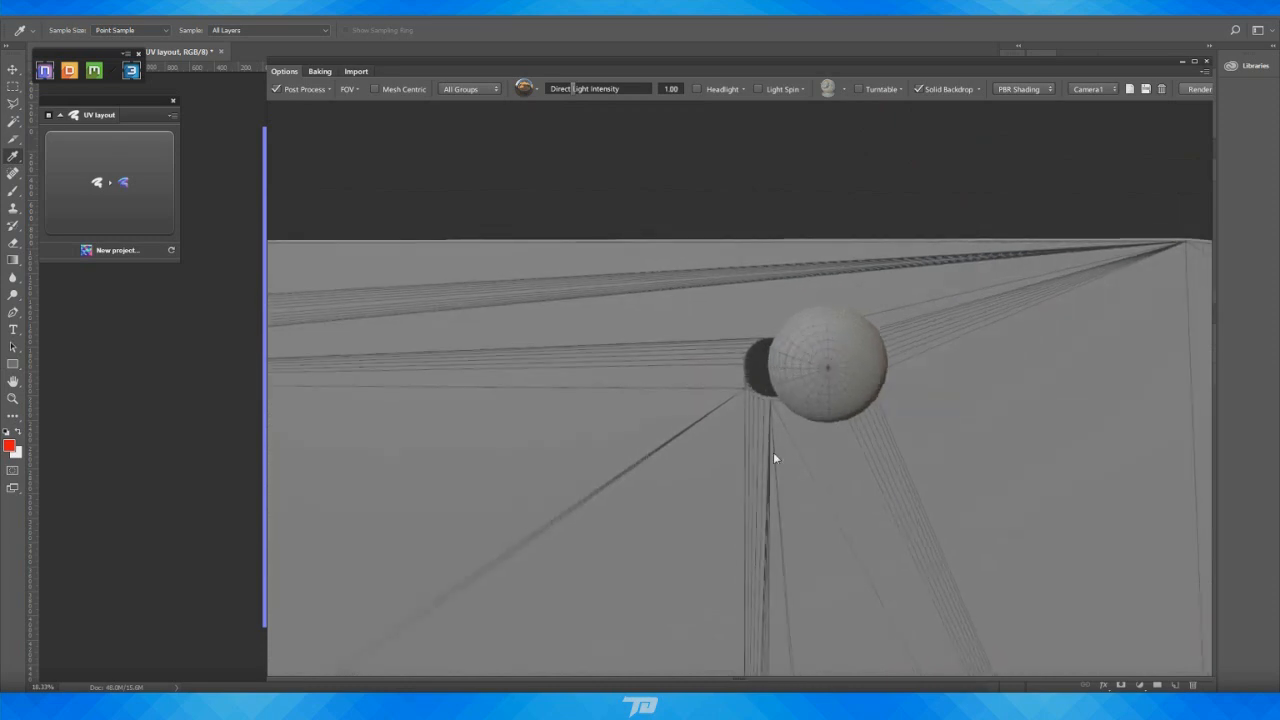
{"action": "scroll", "coordinate": [774, 452], "scroll_direction": "down", "scroll_amount": 6}
{"action": "middle_click_drag", "start_coordinate": [757, 422], "coordinate": [815, 306]}
{"action": "scroll", "coordinate": [815, 306], "scroll_direction": "up", "scroll_amount": 4}
{"action": "scroll", "coordinate": [829, 391], "scroll_direction": "down", "scroll_amount": 2}
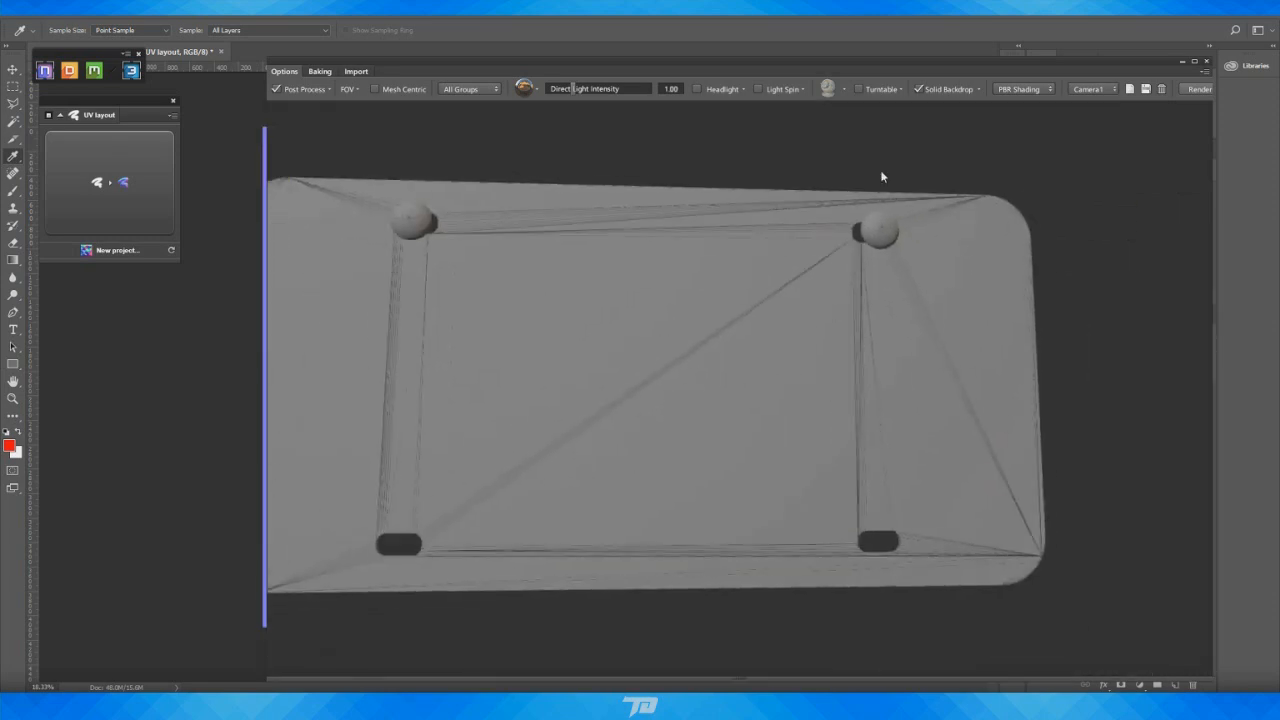
{"action": "double_click", "coordinate": [898, 62]}
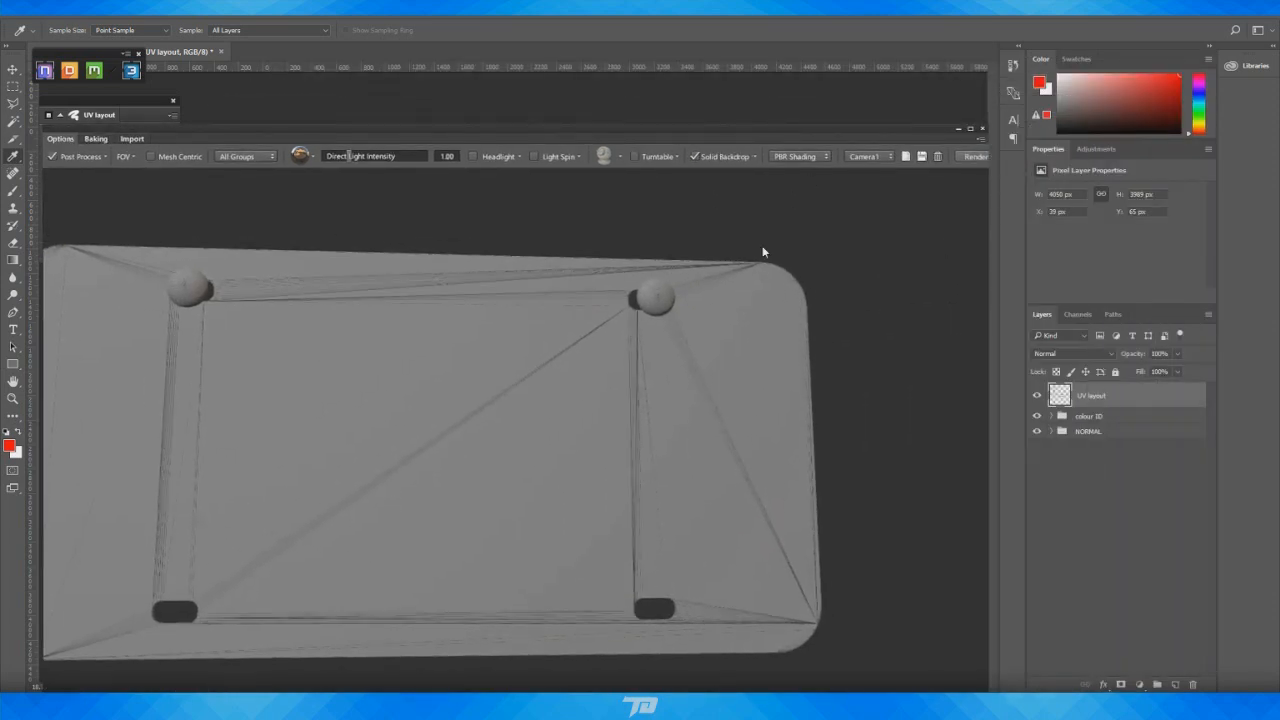
{"action": "left_click_drag", "start_coordinate": [640, 137], "coordinate": [826, 50]}
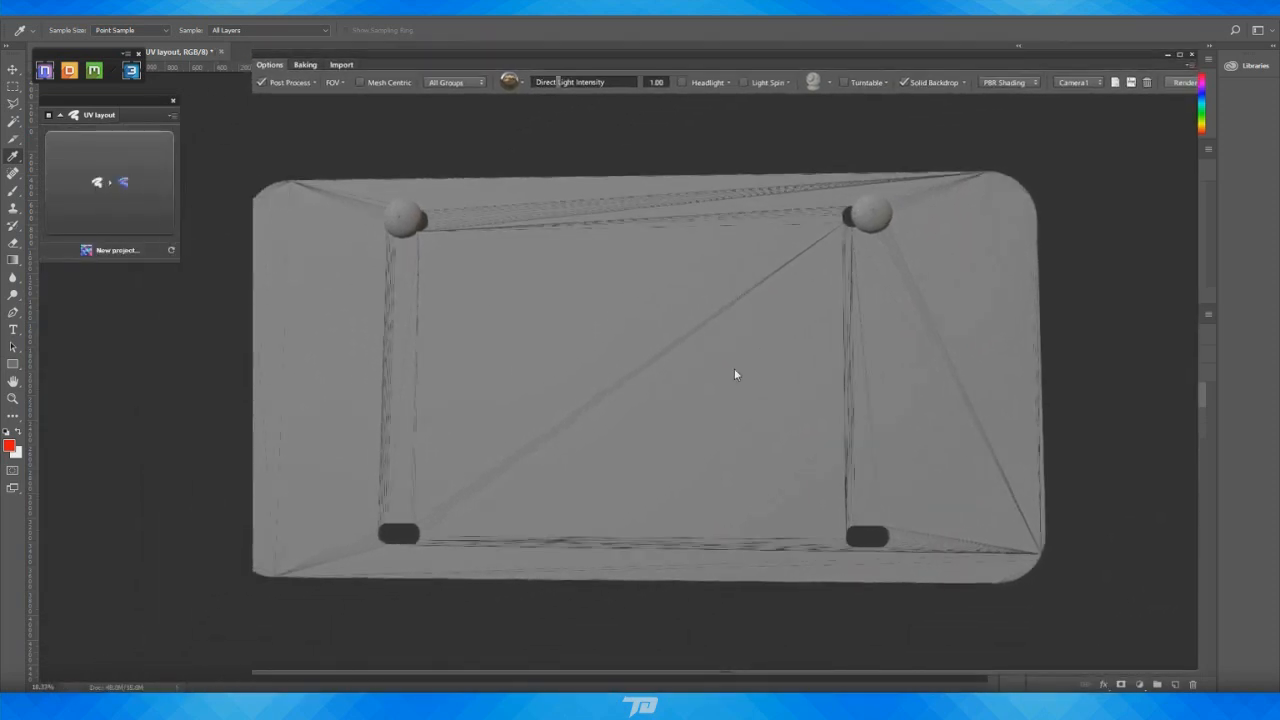
{"action": "left_click_drag", "start_coordinate": [779, 383], "coordinate": [792, 393]}
{"action": "scroll", "coordinate": [820, 398], "scroll_direction": "up", "scroll_amount": 2}
{"action": "middle_click_drag", "start_coordinate": [785, 330], "coordinate": [799, 326]}
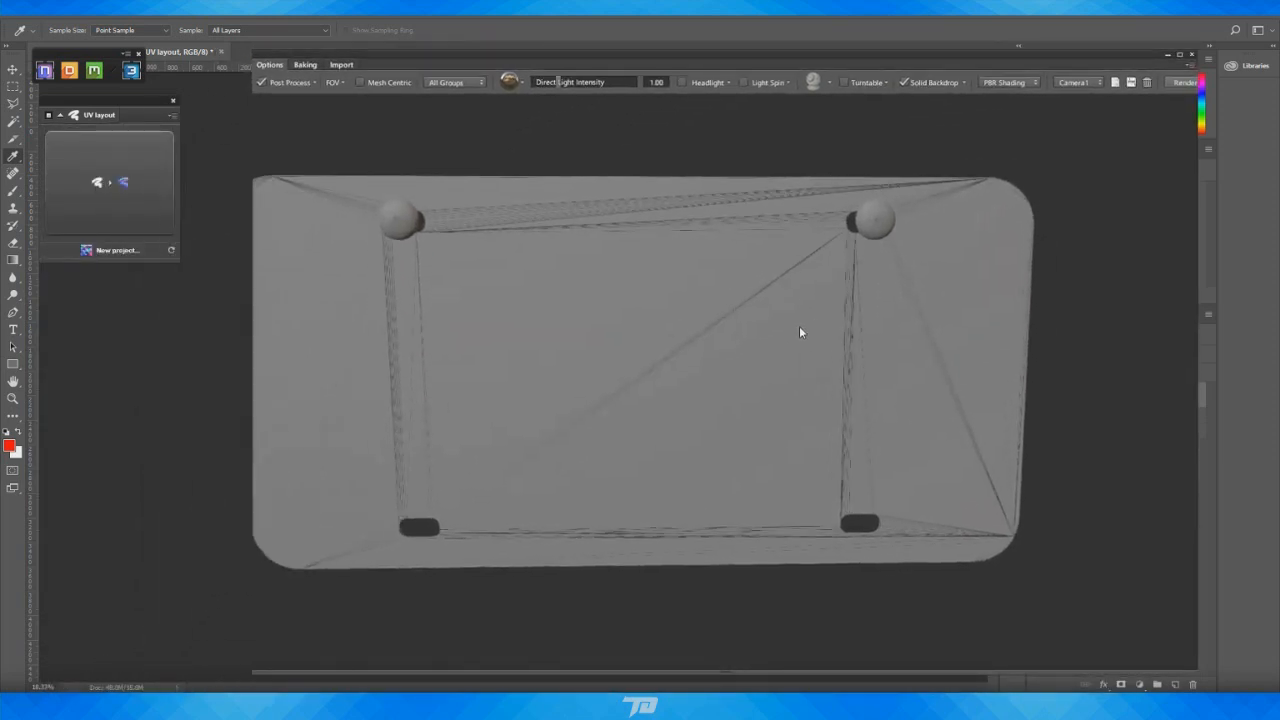
Set the 3DO preview to the last Unreal environment preset, enable the headlight, and move the preview window off the canvas
{"action": "left_click", "coordinate": [521, 84]}
{"action": "left_click", "coordinate": [656, 139]}
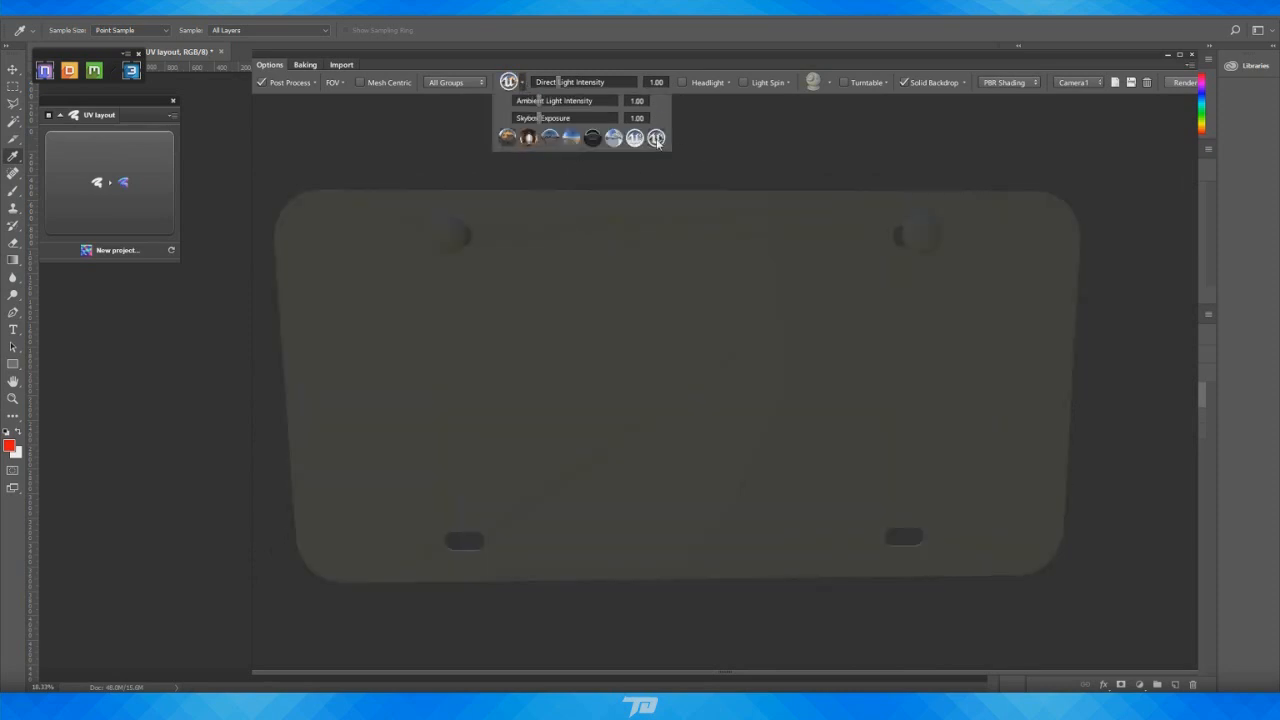
{"action": "left_click", "coordinate": [681, 83]}
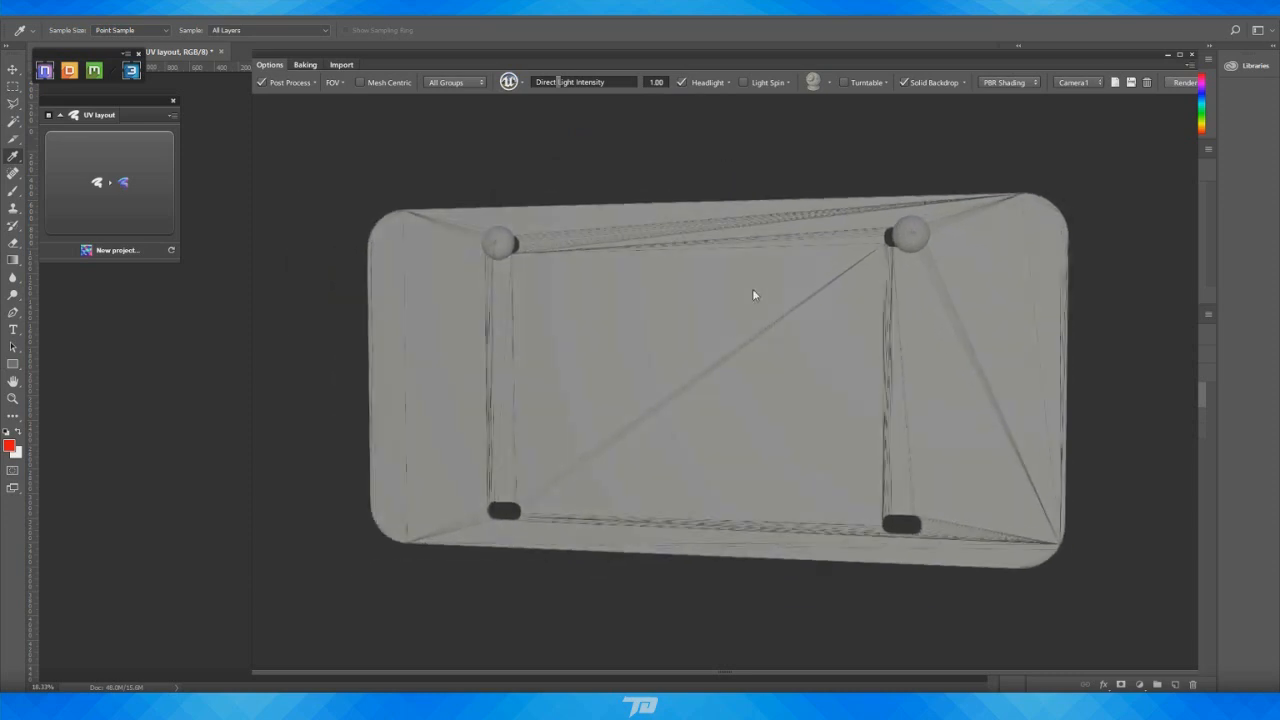
{"action": "left_click_drag", "start_coordinate": [754, 295], "coordinate": [805, 278]}
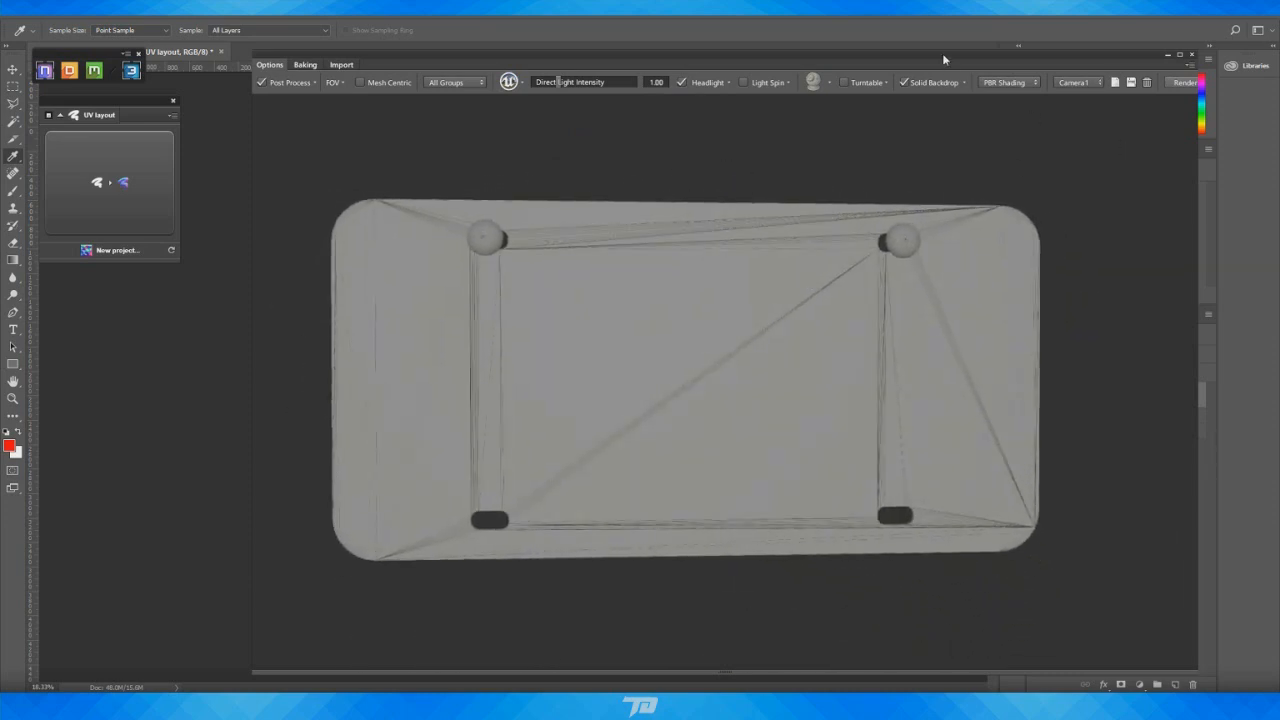
{"action": "left_click_drag", "start_coordinate": [943, 58], "coordinate": [0, 125]}
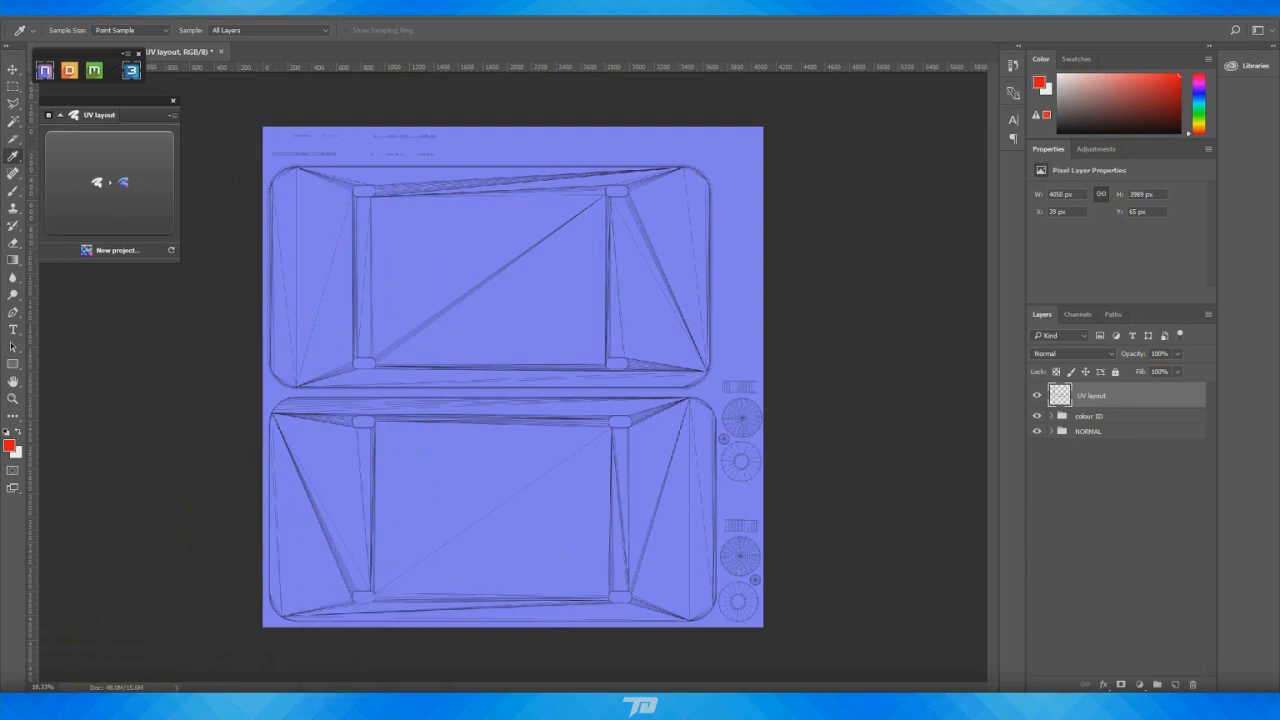
Open the Ontario plate reference photo from the desktop, examine its raised border and lettering, and move it off the Photoshop workspace
{"action": "left_click", "coordinate": [1200, 8]}
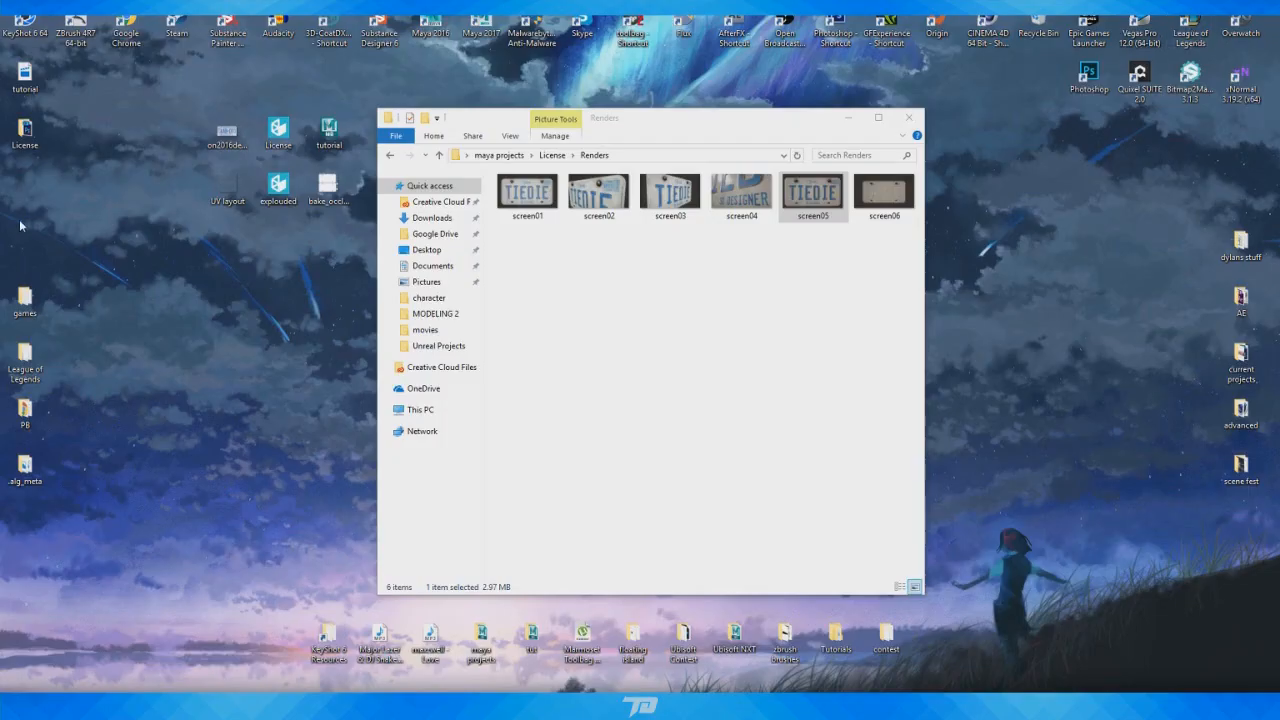
{"action": "double_click", "coordinate": [215, 138]}
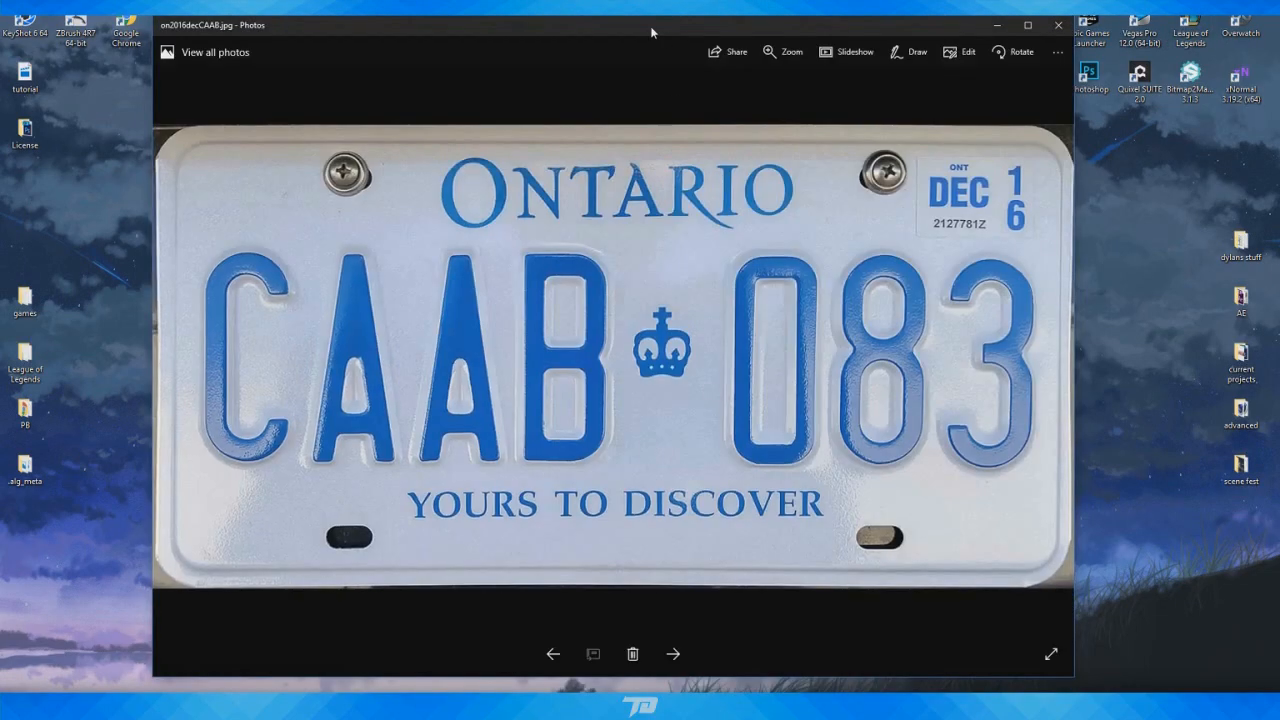
{"action": "left_click_drag", "start_coordinate": [651, 19], "coordinate": [1279, 80]}
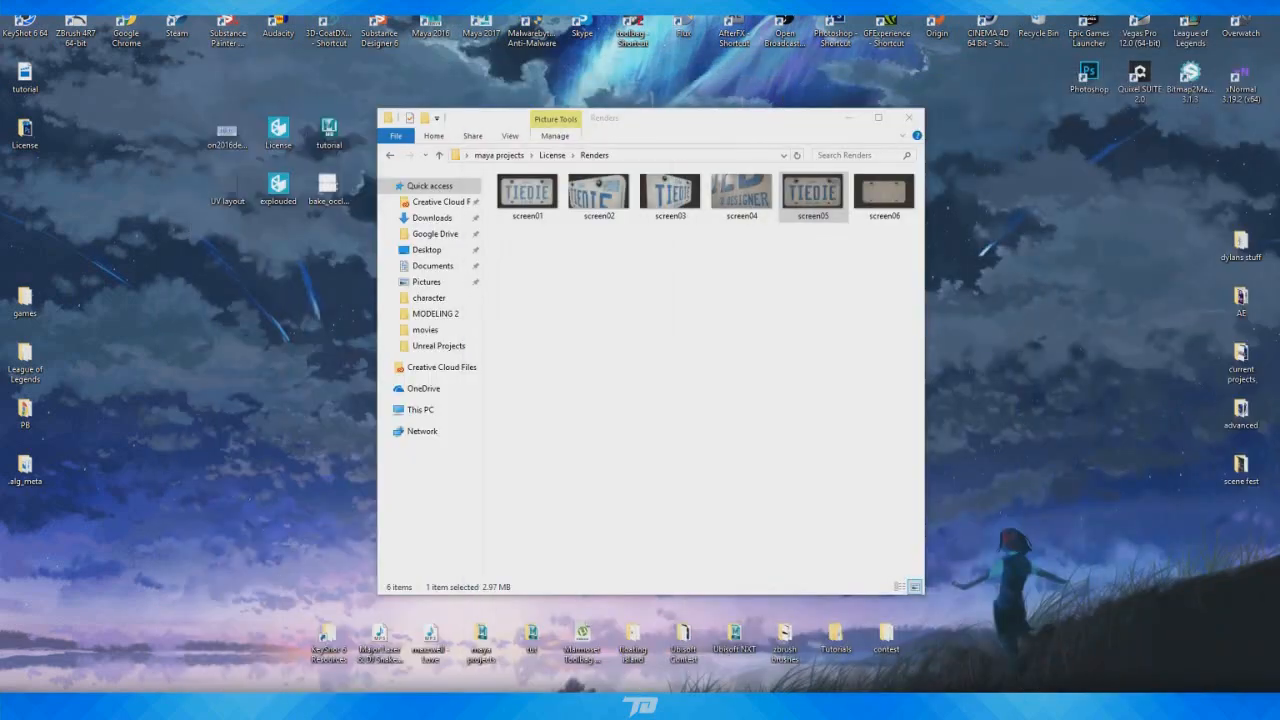
{"action": "left_click", "coordinate": [632, 708]}
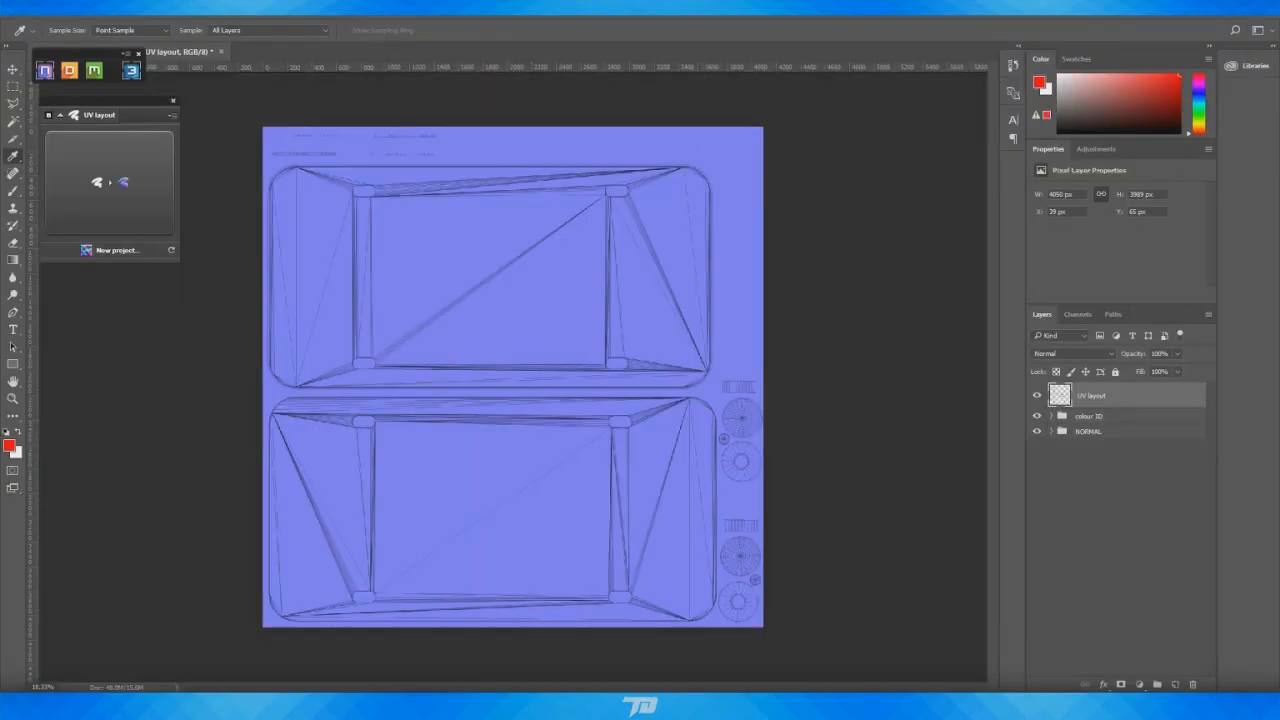
{"action": "left_click_drag", "start_coordinate": [1279, 66], "coordinate": [583, 22]}
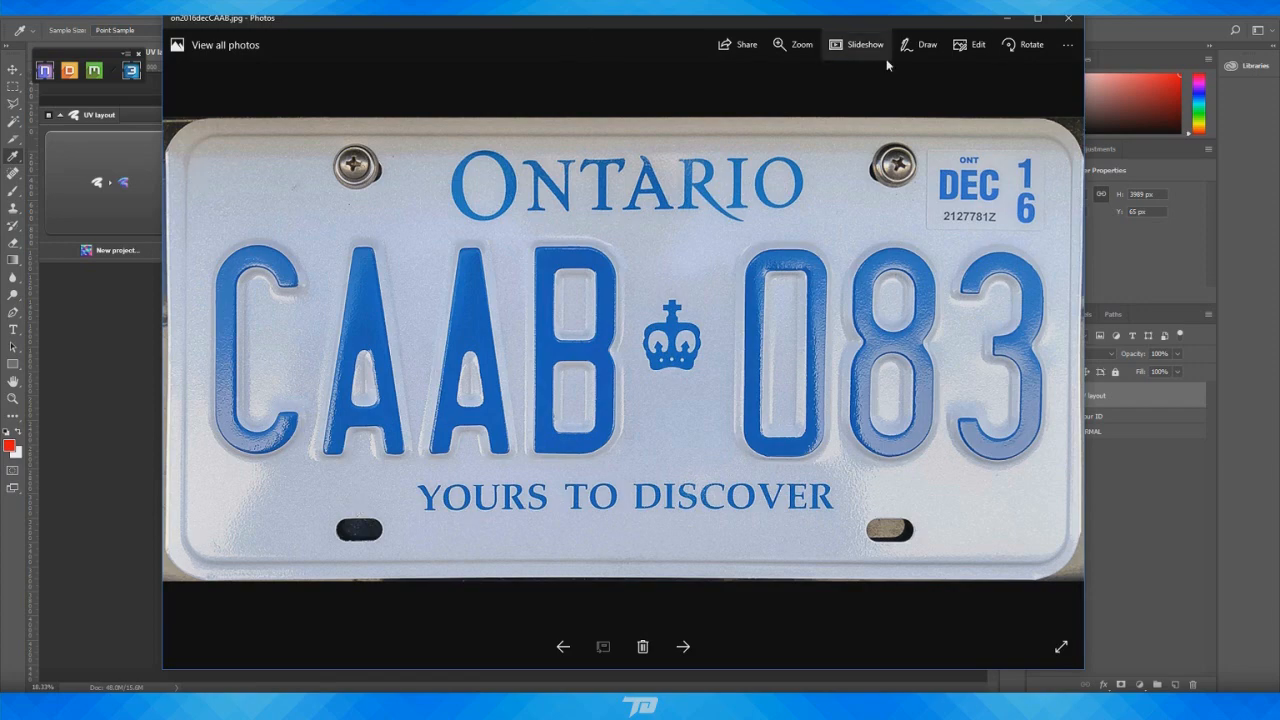
{"action": "left_click_drag", "start_coordinate": [514, 18], "coordinate": [1279, 108]}
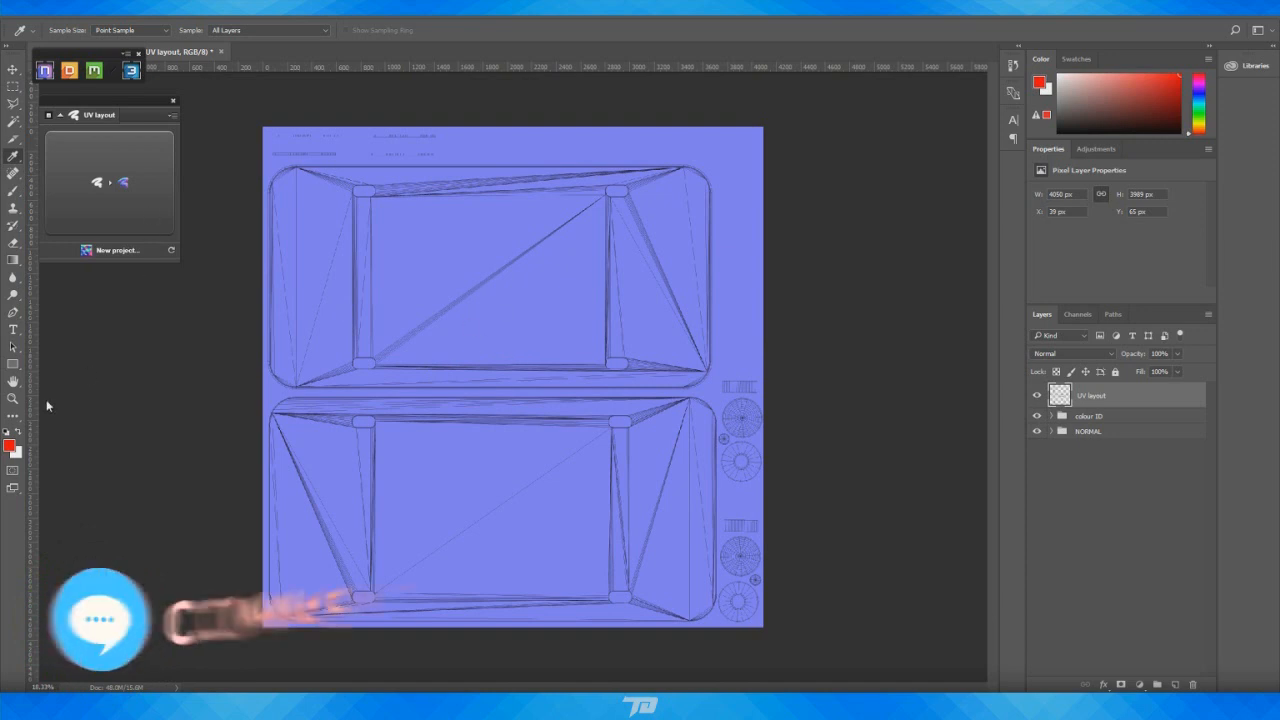
Draw a red rounded rectangle about 3530 by 1757 px with 160 px corners over the upper plate shell, using Layer 1 in the NORMAL group
{"action": "left_click", "coordinate": [12, 365]}
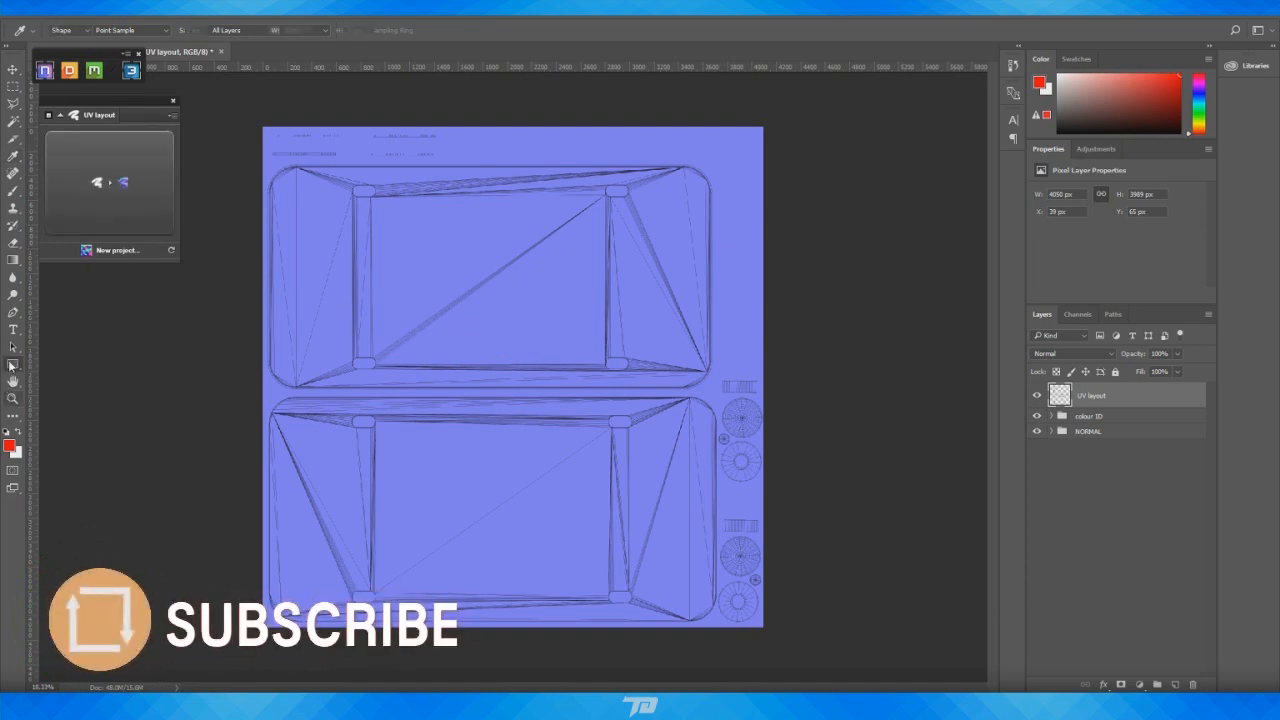
{"action": "right_click", "coordinate": [12, 365]}
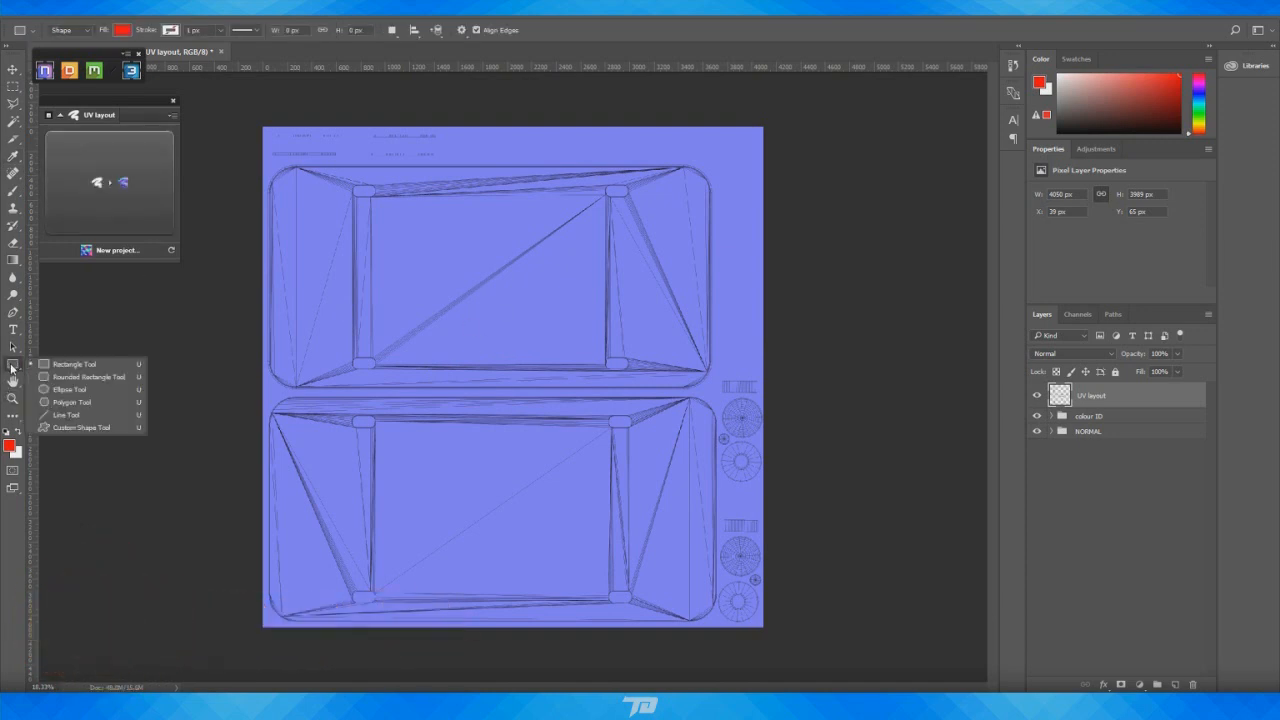
{"action": "left_click", "coordinate": [88, 379]}
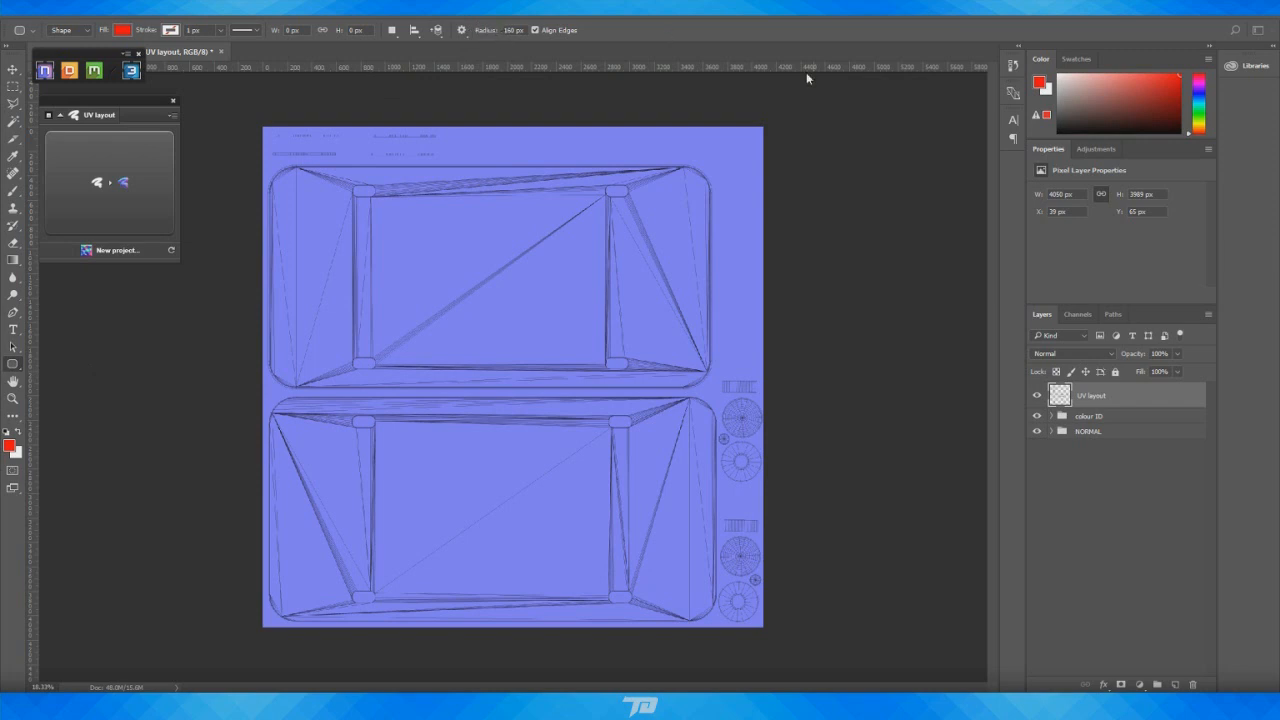
{"action": "left_click", "coordinate": [1050, 432]}
{"action": "left_click", "coordinate": [1130, 482]}
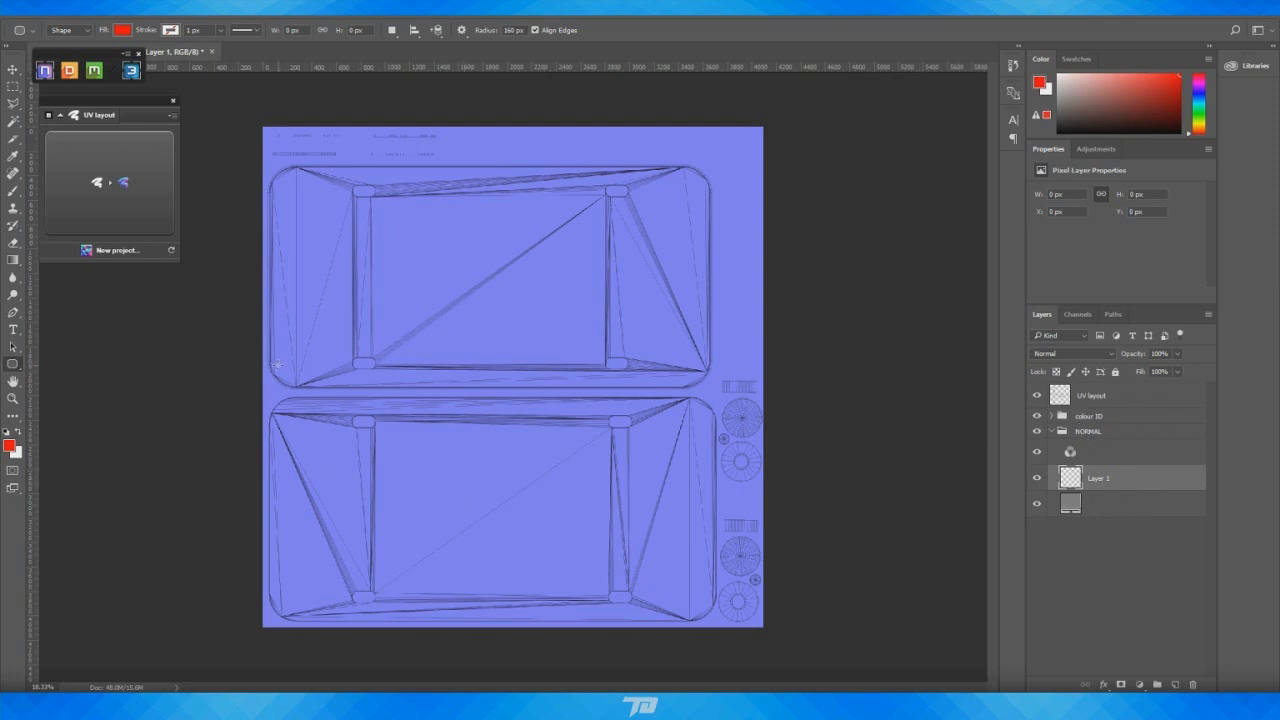
{"action": "left_click_drag", "start_coordinate": [368, 326], "coordinate": [700, 174]}
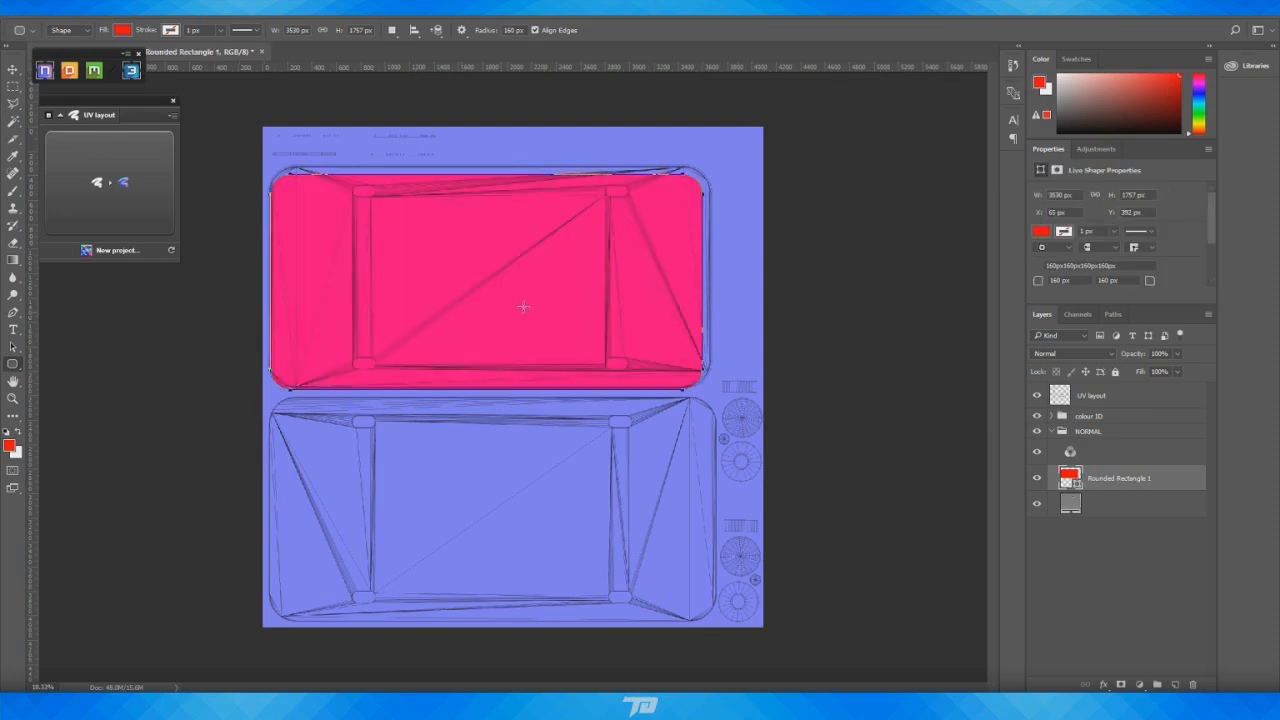
Scale the rounded rectangle to about 3508 by 1729 px so it sits just inside the upper plate outline
{"action": "scroll", "coordinate": [425, 248], "scroll_direction": "up", "scroll_amount": 1, "text": "alt"}
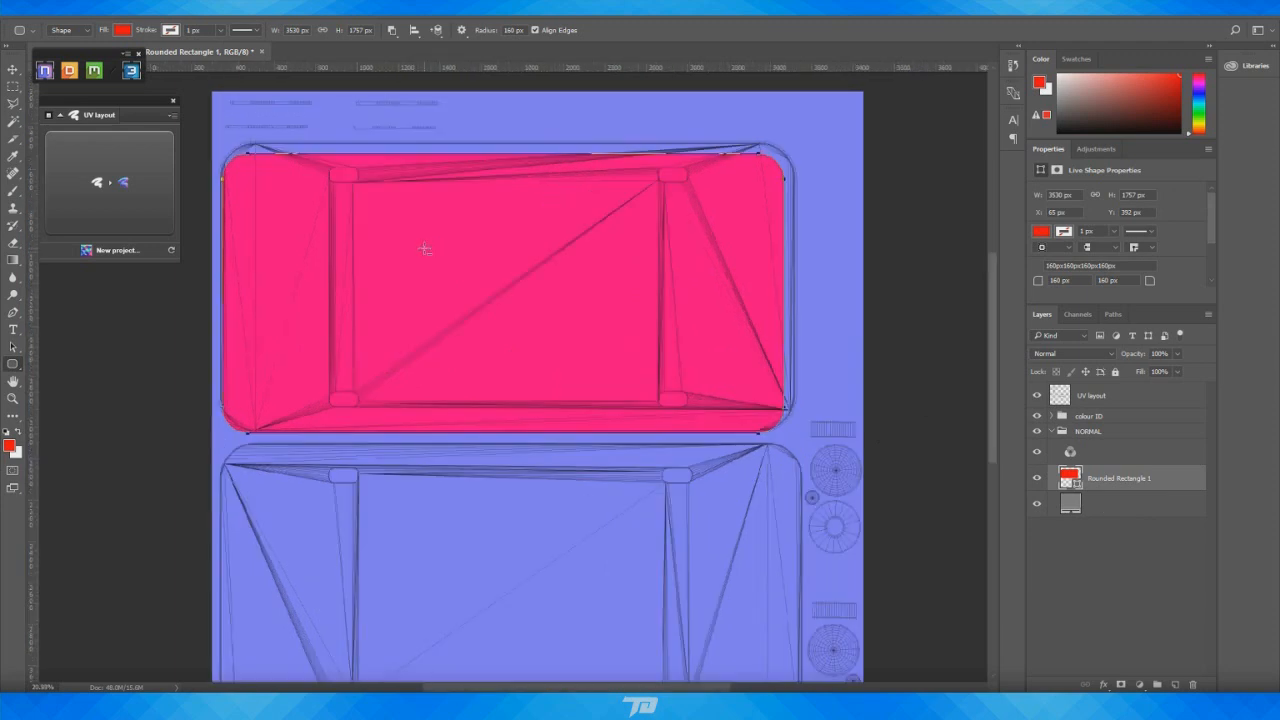
{"action": "scroll", "coordinate": [423, 249], "scroll_direction": "up", "scroll_amount": 1, "text": "alt"}
{"action": "left_click_drag", "start_coordinate": [657, 690], "coordinate": [643, 690]}
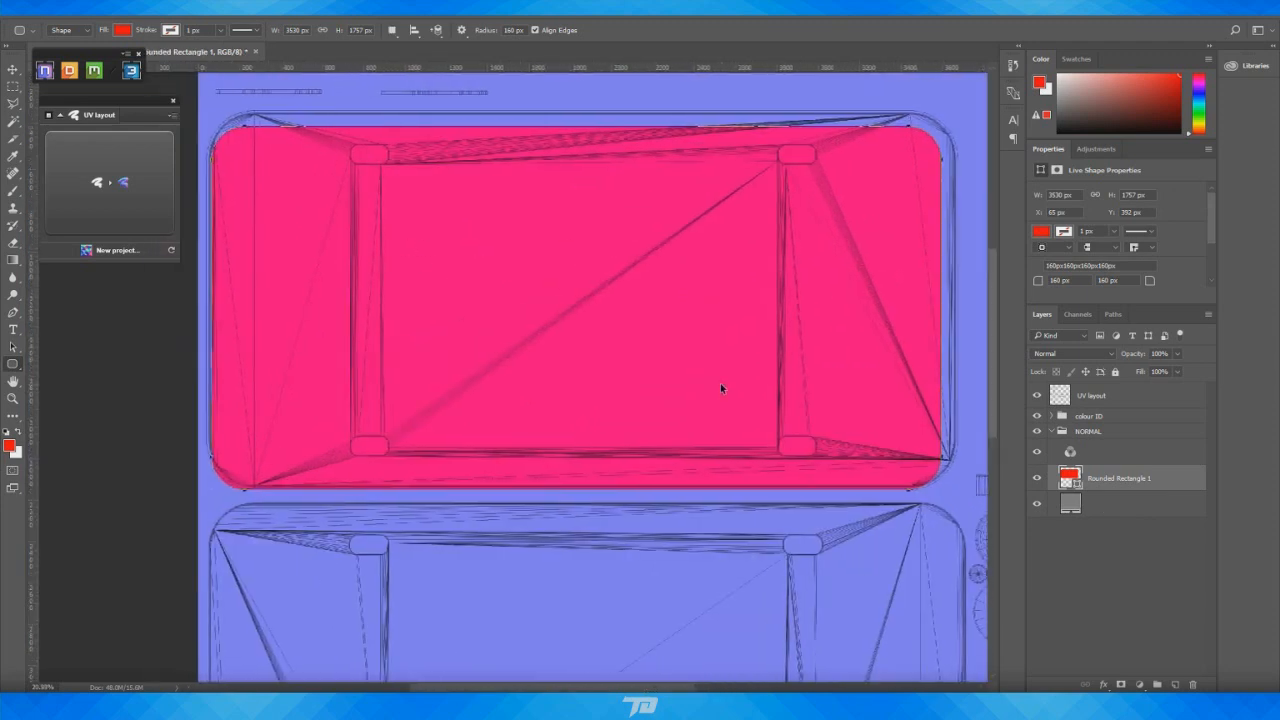
{"action": "key", "text": "ctrl+t"}
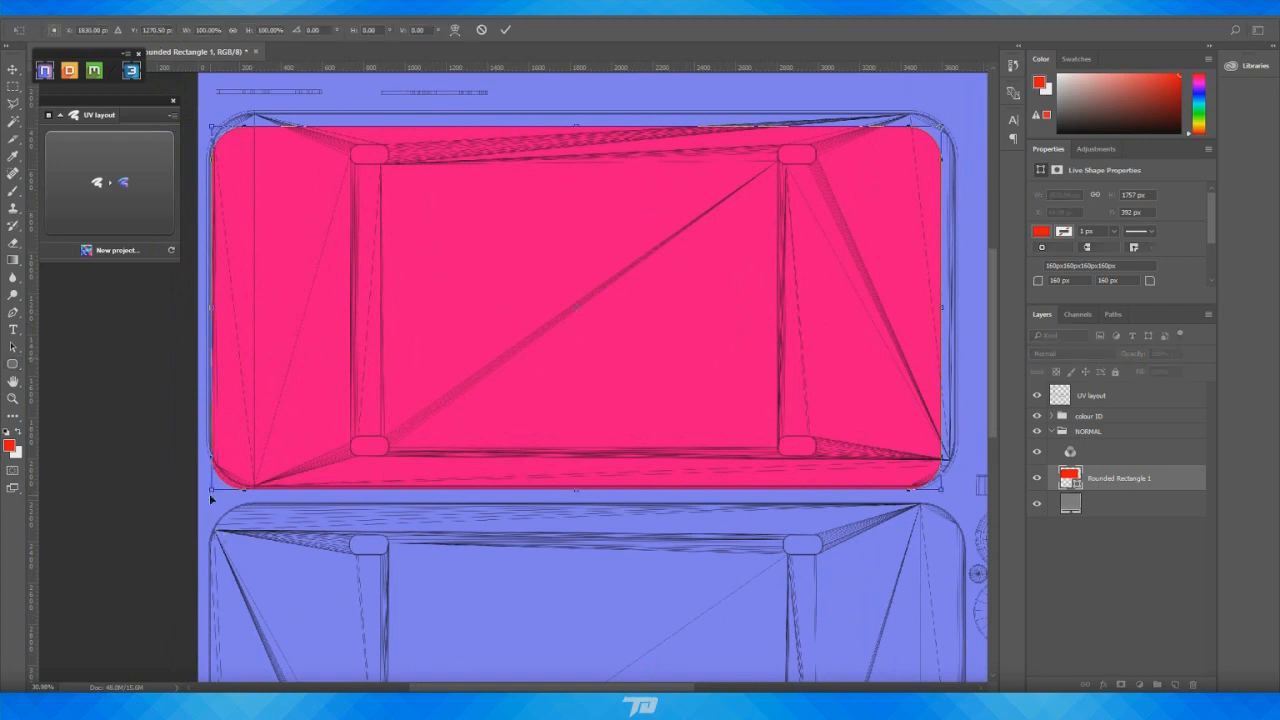
{"action": "left_click_drag", "start_coordinate": [212, 492], "coordinate": [225, 481]}
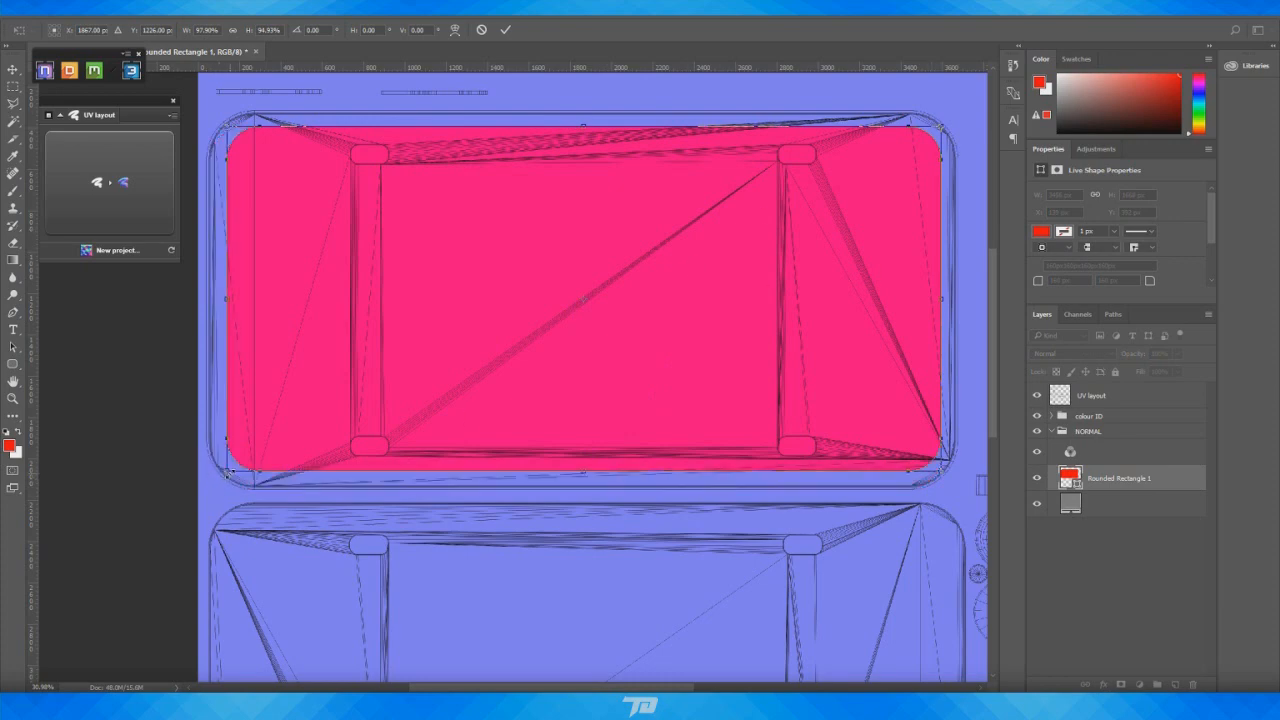
{"action": "mouse_move", "coordinate": [1279, 118]}
{"action": "left_mouse_down"}
{"action": "mouse_move", "coordinate": [676, 98]}
{"action": "mouse_move", "coordinate": [1279, 94]}
{"action": "left_mouse_up"}
{"action": "left_click_drag", "start_coordinate": [227, 471], "coordinate": [218, 478]}
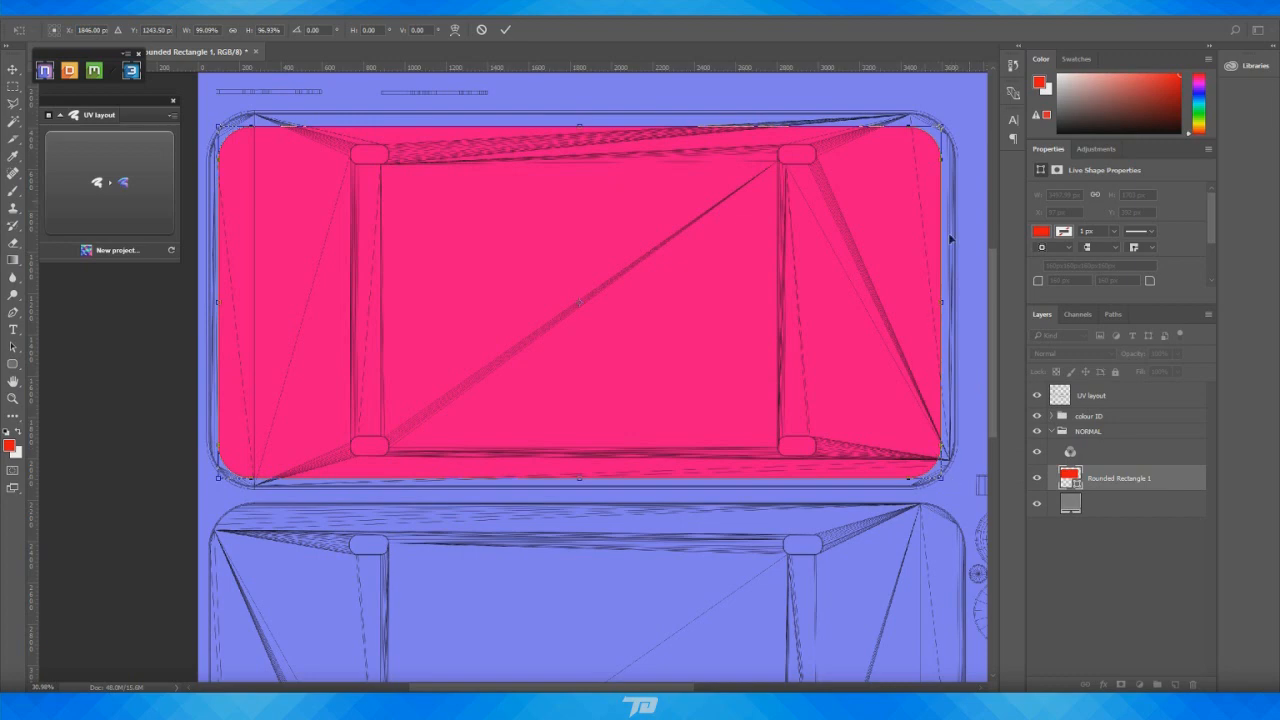
{"action": "left_click_drag", "start_coordinate": [941, 127], "coordinate": [944, 120]}
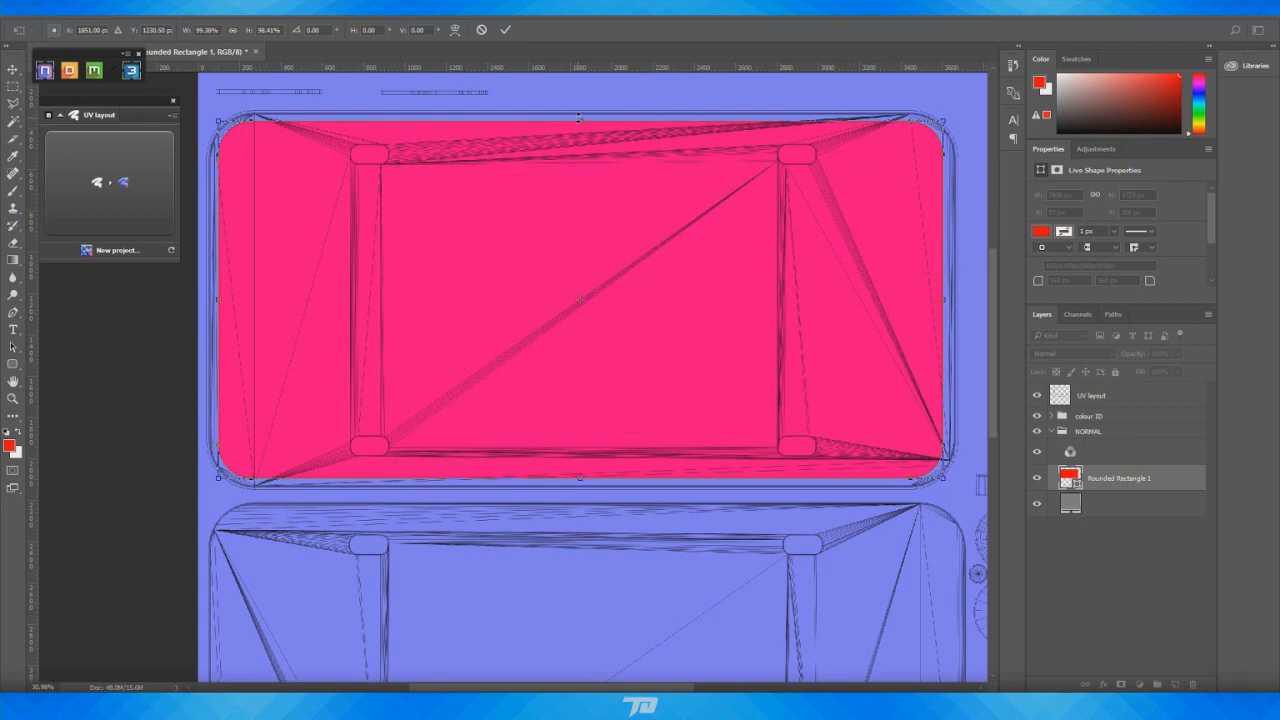
{"action": "left_click", "coordinate": [506, 29]}
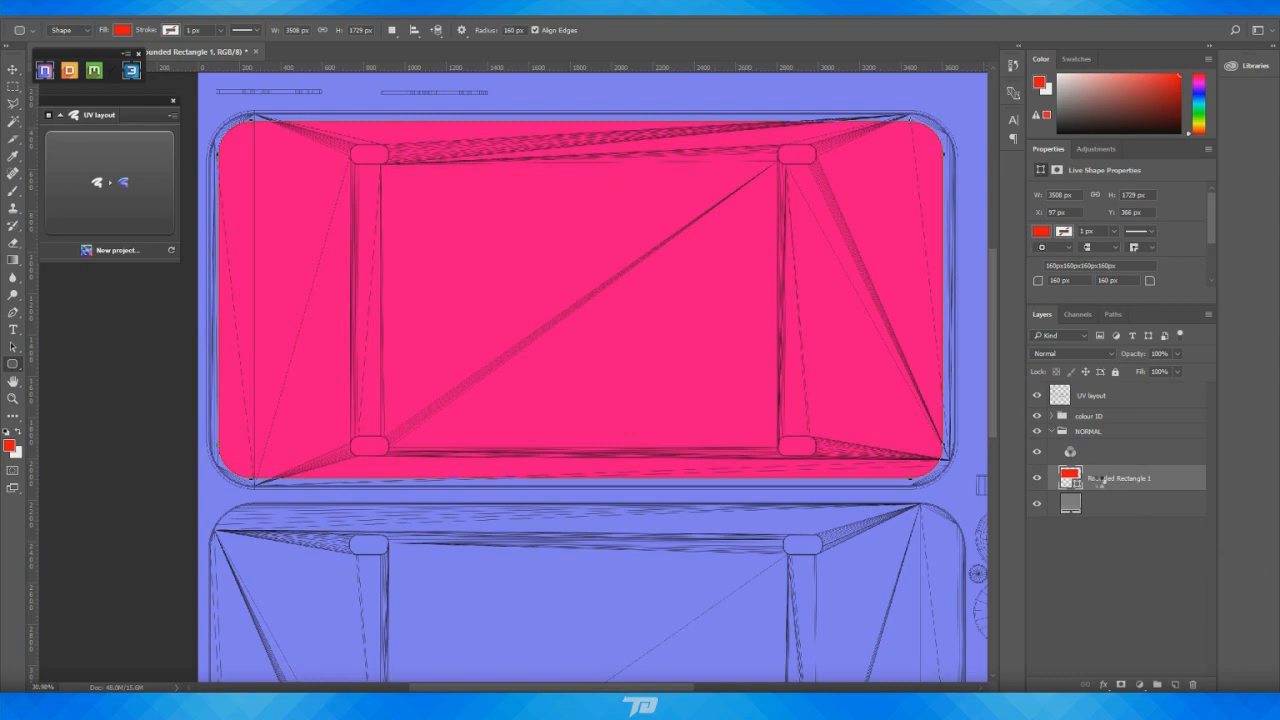
Duplicate the rounded rectangle layer, hide the copy, and convert the original into an NDO normal layer
{"action": "key", "text": "ctrl+j"}
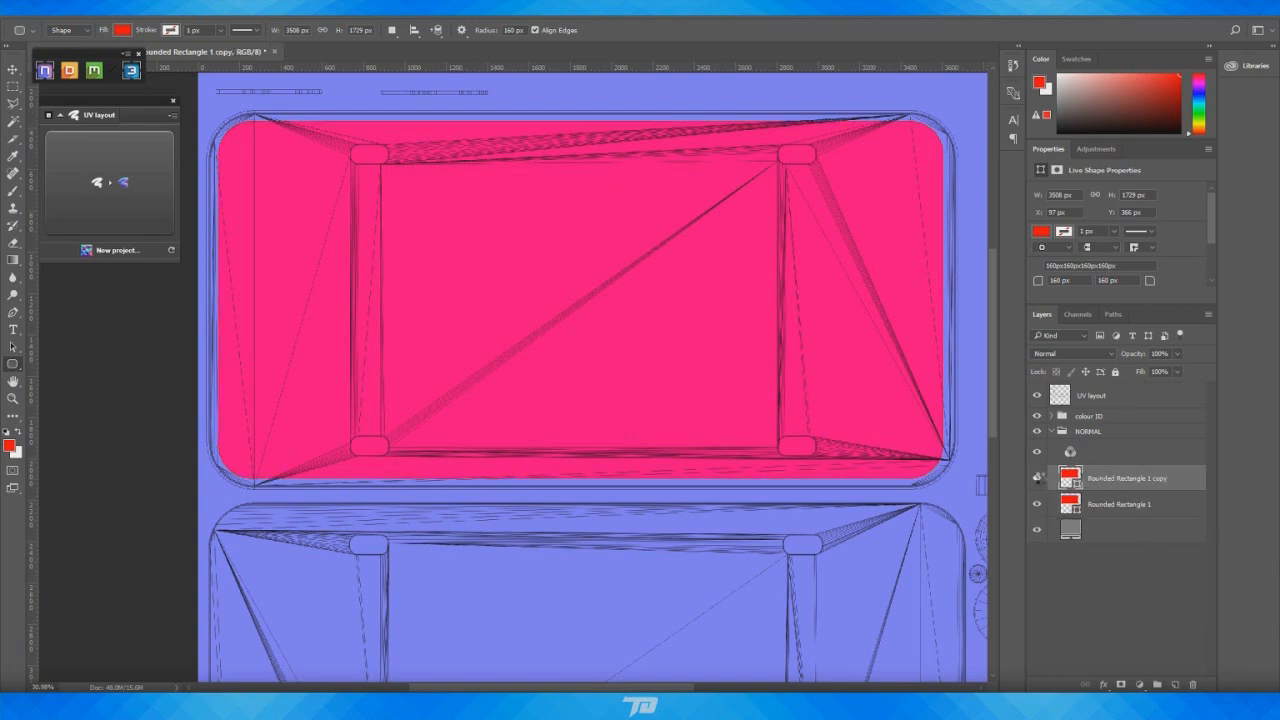
{"action": "left_click", "coordinate": [1037, 478]}
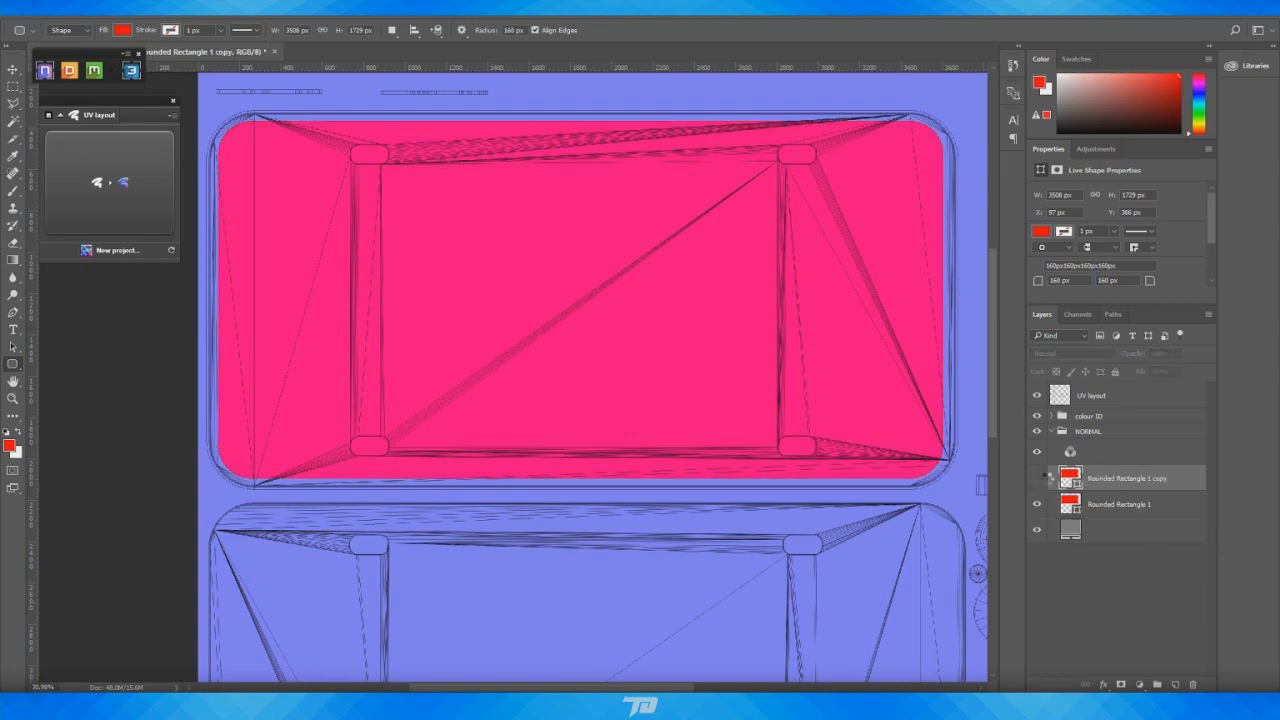
{"action": "left_click", "coordinate": [1120, 507]}
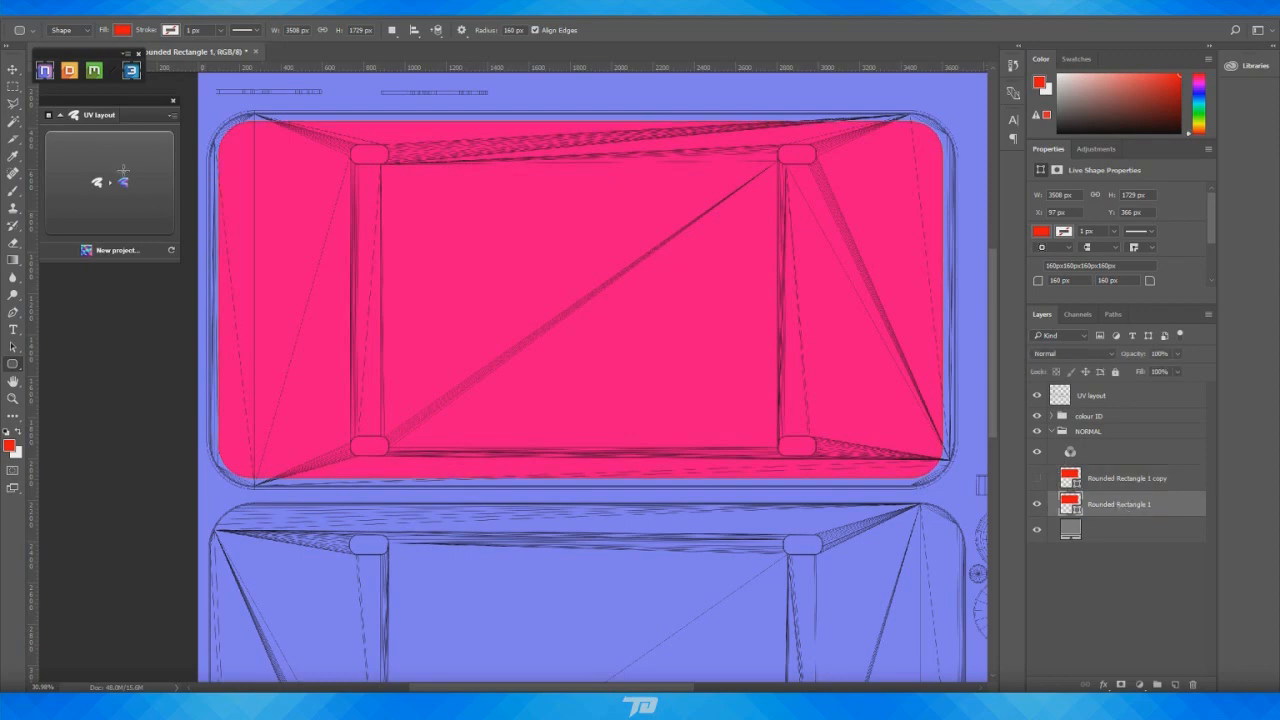
{"action": "left_click", "coordinate": [124, 159]}
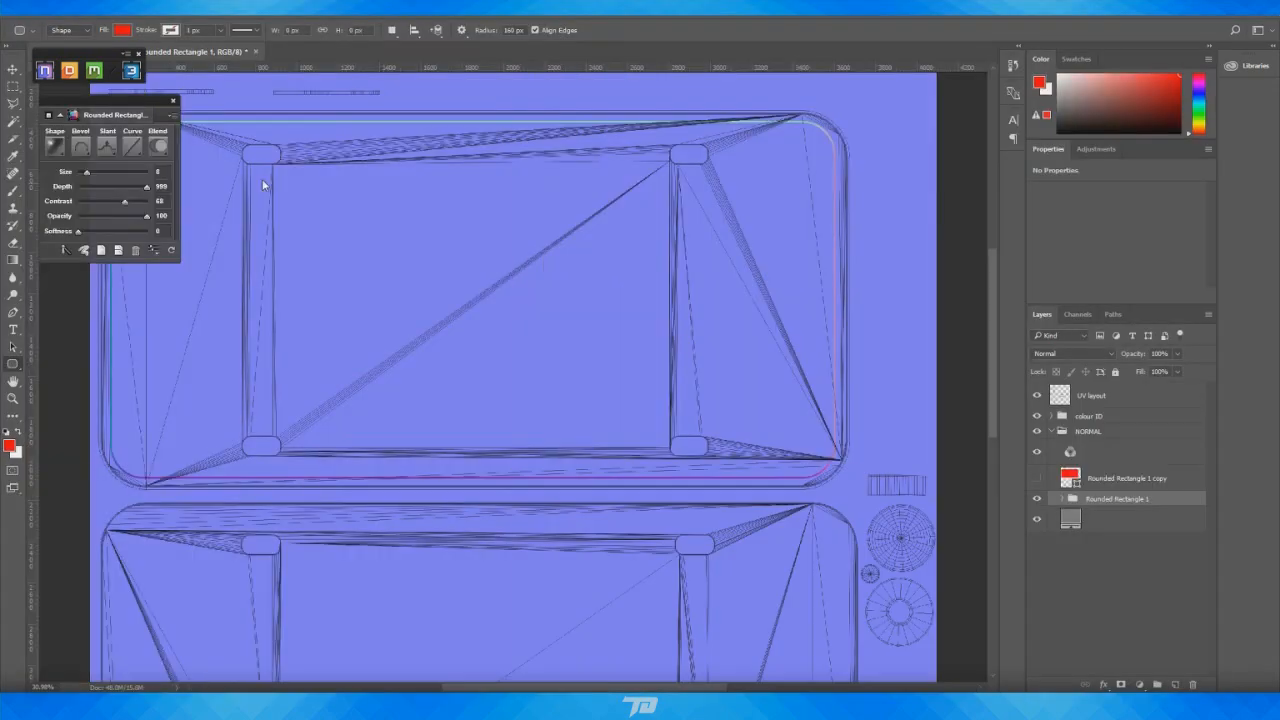
Give the rectangle's bevel a size of 14, softness of 1 and the Half Round curve, and hide the UV layout layer
{"action": "left_click", "coordinate": [90, 174]}
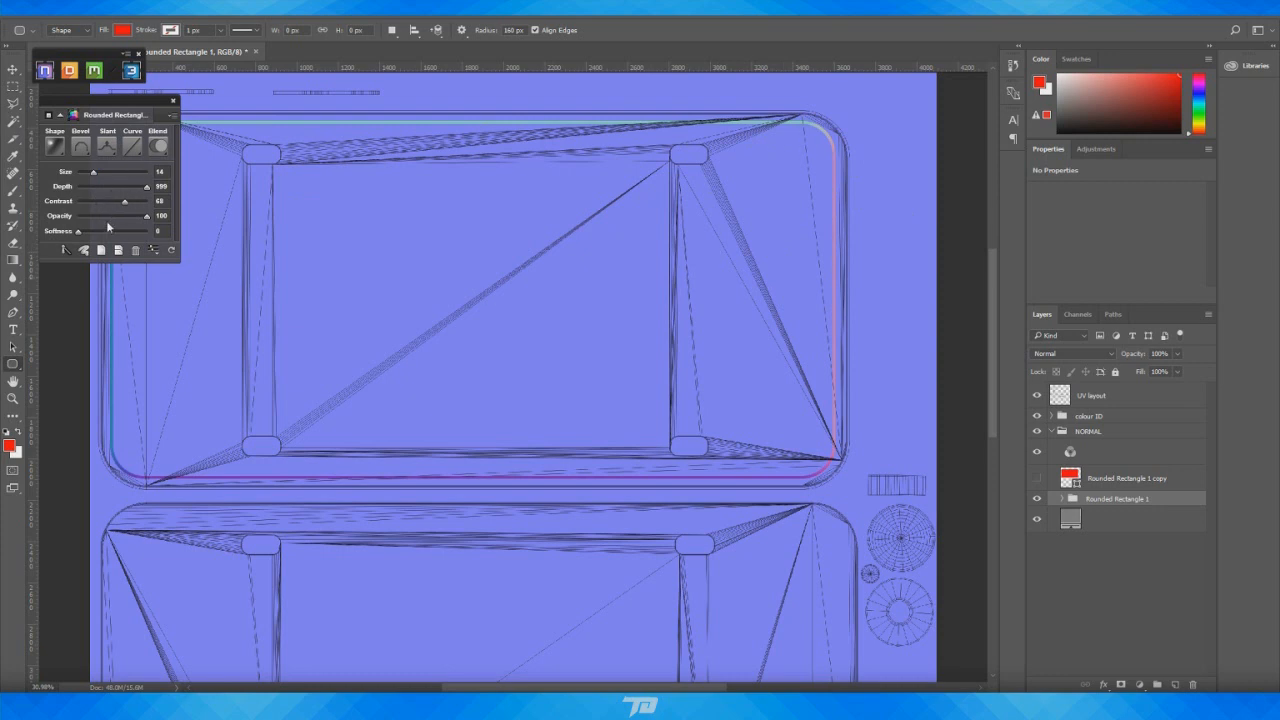
{"action": "left_click_drag", "start_coordinate": [78, 232], "coordinate": [86, 236]}
{"action": "left_click", "coordinate": [133, 148]}
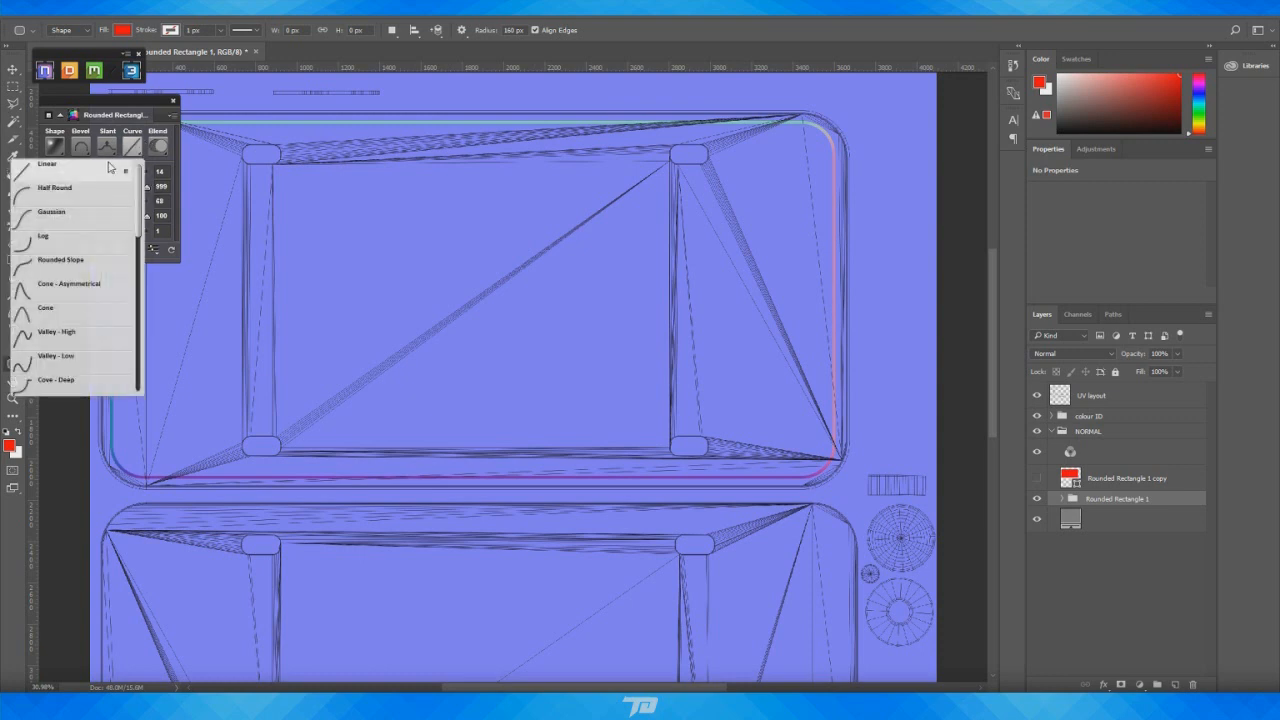
{"action": "left_click", "coordinate": [88, 200]}
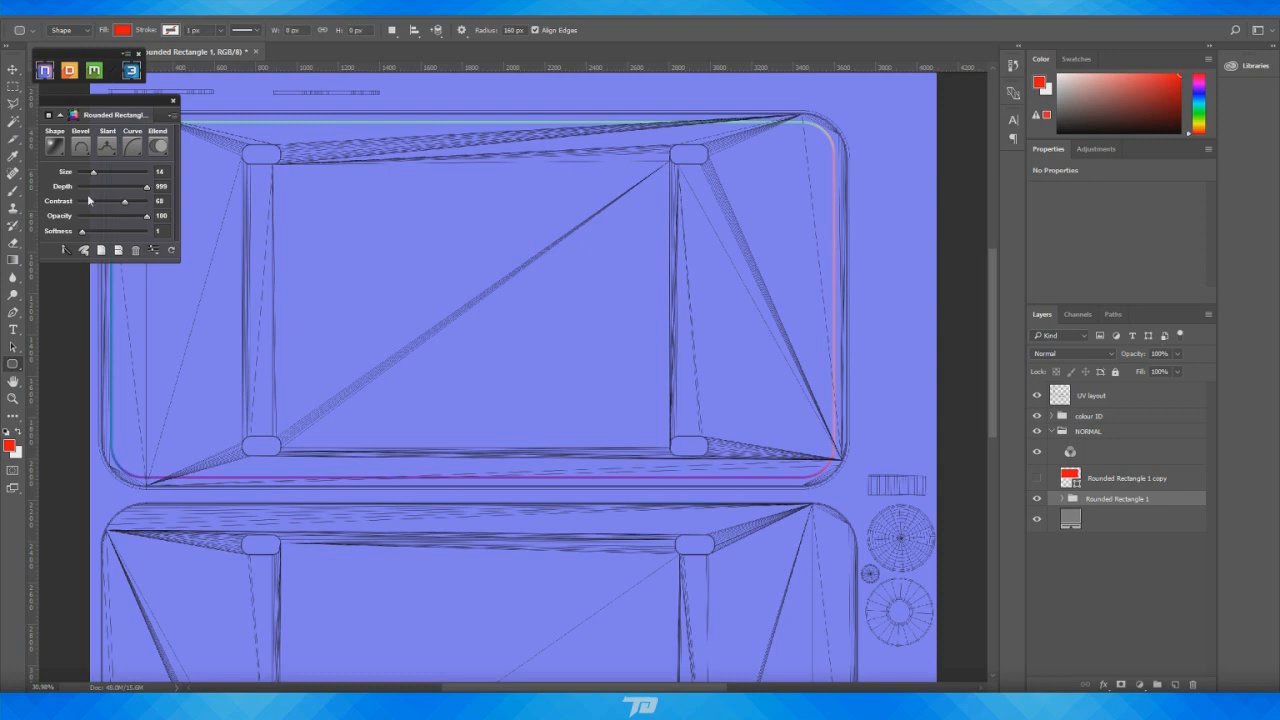
{"action": "left_click", "coordinate": [1038, 398]}
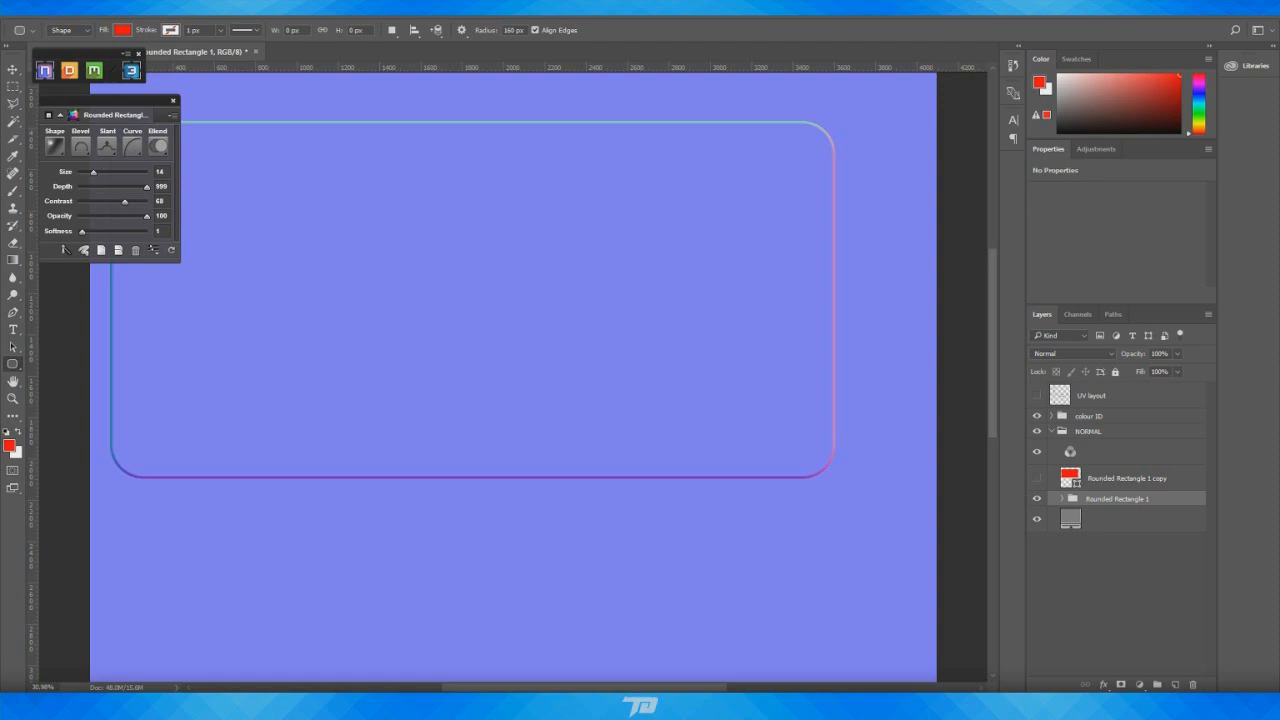
Bring up the 3DO preview and examine the beveled border around the plate from several angles and under different lighting
{"action": "left_click_drag", "start_coordinate": [0, 138], "coordinate": [570, 84]}
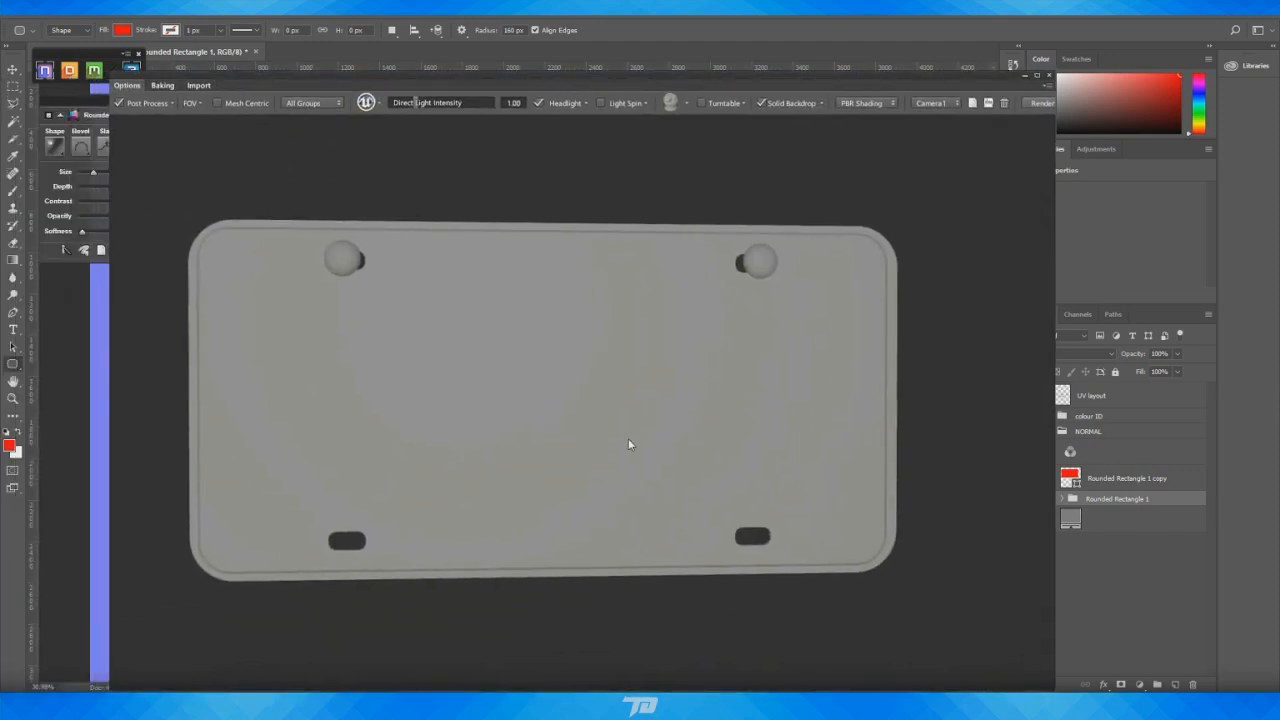
{"action": "left_click_drag", "start_coordinate": [628, 440], "coordinate": [623, 442]}
{"action": "left_click_drag", "start_coordinate": [761, 366], "coordinate": [917, 328]}
{"action": "scroll", "coordinate": [917, 328], "scroll_direction": "up", "scroll_amount": 3}
{"action": "middle_click_drag", "start_coordinate": [917, 328], "coordinate": [895, 461]}
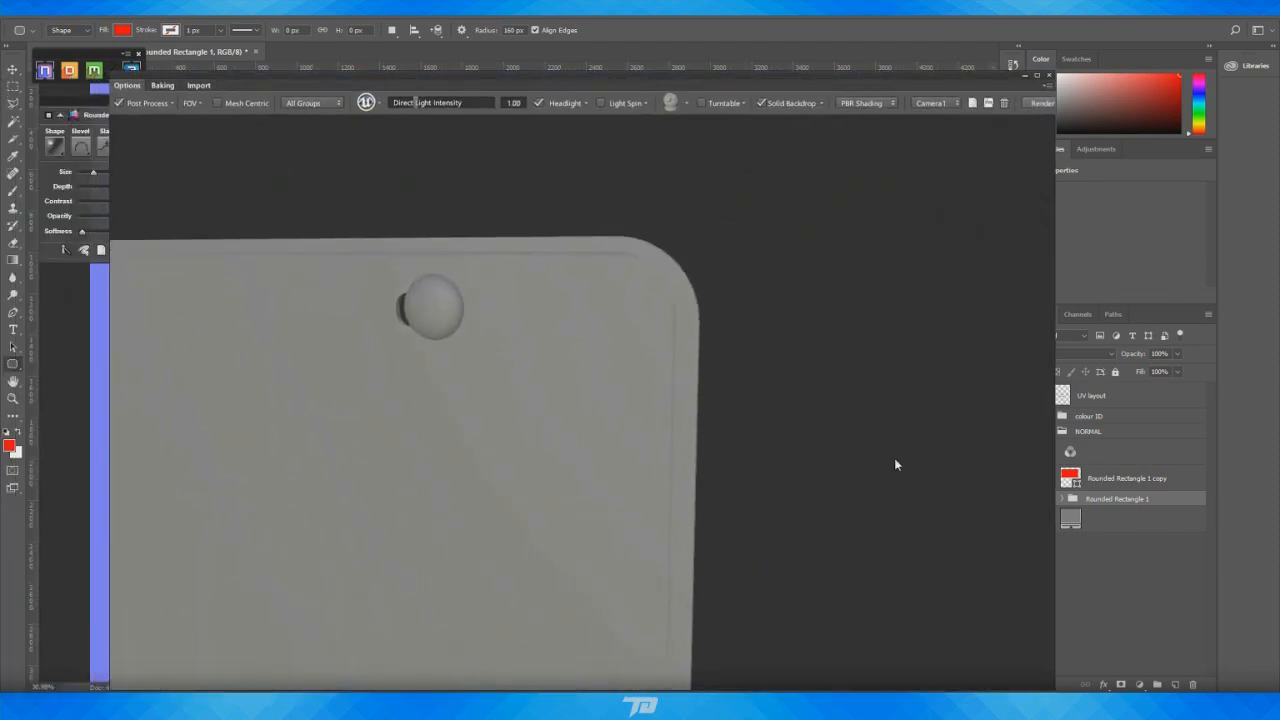
{"action": "left_click_drag", "start_coordinate": [725, 399], "coordinate": [649, 360]}
{"action": "left_click_drag", "start_coordinate": [683, 300], "coordinate": [554, 394]}
{"action": "scroll", "coordinate": [554, 394], "scroll_direction": "down", "scroll_amount": 3}
{"action": "middle_click_drag", "start_coordinate": [554, 394], "coordinate": [560, 345]}
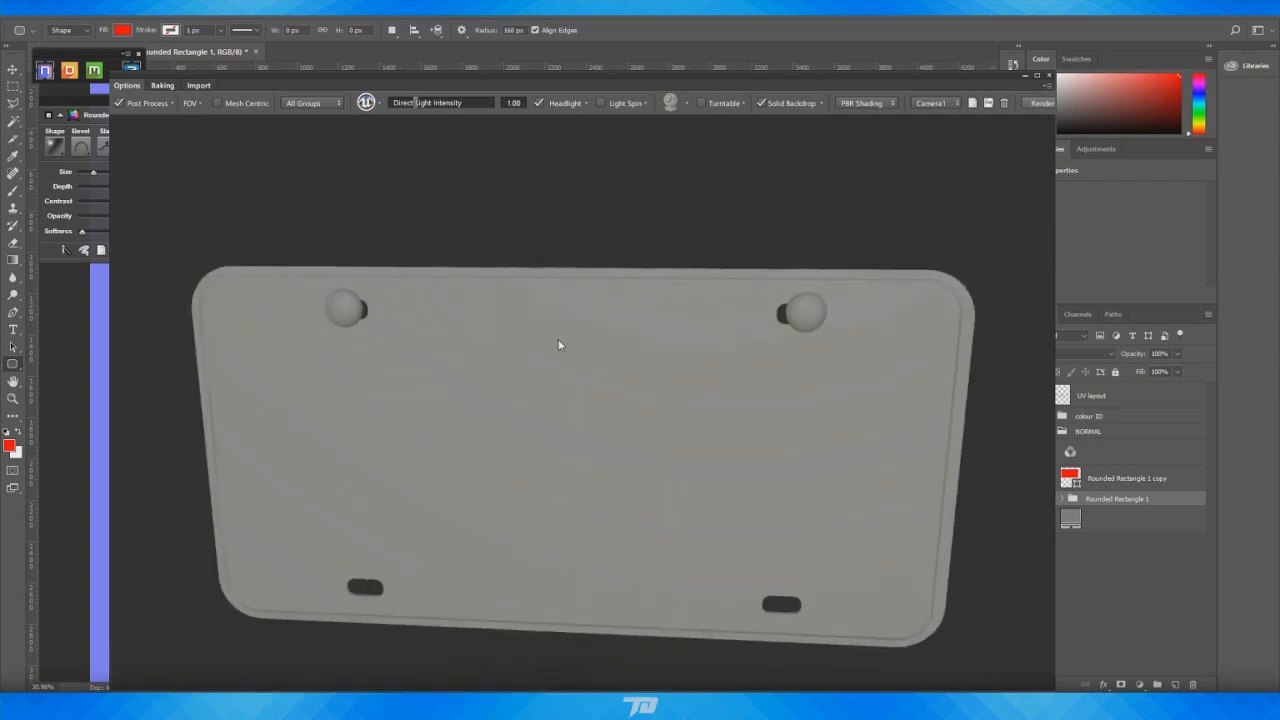
{"action": "left_click_drag", "start_coordinate": [560, 345], "coordinate": [749, 366]}
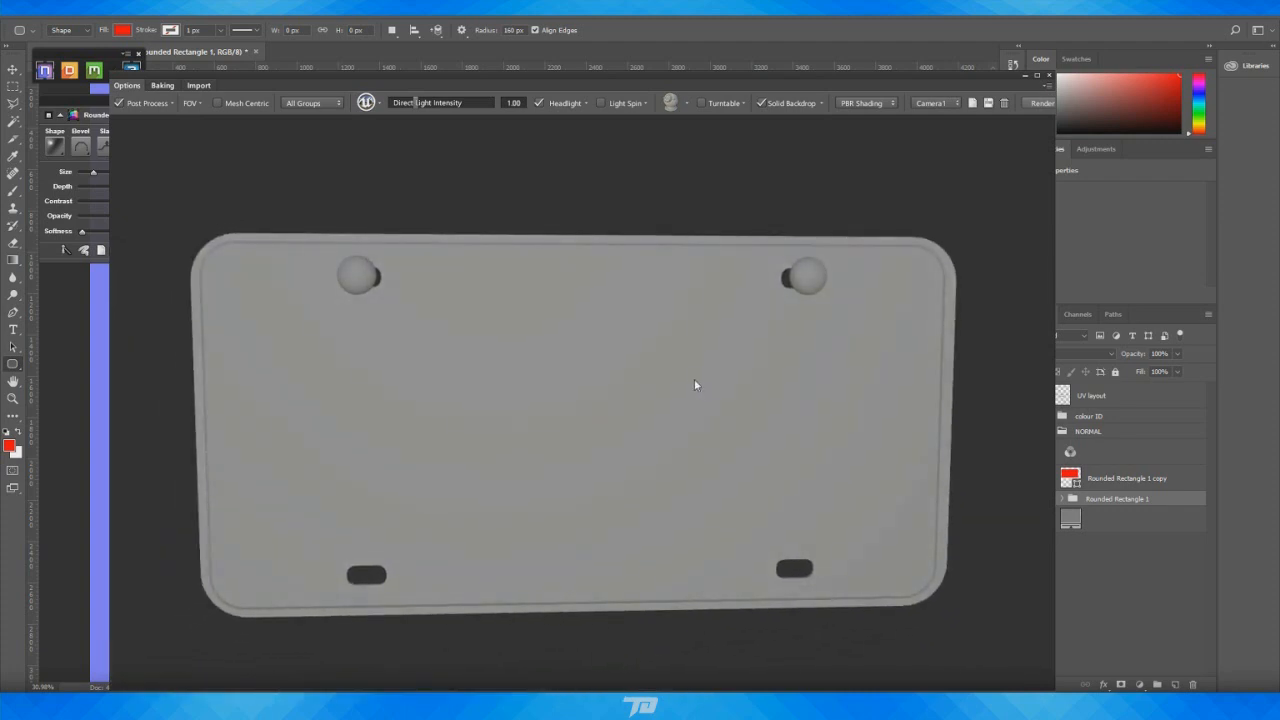
{"action": "left_click_drag", "start_coordinate": [686, 402], "coordinate": [716, 379], "text": "shift"}
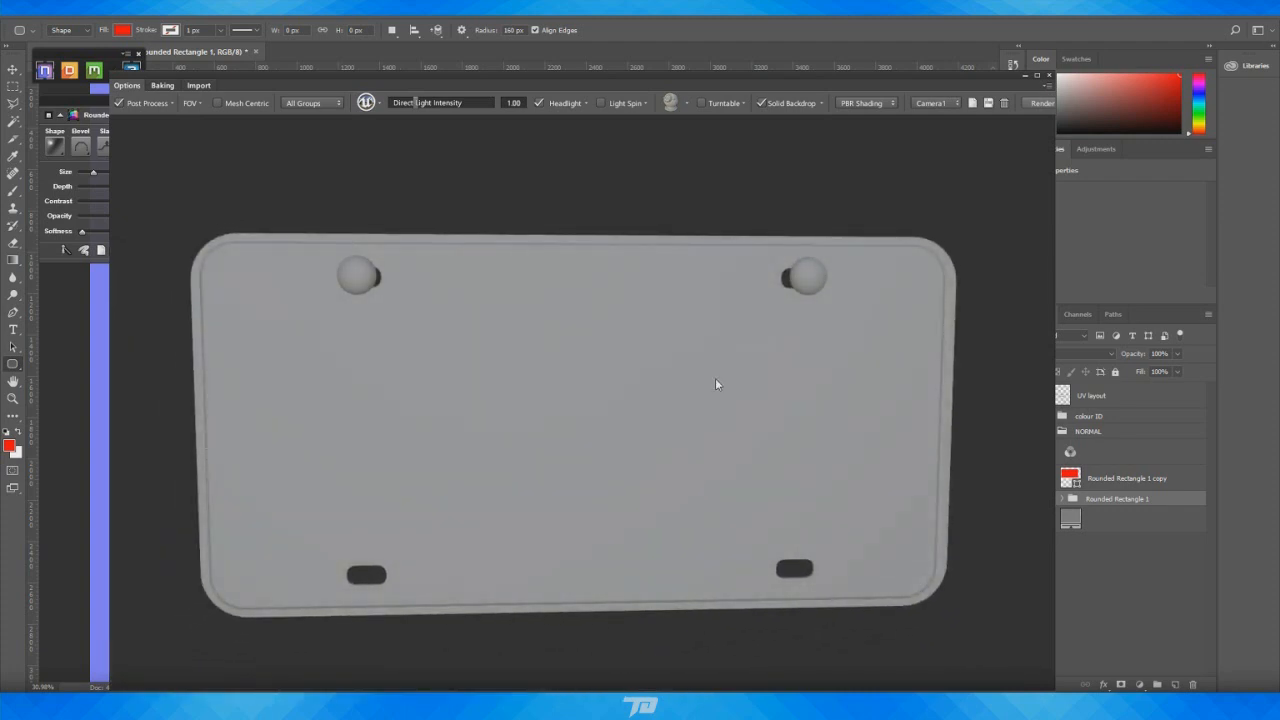
Disable the headlight in the 3DO preview, check the border under rotated environment light, and move the preview window off the canvas
{"action": "left_click", "coordinate": [539, 104]}
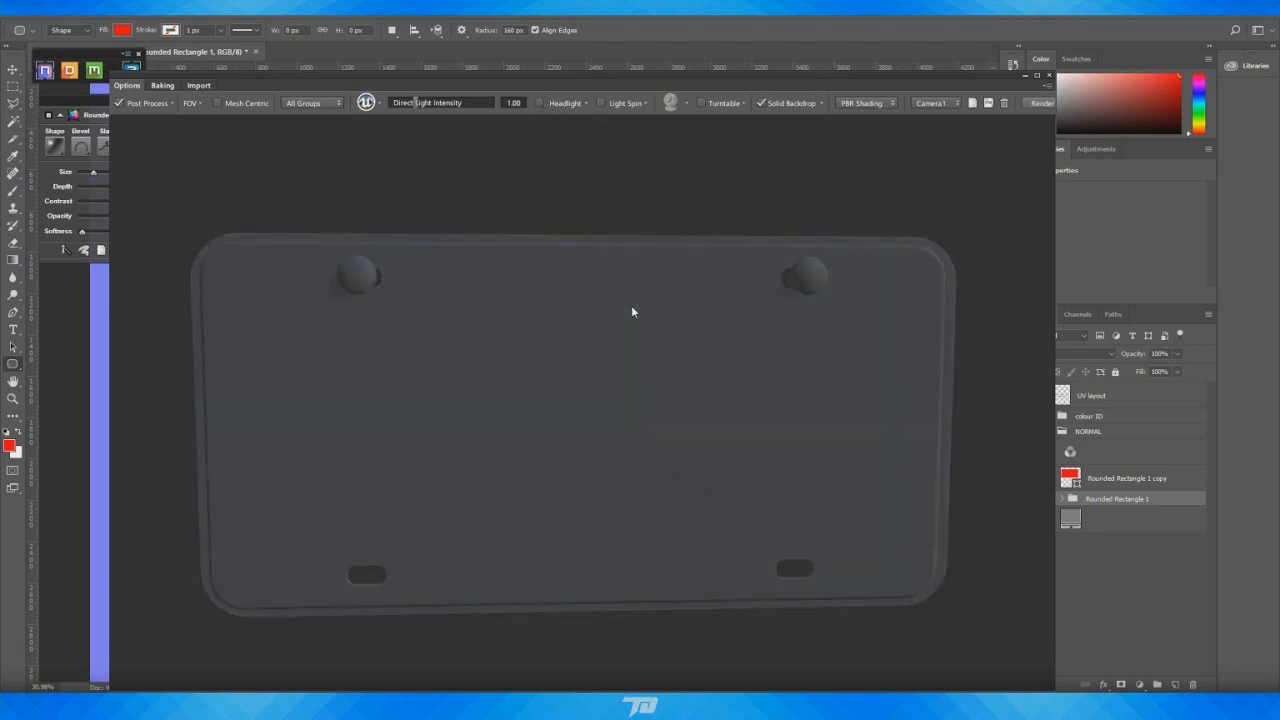
{"action": "mouse_move", "coordinate": [631, 307]}
{"action": "left_mouse_down", "text": "shift"}
{"action": "mouse_move", "coordinate": [593, 301]}
{"action": "mouse_move", "coordinate": [666, 309]}
{"action": "mouse_move", "coordinate": [668, 334]}
{"action": "mouse_move", "coordinate": [616, 320]}
{"action": "left_mouse_up", "text": "shift"}
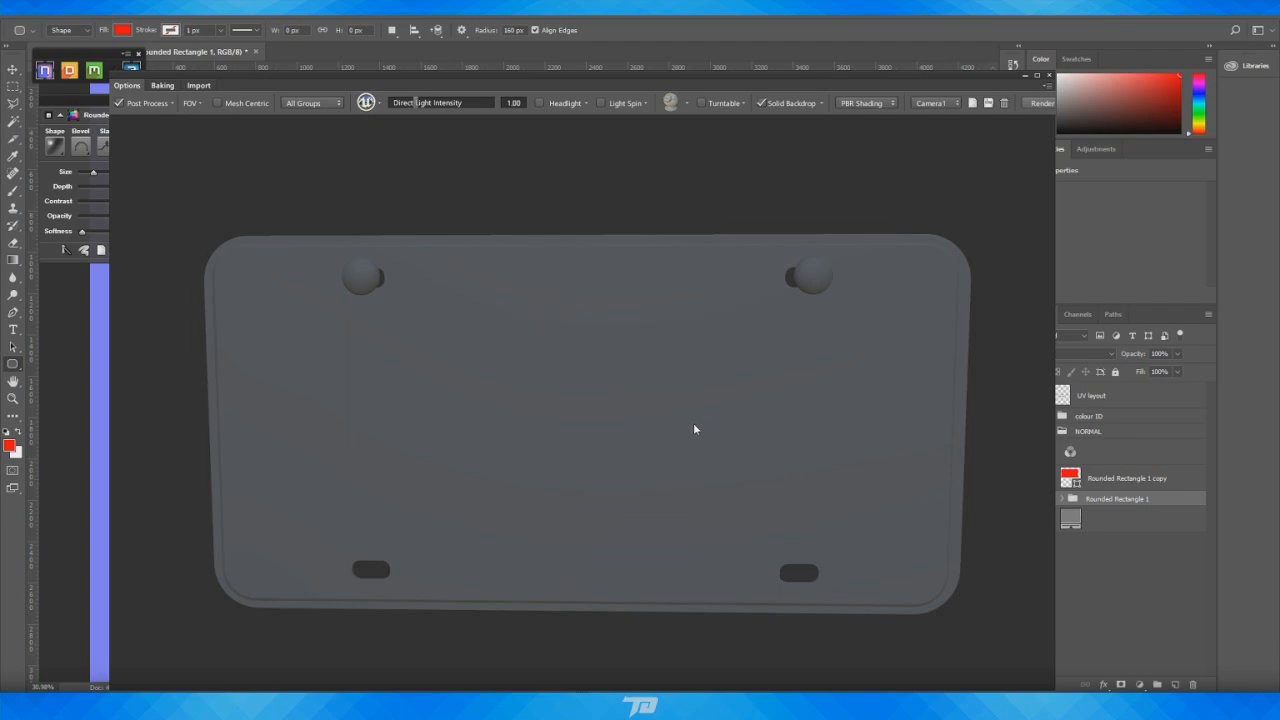
{"action": "mouse_move", "coordinate": [695, 429]}
{"action": "left_mouse_down"}
{"action": "mouse_move", "coordinate": [677, 426]}
{"action": "mouse_move", "coordinate": [723, 426]}
{"action": "mouse_move", "coordinate": [700, 425]}
{"action": "left_mouse_up"}
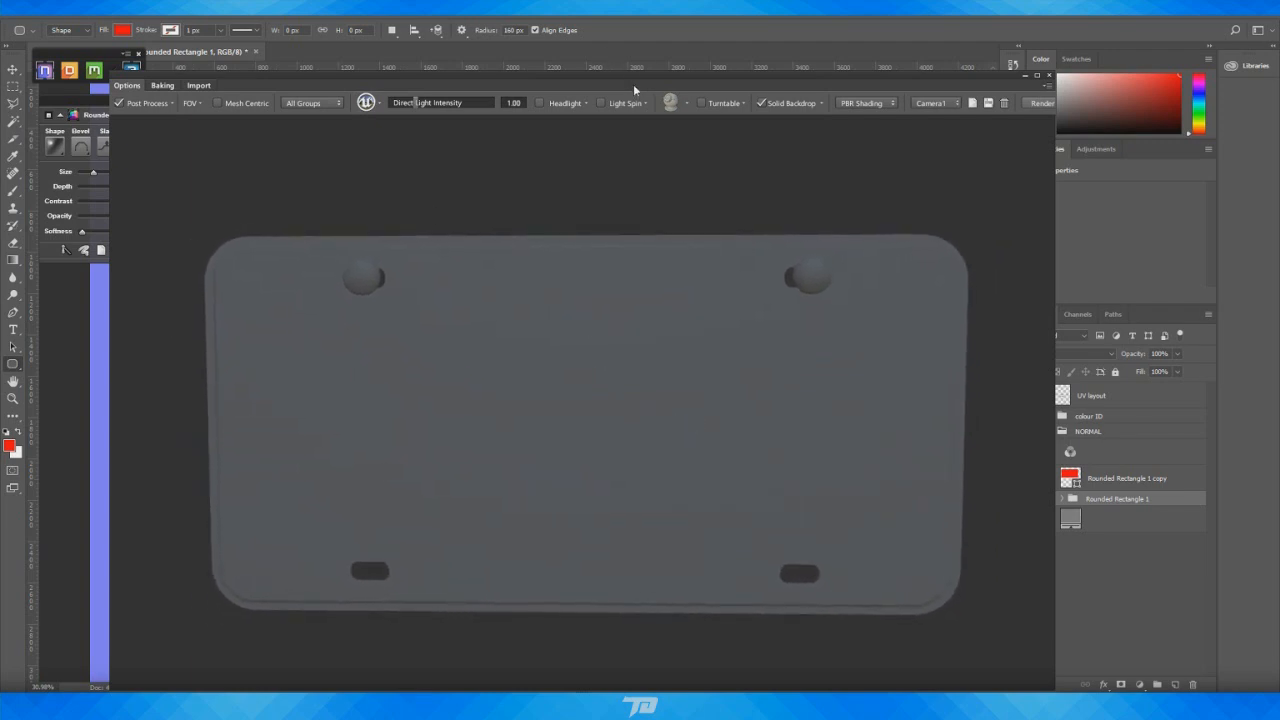
{"action": "left_click_drag", "start_coordinate": [634, 84], "coordinate": [0, 135]}
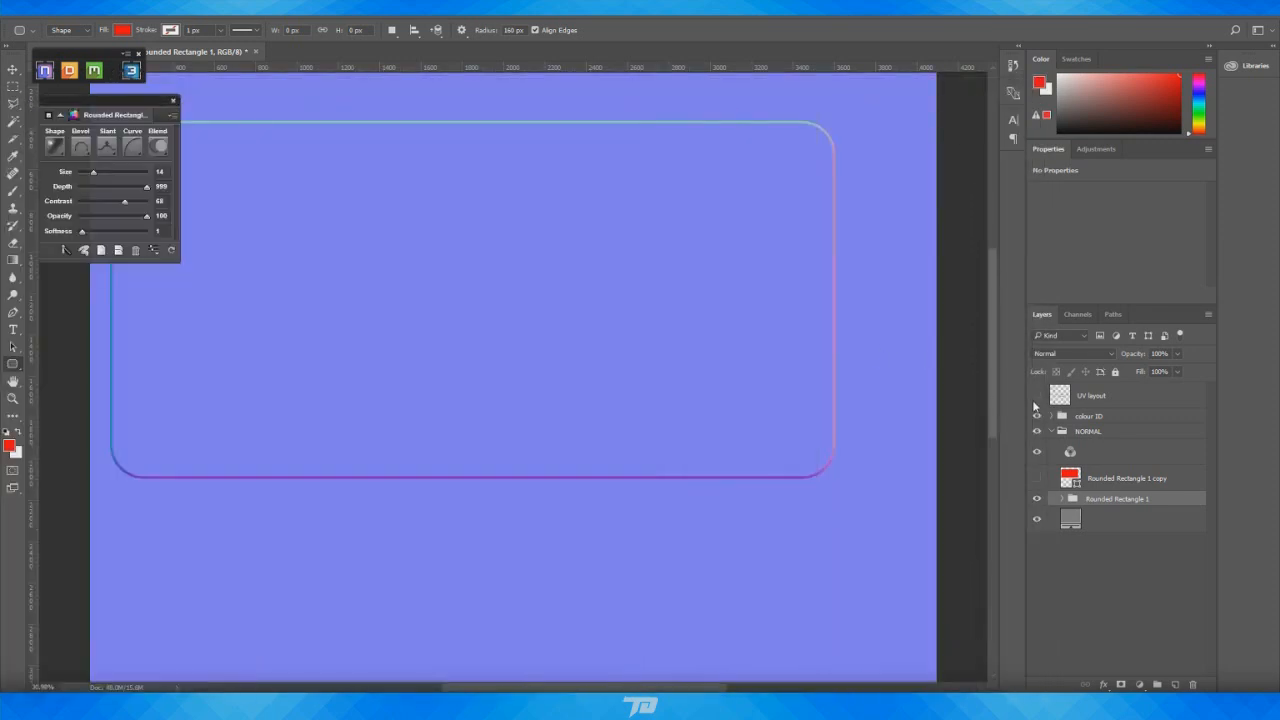
Show the UV layout and widen both the rounded rectangle NDO group and its hidden copy to about 3527 px
{"action": "left_click", "coordinate": [1037, 396]}
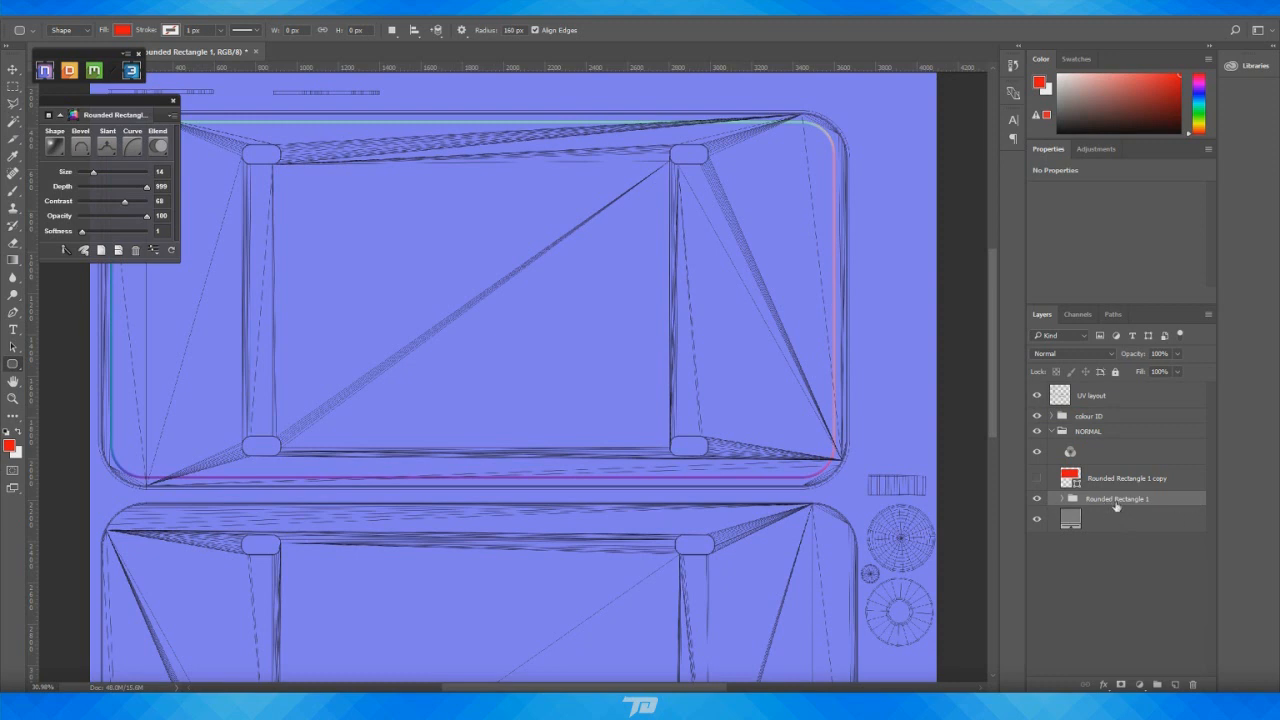
{"action": "left_click", "coordinate": [65, 251]}
{"action": "left_click", "coordinate": [1128, 480]}
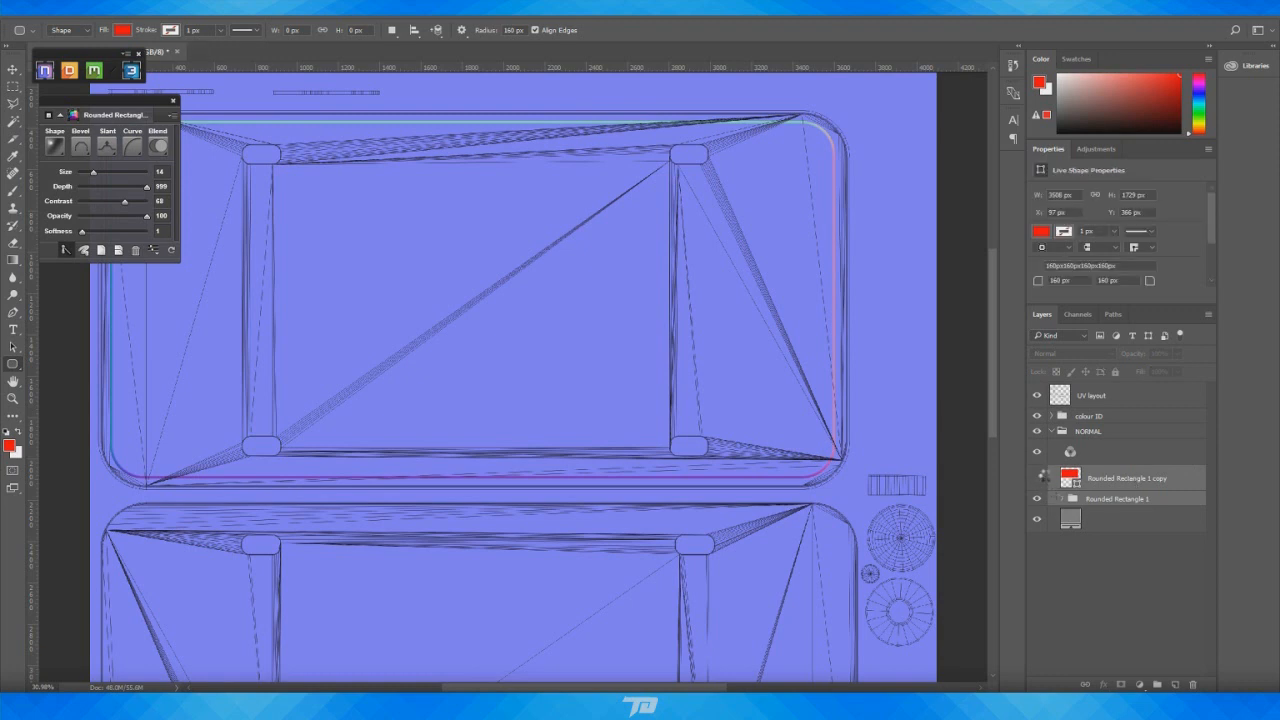
{"action": "key", "text": "ctrl+t"}
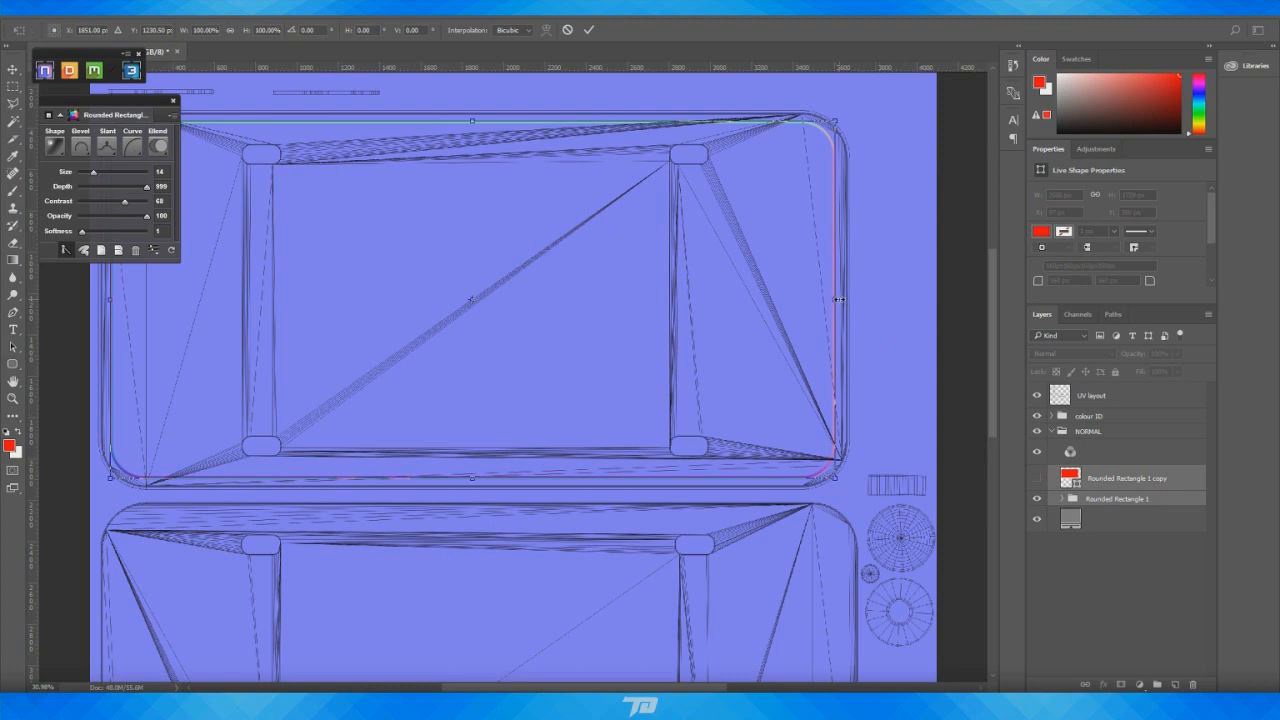
{"action": "left_click_drag", "start_coordinate": [838, 299], "coordinate": [842, 299]}
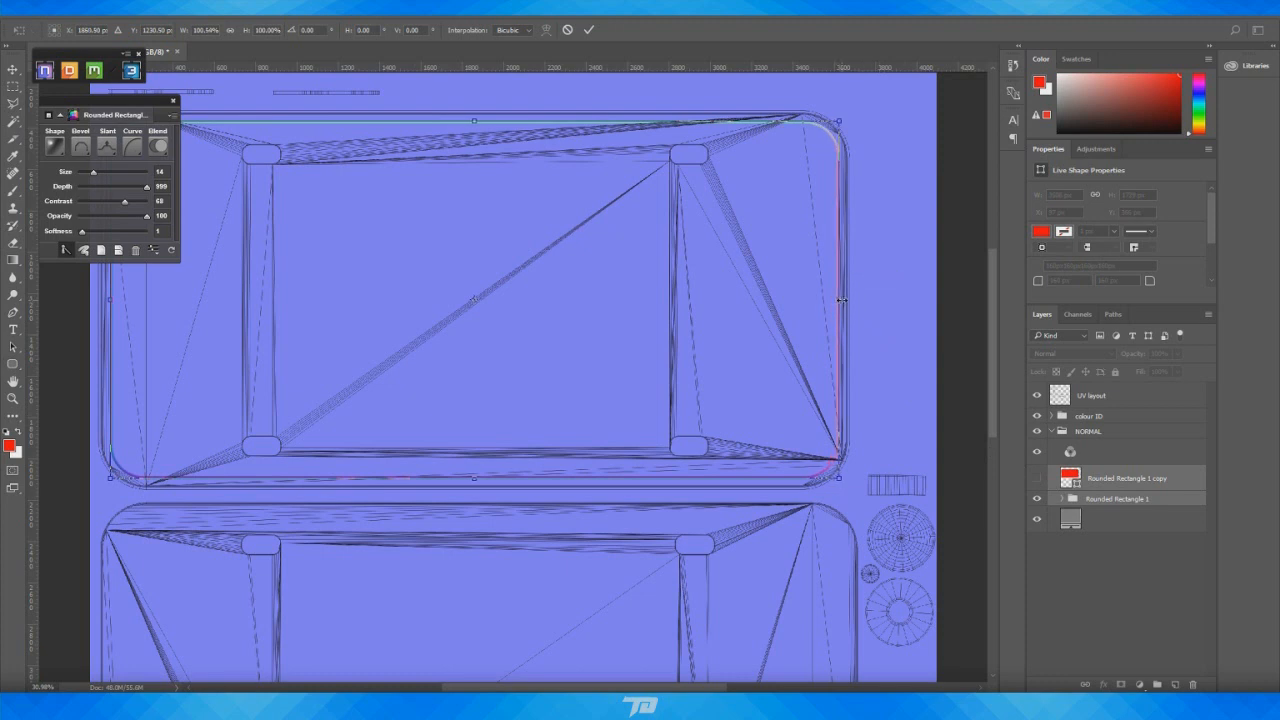
{"action": "left_click", "coordinate": [589, 31]}
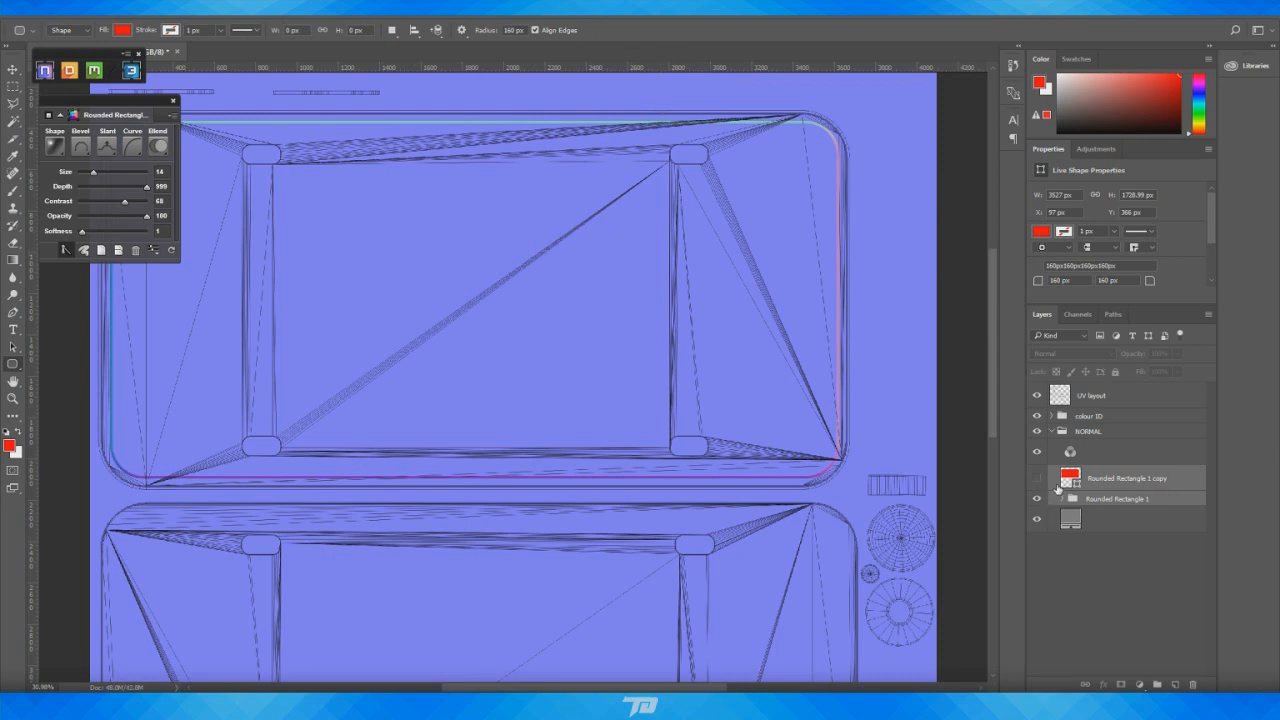
Unhide the rounded rectangle copy, move it down onto the lower plate shell, and widen it to about 3562 px to fit
{"action": "left_click", "coordinate": [1037, 477]}
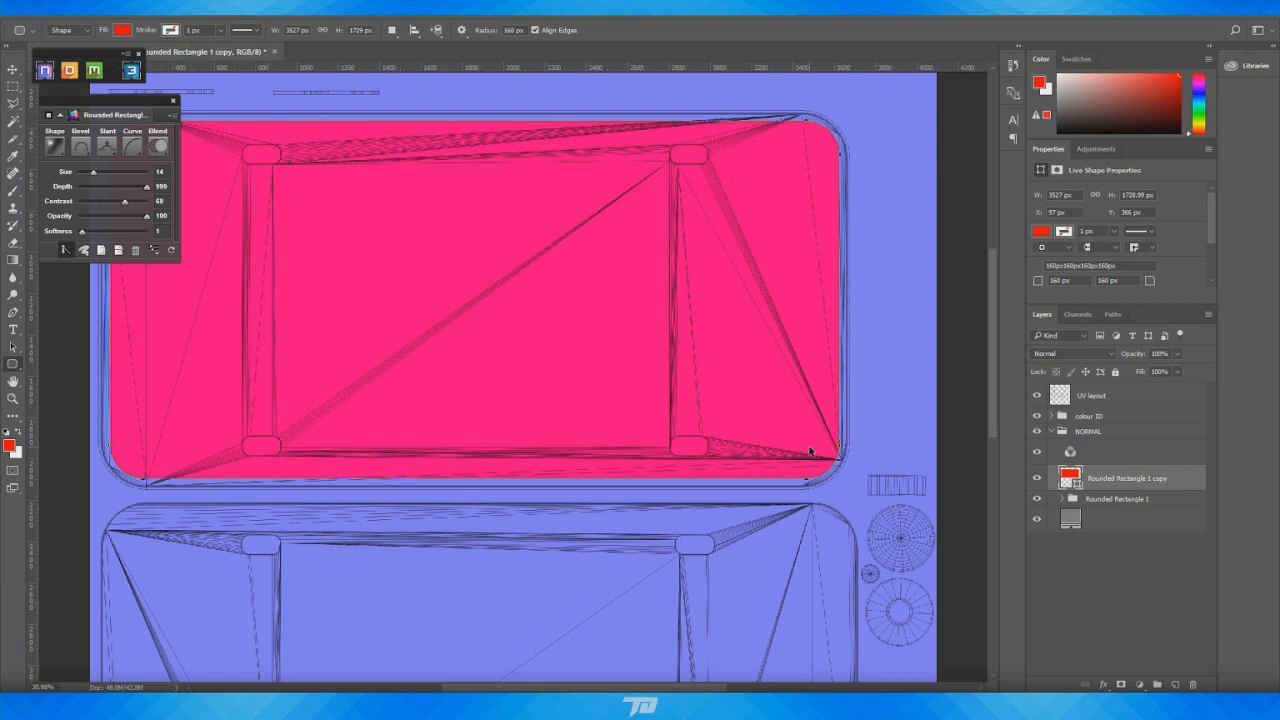
{"action": "key", "text": "ctrl+t"}
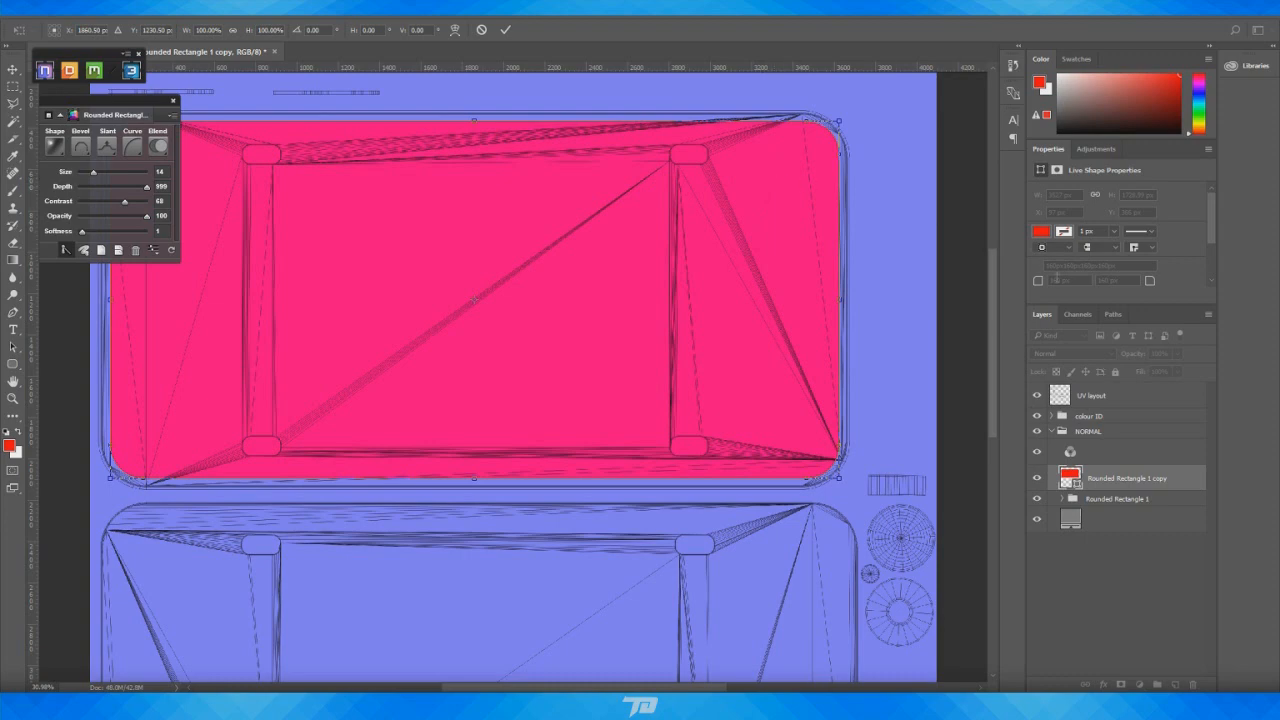
{"action": "scroll", "coordinate": [685, 315], "scroll_direction": "down", "scroll_amount": 3, "text": "alt"}
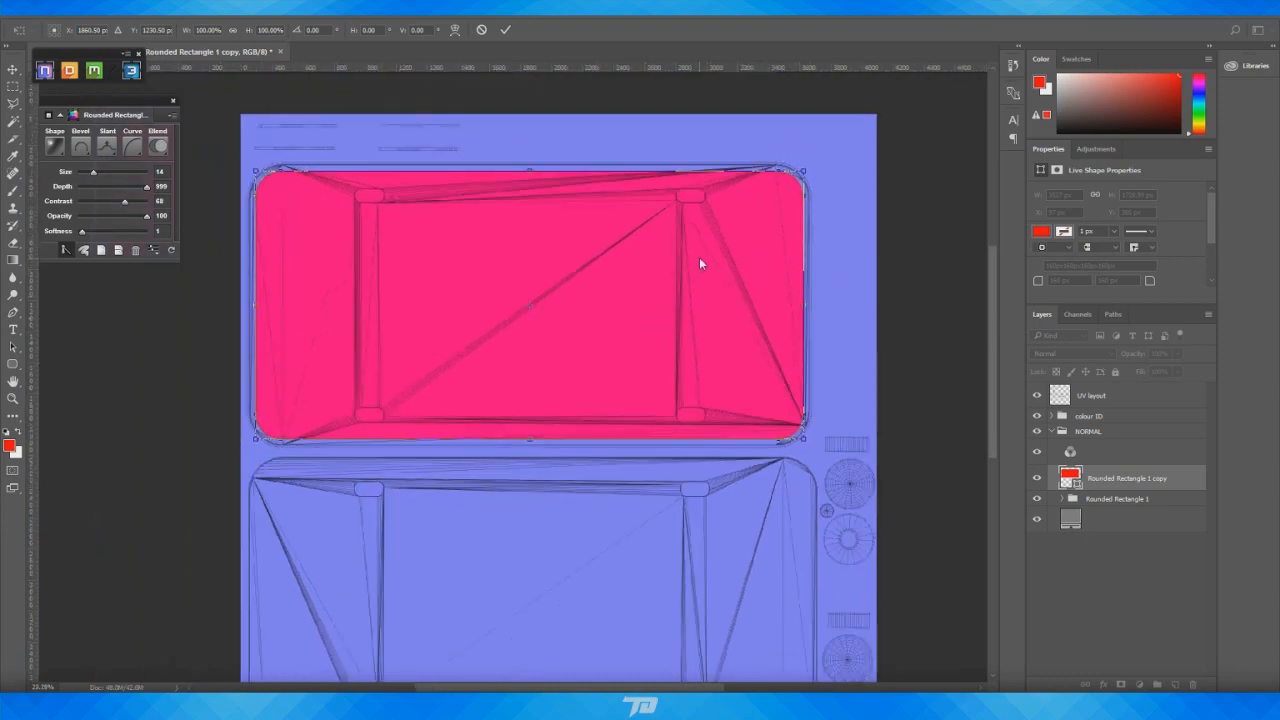
{"action": "left_click_drag", "start_coordinate": [699, 257], "coordinate": [708, 552]}
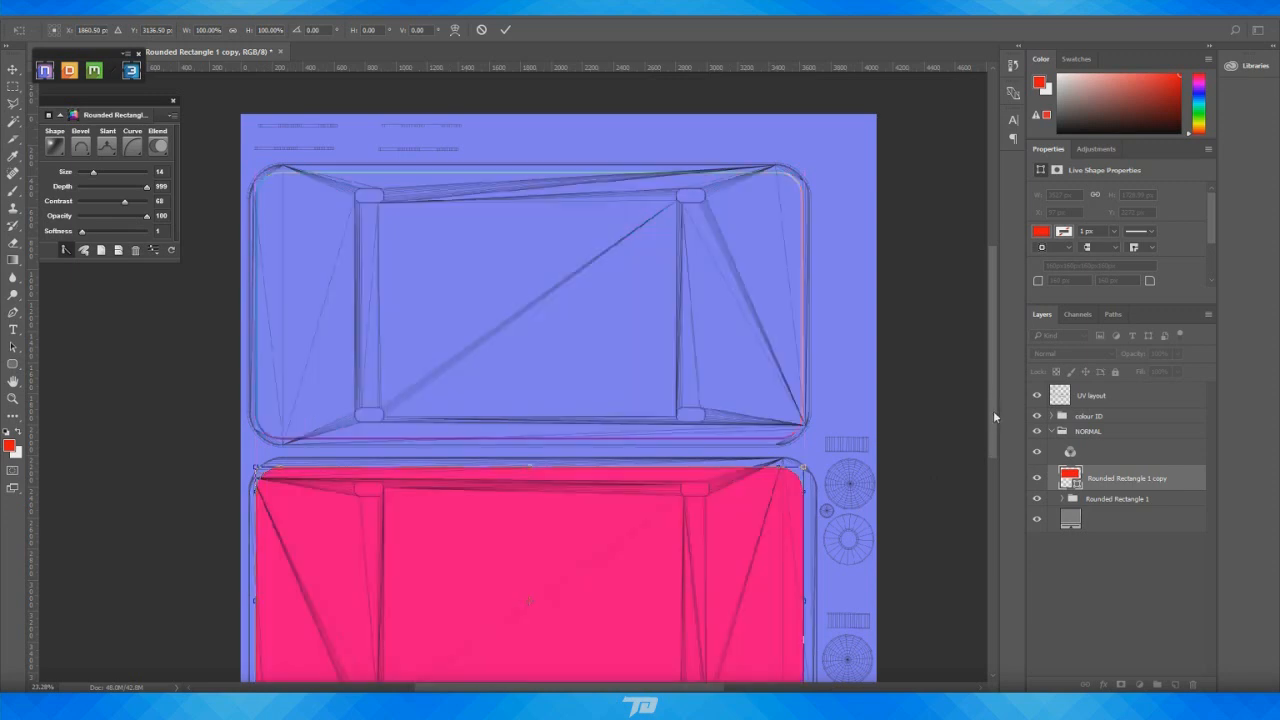
{"action": "scroll", "coordinate": [993, 410], "scroll_direction": "down", "scroll_amount": 3}
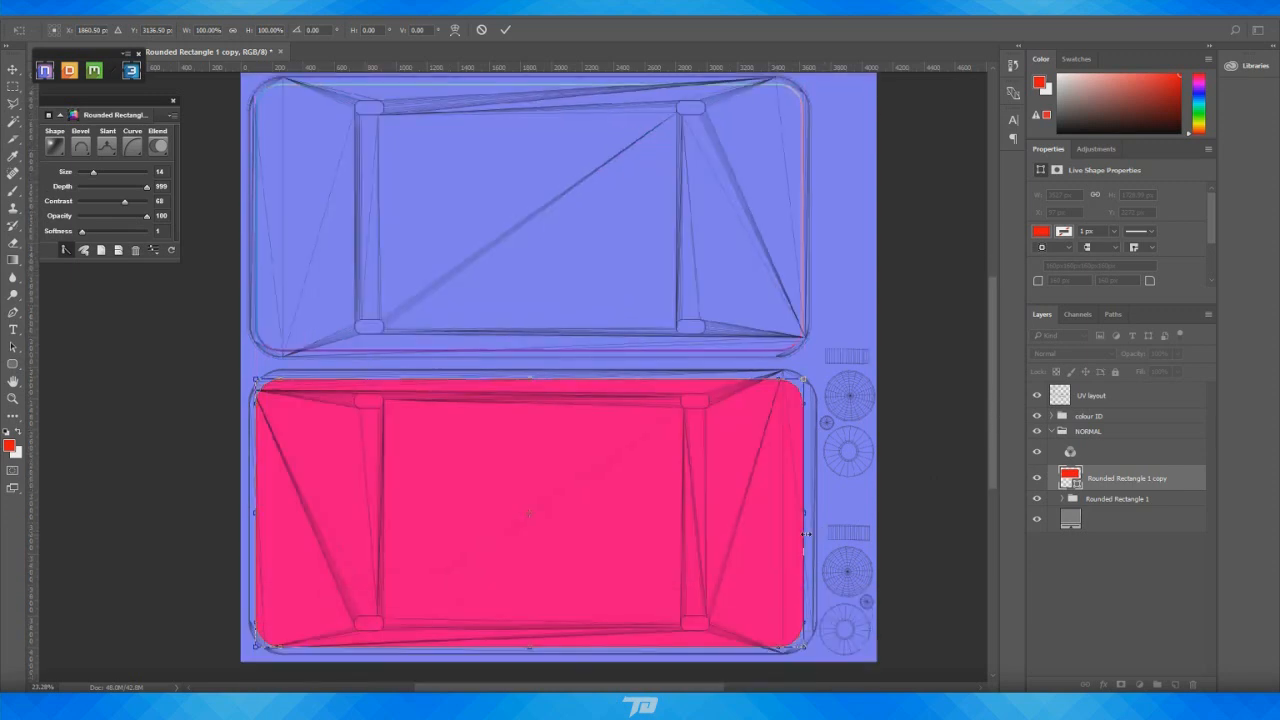
{"action": "scroll", "coordinate": [805, 535], "scroll_direction": "up", "scroll_amount": 2, "text": "alt"}
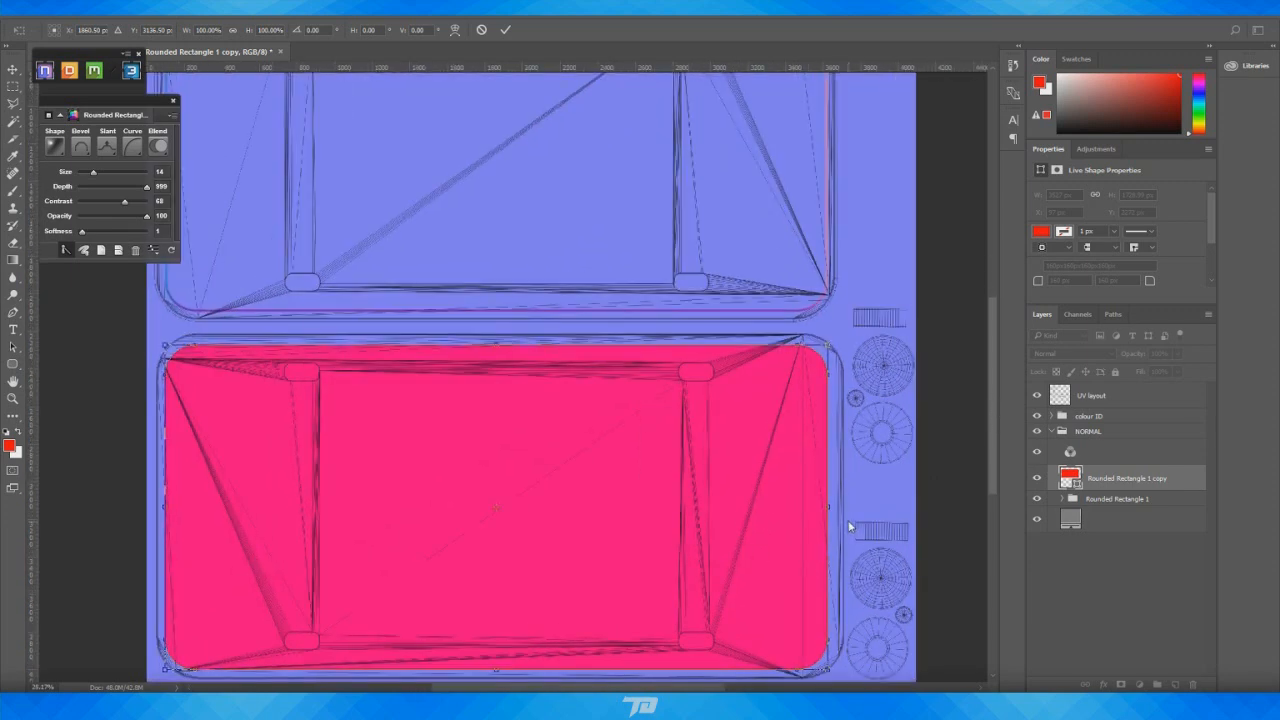
{"action": "scroll", "coordinate": [993, 475], "scroll_direction": "down", "scroll_amount": 2}
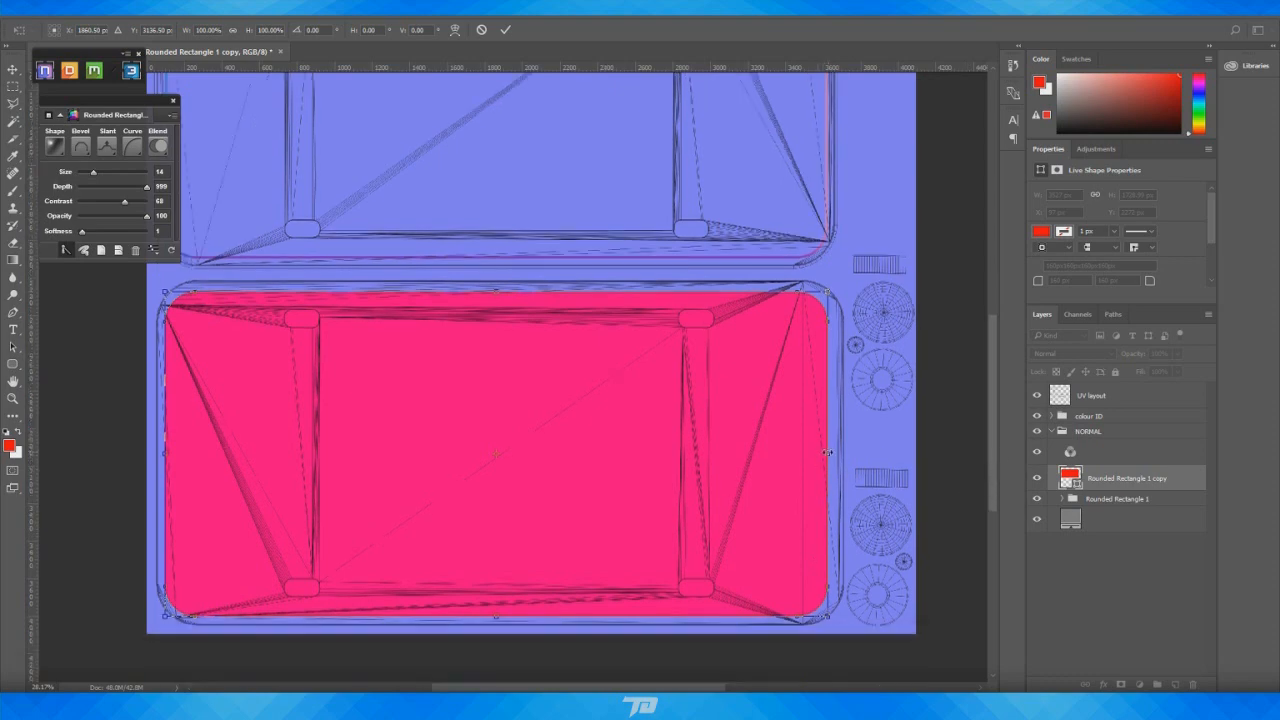
{"action": "left_click_drag", "start_coordinate": [831, 453], "coordinate": [834, 453]}
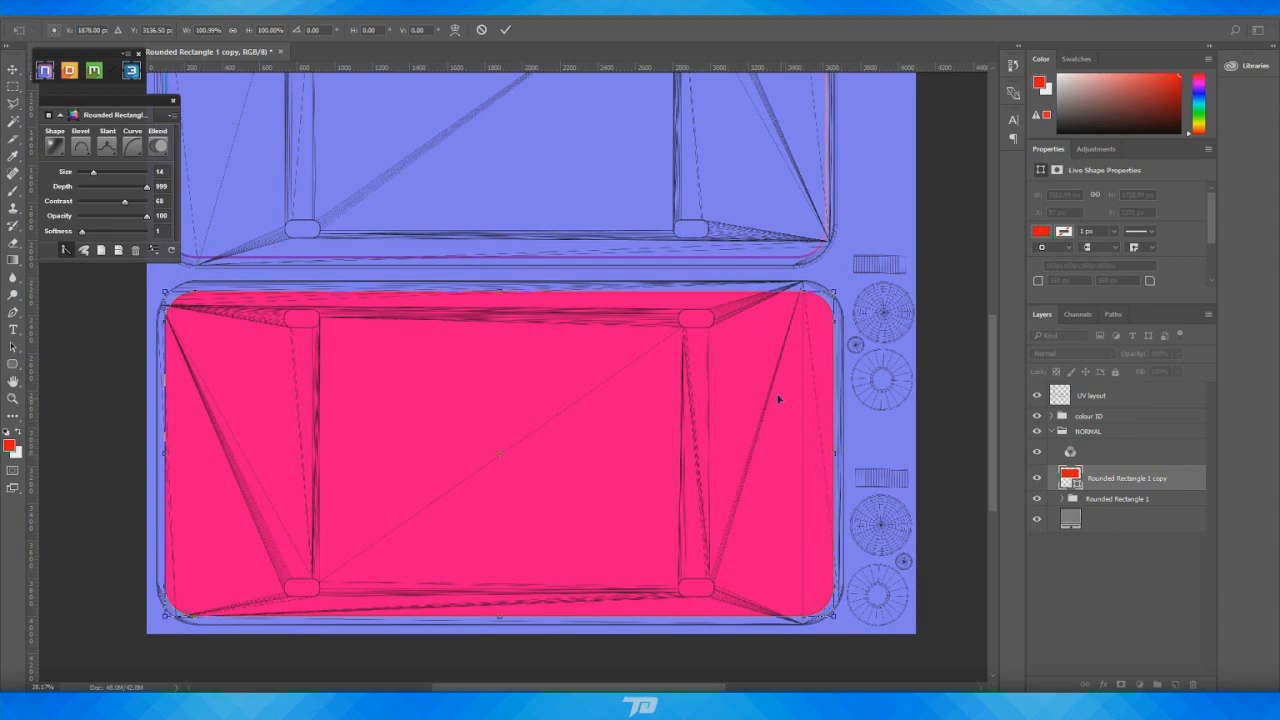
{"action": "left_click", "coordinate": [507, 33]}
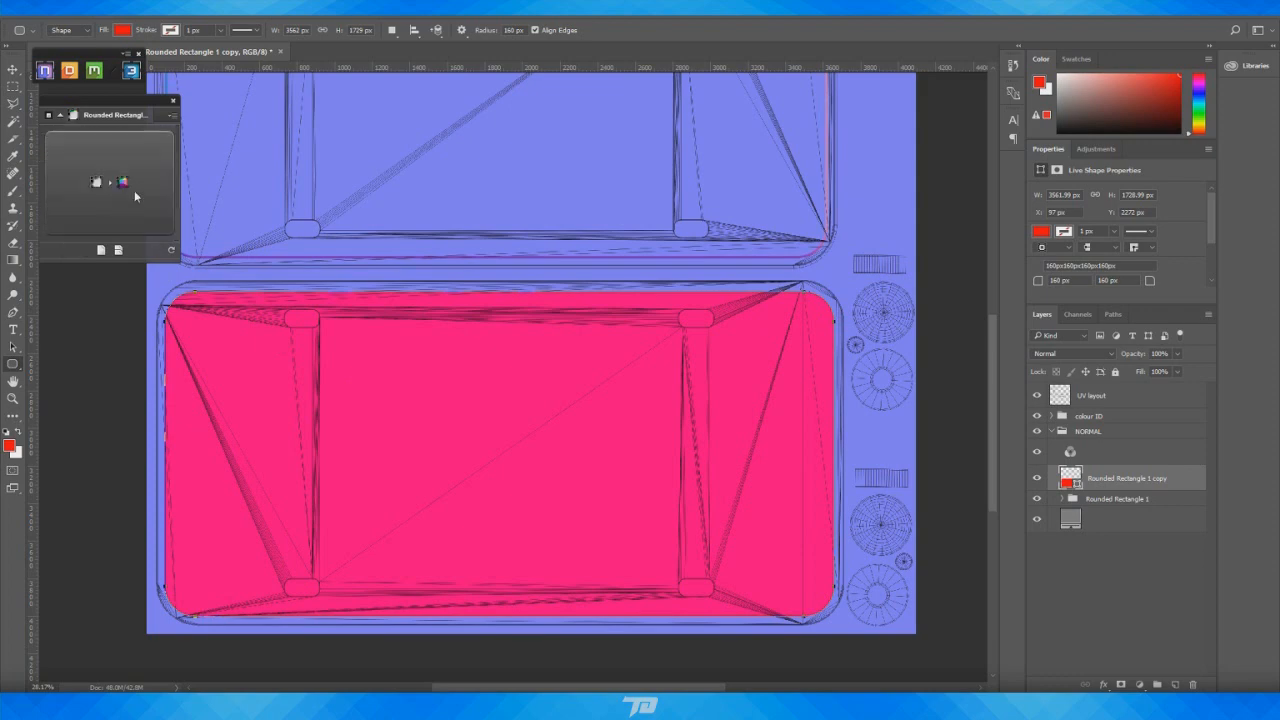
Convert the copy into an NDO normal layer with Down slant, size 14, softness 2 and the Half Round curve
{"action": "left_click", "coordinate": [112, 181]}
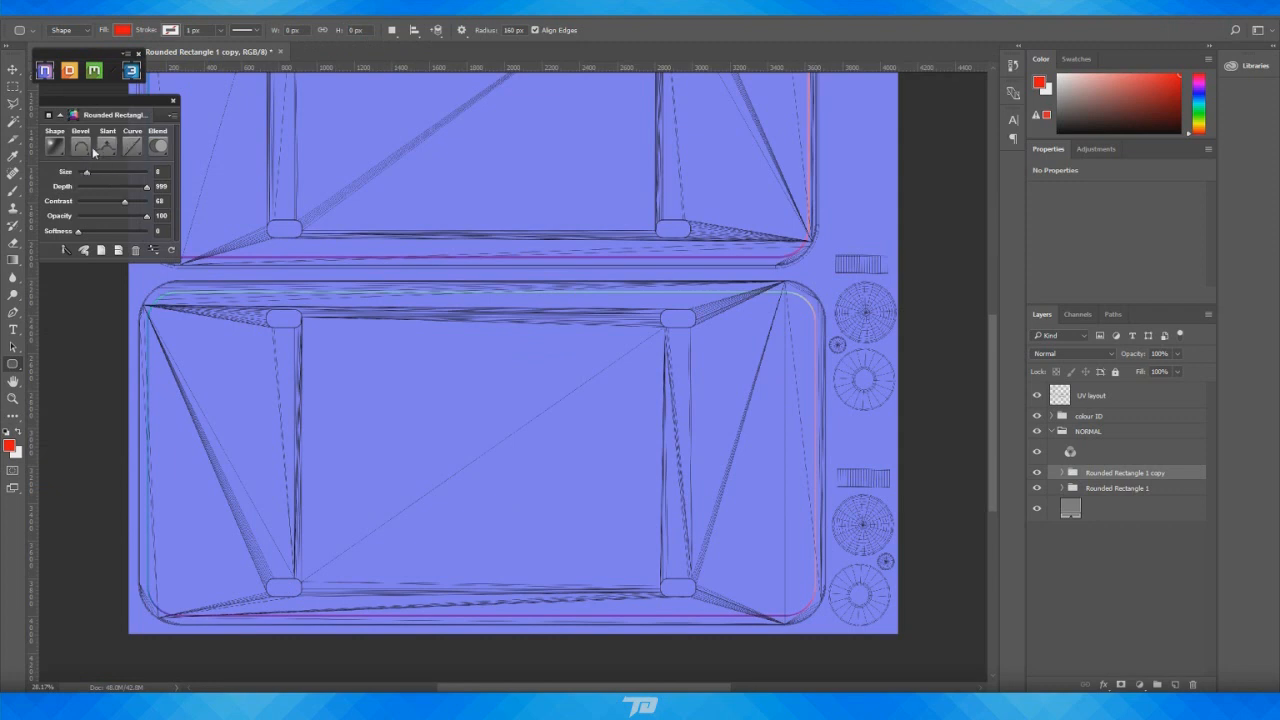
{"action": "left_click", "coordinate": [106, 146]}
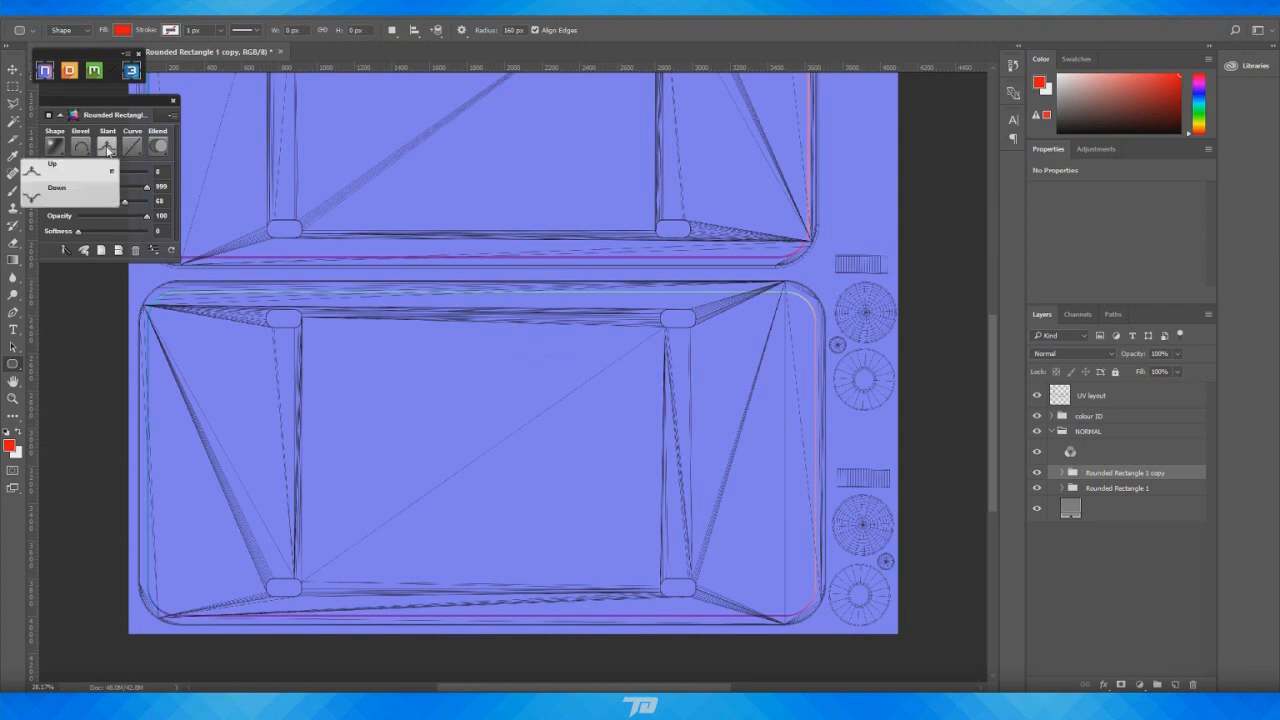
{"action": "left_click", "coordinate": [55, 196]}
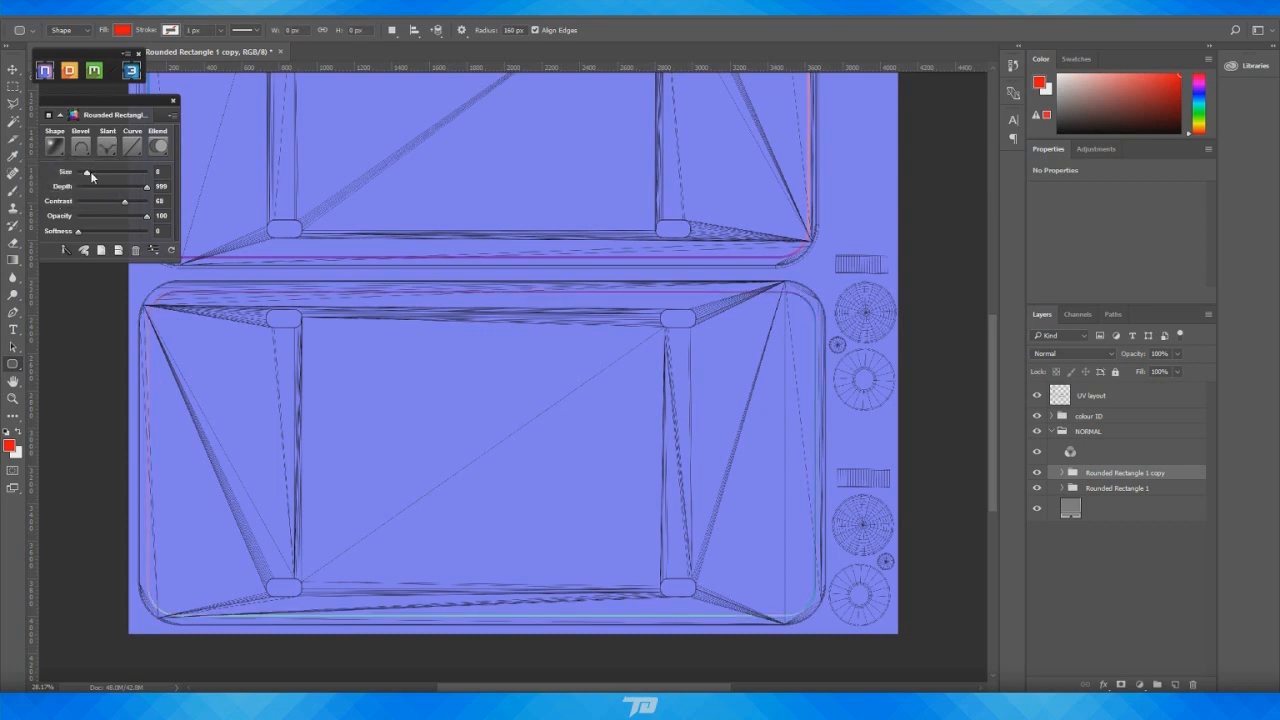
{"action": "left_click_drag", "start_coordinate": [89, 172], "coordinate": [93, 174]}
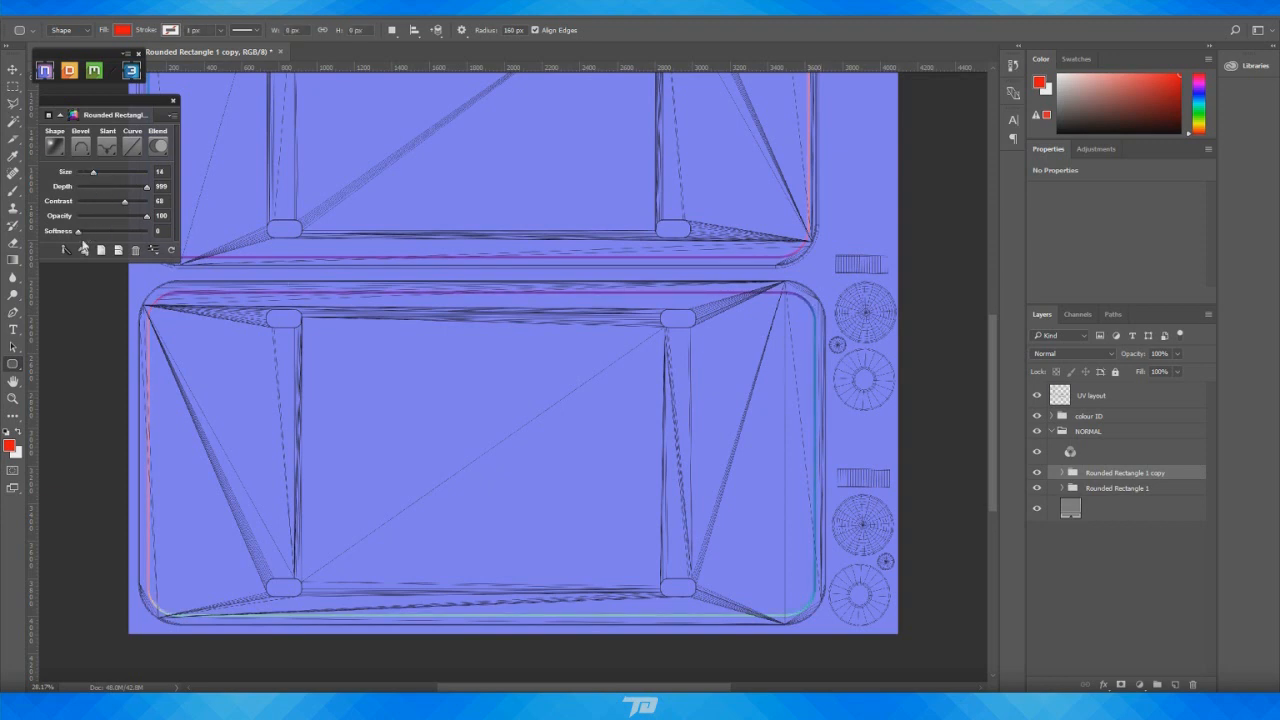
{"action": "left_click_drag", "start_coordinate": [78, 232], "coordinate": [89, 235]}
{"action": "left_click", "coordinate": [136, 150]}
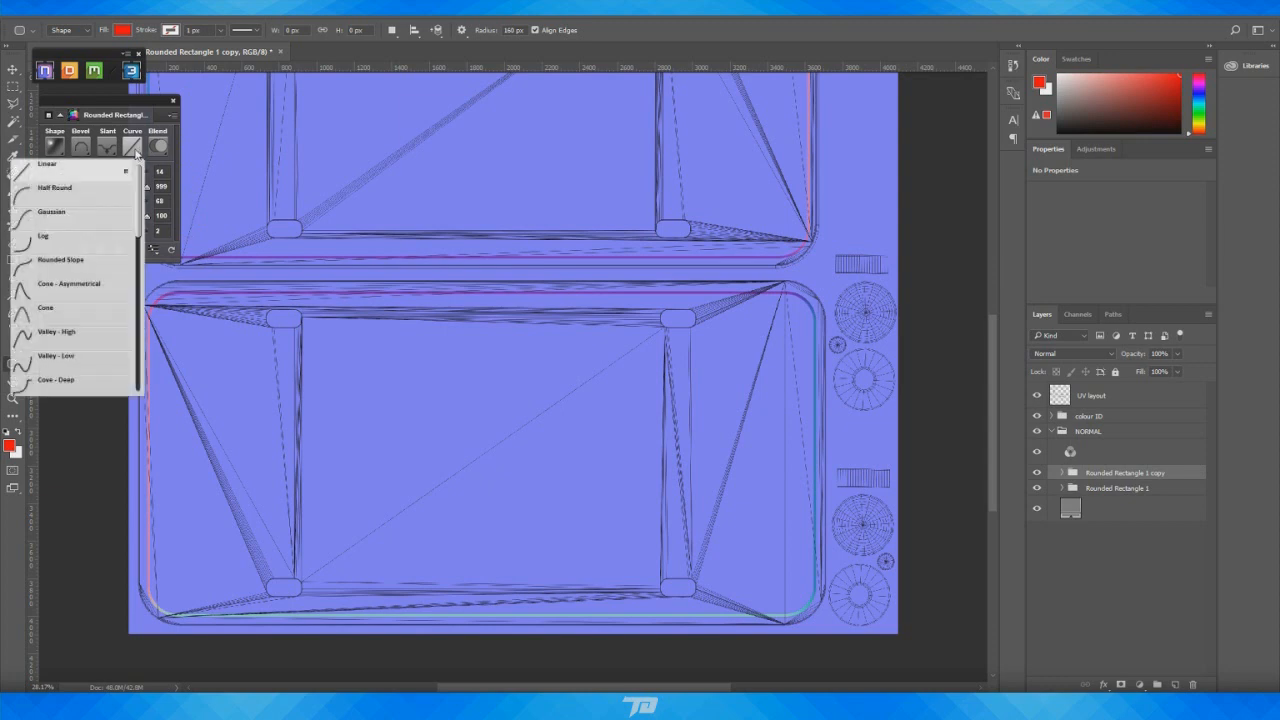
{"action": "left_click", "coordinate": [89, 197]}
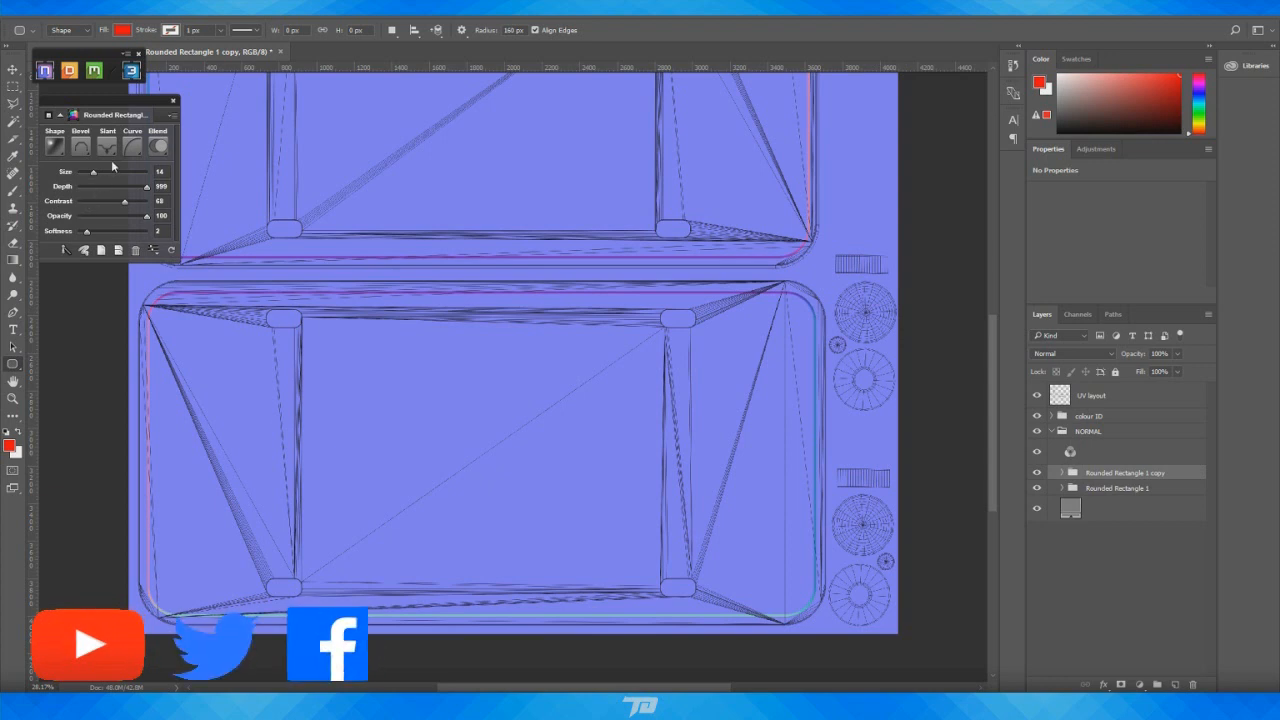
Hide the UV layout and examine the border on both sides of the plate in the 3DO preview with the headlight enabled
{"action": "left_click", "coordinate": [1037, 395]}
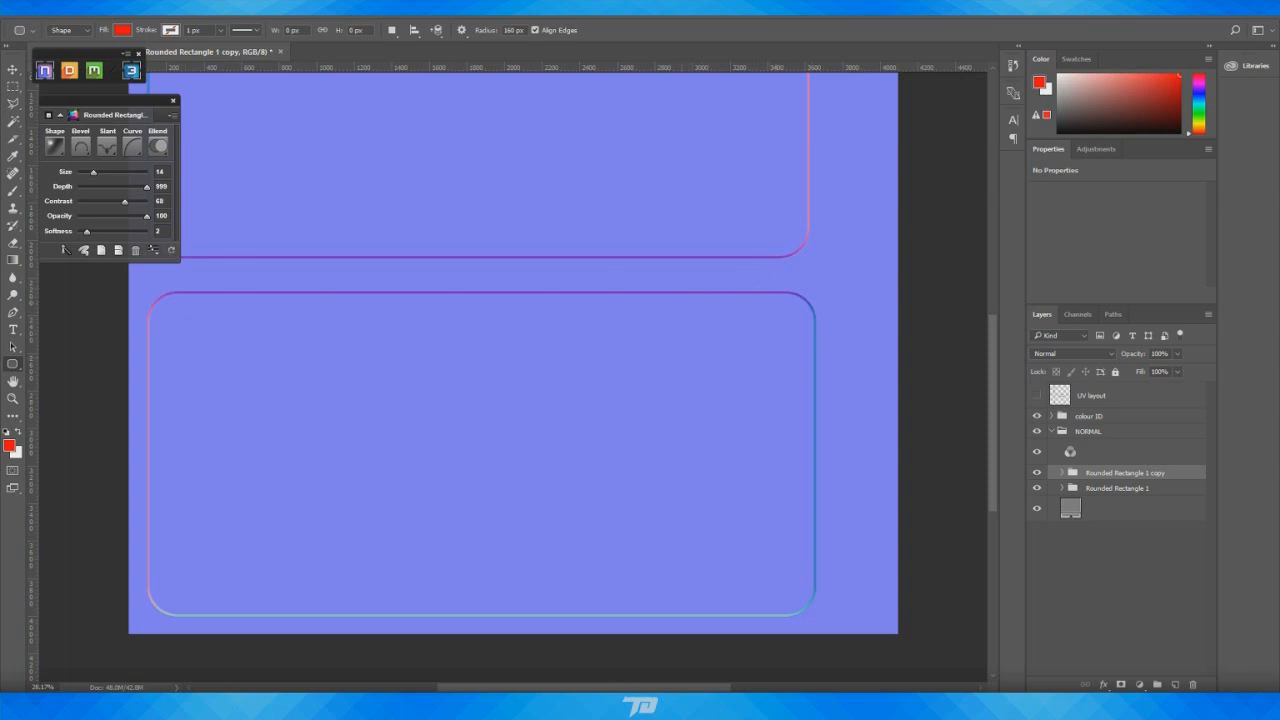
{"action": "left_click_drag", "start_coordinate": [2, 93], "coordinate": [636, 79]}
{"action": "mouse_move", "coordinate": [647, 289]}
{"action": "left_mouse_down", "text": "shift"}
{"action": "mouse_move", "coordinate": [717, 278]}
{"action": "mouse_move", "coordinate": [703, 283]}
{"action": "mouse_move", "coordinate": [808, 317]}
{"action": "mouse_move", "coordinate": [897, 323]}
{"action": "mouse_move", "coordinate": [842, 363]}
{"action": "mouse_move", "coordinate": [828, 352]}
{"action": "mouse_move", "coordinate": [868, 366]}
{"action": "left_mouse_up", "text": "shift"}
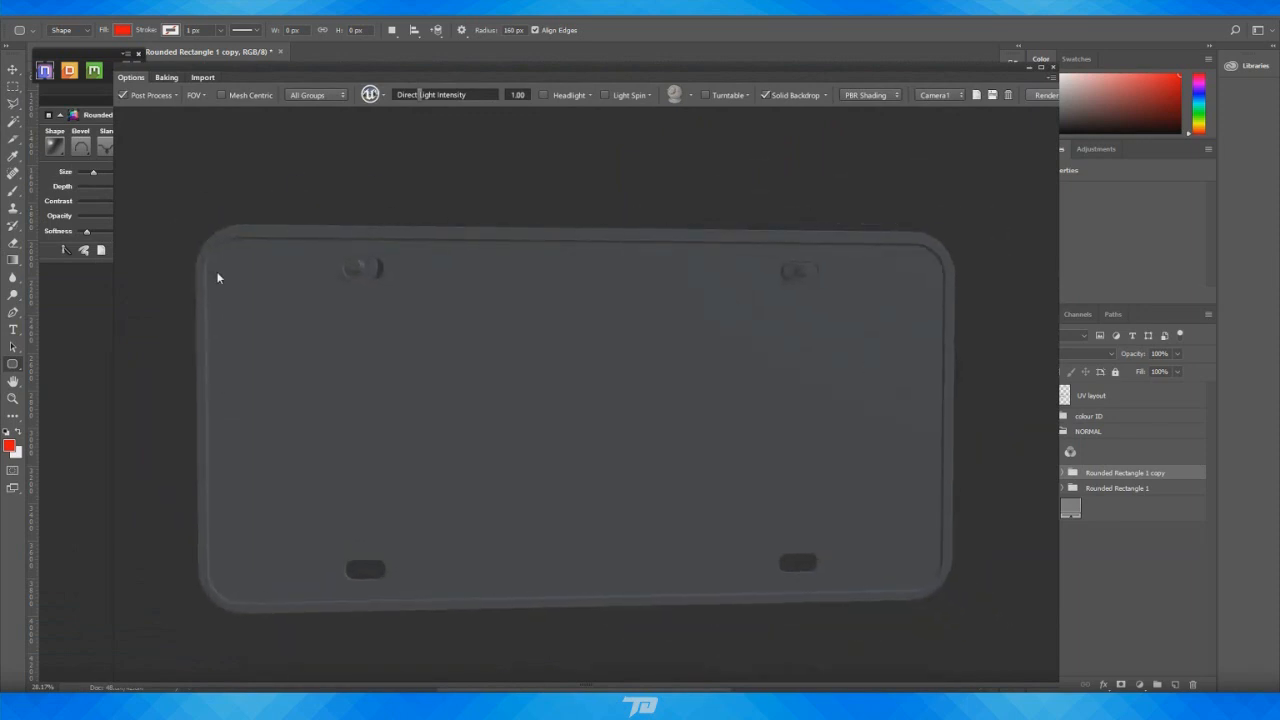
{"action": "mouse_move", "coordinate": [641, 313]}
{"action": "left_mouse_down"}
{"action": "mouse_move", "coordinate": [823, 449]}
{"action": "mouse_move", "coordinate": [560, 449]}
{"action": "mouse_move", "coordinate": [717, 440]}
{"action": "left_mouse_up"}
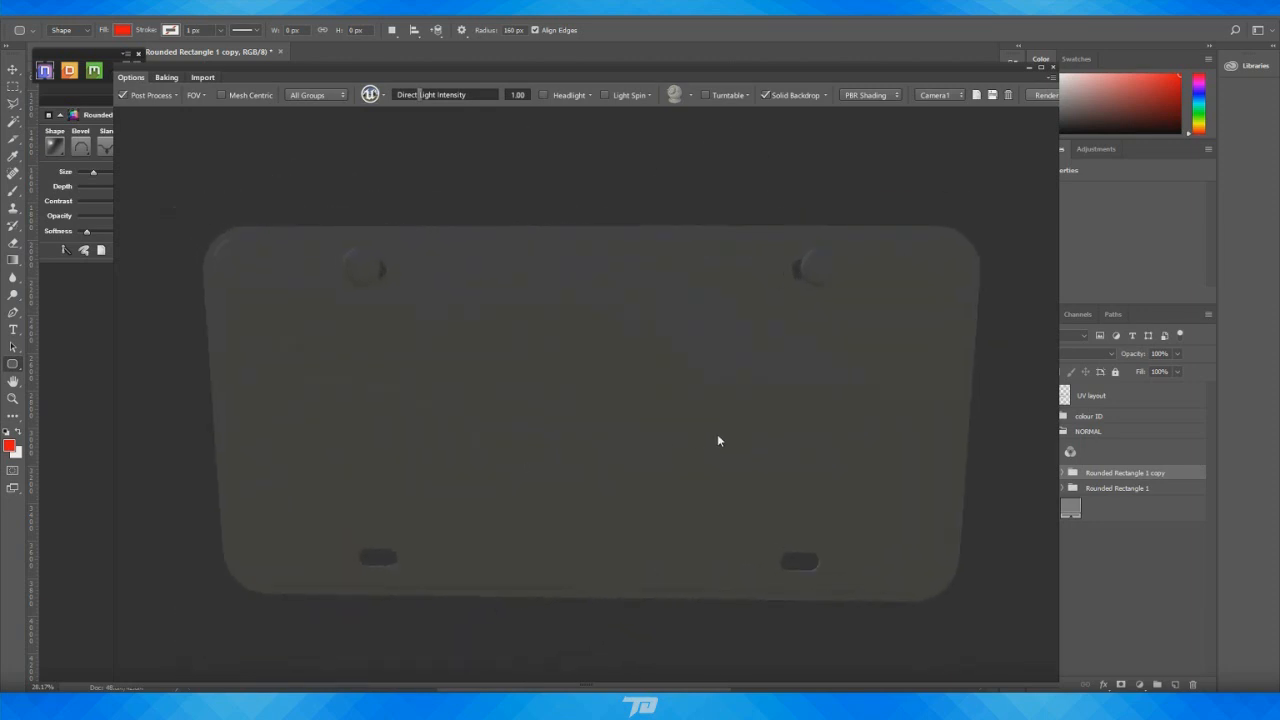
{"action": "left_click", "coordinate": [542, 95]}
{"action": "left_click_drag", "start_coordinate": [470, 220], "coordinate": [505, 416]}
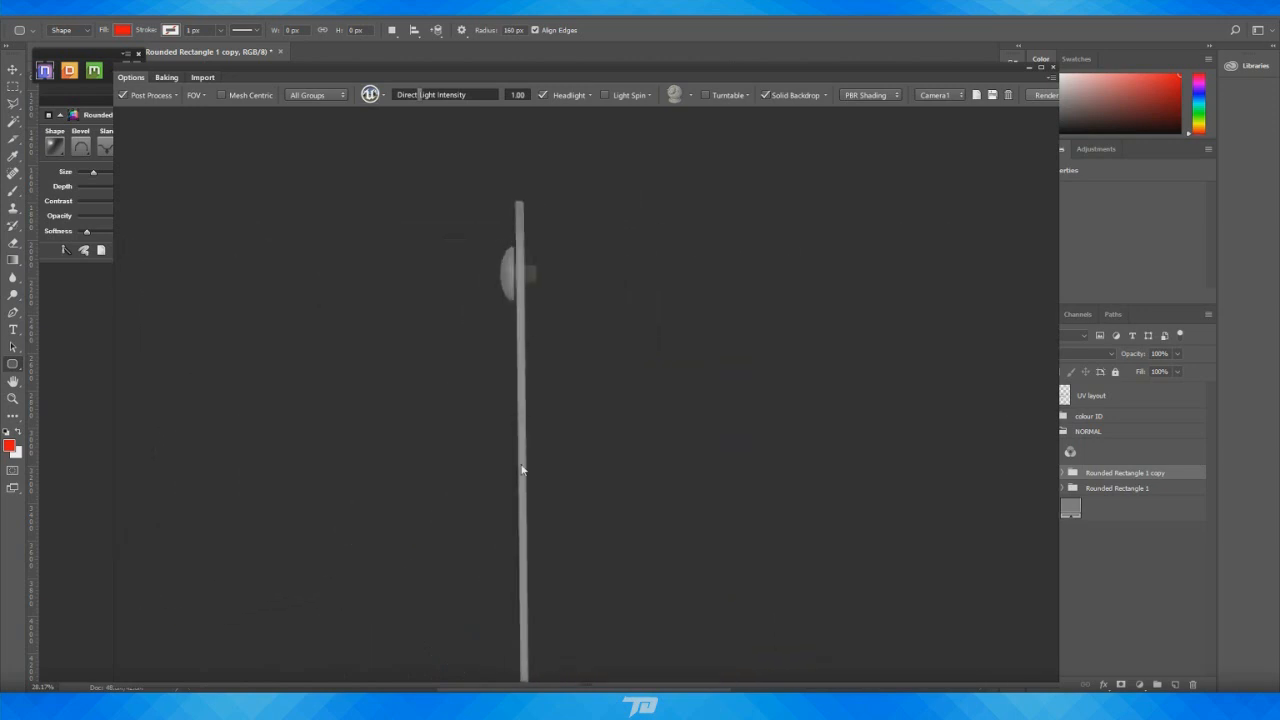
{"action": "left_click_drag", "start_coordinate": [523, 469], "coordinate": [646, 400]}
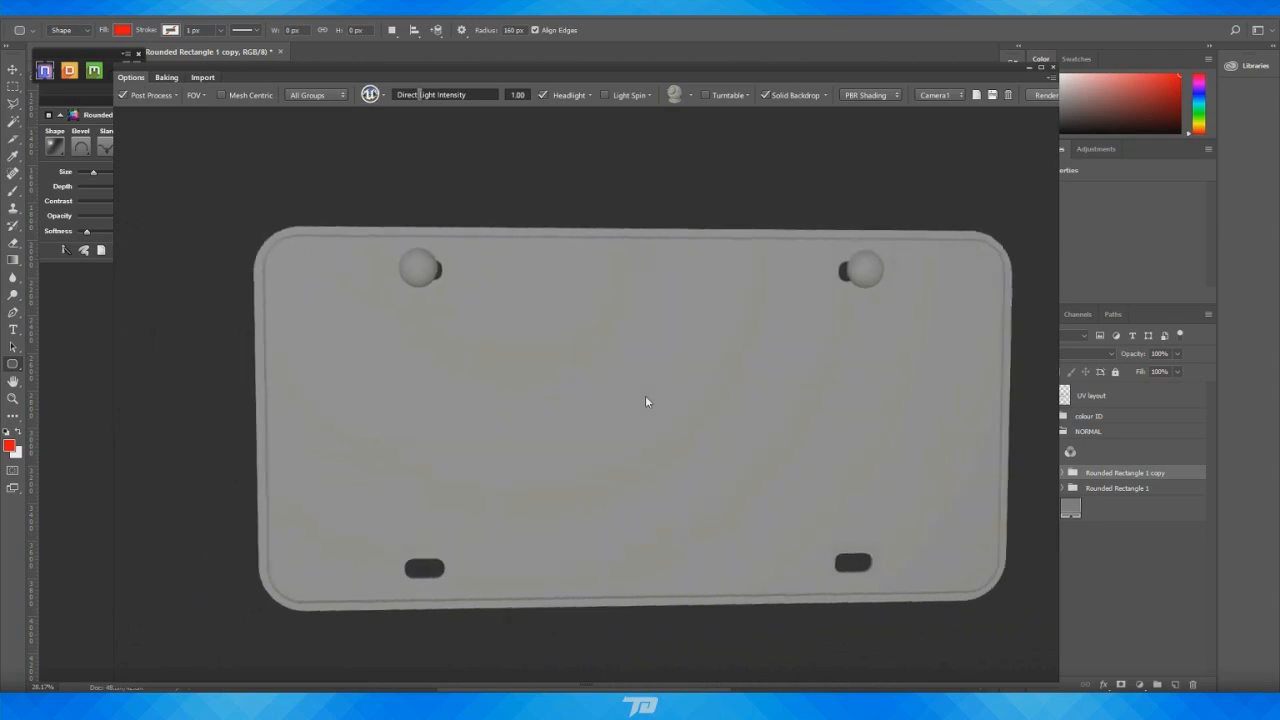
{"action": "left_click_drag", "start_coordinate": [564, 412], "coordinate": [662, 218]}
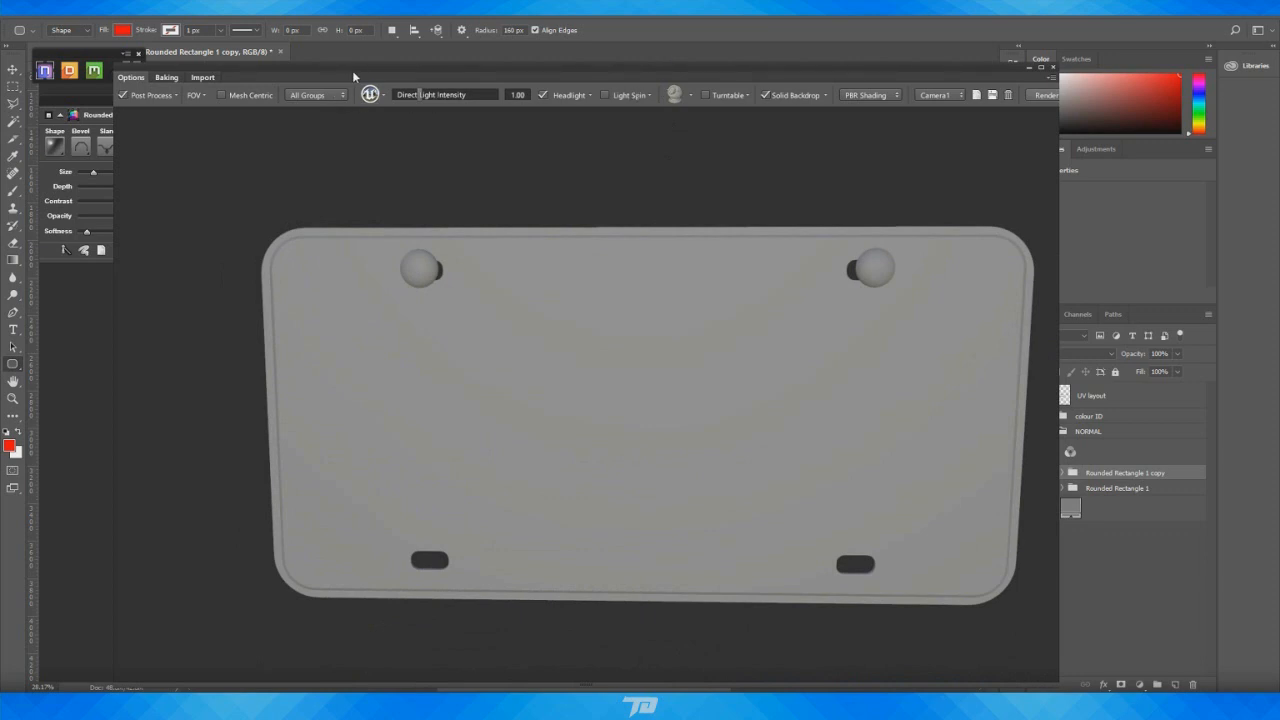
{"action": "left_click_drag", "start_coordinate": [352, 70], "coordinate": [0, 136]}
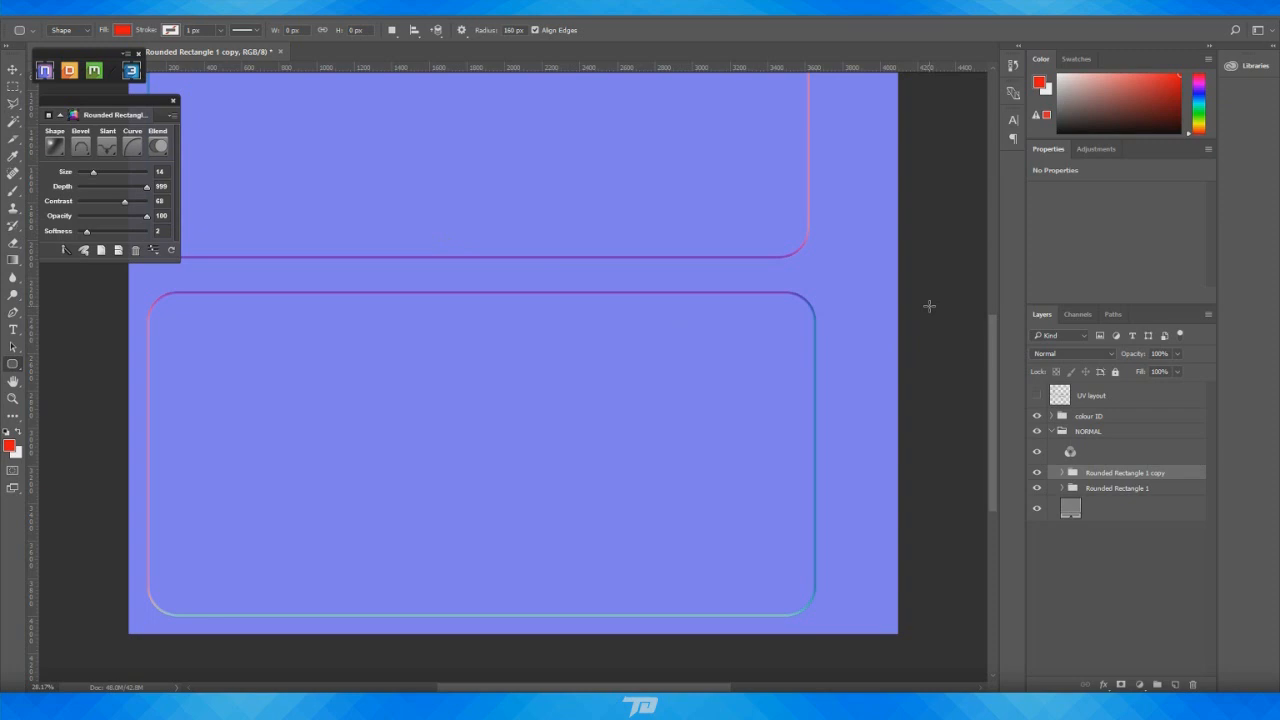
Show the UV layout and add the text "lesson" in the License Plate font on the upper plate shell
{"action": "left_click", "coordinate": [1037, 398]}
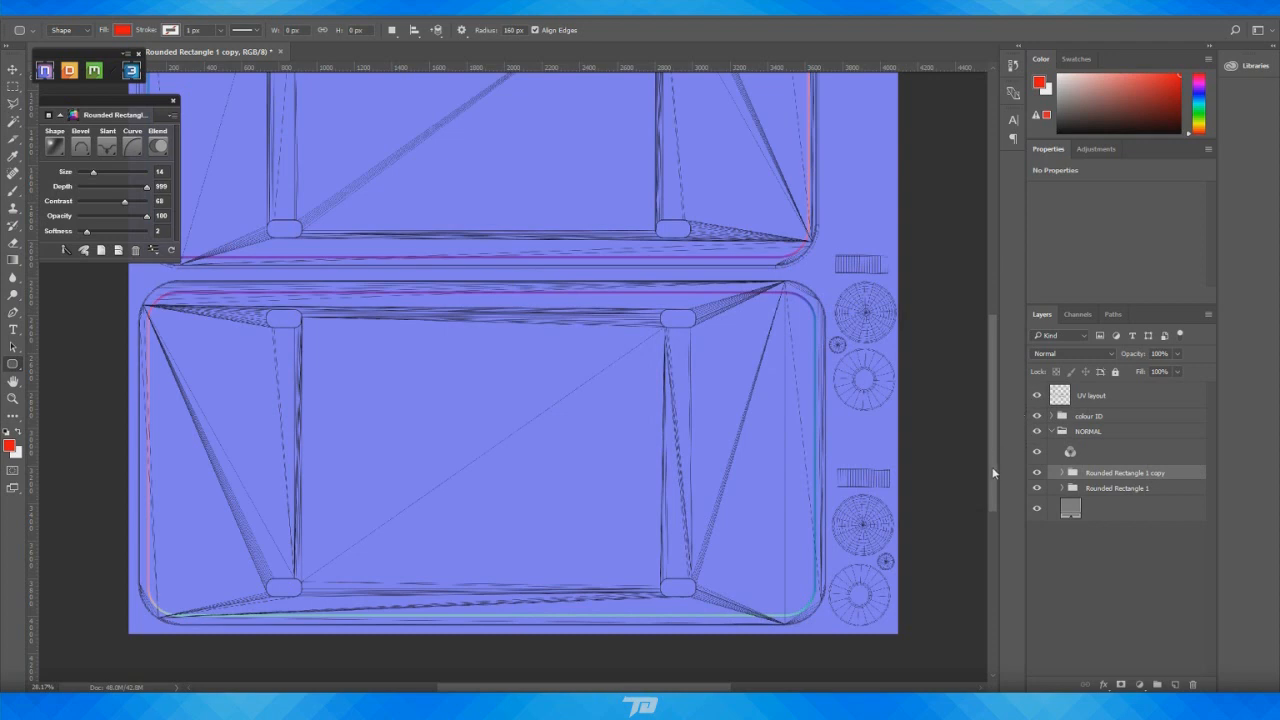
{"action": "left_click_drag", "start_coordinate": [996, 470], "coordinate": [990, 377]}
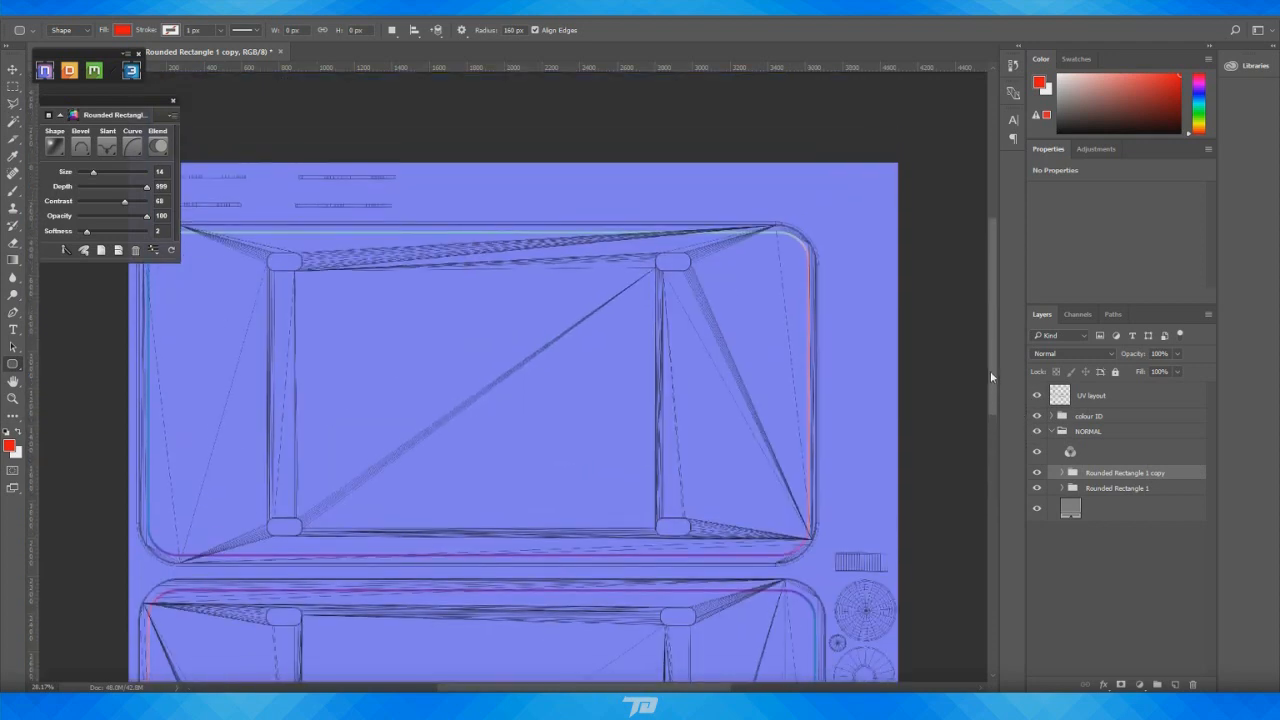
{"action": "left_click", "coordinate": [12, 330]}
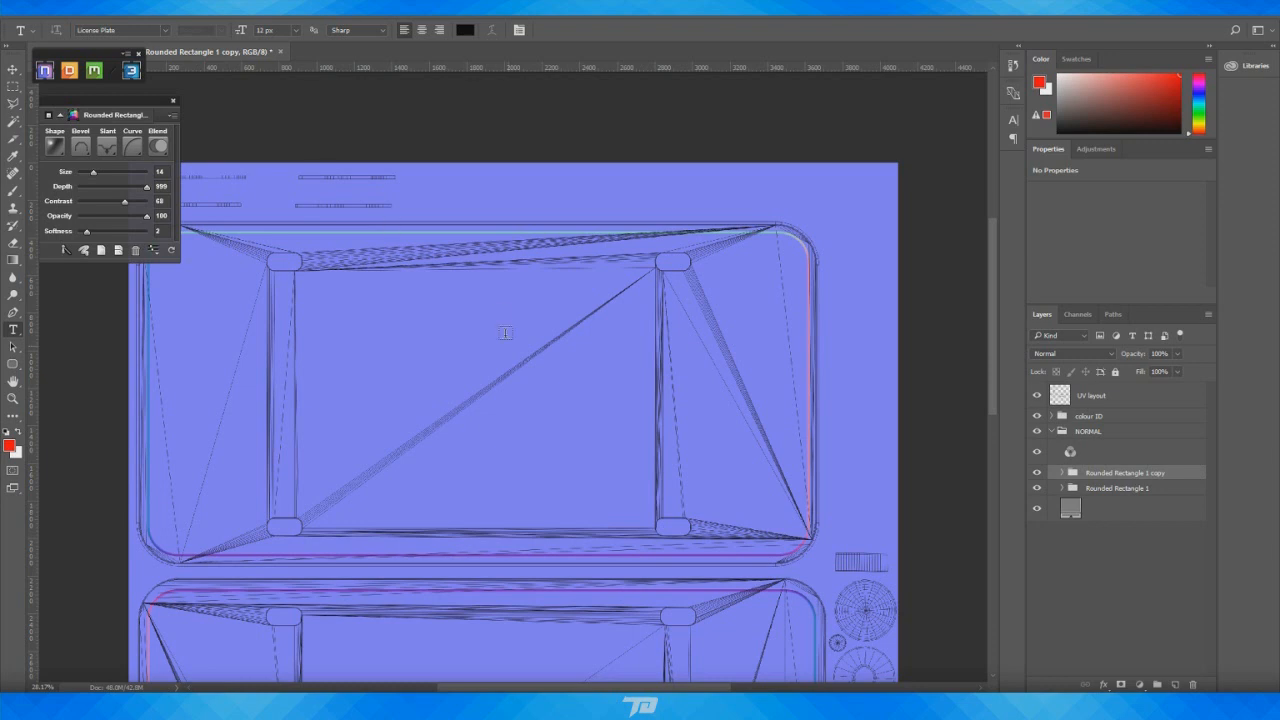
{"action": "left_click", "coordinate": [382, 416]}
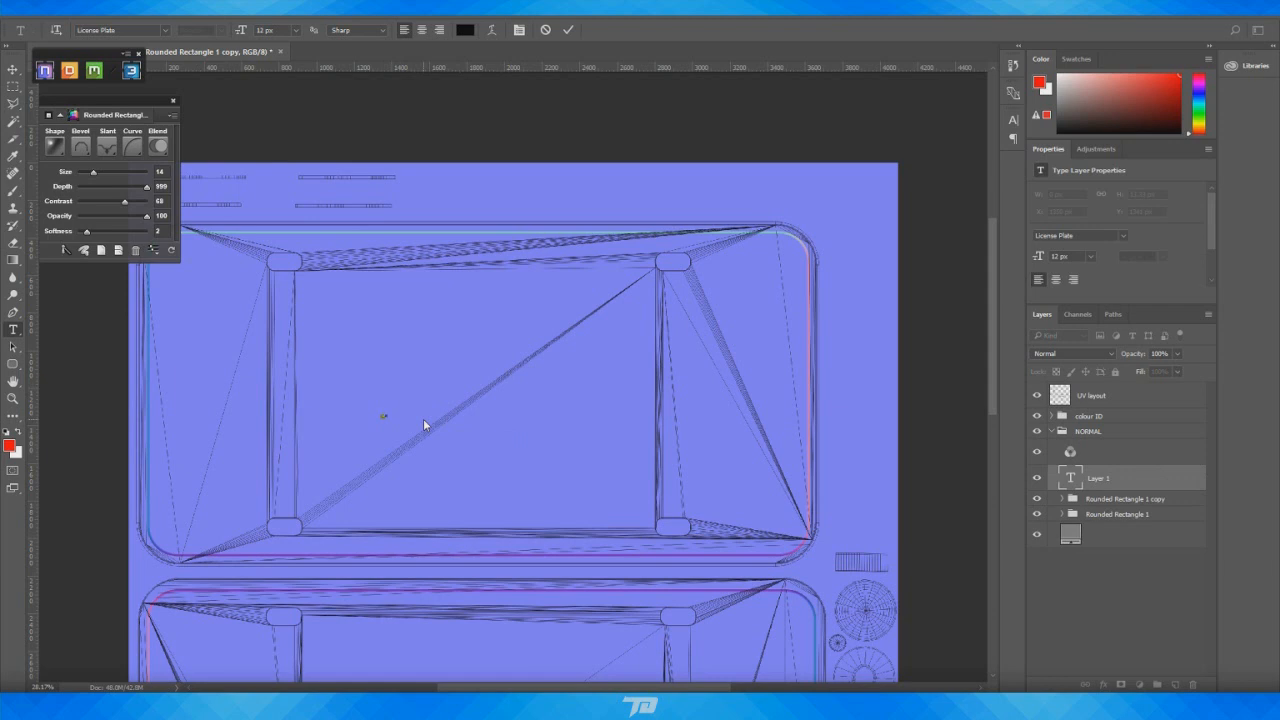
{"action": "left_click", "coordinate": [566, 30]}
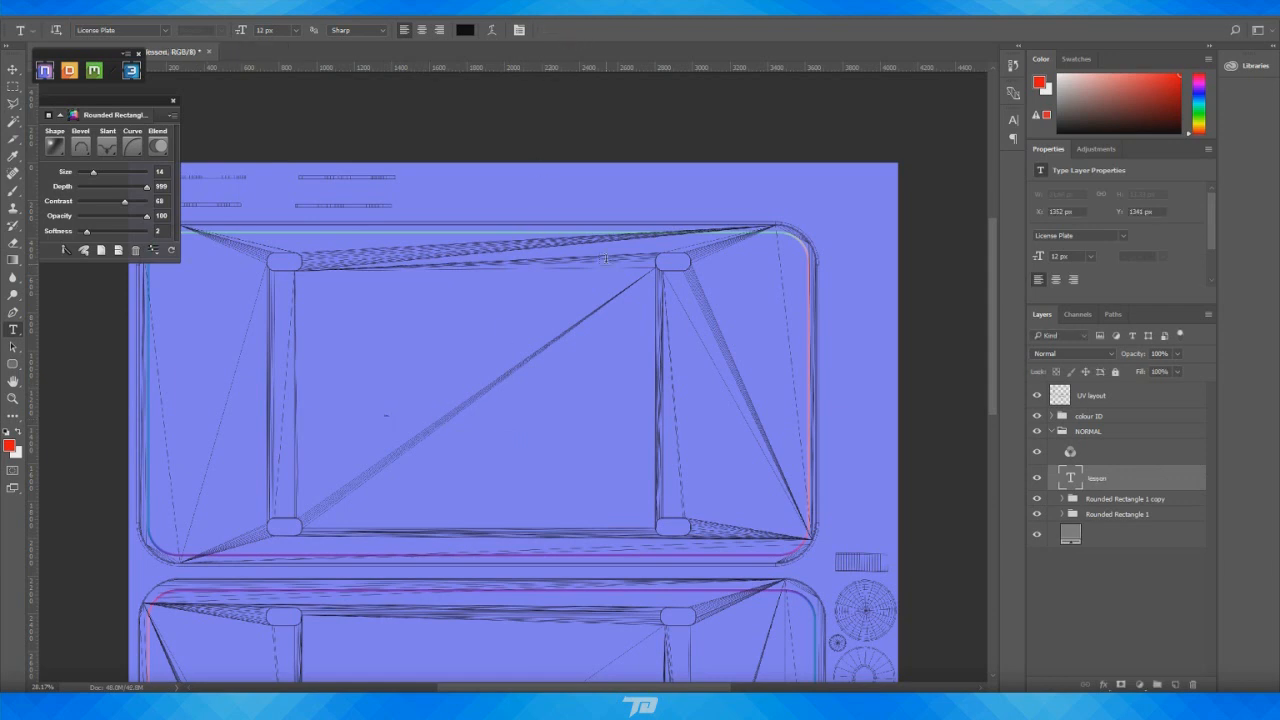
Scale the "lesson" text up proportionally to about 1160 px and centre it on the upper plate shell
{"action": "key", "text": "ctrl+t"}
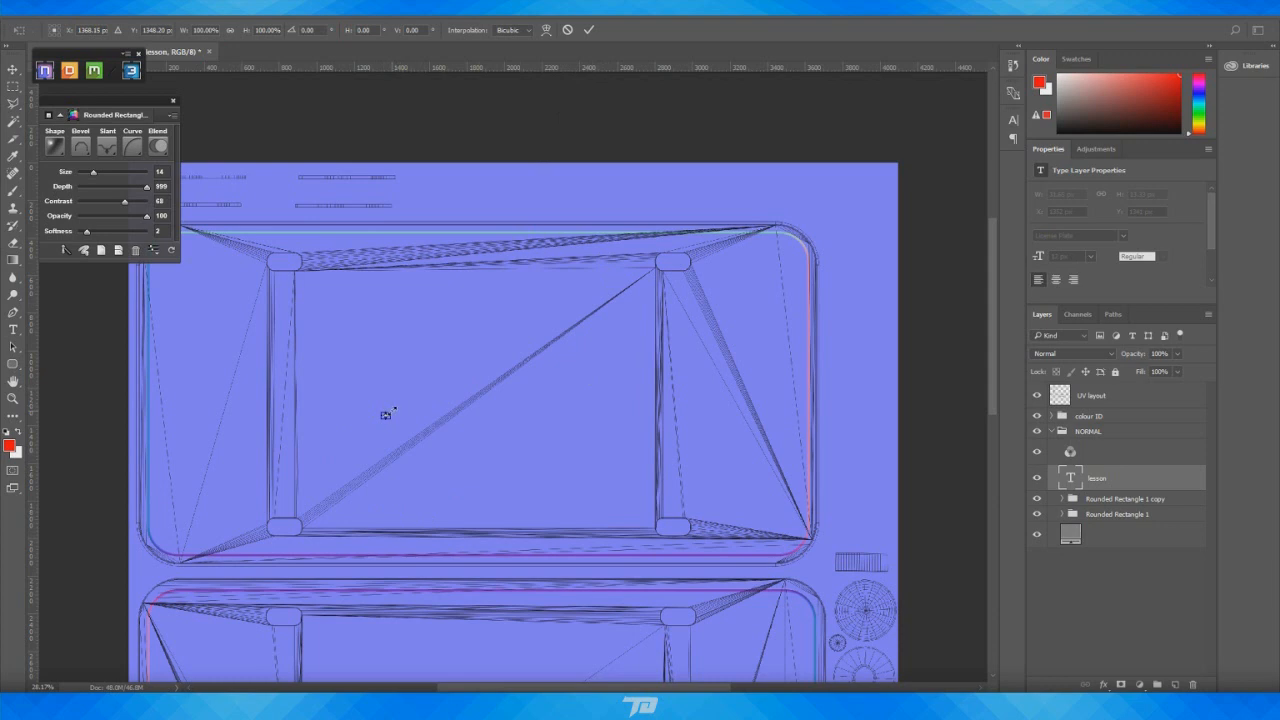
{"action": "left_click_drag", "start_coordinate": [470, 378], "coordinate": [890, 211]}
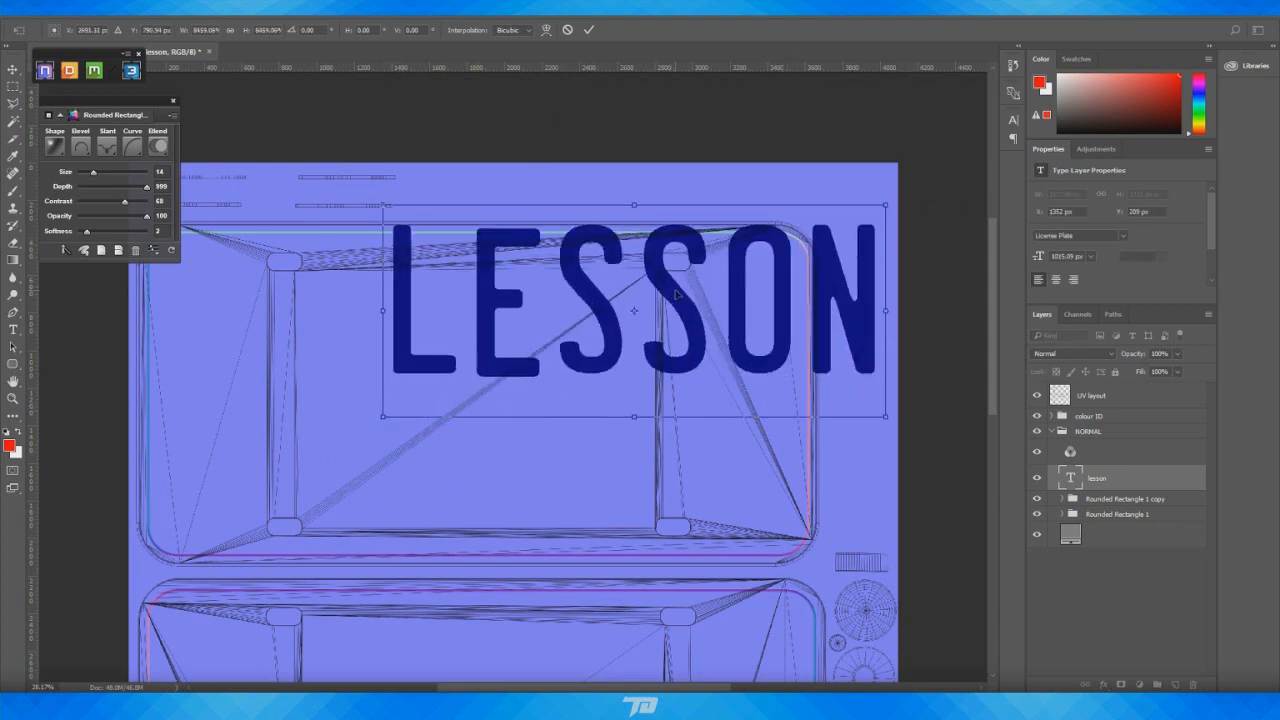
{"action": "left_click_drag", "start_coordinate": [542, 366], "coordinate": [460, 406]}
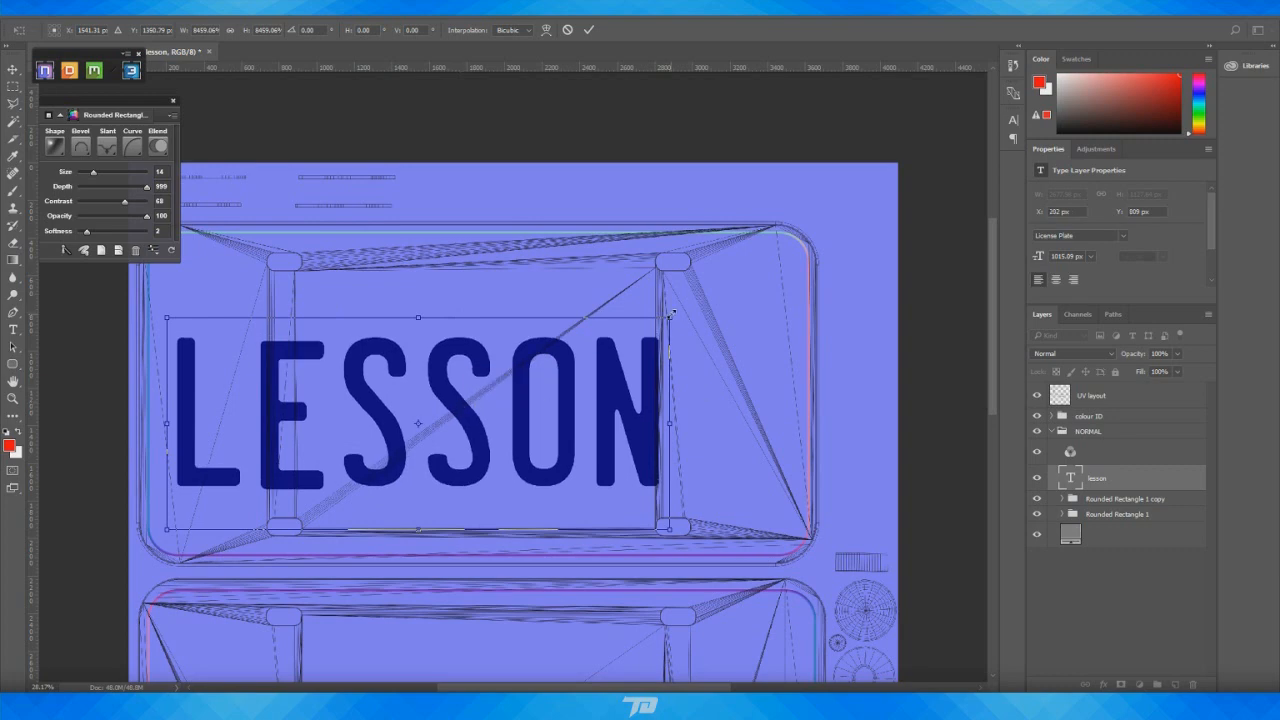
{"action": "left_click_drag", "start_coordinate": [670, 315], "coordinate": [781, 289]}
{"action": "left_click_drag", "start_coordinate": [781, 288], "coordinate": [778, 288]}
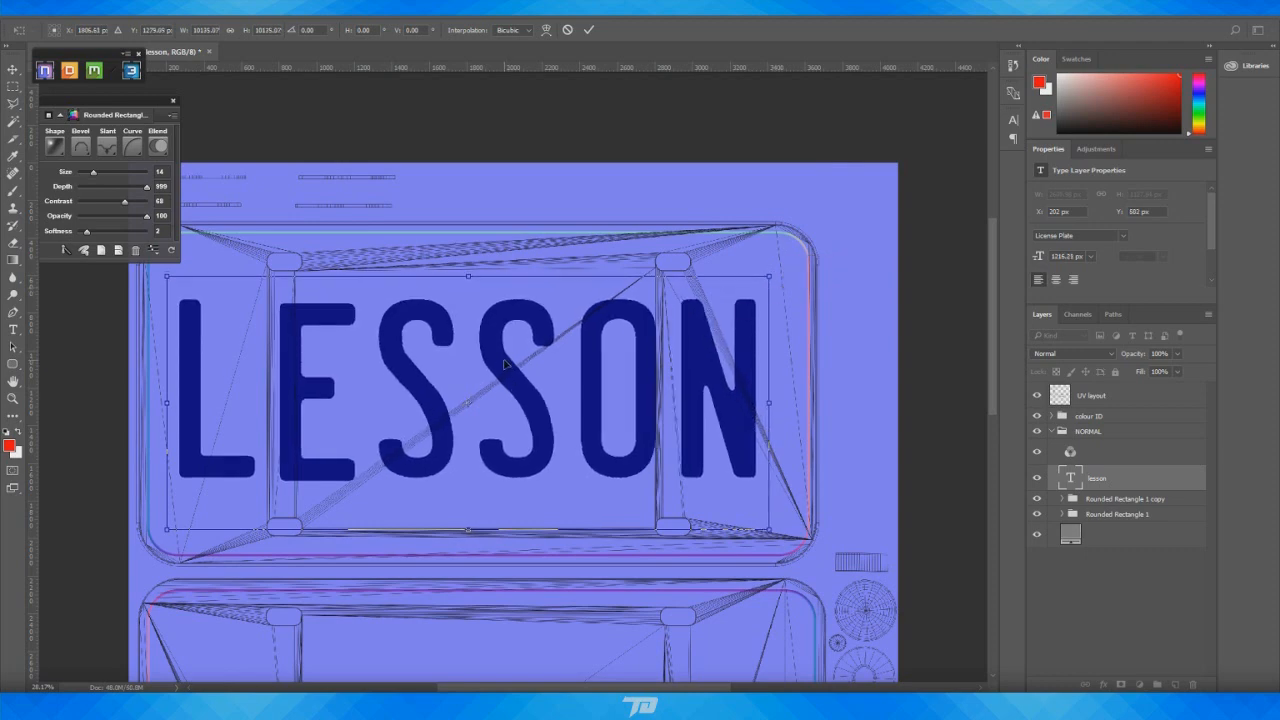
{"action": "left_click_drag", "start_coordinate": [505, 364], "coordinate": [520, 366]}
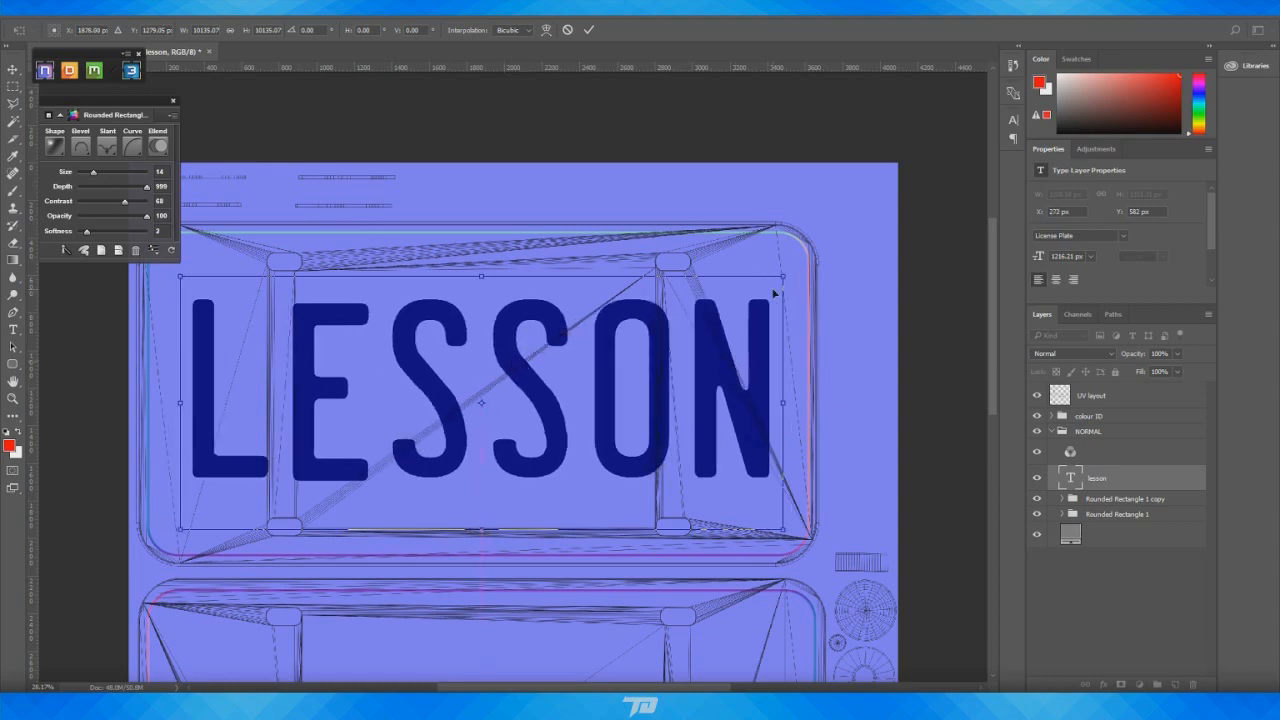
{"action": "left_click_drag", "start_coordinate": [787, 273], "coordinate": [777, 280], "text": "alt+shift"}
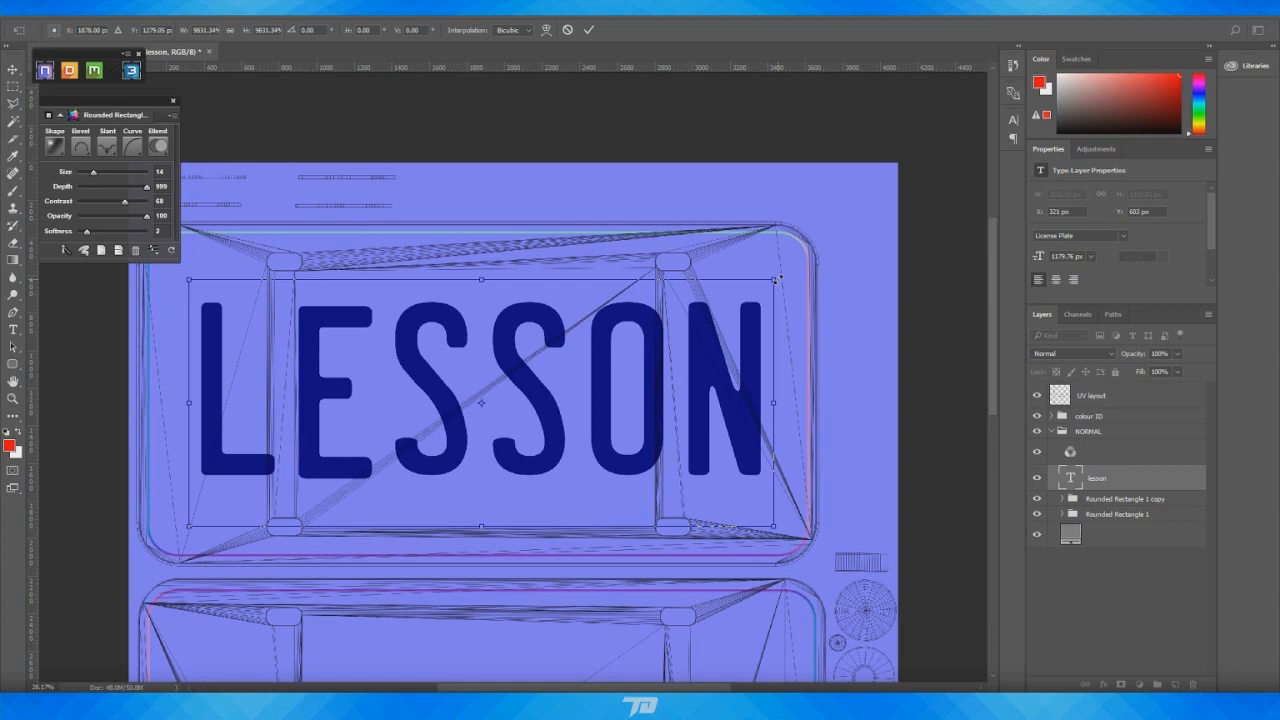
{"action": "left_click_drag", "start_coordinate": [777, 280], "coordinate": [773, 282], "text": "alt+shift"}
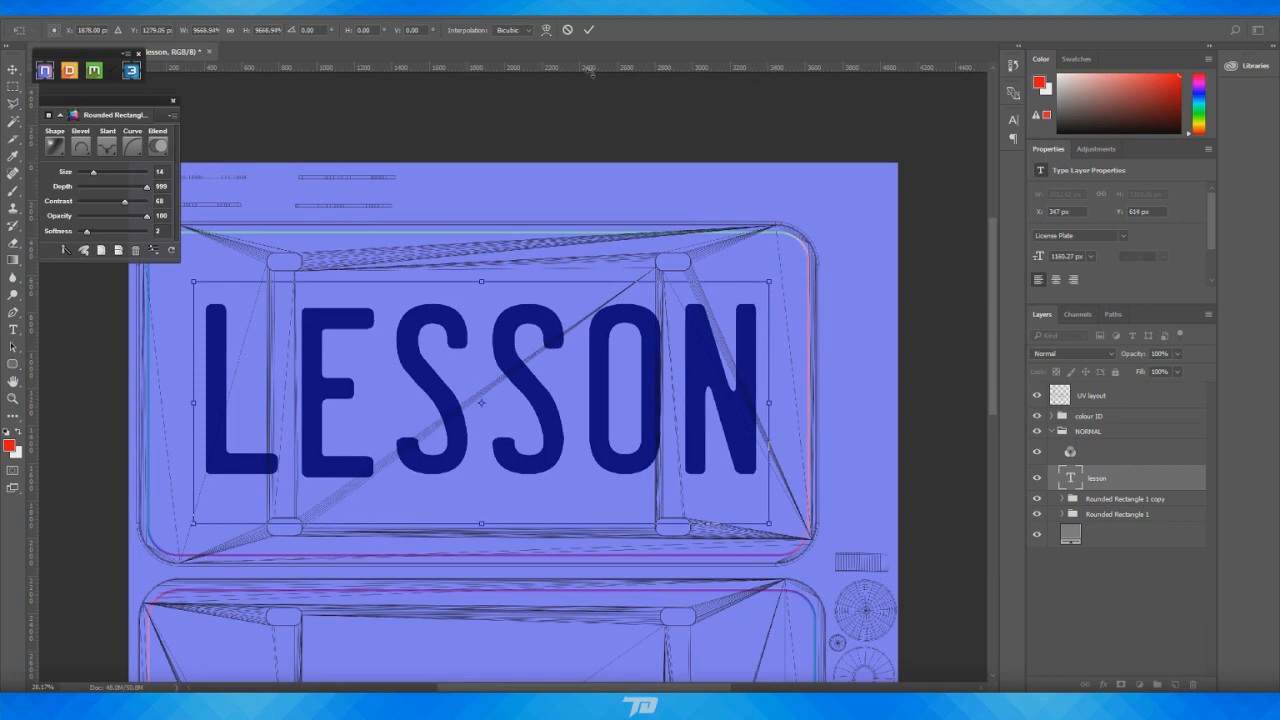
{"action": "left_click", "coordinate": [589, 30]}
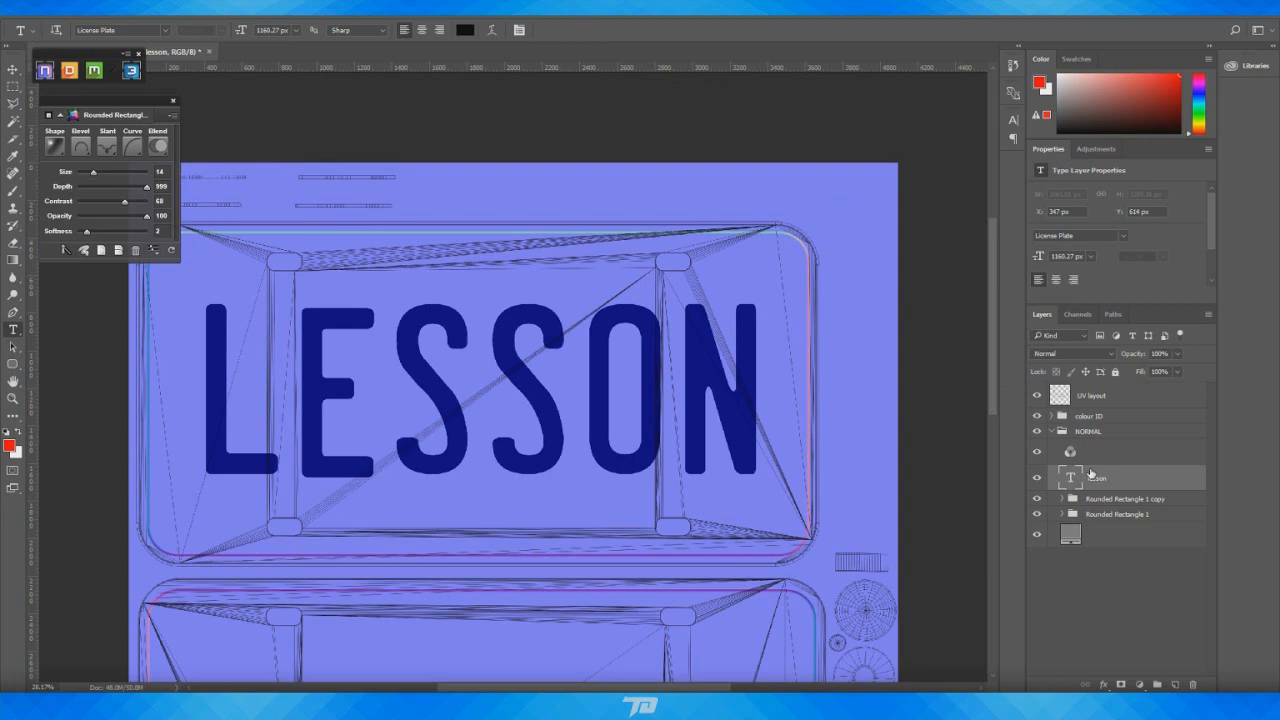
Duplicate the text layer twice, move the second copy into the colour ID group, and hide both copies
{"action": "key", "text": "ctrl+j"}
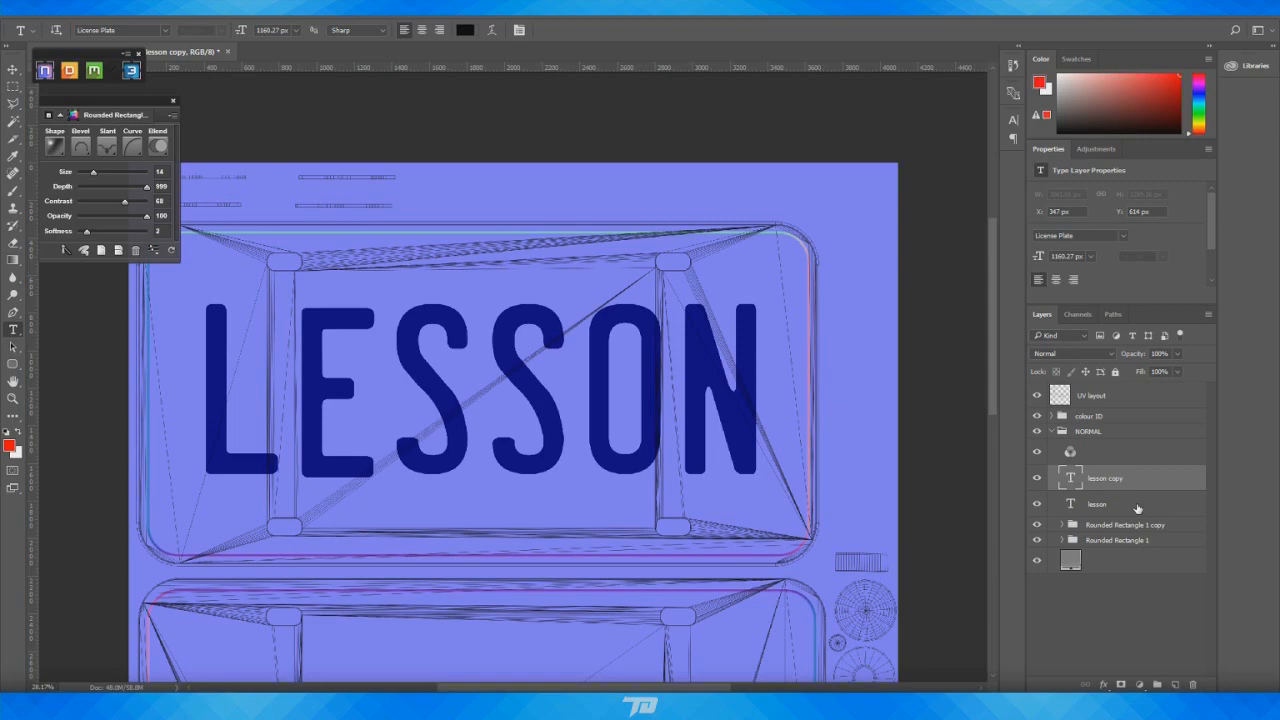
{"action": "key", "text": "ctrl+j"}
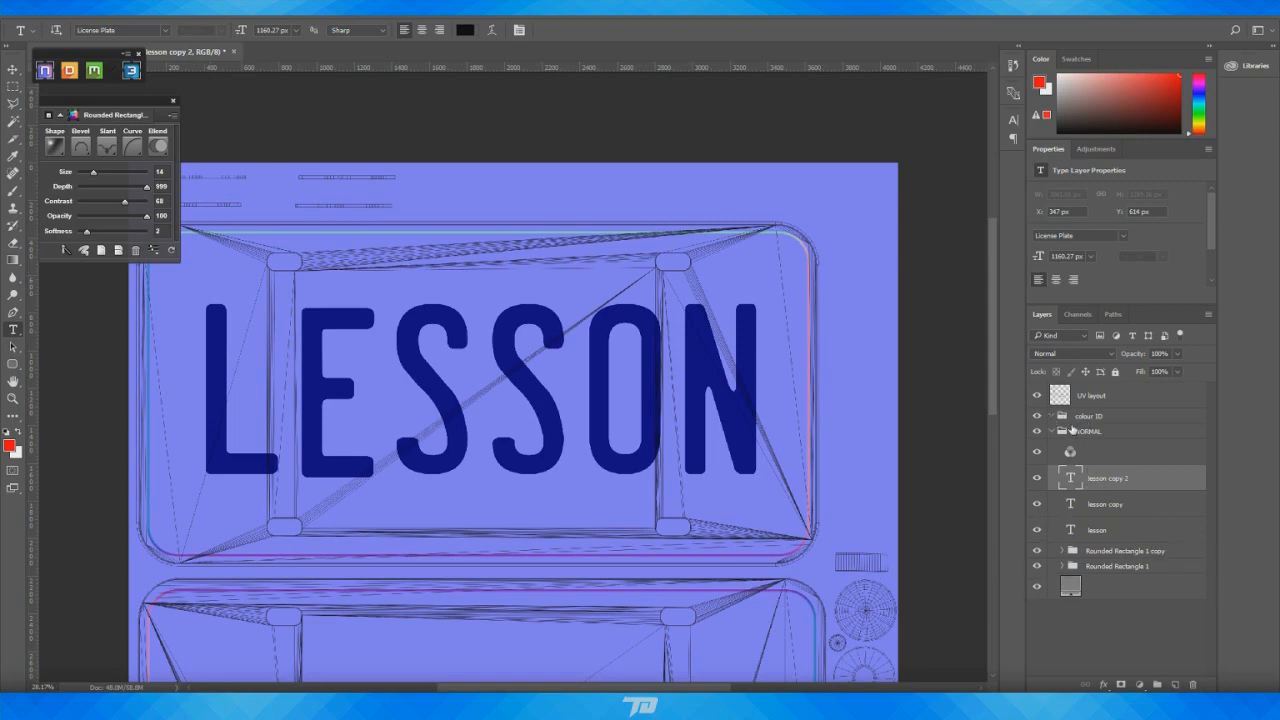
{"action": "left_click_drag", "start_coordinate": [1107, 484], "coordinate": [1095, 416]}
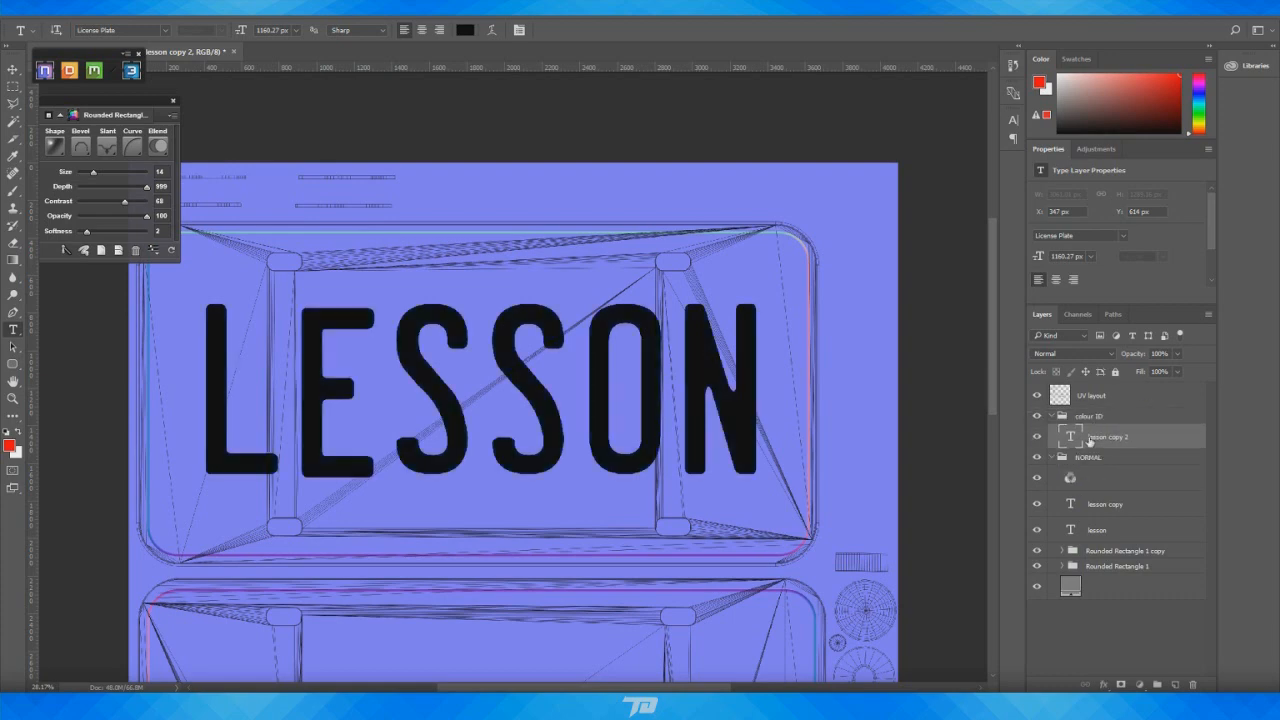
{"action": "left_click", "coordinate": [1037, 437]}
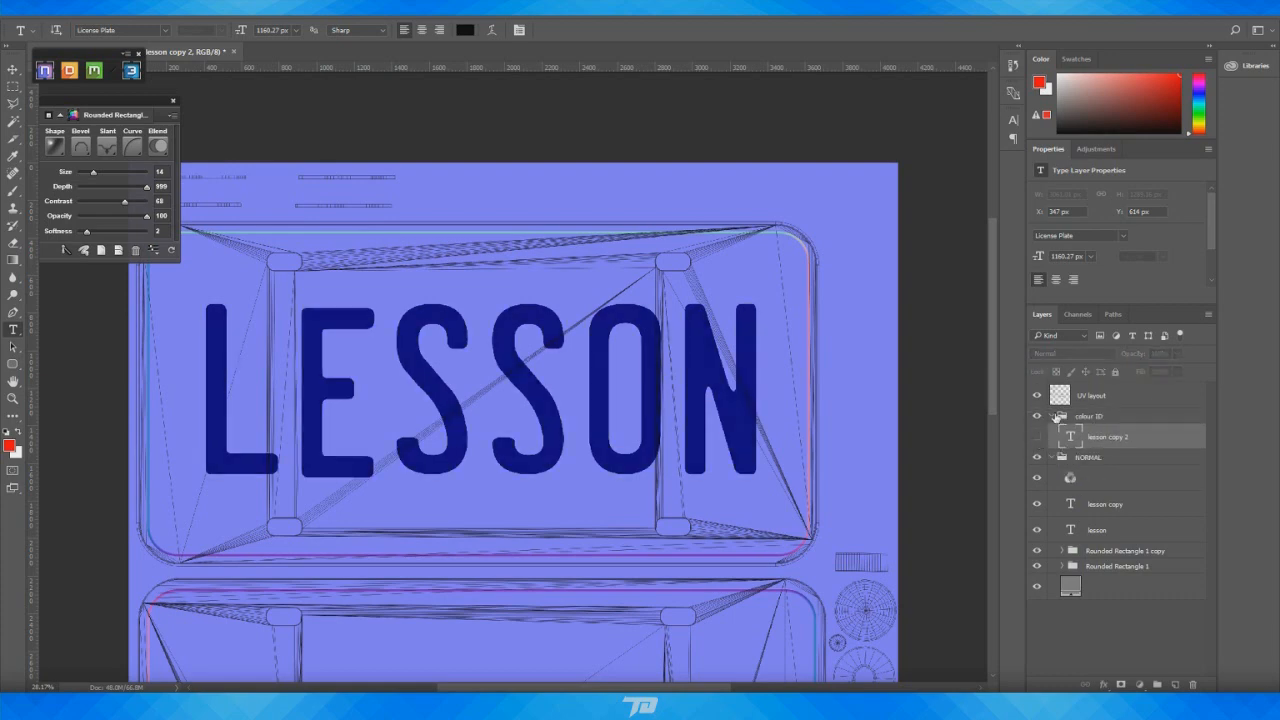
{"action": "left_click", "coordinate": [1052, 416]}
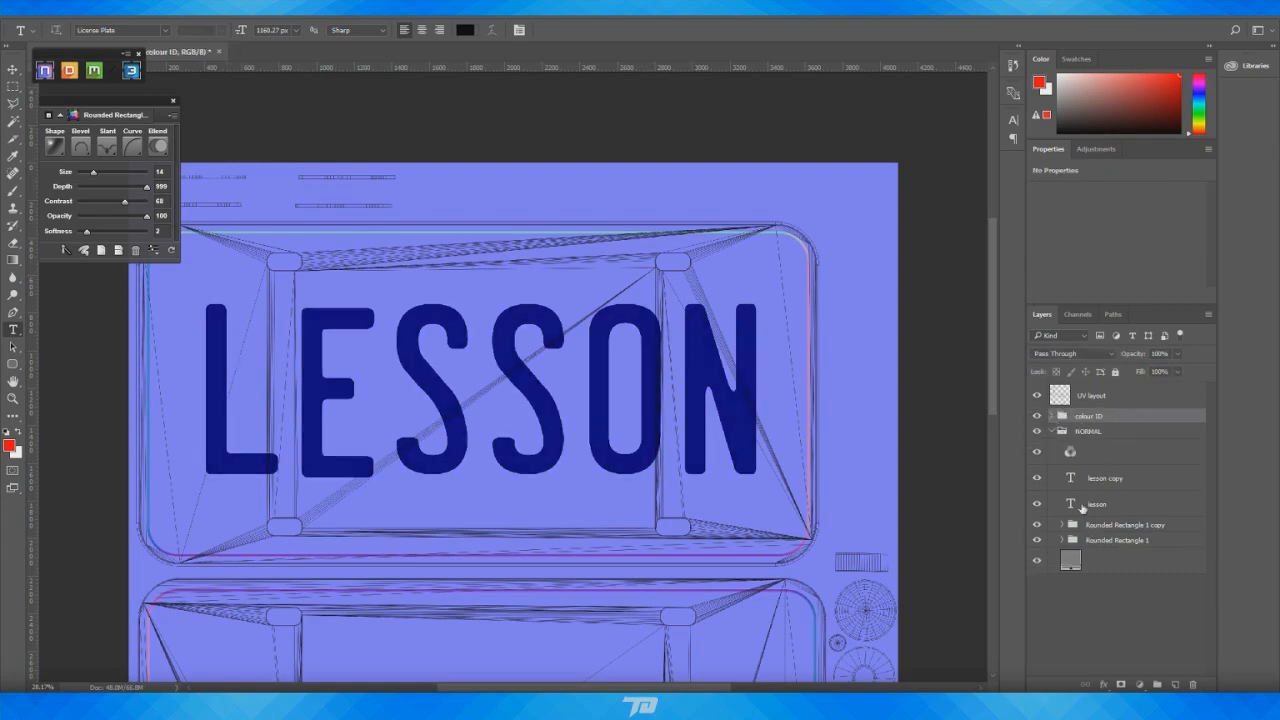
{"action": "left_click", "coordinate": [1037, 479]}
Convert the original "lesson" text into an NDO normal layer with size 20, softness 5 and the Emboss bevel
{"action": "left_click", "coordinate": [1072, 510]}
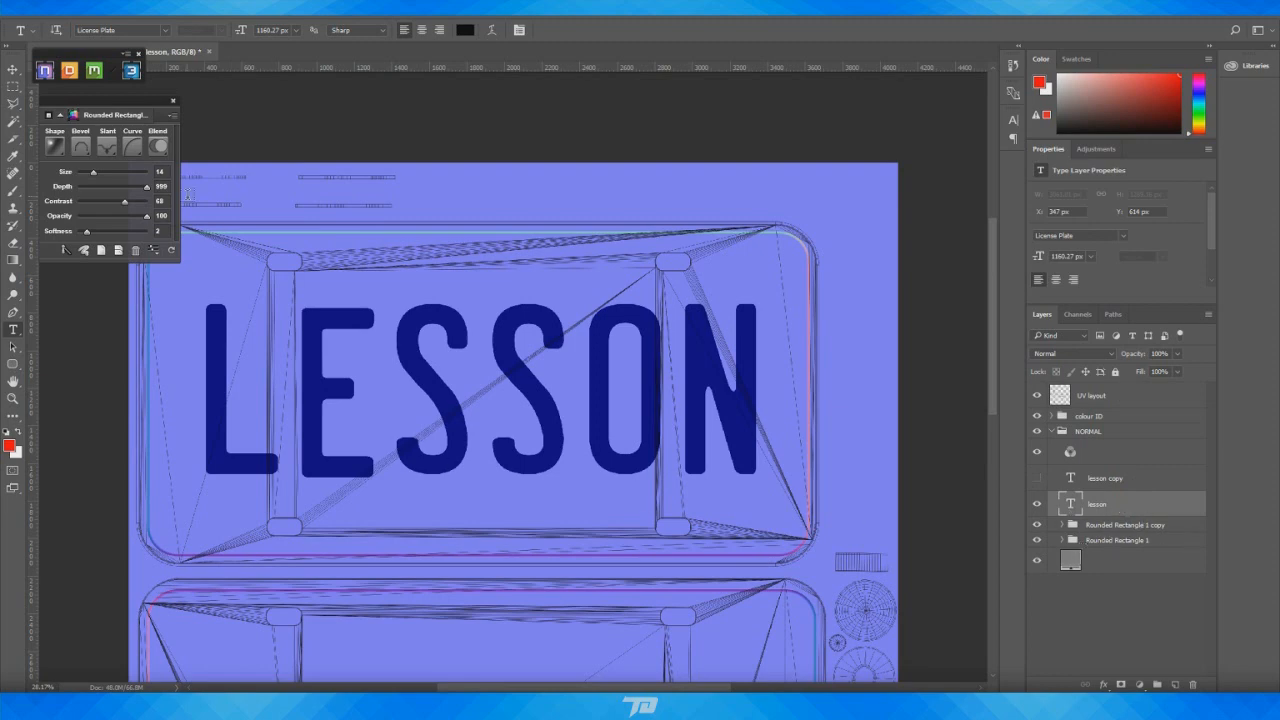
{"action": "left_click", "coordinate": [125, 184]}
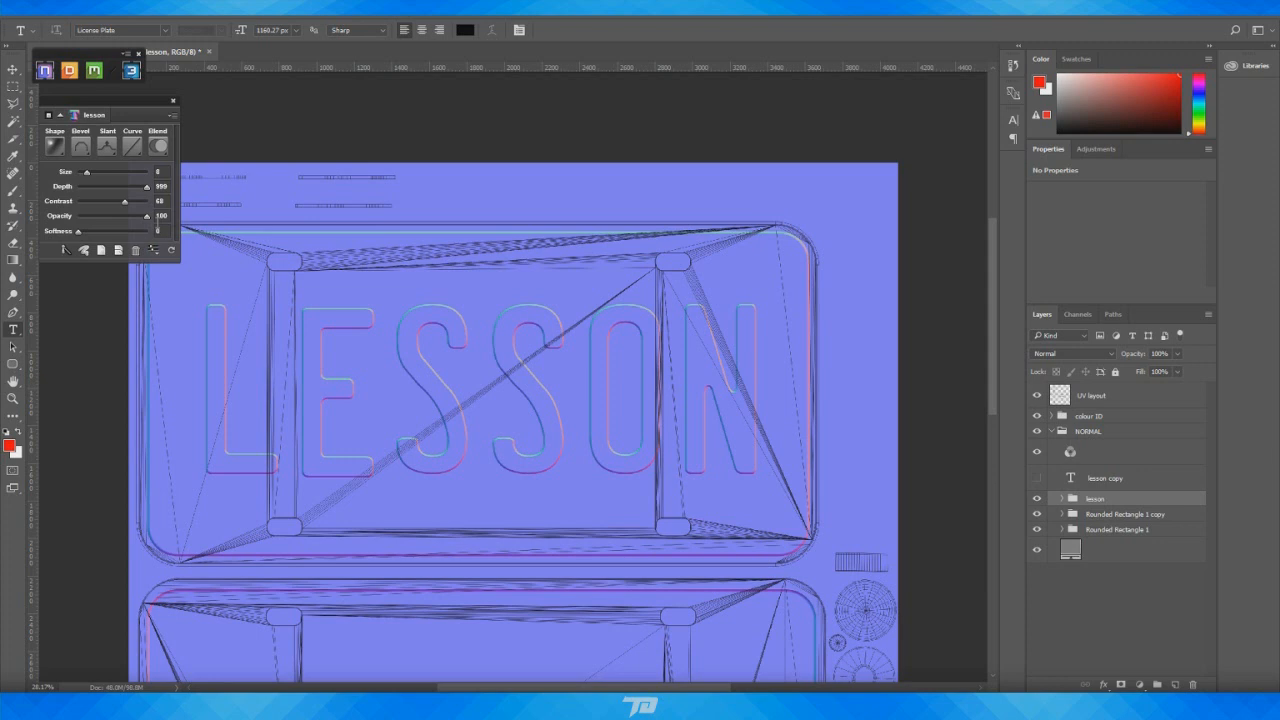
{"action": "left_click", "coordinate": [105, 171]}
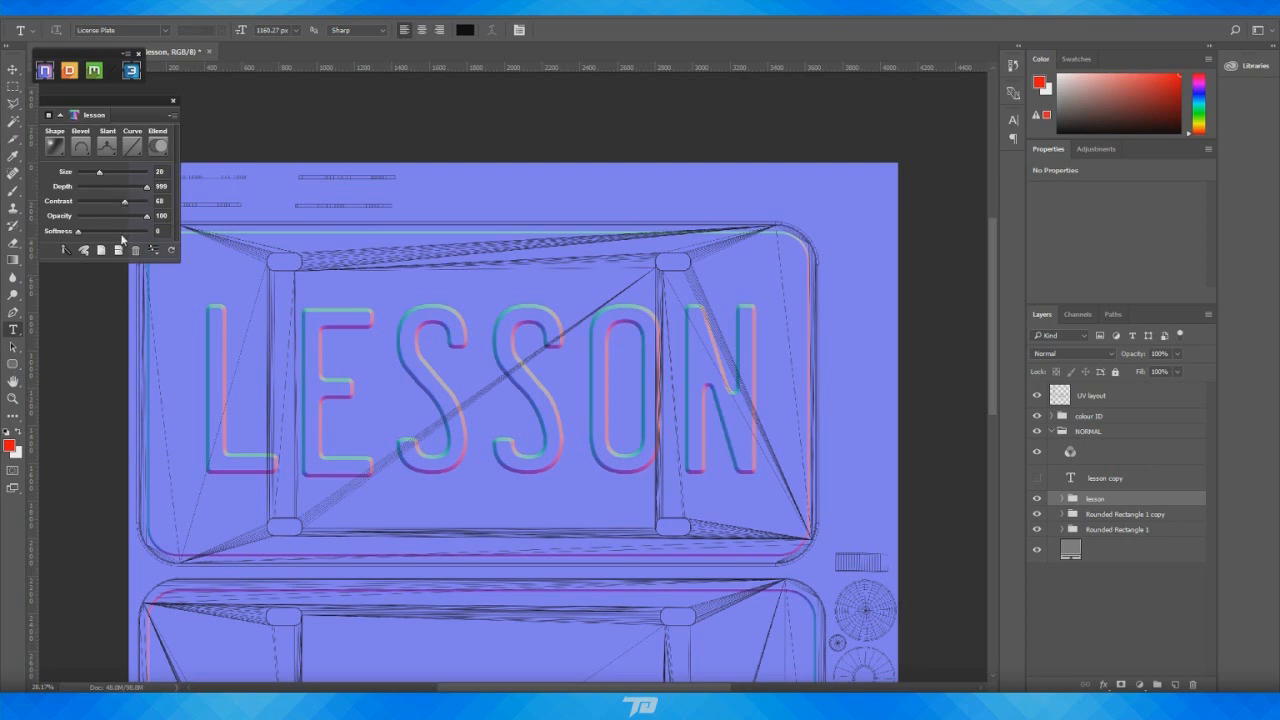
{"action": "left_click", "coordinate": [90, 233]}
{"action": "left_click", "coordinate": [83, 150]}
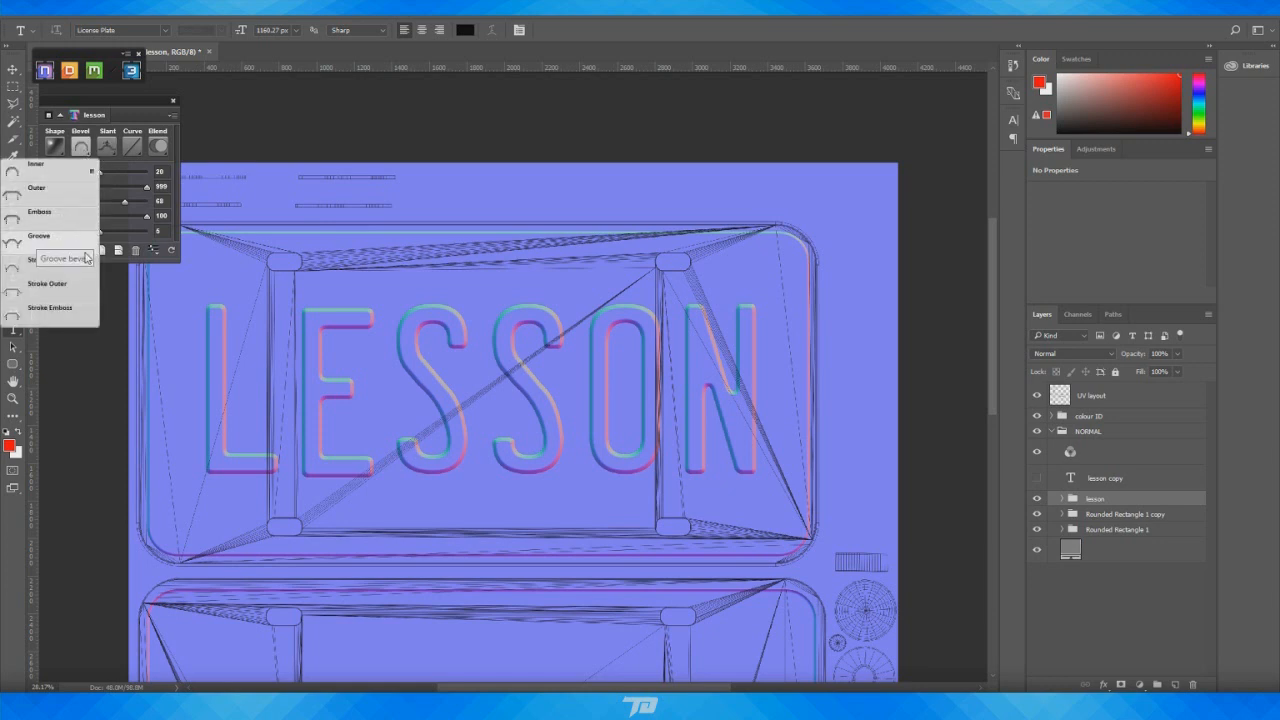
{"action": "left_click", "coordinate": [64, 218]}
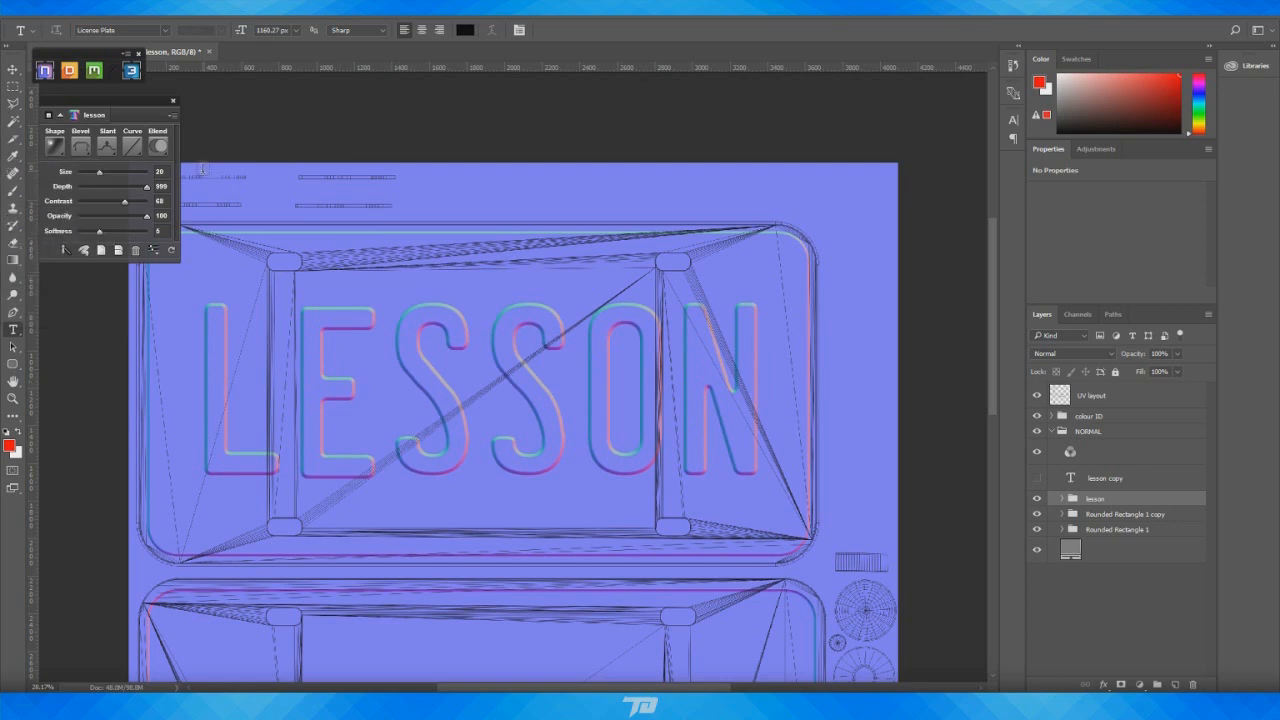
Try the Rounded Slope and Cone curves on the "lesson" normal layer
{"action": "left_click", "coordinate": [132, 146]}
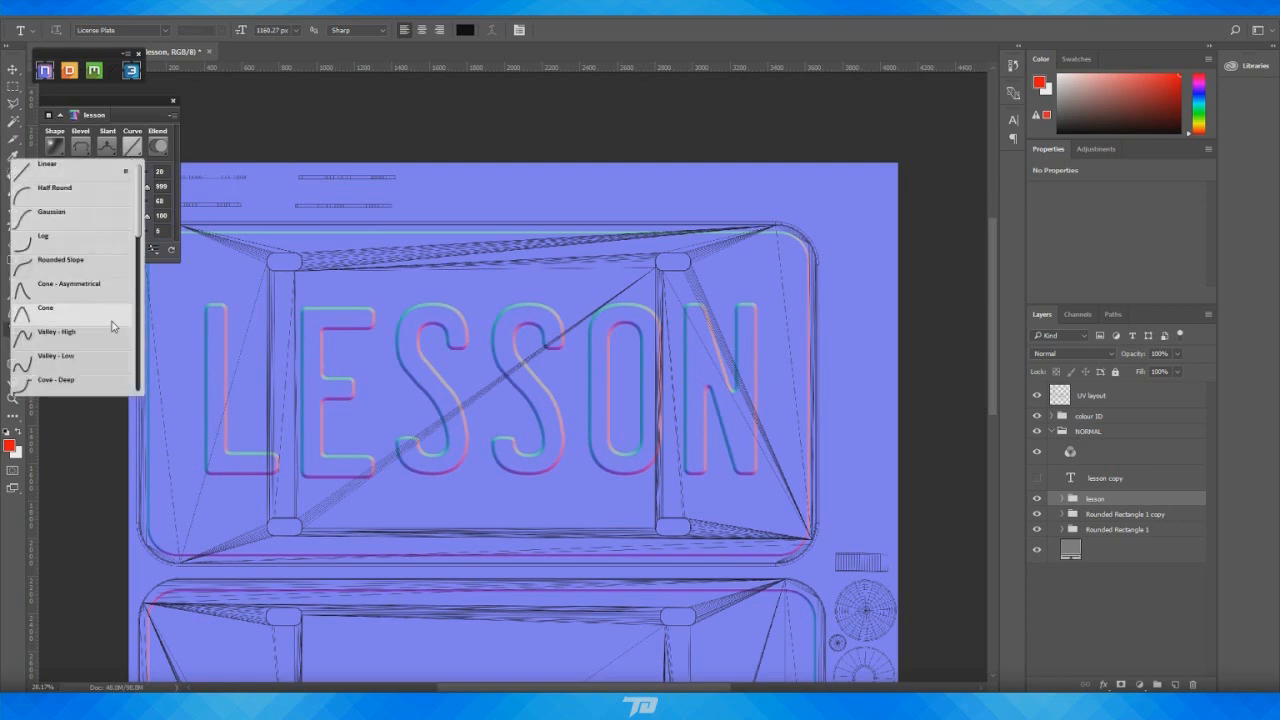
{"action": "left_click", "coordinate": [93, 271]}
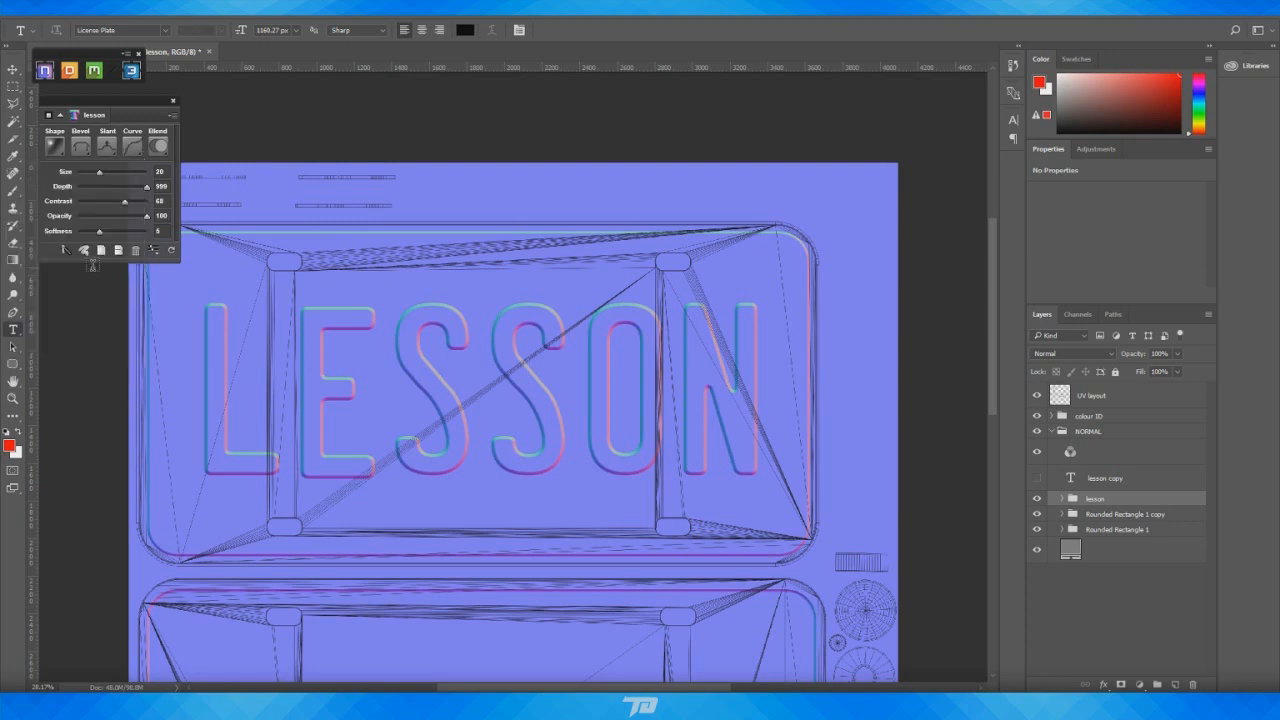
{"action": "left_click", "coordinate": [133, 150]}
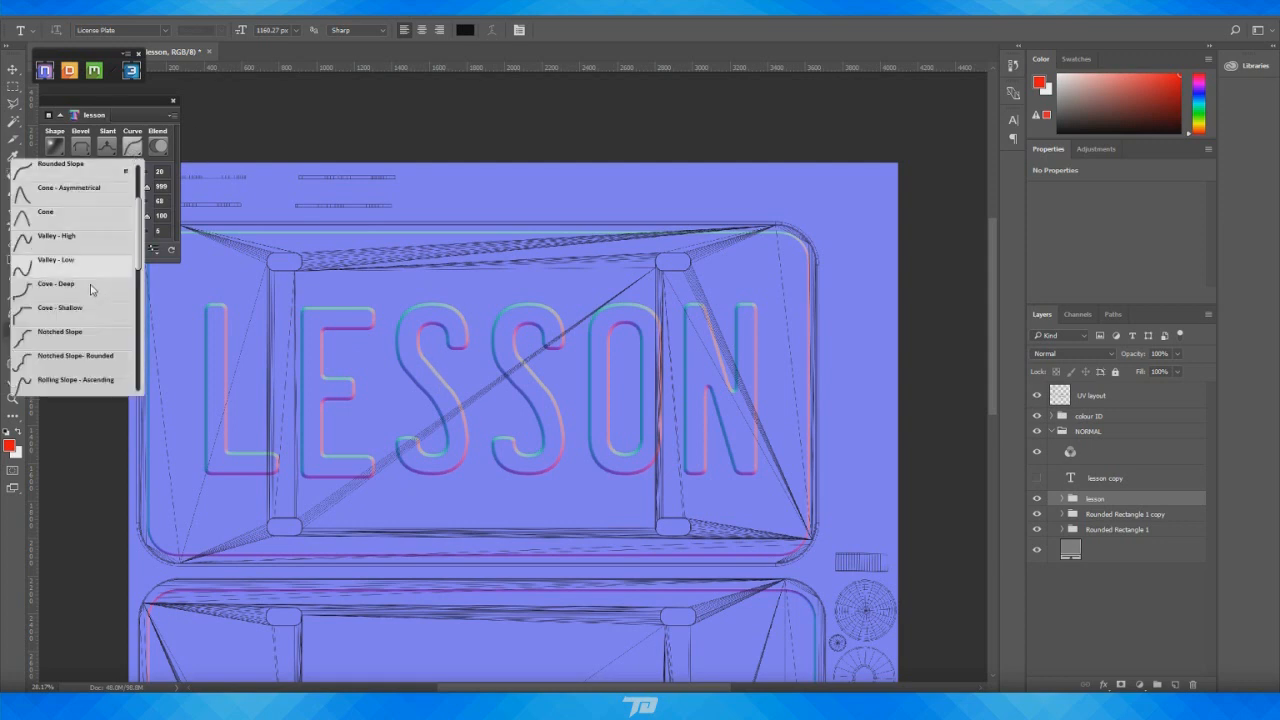
{"action": "left_click", "coordinate": [75, 216]}
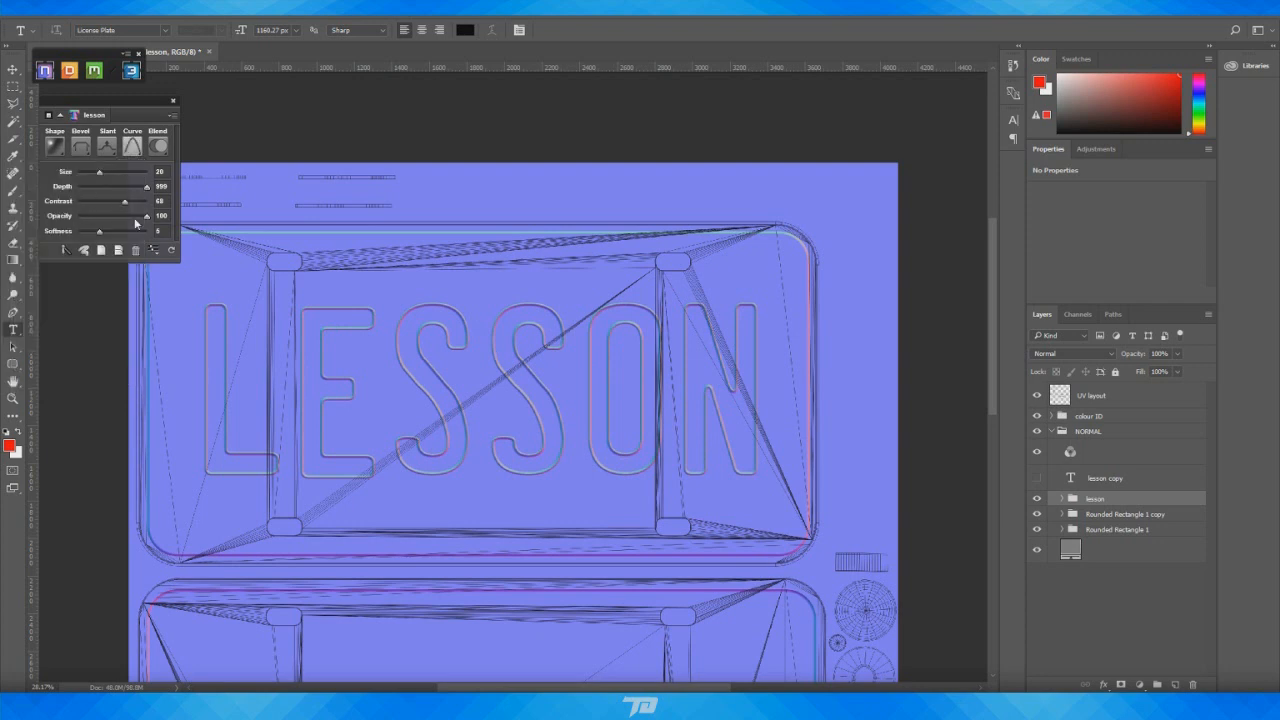
Apply the Gaussian curve to the "lesson" normal layer and set its softness to 3 and size to 29
{"action": "left_click_drag", "start_coordinate": [139, 252], "coordinate": [139, 211]}
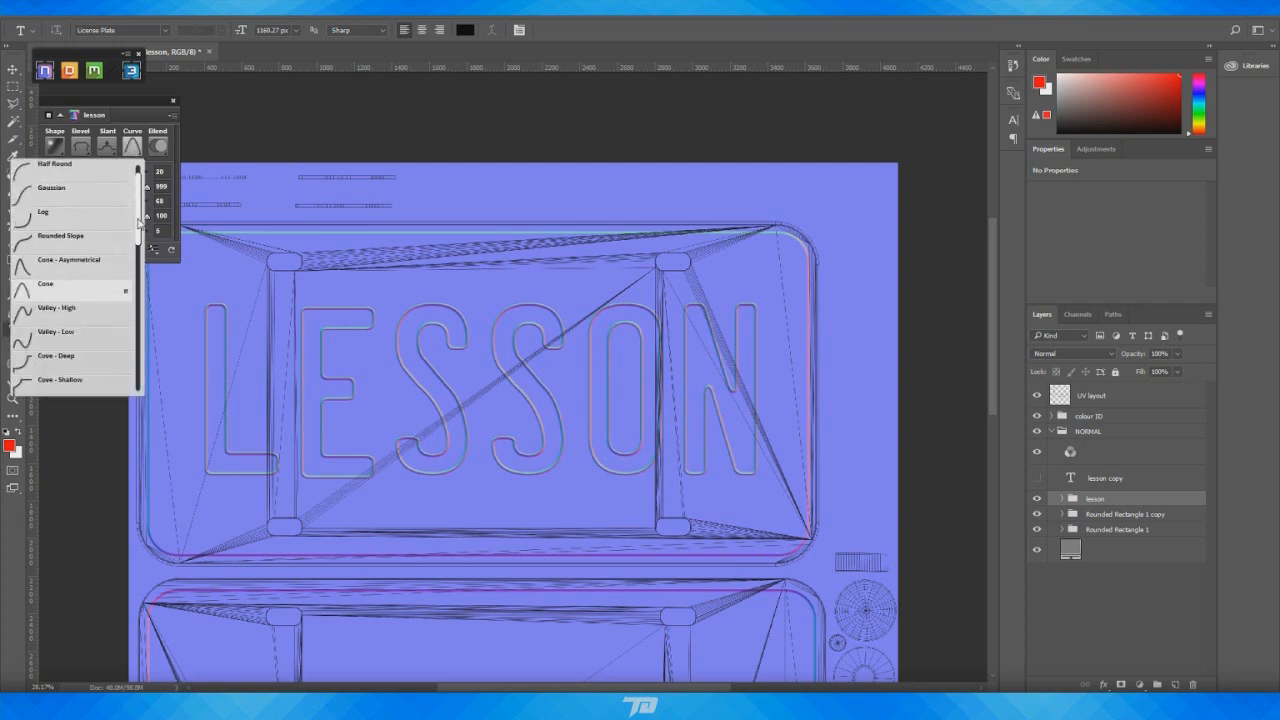
{"action": "left_click", "coordinate": [53, 200]}
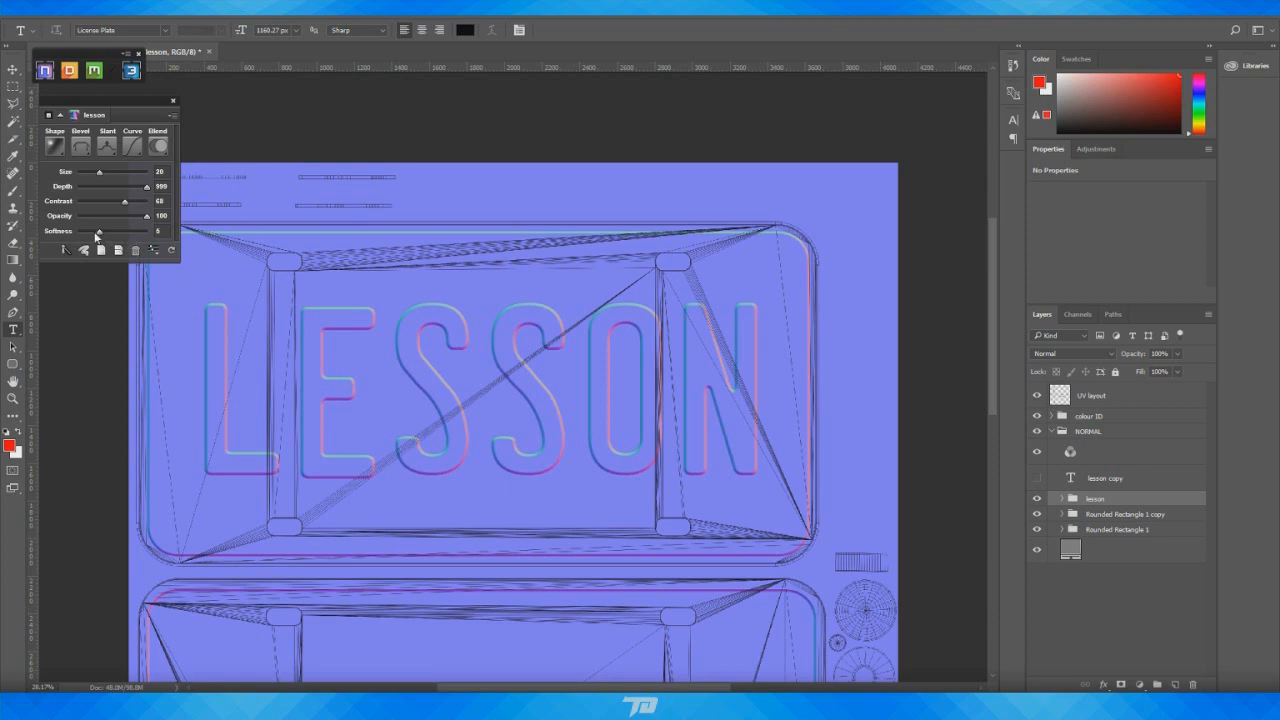
{"action": "left_click_drag", "start_coordinate": [96, 237], "coordinate": [92, 235]}
{"action": "left_click_drag", "start_coordinate": [102, 171], "coordinate": [104, 173]}
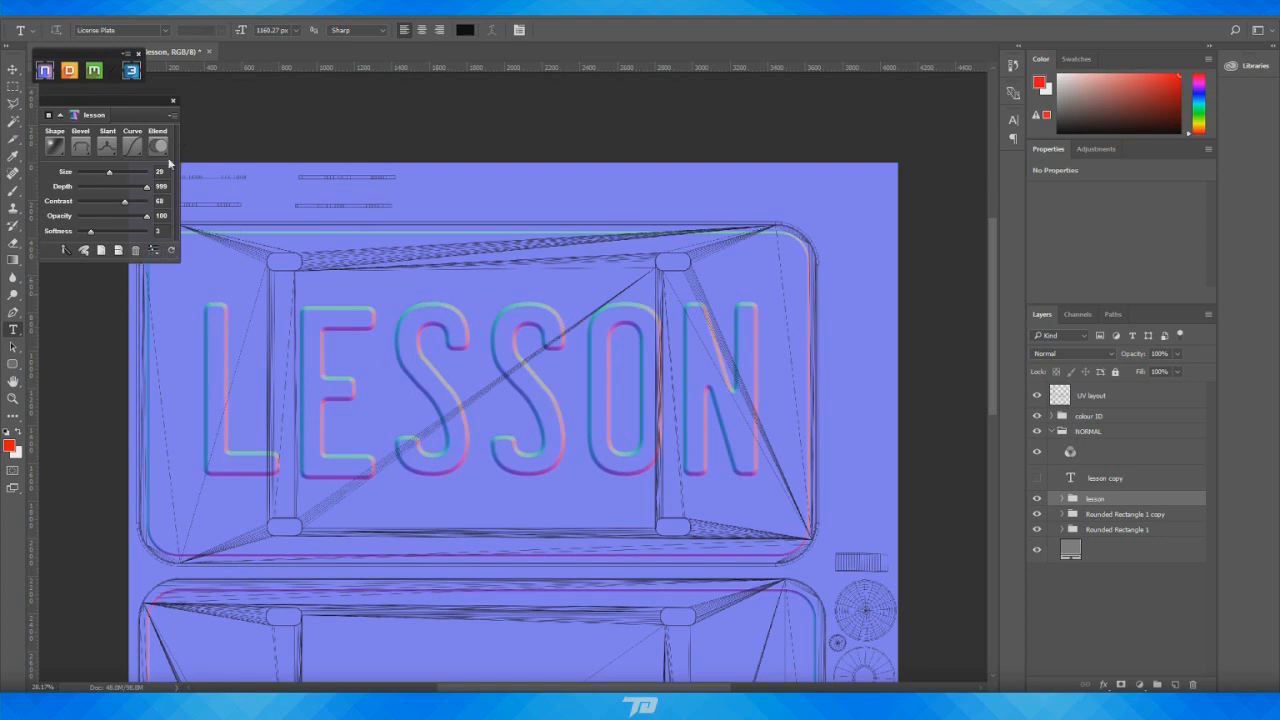
Hide the UV layout and examine the embossed lettering on the plate in the 3DO preview
{"action": "left_click", "coordinate": [1038, 397]}
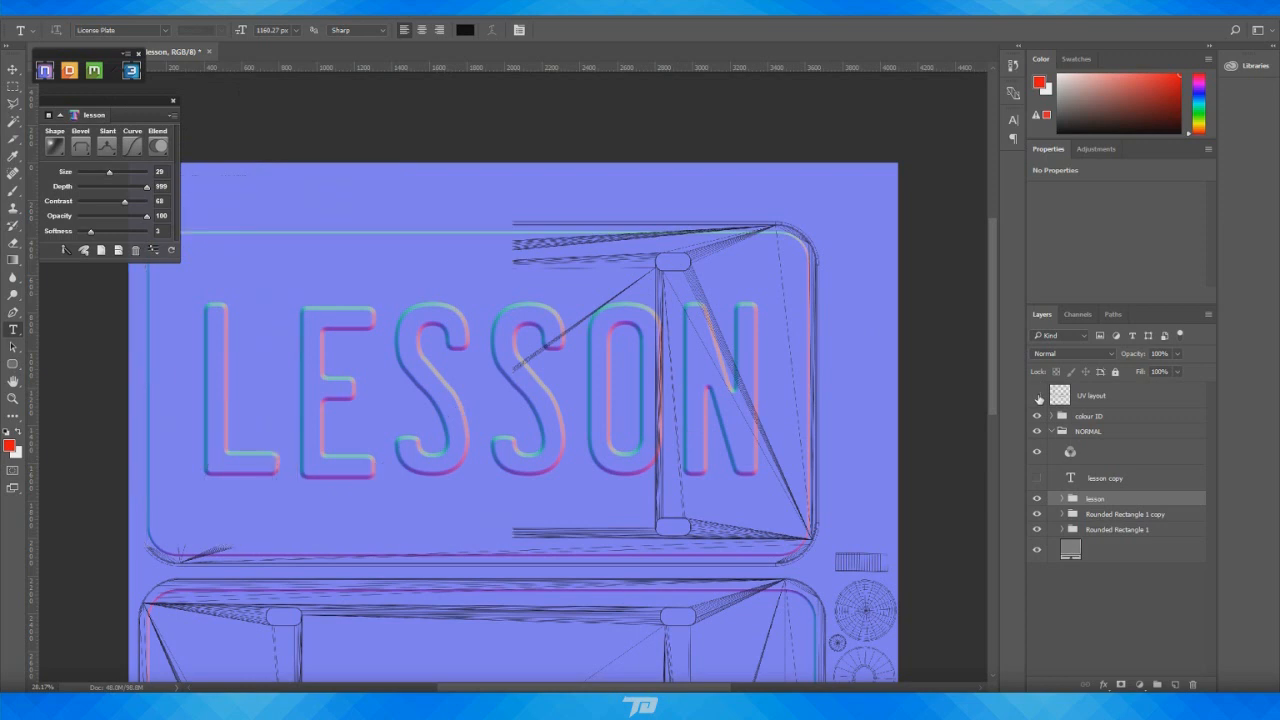
{"action": "left_click", "coordinate": [170, 252]}
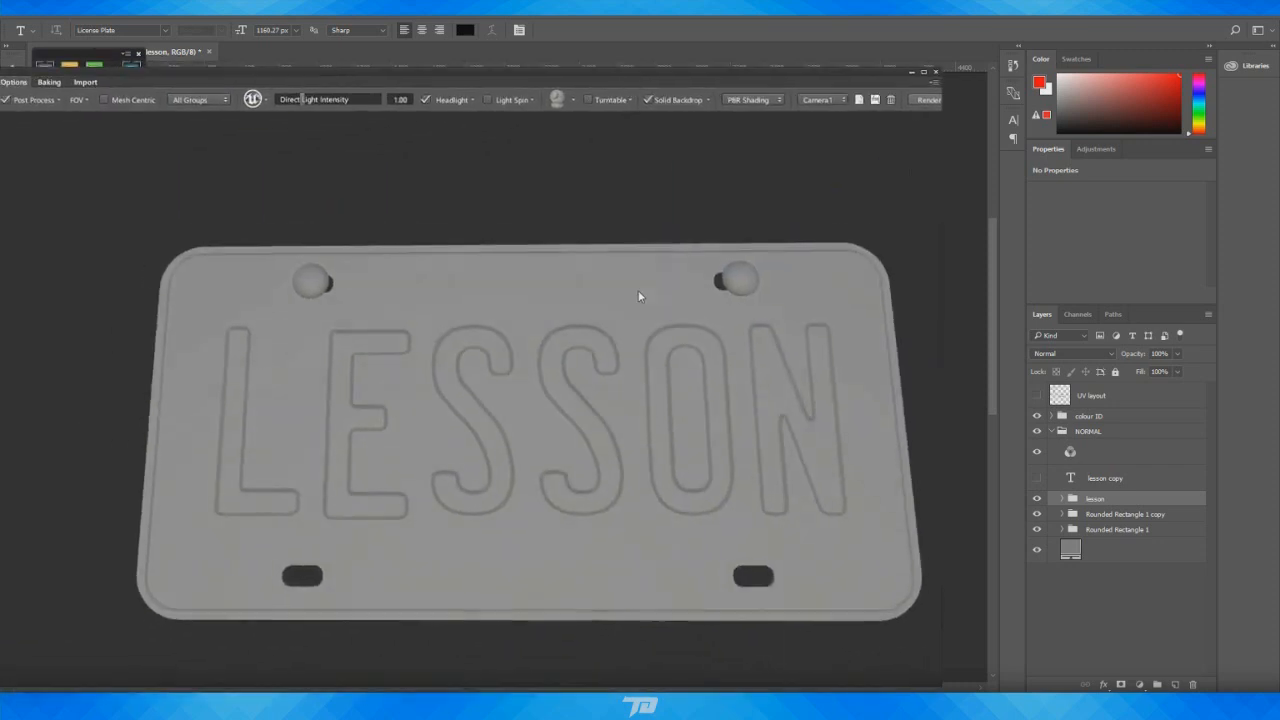
{"action": "left_click_drag", "start_coordinate": [638, 290], "coordinate": [663, 349]}
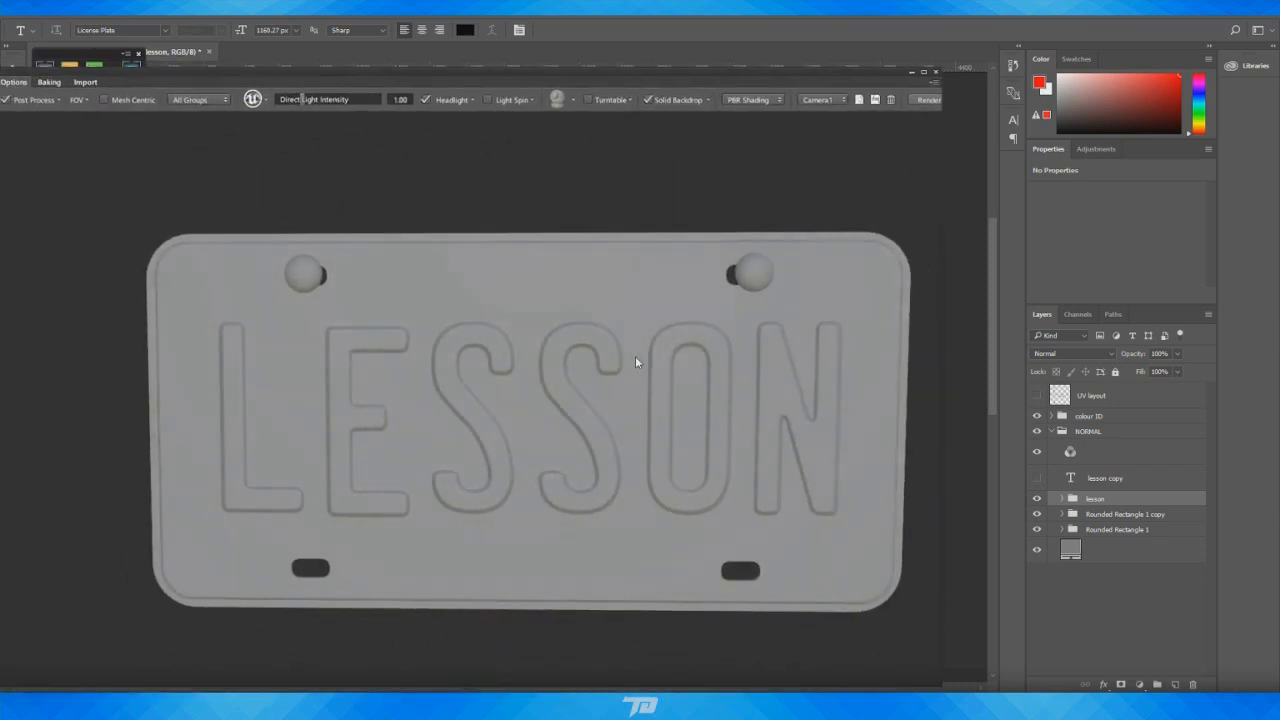
Inspect the plate's embossed lettering in the 3D preview with the headlight off and the light rotated, and restore the headlight
{"action": "left_click", "coordinate": [427, 99]}
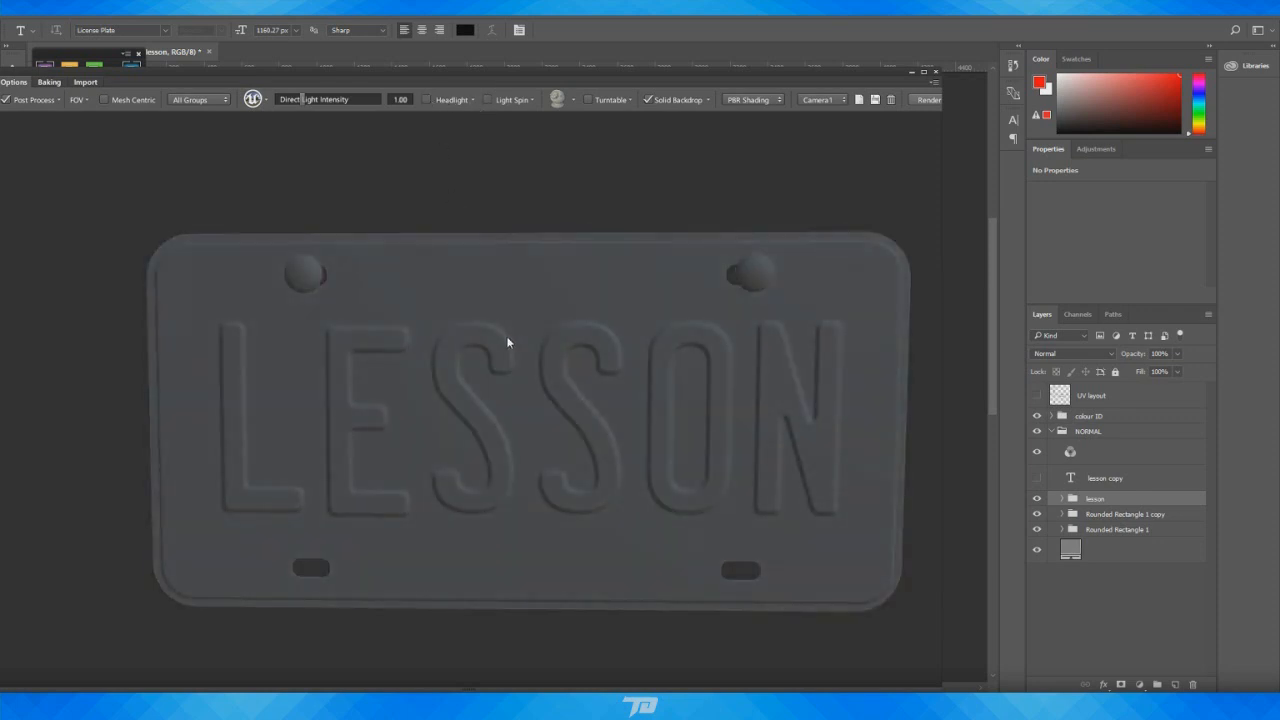
{"action": "mouse_move", "coordinate": [507, 337]}
{"action": "left_mouse_down", "text": "shift"}
{"action": "mouse_move", "coordinate": [453, 328]}
{"action": "mouse_move", "coordinate": [503, 369]}
{"action": "mouse_move", "coordinate": [655, 383]}
{"action": "left_mouse_up", "text": "shift"}
{"action": "mouse_move", "coordinate": [724, 407]}
{"action": "left_mouse_down", "text": "shift"}
{"action": "mouse_move", "coordinate": [714, 403]}
{"action": "mouse_move", "coordinate": [717, 417]}
{"action": "left_mouse_up", "text": "shift"}
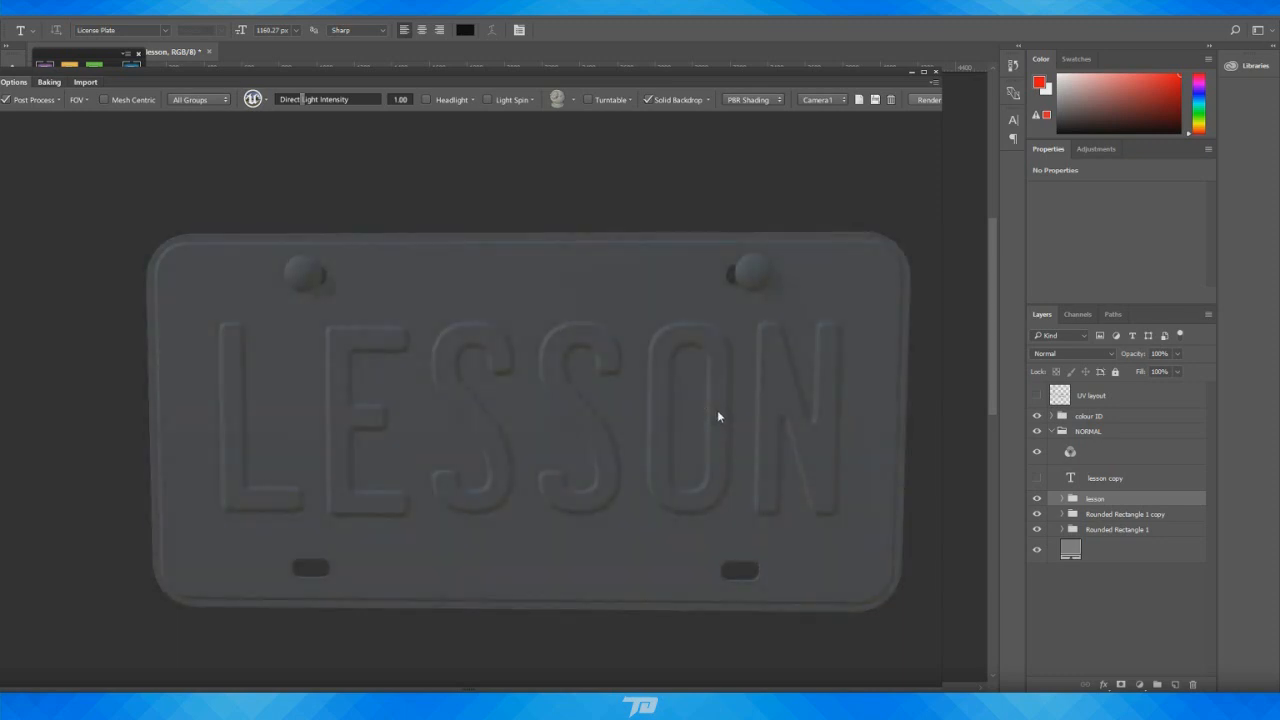
{"action": "left_click", "coordinate": [428, 101]}
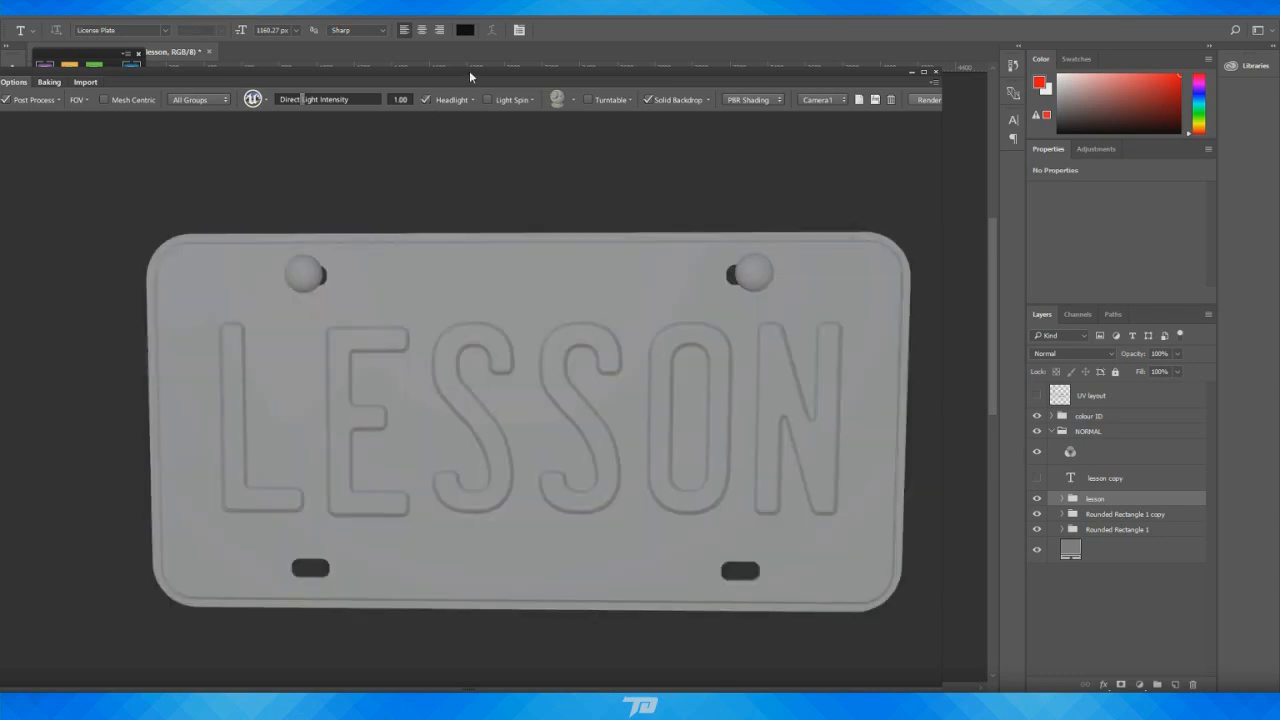
{"action": "left_click_drag", "start_coordinate": [470, 72], "coordinate": [0, 82]}
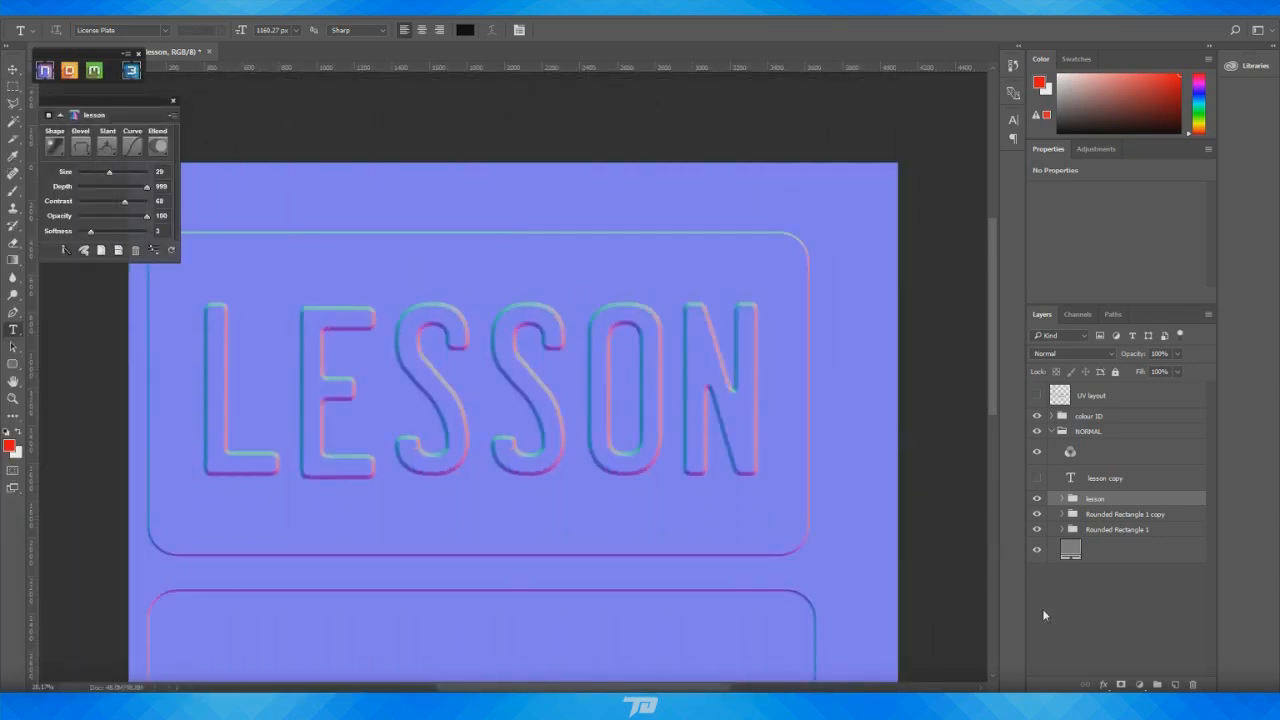
Show the lesson copy text layer and move its text straight down onto the lower plate, to about Y 3136.5 px
{"action": "left_click", "coordinate": [1036, 478]}
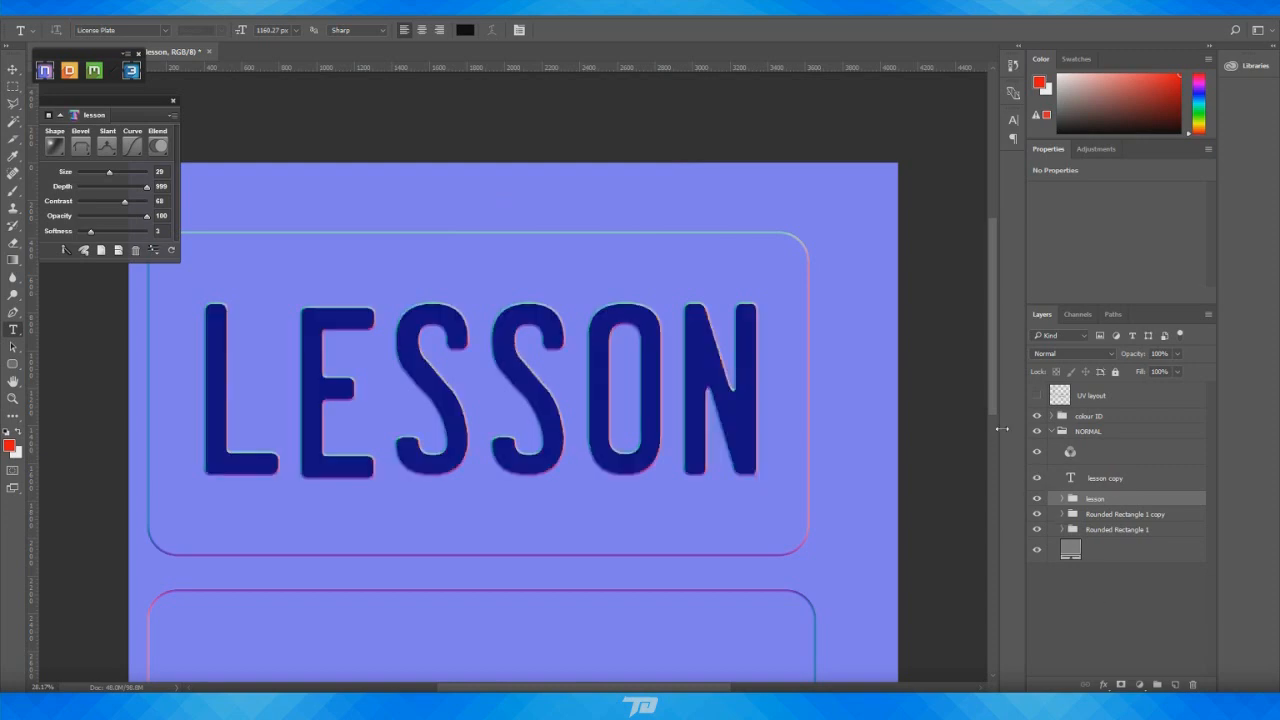
{"action": "scroll", "coordinate": [1000, 370], "scroll_direction": "down", "scroll_amount": 2}
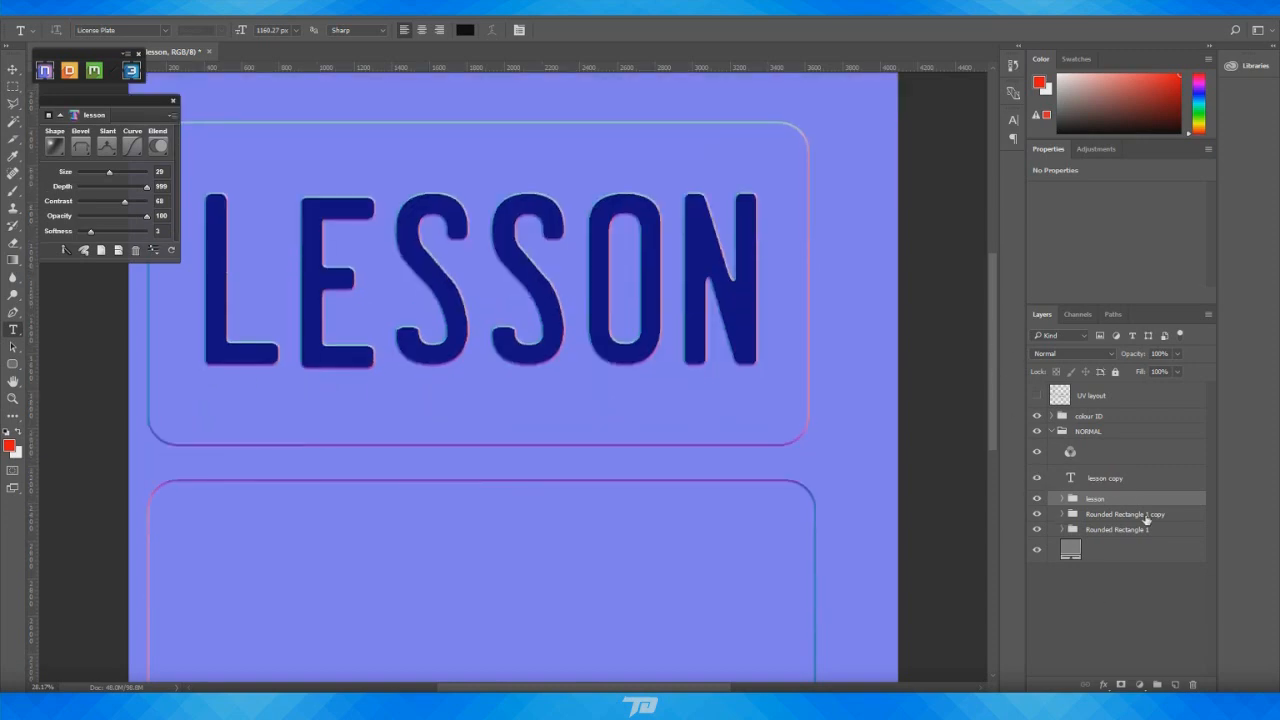
{"action": "left_click", "coordinate": [1108, 482]}
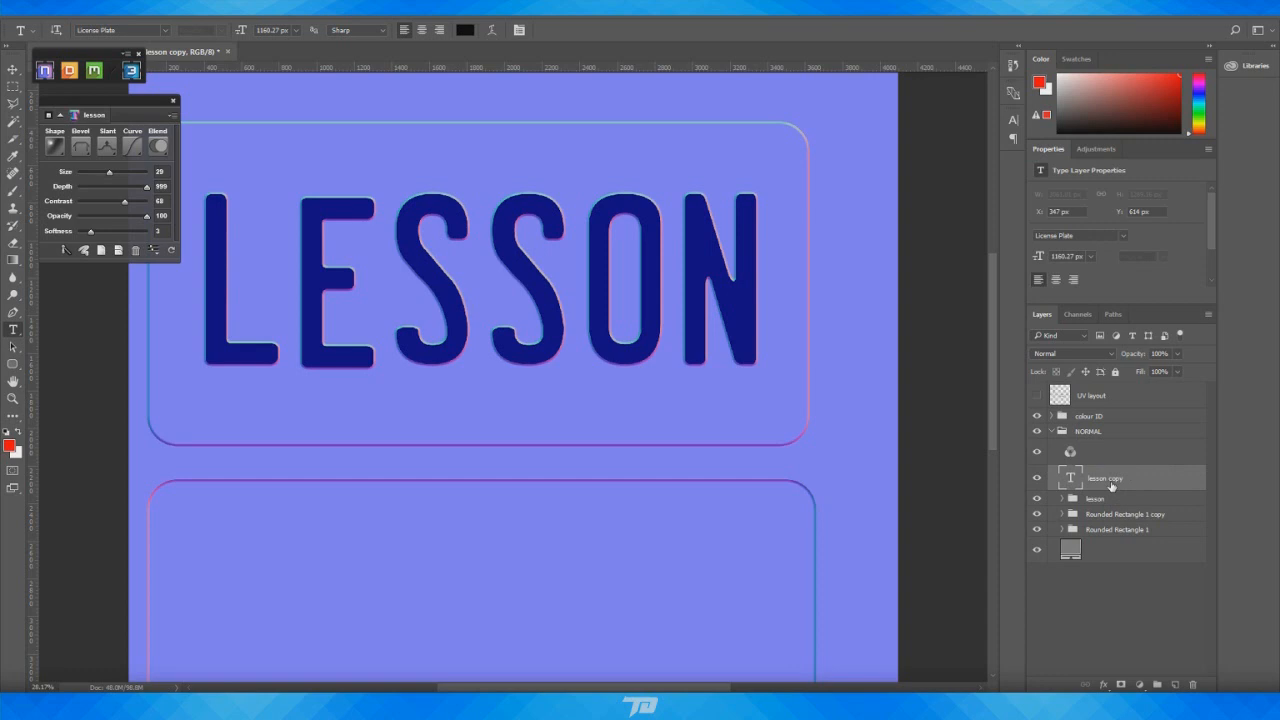
{"action": "key", "text": "ctrl+t"}
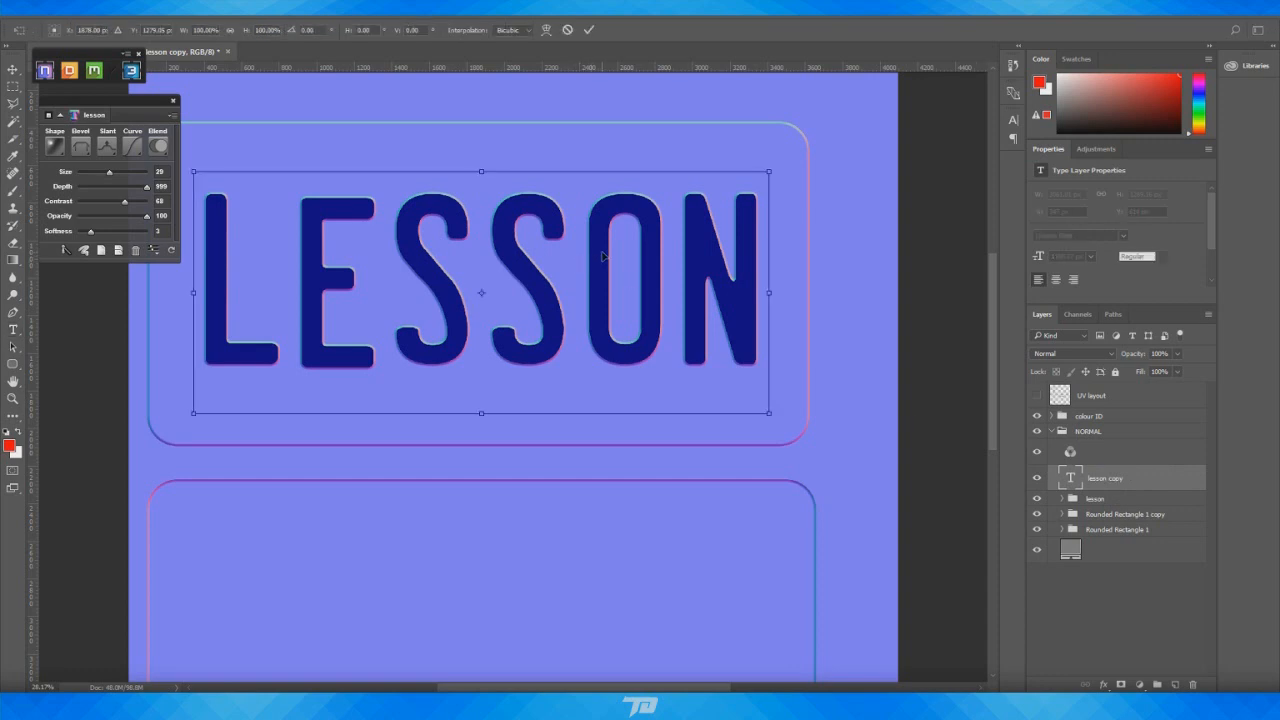
{"action": "left_click_drag", "start_coordinate": [591, 261], "coordinate": [545, 649], "text": "shift"}
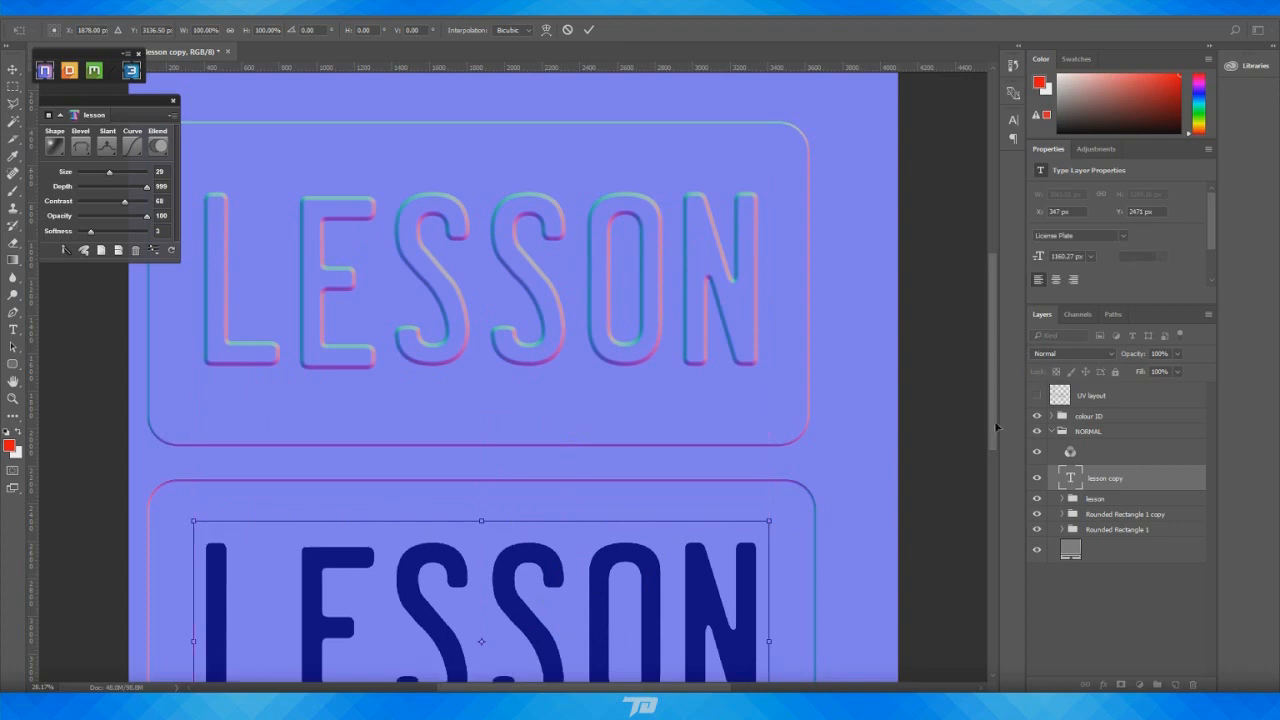
{"action": "left_click_drag", "start_coordinate": [999, 437], "coordinate": [997, 510]}
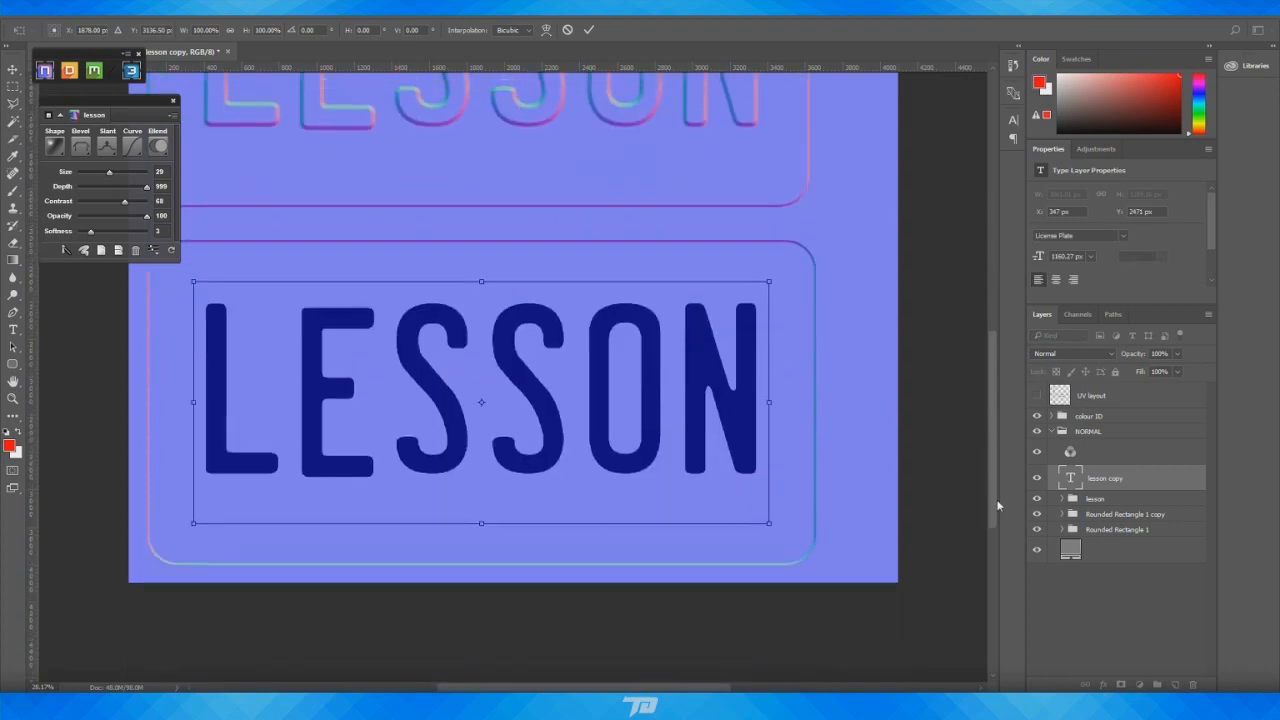
Flip the lesson copy text horizontally and shift it slightly down inside the lower plate, to about Y 3189 px
{"action": "right_click", "coordinate": [435, 383]}
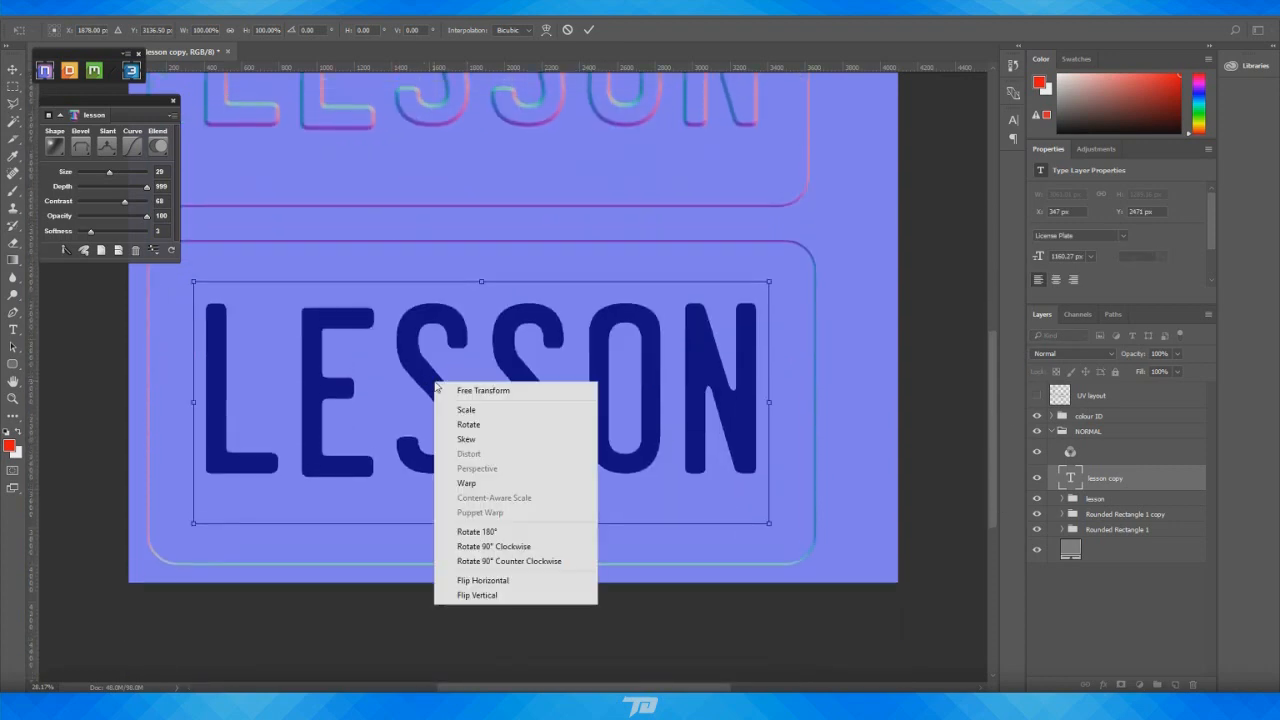
{"action": "left_click", "coordinate": [530, 582]}
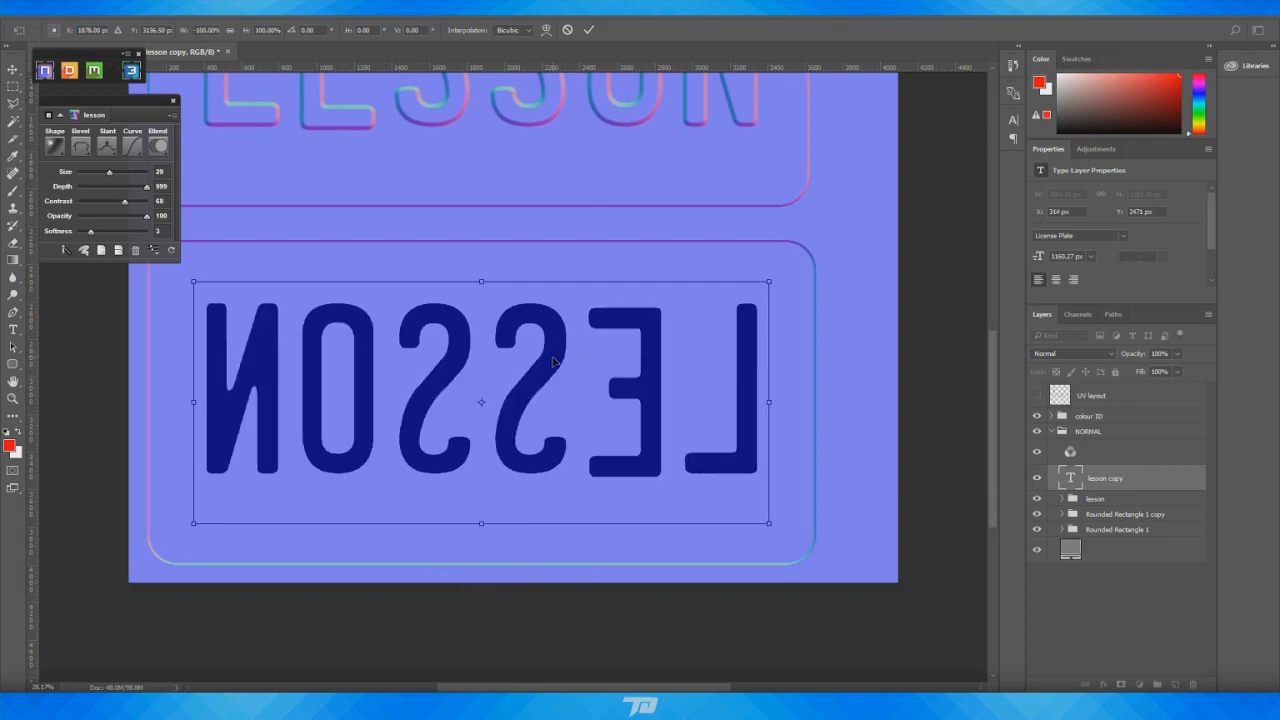
{"action": "left_click_drag", "start_coordinate": [552, 362], "coordinate": [554, 369]}
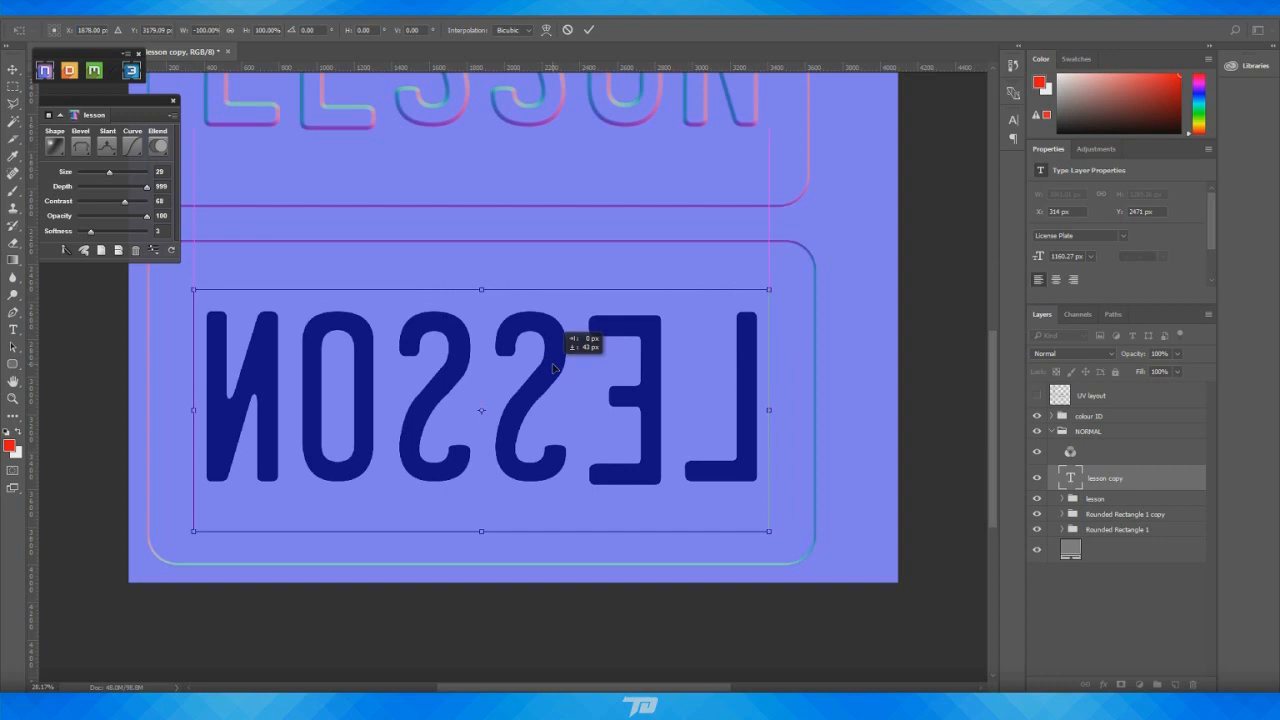
{"action": "left_click_drag", "start_coordinate": [553, 369], "coordinate": [553, 371]}
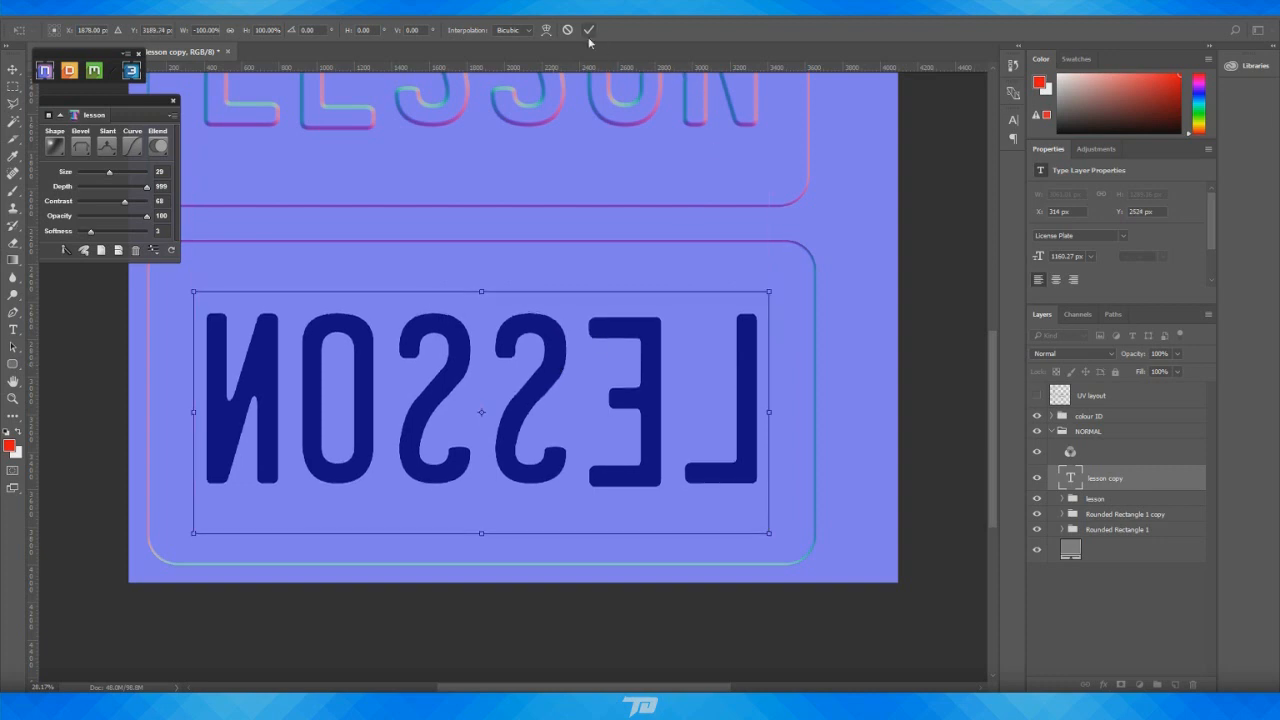
{"action": "left_click", "coordinate": [588, 32]}
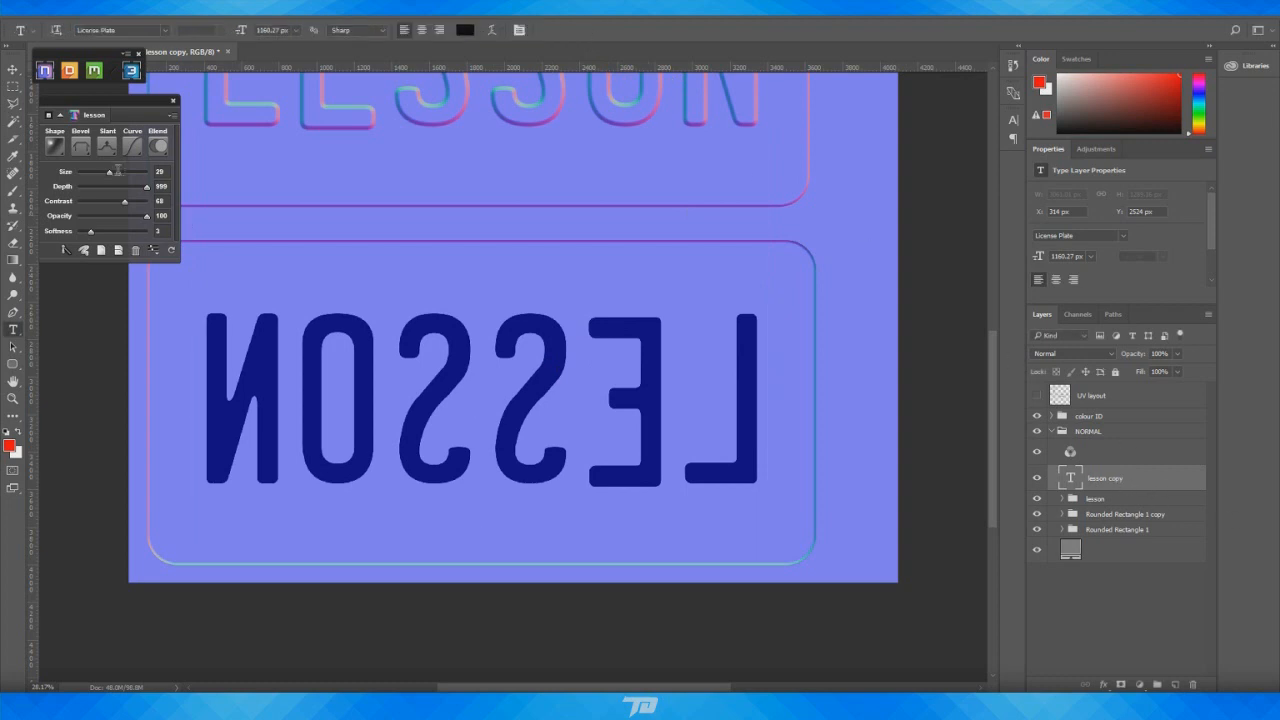
Convert the lesson copy text into an nDo normal with its slant set to Down and its bevel to Emboss
{"action": "left_click", "coordinate": [129, 195]}
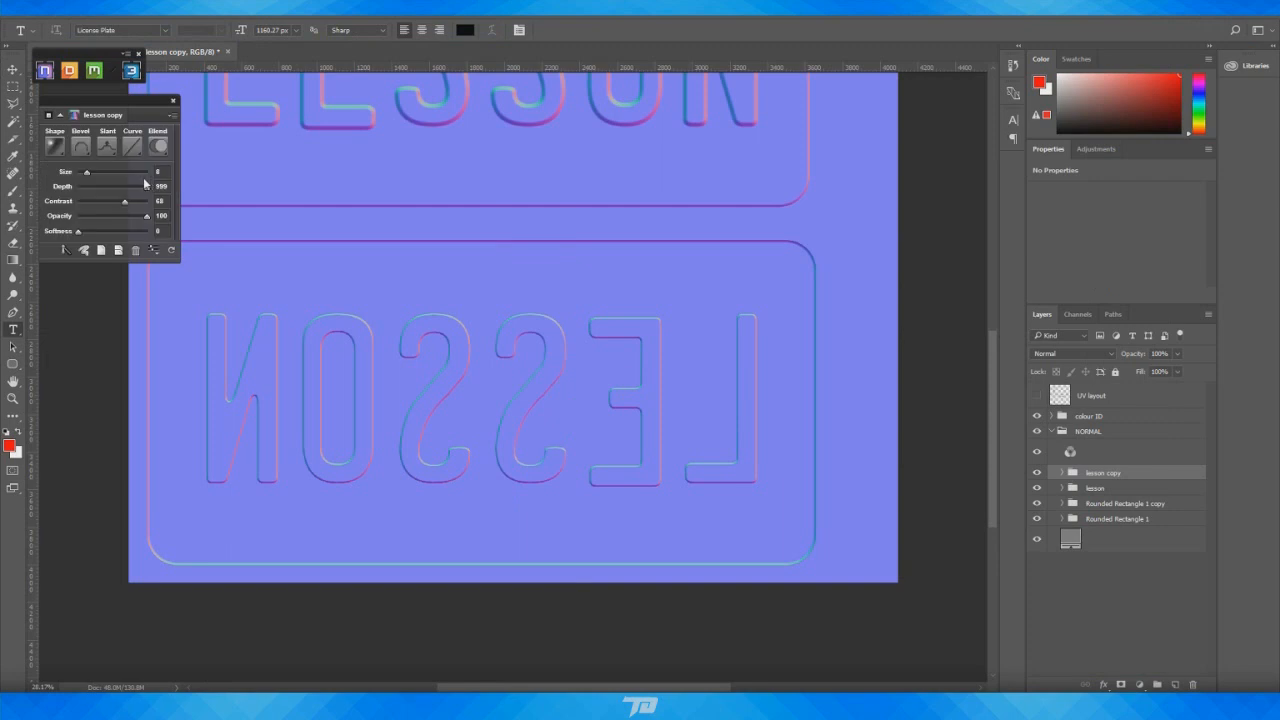
{"action": "left_click", "coordinate": [109, 147]}
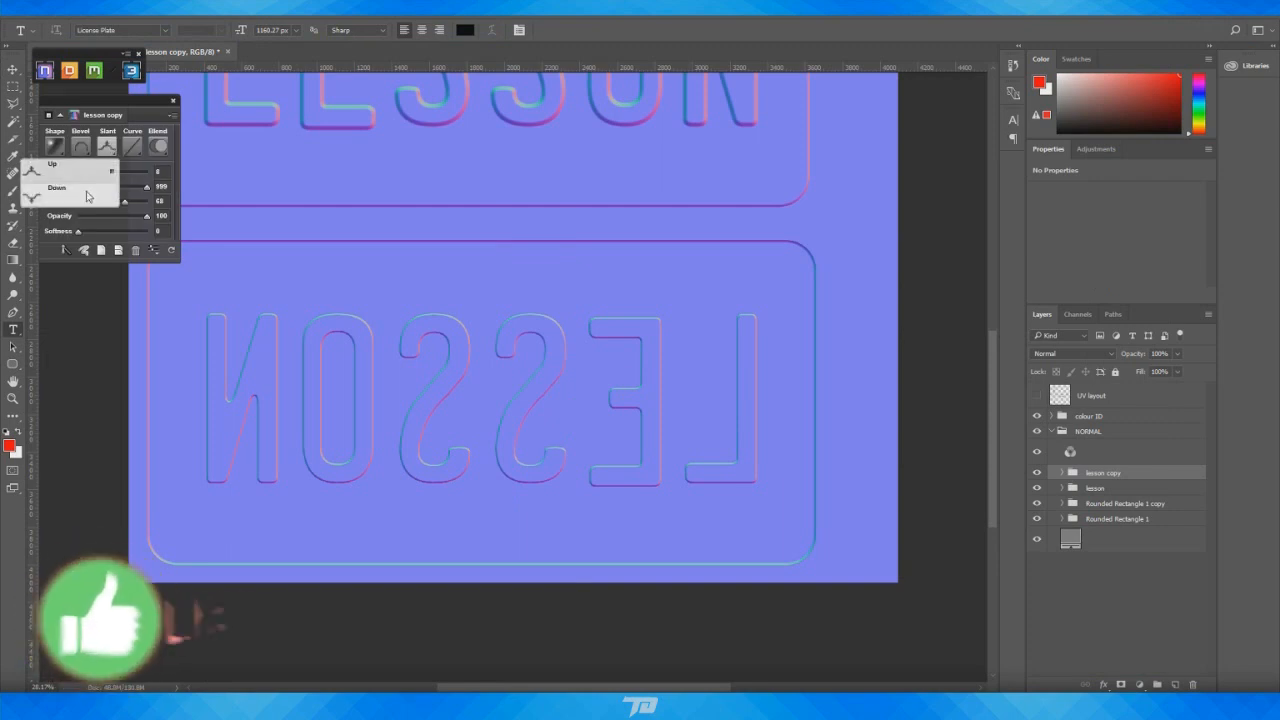
{"action": "left_click", "coordinate": [86, 195]}
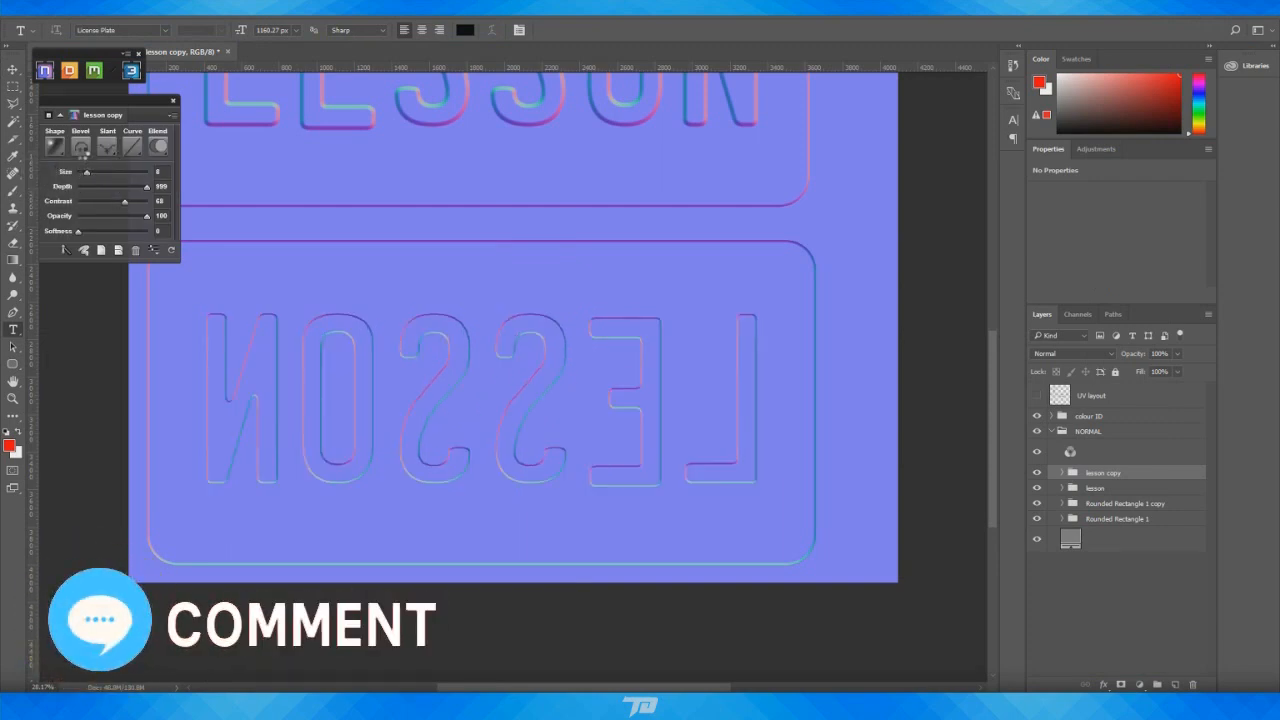
{"action": "left_click", "coordinate": [82, 147]}
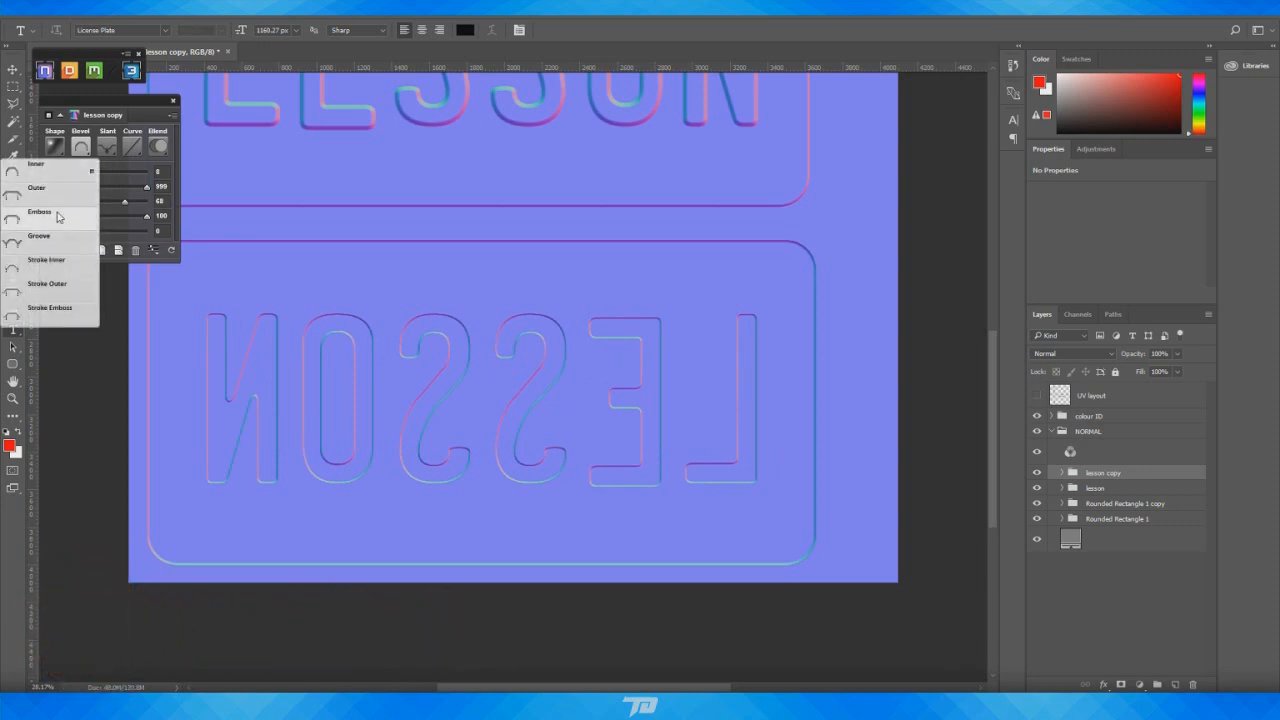
{"action": "left_click", "coordinate": [58, 216]}
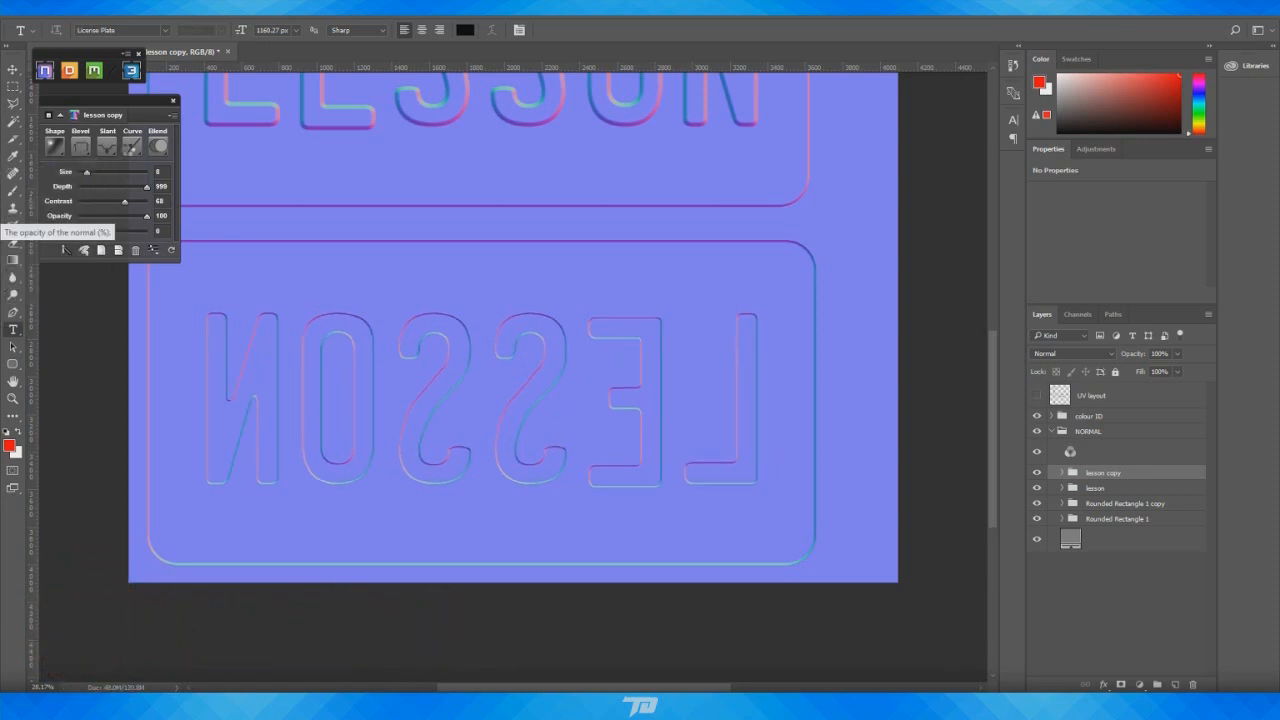
Give the lesson copy normal a Gaussian curve, with size 18 and softness 2
{"action": "left_click", "coordinate": [133, 148]}
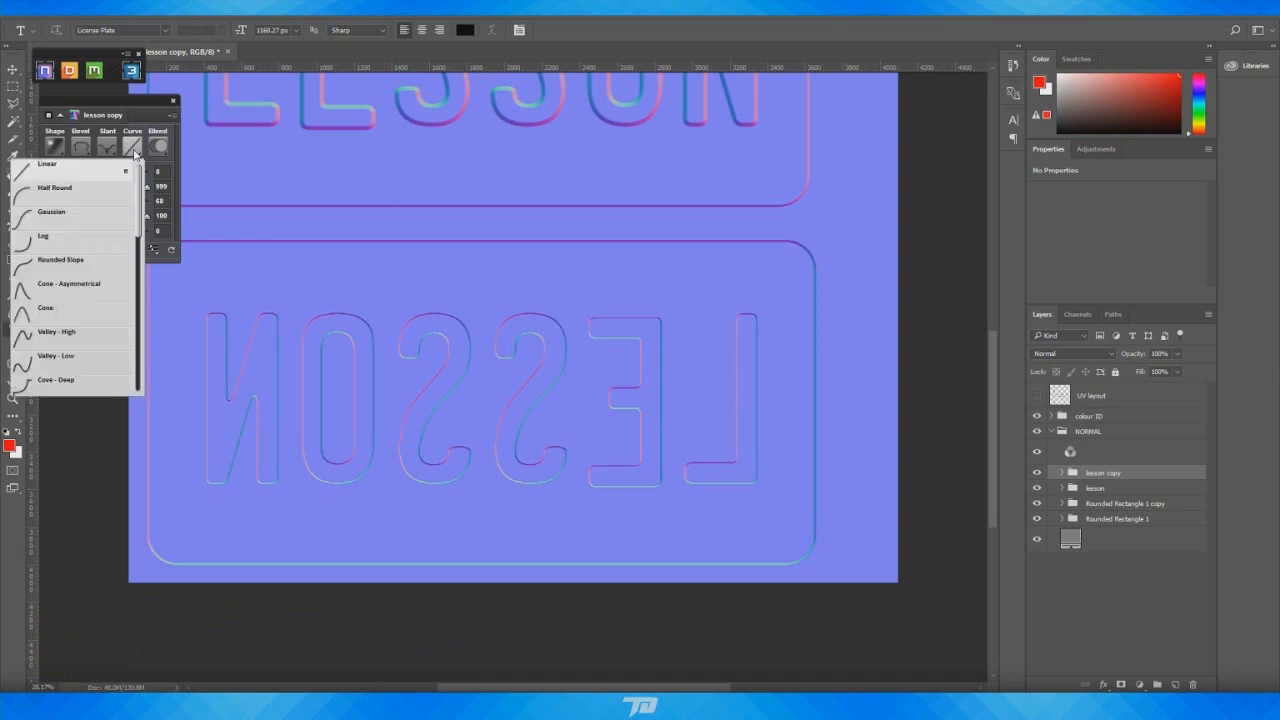
{"action": "left_click", "coordinate": [93, 225]}
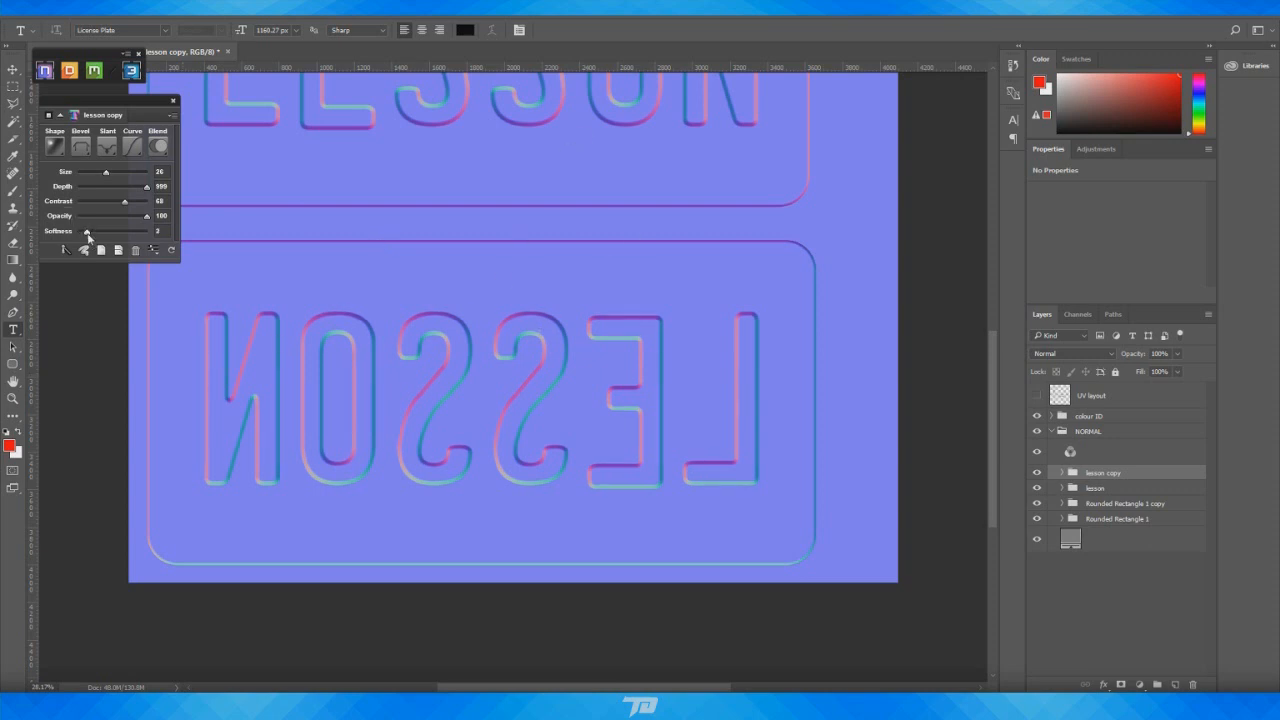
{"action": "left_click", "coordinate": [99, 174]}
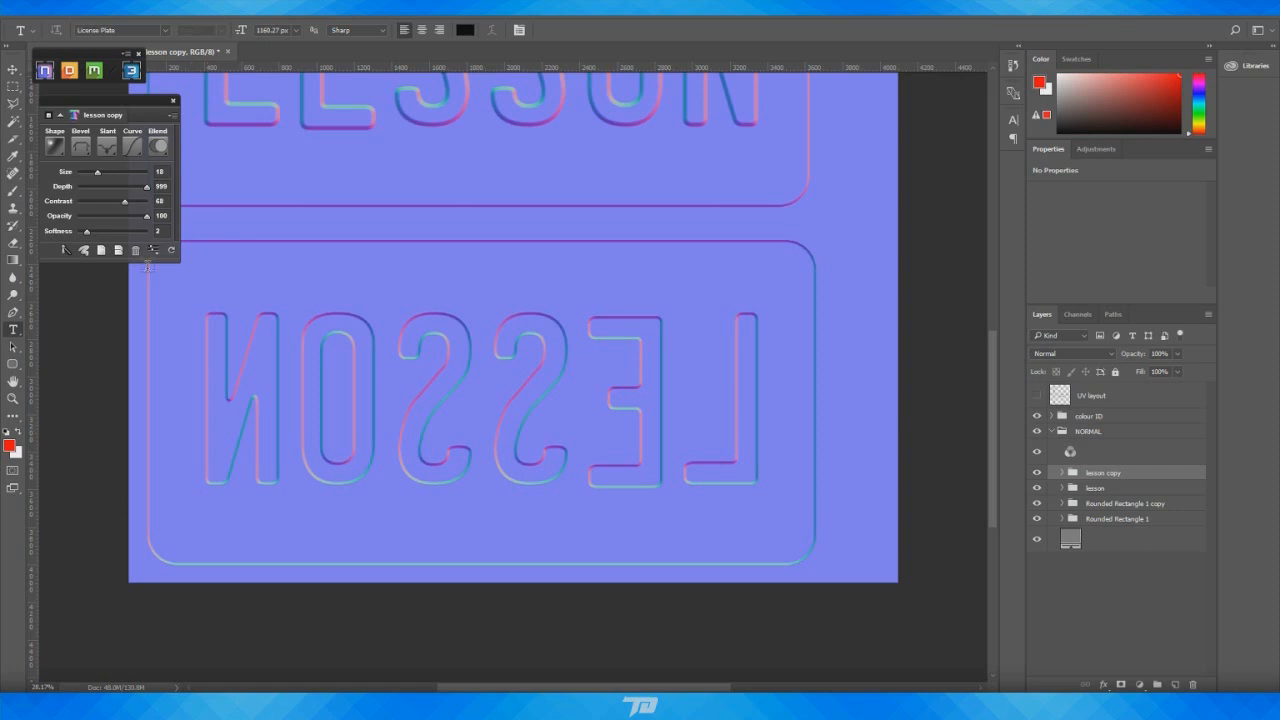
Refresh the normal map and examine the LESSON plate at an angle in the 3D preview
{"action": "left_click", "coordinate": [64, 251]}
{"action": "left_click", "coordinate": [171, 250]}
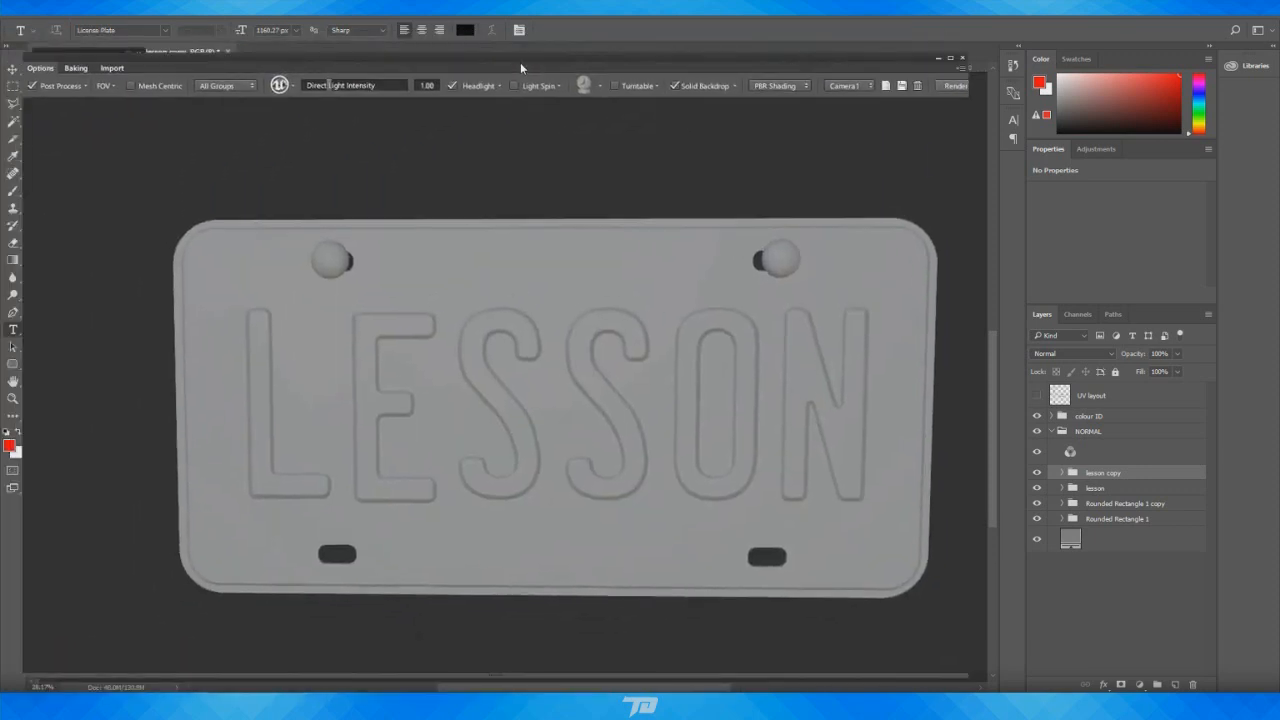
{"action": "left_click_drag", "start_coordinate": [600, 327], "coordinate": [354, 297]}
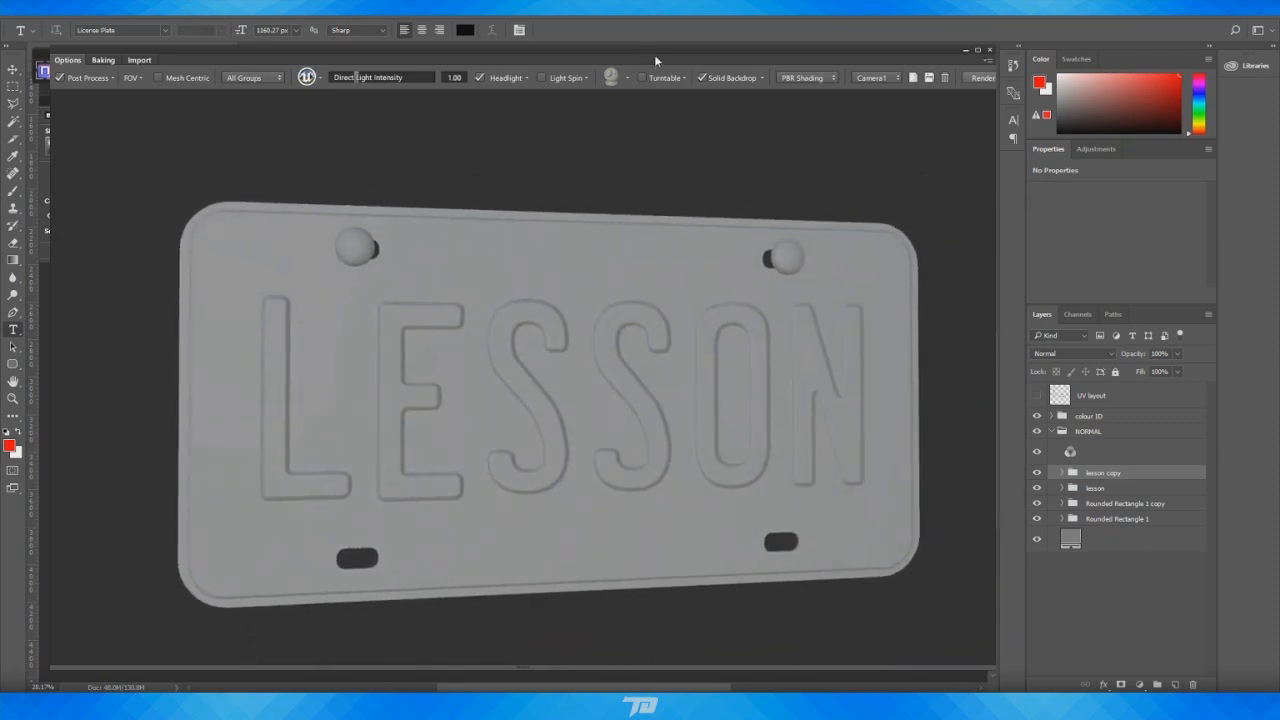
{"action": "left_click_drag", "start_coordinate": [654, 54], "coordinate": [0, 185]}
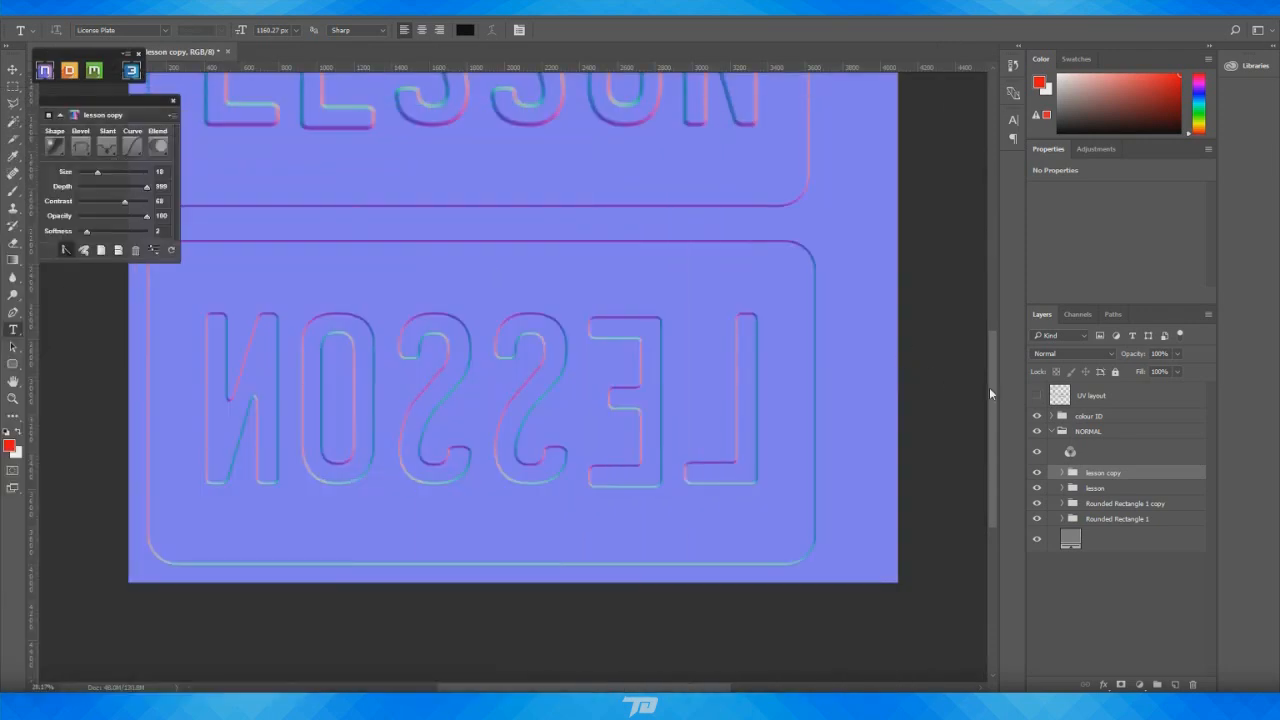
Show the UV layout over the normal map and frame the large bolt head island near the plate's lower corner
{"action": "left_click", "coordinate": [1037, 396]}
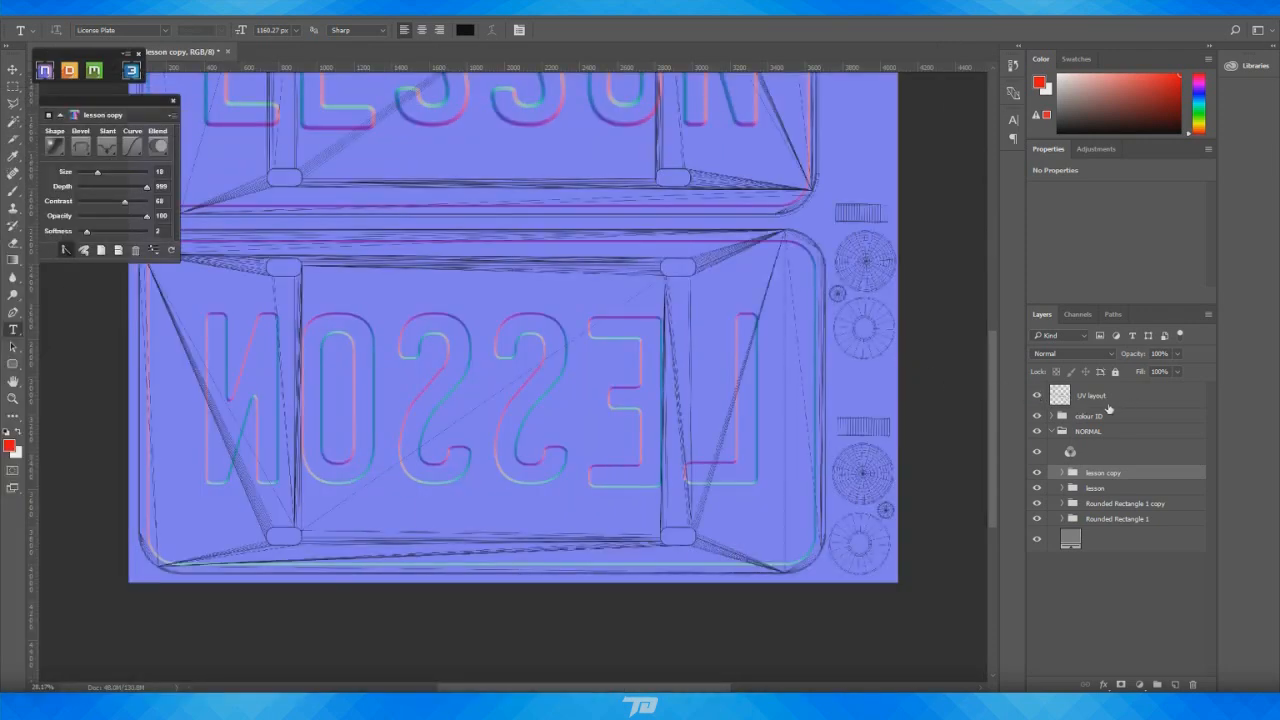
{"action": "scroll", "coordinate": [995, 455], "scroll_direction": "up", "scroll_amount": 3}
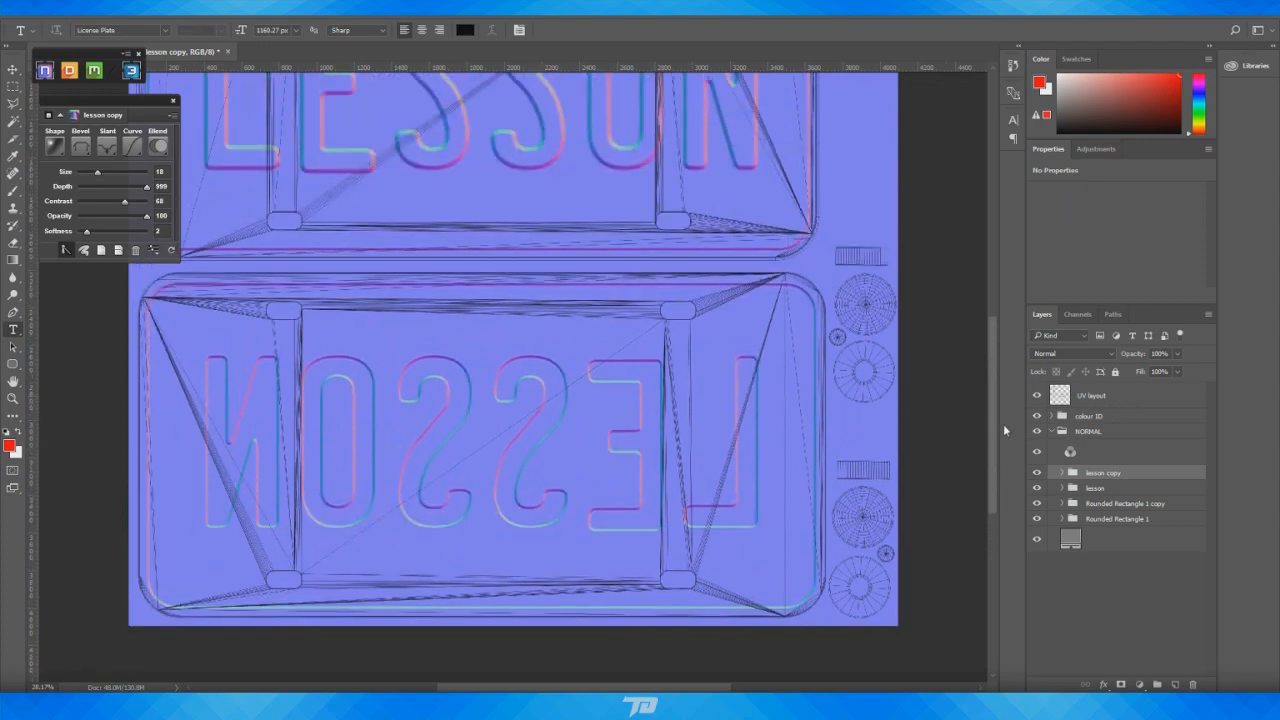
{"action": "left_click_drag", "start_coordinate": [993, 470], "coordinate": [987, 492]}
{"action": "scroll", "coordinate": [850, 431], "scroll_direction": "up", "scroll_amount": 7, "text": "alt"}
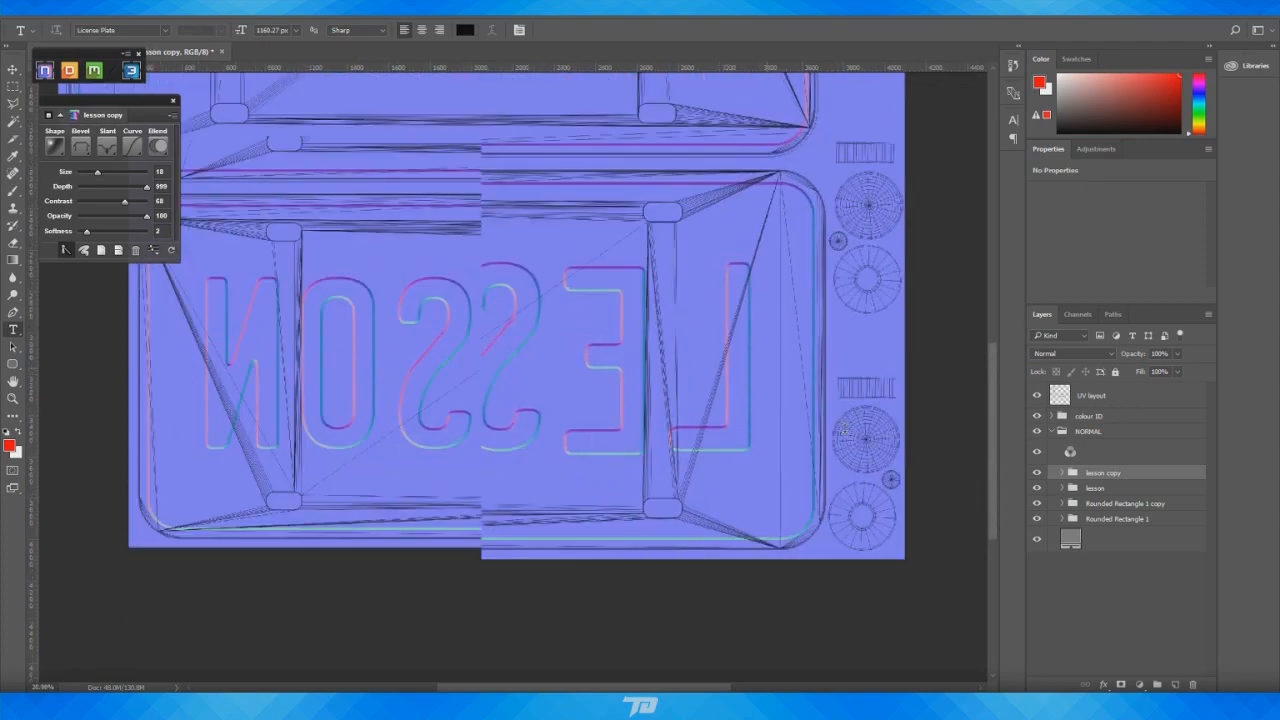
{"action": "scroll", "coordinate": [976, 496], "scroll_direction": "up", "scroll_amount": 2}
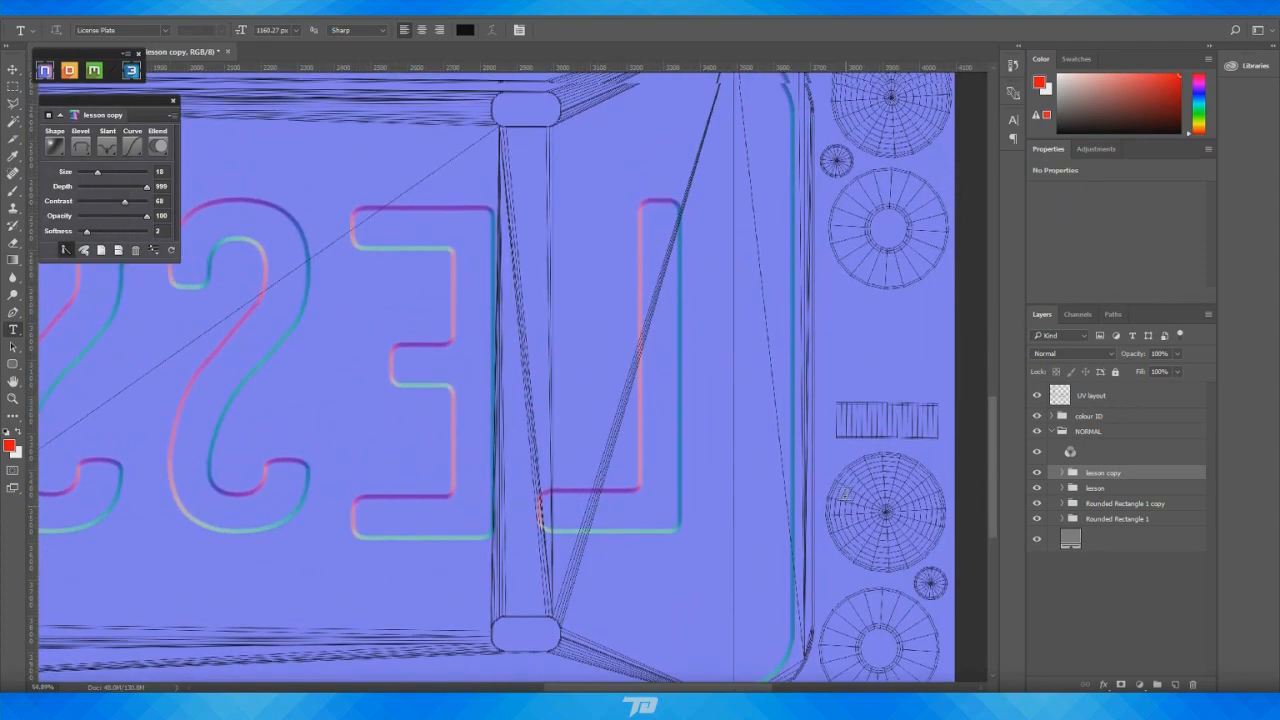
{"action": "left_click_drag", "start_coordinate": [993, 498], "coordinate": [994, 530]}
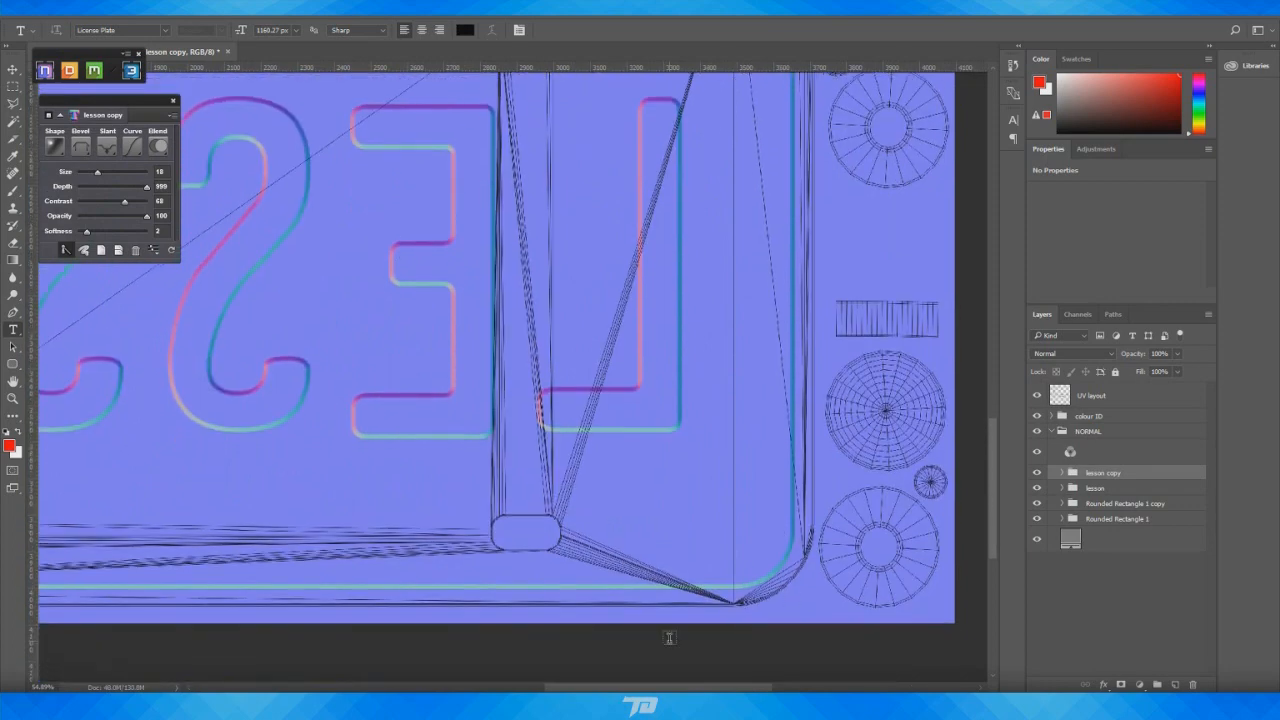
{"action": "left_click_drag", "start_coordinate": [640, 690], "coordinate": [685, 690]}
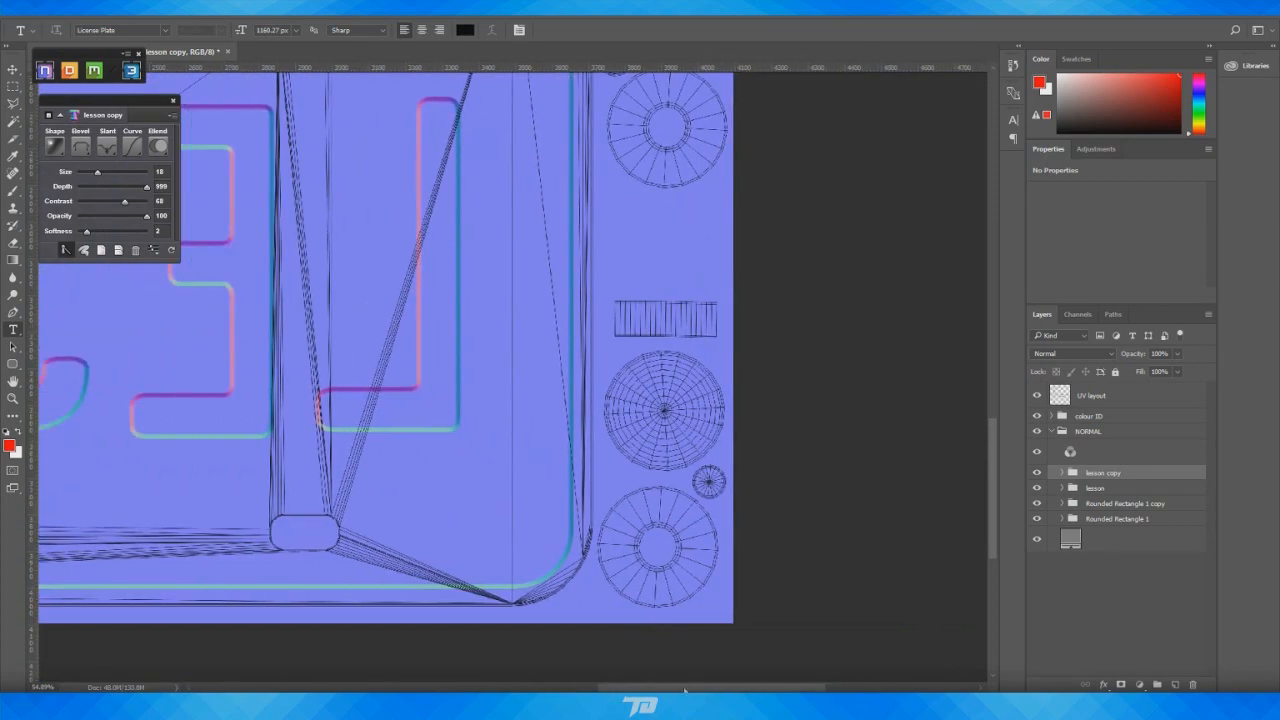
{"action": "scroll", "coordinate": [672, 393], "scroll_direction": "up", "scroll_amount": 9, "text": "alt"}
{"action": "scroll", "coordinate": [672, 393], "scroll_direction": "up", "scroll_amount": 1}
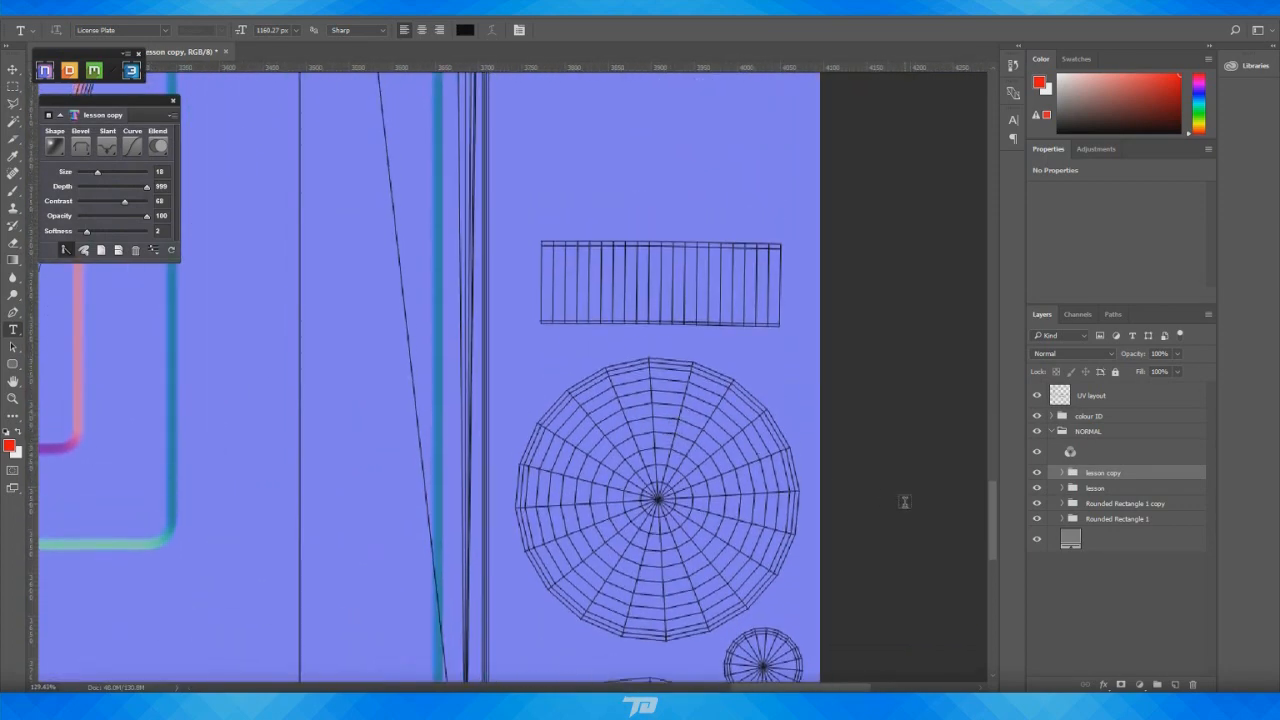
{"action": "left_click_drag", "start_coordinate": [991, 519], "coordinate": [993, 539]}
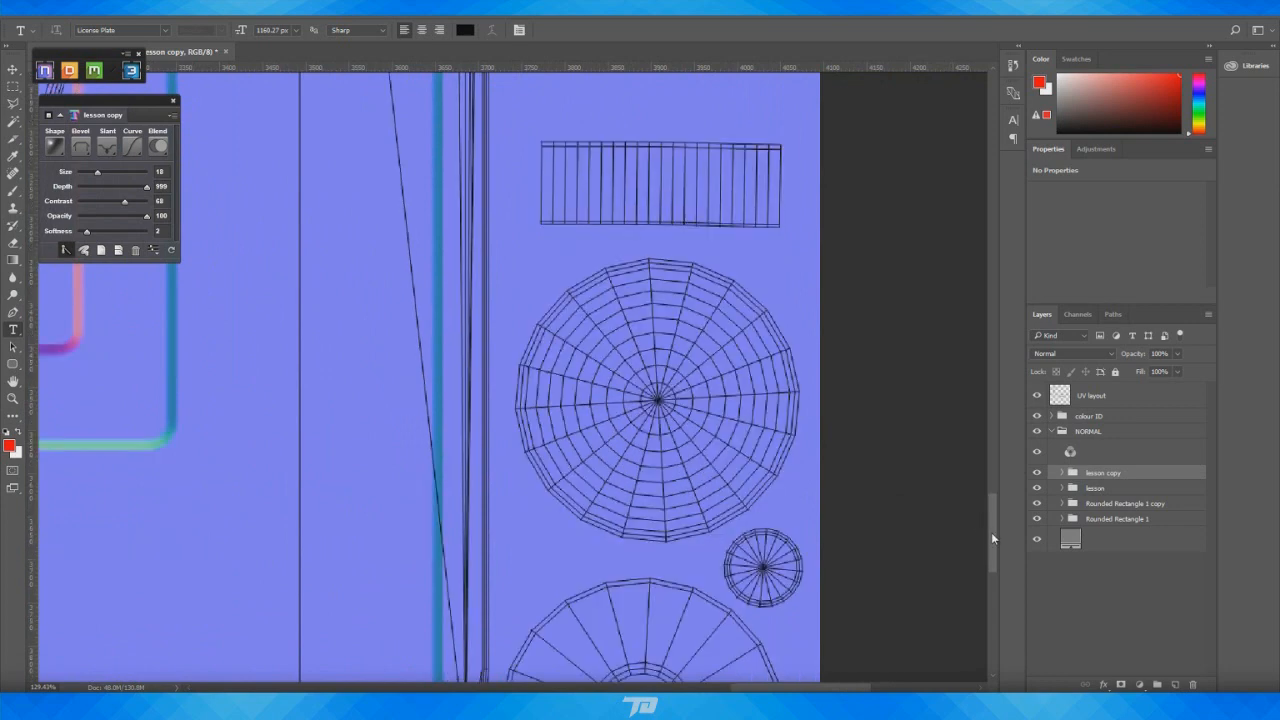
Activate the Ellipse tool and set the foreground colour to pure white (RGB 255, 255, 255)
{"action": "left_click", "coordinate": [13, 364]}
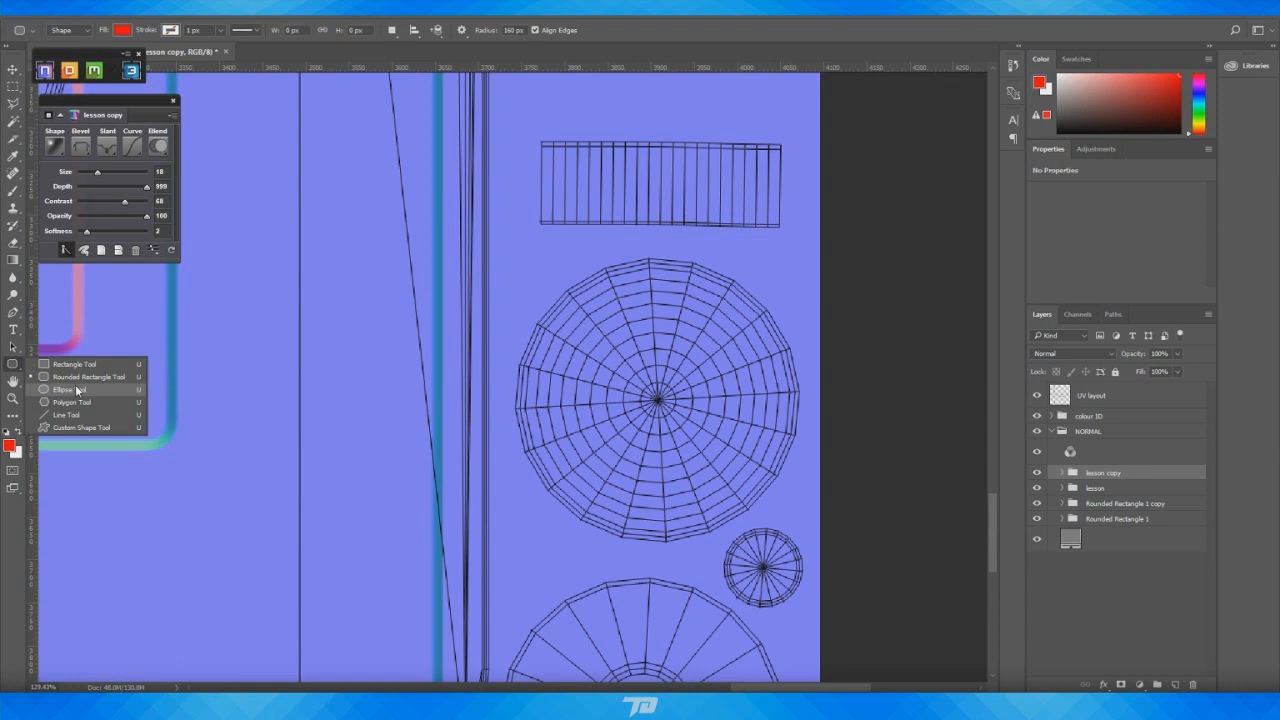
{"action": "left_click", "coordinate": [76, 389]}
{"action": "left_click", "coordinate": [9, 446]}
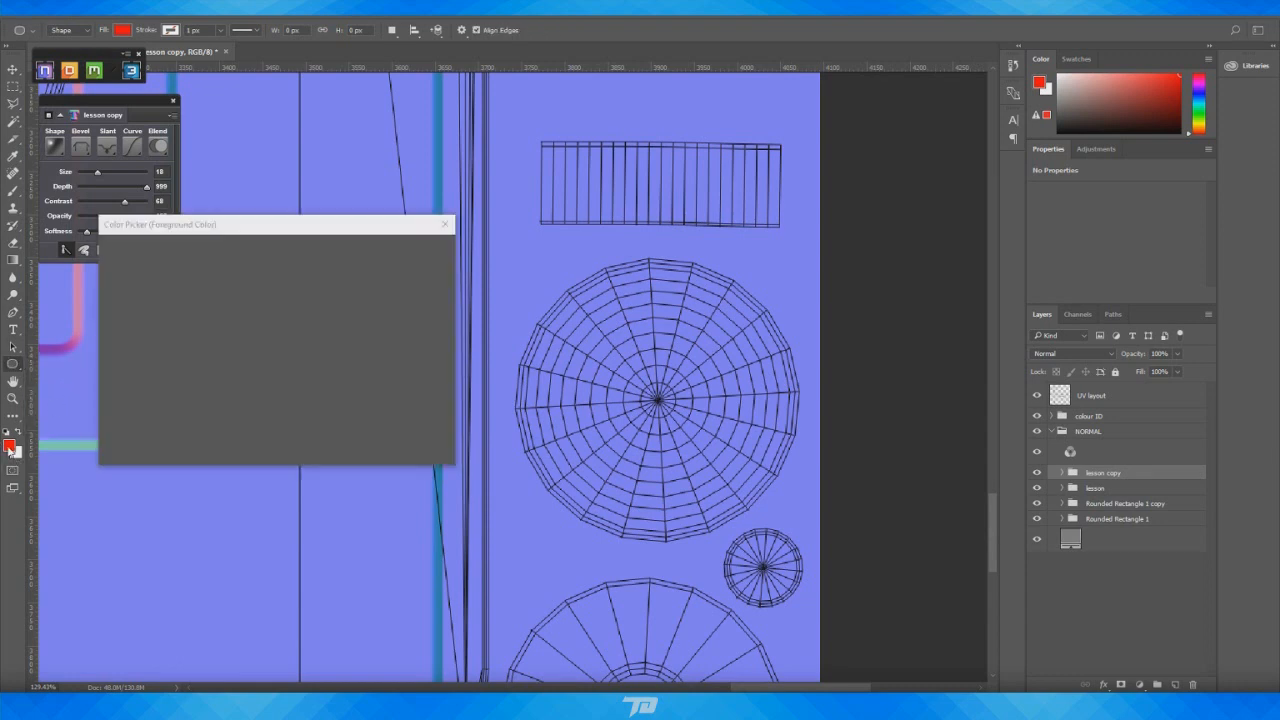
{"action": "left_click", "coordinate": [222, 424]}
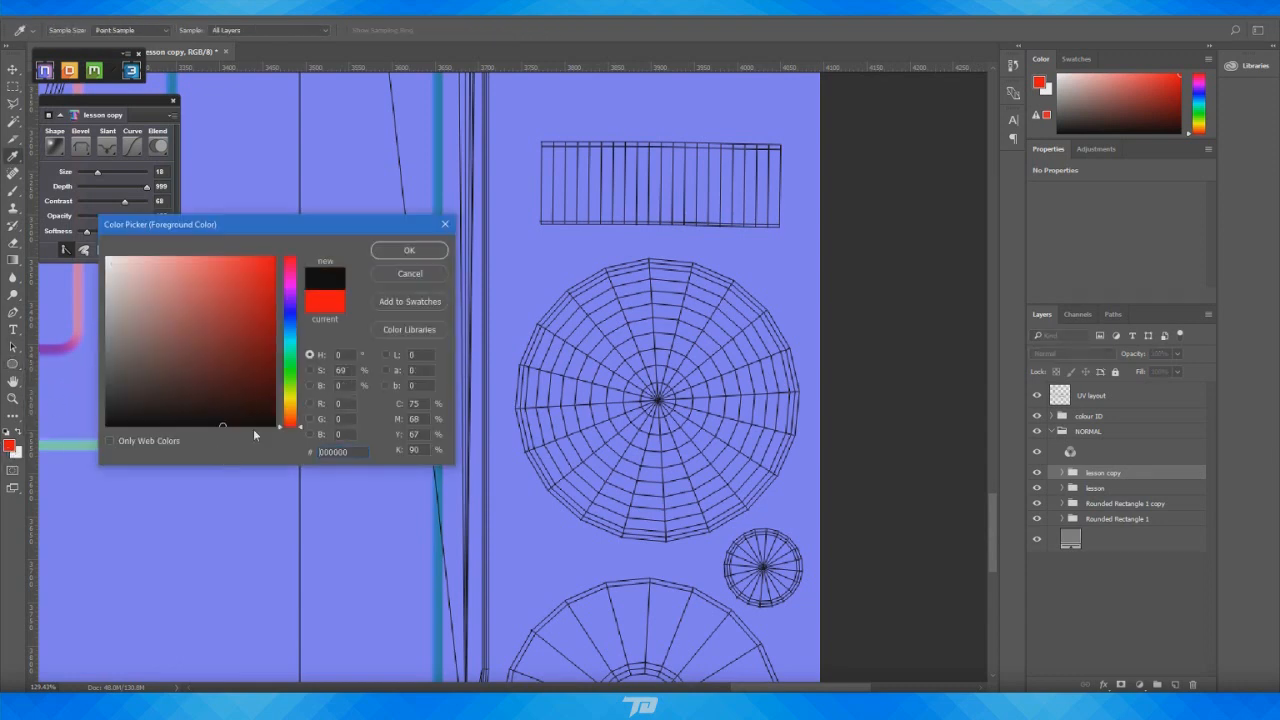
{"action": "left_click_drag", "start_coordinate": [142, 365], "coordinate": [105, 256]}
{"action": "left_click", "coordinate": [412, 253]}
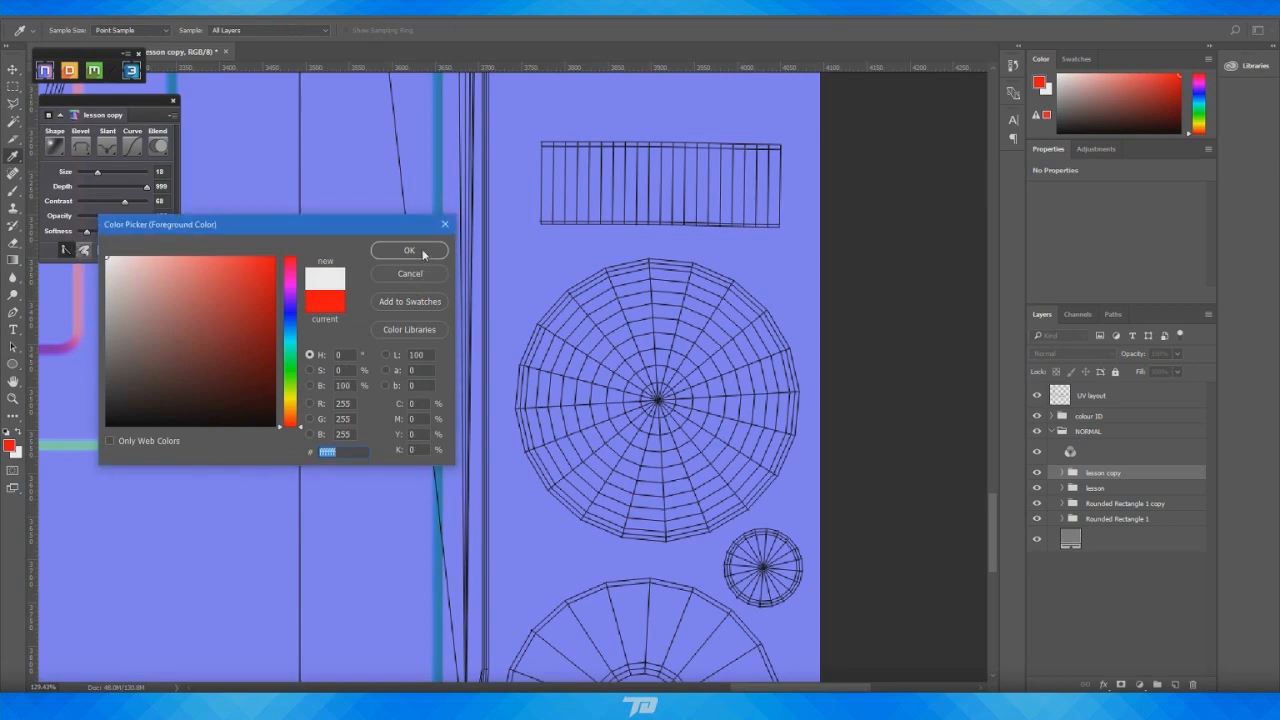
{"action": "left_click", "coordinate": [425, 251]}
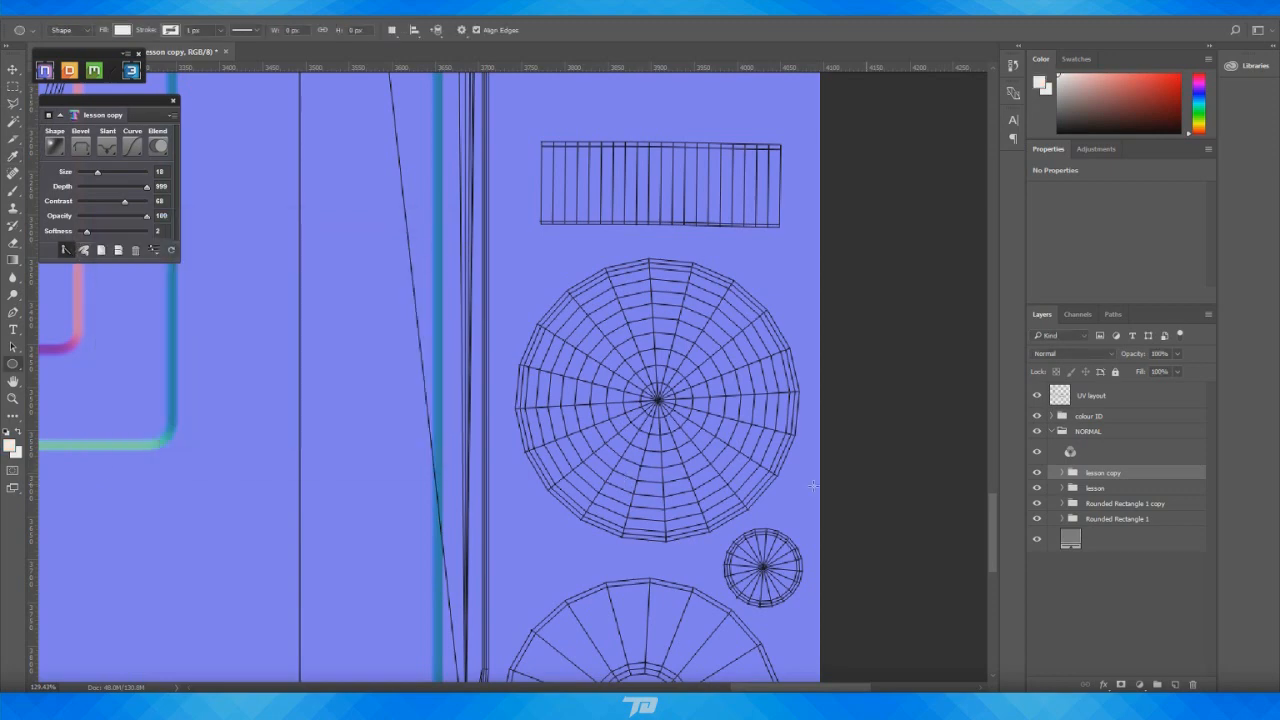
Check the bolts in the Ontario plate reference photo and draw a white circle about 217 px across inside the large bolt head island
{"action": "left_click_drag", "start_coordinate": [1279, 150], "coordinate": [543, 135]}
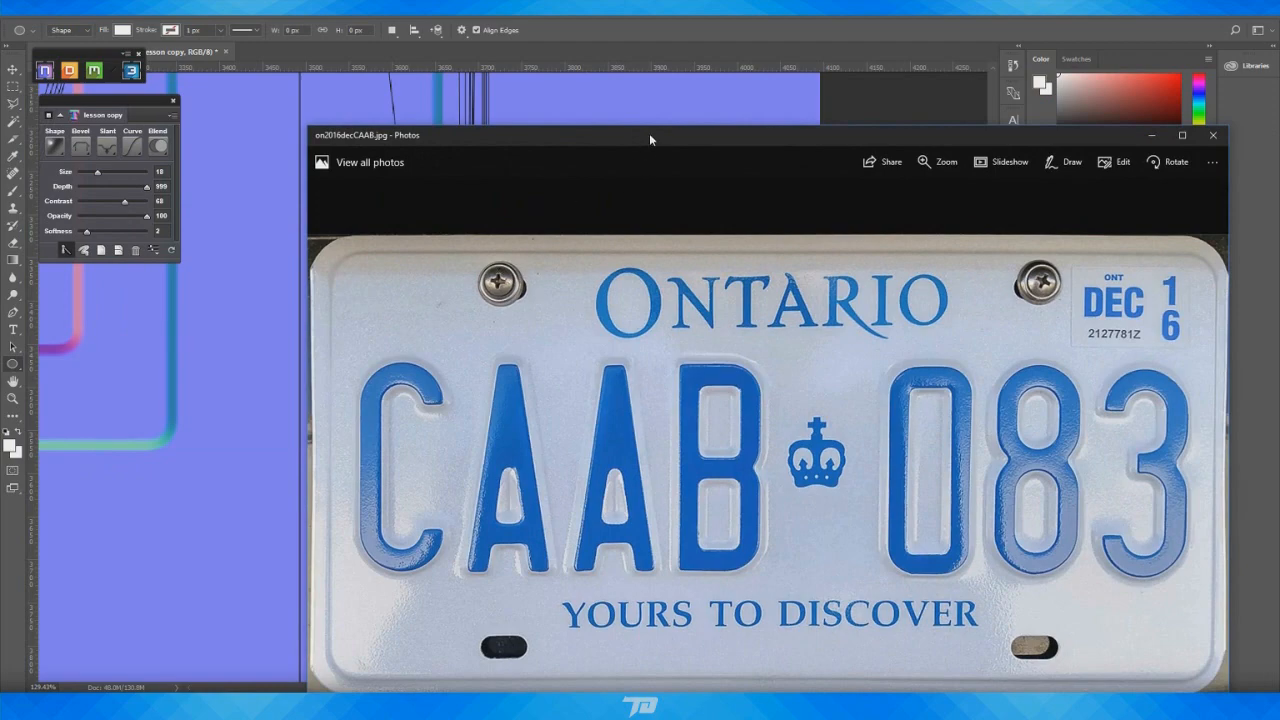
{"action": "left_click_drag", "start_coordinate": [649, 133], "coordinate": [1279, 140]}
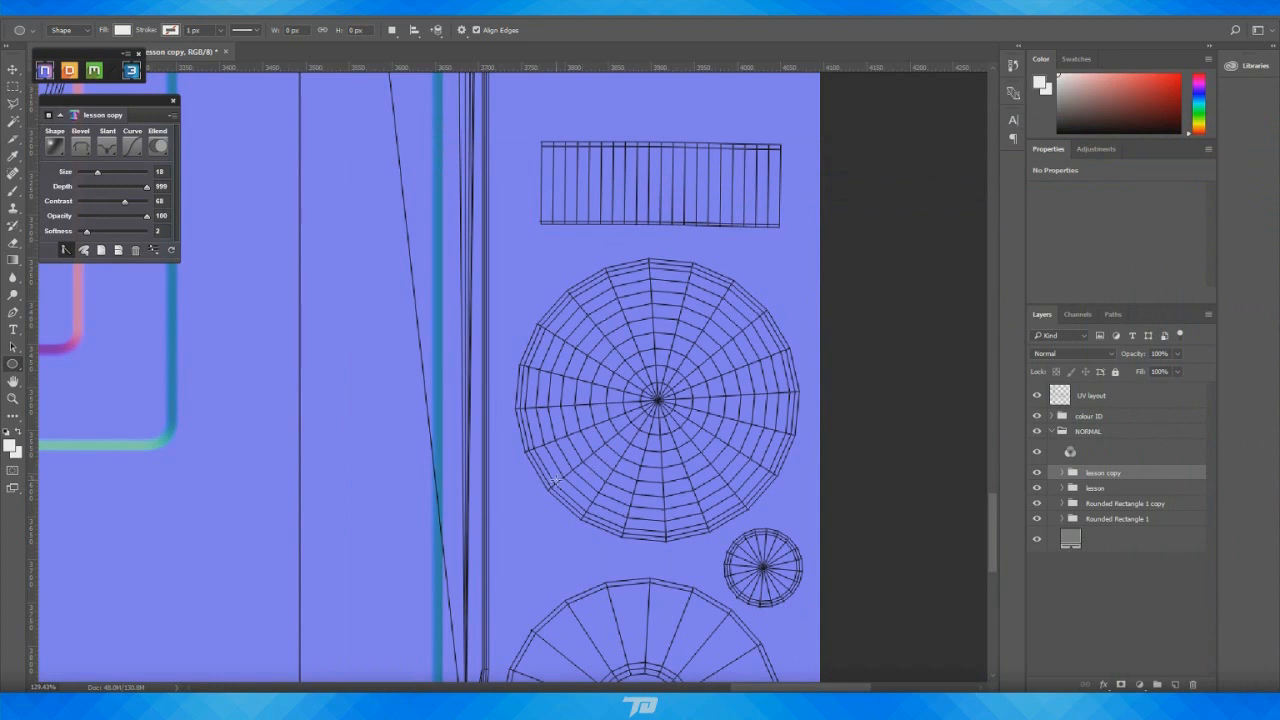
{"action": "mouse_move", "coordinate": [556, 480]}
{"action": "left_mouse_down", "text": "shift"}
{"action": "mouse_move", "coordinate": [864, 272]}
{"action": "mouse_move", "coordinate": [831, 290]}
{"action": "left_mouse_up", "text": "shift"}
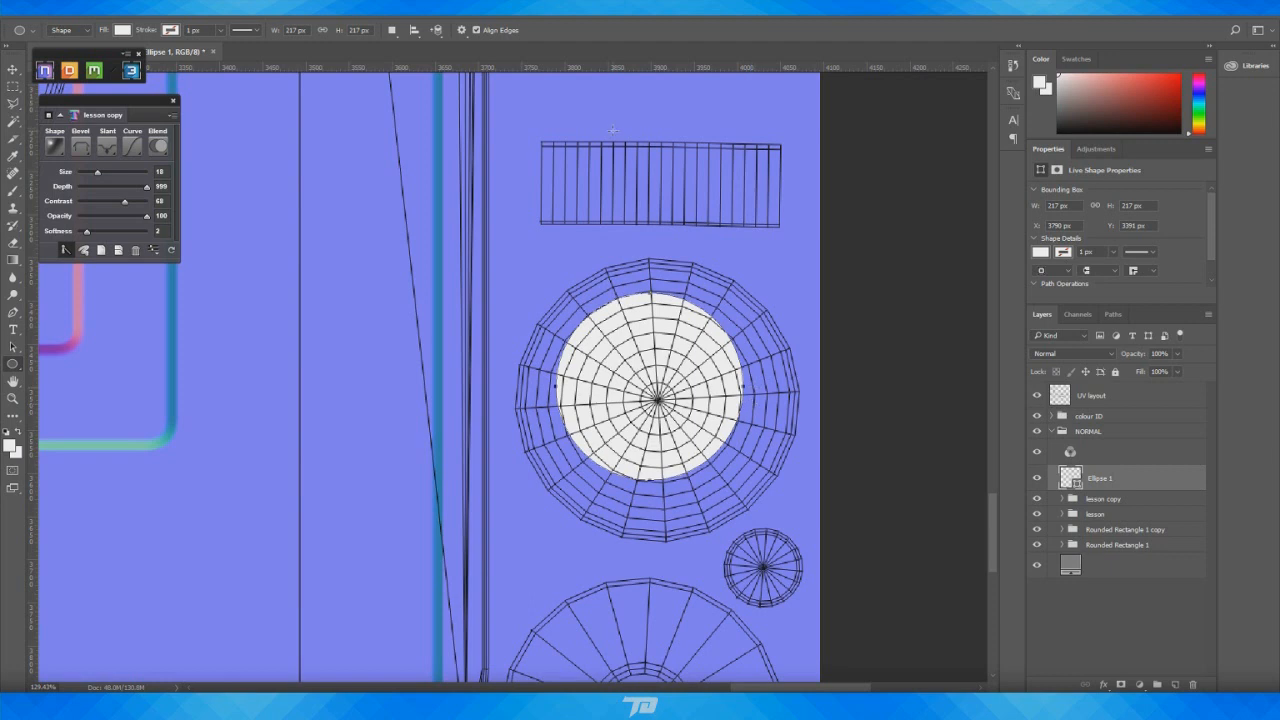
Centre the white circle on the bolt head island's hub and convert it into an nDo normal
{"action": "key", "text": "ctrl+t"}
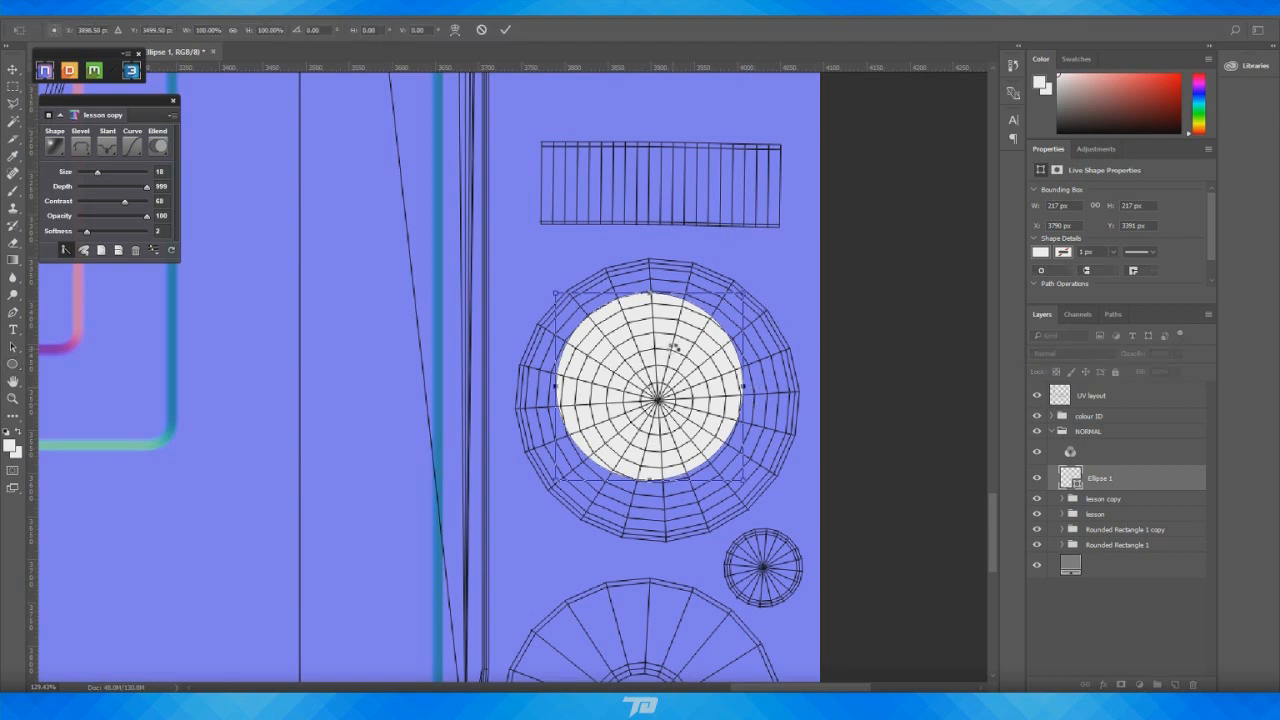
{"action": "left_click_drag", "start_coordinate": [673, 361], "coordinate": [677, 370]}
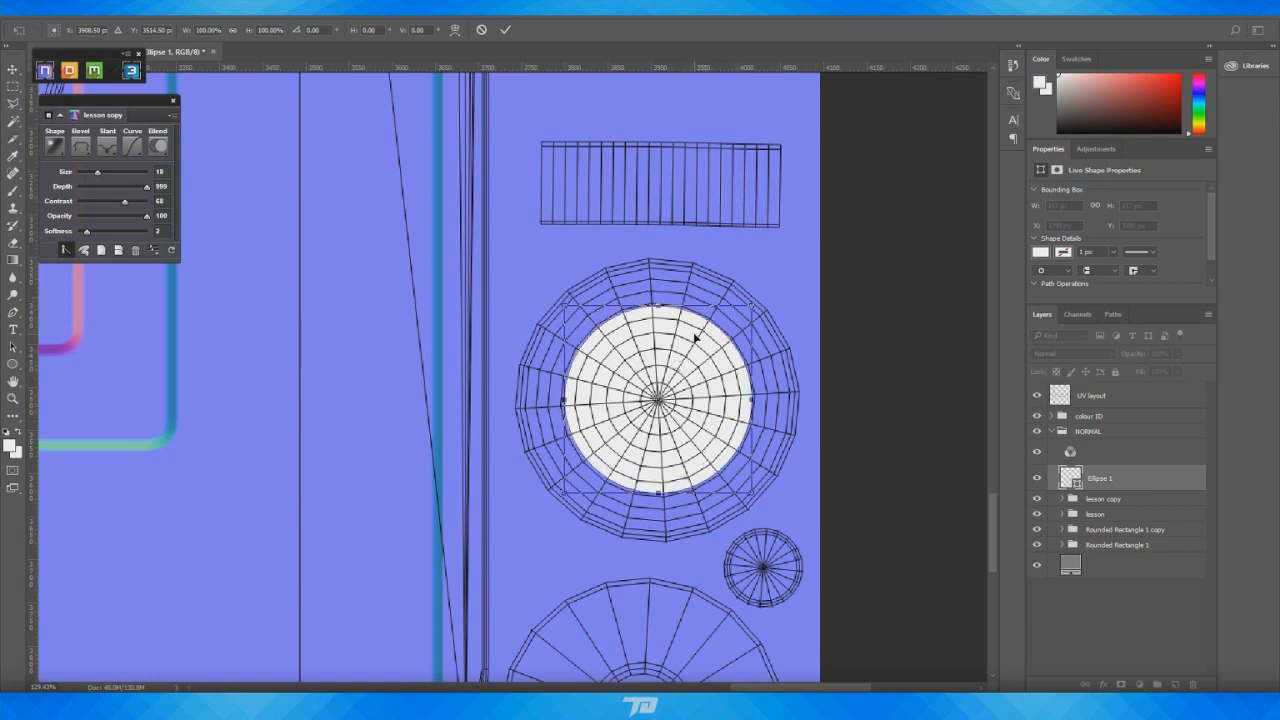
{"action": "key", "text": "Right"}
{"action": "key", "text": "Down"}
{"action": "key", "text": "Down"}
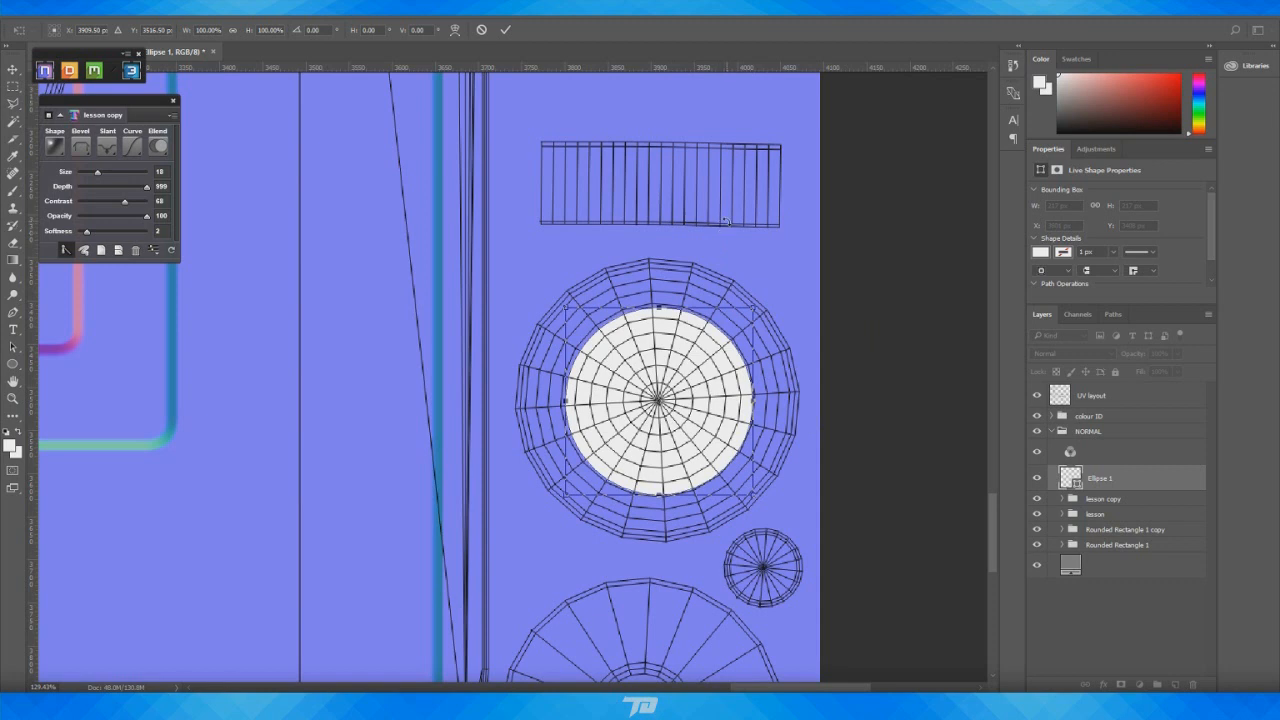
{"action": "left_click", "coordinate": [506, 30]}
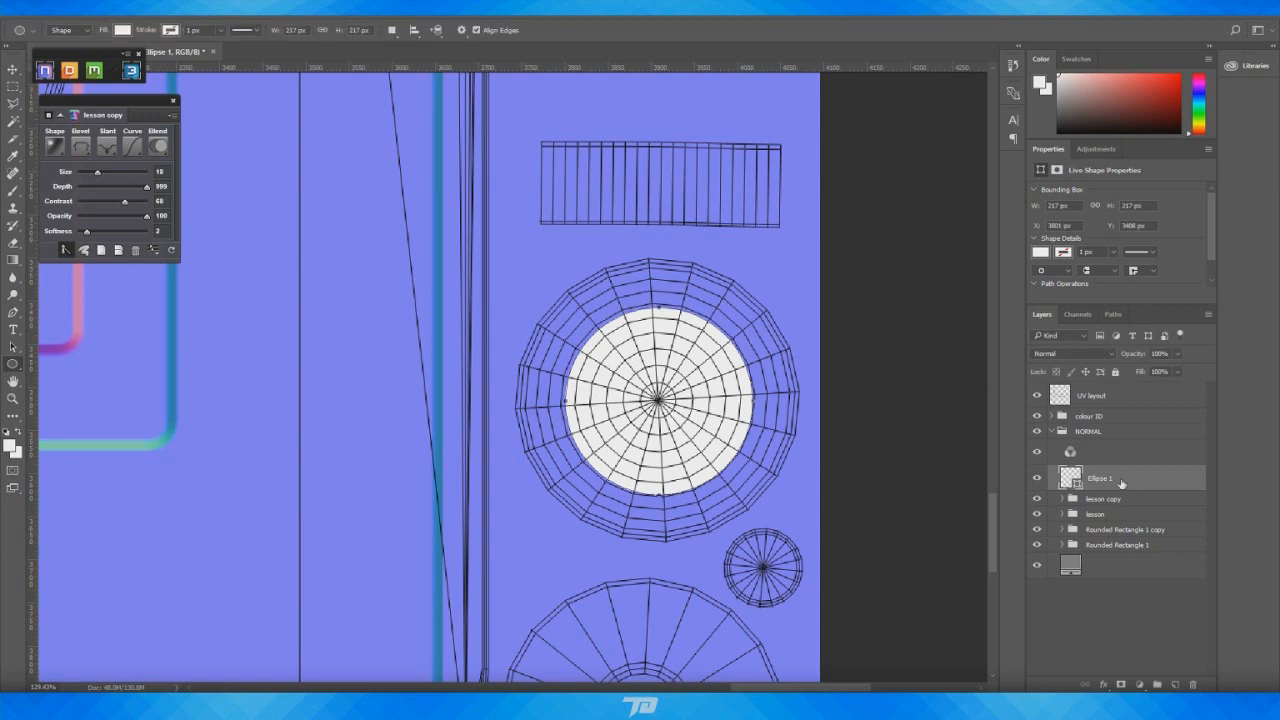
{"action": "left_click", "coordinate": [94, 187]}
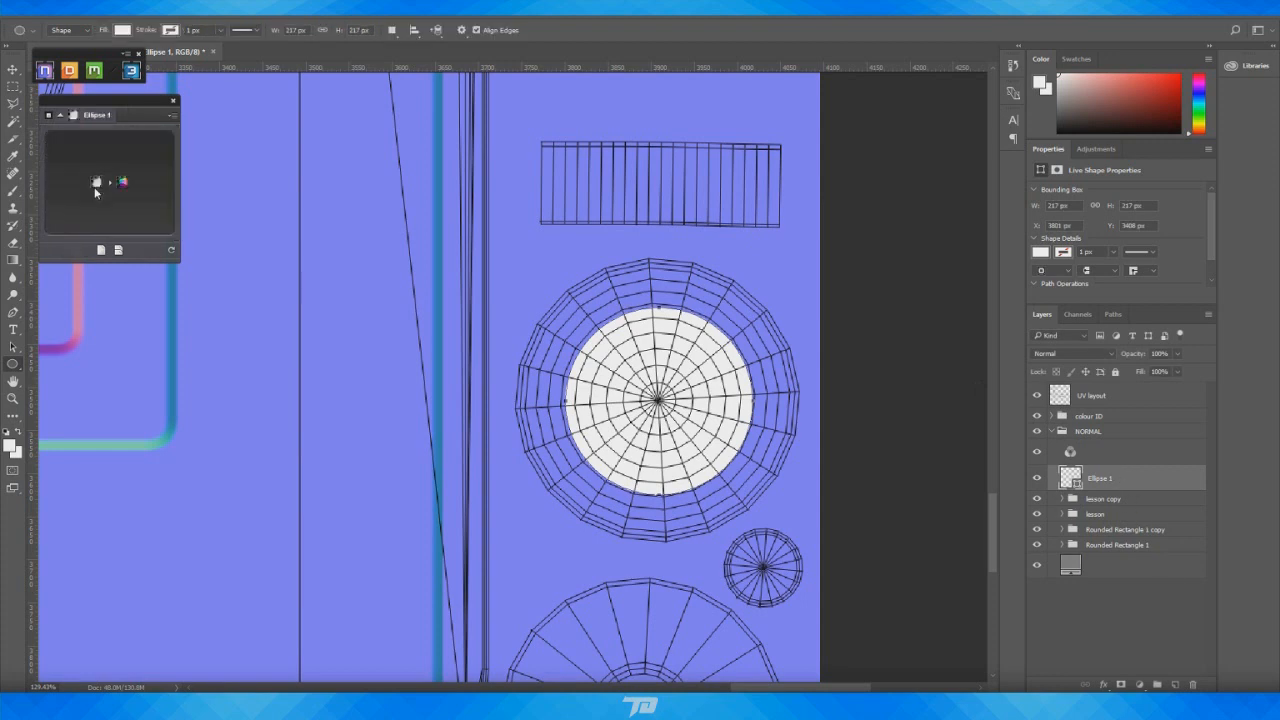
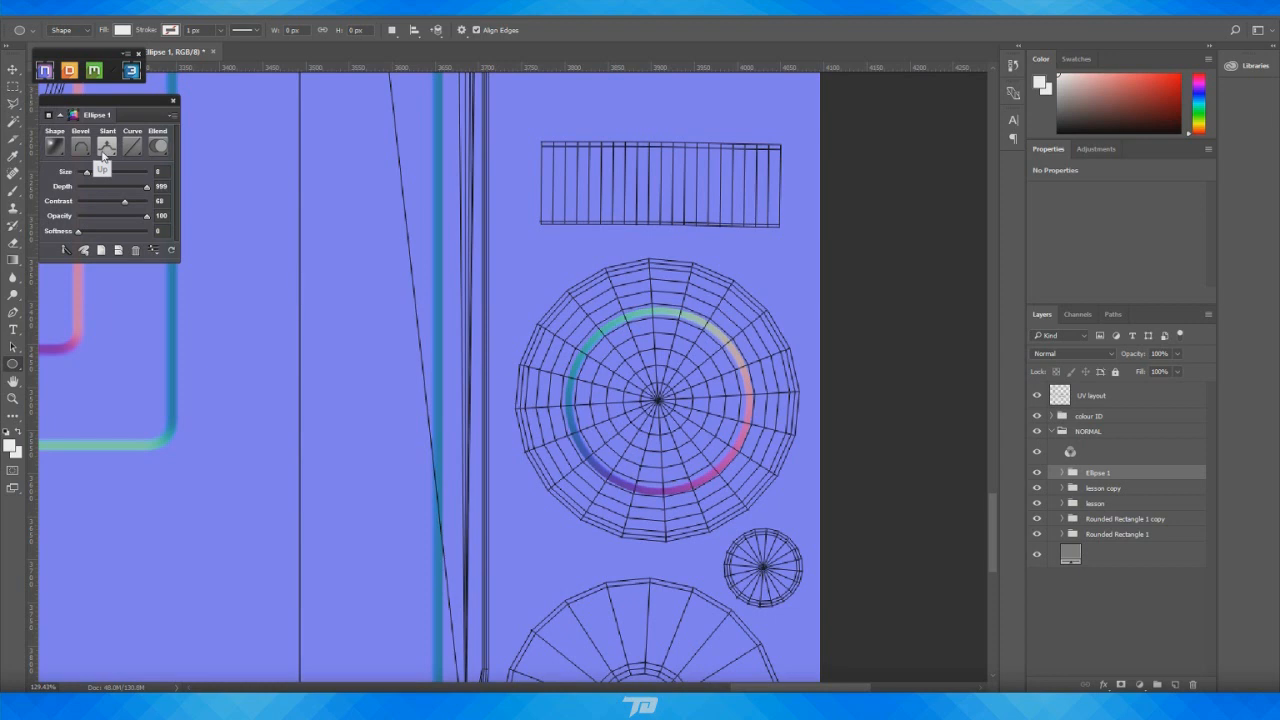
Open the screen01 render from the Renders folder and examine the bolt head's rim and cross slot up close
{"action": "key", "text": "alt+Tab"}
{"action": "left_click", "coordinate": [527, 193]}
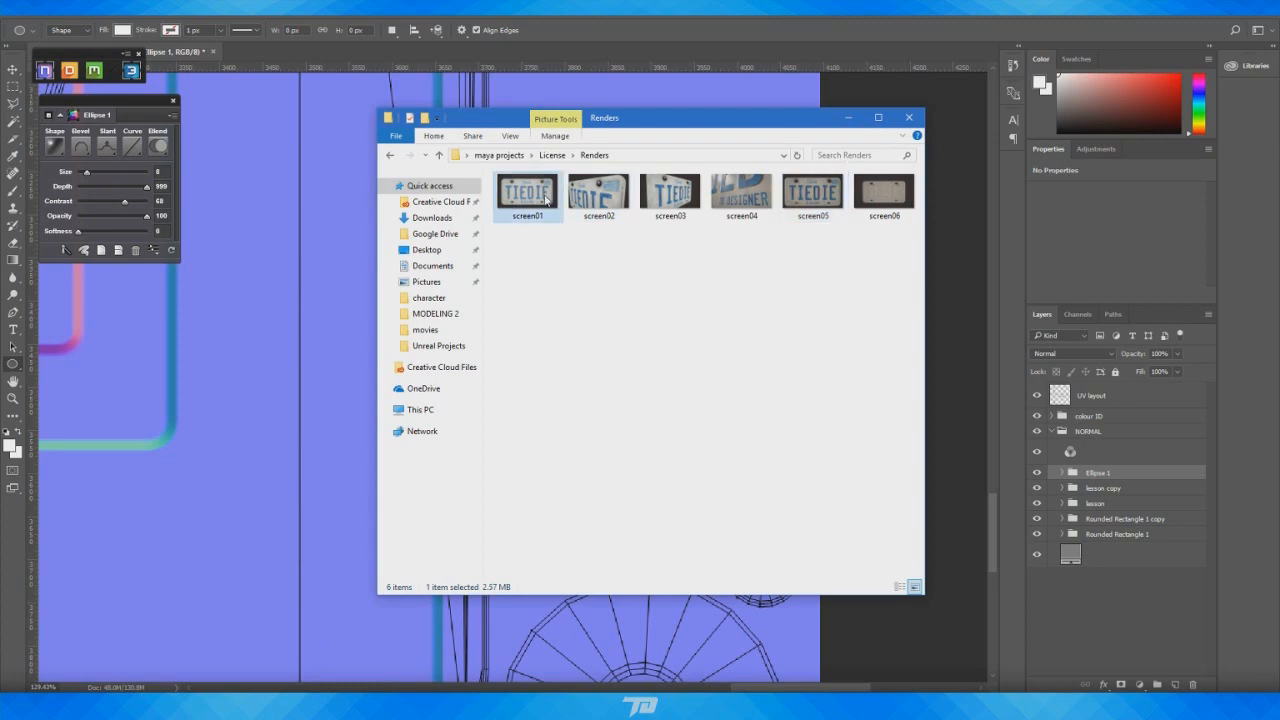
{"action": "double_click", "coordinate": [545, 200]}
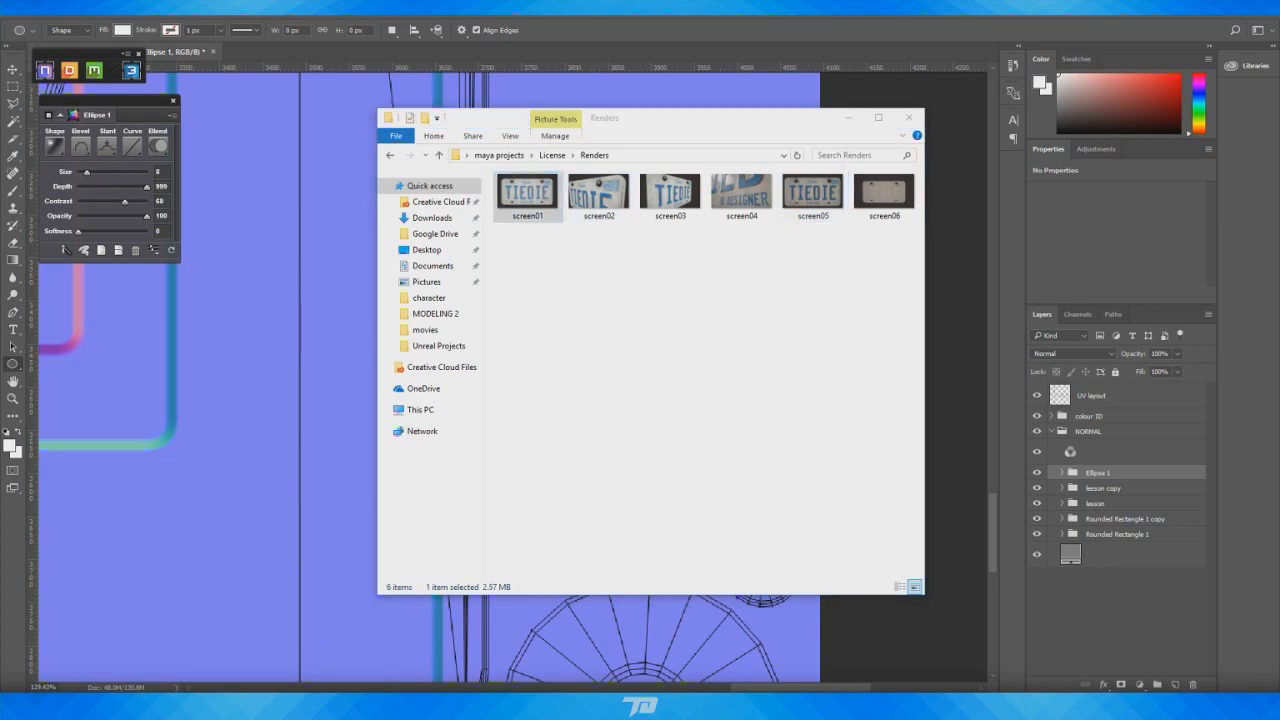
{"action": "scroll", "coordinate": [884, 283], "scroll_direction": "up", "scroll_amount": 5}
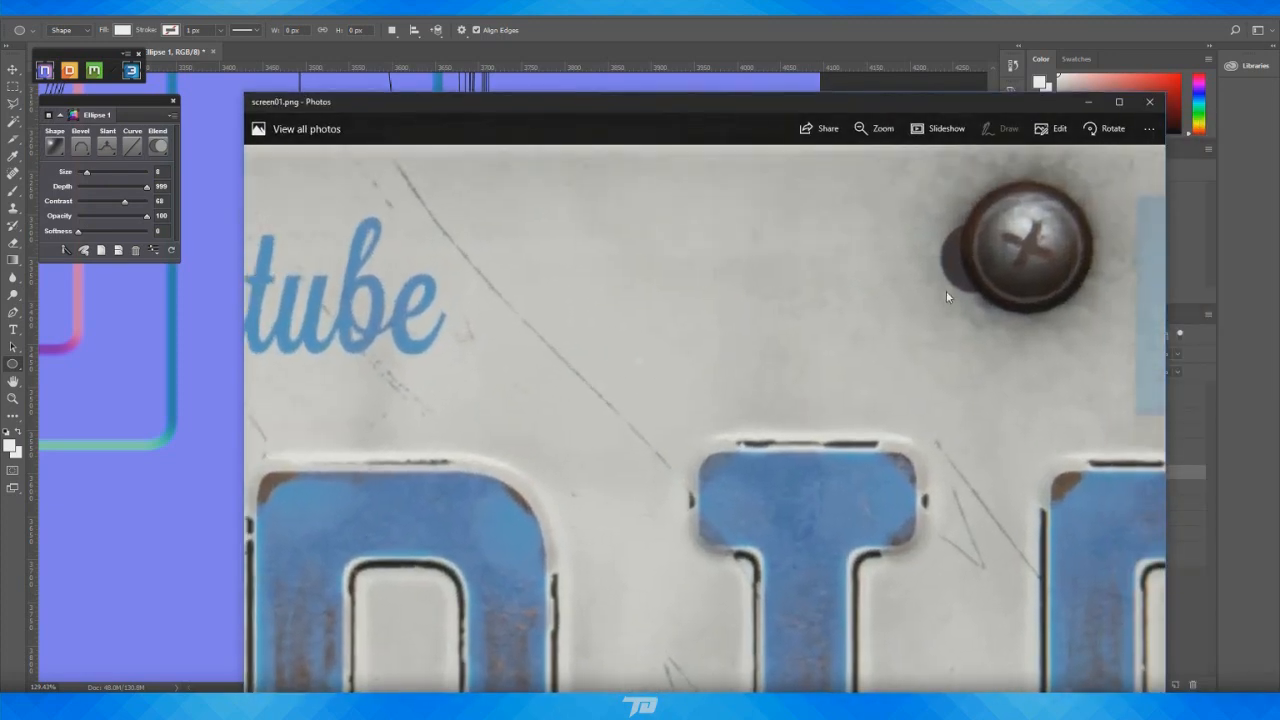
{"action": "left_click_drag", "start_coordinate": [946, 293], "coordinate": [595, 389]}
{"action": "scroll", "coordinate": [783, 324], "scroll_direction": "up", "scroll_amount": 3}
{"action": "scroll", "coordinate": [645, 378], "scroll_direction": "up", "scroll_amount": 1}
{"action": "scroll", "coordinate": [645, 375], "scroll_direction": "down", "scroll_amount": 1}
{"action": "scroll", "coordinate": [657, 338], "scroll_direction": "up", "scroll_amount": 1}
{"action": "scroll", "coordinate": [657, 342], "scroll_direction": "down", "scroll_amount": 1}
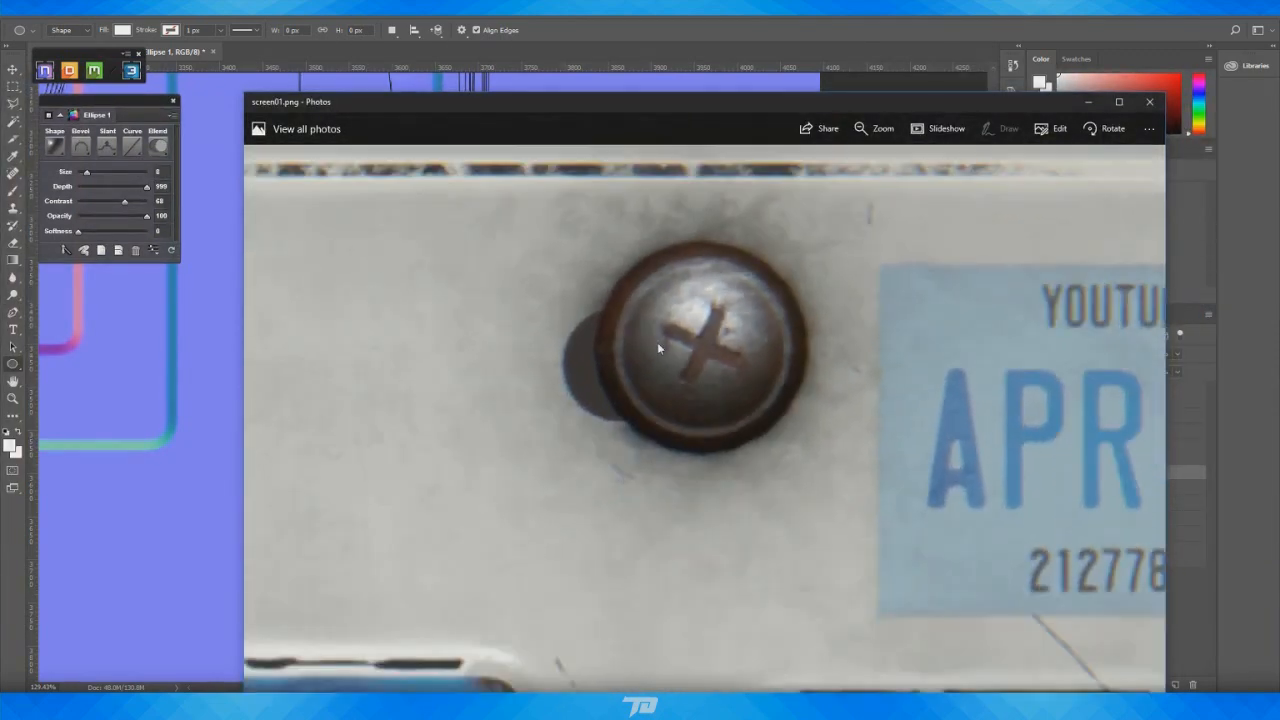
{"action": "left_click", "coordinate": [1150, 102]}
{"action": "left_click", "coordinate": [850, 120]}
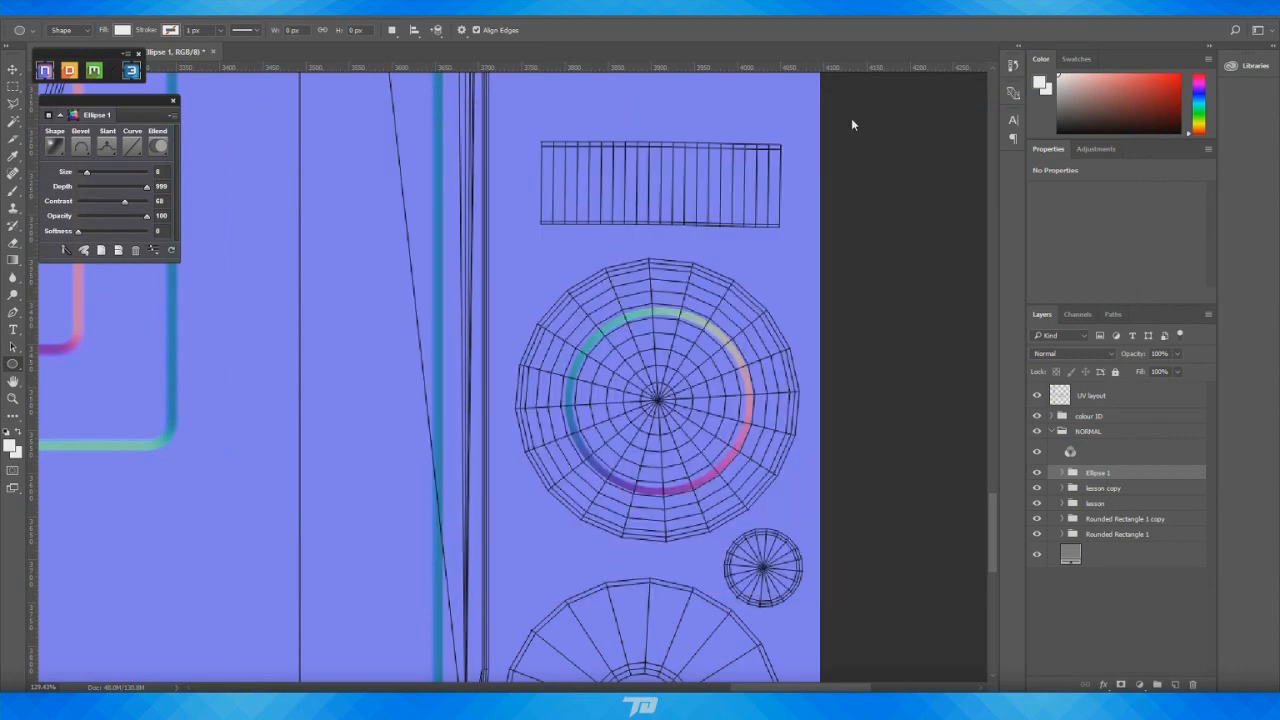
Give the circle's normal a Down slant, softness 3, a Half Round curve and an Emboss bevel
{"action": "left_click", "coordinate": [106, 149]}
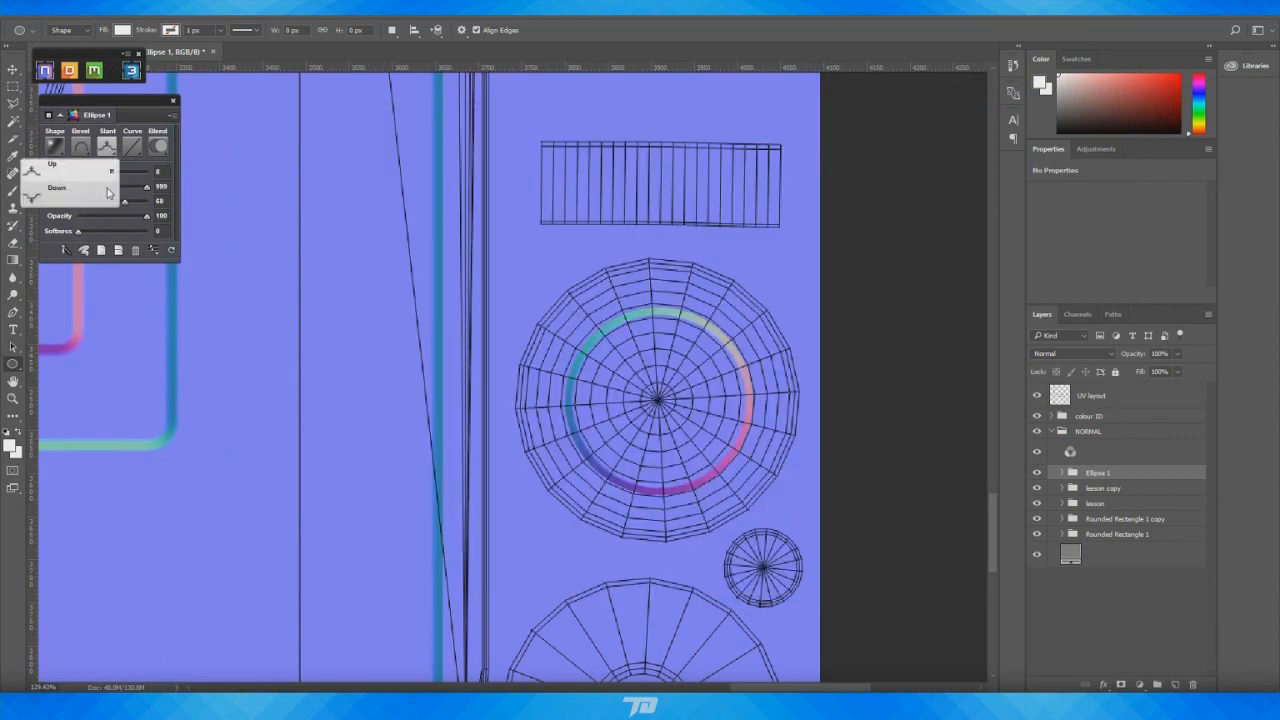
{"action": "left_click", "coordinate": [93, 202]}
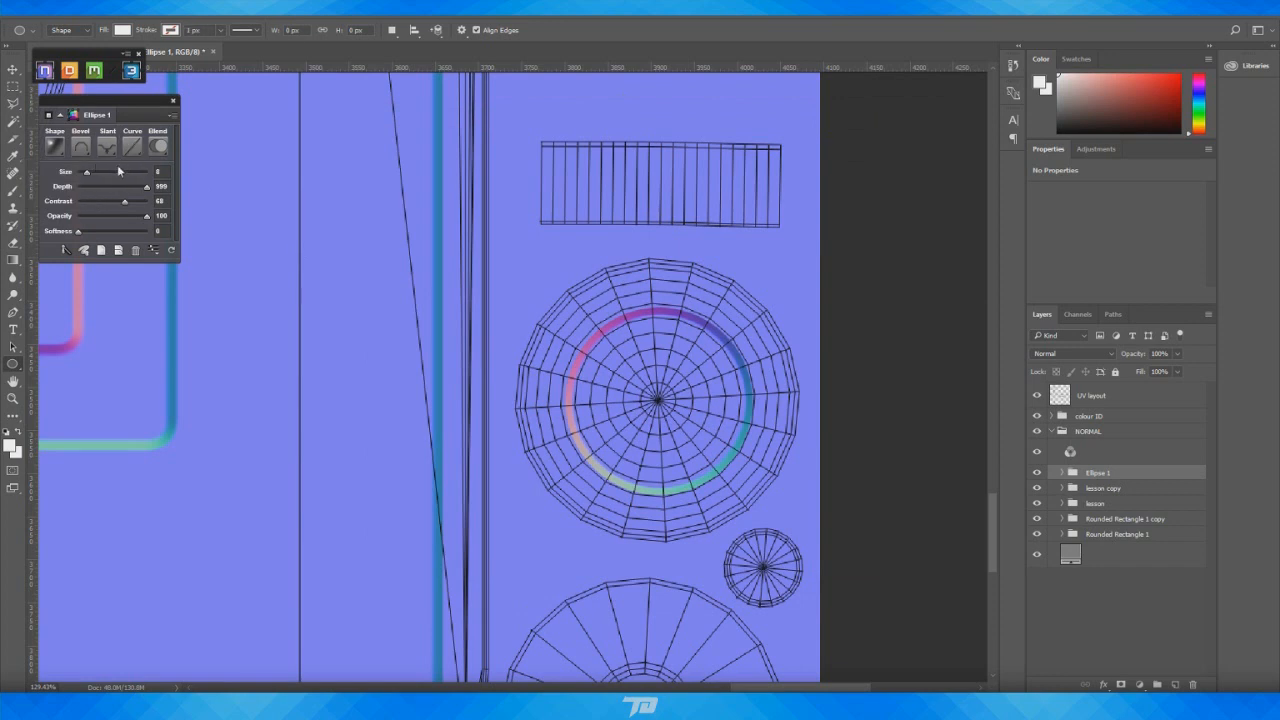
{"action": "left_click", "coordinate": [88, 231]}
{"action": "left_click", "coordinate": [132, 147]}
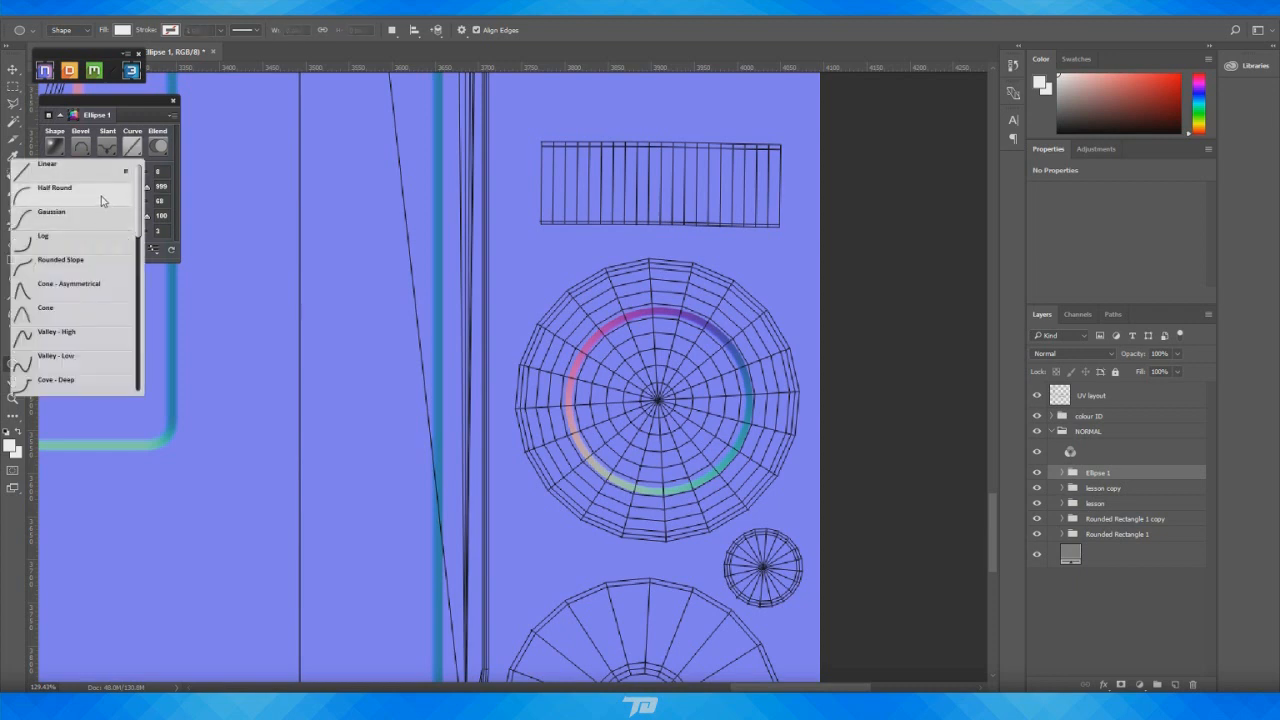
{"action": "left_click", "coordinate": [101, 196]}
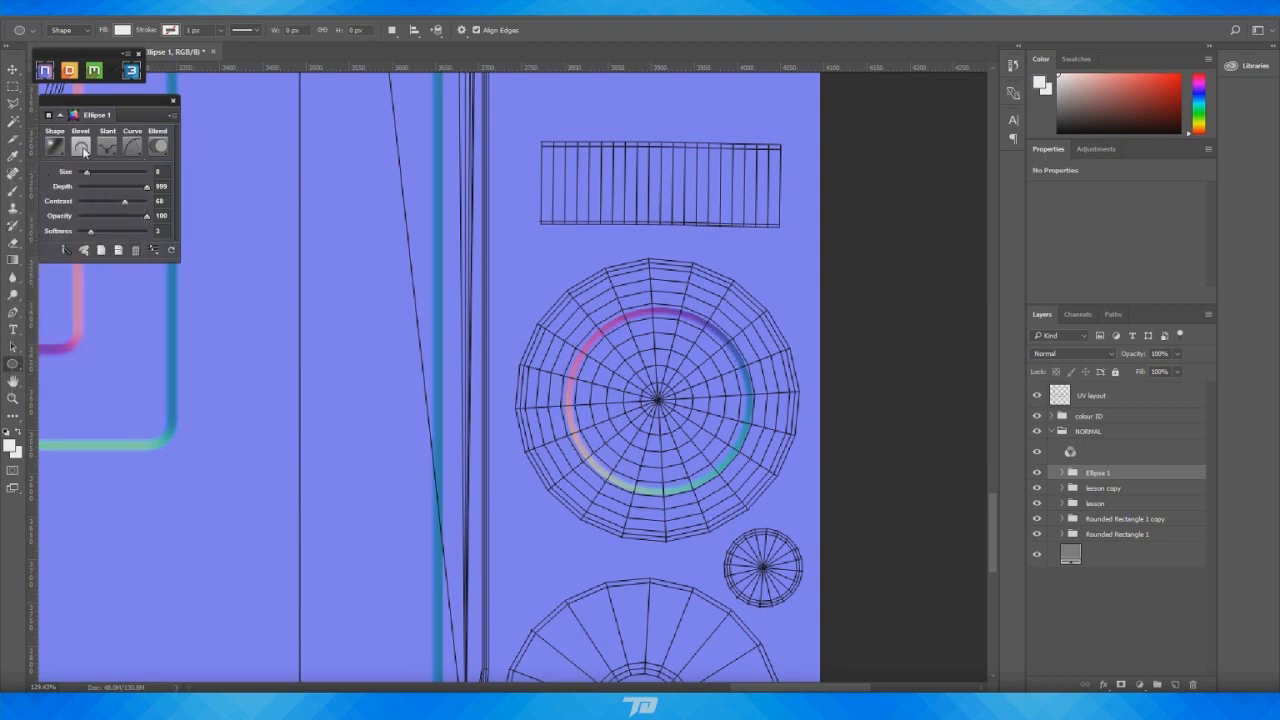
{"action": "left_click", "coordinate": [82, 148]}
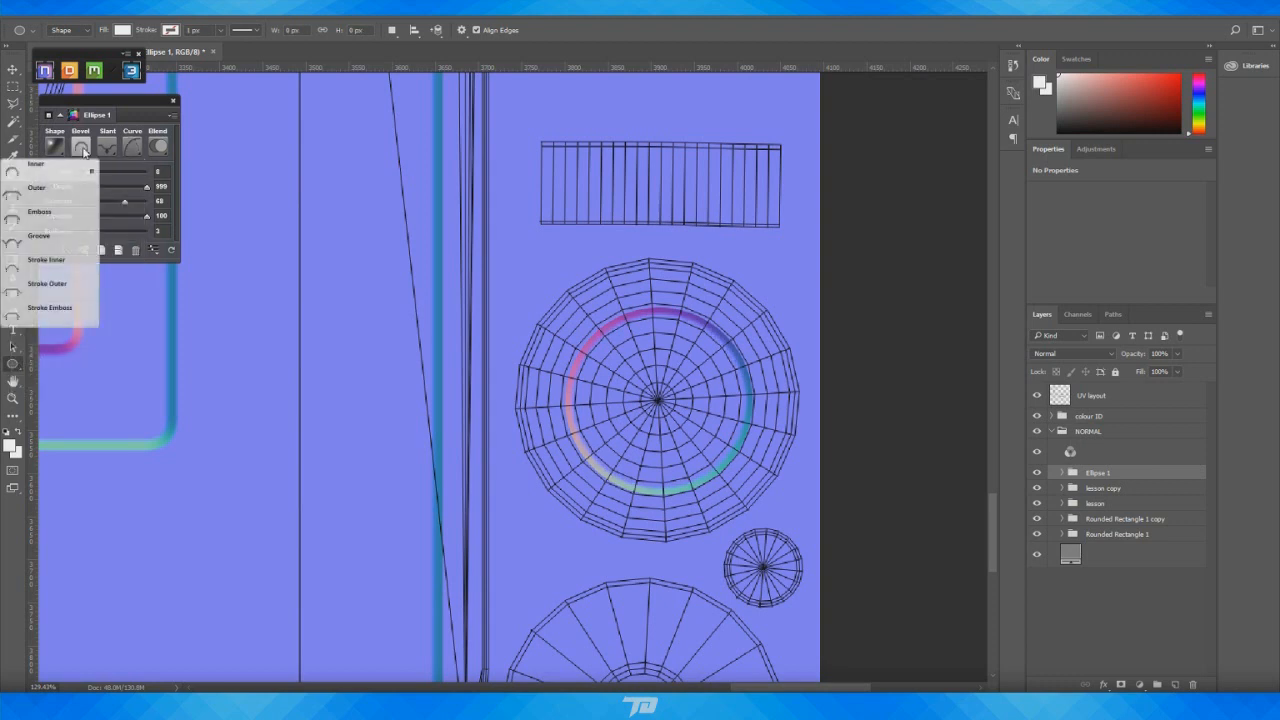
{"action": "left_click", "coordinate": [81, 219]}
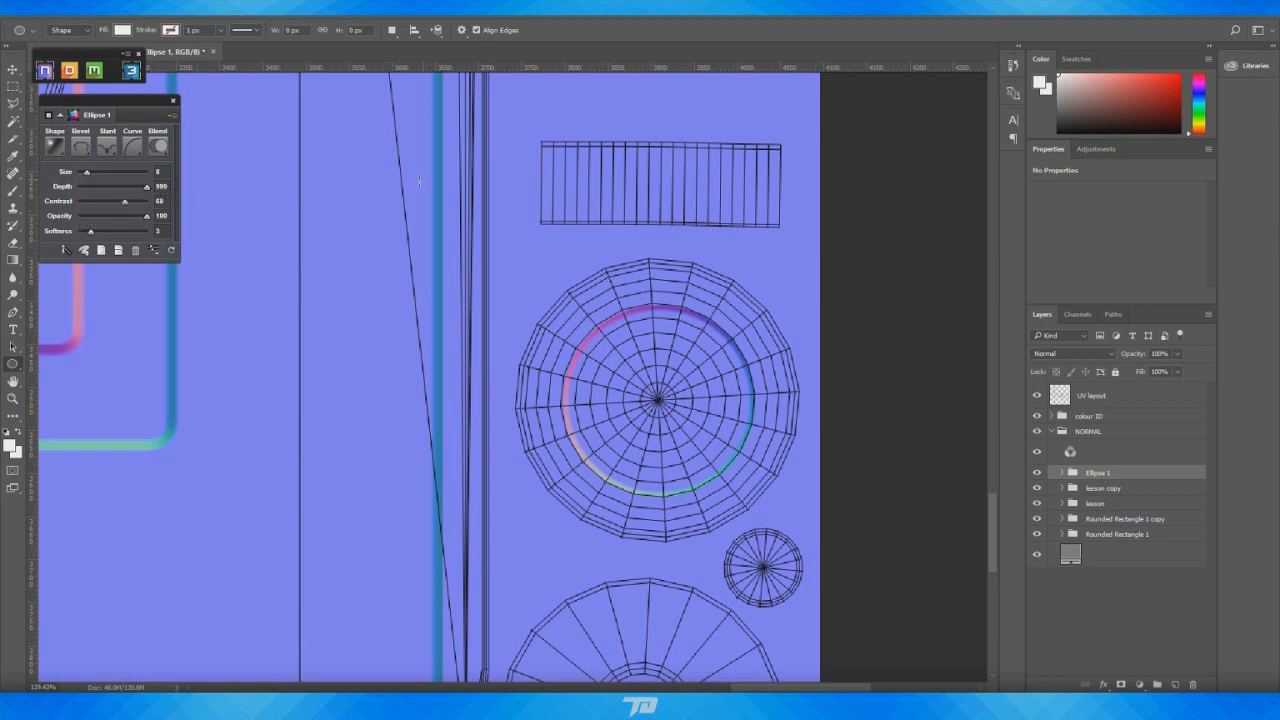
Hide the UV layout and examine the ring on the bolt head in the 3D preview
{"action": "left_click", "coordinate": [1037, 395]}
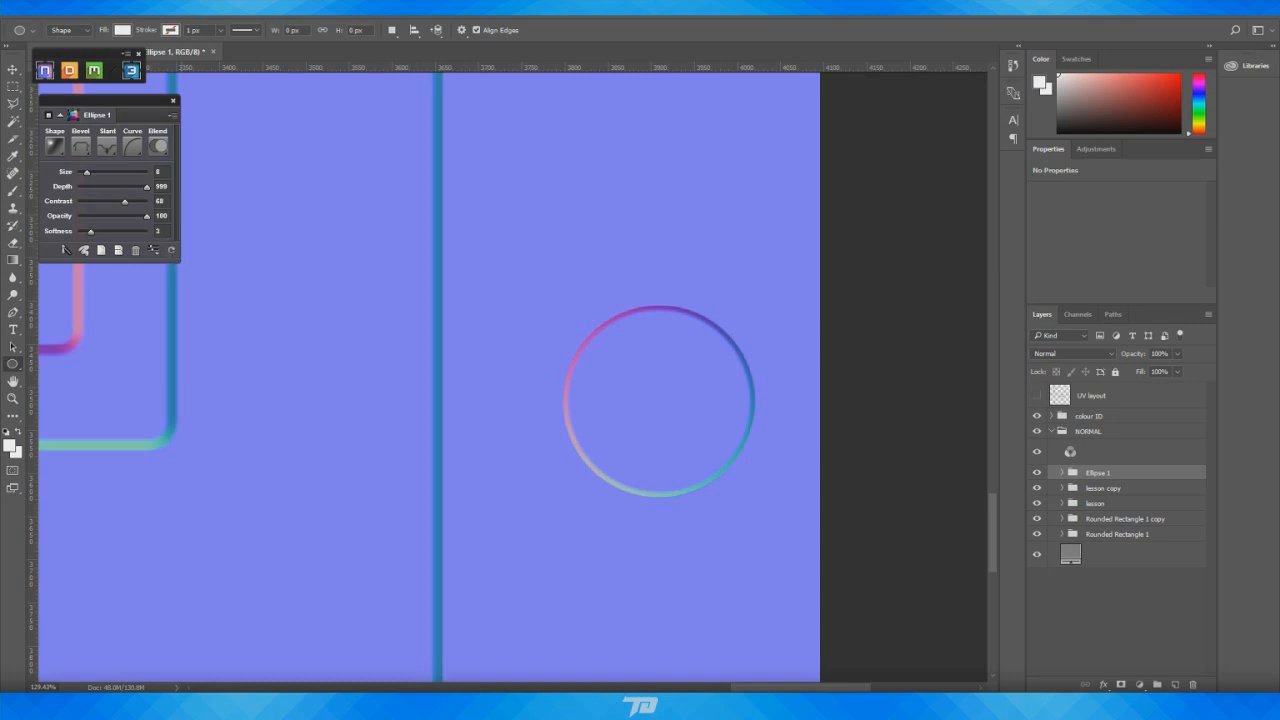
{"action": "left_click_drag", "start_coordinate": [0, 107], "coordinate": [799, 74]}
{"action": "middle_click_drag", "start_coordinate": [494, 280], "coordinate": [627, 381]}
{"action": "right_click_drag", "start_coordinate": [627, 381], "coordinate": [887, 411]}
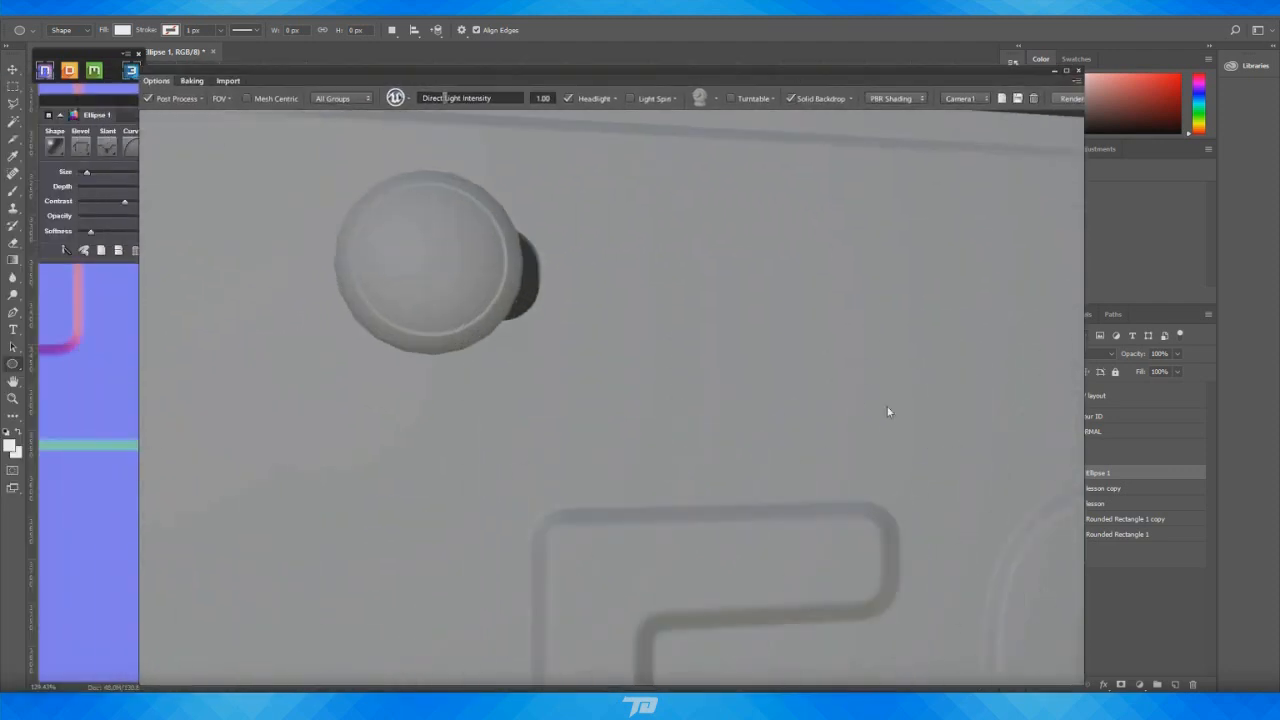
Inspect the ringed bolt head up close and the whole plate front in the 3D preview, and move the preview aside
{"action": "scroll", "coordinate": [577, 331], "scroll_direction": "up", "scroll_amount": 5}
{"action": "scroll", "coordinate": [566, 346], "scroll_direction": "down", "scroll_amount": 3}
{"action": "scroll", "coordinate": [567, 346], "scroll_direction": "up", "scroll_amount": 2}
{"action": "middle_click_drag", "start_coordinate": [589, 309], "coordinate": [733, 331]}
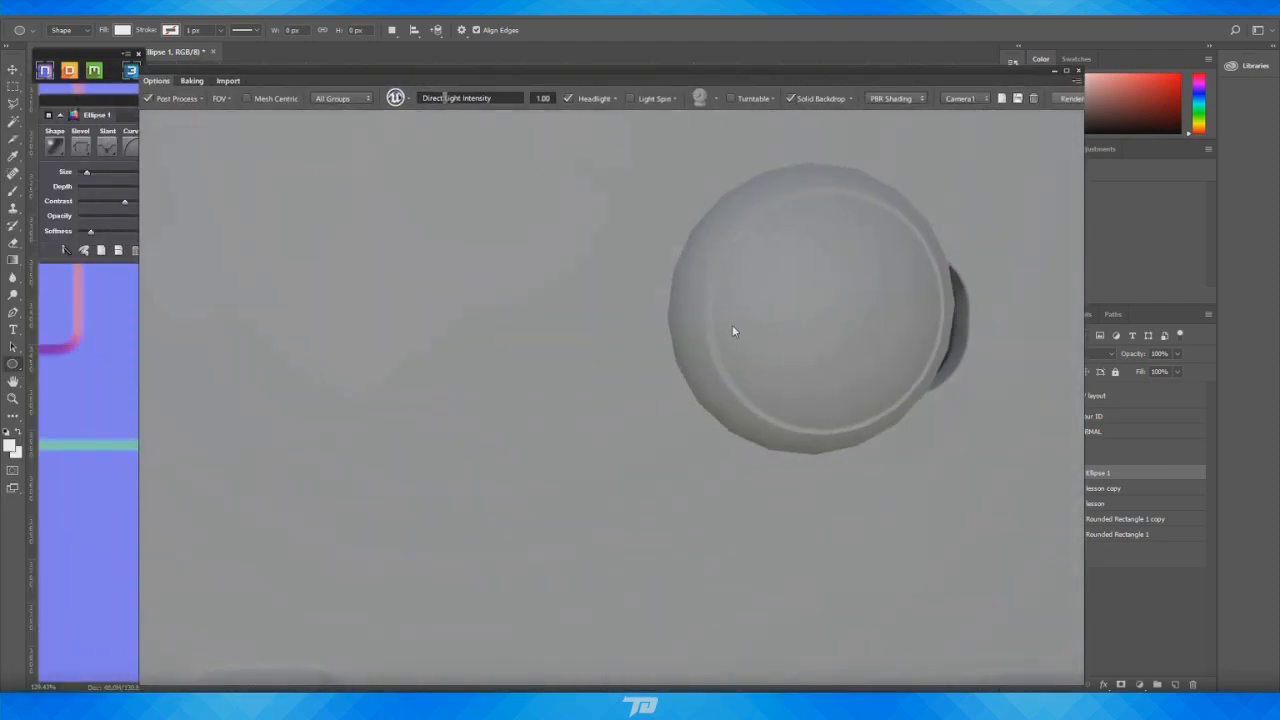
{"action": "mouse_move", "coordinate": [733, 326]}
{"action": "left_mouse_down"}
{"action": "mouse_move", "coordinate": [714, 319]}
{"action": "mouse_move", "coordinate": [729, 298]}
{"action": "mouse_move", "coordinate": [711, 318]}
{"action": "left_mouse_up"}
{"action": "scroll", "coordinate": [777, 276], "scroll_direction": "down", "scroll_amount": 3}
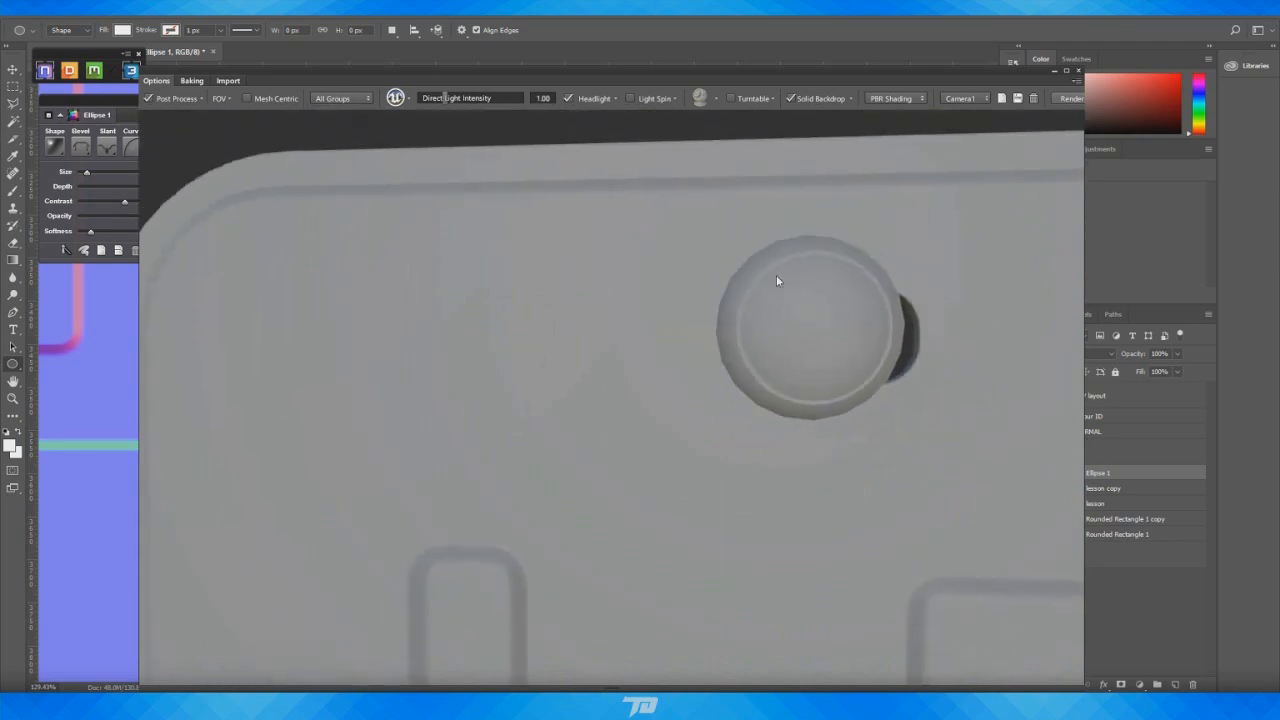
{"action": "scroll", "coordinate": [778, 276], "scroll_direction": "down", "scroll_amount": 3}
{"action": "middle_click_drag", "start_coordinate": [866, 284], "coordinate": [745, 312]}
{"action": "mouse_move", "coordinate": [745, 312]}
{"action": "left_mouse_down"}
{"action": "mouse_move", "coordinate": [727, 321]}
{"action": "mouse_move", "coordinate": [817, 343]}
{"action": "mouse_move", "coordinate": [769, 363]}
{"action": "mouse_move", "coordinate": [802, 374]}
{"action": "mouse_move", "coordinate": [694, 391]}
{"action": "mouse_move", "coordinate": [589, 366]}
{"action": "mouse_move", "coordinate": [631, 323]}
{"action": "mouse_move", "coordinate": [688, 341]}
{"action": "mouse_move", "coordinate": [674, 351]}
{"action": "mouse_move", "coordinate": [789, 449]}
{"action": "mouse_move", "coordinate": [700, 429]}
{"action": "mouse_move", "coordinate": [692, 376]}
{"action": "mouse_move", "coordinate": [803, 371]}
{"action": "mouse_move", "coordinate": [751, 443]}
{"action": "mouse_move", "coordinate": [746, 240]}
{"action": "mouse_move", "coordinate": [910, 427]}
{"action": "mouse_move", "coordinate": [809, 366]}
{"action": "mouse_move", "coordinate": [846, 363]}
{"action": "mouse_move", "coordinate": [751, 294]}
{"action": "mouse_move", "coordinate": [750, 329]}
{"action": "left_mouse_up"}
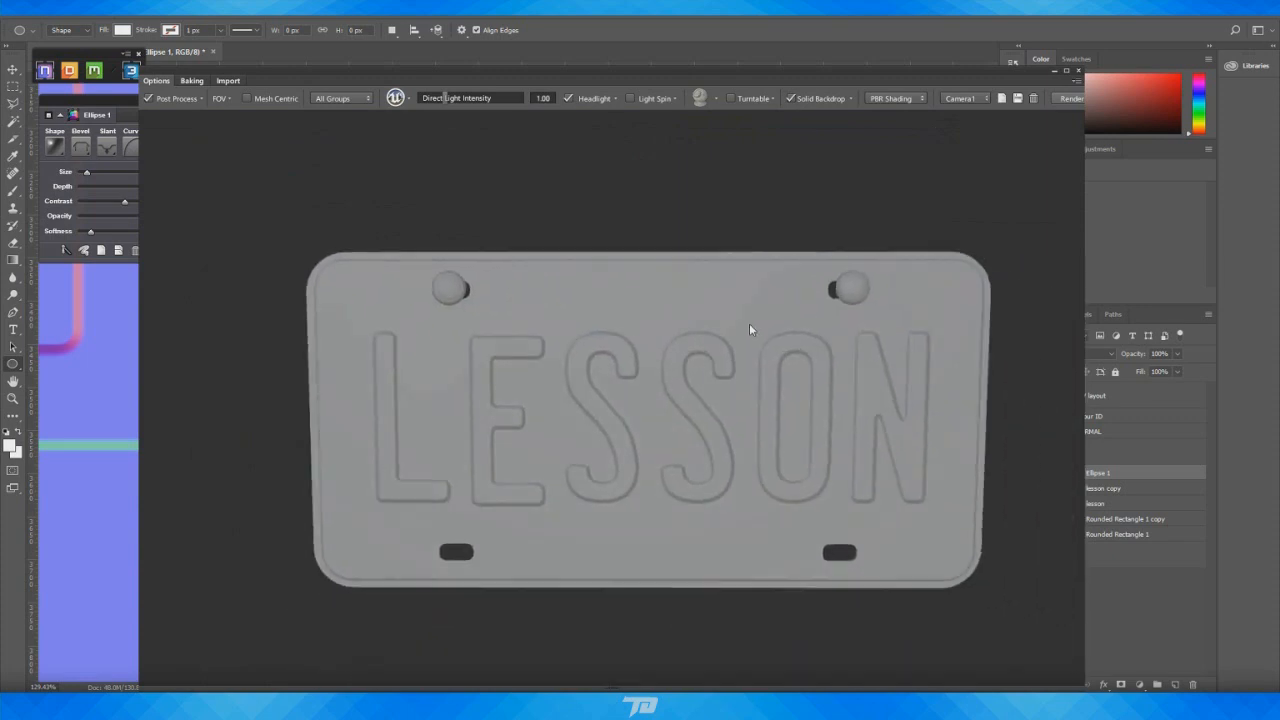
{"action": "left_click_drag", "start_coordinate": [706, 74], "coordinate": [0, 150]}
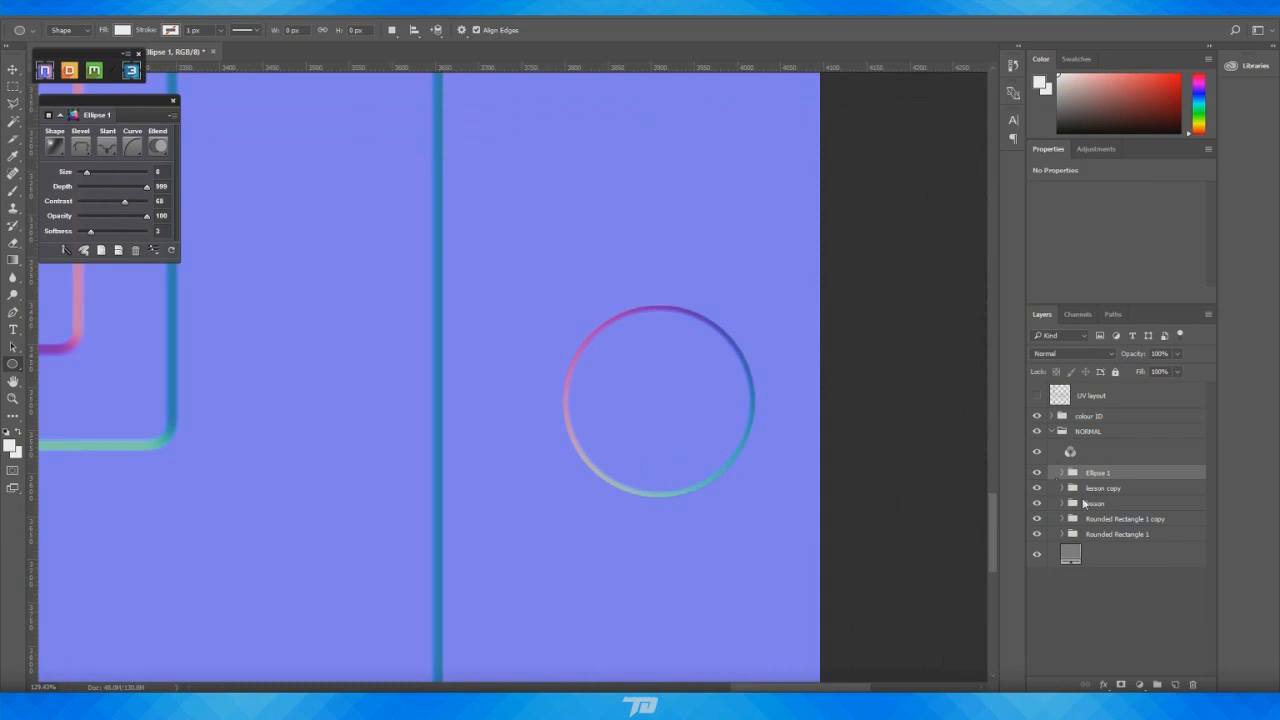
Show the UV layout again and zip the Ellipse 1 ring normal
{"action": "left_click", "coordinate": [1037, 397]}
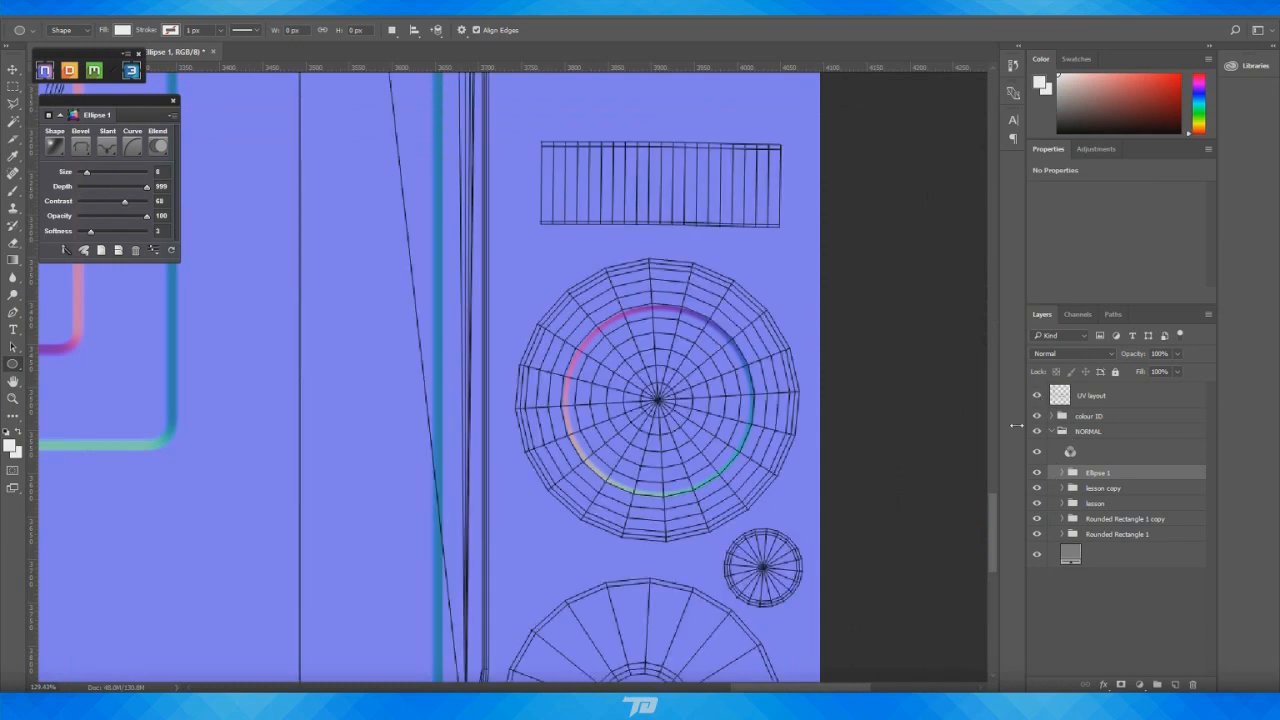
{"action": "scroll", "coordinate": [993, 538], "scroll_direction": "down", "scroll_amount": 3}
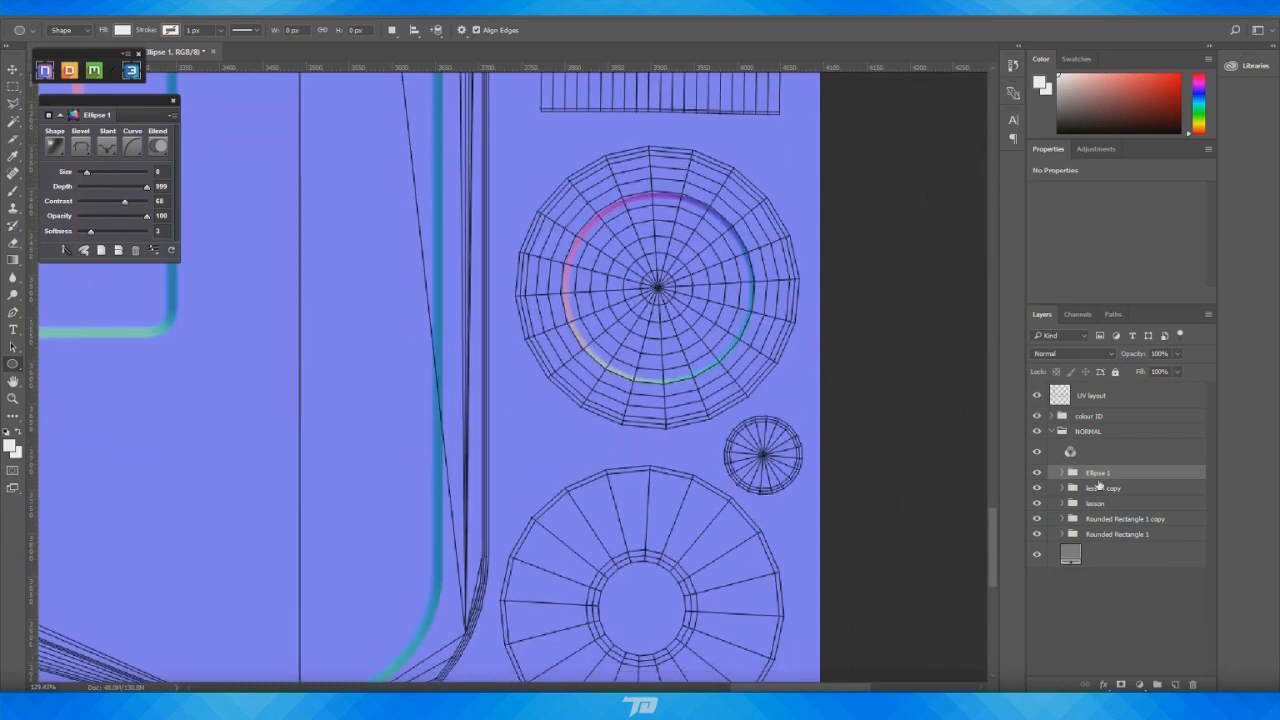
{"action": "left_click", "coordinate": [66, 251]}
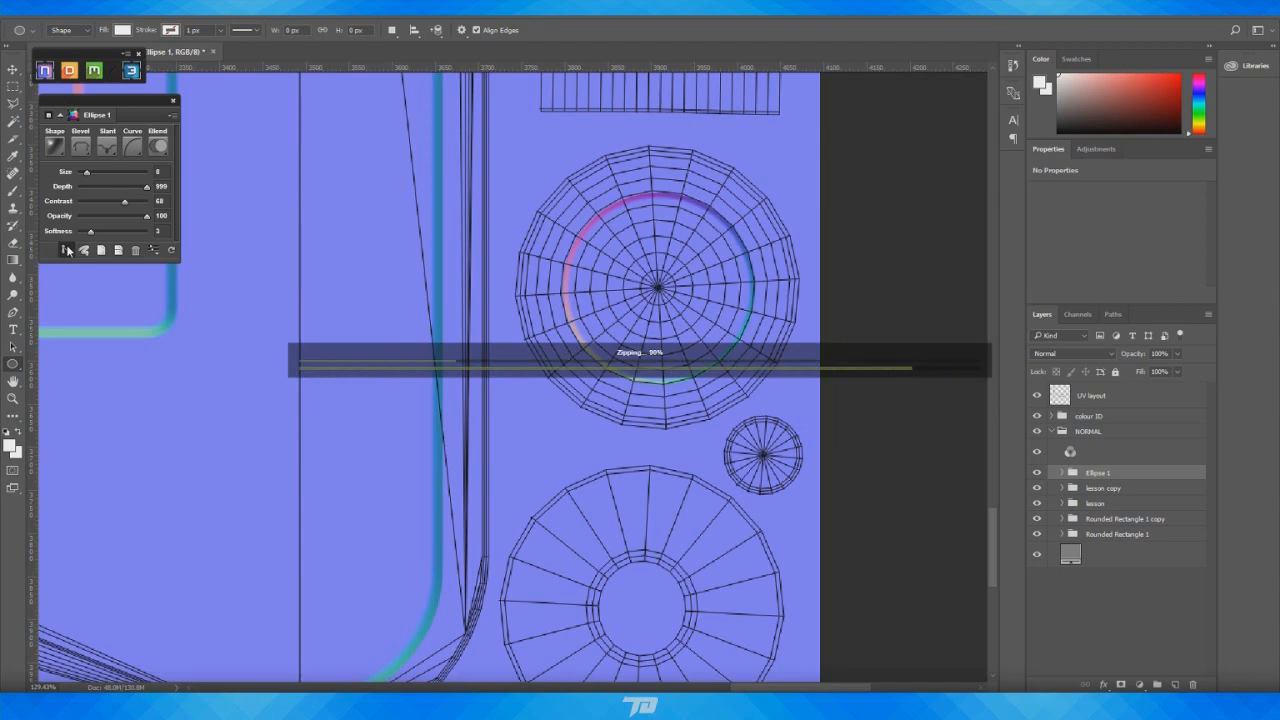
Duplicate the Ellipse 1 ring normal and centre the copy on the hub of the other bolt head island
{"action": "scroll", "coordinate": [843, 485], "scroll_direction": "down", "scroll_amount": 1}
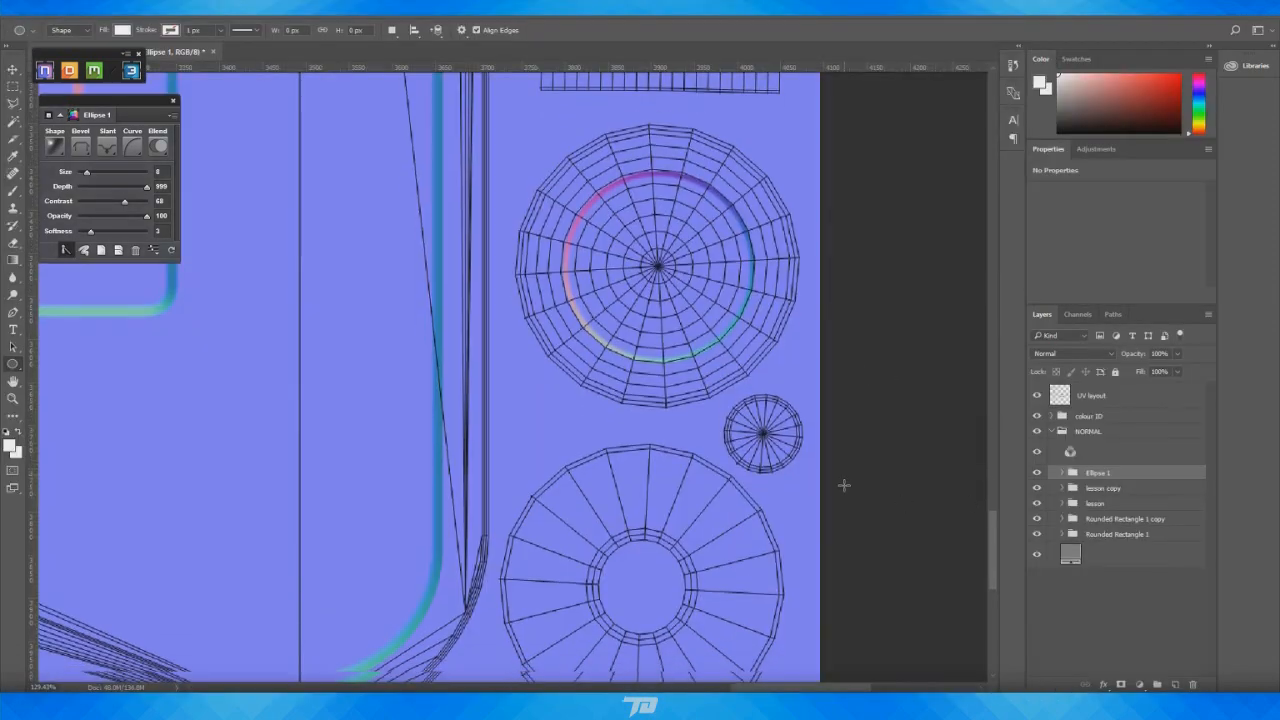
{"action": "scroll", "coordinate": [843, 485], "scroll_direction": "down", "scroll_amount": 2}
{"action": "scroll", "coordinate": [851, 437], "scroll_direction": "down", "scroll_amount": 3, "text": "alt"}
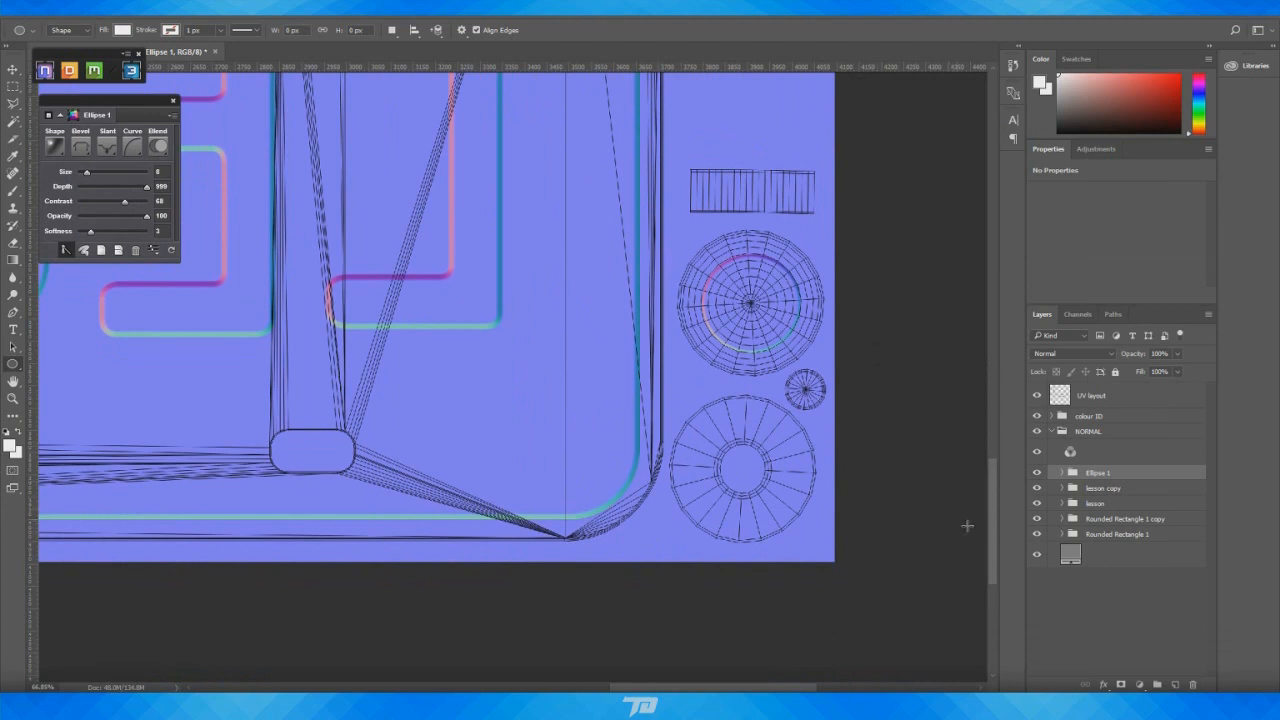
{"action": "left_click_drag", "start_coordinate": [992, 537], "coordinate": [996, 472]}
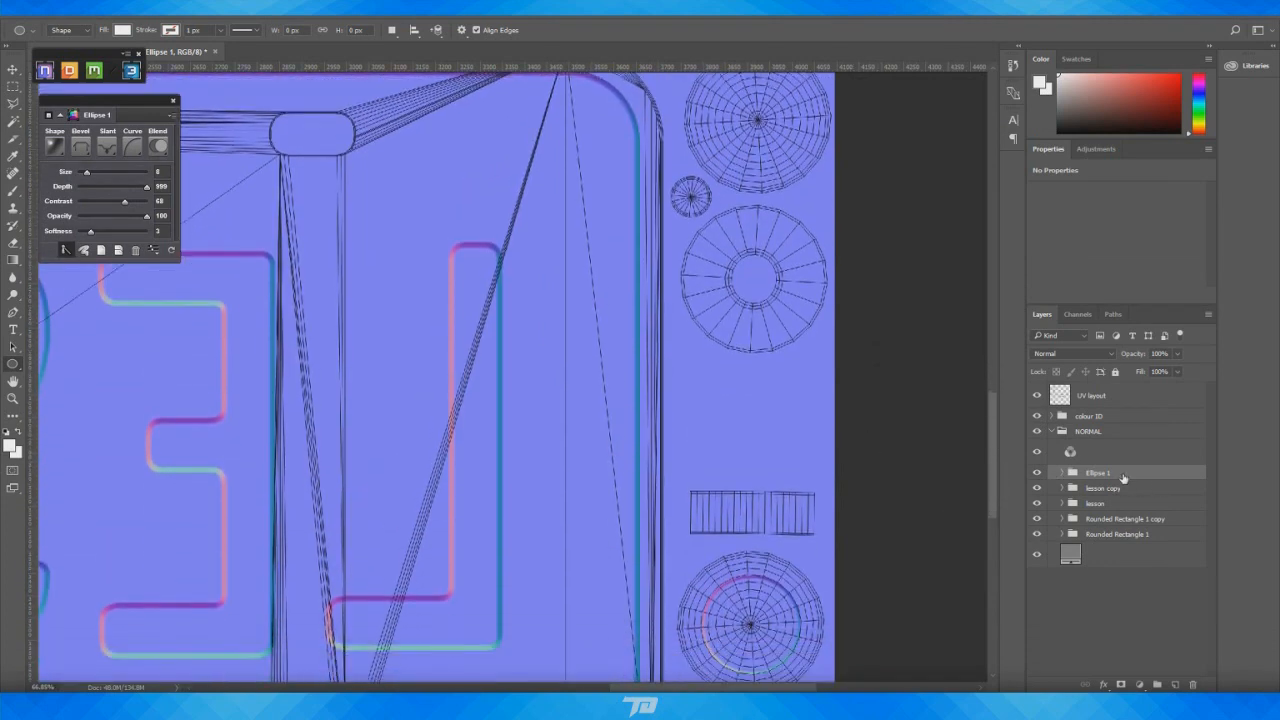
{"action": "key", "text": "ctrl+j"}
{"action": "key", "text": "ctrl+t"}
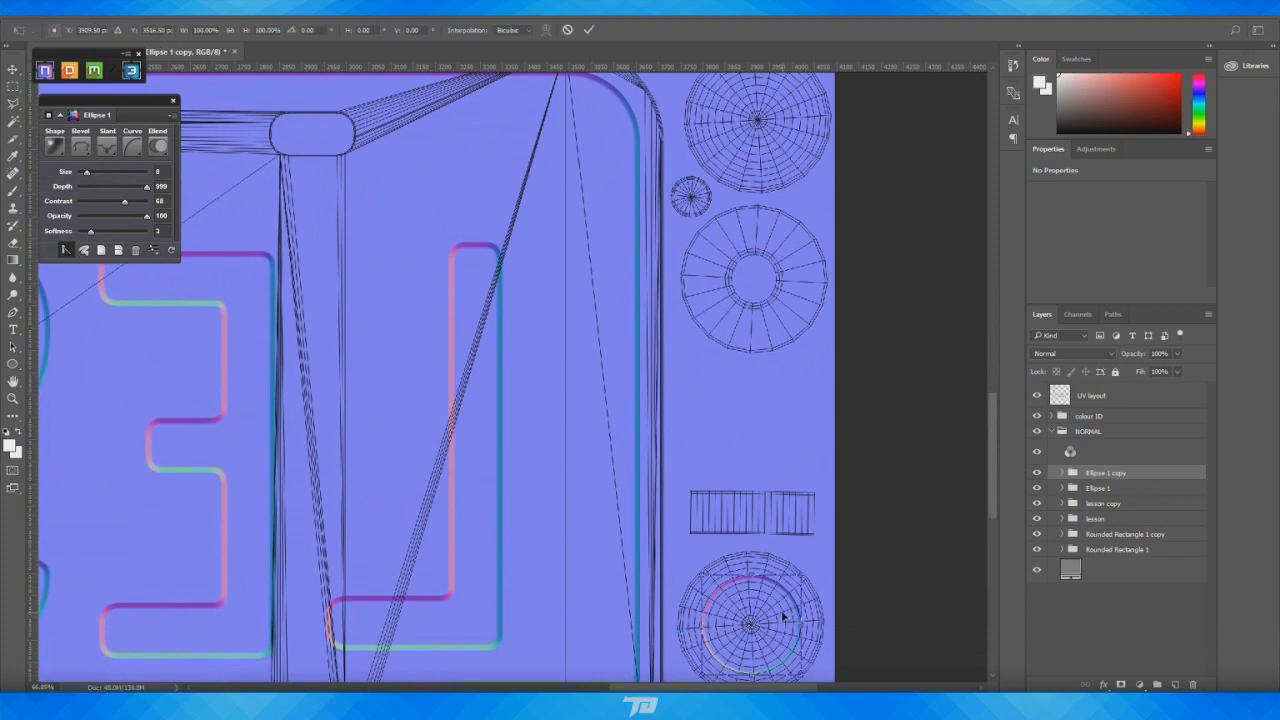
{"action": "left_click_drag", "start_coordinate": [779, 607], "coordinate": [770, 94]}
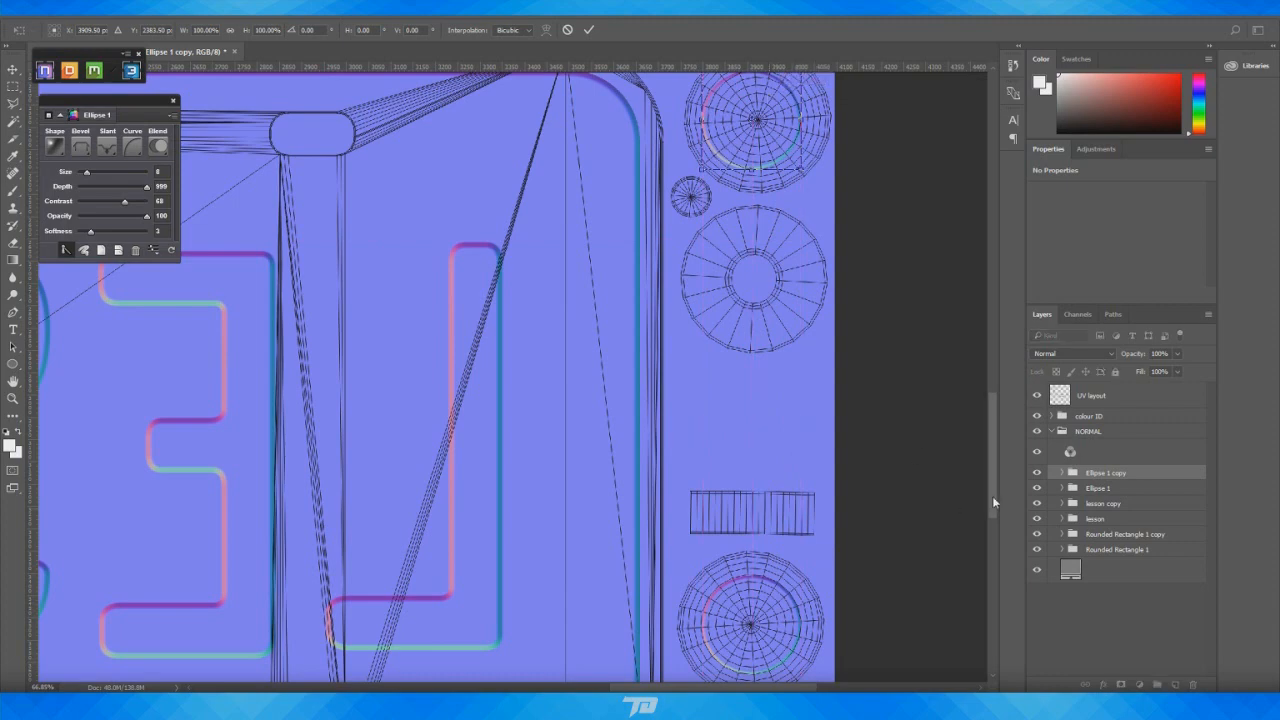
{"action": "scroll", "coordinate": [988, 474], "scroll_direction": "up", "scroll_amount": 5}
{"action": "scroll", "coordinate": [838, 425], "scroll_direction": "up", "scroll_amount": 1, "text": "alt"}
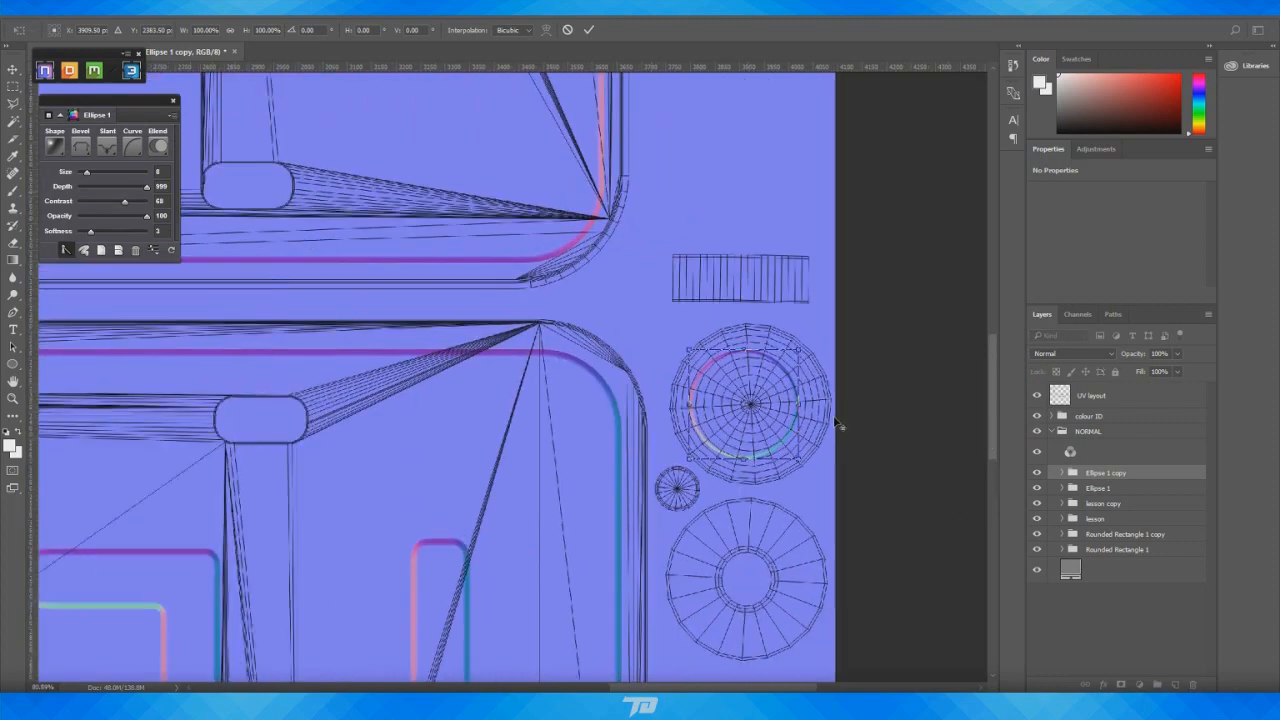
{"action": "scroll", "coordinate": [683, 463], "scroll_direction": "up", "scroll_amount": 4, "text": "alt"}
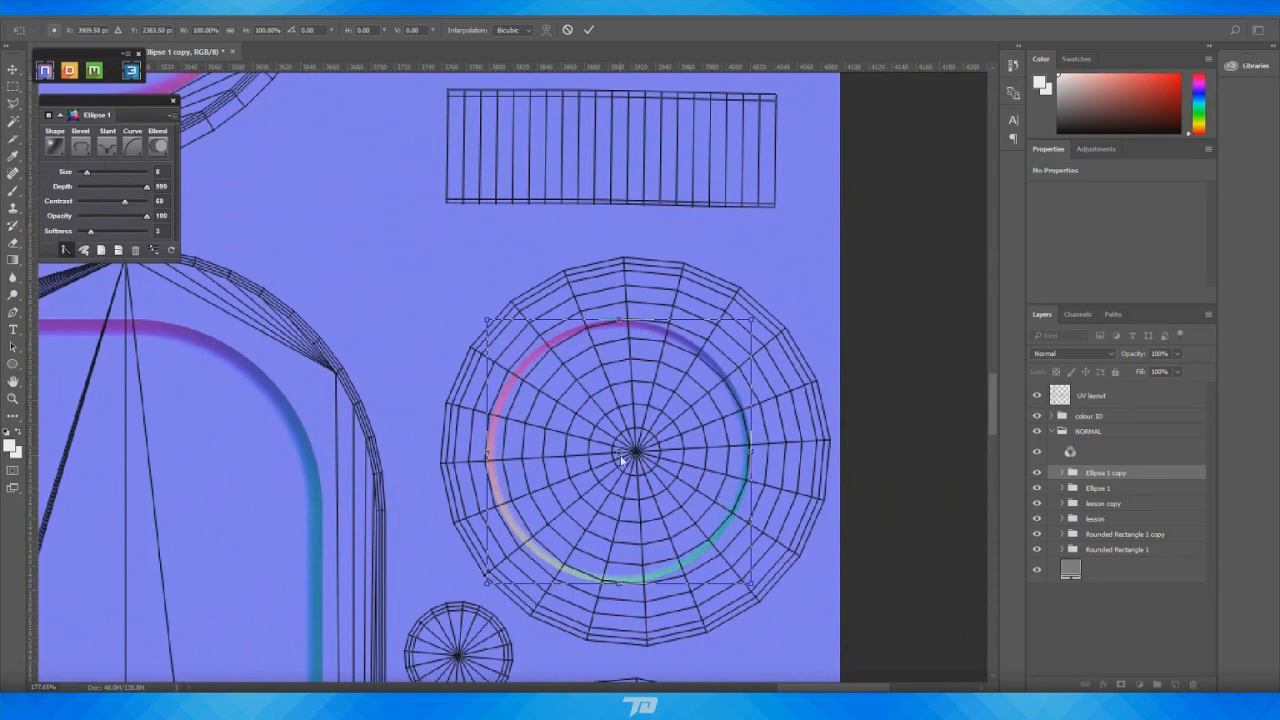
{"action": "left_click_drag", "start_coordinate": [645, 438], "coordinate": [659, 436]}
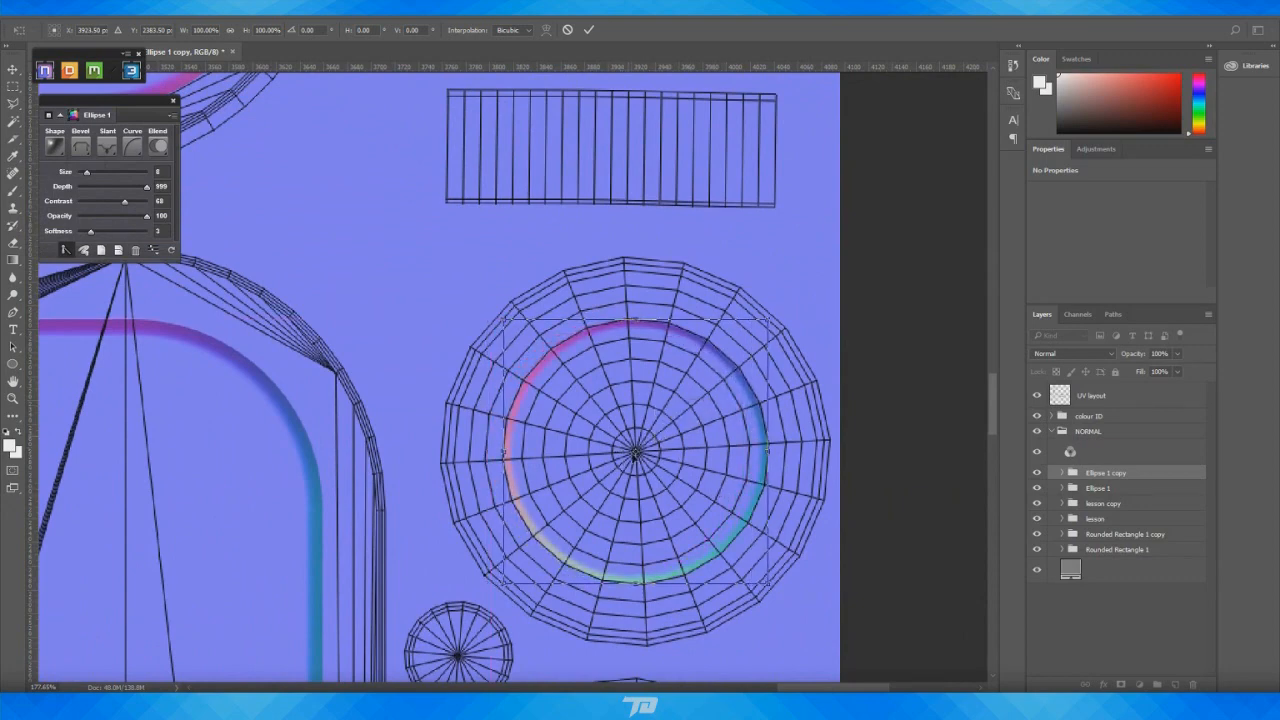
{"action": "left_click", "coordinate": [589, 29]}
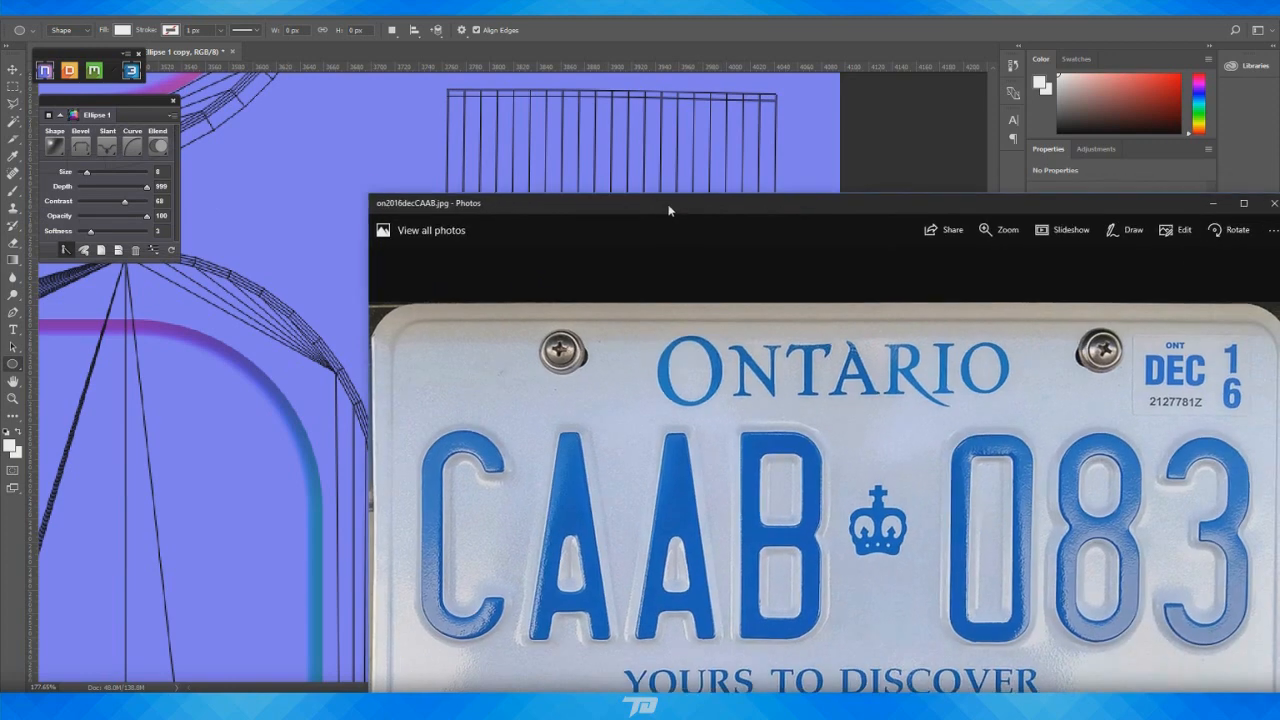
Check the bolts in the Ontario plate photo and draw a white vertical rectangle about 13 by 99 px over the second bolt head's hub
{"action": "left_click_drag", "start_coordinate": [671, 208], "coordinate": [673, 198]}
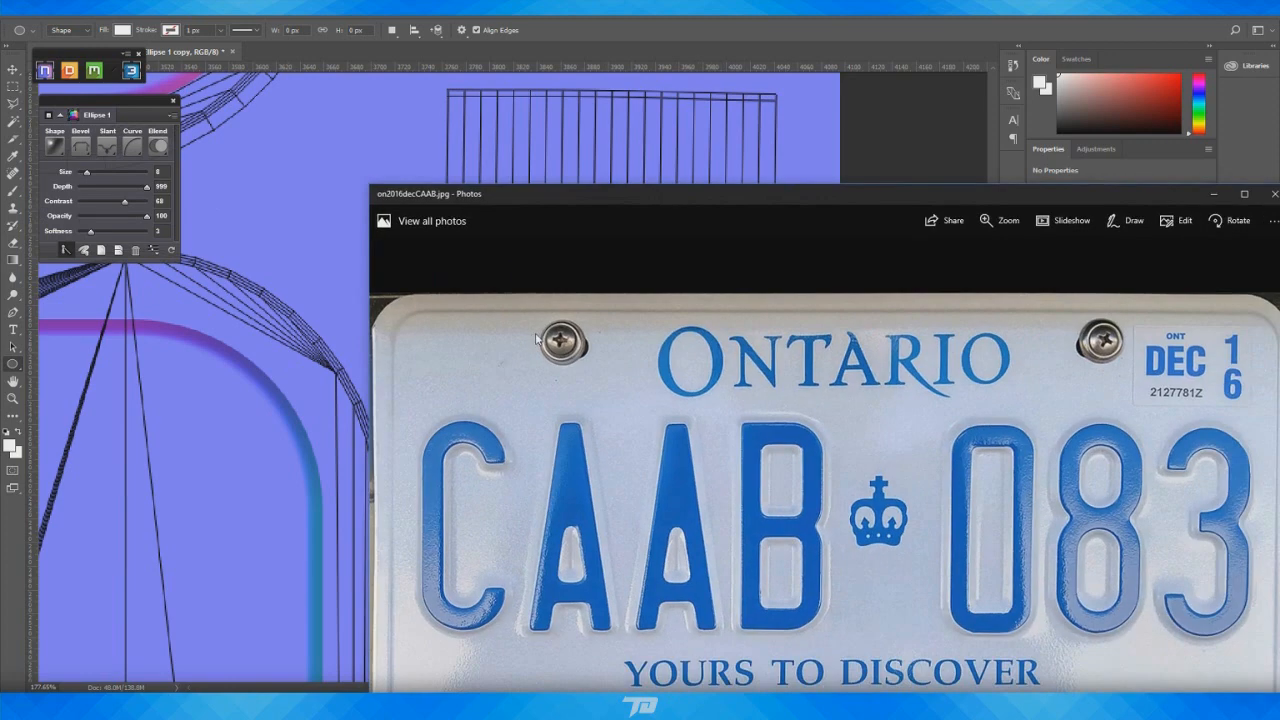
{"action": "left_click_drag", "start_coordinate": [863, 191], "coordinate": [1279, 130]}
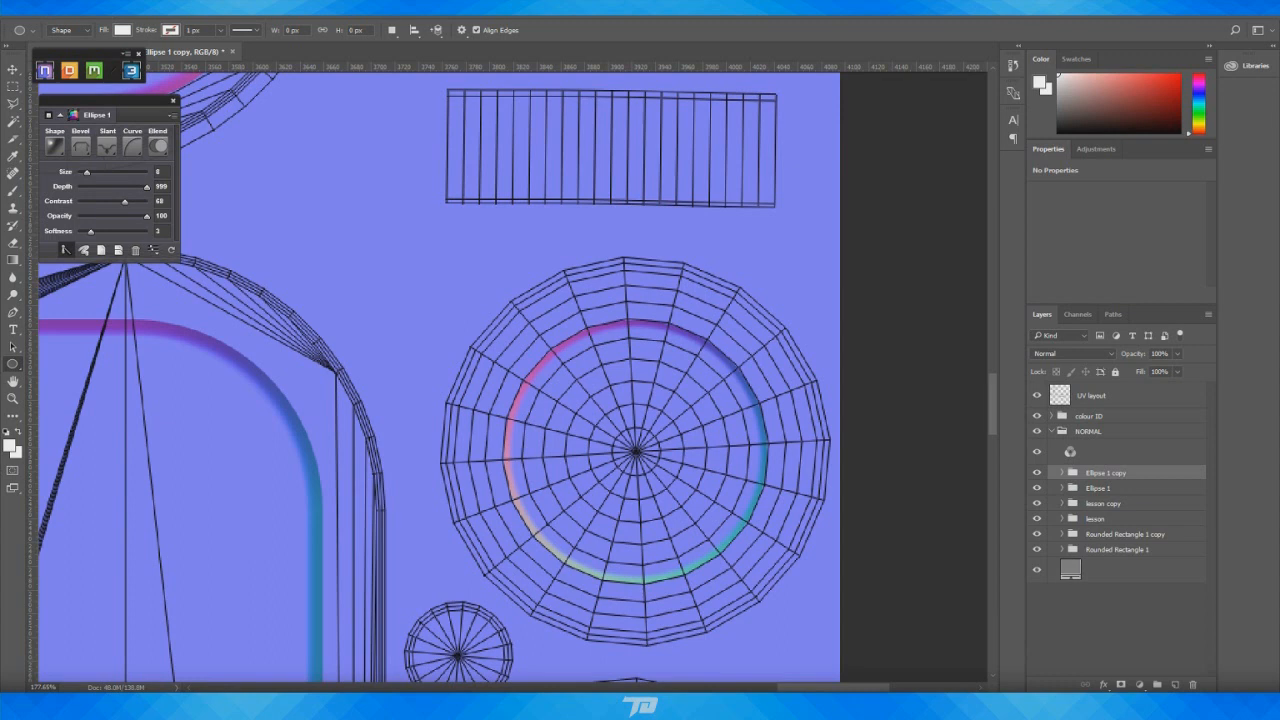
{"action": "right_click", "coordinate": [12, 369]}
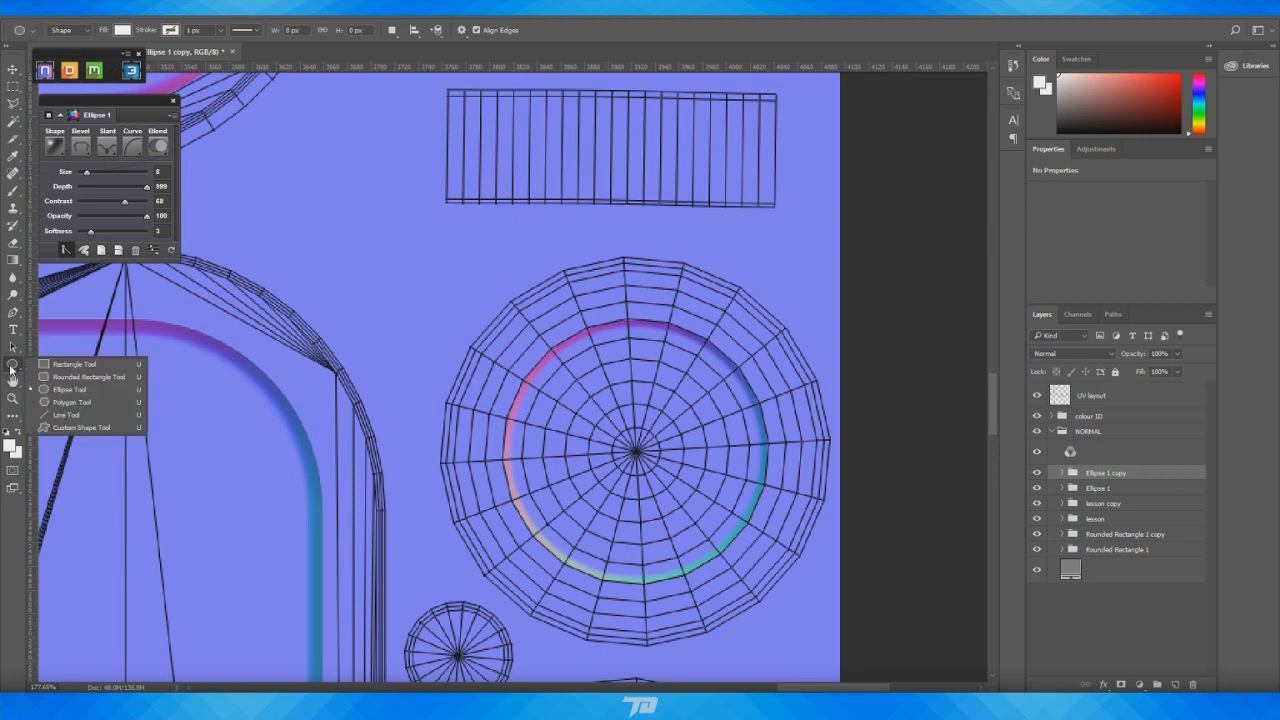
{"action": "left_click", "coordinate": [66, 366]}
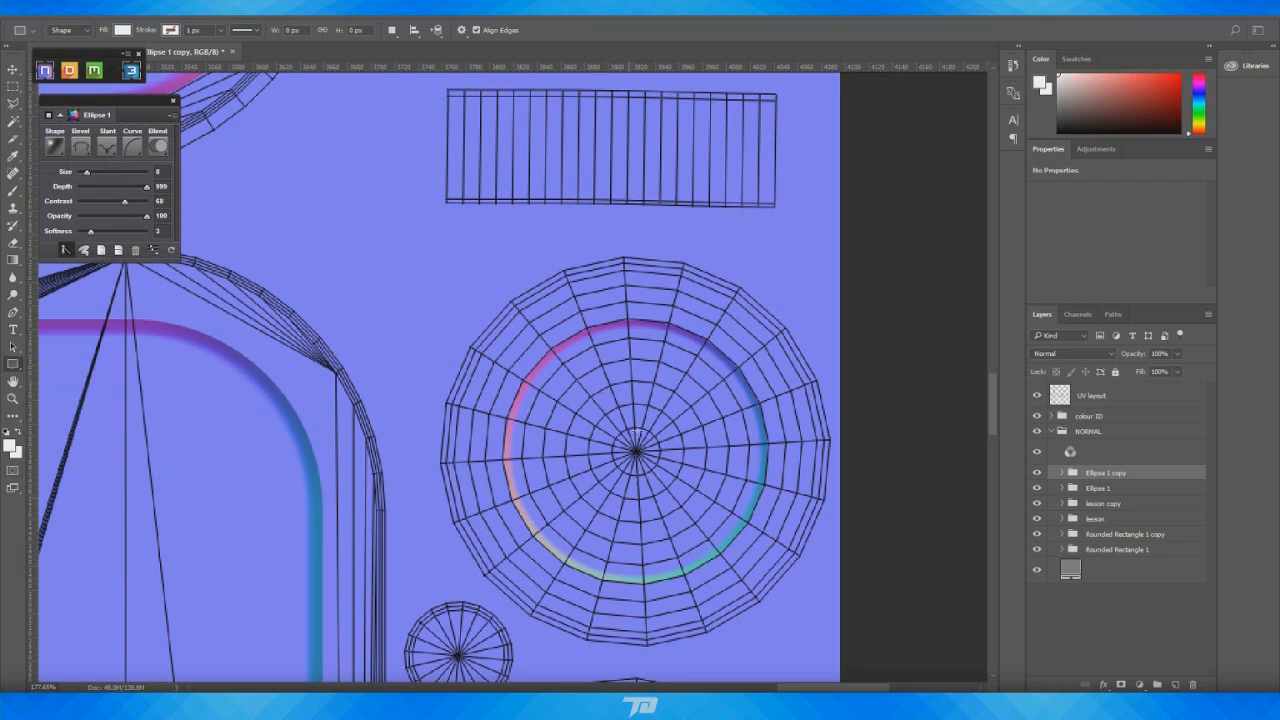
{"action": "left_click_drag", "start_coordinate": [642, 440], "coordinate": [640, 382]}
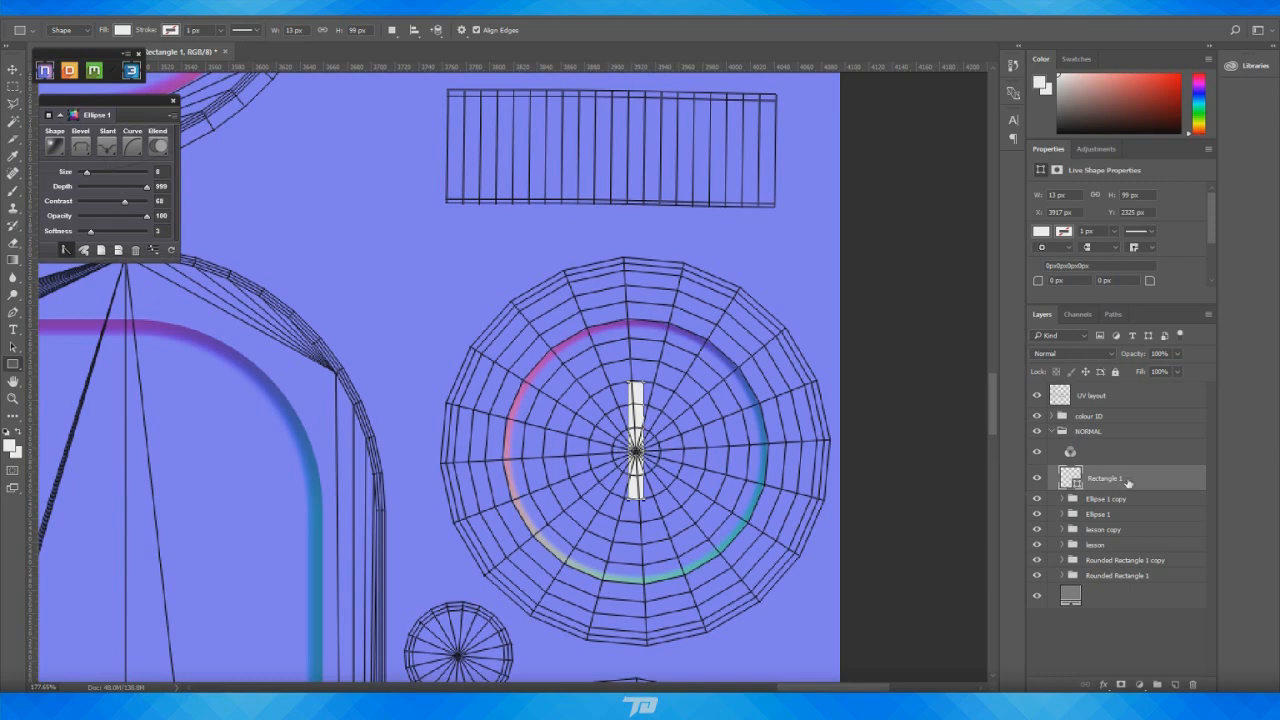
Form a cross from the rectangle and a copy rotated 90 degrees, merged into one shape layer
{"action": "key", "text": "ctrl+j"}
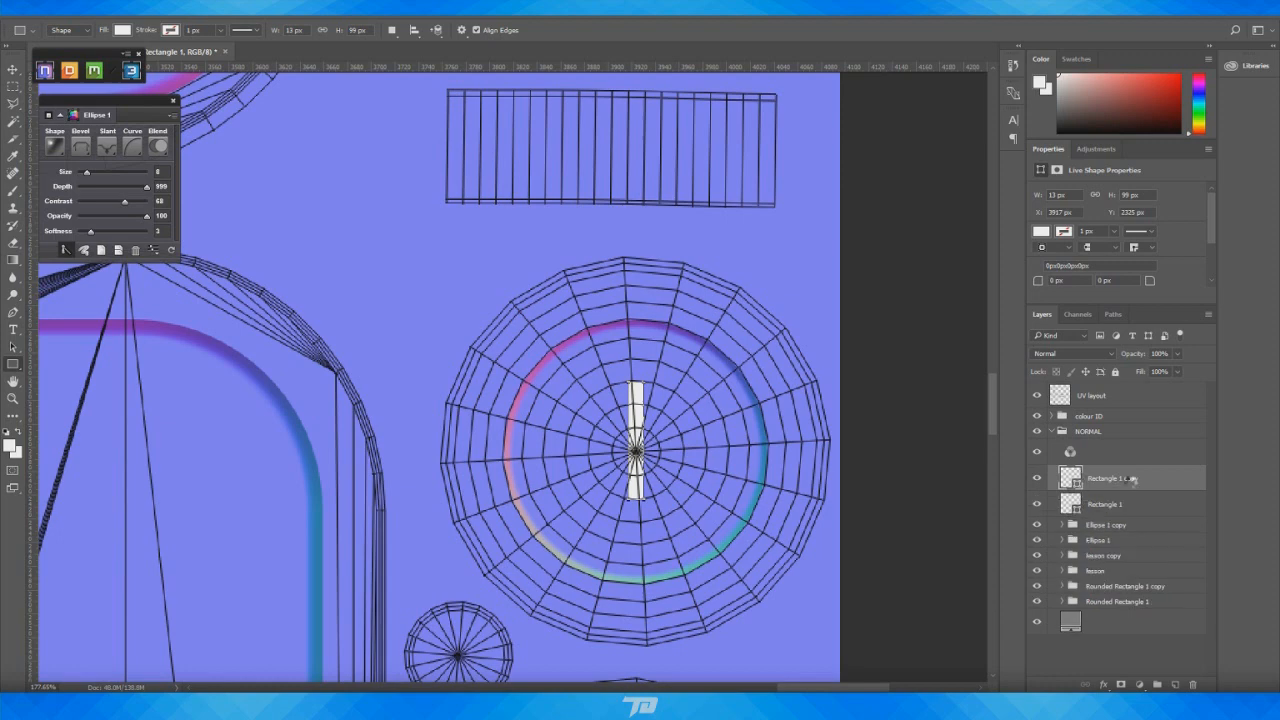
{"action": "key", "text": "ctrl+t"}
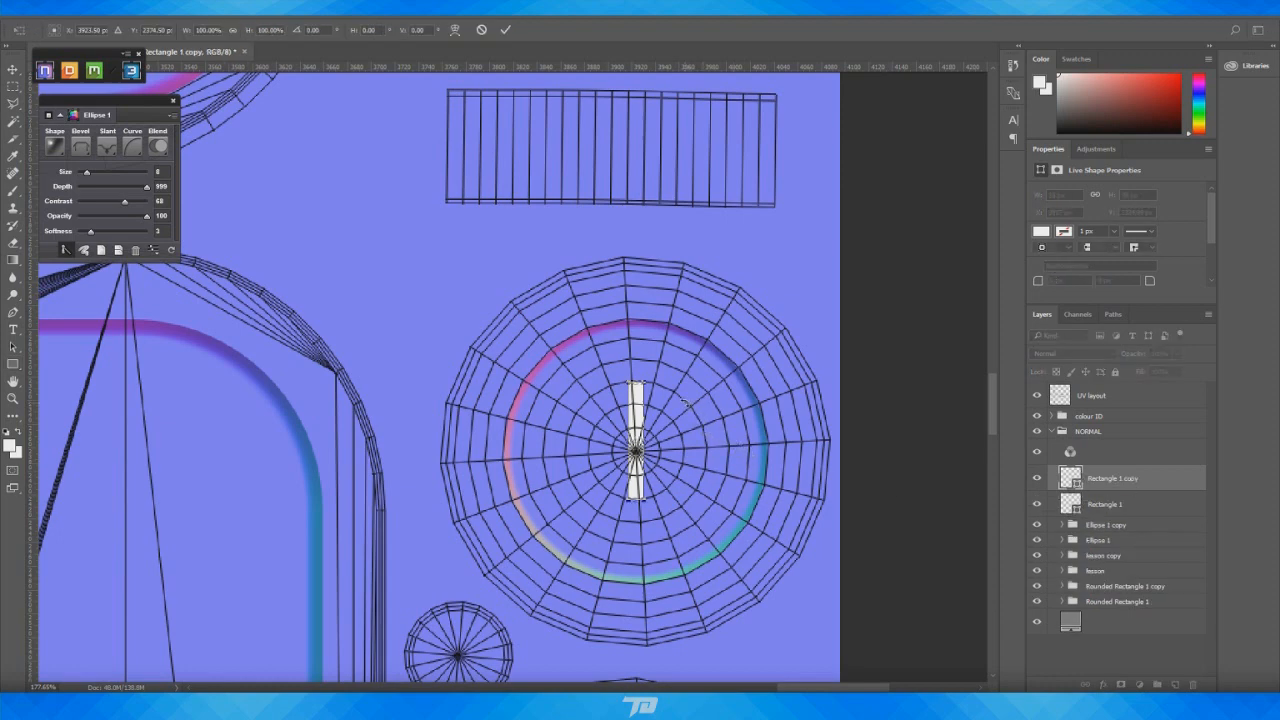
{"action": "left_click_drag", "start_coordinate": [686, 403], "coordinate": [739, 558], "text": "shift"}
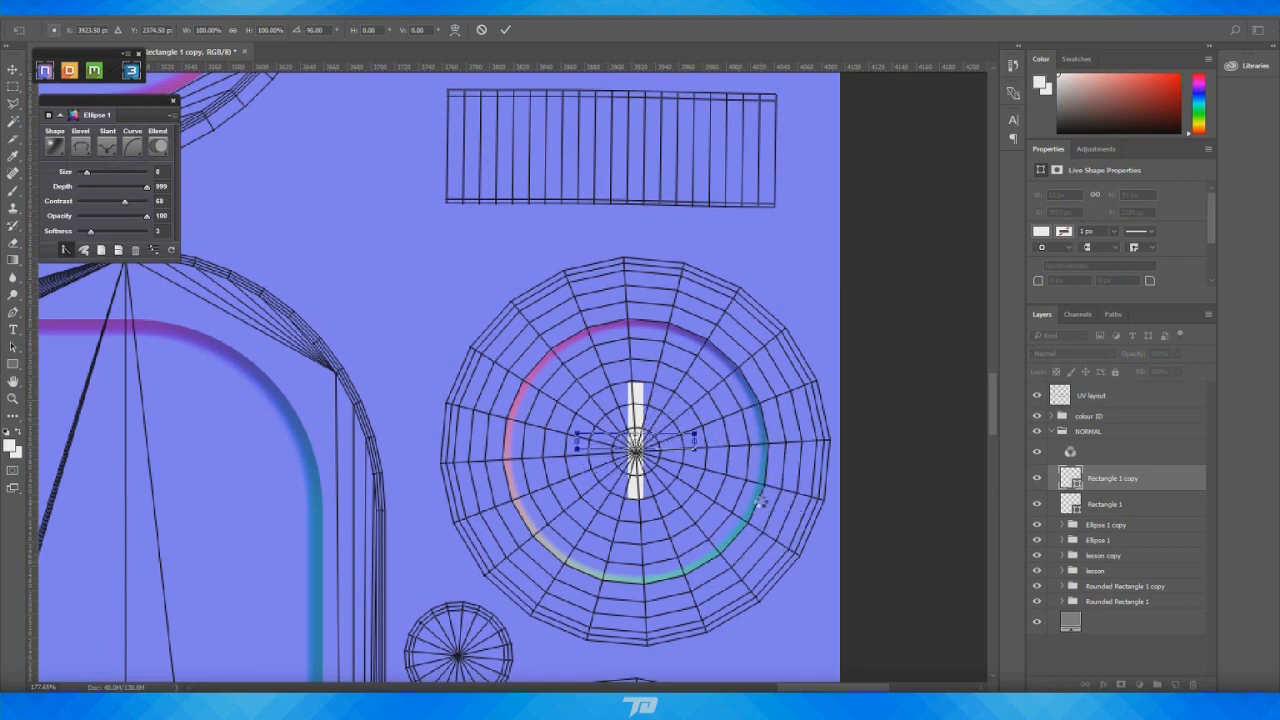
{"action": "left_click", "coordinate": [506, 30]}
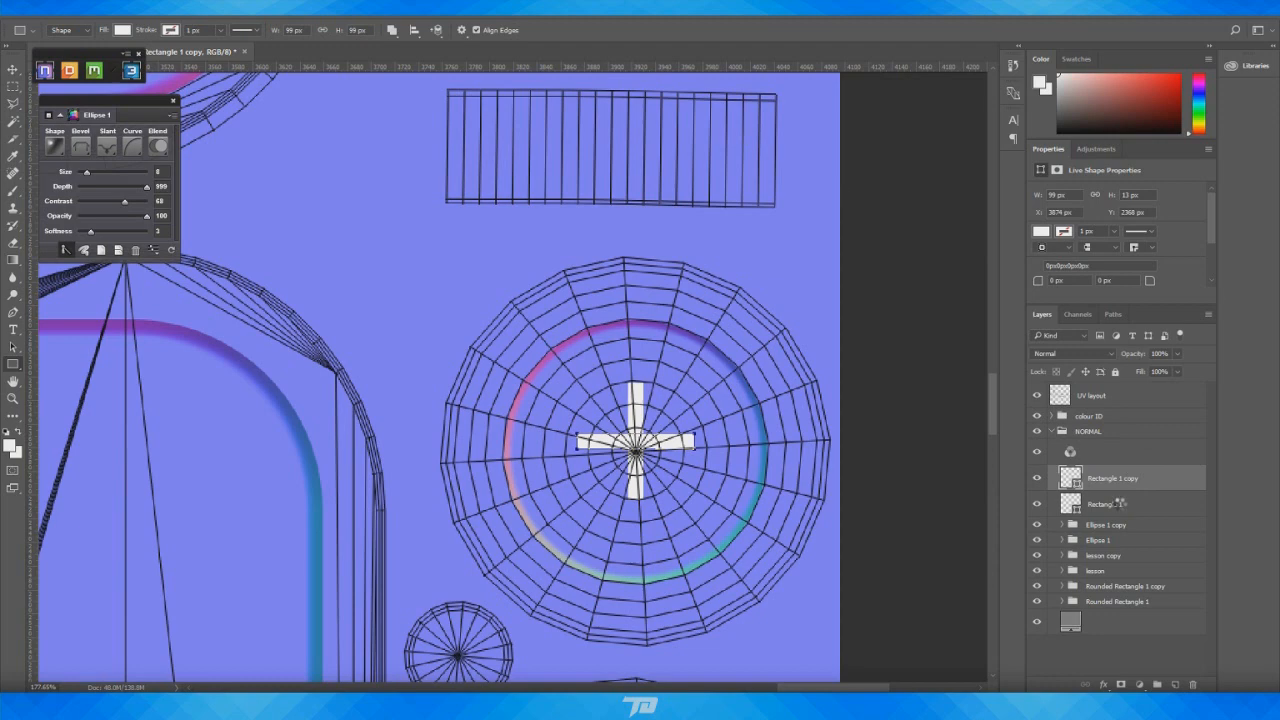
{"action": "left_click", "coordinate": [1135, 483], "text": "shift"}
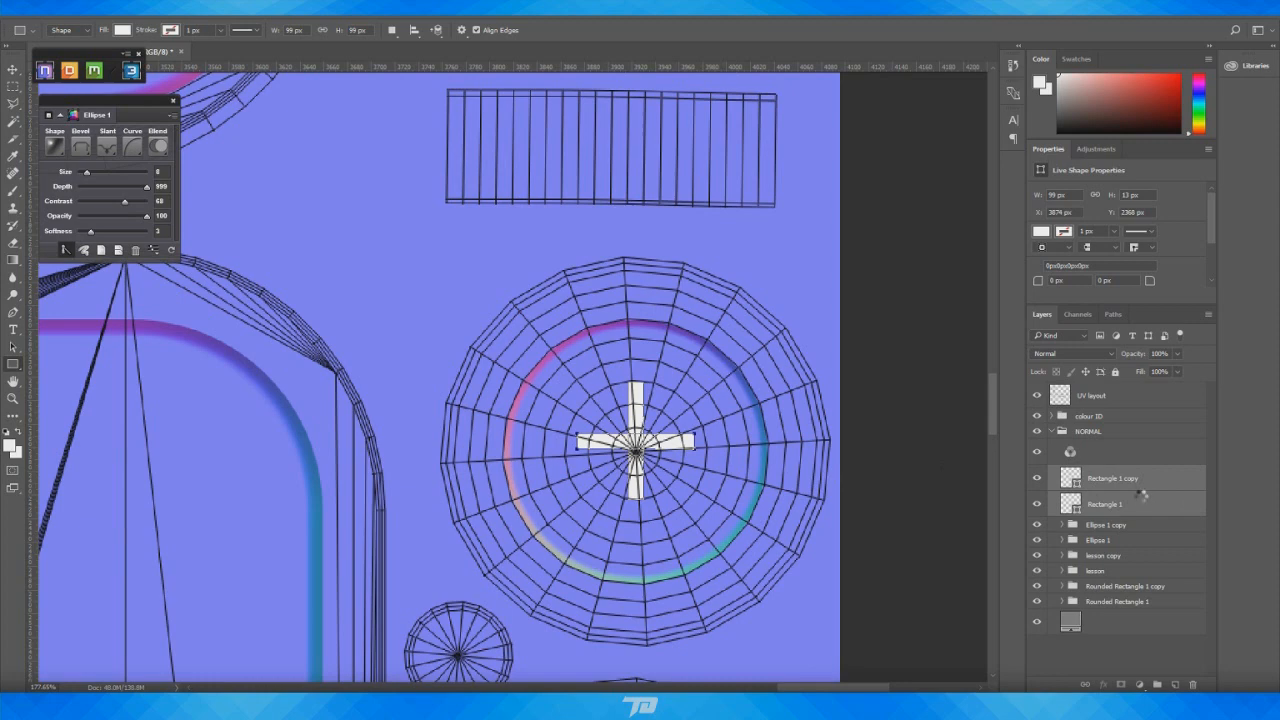
{"action": "key", "text": "ctrl+e"}
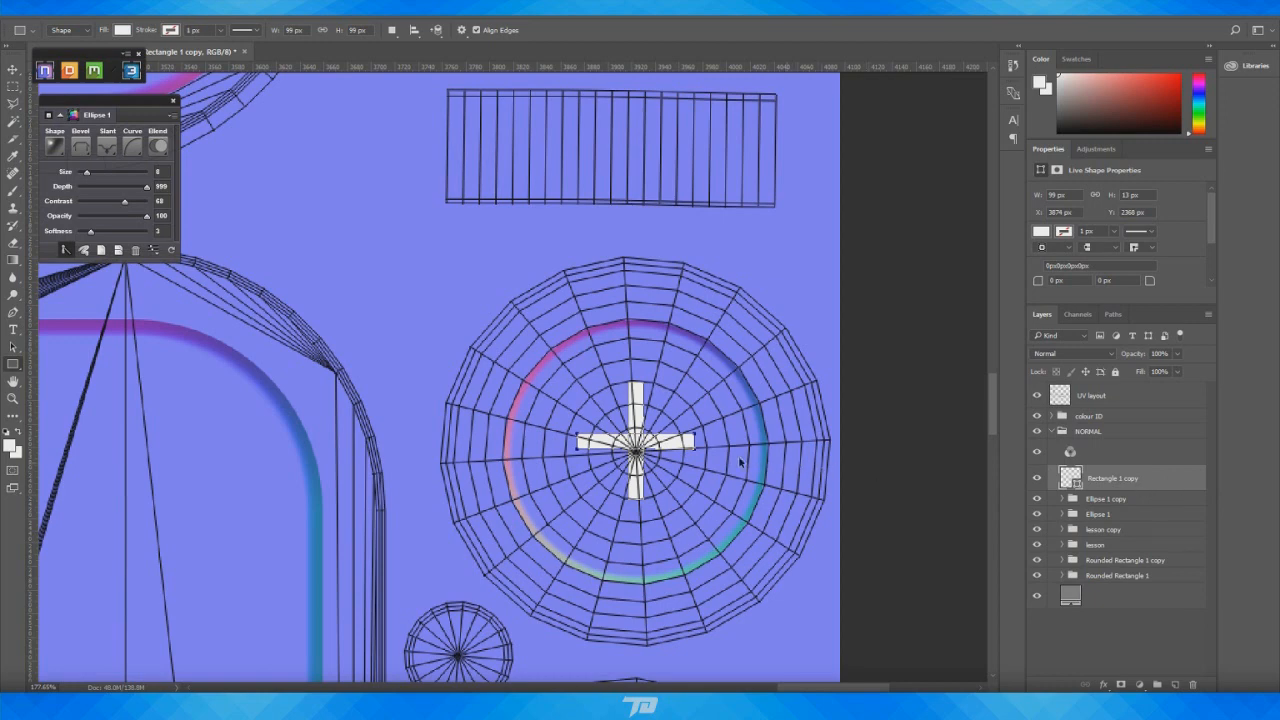
Try to move the cross's horizontal bar down onto the bolt head's hub
{"action": "key", "text": "ctrl+t"}
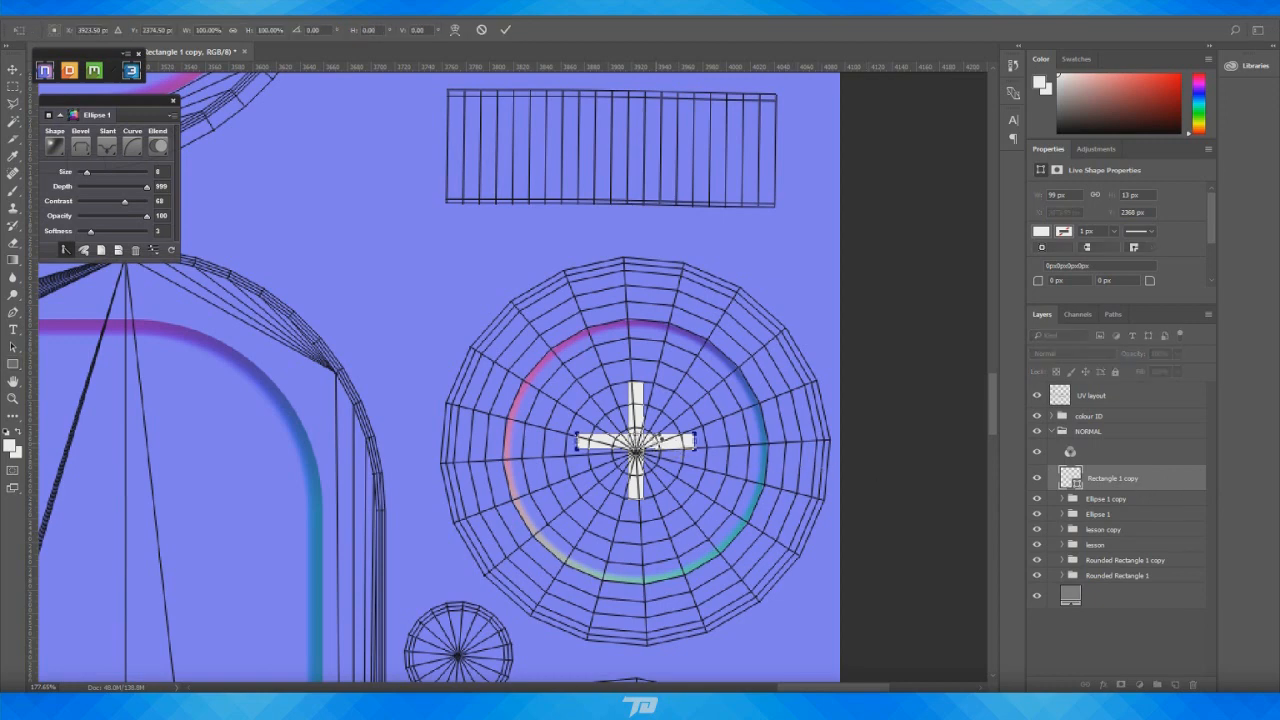
{"action": "left_click_drag", "start_coordinate": [656, 442], "coordinate": [658, 452]}
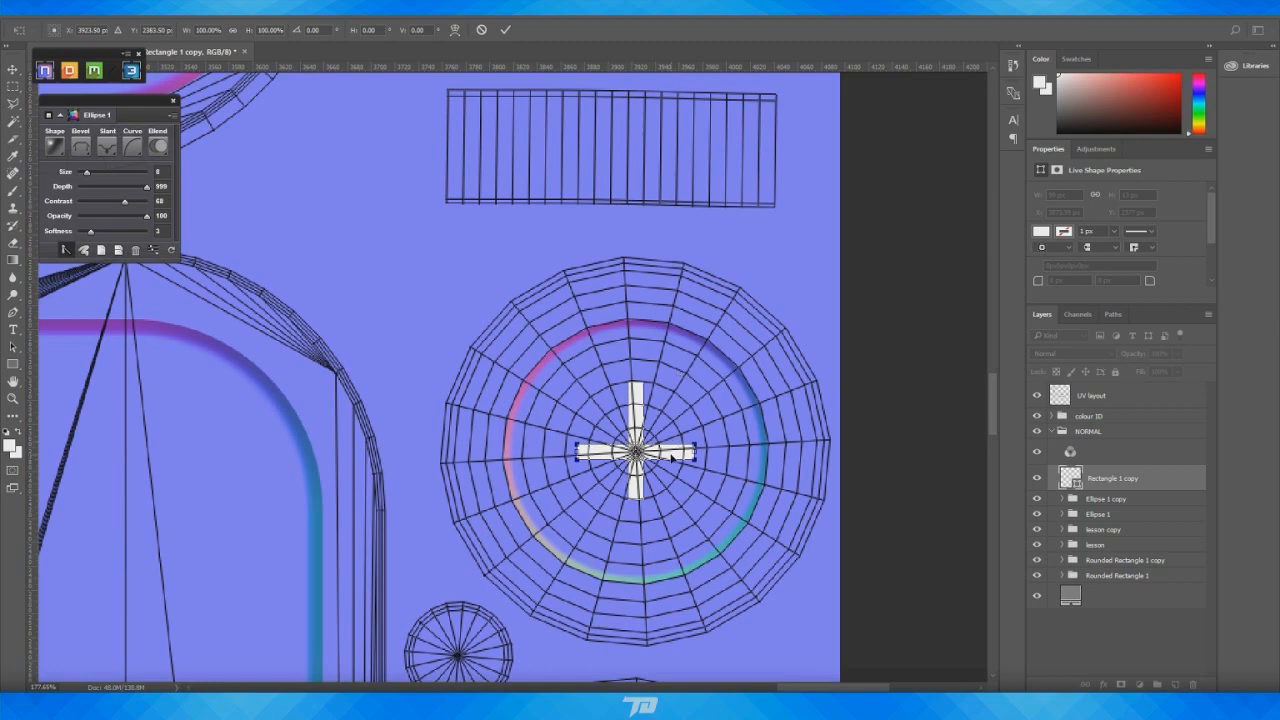
{"action": "key", "text": "ctrl+z"}
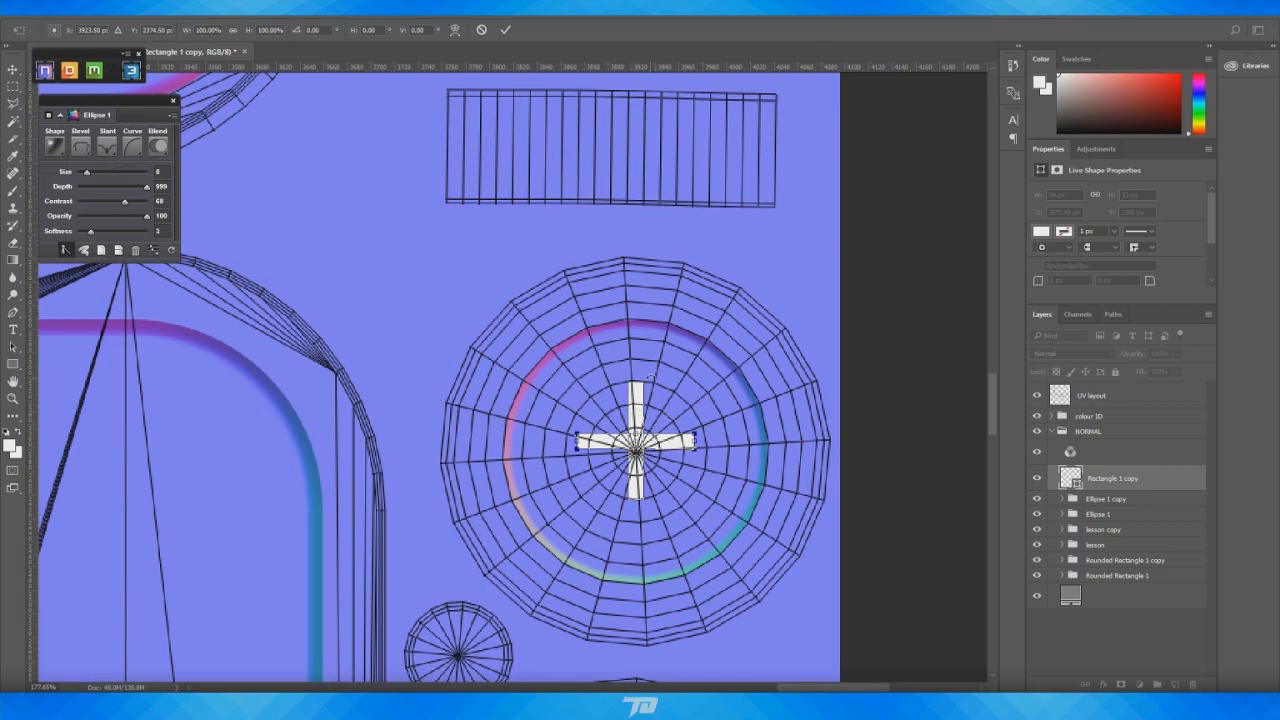
{"action": "left_click", "coordinate": [505, 30]}
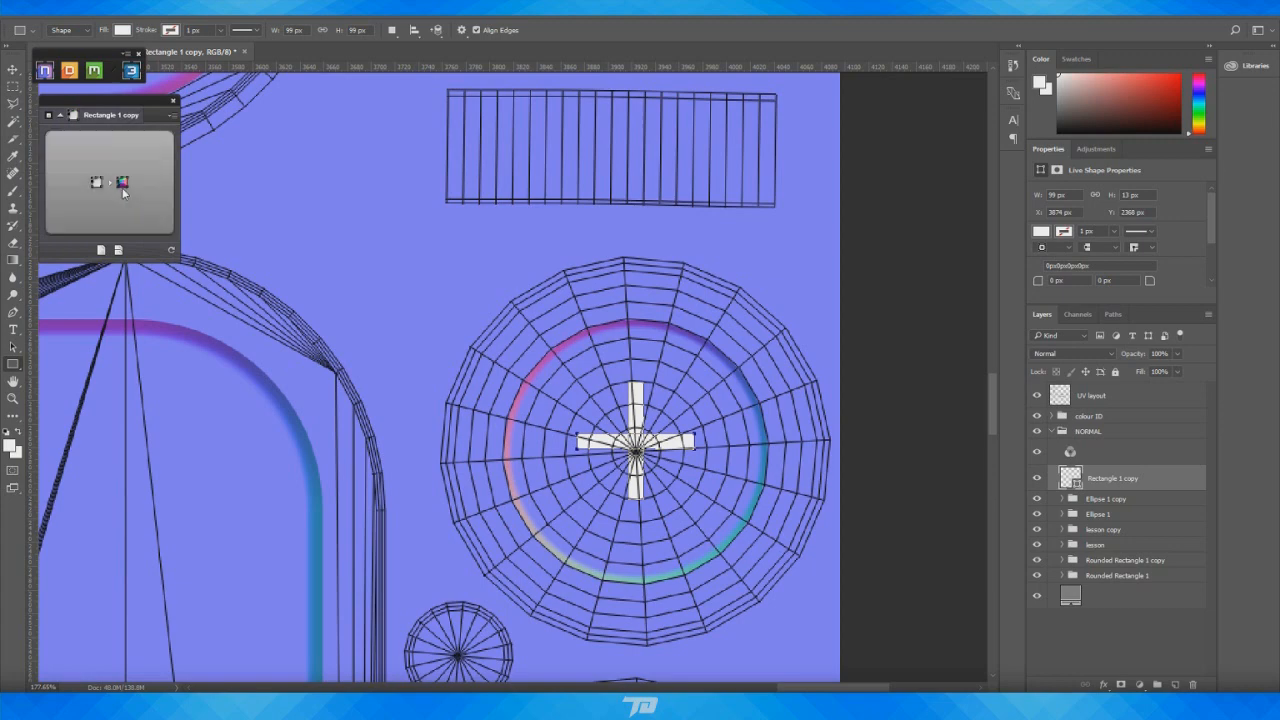
Convert the cross into an nDo normal with a Down slant and a size of 3
{"action": "left_click", "coordinate": [123, 190]}
{"action": "left_click", "coordinate": [122, 183]}
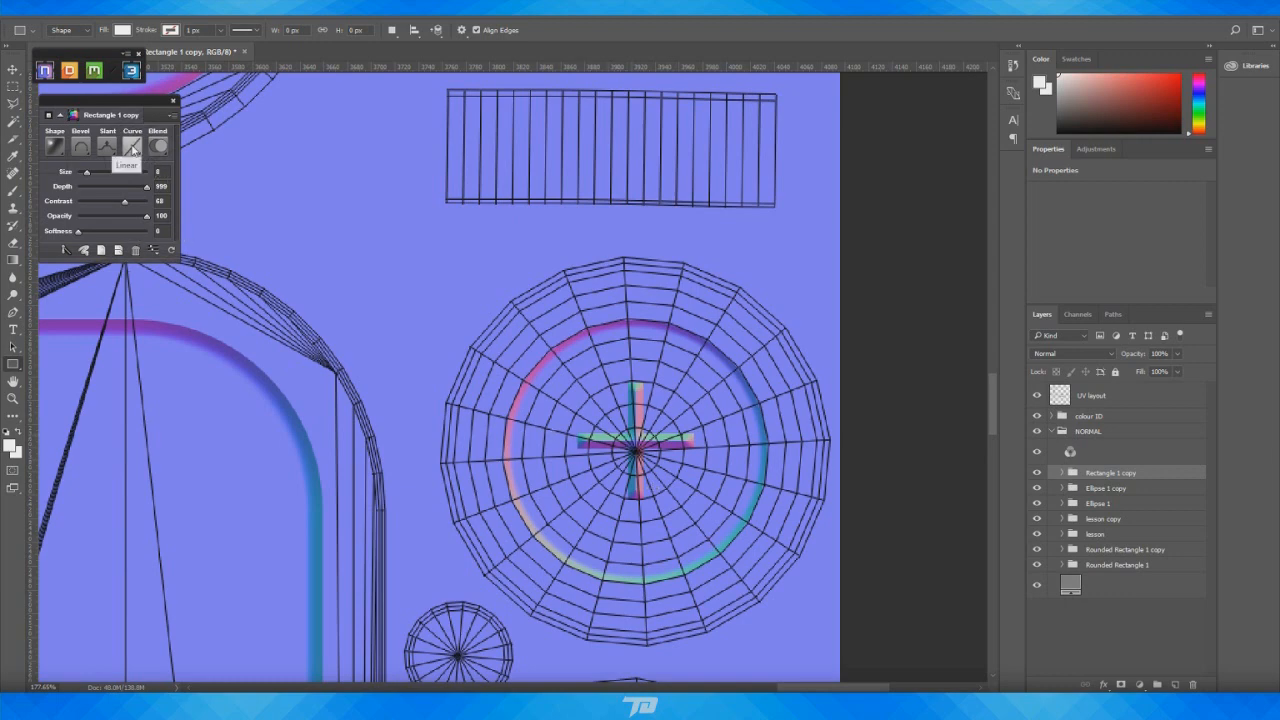
{"action": "left_click", "coordinate": [111, 157]}
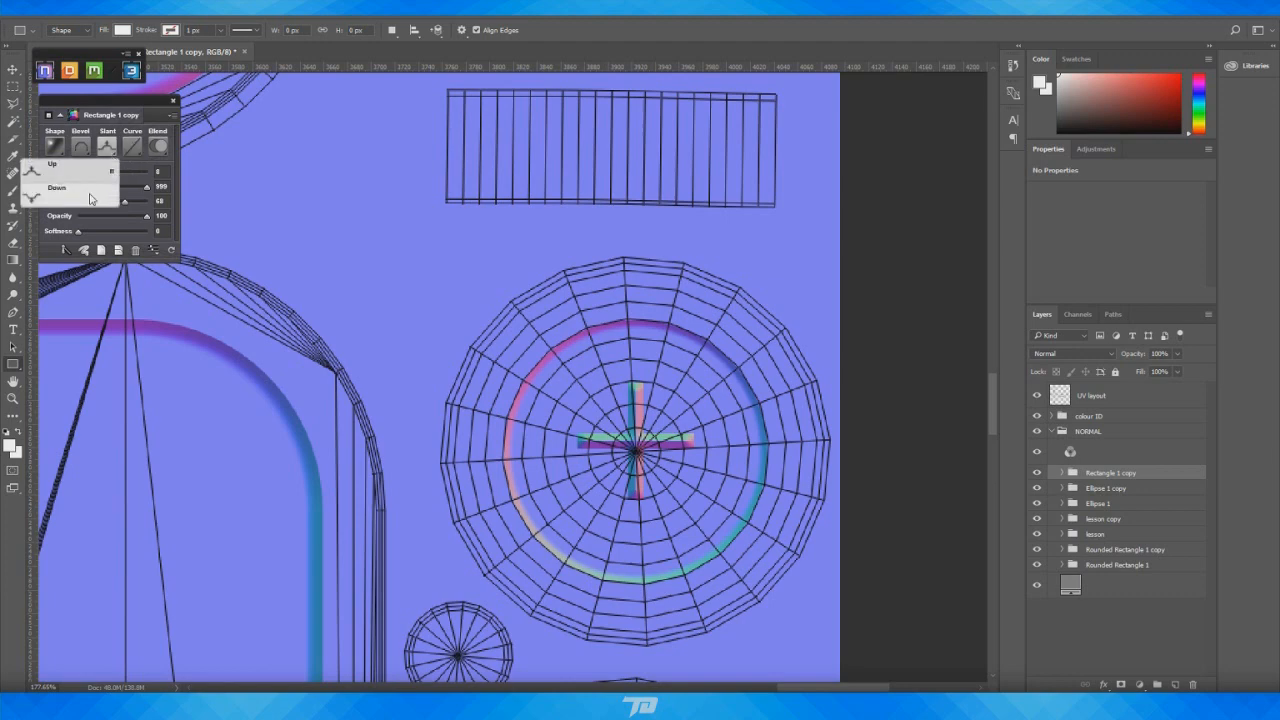
{"action": "left_click", "coordinate": [90, 198]}
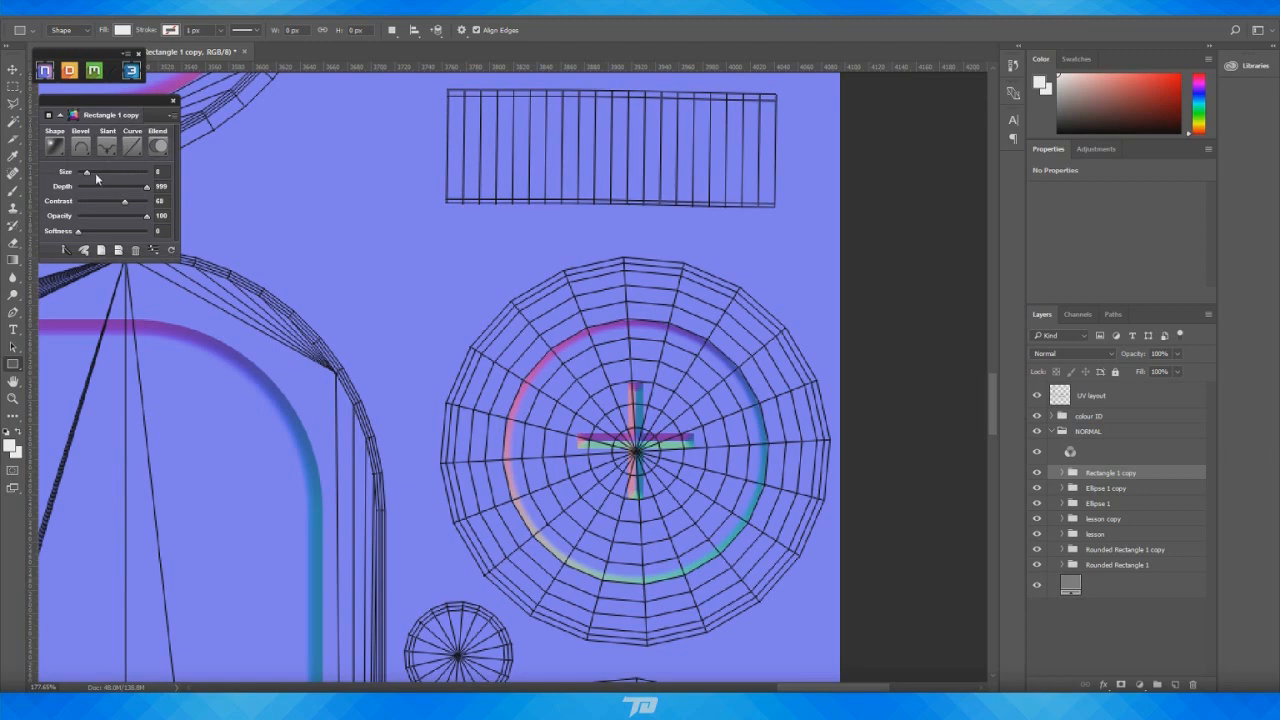
{"action": "left_click_drag", "start_coordinate": [84, 174], "coordinate": [81, 174]}
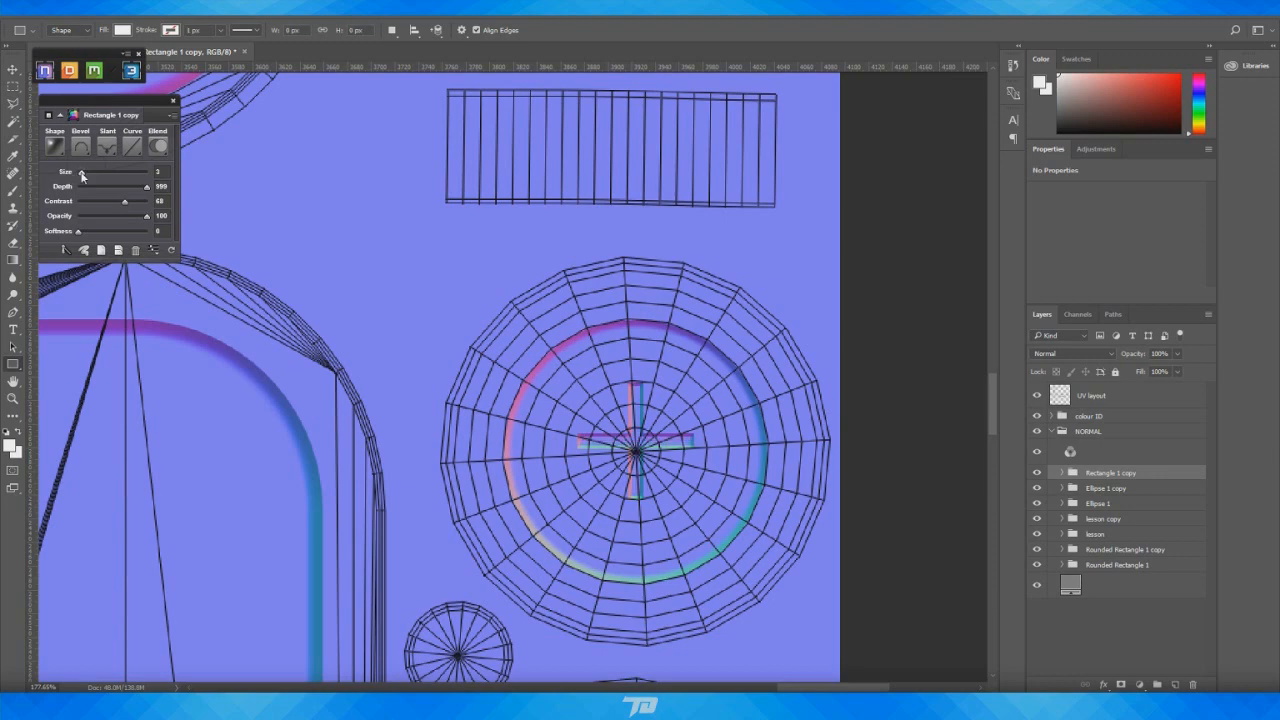
Set the cross normal's bevel to Emboss and its blend mode to Overlay
{"action": "left_click", "coordinate": [128, 150]}
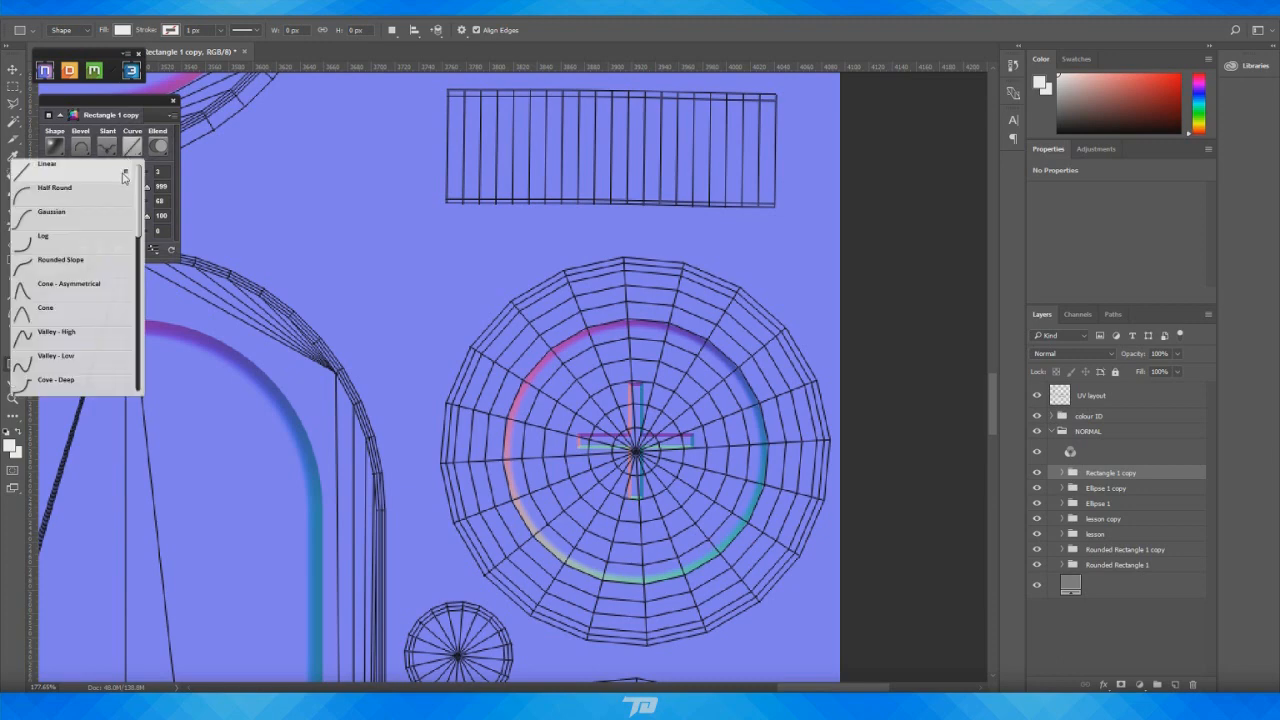
{"action": "left_click", "coordinate": [79, 147]}
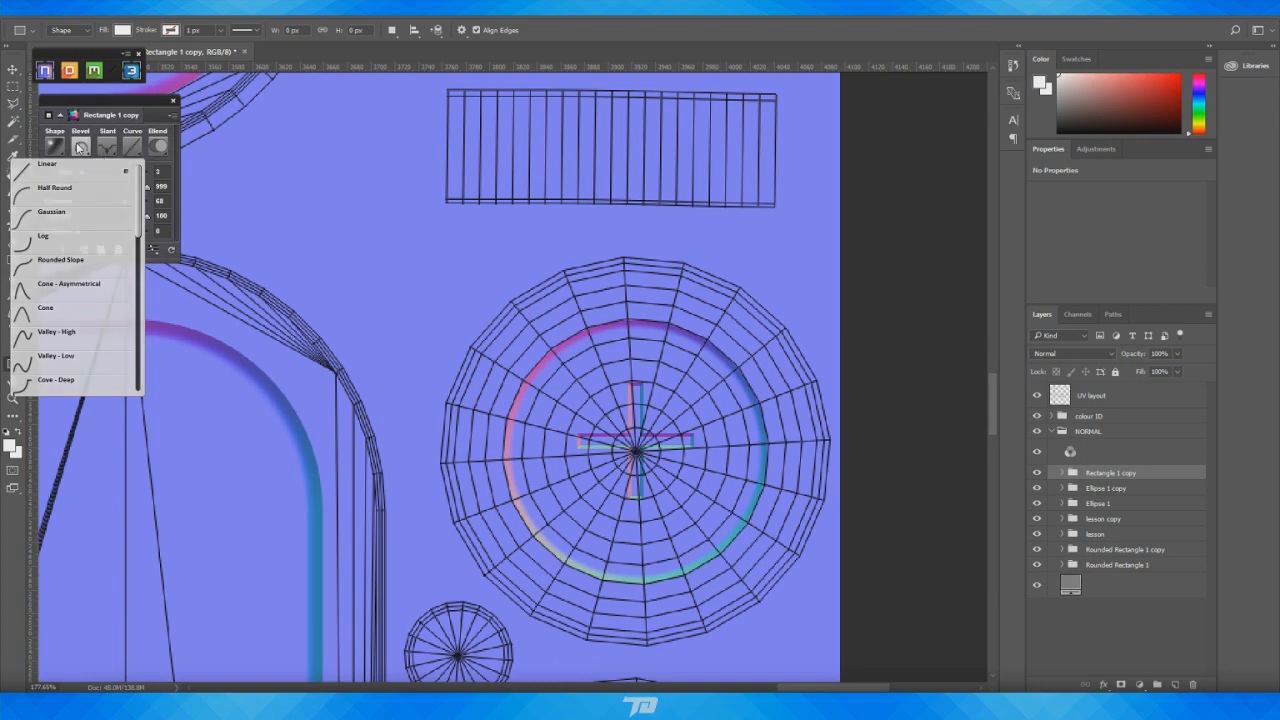
{"action": "left_click", "coordinate": [79, 147]}
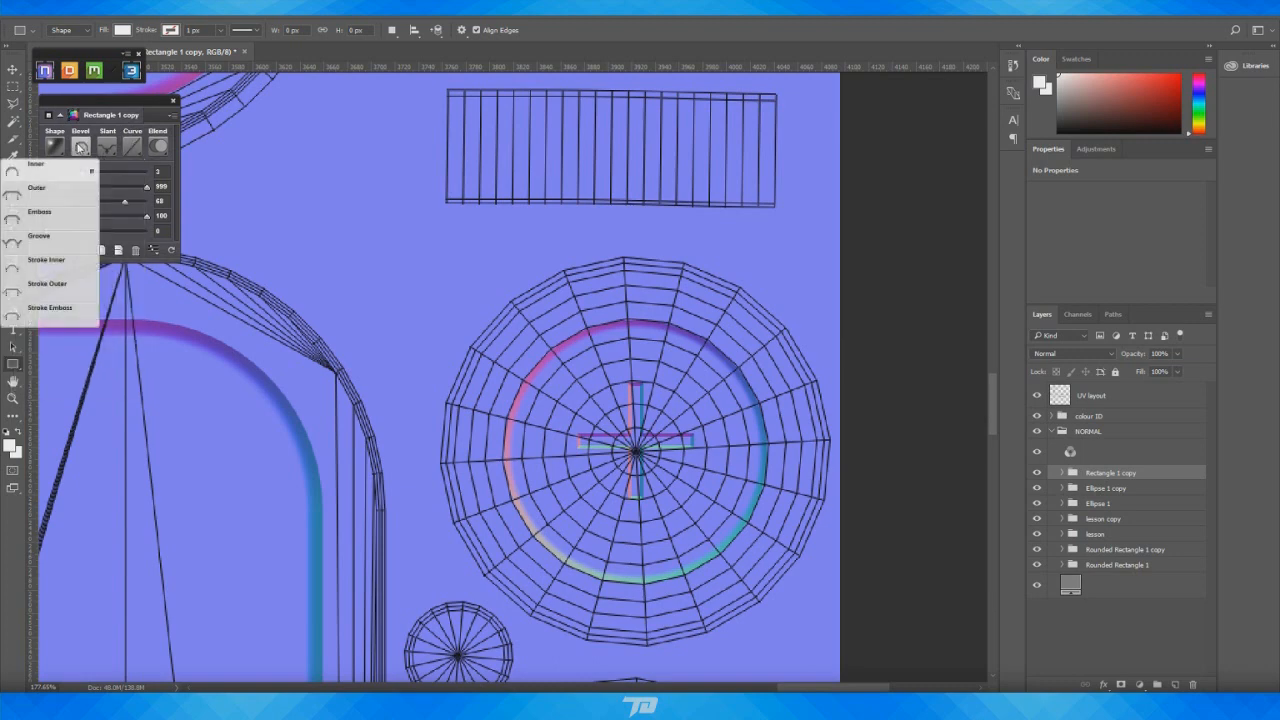
{"action": "left_click", "coordinate": [78, 216]}
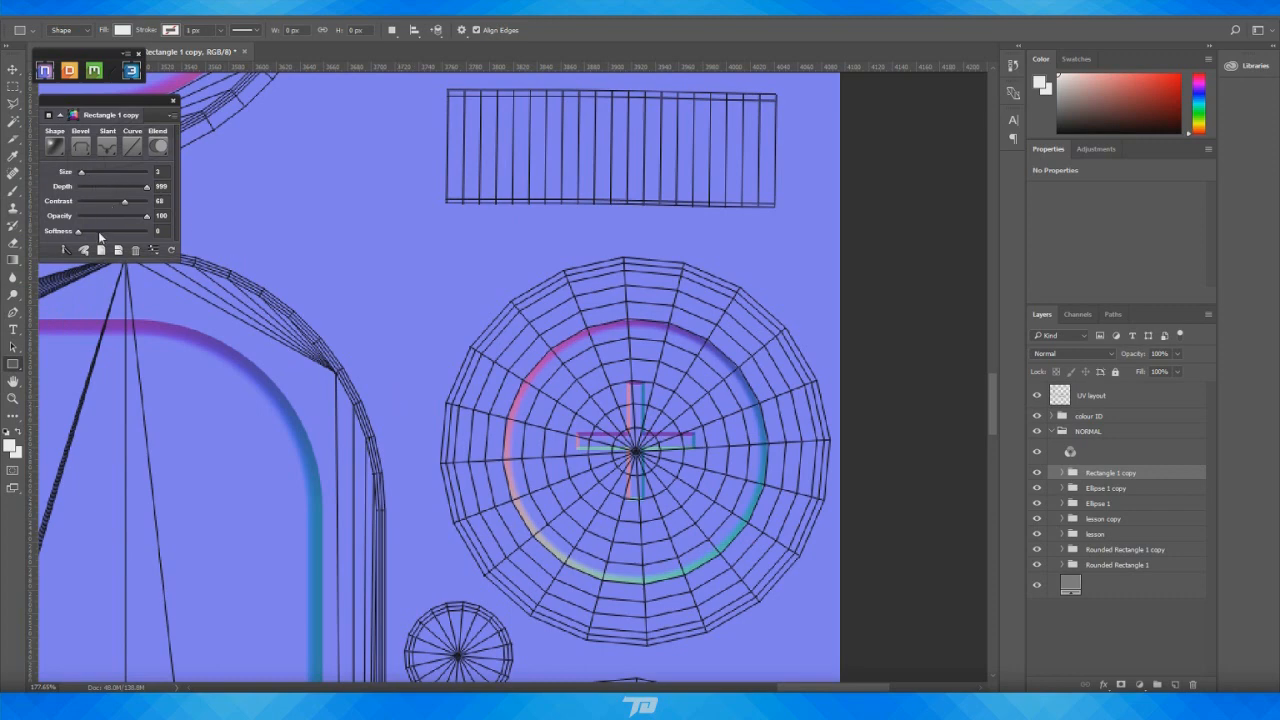
{"action": "left_click", "coordinate": [158, 147]}
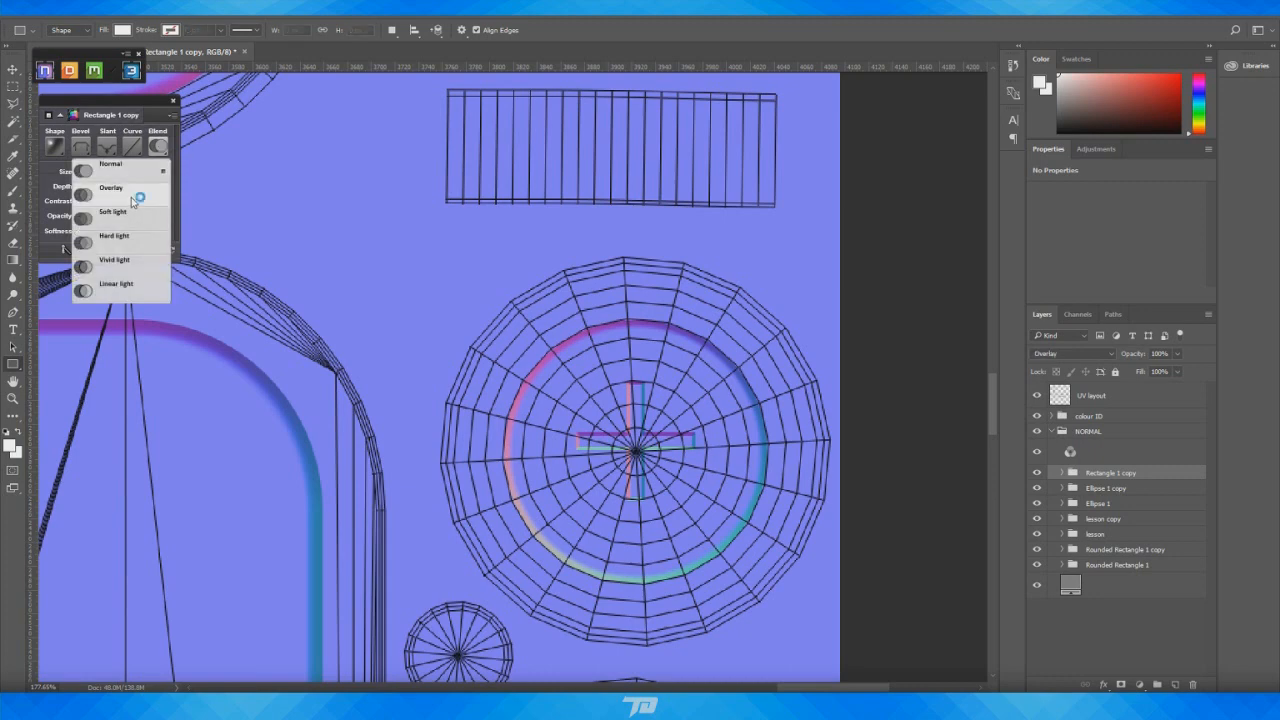
{"action": "left_click", "coordinate": [131, 190]}
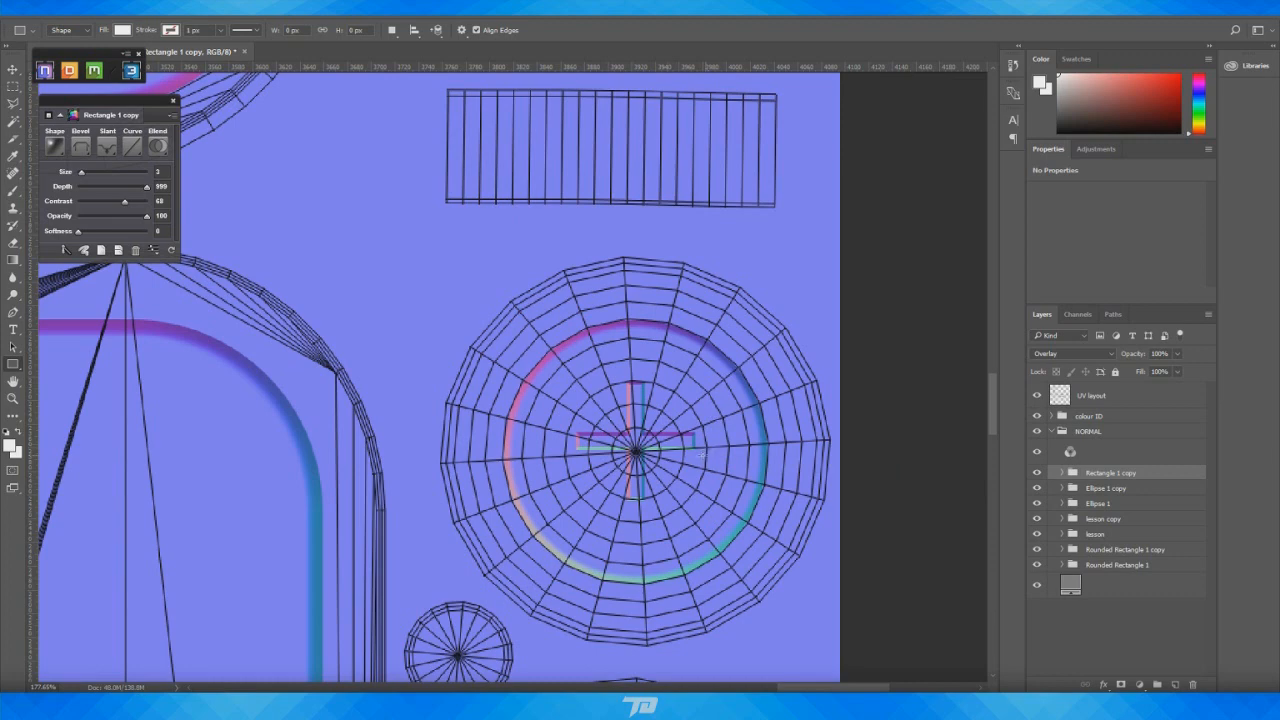
Hide the UV layout, refresh the 3D preview and examine the cross slot on the bolt from close up
{"action": "left_click", "coordinate": [1037, 396]}
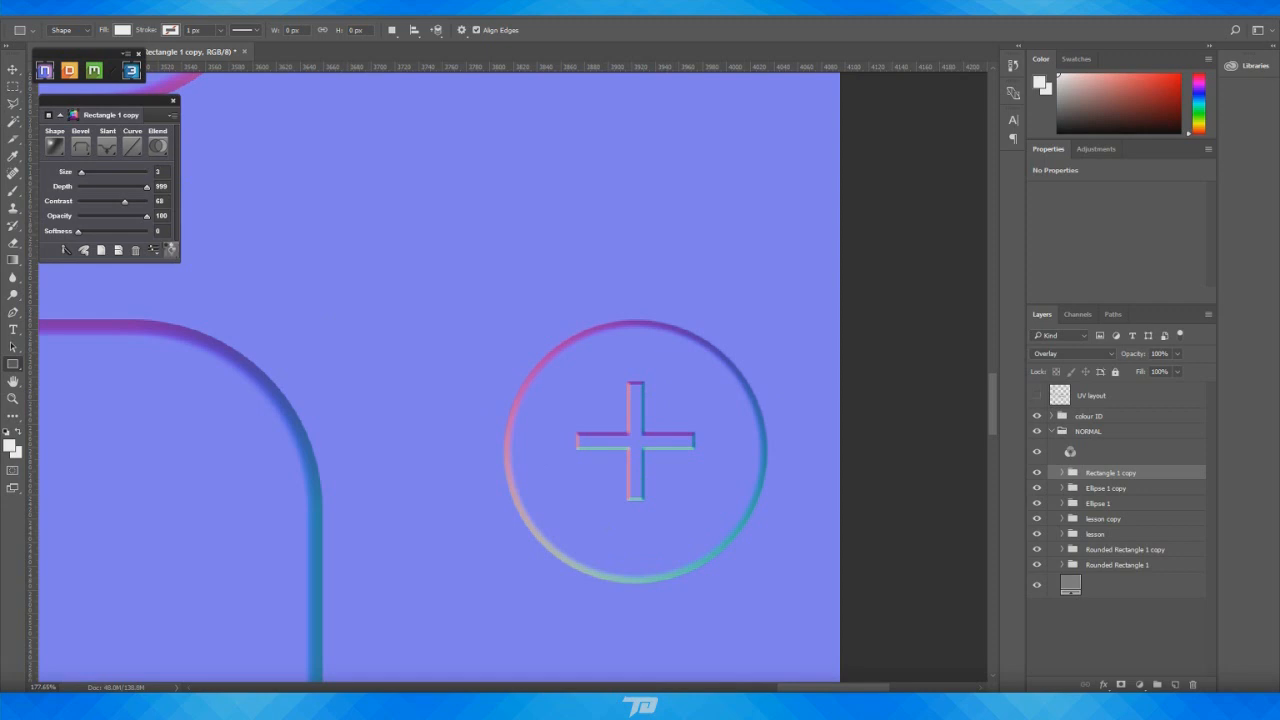
{"action": "left_click", "coordinate": [166, 251]}
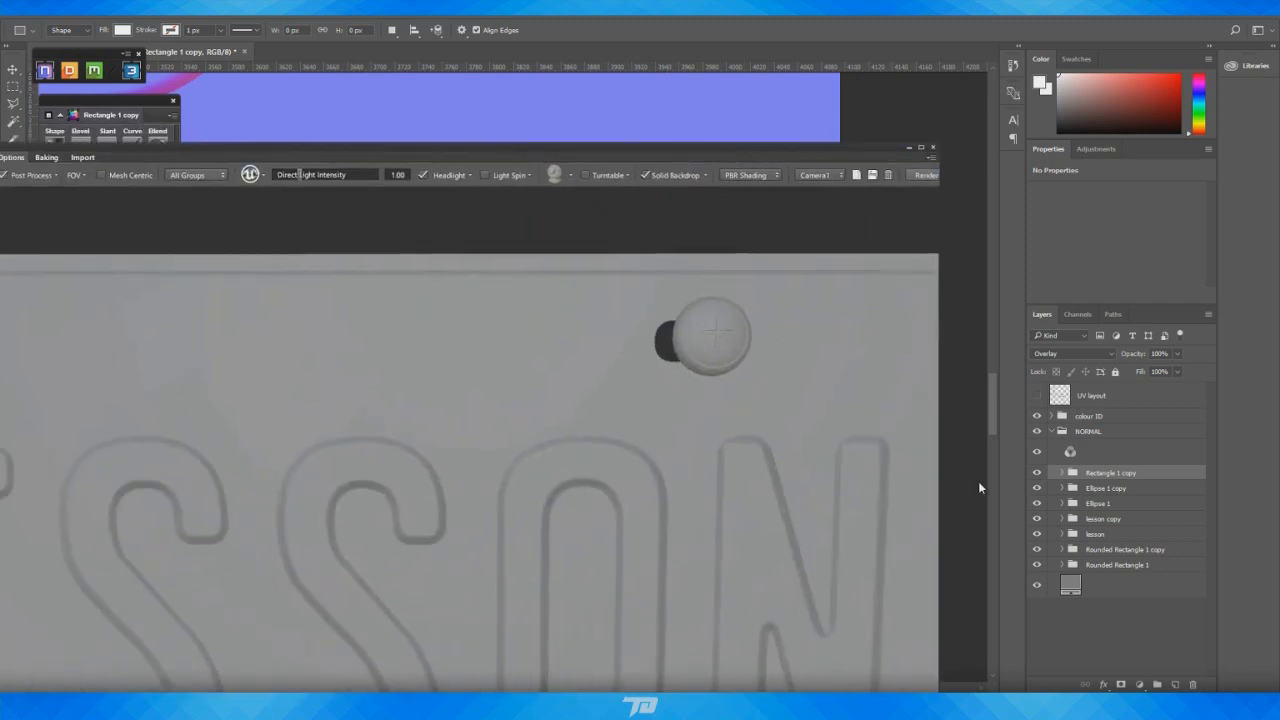
{"action": "right_click_drag", "start_coordinate": [690, 380], "coordinate": [776, 378]}
{"action": "middle_click_drag", "start_coordinate": [776, 378], "coordinate": [637, 467]}
{"action": "left_click_drag", "start_coordinate": [637, 467], "coordinate": [647, 450]}
{"action": "right_click_drag", "start_coordinate": [647, 450], "coordinate": [665, 526]}
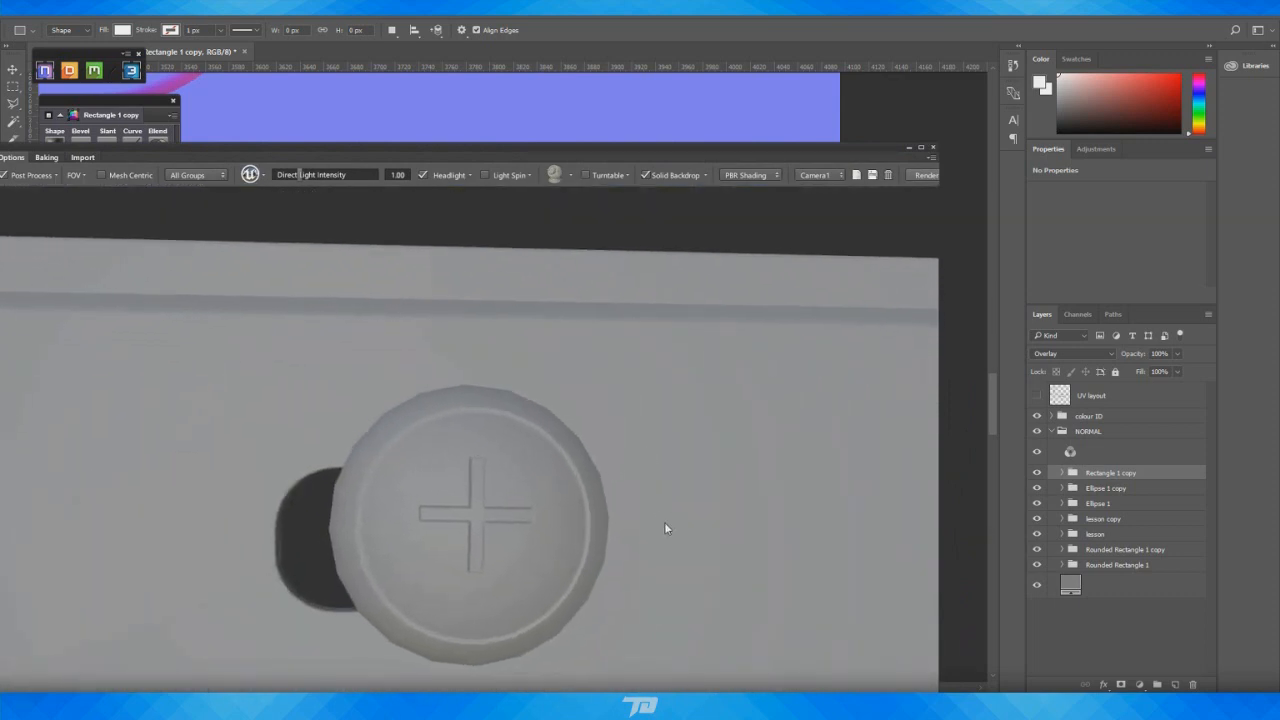
{"action": "middle_click_drag", "start_coordinate": [665, 526], "coordinate": [697, 450]}
{"action": "left_click_drag", "start_coordinate": [697, 450], "coordinate": [706, 422]}
{"action": "right_click_drag", "start_coordinate": [706, 422], "coordinate": [700, 360]}
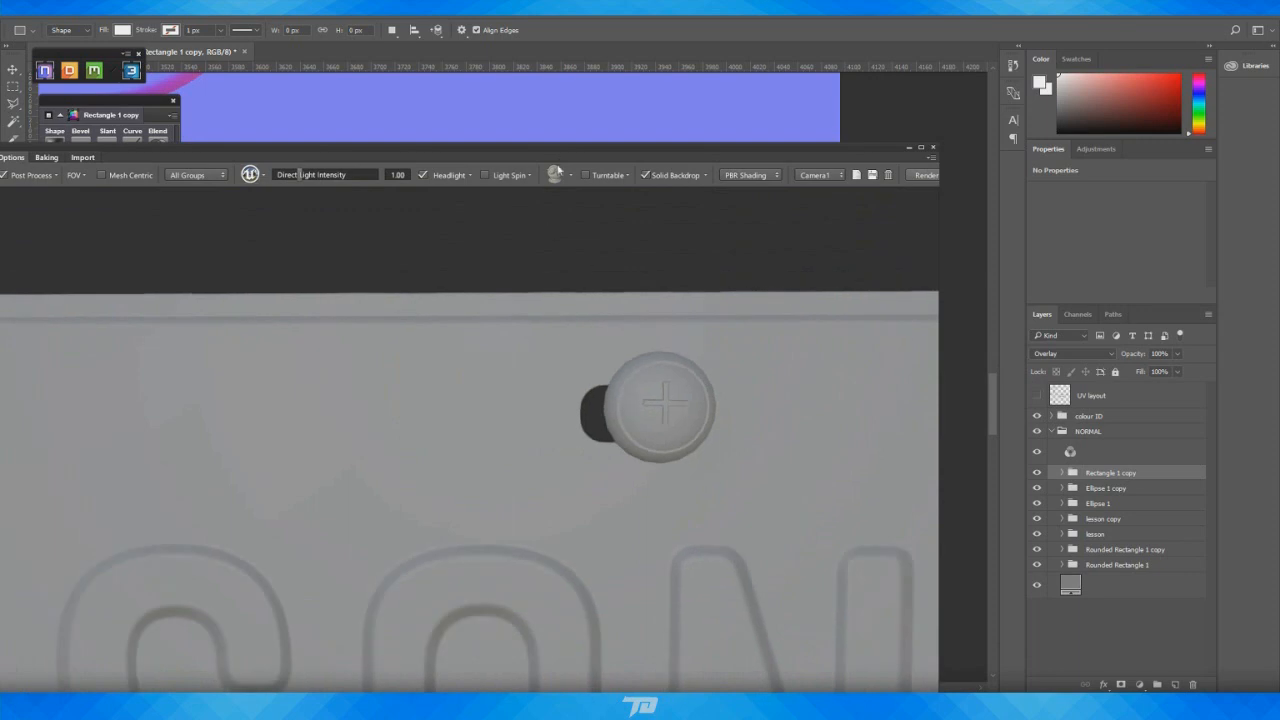
{"action": "left_click_drag", "start_coordinate": [546, 158], "coordinate": [0, 228]}
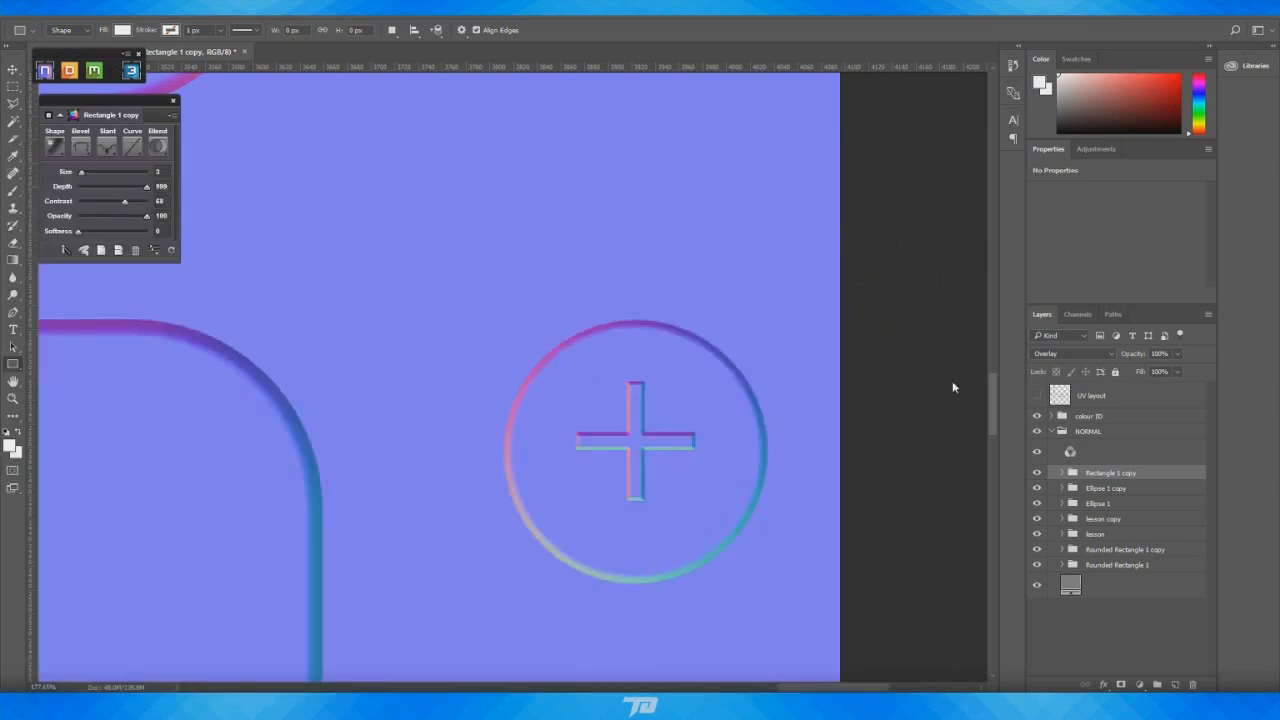
Show the UV layout, then move the cross 9 px down onto the upper bolt head's hub and rotate it about 21 degrees
{"action": "left_click", "coordinate": [1036, 395]}
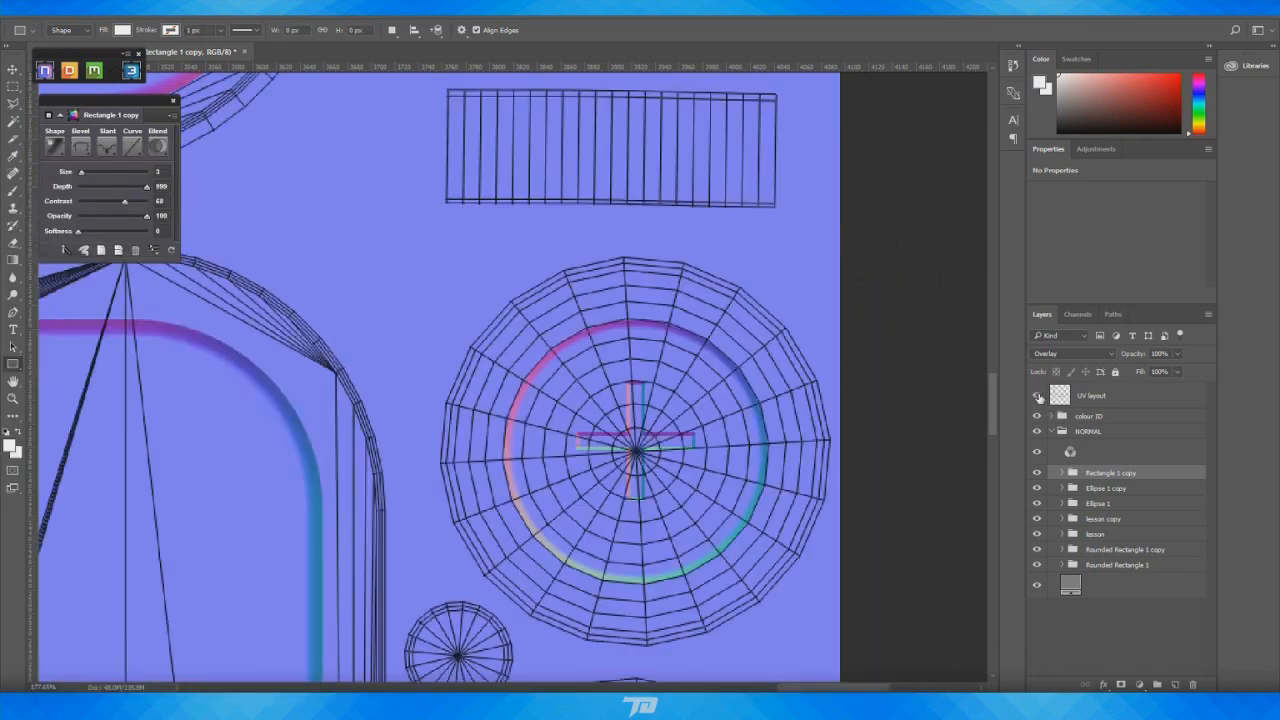
{"action": "left_click", "coordinate": [65, 251]}
{"action": "key", "text": "ctrl+t"}
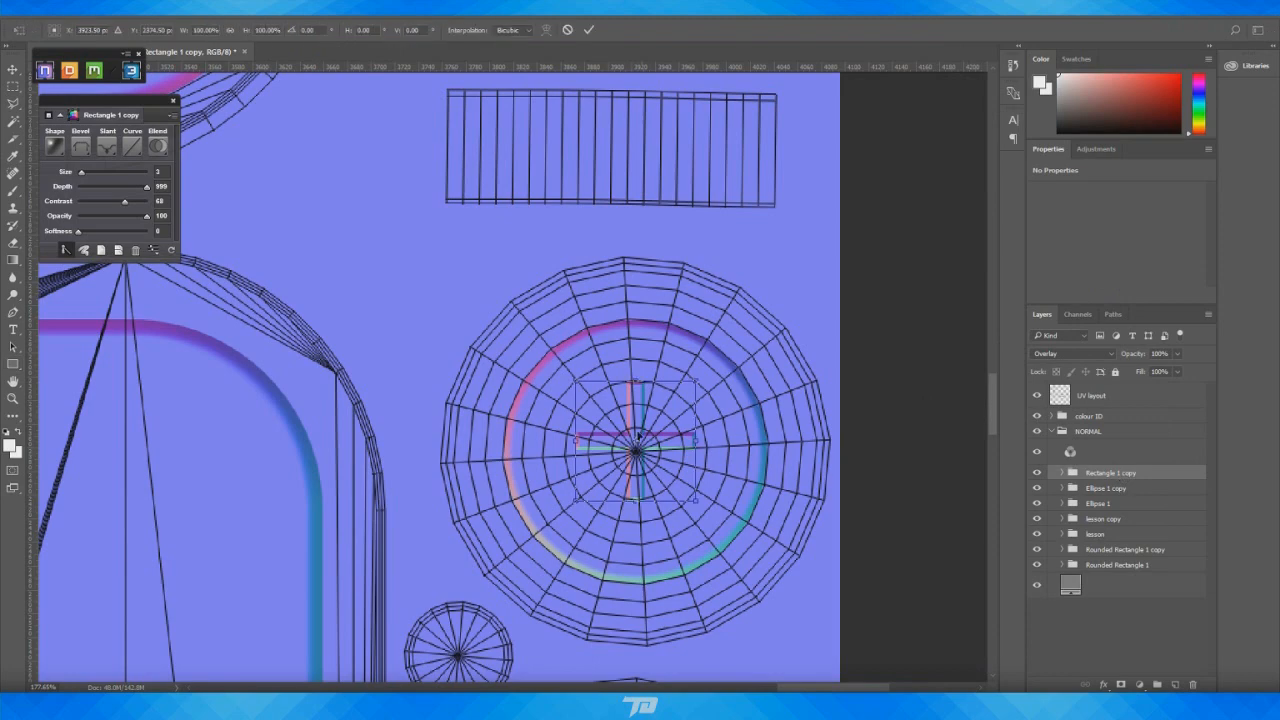
{"action": "key", "text": "shift+Down"}
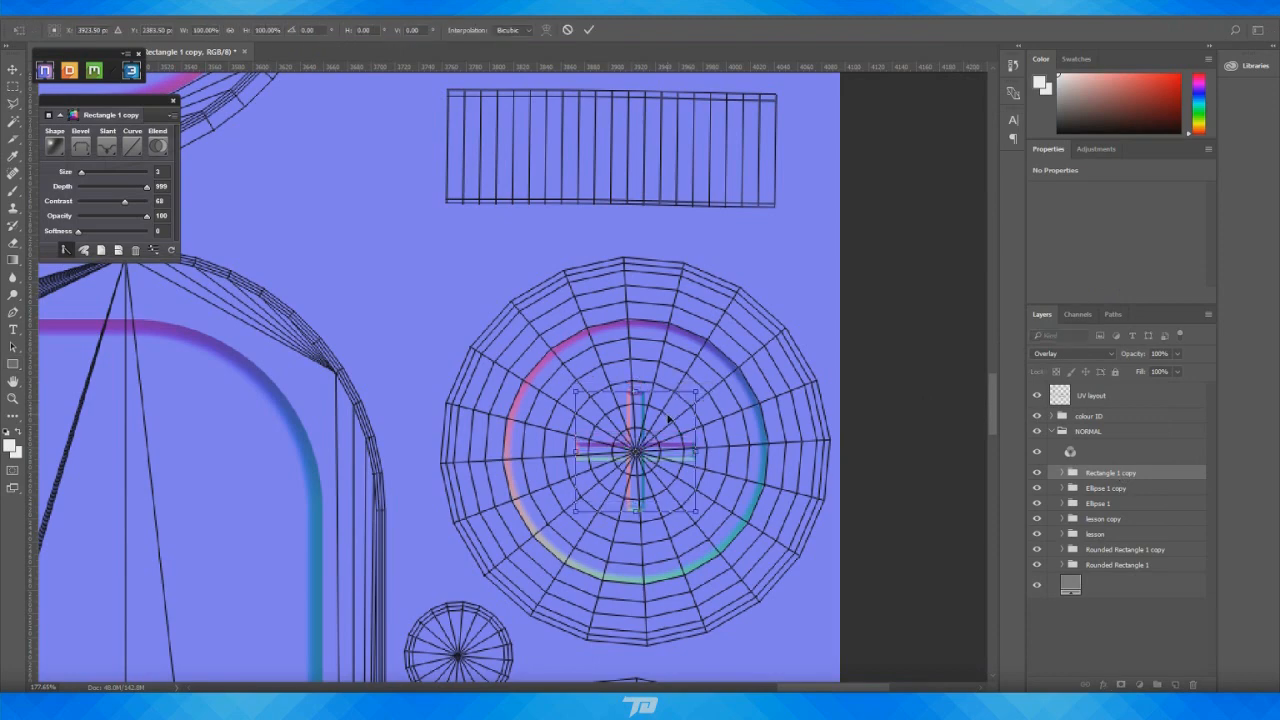
{"action": "left_click_drag", "start_coordinate": [709, 377], "coordinate": [723, 385]}
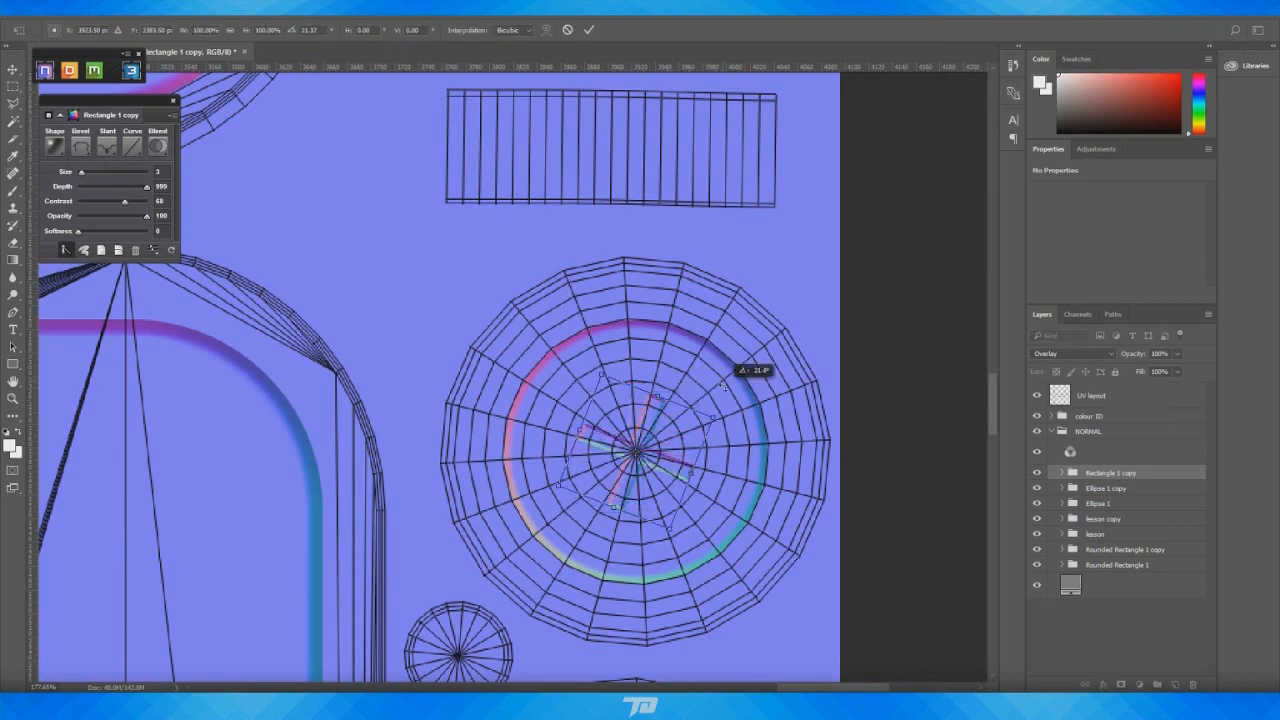
{"action": "left_click", "coordinate": [590, 29]}
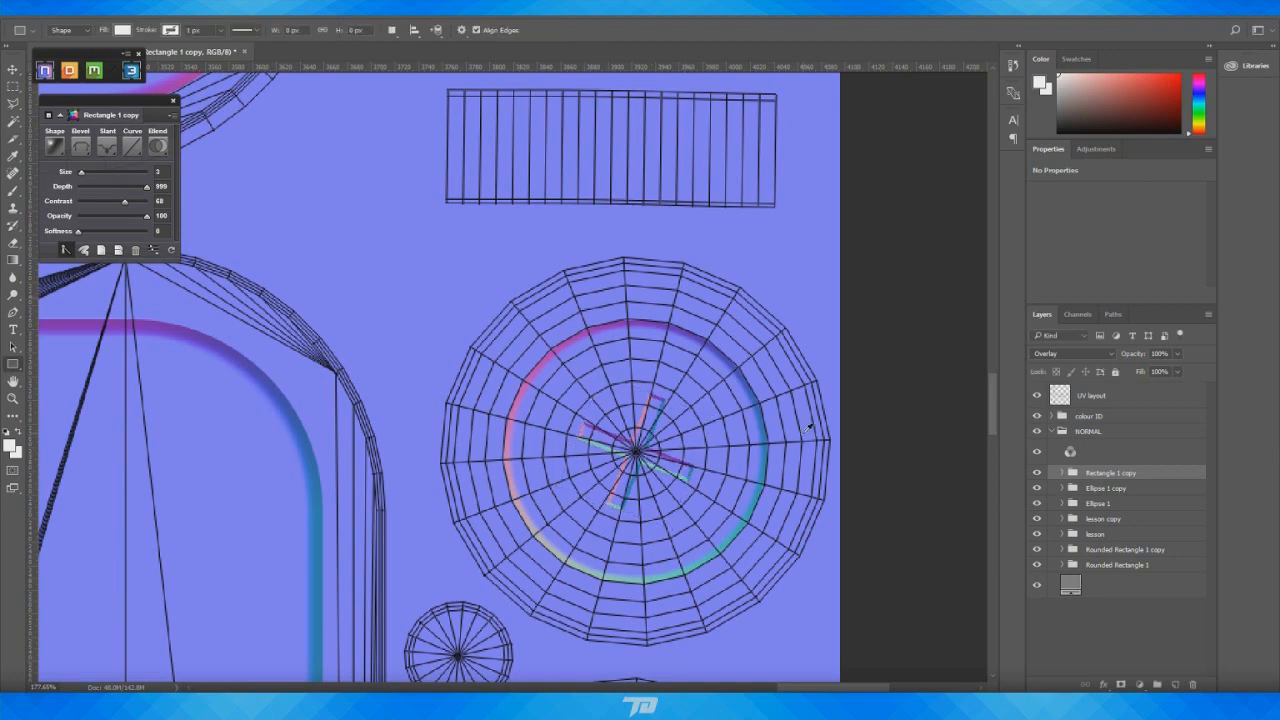
Duplicate the cross normal and move the copy straight down onto the lower bolt head
{"action": "scroll", "coordinate": [811, 428], "scroll_direction": "down", "scroll_amount": 6, "text": "alt"}
{"action": "scroll", "coordinate": [915, 453], "scroll_direction": "down", "scroll_amount": 1}
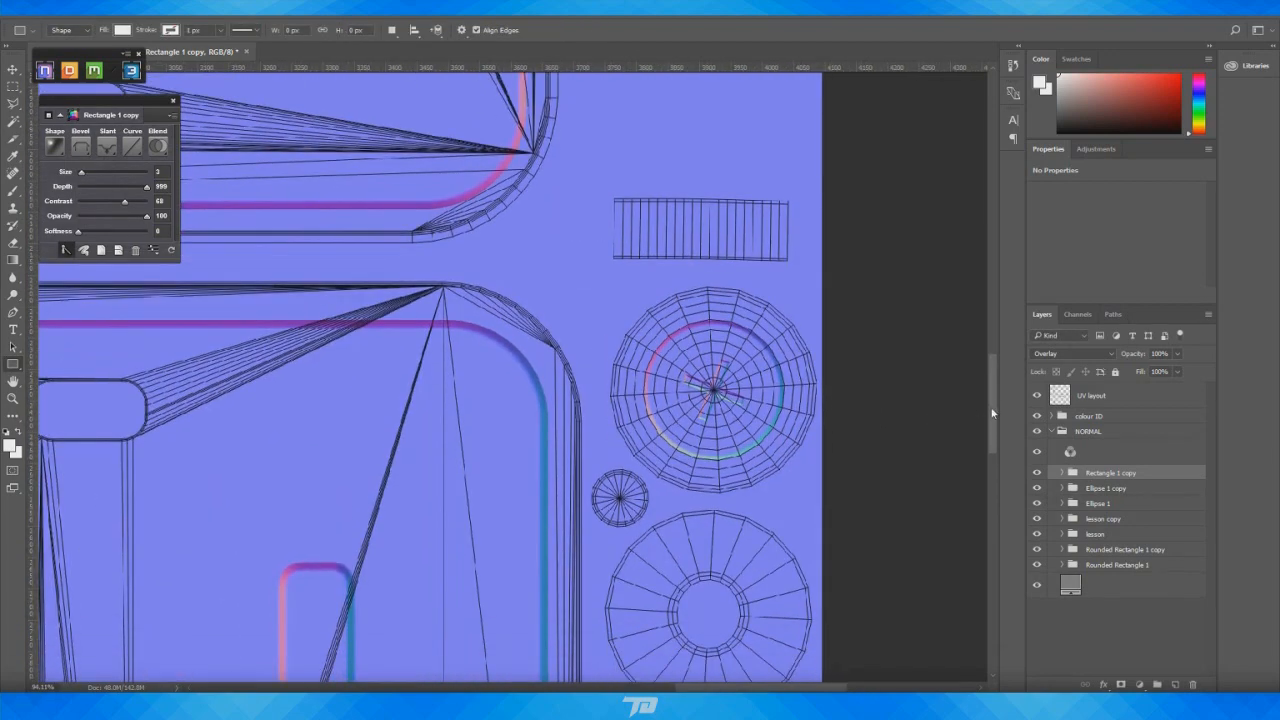
{"action": "scroll", "coordinate": [991, 422], "scroll_direction": "down", "scroll_amount": 2}
{"action": "key", "text": "ctrl+j"}
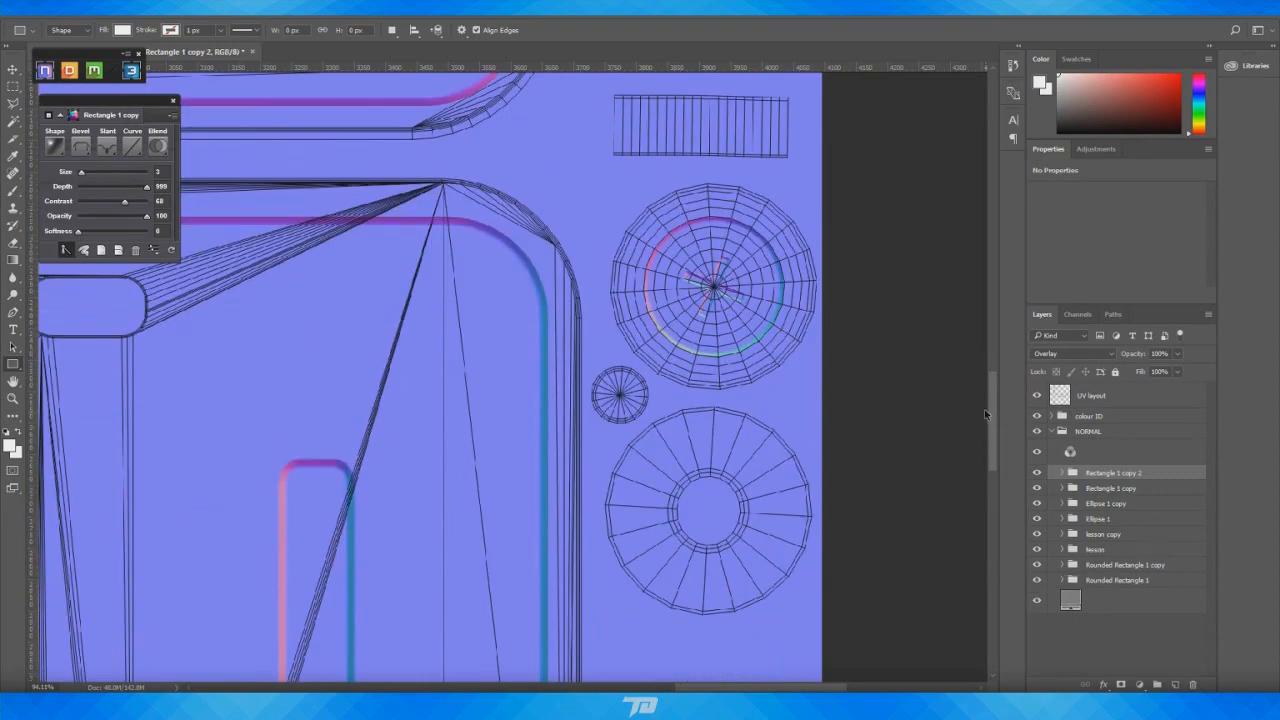
{"action": "key", "text": "ctrl+t"}
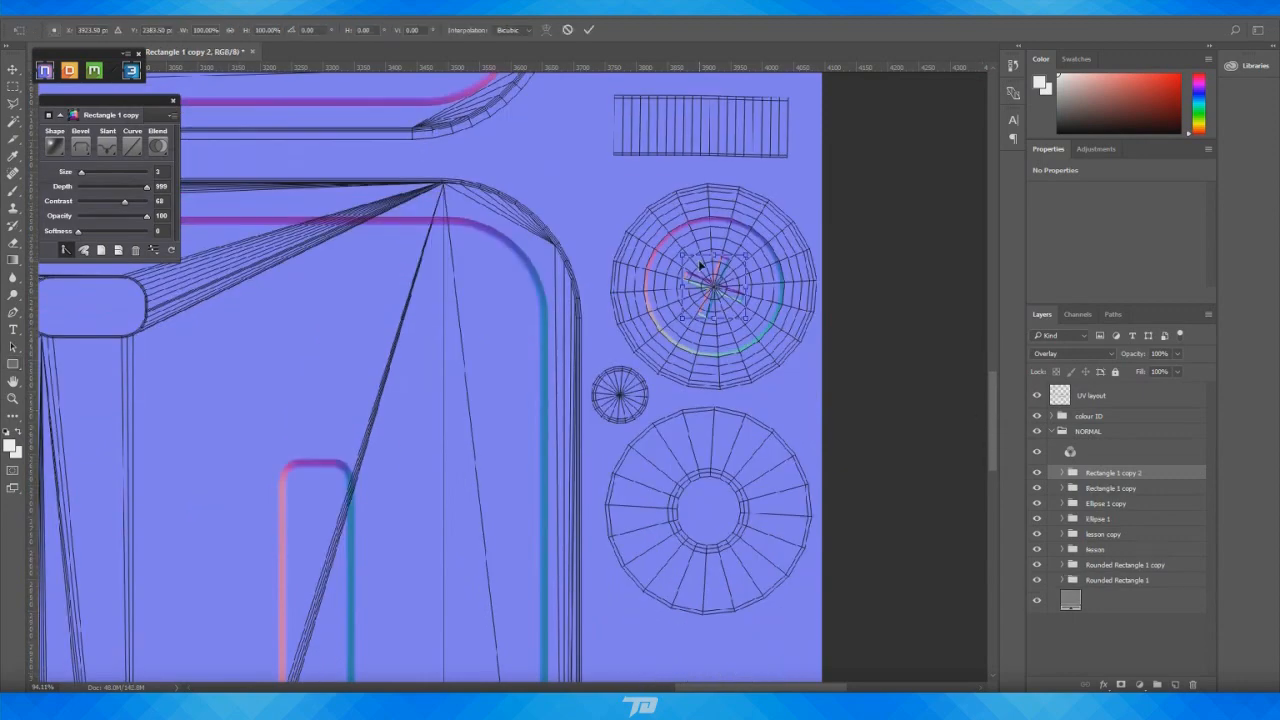
{"action": "left_click_drag", "start_coordinate": [704, 270], "coordinate": [717, 624], "text": "shift"}
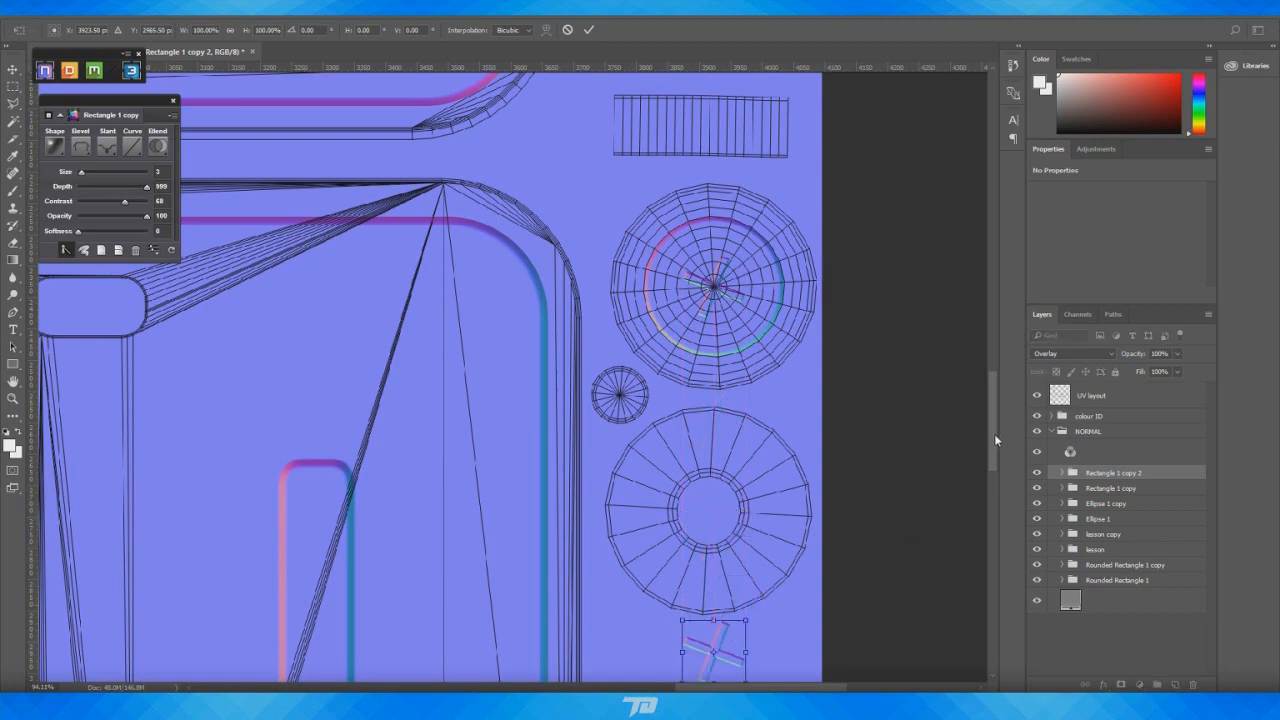
{"action": "left_click_drag", "start_coordinate": [994, 433], "coordinate": [989, 500]}
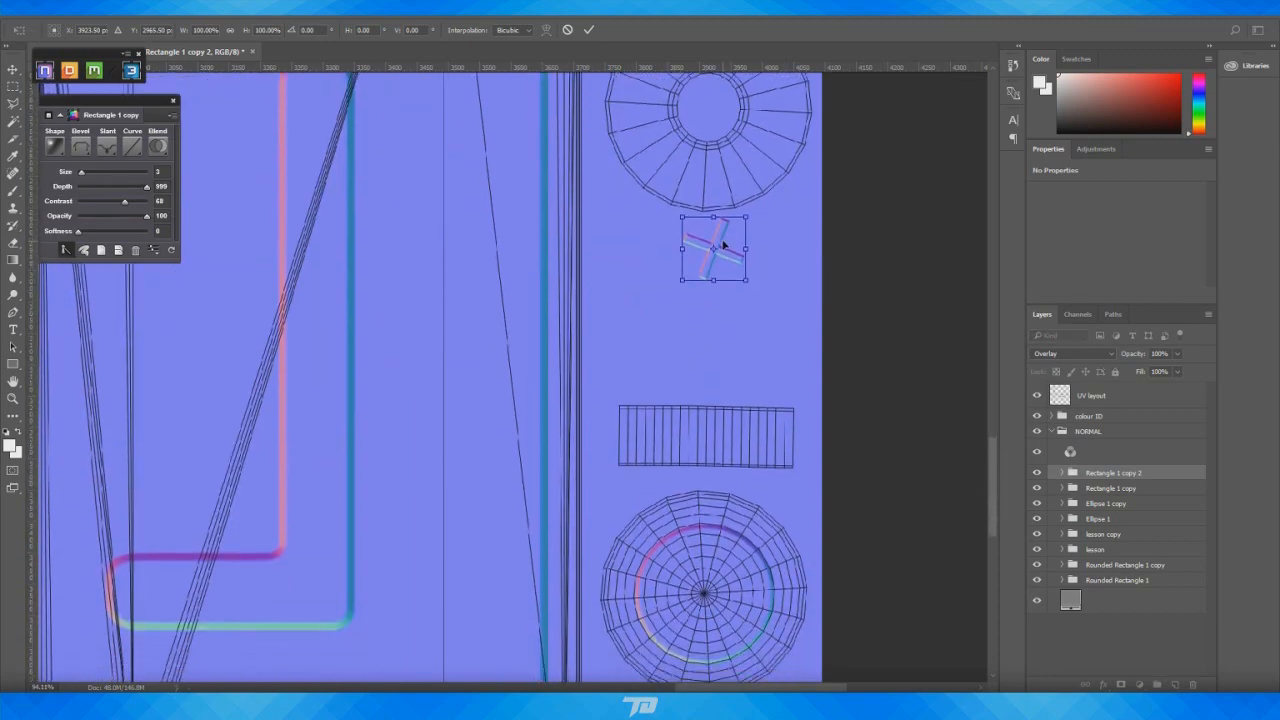
{"action": "left_click_drag", "start_coordinate": [729, 270], "coordinate": [733, 590], "text": "shift"}
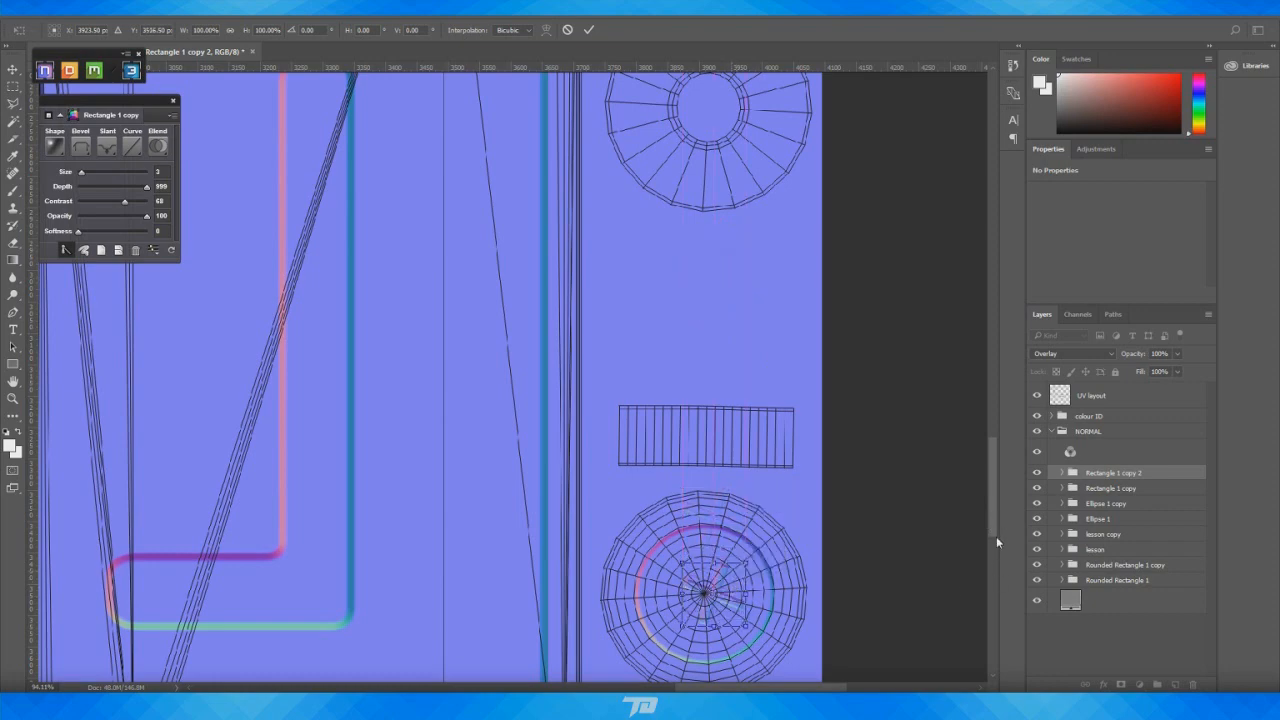
Shift the copied cross 14 px left onto the lower bolt head's hub and rotate it about -122.5 degrees
{"action": "scroll", "coordinate": [996, 538], "scroll_direction": "down", "scroll_amount": 3}
{"action": "scroll", "coordinate": [690, 415], "scroll_direction": "up", "scroll_amount": 6, "text": "alt"}
{"action": "scroll", "coordinate": [765, 492], "scroll_direction": "up", "scroll_amount": 1}
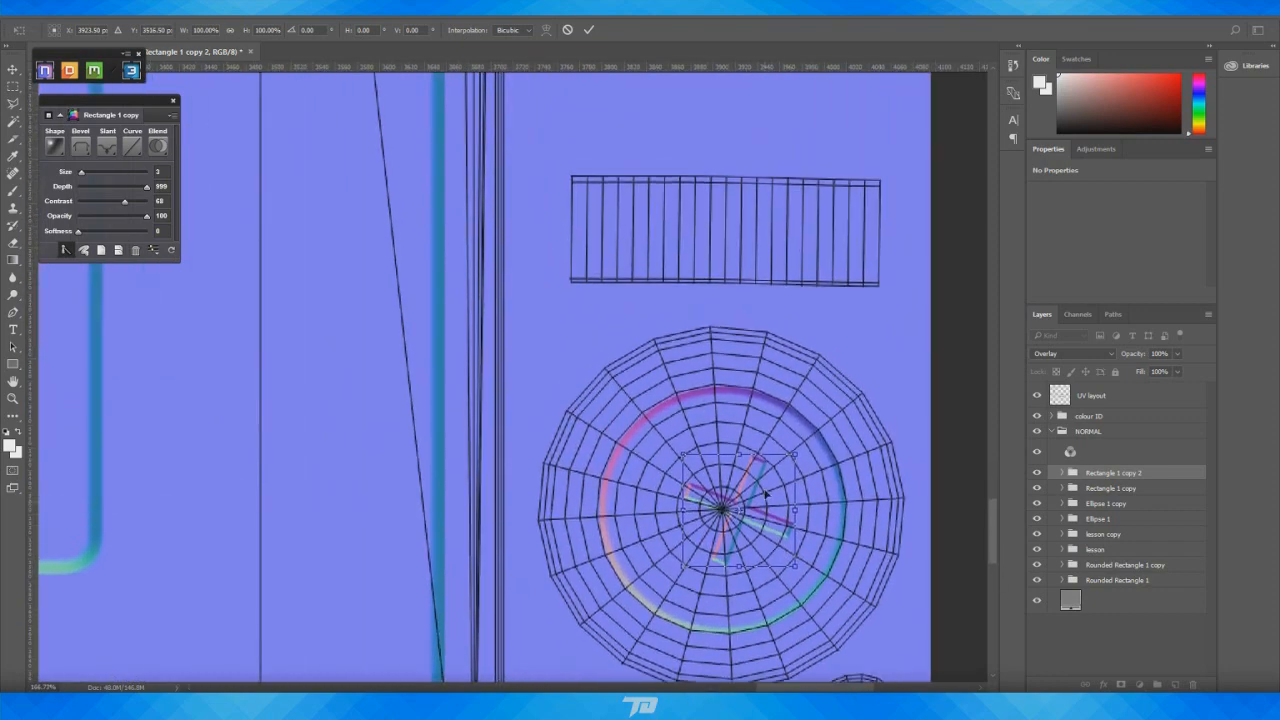
{"action": "scroll", "coordinate": [765, 492], "scroll_direction": "up", "scroll_amount": 1}
{"action": "left_click_drag", "start_coordinate": [764, 528], "coordinate": [750, 527]}
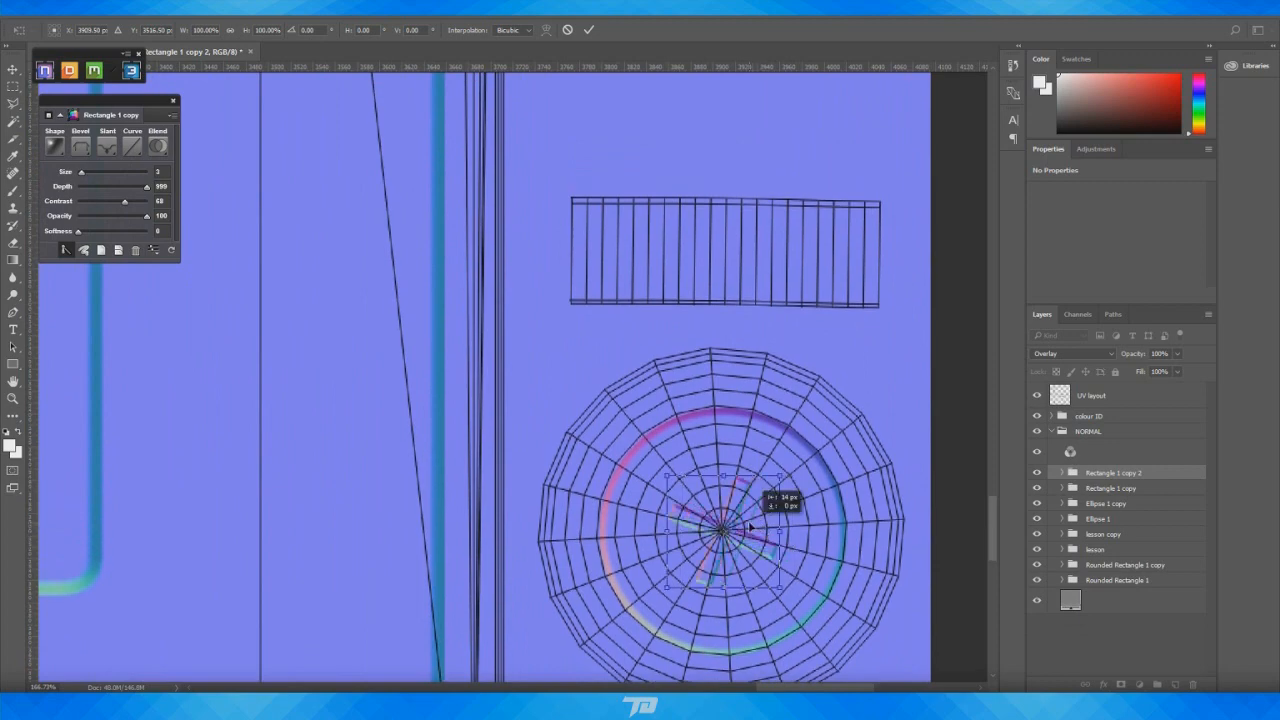
{"action": "left_click_drag", "start_coordinate": [790, 462], "coordinate": [651, 463]}
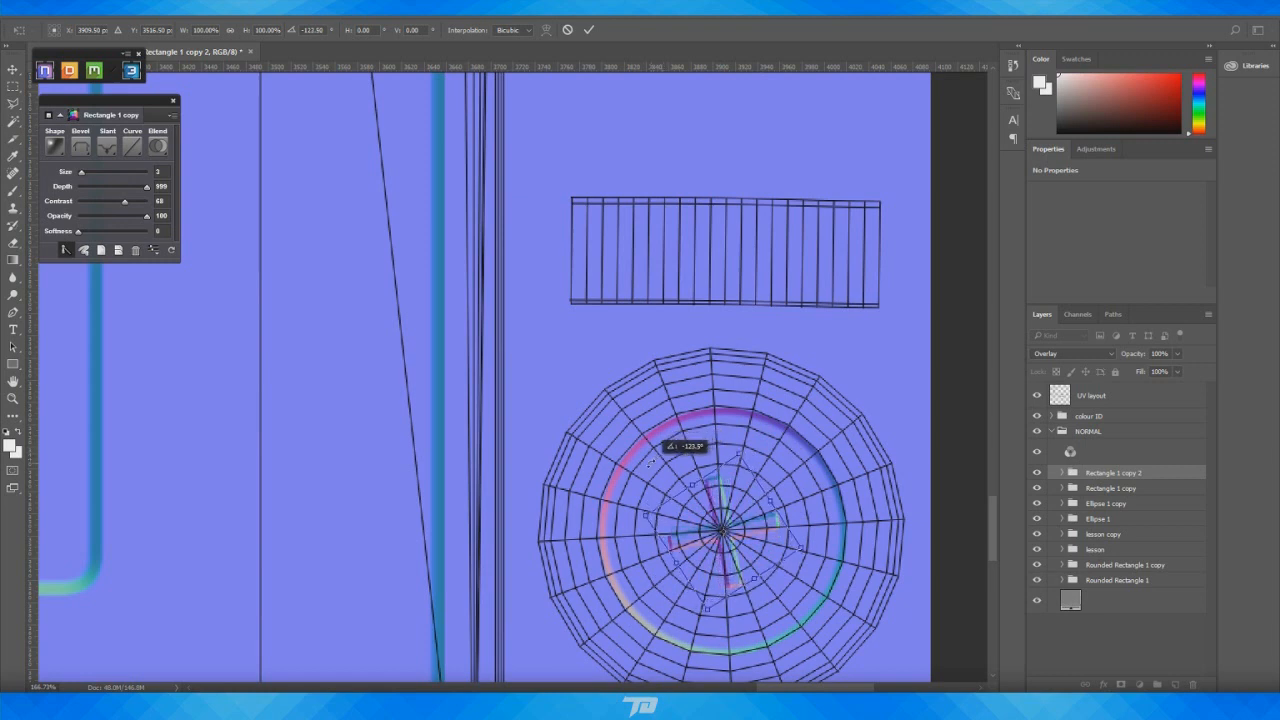
{"action": "left_click", "coordinate": [587, 31]}
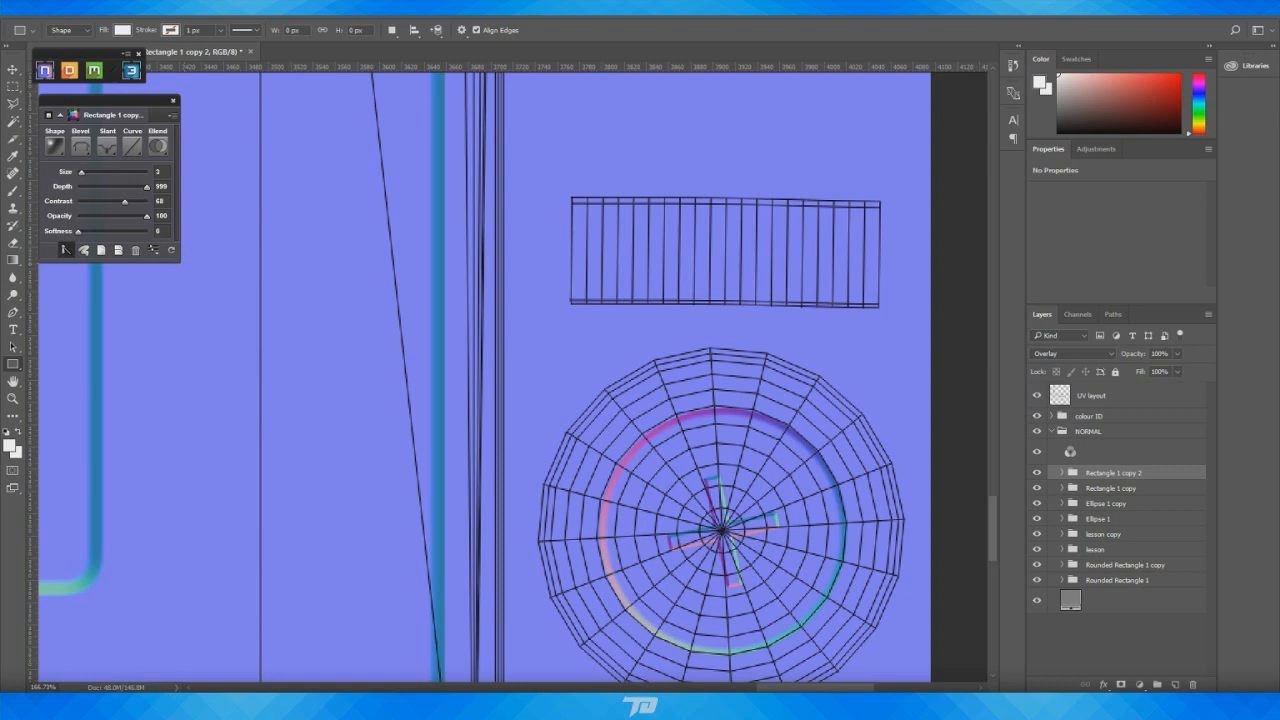
Hide the UV layout, refresh the 3D preview, and examine both bolts, the whole plate and the full normal map
{"action": "left_click", "coordinate": [1037, 395]}
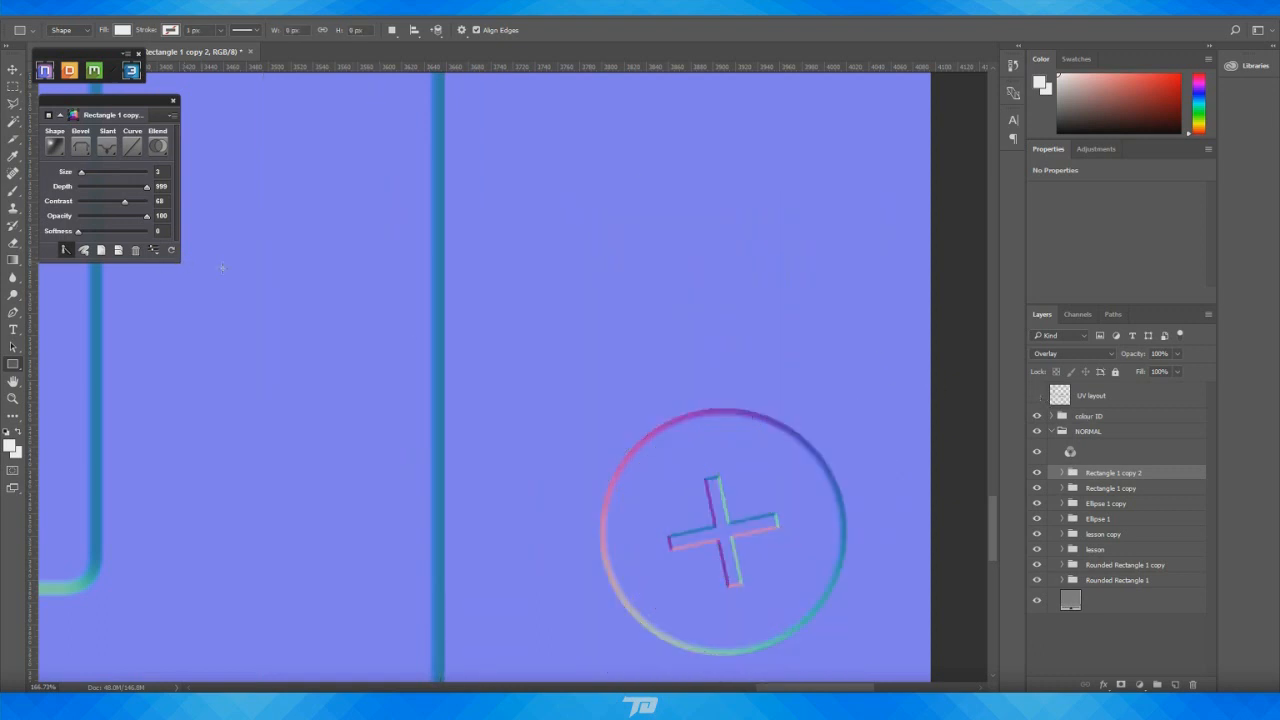
{"action": "left_click", "coordinate": [171, 251]}
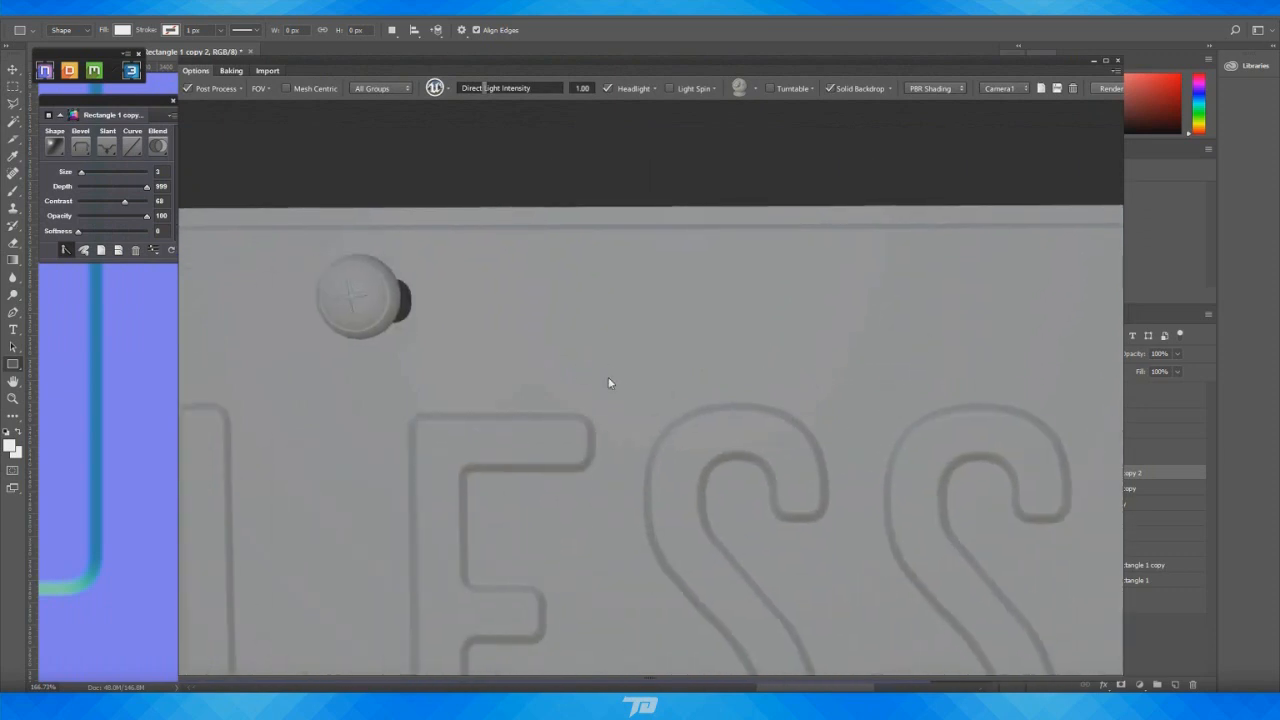
{"action": "scroll", "coordinate": [674, 514], "scroll_direction": "up", "scroll_amount": 3}
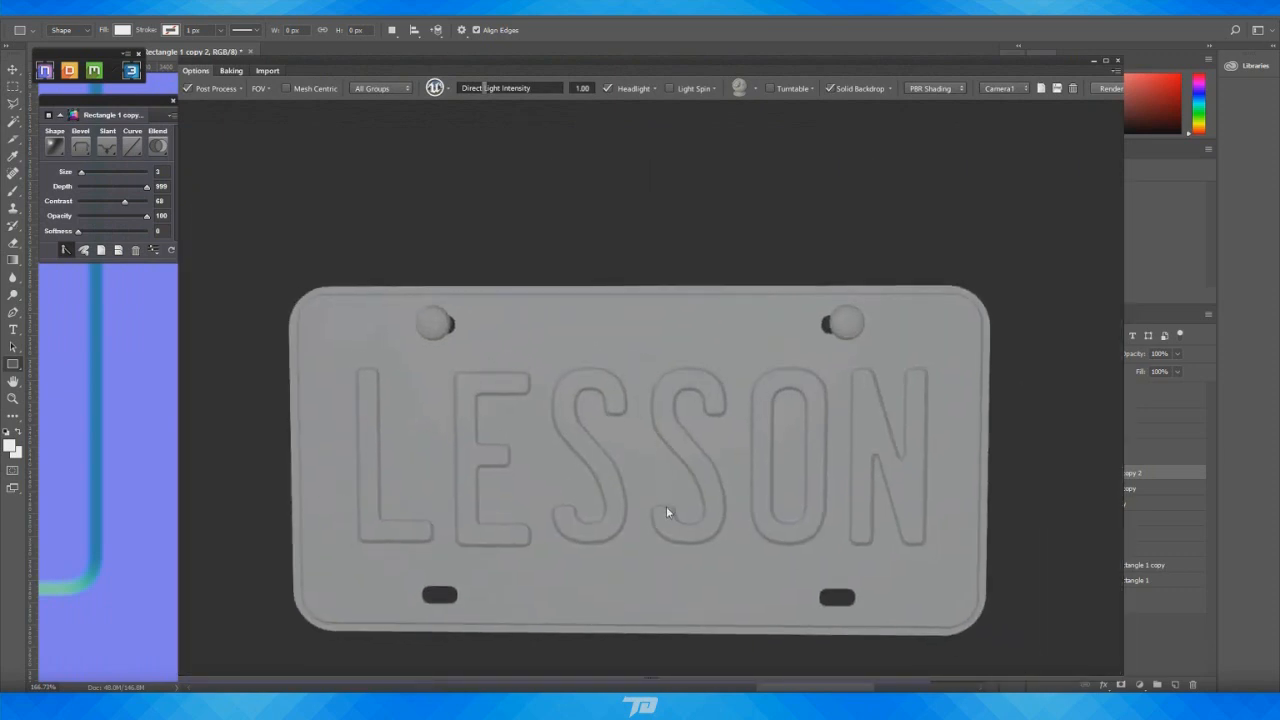
{"action": "mouse_move", "coordinate": [666, 506]}
{"action": "left_mouse_down"}
{"action": "mouse_move", "coordinate": [674, 499]}
{"action": "mouse_move", "coordinate": [254, 506]}
{"action": "mouse_move", "coordinate": [700, 506]}
{"action": "mouse_move", "coordinate": [671, 504]}
{"action": "left_mouse_up"}
{"action": "middle_click_drag", "start_coordinate": [671, 504], "coordinate": [683, 472]}
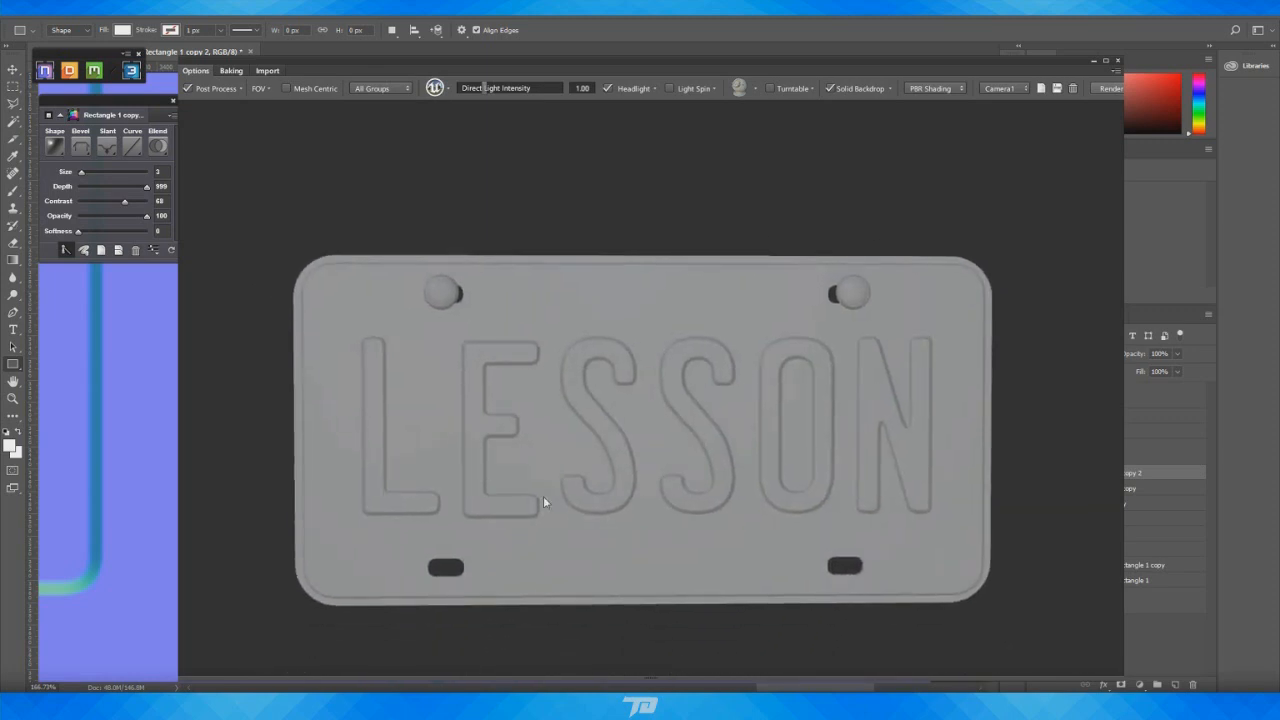
{"action": "left_click_drag", "start_coordinate": [539, 493], "coordinate": [544, 495]}
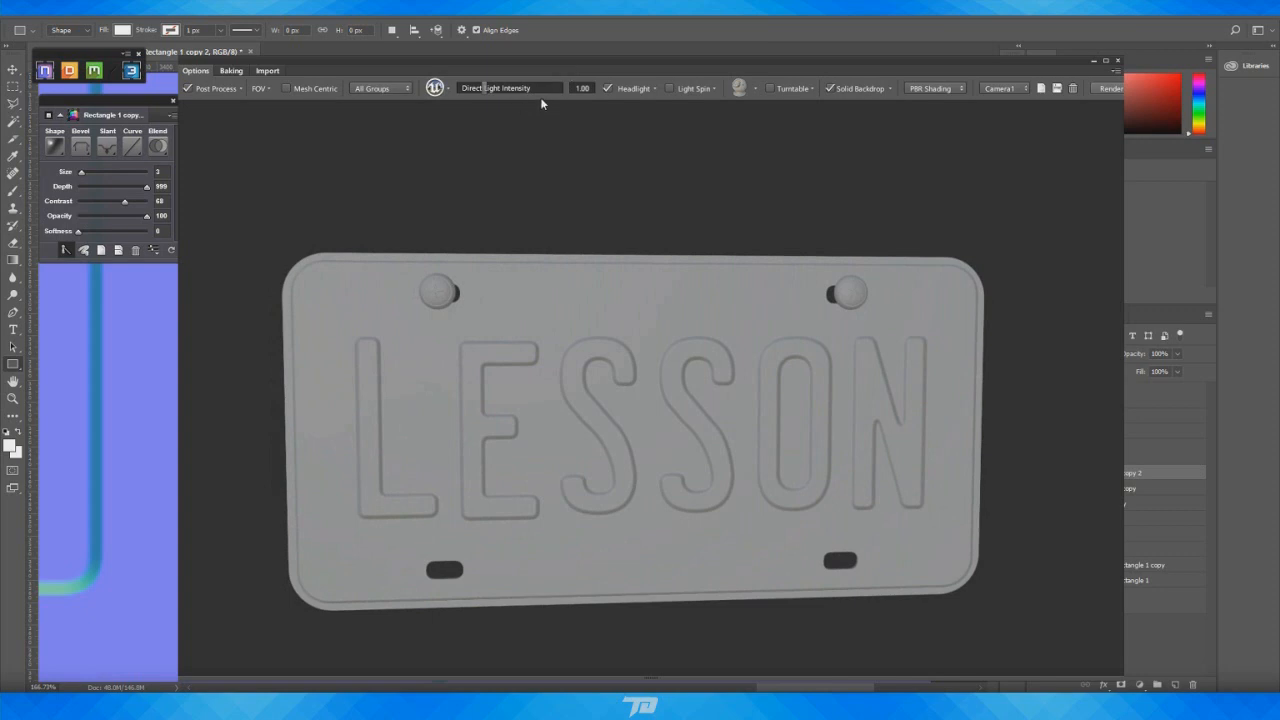
{"action": "left_click_drag", "start_coordinate": [673, 66], "coordinate": [0, 112]}
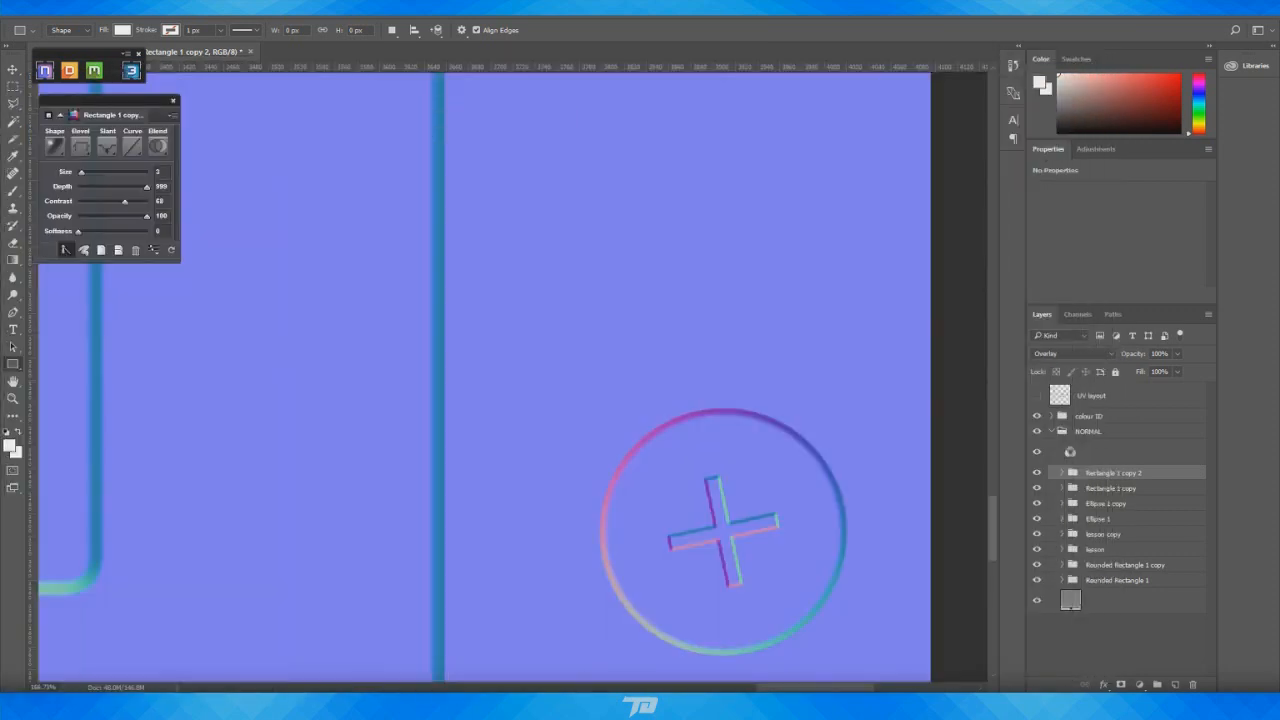
{"action": "scroll", "coordinate": [700, 387], "scroll_direction": "down", "scroll_amount": 8, "text": "alt"}
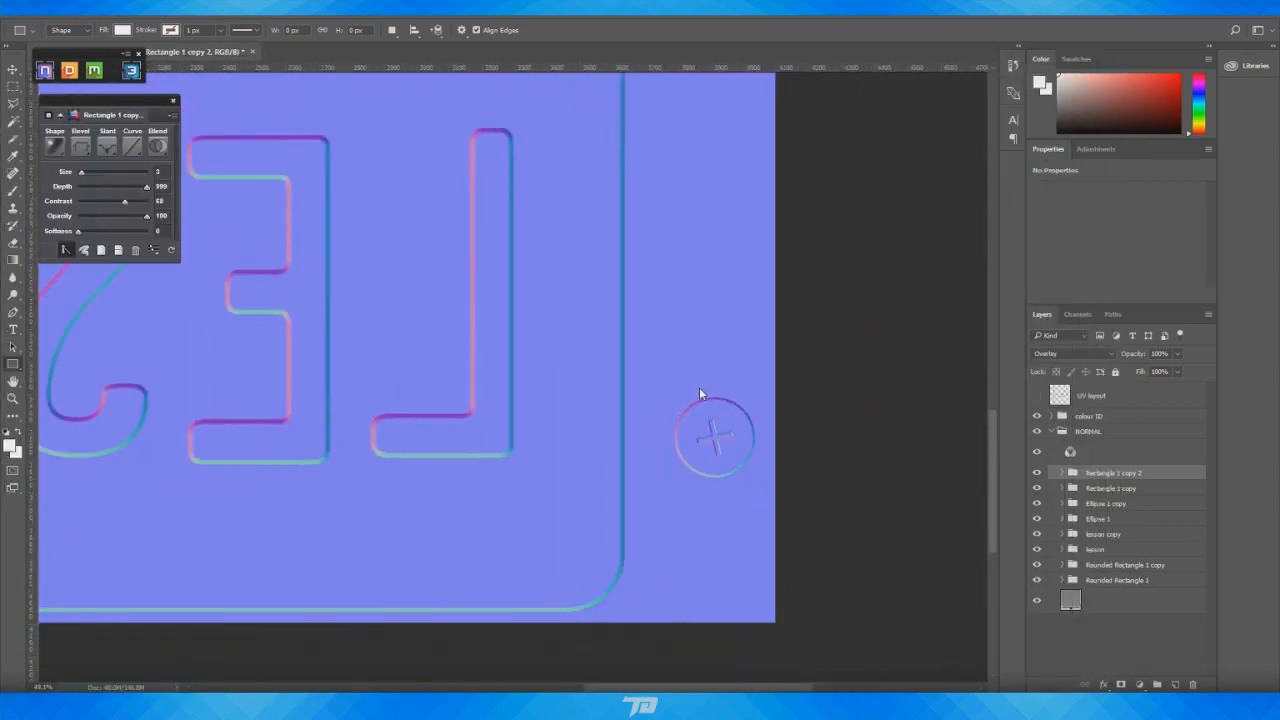
{"action": "scroll", "coordinate": [699, 386], "scroll_direction": "down", "scroll_amount": 4, "text": "alt"}
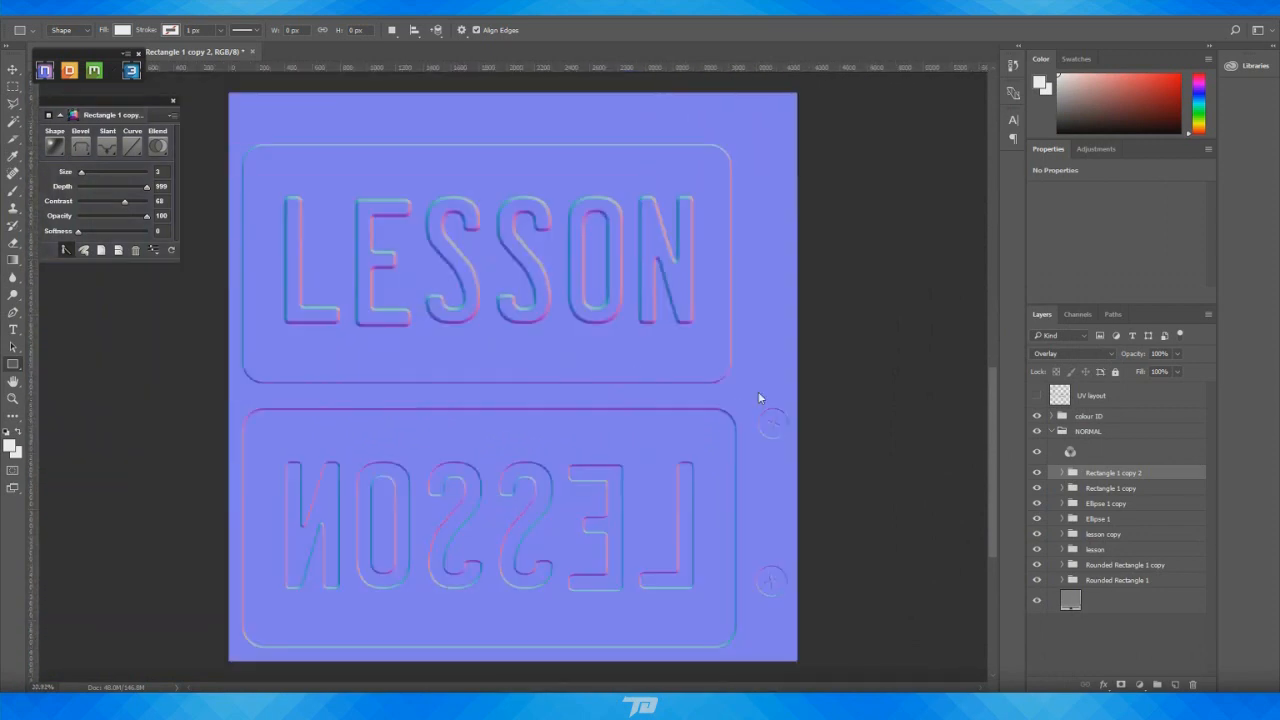
{"action": "scroll", "coordinate": [777, 251], "scroll_direction": "up", "scroll_amount": 2, "text": "alt"}
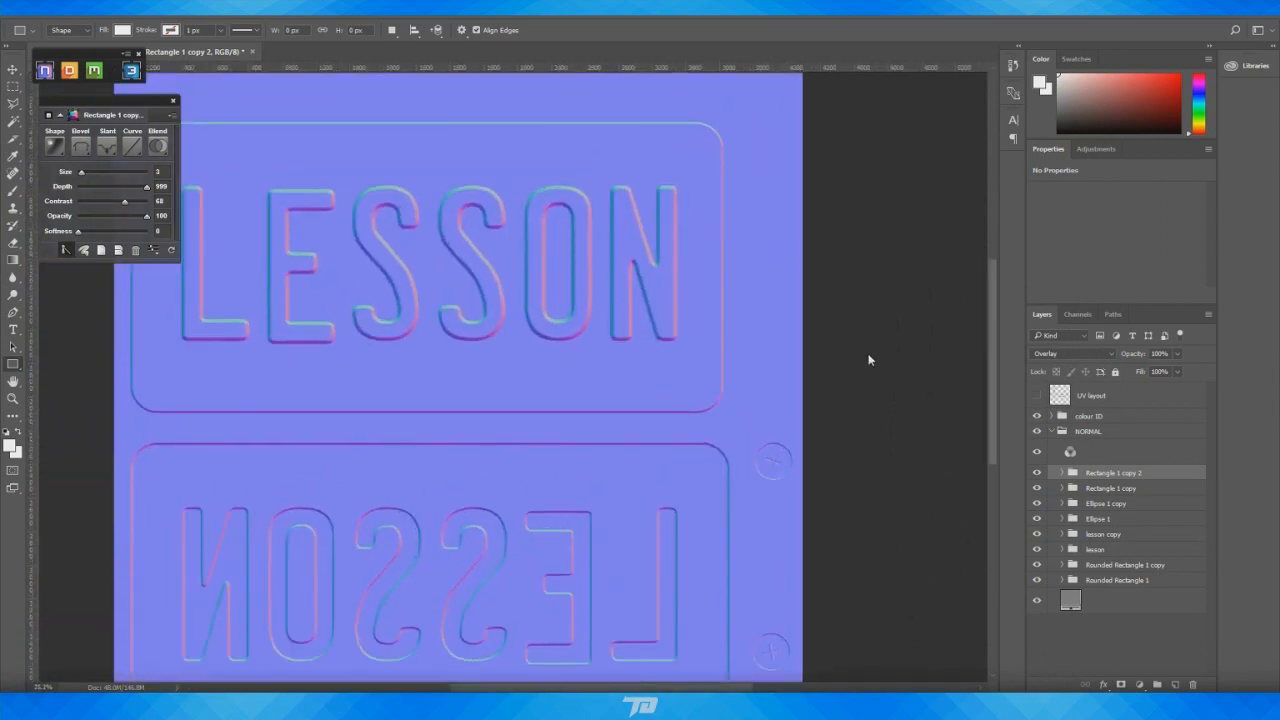
Show the UV layout and draw a 20 px radius rounded rectangle about 407 by 258 px inside the front plate's upper-right corner
{"action": "left_click", "coordinate": [1037, 396]}
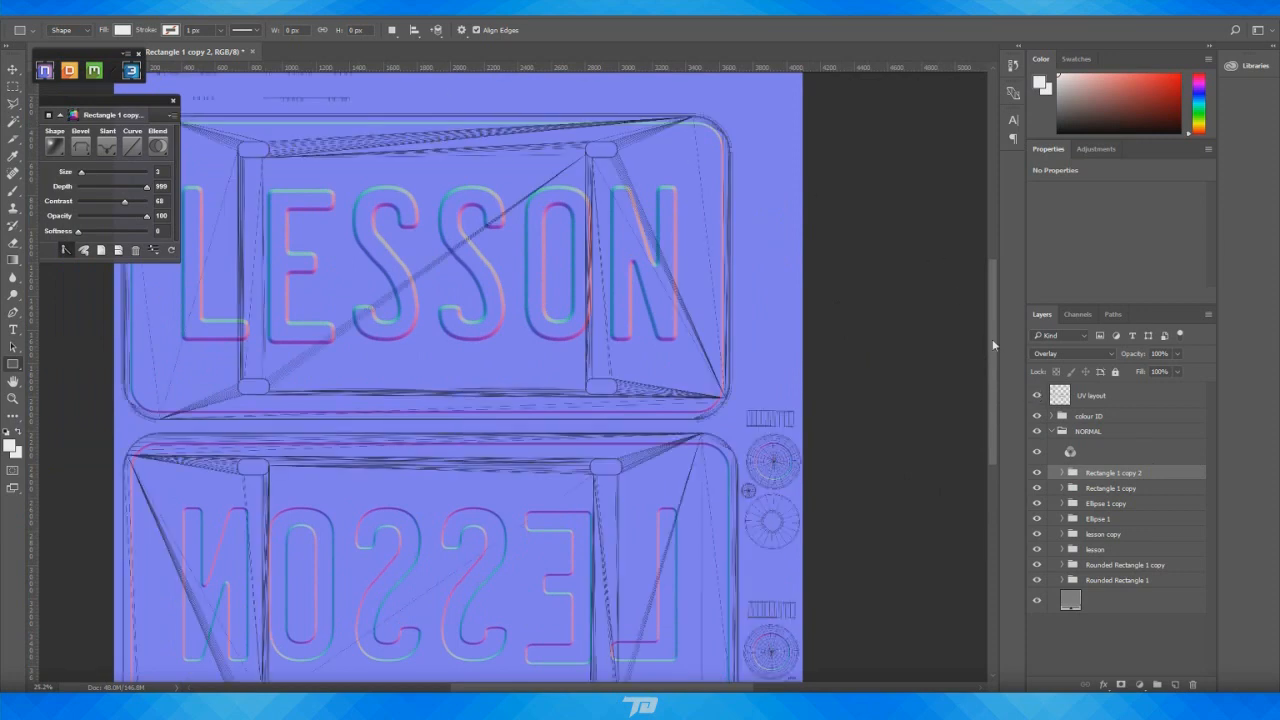
{"action": "scroll", "coordinate": [990, 316], "scroll_direction": "up", "scroll_amount": 3}
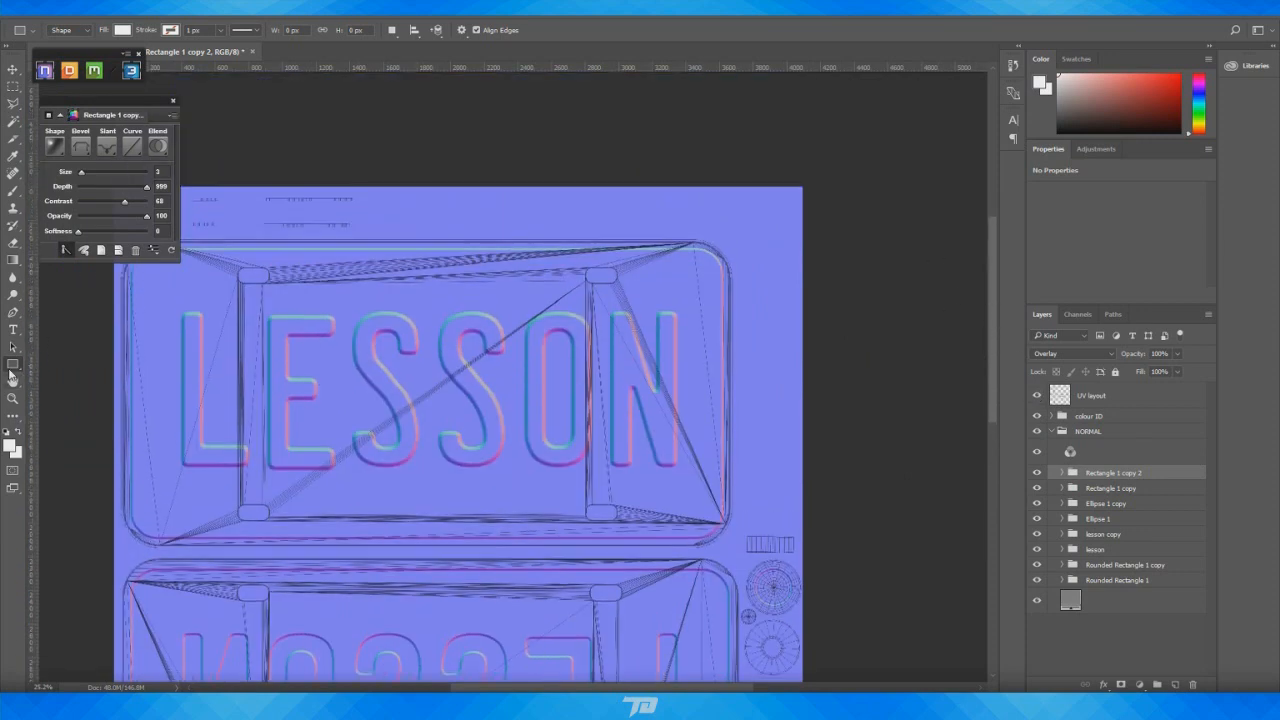
{"action": "left_click_drag", "start_coordinate": [12, 366], "coordinate": [42, 381]}
{"action": "left_click_drag", "start_coordinate": [520, 30], "coordinate": [502, 32]}
{"action": "left_click_drag", "start_coordinate": [993, 356], "coordinate": [992, 333]}
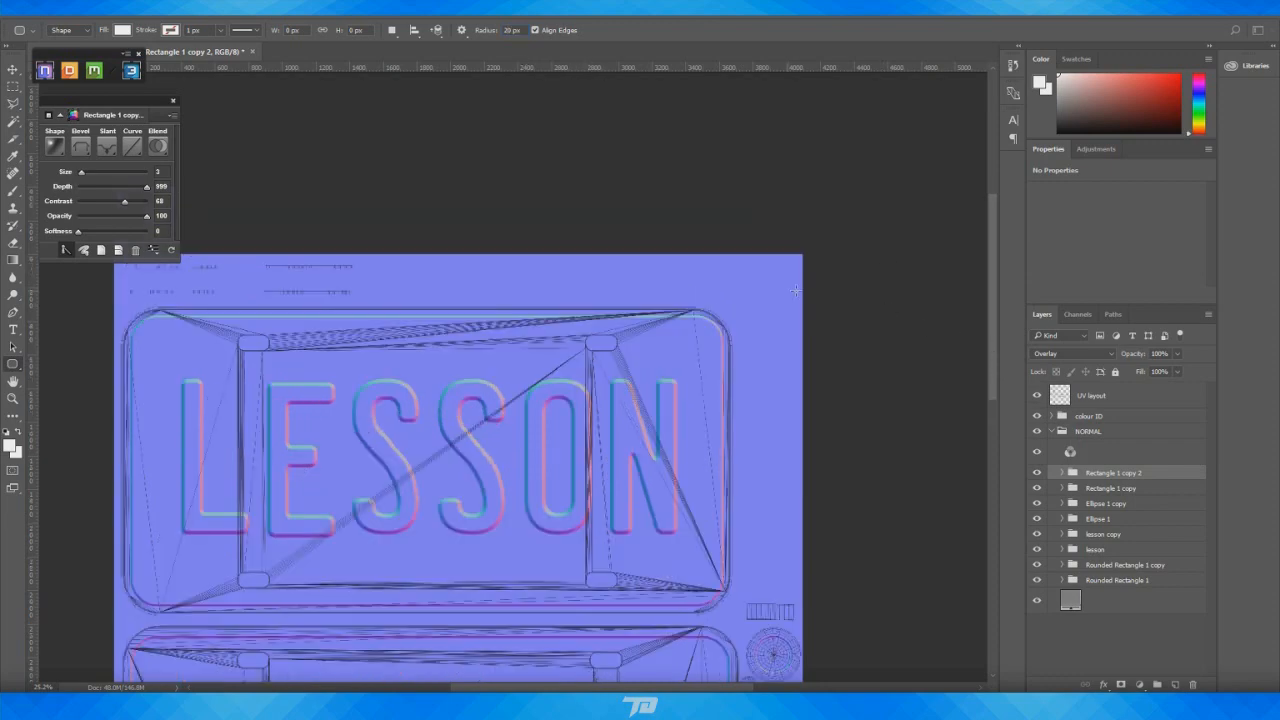
{"action": "scroll", "coordinate": [724, 336], "scroll_direction": "up", "scroll_amount": 5, "text": "alt"}
{"action": "scroll", "coordinate": [724, 338], "scroll_direction": "up", "scroll_amount": 2}
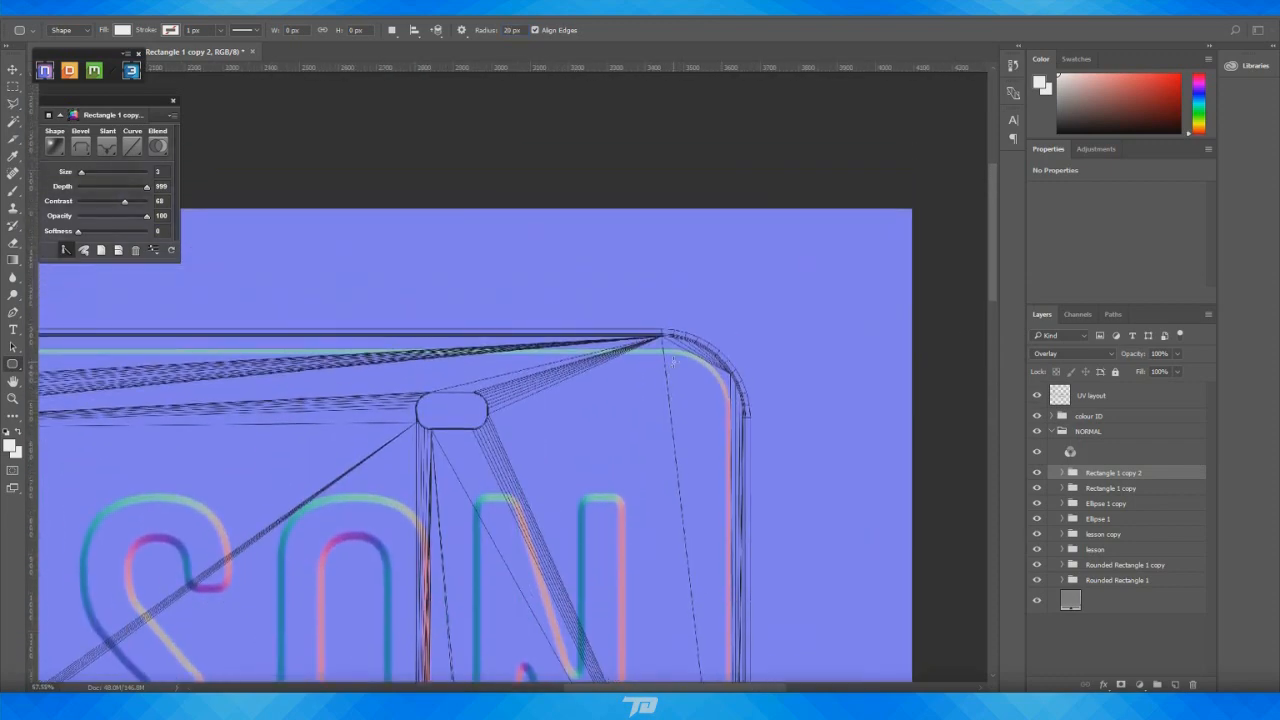
{"action": "scroll", "coordinate": [637, 417], "scroll_direction": "down", "scroll_amount": 1}
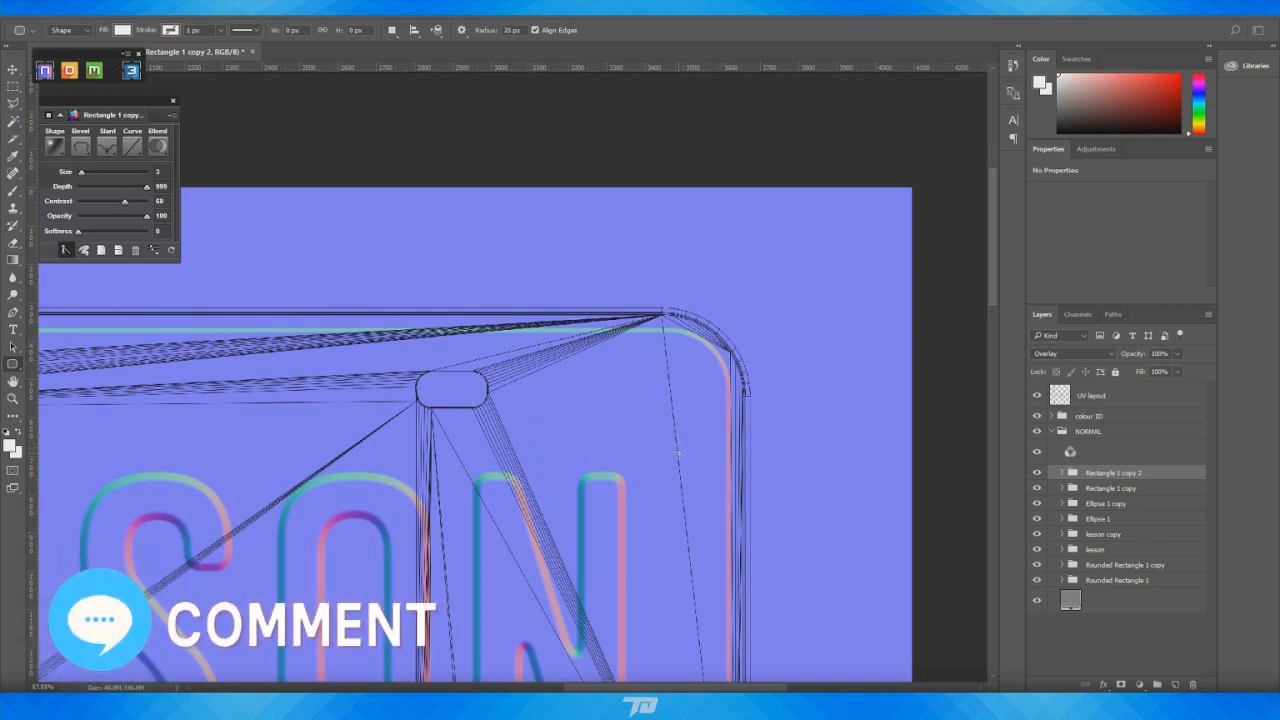
{"action": "left_click_drag", "start_coordinate": [694, 455], "coordinate": [538, 355]}
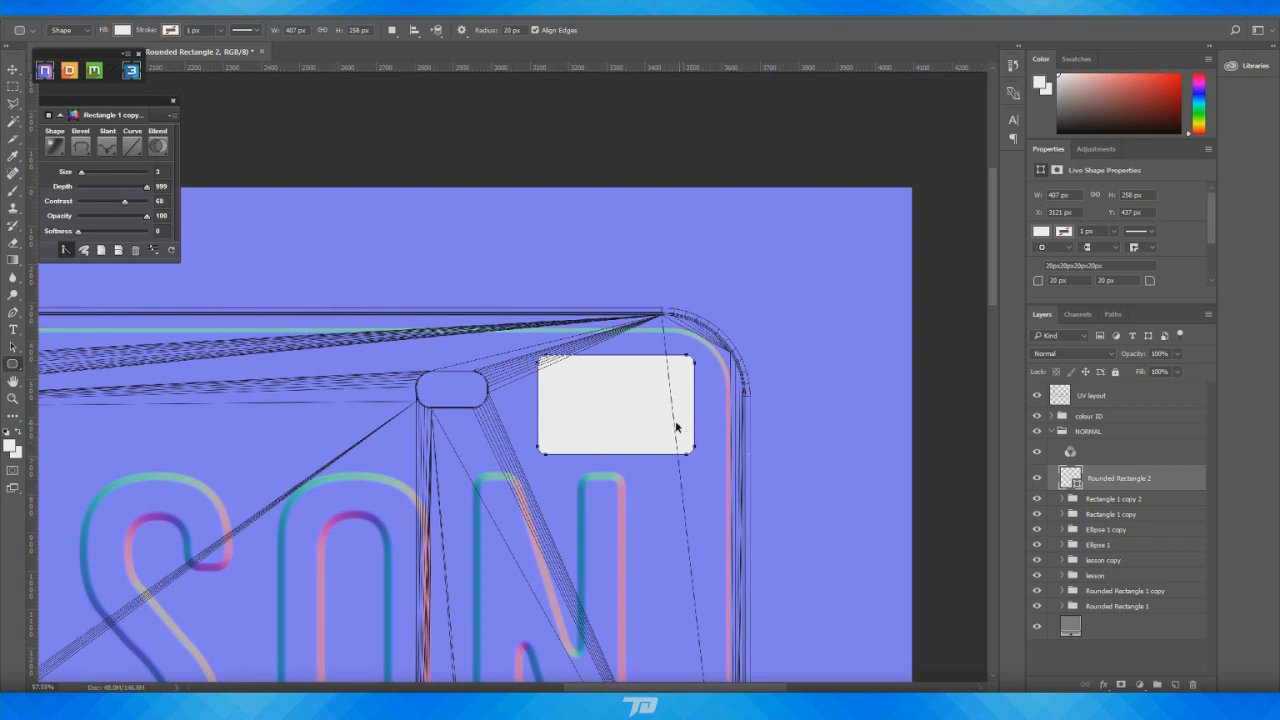
Shift the rounded rectangle about 21 px right and widen it on its left side to about 416 px
{"action": "key", "text": "ctrl+t"}
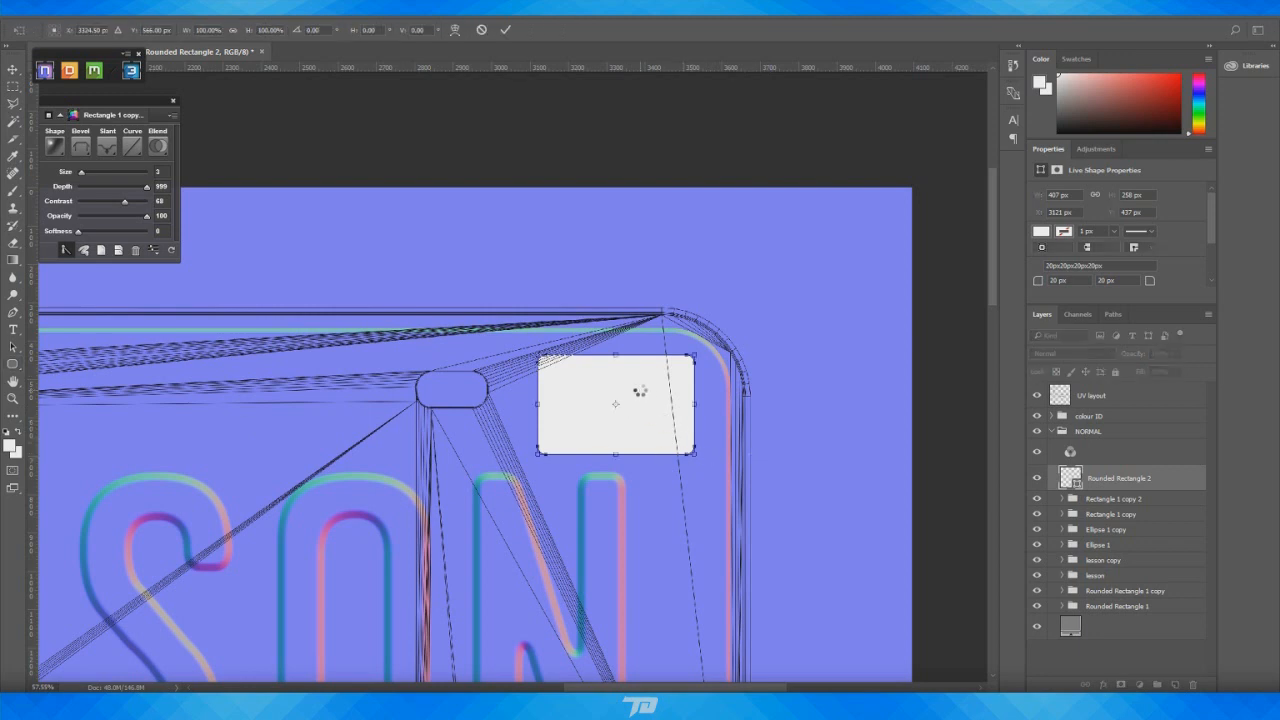
{"action": "left_click_drag", "start_coordinate": [642, 391], "coordinate": [649, 393]}
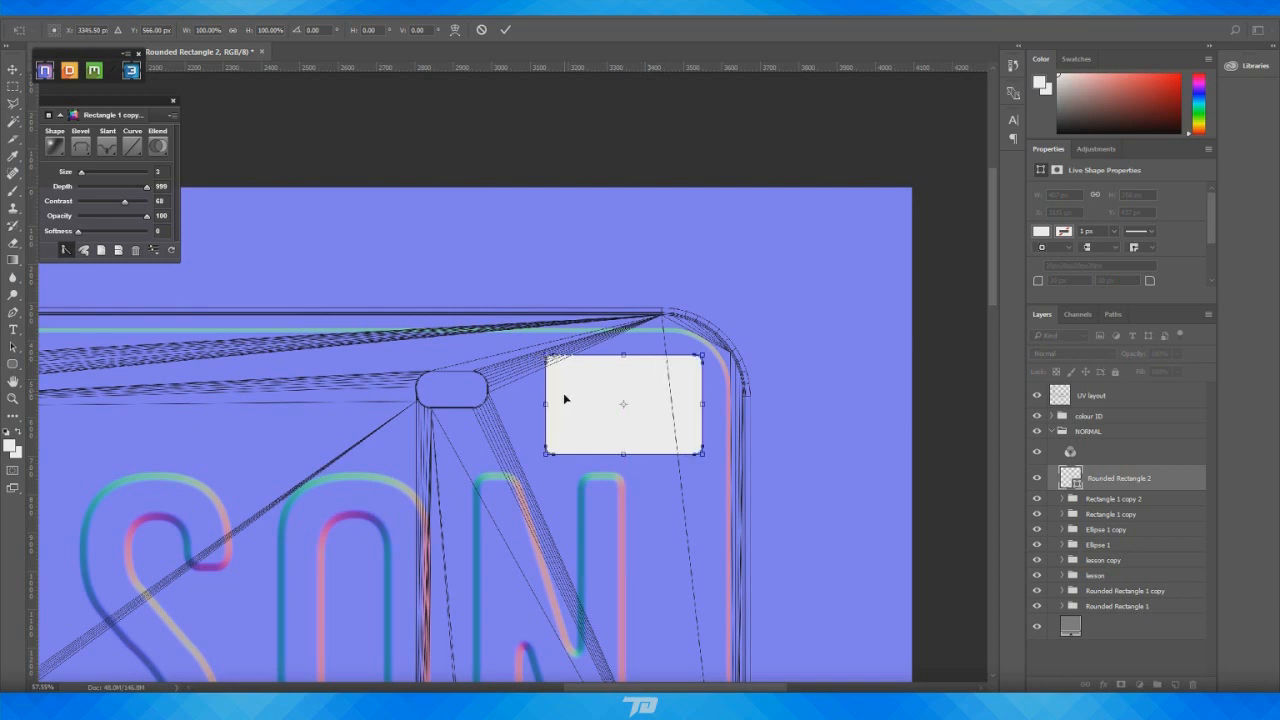
{"action": "left_click_drag", "start_coordinate": [546, 404], "coordinate": [543, 404]}
{"action": "left_click", "coordinate": [504, 30]}
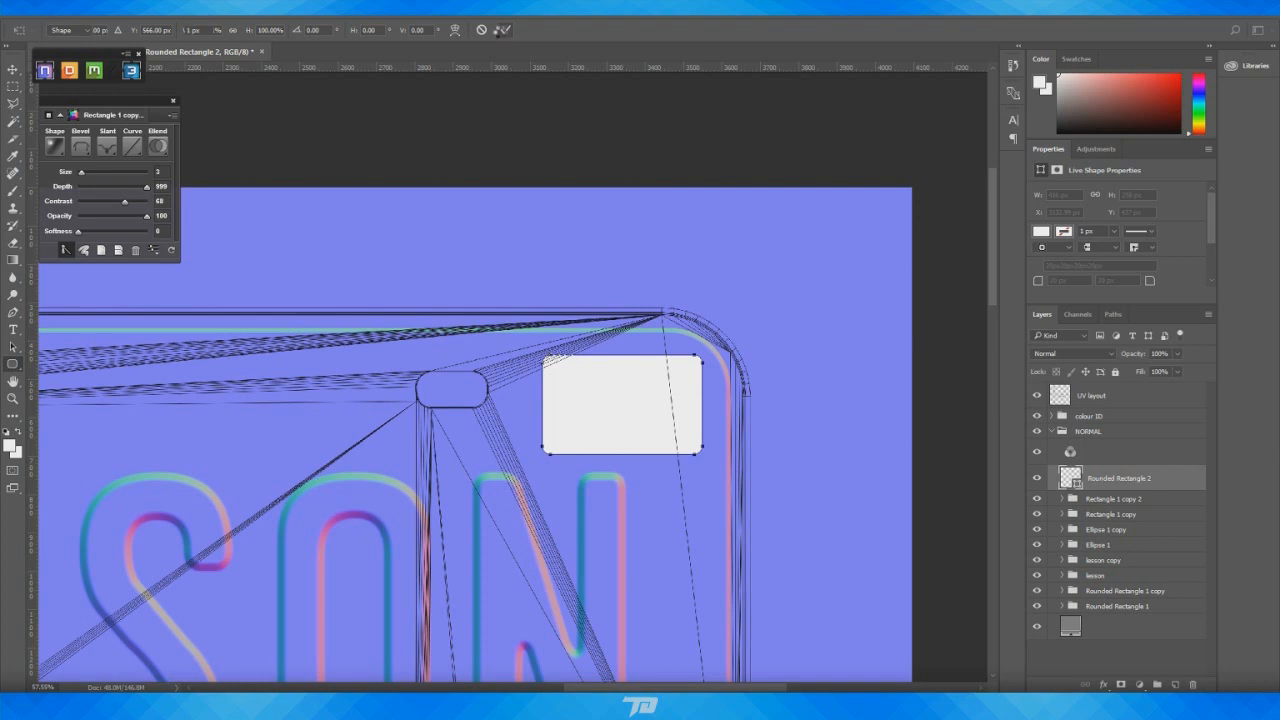
{"action": "left_click", "coordinate": [503, 30]}
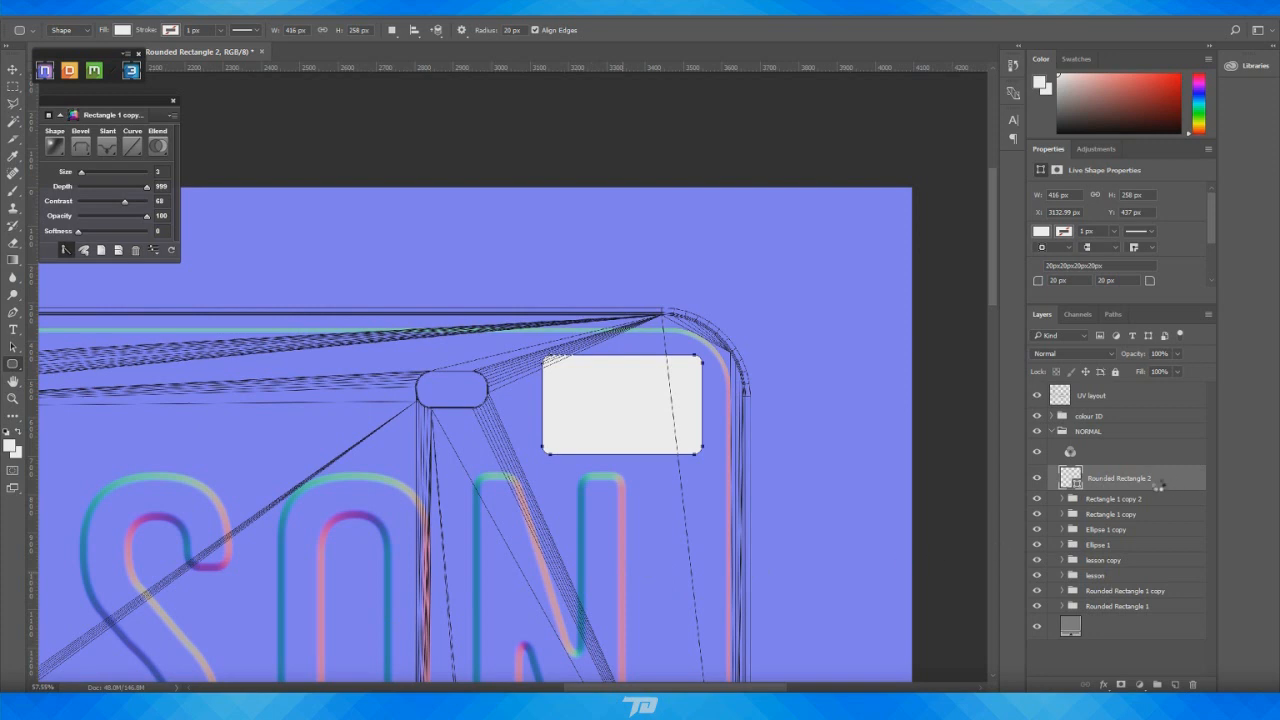
Duplicate the rounded rectangle, move the copy into the colour ID group and hide it there
{"action": "key", "text": "ctrl+j"}
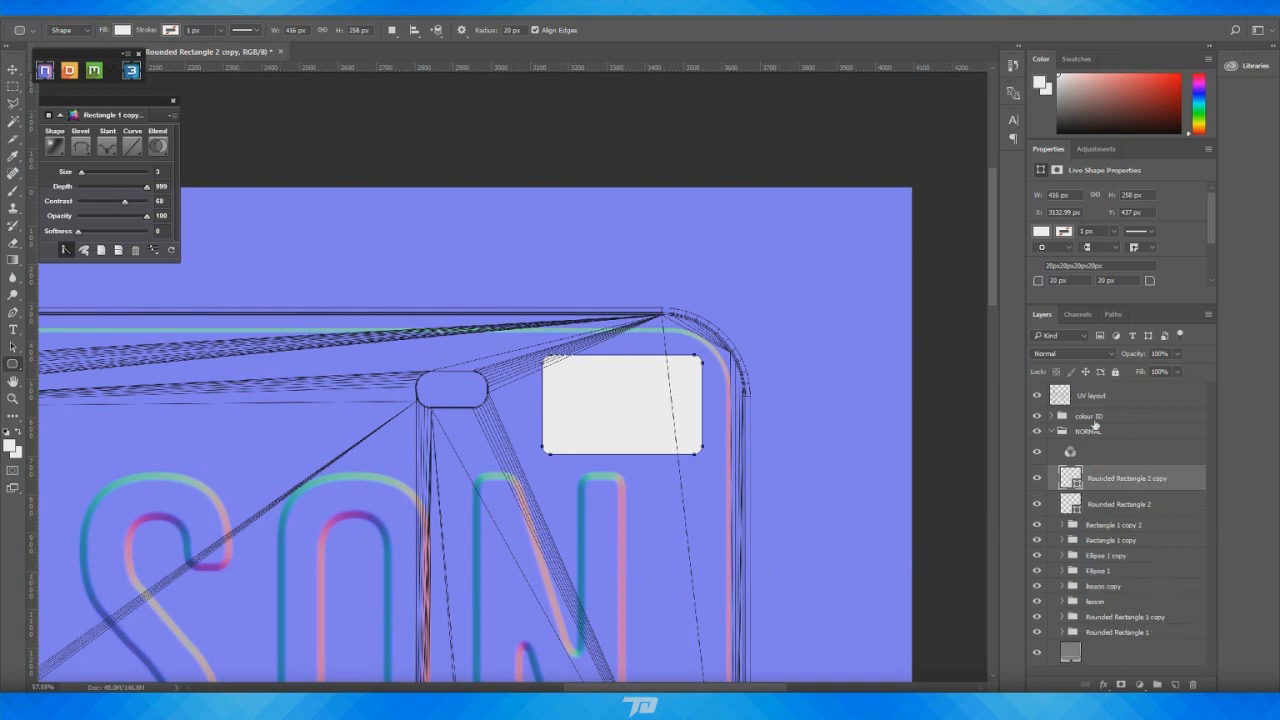
{"action": "left_click_drag", "start_coordinate": [1100, 487], "coordinate": [1091, 417]}
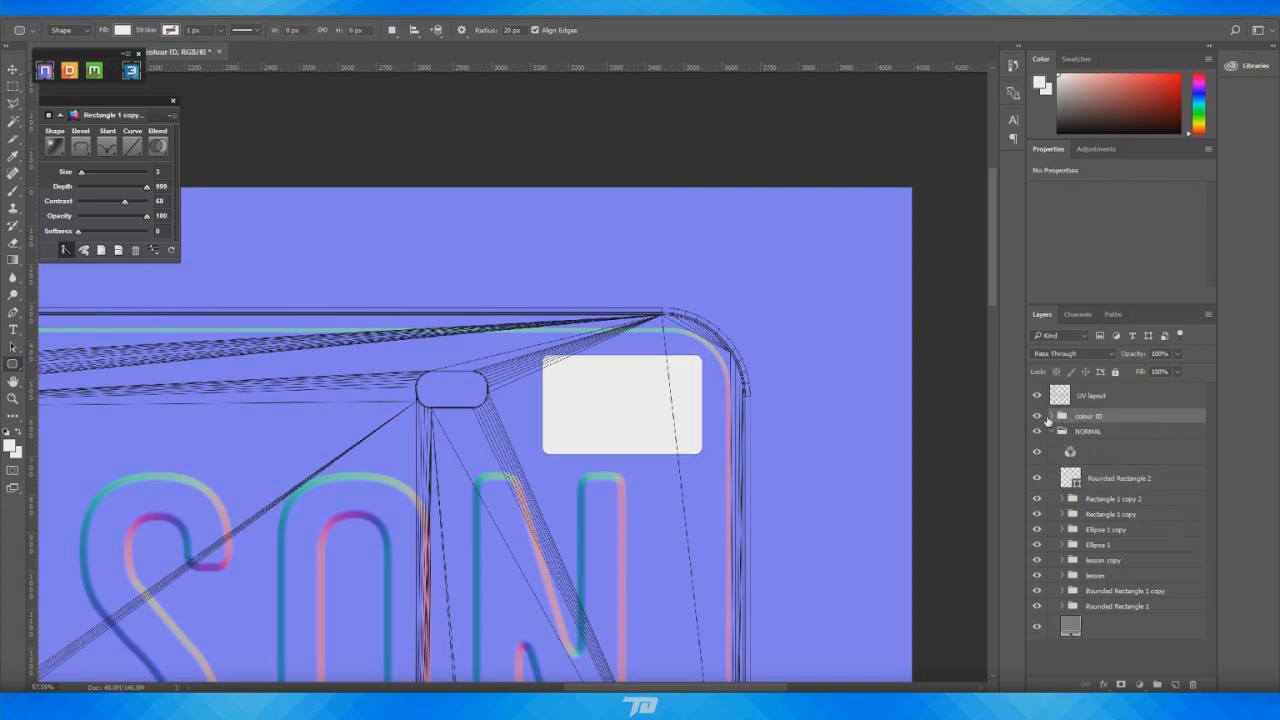
{"action": "left_click", "coordinate": [1051, 417]}
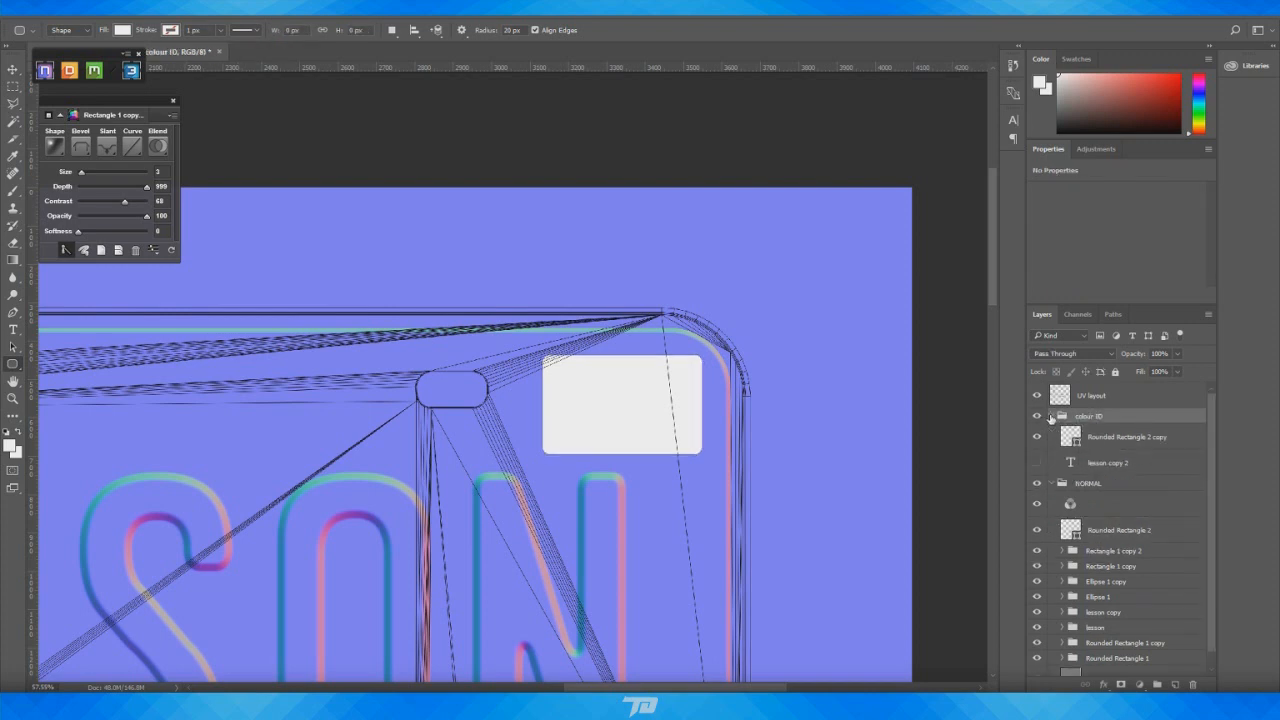
{"action": "left_click", "coordinate": [1051, 418]}
{"action": "left_click", "coordinate": [1051, 418]}
{"action": "left_click", "coordinate": [1037, 438]}
{"action": "left_click", "coordinate": [1051, 417]}
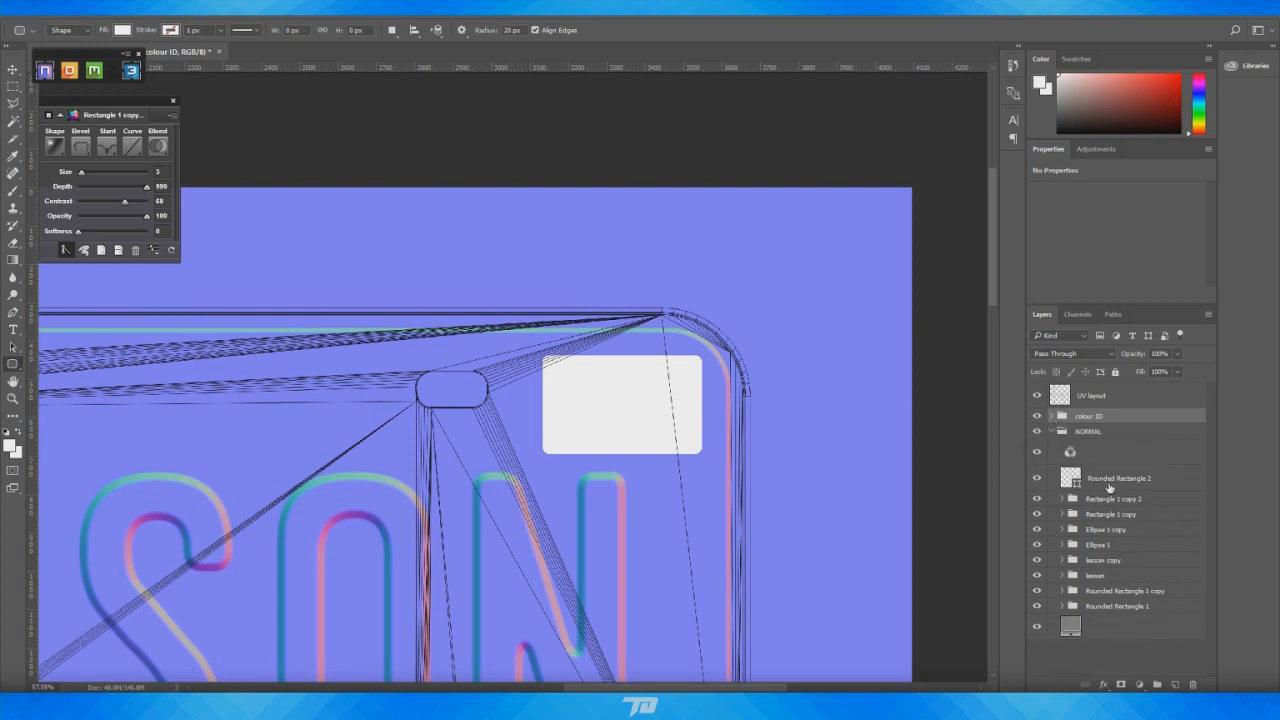
Hide the UV layout and convert the original rounded rectangle into a normal with size 2
{"action": "left_click", "coordinate": [1110, 484]}
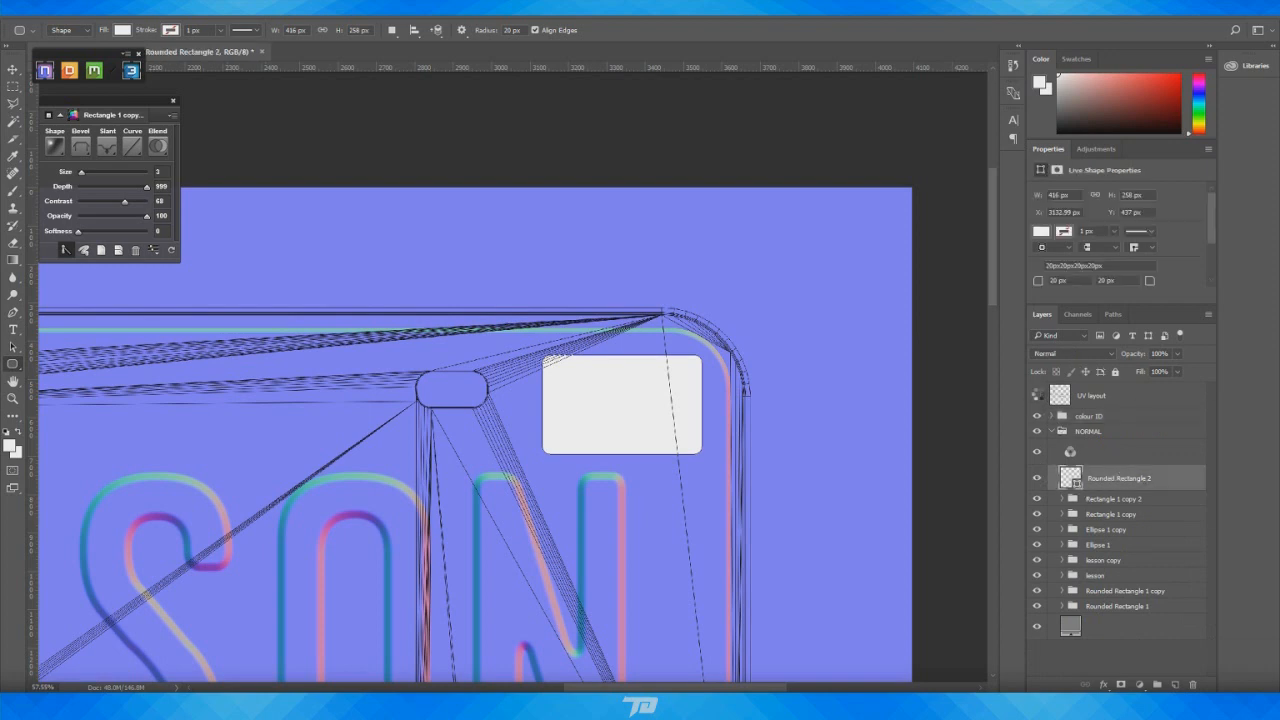
{"action": "left_click", "coordinate": [1037, 395]}
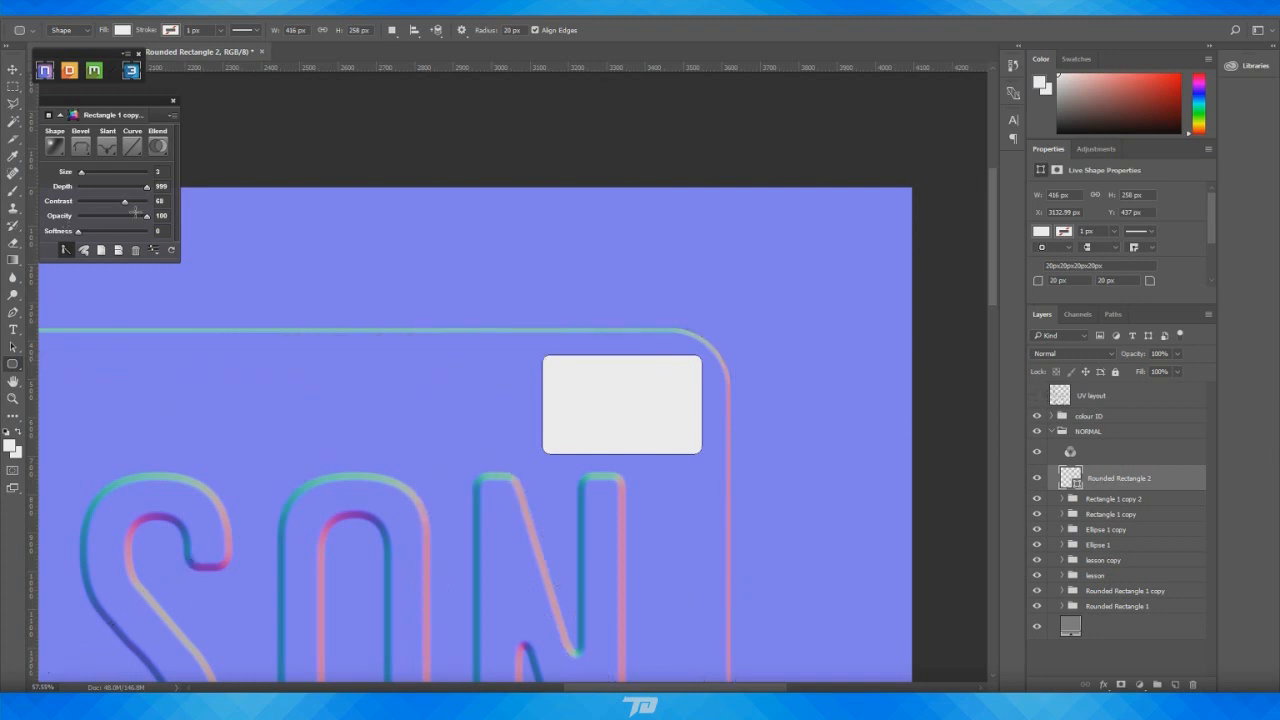
{"action": "left_click", "coordinate": [124, 195]}
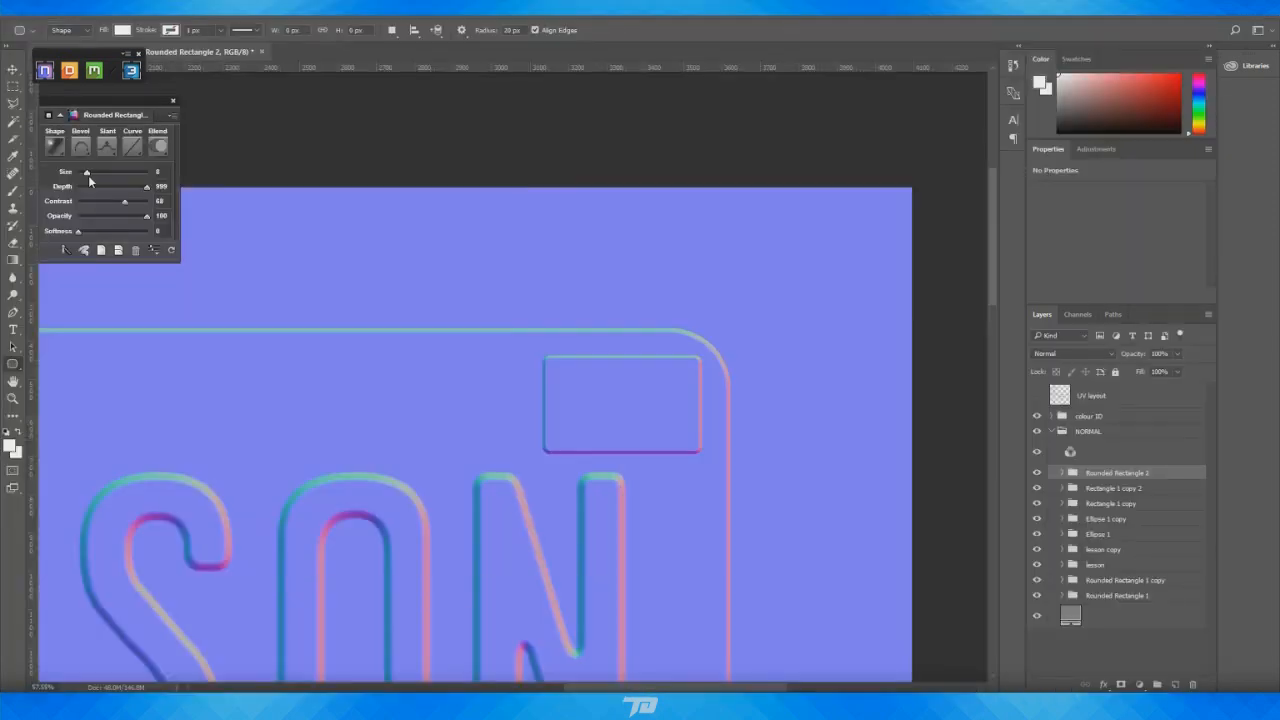
{"action": "left_click_drag", "start_coordinate": [86, 175], "coordinate": [83, 174]}
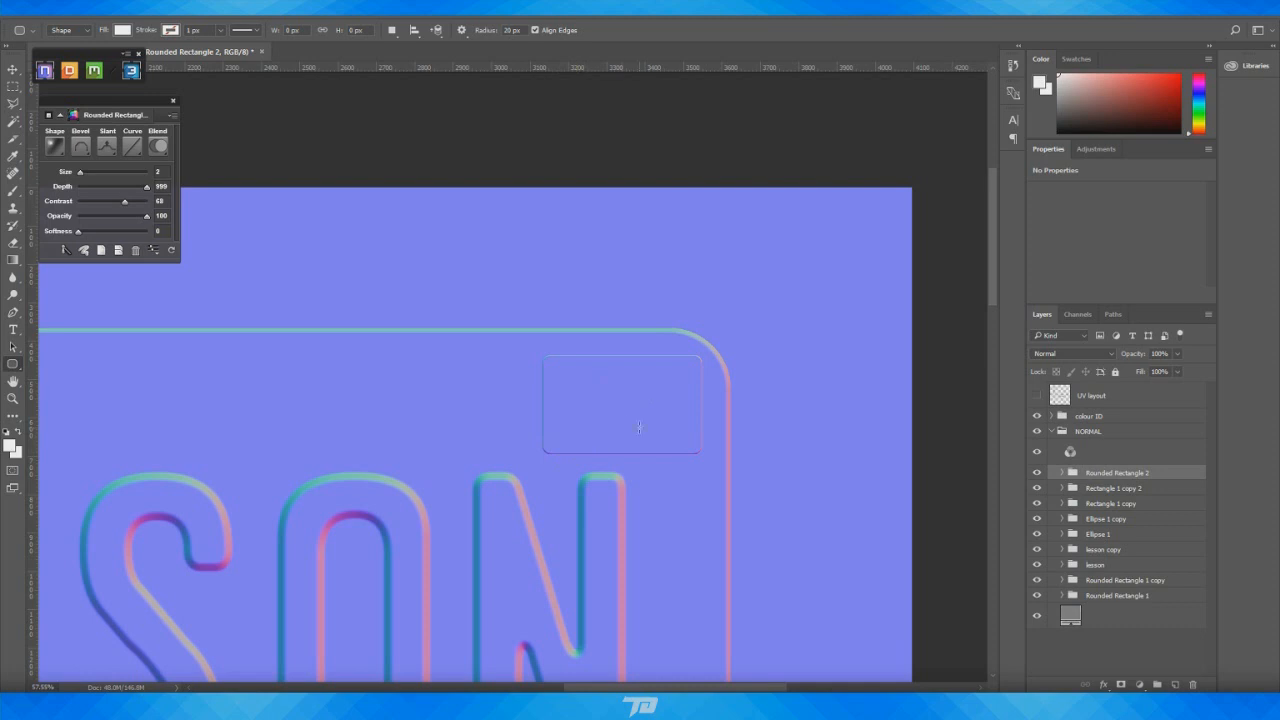
Refresh the 3D preview and examine the rounded rectangle's outline beside the bolt and on the whole plate
{"action": "left_click", "coordinate": [172, 251]}
{"action": "left_click_drag", "start_coordinate": [0, 142], "coordinate": [742, 134]}
{"action": "left_click_drag", "start_coordinate": [742, 403], "coordinate": [722, 408]}
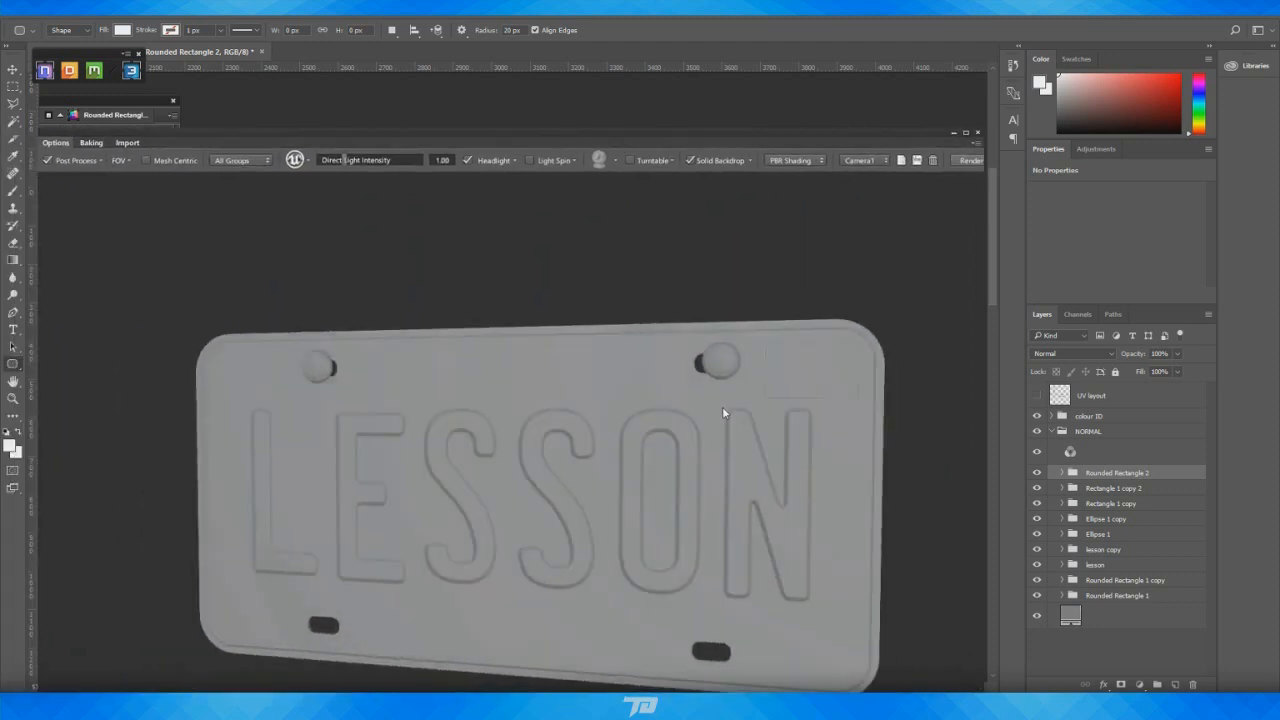
{"action": "scroll", "coordinate": [722, 408], "scroll_direction": "up", "scroll_amount": 5}
{"action": "middle_click_drag", "start_coordinate": [722, 408], "coordinate": [535, 430]}
{"action": "left_click_drag", "start_coordinate": [535, 430], "coordinate": [664, 487]}
{"action": "scroll", "coordinate": [664, 487], "scroll_direction": "up", "scroll_amount": 4}
{"action": "middle_click_drag", "start_coordinate": [664, 487], "coordinate": [653, 513]}
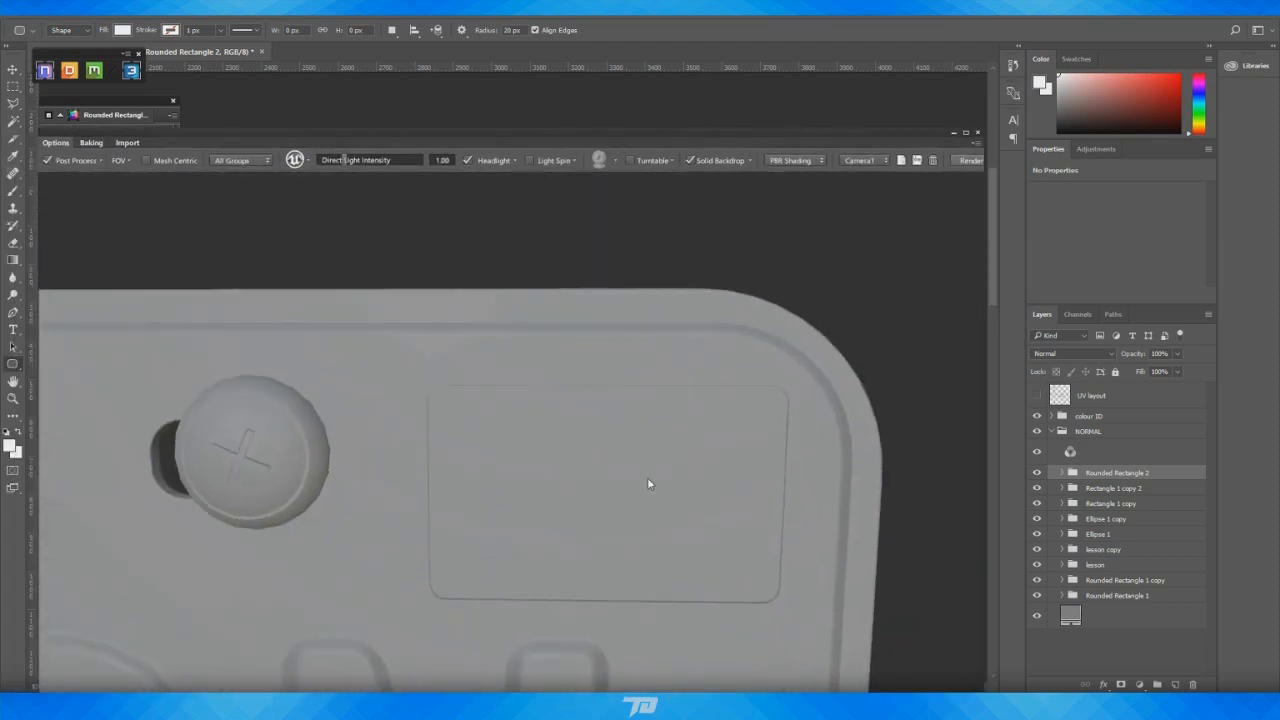
{"action": "scroll", "coordinate": [660, 490], "scroll_direction": "down", "scroll_amount": 3}
{"action": "scroll", "coordinate": [685, 505], "scroll_direction": "down", "scroll_amount": 5}
{"action": "middle_click_drag", "start_coordinate": [656, 385], "coordinate": [726, 330]}
{"action": "left_click_drag", "start_coordinate": [672, 450], "coordinate": [716, 454]}
{"action": "middle_click_drag", "start_coordinate": [600, 480], "coordinate": [717, 452]}
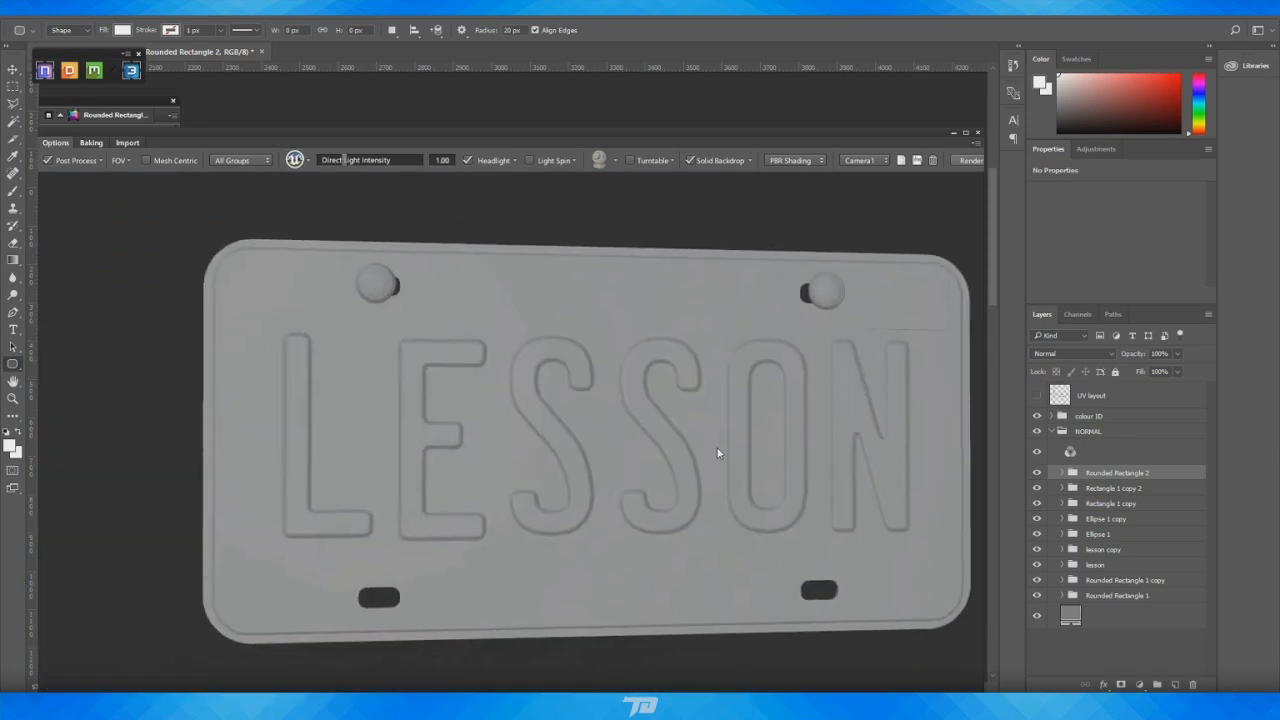
Examine the rounded rectangle's lower corner up close and the full plate front, and put the 3D preview away
{"action": "left_click_drag", "start_coordinate": [717, 452], "coordinate": [622, 448]}
{"action": "middle_click_drag", "start_coordinate": [621, 448], "coordinate": [525, 458]}
{"action": "scroll", "coordinate": [703, 520], "scroll_direction": "up", "scroll_amount": 6}
{"action": "middle_click_drag", "start_coordinate": [703, 521], "coordinate": [533, 595]}
{"action": "left_click_drag", "start_coordinate": [533, 595], "coordinate": [471, 280]}
{"action": "scroll", "coordinate": [615, 560], "scroll_direction": "up", "scroll_amount": 3}
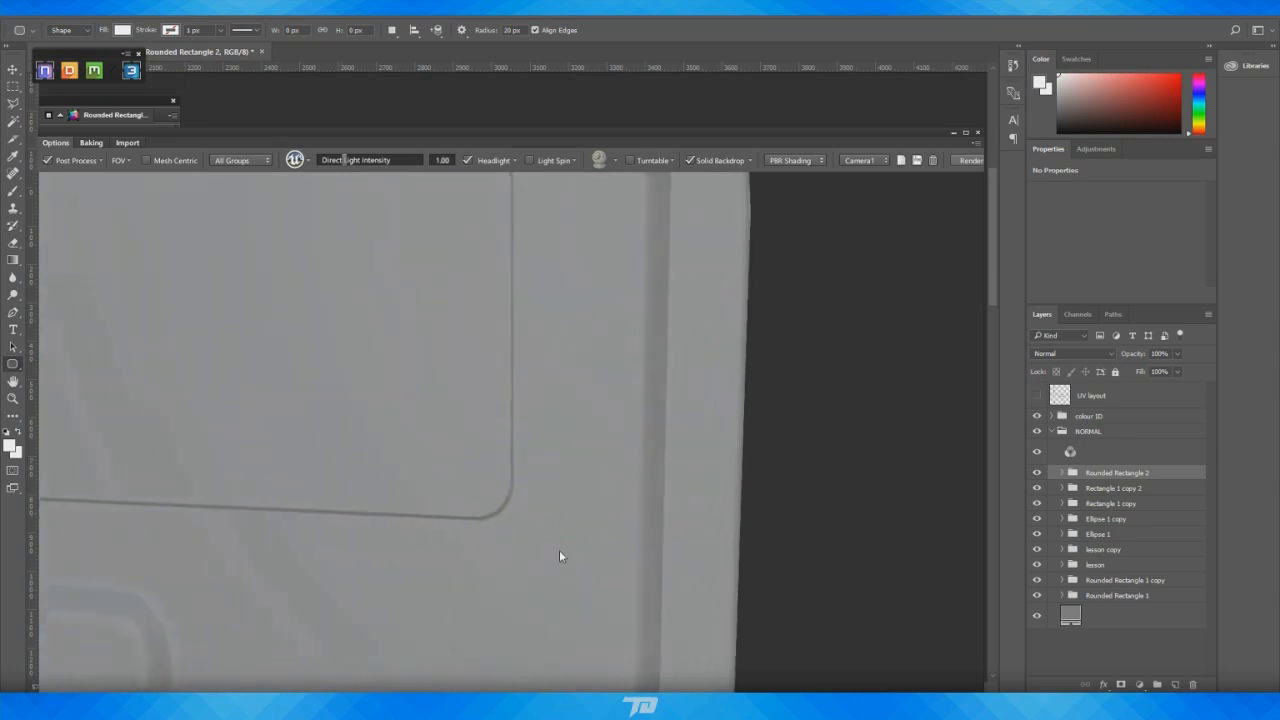
{"action": "scroll", "coordinate": [503, 357], "scroll_direction": "down", "scroll_amount": 6}
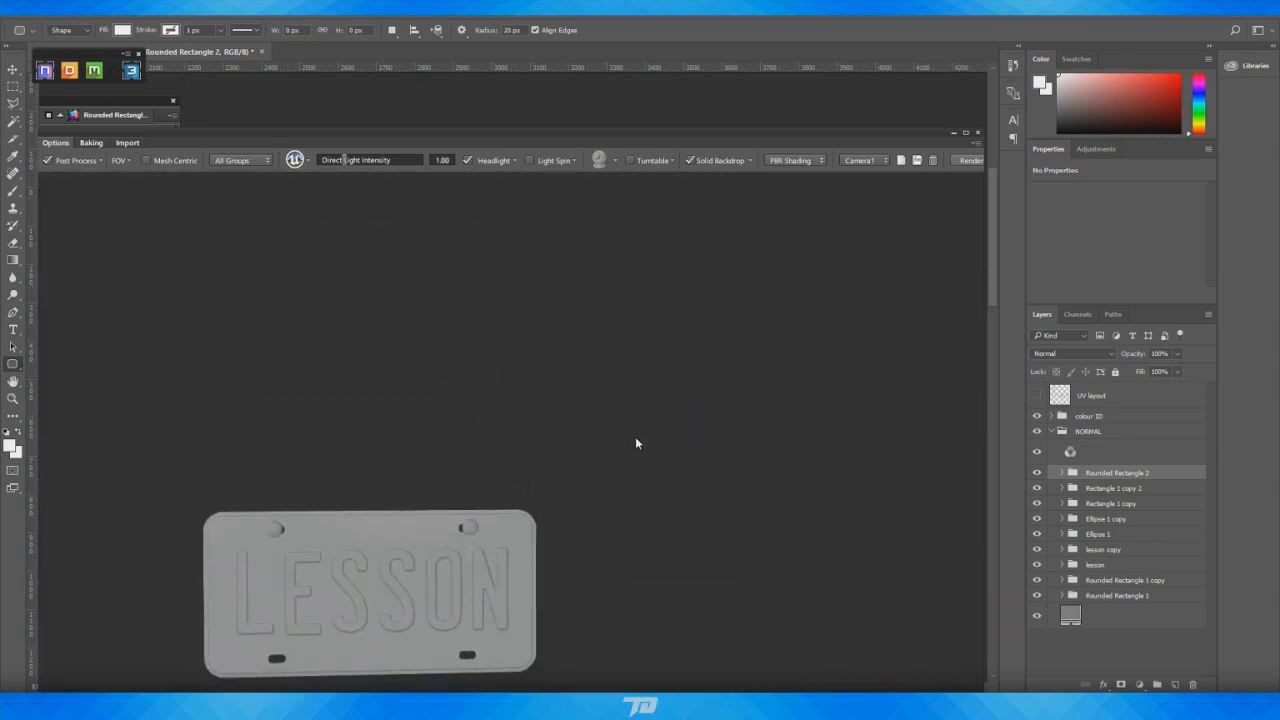
{"action": "scroll", "coordinate": [655, 525], "scroll_direction": "up", "scroll_amount": 3}
{"action": "scroll", "coordinate": [648, 485], "scroll_direction": "down", "scroll_amount": 1}
{"action": "middle_click_drag", "start_coordinate": [648, 485], "coordinate": [678, 405]}
{"action": "left_click_drag", "start_coordinate": [678, 405], "coordinate": [638, 433]}
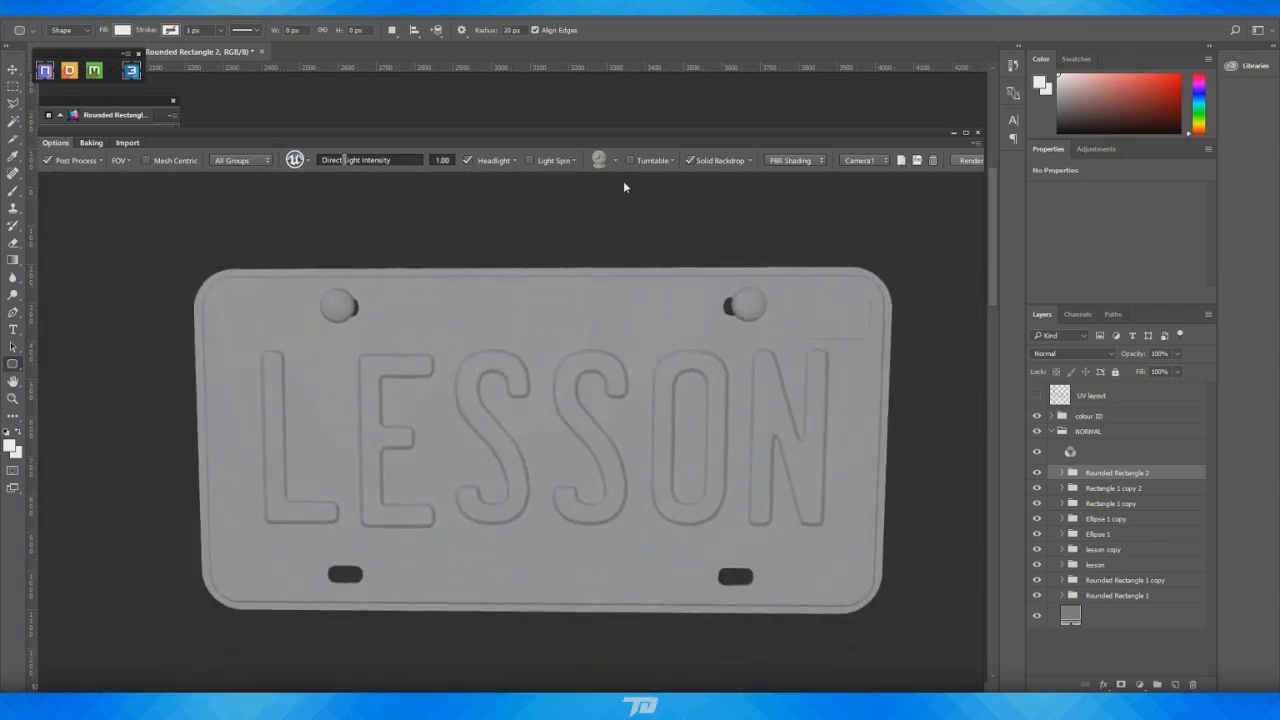
{"action": "left_click_drag", "start_coordinate": [642, 134], "coordinate": [0, 200]}
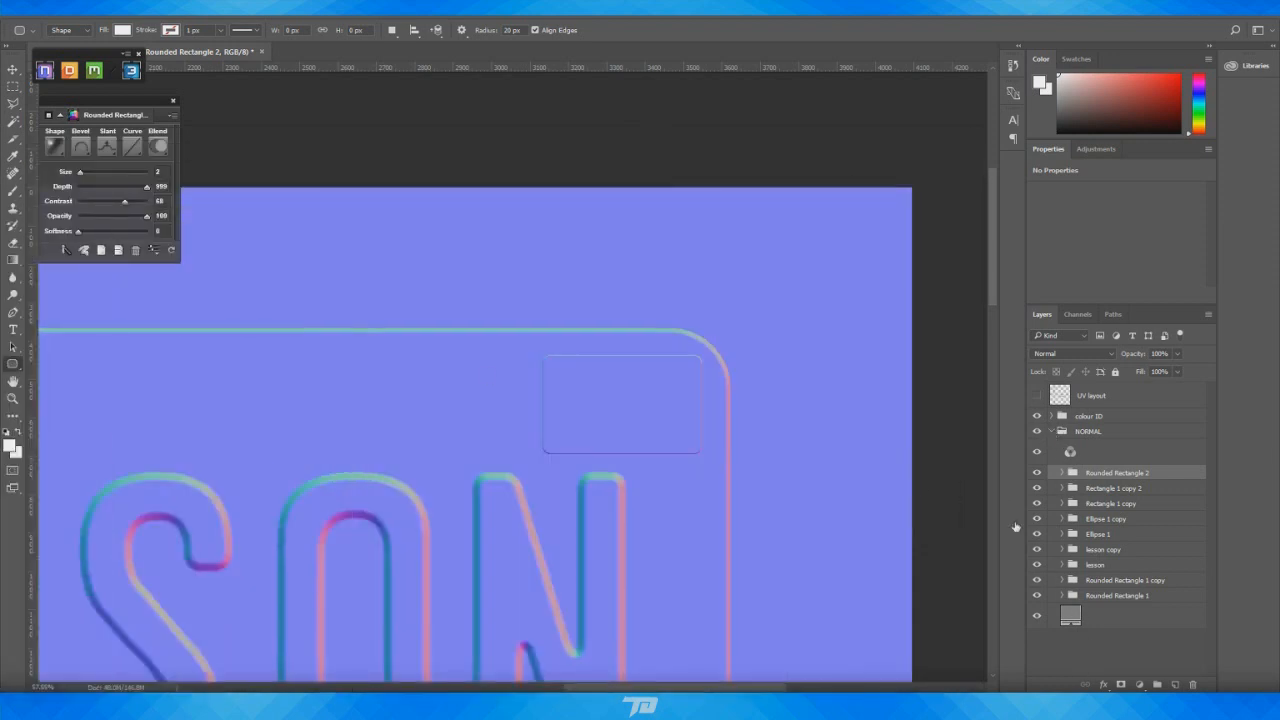
Export the full normal map with Save for Web as a PNG-24 named normal on the Desktop
{"action": "scroll", "coordinate": [632, 366], "scroll_direction": "down", "scroll_amount": 5, "text": "alt"}
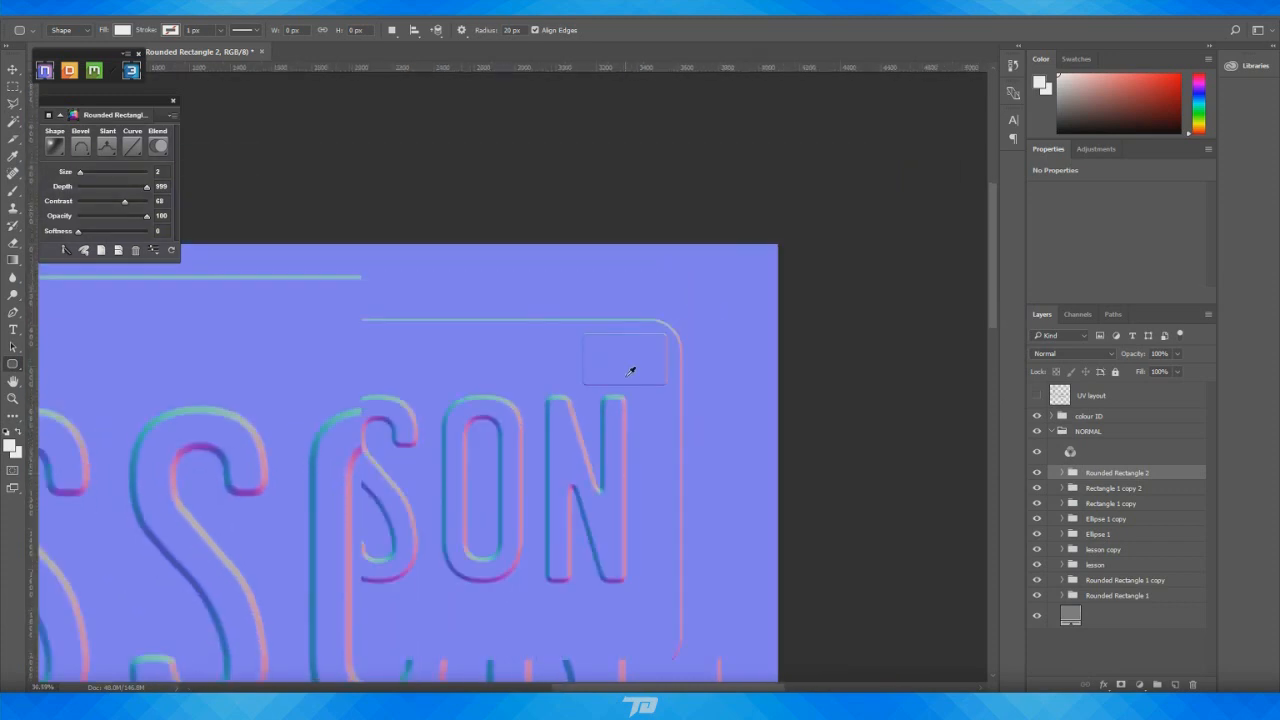
{"action": "scroll", "coordinate": [632, 371], "scroll_direction": "down", "scroll_amount": 3, "text": "alt"}
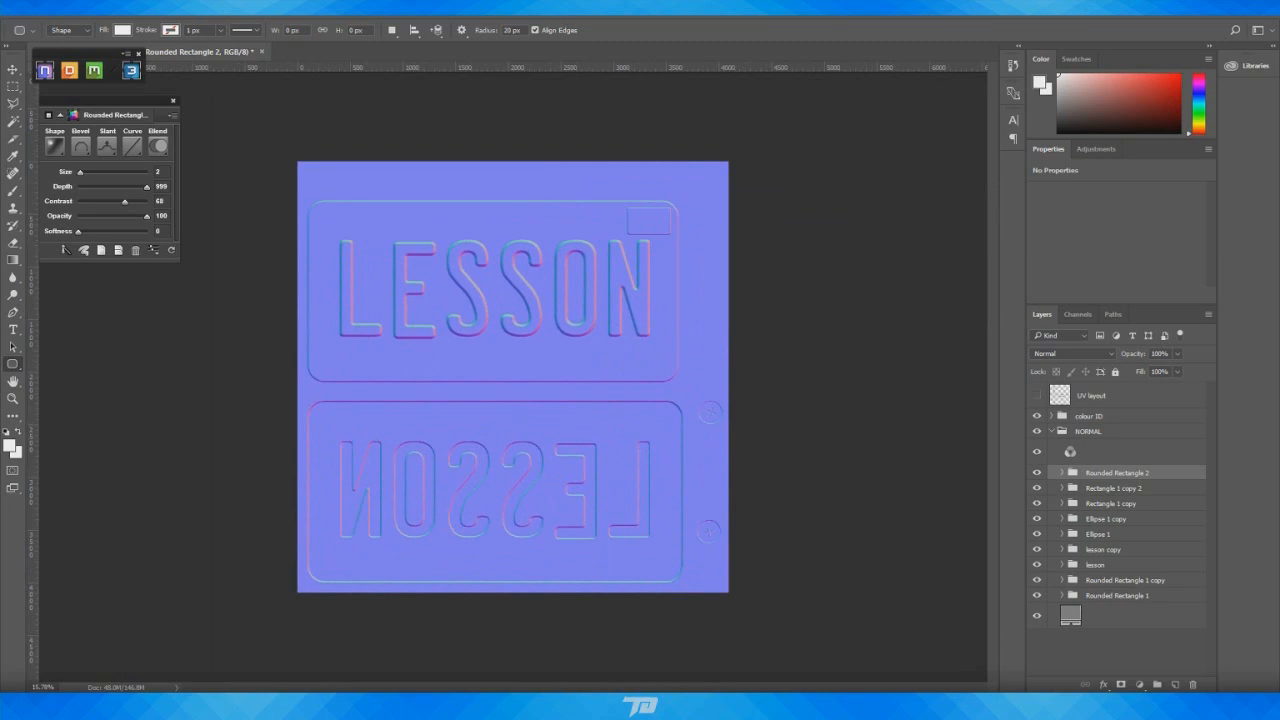
{"action": "left_click", "coordinate": [36, 9]}
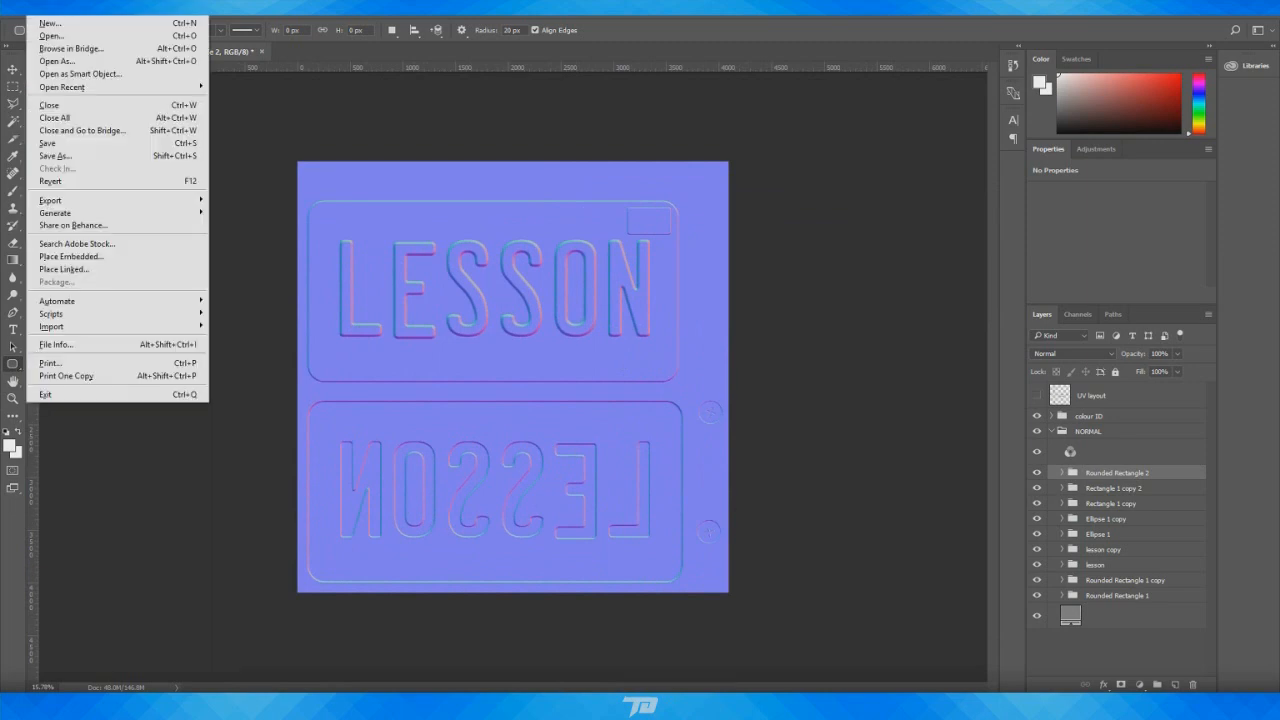
{"action": "mouse_move", "coordinate": [130, 201]}
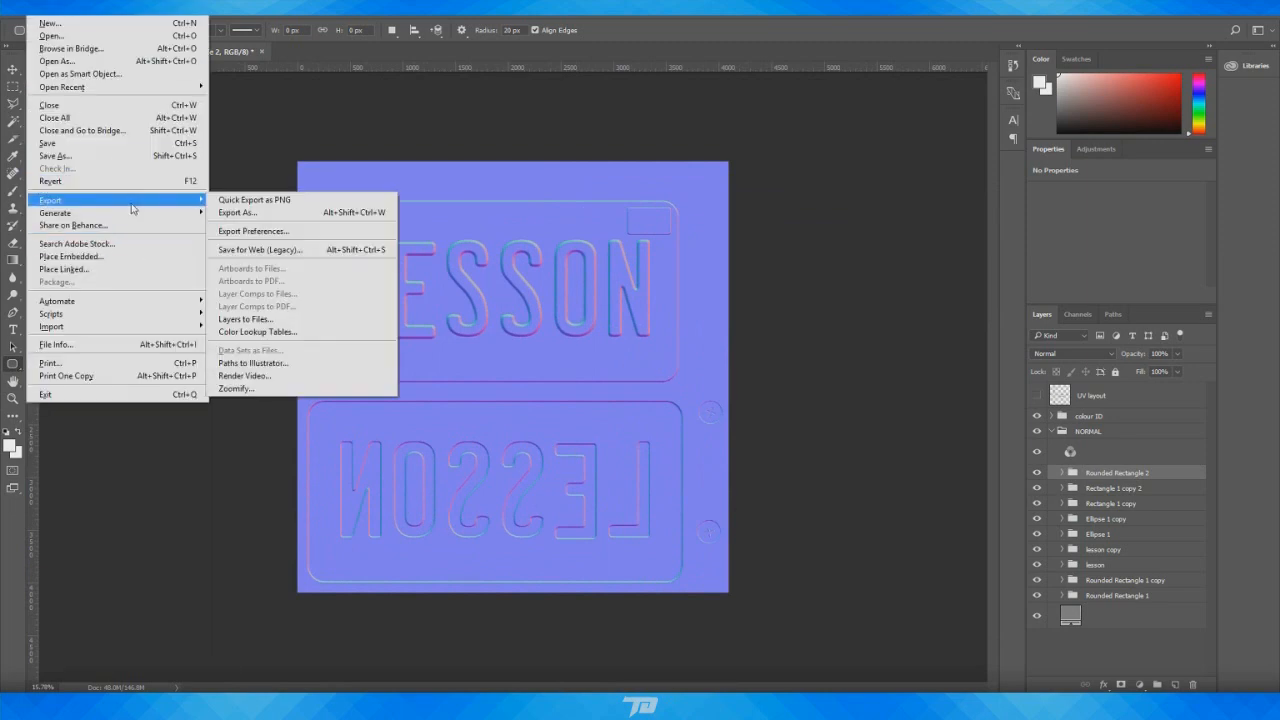
{"action": "left_click", "coordinate": [313, 251]}
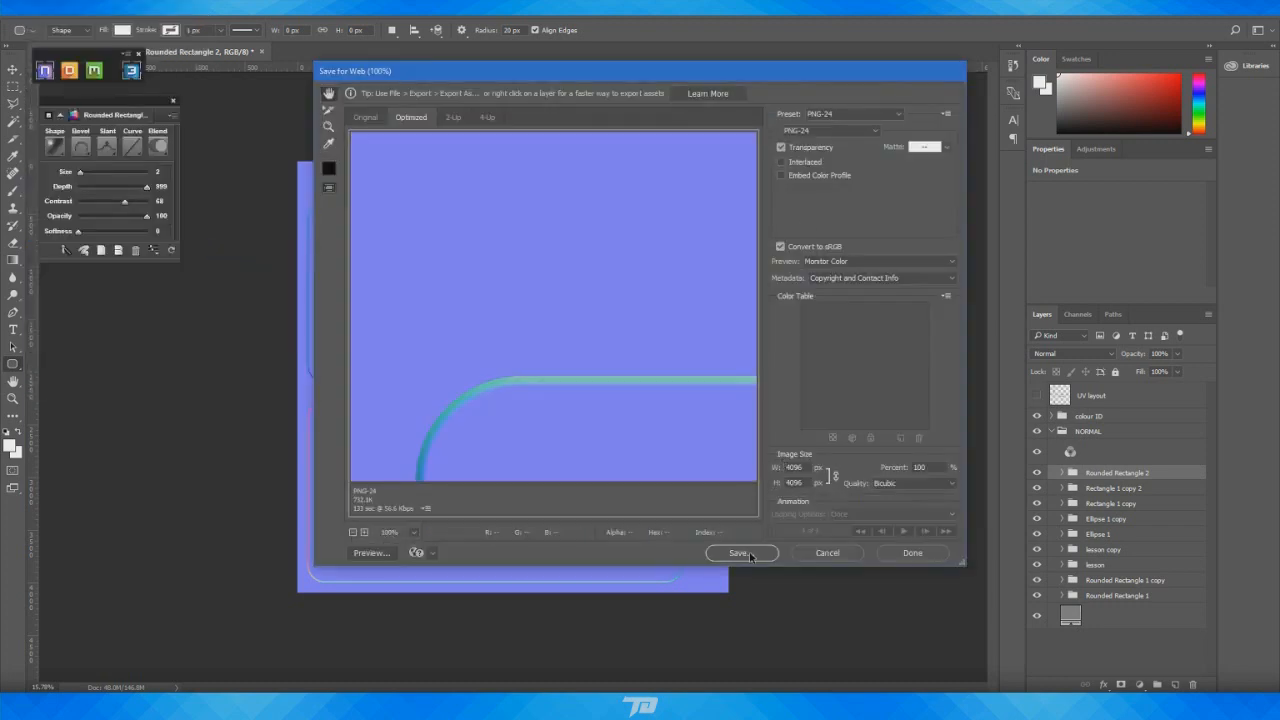
{"action": "left_click", "coordinate": [740, 553]}
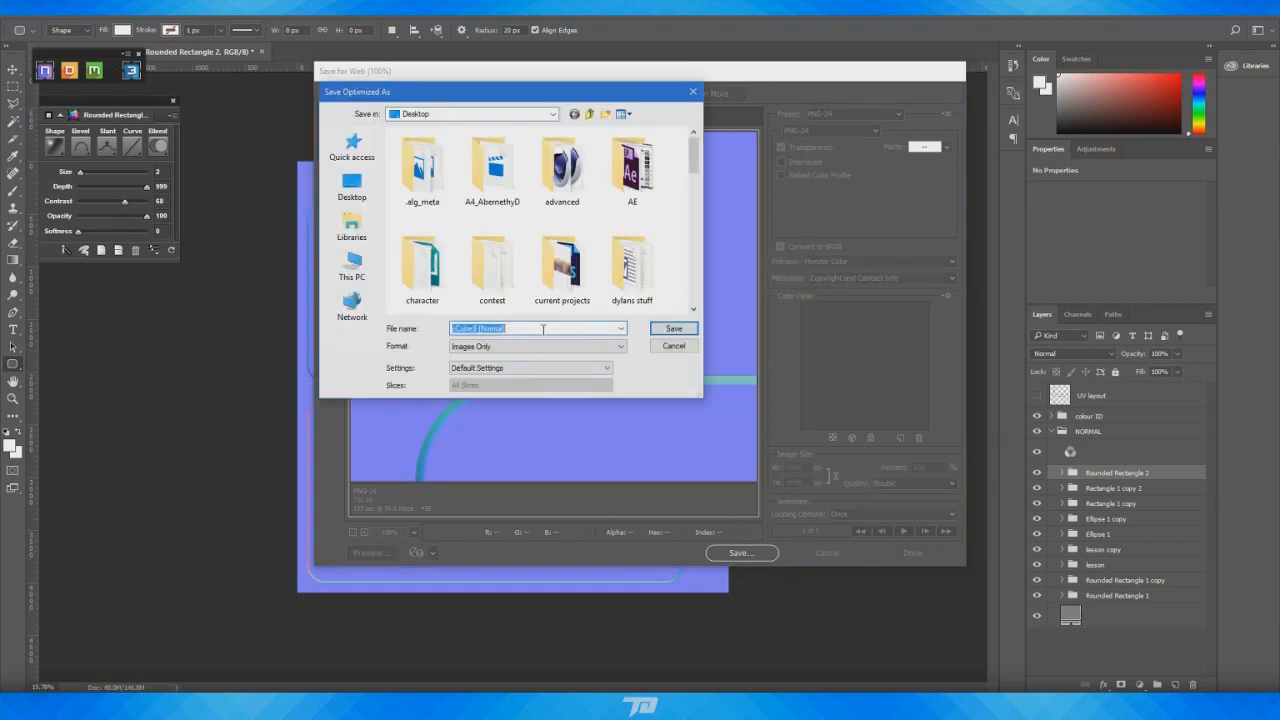
{"action": "type", "text": "normal"}
{"action": "left_click", "coordinate": [666, 329]}
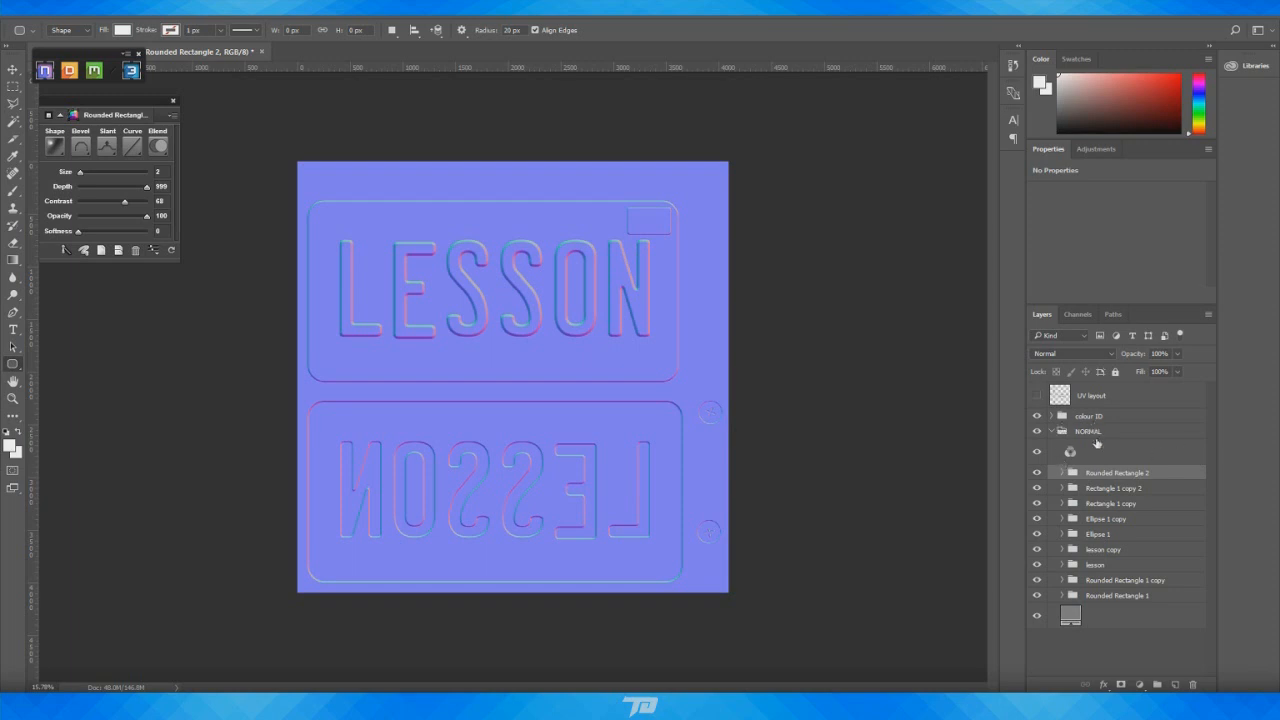
Collapse and hide the NORMAL group and select the colour ID group
{"action": "left_click", "coordinate": [1050, 433]}
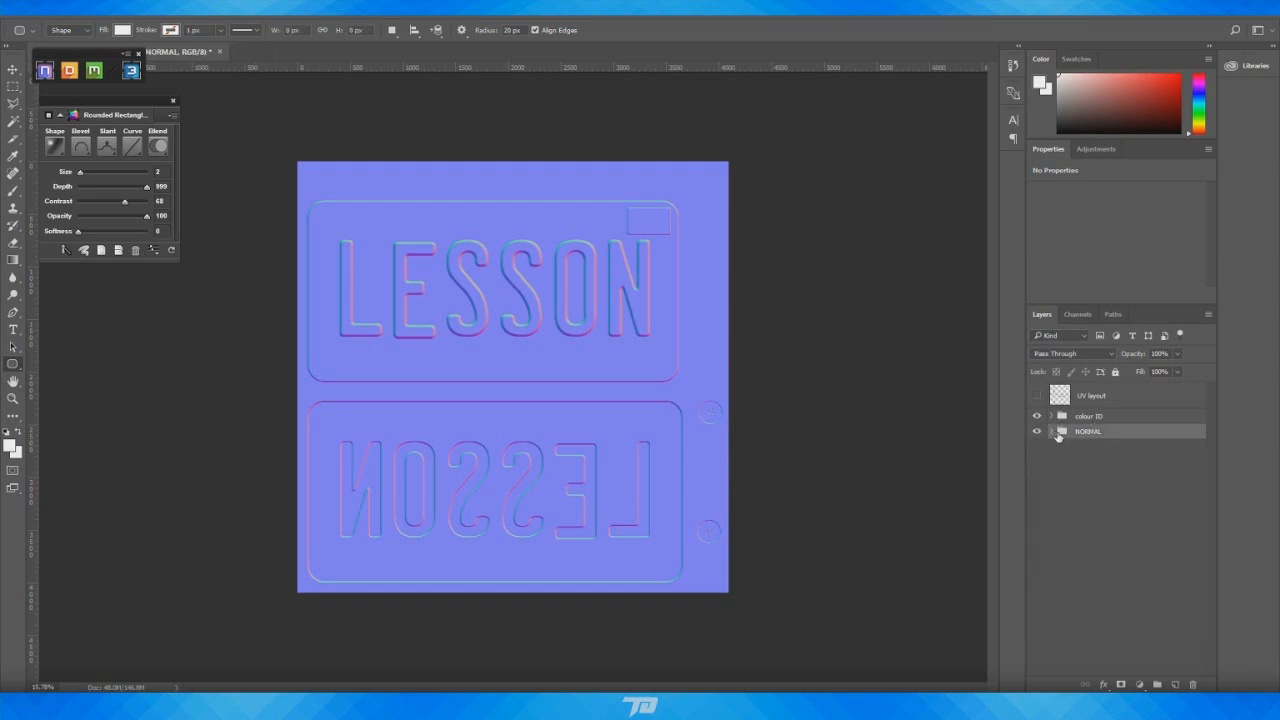
{"action": "left_click", "coordinate": [1037, 433]}
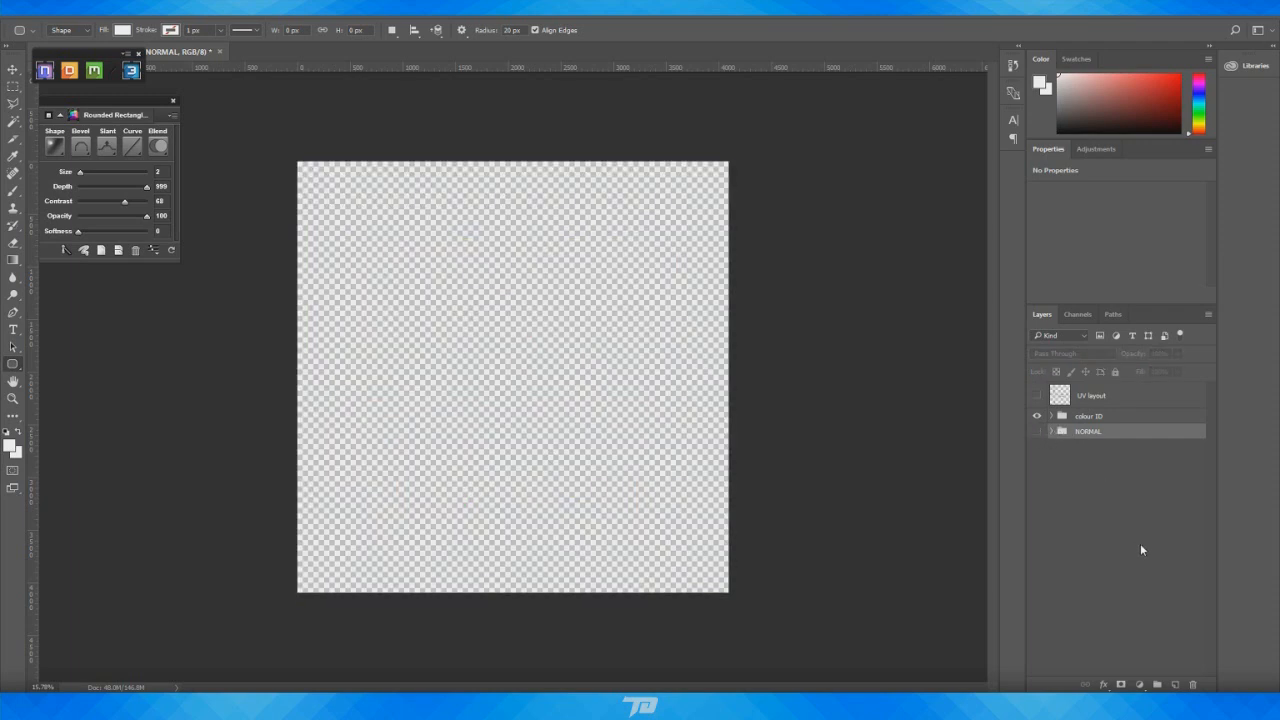
{"action": "left_click", "coordinate": [1092, 419]}
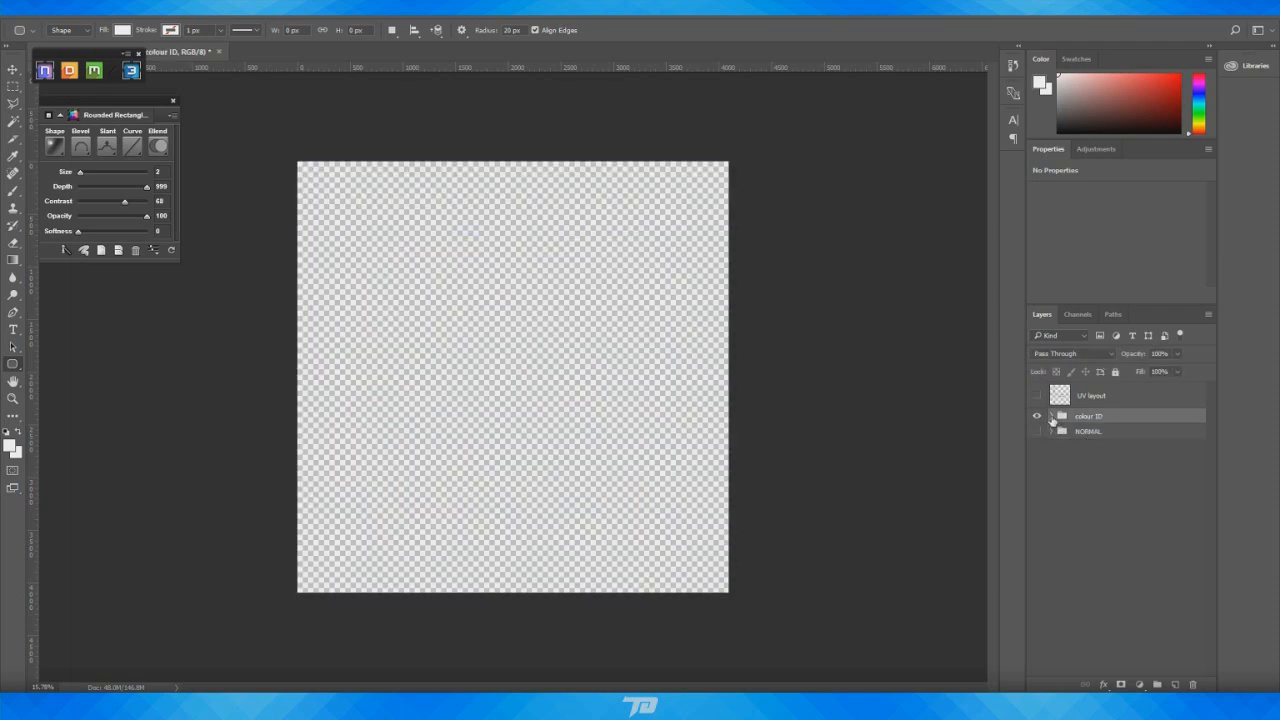
Expand the colour ID group and add a new layer at the bottom of it, below the lesson text layer
{"action": "left_click", "coordinate": [1051, 416]}
{"action": "left_click", "coordinate": [1104, 470]}
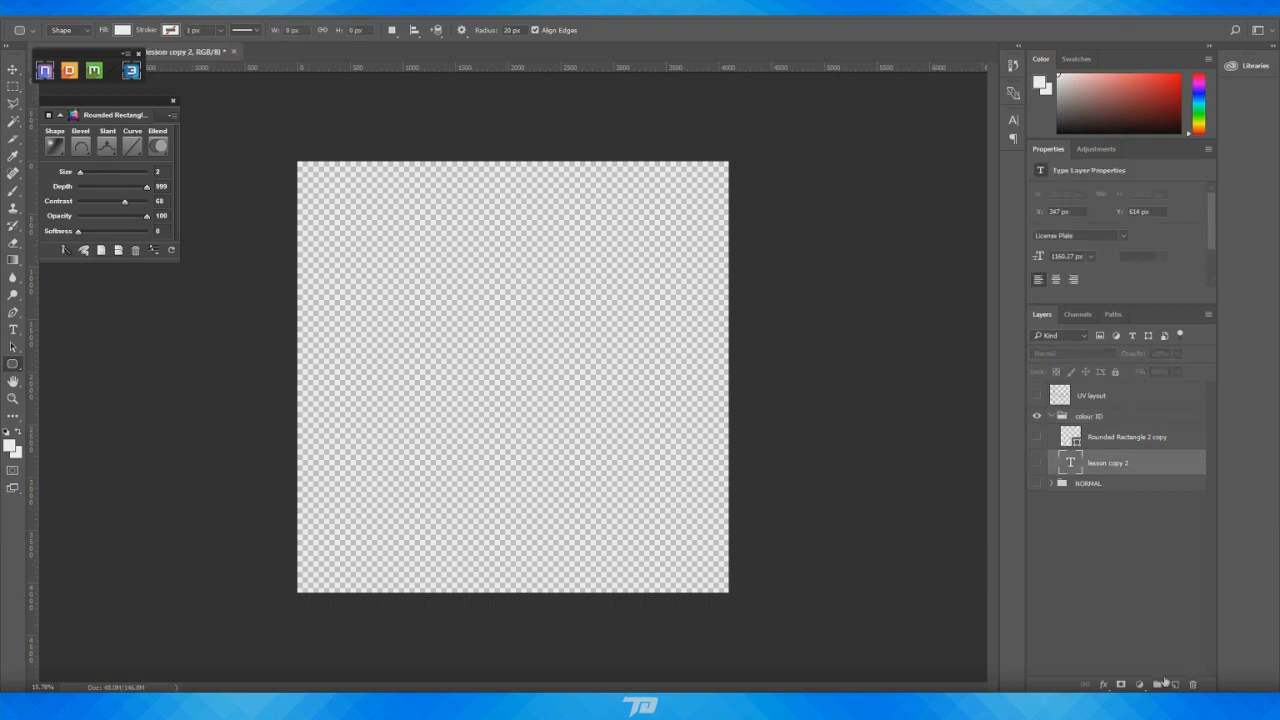
{"action": "left_click", "coordinate": [1175, 684]}
{"action": "left_click_drag", "start_coordinate": [1111, 458], "coordinate": [1130, 493]}
Paint the entire canvas white on the new layer with a large brush
{"action": "key", "text": "b"}
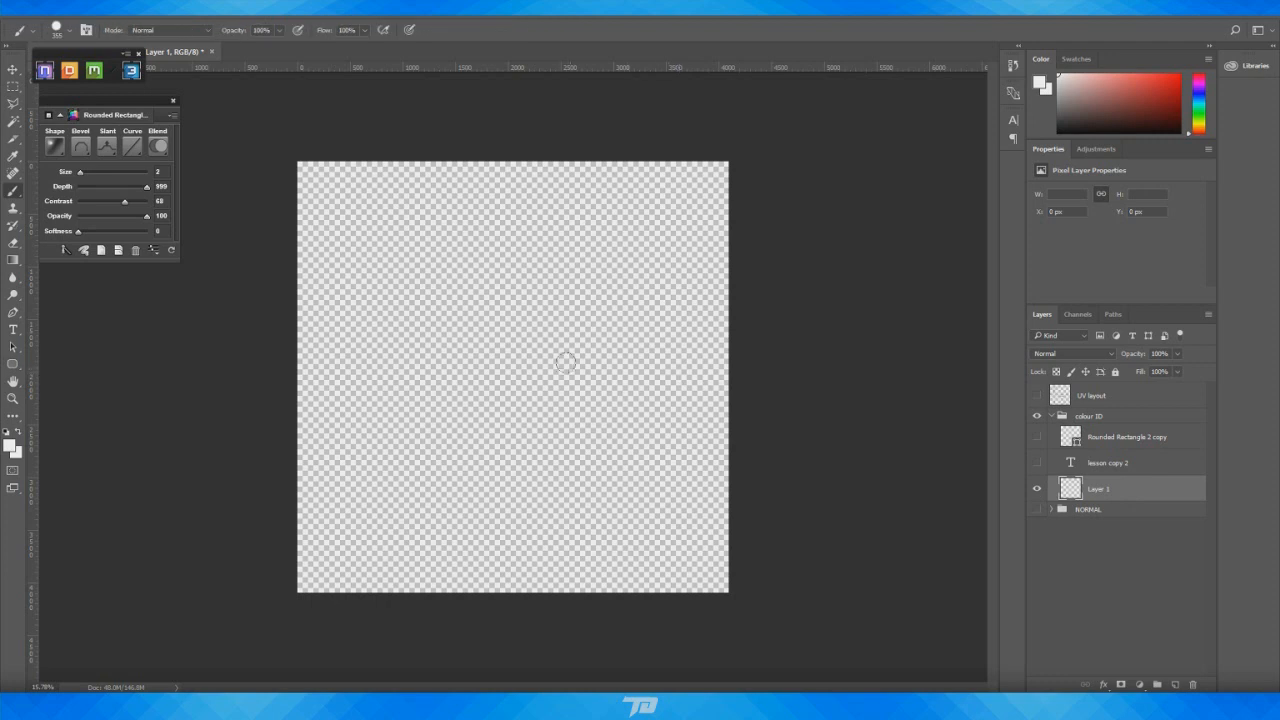
{"action": "right_click_drag", "start_coordinate": [565, 362], "coordinate": [695, 398], "text": "alt"}
{"action": "mouse_move", "coordinate": [545, 190]}
{"action": "left_mouse_down"}
{"action": "mouse_move", "coordinate": [500, 185]}
{"action": "mouse_move", "coordinate": [640, 170]}
{"action": "mouse_move", "coordinate": [420, 245]}
{"action": "mouse_move", "coordinate": [346, 451]}
{"action": "left_mouse_up"}
{"action": "right_click_drag", "start_coordinate": [566, 380], "coordinate": [420, 383], "text": "alt"}
Show the UV layout, lesson text and rounded rectangle layers, and set the rounded rectangle's fill to cyan
{"action": "left_click", "coordinate": [1038, 395]}
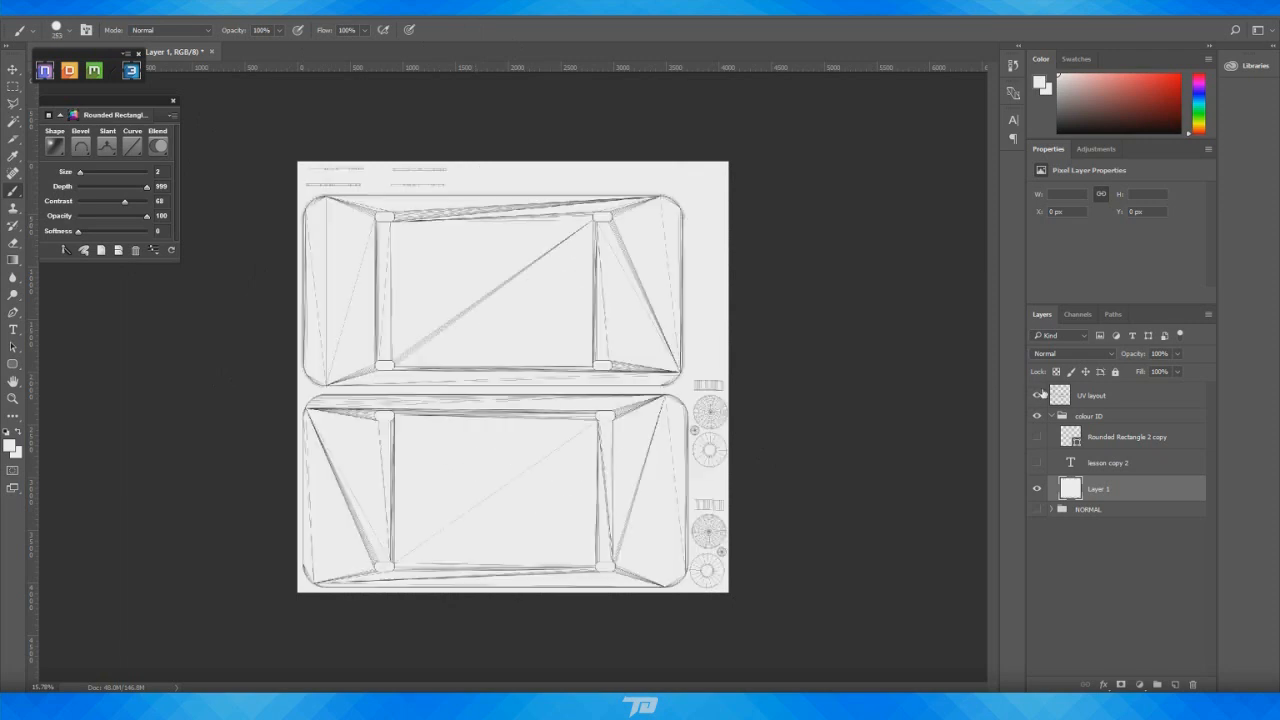
{"action": "left_click", "coordinate": [1038, 462]}
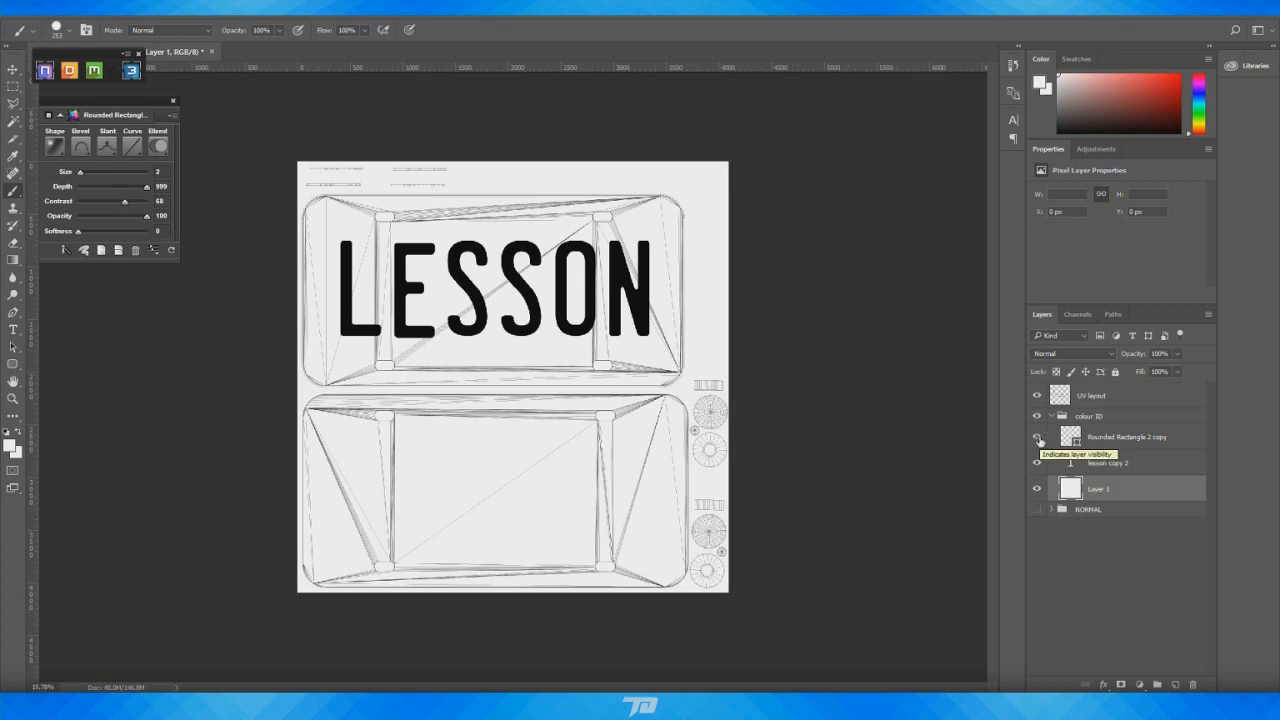
{"action": "left_click", "coordinate": [1130, 438]}
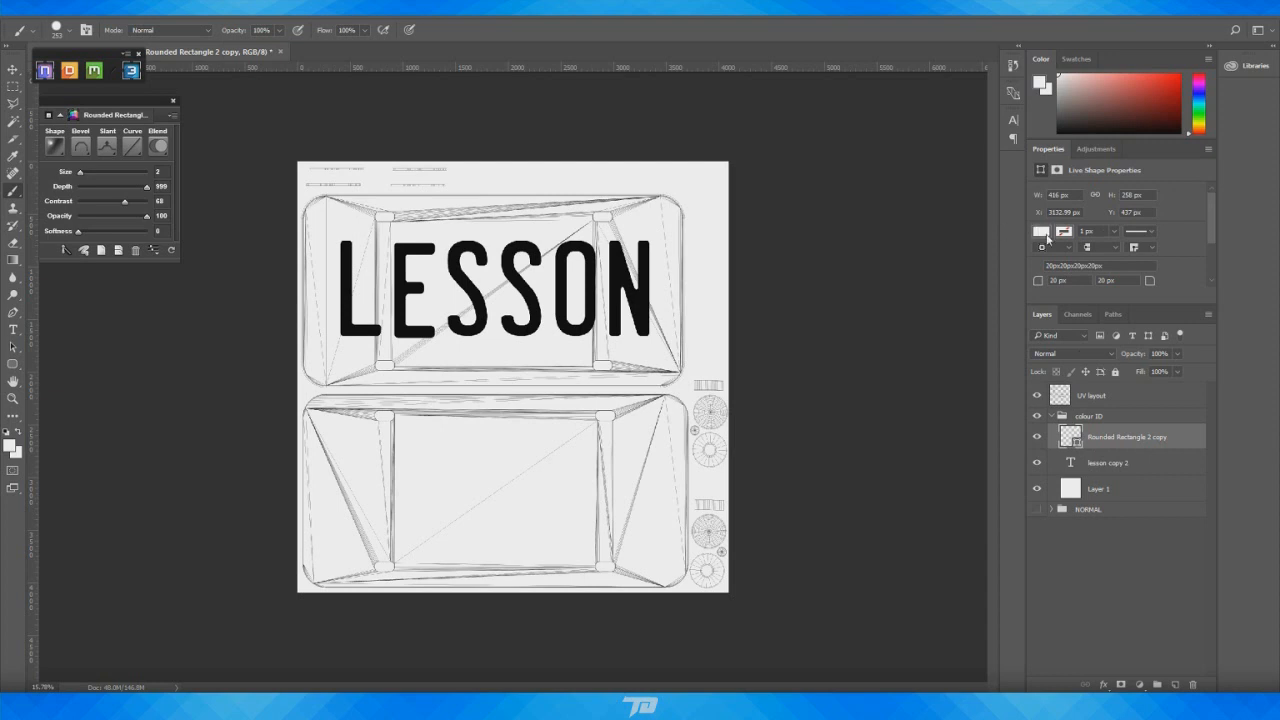
{"action": "left_click", "coordinate": [1042, 231]}
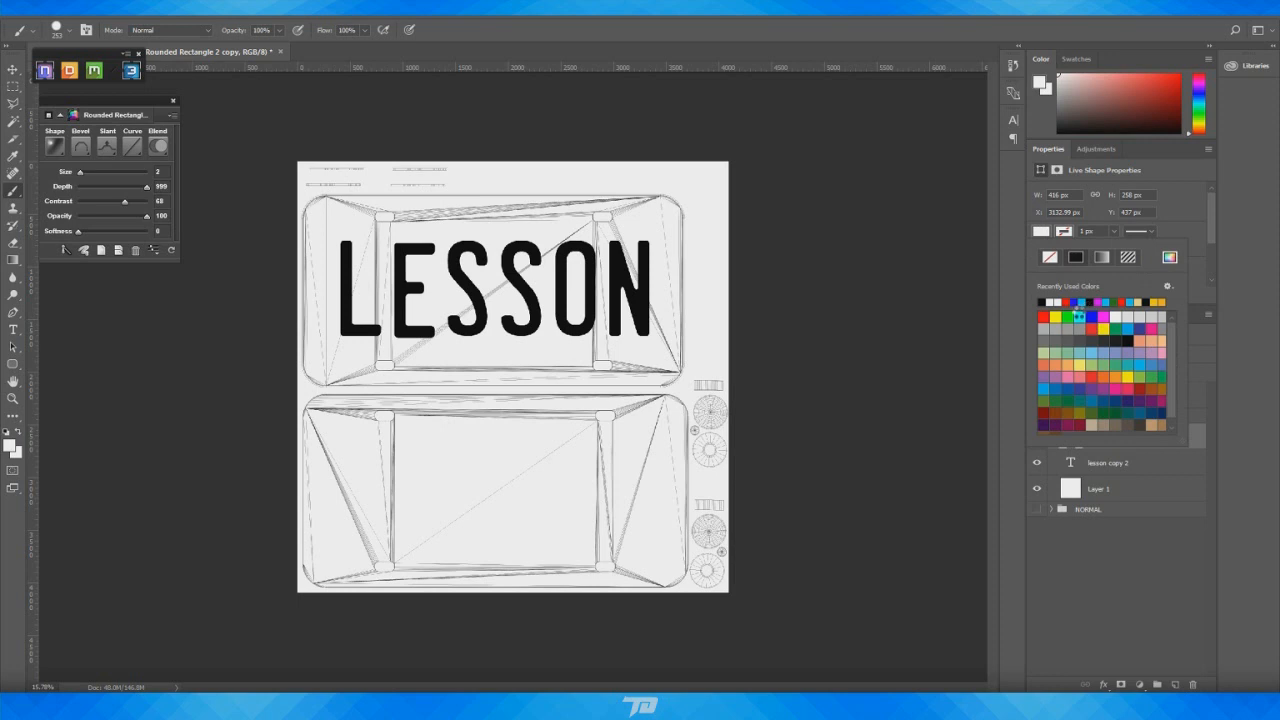
{"action": "left_click", "coordinate": [1079, 317]}
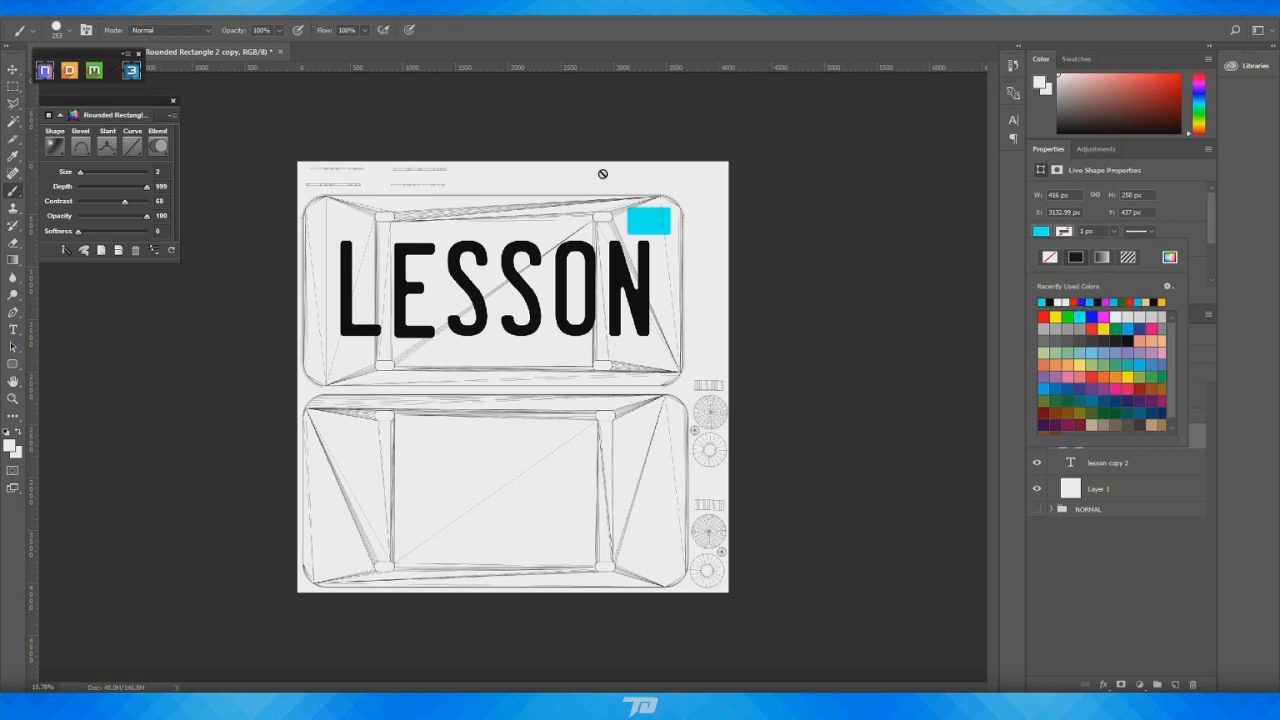
{"action": "left_click", "coordinate": [1120, 563]}
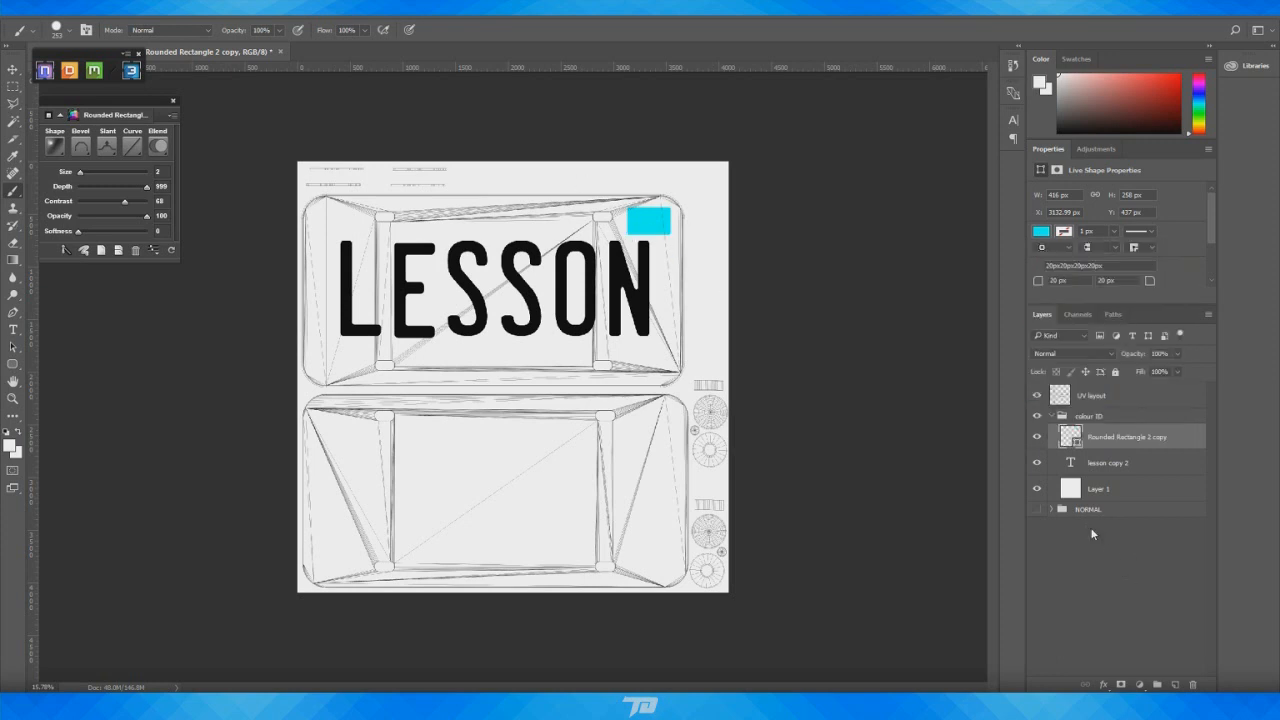
{"action": "left_click", "coordinate": [1092, 534]}
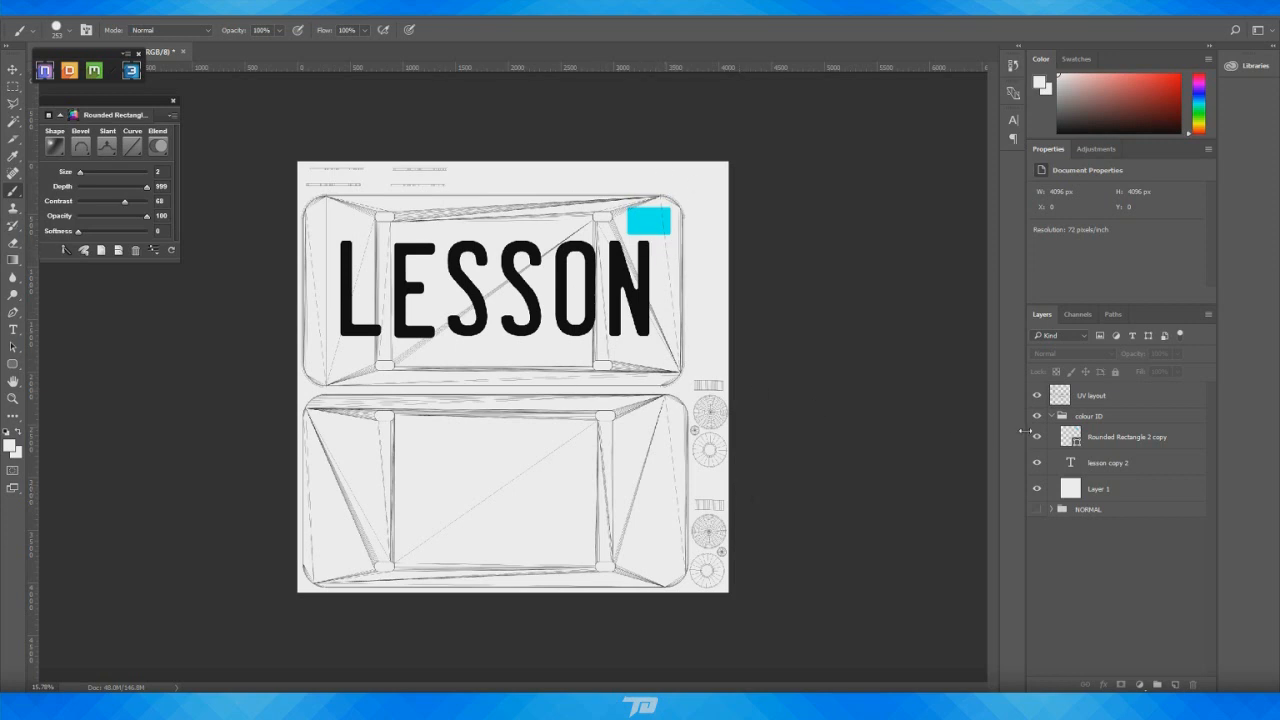
Set the LESSON text's colour to pure red, ff0000
{"action": "left_click", "coordinate": [1126, 465]}
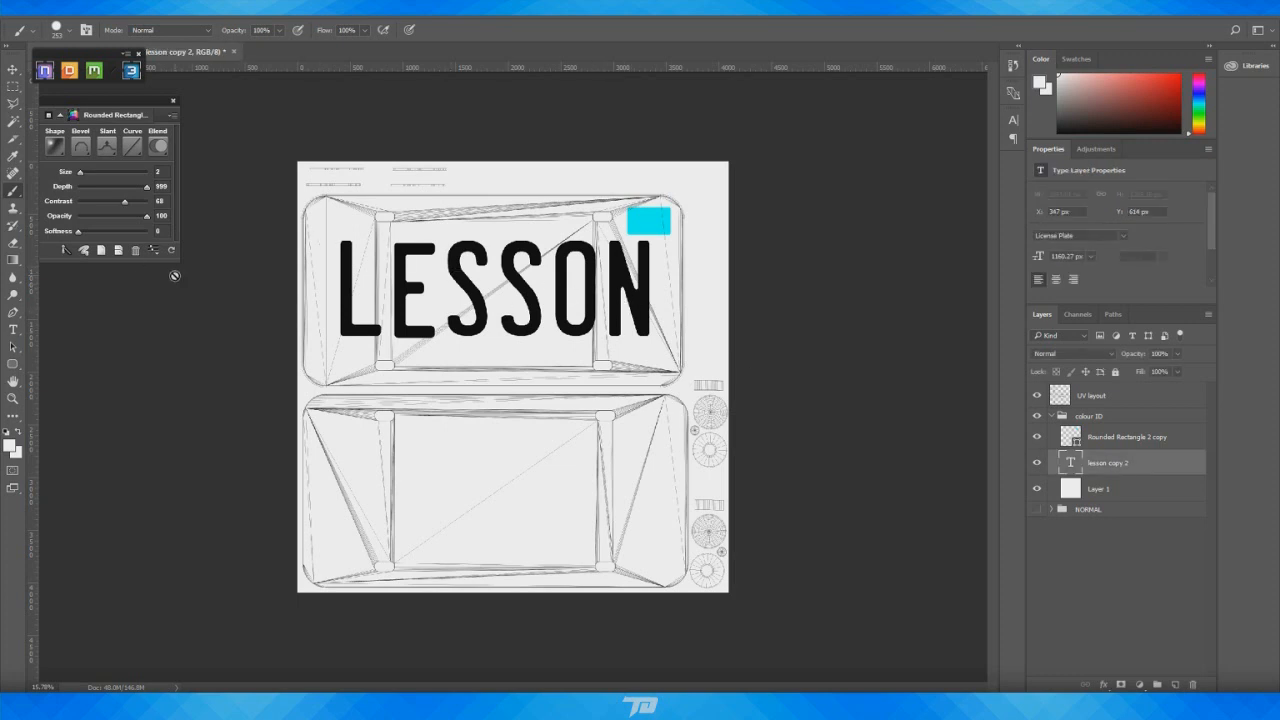
{"action": "left_click", "coordinate": [13, 331]}
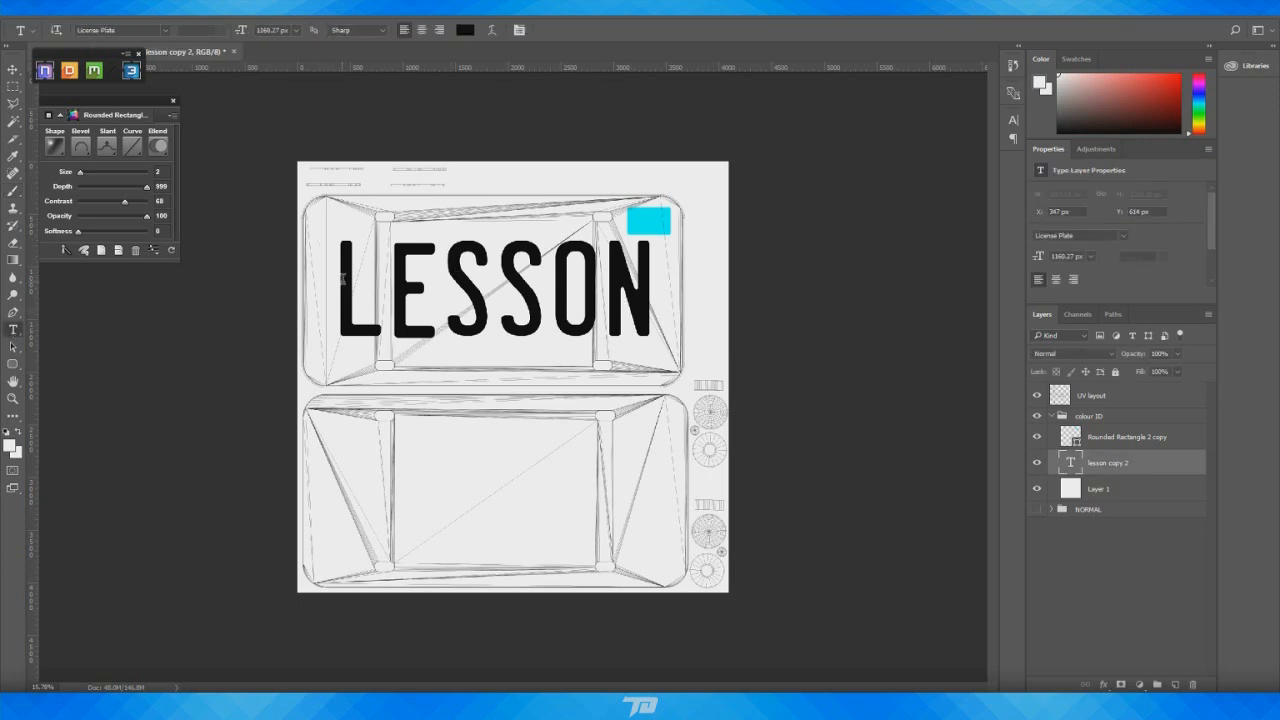
{"action": "double_click", "coordinate": [429, 279]}
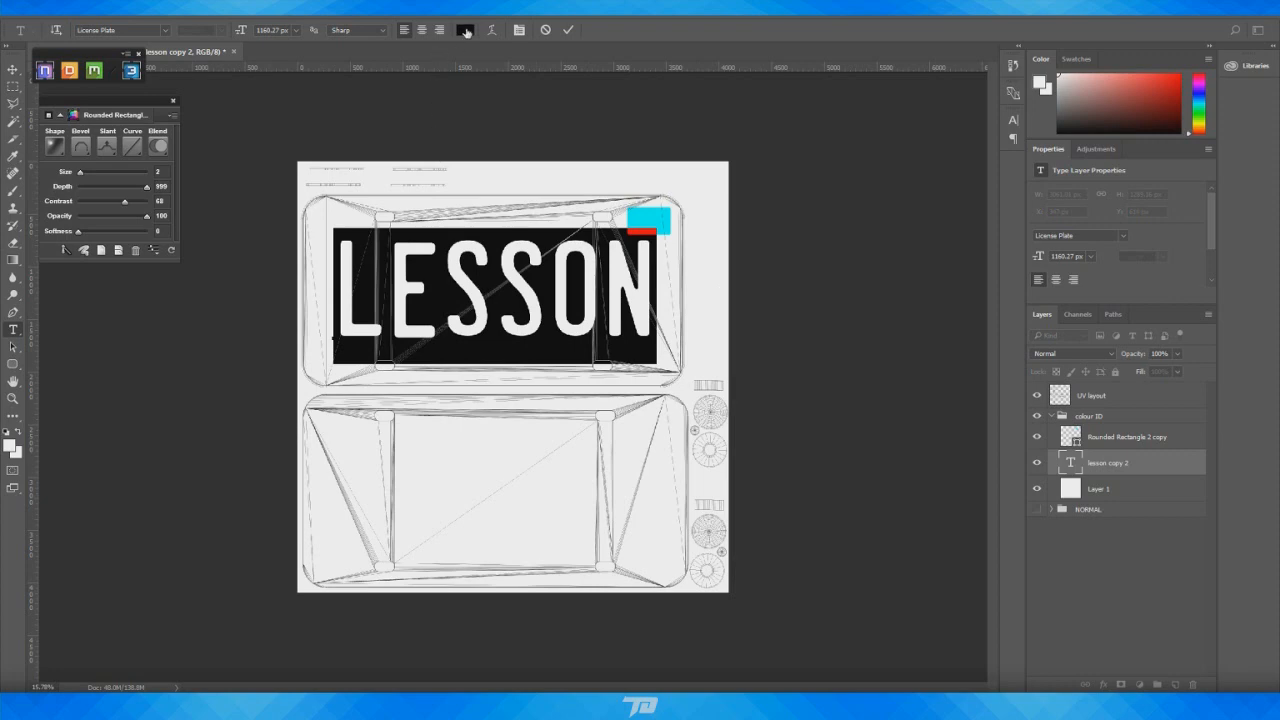
{"action": "left_click", "coordinate": [465, 29]}
{"action": "type", "text": "ff0000"}
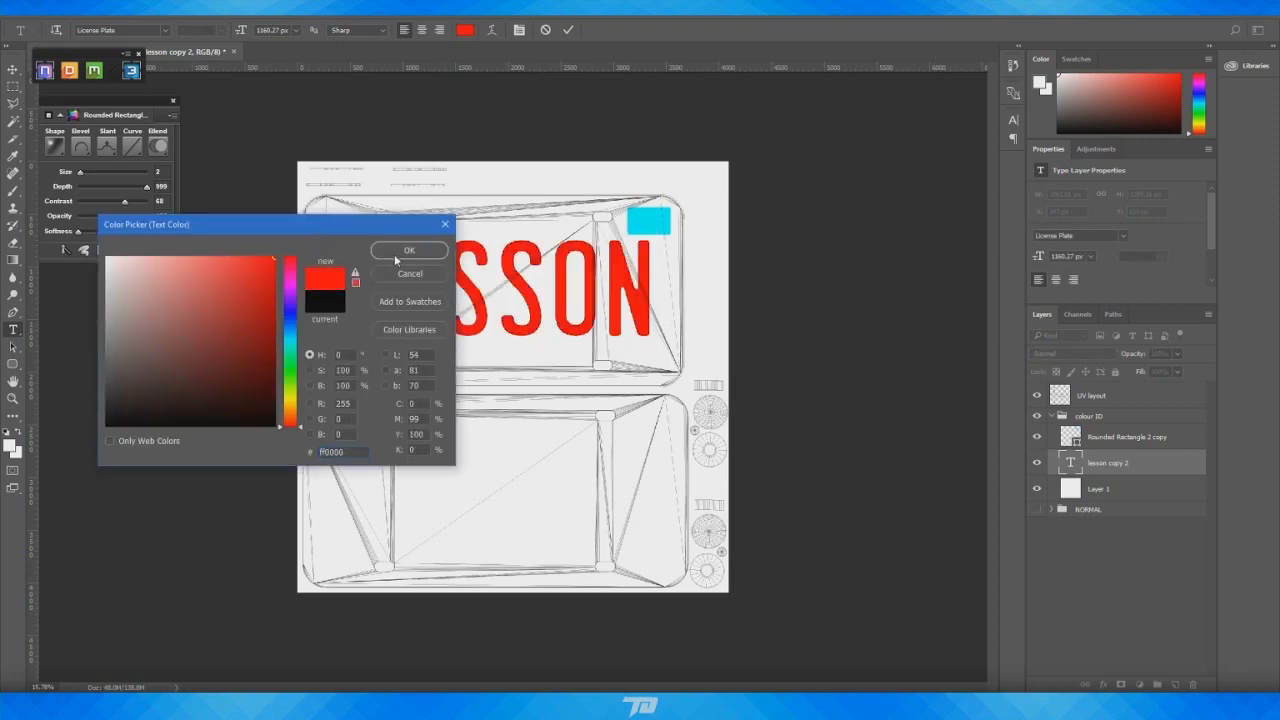
{"action": "left_click", "coordinate": [403, 251]}
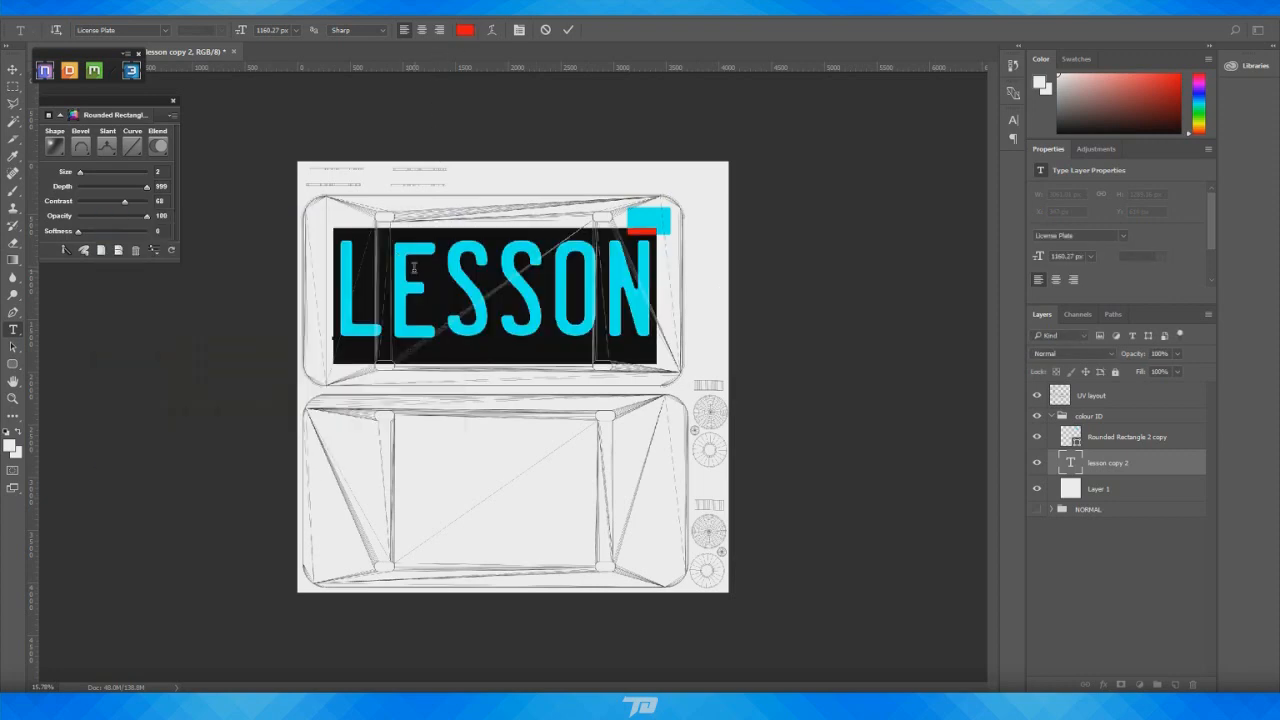
{"action": "left_click", "coordinate": [567, 30]}
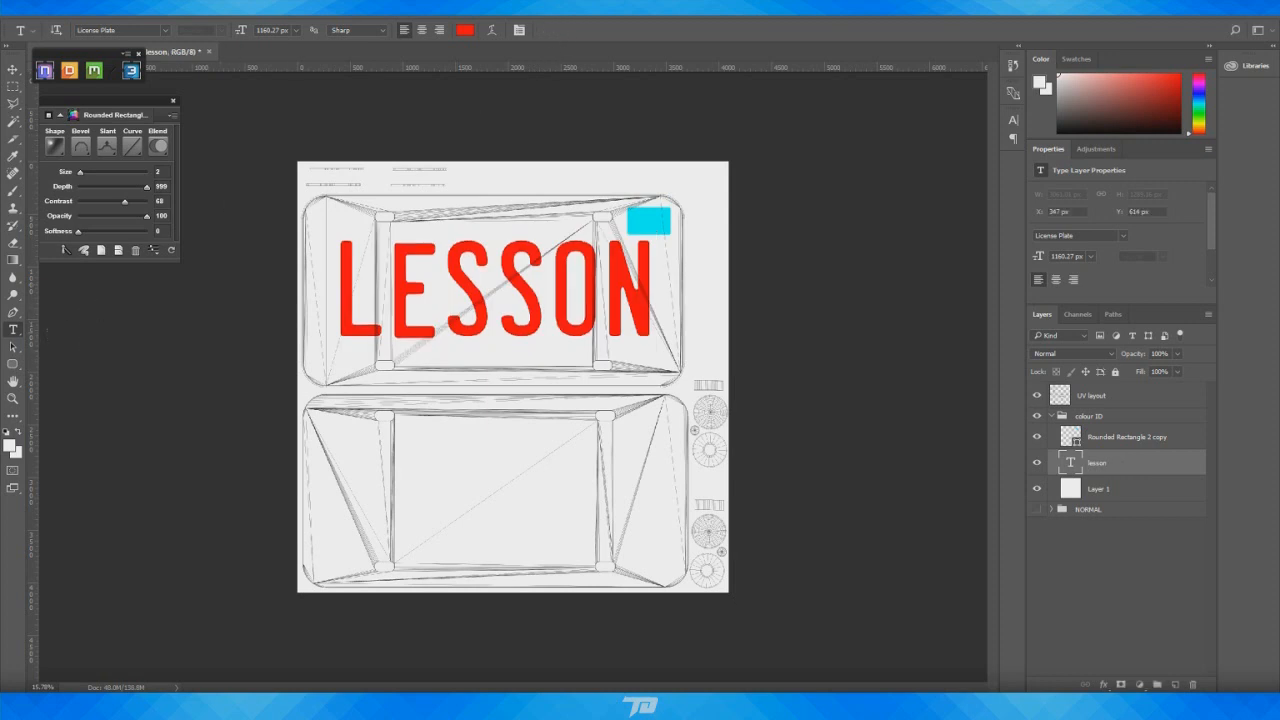
Open the reference render screen01 from the Renders folder, examine the plate's lettering and sticker, and close it
{"action": "key", "text": "alt+Tab"}
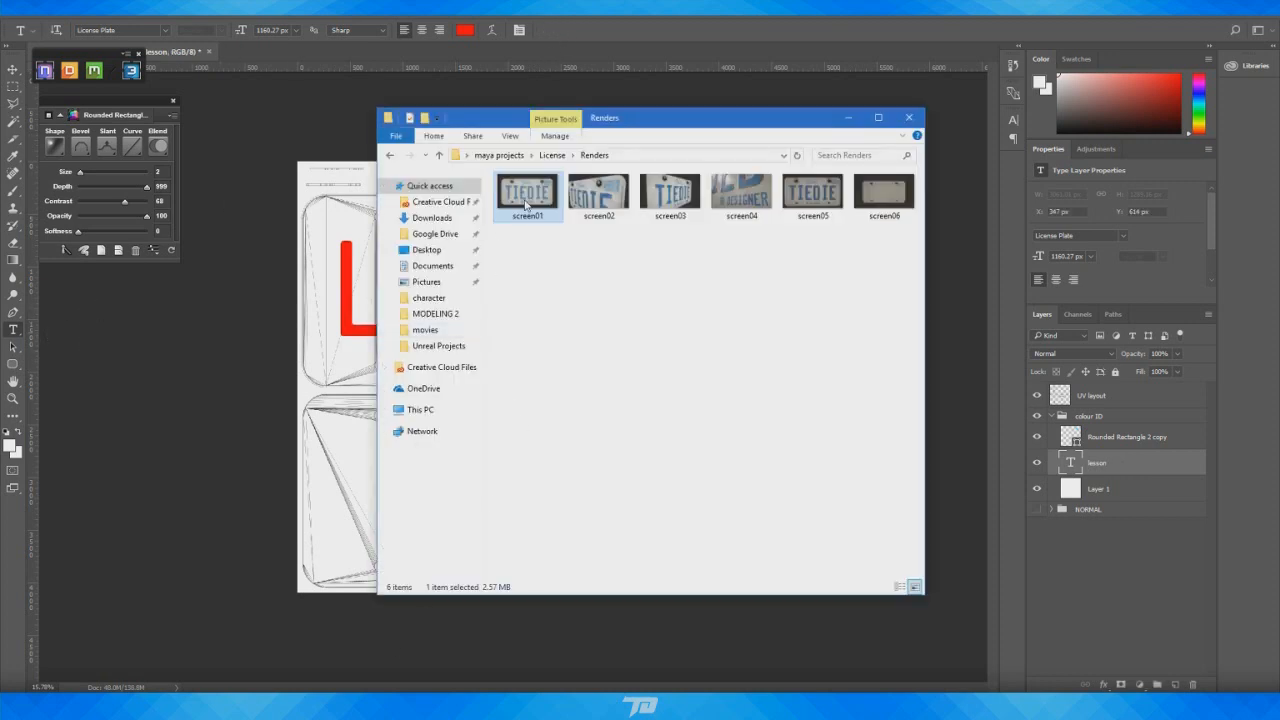
{"action": "double_click", "coordinate": [526, 205]}
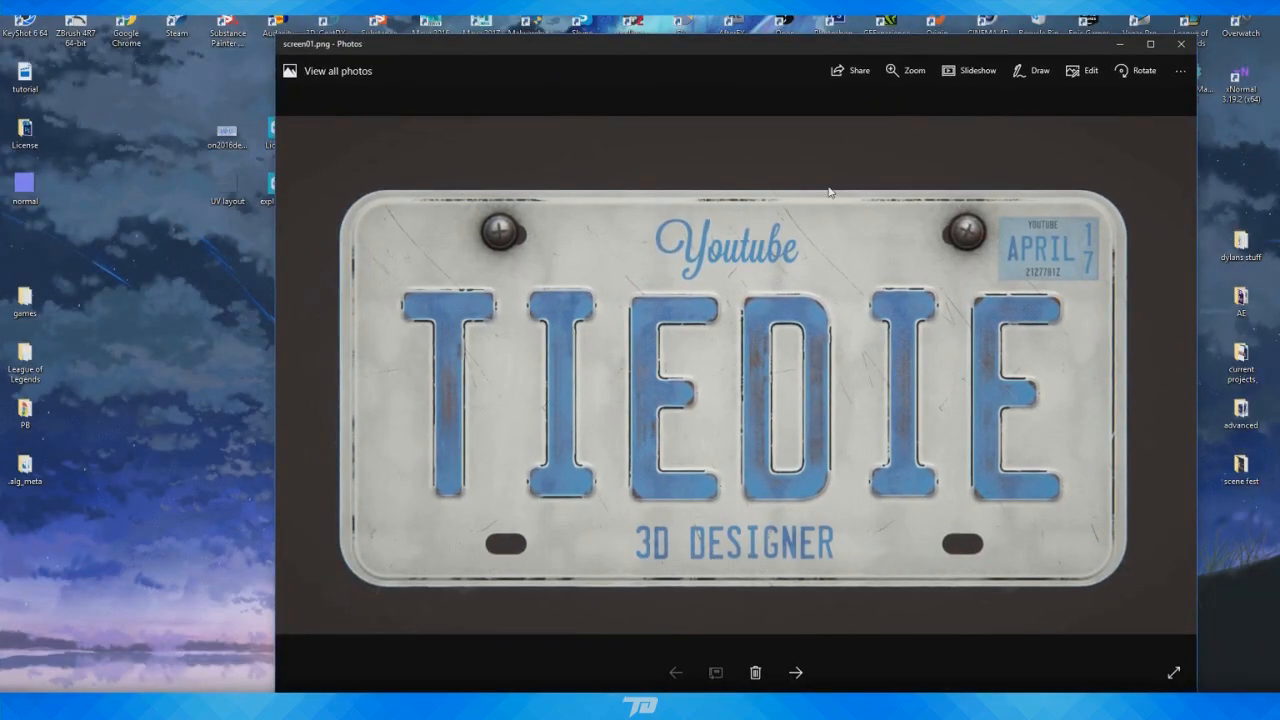
{"action": "left_click", "coordinate": [1180, 44]}
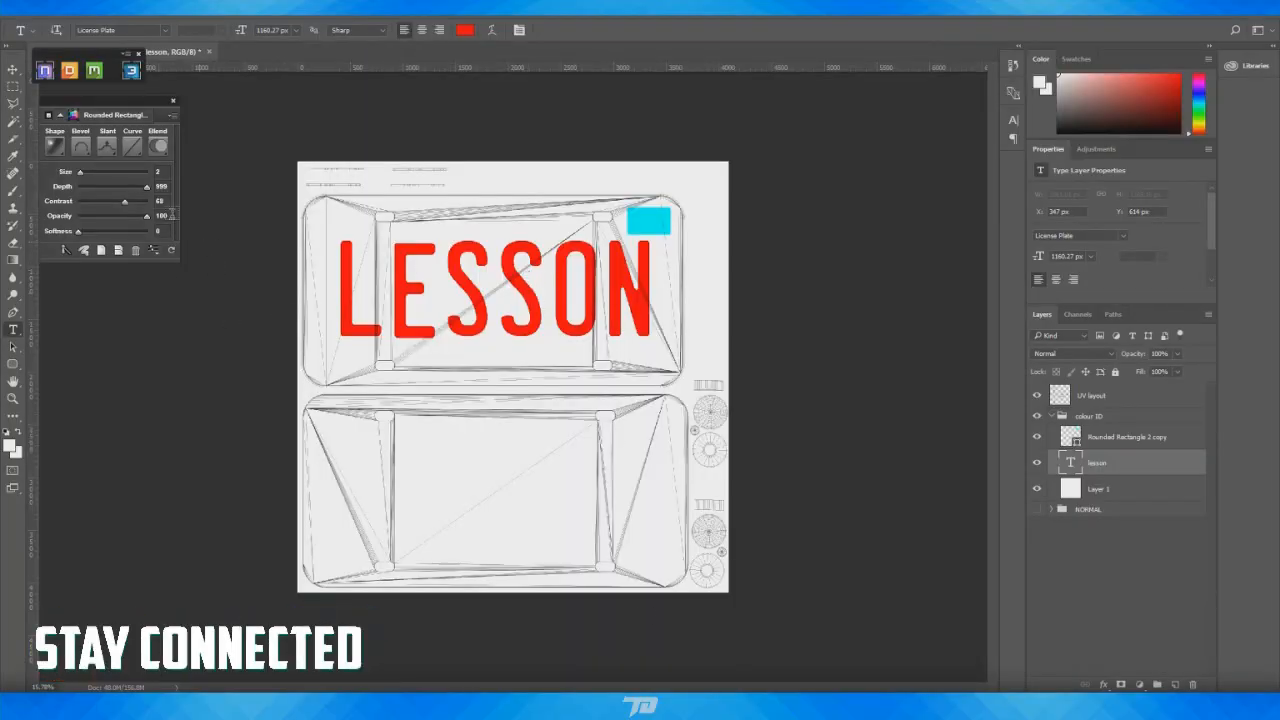
Add a red text layer reading "3d designer" in the License Plate font beneath the LESSON text
{"action": "left_click", "coordinate": [171, 250]}
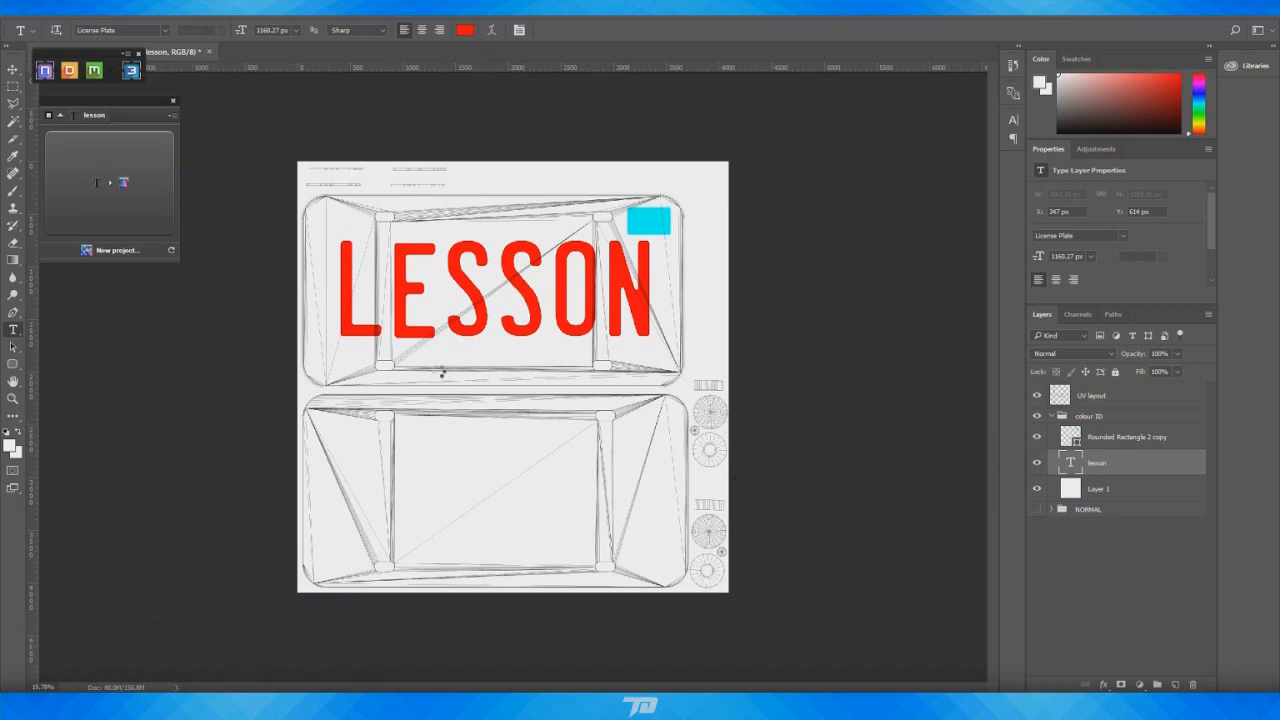
{"action": "left_click", "coordinate": [474, 383]}
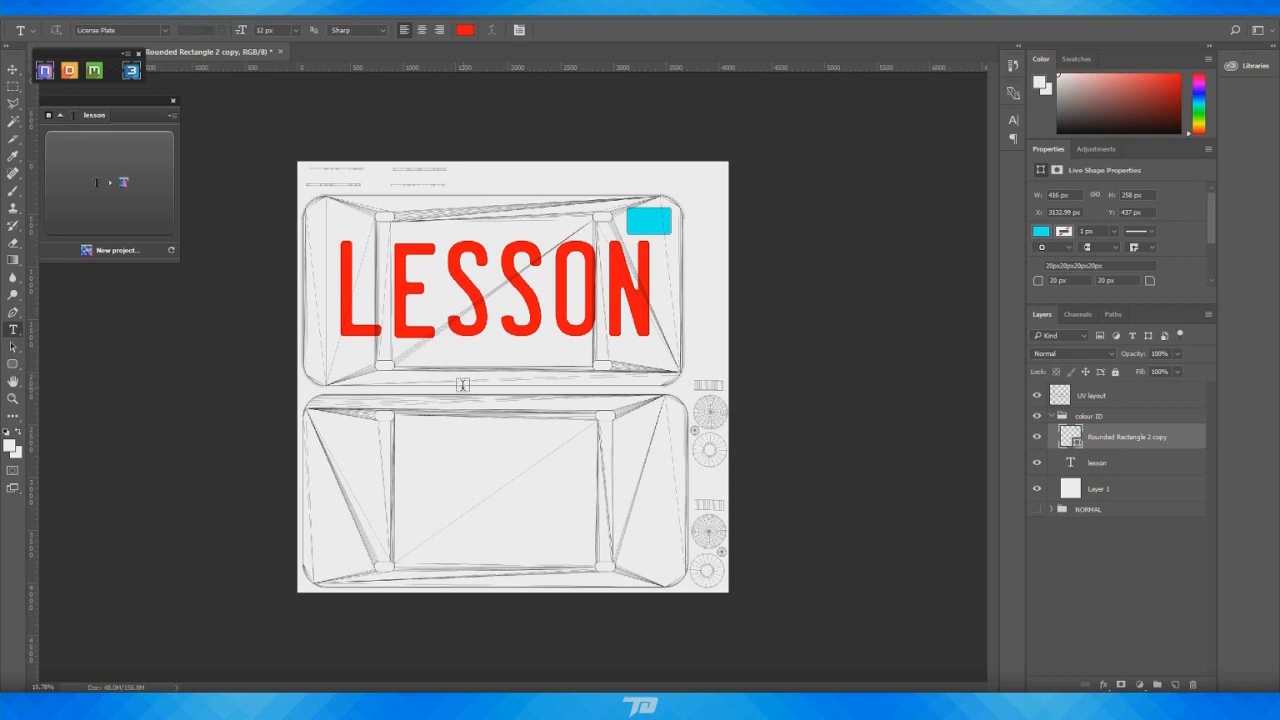
{"action": "left_click", "coordinate": [462, 384]}
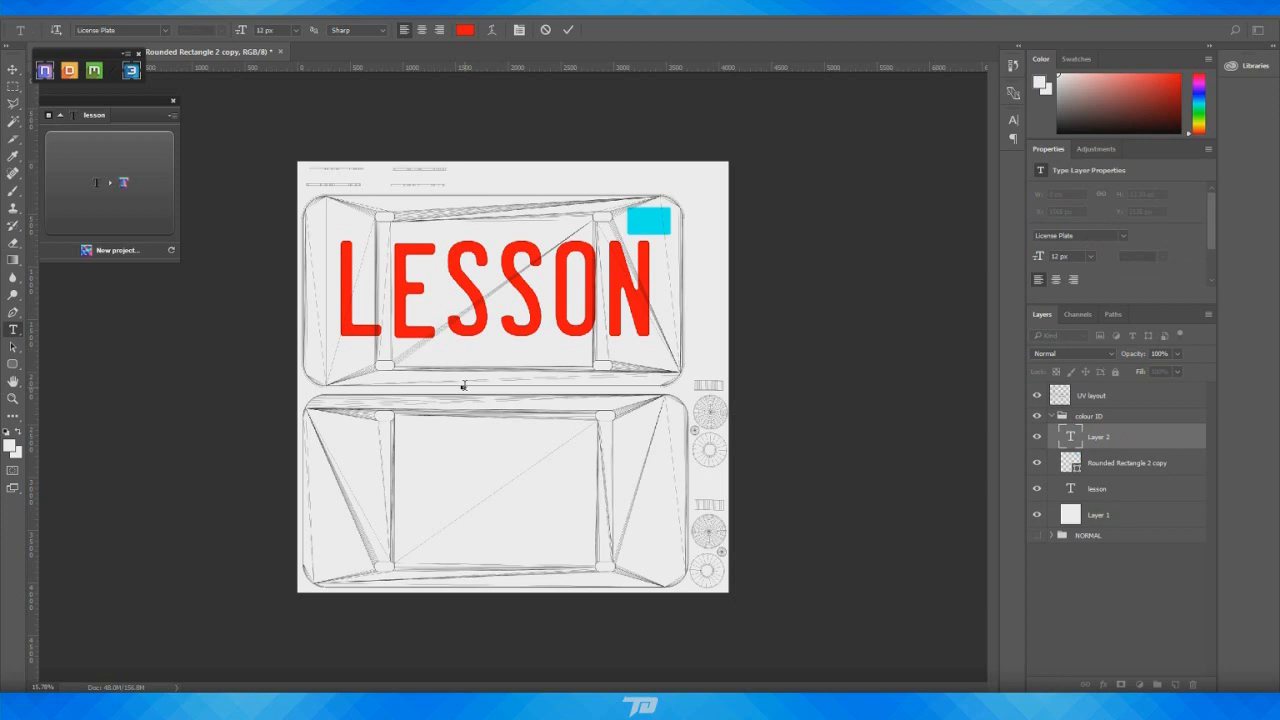
{"action": "left_click", "coordinate": [565, 30]}
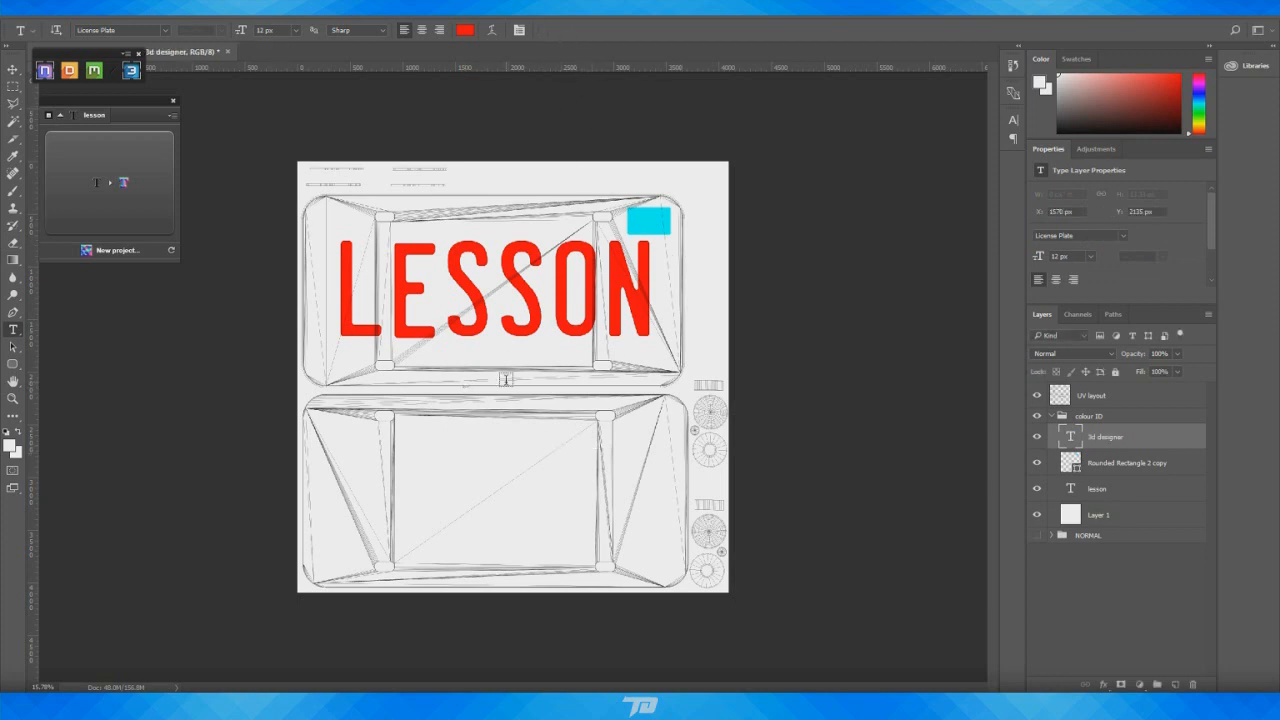
Scale the 3D DESIGNER text to about 224 px and centre it beneath LESSON, inside the front plate's lower edge
{"action": "key", "text": "ctrl+t"}
{"action": "left_click_drag", "start_coordinate": [470, 382], "coordinate": [533, 372]}
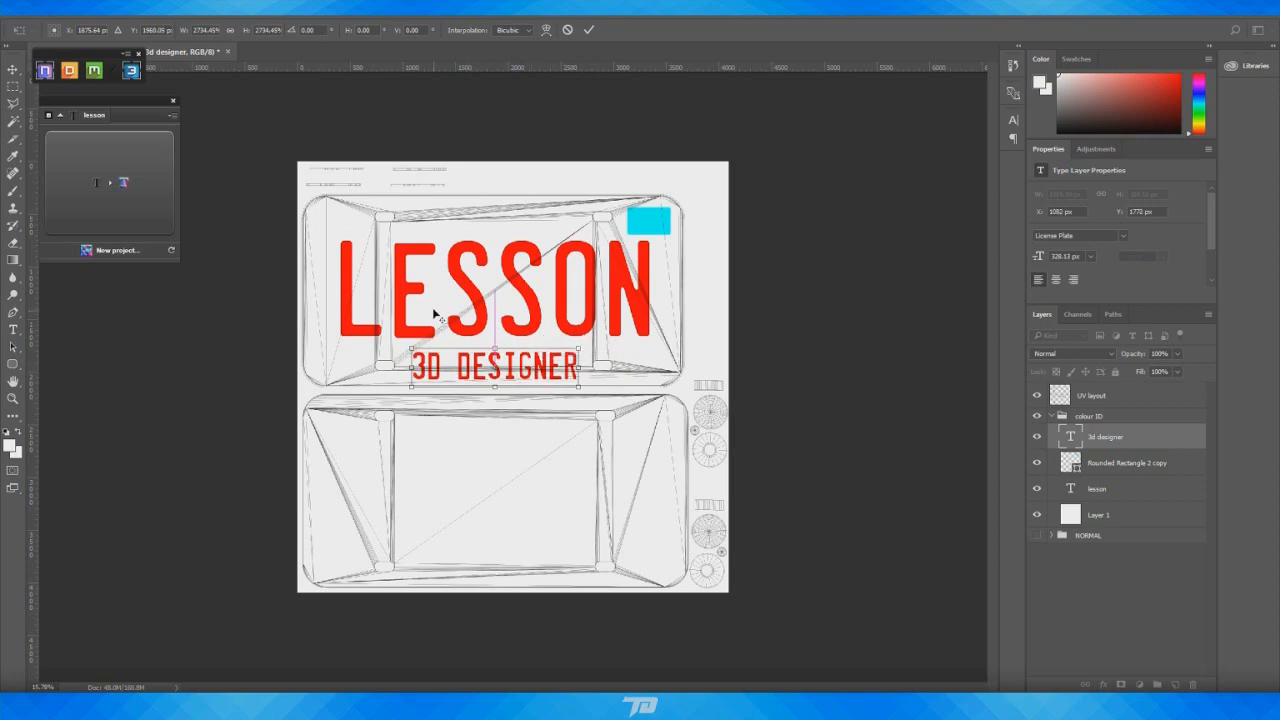
{"action": "scroll", "coordinate": [469, 335], "scroll_direction": "up", "scroll_amount": 6, "text": "alt"}
{"action": "scroll", "coordinate": [577, 432], "scroll_direction": "up", "scroll_amount": 2}
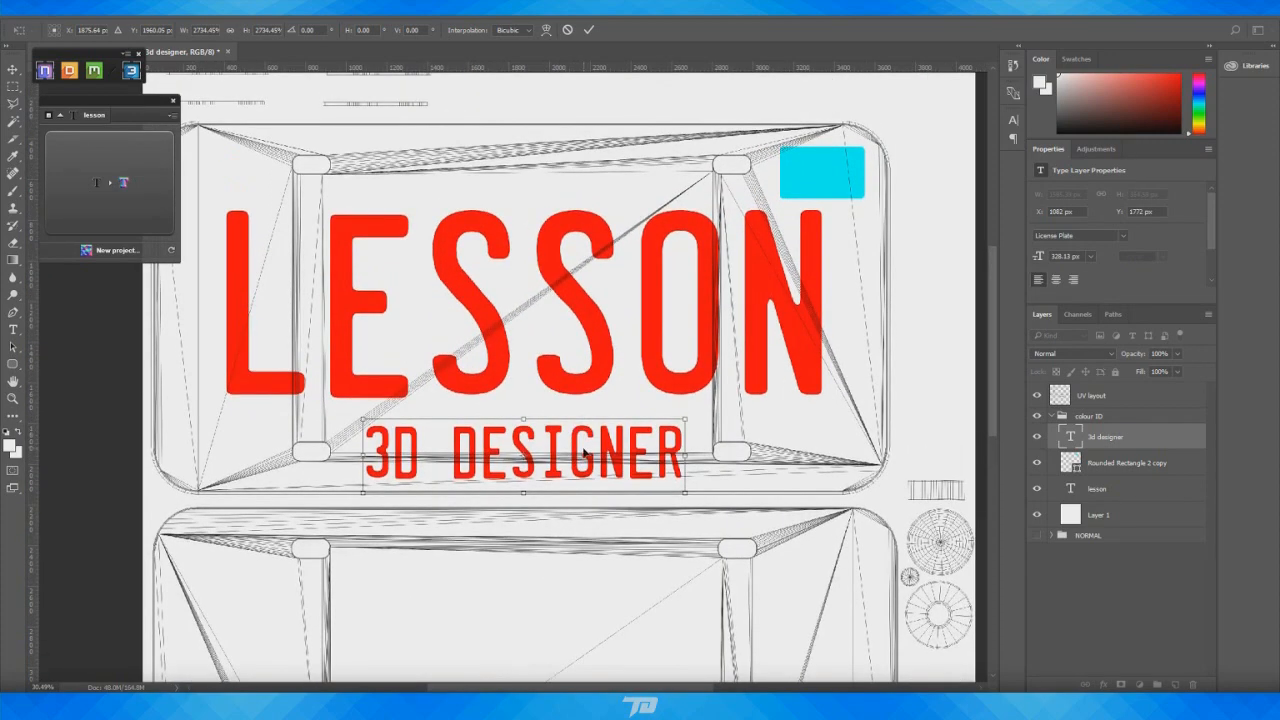
{"action": "left_click_drag", "start_coordinate": [680, 421], "coordinate": [632, 425]}
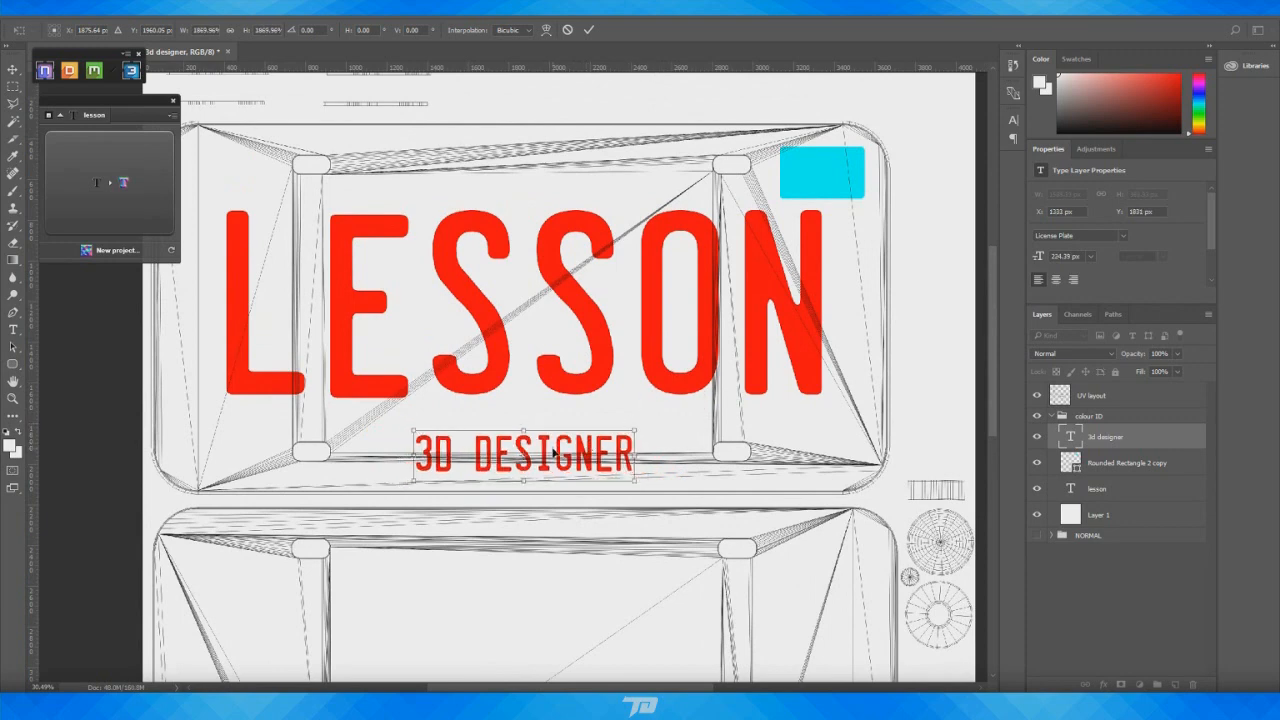
{"action": "left_click_drag", "start_coordinate": [553, 452], "coordinate": [551, 445]}
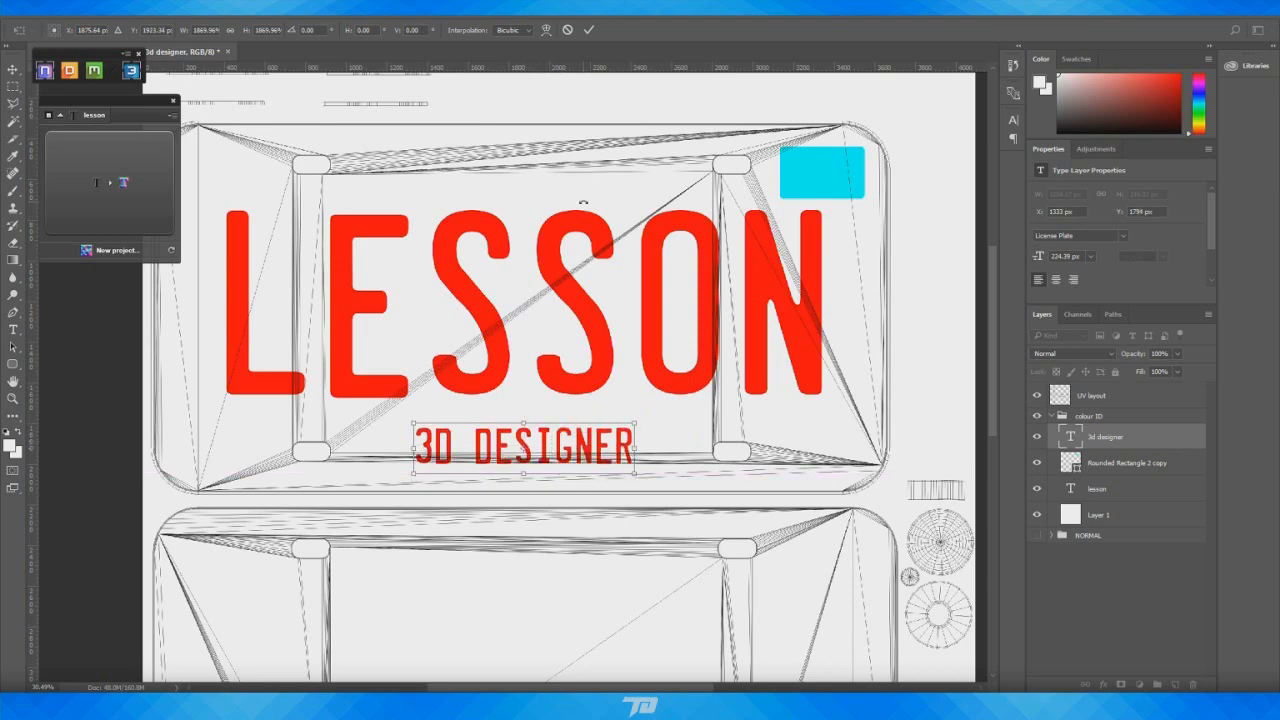
{"action": "left_click", "coordinate": [588, 29]}
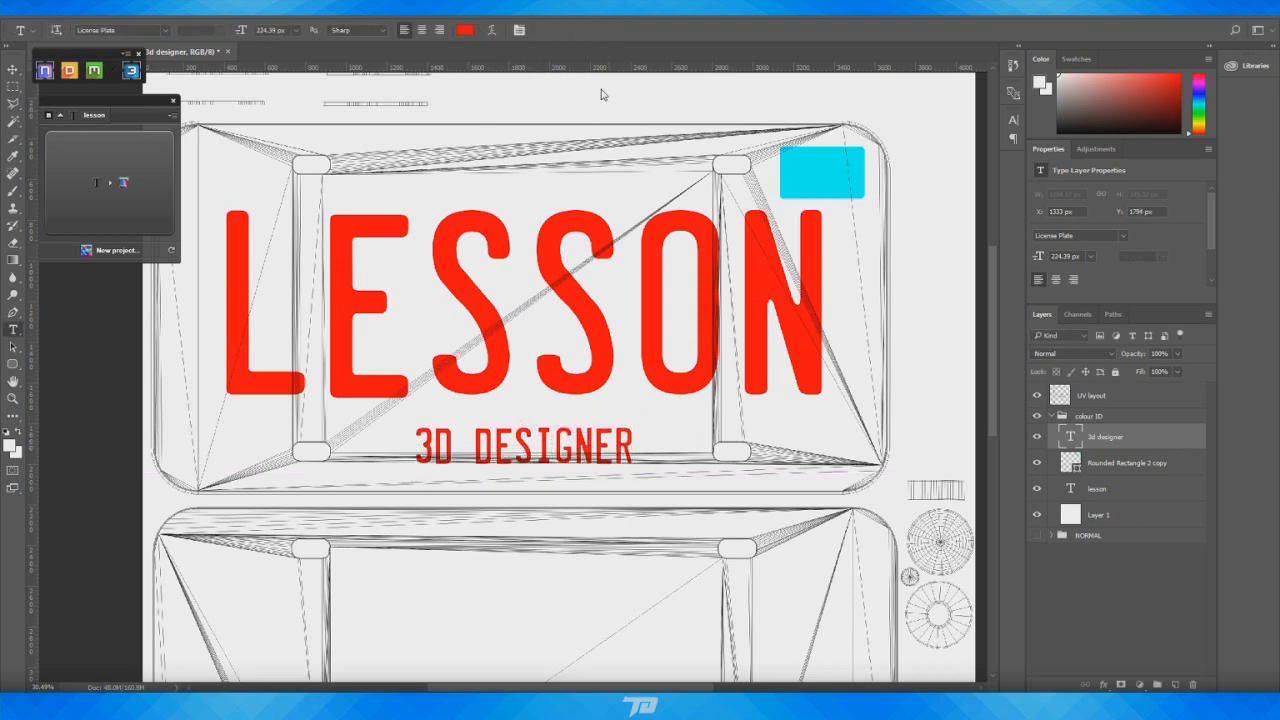
{"action": "scroll", "coordinate": [685, 267], "scroll_direction": "down", "scroll_amount": 1, "text": "alt"}
{"action": "scroll", "coordinate": [685, 267], "scroll_direction": "down", "scroll_amount": 1, "text": "alt"}
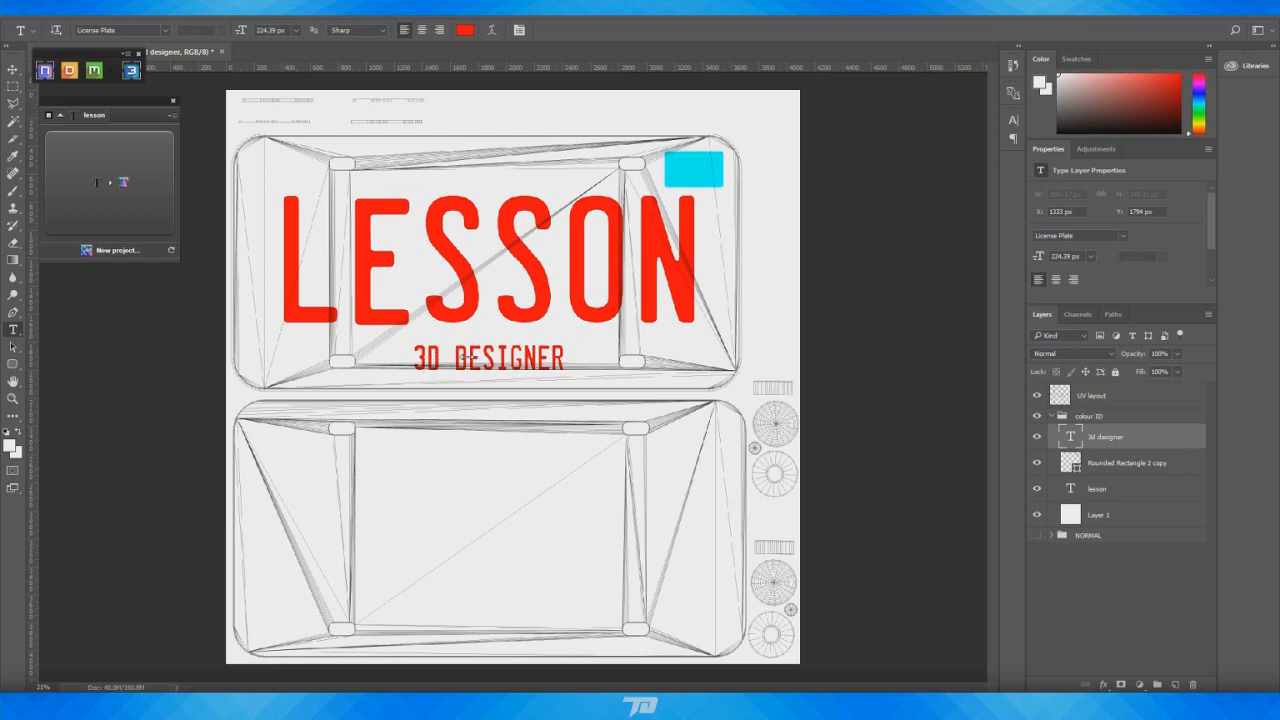
Add a new layer directly above the white Layer 1 and set the foreground colour to a dark green
{"action": "left_click", "coordinate": [1119, 518]}
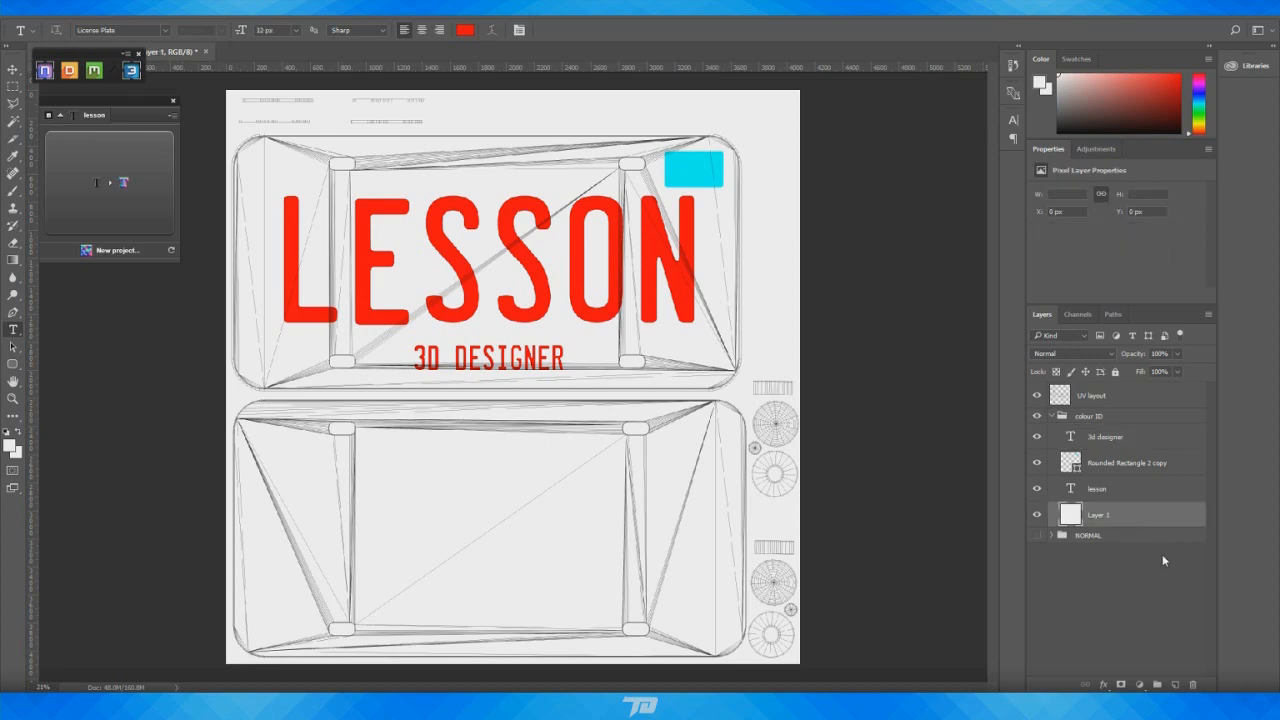
{"action": "left_click", "coordinate": [1177, 686]}
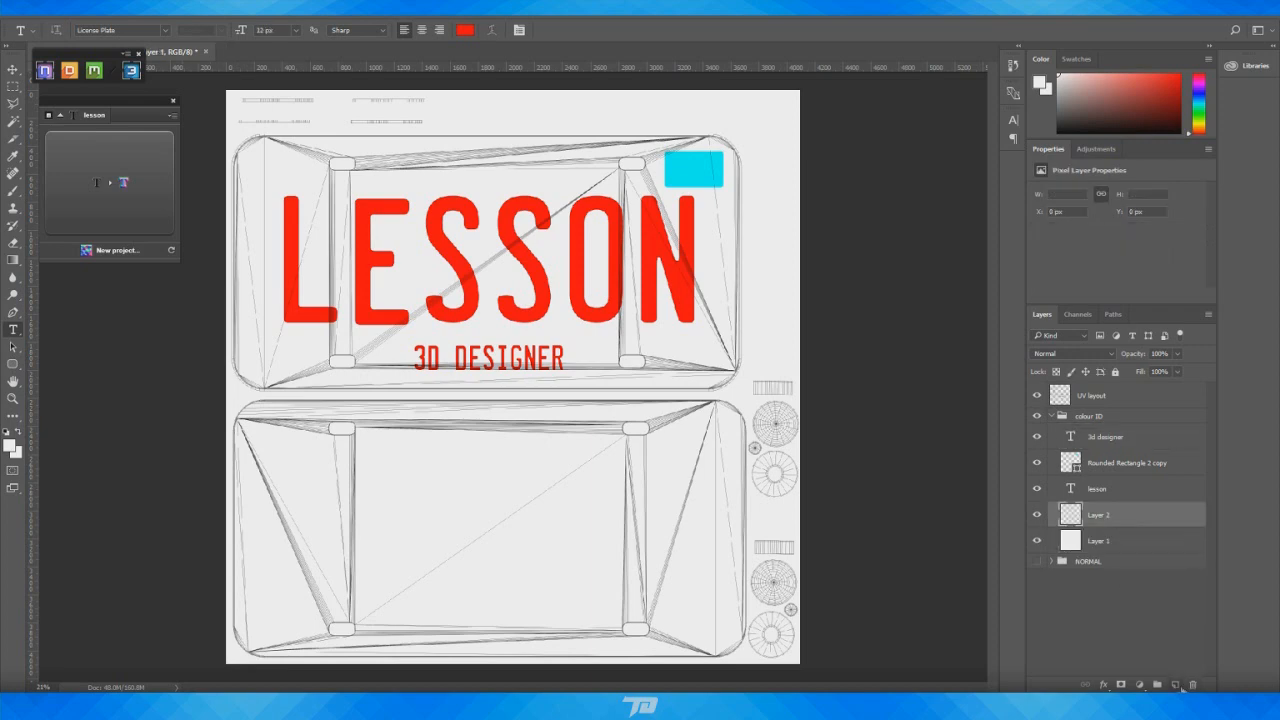
{"action": "left_click", "coordinate": [9, 446]}
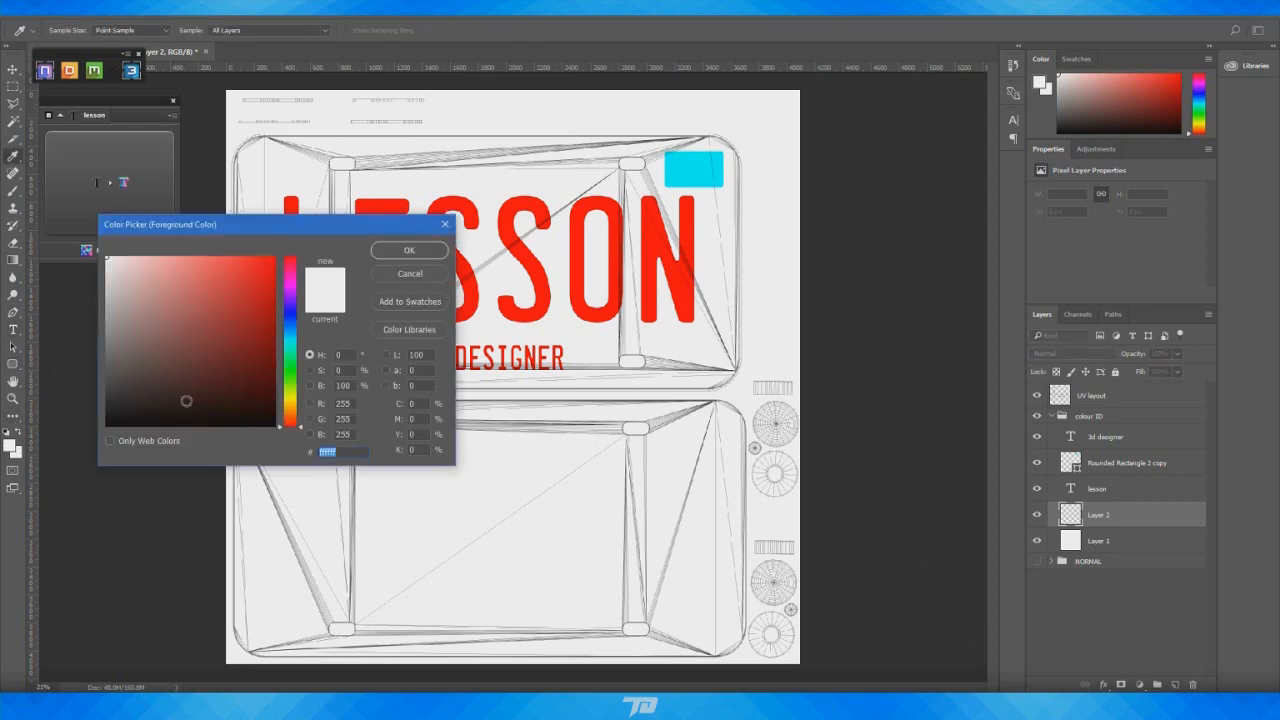
{"action": "left_click", "coordinate": [283, 370]}
{"action": "type", "text": "00ff12"}
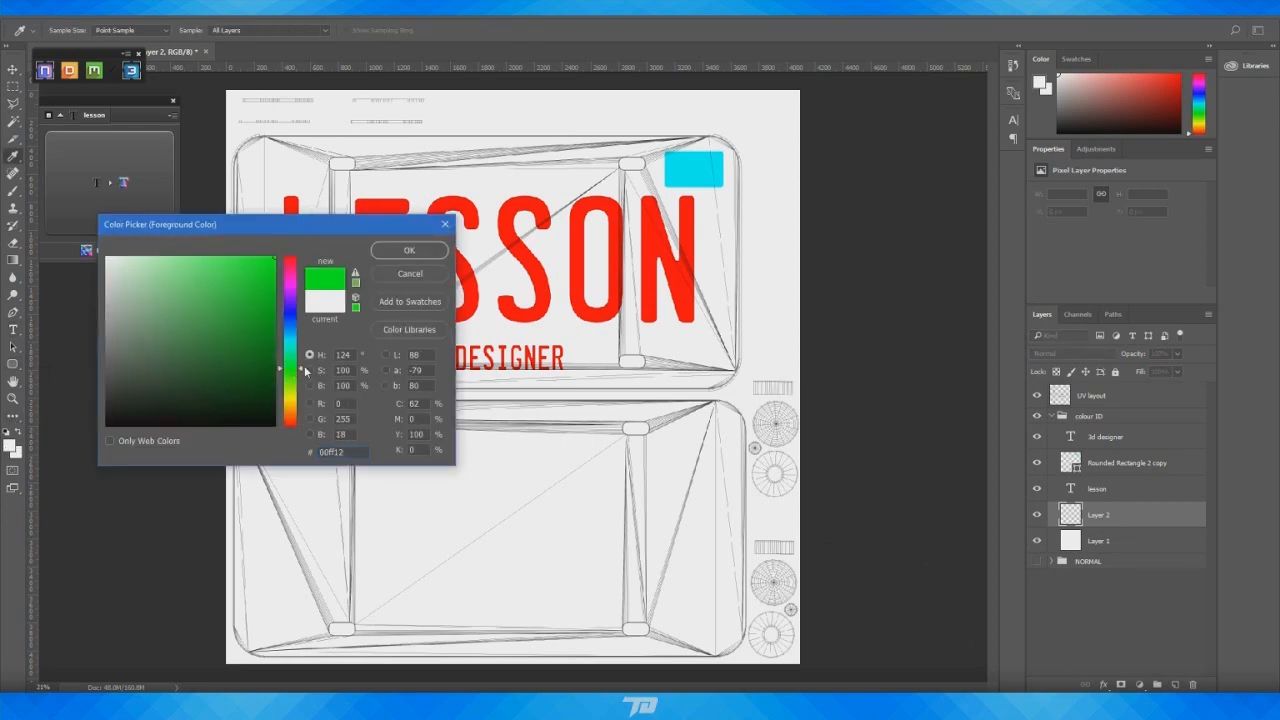
{"action": "left_click_drag", "start_coordinate": [243, 358], "coordinate": [246, 328]}
{"action": "left_click", "coordinate": [433, 258]}
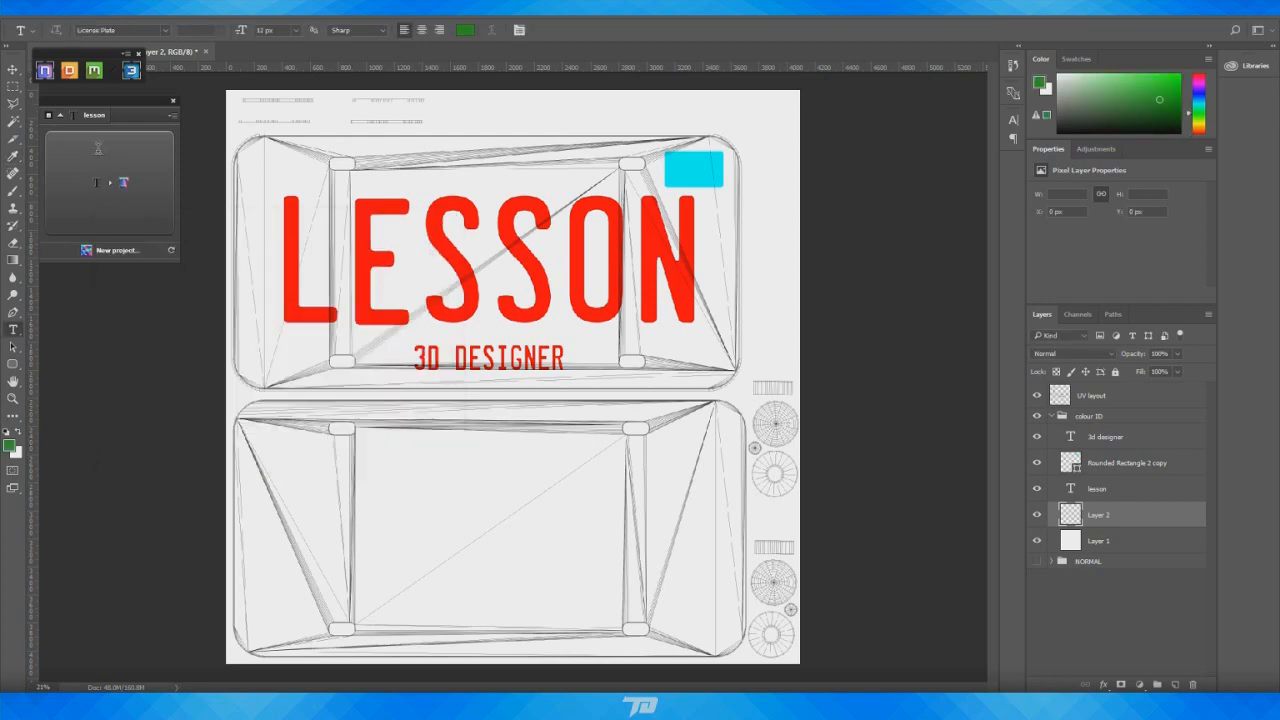
Brush the dark green over the whole upper plate island on Layer 2, including the first two pairs of thin strips above it
{"action": "left_click", "coordinate": [14, 191]}
{"action": "scroll", "coordinate": [320, 349], "scroll_direction": "up", "scroll_amount": 3, "text": "alt"}
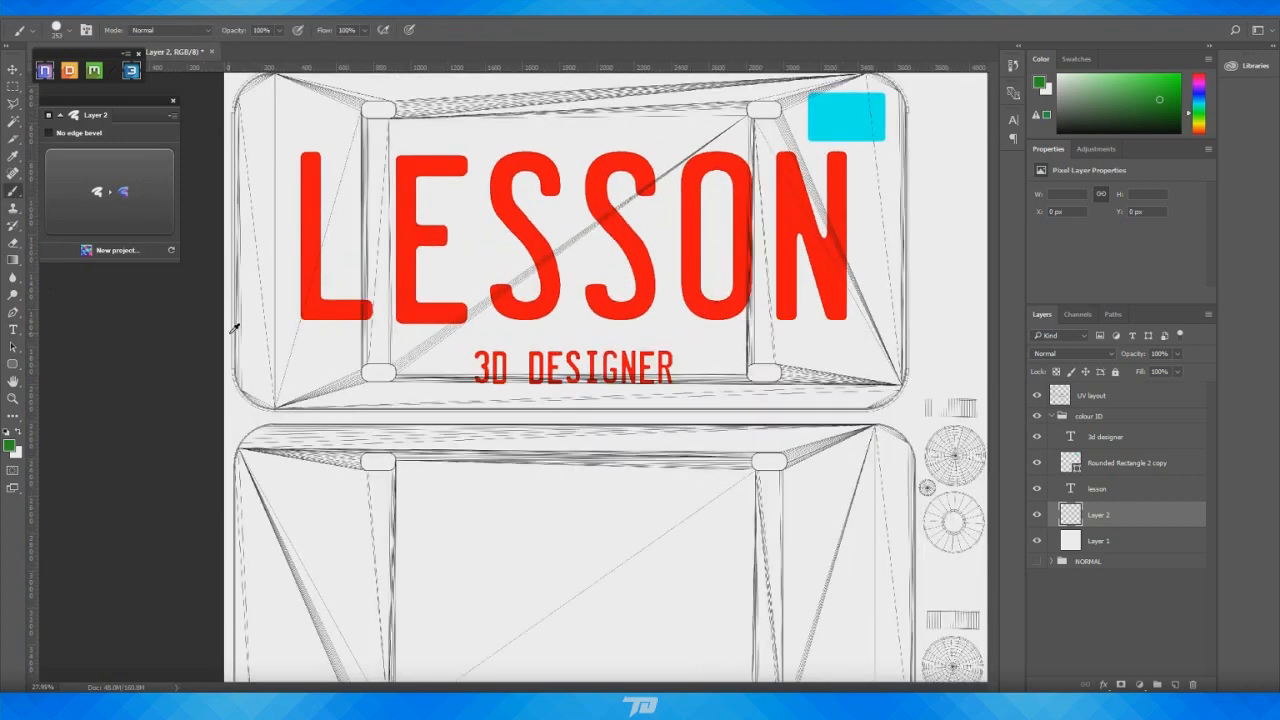
{"action": "mouse_move", "coordinate": [232, 389]}
{"action": "left_mouse_down"}
{"action": "mouse_move", "coordinate": [257, 400]}
{"action": "mouse_move", "coordinate": [272, 432]}
{"action": "mouse_move", "coordinate": [302, 440]}
{"action": "mouse_move", "coordinate": [706, 444]}
{"action": "left_mouse_up"}
{"action": "mouse_move", "coordinate": [594, 366]}
{"action": "left_mouse_down"}
{"action": "mouse_move", "coordinate": [471, 343]}
{"action": "mouse_move", "coordinate": [500, 368]}
{"action": "mouse_move", "coordinate": [870, 372]}
{"action": "mouse_move", "coordinate": [905, 335]}
{"action": "mouse_move", "coordinate": [897, 216]}
{"action": "mouse_move", "coordinate": [847, 446]}
{"action": "mouse_move", "coordinate": [857, 214]}
{"action": "mouse_move", "coordinate": [828, 143]}
{"action": "mouse_move", "coordinate": [581, 139]}
{"action": "mouse_move", "coordinate": [737, 385]}
{"action": "mouse_move", "coordinate": [816, 268]}
{"action": "mouse_move", "coordinate": [805, 565]}
{"action": "mouse_move", "coordinate": [700, 410]}
{"action": "mouse_move", "coordinate": [740, 500]}
{"action": "mouse_move", "coordinate": [625, 225]}
{"action": "mouse_move", "coordinate": [480, 165]}
{"action": "mouse_move", "coordinate": [390, 175]}
{"action": "mouse_move", "coordinate": [440, 255]}
{"action": "mouse_move", "coordinate": [510, 295]}
{"action": "mouse_move", "coordinate": [520, 440]}
{"action": "mouse_move", "coordinate": [420, 560]}
{"action": "mouse_move", "coordinate": [690, 585]}
{"action": "left_mouse_up"}
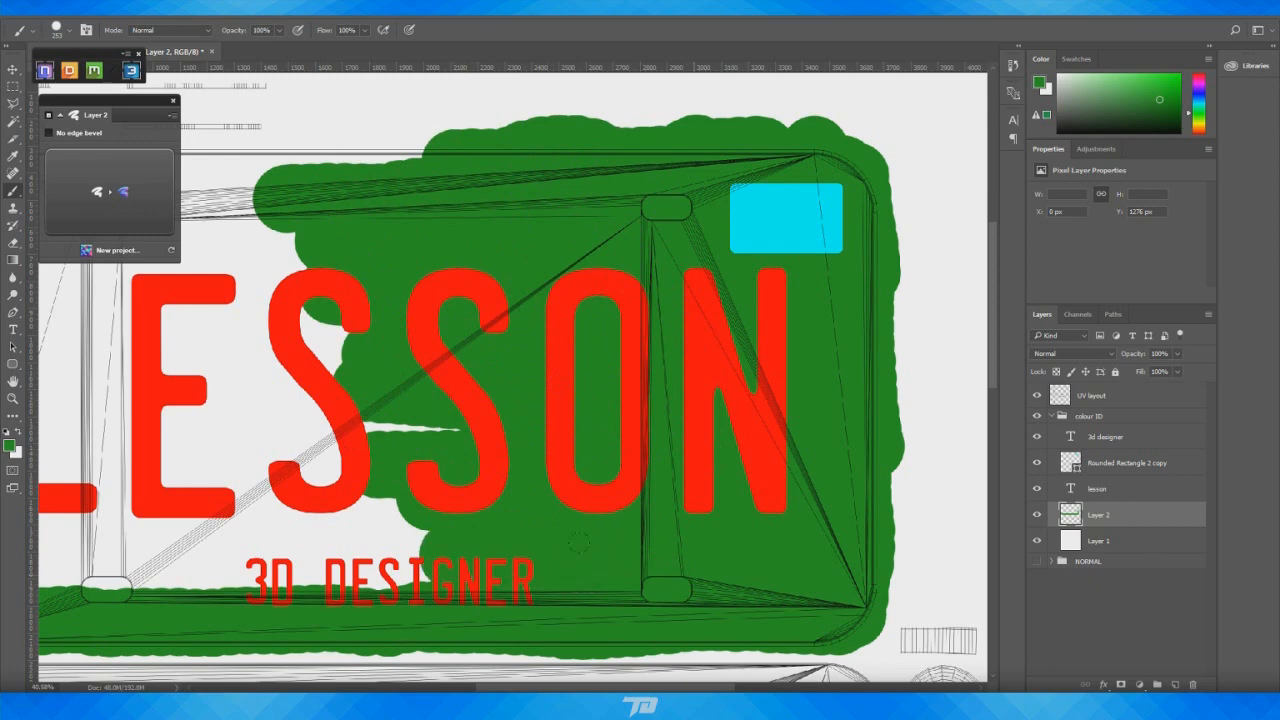
{"action": "left_click_drag", "start_coordinate": [435, 455], "coordinate": [782, 370]}
{"action": "mouse_move", "coordinate": [775, 450]}
{"action": "left_mouse_down"}
{"action": "mouse_move", "coordinate": [580, 385]}
{"action": "mouse_move", "coordinate": [545, 320]}
{"action": "mouse_move", "coordinate": [255, 390]}
{"action": "mouse_move", "coordinate": [456, 433]}
{"action": "mouse_move", "coordinate": [547, 424]}
{"action": "left_mouse_up"}
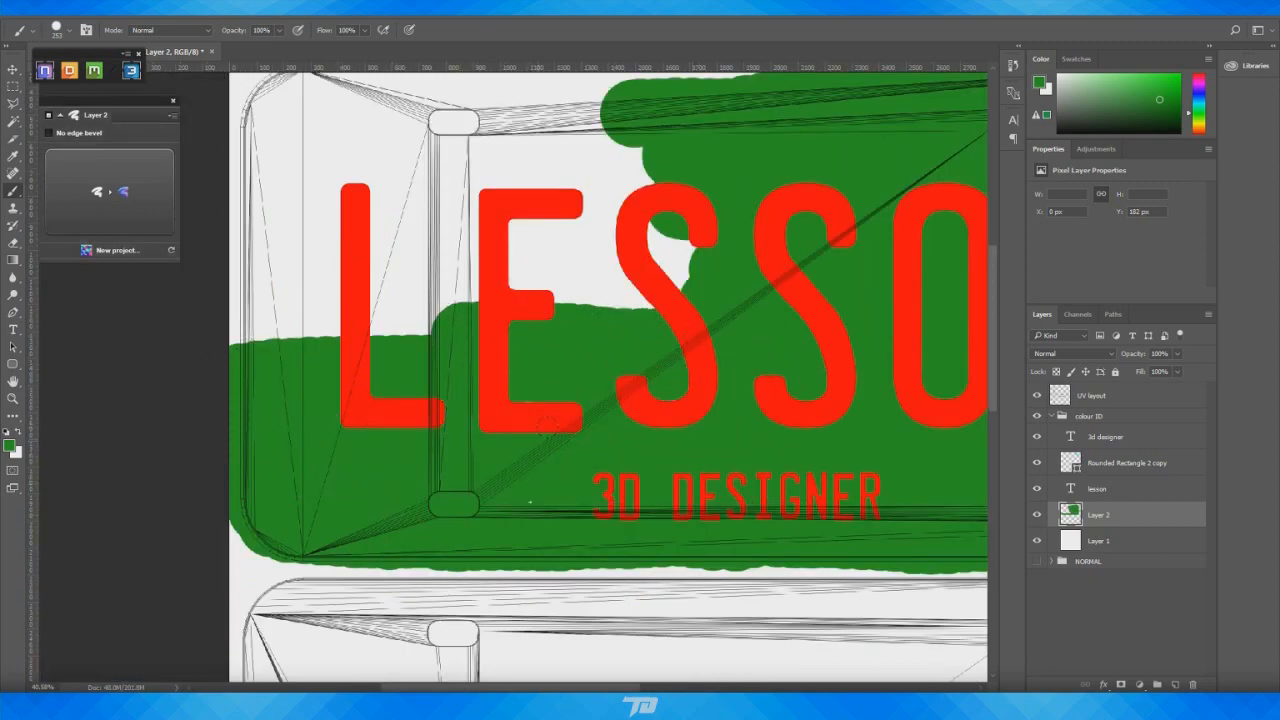
{"action": "mouse_move", "coordinate": [491, 386]}
{"action": "left_mouse_down"}
{"action": "mouse_move", "coordinate": [606, 268]}
{"action": "mouse_move", "coordinate": [662, 262]}
{"action": "left_mouse_up"}
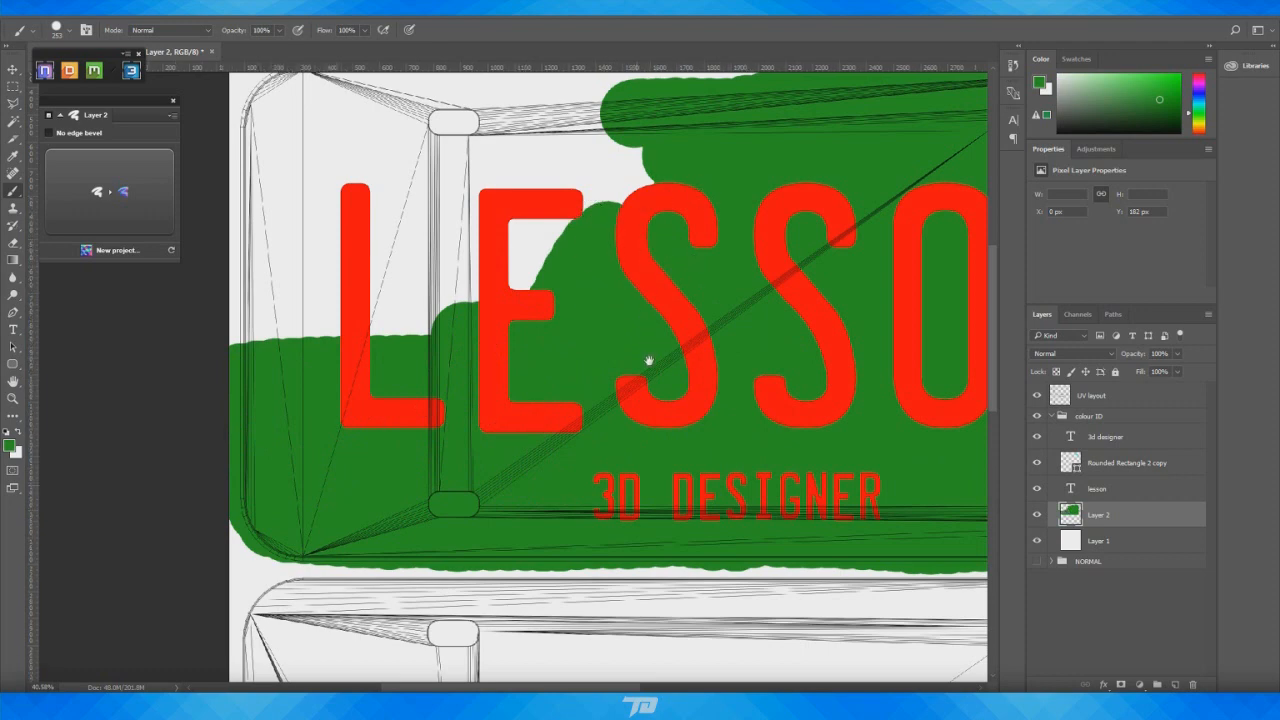
{"action": "left_click_drag", "start_coordinate": [649, 360], "coordinate": [638, 483]}
{"action": "mouse_move", "coordinate": [228, 358]}
{"action": "left_mouse_down"}
{"action": "mouse_move", "coordinate": [250, 195]}
{"action": "mouse_move", "coordinate": [770, 180]}
{"action": "mouse_move", "coordinate": [320, 300]}
{"action": "mouse_move", "coordinate": [560, 262]}
{"action": "mouse_move", "coordinate": [490, 365]}
{"action": "mouse_move", "coordinate": [403, 317]}
{"action": "mouse_move", "coordinate": [266, 415]}
{"action": "left_mouse_up"}
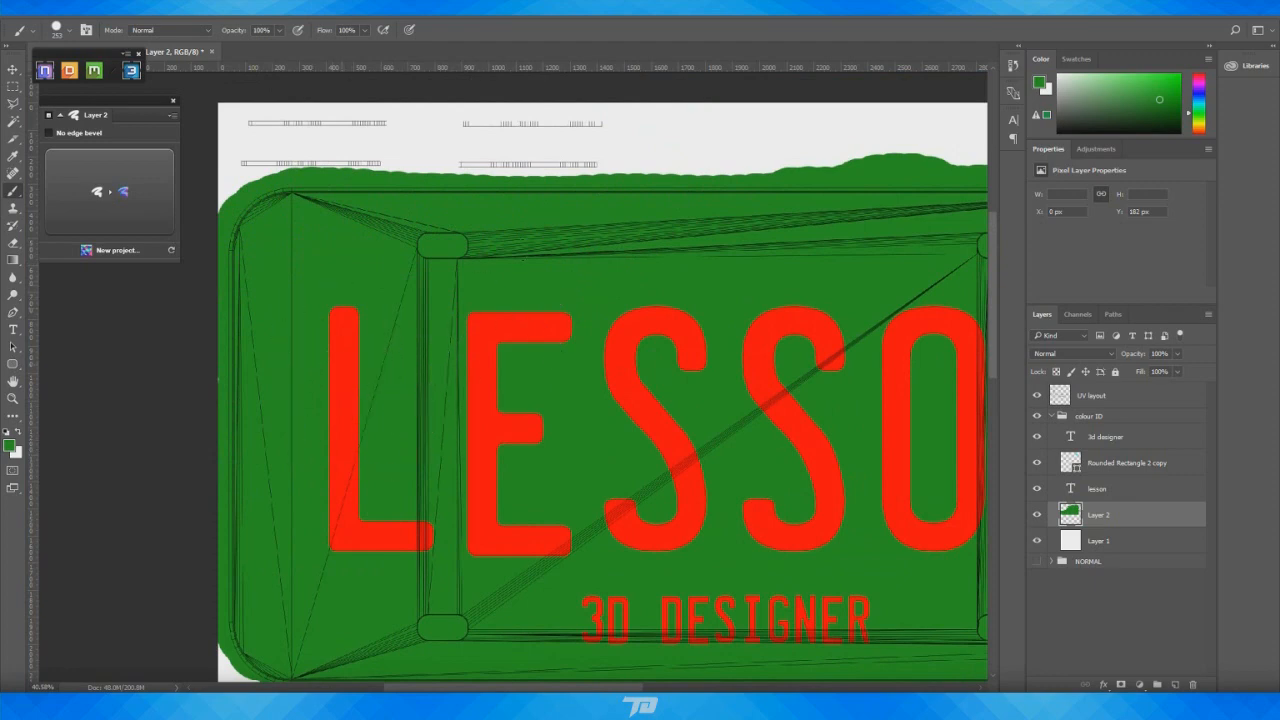
{"action": "scroll", "coordinate": [667, 262], "scroll_direction": "up", "scroll_amount": 2}
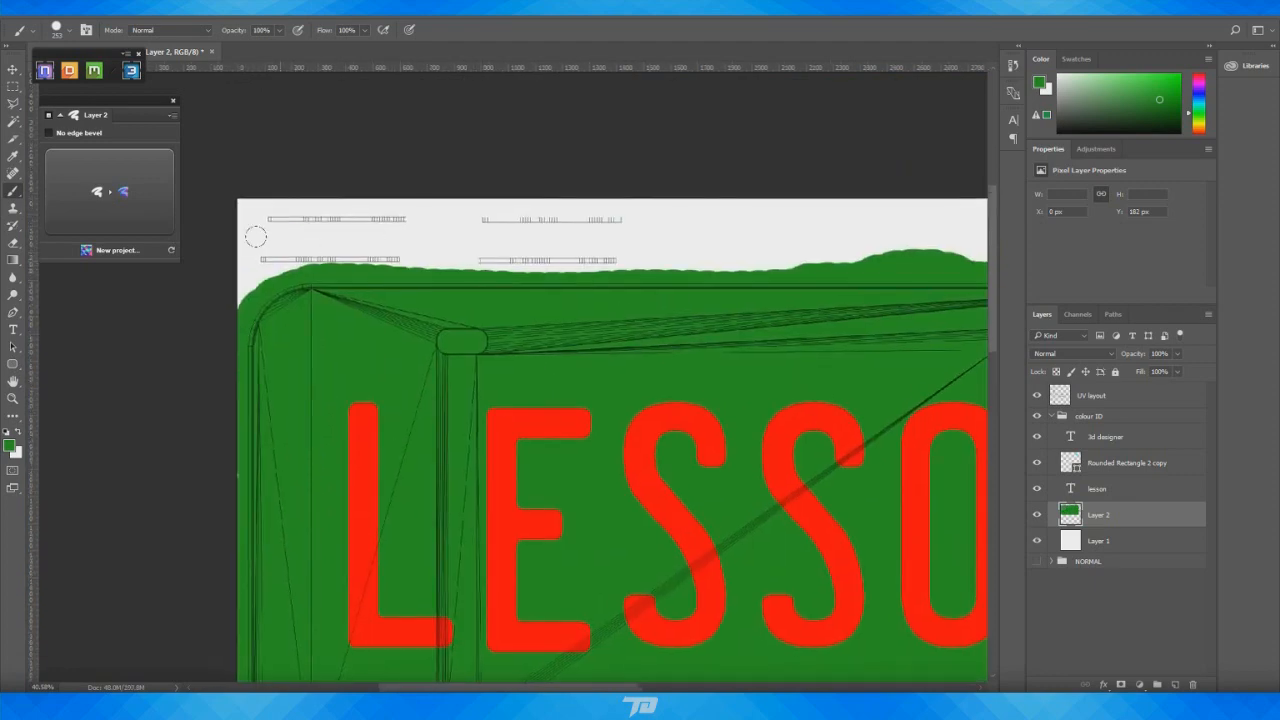
{"action": "mouse_move", "coordinate": [255, 237]}
{"action": "left_mouse_down"}
{"action": "mouse_move", "coordinate": [450, 265]}
{"action": "mouse_move", "coordinate": [255, 212]}
{"action": "mouse_move", "coordinate": [695, 235]}
{"action": "mouse_move", "coordinate": [470, 262]}
{"action": "mouse_move", "coordinate": [240, 43]}
{"action": "left_mouse_up"}
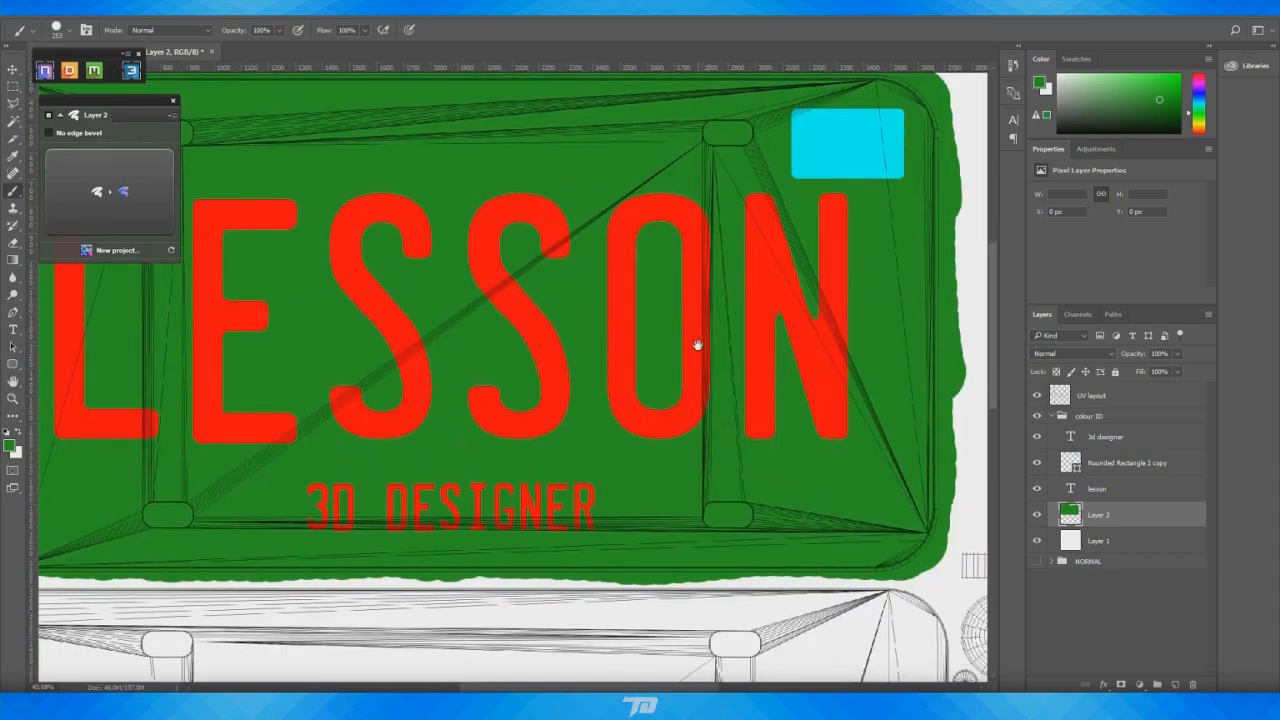
Paint the left end of the lower plate island green on Layer 2, around its two left bolt slots
{"action": "left_click_drag", "start_coordinate": [700, 328], "coordinate": [848, 411]}
{"action": "scroll", "coordinate": [847, 410], "scroll_direction": "down", "scroll_amount": 3}
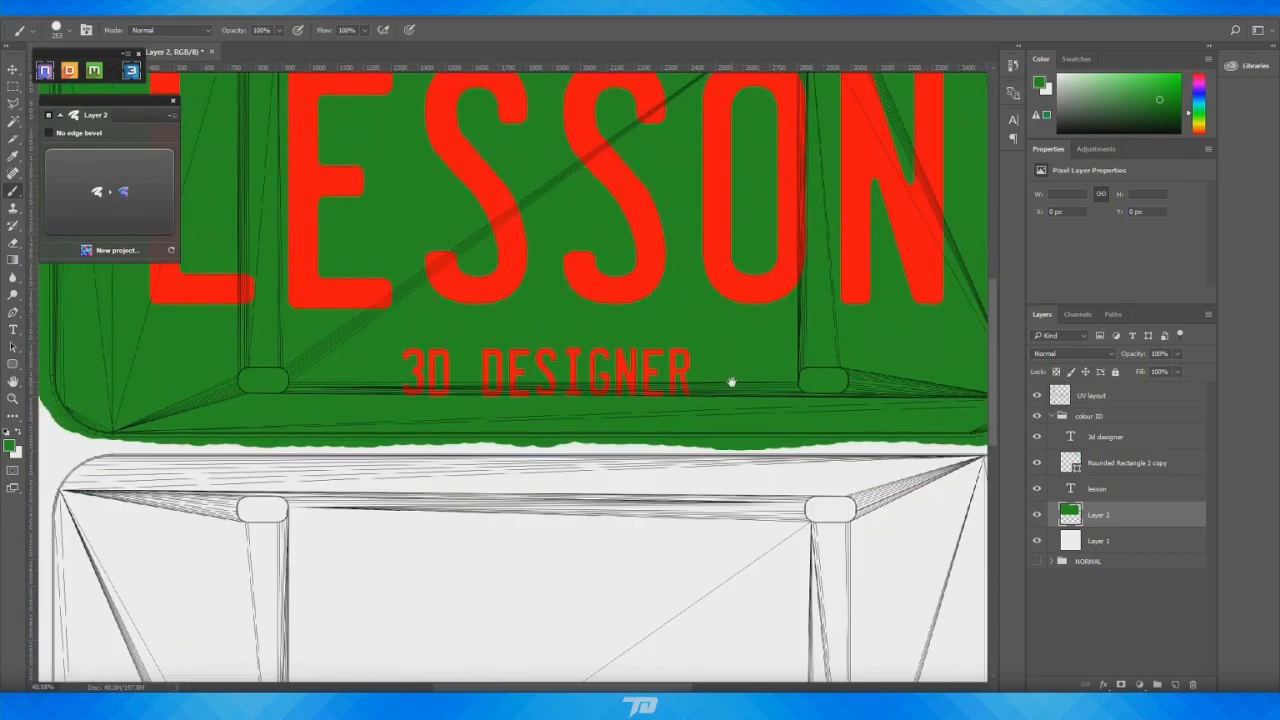
{"action": "scroll", "coordinate": [526, 303], "scroll_direction": "down", "scroll_amount": 3}
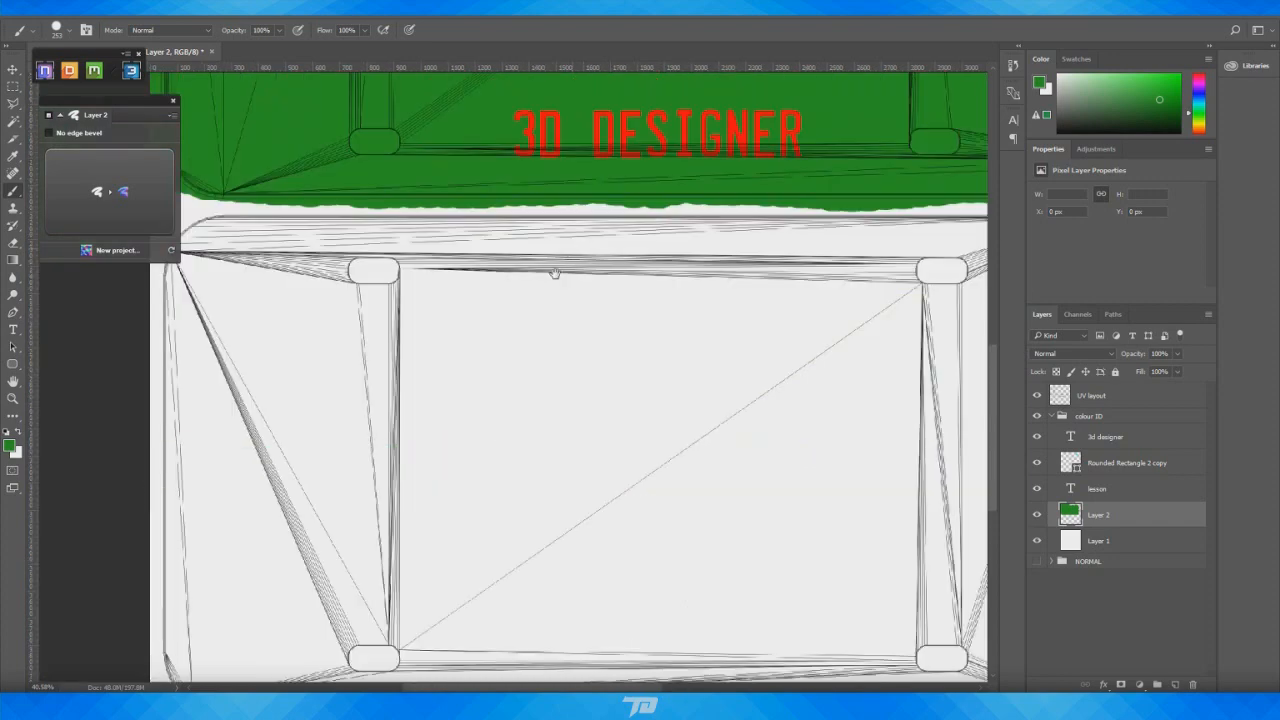
{"action": "left_click_drag", "start_coordinate": [562, 262], "coordinate": [493, 358]}
{"action": "left_click_drag", "start_coordinate": [530, 274], "coordinate": [564, 243]}
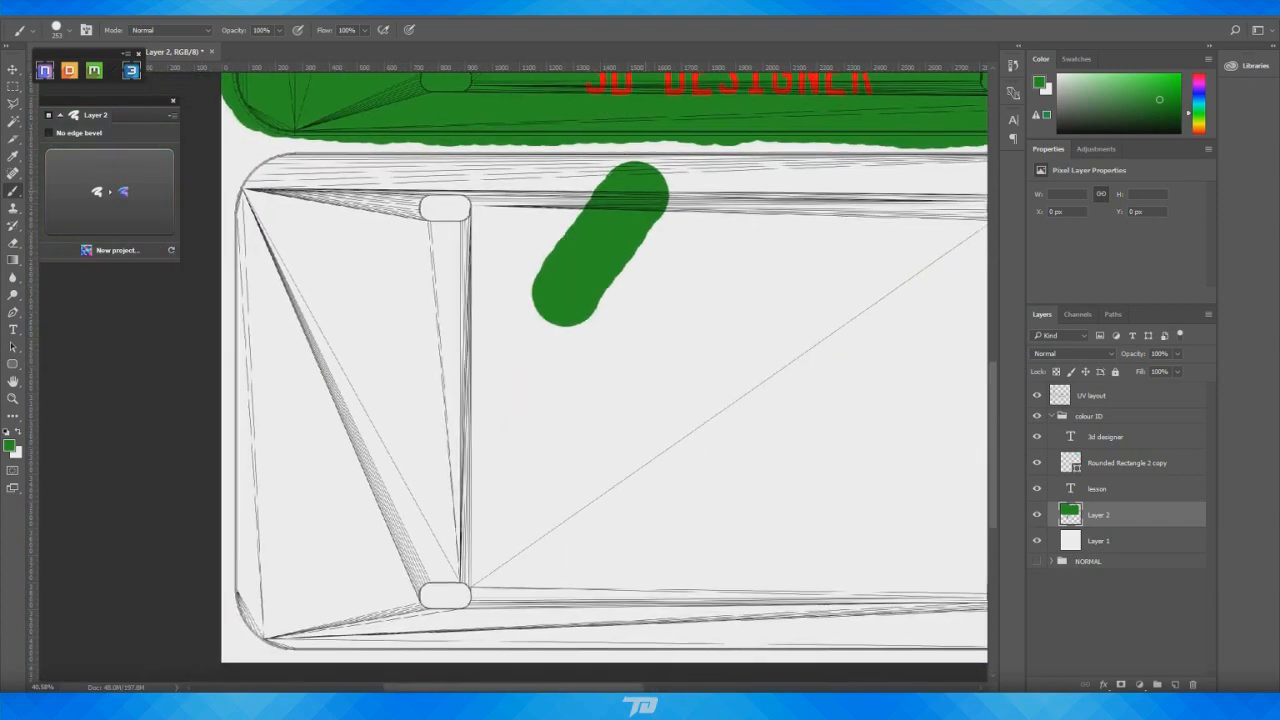
{"action": "mouse_move", "coordinate": [640, 200]}
{"action": "left_mouse_down"}
{"action": "mouse_move", "coordinate": [510, 230]}
{"action": "mouse_move", "coordinate": [270, 245]}
{"action": "mouse_move", "coordinate": [222, 282]}
{"action": "mouse_move", "coordinate": [285, 570]}
{"action": "mouse_move", "coordinate": [240, 420]}
{"action": "mouse_move", "coordinate": [230, 550]}
{"action": "mouse_move", "coordinate": [427, 625]}
{"action": "mouse_move", "coordinate": [505, 600]}
{"action": "mouse_move", "coordinate": [520, 357]}
{"action": "mouse_move", "coordinate": [343, 329]}
{"action": "mouse_move", "coordinate": [338, 246]}
{"action": "mouse_move", "coordinate": [380, 331]}
{"action": "mouse_move", "coordinate": [402, 443]}
{"action": "left_mouse_up"}
{"action": "left_click_drag", "start_coordinate": [394, 568], "coordinate": [376, 573]}
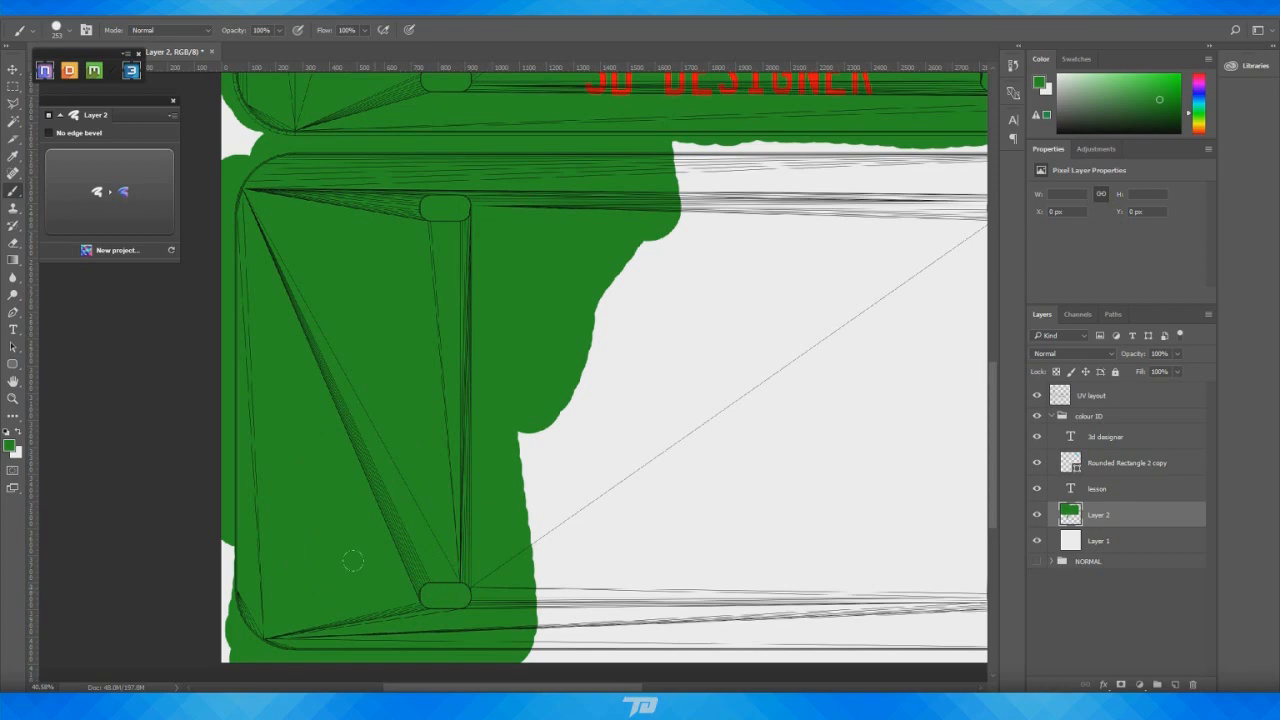
Extend the green across the lower plate's centre and into its right end, around the two right bolt slots
{"action": "left_click_drag", "start_coordinate": [703, 454], "coordinate": [630, 455]}
{"action": "mouse_move", "coordinate": [582, 115]}
{"action": "left_mouse_down"}
{"action": "mouse_move", "coordinate": [648, 270]}
{"action": "mouse_move", "coordinate": [548, 640]}
{"action": "mouse_move", "coordinate": [429, 618]}
{"action": "mouse_move", "coordinate": [515, 465]}
{"action": "mouse_move", "coordinate": [590, 245]}
{"action": "mouse_move", "coordinate": [575, 440]}
{"action": "mouse_move", "coordinate": [445, 380]}
{"action": "mouse_move", "coordinate": [487, 366]}
{"action": "left_mouse_up"}
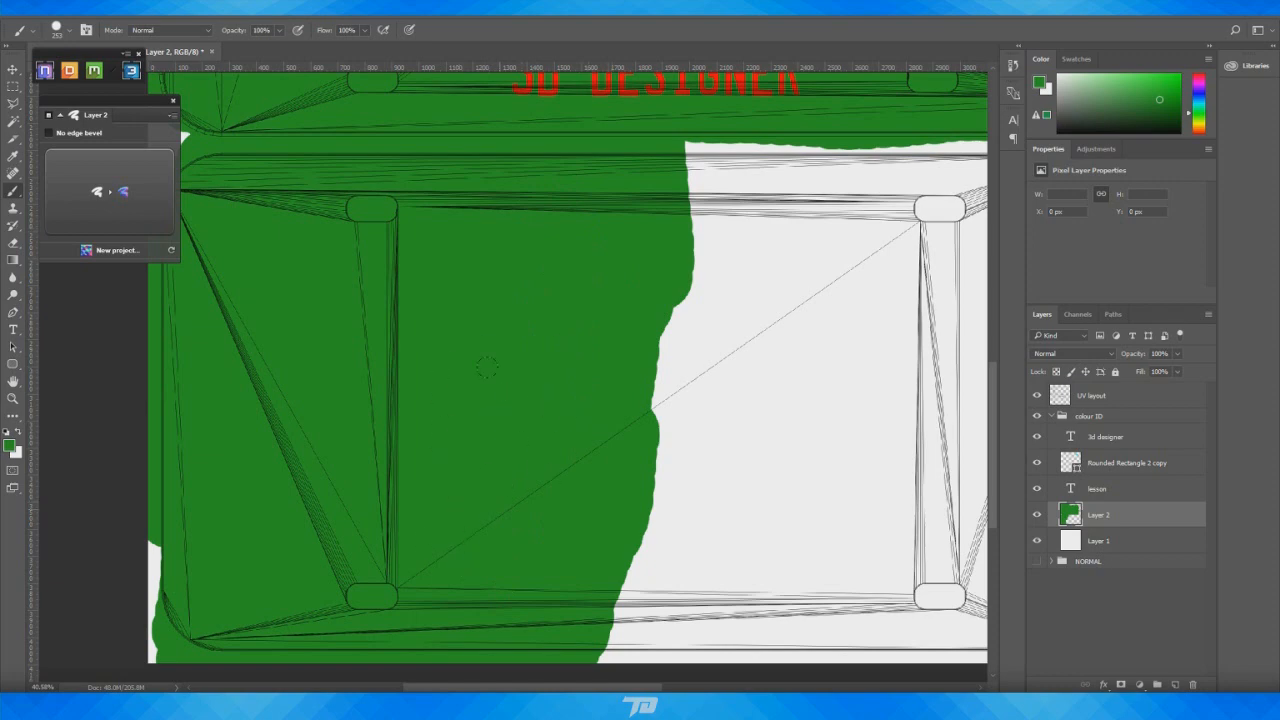
{"action": "mouse_move", "coordinate": [780, 150]}
{"action": "left_mouse_down"}
{"action": "mouse_move", "coordinate": [725, 600]}
{"action": "mouse_move", "coordinate": [640, 640]}
{"action": "mouse_move", "coordinate": [665, 470]}
{"action": "mouse_move", "coordinate": [624, 396]}
{"action": "mouse_move", "coordinate": [706, 262]}
{"action": "mouse_move", "coordinate": [716, 158]}
{"action": "mouse_move", "coordinate": [712, 232]}
{"action": "left_mouse_up"}
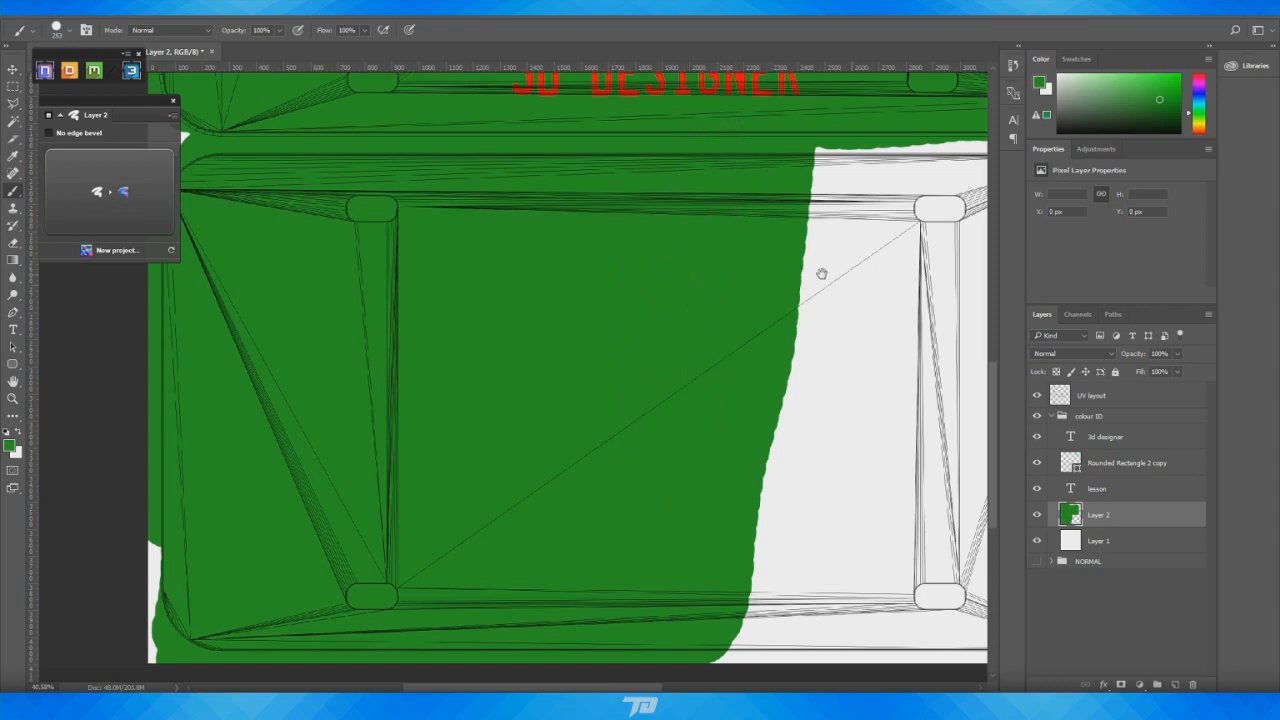
{"action": "left_click_drag", "start_coordinate": [822, 273], "coordinate": [621, 262]}
{"action": "mouse_move", "coordinate": [668, 108]}
{"action": "left_mouse_down"}
{"action": "mouse_move", "coordinate": [564, 113]}
{"action": "mouse_move", "coordinate": [600, 420]}
{"action": "mouse_move", "coordinate": [560, 490]}
{"action": "mouse_move", "coordinate": [525, 615]}
{"action": "mouse_move", "coordinate": [499, 506]}
{"action": "mouse_move", "coordinate": [560, 625]}
{"action": "mouse_move", "coordinate": [857, 600]}
{"action": "mouse_move", "coordinate": [741, 132]}
{"action": "mouse_move", "coordinate": [715, 290]}
{"action": "mouse_move", "coordinate": [730, 430]}
{"action": "mouse_move", "coordinate": [780, 520]}
{"action": "mouse_move", "coordinate": [755, 548]}
{"action": "mouse_move", "coordinate": [600, 525]}
{"action": "mouse_move", "coordinate": [571, 542]}
{"action": "left_mouse_up"}
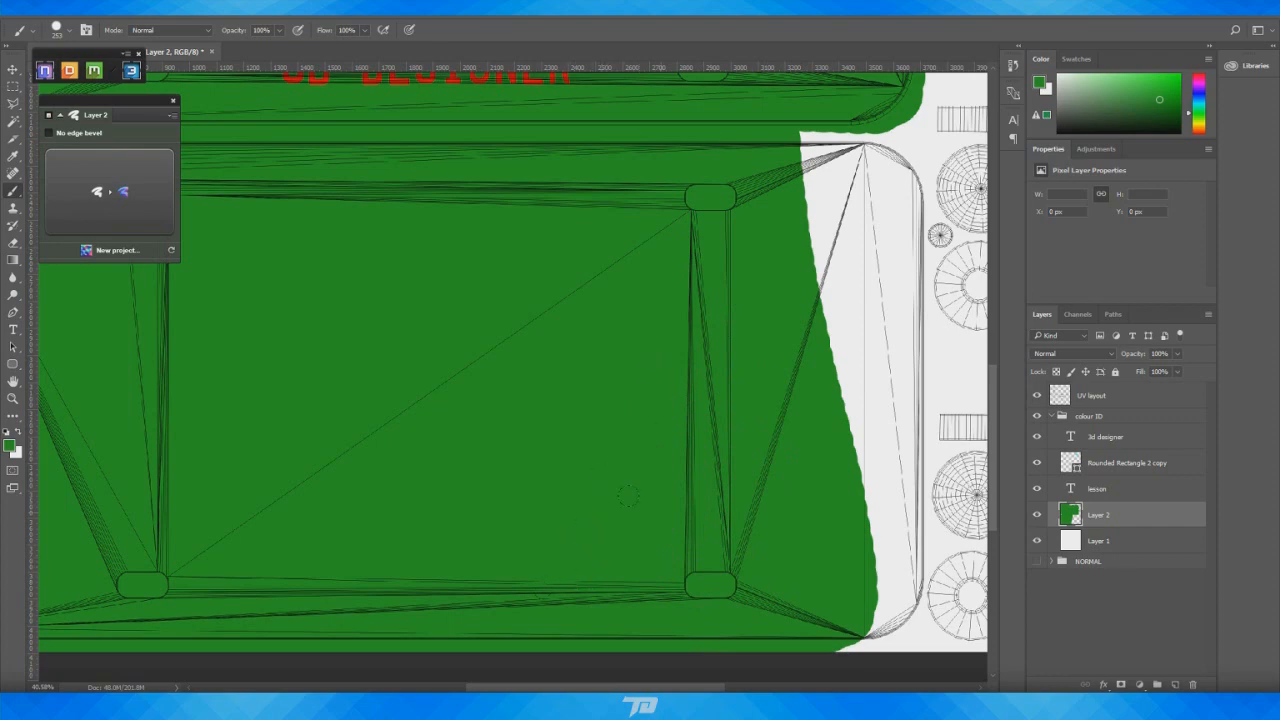
{"action": "left_click_drag", "start_coordinate": [697, 355], "coordinate": [597, 268]}
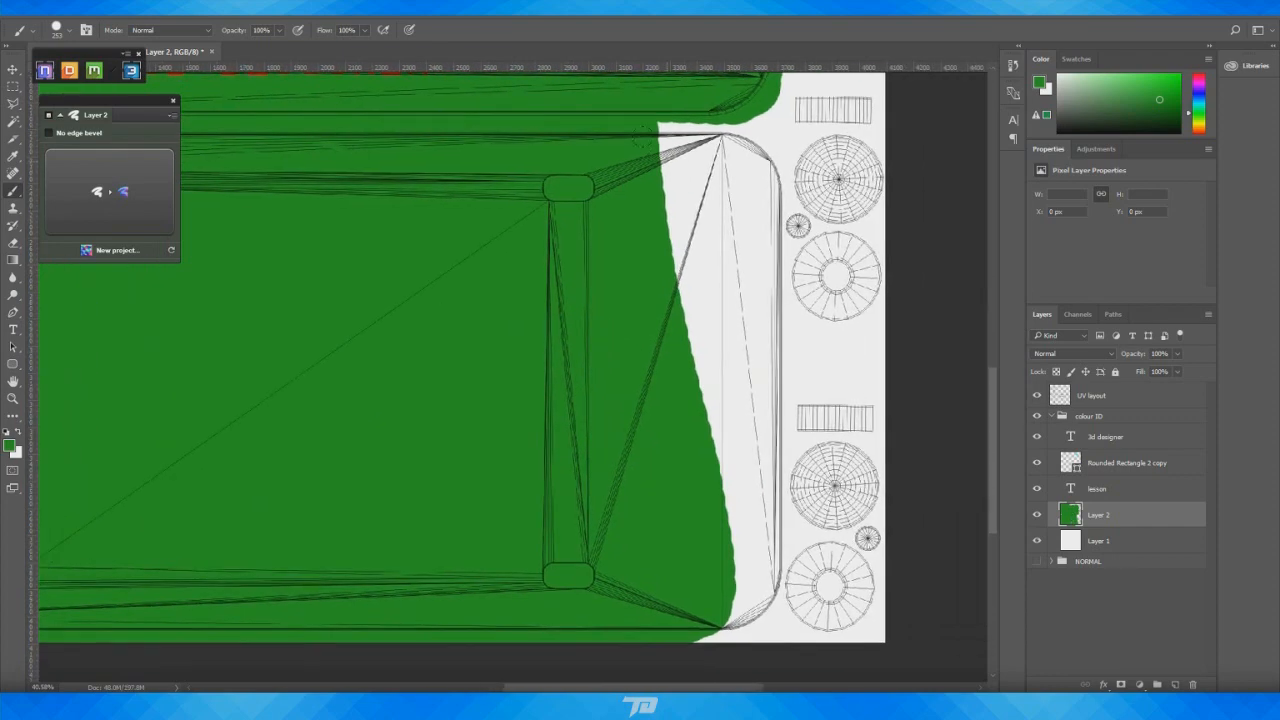
{"action": "mouse_move", "coordinate": [672, 127]}
{"action": "left_mouse_down"}
{"action": "mouse_move", "coordinate": [700, 220]}
{"action": "mouse_move", "coordinate": [735, 160]}
{"action": "mouse_move", "coordinate": [692, 469]}
{"action": "mouse_move", "coordinate": [725, 628]}
{"action": "mouse_move", "coordinate": [712, 562]}
{"action": "mouse_move", "coordinate": [757, 540]}
{"action": "mouse_move", "coordinate": [750, 128]}
{"action": "mouse_move", "coordinate": [735, 136]}
{"action": "left_mouse_up"}
Reduce the brush to 127 px and paint the lower plate's right edge and rounded corners green without touching the neighbouring bolt islands
{"action": "scroll", "coordinate": [742, 238], "scroll_direction": "up", "scroll_amount": 8, "text": "alt"}
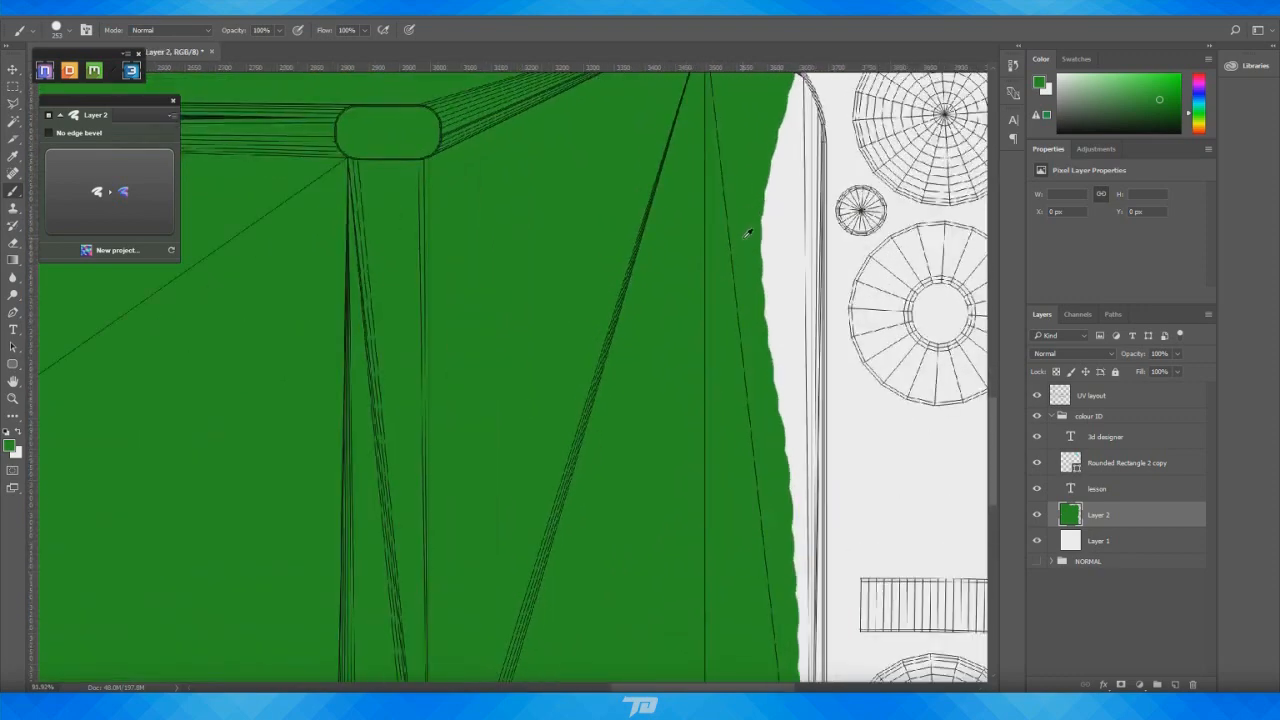
{"action": "scroll", "coordinate": [760, 226], "scroll_direction": "up", "scroll_amount": 2}
{"action": "right_click_drag", "start_coordinate": [785, 213], "coordinate": [737, 200], "text": "alt"}
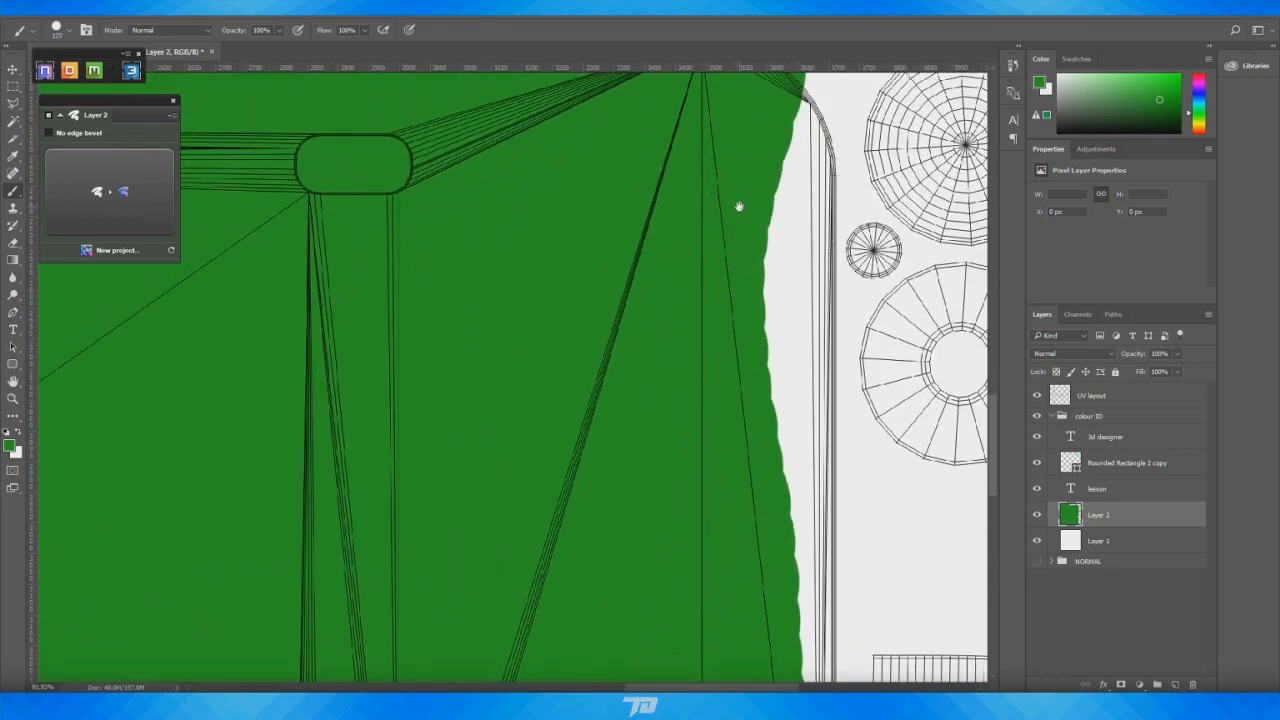
{"action": "left_click_drag", "start_coordinate": [737, 205], "coordinate": [594, 258]}
{"action": "mouse_move", "coordinate": [645, 160]}
{"action": "left_mouse_down"}
{"action": "mouse_move", "coordinate": [628, 272]}
{"action": "mouse_move", "coordinate": [640, 465]}
{"action": "left_mouse_up"}
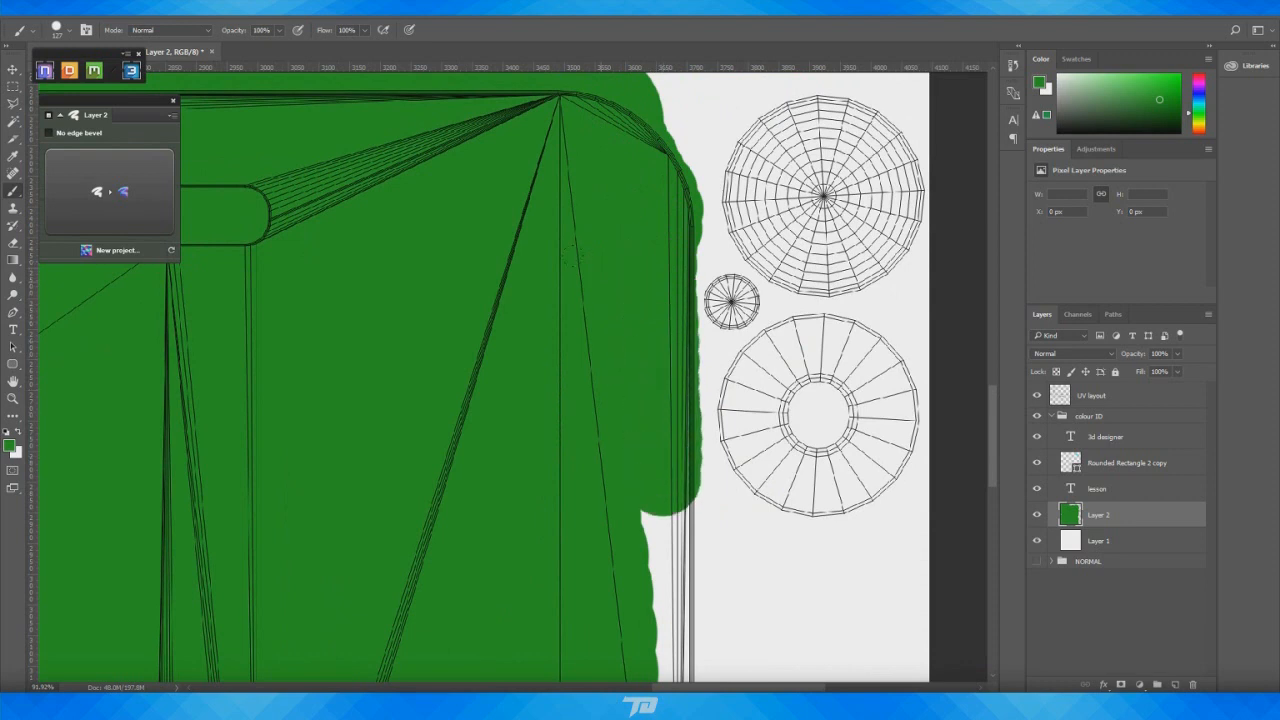
{"action": "left_click_drag", "start_coordinate": [491, 398], "coordinate": [463, 210]}
{"action": "left_click_drag", "start_coordinate": [597, 287], "coordinate": [617, 378]}
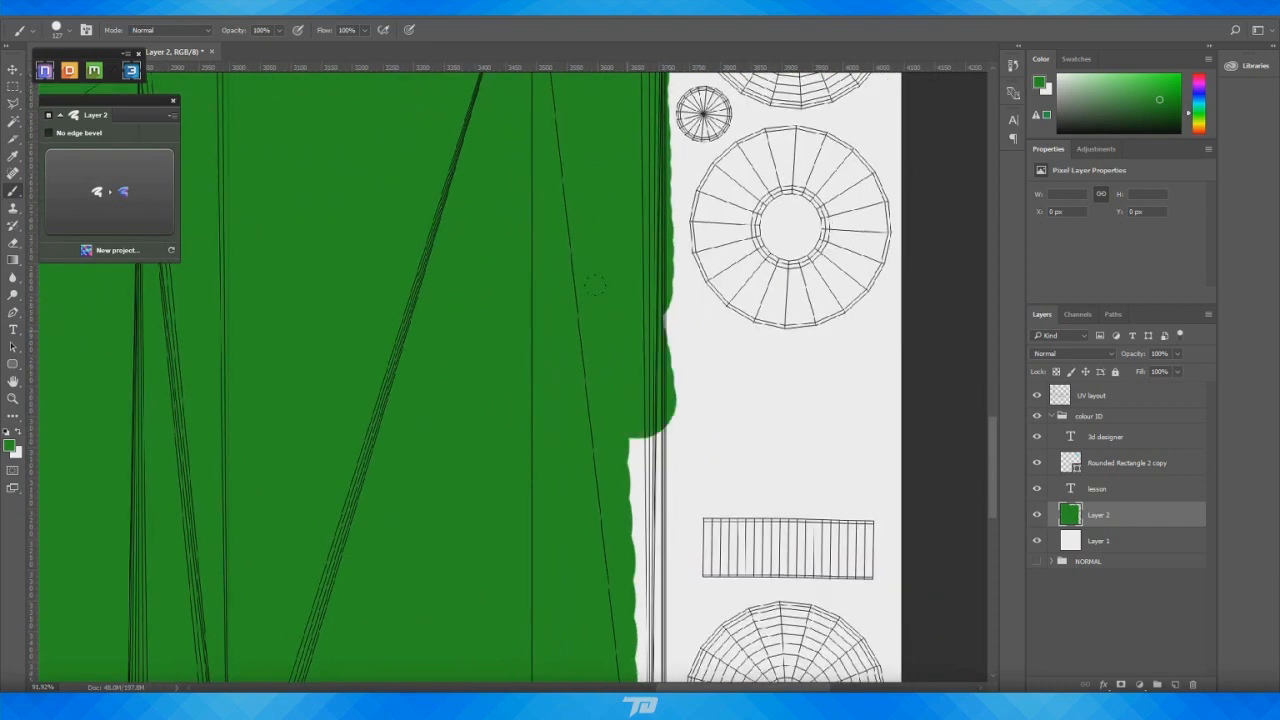
{"action": "left_click_drag", "start_coordinate": [605, 315], "coordinate": [600, 560]}
{"action": "mouse_move", "coordinate": [595, 455]}
{"action": "left_mouse_down"}
{"action": "mouse_move", "coordinate": [548, 174]}
{"action": "mouse_move", "coordinate": [563, 250]}
{"action": "mouse_move", "coordinate": [560, 528]}
{"action": "mouse_move", "coordinate": [522, 370]}
{"action": "left_mouse_up"}
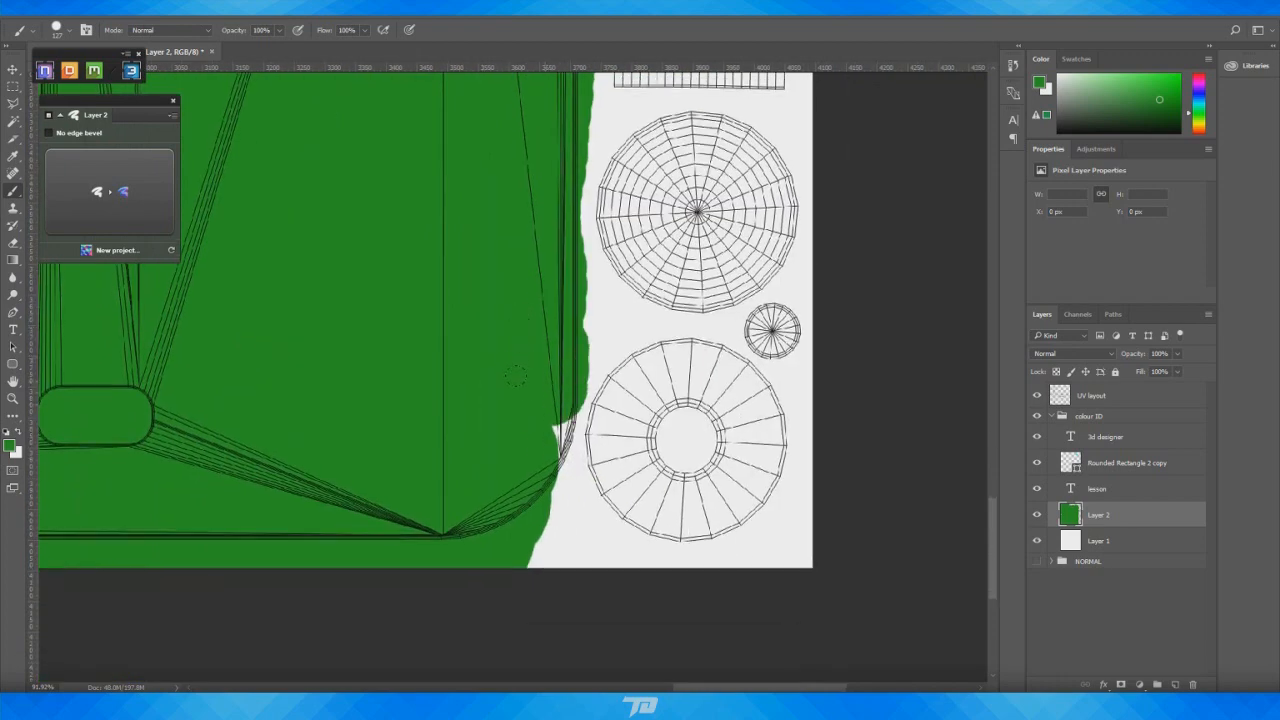
{"action": "left_click_drag", "start_coordinate": [566, 408], "coordinate": [550, 530]}
Set the foreground colour to bright yellow, fffc00
{"action": "scroll", "coordinate": [477, 252], "scroll_direction": "down", "scroll_amount": 5, "text": "alt"}
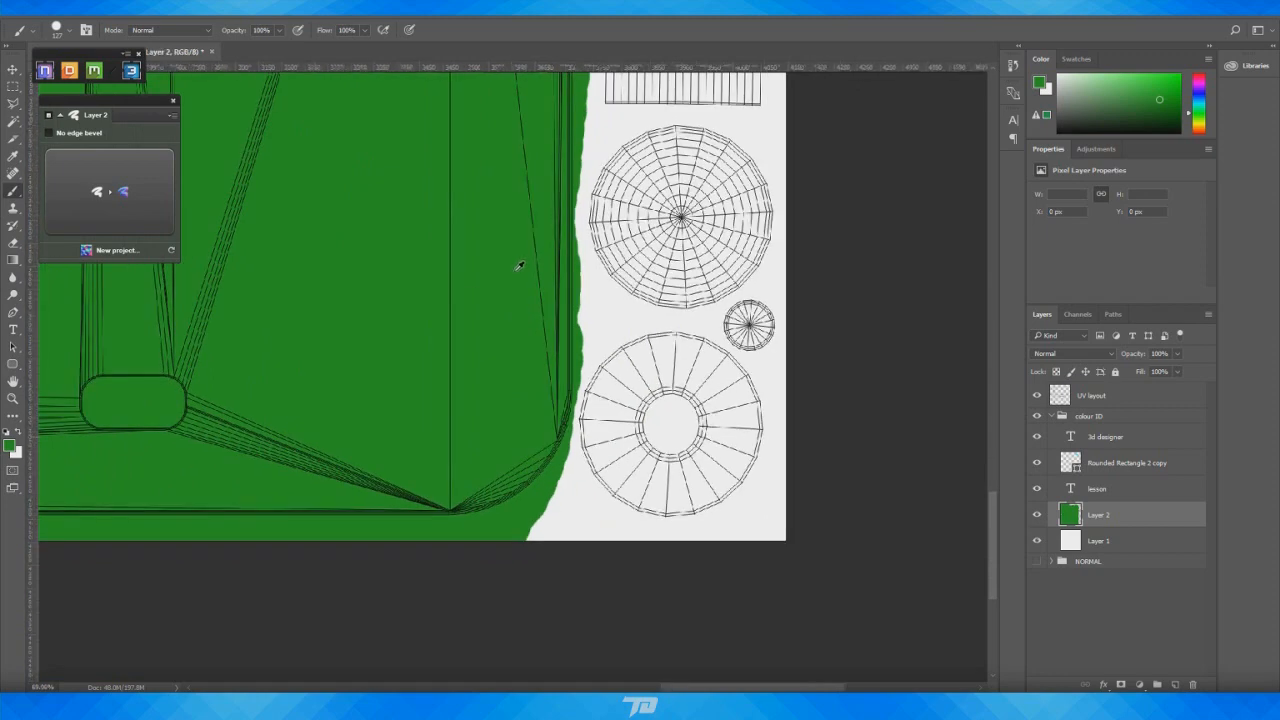
{"action": "scroll", "coordinate": [530, 310], "scroll_direction": "down", "scroll_amount": 1, "text": "alt"}
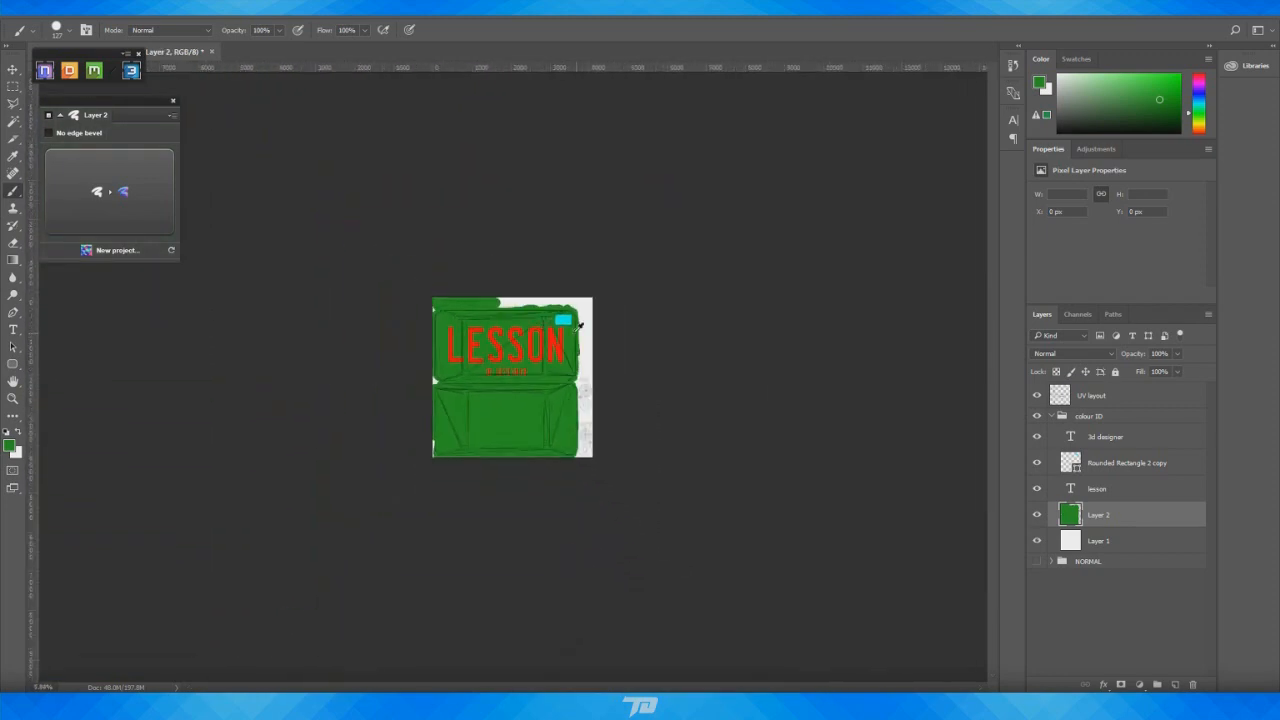
{"action": "scroll", "coordinate": [584, 356], "scroll_direction": "up", "scroll_amount": 4, "text": "alt"}
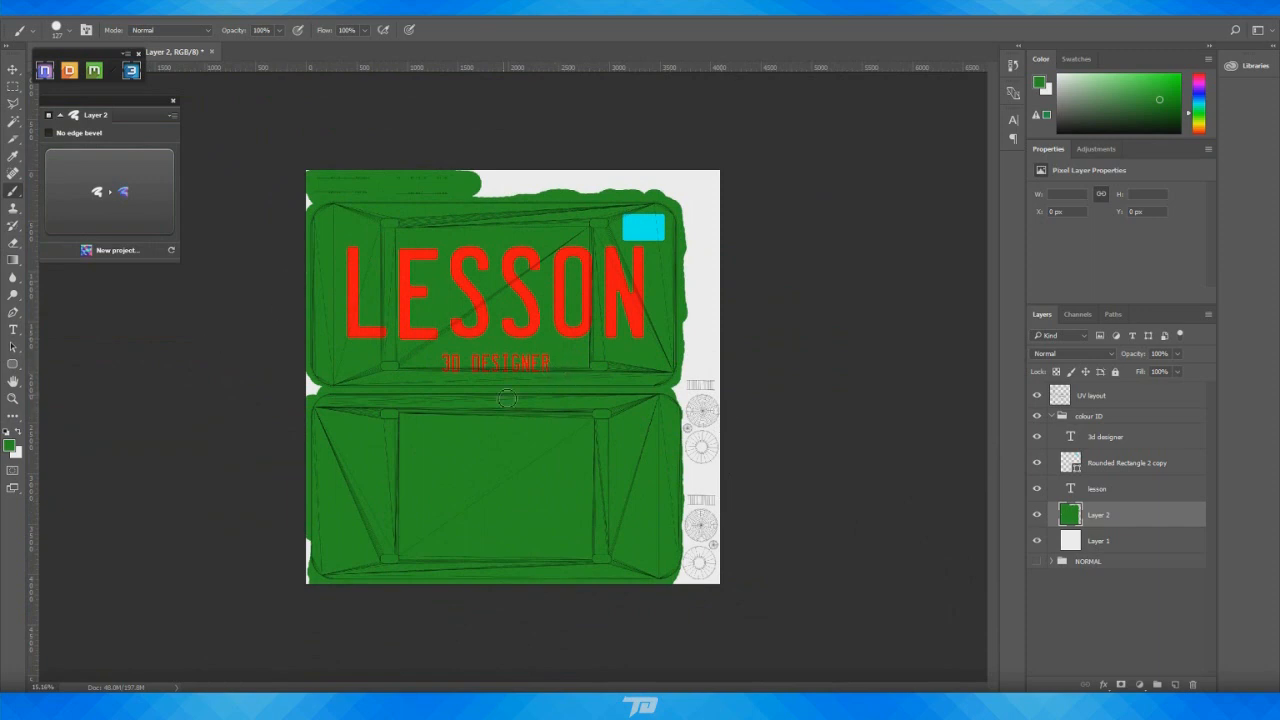
{"action": "left_click", "coordinate": [9, 446]}
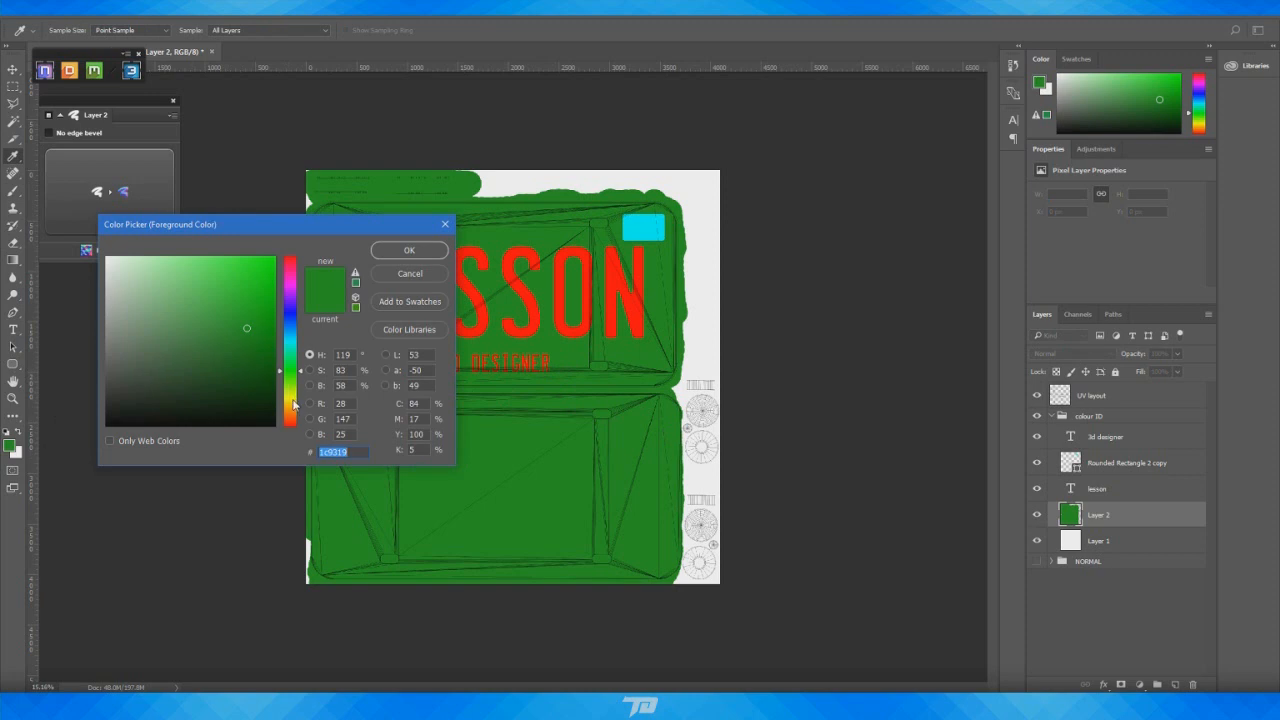
{"action": "left_click_drag", "start_coordinate": [294, 404], "coordinate": [292, 399]}
{"action": "left_click_drag", "start_coordinate": [260, 290], "coordinate": [296, 203]}
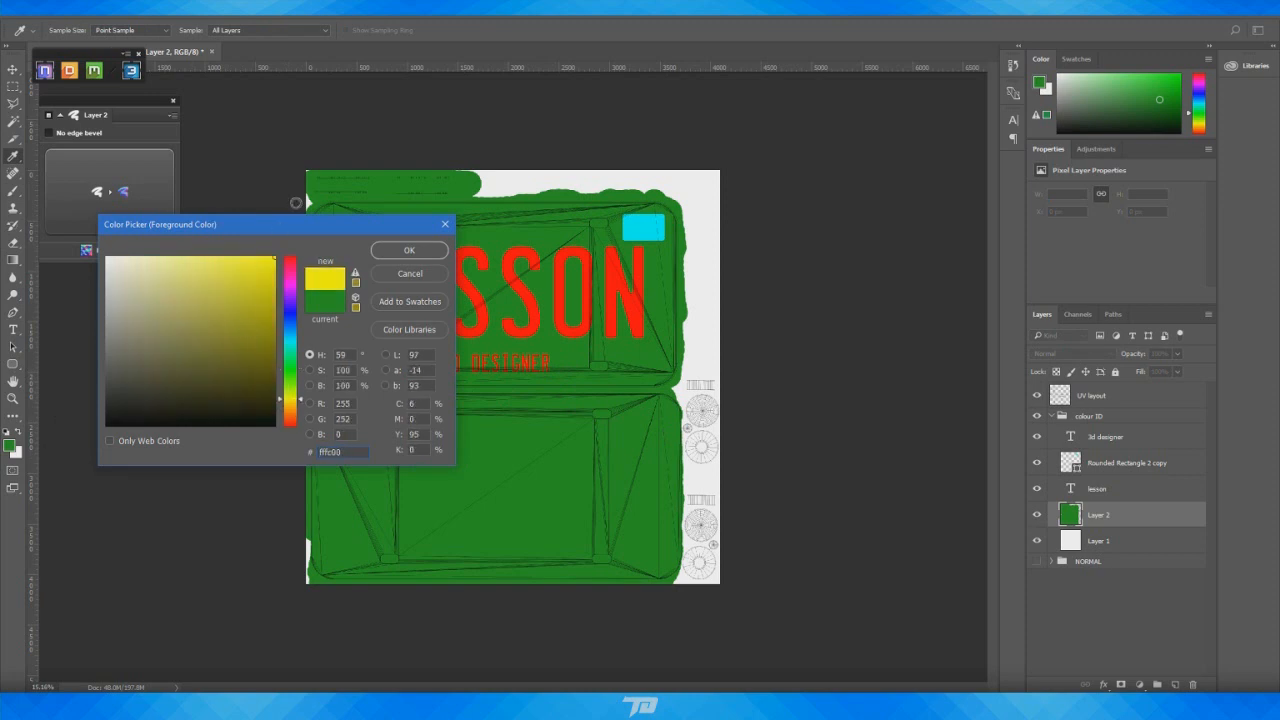
{"action": "left_click", "coordinate": [409, 250]}
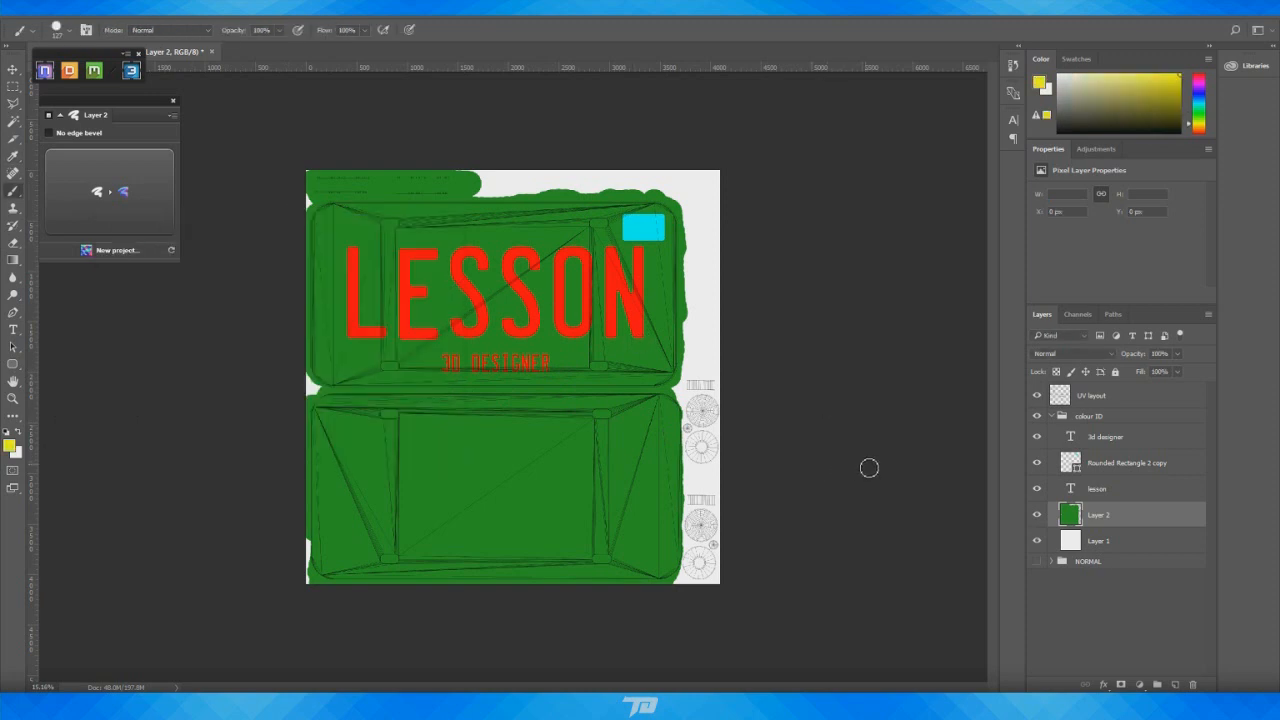
Paint the upper group of bolt islands yellow on Layer 2, covering the ribbed strip, both large circles and the small disc
{"action": "key", "text": "ctrl+plus"}
{"action": "scroll", "coordinate": [836, 449], "scroll_direction": "up", "scroll_amount": 12, "text": "alt"}
{"action": "scroll", "coordinate": [802, 406], "scroll_direction": "up", "scroll_amount": 1}
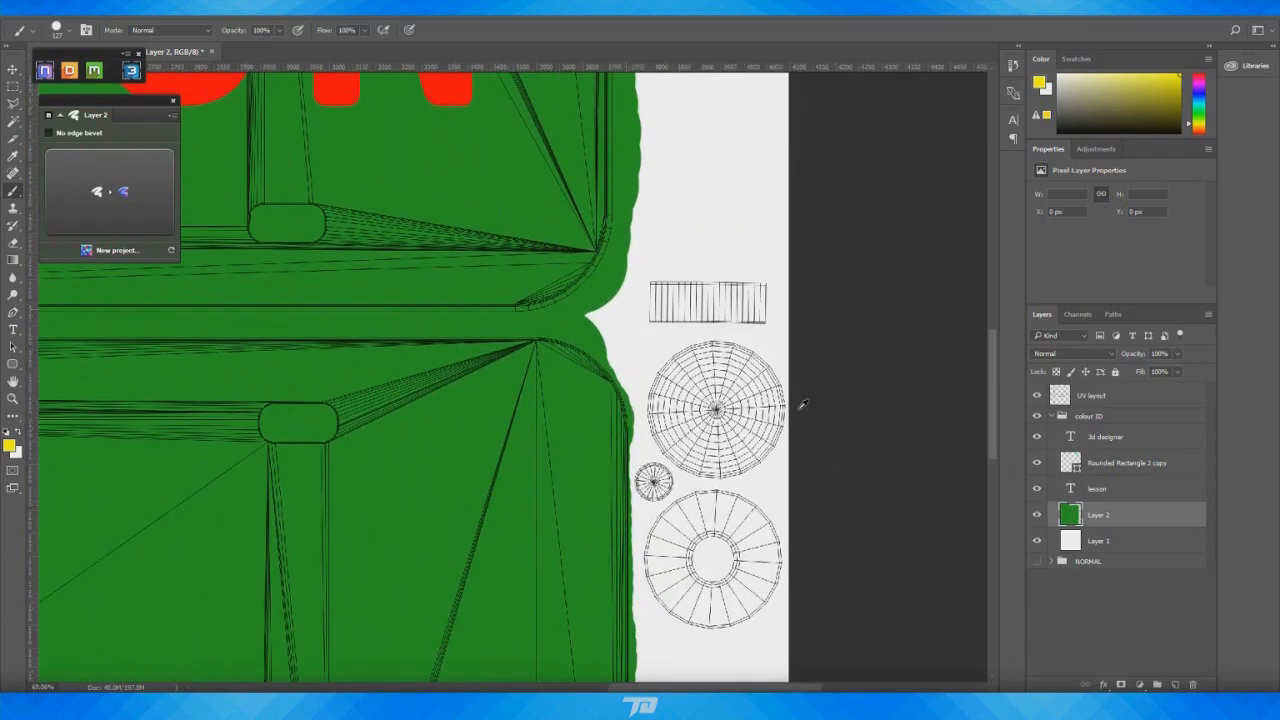
{"action": "scroll", "coordinate": [788, 362], "scroll_direction": "up", "scroll_amount": 5, "text": "alt"}
{"action": "mouse_move", "coordinate": [566, 247]}
{"action": "left_mouse_down"}
{"action": "mouse_move", "coordinate": [600, 258]}
{"action": "mouse_move", "coordinate": [684, 219]}
{"action": "mouse_move", "coordinate": [755, 212]}
{"action": "mouse_move", "coordinate": [668, 320]}
{"action": "mouse_move", "coordinate": [660, 440]}
{"action": "mouse_move", "coordinate": [740, 500]}
{"action": "mouse_move", "coordinate": [675, 535]}
{"action": "mouse_move", "coordinate": [615, 520]}
{"action": "mouse_move", "coordinate": [565, 425]}
{"action": "mouse_move", "coordinate": [603, 303]}
{"action": "left_mouse_up"}
{"action": "scroll", "coordinate": [715, 429], "scroll_direction": "down", "scroll_amount": 5}
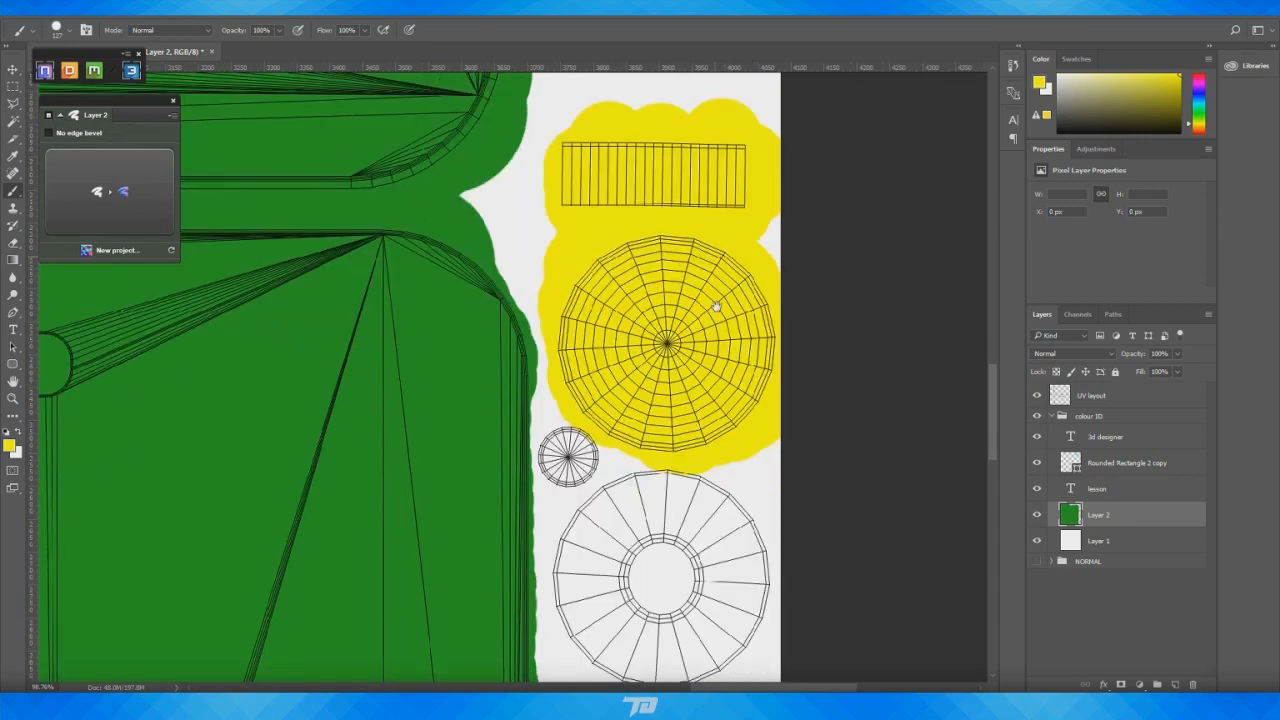
{"action": "mouse_move", "coordinate": [555, 352]}
{"action": "left_mouse_down"}
{"action": "mouse_move", "coordinate": [680, 480]}
{"action": "mouse_move", "coordinate": [742, 474]}
{"action": "left_mouse_up"}
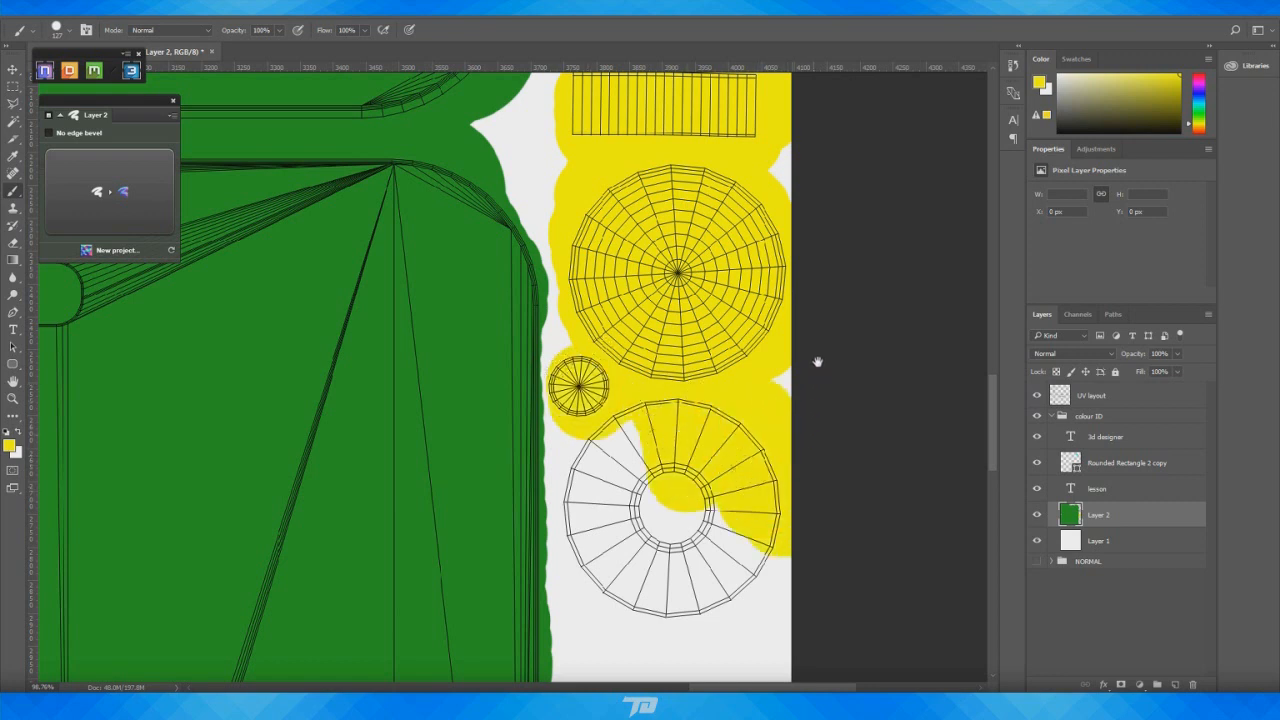
{"action": "left_click_drag", "start_coordinate": [818, 362], "coordinate": [823, 272]}
{"action": "mouse_move", "coordinate": [722, 469]}
{"action": "left_mouse_down"}
{"action": "mouse_move", "coordinate": [732, 498]}
{"action": "mouse_move", "coordinate": [665, 445]}
{"action": "mouse_move", "coordinate": [624, 466]}
{"action": "mouse_move", "coordinate": [585, 425]}
{"action": "mouse_move", "coordinate": [600, 345]}
{"action": "mouse_move", "coordinate": [568, 345]}
{"action": "left_mouse_up"}
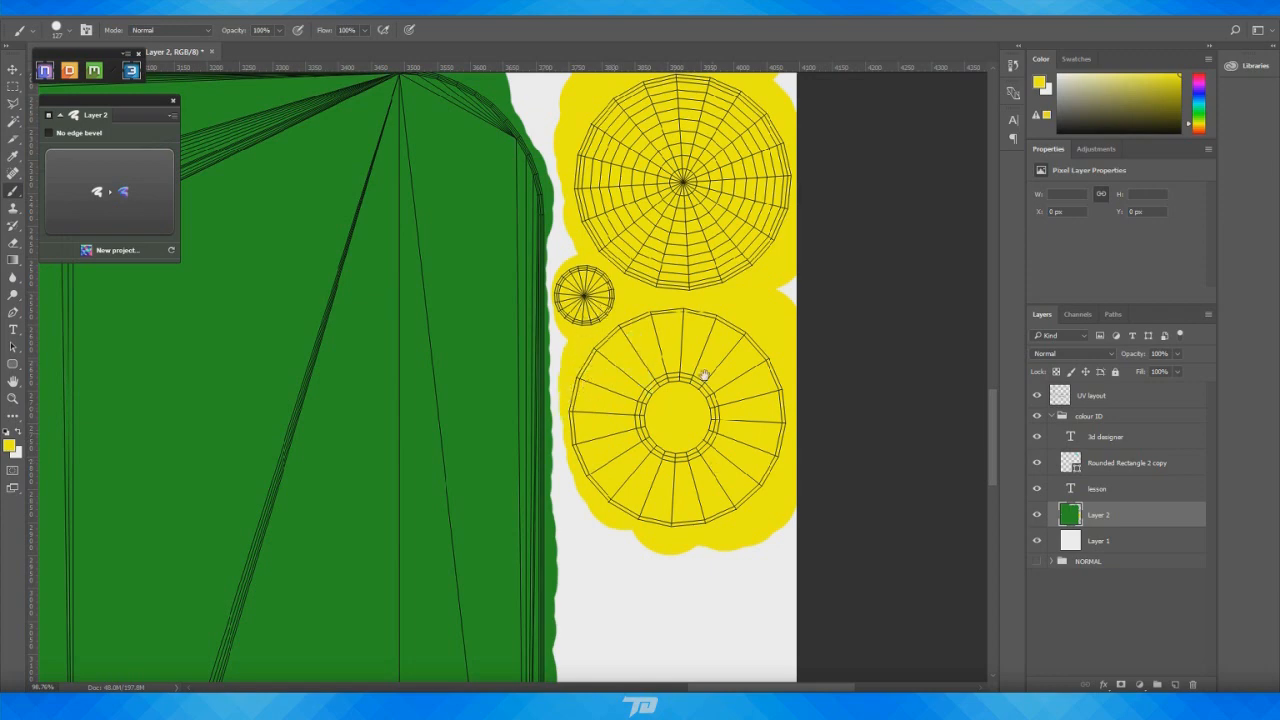
Cover the lower group of bolt islands with the same yellow, from its ribbed strip down to the ring near the canvas corner
{"action": "left_click_drag", "start_coordinate": [710, 440], "coordinate": [697, 58]}
{"action": "mouse_move", "coordinate": [574, 357]}
{"action": "left_mouse_down"}
{"action": "mouse_move", "coordinate": [663, 310]}
{"action": "mouse_move", "coordinate": [723, 380]}
{"action": "left_mouse_up"}
{"action": "left_click_drag", "start_coordinate": [697, 267], "coordinate": [690, 119]}
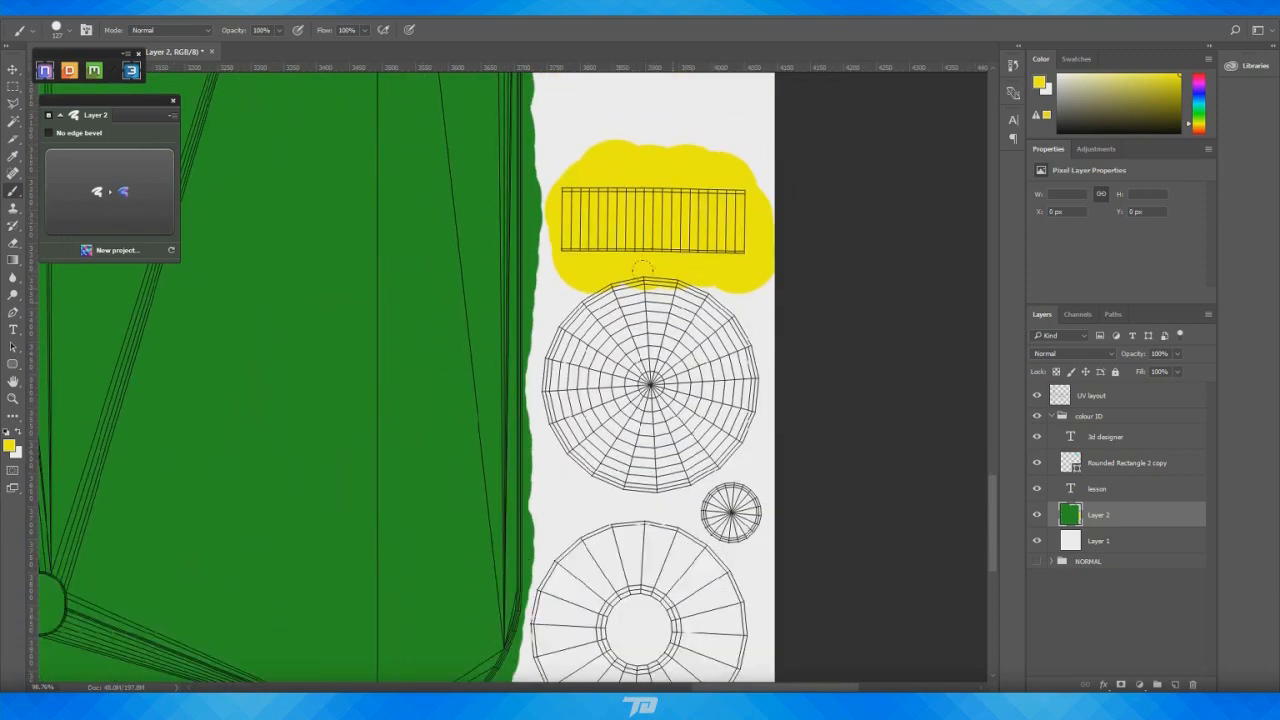
{"action": "mouse_move", "coordinate": [623, 254]}
{"action": "left_mouse_down"}
{"action": "mouse_move", "coordinate": [745, 445]}
{"action": "mouse_move", "coordinate": [586, 435]}
{"action": "mouse_move", "coordinate": [545, 372]}
{"action": "mouse_move", "coordinate": [546, 331]}
{"action": "mouse_move", "coordinate": [690, 420]}
{"action": "mouse_move", "coordinate": [705, 410]}
{"action": "left_mouse_up"}
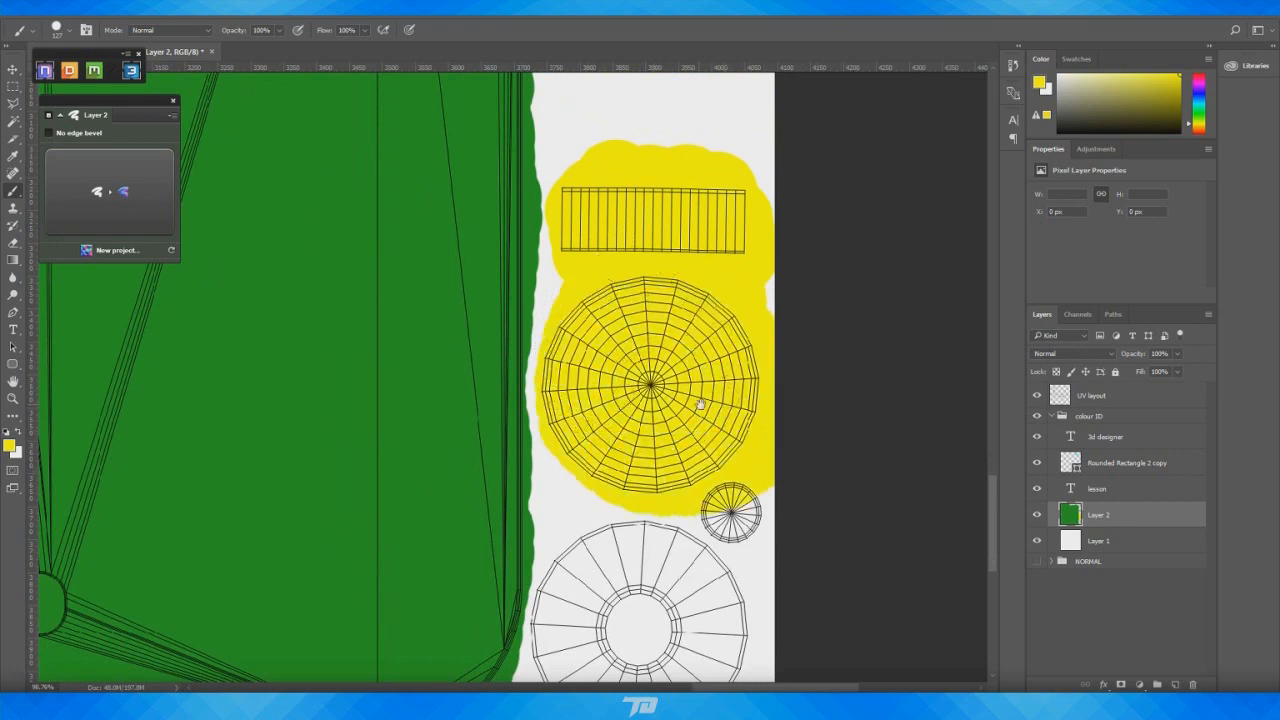
{"action": "left_click_drag", "start_coordinate": [673, 370], "coordinate": [675, 185]}
{"action": "mouse_move", "coordinate": [712, 300]}
{"action": "left_mouse_down"}
{"action": "mouse_move", "coordinate": [680, 540]}
{"action": "mouse_move", "coordinate": [583, 497]}
{"action": "mouse_move", "coordinate": [538, 430]}
{"action": "mouse_move", "coordinate": [545, 386]}
{"action": "mouse_move", "coordinate": [630, 345]}
{"action": "mouse_move", "coordinate": [655, 470]}
{"action": "mouse_move", "coordinate": [620, 420]}
{"action": "left_mouse_up"}
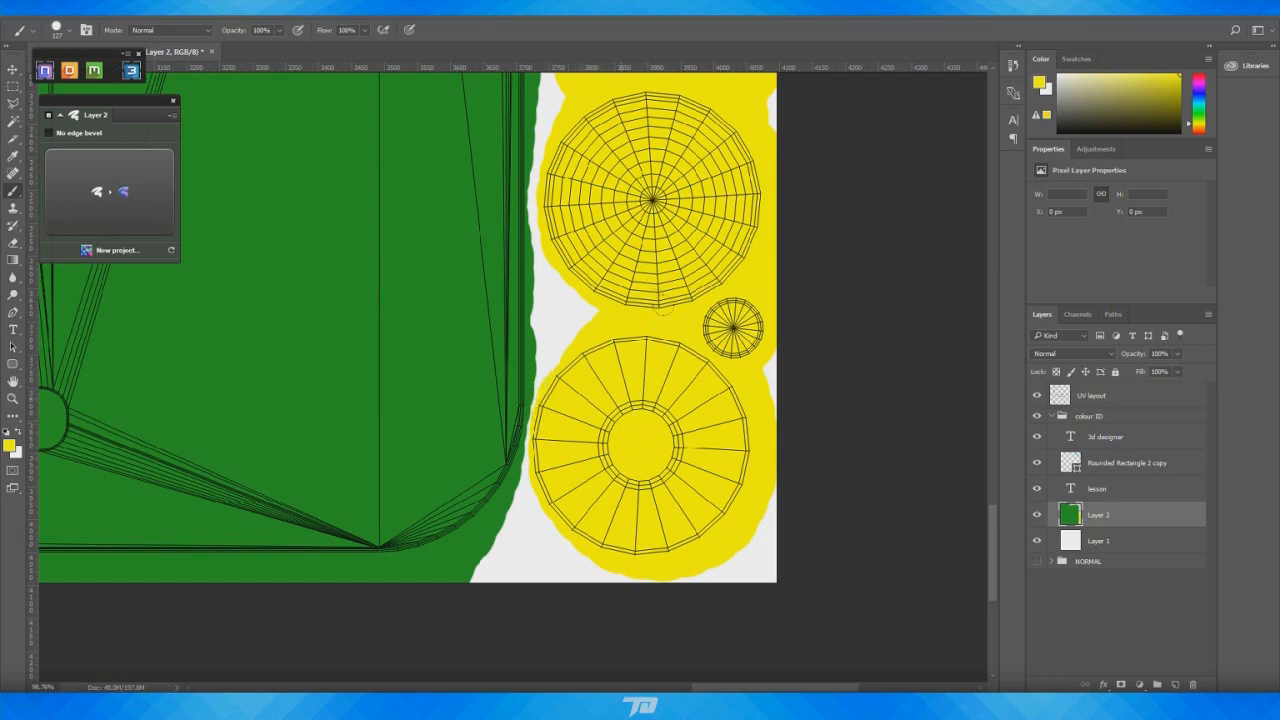
{"action": "scroll", "coordinate": [727, 340], "scroll_direction": "down", "scroll_amount": 5, "text": "alt"}
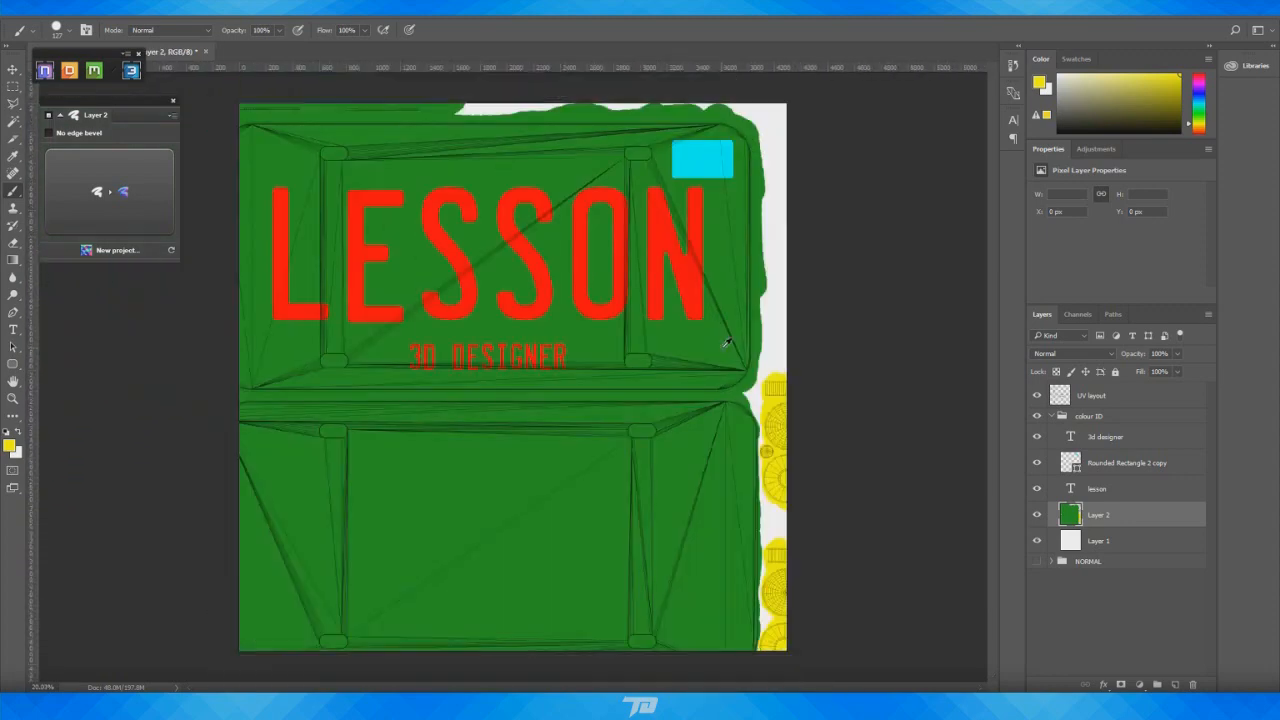
{"action": "scroll", "coordinate": [725, 342], "scroll_direction": "down", "scroll_amount": 3, "text": "alt"}
{"action": "scroll", "coordinate": [624, 273], "scroll_direction": "up", "scroll_amount": 2, "text": "alt"}
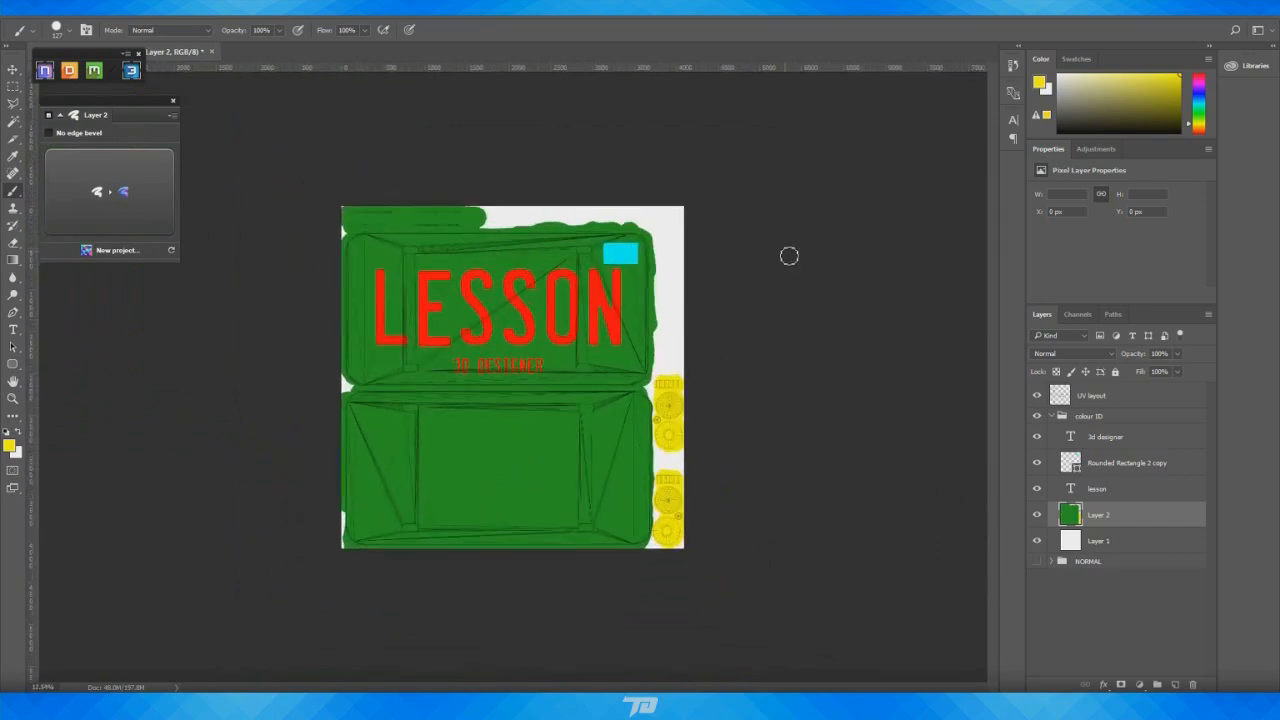
Choose Bebas Neue as the font for the sticker text and check the sticker lettering on the Ontario plate reference photo
{"action": "scroll", "coordinate": [803, 220], "scroll_direction": "up", "scroll_amount": 3, "text": "alt"}
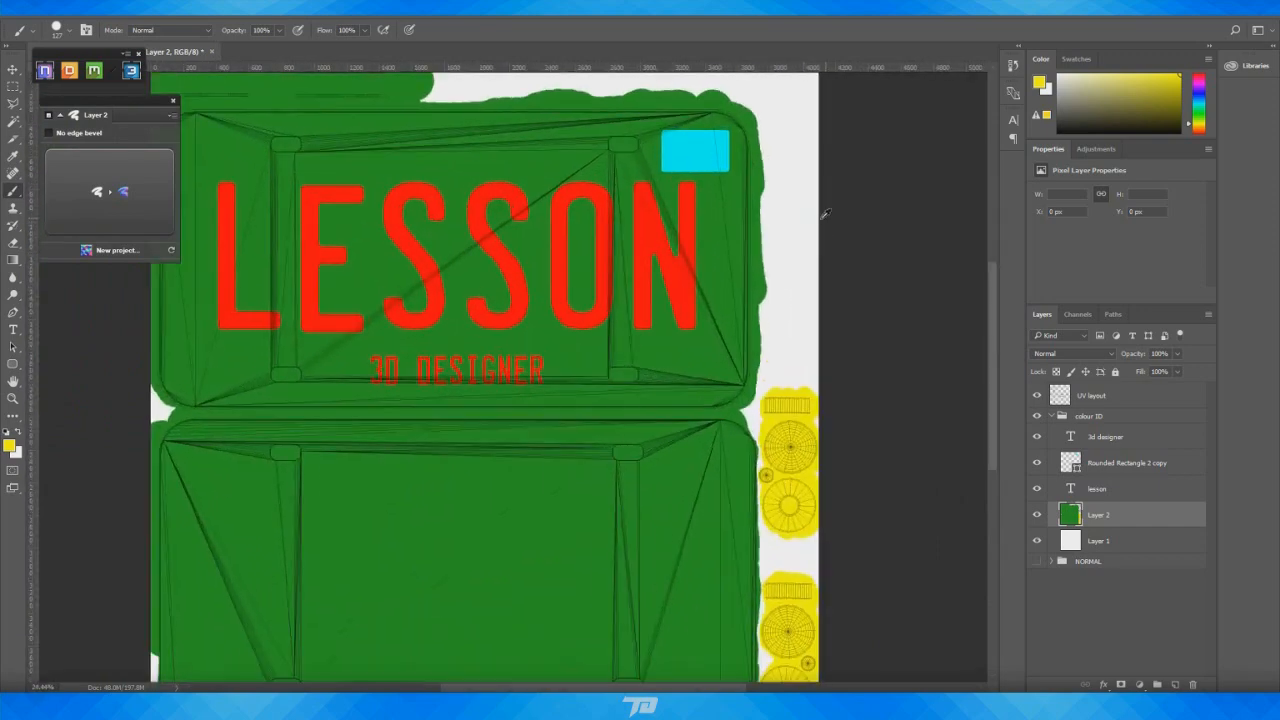
{"action": "scroll", "coordinate": [835, 220], "scroll_direction": "up", "scroll_amount": 1, "text": "alt"}
{"action": "scroll", "coordinate": [831, 231], "scroll_direction": "up", "scroll_amount": 4}
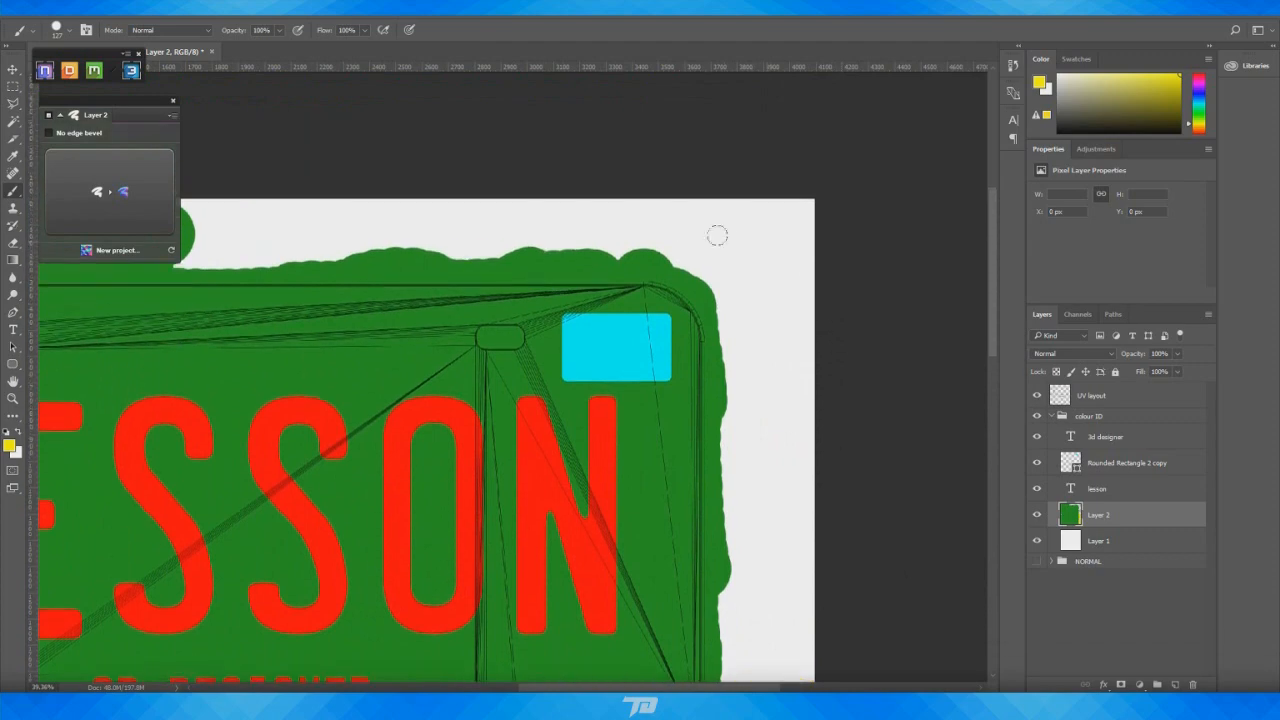
{"action": "scroll", "coordinate": [710, 300], "scroll_direction": "up", "scroll_amount": 2, "text": "alt"}
{"action": "scroll", "coordinate": [706, 322], "scroll_direction": "down", "scroll_amount": 1, "text": "alt"}
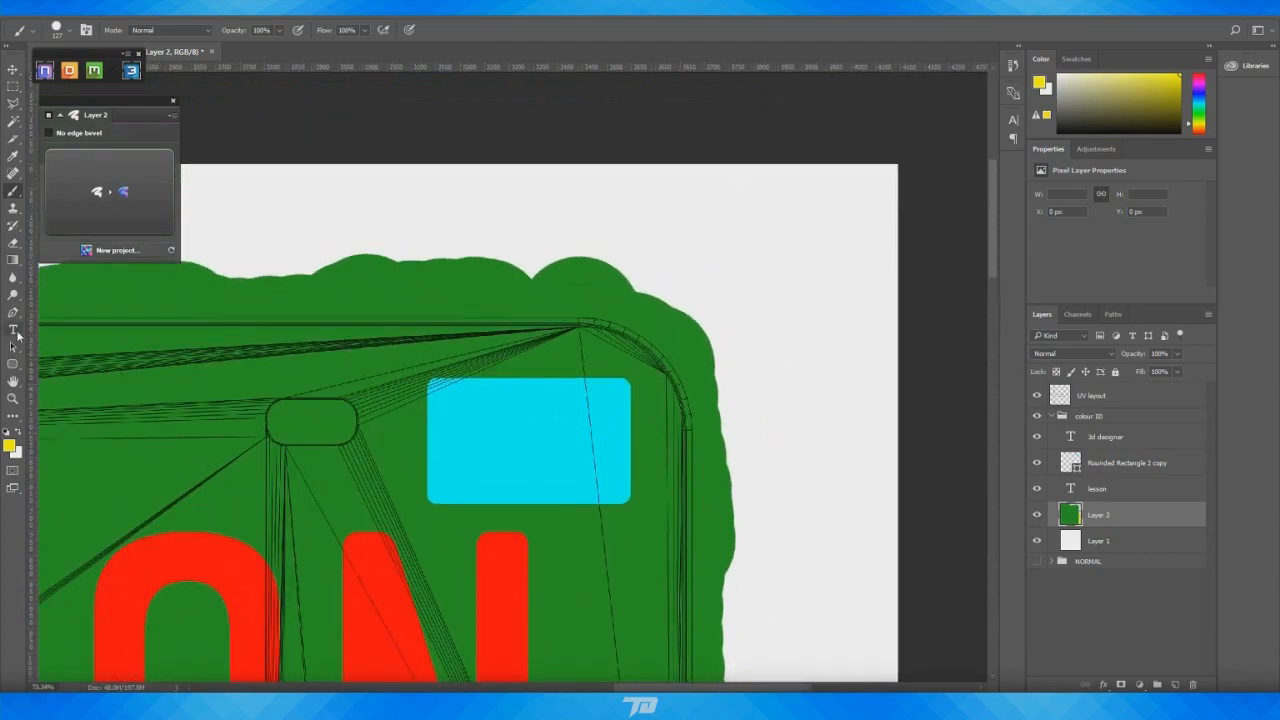
{"action": "left_click", "coordinate": [16, 333]}
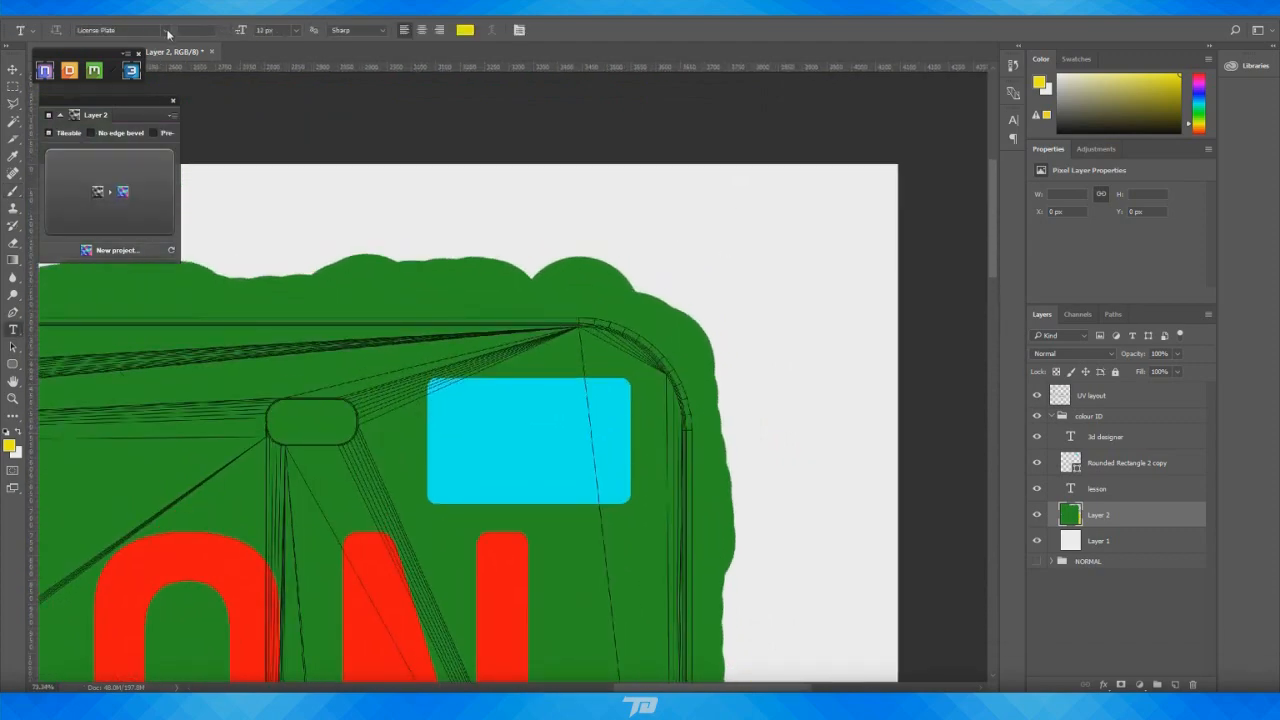
{"action": "left_click", "coordinate": [166, 30]}
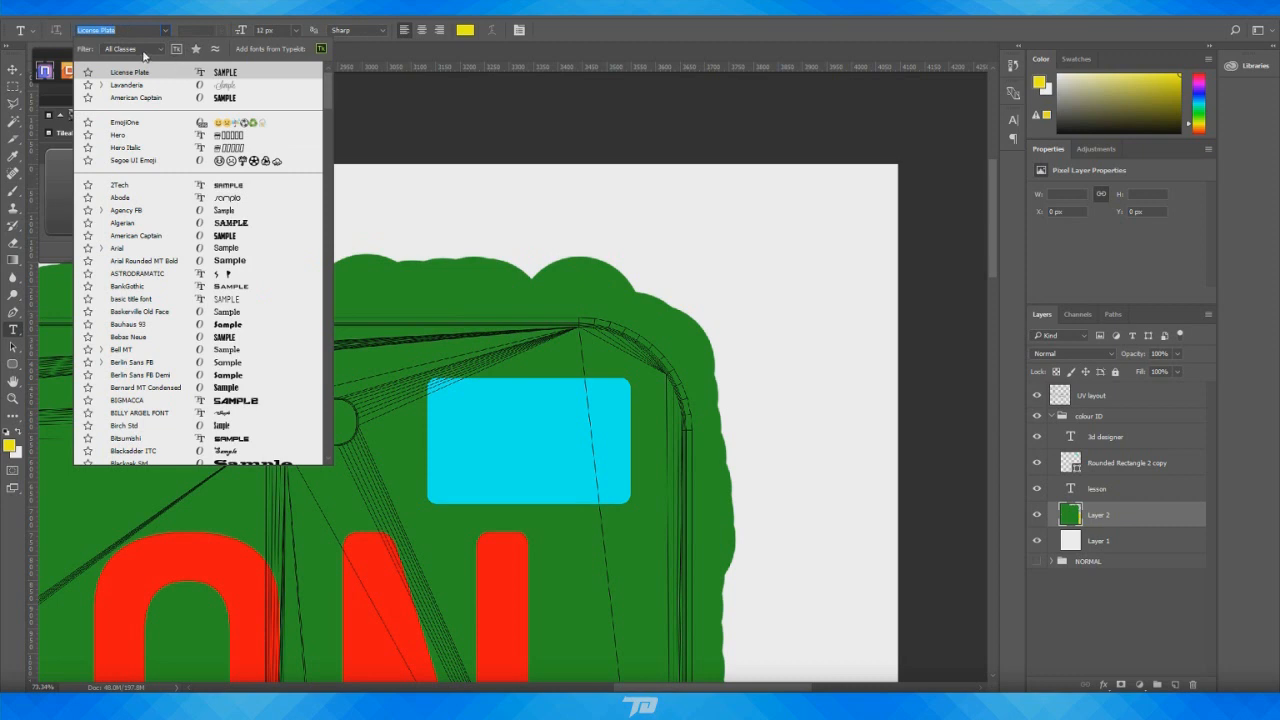
{"action": "left_click", "coordinate": [166, 338]}
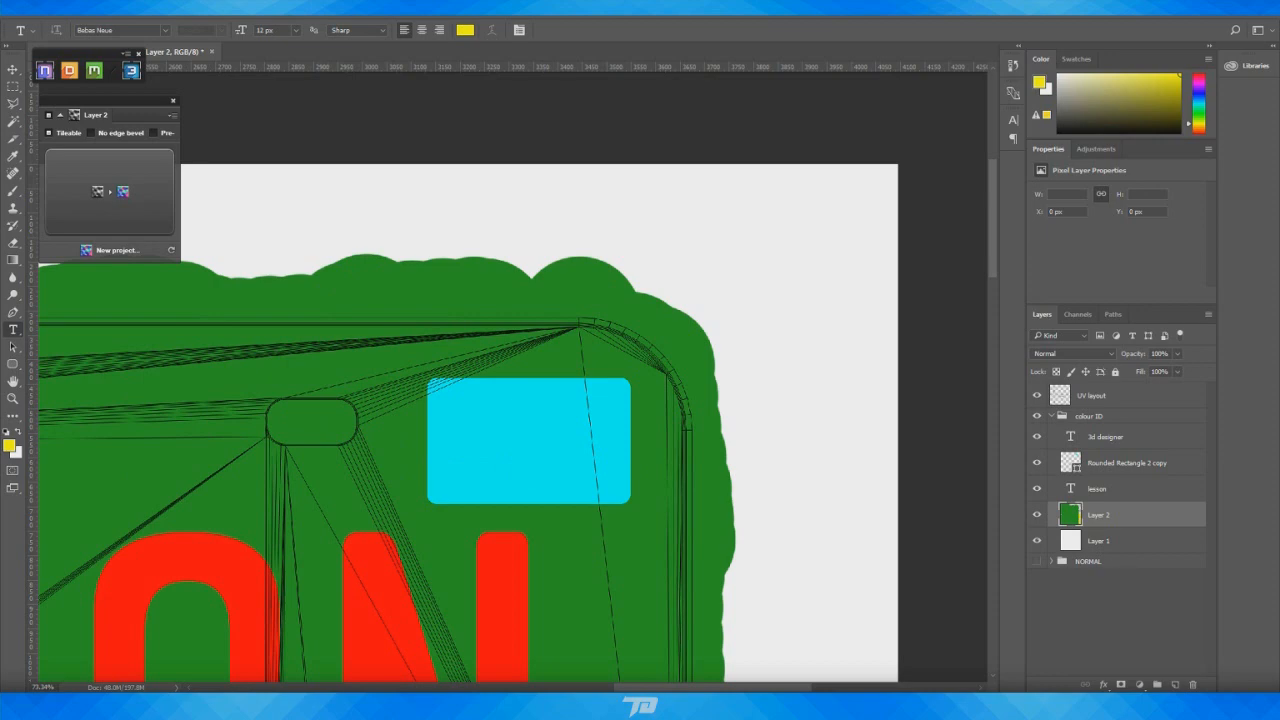
{"action": "left_click_drag", "start_coordinate": [1279, 130], "coordinate": [476, 111]}
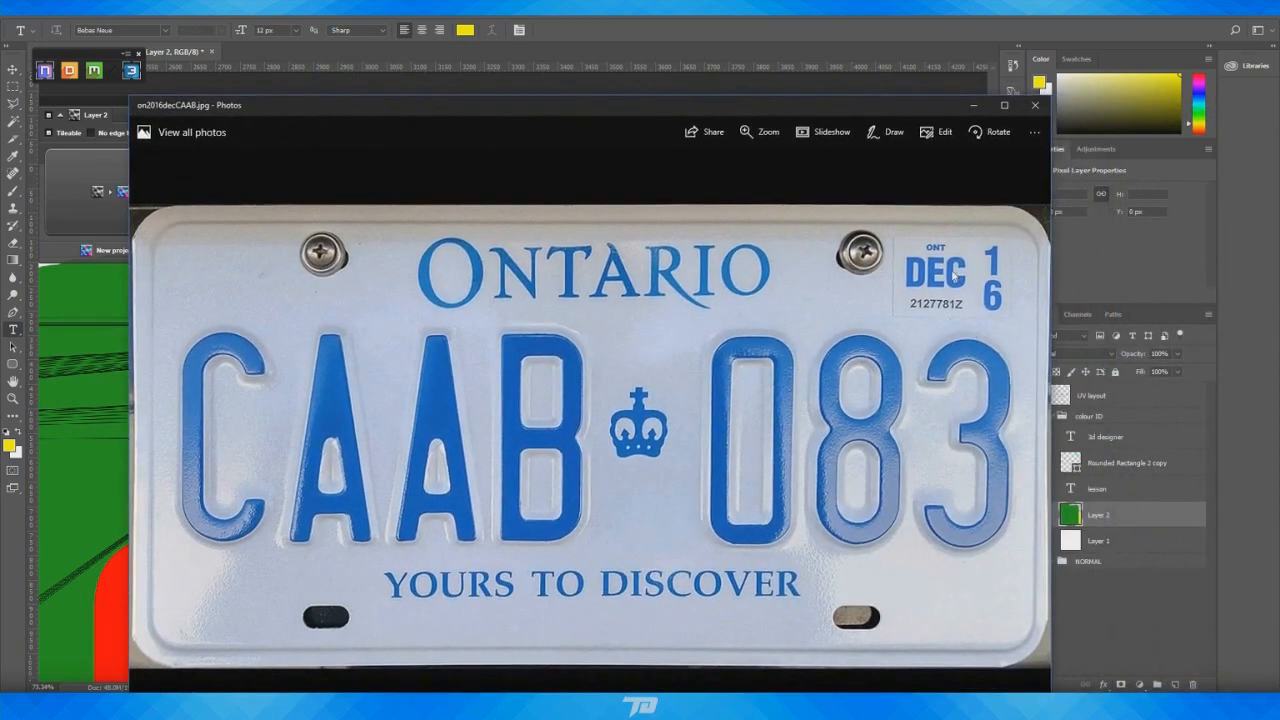
{"action": "left_click_drag", "start_coordinate": [806, 103], "coordinate": [1279, 106]}
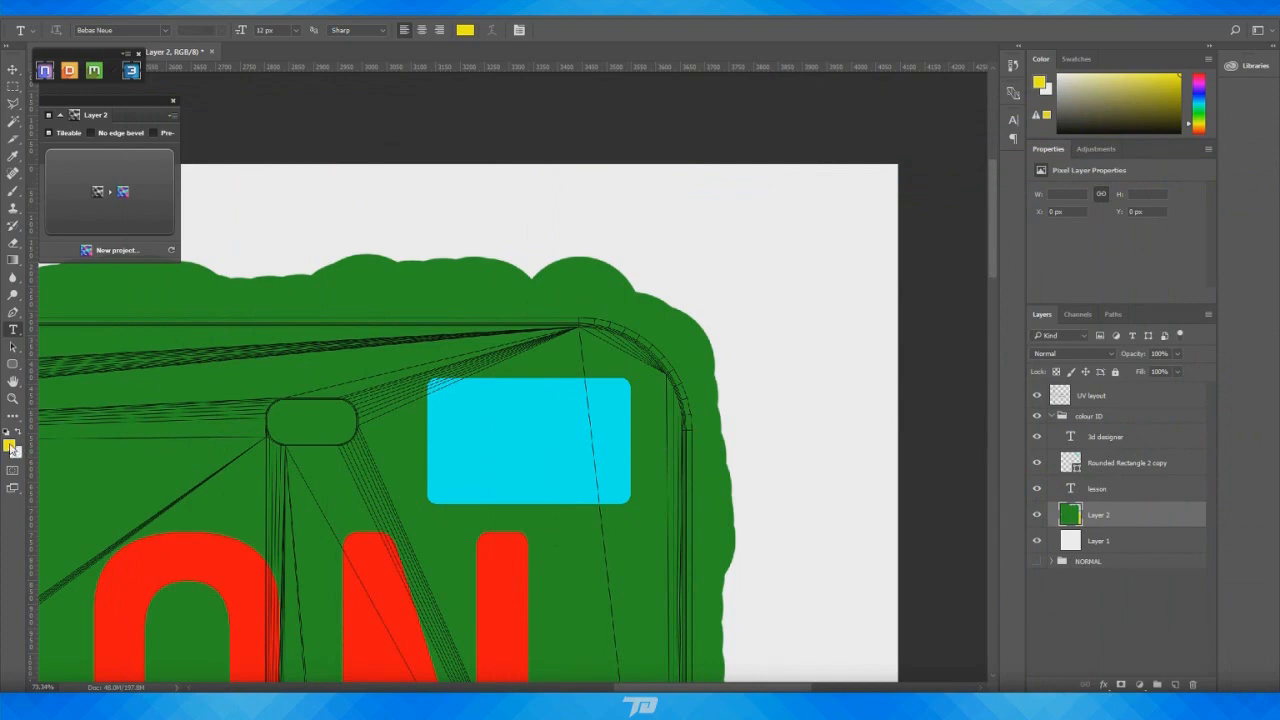
Set the foreground colour to orange, ff7800, for the sticker text
{"action": "left_click", "coordinate": [9, 446]}
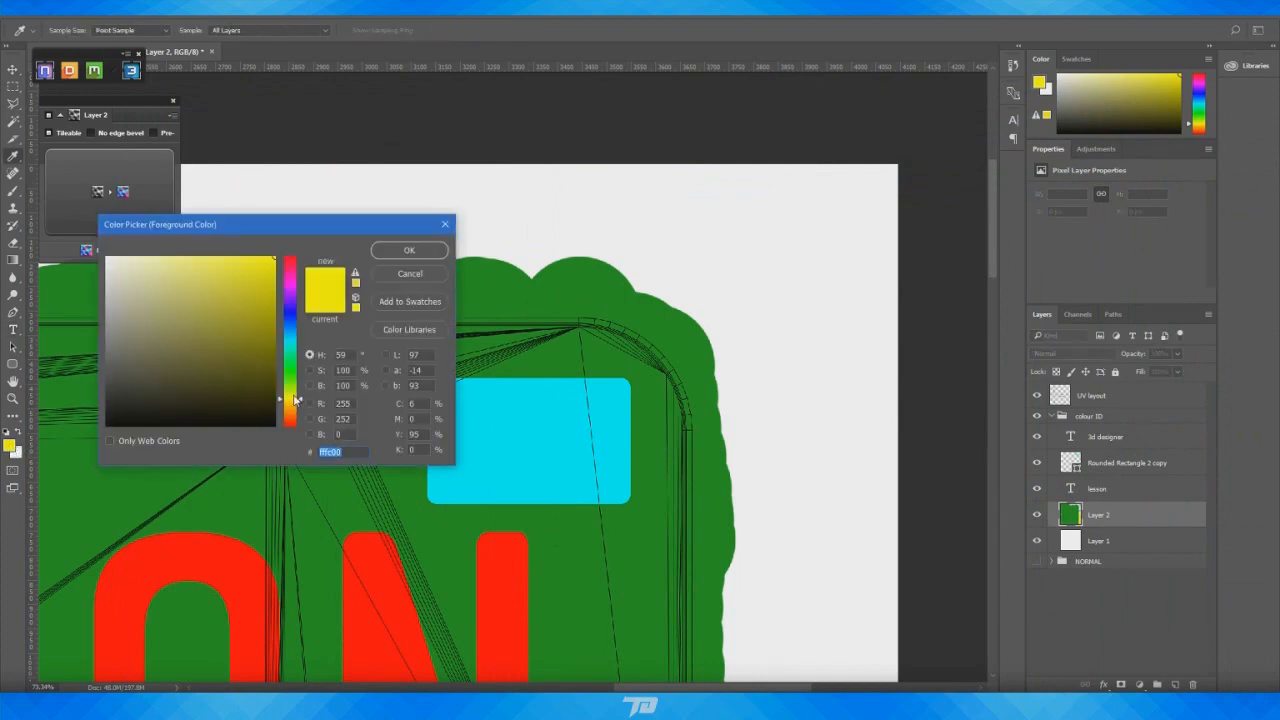
{"action": "left_click_drag", "start_coordinate": [290, 411], "coordinate": [297, 416]}
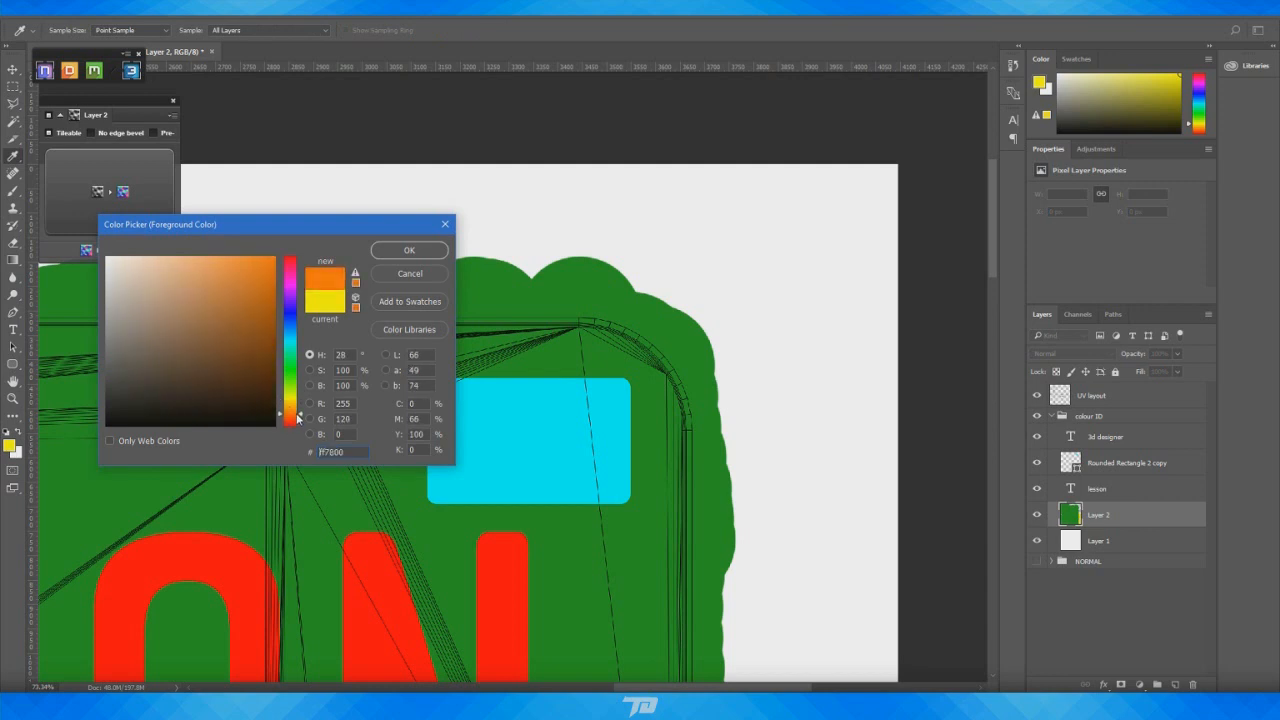
{"action": "left_click", "coordinate": [410, 250]}
{"action": "key", "text": "t"}
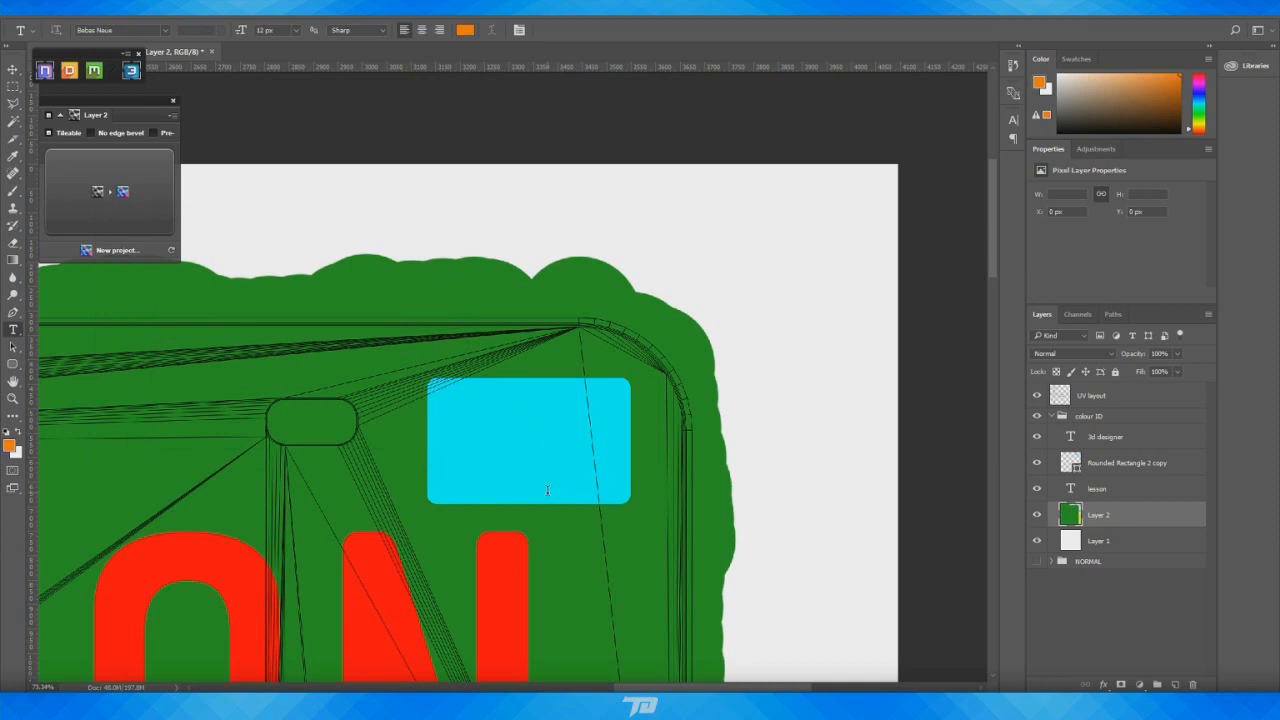
Add the text April on the cyan sticker and move its layer to the top of the colour ID group
{"action": "left_click", "coordinate": [471, 448]}
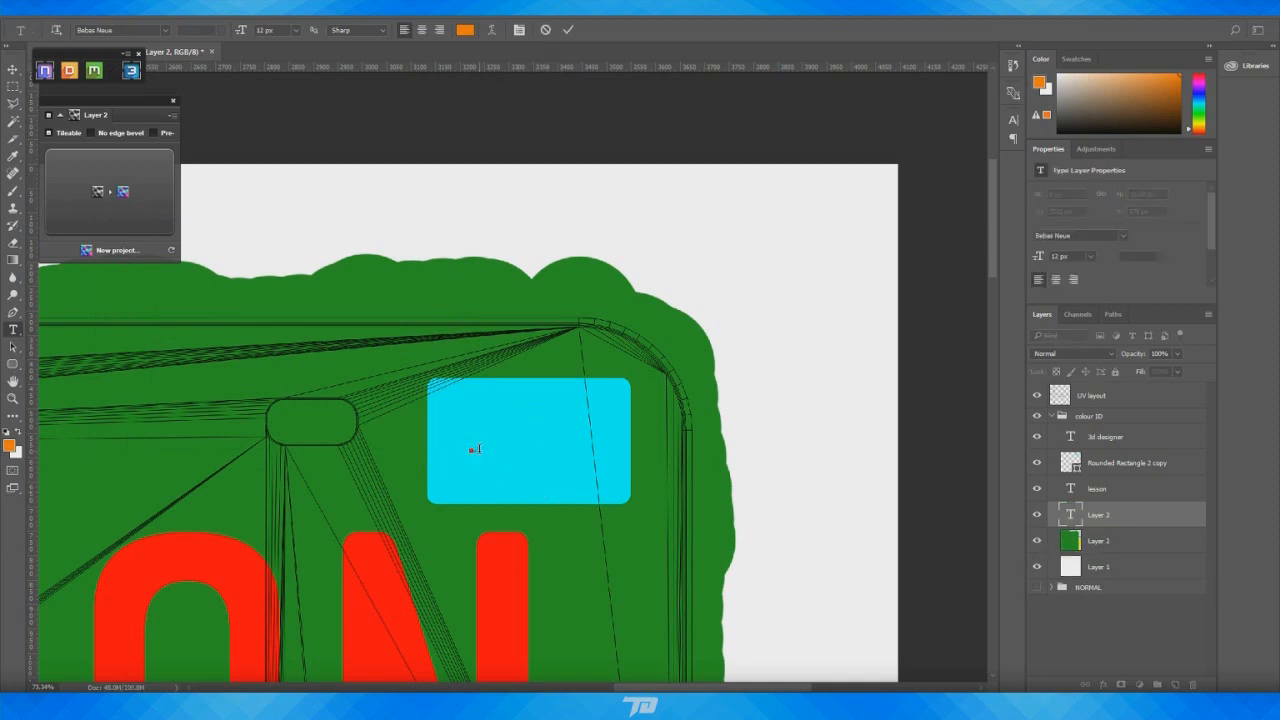
{"action": "left_click", "coordinate": [571, 30]}
{"action": "left_click_drag", "start_coordinate": [1121, 513], "coordinate": [1125, 434]}
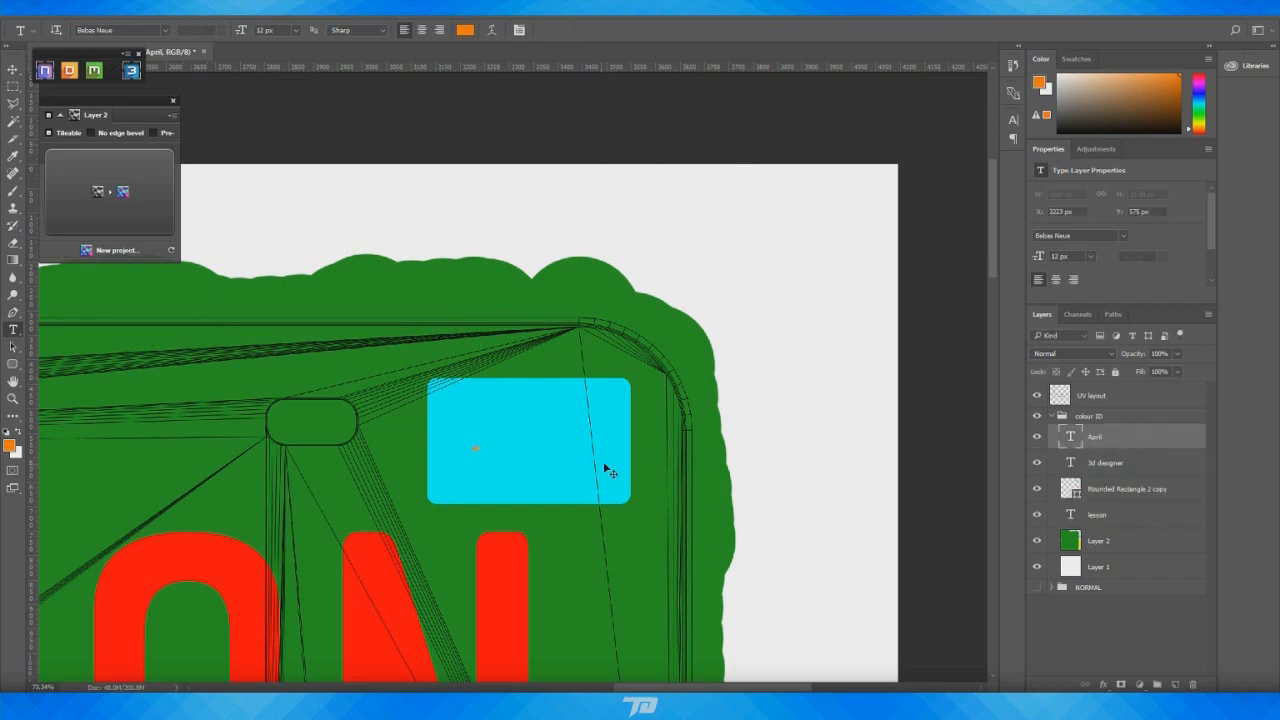
Scale the April text to about 170 px and place it across most of the cyan sticker, leaving room for the year
{"action": "key", "text": "ctrl+t"}
{"action": "left_click_drag", "start_coordinate": [483, 443], "coordinate": [596, 381], "text": "shift"}
{"action": "mouse_move", "coordinate": [560, 432]}
{"action": "left_mouse_down"}
{"action": "mouse_move", "coordinate": [537, 443]}
{"action": "mouse_move", "coordinate": [582, 390]}
{"action": "mouse_move", "coordinate": [558, 421]}
{"action": "left_mouse_up"}
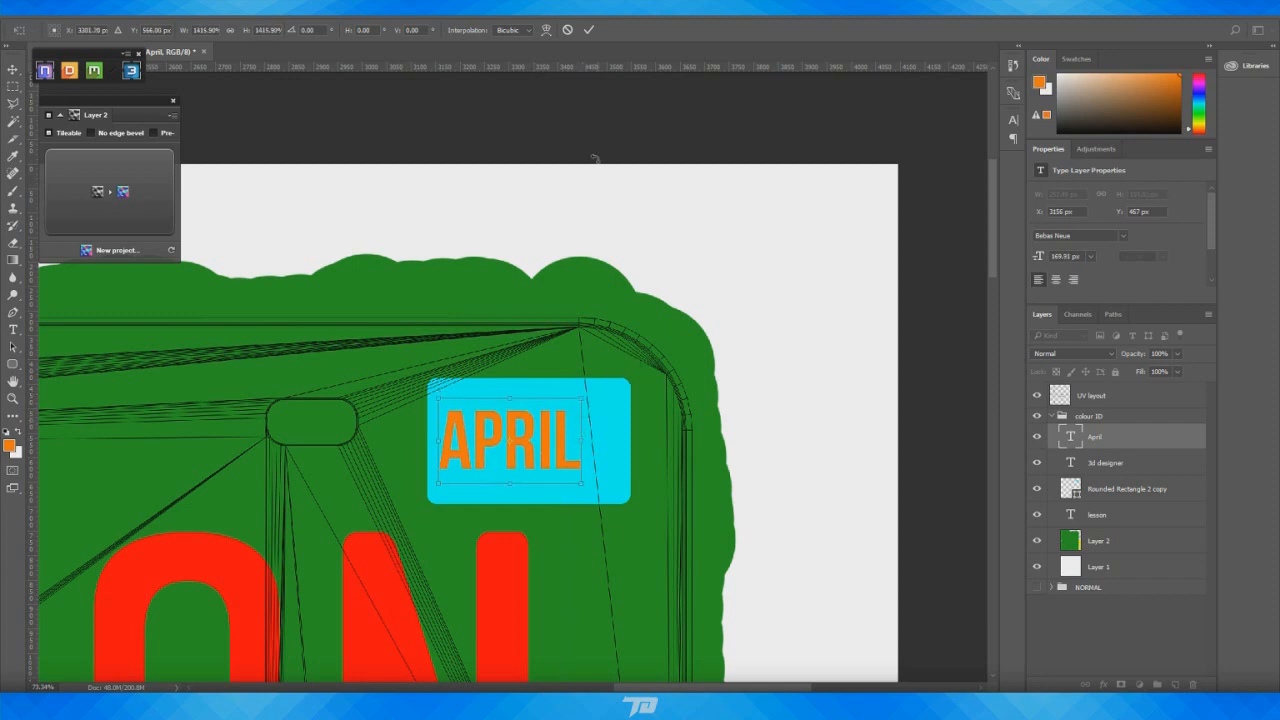
{"action": "left_click", "coordinate": [589, 30]}
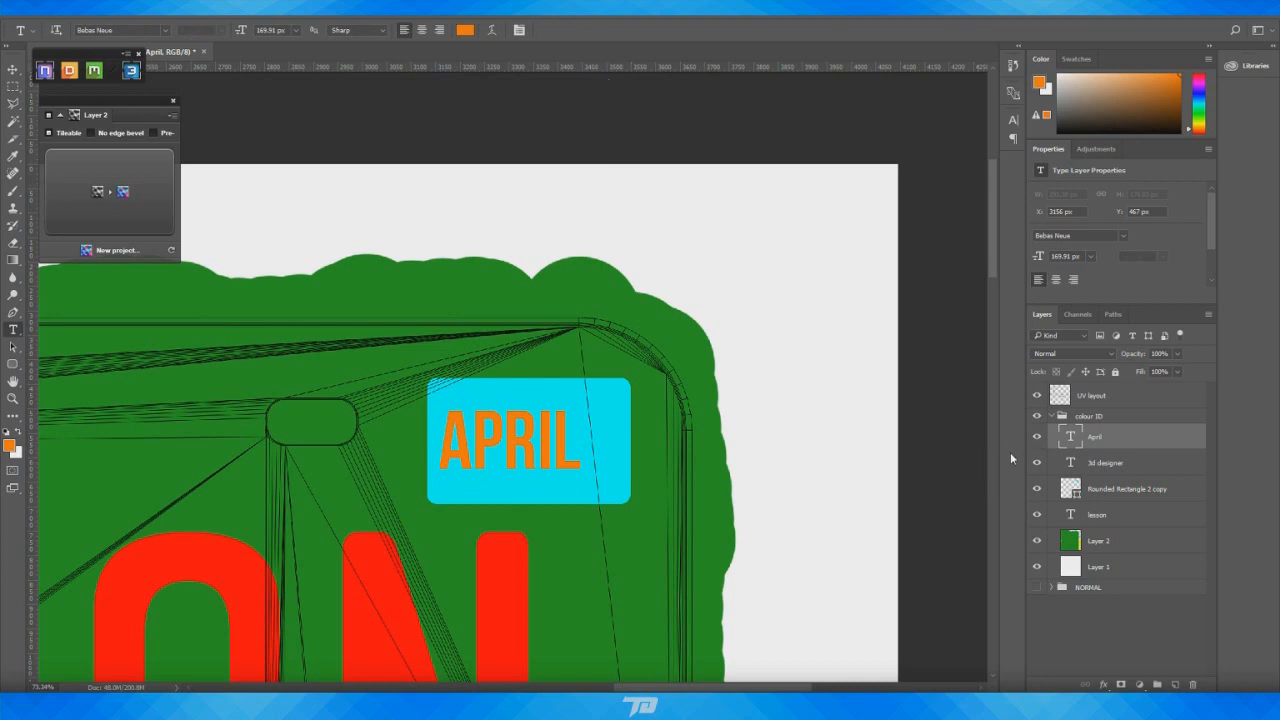
Add the text 17 on the blank area near the canvas corner and enlarge it to about 177 px
{"action": "left_click", "coordinate": [771, 292]}
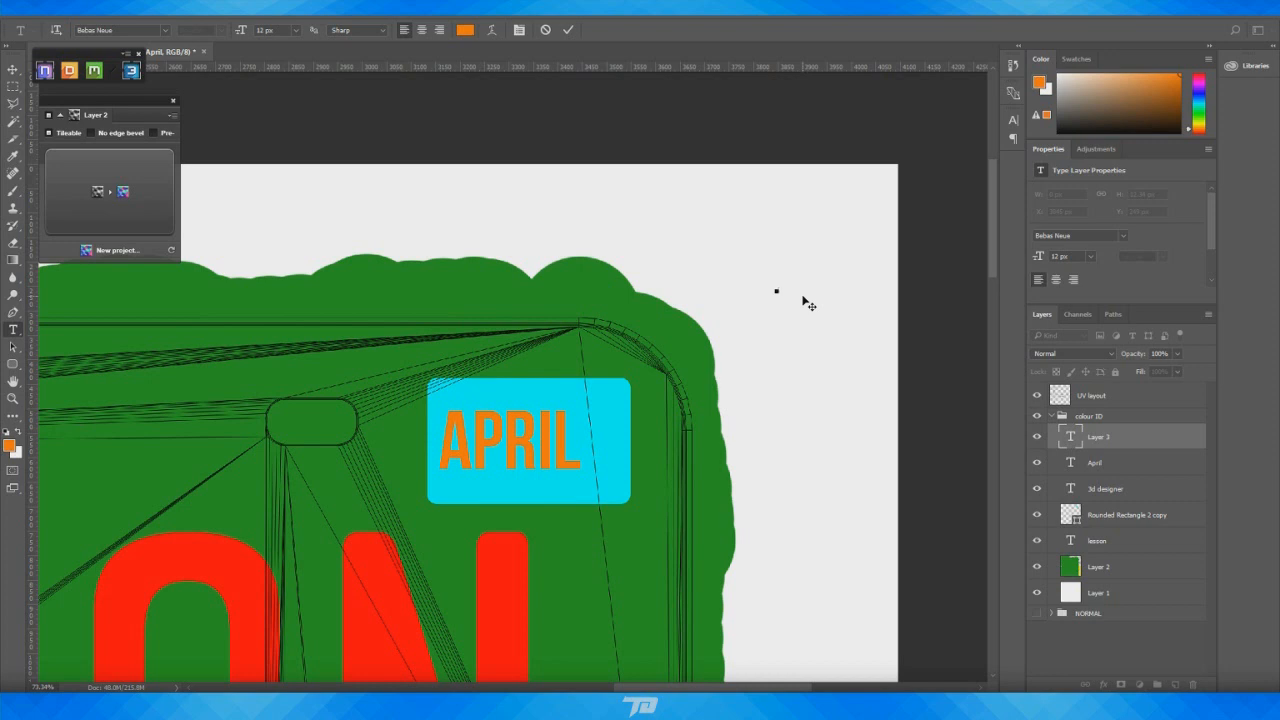
{"action": "left_click", "coordinate": [571, 30]}
{"action": "key", "text": "ctrl+t"}
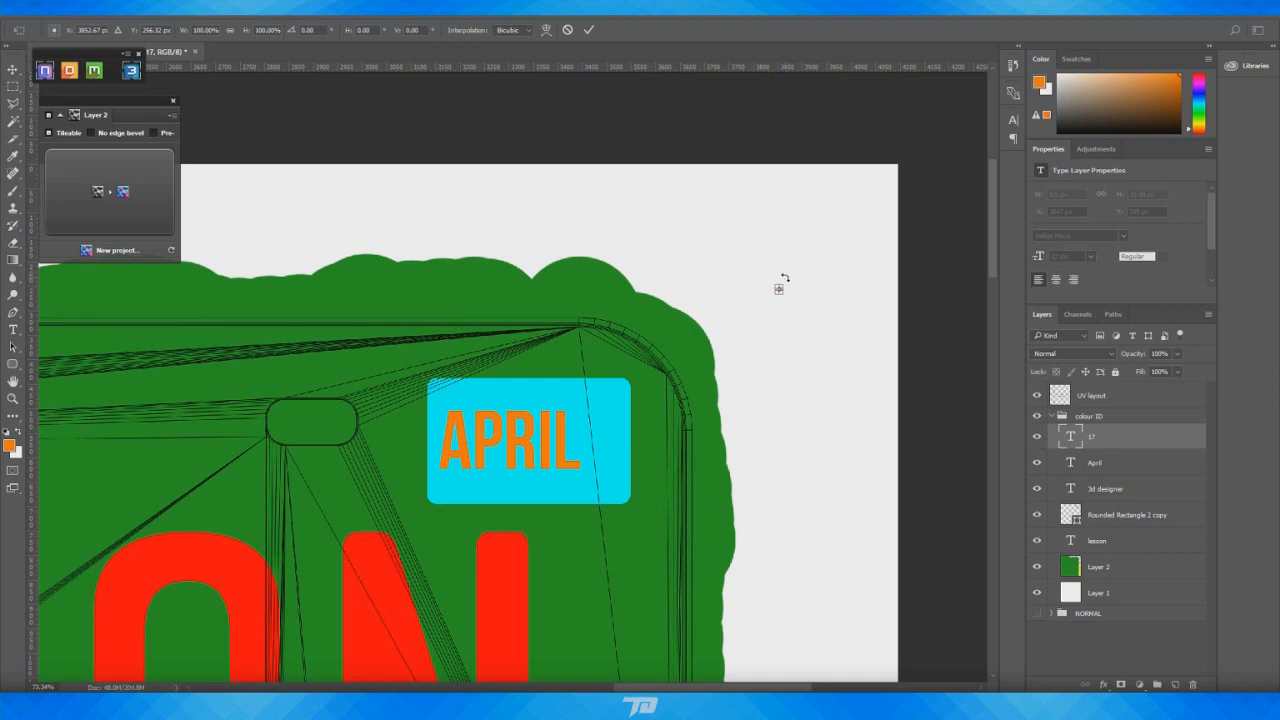
{"action": "left_click_drag", "start_coordinate": [783, 287], "coordinate": [850, 199]}
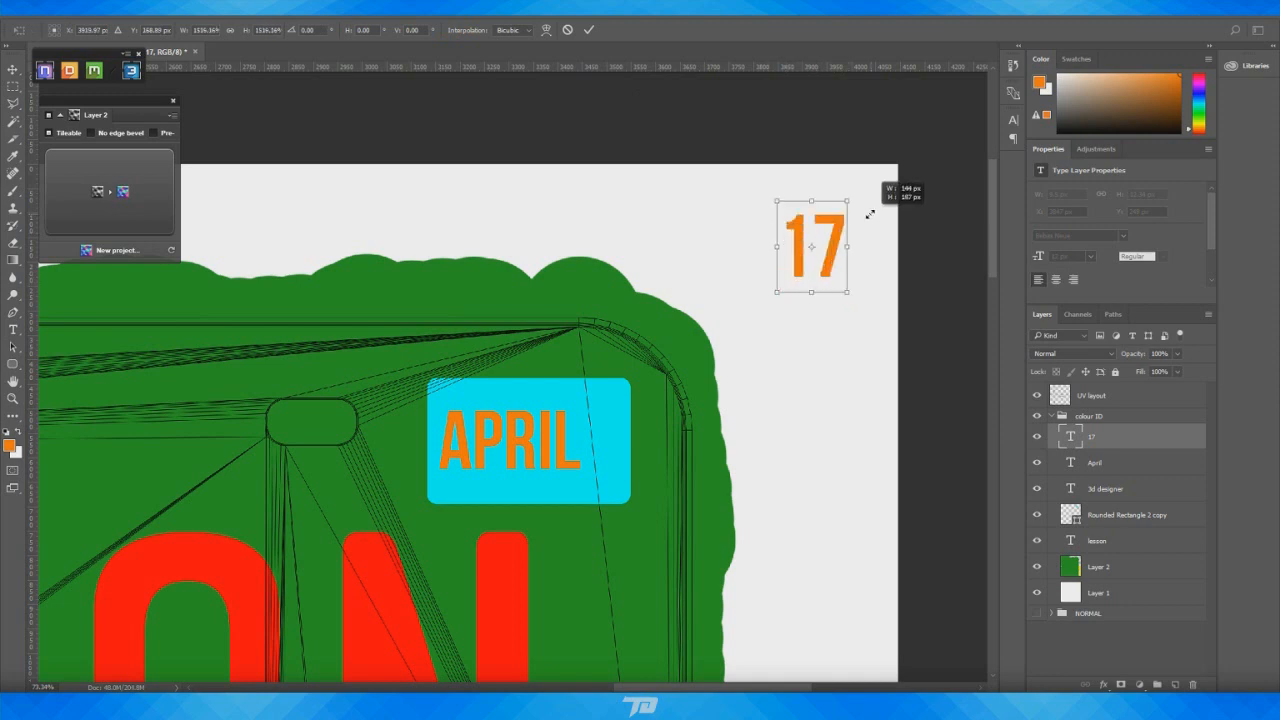
{"action": "left_click", "coordinate": [588, 30]}
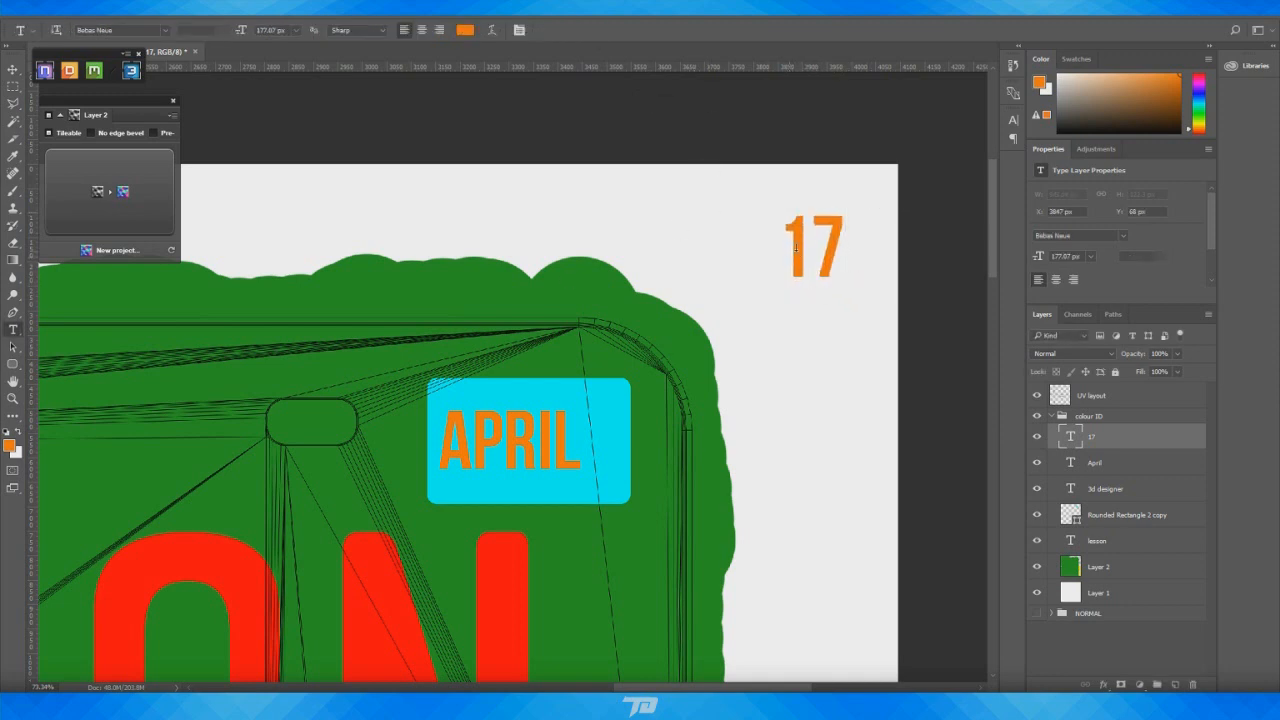
Break the 17 text onto two lines so the 1 sits above the 7
{"action": "double_click", "coordinate": [795, 250]}
{"action": "left_click", "coordinate": [1015, 117]}
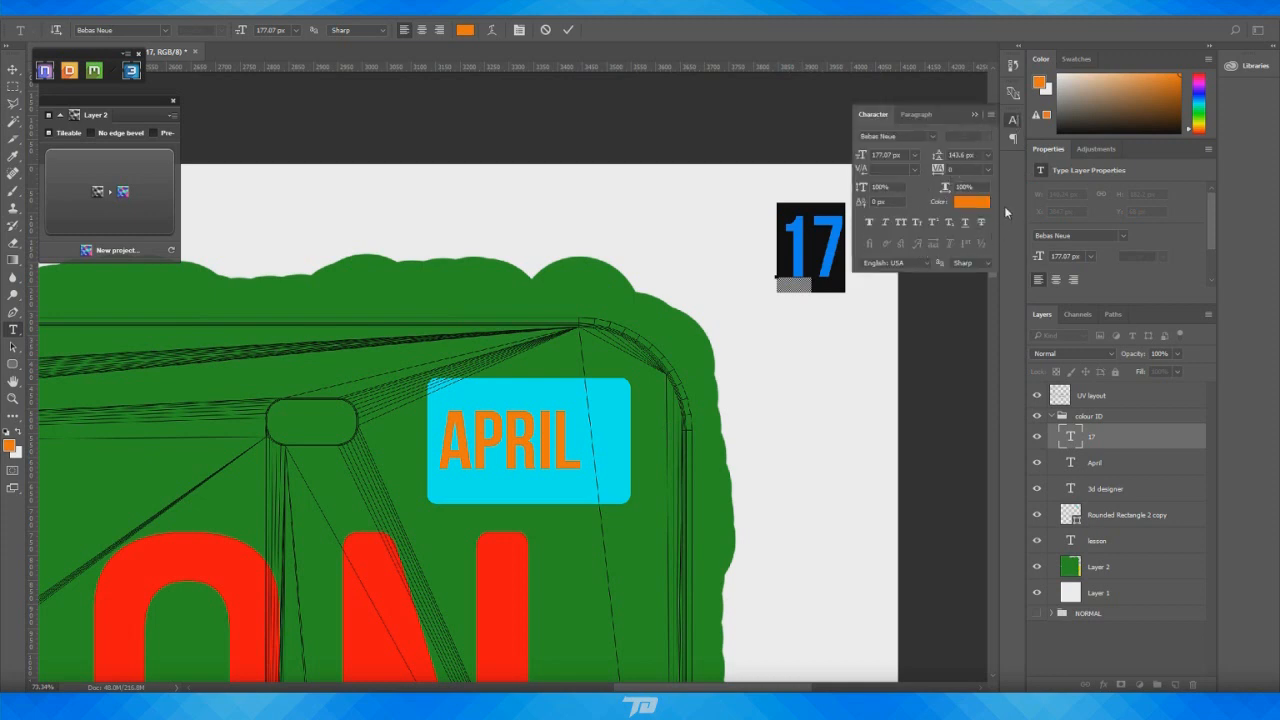
{"action": "left_click", "coordinate": [974, 116]}
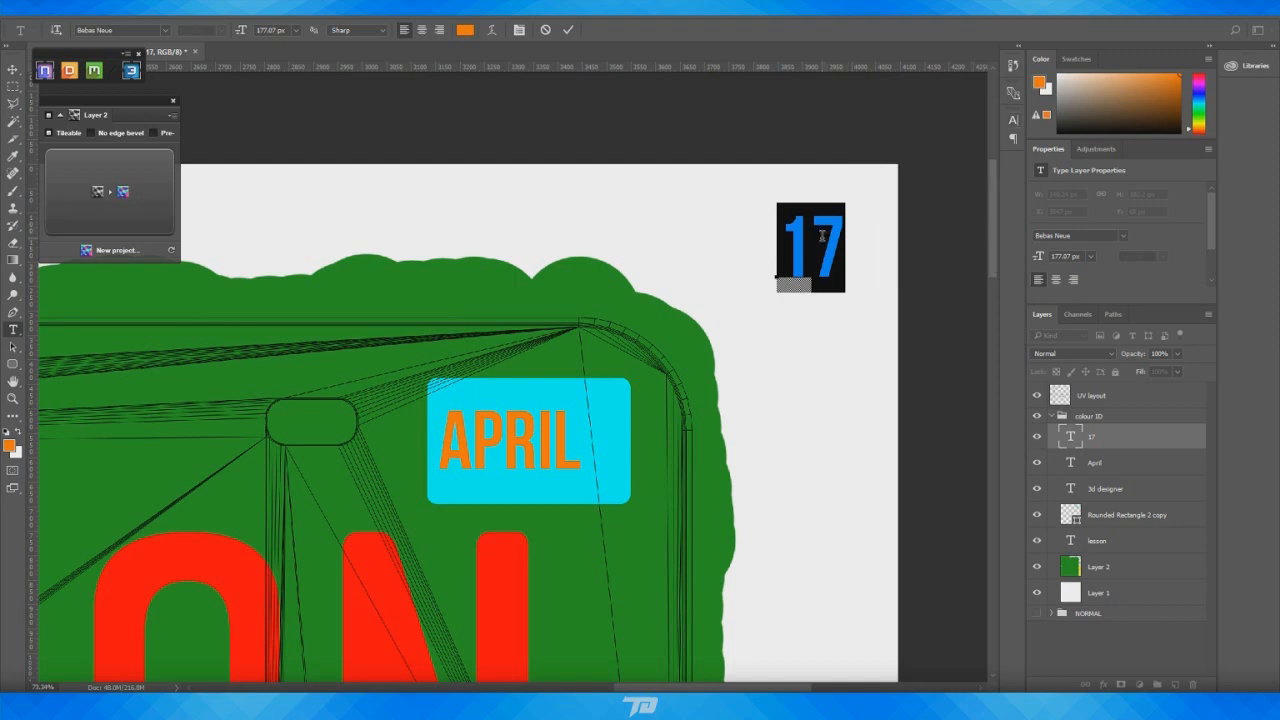
{"action": "left_click", "coordinate": [822, 236]}
{"action": "key", "text": "Return"}
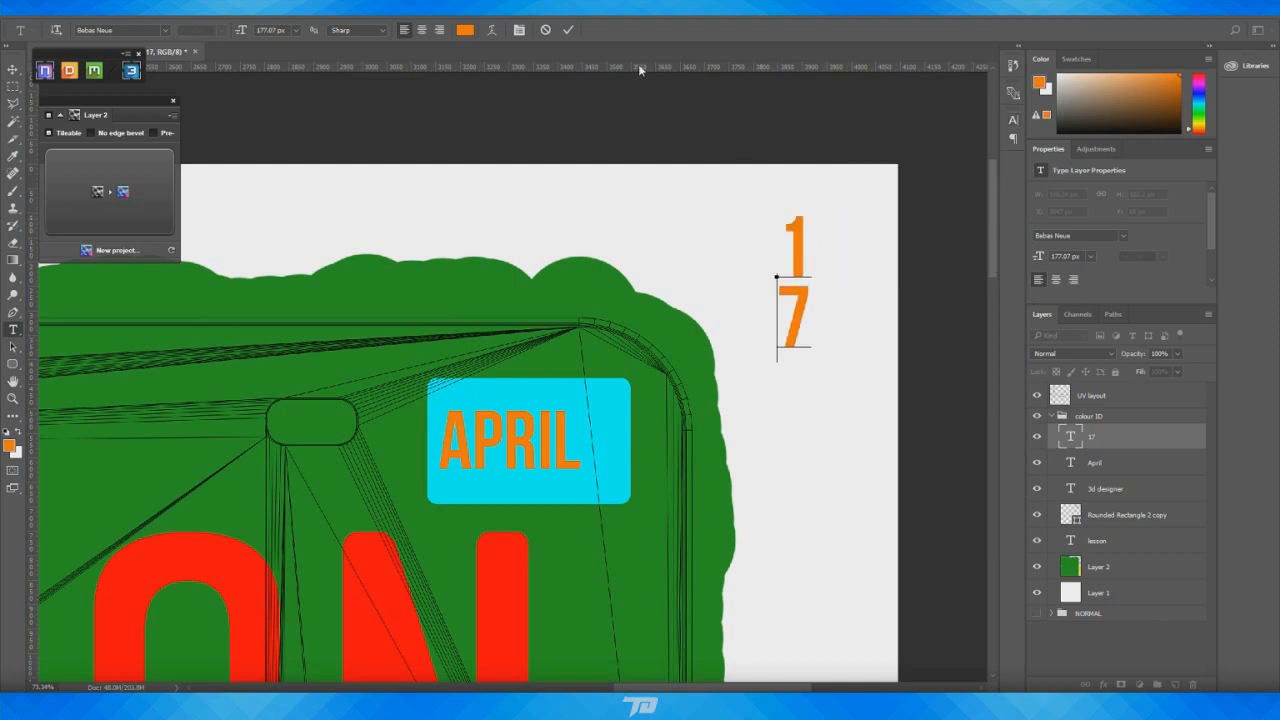
{"action": "left_click", "coordinate": [568, 29]}
Scale the stacked 17 to about 119 px and place it on the sticker just after April
{"action": "key", "text": "ctrl+t"}
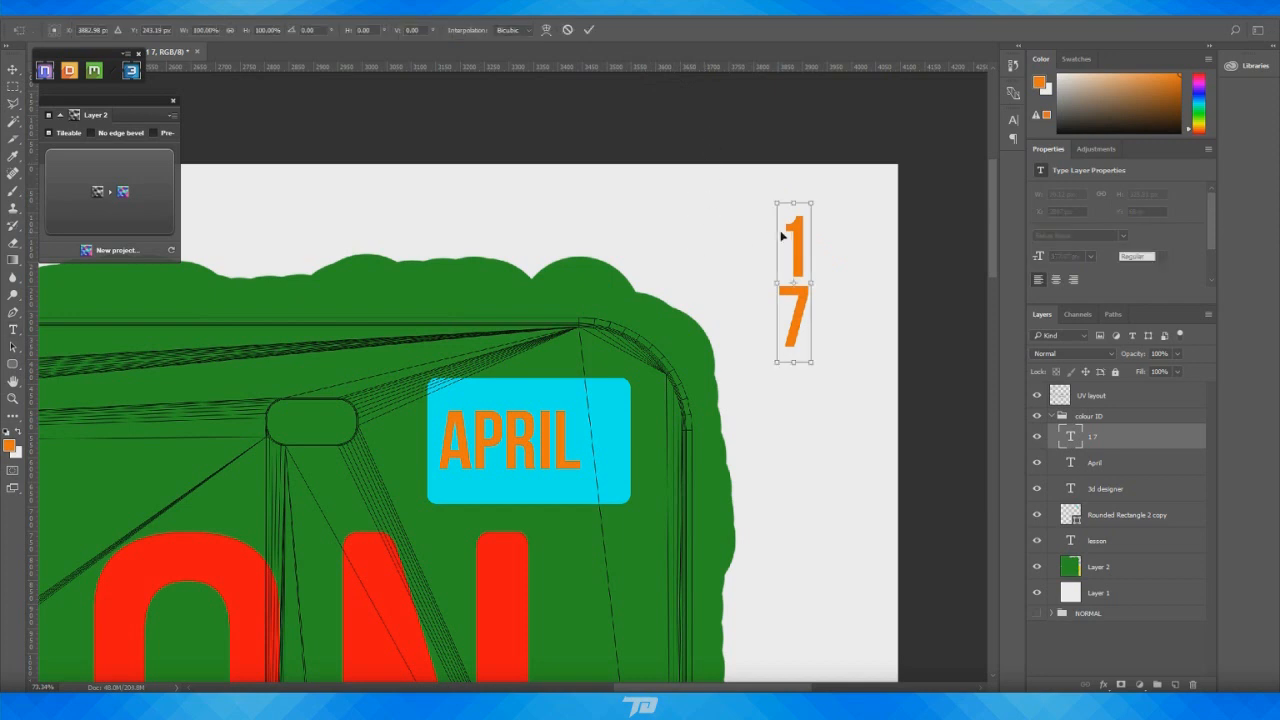
{"action": "left_click_drag", "start_coordinate": [794, 238], "coordinate": [633, 380]}
{"action": "left_click_drag", "start_coordinate": [619, 357], "coordinate": [615, 412]}
{"action": "left_click", "coordinate": [588, 29]}
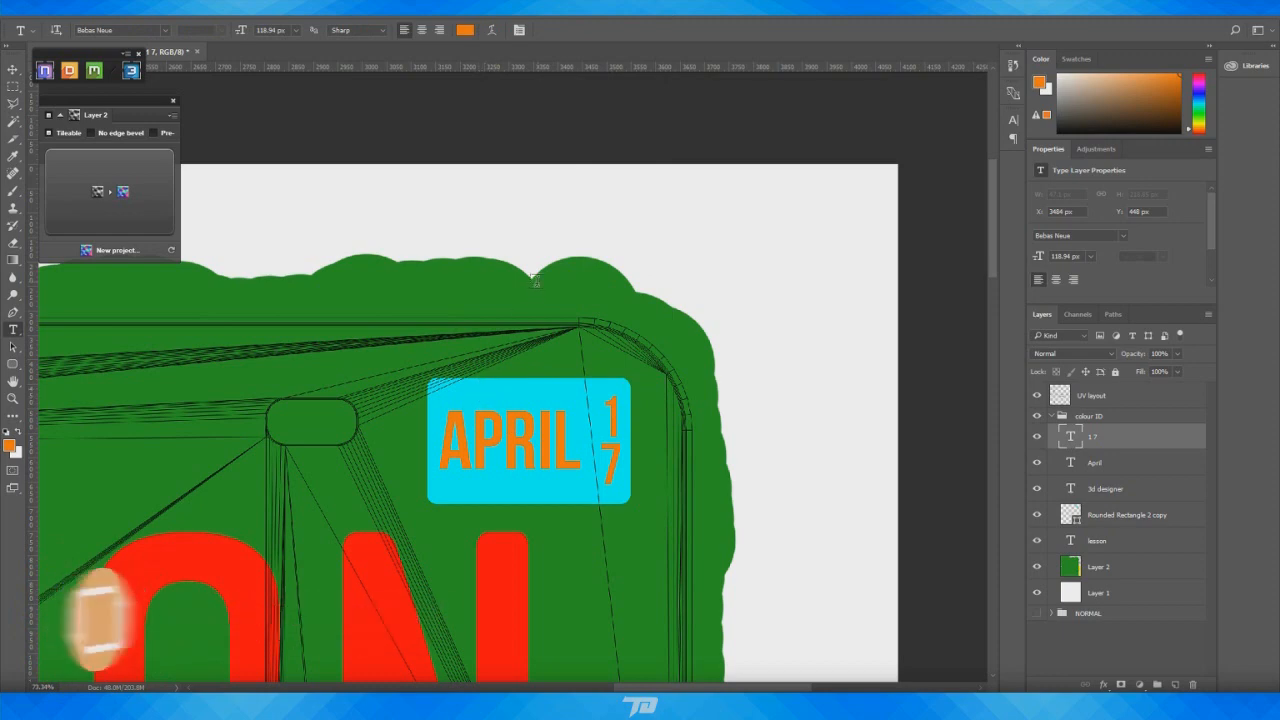
Add the text Youtube, scale it to about 31 px and centre it above April on the sticker
{"action": "left_click", "coordinate": [558, 248]}
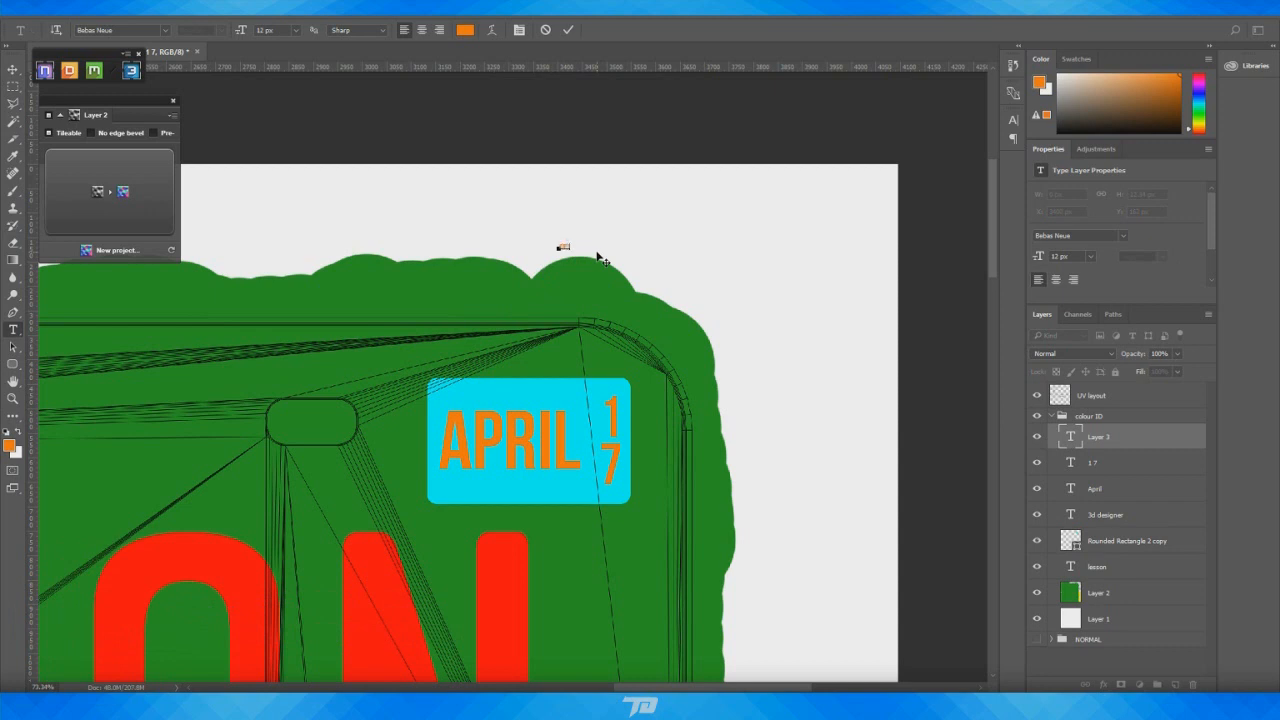
{"action": "left_click", "coordinate": [568, 29]}
{"action": "key", "text": "ctrl+t"}
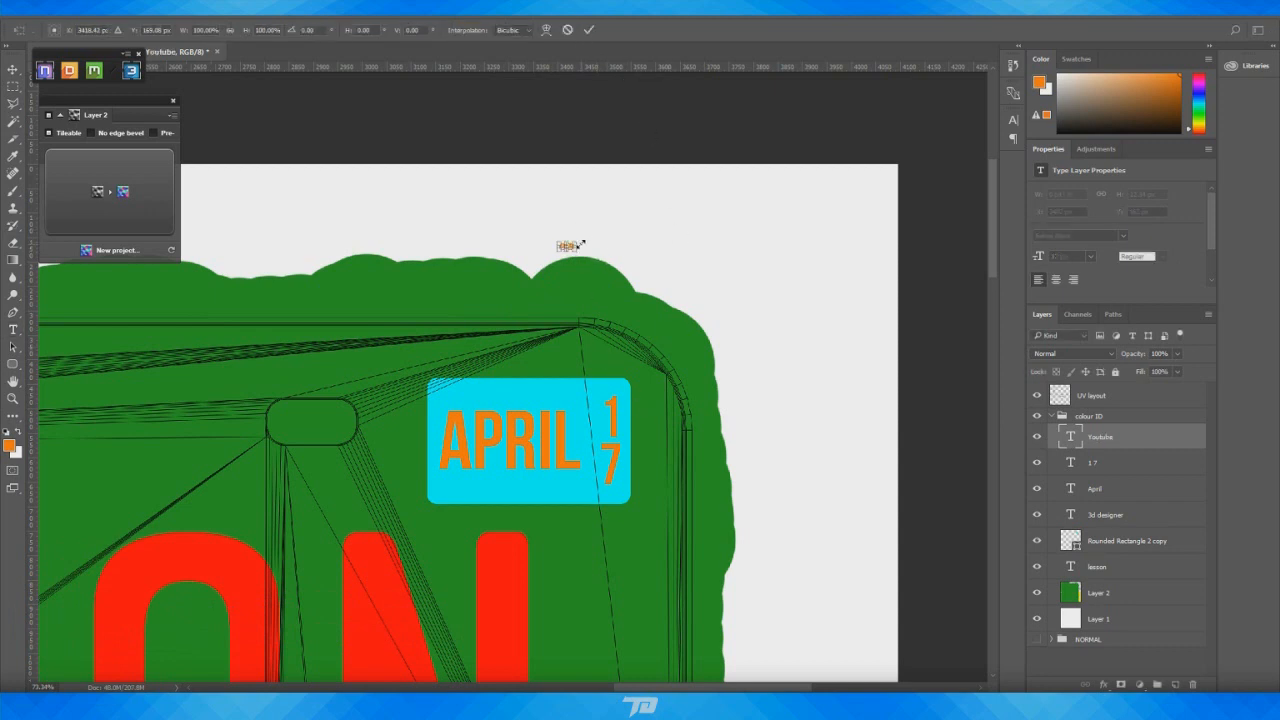
{"action": "left_click_drag", "start_coordinate": [577, 243], "coordinate": [545, 385]}
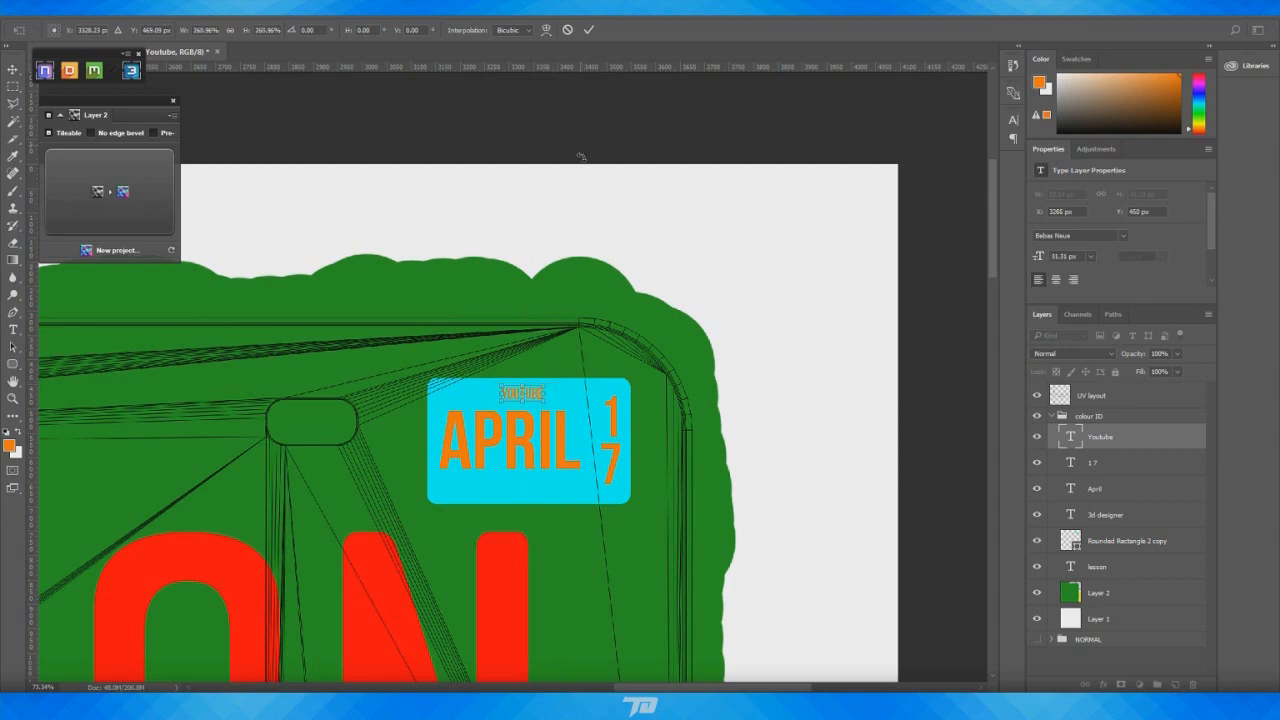
{"action": "left_click", "coordinate": [589, 30]}
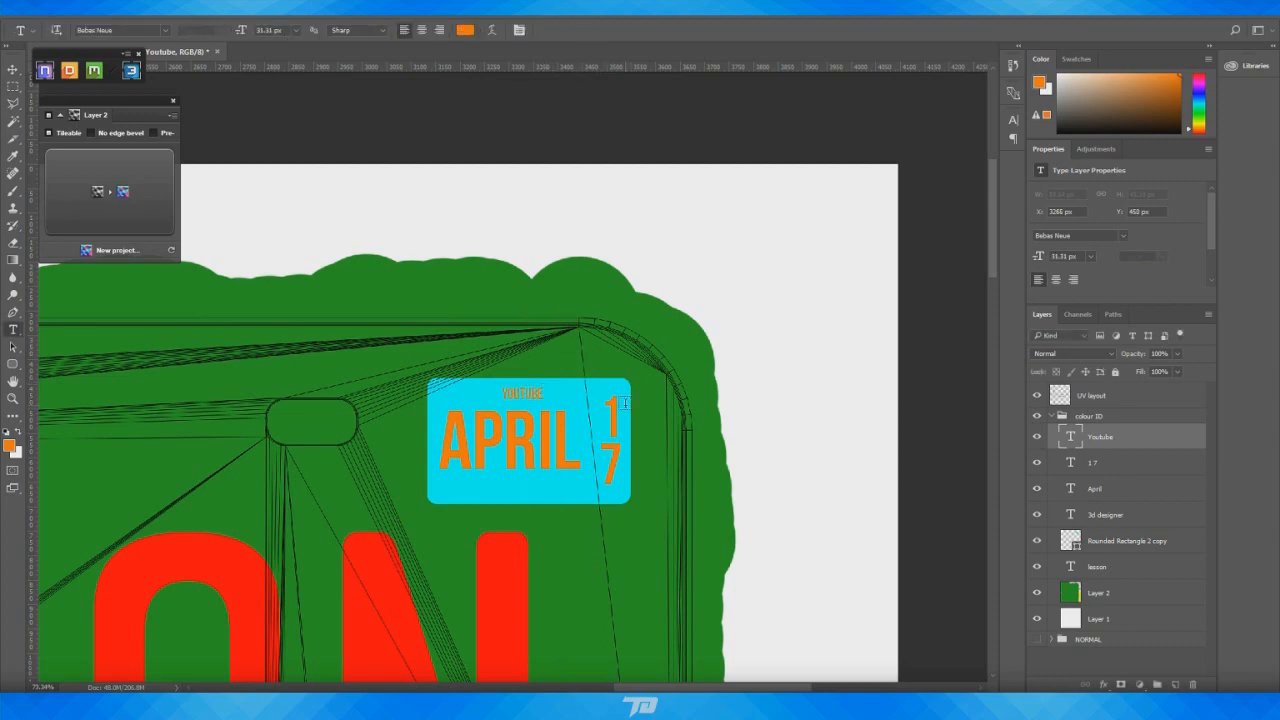
Enlarge the Youtube text about its centre to about 36 px
{"action": "scroll", "coordinate": [624, 403], "scroll_direction": "up", "scroll_amount": 3, "text": "alt"}
{"action": "scroll", "coordinate": [624, 403], "scroll_direction": "up", "scroll_amount": 2, "text": "alt"}
{"action": "key", "text": "ctrl+t"}
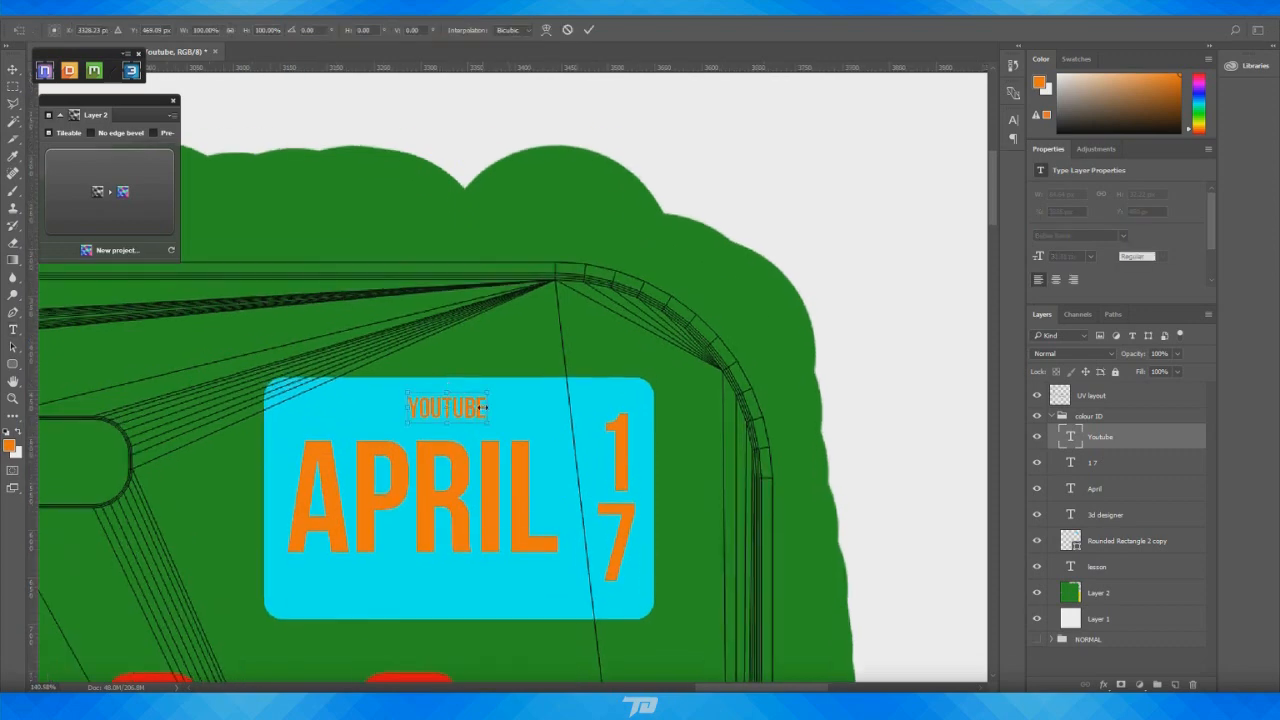
{"action": "left_click_drag", "start_coordinate": [497, 423], "coordinate": [494, 425], "text": "alt"}
{"action": "left_click", "coordinate": [589, 30]}
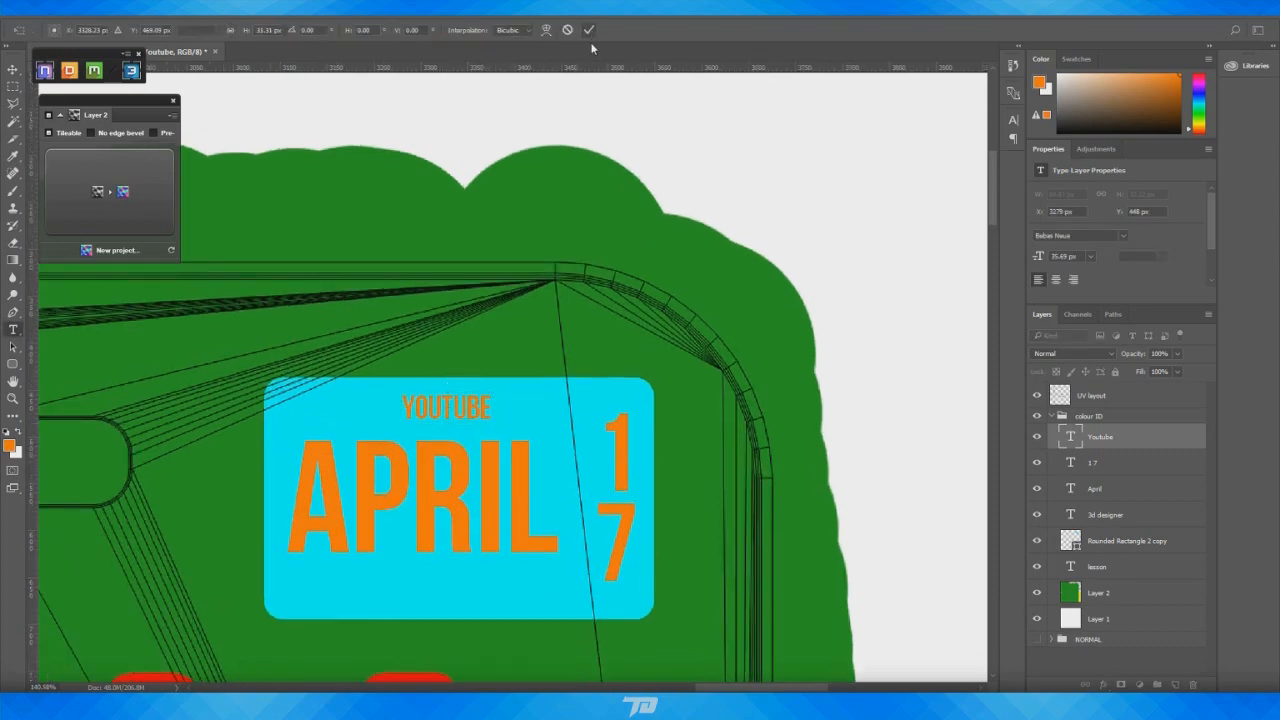
Set the foreground colour to a dark brownish red
{"action": "left_click", "coordinate": [13, 447]}
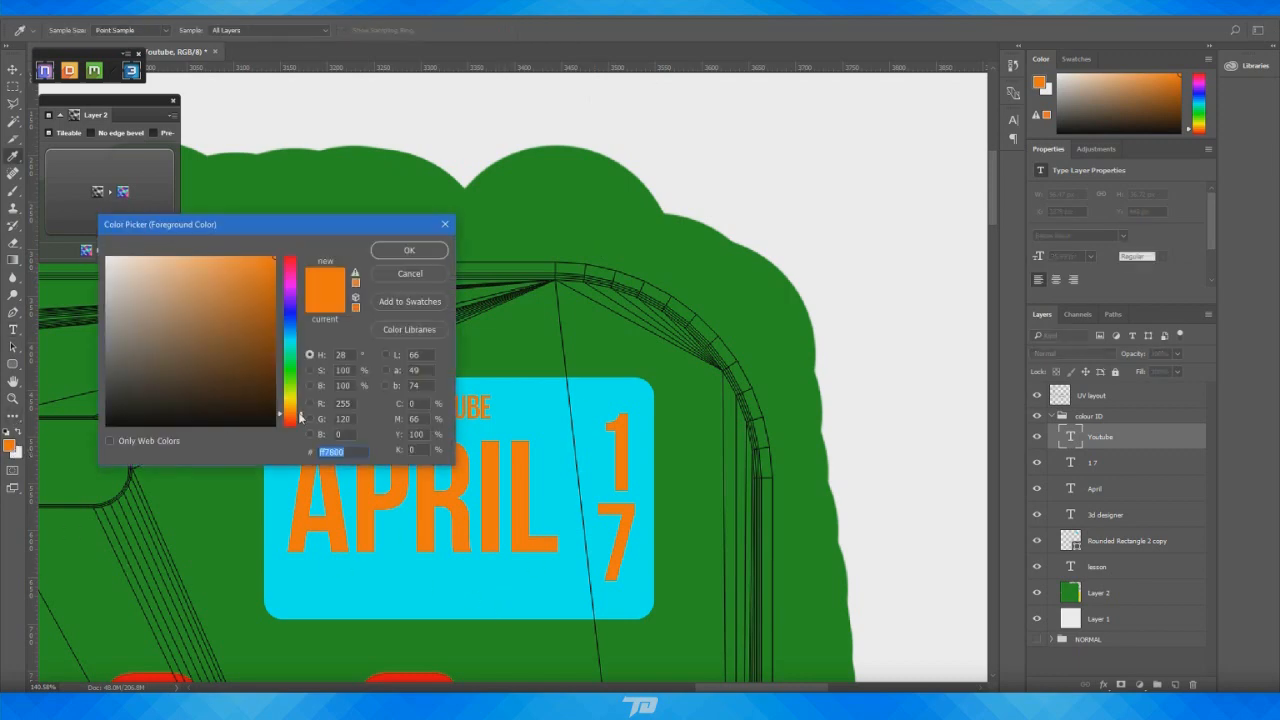
{"action": "left_click", "coordinate": [290, 259]}
{"action": "left_click", "coordinate": [171, 380]}
{"action": "mouse_move", "coordinate": [171, 380]}
{"action": "left_mouse_down"}
{"action": "mouse_move", "coordinate": [236, 359]}
{"action": "mouse_move", "coordinate": [214, 366]}
{"action": "left_mouse_up"}
{"action": "left_click", "coordinate": [408, 252]}
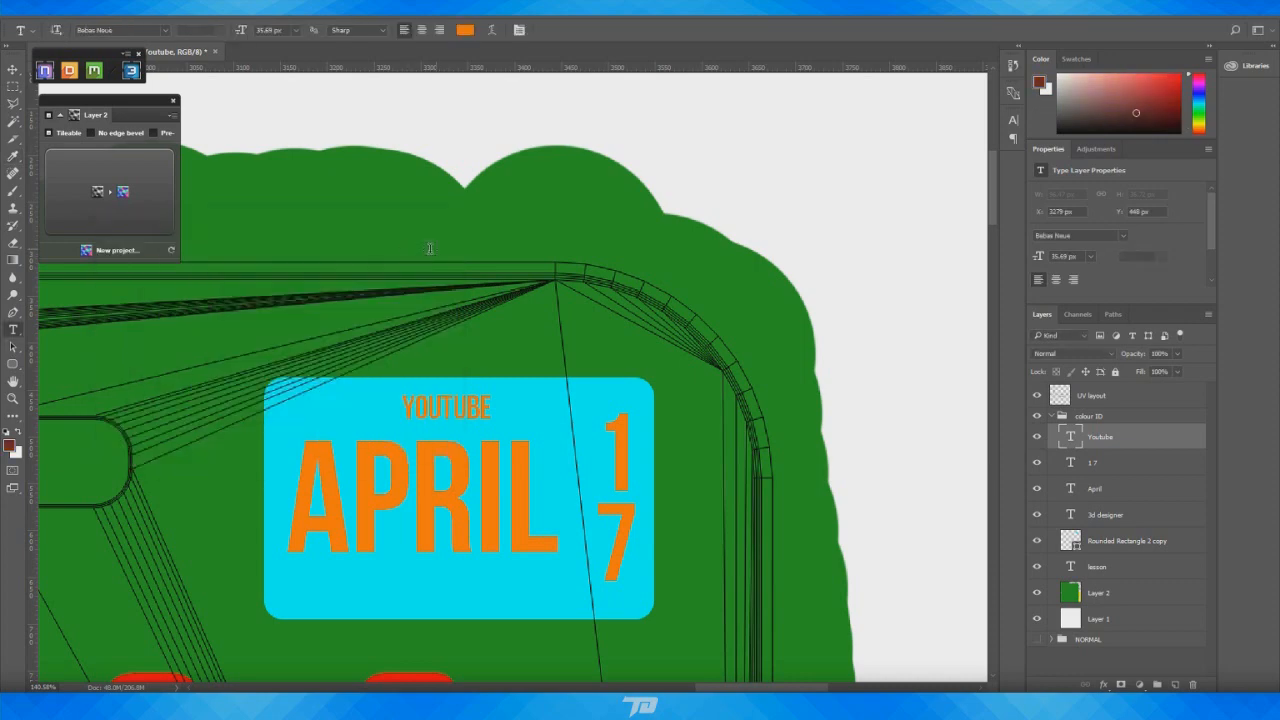
{"action": "key", "text": "t"}
Add the text 2127781Z on the blank area outside the plate and colour it dark red #5d1616
{"action": "left_click", "coordinate": [728, 174]}
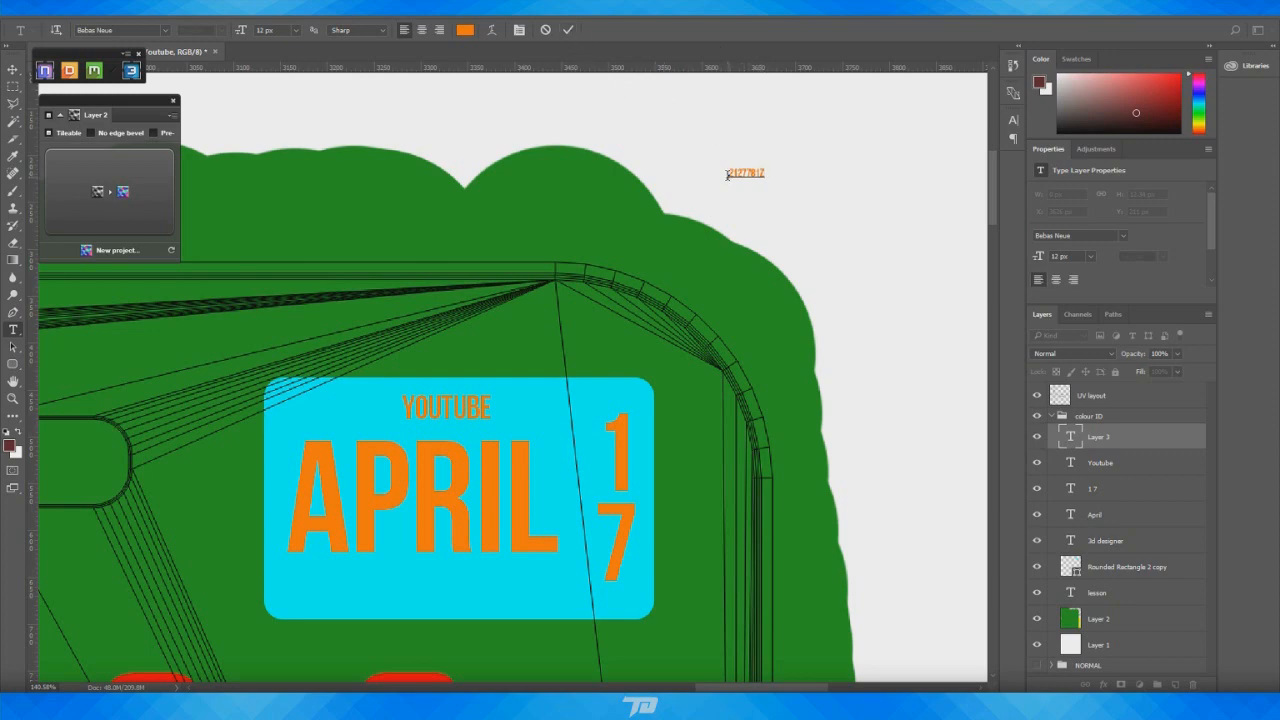
{"action": "left_click", "coordinate": [465, 29]}
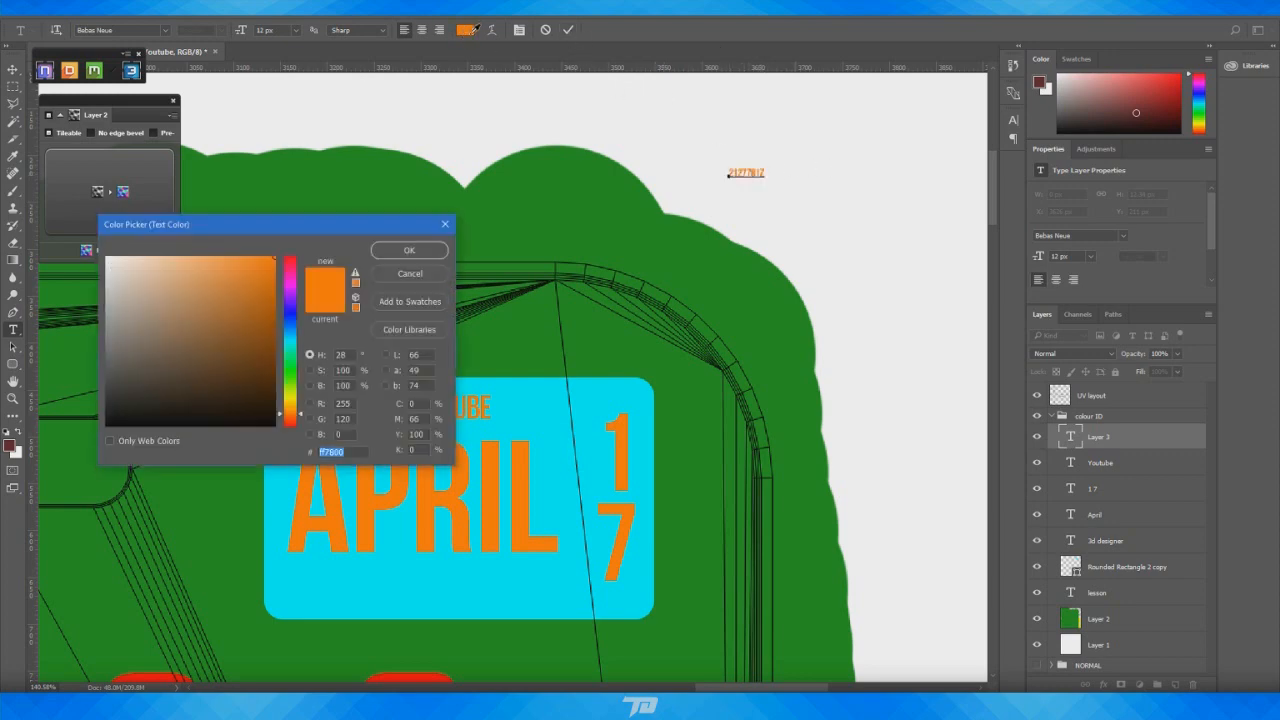
{"action": "left_click", "coordinate": [292, 255]}
{"action": "left_click_drag", "start_coordinate": [196, 398], "coordinate": [237, 365]}
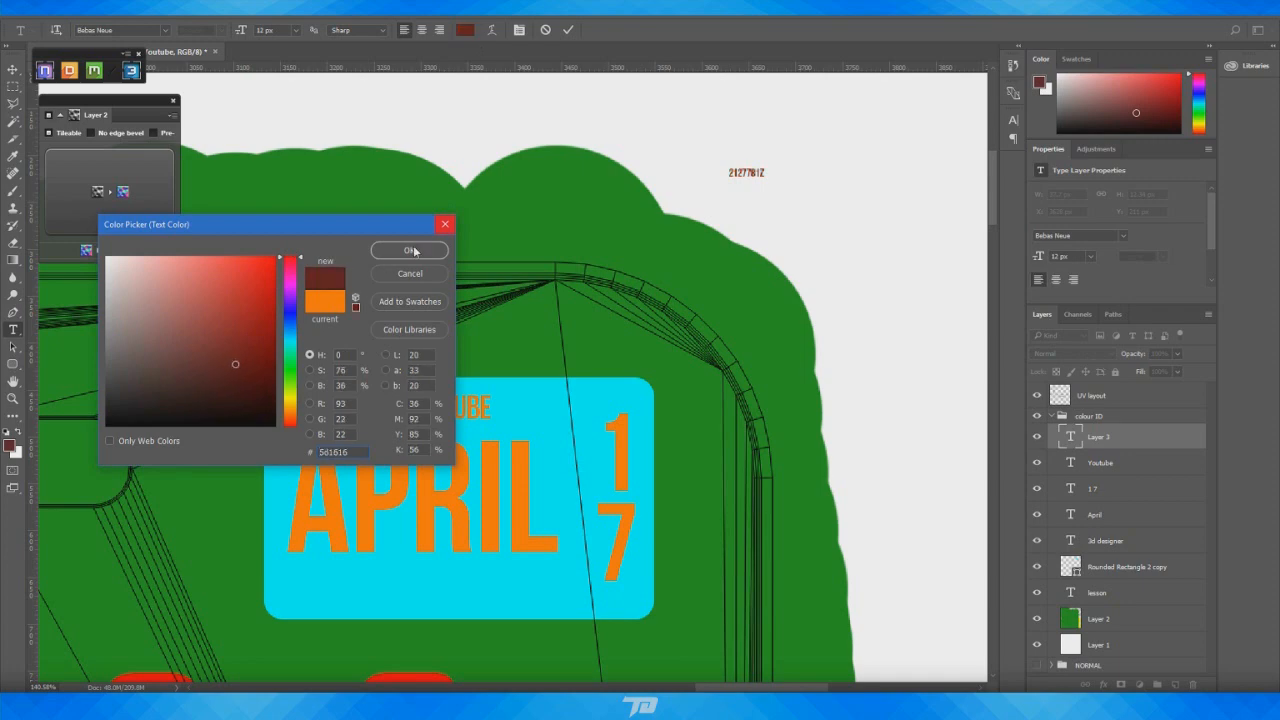
{"action": "left_click", "coordinate": [409, 250]}
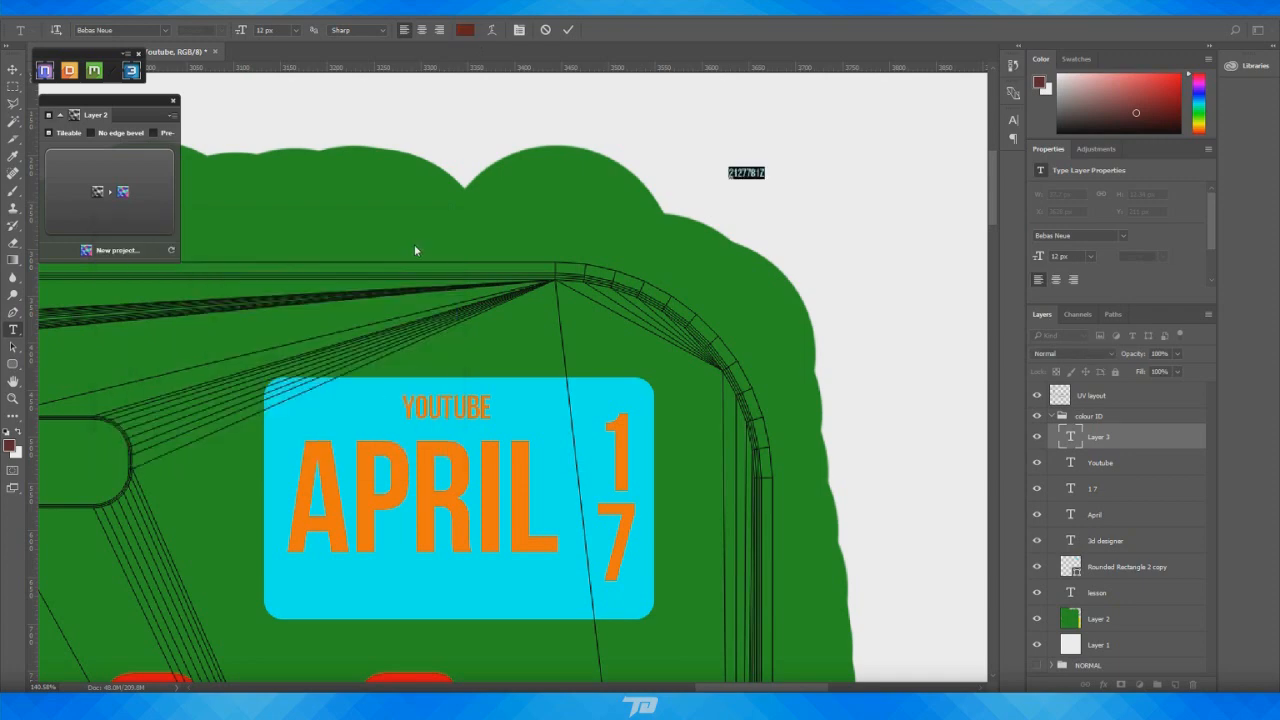
{"action": "left_click", "coordinate": [568, 29]}
Scale the 2127781Z text to about 39 px and place it beneath April on the sticker
{"action": "key", "text": "ctrl+t"}
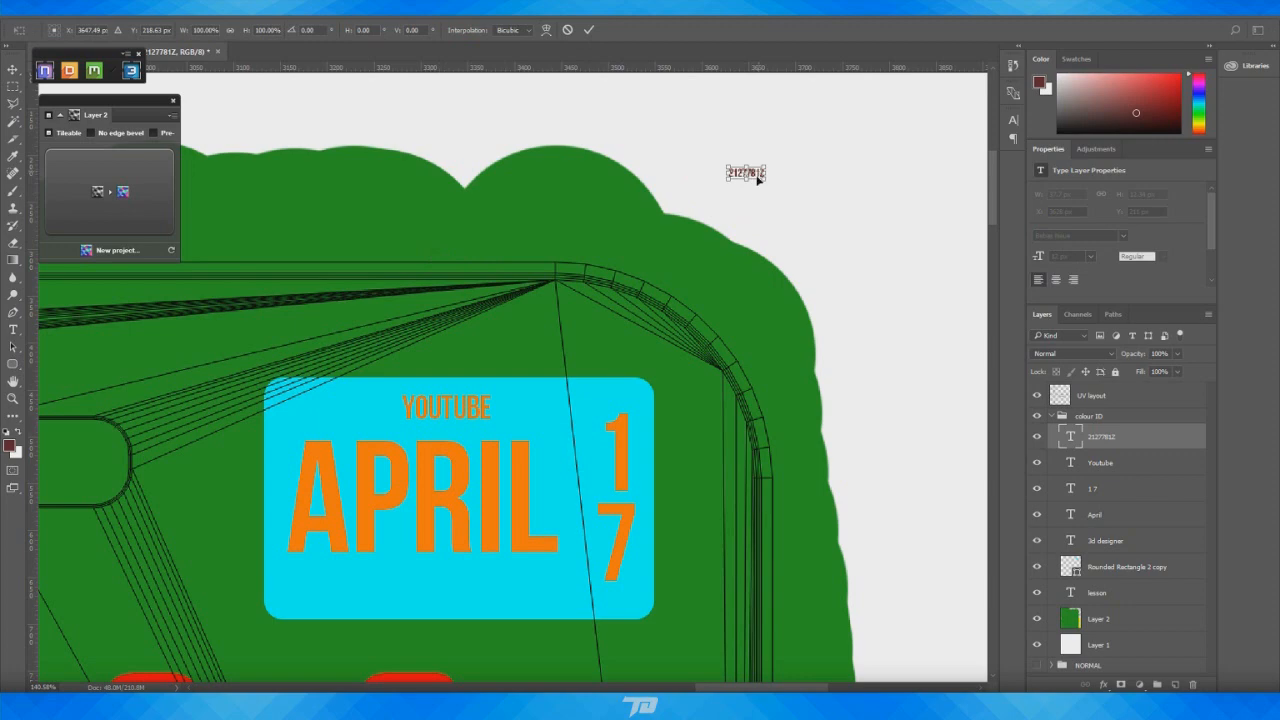
{"action": "left_click_drag", "start_coordinate": [758, 180], "coordinate": [438, 590]}
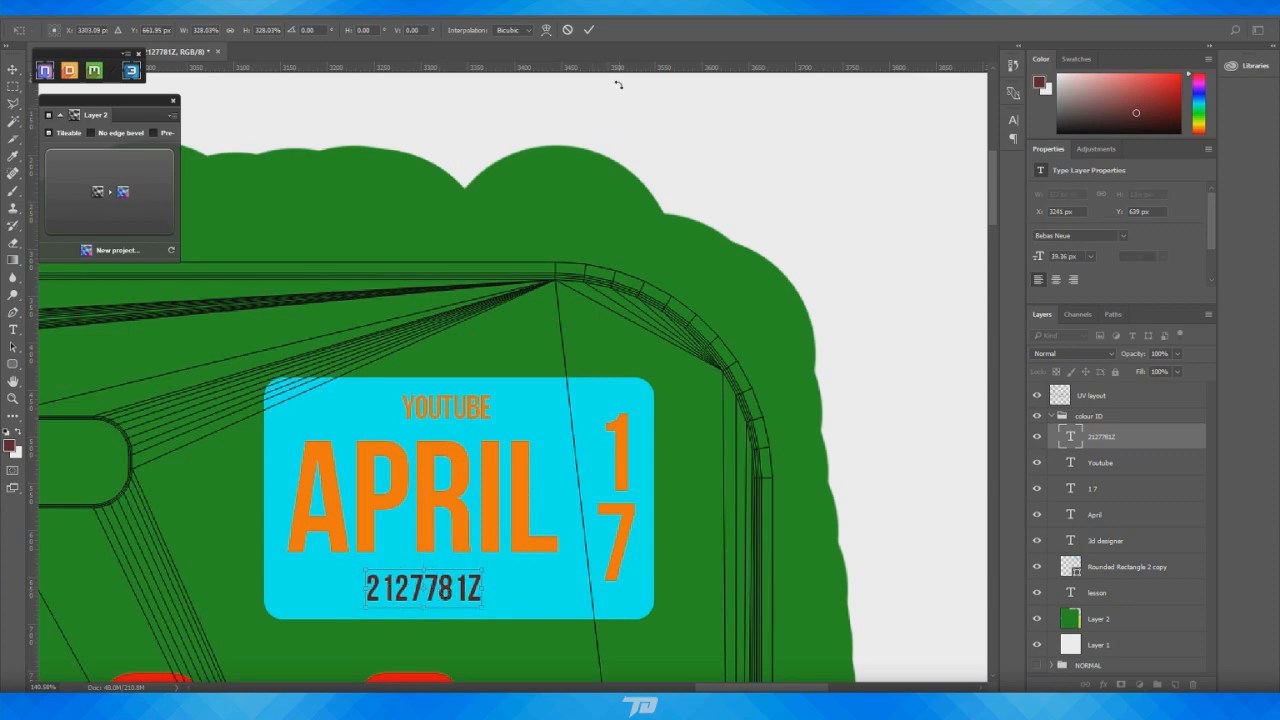
{"action": "left_click", "coordinate": [590, 32]}
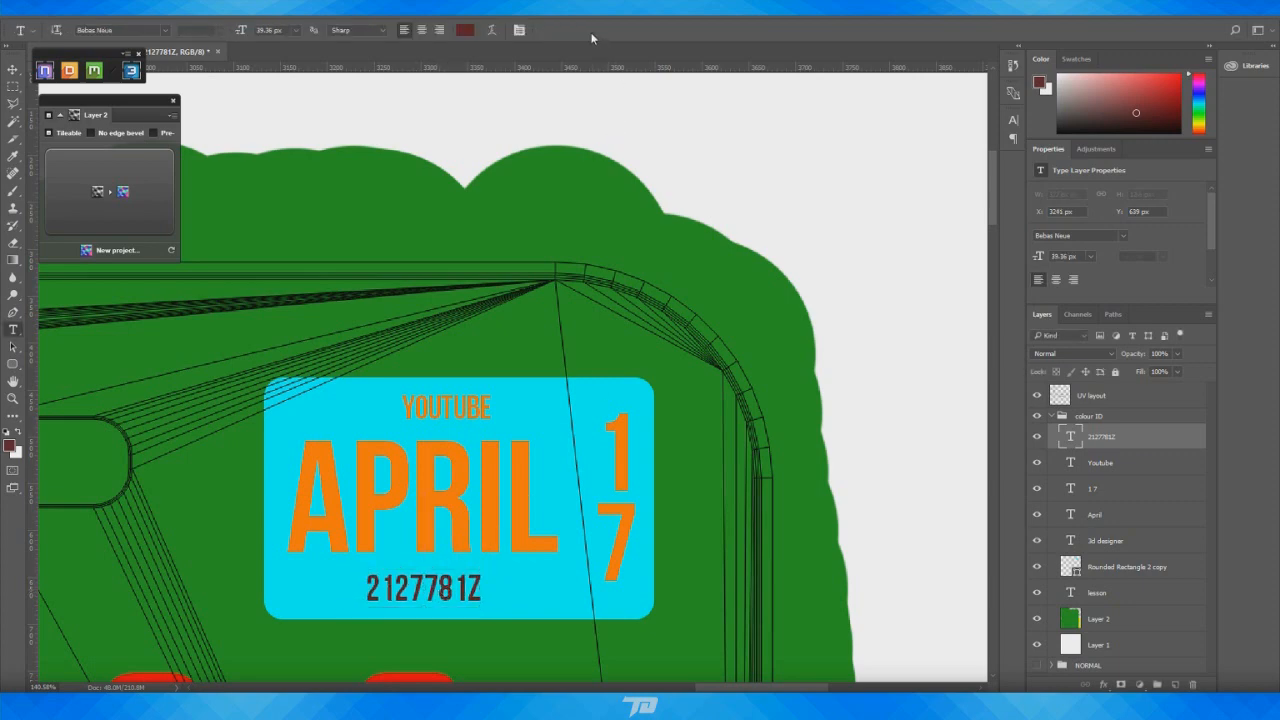
Shift the Youtube text slightly left so it sits centred above April on the sticker
{"action": "left_click", "coordinate": [1103, 468]}
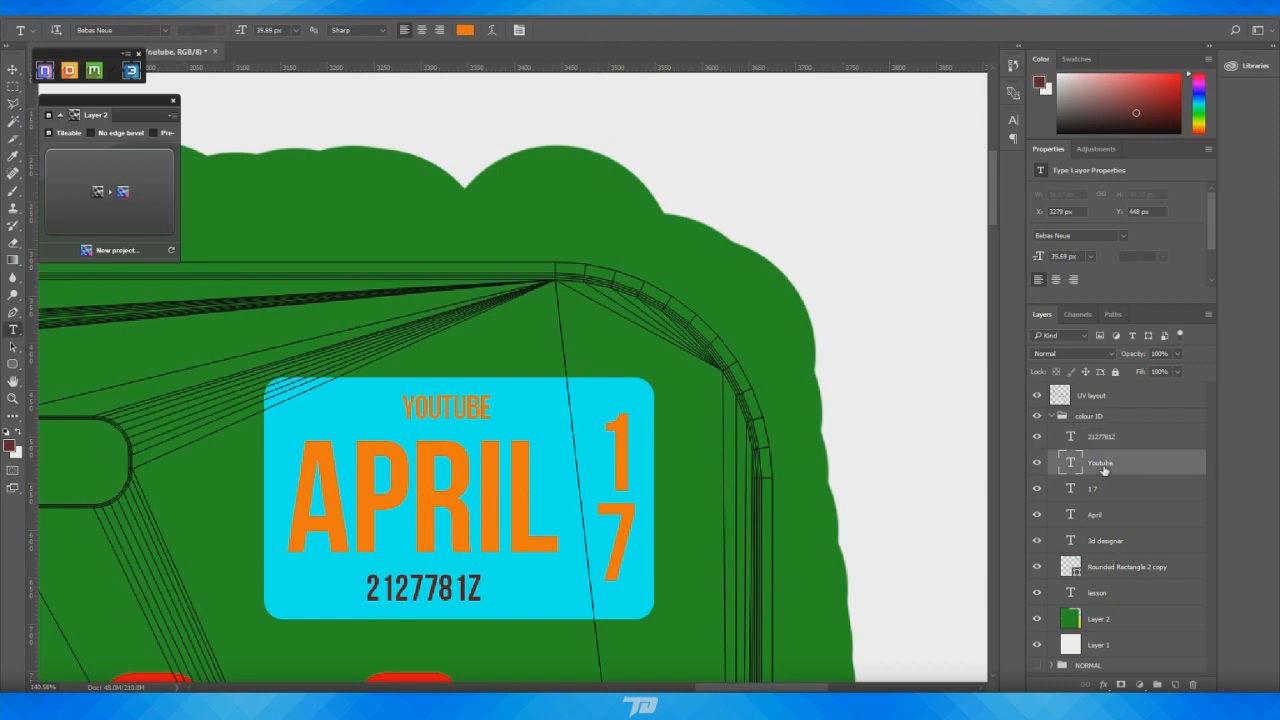
{"action": "key", "text": "ctrl+t"}
{"action": "left_click_drag", "start_coordinate": [464, 412], "coordinate": [439, 414]}
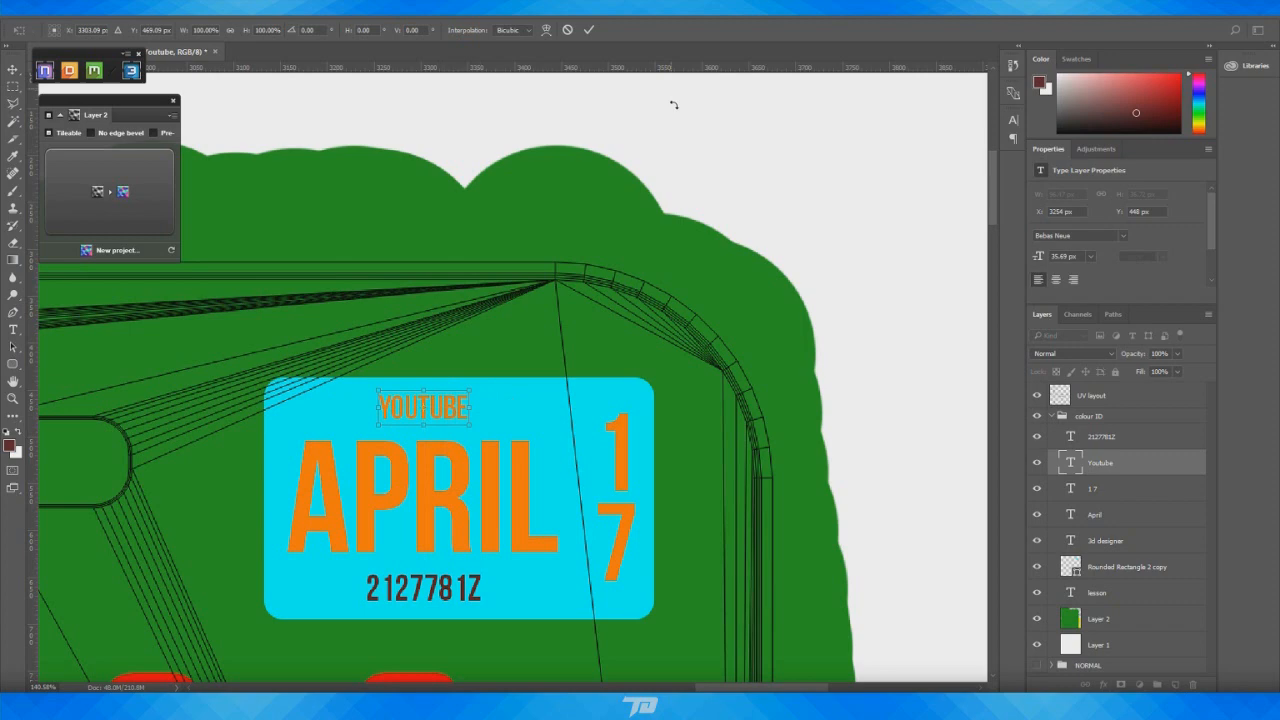
{"action": "left_click", "coordinate": [589, 30]}
Hide the UV layout layer so only the flat colour ID artwork shows
{"action": "scroll", "coordinate": [722, 367], "scroll_direction": "down", "scroll_amount": 3, "text": "alt"}
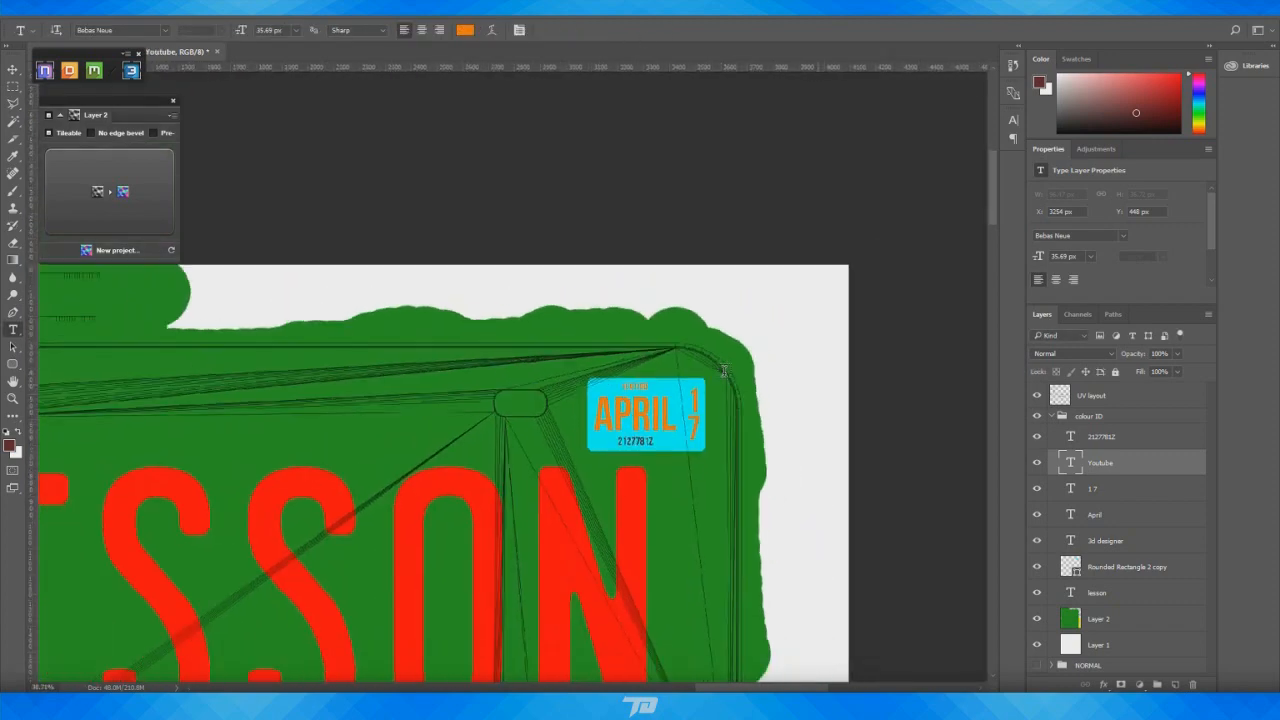
{"action": "scroll", "coordinate": [724, 371], "scroll_direction": "down", "scroll_amount": 4, "text": "alt"}
{"action": "scroll", "coordinate": [719, 381], "scroll_direction": "up", "scroll_amount": 1, "text": "alt"}
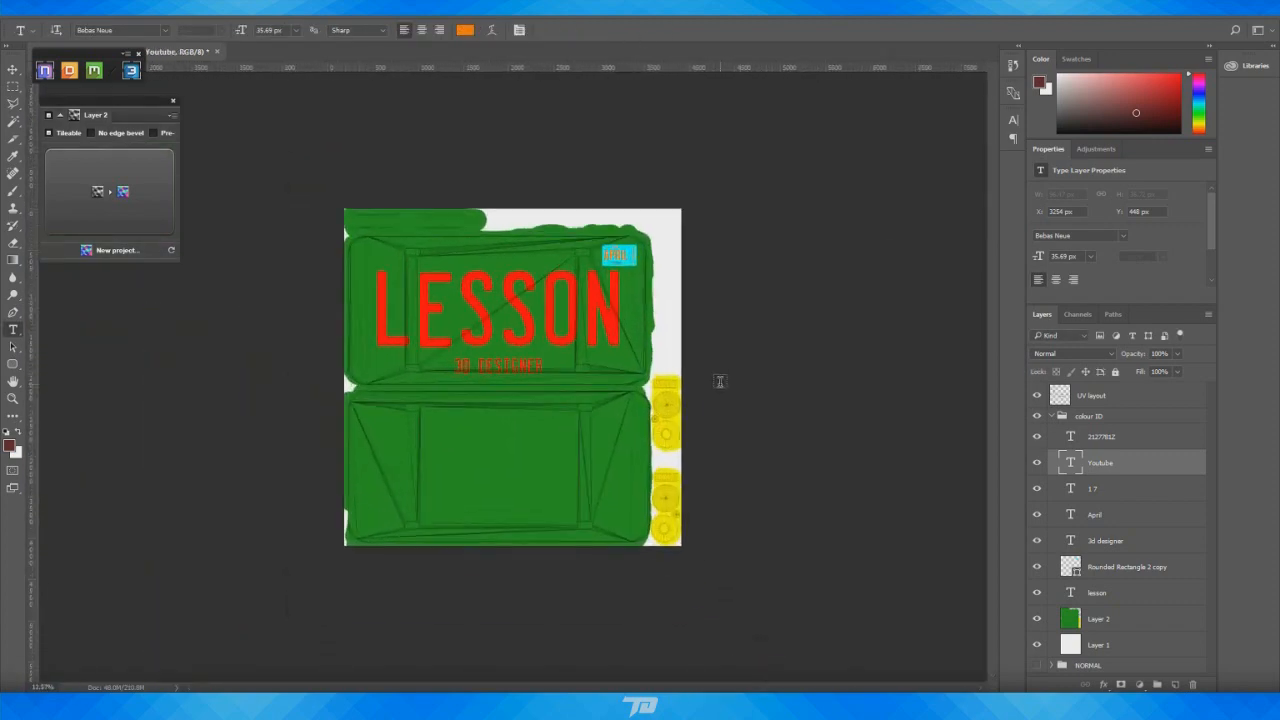
{"action": "scroll", "coordinate": [719, 381], "scroll_direction": "up", "scroll_amount": 2, "text": "alt"}
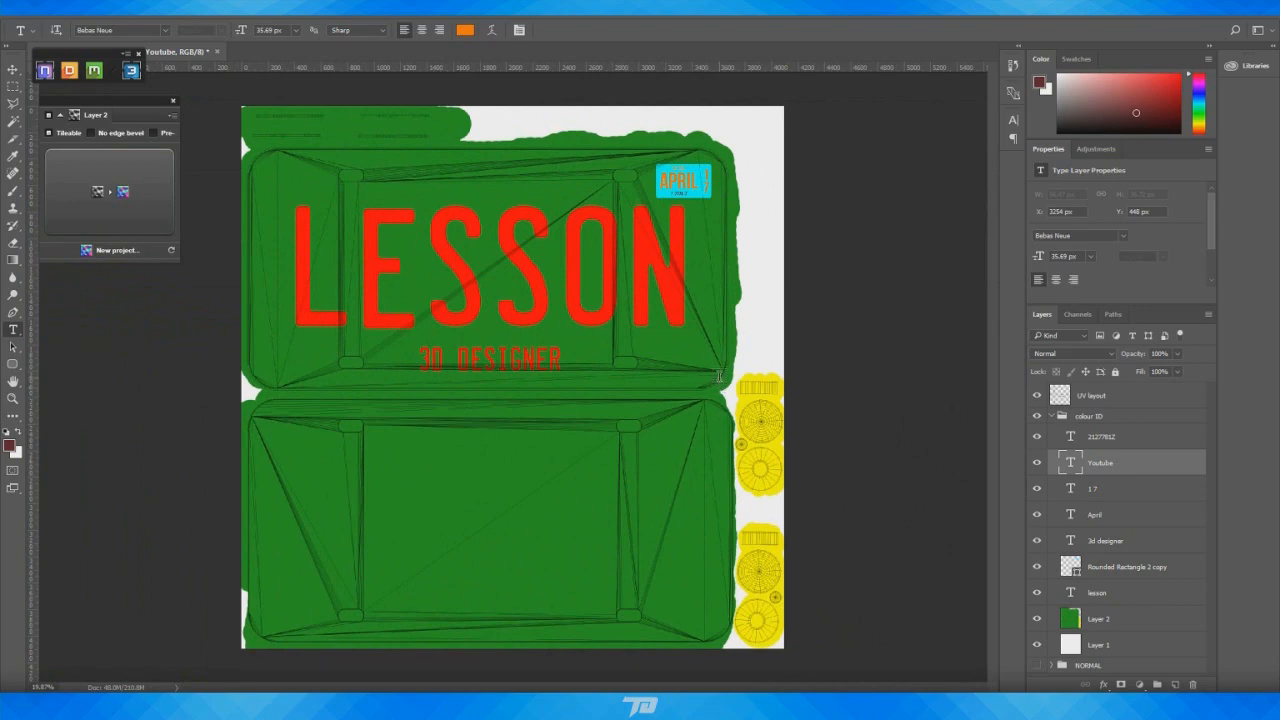
{"action": "left_click", "coordinate": [1037, 398]}
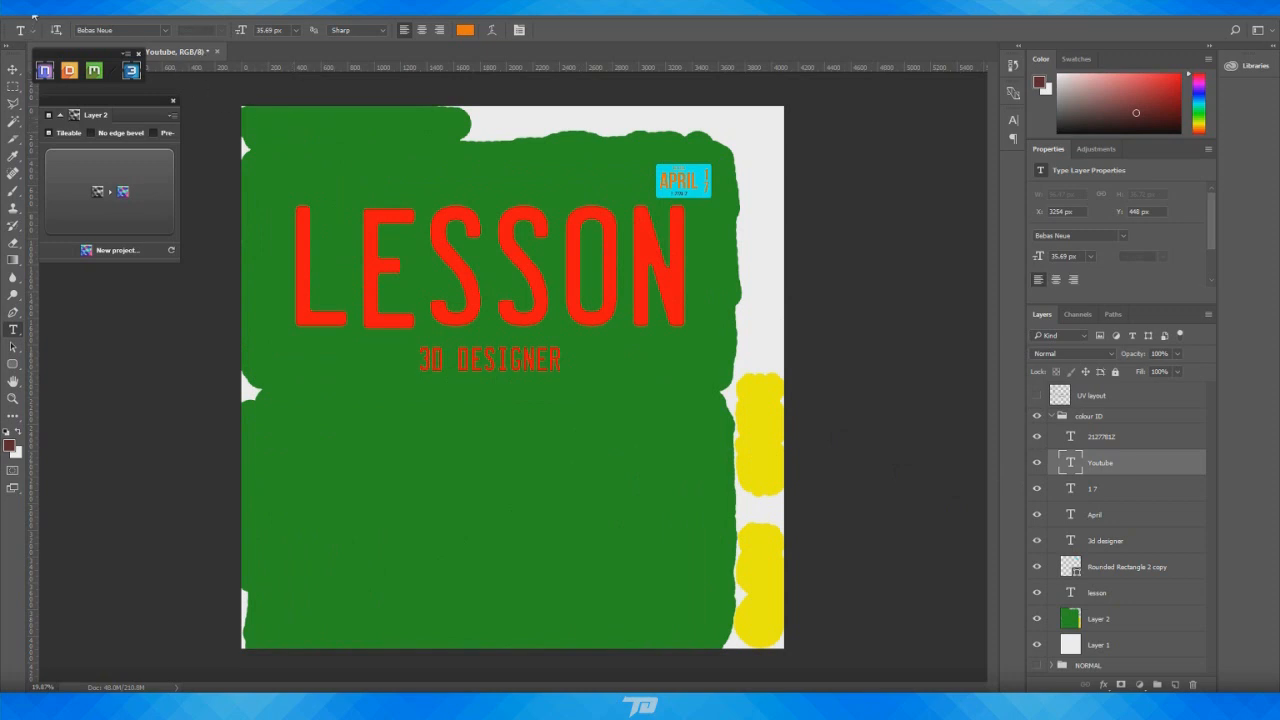
Export the colour ID map for web as a 4096 px PNG-24 on the Desktop, named Colour ID
{"action": "left_click", "coordinate": [34, 16]}
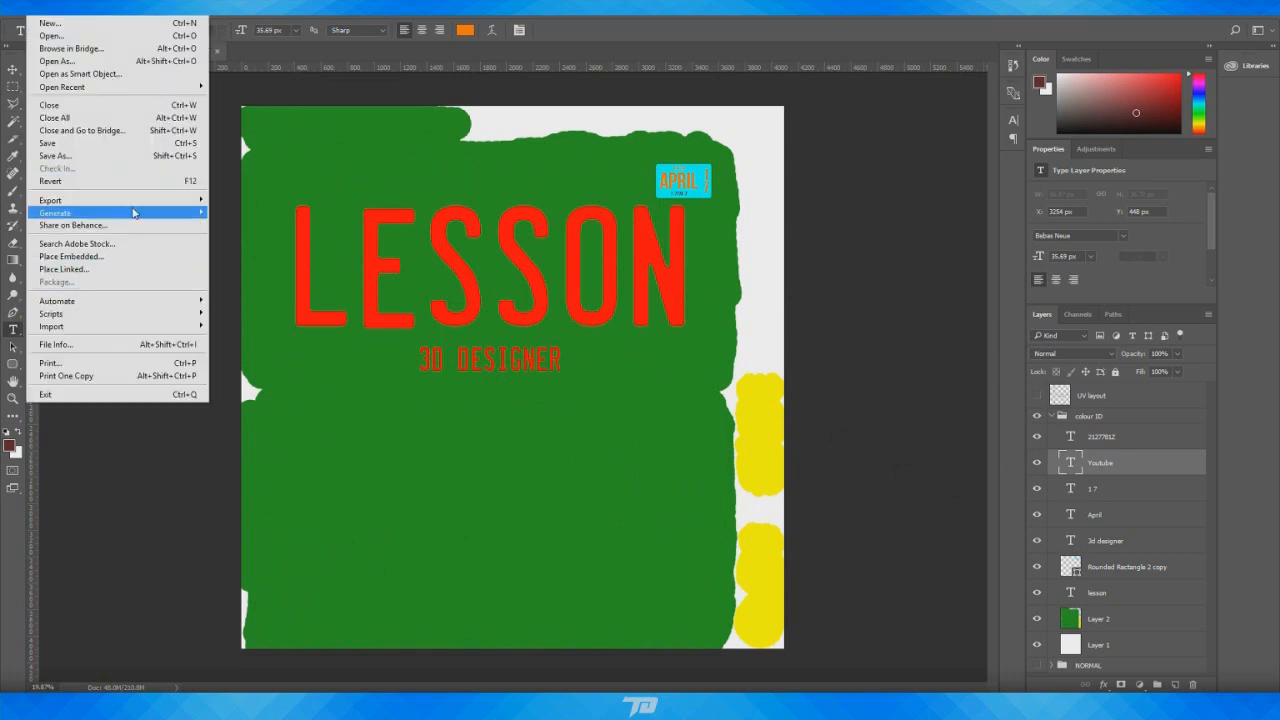
{"action": "mouse_move", "coordinate": [134, 213]}
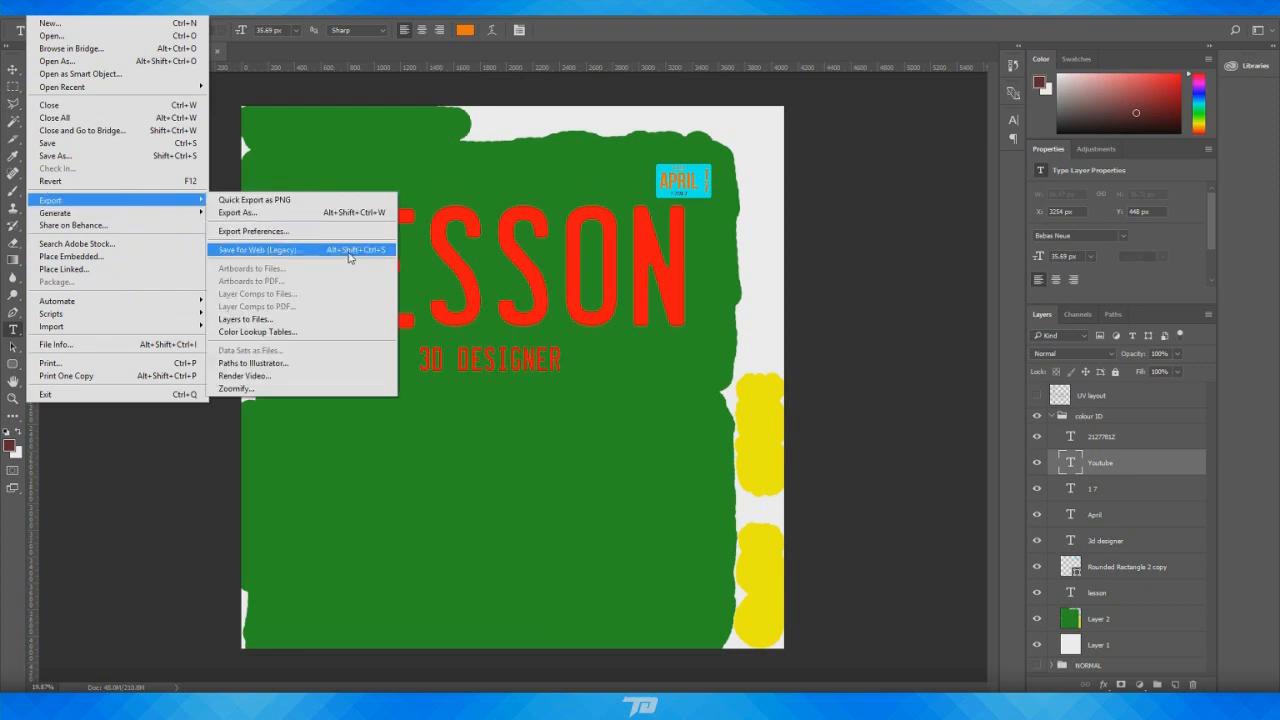
{"action": "left_click", "coordinate": [349, 255]}
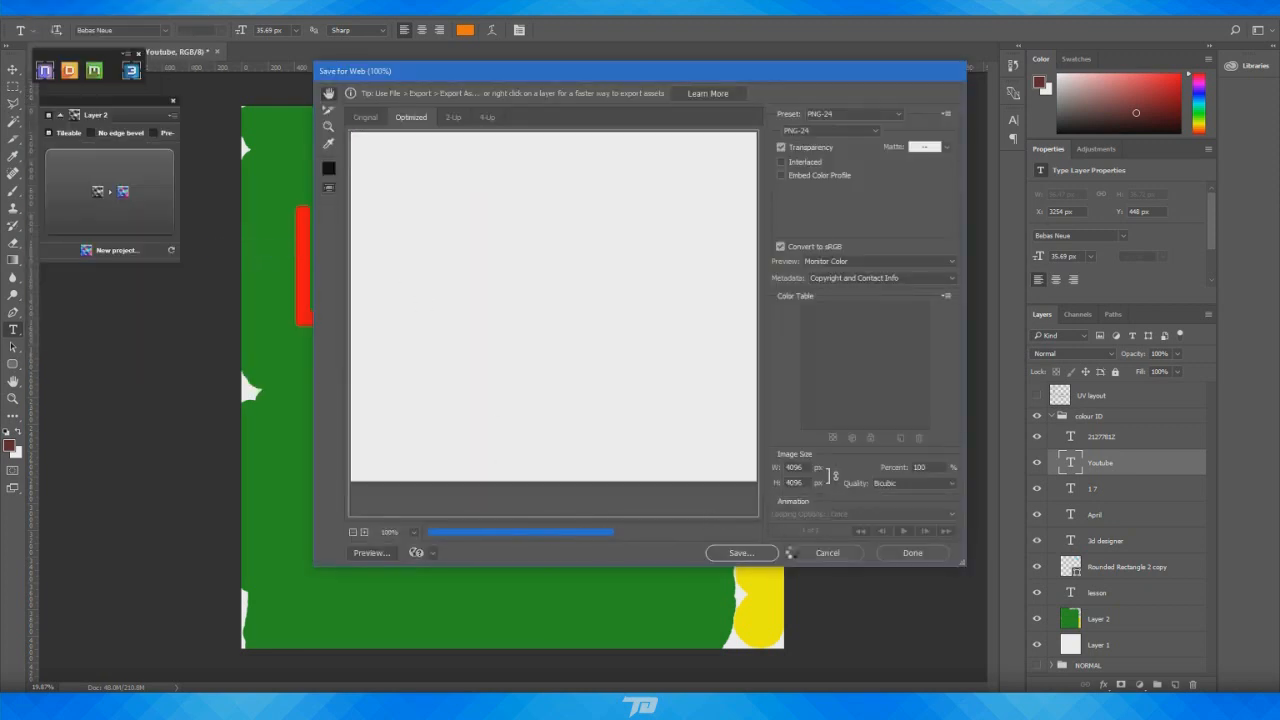
{"action": "left_click", "coordinate": [738, 552]}
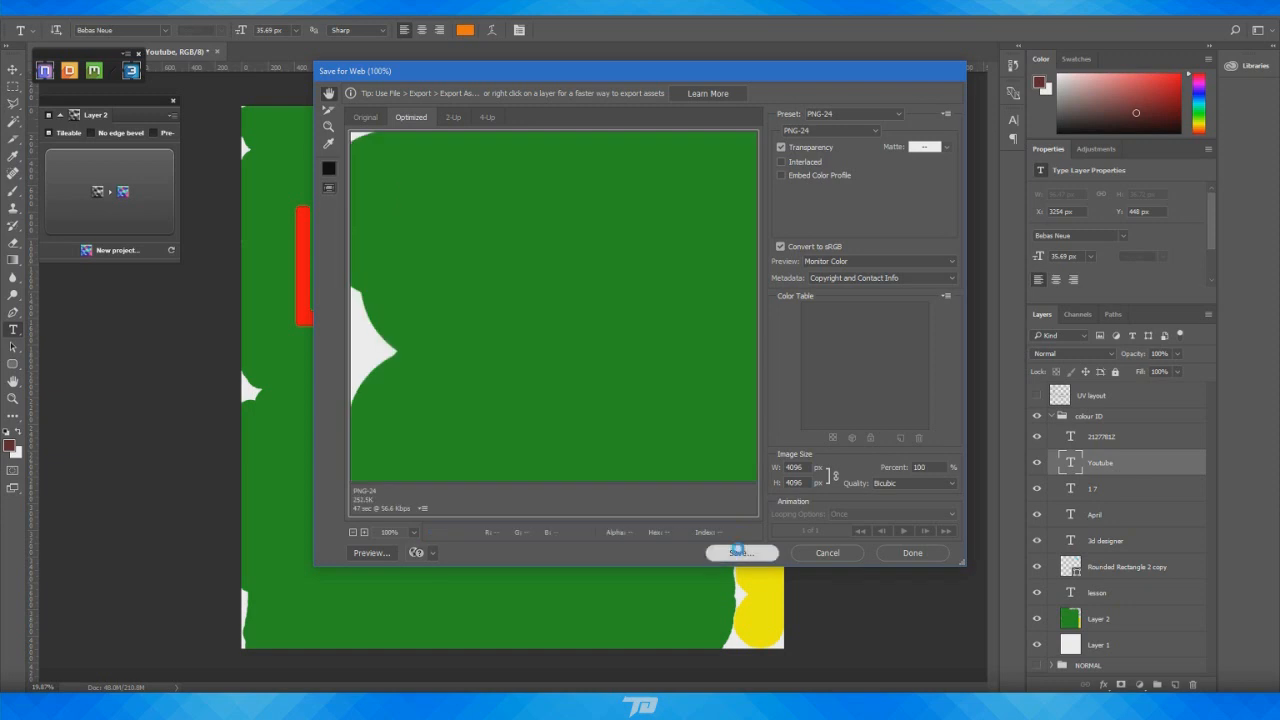
{"action": "type", "text": "Colour"}
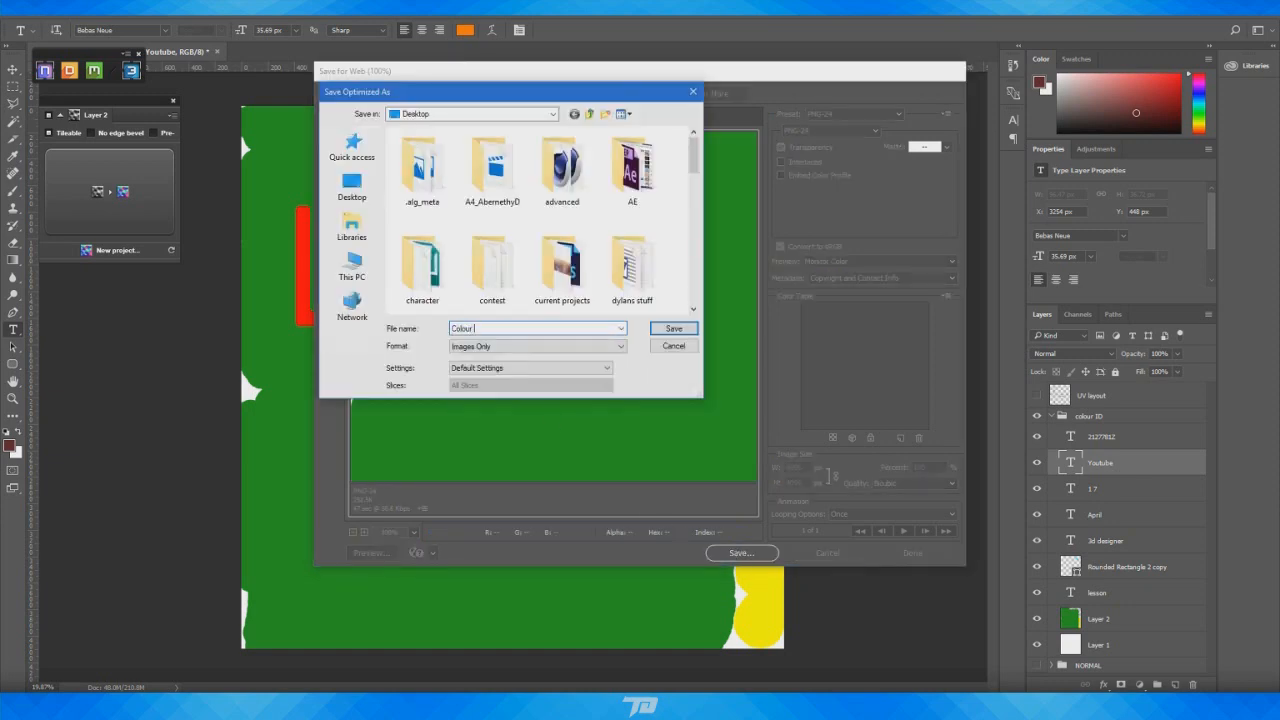
{"action": "type", "text": " ID"}
{"action": "left_click", "coordinate": [674, 328]}
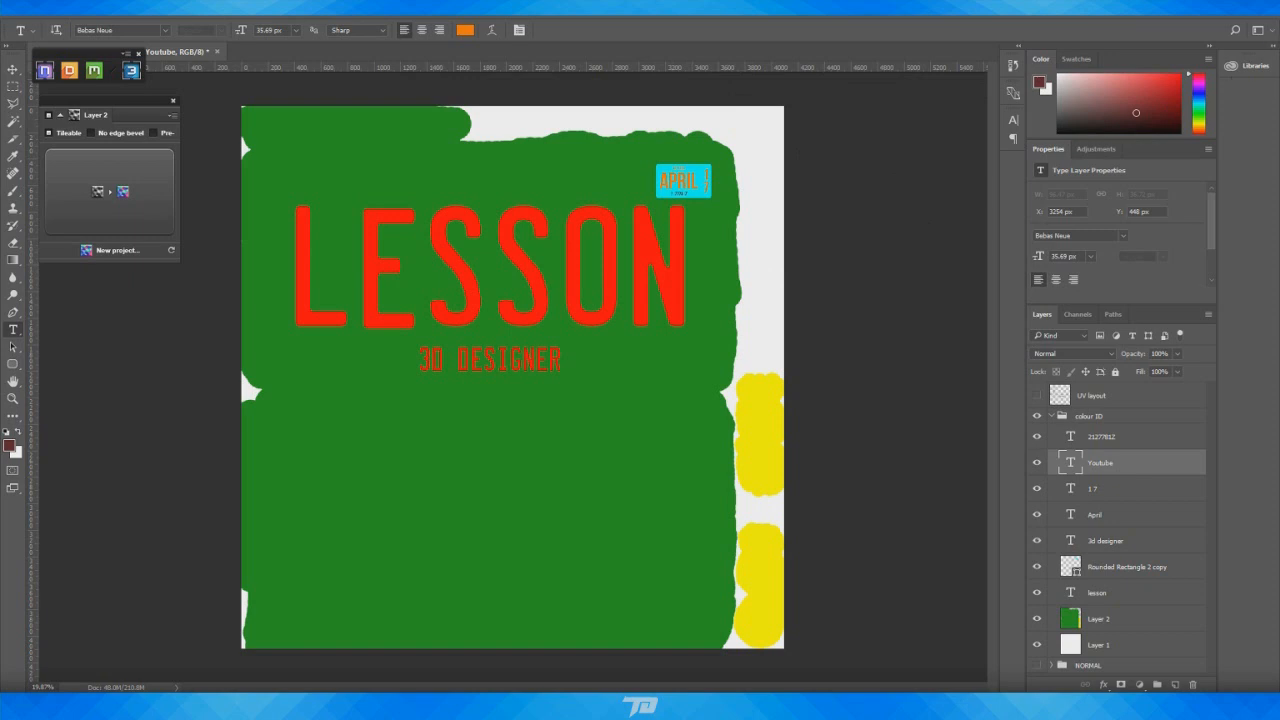
Quit Photoshop, saving the changes to the document, and close the leftover normal-map tool panel
{"action": "left_click", "coordinate": [1264, 7]}
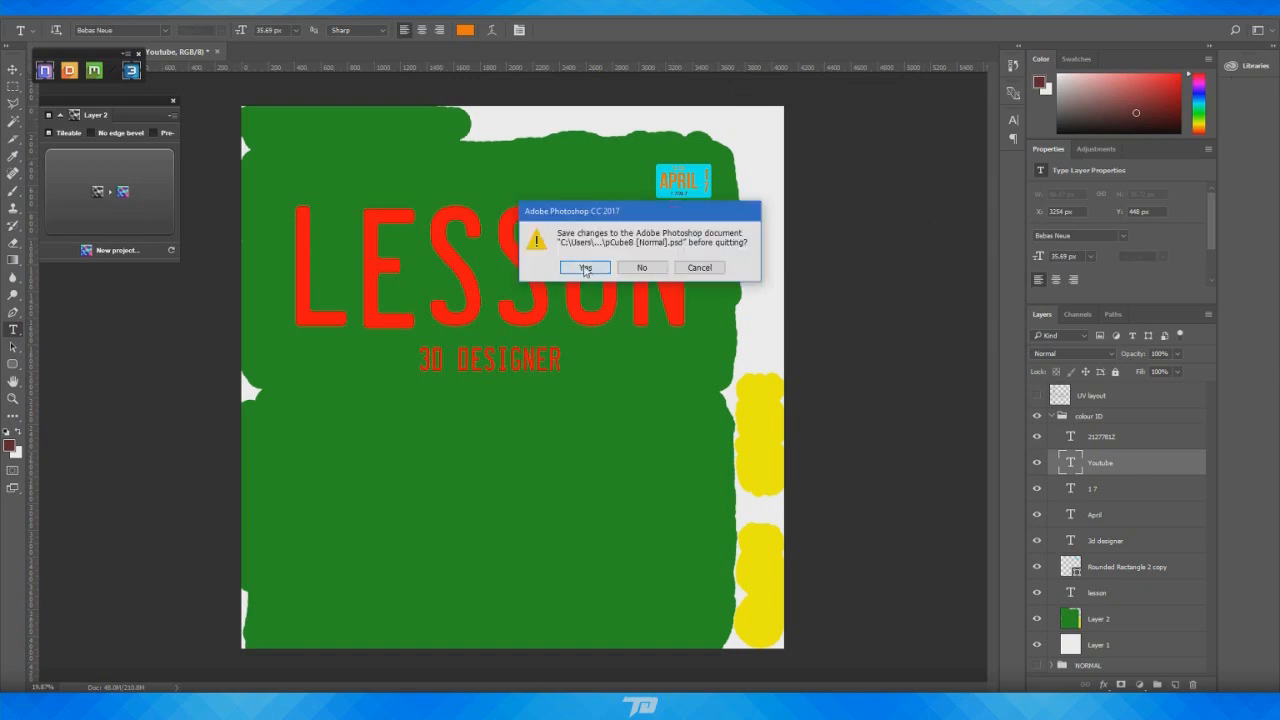
{"action": "left_click", "coordinate": [585, 268]}
{"action": "left_click", "coordinate": [793, 216]}
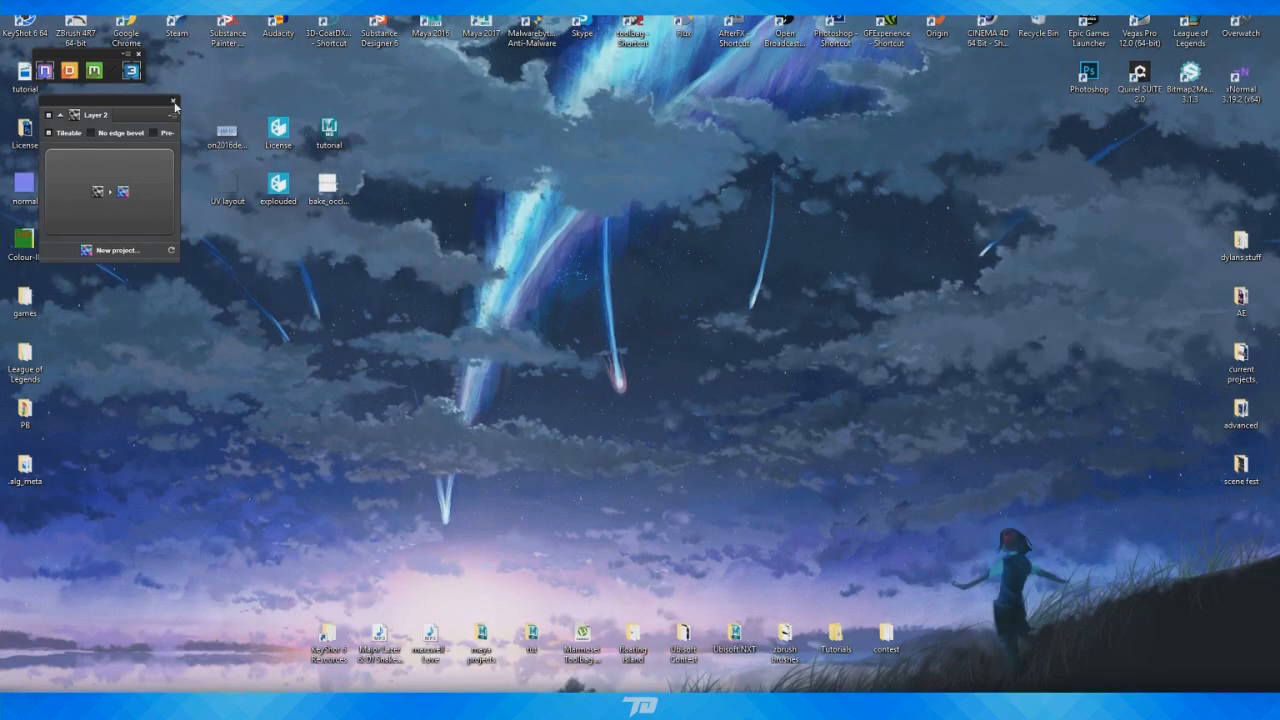
{"action": "left_click", "coordinate": [173, 102]}
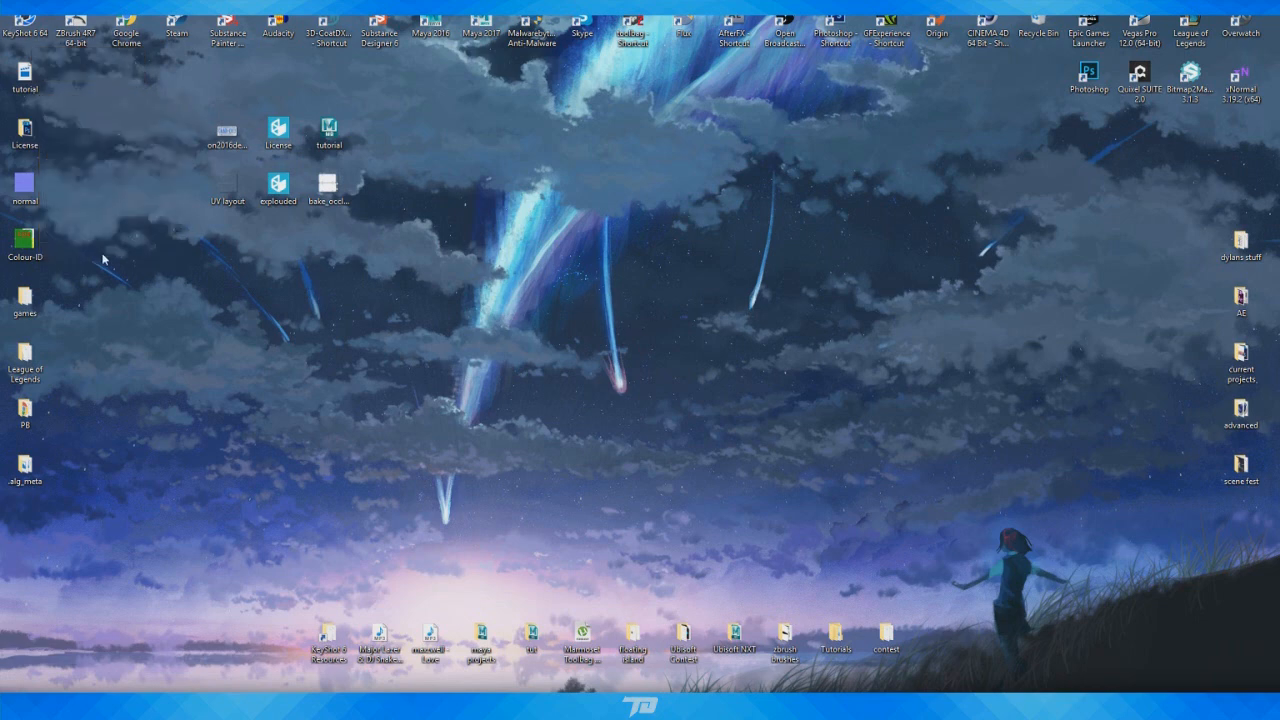
Group the License document, normal and Colour-ID files beside the other plate project files on the desktop
{"action": "left_click_drag", "start_coordinate": [102, 256], "coordinate": [19, 81]}
{"action": "left_click", "coordinate": [96, 218]}
{"action": "left_click_drag", "start_coordinate": [106, 256], "coordinate": [373, 150]}
{"action": "left_click", "coordinate": [418, 253]}
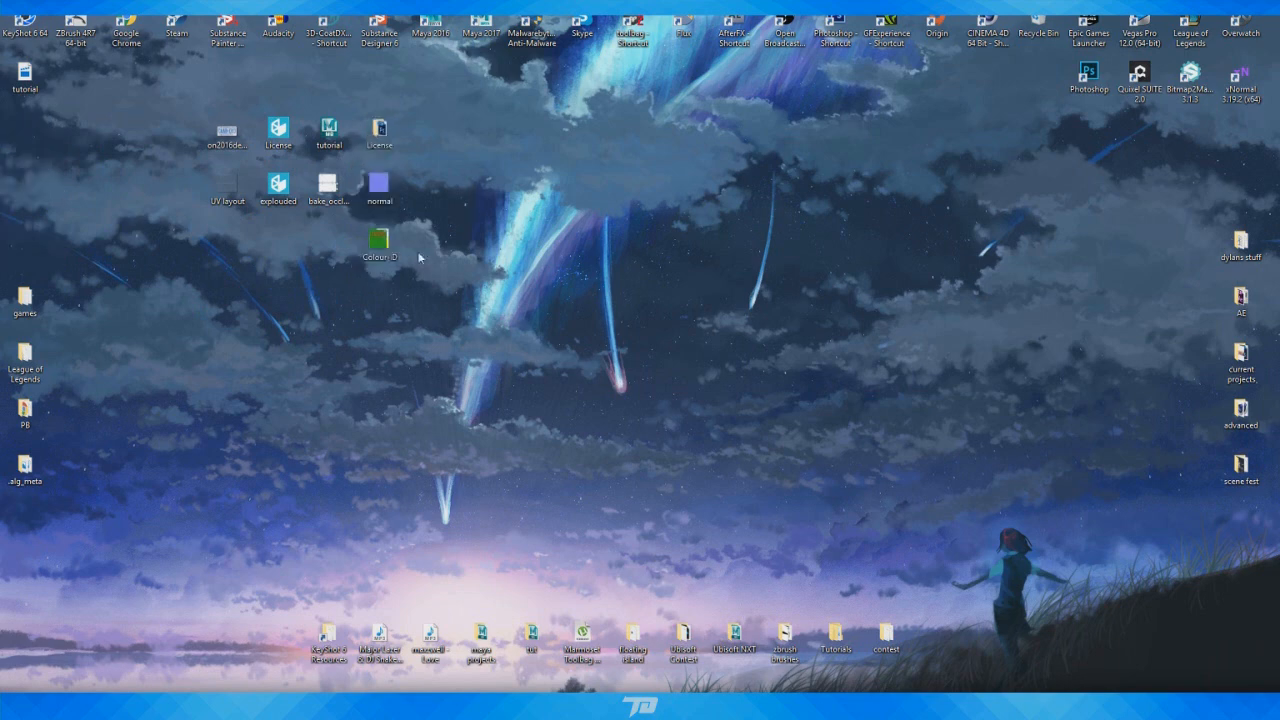
{"action": "left_click_drag", "start_coordinate": [379, 241], "coordinate": [432, 132]}
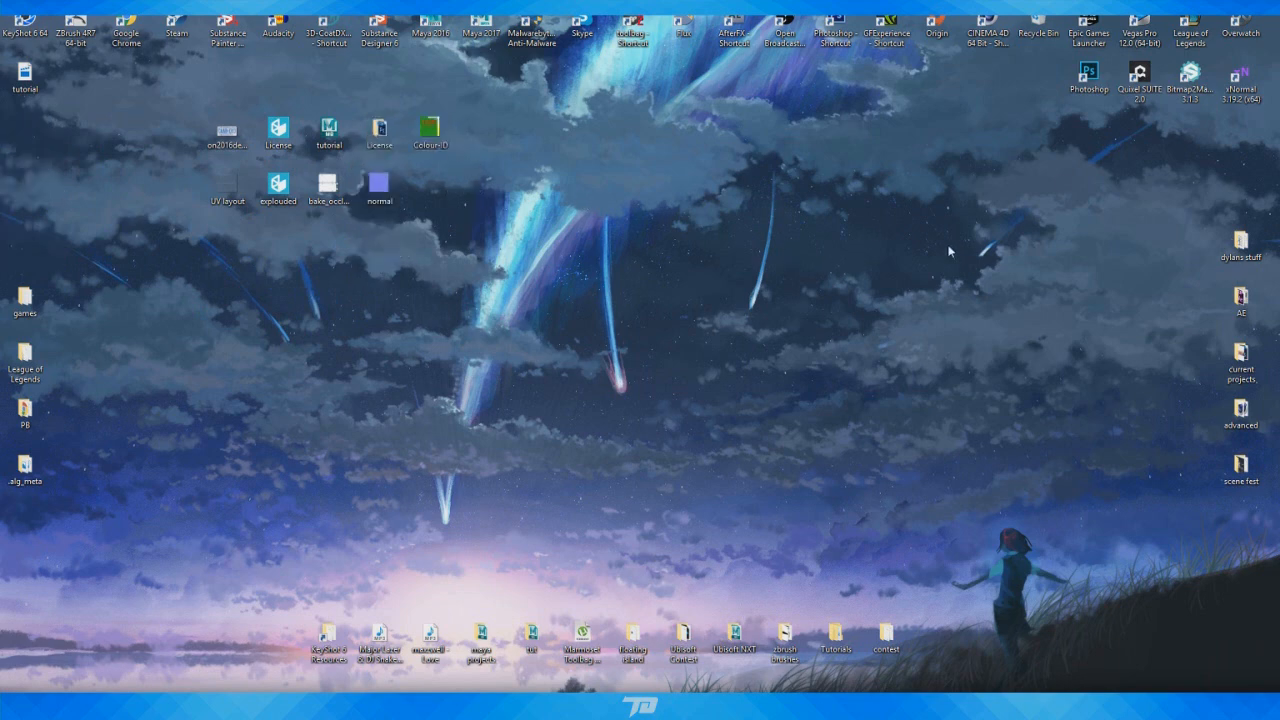
Launch Quixel SUITE, open the DDO Base Creator and load License as the mesh input
{"action": "double_click", "coordinate": [1135, 78]}
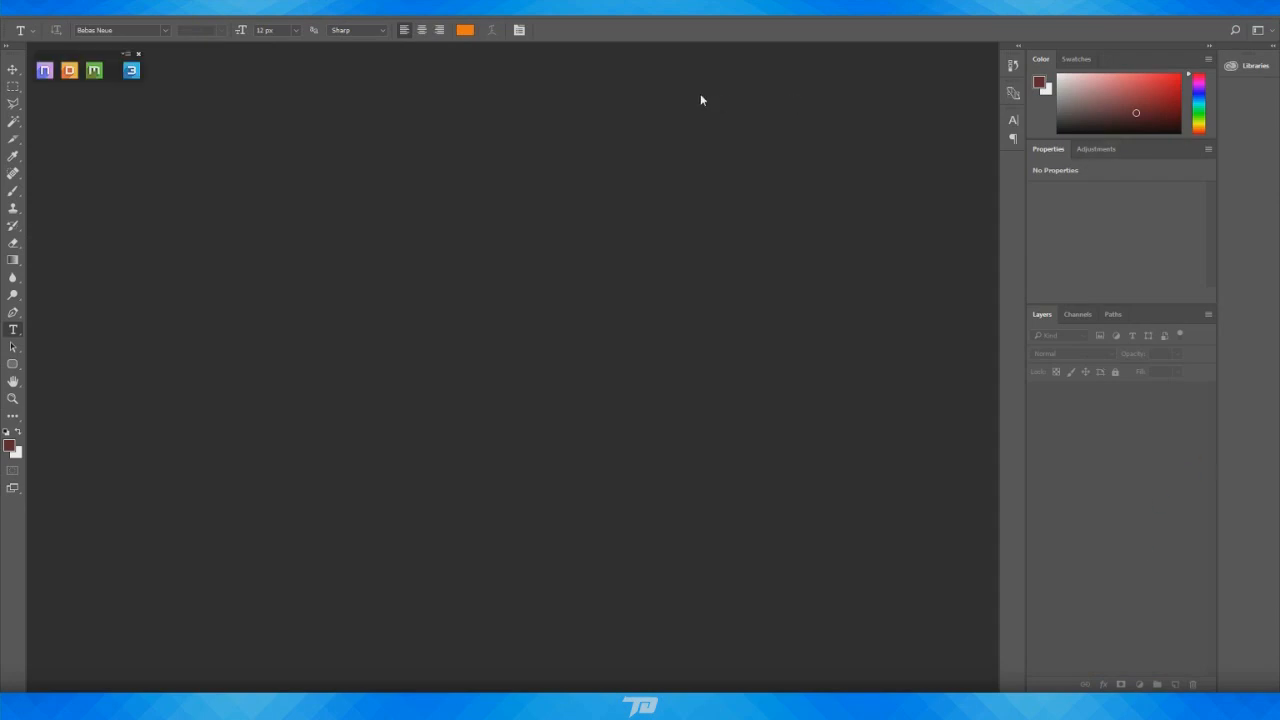
{"action": "left_click", "coordinate": [71, 75]}
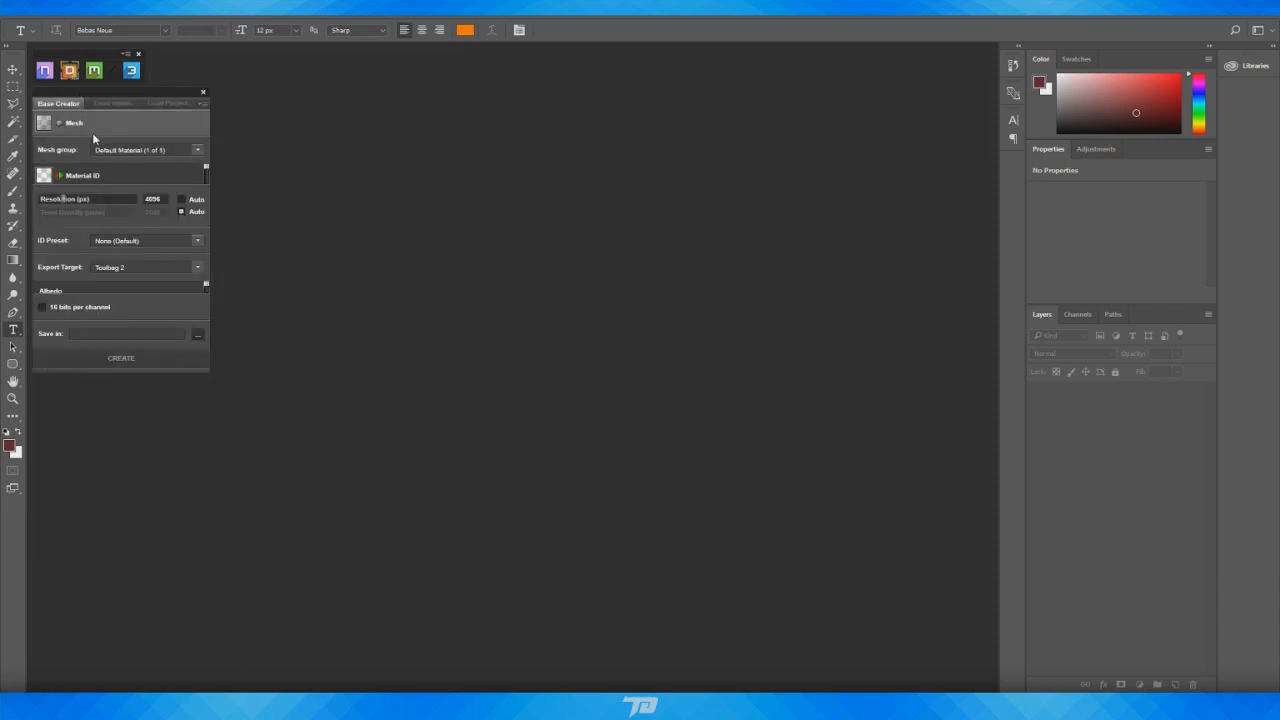
{"action": "left_click", "coordinate": [80, 124]}
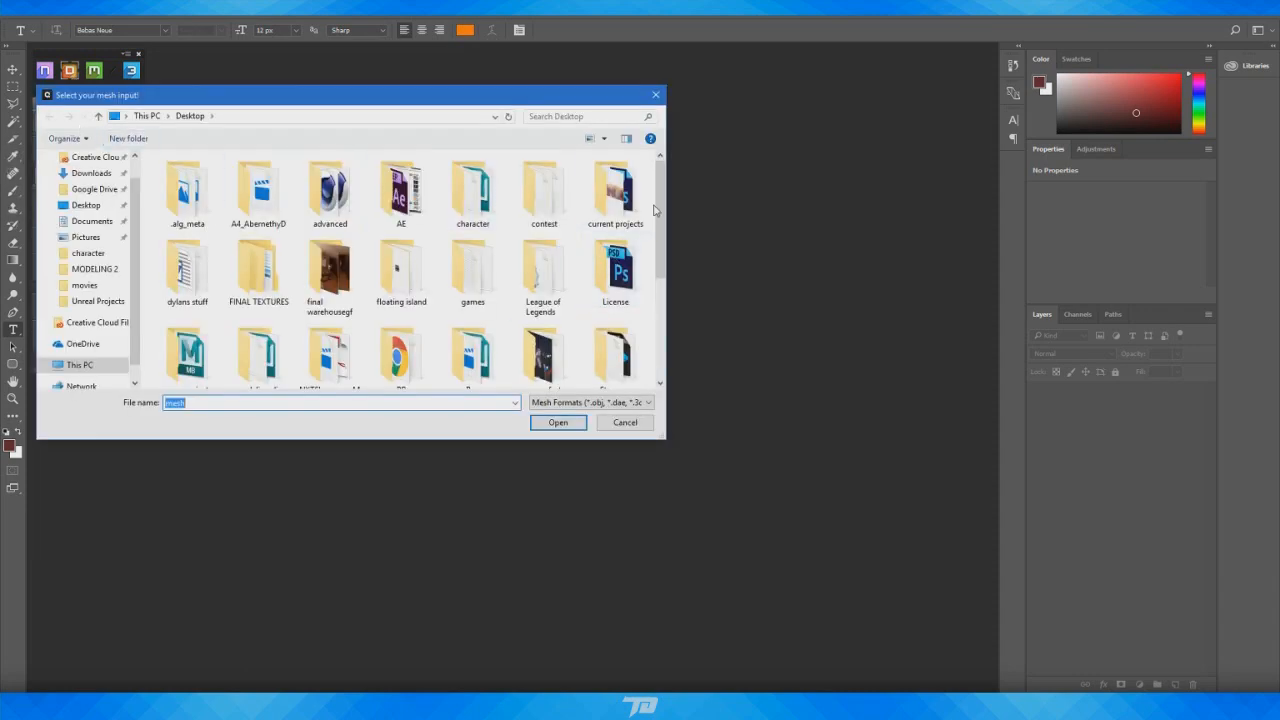
{"action": "scroll", "coordinate": [560, 300], "scroll_direction": "down", "scroll_amount": 3}
{"action": "left_click", "coordinate": [472, 338]}
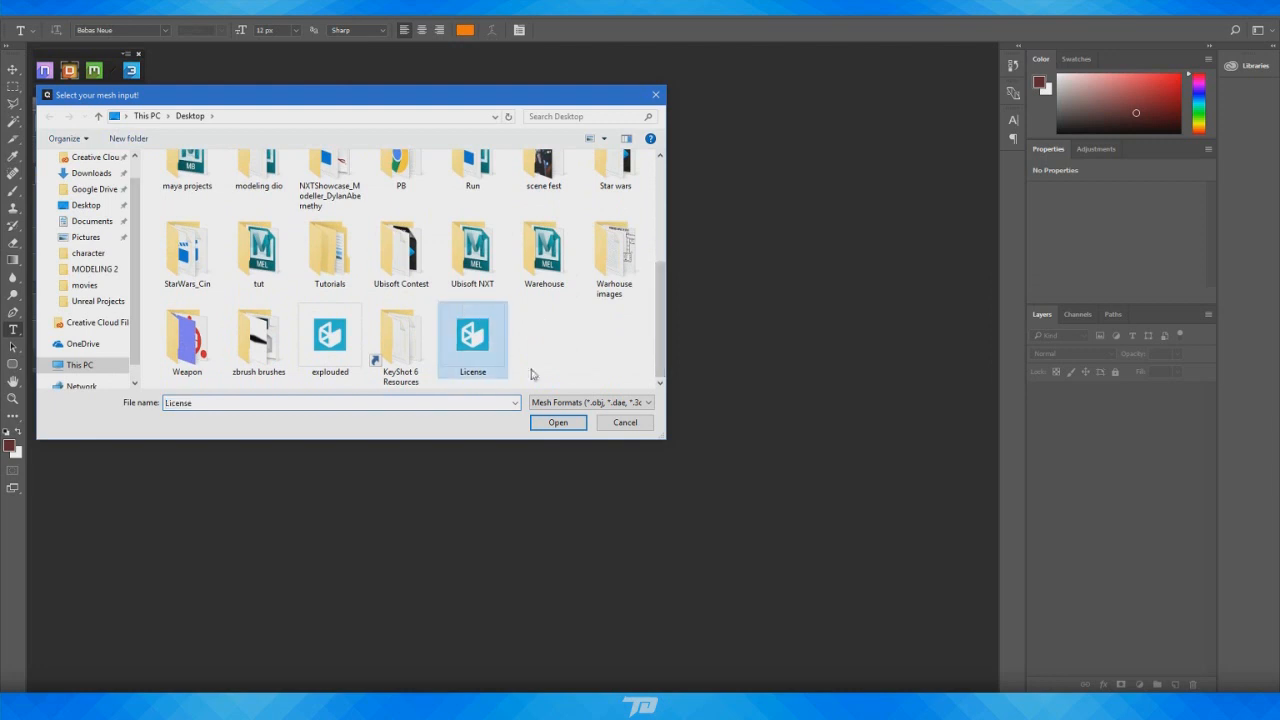
{"action": "left_click", "coordinate": [557, 422]}
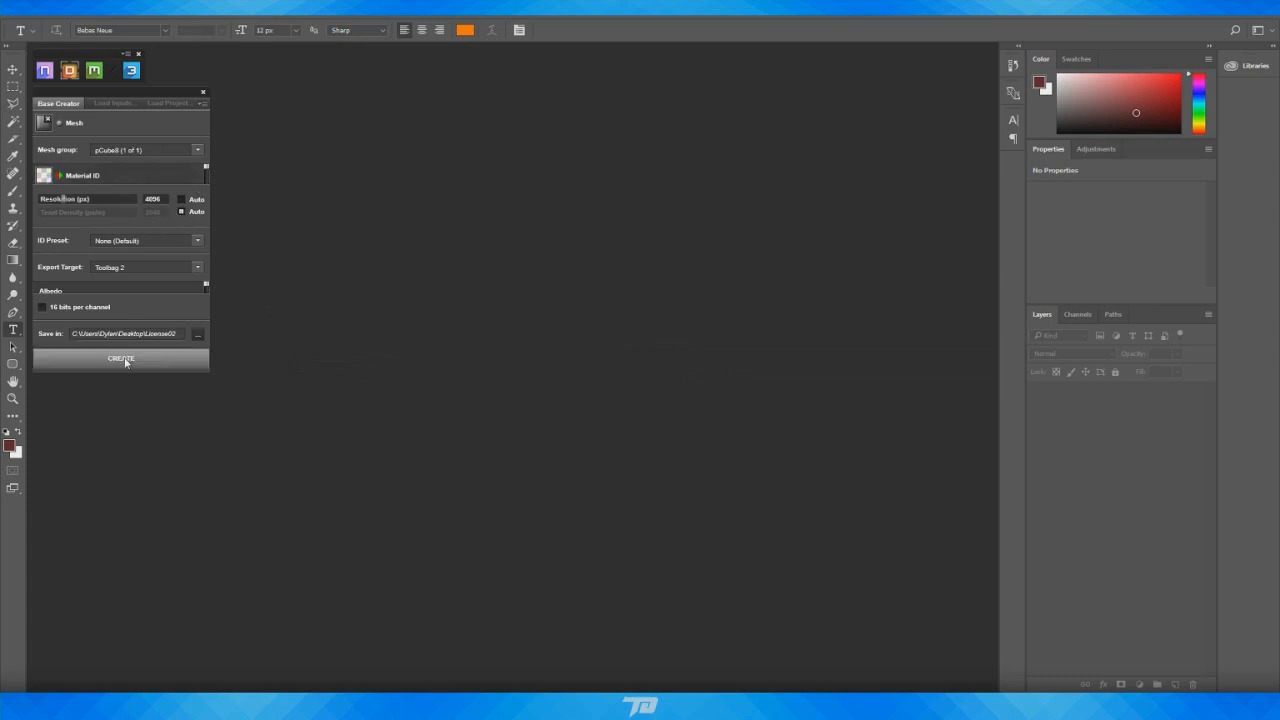
Enlarge the Base Creator to show its map inputs and load the normal image as the Normal input
{"action": "left_click_drag", "start_coordinate": [135, 369], "coordinate": [140, 541]}
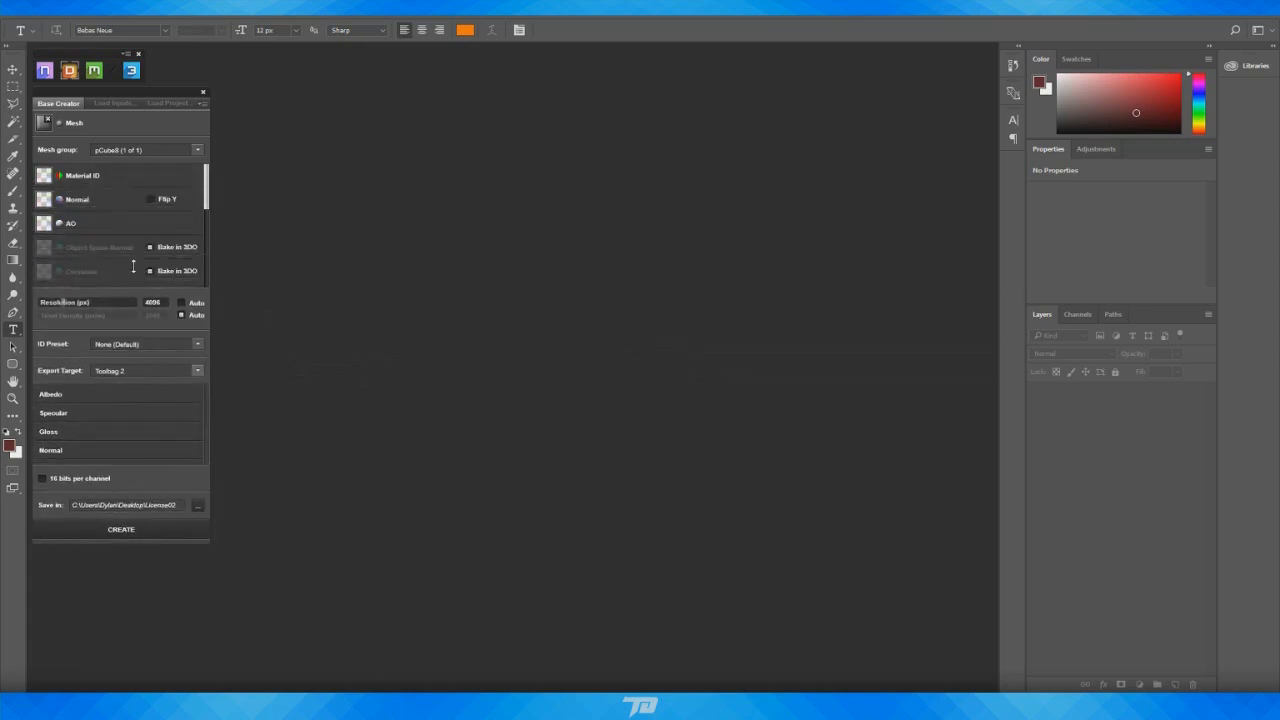
{"action": "left_click", "coordinate": [86, 203]}
{"action": "left_click", "coordinate": [86, 203]}
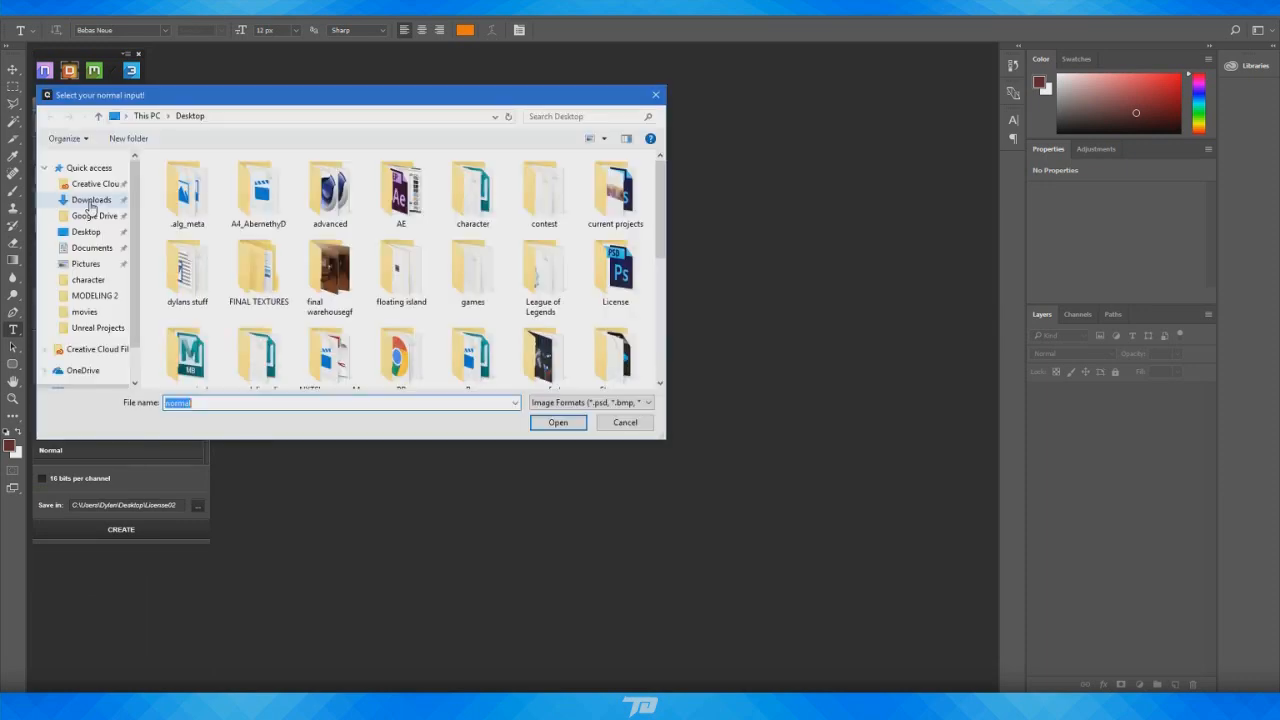
{"action": "scroll", "coordinate": [659, 213], "scroll_direction": "down", "scroll_amount": 4}
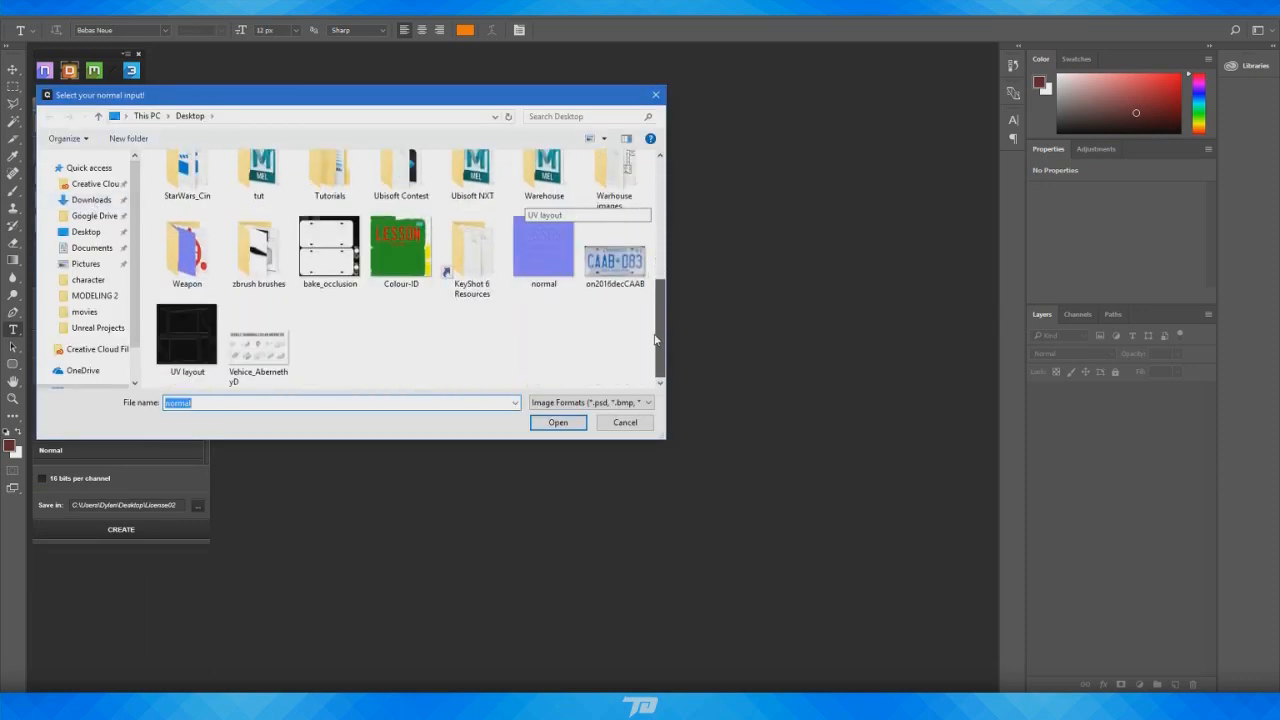
{"action": "left_click", "coordinate": [553, 246]}
{"action": "left_click", "coordinate": [558, 422]}
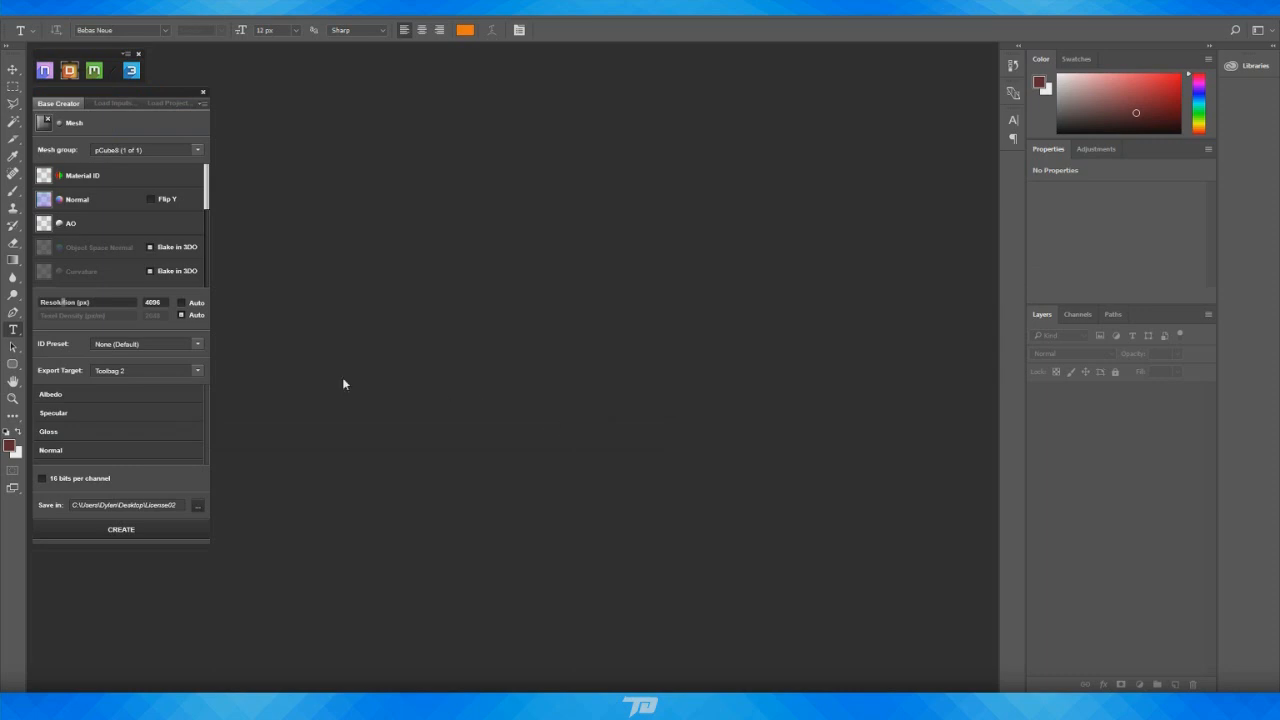
Load the bake_occlusion image from the desktop as the AO input of the Base Creator
{"action": "left_click", "coordinate": [88, 226]}
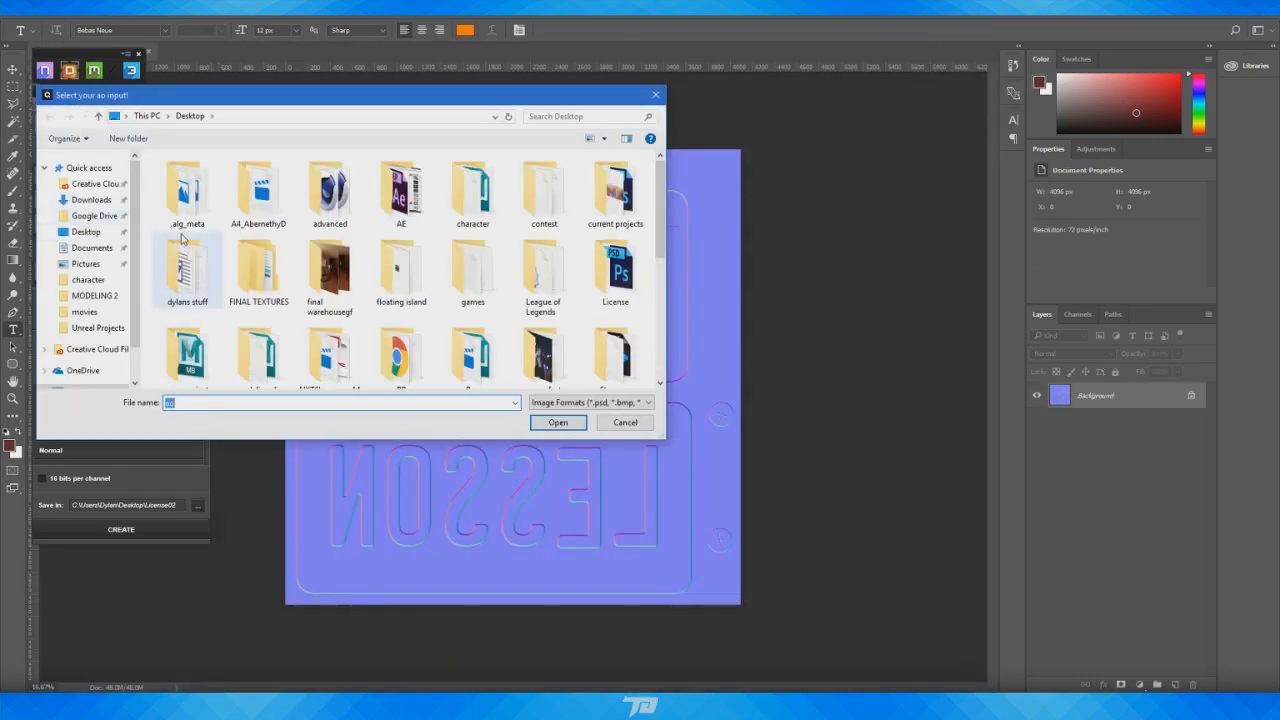
{"action": "left_click_drag", "start_coordinate": [659, 210], "coordinate": [661, 334]}
{"action": "left_click", "coordinate": [329, 258]}
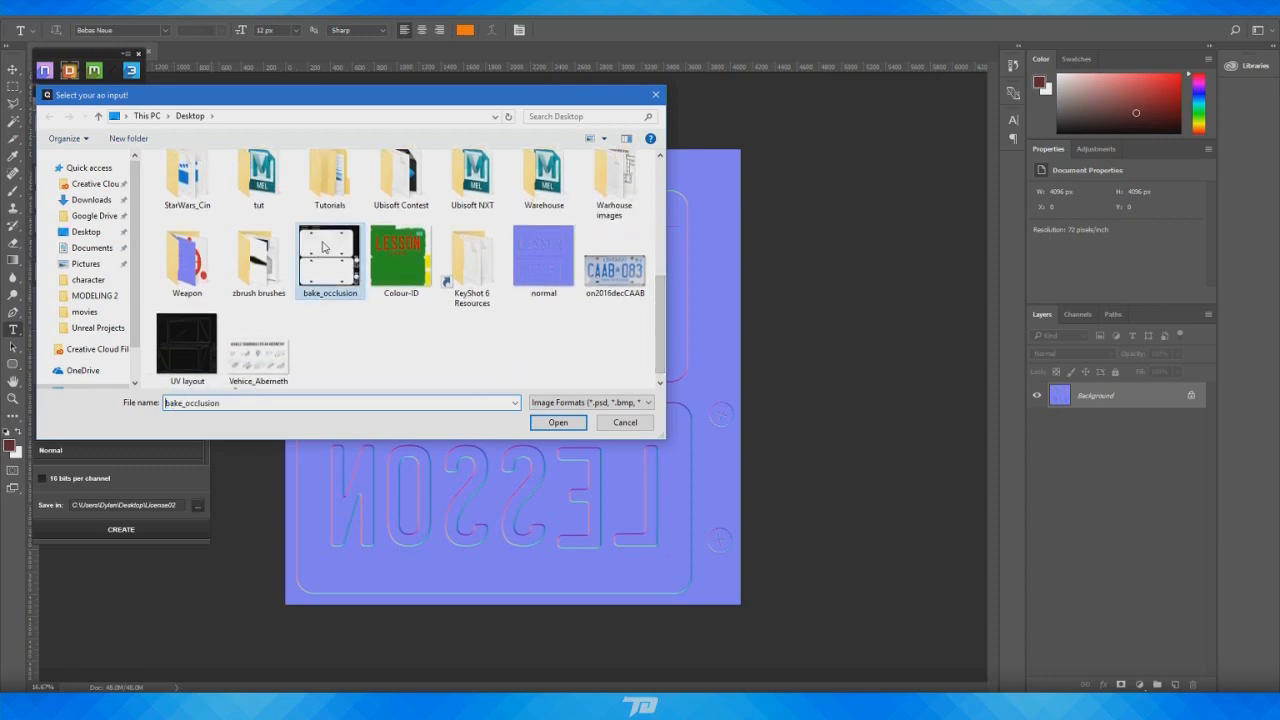
{"action": "left_click", "coordinate": [556, 423]}
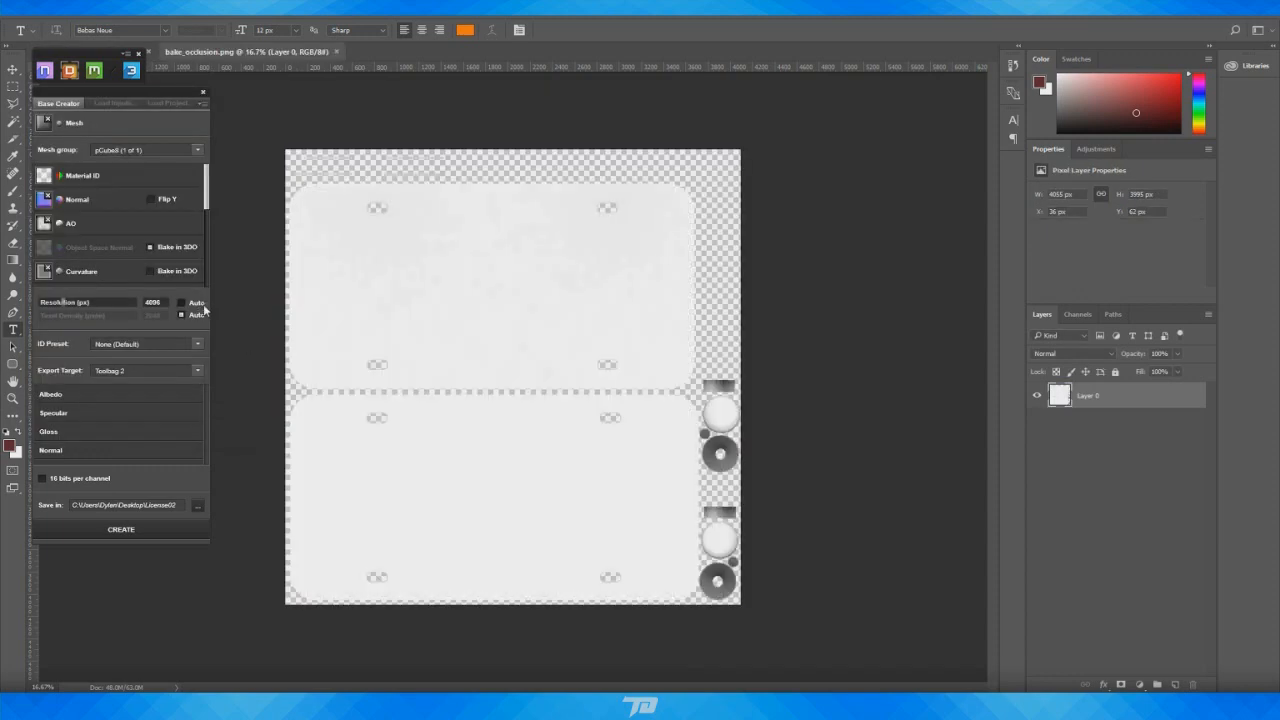
Set the curvature map to bake in 3DO, create the DDO project base and dismiss the completion message
{"action": "left_click", "coordinate": [150, 271]}
{"action": "mouse_move", "coordinate": [205, 200]}
{"action": "left_mouse_down"}
{"action": "mouse_move", "coordinate": [206, 272]}
{"action": "mouse_move", "coordinate": [204, 188]}
{"action": "left_mouse_up"}
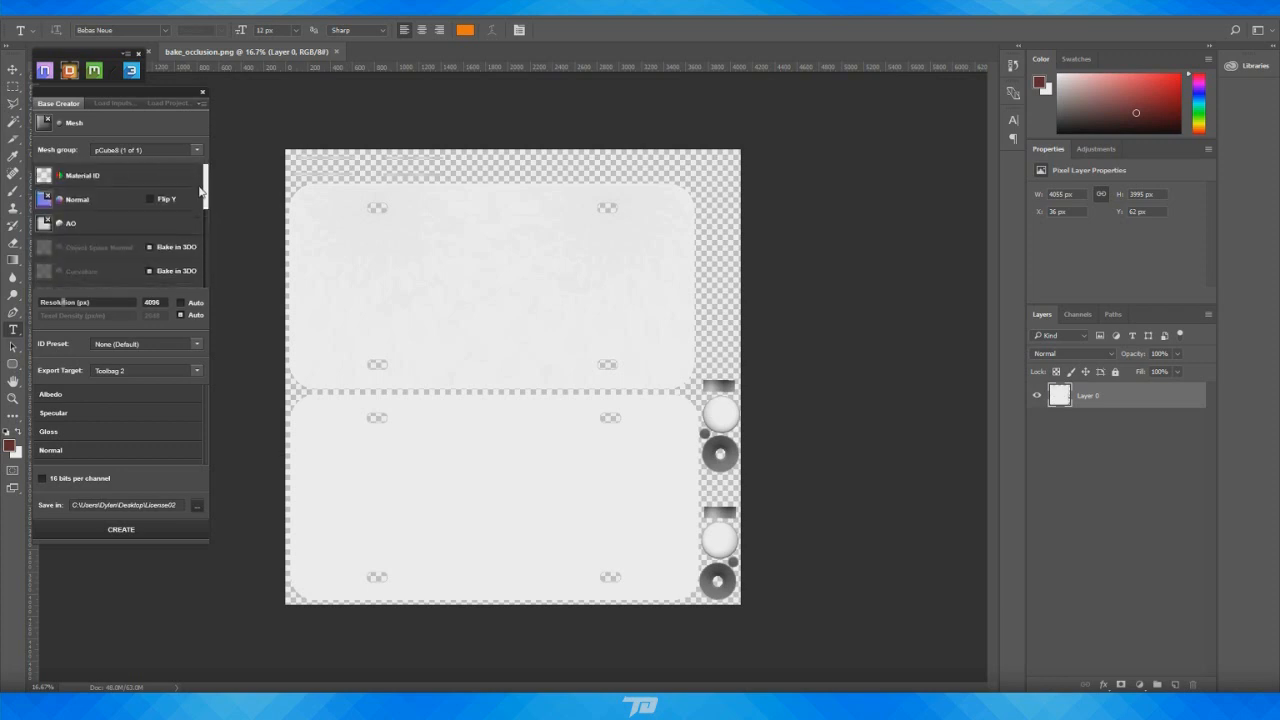
{"action": "left_click", "coordinate": [196, 506]}
{"action": "left_click", "coordinate": [120, 530]}
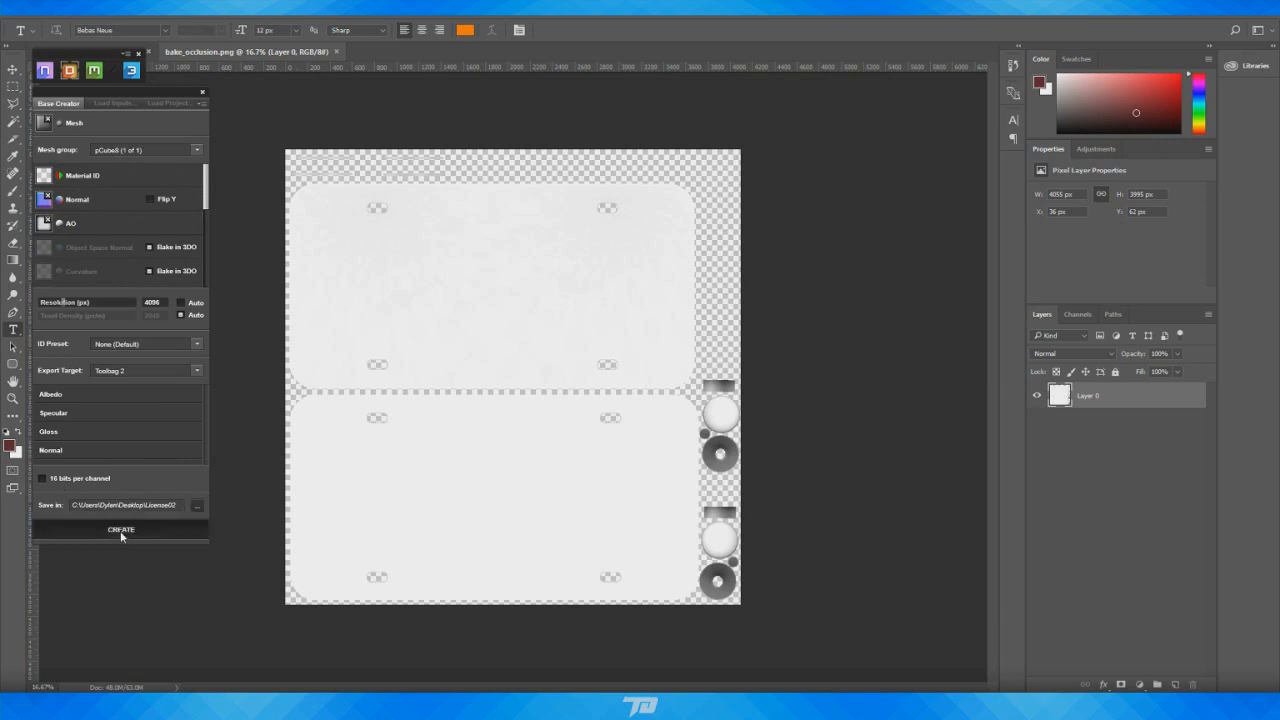
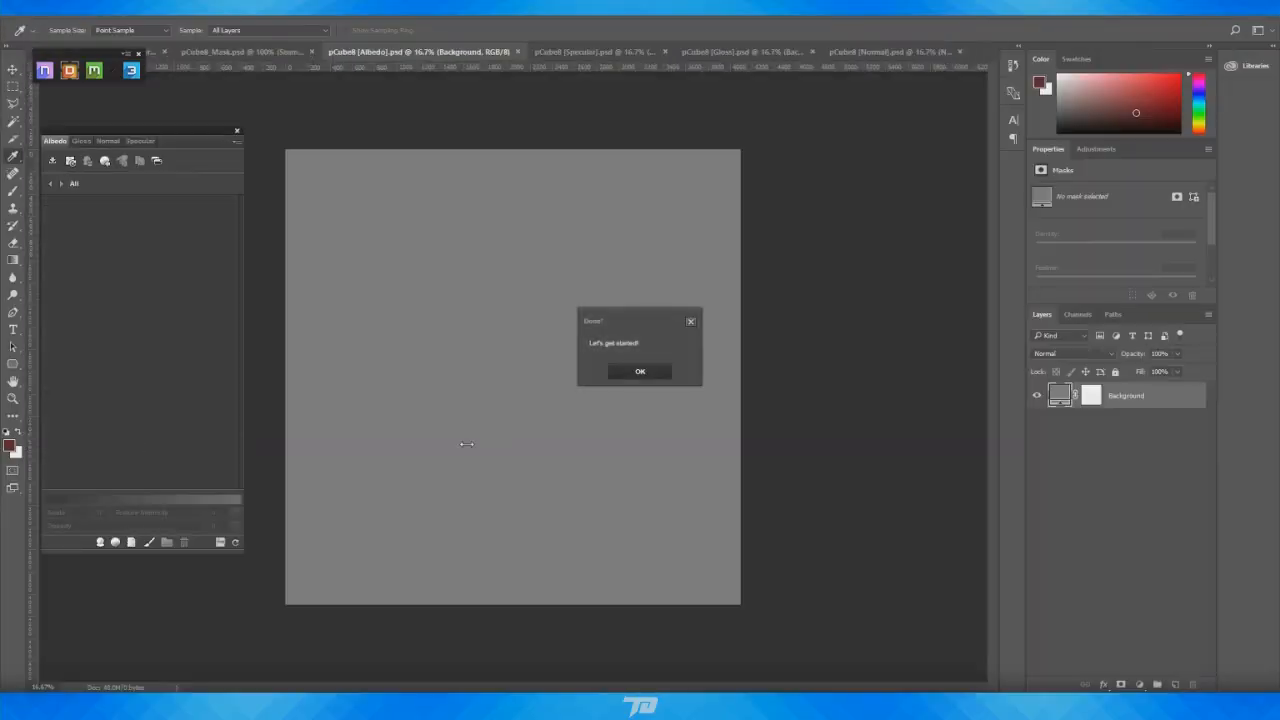
{"action": "left_click", "coordinate": [655, 372]}
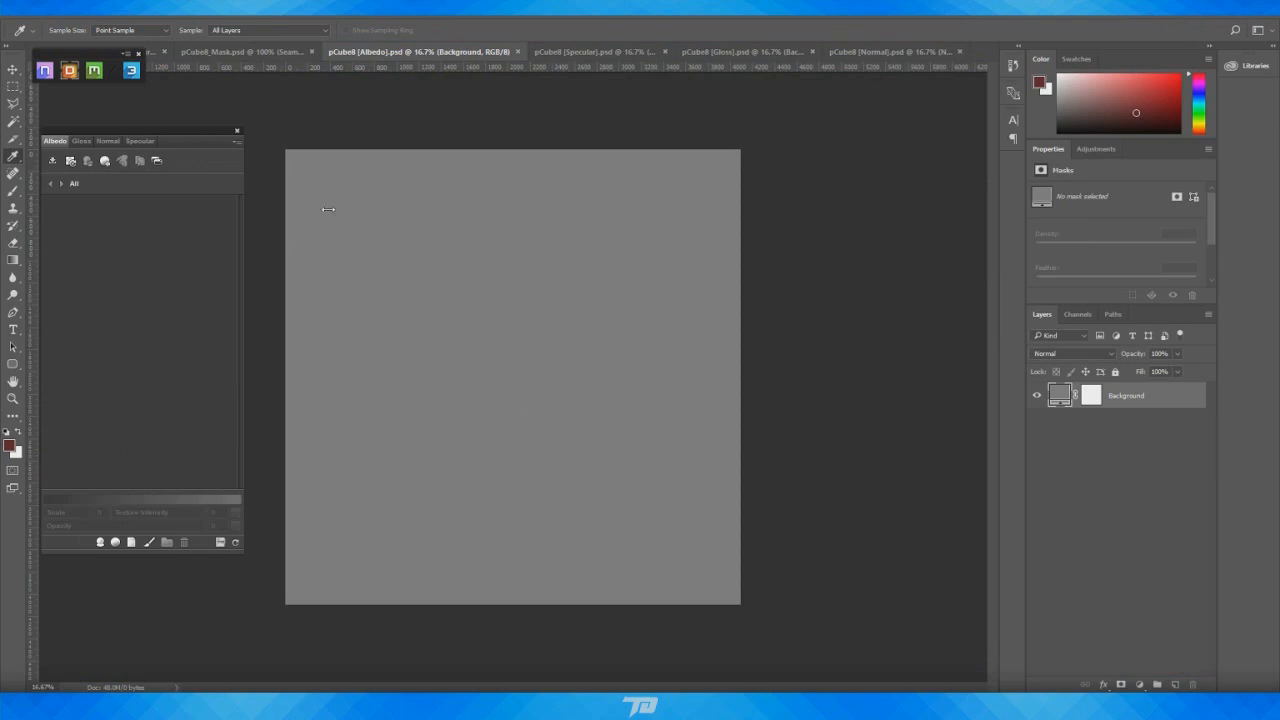
Open the 3DO previewer for the license plate and maximize its window
{"action": "left_click", "coordinate": [136, 76]}
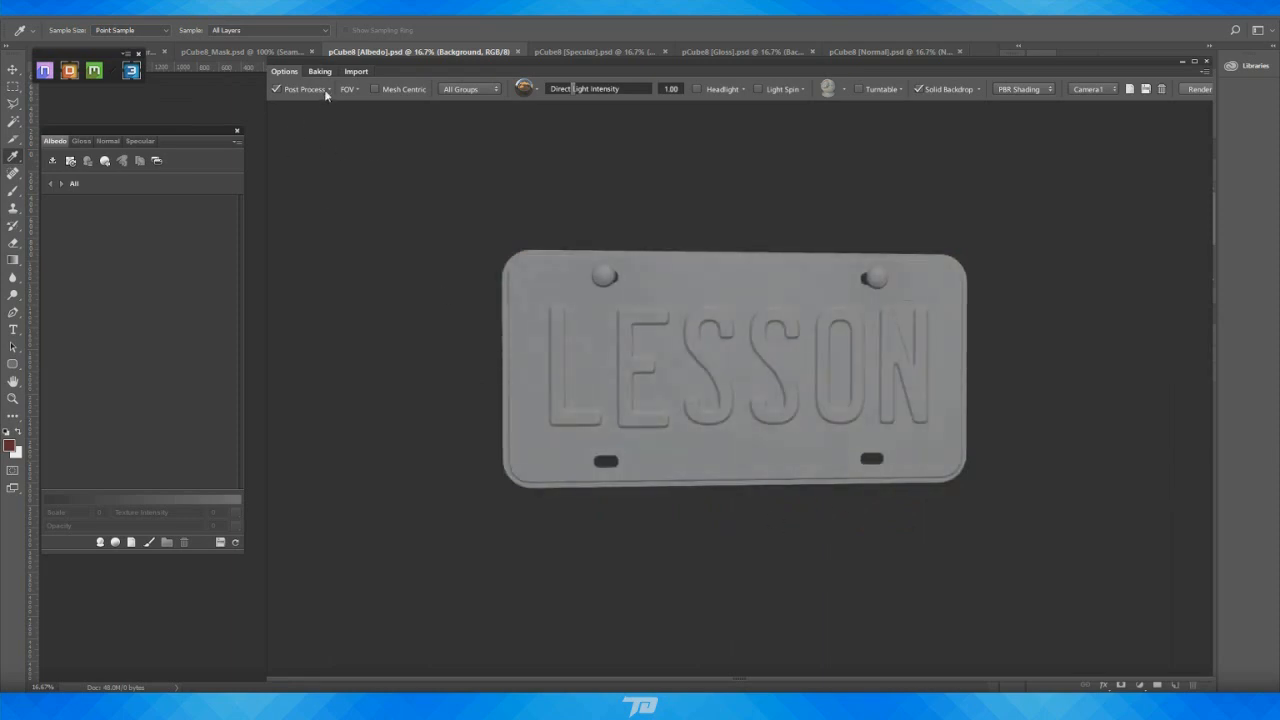
{"action": "left_click_drag", "start_coordinate": [1029, 64], "coordinate": [988, 60]}
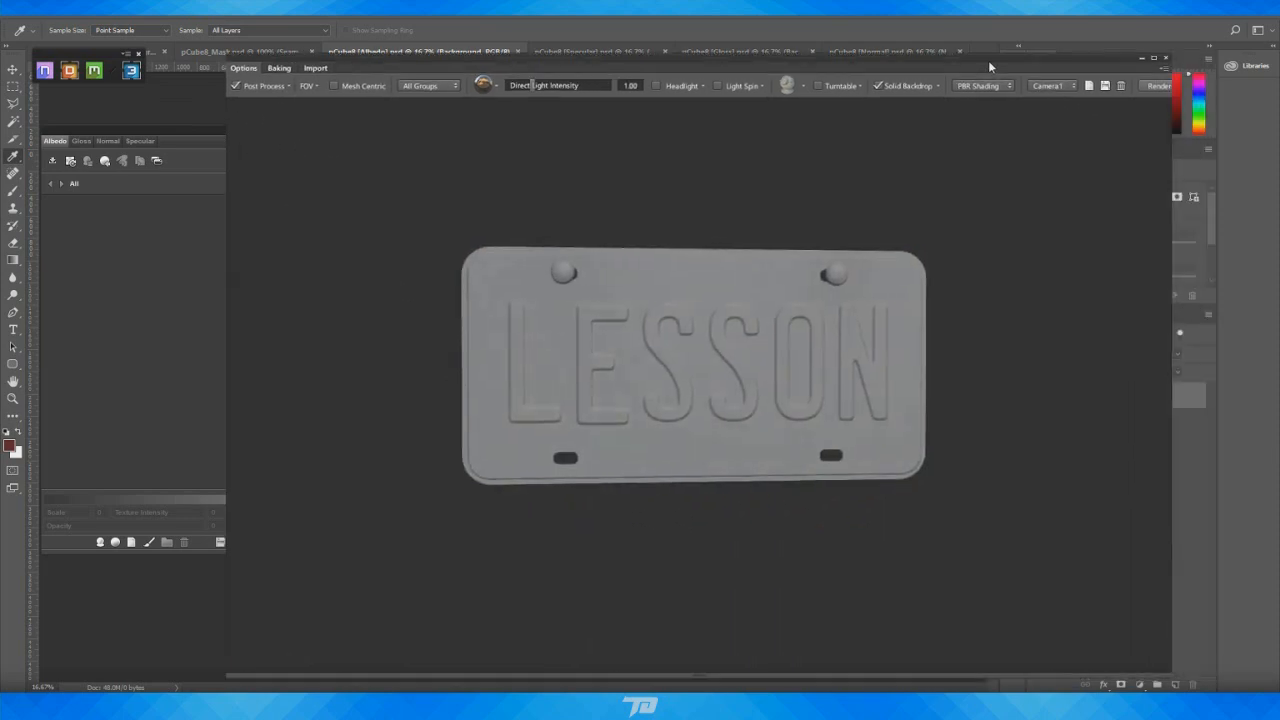
{"action": "left_click", "coordinate": [1154, 59]}
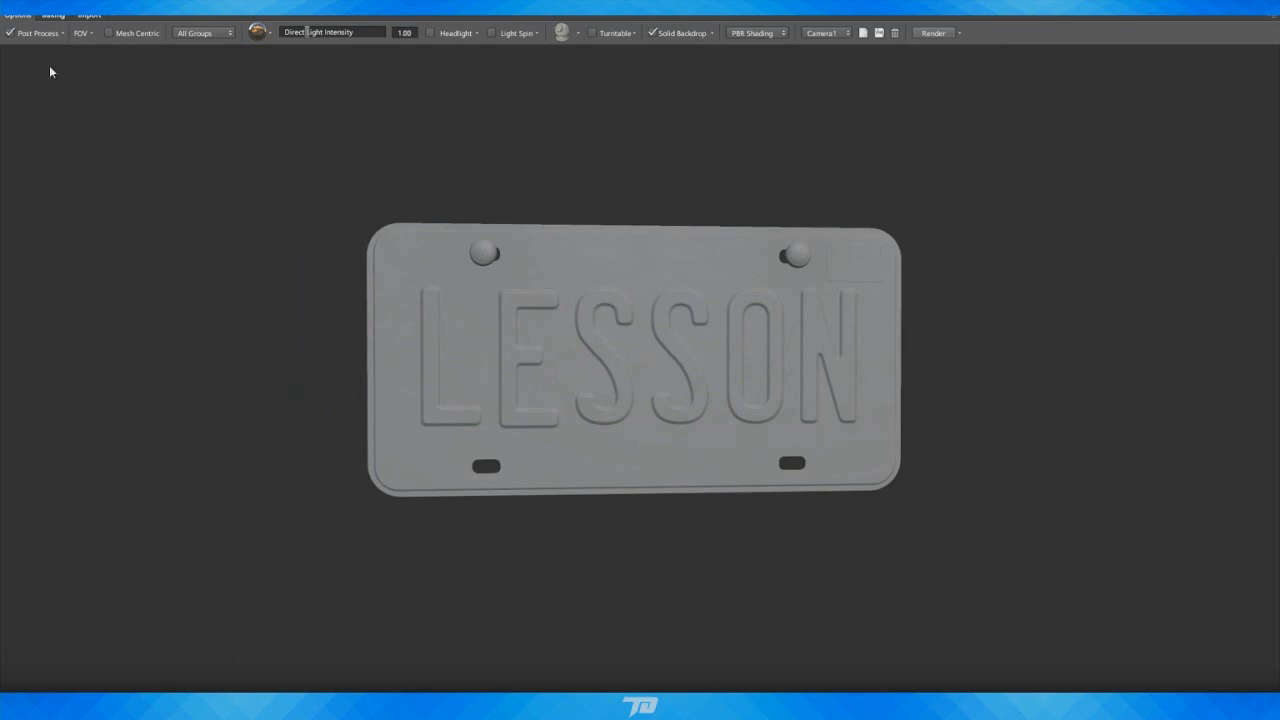
Enable the forced high-quality viewport, pre-pass sharpness at 0.19 and screen space ambient occlusion with intensity 3.22 and radius 0.47
{"action": "left_click", "coordinate": [40, 33]}
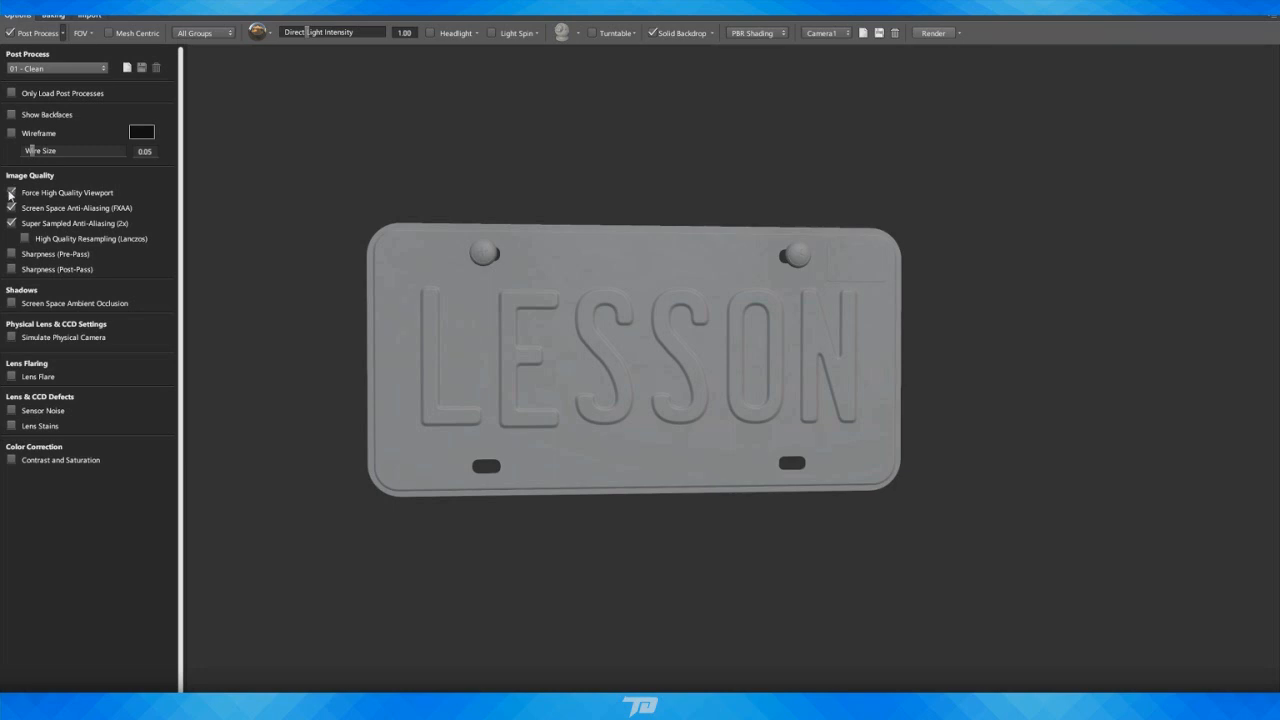
{"action": "left_click", "coordinate": [11, 192]}
{"action": "left_click", "coordinate": [11, 254]}
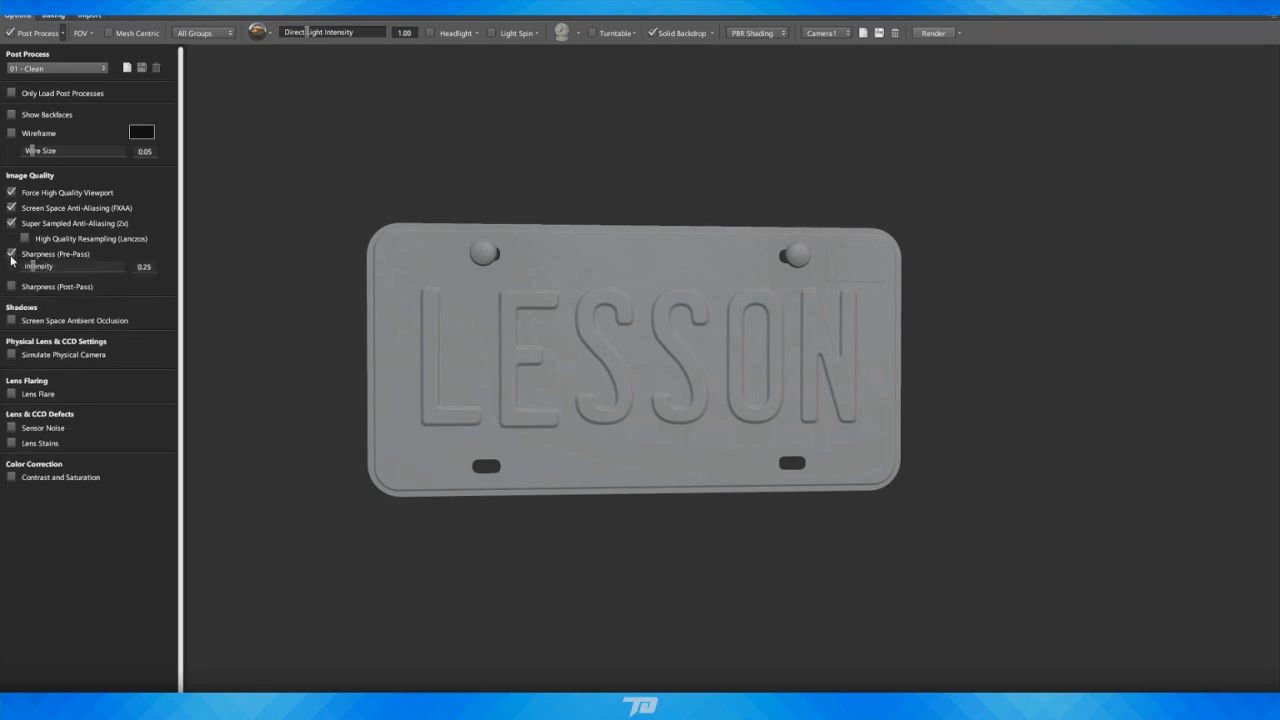
{"action": "left_click_drag", "start_coordinate": [33, 266], "coordinate": [29, 268]}
{"action": "left_click", "coordinate": [12, 320]}
{"action": "left_click_drag", "start_coordinate": [67, 335], "coordinate": [30, 354]}
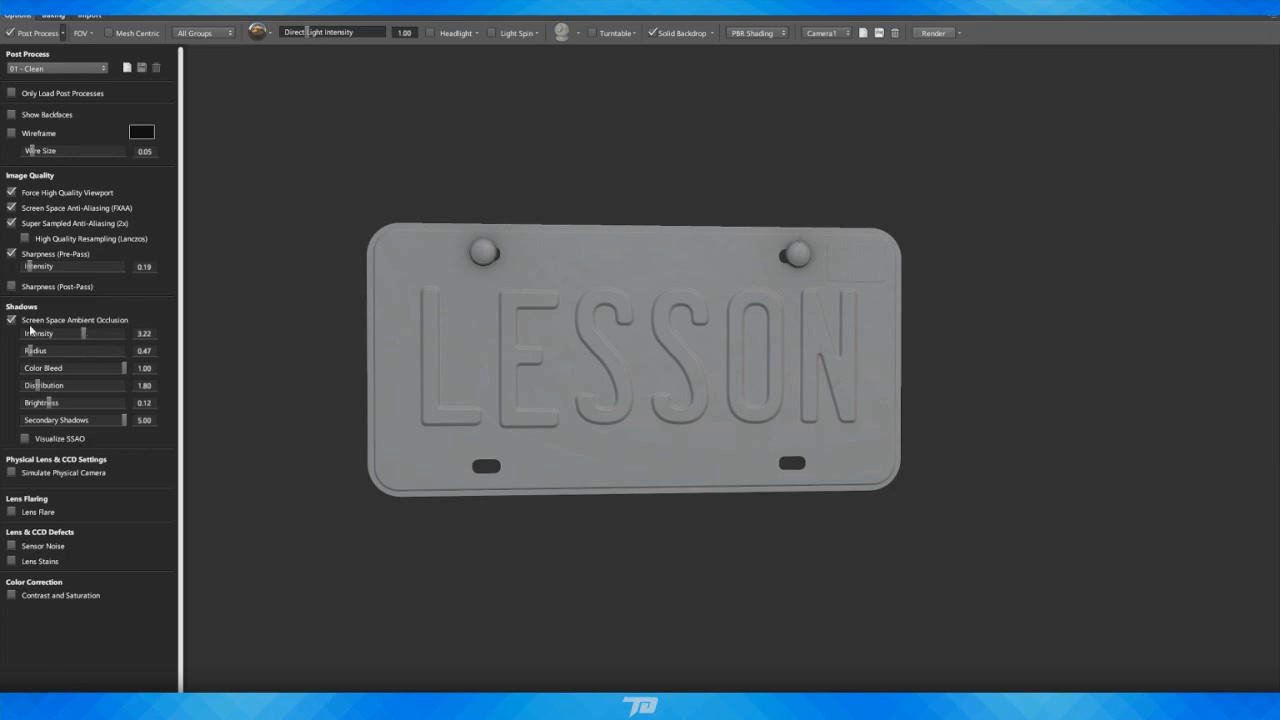
Visualize only the SSAO, inspect it on the plate from another angle and turn the visualization off
{"action": "left_click", "coordinate": [25, 439]}
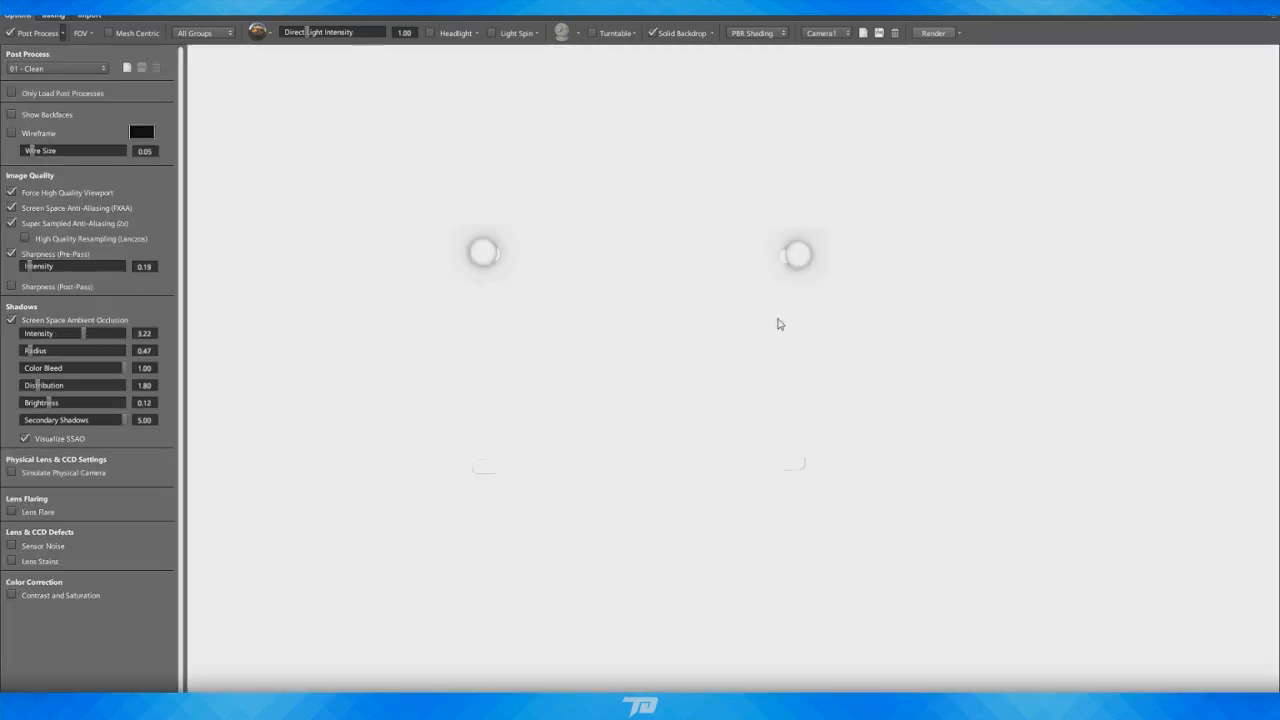
{"action": "left_click_drag", "start_coordinate": [777, 319], "coordinate": [391, 320]}
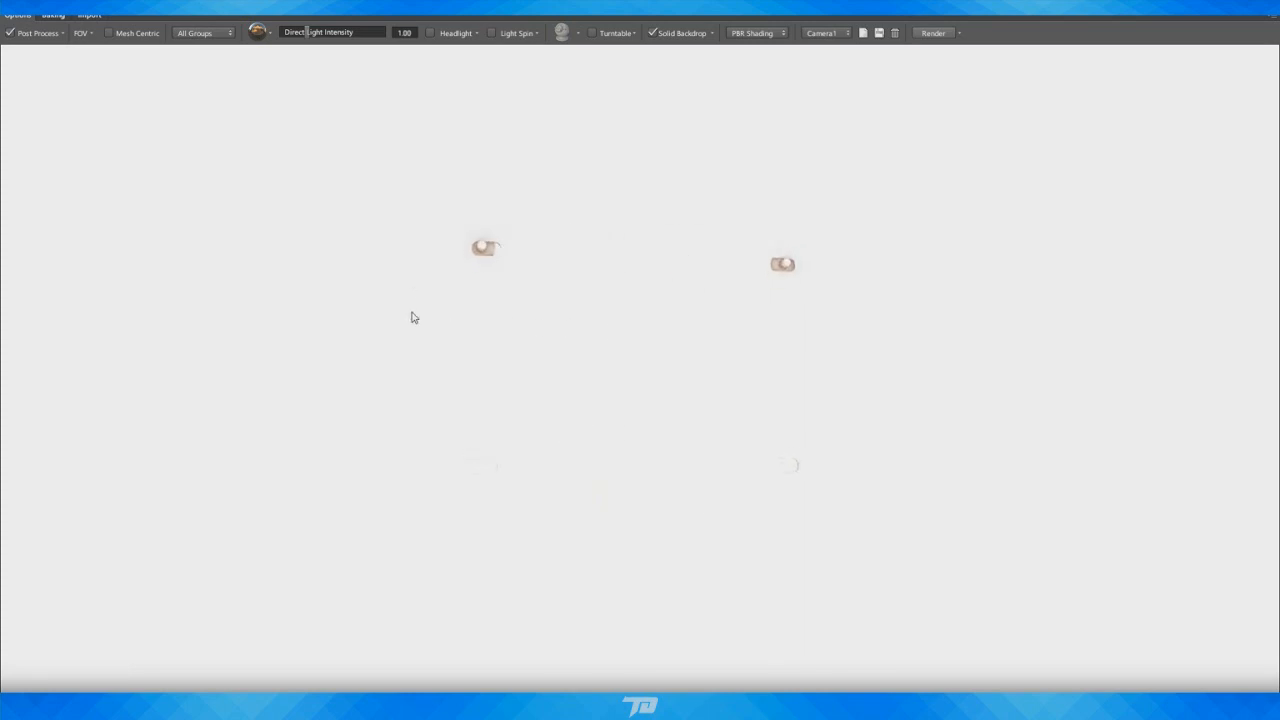
{"action": "left_click_drag", "start_coordinate": [563, 289], "coordinate": [628, 252]}
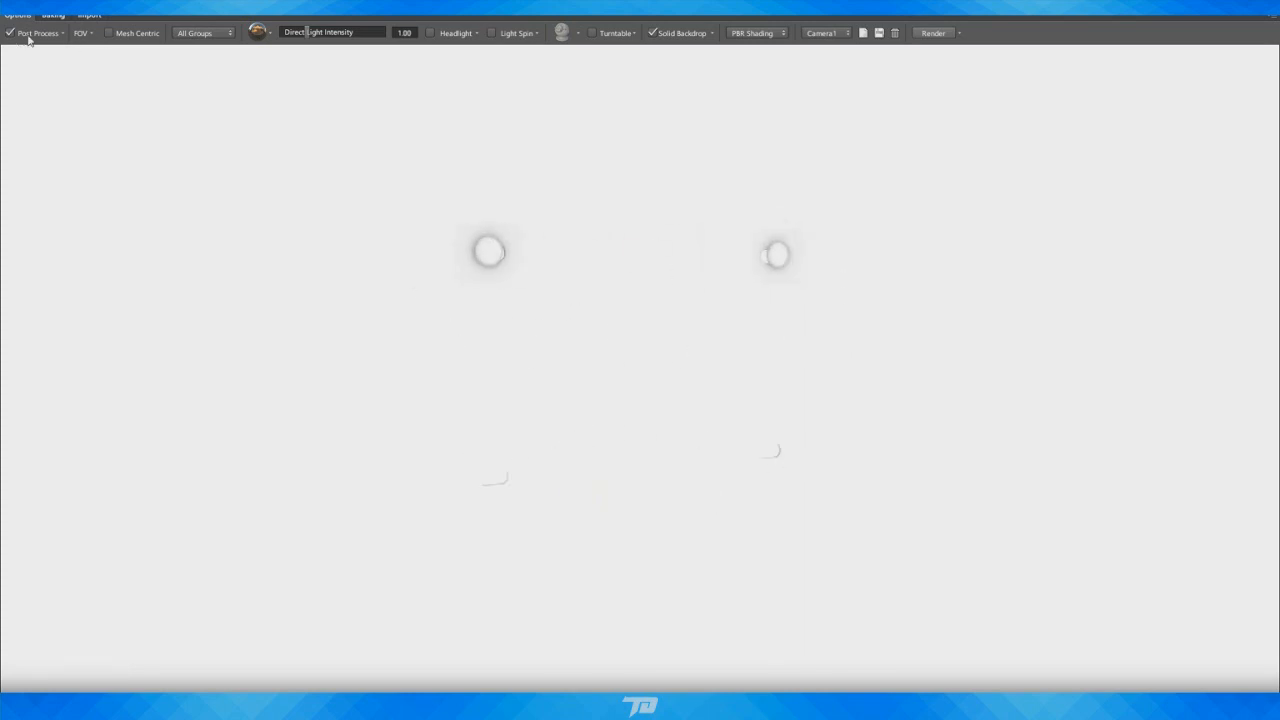
{"action": "left_click", "coordinate": [63, 34]}
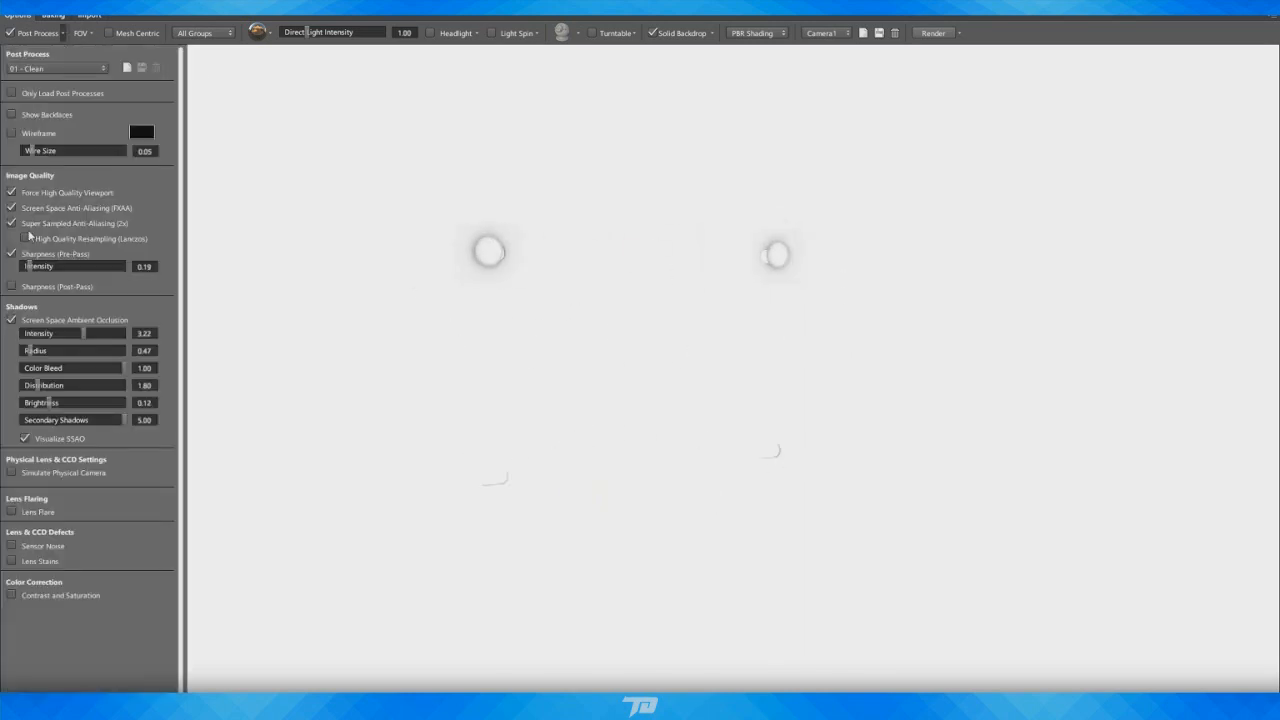
{"action": "left_click", "coordinate": [24, 440]}
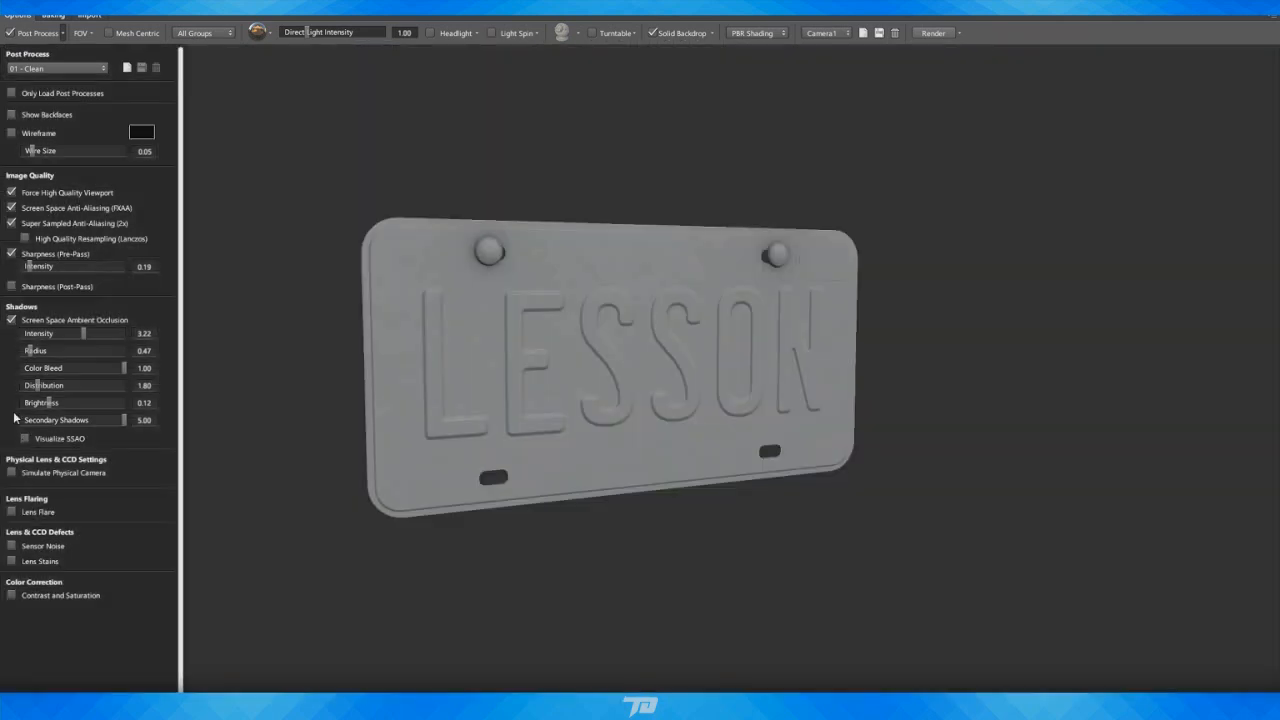
Enable the simulated physical camera and adjust its optical vignetting, checking the effect on the plate
{"action": "left_click", "coordinate": [12, 474]}
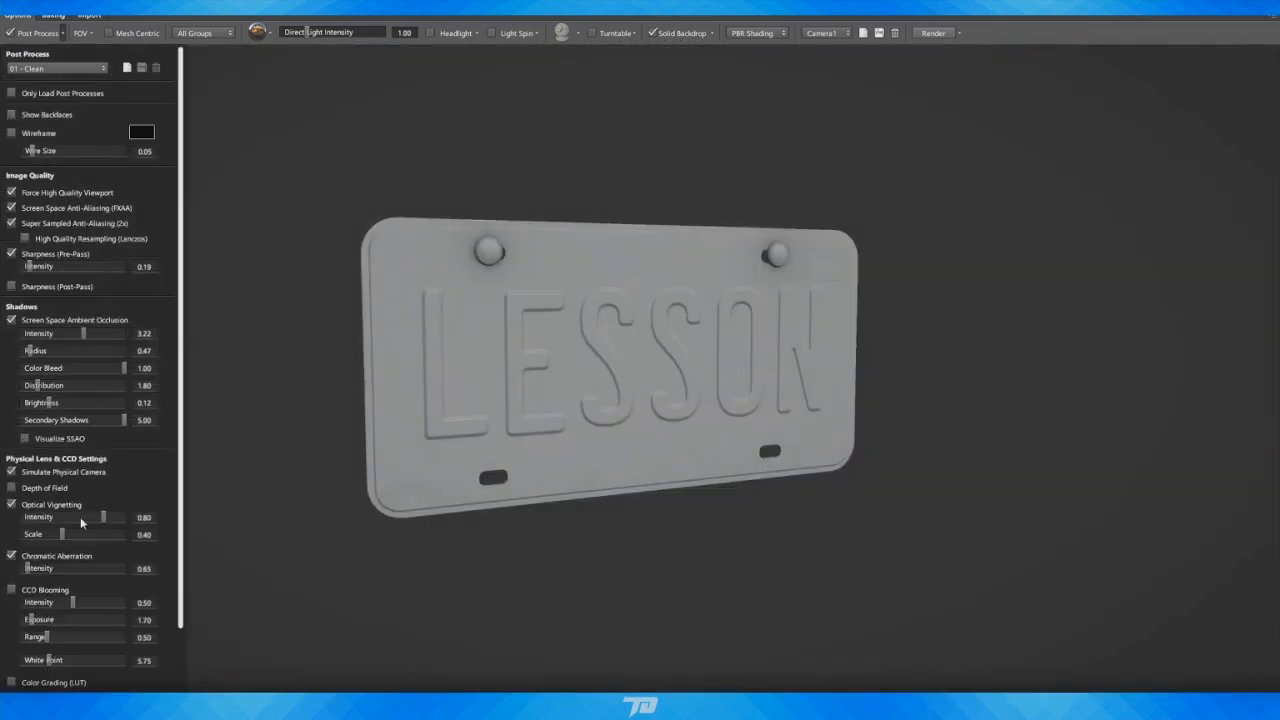
{"action": "left_click_drag", "start_coordinate": [375, 456], "coordinate": [423, 441]}
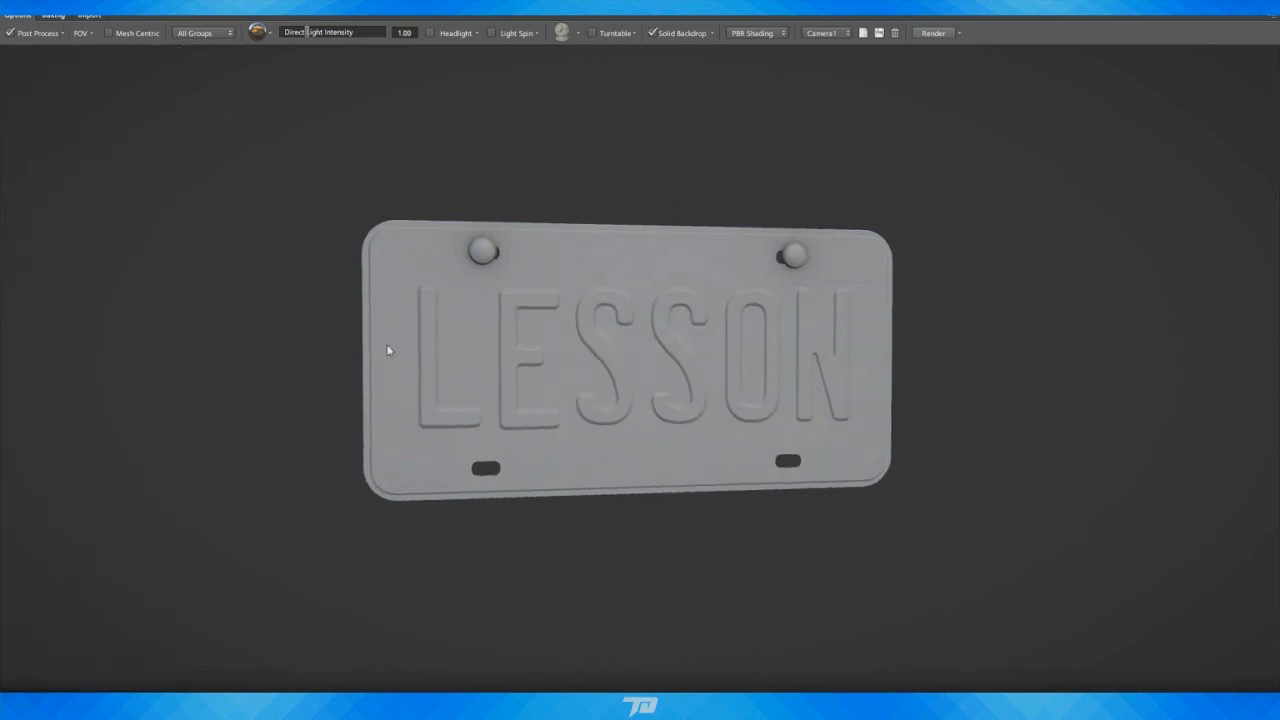
{"action": "mouse_move", "coordinate": [389, 350]}
{"action": "left_mouse_down"}
{"action": "mouse_move", "coordinate": [369, 362]}
{"action": "mouse_move", "coordinate": [397, 352]}
{"action": "left_mouse_up"}
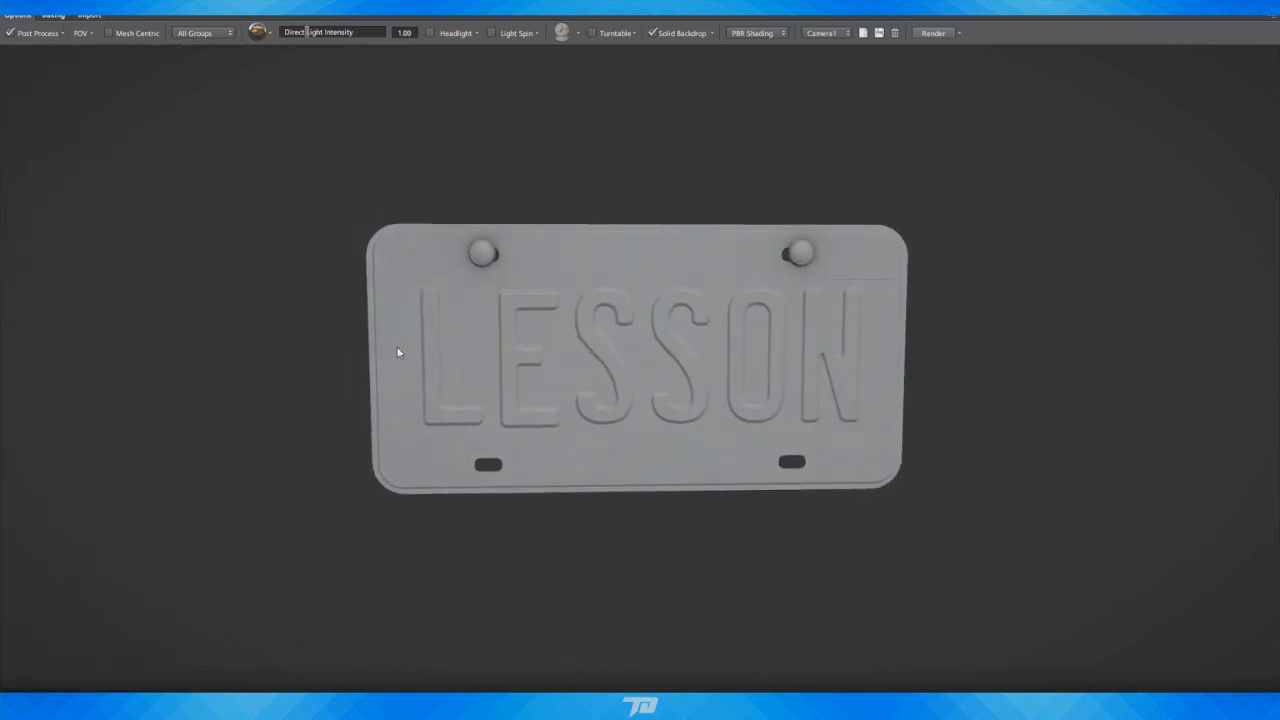
{"action": "left_click", "coordinate": [64, 35]}
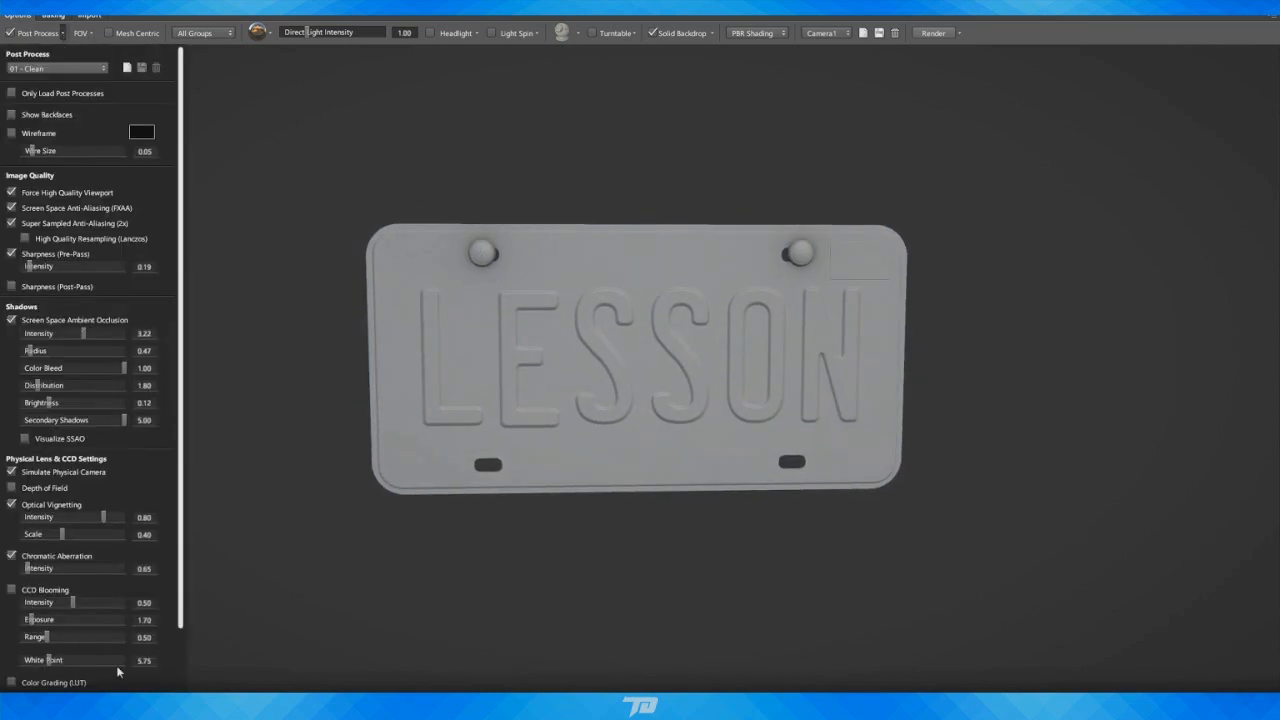
{"action": "scroll", "coordinate": [172, 630], "scroll_direction": "down", "scroll_amount": 2}
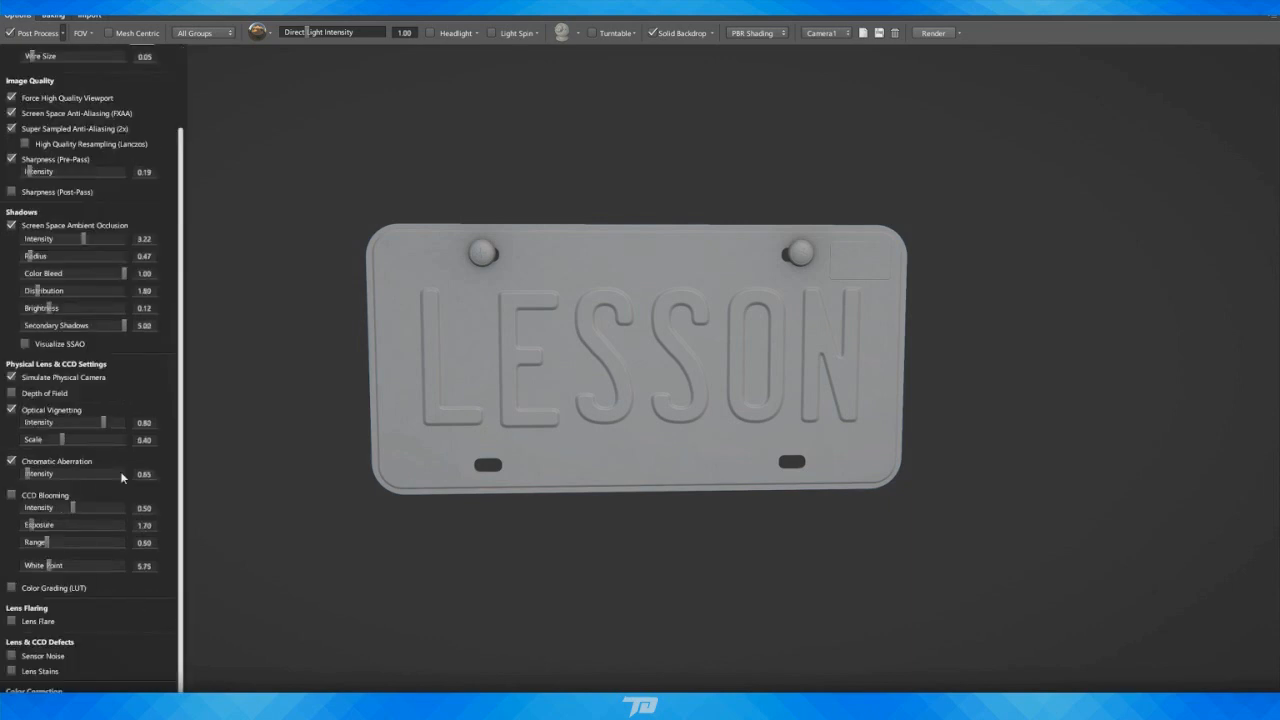
{"action": "mouse_move", "coordinate": [74, 425]}
{"action": "left_mouse_down"}
{"action": "mouse_move", "coordinate": [61, 422]}
{"action": "mouse_move", "coordinate": [117, 425]}
{"action": "mouse_move", "coordinate": [83, 441]}
{"action": "left_mouse_up"}
Light the plate with the dark Unreal logo environment and the headlight, then inspect it closer from different angles
{"action": "left_click", "coordinate": [268, 33]}
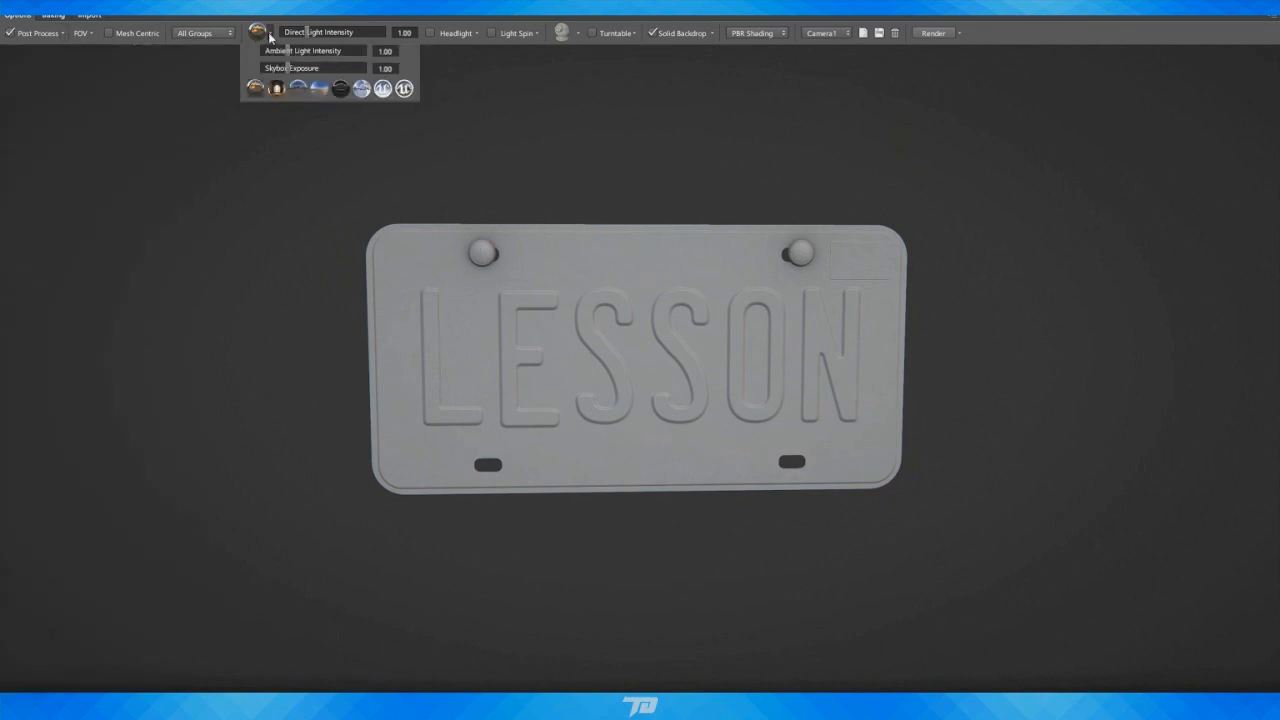
{"action": "left_click", "coordinate": [404, 89]}
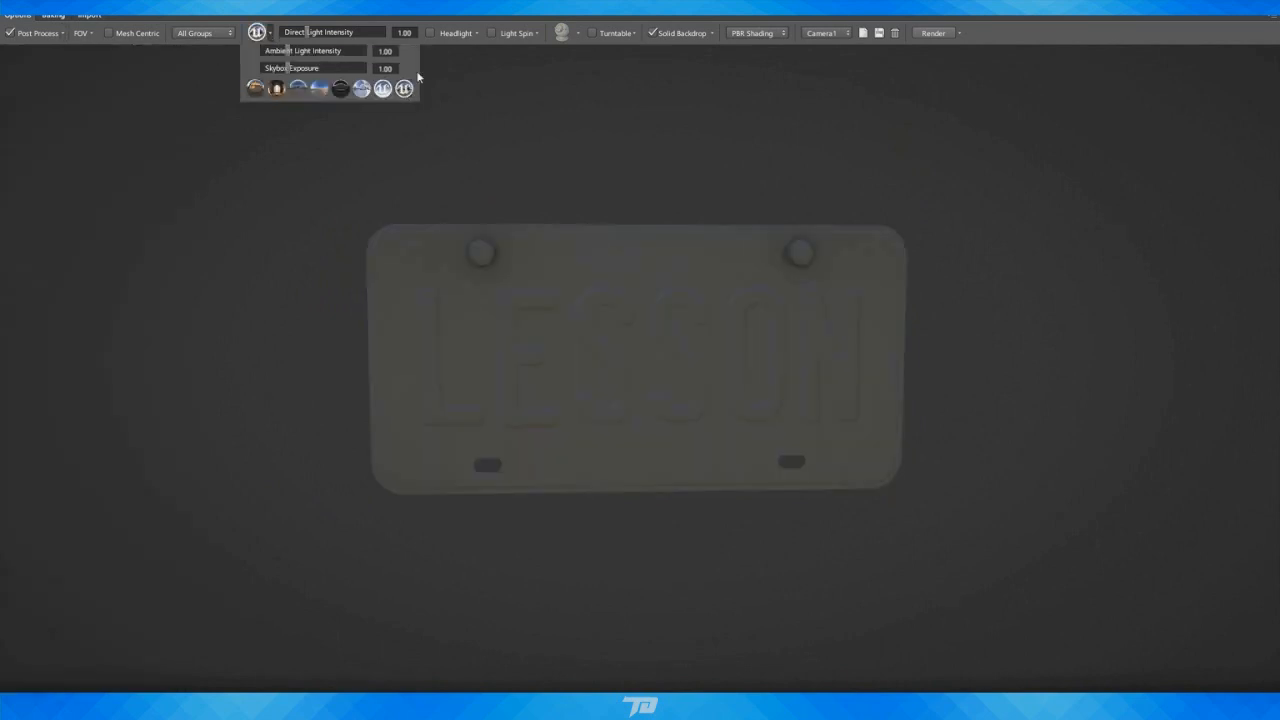
{"action": "left_click", "coordinate": [430, 33]}
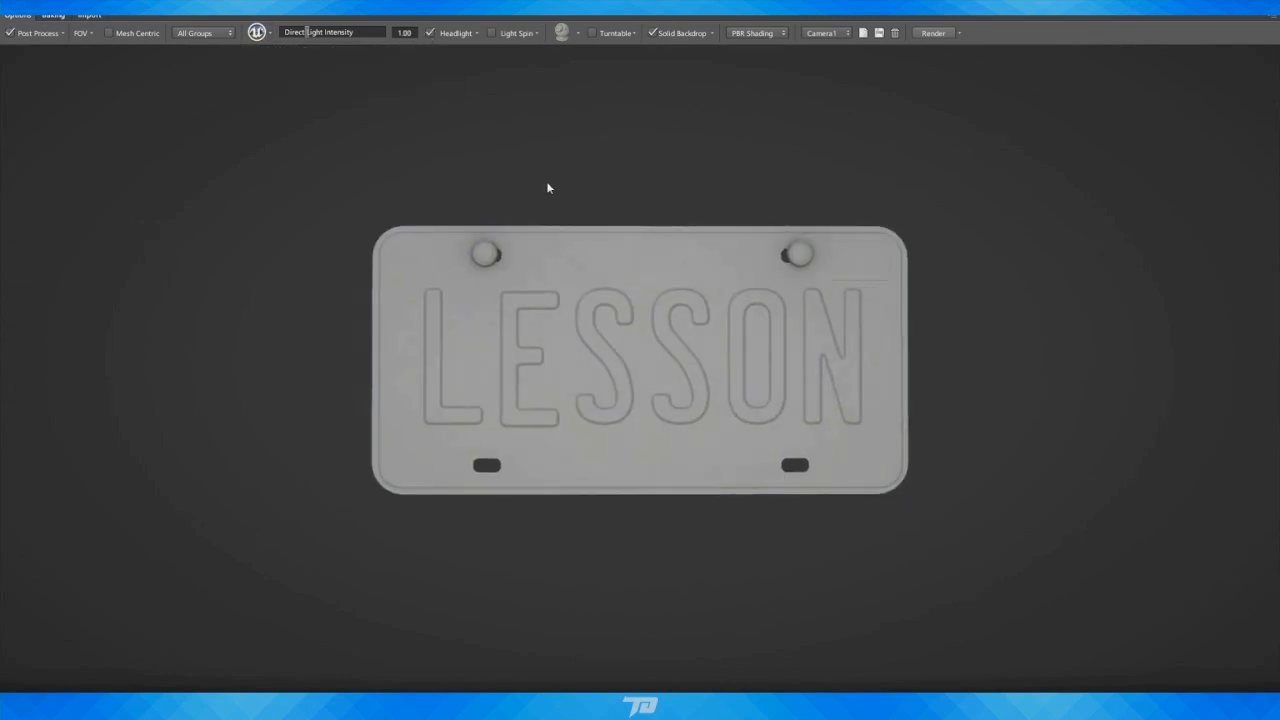
{"action": "scroll", "coordinate": [600, 200], "scroll_direction": "up", "scroll_amount": 2}
{"action": "scroll", "coordinate": [632, 212], "scroll_direction": "up", "scroll_amount": 1}
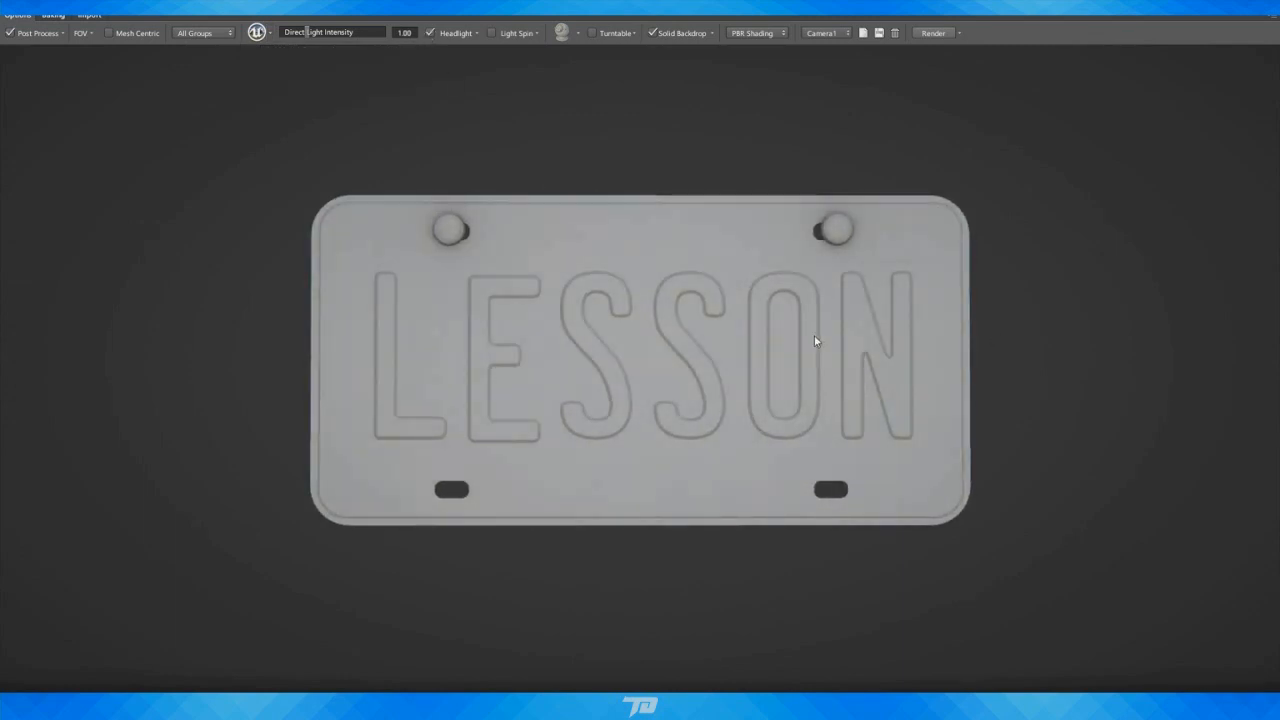
{"action": "right_click_drag", "start_coordinate": [1029, 403], "coordinate": [1031, 409]}
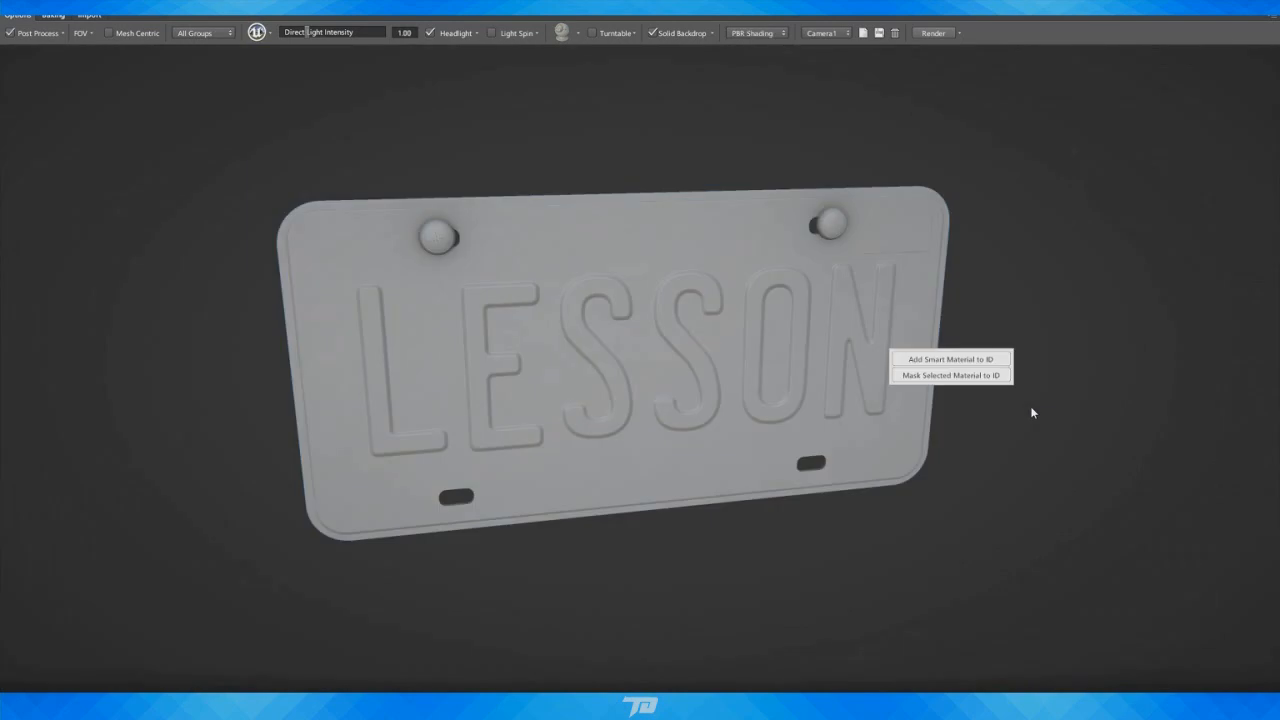
{"action": "left_click", "coordinate": [1020, 475]}
{"action": "left_click_drag", "start_coordinate": [1057, 491], "coordinate": [1061, 474]}
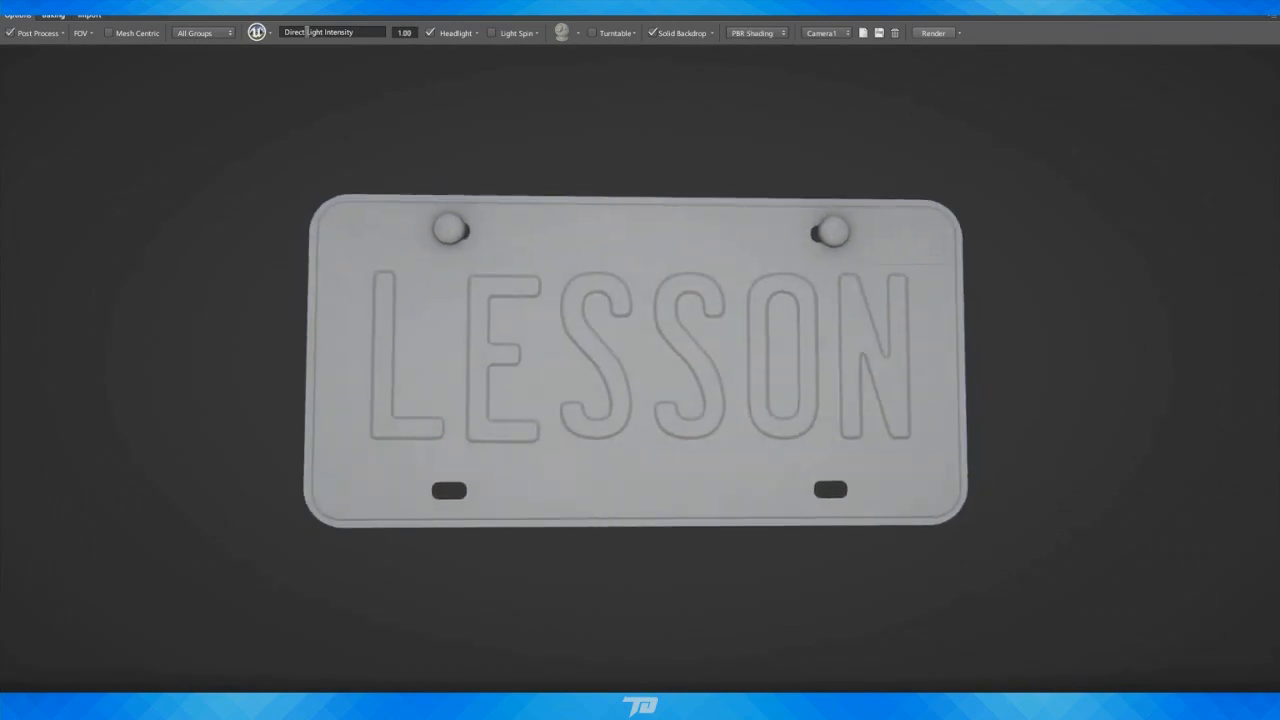
Restore the 3DO previewer to a smaller window and place it beside the DDO layers panel
{"action": "left_click", "coordinate": [1261, 6]}
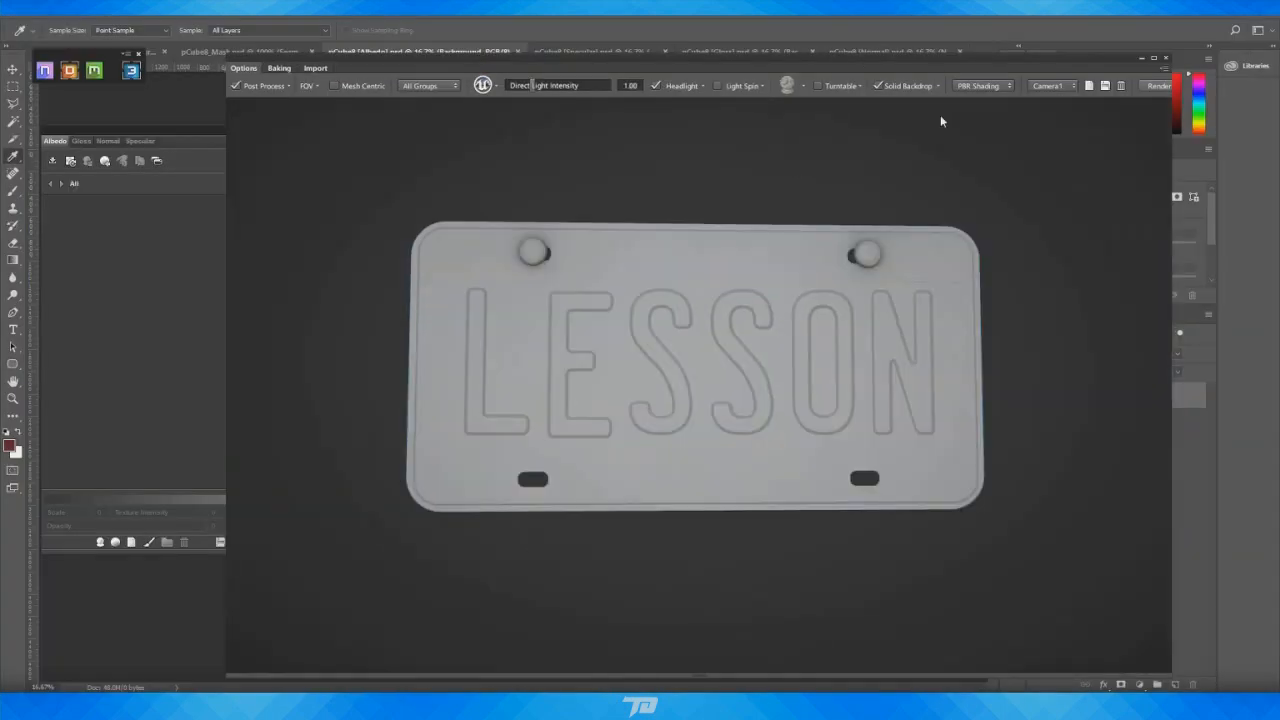
{"action": "left_click_drag", "start_coordinate": [770, 68], "coordinate": [823, 67]}
{"action": "left_click_drag", "start_coordinate": [783, 200], "coordinate": [780, 202]}
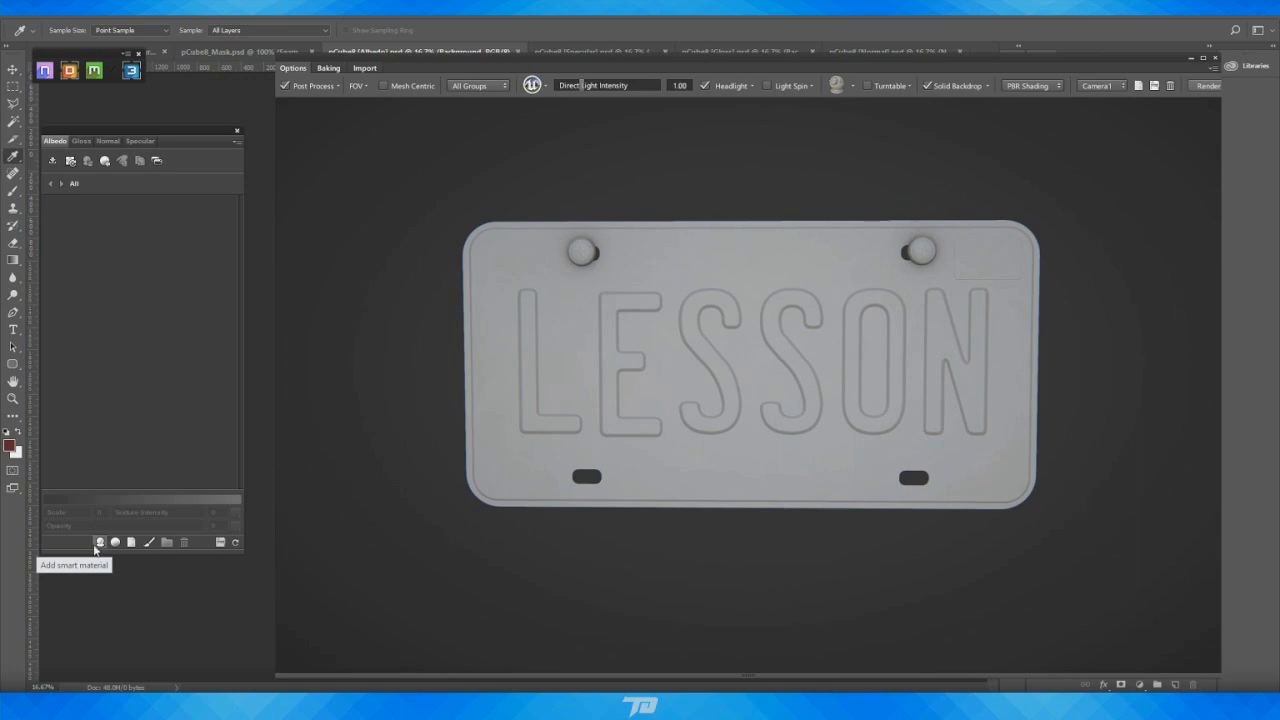
Search the smart materials for "metal" and add the Metal Plate material to the license plate
{"action": "left_click", "coordinate": [100, 542]}
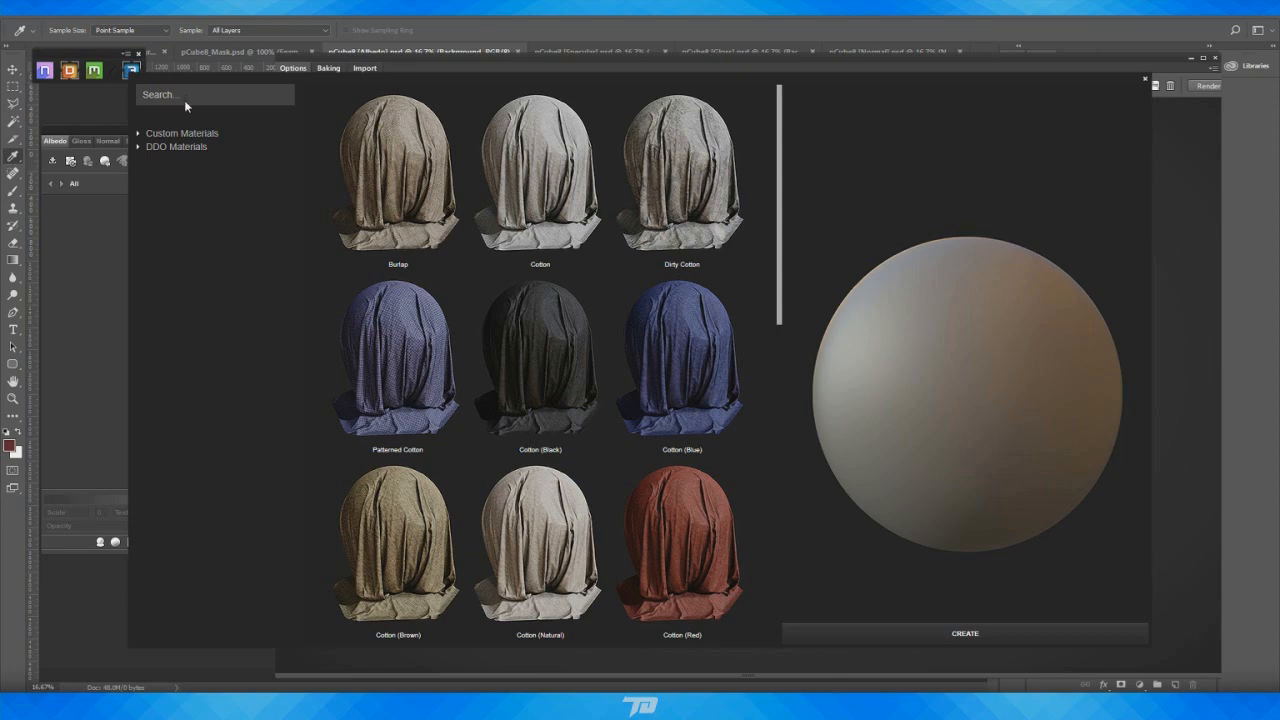
{"action": "left_click", "coordinate": [182, 97]}
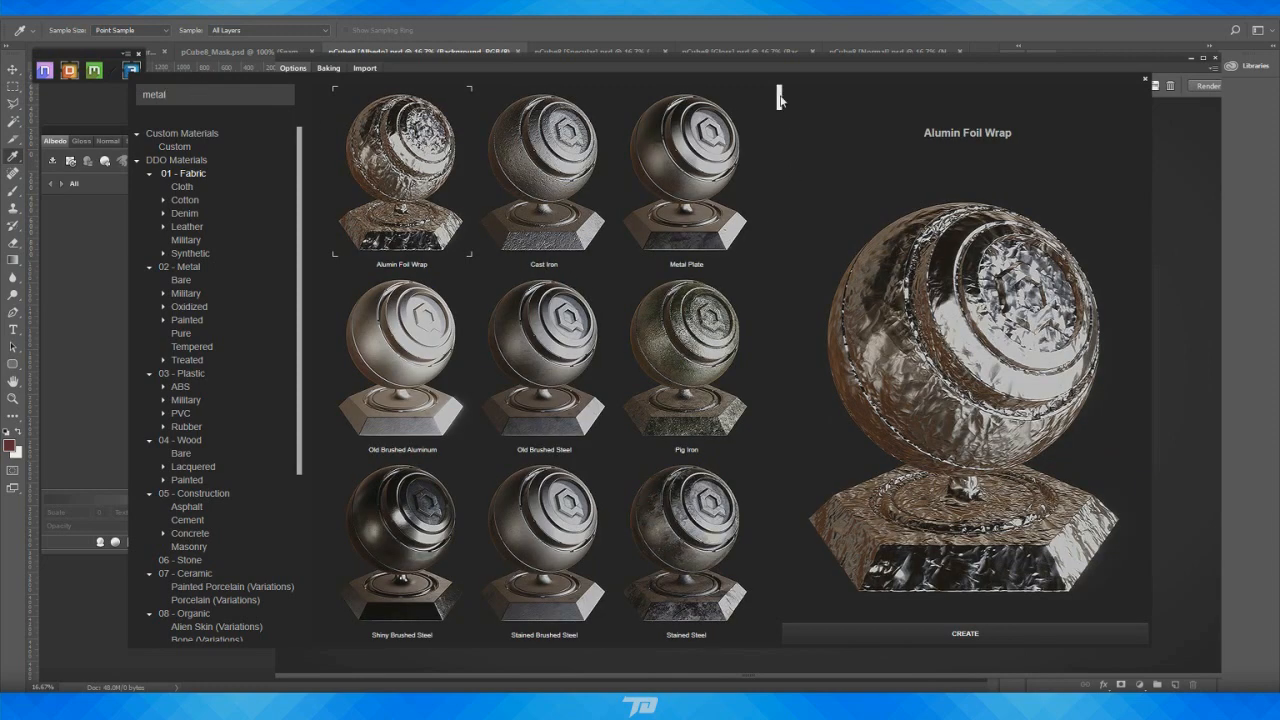
{"action": "scroll", "coordinate": [772, 128], "scroll_direction": "down", "scroll_amount": 8}
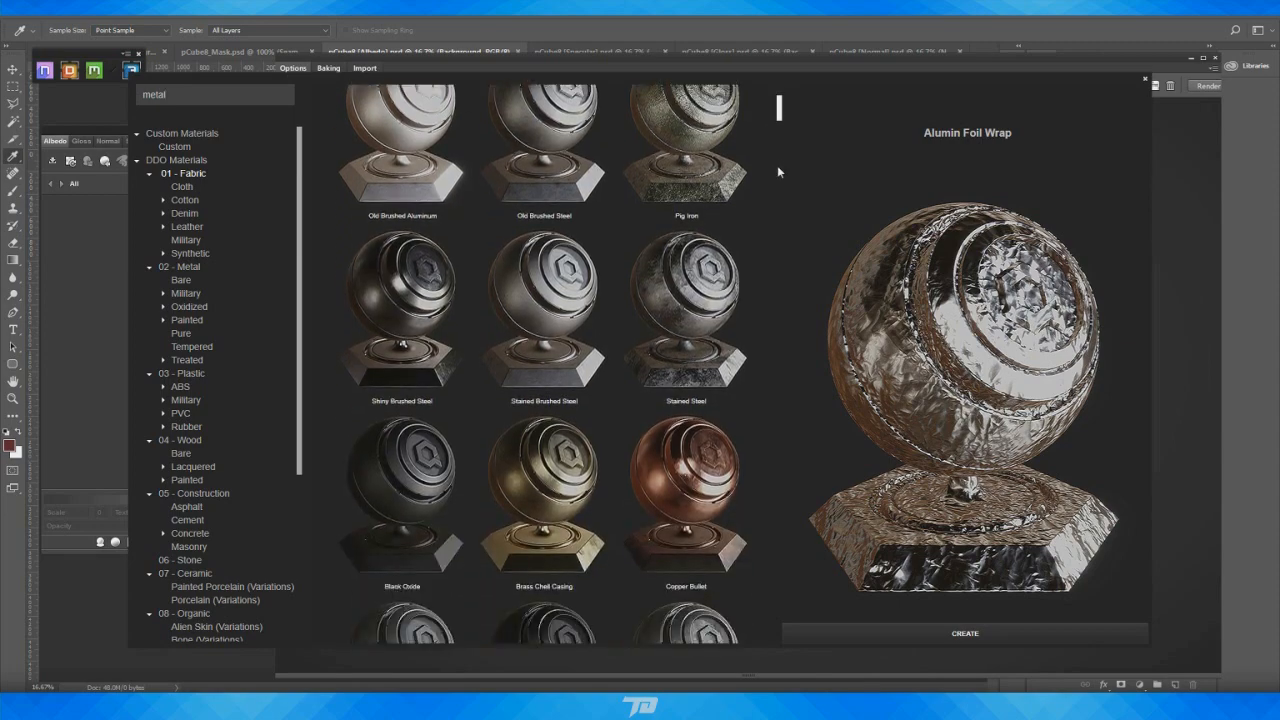
{"action": "scroll", "coordinate": [781, 172], "scroll_direction": "down", "scroll_amount": 10}
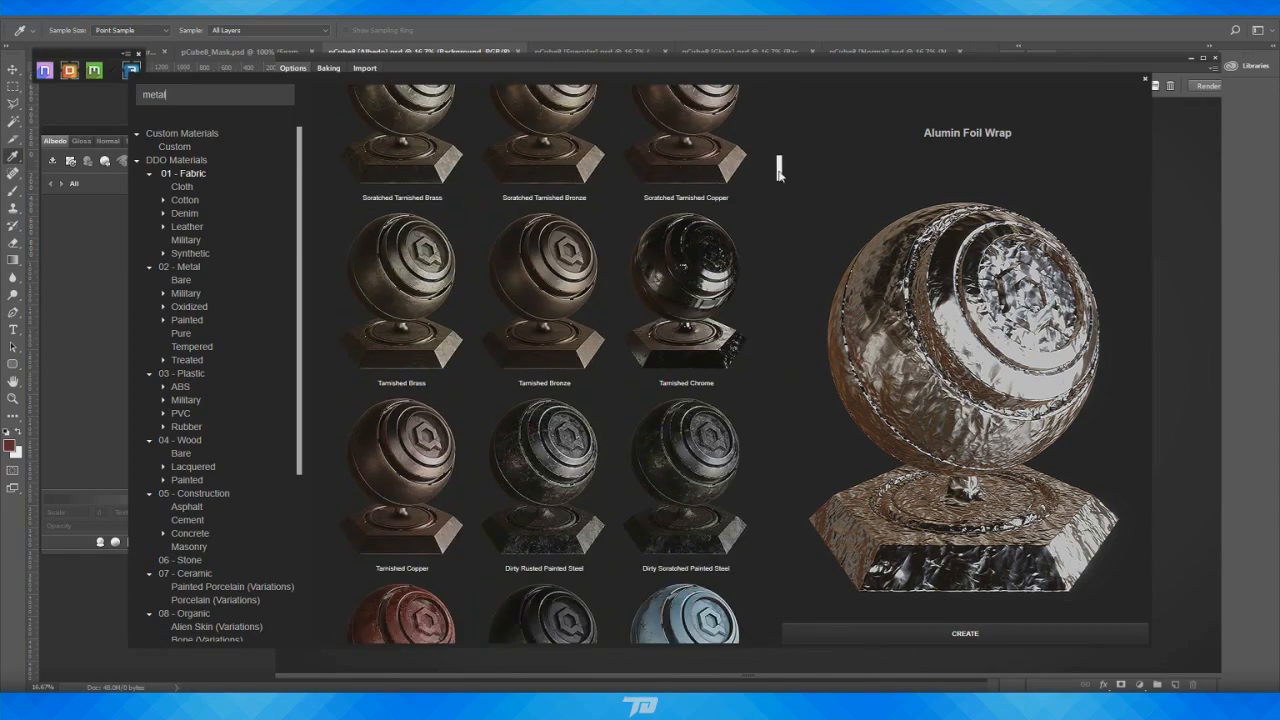
{"action": "mouse_move", "coordinate": [781, 172]}
{"action": "left_mouse_down"}
{"action": "mouse_move", "coordinate": [783, 190]}
{"action": "mouse_move", "coordinate": [779, 95]}
{"action": "left_mouse_up"}
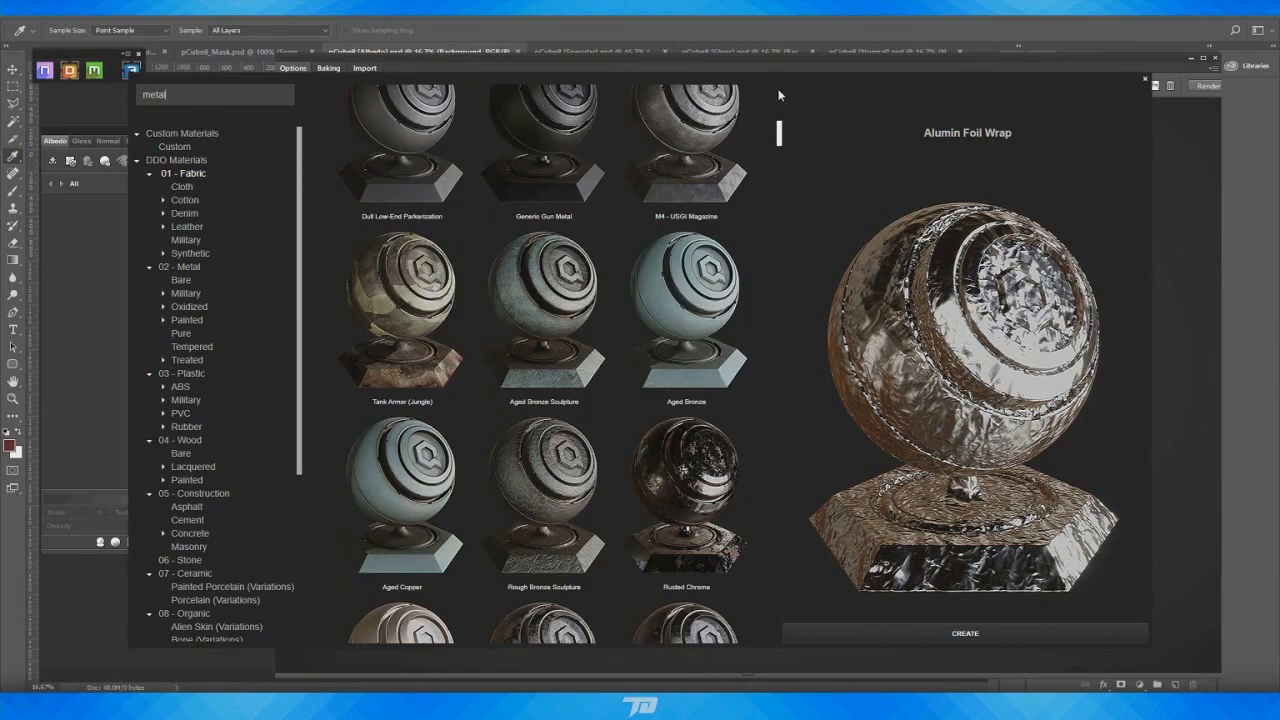
{"action": "scroll", "coordinate": [778, 145], "scroll_direction": "up", "scroll_amount": 5}
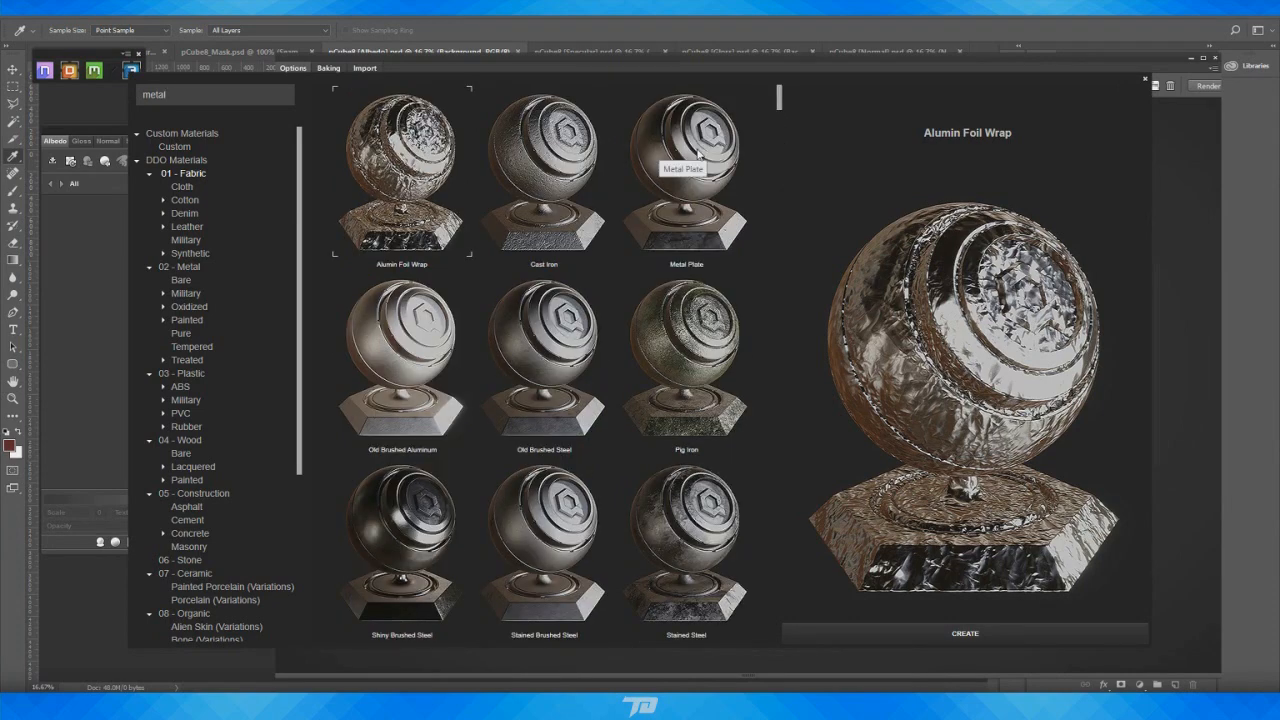
{"action": "left_click", "coordinate": [693, 163]}
{"action": "left_click", "coordinate": [986, 636]}
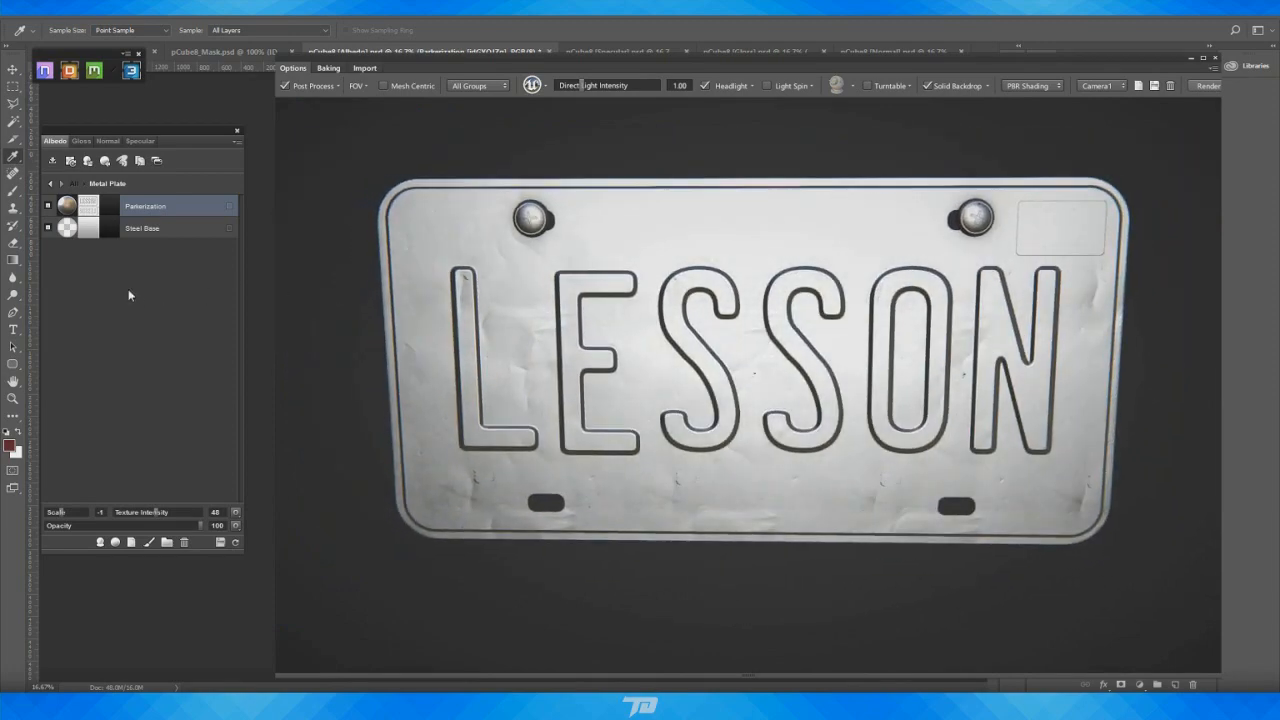
Preview only the albedo map on the plate and return the display to PBR Shading
{"action": "key", "text": "a"}
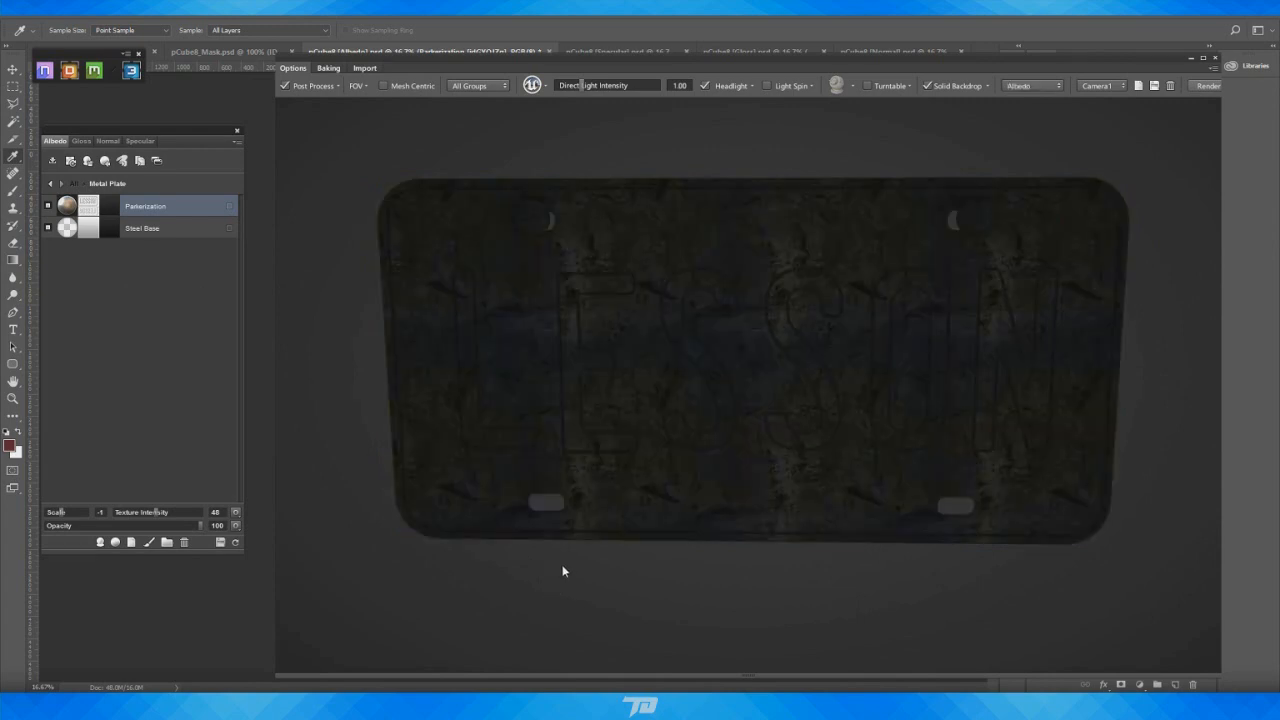
{"action": "left_click_drag", "start_coordinate": [568, 582], "coordinate": [622, 495]}
{"action": "left_click", "coordinate": [1056, 86]}
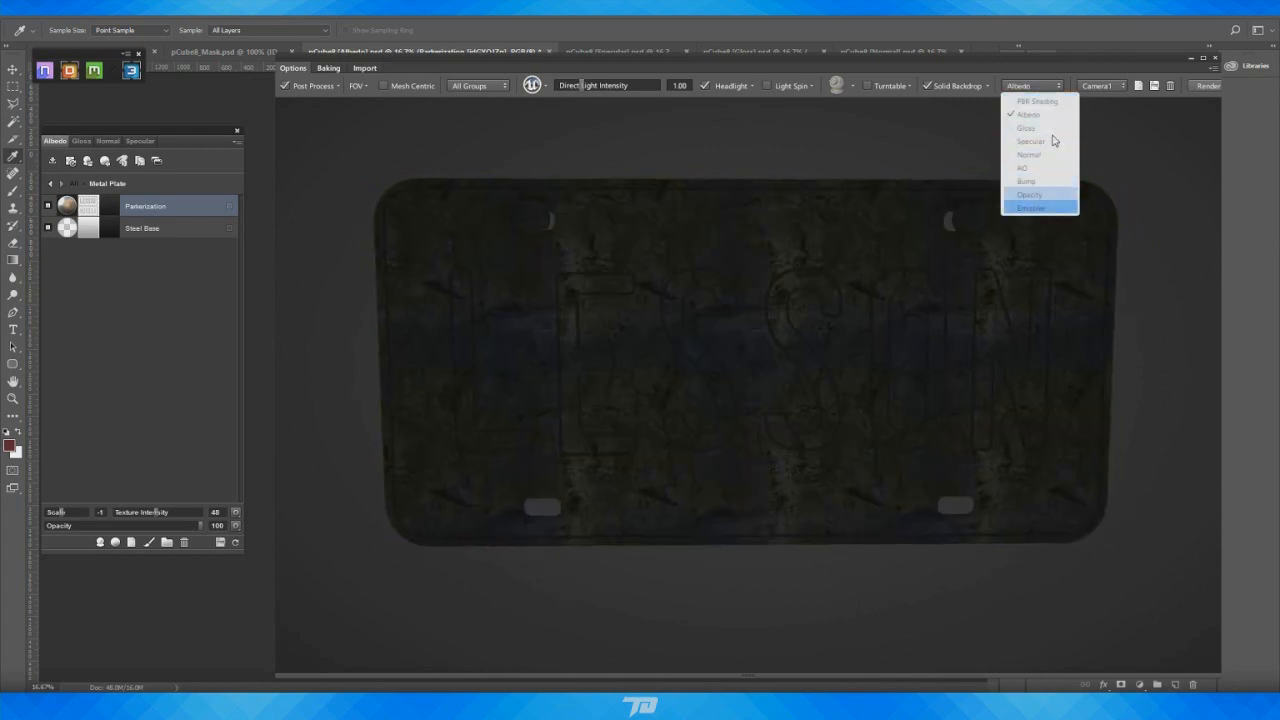
{"action": "left_click", "coordinate": [1043, 102]}
{"action": "left_click", "coordinate": [1038, 86]}
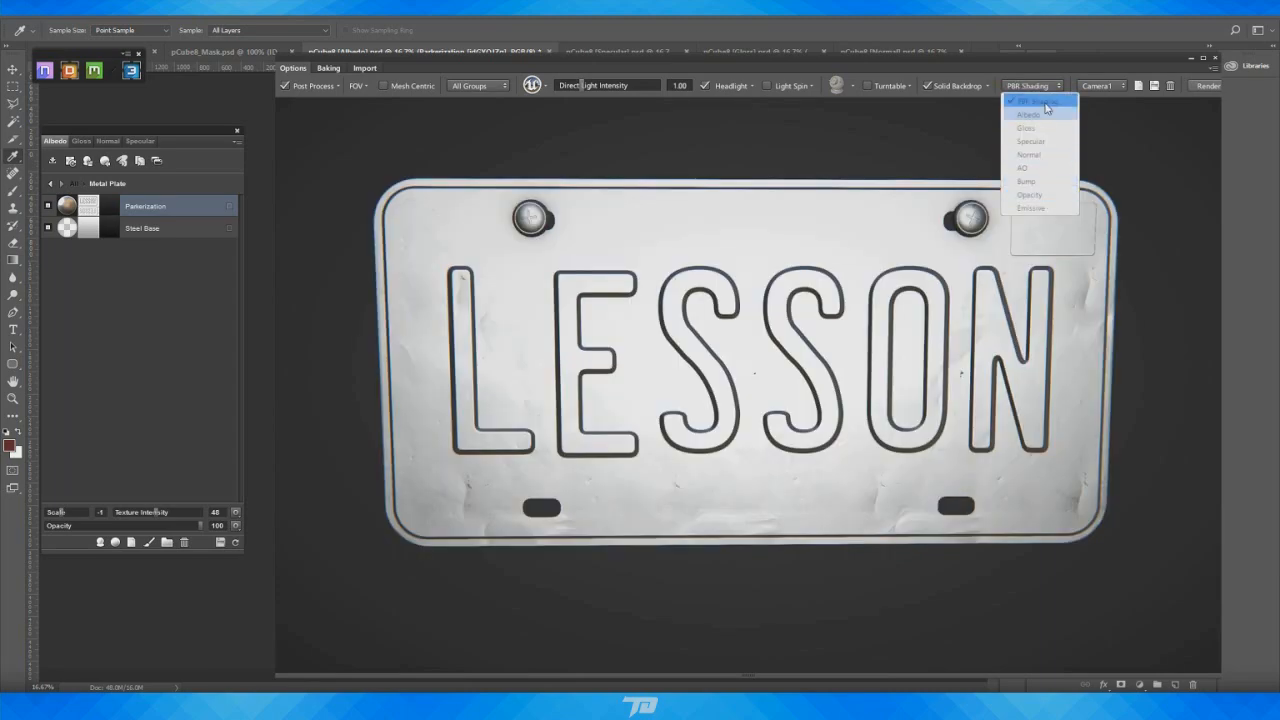
{"action": "left_click", "coordinate": [1035, 101]}
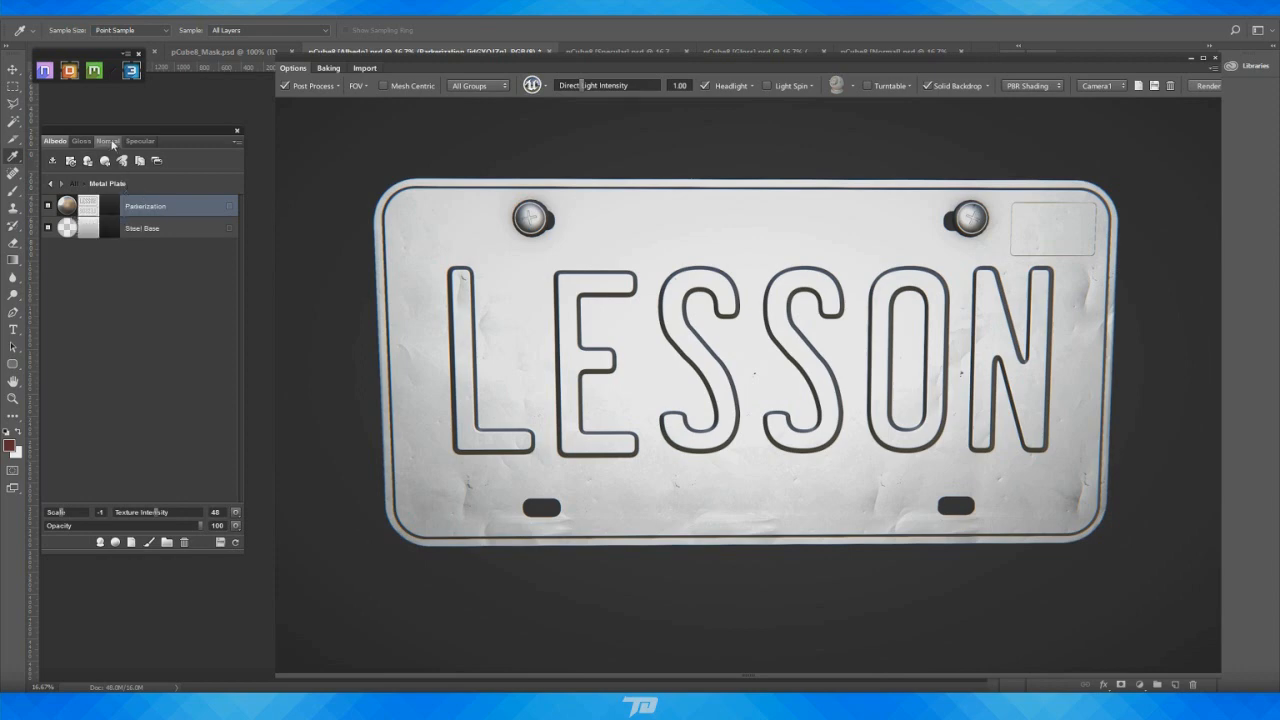
Set the Parkerization layer's texture intensity to 3 in the normal map and check the plate
{"action": "left_click", "coordinate": [108, 141]}
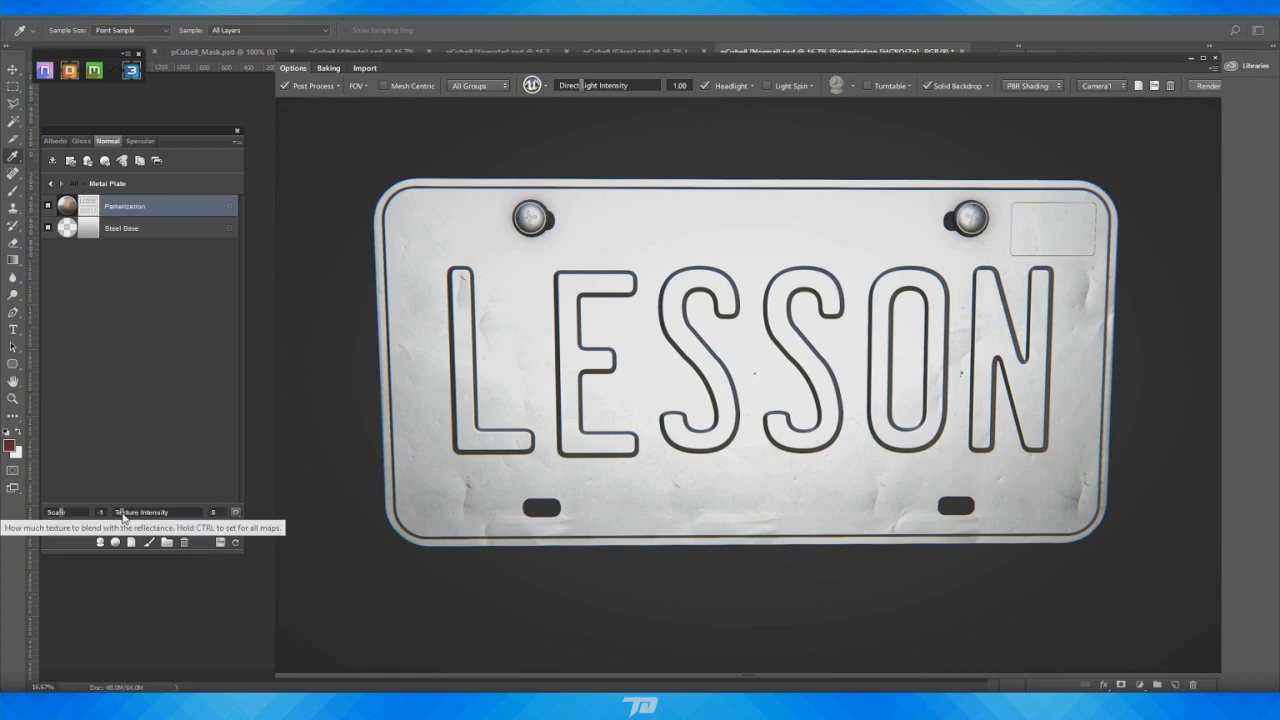
{"action": "left_click_drag", "start_coordinate": [123, 515], "coordinate": [117, 516]}
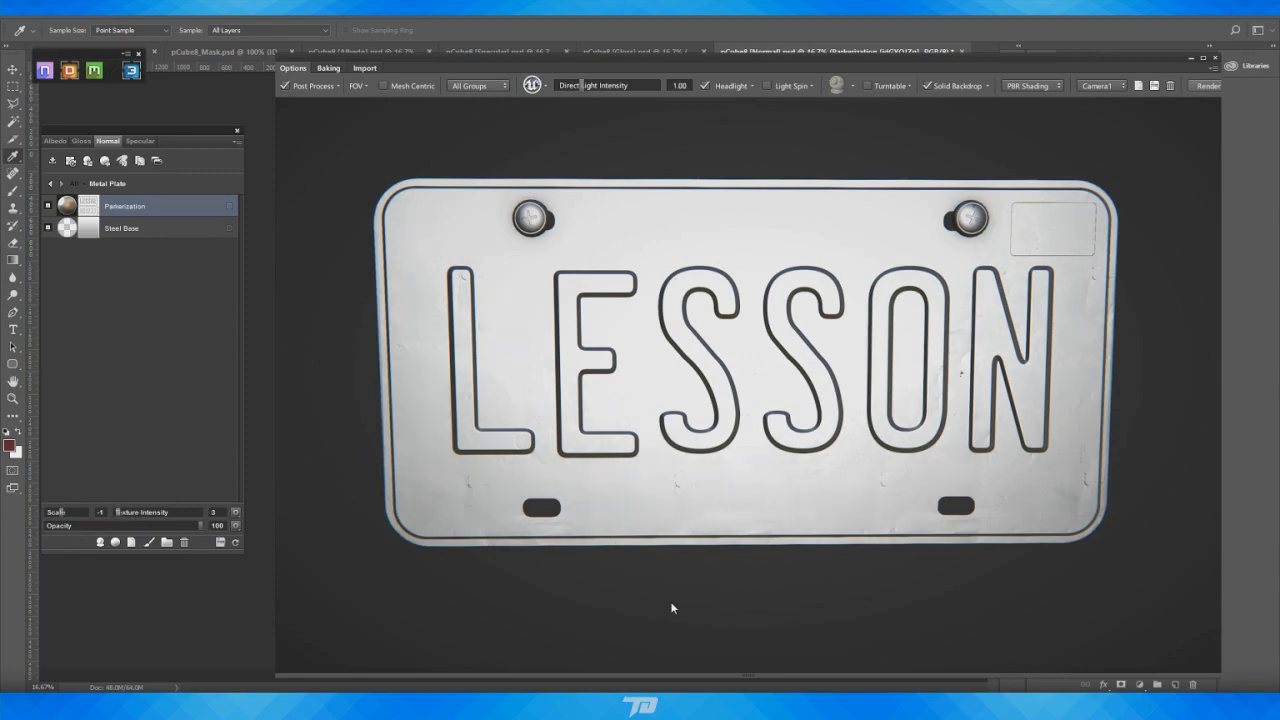
{"action": "mouse_move", "coordinate": [760, 597]}
{"action": "left_mouse_down"}
{"action": "mouse_move", "coordinate": [734, 556]}
{"action": "mouse_move", "coordinate": [674, 578]}
{"action": "mouse_move", "coordinate": [794, 570]}
{"action": "mouse_move", "coordinate": [801, 612]}
{"action": "mouse_move", "coordinate": [689, 594]}
{"action": "mouse_move", "coordinate": [763, 594]}
{"action": "left_mouse_up"}
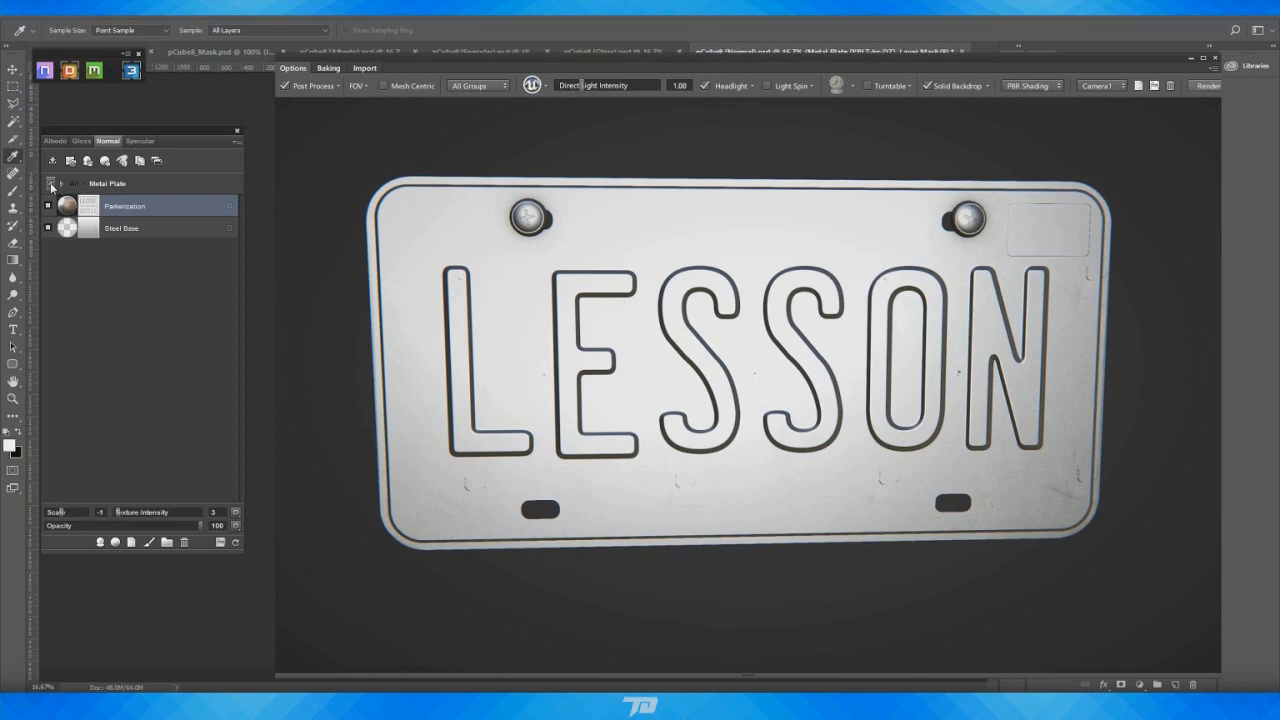
Return to the top layer level, search the smart materials for "ABS" and add Grainy ABS above Metal Plate
{"action": "left_click", "coordinate": [51, 186]}
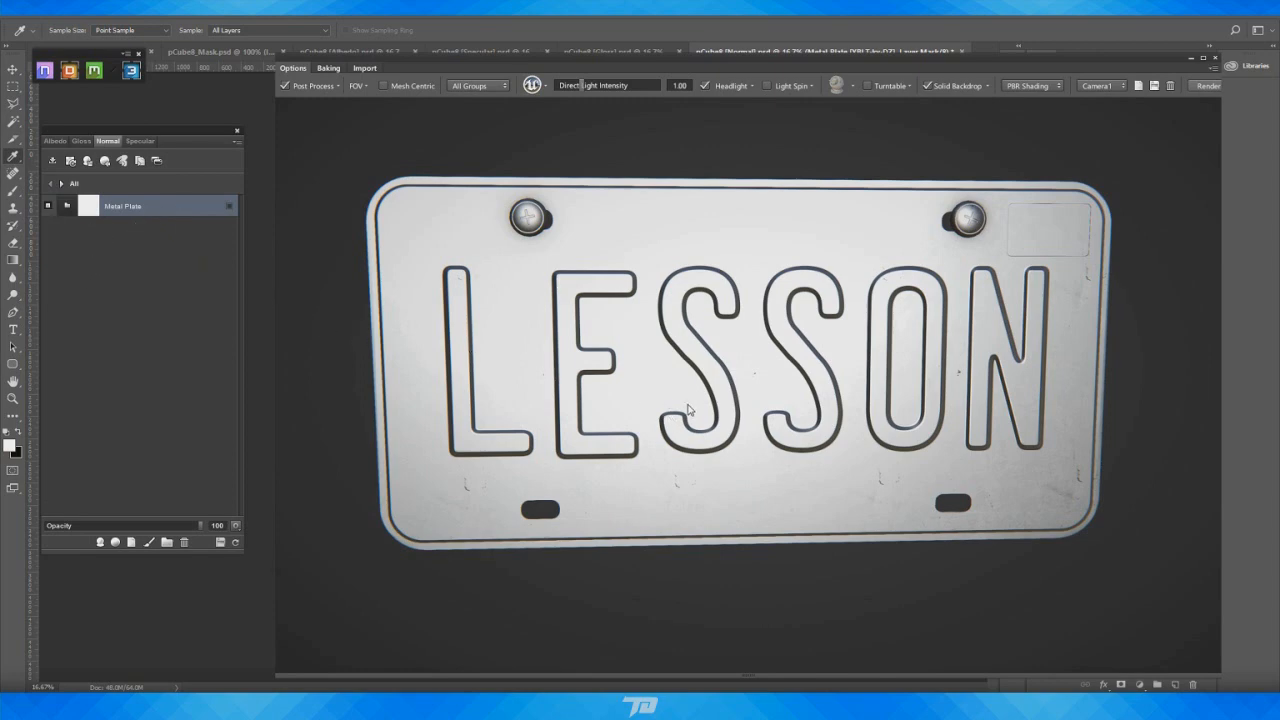
{"action": "mouse_move", "coordinate": [370, 688]}
{"action": "left_click_drag", "start_coordinate": [1279, 154], "coordinate": [681, 106]}
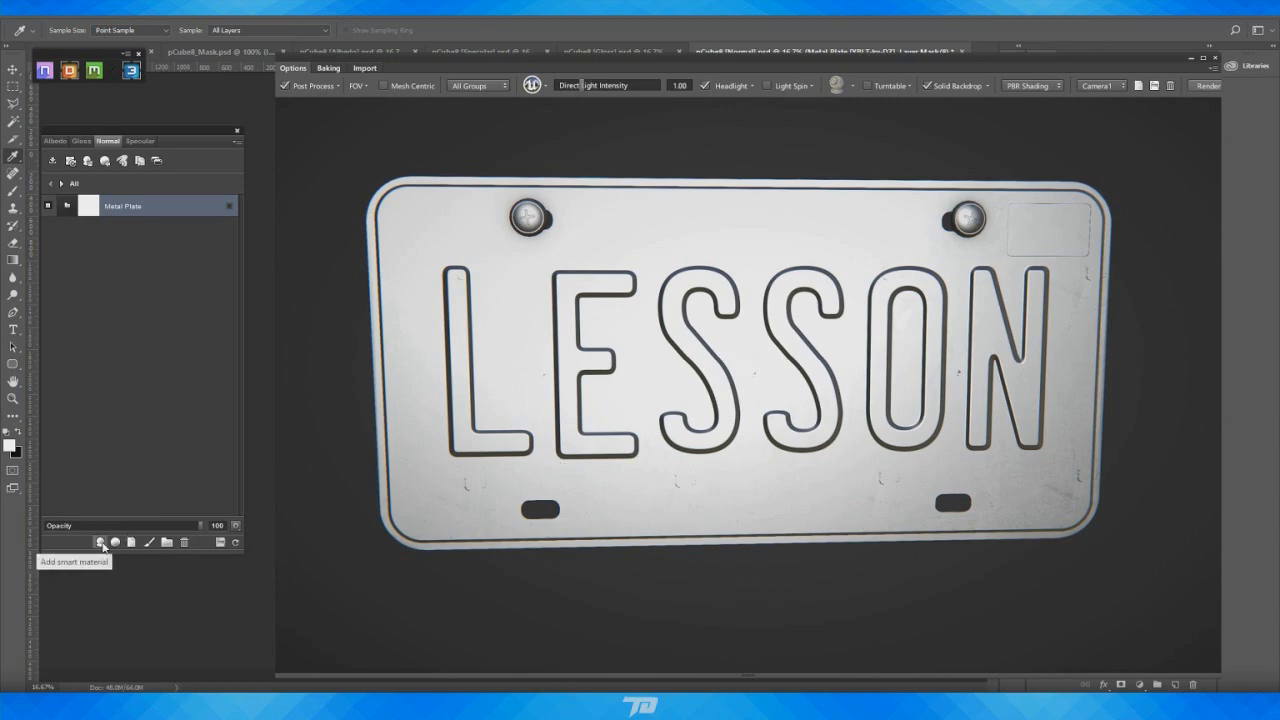
{"action": "left_click", "coordinate": [100, 542]}
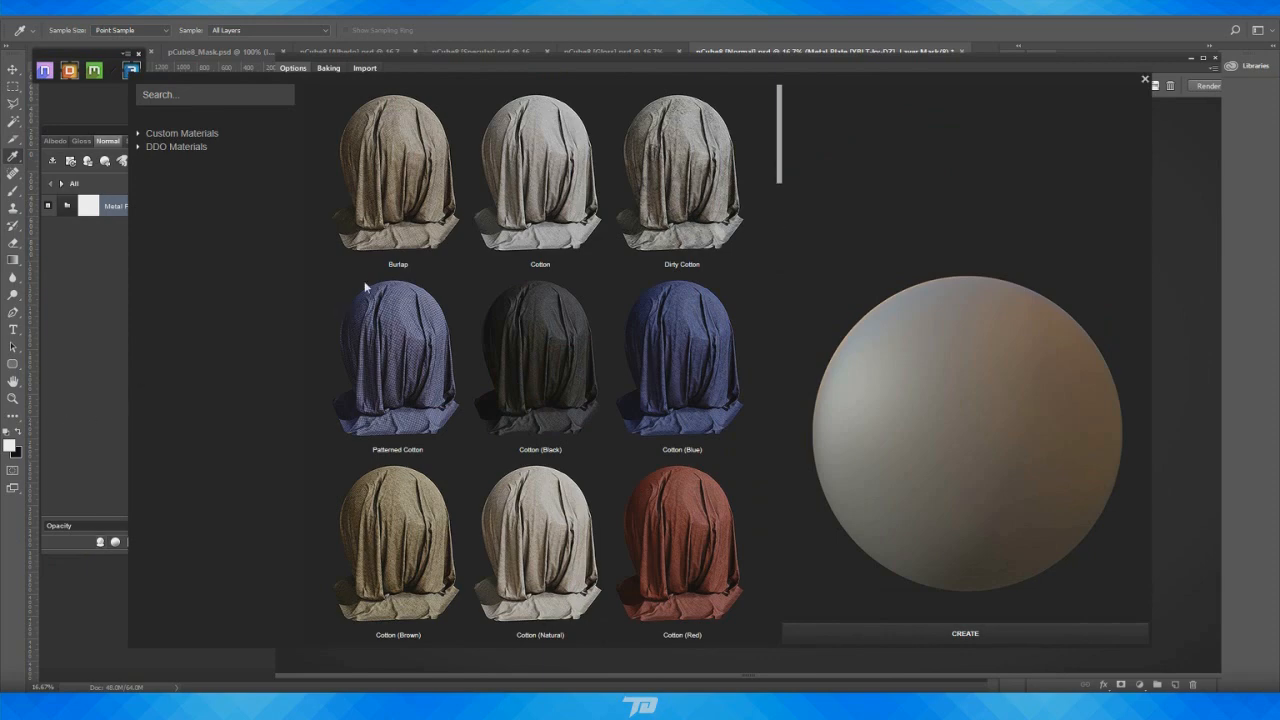
{"action": "left_click", "coordinate": [195, 93]}
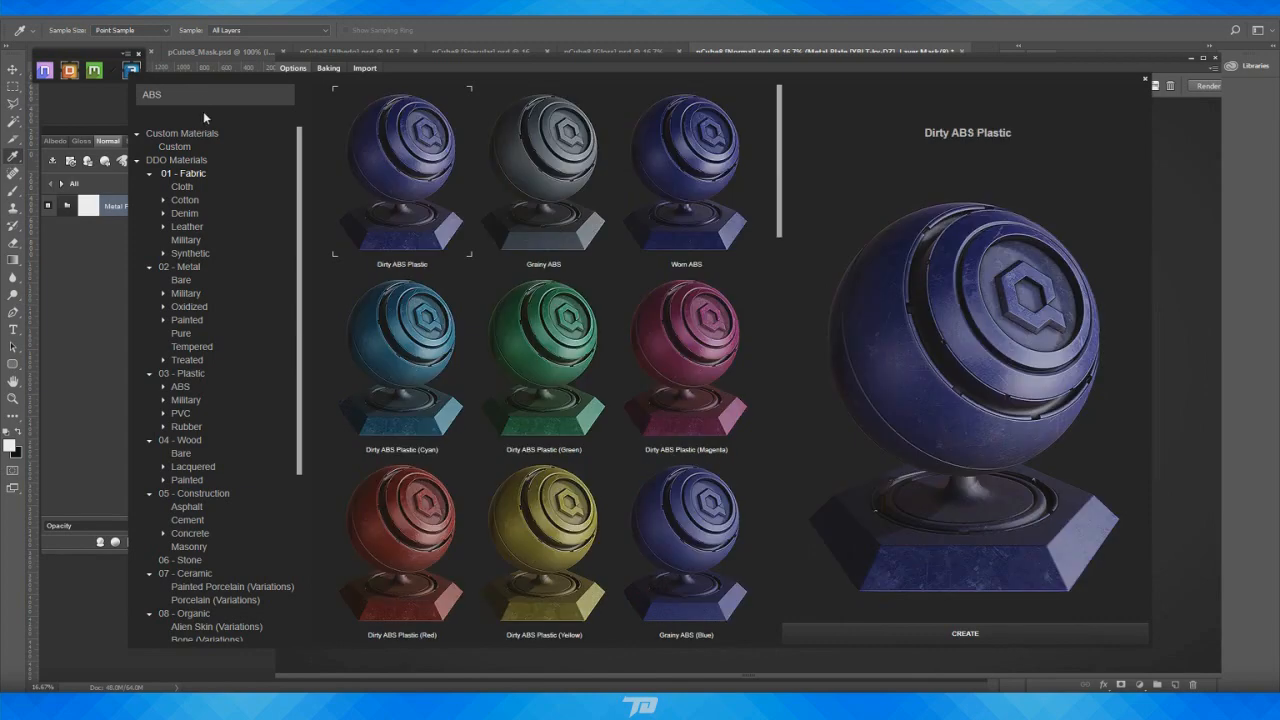
{"action": "left_click", "coordinate": [546, 153]}
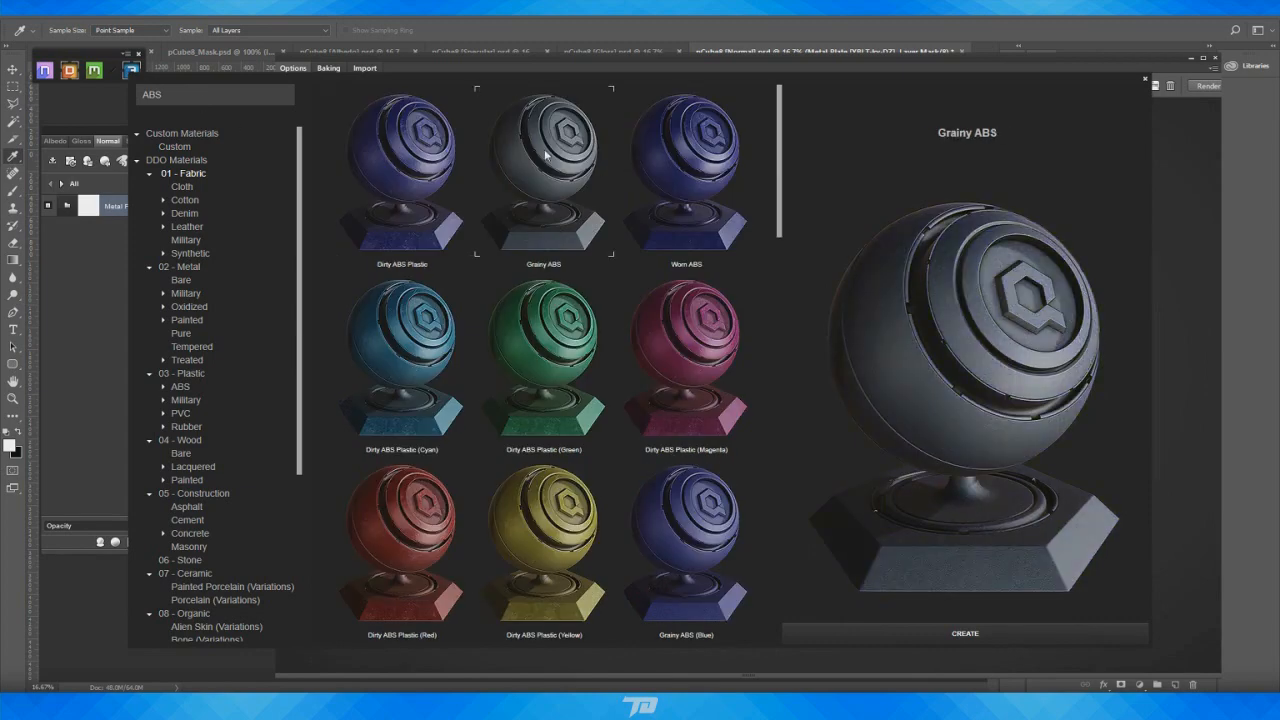
{"action": "left_click", "coordinate": [977, 632]}
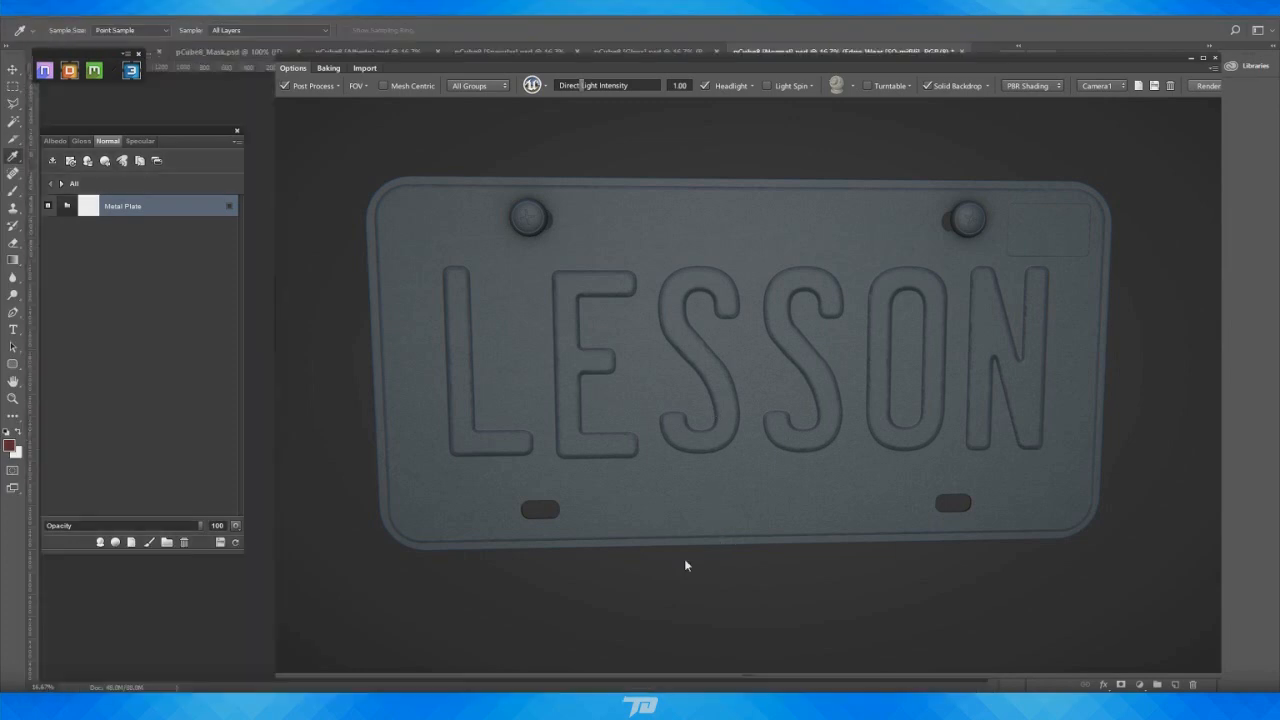
Set the Edge Wear layer's texture intensity to 0 in the gloss map, and its texture intensity and opacity to 0 in the specular map
{"action": "left_click_drag", "start_coordinate": [677, 579], "coordinate": [649, 574]}
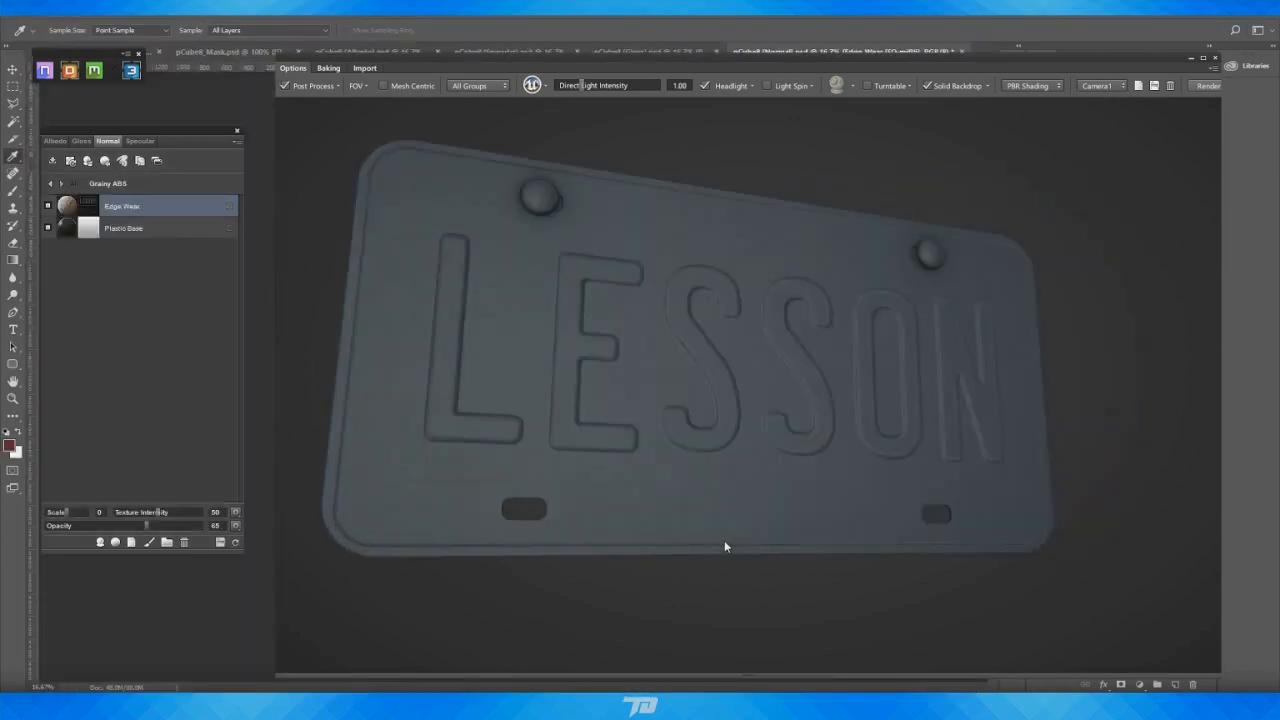
{"action": "left_click_drag", "start_coordinate": [724, 542], "coordinate": [673, 573]}
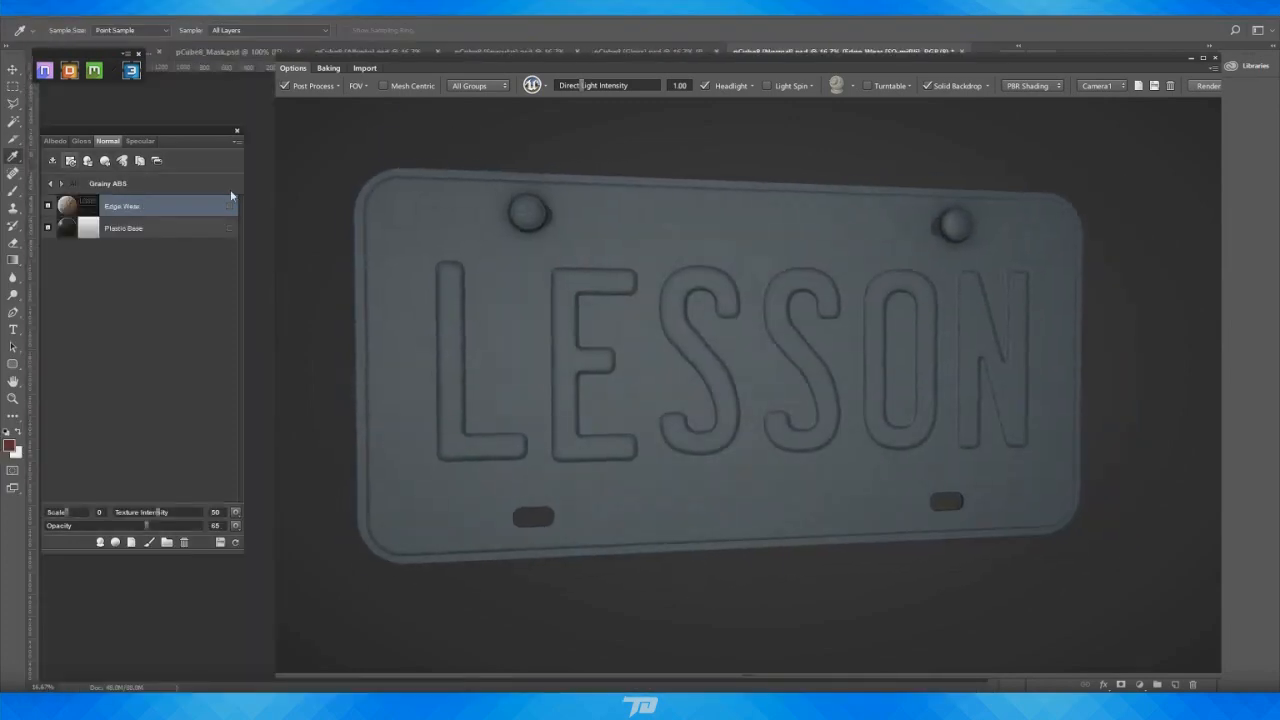
{"action": "left_click", "coordinate": [84, 143]}
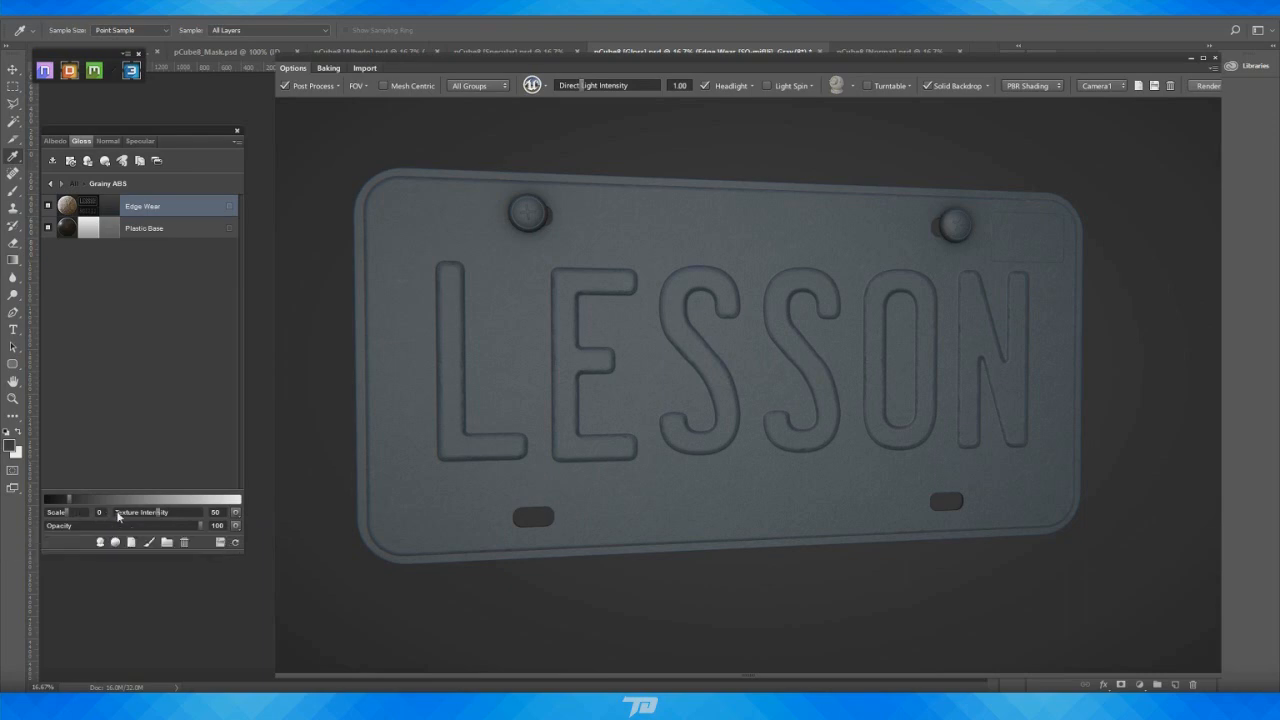
{"action": "left_click", "coordinate": [116, 514]}
{"action": "left_click", "coordinate": [139, 142]}
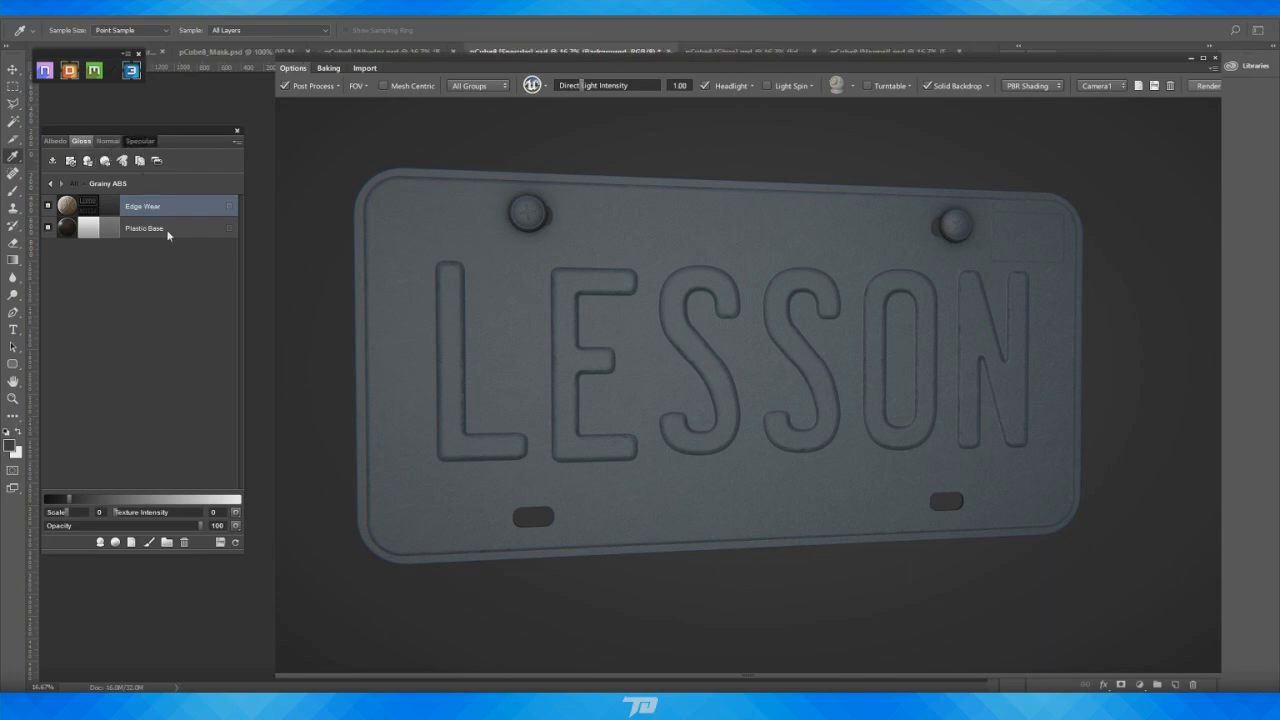
{"action": "left_click_drag", "start_coordinate": [130, 520], "coordinate": [113, 518]}
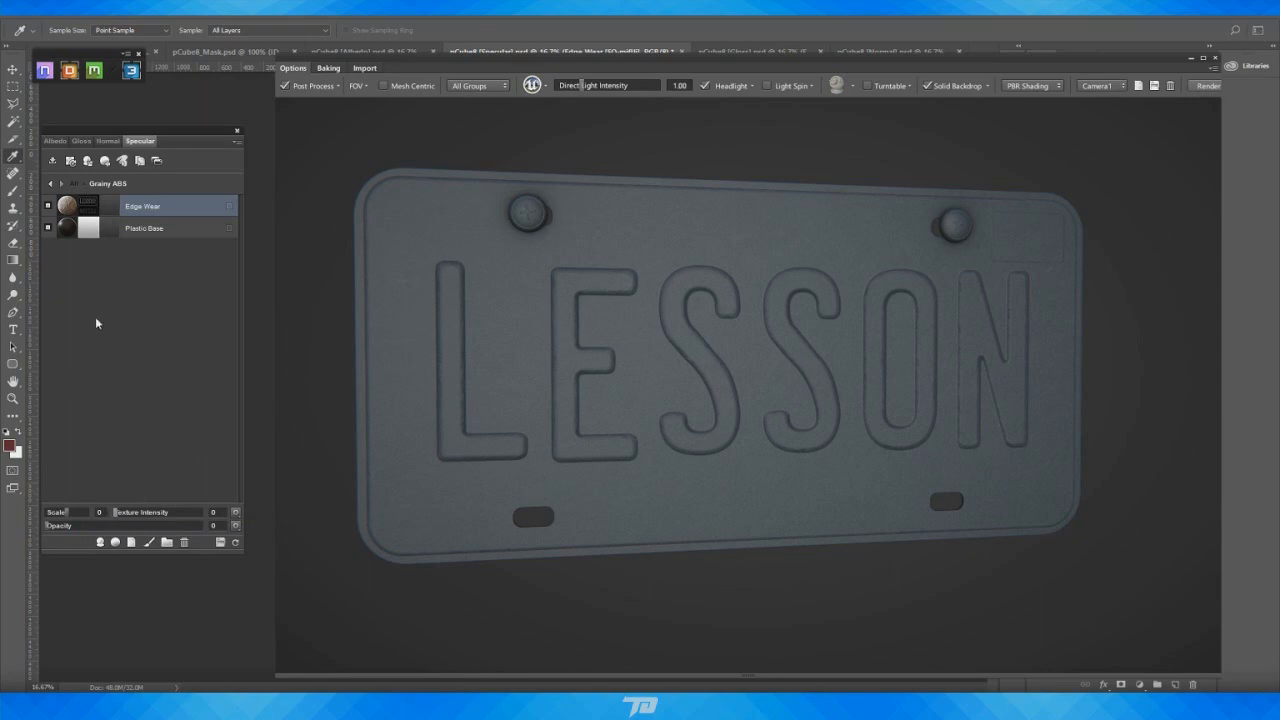
Set the Edge Wear layer's albedo texture intensity and opacity to 0 and inspect the plate up close
{"action": "left_click", "coordinate": [55, 142]}
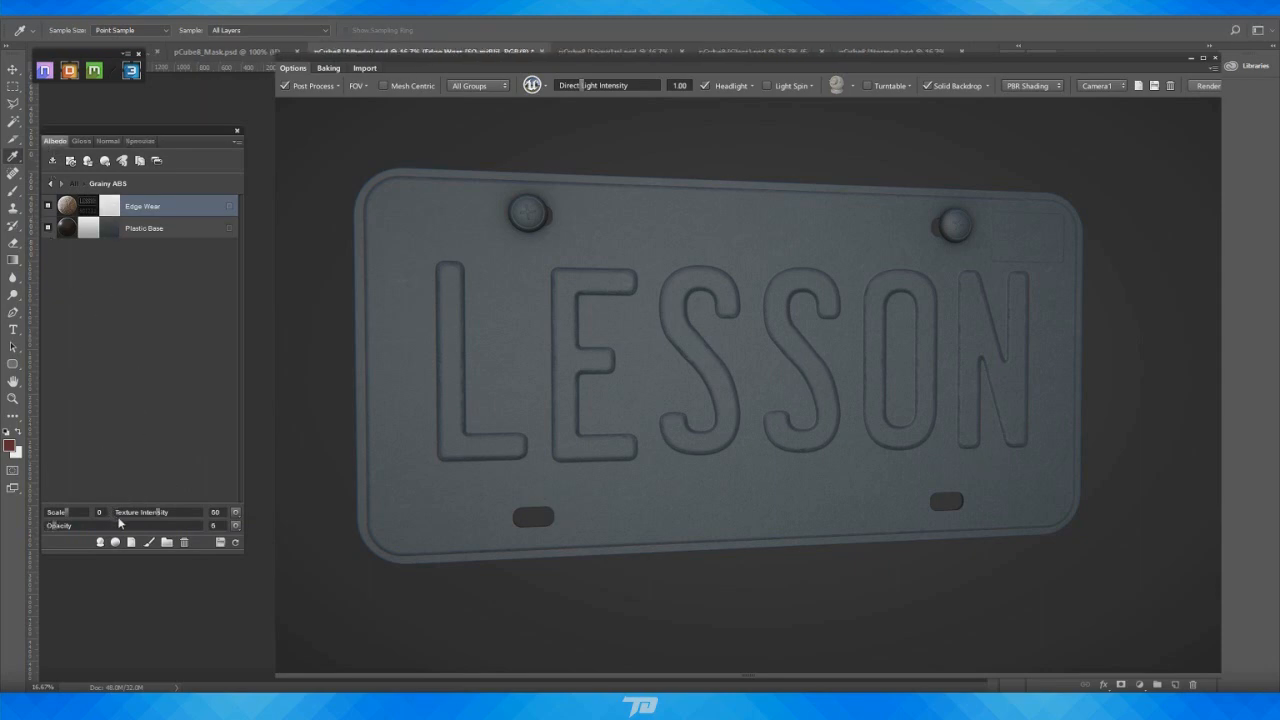
{"action": "left_click_drag", "start_coordinate": [116, 515], "coordinate": [42, 531]}
{"action": "left_click_drag", "start_coordinate": [734, 614], "coordinate": [795, 608]}
{"action": "mouse_move", "coordinate": [795, 608]}
{"action": "right_mouse_down"}
{"action": "mouse_move", "coordinate": [809, 673]}
{"action": "mouse_move", "coordinate": [798, 629]}
{"action": "right_mouse_up"}
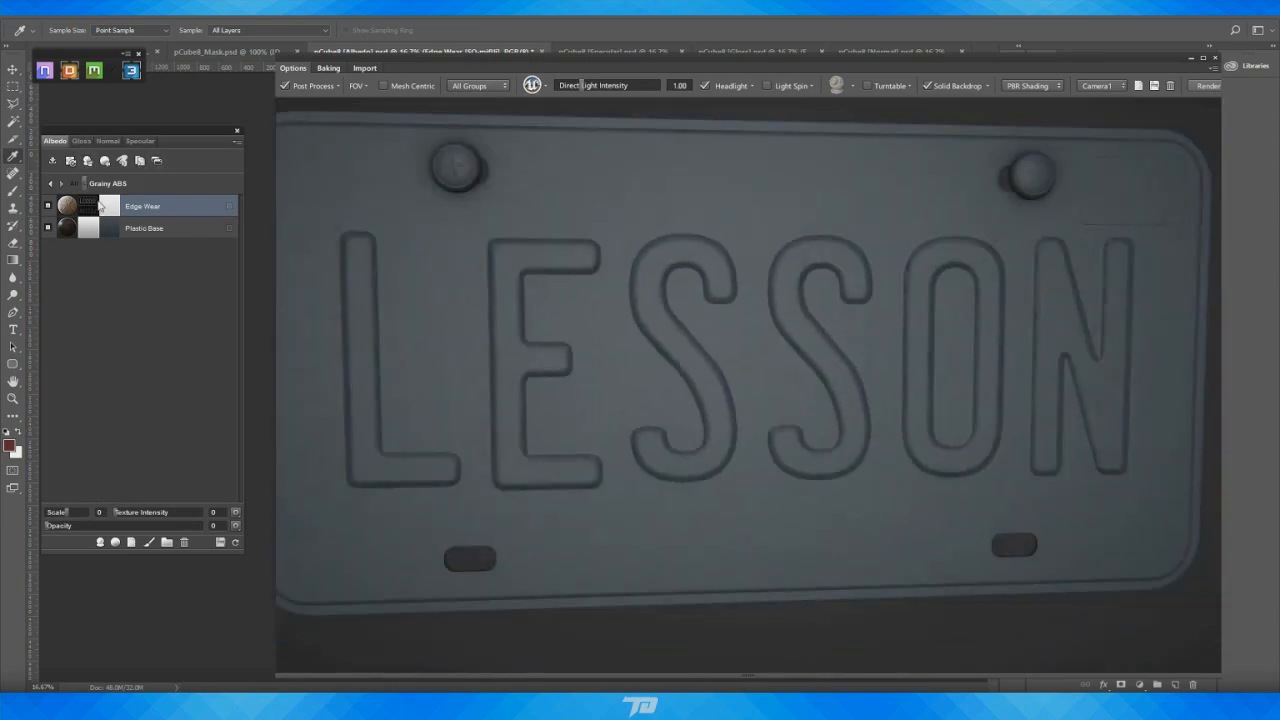
Set the Plastic Base layer's opacity to 0 in the albedo, gloss and specular maps
{"action": "left_click", "coordinate": [110, 230]}
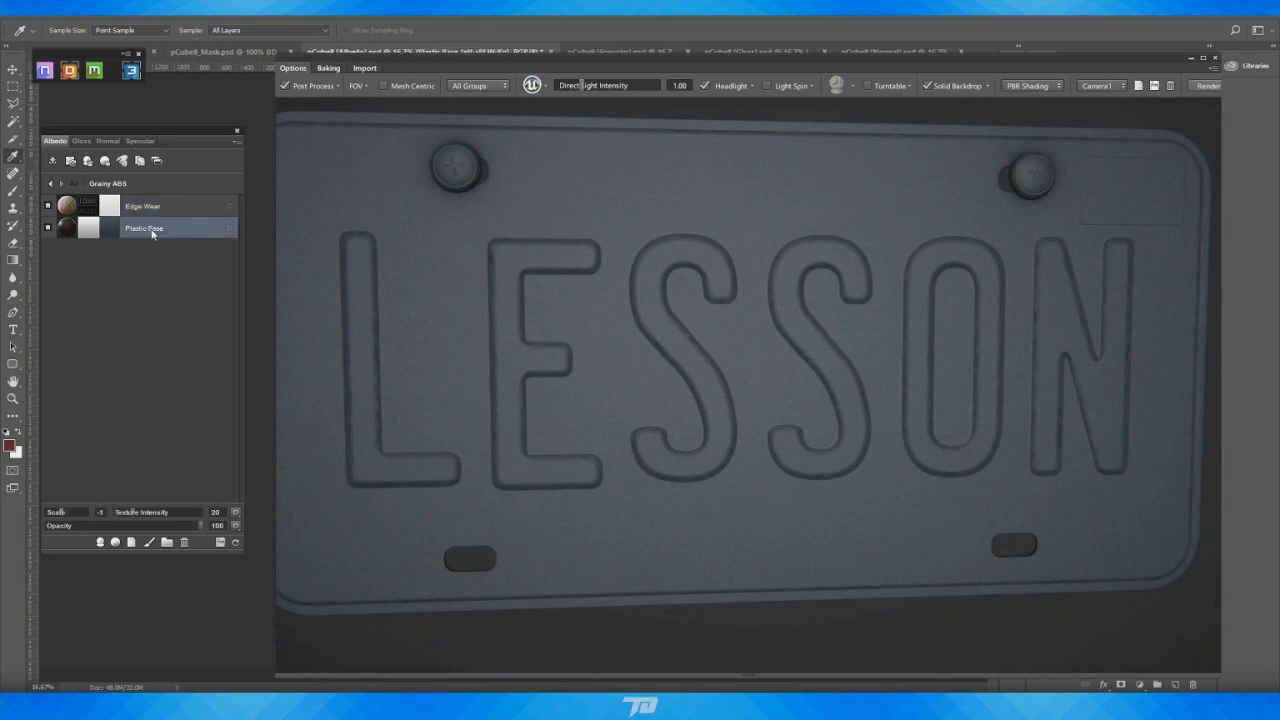
{"action": "left_click", "coordinate": [443, 226]}
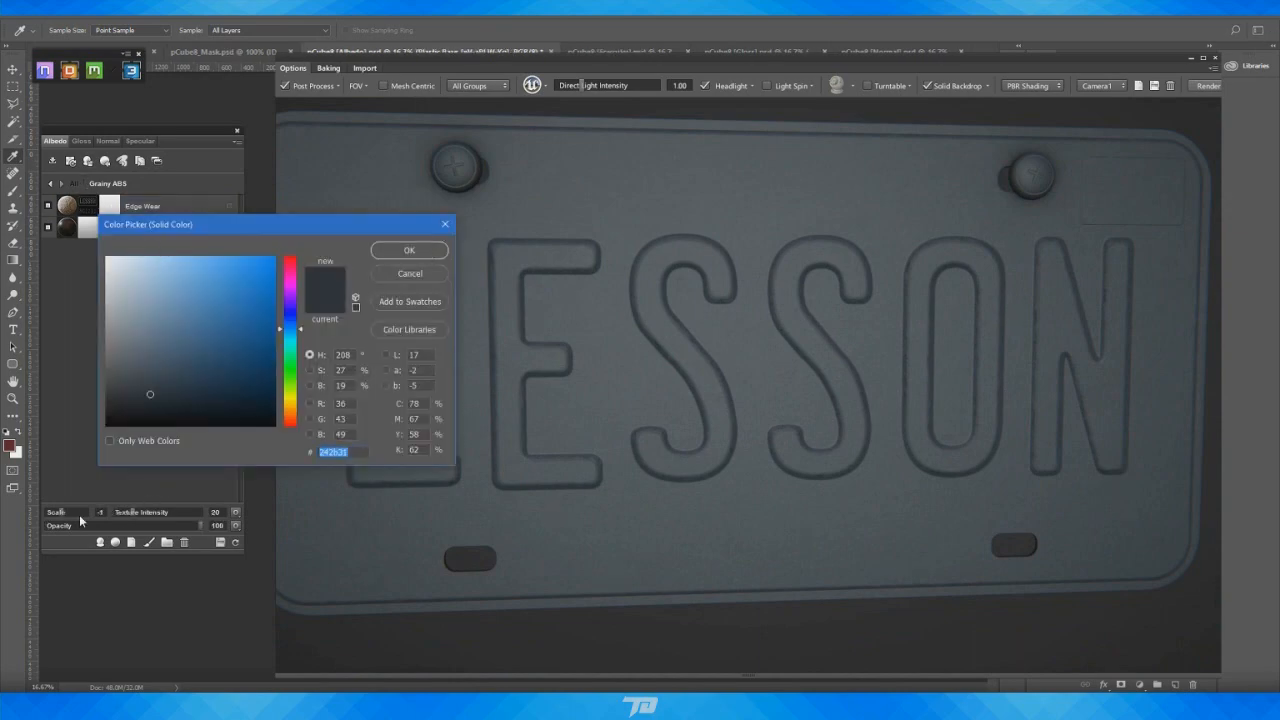
{"action": "left_click_drag", "start_coordinate": [51, 533], "coordinate": [42, 529]}
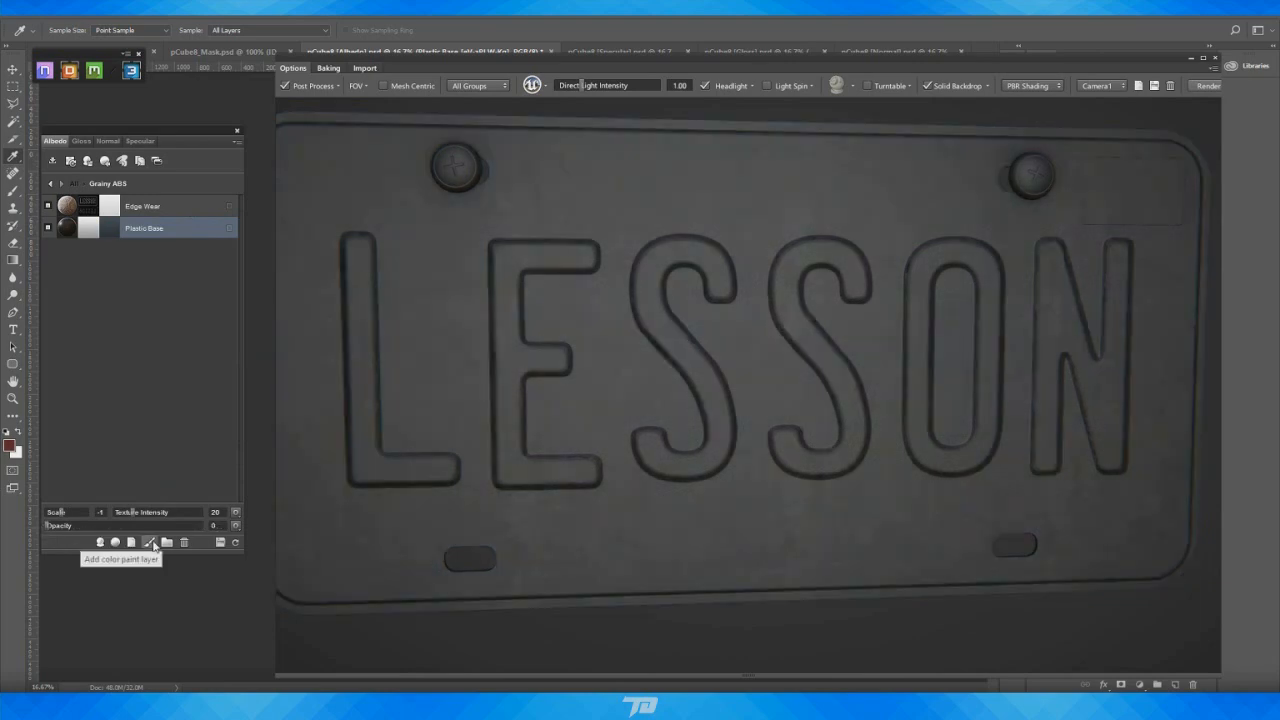
{"action": "mouse_move", "coordinate": [749, 635]}
{"action": "left_mouse_down"}
{"action": "mouse_move", "coordinate": [726, 633]}
{"action": "mouse_move", "coordinate": [746, 633]}
{"action": "left_mouse_up"}
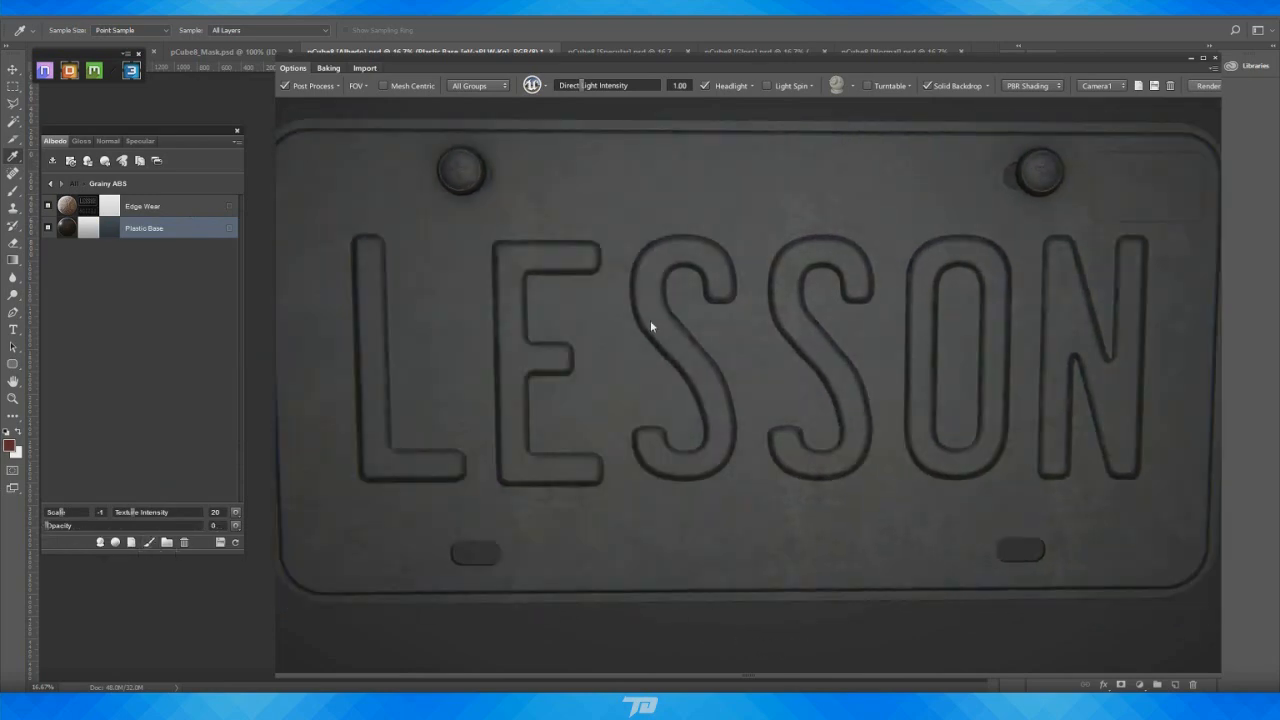
{"action": "left_click", "coordinate": [81, 141]}
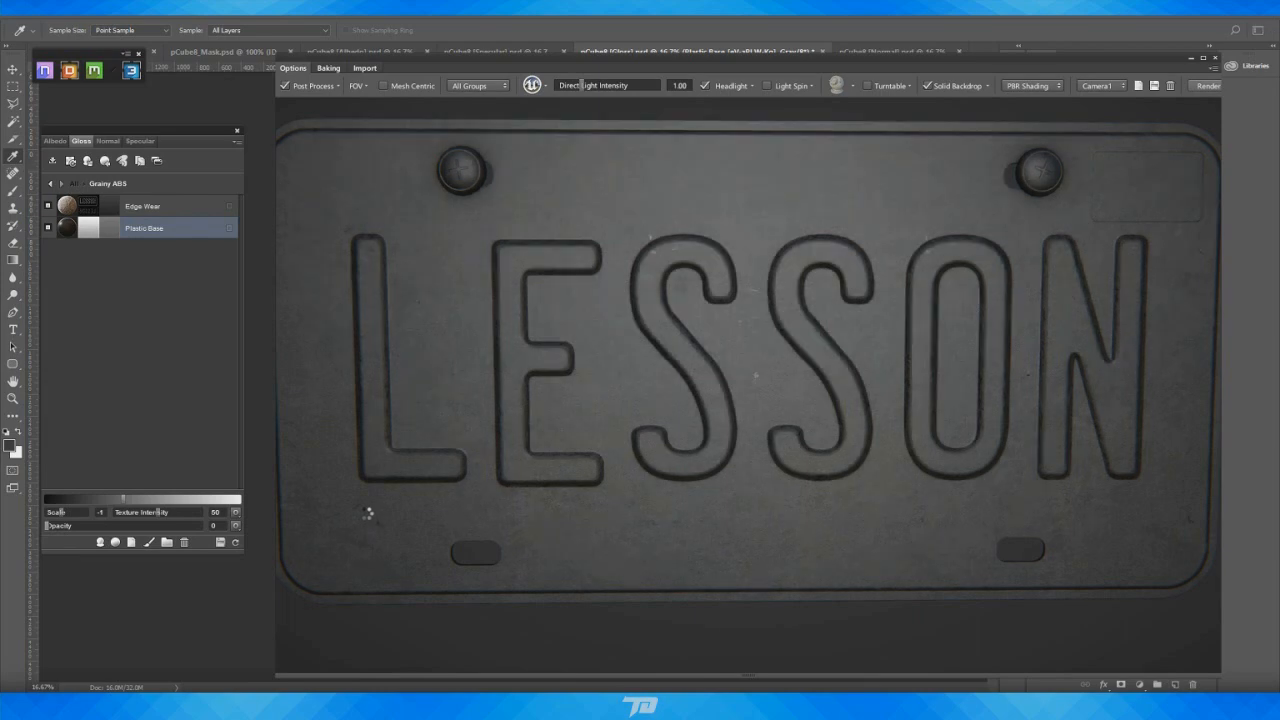
{"action": "left_click", "coordinate": [142, 140]}
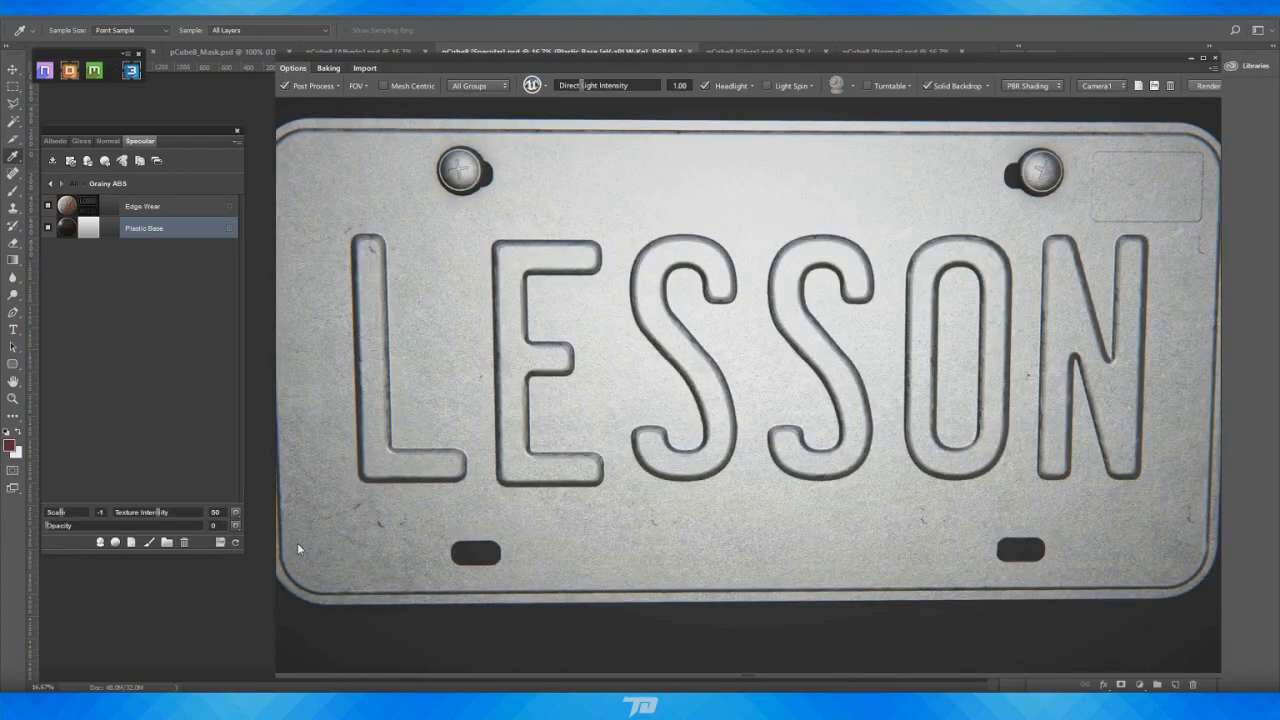
Set the Plastic Base layer's texture intensity to 33 in the Normal map
{"action": "left_click_drag", "start_coordinate": [597, 643], "coordinate": [683, 660]}
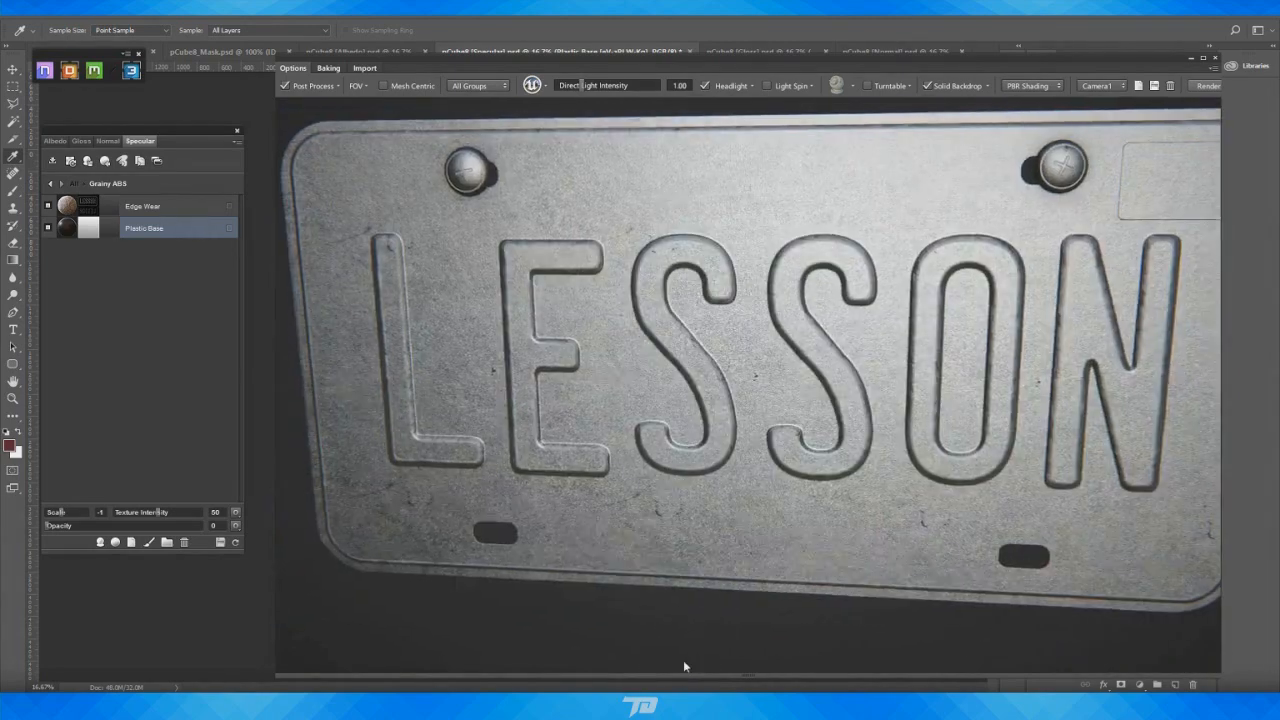
{"action": "left_click", "coordinate": [105, 140]}
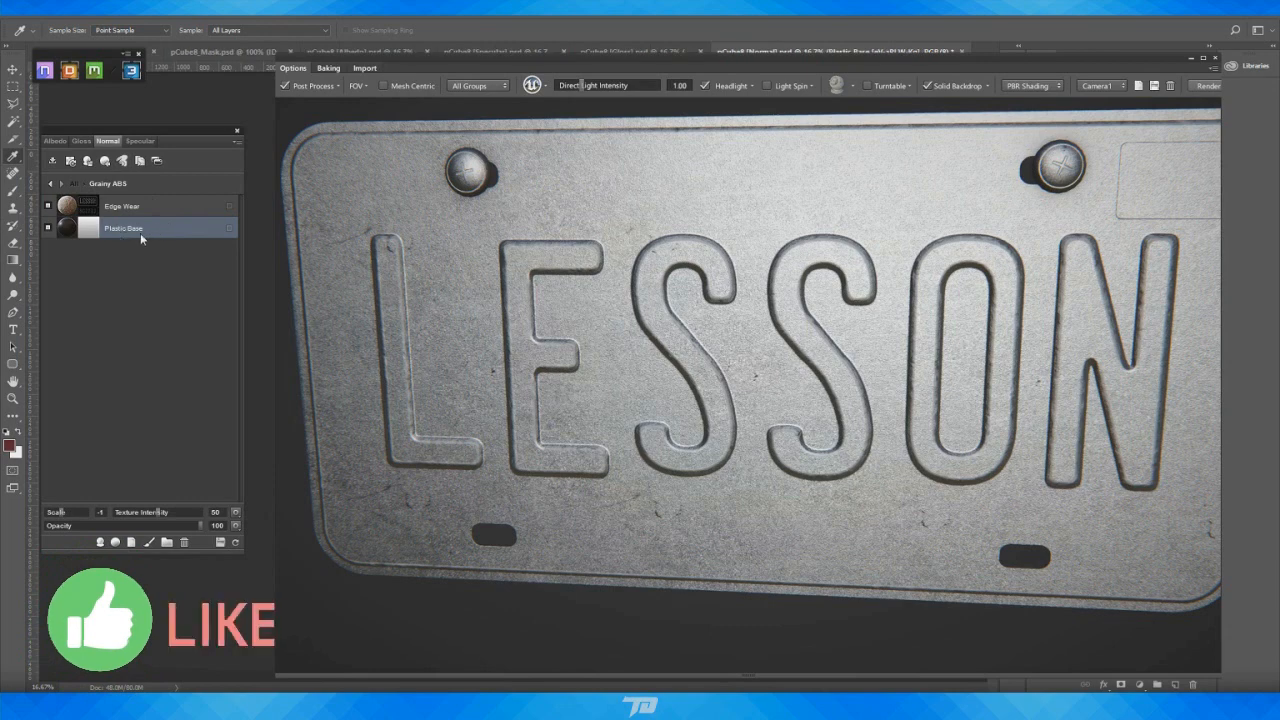
{"action": "left_click", "coordinate": [138, 512]}
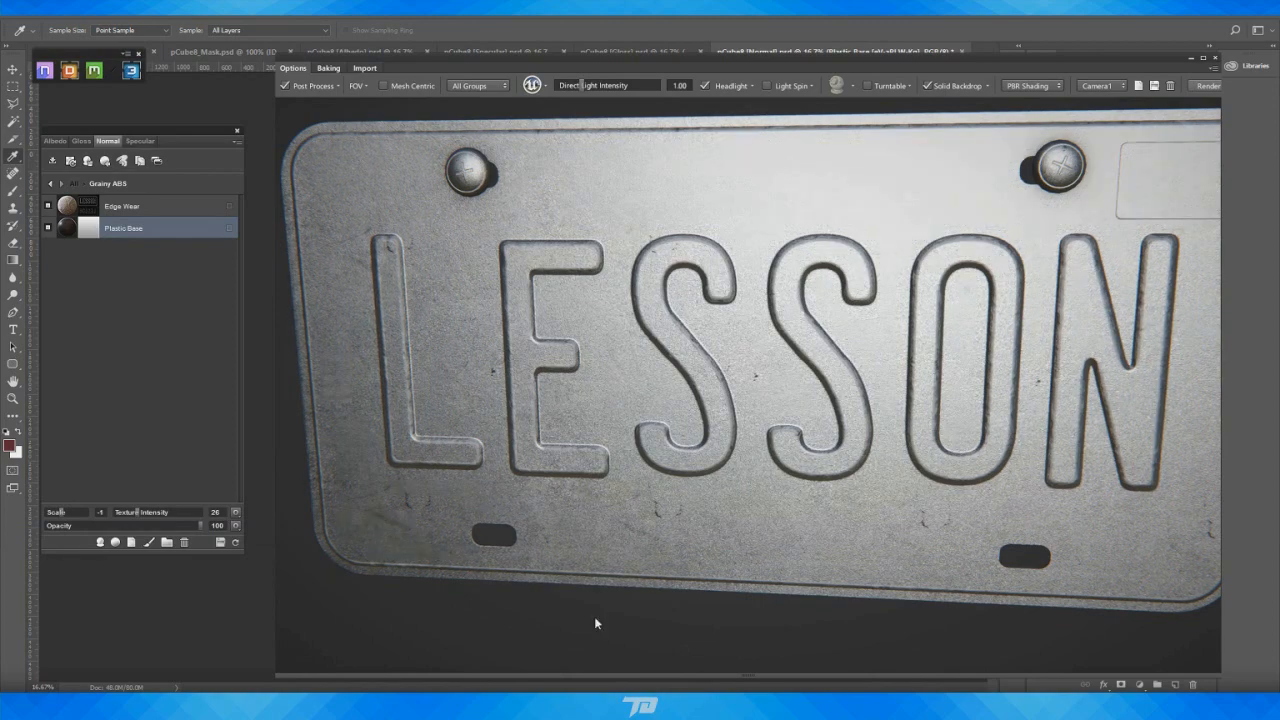
{"action": "left_click_drag", "start_coordinate": [606, 636], "coordinate": [558, 621]}
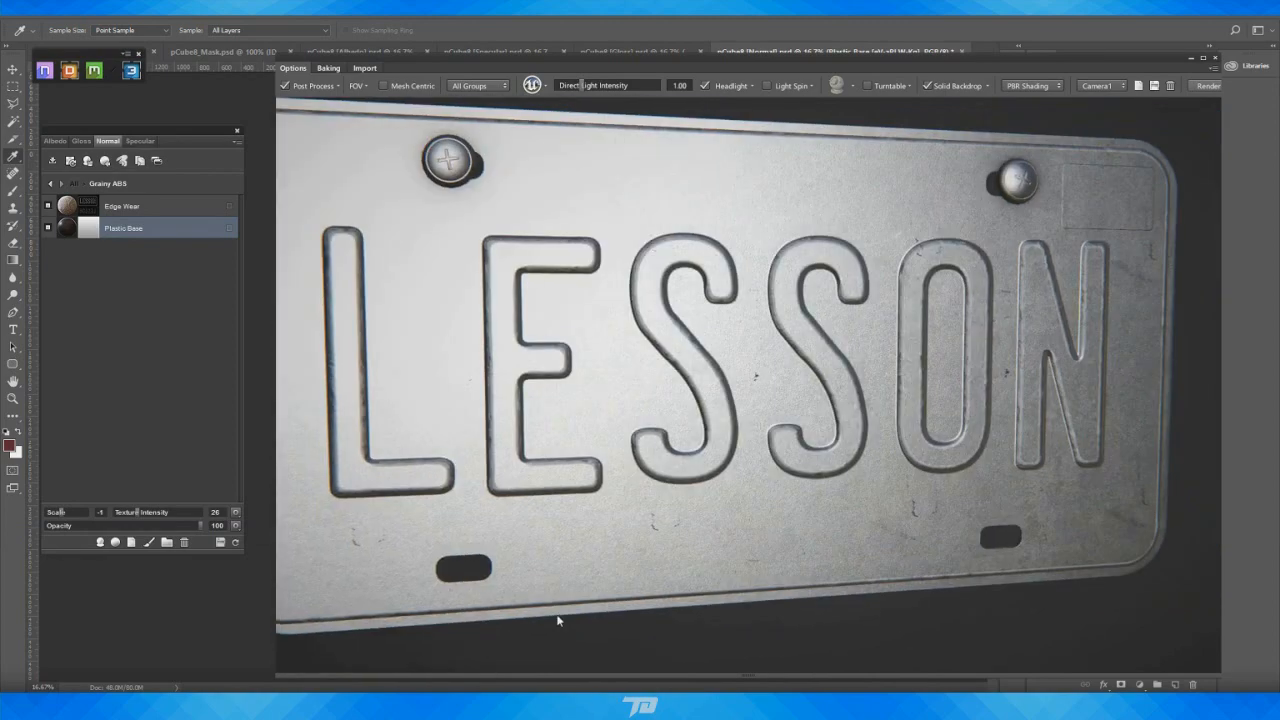
{"action": "left_click", "coordinate": [143, 513]}
{"action": "left_click_drag", "start_coordinate": [901, 640], "coordinate": [829, 633]}
{"action": "scroll", "coordinate": [824, 618], "scroll_direction": "down", "scroll_amount": 2}
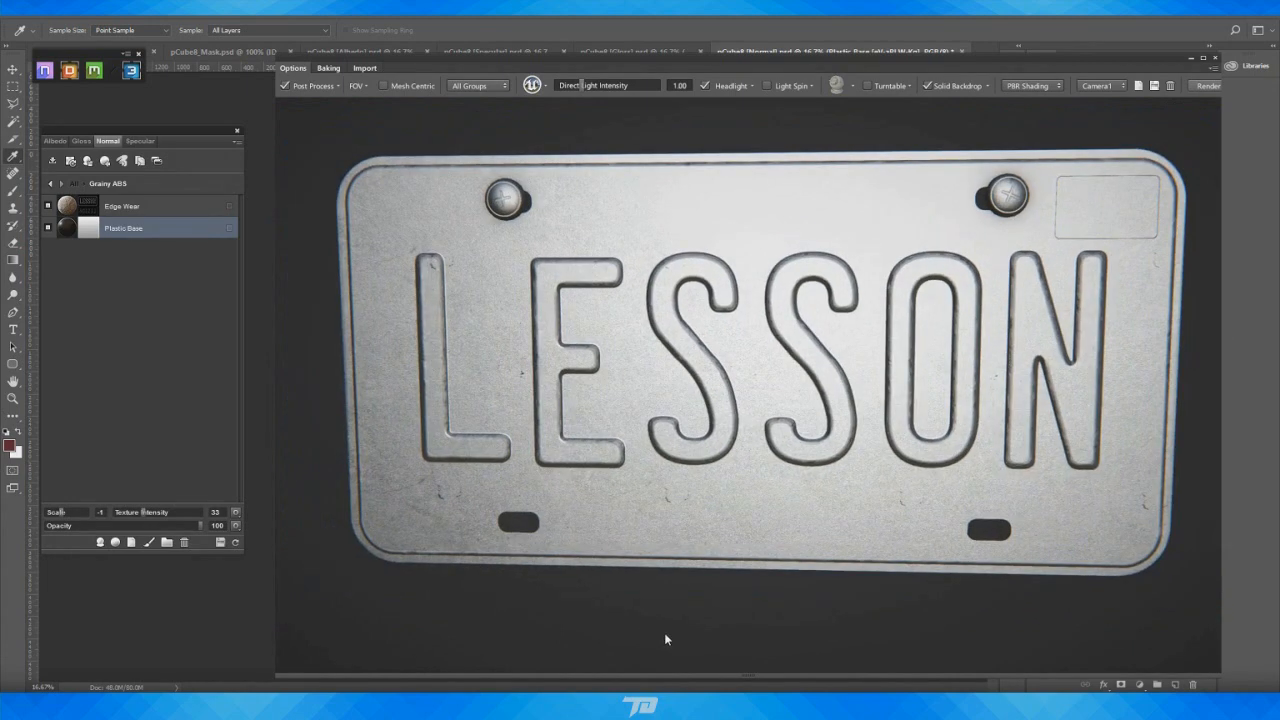
Check the plate's material ID colours, then load the Colour-ID image from the Desktop as the project's material ID map
{"action": "key", "text": "c"}
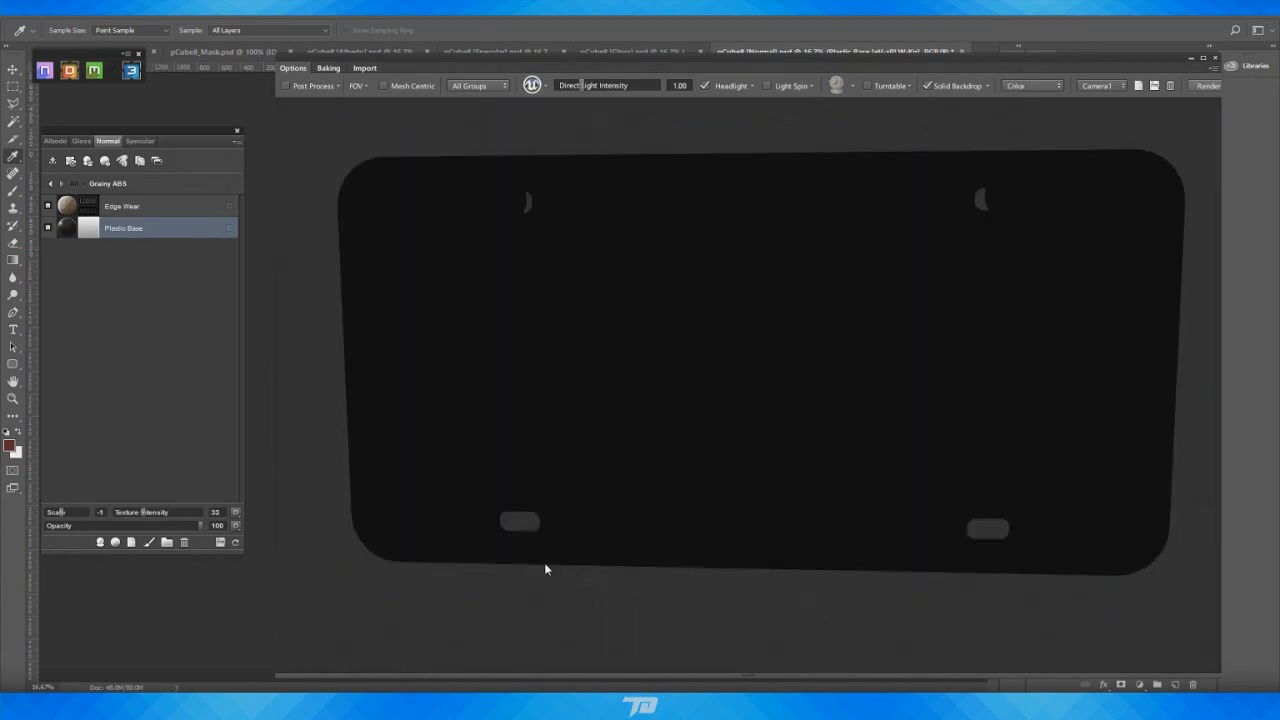
{"action": "key", "text": "c"}
{"action": "left_click", "coordinate": [50, 184]}
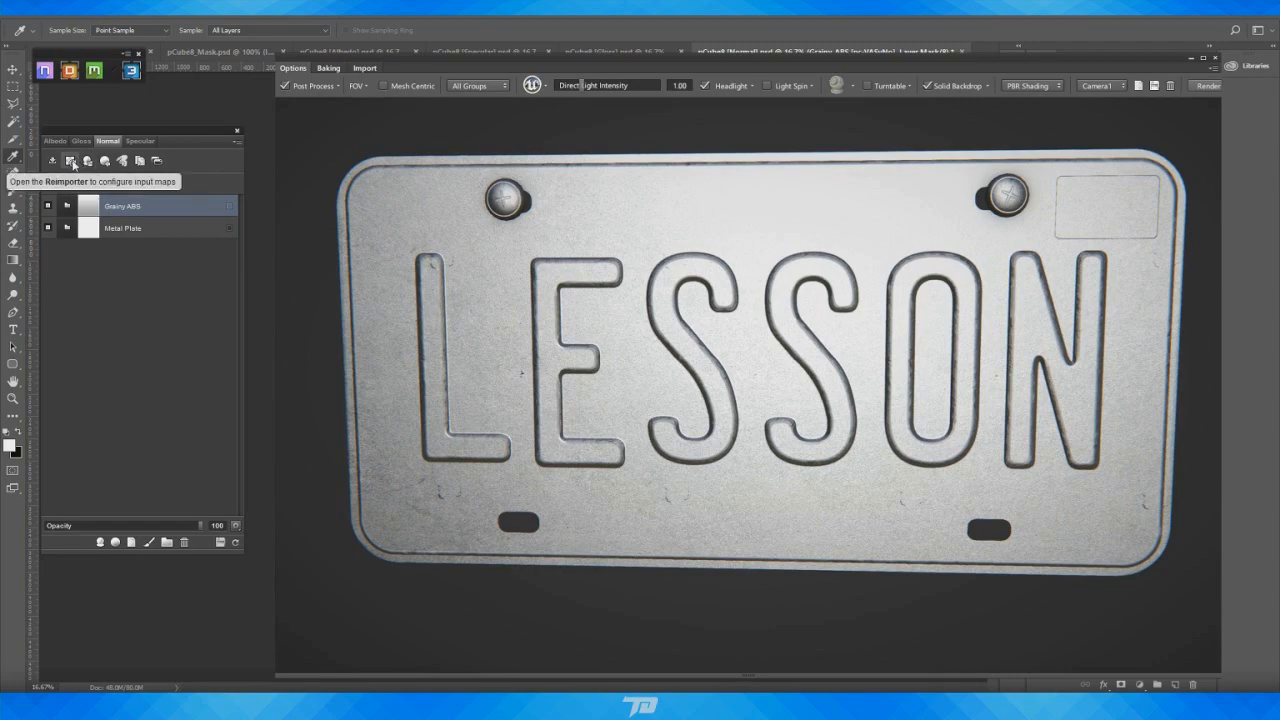
{"action": "left_click", "coordinate": [72, 162]}
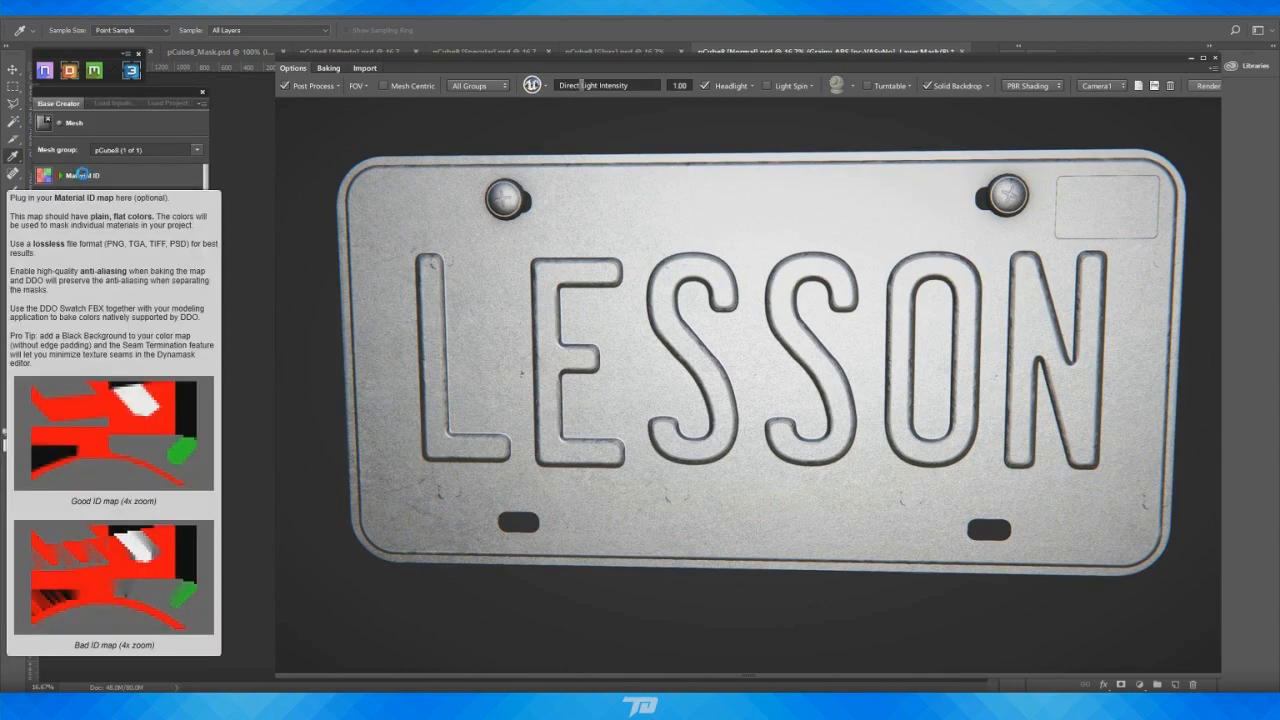
{"action": "left_click", "coordinate": [84, 178]}
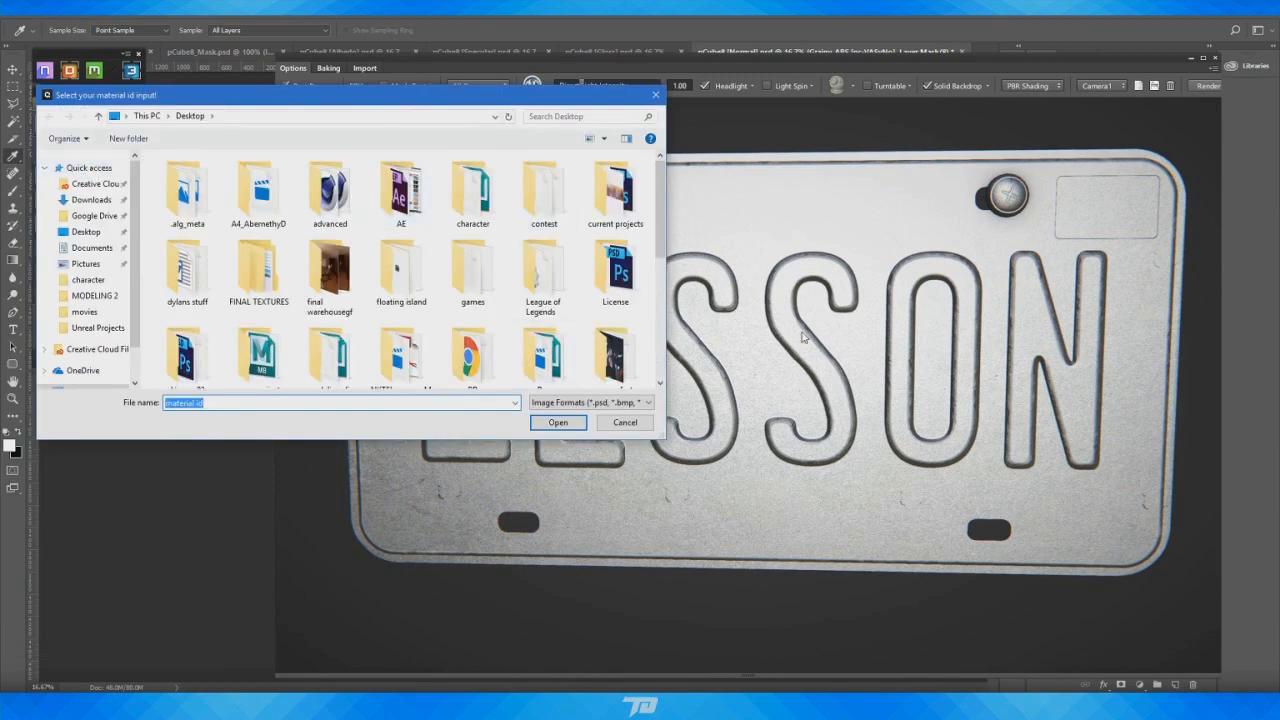
{"action": "left_click_drag", "start_coordinate": [666, 245], "coordinate": [658, 345]}
{"action": "left_click", "coordinate": [462, 288]}
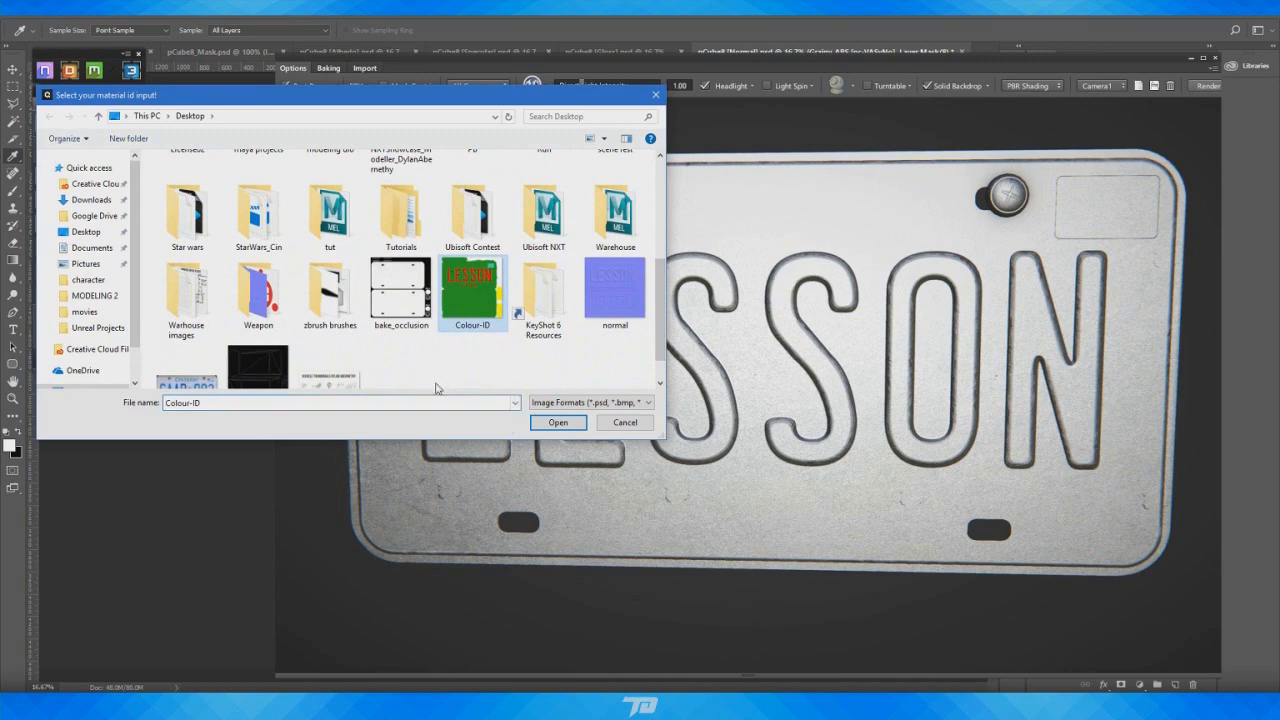
{"action": "left_click", "coordinate": [556, 424]}
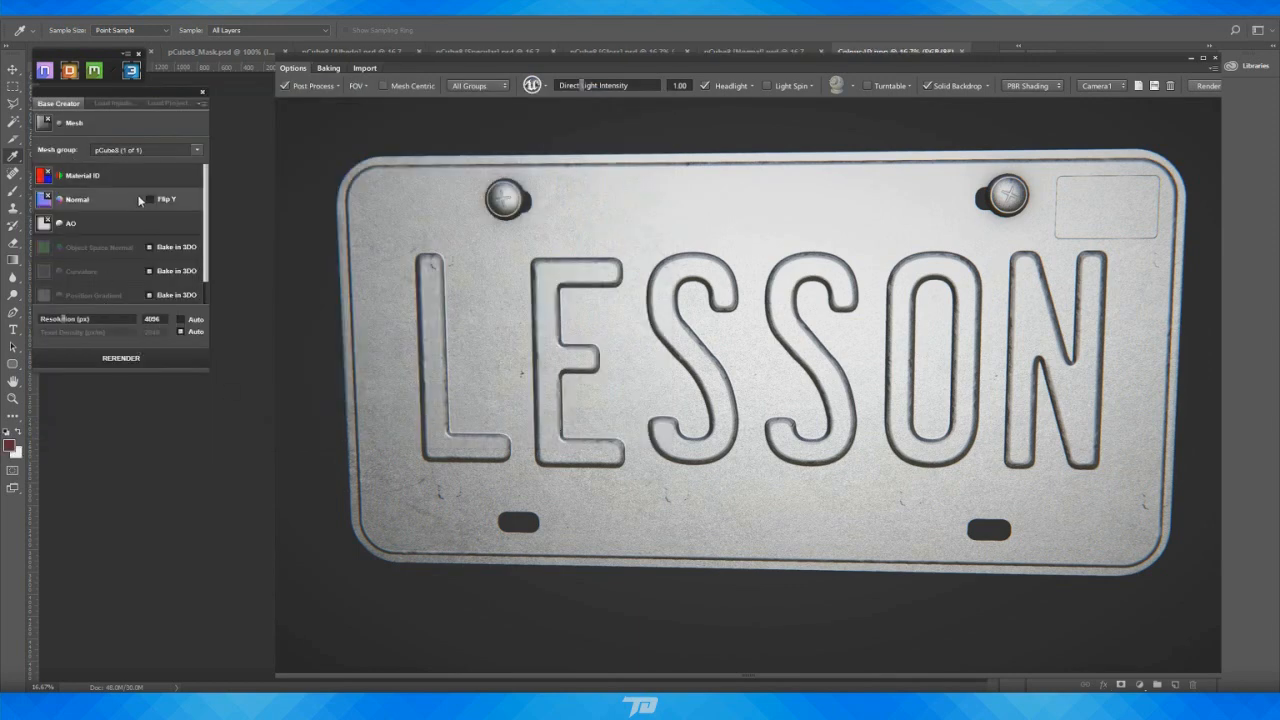
Rerender the project with the reimported material ID map and dismiss the completion message
{"action": "left_click", "coordinate": [136, 362]}
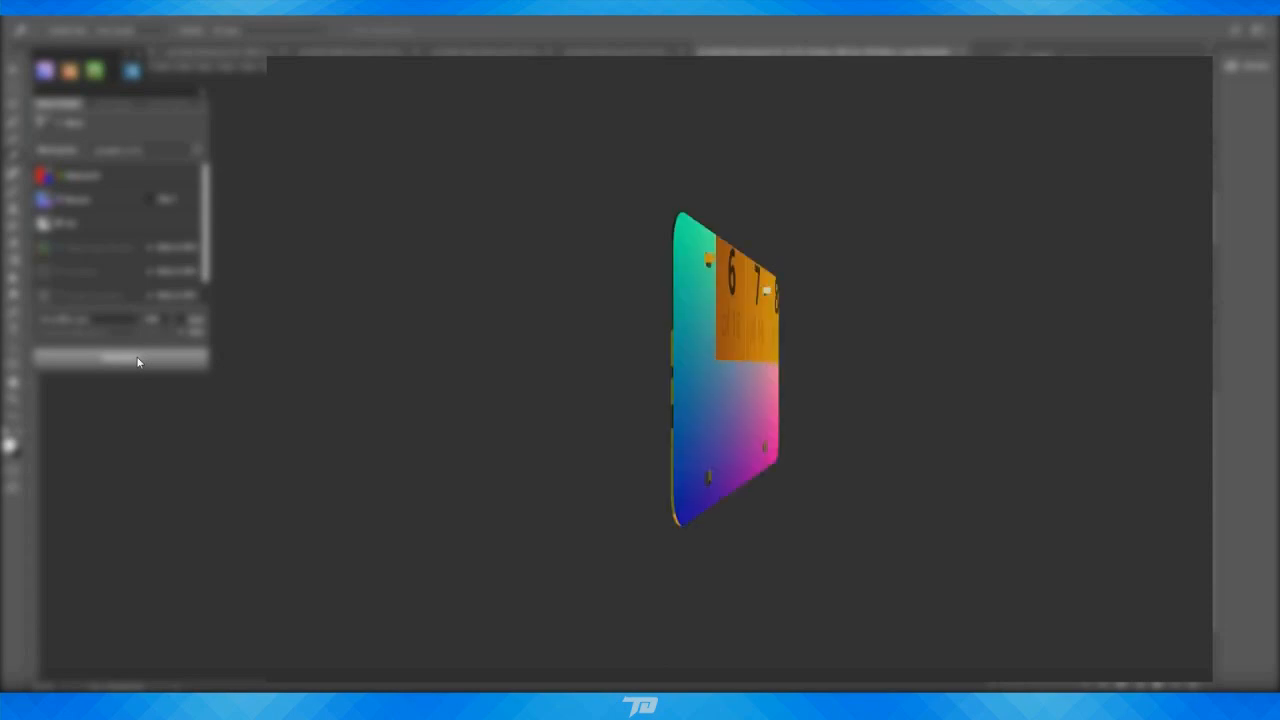
{"action": "left_click", "coordinate": [138, 358]}
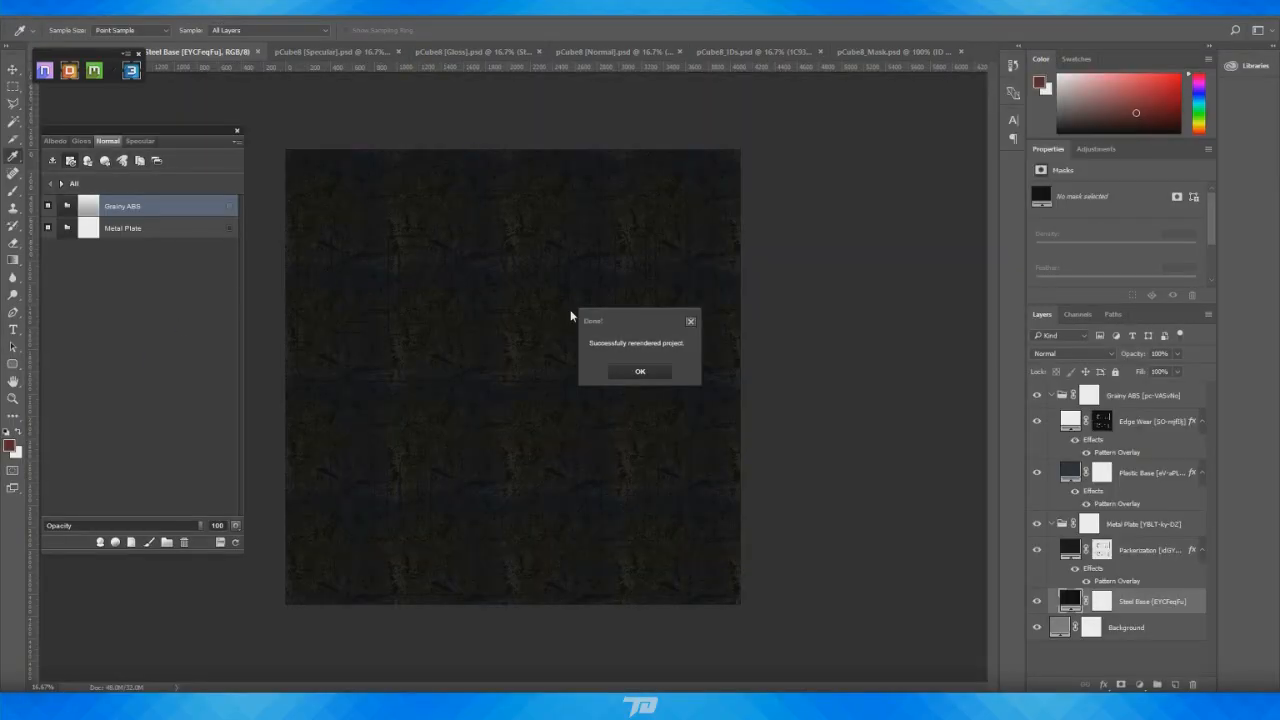
{"action": "left_click", "coordinate": [640, 371]}
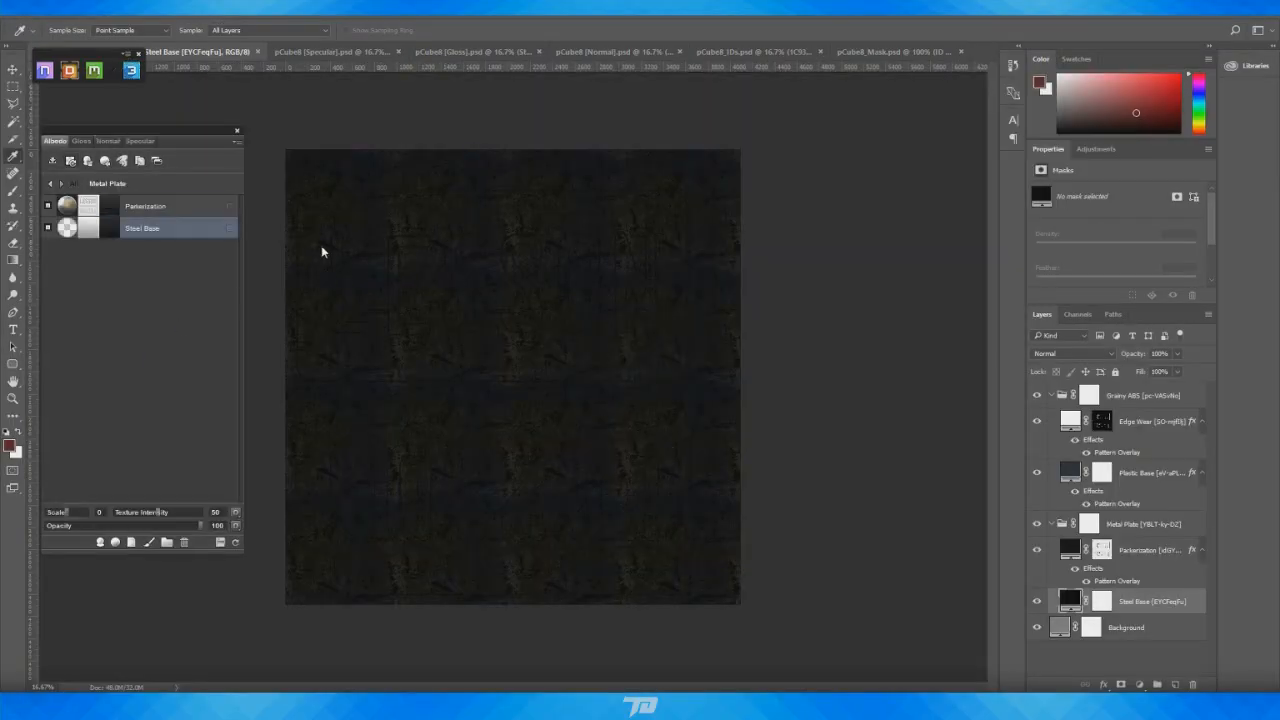
Open the 3D preview and light the plate with the Unreal logo skybox and the headlight at a reduced intensity
{"action": "left_click", "coordinate": [131, 70]}
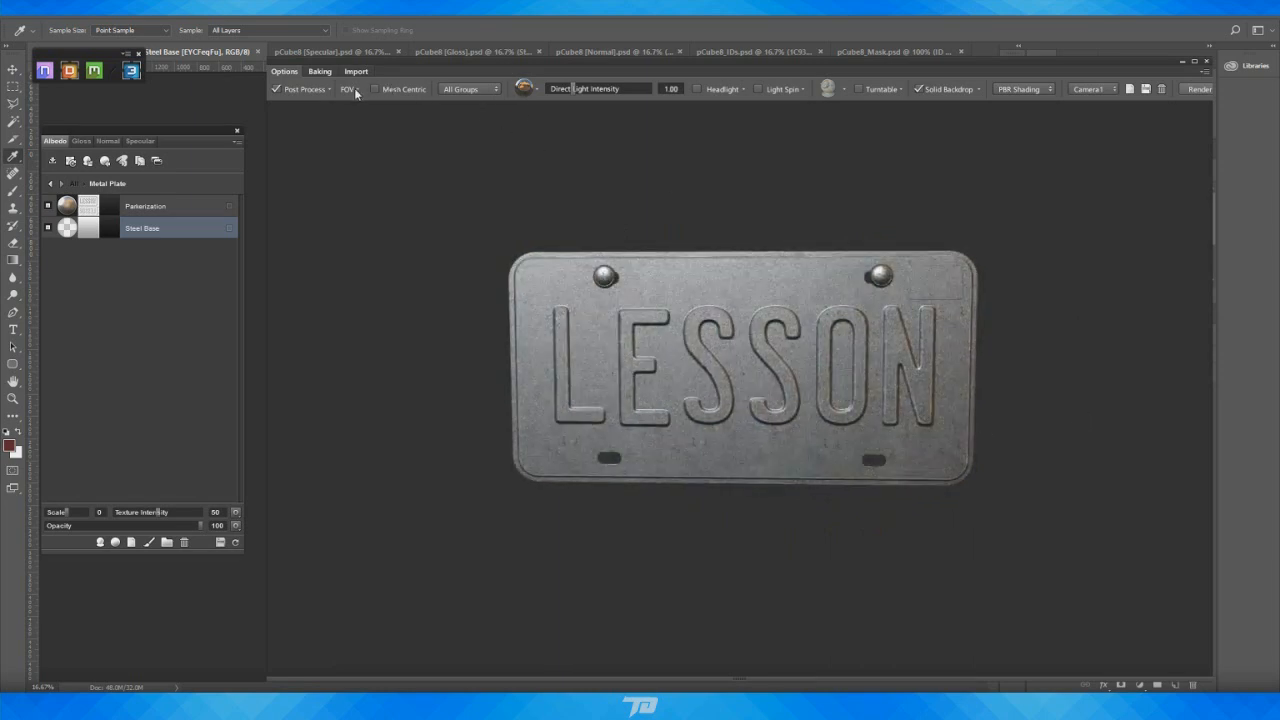
{"action": "left_click", "coordinate": [538, 90]}
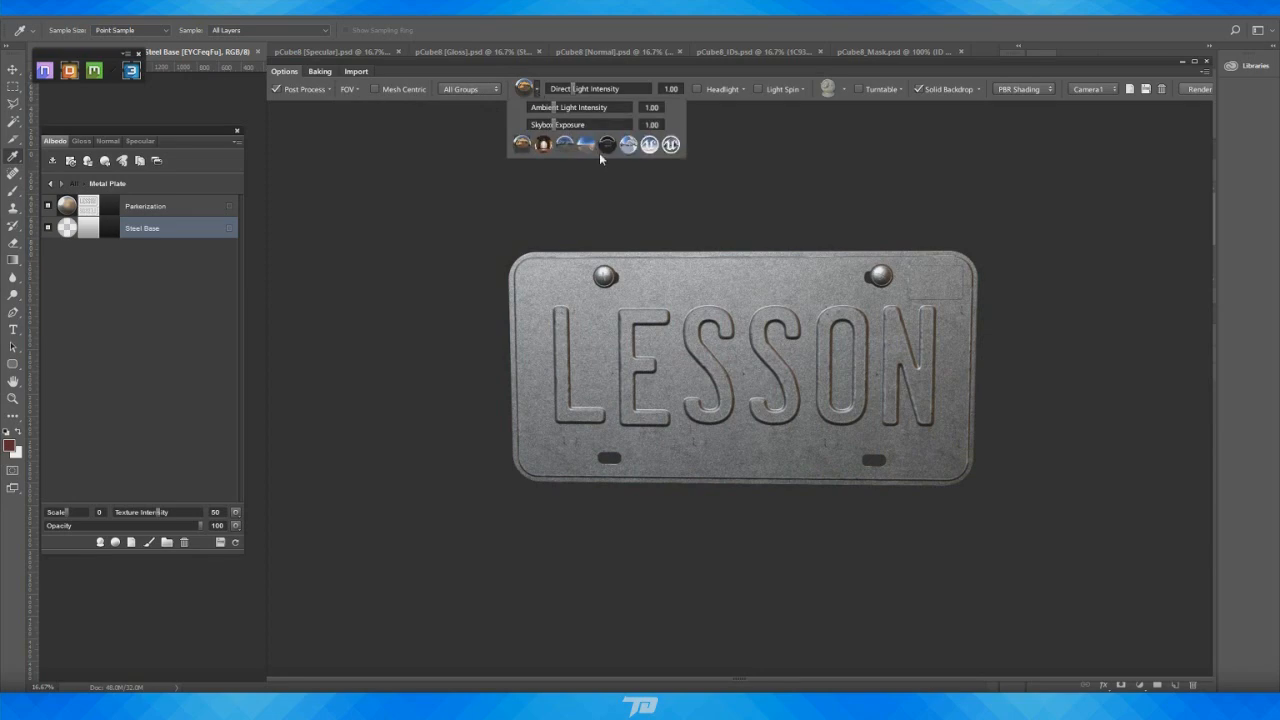
{"action": "left_click", "coordinate": [670, 144]}
{"action": "left_click", "coordinate": [697, 89]}
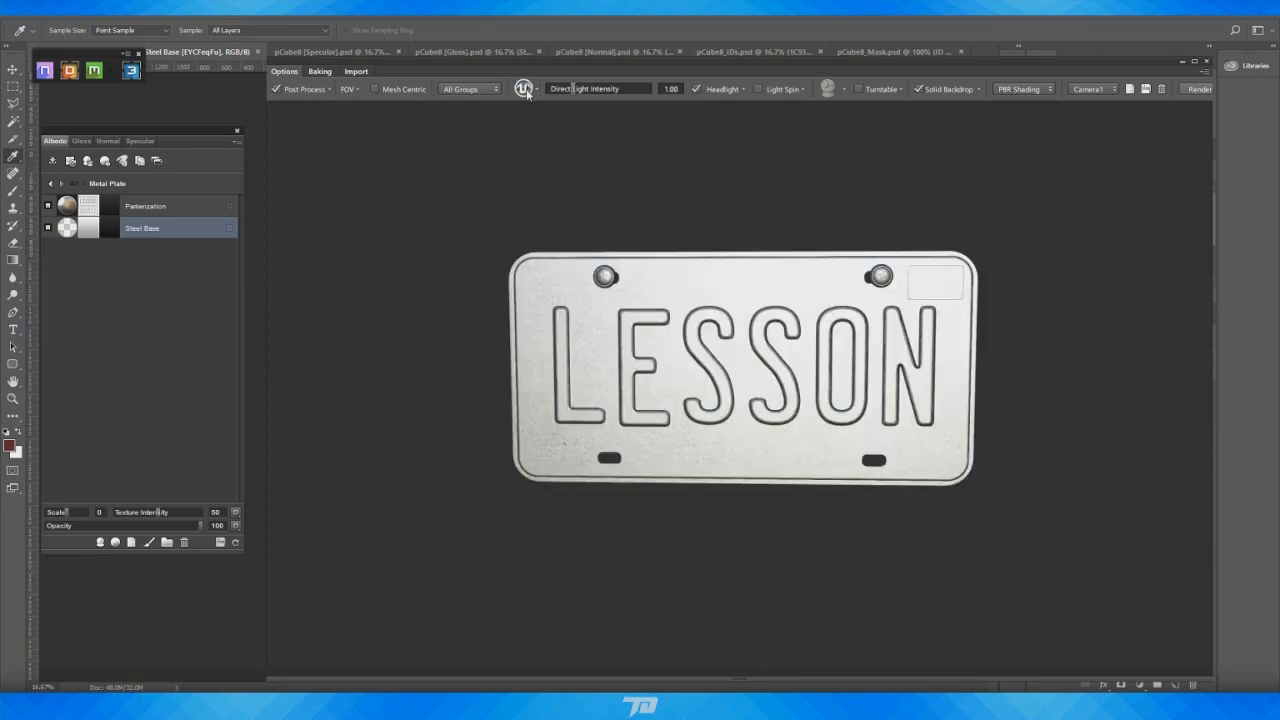
{"action": "scroll", "coordinate": [720, 160], "scroll_direction": "up", "scroll_amount": 3}
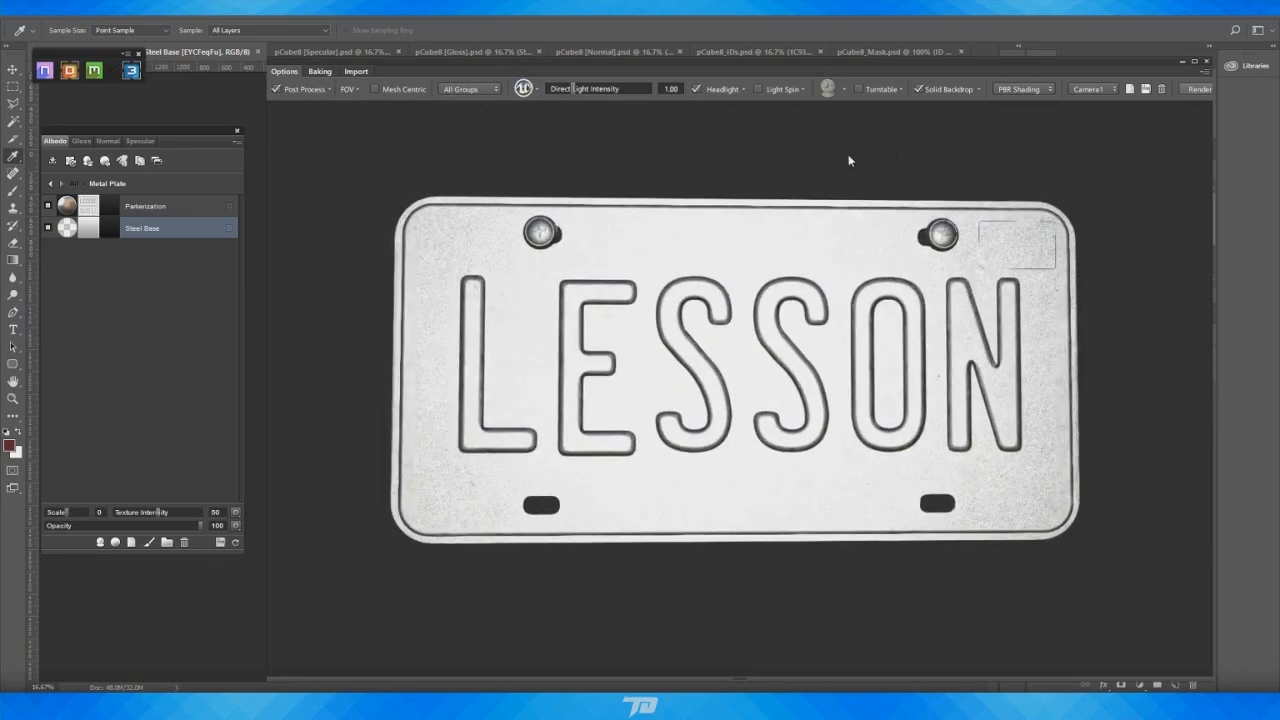
{"action": "left_click", "coordinate": [743, 89]}
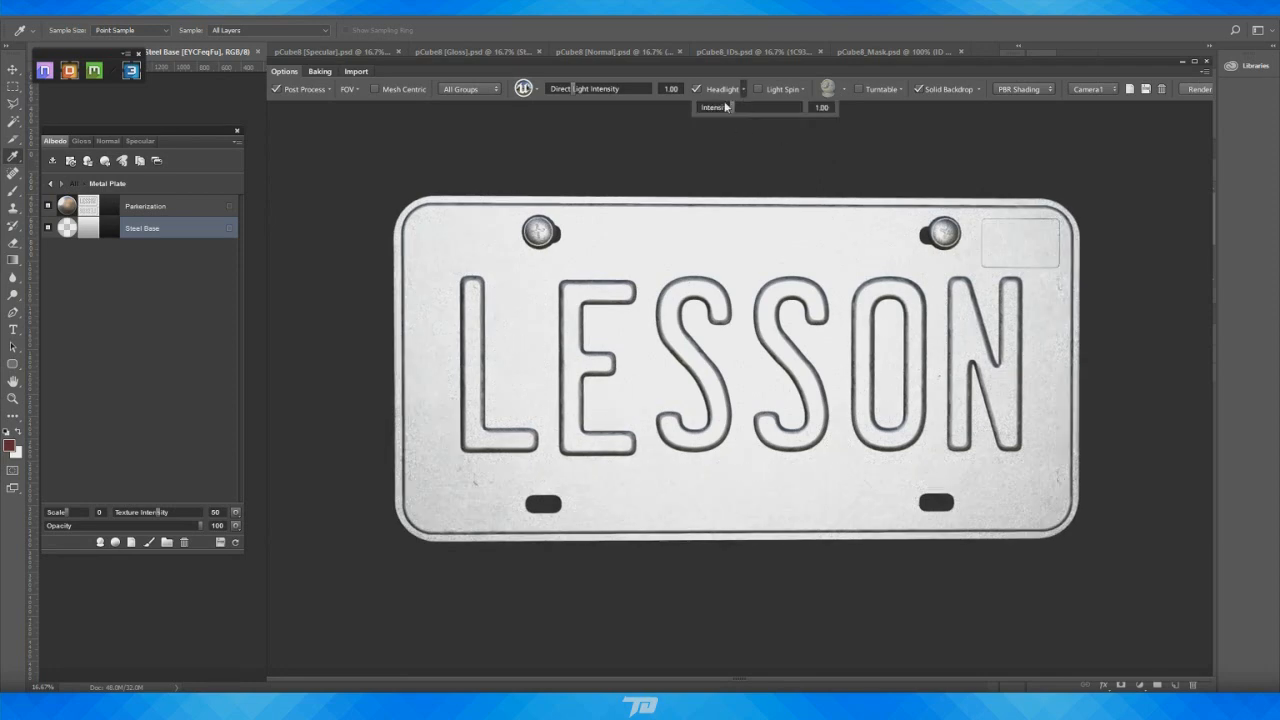
{"action": "left_click_drag", "start_coordinate": [728, 108], "coordinate": [771, 146]}
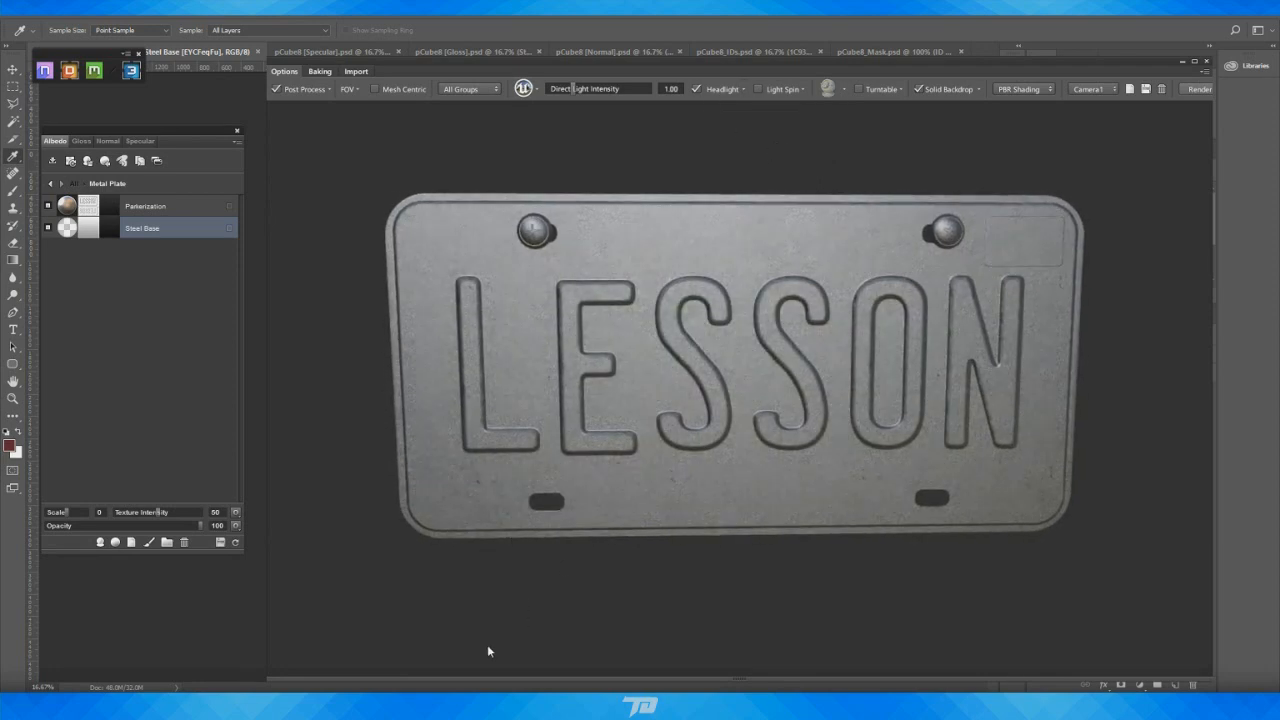
Open the material browser for the green plate body and search for "scratched paint"
{"action": "key", "text": "c"}
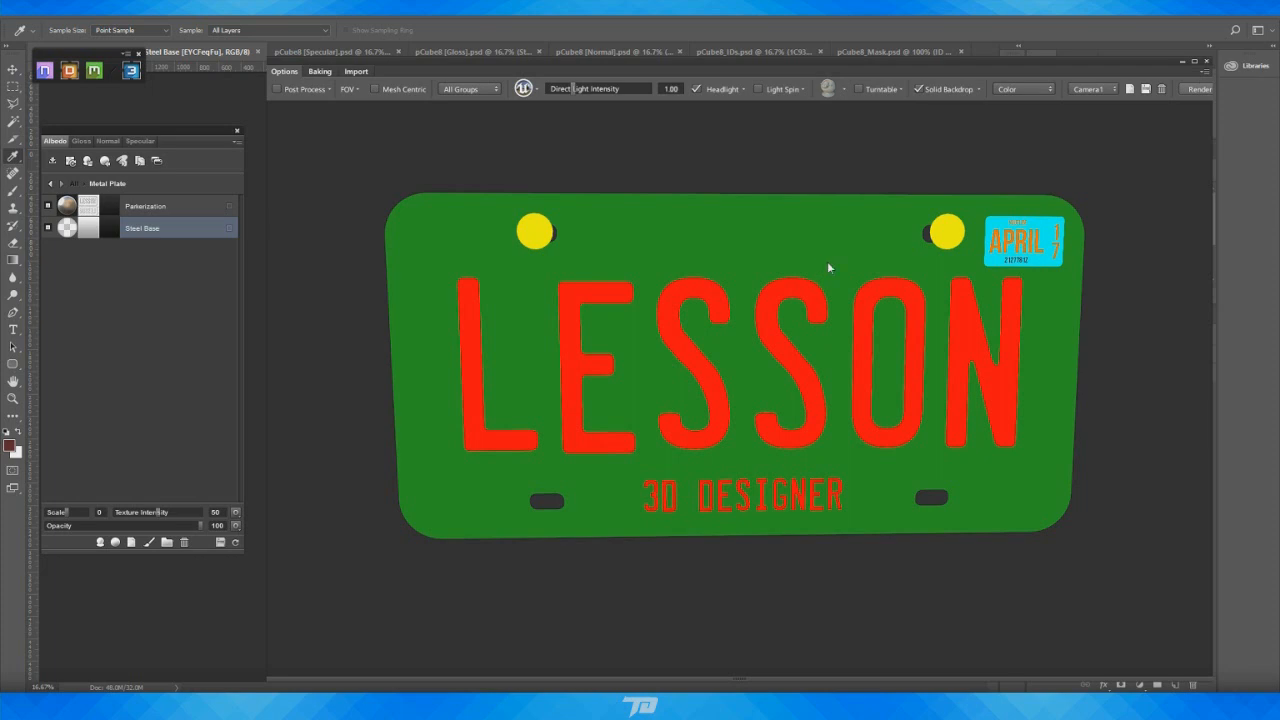
{"action": "key", "text": "c"}
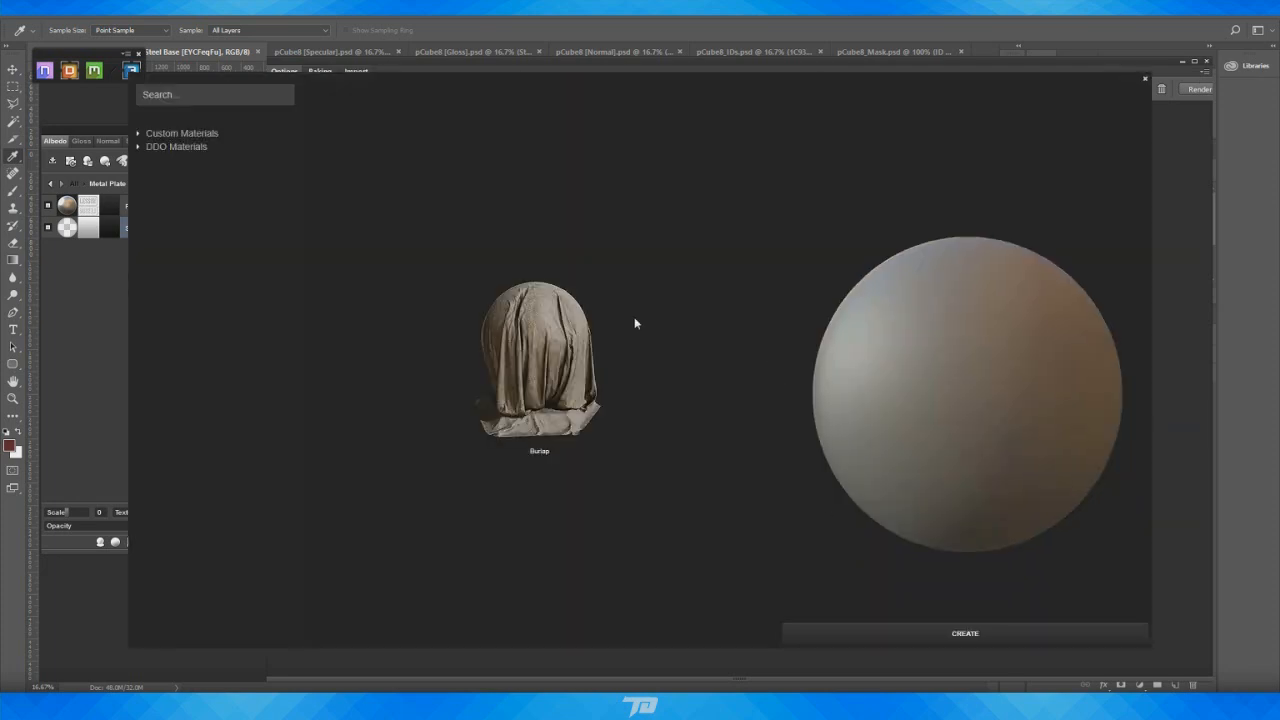
{"action": "left_click", "coordinate": [196, 98]}
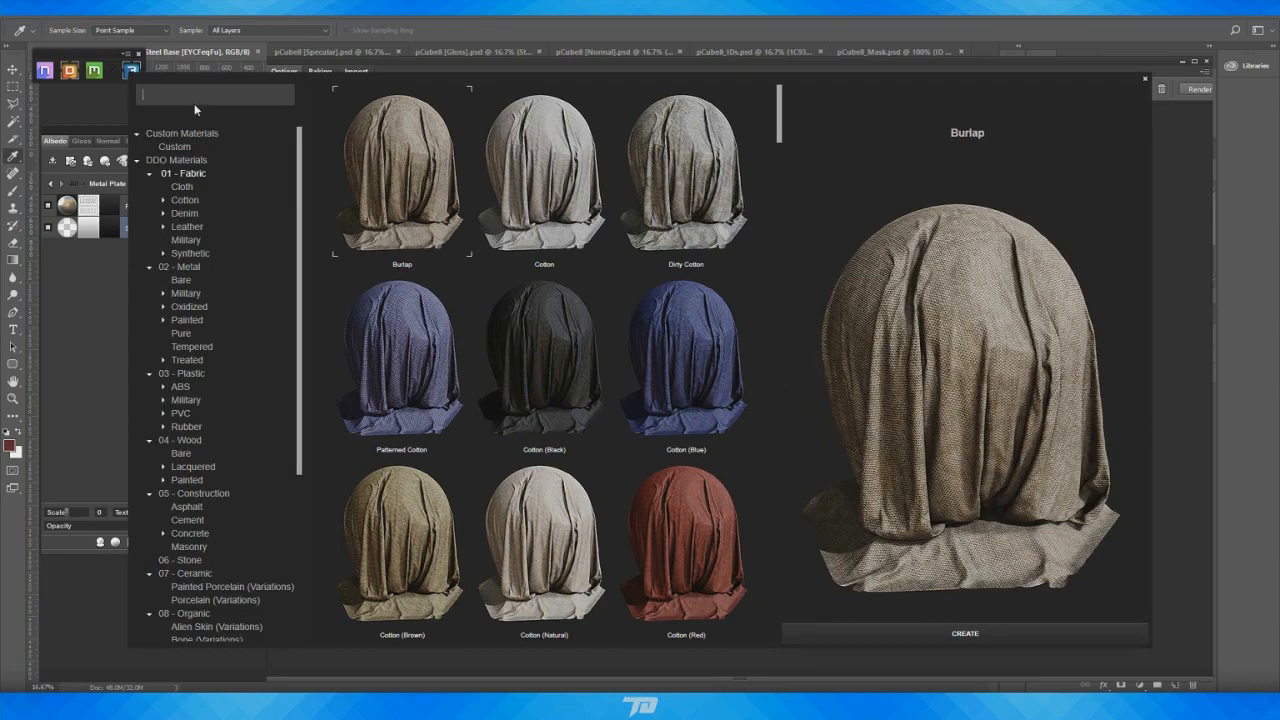
{"action": "type", "text": "sc"}
{"action": "type", "text": "ratched paint"}
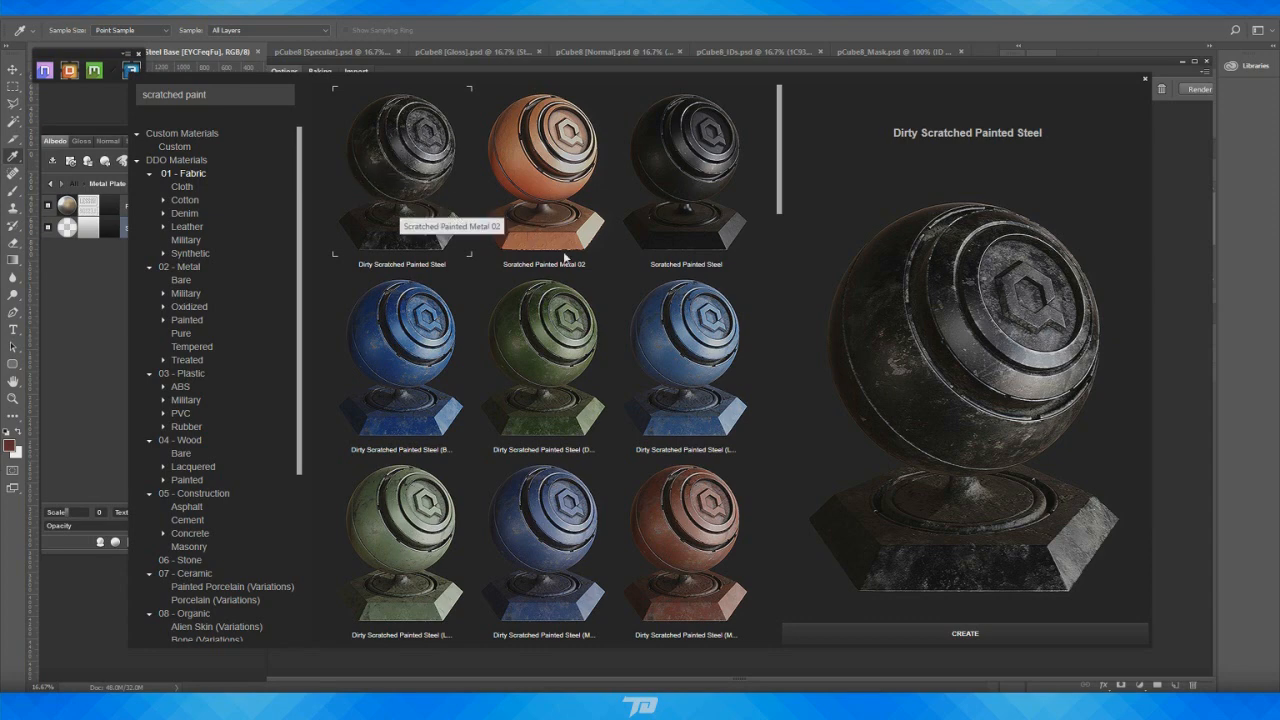
Apply the Scratched Painted Metal 10 material to the plate body, outside the currently selected group
{"action": "scroll", "coordinate": [713, 274], "scroll_direction": "down", "scroll_amount": 3}
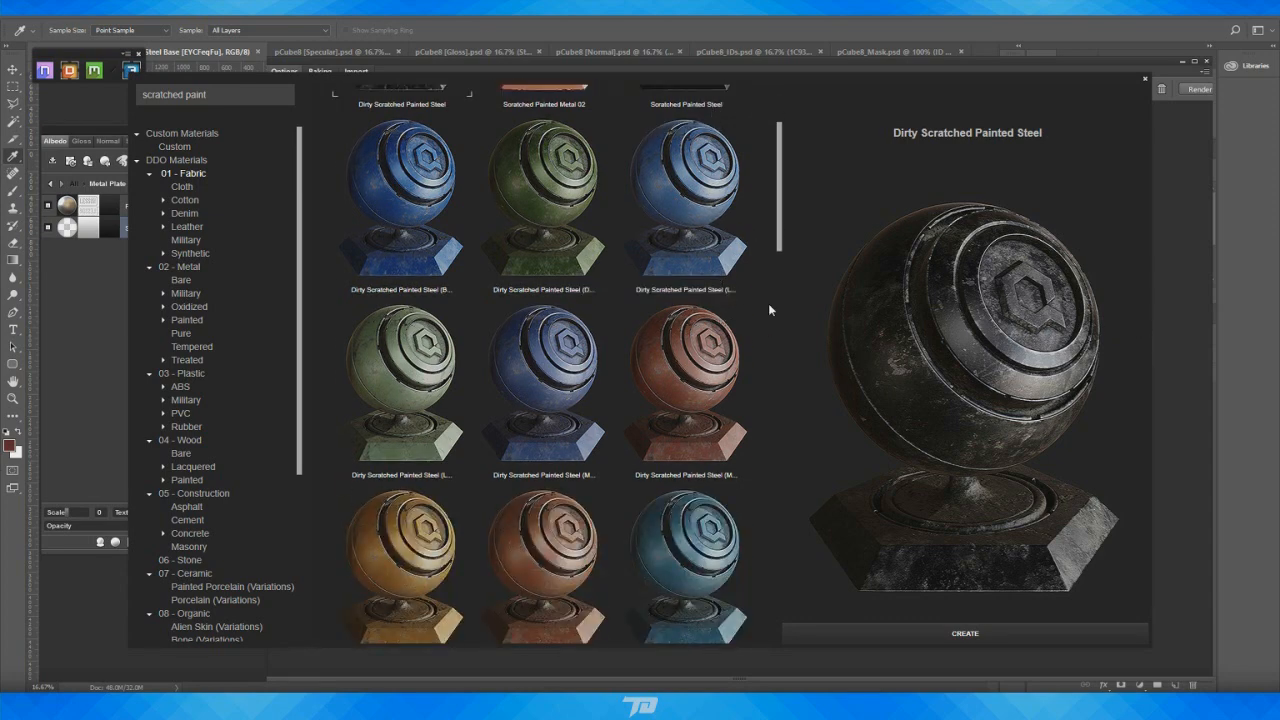
{"action": "scroll", "coordinate": [662, 293], "scroll_direction": "down", "scroll_amount": 6}
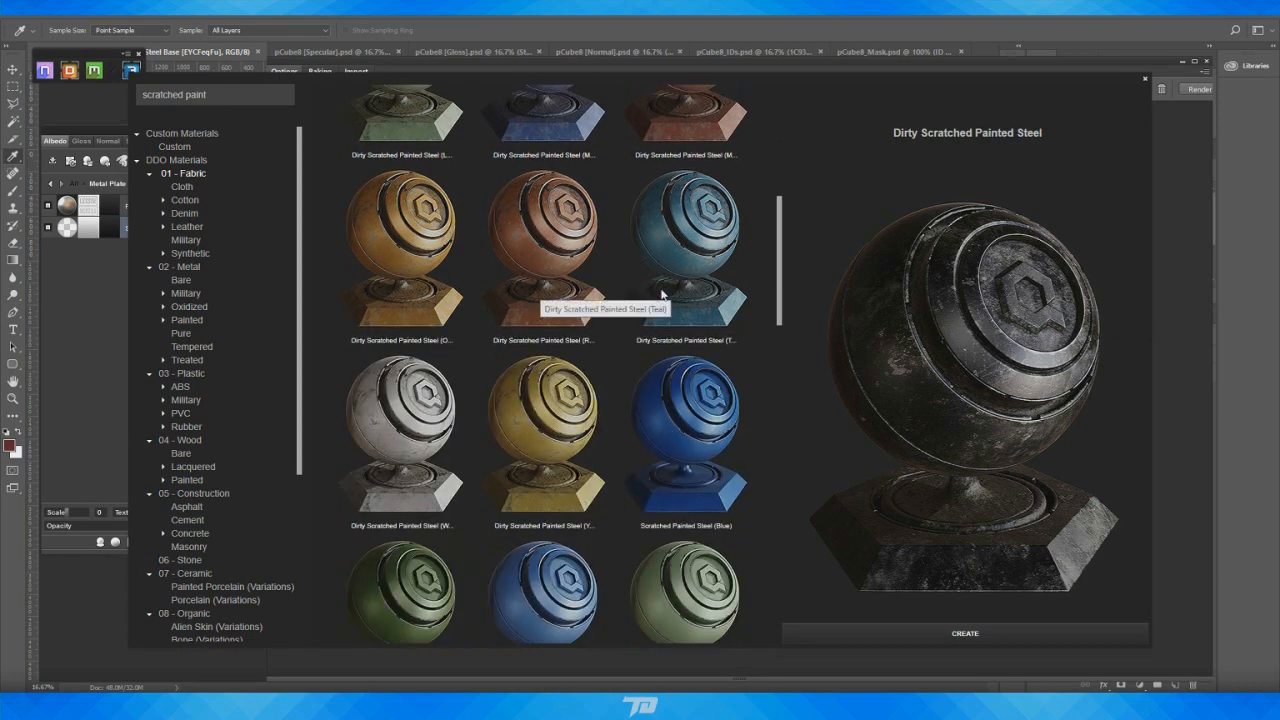
{"action": "scroll", "coordinate": [668, 295], "scroll_direction": "up", "scroll_amount": 3}
{"action": "scroll", "coordinate": [728, 300], "scroll_direction": "down", "scroll_amount": 4}
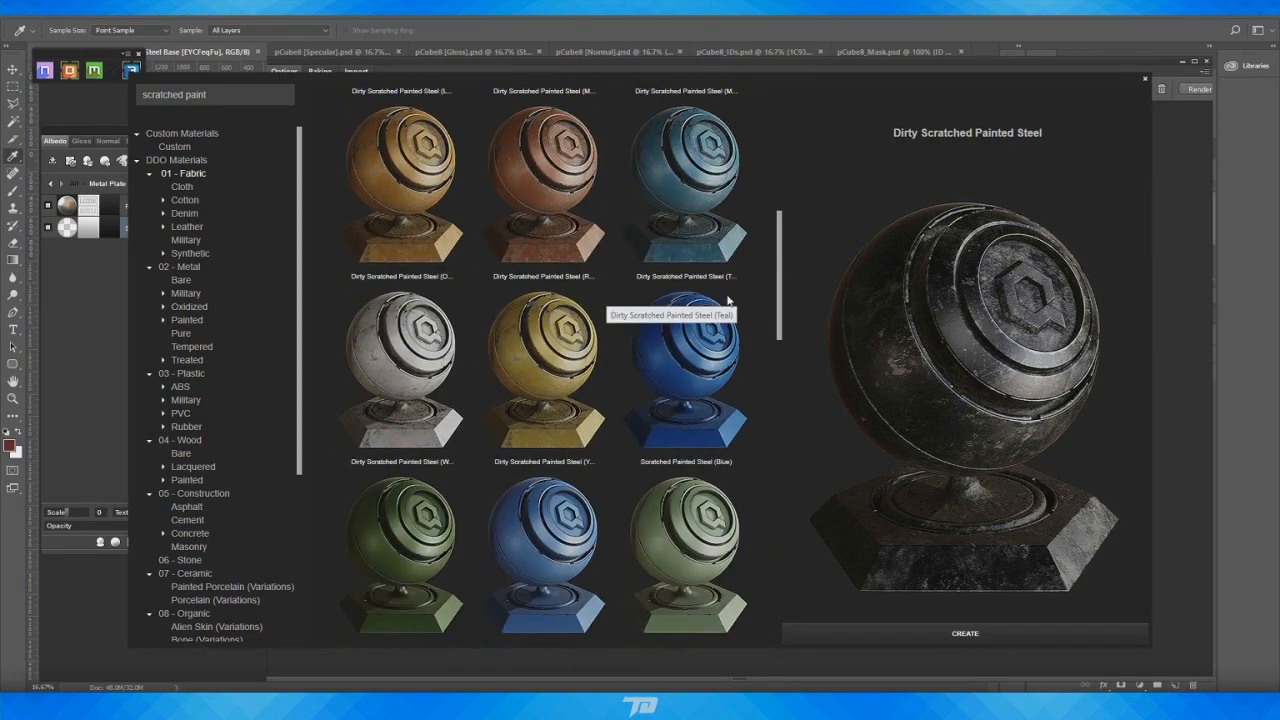
{"action": "scroll", "coordinate": [728, 300], "scroll_direction": "down", "scroll_amount": 5}
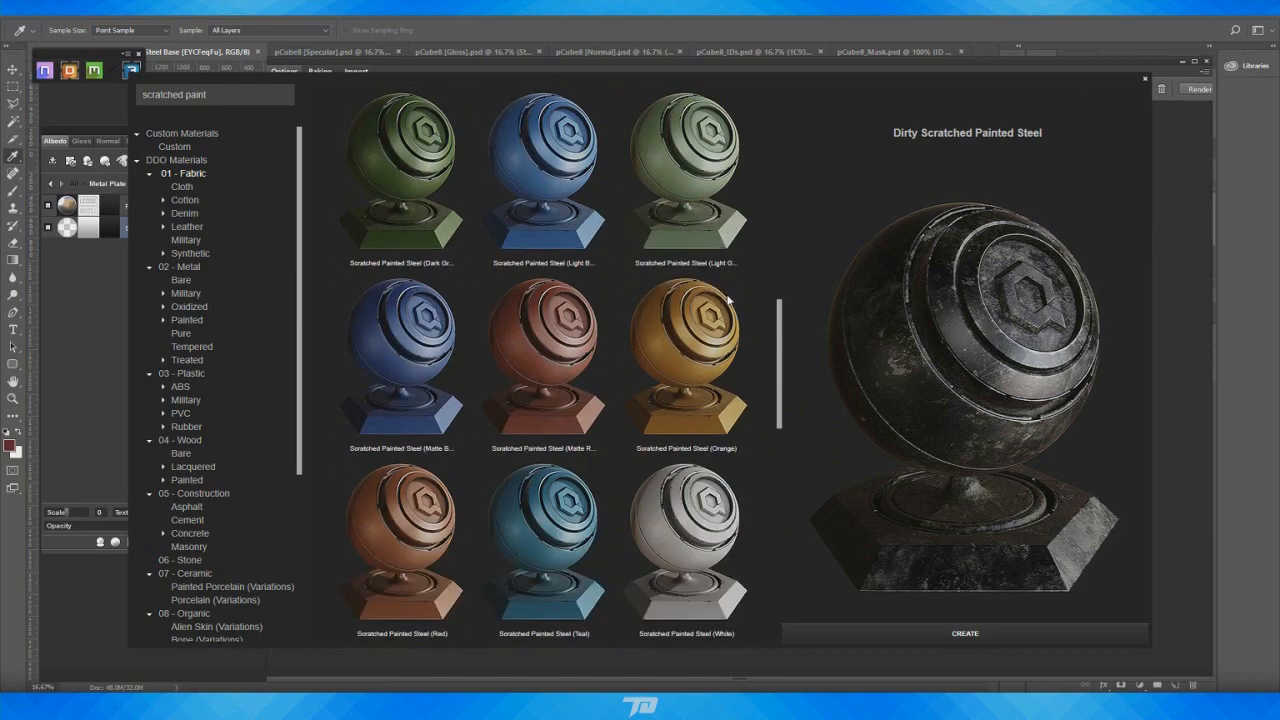
{"action": "scroll", "coordinate": [728, 300], "scroll_direction": "down", "scroll_amount": 5}
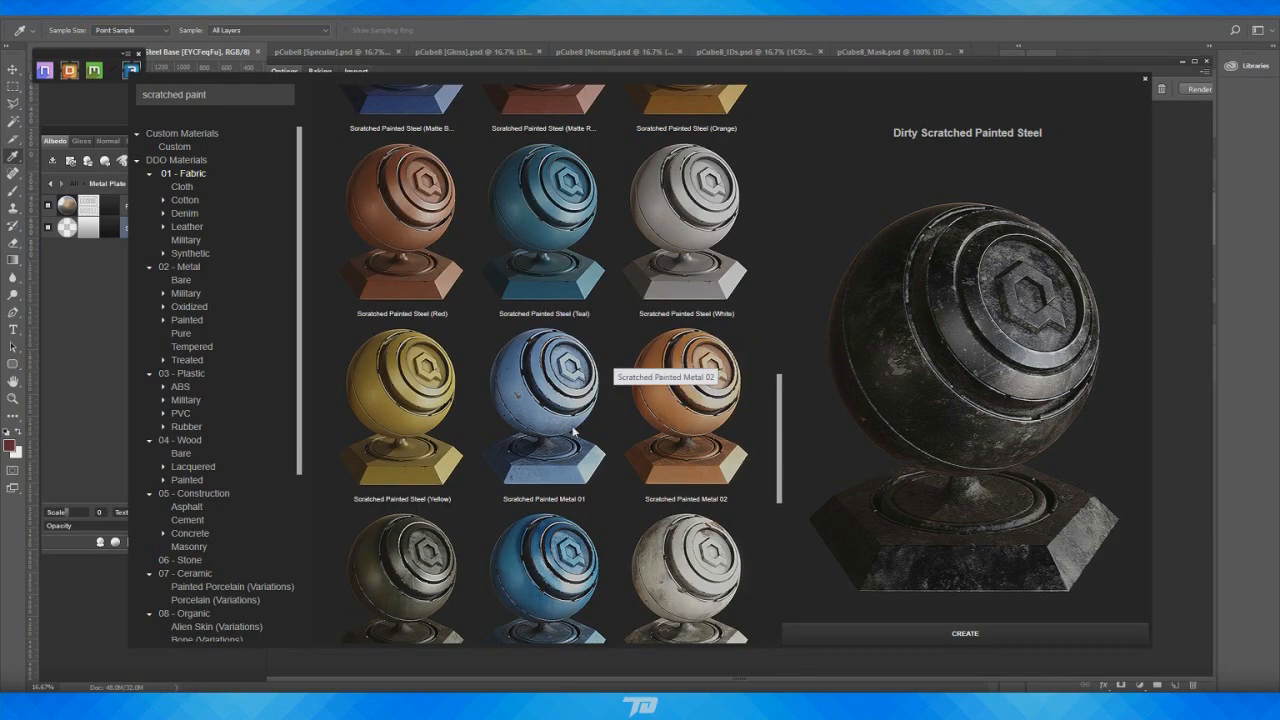
{"action": "scroll", "coordinate": [555, 415], "scroll_direction": "down", "scroll_amount": 3}
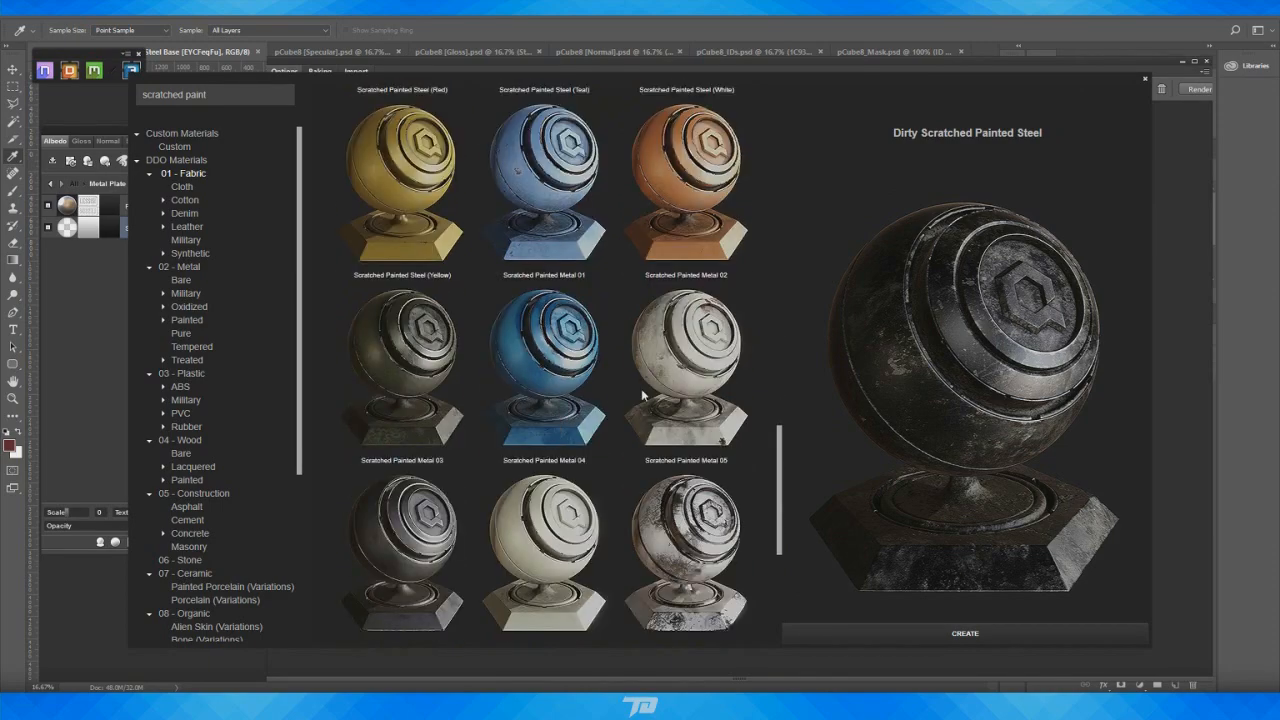
{"action": "scroll", "coordinate": [641, 390], "scroll_direction": "down", "scroll_amount": 4}
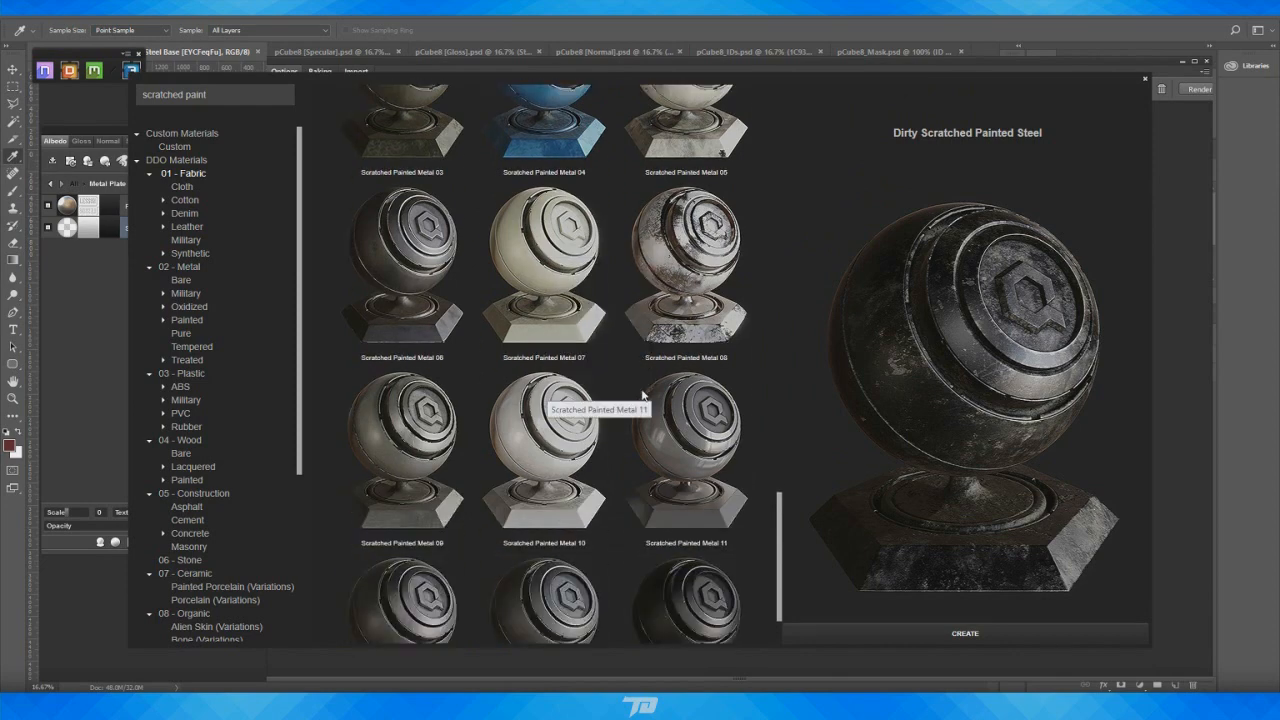
{"action": "left_click", "coordinate": [531, 414]}
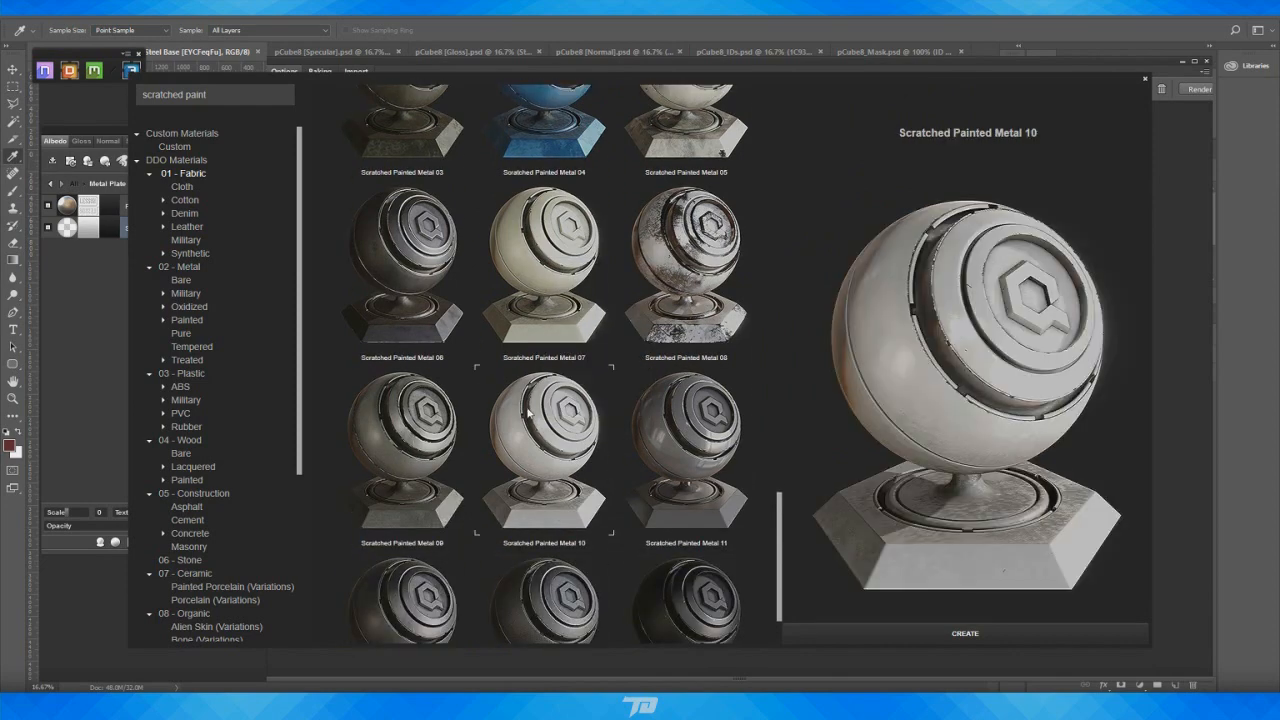
{"action": "left_click", "coordinate": [960, 633]}
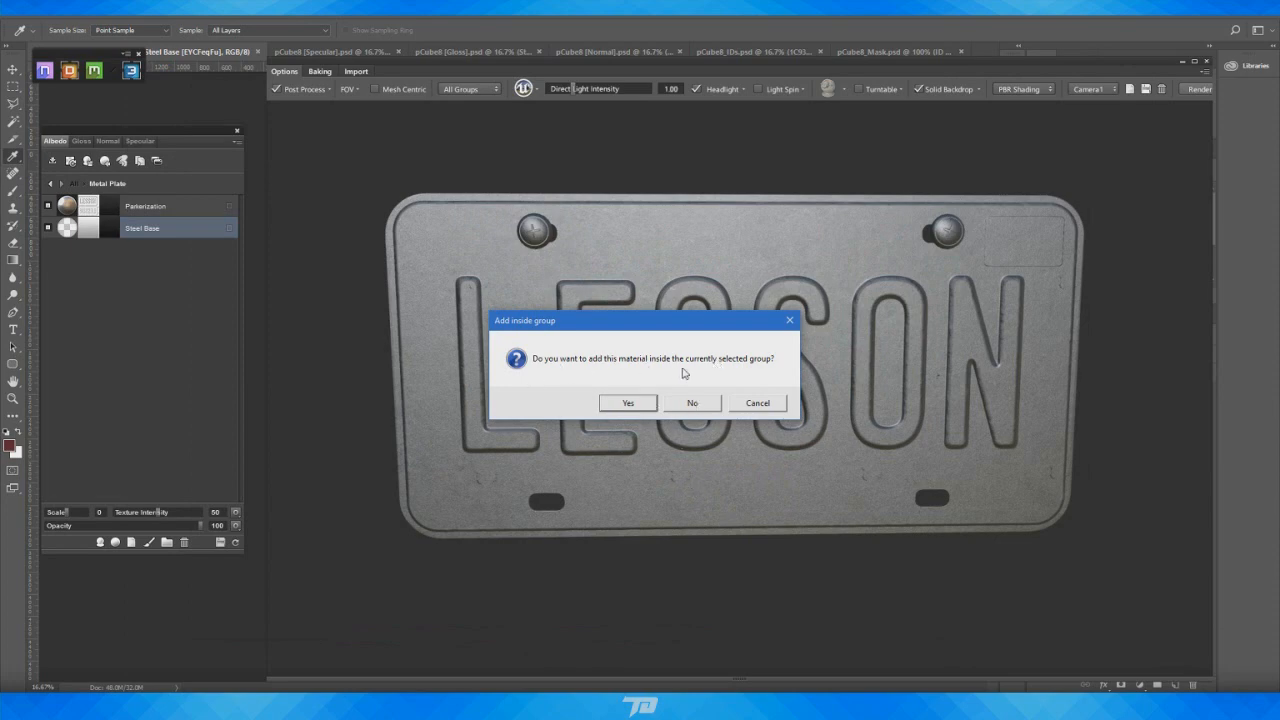
{"action": "left_click", "coordinate": [693, 402]}
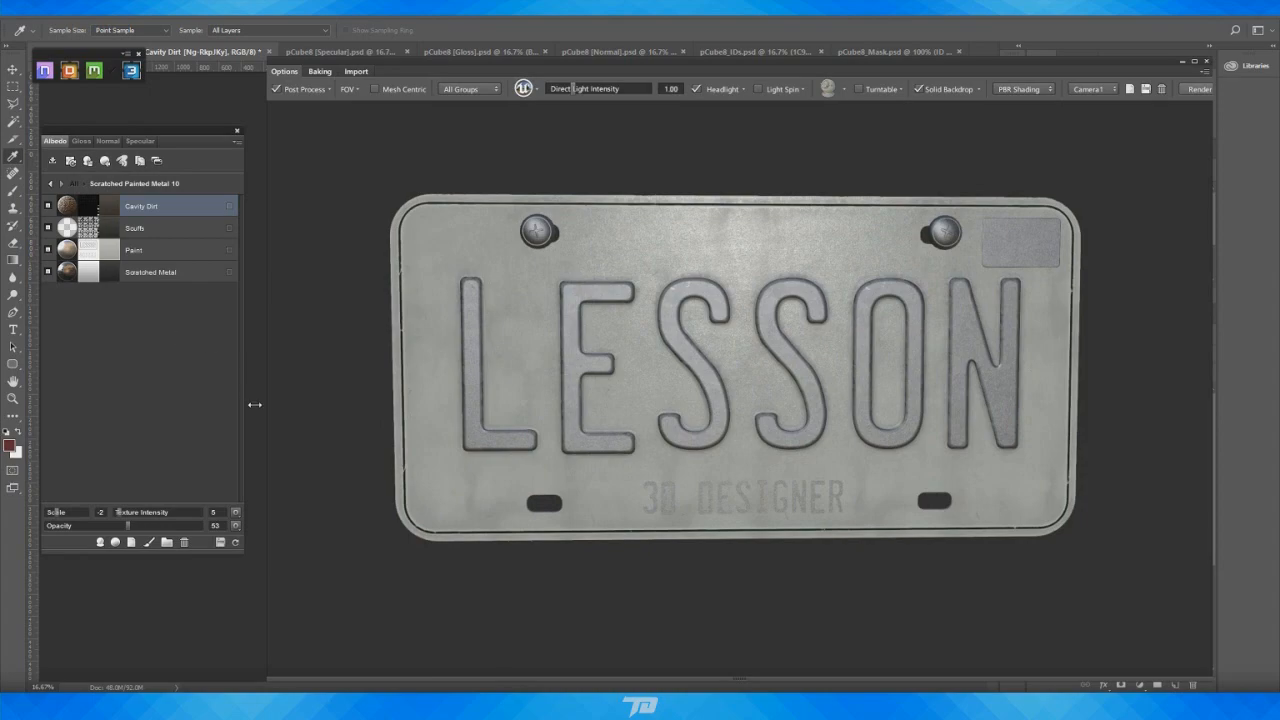
Examine the scratched painted metal finish on the plate's letters, lower edge and corners from several angles and distances
{"action": "left_click_drag", "start_coordinate": [706, 643], "coordinate": [709, 651]}
{"action": "right_click_drag", "start_coordinate": [709, 651], "coordinate": [860, 634]}
{"action": "middle_click_drag", "start_coordinate": [860, 634], "coordinate": [769, 566]}
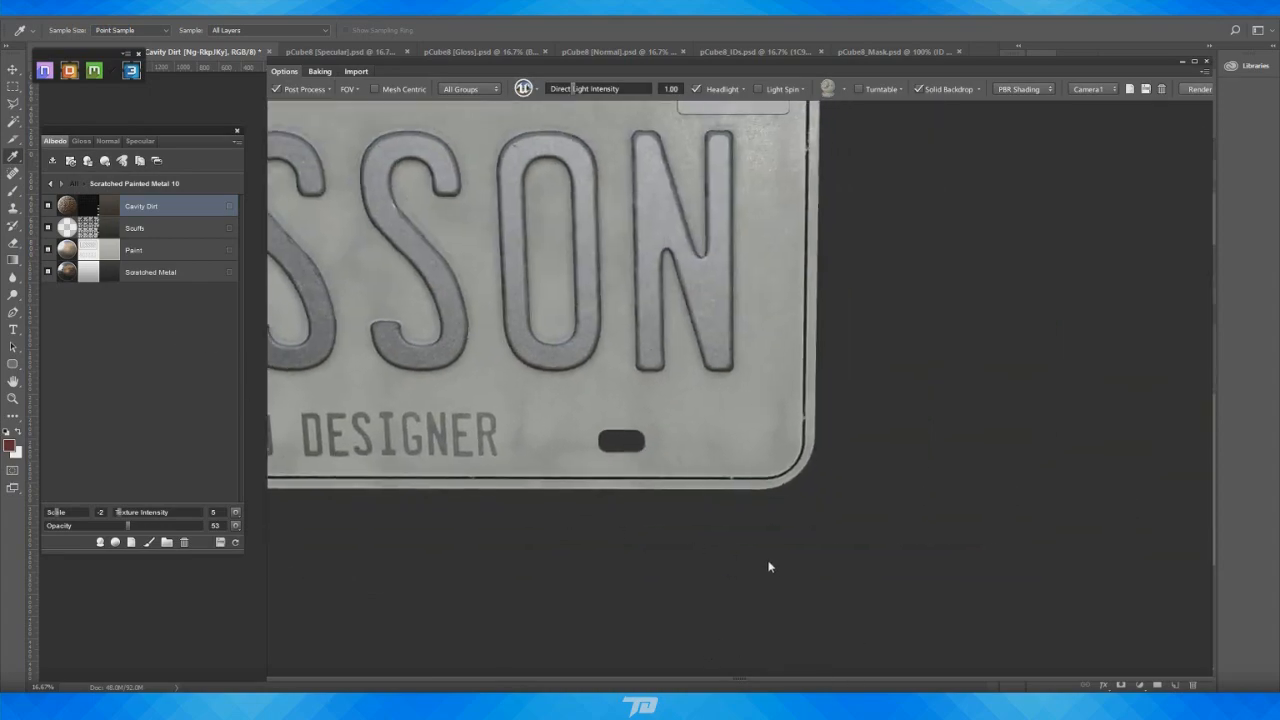
{"action": "left_click_drag", "start_coordinate": [769, 566], "coordinate": [914, 592]}
{"action": "right_click_drag", "start_coordinate": [914, 592], "coordinate": [1068, 646]}
{"action": "middle_click_drag", "start_coordinate": [1150, 686], "coordinate": [993, 574]}
{"action": "left_click_drag", "start_coordinate": [993, 574], "coordinate": [831, 373]}
{"action": "left_click_drag", "start_coordinate": [934, 484], "coordinate": [970, 478]}
{"action": "right_click_drag", "start_coordinate": [968, 478], "coordinate": [840, 225]}
{"action": "left_click_drag", "start_coordinate": [862, 470], "coordinate": [826, 604]}
{"action": "right_click_drag", "start_coordinate": [826, 604], "coordinate": [868, 593]}
{"action": "middle_click_drag", "start_coordinate": [868, 593], "coordinate": [880, 554]}
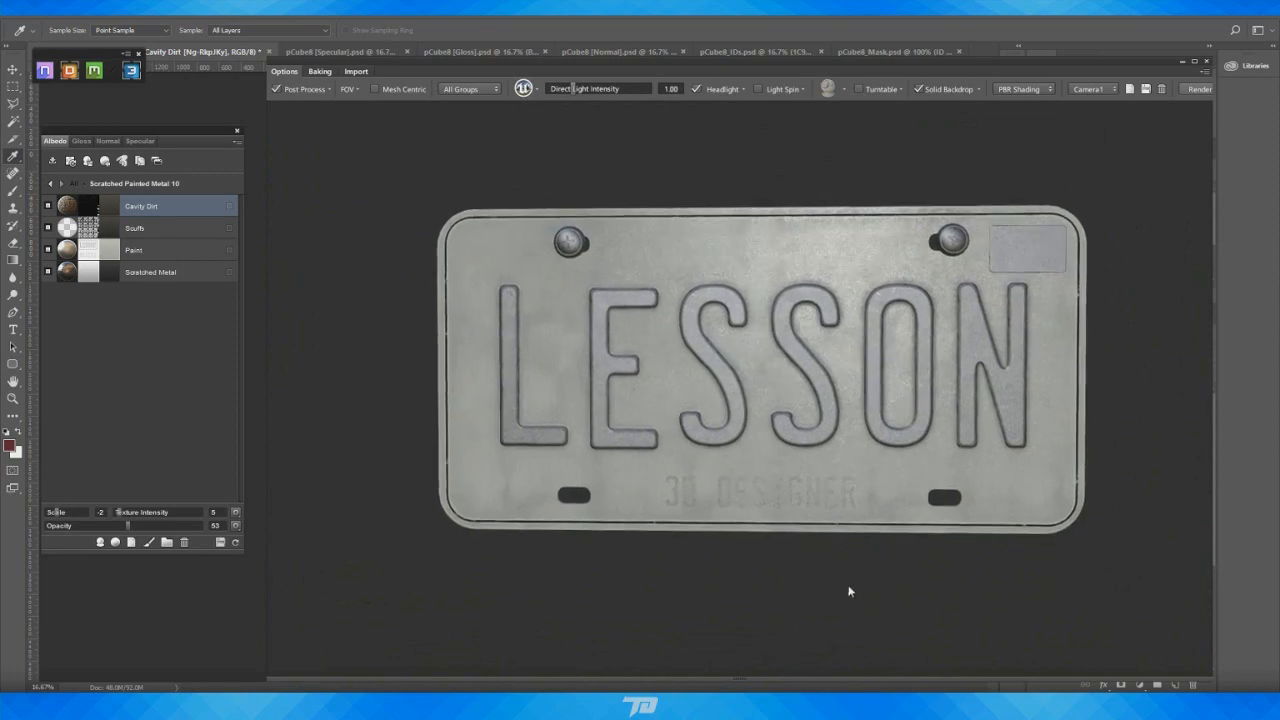
{"action": "right_click_drag", "start_coordinate": [849, 590], "coordinate": [823, 609]}
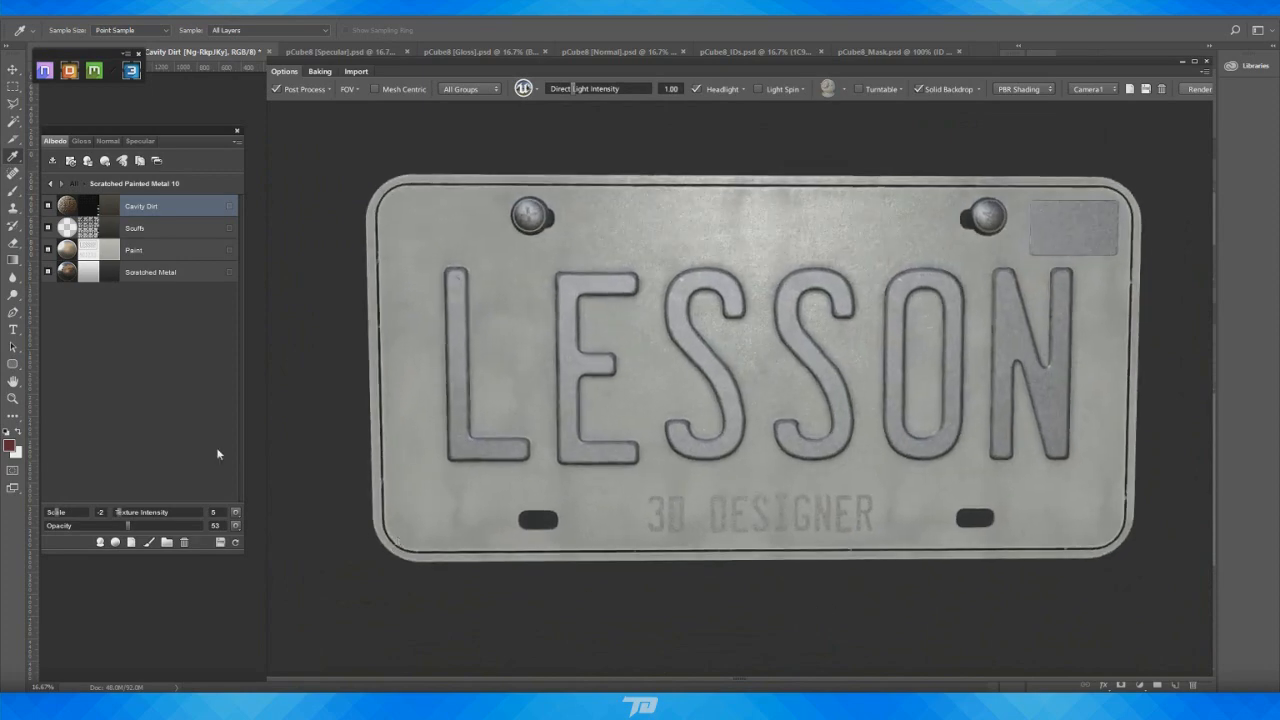
Open the Scratched Metal layer's colour, dismiss it without changes, and delete that layer from the Scratched Painted Metal 10 group
{"action": "double_click", "coordinate": [109, 276]}
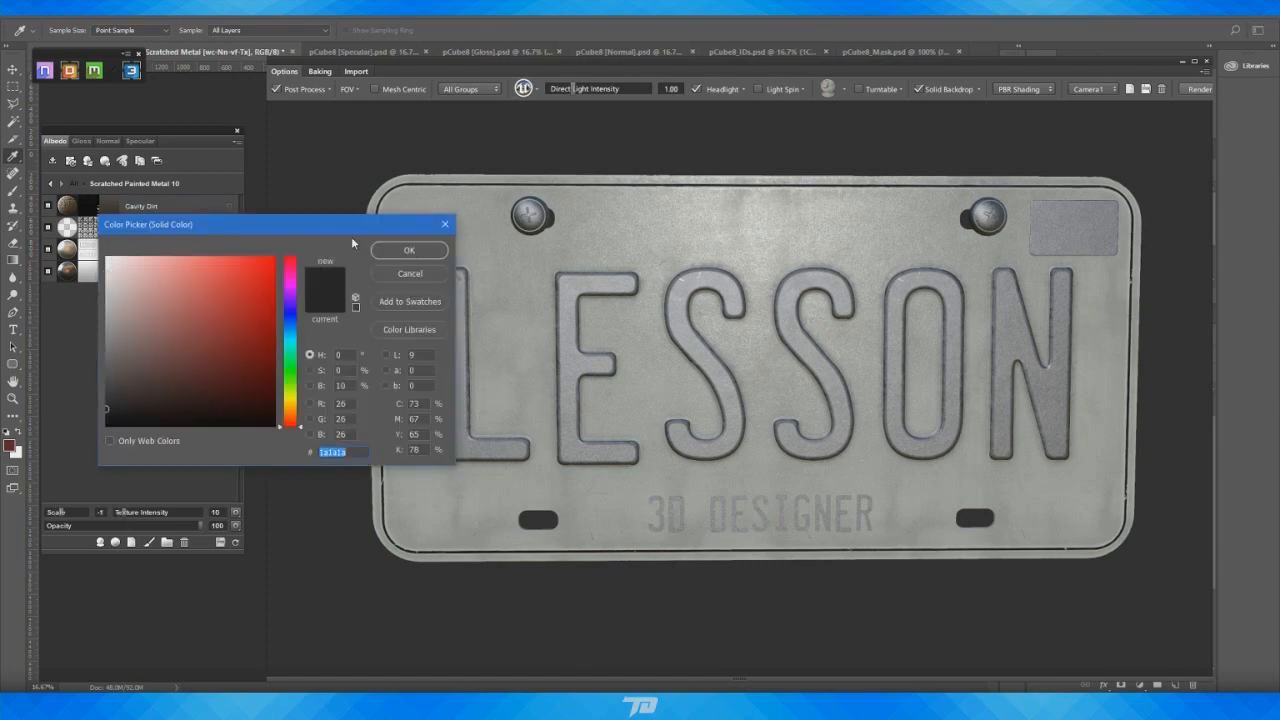
{"action": "left_click", "coordinate": [443, 227]}
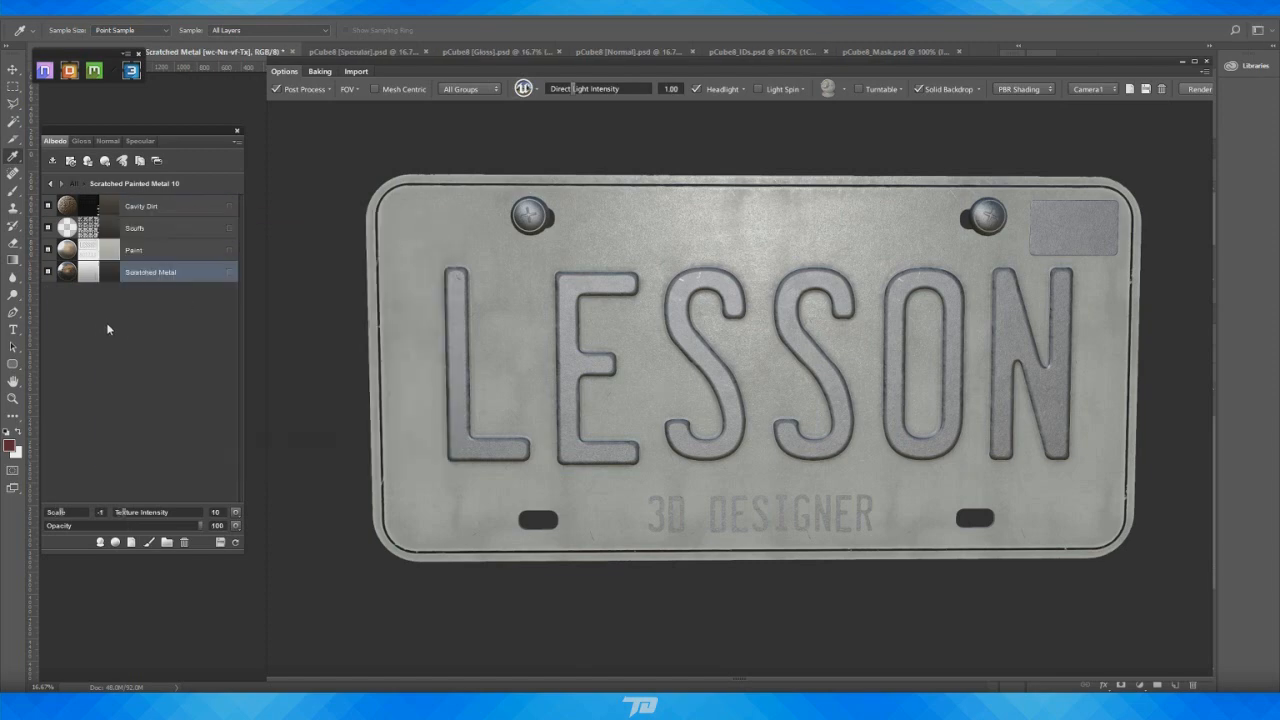
{"action": "left_click", "coordinate": [184, 542]}
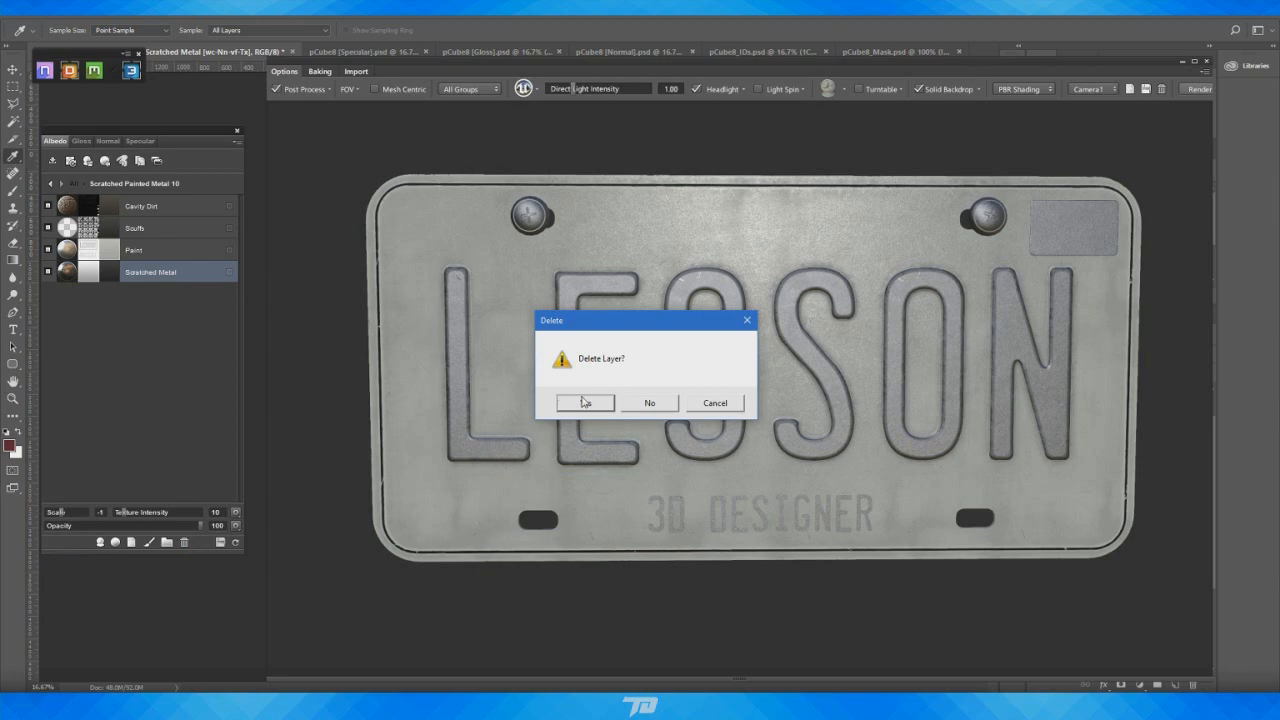
{"action": "left_click", "coordinate": [581, 403]}
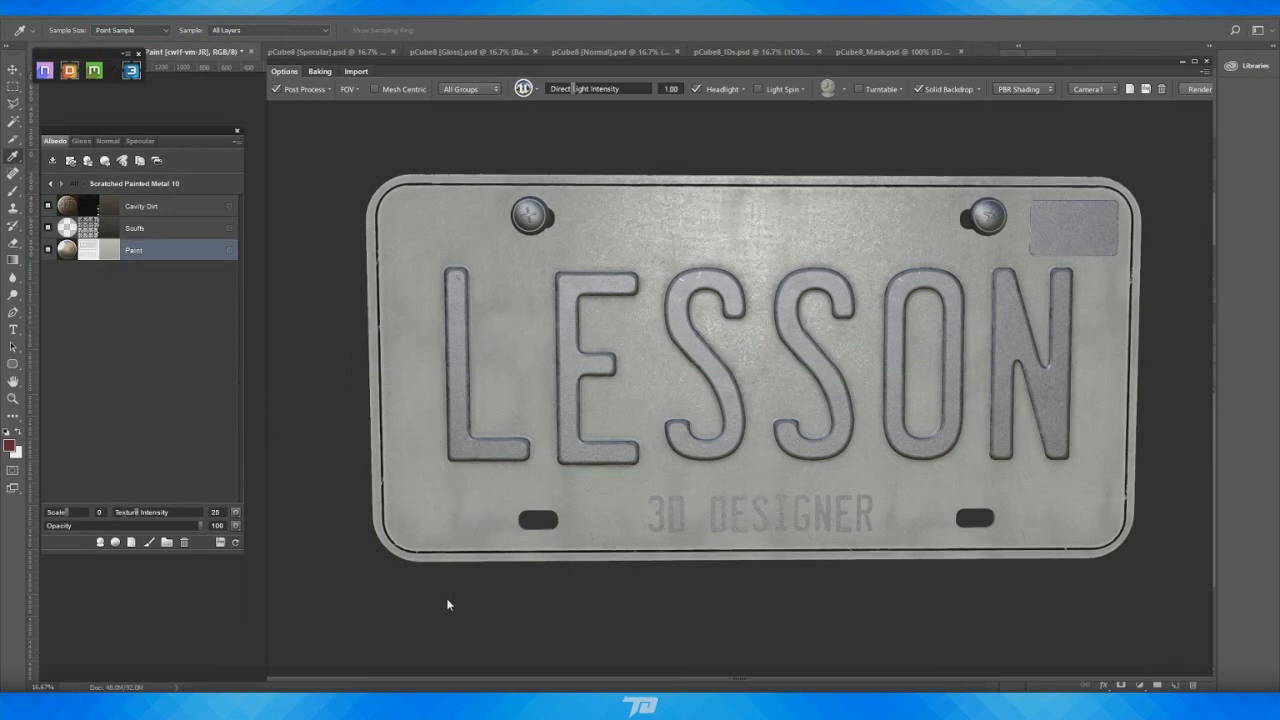
Inspect the plate's paint, raised letters and 3D DESIGNER text up close and from oblique angles without the Scratched Metal layer
{"action": "mouse_move", "coordinate": [478, 600]}
{"action": "left_mouse_down"}
{"action": "mouse_move", "coordinate": [457, 591]}
{"action": "mouse_move", "coordinate": [477, 603]}
{"action": "left_mouse_up"}
{"action": "right_click_drag", "start_coordinate": [477, 603], "coordinate": [614, 623]}
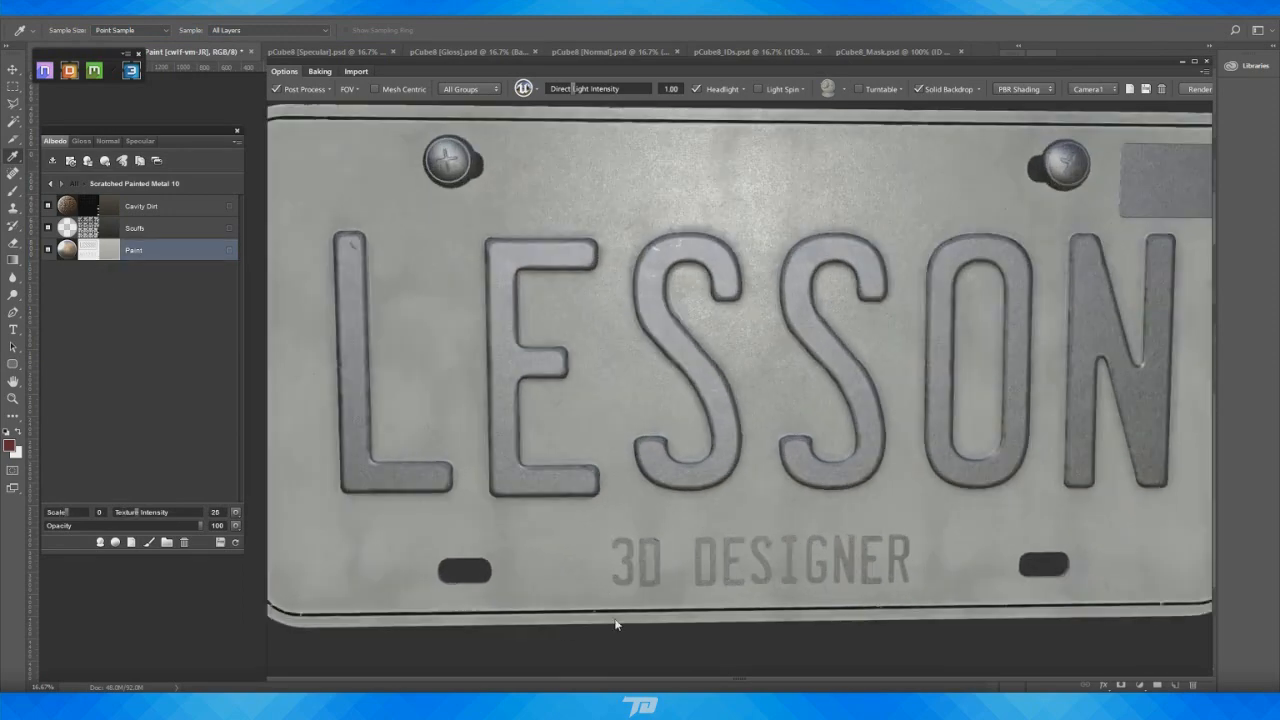
{"action": "middle_click_drag", "start_coordinate": [850, 640], "coordinate": [743, 481]}
{"action": "left_click_drag", "start_coordinate": [743, 482], "coordinate": [576, 546]}
{"action": "mouse_move", "coordinate": [662, 556]}
{"action": "left_mouse_down"}
{"action": "mouse_move", "coordinate": [641, 588]}
{"action": "mouse_move", "coordinate": [665, 561]}
{"action": "left_mouse_up"}
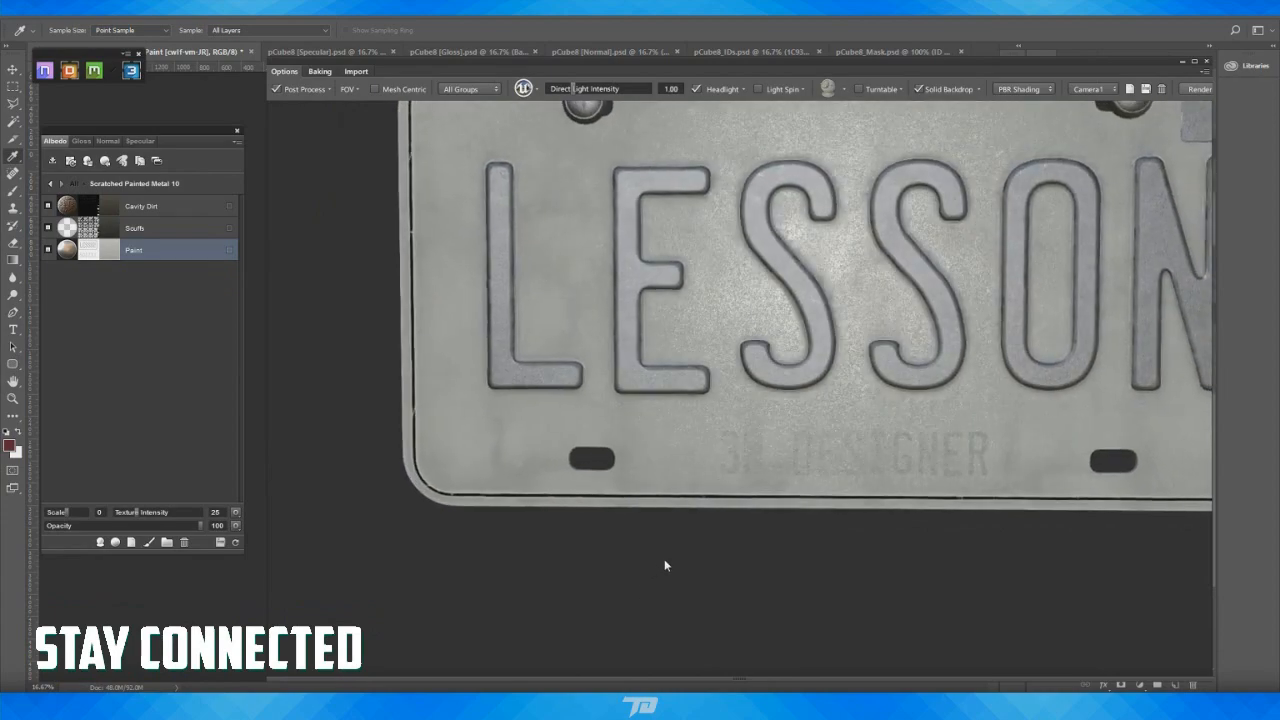
{"action": "middle_click_drag", "start_coordinate": [665, 561], "coordinate": [468, 506]}
{"action": "left_click_drag", "start_coordinate": [468, 507], "coordinate": [588, 533]}
{"action": "middle_click_drag", "start_coordinate": [588, 533], "coordinate": [512, 458]}
{"action": "right_click_drag", "start_coordinate": [512, 458], "coordinate": [807, 560]}
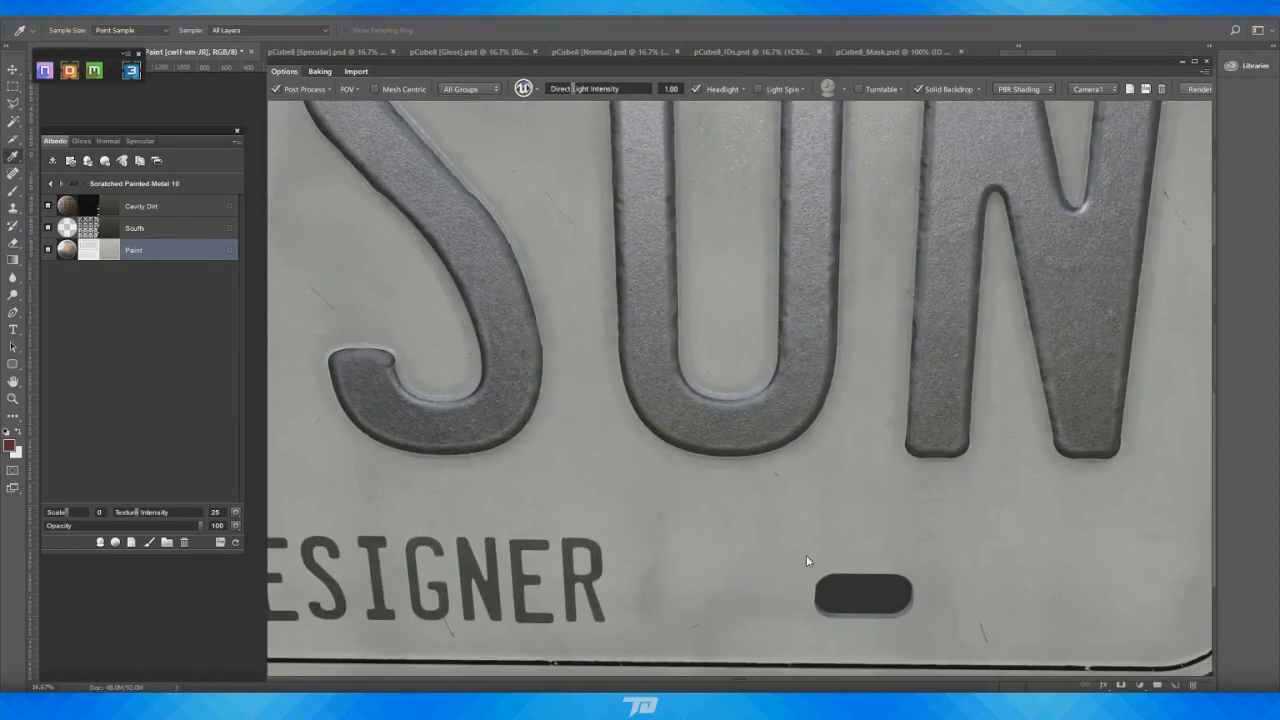
{"action": "middle_click_drag", "start_coordinate": [807, 560], "coordinate": [718, 448]}
{"action": "left_click_drag", "start_coordinate": [717, 446], "coordinate": [895, 465]}
{"action": "right_click_drag", "start_coordinate": [895, 465], "coordinate": [892, 564]}
{"action": "middle_click_drag", "start_coordinate": [892, 564], "coordinate": [784, 411]}
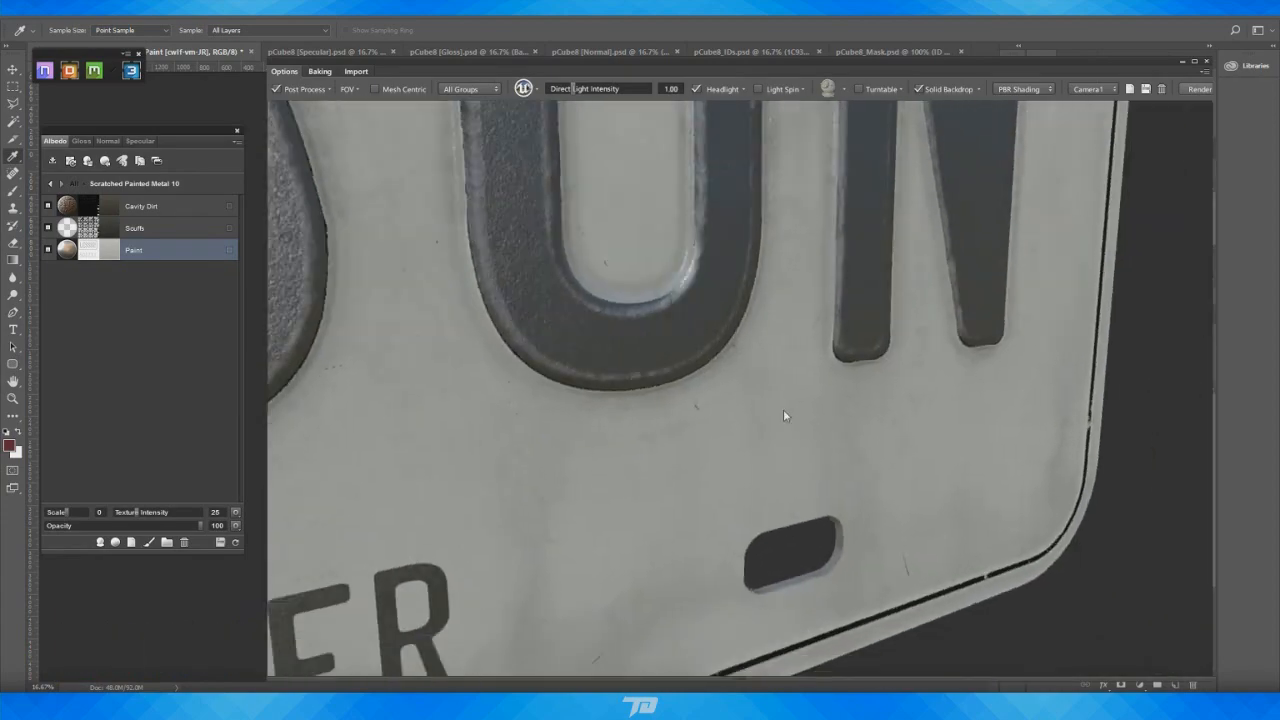
{"action": "left_click_drag", "start_coordinate": [784, 411], "coordinate": [779, 491]}
{"action": "right_click_drag", "start_coordinate": [779, 491], "coordinate": [706, 332]}
{"action": "left_click_drag", "start_coordinate": [706, 332], "coordinate": [878, 385]}
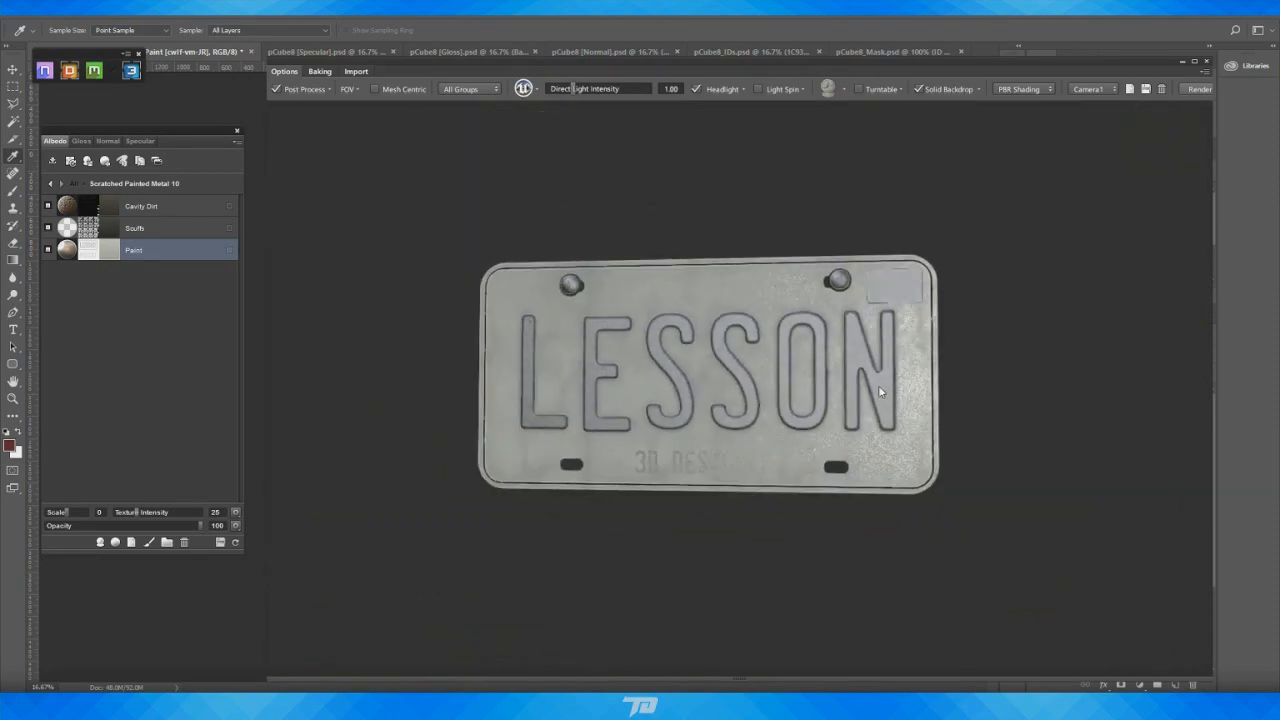
{"action": "middle_click_drag", "start_coordinate": [878, 385], "coordinate": [938, 337]}
Return to the full layer list and move the Scratched Painted Metal 10 group above Grainy ABS
{"action": "left_click", "coordinate": [54, 185]}
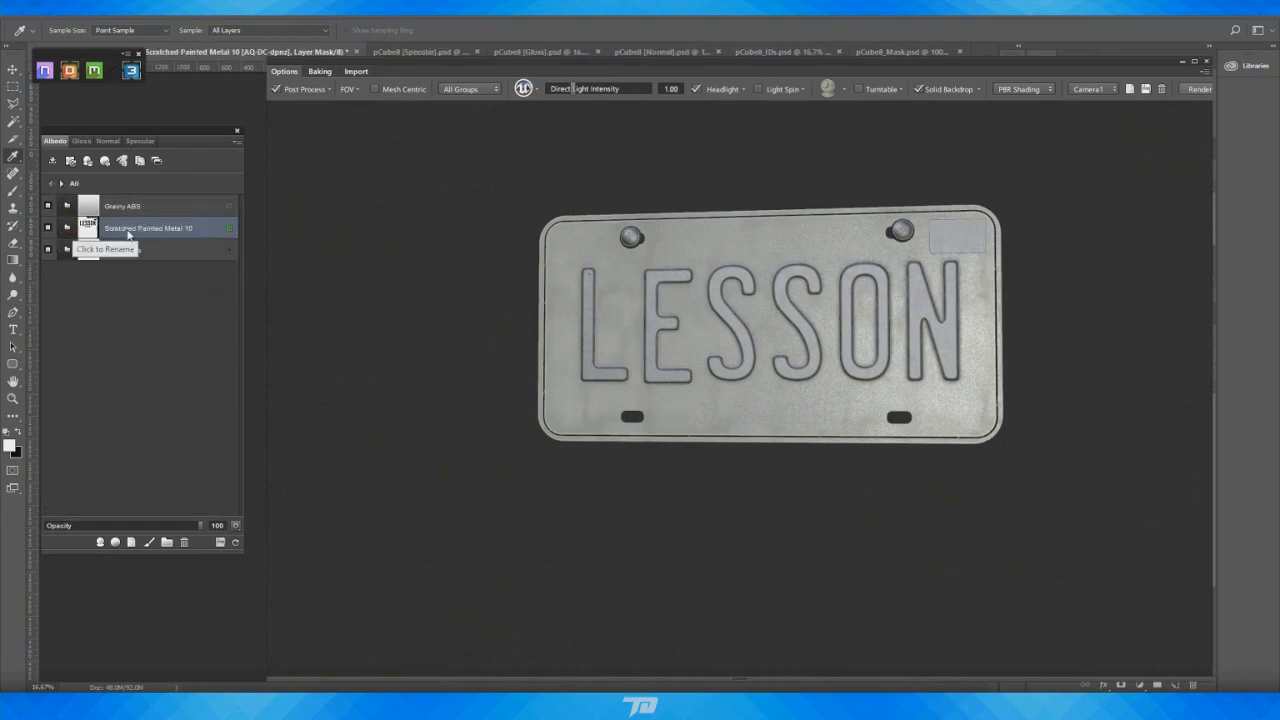
{"action": "left_click_drag", "start_coordinate": [132, 227], "coordinate": [131, 203]}
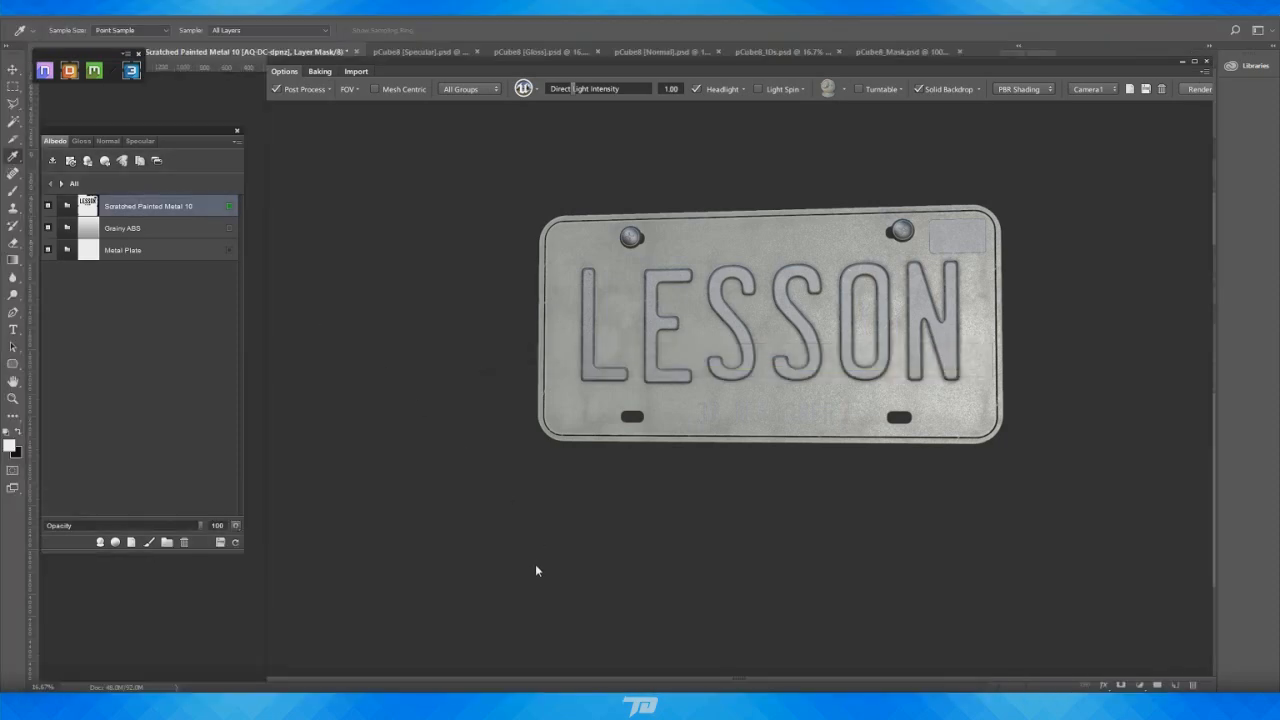
Delete the Scratched Painted Metal 10 group from the layer list and confirm the deletion
{"action": "left_click_drag", "start_coordinate": [539, 515], "coordinate": [517, 529]}
{"action": "scroll", "coordinate": [517, 529], "scroll_direction": "up", "scroll_amount": 5}
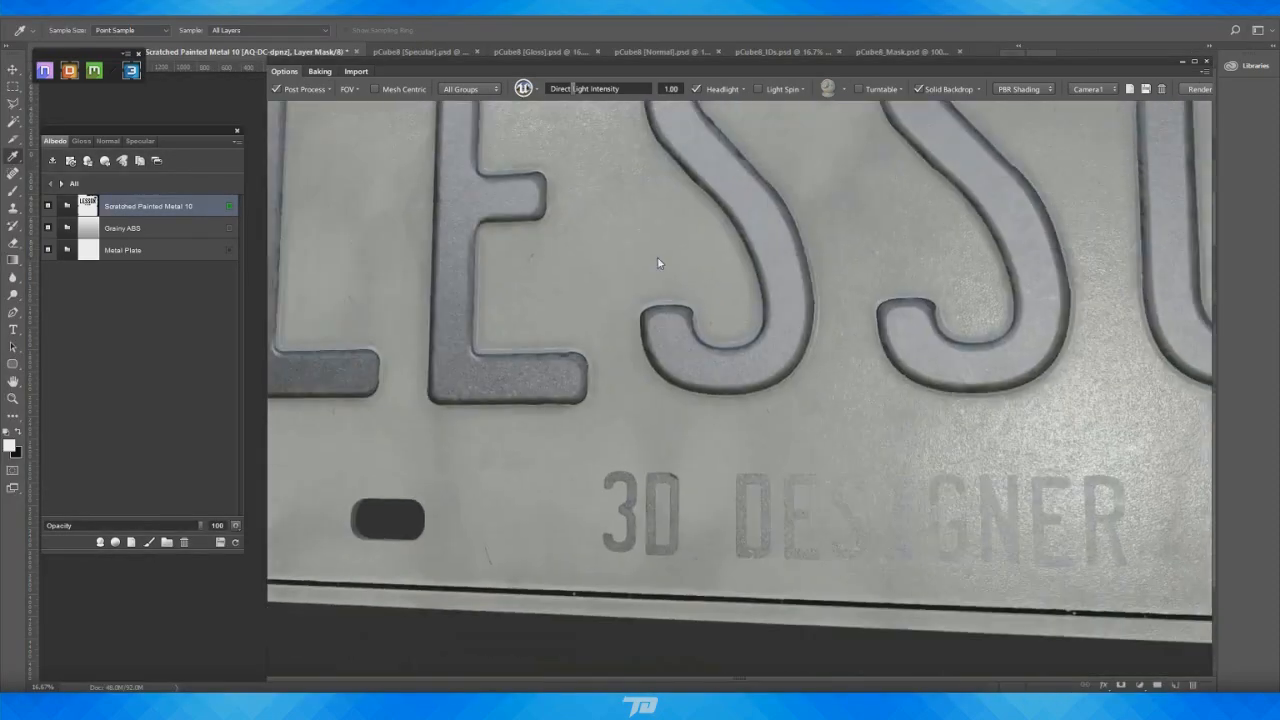
{"action": "left_click_drag", "start_coordinate": [657, 262], "coordinate": [612, 428]}
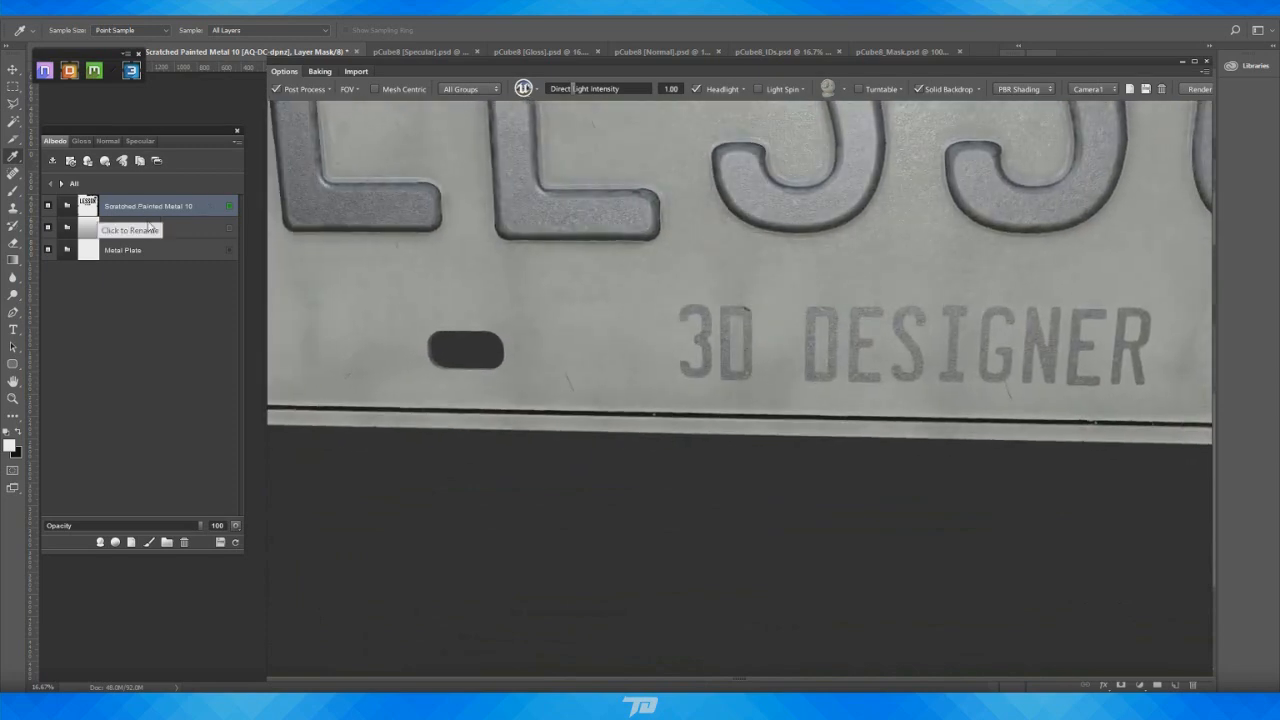
{"action": "left_click", "coordinate": [185, 542]}
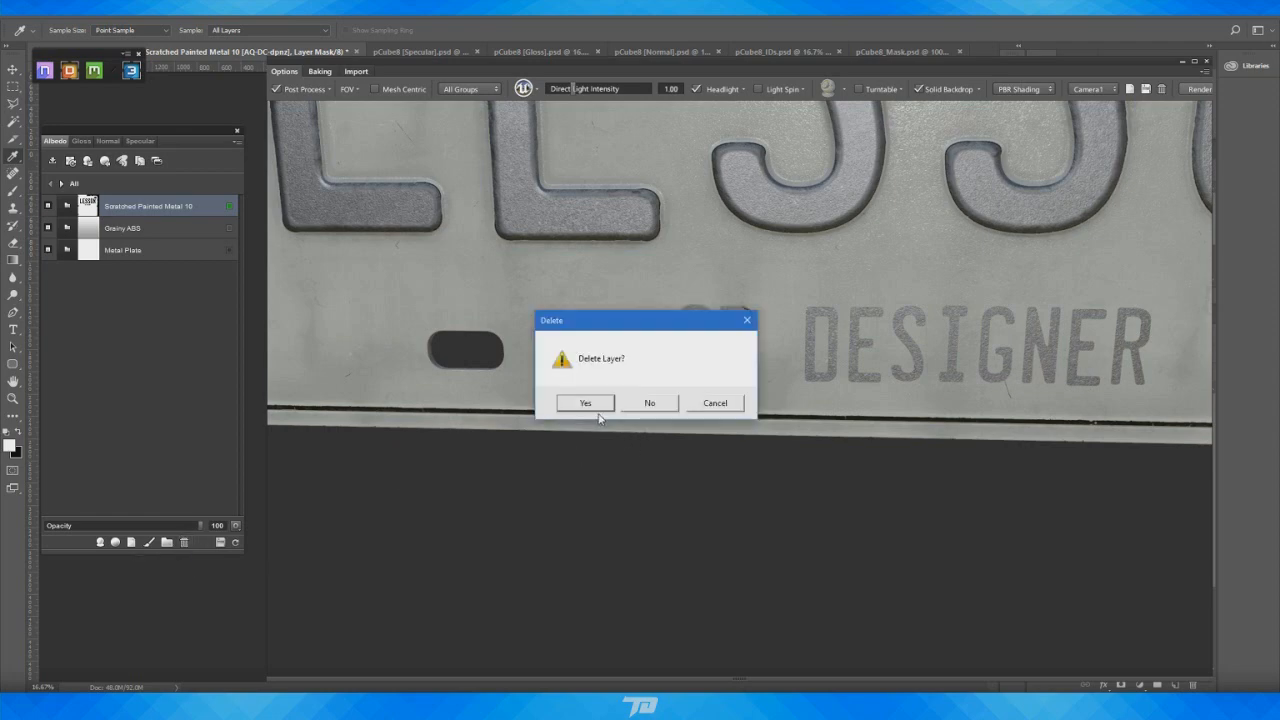
{"action": "left_click", "coordinate": [587, 404]}
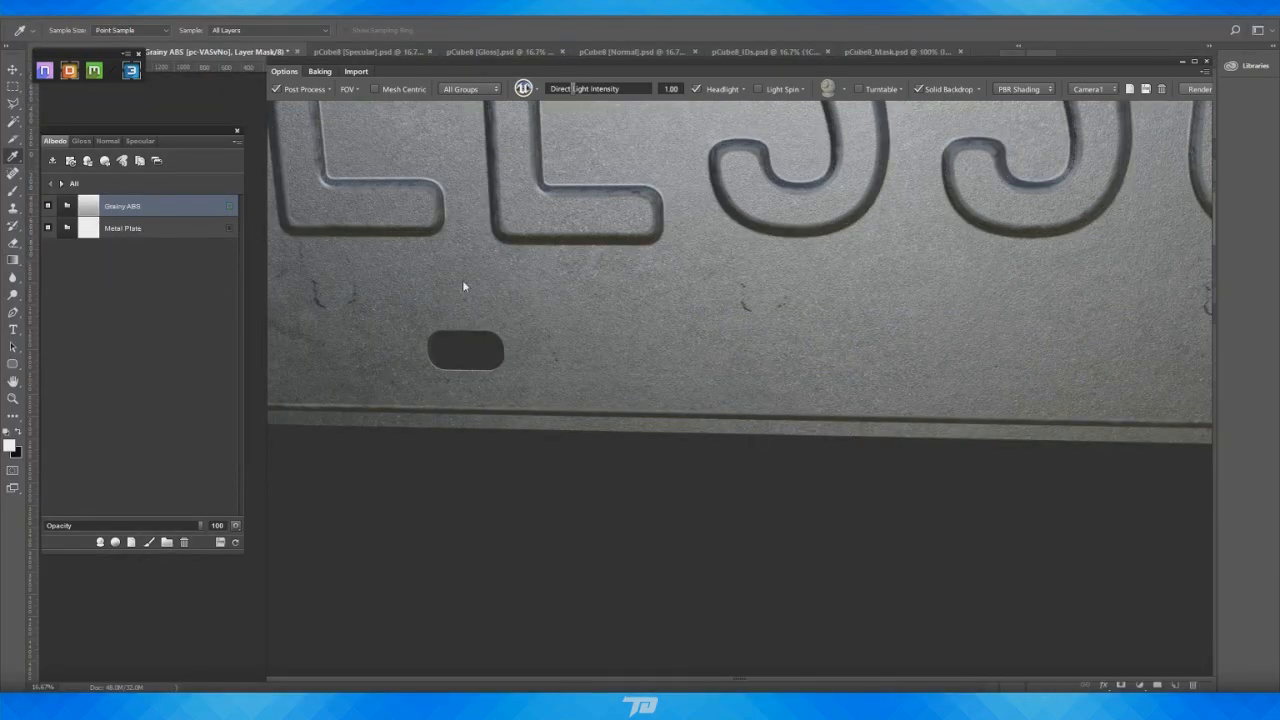
Open the material browser for the plate body in the 3D preview and search for "scratched painted"
{"action": "right_click_drag", "start_coordinate": [752, 541], "coordinate": [562, 377]}
{"action": "middle_click_drag", "start_coordinate": [660, 385], "coordinate": [615, 522]}
{"action": "left_click_drag", "start_coordinate": [615, 522], "coordinate": [618, 518]}
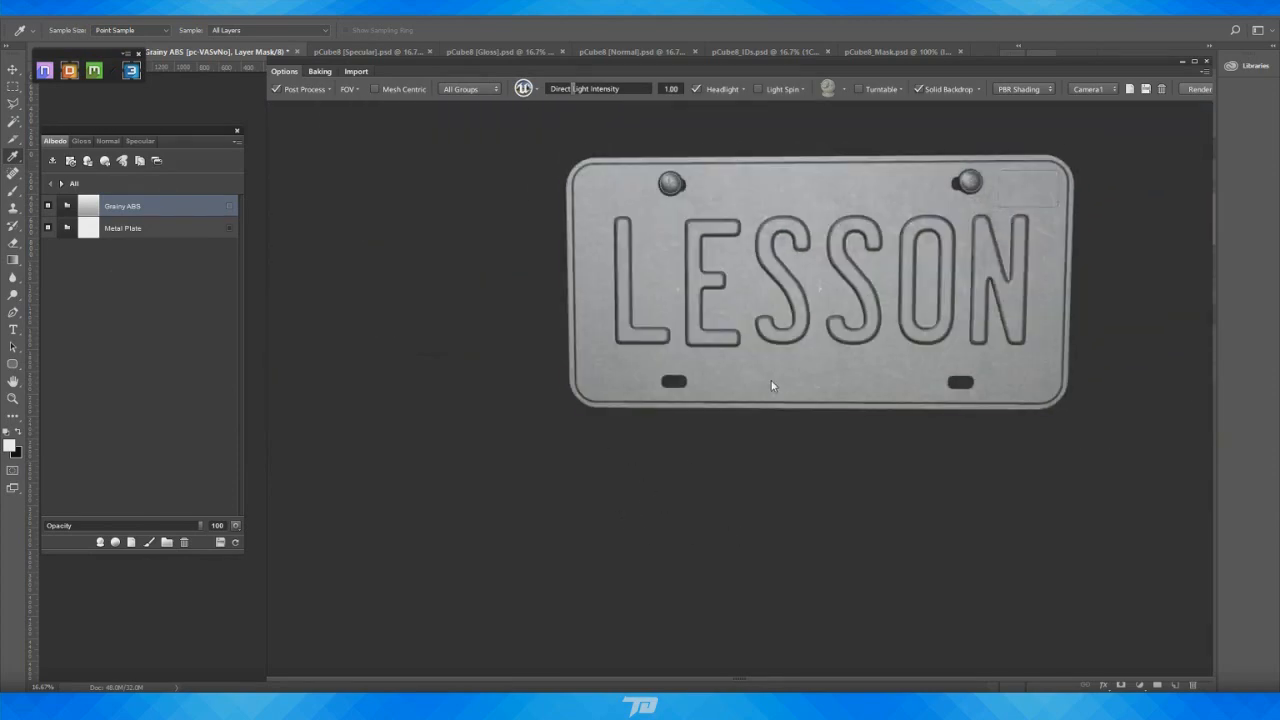
{"action": "key", "text": "c"}
{"action": "left_click", "coordinate": [795, 182]}
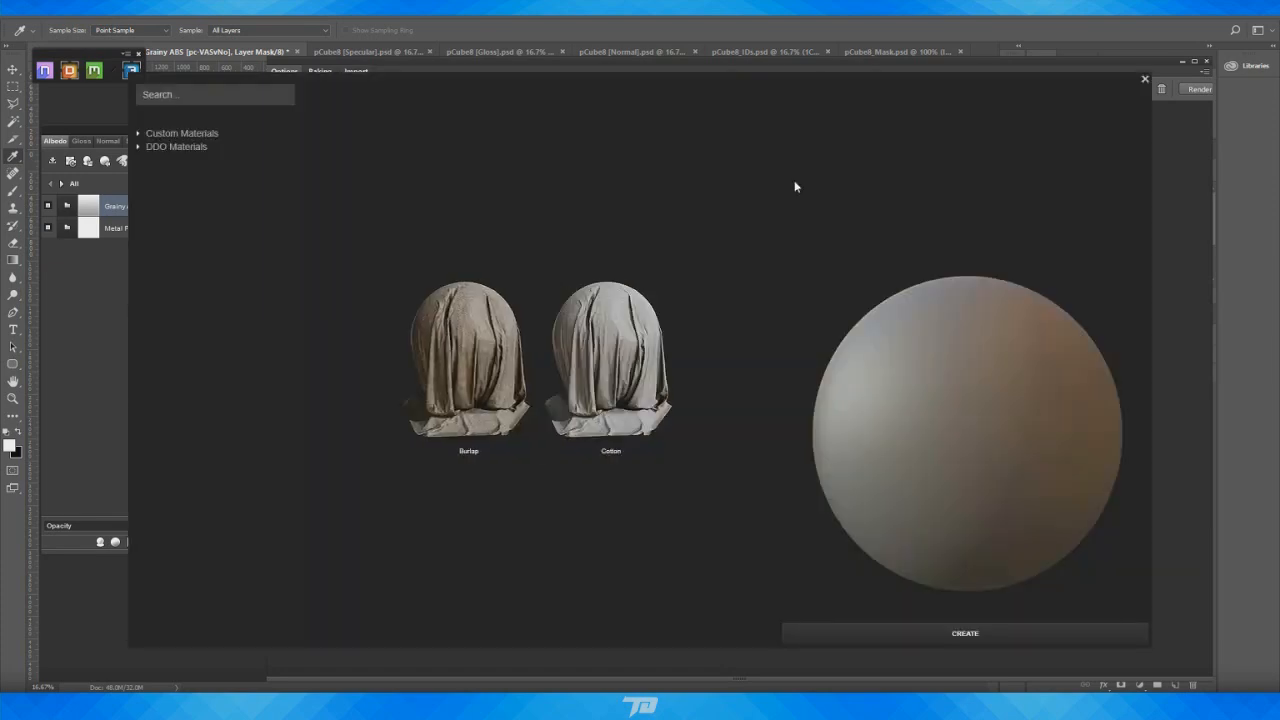
{"action": "left_click", "coordinate": [217, 102]}
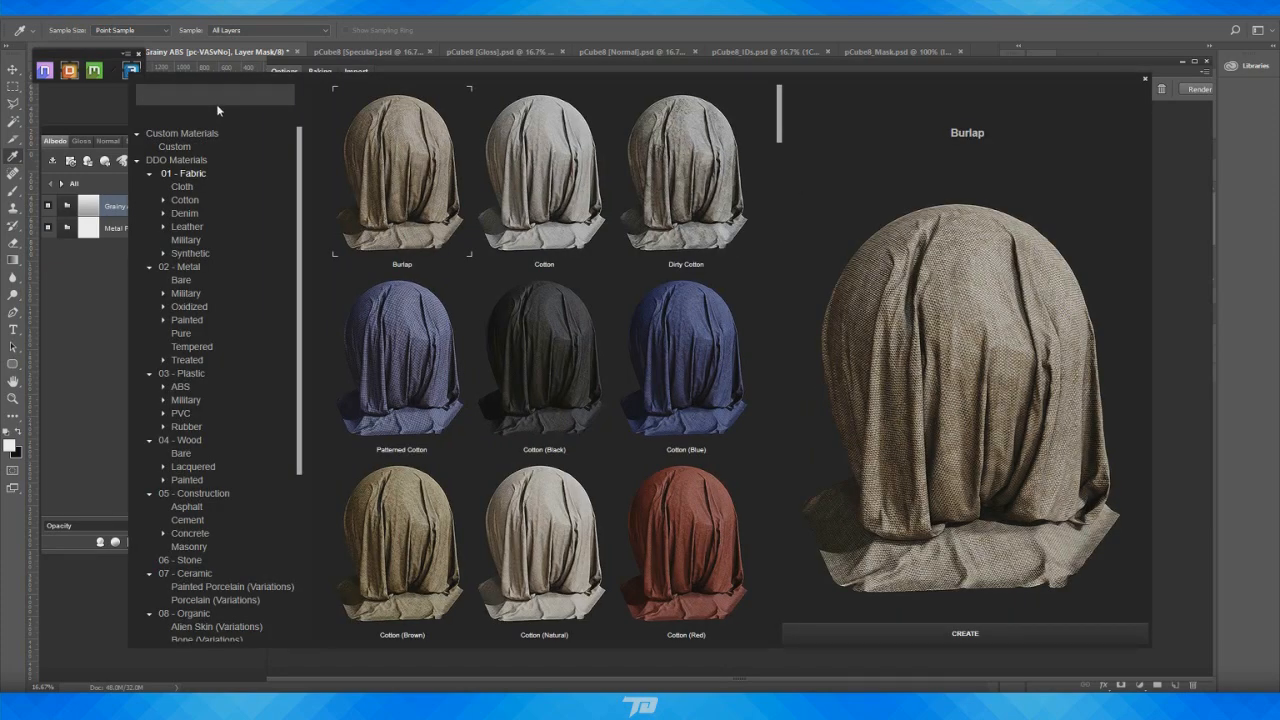
{"action": "type", "text": "scratched painted mertal"}
{"action": "key", "text": "Return"}
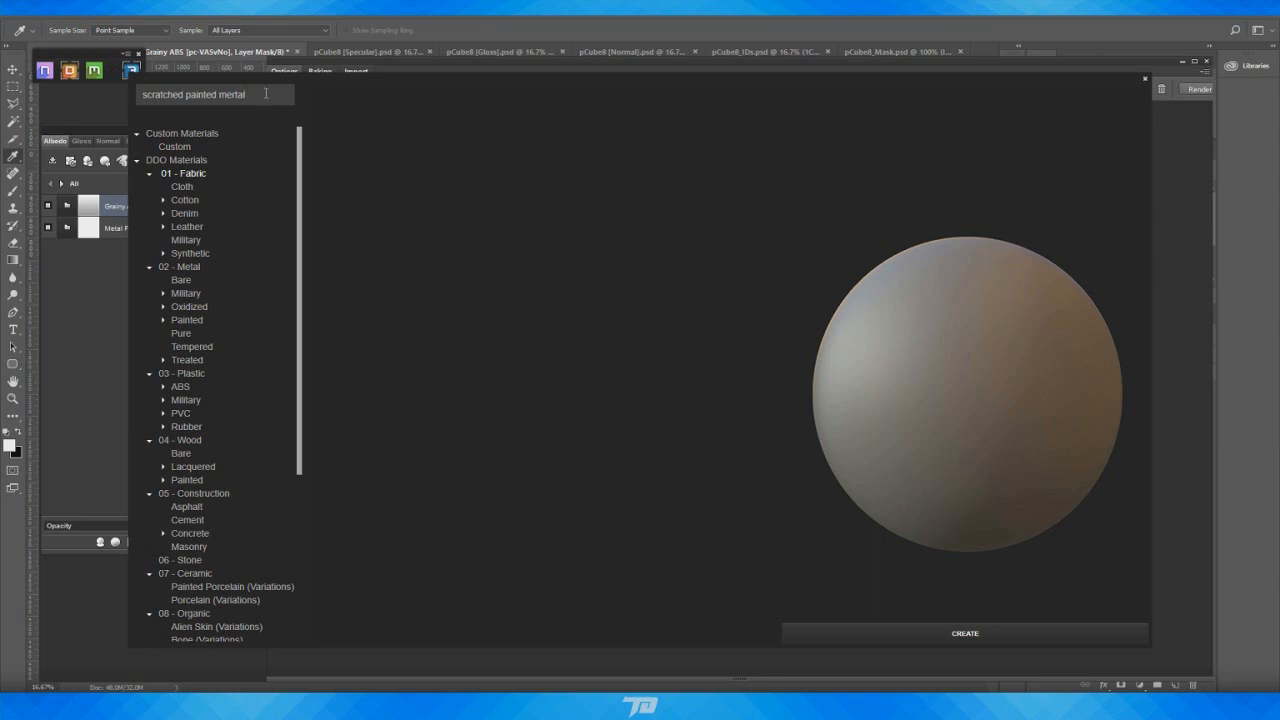
{"action": "key", "text": "Return"}
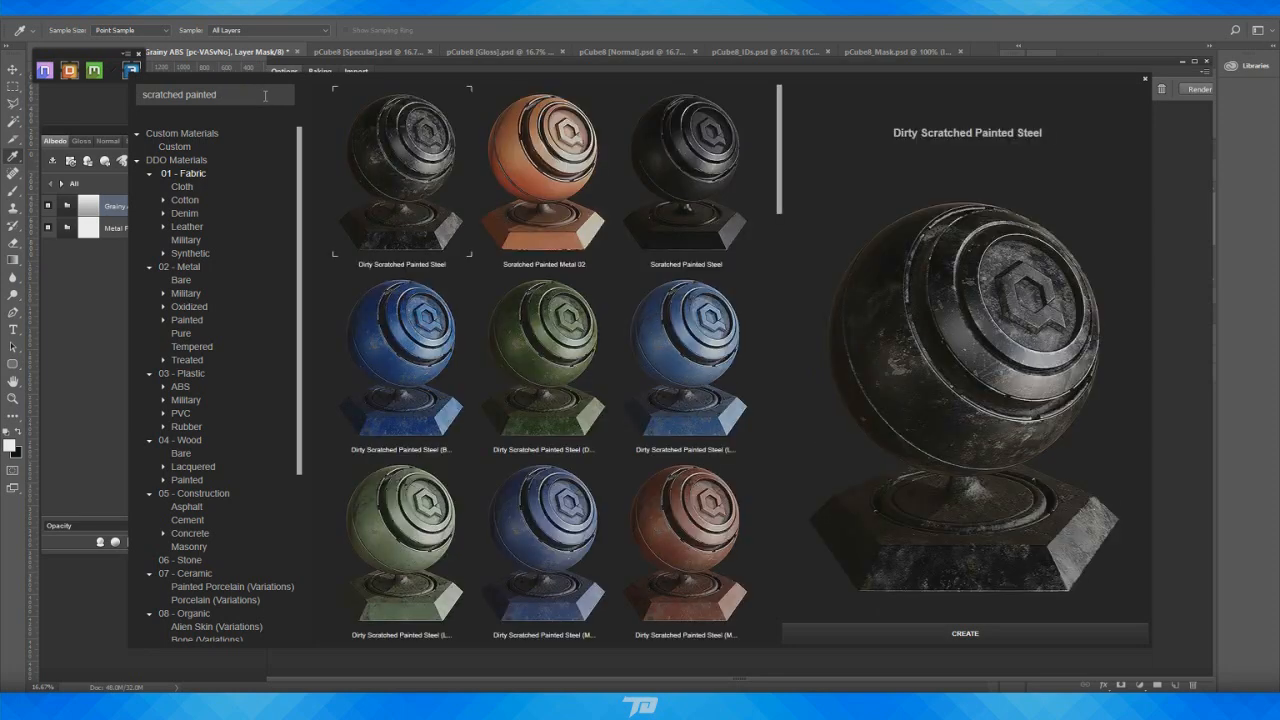
Find Scratched Painted Metal 10 among the search results and apply it to the plate body
{"action": "scroll", "coordinate": [776, 263], "scroll_direction": "down", "scroll_amount": 4}
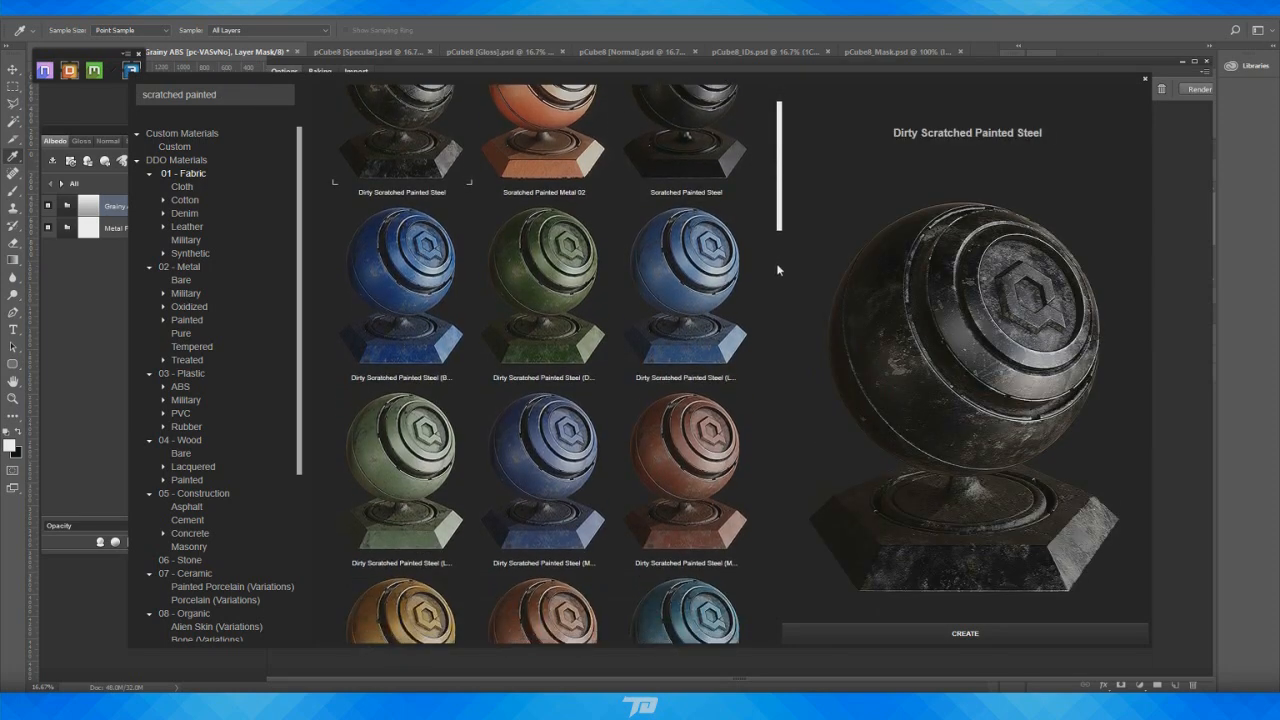
{"action": "scroll", "coordinate": [775, 463], "scroll_direction": "down", "scroll_amount": 6}
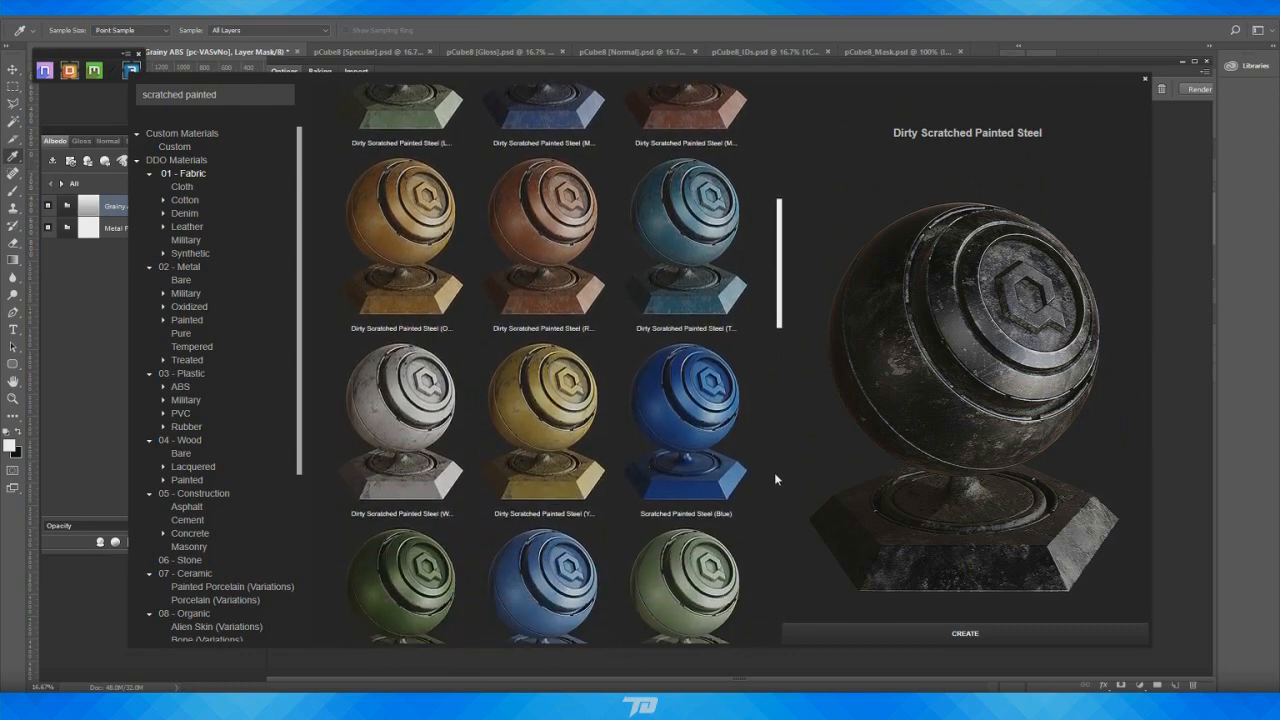
{"action": "scroll", "coordinate": [774, 471], "scroll_direction": "down", "scroll_amount": 6}
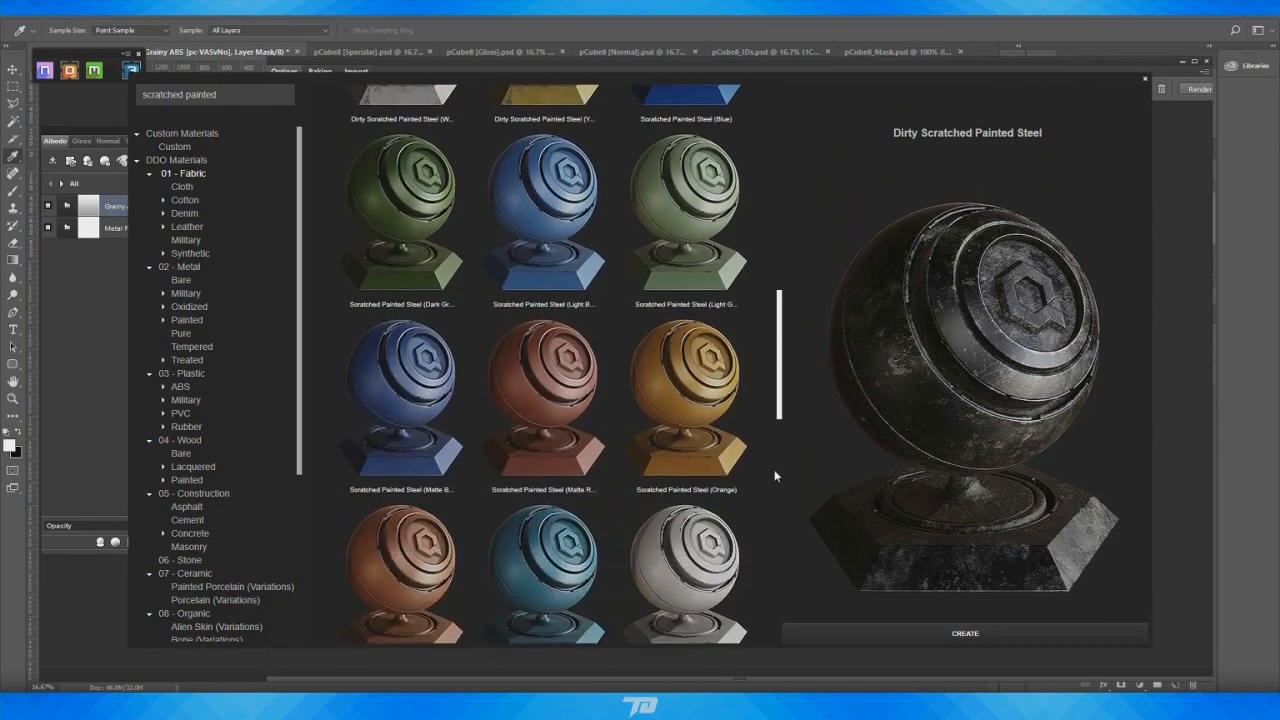
{"action": "scroll", "coordinate": [777, 470], "scroll_direction": "down", "scroll_amount": 3}
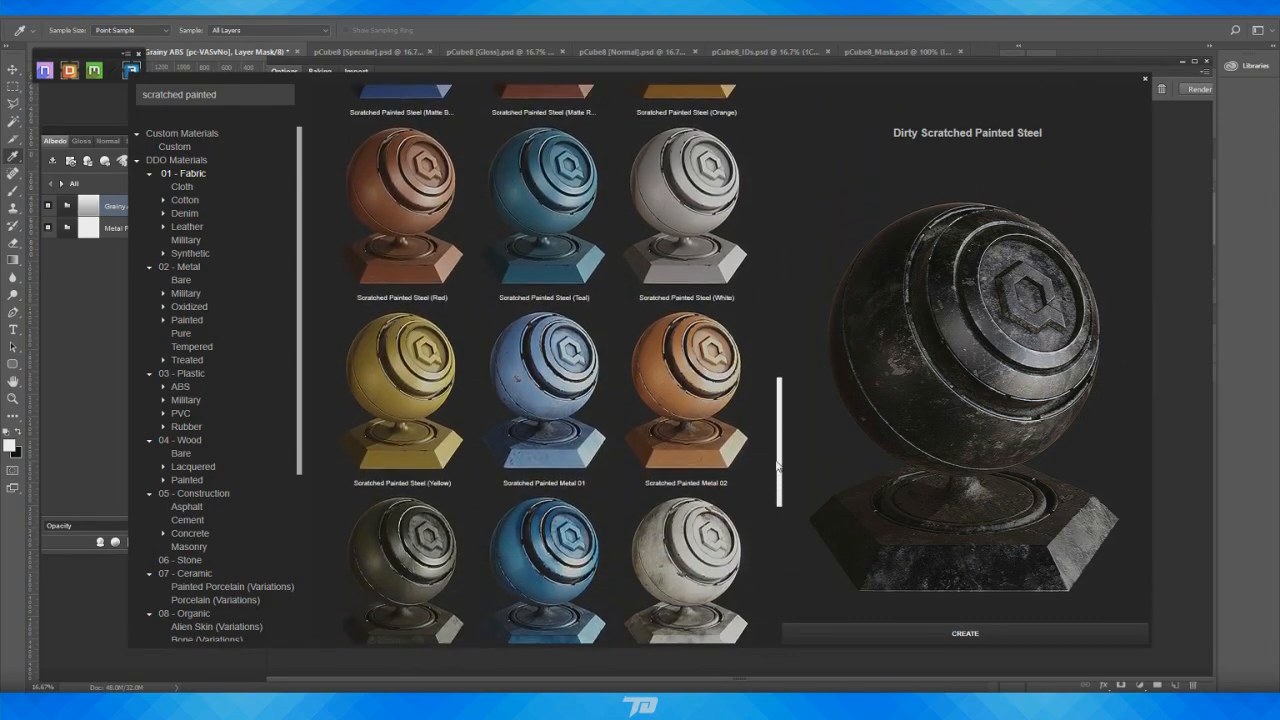
{"action": "scroll", "coordinate": [779, 465], "scroll_direction": "down", "scroll_amount": 3}
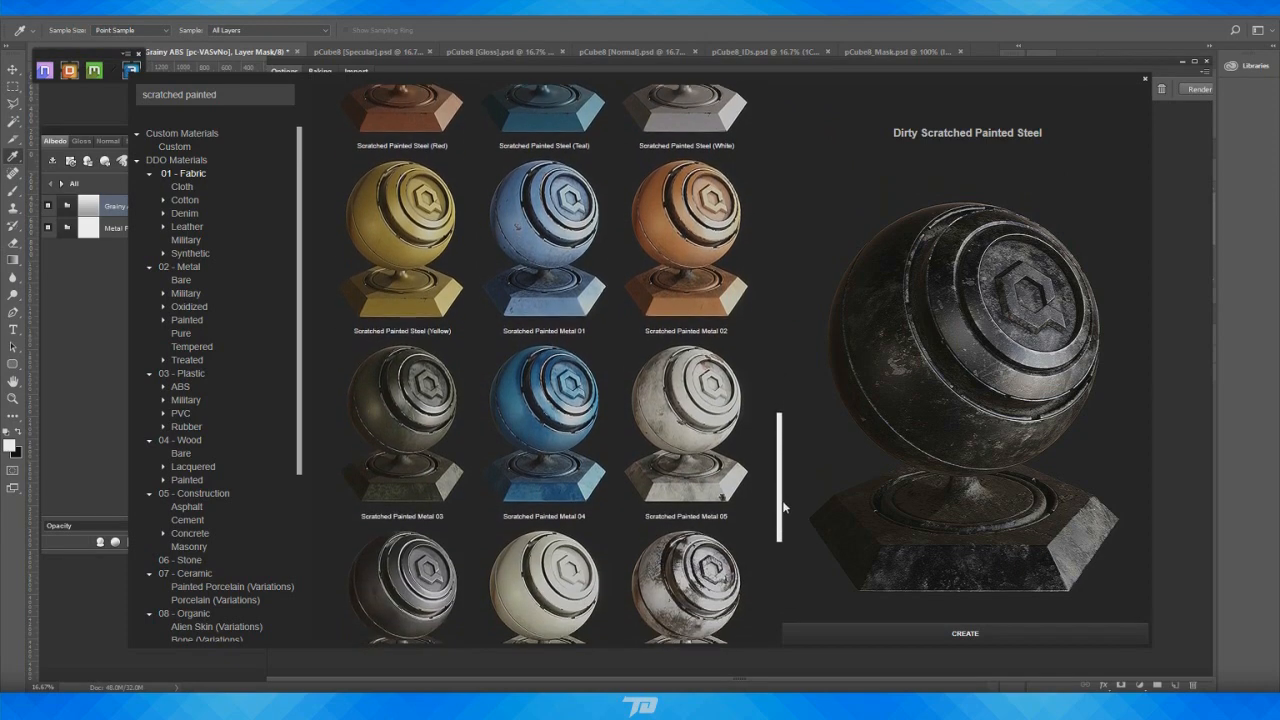
{"action": "scroll", "coordinate": [783, 510], "scroll_direction": "down", "scroll_amount": 3}
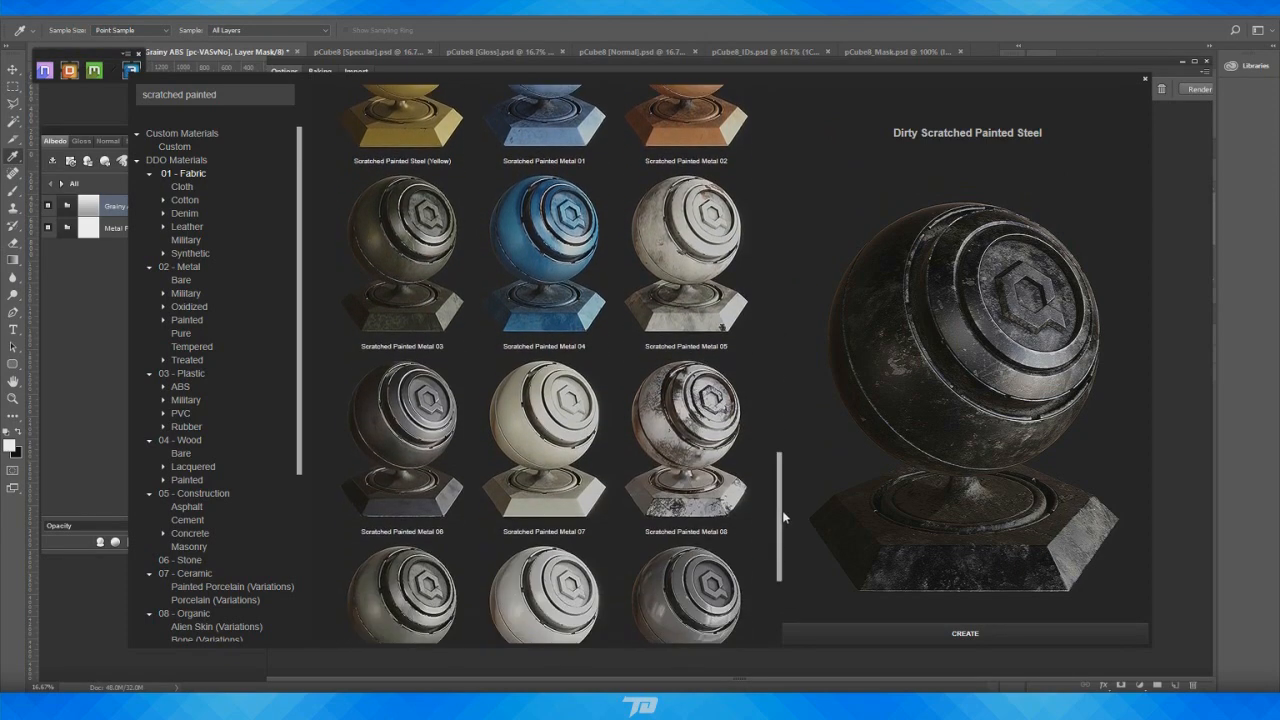
{"action": "scroll", "coordinate": [782, 551], "scroll_direction": "down", "scroll_amount": 3}
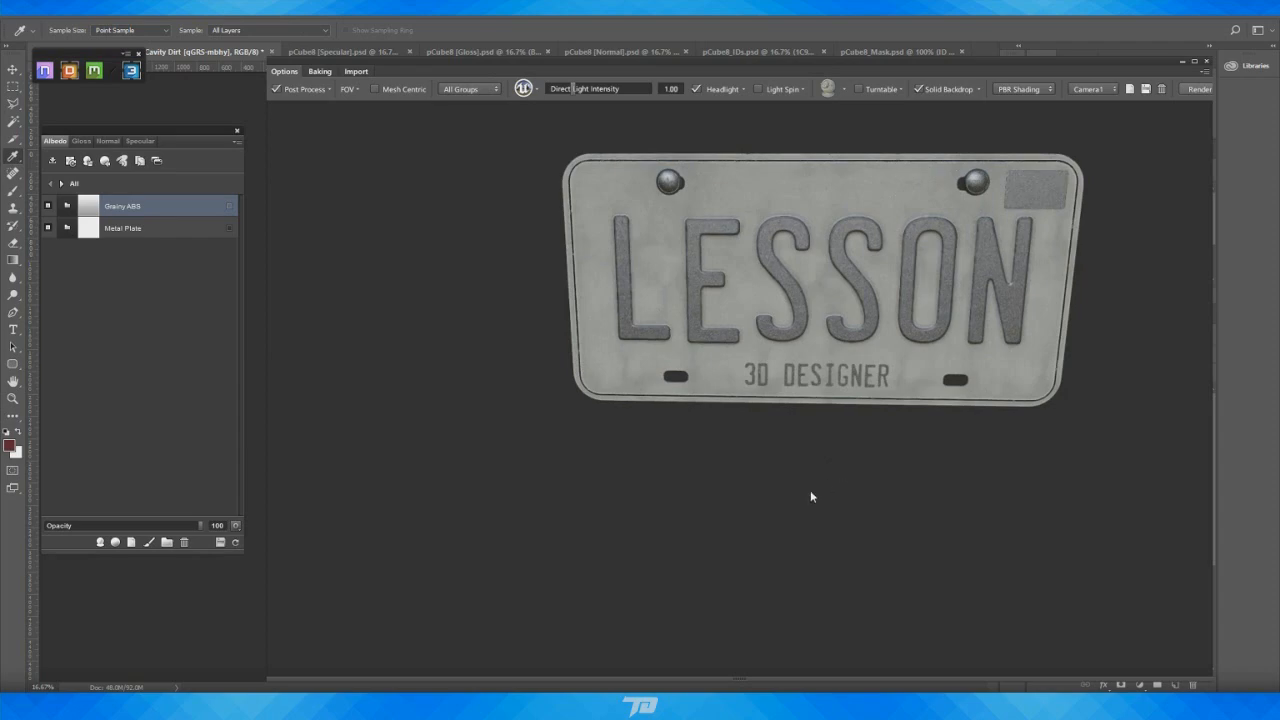
Set the Scratched Metal layer's colour in the Scratched Painted Metal 10 group to the mid grey 6d6d6d
{"action": "mouse_move", "coordinate": [811, 492]}
{"action": "left_mouse_down"}
{"action": "mouse_move", "coordinate": [814, 455]}
{"action": "mouse_move", "coordinate": [866, 547]}
{"action": "mouse_move", "coordinate": [760, 524]}
{"action": "mouse_move", "coordinate": [786, 561]}
{"action": "left_mouse_up"}
{"action": "scroll", "coordinate": [868, 550], "scroll_direction": "up", "scroll_amount": 3}
{"action": "scroll", "coordinate": [786, 563], "scroll_direction": "up", "scroll_amount": 3}
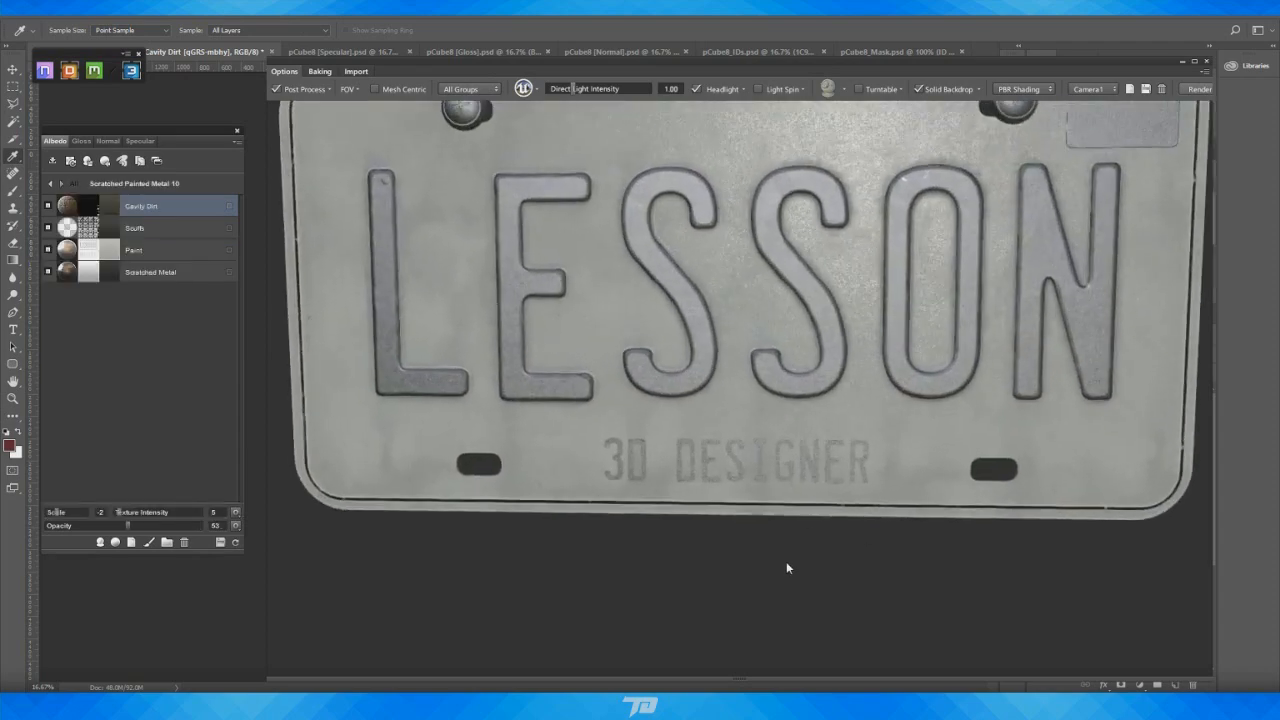
{"action": "scroll", "coordinate": [781, 588], "scroll_direction": "down", "scroll_amount": 1}
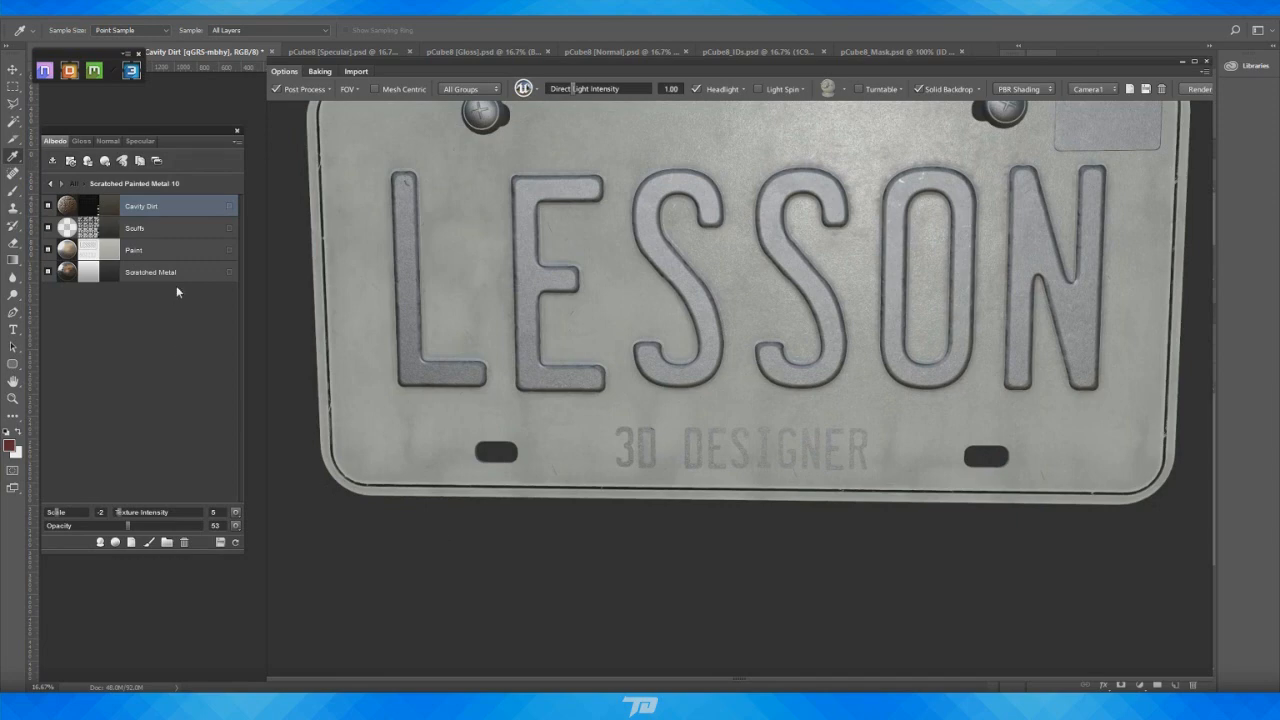
{"action": "left_click", "coordinate": [113, 274]}
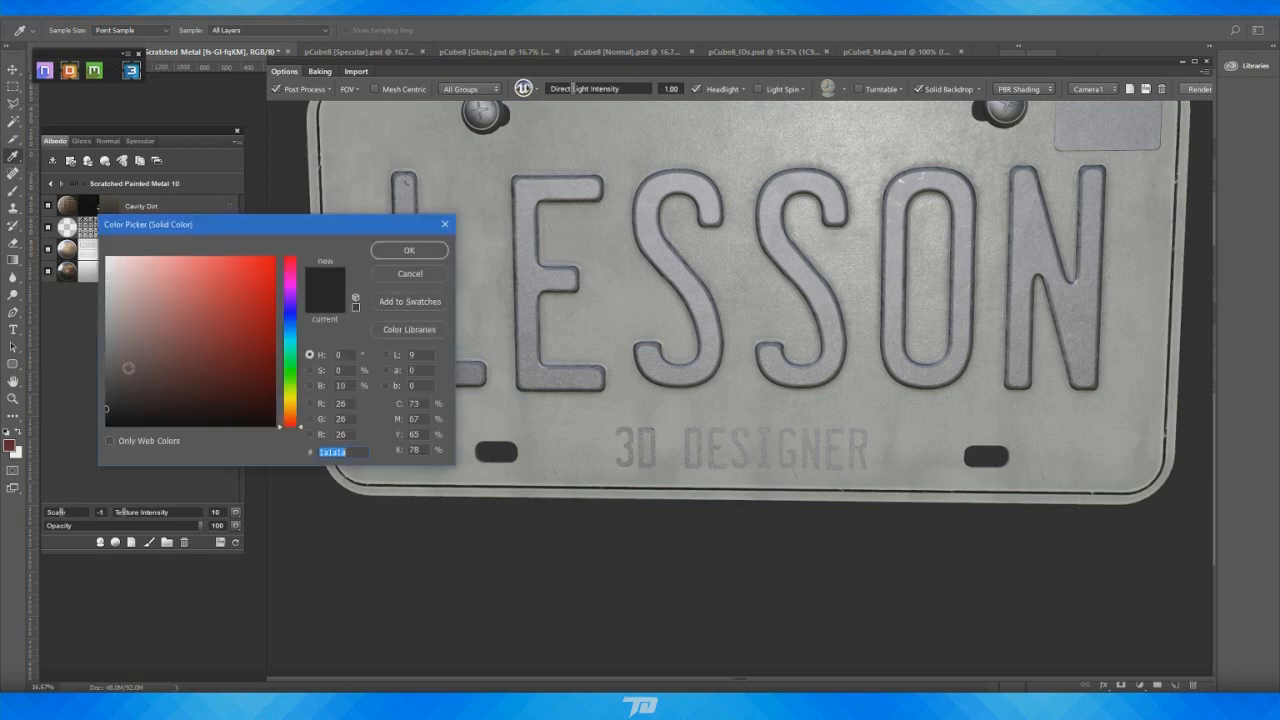
{"action": "left_click_drag", "start_coordinate": [117, 372], "coordinate": [103, 355]}
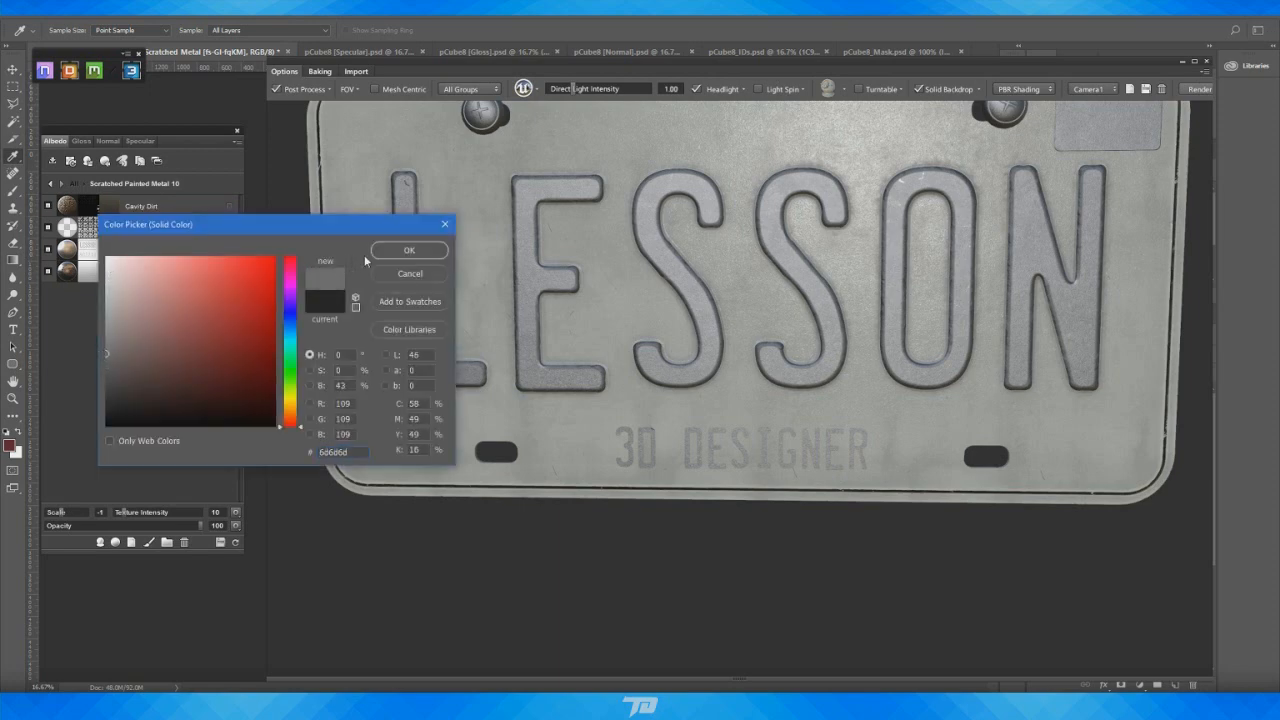
{"action": "left_click", "coordinate": [384, 253]}
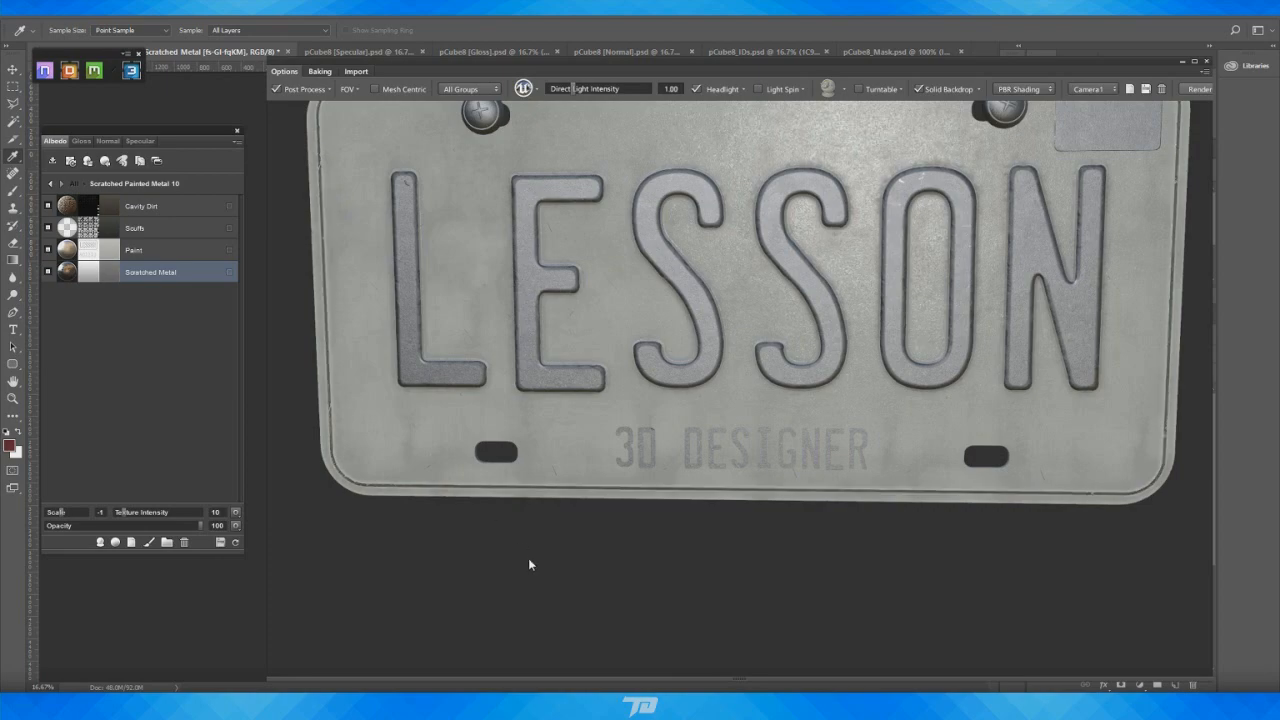
Examine the plate's embossed letters, the 3D DESIGNER lettering and the lower edge up close and under different viewing angles
{"action": "left_click_drag", "start_coordinate": [534, 565], "coordinate": [588, 594]}
{"action": "right_click_drag", "start_coordinate": [588, 594], "coordinate": [771, 519]}
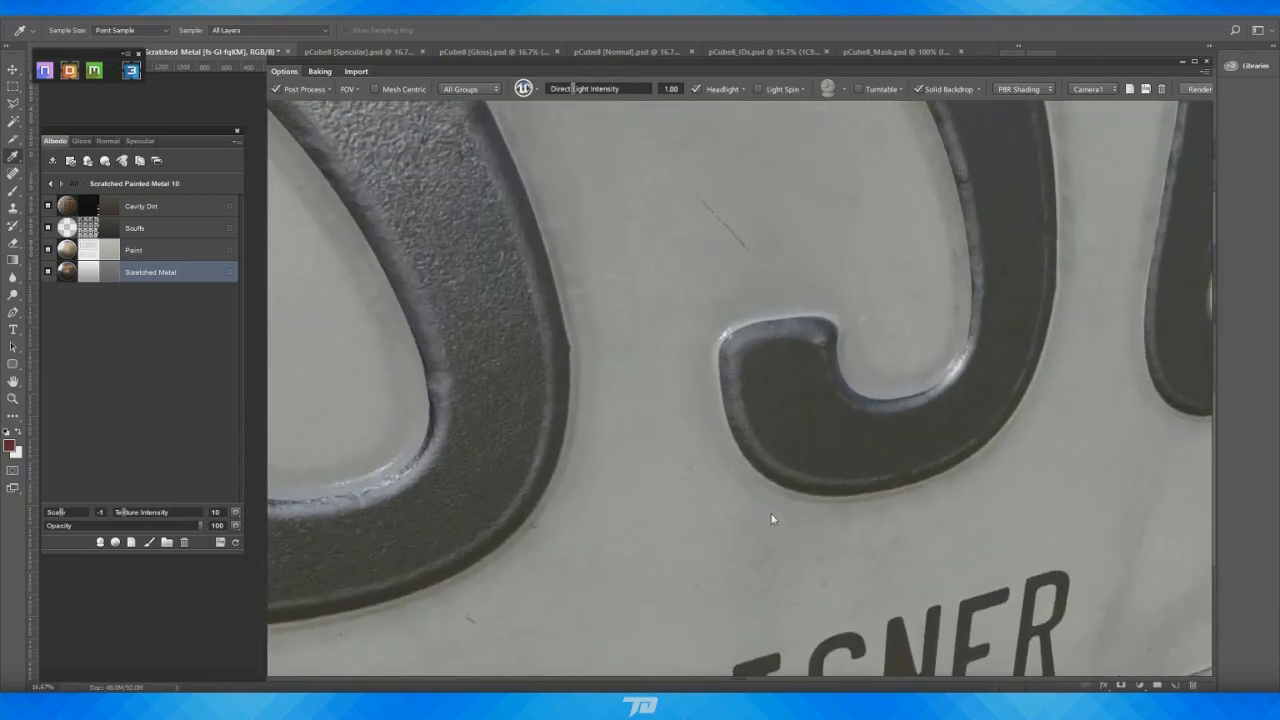
{"action": "middle_click_drag", "start_coordinate": [771, 519], "coordinate": [634, 210]}
{"action": "middle_click_drag", "start_coordinate": [1000, 505], "coordinate": [885, 357]}
{"action": "middle_click_drag", "start_coordinate": [829, 508], "coordinate": [824, 480]}
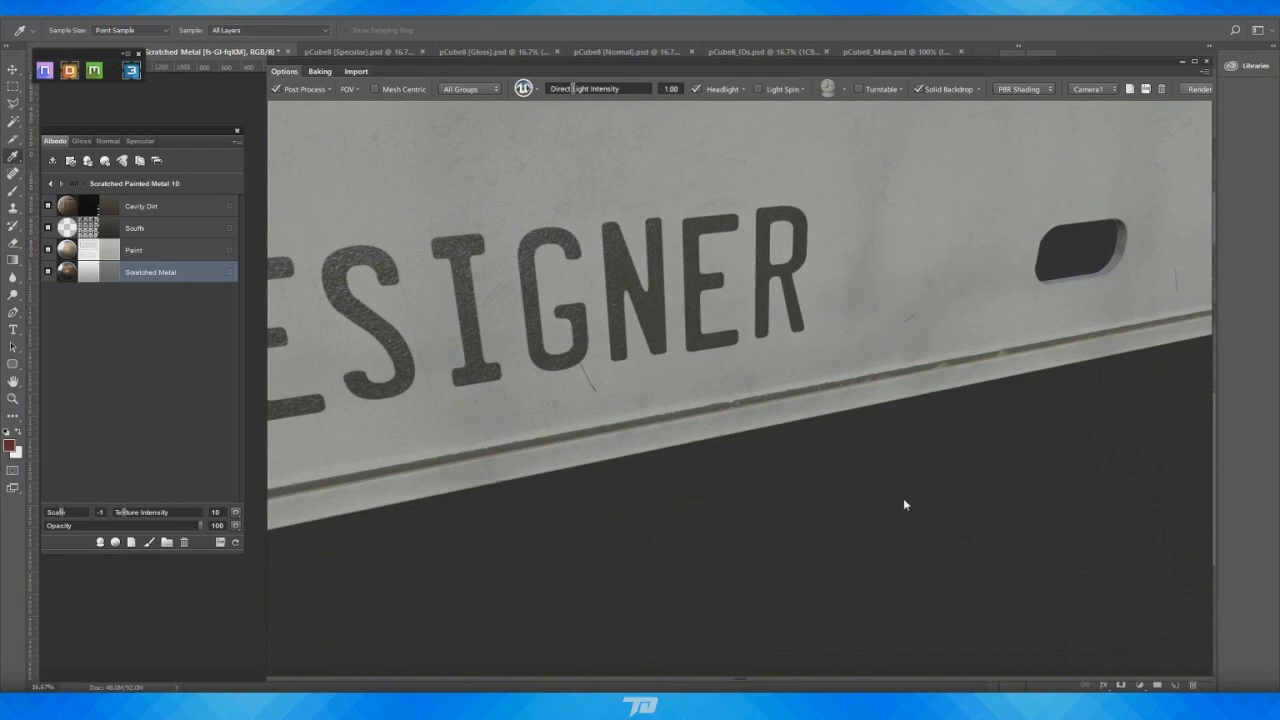
{"action": "middle_click_drag", "start_coordinate": [903, 499], "coordinate": [772, 283]}
{"action": "right_click_drag", "start_coordinate": [772, 283], "coordinate": [797, 474]}
{"action": "left_click_drag", "start_coordinate": [797, 474], "coordinate": [723, 391]}
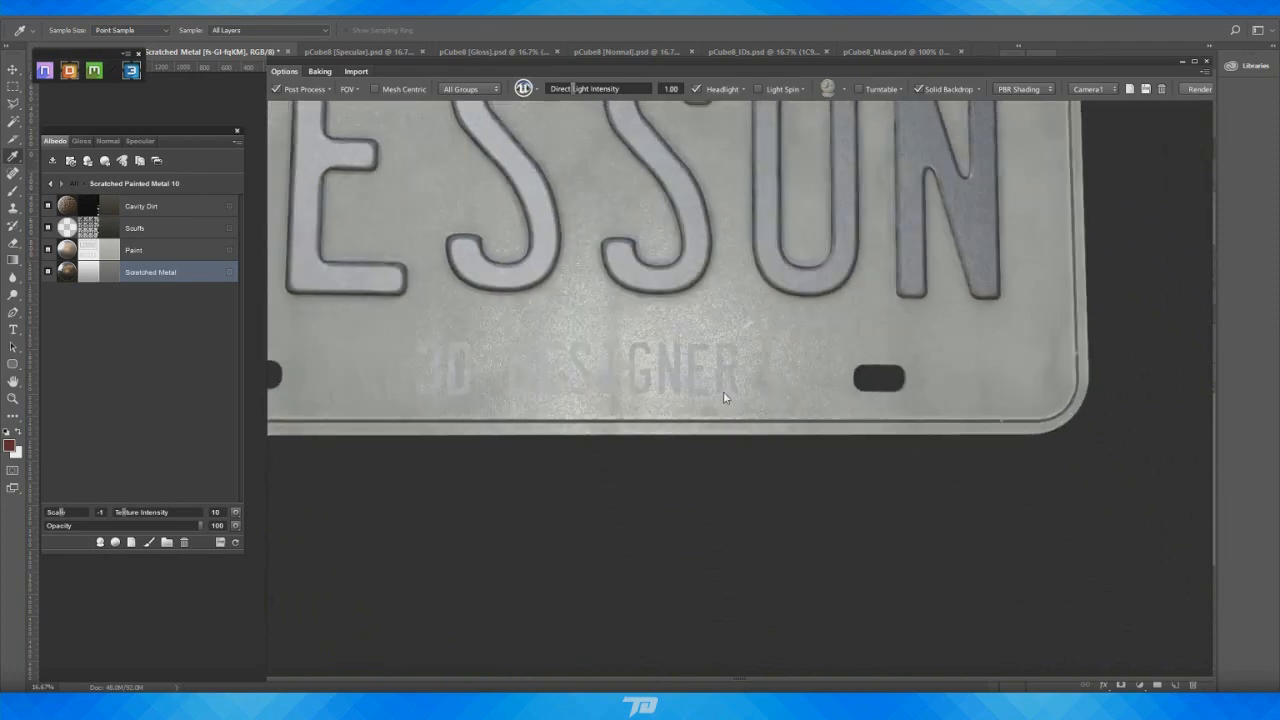
{"action": "right_click_drag", "start_coordinate": [723, 391], "coordinate": [746, 382]}
{"action": "left_click_drag", "start_coordinate": [746, 382], "coordinate": [731, 471]}
{"action": "right_click_drag", "start_coordinate": [731, 471], "coordinate": [789, 362]}
{"action": "left_click_drag", "start_coordinate": [789, 362], "coordinate": [772, 335]}
{"action": "right_click_drag", "start_coordinate": [772, 335], "coordinate": [808, 393]}
{"action": "middle_click_drag", "start_coordinate": [808, 393], "coordinate": [812, 345]}
{"action": "left_click_drag", "start_coordinate": [812, 345], "coordinate": [820, 350]}
{"action": "right_click_drag", "start_coordinate": [820, 350], "coordinate": [775, 335]}
{"action": "left_click_drag", "start_coordinate": [775, 335], "coordinate": [752, 349]}
{"action": "middle_click_drag", "start_coordinate": [752, 349], "coordinate": [765, 358]}
{"action": "left_click_drag", "start_coordinate": [765, 358], "coordinate": [757, 371]}
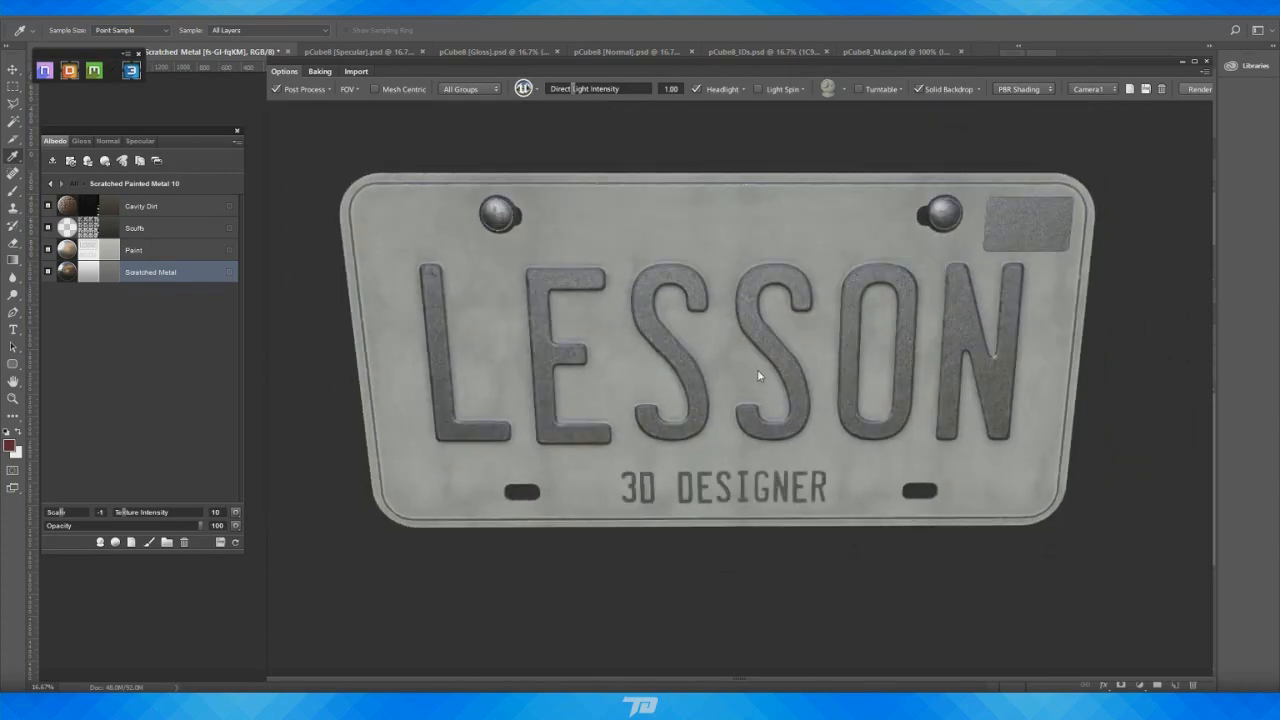
Set the Paint layer's colour in the Scratched Painted Metal 10 group to a neutral light grey
{"action": "double_click", "coordinate": [112, 250]}
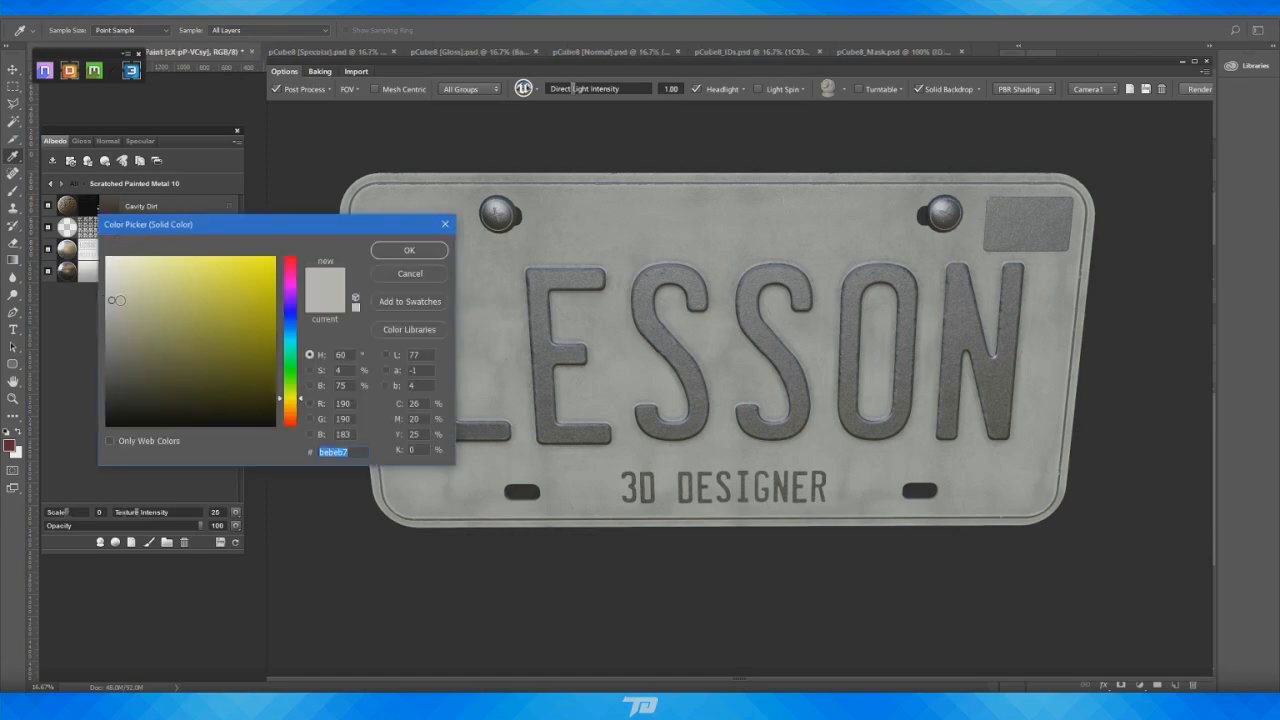
{"action": "left_click_drag", "start_coordinate": [116, 300], "coordinate": [104, 281]}
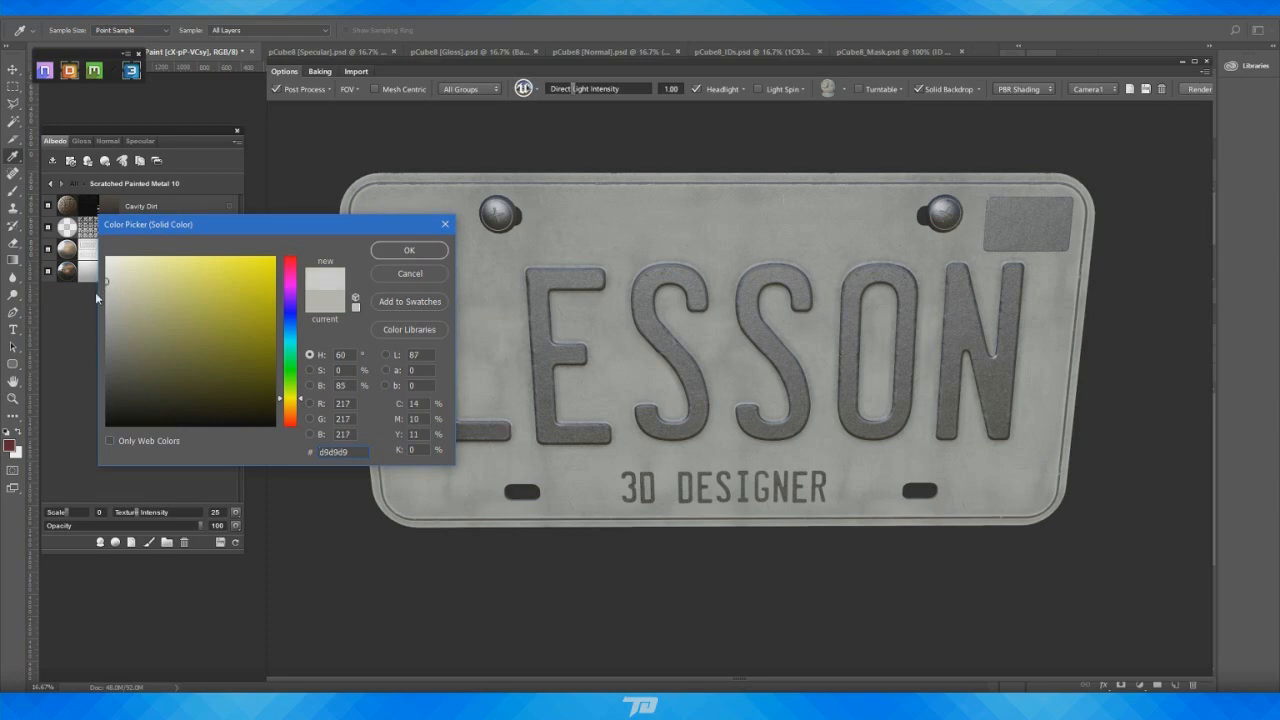
{"action": "left_click_drag", "start_coordinate": [104, 283], "coordinate": [103, 288]}
{"action": "left_click", "coordinate": [380, 254]}
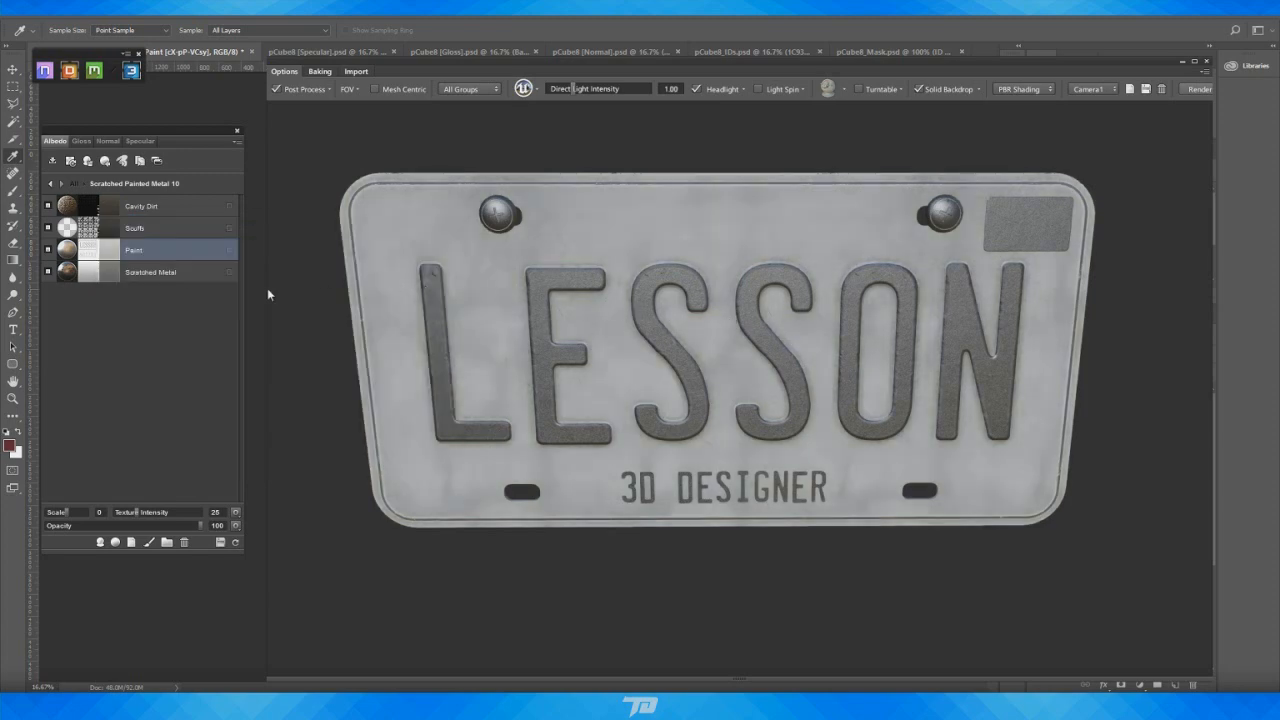
Hide the Scuffs layer and show it again to compare its effect on the plate
{"action": "left_click", "coordinate": [56, 231]}
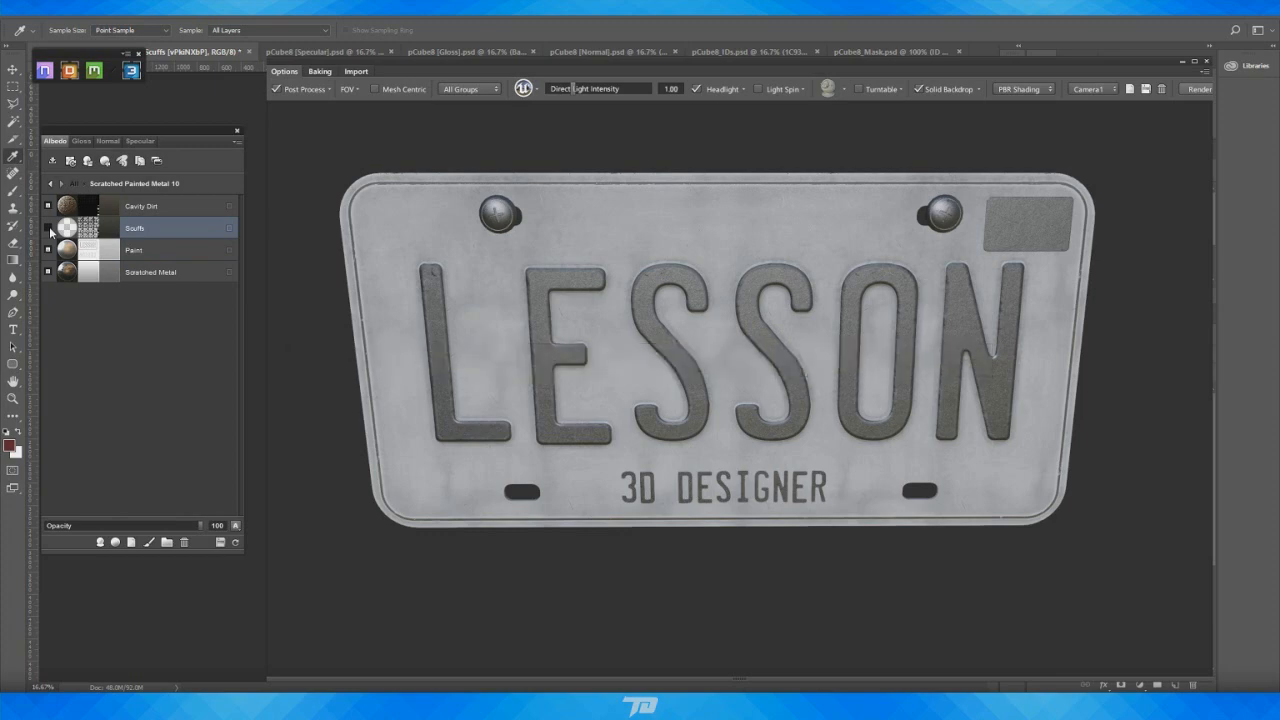
{"action": "left_click", "coordinate": [48, 228]}
{"action": "left_click_drag", "start_coordinate": [629, 580], "coordinate": [619, 601]}
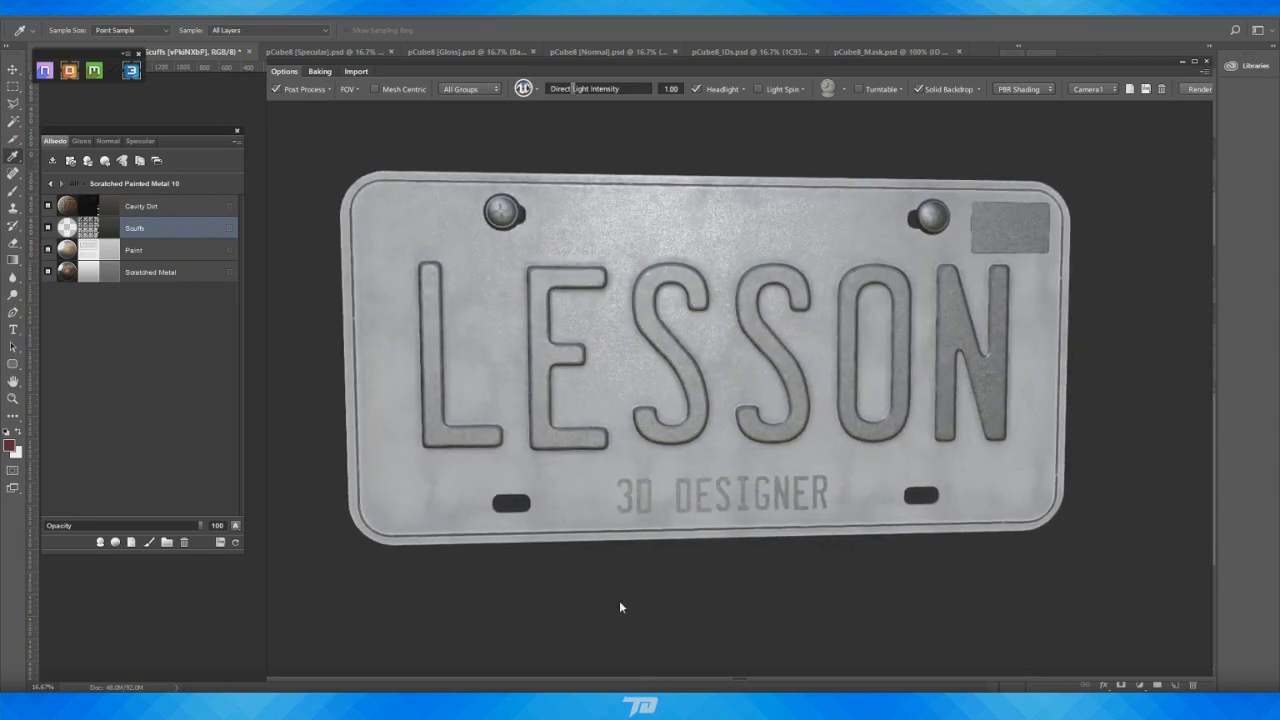
Open the Paint layer's mask in the Dynamask Editor in full shaded mode and browse the presets to the scratch masks
{"action": "left_click", "coordinate": [86, 256]}
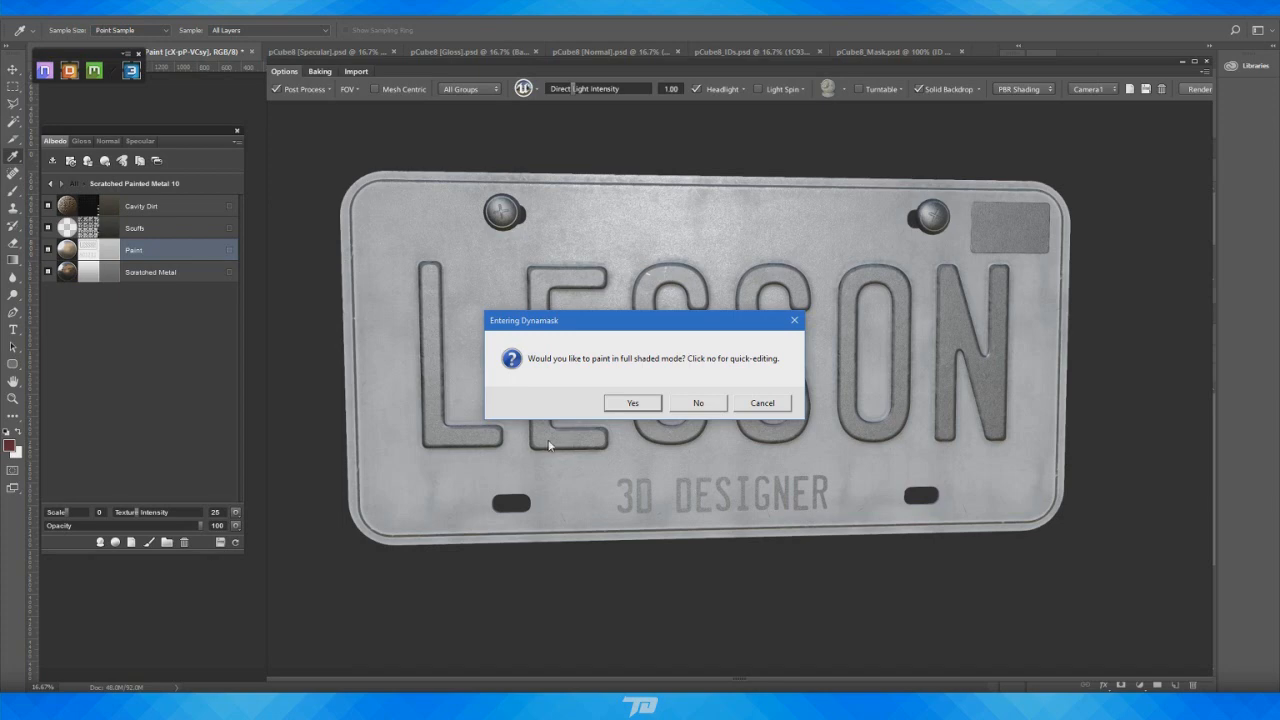
{"action": "left_click", "coordinate": [636, 406]}
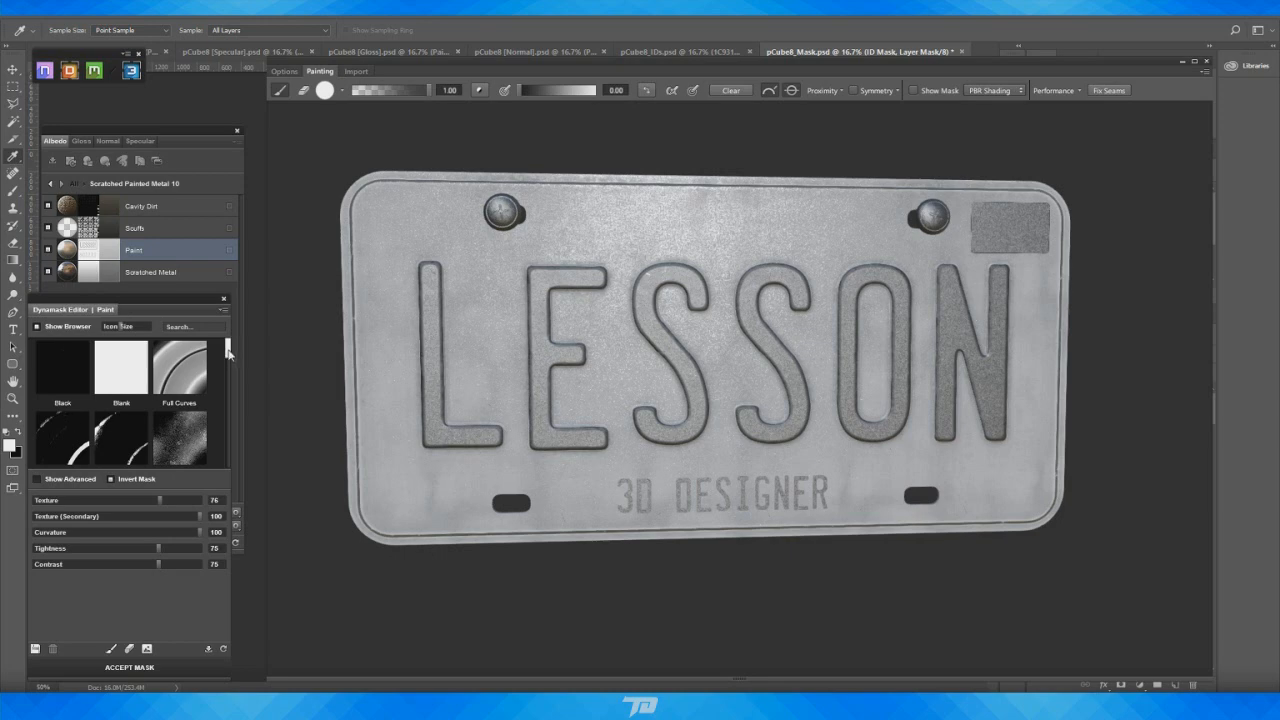
{"action": "scroll", "coordinate": [185, 377], "scroll_direction": "down", "scroll_amount": 2}
{"action": "scroll", "coordinate": [186, 380], "scroll_direction": "down", "scroll_amount": 2}
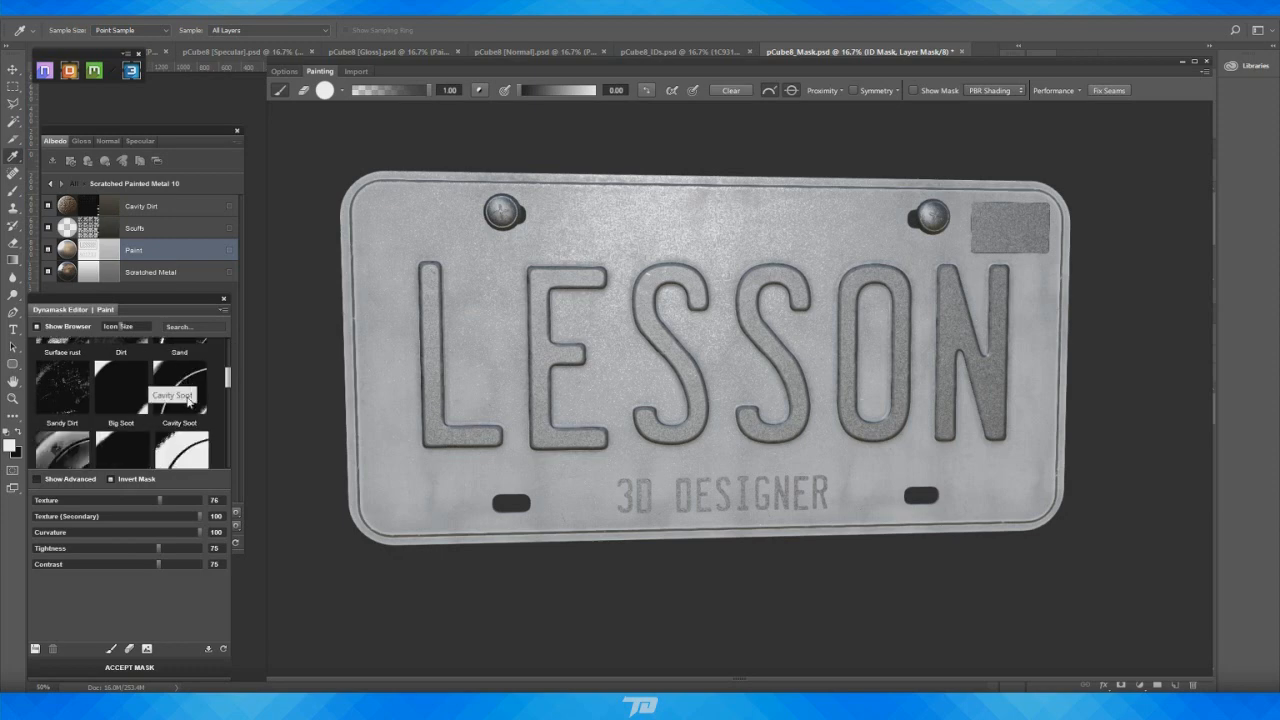
{"action": "scroll", "coordinate": [196, 392], "scroll_direction": "down", "scroll_amount": 2}
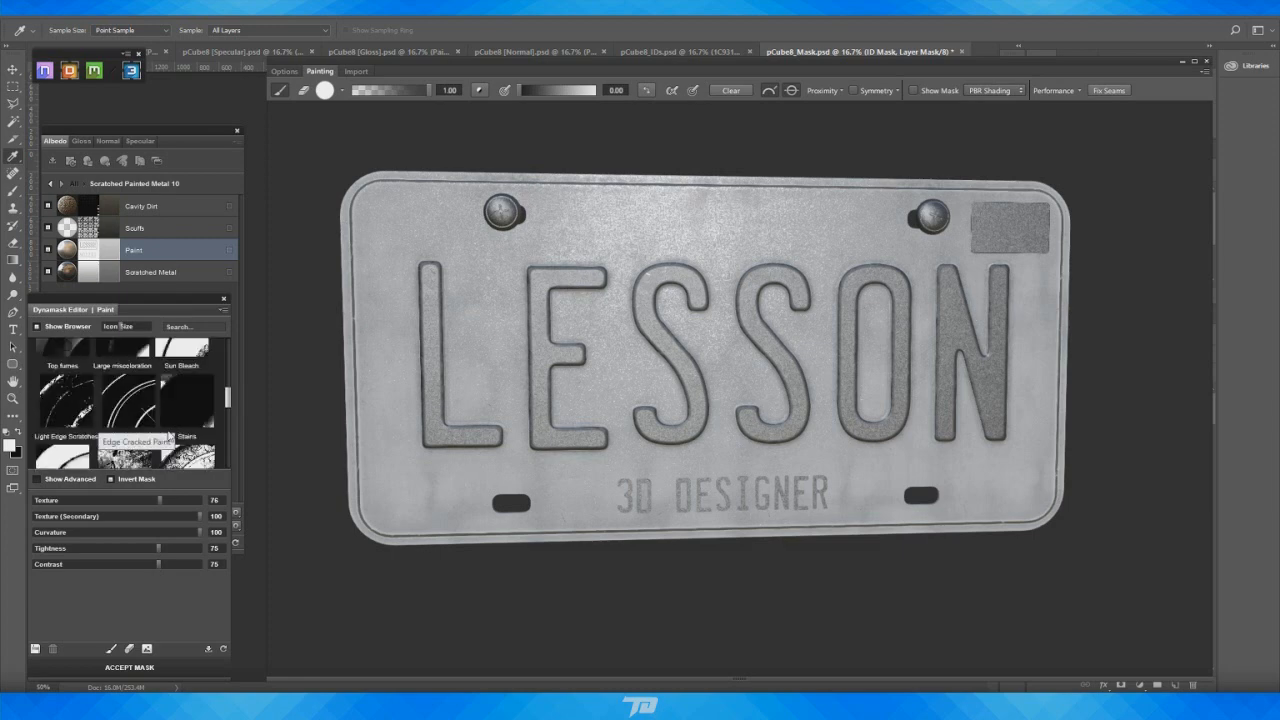
Try the Light Edge Scratches preset on the Paint mask, inverted, with Tightness 14 and Contrast 32
{"action": "left_click", "coordinate": [80, 400]}
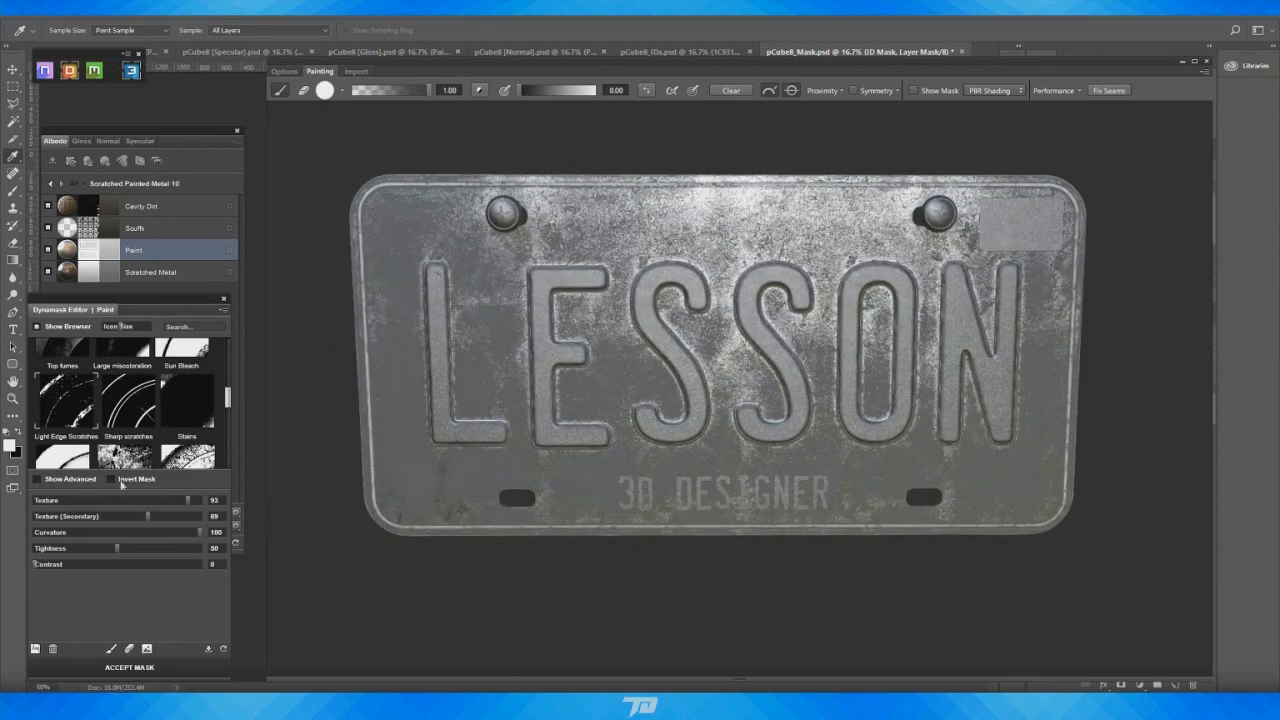
{"action": "left_click", "coordinate": [114, 481]}
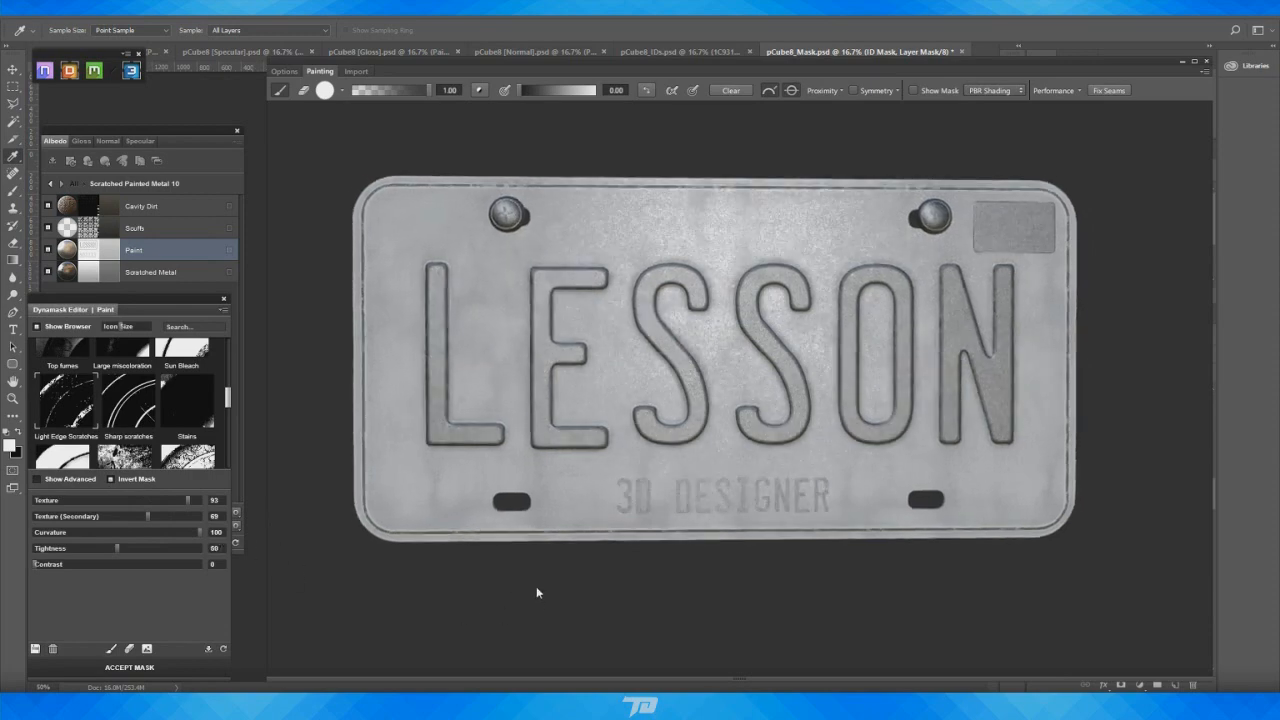
{"action": "mouse_move", "coordinate": [537, 588]}
{"action": "left_mouse_down"}
{"action": "mouse_move", "coordinate": [573, 588]}
{"action": "mouse_move", "coordinate": [534, 611]}
{"action": "left_mouse_up"}
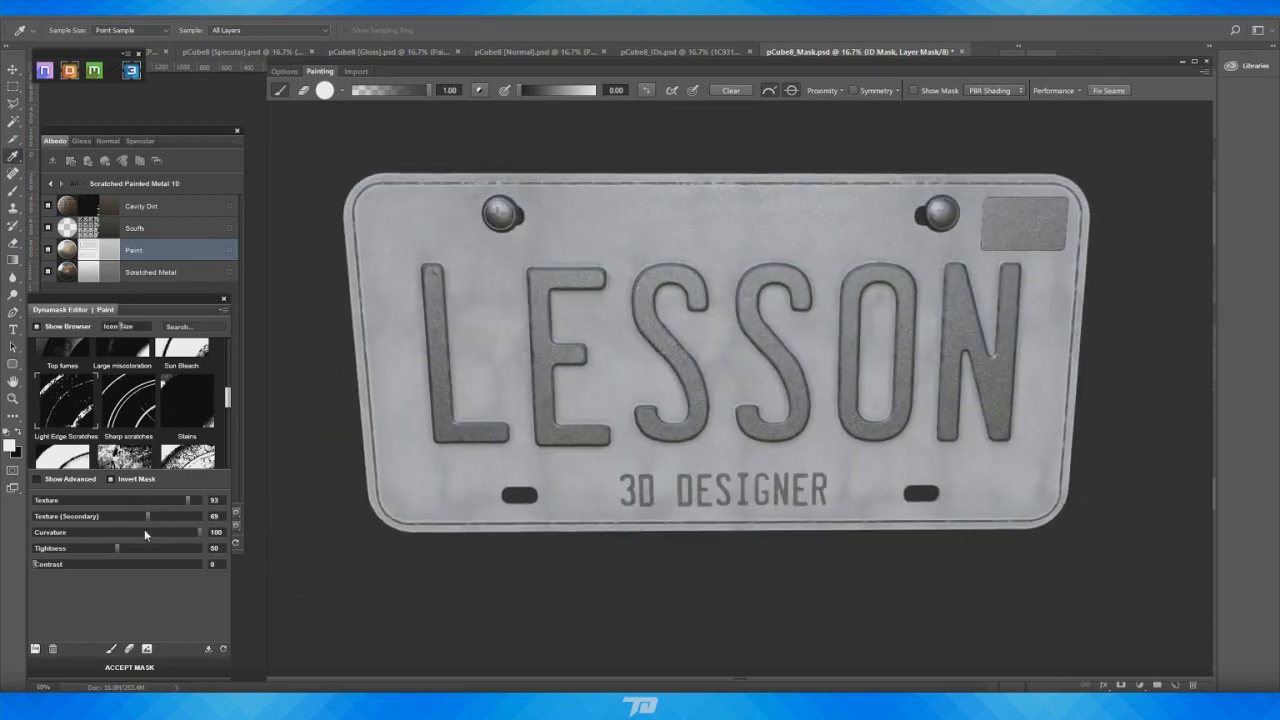
{"action": "left_click_drag", "start_coordinate": [117, 548], "coordinate": [178, 548]}
{"action": "left_click", "coordinate": [58, 549]}
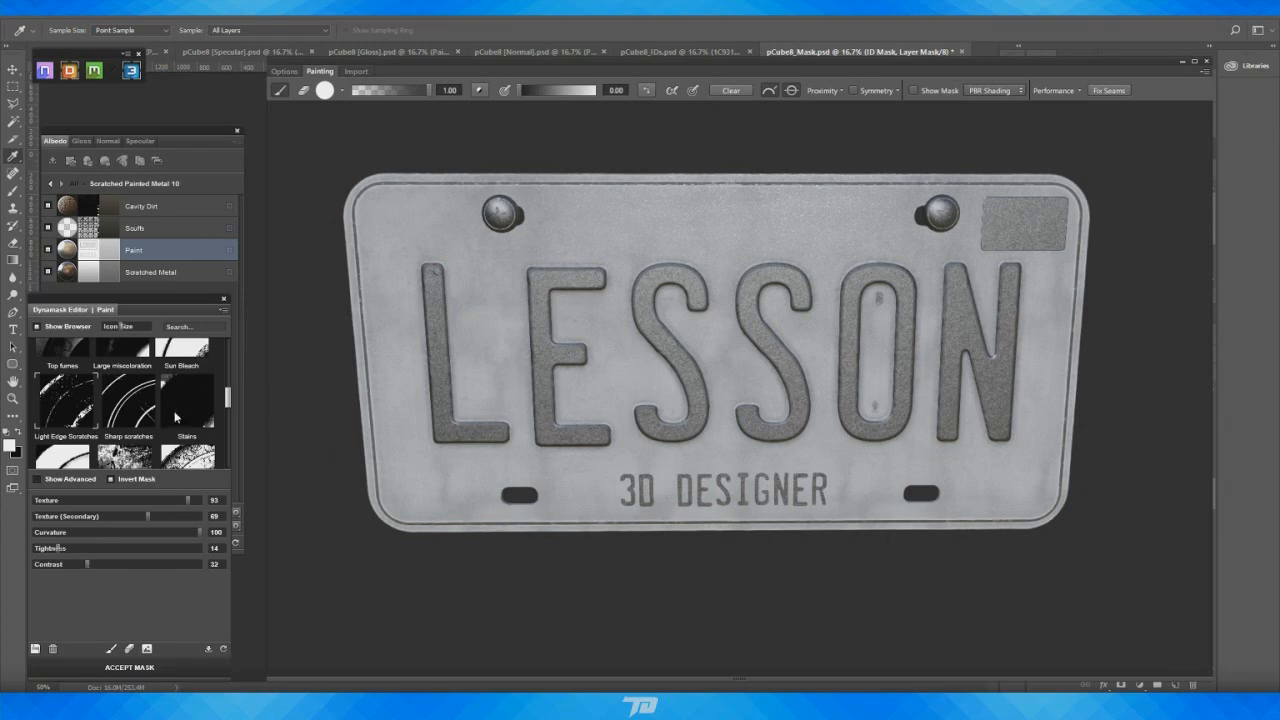
Apply the Sharp scratches preset to the Paint mask, invert it, and inspect the scratches on the plate
{"action": "left_click", "coordinate": [131, 404]}
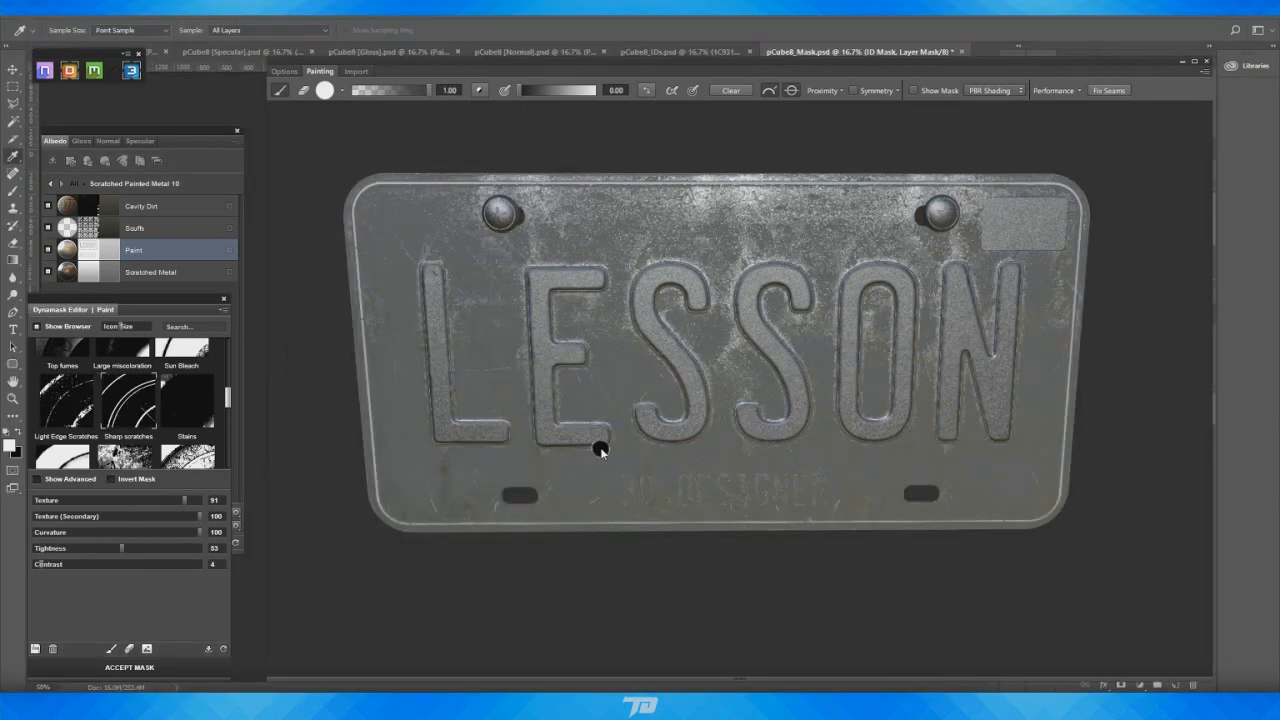
{"action": "left_click", "coordinate": [111, 479]}
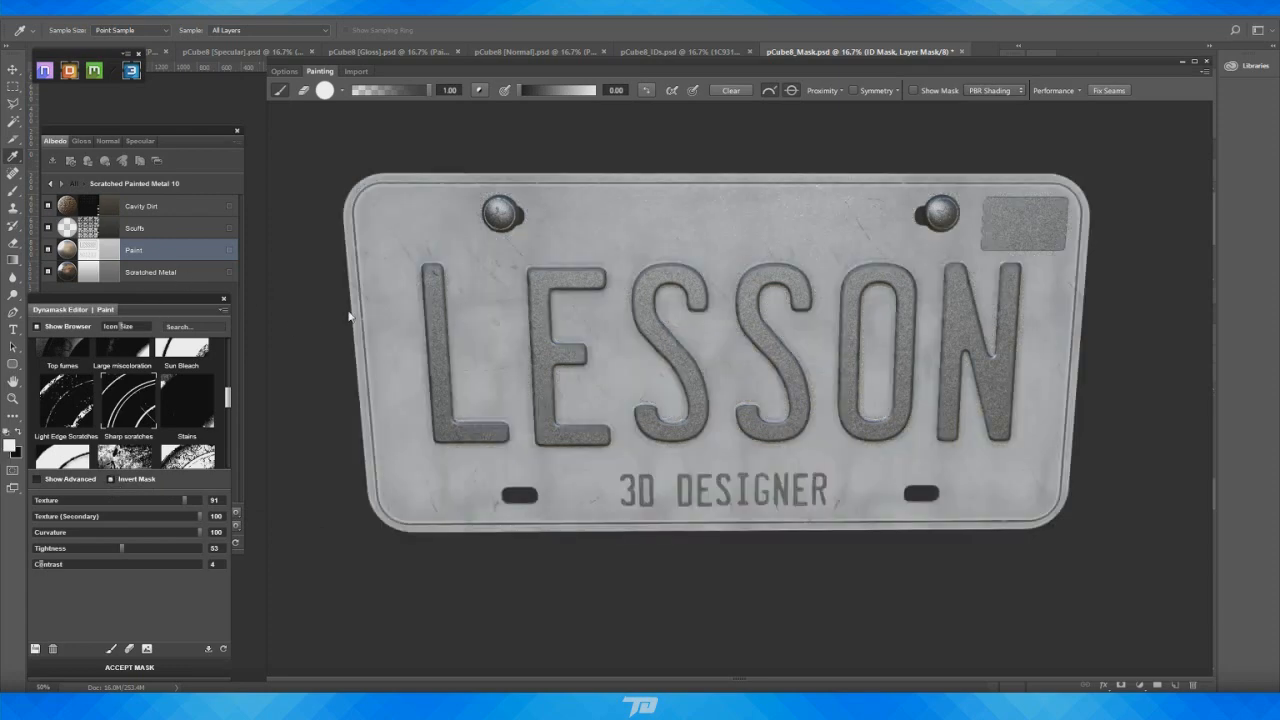
{"action": "mouse_move", "coordinate": [777, 599]}
{"action": "left_mouse_down"}
{"action": "mouse_move", "coordinate": [811, 586]}
{"action": "mouse_move", "coordinate": [776, 583]}
{"action": "left_mouse_up"}
{"action": "right_click_drag", "start_coordinate": [776, 583], "coordinate": [838, 627]}
{"action": "left_click_drag", "start_coordinate": [838, 627], "coordinate": [816, 588]}
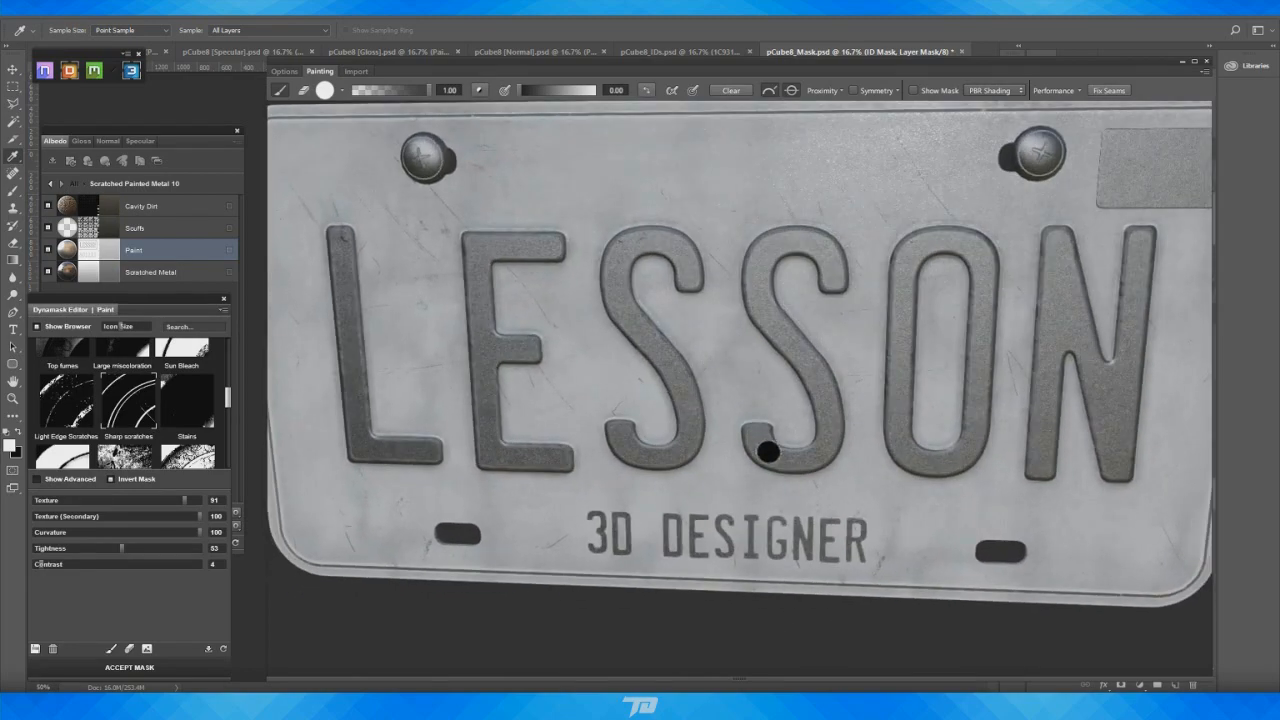
{"action": "left_click_drag", "start_coordinate": [650, 636], "coordinate": [1023, 596]}
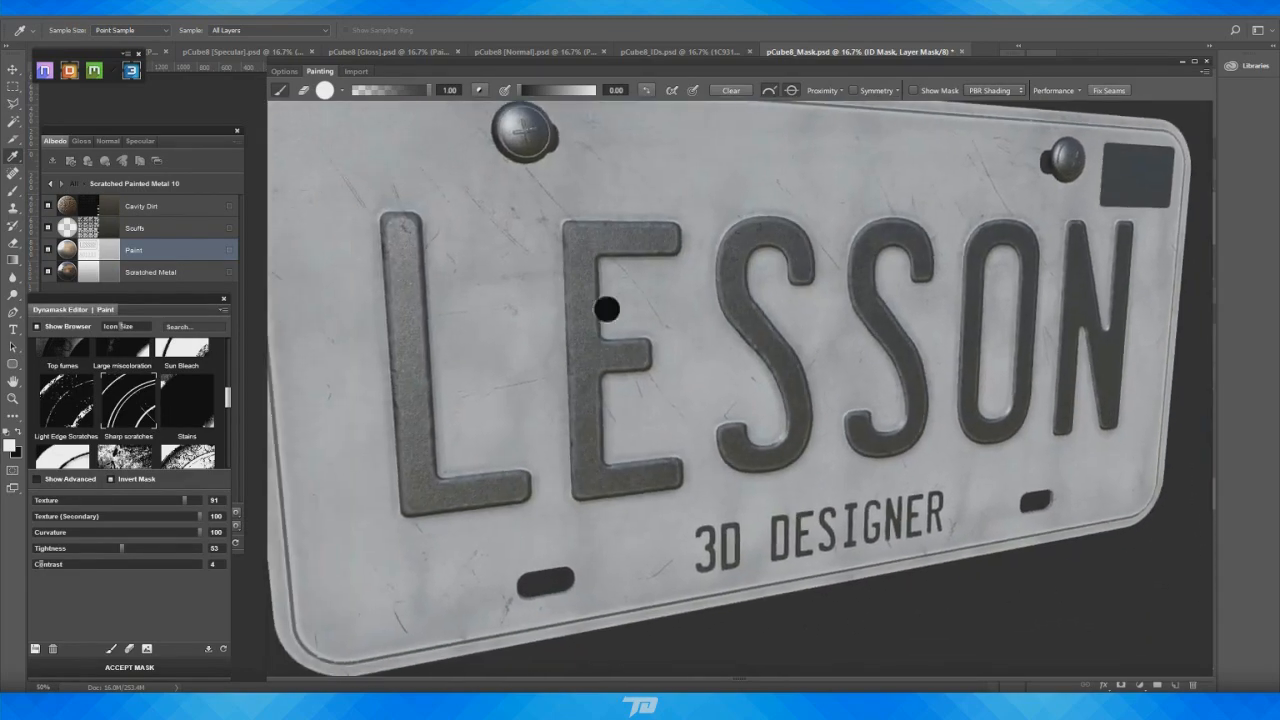
{"action": "mouse_move", "coordinate": [995, 675]}
{"action": "left_mouse_down"}
{"action": "mouse_move", "coordinate": [993, 655]}
{"action": "mouse_move", "coordinate": [857, 617]}
{"action": "left_mouse_up"}
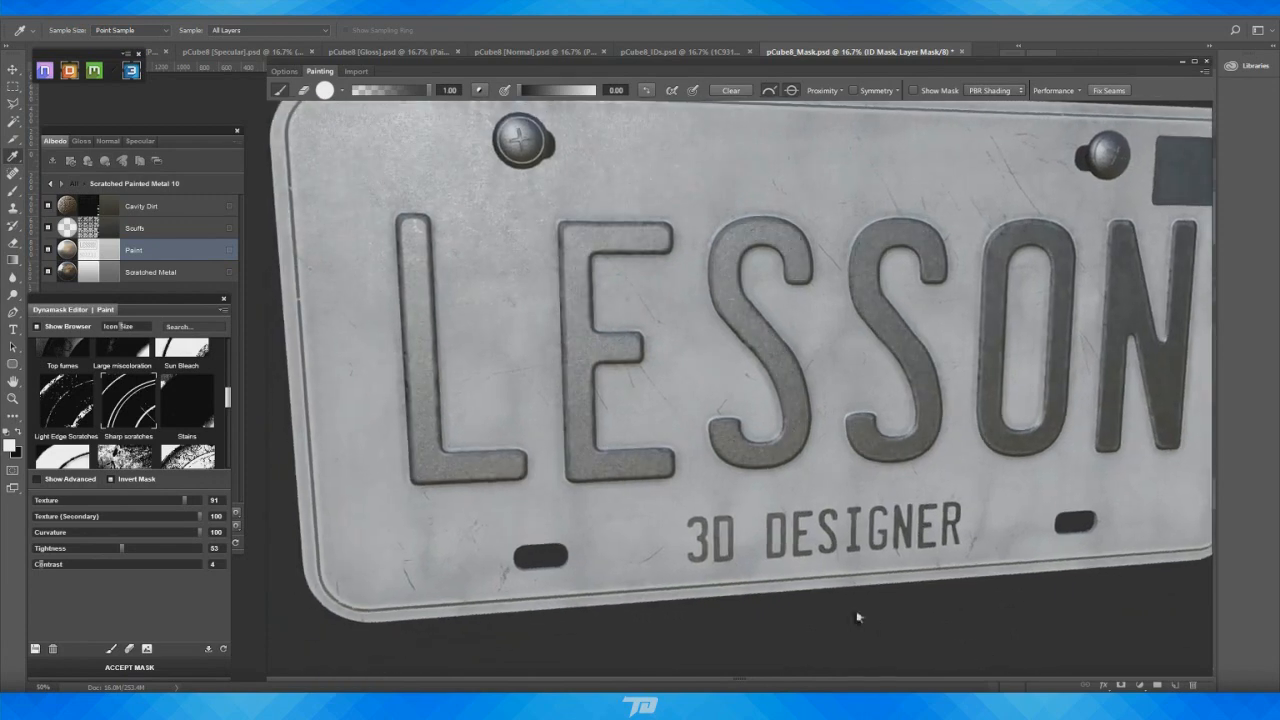
Set the Sharp scratches mask's Contrast to 60 and its Tightness to 28
{"action": "left_click_drag", "start_coordinate": [943, 661], "coordinate": [756, 638]}
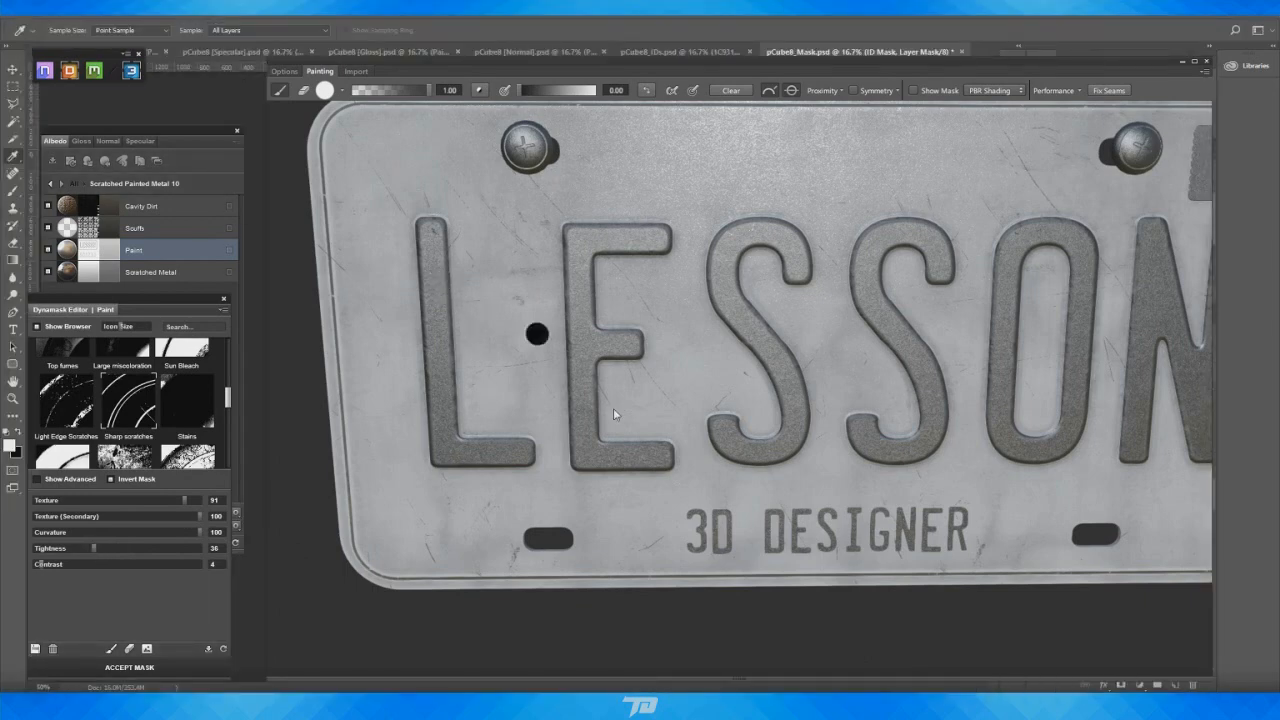
{"action": "left_click_drag", "start_coordinate": [943, 637], "coordinate": [930, 632]}
{"action": "scroll", "coordinate": [930, 628], "scroll_direction": "down", "scroll_amount": 2}
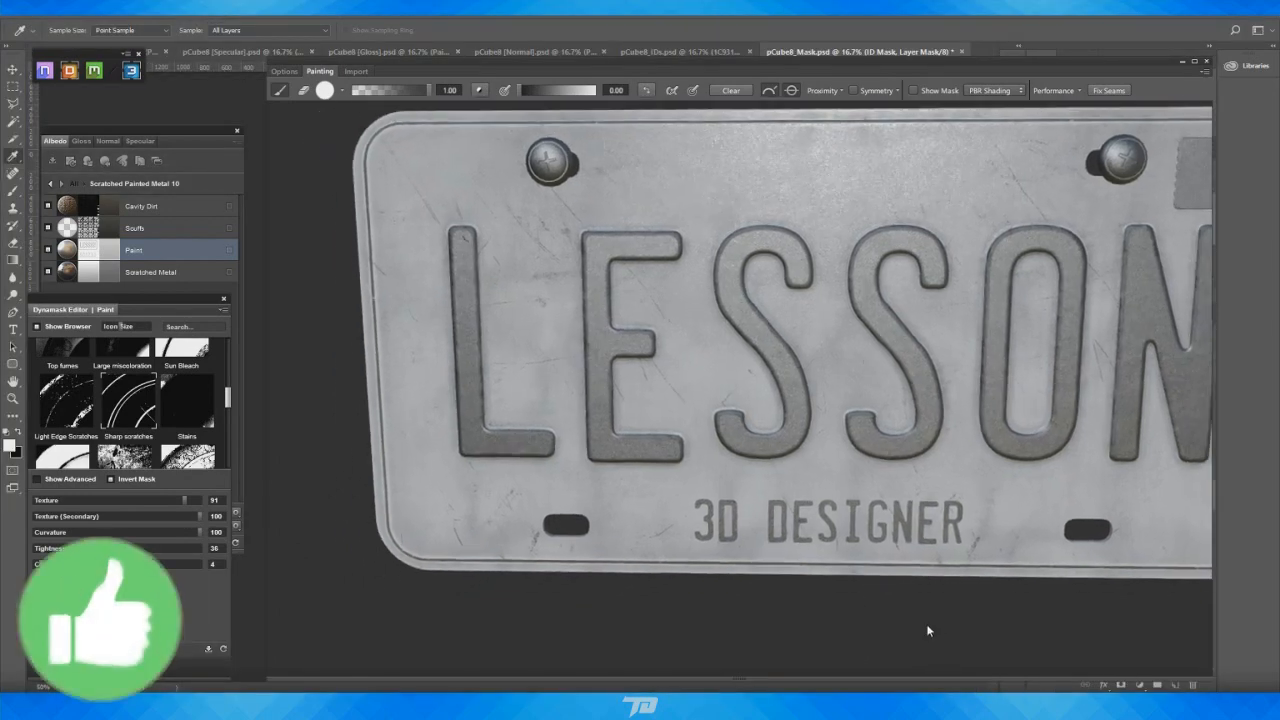
{"action": "middle_click_drag", "start_coordinate": [886, 613], "coordinate": [745, 594]}
{"action": "left_click", "coordinate": [135, 564]}
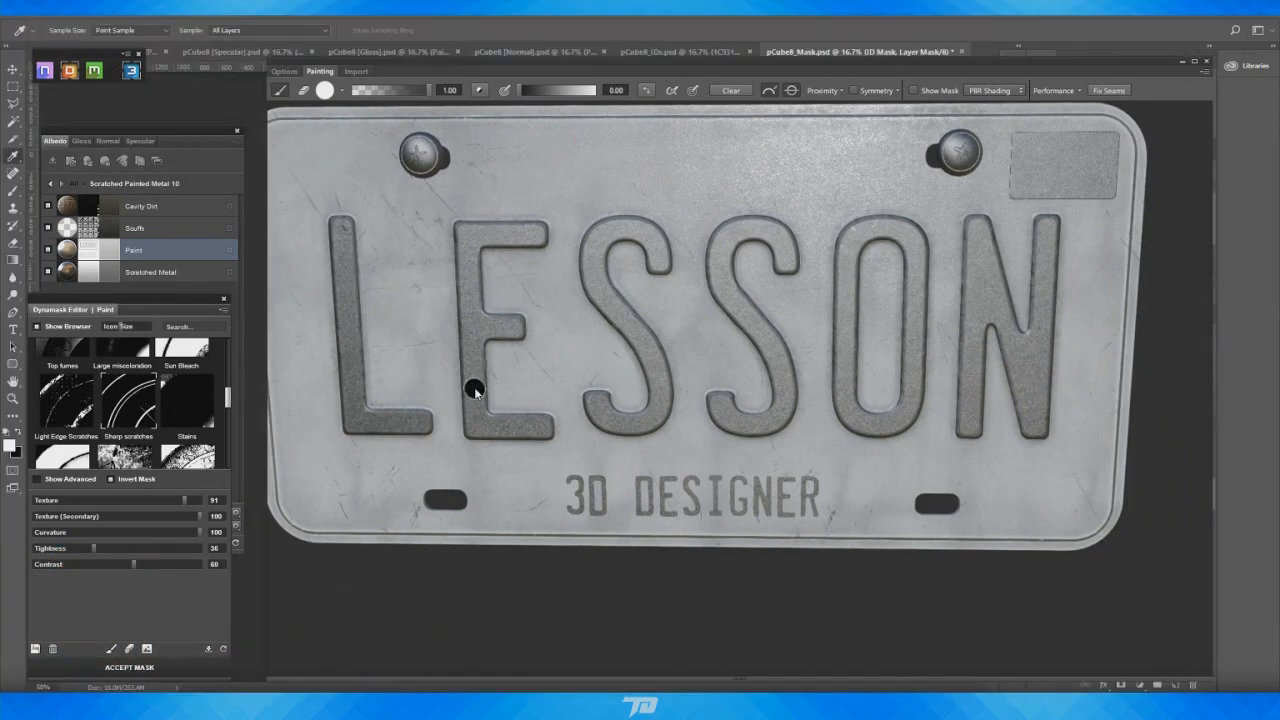
{"action": "mouse_move", "coordinate": [549, 615]}
{"action": "left_mouse_down"}
{"action": "mouse_move", "coordinate": [571, 607]}
{"action": "mouse_move", "coordinate": [557, 628]}
{"action": "mouse_move", "coordinate": [634, 594]}
{"action": "mouse_move", "coordinate": [594, 611]}
{"action": "mouse_move", "coordinate": [629, 609]}
{"action": "mouse_move", "coordinate": [549, 611]}
{"action": "left_mouse_up"}
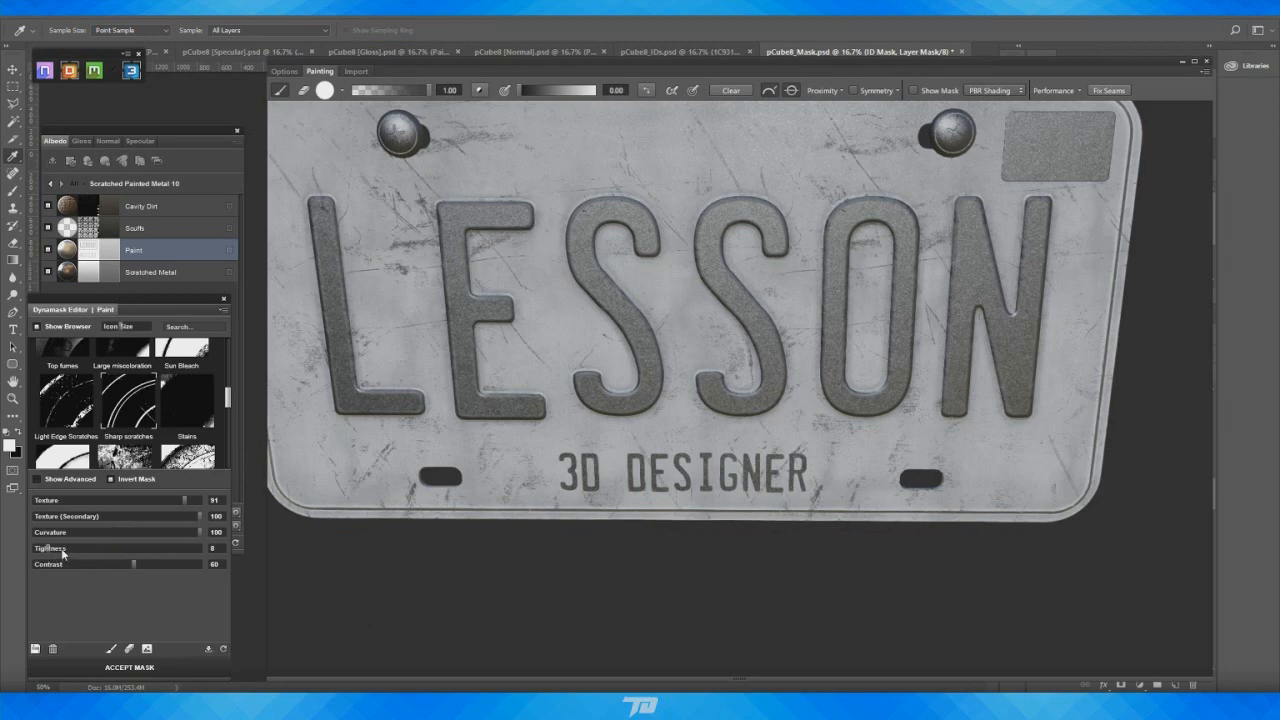
{"action": "left_click", "coordinate": [61, 548]}
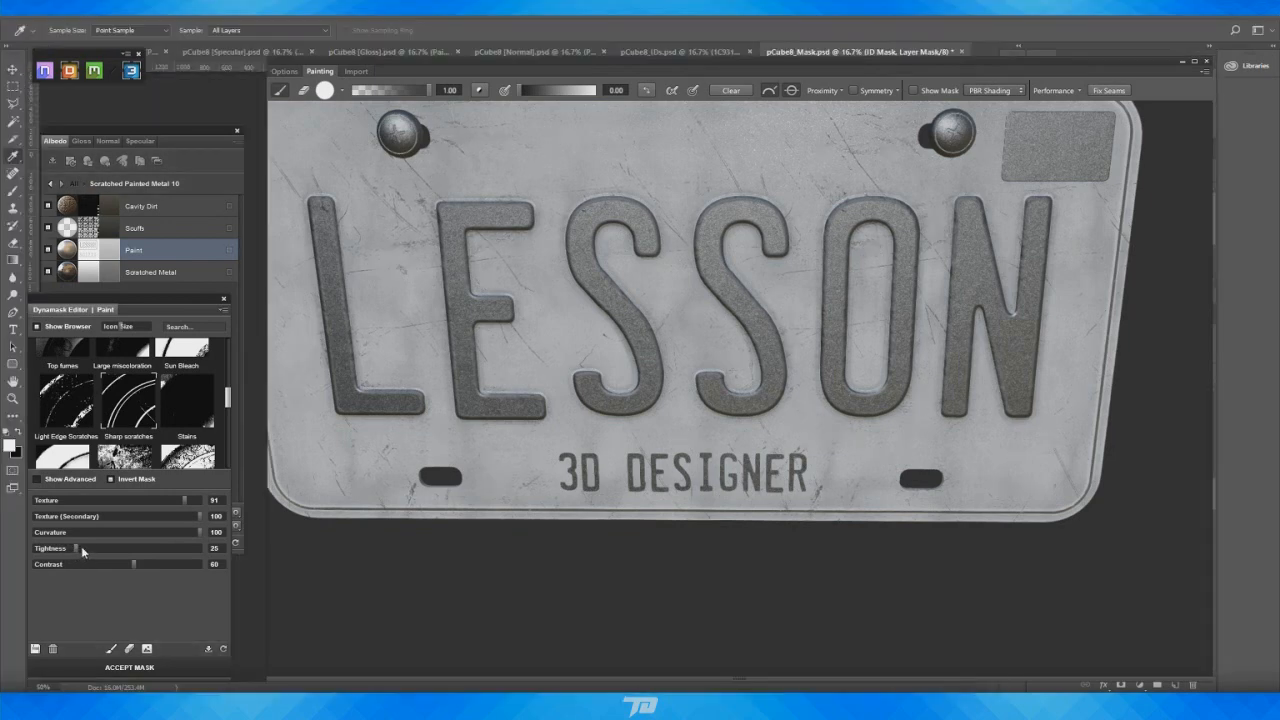
{"action": "left_click", "coordinate": [81, 547]}
Examine the scratches across the whole plate from different distances, viewing angles and light directions
{"action": "left_click_drag", "start_coordinate": [629, 604], "coordinate": [673, 609]}
{"action": "right_click_drag", "start_coordinate": [673, 609], "coordinate": [713, 535]}
{"action": "middle_click_drag", "start_coordinate": [713, 535], "coordinate": [692, 602]}
{"action": "mouse_move", "coordinate": [692, 602]}
{"action": "left_mouse_down"}
{"action": "mouse_move", "coordinate": [790, 595]}
{"action": "mouse_move", "coordinate": [688, 579]}
{"action": "left_mouse_up"}
{"action": "right_click_drag", "start_coordinate": [688, 579], "coordinate": [747, 612]}
{"action": "left_click_drag", "start_coordinate": [747, 612], "coordinate": [705, 608]}
{"action": "right_click_drag", "start_coordinate": [705, 608], "coordinate": [747, 627]}
{"action": "left_click_drag", "start_coordinate": [747, 627], "coordinate": [783, 628]}
{"action": "right_click_drag", "start_coordinate": [783, 628], "coordinate": [756, 574]}
{"action": "left_click_drag", "start_coordinate": [756, 574], "coordinate": [671, 601]}
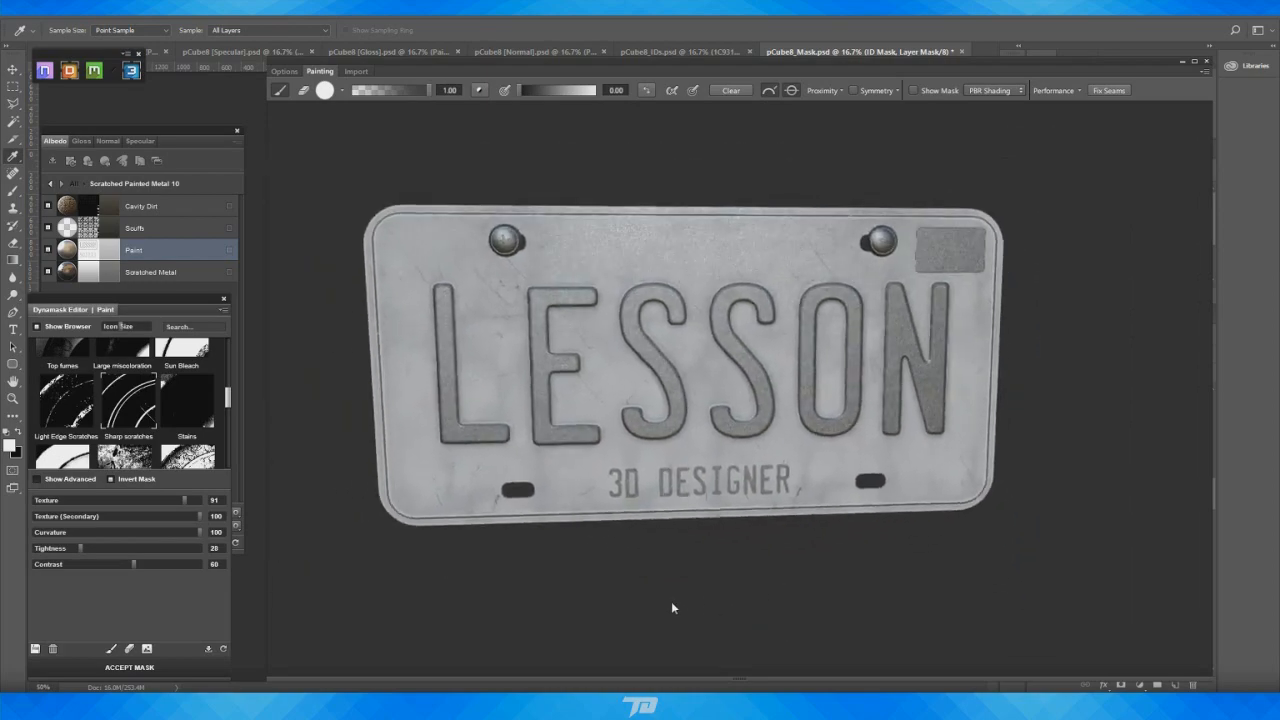
{"action": "right_click_drag", "start_coordinate": [671, 601], "coordinate": [762, 606]}
{"action": "middle_click_drag", "start_coordinate": [762, 606], "coordinate": [523, 482]}
{"action": "right_click_drag", "start_coordinate": [523, 482], "coordinate": [823, 643]}
{"action": "middle_click_drag", "start_coordinate": [823, 643], "coordinate": [456, 373]}
{"action": "left_click_drag", "start_coordinate": [780, 594], "coordinate": [868, 588], "text": "shift"}
{"action": "right_click_drag", "start_coordinate": [1120, 462], "coordinate": [885, 436]}
{"action": "middle_click_drag", "start_coordinate": [885, 436], "coordinate": [1050, 600]}
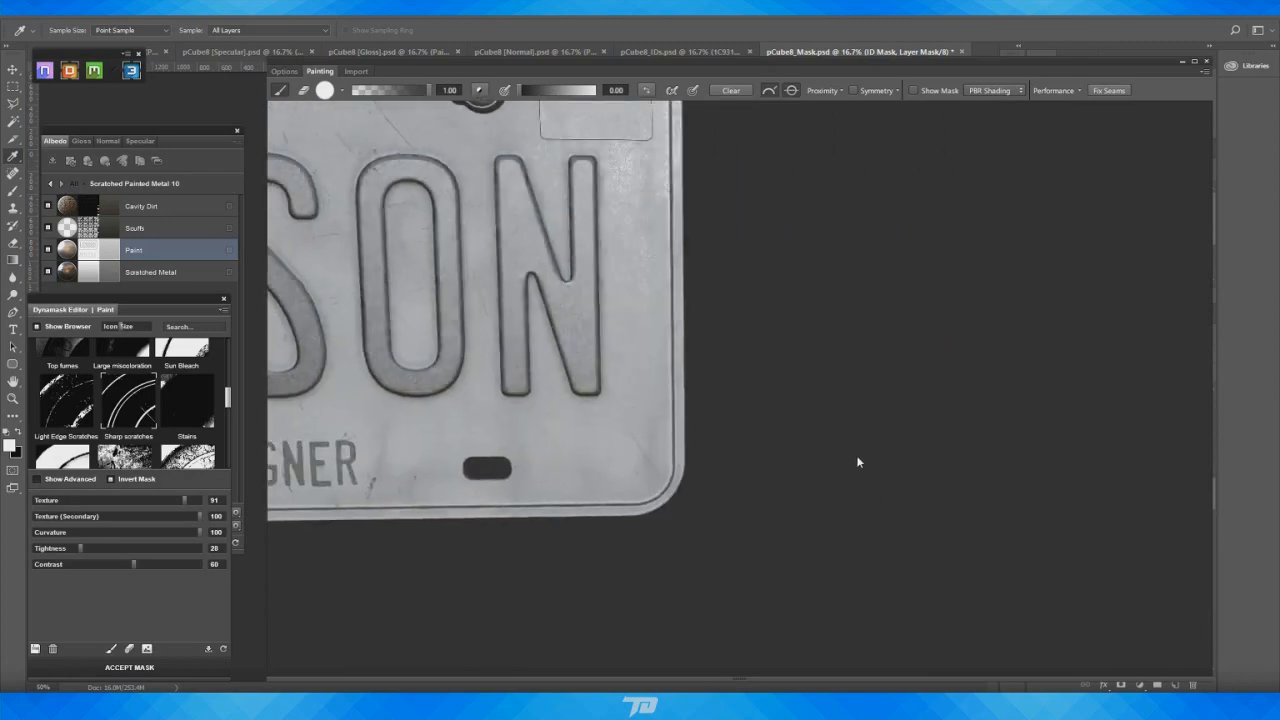
{"action": "right_click_drag", "start_coordinate": [857, 458], "coordinate": [815, 400]}
{"action": "middle_click_drag", "start_coordinate": [880, 415], "coordinate": [1230, 426]}
{"action": "left_click_drag", "start_coordinate": [797, 556], "coordinate": [658, 563]}
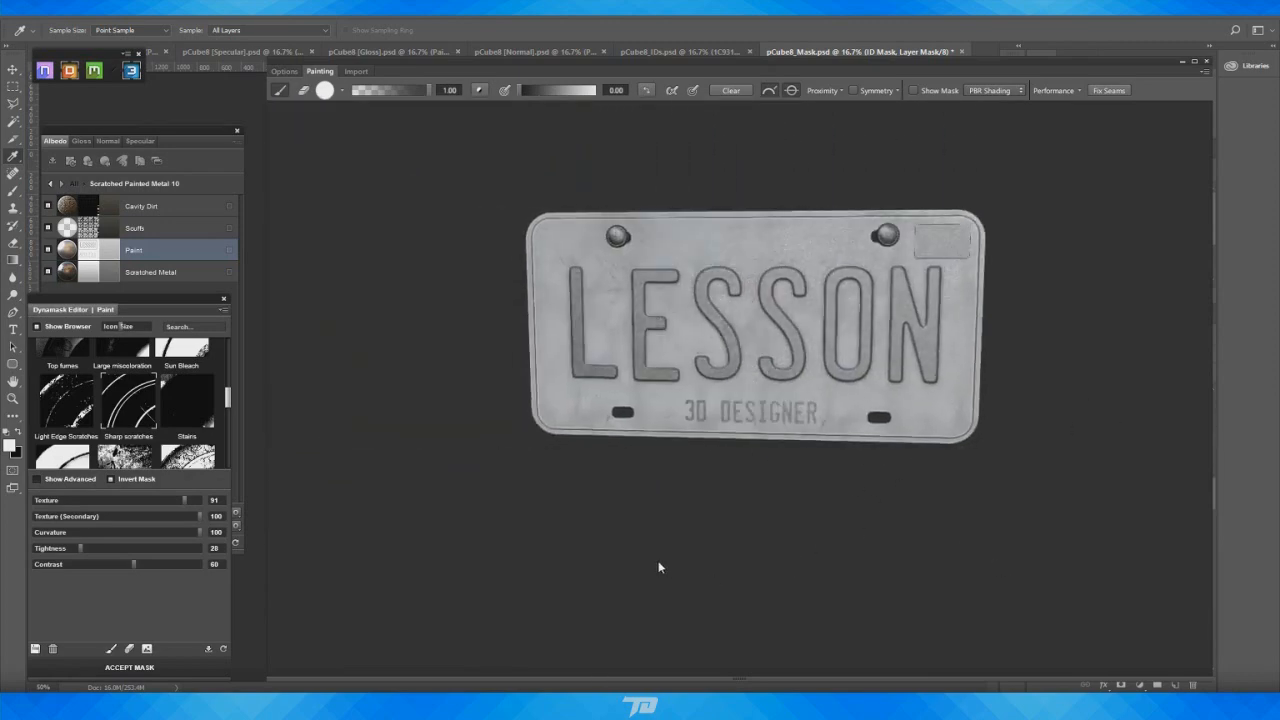
{"action": "right_click_drag", "start_coordinate": [658, 563], "coordinate": [716, 624]}
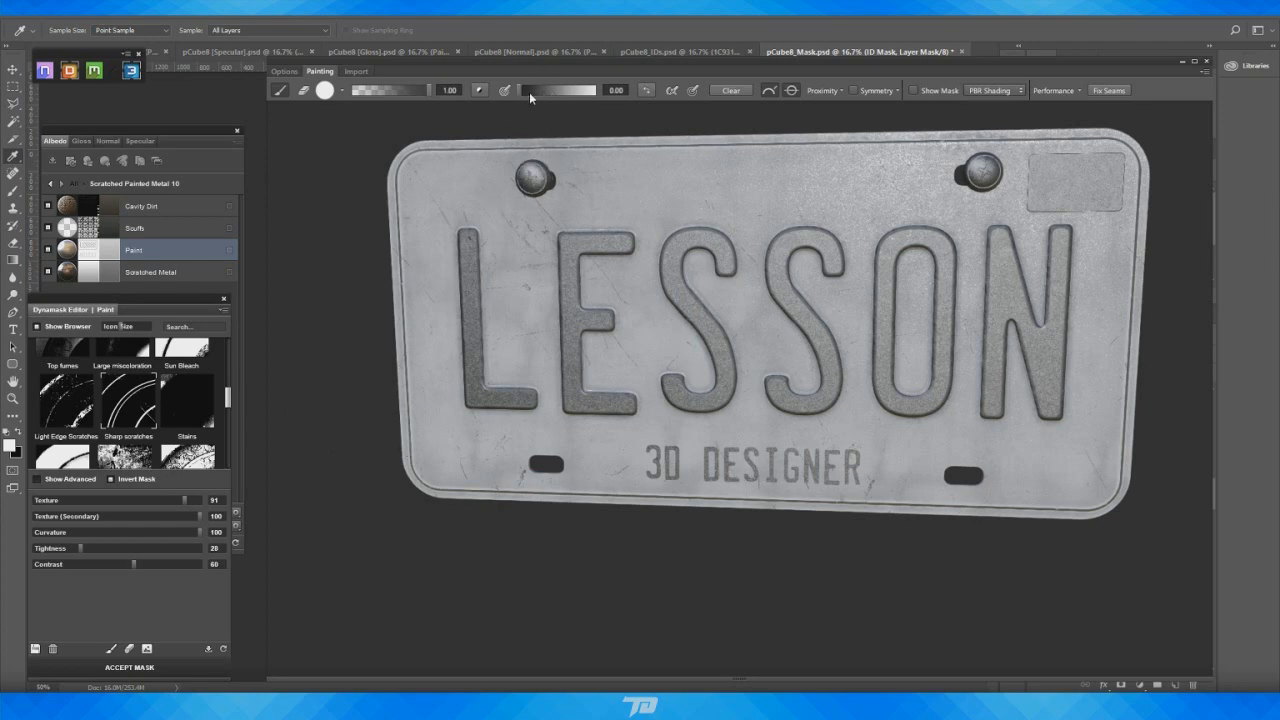
Set the mask painting brush's greyscale value to 1.00 and pick a splatter tip from the Grunge brush category
{"action": "left_click_drag", "start_coordinate": [587, 91], "coordinate": [601, 95]}
{"action": "left_click", "coordinate": [325, 91]}
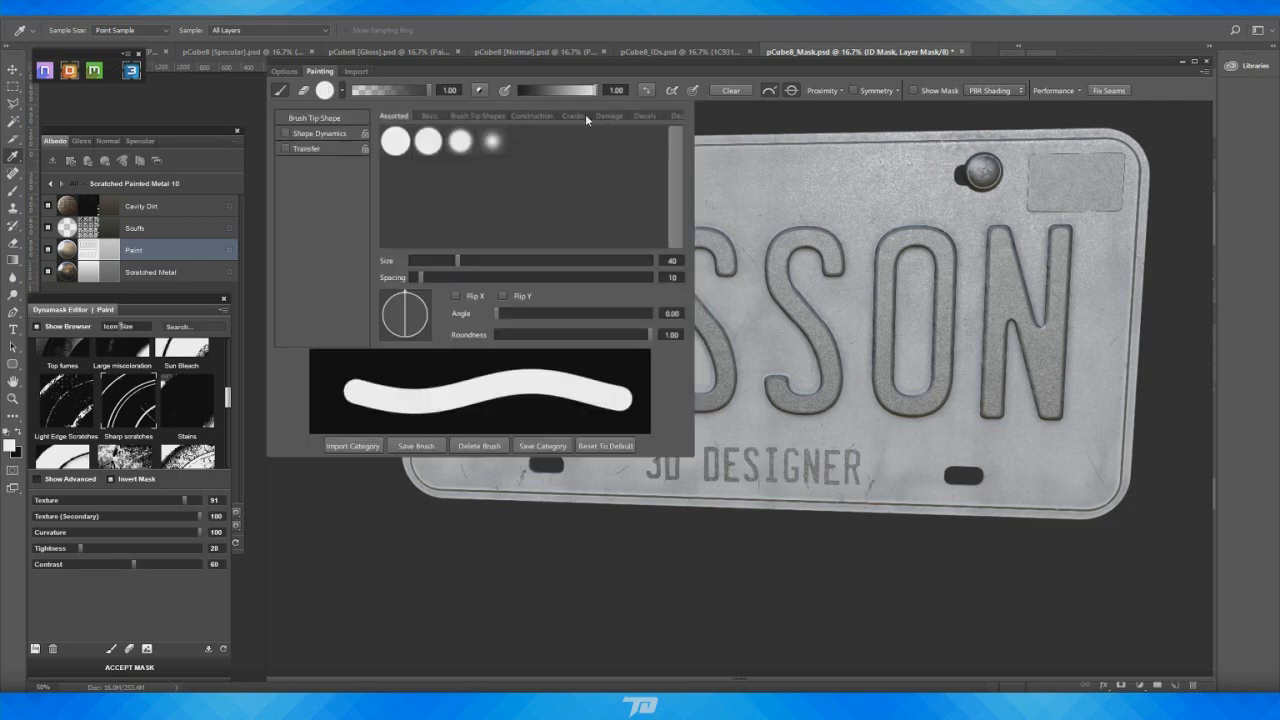
{"action": "scroll", "coordinate": [586, 115], "scroll_direction": "up", "scroll_amount": 3}
{"action": "scroll", "coordinate": [585, 114], "scroll_direction": "down", "scroll_amount": 3}
{"action": "scroll", "coordinate": [587, 116], "scroll_direction": "up", "scroll_amount": 2}
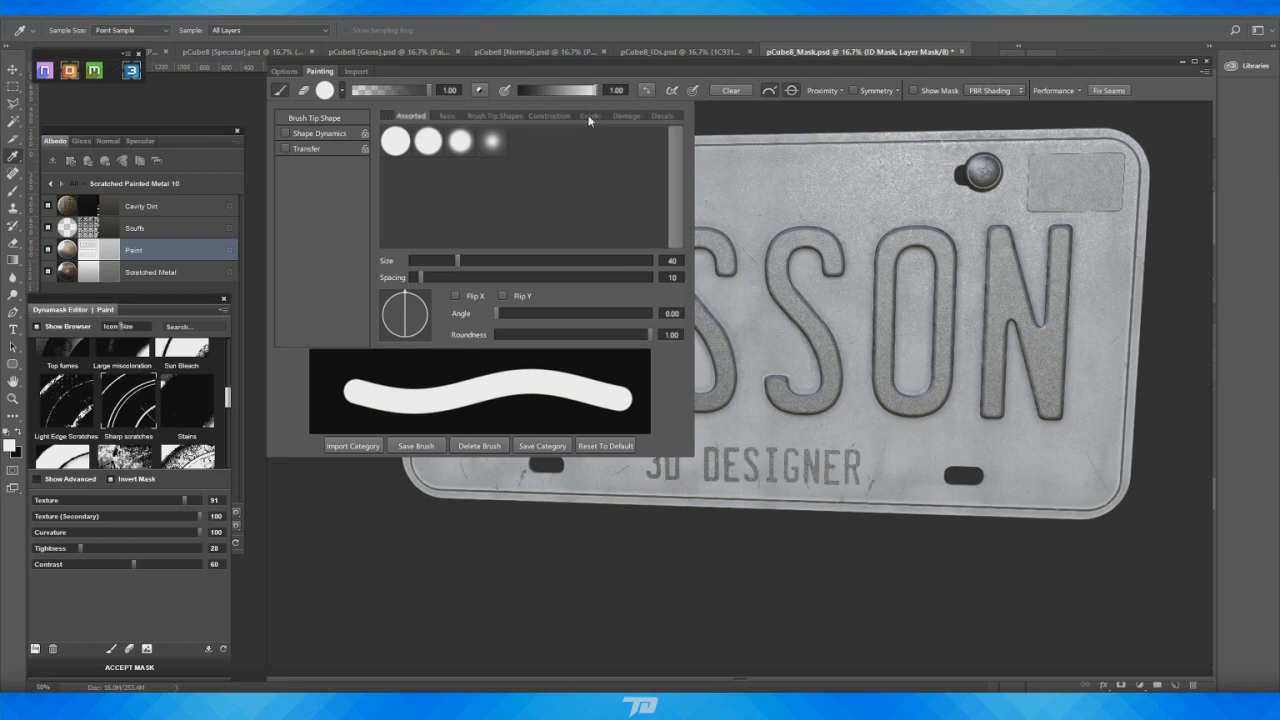
{"action": "scroll", "coordinate": [588, 115], "scroll_direction": "down", "scroll_amount": 2}
{"action": "scroll", "coordinate": [588, 115], "scroll_direction": "up", "scroll_amount": 2}
{"action": "scroll", "coordinate": [588, 115], "scroll_direction": "down", "scroll_amount": 2}
{"action": "scroll", "coordinate": [588, 115], "scroll_direction": "up", "scroll_amount": 2}
{"action": "scroll", "coordinate": [588, 115], "scroll_direction": "down", "scroll_amount": 2}
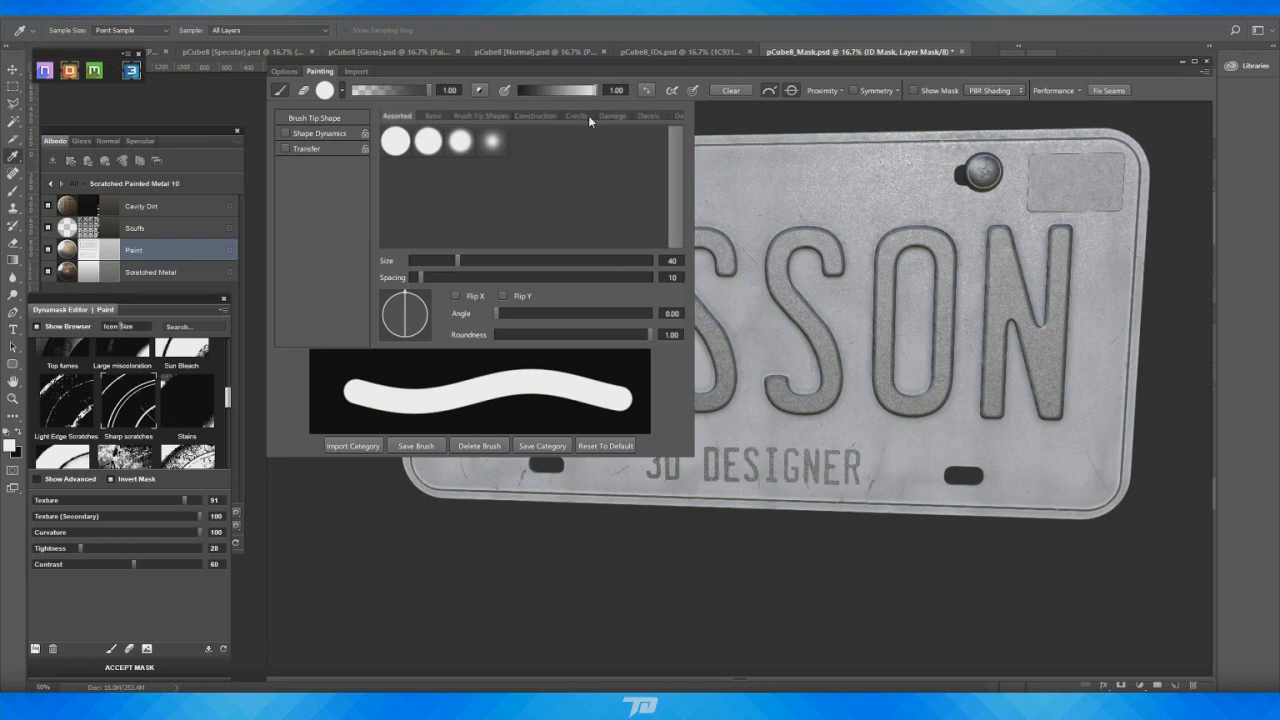
{"action": "scroll", "coordinate": [589, 115], "scroll_direction": "down", "scroll_amount": 5}
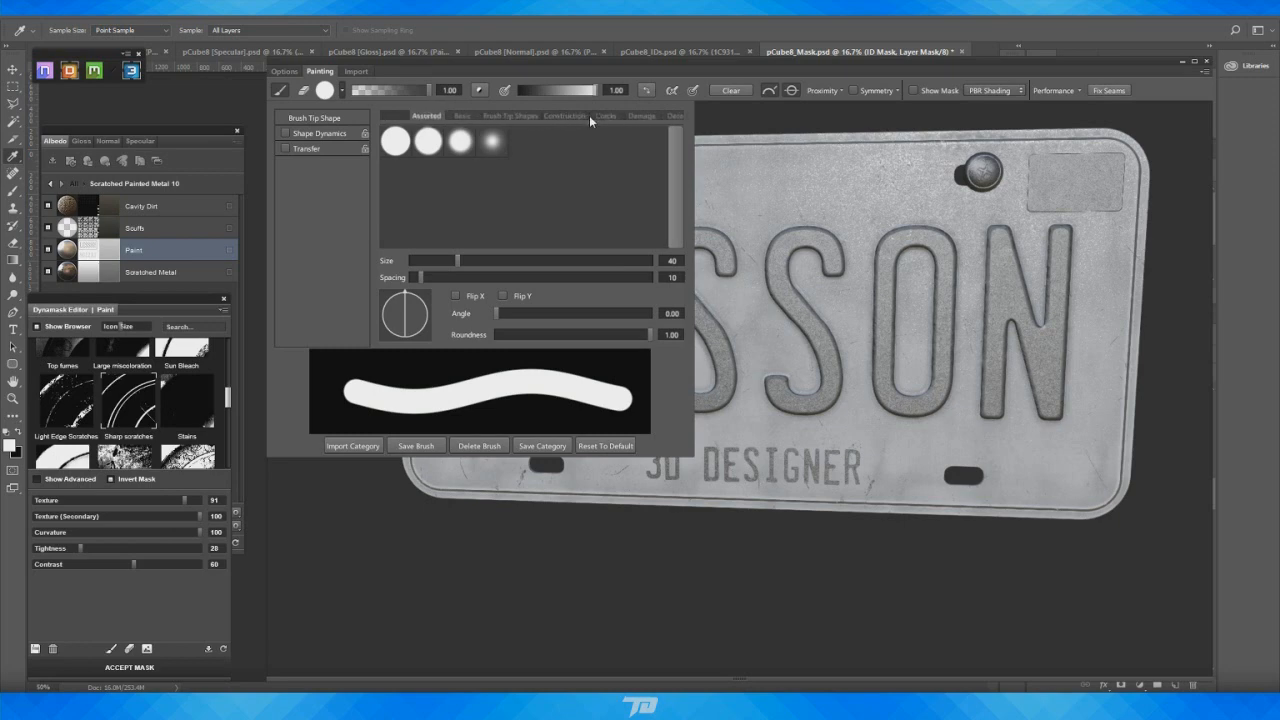
{"action": "scroll", "coordinate": [589, 115], "scroll_direction": "down", "scroll_amount": 10}
{"action": "left_click", "coordinate": [566, 117]}
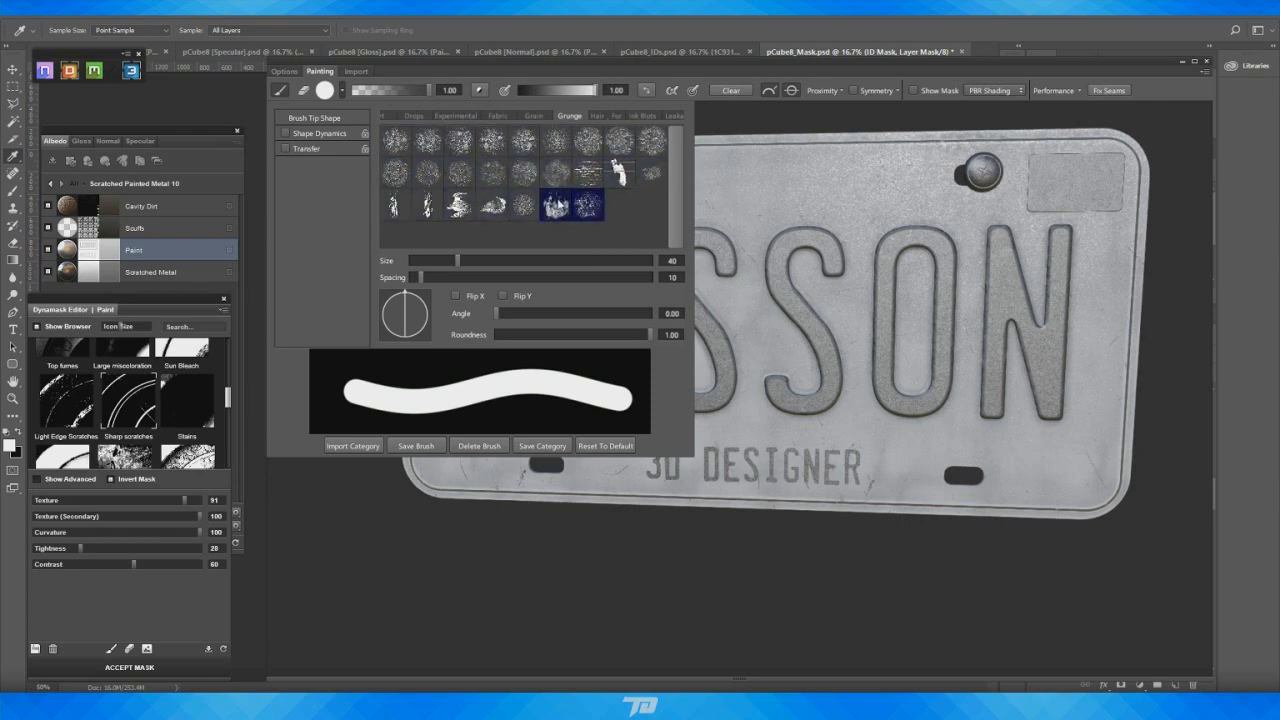
{"action": "left_click", "coordinate": [555, 205]}
{"action": "left_click", "coordinate": [489, 593]}
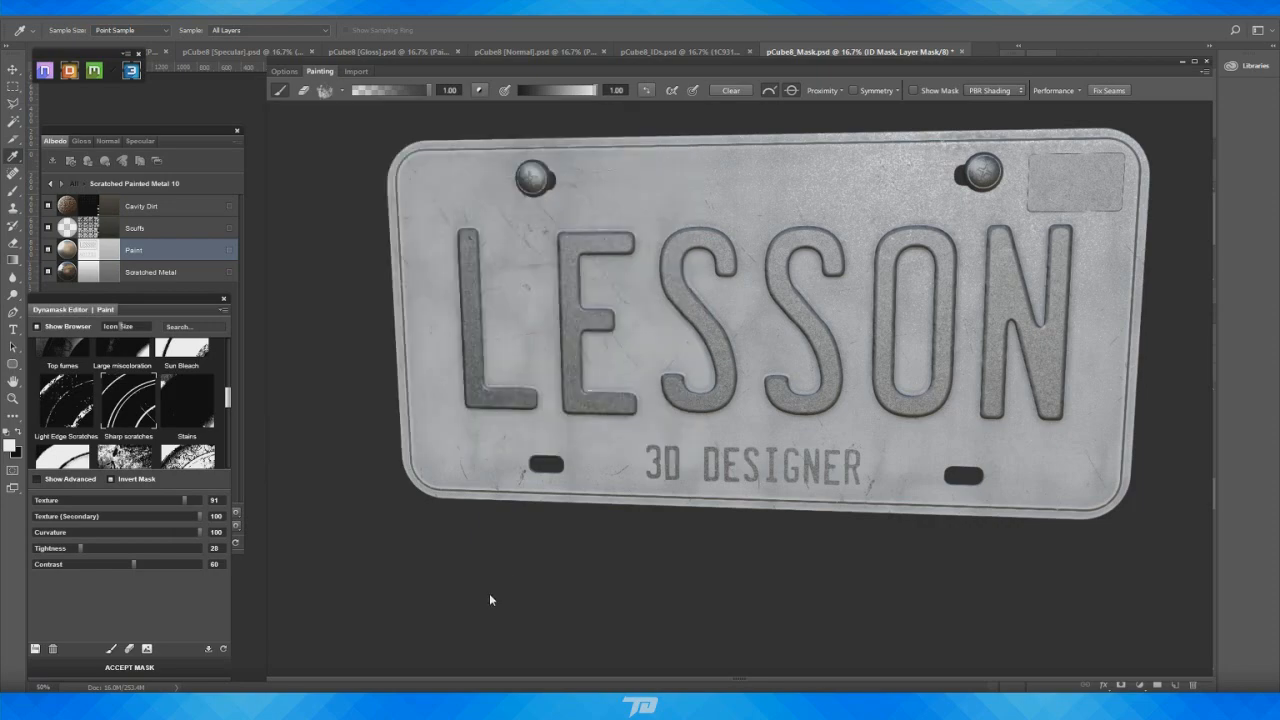
Paint with the grunge brush over part of the exposed border groove along the plate's left edge
{"action": "mouse_move", "coordinate": [489, 593]}
{"action": "left_mouse_down", "text": "alt"}
{"action": "mouse_move", "coordinate": [482, 570]}
{"action": "mouse_move", "coordinate": [559, 580]}
{"action": "left_mouse_up", "text": "alt"}
{"action": "middle_click_drag", "start_coordinate": [559, 580], "coordinate": [624, 442], "text": "alt"}
{"action": "right_click_drag", "start_coordinate": [626, 449], "coordinate": [620, 335], "text": "alt"}
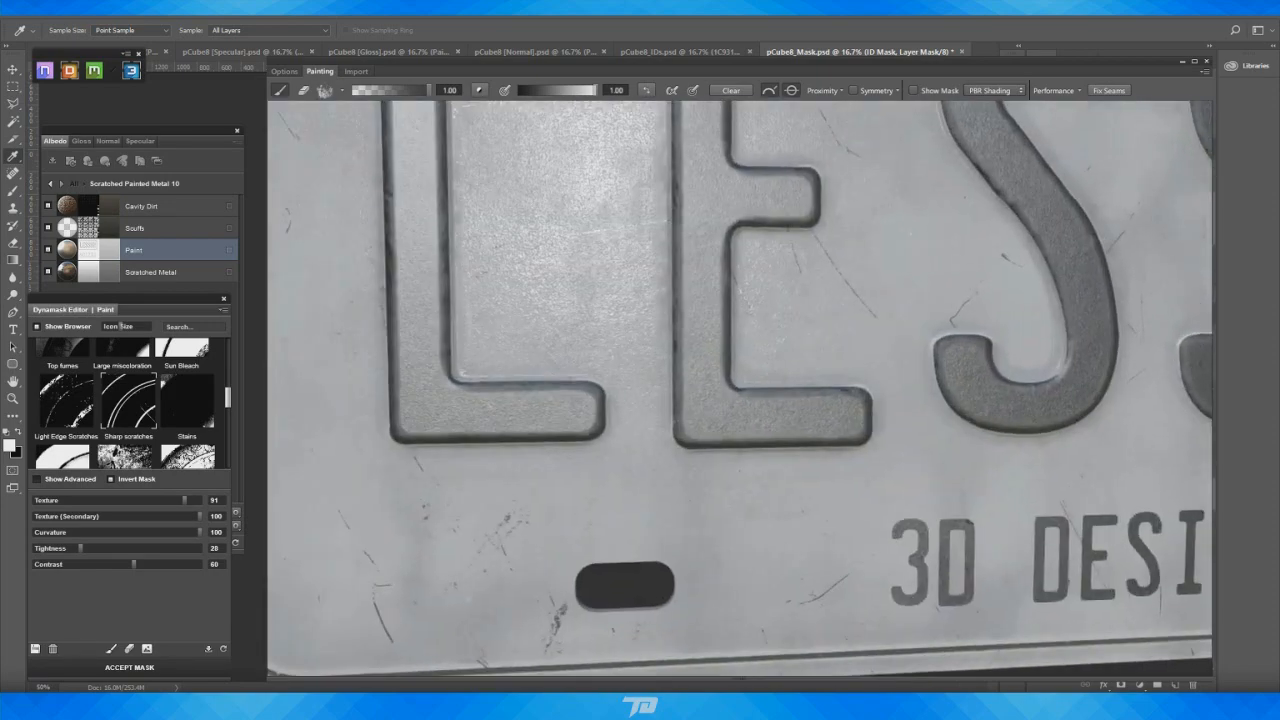
{"action": "middle_click_drag", "start_coordinate": [620, 335], "coordinate": [732, 323], "text": "alt"}
{"action": "left_click_drag", "start_coordinate": [732, 323], "coordinate": [656, 327], "text": "alt"}
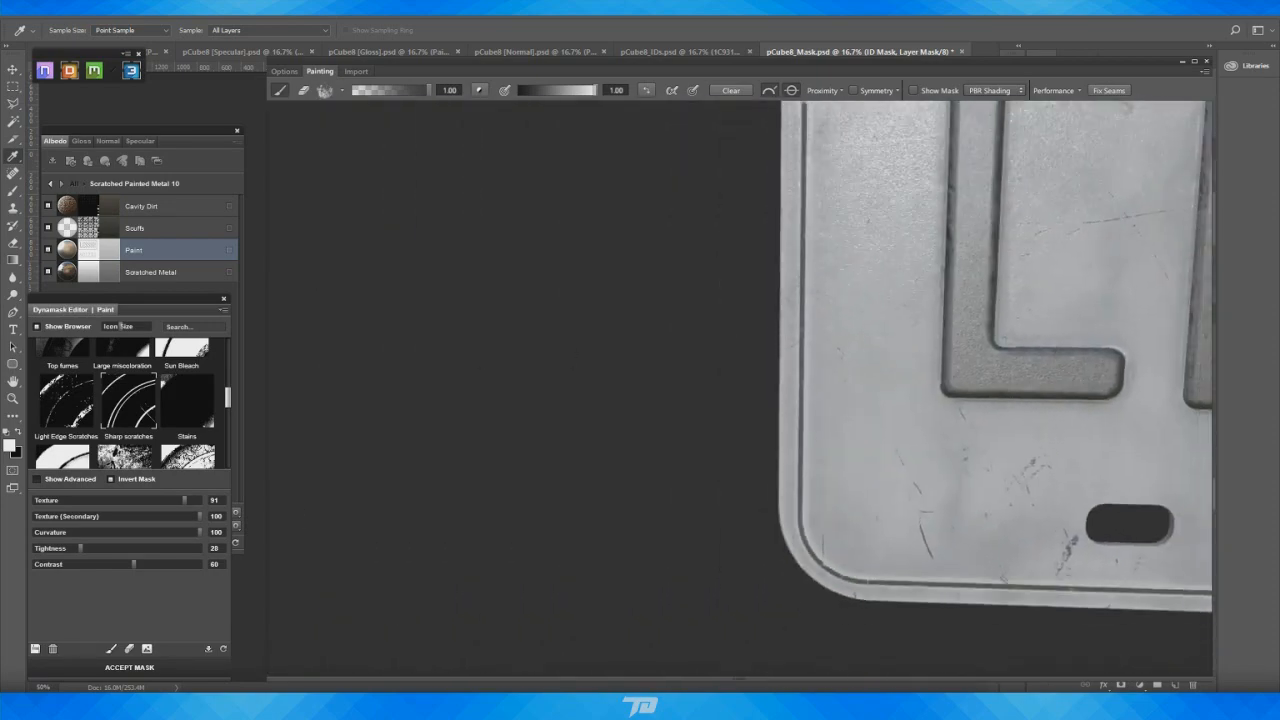
{"action": "middle_click_drag", "start_coordinate": [697, 264], "coordinate": [534, 367], "text": "alt"}
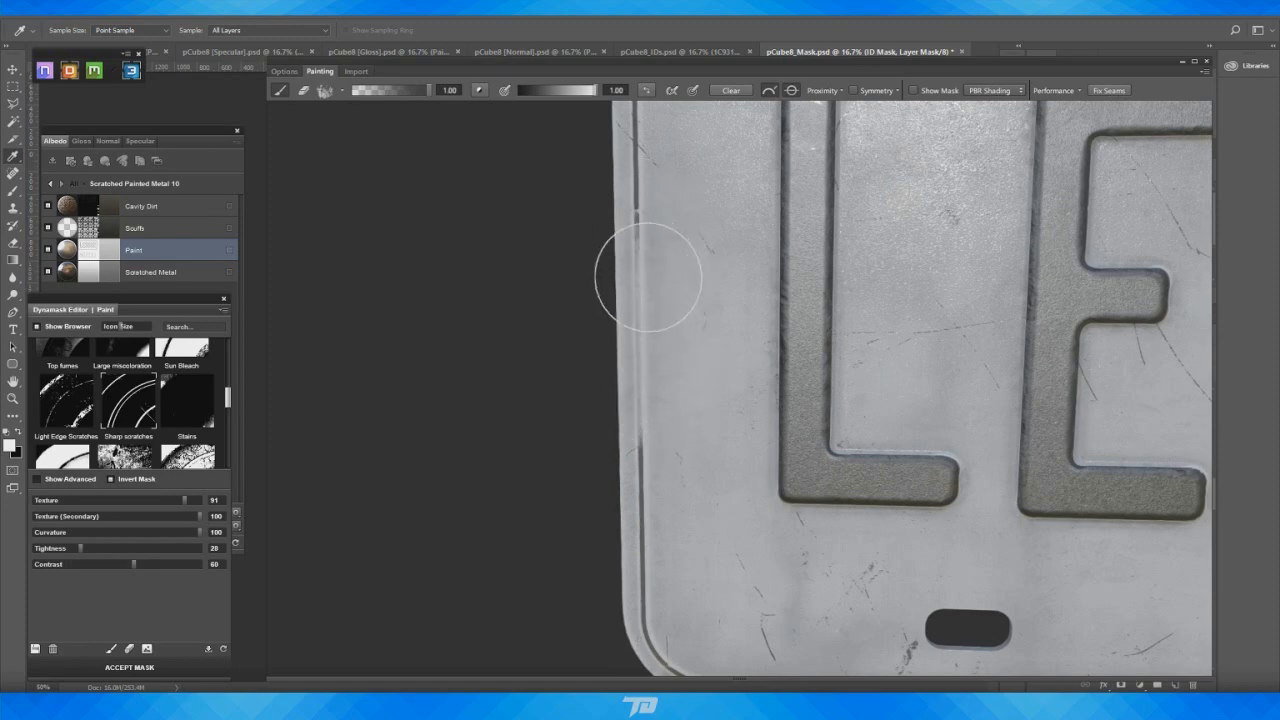
{"action": "mouse_move", "coordinate": [472, 346]}
{"action": "left_mouse_down", "text": "alt"}
{"action": "mouse_move", "coordinate": [448, 343]}
{"action": "mouse_move", "coordinate": [477, 353]}
{"action": "left_mouse_up", "text": "alt"}
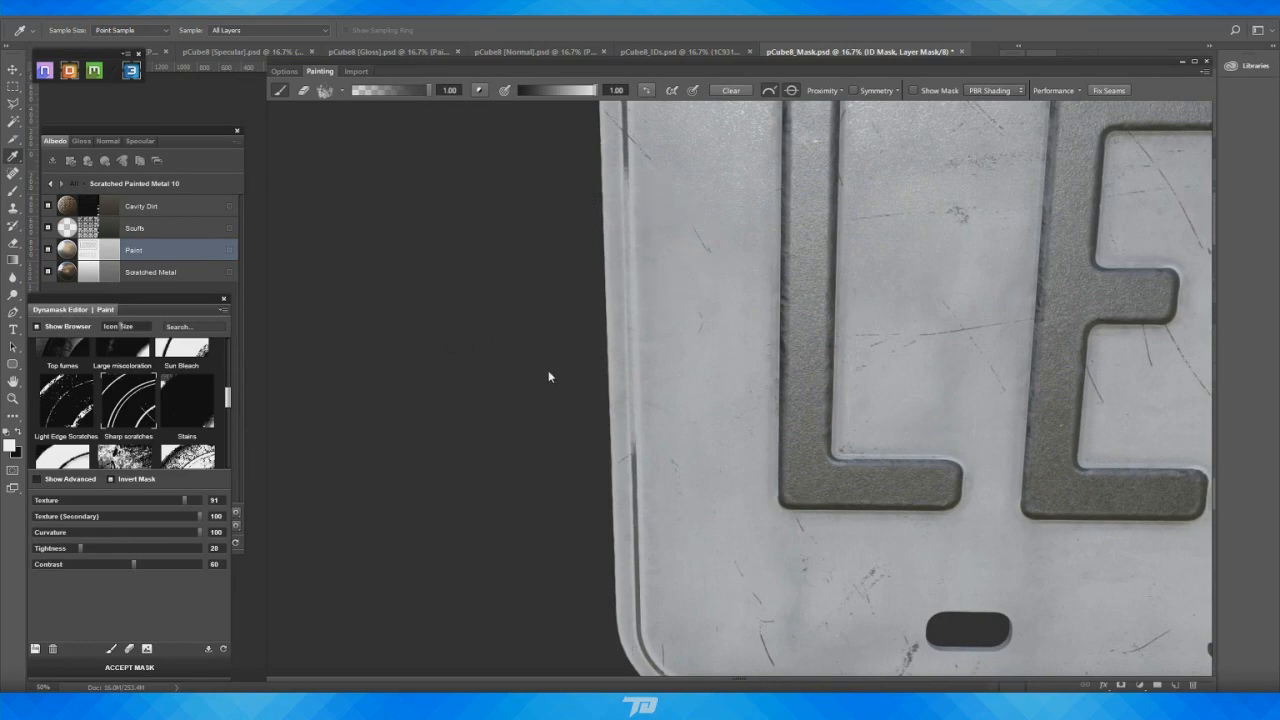
Paint with the grunge brush over the border groove at the plate's upper-left corner
{"action": "right_click_drag", "start_coordinate": [548, 371], "coordinate": [460, 243], "text": "alt"}
{"action": "middle_click_drag", "start_coordinate": [460, 243], "coordinate": [307, 301], "text": "alt"}
{"action": "middle_click_drag", "start_coordinate": [700, 285], "coordinate": [553, 298], "text": "alt"}
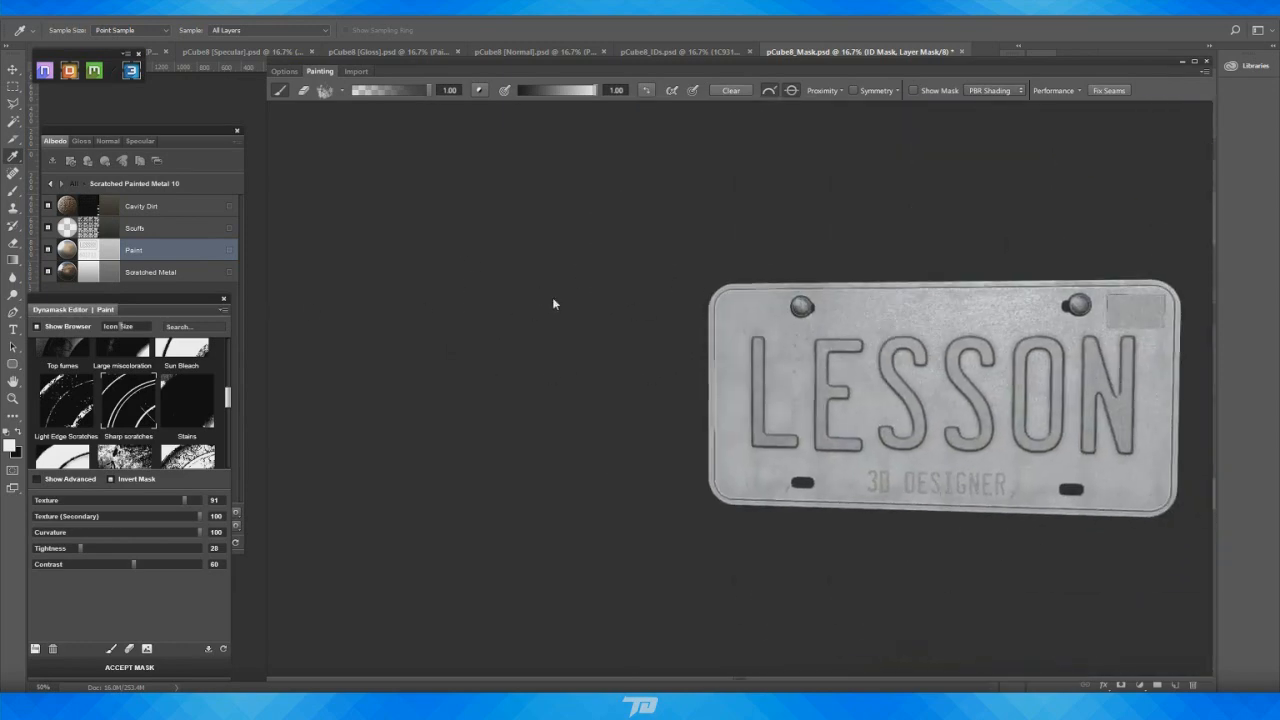
{"action": "right_click_drag", "start_coordinate": [553, 298], "coordinate": [630, 380], "text": "alt"}
{"action": "middle_click_drag", "start_coordinate": [420, 292], "coordinate": [568, 312], "text": "alt"}
{"action": "middle_click_drag", "start_coordinate": [420, 270], "coordinate": [475, 310], "text": "alt"}
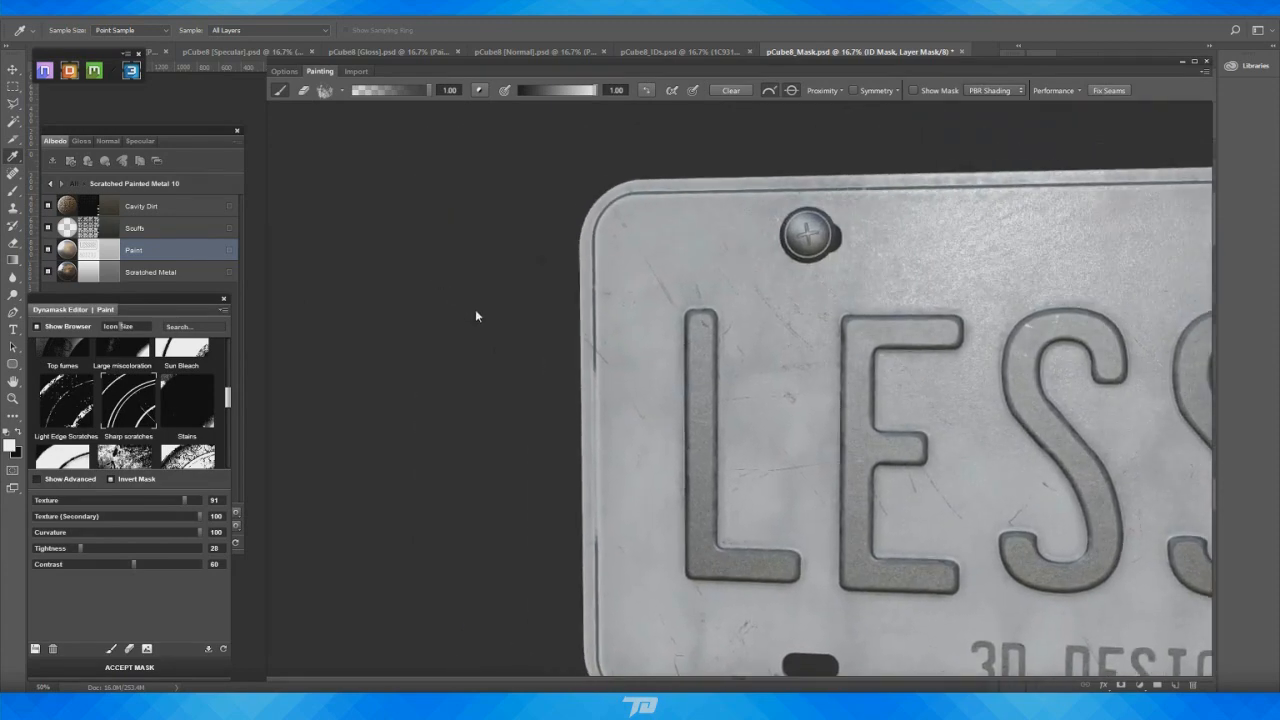
{"action": "right_click_drag", "start_coordinate": [475, 310], "coordinate": [535, 350], "text": "alt"}
{"action": "middle_click_drag", "start_coordinate": [330, 236], "coordinate": [473, 296], "text": "alt"}
{"action": "right_click_drag", "start_coordinate": [473, 296], "coordinate": [500, 318], "text": "alt"}
{"action": "middle_click_drag", "start_coordinate": [446, 266], "coordinate": [486, 337], "text": "alt"}
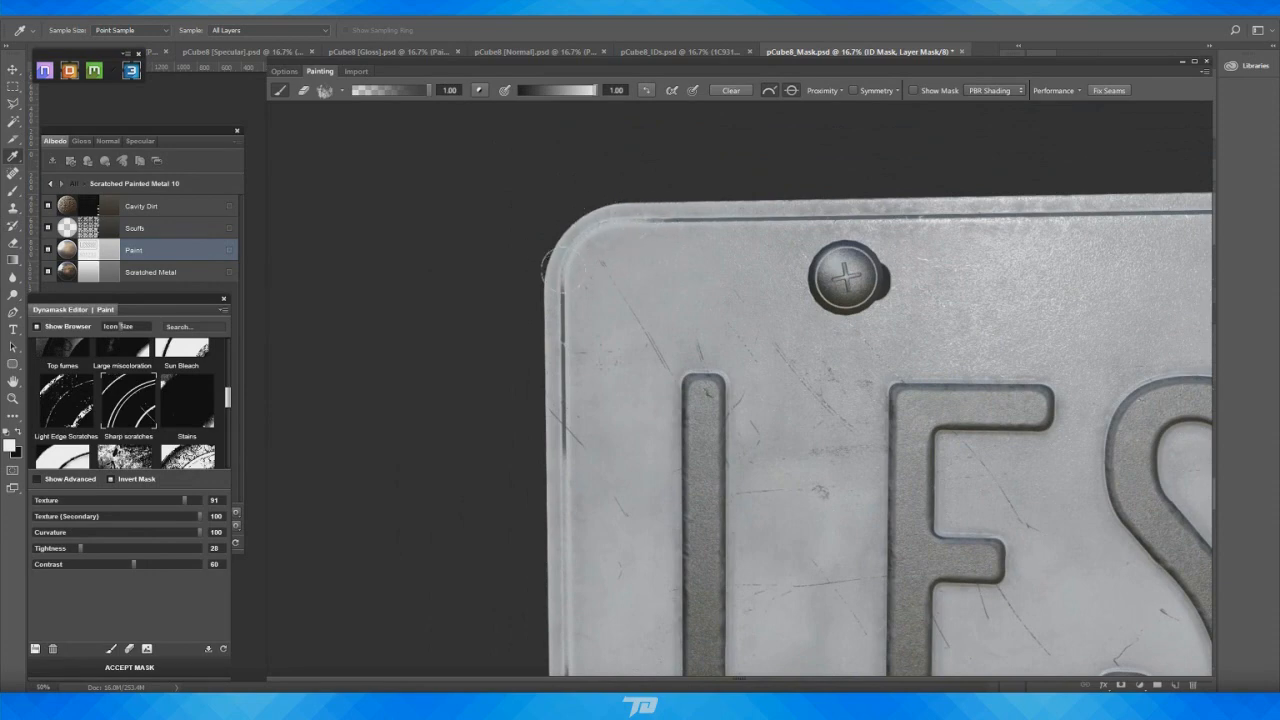
Brush over the exposed groove around the plate's lower-left corner on the Paint mask
{"action": "right_click_drag", "start_coordinate": [577, 242], "coordinate": [470, 240], "text": "alt"}
{"action": "middle_click_drag", "start_coordinate": [640, 270], "coordinate": [449, 143], "text": "alt"}
{"action": "middle_click_drag", "start_coordinate": [500, 400], "coordinate": [560, 270], "text": "alt"}
{"action": "left_click_drag", "start_coordinate": [575, 345], "coordinate": [602, 328], "text": "alt"}
{"action": "mouse_move", "coordinate": [602, 335]}
{"action": "right_mouse_down", "text": "alt"}
{"action": "mouse_move", "coordinate": [620, 450]}
{"action": "mouse_move", "coordinate": [630, 440]}
{"action": "right_mouse_up", "text": "alt"}
{"action": "middle_click_drag", "start_coordinate": [630, 425], "coordinate": [638, 325], "text": "alt"}
{"action": "mouse_move", "coordinate": [527, 436]}
{"action": "left_mouse_down"}
{"action": "mouse_move", "coordinate": [536, 416]}
{"action": "mouse_move", "coordinate": [479, 354]}
{"action": "mouse_move", "coordinate": [487, 328]}
{"action": "mouse_move", "coordinate": [527, 414]}
{"action": "mouse_move", "coordinate": [586, 449]}
{"action": "mouse_move", "coordinate": [560, 457]}
{"action": "mouse_move", "coordinate": [640, 450]}
{"action": "mouse_move", "coordinate": [631, 455]}
{"action": "left_mouse_up"}
{"action": "left_click_drag", "start_coordinate": [600, 346], "coordinate": [606, 438], "text": "alt"}
View the Normal map, return the viewport to PBR Shading, and paint a gap into the groove low on the left edge
{"action": "key", "text": "n"}
{"action": "left_click", "coordinate": [992, 90]}
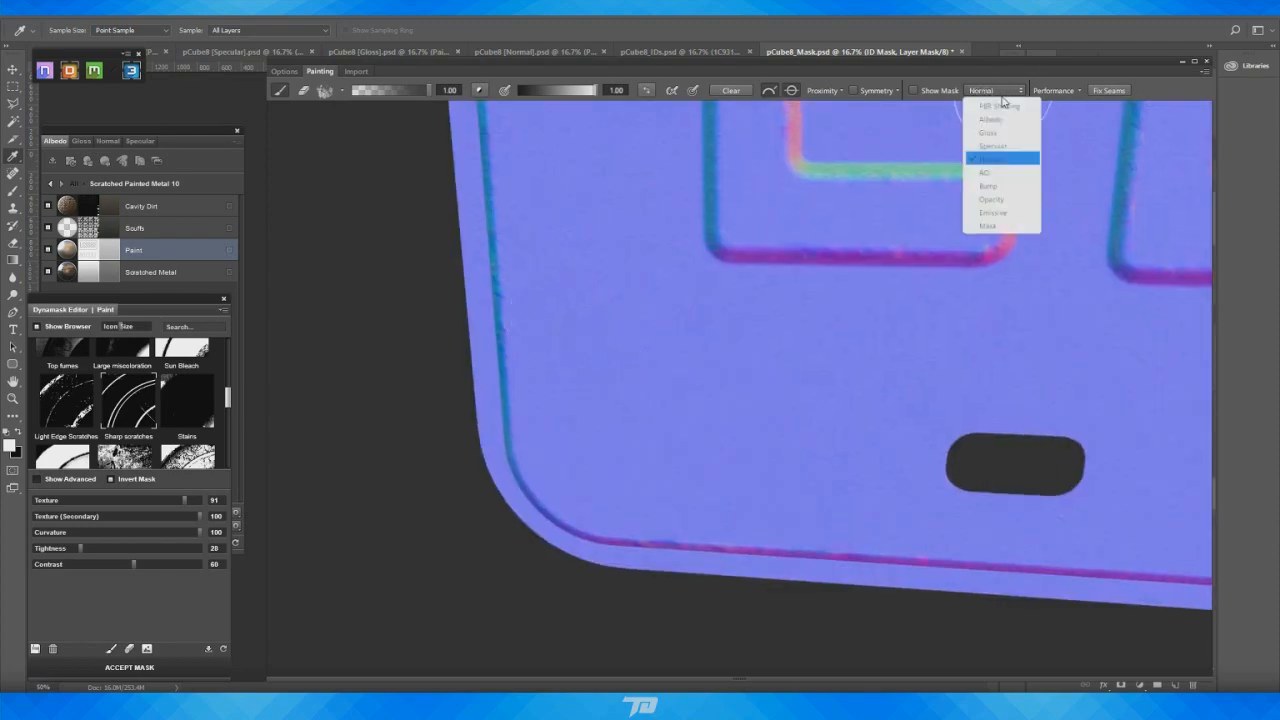
{"action": "left_click", "coordinate": [995, 105]}
{"action": "middle_click_drag", "start_coordinate": [410, 262], "coordinate": [421, 338], "text": "alt"}
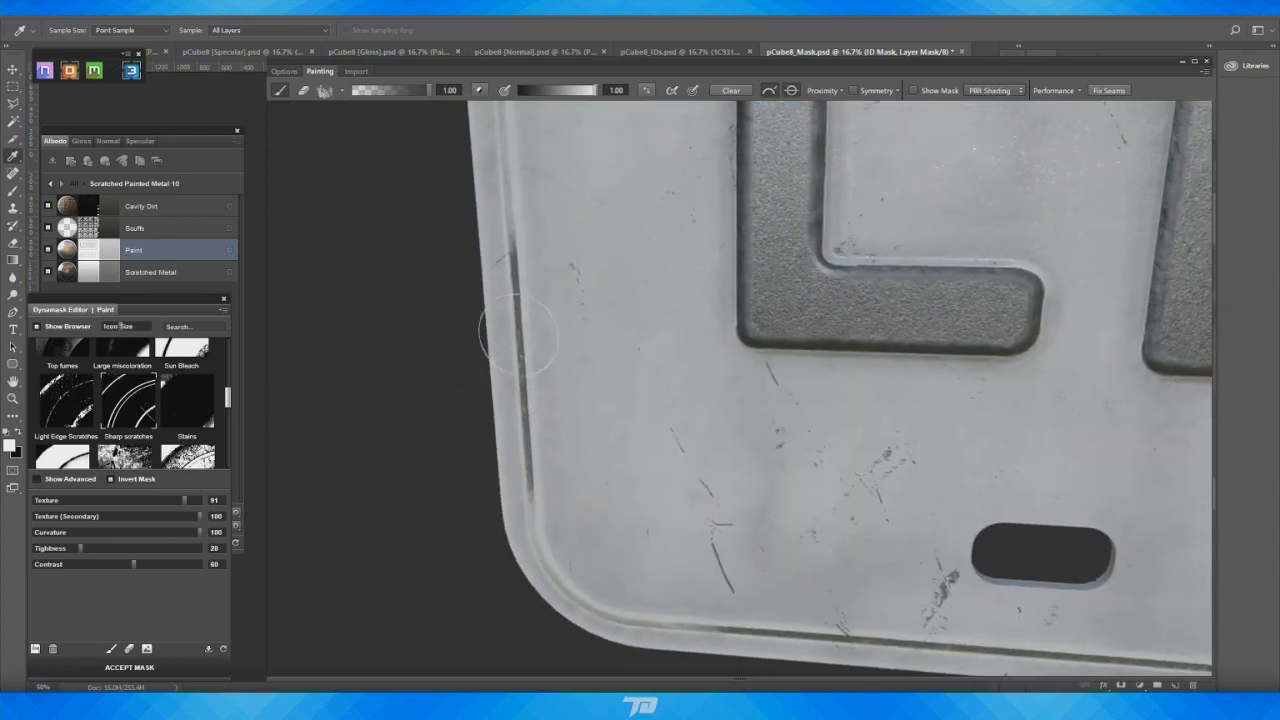
{"action": "left_click_drag", "start_coordinate": [518, 345], "coordinate": [536, 378]}
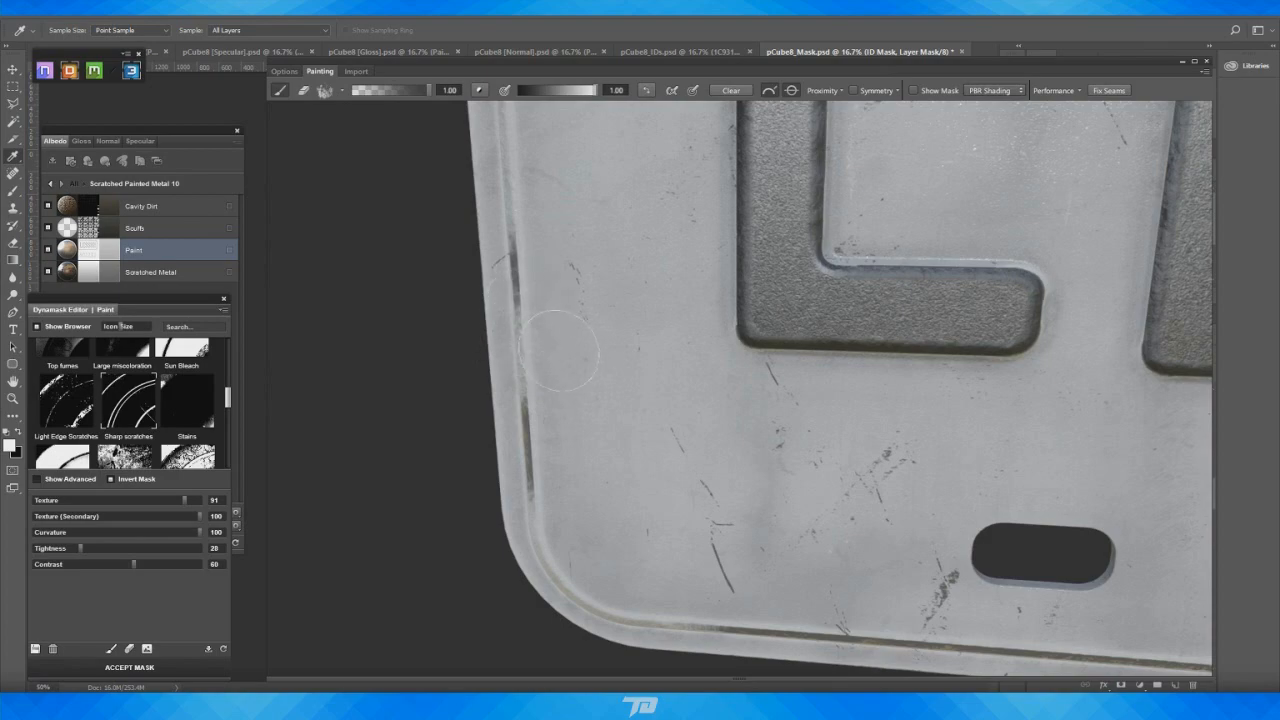
Paint with the grunge brush over the border groove at the plate's lower-right corner
{"action": "right_click_drag", "start_coordinate": [491, 406], "coordinate": [800, 385], "text": "alt"}
{"action": "middle_click_drag", "start_coordinate": [800, 385], "coordinate": [580, 373], "text": "alt"}
{"action": "right_click_drag", "start_coordinate": [620, 370], "coordinate": [700, 372], "text": "alt"}
{"action": "middle_click_drag", "start_coordinate": [960, 440], "coordinate": [590, 385], "text": "alt"}
{"action": "left_click_drag", "start_coordinate": [590, 385], "coordinate": [640, 395], "text": "alt"}
{"action": "mouse_move", "coordinate": [650, 405]}
{"action": "middle_mouse_down", "text": "alt"}
{"action": "mouse_move", "coordinate": [873, 412]}
{"action": "mouse_move", "coordinate": [590, 386]}
{"action": "middle_mouse_up", "text": "alt"}
{"action": "left_click_drag", "start_coordinate": [611, 398], "coordinate": [813, 467], "text": "alt"}
{"action": "right_click_drag", "start_coordinate": [813, 467], "coordinate": [780, 529], "text": "alt"}
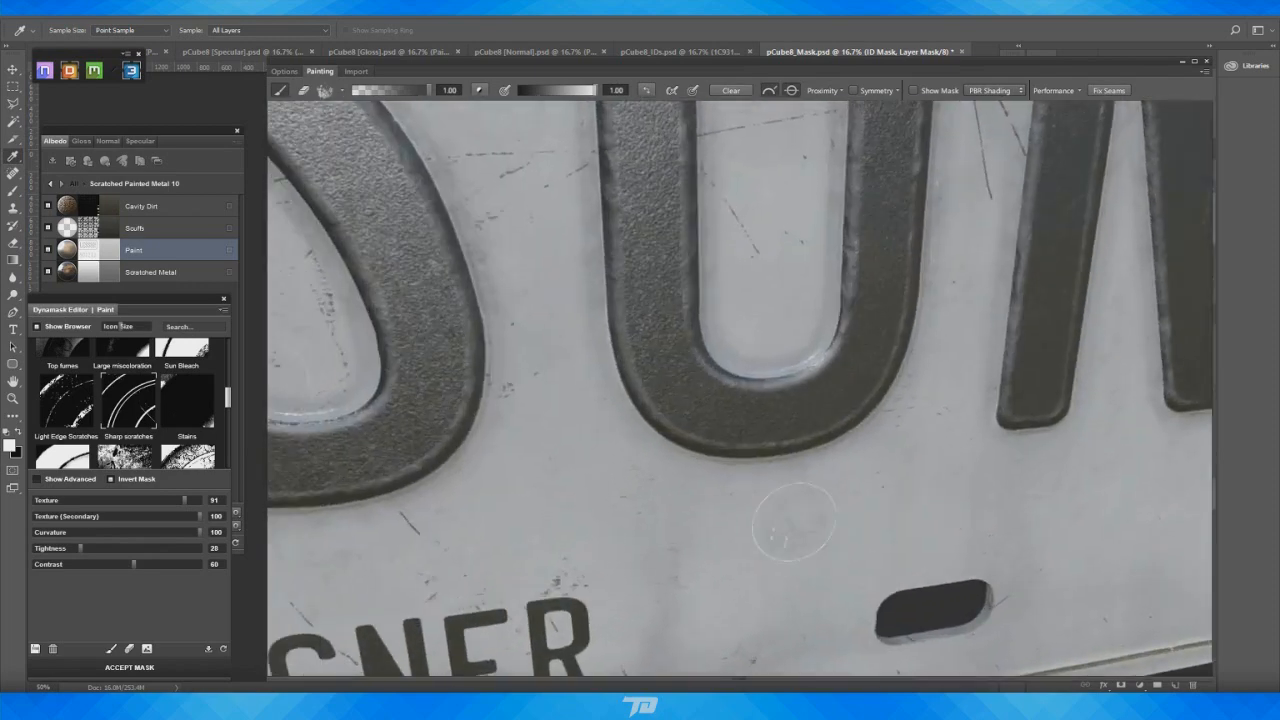
{"action": "middle_click_drag", "start_coordinate": [780, 529], "coordinate": [593, 364], "text": "alt"}
{"action": "left_click_drag", "start_coordinate": [738, 447], "coordinate": [768, 474], "text": "alt"}
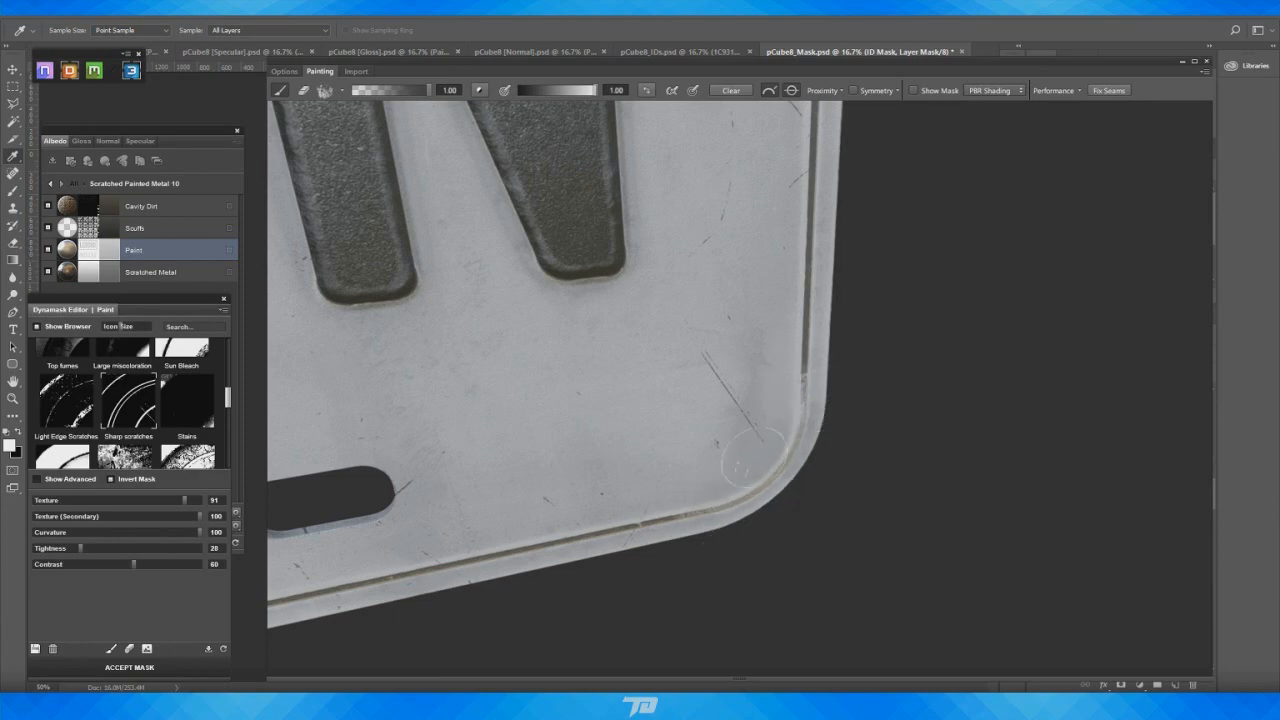
Brush grunge patches over the groove along the plate's bottom border and check the whole plate
{"action": "middle_click_drag", "start_coordinate": [753, 458], "coordinate": [936, 336], "text": "alt"}
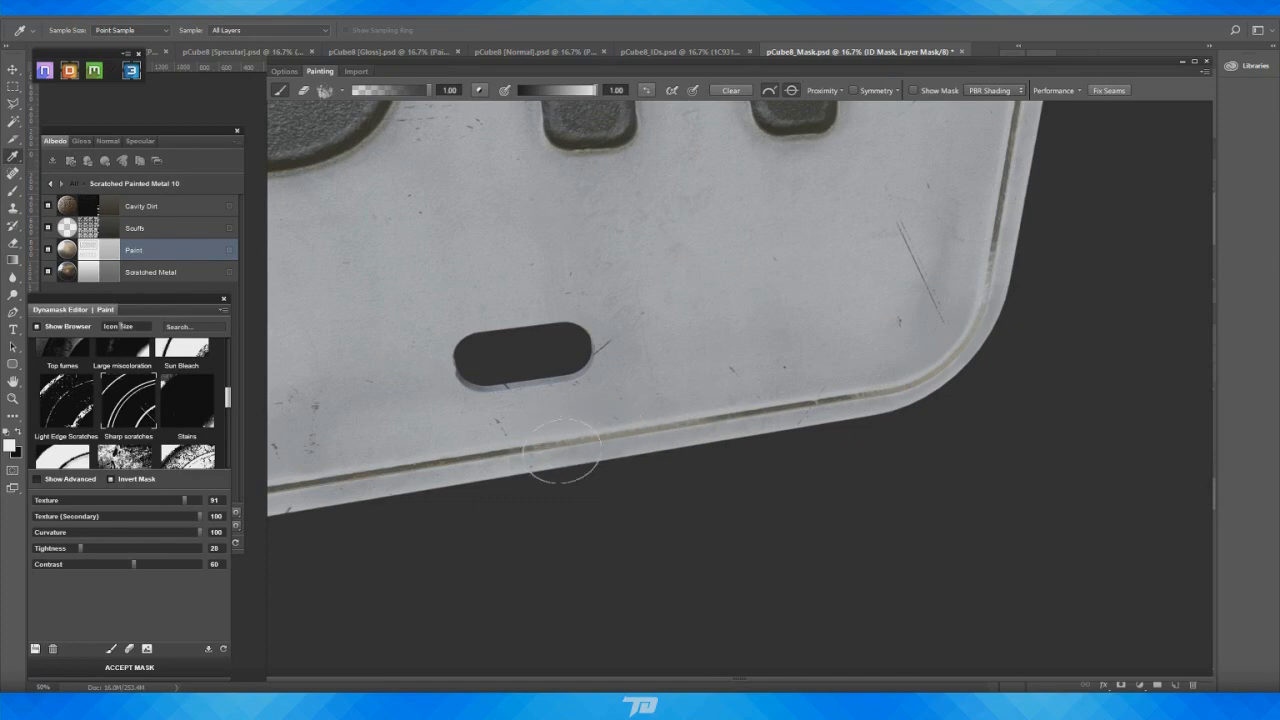
{"action": "mouse_move", "coordinate": [671, 383]}
{"action": "middle_mouse_down", "text": "alt"}
{"action": "mouse_move", "coordinate": [766, 343]}
{"action": "mouse_move", "coordinate": [933, 357]}
{"action": "middle_mouse_up", "text": "alt"}
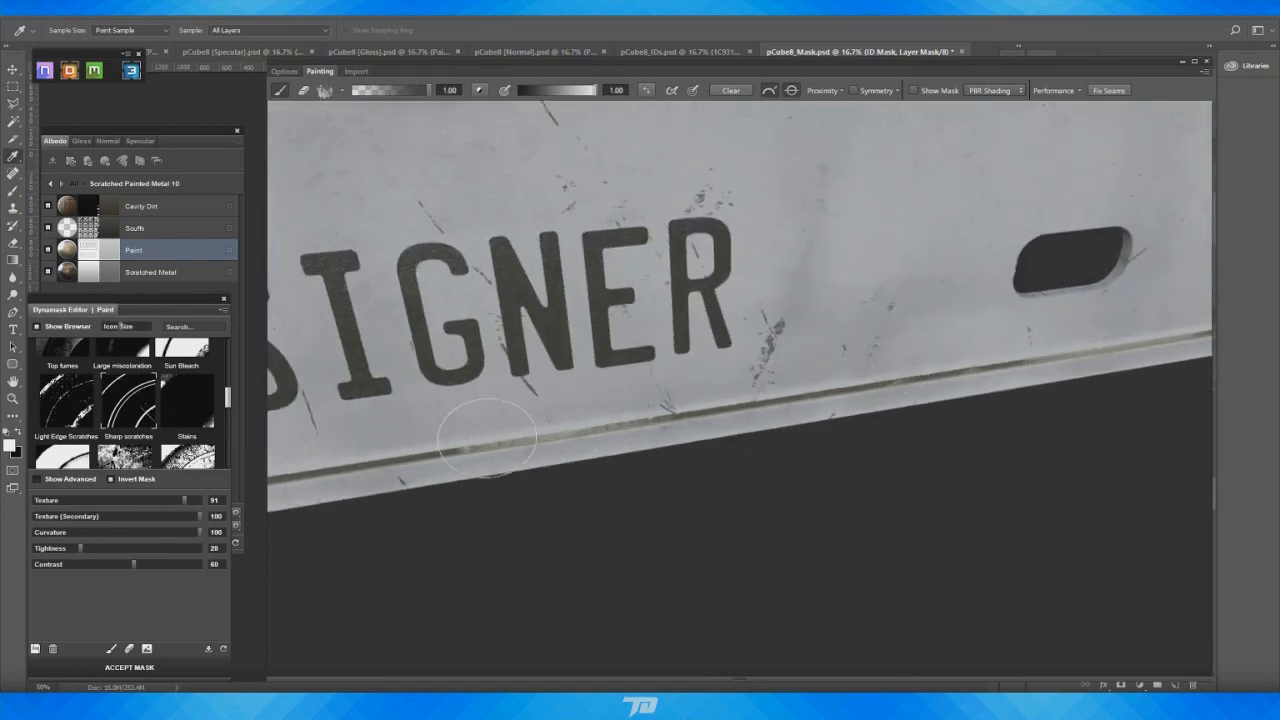
{"action": "left_click_drag", "start_coordinate": [612, 431], "coordinate": [600, 530], "text": "alt"}
{"action": "right_click_drag", "start_coordinate": [600, 530], "coordinate": [618, 313], "text": "alt"}
{"action": "middle_click_drag", "start_coordinate": [629, 322], "coordinate": [797, 285], "text": "alt"}
{"action": "left_click_drag", "start_coordinate": [783, 345], "coordinate": [720, 335], "text": "alt"}
{"action": "middle_click_drag", "start_coordinate": [720, 335], "coordinate": [708, 448], "text": "alt"}
{"action": "left_click_drag", "start_coordinate": [480, 395], "coordinate": [418, 382], "text": "alt"}
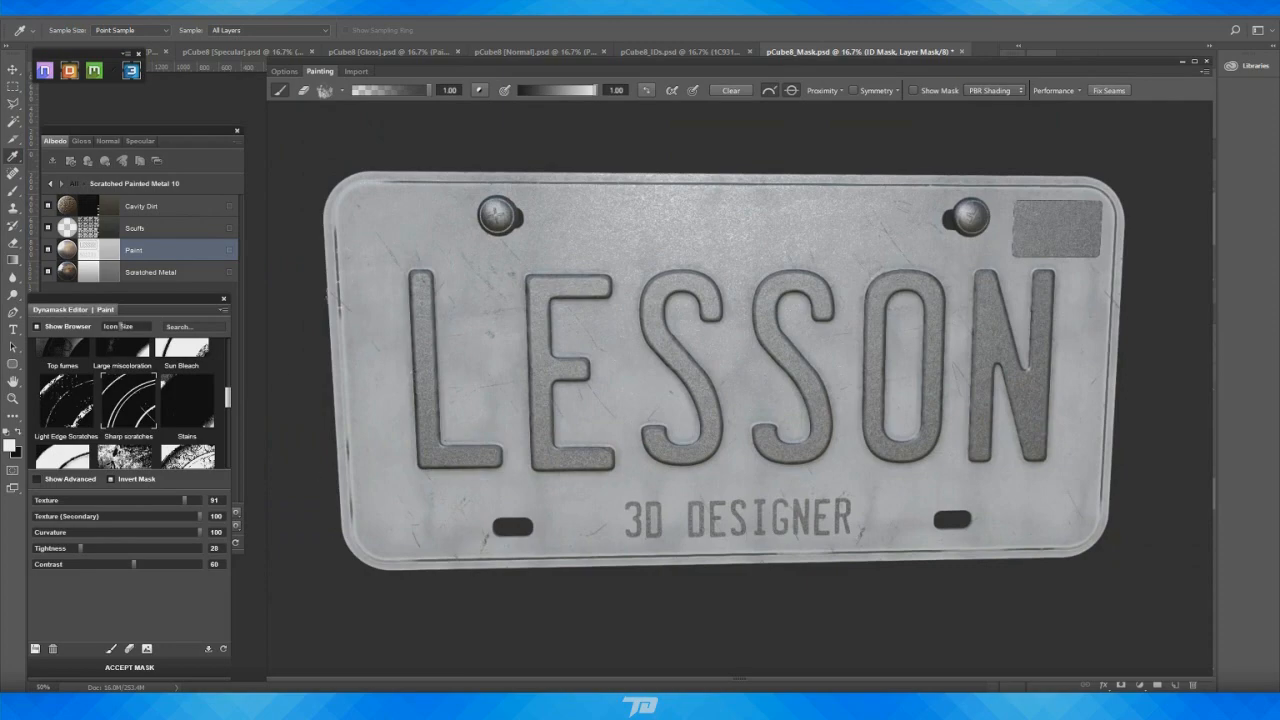
Paint with the grunge brush over the border groove around the plate's upper-right corner
{"action": "middle_click_drag", "start_coordinate": [800, 350], "coordinate": [472, 439], "text": "alt"}
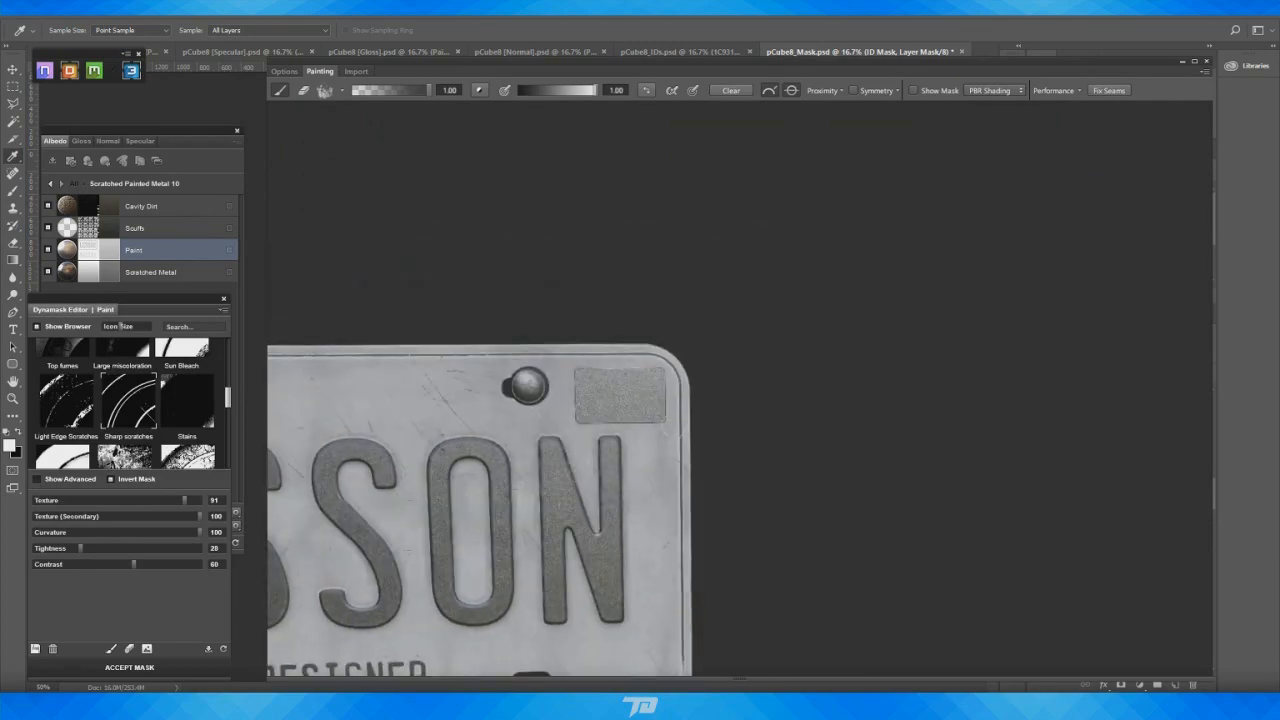
{"action": "left_click_drag", "start_coordinate": [472, 439], "coordinate": [820, 443], "text": "alt"}
{"action": "right_click_drag", "start_coordinate": [820, 443], "coordinate": [567, 437], "text": "alt"}
{"action": "left_click_drag", "start_coordinate": [563, 437], "coordinate": [440, 450], "text": "alt"}
{"action": "right_click_drag", "start_coordinate": [440, 450], "coordinate": [848, 460], "text": "alt"}
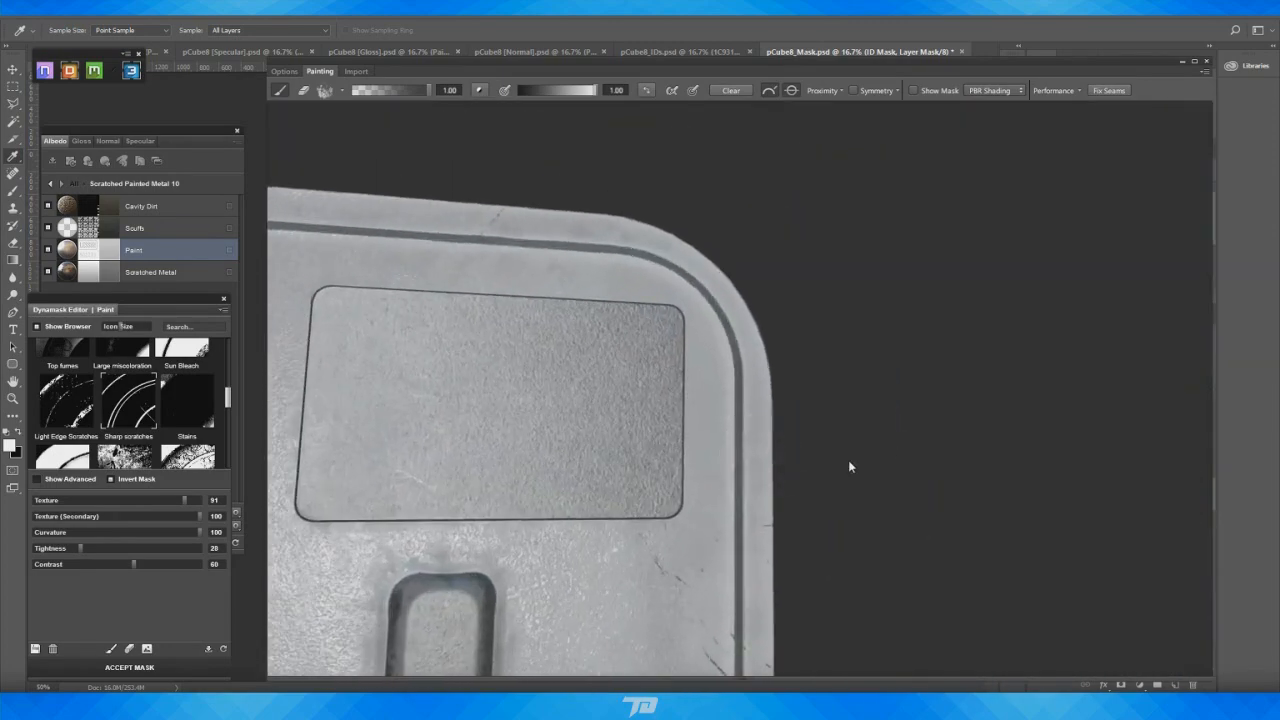
{"action": "middle_click_drag", "start_coordinate": [815, 235], "coordinate": [764, 385], "text": "alt"}
{"action": "mouse_move", "coordinate": [764, 385]}
{"action": "left_mouse_down", "text": "alt"}
{"action": "mouse_move", "coordinate": [650, 460]}
{"action": "mouse_move", "coordinate": [606, 440]}
{"action": "mouse_move", "coordinate": [629, 443]}
{"action": "mouse_move", "coordinate": [657, 474]}
{"action": "mouse_move", "coordinate": [669, 528]}
{"action": "mouse_move", "coordinate": [566, 424]}
{"action": "mouse_move", "coordinate": [570, 447]}
{"action": "left_mouse_up", "text": "alt"}
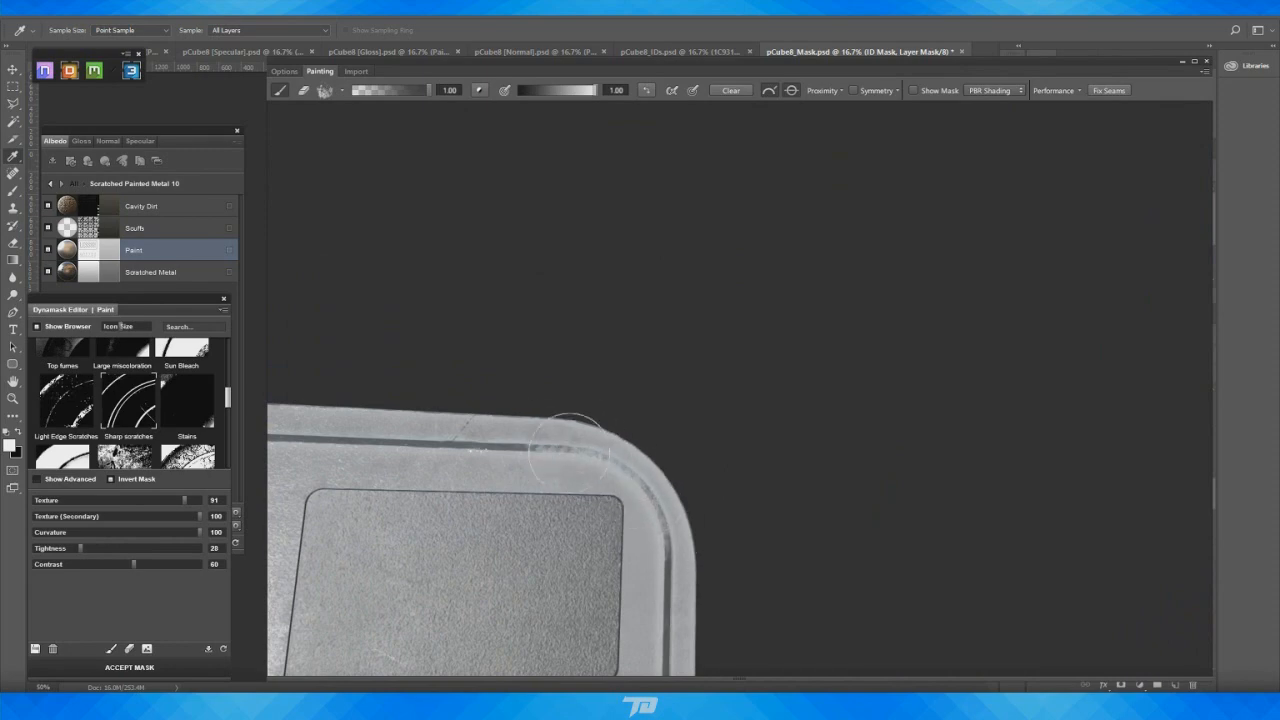
{"action": "mouse_move", "coordinate": [665, 540]}
{"action": "left_mouse_down"}
{"action": "mouse_move", "coordinate": [677, 540]}
{"action": "mouse_move", "coordinate": [580, 446]}
{"action": "mouse_move", "coordinate": [514, 417]}
{"action": "mouse_move", "coordinate": [396, 450]}
{"action": "left_mouse_up"}
Reframe the plate and paint over sections of the groove along its top border
{"action": "mouse_move", "coordinate": [812, 452]}
{"action": "left_mouse_down"}
{"action": "mouse_move", "coordinate": [822, 475]}
{"action": "mouse_move", "coordinate": [772, 484]}
{"action": "mouse_move", "coordinate": [755, 440]}
{"action": "mouse_move", "coordinate": [784, 415]}
{"action": "mouse_move", "coordinate": [739, 255]}
{"action": "left_mouse_up"}
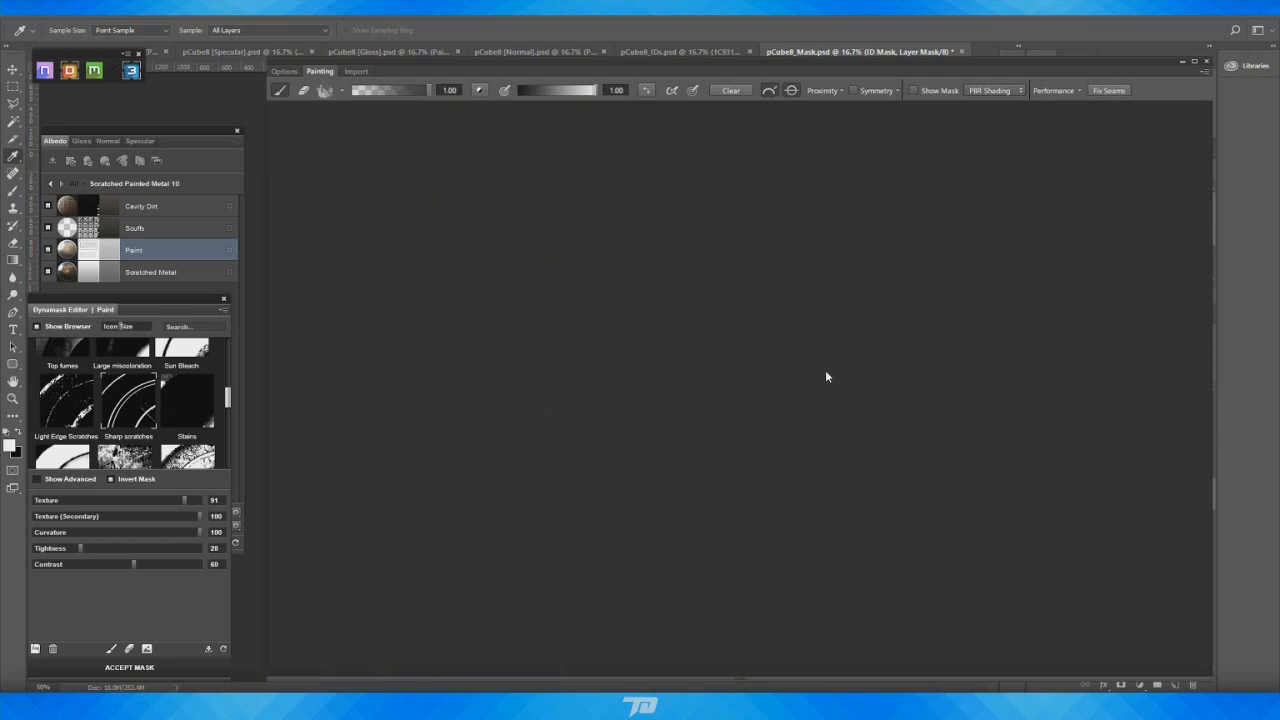
{"action": "left_click_drag", "start_coordinate": [826, 377], "coordinate": [852, 396]}
{"action": "key", "text": "f"}
{"action": "scroll", "coordinate": [852, 396], "scroll_direction": "up", "scroll_amount": 3}
{"action": "middle_click_drag", "start_coordinate": [852, 396], "coordinate": [752, 430]}
{"action": "scroll", "coordinate": [752, 430], "scroll_direction": "up", "scroll_amount": 4}
{"action": "middle_click_drag", "start_coordinate": [758, 330], "coordinate": [735, 412]}
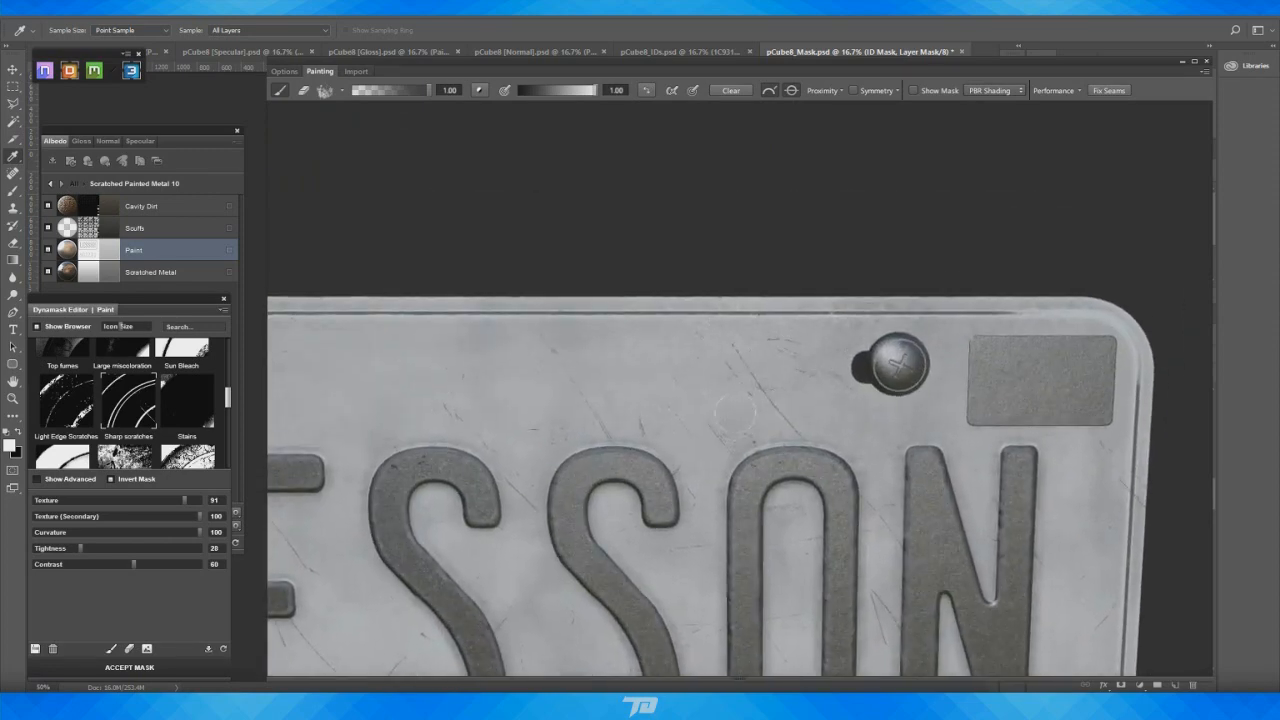
{"action": "scroll", "coordinate": [734, 413], "scroll_direction": "up", "scroll_amount": 3}
{"action": "mouse_move", "coordinate": [621, 225]}
{"action": "left_mouse_down"}
{"action": "mouse_move", "coordinate": [785, 225]}
{"action": "mouse_move", "coordinate": [638, 234]}
{"action": "left_mouse_up"}
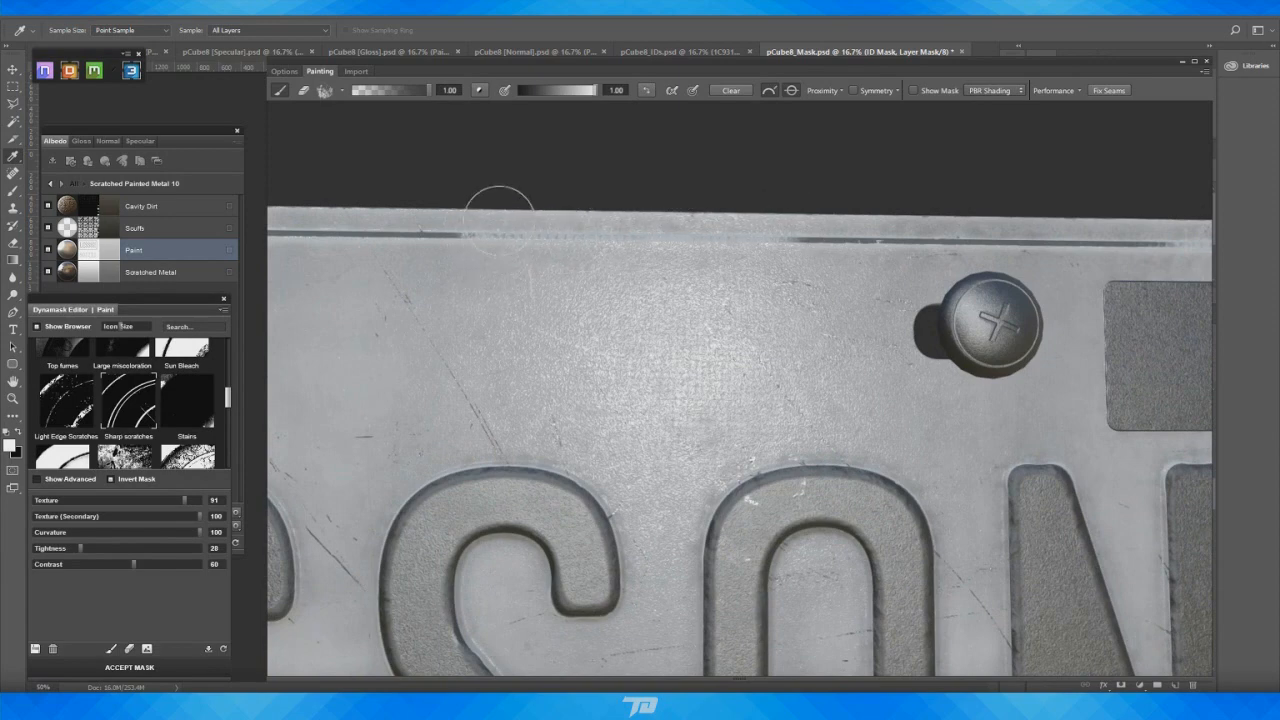
{"action": "left_click_drag", "start_coordinate": [765, 228], "coordinate": [840, 238]}
Review the hand-painted border on the whole plate and accept the Paint layer's mask
{"action": "right_click_drag", "start_coordinate": [806, 118], "coordinate": [688, 292], "text": "alt"}
{"action": "left_click_drag", "start_coordinate": [688, 292], "coordinate": [606, 377], "text": "alt"}
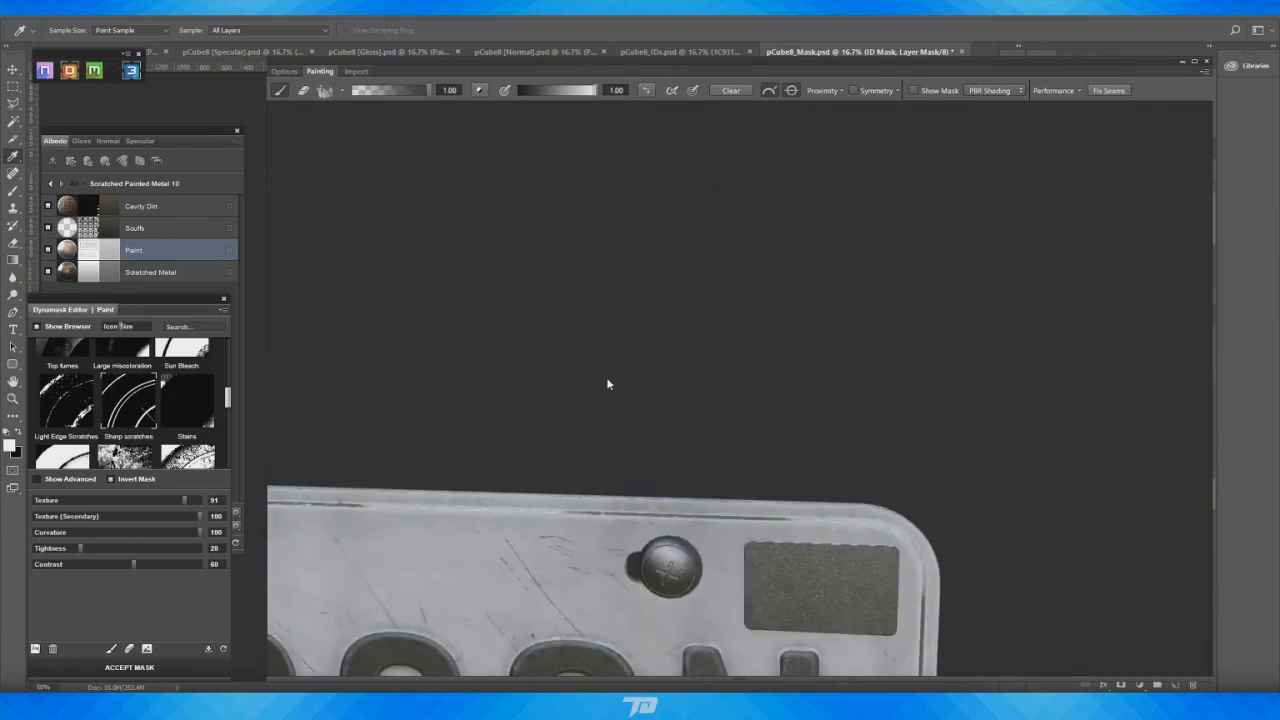
{"action": "middle_click_drag", "start_coordinate": [606, 377], "coordinate": [747, 259], "text": "alt"}
{"action": "right_click_drag", "start_coordinate": [747, 260], "coordinate": [714, 290], "text": "alt"}
{"action": "middle_click_drag", "start_coordinate": [714, 290], "coordinate": [728, 205], "text": "alt"}
{"action": "left_click_drag", "start_coordinate": [728, 205], "coordinate": [897, 259], "text": "alt"}
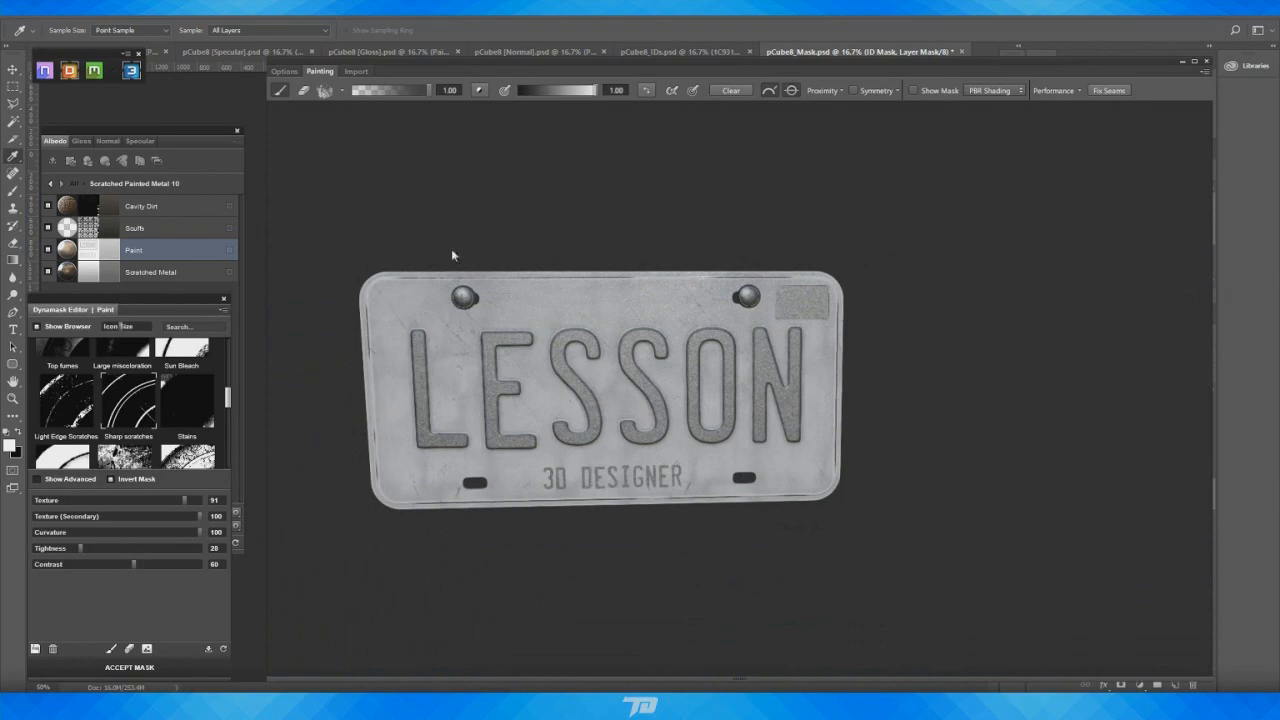
{"action": "left_click", "coordinate": [131, 682]}
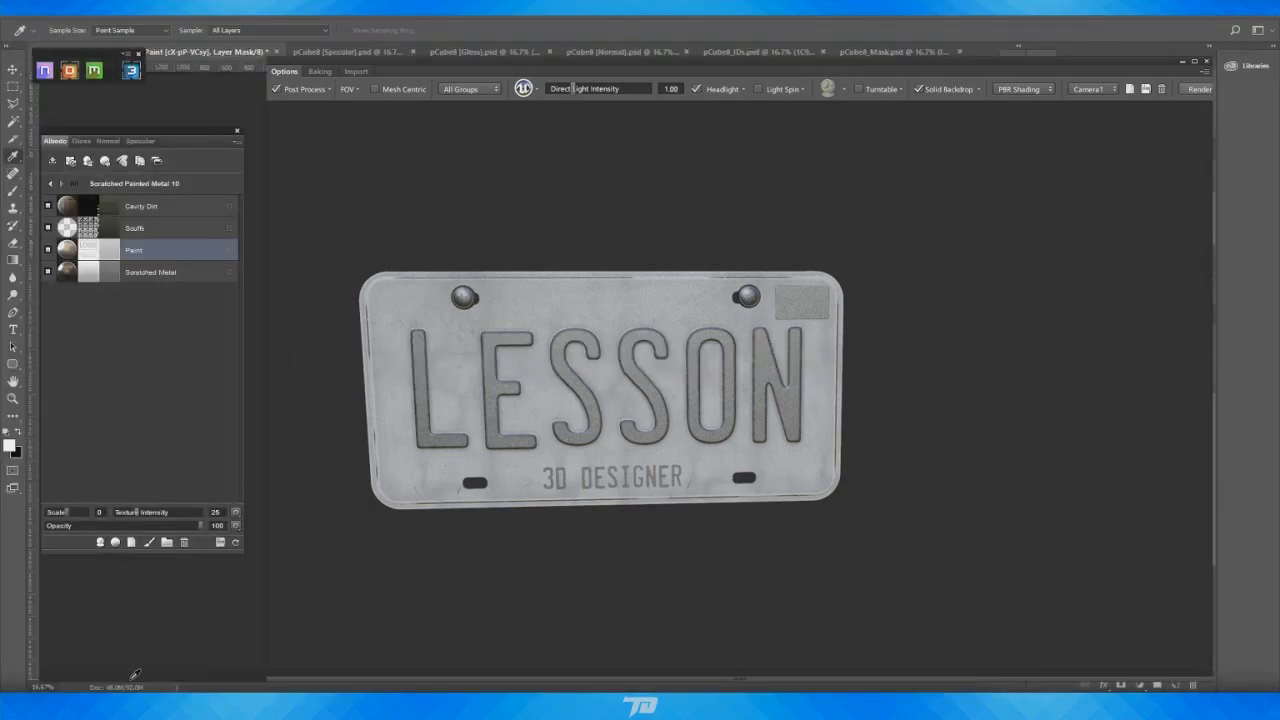
Examine the accepted paint mask's scratches and edge wear on the back and front of the plate
{"action": "left_click_drag", "start_coordinate": [612, 240], "coordinate": [944, 210]}
{"action": "right_click_drag", "start_coordinate": [944, 210], "coordinate": [944, 309]}
{"action": "left_click_drag", "start_coordinate": [944, 309], "coordinate": [881, 330]}
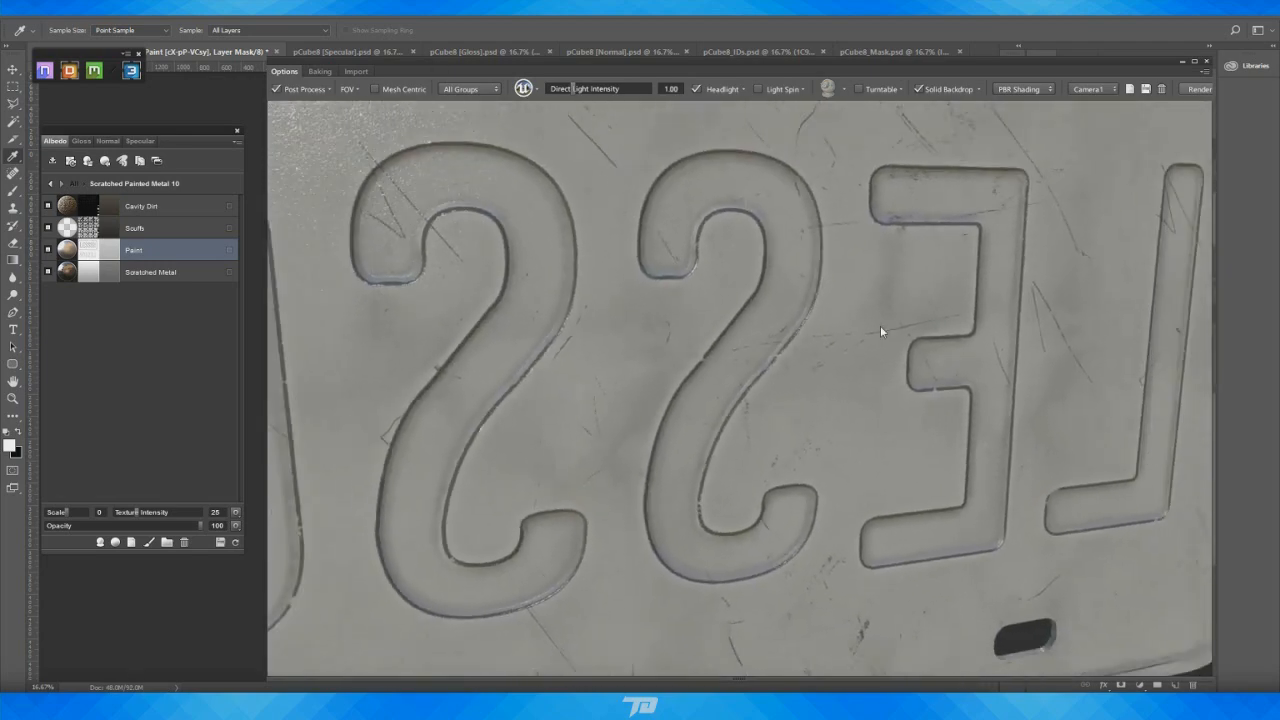
{"action": "left_click_drag", "start_coordinate": [729, 492], "coordinate": [708, 463]}
{"action": "scroll", "coordinate": [709, 430], "scroll_direction": "down", "scroll_amount": 2}
{"action": "scroll", "coordinate": [709, 427], "scroll_direction": "down", "scroll_amount": 1}
{"action": "middle_click_drag", "start_coordinate": [709, 427], "coordinate": [971, 392]}
{"action": "scroll", "coordinate": [794, 394], "scroll_direction": "down", "scroll_amount": 3}
{"action": "mouse_move", "coordinate": [820, 427]}
{"action": "left_mouse_down"}
{"action": "mouse_move", "coordinate": [794, 394]}
{"action": "mouse_move", "coordinate": [837, 414]}
{"action": "left_mouse_up"}
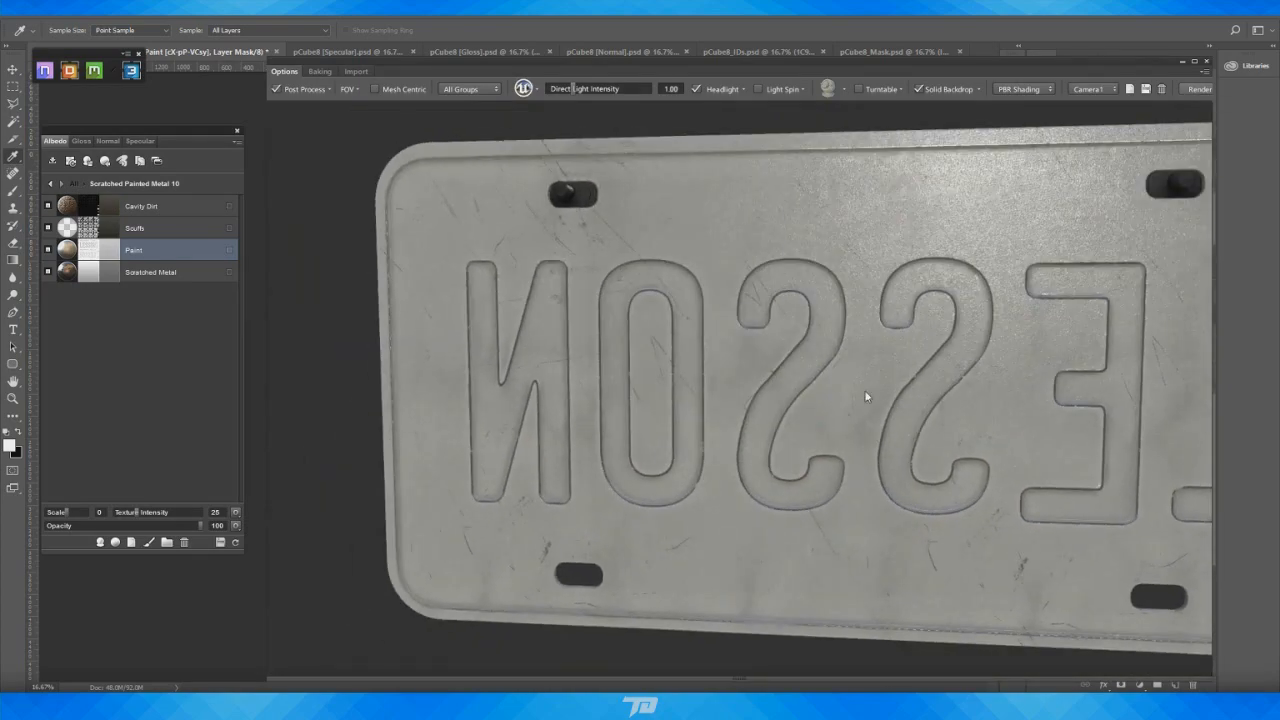
{"action": "middle_click_drag", "start_coordinate": [865, 393], "coordinate": [696, 388]}
{"action": "left_click_drag", "start_coordinate": [888, 413], "coordinate": [1037, 274]}
{"action": "left_click_drag", "start_coordinate": [934, 257], "coordinate": [792, 289]}
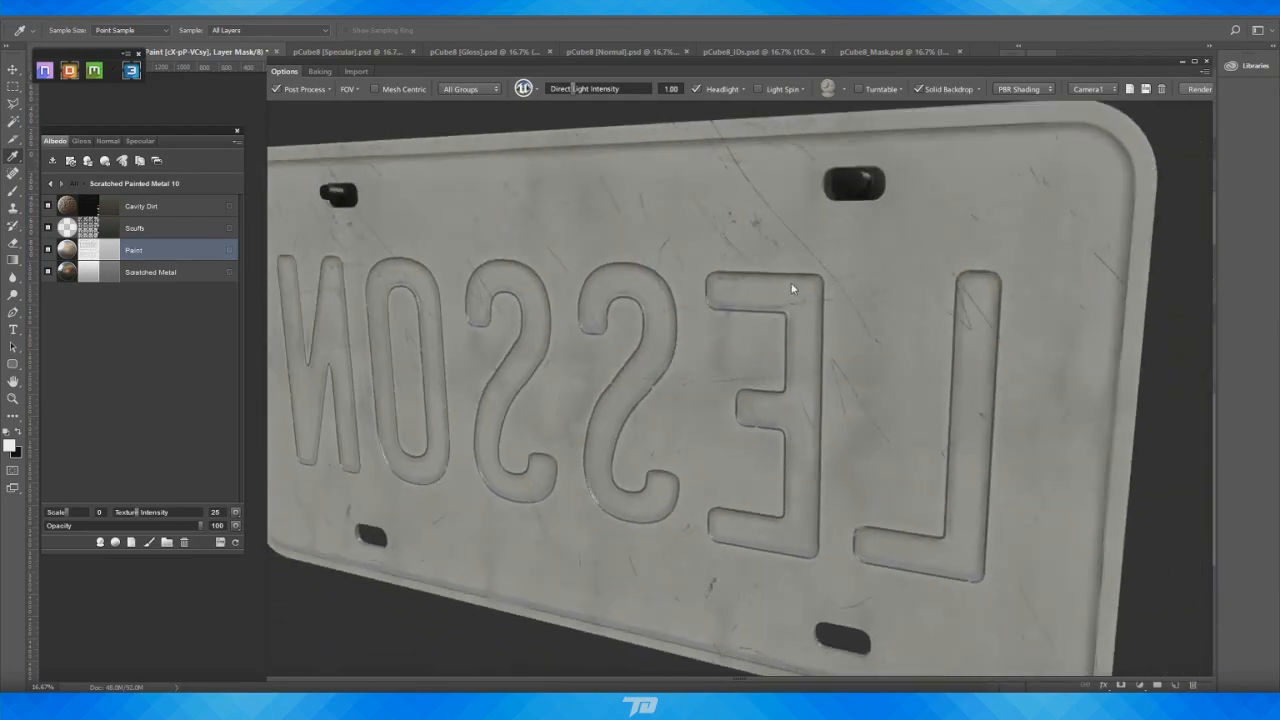
{"action": "left_click_drag", "start_coordinate": [928, 341], "coordinate": [799, 298]}
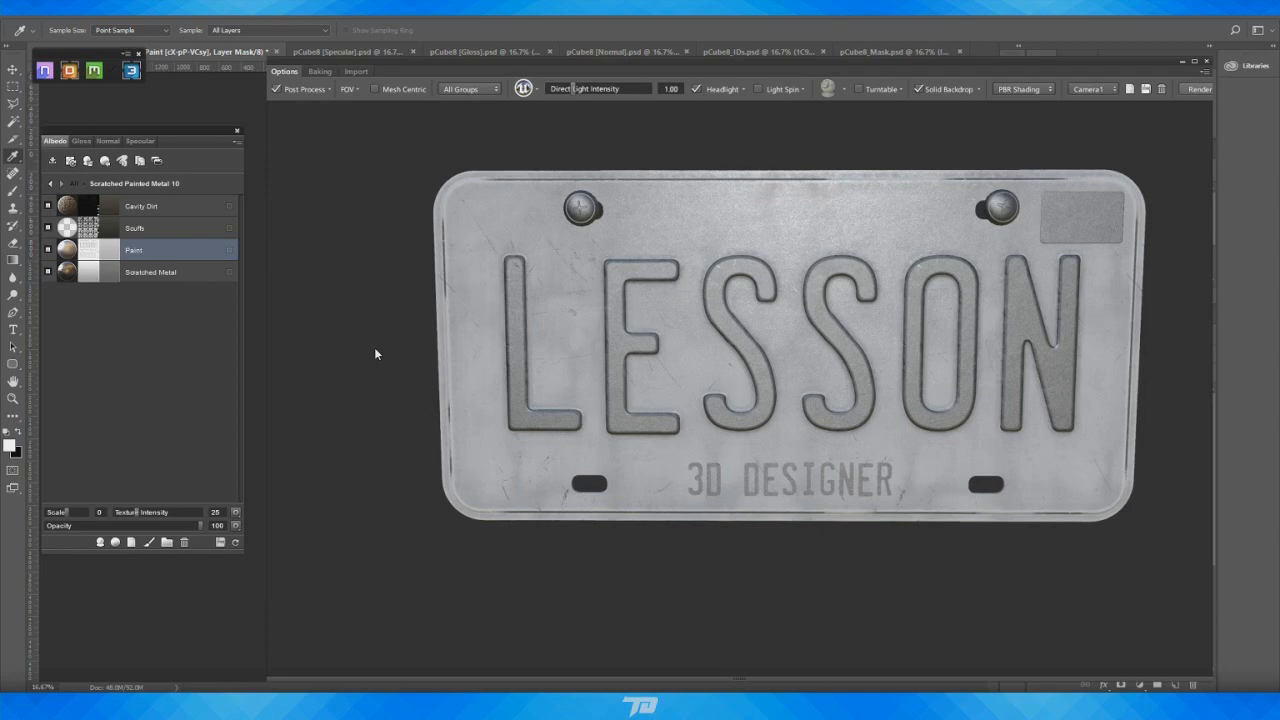
{"action": "middle_click_drag", "start_coordinate": [329, 295], "coordinate": [310, 318]}
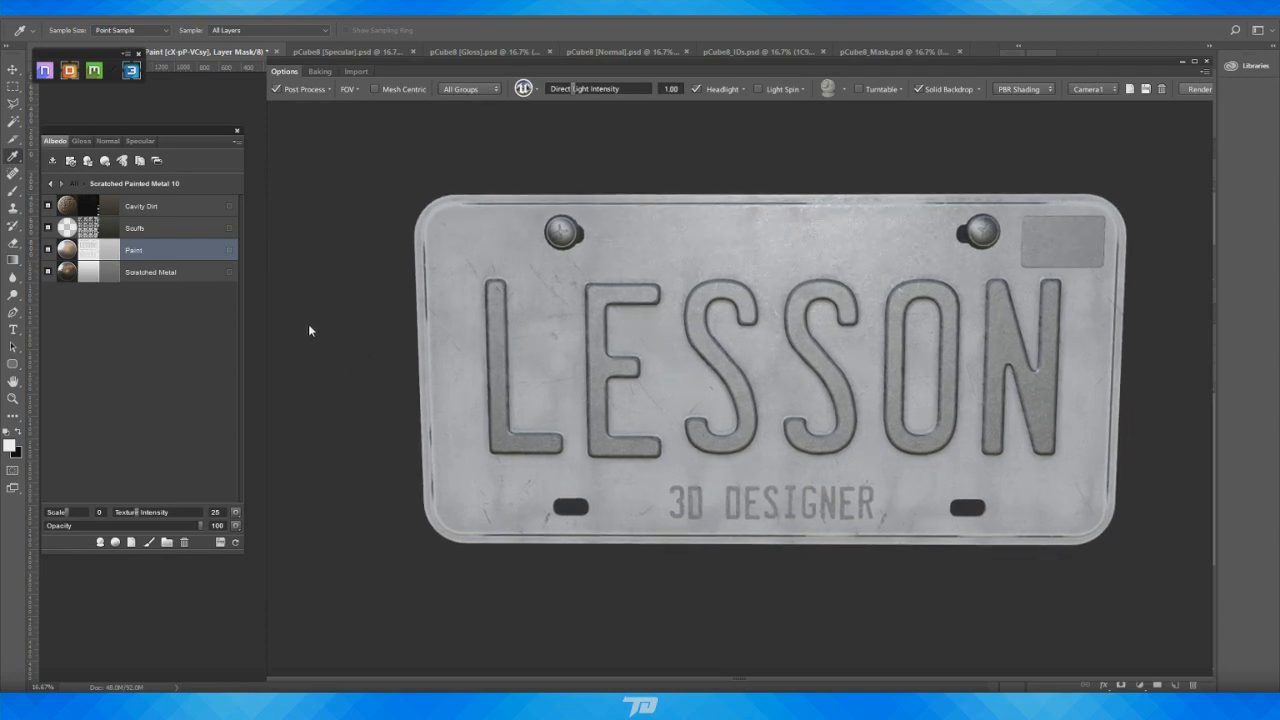
Start a new material for the red ID region covering the plate's lettering and search the material library for "scratched metal"
{"action": "key", "text": "c"}
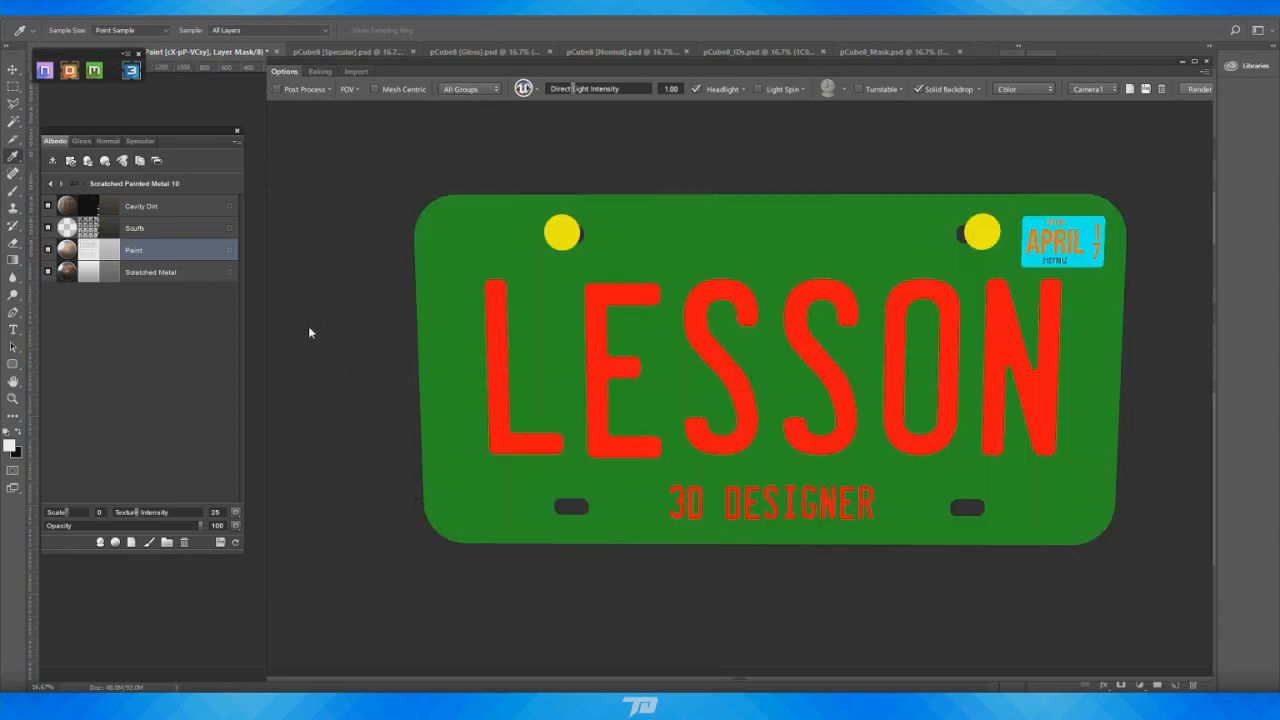
{"action": "left_click", "coordinate": [595, 353]}
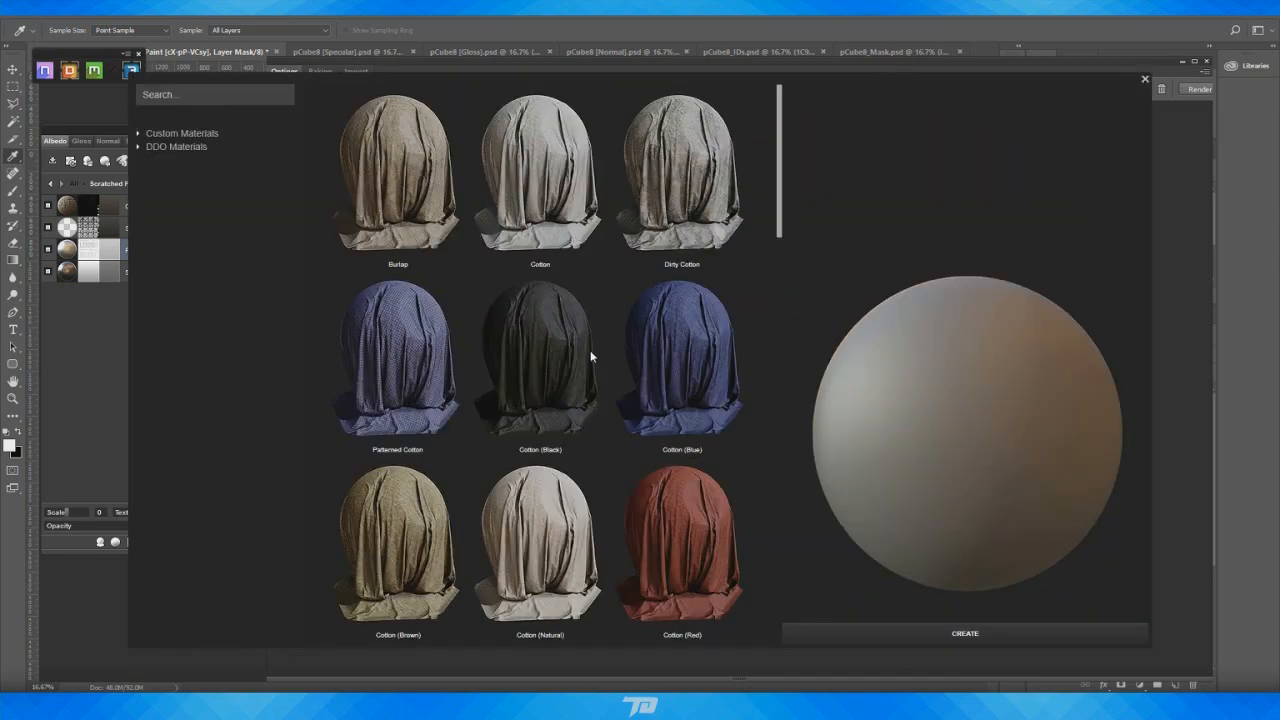
{"action": "left_click", "coordinate": [208, 91]}
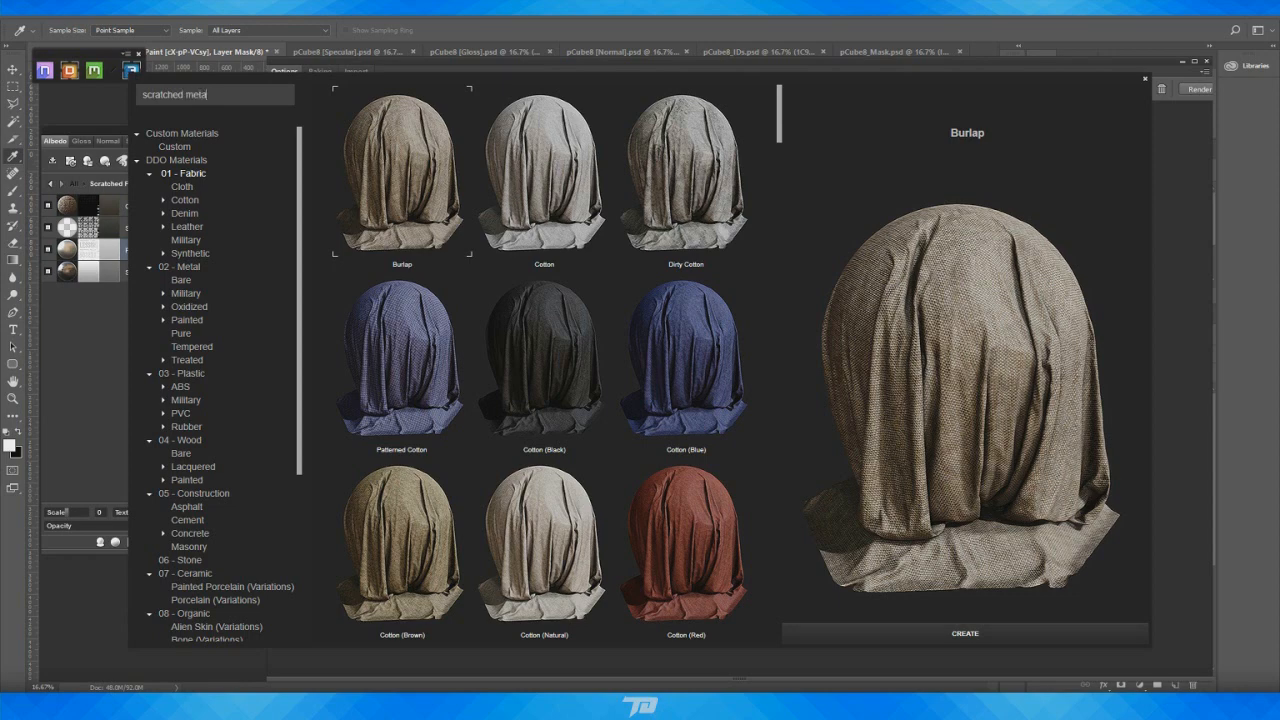
{"action": "type", "text": "l"}
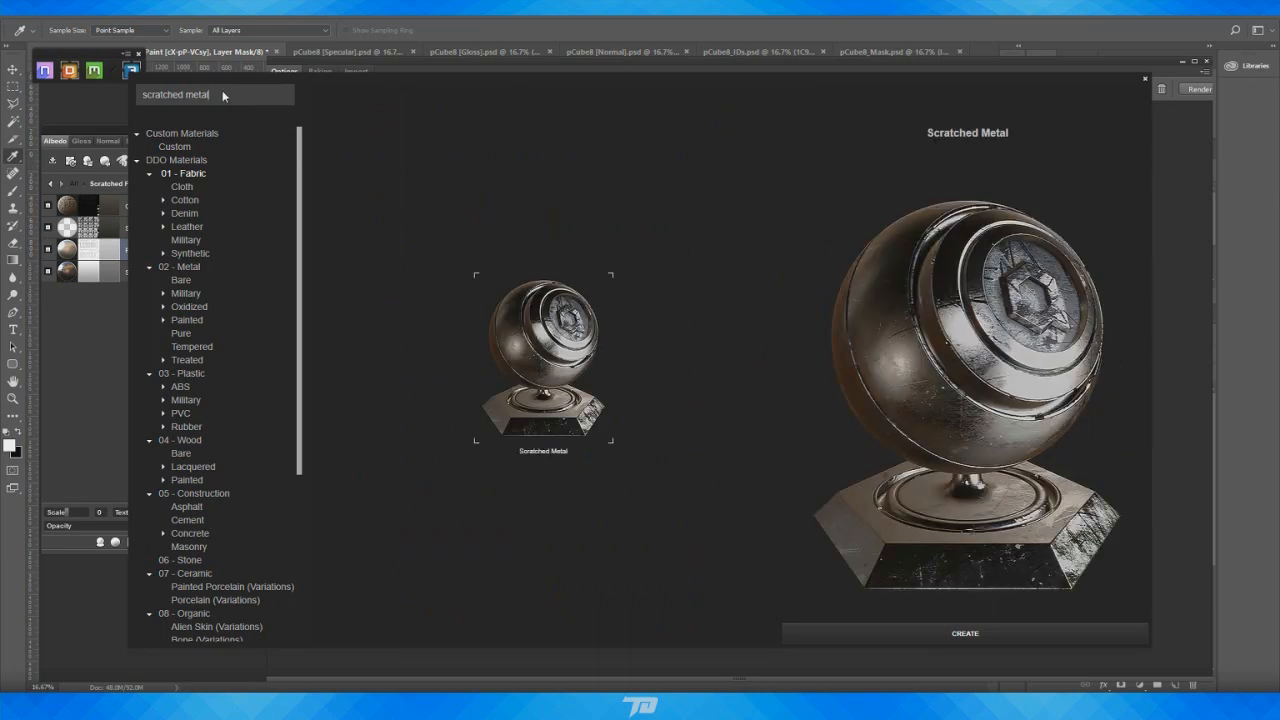
Broaden the library search to "scratched" and browse the painted steel and metal materials for a suitable finish
{"action": "key", "text": "BackSpace"}
{"action": "key", "text": "BackSpace"}
{"action": "key", "text": "BackSpace"}
{"action": "key", "text": "BackSpace"}
{"action": "key", "text": "BackSpace"}
{"action": "key", "text": "BackSpace"}
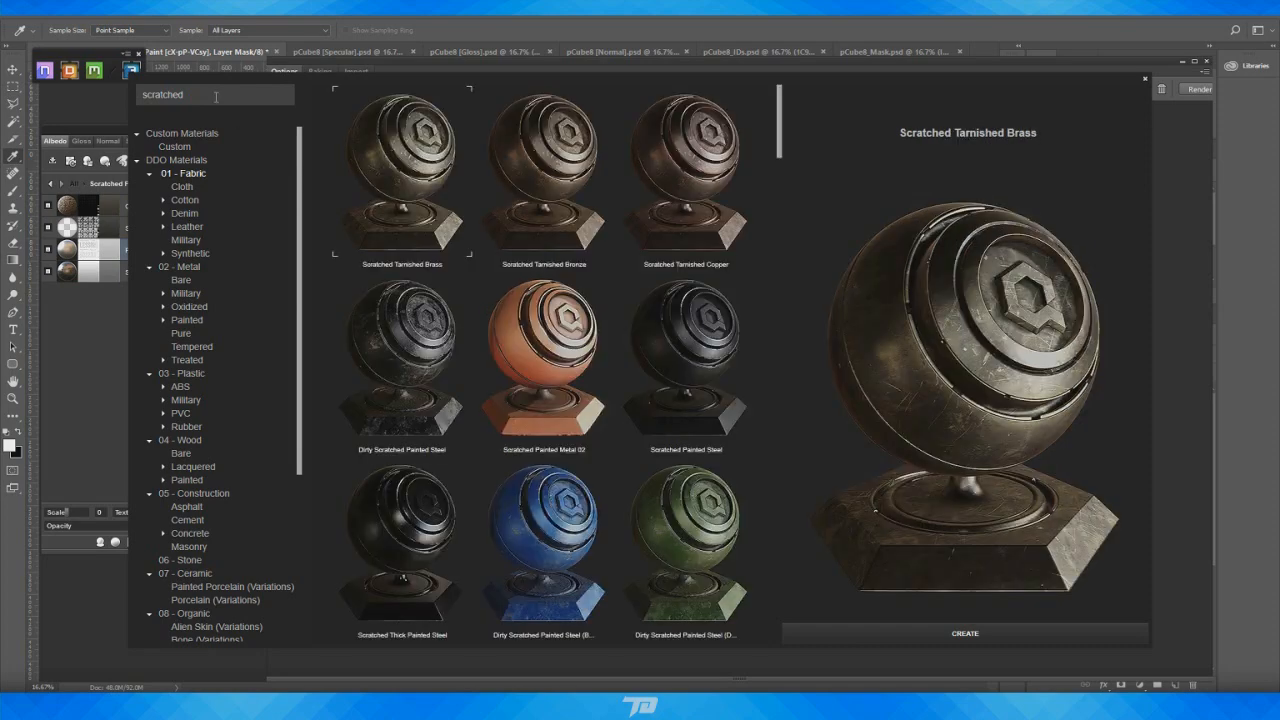
{"action": "scroll", "coordinate": [682, 234], "scroll_direction": "down", "scroll_amount": 1}
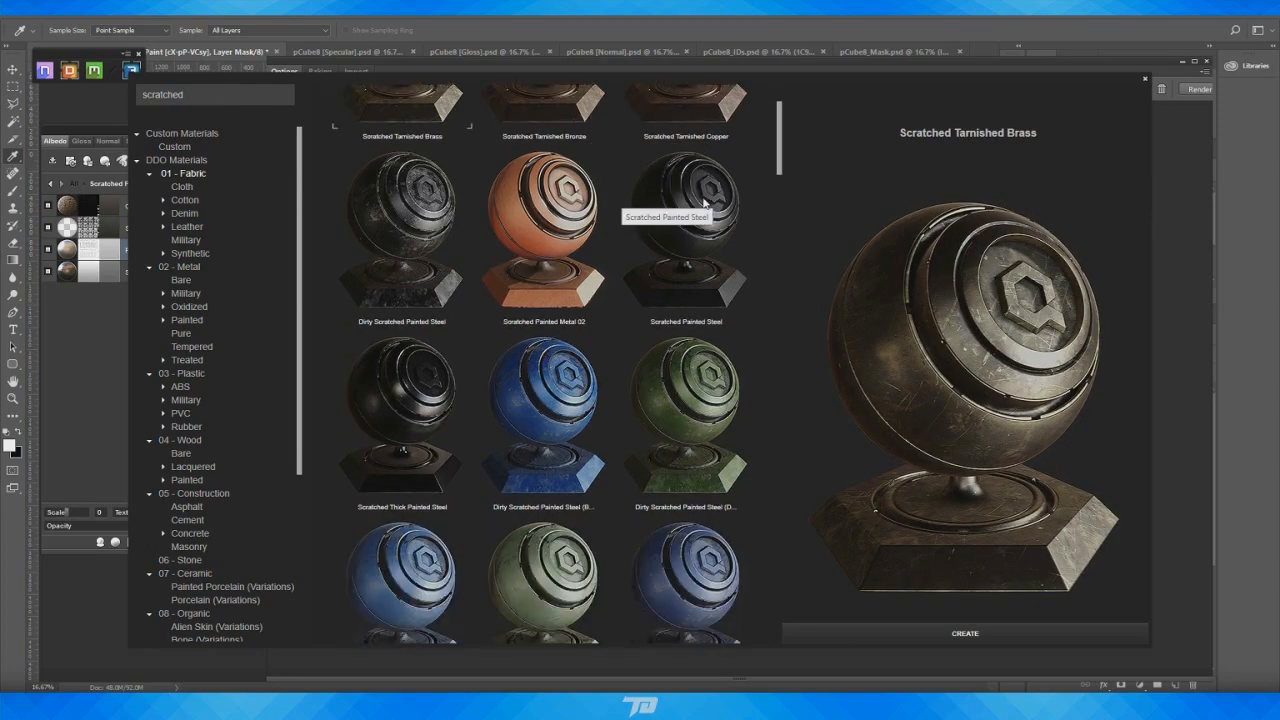
{"action": "scroll", "coordinate": [722, 230], "scroll_direction": "down", "scroll_amount": 1}
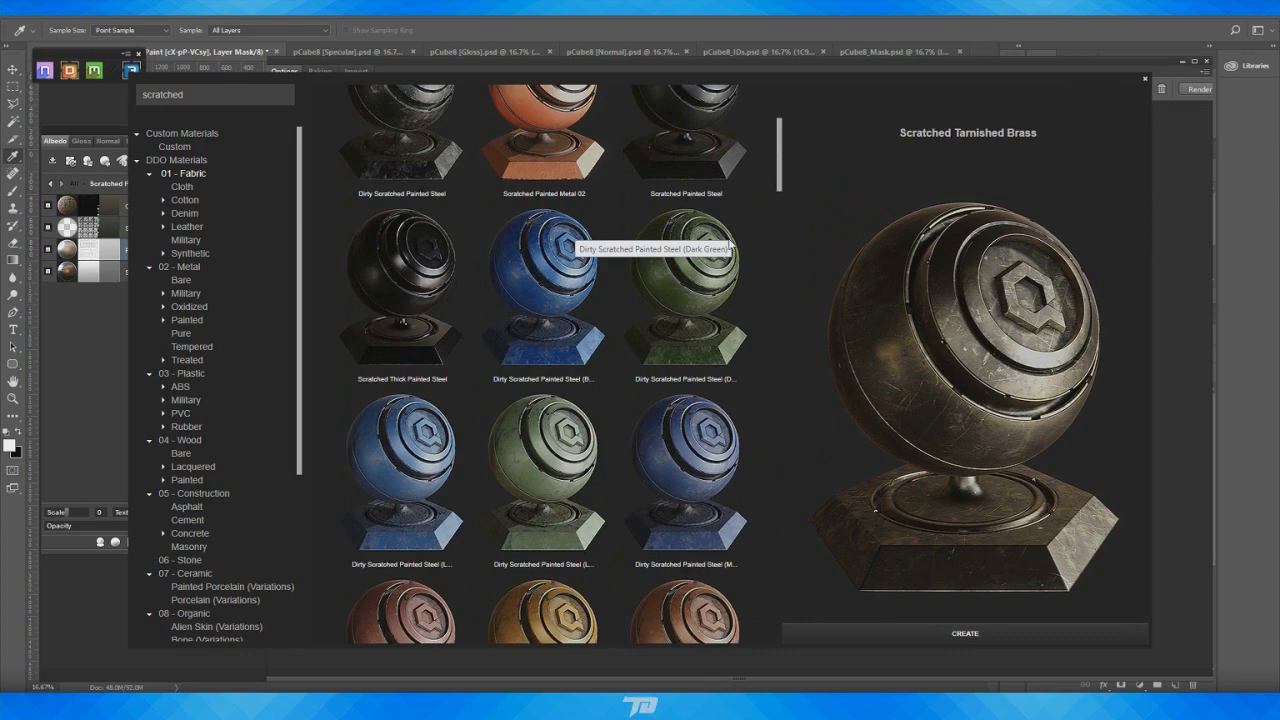
{"action": "scroll", "coordinate": [720, 250], "scroll_direction": "up", "scroll_amount": 1}
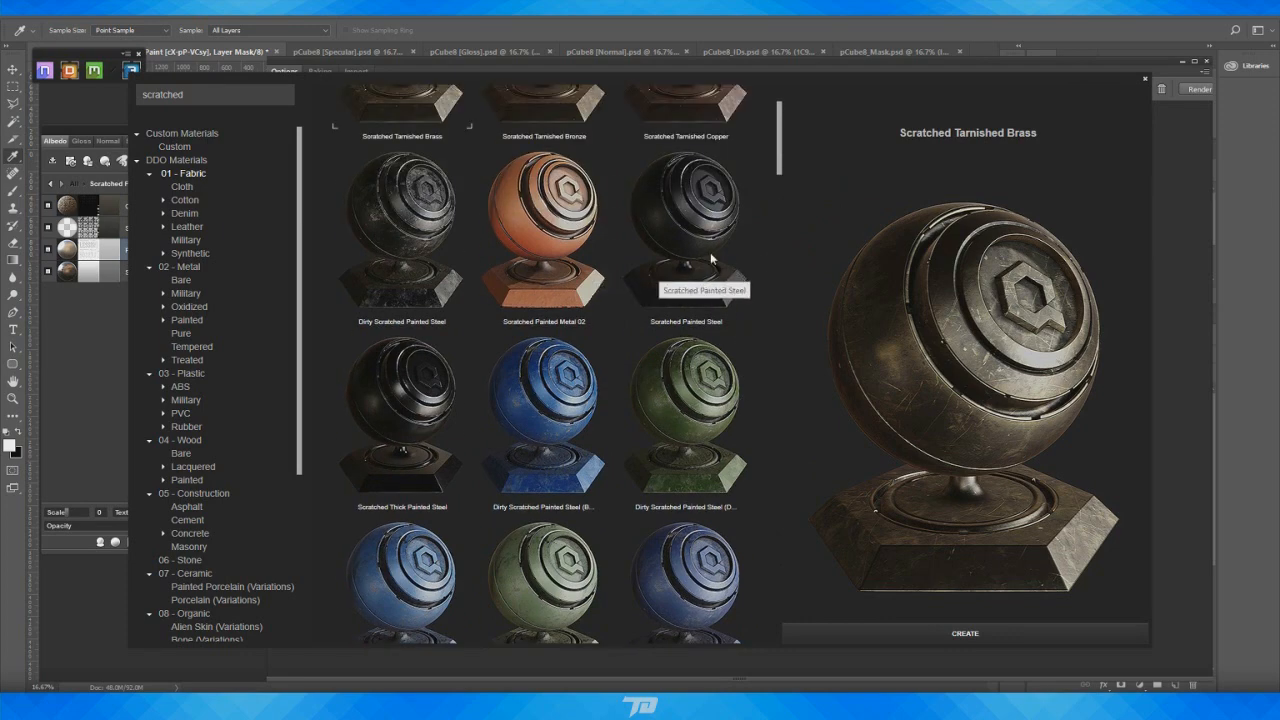
{"action": "scroll", "coordinate": [712, 262], "scroll_direction": "down", "scroll_amount": 4}
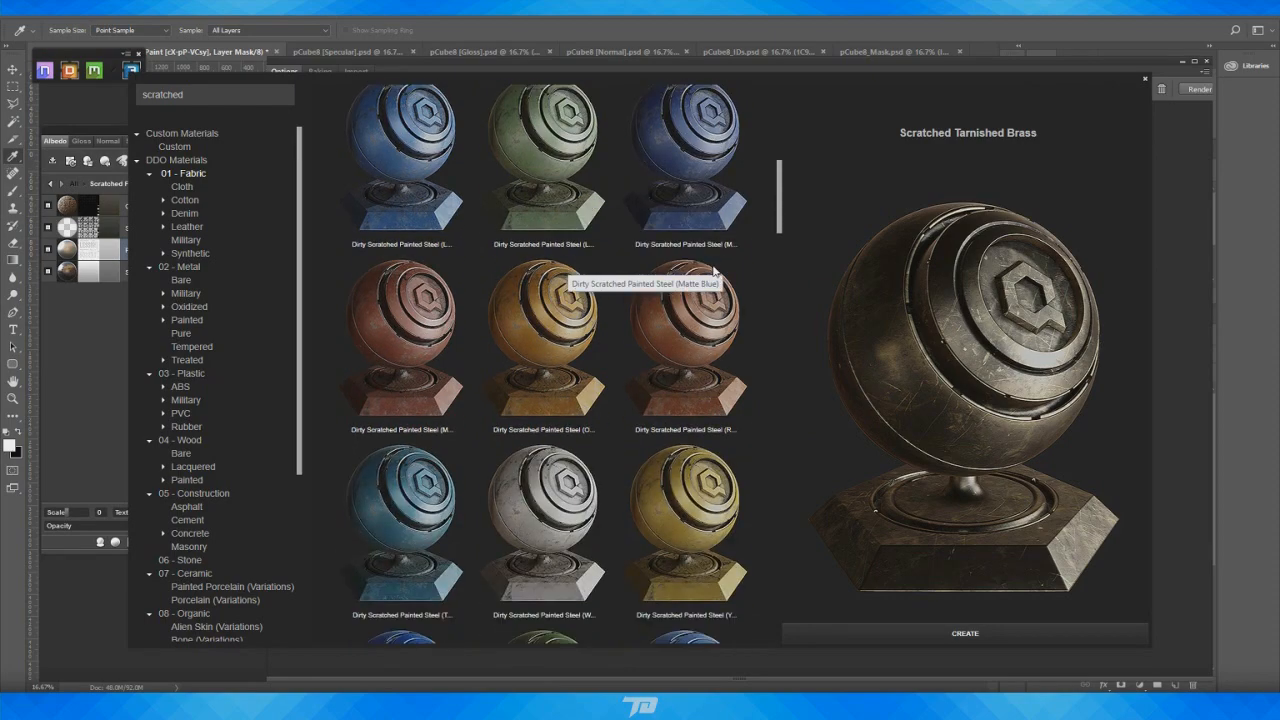
{"action": "scroll", "coordinate": [713, 268], "scroll_direction": "down", "scroll_amount": 2}
{"action": "scroll", "coordinate": [713, 268], "scroll_direction": "down", "scroll_amount": 4}
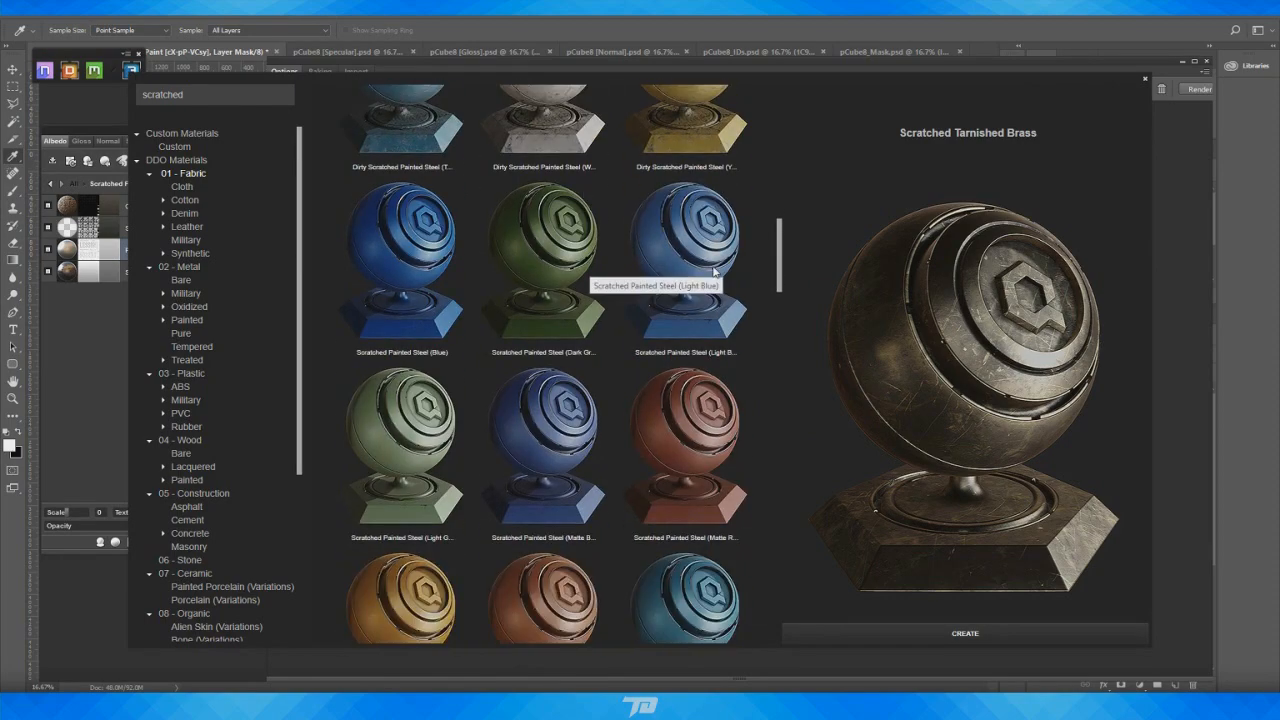
{"action": "scroll", "coordinate": [713, 276], "scroll_direction": "down", "scroll_amount": 4}
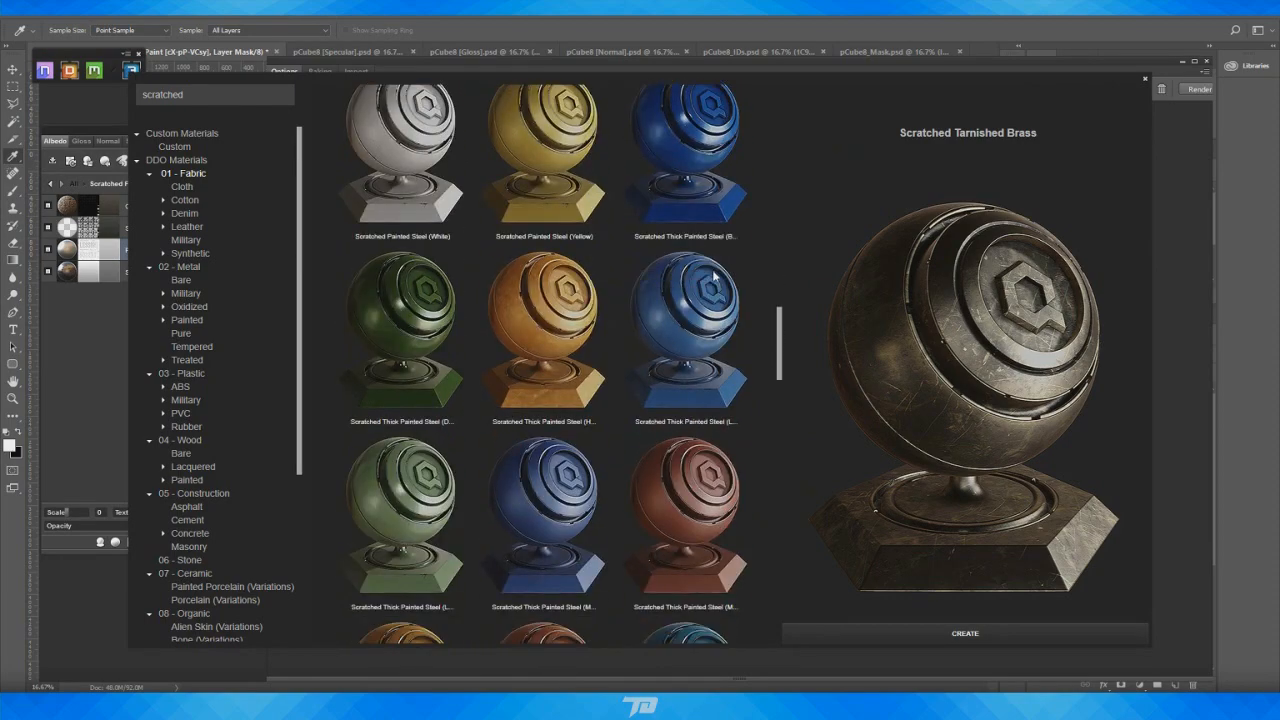
{"action": "scroll", "coordinate": [713, 283], "scroll_direction": "down", "scroll_amount": 4}
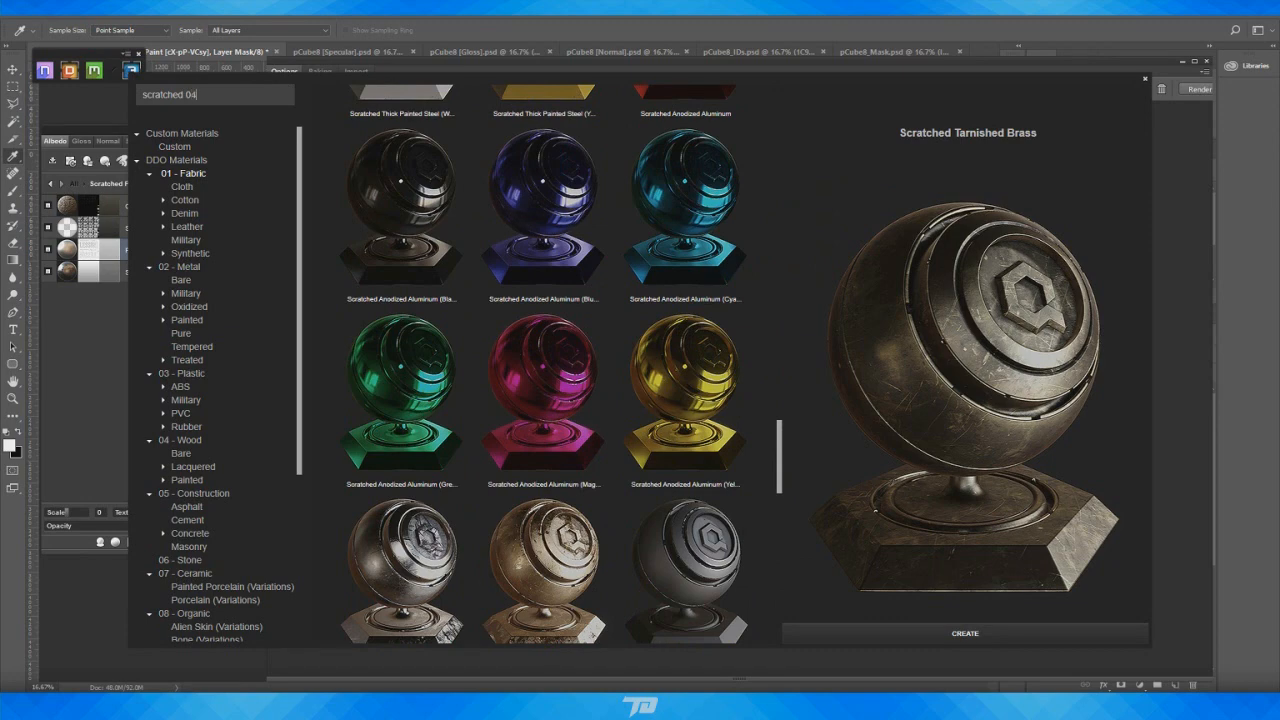
Apply Scratched Painted Metal 04 to the plate's lettering, adding it outside the currently selected group
{"action": "key", "text": "Return"}
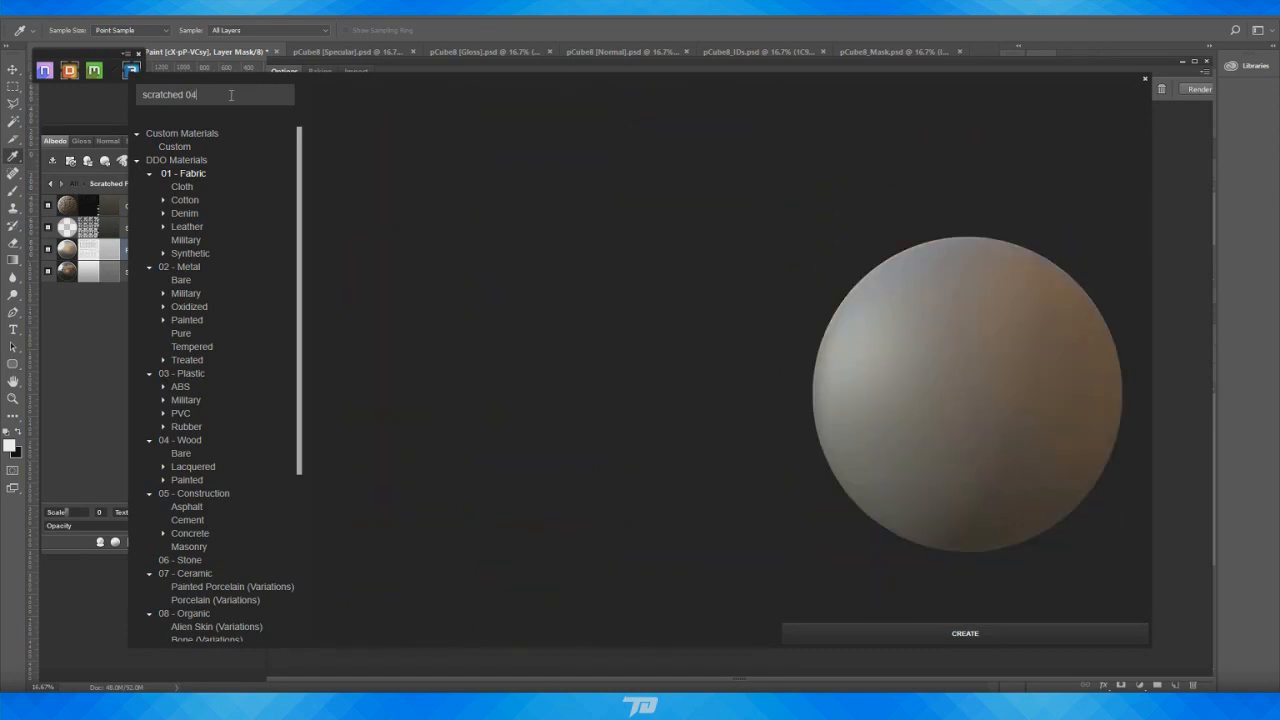
{"action": "scroll", "coordinate": [516, 258], "scroll_direction": "down", "scroll_amount": 3}
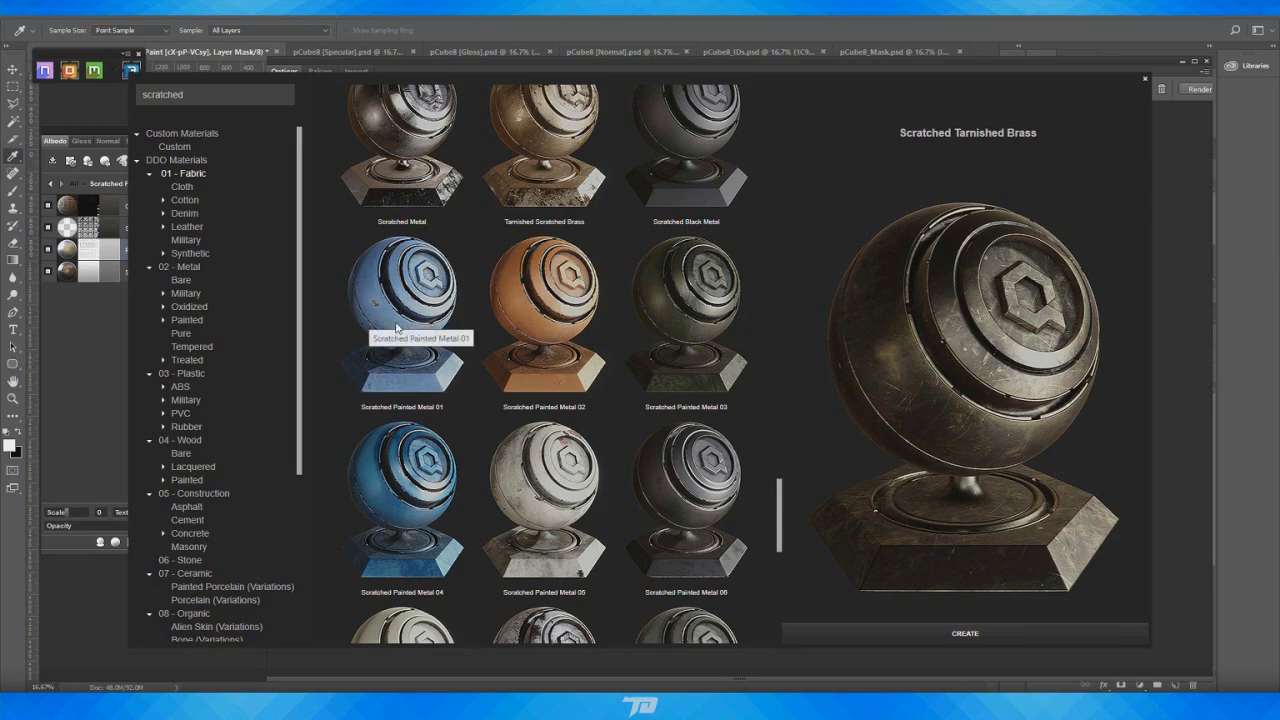
{"action": "double_click", "coordinate": [390, 478]}
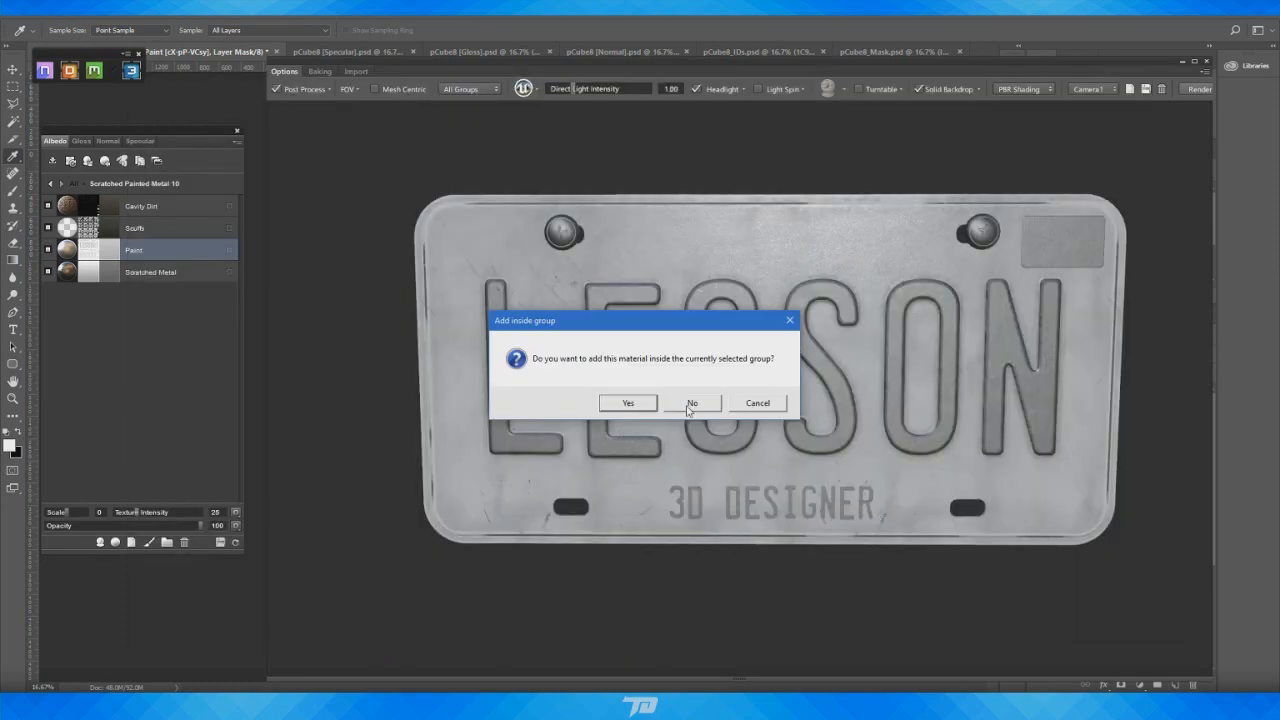
{"action": "left_click", "coordinate": [690, 405]}
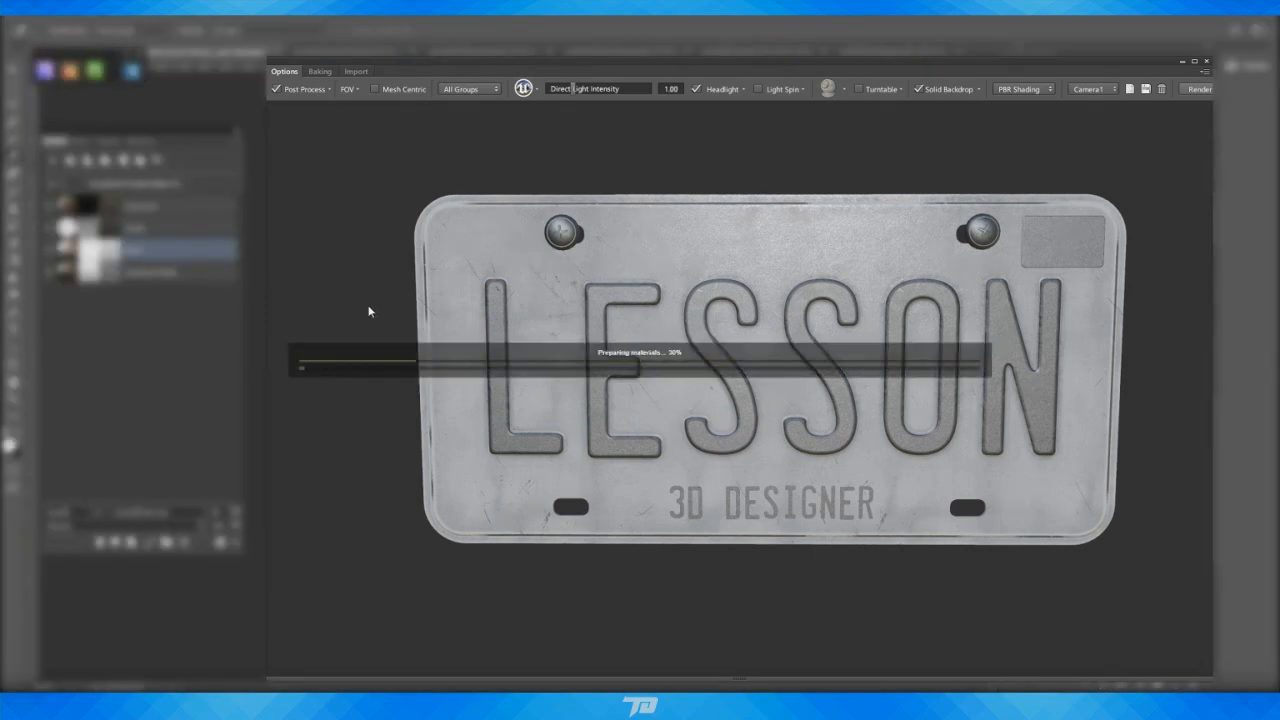
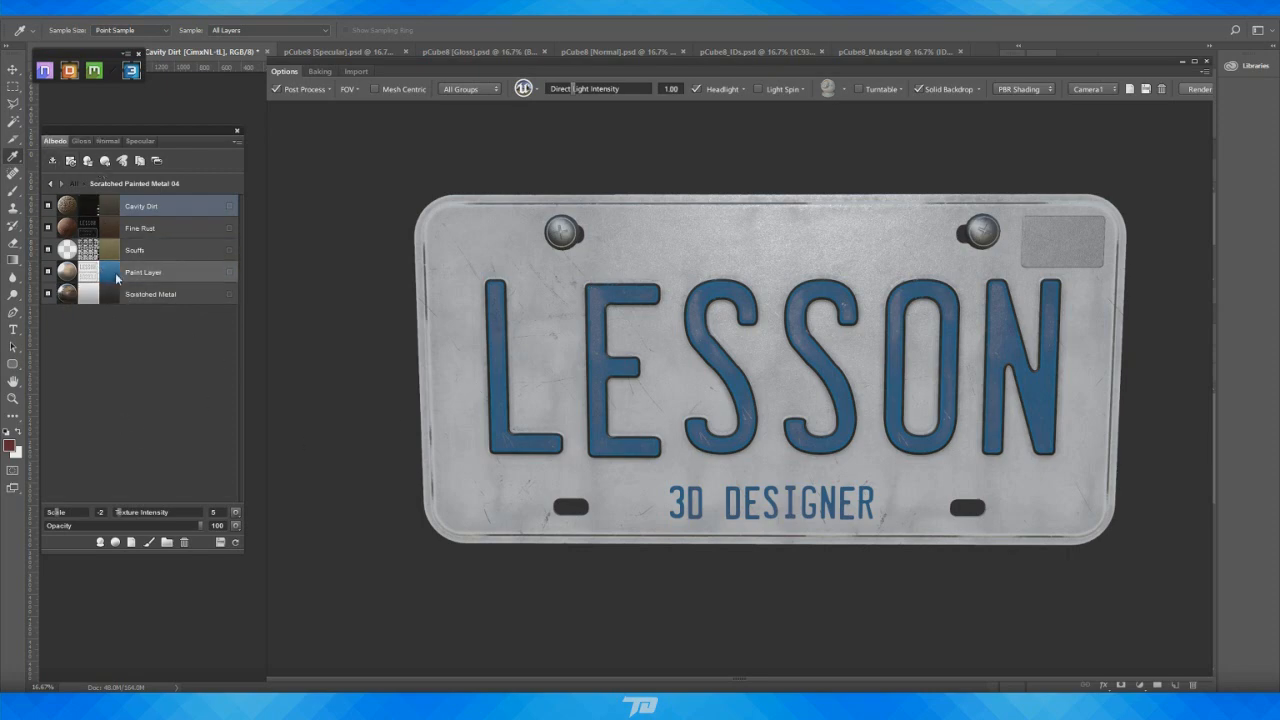
Set the albedo colour of the lettering's Paint Layer to light blue #378cc7
{"action": "double_click", "coordinate": [113, 273]}
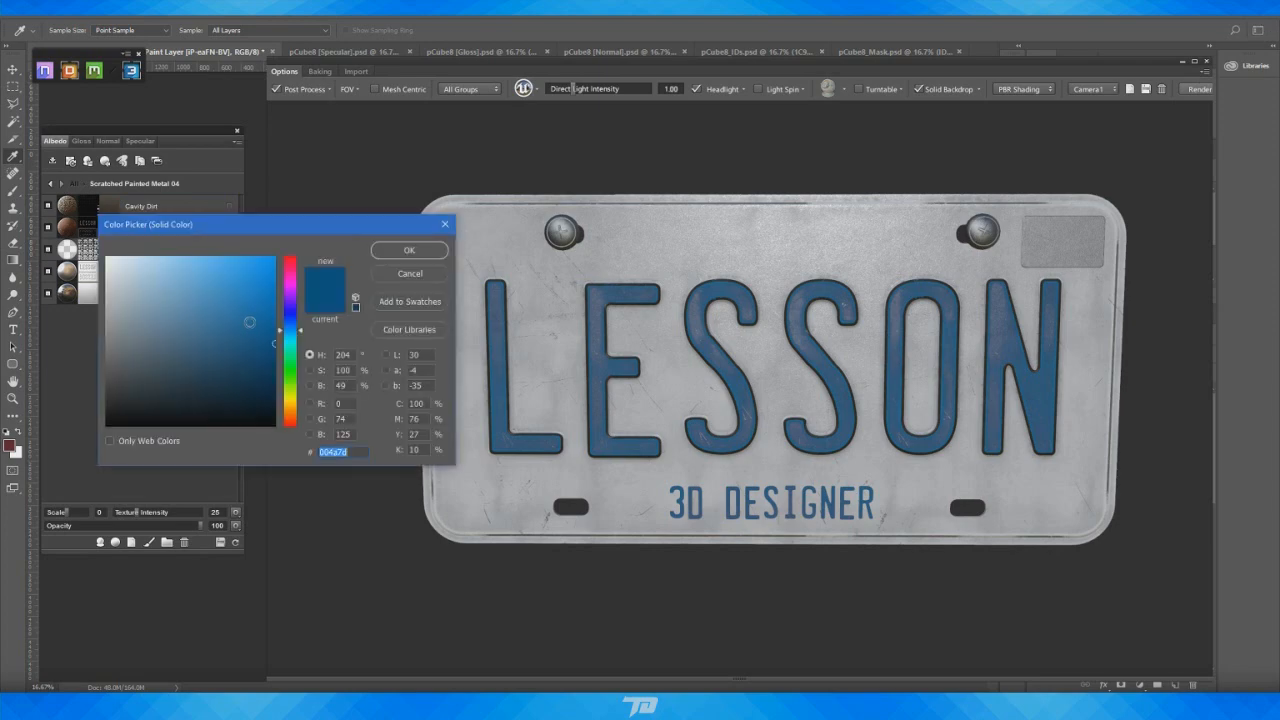
{"action": "left_click", "coordinate": [229, 312]}
{"action": "mouse_move", "coordinate": [229, 312]}
{"action": "left_mouse_down"}
{"action": "mouse_move", "coordinate": [221, 298]}
{"action": "mouse_move", "coordinate": [238, 291]}
{"action": "mouse_move", "coordinate": [220, 286]}
{"action": "mouse_move", "coordinate": [229, 294]}
{"action": "left_mouse_up"}
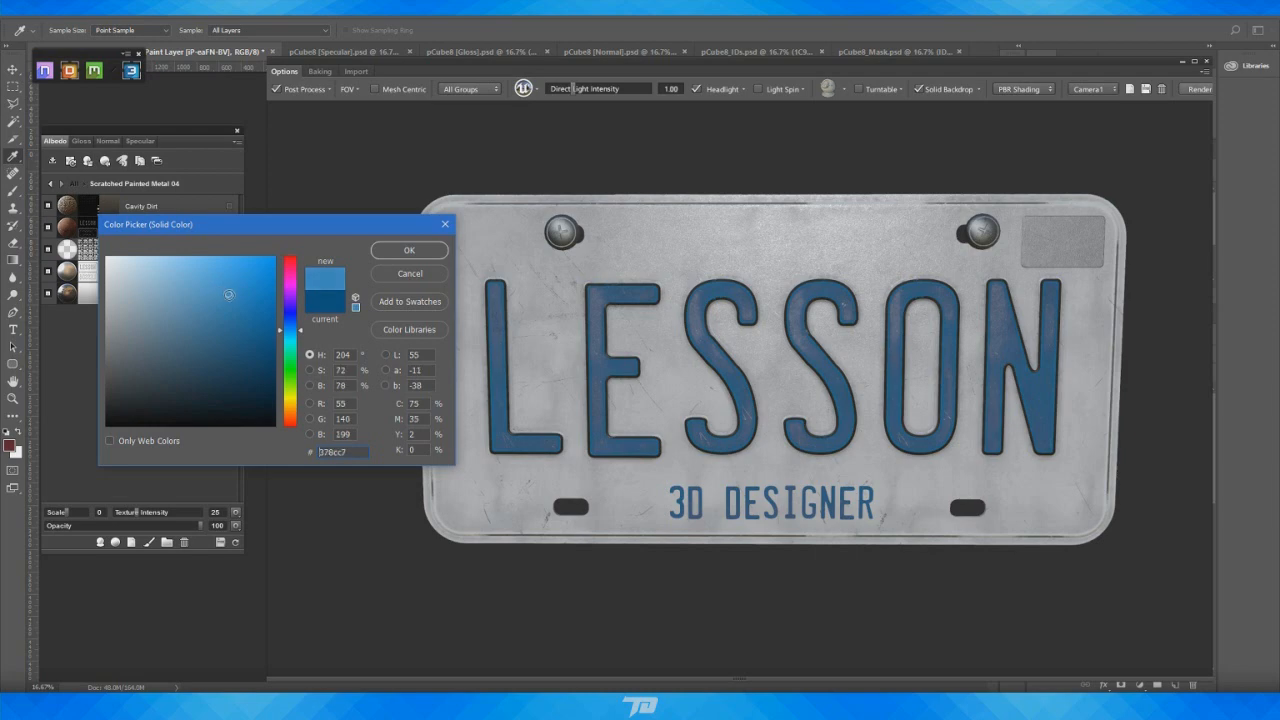
{"action": "left_click", "coordinate": [409, 251]}
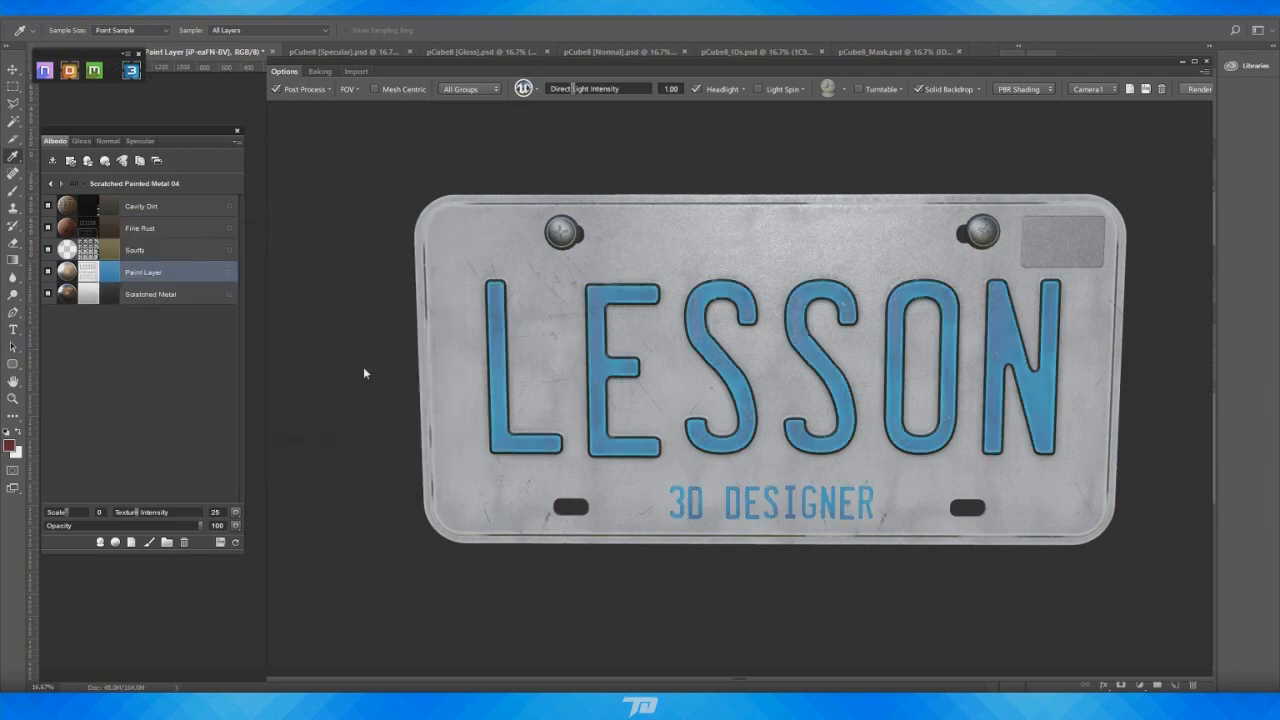
Shift the Paint Layer's albedo to a less saturated, slightly more violet blue, #3f71ae
{"action": "left_click", "coordinate": [112, 272]}
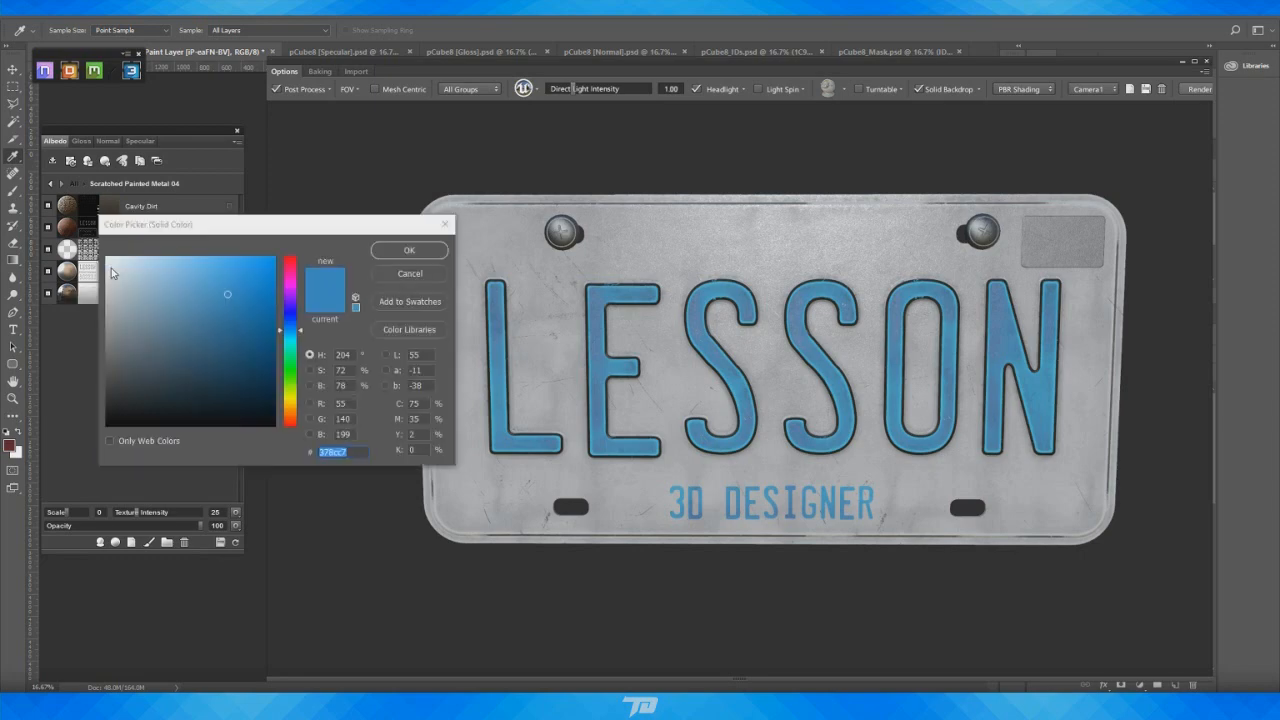
{"action": "mouse_move", "coordinate": [233, 311]}
{"action": "left_mouse_down"}
{"action": "mouse_move", "coordinate": [230, 330]}
{"action": "mouse_move", "coordinate": [165, 322]}
{"action": "mouse_move", "coordinate": [237, 316]}
{"action": "mouse_move", "coordinate": [231, 304]}
{"action": "left_mouse_up"}
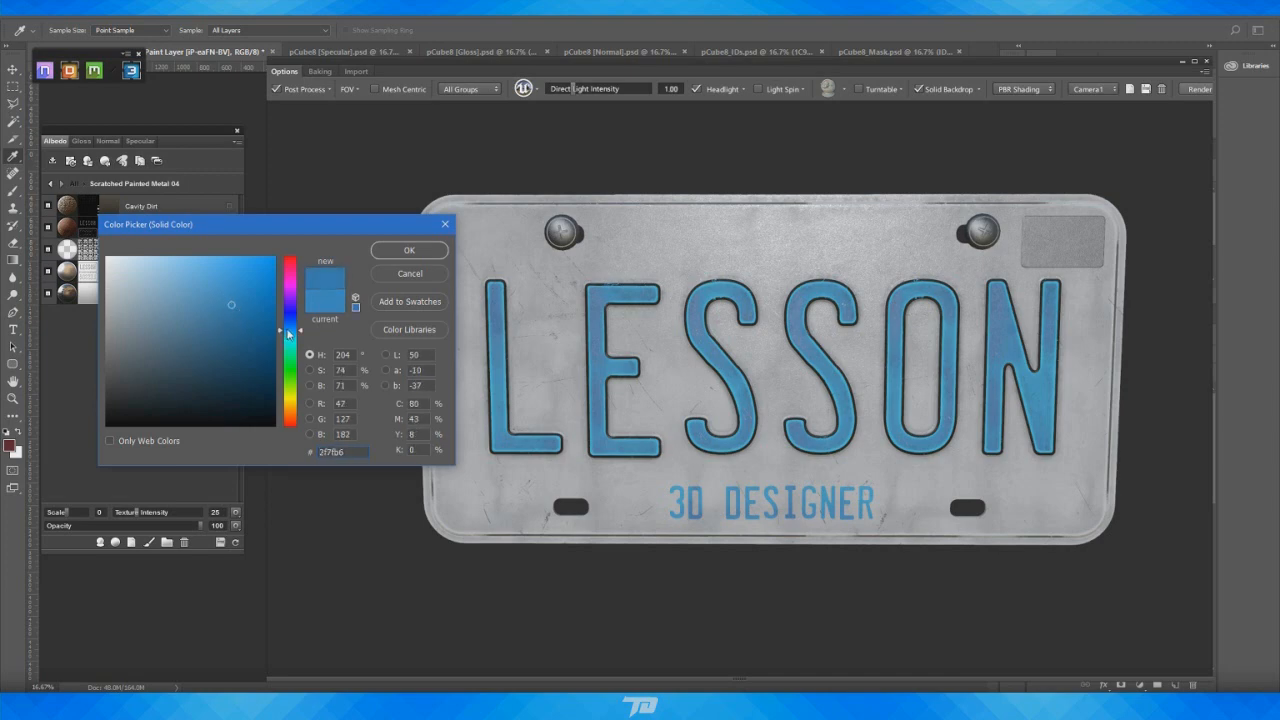
{"action": "left_click_drag", "start_coordinate": [288, 334], "coordinate": [288, 327]}
{"action": "mouse_move", "coordinate": [220, 306]}
{"action": "left_mouse_down"}
{"action": "mouse_move", "coordinate": [198, 302]}
{"action": "mouse_move", "coordinate": [213, 310]}
{"action": "left_mouse_up"}
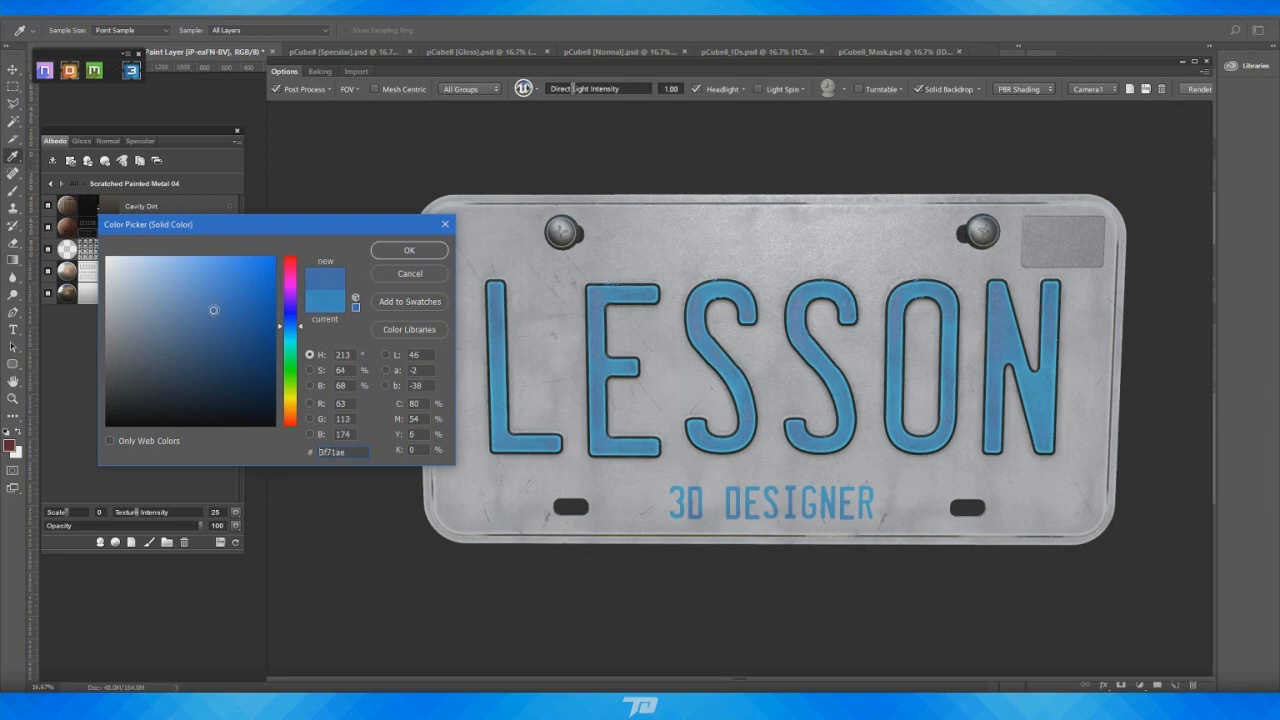
{"action": "left_click", "coordinate": [405, 252]}
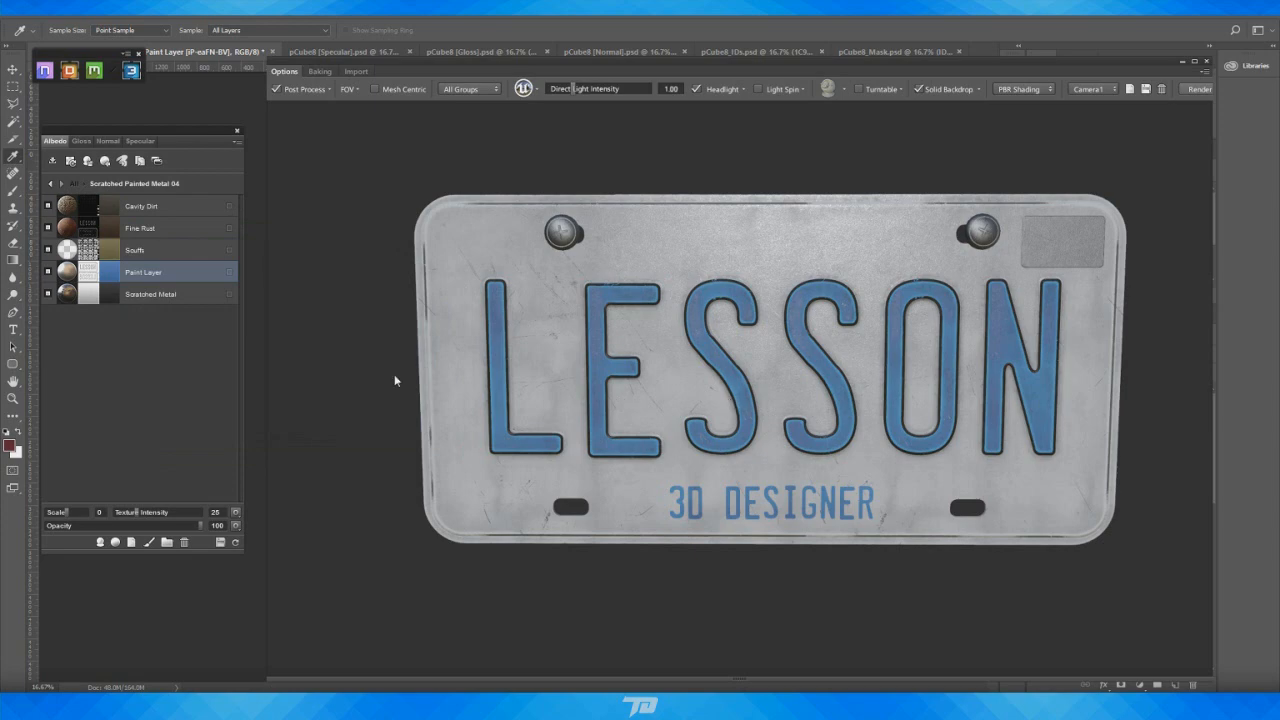
Darken the Paint Layer's albedo colour to #355d90
{"action": "left_click", "coordinate": [114, 273]}
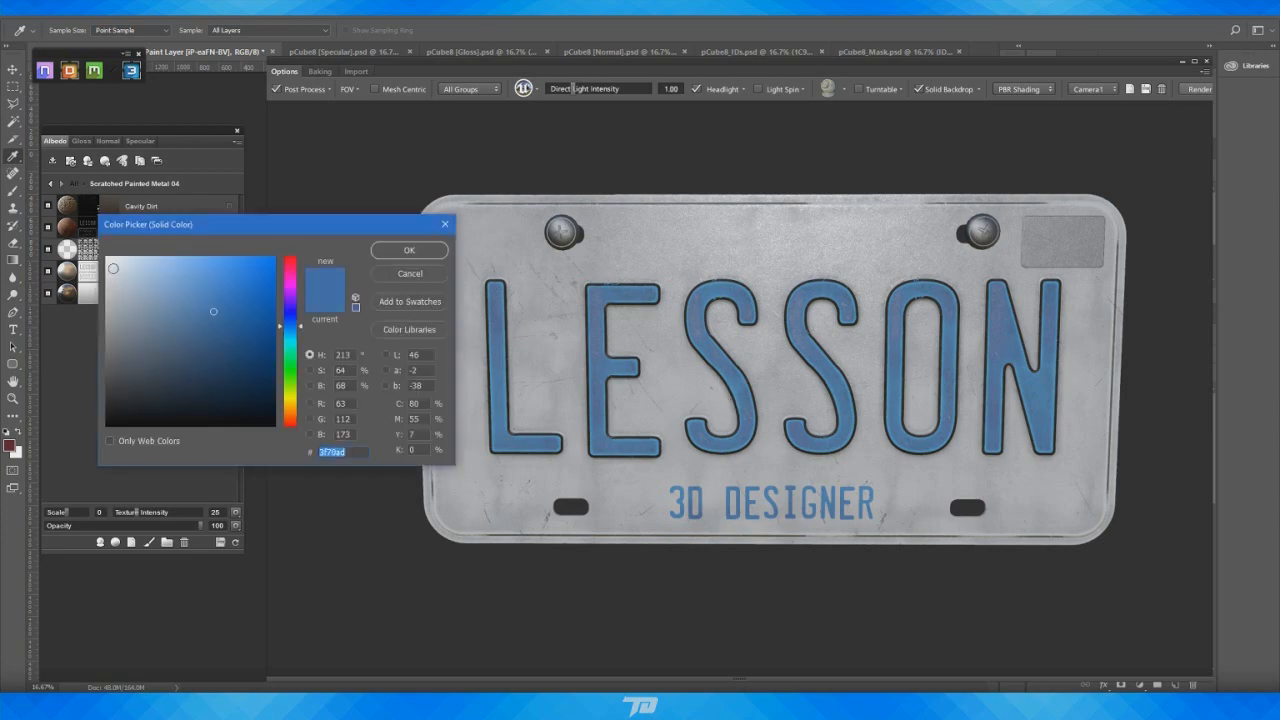
{"action": "left_click", "coordinate": [213, 327]}
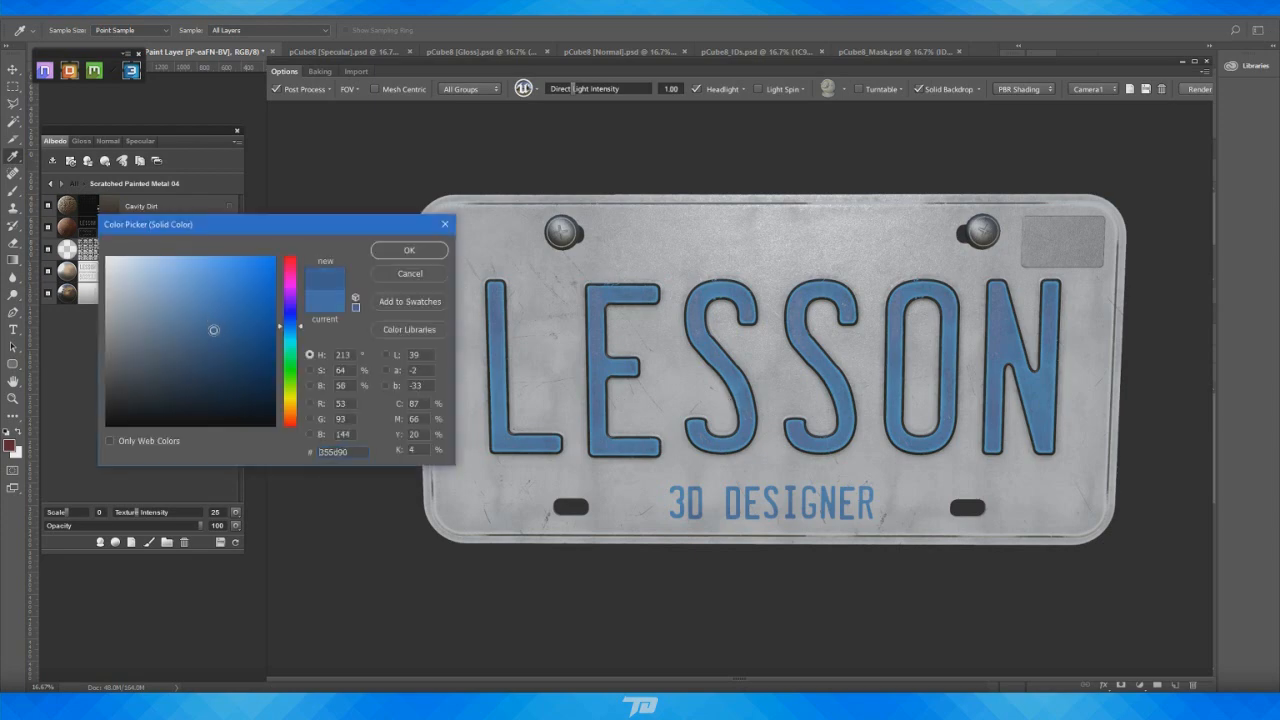
{"action": "left_click", "coordinate": [409, 251]}
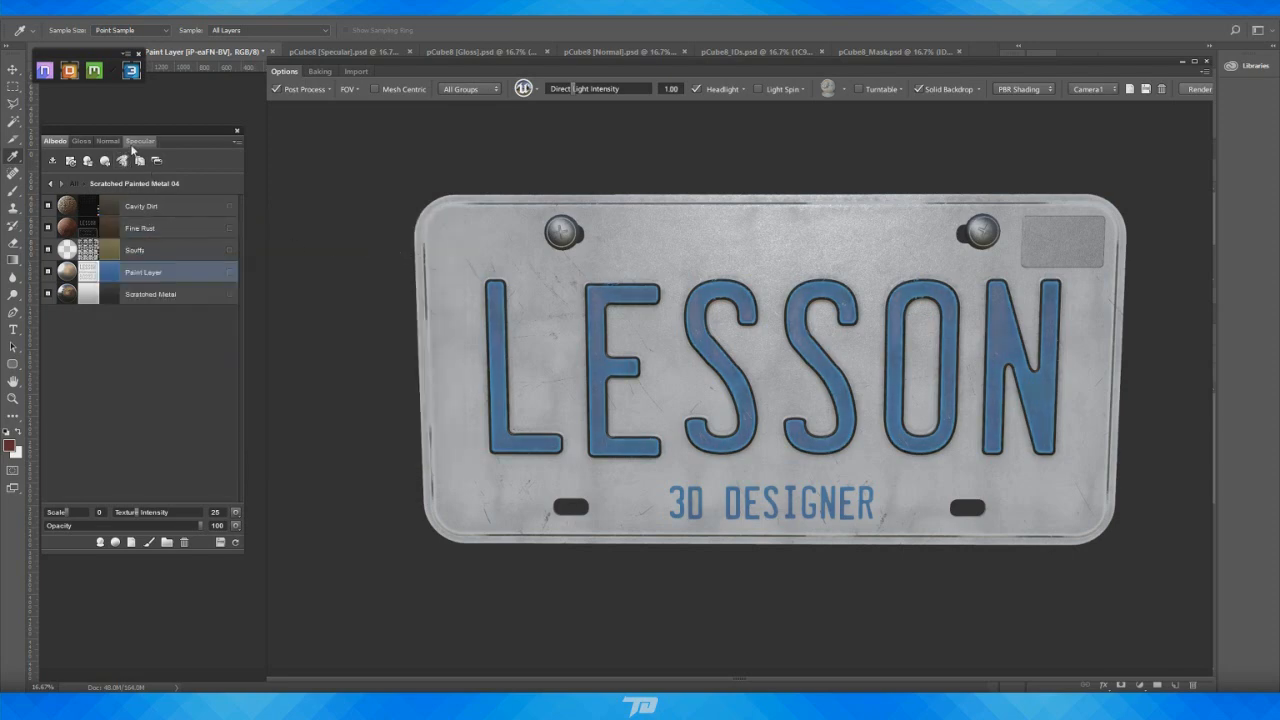
Make the lettering paint glossier by giving the Paint Layer a lighter neutral grey in the gloss map
{"action": "left_click", "coordinate": [81, 141]}
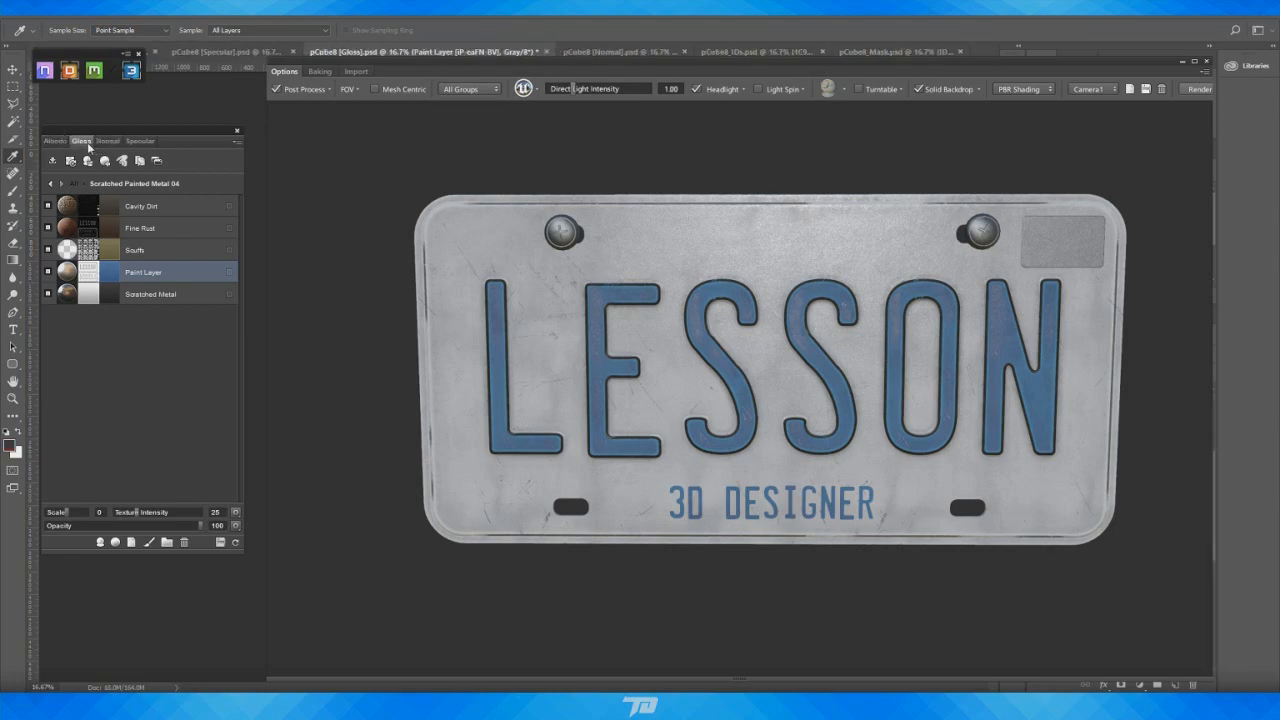
{"action": "double_click", "coordinate": [110, 272]}
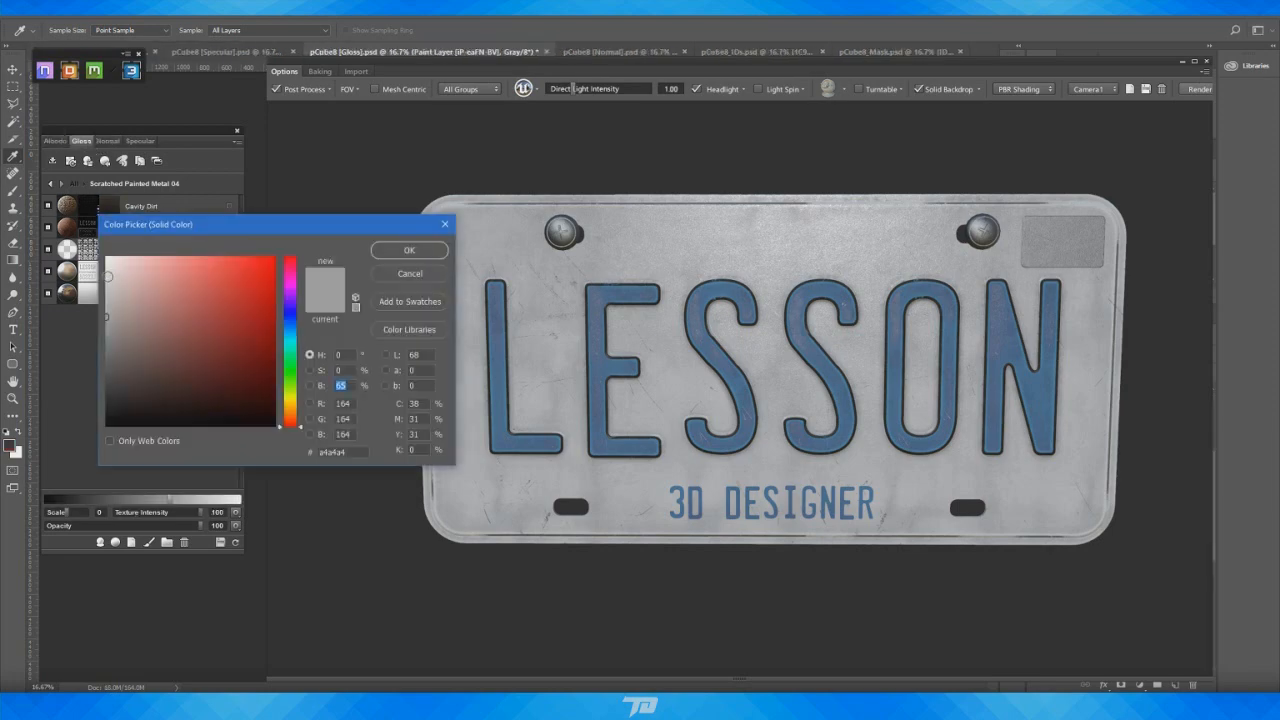
{"action": "left_click_drag", "start_coordinate": [121, 296], "coordinate": [103, 299]}
{"action": "left_click", "coordinate": [412, 250]}
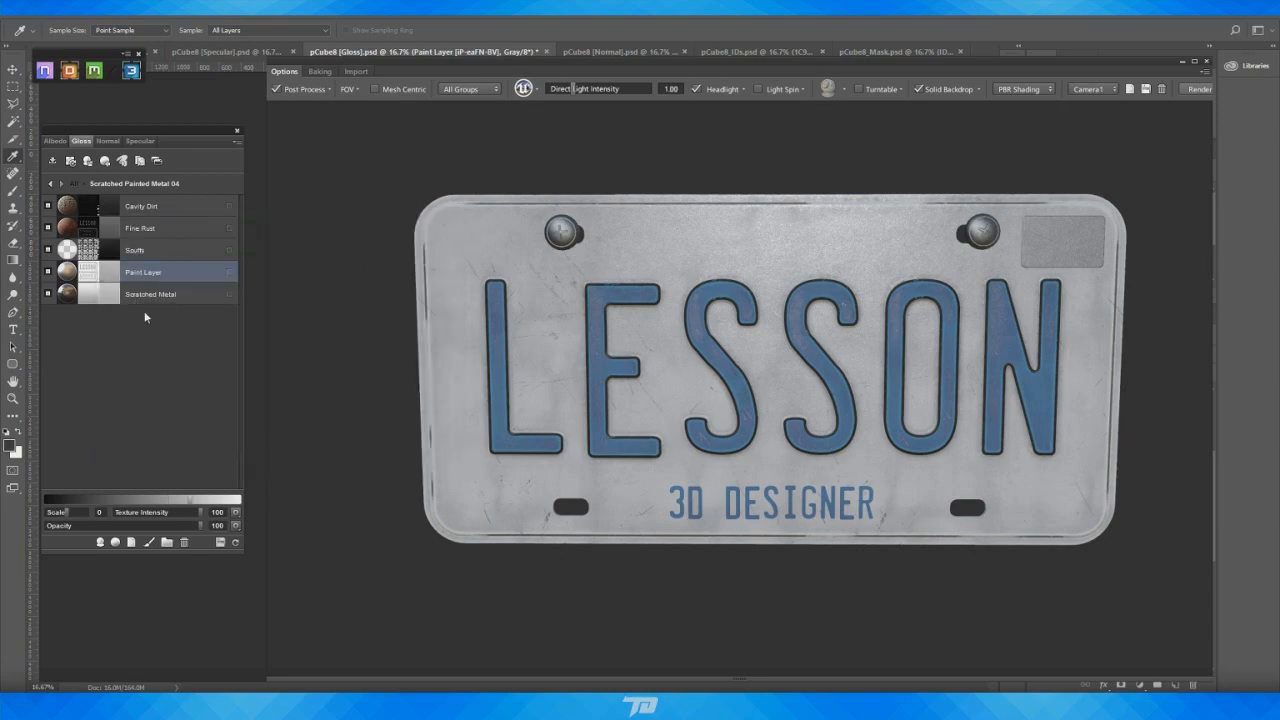
Set the Paint Layer's specular colour to neutral grey #959595 and check the lettering's reflections at an angle
{"action": "left_click", "coordinate": [140, 141]}
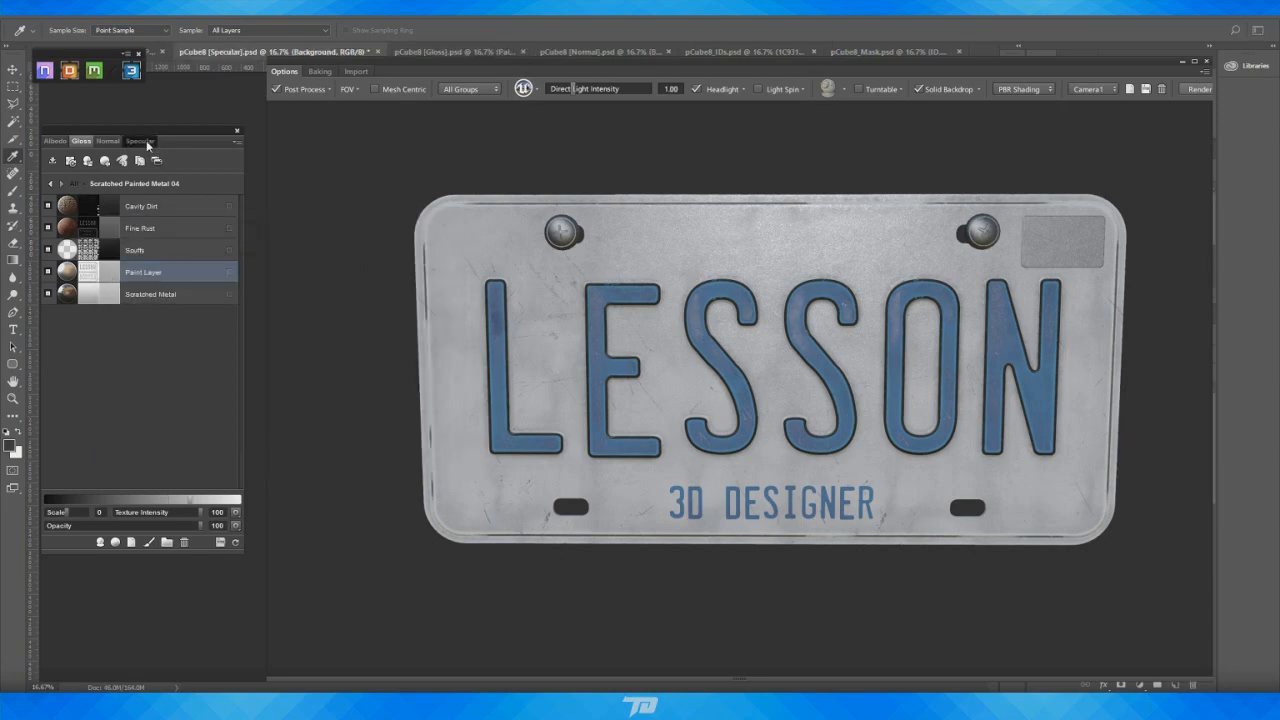
{"action": "left_click", "coordinate": [108, 274]}
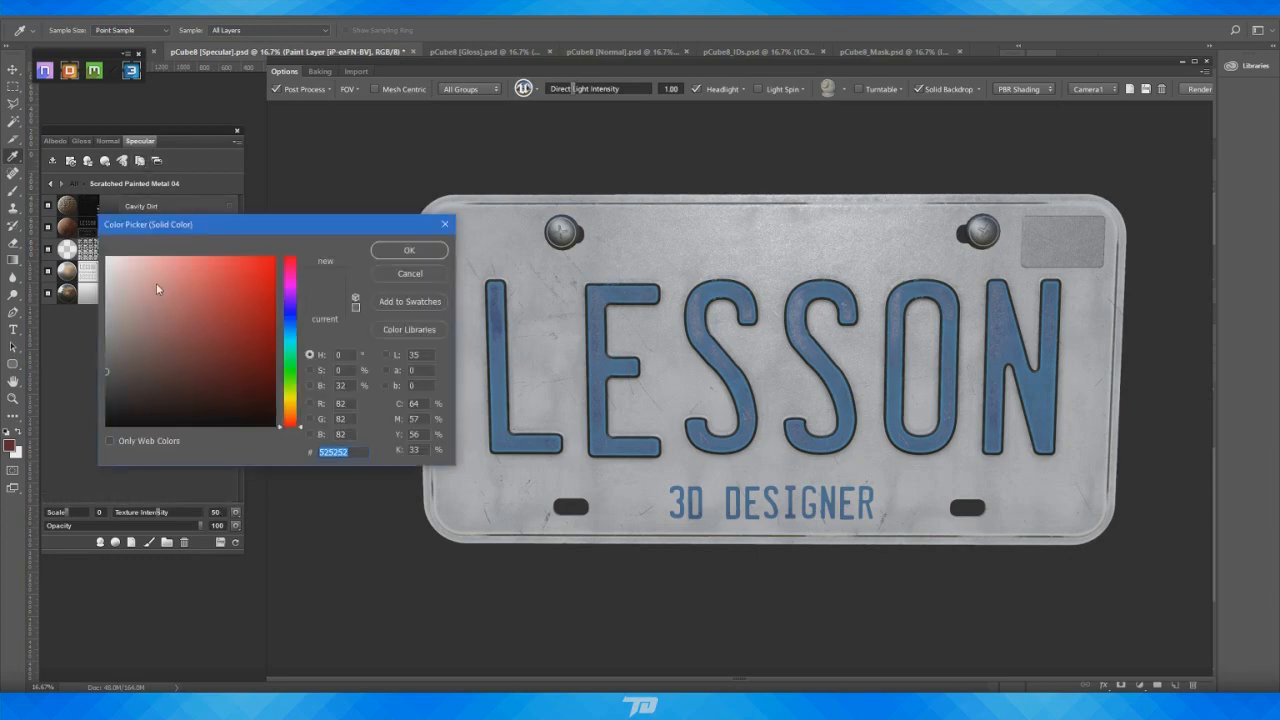
{"action": "left_click_drag", "start_coordinate": [137, 362], "coordinate": [97, 327]}
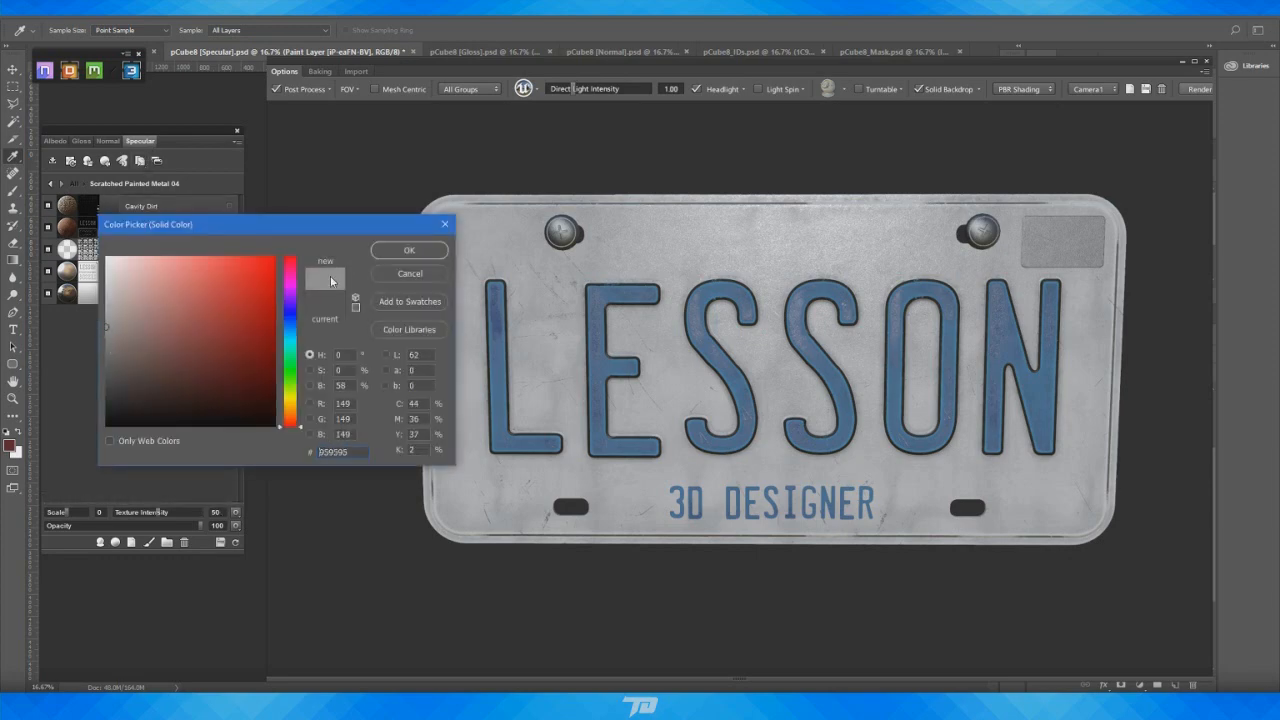
{"action": "left_click", "coordinate": [387, 249]}
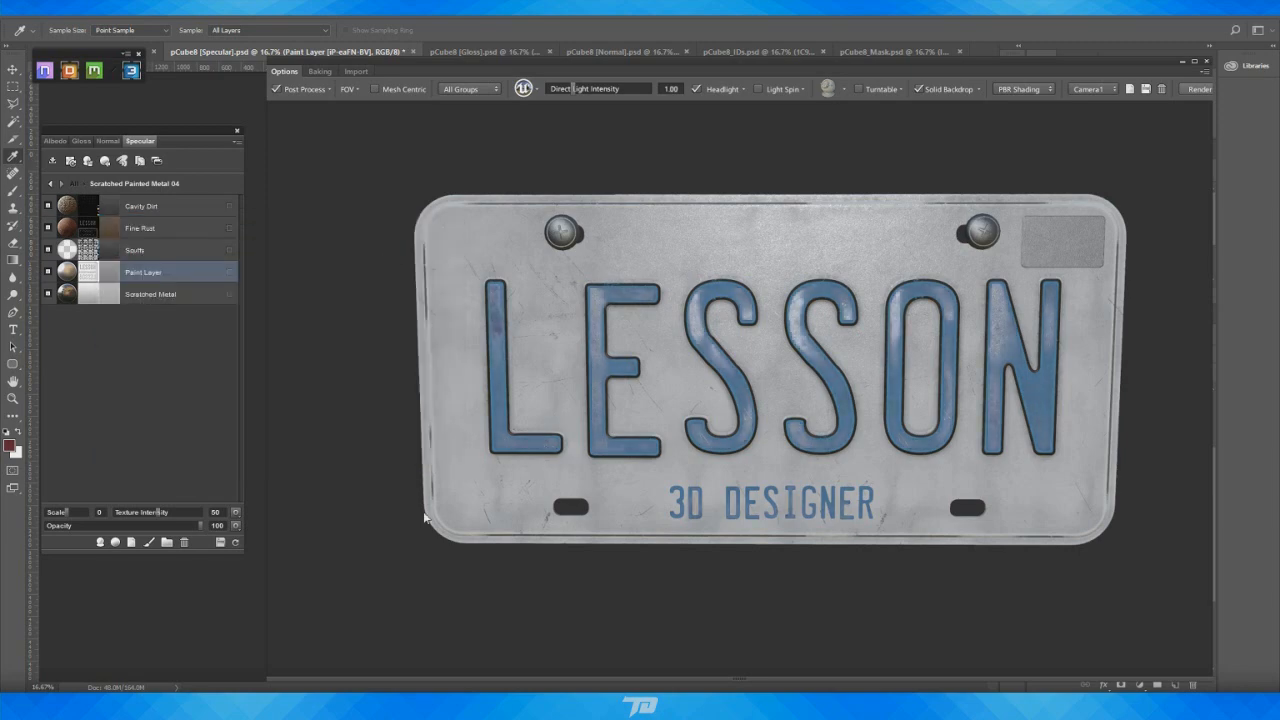
{"action": "mouse_move", "coordinate": [448, 572]}
{"action": "left_mouse_down"}
{"action": "mouse_move", "coordinate": [474, 560]}
{"action": "mouse_move", "coordinate": [459, 562]}
{"action": "left_mouse_up"}
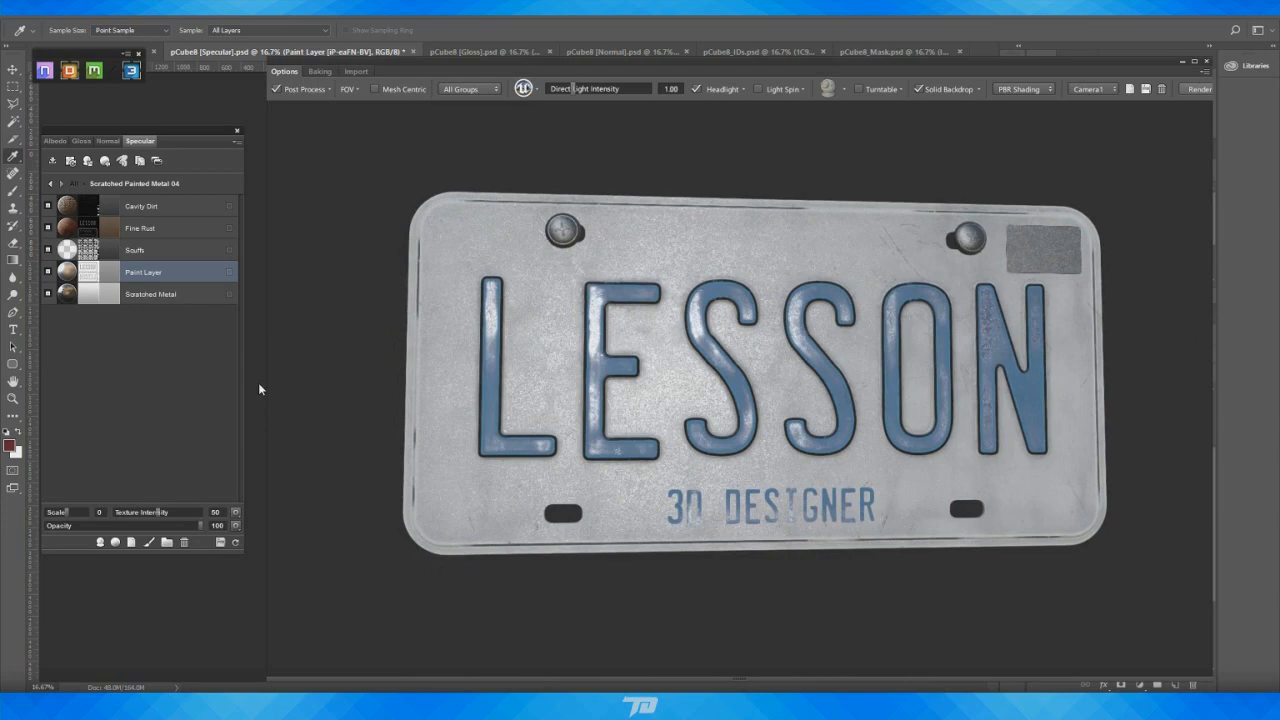
Darken the Paint Layer's specular colour to near-neutral grey #868383 and check the plate's reflections at another angle
{"action": "left_click", "coordinate": [113, 281]}
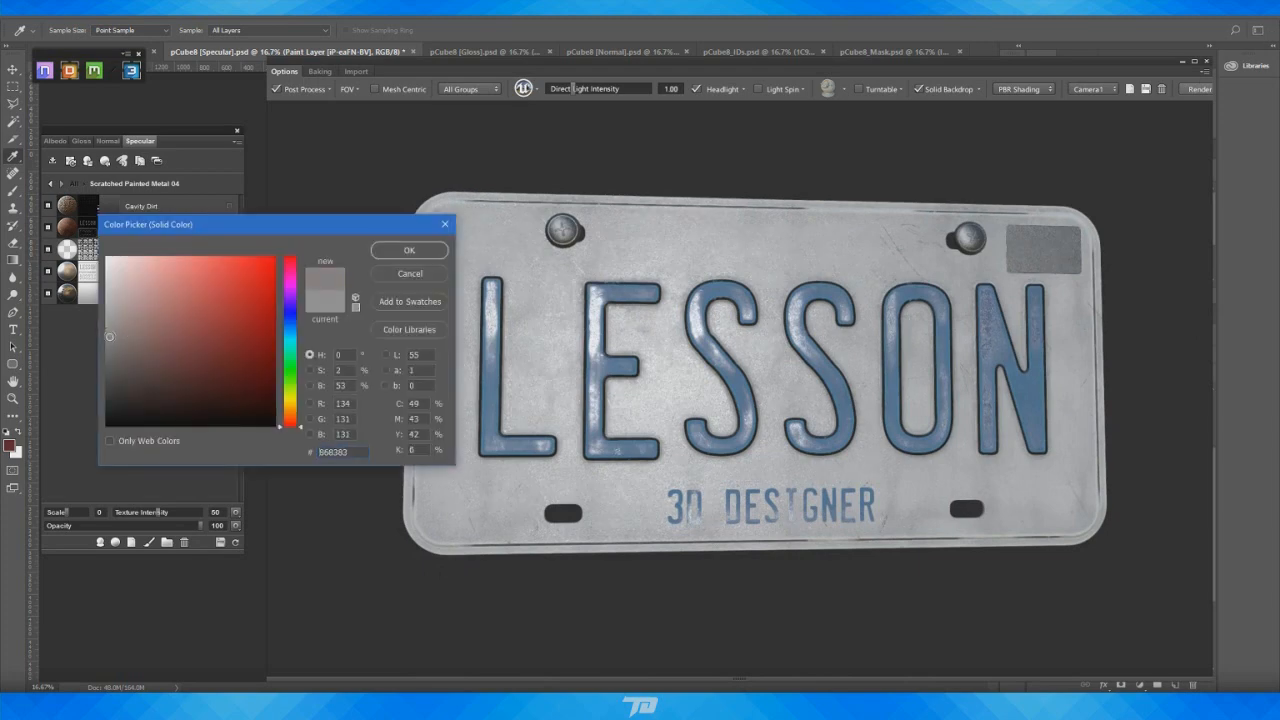
{"action": "left_click", "coordinate": [396, 251]}
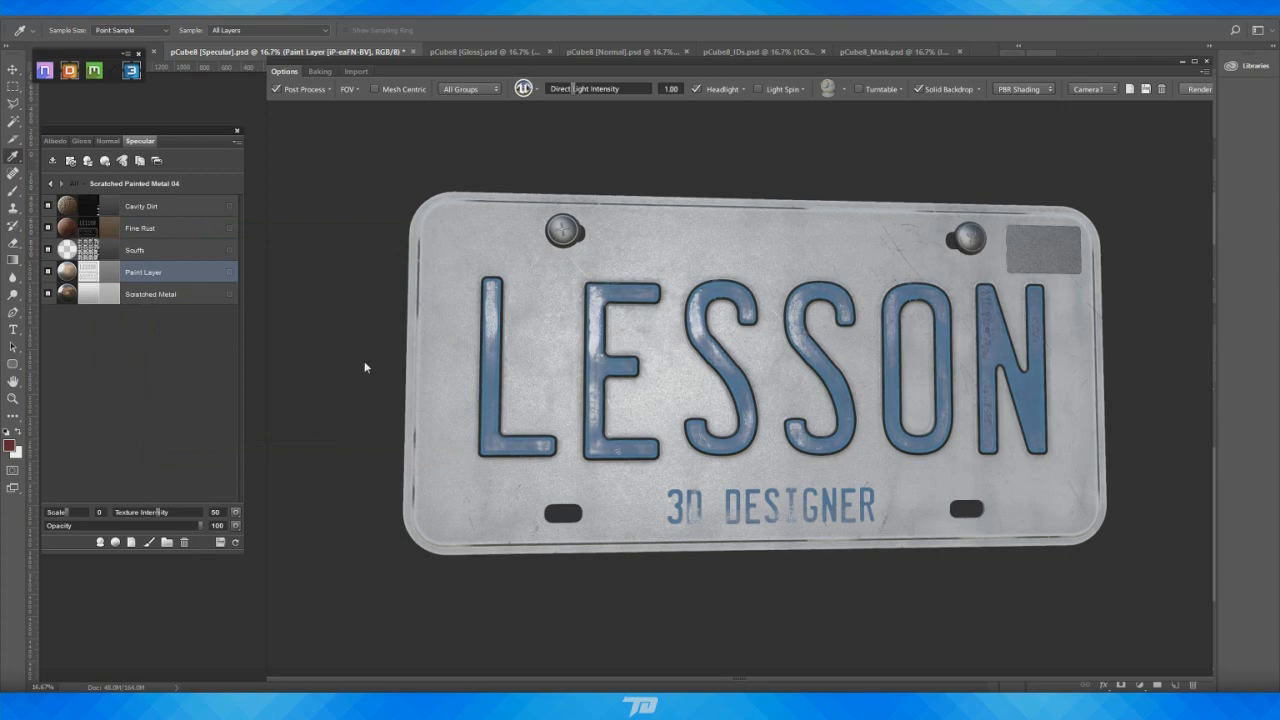
{"action": "left_click_drag", "start_coordinate": [327, 454], "coordinate": [305, 425]}
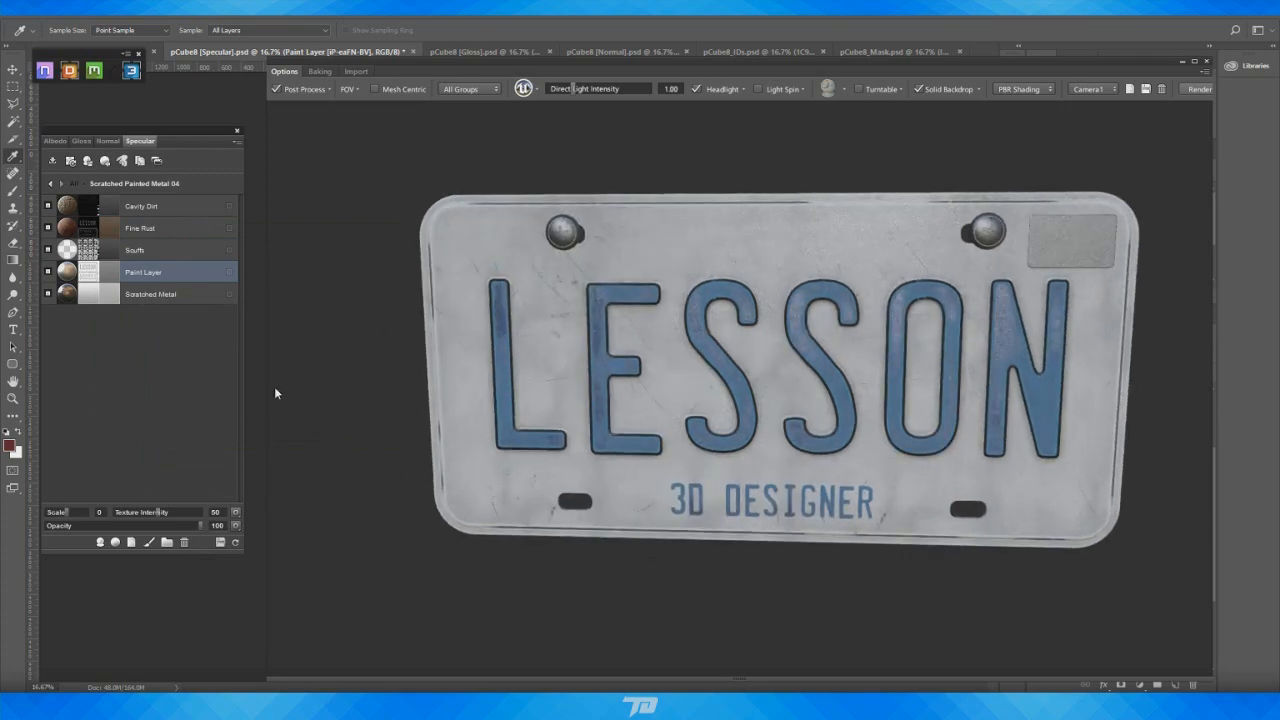
Lighten the Scratched Metal layer's albedo colour to neutral grey #898989, and darken it slightly to a mid grey
{"action": "left_click", "coordinate": [55, 141]}
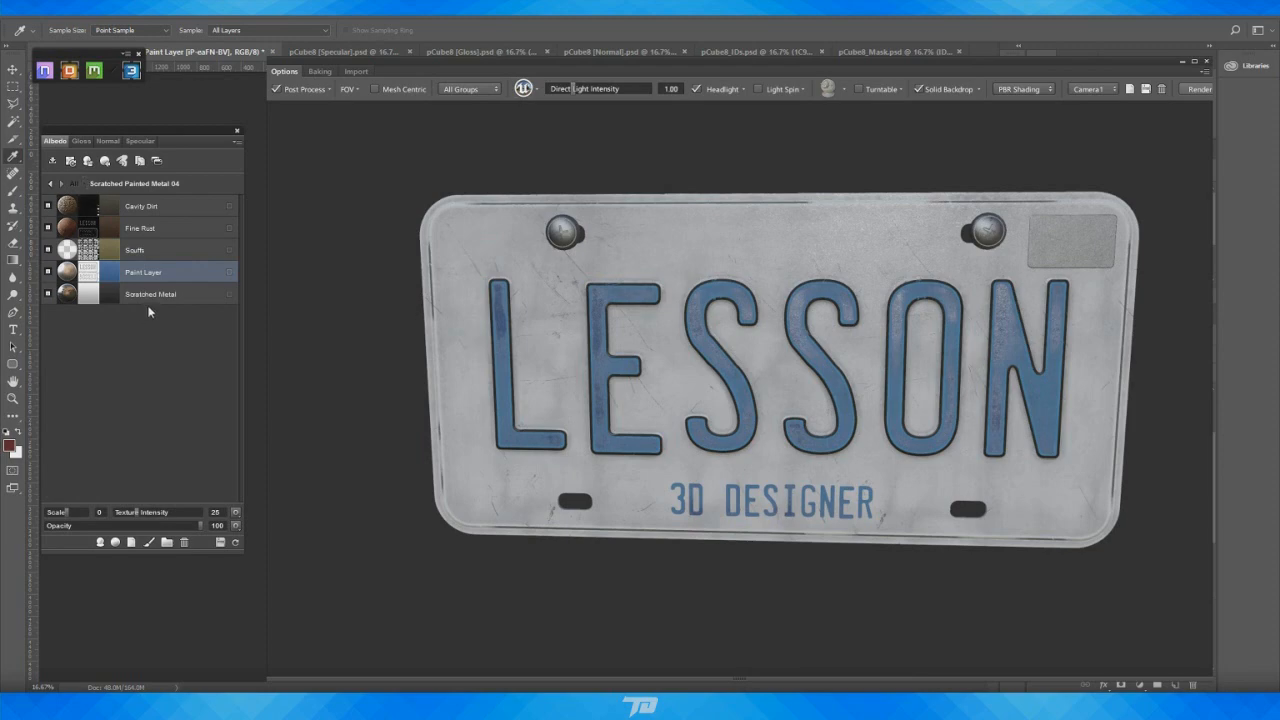
{"action": "left_click", "coordinate": [102, 296]}
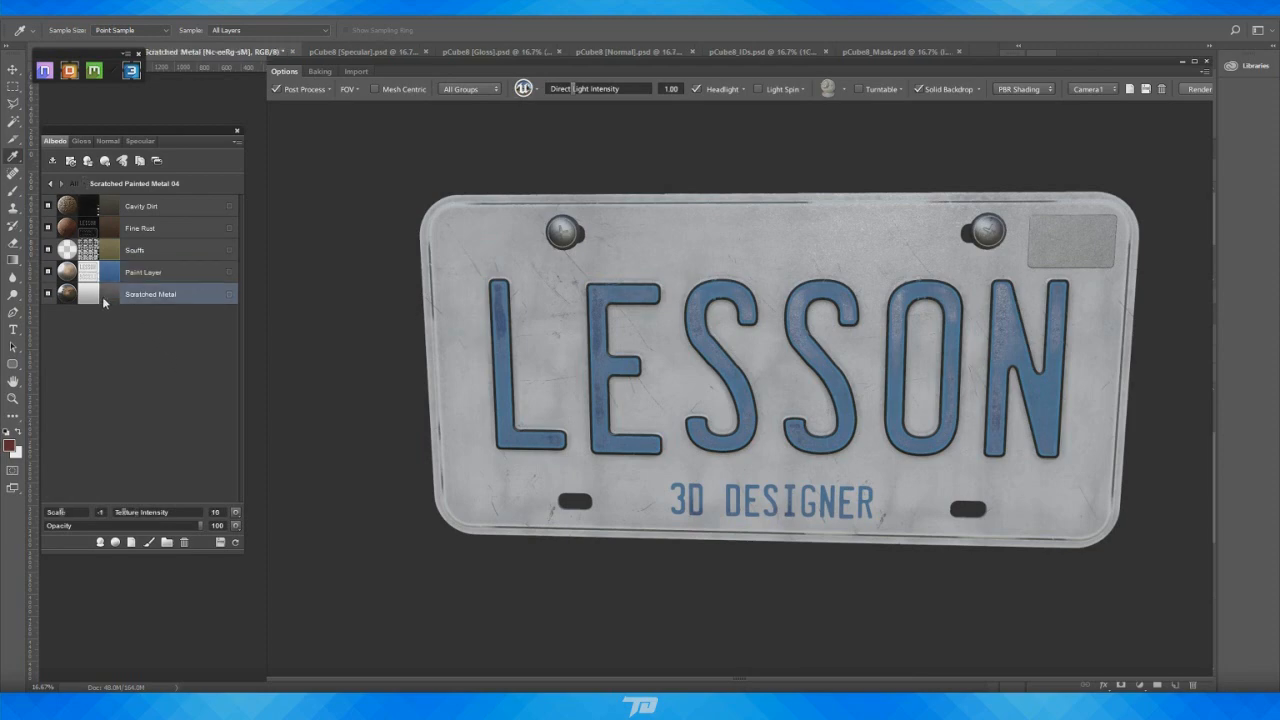
{"action": "left_click_drag", "start_coordinate": [107, 409], "coordinate": [106, 334]}
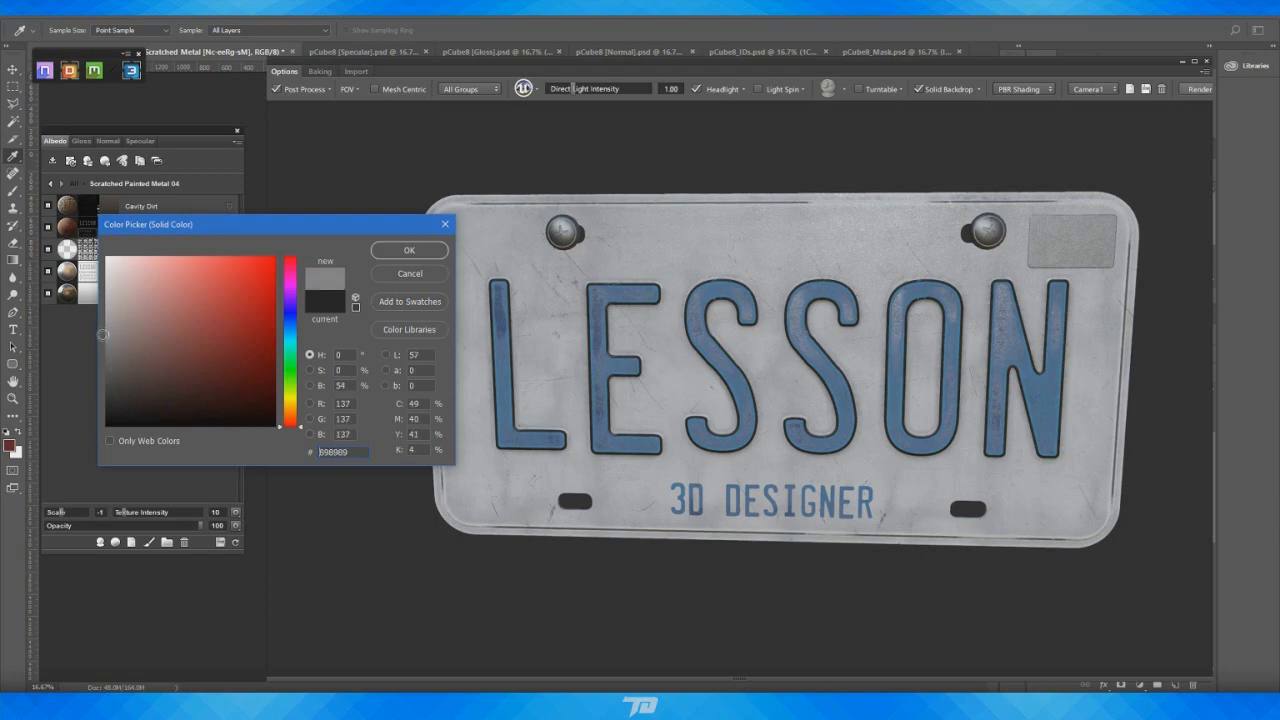
{"action": "left_click", "coordinate": [405, 252]}
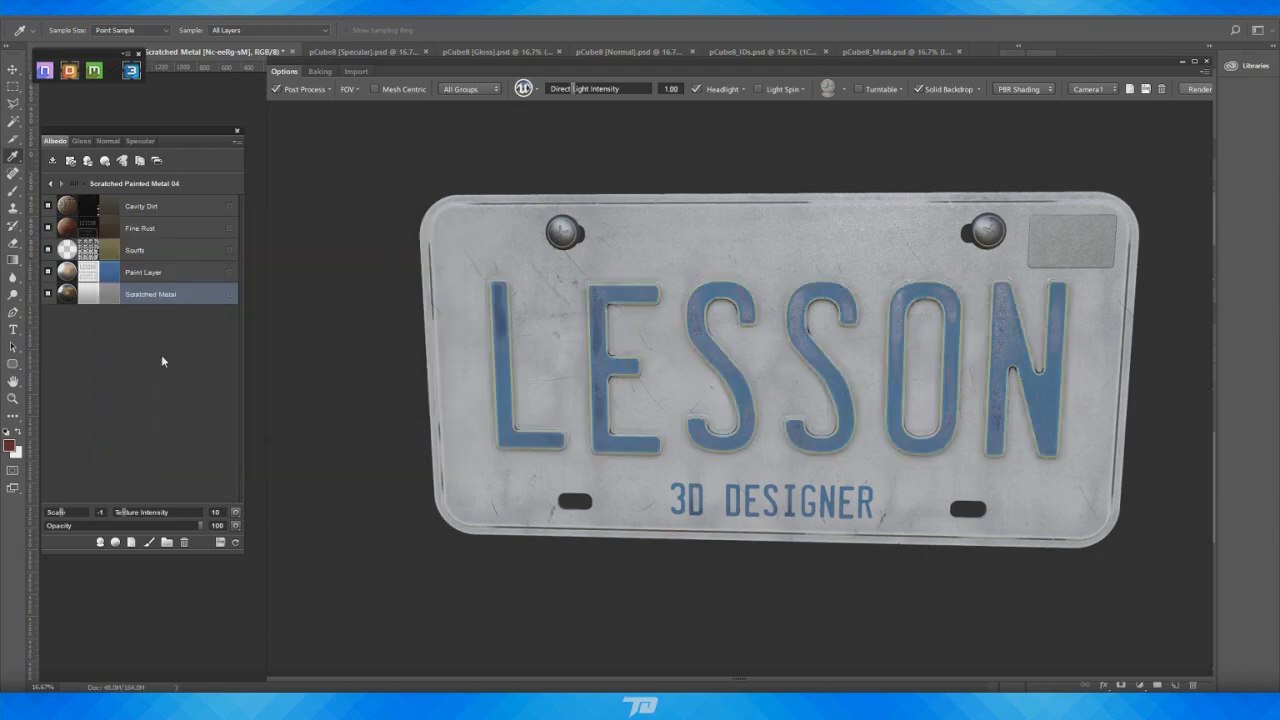
{"action": "double_click", "coordinate": [112, 295]}
{"action": "left_click_drag", "start_coordinate": [123, 346], "coordinate": [96, 362]}
{"action": "left_click", "coordinate": [400, 252]}
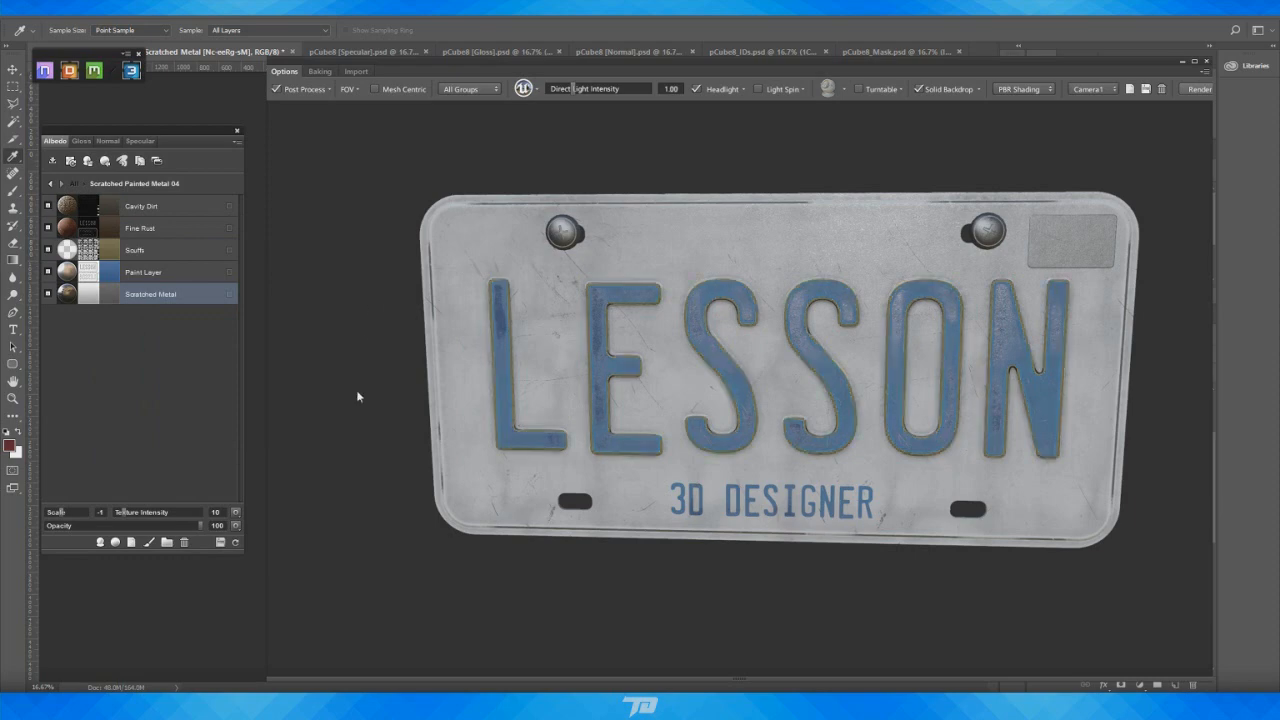
Hide the Scuffs layer to compare the lettering without it, and delete that layer from the material
{"action": "left_click_drag", "start_coordinate": [345, 464], "coordinate": [420, 445]}
{"action": "right_click_drag", "start_coordinate": [420, 445], "coordinate": [590, 641]}
{"action": "left_click_drag", "start_coordinate": [588, 575], "coordinate": [519, 604]}
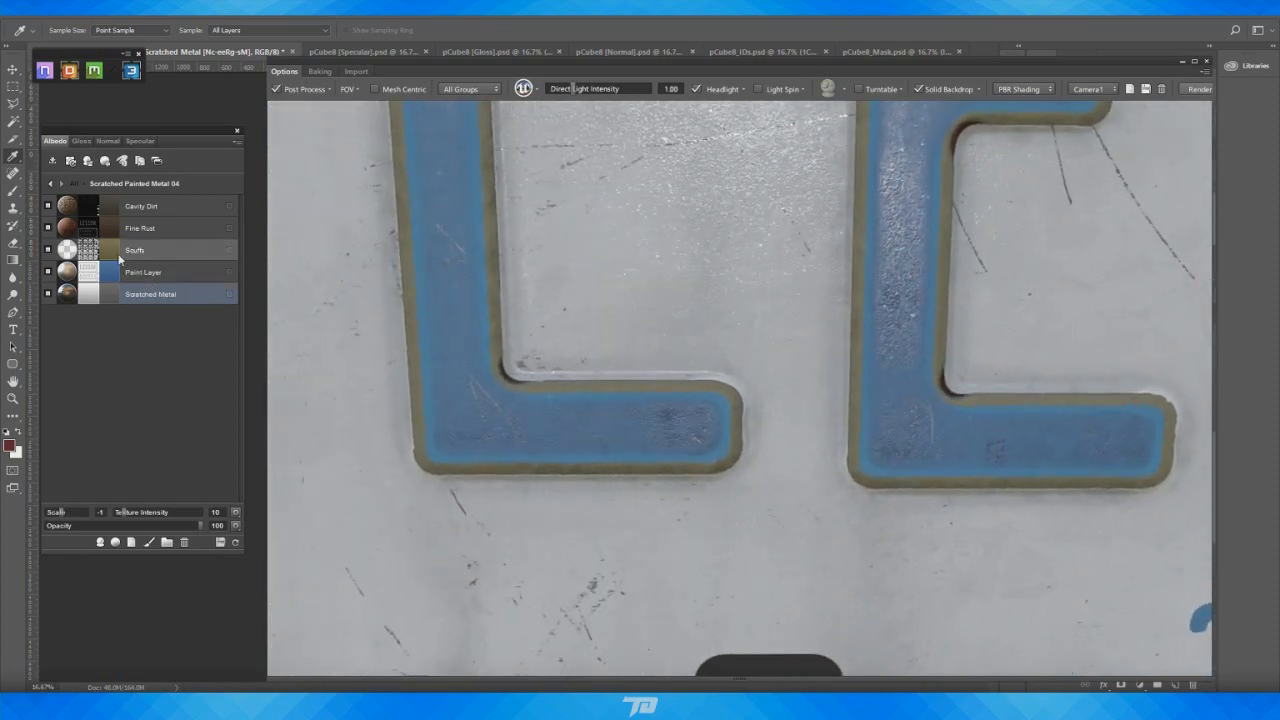
{"action": "left_click", "coordinate": [52, 250]}
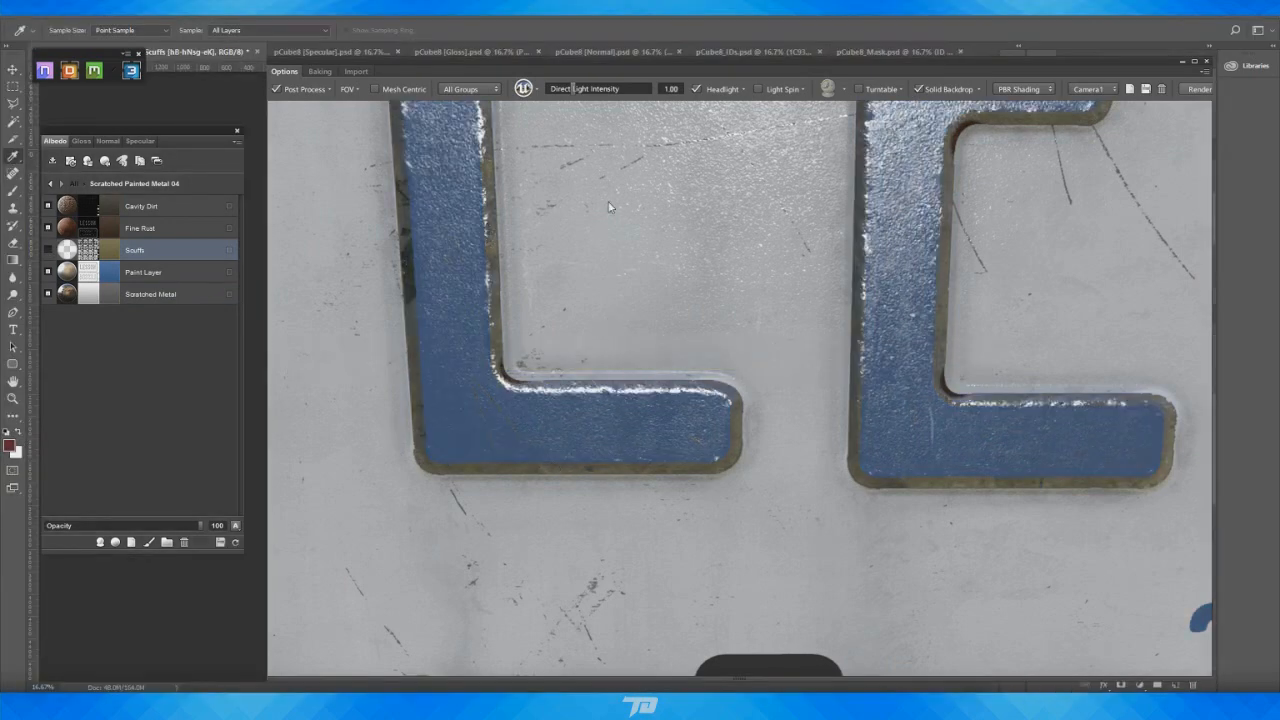
{"action": "scroll", "coordinate": [608, 207], "scroll_direction": "down", "scroll_amount": 6}
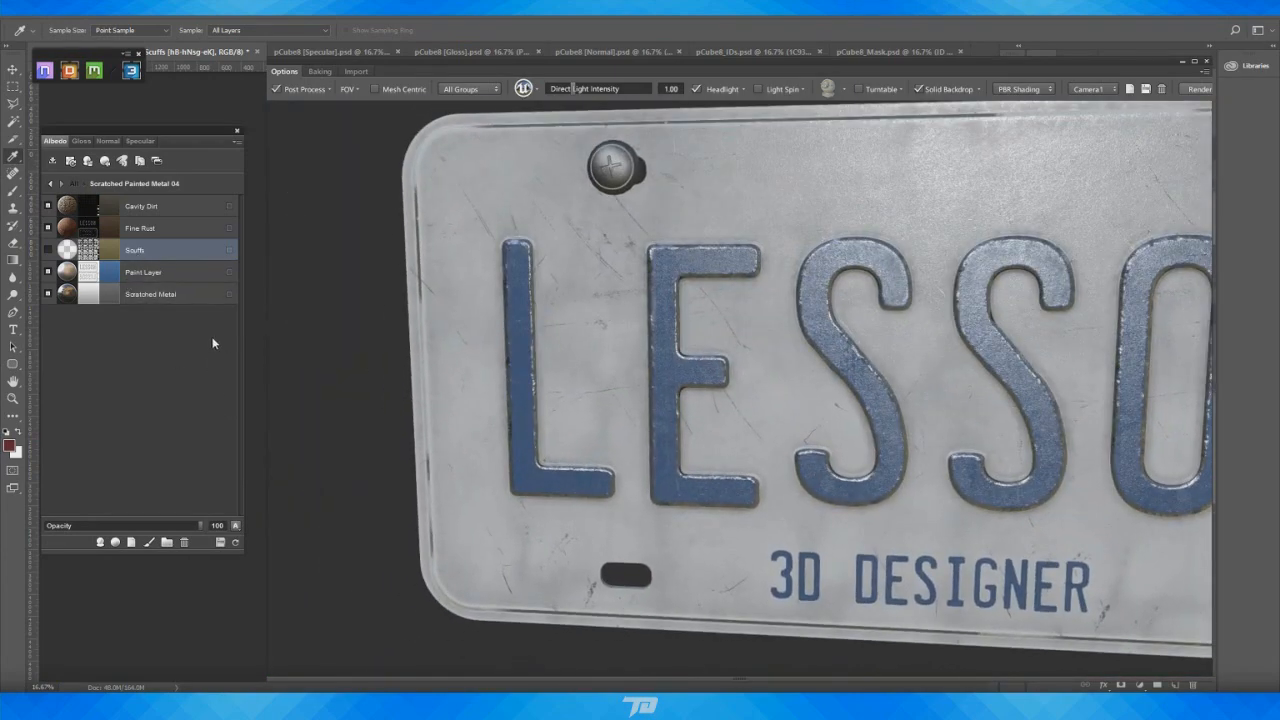
{"action": "left_click", "coordinate": [184, 542]}
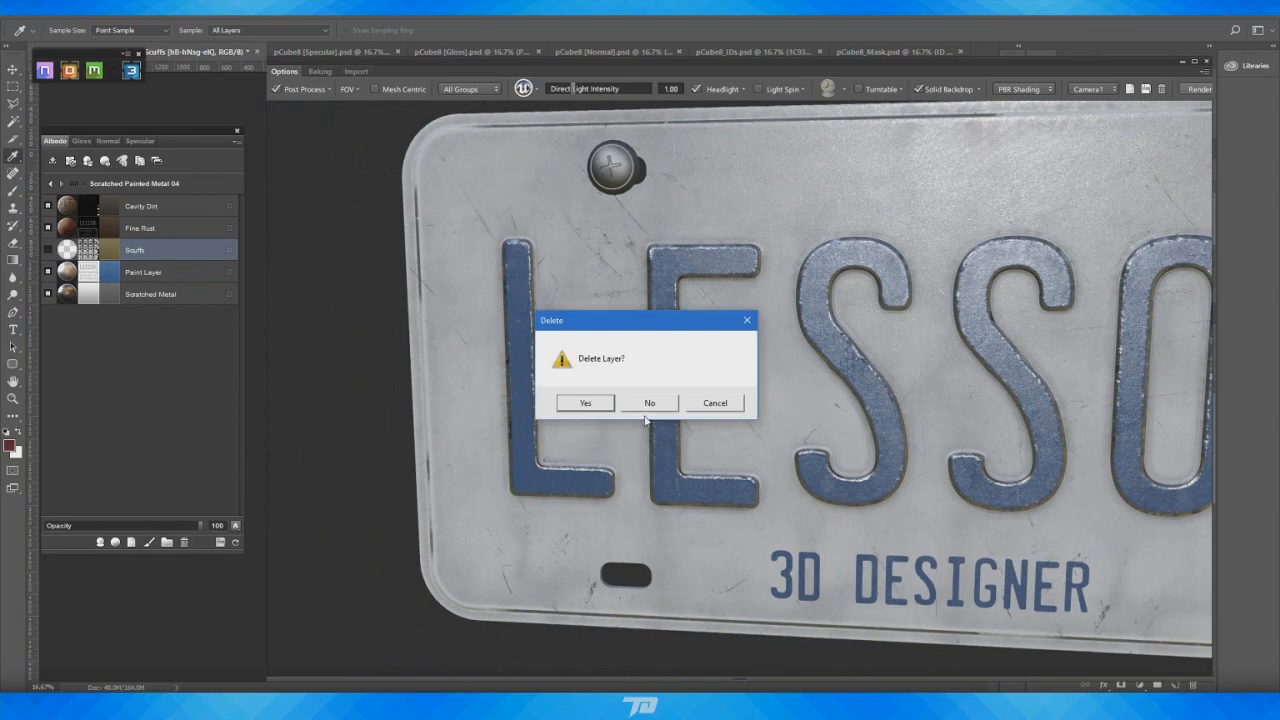
{"action": "left_click", "coordinate": [590, 403]}
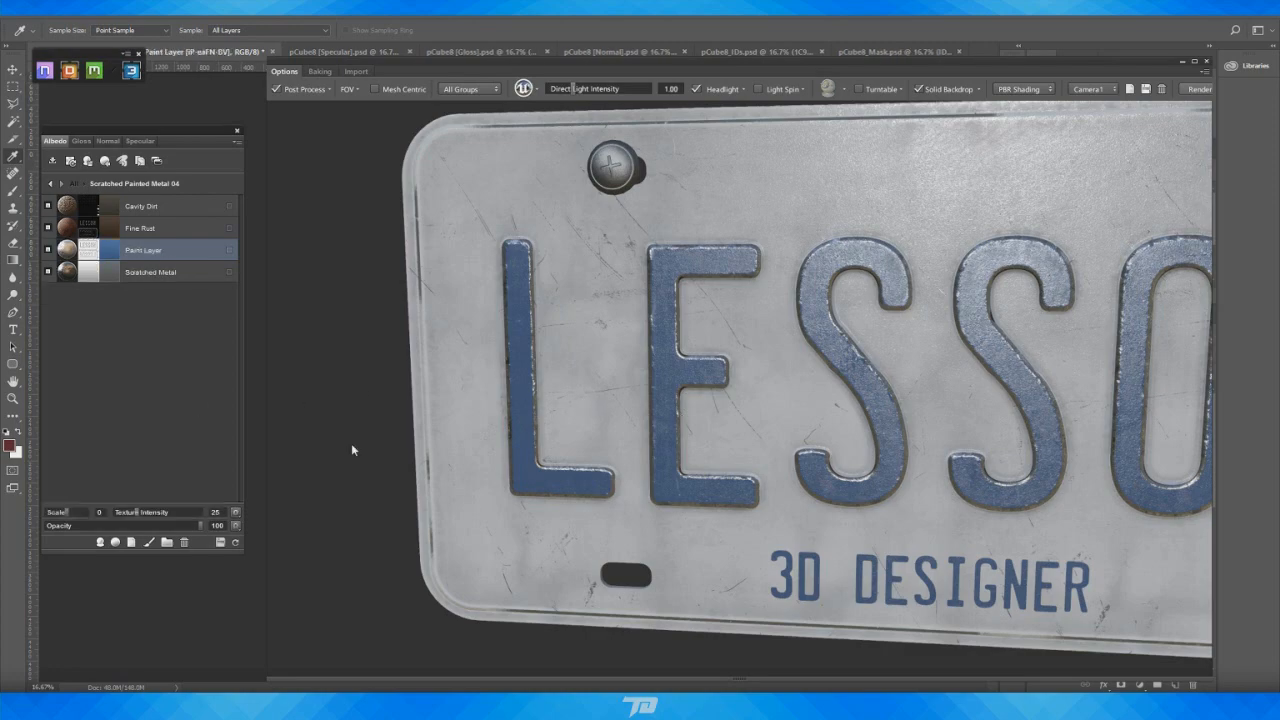
Inspect the worn letter edges up close and open the Paint Layer's mask for painting in full shaded mode
{"action": "left_click_drag", "start_coordinate": [346, 440], "coordinate": [570, 473]}
{"action": "scroll", "coordinate": [590, 430], "scroll_direction": "down", "scroll_amount": 3}
{"action": "middle_click_drag", "start_coordinate": [605, 387], "coordinate": [564, 400]}
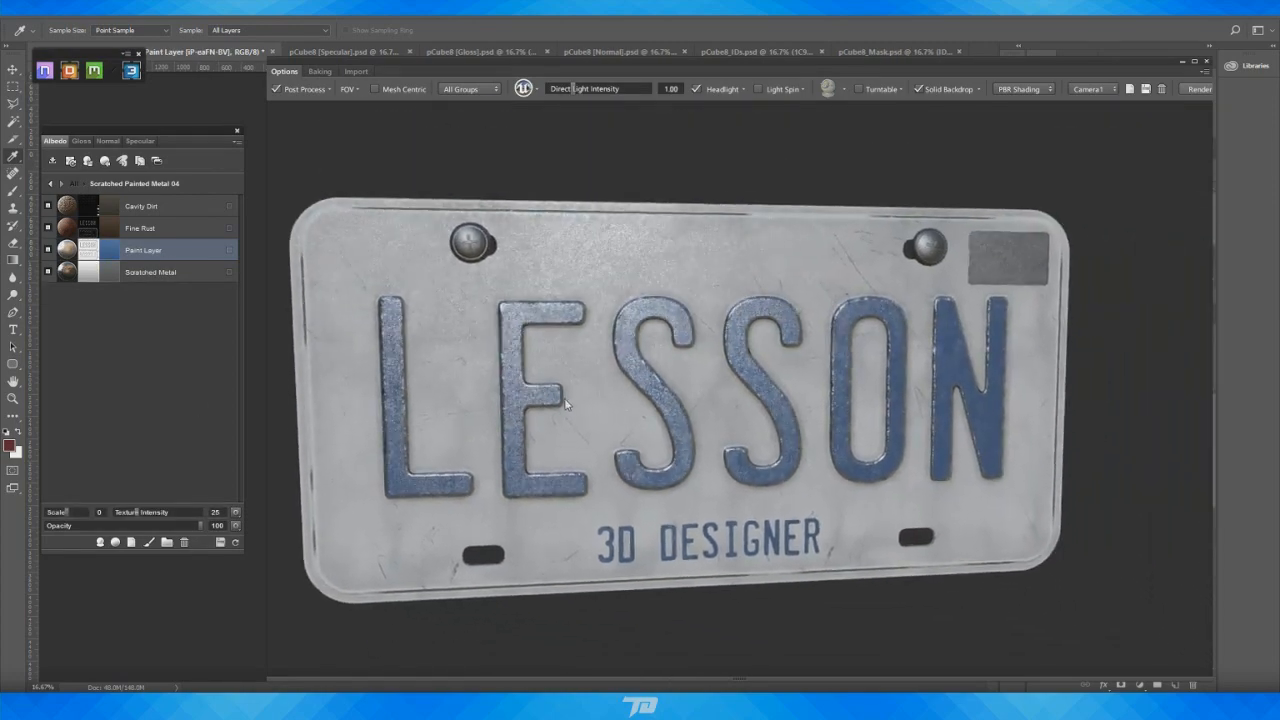
{"action": "scroll", "coordinate": [560, 415], "scroll_direction": "up", "scroll_amount": 6}
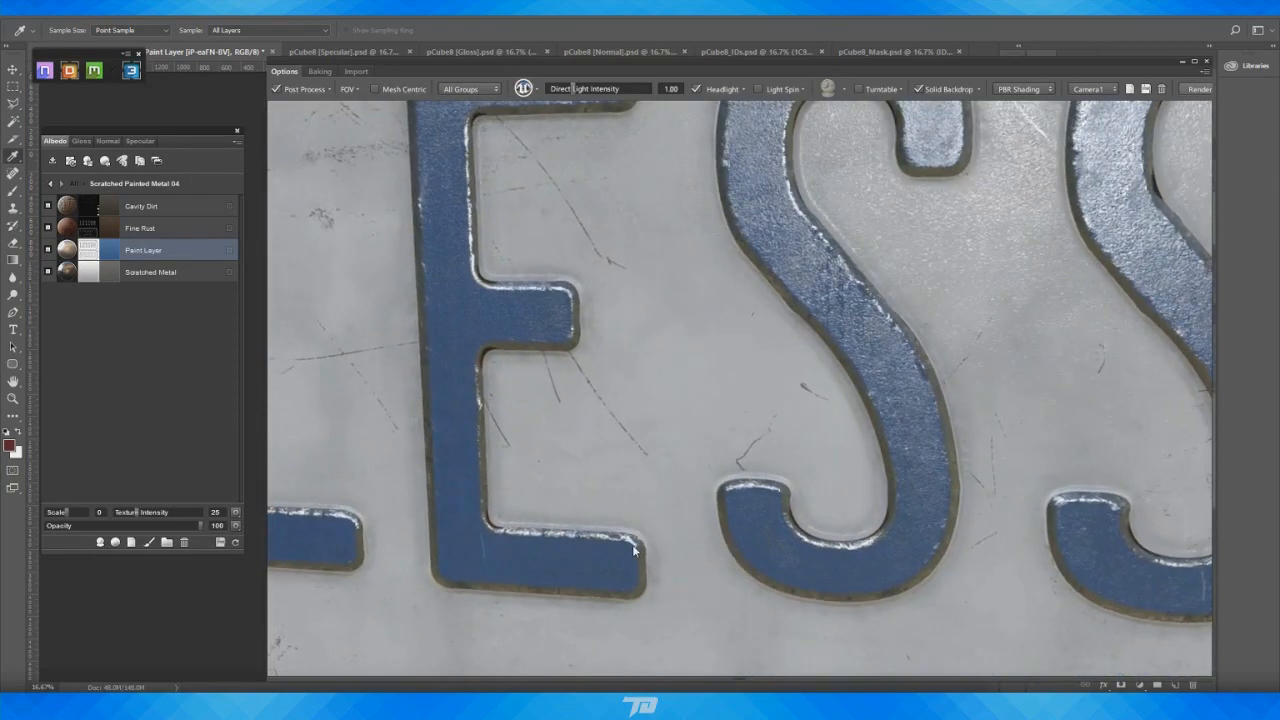
{"action": "left_click_drag", "start_coordinate": [633, 550], "coordinate": [632, 521]}
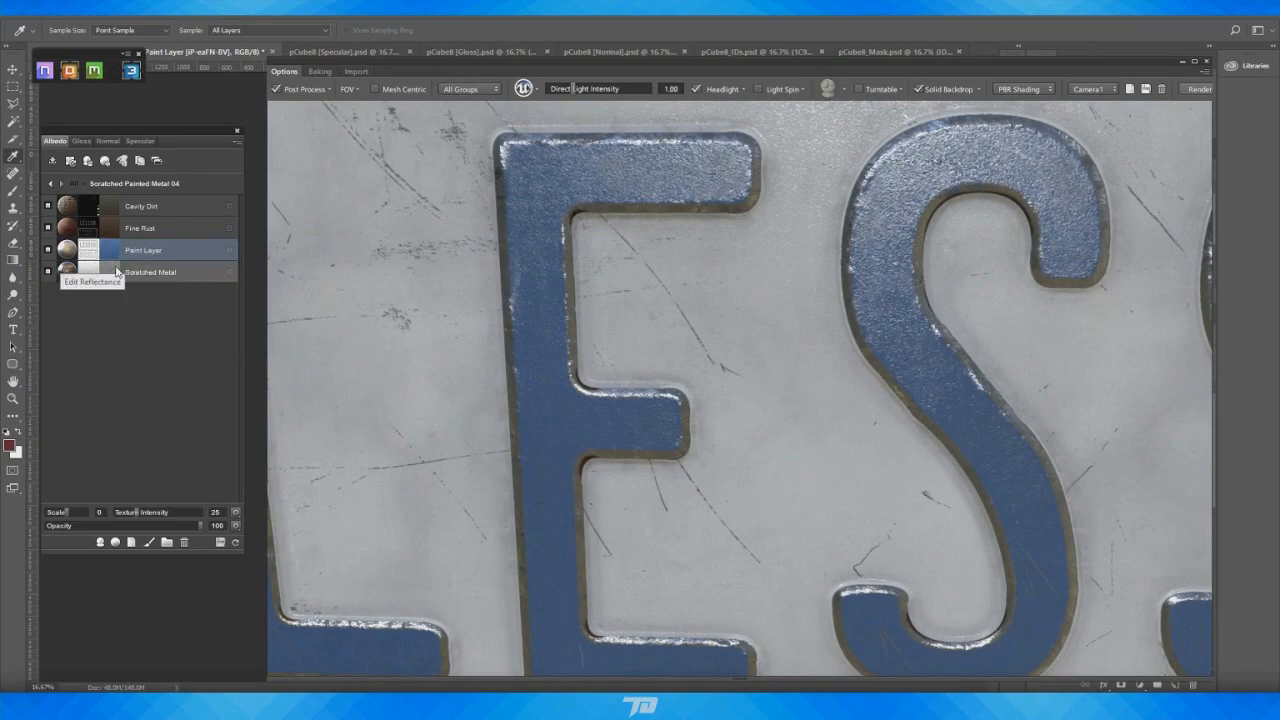
{"action": "mouse_move", "coordinate": [783, 374]}
{"action": "left_mouse_down"}
{"action": "mouse_move", "coordinate": [786, 354]}
{"action": "mouse_move", "coordinate": [814, 357]}
{"action": "mouse_move", "coordinate": [758, 360]}
{"action": "left_mouse_up"}
{"action": "left_click", "coordinate": [87, 251]}
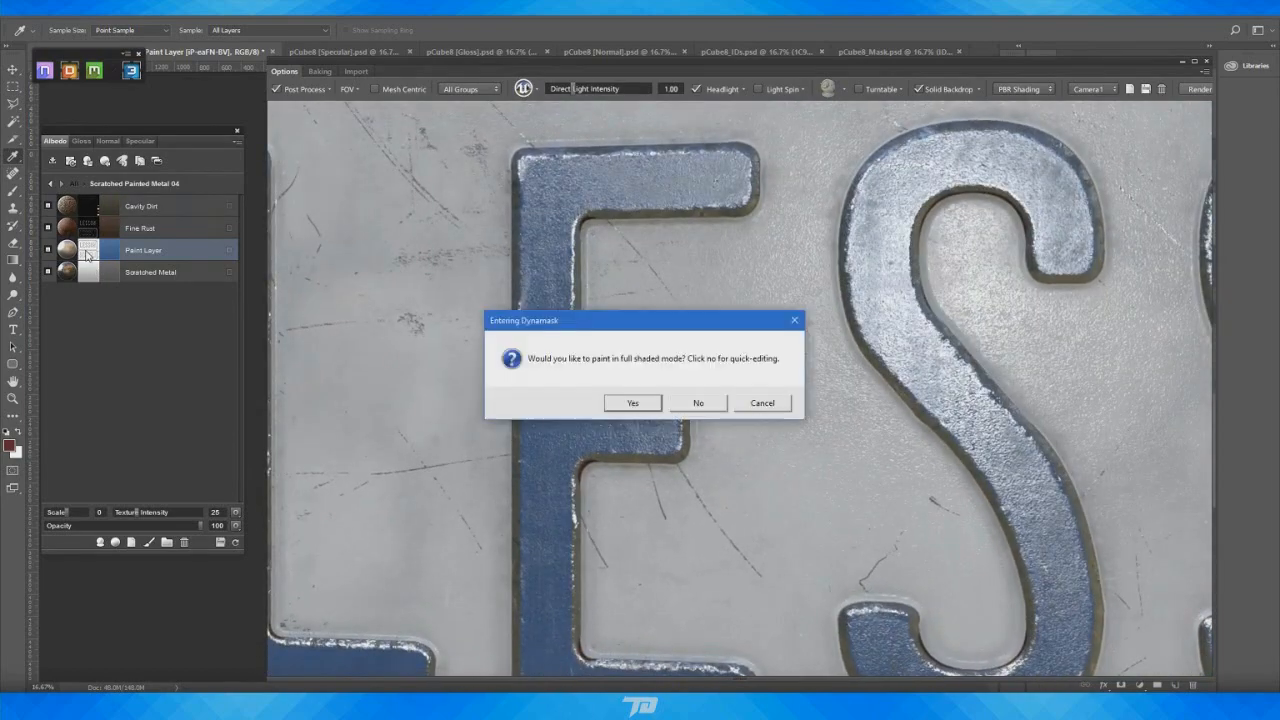
{"action": "left_click", "coordinate": [636, 403]}
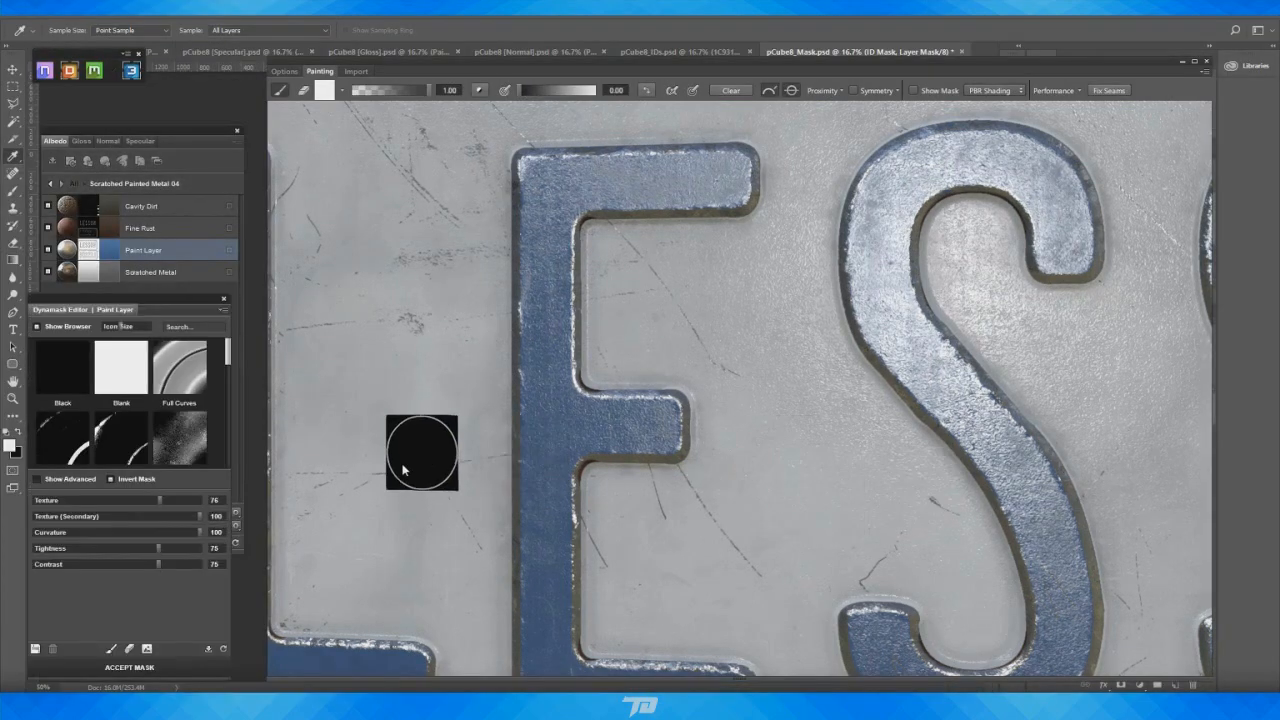
Raise the Paint Layer mask's tightness to 87 and contrast to 85, and check the wear across the lettering
{"action": "left_click_drag", "start_coordinate": [227, 350], "coordinate": [229, 360]}
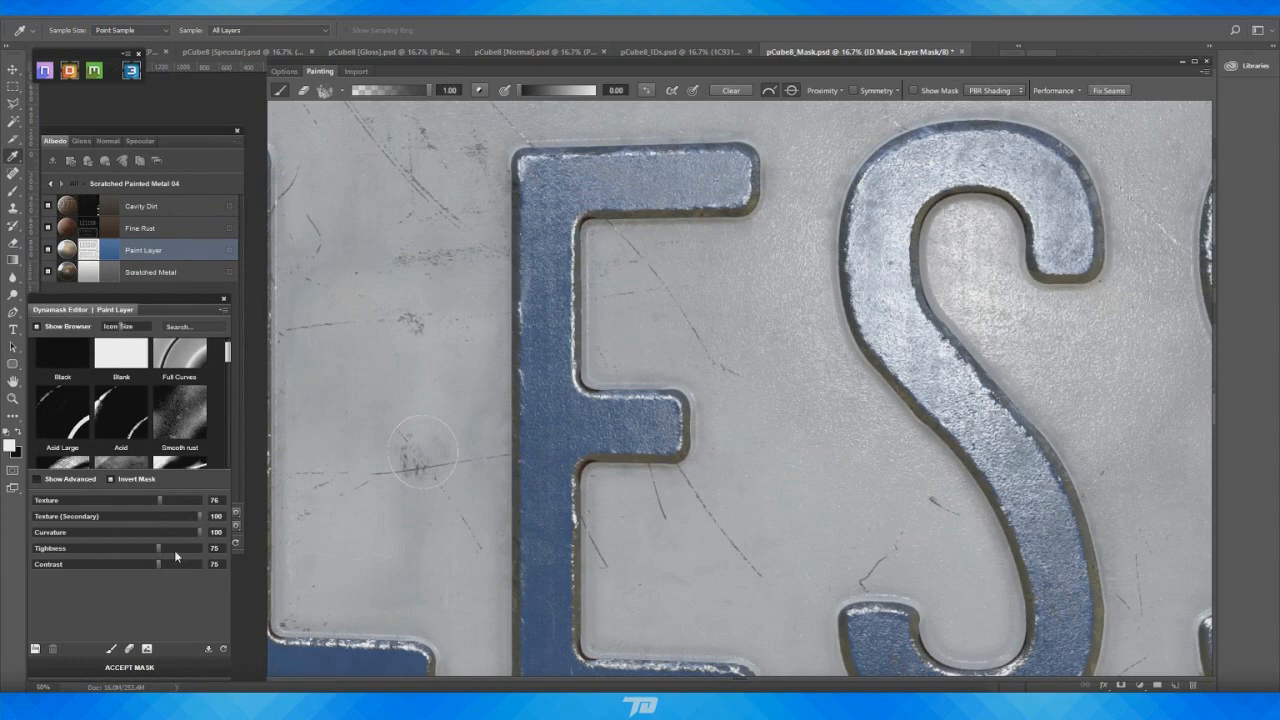
{"action": "left_click_drag", "start_coordinate": [175, 551], "coordinate": [179, 549]}
{"action": "right_click_drag", "start_coordinate": [724, 498], "coordinate": [718, 359], "text": "alt"}
{"action": "mouse_move", "coordinate": [754, 455]}
{"action": "left_mouse_down", "text": "alt"}
{"action": "mouse_move", "coordinate": [795, 452]}
{"action": "mouse_move", "coordinate": [753, 453]}
{"action": "left_mouse_up", "text": "alt"}
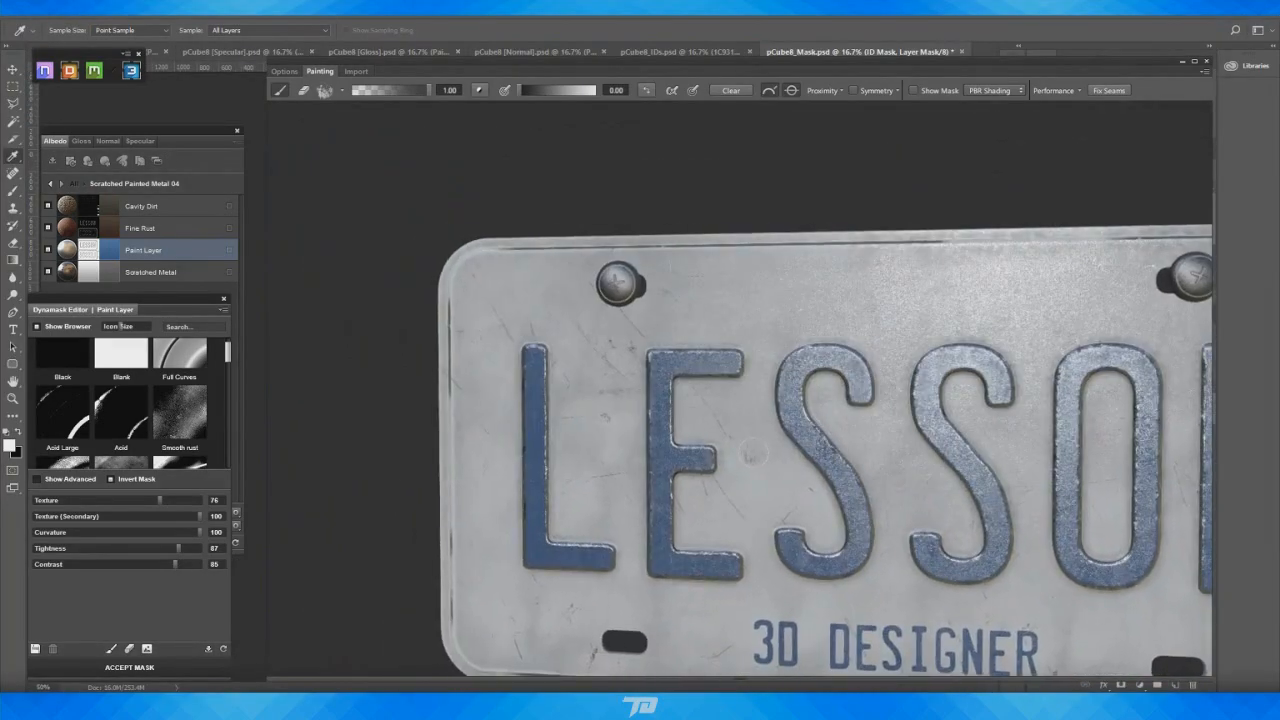
{"action": "middle_click_drag", "start_coordinate": [753, 453], "coordinate": [490, 434], "text": "alt"}
{"action": "left_click_drag", "start_coordinate": [680, 485], "coordinate": [764, 486], "text": "alt"}
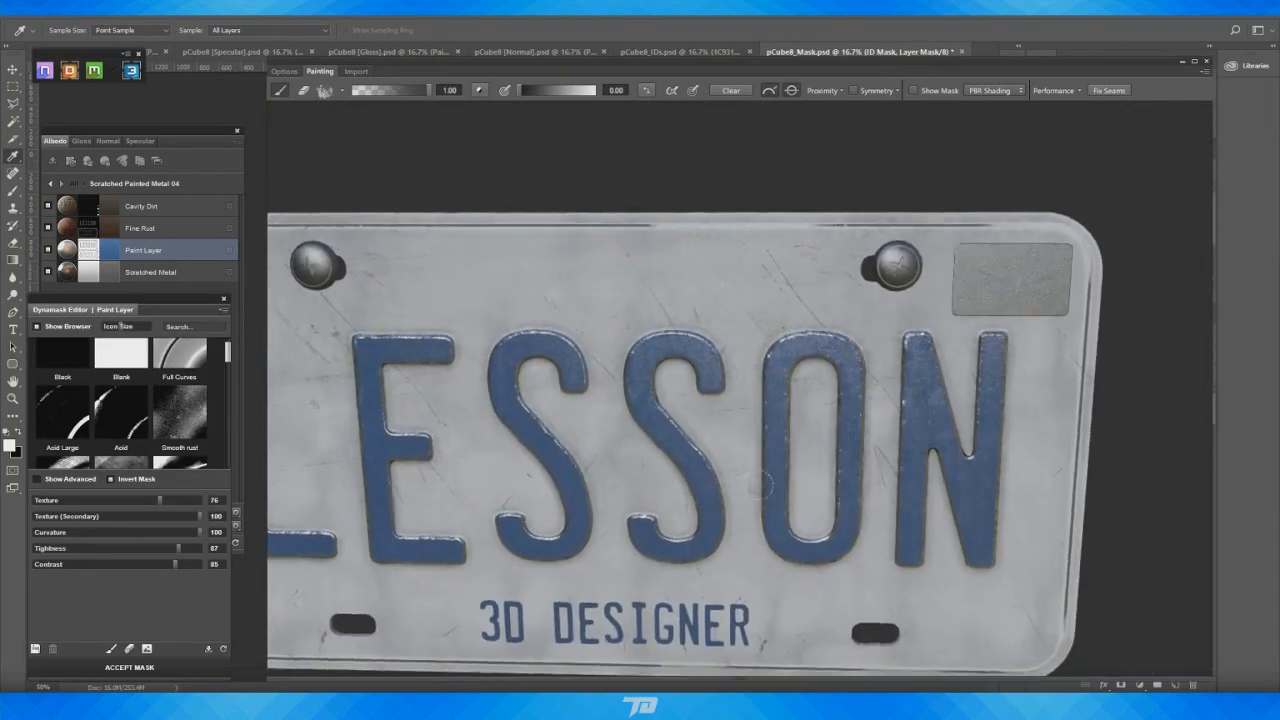
{"action": "scroll", "coordinate": [763, 484], "scroll_direction": "down", "scroll_amount": 8}
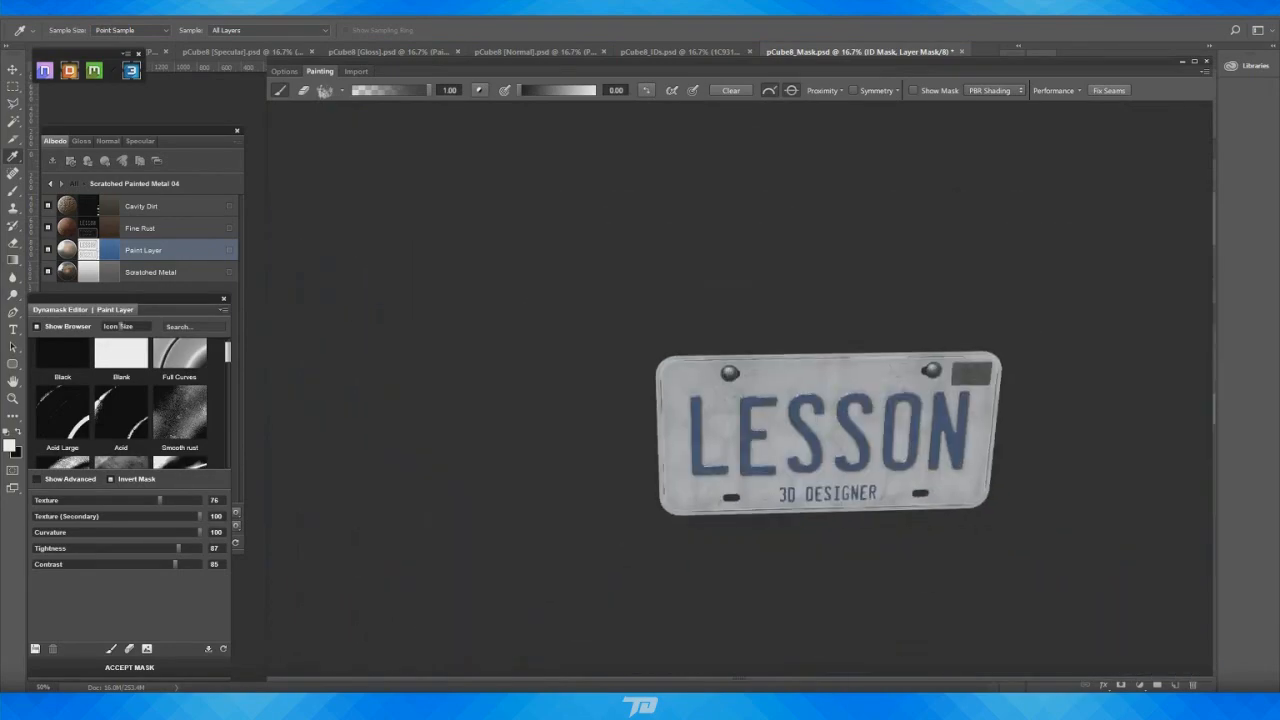
Set the mask brush's greyscale value to 1.00 and brush over the lower outer edge of the letter O
{"action": "middle_click_drag", "start_coordinate": [763, 484], "coordinate": [618, 480], "text": "alt"}
{"action": "scroll", "coordinate": [618, 480], "scroll_direction": "up", "scroll_amount": 6}
{"action": "left_click_drag", "start_coordinate": [618, 480], "coordinate": [790, 550], "text": "alt"}
{"action": "scroll", "coordinate": [790, 550], "scroll_direction": "up", "scroll_amount": 6}
{"action": "left_click_drag", "start_coordinate": [894, 620], "coordinate": [797, 551], "text": "alt"}
{"action": "scroll", "coordinate": [797, 556], "scroll_direction": "up", "scroll_amount": 5}
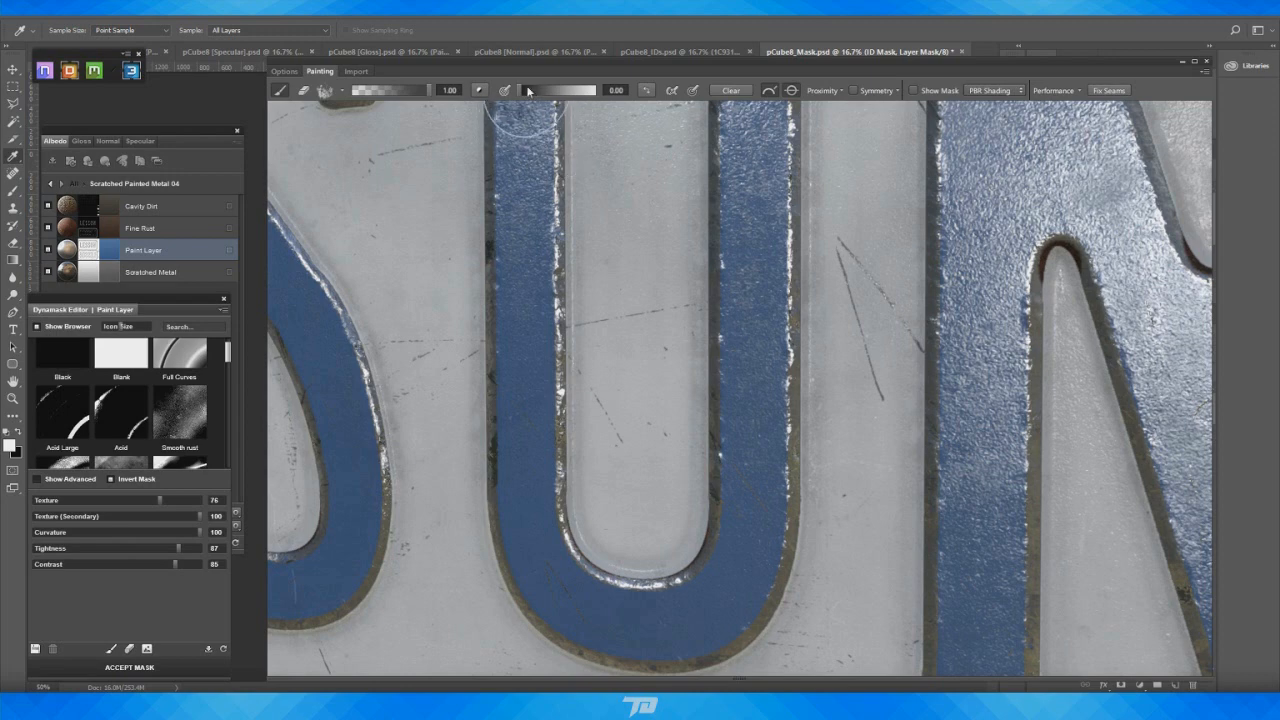
{"action": "left_click_drag", "start_coordinate": [528, 90], "coordinate": [692, 95]}
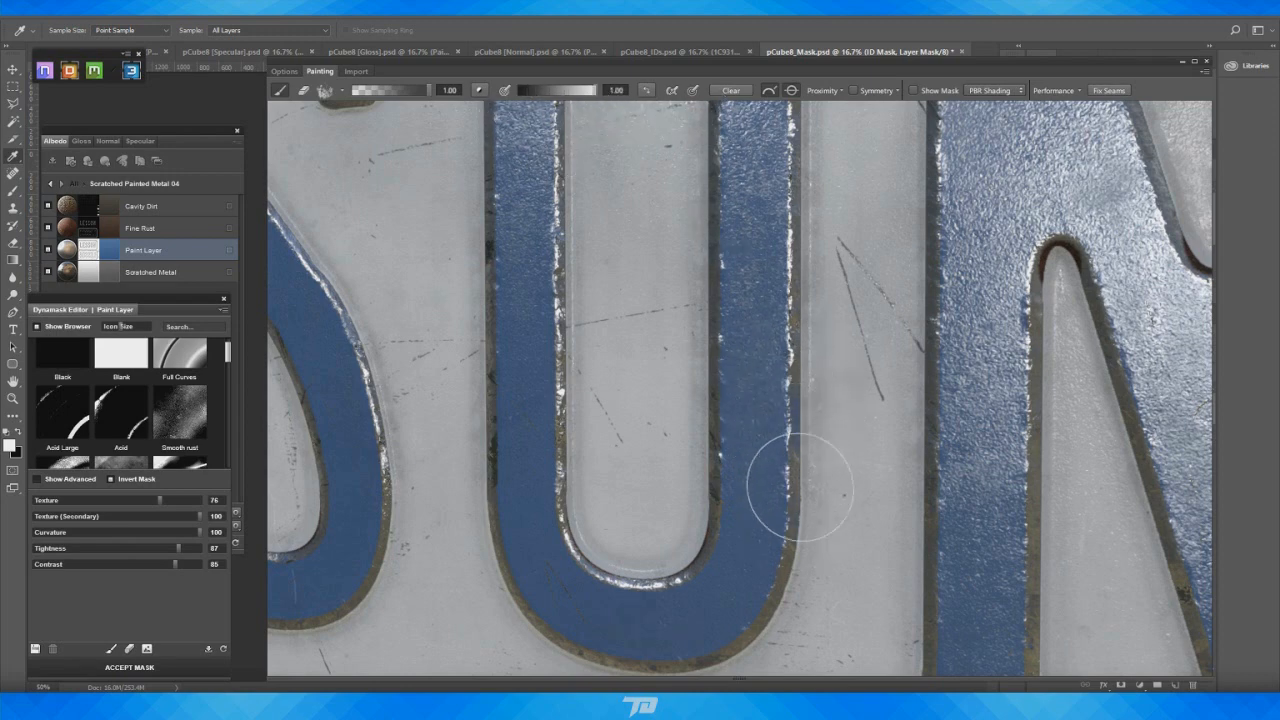
{"action": "left_click_drag", "start_coordinate": [806, 478], "coordinate": [804, 509]}
{"action": "middle_click_drag", "start_coordinate": [804, 509], "coordinate": [857, 322]}
{"action": "left_click_drag", "start_coordinate": [857, 322], "coordinate": [779, 405]}
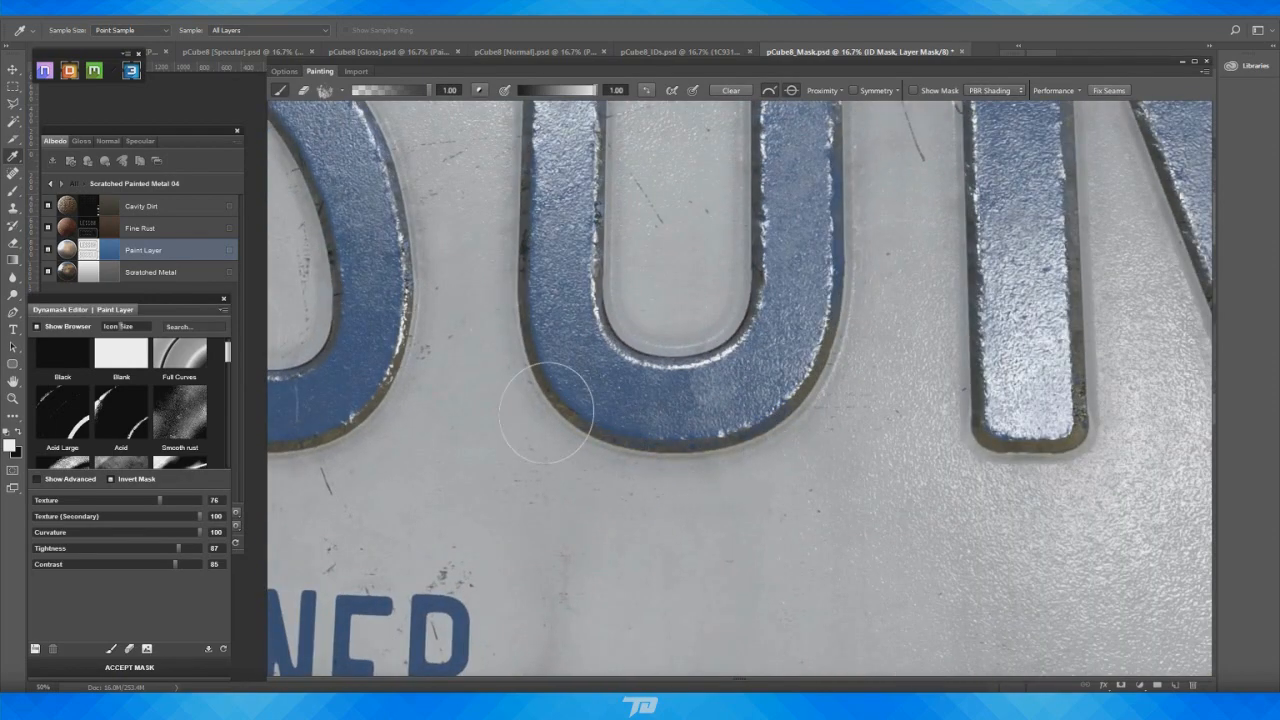
Brush the Paint Layer's mask along the left outer edge of the letter O to break up its worn rim
{"action": "left_click_drag", "start_coordinate": [649, 437], "coordinate": [598, 362], "text": "alt"}
{"action": "middle_click_drag", "start_coordinate": [598, 362], "coordinate": [798, 483], "text": "alt"}
{"action": "left_click_drag", "start_coordinate": [798, 483], "coordinate": [836, 502], "text": "alt"}
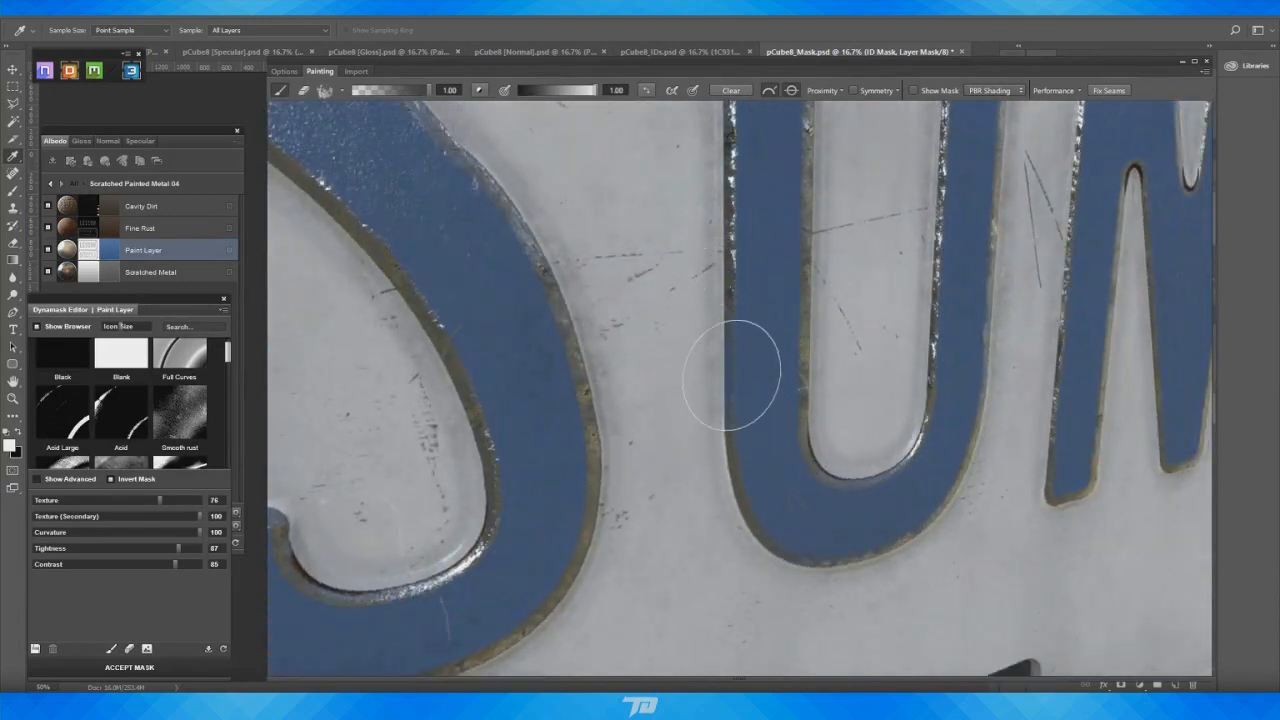
{"action": "middle_click_drag", "start_coordinate": [725, 218], "coordinate": [729, 406], "text": "alt"}
{"action": "left_click_drag", "start_coordinate": [729, 406], "coordinate": [692, 400], "text": "alt"}
{"action": "right_click_drag", "start_coordinate": [692, 400], "coordinate": [680, 410], "text": "alt"}
Brush the Paint Layer's mask around the top and right outer edge of the letter O to vary the wear
{"action": "left_click_drag", "start_coordinate": [690, 400], "coordinate": [740, 390], "text": "alt"}
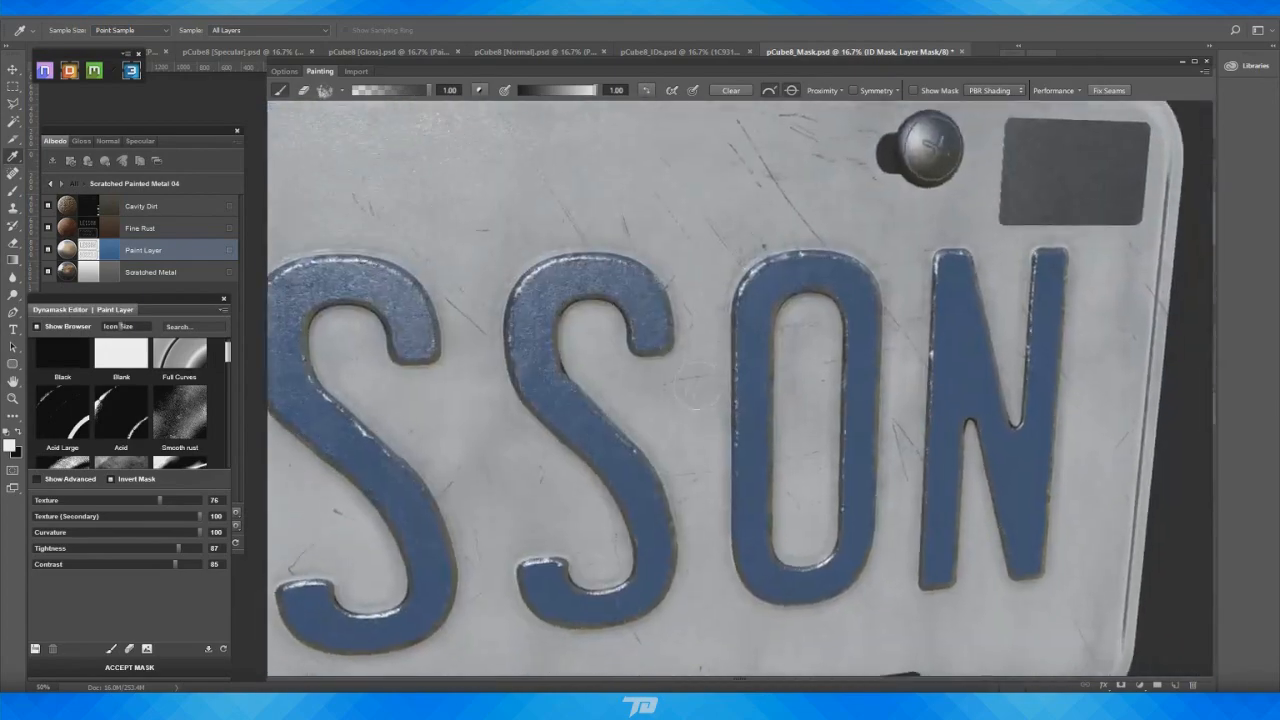
{"action": "right_click_drag", "start_coordinate": [700, 330], "coordinate": [722, 312], "text": "alt"}
{"action": "middle_click_drag", "start_coordinate": [722, 312], "coordinate": [723, 417], "text": "alt"}
{"action": "left_click_drag", "start_coordinate": [724, 418], "coordinate": [737, 415], "text": "alt"}
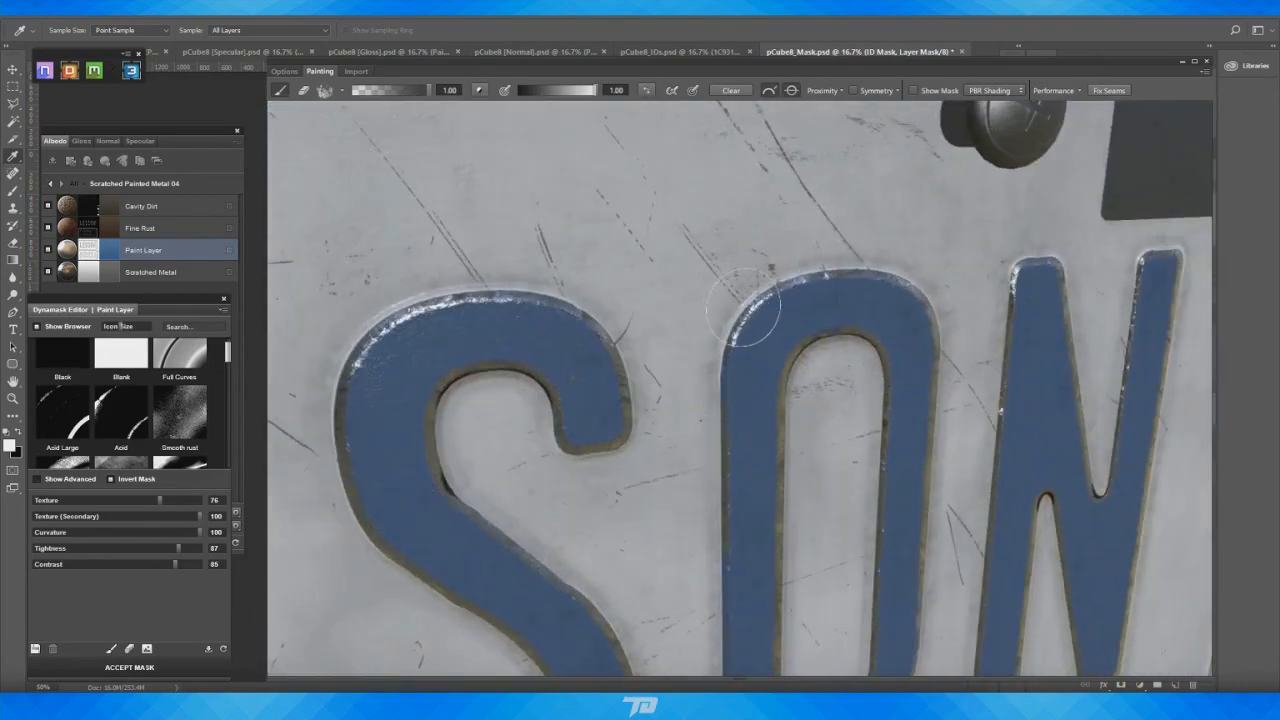
{"action": "left_click_drag", "start_coordinate": [709, 437], "coordinate": [797, 463], "text": "alt"}
{"action": "right_click_drag", "start_coordinate": [797, 463], "coordinate": [834, 416], "text": "alt"}
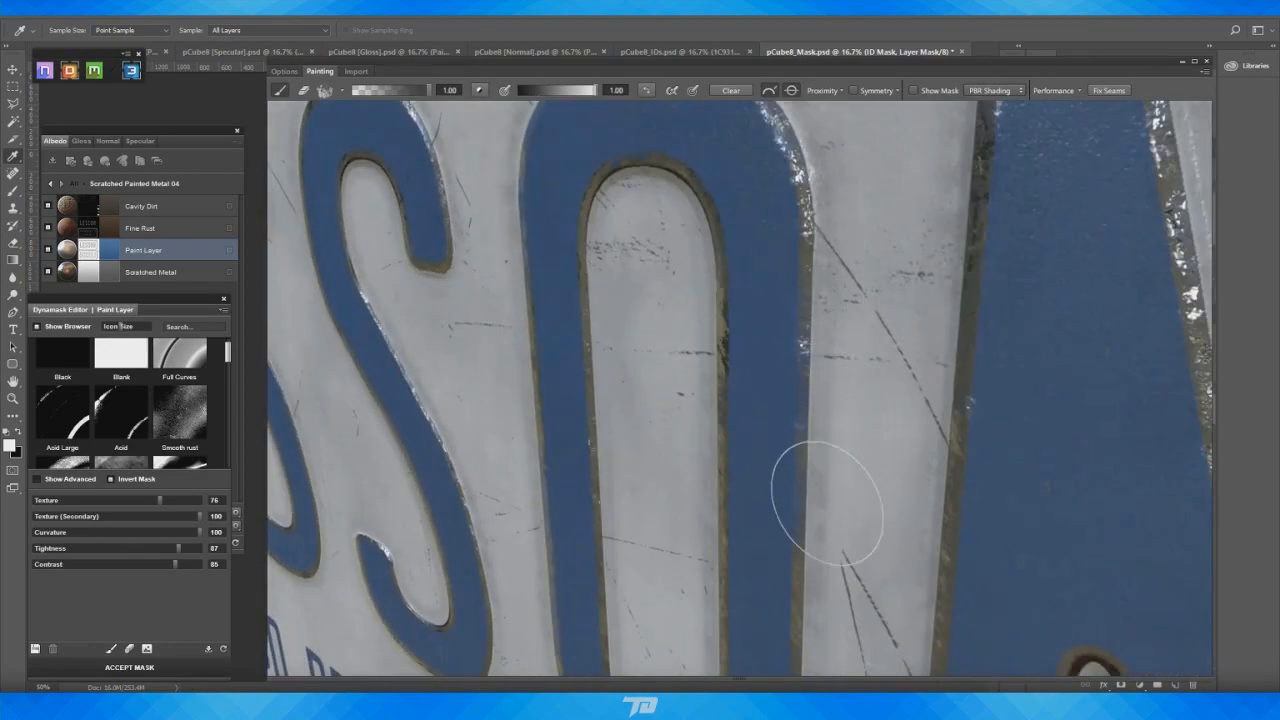
Brush the Paint Layer's mask along the inner edge of the letter O, from its bottom curve to the top
{"action": "mouse_move", "coordinate": [826, 503]}
{"action": "left_mouse_down", "text": "alt"}
{"action": "mouse_move", "coordinate": [894, 423]}
{"action": "mouse_move", "coordinate": [926, 171]}
{"action": "mouse_move", "coordinate": [782, 432]}
{"action": "left_mouse_up", "text": "alt"}
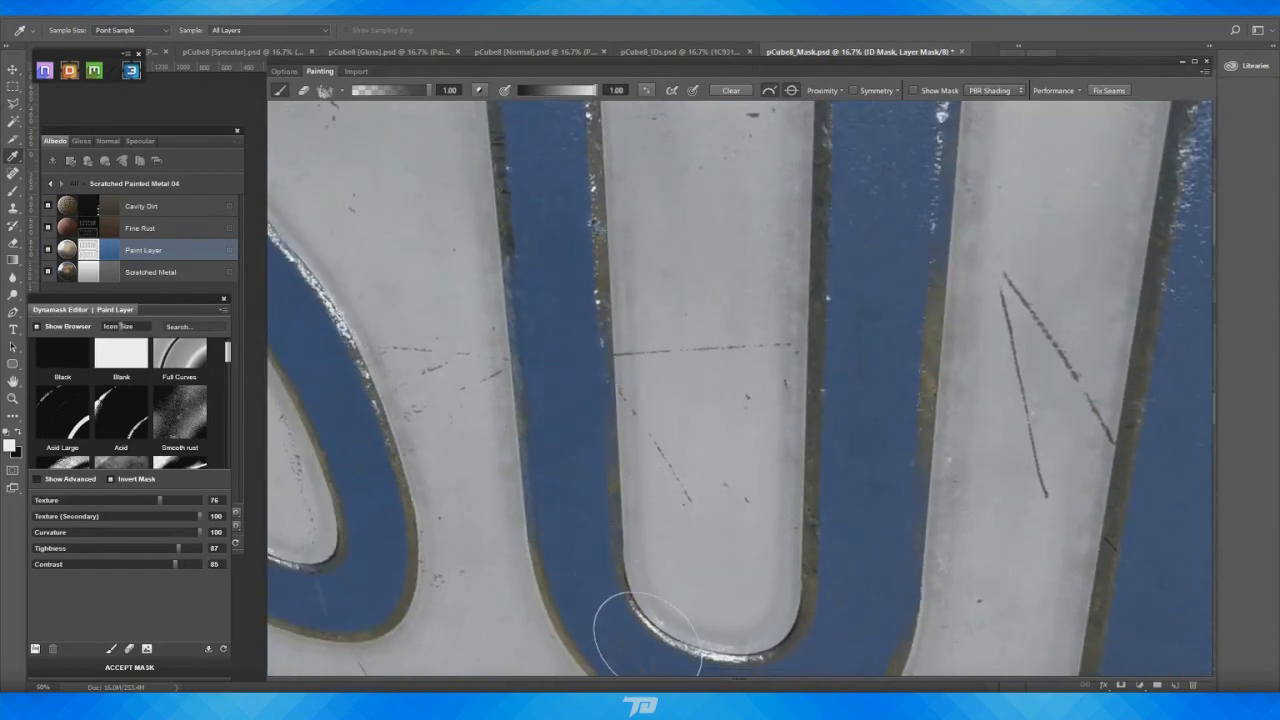
{"action": "left_click_drag", "start_coordinate": [680, 486], "coordinate": [749, 526], "text": "alt"}
{"action": "middle_click_drag", "start_coordinate": [749, 526], "coordinate": [735, 400], "text": "alt"}
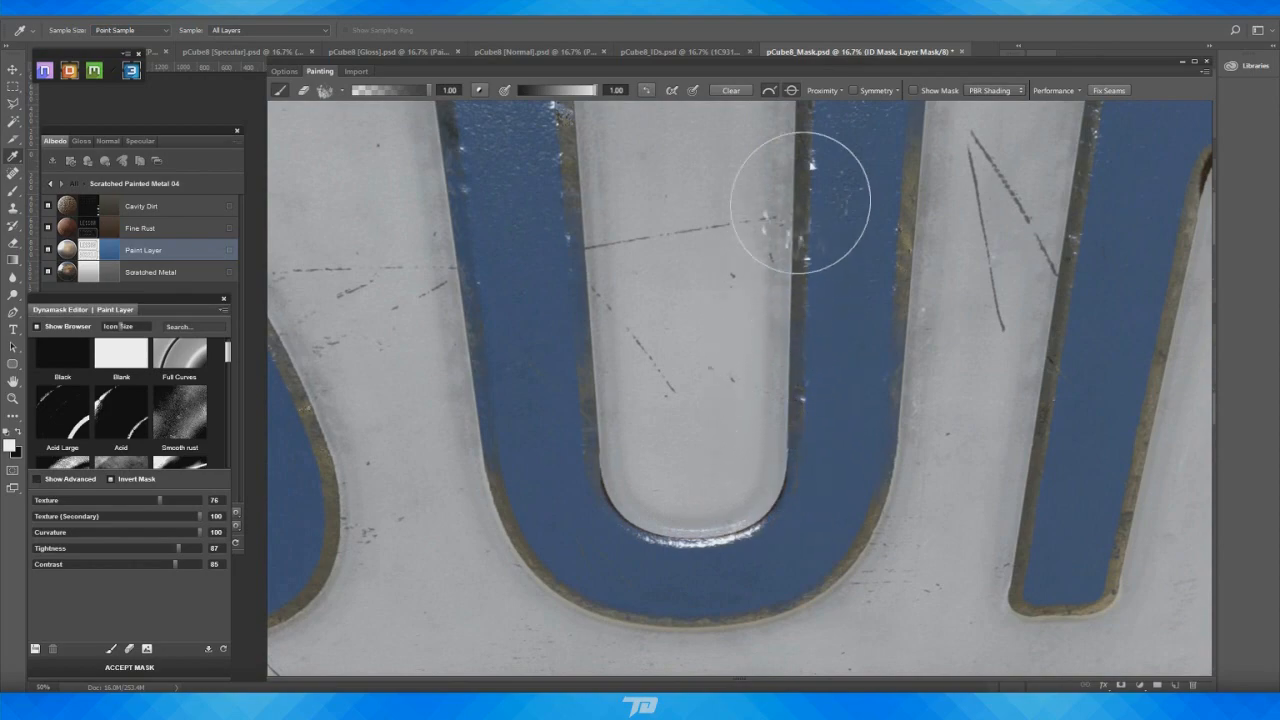
{"action": "middle_click_drag", "start_coordinate": [800, 208], "coordinate": [774, 331], "text": "alt"}
{"action": "left_click_drag", "start_coordinate": [774, 331], "coordinate": [797, 311], "text": "alt"}
{"action": "left_click_drag", "start_coordinate": [731, 240], "coordinate": [686, 397], "text": "alt"}
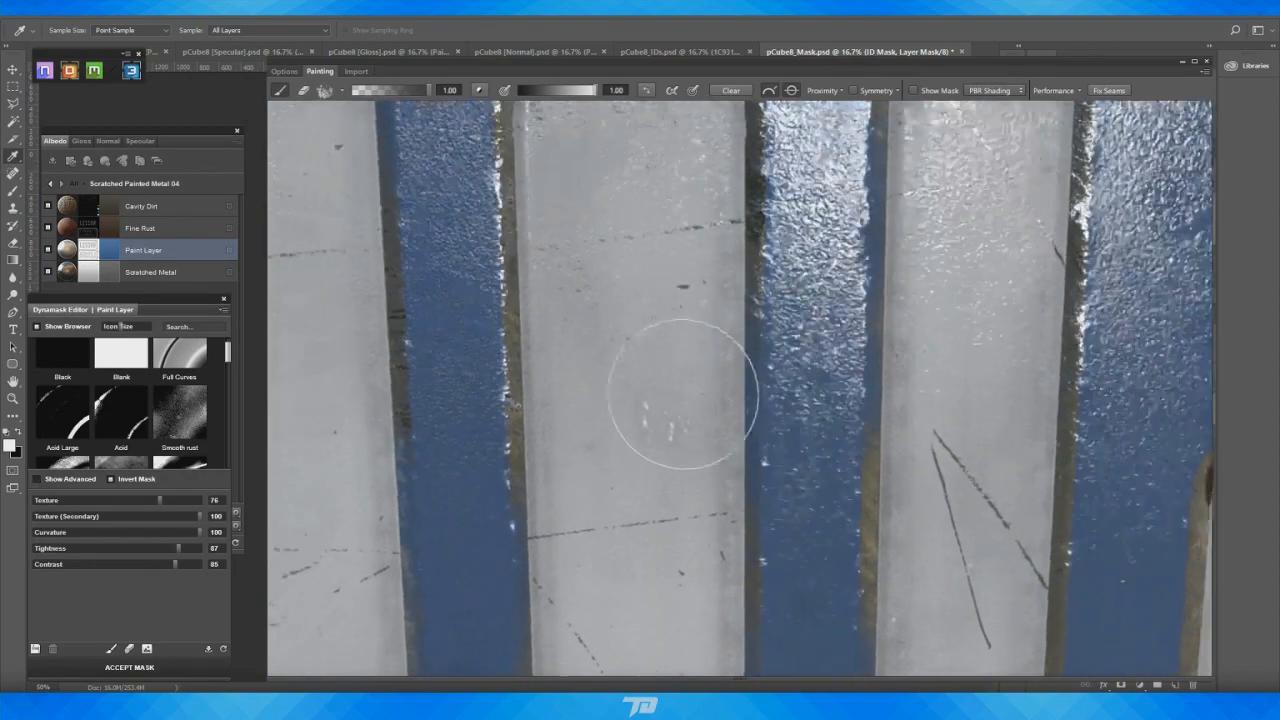
{"action": "mouse_move", "coordinate": [686, 397]}
{"action": "right_mouse_down", "text": "alt"}
{"action": "mouse_move", "coordinate": [600, 340]}
{"action": "mouse_move", "coordinate": [620, 330]}
{"action": "right_mouse_up", "text": "alt"}
{"action": "middle_click_drag", "start_coordinate": [620, 330], "coordinate": [684, 479], "text": "alt"}
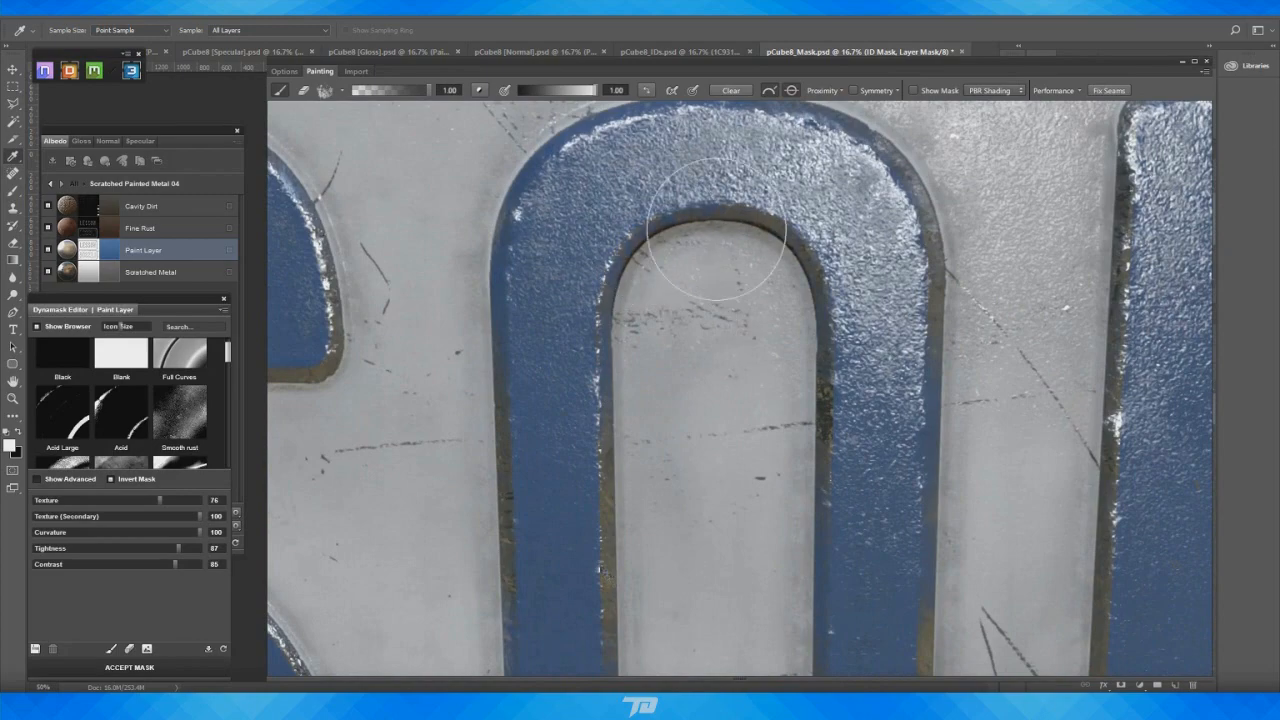
Brush the Paint Layer's mask along the right outer edge of the letter N down to its lower corner
{"action": "scroll", "coordinate": [790, 340], "scroll_direction": "down", "scroll_amount": 3}
{"action": "middle_click_drag", "start_coordinate": [800, 346], "coordinate": [659, 335], "text": "alt"}
{"action": "scroll", "coordinate": [730, 488], "scroll_direction": "up", "scroll_amount": 3}
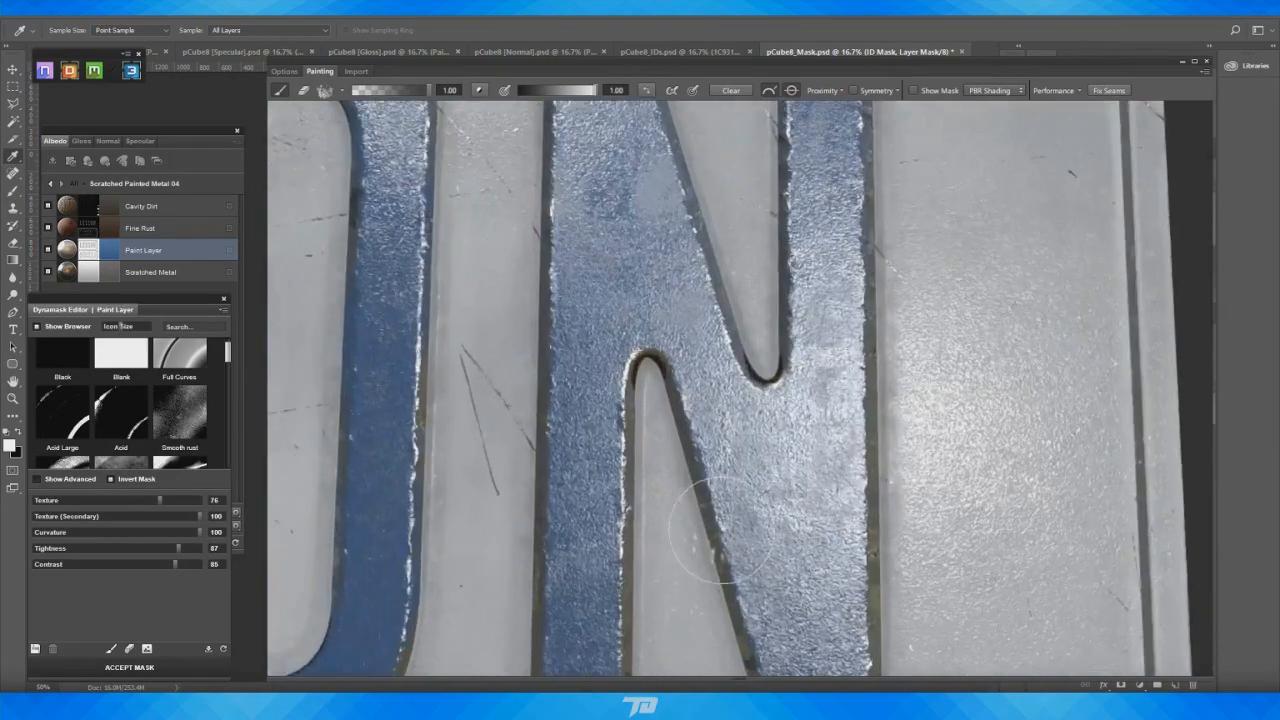
{"action": "left_click_drag", "start_coordinate": [714, 531], "coordinate": [683, 449], "text": "alt"}
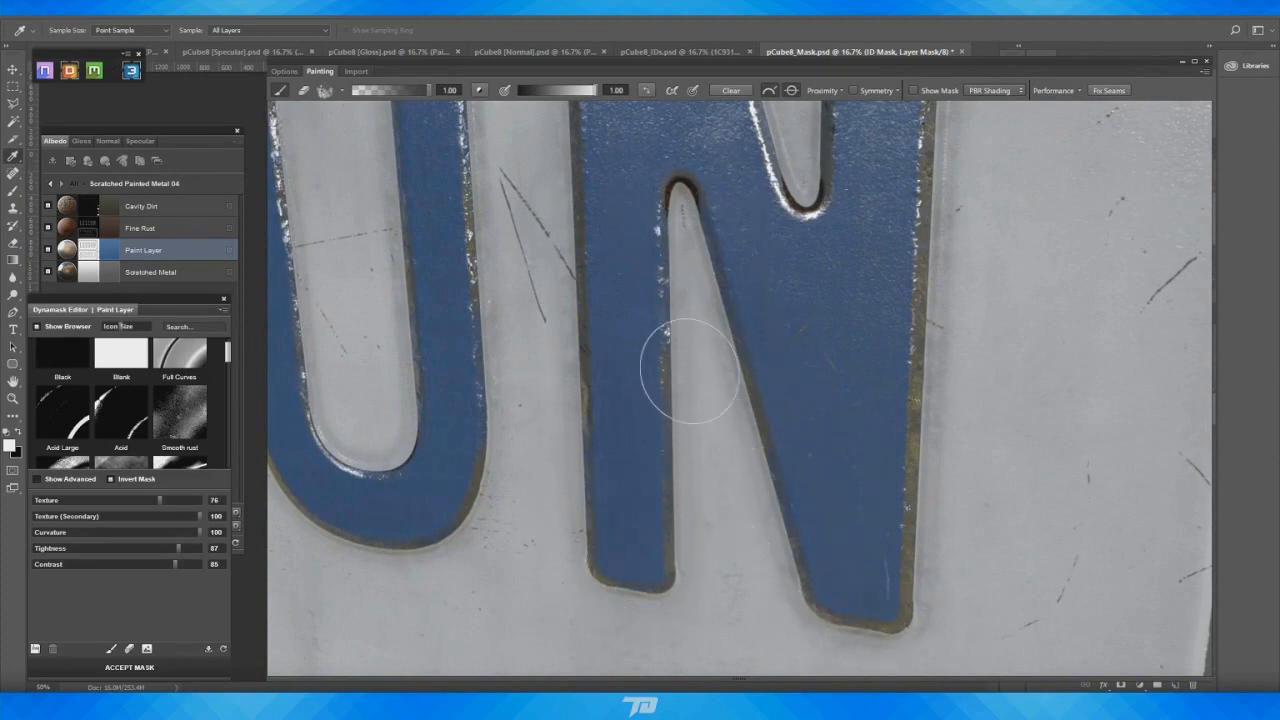
{"action": "middle_click_drag", "start_coordinate": [826, 284], "coordinate": [852, 470], "text": "alt"}
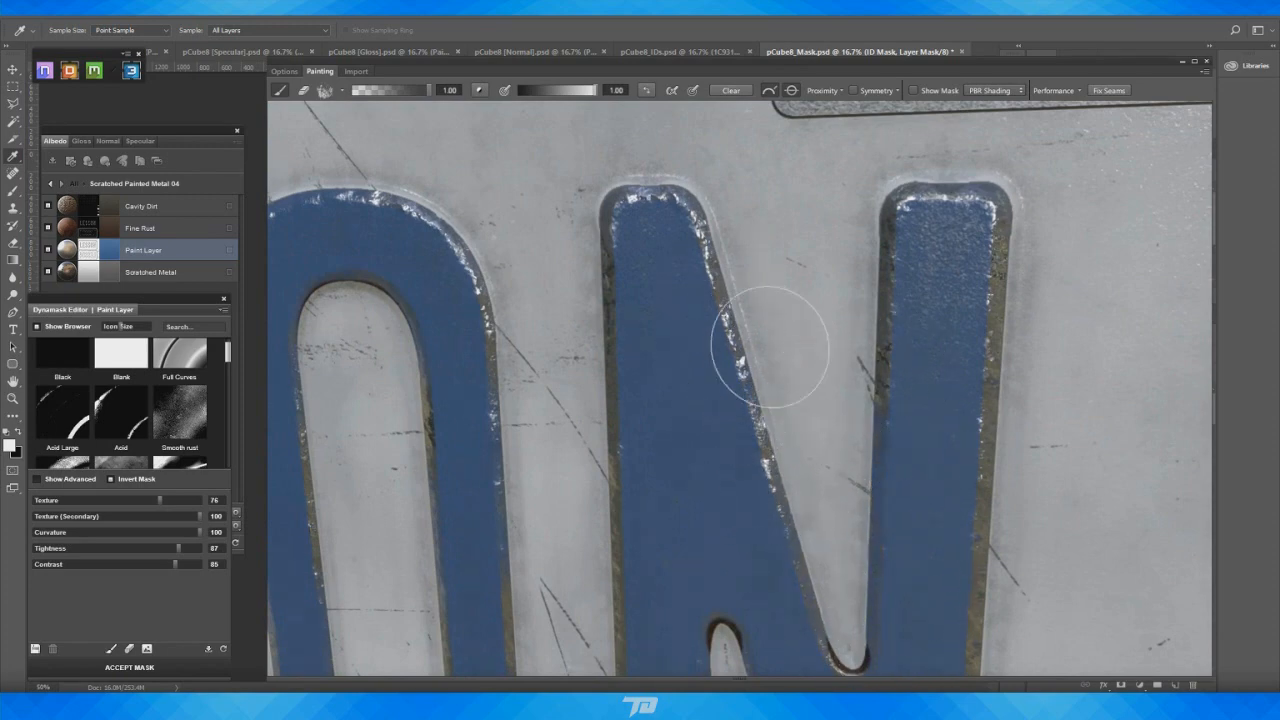
{"action": "left_click", "coordinate": [995, 388]}
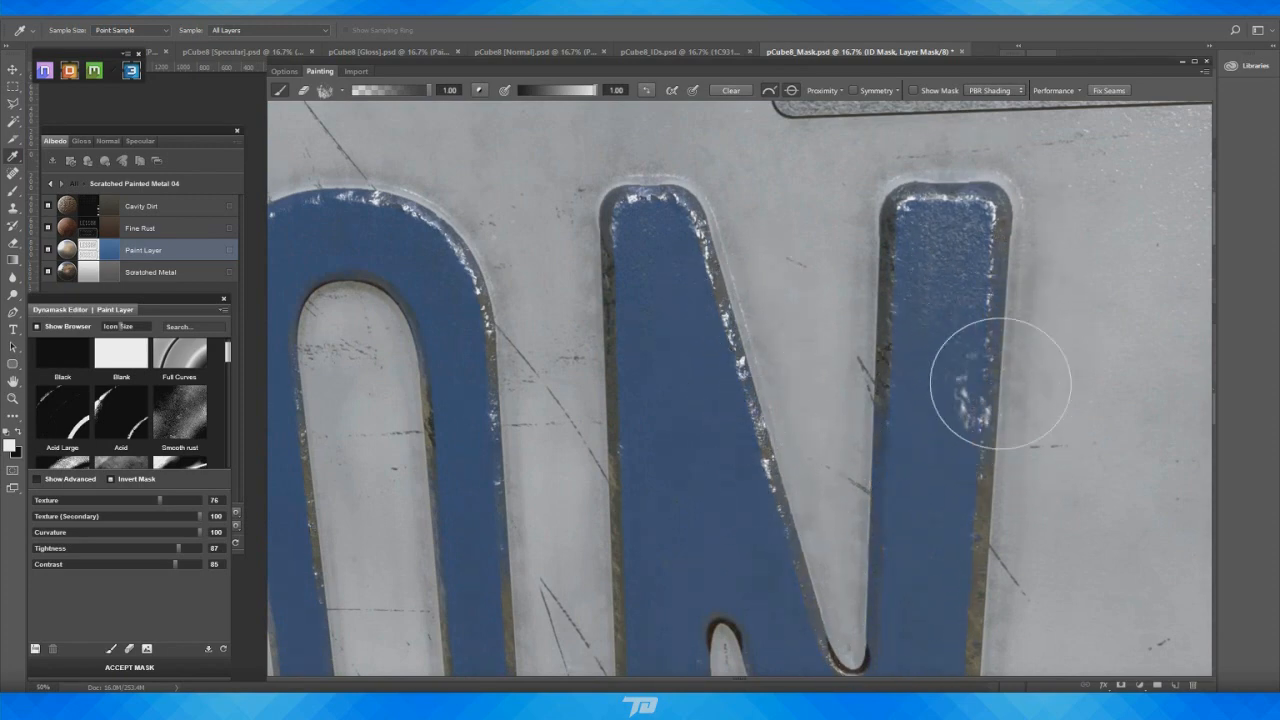
{"action": "middle_click_drag", "start_coordinate": [1000, 383], "coordinate": [850, 162], "text": "alt"}
{"action": "mouse_move", "coordinate": [847, 438]}
{"action": "left_mouse_down"}
{"action": "mouse_move", "coordinate": [825, 598]}
{"action": "mouse_move", "coordinate": [777, 648]}
{"action": "left_mouse_up"}
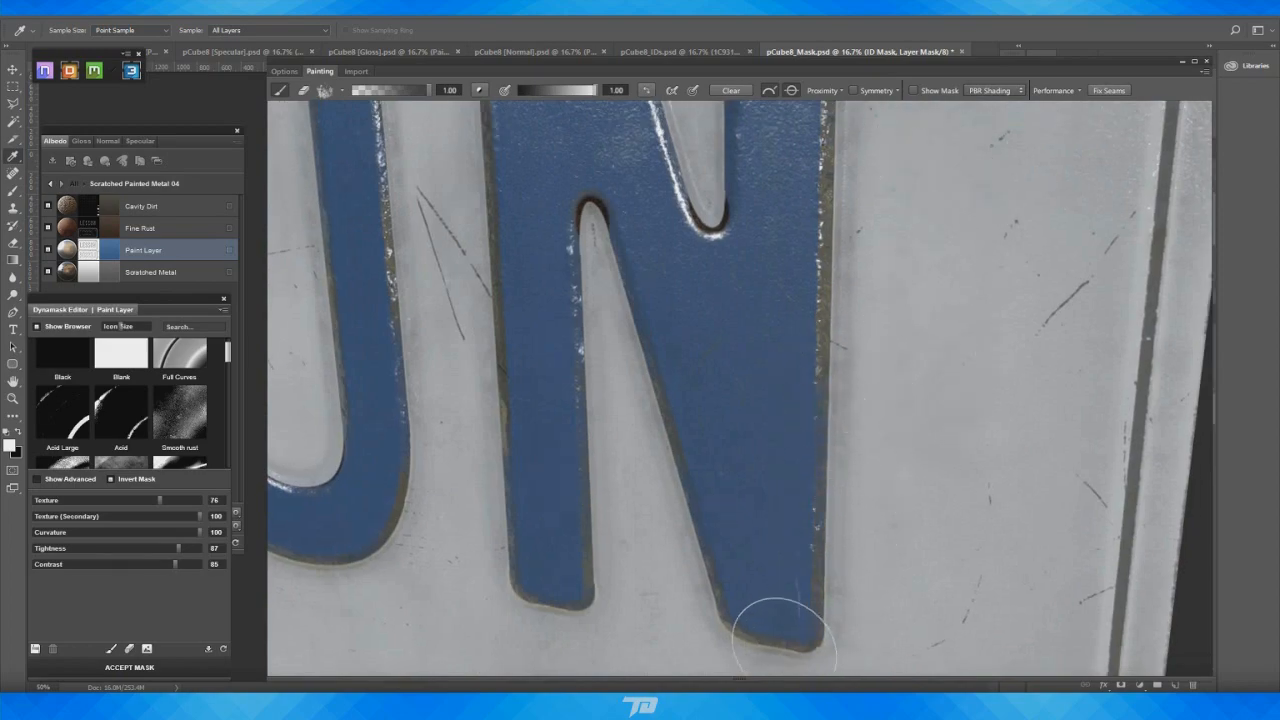
Examine the edge wear on both S letters up close and from several viewing angles
{"action": "scroll", "coordinate": [848, 400], "scroll_direction": "down", "scroll_amount": 5}
{"action": "middle_click_drag", "start_coordinate": [420, 325], "coordinate": [726, 386], "text": "alt"}
{"action": "scroll", "coordinate": [745, 415], "scroll_direction": "up", "scroll_amount": 6}
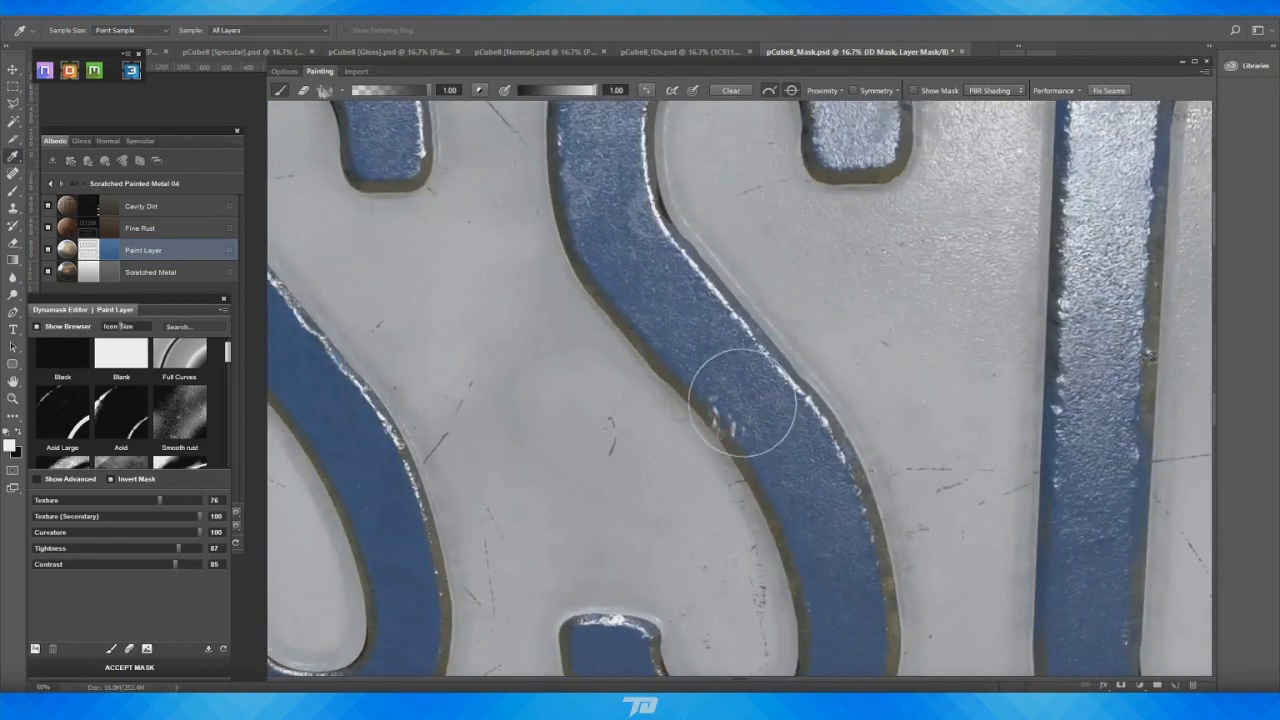
{"action": "middle_click_drag", "start_coordinate": [640, 310], "coordinate": [723, 400], "text": "alt"}
{"action": "left_click_drag", "start_coordinate": [723, 400], "coordinate": [712, 449], "text": "alt"}
{"action": "scroll", "coordinate": [712, 449], "scroll_direction": "down", "scroll_amount": 5}
{"action": "scroll", "coordinate": [671, 349], "scroll_direction": "up", "scroll_amount": 2}
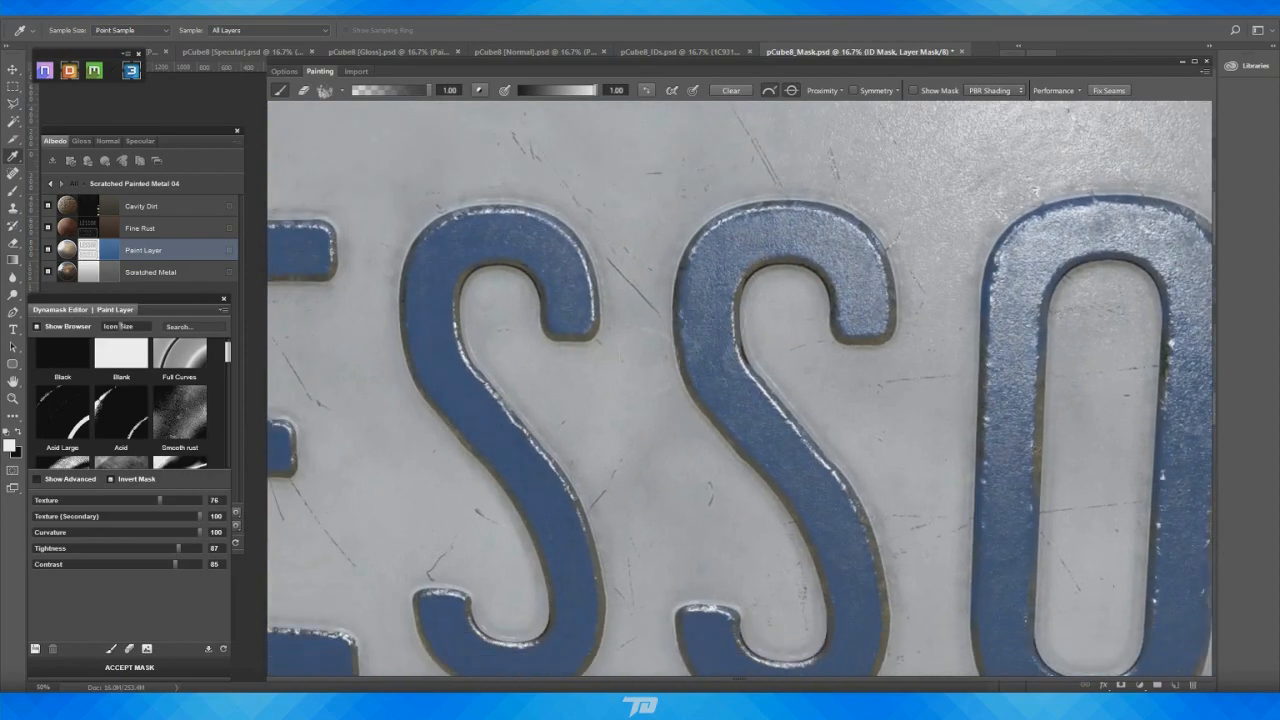
{"action": "scroll", "coordinate": [693, 330], "scroll_direction": "up", "scroll_amount": 5}
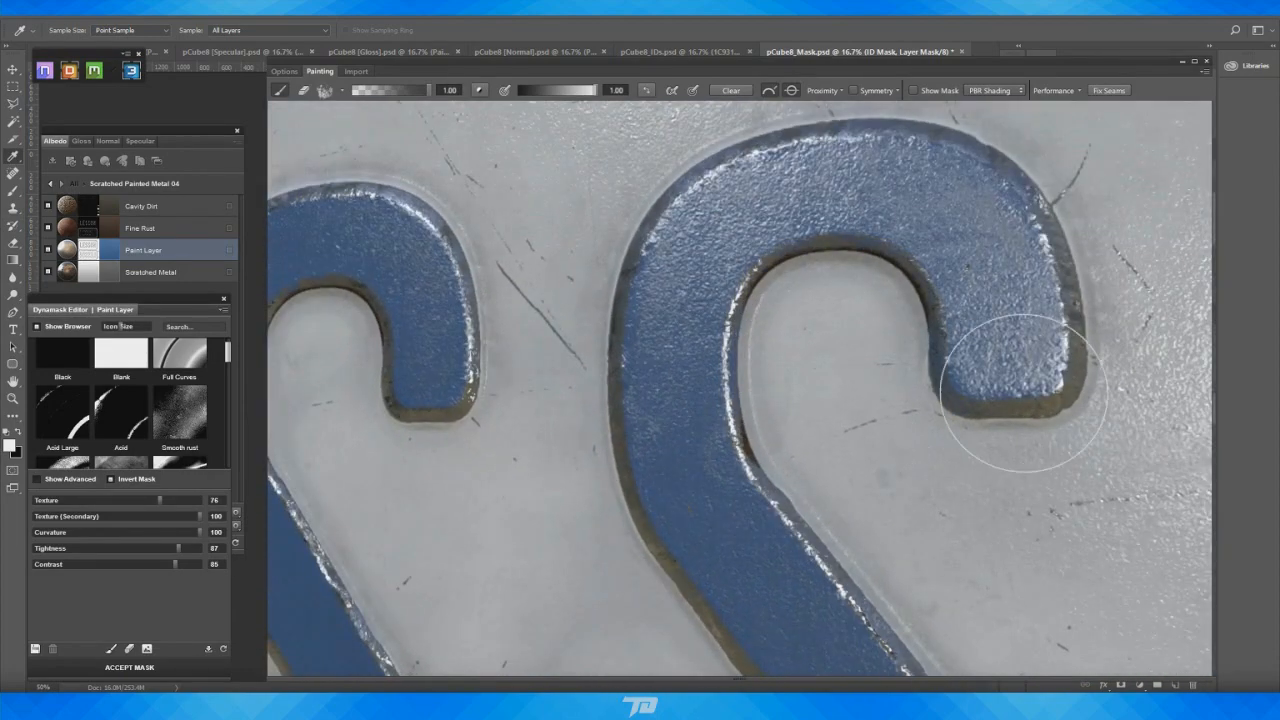
{"action": "scroll", "coordinate": [820, 557], "scroll_direction": "down", "scroll_amount": 5}
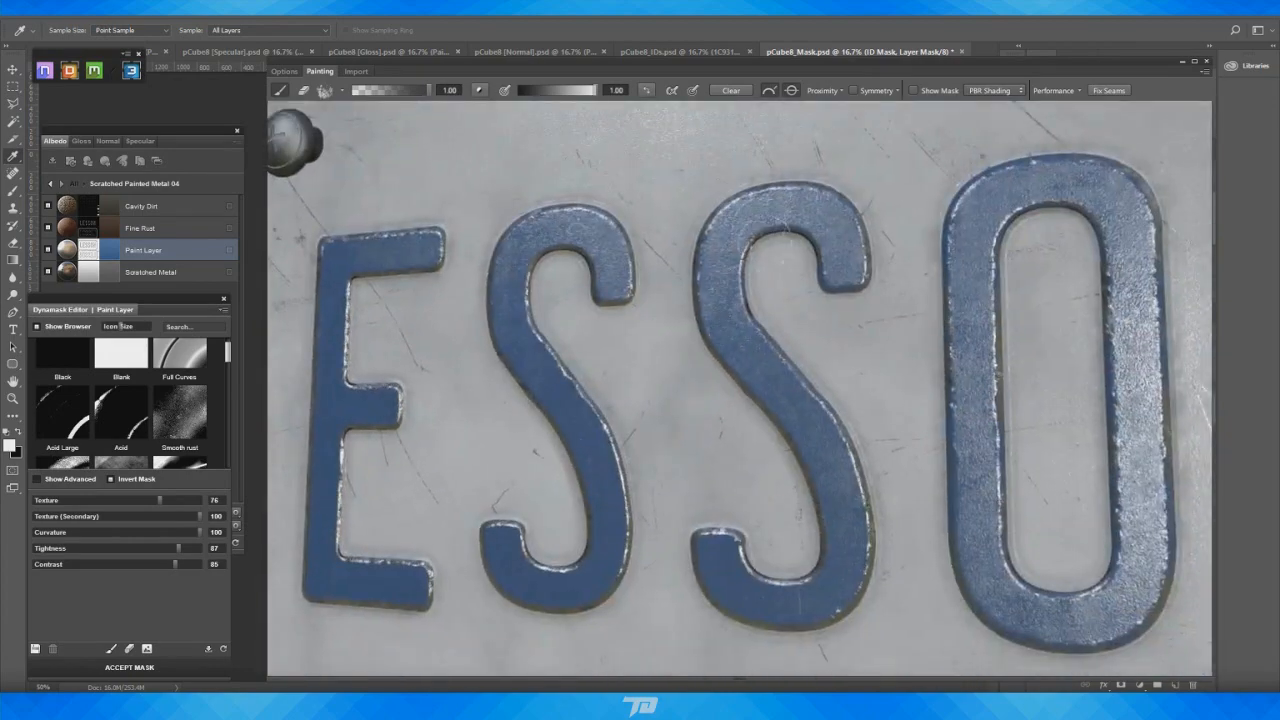
{"action": "scroll", "coordinate": [883, 578], "scroll_direction": "up", "scroll_amount": 6}
{"action": "mouse_move", "coordinate": [883, 578]}
{"action": "left_mouse_down", "text": "alt"}
{"action": "mouse_move", "coordinate": [757, 380]}
{"action": "mouse_move", "coordinate": [728, 391]}
{"action": "left_mouse_up", "text": "alt"}
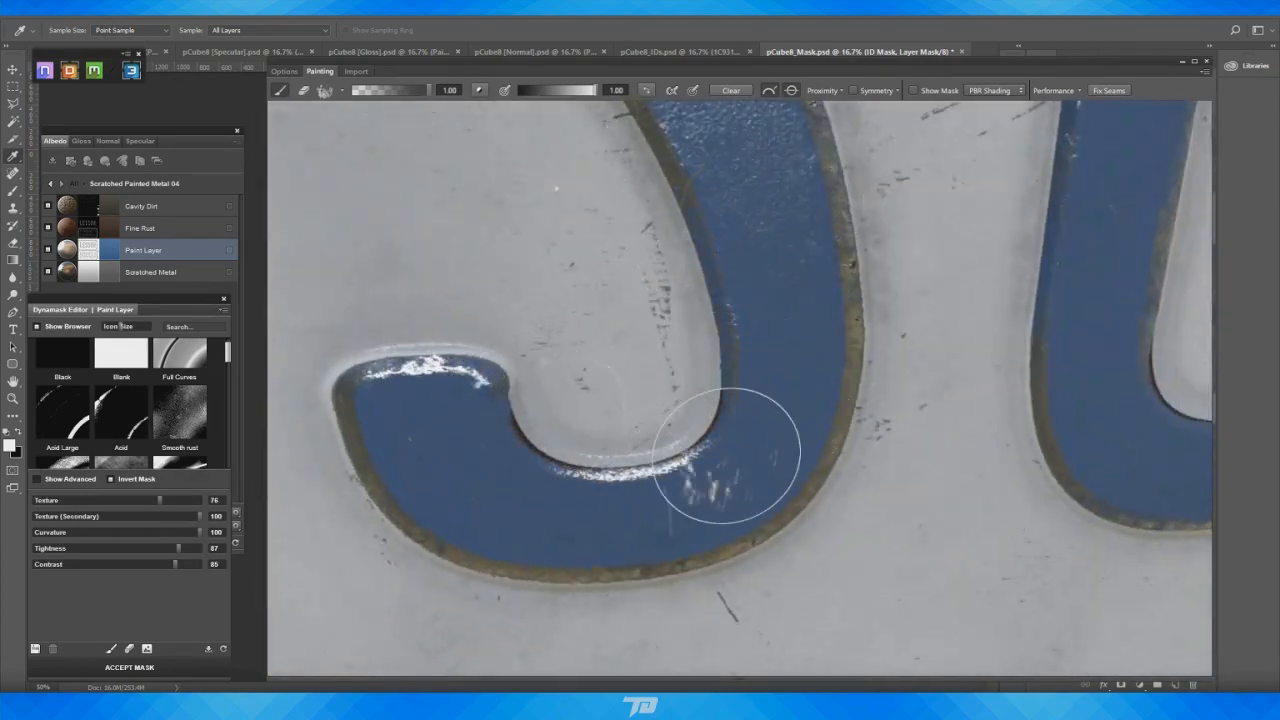
{"action": "left_click_drag", "start_coordinate": [728, 457], "coordinate": [800, 440], "text": "alt"}
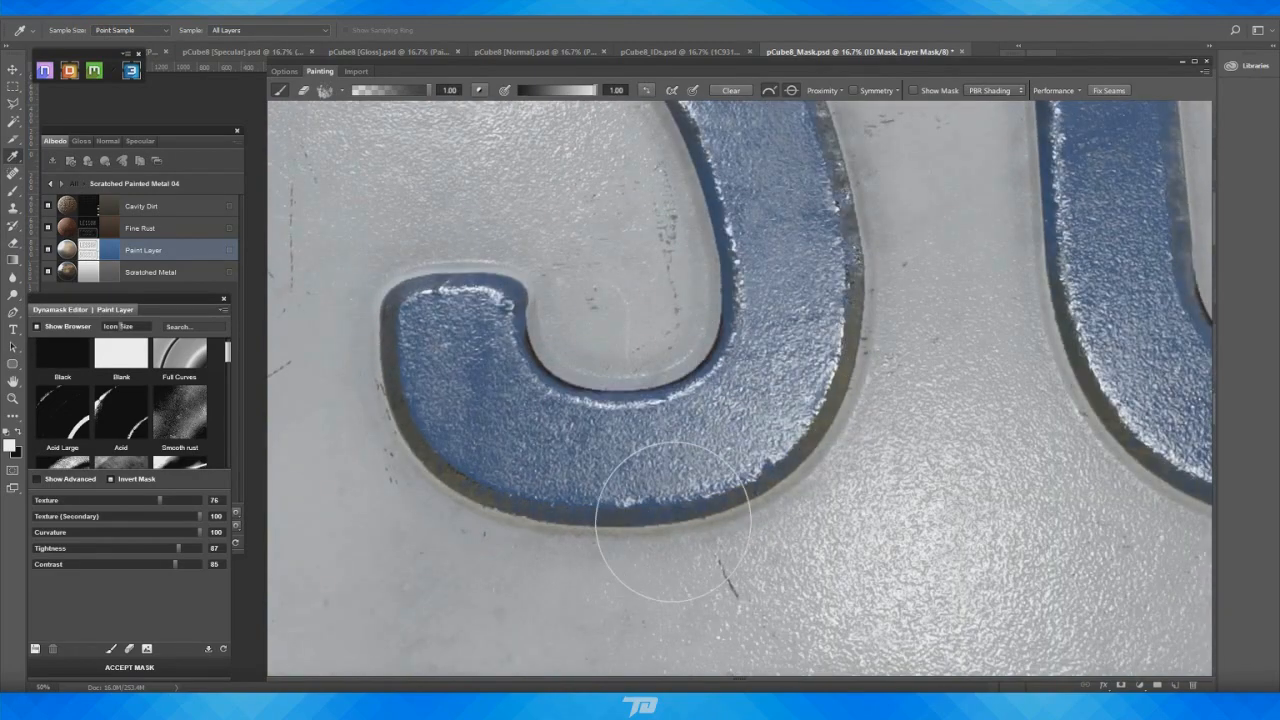
{"action": "middle_click_drag", "start_coordinate": [677, 360], "coordinate": [682, 500], "text": "alt"}
{"action": "right_click_drag", "start_coordinate": [628, 543], "coordinate": [612, 340], "text": "alt"}
{"action": "middle_click_drag", "start_coordinate": [612, 340], "coordinate": [632, 453], "text": "alt"}
{"action": "left_click_drag", "start_coordinate": [632, 453], "coordinate": [603, 397], "text": "alt"}
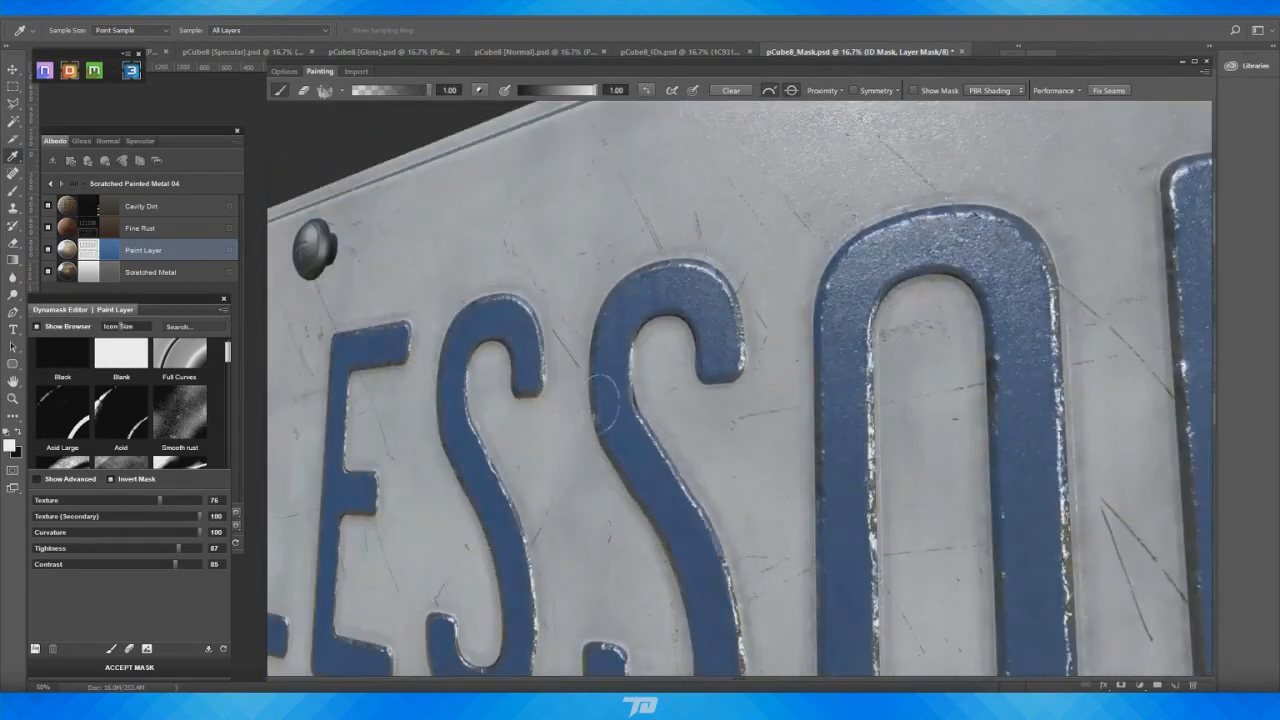
Brush the Paint Layer's mask along the upper inner edge of the S next to the E
{"action": "right_click_drag", "start_coordinate": [603, 397], "coordinate": [734, 408], "text": "alt"}
{"action": "middle_click_drag", "start_coordinate": [734, 408], "coordinate": [737, 421], "text": "alt"}
{"action": "mouse_move", "coordinate": [650, 282]}
{"action": "left_mouse_down", "text": "alt"}
{"action": "mouse_move", "coordinate": [594, 346]}
{"action": "mouse_move", "coordinate": [589, 313]}
{"action": "left_mouse_up", "text": "alt"}
{"action": "right_click_drag", "start_coordinate": [589, 313], "coordinate": [586, 306], "text": "alt"}
{"action": "middle_click_drag", "start_coordinate": [586, 306], "coordinate": [720, 345], "text": "alt"}
{"action": "left_click_drag", "start_coordinate": [660, 352], "coordinate": [665, 407]}
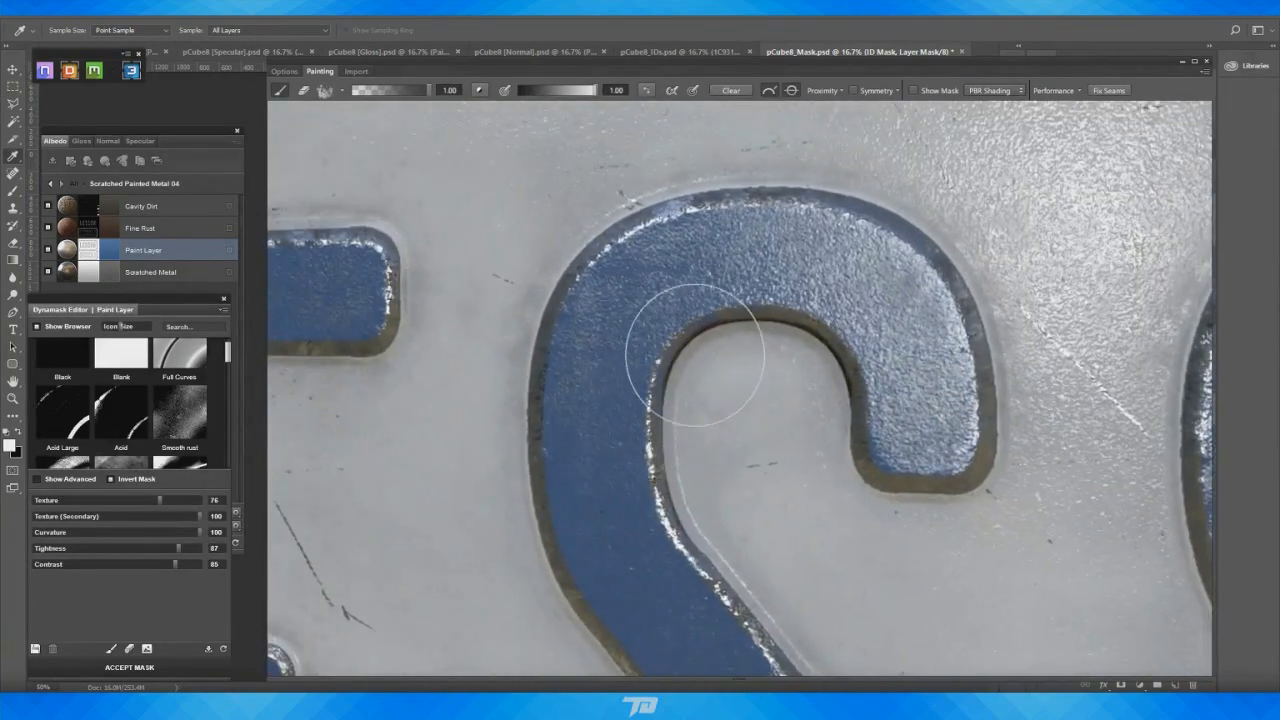
Brush the Paint Layer's mask along the lower inner curve of the S next to the E
{"action": "right_click_drag", "start_coordinate": [712, 366], "coordinate": [615, 420], "text": "alt"}
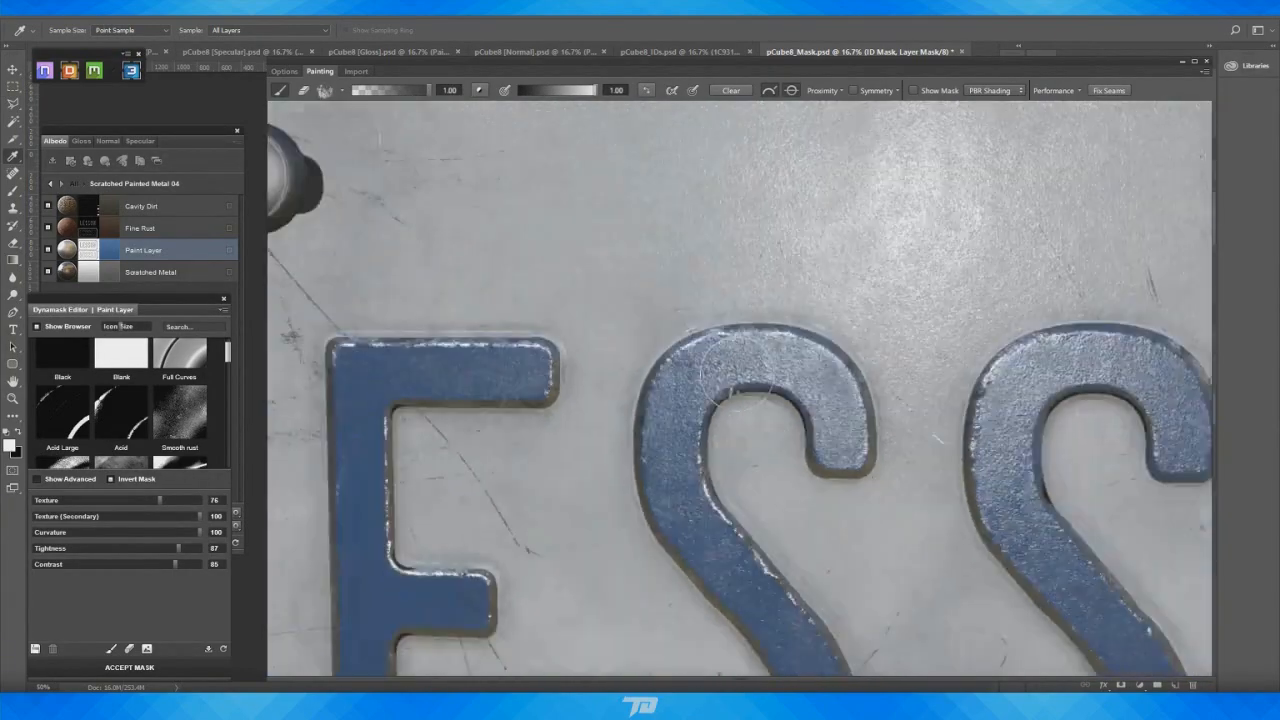
{"action": "middle_click_drag", "start_coordinate": [630, 560], "coordinate": [622, 300], "text": "alt"}
{"action": "right_click_drag", "start_coordinate": [640, 400], "coordinate": [803, 466], "text": "alt"}
{"action": "middle_click_drag", "start_coordinate": [803, 466], "coordinate": [790, 288], "text": "alt"}
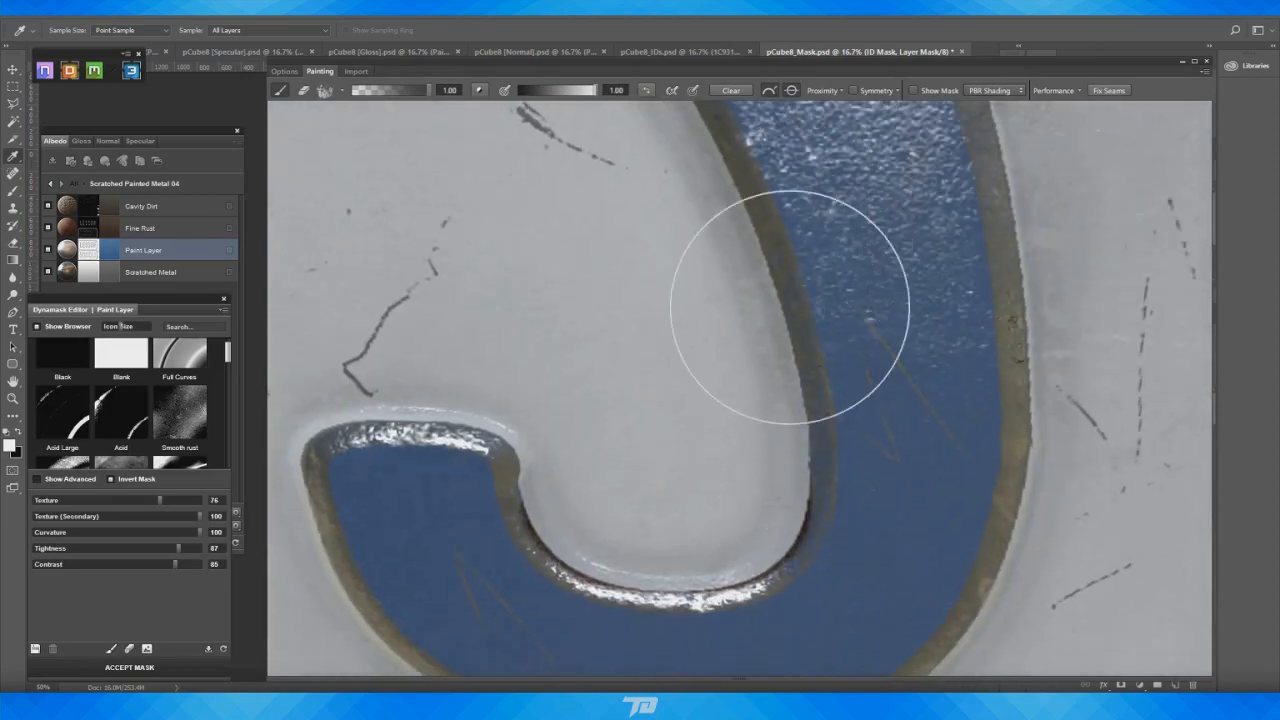
{"action": "left_click_drag", "start_coordinate": [680, 590], "coordinate": [791, 577]}
{"action": "middle_click_drag", "start_coordinate": [785, 572], "coordinate": [819, 413], "text": "alt"}
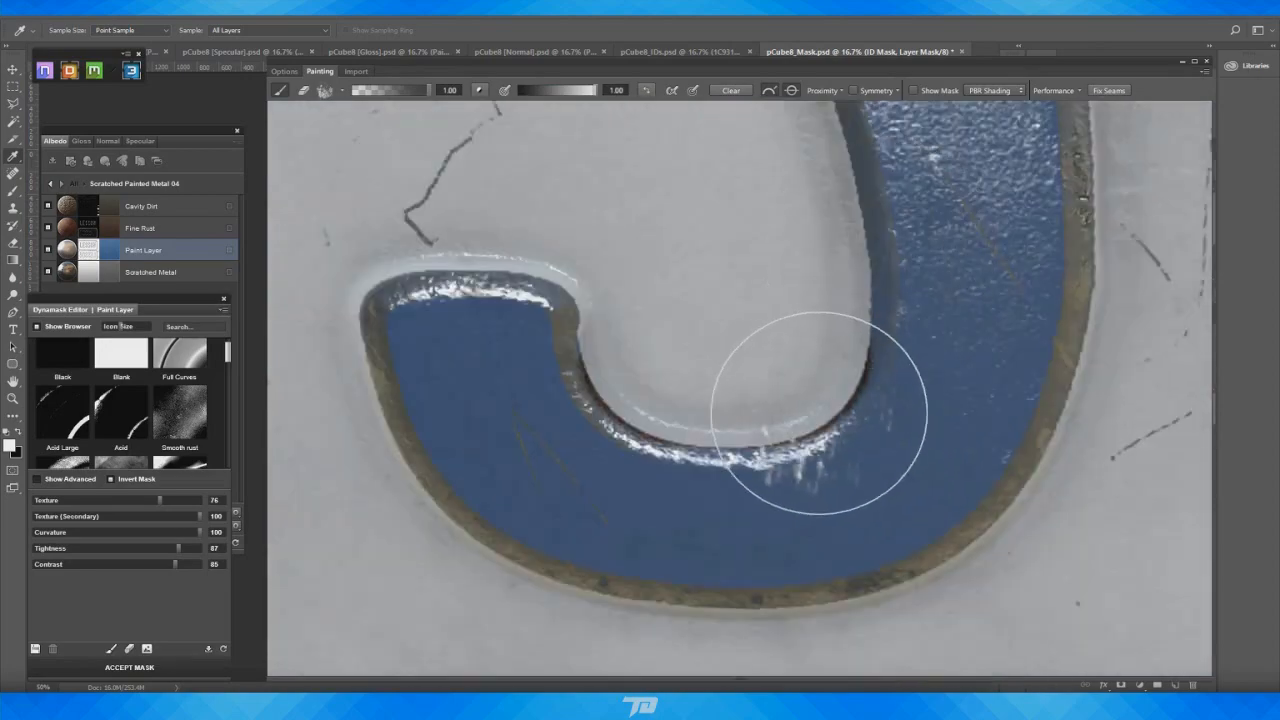
{"action": "left_click_drag", "start_coordinate": [819, 413], "coordinate": [606, 551], "text": "alt"}
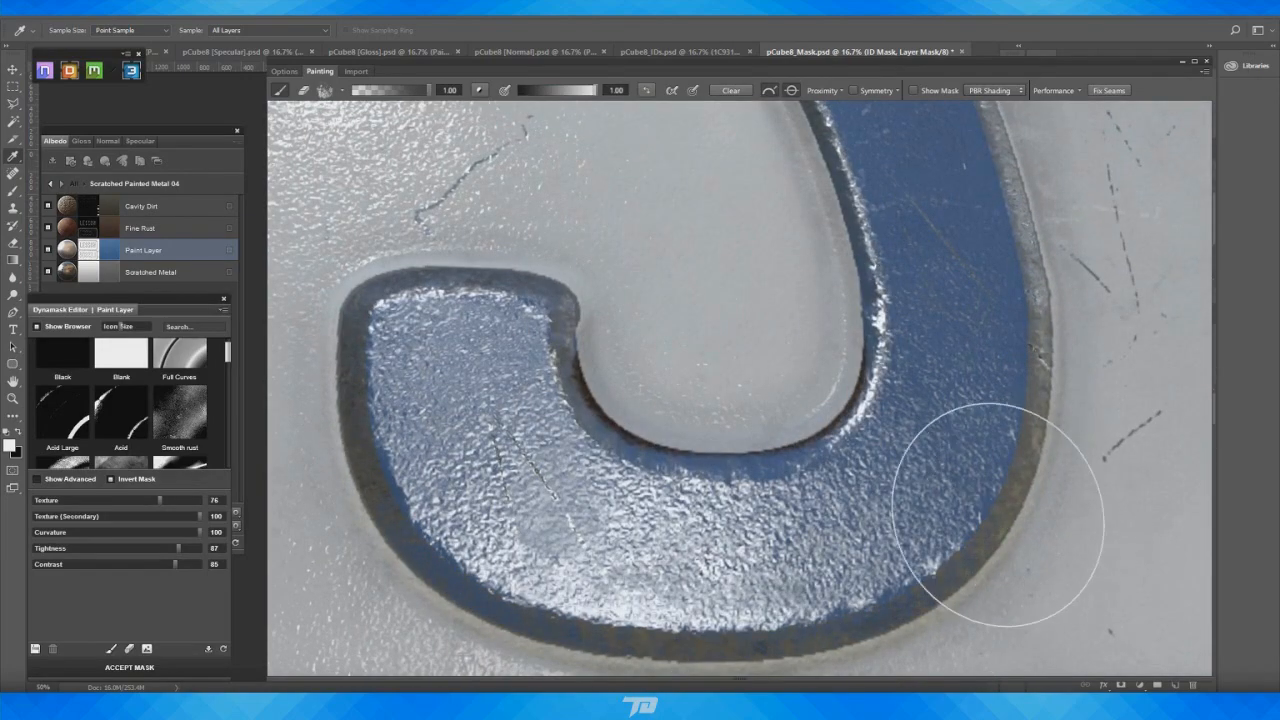
Inspect the edge wear on the letters E and L up close, along their stems, arms and inner corners
{"action": "right_click_drag", "start_coordinate": [1044, 415], "coordinate": [830, 350], "text": "alt"}
{"action": "left_click_drag", "start_coordinate": [830, 350], "coordinate": [700, 370], "text": "alt"}
{"action": "mouse_move", "coordinate": [640, 375]}
{"action": "right_mouse_down", "text": "alt"}
{"action": "mouse_move", "coordinate": [742, 413]}
{"action": "mouse_move", "coordinate": [912, 530]}
{"action": "right_mouse_up", "text": "alt"}
{"action": "middle_click_drag", "start_coordinate": [893, 478], "coordinate": [809, 420], "text": "alt"}
{"action": "right_click_drag", "start_coordinate": [809, 420], "coordinate": [890, 460], "text": "alt"}
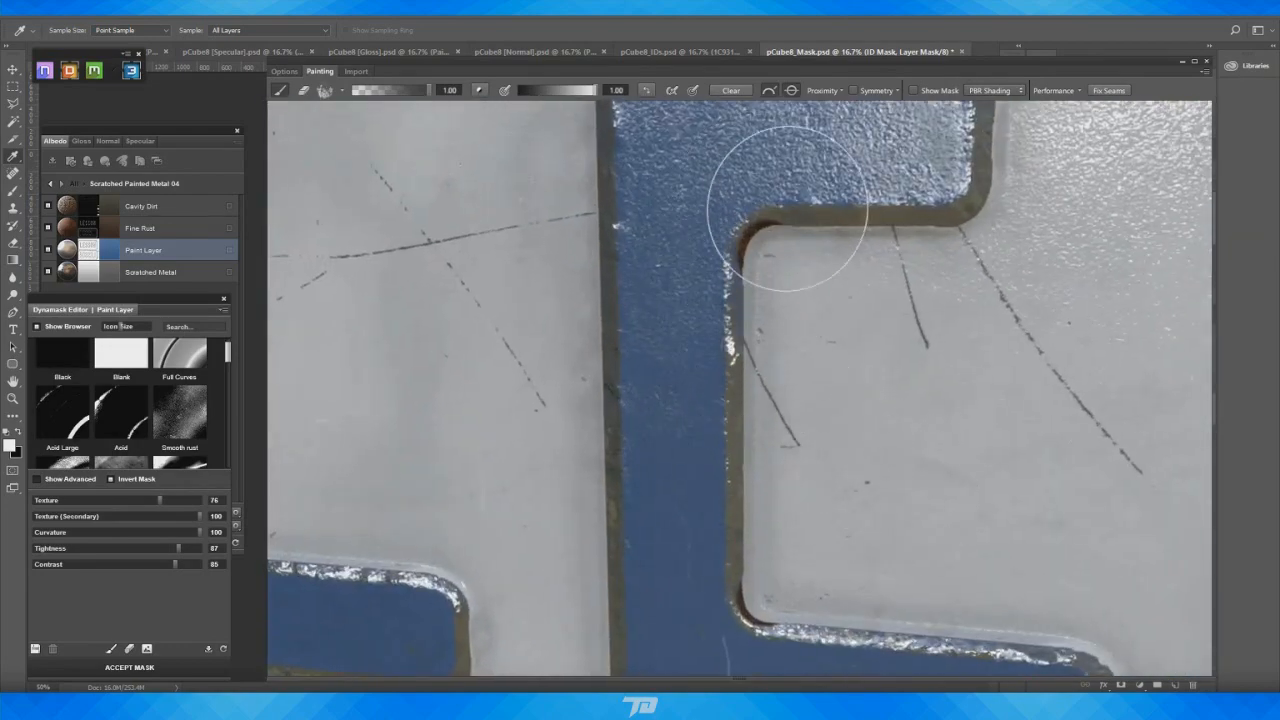
{"action": "middle_click_drag", "start_coordinate": [836, 348], "coordinate": [824, 328]}
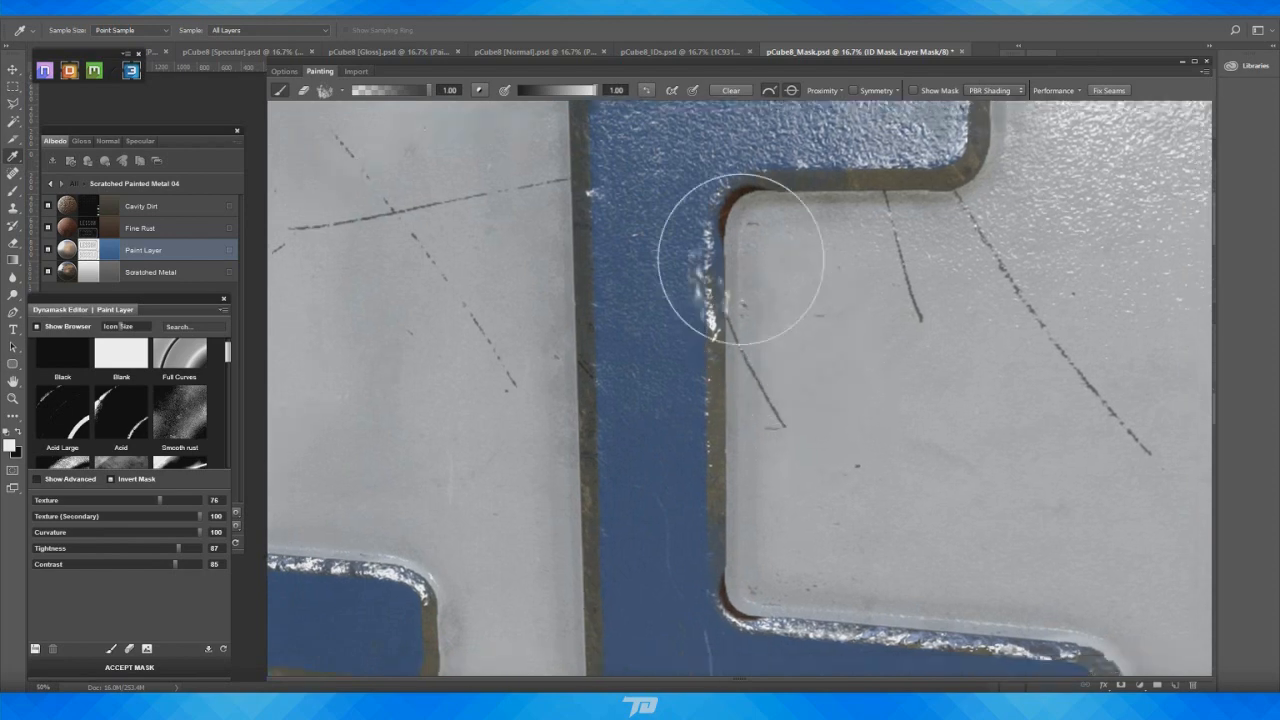
{"action": "scroll", "coordinate": [854, 509], "scroll_direction": "down", "scroll_amount": 3}
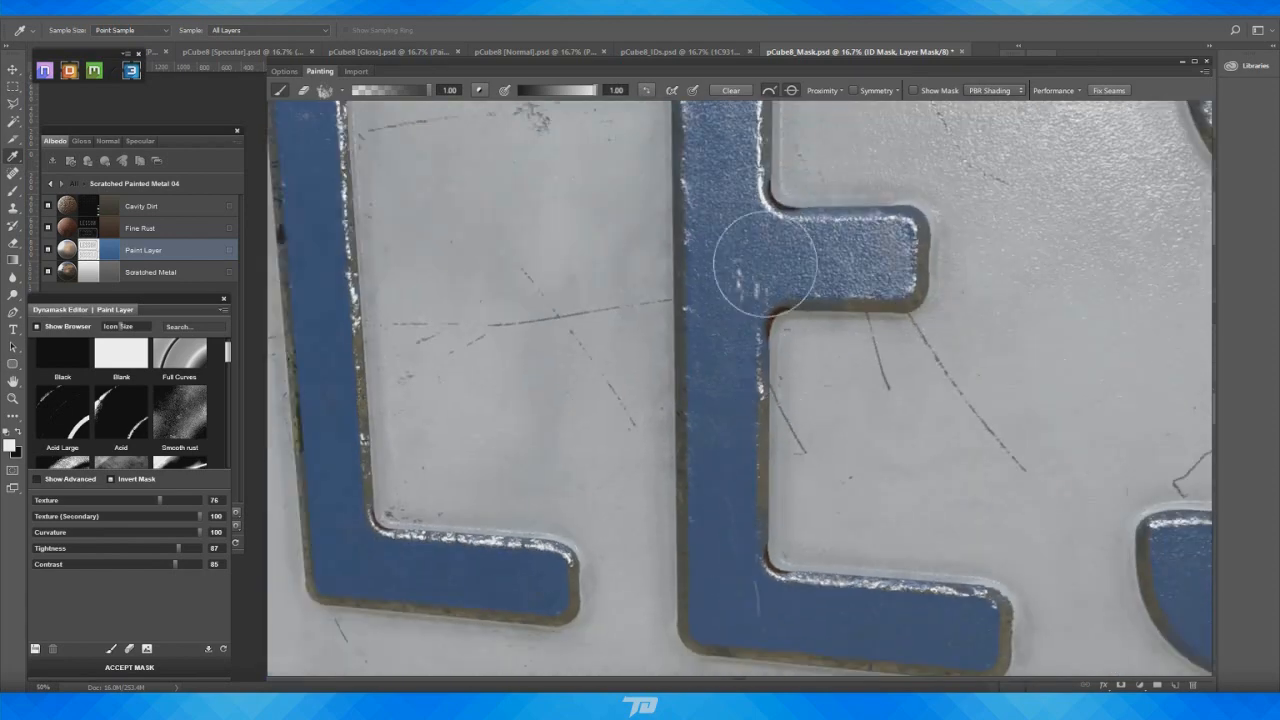
{"action": "middle_click_drag", "start_coordinate": [775, 266], "coordinate": [736, 420]}
{"action": "middle_click_drag", "start_coordinate": [759, 303], "coordinate": [749, 380]}
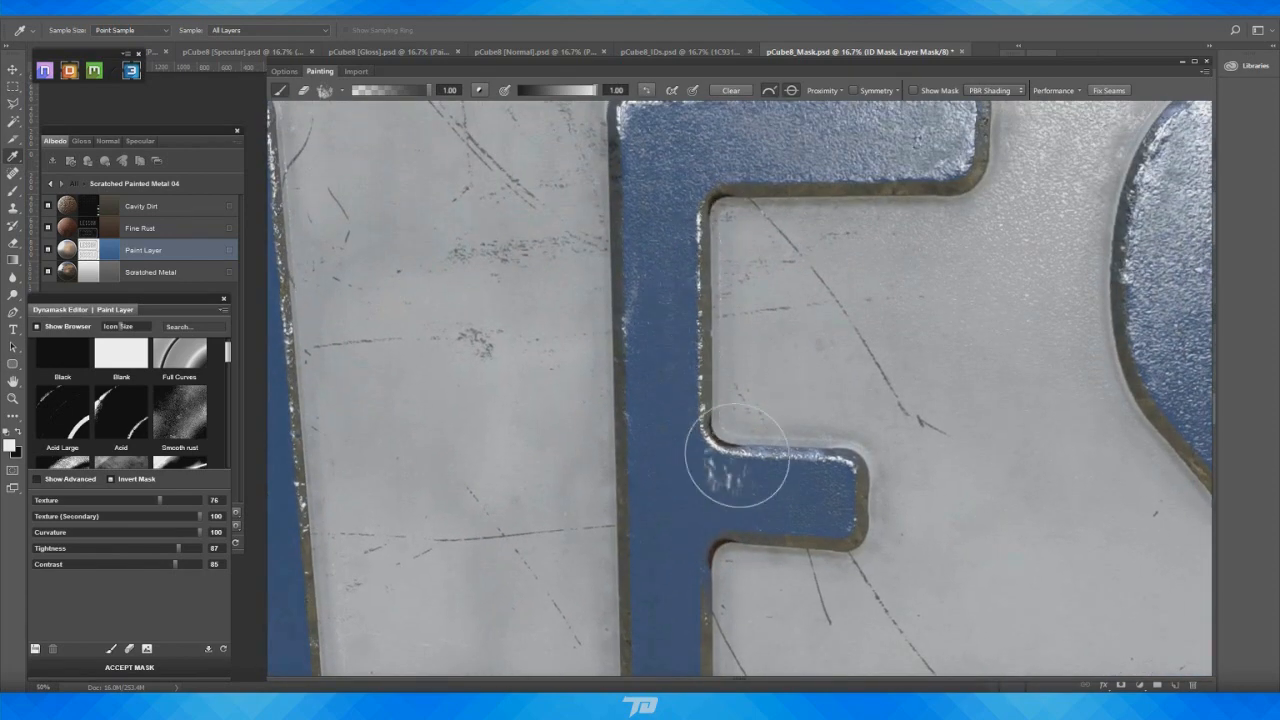
{"action": "middle_click_drag", "start_coordinate": [851, 374], "coordinate": [878, 459]}
{"action": "left_click_drag", "start_coordinate": [753, 359], "coordinate": [706, 306], "text": "alt"}
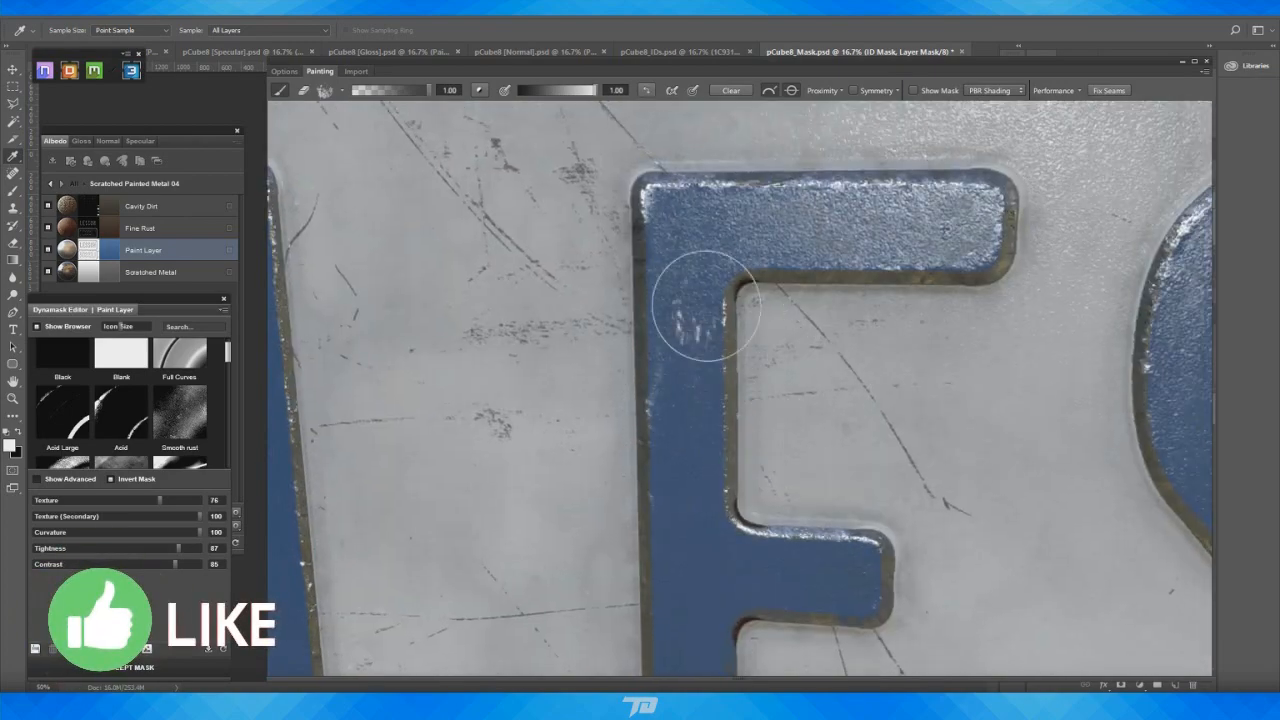
{"action": "mouse_move", "coordinate": [612, 589]}
{"action": "middle_mouse_down"}
{"action": "mouse_move", "coordinate": [794, 314]}
{"action": "mouse_move", "coordinate": [938, 298]}
{"action": "middle_mouse_up"}
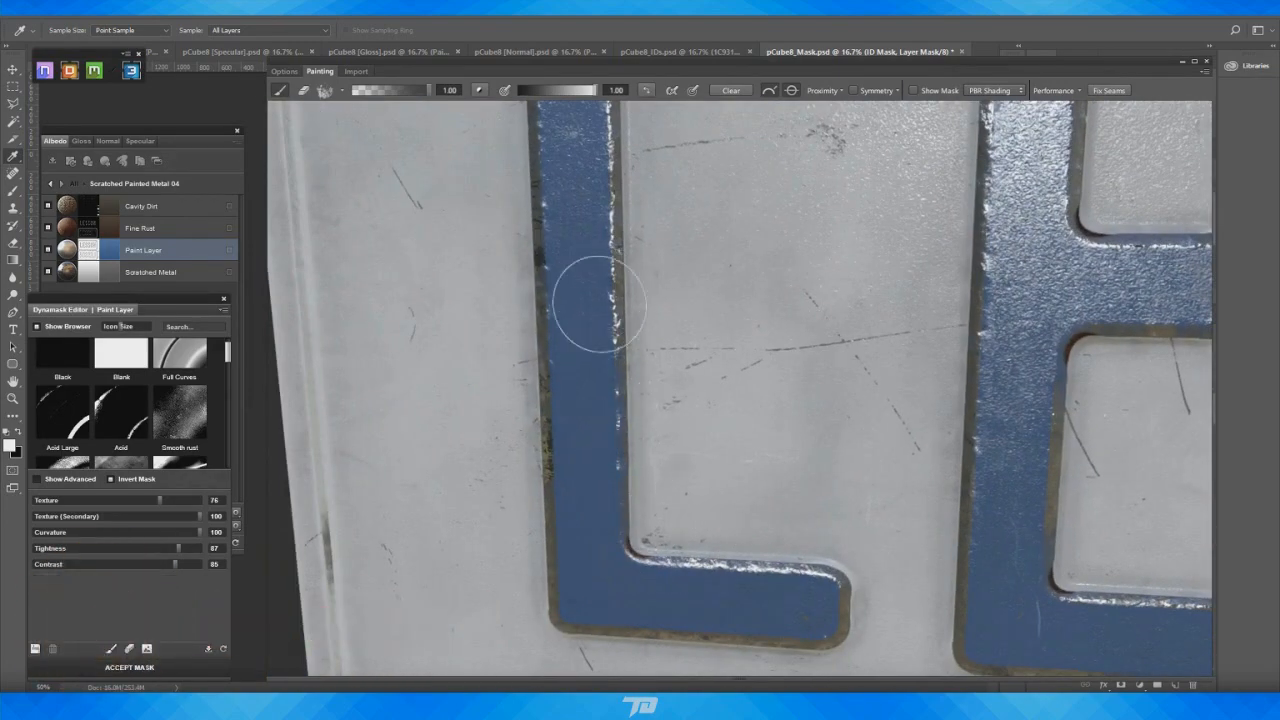
Check the wear across the whole plate and accept the Paint Layer's edited mask
{"action": "scroll", "coordinate": [757, 304], "scroll_direction": "down", "scroll_amount": 5}
{"action": "middle_click_drag", "start_coordinate": [945, 348], "coordinate": [747, 338]}
{"action": "left_click_drag", "start_coordinate": [746, 338], "coordinate": [860, 350], "text": "alt"}
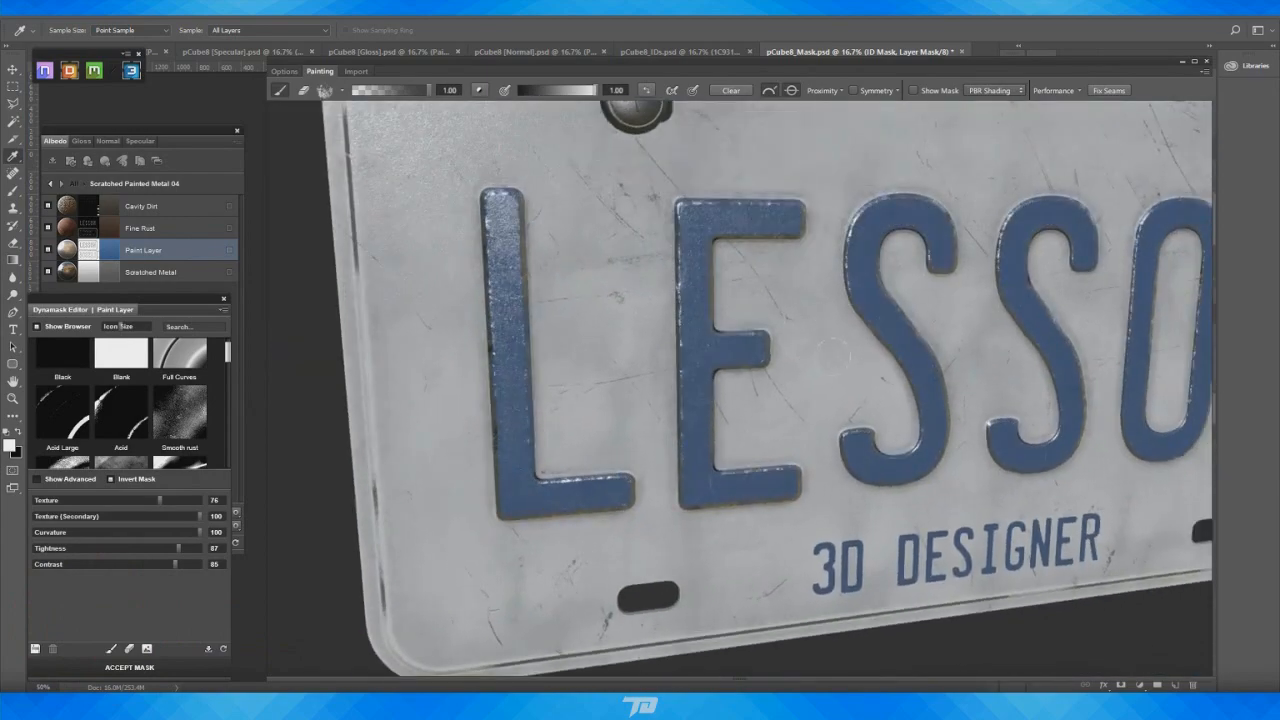
{"action": "scroll", "coordinate": [880, 370], "scroll_direction": "down", "scroll_amount": 4}
{"action": "middle_click_drag", "start_coordinate": [1010, 400], "coordinate": [740, 388]}
{"action": "left_click_drag", "start_coordinate": [760, 390], "coordinate": [659, 391], "text": "alt"}
{"action": "scroll", "coordinate": [659, 391], "scroll_direction": "down", "scroll_amount": 3}
{"action": "middle_click_drag", "start_coordinate": [659, 391], "coordinate": [755, 418]}
{"action": "left_click_drag", "start_coordinate": [755, 418], "coordinate": [820, 418], "text": "alt"}
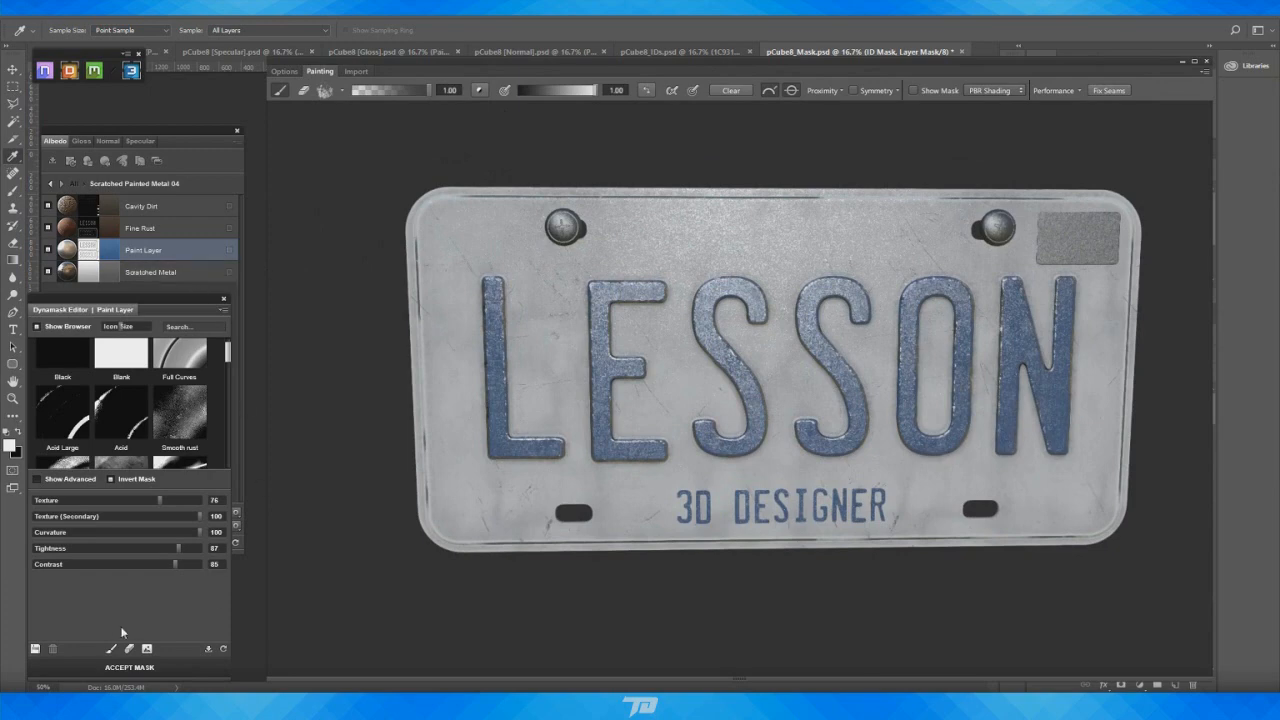
{"action": "left_click", "coordinate": [136, 673]}
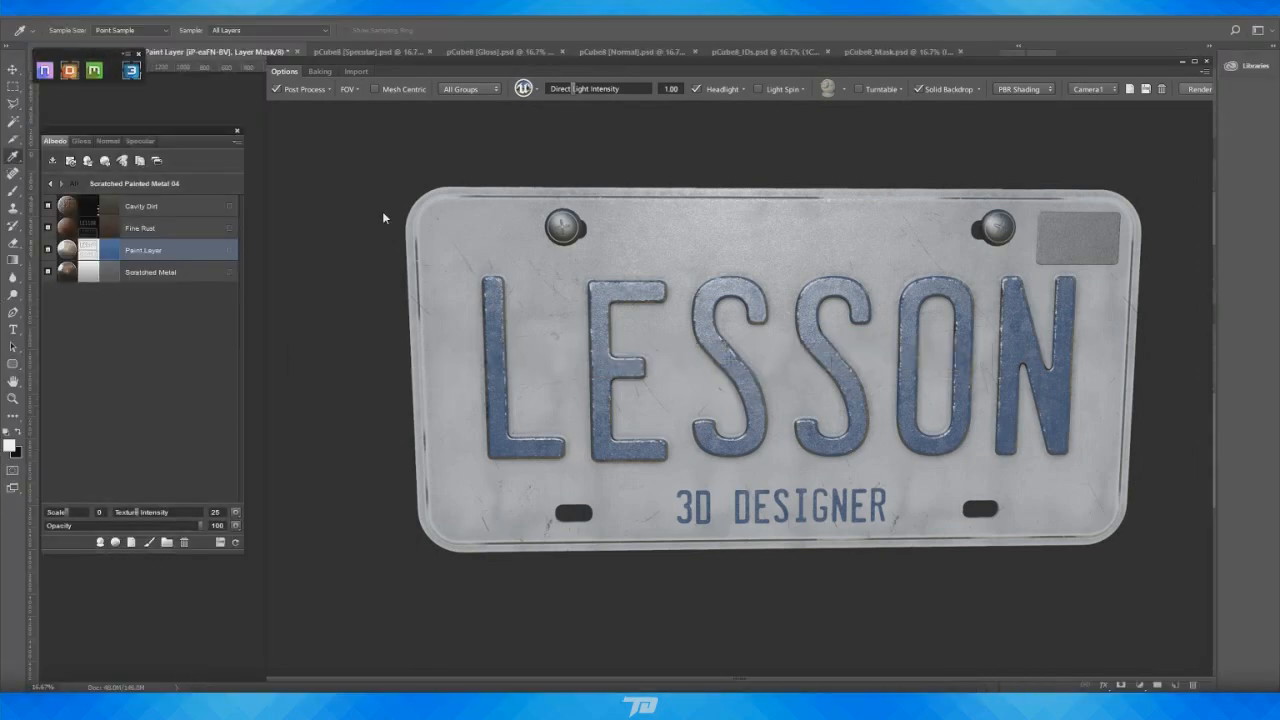
Set the Paint Layer's specular colour to dark grey #4a4a4a and check the plate's reflections
{"action": "left_click", "coordinate": [142, 140]}
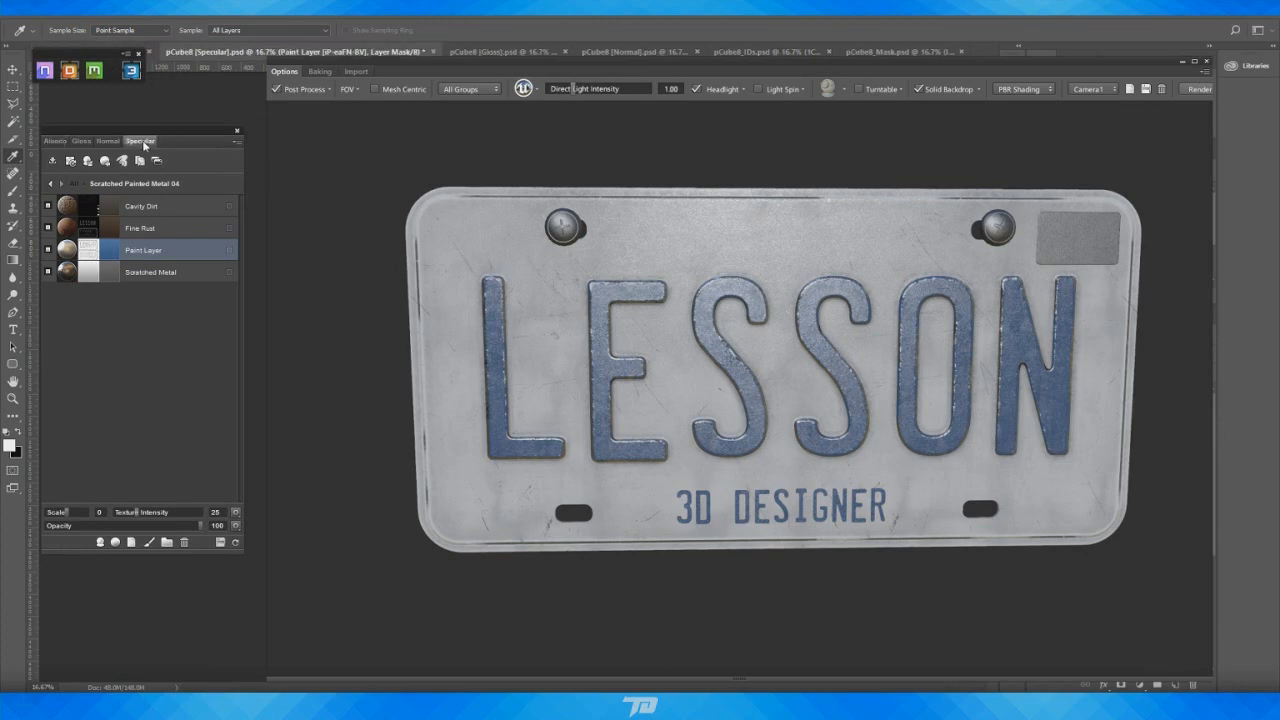
{"action": "double_click", "coordinate": [110, 256]}
{"action": "left_click", "coordinate": [104, 370]}
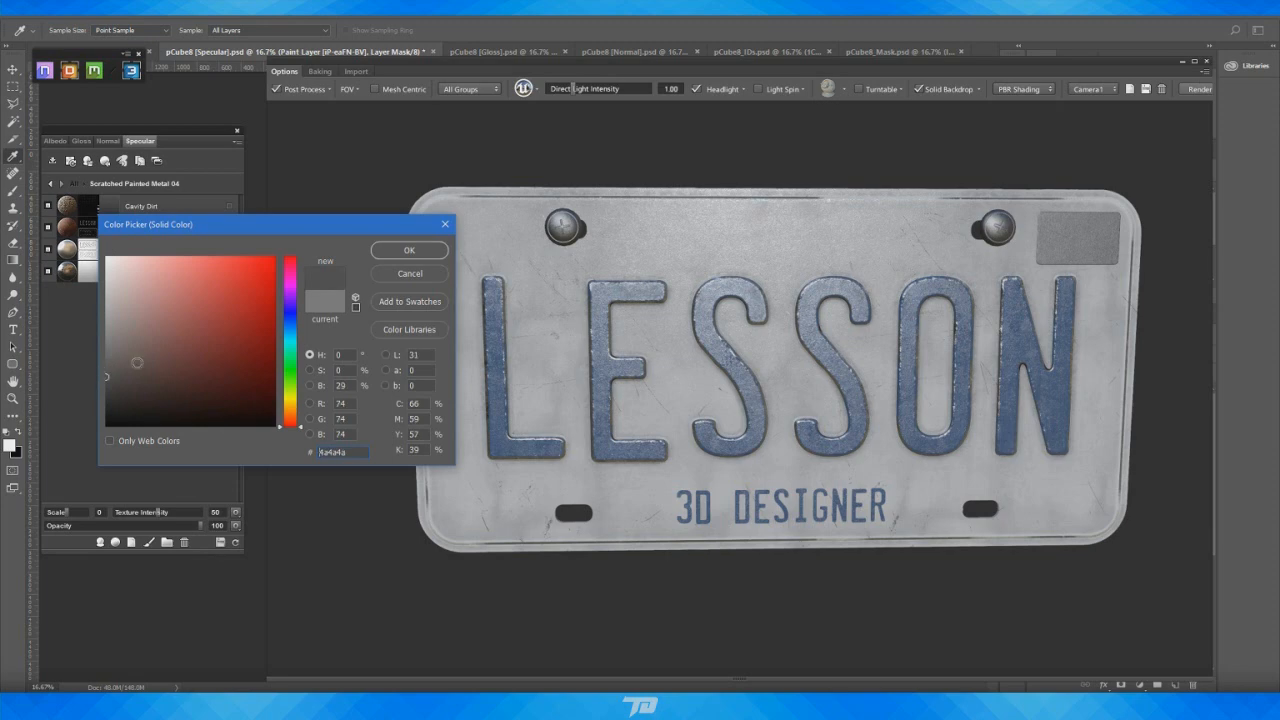
{"action": "left_click", "coordinate": [396, 254]}
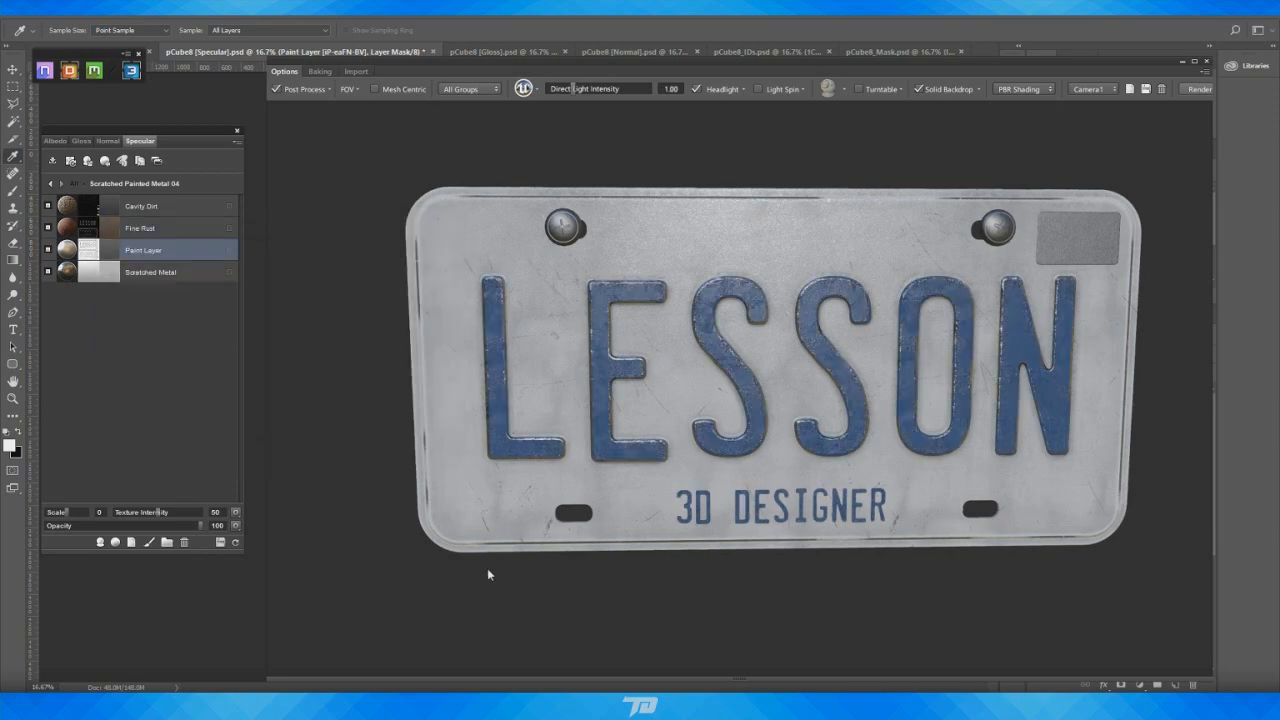
{"action": "left_click_drag", "start_coordinate": [488, 570], "coordinate": [789, 583]}
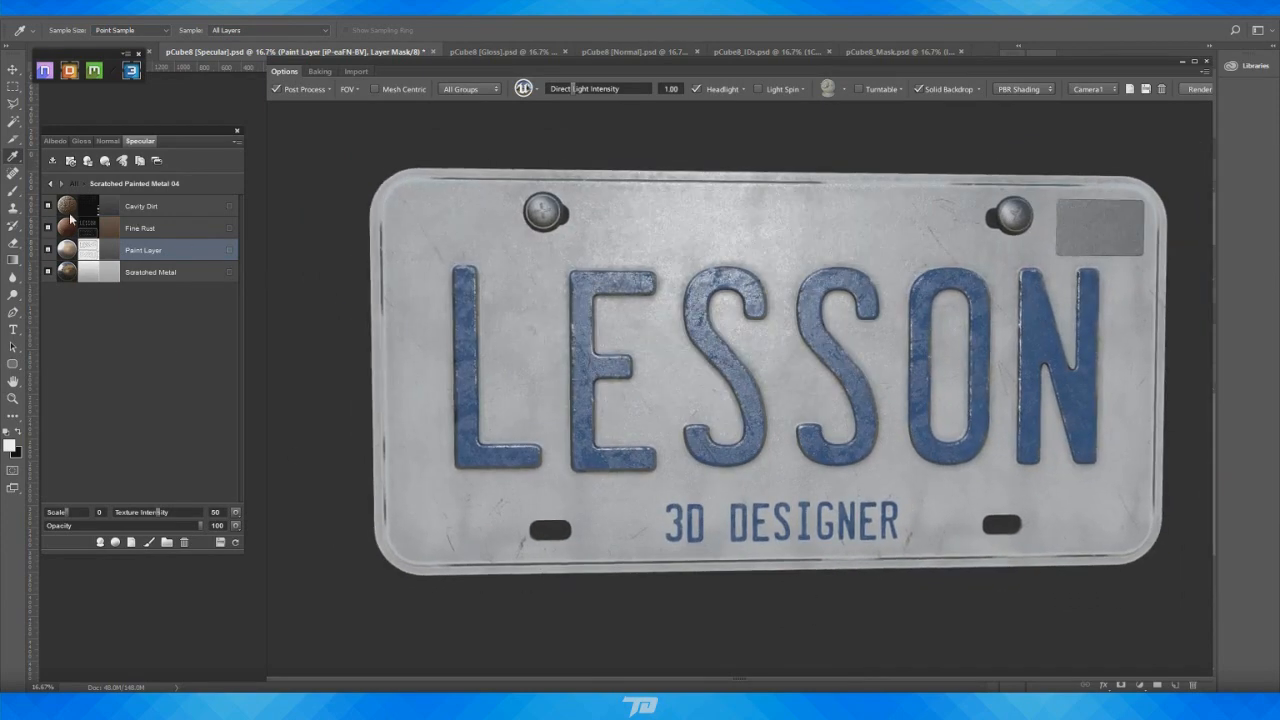
Open the Fine Rust layer's albedo Dynamask for editing with painting in full shaded mode
{"action": "left_click", "coordinate": [52, 140]}
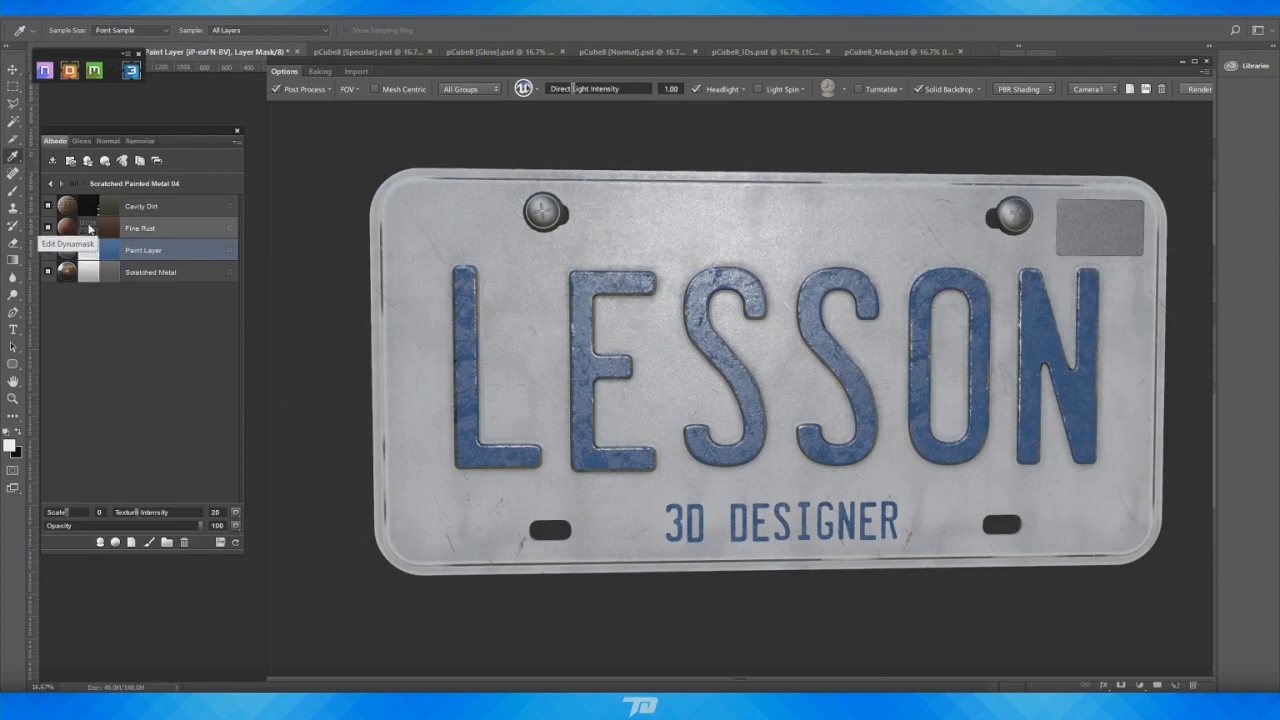
{"action": "left_click", "coordinate": [89, 229]}
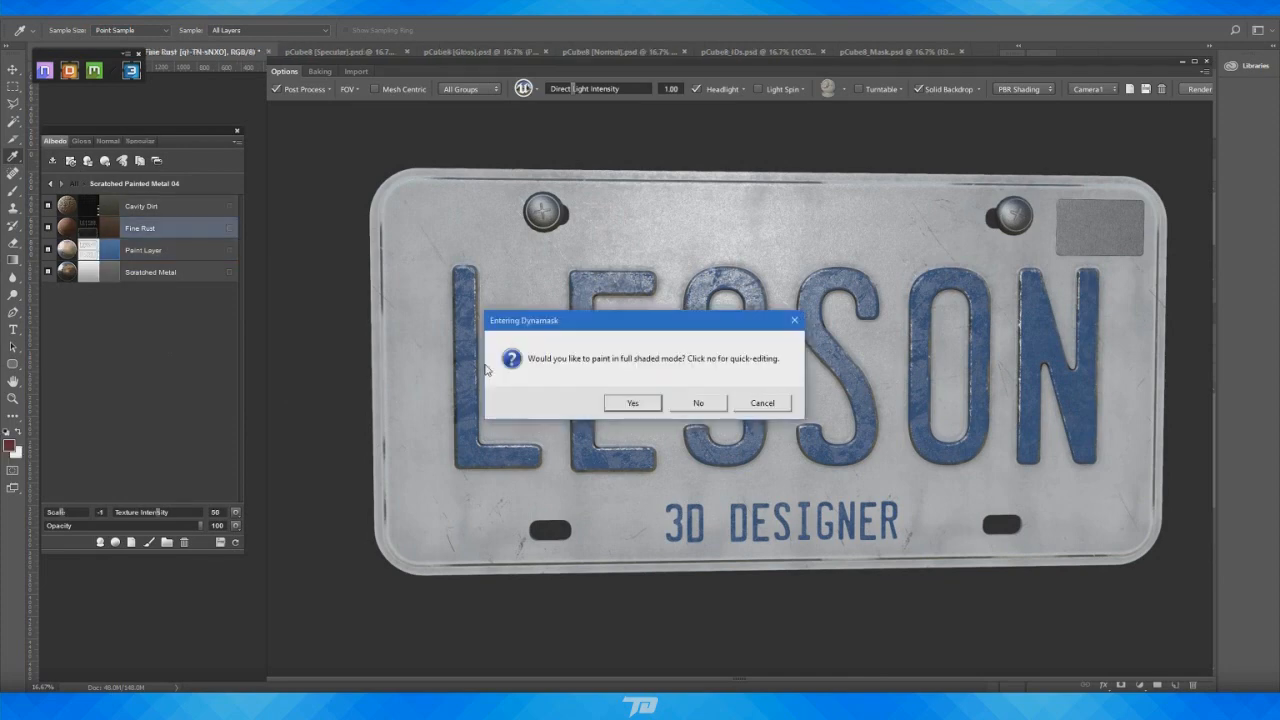
{"action": "left_click", "coordinate": [626, 403]}
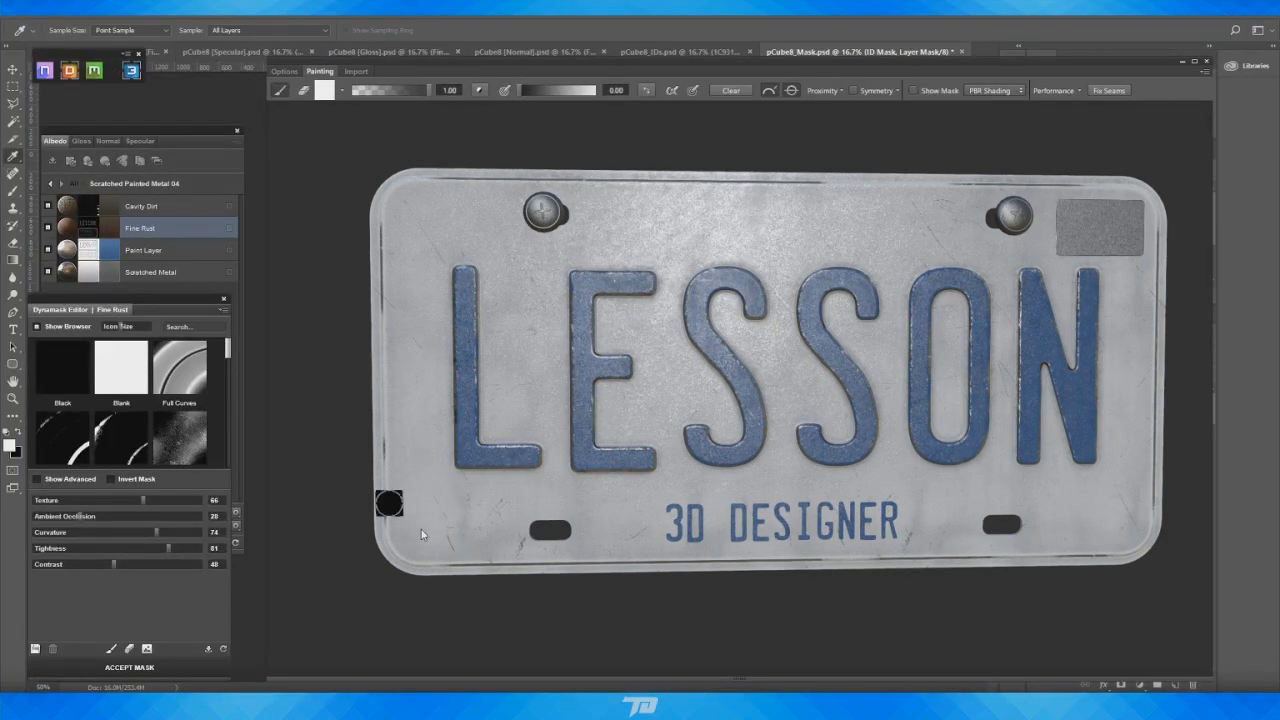
{"action": "left_click_drag", "start_coordinate": [387, 632], "coordinate": [405, 550], "text": "alt"}
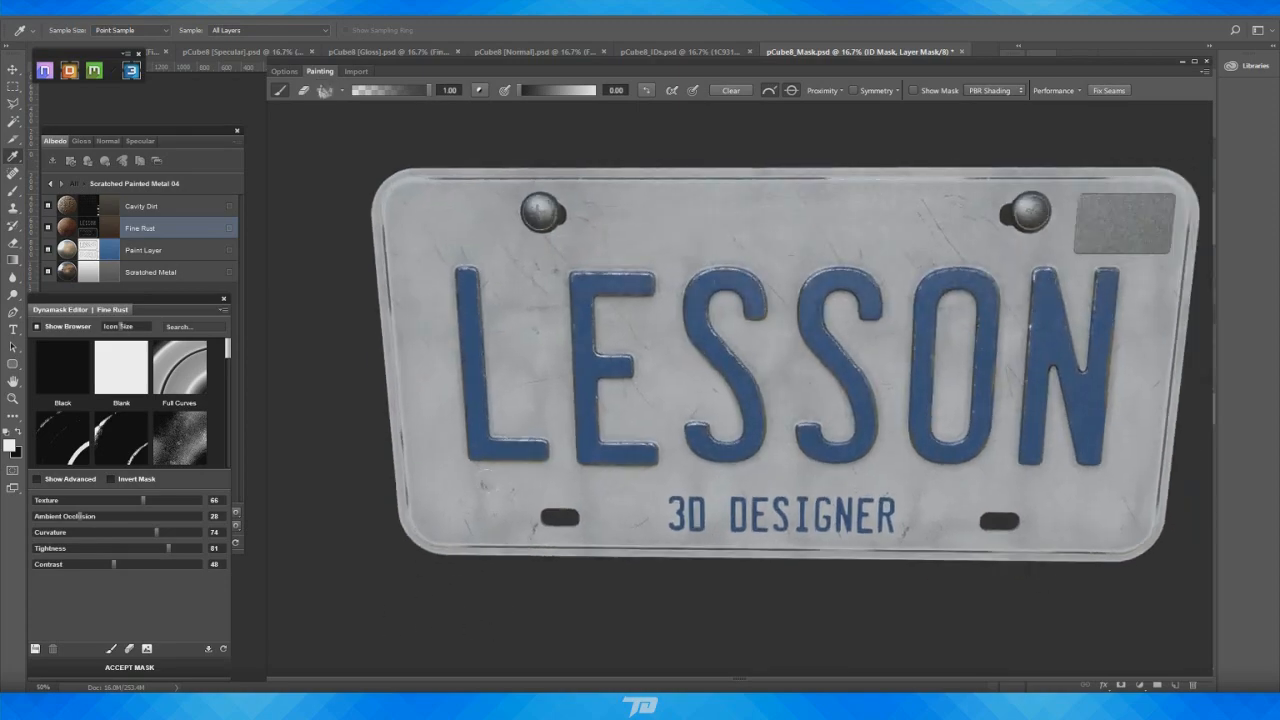
{"action": "right_click_drag", "start_coordinate": [405, 545], "coordinate": [625, 600], "text": "alt"}
{"action": "middle_click_drag", "start_coordinate": [717, 333], "coordinate": [605, 445], "text": "alt"}
{"action": "right_click_drag", "start_coordinate": [605, 445], "coordinate": [686, 449], "text": "alt"}
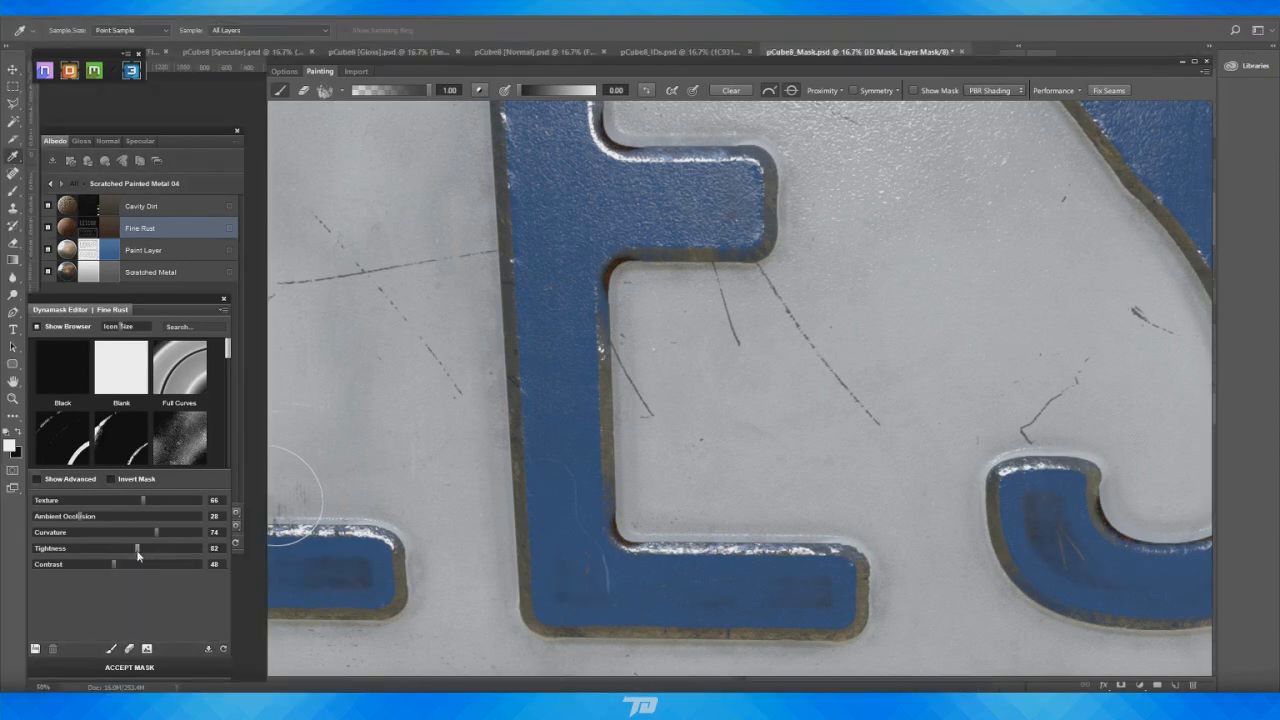
Check the rust along the letters' edges and set the Fine Rust mask's contrast to 40
{"action": "right_click_drag", "start_coordinate": [882, 369], "coordinate": [812, 398], "text": "alt"}
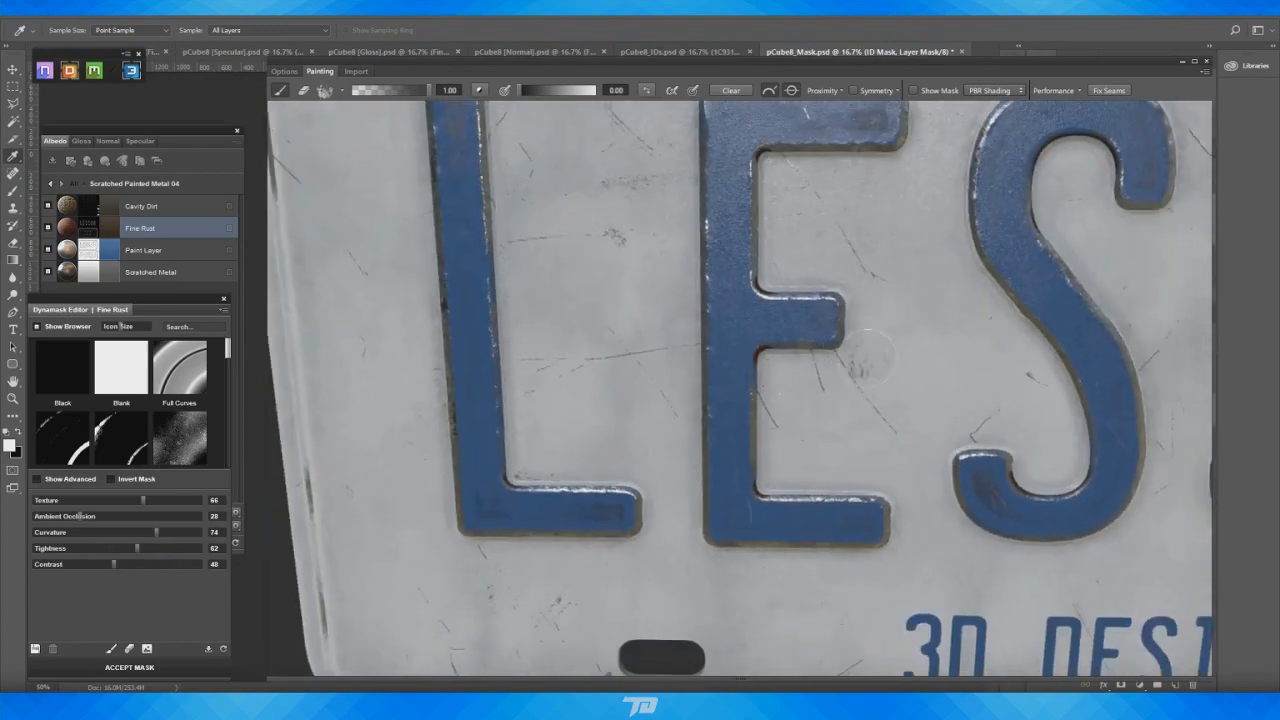
{"action": "middle_click_drag", "start_coordinate": [950, 440], "coordinate": [580, 450], "text": "alt"}
{"action": "mouse_move", "coordinate": [866, 570]}
{"action": "middle_mouse_down", "text": "alt"}
{"action": "mouse_move", "coordinate": [655, 520]}
{"action": "mouse_move", "coordinate": [918, 469]}
{"action": "middle_mouse_up", "text": "alt"}
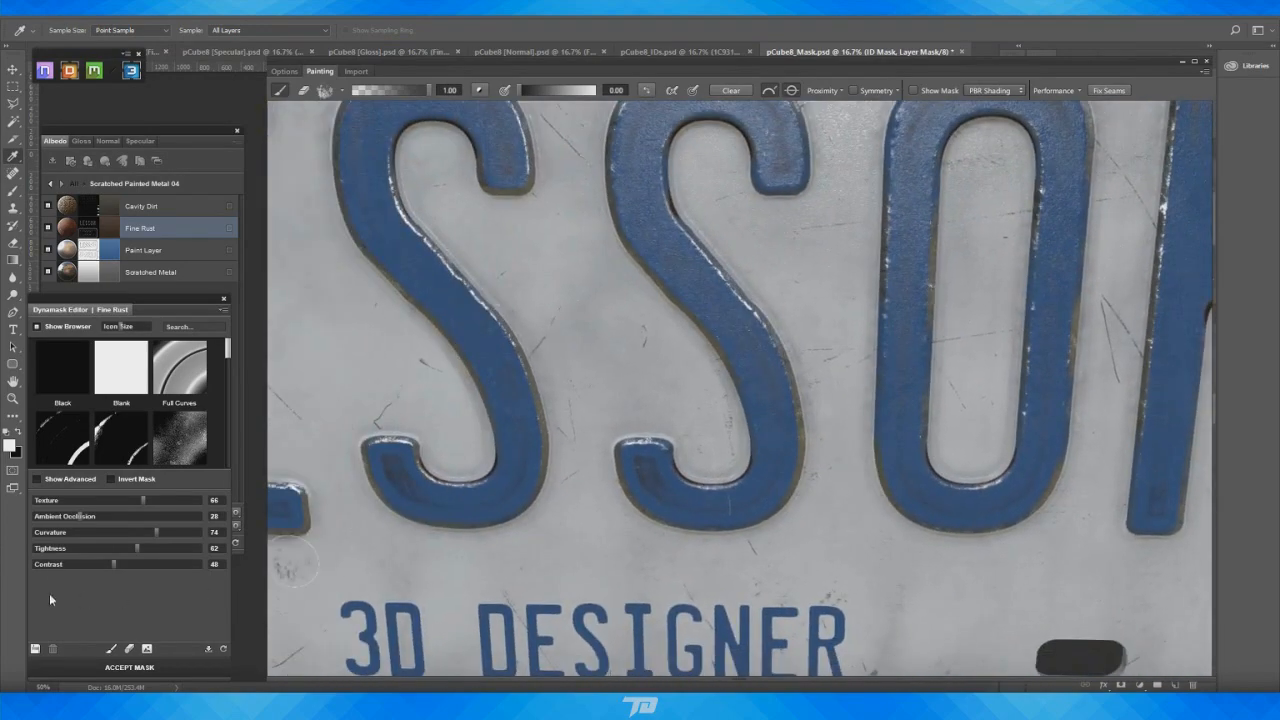
{"action": "left_click", "coordinate": [100, 564]}
Inspect the fine rust around the letters S, O and N up close and across the whole plate
{"action": "scroll", "coordinate": [684, 468], "scroll_direction": "down", "scroll_amount": 2}
{"action": "scroll", "coordinate": [684, 468], "scroll_direction": "down", "scroll_amount": 5}
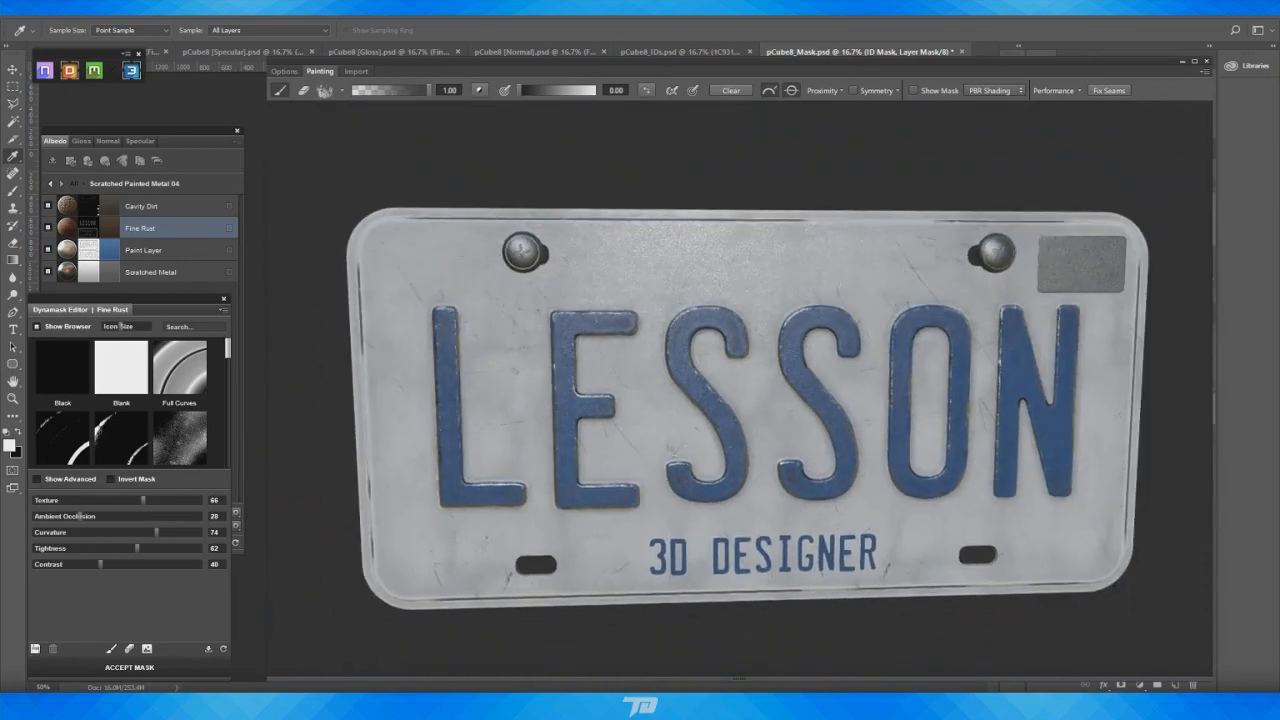
{"action": "left_click_drag", "start_coordinate": [684, 468], "coordinate": [604, 468], "text": "alt"}
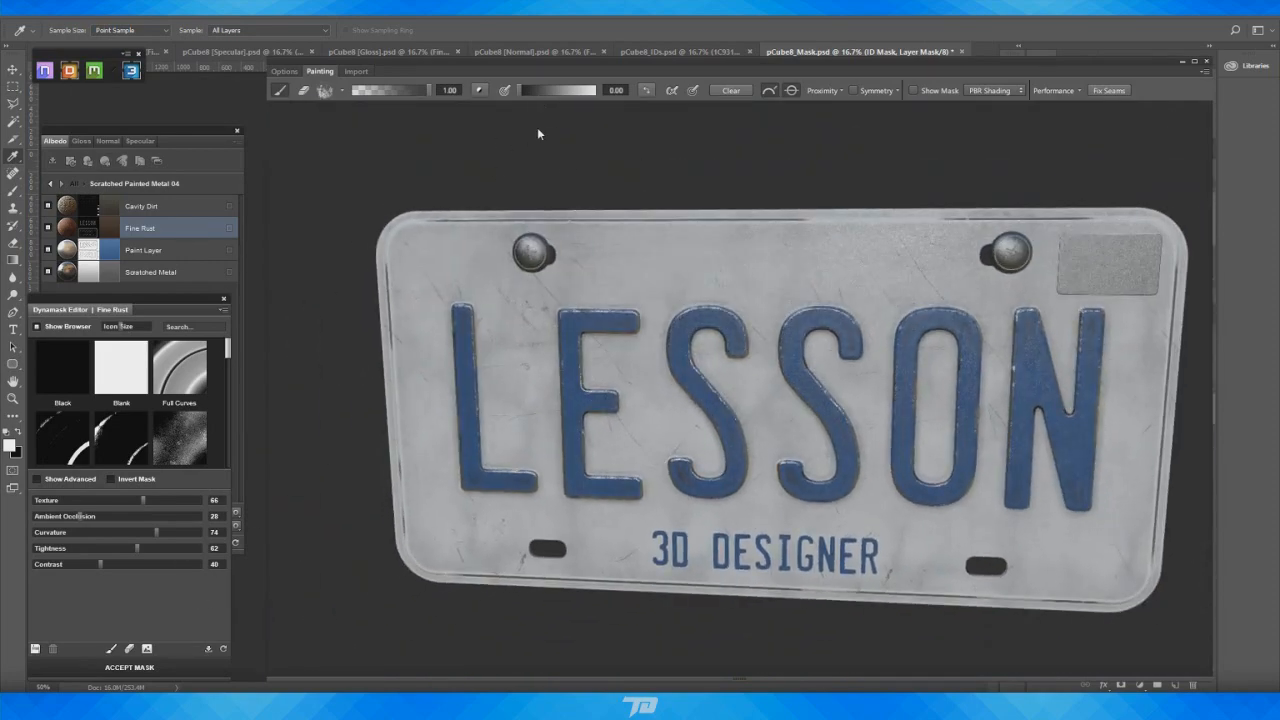
{"action": "scroll", "coordinate": [590, 400], "scroll_direction": "up", "scroll_amount": 8}
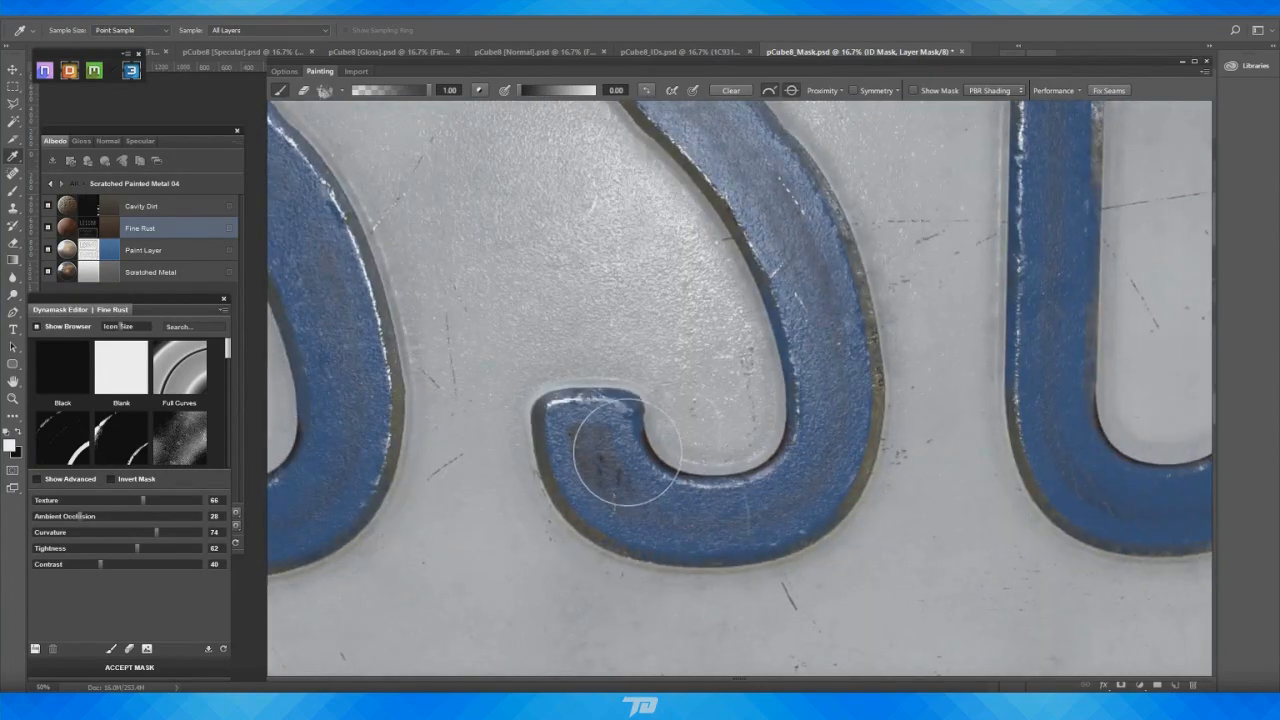
{"action": "mouse_move", "coordinate": [628, 452]}
{"action": "left_mouse_down", "text": "alt"}
{"action": "mouse_move", "coordinate": [660, 538]}
{"action": "mouse_move", "coordinate": [663, 515]}
{"action": "left_mouse_up", "text": "alt"}
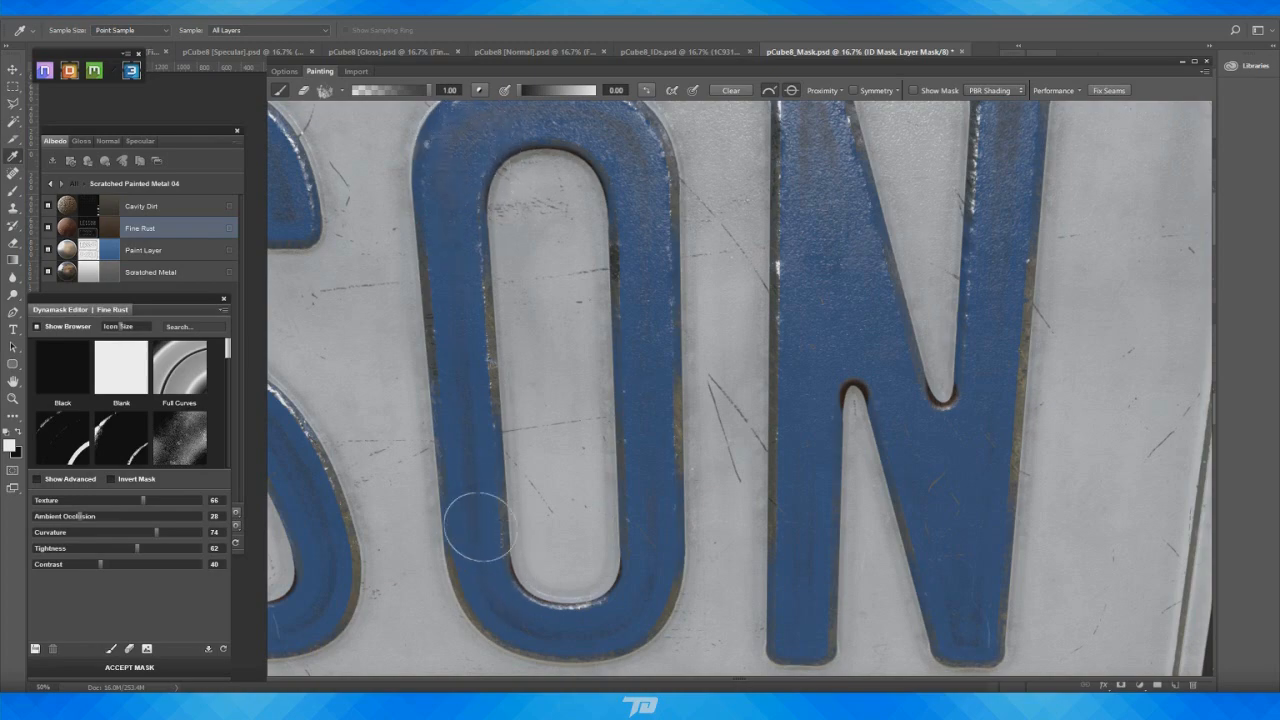
{"action": "scroll", "coordinate": [643, 497], "scroll_direction": "down", "scroll_amount": 5}
{"action": "middle_click_drag", "start_coordinate": [692, 362], "coordinate": [643, 515]}
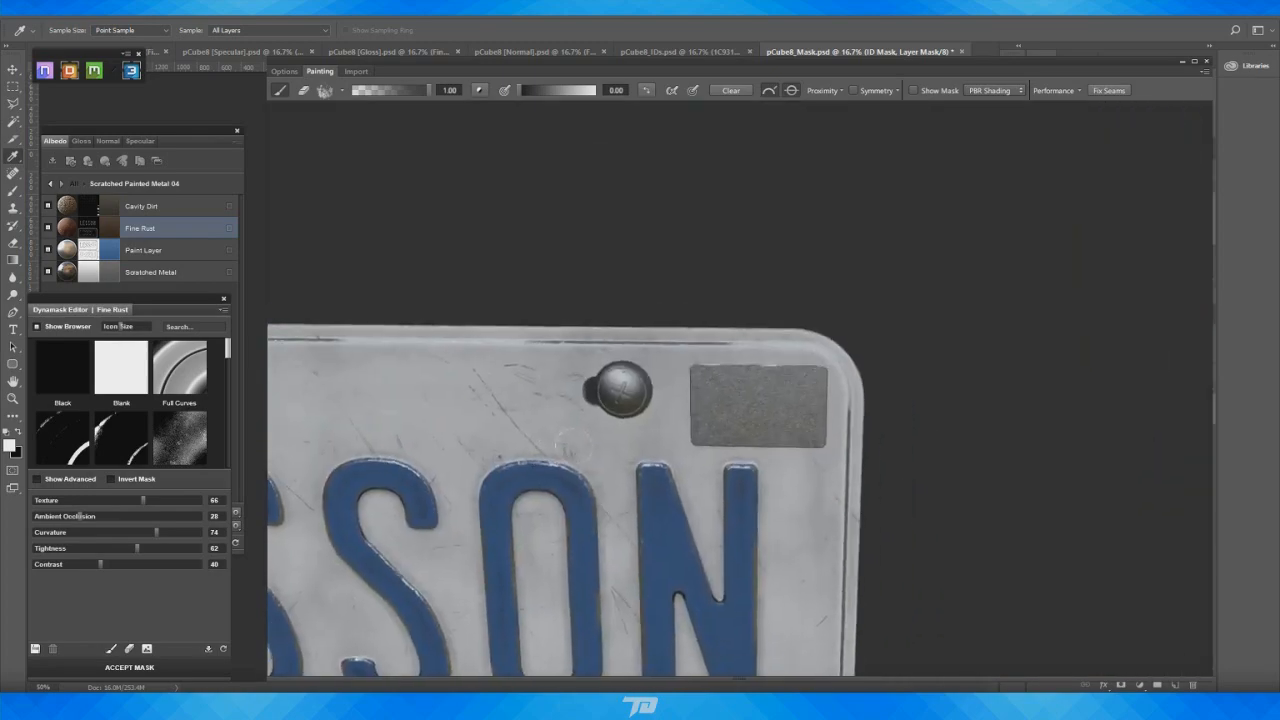
{"action": "scroll", "coordinate": [648, 500], "scroll_direction": "up", "scroll_amount": 5}
{"action": "middle_click_drag", "start_coordinate": [654, 446], "coordinate": [668, 358]}
{"action": "scroll", "coordinate": [668, 358], "scroll_direction": "up", "scroll_amount": 3}
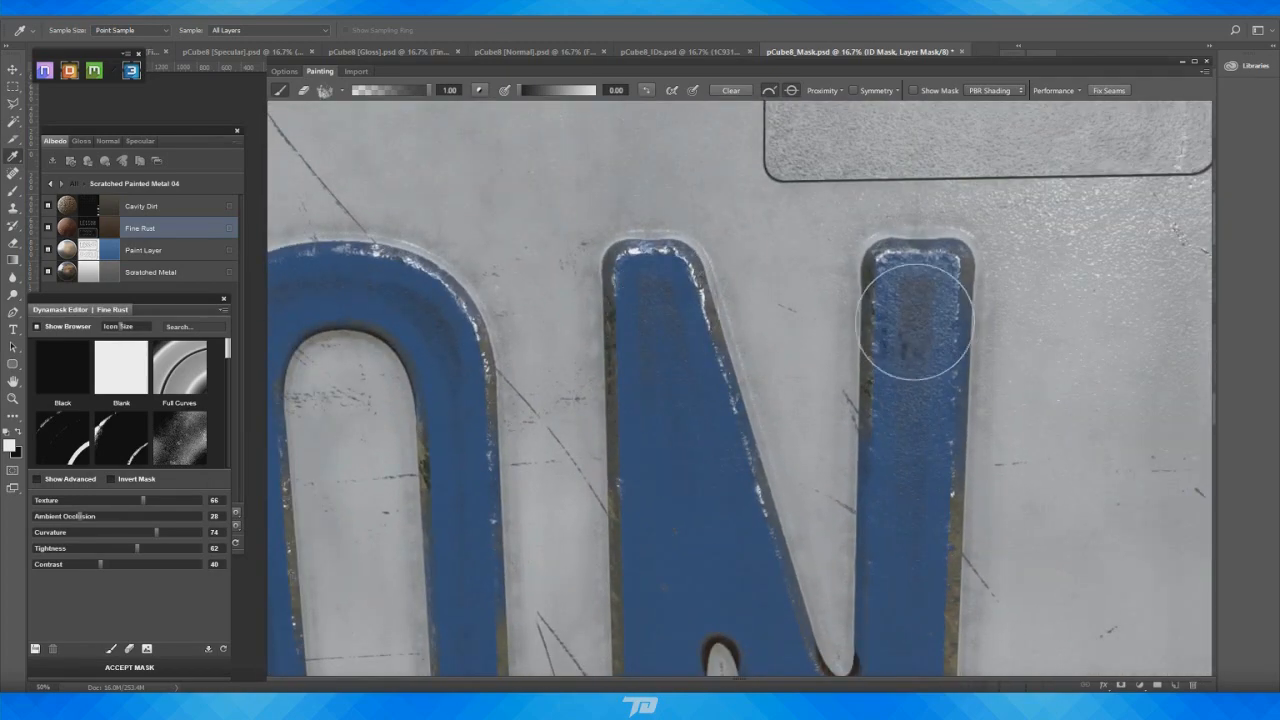
{"action": "scroll", "coordinate": [928, 308], "scroll_direction": "down", "scroll_amount": 10}
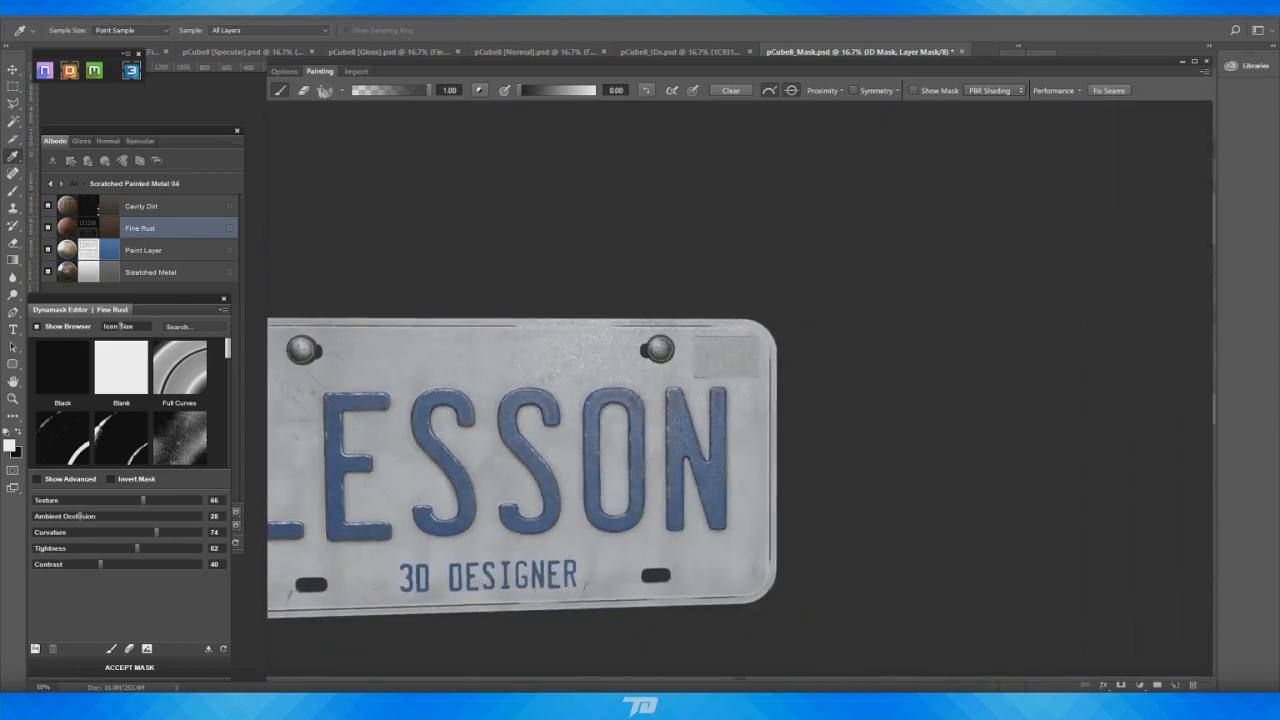
{"action": "middle_click_drag", "start_coordinate": [700, 420], "coordinate": [920, 355]}
{"action": "left_click_drag", "start_coordinate": [660, 400], "coordinate": [708, 398], "text": "alt"}
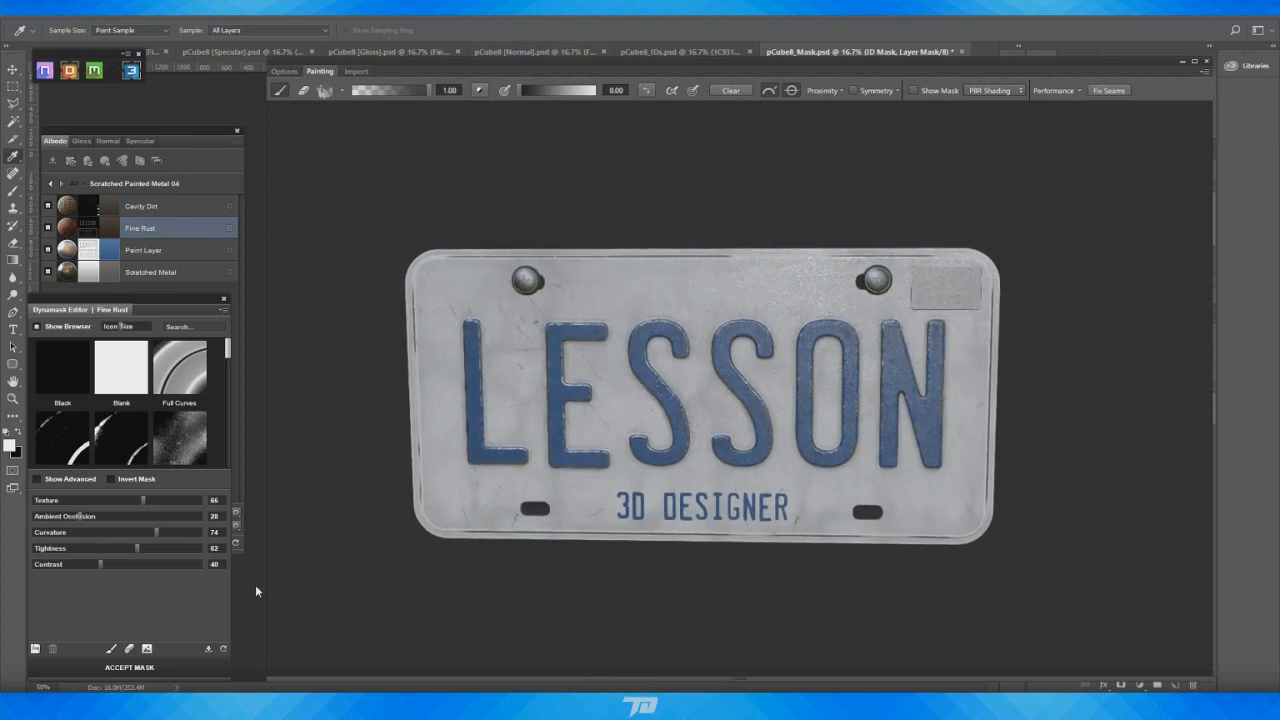
Accept the Fine Rust layer's edited mask and return to the top-level list of materials
{"action": "left_click", "coordinate": [118, 671]}
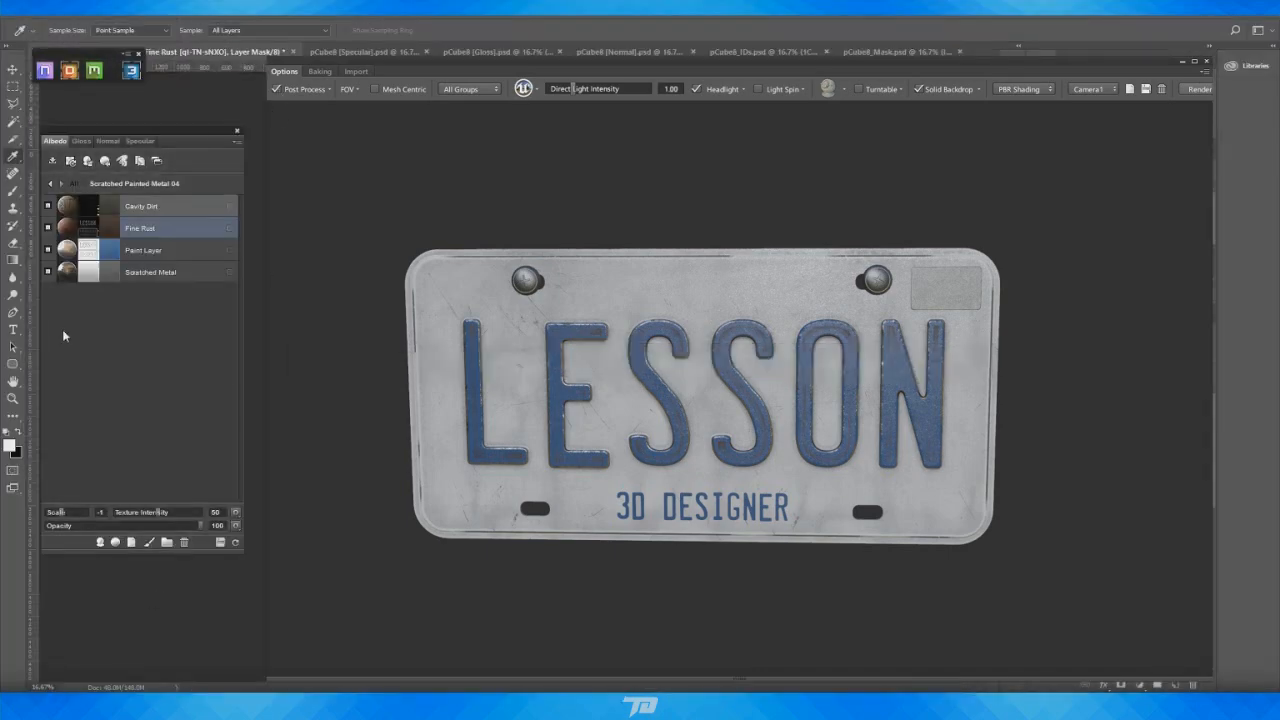
{"action": "left_click", "coordinate": [49, 185]}
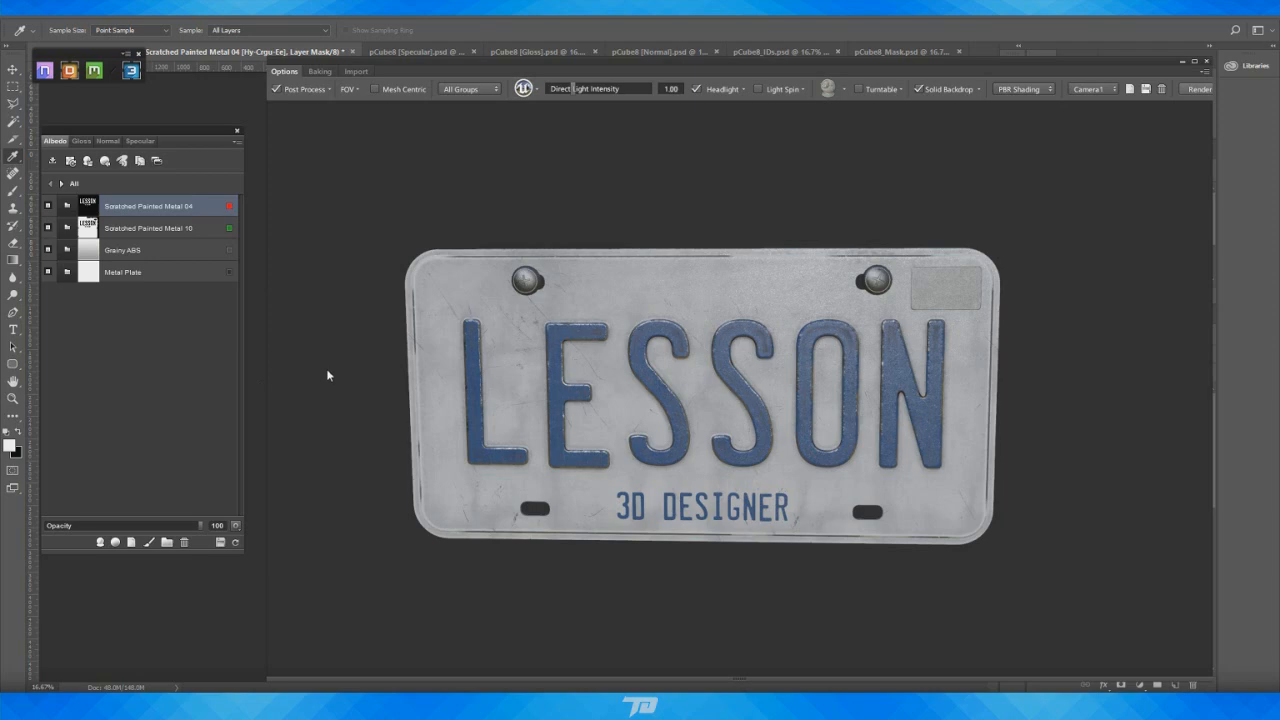
Pick the bolts' yellow ID colour for a new material and search the material library for rust
{"action": "left_click_drag", "start_coordinate": [720, 202], "coordinate": [749, 180]}
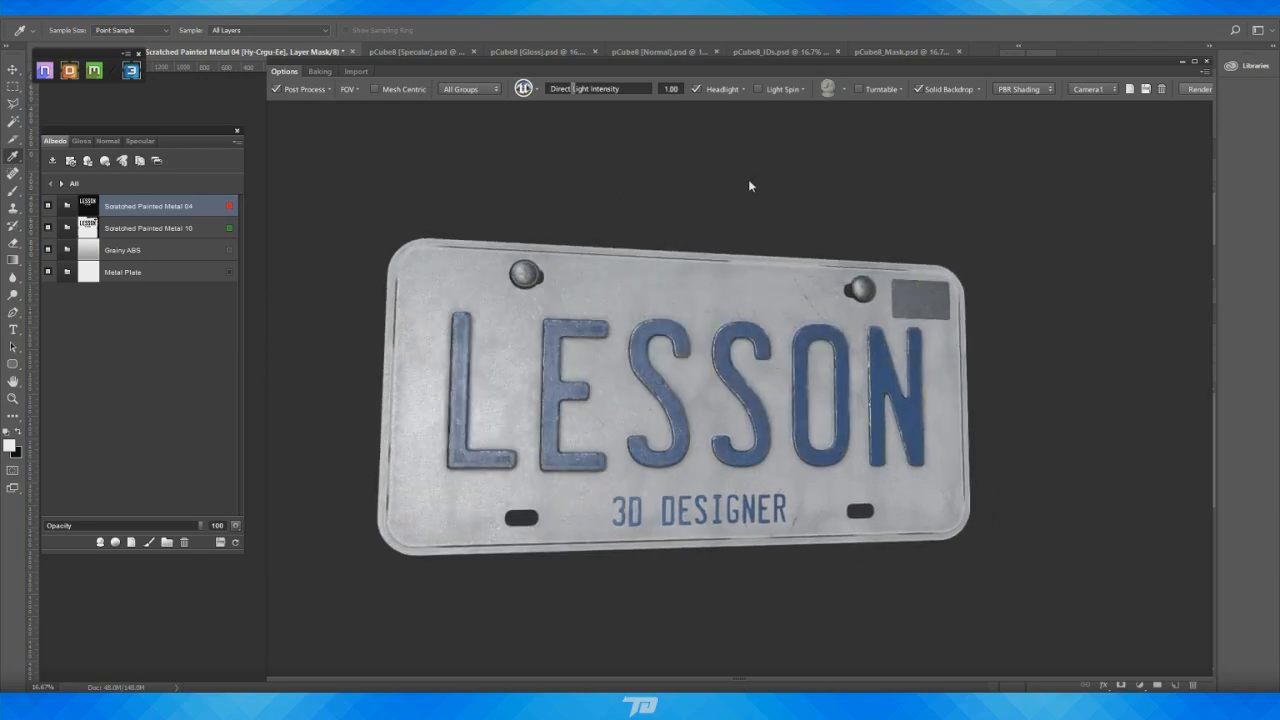
{"action": "key", "text": "c"}
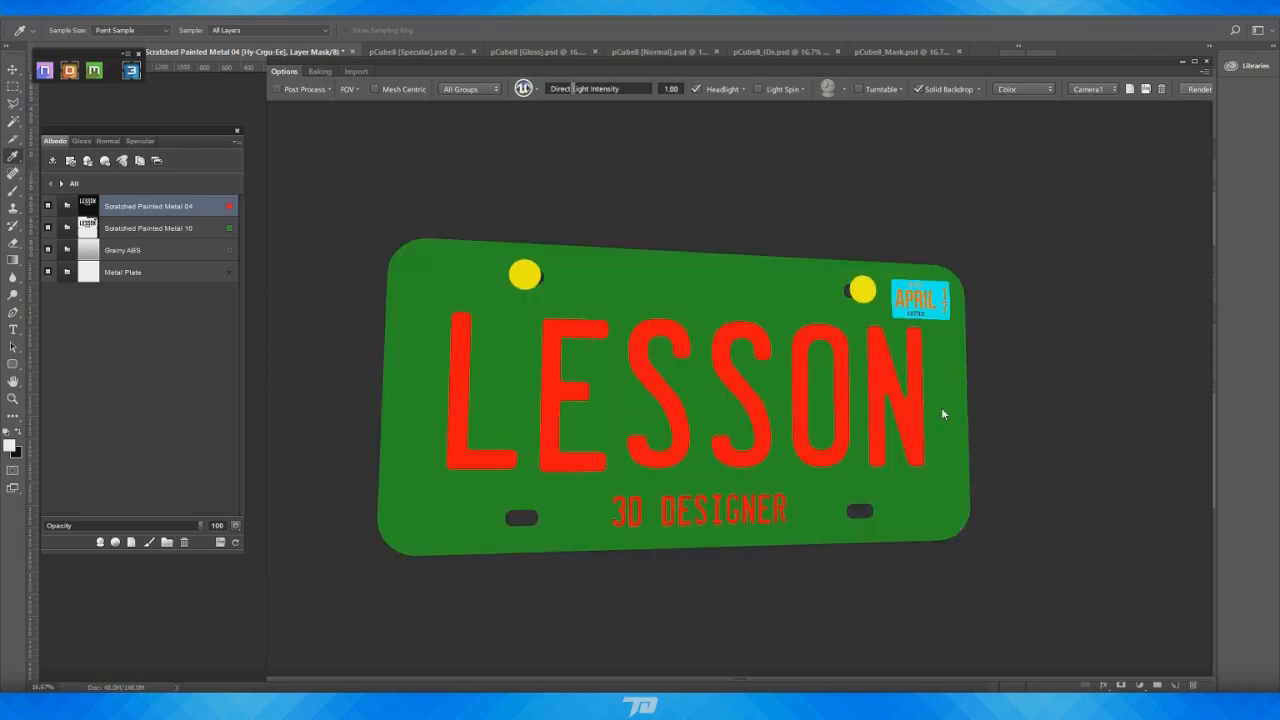
{"action": "left_click", "coordinate": [862, 292]}
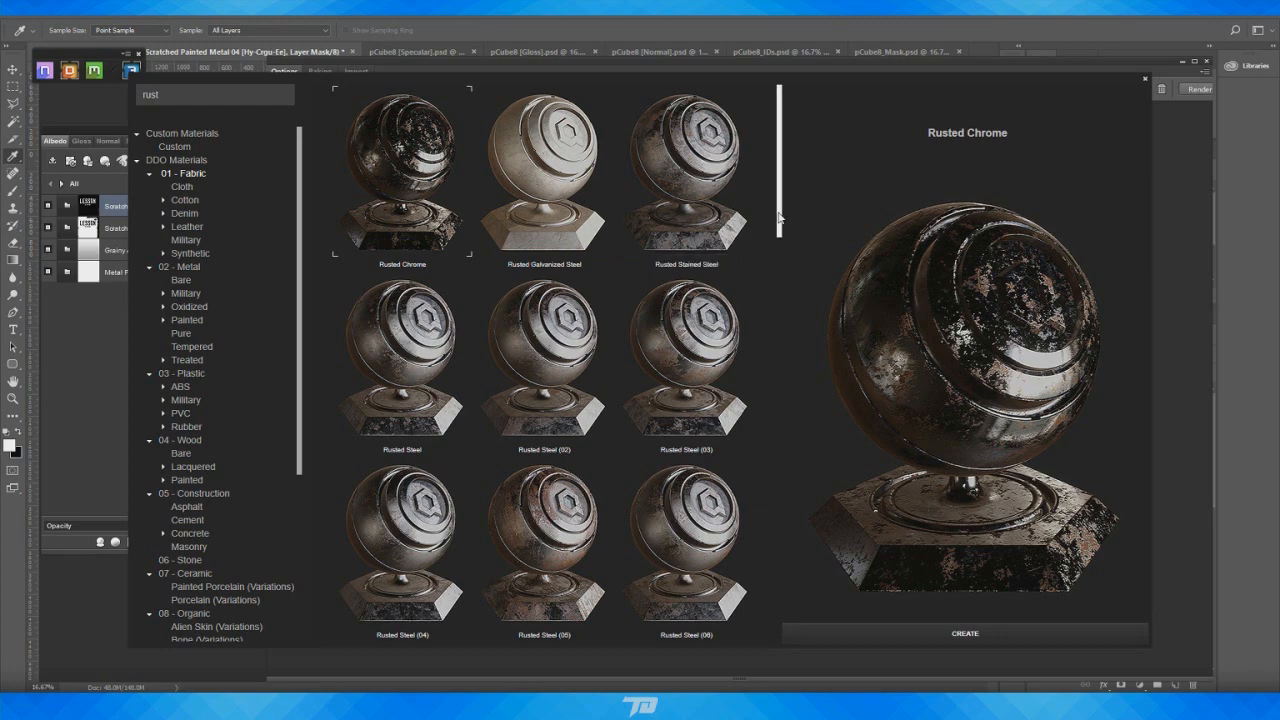
Preview the first Rusted Steel variants, up to Rusted Steel (06), and look through the remaining rust materials
{"action": "left_click_drag", "start_coordinate": [779, 217], "coordinate": [775, 254]}
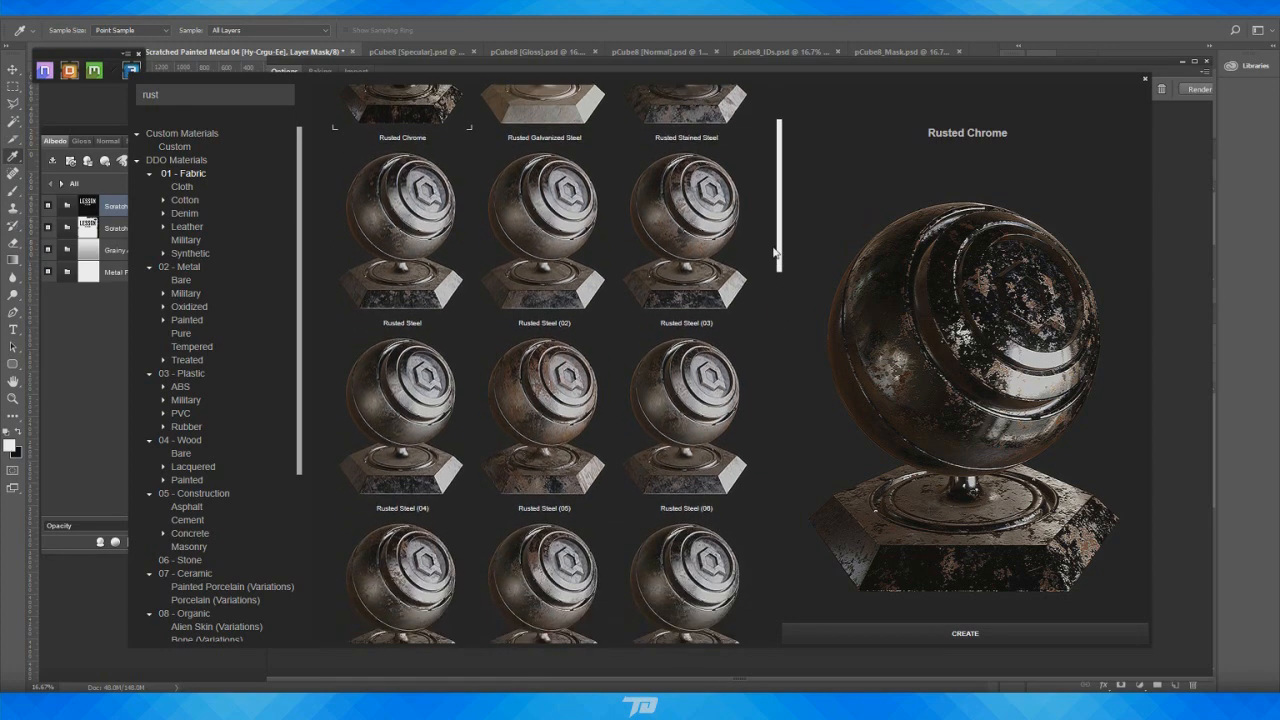
{"action": "left_click", "coordinate": [708, 222]}
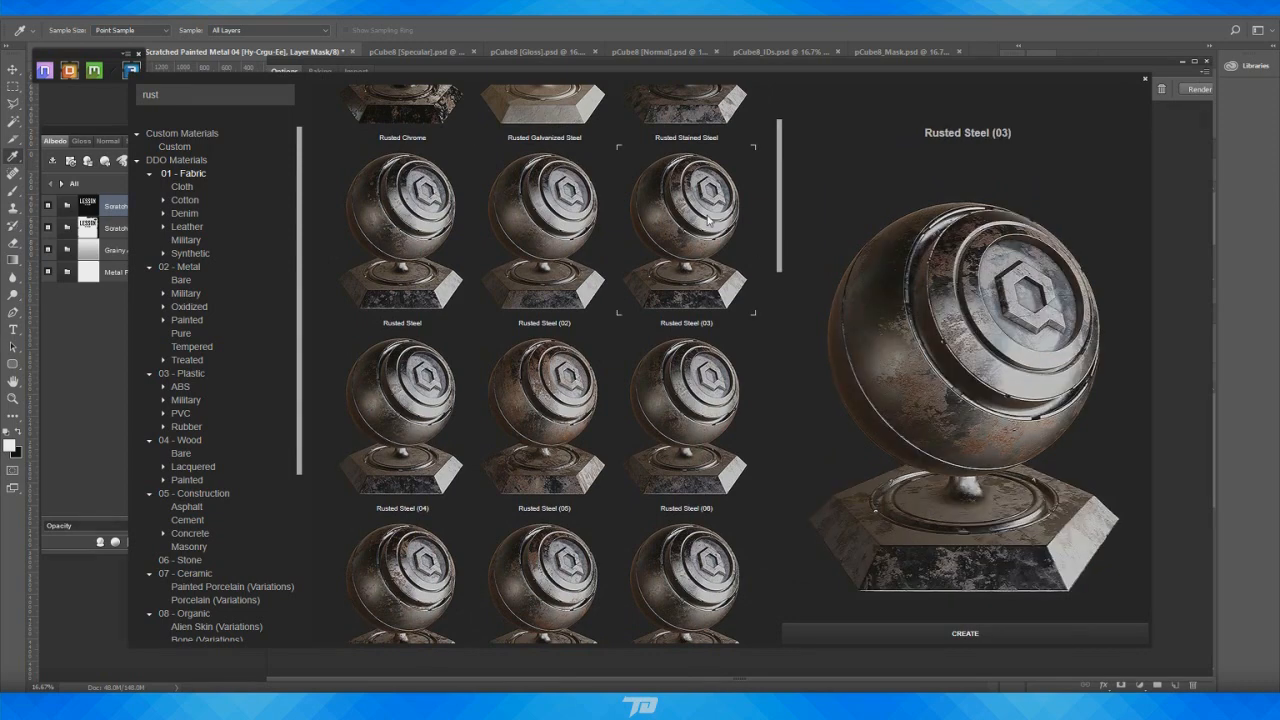
{"action": "left_click", "coordinate": [577, 224]}
{"action": "left_click", "coordinate": [386, 220]}
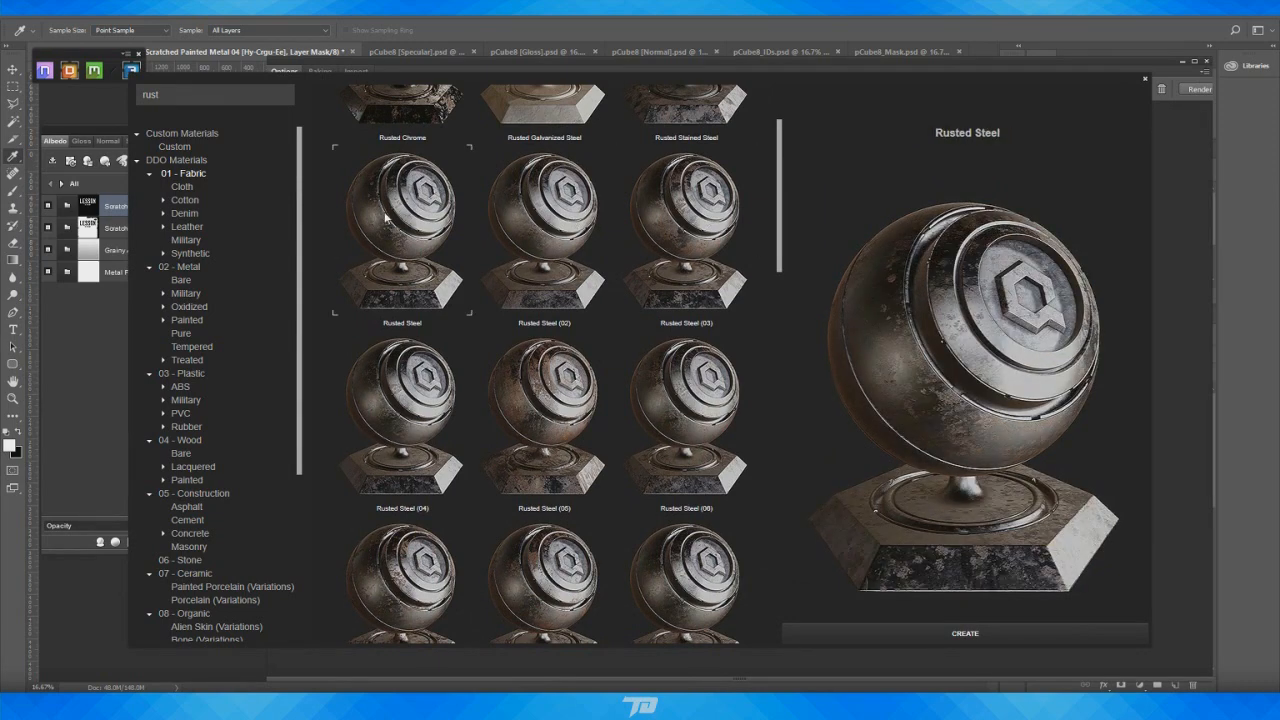
{"action": "left_click", "coordinate": [390, 416]}
{"action": "left_click", "coordinate": [497, 410]}
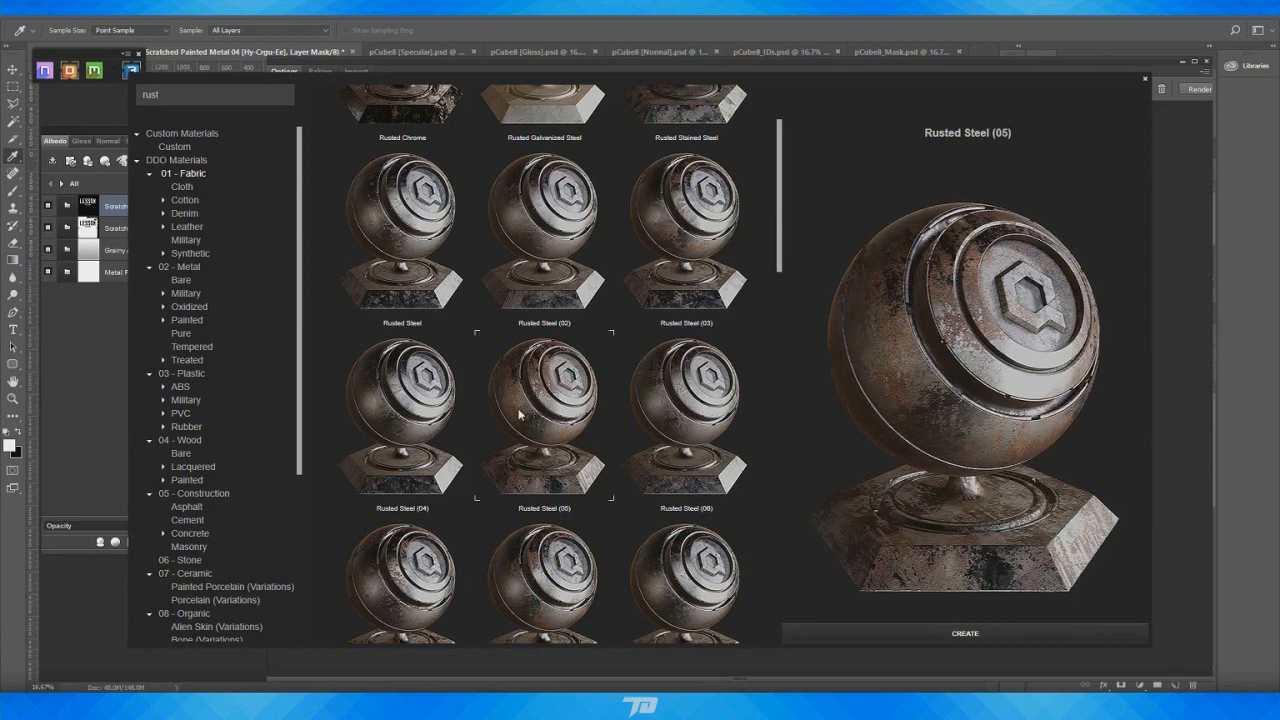
{"action": "left_click", "coordinate": [708, 400]}
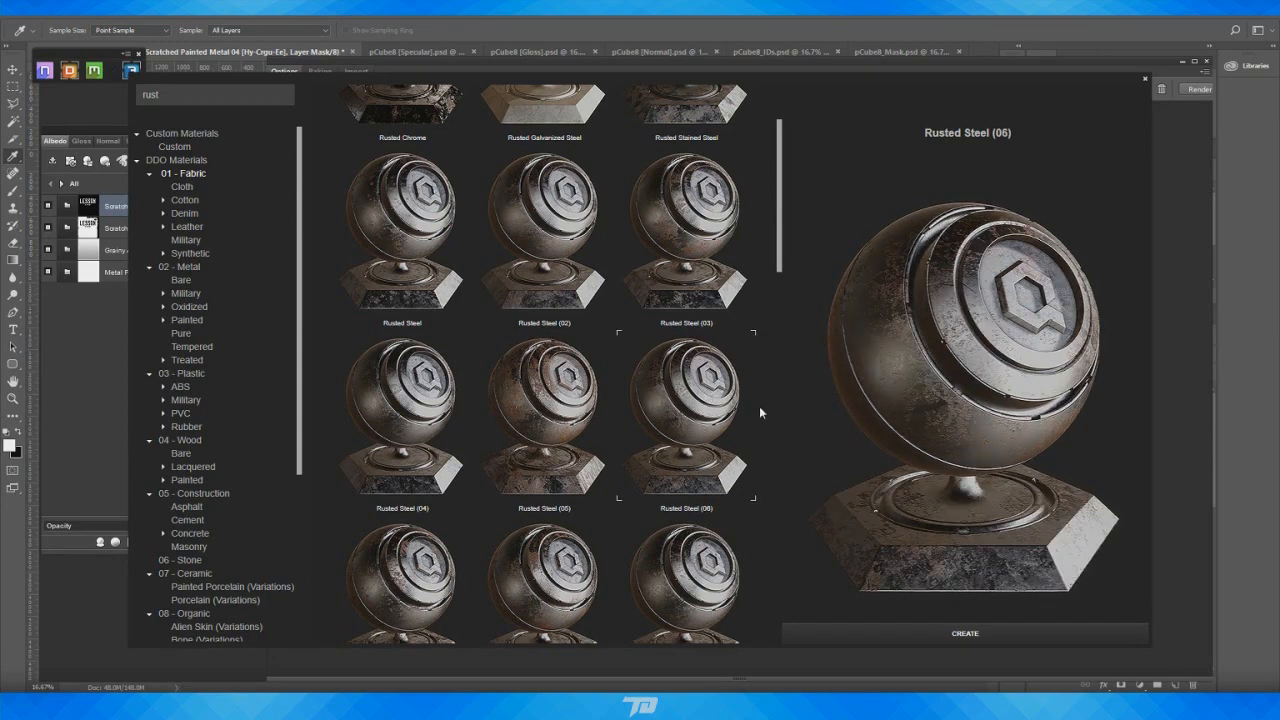
{"action": "scroll", "coordinate": [777, 300], "scroll_direction": "down", "scroll_amount": 2}
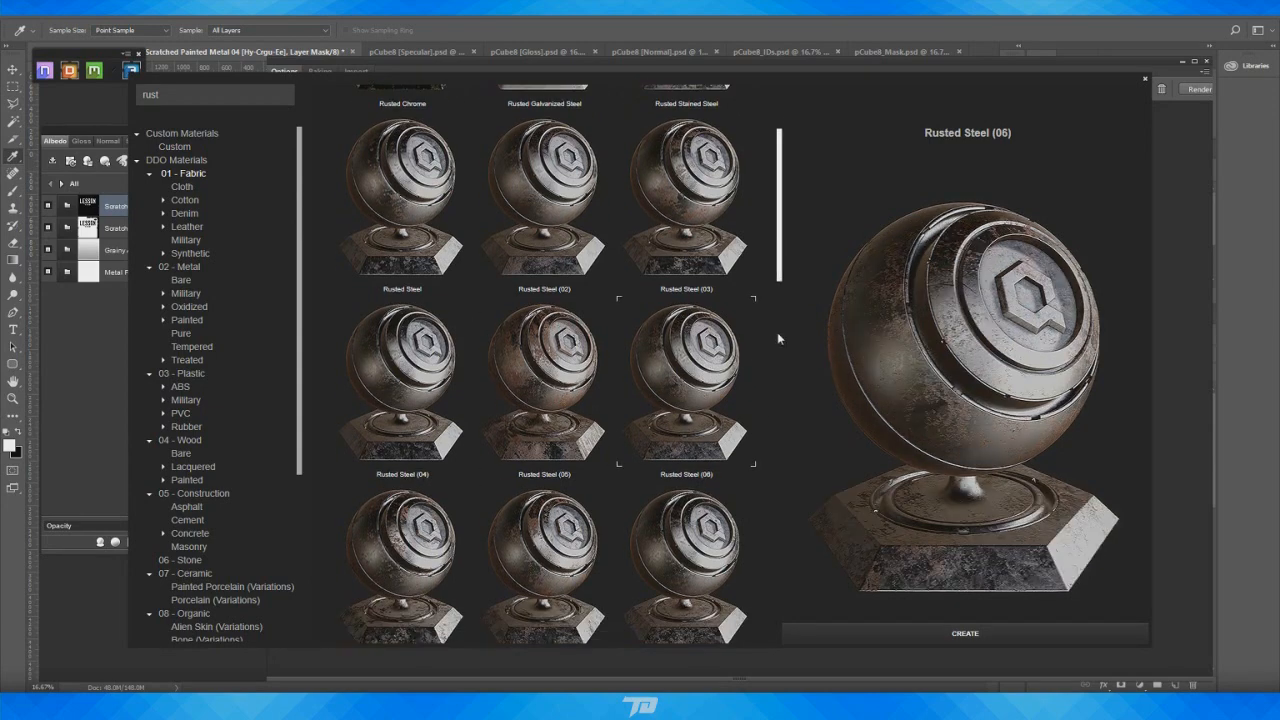
{"action": "scroll", "coordinate": [778, 369], "scroll_direction": "down", "scroll_amount": 2}
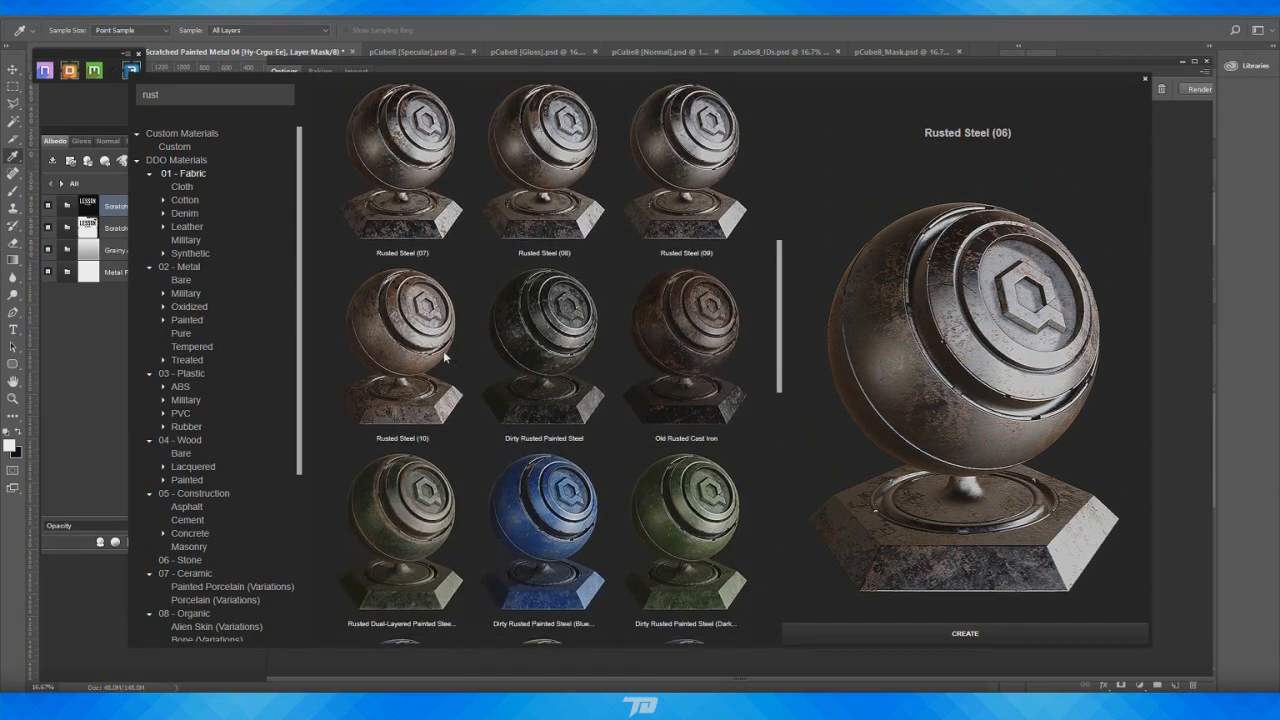
Compare Rusted Steel (07) to (10) and create Rusted Steel (07) on the bolts
{"action": "left_click", "coordinate": [410, 332]}
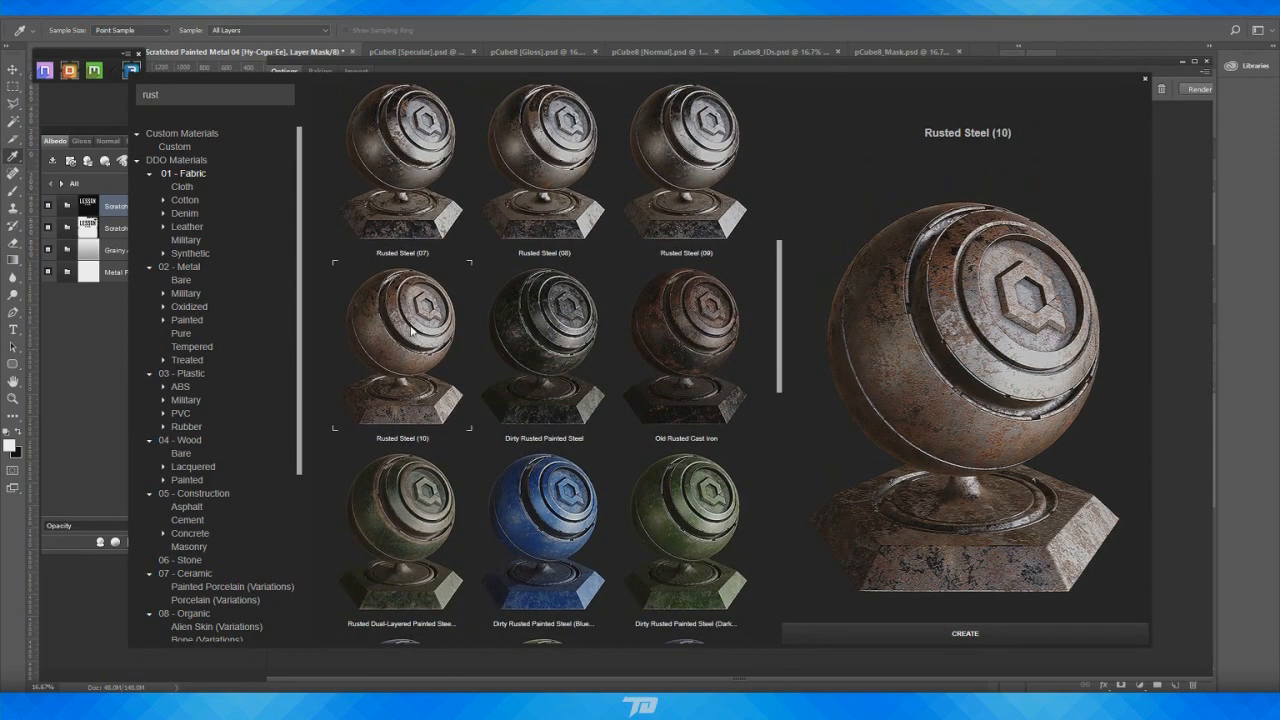
{"action": "left_click", "coordinate": [382, 193]}
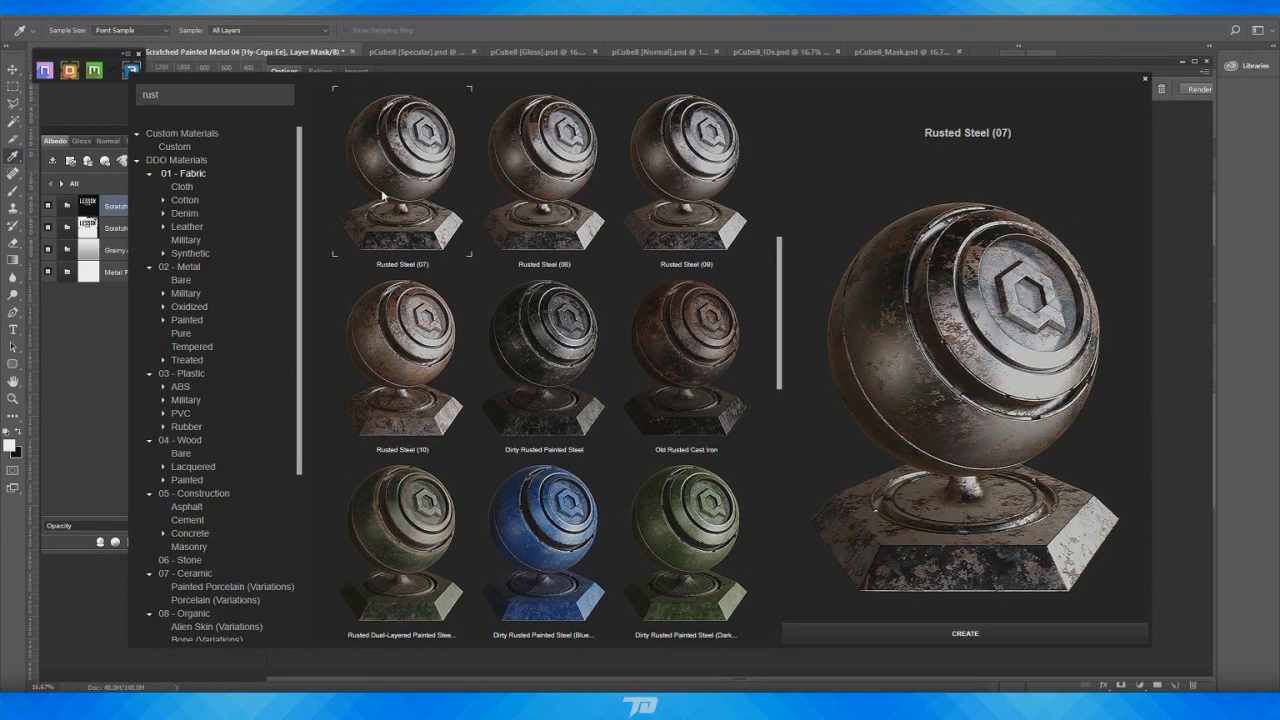
{"action": "left_click", "coordinate": [548, 181]}
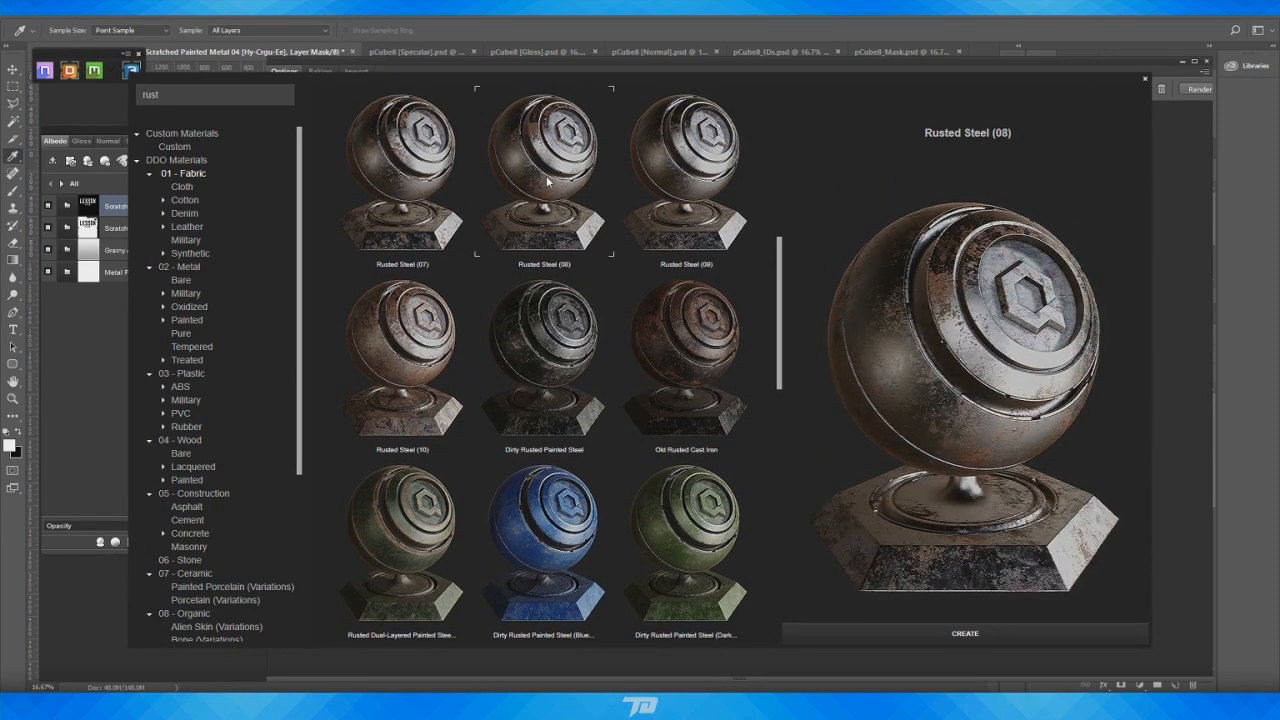
{"action": "left_click", "coordinate": [672, 163]}
{"action": "left_click", "coordinate": [391, 177]}
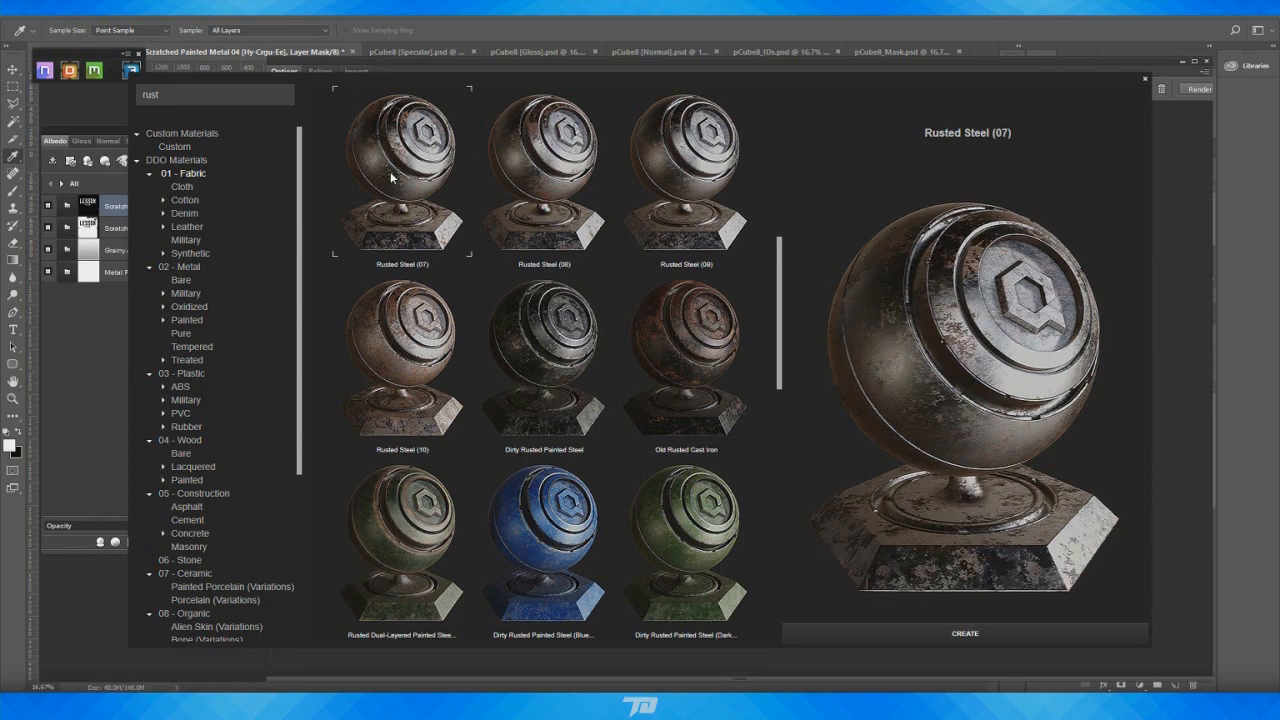
{"action": "left_click", "coordinate": [964, 633]}
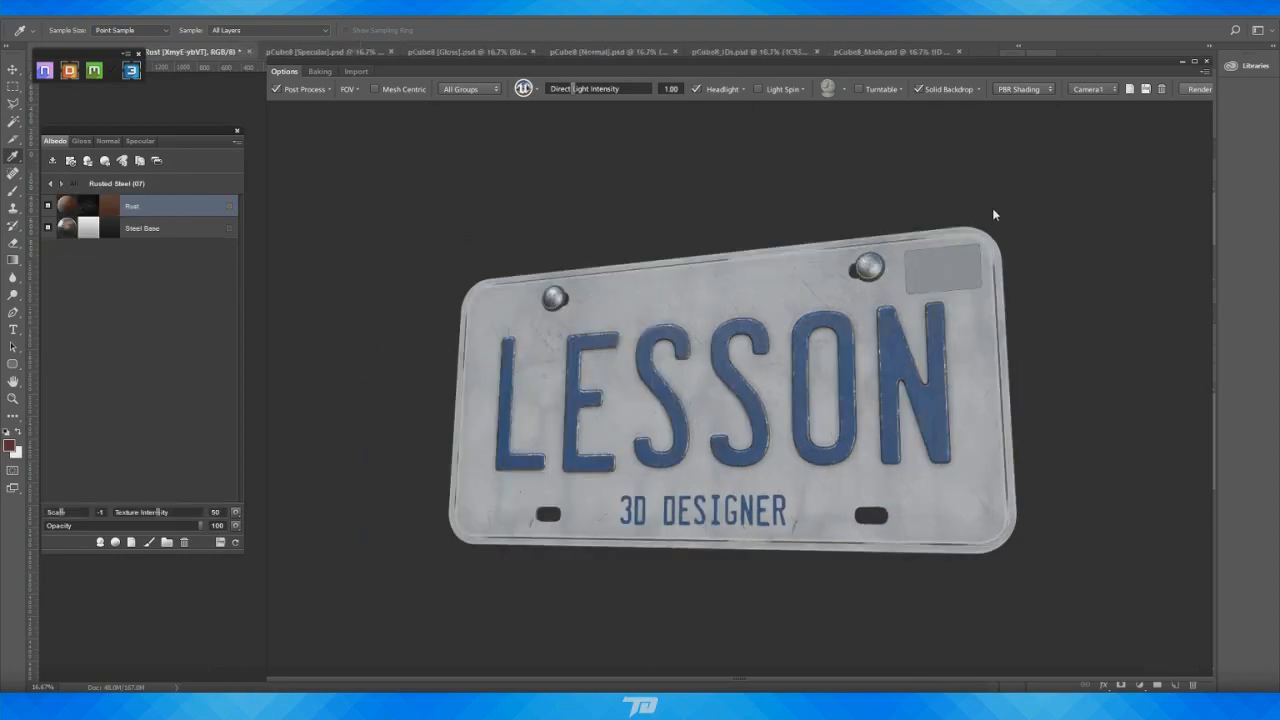
Examine the plate's back and the new steel material on the bolt head up close
{"action": "left_click_drag", "start_coordinate": [994, 208], "coordinate": [1012, 230]}
{"action": "scroll", "coordinate": [1046, 303], "scroll_direction": "up", "scroll_amount": 8}
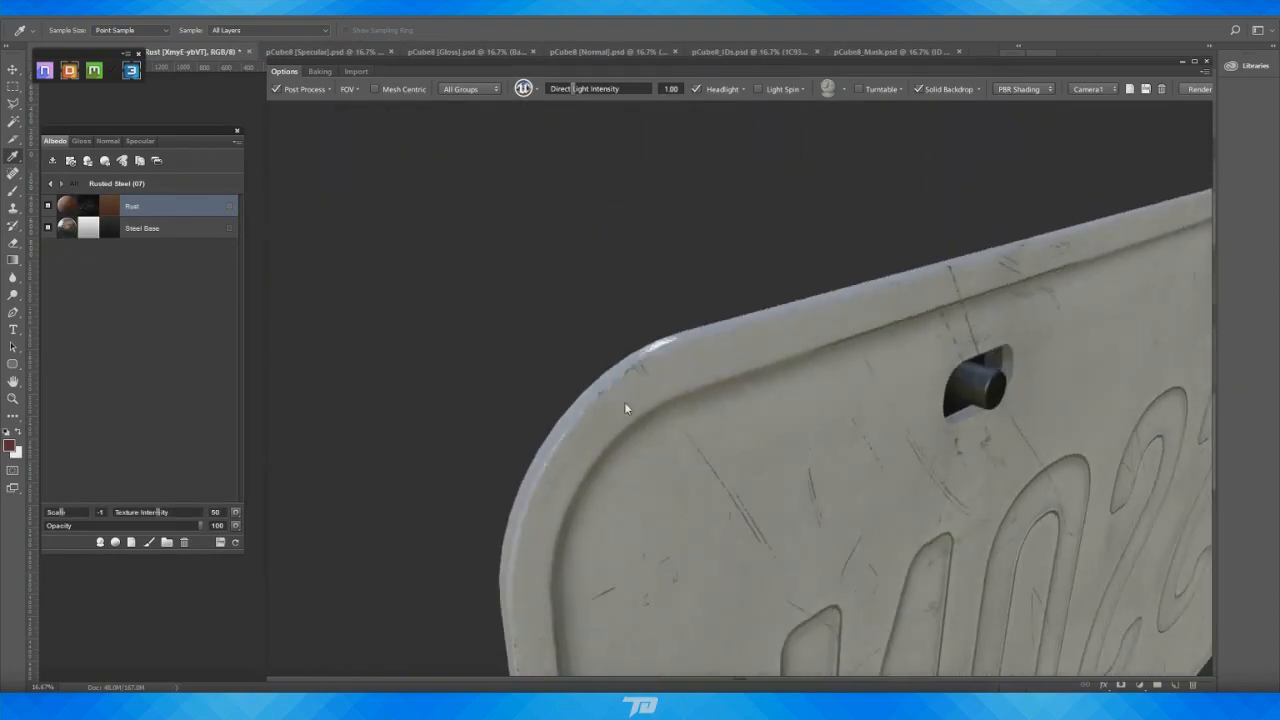
{"action": "scroll", "coordinate": [561, 378], "scroll_direction": "up", "scroll_amount": 5}
{"action": "scroll", "coordinate": [867, 413], "scroll_direction": "up", "scroll_amount": 6}
{"action": "middle_click_drag", "start_coordinate": [1006, 451], "coordinate": [897, 487]}
{"action": "scroll", "coordinate": [897, 487], "scroll_direction": "up", "scroll_amount": 3}
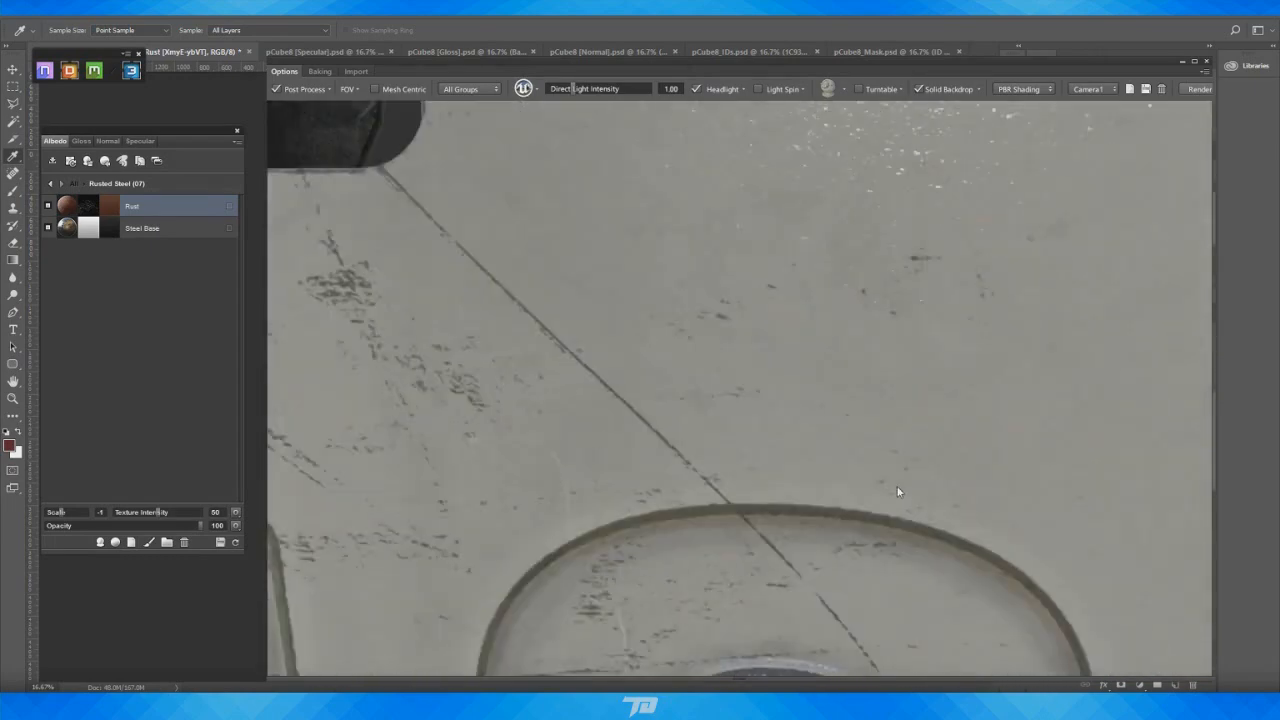
{"action": "scroll", "coordinate": [862, 446], "scroll_direction": "down", "scroll_amount": 3}
{"action": "left_click_drag", "start_coordinate": [768, 408], "coordinate": [1117, 402]}
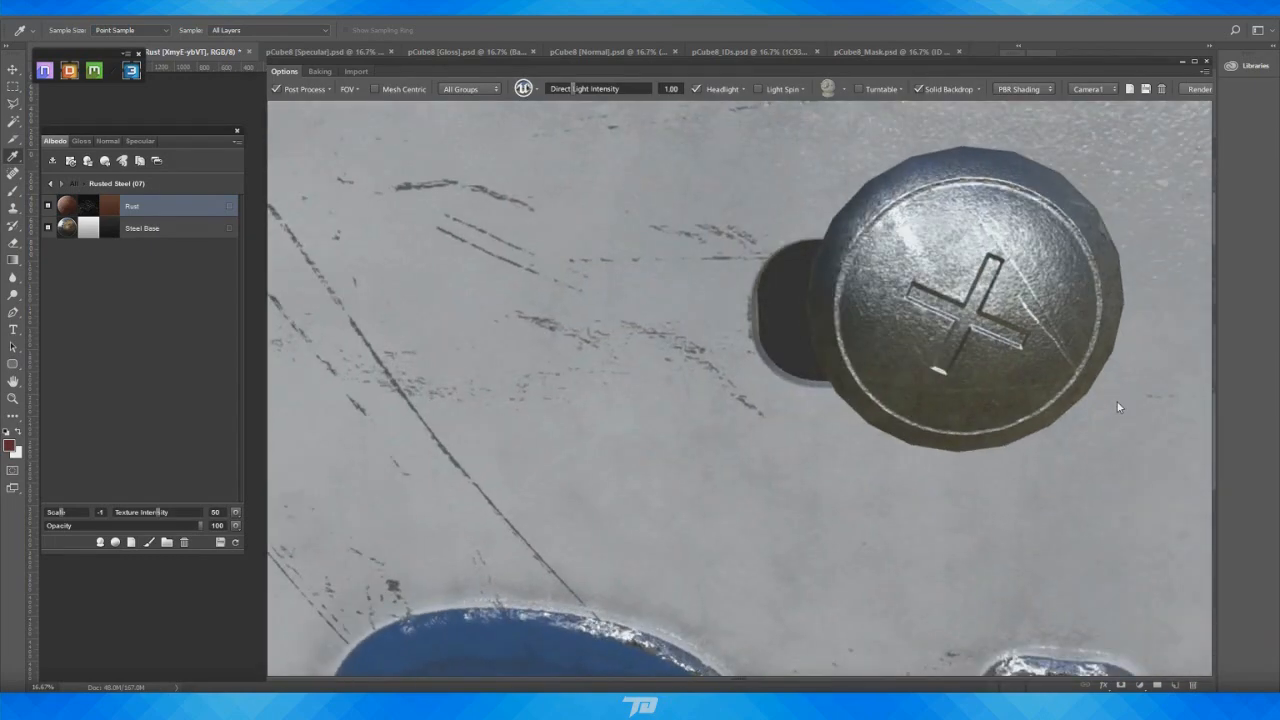
Open the Rust layer's albedo Dynamask for editing in full shaded mode and dismiss the repeated prompt
{"action": "left_click", "coordinate": [88, 206]}
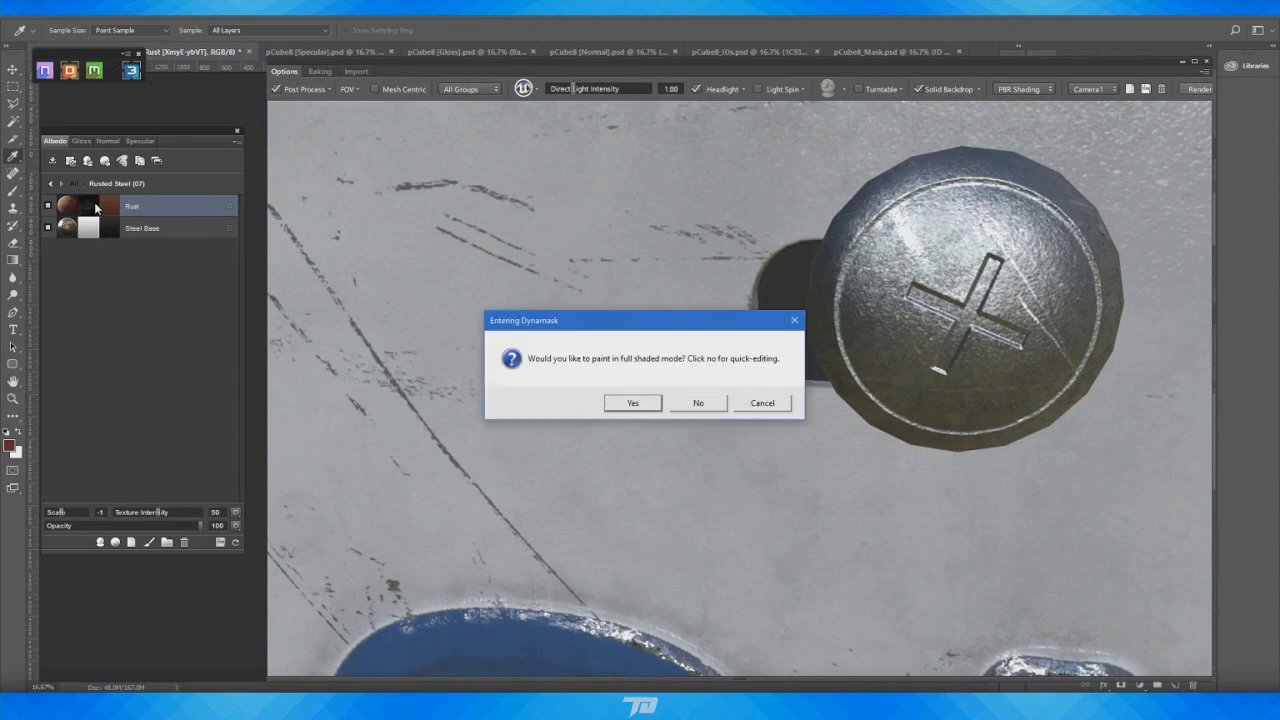
{"action": "left_click", "coordinate": [638, 405]}
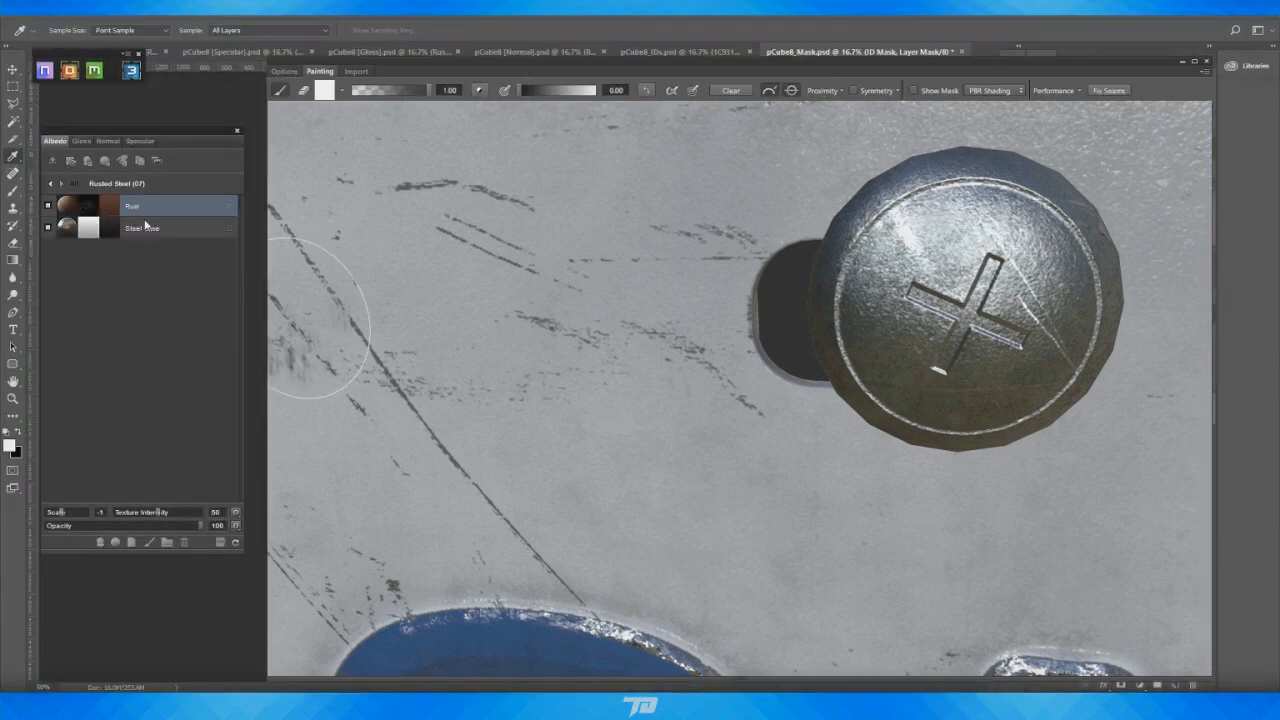
{"action": "left_click", "coordinate": [94, 195]}
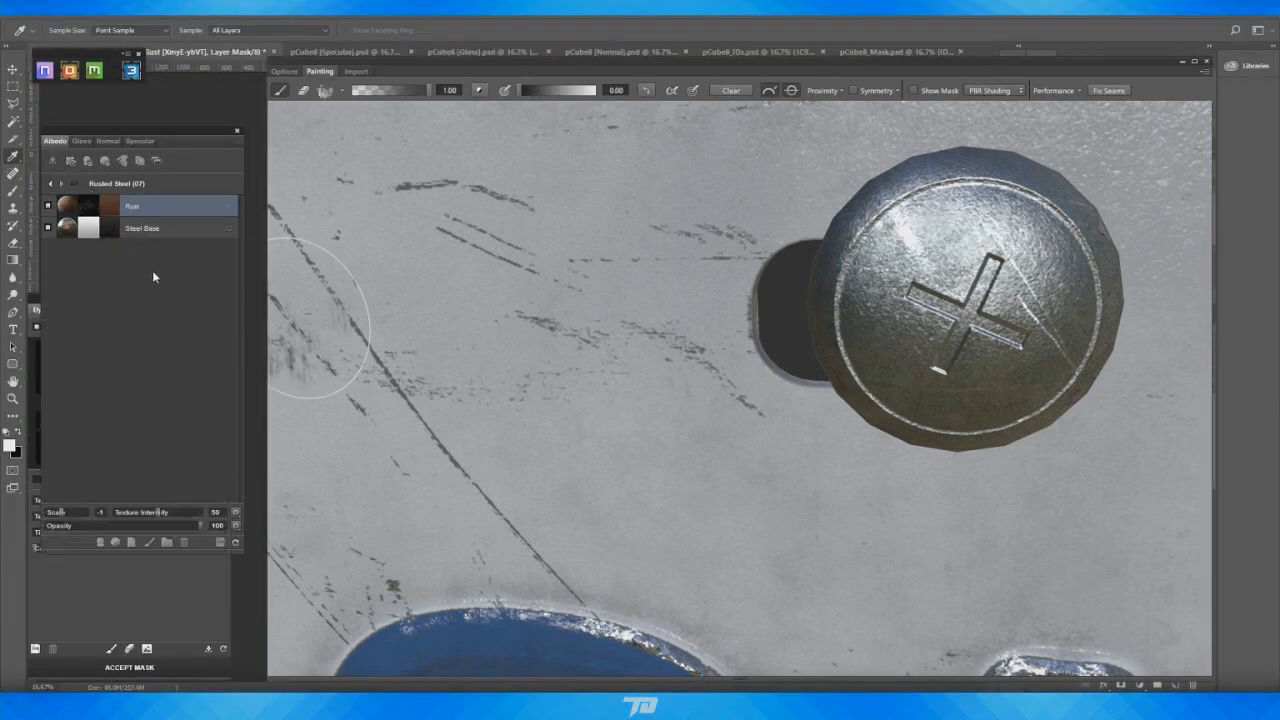
{"action": "left_click", "coordinate": [90, 209]}
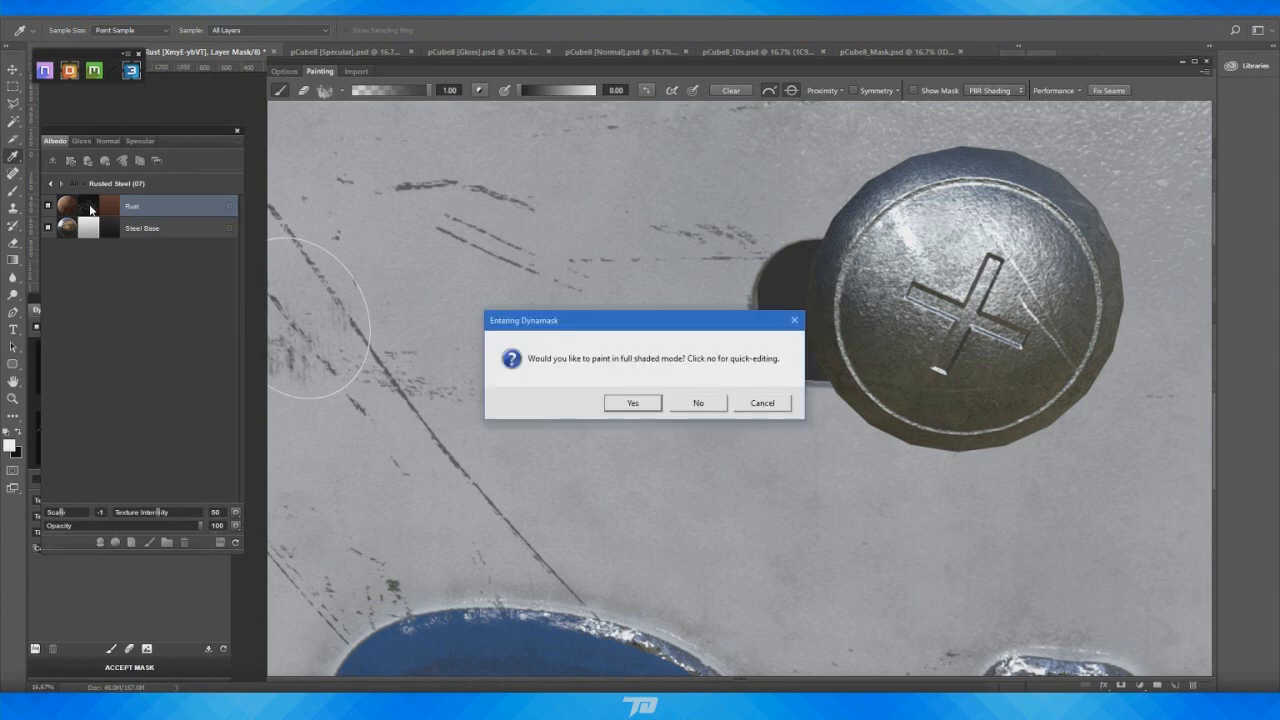
{"action": "left_click", "coordinate": [794, 322]}
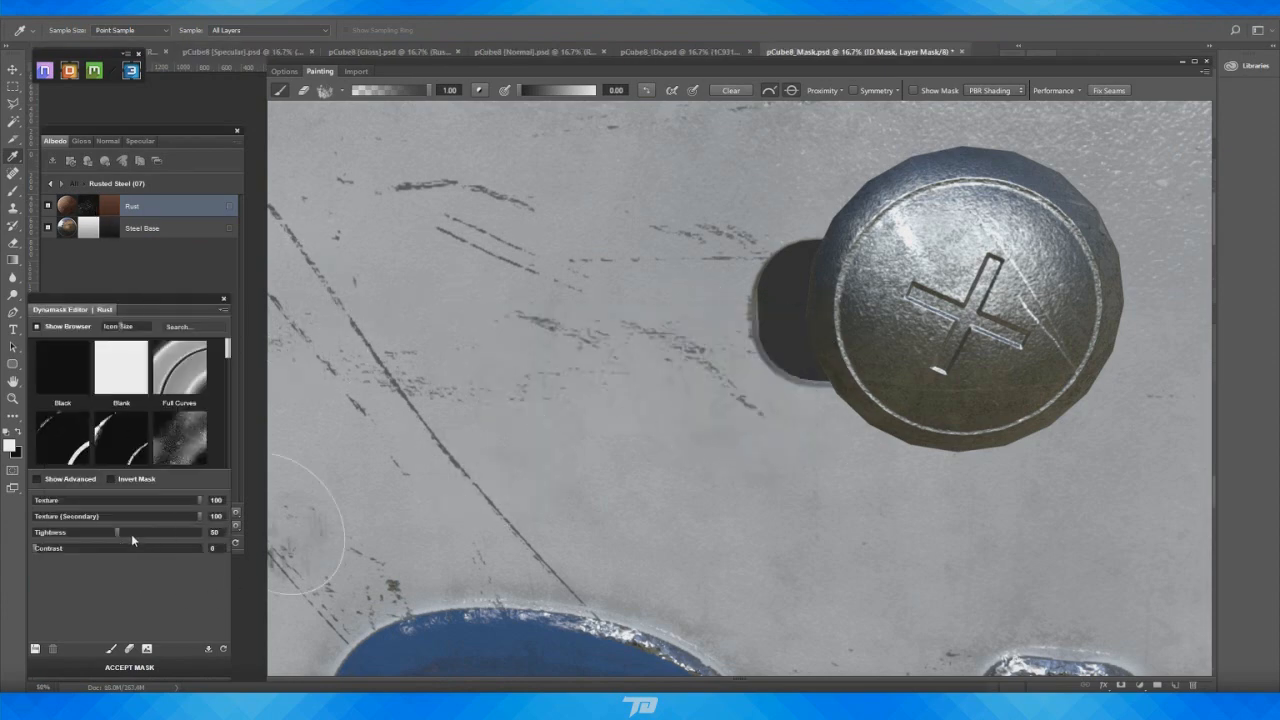
Find the Surface rust preset with a search for "rust" and apply it to the Rust mask
{"action": "left_click", "coordinate": [56, 533]}
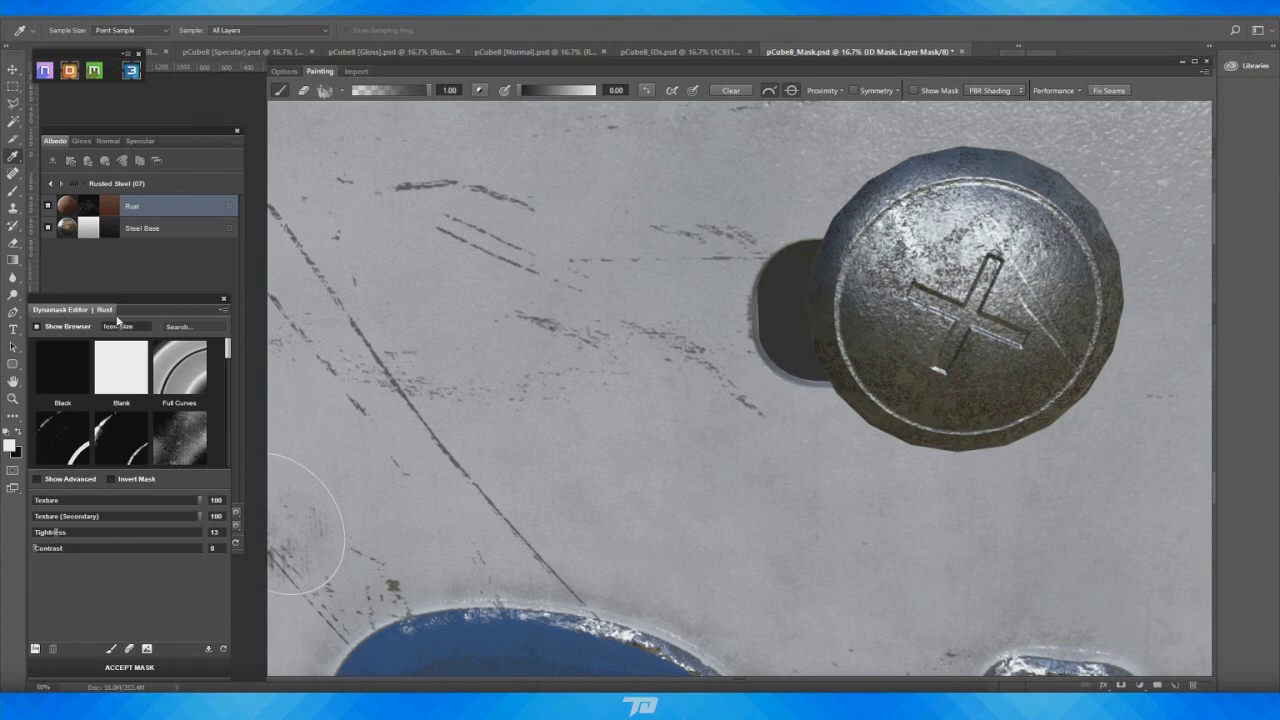
{"action": "left_click", "coordinate": [197, 325]}
{"action": "type", "text": "rust"}
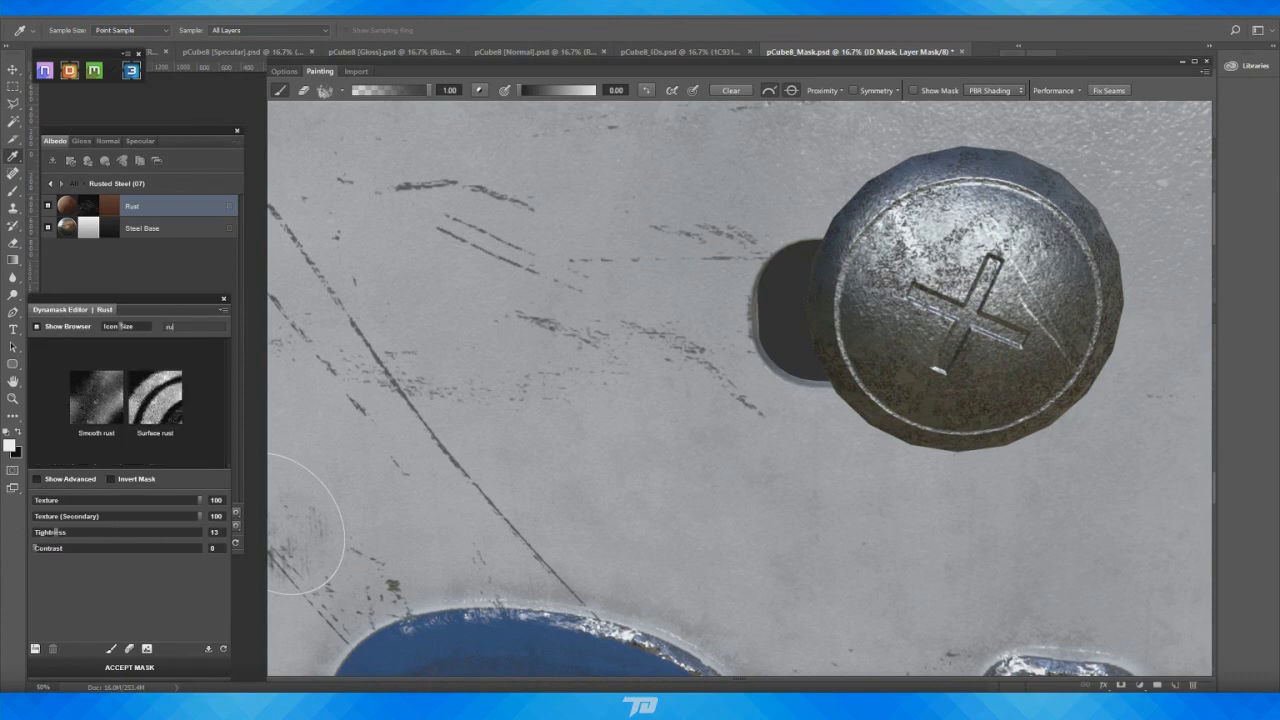
{"action": "left_click", "coordinate": [161, 403]}
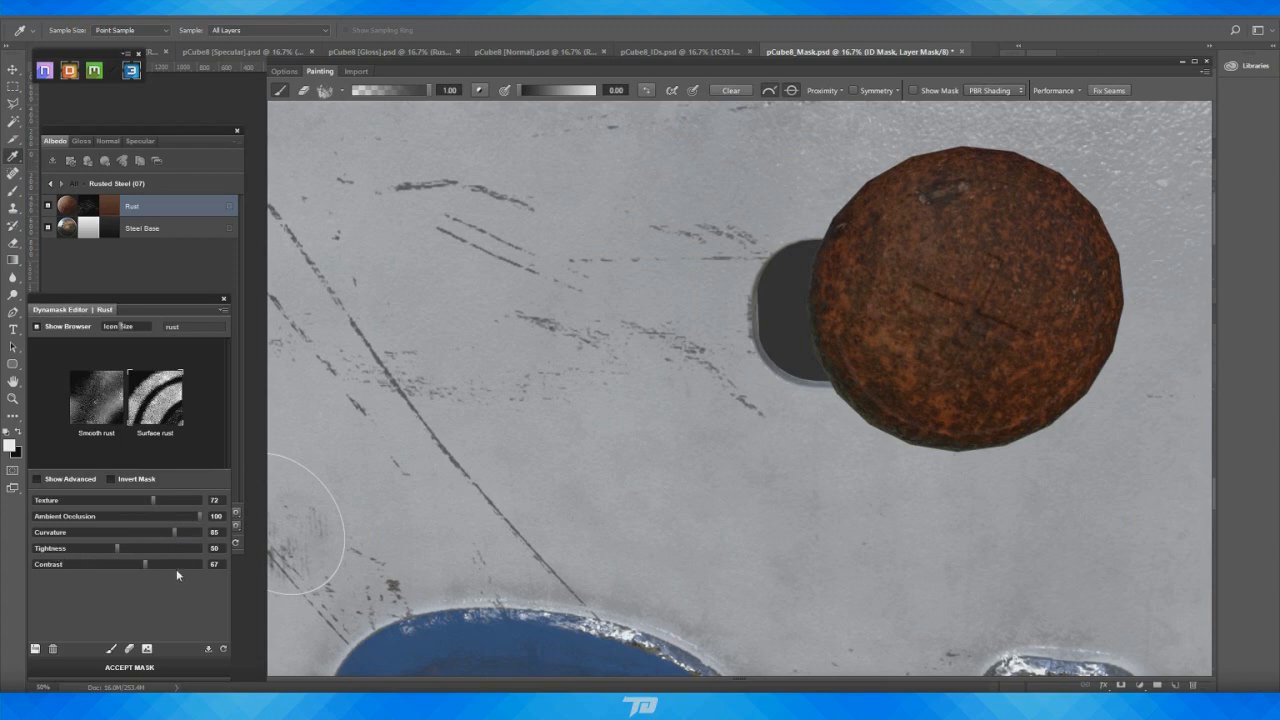
Adjust the Surface rust mask to Texture 83, Curvature 61, Tightness 52 and Contrast 68
{"action": "left_click", "coordinate": [182, 566]}
{"action": "left_click", "coordinate": [57, 549]}
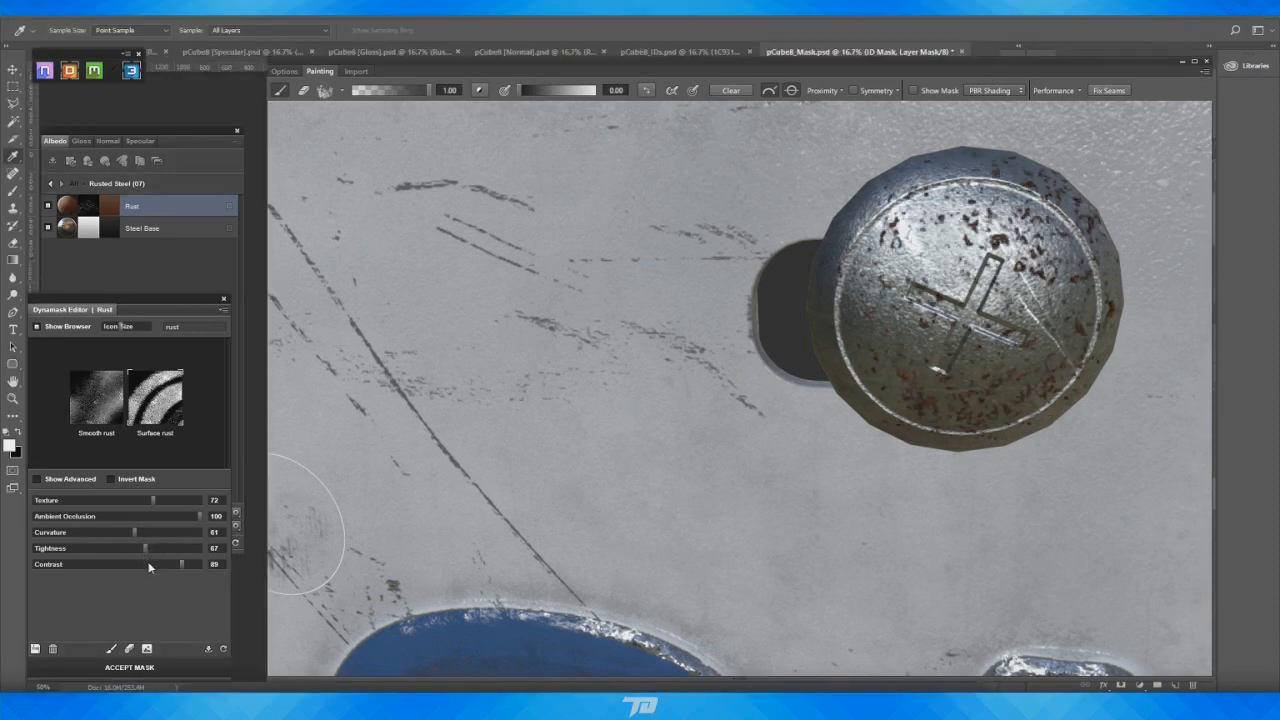
{"action": "left_click", "coordinate": [148, 565]}
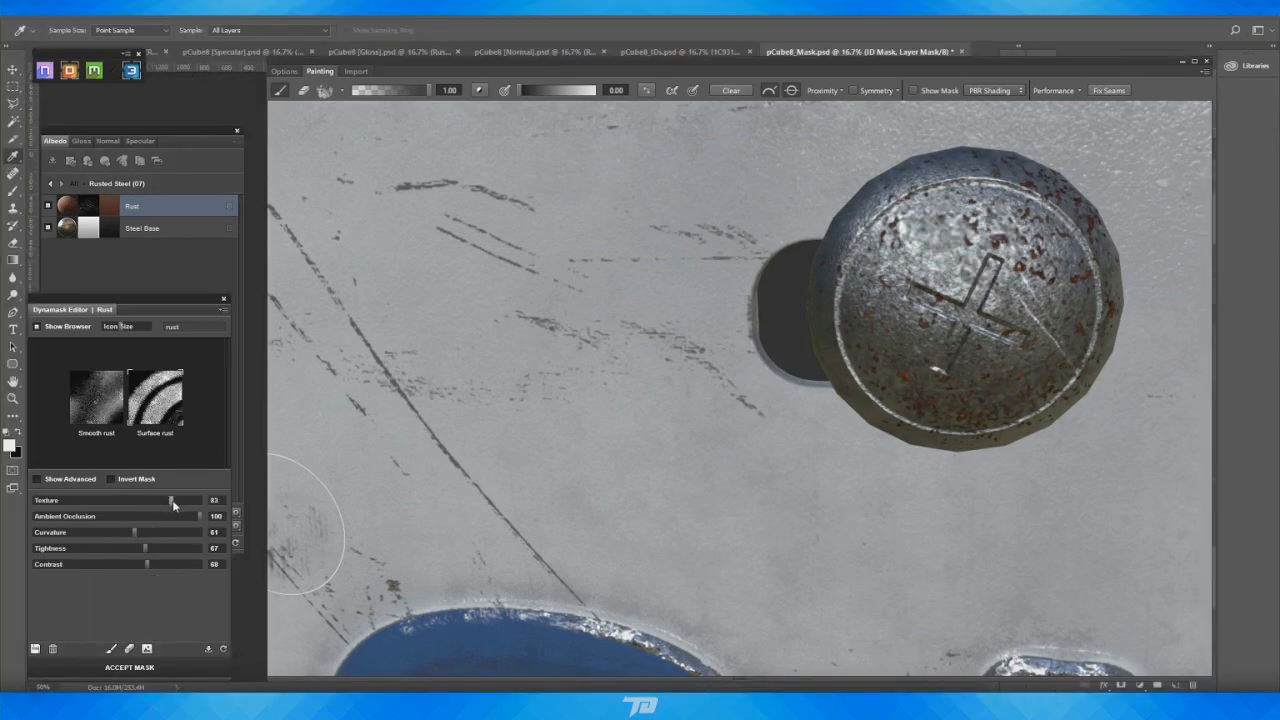
{"action": "key", "text": "x"}
{"action": "key", "text": "x"}
{"action": "left_click", "coordinate": [165, 548]}
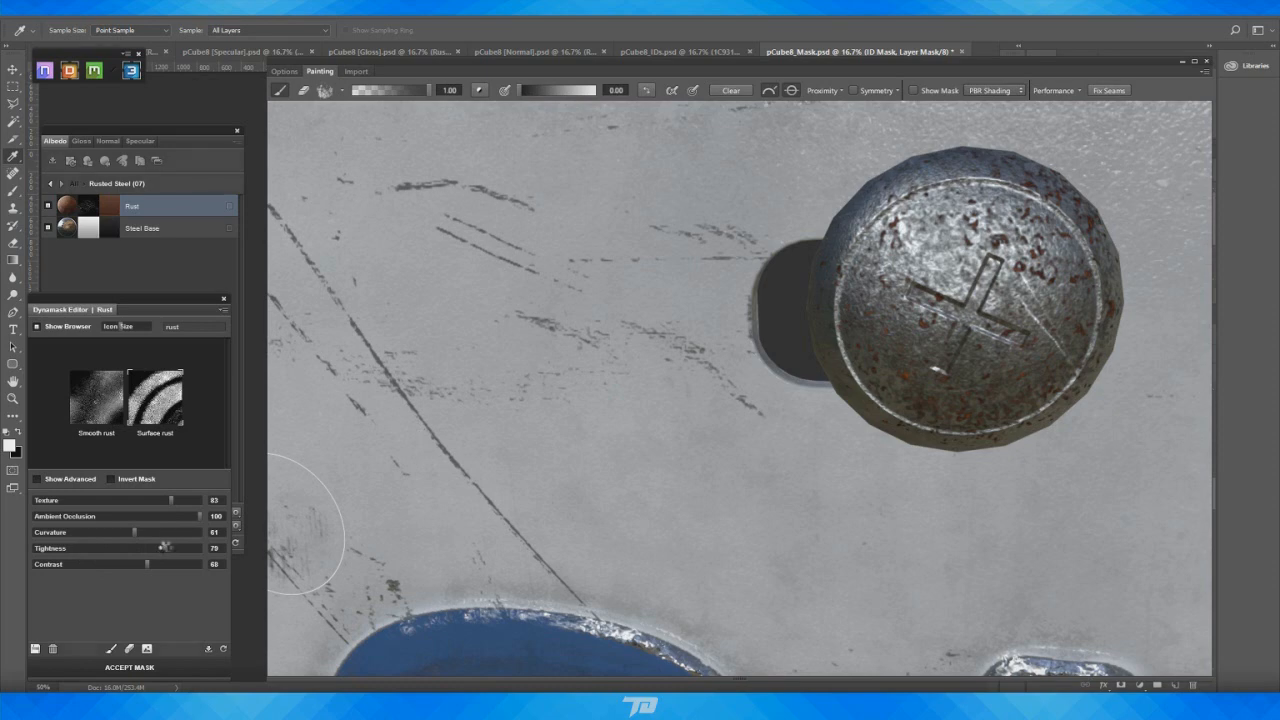
{"action": "left_click", "coordinate": [109, 548]}
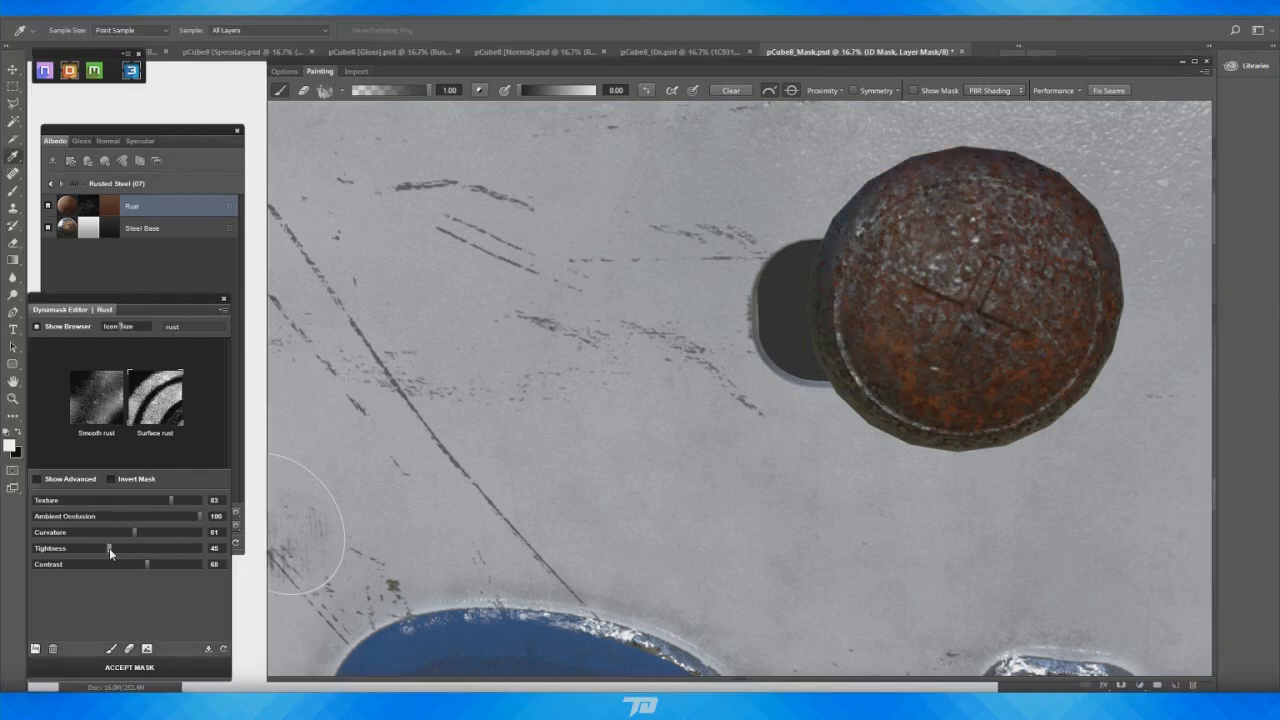
{"action": "left_click_drag", "start_coordinate": [109, 548], "coordinate": [121, 548]}
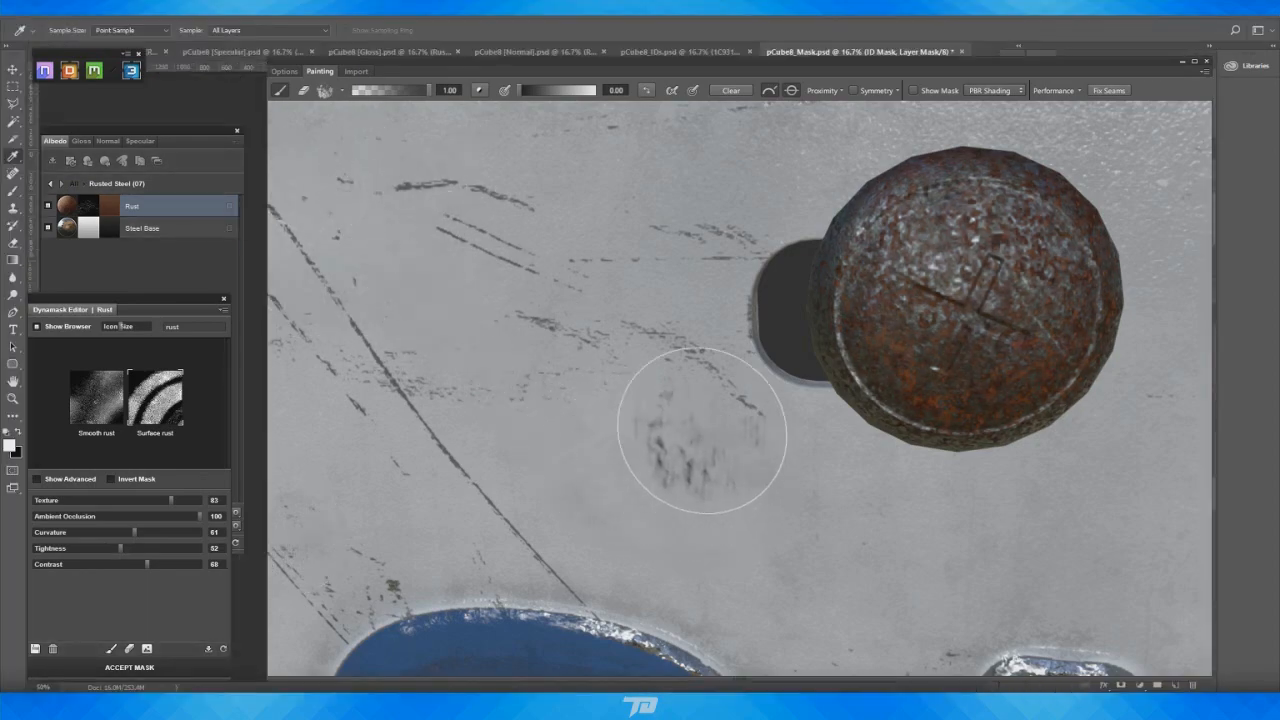
Examine the rust on the left bolt head from the front and side, and its shank behind the plate
{"action": "scroll", "coordinate": [703, 370], "scroll_direction": "down", "scroll_amount": 6}
{"action": "scroll", "coordinate": [690, 352], "scroll_direction": "down", "scroll_amount": 3}
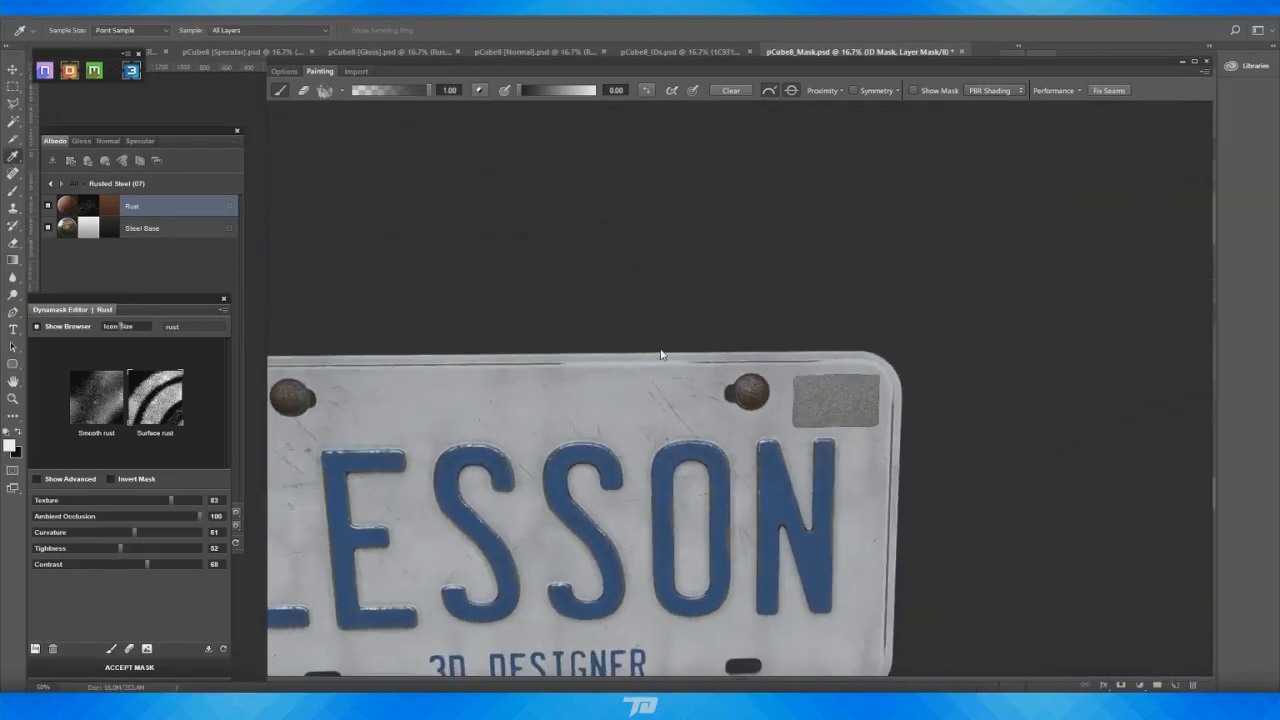
{"action": "scroll", "coordinate": [683, 351], "scroll_direction": "up", "scroll_amount": 6}
{"action": "scroll", "coordinate": [760, 465], "scroll_direction": "up", "scroll_amount": 6}
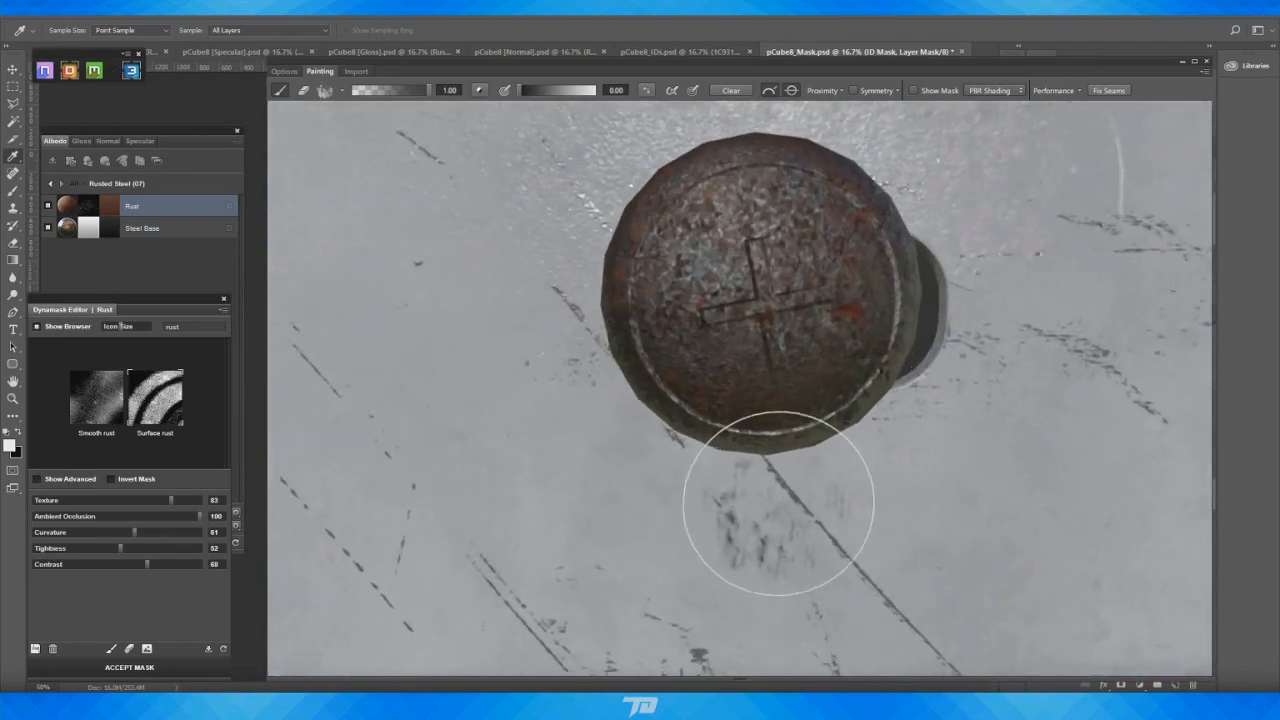
{"action": "left_click_drag", "start_coordinate": [777, 506], "coordinate": [955, 537], "text": "alt"}
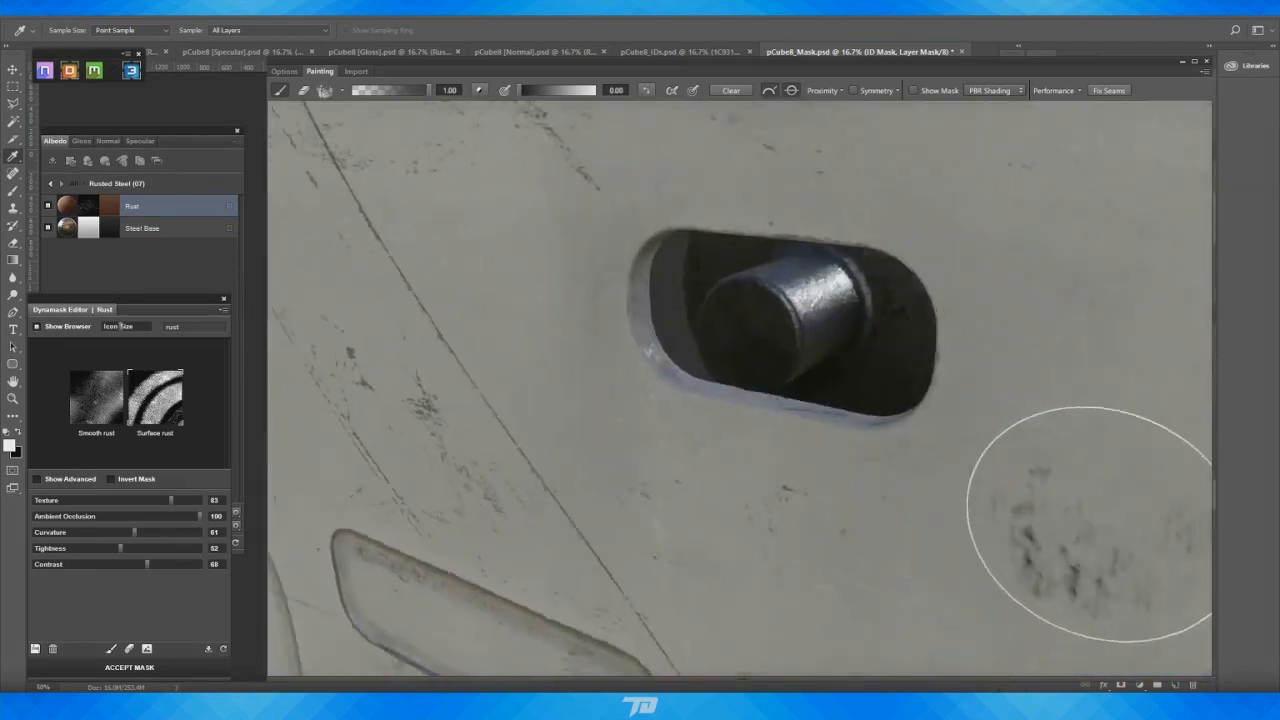
{"action": "mouse_move", "coordinate": [1086, 514]}
{"action": "left_mouse_down", "text": "alt"}
{"action": "mouse_move", "coordinate": [1129, 486]}
{"action": "mouse_move", "coordinate": [1070, 517]}
{"action": "left_mouse_up", "text": "alt"}
{"action": "scroll", "coordinate": [1070, 517], "scroll_direction": "up", "scroll_amount": 3}
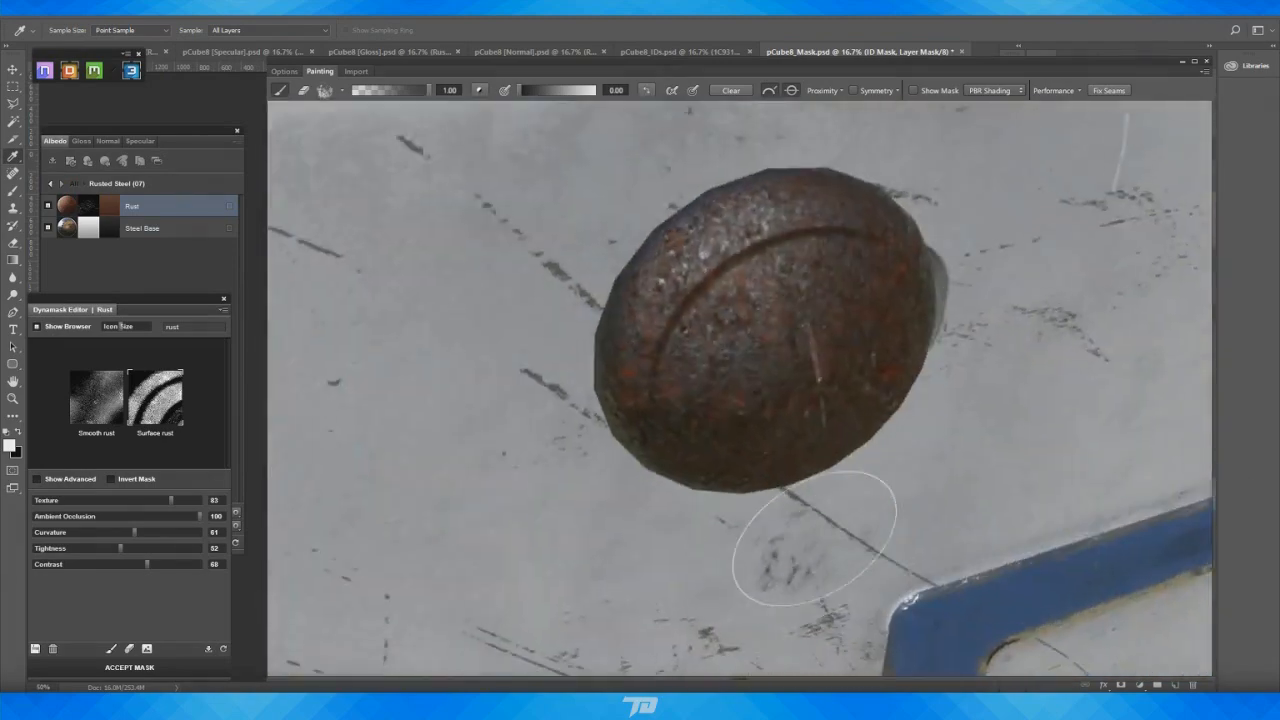
{"action": "left_click_drag", "start_coordinate": [814, 543], "coordinate": [923, 494], "text": "alt"}
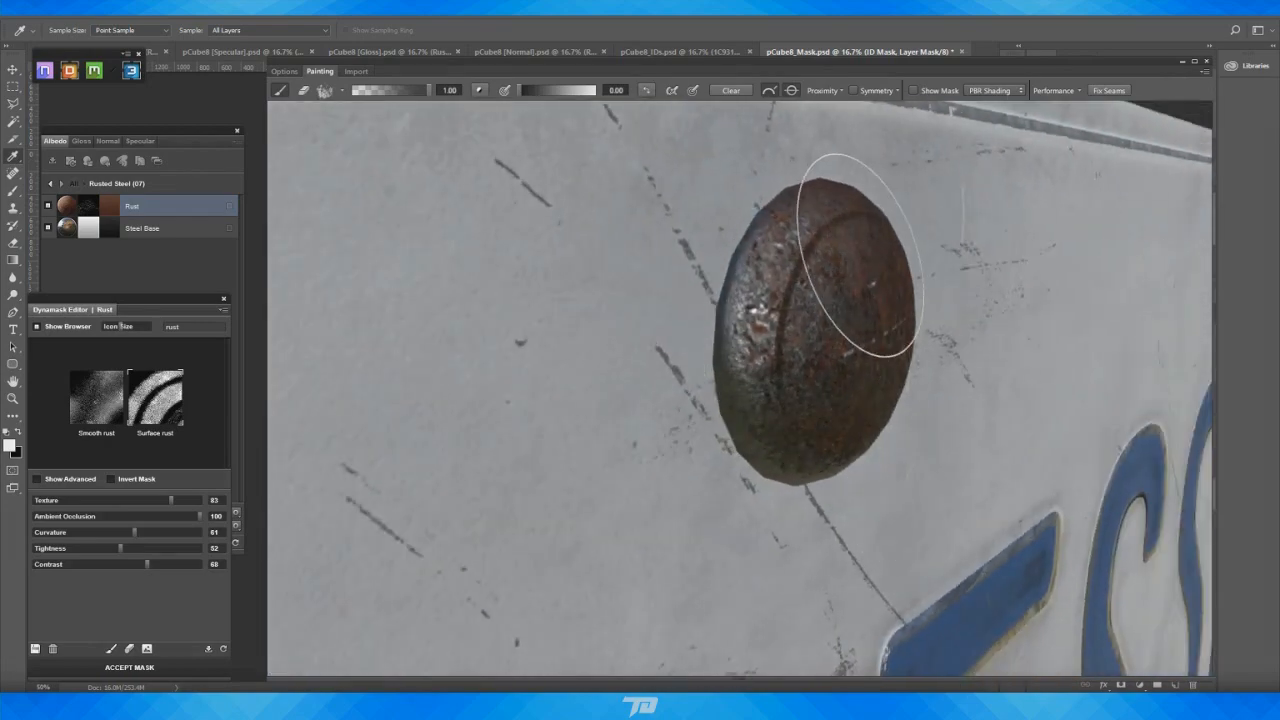
{"action": "left_click_drag", "start_coordinate": [800, 390], "coordinate": [738, 384], "text": "alt"}
{"action": "left_click_drag", "start_coordinate": [838, 402], "coordinate": [900, 375], "text": "alt"}
Examine how the rusted bolts look on the whole front of the plate
{"action": "scroll", "coordinate": [900, 375], "scroll_direction": "down", "scroll_amount": 5}
{"action": "middle_click_drag", "start_coordinate": [900, 375], "coordinate": [576, 308], "text": "alt"}
{"action": "scroll", "coordinate": [576, 308], "scroll_direction": "down", "scroll_amount": 5}
{"action": "left_click_drag", "start_coordinate": [740, 390], "coordinate": [790, 415], "text": "alt"}
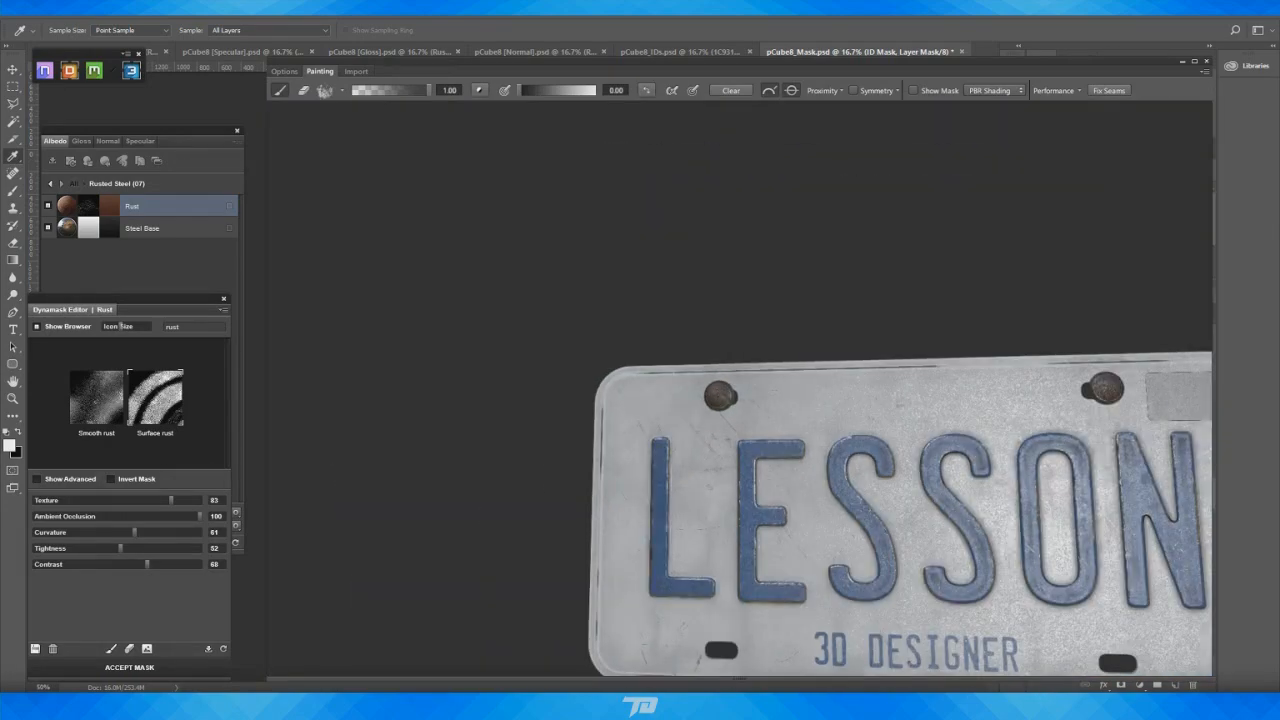
{"action": "middle_click_drag", "start_coordinate": [790, 415], "coordinate": [562, 344], "text": "alt"}
{"action": "left_click_drag", "start_coordinate": [562, 344], "coordinate": [585, 335], "text": "alt"}
{"action": "left_click_drag", "start_coordinate": [700, 400], "coordinate": [800, 410], "text": "alt"}
{"action": "scroll", "coordinate": [800, 410], "scroll_direction": "up", "scroll_amount": 5}
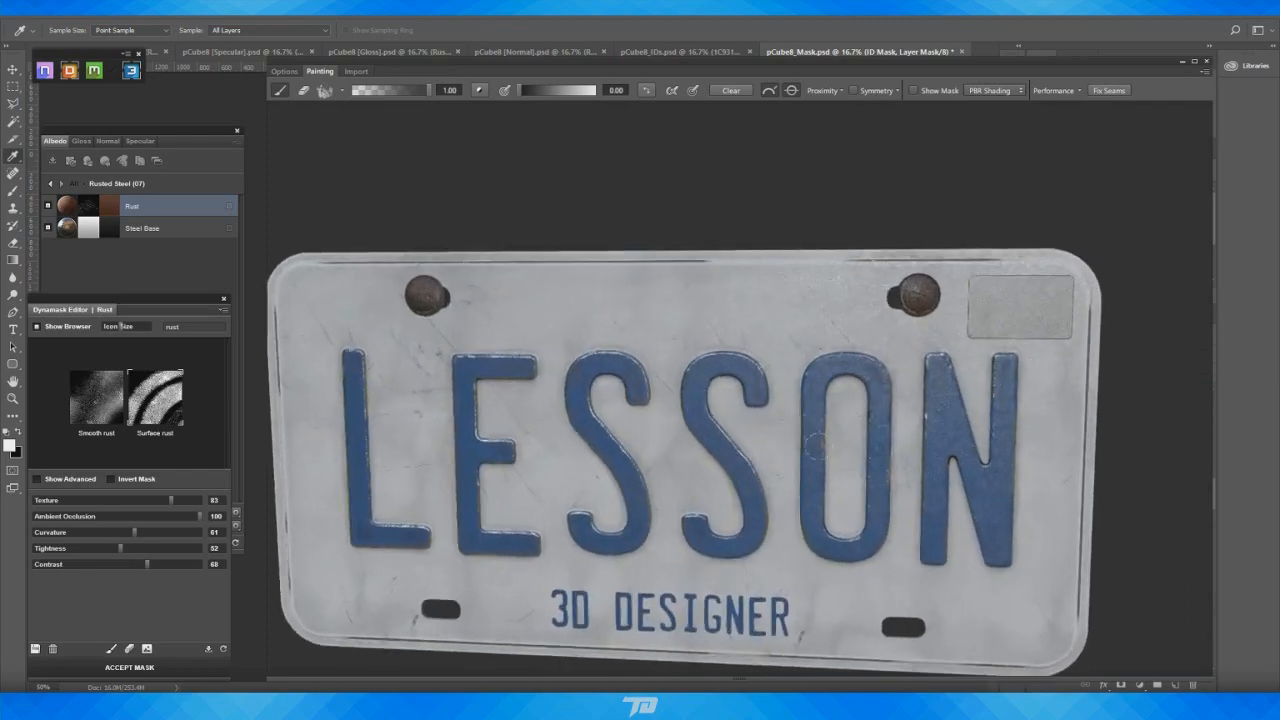
Inspect the right bolt head up close and from an angle for its rust coverage
{"action": "middle_click_drag", "start_coordinate": [800, 410], "coordinate": [614, 405], "text": "alt"}
{"action": "scroll", "coordinate": [614, 405], "scroll_direction": "up", "scroll_amount": 3}
{"action": "middle_click_drag", "start_coordinate": [720, 300], "coordinate": [706, 423], "text": "alt"}
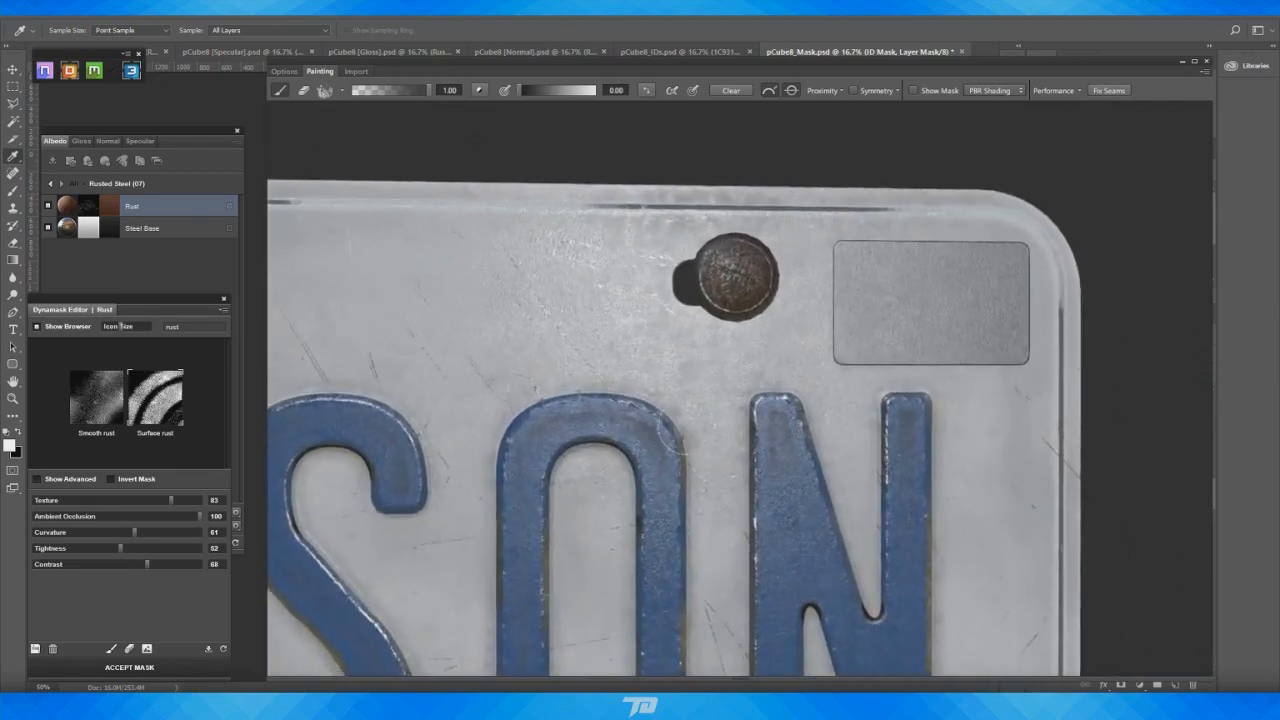
{"action": "scroll", "coordinate": [710, 380], "scroll_direction": "up", "scroll_amount": 4}
{"action": "middle_click_drag", "start_coordinate": [718, 270], "coordinate": [706, 574], "text": "alt"}
{"action": "mouse_move", "coordinate": [791, 539]}
{"action": "left_mouse_down", "text": "alt"}
{"action": "mouse_move", "coordinate": [763, 437]}
{"action": "mouse_move", "coordinate": [751, 503]}
{"action": "left_mouse_up", "text": "alt"}
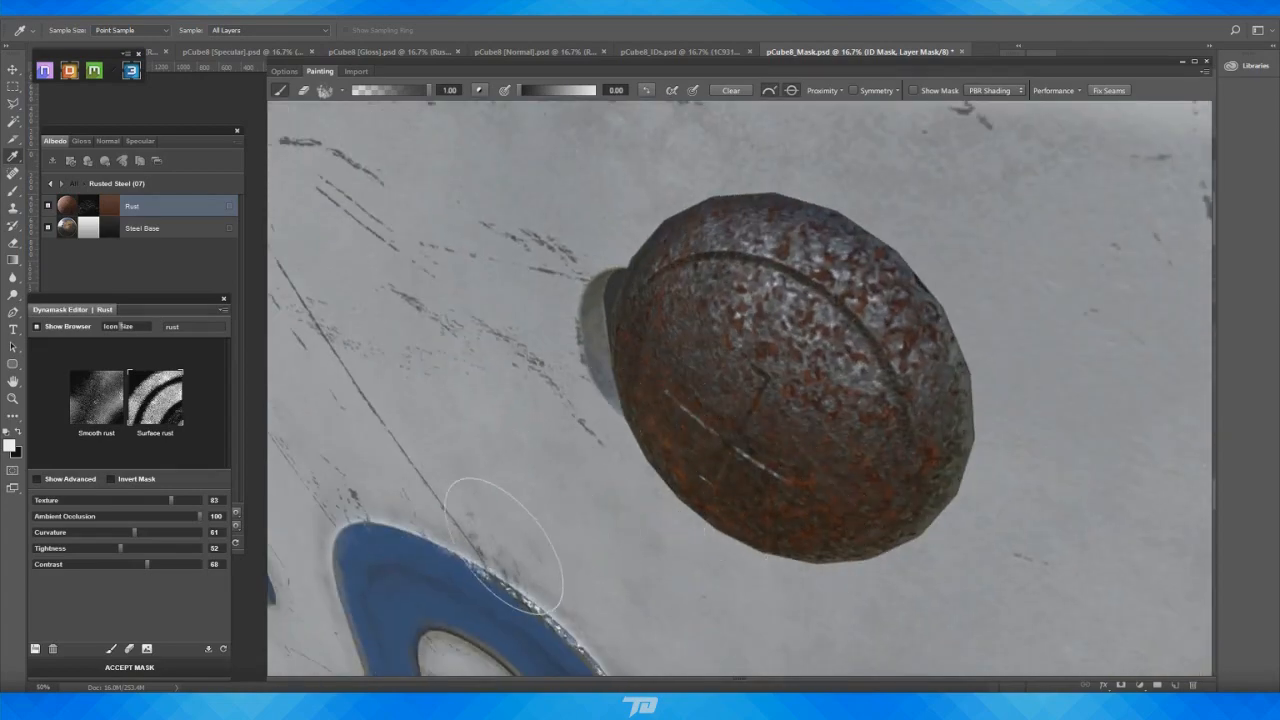
{"action": "left_click_drag", "start_coordinate": [714, 400], "coordinate": [810, 450], "text": "alt"}
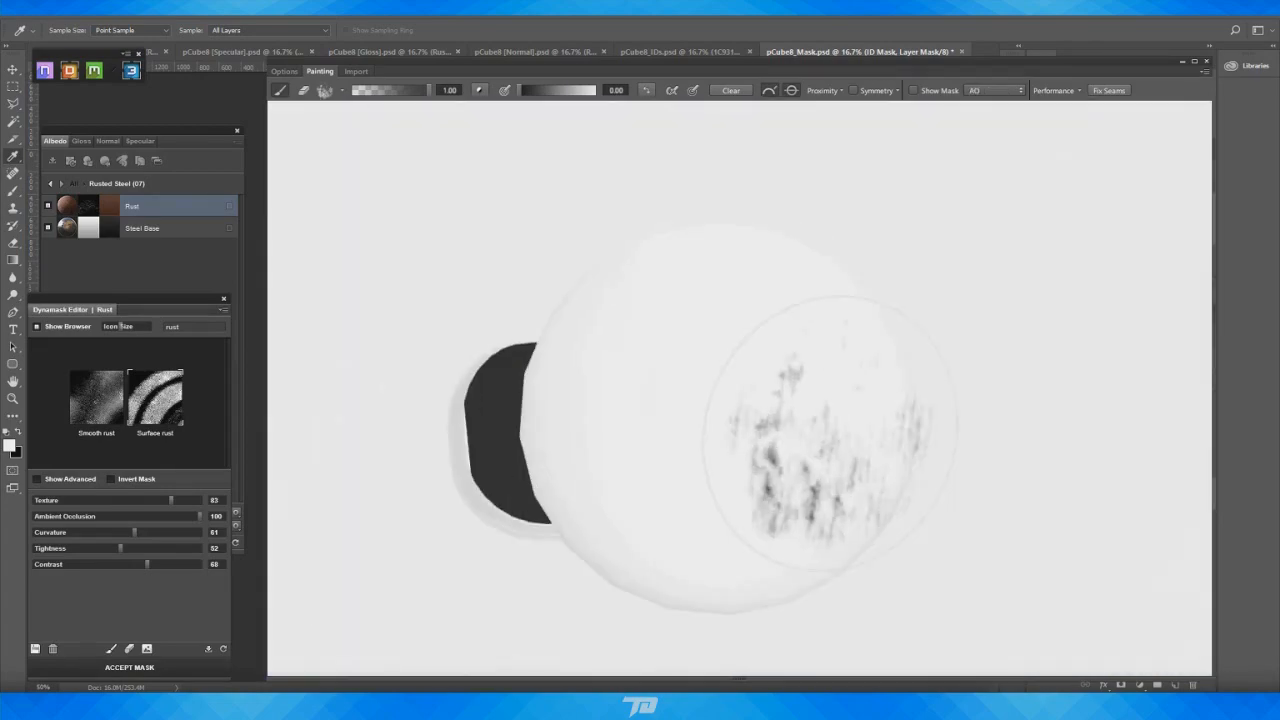
Return the preview to PBR Shading and check the right bolt's rusted surface at close range
{"action": "left_click", "coordinate": [995, 90]}
{"action": "left_click", "coordinate": [993, 108]}
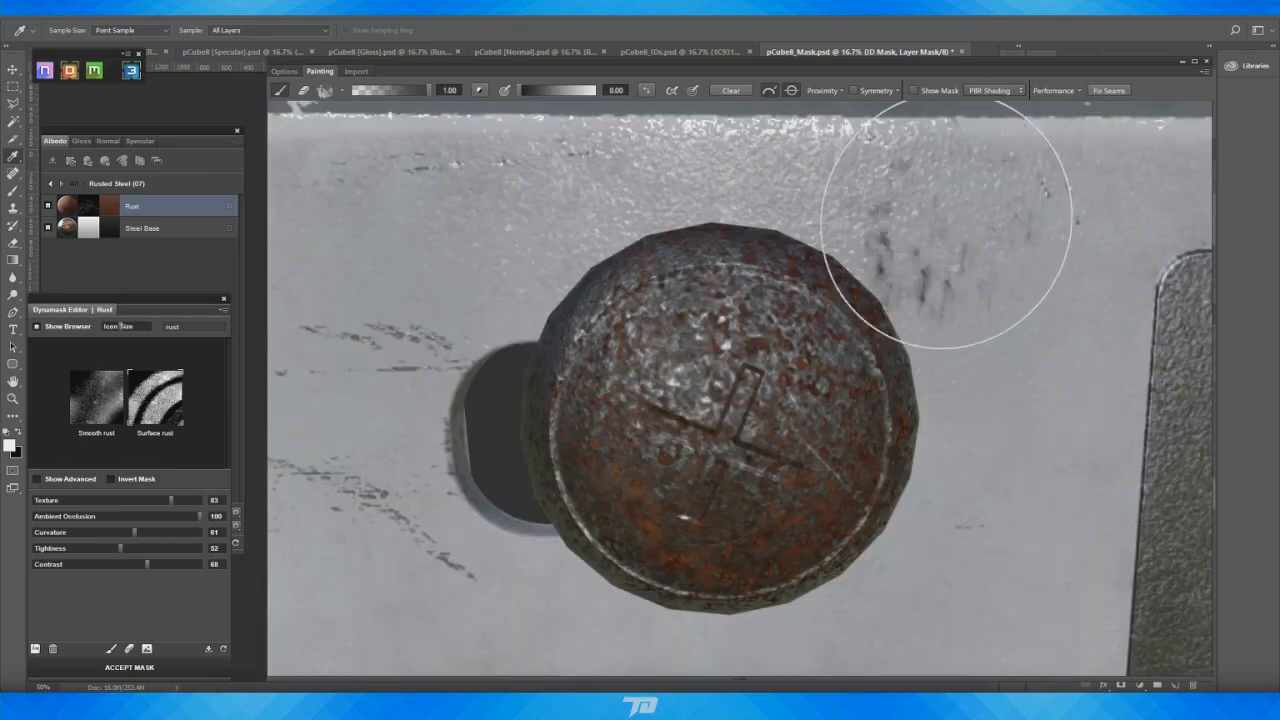
{"action": "scroll", "coordinate": [743, 400], "scroll_direction": "down", "scroll_amount": 5}
{"action": "left_click_drag", "start_coordinate": [777, 420], "coordinate": [787, 413], "text": "alt"}
{"action": "mouse_move", "coordinate": [787, 413]}
{"action": "right_mouse_down", "text": "alt"}
{"action": "mouse_move", "coordinate": [794, 366]}
{"action": "mouse_move", "coordinate": [866, 563]}
{"action": "mouse_move", "coordinate": [834, 534]}
{"action": "right_mouse_up", "text": "alt"}
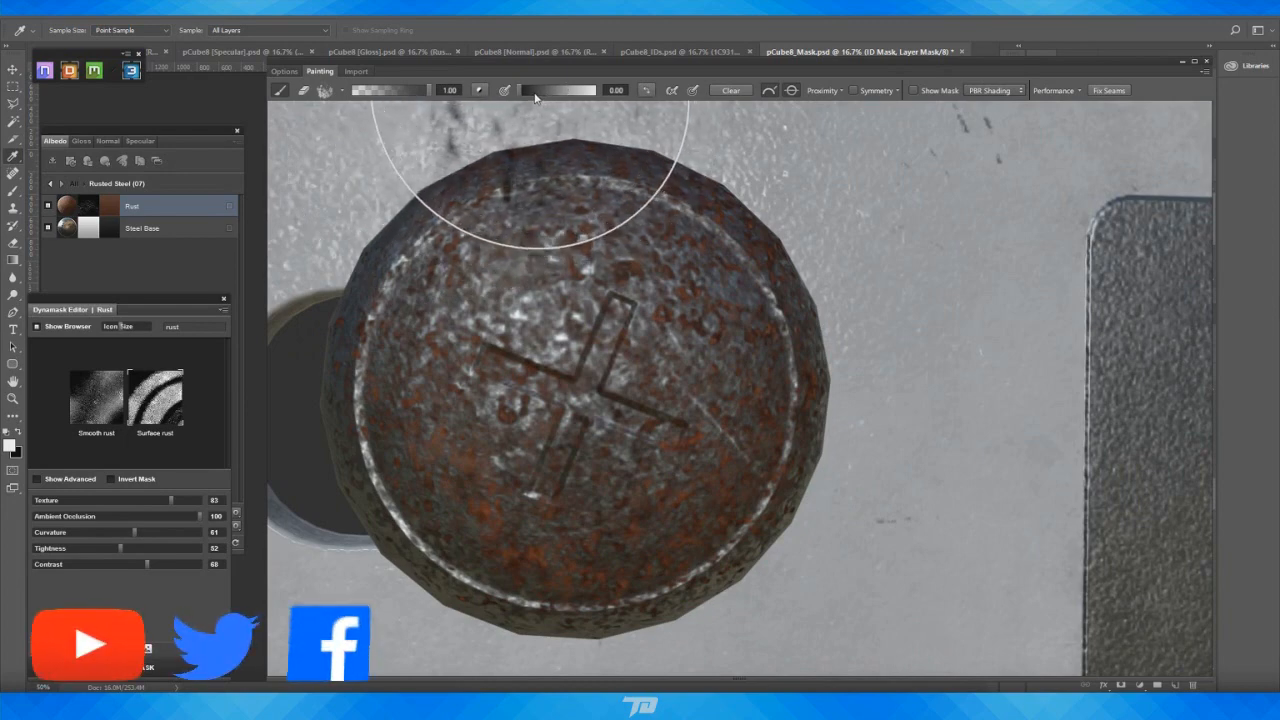
{"action": "right_click_drag", "start_coordinate": [594, 354], "coordinate": [515, 348], "text": "alt"}
{"action": "mouse_move", "coordinate": [597, 360]}
{"action": "left_mouse_down"}
{"action": "mouse_move", "coordinate": [614, 324]}
{"action": "mouse_move", "coordinate": [566, 418]}
{"action": "mouse_move", "coordinate": [548, 498]}
{"action": "mouse_move", "coordinate": [582, 405]}
{"action": "mouse_move", "coordinate": [657, 412]}
{"action": "mouse_move", "coordinate": [695, 442]}
{"action": "left_mouse_up"}
{"action": "left_click_drag", "start_coordinate": [548, 405], "coordinate": [485, 360]}
Compare the rust on the left bolt head at close range under changing light
{"action": "scroll", "coordinate": [496, 369], "scroll_direction": "down", "scroll_amount": 8}
{"action": "middle_click_drag", "start_coordinate": [496, 369], "coordinate": [1110, 355]}
{"action": "middle_click_drag", "start_coordinate": [400, 365], "coordinate": [1080, 365]}
{"action": "scroll", "coordinate": [900, 390], "scroll_direction": "up", "scroll_amount": 5}
{"action": "middle_click_drag", "start_coordinate": [900, 390], "coordinate": [925, 408]}
{"action": "scroll", "coordinate": [925, 408], "scroll_direction": "up", "scroll_amount": 2}
{"action": "middle_click_drag", "start_coordinate": [1085, 300], "coordinate": [730, 415]}
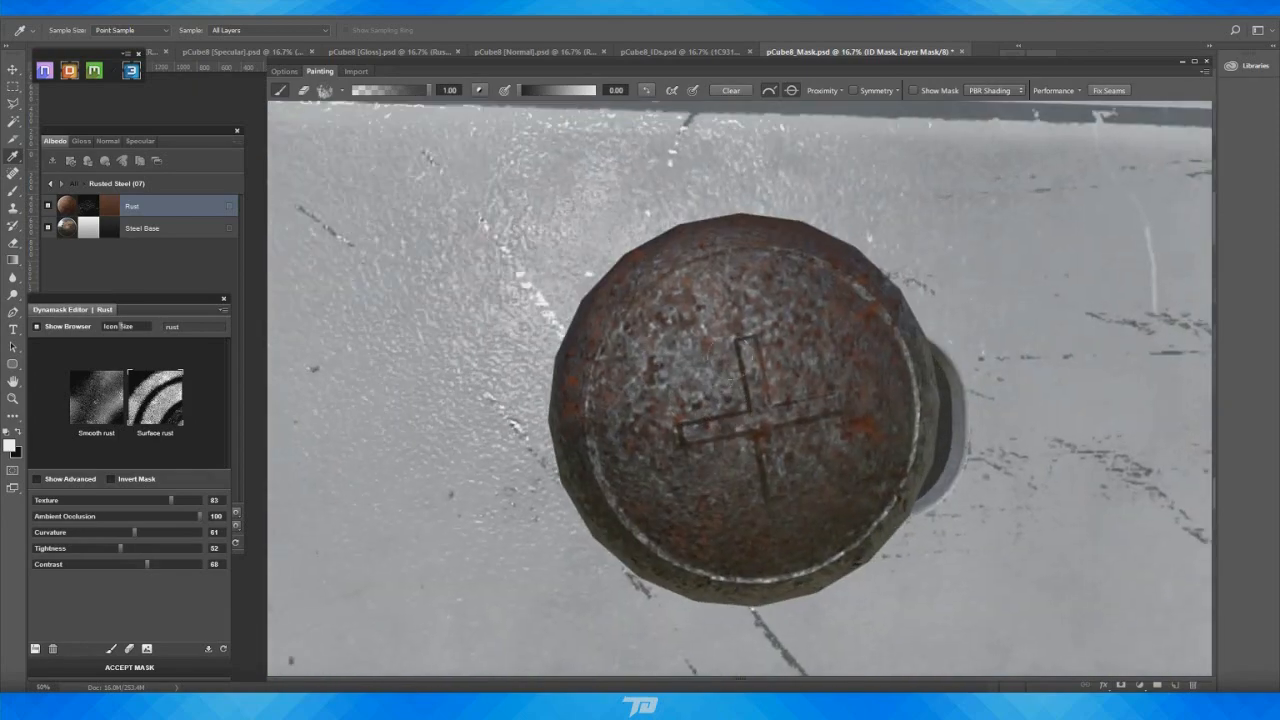
{"action": "mouse_move", "coordinate": [724, 372]}
{"action": "left_mouse_down"}
{"action": "mouse_move", "coordinate": [745, 356]}
{"action": "mouse_move", "coordinate": [790, 470]}
{"action": "mouse_move", "coordinate": [780, 428]}
{"action": "mouse_move", "coordinate": [850, 395]}
{"action": "mouse_move", "coordinate": [755, 430]}
{"action": "mouse_move", "coordinate": [690, 432]}
{"action": "mouse_move", "coordinate": [778, 419]}
{"action": "left_mouse_up"}
Check the whole plate once more and accept the Rust layer's mask
{"action": "scroll", "coordinate": [780, 416], "scroll_direction": "down", "scroll_amount": 8}
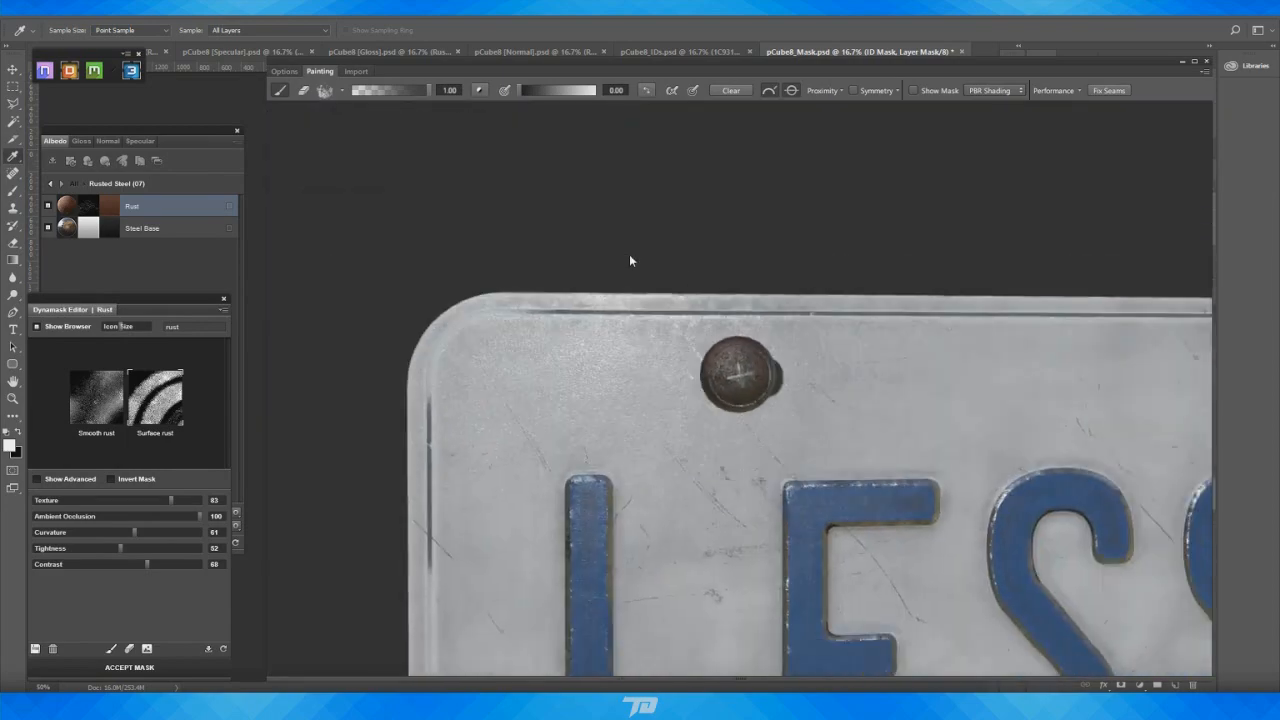
{"action": "scroll", "coordinate": [630, 258], "scroll_direction": "down", "scroll_amount": 5}
{"action": "middle_click_drag", "start_coordinate": [630, 258], "coordinate": [404, 196], "text": "alt"}
{"action": "left_click_drag", "start_coordinate": [404, 196], "coordinate": [472, 200], "text": "alt"}
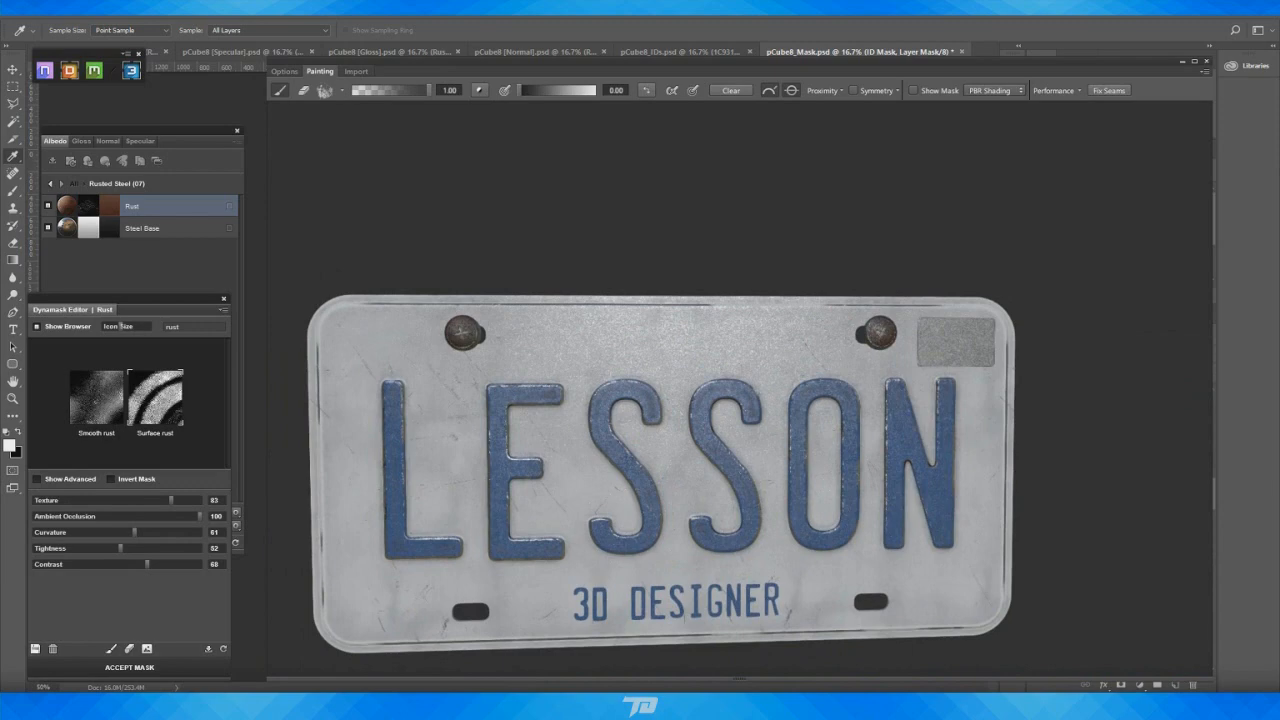
{"action": "left_click", "coordinate": [122, 668]}
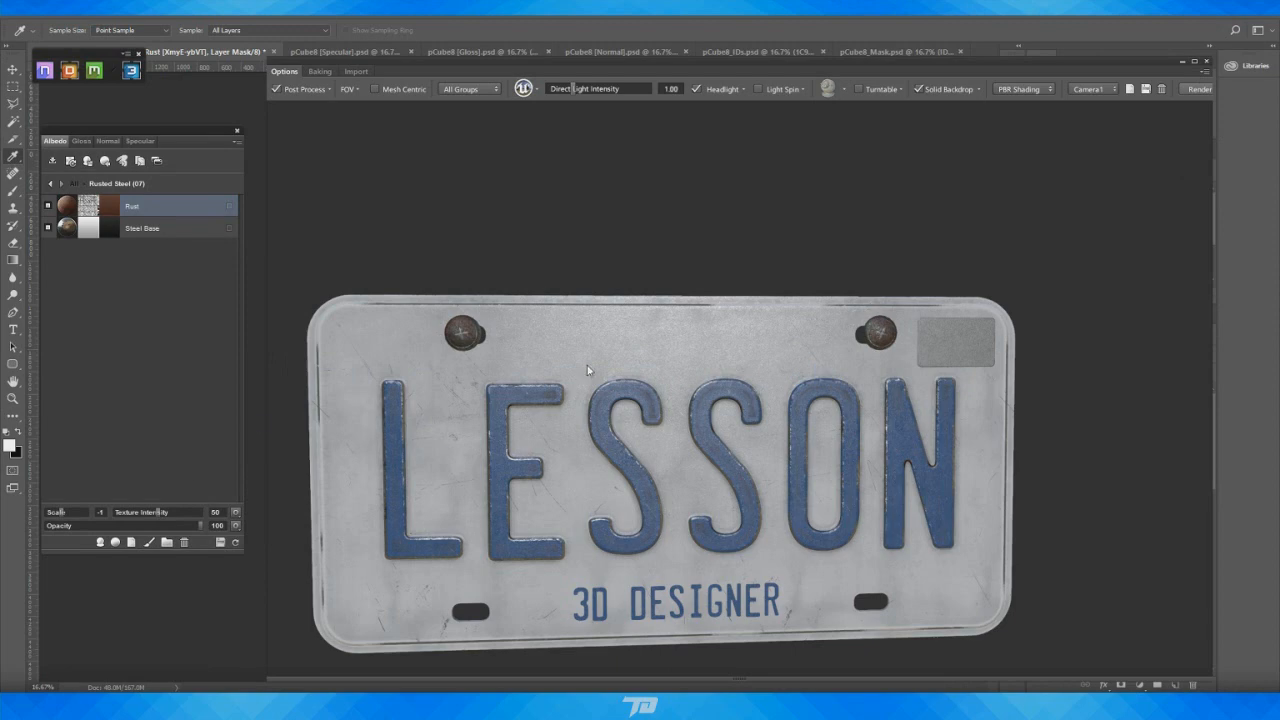
Create an Old Plastic (Cyan) material on the cyan sticker ID in the plate's upper right corner, outside the selected group
{"action": "left_click_drag", "start_coordinate": [792, 272], "coordinate": [697, 208]}
{"action": "middle_click_drag", "start_coordinate": [697, 208], "coordinate": [879, 181]}
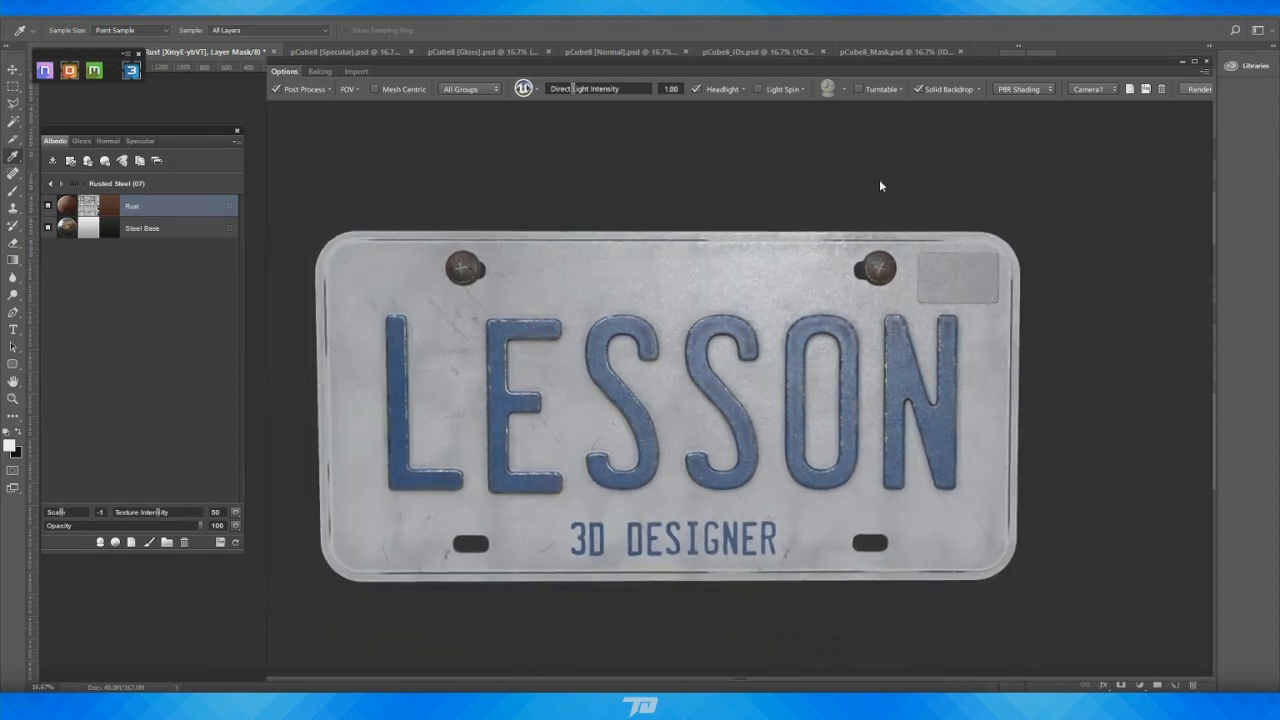
{"action": "key", "text": "c"}
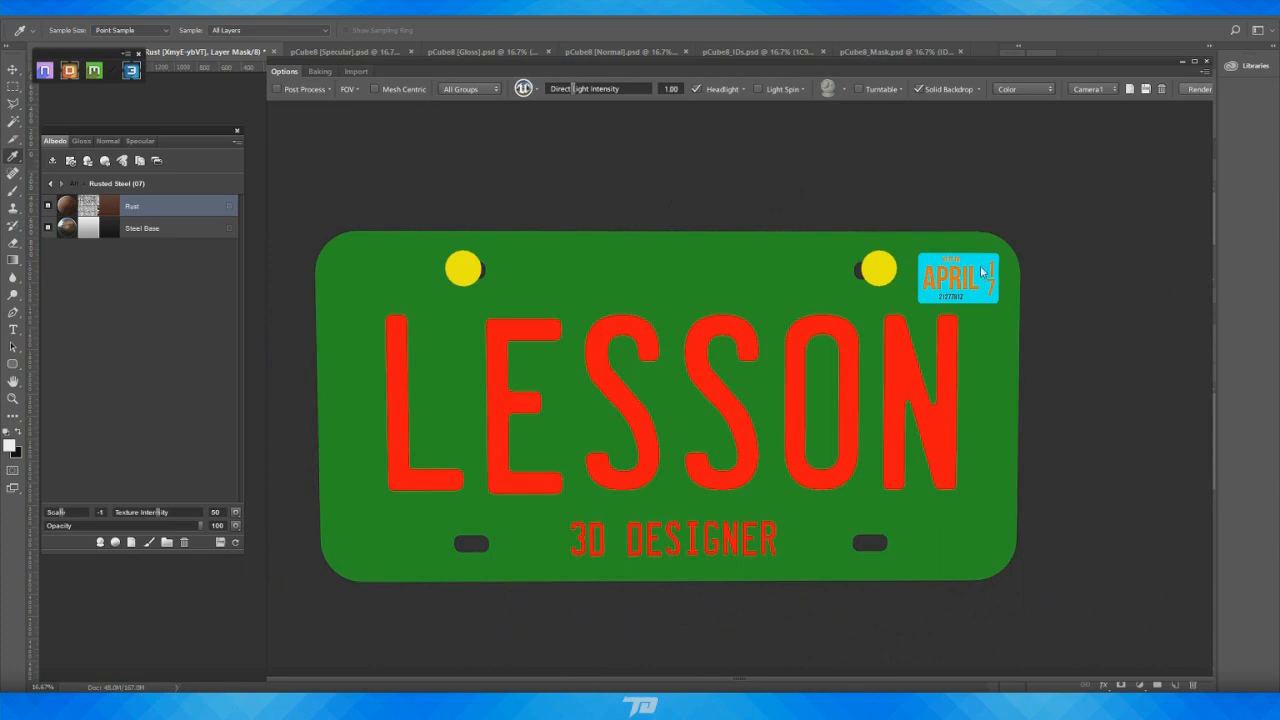
{"action": "left_click", "coordinate": [982, 272]}
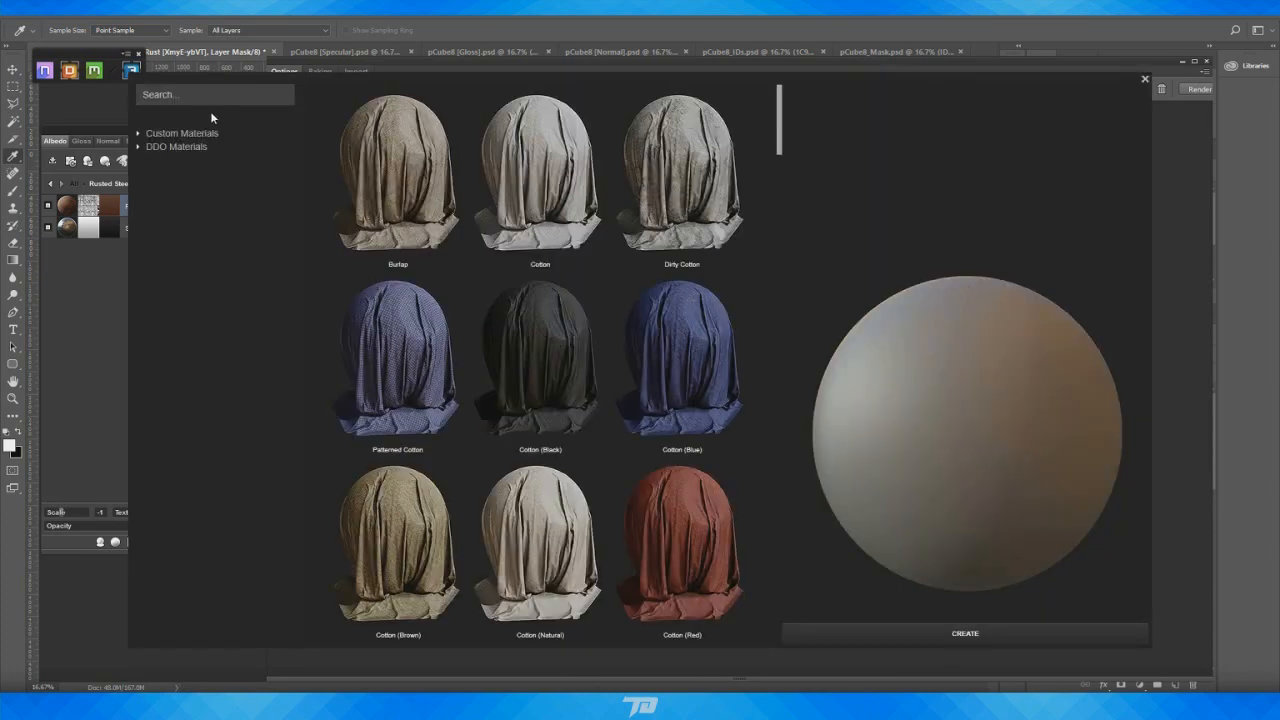
{"action": "left_click", "coordinate": [216, 96]}
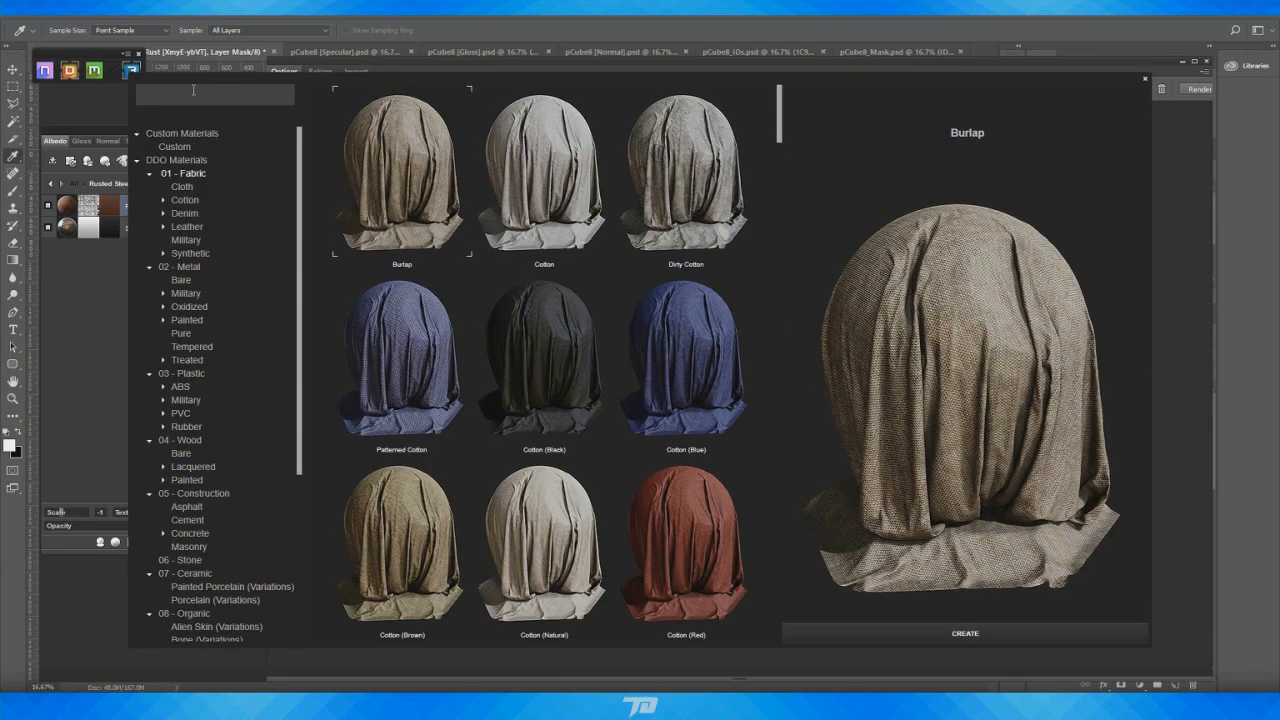
{"action": "type", "text": "plastic"}
{"action": "key", "text": "Return"}
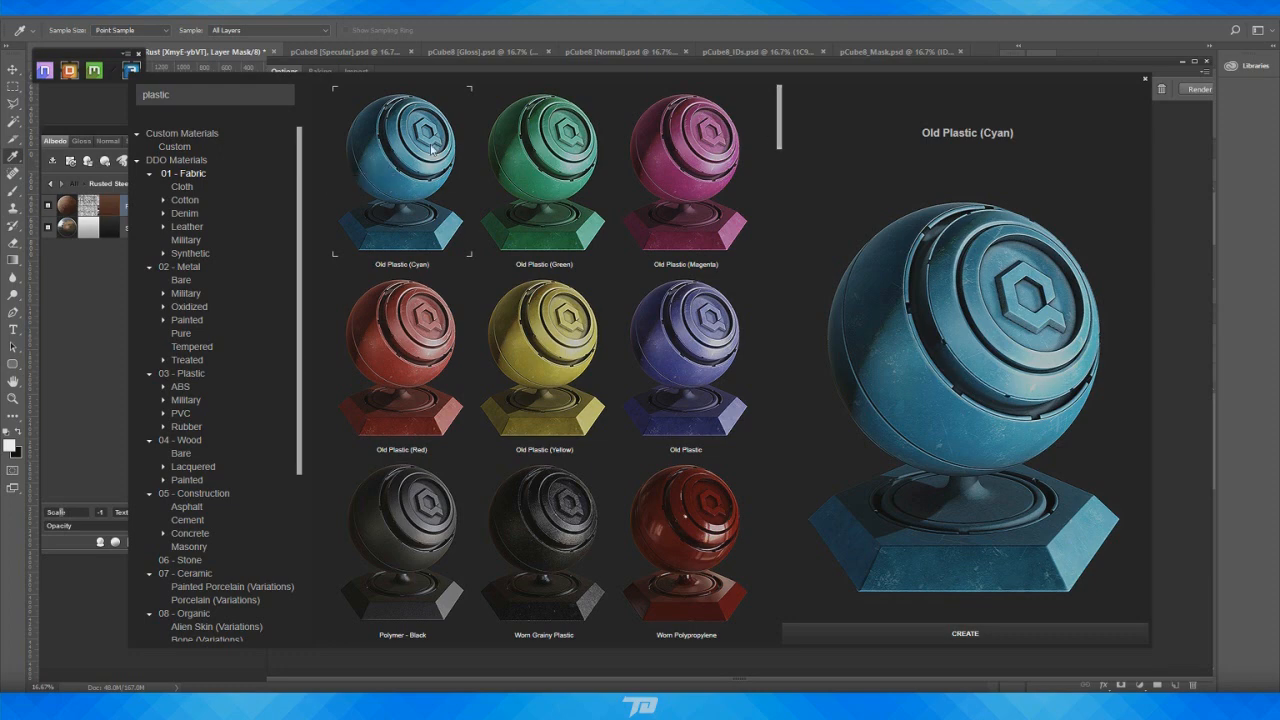
{"action": "left_click", "coordinate": [966, 634]}
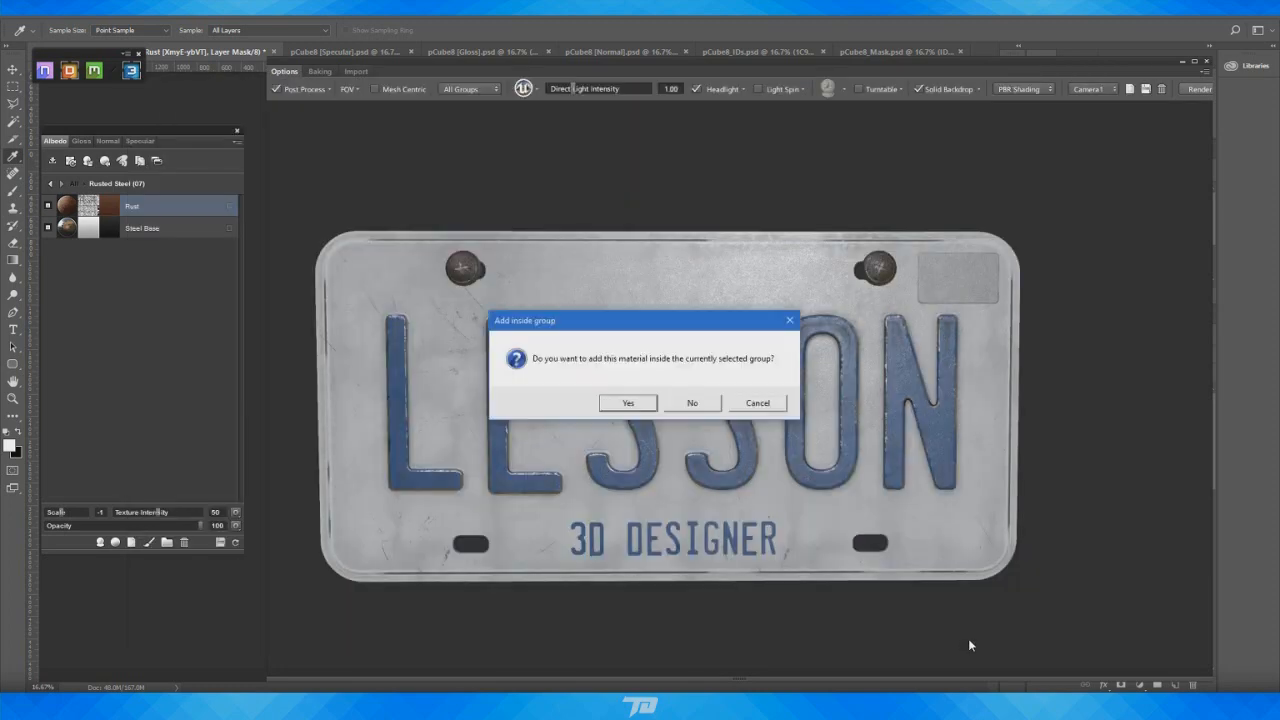
{"action": "left_click", "coordinate": [705, 401]}
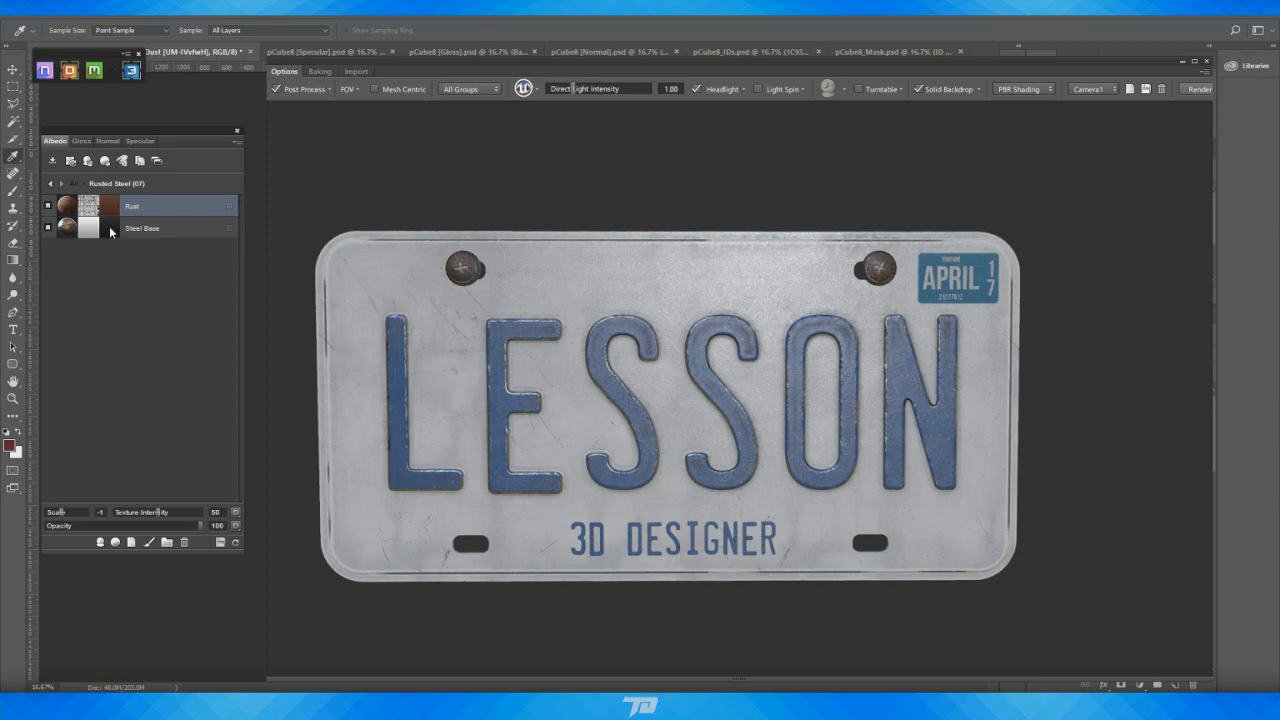
Recolor the Plastic Base of the sticker background's Old Plastic (Cyan) material to muted dark red #722c2c
{"action": "left_click", "coordinate": [61, 184]}
{"action": "double_click", "coordinate": [109, 295]}
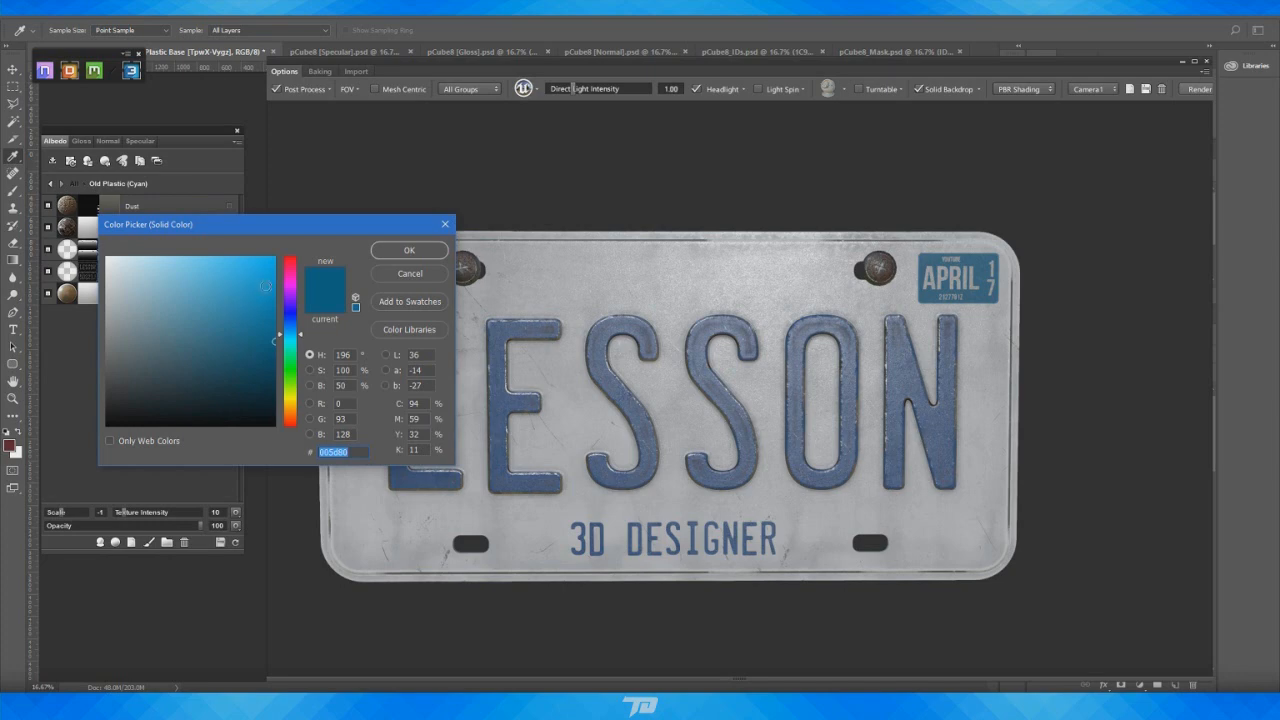
{"action": "left_click", "coordinate": [288, 266]}
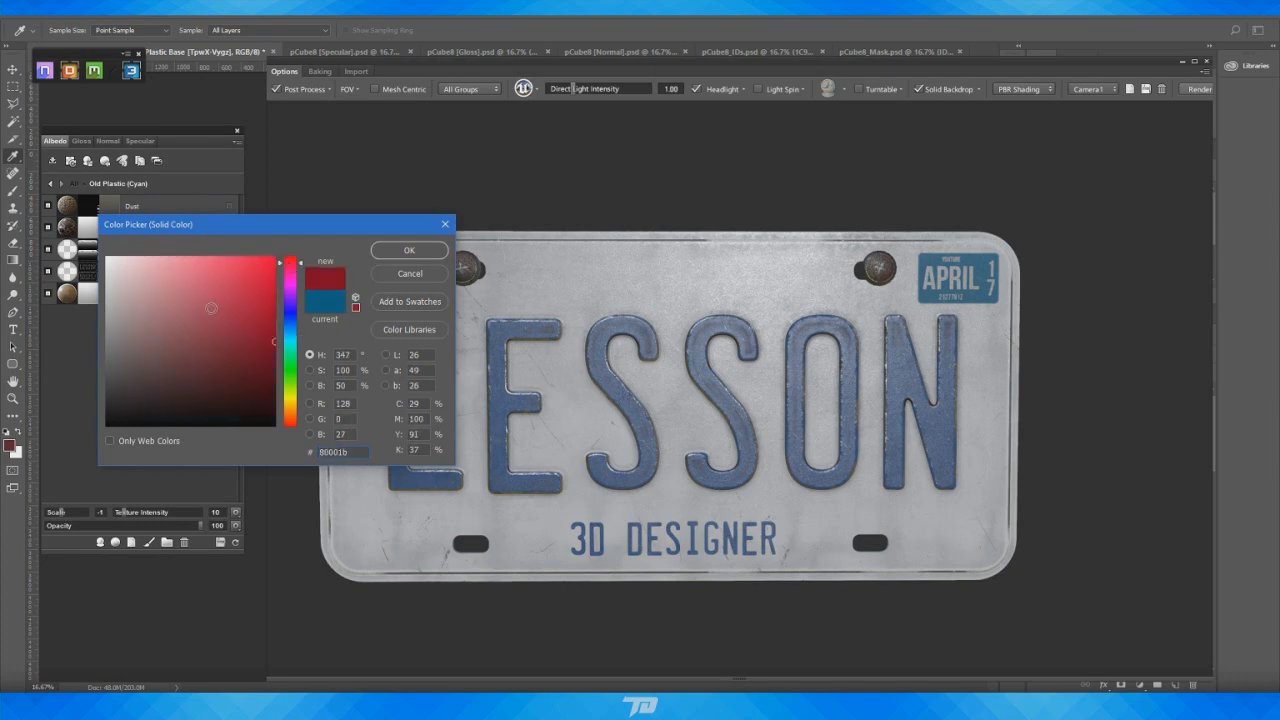
{"action": "left_click_drag", "start_coordinate": [211, 308], "coordinate": [262, 268]}
{"action": "left_click", "coordinate": [290, 257]}
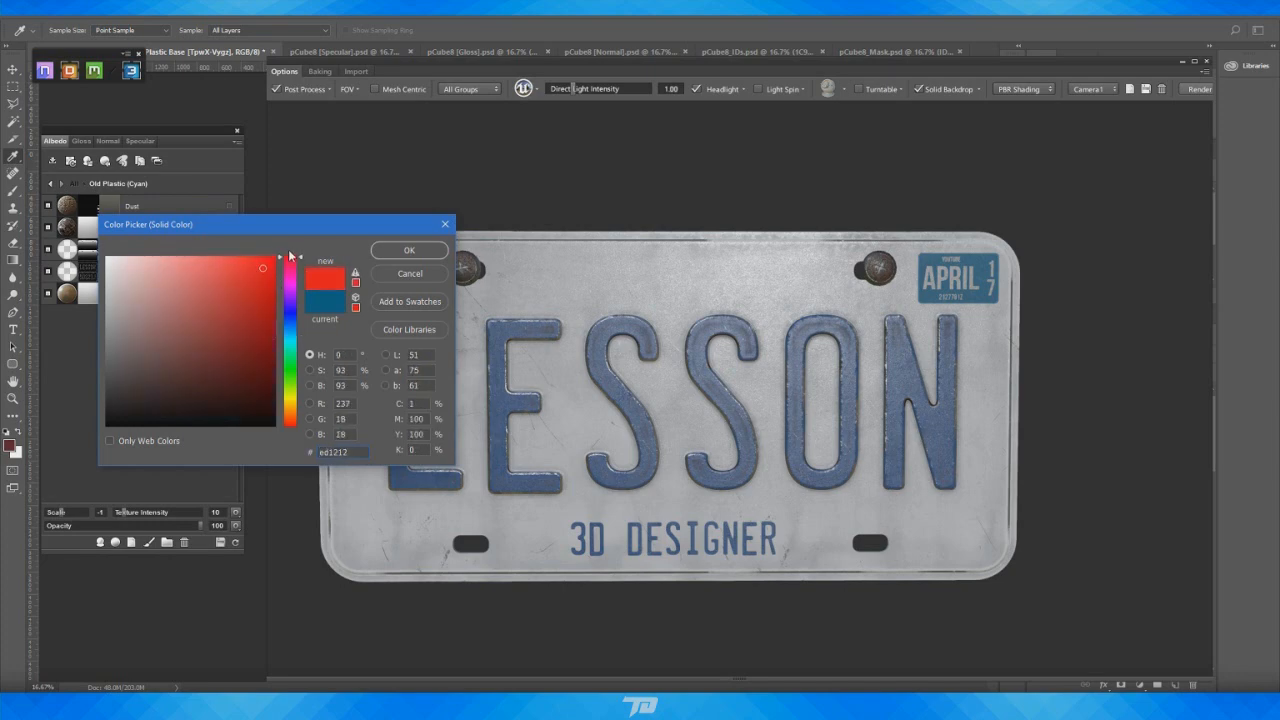
{"action": "mouse_move", "coordinate": [226, 339]}
{"action": "left_mouse_down"}
{"action": "mouse_move", "coordinate": [200, 342]}
{"action": "mouse_move", "coordinate": [210, 350]}
{"action": "left_mouse_up"}
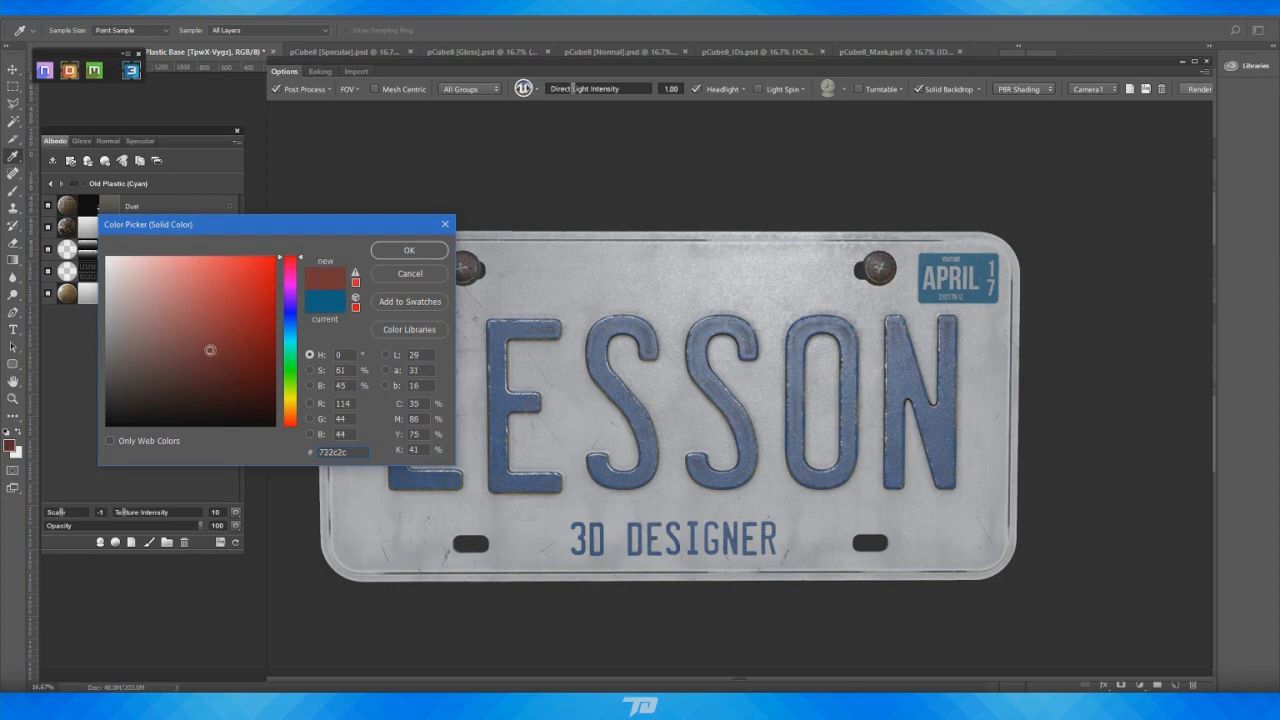
{"action": "left_click", "coordinate": [409, 251]}
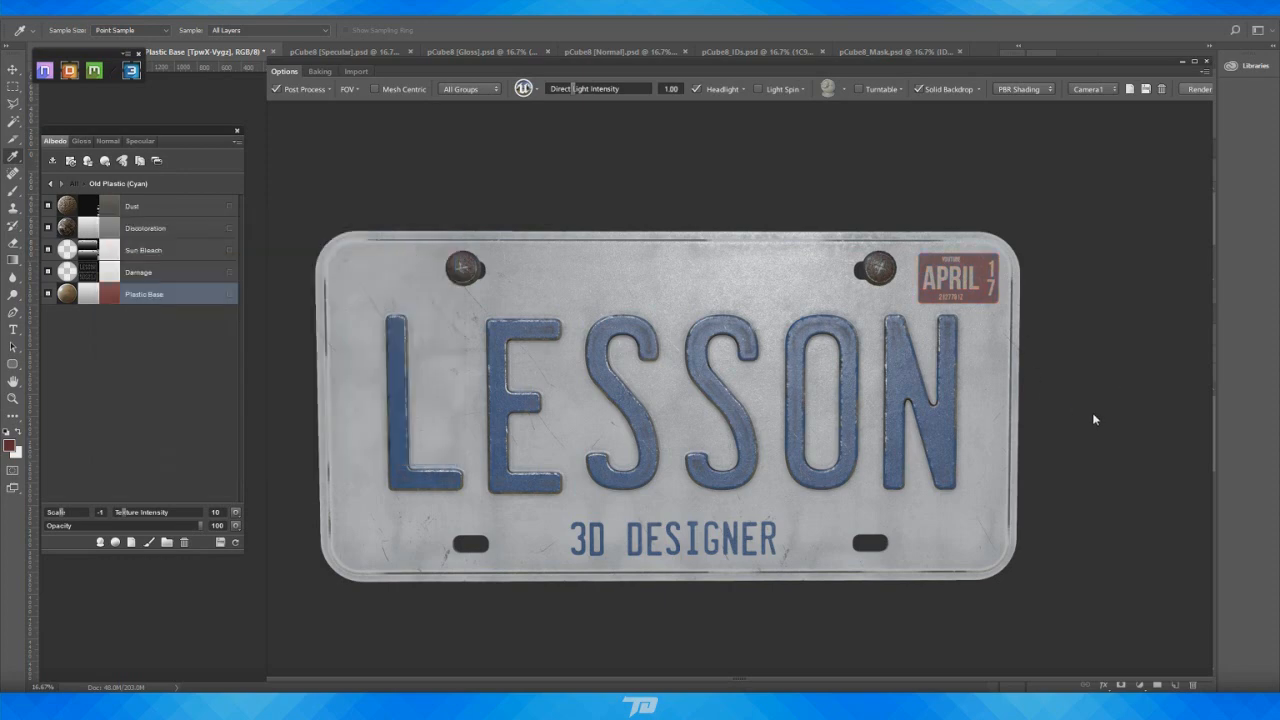
Examine the recolored sticker in the plate's upper right corner at close range under changing light angles
{"action": "left_click_drag", "start_coordinate": [1099, 415], "coordinate": [1077, 413]}
{"action": "middle_click_drag", "start_coordinate": [1077, 413], "coordinate": [855, 380]}
{"action": "scroll", "coordinate": [886, 329], "scroll_direction": "up", "scroll_amount": 5}
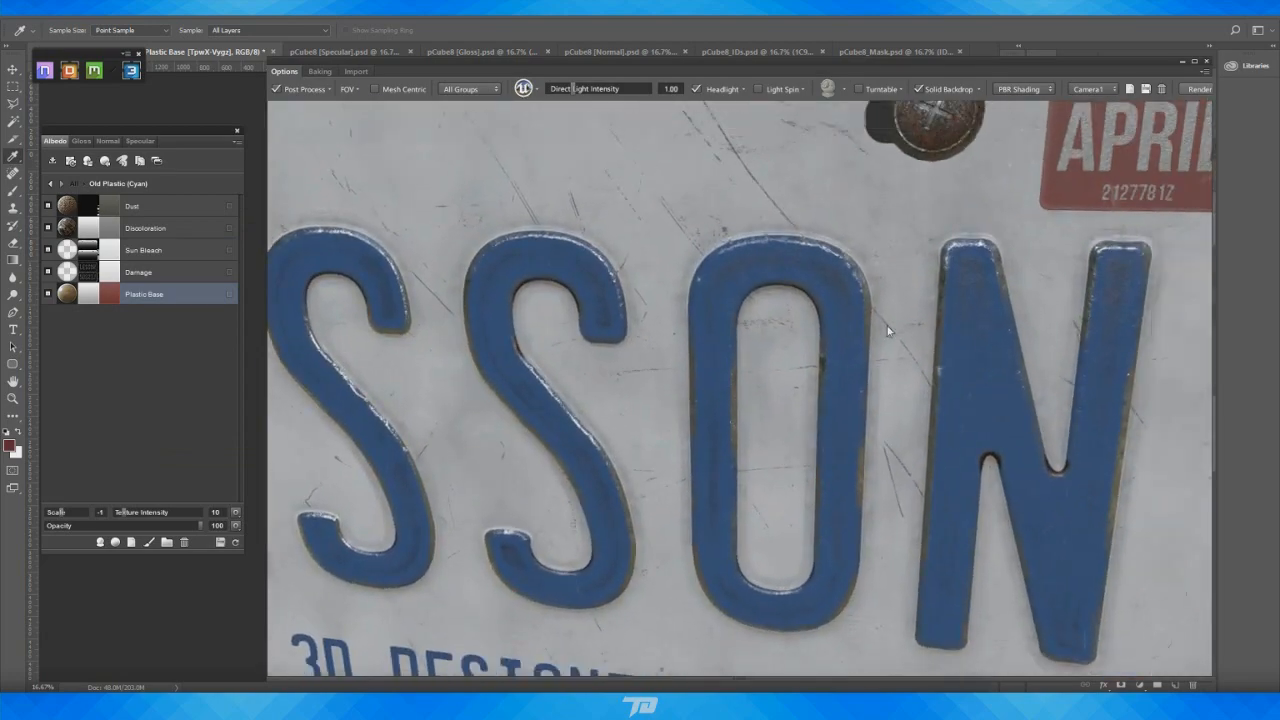
{"action": "middle_click_drag", "start_coordinate": [886, 329], "coordinate": [756, 343]}
{"action": "left_click_drag", "start_coordinate": [756, 343], "coordinate": [789, 329]}
{"action": "scroll", "coordinate": [746, 349], "scroll_direction": "up", "scroll_amount": 3}
{"action": "middle_click_drag", "start_coordinate": [746, 349], "coordinate": [706, 401]}
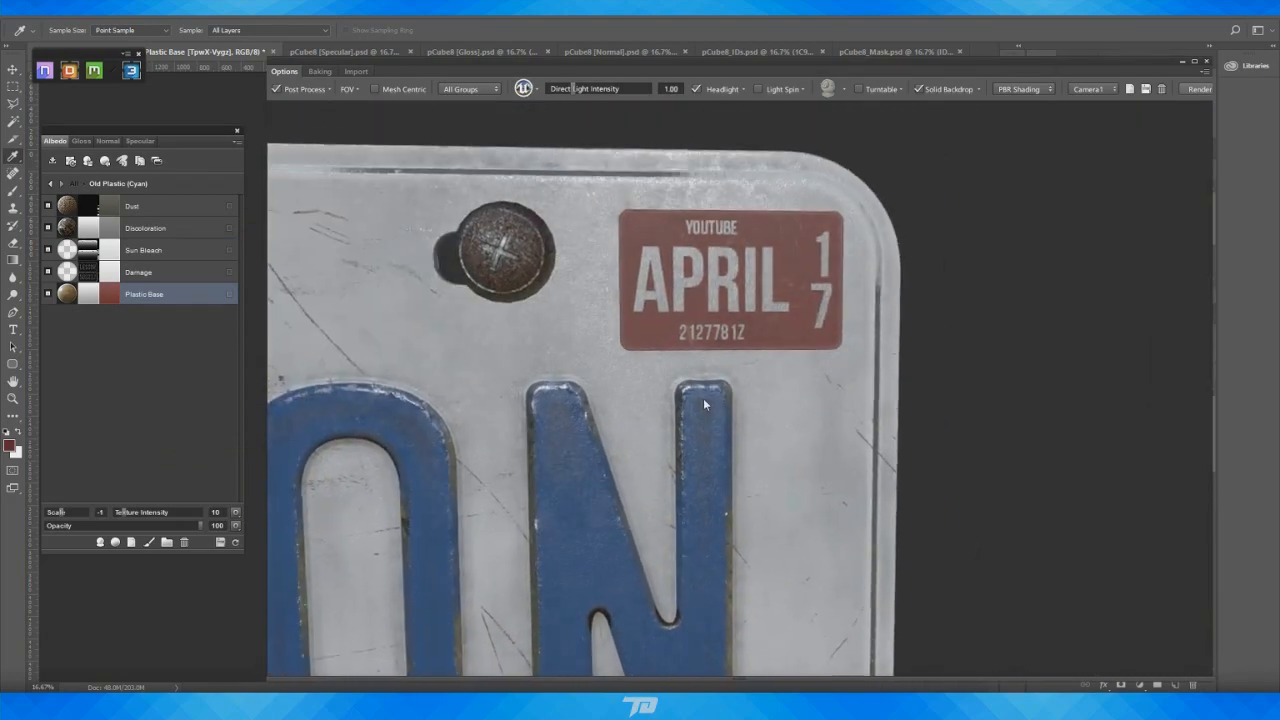
{"action": "left_click_drag", "start_coordinate": [706, 401], "coordinate": [829, 386]}
{"action": "scroll", "coordinate": [829, 386], "scroll_direction": "up", "scroll_amount": 5}
{"action": "middle_click_drag", "start_coordinate": [778, 262], "coordinate": [857, 365]}
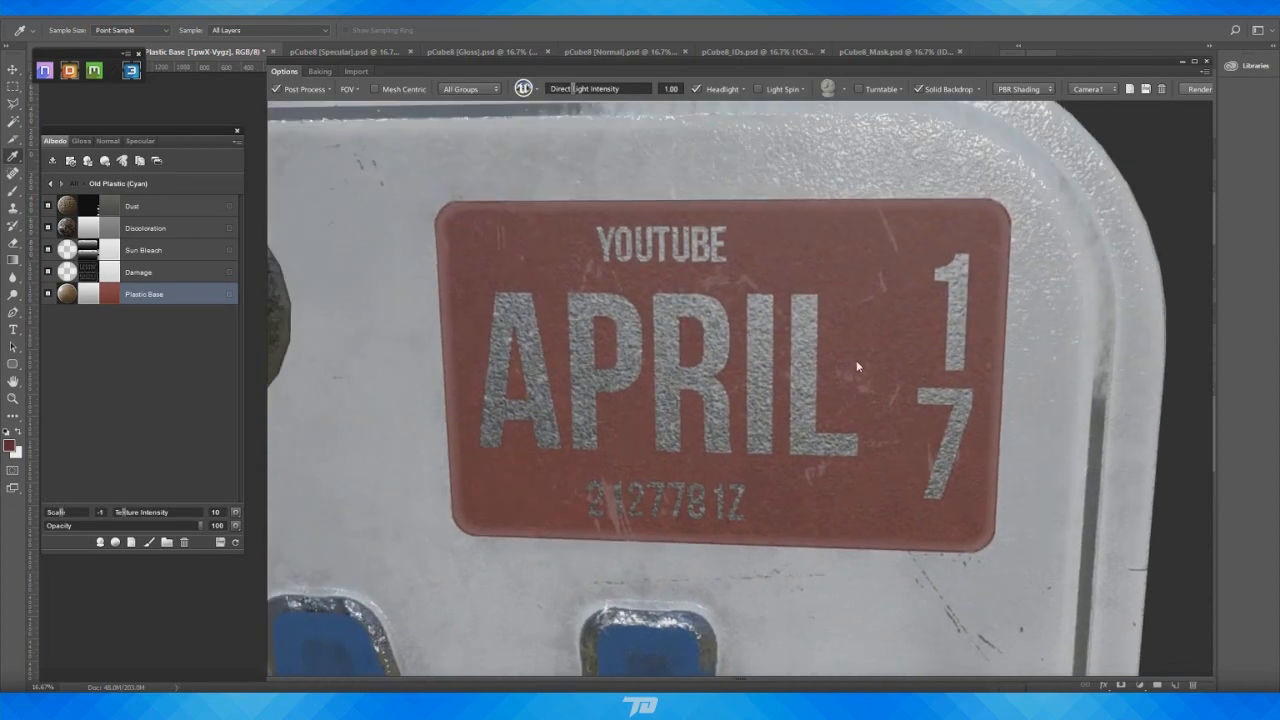
{"action": "left_click_drag", "start_coordinate": [857, 365], "coordinate": [814, 300]}
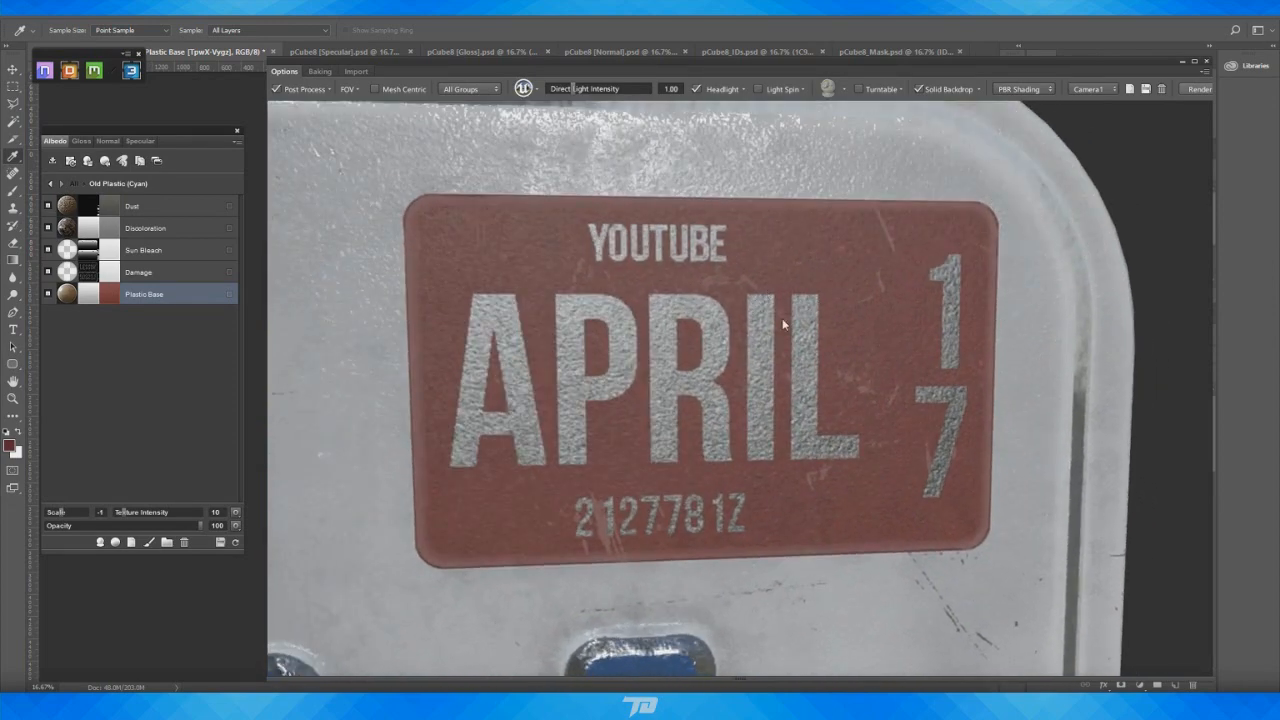
{"action": "left_click_drag", "start_coordinate": [706, 463], "coordinate": [955, 341]}
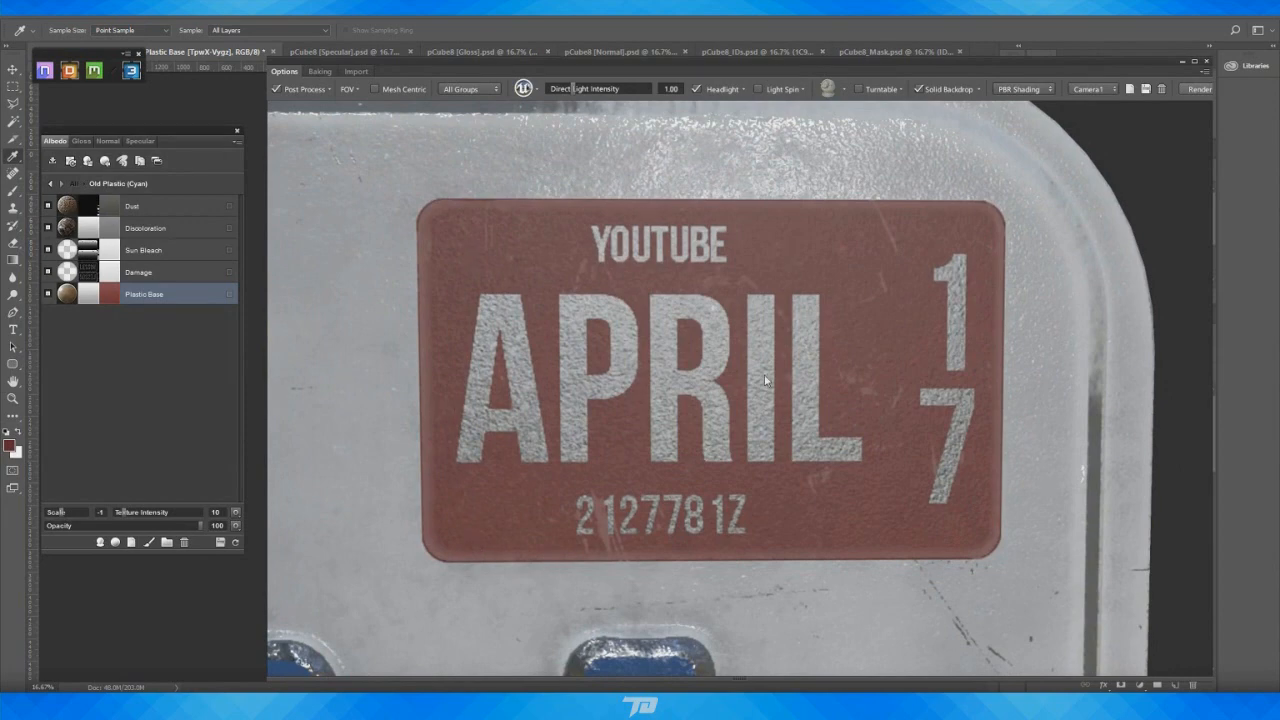
{"action": "scroll", "coordinate": [765, 380], "scroll_direction": "down", "scroll_amount": 5}
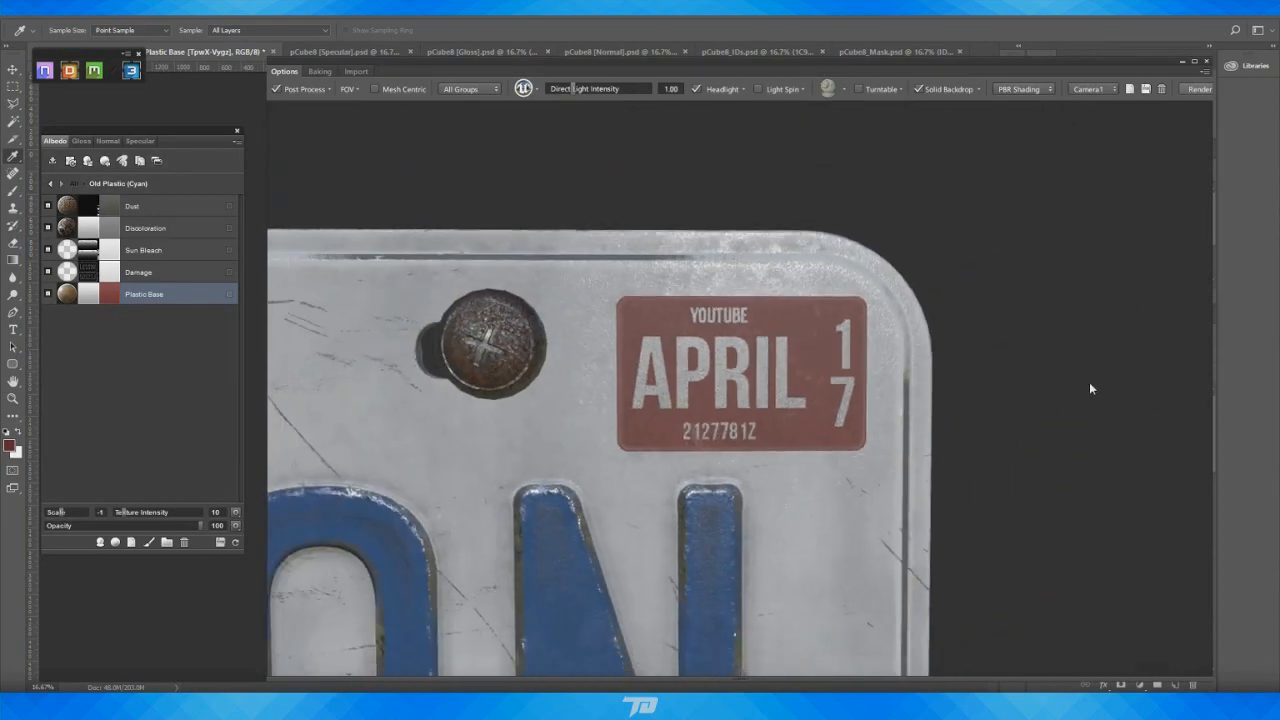
Create an Old Plastic (Cyan) material on the orange ID of the sticker's APRIL lettering, outside the selected group
{"action": "key", "text": "c"}
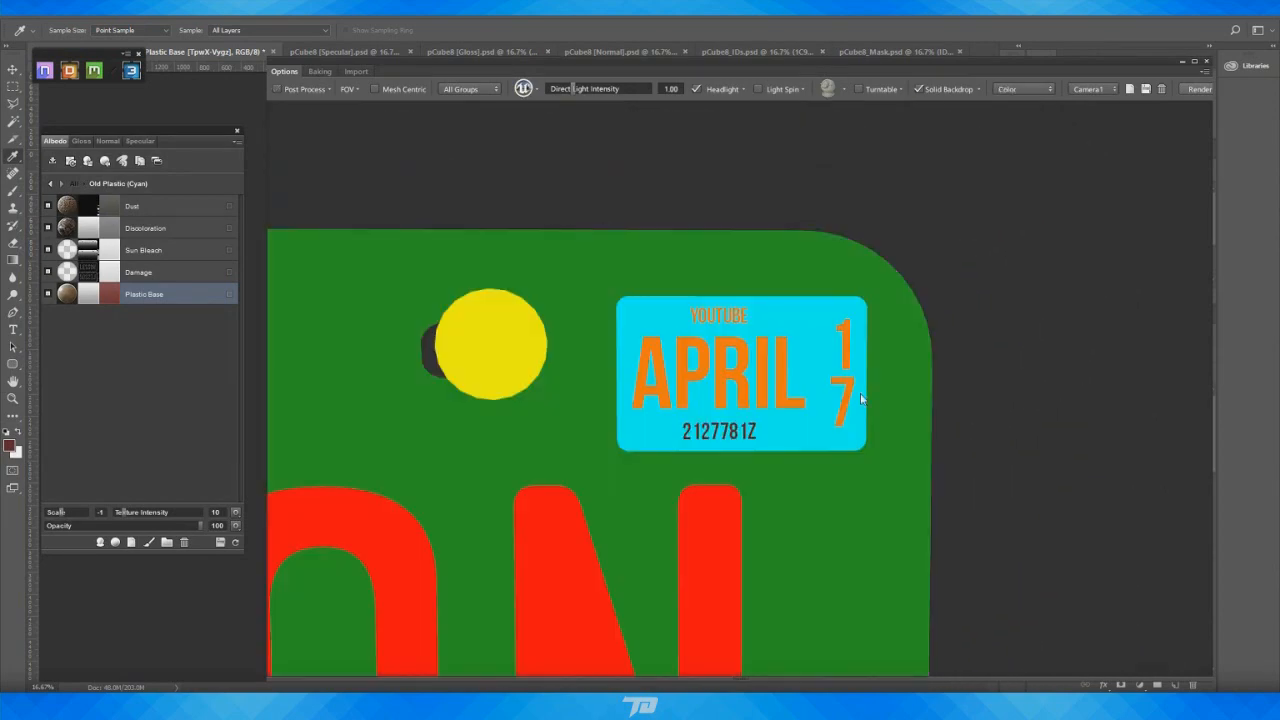
{"action": "left_click", "coordinate": [784, 372]}
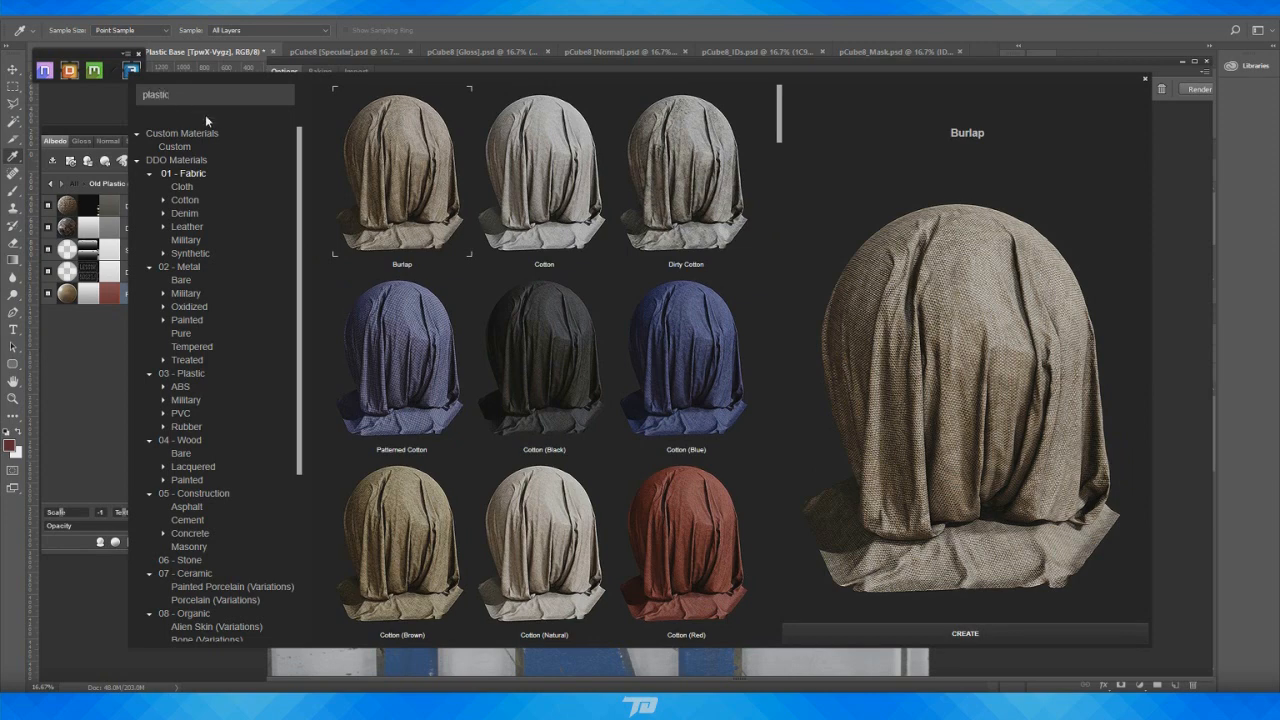
{"action": "key", "text": "Return"}
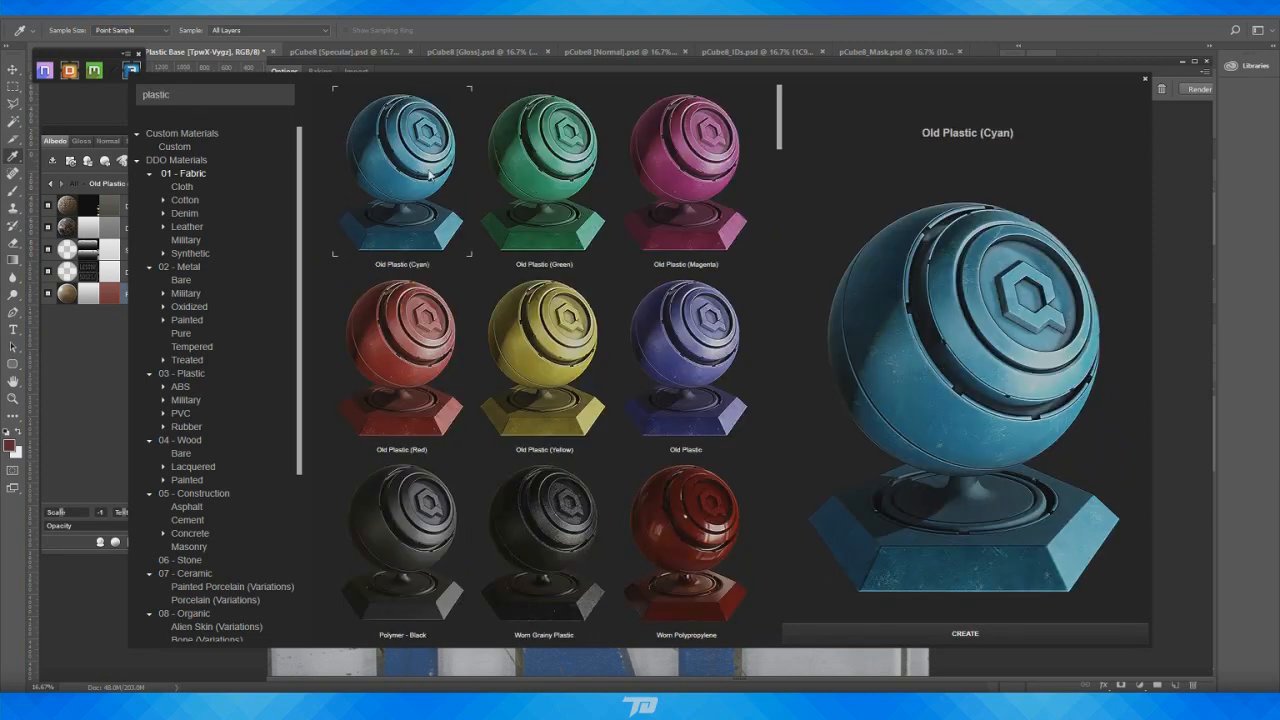
{"action": "left_click", "coordinate": [983, 633]}
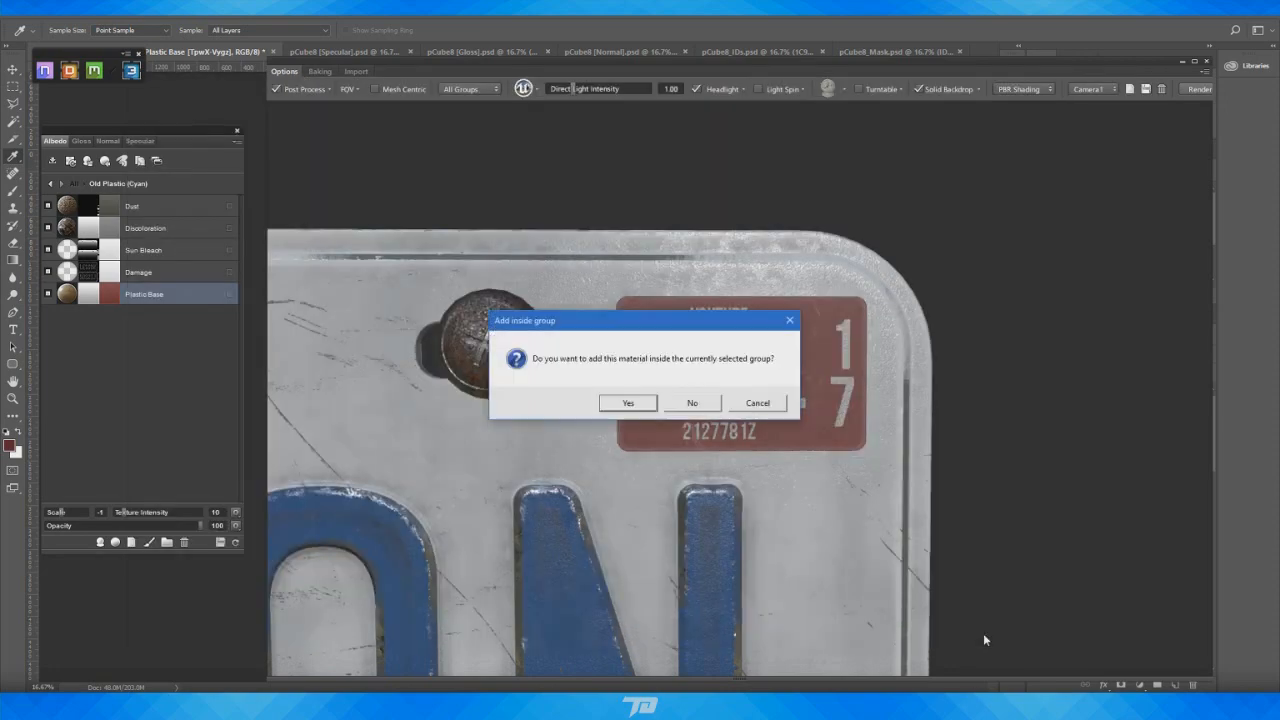
{"action": "left_click", "coordinate": [679, 409]}
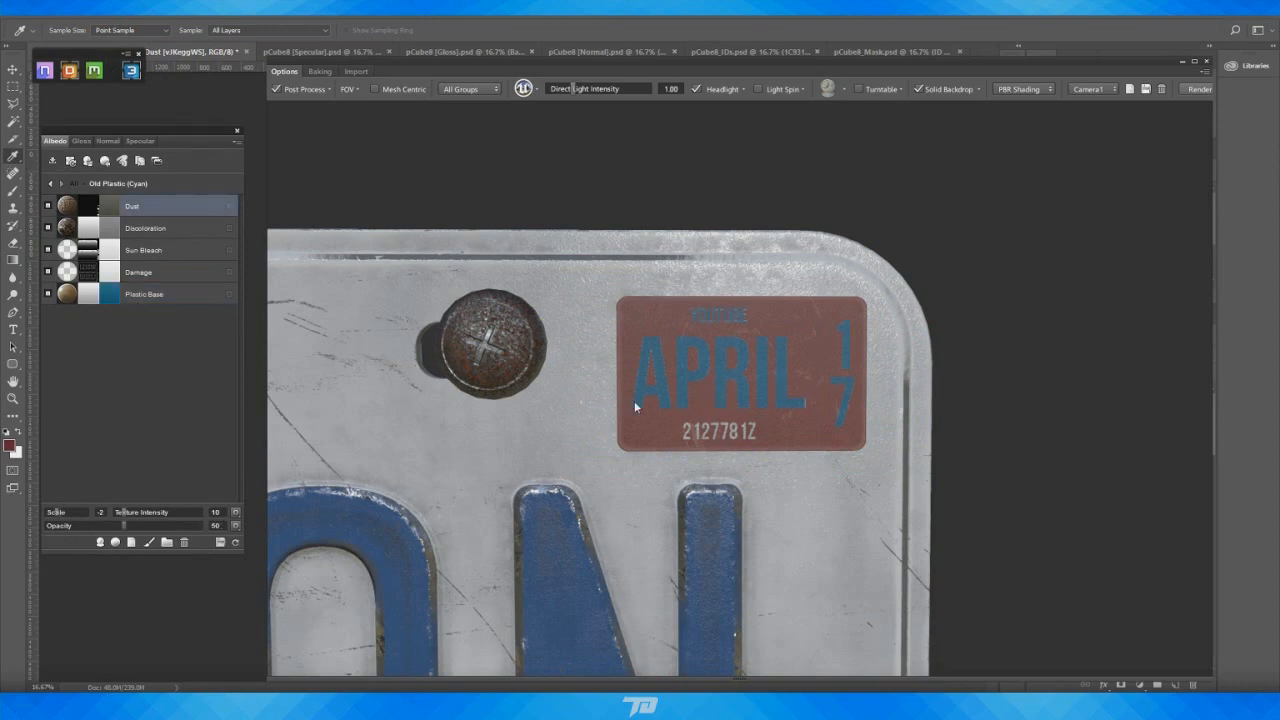
Set the Plastic Base color of the APRIL lettering's material to light warm grey #d7d6d0
{"action": "double_click", "coordinate": [108, 294]}
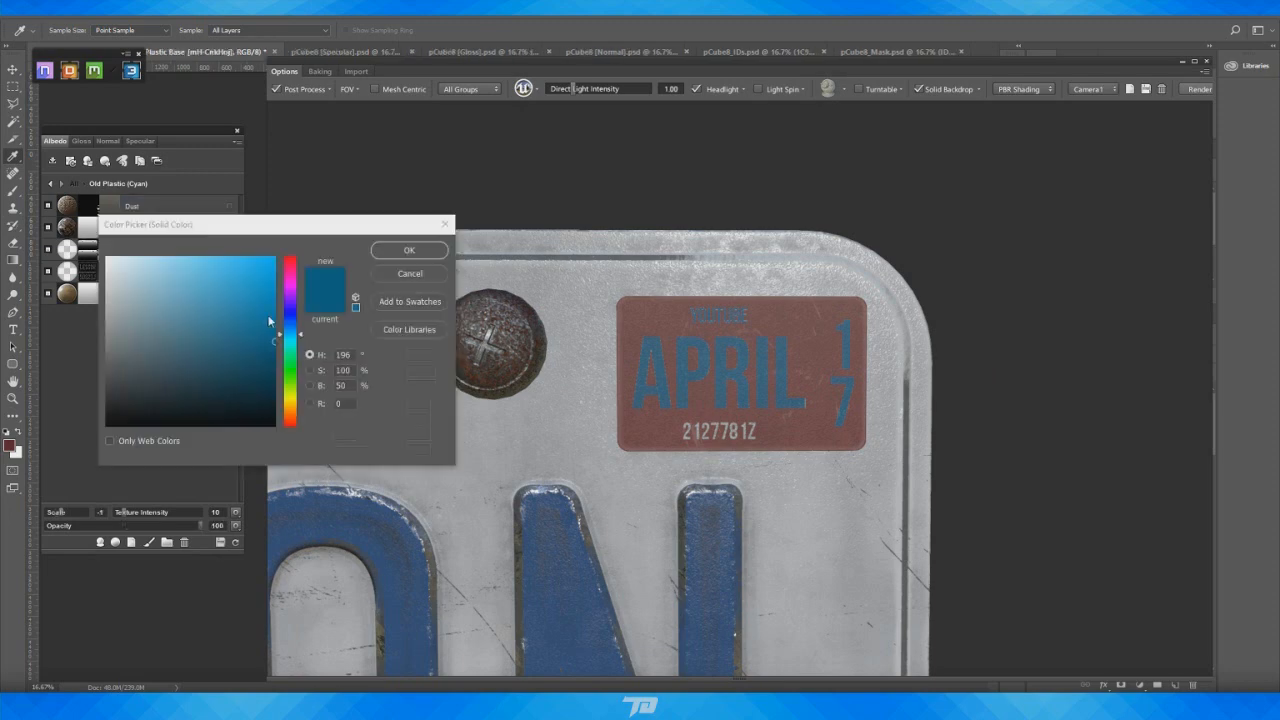
{"action": "left_click", "coordinate": [97, 277]}
{"action": "left_click_drag", "start_coordinate": [303, 362], "coordinate": [292, 408]}
{"action": "left_click_drag", "start_coordinate": [107, 278], "coordinate": [111, 283]}
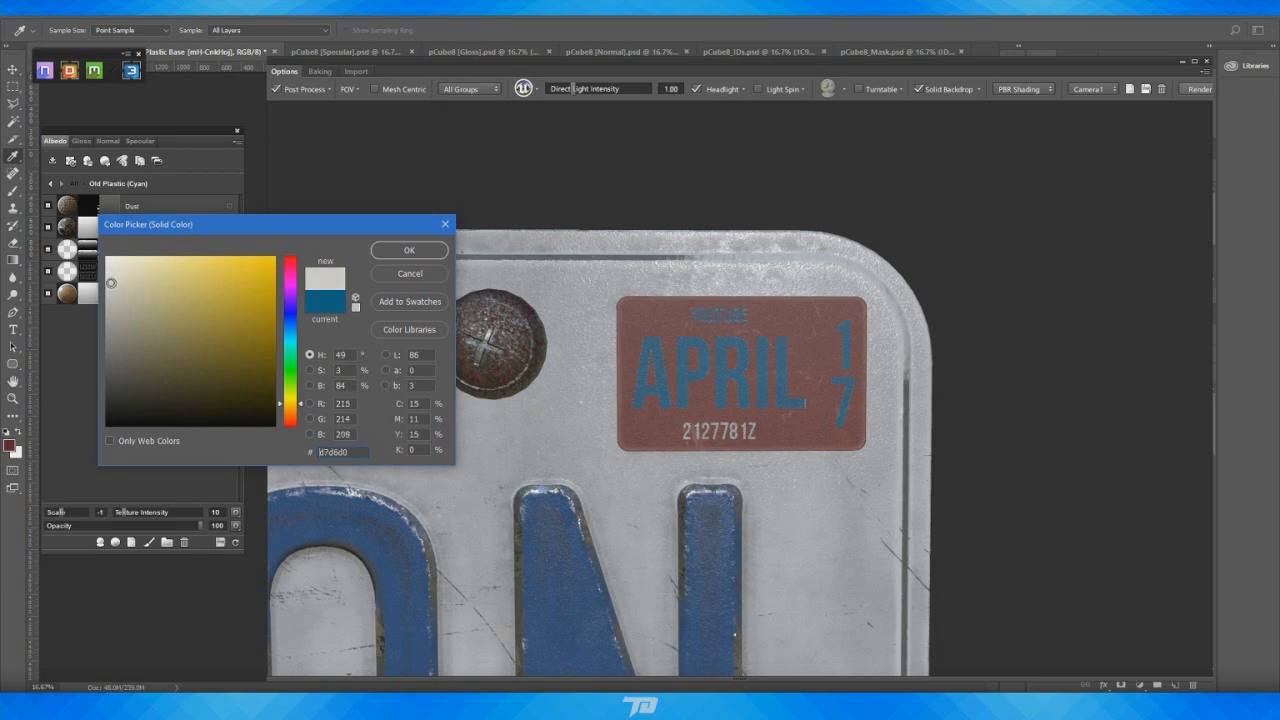
{"action": "left_click", "coordinate": [435, 256]}
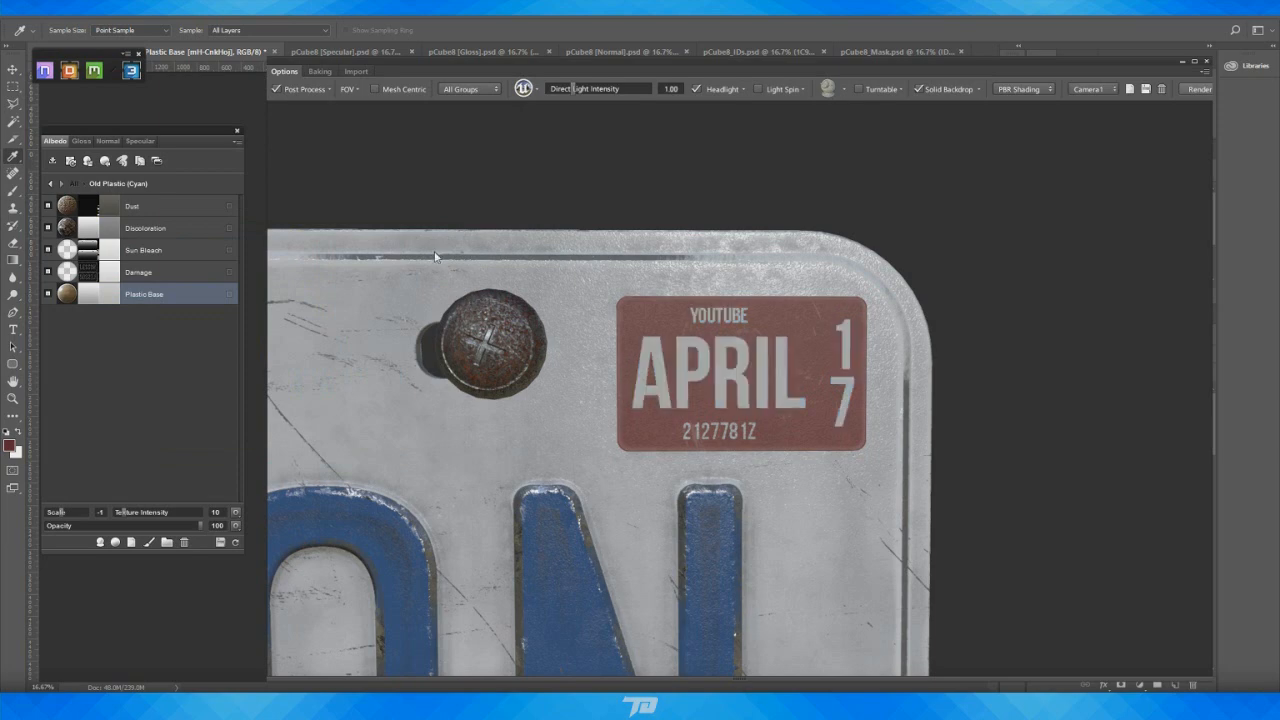
Delete the Dust, Discoloration, Sun Bleach and Damage layers from the APRIL lettering's plastic material
{"action": "left_click", "coordinate": [160, 272]}
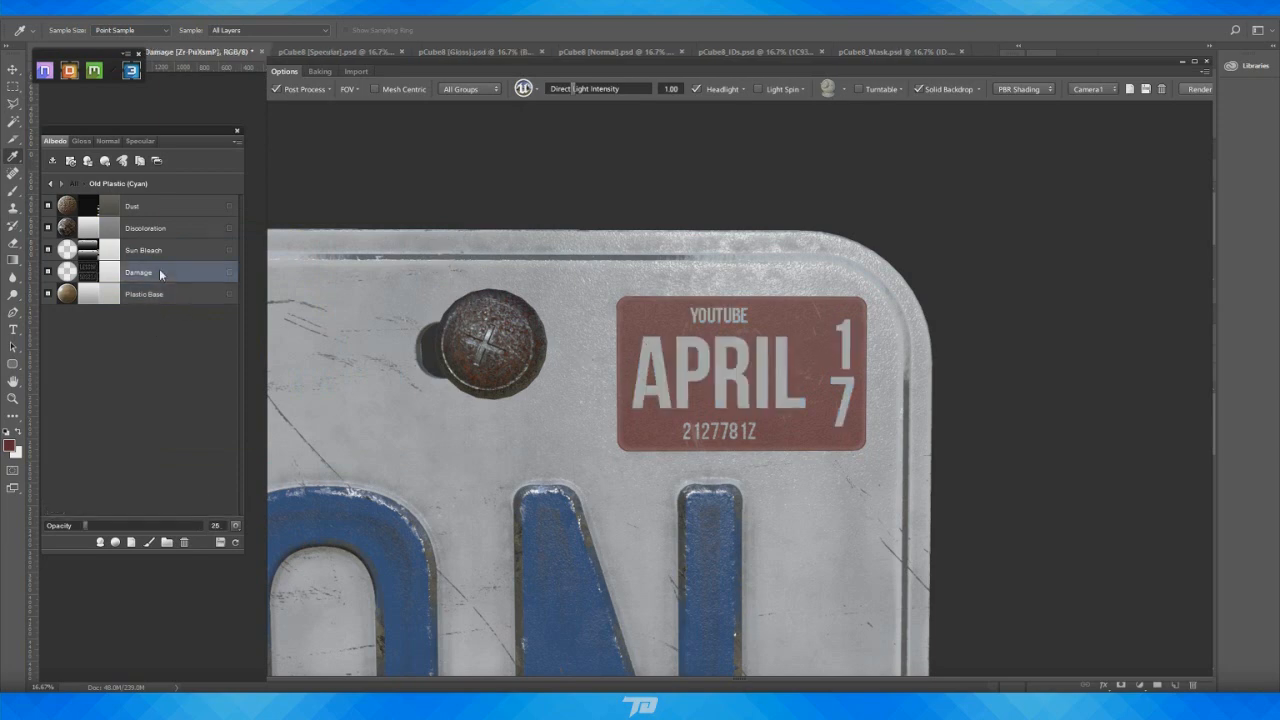
{"action": "left_click", "coordinate": [161, 213], "text": "shift"}
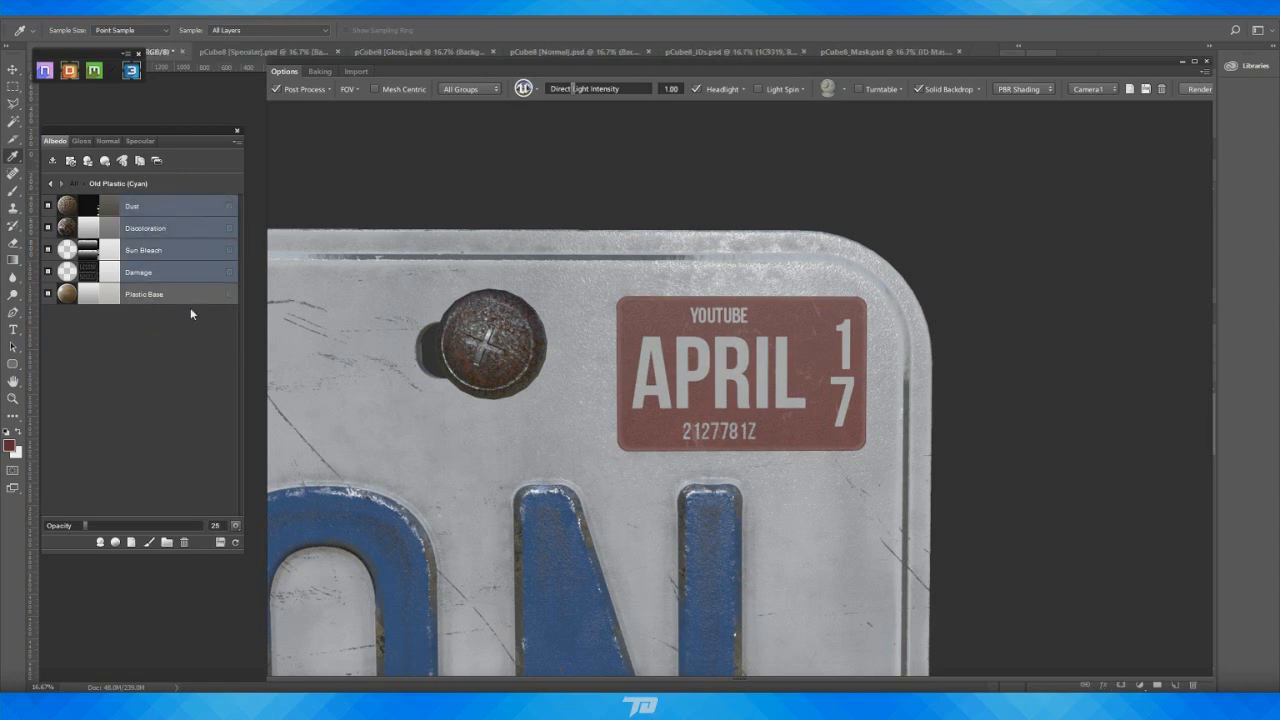
{"action": "left_click", "coordinate": [185, 542]}
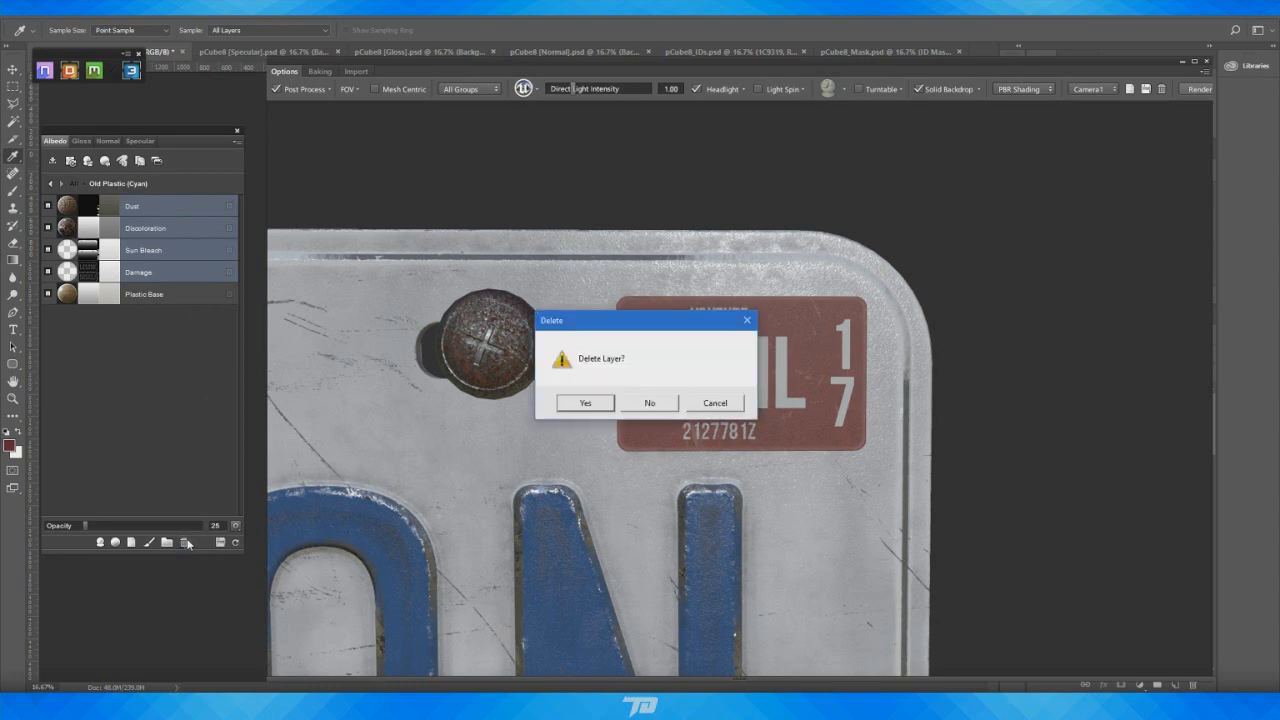
{"action": "left_click", "coordinate": [595, 404]}
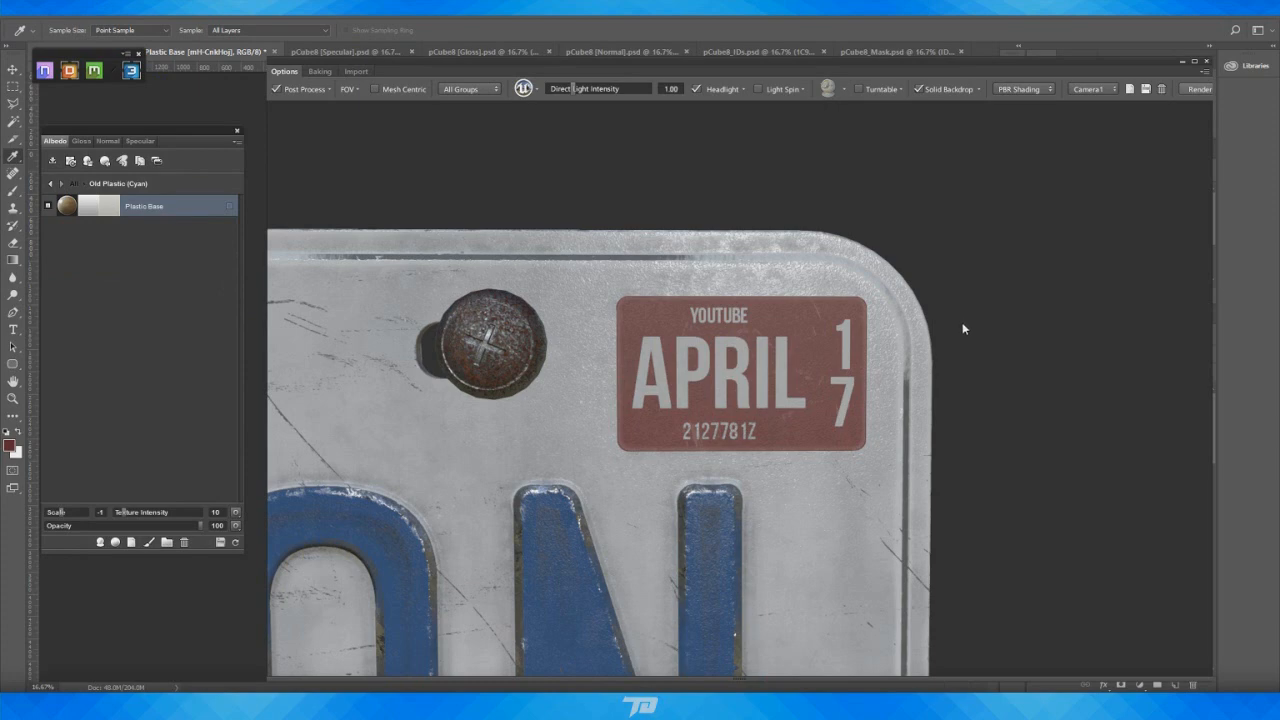
Create an Old Plastic (Cyan) material on the dark ID of the sticker's serial number, outside the selected group
{"action": "key", "text": "c"}
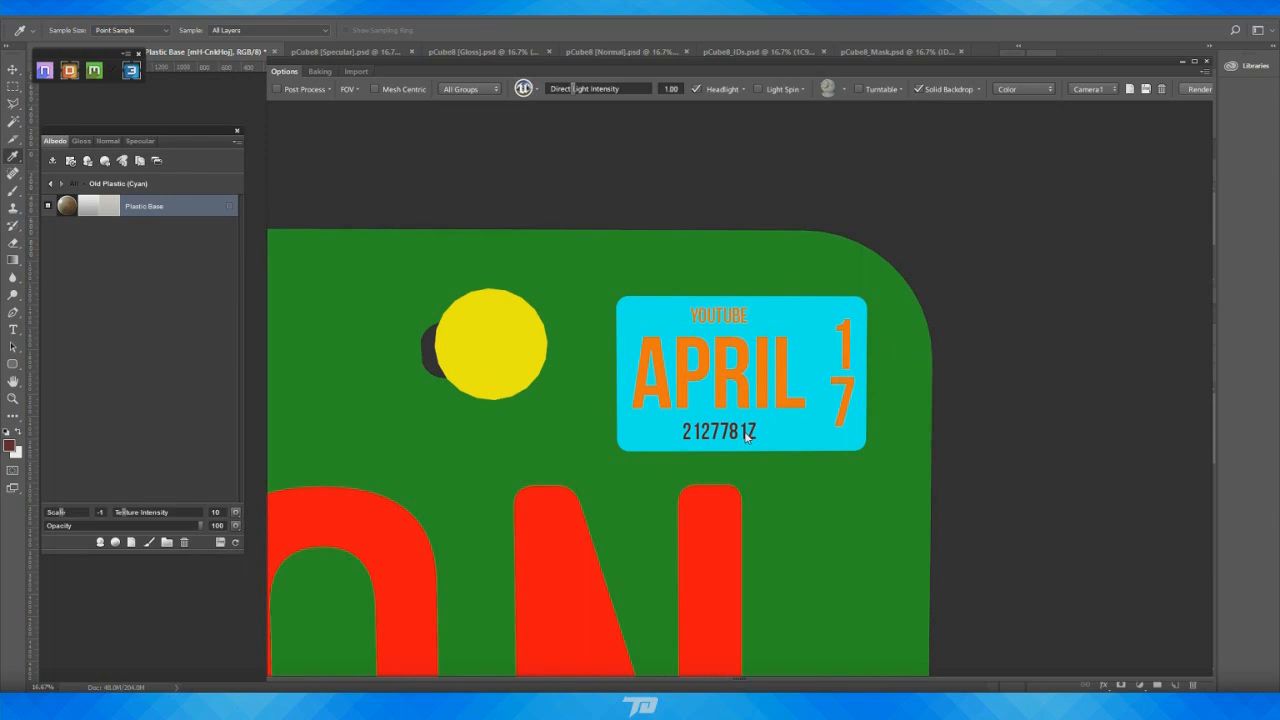
{"action": "left_click", "coordinate": [744, 431]}
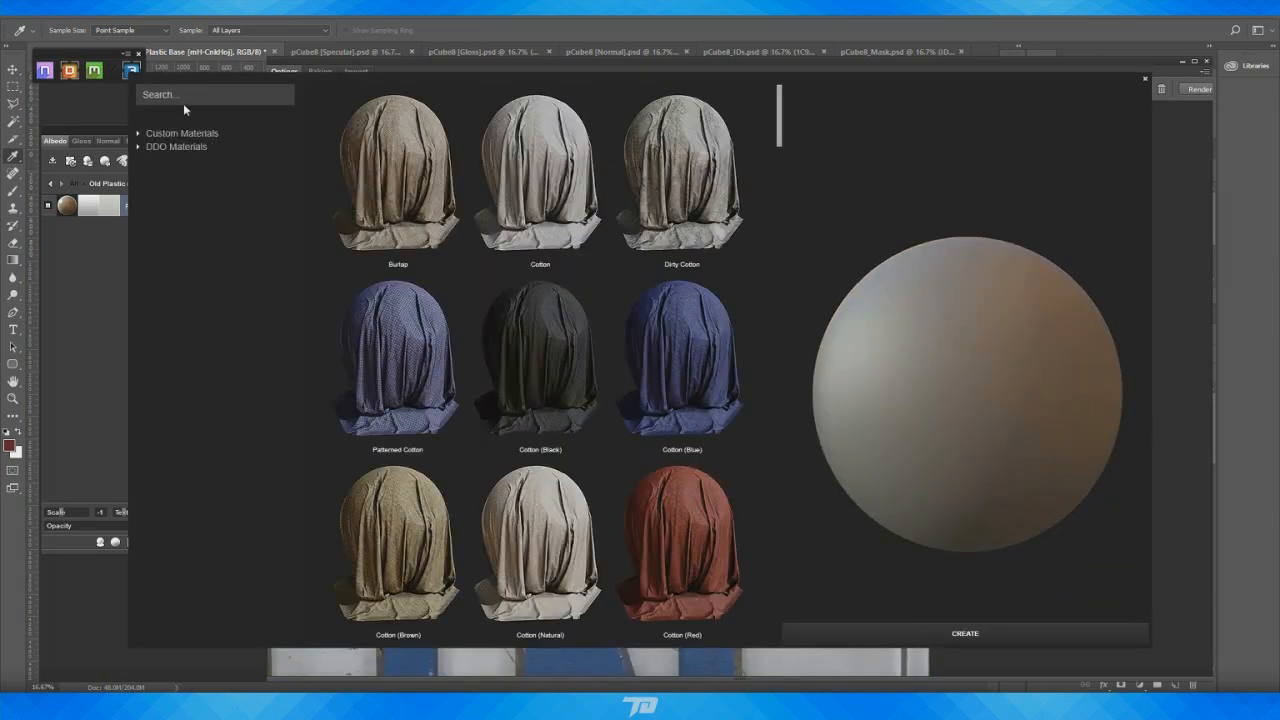
{"action": "left_click", "coordinate": [178, 93]}
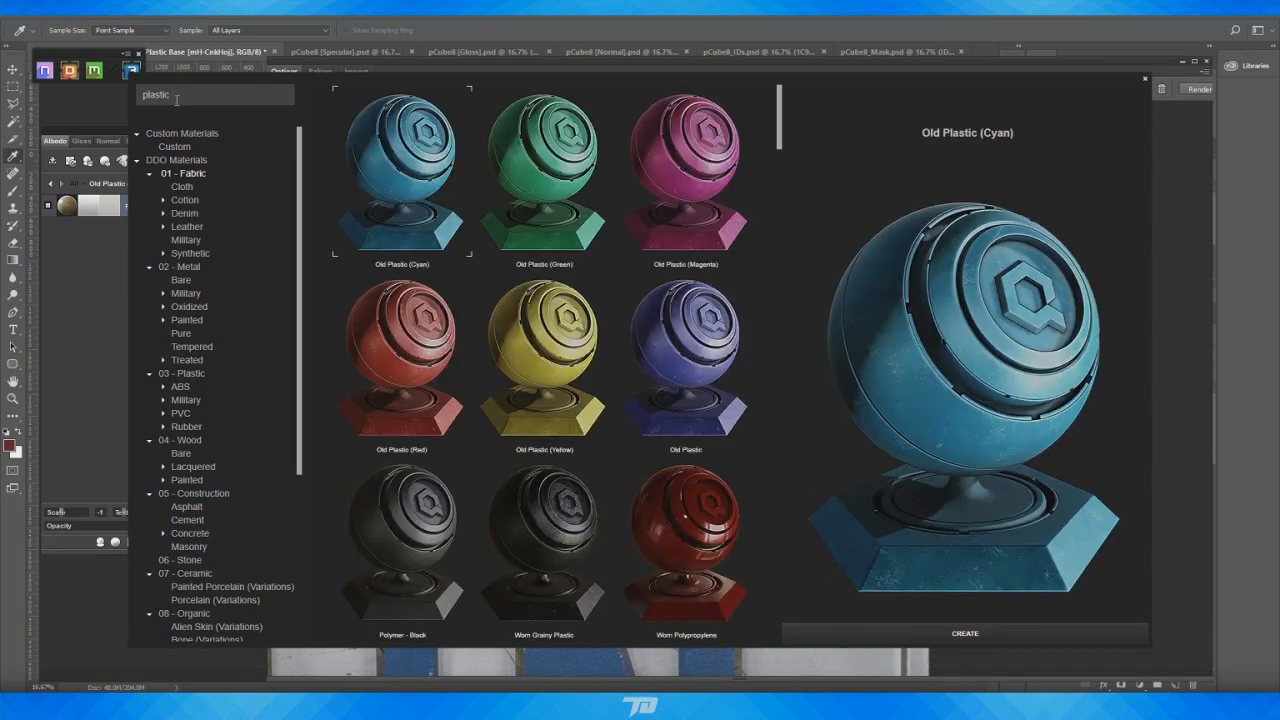
{"action": "double_click", "coordinate": [416, 163]}
{"action": "left_click", "coordinate": [692, 402]}
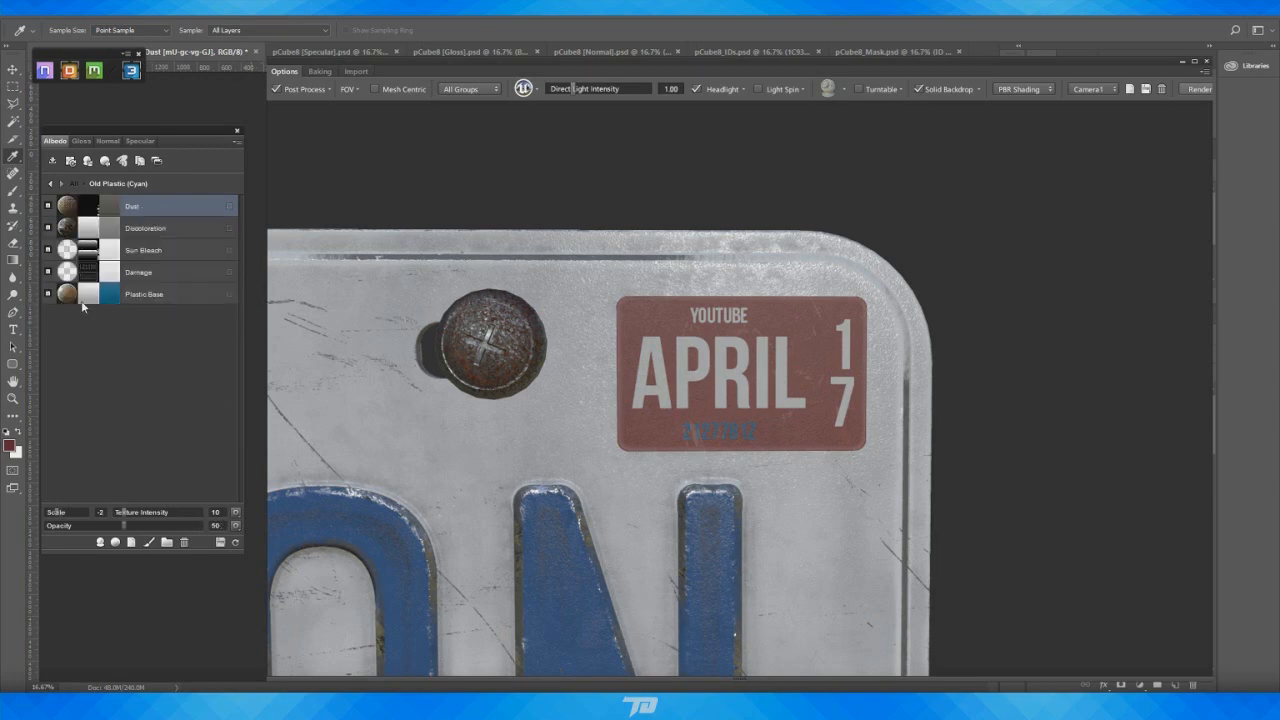
Set the Plastic Base color of the serial number's material to dark grey #242424
{"action": "left_click", "coordinate": [108, 295]}
{"action": "left_click", "coordinate": [110, 300]}
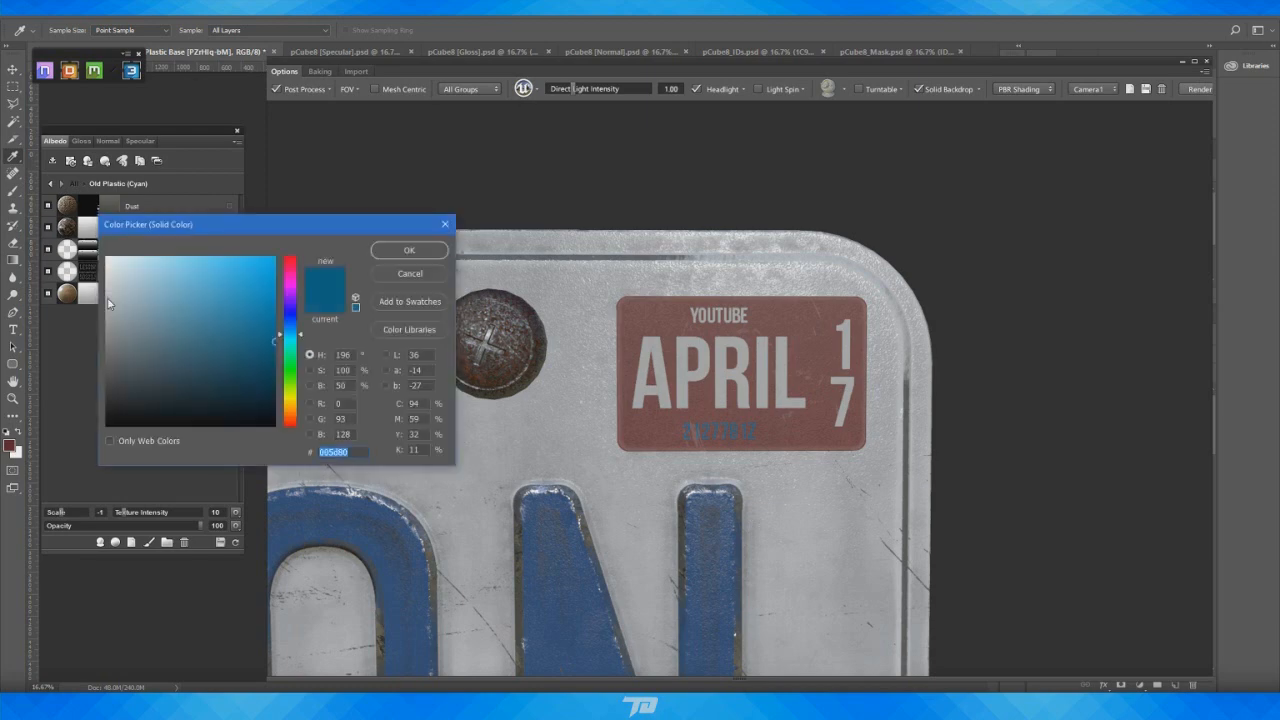
{"action": "left_click_drag", "start_coordinate": [117, 389], "coordinate": [96, 403]}
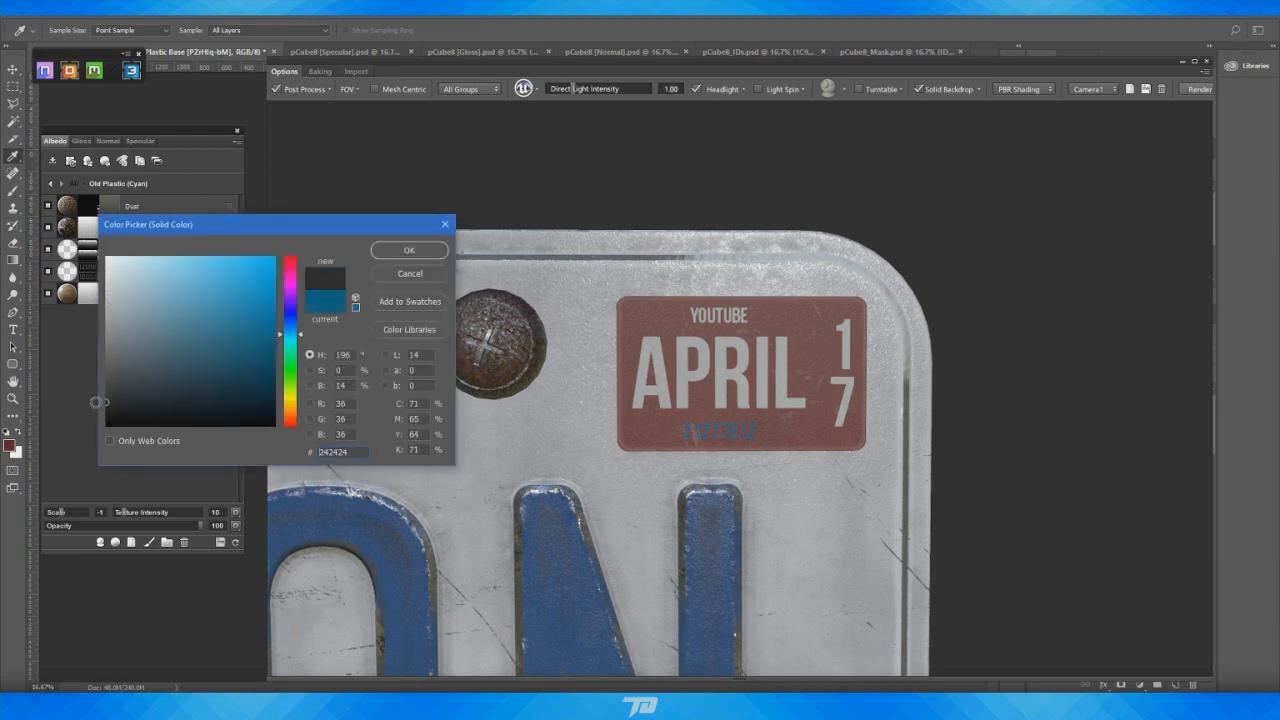
{"action": "left_click", "coordinate": [408, 251]}
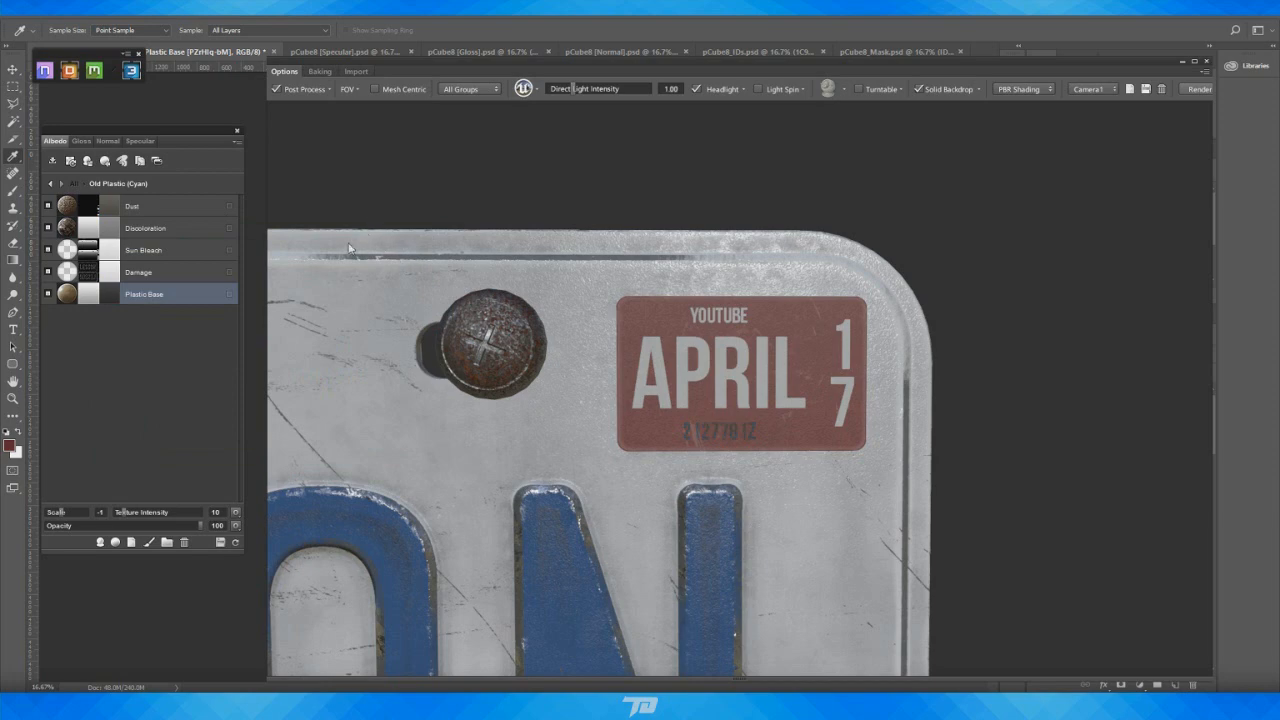
Delete the Dust, Discoloration, Sun Bleach and Damage layers from the serial number's material and return to the full material list
{"action": "left_click", "coordinate": [172, 271]}
{"action": "left_click", "coordinate": [173, 205], "text": "shift"}
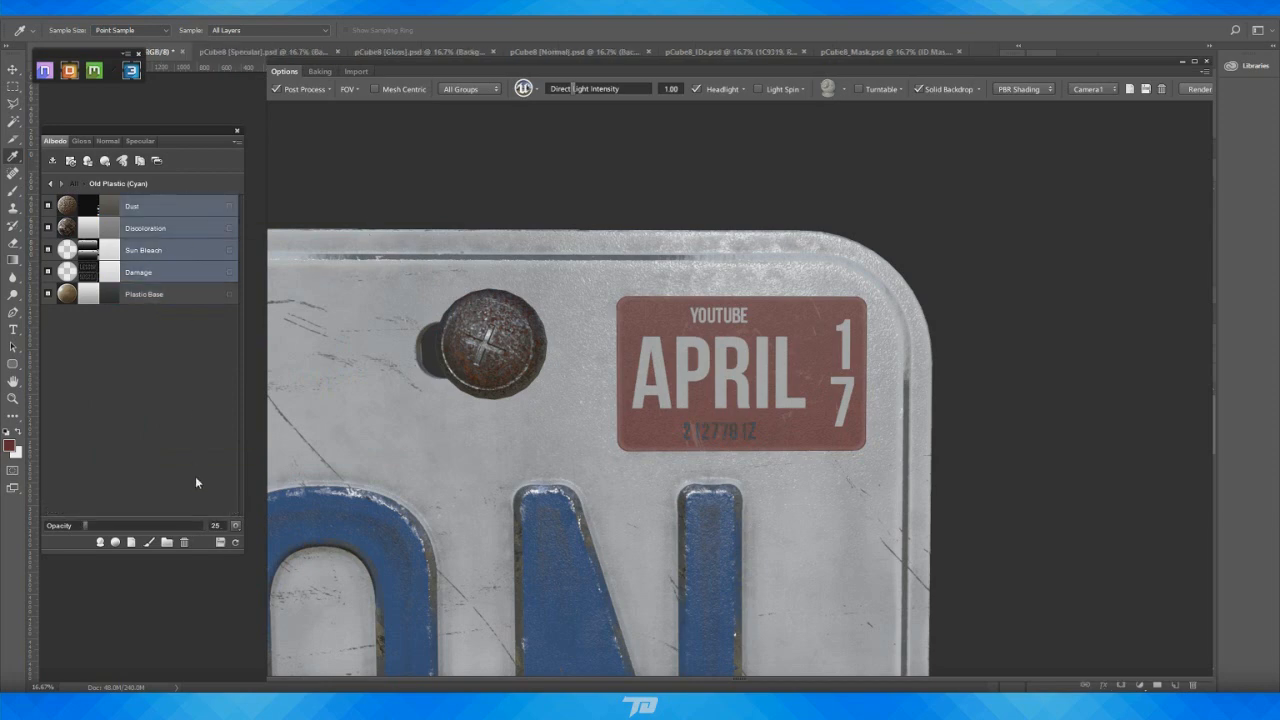
{"action": "left_click", "coordinate": [184, 543]}
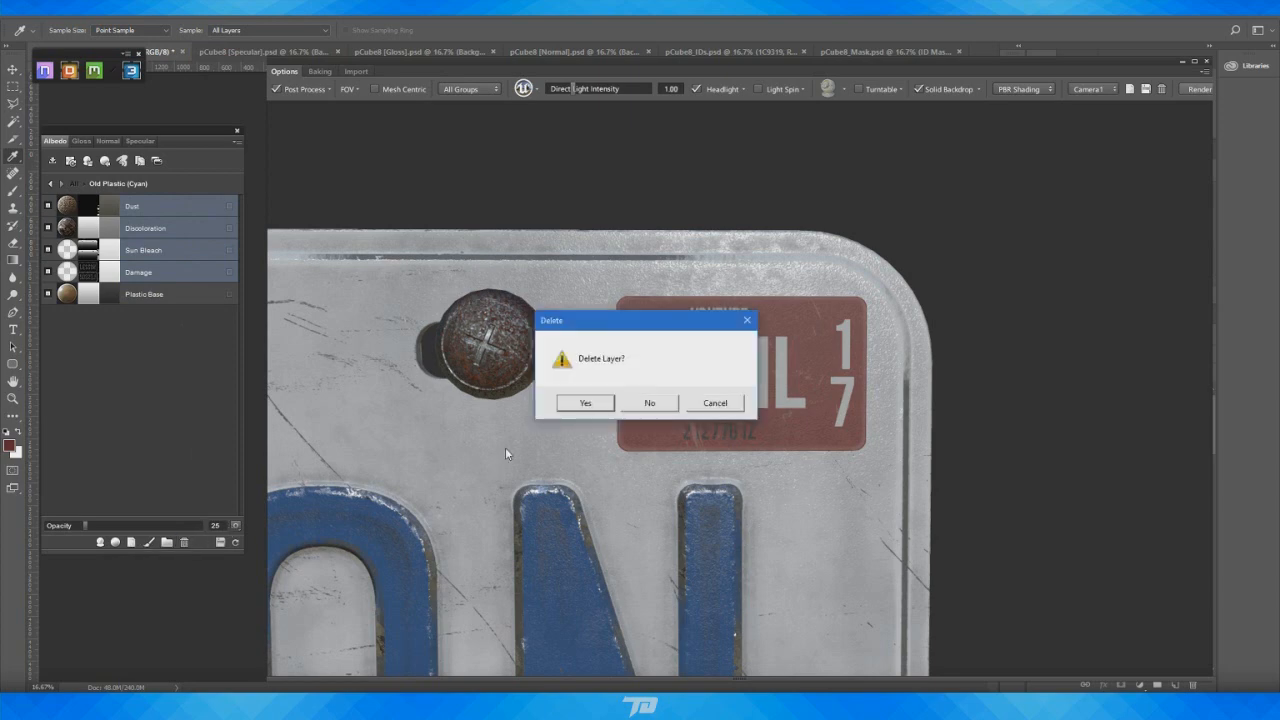
{"action": "left_click", "coordinate": [585, 403]}
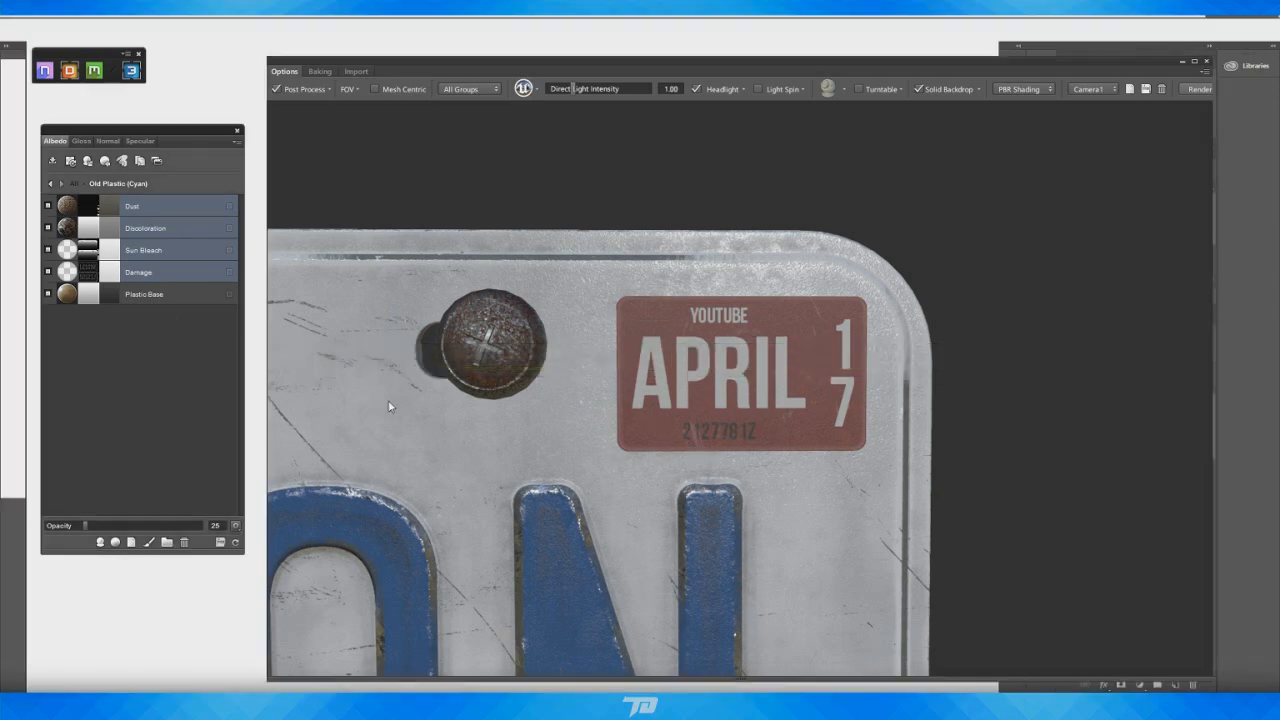
{"action": "left_click", "coordinate": [50, 183]}
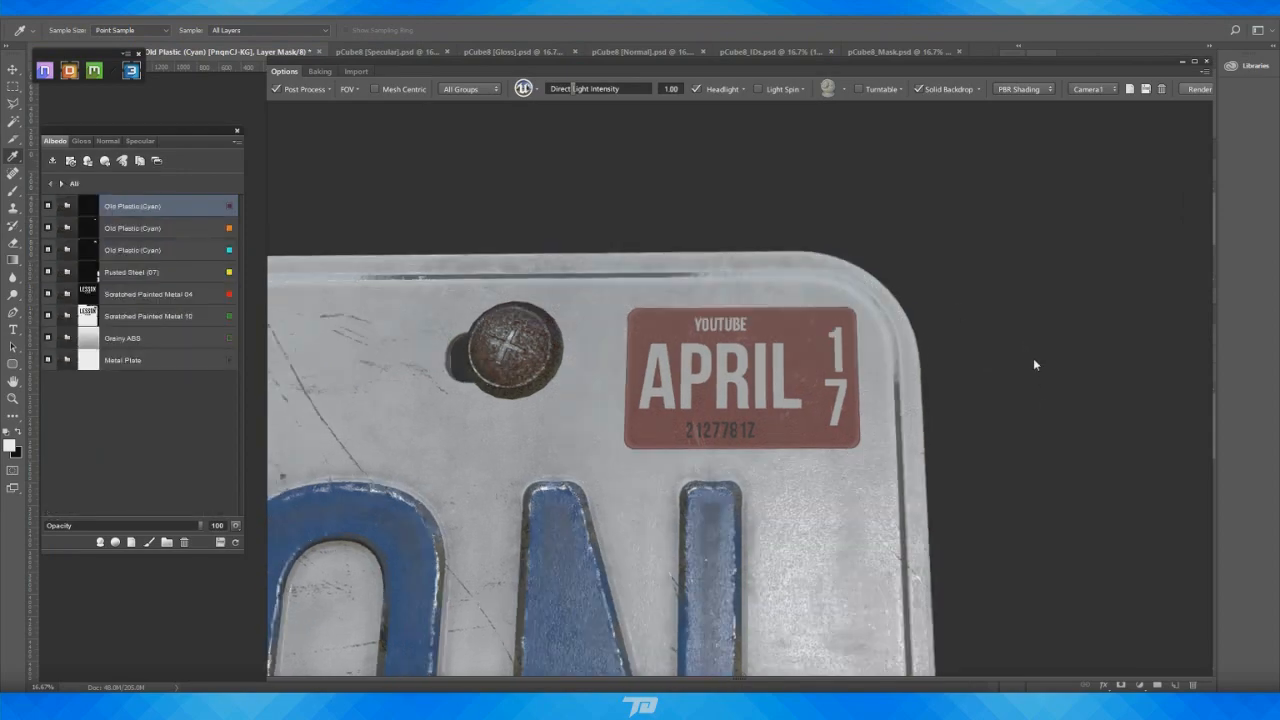
Examine the upper part of the plate with both bolts from an oblique angle
{"action": "left_click_drag", "start_coordinate": [1035, 364], "coordinate": [894, 368]}
{"action": "right_click_drag", "start_coordinate": [894, 368], "coordinate": [581, 361]}
{"action": "middle_click_drag", "start_coordinate": [581, 361], "coordinate": [766, 315]}
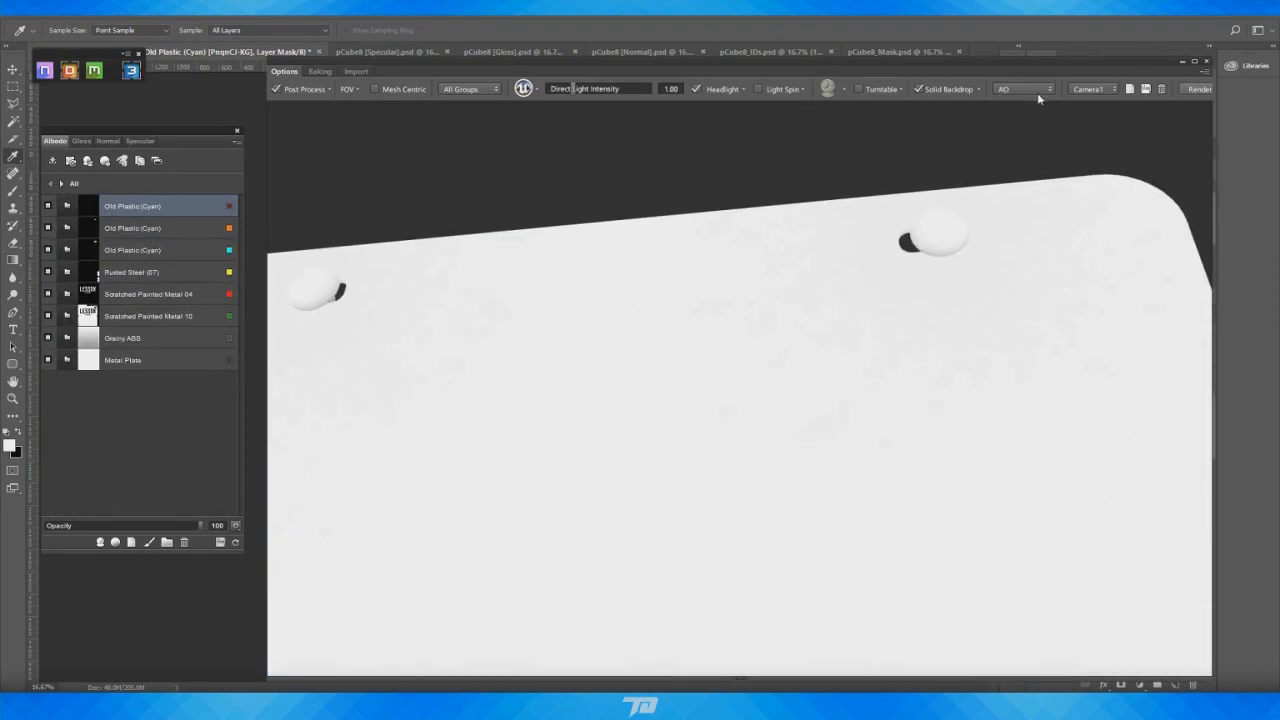
Show the license plate with PBR Shading in the 3D preview and maximize the preview window
{"action": "left_click", "coordinate": [1030, 89]}
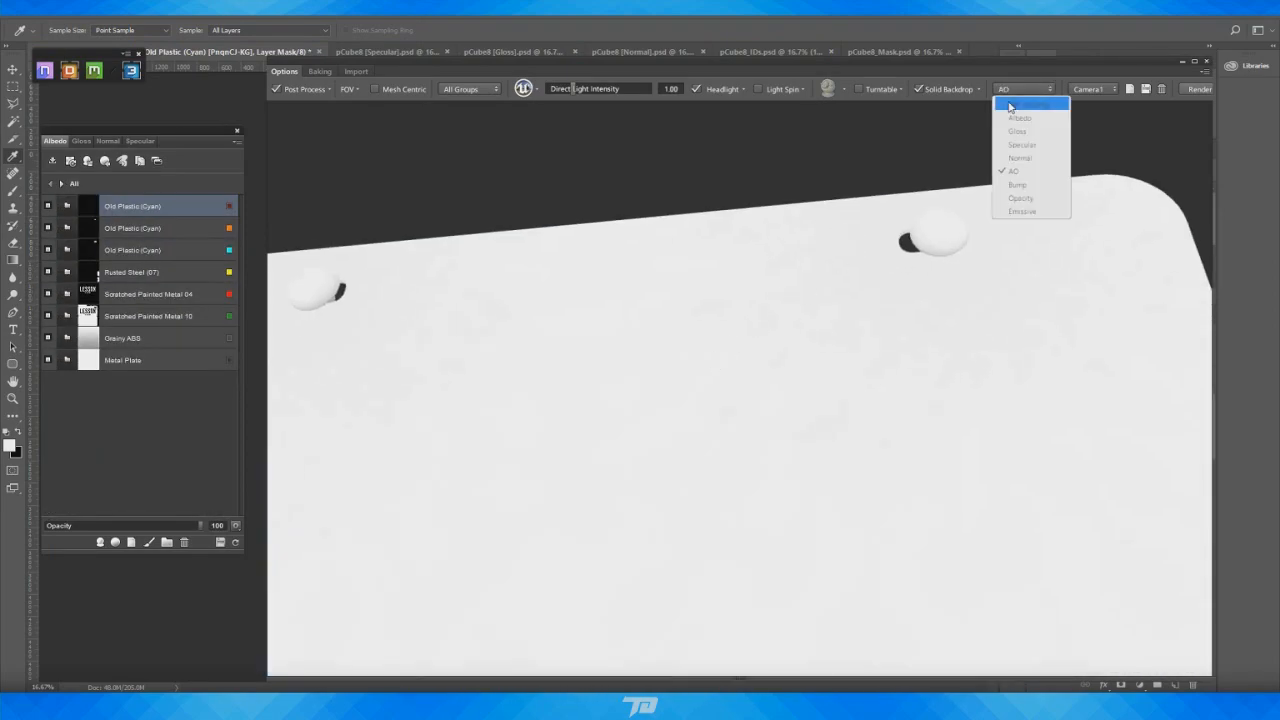
{"action": "left_click", "coordinate": [1010, 106]}
{"action": "left_click_drag", "start_coordinate": [800, 335], "coordinate": [756, 354]}
{"action": "right_click_drag", "start_coordinate": [756, 354], "coordinate": [684, 286]}
{"action": "left_click_drag", "start_coordinate": [684, 286], "coordinate": [688, 372]}
{"action": "right_click_drag", "start_coordinate": [688, 372], "coordinate": [720, 470]}
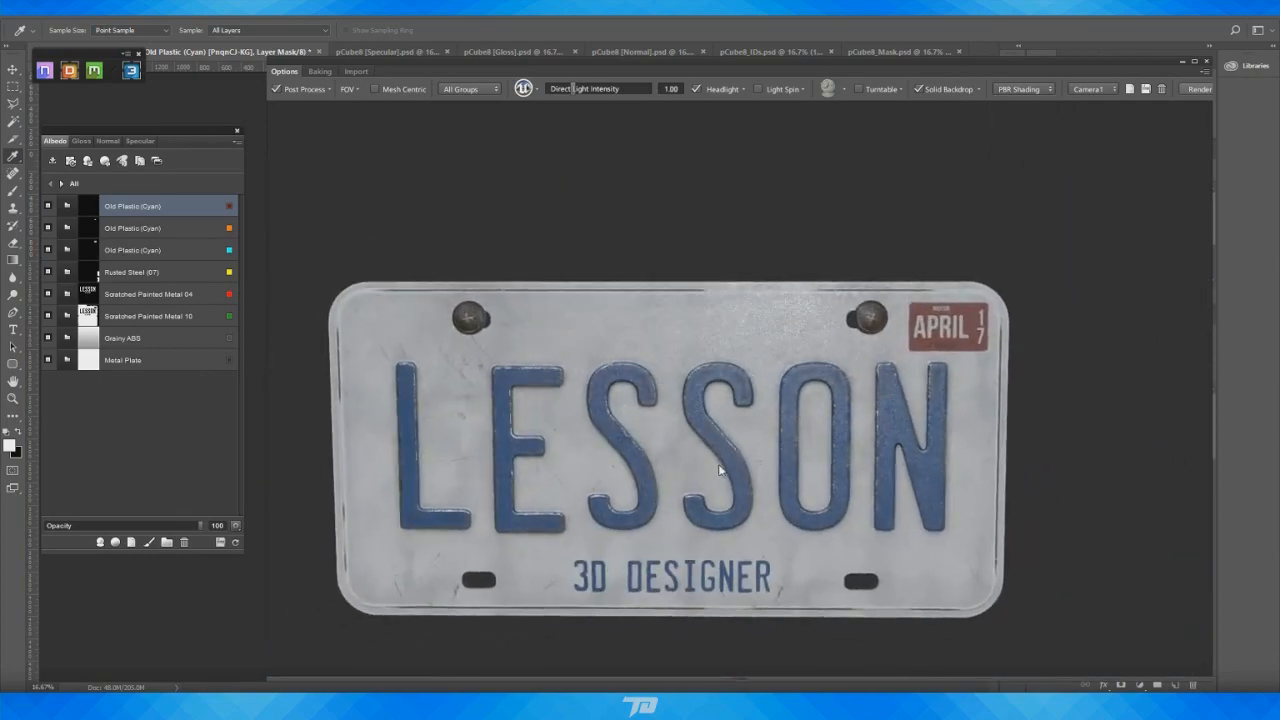
{"action": "left_click_drag", "start_coordinate": [720, 470], "coordinate": [729, 474]}
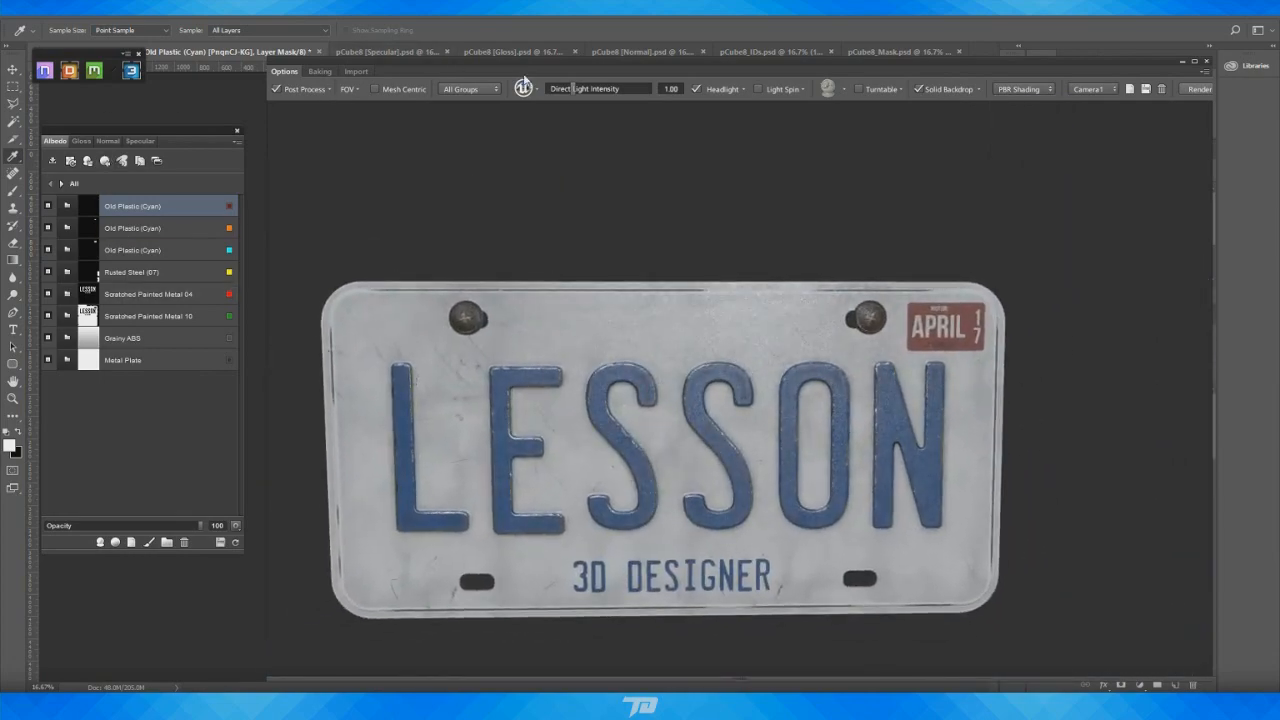
{"action": "left_click", "coordinate": [1195, 63]}
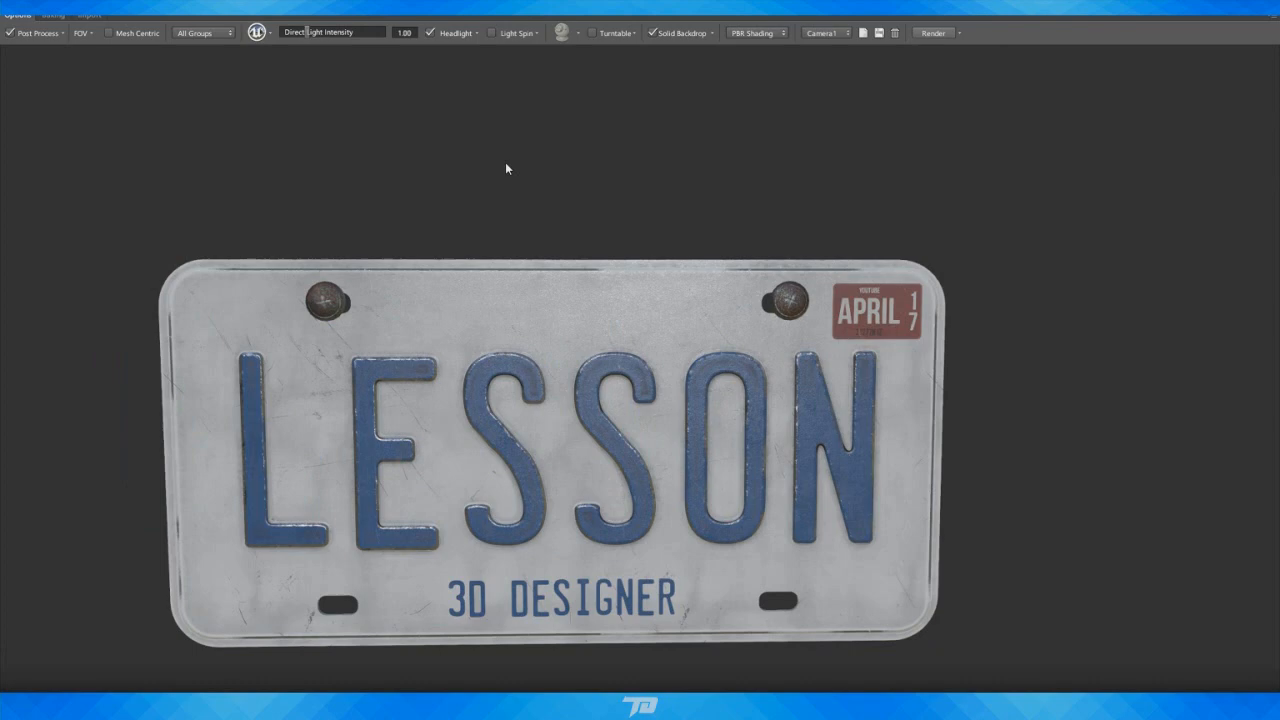
Enable Force High Quality Viewport, Lanczos resampling, pre-pass sharpness at intensity 0.21 and Screen Space Ambient Occlusion in the post-process settings
{"action": "left_click", "coordinate": [62, 33]}
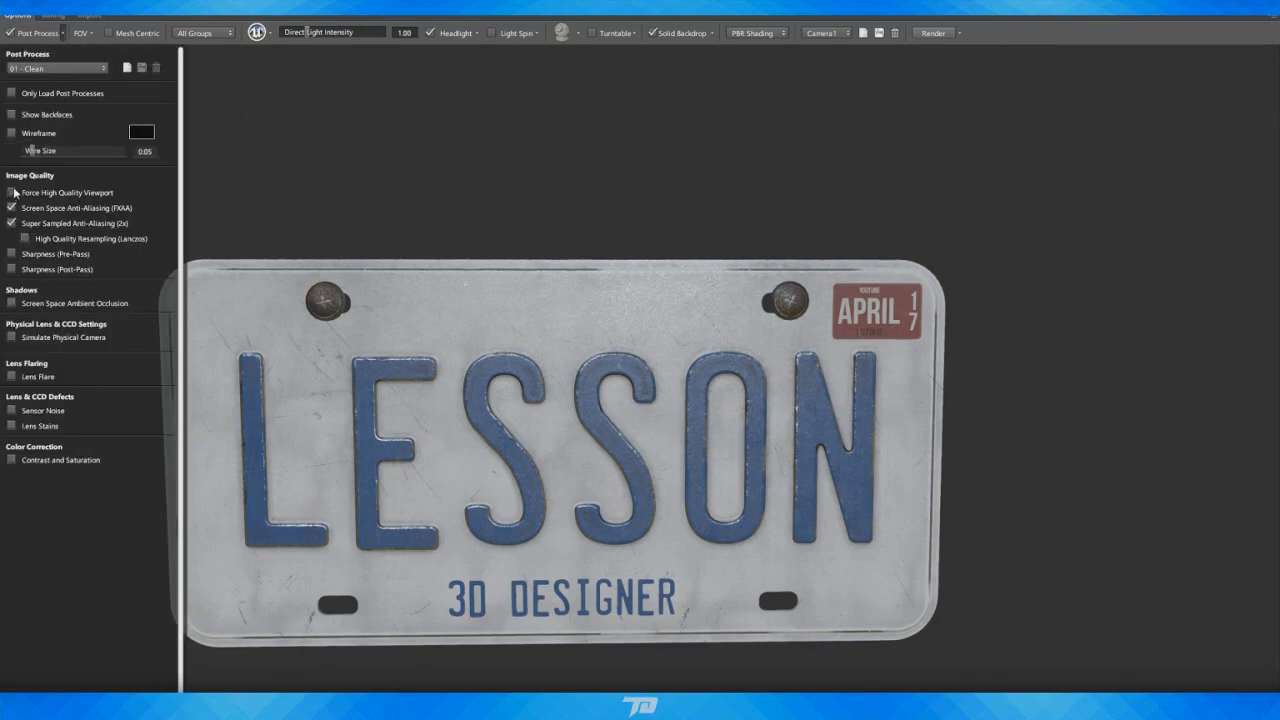
{"action": "left_click", "coordinate": [11, 254]}
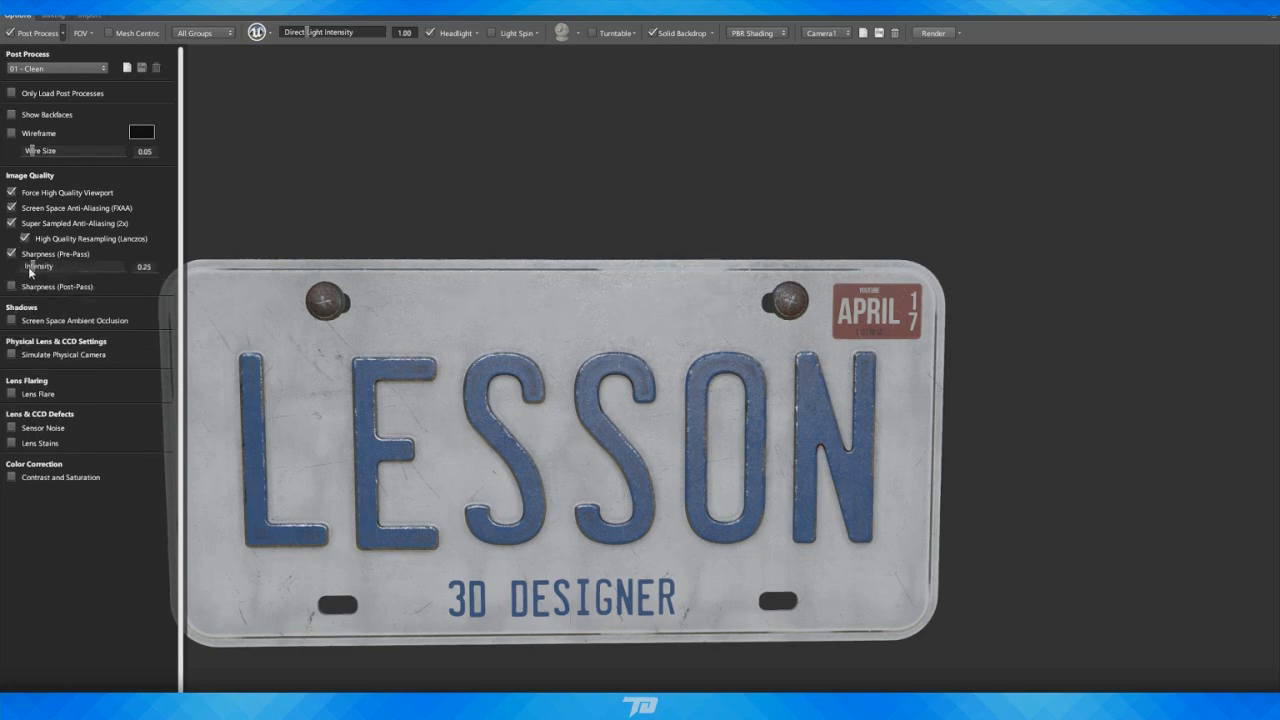
{"action": "left_click_drag", "start_coordinate": [27, 265], "coordinate": [62, 258]}
{"action": "left_click", "coordinate": [12, 321]}
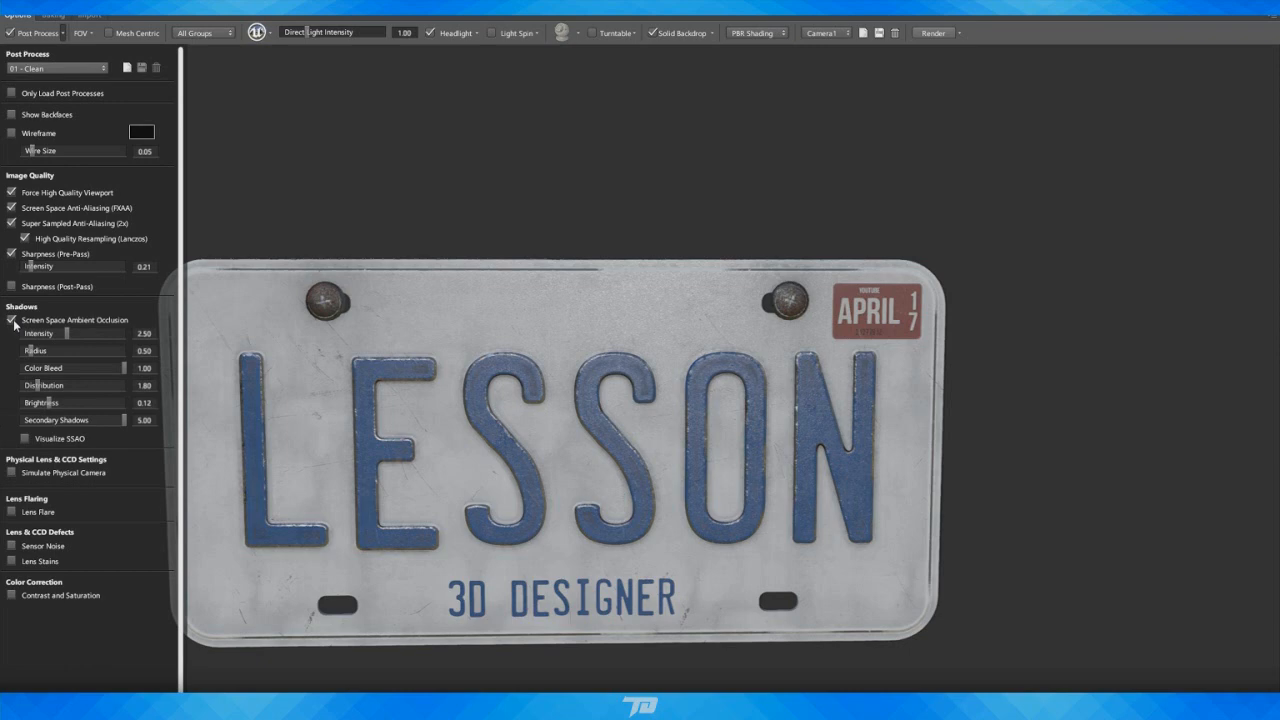
Enable Simulate Physical Camera with vignetting intensity 0.88 and scale 0.51, and chromatic aberration intensity 1.08
{"action": "left_click", "coordinate": [12, 473]}
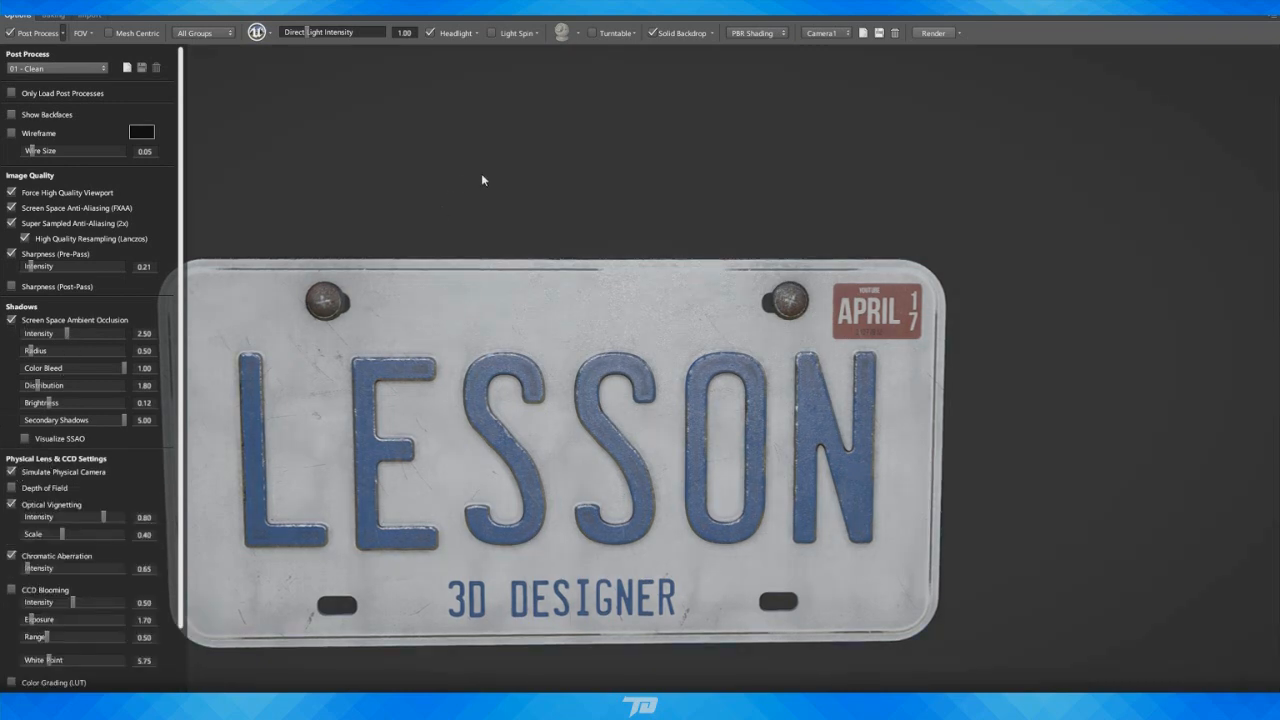
{"action": "middle_click_drag", "start_coordinate": [481, 180], "coordinate": [600, 143]}
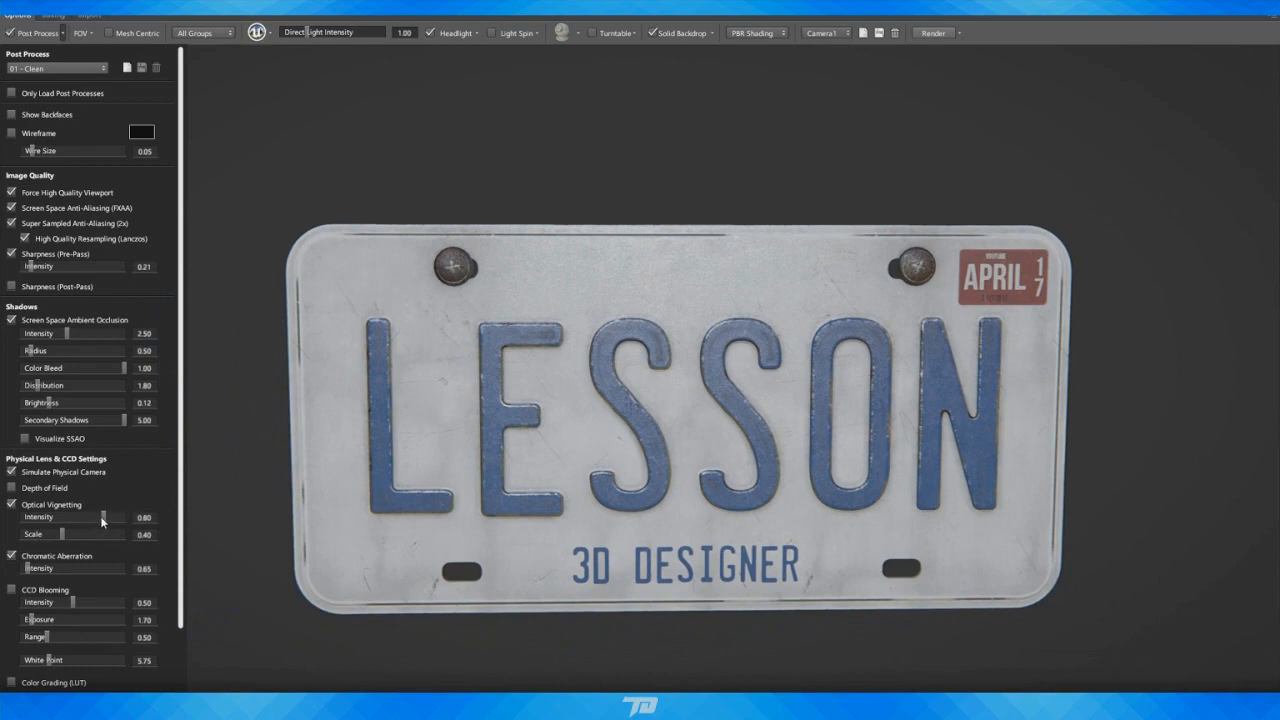
{"action": "left_click_drag", "start_coordinate": [63, 537], "coordinate": [31, 585]}
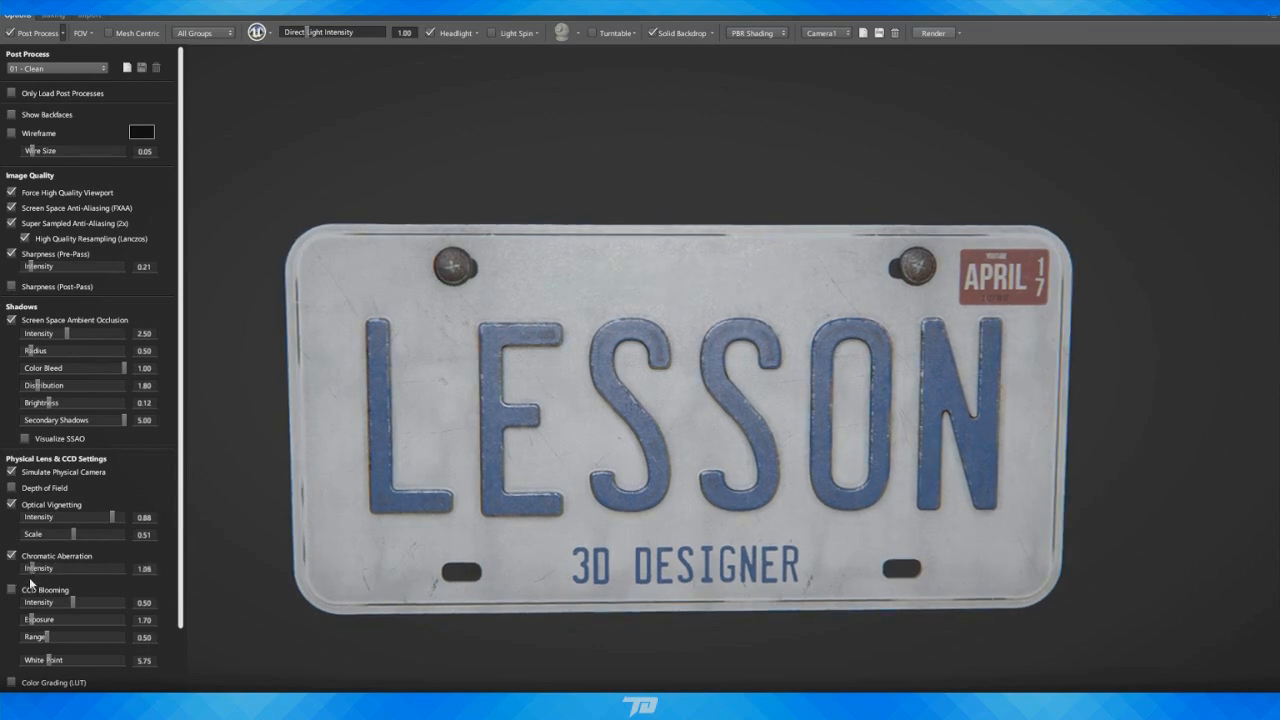
Enable CCD Blooming at intensity 0.20, and turn on Lens Stains with a slightly increased intensity
{"action": "left_click", "coordinate": [11, 589]}
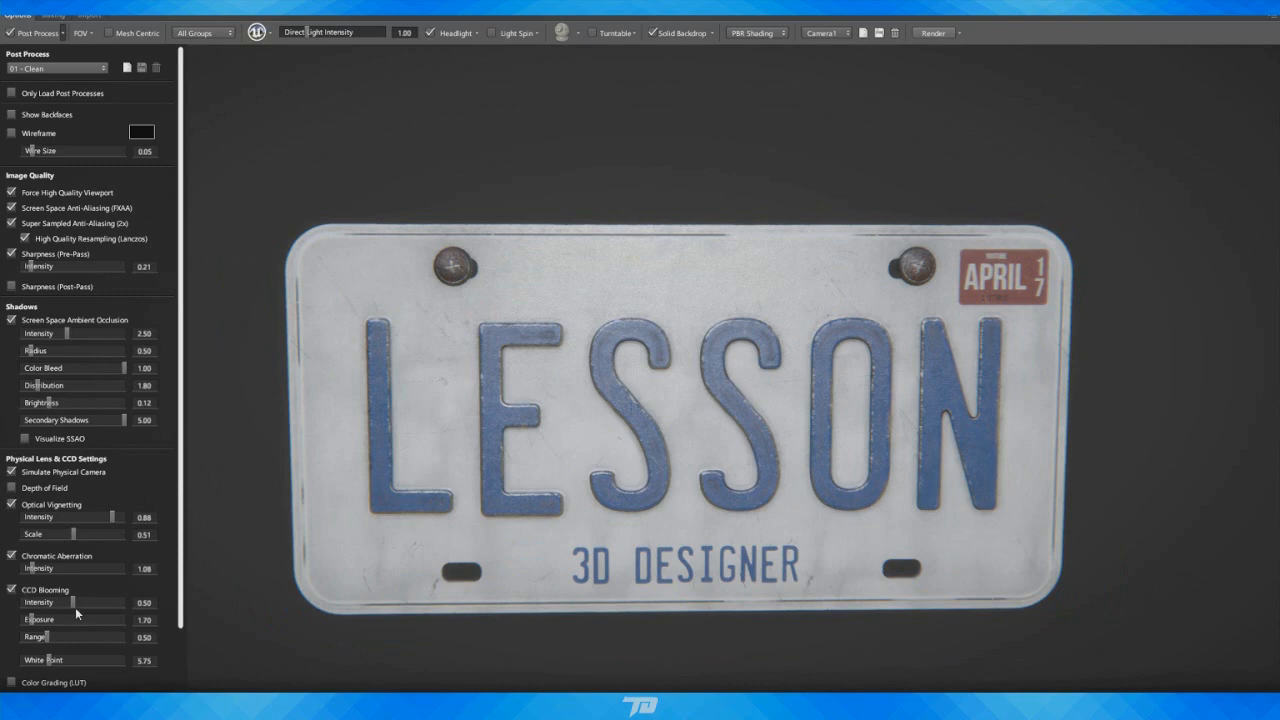
{"action": "left_click_drag", "start_coordinate": [46, 604], "coordinate": [41, 608]}
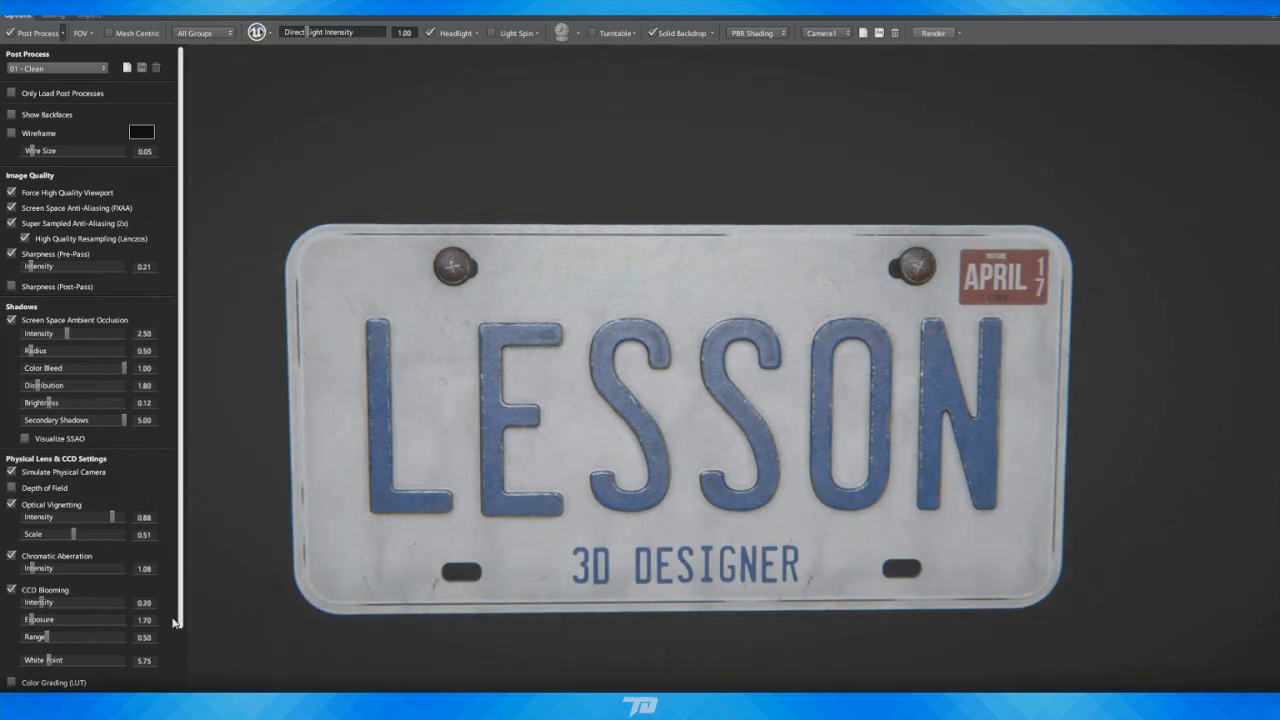
{"action": "mouse_move", "coordinate": [183, 619]}
{"action": "left_mouse_down"}
{"action": "mouse_move", "coordinate": [184, 639]}
{"action": "mouse_move", "coordinate": [183, 617]}
{"action": "left_mouse_up"}
{"action": "scroll", "coordinate": [50, 630], "scroll_direction": "down", "scroll_amount": 3}
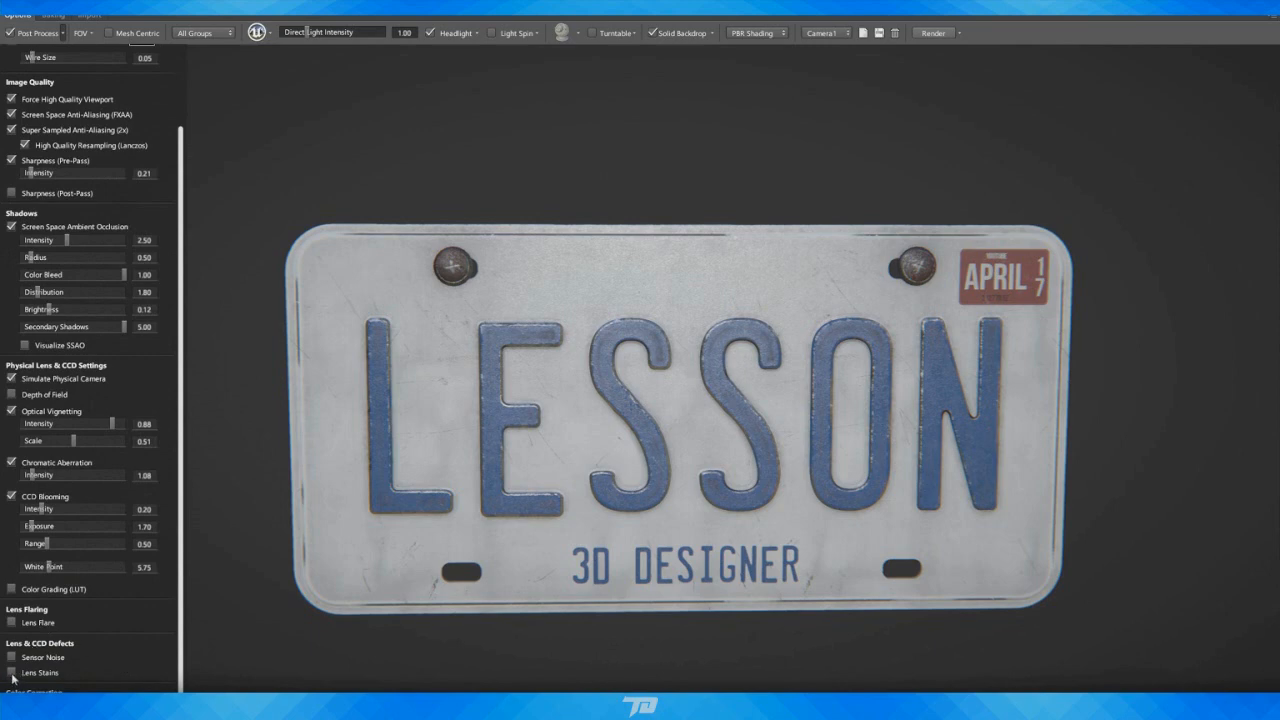
{"action": "left_click", "coordinate": [12, 672]}
{"action": "mouse_move", "coordinate": [77, 688]}
{"action": "left_mouse_down"}
{"action": "mouse_move", "coordinate": [66, 687]}
{"action": "mouse_move", "coordinate": [88, 690]}
{"action": "left_mouse_up"}
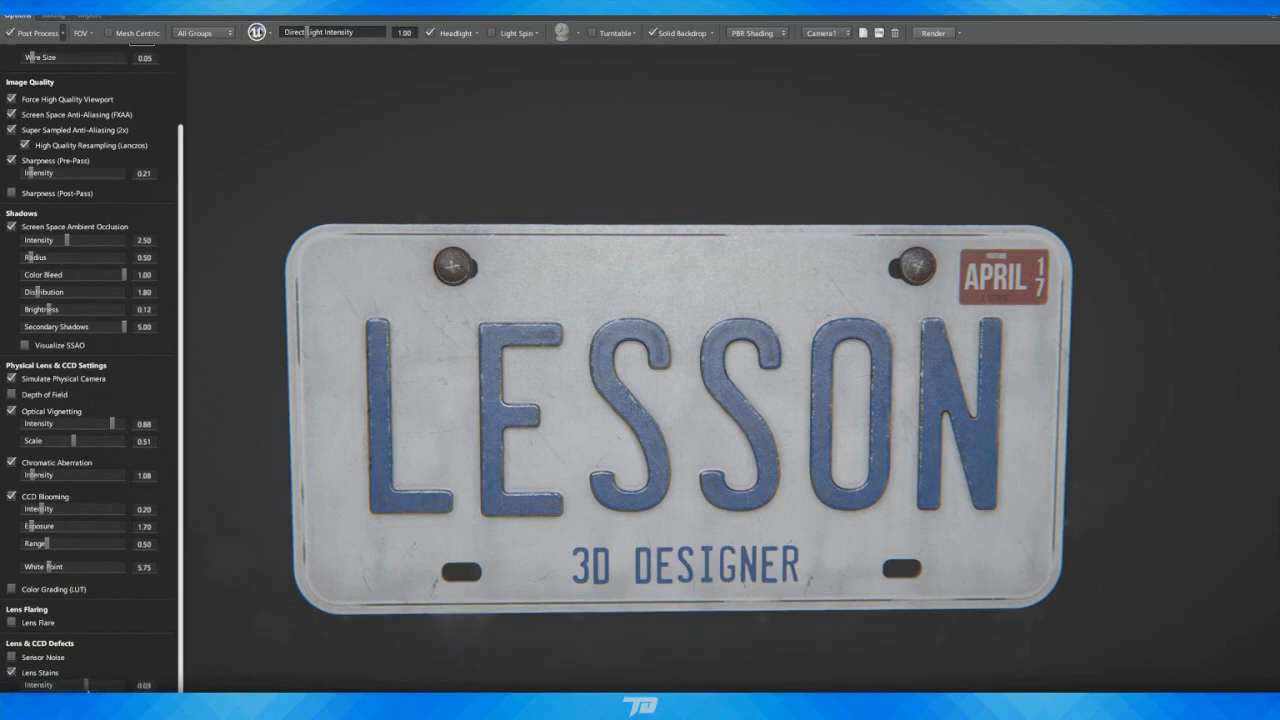
Enable post-pass sharpness at intensity 0.07 and close the post-process settings
{"action": "left_click_drag", "start_coordinate": [182, 457], "coordinate": [192, 336]}
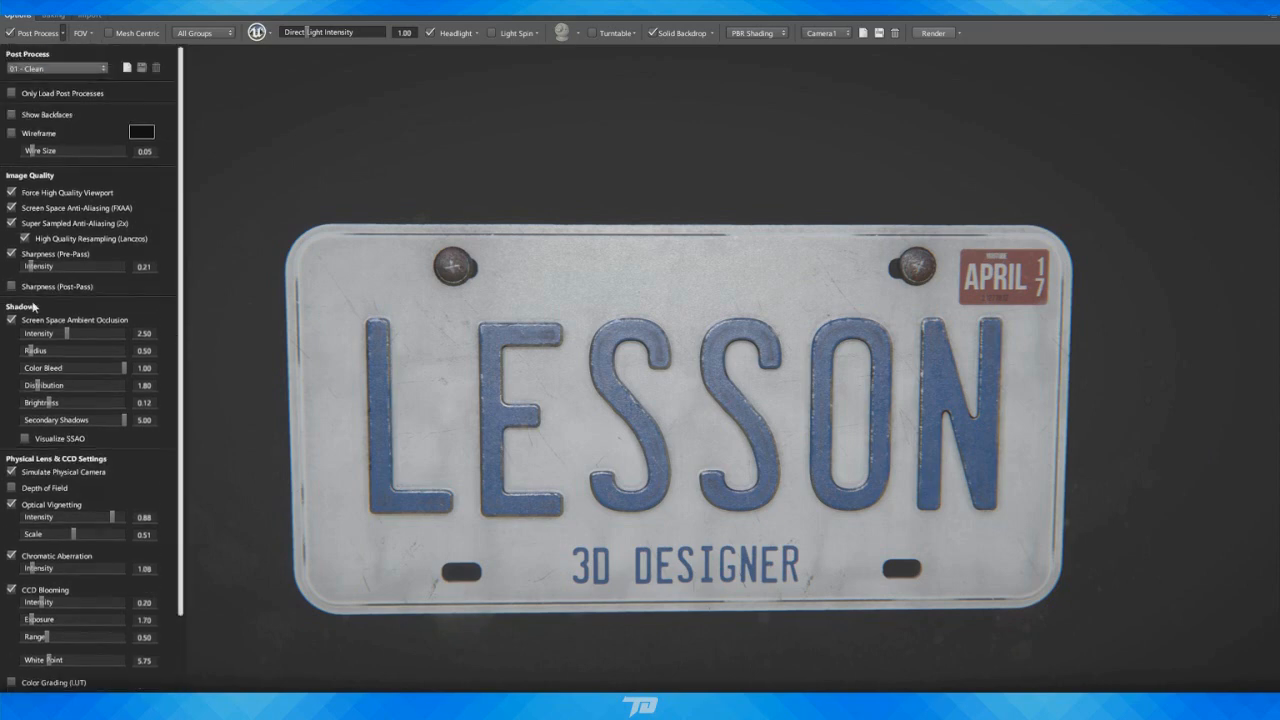
{"action": "left_click", "coordinate": [12, 287]}
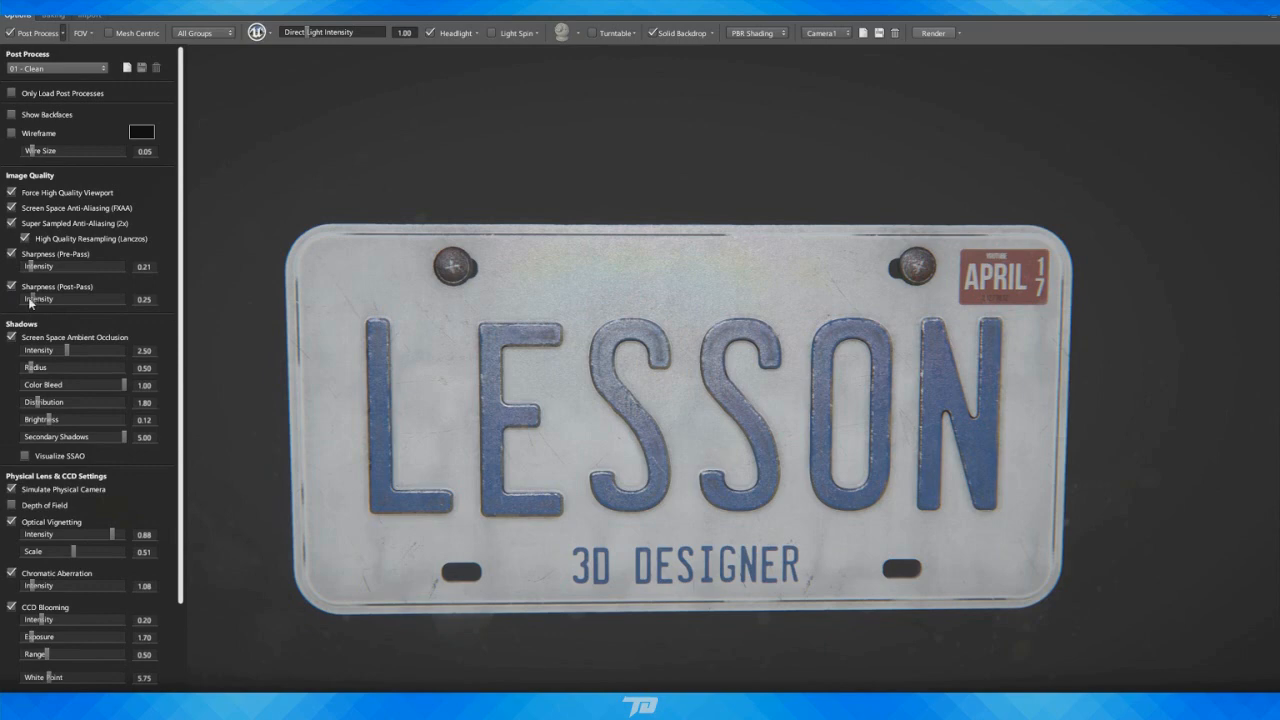
{"action": "left_click_drag", "start_coordinate": [30, 303], "coordinate": [25, 302]}
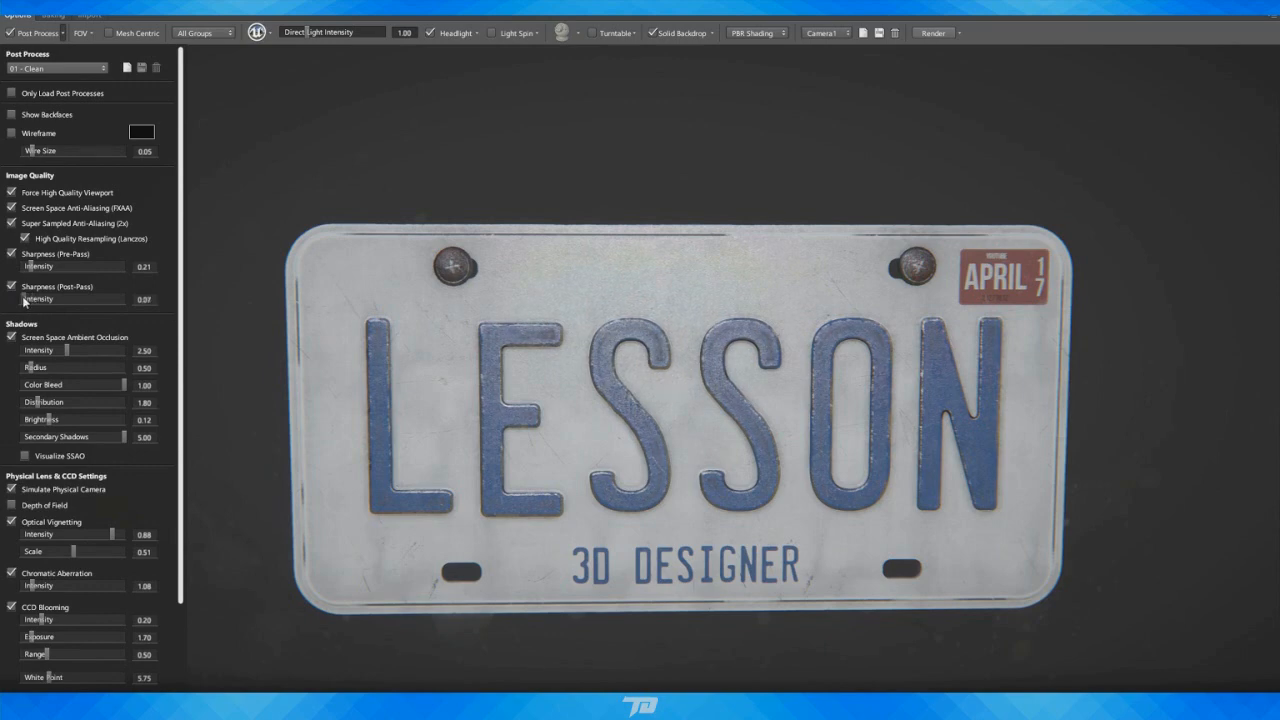
{"action": "left_click", "coordinate": [60, 33]}
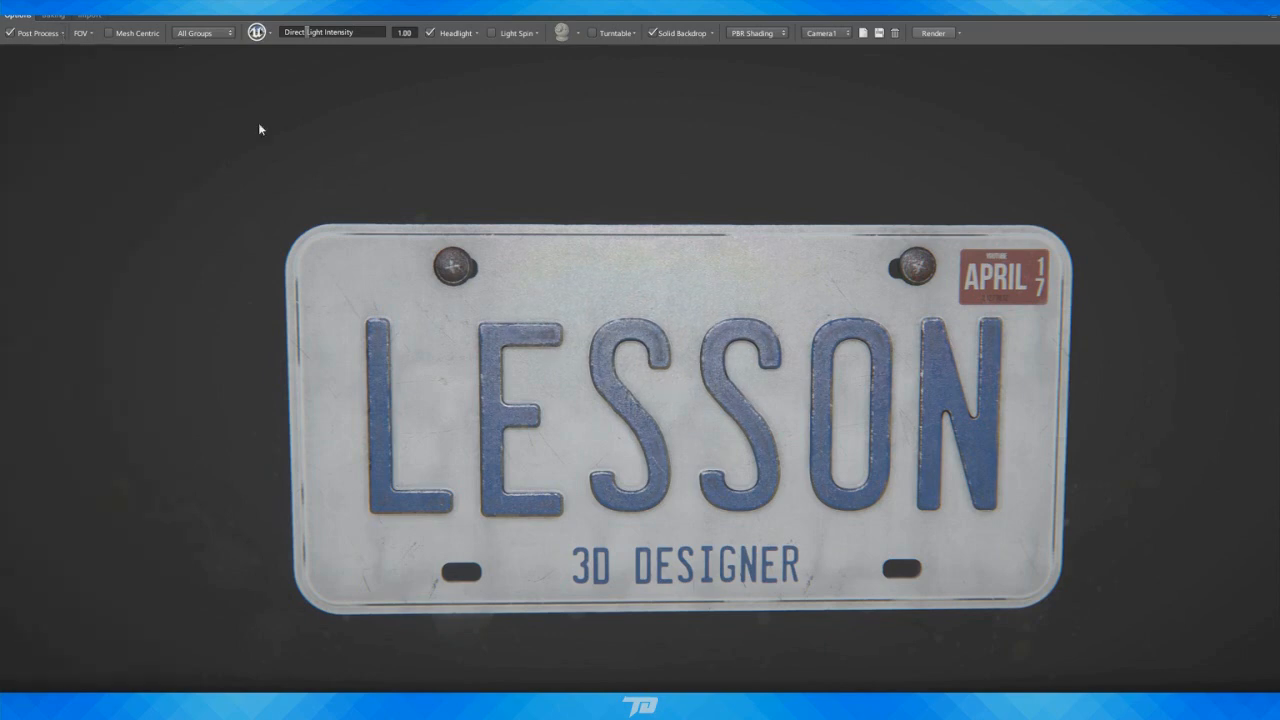
Examine the plate with its post-process effects up close and as a whole, and restore the preview window to its smaller size
{"action": "left_click_drag", "start_coordinate": [406, 141], "coordinate": [398, 127]}
{"action": "right_click_drag", "start_coordinate": [481, 224], "coordinate": [628, 380]}
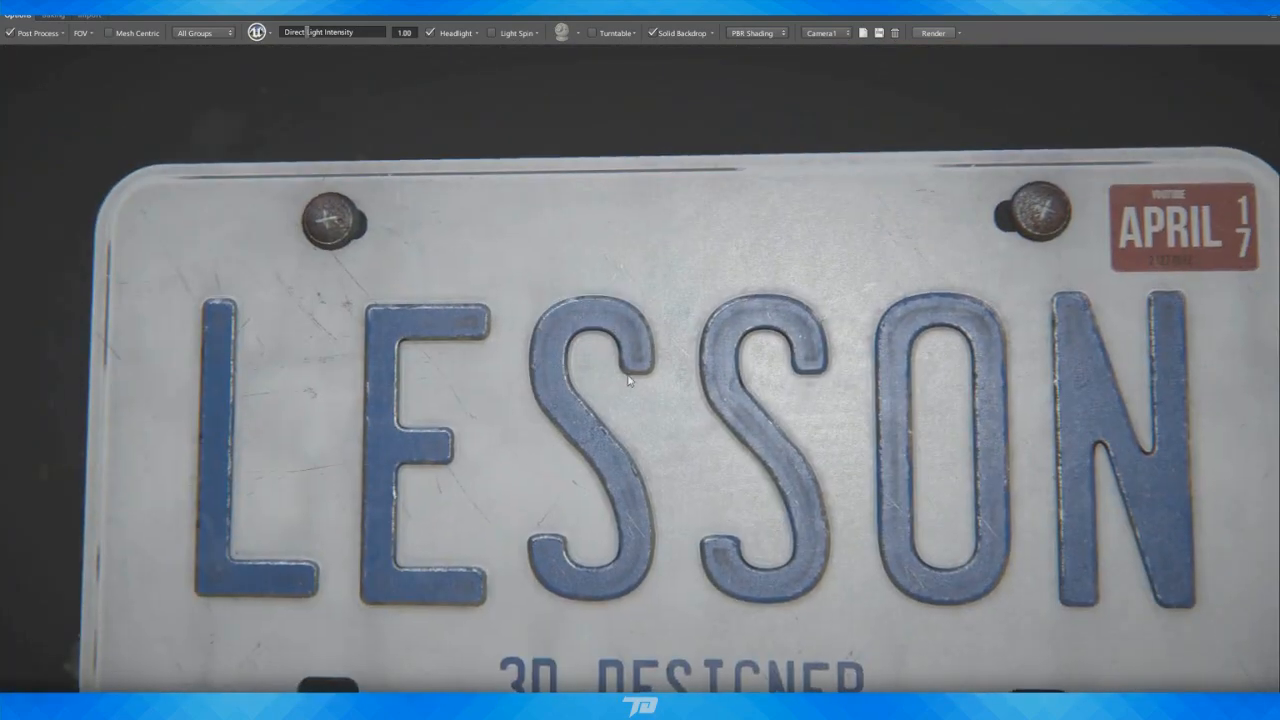
{"action": "left_click_drag", "start_coordinate": [628, 380], "coordinate": [640, 391]}
{"action": "right_click_drag", "start_coordinate": [640, 391], "coordinate": [583, 335]}
{"action": "left_click_drag", "start_coordinate": [583, 335], "coordinate": [585, 331]}
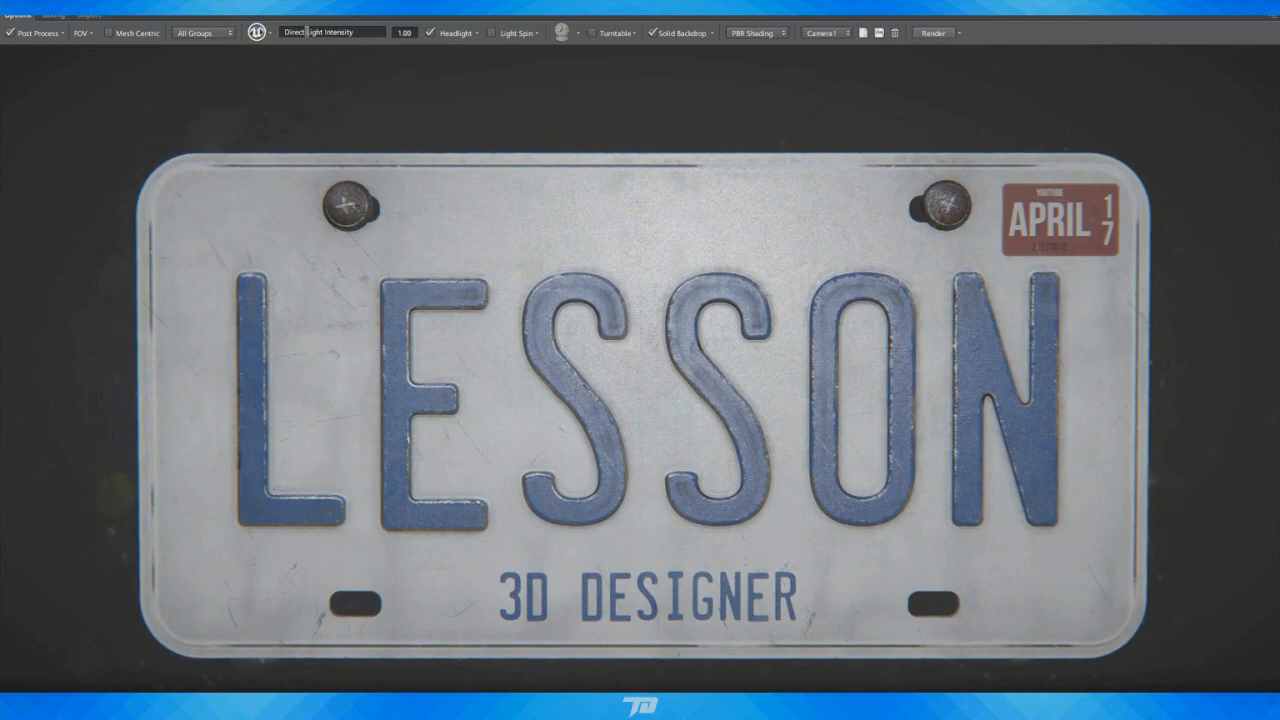
{"action": "left_click", "coordinate": [1261, 5]}
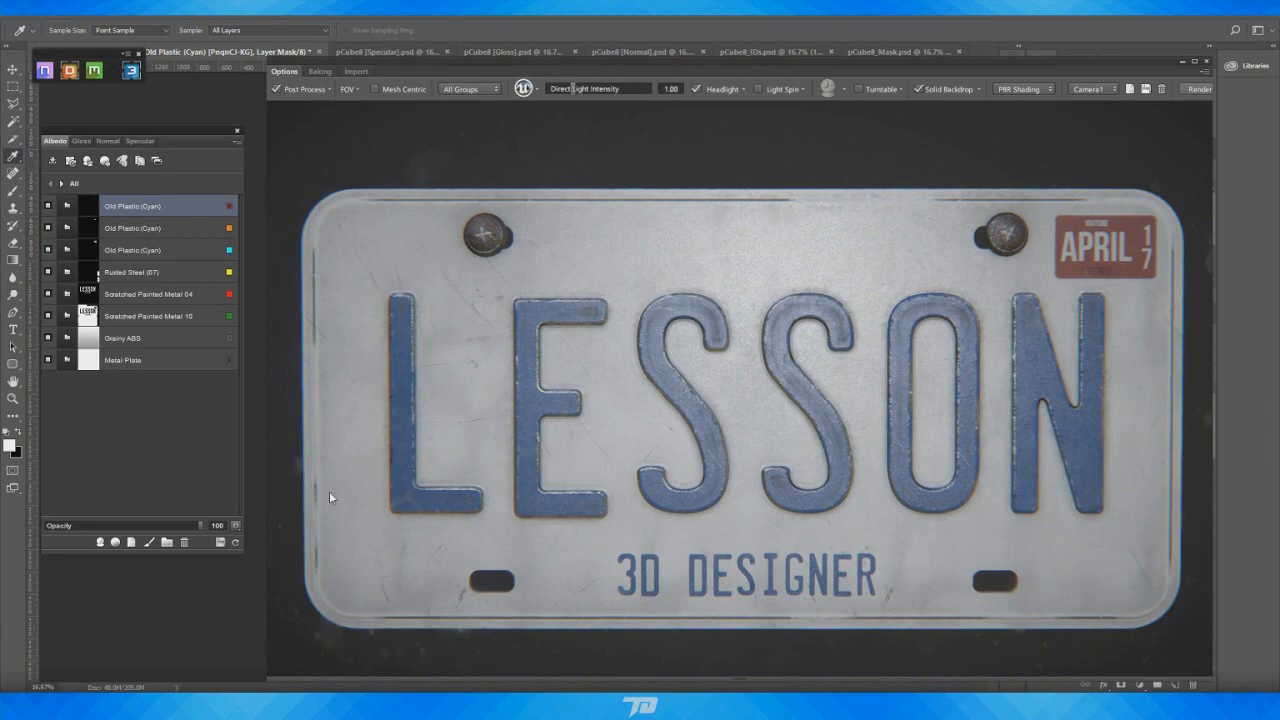
Review the available export targets in the texture exporter and close it without exporting
{"action": "left_click", "coordinate": [53, 162]}
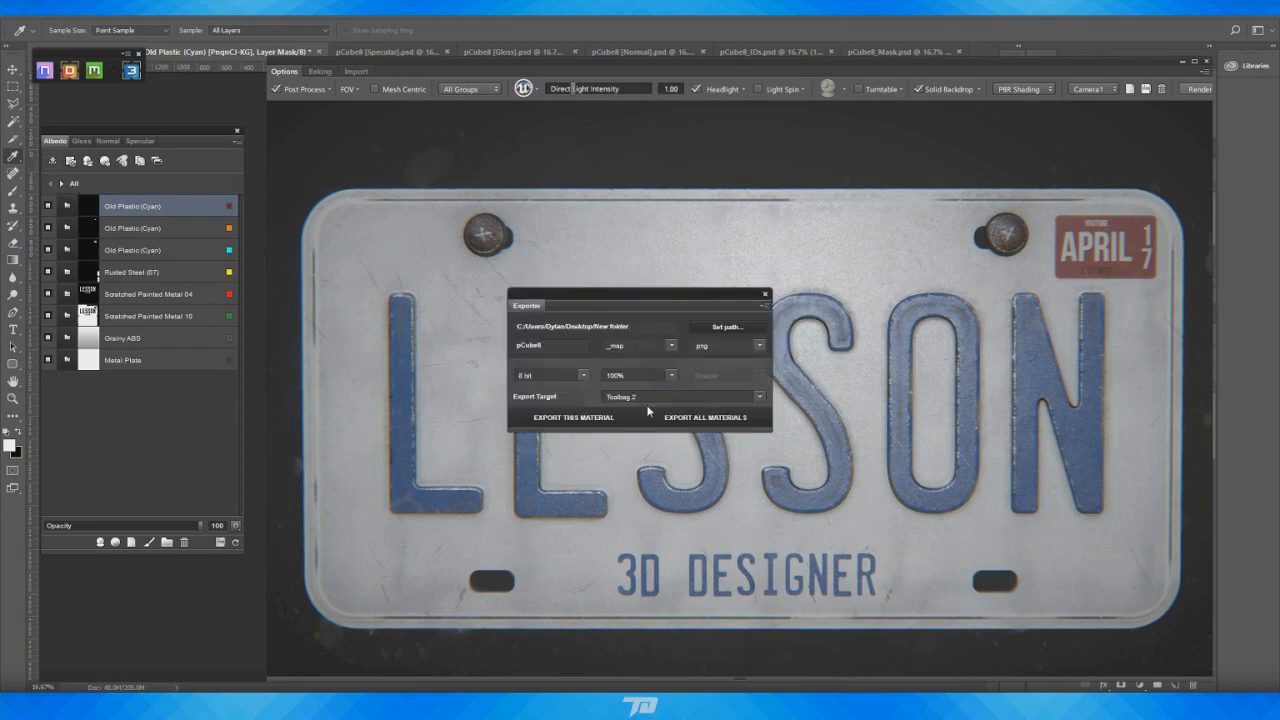
{"action": "left_click", "coordinate": [759, 398]}
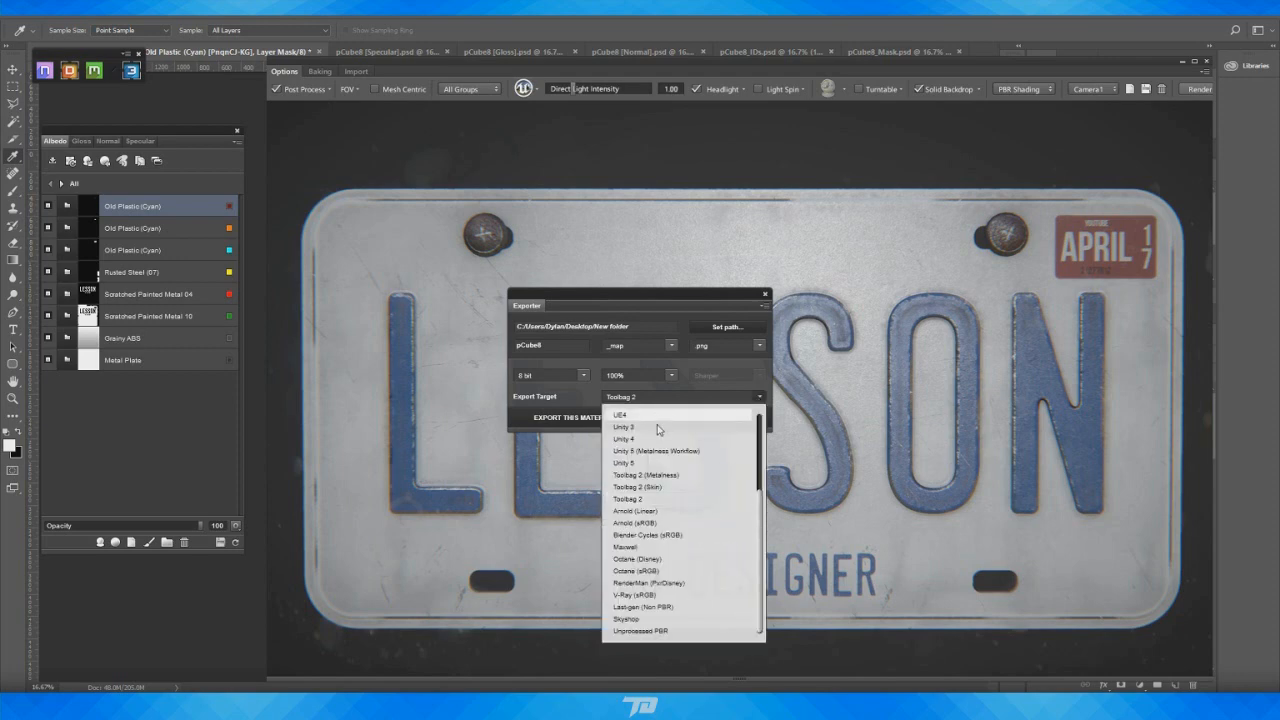
{"action": "left_click", "coordinate": [759, 398]}
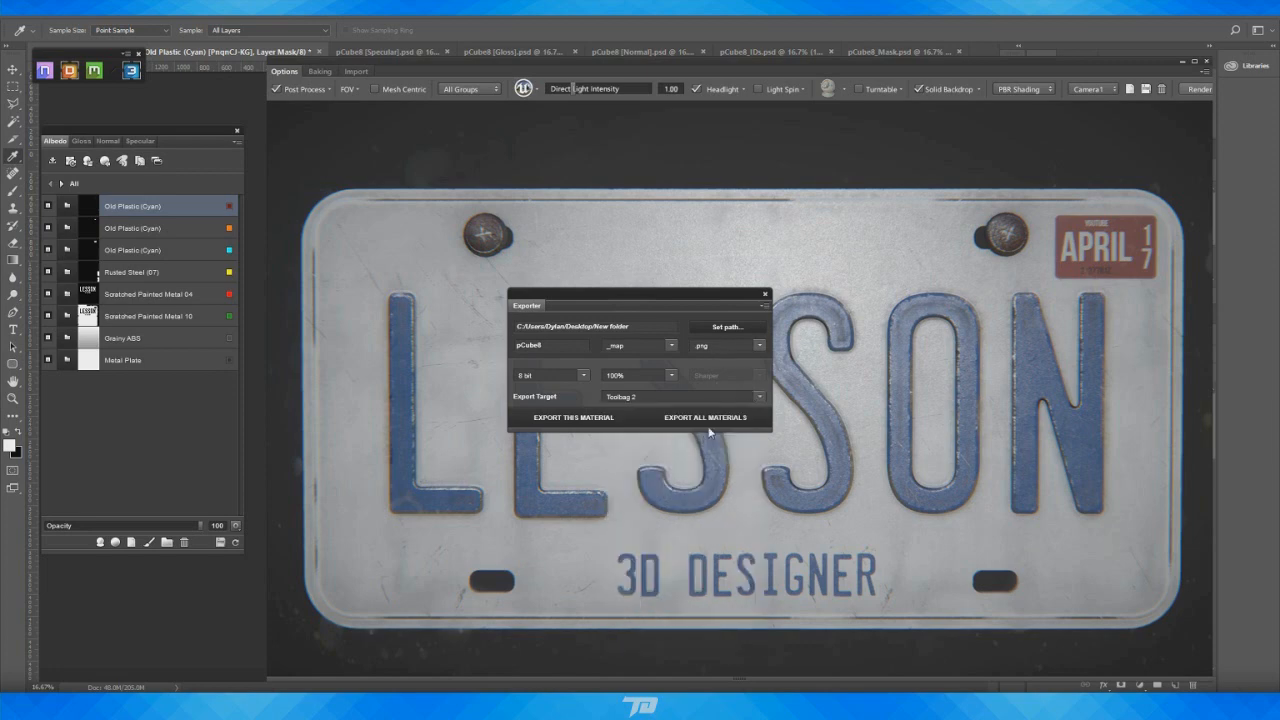
{"action": "left_click", "coordinate": [765, 296]}
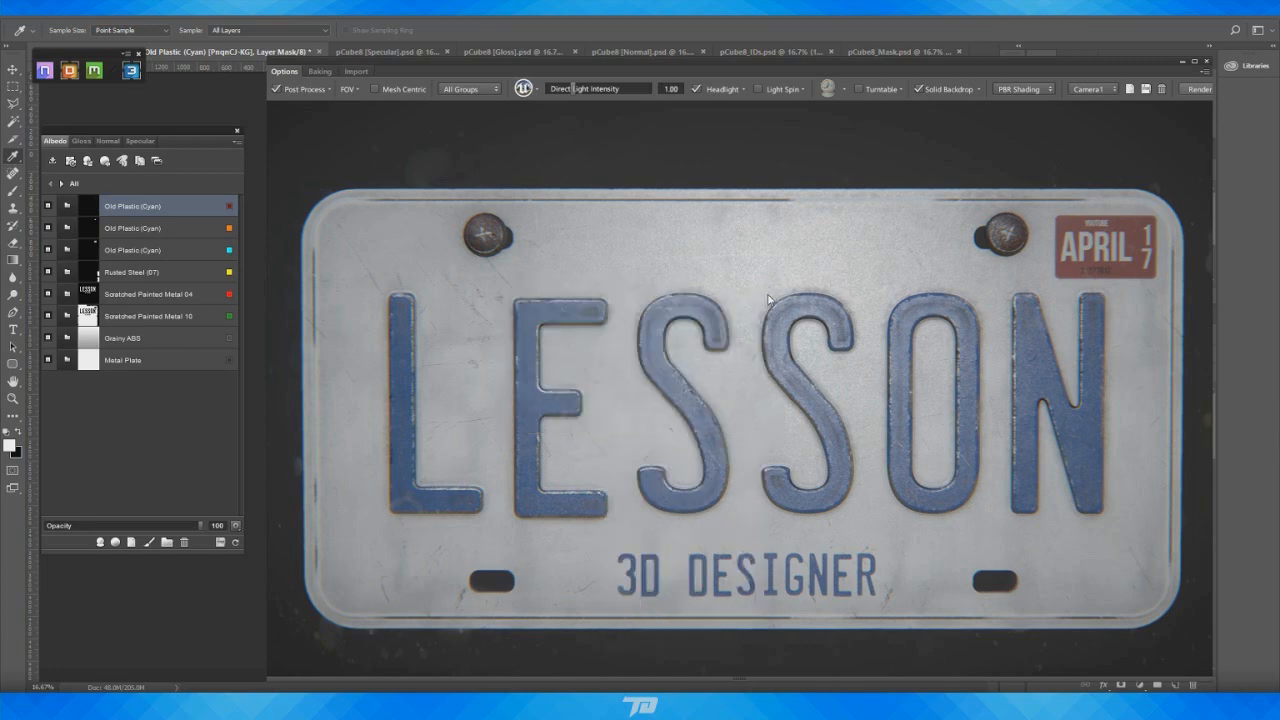